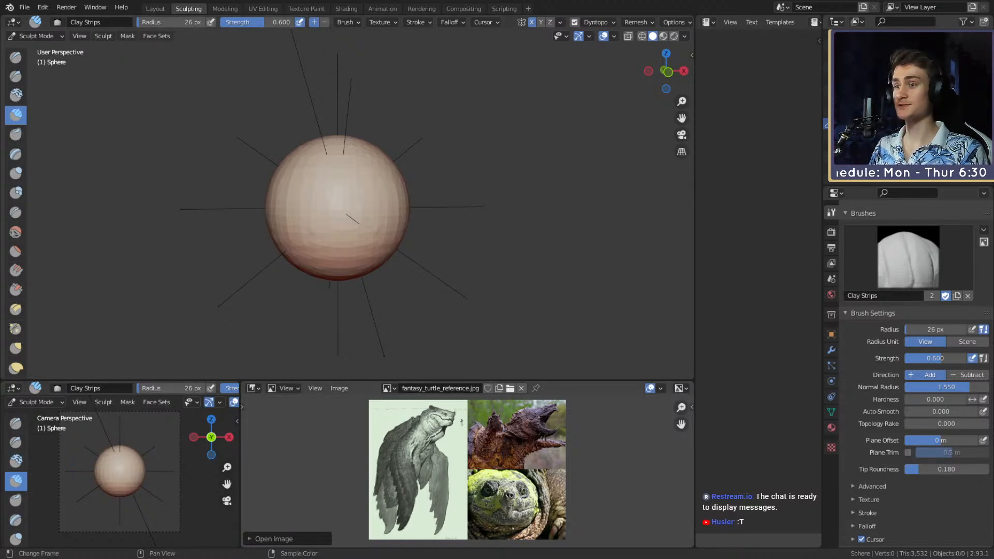
pyautogui.scroll(3, 464, 471)
pyautogui.scroll(-3, 464, 471)
pyautogui.moveTo(464, 470); pyautogui.dragTo(464, 468, button='middle')
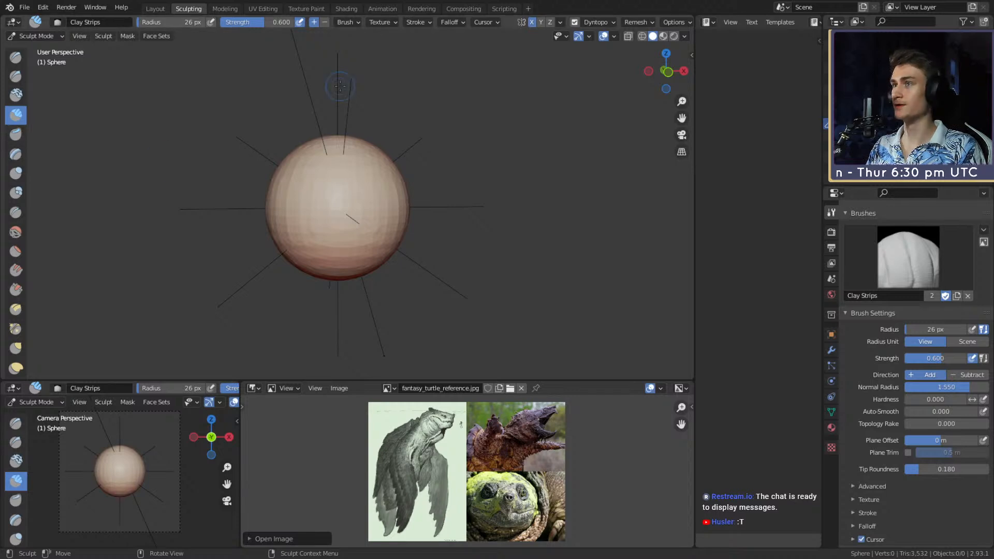
pyautogui.scroll(-3, 397, 229)
pyautogui.moveTo(366, 233)
pyautogui.keyDown('shift'); pyautogui.mouseDown(button='middle')
pyautogui.moveTo(332, 228)
pyautogui.moveTo(332, 217)
pyautogui.moveTo(425, 216)
pyautogui.moveTo(366, 221)
pyautogui.mouseUp(button='middle'); pyautogui.keyUp('shift')
pyautogui.scroll(2, 332, 218)
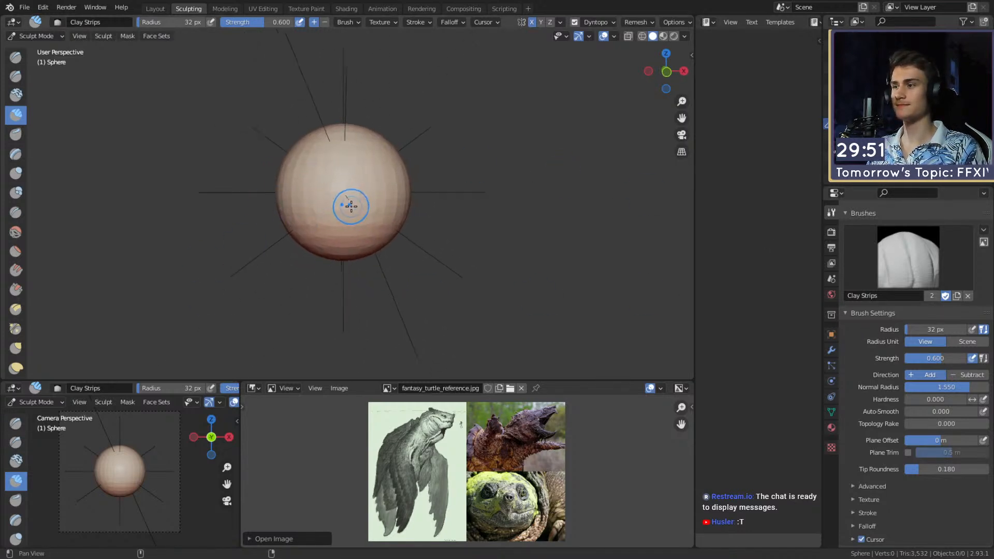
# Pull the front of the sphere forward and upward from the side view with the Snake Hook brush.
pyautogui.moveTo(332, 200)
pyautogui.mouseDown(button='middle')
pyautogui.moveTo(357, 199)
pyautogui.moveTo(336, 207)
pyautogui.moveTo(289, 200)
pyautogui.moveTo(332, 207)
pyautogui.mouseUp(button='middle')
pyautogui.press('g')
pyautogui.press('k')
pyautogui.press('f')
pyautogui.click(335, 207)
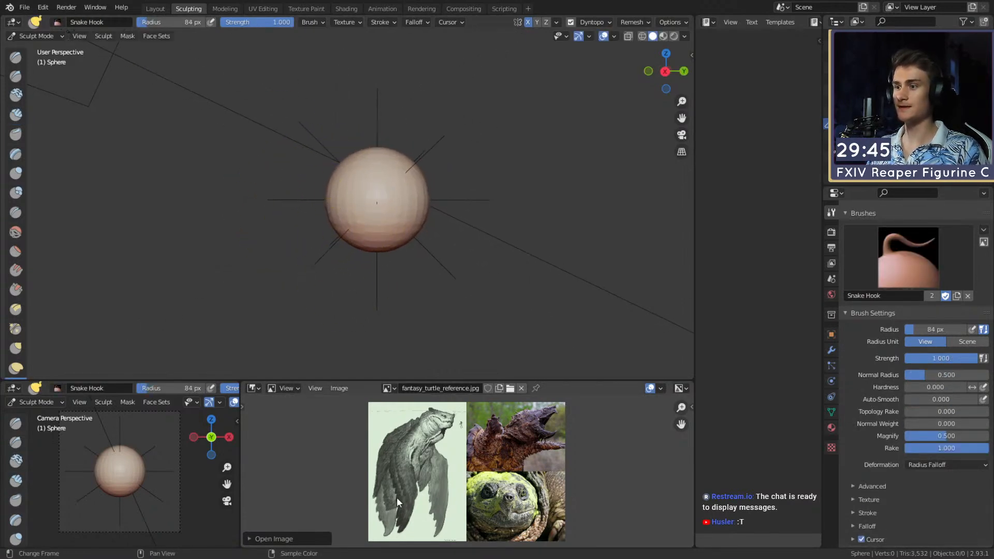
pyautogui.scroll(1, 290, 171)
pyautogui.press('f')
pyautogui.click(338, 203)
pyautogui.press('f')
pyautogui.click(342, 207)
pyautogui.moveTo(329, 209)
pyautogui.mouseDown()
pyautogui.moveTo(304, 205)
pyautogui.moveTo(309, 161)
pyautogui.mouseUp()
# Pull the lower front of the form outward with a resized Snake Hook brush and even out the surface.
pyautogui.press('f')
pyautogui.click(382, 207)
pyautogui.moveTo(333, 228); pyautogui.dragTo(311, 236)
pyautogui.keyDown('alt'); pyautogui.keyDown('shift'); pyautogui.moveTo(333, 208); pyautogui.dragTo(320, 207); pyautogui.keyUp('shift'); pyautogui.keyUp('alt')
# Refine the elongated head shape from other angles with the Snake Hook brush, ending at a 142 px radius.
pyautogui.moveTo(319, 207)
pyautogui.mouseDown(button='middle')
pyautogui.moveTo(362, 193)
pyautogui.moveTo(424, 233)
pyautogui.moveTo(351, 231)
pyautogui.moveTo(359, 238)
pyautogui.mouseUp(button='middle')
pyautogui.press('f')
pyautogui.moveTo(359, 238)
pyautogui.keyDown('alt'); pyautogui.mouseDown()
pyautogui.moveTo(381, 240)
pyautogui.moveTo(364, 248)
pyautogui.moveTo(360, 216)
pyautogui.mouseUp(); pyautogui.keyUp('alt')
pyautogui.click(382, 239)
pyautogui.keyDown('alt'); pyautogui.keyDown('shift'); pyautogui.moveTo(356, 202); pyautogui.dragTo(367, 220); pyautogui.keyUp('shift'); pyautogui.keyUp('alt')
pyautogui.press('f')
pyautogui.click(359, 219)
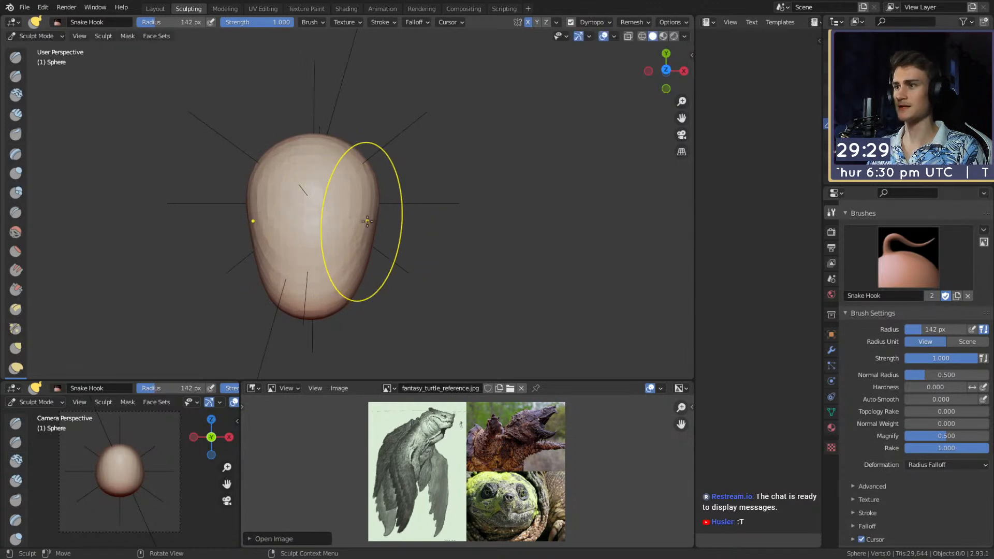
pyautogui.moveTo(371, 216)
pyautogui.mouseDown(button='middle')
pyautogui.moveTo(288, 177)
pyautogui.moveTo(388, 160)
pyautogui.moveTo(155, 84)
pyautogui.mouseUp(button='middle')
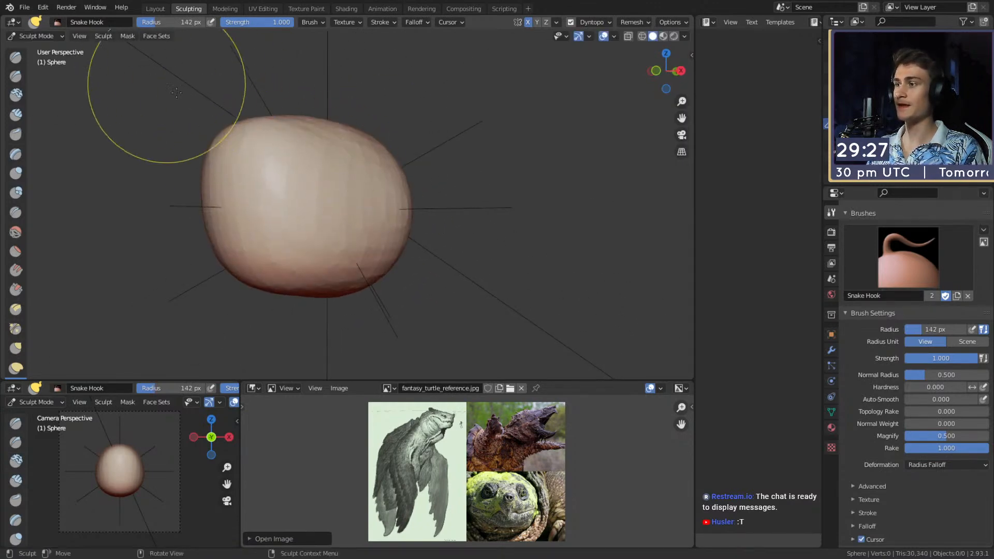
# Switch to the Crease brush, size it down for fine lines and set its strength to 0.424.
pyautogui.hotkey('shift', 'c')
pyautogui.moveTo(350, 196)
pyautogui.mouseDown(button='middle')
pyautogui.moveTo(383, 204)
pyautogui.moveTo(341, 212)
pyautogui.moveTo(414, 222)
pyautogui.moveTo(384, 216)
pyautogui.mouseUp(button='middle')
pyautogui.press('f')
pyautogui.click(362, 244)
pyautogui.hotkey('shift', 'c')
pyautogui.press('f')
pyautogui.click(382, 217)
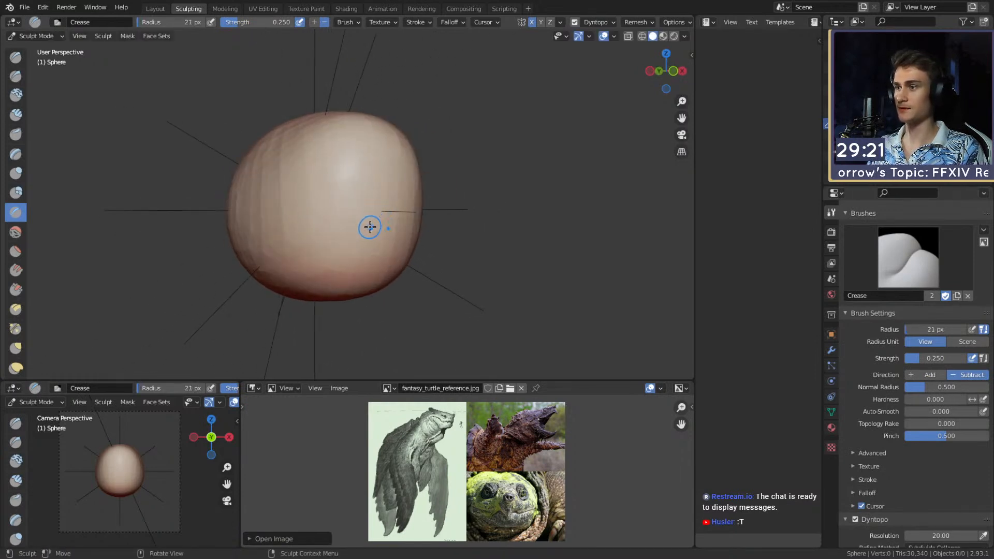
pyautogui.moveTo(371, 222); pyautogui.dragTo(372, 221)
pyautogui.moveTo(388, 213); pyautogui.dragTo(357, 226, button='middle')
pyautogui.hotkey('shift', 'f')
pyautogui.click(376, 233)
# Try a Crease stroke for the mouth line on the head, and undo it.
pyautogui.keyDown('alt'); pyautogui.moveTo(376, 233); pyautogui.dragTo(312, 215); pyautogui.keyUp('alt')
pyautogui.press('f')
pyautogui.click(361, 226)
pyautogui.moveTo(311, 216)
pyautogui.mouseDown(button='middle')
pyautogui.moveTo(350, 210)
pyautogui.moveTo(402, 251)
pyautogui.moveTo(348, 228)
pyautogui.mouseUp(button='middle')
pyautogui.hotkey('ctrl', 'z')
# Reshape the underside of the head with the Grab brush, ending at a 125 px radius.
pyautogui.press('g')
pyautogui.press('f')
pyautogui.click(407, 235)
pyautogui.press('f')
pyautogui.click(380, 247)
pyautogui.moveTo(290, 245); pyautogui.dragTo(297, 234)
pyautogui.press('f')
pyautogui.click(368, 258)
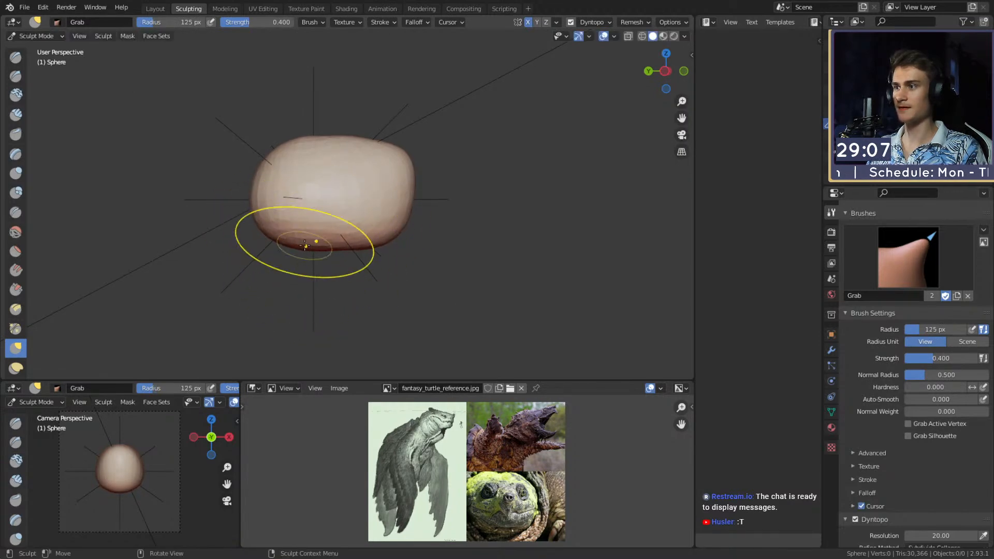
pyautogui.moveTo(309, 250)
pyautogui.mouseDown(button='middle')
pyautogui.moveTo(350, 238)
pyautogui.moveTo(321, 204)
pyautogui.moveTo(326, 212)
pyautogui.mouseUp(button='middle')
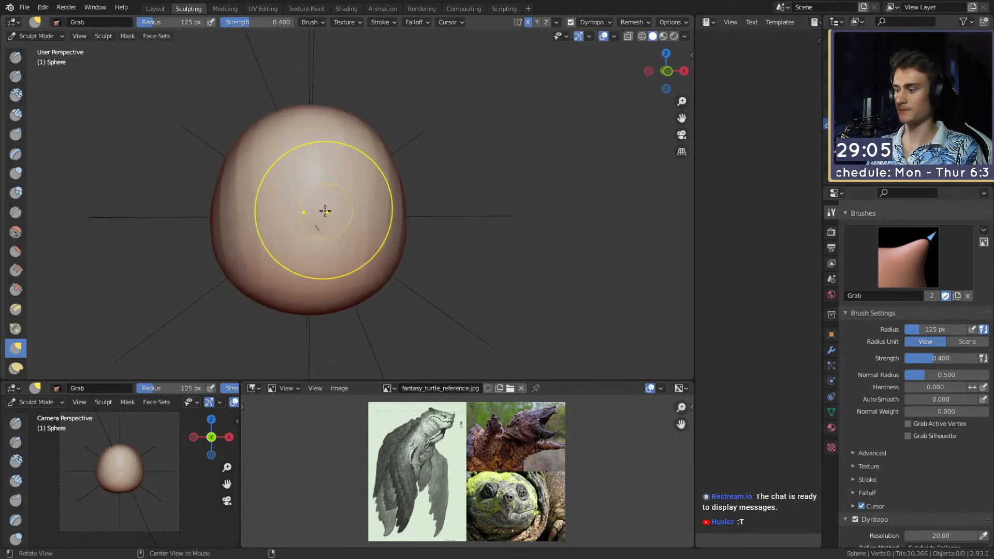
# Carve a beak-like V-shaped mouth line across the front of the head with the Crease brush.
pyautogui.moveTo(374, 246)
pyautogui.keyDown('shift'); pyautogui.mouseDown(button='middle')
pyautogui.moveTo(381, 230)
pyautogui.moveTo(371, 278)
pyautogui.moveTo(371, 269)
pyautogui.mouseUp(button='middle'); pyautogui.keyUp('shift')
pyautogui.moveTo(370, 262)
pyautogui.keyDown('shift'); pyautogui.mouseDown(button='middle')
pyautogui.moveTo(368, 217)
pyautogui.moveTo(336, 259)
pyautogui.moveTo(315, 217)
pyautogui.moveTo(335, 226)
pyautogui.moveTo(340, 215)
pyautogui.moveTo(342, 228)
pyautogui.mouseUp(button='middle'); pyautogui.keyUp('shift')
pyautogui.hotkey('shift', 'c')
pyautogui.press('f')
pyautogui.click(314, 227)
pyautogui.press('f')
pyautogui.click(336, 238)
pyautogui.moveTo(308, 217)
pyautogui.mouseDown()
pyautogui.moveTo(333, 231)
pyautogui.moveTo(368, 222)
pyautogui.mouseUp()
pyautogui.moveTo(368, 222)
pyautogui.mouseDown(button='middle')
pyautogui.moveTo(295, 226)
pyautogui.moveTo(357, 235)
pyautogui.mouseUp(button='middle')
# Continue the mouth line backward along the side of the head with the Crease brush at 18 px radius.
pyautogui.keyDown('shift'); pyautogui.moveTo(366, 235); pyautogui.dragTo(313, 226, button='middle'); pyautogui.keyUp('shift')
pyautogui.press('f')
pyautogui.click(308, 223)
pyautogui.press('f')
pyautogui.click(296, 233)
pyautogui.moveTo(303, 233); pyautogui.dragTo(326, 232)
pyautogui.moveTo(316, 232)
pyautogui.mouseDown(button='middle')
pyautogui.moveTo(357, 218)
pyautogui.moveTo(303, 227)
pyautogui.moveTo(371, 233)
pyautogui.moveTo(350, 215)
pyautogui.mouseUp(button='middle')
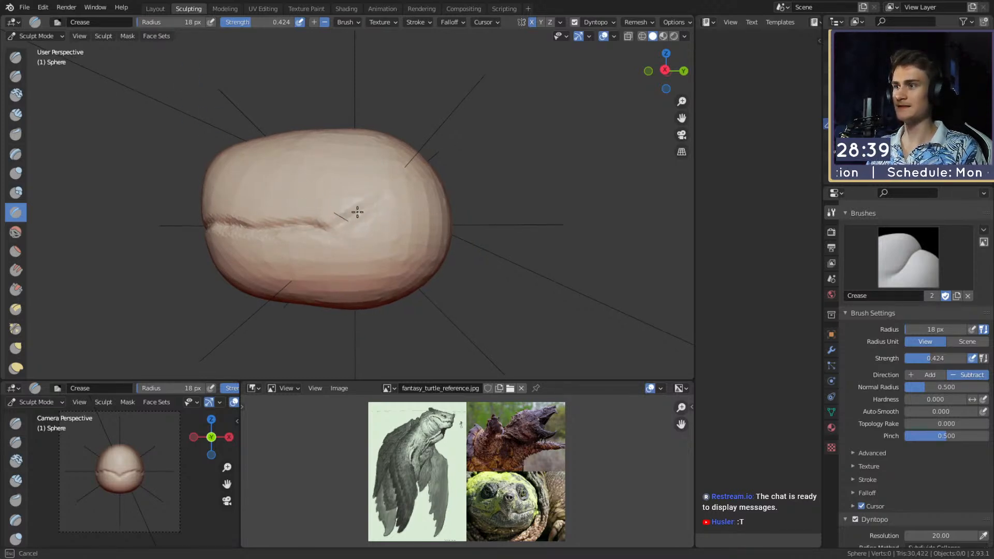
# Carve the rear end of the mouth line so it curves up toward the back of the head.
pyautogui.moveTo(404, 198); pyautogui.dragTo(411, 205)
pyautogui.moveTo(410, 205); pyautogui.dragTo(408, 206)
pyautogui.moveTo(408, 206); pyautogui.dragTo(401, 202)
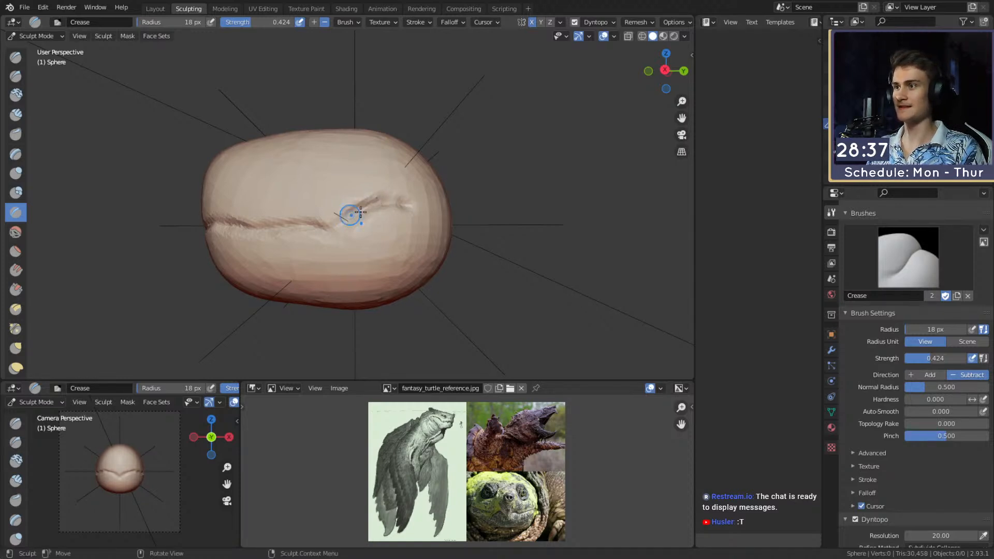
pyautogui.moveTo(338, 222); pyautogui.dragTo(331, 224)
# Deepen the mouth crease along the side and toward the front of the beak.
pyautogui.moveTo(335, 223); pyautogui.dragTo(357, 218, button='middle')
pyautogui.moveTo(357, 217); pyautogui.dragTo(313, 219)
pyautogui.moveTo(309, 219); pyautogui.dragTo(331, 218, button='middle')
pyautogui.moveTo(335, 219); pyautogui.dragTo(328, 220)
pyautogui.moveTo(281, 213); pyautogui.dragTo(291, 221, button='middle')
pyautogui.moveTo(291, 222); pyautogui.dragTo(271, 219)
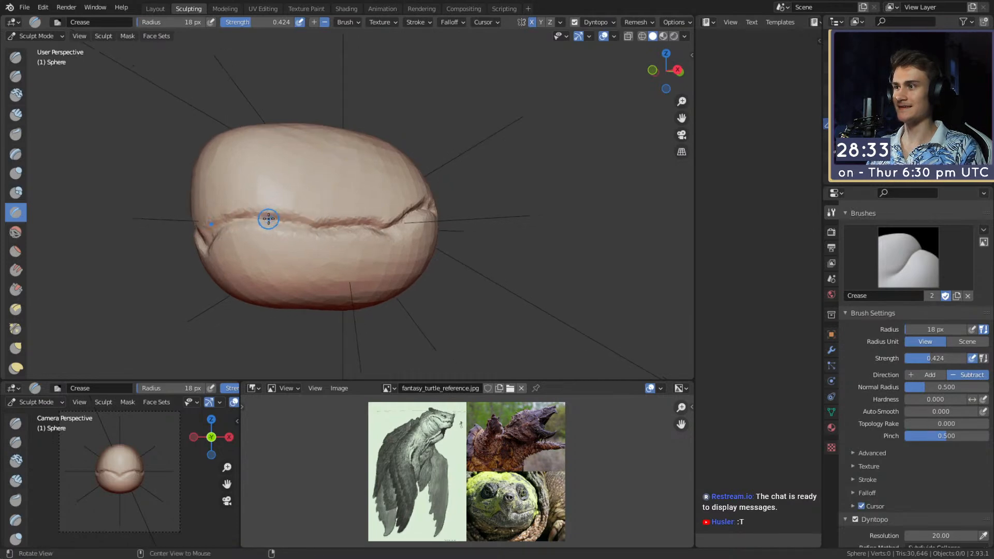
# Form a vertical ridge down the center of the upper beak using the Crease brush at 92 and 131 px radius.
pyautogui.moveTo(271, 219); pyautogui.dragTo(334, 219, button='middle')
pyautogui.press('f')
pyautogui.click(274, 178)
pyautogui.moveTo(275, 178); pyautogui.dragTo(343, 178, button='middle')
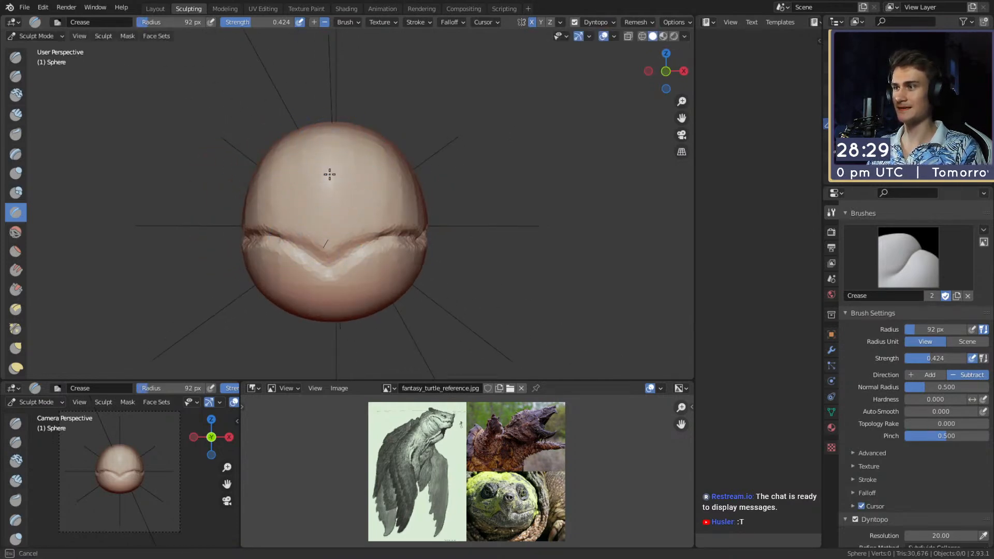
pyautogui.moveTo(326, 222); pyautogui.dragTo(340, 177, button='middle')
pyautogui.press('f')
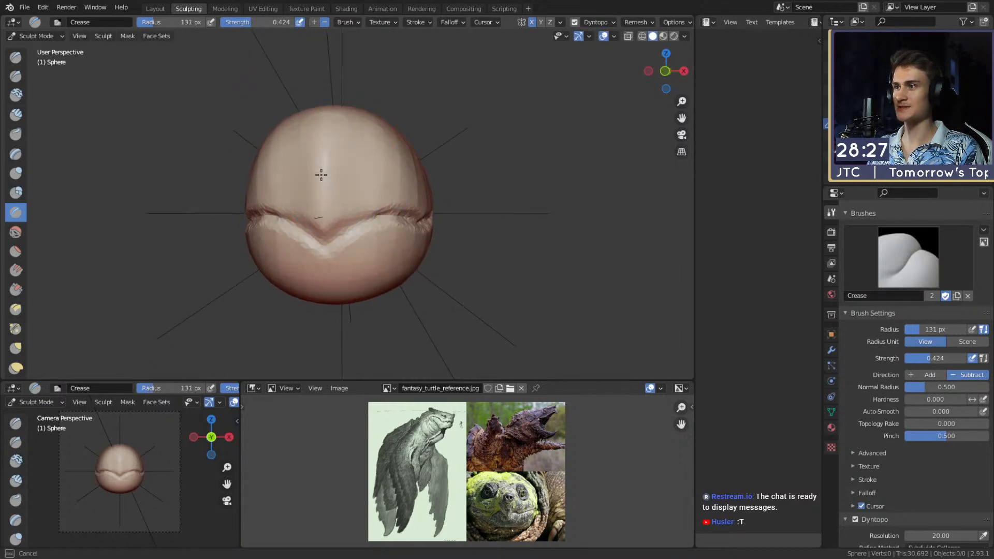
pyautogui.click(327, 121)
pyautogui.moveTo(328, 118)
pyautogui.mouseDown(button='middle')
pyautogui.moveTo(399, 166)
pyautogui.moveTo(349, 172)
pyautogui.moveTo(397, 178)
pyautogui.moveTo(337, 183)
pyautogui.mouseUp(button='middle')
# Sculpt hollows on both sides of the central ridge with the Clay Strips brush at 46 px radius.
pyautogui.press('f')
pyautogui.click(362, 176)
pyautogui.press('c')
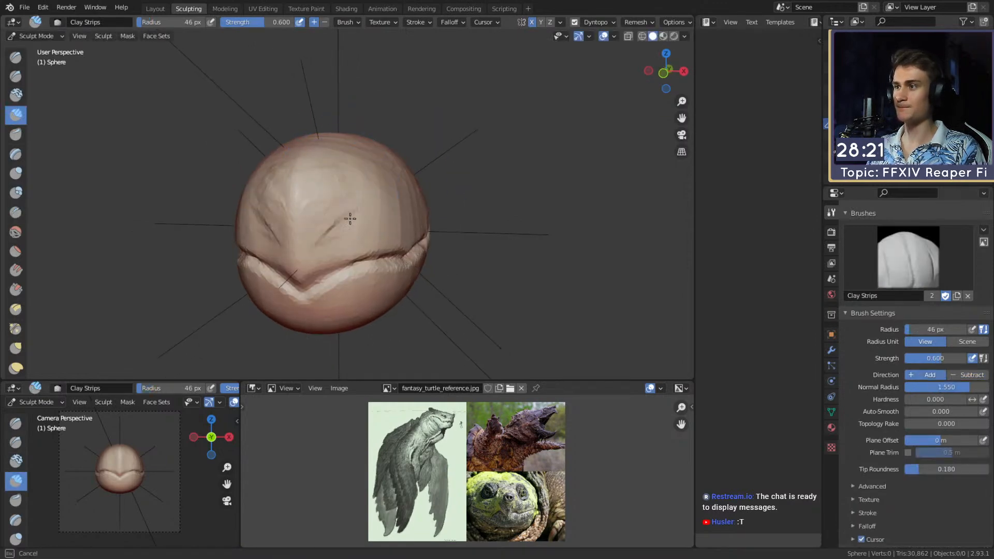
pyautogui.click(334, 208)
pyautogui.moveTo(326, 253)
pyautogui.mouseDown(button='middle')
pyautogui.moveTo(443, 199)
pyautogui.moveTo(372, 213)
pyautogui.mouseUp(button='middle')
pyautogui.press('[')
# Build up the lower jaw beneath the mouth line with Clay Strips at 80 and 52 px radius, and smooth it.
pyautogui.moveTo(286, 206)
pyautogui.mouseDown(button='middle')
pyautogui.moveTo(380, 225)
pyautogui.moveTo(300, 166)
pyautogui.moveTo(350, 138)
pyautogui.moveTo(350, 171)
pyautogui.mouseUp(button='middle')
pyautogui.press('f')
pyautogui.click(265, 208)
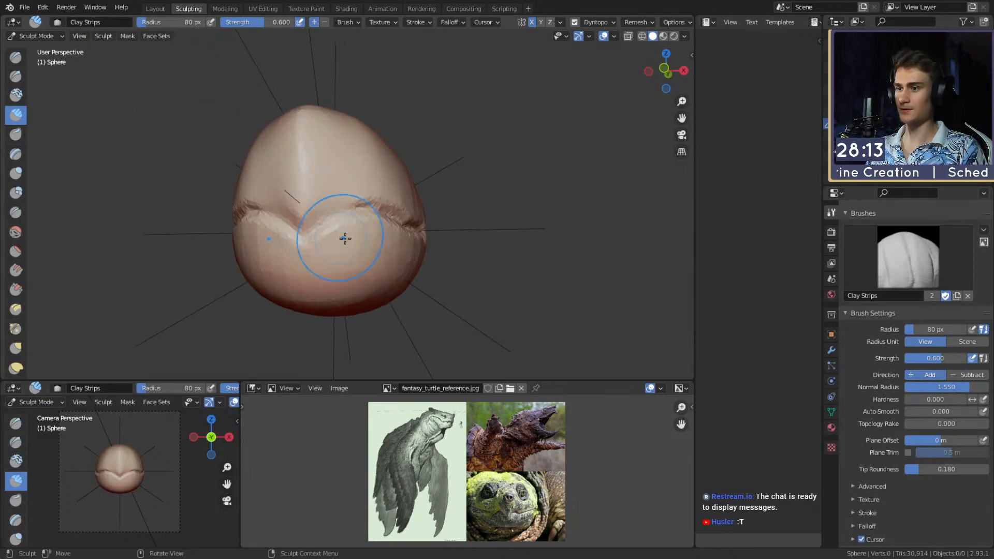
pyautogui.hotkey('shift', 'c')
pyautogui.moveTo(334, 234)
pyautogui.mouseDown(button='middle')
pyautogui.moveTo(338, 215)
pyautogui.moveTo(366, 217)
pyautogui.moveTo(316, 236)
pyautogui.mouseUp(button='middle')
pyautogui.press('c')
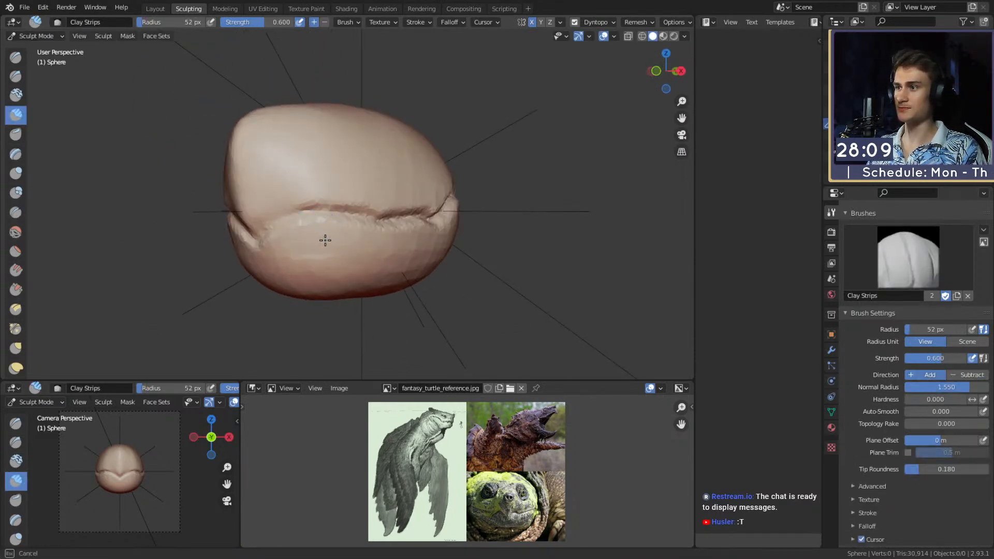
pyautogui.keyDown('shift'); pyautogui.moveTo(361, 272); pyautogui.dragTo(342, 254); pyautogui.keyUp('shift')
# Redefine the mouth line along the side with the Crease brush, arching it upward behind the beak tip.
pyautogui.moveTo(358, 259)
pyautogui.mouseDown(button='middle')
pyautogui.moveTo(366, 233)
pyautogui.moveTo(355, 222)
pyautogui.mouseUp(button='middle')
pyautogui.hotkey('shift', 'c')
pyautogui.scroll(1, 355, 222)
pyautogui.press('f')
pyautogui.click(357, 231)
pyautogui.moveTo(329, 246); pyautogui.dragTo(385, 220)
# Build up the lower back of the head with the Clay Strips brush, starting at 148 px radius.
pyautogui.moveTo(388, 224)
pyautogui.mouseDown(button='middle')
pyautogui.moveTo(328, 223)
pyautogui.moveTo(315, 238)
pyautogui.moveTo(206, 95)
pyautogui.mouseUp(button='middle')
pyautogui.press('g')
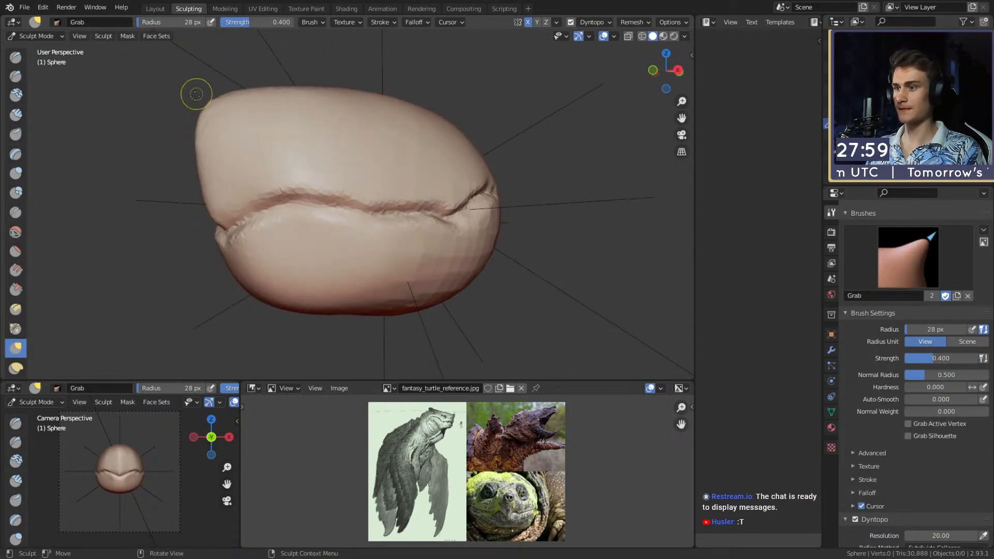
pyautogui.press('c')
pyautogui.moveTo(407, 239)
pyautogui.mouseDown(button='middle')
pyautogui.moveTo(514, 226)
pyautogui.moveTo(433, 204)
pyautogui.moveTo(304, 224)
pyautogui.moveTo(373, 206)
pyautogui.moveTo(354, 211)
pyautogui.moveTo(337, 254)
pyautogui.mouseUp(button='middle')
pyautogui.press('f')
pyautogui.click(382, 184)
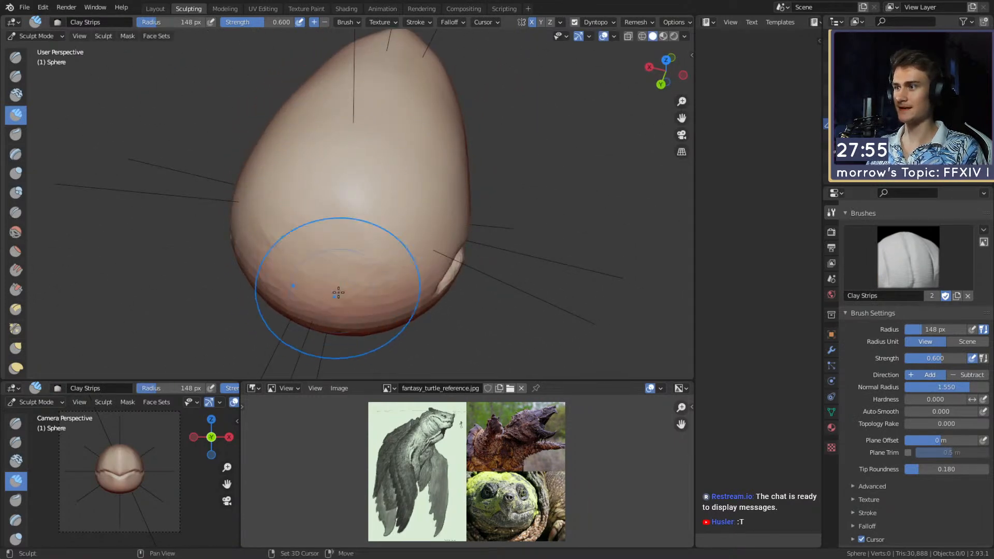
pyautogui.moveTo(337, 299); pyautogui.dragTo(344, 198, button='middle')
pyautogui.press('f')
pyautogui.click(310, 180)
pyautogui.moveTo(334, 220); pyautogui.dragTo(333, 231)
pyautogui.press('f')
pyautogui.click(362, 212)
pyautogui.moveTo(337, 181)
pyautogui.mouseDown()
pyautogui.moveTo(326, 200)
pyautogui.moveTo(331, 233)
pyautogui.mouseUp()
# Fill out the sides and rear of the head with further Clay Strips strokes.
pyautogui.moveTo(344, 213); pyautogui.dragTo(350, 160, button='middle')
pyautogui.moveTo(387, 209)
pyautogui.mouseDown(button='middle')
pyautogui.moveTo(395, 192)
pyautogui.moveTo(386, 179)
pyautogui.mouseUp(button='middle')
pyautogui.press('f')
pyautogui.click(412, 194)
pyautogui.moveTo(411, 196); pyautogui.dragTo(381, 259)
pyautogui.moveTo(280, 178)
pyautogui.mouseDown()
pyautogui.moveTo(402, 165)
pyautogui.moveTo(311, 150)
pyautogui.mouseUp()
pyautogui.moveTo(262, 168)
pyautogui.mouseDown(button='middle')
pyautogui.moveTo(319, 211)
pyautogui.moveTo(350, 211)
pyautogui.mouseUp(button='middle')
pyautogui.scroll(-2, 350, 211)
pyautogui.press('f')
pyautogui.click(311, 210)
pyautogui.moveTo(324, 222); pyautogui.dragTo(356, 240)
pyautogui.moveTo(364, 243)
pyautogui.mouseDown(button='middle')
pyautogui.moveTo(370, 225)
pyautogui.moveTo(410, 221)
pyautogui.moveTo(301, 213)
pyautogui.moveTo(356, 237)
pyautogui.moveTo(412, 215)
pyautogui.moveTo(424, 120)
pyautogui.mouseUp(button='middle')
# Reshape the overall head silhouette with the Grab brush, giving it a longer and flatter-topped profile.
pyautogui.scroll(2, 359, 240)
pyautogui.press('g')
pyautogui.press('f')
pyautogui.click(446, 78)
pyautogui.moveTo(421, 182)
pyautogui.mouseDown()
pyautogui.moveTo(407, 180)
pyautogui.moveTo(406, 154)
pyautogui.mouseUp()
pyautogui.press('f')
pyautogui.click(368, 163)
pyautogui.moveTo(405, 154); pyautogui.dragTo(337, 233, button='middle')
pyautogui.press('f')
pyautogui.click(438, 218)
pyautogui.keyDown('shift'); pyautogui.moveTo(466, 218); pyautogui.dragTo(381, 213, button='middle'); pyautogui.keyUp('shift')
pyautogui.press('f')
pyautogui.click(502, 209)
pyautogui.moveTo(384, 208); pyautogui.dragTo(360, 208)
# Fine-tune the head contour from other angles with small Grab brush adjustments.
pyautogui.moveTo(352, 210)
pyautogui.mouseDown(button='middle')
pyautogui.moveTo(366, 213)
pyautogui.moveTo(495, 119)
pyautogui.mouseUp(button='middle')
pyautogui.moveTo(413, 193)
pyautogui.keyDown('shift'); pyautogui.mouseDown(button='middle')
pyautogui.moveTo(395, 184)
pyautogui.moveTo(440, 188)
pyautogui.mouseUp(button='middle'); pyautogui.keyUp('shift')
pyautogui.press('f')
pyautogui.click(357, 189)
pyautogui.press('f')
pyautogui.click(412, 190)
pyautogui.moveTo(413, 191); pyautogui.dragTo(416, 192)
pyautogui.moveTo(367, 173); pyautogui.dragTo(393, 157, button='middle')
# Refine the mouth line and surrounding side profile with the Crease brush and the Grab brush at 104 px radius.
pyautogui.hotkey('shift', 'c')
pyautogui.press('f')
pyautogui.click(352, 209)
pyautogui.moveTo(353, 207)
pyautogui.mouseDown(button='middle')
pyautogui.moveTo(420, 192)
pyautogui.moveTo(411, 184)
pyautogui.moveTo(428, 201)
pyautogui.mouseUp(button='middle')
pyautogui.press('g')
pyautogui.moveTo(427, 214); pyautogui.dragTo(243, 181, button='middle')
pyautogui.moveTo(383, 174)
pyautogui.mouseDown(button='middle')
pyautogui.moveTo(354, 197)
pyautogui.moveTo(382, 160)
pyautogui.moveTo(332, 151)
pyautogui.moveTo(328, 167)
pyautogui.moveTo(400, 169)
pyautogui.moveTo(350, 185)
pyautogui.moveTo(376, 182)
pyautogui.mouseUp(button='middle')
pyautogui.press('f')
pyautogui.click(386, 196)
pyautogui.hotkey('shift', 'c')
pyautogui.press('g')
pyautogui.moveTo(323, 229)
pyautogui.mouseDown(button='middle')
pyautogui.moveTo(417, 203)
pyautogui.moveTo(351, 181)
pyautogui.mouseUp(button='middle')
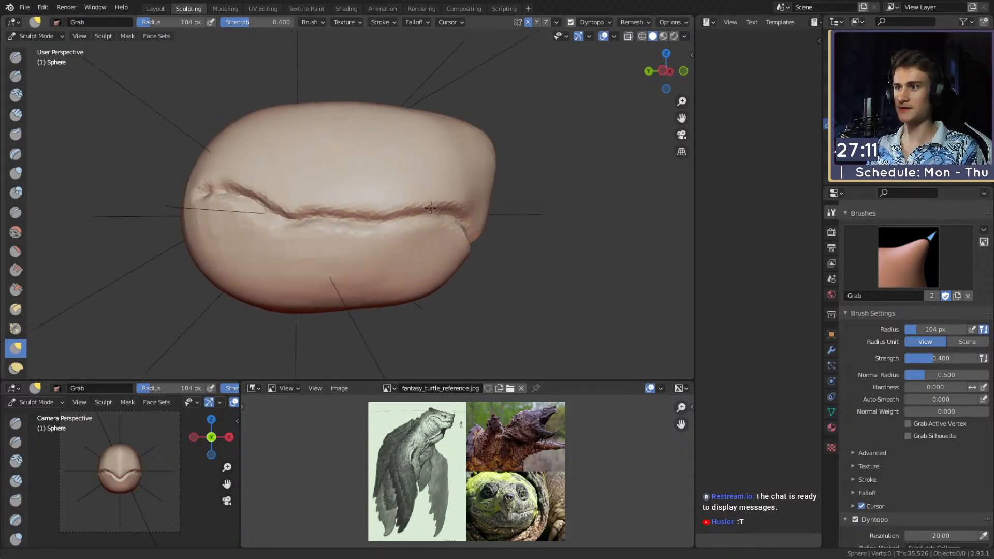
# Raise a ridge along each upper side of the head with the Crease brush at 77 px radius.
pyautogui.press('c')
pyautogui.moveTo(411, 181)
pyautogui.mouseDown(button='middle')
pyautogui.moveTo(333, 211)
pyautogui.moveTo(248, 158)
pyautogui.mouseUp(button='middle')
pyautogui.hotkey('shift', 'c')
pyautogui.moveTo(333, 231); pyautogui.dragTo(326, 226, button='middle')
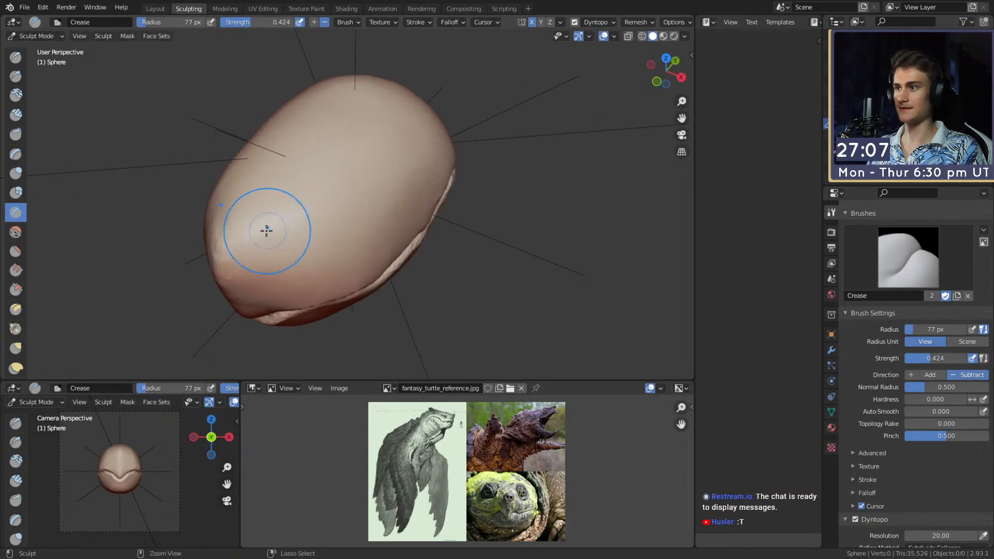
pyautogui.keyDown('shift'); pyautogui.moveTo(405, 142); pyautogui.dragTo(335, 177, button='middle'); pyautogui.keyUp('shift')
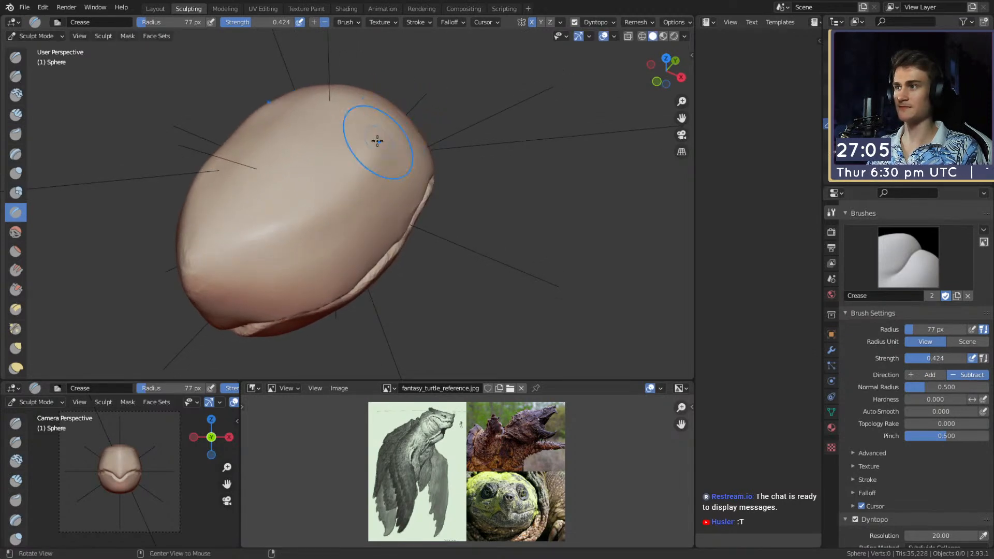
# Sharpen the brow corners with the Crease brush at 65 px radius and even out the head's back with Clay Strips at 70 px.
pyautogui.moveTo(388, 140); pyautogui.dragTo(293, 151, button='middle')
pyautogui.moveTo(370, 161)
pyautogui.mouseDown(button='middle')
pyautogui.moveTo(358, 204)
pyautogui.moveTo(317, 169)
pyautogui.moveTo(290, 191)
pyautogui.moveTo(220, 193)
pyautogui.mouseUp(button='middle')
pyautogui.moveTo(190, 228); pyautogui.dragTo(304, 185, button='middle')
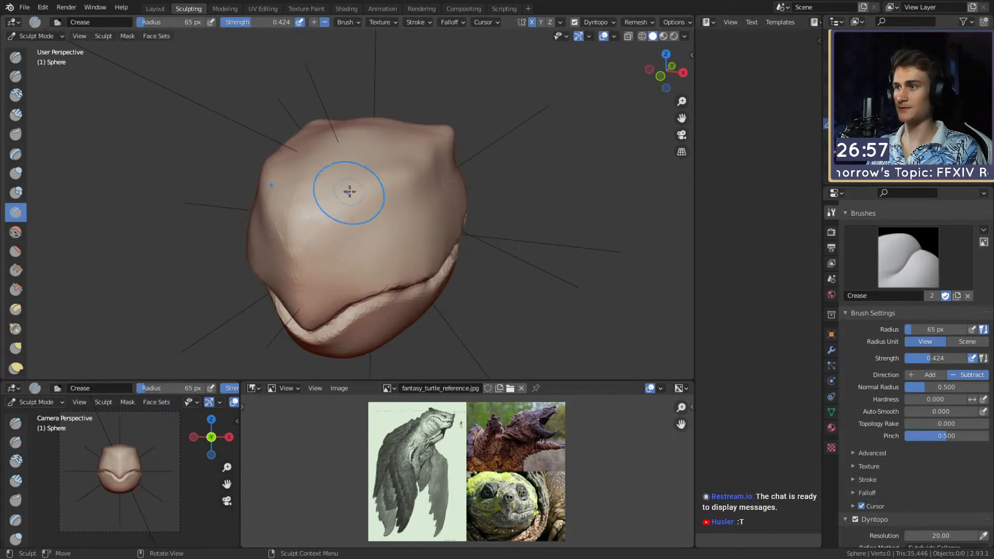
pyautogui.moveTo(427, 182)
pyautogui.mouseDown(button='middle')
pyautogui.moveTo(342, 160)
pyautogui.moveTo(383, 171)
pyautogui.moveTo(320, 199)
pyautogui.mouseUp(button='middle')
pyautogui.moveTo(380, 227); pyautogui.dragTo(346, 149, button='middle')
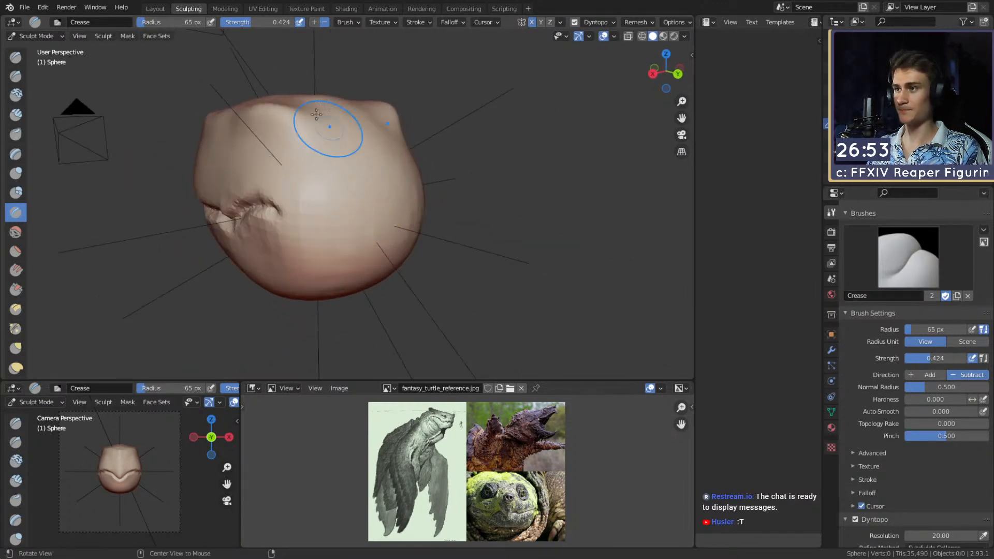
pyautogui.press('c')
pyautogui.moveTo(377, 200); pyautogui.dragTo(309, 168, button='middle')
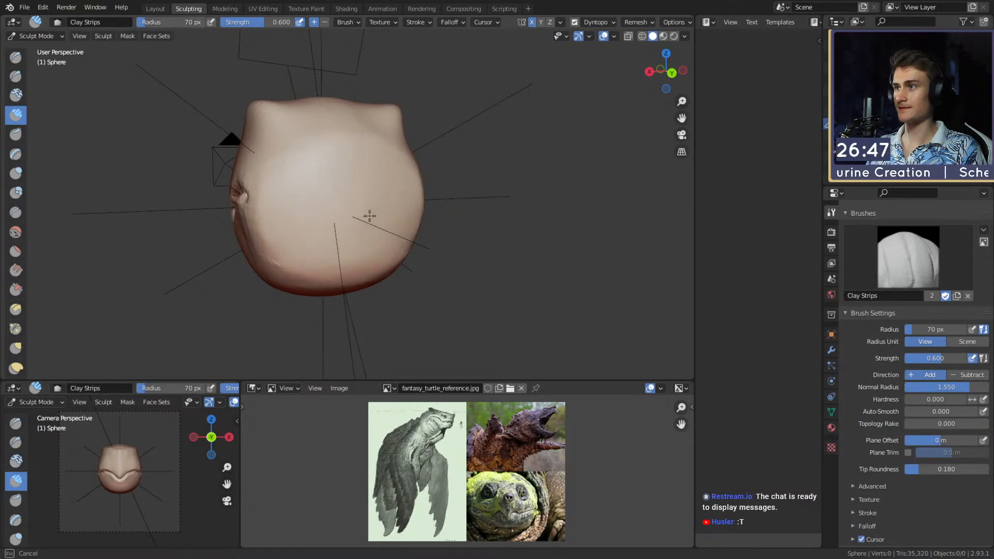
# Paint a mask over the neck area on the back of the head, then invert it to protect the rest.
pyautogui.press('m')
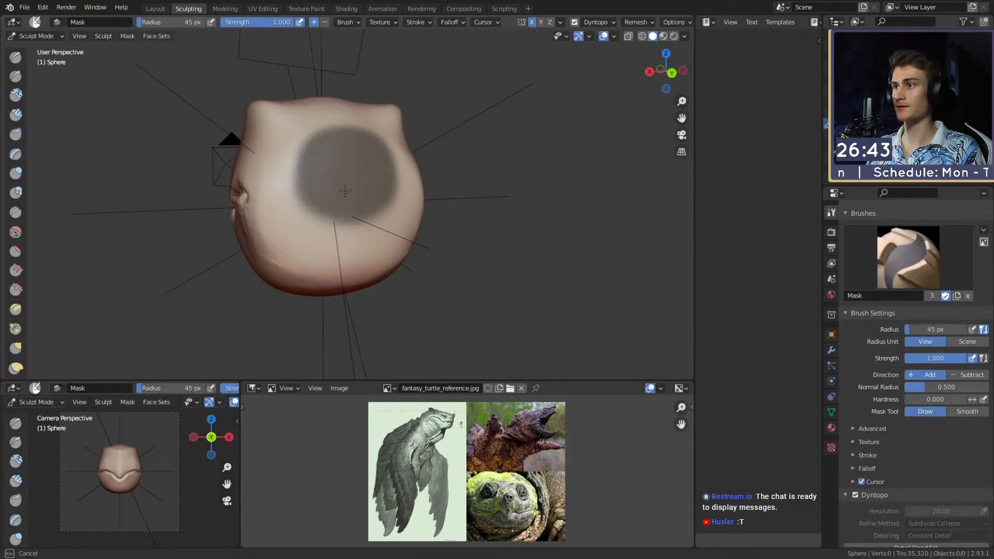
pyautogui.moveTo(319, 232)
pyautogui.mouseDown(button='middle')
pyautogui.moveTo(362, 249)
pyautogui.moveTo(399, 229)
pyautogui.moveTo(333, 194)
pyautogui.mouseUp(button='middle')
pyautogui.moveTo(323, 241)
pyautogui.mouseDown(button='middle')
pyautogui.moveTo(371, 222)
pyautogui.moveTo(343, 231)
pyautogui.moveTo(317, 220)
pyautogui.moveTo(328, 266)
pyautogui.moveTo(318, 219)
pyautogui.moveTo(355, 201)
pyautogui.moveTo(362, 212)
pyautogui.mouseUp(button='middle')
pyautogui.scroll(-3, 376, 236)
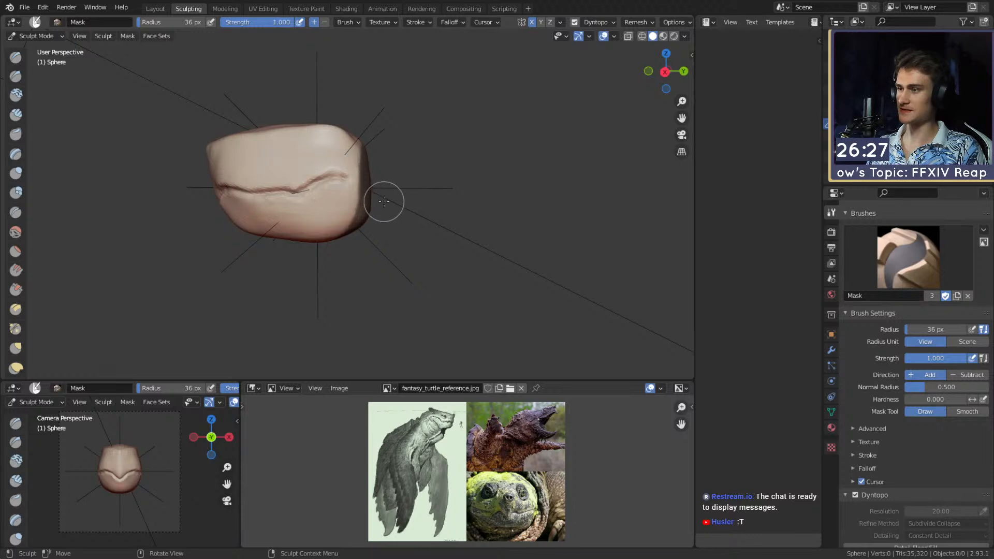
pyautogui.hotkey('ctrl', 'i')
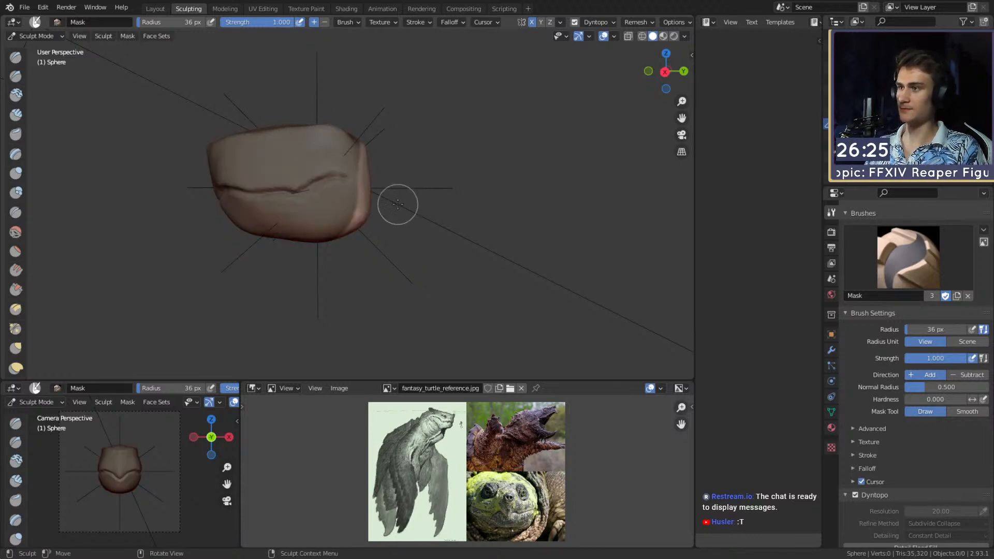
# Pull the unmasked area at the back of the head outward with the Snake Hook brush to start the neck.
pyautogui.press('k')
pyautogui.press('f')
pyautogui.click(443, 195)
pyautogui.keyDown('shift'); pyautogui.moveTo(443, 195); pyautogui.dragTo(427, 196, button='middle'); pyautogui.keyUp('shift')
pyautogui.moveTo(373, 177)
pyautogui.keyDown('alt'); pyautogui.mouseDown()
pyautogui.moveTo(359, 194)
pyautogui.moveTo(374, 227)
pyautogui.mouseUp(); pyautogui.keyUp('alt')
pyautogui.press('f')
pyautogui.click(366, 183)
pyautogui.press('f')
pyautogui.click(323, 226)
pyautogui.moveTo(367, 188); pyautogui.dragTo(391, 205)
pyautogui.moveTo(380, 206); pyautogui.dragTo(475, 205, button='middle')
# Extend the neck stub backward and downward from the head with the Snake Hook brush.
pyautogui.scroll(2, 403, 219)
pyautogui.moveTo(388, 222); pyautogui.dragTo(482, 260, button='middle')
pyautogui.moveTo(357, 234)
pyautogui.mouseDown(button='middle')
pyautogui.moveTo(411, 239)
pyautogui.moveTo(403, 188)
pyautogui.mouseUp(button='middle')
pyautogui.press('f')
pyautogui.click(431, 240)
pyautogui.press('f')
pyautogui.click(416, 199)
pyautogui.moveTo(386, 210); pyautogui.dragTo(412, 216)
pyautogui.moveTo(412, 216); pyautogui.dragTo(539, 205, button='middle')
pyautogui.moveTo(460, 207)
pyautogui.mouseDown(button='middle')
pyautogui.moveTo(315, 153)
pyautogui.moveTo(324, 138)
pyautogui.moveTo(433, 251)
pyautogui.moveTo(406, 177)
pyautogui.mouseUp(button='middle')
# Thicken and bend the neck's rear contour with Snake Hook strokes, enlarging the brush from 177 px radius.
pyautogui.press('f')
pyautogui.click(317, 151)
pyautogui.press('f')
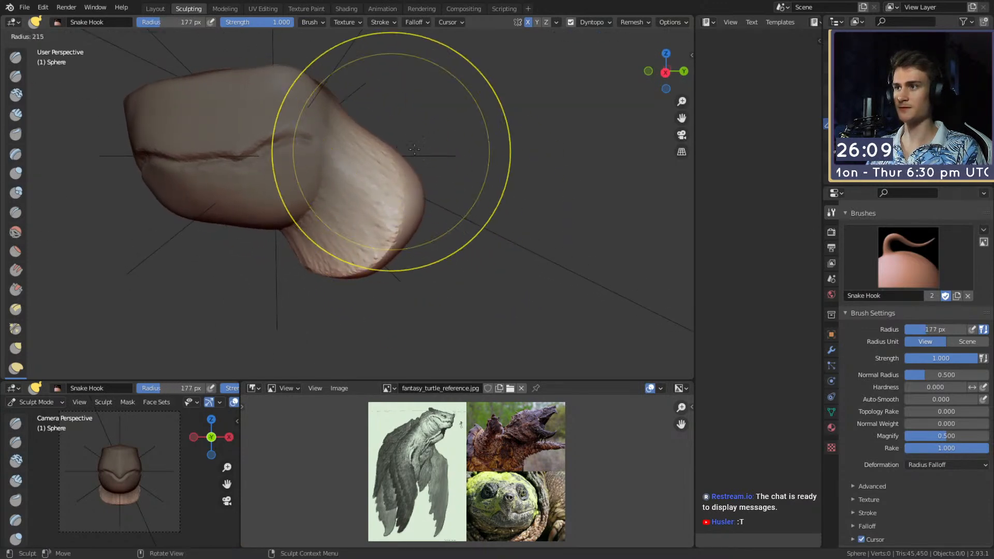
pyautogui.moveTo(384, 133)
pyautogui.mouseDown(button='middle')
pyautogui.moveTo(412, 160)
pyautogui.moveTo(404, 129)
pyautogui.mouseUp(button='middle')
pyautogui.press('f')
pyautogui.click(426, 132)
pyautogui.moveTo(404, 155); pyautogui.dragTo(417, 170)
pyautogui.moveTo(403, 194)
pyautogui.mouseDown(button='middle')
pyautogui.moveTo(399, 179)
pyautogui.moveTo(391, 206)
pyautogui.mouseUp(button='middle')
pyautogui.press('f')
pyautogui.click(368, 209)
pyautogui.moveTo(364, 210); pyautogui.dragTo(401, 216)
# Draw the neck's lower end farther down with Snake Hook and smooth its surface, reaching 124 px brush radius.
pyautogui.moveTo(402, 215); pyautogui.dragTo(381, 215, button='middle')
pyautogui.press('f')
pyautogui.click(397, 217)
pyautogui.moveTo(385, 220); pyautogui.dragTo(391, 265)
pyautogui.moveTo(382, 227)
pyautogui.keyDown('alt'); pyautogui.mouseDown()
pyautogui.moveTo(404, 234)
pyautogui.moveTo(399, 217)
pyautogui.moveTo(417, 208)
pyautogui.moveTo(403, 218)
pyautogui.moveTo(386, 201)
pyautogui.mouseUp(); pyautogui.keyUp('alt')
pyautogui.press('f')
pyautogui.click(376, 209)
pyautogui.moveTo(377, 132)
pyautogui.keyDown('alt'); pyautogui.mouseDown()
pyautogui.moveTo(339, 122)
pyautogui.moveTo(327, 131)
pyautogui.mouseUp(); pyautogui.keyUp('alt')
pyautogui.moveTo(376, 233)
pyautogui.keyDown('alt'); pyautogui.mouseDown()
pyautogui.moveTo(343, 231)
pyautogui.moveTo(353, 220)
pyautogui.mouseUp(); pyautogui.keyUp('alt')
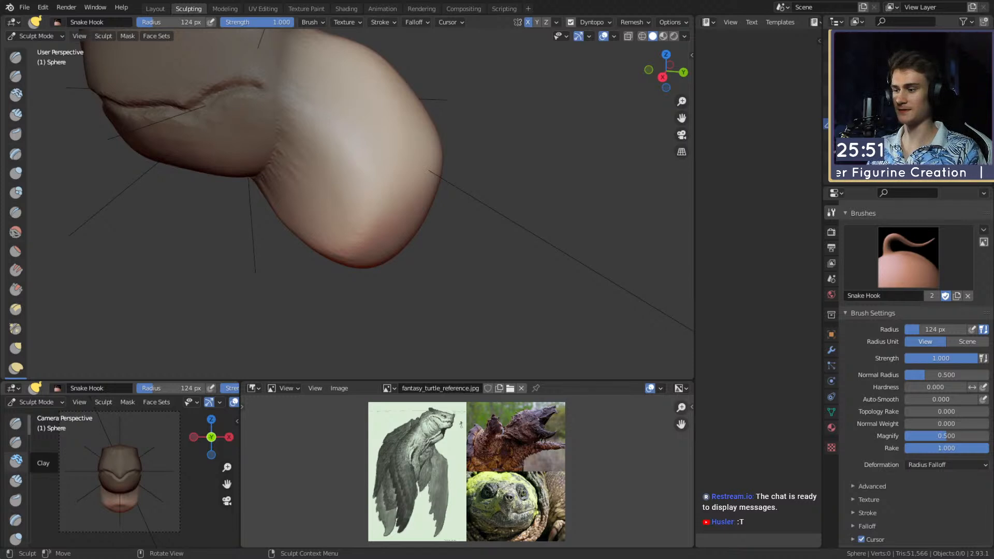
# Adjust the shape of the neck's underside with the Snake Hook brush at 89 px radius.
pyautogui.moveTo(396, 206); pyautogui.dragTo(279, 244, button='middle')
pyautogui.moveTo(357, 250)
pyautogui.mouseDown(button='middle')
pyautogui.moveTo(379, 209)
pyautogui.moveTo(356, 211)
pyautogui.mouseUp(button='middle')
pyautogui.press('f')
pyautogui.click(349, 222)
pyautogui.moveTo(346, 221); pyautogui.dragTo(347, 218)
pyautogui.moveTo(348, 218)
pyautogui.mouseDown(button='middle')
pyautogui.moveTo(451, 233)
pyautogui.moveTo(364, 259)
pyautogui.mouseUp(button='middle')
pyautogui.scroll(-2, 362, 222)
pyautogui.scroll(2, 357, 233)
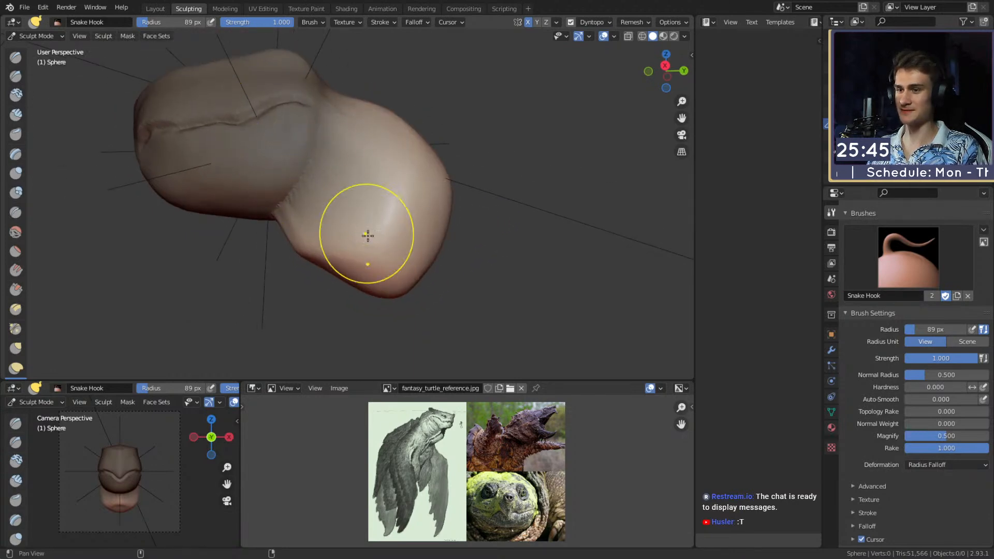
pyautogui.moveTo(353, 223); pyautogui.dragTo(367, 226, button='middle')
# Stretch the end of the neck downward with the Snake Hook brush at 185 px radius.
pyautogui.press('f')
pyautogui.click(443, 240)
pyautogui.moveTo(444, 239)
pyautogui.mouseDown(button='middle')
pyautogui.moveTo(439, 251)
pyautogui.moveTo(392, 213)
pyautogui.moveTo(386, 195)
pyautogui.moveTo(395, 197)
pyautogui.mouseUp(button='middle')
pyautogui.scroll(1, 390, 207)
pyautogui.press('f')
pyautogui.click(389, 204)
pyautogui.moveTo(390, 198); pyautogui.dragTo(411, 254)
pyautogui.press('f')
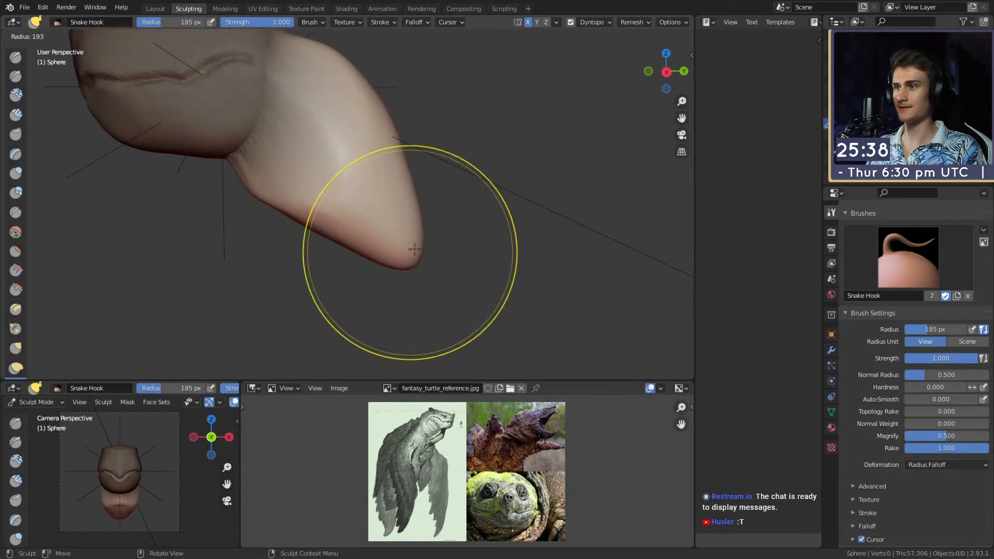
pyautogui.click(449, 252)
# Lengthen the neck further and curve its lower end downward with the Snake Hook brush at 196 px radius.
pyautogui.scroll(-1, 414, 238)
pyautogui.moveTo(402, 228); pyautogui.dragTo(409, 223, button='middle')
pyautogui.press('f')
pyautogui.click(387, 223)
pyautogui.moveTo(396, 243); pyautogui.dragTo(418, 294)
pyautogui.moveTo(417, 290)
pyautogui.mouseDown(button='middle')
pyautogui.moveTo(369, 244)
pyautogui.moveTo(427, 201)
pyautogui.mouseUp(button='middle')
pyautogui.press('f')
pyautogui.click(357, 218)
pyautogui.press('f')
pyautogui.click(440, 180)
pyautogui.moveTo(405, 189); pyautogui.dragTo(409, 207)
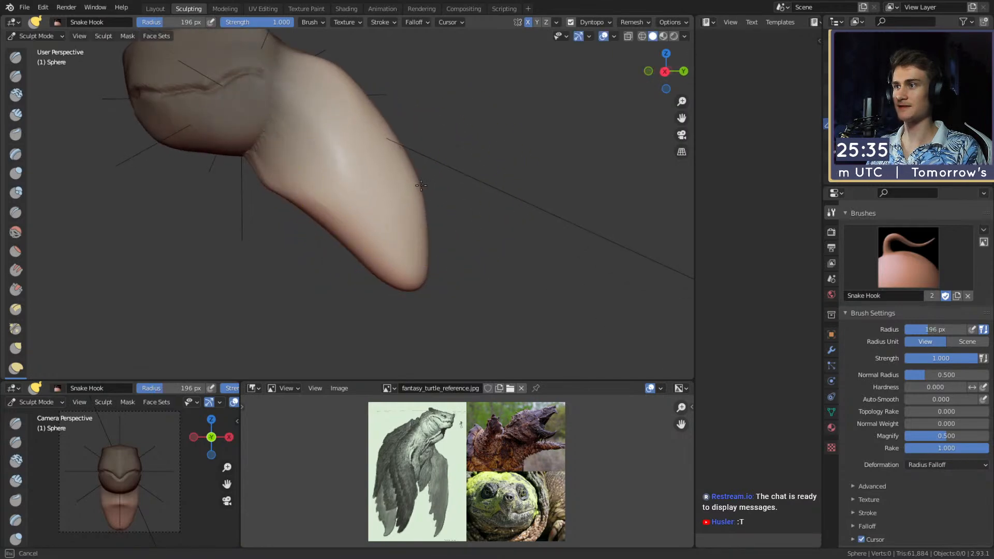
# Broaden and round off the neck's lower end with the Snake Hook brush at 222 px radius.
pyautogui.moveTo(409, 207); pyautogui.dragTo(364, 203, button='middle')
pyautogui.moveTo(362, 201); pyautogui.dragTo(363, 234)
pyautogui.moveTo(364, 234)
pyautogui.mouseDown(button='middle')
pyautogui.moveTo(373, 224)
pyautogui.moveTo(458, 217)
pyautogui.moveTo(456, 205)
pyautogui.mouseUp(button='middle')
pyautogui.keyDown('shift'); pyautogui.moveTo(373, 192); pyautogui.dragTo(328, 215); pyautogui.keyUp('shift')
pyautogui.moveTo(328, 215); pyautogui.dragTo(489, 238, button='middle')
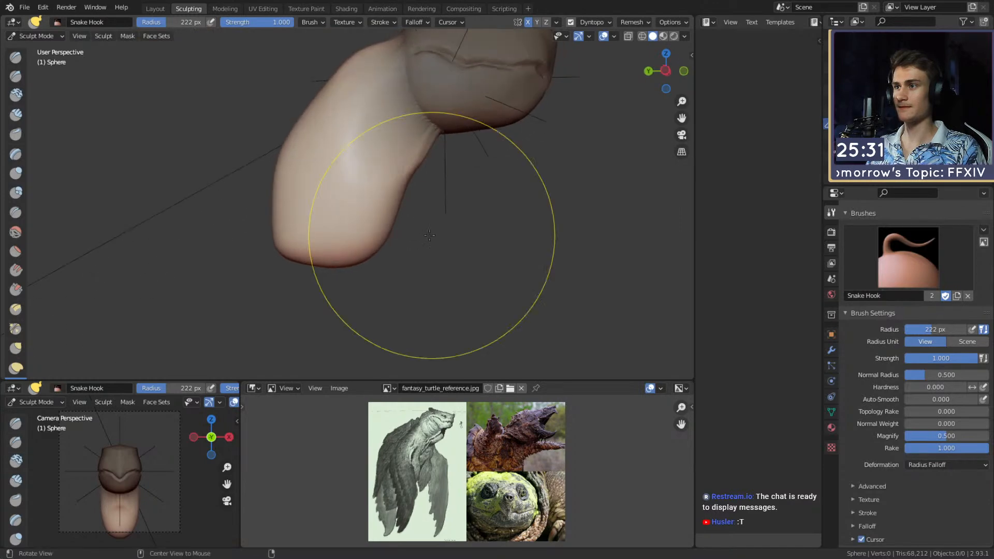
# Pull the neck's lower end outward and down to broaden it into a body with the Snake Hook brush at 204 px radius.
pyautogui.press('f')
pyautogui.click(517, 239)
pyautogui.moveTo(362, 232); pyautogui.dragTo(388, 273)
pyautogui.keyDown('shift'); pyautogui.moveTo(388, 273); pyautogui.dragTo(416, 281, button='middle'); pyautogui.keyUp('shift')
pyautogui.press('f')
pyautogui.click(311, 201)
pyautogui.moveTo(301, 177); pyautogui.dragTo(300, 178)
pyautogui.keyDown('shift'); pyautogui.moveTo(313, 224); pyautogui.dragTo(316, 189, button='middle'); pyautogui.keyUp('shift')
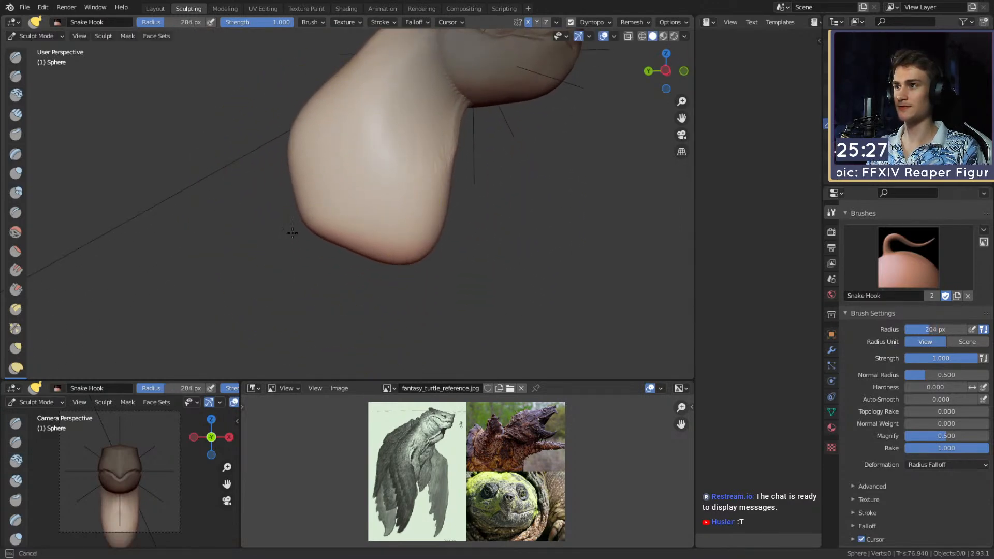
pyautogui.moveTo(298, 225); pyautogui.dragTo(277, 257)
# Stretch the body's lower end further downward with the Snake Hook brush at 220 px radius.
pyautogui.scroll(-2, 331, 217)
pyautogui.press('f')
pyautogui.click(461, 238)
pyautogui.moveTo(354, 230); pyautogui.dragTo(357, 269)
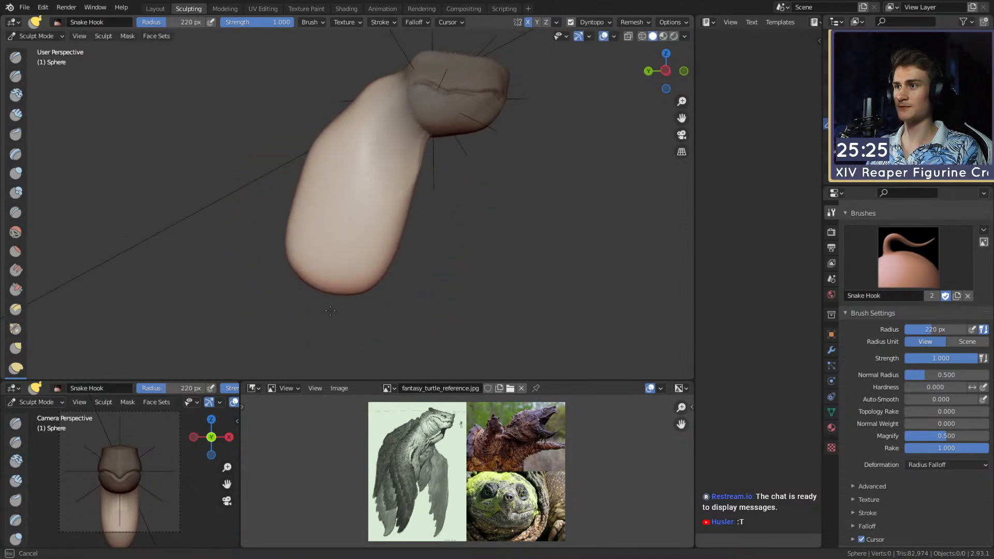
pyautogui.moveTo(331, 311); pyautogui.dragTo(327, 316)
pyautogui.keyDown('shift'); pyautogui.moveTo(361, 232); pyautogui.dragTo(359, 217, button='middle'); pyautogui.keyUp('shift')
pyautogui.moveTo(299, 283); pyautogui.dragTo(283, 308)
# Bulge the upper back outward behind the neck with the Snake Hook brush at 163 px radius.
pyautogui.press('f')
pyautogui.click(295, 191)
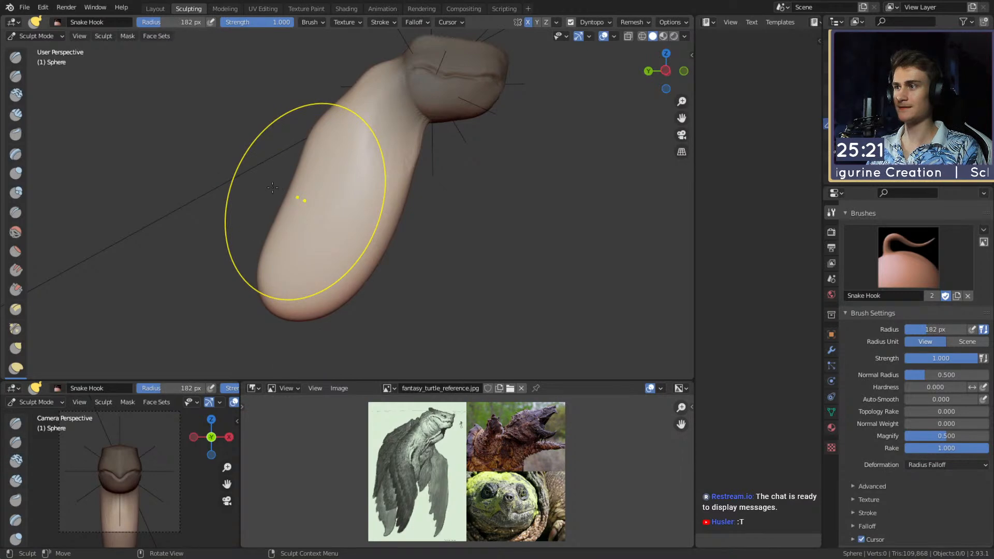
pyautogui.press('[')
pyautogui.moveTo(318, 129); pyautogui.dragTo(315, 116)
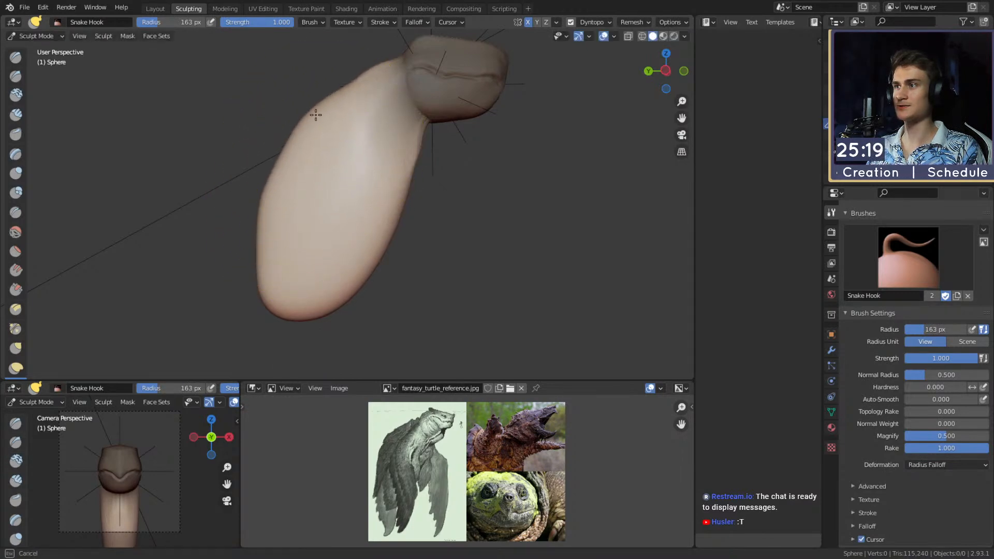
# Draw the body's lower tip downward with the Snake Hook brush at 141 px radius.
pyautogui.press(']')
pyautogui.press(']')
pyautogui.press(']')
pyautogui.moveTo(293, 162)
pyautogui.mouseDown(button='middle')
pyautogui.moveTo(473, 218)
pyautogui.moveTo(311, 220)
pyautogui.mouseUp(button='middle')
pyautogui.keyDown('shift'); pyautogui.moveTo(280, 262); pyautogui.dragTo(333, 186, button='middle'); pyautogui.keyUp('shift')
pyautogui.press('f')
pyautogui.click(305, 230)
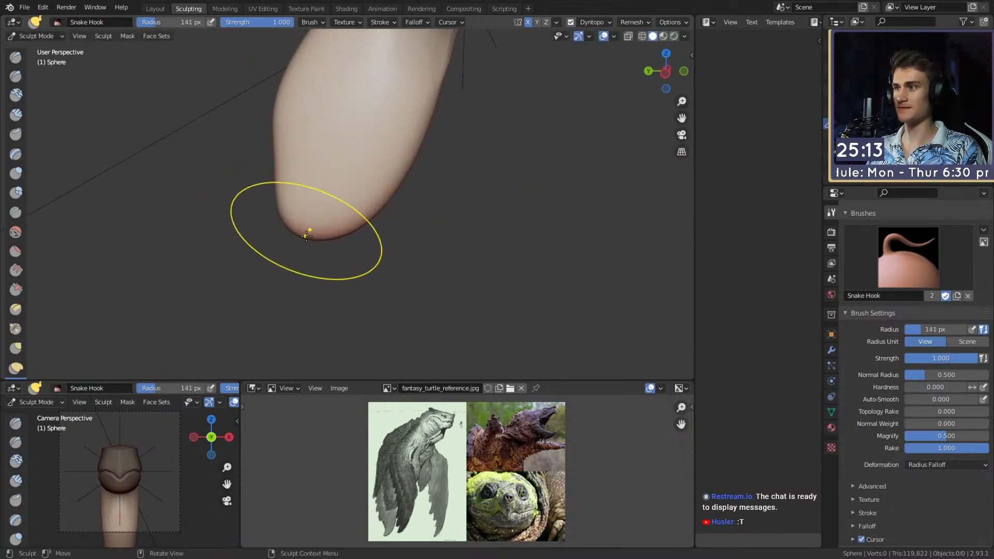
pyautogui.moveTo(293, 262); pyautogui.dragTo(291, 265)
# Widen the body's sides symmetrically from behind with the Snake Hook brush.
pyautogui.moveTo(392, 164)
pyautogui.keyDown('shift'); pyautogui.mouseDown(button='middle')
pyautogui.moveTo(386, 200)
pyautogui.moveTo(362, 175)
pyautogui.moveTo(348, 207)
pyautogui.moveTo(450, 235)
pyautogui.moveTo(357, 207)
pyautogui.mouseUp(button='middle'); pyautogui.keyUp('shift')
pyautogui.moveTo(357, 207)
pyautogui.keyDown('alt'); pyautogui.mouseDown()
pyautogui.moveTo(233, 185)
pyautogui.moveTo(346, 185)
pyautogui.moveTo(375, 166)
pyautogui.moveTo(386, 196)
pyautogui.moveTo(240, 266)
pyautogui.moveTo(377, 184)
pyautogui.moveTo(394, 218)
pyautogui.moveTo(450, 221)
pyautogui.mouseUp(); pyautogui.keyUp('alt')
pyautogui.press('f')
pyautogui.click(373, 169)
pyautogui.press('f')
pyautogui.click(375, 175)
pyautogui.press('f')
pyautogui.click(357, 221)
# Refine the side contours above the tapered lower tip with the Snake Hook brush at 176 px radius.
pyautogui.moveTo(414, 181)
pyautogui.mouseDown(button='middle')
pyautogui.moveTo(407, 193)
pyautogui.moveTo(402, 155)
pyautogui.moveTo(399, 195)
pyautogui.mouseUp(button='middle')
pyautogui.press('f')
pyautogui.click(407, 184)
pyautogui.press('f')
pyautogui.click(400, 240)
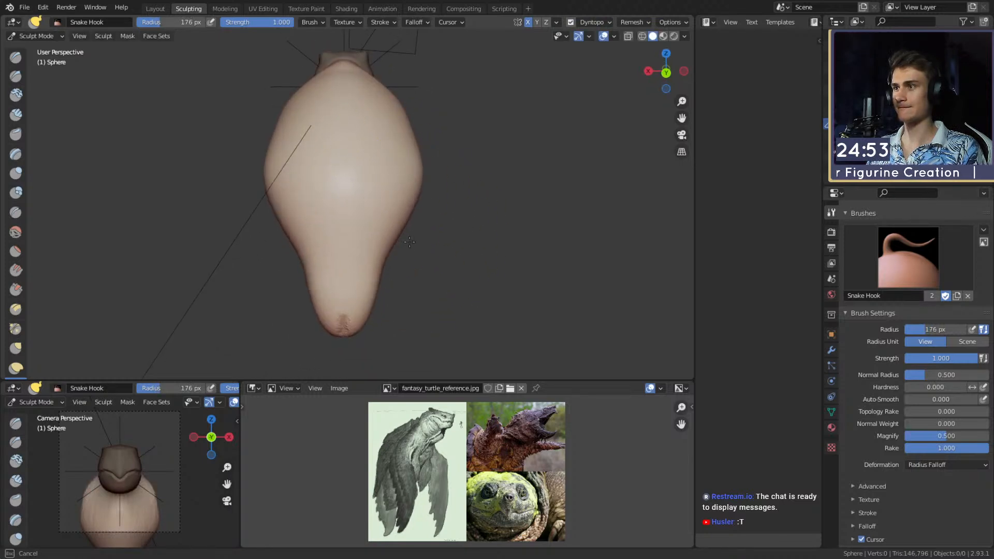
pyautogui.moveTo(430, 246); pyautogui.dragTo(426, 251)
pyautogui.moveTo(412, 248); pyautogui.dragTo(387, 232, button='middle')
pyautogui.press('f')
pyautogui.click(397, 237)
pyautogui.moveTo(393, 235); pyautogui.dragTo(387, 236)
# Fill out the body's side profile and underside with the Snake Hook brush at 209 px radius.
pyautogui.moveTo(339, 196)
pyautogui.mouseDown(button='middle')
pyautogui.moveTo(386, 202)
pyautogui.moveTo(424, 186)
pyautogui.mouseUp(button='middle')
pyautogui.keyDown('alt'); pyautogui.keyDown('shift'); pyautogui.moveTo(341, 225); pyautogui.dragTo(346, 201); pyautogui.keyUp('shift'); pyautogui.keyUp('alt')
pyautogui.keyDown('alt'); pyautogui.moveTo(346, 200); pyautogui.dragTo(390, 183); pyautogui.keyUp('alt')
pyautogui.press('f')
pyautogui.click(469, 187)
pyautogui.keyDown('alt'); pyautogui.keyDown('shift'); pyautogui.moveTo(356, 232); pyautogui.dragTo(369, 206); pyautogui.keyUp('shift'); pyautogui.keyUp('alt')
pyautogui.press('f')
pyautogui.click(441, 224)
pyautogui.moveTo(313, 240)
pyautogui.keyDown('alt'); pyautogui.mouseDown()
pyautogui.moveTo(322, 246)
pyautogui.moveTo(310, 272)
pyautogui.moveTo(298, 255)
pyautogui.mouseUp(); pyautogui.keyUp('alt')
pyautogui.press('f')
pyautogui.click(420, 259)
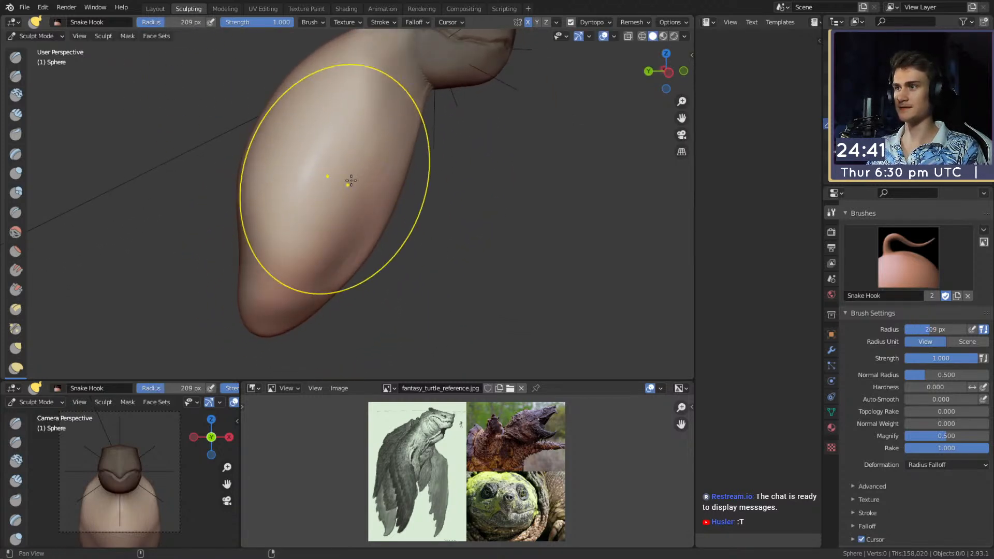
# Begin the shell's raised rim on the upper back with the Clay Strips brush at 39 px radius.
pyautogui.moveTo(341, 193); pyautogui.dragTo(408, 225, button='middle')
pyautogui.press('c')
pyautogui.press('f')
pyautogui.click(328, 206)
pyautogui.keyDown('shift'); pyautogui.moveTo(348, 170); pyautogui.dragTo(364, 273, button='middle'); pyautogui.keyUp('shift')
pyautogui.moveTo(357, 233)
pyautogui.mouseDown(button='middle')
pyautogui.moveTo(402, 208)
pyautogui.moveTo(357, 180)
pyautogui.mouseUp(button='middle')
pyautogui.press('f')
pyautogui.click(374, 207)
pyautogui.press('f')
pyautogui.click(356, 180)
pyautogui.moveTo(357, 188)
pyautogui.mouseDown()
pyautogui.moveTo(363, 154)
pyautogui.moveTo(376, 182)
pyautogui.mouseUp()
pyautogui.moveTo(306, 207)
pyautogui.keyDown('shift'); pyautogui.mouseDown(button='middle')
pyautogui.moveTo(315, 149)
pyautogui.moveTo(363, 141)
pyautogui.mouseUp(button='middle'); pyautogui.keyUp('shift')
pyautogui.moveTo(344, 148); pyautogui.dragTo(337, 157)
# Trace the shell's rim around the back and down both sides to a low point with the Clay Strips brush.
pyautogui.moveTo(425, 122); pyautogui.dragTo(355, 111, button='middle')
pyautogui.moveTo(335, 177); pyautogui.dragTo(362, 180)
pyautogui.moveTo(376, 173)
pyautogui.keyDown('alt'); pyautogui.keyDown('shift'); pyautogui.mouseDown()
pyautogui.moveTo(357, 127)
pyautogui.moveTo(367, 112)
pyautogui.mouseUp(); pyautogui.keyUp('shift'); pyautogui.keyUp('alt')
pyautogui.moveTo(381, 106); pyautogui.dragTo(336, 176)
pyautogui.moveTo(381, 98); pyautogui.dragTo(363, 114)
pyautogui.moveTo(304, 135)
pyautogui.keyDown('alt'); pyautogui.mouseDown()
pyautogui.moveTo(317, 125)
pyautogui.moveTo(322, 210)
pyautogui.mouseUp(); pyautogui.keyUp('alt')
pyautogui.keyDown('alt'); pyautogui.keyDown('shift'); pyautogui.moveTo(339, 254); pyautogui.dragTo(310, 163); pyautogui.keyUp('shift'); pyautogui.keyUp('alt')
pyautogui.moveTo(282, 96); pyautogui.dragTo(358, 265)
pyautogui.moveTo(382, 249)
pyautogui.keyDown('alt'); pyautogui.mouseDown()
pyautogui.moveTo(375, 215)
pyautogui.moveTo(311, 206)
pyautogui.mouseUp(); pyautogui.keyUp('alt')
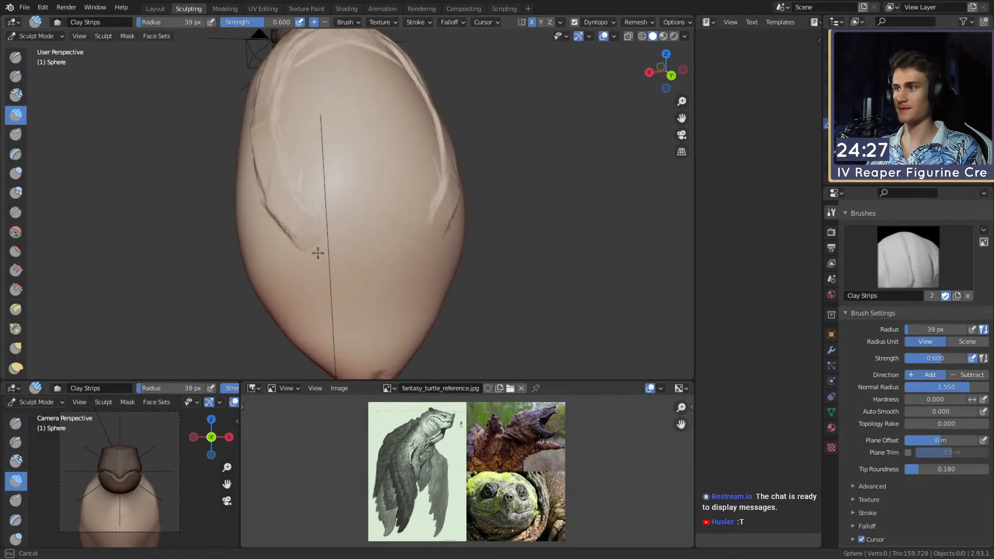
pyautogui.keyDown('alt'); pyautogui.moveTo(370, 298); pyautogui.dragTo(344, 288); pyautogui.keyUp('alt')
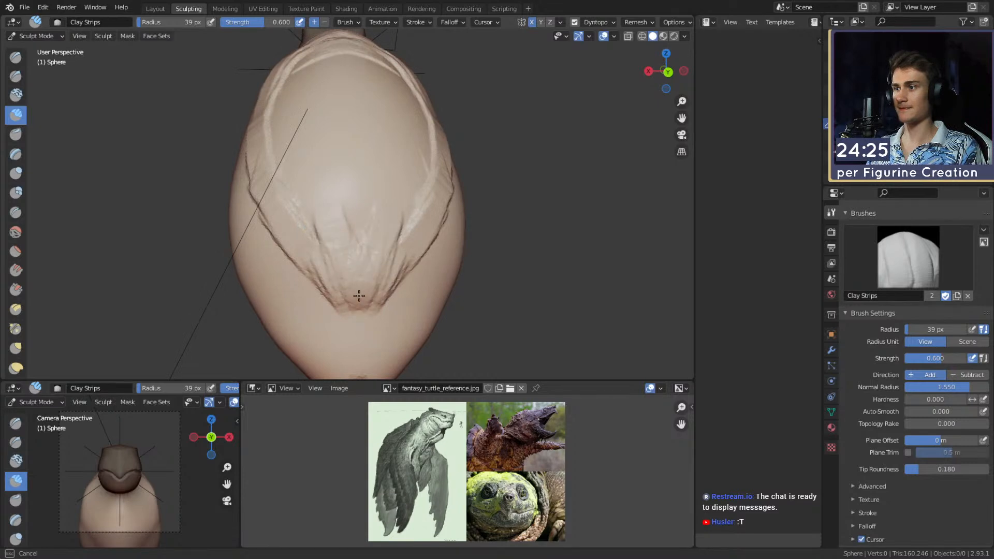
# Define the shell's lower point and lower side edges with the Clay Strips brush at 23 px radius.
pyautogui.press('f')
pyautogui.click(359, 318)
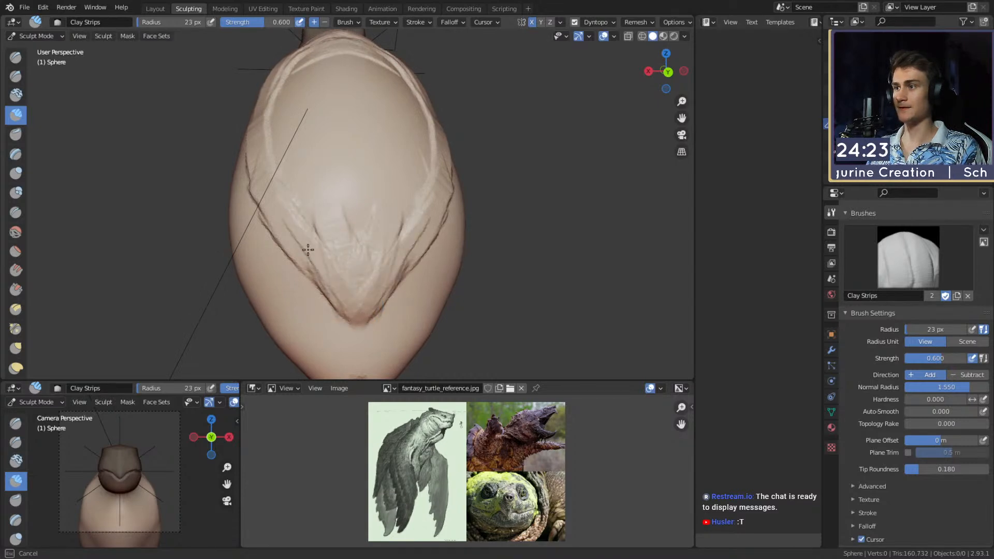
pyautogui.moveTo(319, 180); pyautogui.dragTo(320, 177)
pyautogui.keyDown('alt'); pyautogui.moveTo(319, 196); pyautogui.dragTo(316, 223); pyautogui.keyUp('alt')
# Fill in the shell's surface inside the rim with lengthwise Clay Strips strokes at 45 px radius.
pyautogui.press('f')
pyautogui.click(335, 238)
pyautogui.moveTo(310, 282)
pyautogui.mouseDown()
pyautogui.moveTo(344, 253)
pyautogui.moveTo(365, 266)
pyautogui.mouseUp()
pyautogui.keyDown('alt'); pyautogui.moveTo(382, 160); pyautogui.dragTo(365, 196); pyautogui.keyUp('alt')
pyautogui.moveTo(293, 234); pyautogui.dragTo(275, 200)
pyautogui.keyDown('alt'); pyautogui.moveTo(364, 104); pyautogui.dragTo(363, 162); pyautogui.keyUp('alt')
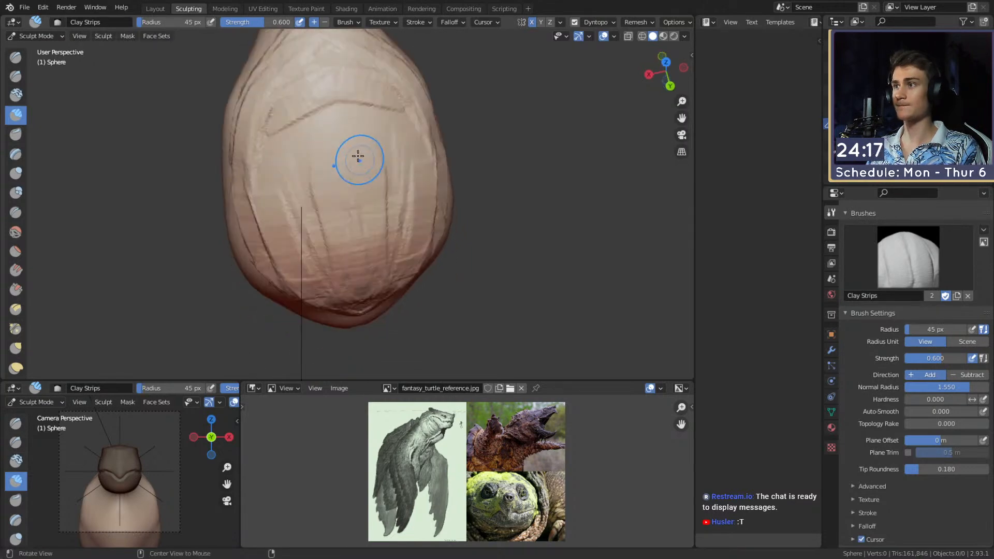
pyautogui.moveTo(263, 169); pyautogui.dragTo(301, 233)
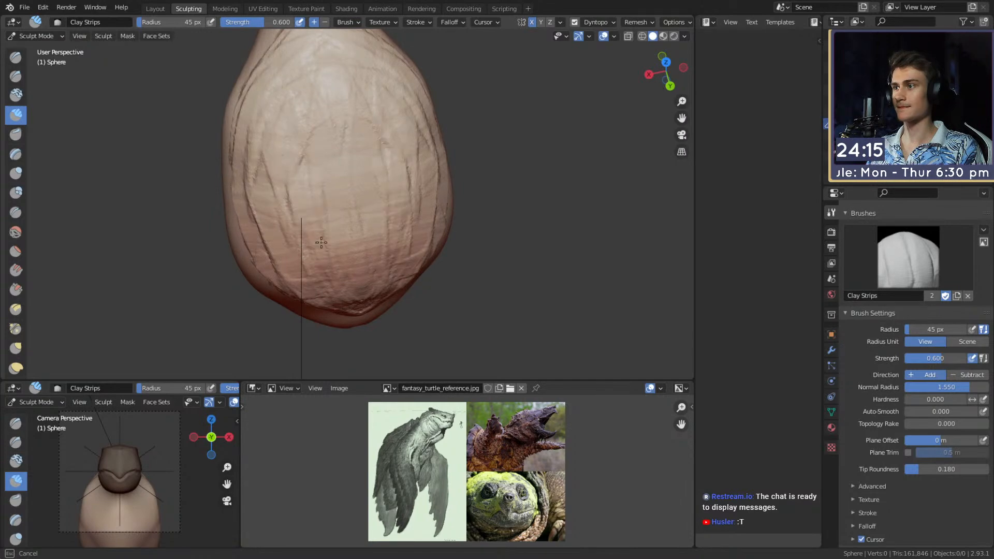
pyautogui.moveTo(349, 185)
pyautogui.keyDown('alt'); pyautogui.mouseDown()
pyautogui.moveTo(401, 162)
pyautogui.moveTo(403, 190)
pyautogui.mouseUp(); pyautogui.keyUp('alt')
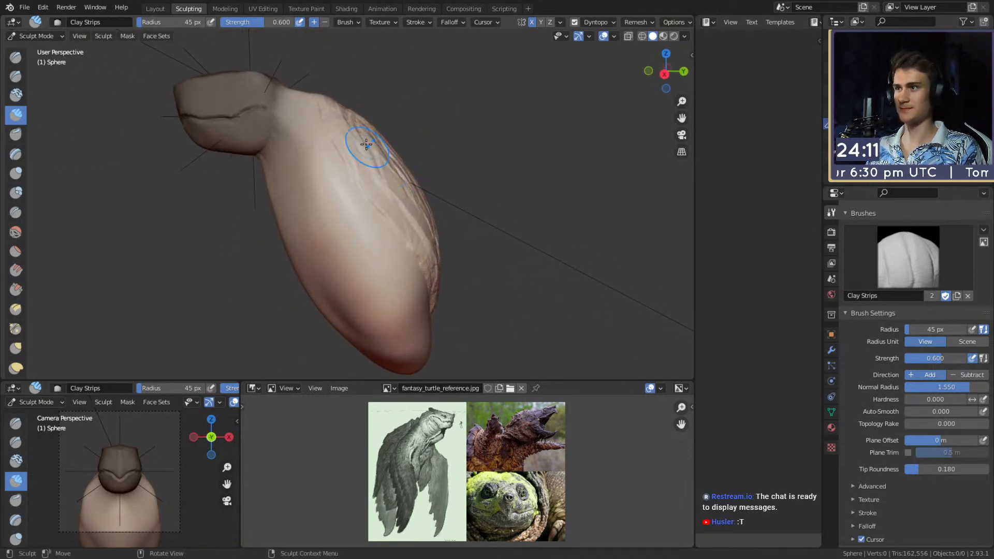
# Reshape the shell's upper edge behind the neck with the Grab brush.
pyautogui.press('g')
pyautogui.keyDown('alt'); pyautogui.keyDown('shift'); pyautogui.moveTo(393, 127); pyautogui.dragTo(407, 154); pyautogui.keyUp('shift'); pyautogui.keyUp('alt')
pyautogui.press('f')
pyautogui.click(451, 138)
pyautogui.moveTo(353, 134); pyautogui.dragTo(339, 148)
pyautogui.keyDown('alt'); pyautogui.keyDown('shift'); pyautogui.moveTo(381, 191); pyautogui.dragTo(392, 202); pyautogui.keyUp('shift'); pyautogui.keyUp('alt')
pyautogui.keyDown('alt'); pyautogui.keyDown('shift'); pyautogui.moveTo(368, 167); pyautogui.dragTo(374, 197); pyautogui.keyUp('shift'); pyautogui.keyUp('alt')
pyautogui.keyDown('alt'); pyautogui.moveTo(375, 197); pyautogui.dragTo(355, 193); pyautogui.keyUp('alt')
# Adjust the shell's profile near the shoulder with the Grab brush at 190 px radius.
pyautogui.press('f')
pyautogui.click(413, 183)
pyautogui.keyDown('shift'); pyautogui.moveTo(372, 201); pyautogui.dragTo(359, 174, button='middle'); pyautogui.keyUp('shift')
pyautogui.press('f')
pyautogui.click(401, 184)
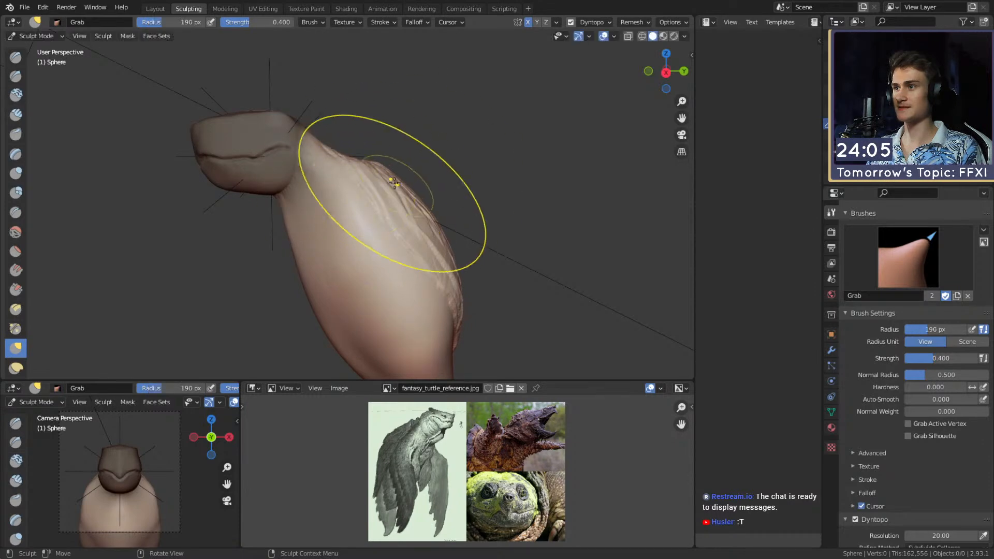
pyautogui.moveTo(378, 196); pyautogui.dragTo(375, 199)
# Nudge the body's contour into shape with the Grab brush.
pyautogui.moveTo(374, 204)
pyautogui.keyDown('shift'); pyautogui.mouseDown(button='middle')
pyautogui.moveTo(373, 133)
pyautogui.moveTo(364, 138)
pyautogui.moveTo(402, 193)
pyautogui.moveTo(392, 201)
pyautogui.mouseUp(button='middle'); pyautogui.keyUp('shift')
pyautogui.press('f')
pyautogui.click(353, 159)
pyautogui.press('f')
pyautogui.click(391, 280)
pyautogui.moveTo(373, 278); pyautogui.dragTo(378, 280)
pyautogui.press('f')
pyautogui.click(325, 275)
# Start building up skin folds on the throat directly beneath the head with the Clay Strips brush.
pyautogui.moveTo(345, 209)
pyautogui.keyDown('shift'); pyautogui.mouseDown(button='middle')
pyautogui.moveTo(361, 254)
pyautogui.moveTo(488, 230)
pyautogui.moveTo(466, 182)
pyautogui.moveTo(326, 172)
pyautogui.moveTo(344, 195)
pyautogui.moveTo(340, 166)
pyautogui.mouseUp(button='middle'); pyautogui.keyUp('shift')
pyautogui.scroll(3, 327, 171)
pyautogui.press('c')
pyautogui.press('f')
pyautogui.click(338, 173)
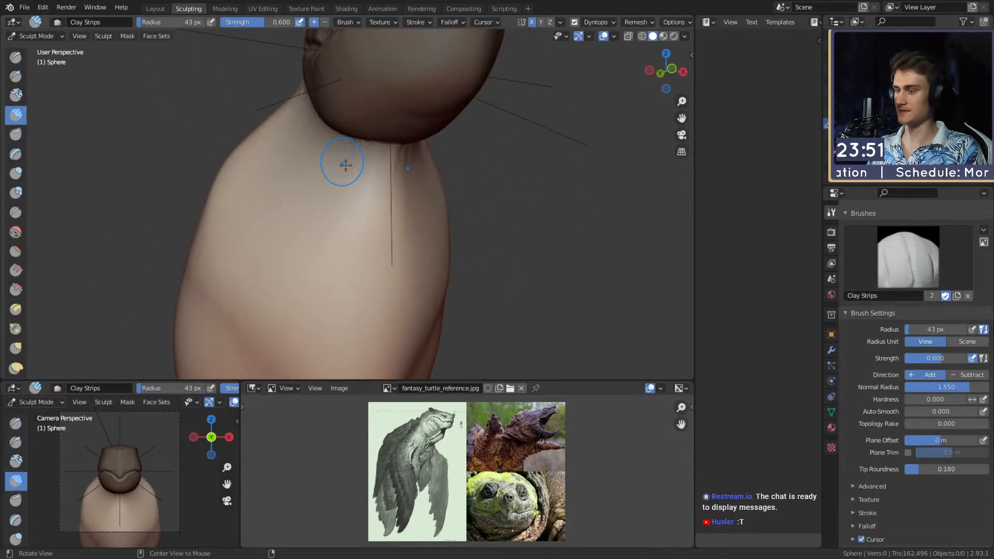
pyautogui.hotkey('alt', 'm')
pyautogui.press('f')
pyautogui.click(344, 155)
pyautogui.moveTo(351, 145); pyautogui.dragTo(352, 158)
# Extend the throat folds around and down the neck with the Clay Strips brush, starting at 39 px radius.
pyautogui.moveTo(335, 143); pyautogui.dragTo(357, 142, button='middle')
pyautogui.press('f')
pyautogui.click(360, 142)
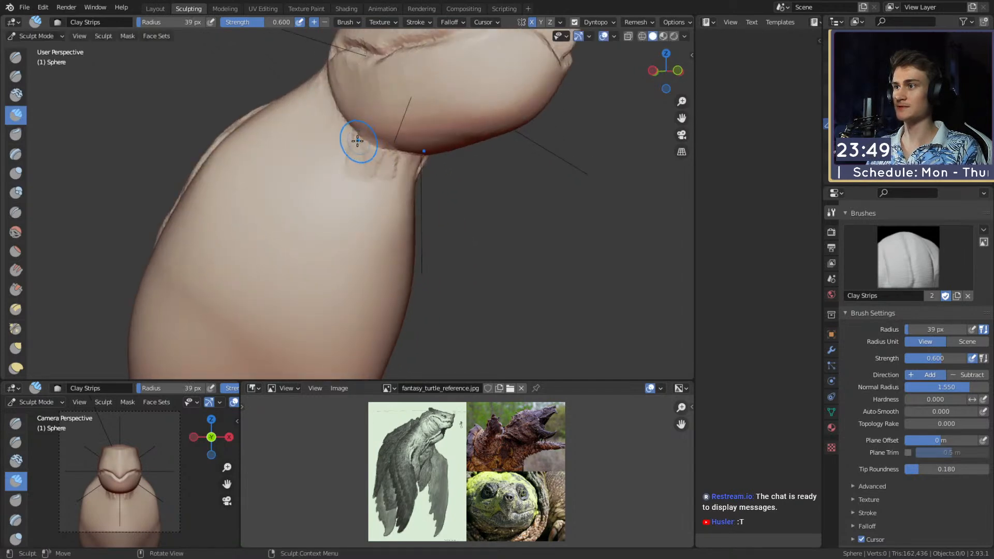
pyautogui.moveTo(386, 174)
pyautogui.keyDown('alt'); pyautogui.mouseDown()
pyautogui.moveTo(352, 171)
pyautogui.moveTo(459, 204)
pyautogui.moveTo(368, 195)
pyautogui.moveTo(362, 213)
pyautogui.moveTo(300, 199)
pyautogui.mouseUp(); pyautogui.keyUp('alt')
pyautogui.press('f')
pyautogui.click(356, 166)
# Carve creases across the lower throat and chest with the Crease brush, reducing its radius to 79 px.
pyautogui.hotkey('shift', 'c')
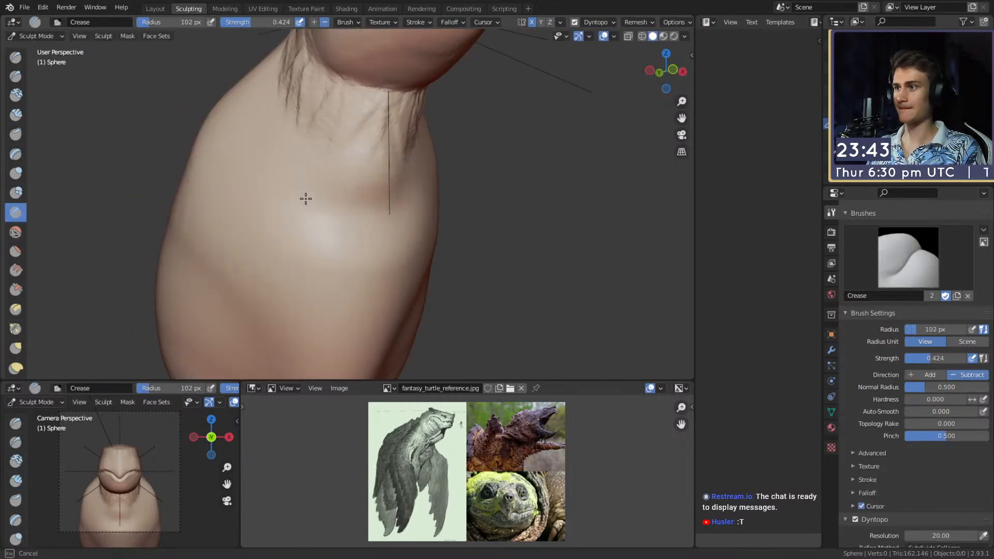
pyautogui.keyDown('alt'); pyautogui.keyDown('shift'); pyautogui.moveTo(313, 271); pyautogui.dragTo(328, 193); pyautogui.keyUp('shift'); pyautogui.keyUp('alt')
pyautogui.press('f')
pyautogui.click(356, 169)
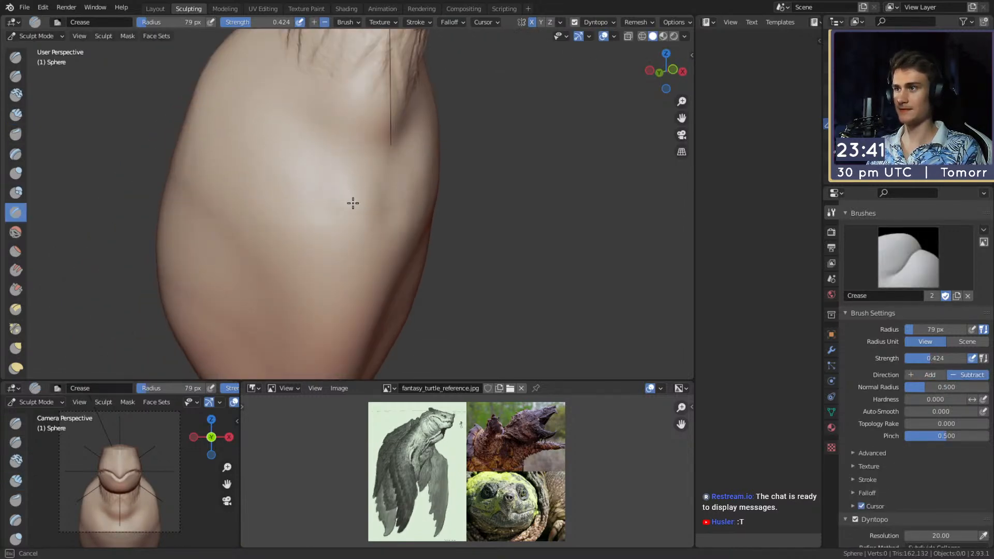
pyautogui.moveTo(305, 146)
pyautogui.keyDown('alt'); pyautogui.mouseDown()
pyautogui.moveTo(368, 193)
pyautogui.moveTo(387, 171)
pyautogui.moveTo(408, 207)
pyautogui.mouseUp(); pyautogui.keyUp('alt')
# Build up the throat and chest forms with the Clay Strips brush, ending at 93 px radius.
pyautogui.press('c')
pyautogui.press('f')
pyautogui.click(376, 172)
pyautogui.keyDown('alt'); pyautogui.moveTo(409, 181); pyautogui.dragTo(342, 91); pyautogui.keyUp('alt')
pyautogui.press('f')
pyautogui.click(355, 222)
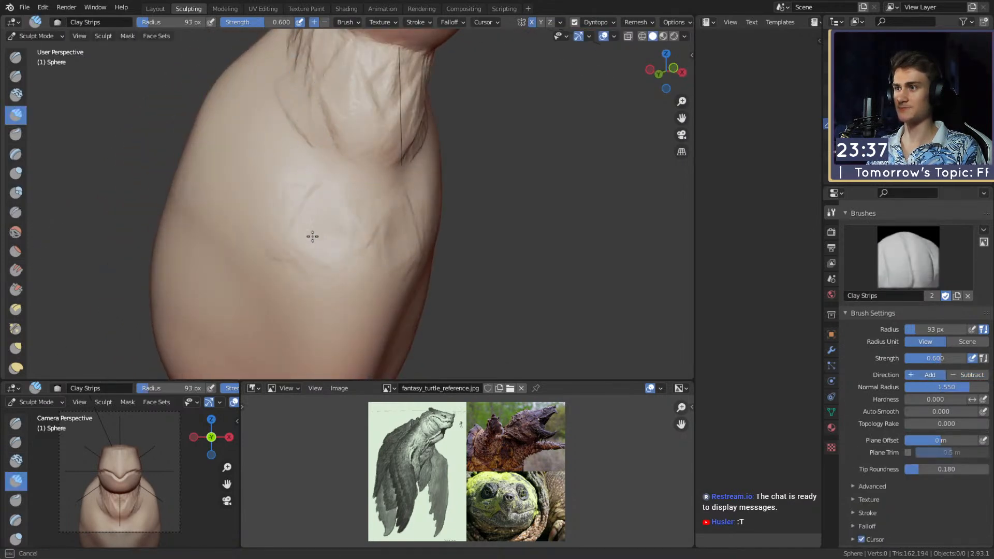
# Add long downward ridges along the side of the lower belly with the Clay Strips brush.
pyautogui.keyDown('alt'); pyautogui.keyDown('shift'); pyautogui.moveTo(254, 248); pyautogui.dragTo(271, 179); pyautogui.keyUp('shift'); pyautogui.keyUp('alt')
pyautogui.press('f')
pyautogui.click(236, 181)
pyautogui.moveTo(232, 182); pyautogui.dragTo(264, 298)
pyautogui.keyDown('alt'); pyautogui.keyDown('shift'); pyautogui.moveTo(266, 269); pyautogui.dragTo(255, 224); pyautogui.keyUp('shift'); pyautogui.keyUp('alt')
pyautogui.moveTo(214, 122); pyautogui.dragTo(250, 213)
pyautogui.moveTo(217, 199)
pyautogui.mouseDown()
pyautogui.moveTo(229, 282)
pyautogui.moveTo(254, 322)
pyautogui.mouseUp()
pyautogui.press('f')
pyautogui.click(273, 304)
pyautogui.moveTo(232, 235); pyautogui.dragTo(256, 290)
pyautogui.moveTo(207, 218); pyautogui.dragTo(243, 290)
pyautogui.moveTo(243, 117); pyautogui.dragTo(279, 195)
# Smooth and fill out the lower chest and belly with the Clay Strips brush, enlarging its radius to 140 px.
pyautogui.moveTo(307, 158)
pyautogui.keyDown('shift'); pyautogui.mouseDown(button='middle')
pyautogui.moveTo(302, 191)
pyautogui.moveTo(312, 189)
pyautogui.mouseUp(button='middle'); pyautogui.keyUp('shift')
pyautogui.press('f')
pyautogui.click(305, 187)
pyautogui.moveTo(282, 187)
pyautogui.keyDown('shift'); pyautogui.mouseDown()
pyautogui.moveTo(292, 166)
pyautogui.moveTo(292, 227)
pyautogui.mouseUp(); pyautogui.keyUp('shift')
pyautogui.keyDown('shift'); pyautogui.moveTo(293, 254); pyautogui.dragTo(356, 160, button='middle'); pyautogui.keyUp('shift')
pyautogui.press('f')
pyautogui.click(369, 159)
pyautogui.keyDown('shift'); pyautogui.moveTo(290, 122); pyautogui.dragTo(249, 102); pyautogui.keyUp('shift')
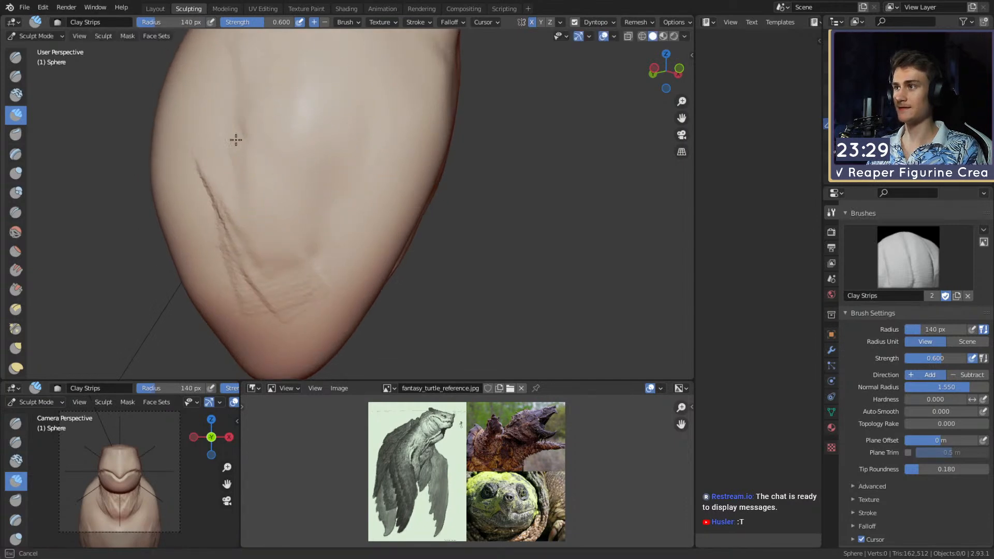
# Add ridges along the lower side edge of the shell with the Clay Strips brush, reducing its radius to 40 px.
pyautogui.moveTo(275, 303)
pyautogui.mouseDown(button='middle')
pyautogui.moveTo(335, 197)
pyautogui.moveTo(284, 222)
pyautogui.moveTo(369, 230)
pyautogui.moveTo(300, 137)
pyautogui.mouseUp(button='middle')
pyautogui.press('f')
pyautogui.click(299, 213)
pyautogui.scroll(-3, 368, 231)
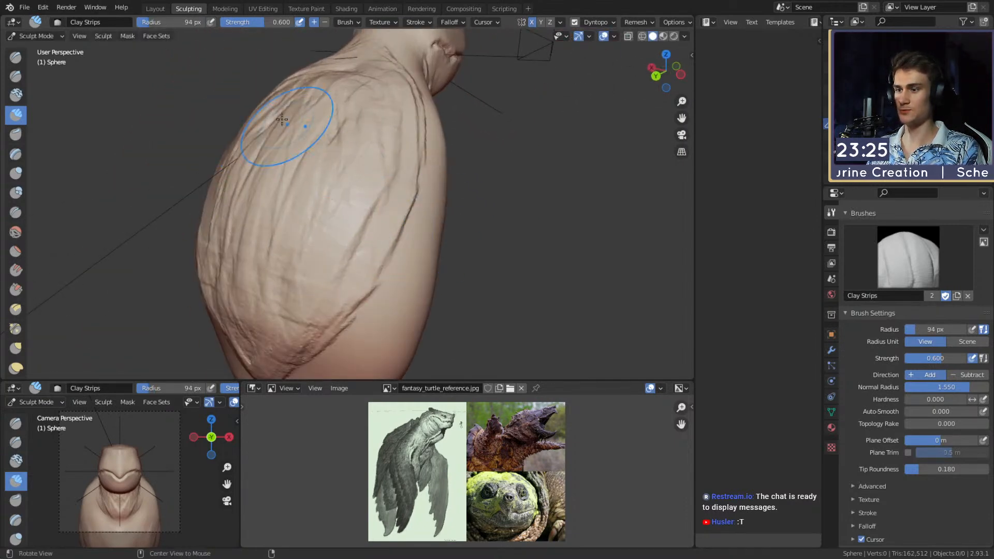
pyautogui.press('f')
pyautogui.click(346, 200)
pyautogui.moveTo(377, 218); pyautogui.dragTo(329, 171, button='middle')
pyautogui.press('f')
pyautogui.click(301, 238)
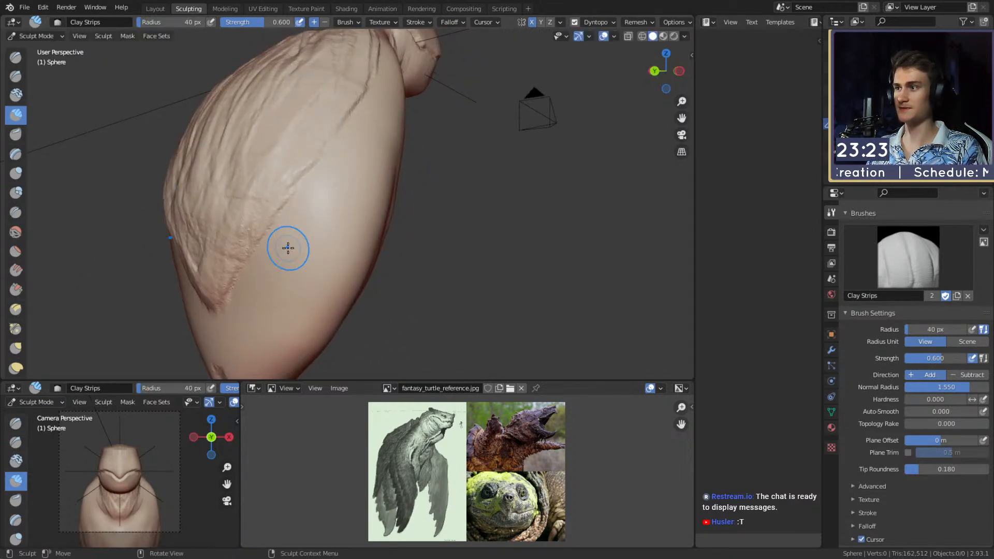
pyautogui.moveTo(275, 243); pyautogui.dragTo(312, 220, button='middle')
pyautogui.moveTo(267, 280)
pyautogui.mouseDown(button='middle')
pyautogui.moveTo(368, 191)
pyautogui.moveTo(324, 258)
pyautogui.mouseUp(button='middle')
pyautogui.moveTo(307, 212)
pyautogui.mouseDown(button='middle')
pyautogui.moveTo(355, 172)
pyautogui.moveTo(285, 199)
pyautogui.mouseUp(button='middle')
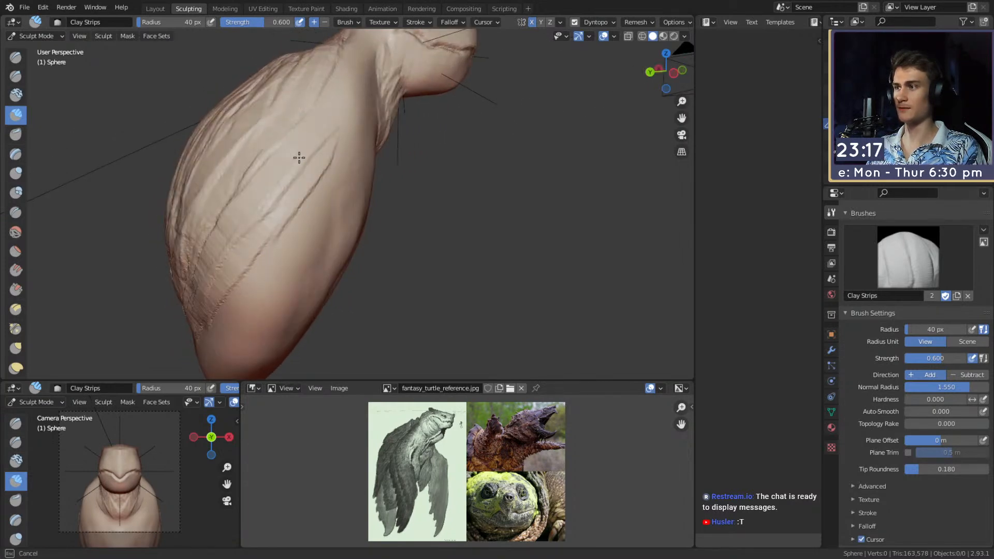
# Extend the long ridges along the side of the shell from shoulder to lower tip with 40 px Clay Strips strokes.
pyautogui.moveTo(298, 154); pyautogui.dragTo(293, 155, button='middle')
pyautogui.moveTo(309, 85)
pyautogui.mouseDown(button='middle')
pyautogui.moveTo(333, 162)
pyautogui.moveTo(337, 124)
pyautogui.moveTo(310, 126)
pyautogui.moveTo(314, 146)
pyautogui.mouseUp(button='middle')
pyautogui.moveTo(351, 189)
pyautogui.mouseDown(button='middle')
pyautogui.moveTo(336, 125)
pyautogui.moveTo(302, 146)
pyautogui.moveTo(321, 85)
pyautogui.moveTo(328, 135)
pyautogui.moveTo(271, 185)
pyautogui.moveTo(361, 93)
pyautogui.mouseUp(button='middle')
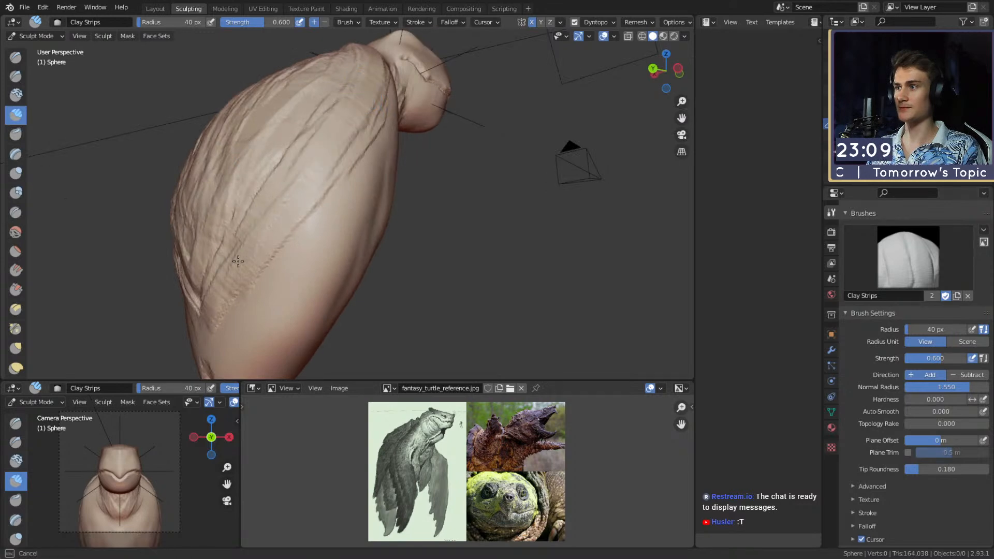
pyautogui.moveTo(239, 260); pyautogui.dragTo(345, 181, button='middle')
pyautogui.moveTo(256, 166)
pyautogui.mouseDown(button='middle')
pyautogui.moveTo(360, 248)
pyautogui.moveTo(387, 235)
pyautogui.mouseUp(button='middle')
pyautogui.moveTo(374, 177)
pyautogui.mouseDown(button='middle')
pyautogui.moveTo(322, 224)
pyautogui.moveTo(389, 250)
pyautogui.moveTo(373, 237)
pyautogui.mouseUp(button='middle')
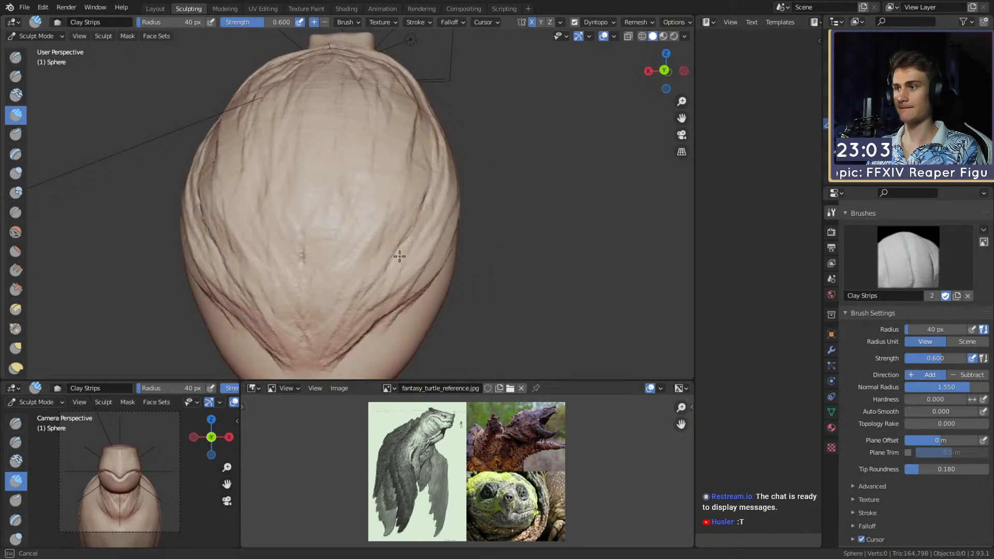
# Layer lengthwise Clay Strips ridges over the back and upper part of the shell.
pyautogui.moveTo(212, 233); pyautogui.dragTo(339, 274, button='middle')
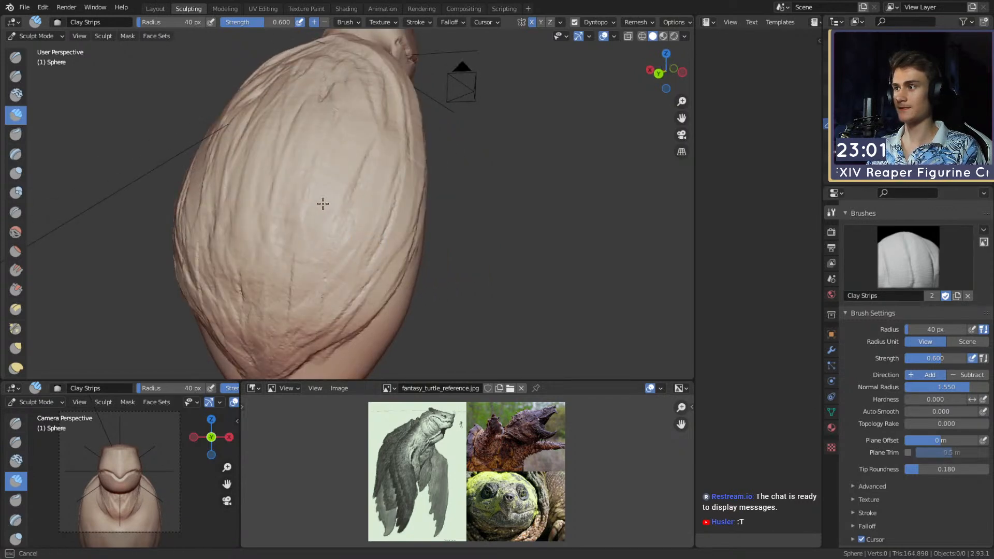
pyautogui.moveTo(317, 211); pyautogui.dragTo(309, 238, button='middle')
pyautogui.moveTo(286, 170); pyautogui.dragTo(374, 125, button='middle')
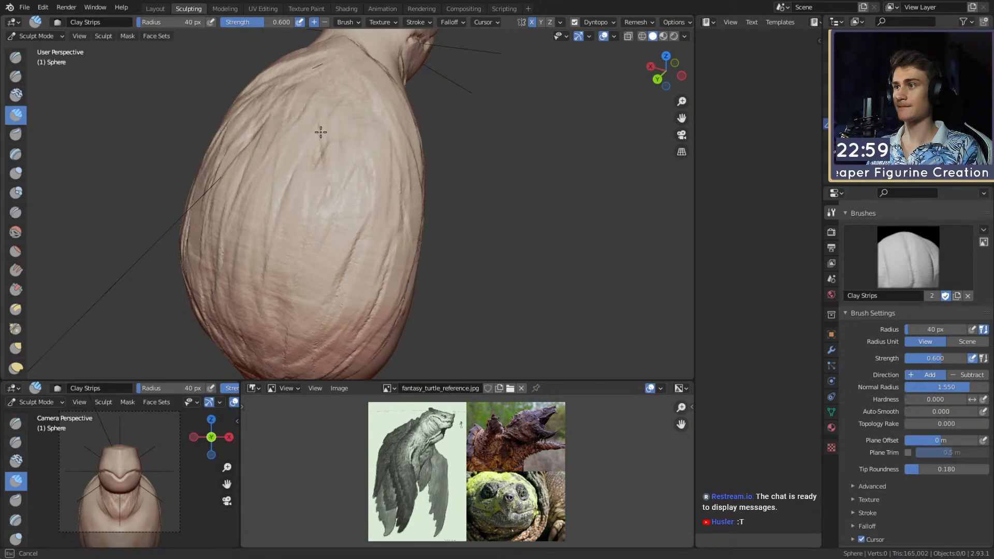
pyautogui.moveTo(321, 154); pyautogui.dragTo(358, 100, button='middle')
pyautogui.moveTo(292, 101); pyautogui.dragTo(359, 61, button='middle')
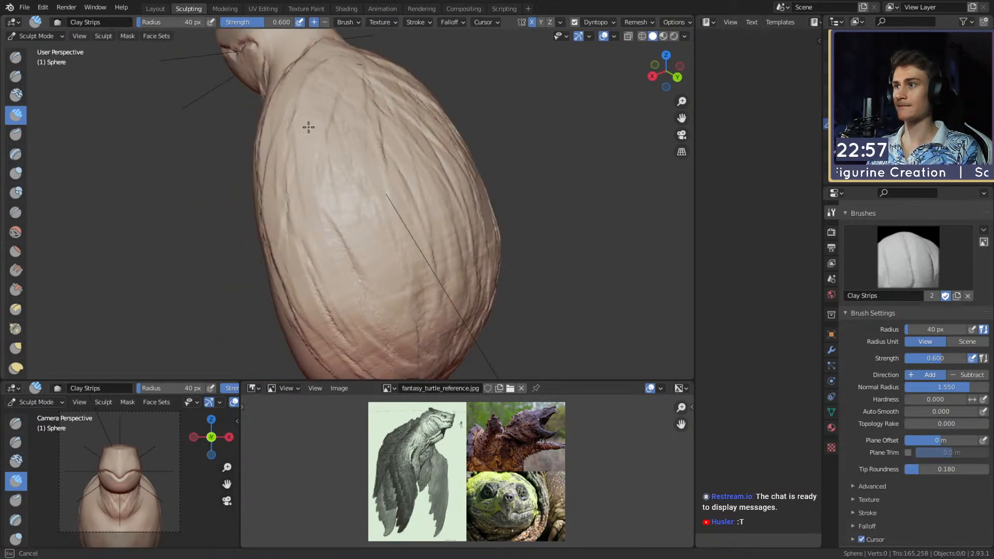
pyautogui.moveTo(391, 118)
pyautogui.mouseDown(button='middle')
pyautogui.moveTo(399, 173)
pyautogui.moveTo(348, 204)
pyautogui.moveTo(399, 177)
pyautogui.moveTo(352, 139)
pyautogui.moveTo(284, 195)
pyautogui.moveTo(344, 200)
pyautogui.moveTo(389, 224)
pyautogui.moveTo(366, 207)
pyautogui.moveTo(378, 219)
pyautogui.moveTo(362, 224)
pyautogui.moveTo(366, 184)
pyautogui.moveTo(332, 99)
pyautogui.mouseUp(button='middle')
# Build up long belly forms with Clay Strips at 47 px radius and soften them with the radius enlarged to 120 px.
pyautogui.press('f')
pyautogui.press('f')
pyautogui.click(303, 157)
pyautogui.moveTo(310, 157)
pyautogui.mouseDown(button='middle')
pyautogui.moveTo(414, 169)
pyautogui.moveTo(421, 222)
pyautogui.moveTo(332, 177)
pyautogui.moveTo(322, 198)
pyautogui.mouseUp(button='middle')
pyautogui.press('f')
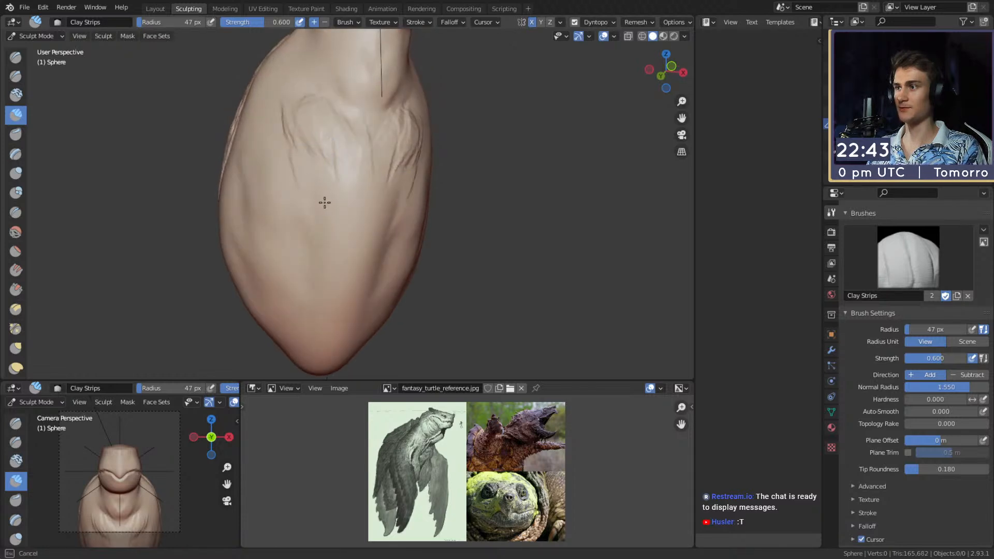
pyautogui.moveTo(295, 237)
pyautogui.mouseDown(button='middle')
pyautogui.moveTo(324, 215)
pyautogui.moveTo(339, 232)
pyautogui.mouseUp(button='middle')
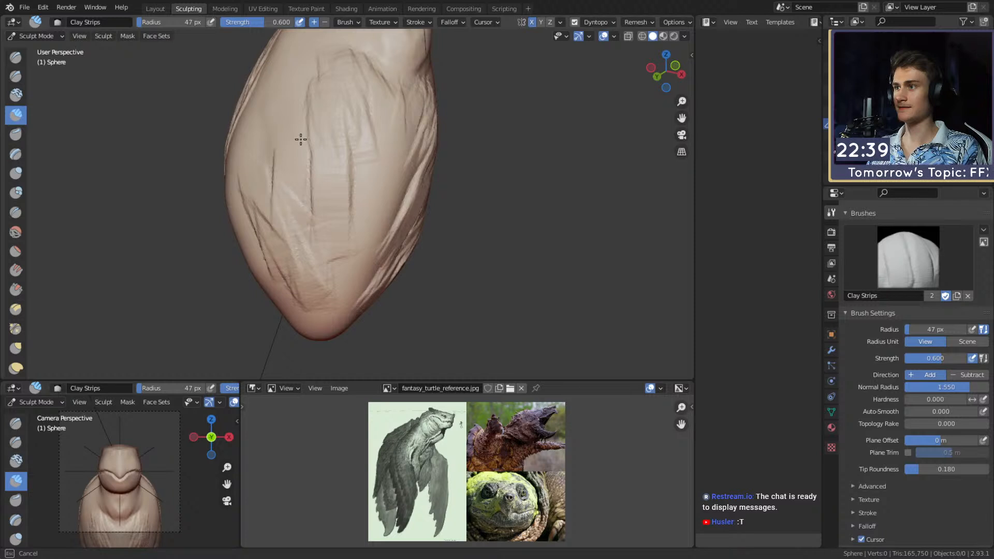
pyautogui.press('f')
pyautogui.click(379, 102)
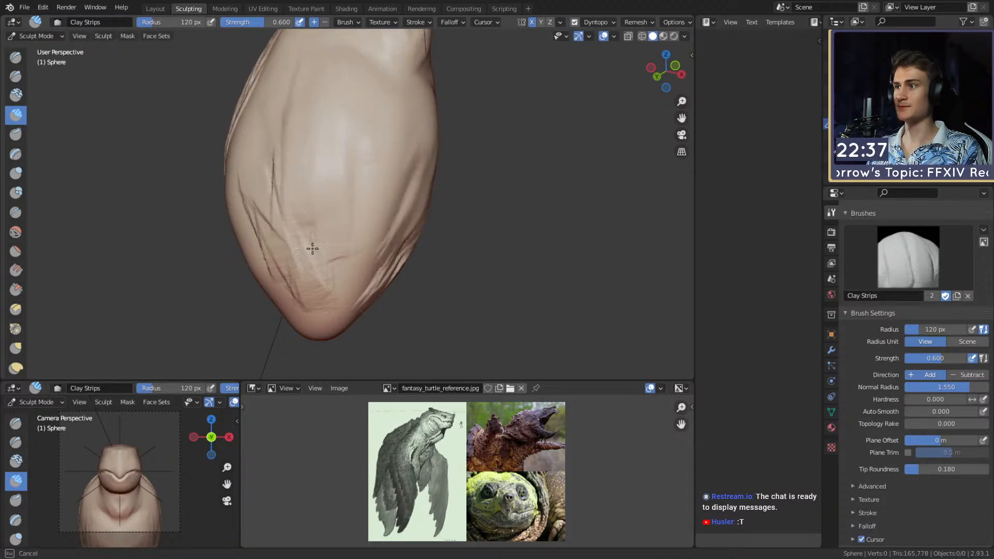
pyautogui.moveTo(274, 120)
pyautogui.mouseDown(button='middle')
pyautogui.moveTo(368, 175)
pyautogui.moveTo(345, 176)
pyautogui.mouseUp(button='middle')
# Pull the lower tip of the body downward into a tail start with the Grab brush, reducing its radius to 146 px.
pyautogui.moveTo(350, 234); pyautogui.dragTo(396, 210, button='middle')
pyautogui.press('g')
pyautogui.scroll(-4, 378, 221)
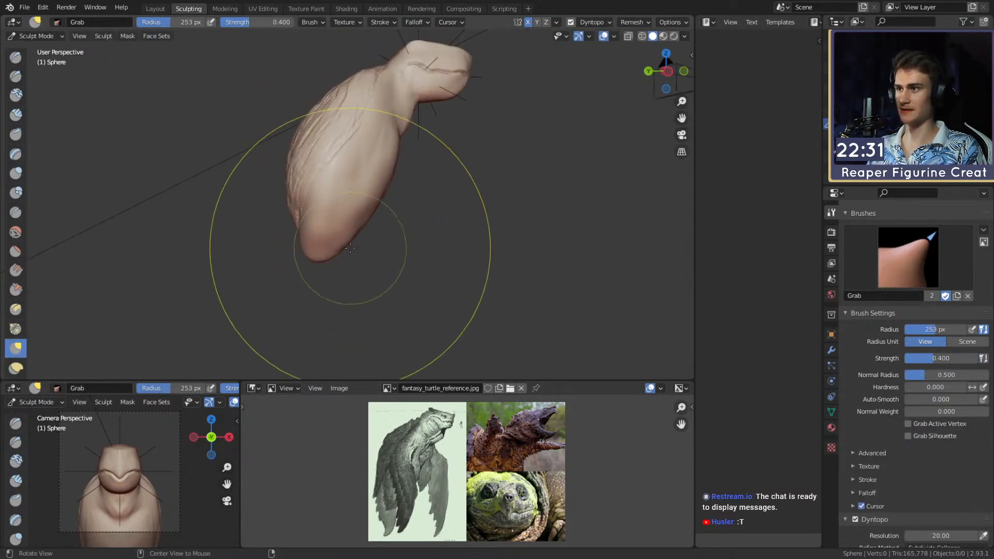
pyautogui.moveTo(319, 256); pyautogui.dragTo(325, 257, button='middle')
pyautogui.press('f')
pyautogui.click(321, 256)
pyautogui.moveTo(315, 251); pyautogui.dragTo(301, 289)
pyautogui.press('f')
pyautogui.click(244, 288)
# Carve creases around the tail base beneath the shell with the Crease brush at about 69 px radius.
pyautogui.moveTo(282, 290); pyautogui.dragTo(387, 236, button='middle')
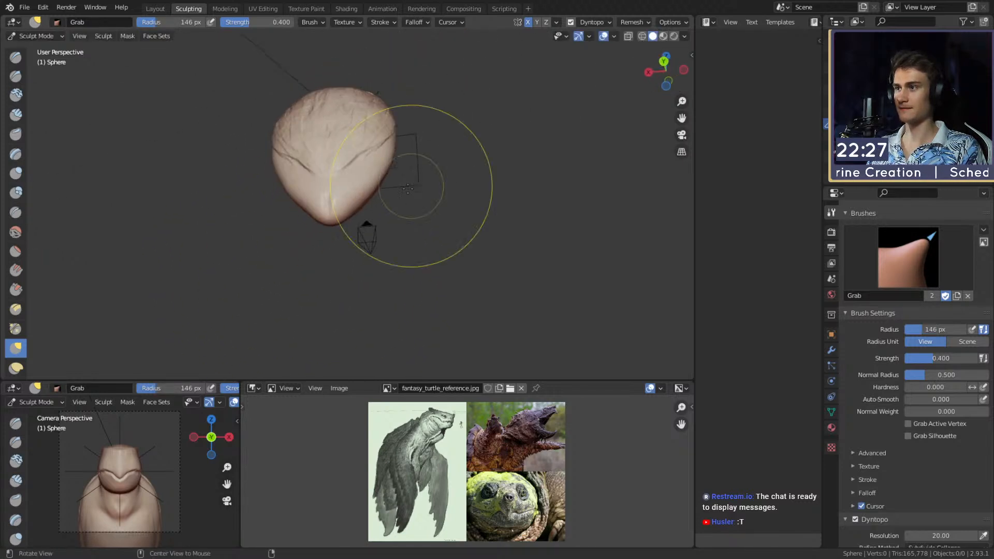
pyautogui.scroll(3, 350, 189)
pyautogui.moveTo(351, 188)
pyautogui.mouseDown(button='middle')
pyautogui.moveTo(361, 223)
pyautogui.moveTo(324, 215)
pyautogui.mouseUp(button='middle')
pyautogui.hotkey('shift', 'c')
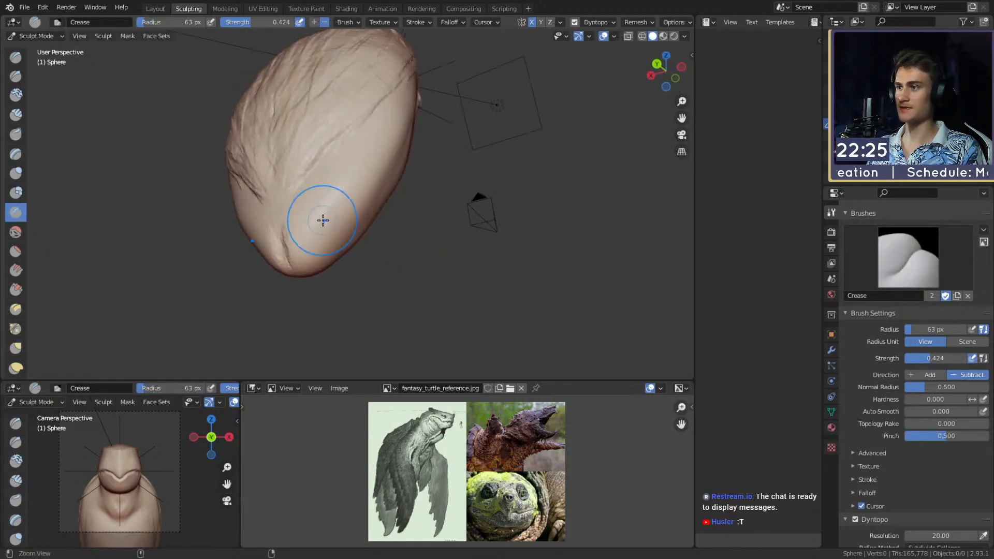
pyautogui.scroll(2, 285, 178)
pyautogui.moveTo(284, 176)
pyautogui.mouseDown(button='middle')
pyautogui.moveTo(345, 156)
pyautogui.moveTo(307, 215)
pyautogui.mouseUp(button='middle')
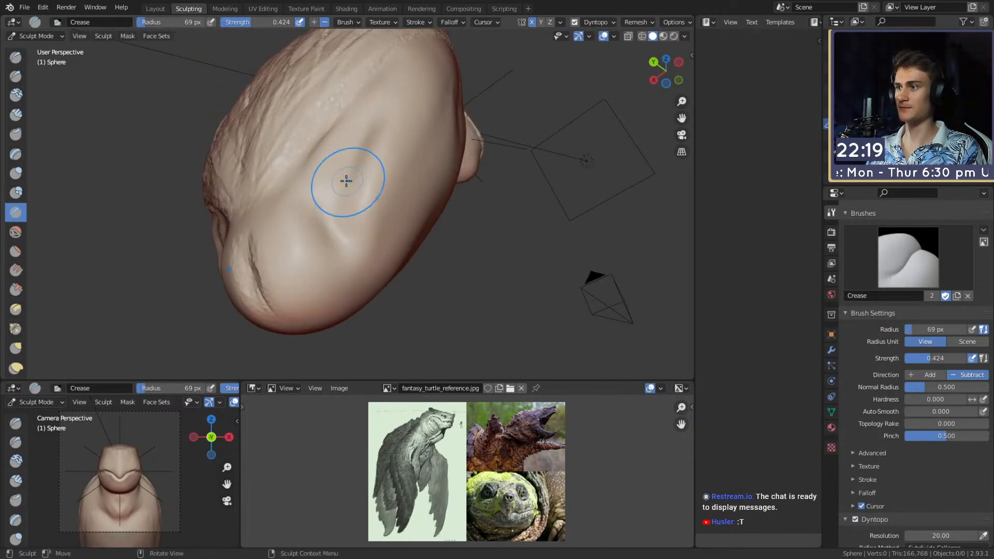
# Build up the lower side of the body above the tail with the Clay Strips brush at 75 px radius.
pyautogui.press('c')
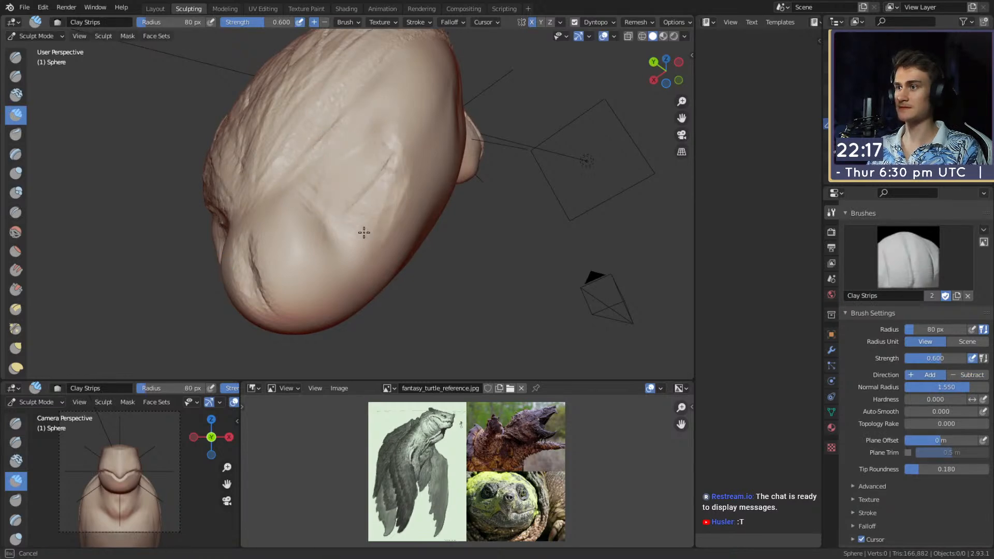
pyautogui.moveTo(371, 213); pyautogui.dragTo(315, 216, button='middle')
pyautogui.moveTo(294, 99); pyautogui.dragTo(320, 191, button='middle')
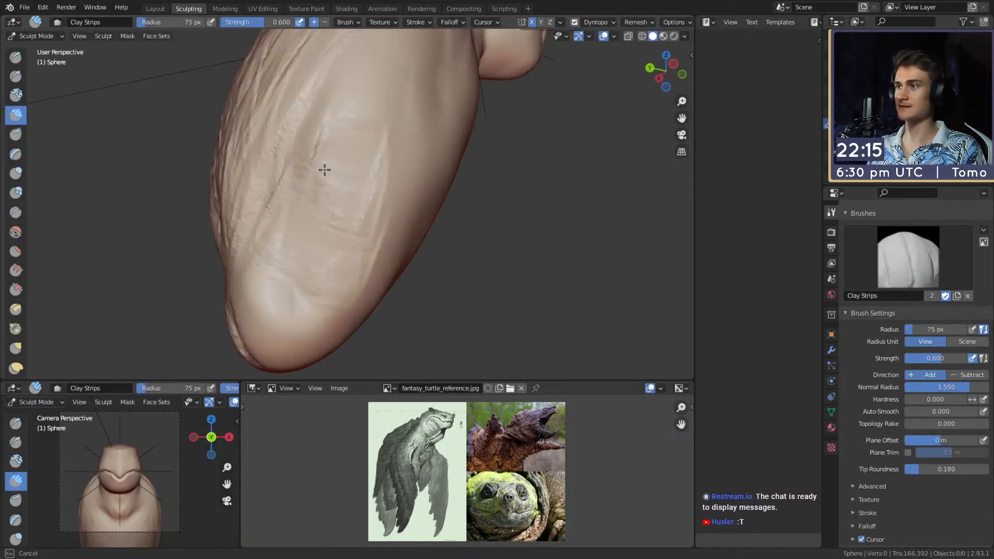
pyautogui.moveTo(395, 171)
pyautogui.mouseDown()
pyautogui.moveTo(349, 278)
pyautogui.moveTo(340, 256)
pyautogui.mouseUp()
pyautogui.moveTo(350, 93)
pyautogui.mouseDown(button='middle')
pyautogui.moveTo(375, 88)
pyautogui.moveTo(317, 131)
pyautogui.mouseUp(button='middle')
pyautogui.keyDown('shift'); pyautogui.moveTo(355, 237); pyautogui.dragTo(362, 94, button='middle'); pyautogui.keyUp('shift')
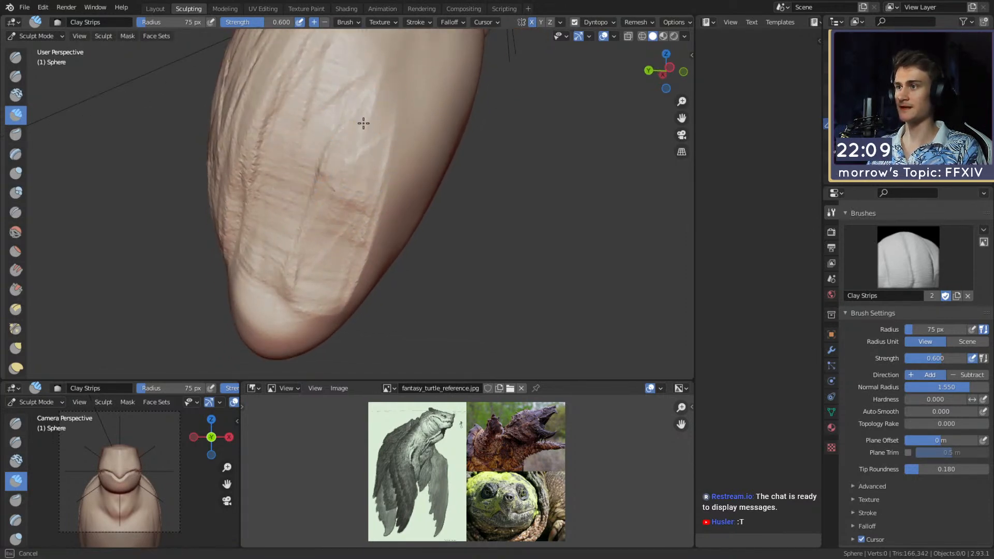
pyautogui.moveTo(324, 202); pyautogui.dragTo(362, 159, button='middle')
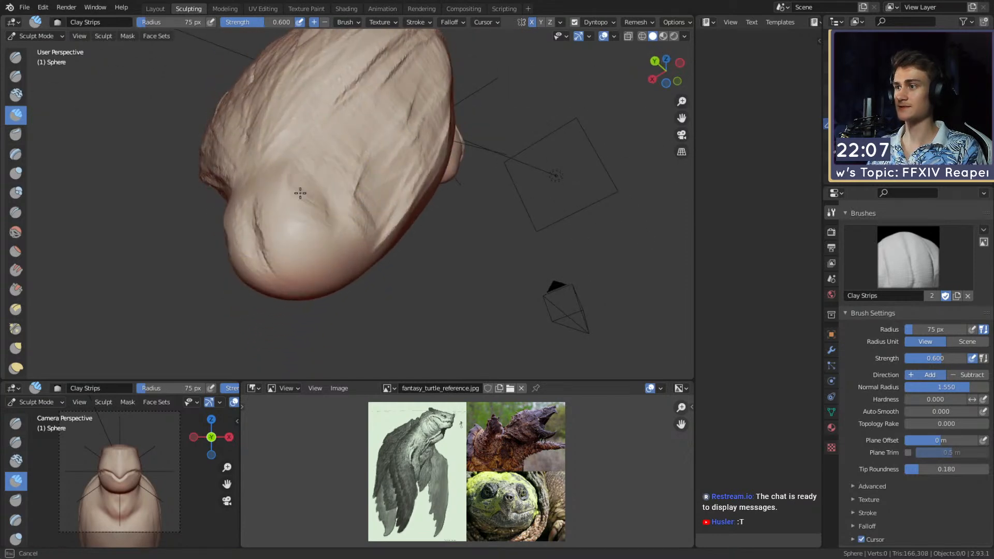
# Shape and smooth the transition between shell, body and tail base with the Clay Strips brush at 61 px radius.
pyautogui.moveTo(309, 243); pyautogui.dragTo(351, 254)
pyautogui.keyDown('shift'); pyautogui.moveTo(446, 92); pyautogui.dragTo(387, 86); pyautogui.keyUp('shift')
pyautogui.moveTo(298, 193); pyautogui.dragTo(329, 207, button='middle')
pyautogui.press('f')
pyautogui.click(344, 217)
pyautogui.moveTo(343, 217); pyautogui.dragTo(350, 196)
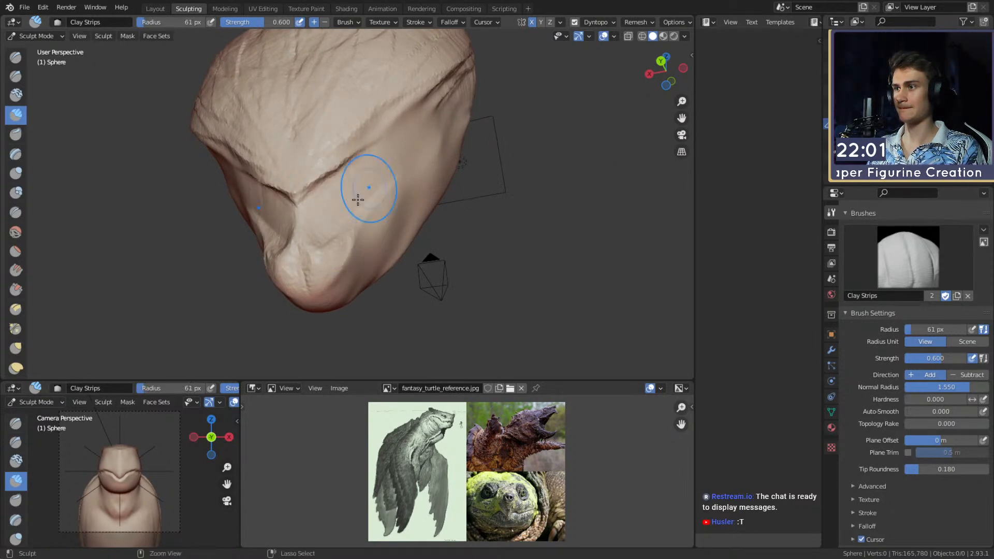
# Pull the body's lower tip out into a short tail with the Snake Hook brush.
pyautogui.moveTo(346, 267); pyautogui.dragTo(262, 237, button='middle')
pyautogui.moveTo(337, 240)
pyautogui.mouseDown(button='middle')
pyautogui.moveTo(315, 206)
pyautogui.moveTo(372, 270)
pyautogui.moveTo(313, 215)
pyautogui.moveTo(332, 237)
pyautogui.mouseUp(button='middle')
pyautogui.press('k')
pyautogui.press('f')
pyautogui.click(357, 240)
pyautogui.moveTo(305, 253); pyautogui.dragTo(302, 282)
pyautogui.press('f')
pyautogui.click(375, 280)
# Add skin folds around the tail base and lower belly with the Clay Strips brush at 56 px radius.
pyautogui.press('c')
pyautogui.moveTo(377, 238)
pyautogui.mouseDown(button='middle')
pyautogui.moveTo(297, 237)
pyautogui.moveTo(333, 175)
pyautogui.mouseUp(button='middle')
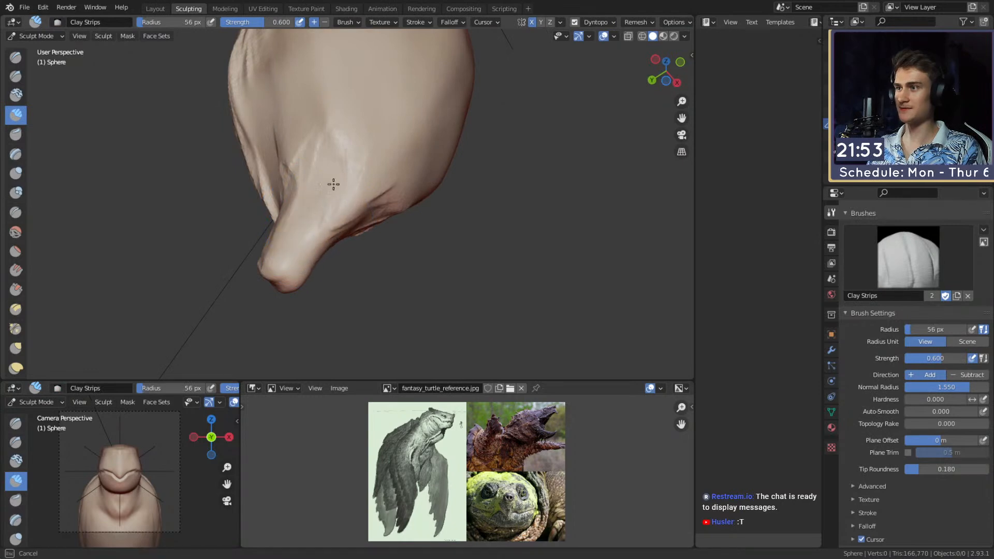
pyautogui.moveTo(365, 139)
pyautogui.mouseDown()
pyautogui.moveTo(333, 154)
pyautogui.moveTo(322, 120)
pyautogui.mouseUp()
pyautogui.moveTo(362, 168)
pyautogui.mouseDown(button='middle')
pyautogui.moveTo(333, 140)
pyautogui.moveTo(290, 130)
pyautogui.mouseUp(button='middle')
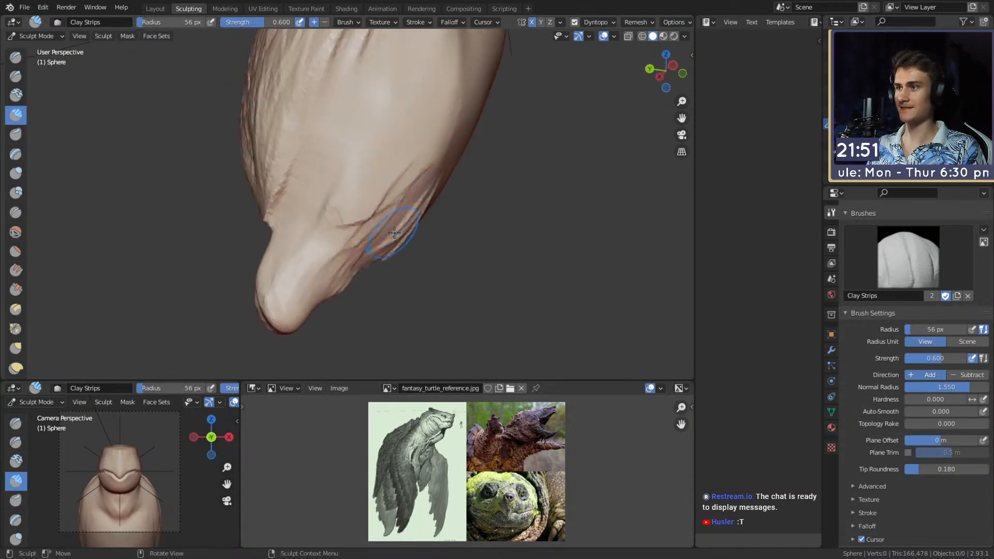
pyautogui.moveTo(356, 195)
pyautogui.mouseDown(button='middle')
pyautogui.moveTo(381, 255)
pyautogui.moveTo(337, 255)
pyautogui.mouseUp(button='middle')
# Reshape the tail's tip and underside with the Snake Hook brush after adjusting its radius.
pyautogui.press('k')
pyautogui.moveTo(368, 296)
pyautogui.mouseDown(button='middle')
pyautogui.moveTo(437, 237)
pyautogui.moveTo(466, 253)
pyautogui.mouseUp(button='middle')
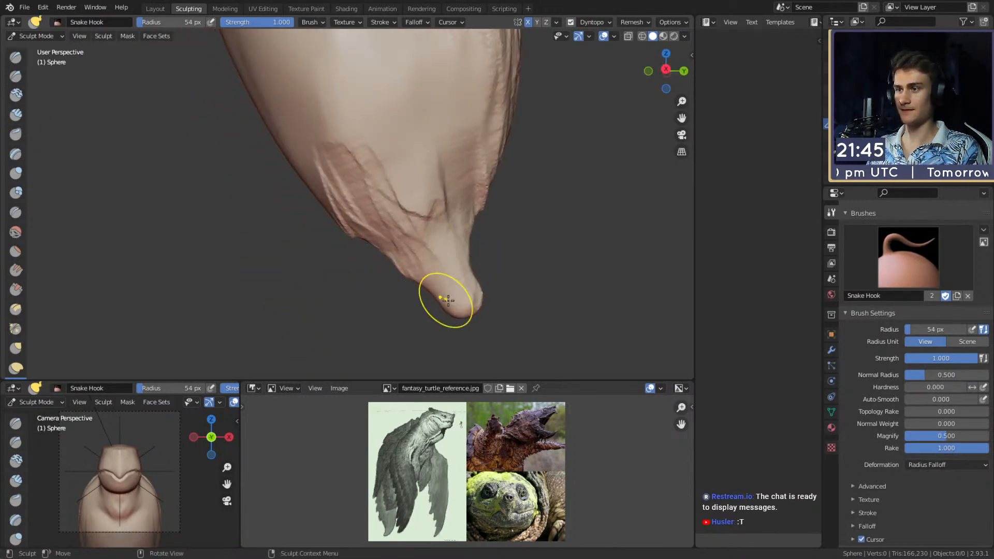
pyautogui.press('f')
pyautogui.click(511, 302)
pyautogui.moveTo(449, 301); pyautogui.dragTo(469, 311)
pyautogui.moveTo(427, 287); pyautogui.dragTo(421, 265)
# Smooth the rough folds on the lower belly above the tail.
pyautogui.keyDown('shift'); pyautogui.moveTo(405, 176); pyautogui.dragTo(400, 218, button='middle'); pyautogui.keyUp('shift')
pyautogui.press('f')
pyautogui.click(419, 218)
pyautogui.moveTo(414, 233)
pyautogui.keyDown('shift'); pyautogui.mouseDown()
pyautogui.moveTo(349, 204)
pyautogui.moveTo(412, 194)
pyautogui.mouseUp(); pyautogui.keyUp('shift')
# Start an arm form on the side of the body below the shoulder with the Clay Strips brush, adjusting its radius to 50 px.
pyautogui.press('c')
pyautogui.moveTo(421, 147)
pyautogui.mouseDown(button='middle')
pyautogui.moveTo(382, 235)
pyautogui.moveTo(361, 214)
pyautogui.moveTo(277, 233)
pyautogui.moveTo(355, 222)
pyautogui.moveTo(289, 133)
pyautogui.moveTo(367, 216)
pyautogui.moveTo(395, 231)
pyautogui.moveTo(342, 165)
pyautogui.mouseUp(button='middle')
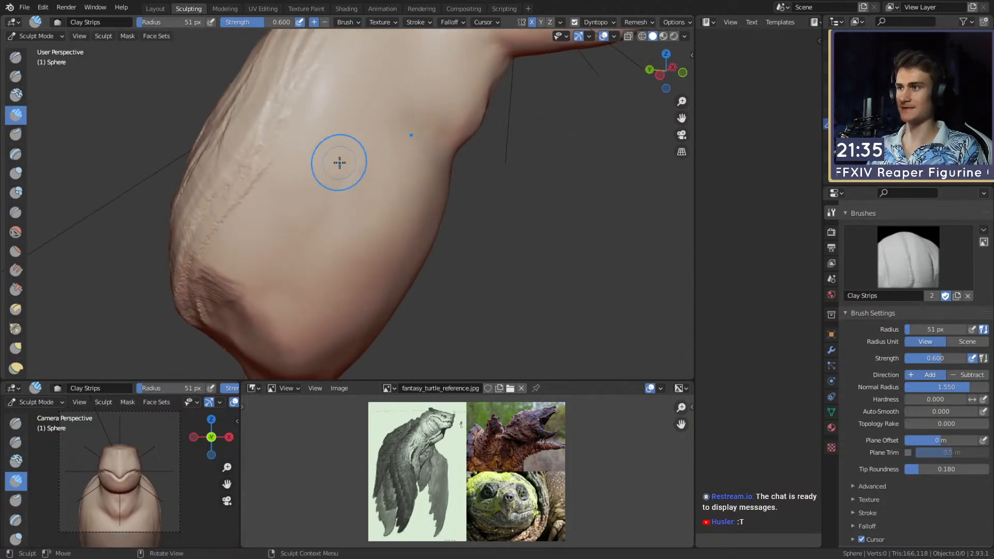
pyautogui.press('f')
pyautogui.moveTo(317, 114)
pyautogui.mouseDown()
pyautogui.moveTo(308, 155)
pyautogui.moveTo(316, 199)
pyautogui.mouseUp()
pyautogui.click(327, 136)
pyautogui.moveTo(317, 199); pyautogui.dragTo(341, 169, button='middle')
pyautogui.press('f')
pyautogui.click(335, 158)
# Thicken the upper arm with more Clay Strips strokes, giving it a raised, rounded lower end.
pyautogui.moveTo(342, 151)
pyautogui.mouseDown()
pyautogui.moveTo(340, 177)
pyautogui.moveTo(311, 188)
pyautogui.mouseUp()
pyautogui.keyDown('shift'); pyautogui.moveTo(322, 176); pyautogui.dragTo(311, 186, button='middle'); pyautogui.keyUp('shift')
pyautogui.moveTo(343, 145); pyautogui.dragTo(343, 154)
pyautogui.moveTo(354, 202); pyautogui.dragTo(353, 205)
pyautogui.moveTo(354, 175)
pyautogui.mouseDown(button='middle')
pyautogui.moveTo(346, 184)
pyautogui.moveTo(305, 127)
pyautogui.mouseUp(button='middle')
pyautogui.moveTo(329, 207); pyautogui.dragTo(356, 198)
pyautogui.moveTo(357, 195)
pyautogui.mouseDown(button='middle')
pyautogui.moveTo(284, 197)
pyautogui.moveTo(360, 170)
pyautogui.mouseUp(button='middle')
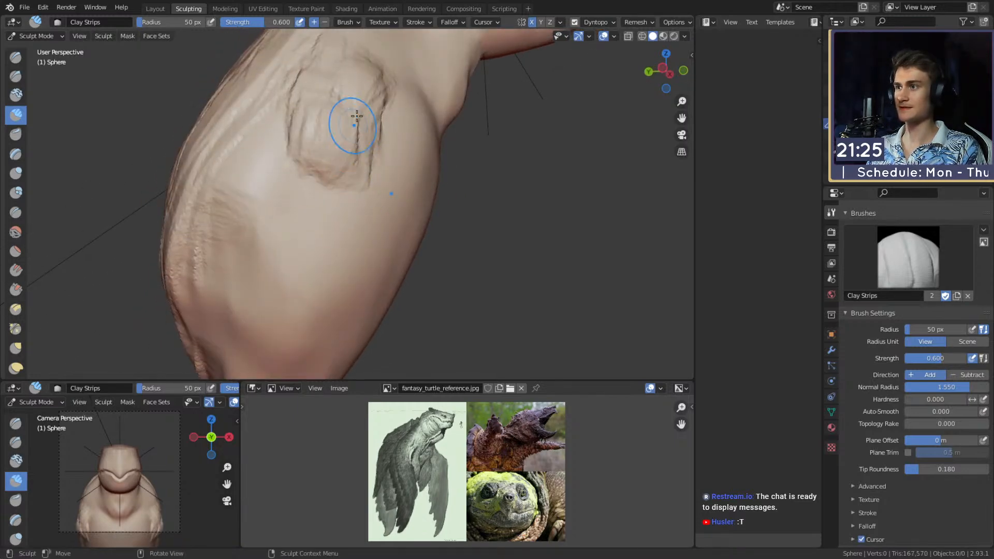
# Mask the lower end of the arm with the Mask brush at 28 px radius and invert the mask.
pyautogui.press('m')
pyautogui.moveTo(338, 169)
pyautogui.mouseDown(button='middle')
pyautogui.moveTo(355, 155)
pyautogui.moveTo(349, 166)
pyautogui.moveTo(303, 158)
pyautogui.mouseUp(button='middle')
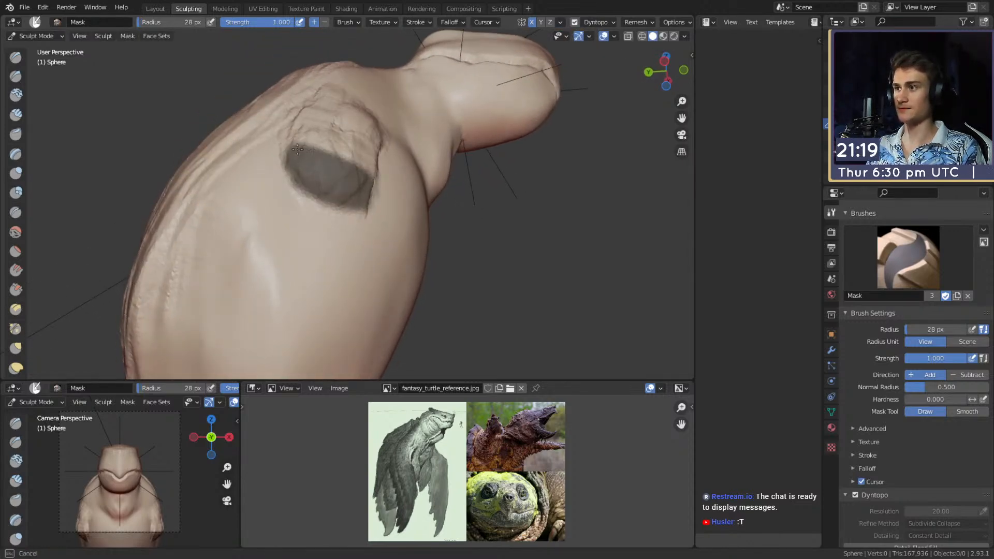
pyautogui.moveTo(366, 190); pyautogui.dragTo(301, 188, button='middle')
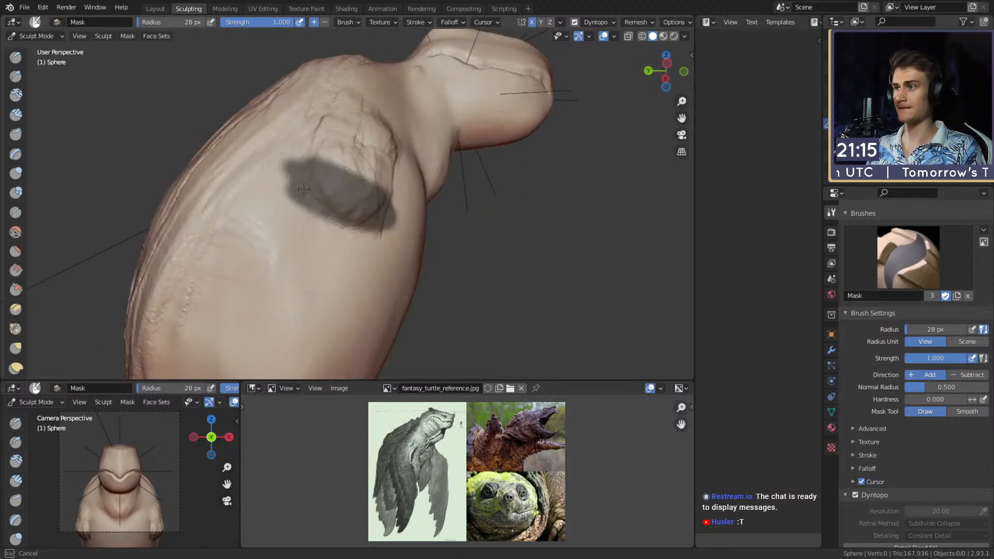
pyautogui.scroll(-6, 394, 202)
pyautogui.moveTo(395, 200)
pyautogui.mouseDown(button='middle')
pyautogui.moveTo(327, 231)
pyautogui.moveTo(383, 192)
pyautogui.mouseUp(button='middle')
pyautogui.scroll(8, 326, 158)
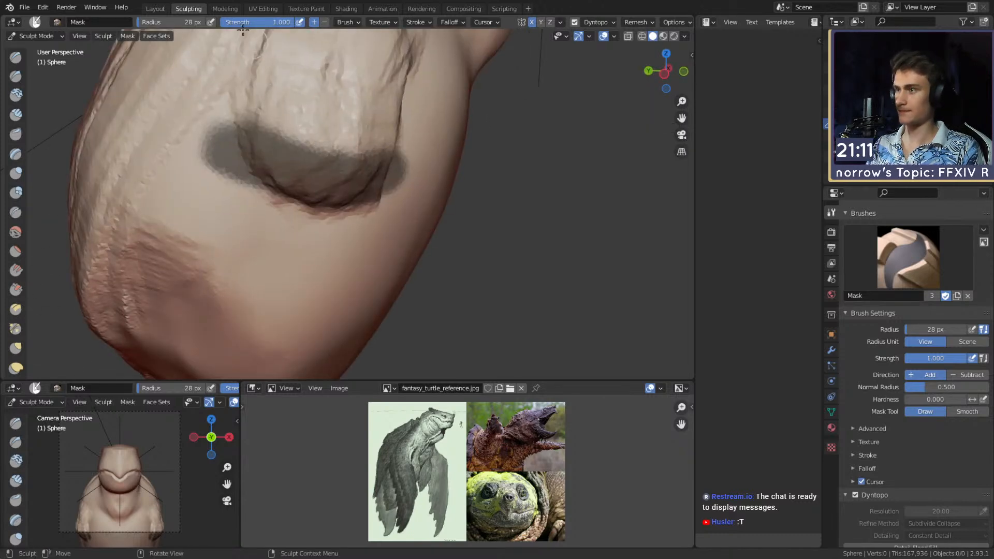
pyautogui.scroll(-5, 383, 197)
pyautogui.moveTo(412, 224); pyautogui.dragTo(305, 210, button='middle')
pyautogui.hotkey('ctrl', 'i')
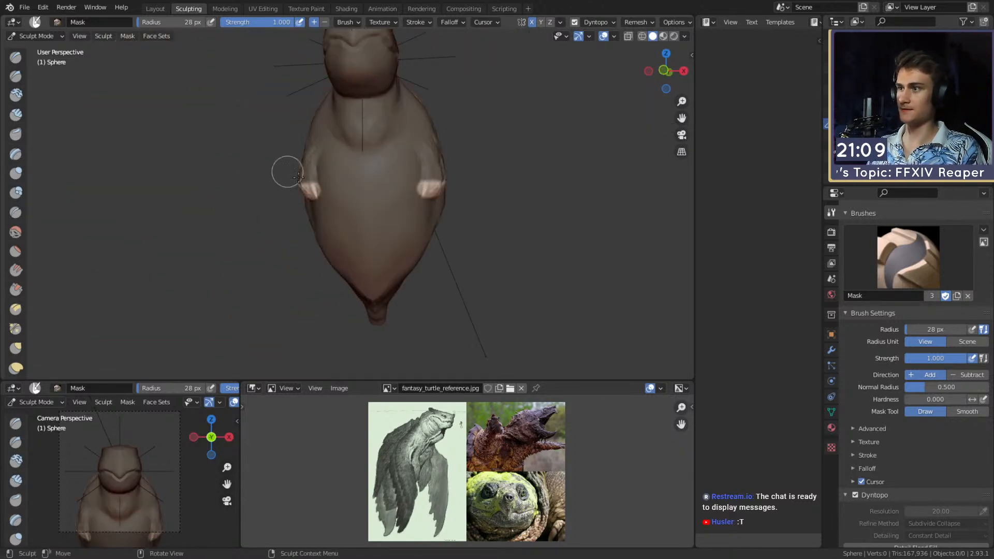
# Pull the unmasked arm end downward with the Snake Hook brush at 194 px radius.
pyautogui.press('k')
pyautogui.scroll(4, 344, 202)
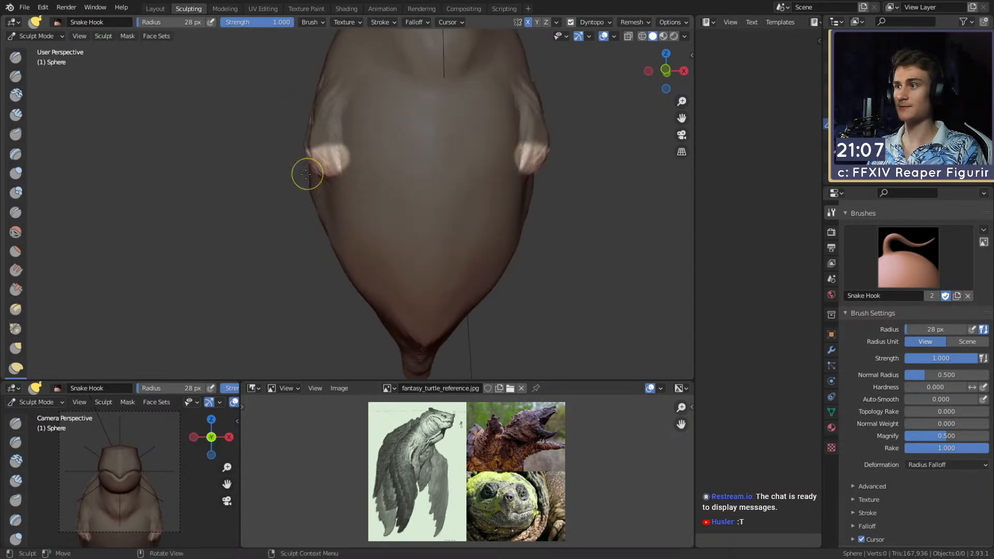
pyautogui.moveTo(362, 170)
pyautogui.mouseDown(button='middle')
pyautogui.moveTo(371, 172)
pyautogui.moveTo(351, 178)
pyautogui.mouseUp(button='middle')
pyautogui.press('f')
pyautogui.click(344, 177)
pyautogui.moveTo(338, 165); pyautogui.dragTo(337, 198)
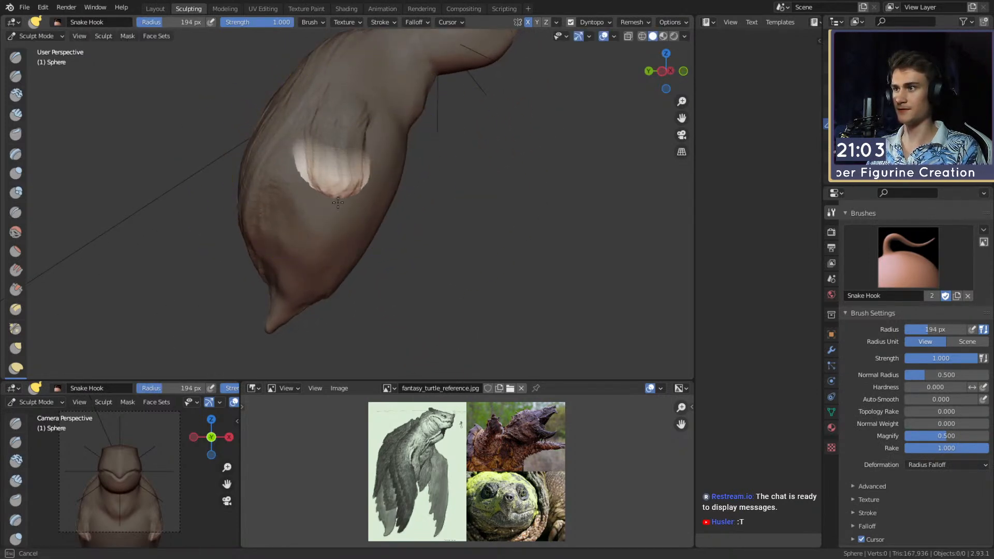
# Lengthen the arm into a flipper beside the belly with Snake Hook pulls at 153 px and 196 px radius.
pyautogui.keyDown('shift'); pyautogui.moveTo(362, 260); pyautogui.dragTo(366, 234, button='middle'); pyautogui.keyUp('shift')
pyautogui.press('f')
pyautogui.click(430, 217)
pyautogui.moveTo(362, 228); pyautogui.dragTo(367, 245)
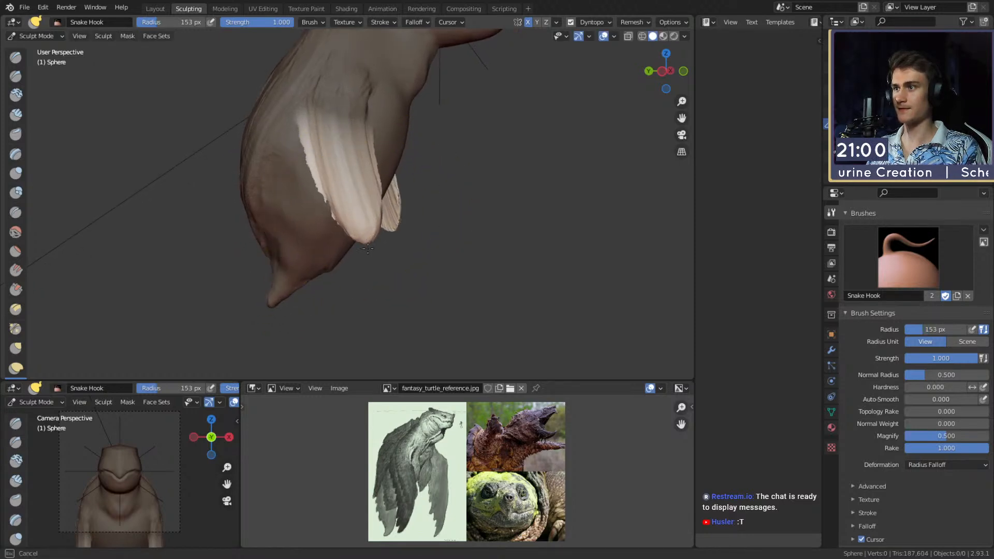
pyautogui.moveTo(372, 255); pyautogui.dragTo(373, 204, button='middle')
pyautogui.moveTo(374, 204); pyautogui.dragTo(348, 221, button='middle')
pyautogui.press('f')
pyautogui.click(368, 221)
pyautogui.moveTo(360, 217); pyautogui.dragTo(361, 222)
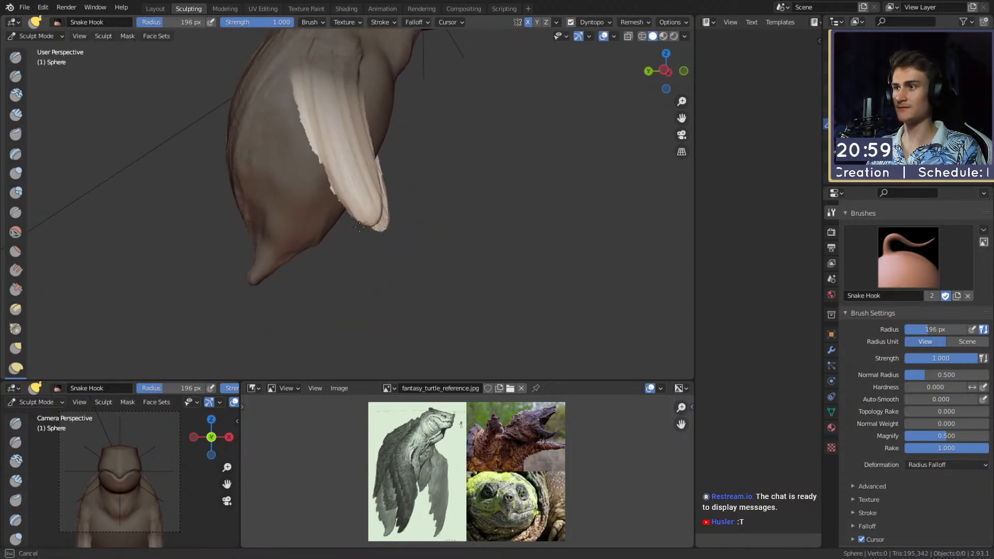
# Extend the flipper down past the tail and curve its tip backward with Snake Hook, reducing the brush radius to 82 px.
pyautogui.moveTo(355, 261); pyautogui.dragTo(354, 263)
pyautogui.keyDown('shift'); pyautogui.moveTo(349, 257); pyautogui.dragTo(364, 239, button='middle'); pyautogui.keyUp('shift')
pyautogui.press('f')
pyautogui.click(428, 239)
pyautogui.moveTo(369, 245); pyautogui.dragTo(337, 280)
pyautogui.keyDown('shift'); pyautogui.moveTo(355, 249); pyautogui.dragTo(358, 255, button='middle'); pyautogui.keyUp('shift')
pyautogui.press('f')
pyautogui.click(346, 275)
pyautogui.moveTo(347, 286); pyautogui.dragTo(326, 312)
pyautogui.keyDown('shift'); pyautogui.moveTo(357, 239); pyautogui.dragTo(362, 253, button='middle'); pyautogui.keyUp('shift')
pyautogui.press('f')
pyautogui.click(354, 252)
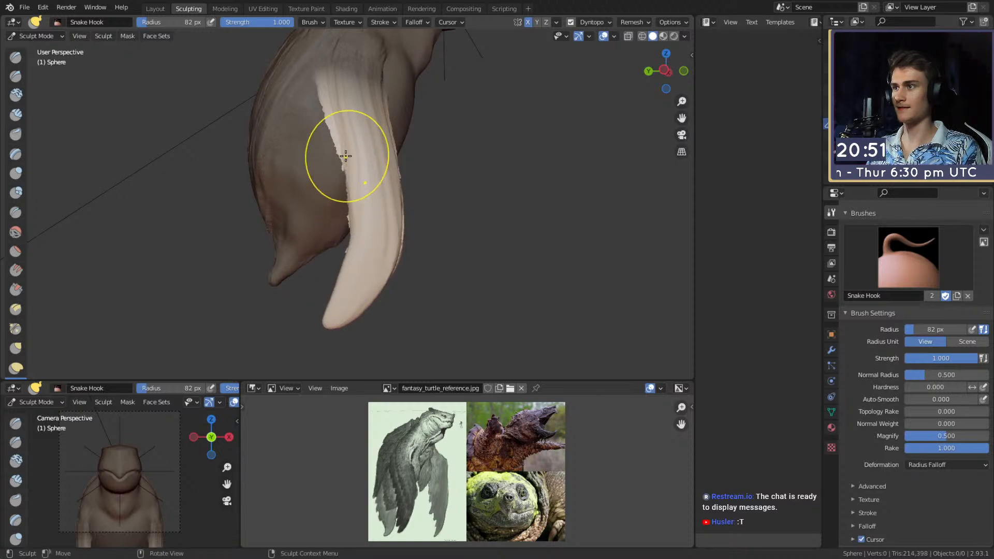
# Widen the front flipper's rear edge with Snake Hook pulls, enlarging the brush radius to 102 px.
pyautogui.moveTo(346, 157); pyautogui.dragTo(336, 155)
pyautogui.keyDown('shift'); pyautogui.moveTo(335, 154); pyautogui.dragTo(337, 173, button='middle'); pyautogui.keyUp('shift')
pyautogui.press('f')
pyautogui.click(348, 175)
pyautogui.moveTo(349, 175); pyautogui.dragTo(325, 181)
pyautogui.moveTo(331, 133); pyautogui.dragTo(323, 138)
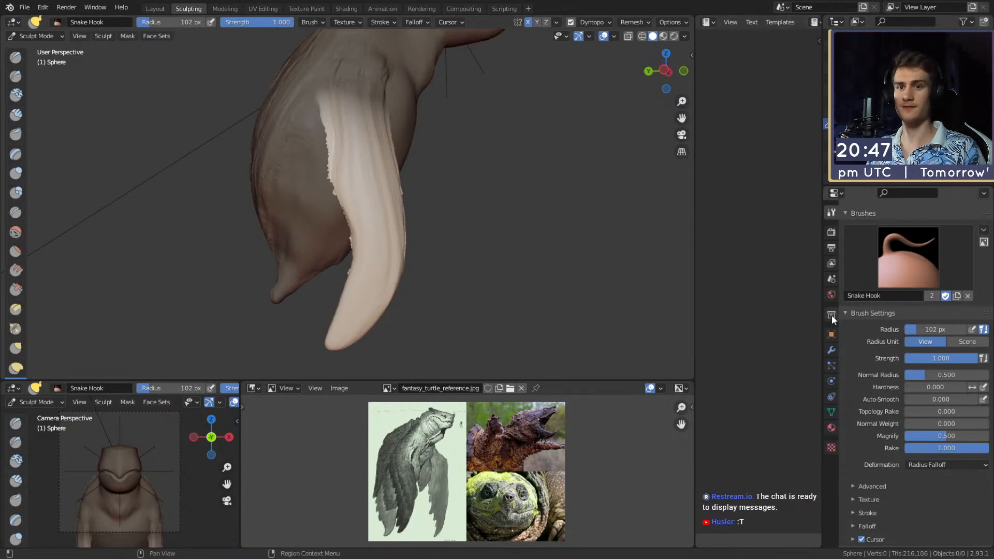
# Expand the advanced settings of the Snake Hook brush.
pyautogui.scroll(-5, 864, 253)
pyautogui.scroll(-1, 865, 267)
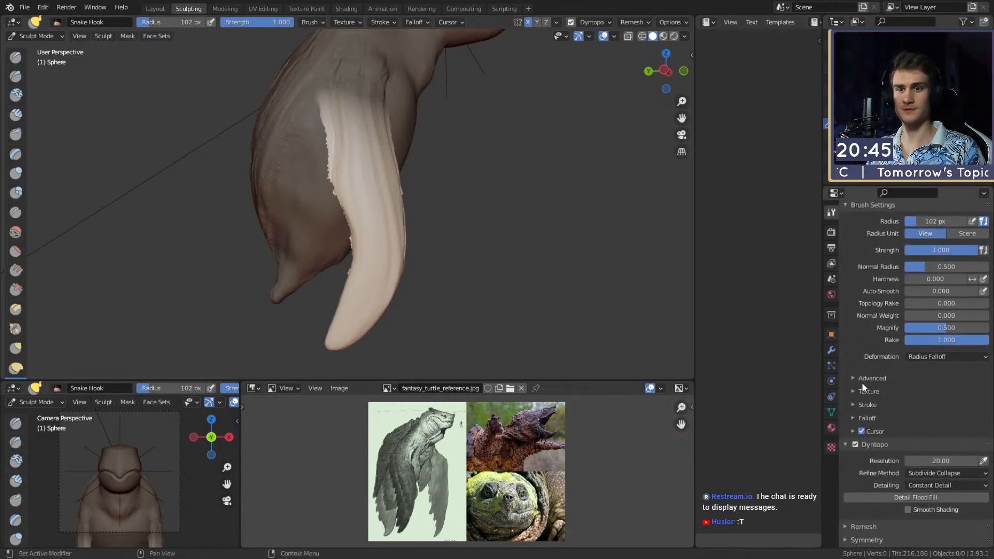
pyautogui.click(872, 378)
pyautogui.scroll(-2, 872, 375)
# Reshape the front flipper's upper part and rear edge with Snake Hook at 119 px and 159 px radius, and clear the mask.
pyautogui.moveTo(368, 175)
pyautogui.mouseDown(button='middle')
pyautogui.moveTo(321, 219)
pyautogui.moveTo(307, 197)
pyautogui.mouseUp(button='middle')
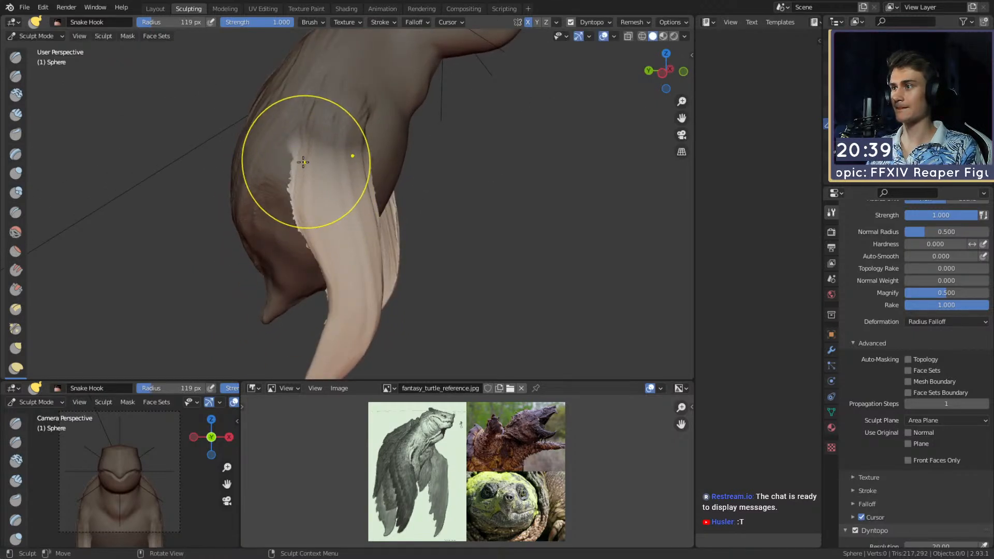
pyautogui.moveTo(328, 265)
pyautogui.mouseDown(button='middle')
pyautogui.moveTo(388, 229)
pyautogui.moveTo(454, 234)
pyautogui.moveTo(333, 215)
pyautogui.moveTo(322, 200)
pyautogui.mouseUp(button='middle')
pyautogui.moveTo(310, 199); pyautogui.dragTo(303, 196)
pyautogui.keyDown('shift'); pyautogui.moveTo(316, 190); pyautogui.dragTo(322, 216, button='middle'); pyautogui.keyUp('shift')
pyautogui.press('f')
pyautogui.click(405, 202)
pyautogui.moveTo(324, 162)
pyautogui.mouseDown()
pyautogui.moveTo(311, 161)
pyautogui.moveTo(328, 188)
pyautogui.mouseUp()
pyautogui.press('f')
pyautogui.click(319, 191)
pyautogui.moveTo(319, 192); pyautogui.dragTo(310, 154)
pyautogui.moveTo(324, 180)
pyautogui.mouseDown(button='middle')
pyautogui.moveTo(598, 232)
pyautogui.moveTo(434, 204)
pyautogui.moveTo(233, 115)
pyautogui.moveTo(390, 204)
pyautogui.mouseUp(button='middle')
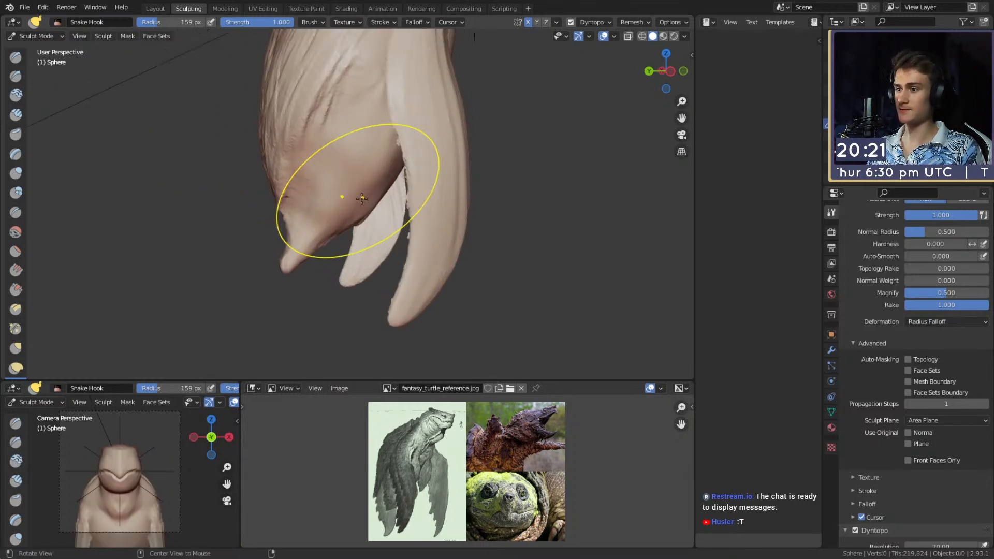
pyautogui.scroll(3, 364, 194)
pyautogui.press('m')
# Build up folds on the lower belly and around the tail base with Clay Strips at 82 px and 71 px radius.
pyautogui.moveTo(336, 176)
pyautogui.mouseDown(button='middle')
pyautogui.moveTo(377, 211)
pyautogui.moveTo(357, 186)
pyautogui.moveTo(366, 192)
pyautogui.moveTo(341, 204)
pyautogui.moveTo(299, 188)
pyautogui.mouseUp(button='middle')
pyautogui.press('c')
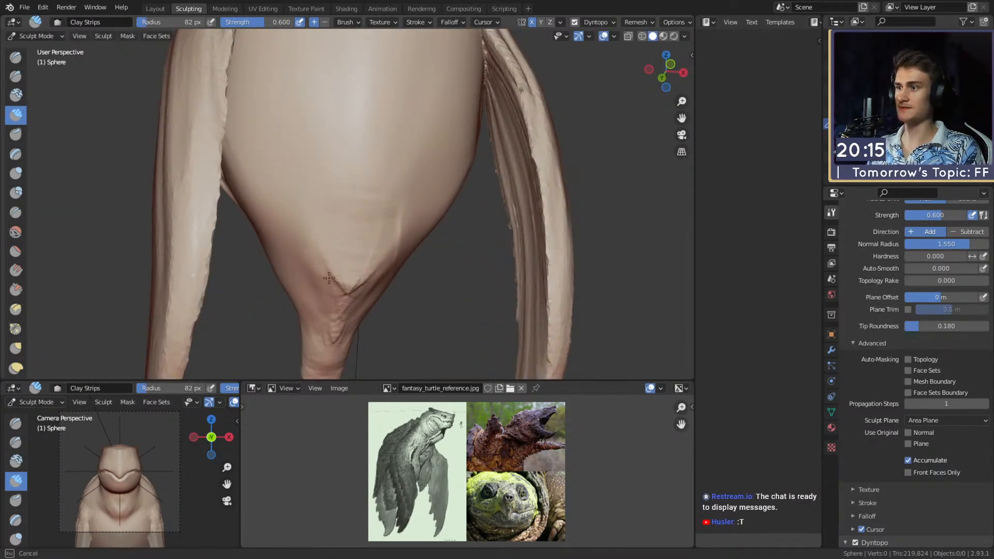
pyautogui.moveTo(339, 288); pyautogui.dragTo(353, 218, button='middle')
pyautogui.moveTo(280, 243)
pyautogui.mouseDown(button='middle')
pyautogui.moveTo(317, 180)
pyautogui.moveTo(366, 193)
pyautogui.moveTo(352, 231)
pyautogui.mouseUp(button='middle')
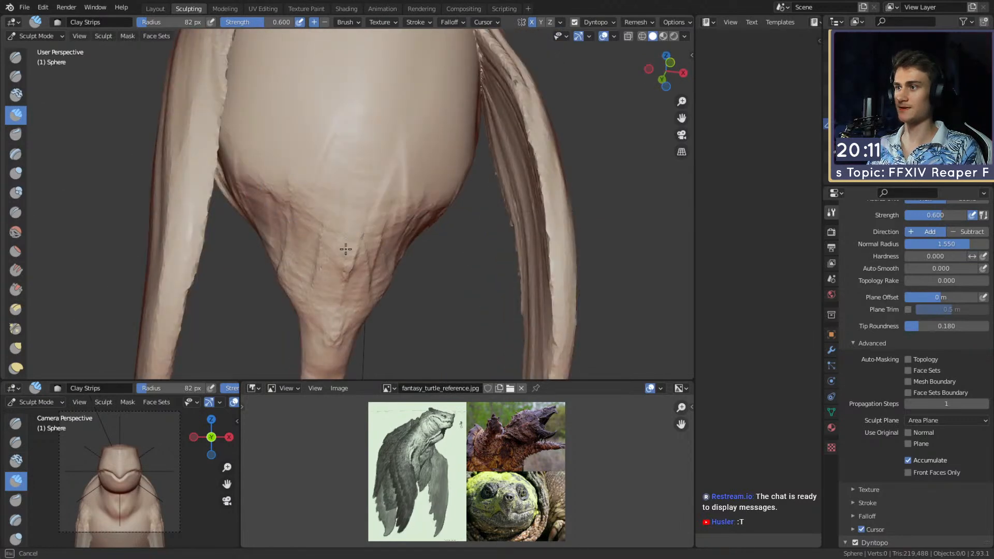
pyautogui.moveTo(304, 137)
pyautogui.mouseDown(button='middle')
pyautogui.moveTo(316, 162)
pyautogui.moveTo(263, 180)
pyautogui.mouseUp(button='middle')
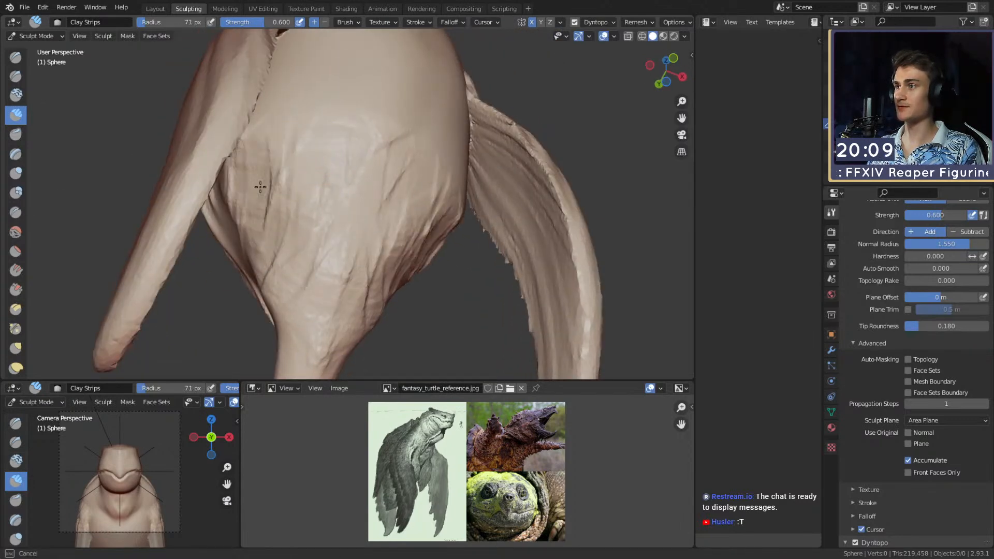
pyautogui.moveTo(297, 204)
pyautogui.mouseDown(button='middle')
pyautogui.moveTo(326, 166)
pyautogui.moveTo(368, 232)
pyautogui.mouseUp(button='middle')
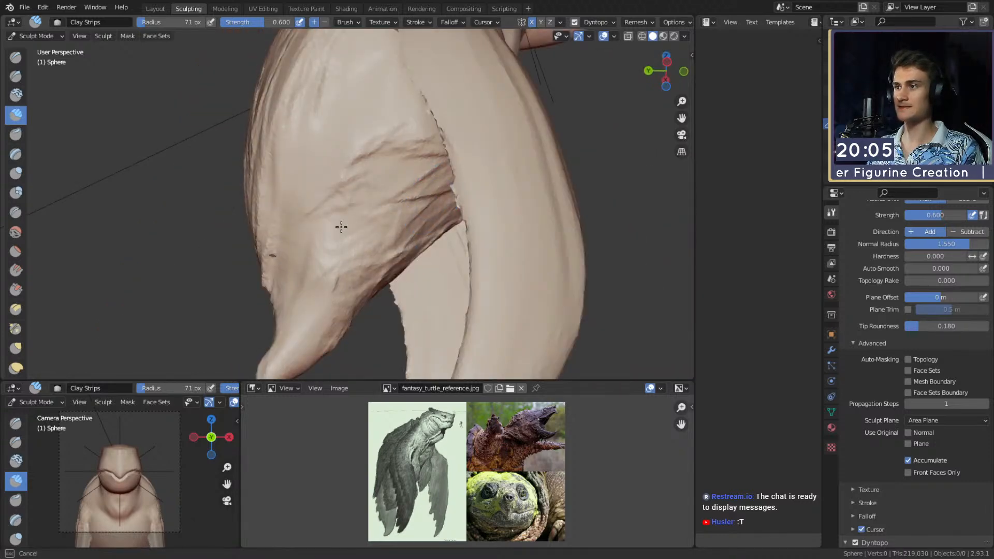
pyautogui.moveTo(388, 144); pyautogui.dragTo(262, 173, button='middle')
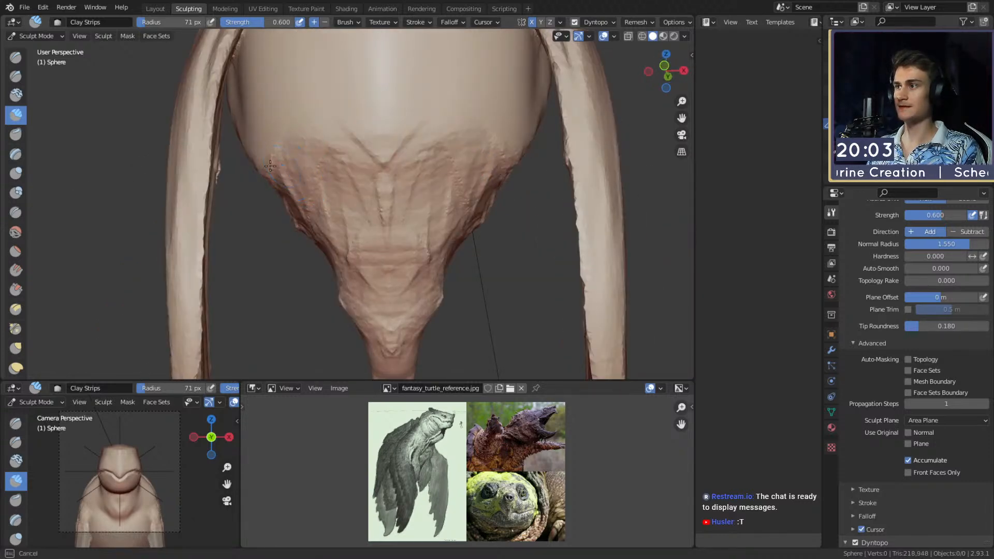
pyautogui.moveTo(256, 128); pyautogui.dragTo(239, 115)
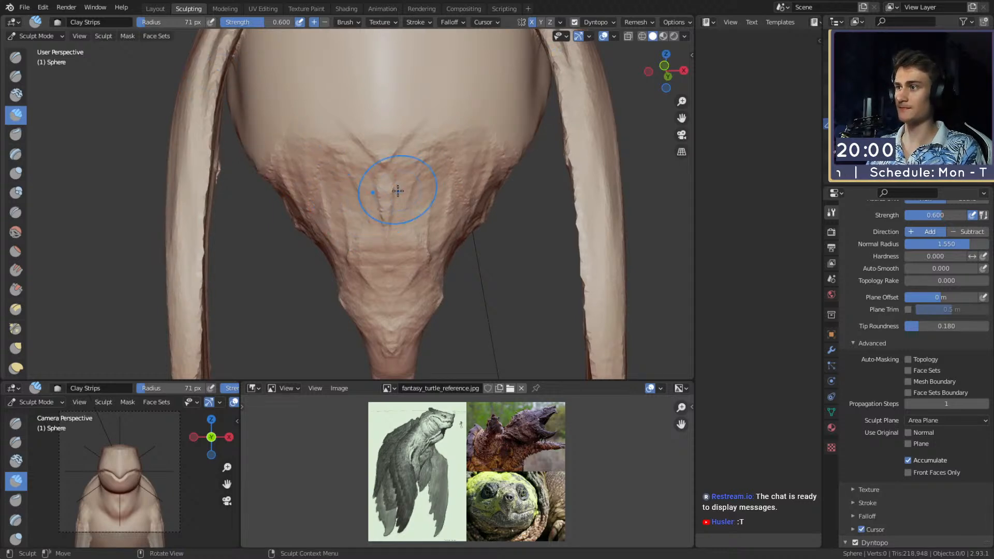
# Add finer clay ridges along the lower belly and sides with Clay Strips at 0.527 strength and 40 px radius.
pyautogui.moveTo(385, 197); pyautogui.dragTo(333, 166, button='middle')
pyautogui.hotkey('shift', 'f')
pyautogui.click(325, 172)
pyautogui.hotkey('shift', 'f')
pyautogui.click(326, 171)
pyautogui.hotkey('shift', 'f')
pyautogui.click(341, 168)
pyautogui.press('f')
pyautogui.click(327, 169)
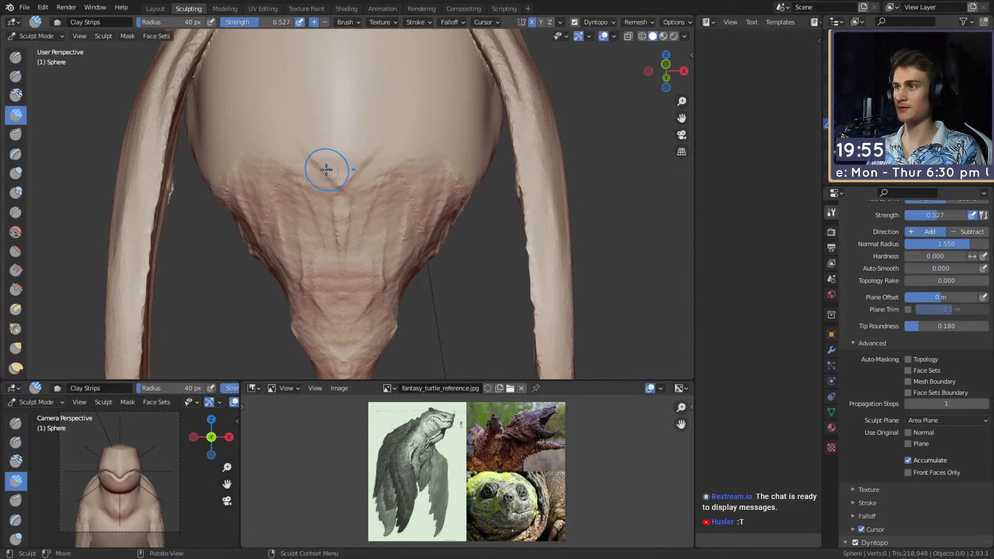
pyautogui.moveTo(262, 171); pyautogui.dragTo(220, 163)
pyautogui.moveTo(220, 163); pyautogui.dragTo(460, 162, button='middle')
pyautogui.moveTo(461, 124); pyautogui.dragTo(392, 141)
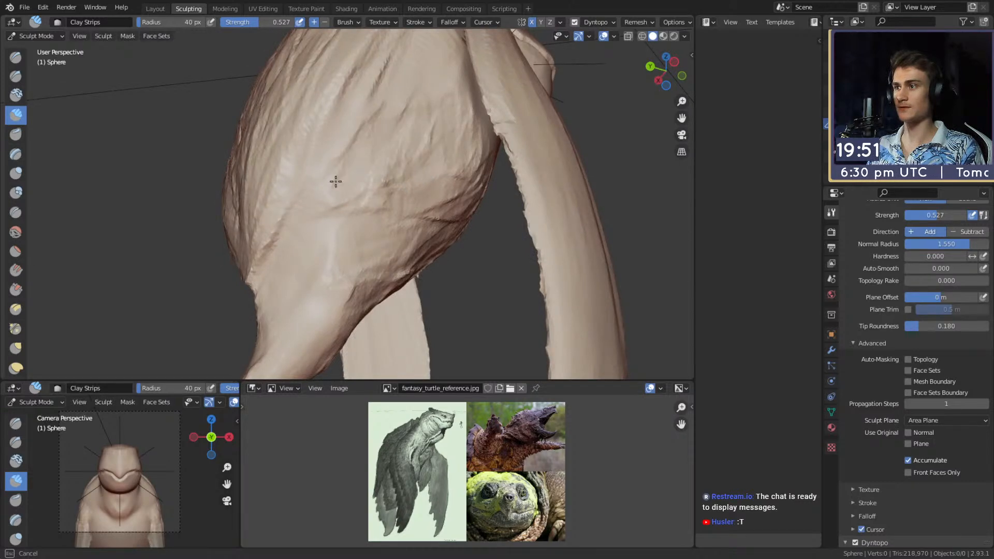
# Undo the last belly stroke and blend the lower folds up into the belly and side with Clay Strips at 51 px radius.
pyautogui.moveTo(292, 247)
pyautogui.mouseDown(button='middle')
pyautogui.moveTo(362, 189)
pyautogui.moveTo(222, 206)
pyautogui.moveTo(249, 190)
pyautogui.moveTo(227, 171)
pyautogui.mouseUp(button='middle')
pyautogui.moveTo(227, 171)
pyautogui.mouseDown()
pyautogui.moveTo(218, 166)
pyautogui.moveTo(264, 171)
pyautogui.mouseUp()
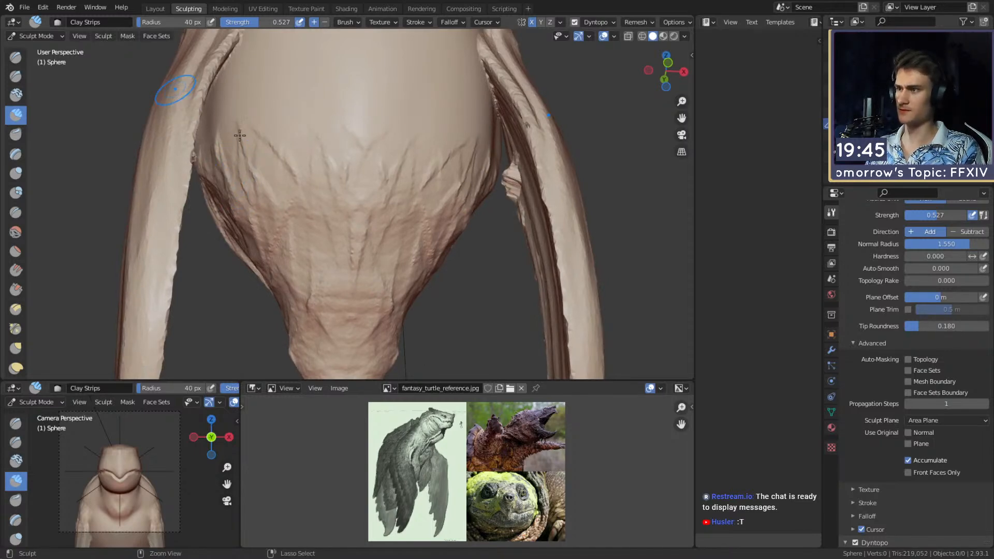
pyautogui.hotkey('ctrl', 'z')
pyautogui.press('f')
pyautogui.click(261, 154)
pyautogui.moveTo(223, 145)
pyautogui.mouseDown()
pyautogui.moveTo(245, 178)
pyautogui.moveTo(297, 169)
pyautogui.mouseUp()
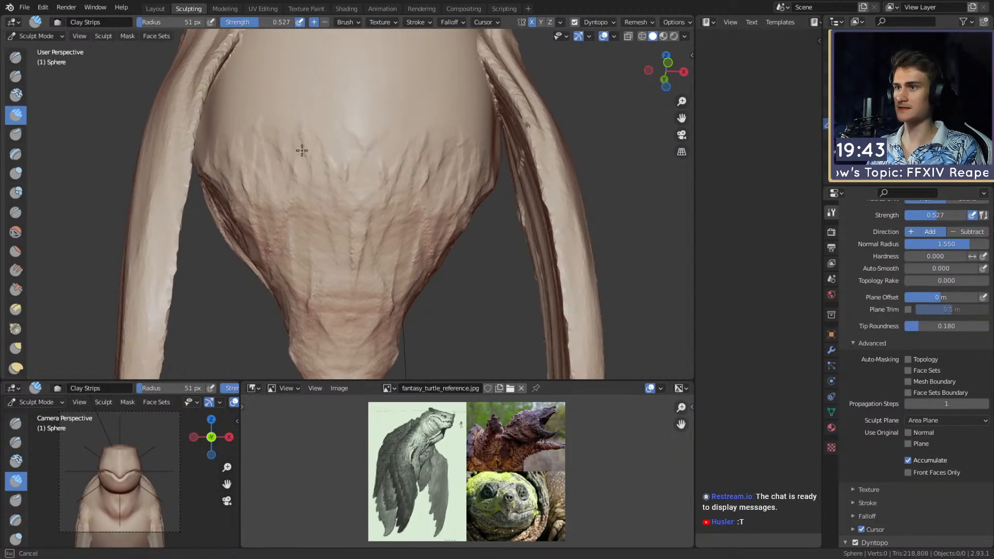
pyautogui.moveTo(383, 128)
pyautogui.mouseDown(button='middle')
pyautogui.moveTo(363, 170)
pyautogui.moveTo(336, 182)
pyautogui.moveTo(337, 209)
pyautogui.moveTo(432, 196)
pyautogui.moveTo(357, 204)
pyautogui.mouseUp(button='middle')
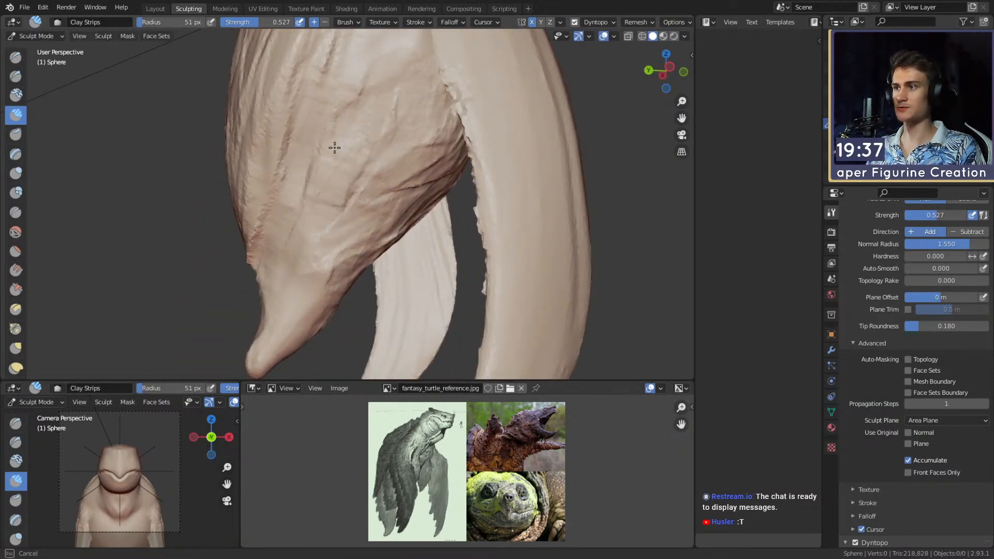
pyautogui.moveTo(368, 223); pyautogui.dragTo(357, 233)
# Build a raised base for the hind leg on the side above the tail with smaller Clay Strips strokes.
pyautogui.moveTo(347, 183); pyautogui.dragTo(343, 201, button='middle')
pyautogui.press('[')
pyautogui.press('[')
pyautogui.moveTo(382, 183); pyautogui.dragTo(326, 157)
pyautogui.press('f')
pyautogui.click(361, 166)
pyautogui.moveTo(328, 138); pyautogui.dragTo(360, 159, button='middle')
# Mask the hind leg base with the Mask brush at 35 px radius and invert the mask.
pyautogui.press('g')
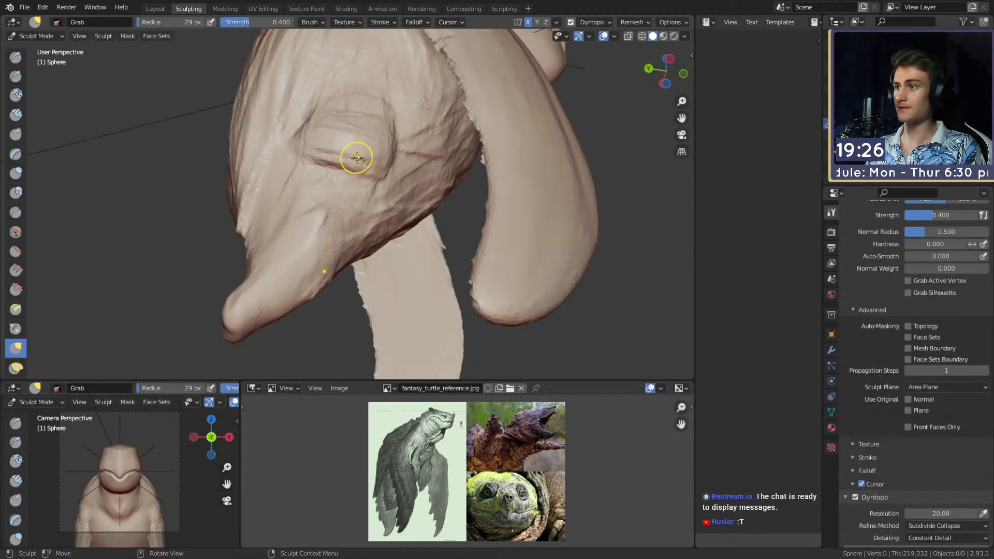
pyautogui.press('m')
pyautogui.press('f')
pyautogui.click(350, 156)
pyautogui.moveTo(337, 149); pyautogui.dragTo(381, 169)
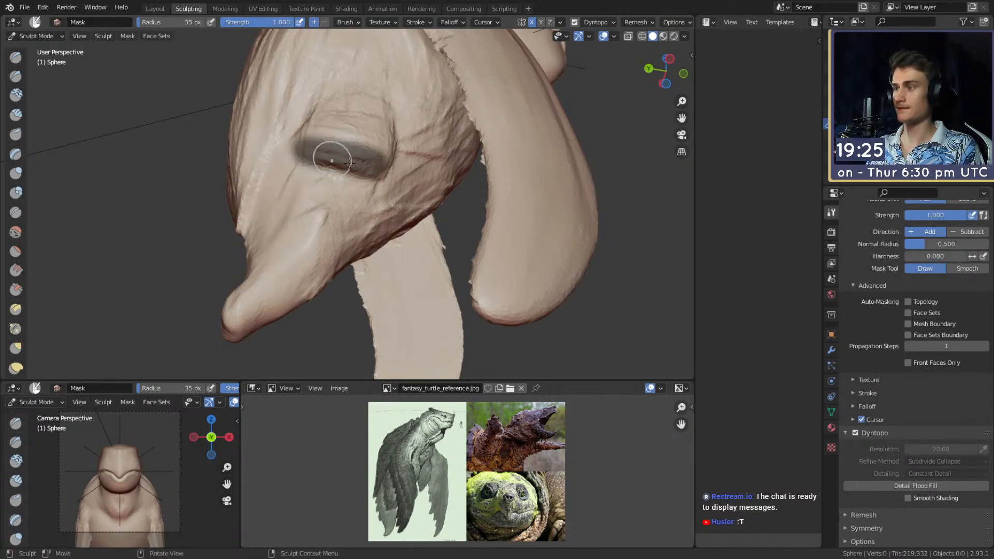
pyautogui.hotkey('ctrl', 'i')
# Pull the unmasked hind leg base out and downward into a rear flipper with the Snake Hook brush.
pyautogui.press('k')
pyautogui.moveTo(388, 173)
pyautogui.keyDown('ctrl'); pyautogui.keyDown('alt'); pyautogui.mouseDown()
pyautogui.moveTo(384, 200)
pyautogui.moveTo(408, 248)
pyautogui.moveTo(401, 225)
pyautogui.mouseUp(); pyautogui.keyUp('alt'); pyautogui.keyUp('ctrl')
pyautogui.moveTo(401, 225)
pyautogui.keyDown('alt'); pyautogui.keyDown('shift'); pyautogui.mouseDown()
pyautogui.moveTo(397, 212)
pyautogui.moveTo(363, 217)
pyautogui.moveTo(386, 220)
pyautogui.moveTo(351, 189)
pyautogui.moveTo(350, 235)
pyautogui.moveTo(346, 221)
pyautogui.mouseUp(); pyautogui.keyUp('shift'); pyautogui.keyUp('alt')
pyautogui.press('f')
pyautogui.click(427, 216)
pyautogui.press('f')
pyautogui.click(364, 185)
pyautogui.press('f')
pyautogui.click(323, 221)
pyautogui.moveTo(332, 289); pyautogui.dragTo(331, 287)
pyautogui.moveTo(333, 262)
pyautogui.keyDown('alt'); pyautogui.mouseDown()
pyautogui.moveTo(361, 195)
pyautogui.moveTo(470, 229)
pyautogui.moveTo(316, 234)
pyautogui.moveTo(350, 196)
pyautogui.mouseUp(); pyautogui.keyUp('alt')
# Lengthen the rear flipper past the tail and curve its tip backward with Snake Hook at 81 px and 76 px radius.
pyautogui.press('f')
pyautogui.click(341, 212)
pyautogui.press('f')
pyautogui.click(363, 172)
pyautogui.moveTo(348, 239)
pyautogui.keyDown('alt'); pyautogui.mouseDown()
pyautogui.moveTo(347, 222)
pyautogui.moveTo(303, 231)
pyautogui.mouseUp(); pyautogui.keyUp('alt')
pyautogui.press('f')
pyautogui.click(342, 218)
pyautogui.press('f')
pyautogui.click(310, 241)
pyautogui.press('f')
pyautogui.click(342, 225)
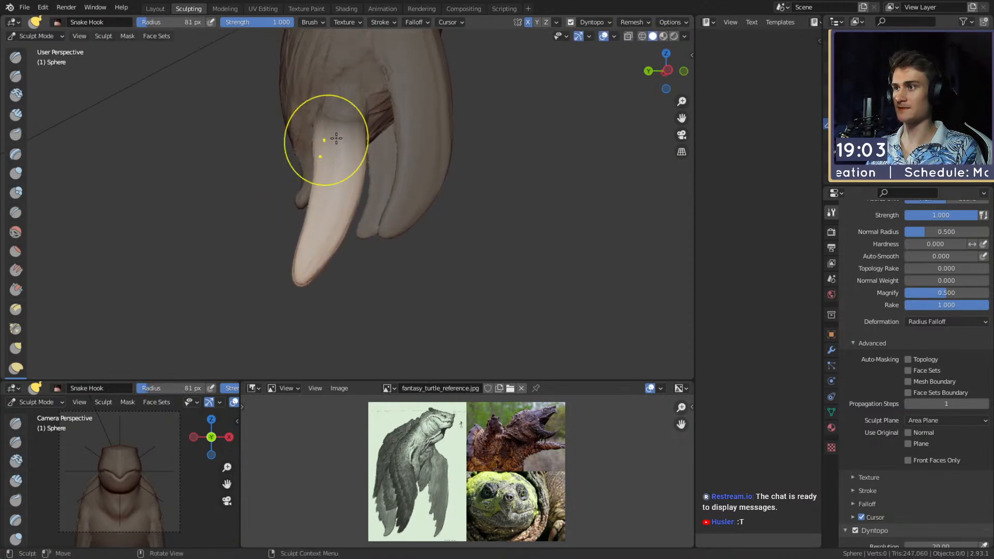
pyautogui.keyDown('shift'); pyautogui.moveTo(327, 143); pyautogui.dragTo(311, 150, button='middle'); pyautogui.keyUp('shift')
pyautogui.press('f')
pyautogui.click(384, 168)
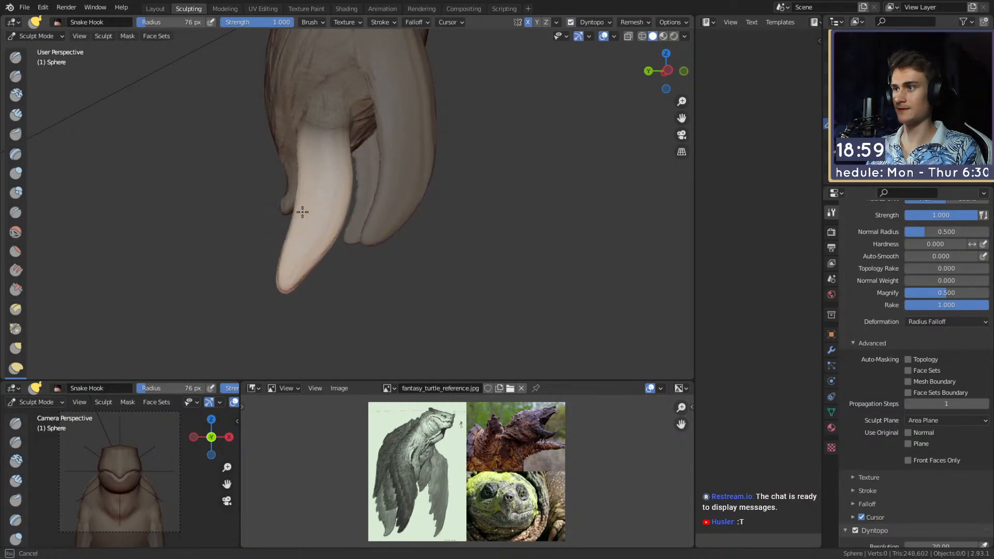
# Bow the rear flippers outward in front view with Snake Hook pulls at 156 px and 141 px radius.
pyautogui.moveTo(309, 195)
pyautogui.mouseDown(button='middle')
pyautogui.moveTo(375, 212)
pyautogui.moveTo(472, 192)
pyautogui.mouseUp(button='middle')
pyautogui.moveTo(443, 250)
pyautogui.keyDown('ctrl'); pyautogui.mouseDown(button='middle')
pyautogui.moveTo(435, 222)
pyautogui.moveTo(595, 220)
pyautogui.mouseUp(button='middle'); pyautogui.keyUp('ctrl')
pyautogui.keyDown('ctrl'); pyautogui.moveTo(466, 264); pyautogui.dragTo(414, 179, button='middle'); pyautogui.keyUp('ctrl')
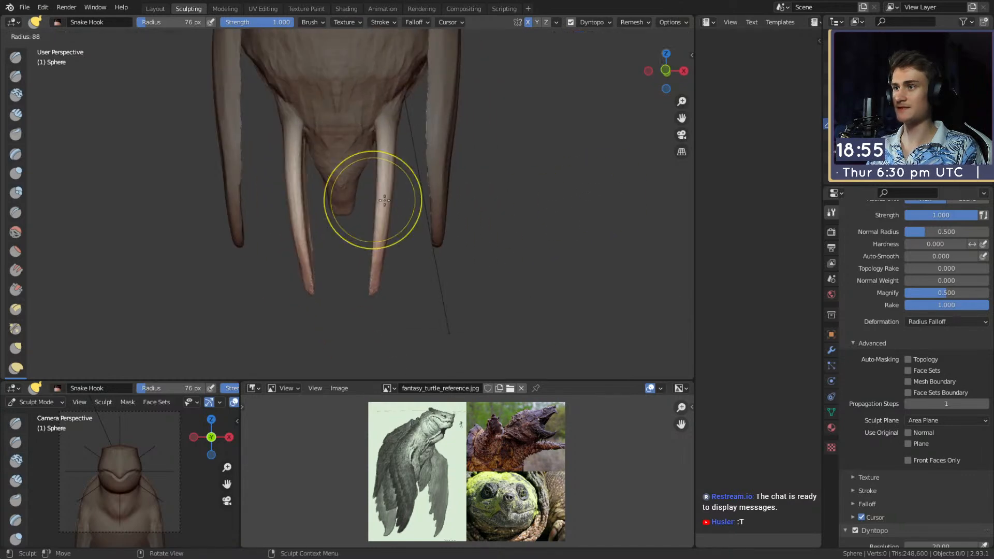
pyautogui.moveTo(399, 204); pyautogui.dragTo(404, 205)
pyautogui.press('f')
pyautogui.click(488, 272)
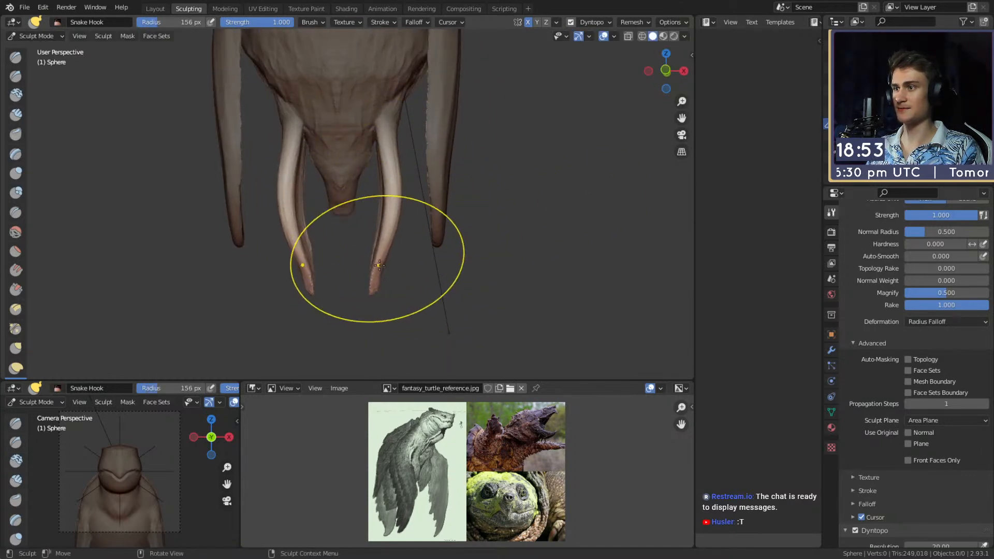
pyautogui.press('f')
pyautogui.click(469, 285)
pyautogui.moveTo(384, 275); pyautogui.dragTo(389, 274)
pyautogui.keyDown('shift'); pyautogui.moveTo(386, 201); pyautogui.dragTo(372, 221, button='middle'); pyautogui.keyUp('shift')
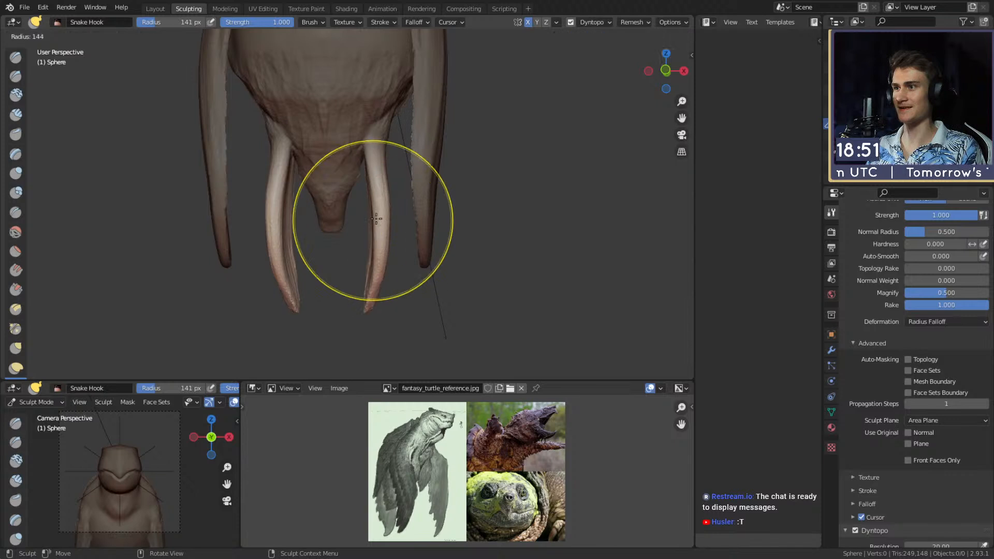
pyautogui.moveTo(389, 149)
pyautogui.mouseDown(button='middle')
pyautogui.moveTo(373, 197)
pyautogui.moveTo(437, 169)
pyautogui.moveTo(409, 205)
pyautogui.moveTo(399, 193)
pyautogui.moveTo(311, 200)
pyautogui.mouseUp(button='middle')
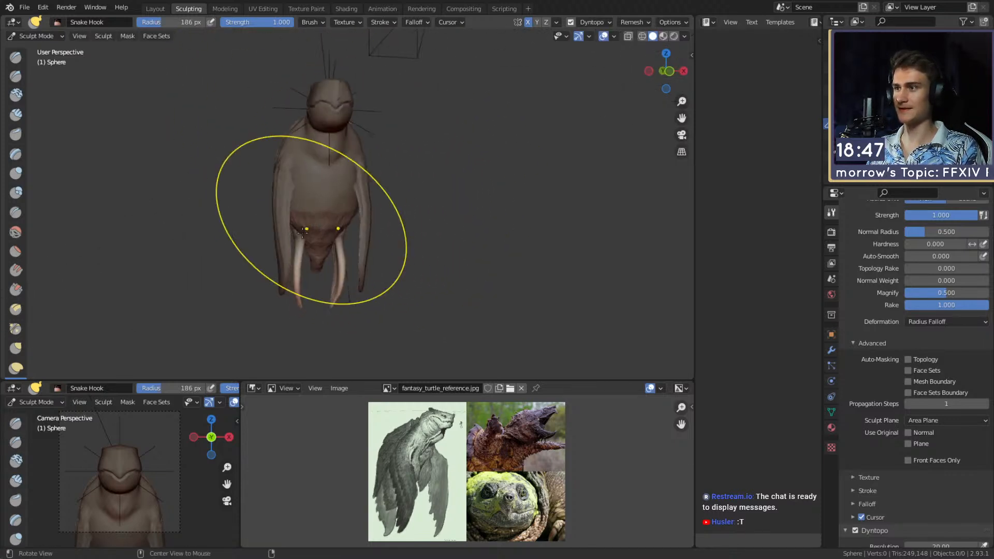
# Clear the mask and adjust the front flippers against the body with Snake Hook at up to 248 px radius.
pyautogui.scroll(3, 238, 87)
pyautogui.moveTo(374, 221); pyautogui.dragTo(408, 210, button='middle')
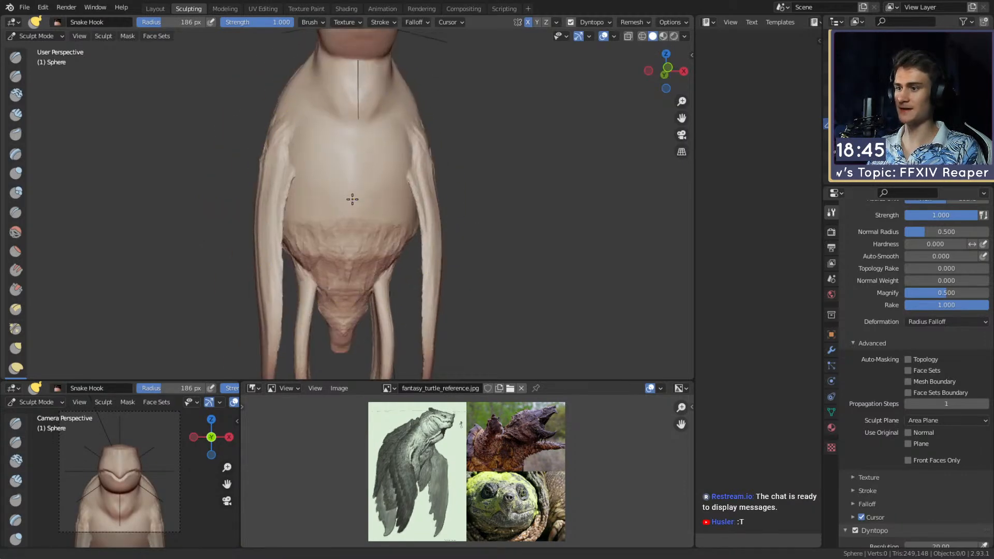
pyautogui.scroll(3, 337, 210)
pyautogui.moveTo(317, 202); pyautogui.dragTo(301, 208, button='middle')
pyautogui.press('f')
pyautogui.click(308, 203)
pyautogui.moveTo(300, 194); pyautogui.dragTo(309, 202)
pyautogui.moveTo(309, 202)
pyautogui.mouseDown(button='middle')
pyautogui.moveTo(320, 197)
pyautogui.moveTo(298, 180)
pyautogui.mouseUp(button='middle')
pyautogui.press('f')
pyautogui.click(273, 187)
pyautogui.moveTo(265, 187); pyautogui.dragTo(295, 183)
# Reshape the shell edge where it meets the front flipper with Snake Hook, using a 127 px radius.
pyautogui.moveTo(295, 174); pyautogui.dragTo(440, 194, button='middle')
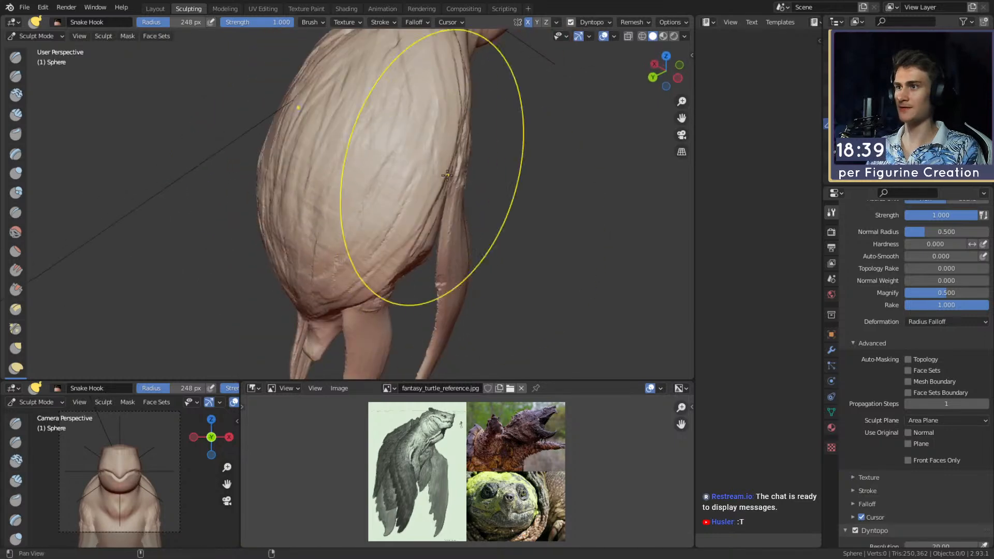
pyautogui.moveTo(360, 191); pyautogui.dragTo(400, 218, button='middle')
pyautogui.press('f')
pyautogui.keyDown('alt'); pyautogui.moveTo(386, 203); pyautogui.dragTo(370, 203); pyautogui.keyUp('alt')
pyautogui.click(346, 201)
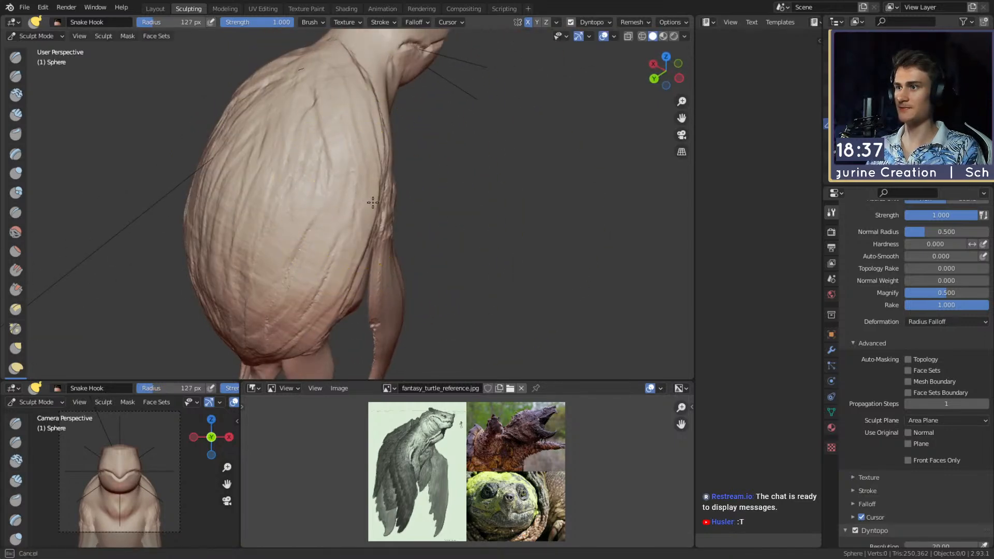
pyautogui.moveTo(375, 198)
pyautogui.mouseDown(button='middle')
pyautogui.moveTo(362, 172)
pyautogui.moveTo(376, 225)
pyautogui.moveTo(342, 254)
pyautogui.moveTo(333, 232)
pyautogui.moveTo(329, 250)
pyautogui.moveTo(348, 248)
pyautogui.moveTo(359, 231)
pyautogui.moveTo(349, 235)
pyautogui.mouseUp(button='middle')
pyautogui.press('f')
pyautogui.click(399, 205)
pyautogui.moveTo(387, 194); pyautogui.dragTo(369, 185)
# Sculpt chest forms and vertical ridges down the middle of the belly with Clay Strips at 49 px radius.
pyautogui.moveTo(344, 200)
pyautogui.mouseDown(button='middle')
pyautogui.moveTo(387, 194)
pyautogui.moveTo(373, 176)
pyautogui.moveTo(315, 150)
pyautogui.moveTo(295, 195)
pyautogui.moveTo(345, 202)
pyautogui.mouseUp(button='middle')
pyautogui.scroll(3, 349, 206)
pyautogui.press('c')
pyautogui.scroll(2, 334, 195)
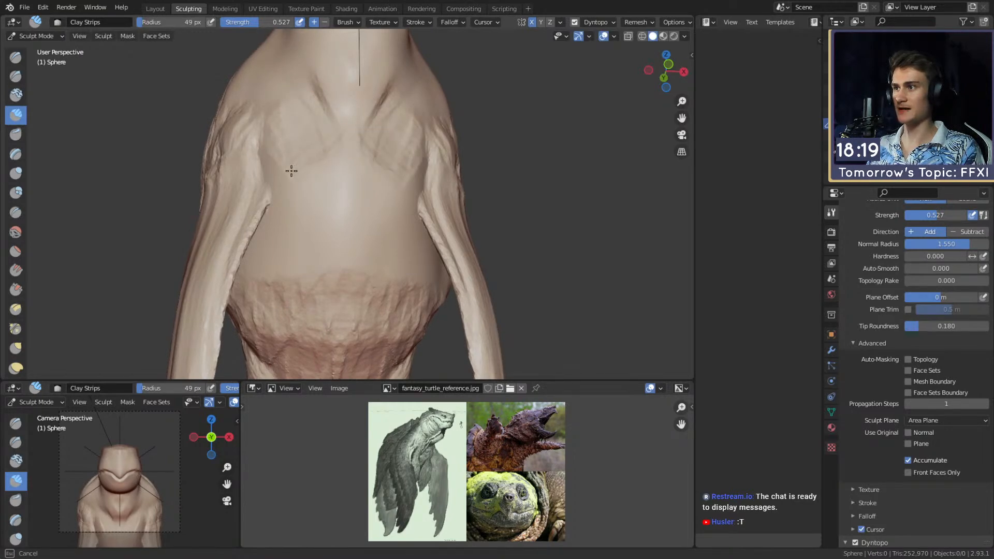
pyautogui.moveTo(346, 222)
pyautogui.mouseDown(button='middle')
pyautogui.moveTo(340, 185)
pyautogui.moveTo(331, 214)
pyautogui.mouseUp(button='middle')
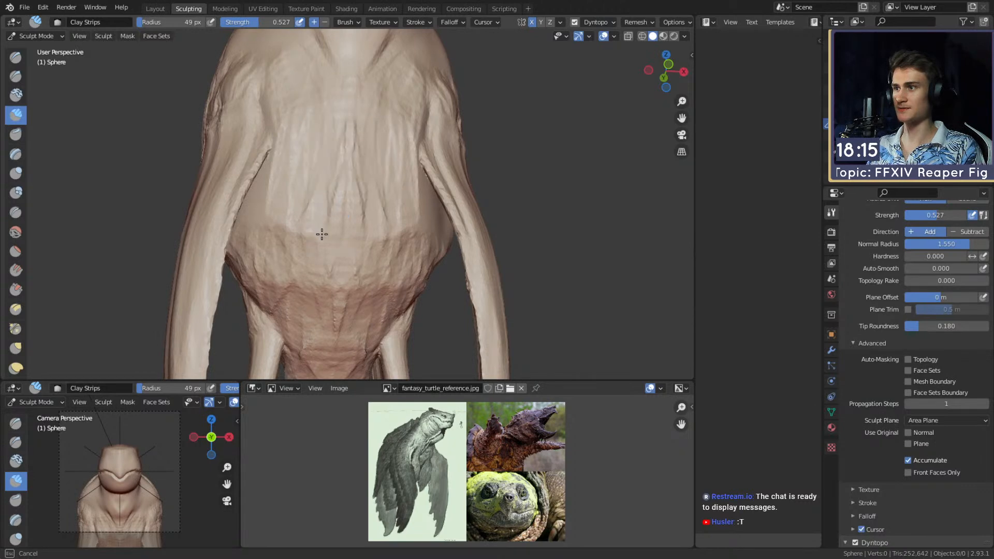
pyautogui.moveTo(328, 294)
pyautogui.mouseDown()
pyautogui.moveTo(291, 273)
pyautogui.moveTo(318, 164)
pyautogui.mouseUp()
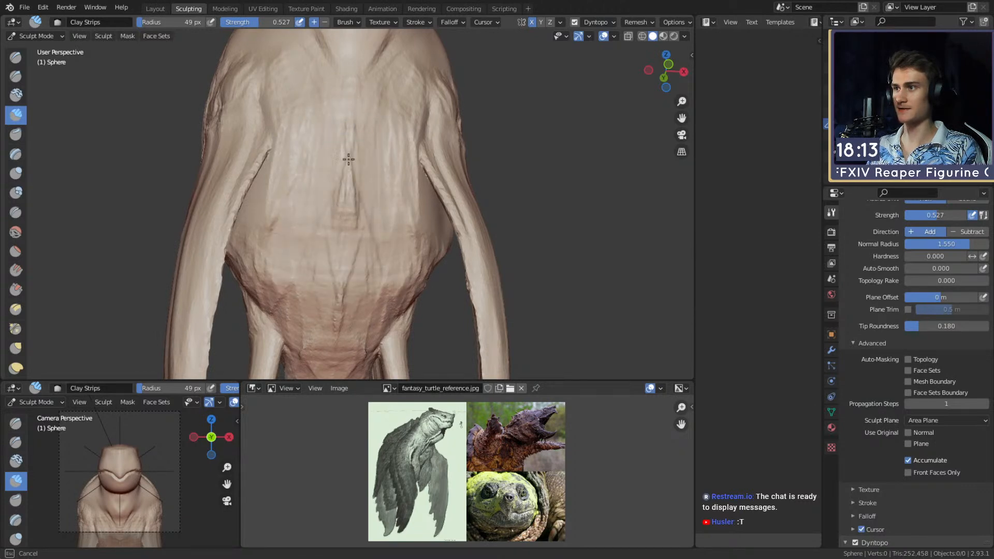
pyautogui.moveTo(346, 128); pyautogui.dragTo(352, 253)
# Refine the chest, belly and sides with further Clay Strips strokes, starting at 40 px radius.
pyautogui.moveTo(262, 246); pyautogui.dragTo(285, 169, button='middle')
pyautogui.press('[')
pyautogui.press('[')
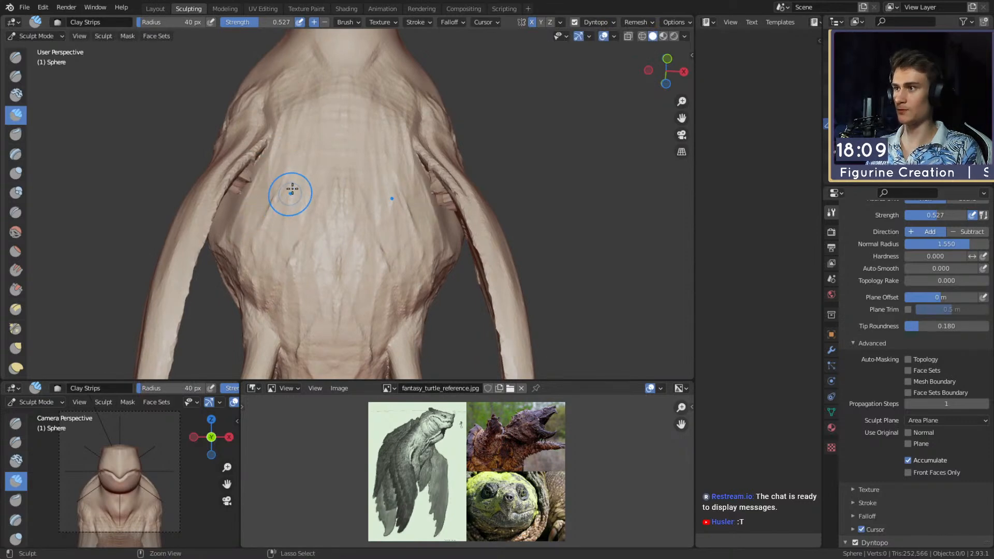
pyautogui.moveTo(306, 197)
pyautogui.keyDown('alt'); pyautogui.mouseDown()
pyautogui.moveTo(315, 185)
pyautogui.moveTo(261, 195)
pyautogui.moveTo(296, 199)
pyautogui.moveTo(259, 193)
pyautogui.mouseUp(); pyautogui.keyUp('alt')
pyautogui.moveTo(210, 223)
pyautogui.keyDown('alt'); pyautogui.mouseDown()
pyautogui.moveTo(251, 195)
pyautogui.moveTo(330, 172)
pyautogui.moveTo(312, 165)
pyautogui.mouseUp(); pyautogui.keyUp('alt')
pyautogui.press('f')
pyautogui.click(314, 131)
pyautogui.moveTo(332, 101); pyautogui.dragTo(296, 207)
pyautogui.moveTo(266, 134); pyautogui.dragTo(239, 213)
pyautogui.moveTo(228, 151)
pyautogui.mouseDown()
pyautogui.moveTo(192, 205)
pyautogui.moveTo(177, 155)
pyautogui.moveTo(201, 99)
pyautogui.moveTo(292, 179)
pyautogui.moveTo(269, 180)
pyautogui.mouseUp()
# Set up the Mask brush with a 74 px radius and full strength.
pyautogui.press('m')
pyautogui.press('f')
pyautogui.click(285, 170)
pyautogui.hotkey('shift', 'f')
pyautogui.click(292, 182)
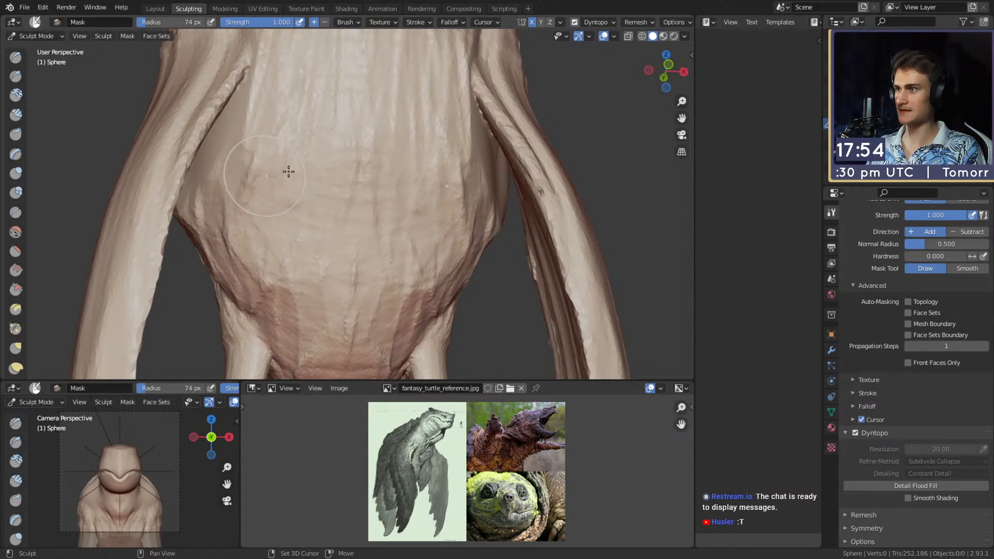
pyautogui.hotkey('shift', 'a')
pyautogui.press('Escape')
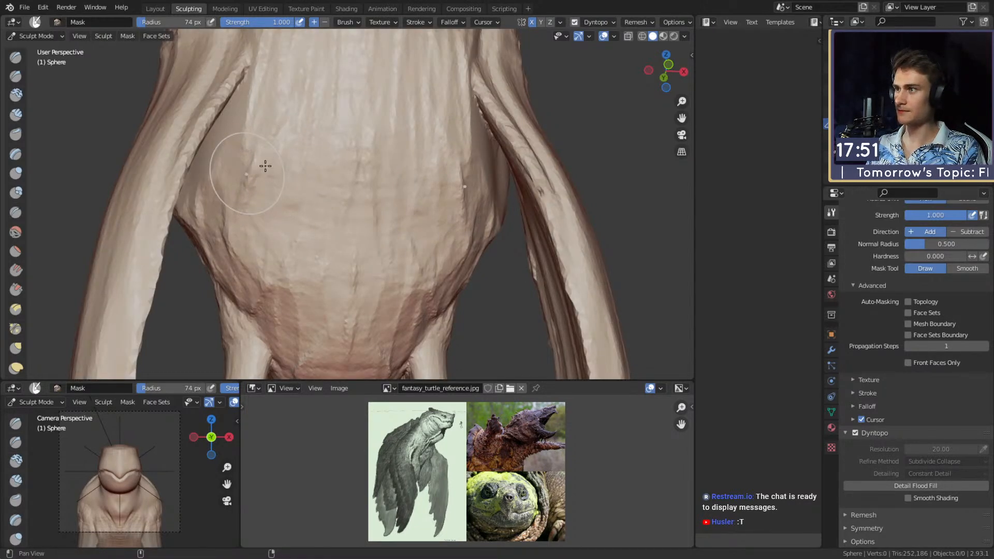
pyautogui.hotkey('shift', 'a')
pyautogui.press('Escape')
# Mask the body, flippers and shell around the belly with expanding masks, keeping the belly and chest unmasked.
pyautogui.hotkey('shift', 'a')
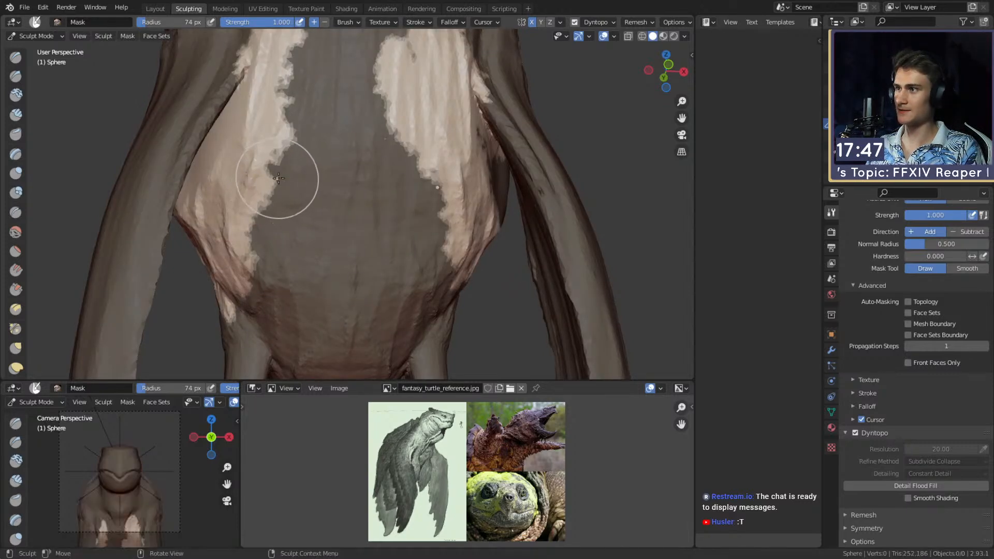
pyautogui.click(299, 181)
pyautogui.moveTo(299, 181)
pyautogui.mouseDown(button='middle')
pyautogui.moveTo(290, 153)
pyautogui.moveTo(291, 183)
pyautogui.mouseUp(button='middle')
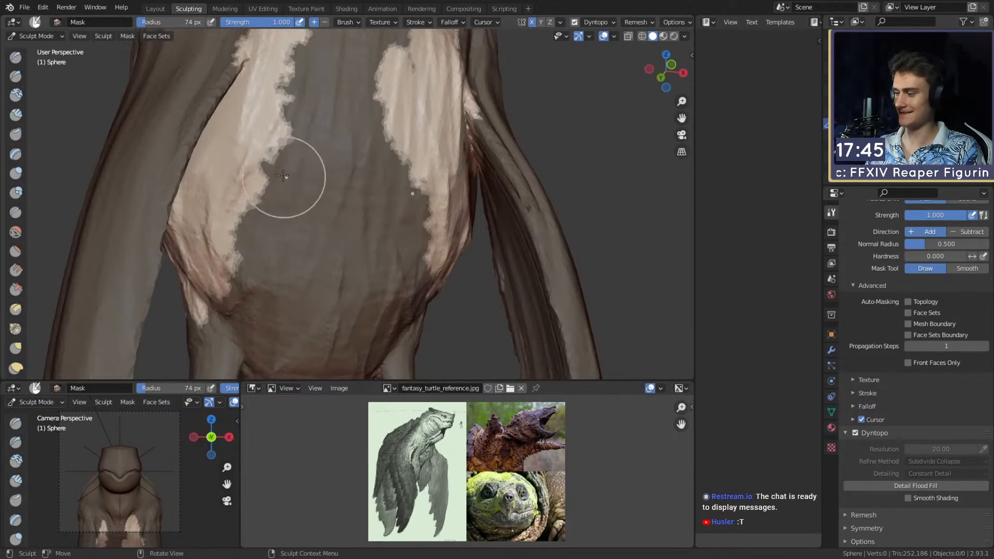
pyautogui.hotkey('shift', 'a')
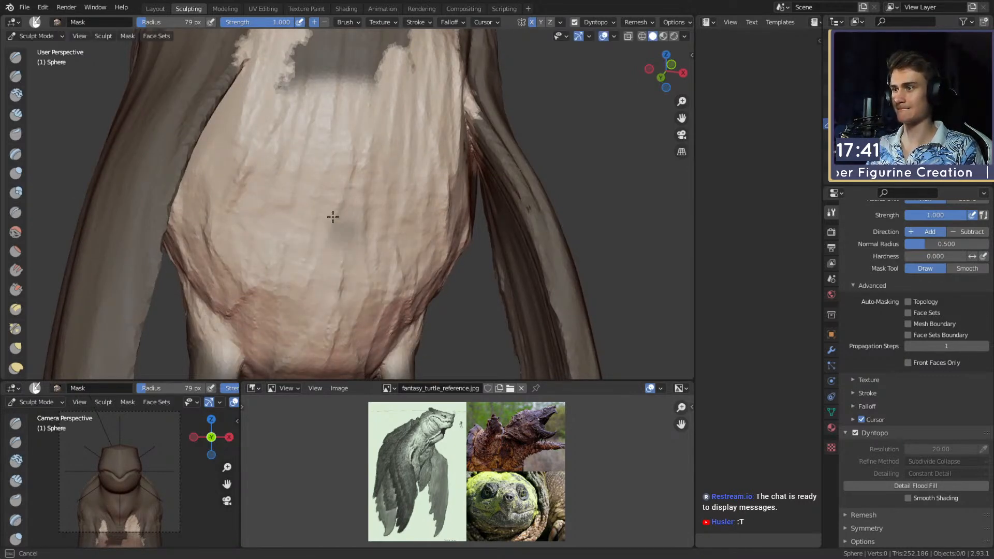
pyautogui.click(344, 300)
pyautogui.hotkey('shift', 'a')
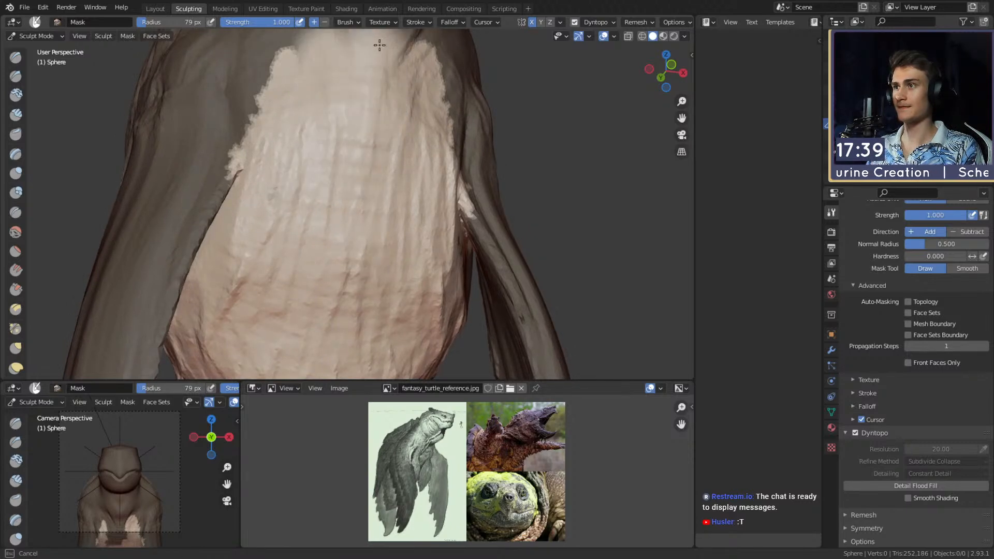
pyautogui.moveTo(308, 203)
pyautogui.mouseDown(button='middle')
pyautogui.moveTo(283, 118)
pyautogui.moveTo(308, 150)
pyautogui.moveTo(272, 127)
pyautogui.mouseUp(button='middle')
pyautogui.press('f')
pyautogui.click(225, 173)
pyautogui.moveTo(245, 136); pyautogui.dragTo(246, 135)
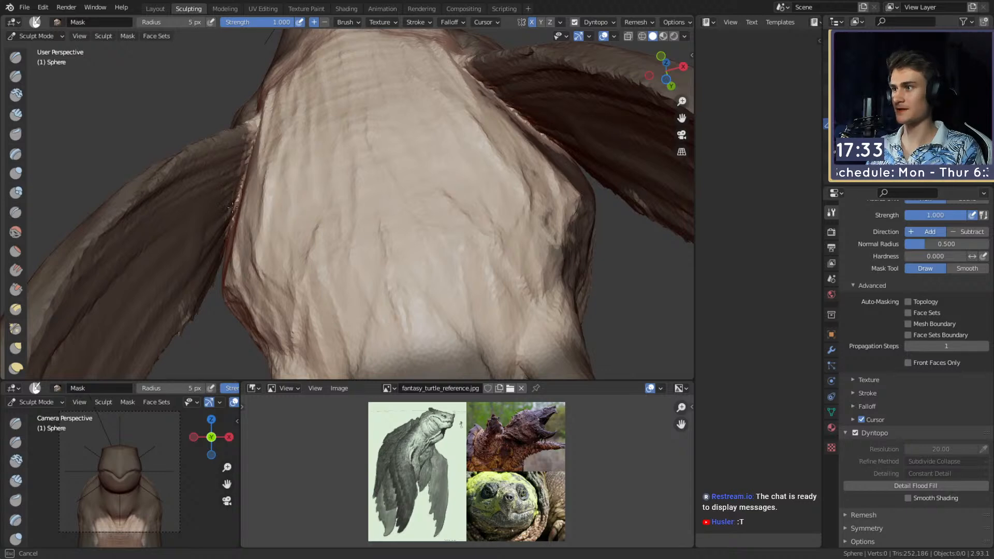
# Build up the unmasked side of the belly beside the front flipper with Clay Strips at 65 px radius.
pyautogui.moveTo(228, 223); pyautogui.dragTo(280, 196, button='middle')
pyautogui.press('c')
pyautogui.press('f')
pyautogui.click(250, 183)
pyautogui.press('f')
pyautogui.click(266, 169)
pyautogui.moveTo(260, 174)
pyautogui.mouseDown()
pyautogui.moveTo(256, 158)
pyautogui.moveTo(225, 270)
pyautogui.mouseUp()
pyautogui.moveTo(224, 270)
pyautogui.mouseDown(button='middle')
pyautogui.moveTo(311, 243)
pyautogui.moveTo(373, 207)
pyautogui.mouseUp(button='middle')
pyautogui.moveTo(373, 191)
pyautogui.mouseDown()
pyautogui.moveTo(352, 140)
pyautogui.moveTo(383, 130)
pyautogui.moveTo(406, 262)
pyautogui.moveTo(314, 126)
pyautogui.mouseUp()
pyautogui.moveTo(291, 128)
pyautogui.mouseDown(button='middle')
pyautogui.moveTo(295, 155)
pyautogui.moveTo(264, 181)
pyautogui.moveTo(366, 160)
pyautogui.moveTo(399, 110)
pyautogui.moveTo(388, 174)
pyautogui.mouseUp(button='middle')
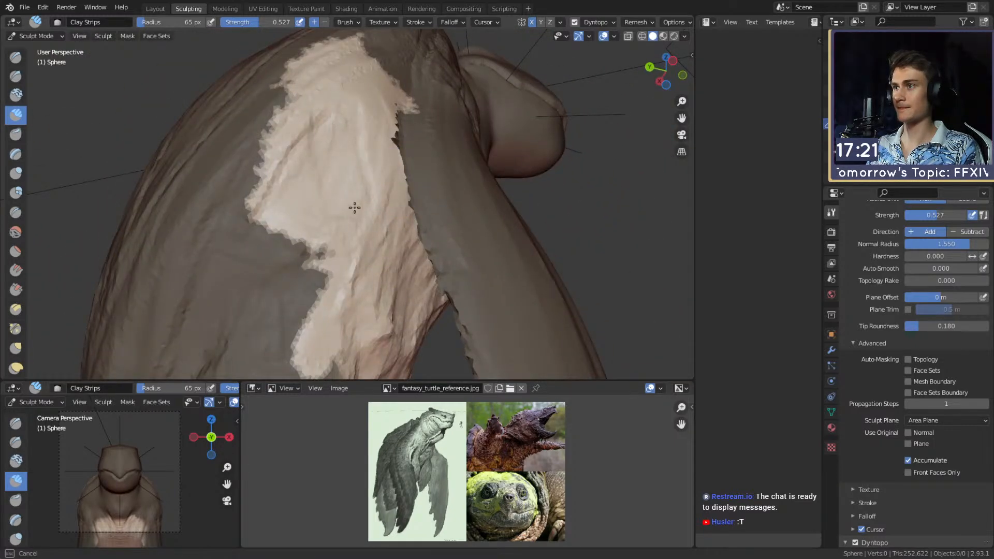
pyautogui.moveTo(331, 220); pyautogui.dragTo(259, 207, button='middle')
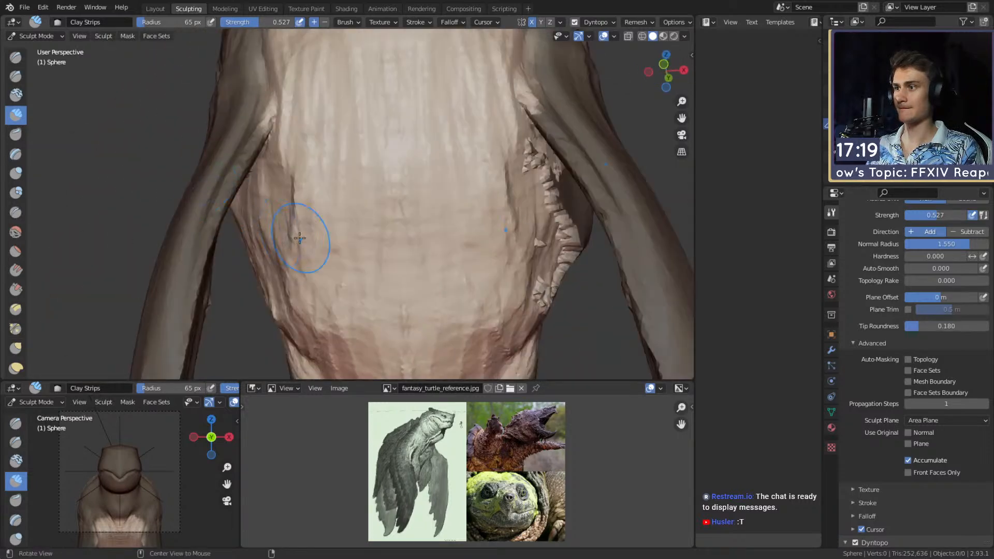
# Build up the broad forms of the middle belly with Clay Strips at 91 px radius.
pyautogui.keyDown('shift'); pyautogui.moveTo(280, 130); pyautogui.dragTo(290, 171, button='middle'); pyautogui.keyUp('shift')
pyautogui.press('f')
pyautogui.click(337, 169)
pyautogui.moveTo(321, 119)
pyautogui.mouseDown()
pyautogui.moveTo(343, 161)
pyautogui.moveTo(295, 155)
pyautogui.moveTo(371, 169)
pyautogui.mouseUp()
pyautogui.moveTo(370, 169); pyautogui.dragTo(363, 148, button='middle')
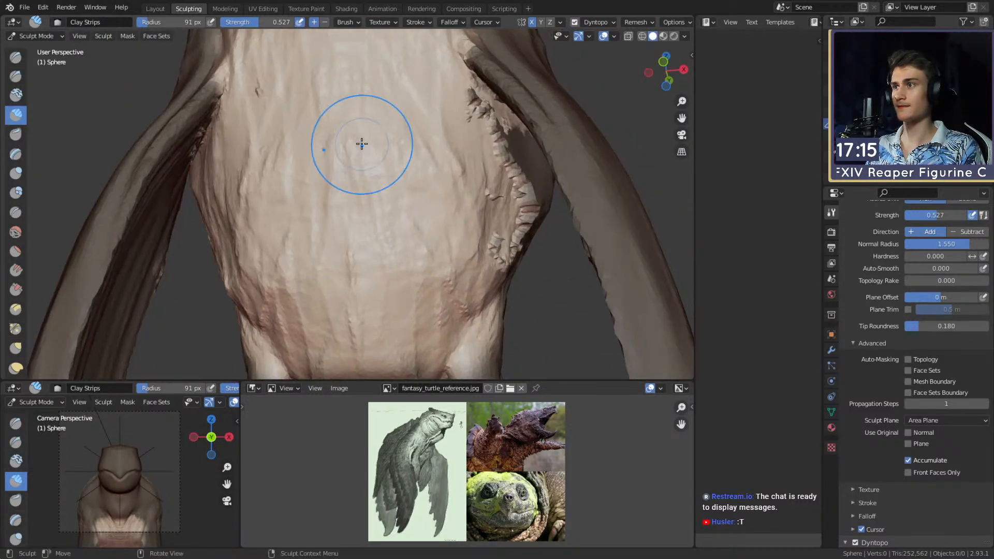
pyautogui.moveTo(313, 194)
pyautogui.mouseDown(button='middle')
pyautogui.moveTo(302, 212)
pyautogui.moveTo(332, 205)
pyautogui.mouseUp(button='middle')
# Sculpt V-shaped ridges down the belly and refine the upper chest with Clay Strips at 65 and 52 px radius.
pyautogui.press('f')
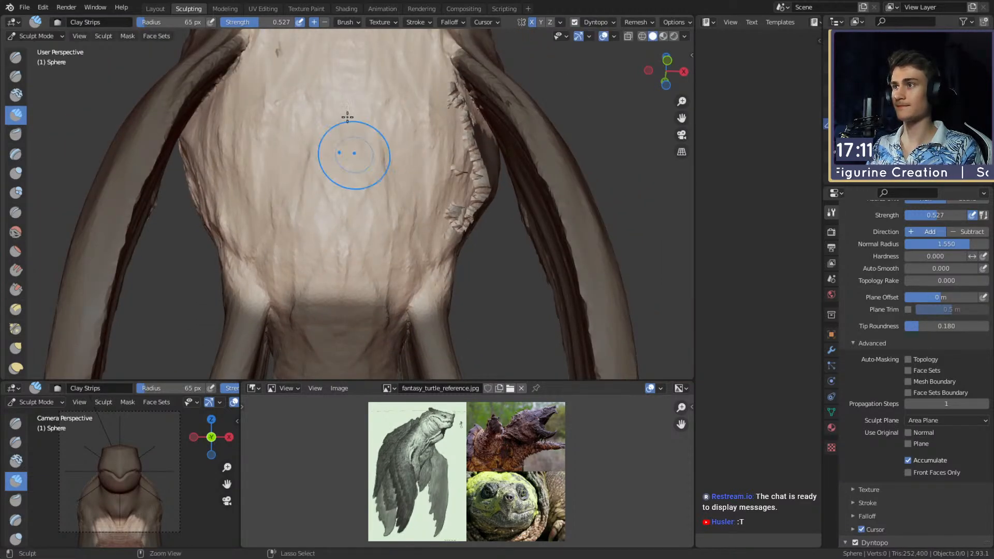
pyautogui.click(243, 215)
pyautogui.moveTo(241, 207)
pyautogui.mouseDown(button='middle')
pyautogui.moveTo(362, 214)
pyautogui.moveTo(308, 182)
pyautogui.mouseUp(button='middle')
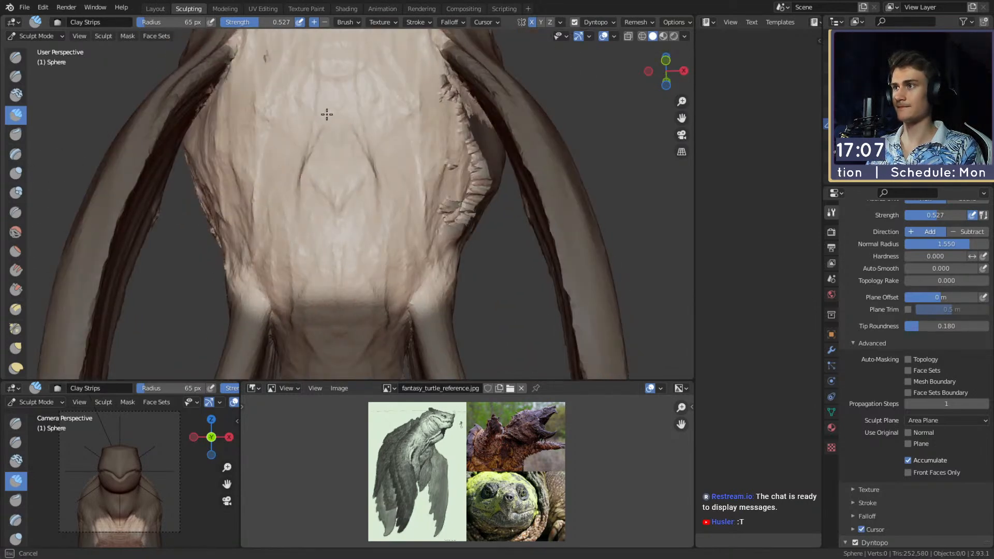
pyautogui.moveTo(317, 90)
pyautogui.mouseDown(button='middle')
pyautogui.moveTo(368, 125)
pyautogui.moveTo(388, 180)
pyautogui.moveTo(344, 189)
pyautogui.mouseUp(button='middle')
pyautogui.press('f')
pyautogui.click(332, 180)
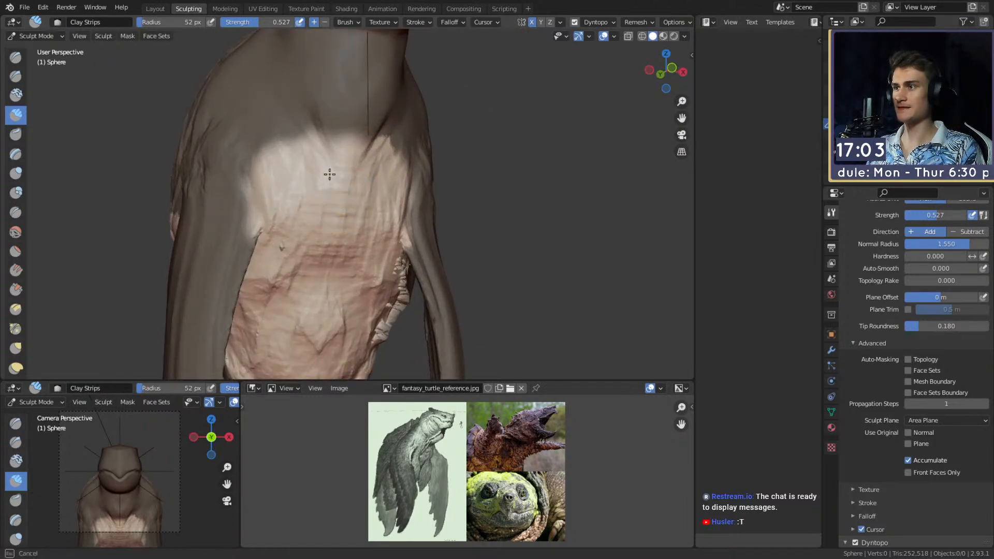
pyautogui.moveTo(315, 118)
pyautogui.mouseDown(button='middle')
pyautogui.moveTo(390, 173)
pyautogui.moveTo(410, 211)
pyautogui.mouseUp(button='middle')
# Clear the mask and adjust the neck area with the Grab brush.
pyautogui.press('g')
pyautogui.keyDown('alt'); pyautogui.moveTo(423, 211); pyautogui.dragTo(403, 209); pyautogui.keyUp('alt')
pyautogui.press('f')
pyautogui.click(440, 211)
pyautogui.moveTo(432, 181)
pyautogui.mouseDown(button='middle')
pyautogui.moveTo(440, 176)
pyautogui.moveTo(300, 133)
pyautogui.moveTo(341, 158)
pyautogui.moveTo(307, 149)
pyautogui.moveTo(405, 171)
pyautogui.moveTo(387, 145)
pyautogui.mouseUp(button='middle')
# Sculpt lengthwise skin folds on the throat below the head with Clay Strips at 40 px radius.
pyautogui.press('c')
pyautogui.press('f')
pyautogui.click(306, 149)
pyautogui.moveTo(315, 196)
pyautogui.mouseDown()
pyautogui.moveTo(300, 148)
pyautogui.moveTo(346, 176)
pyautogui.mouseUp()
pyautogui.moveTo(394, 116); pyautogui.dragTo(355, 133)
pyautogui.moveTo(355, 133); pyautogui.dragTo(420, 161, button='middle')
pyautogui.moveTo(428, 178); pyautogui.dragTo(388, 228)
pyautogui.moveTo(389, 227); pyautogui.dragTo(423, 227, button='middle')
pyautogui.moveTo(362, 207)
pyautogui.mouseDown()
pyautogui.moveTo(396, 127)
pyautogui.moveTo(393, 86)
pyautogui.moveTo(302, 144)
pyautogui.mouseUp()
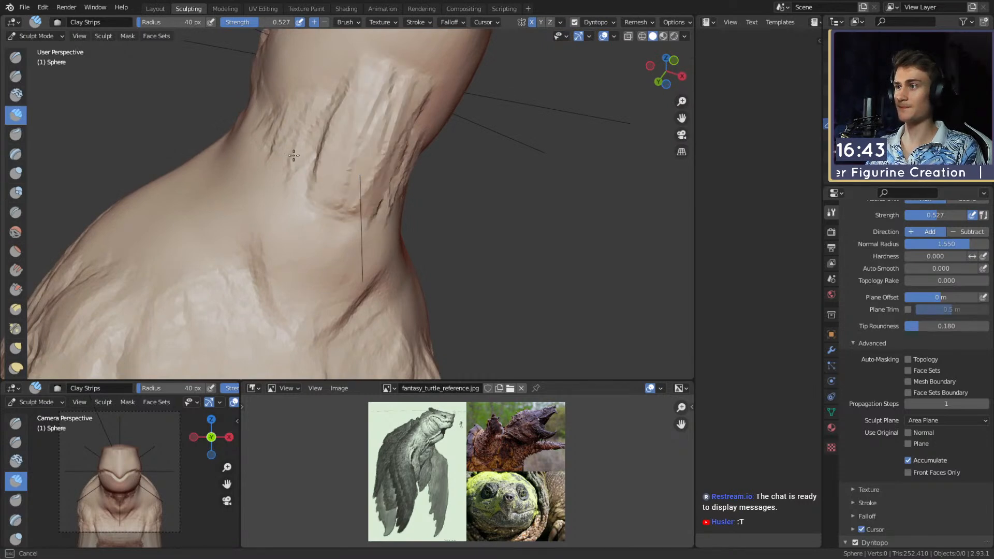
pyautogui.moveTo(302, 144); pyautogui.dragTo(384, 139, button='middle')
pyautogui.moveTo(383, 140)
pyautogui.mouseDown()
pyautogui.moveTo(417, 100)
pyautogui.moveTo(414, 192)
pyautogui.mouseUp()
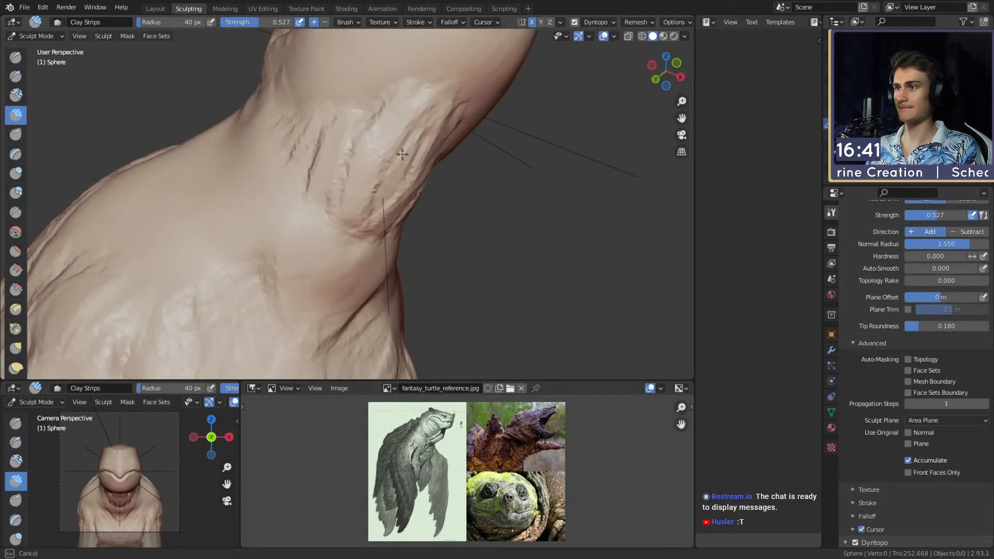
pyautogui.moveTo(342, 244)
pyautogui.mouseDown(button='middle')
pyautogui.moveTo(414, 212)
pyautogui.moveTo(447, 228)
pyautogui.moveTo(428, 227)
pyautogui.mouseUp(button='middle')
# Pull out and reshape the throat pouch under the jaw with Grab and Snake Hook, using 163 to 174 px radius.
pyautogui.press('g')
pyautogui.press('f')
pyautogui.click(458, 230)
pyautogui.moveTo(426, 204)
pyautogui.mouseDown()
pyautogui.moveTo(466, 220)
pyautogui.moveTo(554, 209)
pyautogui.mouseUp()
pyautogui.press('f')
pyautogui.click(551, 201)
pyautogui.moveTo(478, 188); pyautogui.dragTo(423, 247)
pyautogui.press('k')
pyautogui.moveTo(469, 200); pyautogui.dragTo(479, 188)
pyautogui.moveTo(435, 234); pyautogui.dragTo(426, 244)
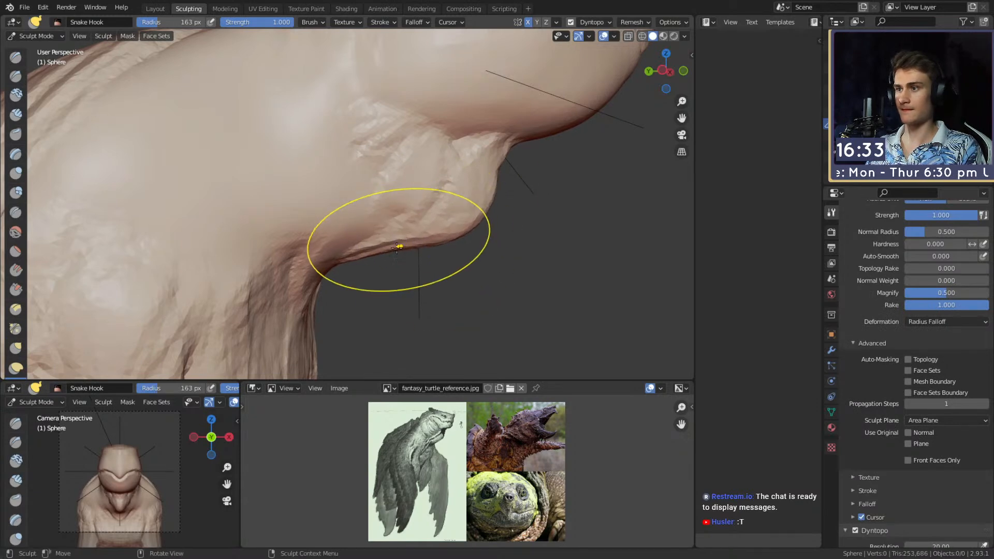
pyautogui.moveTo(299, 286); pyautogui.dragTo(322, 295)
pyautogui.moveTo(358, 263); pyautogui.dragTo(369, 270)
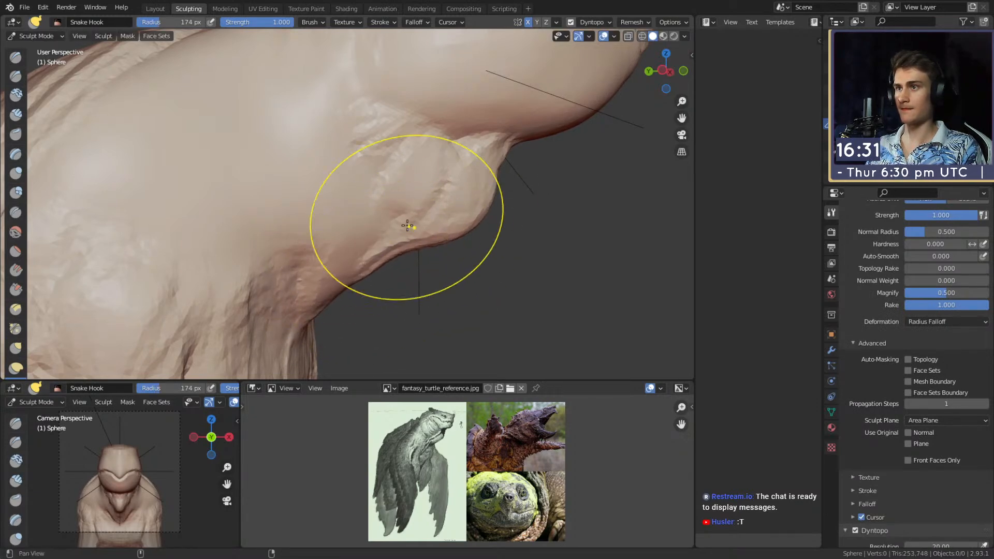
pyautogui.keyDown('alt'); pyautogui.keyDown('shift'); pyautogui.moveTo(426, 178); pyautogui.dragTo(416, 242); pyautogui.keyUp('shift'); pyautogui.keyUp('alt')
pyautogui.moveTo(414, 208)
pyautogui.mouseDown(button='middle')
pyautogui.moveTo(399, 244)
pyautogui.moveTo(407, 225)
pyautogui.mouseUp(button='middle')
# Carve lengthwise grooves down the front of the throat with the Crease brush at 30 px radius.
pyautogui.press('c')
pyautogui.moveTo(318, 195)
pyautogui.mouseDown(button='middle')
pyautogui.moveTo(277, 195)
pyautogui.moveTo(248, 131)
pyautogui.mouseUp(button='middle')
pyautogui.hotkey('shift', 'c')
pyautogui.scroll(1, 327, 178)
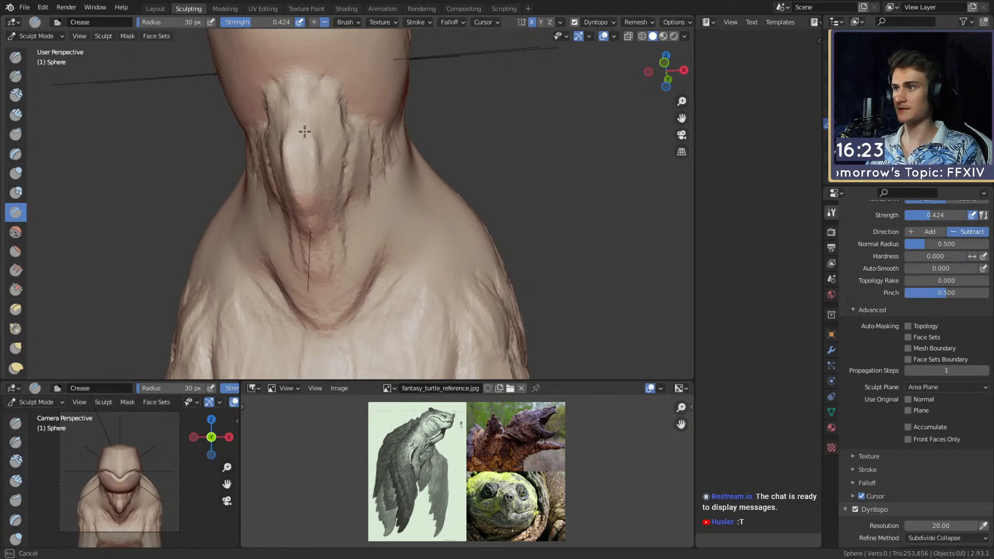
pyautogui.moveTo(308, 196); pyautogui.dragTo(316, 199, button='middle')
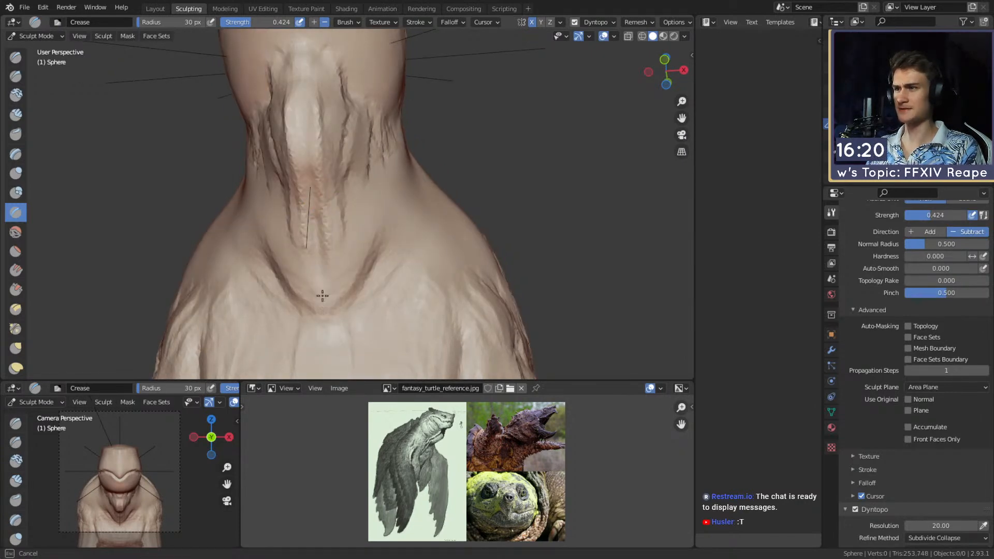
pyautogui.moveTo(318, 264); pyautogui.dragTo(321, 162, button='middle')
# Extend the creases from the throat into the top of the chest, using a 37 px radius.
pyautogui.press('[')
pyautogui.press('[')
pyautogui.press('[')
pyautogui.press('[')
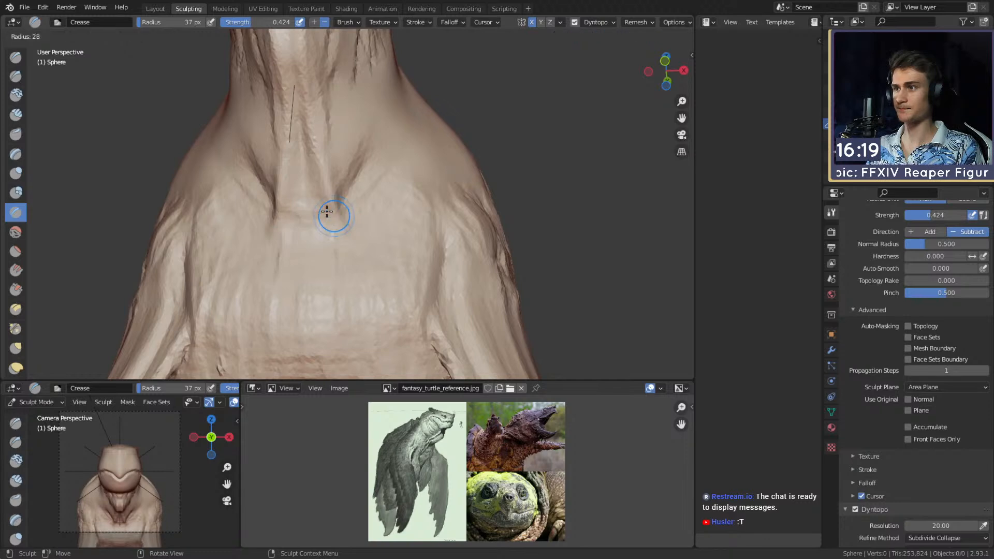
pyautogui.moveTo(351, 317)
pyautogui.mouseDown(button='middle')
pyautogui.moveTo(302, 246)
pyautogui.moveTo(348, 235)
pyautogui.moveTo(377, 191)
pyautogui.moveTo(311, 226)
pyautogui.mouseUp(button='middle')
# Sculpt diagonal skin folds across the side of the neck with Clay Strips at 24 to 47 px radius.
pyautogui.press('c')
pyautogui.moveTo(339, 193); pyautogui.dragTo(317, 200, button='middle')
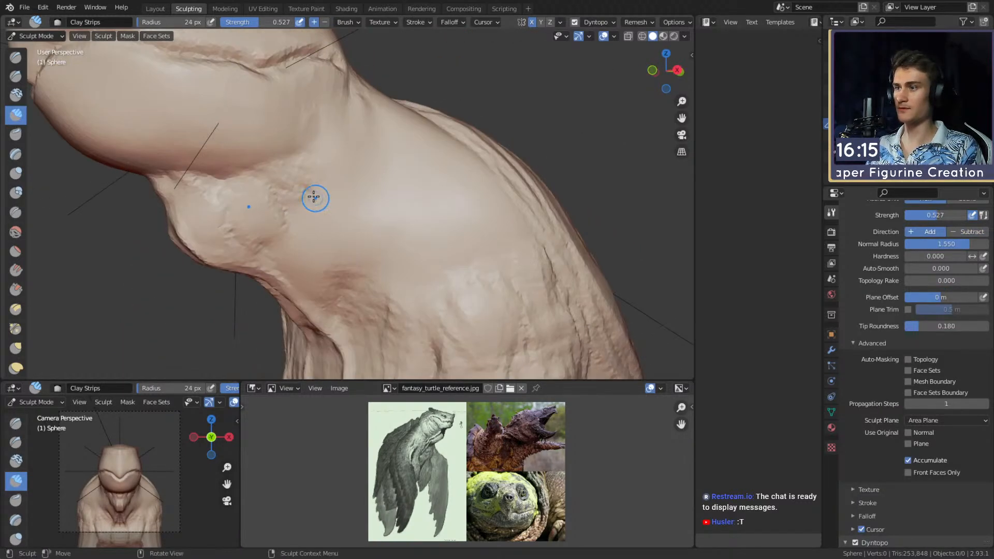
pyautogui.moveTo(342, 132); pyautogui.dragTo(312, 181, button='middle')
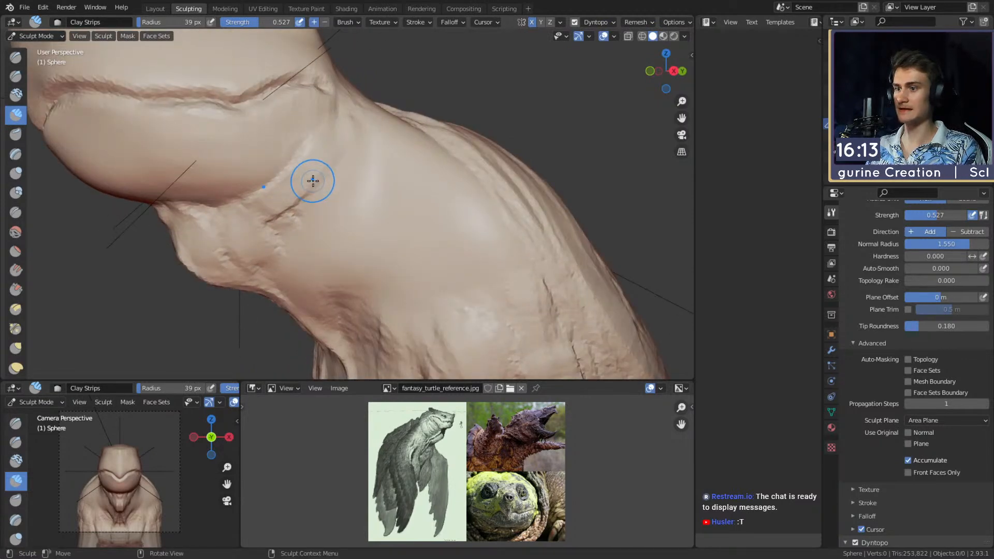
pyautogui.moveTo(372, 161); pyautogui.dragTo(312, 169, button='middle')
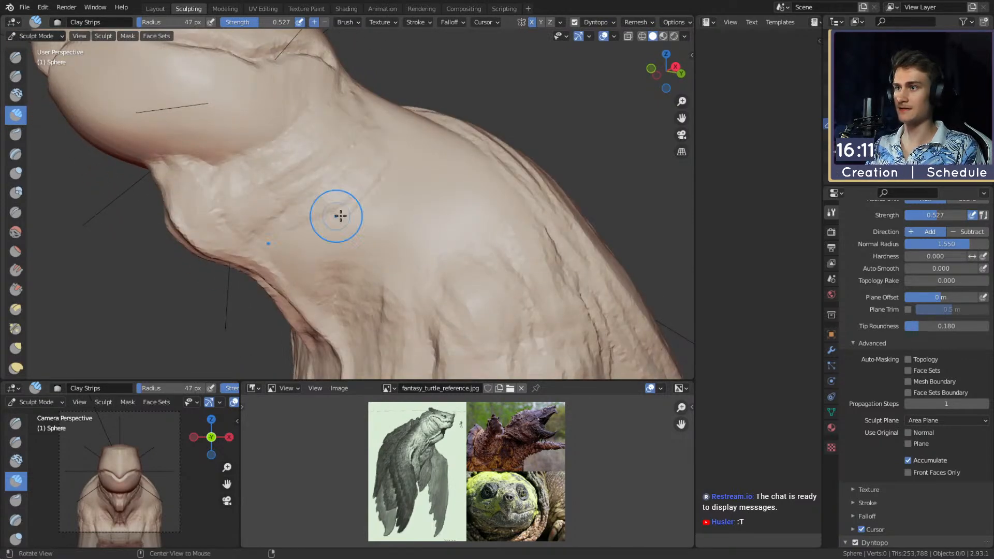
pyautogui.moveTo(332, 214); pyautogui.dragTo(338, 181, button='middle')
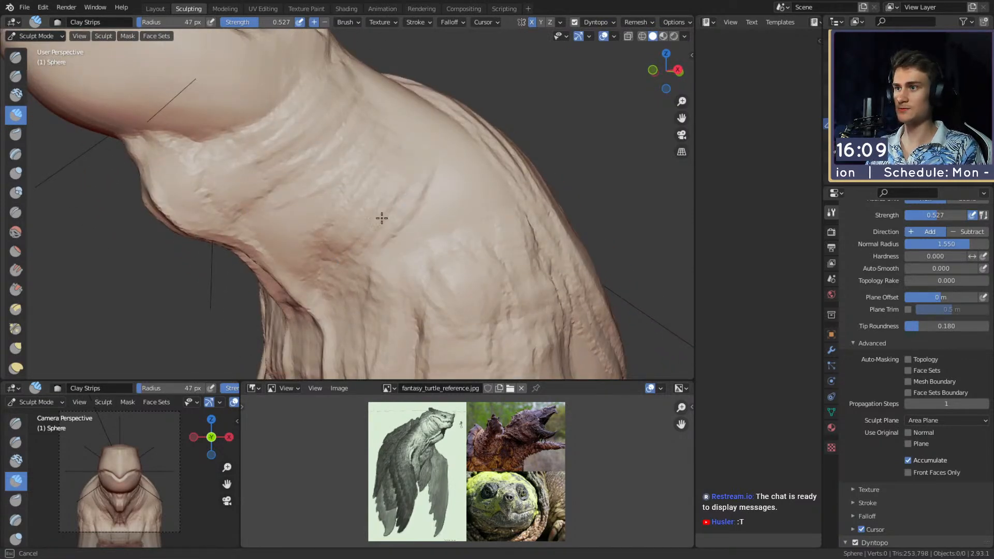
pyautogui.moveTo(337, 177)
pyautogui.mouseDown(button='middle')
pyautogui.moveTo(366, 169)
pyautogui.moveTo(358, 150)
pyautogui.mouseUp(button='middle')
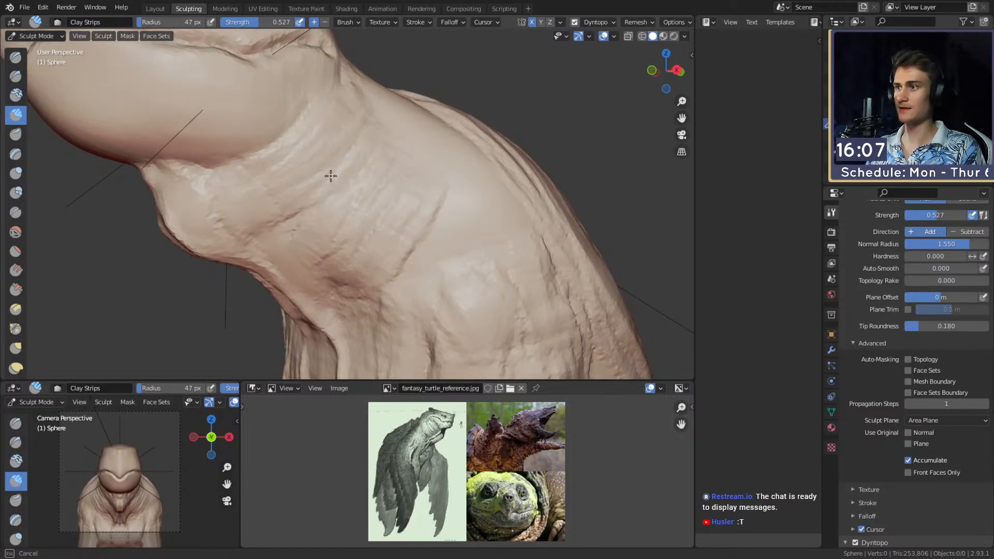
pyautogui.moveTo(352, 211); pyautogui.dragTo(348, 200, button='middle')
pyautogui.keyDown('ctrl'); pyautogui.moveTo(394, 168); pyautogui.dragTo(371, 236, button='middle'); pyautogui.keyUp('ctrl')
pyautogui.moveTo(370, 235)
pyautogui.mouseDown(button='middle')
pyautogui.moveTo(459, 200)
pyautogui.moveTo(435, 168)
pyautogui.mouseUp(button='middle')
# Adjust the side profile of the neck and throat with the Grab brush.
pyautogui.press('g')
pyautogui.moveTo(421, 215)
pyautogui.keyDown('shift'); pyautogui.mouseDown(button='middle')
pyautogui.moveTo(411, 198)
pyautogui.moveTo(425, 192)
pyautogui.mouseUp(button='middle'); pyautogui.keyUp('shift')
pyautogui.press('f')
pyautogui.click(481, 197)
pyautogui.moveTo(420, 211); pyautogui.dragTo(389, 210)
pyautogui.moveTo(381, 225)
pyautogui.mouseDown(button='middle')
pyautogui.moveTo(412, 220)
pyautogui.moveTo(403, 202)
pyautogui.moveTo(430, 197)
pyautogui.moveTo(432, 187)
pyautogui.moveTo(300, 224)
pyautogui.moveTo(311, 218)
pyautogui.mouseUp(button='middle')
# Crease the neck folds, and nudge the throat shape with the Grab brush.
pyautogui.hotkey('shift', 'c')
pyautogui.press('f')
pyautogui.click(401, 187)
pyautogui.press('g')
pyautogui.press('f')
pyautogui.click(341, 206)
pyautogui.press('f')
pyautogui.click(342, 216)
pyautogui.moveTo(304, 216); pyautogui.dragTo(320, 218)
# Sculpt chevron folds on the back of the neck and wrinkles on top of the head with Clay Strips, reducing the radius from 60 to 35 px.
pyautogui.moveTo(316, 200)
pyautogui.mouseDown(button='middle')
pyautogui.moveTo(450, 167)
pyautogui.moveTo(459, 204)
pyautogui.moveTo(348, 223)
pyautogui.mouseUp(button='middle')
pyautogui.moveTo(348, 222)
pyautogui.keyDown('ctrl'); pyautogui.keyDown('alt'); pyautogui.mouseDown()
pyautogui.moveTo(364, 206)
pyautogui.moveTo(245, 246)
pyautogui.moveTo(254, 100)
pyautogui.mouseUp(); pyautogui.keyUp('alt'); pyautogui.keyUp('ctrl')
pyautogui.press('c')
pyautogui.press('f')
pyautogui.click(288, 204)
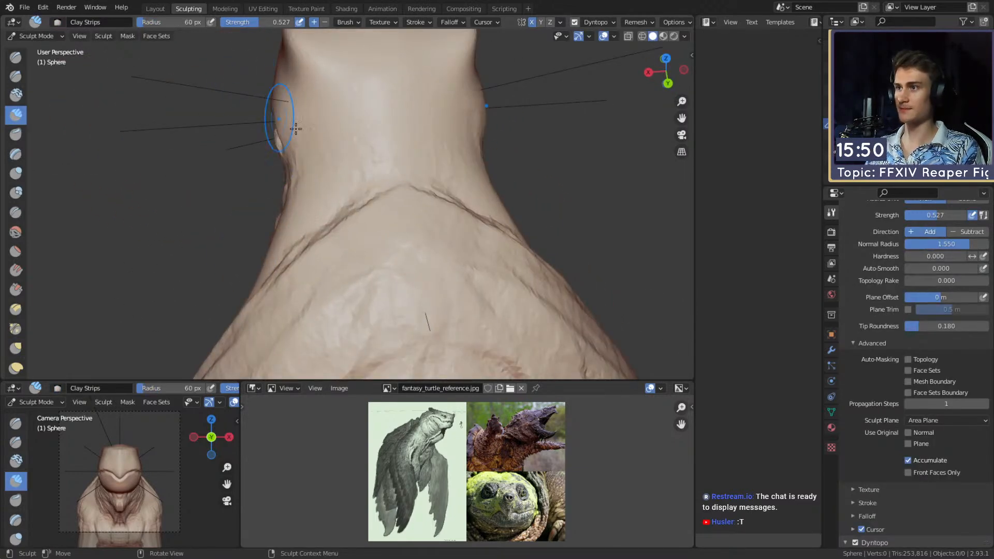
pyautogui.keyDown('alt'); pyautogui.keyDown('shift'); pyautogui.moveTo(405, 151); pyautogui.dragTo(368, 231); pyautogui.keyUp('shift'); pyautogui.keyUp('alt')
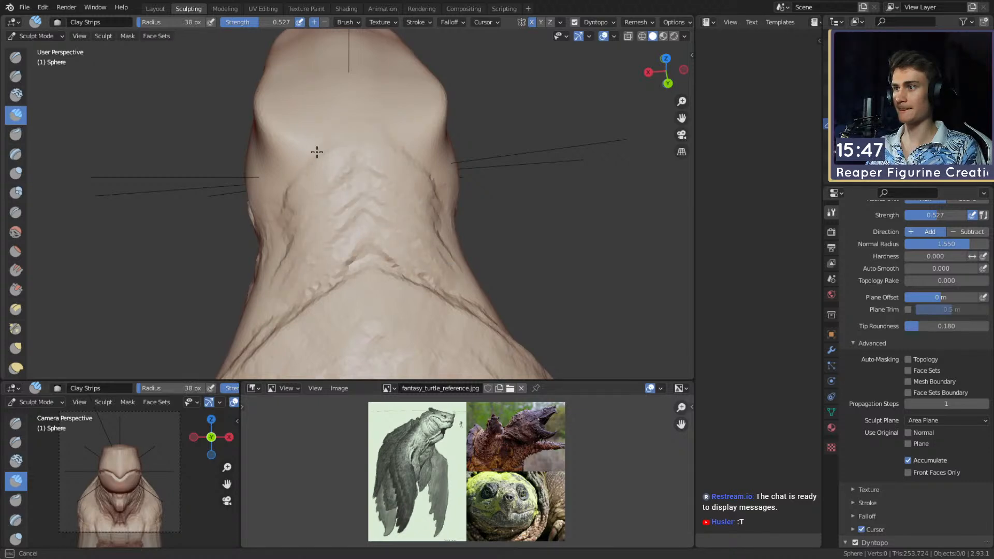
pyautogui.moveTo(317, 135)
pyautogui.keyDown('alt'); pyautogui.mouseDown()
pyautogui.moveTo(350, 202)
pyautogui.moveTo(319, 209)
pyautogui.mouseUp(); pyautogui.keyUp('alt')
pyautogui.moveTo(314, 164)
pyautogui.keyDown('alt'); pyautogui.mouseDown()
pyautogui.moveTo(298, 193)
pyautogui.moveTo(382, 173)
pyautogui.moveTo(372, 129)
pyautogui.moveTo(388, 160)
pyautogui.moveTo(386, 186)
pyautogui.moveTo(311, 149)
pyautogui.moveTo(393, 216)
pyautogui.mouseUp(); pyautogui.keyUp('alt')
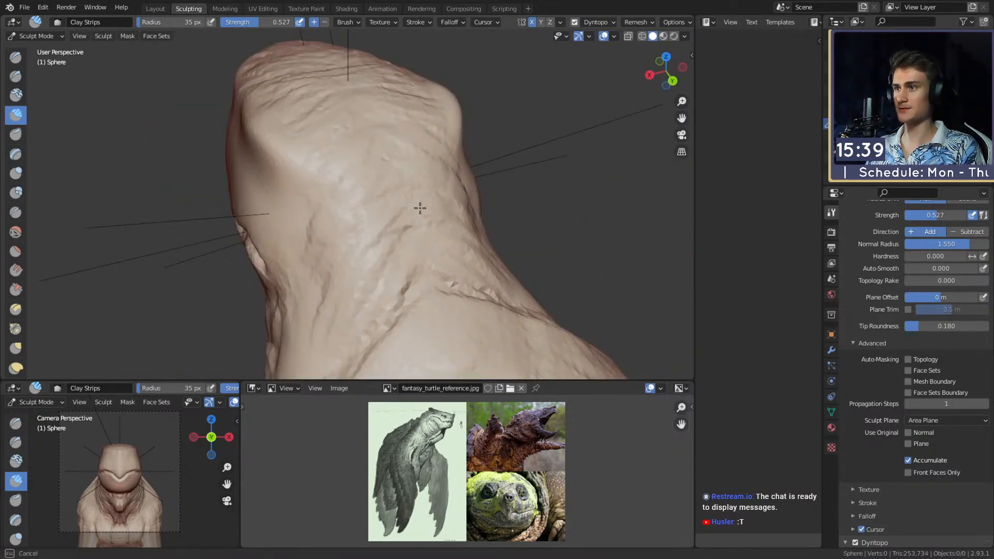
# Carve creases between the folds on the back of the neck with the Crease brush at 23 px radius.
pyautogui.hotkey('shift', 'c')
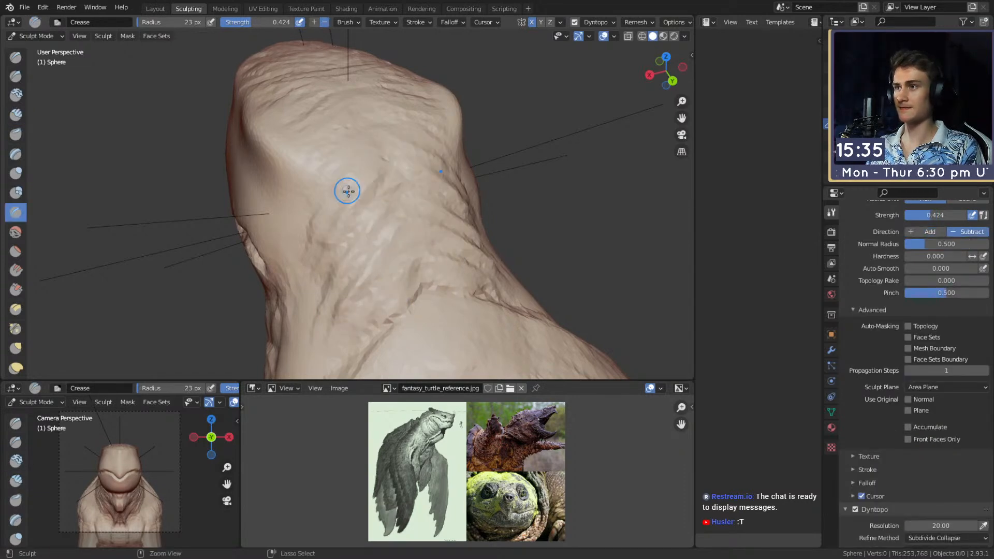
pyautogui.keyDown('alt'); pyautogui.moveTo(323, 123); pyautogui.dragTo(397, 111); pyautogui.keyUp('alt')
pyautogui.moveTo(330, 129)
pyautogui.keyDown('alt'); pyautogui.mouseDown()
pyautogui.moveTo(398, 199)
pyautogui.moveTo(473, 177)
pyautogui.moveTo(388, 166)
pyautogui.moveTo(411, 198)
pyautogui.mouseUp(); pyautogui.keyUp('alt')
# Adjust the shape beneath the jaw with the Grab brush at 142 px radius.
pyautogui.moveTo(411, 198)
pyautogui.mouseDown(button='middle')
pyautogui.moveTo(431, 192)
pyautogui.moveTo(368, 216)
pyautogui.mouseUp(button='middle')
pyautogui.scroll(2, 441, 191)
pyautogui.scroll(2, 368, 215)
pyautogui.press('g')
pyautogui.press('f')
pyautogui.click(393, 248)
pyautogui.keyDown('shift'); pyautogui.moveTo(346, 271); pyautogui.dragTo(368, 221, button='middle'); pyautogui.keyUp('shift')
pyautogui.press('f')
pyautogui.click(429, 228)
pyautogui.moveTo(370, 204); pyautogui.dragTo(374, 193)
# Carve the boundary between the lower jaw and neck with the Crease brush at 38 px radius.
pyautogui.hotkey('shift', 'c')
pyautogui.press('f')
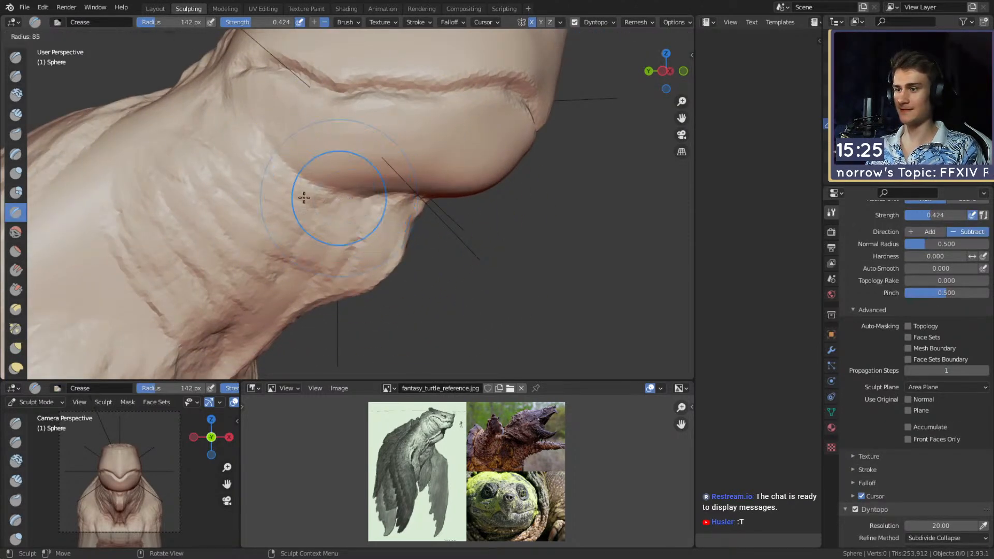
pyautogui.click(378, 196)
pyautogui.keyDown('shift'); pyautogui.moveTo(320, 180); pyautogui.dragTo(337, 200, button='middle'); pyautogui.keyUp('shift')
pyautogui.scroll(1, 339, 196)
pyautogui.press('f')
pyautogui.click(282, 147)
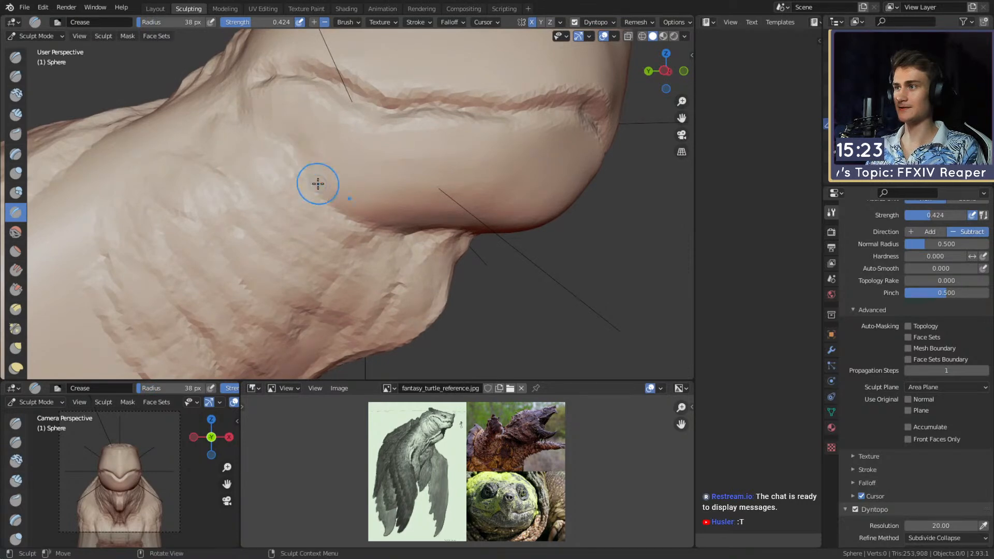
# Define the underside of the jaw where it meets the throat with Crease strokes at 66 and 46 px radius.
pyautogui.moveTo(376, 188); pyautogui.dragTo(389, 209, button='middle')
pyautogui.press('f')
pyautogui.click(413, 226)
pyautogui.moveTo(464, 209)
pyautogui.mouseDown(button='middle')
pyautogui.moveTo(381, 201)
pyautogui.moveTo(426, 168)
pyautogui.mouseUp(button='middle')
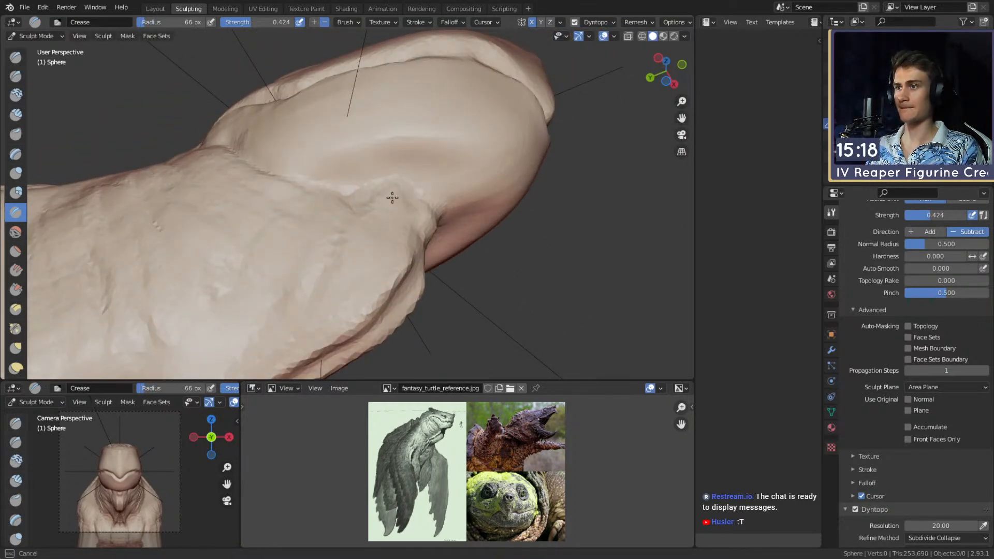
pyautogui.press('[')
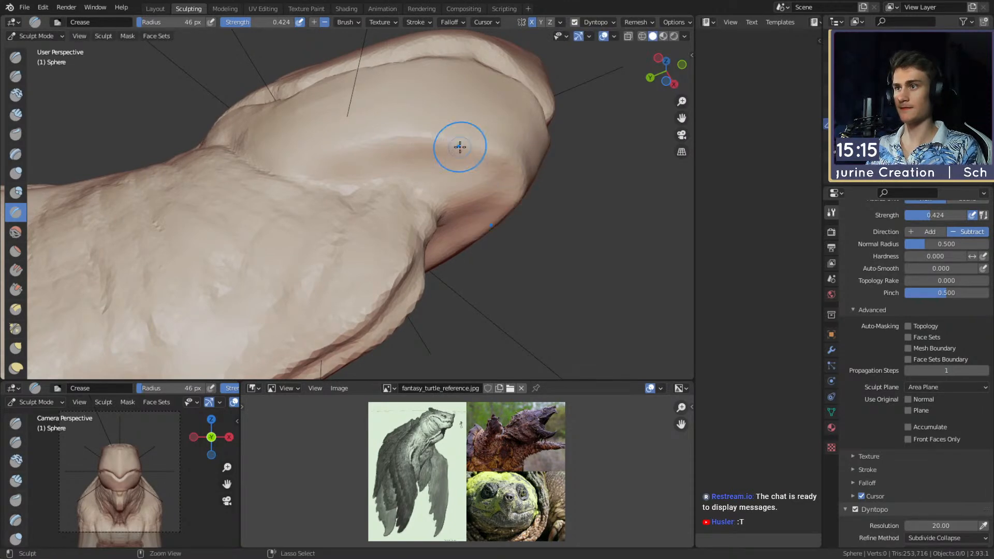
# Reshape the lower jaw and its lower edge with the Grab brush at 139 px radius.
pyautogui.moveTo(331, 162)
pyautogui.mouseDown(button='middle')
pyautogui.moveTo(363, 222)
pyautogui.moveTo(344, 173)
pyautogui.moveTo(430, 189)
pyautogui.mouseUp(button='middle')
pyautogui.press('g')
pyautogui.press('f')
pyautogui.click(483, 240)
pyautogui.keyDown('shift'); pyautogui.moveTo(364, 223); pyautogui.dragTo(398, 224, button='middle'); pyautogui.keyUp('shift')
pyautogui.press('f')
pyautogui.click(429, 224)
pyautogui.moveTo(365, 231); pyautogui.dragTo(351, 215)
pyautogui.moveTo(287, 228); pyautogui.dragTo(289, 219)
pyautogui.moveTo(405, 182)
pyautogui.mouseDown(button='middle')
pyautogui.moveTo(344, 210)
pyautogui.moveTo(278, 102)
pyautogui.moveTo(376, 192)
pyautogui.moveTo(398, 147)
pyautogui.moveTo(384, 158)
pyautogui.moveTo(466, 223)
pyautogui.moveTo(450, 199)
pyautogui.moveTo(404, 171)
pyautogui.mouseUp(button='middle')
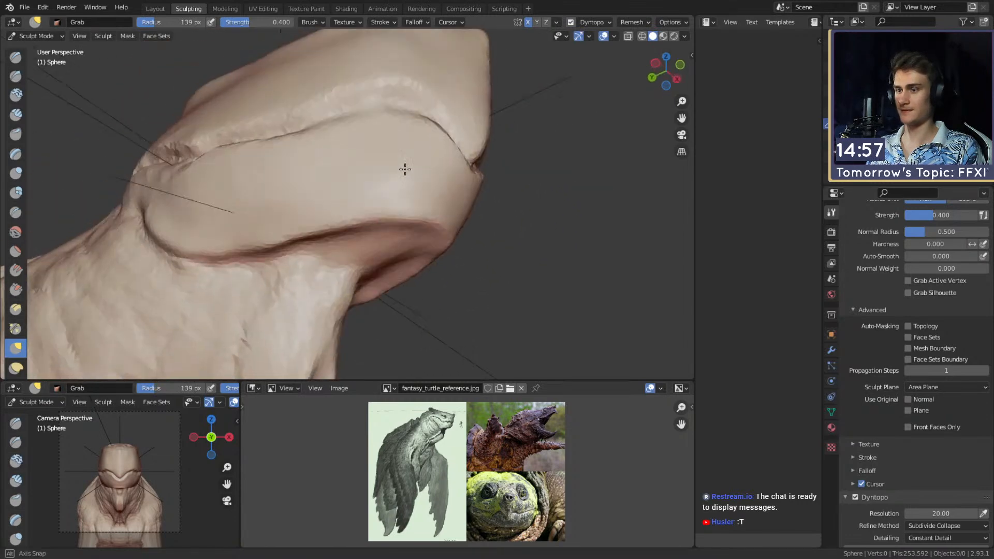
# Carve creases from the throat into the underside of the chin with the Crease brush at 22 px radius.
pyautogui.press('c')
pyautogui.hotkey('shift', 'c')
pyautogui.moveTo(406, 228)
pyautogui.mouseDown(button='middle')
pyautogui.moveTo(344, 196)
pyautogui.moveTo(362, 187)
pyautogui.moveTo(344, 178)
pyautogui.mouseUp(button='middle')
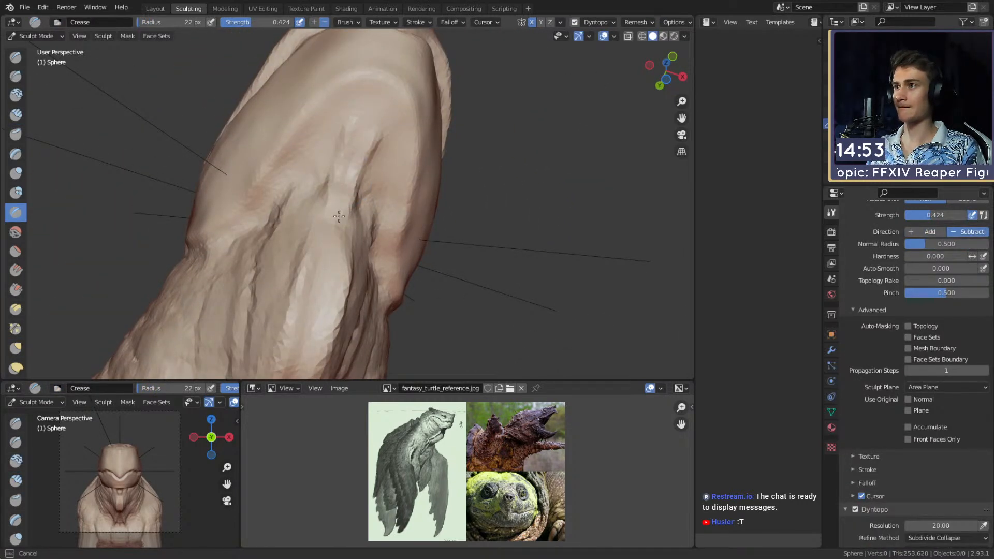
pyautogui.moveTo(321, 159); pyautogui.dragTo(327, 148)
pyautogui.moveTo(327, 148); pyautogui.dragTo(386, 192, button='middle')
pyautogui.moveTo(386, 191); pyautogui.dragTo(381, 175)
pyautogui.moveTo(381, 175)
pyautogui.mouseDown(button='middle')
pyautogui.moveTo(386, 109)
pyautogui.moveTo(439, 199)
pyautogui.moveTo(326, 229)
pyautogui.mouseUp(button='middle')
# Add surface detail to the lower jaw and chin with Clay Strips at 28 and 39 px radius.
pyautogui.press('c')
pyautogui.press('f')
pyautogui.click(309, 222)
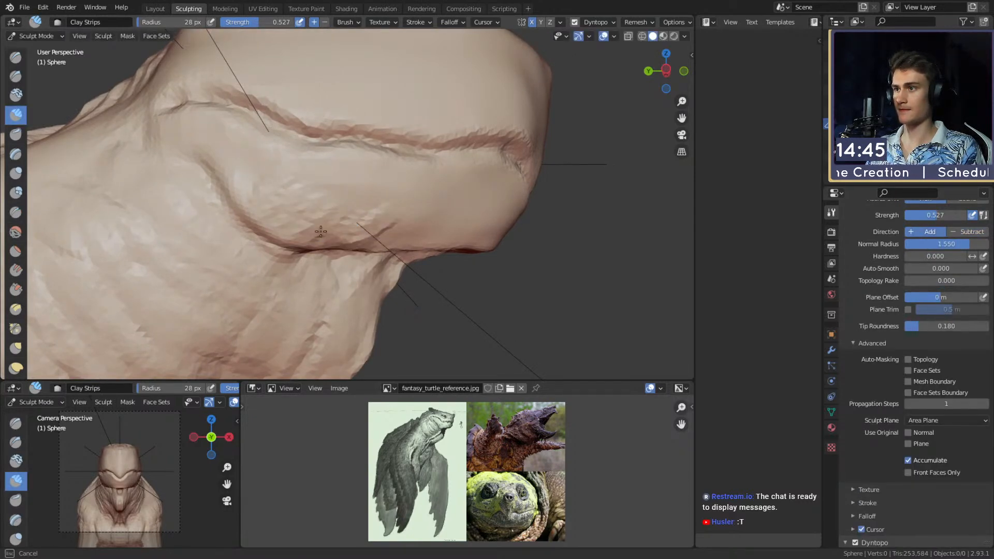
pyautogui.moveTo(442, 216)
pyautogui.mouseDown(button='middle')
pyautogui.moveTo(372, 201)
pyautogui.moveTo(368, 215)
pyautogui.moveTo(386, 193)
pyautogui.moveTo(403, 196)
pyautogui.moveTo(391, 211)
pyautogui.mouseUp(button='middle')
pyautogui.press('f')
pyautogui.click(378, 202)
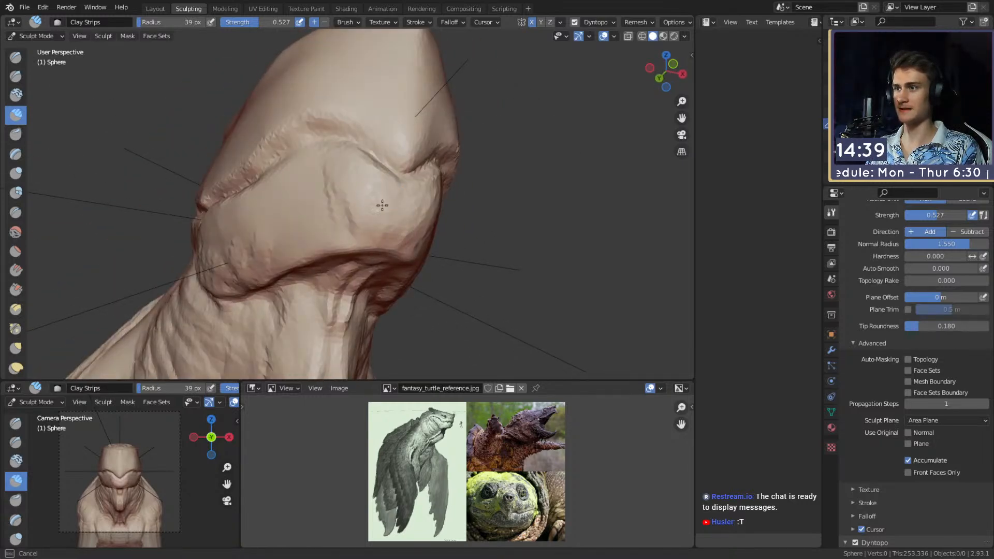
# Add skin texture to the lower jaw and chin with Clay Strips at 39 and 44 px radius.
pyautogui.moveTo(326, 168); pyautogui.dragTo(394, 197, button='middle')
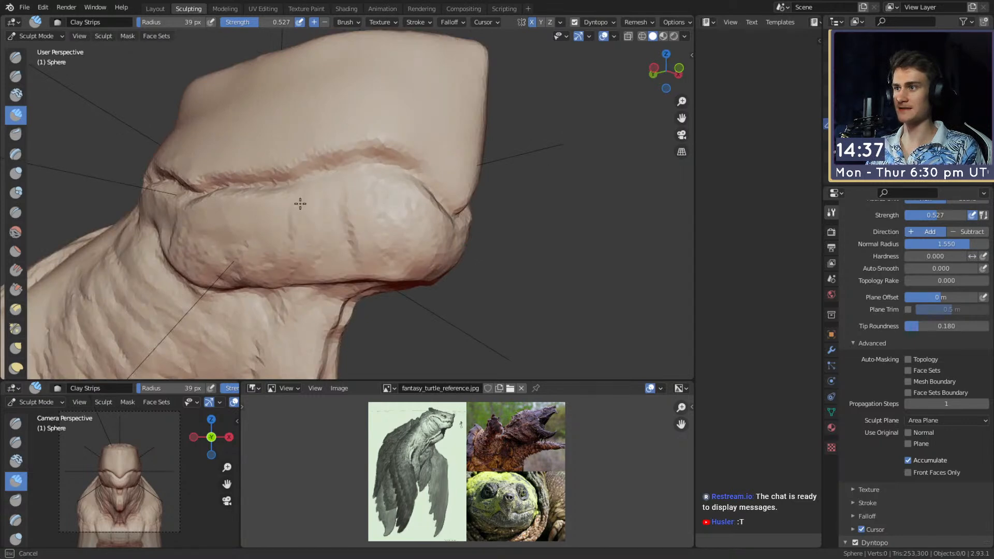
pyautogui.moveTo(409, 182)
pyautogui.mouseDown(button='middle')
pyautogui.moveTo(425, 207)
pyautogui.moveTo(349, 216)
pyautogui.mouseUp(button='middle')
pyautogui.press('f')
pyautogui.click(341, 238)
pyautogui.moveTo(341, 239); pyautogui.dragTo(343, 247)
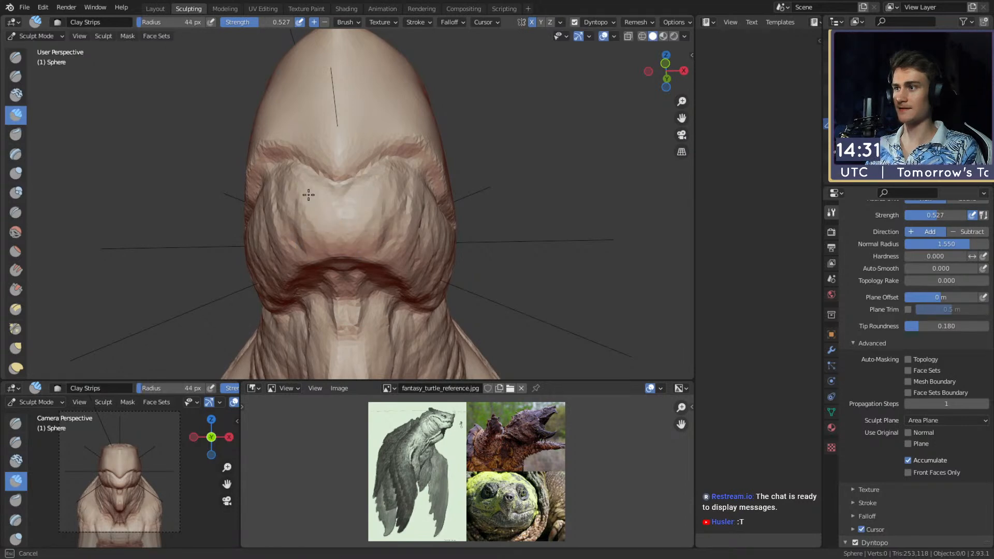
pyautogui.moveTo(310, 209)
pyautogui.keyDown('alt'); pyautogui.mouseDown()
pyautogui.moveTo(468, 219)
pyautogui.moveTo(388, 187)
pyautogui.mouseUp(); pyautogui.keyUp('alt')
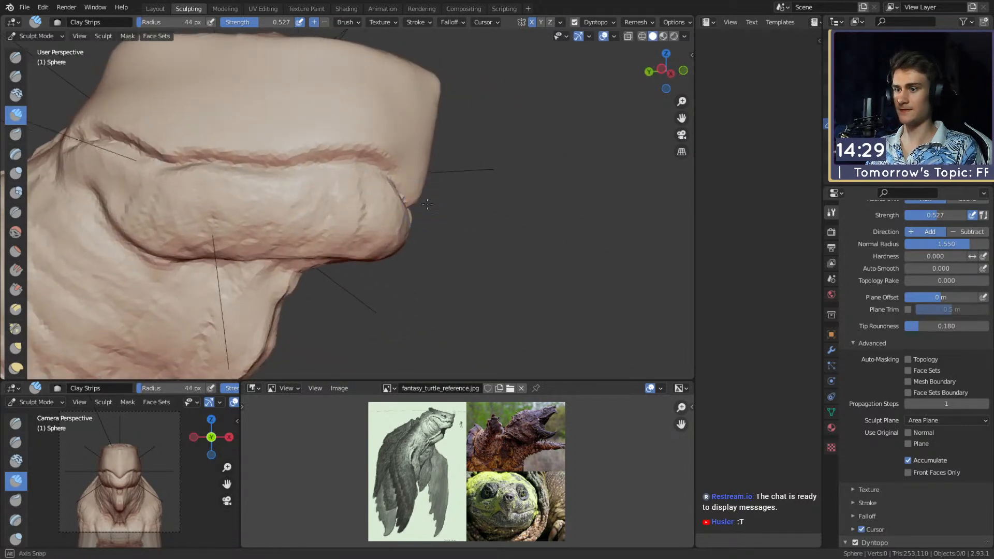
pyautogui.moveTo(426, 219)
pyautogui.keyDown('alt'); pyautogui.mouseDown()
pyautogui.moveTo(372, 240)
pyautogui.moveTo(429, 224)
pyautogui.mouseUp(); pyautogui.keyUp('alt')
# Build up short vertical wrinkles along the upper lip above the mouth line with Clay Strips at 29 px radius.
pyautogui.press('f')
pyautogui.click(422, 225)
pyautogui.moveTo(443, 263); pyautogui.dragTo(448, 266)
pyautogui.moveTo(441, 229)
pyautogui.keyDown('alt'); pyautogui.mouseDown()
pyautogui.moveTo(402, 215)
pyautogui.moveTo(456, 234)
pyautogui.mouseUp(); pyautogui.keyUp('alt')
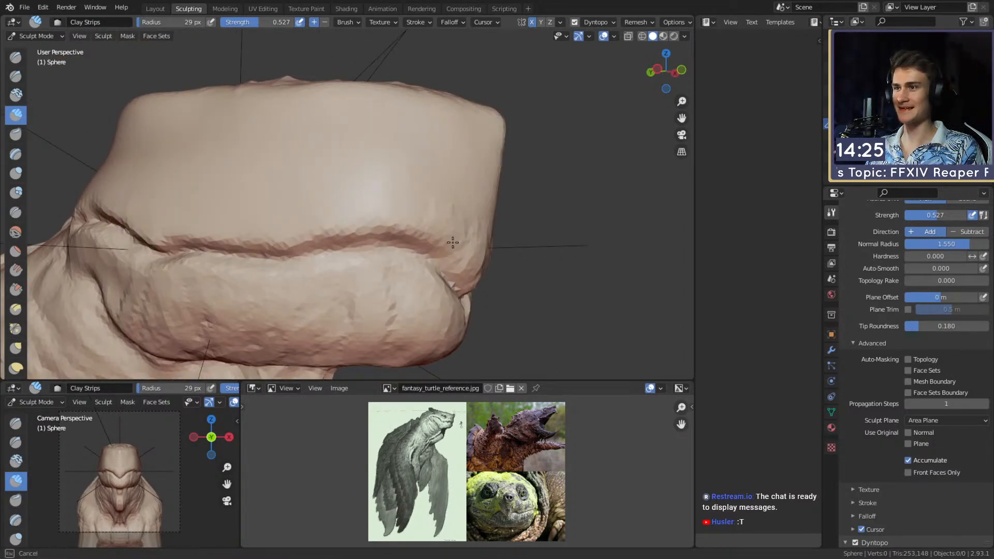
pyautogui.keyDown('alt'); pyautogui.moveTo(399, 201); pyautogui.dragTo(430, 224); pyautogui.keyUp('alt')
pyautogui.keyDown('shift'); pyautogui.moveTo(389, 220); pyautogui.dragTo(400, 224, button='middle'); pyautogui.keyUp('shift')
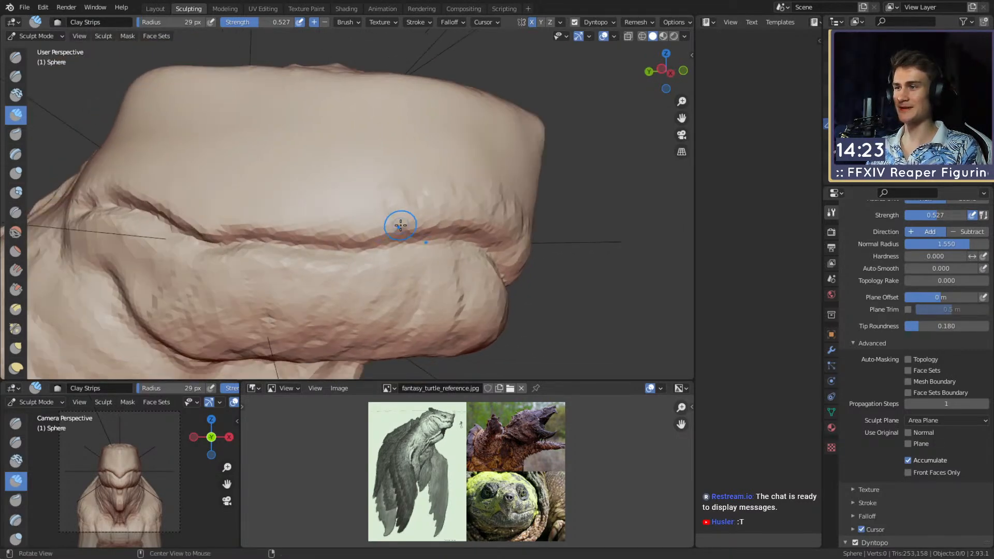
pyautogui.moveTo(338, 209)
pyautogui.keyDown('shift'); pyautogui.mouseDown(button='middle')
pyautogui.moveTo(357, 229)
pyautogui.moveTo(351, 217)
pyautogui.mouseUp(button='middle'); pyautogui.keyUp('shift')
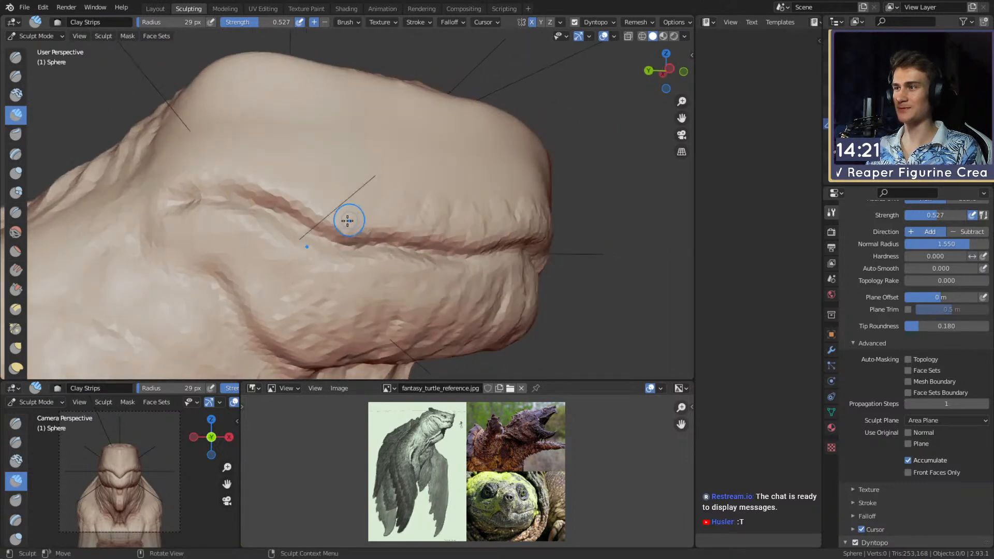
pyautogui.keyDown('shift'); pyautogui.moveTo(295, 230); pyautogui.dragTo(359, 215, button='middle'); pyautogui.keyUp('shift')
pyautogui.moveTo(311, 156); pyautogui.dragTo(246, 138, button='middle')
pyautogui.keyDown('shift'); pyautogui.moveTo(301, 223); pyautogui.dragTo(342, 226, button='middle'); pyautogui.keyUp('shift')
pyautogui.moveTo(364, 230); pyautogui.dragTo(348, 233)
# Add surface detail to the side of the lower jaw and around the mouth corner with Clay Strips at 44 px radius.
pyautogui.press('f')
pyautogui.click(406, 259)
pyautogui.moveTo(407, 265); pyautogui.dragTo(361, 276)
pyautogui.moveTo(319, 224); pyautogui.dragTo(354, 238, button='middle')
pyautogui.press('f')
pyautogui.click(348, 237)
pyautogui.moveTo(324, 170)
pyautogui.mouseDown(button='middle')
pyautogui.moveTo(292, 190)
pyautogui.moveTo(311, 178)
pyautogui.mouseUp(button='middle')
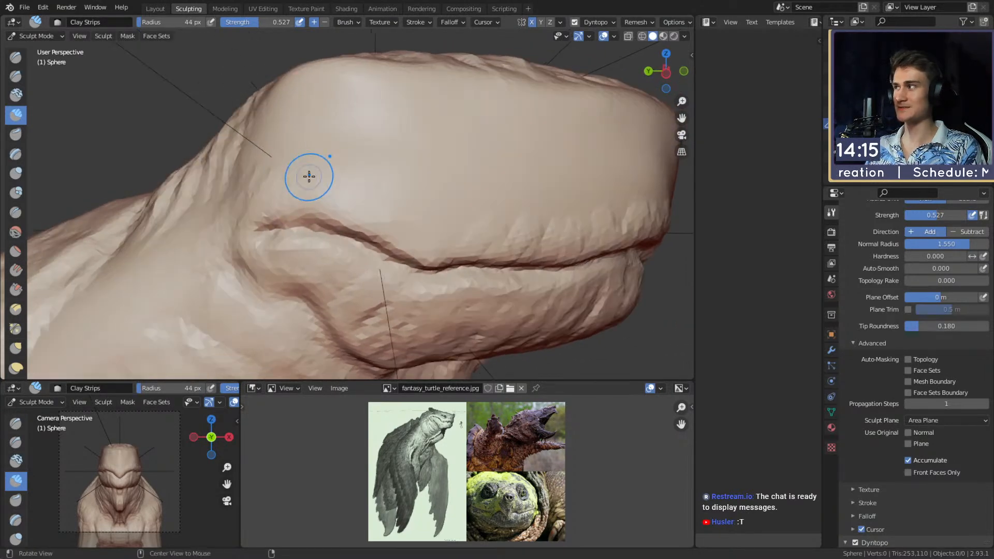
# Adjust the form of the head and neck behind the mouth corner with the Grab brush.
pyautogui.moveTo(348, 214)
pyautogui.mouseDown(button='middle')
pyautogui.moveTo(344, 204)
pyautogui.moveTo(307, 213)
pyautogui.moveTo(291, 181)
pyautogui.moveTo(336, 191)
pyautogui.moveTo(326, 200)
pyautogui.moveTo(295, 185)
pyautogui.mouseUp(button='middle')
pyautogui.press('g')
pyautogui.press('f')
pyautogui.click(342, 208)
pyautogui.press('f')
pyautogui.click(276, 191)
pyautogui.press('f')
pyautogui.click(306, 190)
# Layer skin folds on the cheek and neck behind the mouth corner with Clay Strips at 38 and 66 px radius.
pyautogui.press('c')
pyautogui.press('f')
pyautogui.click(274, 203)
pyautogui.click(321, 194)
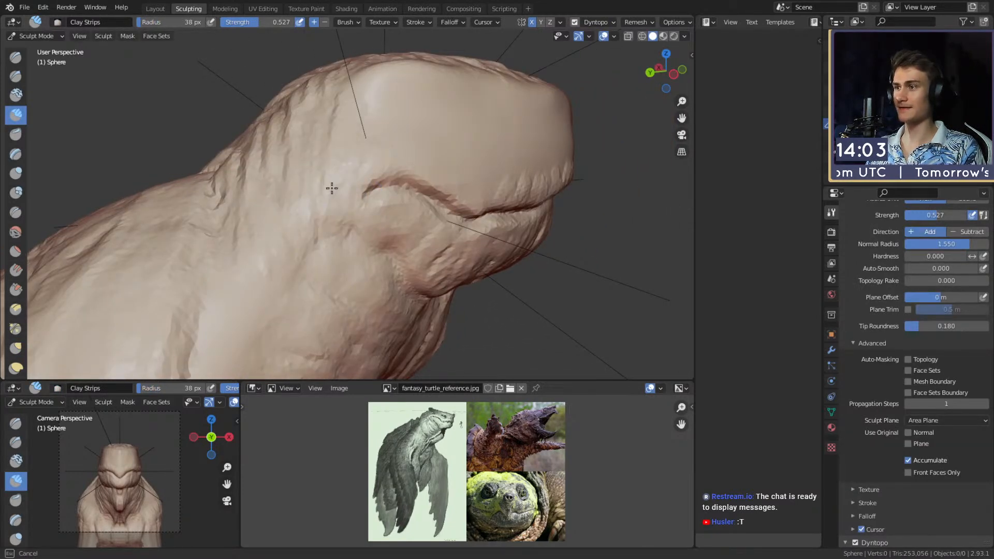
pyautogui.keyDown('shift'); pyautogui.moveTo(345, 231); pyautogui.dragTo(321, 212, button='middle'); pyautogui.keyUp('shift')
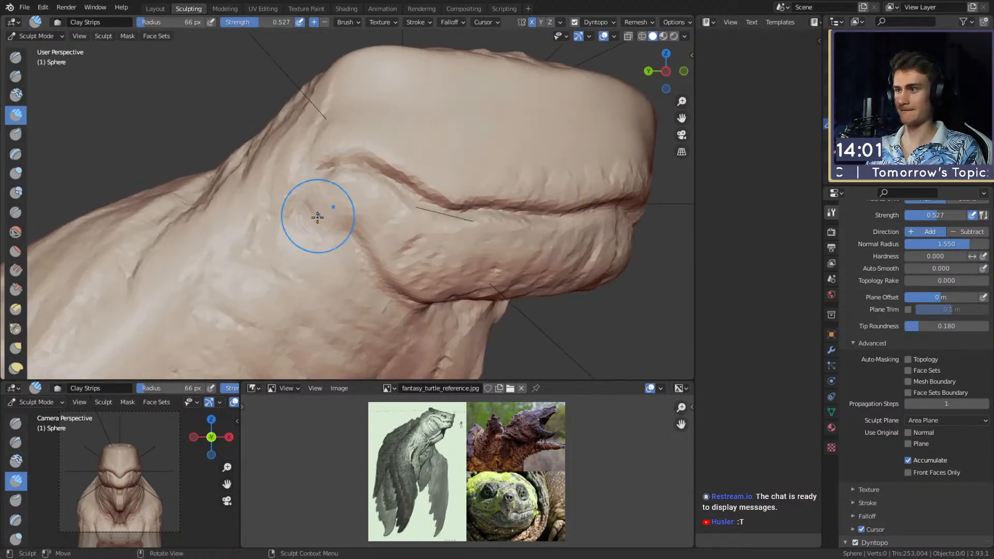
pyautogui.moveTo(266, 238)
pyautogui.mouseDown(button='middle')
pyautogui.moveTo(344, 191)
pyautogui.moveTo(389, 124)
pyautogui.mouseUp(button='middle')
# Carve skin creases into the neck and back of the head with the Crease brush at 25 and 24 px radius.
pyautogui.hotkey('shift', 'c')
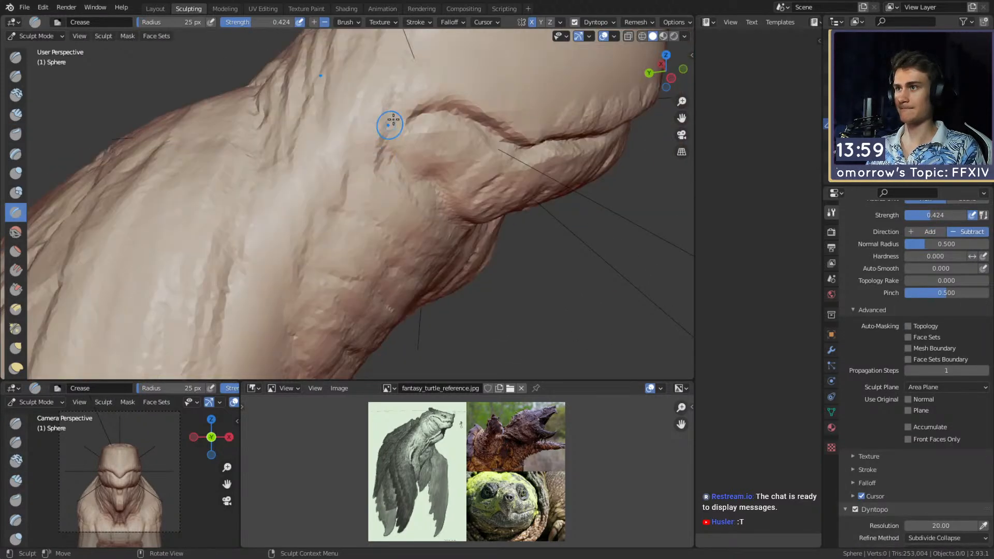
pyautogui.moveTo(253, 278); pyautogui.dragTo(282, 183, button='middle')
pyautogui.press('f')
pyautogui.click(325, 157)
pyautogui.moveTo(396, 86)
pyautogui.keyDown('ctrl'); pyautogui.mouseDown(button='middle')
pyautogui.moveTo(295, 195)
pyautogui.moveTo(364, 191)
pyautogui.moveTo(294, 169)
pyautogui.moveTo(376, 204)
pyautogui.moveTo(379, 193)
pyautogui.moveTo(440, 204)
pyautogui.moveTo(383, 208)
pyautogui.moveTo(395, 200)
pyautogui.mouseUp(button='middle'); pyautogui.keyUp('ctrl')
pyautogui.press('f')
pyautogui.click(338, 185)
pyautogui.press('f')
pyautogui.click(383, 208)
pyautogui.press('f')
pyautogui.click(389, 203)
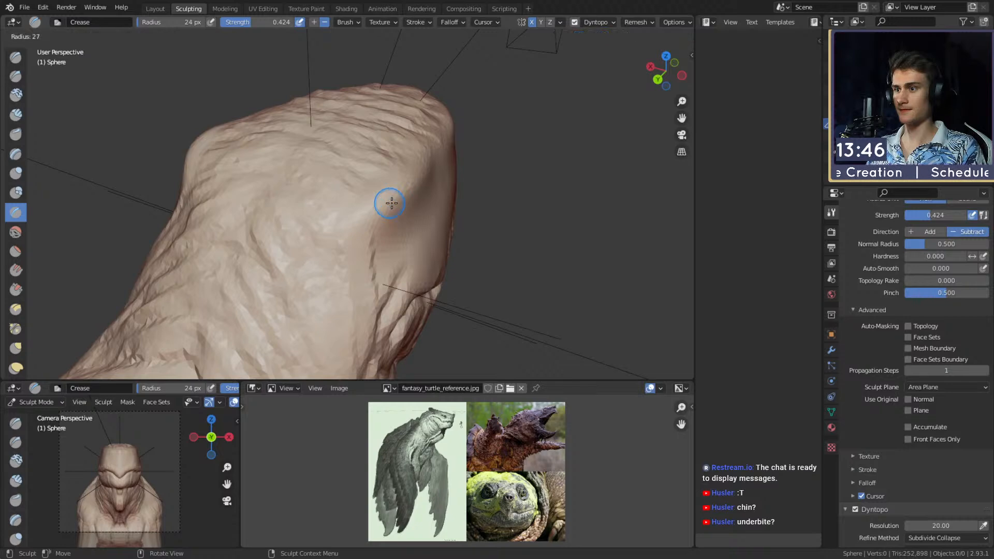
# Pull the upper back corners of the head outward into small horns with the Grab brush, including at 149 px radius.
pyautogui.moveTo(407, 191)
pyautogui.mouseDown(button='middle')
pyautogui.moveTo(353, 199)
pyautogui.moveTo(328, 222)
pyautogui.moveTo(329, 187)
pyautogui.moveTo(346, 156)
pyautogui.moveTo(340, 222)
pyautogui.moveTo(324, 178)
pyautogui.moveTo(366, 224)
pyautogui.moveTo(405, 204)
pyautogui.moveTo(324, 199)
pyautogui.moveTo(317, 215)
pyautogui.moveTo(362, 217)
pyautogui.mouseUp(button='middle')
pyautogui.press('g')
pyautogui.press('f')
pyautogui.click(354, 215)
pyautogui.press('f')
pyautogui.click(320, 215)
pyautogui.moveTo(301, 222)
pyautogui.mouseDown()
pyautogui.moveTo(310, 211)
pyautogui.moveTo(342, 221)
pyautogui.mouseUp()
pyautogui.keyDown('shift'); pyautogui.moveTo(396, 234); pyautogui.dragTo(361, 230, button='middle'); pyautogui.keyUp('shift')
pyautogui.press('f')
pyautogui.click(342, 231)
pyautogui.moveTo(342, 231); pyautogui.dragTo(344, 231)
pyautogui.keyDown('ctrl'); pyautogui.moveTo(343, 230); pyautogui.dragTo(309, 220, button='middle'); pyautogui.keyUp('ctrl')
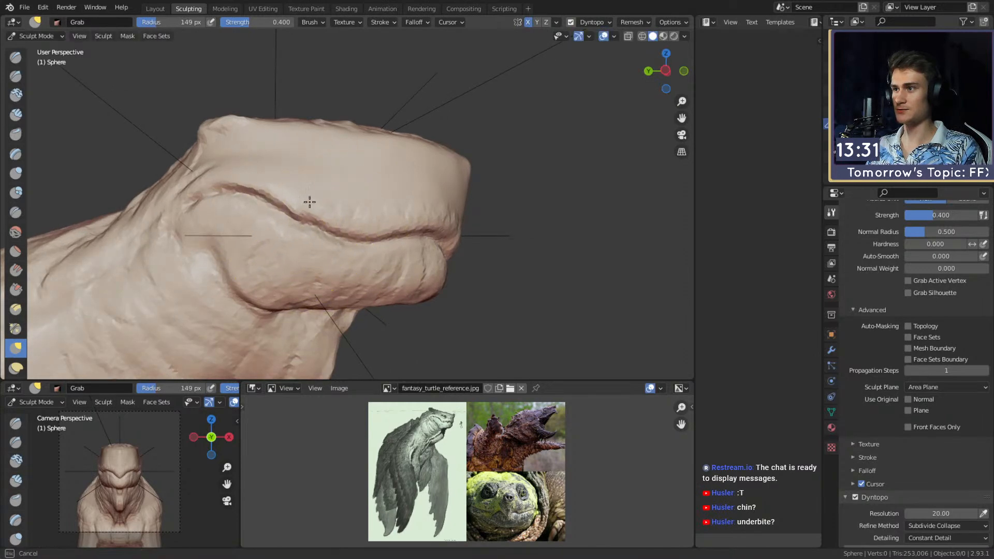
pyautogui.moveTo(313, 199); pyautogui.dragTo(313, 198)
pyautogui.moveTo(338, 232); pyautogui.dragTo(339, 231)
# Accentuate the horn at the back of the head and adjust the cheek below it with the Grab brush.
pyautogui.keyDown('shift'); pyautogui.moveTo(342, 220); pyautogui.dragTo(375, 212, button='middle'); pyautogui.keyUp('shift')
pyautogui.press('f')
pyautogui.click(407, 221)
pyautogui.press('f')
pyautogui.click(412, 211)
pyautogui.moveTo(315, 214); pyautogui.dragTo(317, 212)
pyautogui.press('f')
pyautogui.keyDown('shift'); pyautogui.moveTo(389, 221); pyautogui.dragTo(318, 213, button='middle'); pyautogui.keyUp('shift')
pyautogui.click(258, 219)
pyautogui.press('f')
pyautogui.click(299, 211)
pyautogui.moveTo(380, 203)
pyautogui.keyDown('alt'); pyautogui.mouseDown()
pyautogui.moveTo(341, 226)
pyautogui.moveTo(313, 214)
pyautogui.moveTo(381, 151)
pyautogui.moveTo(321, 251)
pyautogui.moveTo(338, 256)
pyautogui.moveTo(318, 221)
pyautogui.moveTo(372, 193)
pyautogui.moveTo(411, 193)
pyautogui.moveTo(349, 224)
pyautogui.mouseUp(); pyautogui.keyUp('alt')
pyautogui.press('f')
pyautogui.click(355, 215)
pyautogui.press('f')
pyautogui.click(332, 248)
pyautogui.press('f')
pyautogui.click(300, 215)
# Deepen the mouth corner and the rear part of the mouth line with the Crease brush at 21 px radius.
pyautogui.hotkey('shift', 'c')
pyautogui.press('f')
pyautogui.click(357, 218)
pyautogui.moveTo(290, 194)
pyautogui.keyDown('alt'); pyautogui.mouseDown()
pyautogui.moveTo(332, 197)
pyautogui.moveTo(315, 196)
pyautogui.mouseUp(); pyautogui.keyUp('alt')
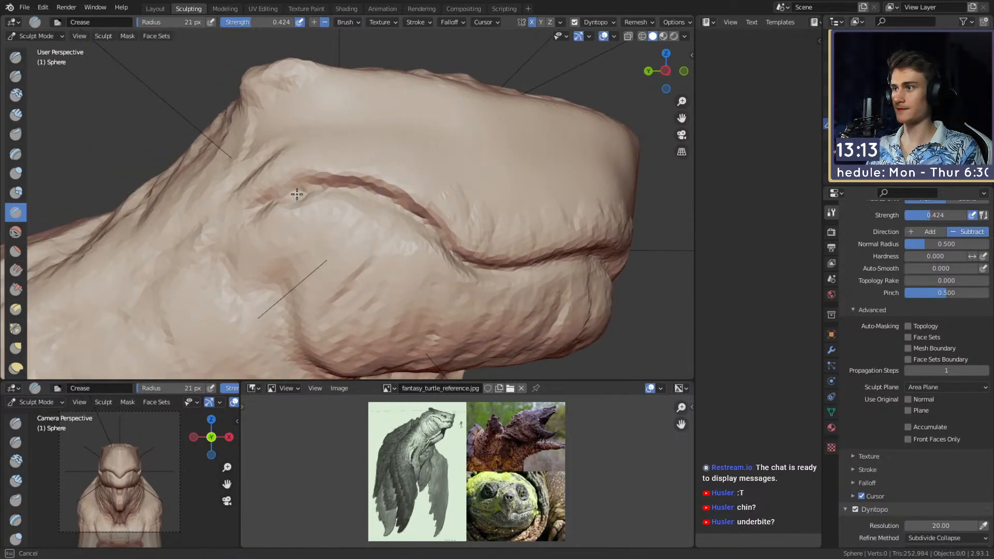
pyautogui.moveTo(394, 200)
pyautogui.keyDown('shift'); pyautogui.mouseDown(button='middle')
pyautogui.moveTo(354, 222)
pyautogui.moveTo(359, 235)
pyautogui.mouseUp(button='middle'); pyautogui.keyUp('shift')
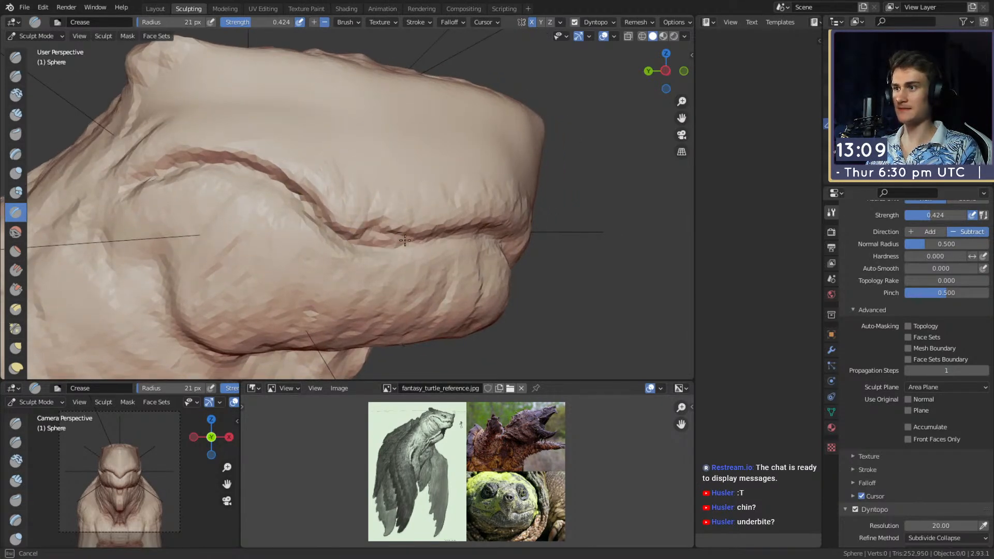
# Carve a jagged, wavy lip line along the front of the mouth with the Crease brush at 21 px radius.
pyautogui.moveTo(396, 224)
pyautogui.mouseDown(button='middle')
pyautogui.moveTo(369, 223)
pyautogui.moveTo(347, 247)
pyautogui.mouseUp(button='middle')
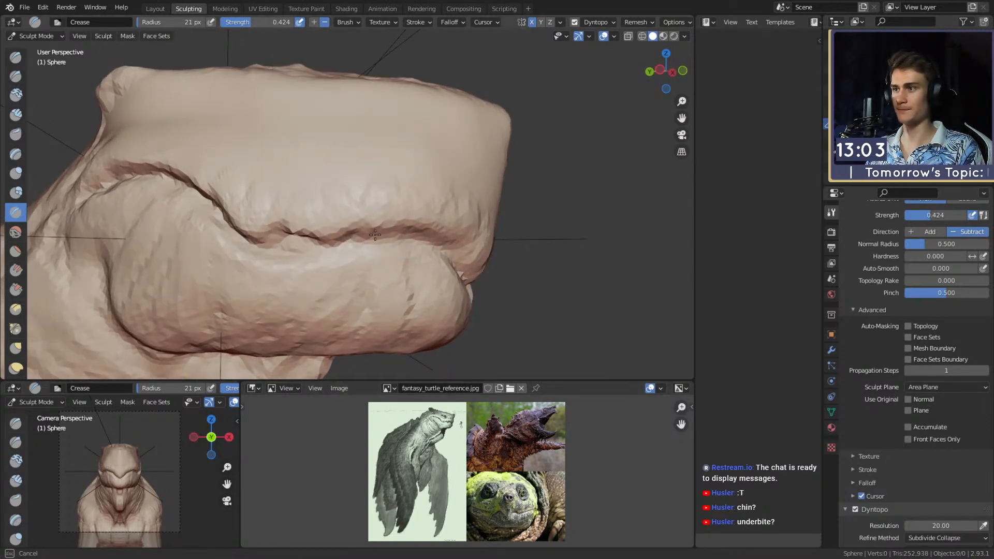
pyautogui.moveTo(407, 227)
pyautogui.mouseDown(button='middle')
pyautogui.moveTo(344, 221)
pyautogui.moveTo(368, 251)
pyautogui.mouseUp(button='middle')
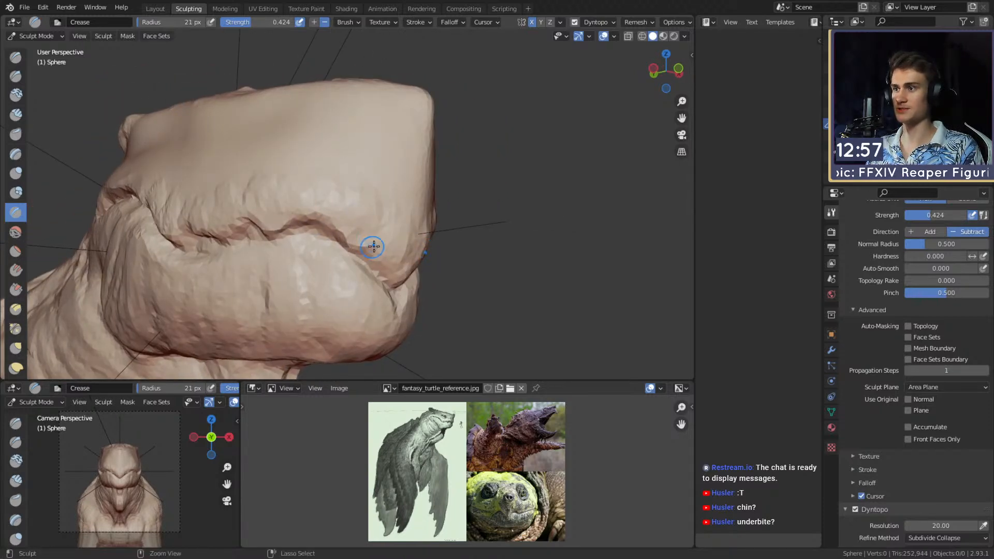
pyautogui.moveTo(376, 246)
pyautogui.mouseDown()
pyautogui.moveTo(369, 259)
pyautogui.moveTo(358, 241)
pyautogui.mouseUp()
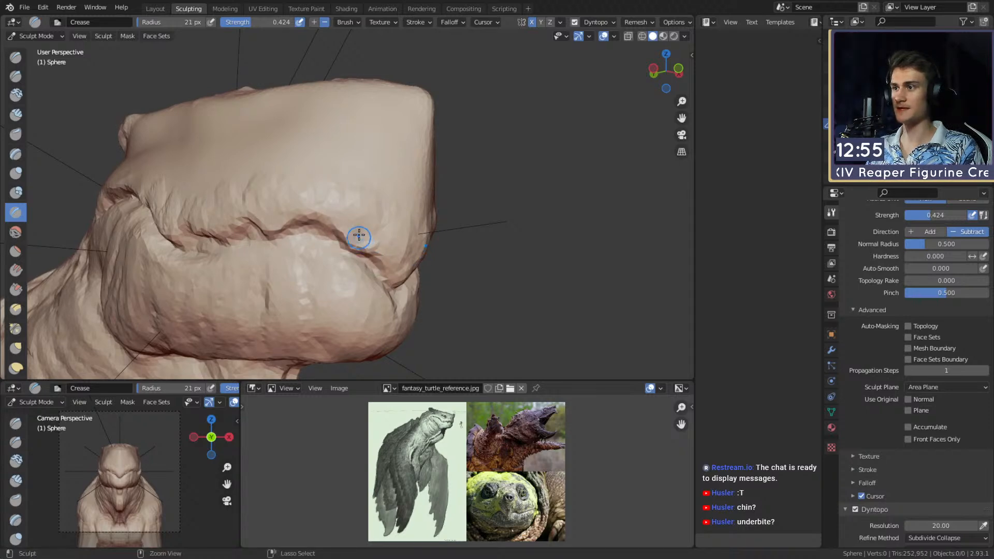
pyautogui.moveTo(376, 220); pyautogui.dragTo(406, 221, button='middle')
pyautogui.moveTo(310, 229)
pyautogui.mouseDown(button='middle')
pyautogui.moveTo(354, 233)
pyautogui.moveTo(257, 115)
pyautogui.mouseUp(button='middle')
pyautogui.keyDown('shift'); pyautogui.moveTo(420, 204); pyautogui.dragTo(375, 218, button='middle'); pyautogui.keyUp('shift')
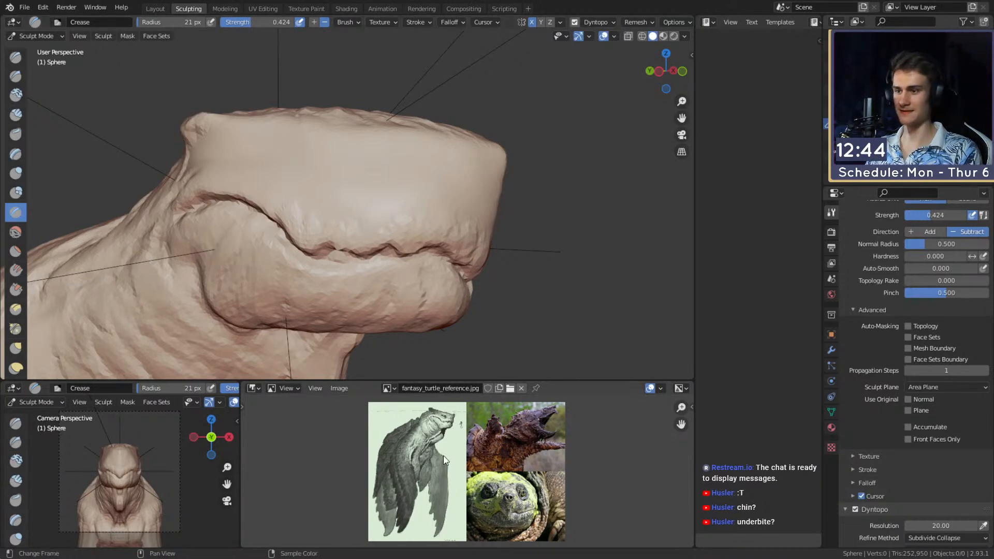
# Check the head in the turtle reference and carve the nose outline into the snout tip with the Crease brush.
pyautogui.scroll(8, 441, 445)
pyautogui.moveTo(441, 436); pyautogui.dragTo(459, 463, button='middle')
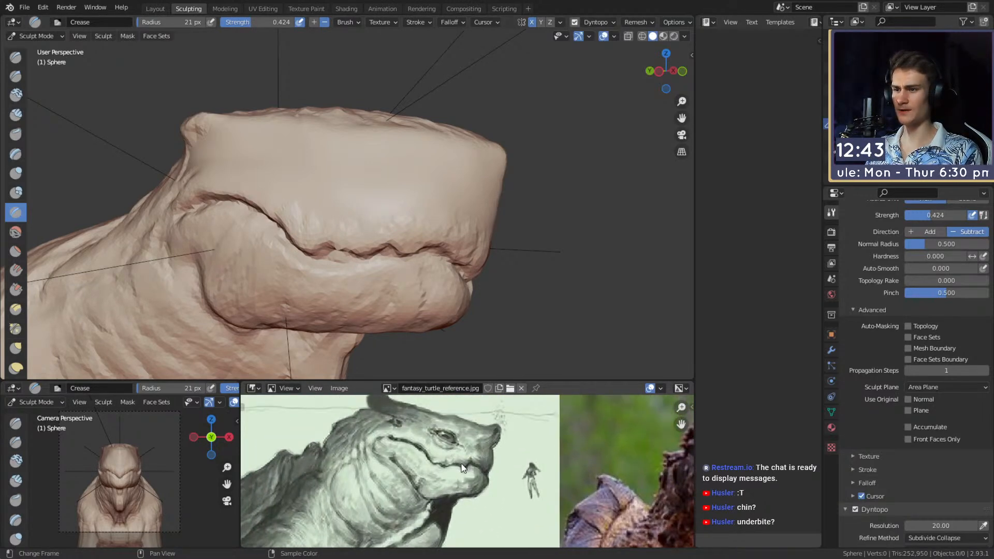
pyautogui.scroll(-4, 459, 469)
pyautogui.moveTo(484, 518)
pyautogui.mouseDown(button='middle')
pyautogui.moveTo(468, 425)
pyautogui.moveTo(471, 492)
pyautogui.mouseUp(button='middle')
pyautogui.scroll(-2, 470, 490)
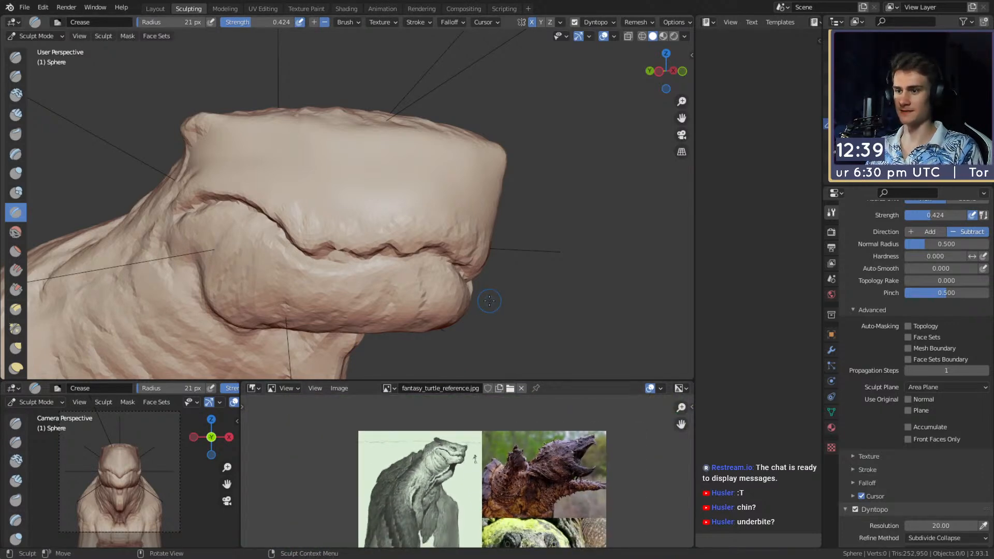
pyautogui.moveTo(466, 155); pyautogui.dragTo(360, 198, button='middle')
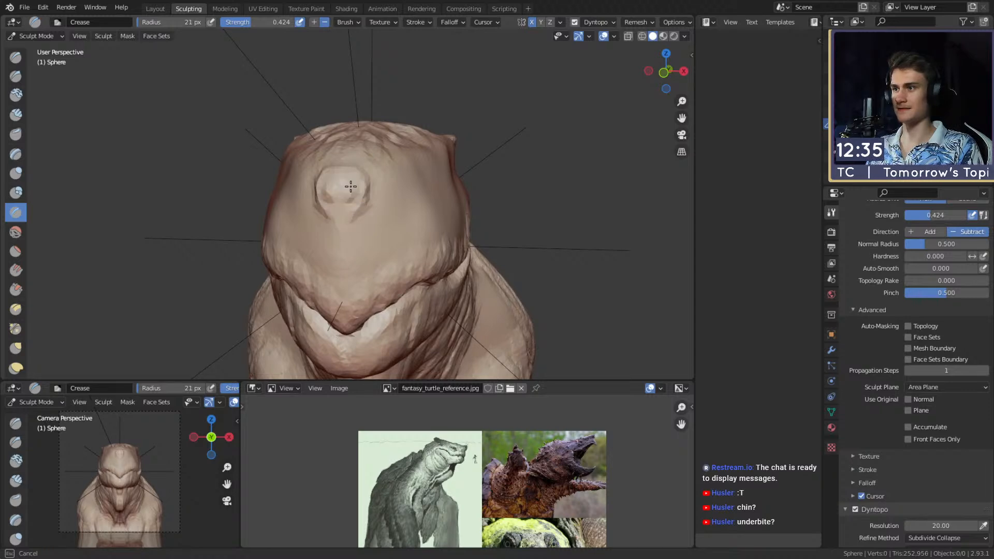
pyautogui.moveTo(355, 200)
pyautogui.mouseDown(button='middle')
pyautogui.moveTo(443, 179)
pyautogui.moveTo(411, 215)
pyautogui.moveTo(355, 222)
pyautogui.moveTo(399, 196)
pyautogui.moveTo(295, 189)
pyautogui.moveTo(357, 211)
pyautogui.mouseUp(button='middle')
pyautogui.press('[')
pyautogui.press('[')
pyautogui.press('[')
pyautogui.press('[')
pyautogui.moveTo(332, 179); pyautogui.dragTo(331, 175)
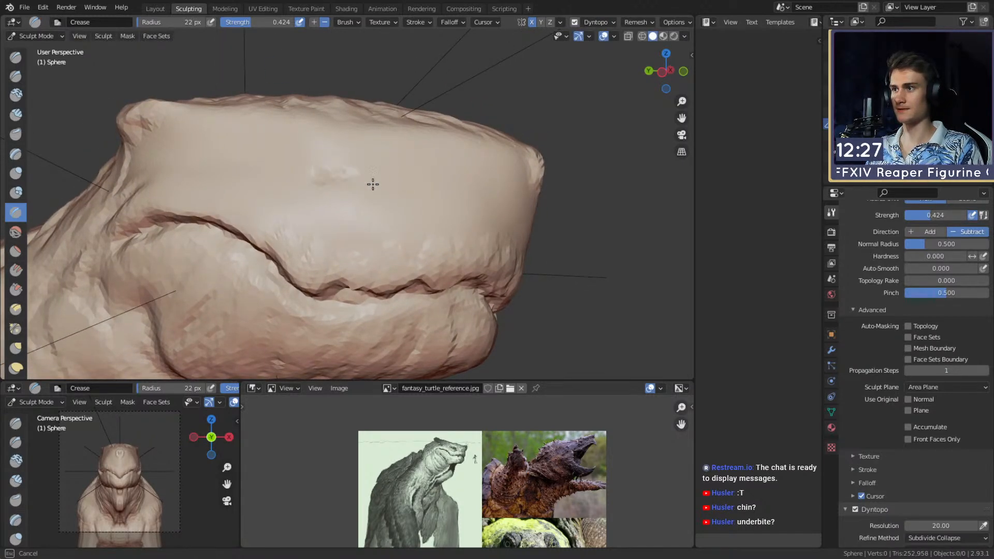
# Outline the eye socket on the side of the head with the Crease brush at 22 px radius.
pyautogui.moveTo(387, 205); pyautogui.dragTo(301, 185)
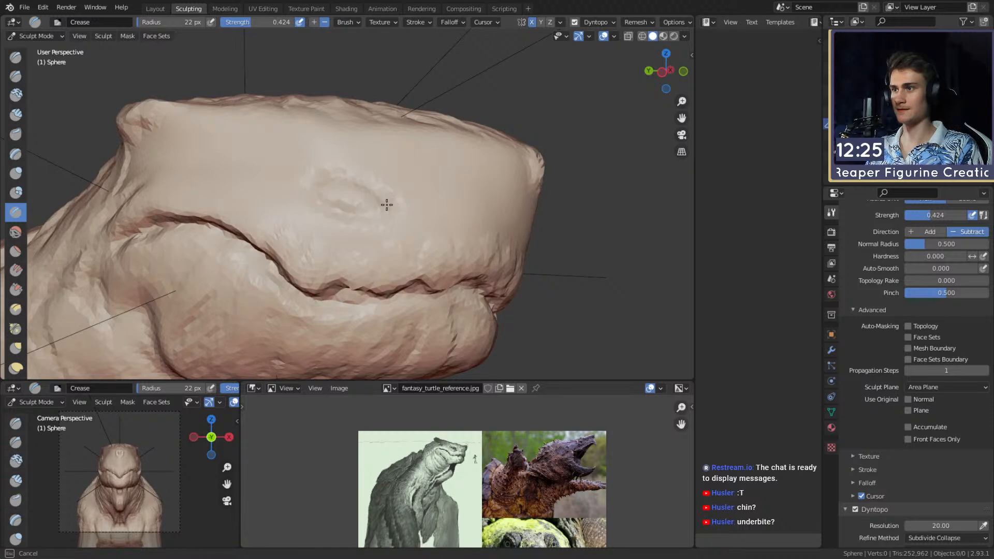
pyautogui.moveTo(306, 188); pyautogui.dragTo(311, 191)
pyautogui.moveTo(311, 191)
pyautogui.mouseDown(button='middle')
pyautogui.moveTo(366, 227)
pyautogui.moveTo(341, 218)
pyautogui.moveTo(362, 239)
pyautogui.moveTo(382, 203)
pyautogui.moveTo(355, 177)
pyautogui.mouseUp(button='middle')
pyautogui.scroll(4, 366, 206)
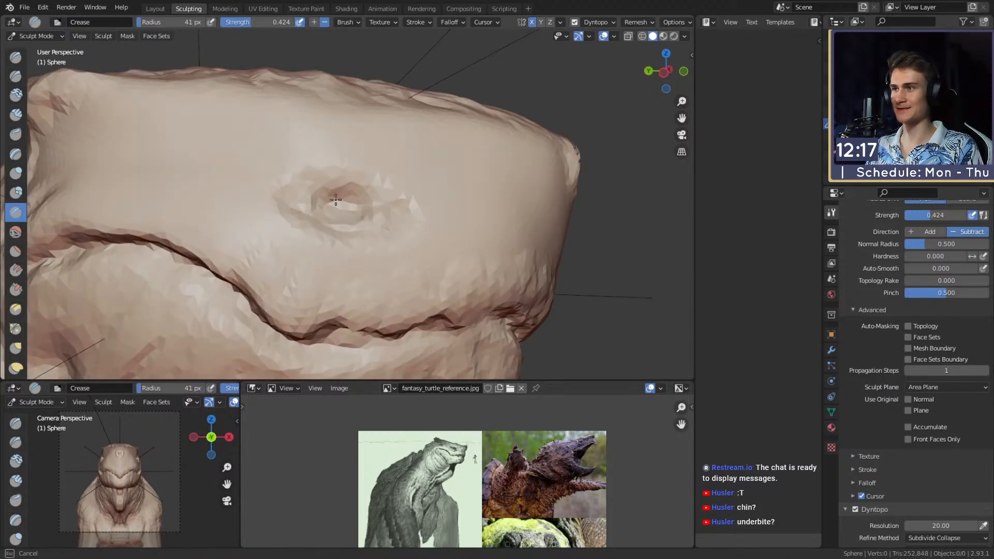
# Set the Crease strength to 0.612 and deepen the rim around the eye at 29 px radius.
pyautogui.hotkey('shift', 'f')
pyautogui.click(335, 201)
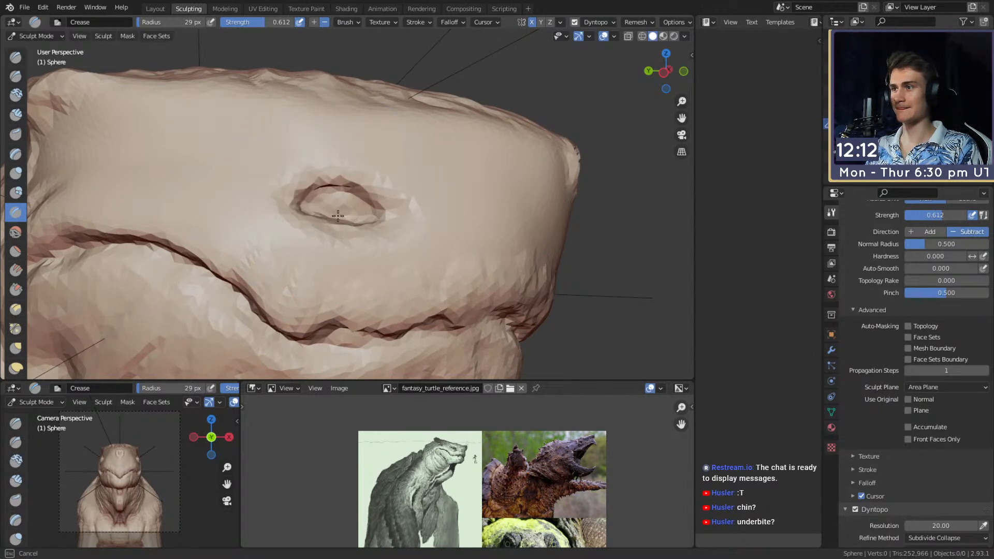
pyautogui.scroll(-5, 312, 202)
pyautogui.moveTo(413, 234)
pyautogui.mouseDown(button='middle')
pyautogui.moveTo(395, 150)
pyautogui.moveTo(392, 191)
pyautogui.mouseUp(button='middle')
pyautogui.scroll(3, 399, 195)
pyautogui.scroll(3, 395, 149)
pyautogui.moveTo(398, 195); pyautogui.dragTo(370, 202)
pyautogui.moveTo(375, 195)
pyautogui.mouseDown(button='middle')
pyautogui.moveTo(374, 215)
pyautogui.moveTo(374, 183)
pyautogui.moveTo(337, 193)
pyautogui.moveTo(358, 212)
pyautogui.moveTo(348, 229)
pyautogui.moveTo(317, 226)
pyautogui.moveTo(412, 135)
pyautogui.moveTo(391, 172)
pyautogui.moveTo(370, 178)
pyautogui.moveTo(332, 94)
pyautogui.mouseUp(button='middle')
# Carve deeper beneath the upper eyelid and around the eye rim with the Crease brush at 39 px radius.
pyautogui.press('g')
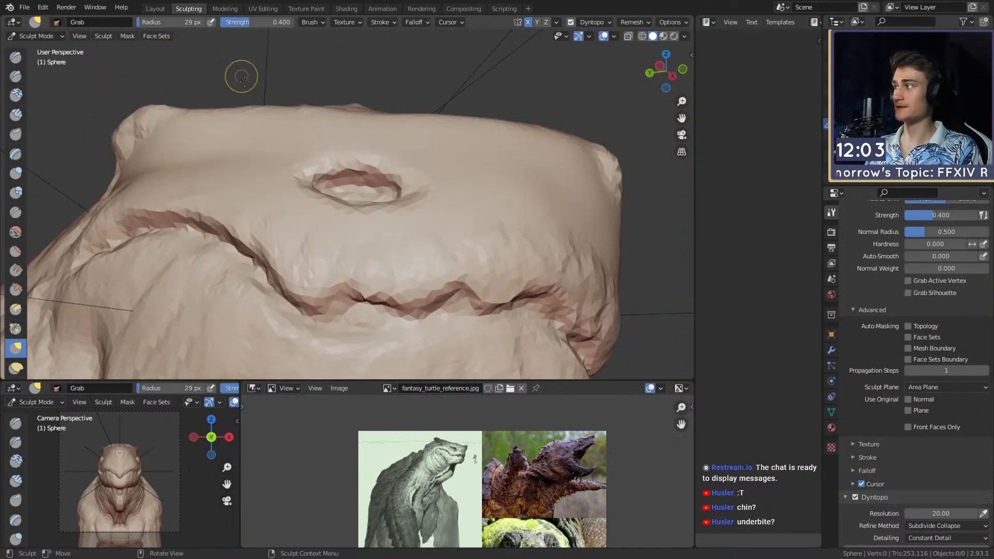
pyautogui.hotkey('shift', 'c')
pyautogui.moveTo(355, 178)
pyautogui.mouseDown(button='middle')
pyautogui.moveTo(338, 185)
pyautogui.moveTo(366, 166)
pyautogui.moveTo(380, 178)
pyautogui.mouseUp(button='middle')
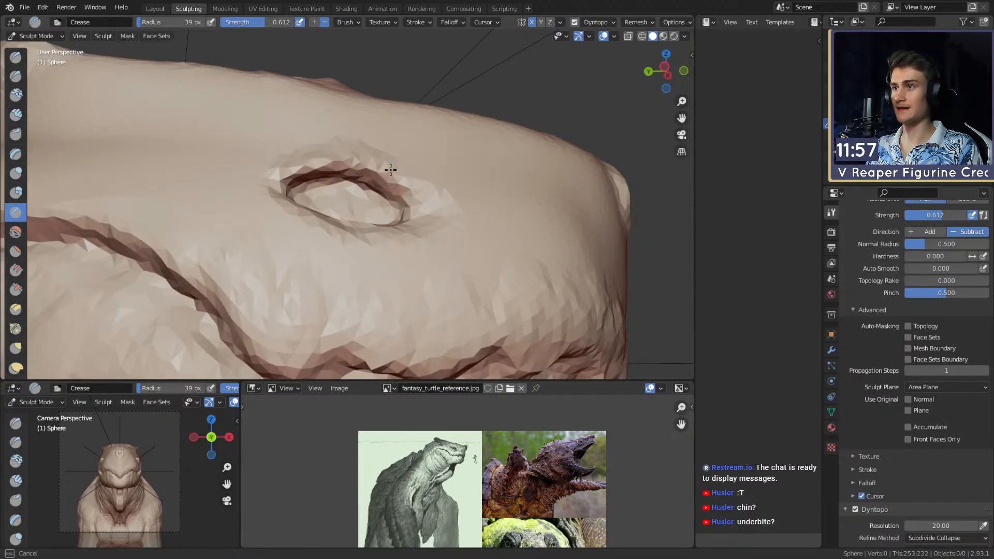
pyautogui.moveTo(282, 168)
pyautogui.mouseDown(button='middle')
pyautogui.moveTo(359, 160)
pyautogui.moveTo(343, 147)
pyautogui.moveTo(395, 134)
pyautogui.moveTo(393, 153)
pyautogui.moveTo(360, 156)
pyautogui.moveTo(384, 169)
pyautogui.moveTo(322, 169)
pyautogui.moveTo(364, 201)
pyautogui.moveTo(301, 218)
pyautogui.mouseUp(button='middle')
pyautogui.press('[')
# Reshape the eyelids and eye opening with the Grab brush, starting at 119 px radius.
pyautogui.press('g')
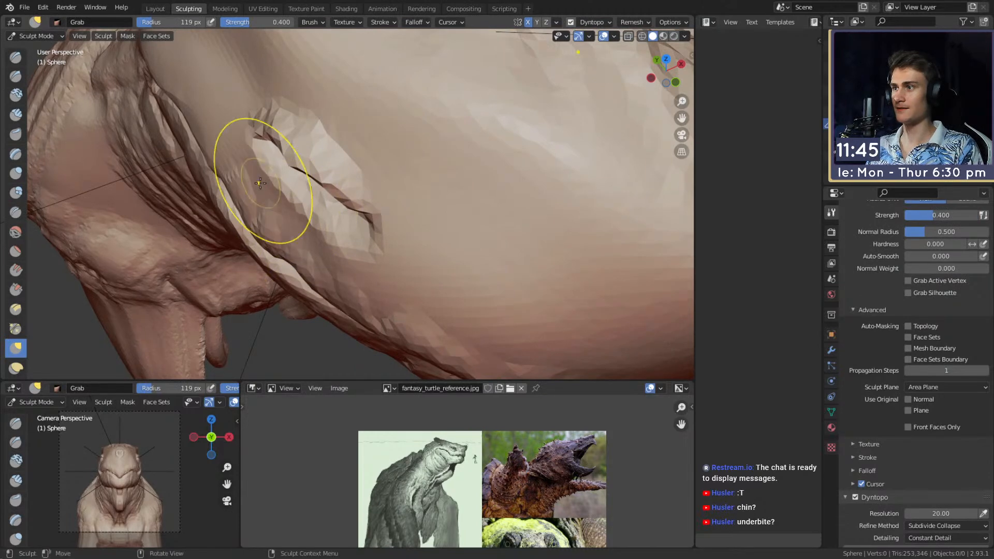
pyautogui.moveTo(336, 244); pyautogui.dragTo(334, 239)
pyautogui.moveTo(317, 207)
pyautogui.mouseDown(button='middle')
pyautogui.moveTo(328, 222)
pyautogui.moveTo(381, 197)
pyautogui.moveTo(404, 215)
pyautogui.mouseUp(button='middle')
pyautogui.press('f')
pyautogui.click(434, 283)
pyautogui.moveTo(369, 289); pyautogui.dragTo(374, 276)
pyautogui.moveTo(357, 248)
pyautogui.mouseDown(button='middle')
pyautogui.moveTo(304, 221)
pyautogui.moveTo(349, 237)
pyautogui.mouseUp(button='middle')
pyautogui.moveTo(348, 236); pyautogui.dragTo(330, 248)
pyautogui.moveTo(382, 226)
pyautogui.mouseDown(button='middle')
pyautogui.moveTo(339, 208)
pyautogui.moveTo(350, 247)
pyautogui.moveTo(358, 238)
pyautogui.moveTo(328, 222)
pyautogui.moveTo(296, 228)
pyautogui.moveTo(385, 224)
pyautogui.moveTo(358, 199)
pyautogui.moveTo(307, 185)
pyautogui.moveTo(369, 172)
pyautogui.mouseUp(button='middle')
pyautogui.press('f')
pyautogui.click(265, 211)
# Sharpen the upper eyelid and extend the front eye corner with the Crease brush at 33 px radius.
pyautogui.hotkey('shift', 'c')
pyautogui.press('f')
pyautogui.click(315, 225)
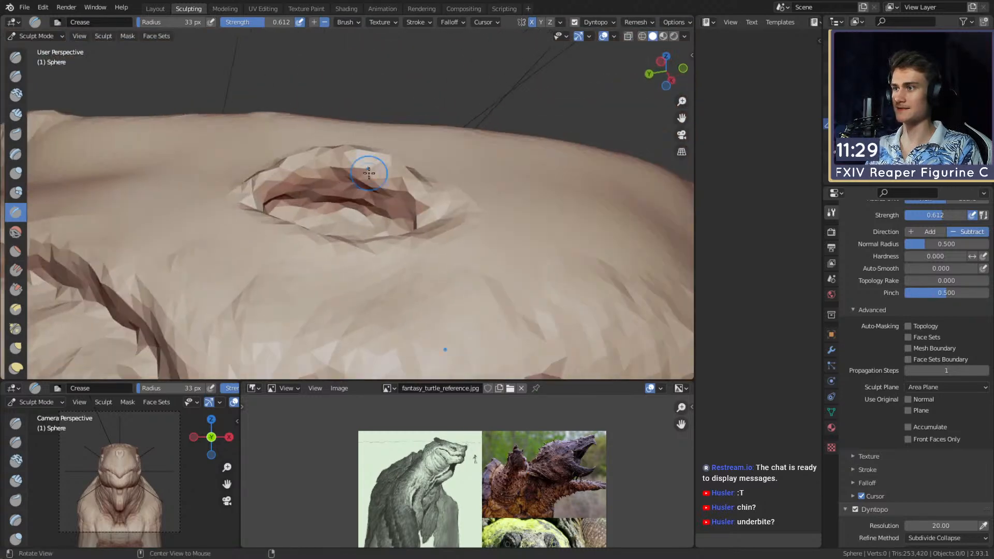
pyautogui.moveTo(397, 232); pyautogui.dragTo(353, 246, button='middle')
pyautogui.scroll(-8, 412, 173)
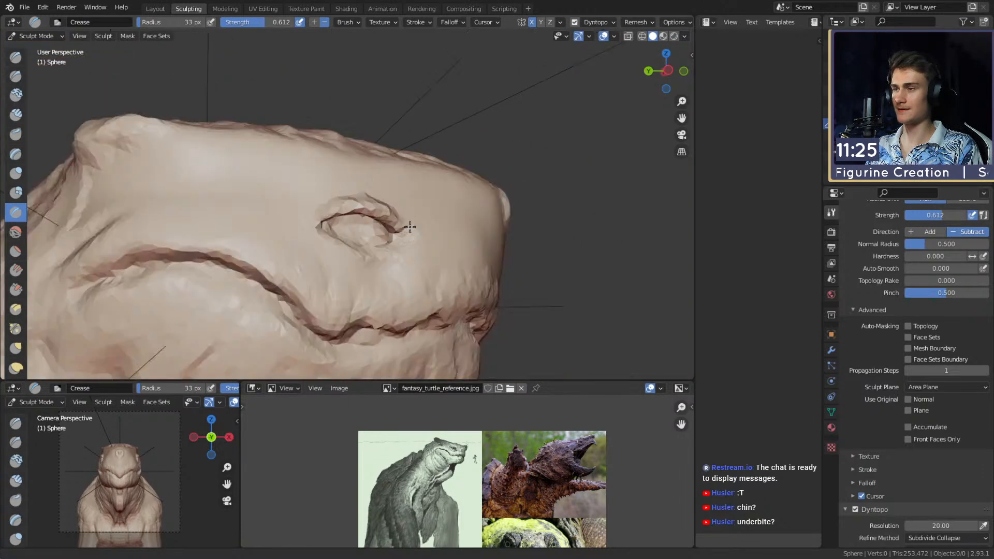
pyautogui.moveTo(410, 224)
pyautogui.keyDown('alt'); pyautogui.mouseDown(button='middle')
pyautogui.moveTo(323, 243)
pyautogui.moveTo(402, 203)
pyautogui.moveTo(349, 194)
pyautogui.mouseUp(button='middle'); pyautogui.keyUp('alt')
pyautogui.scroll(10, 402, 202)
# Build up the brow ridge above the eye from the turtle reference with Clay Strips at 30 px radius.
pyautogui.press('c')
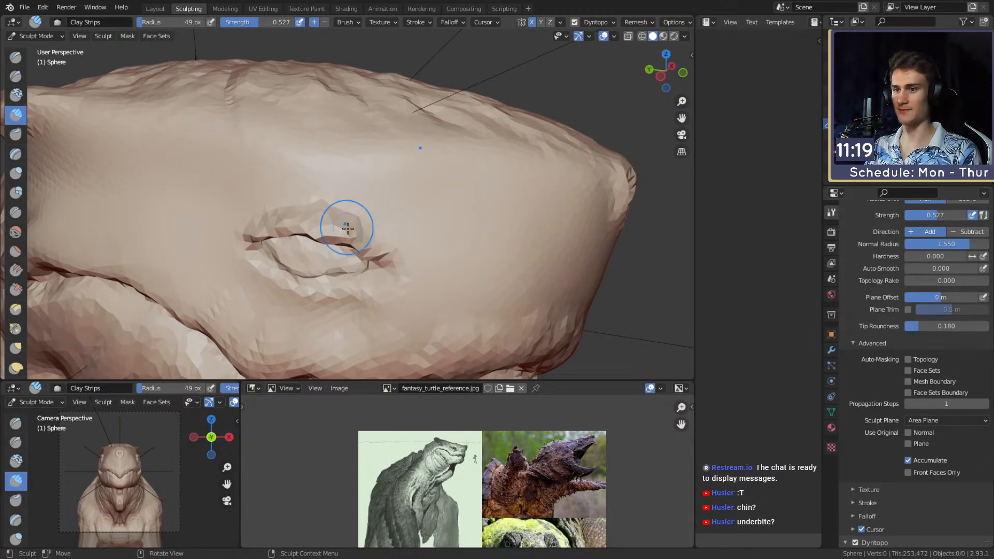
pyautogui.scroll(5, 445, 451)
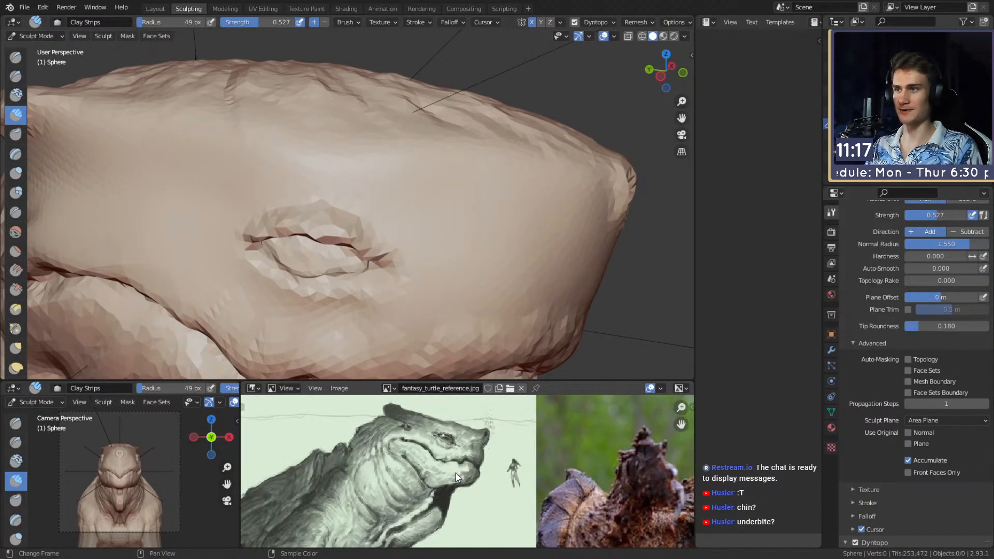
pyautogui.moveTo(536, 112); pyautogui.dragTo(528, 130, button='middle')
pyautogui.scroll(-5, 362, 279)
pyautogui.moveTo(359, 282)
pyautogui.mouseDown(button='middle')
pyautogui.moveTo(329, 272)
pyautogui.moveTo(373, 207)
pyautogui.mouseUp(button='middle')
pyautogui.scroll(4, 339, 237)
pyautogui.press('f')
pyautogui.click(363, 205)
pyautogui.moveTo(361, 193); pyautogui.dragTo(379, 200)
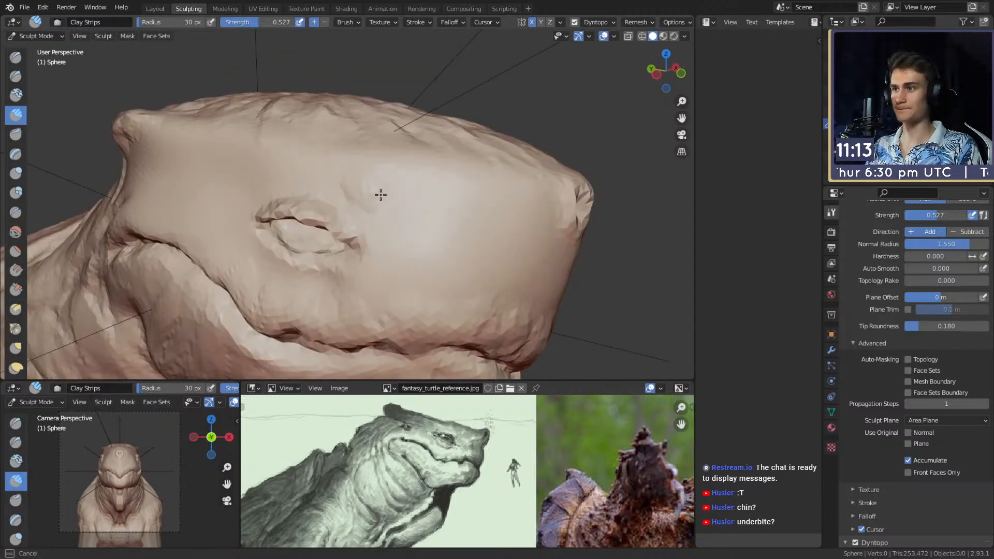
pyautogui.moveTo(277, 133)
pyautogui.mouseDown(button='middle')
pyautogui.moveTo(299, 163)
pyautogui.moveTo(260, 161)
pyautogui.mouseUp(button='middle')
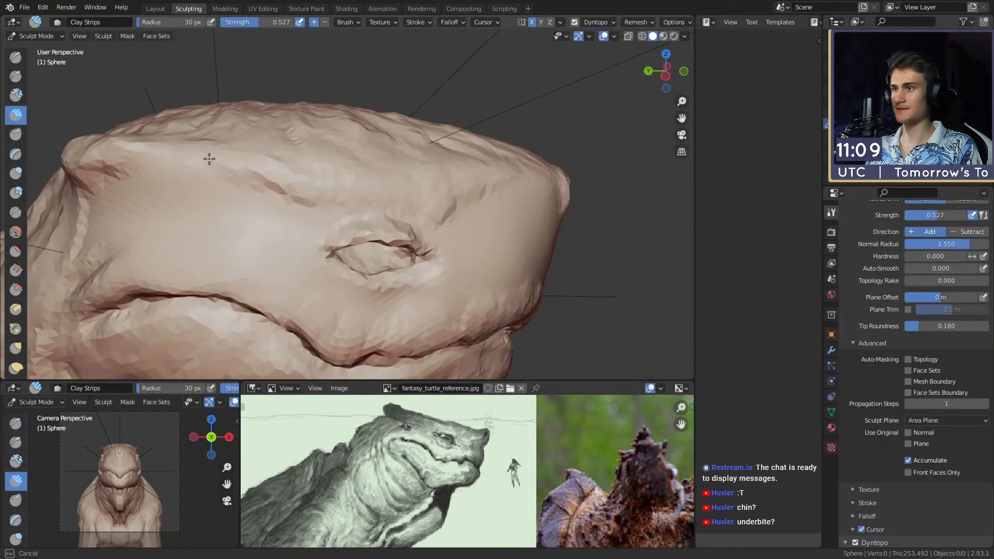
pyautogui.moveTo(348, 201)
pyautogui.mouseDown(button='middle')
pyautogui.moveTo(366, 182)
pyautogui.moveTo(305, 179)
pyautogui.mouseUp(button='middle')
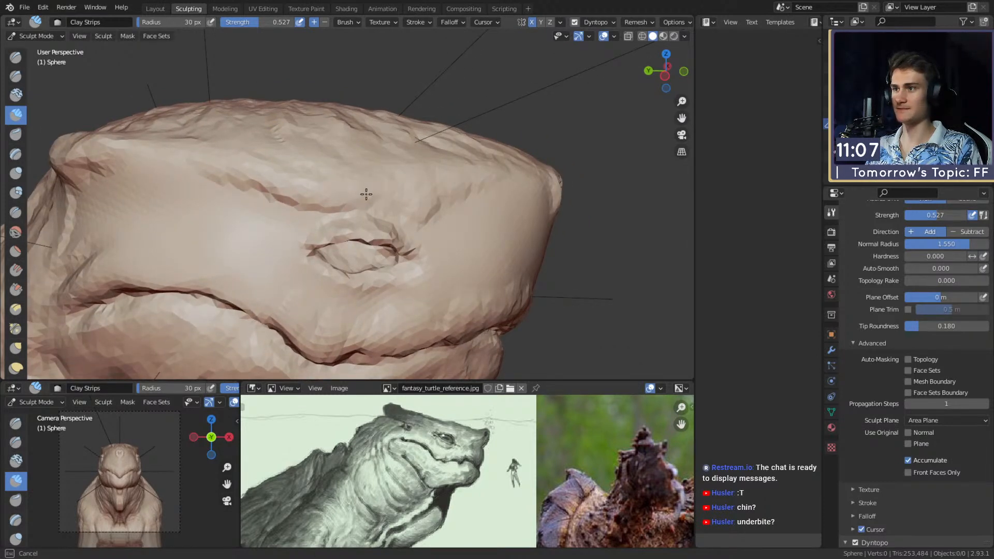
# Carve fold lines across the brow from the snout toward the back of the head with the Crease brush.
pyautogui.hotkey('shift', 'c')
pyautogui.moveTo(523, 172)
pyautogui.mouseDown()
pyautogui.moveTo(450, 187)
pyautogui.moveTo(414, 209)
pyautogui.mouseUp()
pyautogui.moveTo(356, 196)
pyautogui.mouseDown()
pyautogui.moveTo(284, 189)
pyautogui.moveTo(160, 147)
pyautogui.moveTo(111, 154)
pyautogui.mouseUp()
pyautogui.scroll(-8, 207, 181)
pyautogui.moveTo(381, 207)
pyautogui.mouseDown(button='middle')
pyautogui.moveTo(309, 215)
pyautogui.moveTo(259, 204)
pyautogui.moveTo(444, 232)
pyautogui.mouseUp(button='middle')
pyautogui.scroll(6, 443, 232)
pyautogui.moveTo(401, 167)
pyautogui.keyDown('shift'); pyautogui.mouseDown(button='middle')
pyautogui.moveTo(419, 173)
pyautogui.moveTo(365, 210)
pyautogui.mouseUp(button='middle'); pyautogui.keyUp('shift')
pyautogui.moveTo(461, 176)
pyautogui.mouseDown()
pyautogui.moveTo(478, 183)
pyautogui.moveTo(478, 197)
pyautogui.mouseUp()
pyautogui.moveTo(474, 203)
pyautogui.keyDown('shift'); pyautogui.mouseDown(button='middle')
pyautogui.moveTo(415, 176)
pyautogui.moveTo(389, 142)
pyautogui.moveTo(446, 195)
pyautogui.moveTo(414, 182)
pyautogui.mouseUp(button='middle'); pyautogui.keyUp('shift')
# Carve a groove beneath and behind the nose horn with the Crease brush, setting its radius to 39 px.
pyautogui.press('c')
pyautogui.press('f')
pyautogui.click(427, 166)
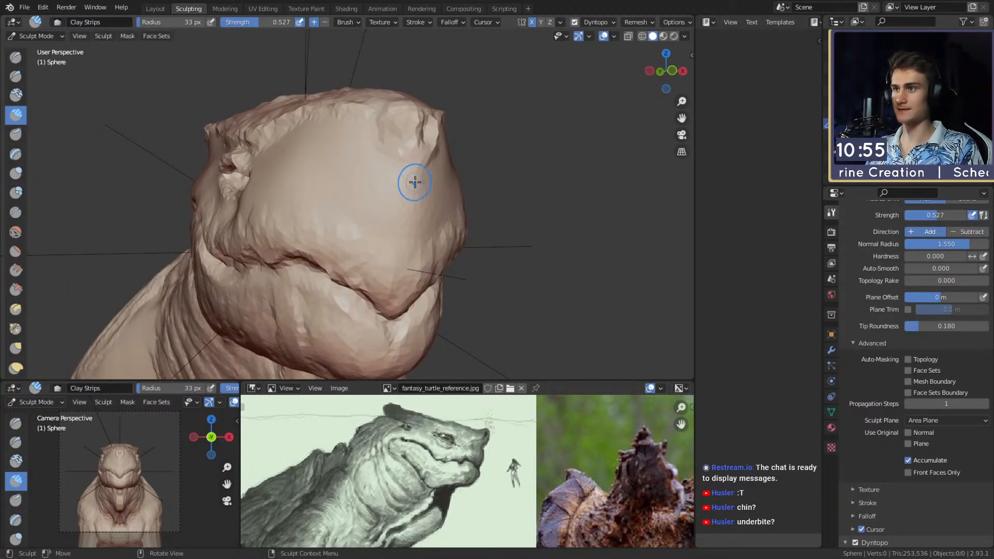
pyautogui.hotkey('shift', 'c')
pyautogui.moveTo(409, 181); pyautogui.dragTo(383, 180)
pyautogui.moveTo(378, 182); pyautogui.dragTo(374, 156)
pyautogui.press('f')
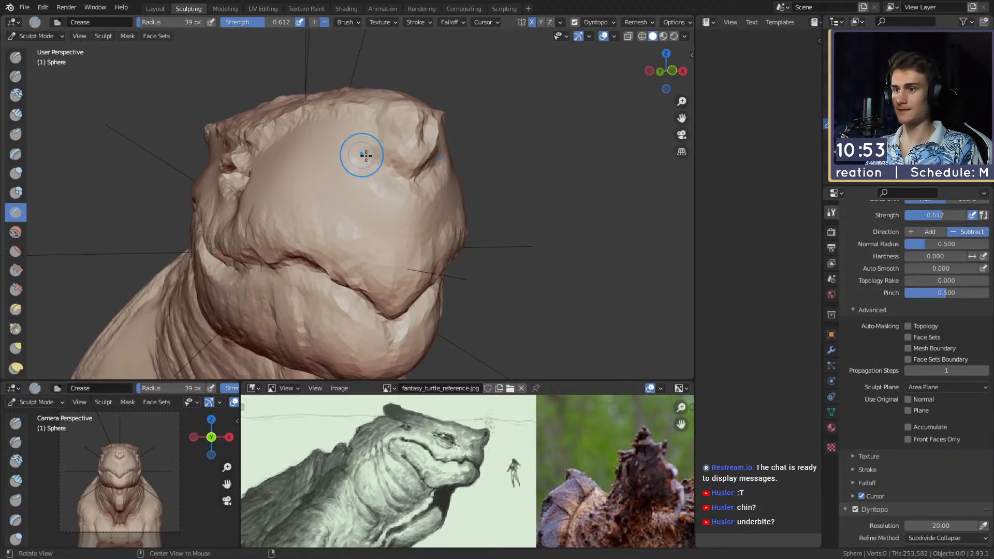
pyautogui.click(376, 155)
pyautogui.moveTo(377, 156); pyautogui.dragTo(436, 182, button='middle')
pyautogui.moveTo(435, 183)
pyautogui.mouseDown()
pyautogui.moveTo(424, 179)
pyautogui.moveTo(451, 184)
pyautogui.moveTo(448, 202)
pyautogui.moveTo(465, 197)
pyautogui.mouseUp()
# Build up the front of the snout and upper lip with Clay Strips, starting at 30 px radius.
pyautogui.press('c')
pyautogui.moveTo(476, 210); pyautogui.dragTo(404, 220, button='middle')
pyautogui.moveTo(403, 227); pyautogui.dragTo(403, 297)
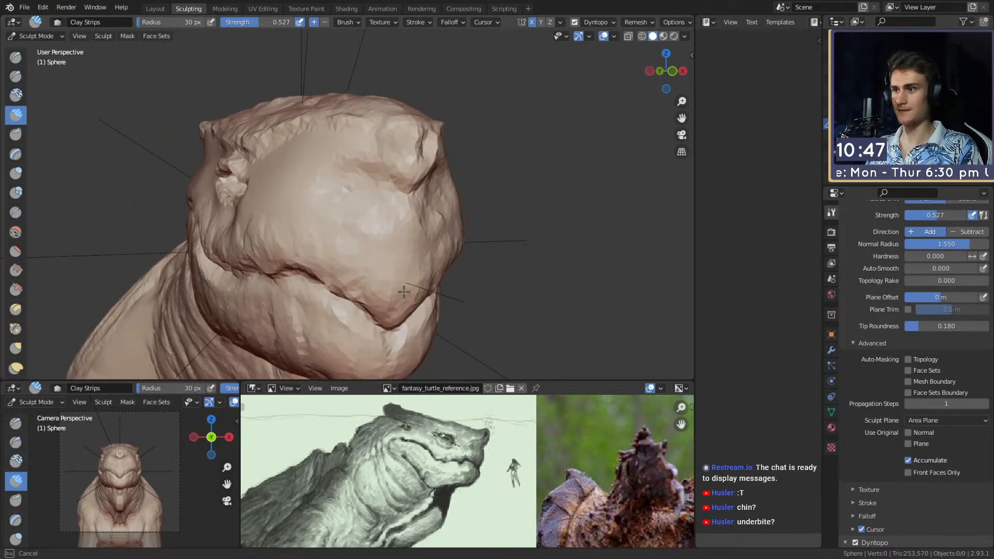
pyautogui.moveTo(389, 237); pyautogui.dragTo(388, 233)
pyautogui.moveTo(388, 233); pyautogui.dragTo(385, 220, button='middle')
pyautogui.moveTo(398, 233)
pyautogui.mouseDown(button='middle')
pyautogui.moveTo(414, 248)
pyautogui.moveTo(441, 233)
pyautogui.mouseUp(button='middle')
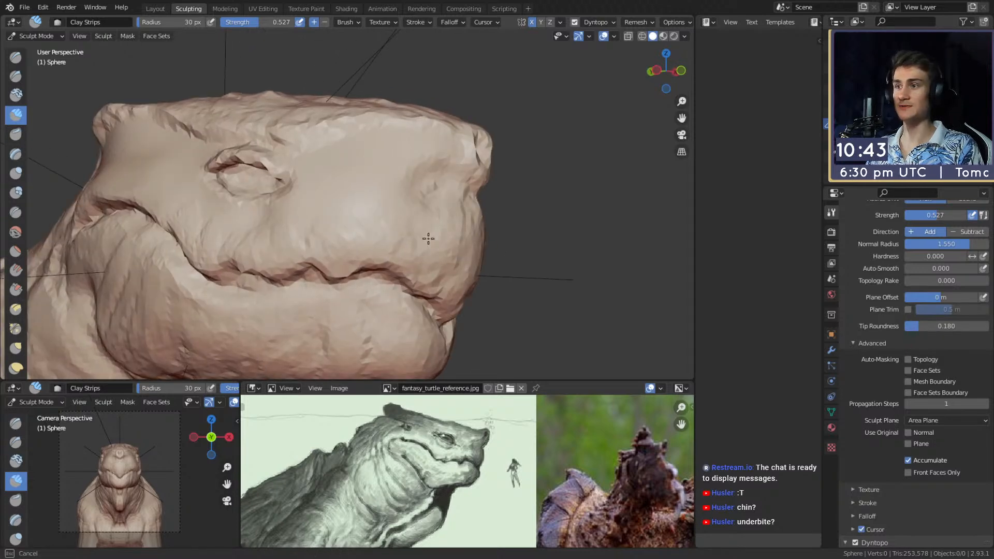
pyautogui.moveTo(378, 217); pyautogui.dragTo(450, 213, button='middle')
pyautogui.press('f')
pyautogui.click(422, 208)
# Reshape the side of the snout below the nose horn with the Grab brush at 101 px radius.
pyautogui.press('f')
pyautogui.press('g')
pyautogui.moveTo(490, 156)
pyautogui.mouseDown(button='middle')
pyautogui.moveTo(473, 155)
pyautogui.moveTo(539, 122)
pyautogui.mouseUp(button='middle')
pyautogui.scroll(-5, 526, 144)
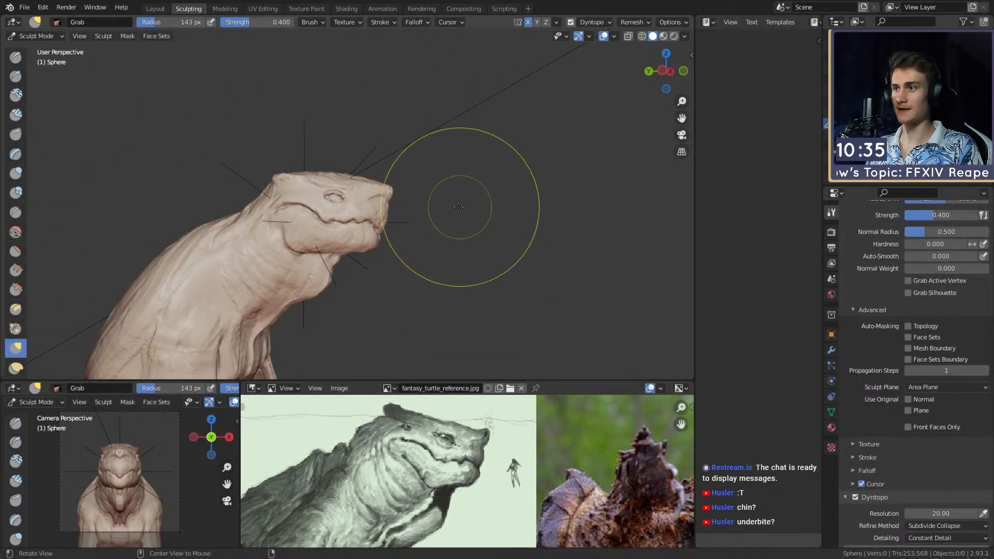
pyautogui.scroll(5, 455, 150)
pyautogui.press('f')
pyautogui.click(446, 131)
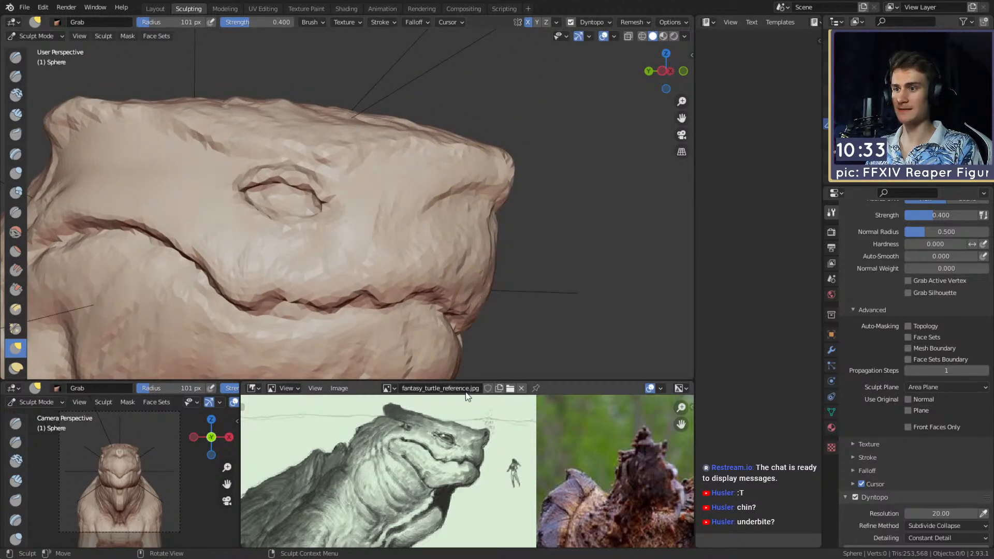
pyautogui.moveTo(470, 189); pyautogui.dragTo(421, 167, button='middle')
pyautogui.moveTo(446, 187); pyautogui.dragTo(441, 193)
# Refine the silhouette of the snout and nose horn tip with the Grab brush at 128 px radius.
pyautogui.press('f')
pyautogui.click(447, 164)
pyautogui.moveTo(394, 167); pyautogui.dragTo(391, 177)
pyautogui.press('f')
pyautogui.click(495, 185)
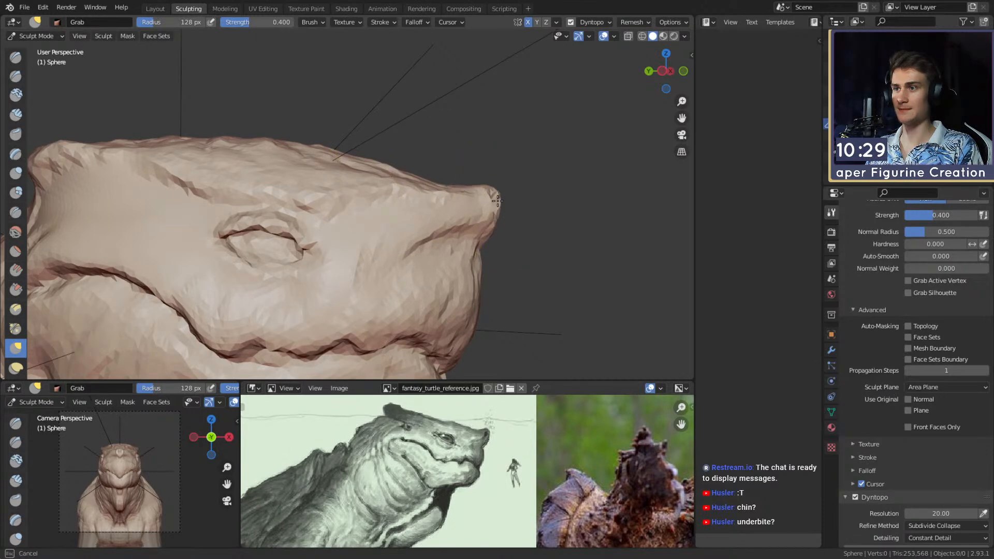
pyautogui.scroll(-4, 412, 262)
pyautogui.moveTo(412, 262)
pyautogui.mouseDown(button='middle')
pyautogui.moveTo(372, 241)
pyautogui.moveTo(357, 212)
pyautogui.mouseUp(button='middle')
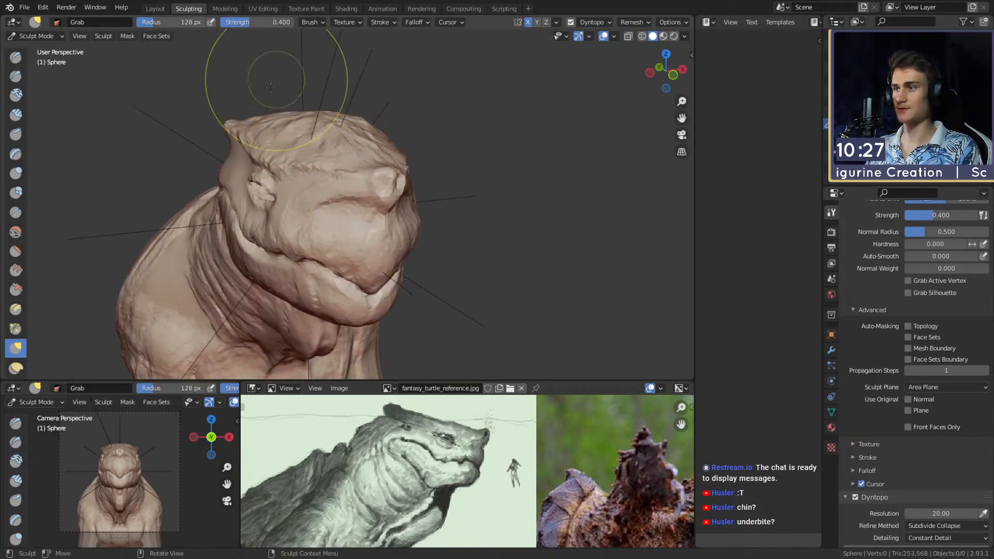
# Crease the front of the nose horn and deepen the groove behind it with the Crease brush, starting at 26 px.
pyautogui.hotkey('shift', 'c')
pyautogui.scroll(3, 341, 207)
pyautogui.scroll(1, 332, 194)
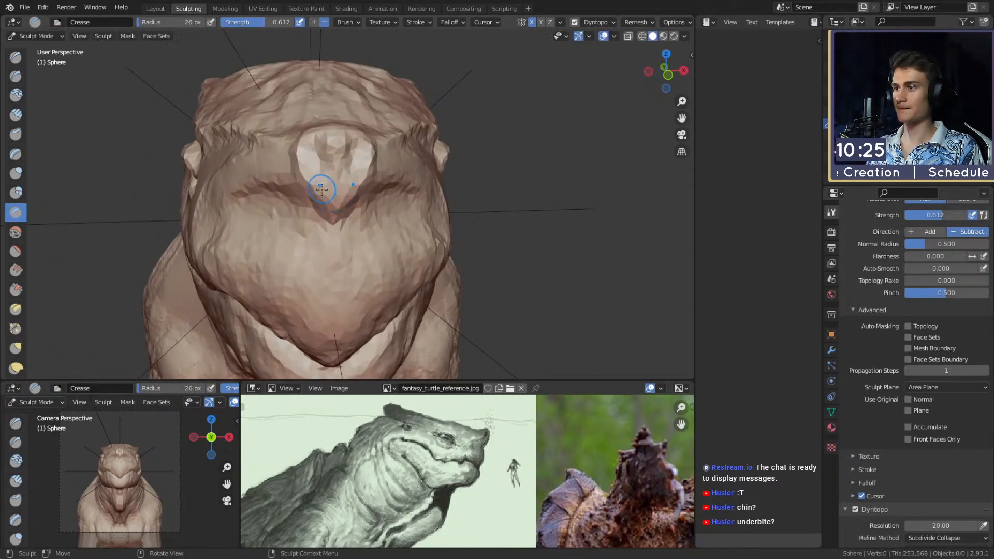
pyautogui.press('f')
pyautogui.moveTo(319, 156); pyautogui.dragTo(321, 171)
pyautogui.moveTo(352, 151); pyautogui.dragTo(353, 128, button='middle')
pyautogui.moveTo(437, 165)
pyautogui.mouseDown()
pyautogui.moveTo(401, 180)
pyautogui.moveTo(410, 209)
pyautogui.mouseUp()
pyautogui.press('f')
pyautogui.click(405, 210)
pyautogui.keyDown('shift'); pyautogui.moveTo(417, 199); pyautogui.dragTo(433, 215, button='middle'); pyautogui.keyUp('shift')
# Build up the cheek between the eye and snout with Clay Strips at 38 px radius.
pyautogui.press('c')
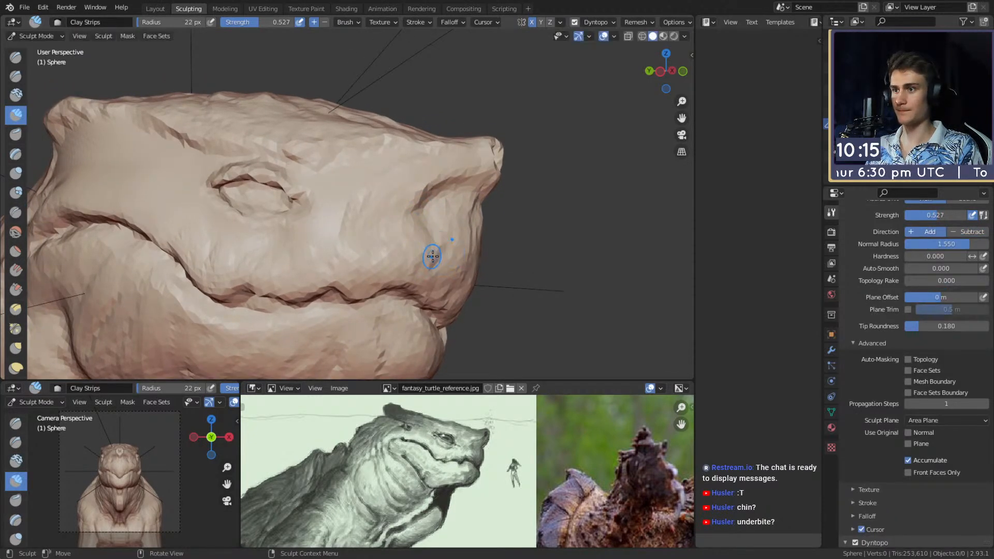
pyautogui.moveTo(433, 255); pyautogui.dragTo(426, 269, button='middle')
pyautogui.moveTo(386, 216)
pyautogui.mouseDown(button='middle')
pyautogui.moveTo(371, 213)
pyautogui.moveTo(361, 182)
pyautogui.moveTo(326, 171)
pyautogui.moveTo(346, 181)
pyautogui.mouseUp(button='middle')
pyautogui.press('f')
pyautogui.click(349, 180)
pyautogui.moveTo(348, 179); pyautogui.dragTo(337, 178)
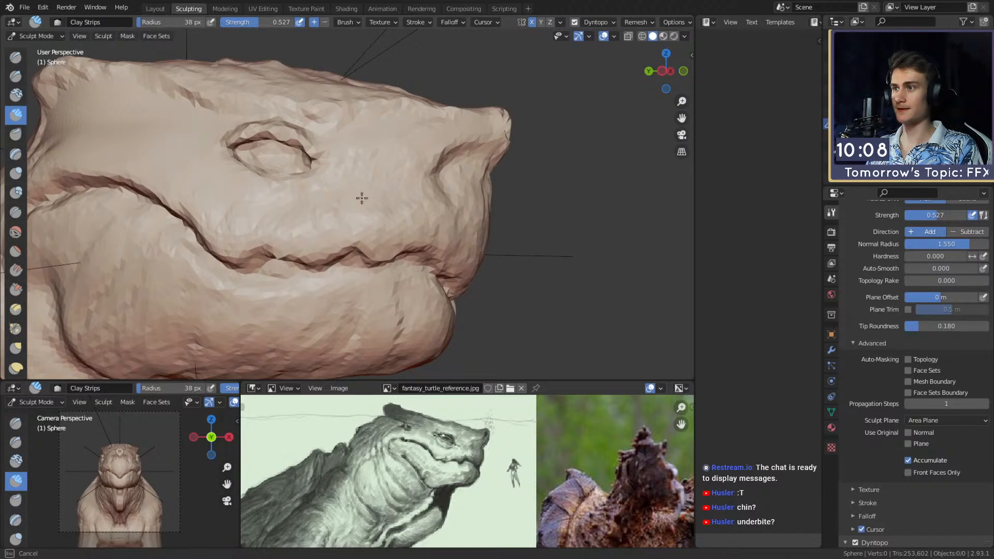
pyautogui.keyDown('shift'); pyautogui.moveTo(312, 194); pyautogui.dragTo(352, 213, button='middle'); pyautogui.keyUp('shift')
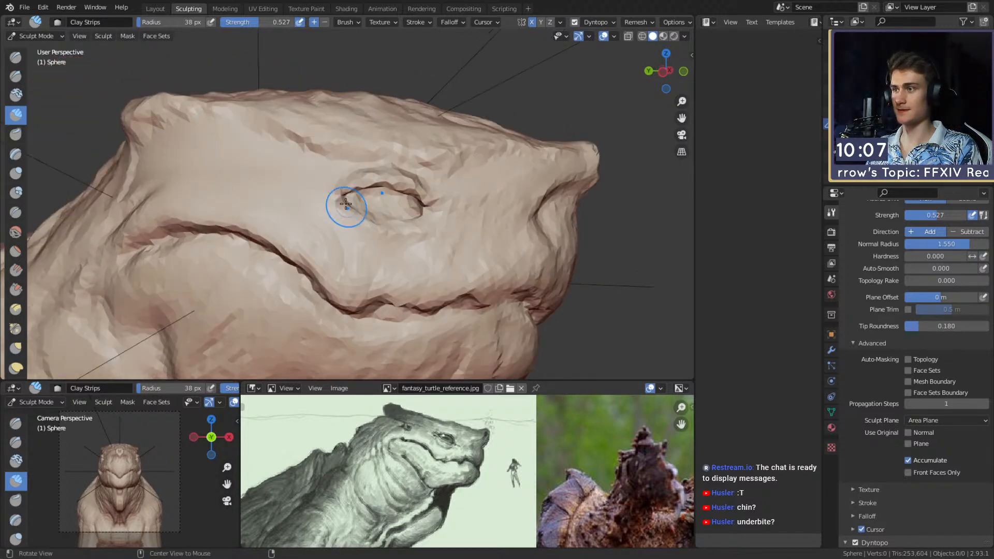
# Add volume to the cheek below and behind the eye with Clay Strips, using about 36 px radius.
pyautogui.scroll(2, 341, 220)
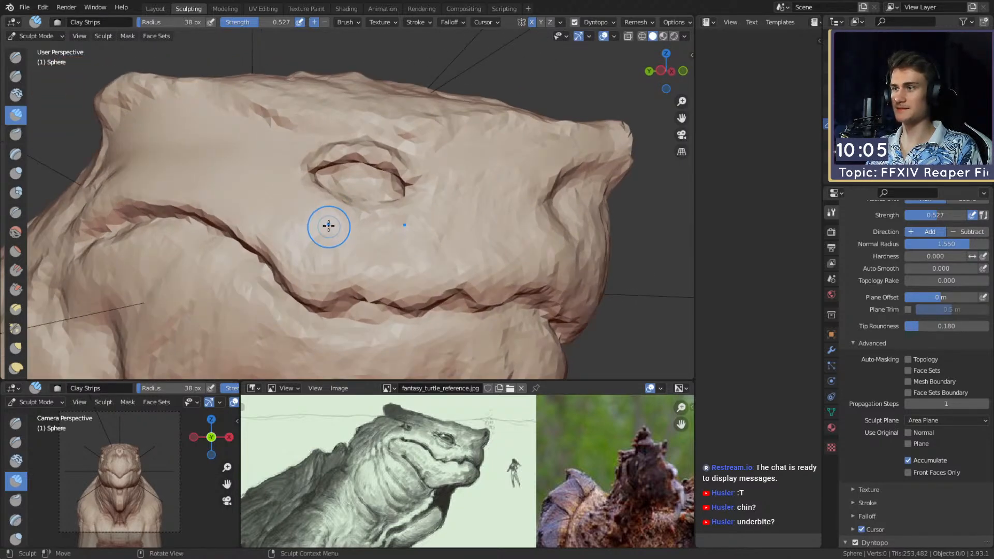
pyautogui.keyDown('shift'); pyautogui.moveTo(273, 187); pyautogui.dragTo(348, 229, button='middle'); pyautogui.keyUp('shift')
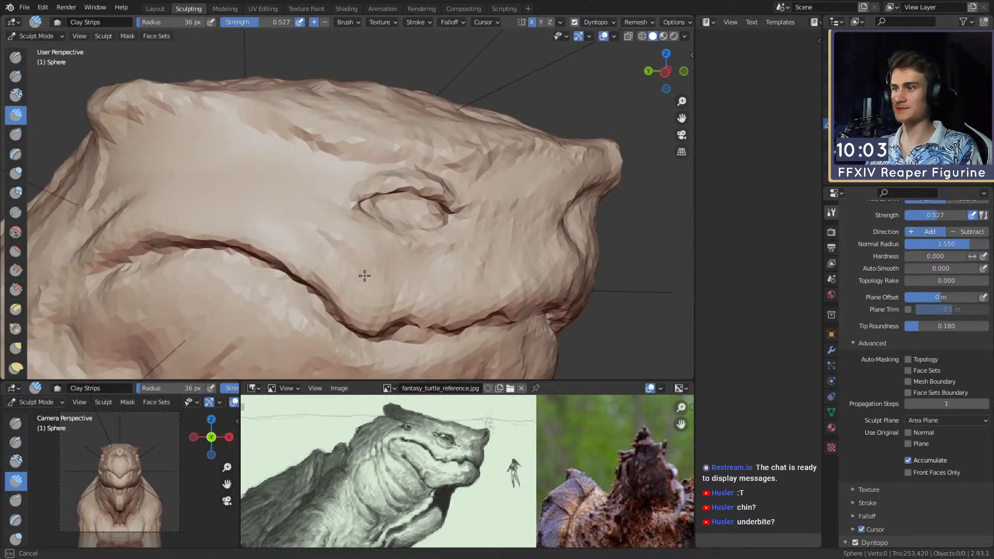
pyautogui.moveTo(359, 196)
pyautogui.mouseDown(button='middle')
pyautogui.moveTo(373, 206)
pyautogui.moveTo(355, 197)
pyautogui.mouseUp(button='middle')
pyautogui.scroll(-4, 355, 196)
pyautogui.moveTo(316, 232); pyautogui.dragTo(357, 231, button='middle')
pyautogui.scroll(3, 347, 231)
pyautogui.press('f')
pyautogui.click(331, 229)
pyautogui.moveTo(330, 230); pyautogui.dragTo(275, 214)
pyautogui.moveTo(408, 240)
pyautogui.mouseDown(button='middle')
pyautogui.moveTo(393, 220)
pyautogui.moveTo(339, 215)
pyautogui.mouseUp(button='middle')
# Adjust the shape of the lower eyelid area with the Grab brush, starting at 103 px radius.
pyautogui.press('g')
pyautogui.press('f')
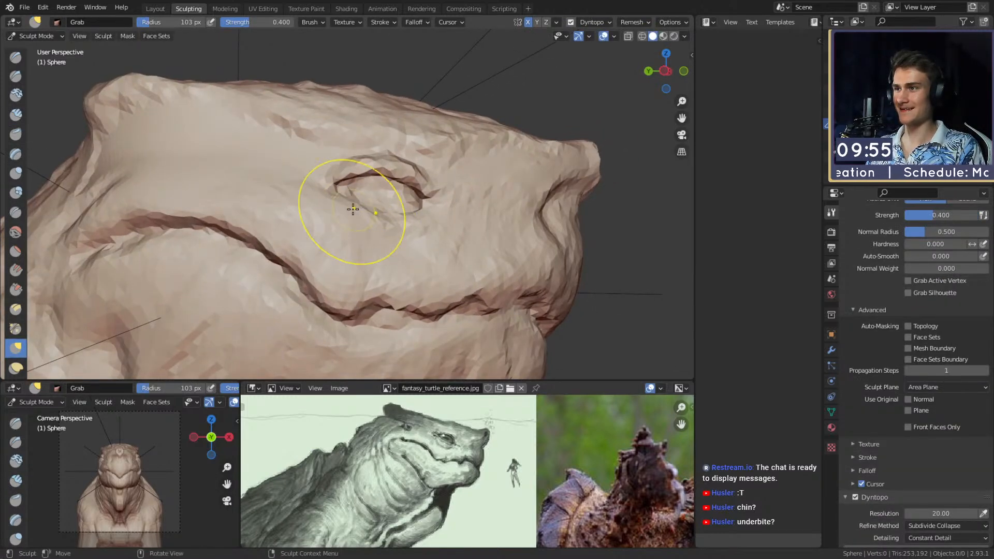
pyautogui.click(406, 225)
# Build up skin folds on the neck below the jaw with Clay Strips at 38 px radius.
pyautogui.scroll(-4, 407, 224)
pyautogui.moveTo(406, 224)
pyautogui.mouseDown(button='middle')
pyautogui.moveTo(366, 224)
pyautogui.moveTo(412, 230)
pyautogui.mouseUp(button='middle')
pyautogui.keyDown('alt'); pyautogui.moveTo(412, 230); pyautogui.dragTo(404, 230); pyautogui.keyUp('alt')
pyautogui.moveTo(404, 230)
pyautogui.keyDown('ctrl'); pyautogui.keyDown('alt'); pyautogui.mouseDown()
pyautogui.moveTo(366, 201)
pyautogui.moveTo(349, 215)
pyautogui.moveTo(356, 264)
pyautogui.mouseUp(); pyautogui.keyUp('alt'); pyautogui.keyUp('ctrl')
pyautogui.moveTo(357, 264)
pyautogui.mouseDown(button='middle')
pyautogui.moveTo(373, 215)
pyautogui.moveTo(326, 222)
pyautogui.moveTo(404, 127)
pyautogui.moveTo(349, 171)
pyautogui.moveTo(369, 195)
pyautogui.moveTo(393, 184)
pyautogui.mouseUp(button='middle')
pyautogui.press('c')
pyautogui.scroll(5, 366, 190)
pyautogui.moveTo(393, 183); pyautogui.dragTo(367, 140)
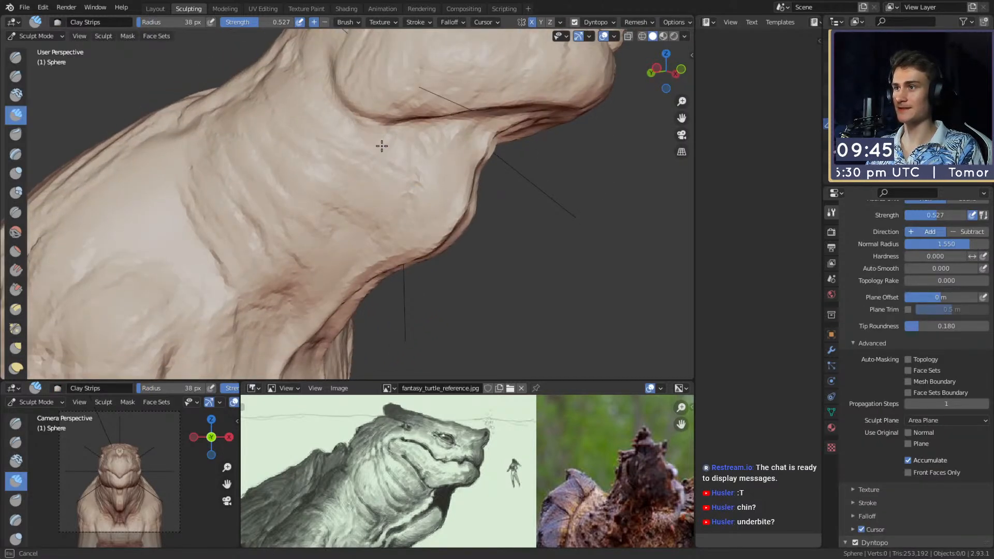
pyautogui.moveTo(400, 134); pyautogui.dragTo(442, 185, button='middle')
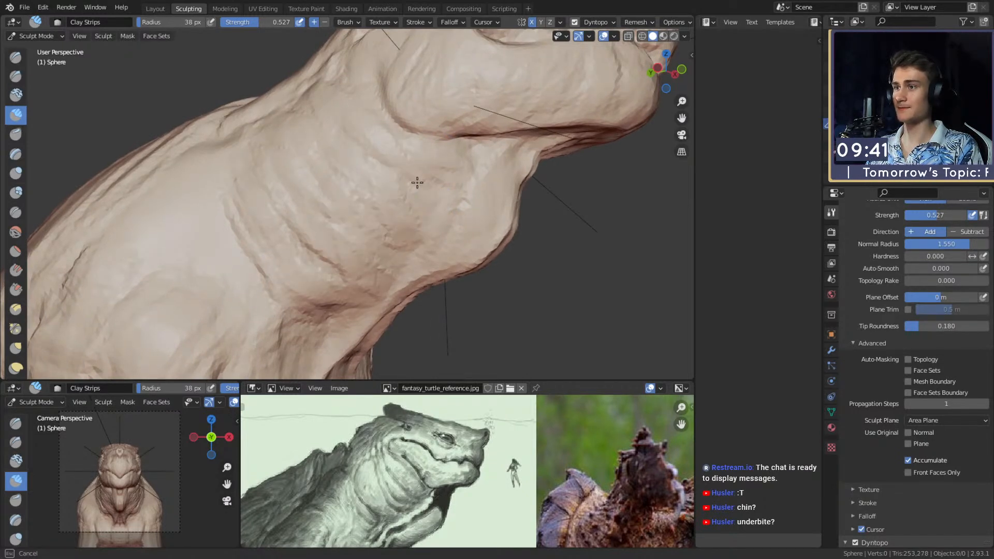
# Carve wrinkles down the throat from under the jaw with the Crease brush at 23 px radius.
pyautogui.hotkey('shift', 'c')
pyautogui.keyDown('shift'); pyautogui.moveTo(450, 177); pyautogui.dragTo(467, 155, button='middle'); pyautogui.keyUp('shift')
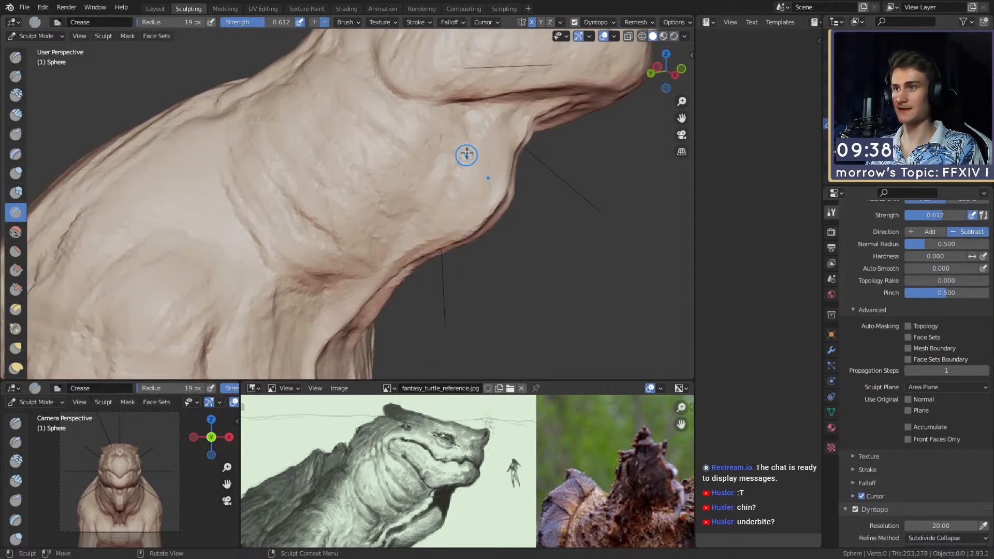
pyautogui.moveTo(439, 150); pyautogui.dragTo(439, 166)
pyautogui.press('f')
pyautogui.click(468, 129)
pyautogui.moveTo(470, 117); pyautogui.dragTo(409, 207)
# Deepen the long folds running from the chest up to the throat with the Crease brush at 23 px.
pyautogui.moveTo(430, 173)
pyautogui.mouseDown(button='middle')
pyautogui.moveTo(436, 188)
pyautogui.moveTo(445, 146)
pyautogui.mouseUp(button='middle')
pyautogui.moveTo(368, 210); pyautogui.dragTo(407, 180, button='middle')
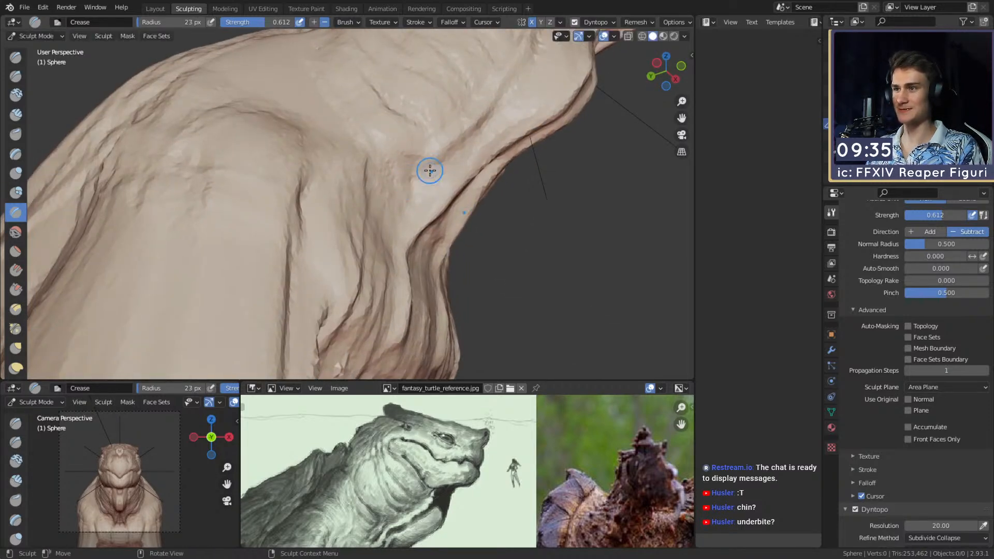
pyautogui.moveTo(472, 122); pyautogui.dragTo(489, 106)
pyautogui.moveTo(510, 80); pyautogui.dragTo(401, 194, button='middle')
pyautogui.moveTo(386, 208); pyautogui.dragTo(390, 200)
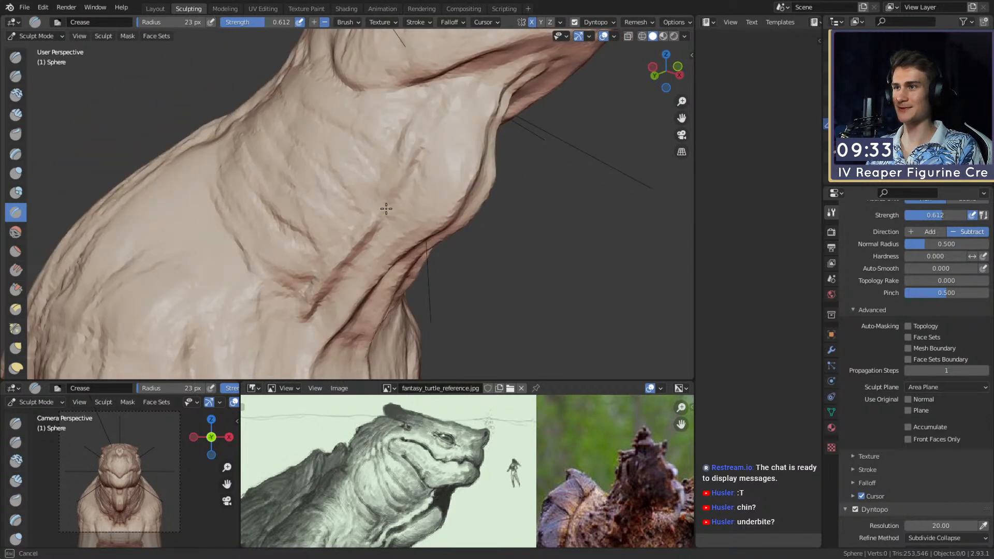
pyautogui.moveTo(408, 150)
pyautogui.mouseDown(button='middle')
pyautogui.moveTo(421, 104)
pyautogui.moveTo(395, 202)
pyautogui.moveTo(395, 160)
pyautogui.moveTo(332, 136)
pyautogui.mouseUp(button='middle')
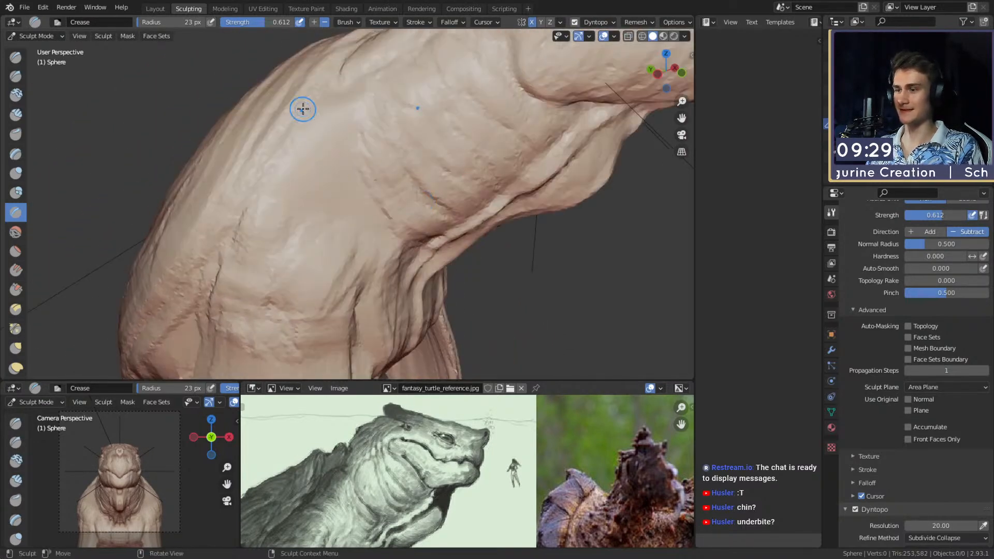
# Layer skin folds over the shoulder above the front flipper with Clay Strips at 35 px radius.
pyautogui.keyDown('shift'); pyautogui.moveTo(343, 196); pyautogui.dragTo(367, 173, button='middle'); pyautogui.keyUp('shift')
pyautogui.press('c')
pyautogui.keyDown('shift'); pyautogui.moveTo(329, 206); pyautogui.dragTo(344, 184, button='middle'); pyautogui.keyUp('shift')
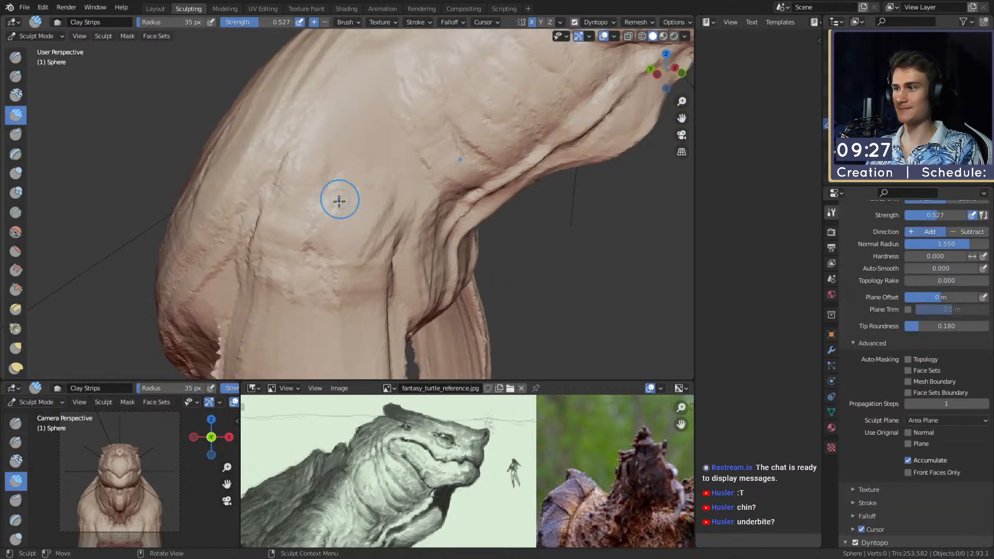
pyautogui.moveTo(381, 148)
pyautogui.keyDown('ctrl'); pyautogui.mouseDown(button='middle')
pyautogui.moveTo(355, 228)
pyautogui.moveTo(337, 217)
pyautogui.moveTo(368, 195)
pyautogui.moveTo(287, 163)
pyautogui.mouseUp(button='middle'); pyautogui.keyUp('ctrl')
pyautogui.moveTo(311, 200); pyautogui.dragTo(267, 252)
pyautogui.moveTo(307, 201)
pyautogui.keyDown('alt'); pyautogui.keyDown('shift'); pyautogui.mouseDown()
pyautogui.moveTo(321, 186)
pyautogui.moveTo(347, 213)
pyautogui.moveTo(322, 175)
pyautogui.moveTo(333, 231)
pyautogui.moveTo(323, 207)
pyautogui.moveTo(303, 205)
pyautogui.moveTo(304, 237)
pyautogui.moveTo(309, 168)
pyautogui.moveTo(303, 204)
pyautogui.moveTo(316, 201)
pyautogui.moveTo(301, 98)
pyautogui.mouseUp(); pyautogui.keyUp('shift'); pyautogui.keyUp('alt')
# Carve the seam where the flipper joins the body with the Crease brush at 42 px radius.
pyautogui.hotkey('shift', 'c')
pyautogui.press('f')
pyautogui.click(316, 186)
pyautogui.press('f')
pyautogui.click(326, 207)
pyautogui.moveTo(314, 196)
pyautogui.keyDown('alt'); pyautogui.mouseDown()
pyautogui.moveTo(306, 203)
pyautogui.moveTo(289, 106)
pyautogui.moveTo(286, 208)
pyautogui.moveTo(262, 225)
pyautogui.mouseUp(); pyautogui.keyUp('alt')
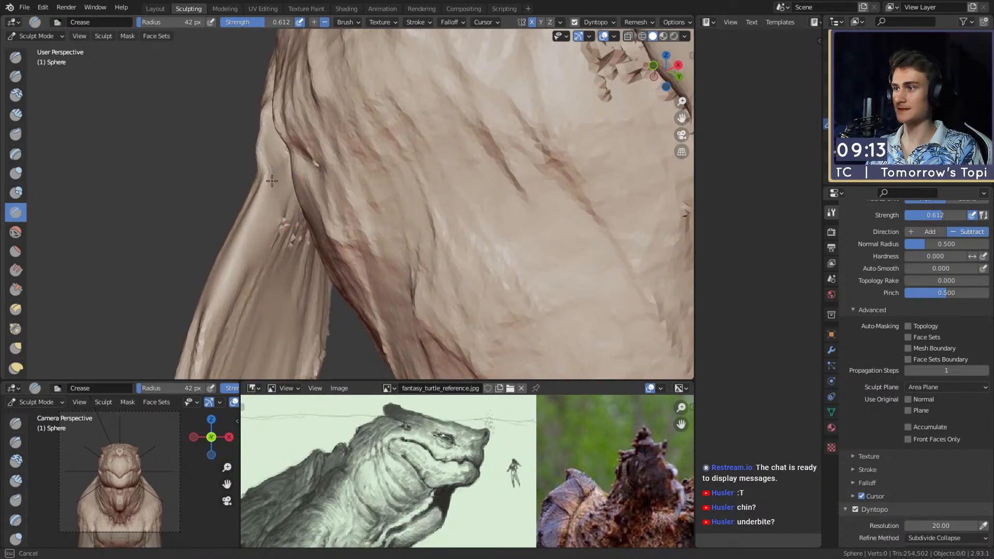
pyautogui.moveTo(290, 138)
pyautogui.keyDown('alt'); pyautogui.mouseDown()
pyautogui.moveTo(371, 178)
pyautogui.moveTo(338, 209)
pyautogui.moveTo(329, 245)
pyautogui.moveTo(364, 188)
pyautogui.moveTo(363, 243)
pyautogui.mouseUp(); pyautogui.keyUp('alt')
# Build up the underside of the body beside the flipper joint with Clay Strips.
pyautogui.press('c')
pyautogui.moveTo(337, 187); pyautogui.dragTo(335, 232)
pyautogui.moveTo(339, 220)
pyautogui.keyDown('alt'); pyautogui.mouseDown()
pyautogui.moveTo(388, 235)
pyautogui.moveTo(415, 275)
pyautogui.moveTo(418, 308)
pyautogui.mouseUp(); pyautogui.keyUp('alt')
pyautogui.moveTo(363, 209); pyautogui.dragTo(321, 282)
pyautogui.moveTo(374, 182)
pyautogui.keyDown('alt'); pyautogui.mouseDown()
pyautogui.moveTo(276, 165)
pyautogui.moveTo(298, 170)
pyautogui.mouseUp(); pyautogui.keyUp('alt')
# Crease the body skin around the flipper joint on the underside with the Crease brush, starting at 33 px.
pyautogui.hotkey('shift', 'c')
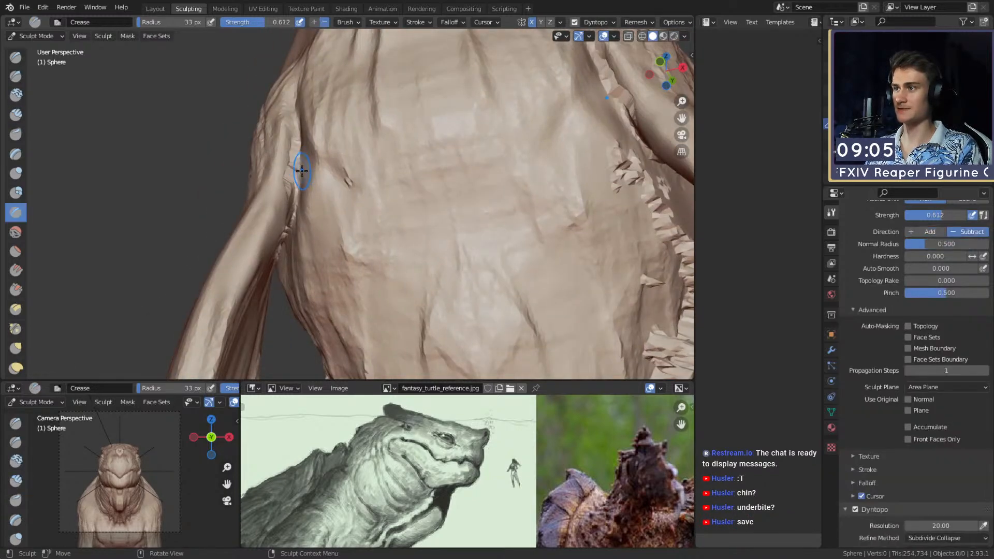
pyautogui.press('f')
pyautogui.click(304, 204)
pyautogui.keyDown('alt'); pyautogui.moveTo(301, 211); pyautogui.dragTo(304, 170); pyautogui.keyUp('alt')
pyautogui.moveTo(306, 154)
pyautogui.mouseDown()
pyautogui.moveTo(289, 209)
pyautogui.moveTo(341, 201)
pyautogui.moveTo(324, 312)
pyautogui.moveTo(358, 176)
pyautogui.moveTo(417, 191)
pyautogui.moveTo(418, 225)
pyautogui.mouseUp()
# Refine the jagged inner edge down the length of the flipper with the Crease brush at 55 px and save the file.
pyautogui.press('f')
pyautogui.click(355, 191)
pyautogui.moveTo(377, 221); pyautogui.dragTo(311, 236, button='middle')
pyautogui.moveTo(313, 250)
pyautogui.mouseDown()
pyautogui.moveTo(317, 232)
pyautogui.moveTo(315, 289)
pyautogui.mouseUp()
pyautogui.keyDown('shift'); pyautogui.moveTo(318, 297); pyautogui.dragTo(321, 165, button='middle'); pyautogui.keyUp('shift')
pyautogui.moveTo(321, 166)
pyautogui.mouseDown(button='middle')
pyautogui.moveTo(405, 162)
pyautogui.moveTo(350, 202)
pyautogui.moveTo(285, 217)
pyautogui.mouseUp(button='middle')
pyautogui.keyDown('shift'); pyautogui.moveTo(267, 251); pyautogui.dragTo(312, 151, button='middle'); pyautogui.keyUp('shift')
pyautogui.moveTo(310, 155); pyautogui.dragTo(300, 331)
pyautogui.keyDown('shift'); pyautogui.moveTo(301, 314); pyautogui.dragTo(300, 169, button='middle'); pyautogui.keyUp('shift')
pyautogui.moveTo(301, 168); pyautogui.dragTo(350, 281)
pyautogui.moveTo(353, 114); pyautogui.dragTo(176, 103, button='middle')
pyautogui.keyDown('shift'); pyautogui.moveTo(383, 110); pyautogui.dragTo(387, 191, button='middle'); pyautogui.keyUp('shift')
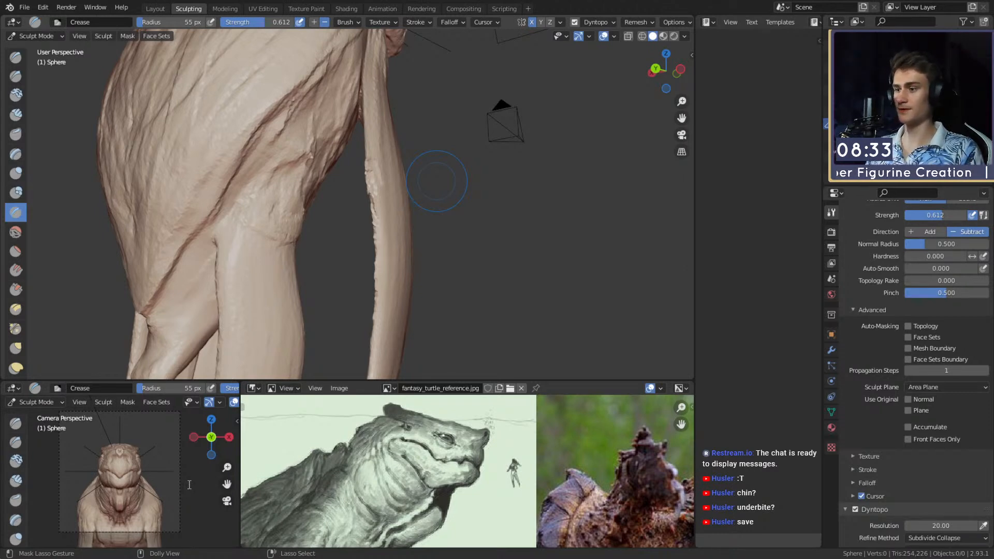
pyautogui.hotkey('ctrl', 's')
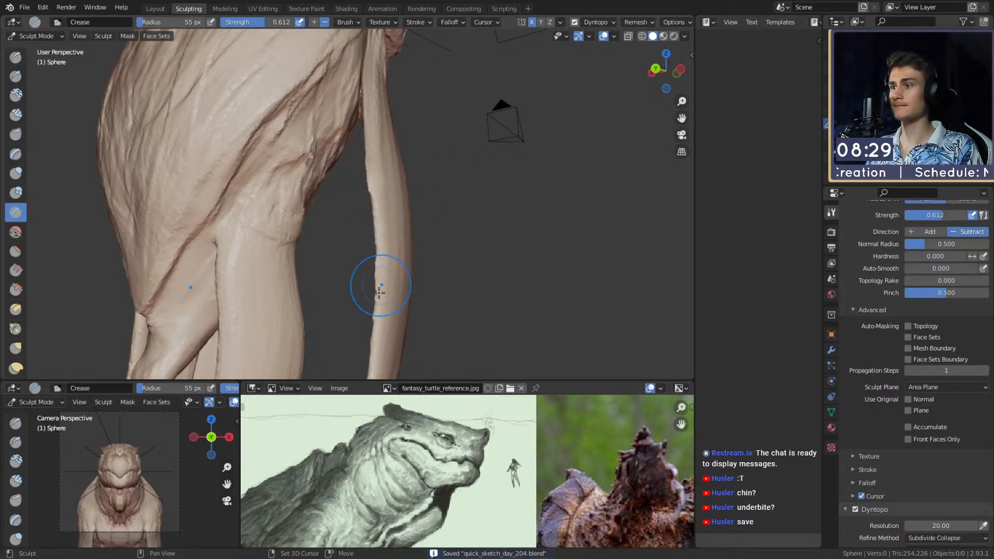
# Add folds on the upper flipper and shoulder with Clay Strips at 39 px radius.
pyautogui.moveTo(385, 277)
pyautogui.mouseDown(button='middle')
pyautogui.moveTo(306, 259)
pyautogui.moveTo(350, 251)
pyautogui.moveTo(378, 186)
pyautogui.moveTo(367, 232)
pyautogui.mouseUp(button='middle')
pyautogui.press('c')
pyautogui.moveTo(362, 193)
pyautogui.mouseDown(button='middle')
pyautogui.moveTo(373, 224)
pyautogui.moveTo(365, 227)
pyautogui.mouseUp(button='middle')
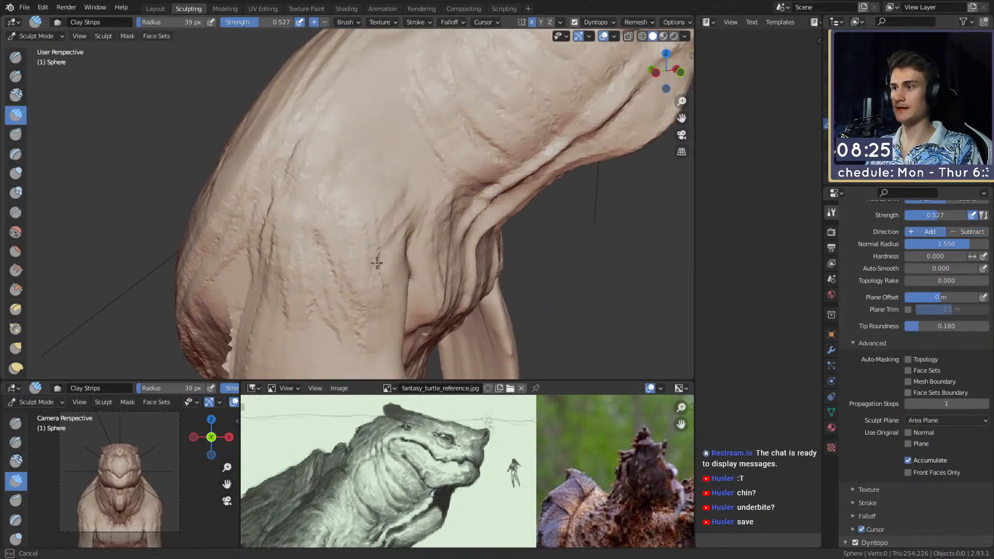
pyautogui.moveTo(354, 151); pyautogui.dragTo(365, 196)
pyautogui.moveTo(364, 148); pyautogui.dragTo(360, 174, button='middle')
# Build narrow skin folds between the shoulder and neck with Clay Strips at 25 px radius.
pyautogui.press('f')
pyautogui.click(354, 172)
pyautogui.moveTo(357, 170); pyautogui.dragTo(348, 183)
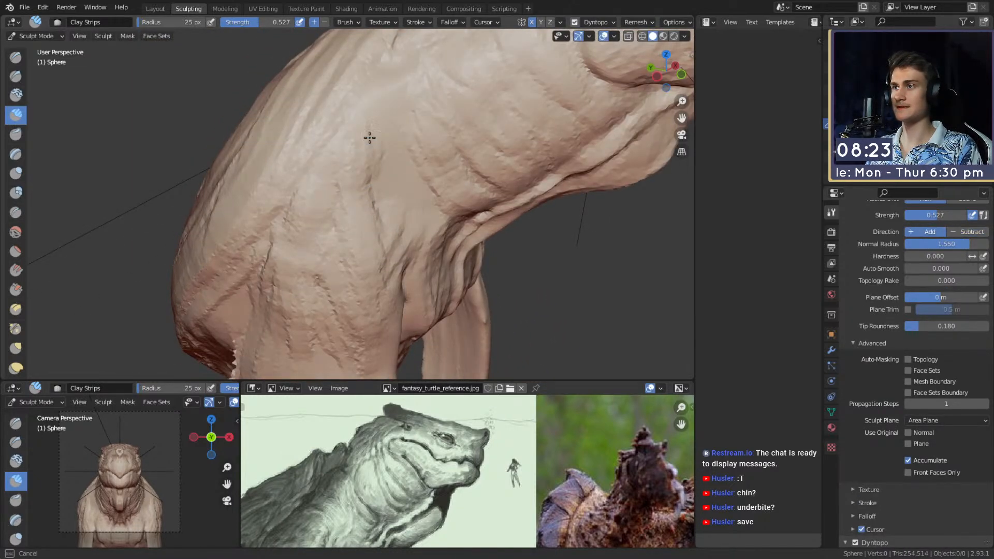
pyautogui.click(382, 111)
pyautogui.moveTo(395, 108); pyautogui.dragTo(375, 151)
# Resize the Clay Strips brush and extend the skin folds down and across the shoulder.
pyautogui.press('f')
pyautogui.moveTo(316, 221); pyautogui.dragTo(323, 259)
pyautogui.moveTo(323, 259); pyautogui.dragTo(363, 240, button='middle')
pyautogui.moveTo(372, 141); pyautogui.dragTo(365, 150)
pyautogui.moveTo(365, 150); pyautogui.dragTo(332, 182, button='middle')
pyautogui.moveTo(333, 153); pyautogui.dragTo(327, 155)
# Carve creases along the shoulder skin folds with the Crease brush at 30 px radius.
pyautogui.keyDown('shift'); pyautogui.moveTo(325, 149); pyautogui.dragTo(347, 184, button='middle'); pyautogui.keyUp('shift')
pyautogui.hotkey('shift', 'c')
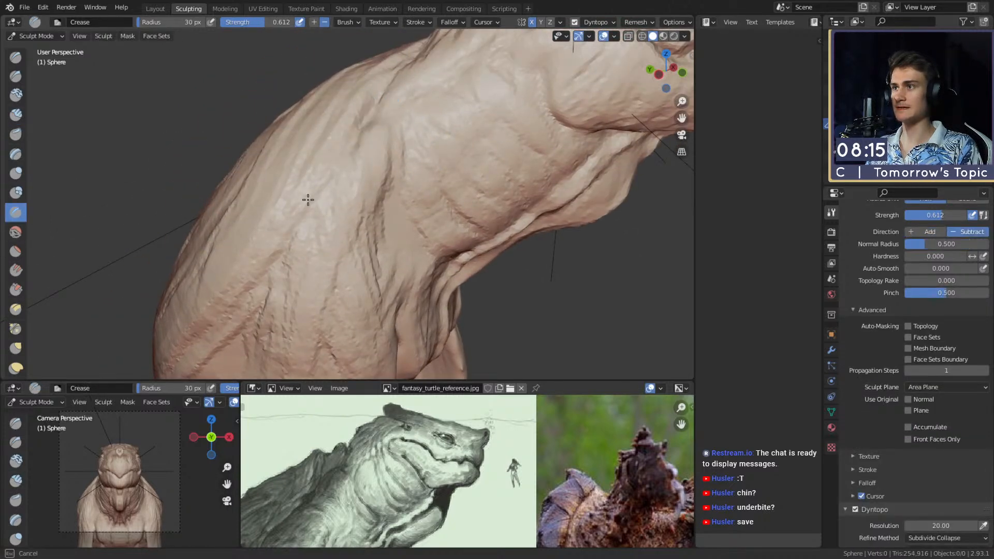
pyautogui.moveTo(310, 196); pyautogui.dragTo(322, 181)
pyautogui.moveTo(330, 166); pyautogui.dragTo(359, 144, button='middle')
pyautogui.keyDown('shift'); pyautogui.moveTo(304, 231); pyautogui.dragTo(339, 147, button='middle'); pyautogui.keyUp('shift')
pyautogui.moveTo(404, 66); pyautogui.dragTo(342, 140)
pyautogui.moveTo(336, 145); pyautogui.dragTo(323, 173, button='middle')
pyautogui.moveTo(279, 218); pyautogui.dragTo(306, 179)
pyautogui.moveTo(316, 161); pyautogui.dragTo(357, 119, button='middle')
pyautogui.moveTo(274, 225); pyautogui.dragTo(263, 243)
# Extend the long creases from the shoulder down the side of the body towards the flipper.
pyautogui.moveTo(269, 236); pyautogui.dragTo(297, 209, button='middle')
pyautogui.moveTo(370, 87); pyautogui.dragTo(259, 259)
pyautogui.keyDown('shift'); pyautogui.moveTo(261, 256); pyautogui.dragTo(300, 151, button='middle'); pyautogui.keyUp('shift')
pyautogui.moveTo(366, 45); pyautogui.dragTo(286, 166)
pyautogui.keyDown('shift'); pyautogui.moveTo(295, 181); pyautogui.dragTo(321, 125, button='middle'); pyautogui.keyUp('shift')
pyautogui.moveTo(323, 85); pyautogui.dragTo(264, 274)
pyautogui.keyDown('shift'); pyautogui.moveTo(264, 282); pyautogui.dragTo(312, 138, button='middle'); pyautogui.keyUp('shift')
pyautogui.moveTo(334, 68); pyautogui.dragTo(276, 228)
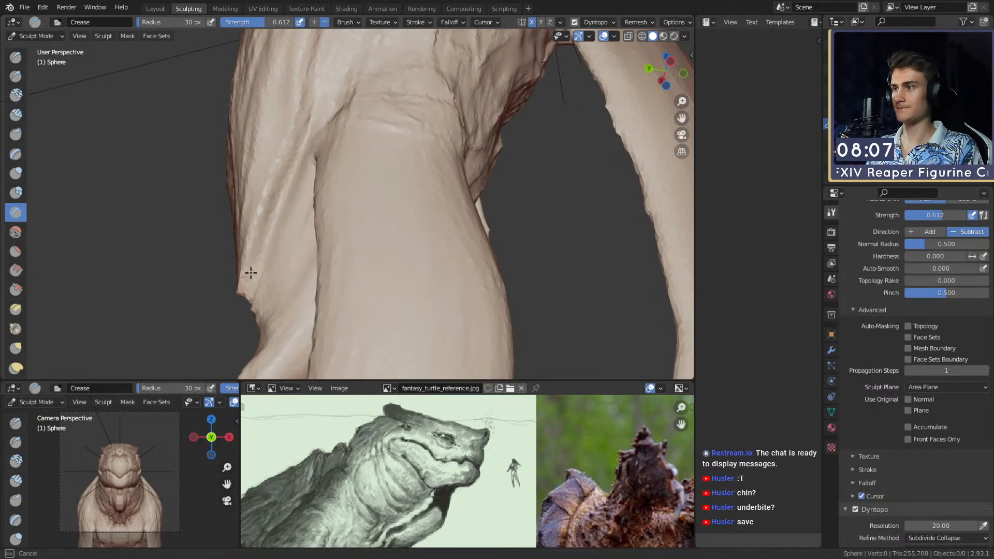
# Deepen the long diagonal fold running from behind the shoulder to the rear of the body with the Crease brush.
pyautogui.moveTo(252, 276); pyautogui.dragTo(348, 177, button='middle')
pyautogui.moveTo(346, 157); pyautogui.dragTo(331, 175)
pyautogui.keyDown('shift'); pyautogui.moveTo(331, 175); pyautogui.dragTo(288, 269, button='middle'); pyautogui.keyUp('shift')
pyautogui.moveTo(337, 220); pyautogui.dragTo(262, 298)
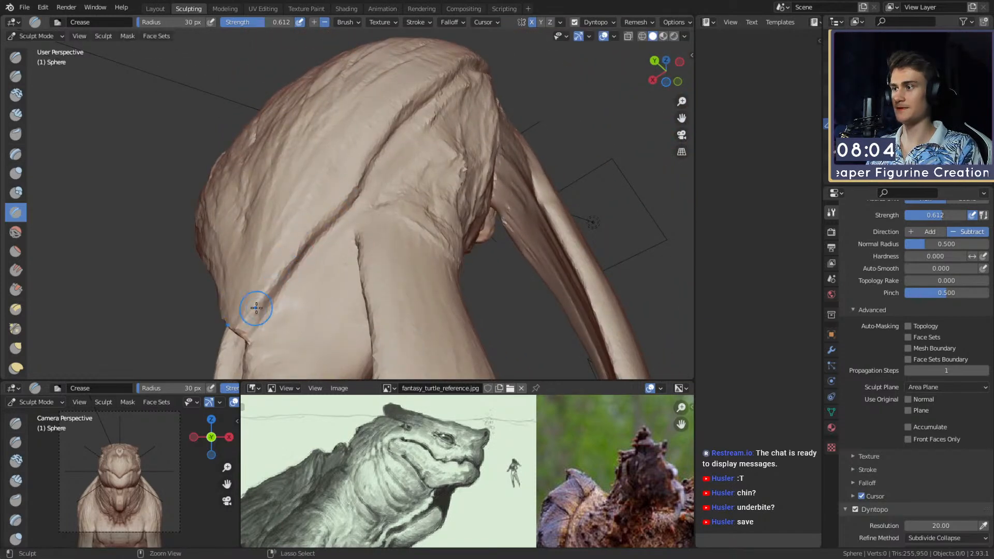
pyautogui.moveTo(364, 164); pyautogui.dragTo(359, 170)
pyautogui.moveTo(359, 170); pyautogui.dragTo(310, 217, button='middle')
pyautogui.moveTo(338, 165); pyautogui.dragTo(378, 101, button='middle')
pyautogui.moveTo(357, 134); pyautogui.dragTo(300, 239)
pyautogui.keyDown('shift'); pyautogui.moveTo(356, 88); pyautogui.dragTo(346, 167, button='middle'); pyautogui.keyUp('shift')
pyautogui.moveTo(374, 82); pyautogui.dragTo(370, 89)
pyautogui.keyDown('shift'); pyautogui.moveTo(370, 89); pyautogui.dragTo(339, 169, button='middle'); pyautogui.keyUp('shift')
# Sharpen the folds over the upper shoulder and around the base of the neck with the Crease brush.
pyautogui.keyDown('shift'); pyautogui.moveTo(438, 54); pyautogui.dragTo(366, 179, button='middle'); pyautogui.keyUp('shift')
pyautogui.moveTo(366, 178); pyautogui.dragTo(348, 208, button='middle')
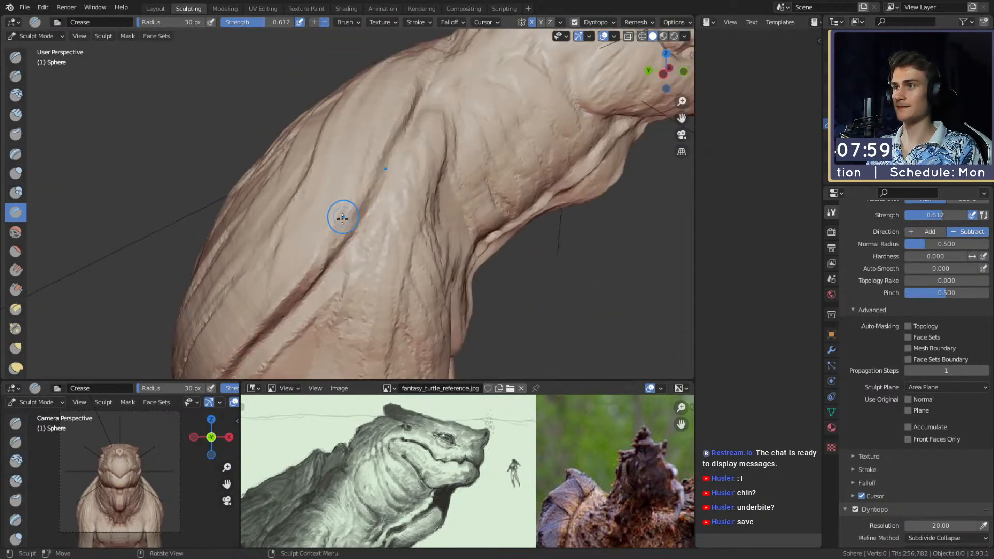
pyautogui.moveTo(425, 81); pyautogui.dragTo(344, 227, button='middle')
pyautogui.moveTo(413, 111); pyautogui.dragTo(347, 211, button='middle')
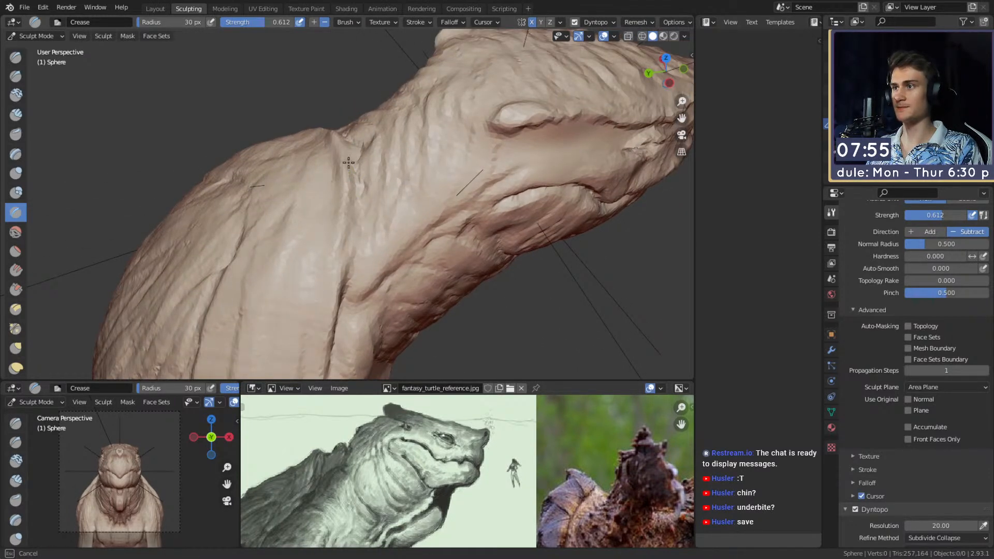
pyautogui.moveTo(346, 157)
pyautogui.mouseDown(button='middle')
pyautogui.moveTo(415, 166)
pyautogui.moveTo(324, 164)
pyautogui.mouseUp(button='middle')
# Reshape the fold at the nape with the Grab brush and build up the upper back with Clay Strips at 23 px.
pyautogui.press('g')
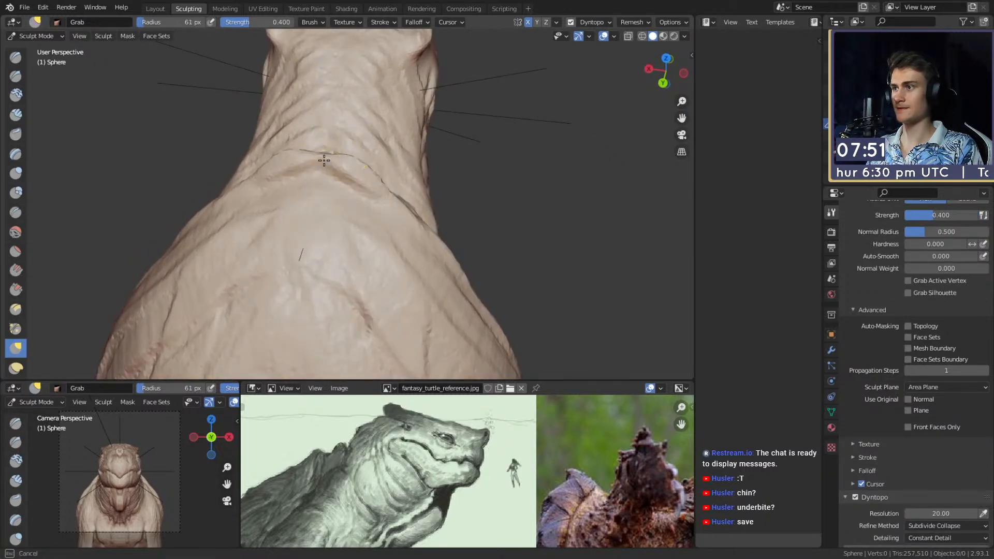
pyautogui.press('c')
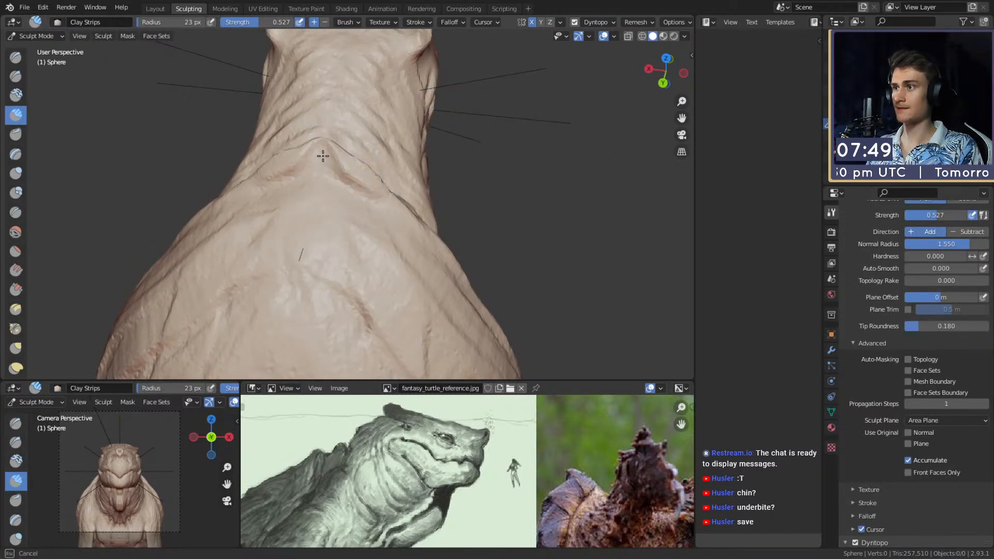
pyautogui.moveTo(373, 208); pyautogui.dragTo(315, 168, button='middle')
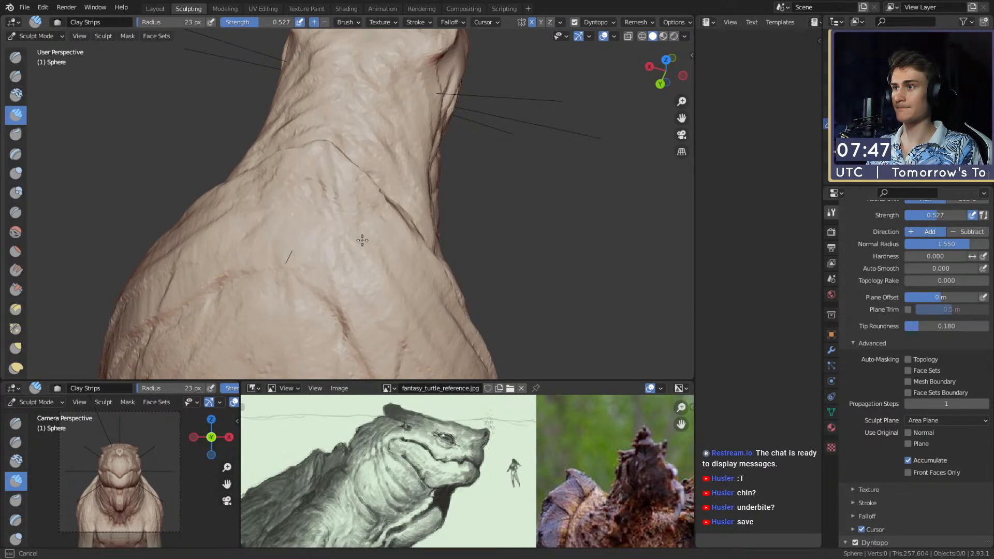
pyautogui.moveTo(357, 229); pyautogui.dragTo(300, 181, button='middle')
# Carve wrinkles down the upper back with the Crease brush, enlarging its radius to 34 px.
pyautogui.hotkey('shift', 'c')
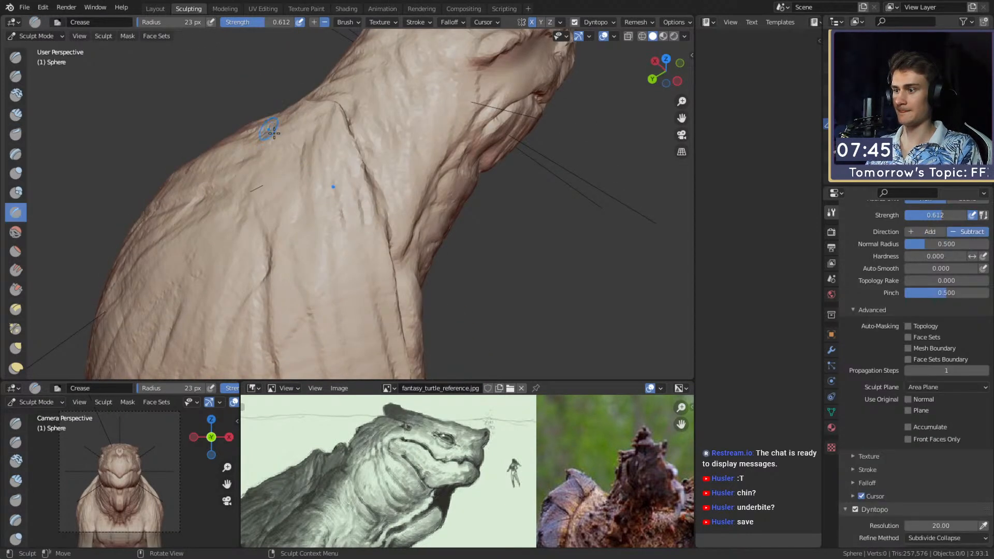
pyautogui.moveTo(333, 126); pyautogui.dragTo(313, 121, button='middle')
pyautogui.moveTo(402, 241)
pyautogui.mouseDown(button='middle')
pyautogui.moveTo(350, 142)
pyautogui.moveTo(367, 105)
pyautogui.mouseUp(button='middle')
pyautogui.moveTo(355, 199); pyautogui.dragTo(328, 147, button='middle')
pyautogui.press('f')
pyautogui.click(315, 108)
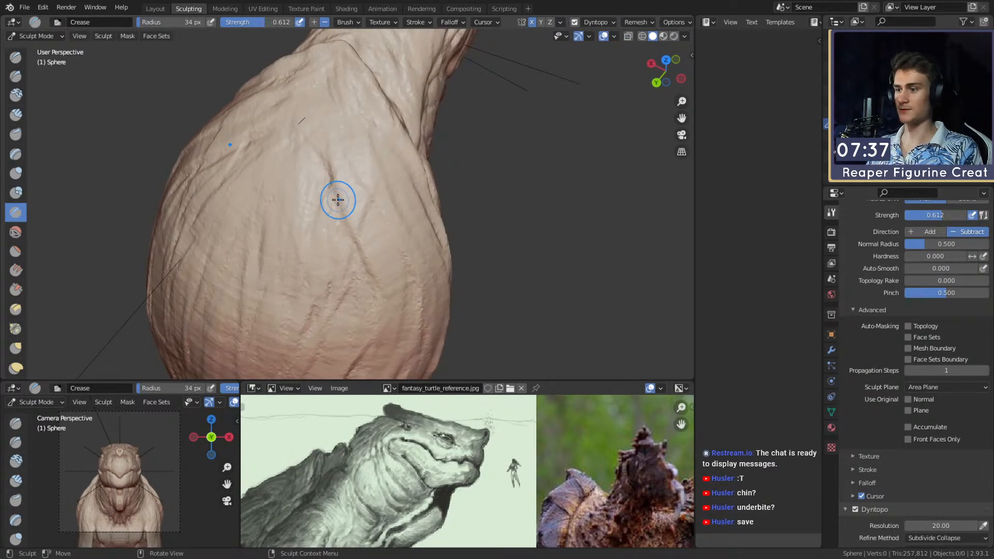
pyautogui.moveTo(336, 191); pyautogui.dragTo(357, 240)
# Consult the lower body in the reference drawing and build up a patch on each side of the underside with Clay Strips at 48 px.
pyautogui.scroll(-1, 448, 474)
pyautogui.moveTo(414, 523)
pyautogui.mouseDown(button='middle')
pyautogui.moveTo(467, 449)
pyautogui.moveTo(427, 434)
pyautogui.mouseUp(button='middle')
pyautogui.scroll(-2, 467, 449)
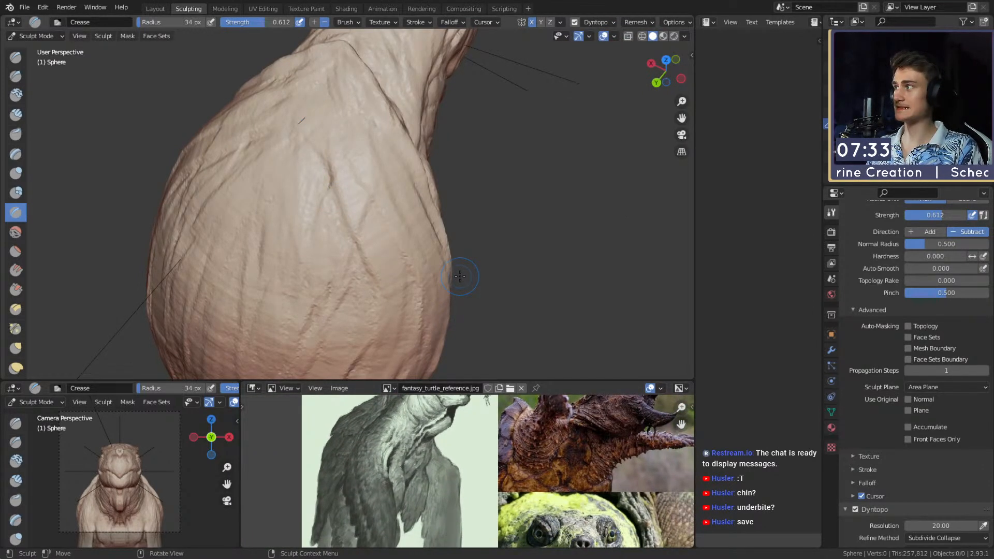
pyautogui.moveTo(475, 189)
pyautogui.mouseDown(button='middle')
pyautogui.moveTo(393, 155)
pyautogui.moveTo(333, 160)
pyautogui.moveTo(359, 139)
pyautogui.moveTo(366, 151)
pyautogui.moveTo(310, 182)
pyautogui.mouseUp(button='middle')
pyautogui.scroll(3, 306, 133)
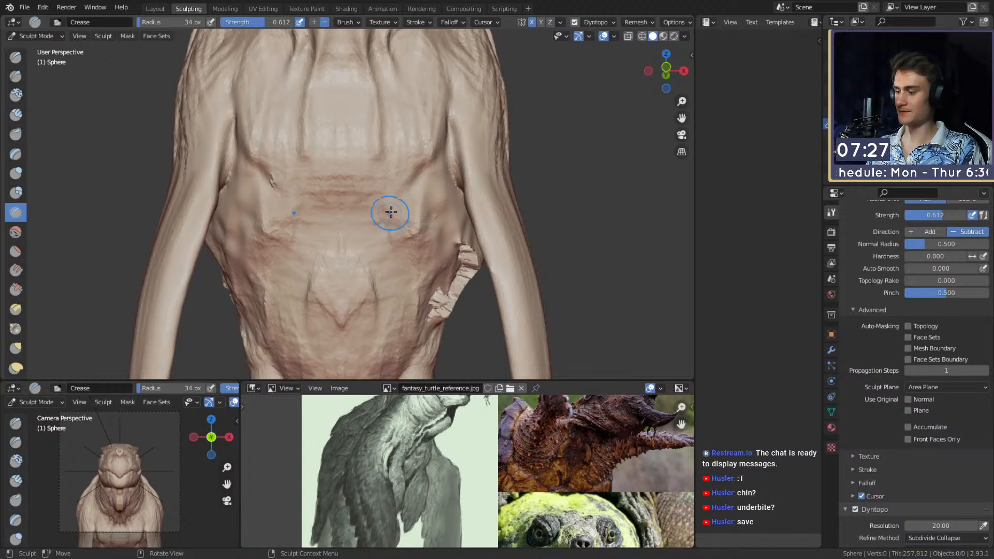
pyautogui.press('c')
pyautogui.press('f')
pyautogui.moveTo(361, 190)
pyautogui.keyDown('alt'); pyautogui.mouseDown()
pyautogui.moveTo(353, 186)
pyautogui.moveTo(367, 190)
pyautogui.mouseUp(); pyautogui.keyUp('alt')
pyautogui.click(365, 171)
pyautogui.moveTo(379, 161)
pyautogui.keyDown('alt'); pyautogui.mouseDown()
pyautogui.moveTo(369, 156)
pyautogui.moveTo(384, 171)
pyautogui.mouseUp(); pyautogui.keyUp('alt')
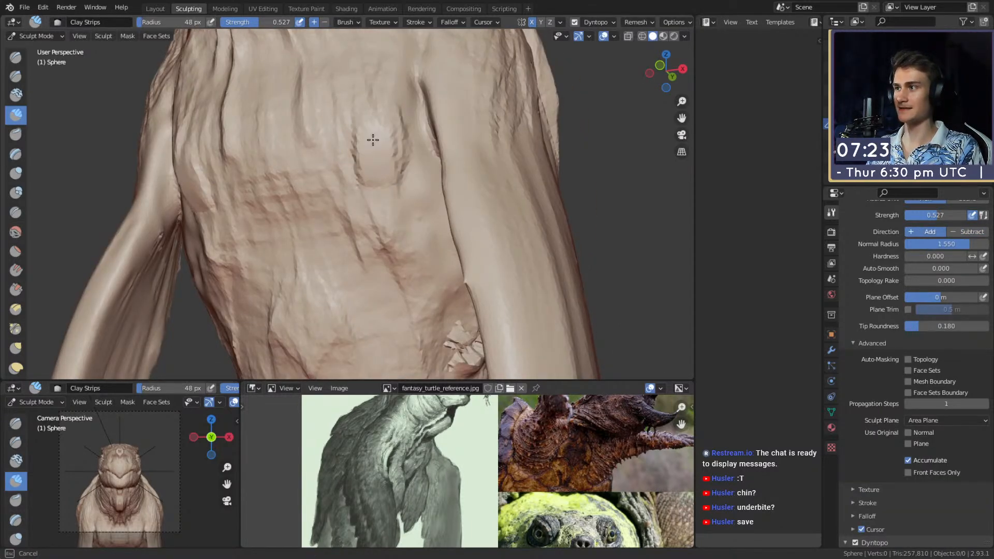
# Mask an elongated patch on each side of the underside at 29 px radius and invert the mask.
pyautogui.press('m')
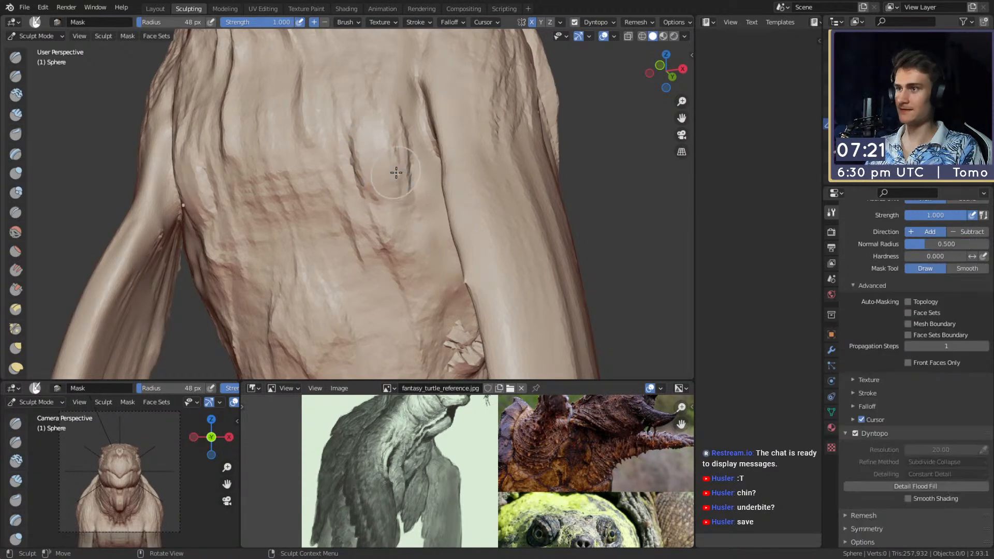
pyautogui.moveTo(382, 164); pyautogui.dragTo(380, 134)
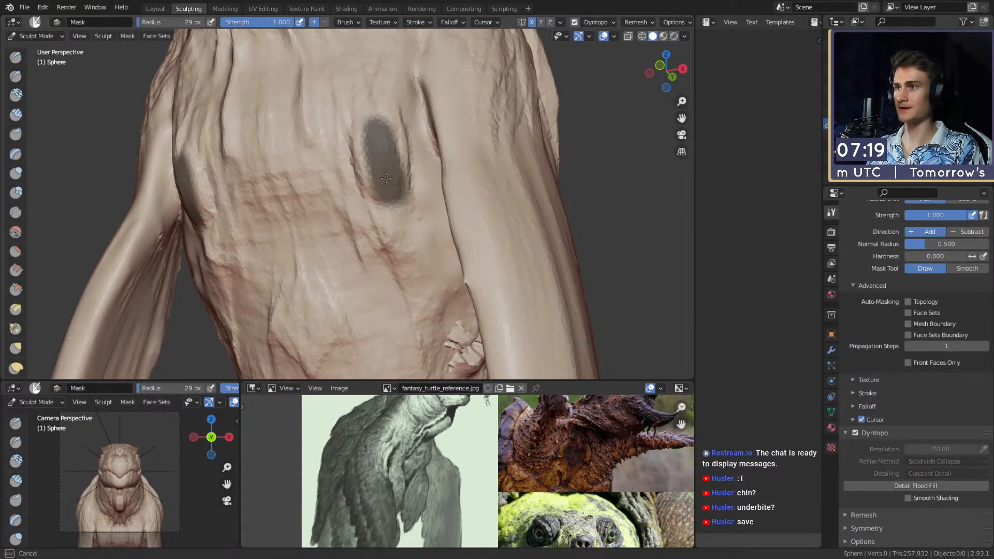
pyautogui.moveTo(390, 193); pyautogui.dragTo(389, 223)
pyautogui.hotkey('ctrl', 'i')
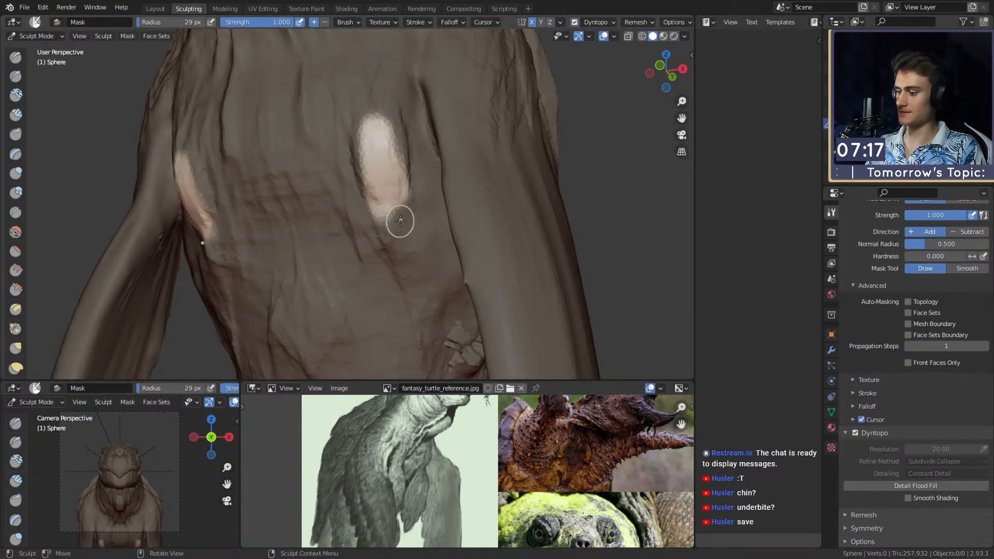
# Pull the unmasked underside patches down into long, narrow flippers with the Snake Hook brush.
pyautogui.press('k')
pyautogui.moveTo(328, 182); pyautogui.dragTo(377, 166, button='middle')
pyautogui.press('f')
pyautogui.click(439, 173)
pyautogui.moveTo(439, 172); pyautogui.dragTo(348, 144, button='middle')
pyautogui.click(356, 93)
pyautogui.moveTo(355, 93)
pyautogui.mouseDown()
pyautogui.moveTo(364, 201)
pyautogui.moveTo(335, 251)
pyautogui.mouseUp()
# Resize the Snake Hook brush and stretch the new flippers further down towards their tips.
pyautogui.press('f')
pyautogui.click(406, 236)
pyautogui.moveTo(342, 227)
pyautogui.mouseDown(button='middle')
pyautogui.moveTo(417, 214)
pyautogui.moveTo(410, 186)
pyautogui.moveTo(404, 215)
pyautogui.moveTo(375, 189)
pyautogui.mouseUp(button='middle')
pyautogui.press('f')
pyautogui.click(395, 180)
pyautogui.moveTo(389, 179); pyautogui.dragTo(355, 266)
# Broaden the outer edge of the new flippers with the Snake Hook brush at 120 px radius.
pyautogui.press('f')
pyautogui.click(388, 147)
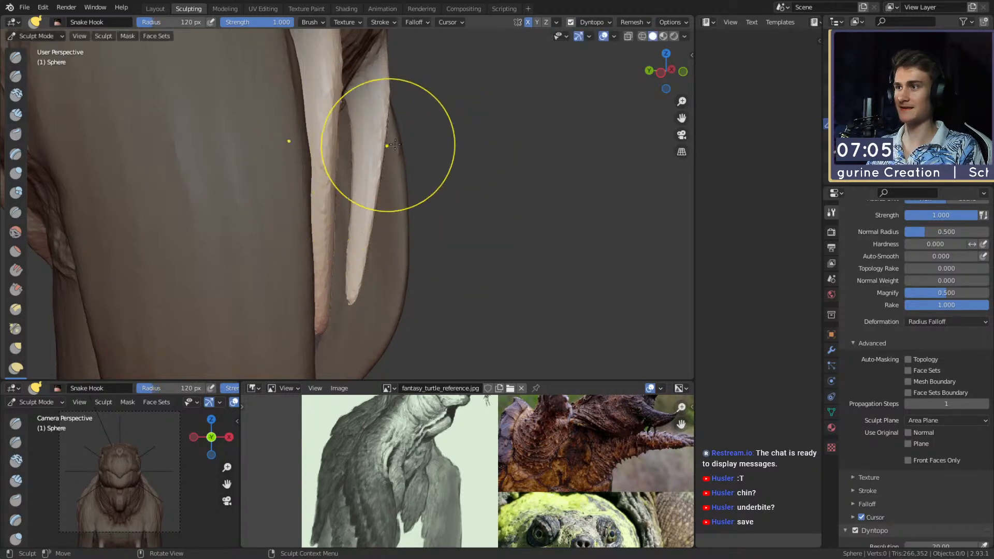
pyautogui.moveTo(394, 123); pyautogui.dragTo(387, 176)
pyautogui.moveTo(374, 241); pyautogui.dragTo(357, 259)
# Fill out the inner edges and tips of the new flippers with the Snake Hook brush at 97 px radius.
pyautogui.press('[')
pyautogui.press('[')
pyautogui.moveTo(368, 184); pyautogui.dragTo(358, 176, button='middle')
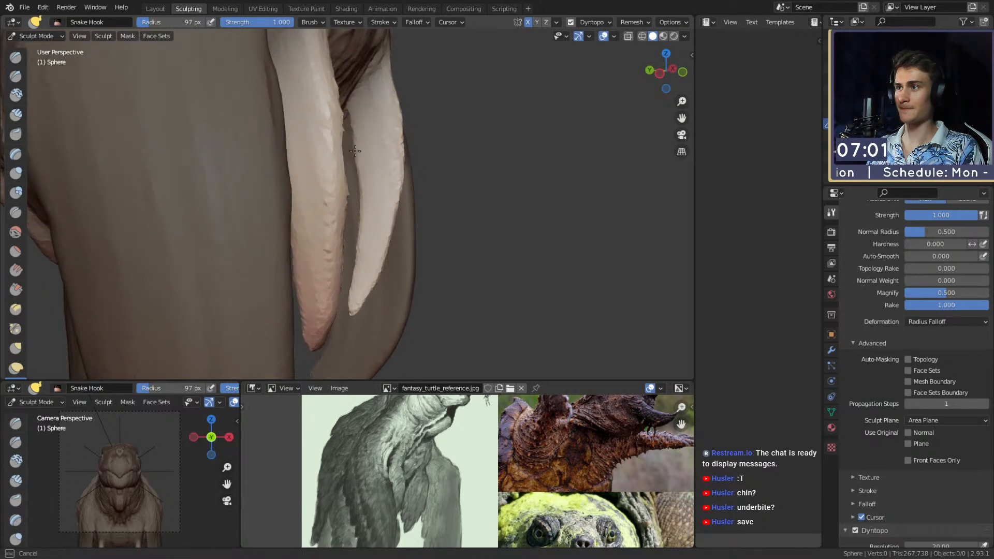
pyautogui.moveTo(354, 256)
pyautogui.keyDown('shift'); pyautogui.mouseDown(button='middle')
pyautogui.moveTo(362, 197)
pyautogui.moveTo(344, 232)
pyautogui.mouseUp(button='middle'); pyautogui.keyUp('shift')
pyautogui.press(']')
pyautogui.press(']')
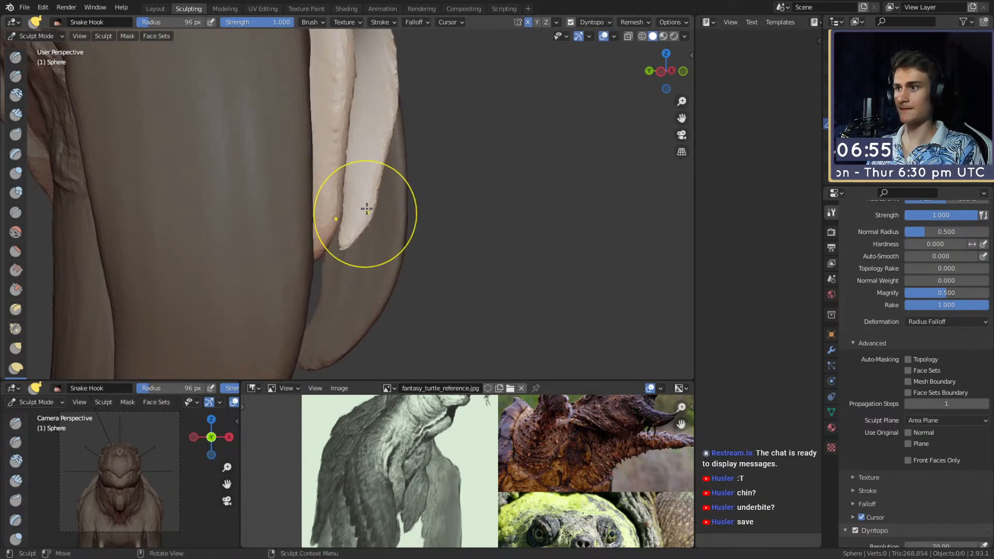
# Adjust the outline of the new flippers from the side and inner views with the Snake Hook brush.
pyautogui.moveTo(396, 145); pyautogui.dragTo(400, 136)
pyautogui.keyDown('shift'); pyautogui.moveTo(395, 109); pyautogui.dragTo(399, 137, button='middle'); pyautogui.keyUp('shift')
pyautogui.moveTo(399, 123); pyautogui.dragTo(403, 103)
pyautogui.moveTo(377, 178); pyautogui.dragTo(357, 219, button='middle')
pyautogui.moveTo(344, 167); pyautogui.dragTo(344, 135, button='middle')
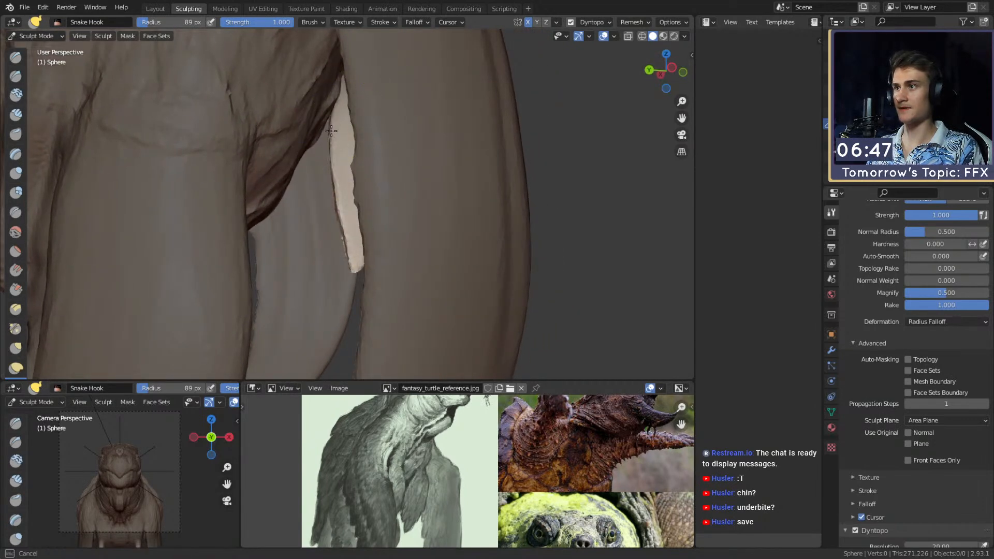
pyautogui.moveTo(337, 202)
pyautogui.mouseDown(button='middle')
pyautogui.moveTo(332, 226)
pyautogui.moveTo(347, 213)
pyautogui.moveTo(378, 233)
pyautogui.moveTo(322, 193)
pyautogui.moveTo(359, 211)
pyautogui.mouseUp(button='middle')
pyautogui.press('f')
pyautogui.click(369, 213)
pyautogui.moveTo(355, 289)
pyautogui.mouseDown(button='middle')
pyautogui.moveTo(366, 233)
pyautogui.moveTo(390, 216)
pyautogui.moveTo(409, 238)
pyautogui.moveTo(316, 213)
pyautogui.moveTo(366, 233)
pyautogui.moveTo(210, 73)
pyautogui.mouseUp(button='middle')
# Clear the mask and carve creases where the new flippers join the underside with the Crease brush.
pyautogui.hotkey('shift', 'c')
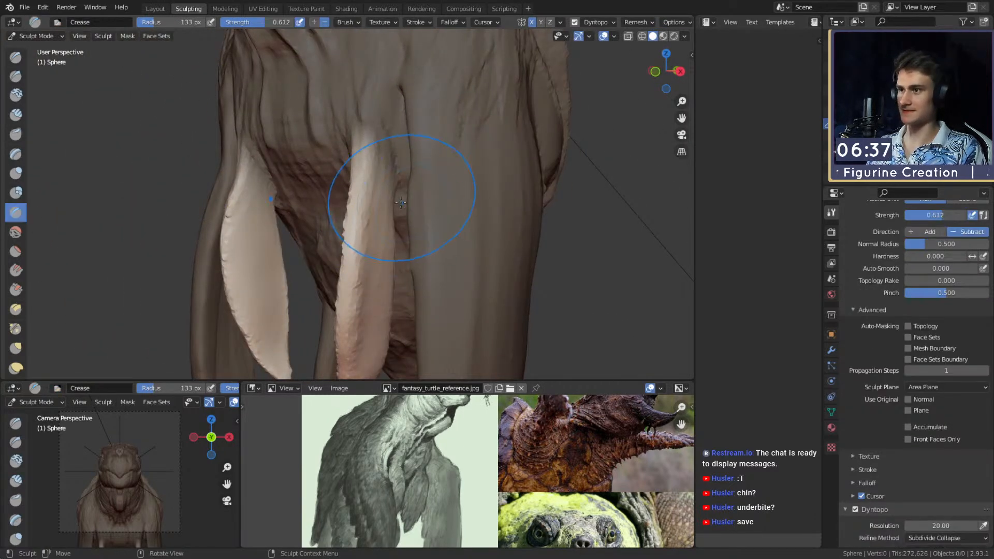
pyautogui.keyDown('ctrl'); pyautogui.keyDown('alt'); pyautogui.moveTo(404, 146); pyautogui.dragTo(370, 223); pyautogui.keyUp('alt'); pyautogui.keyUp('ctrl')
pyautogui.moveTo(370, 222)
pyautogui.keyDown('alt'); pyautogui.mouseDown()
pyautogui.moveTo(414, 233)
pyautogui.moveTo(420, 169)
pyautogui.moveTo(390, 223)
pyautogui.moveTo(406, 110)
pyautogui.mouseUp(); pyautogui.keyUp('alt')
pyautogui.hotkey('alt', 'm')
pyautogui.press('f')
pyautogui.click(404, 111)
pyautogui.moveTo(400, 67); pyautogui.dragTo(393, 217)
pyautogui.keyDown('alt'); pyautogui.moveTo(392, 207); pyautogui.dragTo(407, 124); pyautogui.keyUp('alt')
pyautogui.moveTo(409, 77)
pyautogui.mouseDown()
pyautogui.moveTo(383, 233)
pyautogui.moveTo(405, 135)
pyautogui.moveTo(398, 254)
pyautogui.moveTo(420, 162)
pyautogui.moveTo(421, 233)
pyautogui.moveTo(445, 137)
pyautogui.moveTo(391, 200)
pyautogui.moveTo(337, 151)
pyautogui.mouseUp()
pyautogui.moveTo(339, 202)
pyautogui.keyDown('ctrl'); pyautogui.keyDown('alt'); pyautogui.mouseDown()
pyautogui.moveTo(350, 129)
pyautogui.moveTo(401, 232)
pyautogui.moveTo(352, 183)
pyautogui.mouseUp(); pyautogui.keyUp('alt'); pyautogui.keyUp('ctrl')
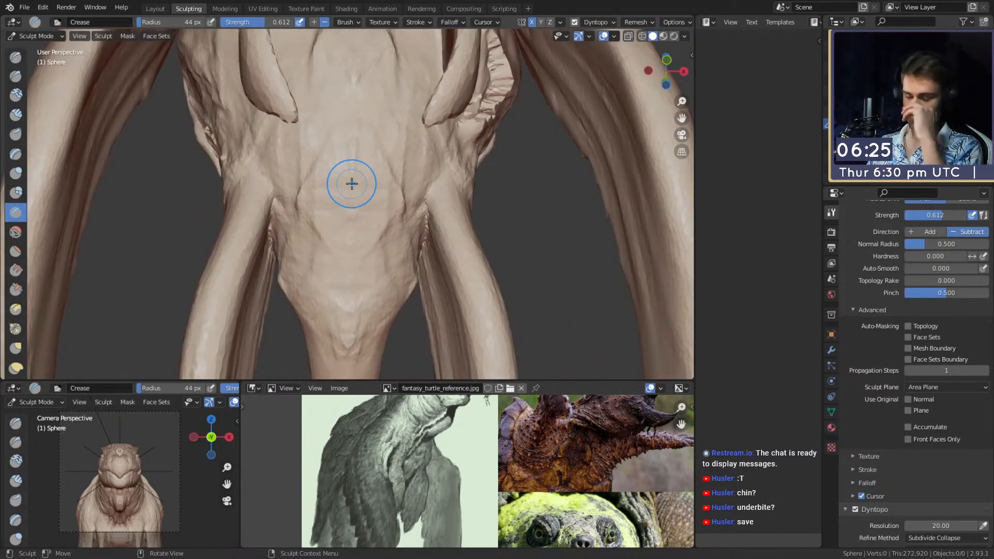
# Build up raised strips on both sides of the lower belly between the hind limbs with Clay Strips.
pyautogui.press('c')
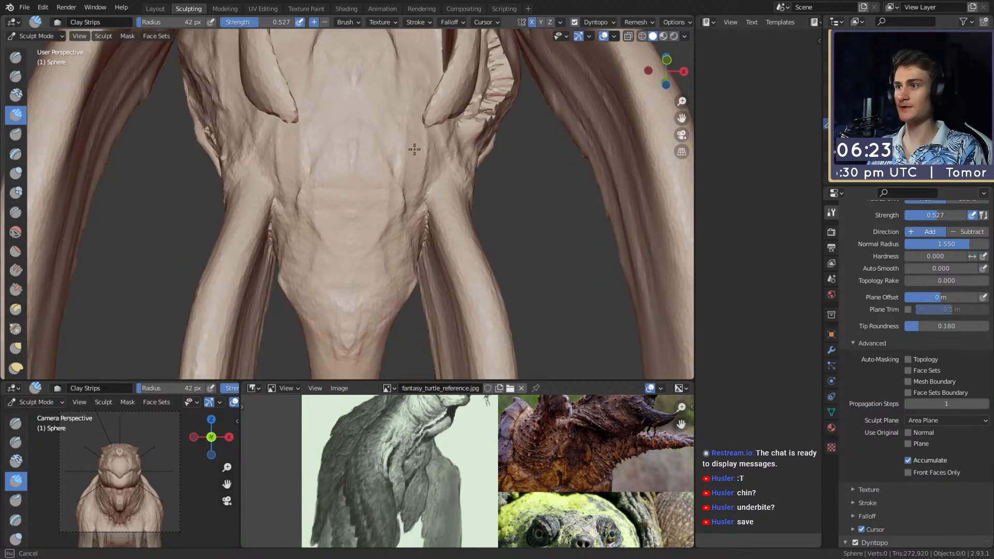
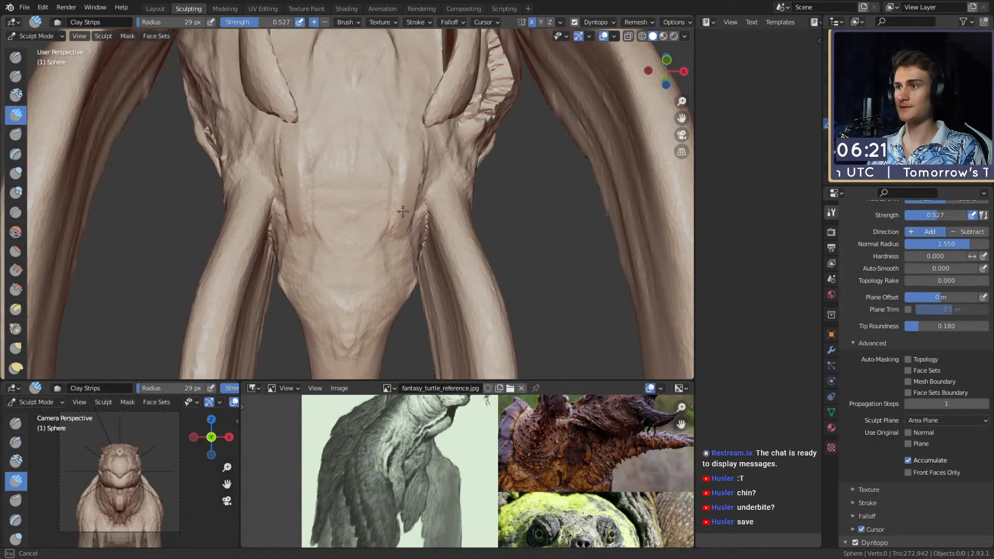
pyautogui.moveTo(394, 215)
pyautogui.mouseDown()
pyautogui.moveTo(413, 161)
pyautogui.moveTo(405, 193)
pyautogui.moveTo(421, 176)
pyautogui.mouseUp()
pyautogui.press('f')
pyautogui.click(421, 157)
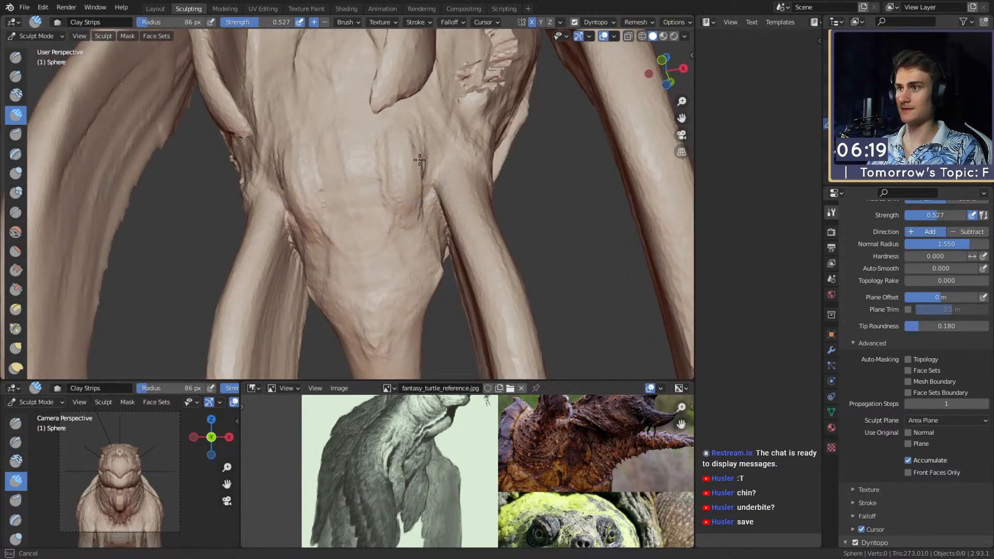
# Mask an elongated strip on each side of the lower belly at 27 px radius and invert the mask.
pyautogui.press('m')
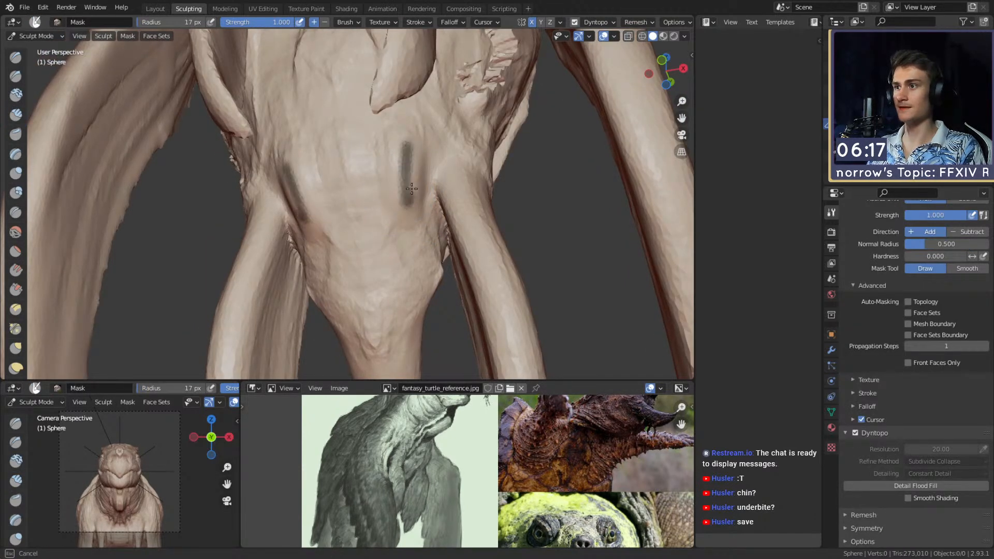
pyautogui.press('f')
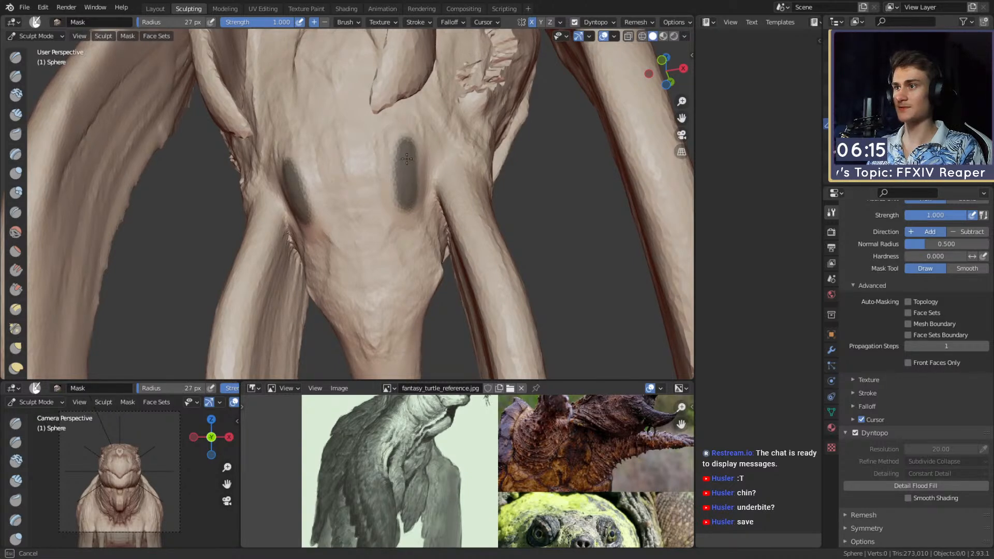
pyautogui.hotkey('ctrl', 'i')
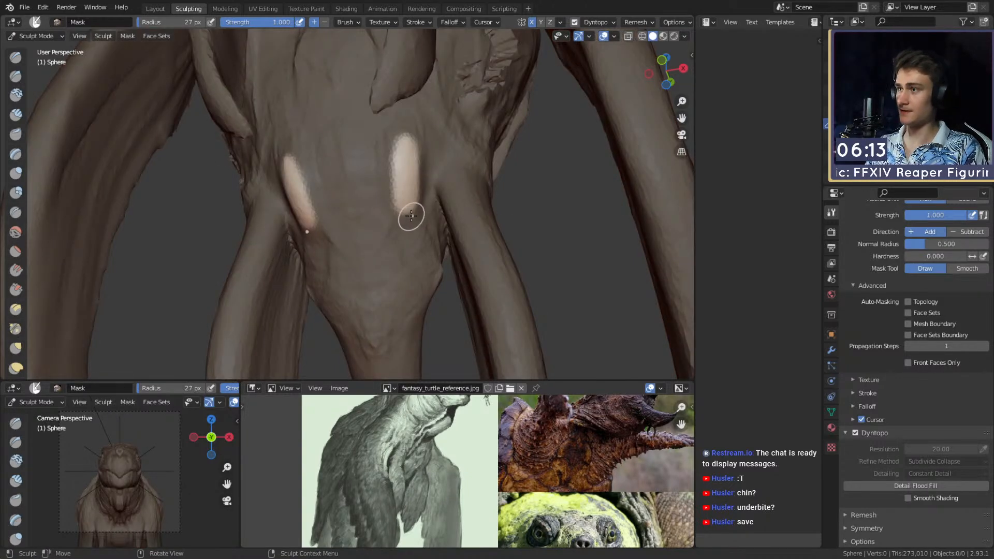
# Pull the unmasked lower belly strips down into a second pair of thin flippers with the Snake Hook brush.
pyautogui.press('k')
pyautogui.moveTo(413, 195); pyautogui.dragTo(363, 207, button='middle')
pyautogui.press('f')
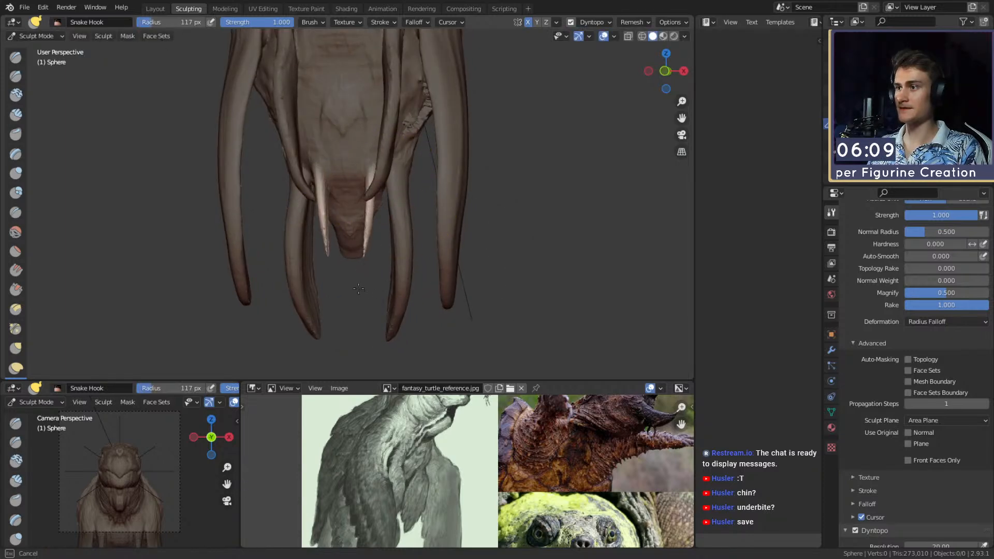
pyautogui.click(359, 290)
pyautogui.scroll(5, 355, 233)
pyautogui.moveTo(355, 233)
pyautogui.mouseDown(button='middle')
pyautogui.moveTo(419, 240)
pyautogui.moveTo(384, 189)
pyautogui.moveTo(348, 190)
pyautogui.mouseUp(button='middle')
pyautogui.press('f')
pyautogui.click(445, 224)
pyautogui.moveTo(348, 192); pyautogui.dragTo(324, 283)
# Widen the lower flipper pair along its edge with the Snake Hook brush at 102 px radius.
pyautogui.press('f')
pyautogui.click(304, 249)
pyautogui.moveTo(342, 261)
pyautogui.mouseDown(button='middle')
pyautogui.moveTo(393, 226)
pyautogui.moveTo(376, 171)
pyautogui.mouseUp(button='middle')
pyautogui.moveTo(373, 109); pyautogui.dragTo(380, 112)
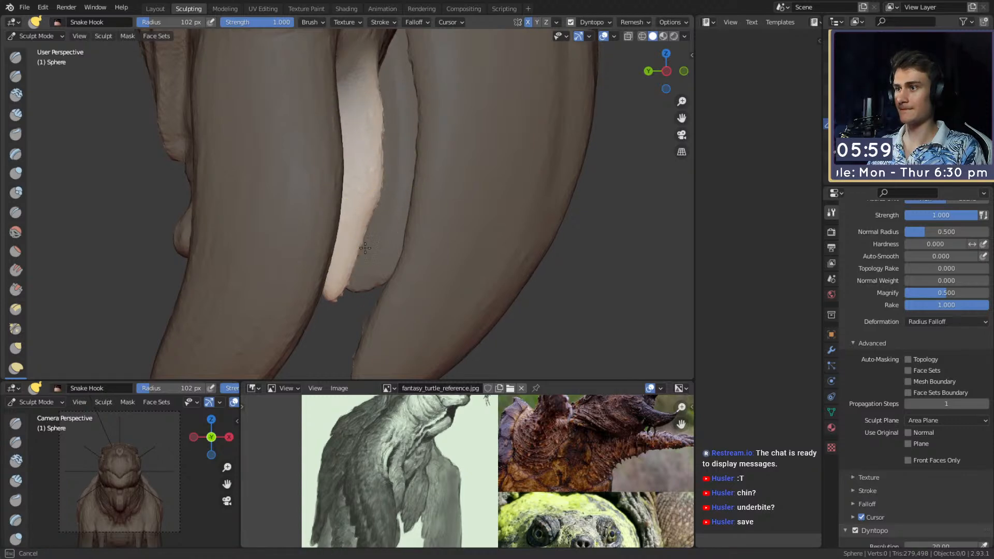
pyautogui.moveTo(406, 115)
pyautogui.mouseDown(button='middle')
pyautogui.moveTo(388, 177)
pyautogui.moveTo(368, 176)
pyautogui.moveTo(492, 195)
pyautogui.moveTo(424, 273)
pyautogui.moveTo(340, 213)
pyautogui.moveTo(368, 201)
pyautogui.mouseUp(button='middle')
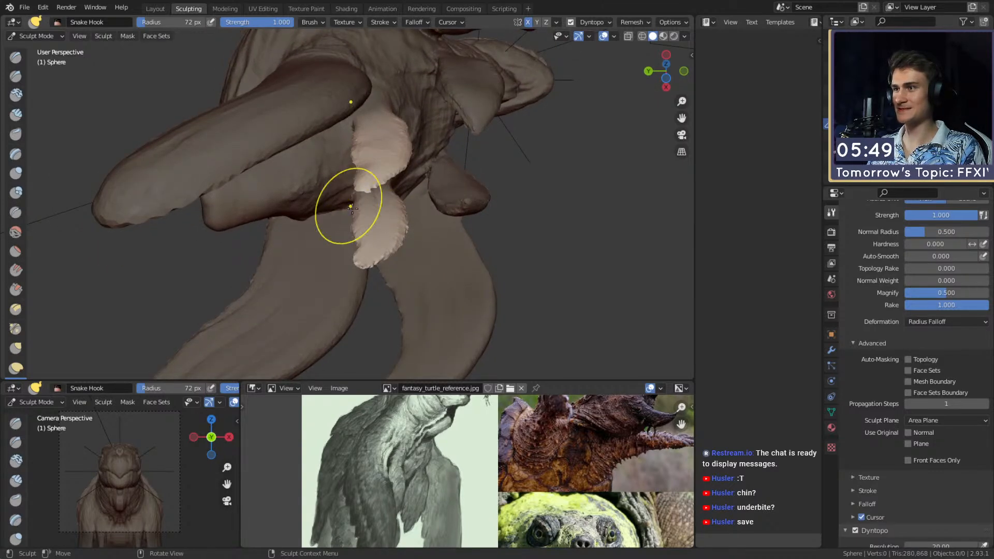
# Refine the edges and tips of the lower flipper pair from below with the resized Snake Hook brush.
pyautogui.moveTo(364, 247)
pyautogui.mouseDown(button='middle')
pyautogui.moveTo(354, 274)
pyautogui.moveTo(350, 232)
pyautogui.moveTo(368, 193)
pyautogui.moveTo(341, 195)
pyautogui.moveTo(355, 211)
pyautogui.mouseUp(button='middle')
pyautogui.moveTo(359, 191); pyautogui.dragTo(378, 212)
pyautogui.press('f')
pyautogui.click(375, 261)
pyautogui.moveTo(364, 259); pyautogui.dragTo(373, 264)
pyautogui.moveTo(366, 207); pyautogui.dragTo(371, 205)
pyautogui.moveTo(371, 205); pyautogui.dragTo(332, 134, button='middle')
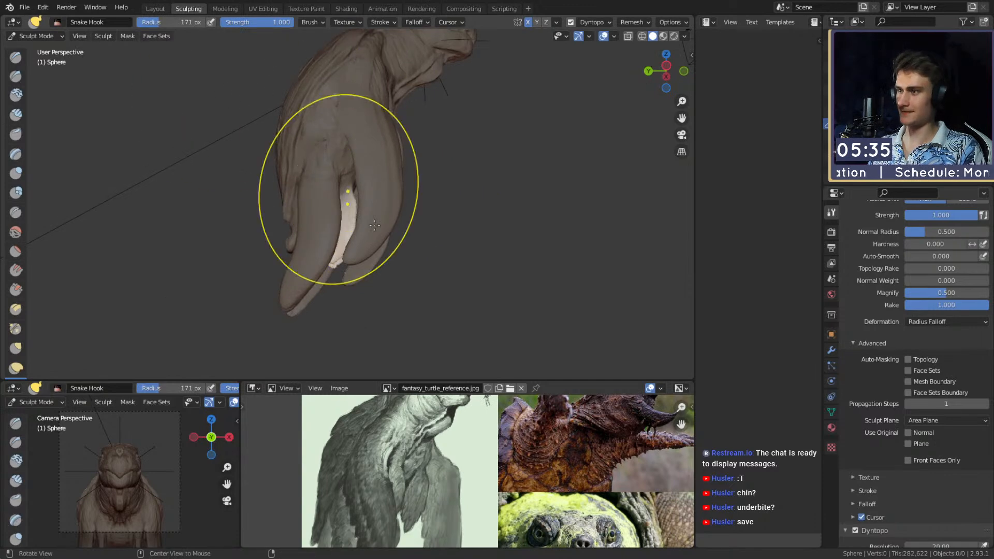
# Clear the mask and crease the tail and its underside with the Crease brush at 46 px radius.
pyautogui.hotkey('alt', 'm')
pyautogui.keyDown('alt'); pyautogui.moveTo(311, 233); pyautogui.dragTo(414, 223); pyautogui.keyUp('alt')
pyautogui.moveTo(363, 269)
pyautogui.keyDown('ctrl'); pyautogui.keyDown('alt'); pyautogui.mouseDown()
pyautogui.moveTo(342, 195)
pyautogui.moveTo(357, 240)
pyautogui.moveTo(335, 239)
pyautogui.moveTo(331, 204)
pyautogui.mouseUp(); pyautogui.keyUp('alt'); pyautogui.keyUp('ctrl')
pyautogui.hotkey('shift', 'c')
pyautogui.press('f')
pyautogui.click(310, 224)
pyautogui.press('f')
pyautogui.click(333, 203)
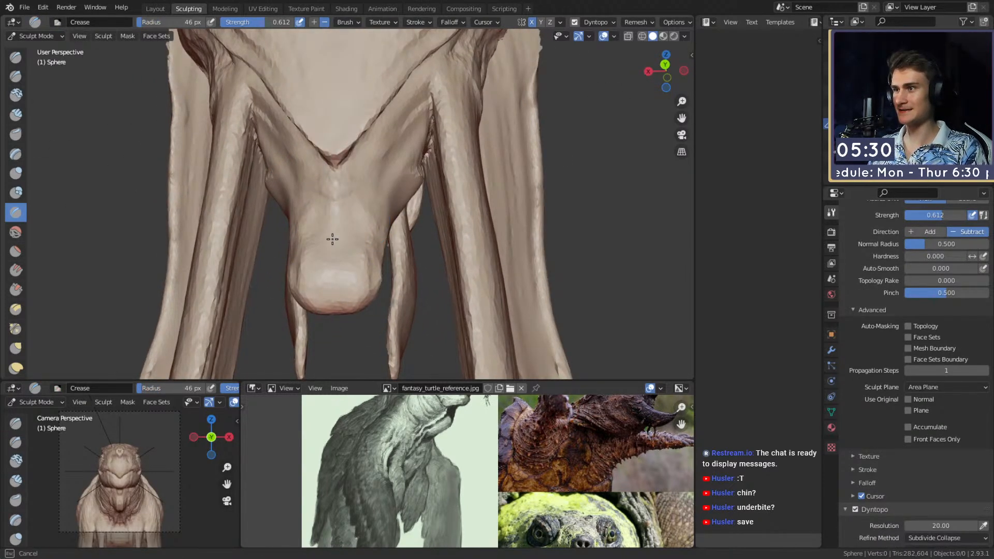
pyautogui.moveTo(336, 296); pyautogui.dragTo(355, 202, button='middle')
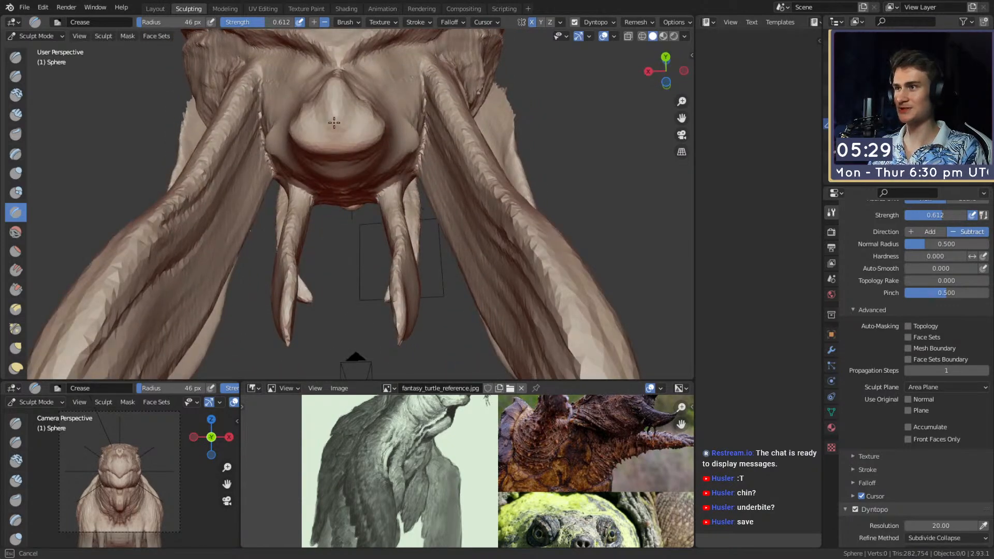
pyautogui.moveTo(336, 118)
pyautogui.mouseDown(button='middle')
pyautogui.moveTo(262, 193)
pyautogui.moveTo(295, 188)
pyautogui.mouseUp(button='middle')
# Carve fold lines down the centre of the chest and upper belly with the Crease brush at 22 px radius.
pyautogui.moveTo(261, 223)
pyautogui.mouseDown(button='middle')
pyautogui.moveTo(395, 125)
pyautogui.moveTo(321, 166)
pyautogui.moveTo(346, 153)
pyautogui.moveTo(377, 166)
pyautogui.moveTo(339, 231)
pyautogui.moveTo(326, 231)
pyautogui.mouseUp(button='middle')
pyautogui.moveTo(340, 179)
pyautogui.mouseDown(button='middle')
pyautogui.moveTo(340, 216)
pyautogui.moveTo(365, 134)
pyautogui.mouseUp(button='middle')
pyautogui.moveTo(394, 102); pyautogui.dragTo(352, 209, button='middle')
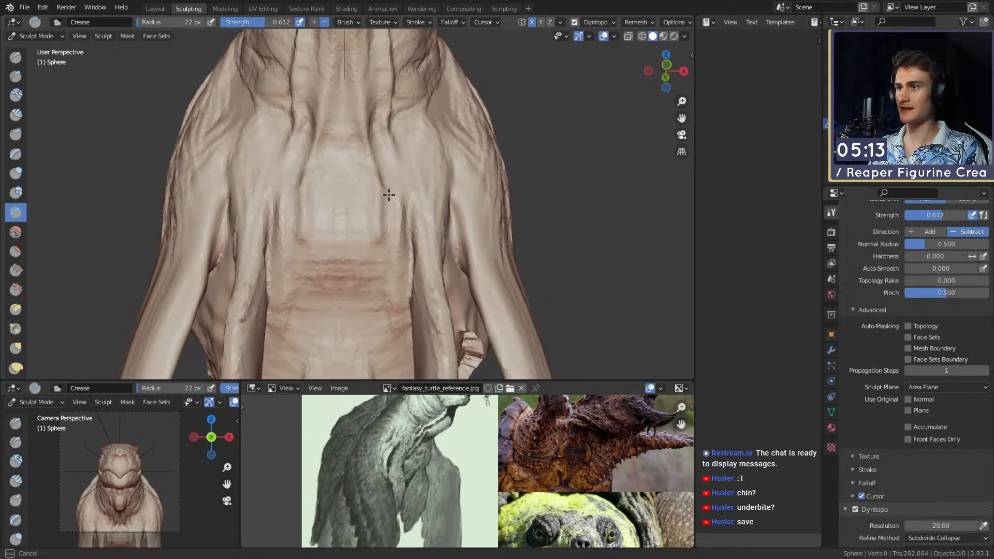
pyautogui.moveTo(396, 238); pyautogui.dragTo(360, 193, button='middle')
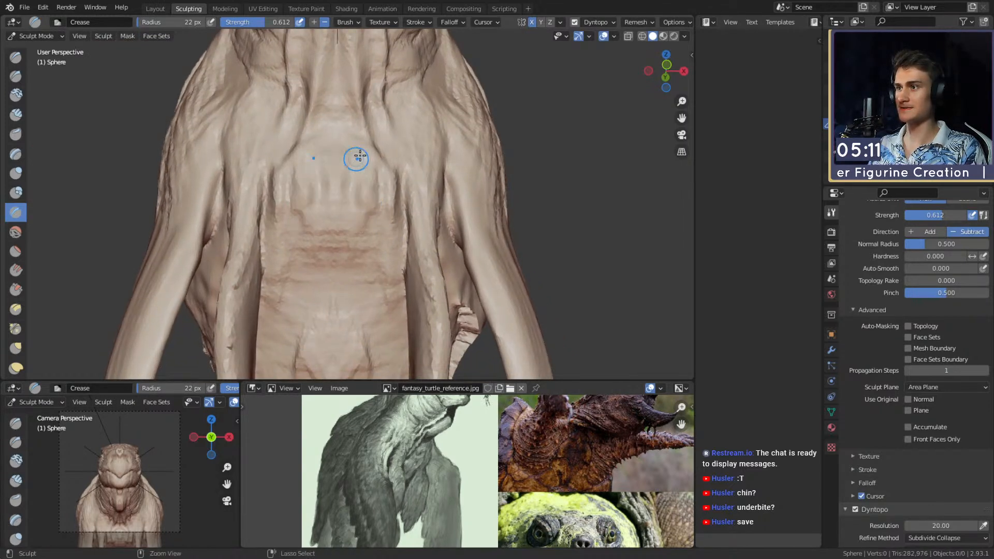
pyautogui.keyDown('shift'); pyautogui.moveTo(381, 255); pyautogui.dragTo(385, 157, button='middle'); pyautogui.keyUp('shift')
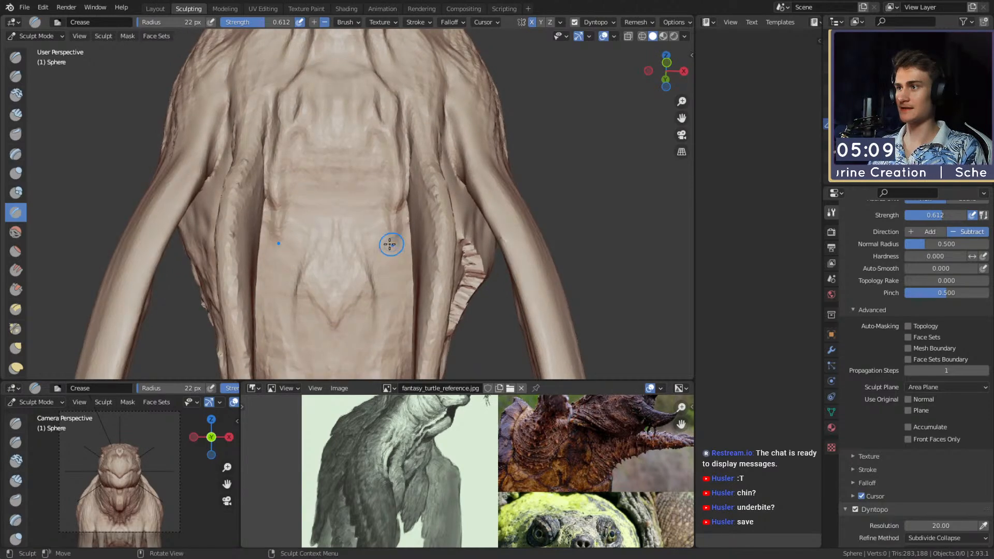
pyautogui.moveTo(395, 243); pyautogui.dragTo(357, 170, button='middle')
# Crease wrinkles into the sides of the belly around the bases of the small flippers and rear flippers.
pyautogui.moveTo(278, 204)
pyautogui.mouseDown(button='middle')
pyautogui.moveTo(386, 131)
pyautogui.moveTo(436, 149)
pyautogui.mouseUp(button='middle')
pyautogui.moveTo(372, 138)
pyautogui.mouseDown(button='middle')
pyautogui.moveTo(333, 93)
pyautogui.moveTo(305, 153)
pyautogui.mouseUp(button='middle')
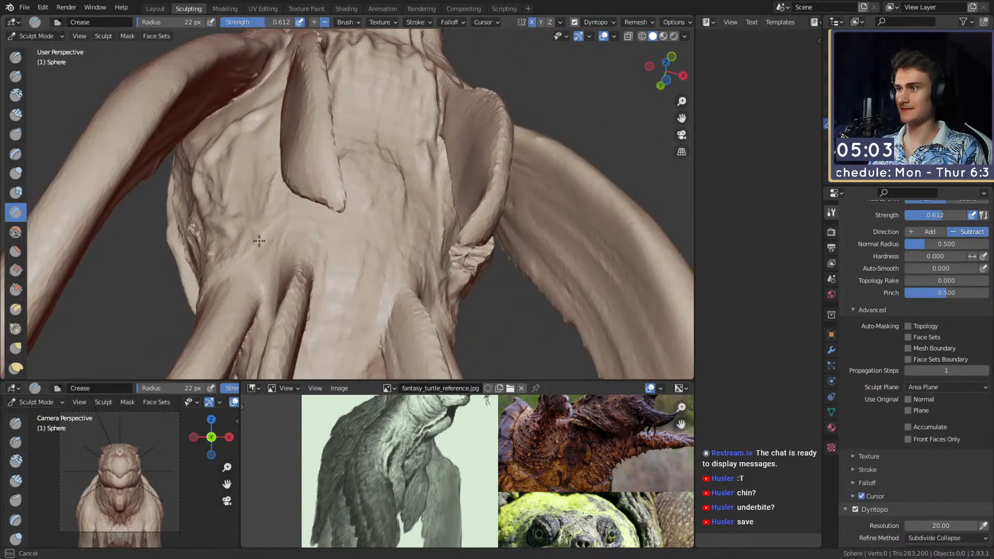
pyautogui.moveTo(350, 266); pyautogui.dragTo(303, 223, button='middle')
pyautogui.moveTo(304, 222)
pyautogui.mouseDown()
pyautogui.moveTo(311, 235)
pyautogui.moveTo(318, 227)
pyautogui.mouseUp()
pyautogui.moveTo(270, 263); pyautogui.dragTo(256, 317)
pyautogui.moveTo(367, 178)
pyautogui.mouseDown(button='middle')
pyautogui.moveTo(372, 216)
pyautogui.moveTo(299, 178)
pyautogui.moveTo(366, 205)
pyautogui.moveTo(375, 180)
pyautogui.mouseUp(button='middle')
pyautogui.press('f')
pyautogui.click(384, 179)
pyautogui.moveTo(385, 177); pyautogui.dragTo(388, 170)
# Cover the central belly between the small flippers with irregular skin folds using the Crease brush at 31 px radius.
pyautogui.moveTo(400, 174); pyautogui.dragTo(411, 211, button='middle')
pyautogui.press('f')
pyautogui.click(407, 211)
pyautogui.moveTo(413, 183); pyautogui.dragTo(344, 233)
pyautogui.moveTo(344, 233)
pyautogui.mouseDown(button='middle')
pyautogui.moveTo(388, 222)
pyautogui.moveTo(328, 171)
pyautogui.mouseUp(button='middle')
pyautogui.moveTo(388, 208); pyautogui.dragTo(389, 205)
pyautogui.moveTo(390, 205); pyautogui.dragTo(378, 231, button='middle')
pyautogui.moveTo(377, 226); pyautogui.dragTo(374, 216)
pyautogui.moveTo(301, 179); pyautogui.dragTo(312, 240)
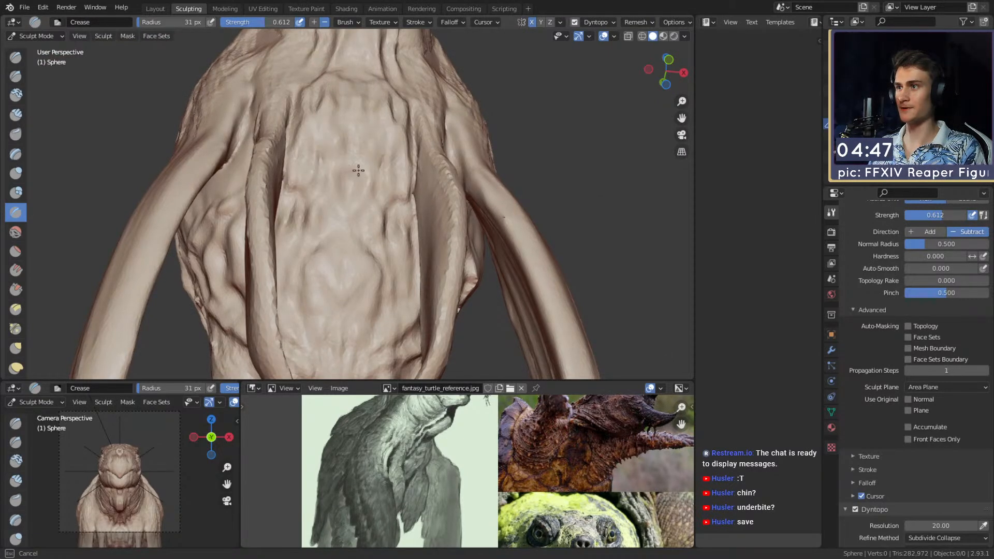
pyautogui.moveTo(371, 222); pyautogui.dragTo(369, 231)
# Build rough skin ridges along the rear edge of the large front flipper with the Clay Strips brush at 23 px radius.
pyautogui.scroll(-5, 369, 231)
pyautogui.moveTo(290, 207)
pyautogui.mouseDown(button='middle')
pyautogui.moveTo(362, 220)
pyautogui.moveTo(414, 209)
pyautogui.moveTo(432, 222)
pyautogui.moveTo(333, 222)
pyautogui.mouseUp(button='middle')
pyautogui.scroll(4, 313, 141)
pyautogui.moveTo(387, 171); pyautogui.dragTo(389, 224, button='middle')
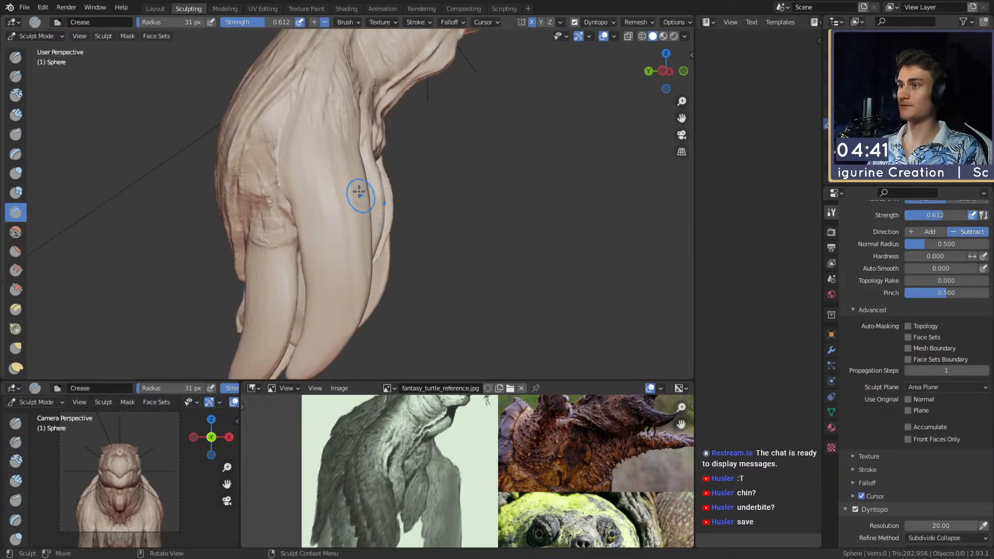
pyautogui.press('c')
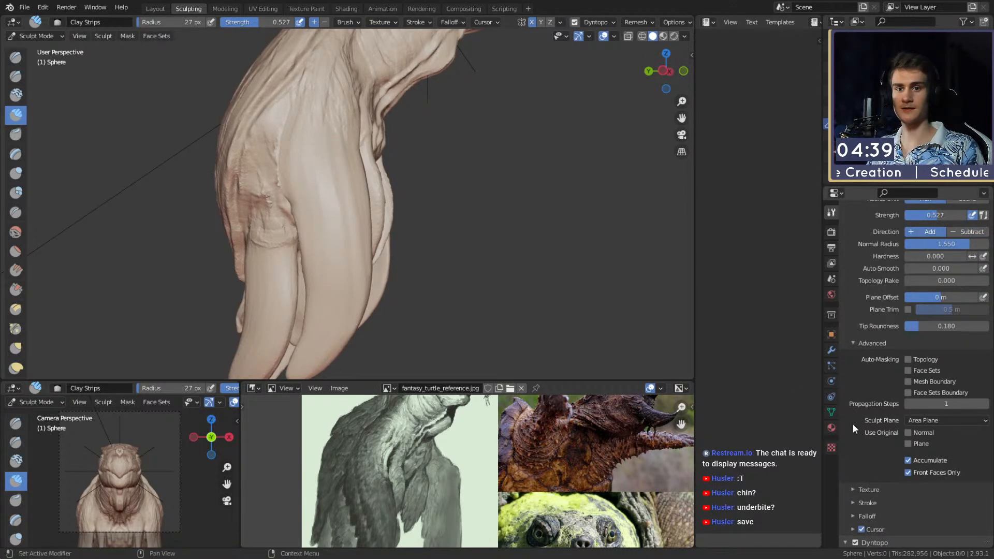
pyautogui.moveTo(323, 167)
pyautogui.mouseDown(button='middle')
pyautogui.moveTo(373, 209)
pyautogui.moveTo(411, 206)
pyautogui.moveTo(368, 202)
pyautogui.moveTo(340, 181)
pyautogui.moveTo(348, 129)
pyautogui.mouseUp(button='middle')
pyautogui.scroll(2, 349, 130)
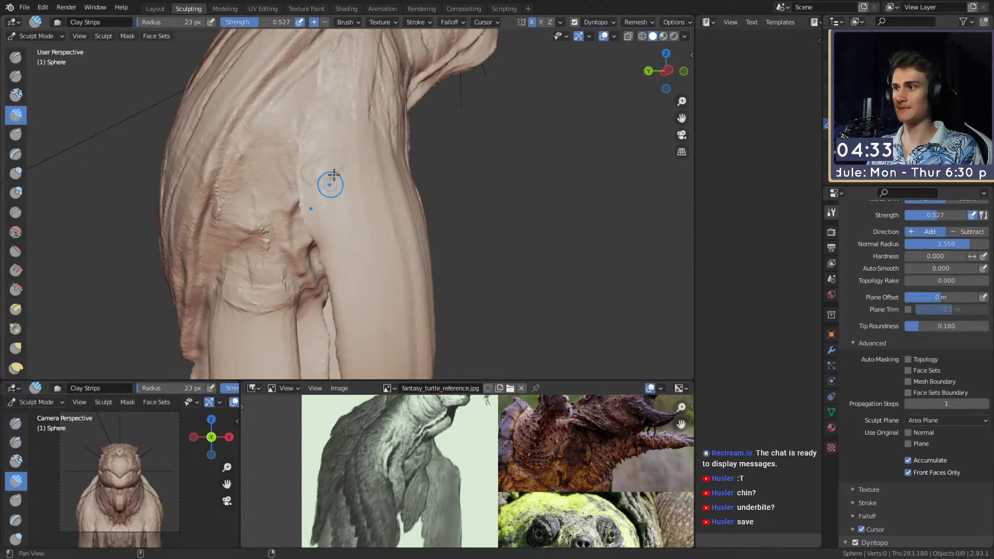
pyautogui.keyDown('shift'); pyautogui.moveTo(324, 188); pyautogui.dragTo(341, 158, button='middle'); pyautogui.keyUp('shift')
pyautogui.moveTo(326, 191)
pyautogui.keyDown('shift'); pyautogui.mouseDown(button='middle')
pyautogui.moveTo(343, 149)
pyautogui.moveTo(346, 189)
pyautogui.mouseUp(button='middle'); pyautogui.keyUp('shift')
pyautogui.moveTo(313, 285); pyautogui.dragTo(351, 287)
pyautogui.moveTo(348, 279)
pyautogui.mouseDown(button='middle')
pyautogui.moveTo(382, 231)
pyautogui.moveTo(342, 252)
pyautogui.mouseUp(button='middle')
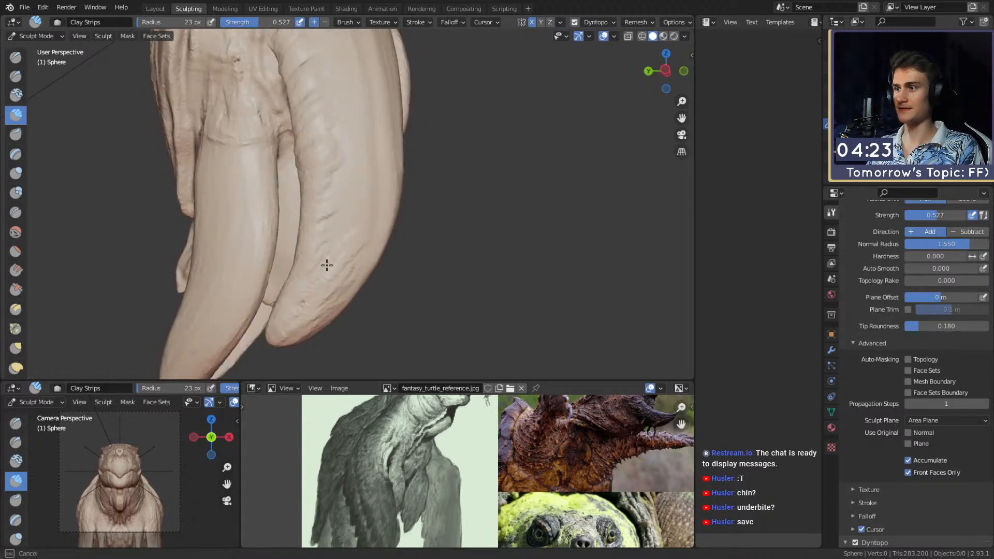
# Add broader wrinkles across the lower outer face of the front flipper with Clay Strips at 33 px radius.
pyautogui.press(']')
pyautogui.press(']')
pyautogui.press(']')
pyautogui.press(']')
pyautogui.moveTo(365, 211)
pyautogui.mouseDown()
pyautogui.moveTo(371, 203)
pyautogui.moveTo(337, 199)
pyautogui.mouseUp()
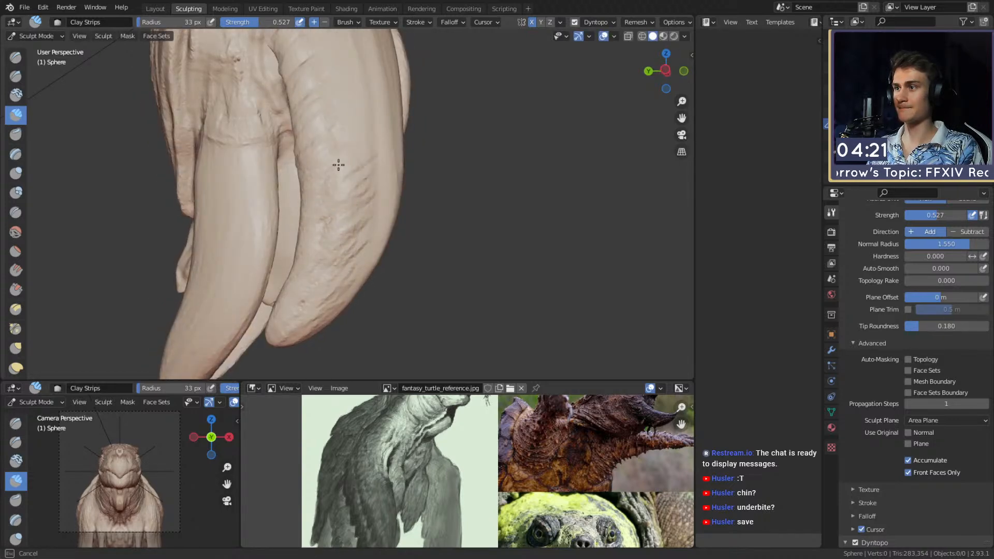
pyautogui.moveTo(359, 238); pyautogui.dragTo(362, 240)
pyautogui.keyDown('shift'); pyautogui.moveTo(362, 240); pyautogui.dragTo(337, 265, button='middle'); pyautogui.keyUp('shift')
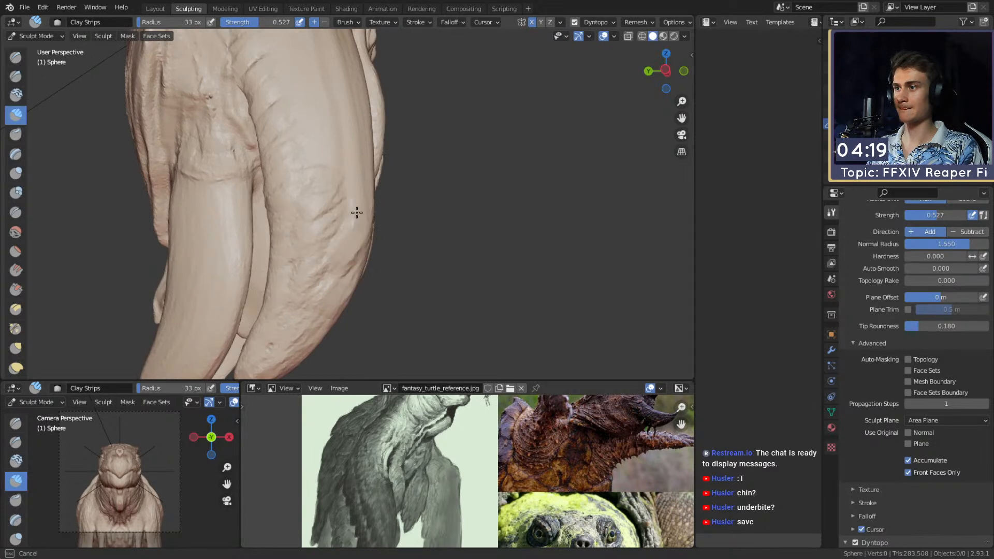
# Extend the Clay Strips wrinkles over the front flipper's upper outer face toward the shoulder.
pyautogui.moveTo(362, 150); pyautogui.dragTo(324, 199, button='middle')
pyautogui.moveTo(330, 170); pyautogui.dragTo(334, 158)
pyautogui.keyDown('shift'); pyautogui.moveTo(337, 133); pyautogui.dragTo(328, 161, button='middle'); pyautogui.keyUp('shift')
pyautogui.moveTo(359, 217); pyautogui.dragTo(344, 185)
pyautogui.keyDown('shift'); pyautogui.moveTo(339, 183); pyautogui.dragTo(348, 221, button='middle'); pyautogui.keyUp('shift')
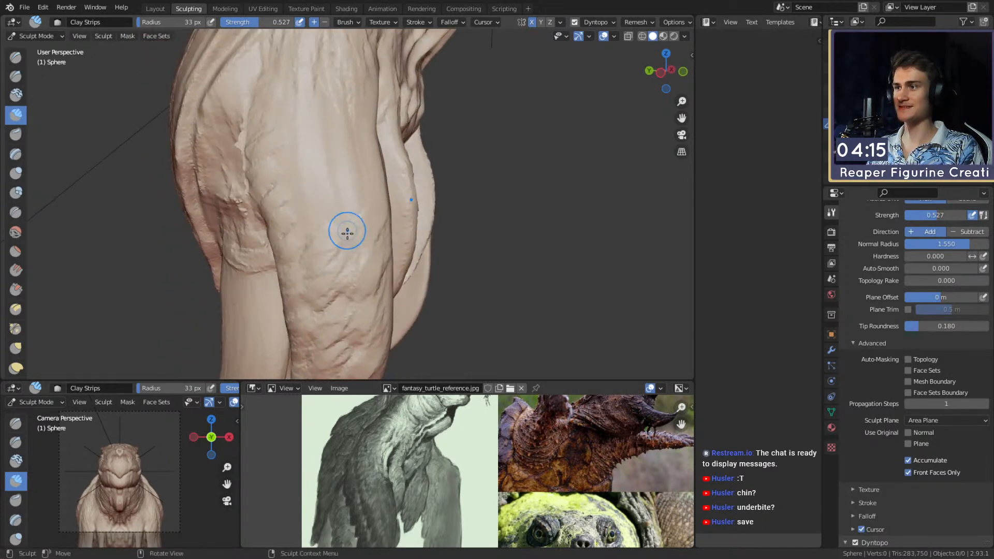
pyautogui.moveTo(366, 156); pyautogui.dragTo(340, 187, button='middle')
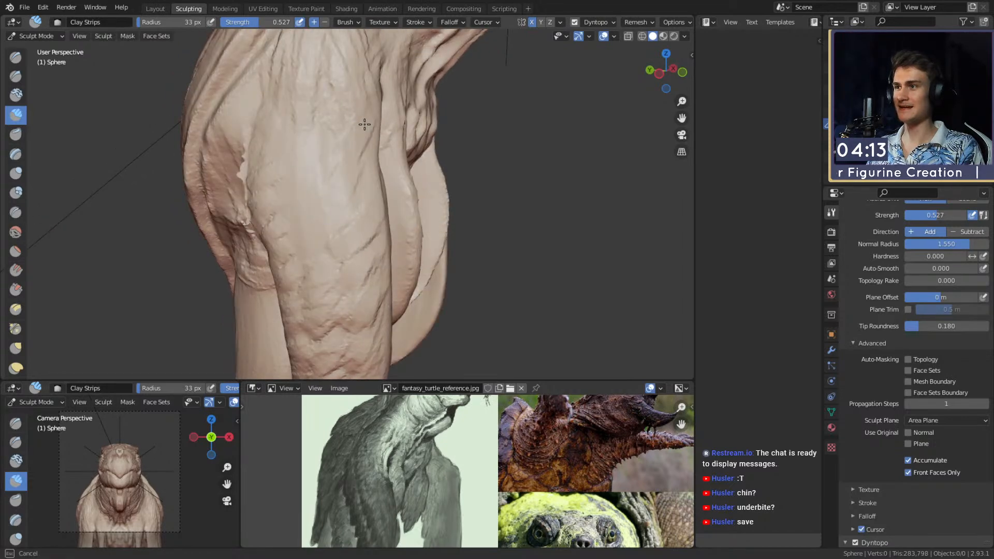
pyautogui.moveTo(360, 185); pyautogui.dragTo(357, 201)
pyautogui.moveTo(360, 215); pyautogui.dragTo(372, 209, button='middle')
pyautogui.moveTo(355, 246); pyautogui.dragTo(351, 257)
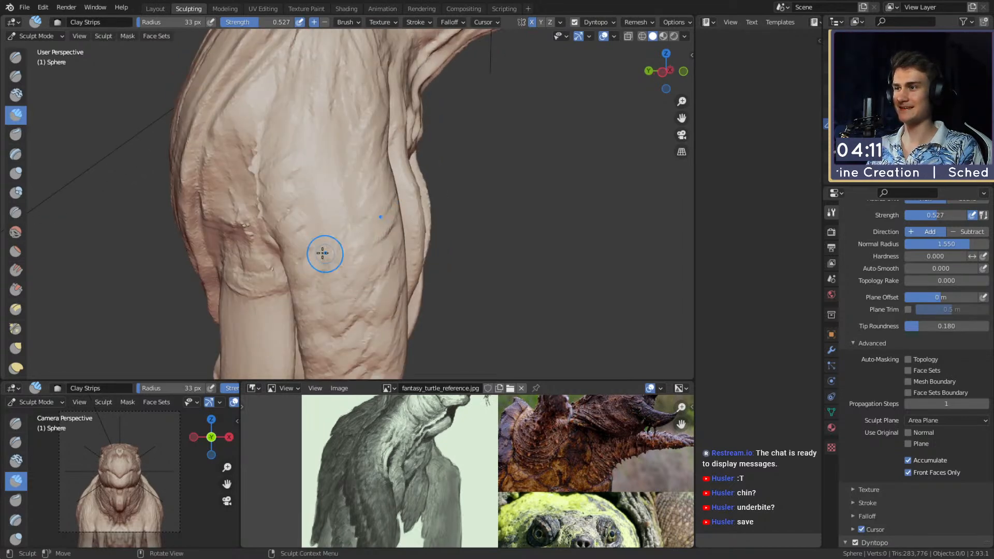
pyautogui.moveTo(332, 173); pyautogui.dragTo(327, 162)
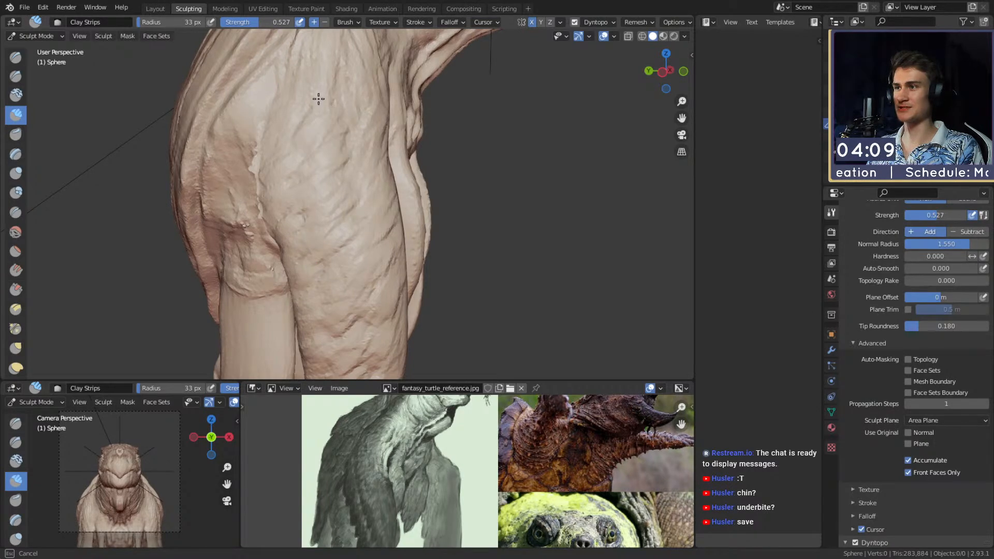
pyautogui.moveTo(320, 99); pyautogui.dragTo(331, 92)
# Texture the outer face of the small upper belly flippers with the Clay Strips brush at 28 px radius.
pyautogui.scroll(-10, 404, 181)
pyautogui.moveTo(414, 200)
pyautogui.mouseDown(button='middle')
pyautogui.moveTo(300, 243)
pyautogui.moveTo(421, 231)
pyautogui.moveTo(375, 242)
pyautogui.mouseUp(button='middle')
pyautogui.scroll(7, 328, 254)
pyautogui.moveTo(365, 245)
pyautogui.mouseDown(button='middle')
pyautogui.moveTo(328, 228)
pyautogui.moveTo(326, 166)
pyautogui.moveTo(351, 131)
pyautogui.moveTo(335, 211)
pyautogui.moveTo(333, 192)
pyautogui.mouseUp(button='middle')
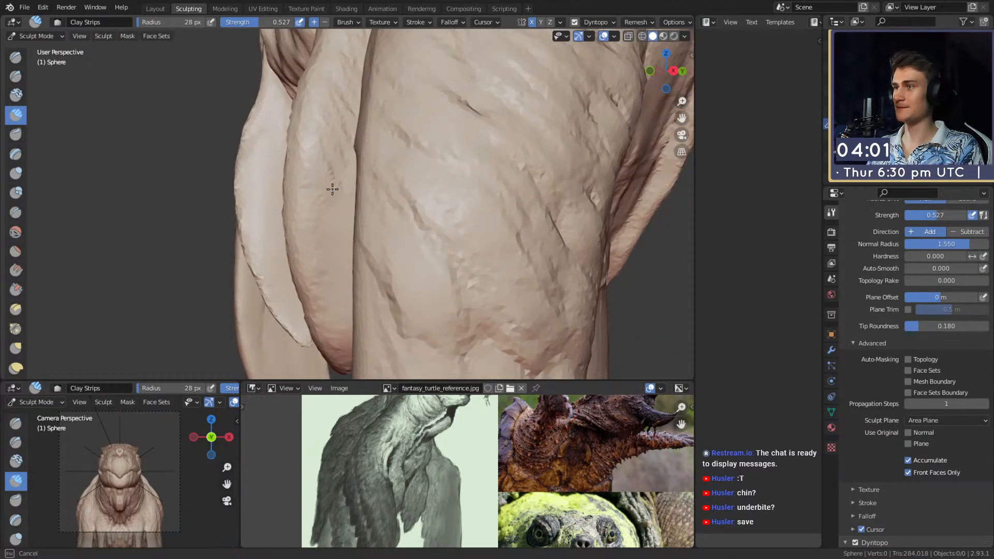
pyautogui.moveTo(315, 254); pyautogui.dragTo(306, 196, button='middle')
pyautogui.moveTo(298, 238)
pyautogui.mouseDown(button='middle')
pyautogui.moveTo(313, 222)
pyautogui.moveTo(306, 250)
pyautogui.moveTo(354, 212)
pyautogui.mouseUp(button='middle')
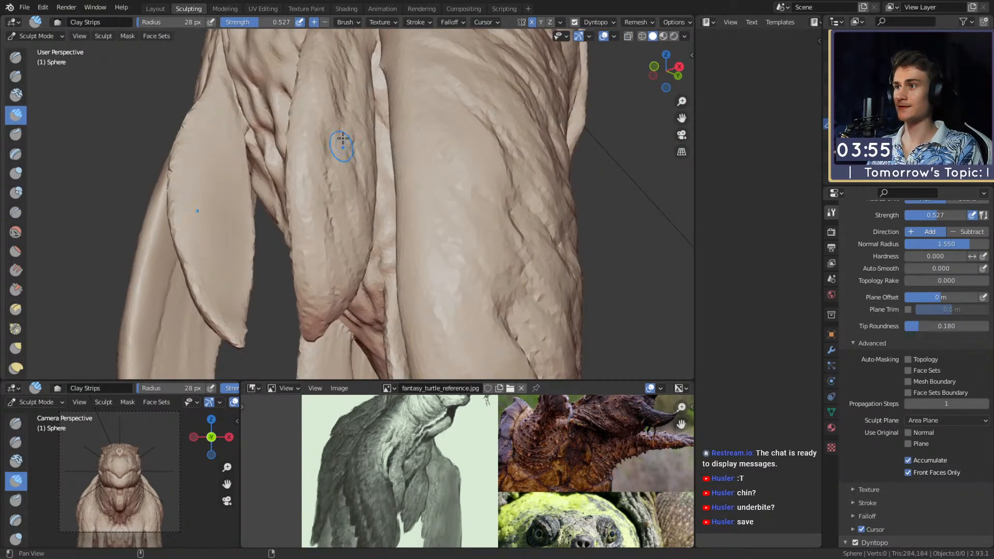
pyautogui.keyDown('shift'); pyautogui.moveTo(340, 161); pyautogui.dragTo(363, 160, button='middle'); pyautogui.keyUp('shift')
# Continue the Clay Strips skin texture down the inner face of the small upper belly flippers.
pyautogui.moveTo(331, 245)
pyautogui.mouseDown(button='middle')
pyautogui.moveTo(311, 227)
pyautogui.moveTo(331, 258)
pyautogui.moveTo(316, 179)
pyautogui.mouseUp(button='middle')
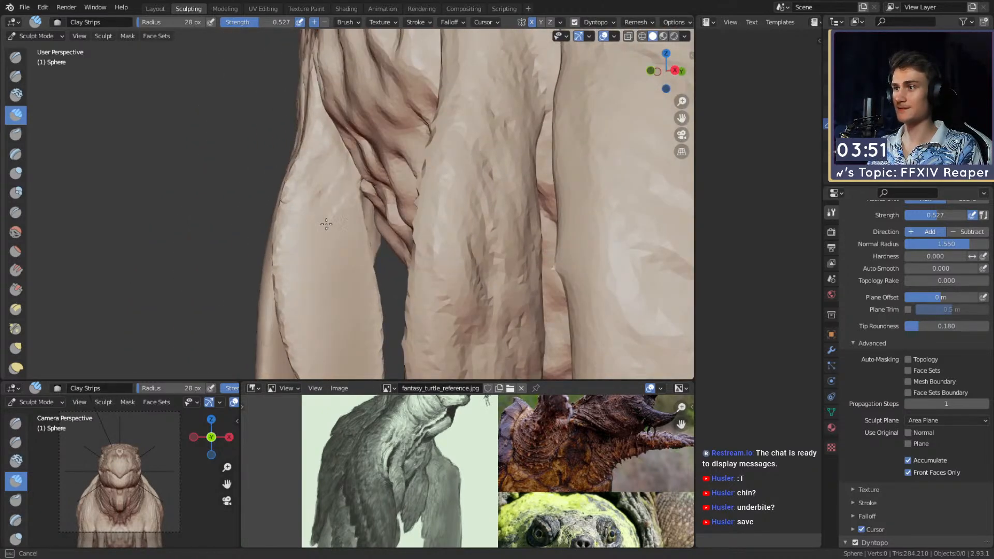
pyautogui.keyDown('shift'); pyautogui.moveTo(324, 246); pyautogui.dragTo(350, 170, button='middle'); pyautogui.keyUp('shift')
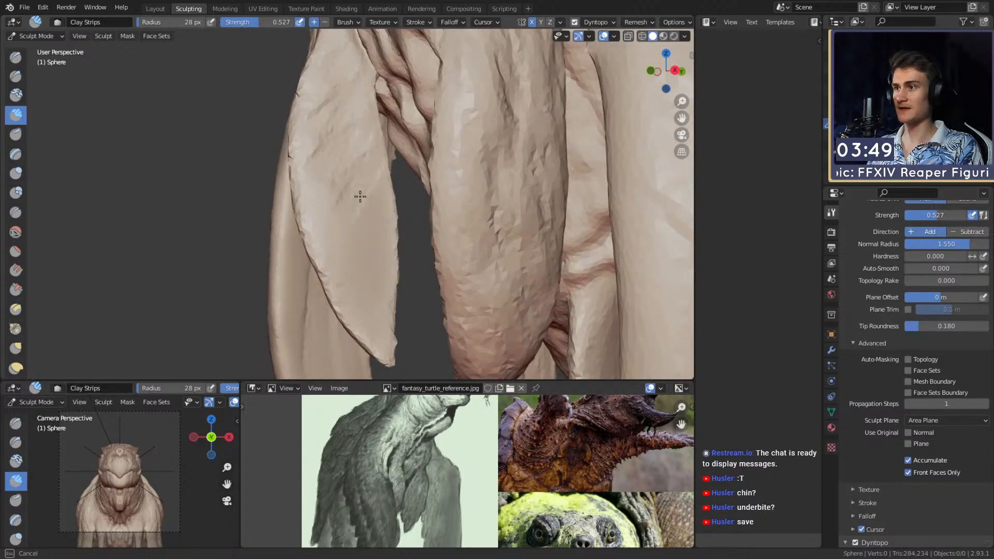
pyautogui.moveTo(323, 156); pyautogui.dragTo(431, 205, button='middle')
pyautogui.moveTo(392, 237)
pyautogui.mouseDown(button='middle')
pyautogui.moveTo(585, 216)
pyautogui.moveTo(441, 213)
pyautogui.moveTo(366, 190)
pyautogui.mouseUp(button='middle')
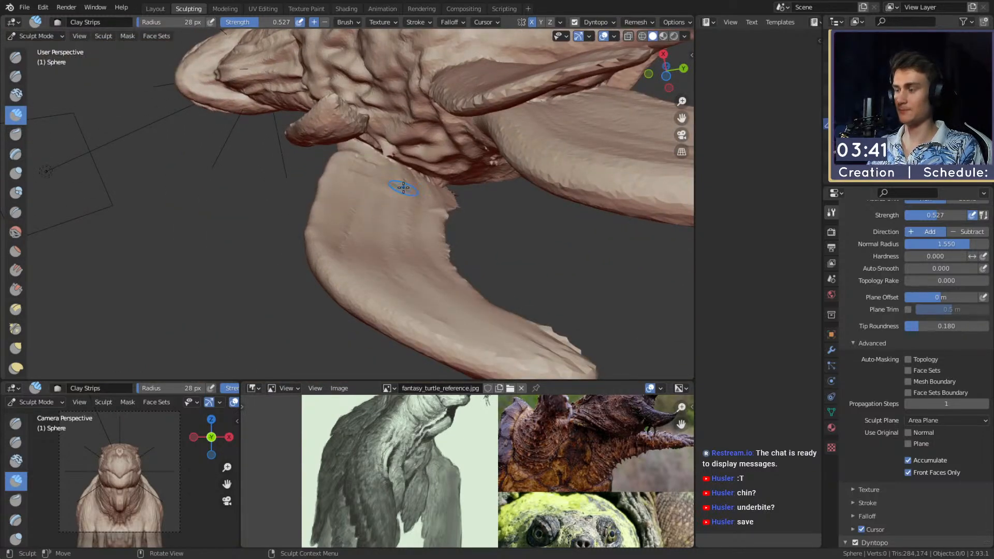
# Lay crosswise wrinkles over the base of the large front flipper's inner face with Clay Strips at 28 px radius.
pyautogui.moveTo(410, 207); pyautogui.dragTo(381, 162, button='middle')
pyautogui.scroll(3, 372, 142)
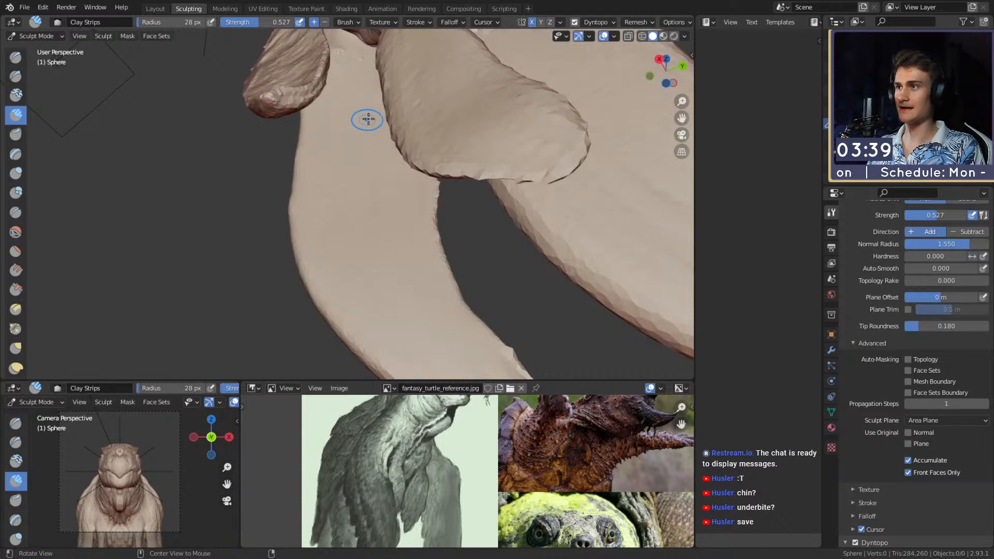
pyautogui.moveTo(362, 122); pyautogui.dragTo(368, 103, button='middle')
pyautogui.moveTo(370, 55)
pyautogui.mouseDown(button='middle')
pyautogui.moveTo(415, 67)
pyautogui.moveTo(401, 91)
pyautogui.mouseUp(button='middle')
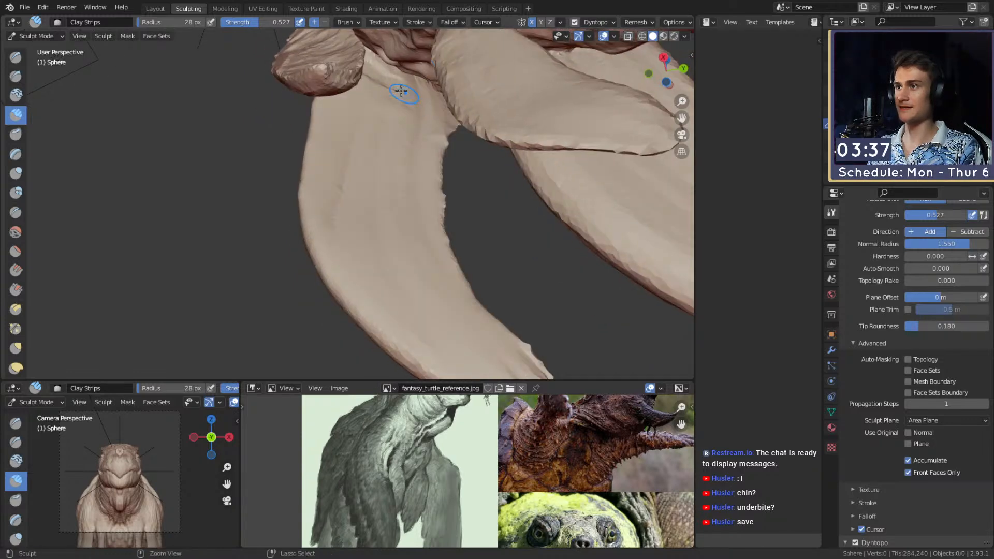
pyautogui.moveTo(448, 116); pyautogui.dragTo(412, 102, button='middle')
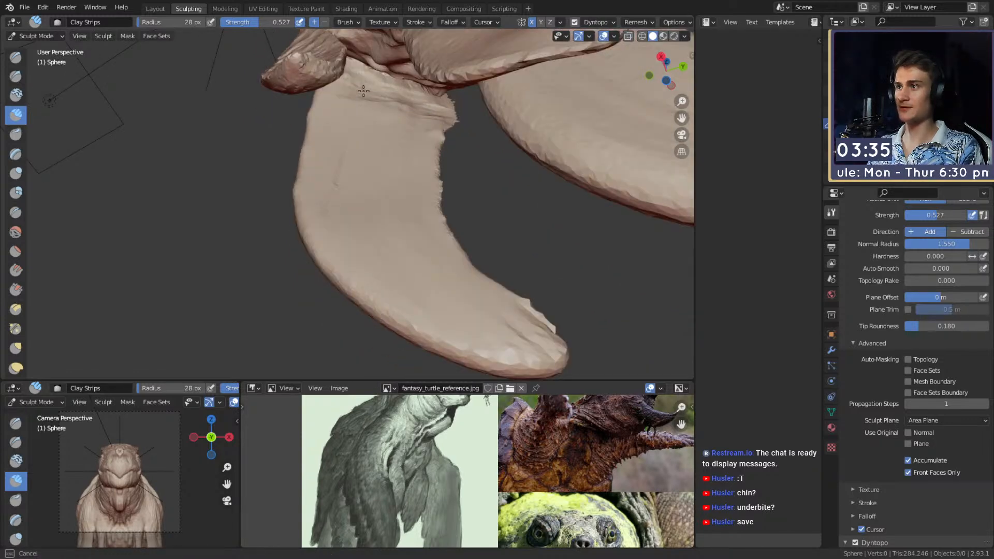
pyautogui.moveTo(367, 108); pyautogui.dragTo(441, 128)
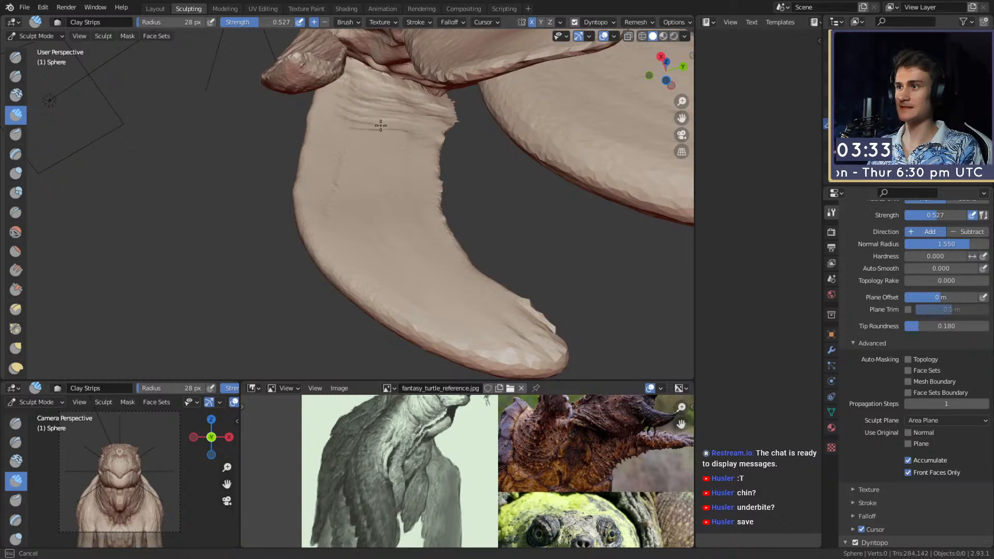
pyautogui.scroll(5, 419, 141)
pyautogui.moveTo(419, 141); pyautogui.dragTo(439, 194, button='middle')
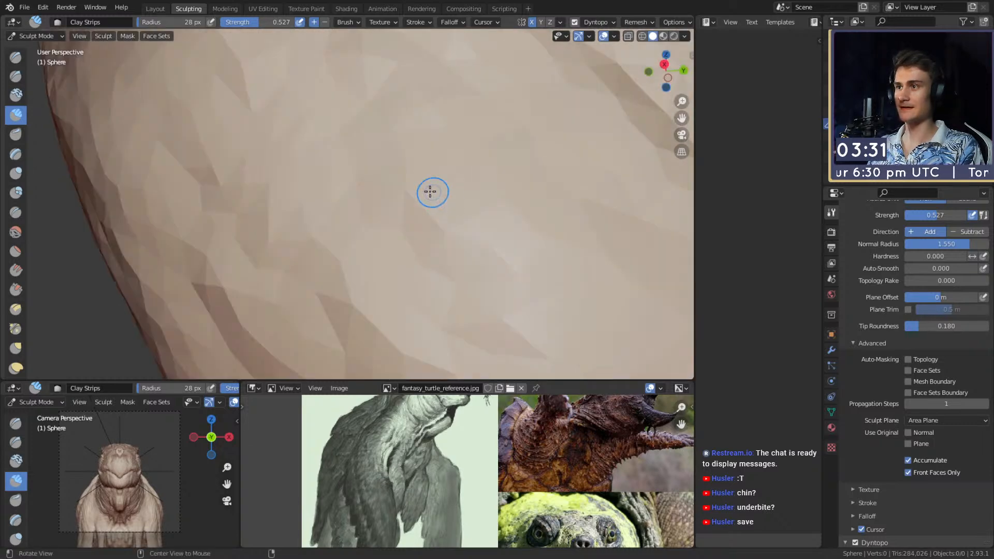
# Carry the wrinkles down the front flipper's inner face to its tip with Clay Strips at 41 px radius.
pyautogui.scroll(-5, 420, 206)
pyautogui.press('f')
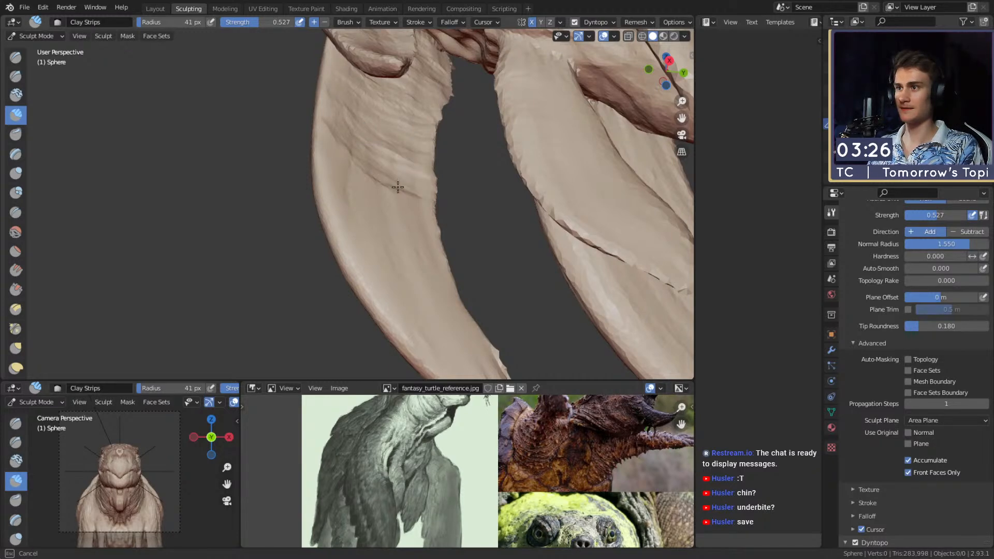
pyautogui.moveTo(421, 189)
pyautogui.mouseDown(button='middle')
pyautogui.moveTo(488, 218)
pyautogui.moveTo(395, 242)
pyautogui.mouseUp(button='middle')
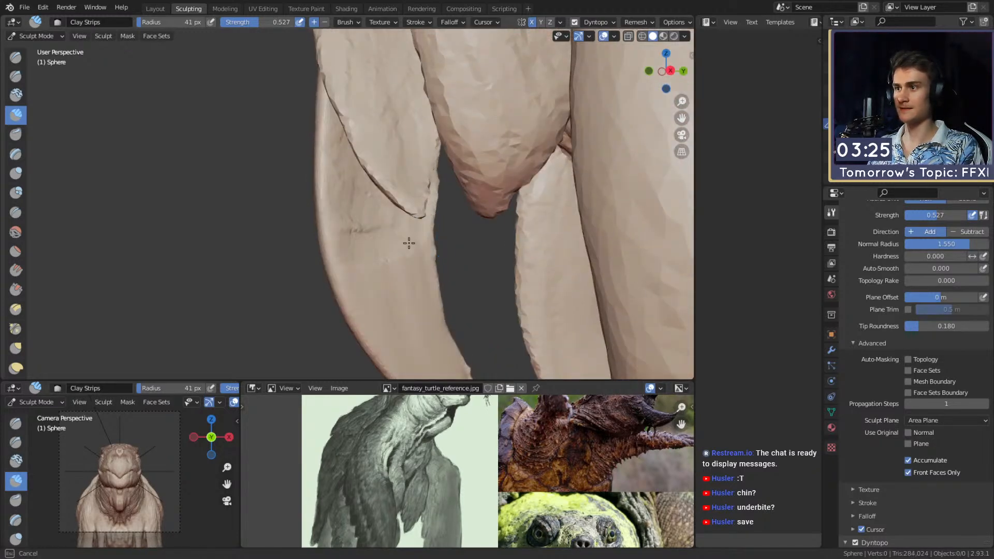
pyautogui.scroll(4, 366, 200)
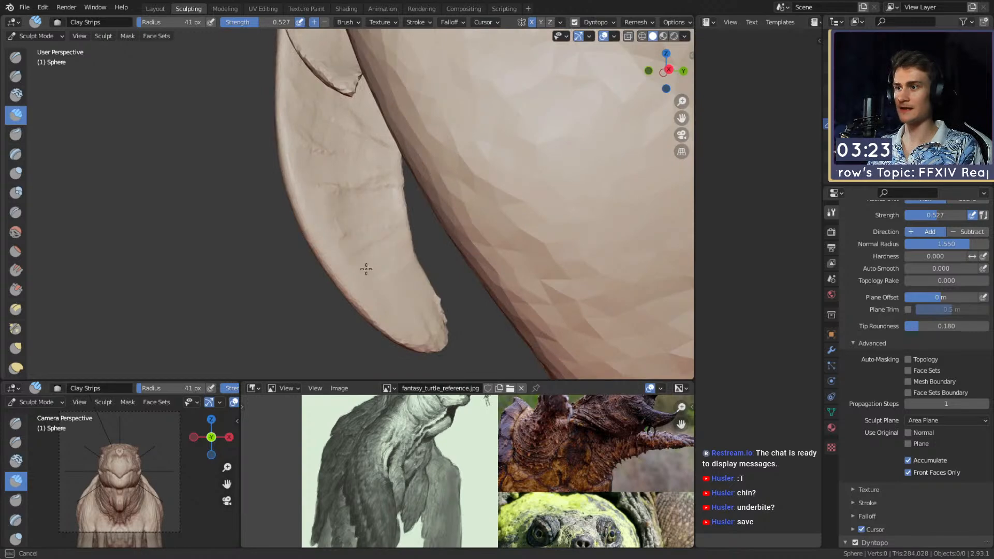
pyautogui.scroll(-3, 355, 216)
# Add Clay Strips skin texture to the remaining small flippers on the underside, keeping the 41 px radius.
pyautogui.moveTo(355, 215)
pyautogui.mouseDown(button='middle')
pyautogui.moveTo(437, 200)
pyautogui.moveTo(359, 197)
pyautogui.moveTo(377, 204)
pyautogui.moveTo(363, 138)
pyautogui.moveTo(379, 126)
pyautogui.moveTo(381, 106)
pyautogui.moveTo(390, 140)
pyautogui.moveTo(417, 137)
pyautogui.moveTo(396, 142)
pyautogui.mouseUp(button='middle')
pyautogui.scroll(6, 404, 222)
pyautogui.moveTo(409, 202)
pyautogui.mouseDown(button='middle')
pyautogui.moveTo(366, 288)
pyautogui.moveTo(393, 212)
pyautogui.mouseUp(button='middle')
pyautogui.moveTo(337, 154)
pyautogui.mouseDown(button='middle')
pyautogui.moveTo(377, 145)
pyautogui.moveTo(366, 138)
pyautogui.mouseUp(button='middle')
pyautogui.moveTo(365, 94)
pyautogui.mouseDown(button='middle')
pyautogui.moveTo(262, 159)
pyautogui.moveTo(315, 153)
pyautogui.mouseUp(button='middle')
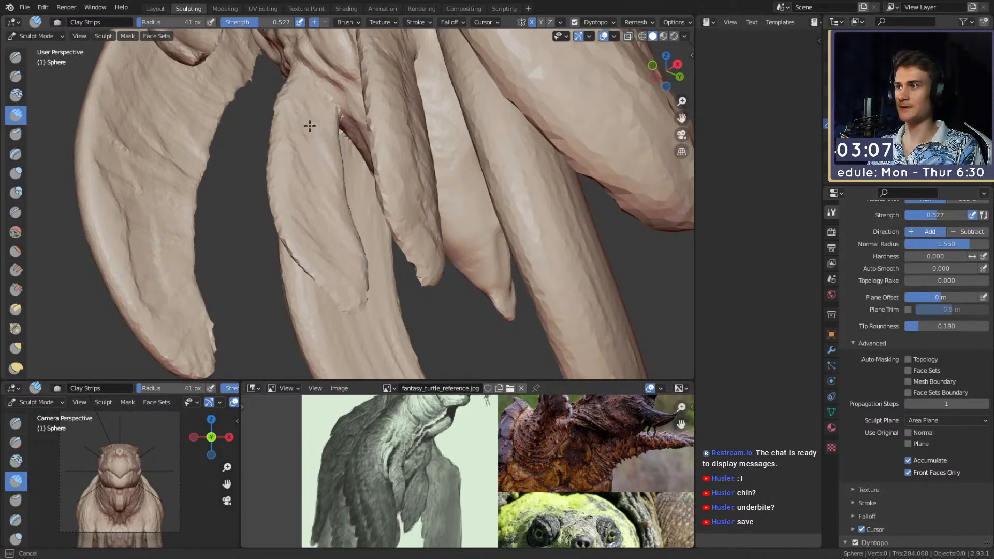
pyautogui.moveTo(319, 108)
pyautogui.mouseDown(button='middle')
pyautogui.moveTo(446, 209)
pyautogui.moveTo(403, 271)
pyautogui.moveTo(333, 117)
pyautogui.moveTo(304, 166)
pyautogui.moveTo(345, 187)
pyautogui.moveTo(330, 196)
pyautogui.mouseUp(button='middle')
# Define folds where the rear flipper joins the body with the Crease brush and Clay Strips at up to 36 px radius.
pyautogui.hotkey('shift', 'c')
pyautogui.moveTo(328, 160)
pyautogui.mouseDown(button='middle')
pyautogui.moveTo(343, 222)
pyautogui.moveTo(318, 203)
pyautogui.moveTo(324, 217)
pyautogui.moveTo(326, 192)
pyautogui.moveTo(413, 230)
pyautogui.mouseUp(button='middle')
pyautogui.press('c')
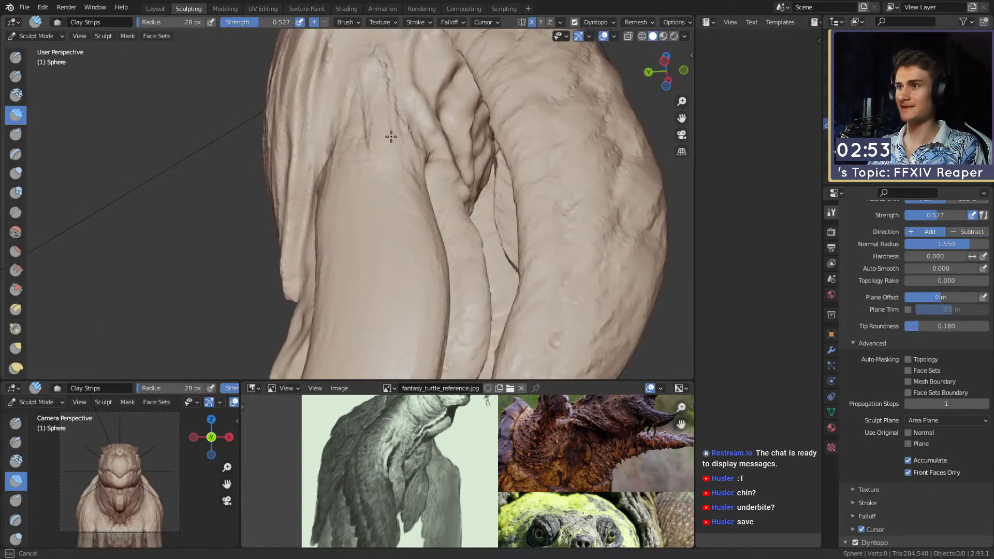
pyautogui.moveTo(396, 143); pyautogui.dragTo(367, 191, button='middle')
pyautogui.moveTo(357, 131); pyautogui.dragTo(360, 178, button='middle')
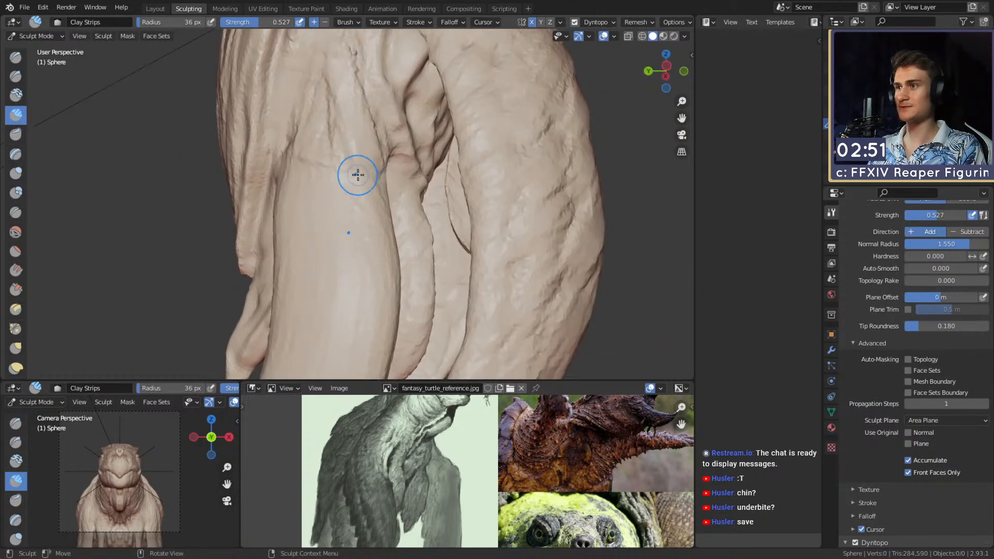
pyautogui.moveTo(342, 141); pyautogui.dragTo(368, 114, button='middle')
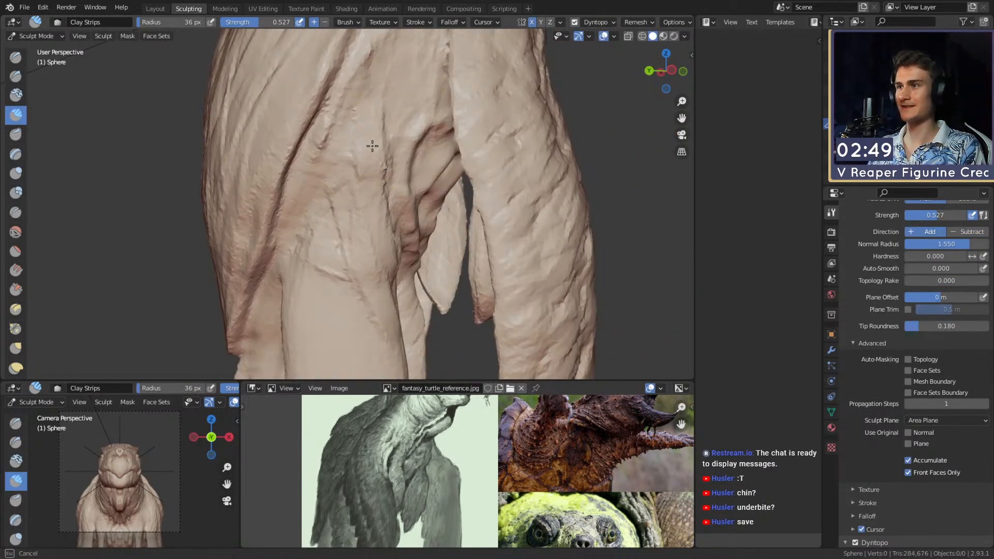
# Start wrinkling the upper outer face of the rear flipper with Clay Strips at 40 px radius.
pyautogui.moveTo(337, 236)
pyautogui.mouseDown(button='middle')
pyautogui.moveTo(334, 167)
pyautogui.moveTo(359, 116)
pyautogui.mouseUp(button='middle')
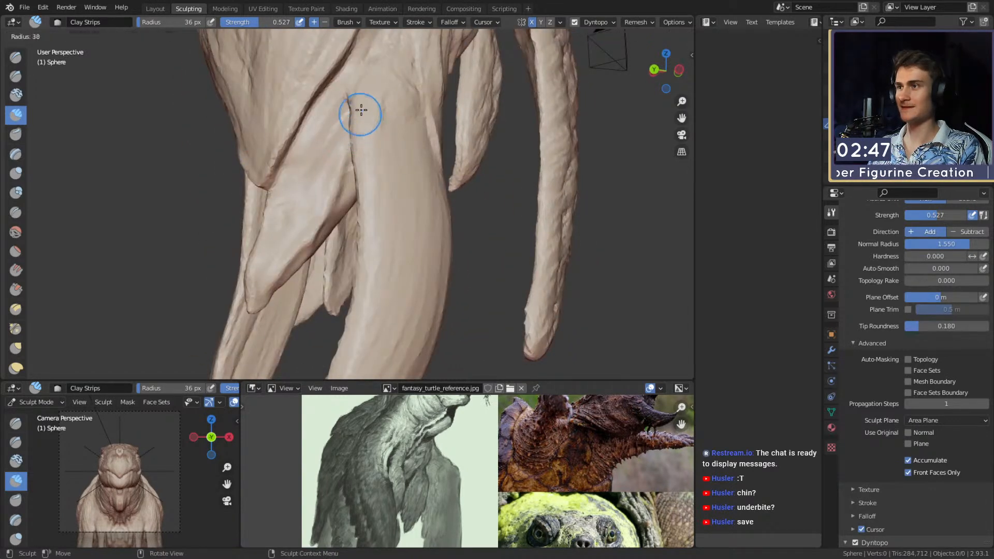
pyautogui.keyDown('shift'); pyautogui.moveTo(394, 147); pyautogui.dragTo(370, 118, button='middle'); pyautogui.keyUp('shift')
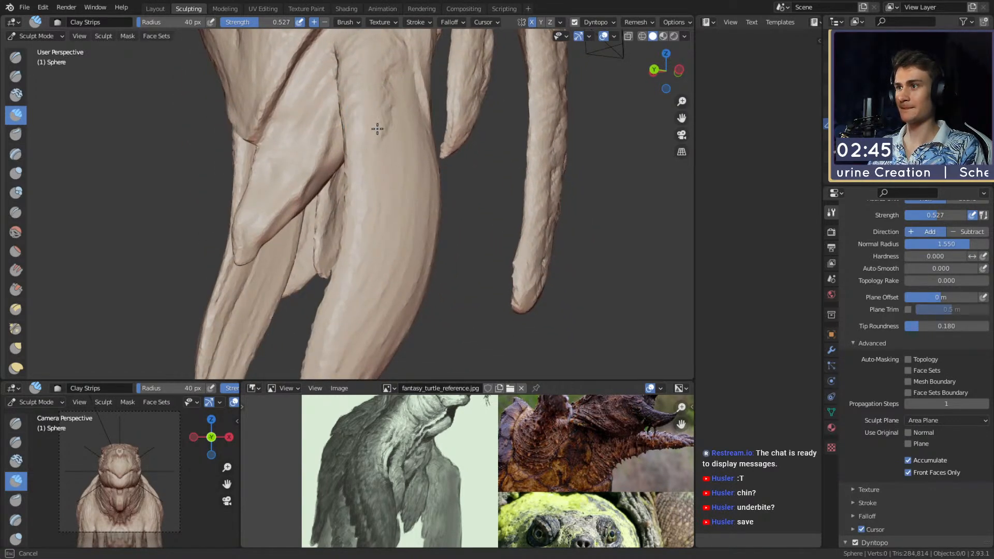
pyautogui.keyDown('shift'); pyautogui.moveTo(392, 162); pyautogui.dragTo(388, 162, button='middle'); pyautogui.keyUp('shift')
# Continue the skin wrinkles down the rear flipper's outer face toward its tip with Clay Strips at 36 px radius.
pyautogui.press('f')
pyautogui.moveTo(377, 175); pyautogui.dragTo(339, 275)
pyautogui.click(387, 193)
pyautogui.moveTo(335, 279); pyautogui.dragTo(316, 228, button='middle')
pyautogui.moveTo(300, 240); pyautogui.dragTo(291, 304)
pyautogui.moveTo(334, 229)
pyautogui.keyDown('shift'); pyautogui.mouseDown(button='middle')
pyautogui.moveTo(360, 266)
pyautogui.moveTo(313, 282)
pyautogui.mouseUp(button='middle'); pyautogui.keyUp('shift')
pyautogui.moveTo(301, 291)
pyautogui.mouseDown()
pyautogui.moveTo(254, 338)
pyautogui.moveTo(293, 245)
pyautogui.mouseUp()
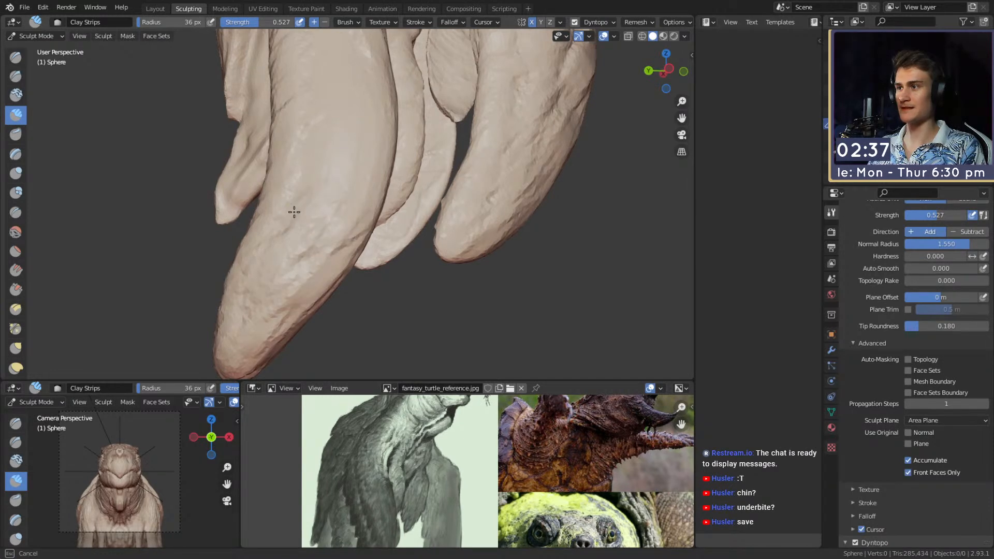
# Fill the remaining smooth areas along the rear flipper's middle and edge with Clay Strips wrinkles.
pyautogui.moveTo(321, 122); pyautogui.dragTo(304, 215, button='middle')
pyautogui.moveTo(367, 239); pyautogui.dragTo(384, 181)
pyautogui.moveTo(349, 171); pyautogui.dragTo(363, 220, button='middle')
pyautogui.moveTo(299, 147); pyautogui.dragTo(356, 231)
# Build crosswise wrinkles at the root of the rear flipper's inner face with Clay Strips, enlarging the radius to 51 px.
pyautogui.moveTo(439, 213)
pyautogui.mouseDown(button='middle')
pyautogui.moveTo(266, 184)
pyautogui.moveTo(312, 144)
pyautogui.moveTo(333, 162)
pyautogui.moveTo(350, 151)
pyautogui.mouseUp(button='middle')
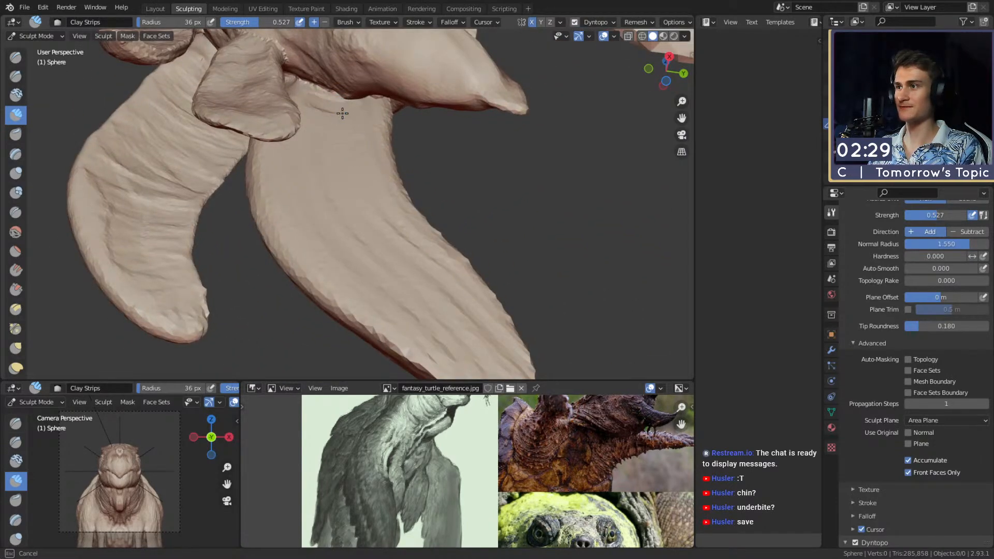
pyautogui.moveTo(307, 122); pyautogui.dragTo(331, 124)
pyautogui.moveTo(352, 149)
pyautogui.mouseDown(button='middle')
pyautogui.moveTo(379, 100)
pyautogui.moveTo(356, 117)
pyautogui.mouseUp(button='middle')
pyautogui.press('f')
pyautogui.click(350, 92)
pyautogui.moveTo(348, 89)
pyautogui.mouseDown()
pyautogui.moveTo(328, 72)
pyautogui.moveTo(357, 77)
pyautogui.mouseUp()
pyautogui.moveTo(357, 77); pyautogui.dragTo(336, 77, button='middle')
pyautogui.moveTo(337, 77); pyautogui.dragTo(287, 94)
# Carry the crosswise wrinkles down the rear flipper's inner face to its tip with Clay Strips at 51 px radius.
pyautogui.moveTo(351, 97); pyautogui.dragTo(308, 150, button='middle')
pyautogui.moveTo(305, 203); pyautogui.dragTo(356, 181, button='middle')
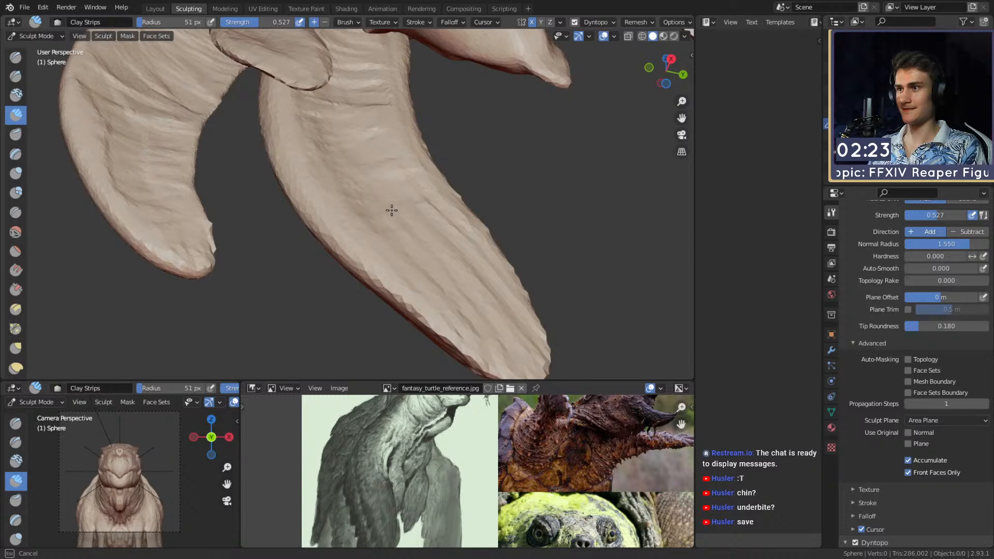
pyautogui.moveTo(428, 270)
pyautogui.mouseDown()
pyautogui.moveTo(528, 332)
pyautogui.moveTo(422, 259)
pyautogui.mouseUp()
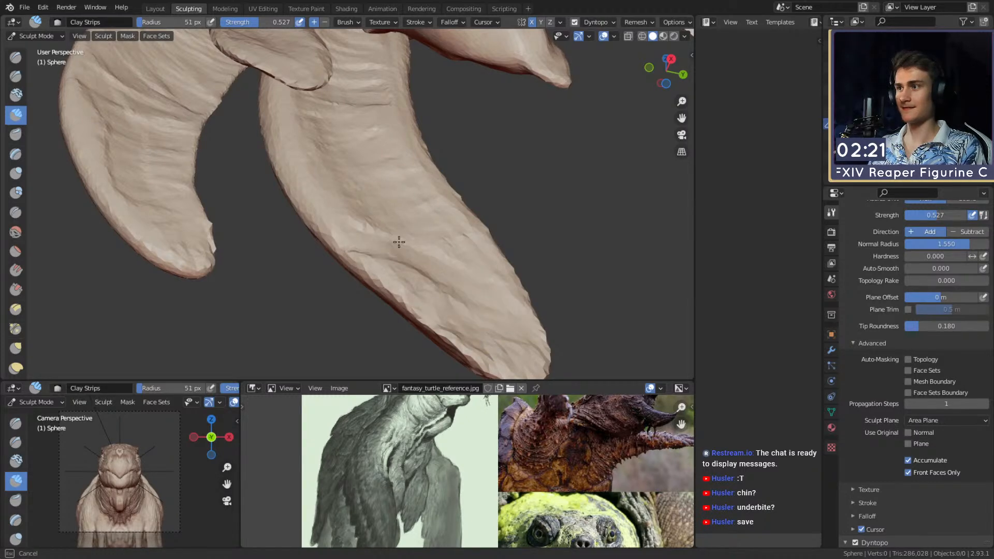
pyautogui.moveTo(318, 170)
pyautogui.mouseDown(button='middle')
pyautogui.moveTo(344, 173)
pyautogui.moveTo(328, 166)
pyautogui.mouseUp(button='middle')
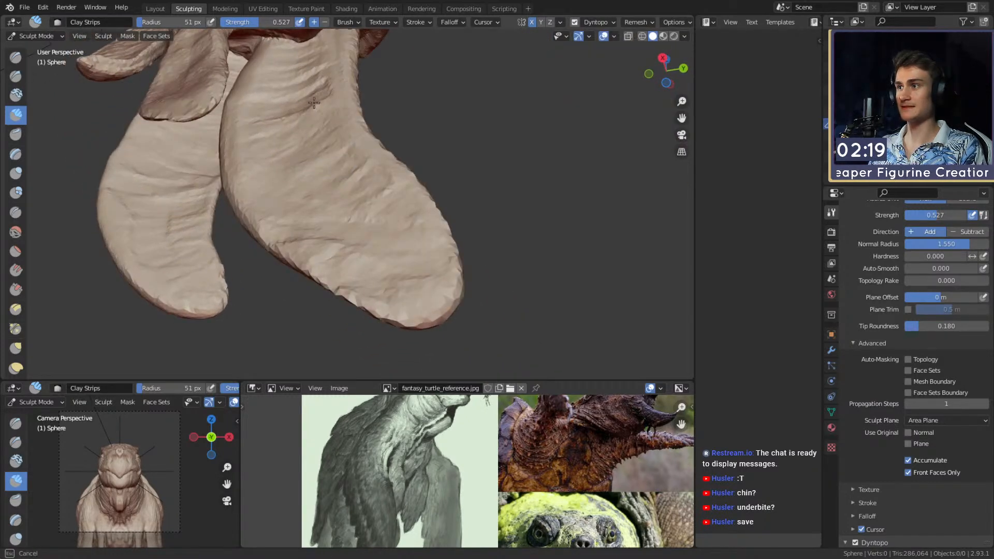
pyautogui.keyDown('ctrl'); pyautogui.moveTo(249, 128); pyautogui.dragTo(338, 102, button='middle'); pyautogui.keyUp('ctrl')
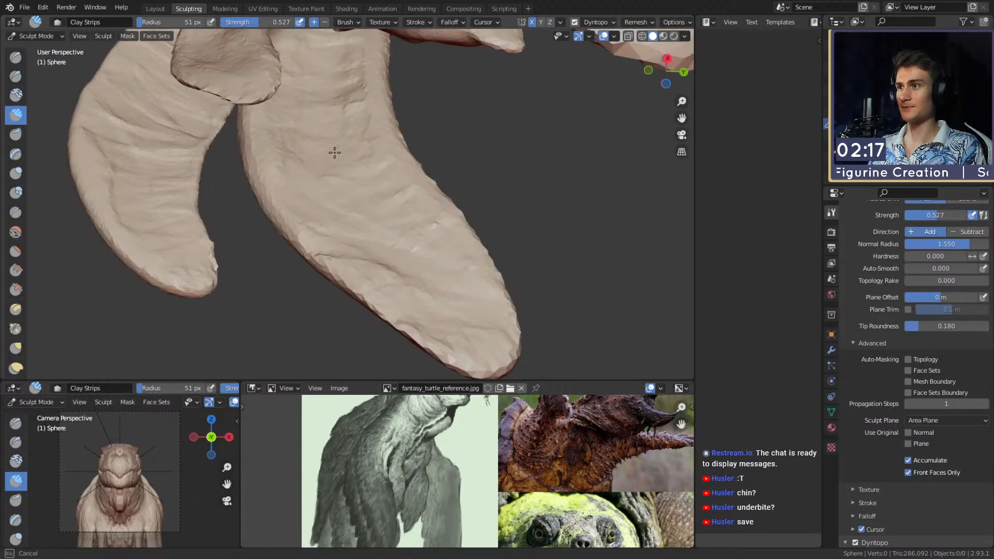
pyautogui.moveTo(330, 219)
pyautogui.mouseDown()
pyautogui.moveTo(346, 142)
pyautogui.moveTo(378, 181)
pyautogui.moveTo(492, 238)
pyautogui.mouseUp()
# Pull the front flipper's upper leading edge forward into an elbow bulge with Snake Hook at about 105 px radius.
pyautogui.moveTo(473, 118)
pyautogui.keyDown('alt'); pyautogui.keyDown('shift'); pyautogui.mouseDown()
pyautogui.moveTo(377, 228)
pyautogui.moveTo(468, 219)
pyautogui.mouseUp(); pyautogui.keyUp('shift'); pyautogui.keyUp('alt')
pyautogui.keyDown('ctrl'); pyautogui.keyDown('alt'); pyautogui.moveTo(468, 220); pyautogui.dragTo(455, 269); pyautogui.keyUp('alt'); pyautogui.keyUp('ctrl')
pyautogui.keyDown('alt'); pyautogui.moveTo(170, 121); pyautogui.dragTo(227, 104); pyautogui.keyUp('alt')
pyautogui.moveTo(426, 194)
pyautogui.keyDown('alt'); pyautogui.mouseDown()
pyautogui.moveTo(373, 200)
pyautogui.moveTo(395, 216)
pyautogui.moveTo(422, 199)
pyautogui.moveTo(237, 215)
pyautogui.moveTo(347, 189)
pyautogui.mouseUp(); pyautogui.keyUp('alt')
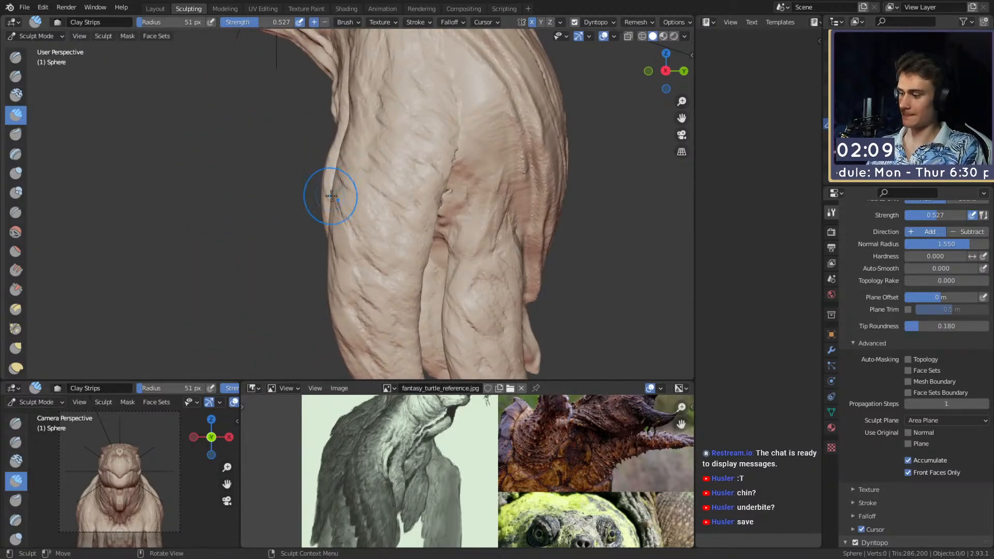
pyautogui.press('k')
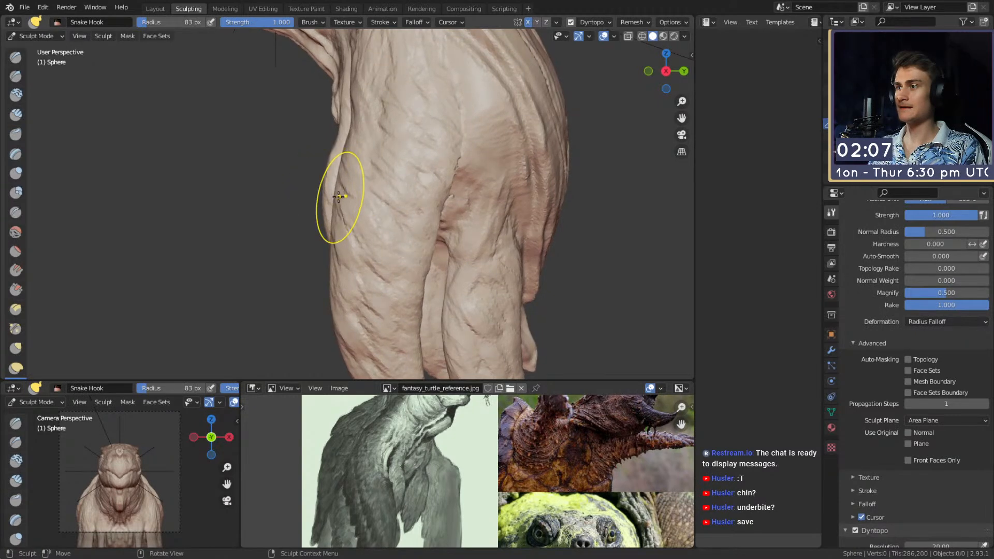
pyautogui.click(342, 171)
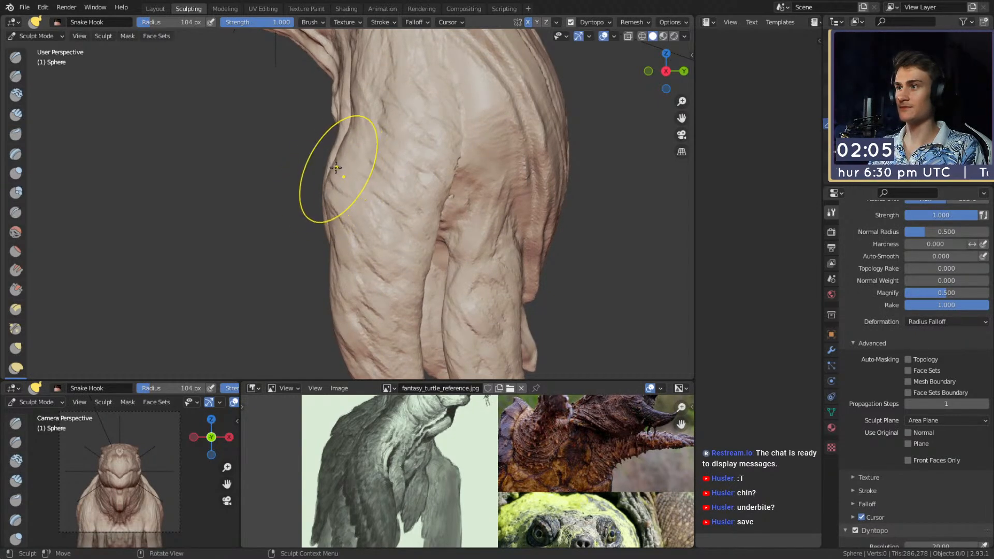
pyautogui.moveTo(341, 228)
pyautogui.mouseDown(button='middle')
pyautogui.moveTo(325, 187)
pyautogui.moveTo(325, 205)
pyautogui.mouseUp(button='middle')
pyautogui.moveTo(315, 156)
pyautogui.mouseDown(button='middle')
pyautogui.moveTo(336, 159)
pyautogui.moveTo(323, 192)
pyautogui.mouseUp(button='middle')
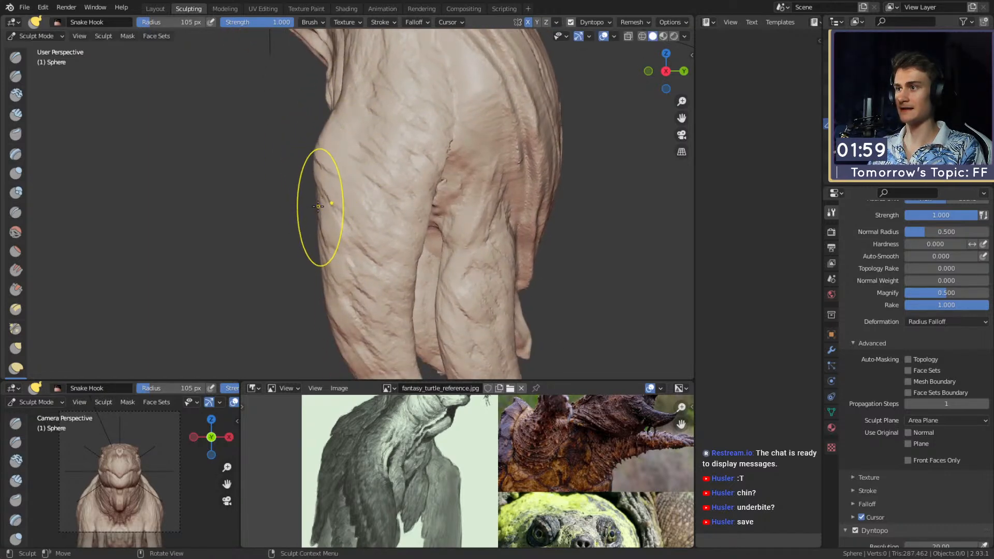
# Refine the front flipper's elbow outline seen from the front with Snake Hook, starting at 147 px radius.
pyautogui.moveTo(330, 210)
pyautogui.keyDown('alt'); pyautogui.mouseDown()
pyautogui.moveTo(528, 166)
pyautogui.moveTo(413, 162)
pyautogui.moveTo(342, 185)
pyautogui.mouseUp(); pyautogui.keyUp('alt')
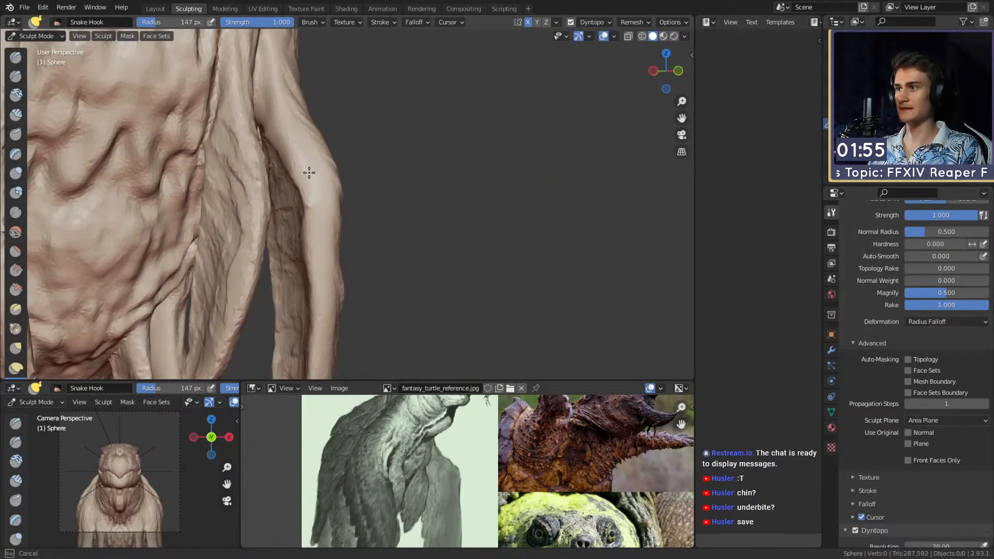
pyautogui.moveTo(311, 201); pyautogui.dragTo(337, 193, button='middle')
pyautogui.press('f')
pyautogui.click(330, 212)
pyautogui.moveTo(331, 215); pyautogui.dragTo(326, 212)
pyautogui.moveTo(326, 212)
pyautogui.mouseDown(button='middle')
pyautogui.moveTo(353, 206)
pyautogui.moveTo(357, 155)
pyautogui.moveTo(344, 249)
pyautogui.moveTo(450, 195)
pyautogui.moveTo(341, 224)
pyautogui.moveTo(381, 193)
pyautogui.moveTo(383, 213)
pyautogui.moveTo(370, 204)
pyautogui.moveTo(381, 197)
pyautogui.moveTo(355, 195)
pyautogui.mouseUp(button='middle')
# Crease the seam between the shell and the front shoulder, reducing the Crease brush radius from 59 px to 32 px.
pyautogui.hotkey('shift', 'c')
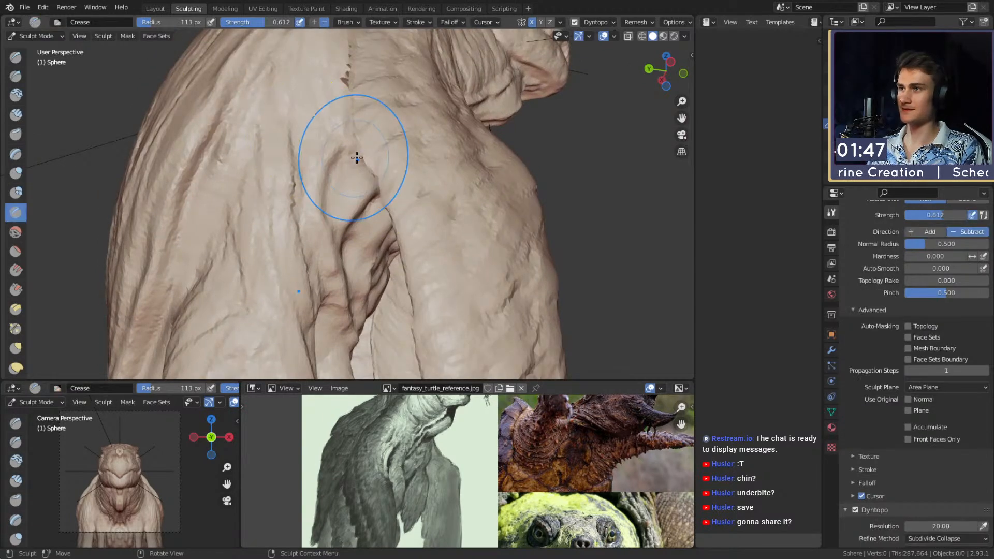
pyautogui.moveTo(360, 135)
pyautogui.mouseDown(button='middle')
pyautogui.moveTo(404, 153)
pyautogui.moveTo(421, 188)
pyautogui.moveTo(405, 165)
pyautogui.moveTo(373, 213)
pyautogui.mouseUp(button='middle')
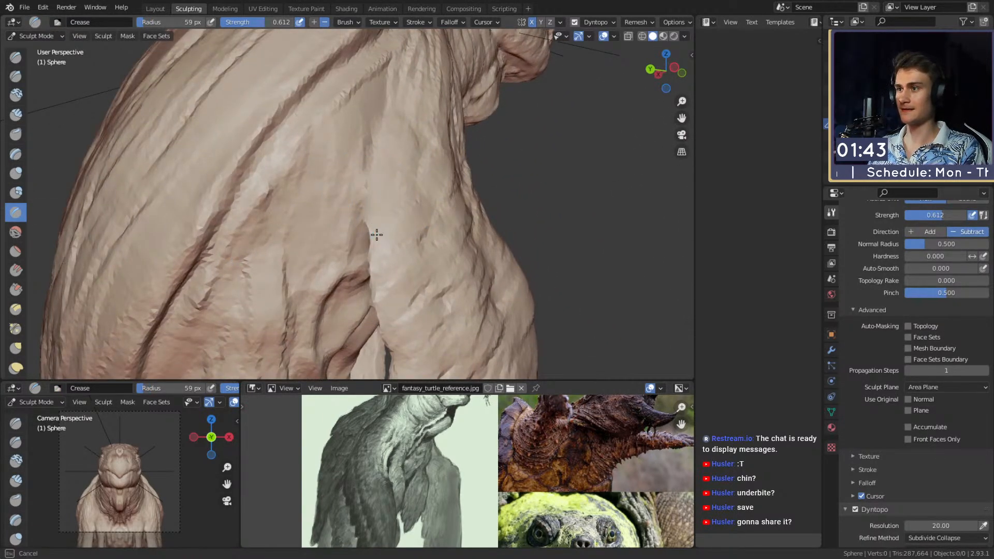
pyautogui.moveTo(374, 221); pyautogui.dragTo(376, 222)
pyautogui.press('f')
pyautogui.click(382, 223)
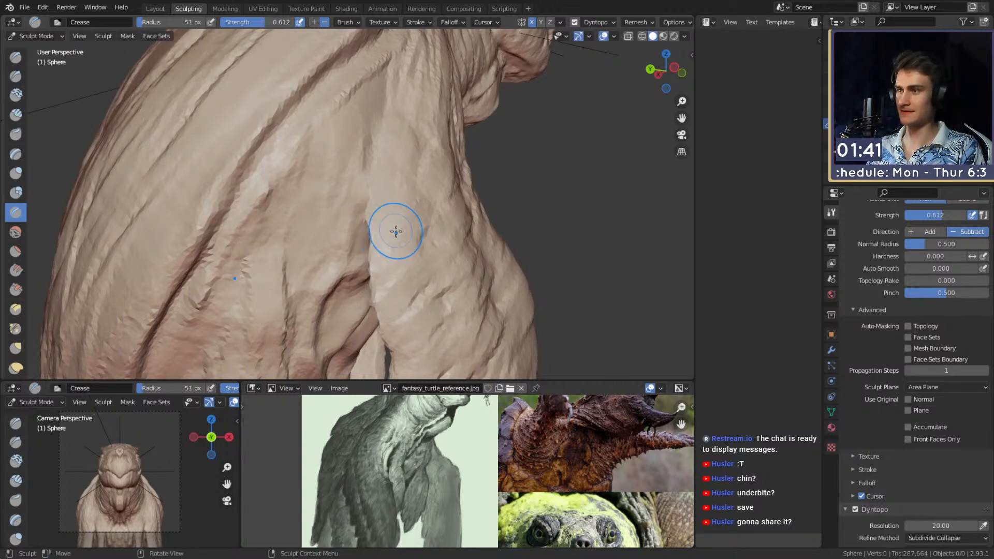
pyautogui.moveTo(391, 231); pyautogui.dragTo(419, 222, button='middle')
pyautogui.press('f')
pyautogui.click(441, 242)
pyautogui.moveTo(487, 195); pyautogui.dragTo(497, 208, button='middle')
pyautogui.moveTo(497, 209); pyautogui.dragTo(498, 213)
pyautogui.moveTo(498, 212)
pyautogui.mouseDown(button='middle')
pyautogui.moveTo(496, 222)
pyautogui.moveTo(366, 204)
pyautogui.moveTo(401, 126)
pyautogui.moveTo(419, 253)
pyautogui.moveTo(393, 244)
pyautogui.mouseUp(button='middle')
# Carve plate outlines at the top of the shell behind the neck with the Crease brush at 32 px radius.
pyautogui.moveTo(313, 199)
pyautogui.mouseDown(button='middle')
pyautogui.moveTo(379, 176)
pyautogui.moveTo(334, 167)
pyautogui.moveTo(370, 149)
pyautogui.mouseUp(button='middle')
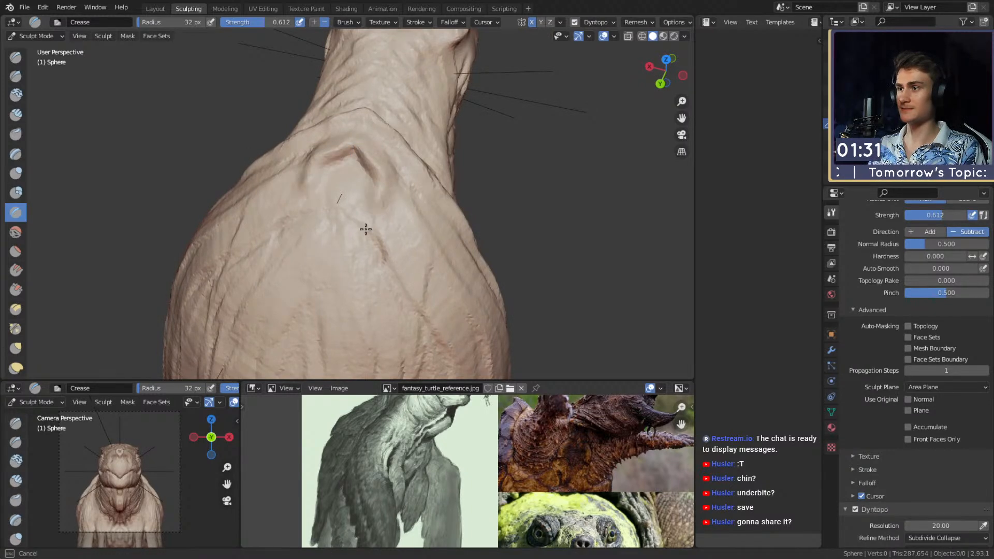
pyautogui.moveTo(348, 155); pyautogui.dragTo(343, 222)
pyautogui.moveTo(335, 163); pyautogui.dragTo(367, 147, button='middle')
pyautogui.moveTo(365, 132); pyautogui.dragTo(389, 212)
pyautogui.moveTo(368, 142)
pyautogui.mouseDown()
pyautogui.moveTo(375, 224)
pyautogui.moveTo(349, 247)
pyautogui.mouseUp()
pyautogui.moveTo(321, 161); pyautogui.dragTo(301, 199)
pyautogui.moveTo(320, 177); pyautogui.dragTo(361, 184, button='middle')
pyautogui.moveTo(377, 154)
pyautogui.mouseDown()
pyautogui.moveTo(342, 177)
pyautogui.moveTo(335, 218)
pyautogui.mouseUp()
# Extend the creases down the upper back of the shell with the Crease brush at 32 px radius.
pyautogui.moveTo(403, 181)
pyautogui.mouseDown()
pyautogui.moveTo(418, 226)
pyautogui.moveTo(366, 281)
pyautogui.moveTo(418, 223)
pyautogui.mouseUp()
pyautogui.moveTo(337, 204); pyautogui.dragTo(326, 262)
pyautogui.moveTo(328, 224); pyautogui.dragTo(342, 276)
pyautogui.keyDown('shift'); pyautogui.moveTo(354, 276); pyautogui.dragTo(351, 209, button='middle'); pyautogui.keyUp('shift')
pyautogui.moveTo(351, 209); pyautogui.dragTo(363, 200, button='middle')
pyautogui.moveTo(358, 162)
pyautogui.mouseDown()
pyautogui.moveTo(388, 257)
pyautogui.moveTo(373, 305)
pyautogui.mouseUp()
pyautogui.moveTo(408, 233)
pyautogui.mouseDown()
pyautogui.moveTo(395, 284)
pyautogui.moveTo(363, 313)
pyautogui.mouseUp()
pyautogui.moveTo(358, 177); pyautogui.dragTo(390, 210)
# Carve branching creases across the middle of the shell's back with the Crease brush at 32 px radius.
pyautogui.moveTo(361, 311); pyautogui.dragTo(376, 158, button='middle')
pyautogui.moveTo(382, 75)
pyautogui.mouseDown()
pyautogui.moveTo(353, 136)
pyautogui.moveTo(345, 129)
pyautogui.mouseUp()
pyautogui.moveTo(394, 108)
pyautogui.mouseDown()
pyautogui.moveTo(432, 178)
pyautogui.moveTo(423, 267)
pyautogui.moveTo(345, 298)
pyautogui.moveTo(343, 153)
pyautogui.mouseUp()
pyautogui.moveTo(343, 153)
pyautogui.mouseDown(button='middle')
pyautogui.moveTo(352, 251)
pyautogui.moveTo(337, 120)
pyautogui.mouseUp(button='middle')
pyautogui.moveTo(337, 119)
pyautogui.mouseDown()
pyautogui.moveTo(377, 111)
pyautogui.moveTo(339, 220)
pyautogui.mouseUp()
pyautogui.moveTo(351, 168); pyautogui.dragTo(364, 192, button='middle')
pyautogui.moveTo(410, 175); pyautogui.dragTo(346, 266)
pyautogui.moveTo(422, 163); pyautogui.dragTo(347, 134)
pyautogui.moveTo(391, 161); pyautogui.dragTo(368, 250)
# Crease the lower back of the shell down to its pointed rear end at 32 px radius.
pyautogui.moveTo(376, 264)
pyautogui.keyDown('shift'); pyautogui.mouseDown(button='middle')
pyautogui.moveTo(373, 169)
pyautogui.moveTo(380, 175)
pyautogui.mouseUp(button='middle'); pyautogui.keyUp('shift')
pyautogui.moveTo(366, 167); pyautogui.dragTo(350, 227)
pyautogui.moveTo(403, 139)
pyautogui.mouseDown()
pyautogui.moveTo(456, 178)
pyautogui.moveTo(422, 244)
pyautogui.moveTo(381, 248)
pyautogui.moveTo(365, 346)
pyautogui.moveTo(354, 354)
pyautogui.mouseUp()
pyautogui.moveTo(390, 285); pyautogui.dragTo(364, 344)
pyautogui.moveTo(358, 259); pyautogui.dragTo(352, 324)
pyautogui.moveTo(389, 179)
pyautogui.mouseDown()
pyautogui.moveTo(383, 218)
pyautogui.moveTo(399, 229)
pyautogui.mouseUp()
pyautogui.moveTo(432, 169); pyautogui.dragTo(425, 216)
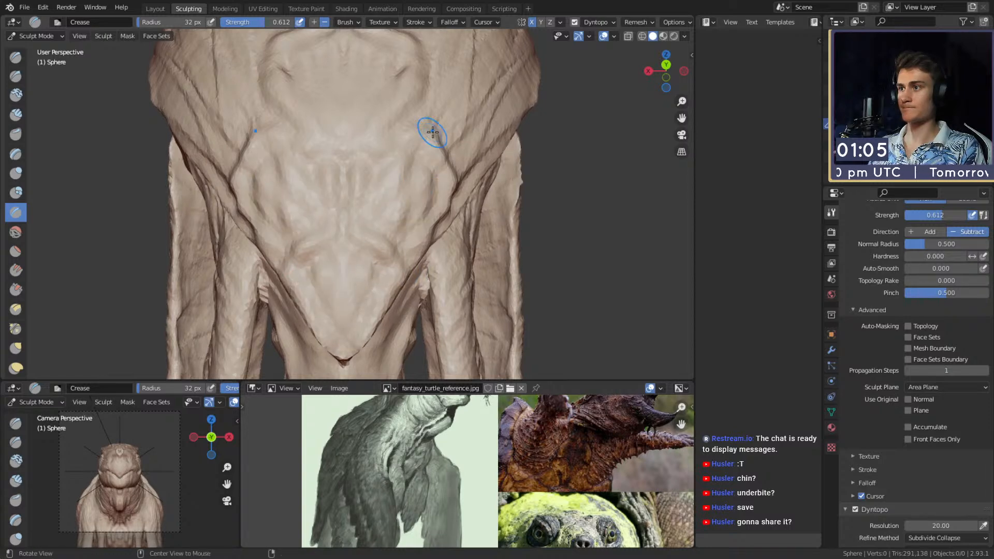
# Deepen and add grooves between the plates along the shell's back with the Crease brush at 32 px radius.
pyautogui.keyDown('shift'); pyautogui.moveTo(428, 152); pyautogui.dragTo(414, 225, button='middle'); pyautogui.keyUp('shift')
pyautogui.moveTo(414, 225); pyautogui.dragTo(410, 239, button='middle')
pyautogui.moveTo(299, 311); pyautogui.dragTo(290, 368)
pyautogui.moveTo(317, 124); pyautogui.dragTo(326, 218)
pyautogui.moveTo(347, 148); pyautogui.dragTo(356, 251)
pyautogui.moveTo(381, 158); pyautogui.dragTo(364, 238)
pyautogui.moveTo(376, 182); pyautogui.dragTo(357, 171, button='middle')
pyautogui.moveTo(340, 208); pyautogui.dragTo(324, 291)
pyautogui.moveTo(357, 253); pyautogui.dragTo(355, 293)
# Carve plate creases over the shell's upper side with the Crease brush at 32 px radius.
pyautogui.moveTo(333, 168); pyautogui.dragTo(344, 212, button='middle')
pyautogui.moveTo(369, 166)
pyautogui.keyDown('shift'); pyautogui.mouseDown(button='middle')
pyautogui.moveTo(329, 189)
pyautogui.moveTo(337, 200)
pyautogui.moveTo(359, 150)
pyautogui.moveTo(348, 167)
pyautogui.mouseUp(button='middle'); pyautogui.keyUp('shift')
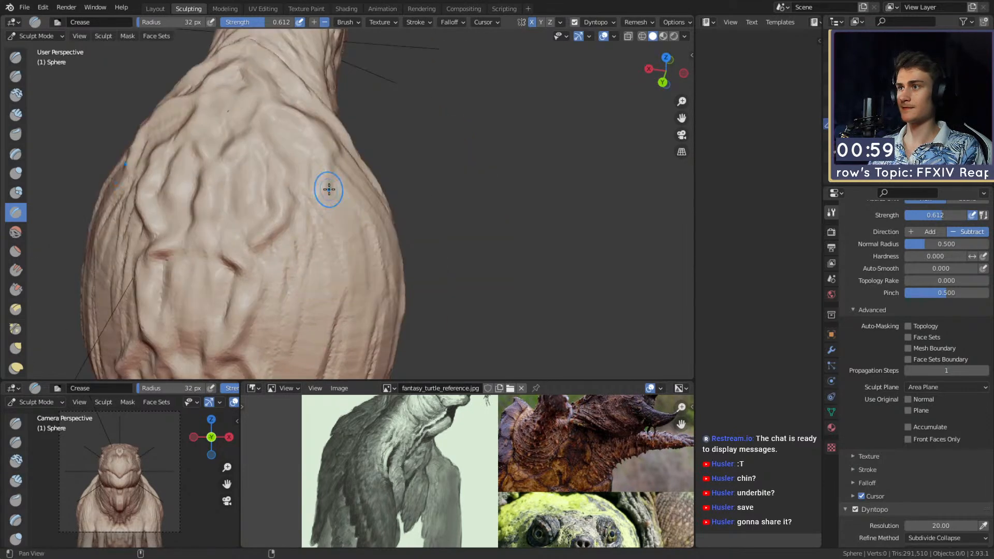
pyautogui.press('f')
pyautogui.click(340, 199)
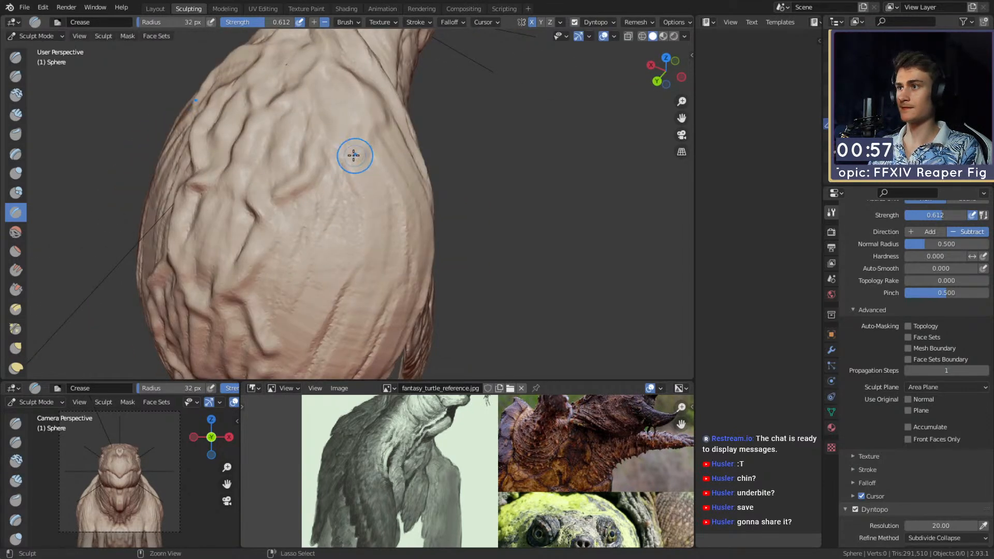
pyautogui.moveTo(400, 217)
pyautogui.mouseDown(button='middle')
pyautogui.moveTo(386, 202)
pyautogui.moveTo(386, 219)
pyautogui.mouseUp(button='middle')
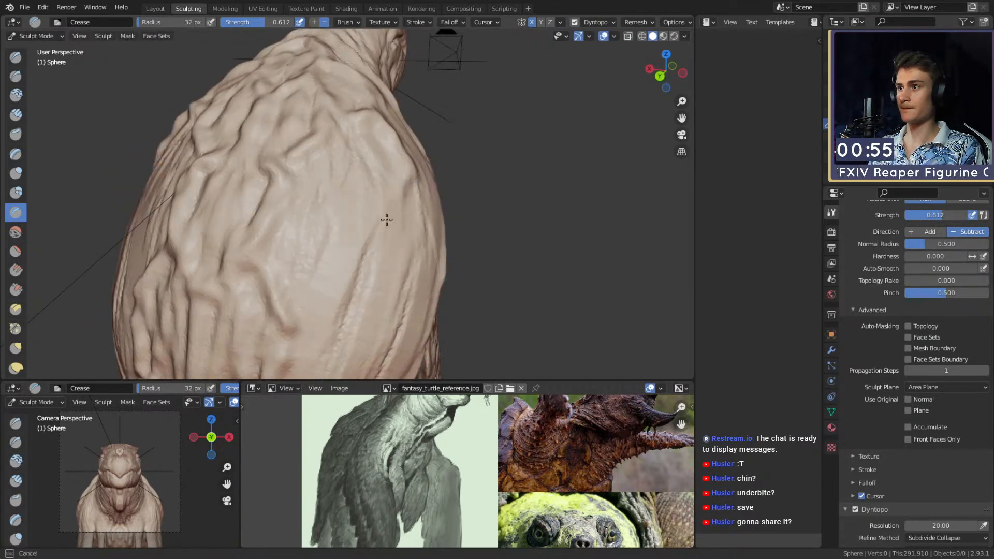
pyautogui.moveTo(323, 214); pyautogui.dragTo(371, 252)
pyautogui.moveTo(350, 246); pyautogui.dragTo(359, 254, button='middle')
pyautogui.keyDown('shift'); pyautogui.moveTo(359, 254); pyautogui.dragTo(381, 200, button='middle'); pyautogui.keyUp('shift')
pyautogui.moveTo(394, 203); pyautogui.dragTo(386, 271)
pyautogui.moveTo(396, 226); pyautogui.dragTo(376, 307)
pyautogui.moveTo(332, 248)
pyautogui.mouseDown()
pyautogui.moveTo(366, 253)
pyautogui.moveTo(380, 233)
pyautogui.mouseUp()
pyautogui.moveTo(384, 196); pyautogui.dragTo(378, 225, button='middle')
pyautogui.moveTo(391, 109)
pyautogui.mouseDown()
pyautogui.moveTo(366, 139)
pyautogui.moveTo(401, 218)
pyautogui.mouseUp()
# Continue the plate creases down the shell's lower side to its rim with the Crease brush at 32 px radius.
pyautogui.keyDown('shift'); pyautogui.moveTo(408, 226); pyautogui.dragTo(274, 172, button='middle'); pyautogui.keyUp('shift')
pyautogui.keyDown('shift'); pyautogui.moveTo(361, 218); pyautogui.dragTo(385, 141, button='middle'); pyautogui.keyUp('shift')
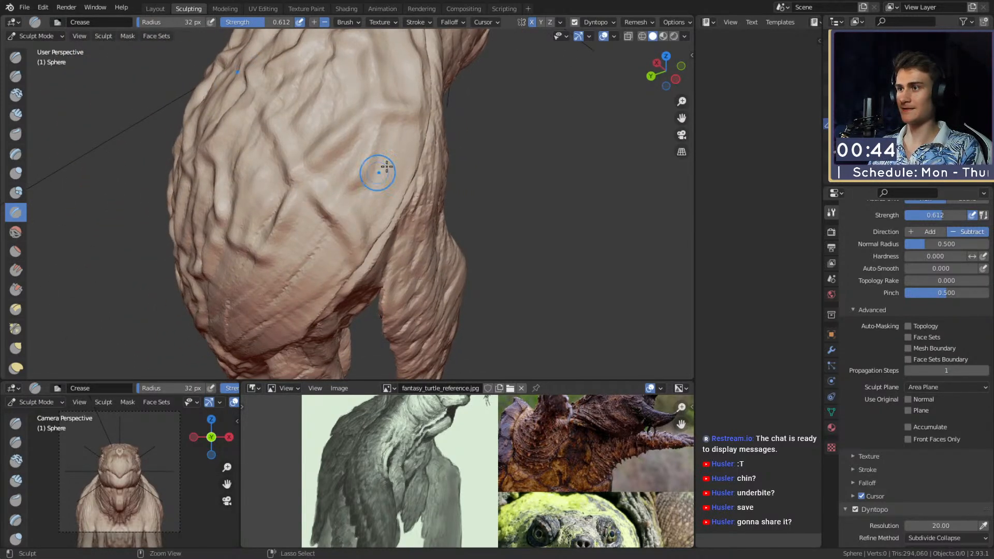
pyautogui.moveTo(357, 232); pyautogui.dragTo(387, 161, button='middle')
pyautogui.moveTo(361, 191); pyautogui.dragTo(382, 100, button='middle')
pyautogui.moveTo(360, 192)
pyautogui.mouseDown()
pyautogui.moveTo(311, 262)
pyautogui.moveTo(366, 201)
pyautogui.mouseUp()
pyautogui.moveTo(341, 238)
pyautogui.mouseDown()
pyautogui.moveTo(321, 285)
pyautogui.moveTo(347, 290)
pyautogui.mouseUp()
pyautogui.moveTo(399, 193)
pyautogui.mouseDown(button='middle')
pyautogui.moveTo(344, 191)
pyautogui.moveTo(330, 232)
pyautogui.mouseUp(button='middle')
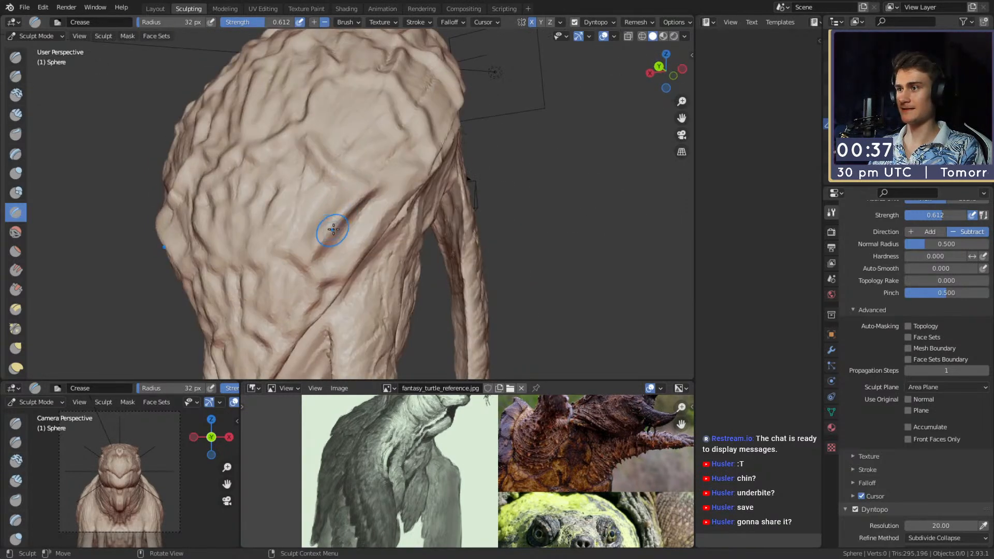
pyautogui.moveTo(357, 201); pyautogui.dragTo(357, 203)
# Reduce the Crease brush radius to 19 px and sharpen finer grooves around the shell's back plates.
pyautogui.moveTo(356, 202)
pyautogui.mouseDown(button='middle')
pyautogui.moveTo(344, 218)
pyautogui.moveTo(359, 232)
pyautogui.mouseUp(button='middle')
pyautogui.moveTo(317, 185)
pyautogui.mouseDown(button='middle')
pyautogui.moveTo(358, 230)
pyautogui.moveTo(373, 194)
pyautogui.mouseUp(button='middle')
pyautogui.click(358, 230)
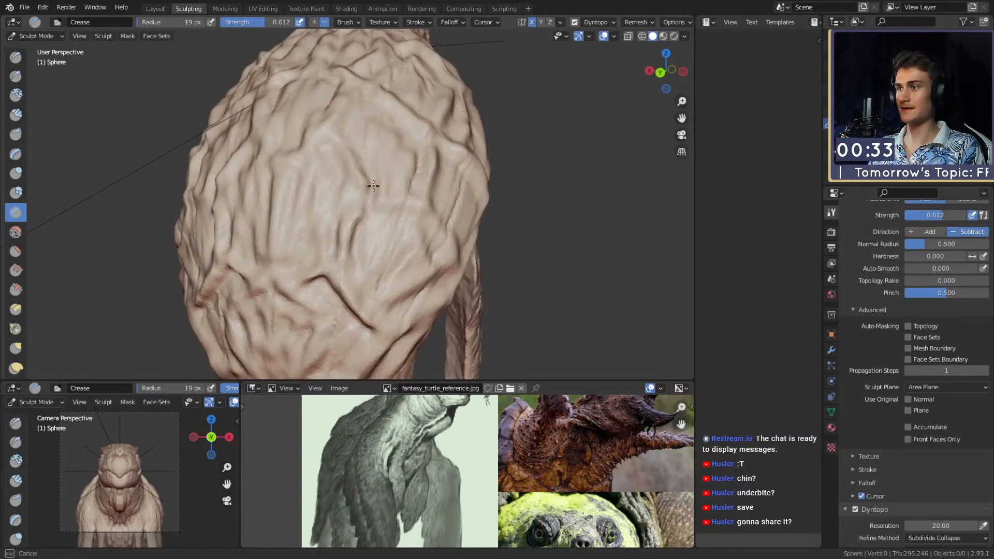
pyautogui.moveTo(339, 127); pyautogui.dragTo(357, 214, button='middle')
pyautogui.click(357, 214)
pyautogui.moveTo(349, 136); pyautogui.dragTo(373, 193, button='middle')
pyautogui.click(378, 147)
pyautogui.moveTo(377, 147); pyautogui.dragTo(357, 208, button='middle')
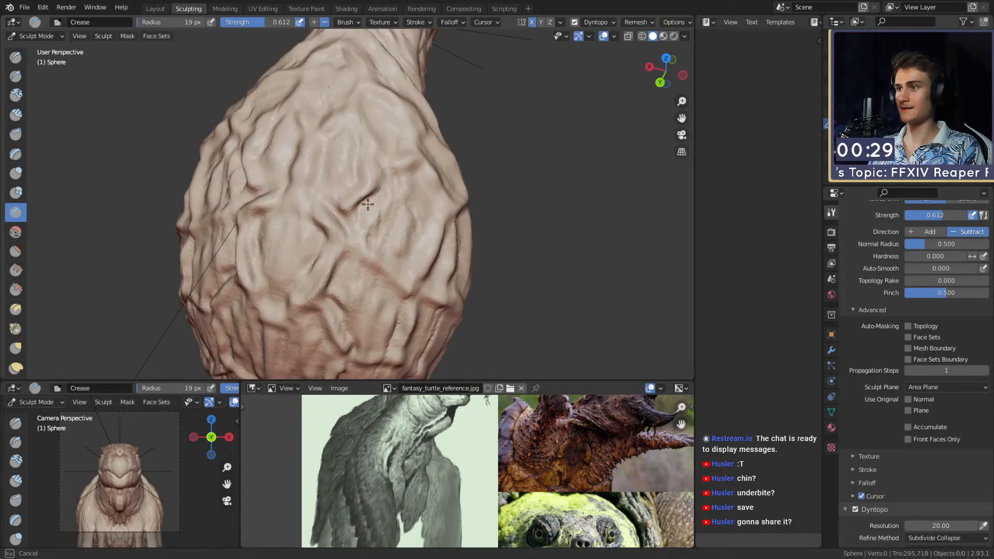
# Carve fine creases across the rest of the shell down to its rear tip with the Crease brush at 19 px radius.
pyautogui.moveTo(382, 130)
pyautogui.mouseDown(button='middle')
pyautogui.moveTo(362, 178)
pyautogui.moveTo(367, 193)
pyautogui.mouseUp(button='middle')
pyautogui.click(361, 178)
pyautogui.moveTo(368, 137)
pyautogui.mouseDown(button='middle')
pyautogui.moveTo(399, 177)
pyautogui.moveTo(382, 186)
pyautogui.moveTo(375, 162)
pyautogui.moveTo(374, 214)
pyautogui.mouseUp(button='middle')
pyautogui.click(399, 177)
pyautogui.moveTo(357, 254)
pyautogui.mouseDown(button='middle')
pyautogui.moveTo(333, 195)
pyautogui.moveTo(355, 195)
pyautogui.moveTo(381, 161)
pyautogui.moveTo(339, 222)
pyautogui.moveTo(366, 216)
pyautogui.moveTo(354, 231)
pyautogui.moveTo(357, 177)
pyautogui.moveTo(345, 190)
pyautogui.mouseUp(button='middle')
pyautogui.click(333, 195)
pyautogui.click(366, 215)
pyautogui.moveTo(363, 232)
pyautogui.mouseDown(button='middle')
pyautogui.moveTo(344, 237)
pyautogui.moveTo(386, 166)
pyautogui.mouseUp(button='middle')
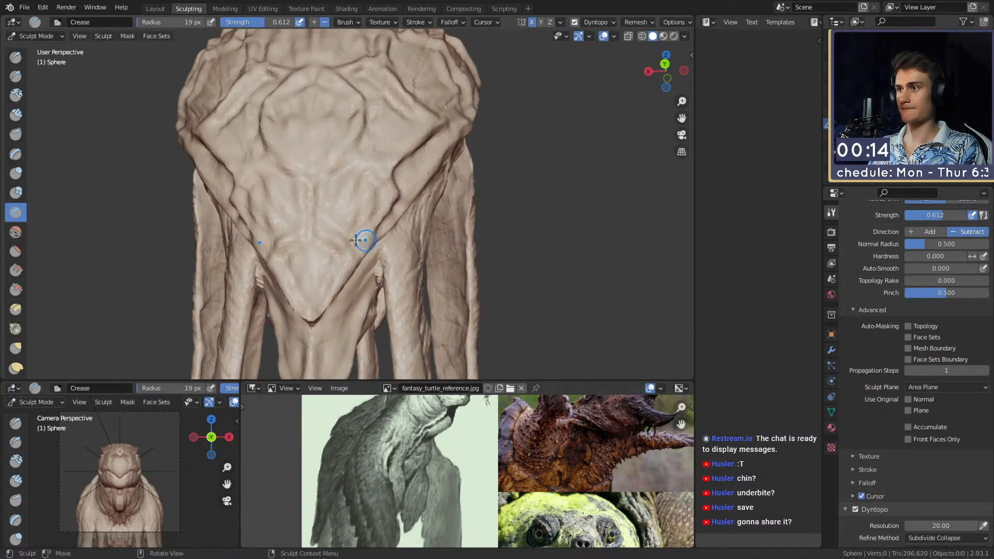
pyautogui.moveTo(327, 233); pyautogui.dragTo(348, 244, button='middle')
pyautogui.keyDown('ctrl'); pyautogui.moveTo(372, 160); pyautogui.dragTo(259, 182, button='middle'); pyautogui.keyUp('ctrl')
pyautogui.moveTo(402, 205); pyautogui.dragTo(360, 223, button='middle')
# Add fine lengthwise surface texture to the shell's central plate with Clay Strips at 17 px radius.
pyautogui.press('c')
pyautogui.scroll(3, 367, 211)
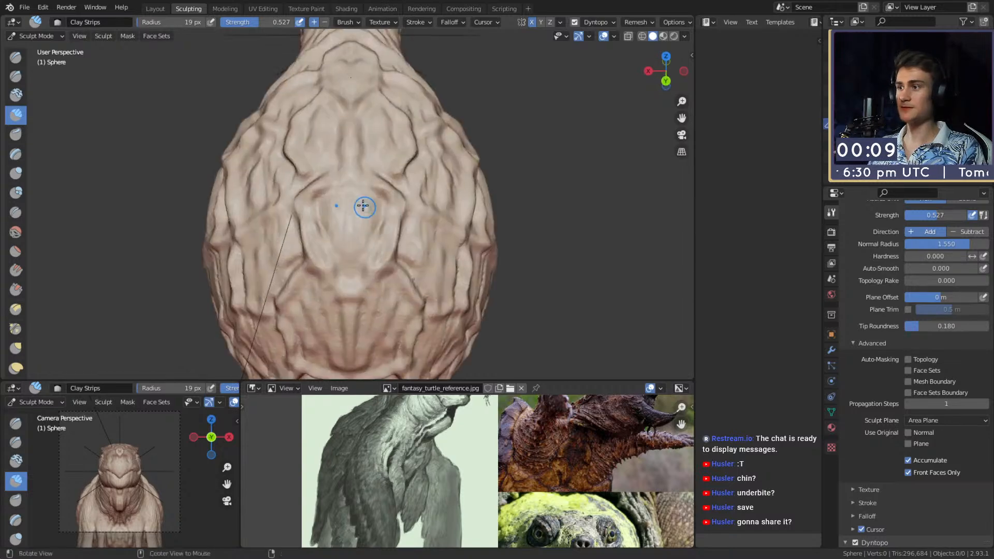
pyautogui.press('f')
pyautogui.click(365, 202)
pyautogui.moveTo(367, 202); pyautogui.dragTo(367, 255)
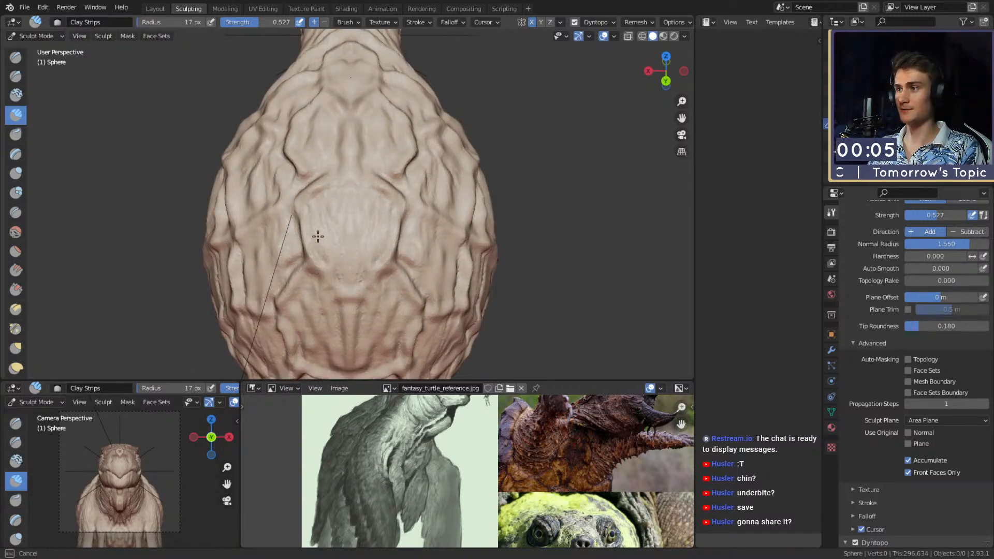
pyautogui.moveTo(328, 231); pyautogui.dragTo(329, 236)
pyautogui.press('f')
pyautogui.click(339, 205)
pyautogui.moveTo(347, 198); pyautogui.dragTo(342, 244)
# Texture the upper central shell plates toward the neck with Clay Strips at 20 px radius.
pyautogui.moveTo(351, 196); pyautogui.dragTo(356, 213, button='middle')
pyautogui.press('f')
pyautogui.click(347, 231)
pyautogui.moveTo(347, 231)
pyautogui.mouseDown()
pyautogui.moveTo(327, 281)
pyautogui.moveTo(336, 283)
pyautogui.mouseUp()
pyautogui.moveTo(353, 239)
pyautogui.mouseDown()
pyautogui.moveTo(355, 249)
pyautogui.moveTo(343, 235)
pyautogui.moveTo(361, 200)
pyautogui.mouseUp()
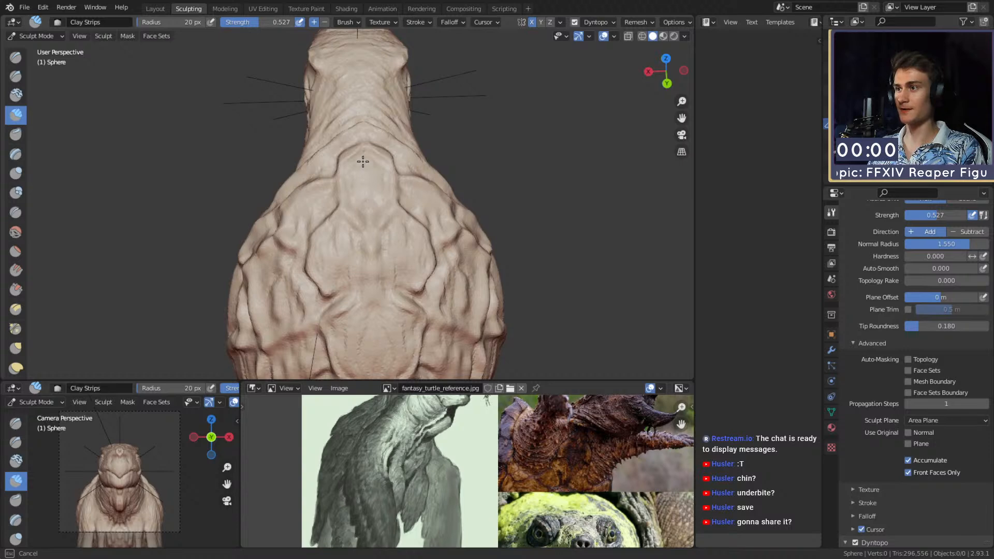
# Texture the plates on the shell's upper side with Clay Strips, reducing the radius to 17 px.
pyautogui.moveTo(358, 197)
pyautogui.mouseDown(button='middle')
pyautogui.moveTo(343, 195)
pyautogui.moveTo(343, 173)
pyautogui.mouseUp(button='middle')
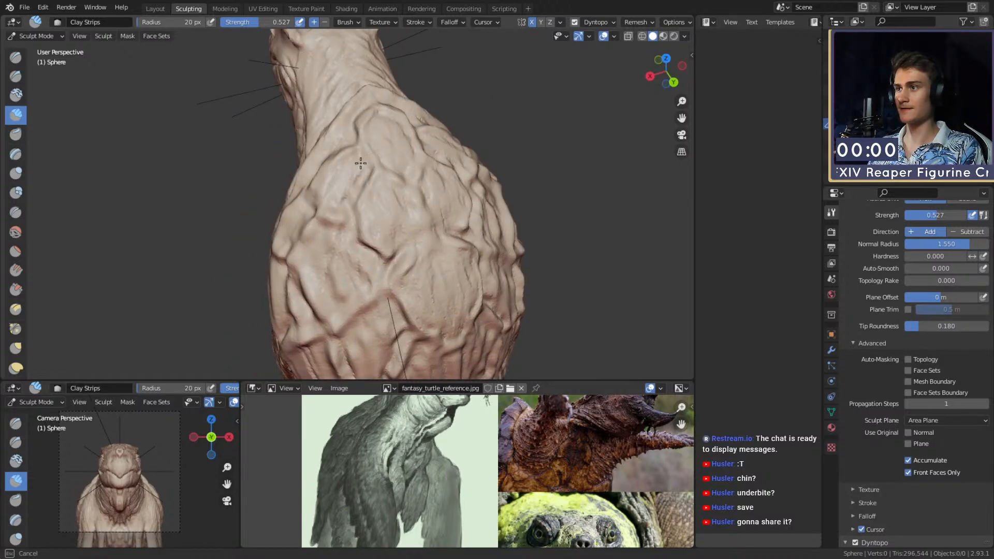
pyautogui.moveTo(332, 220); pyautogui.dragTo(352, 211)
pyautogui.moveTo(340, 182); pyautogui.dragTo(361, 169, button='middle')
pyautogui.press('f')
pyautogui.click(359, 169)
pyautogui.moveTo(334, 205); pyautogui.dragTo(324, 203)
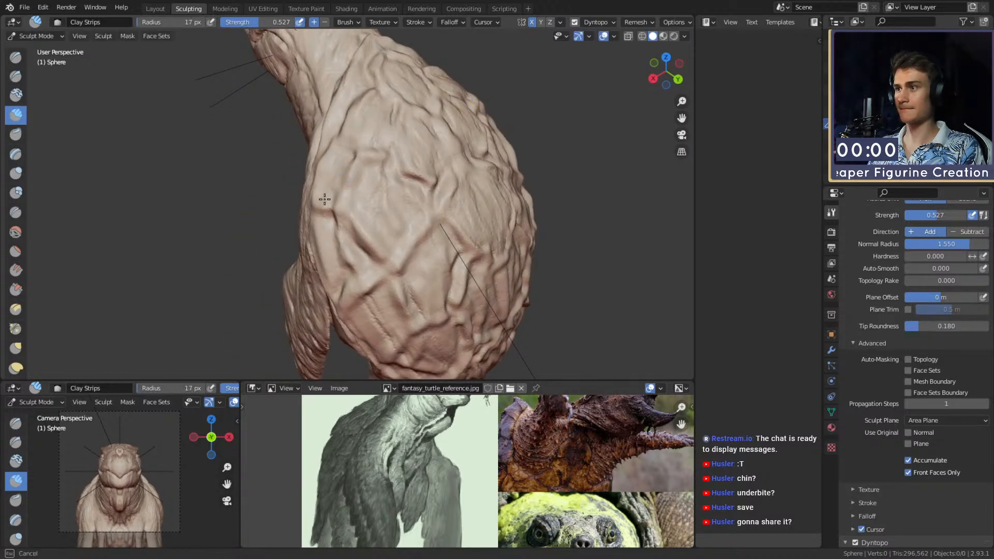
pyautogui.moveTo(322, 193); pyautogui.dragTo(339, 193, button='middle')
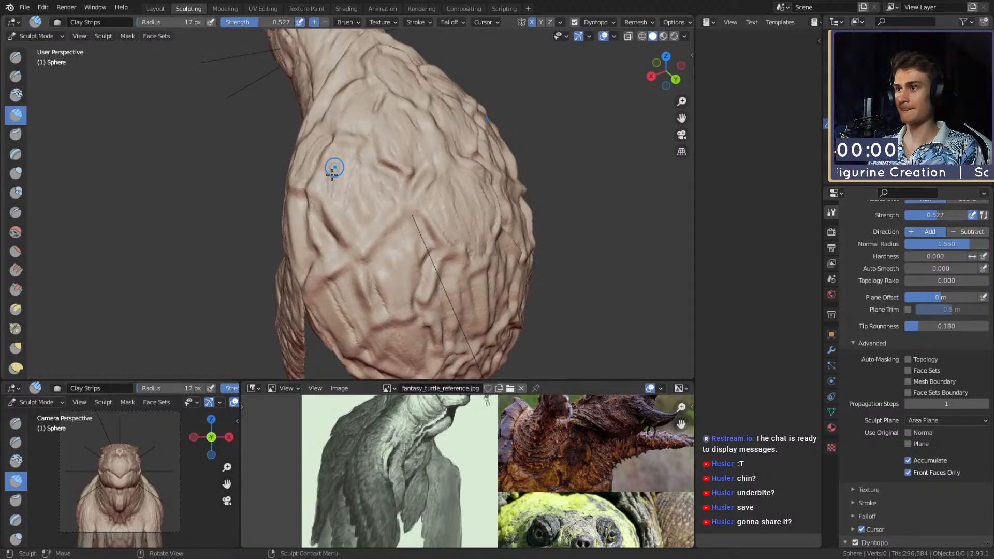
# Texture the lower side and rear plates of the shell with Clay Strips at 17 px radius.
pyautogui.moveTo(368, 227); pyautogui.dragTo(358, 127, button='middle')
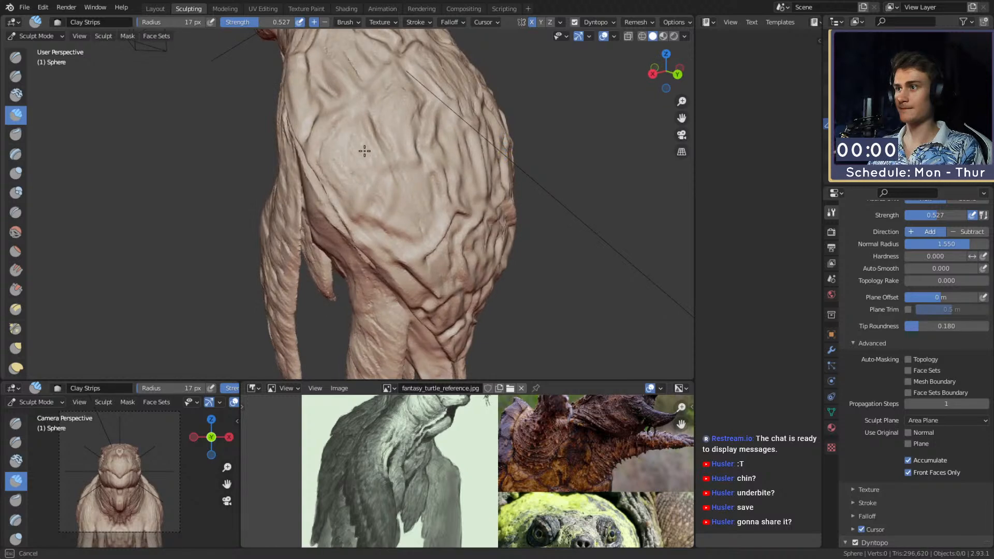
pyautogui.moveTo(377, 186); pyautogui.dragTo(334, 178, button='middle')
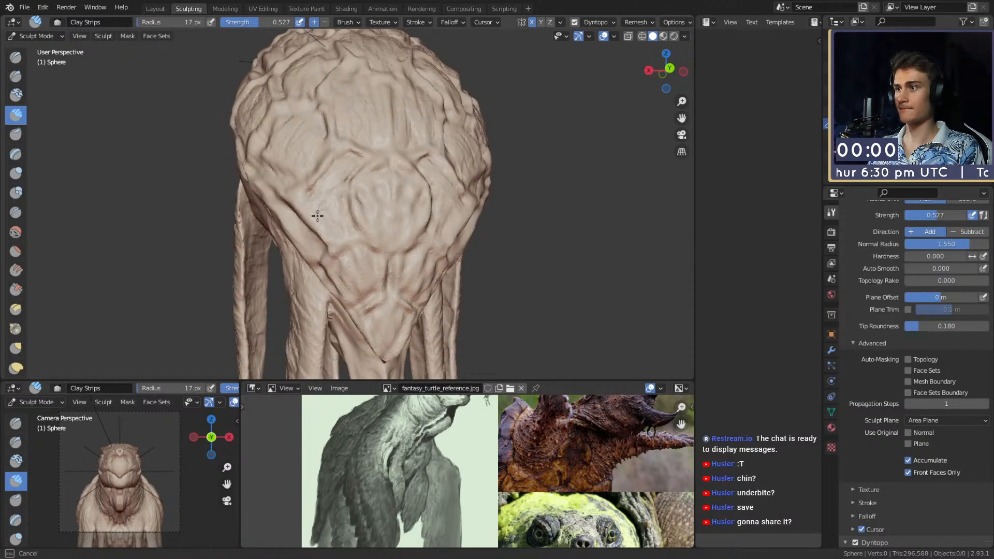
pyautogui.moveTo(356, 220)
pyautogui.mouseDown(button='middle')
pyautogui.moveTo(337, 222)
pyautogui.moveTo(331, 237)
pyautogui.moveTo(344, 224)
pyautogui.moveTo(275, 239)
pyautogui.moveTo(332, 190)
pyautogui.moveTo(454, 221)
pyautogui.moveTo(388, 266)
pyautogui.moveTo(433, 223)
pyautogui.moveTo(419, 228)
pyautogui.moveTo(397, 215)
pyautogui.mouseUp(button='middle')
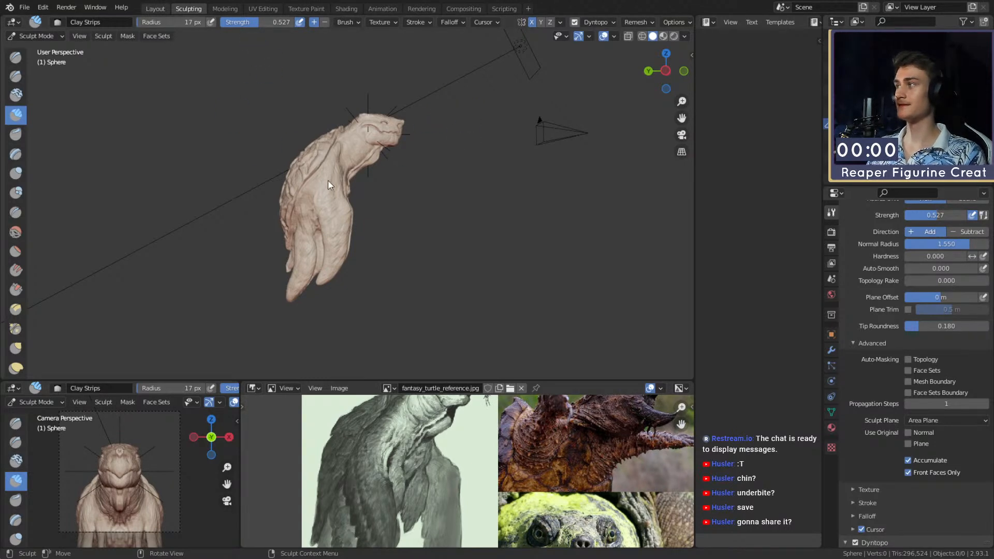
# Switch to the Layout workspace and save the file quick_sketch_day_204.blend.
pyautogui.hotkey('ctrl', 'pageup')
pyautogui.keyDown('shift'); pyautogui.moveTo(403, 330); pyautogui.dragTo(344, 273, button='middle'); pyautogui.keyUp('shift')
pyautogui.moveTo(344, 273); pyautogui.dragTo(414, 287, button='middle')
pyautogui.scroll(2, 529, 257)
pyautogui.click(28, 7)
pyautogui.click(42, 81)
# Add a UV sphere and move it out in front of the turtle's head.
pyautogui.scroll(-3, 393, 342)
pyautogui.moveTo(393, 341); pyautogui.dragTo(378, 279, button='middle')
pyautogui.hotkey('shift', 'a')
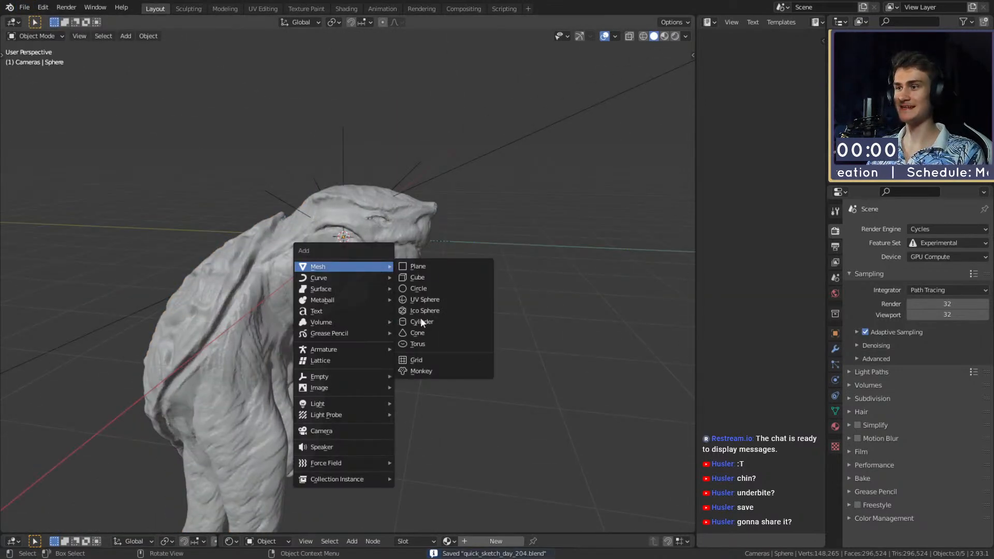
pyautogui.moveTo(363, 269)
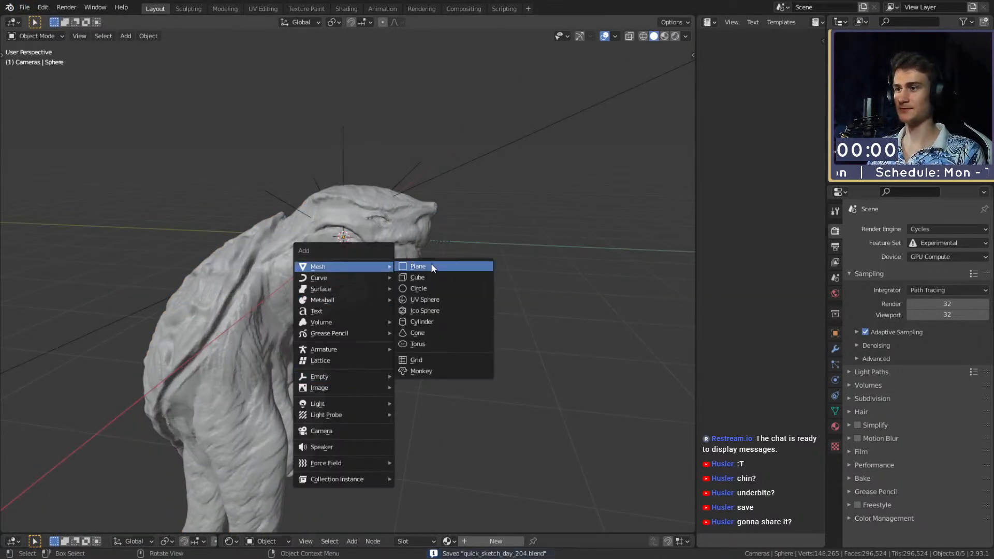
pyautogui.click(423, 301)
pyautogui.press('g')
pyautogui.click(507, 302)
# Scale the new sphere down to about 0.18 of its size for use as an eyeball.
pyautogui.keyDown('shift'); pyautogui.moveTo(508, 302); pyautogui.dragTo(339, 320, button='middle'); pyautogui.keyUp('shift')
pyautogui.rightClick(382, 261)
pyautogui.click(380, 261)
pyautogui.rightClick(394, 243)
pyautogui.click(357, 234)
pyautogui.keyDown('shift'); pyautogui.moveTo(255, 236); pyautogui.dragTo(285, 249, button='middle'); pyautogui.keyUp('shift')
pyautogui.press('s')
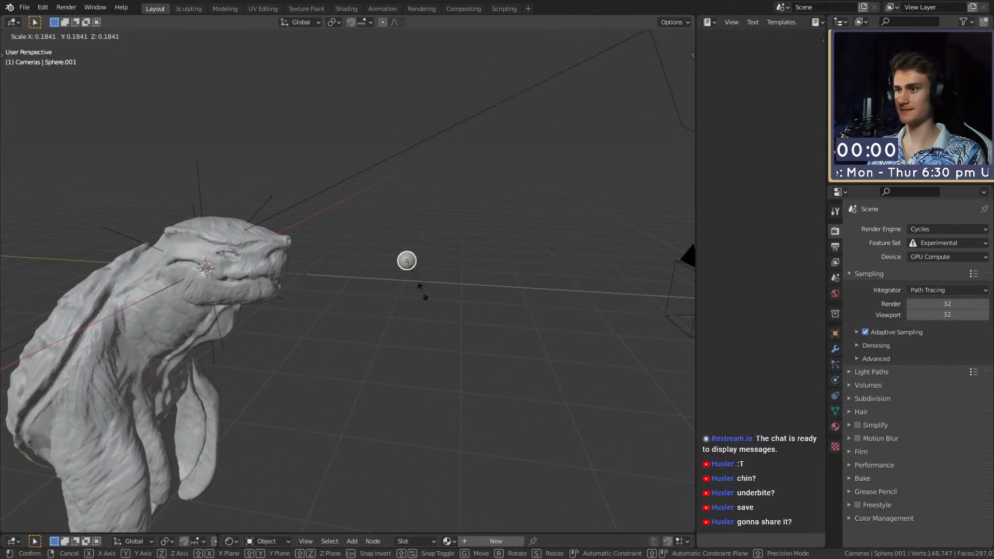
pyautogui.click(428, 286)
# Add a Mirror modifier on the X axis to the small sphere, with the turtle body Sphere as mirror object.
pyautogui.hotkey('alt', 'm')
pyautogui.click(835, 349)
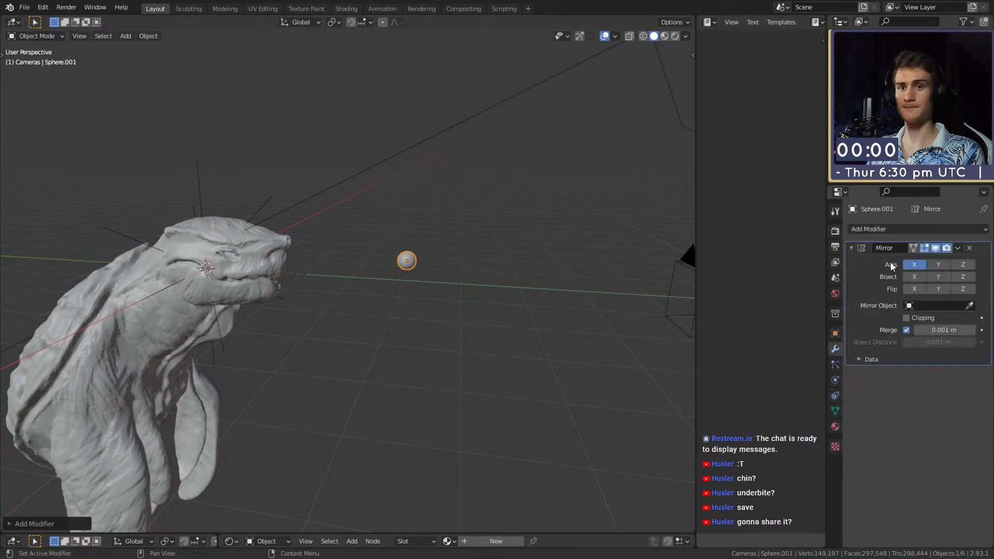
pyautogui.click(970, 307)
pyautogui.click(300, 281)
pyautogui.moveTo(300, 281); pyautogui.dragTo(537, 232, button='middle')
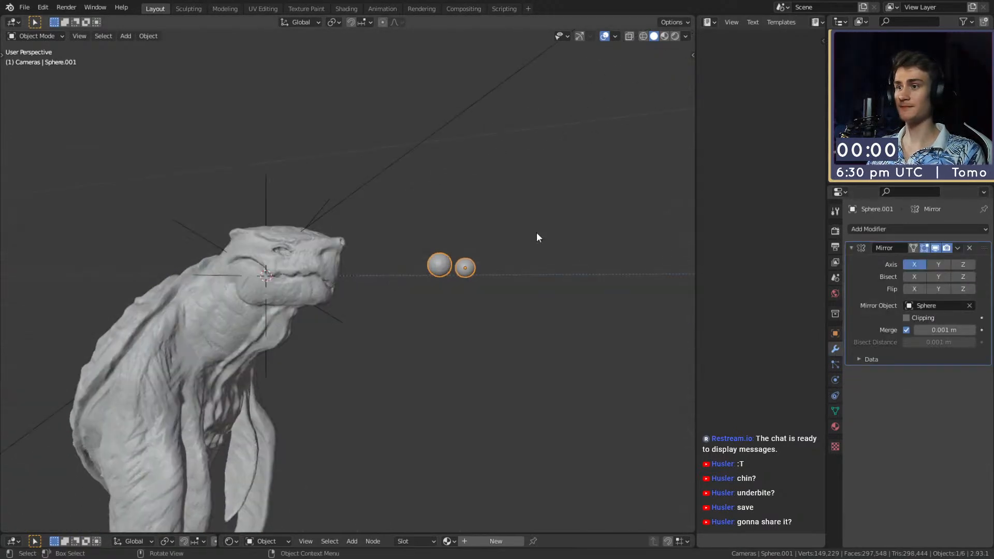
# Move the mirrored small spheres onto the turtle's head at the eye sockets.
pyautogui.click(477, 272)
pyautogui.moveTo(477, 272); pyautogui.dragTo(453, 293, button='middle')
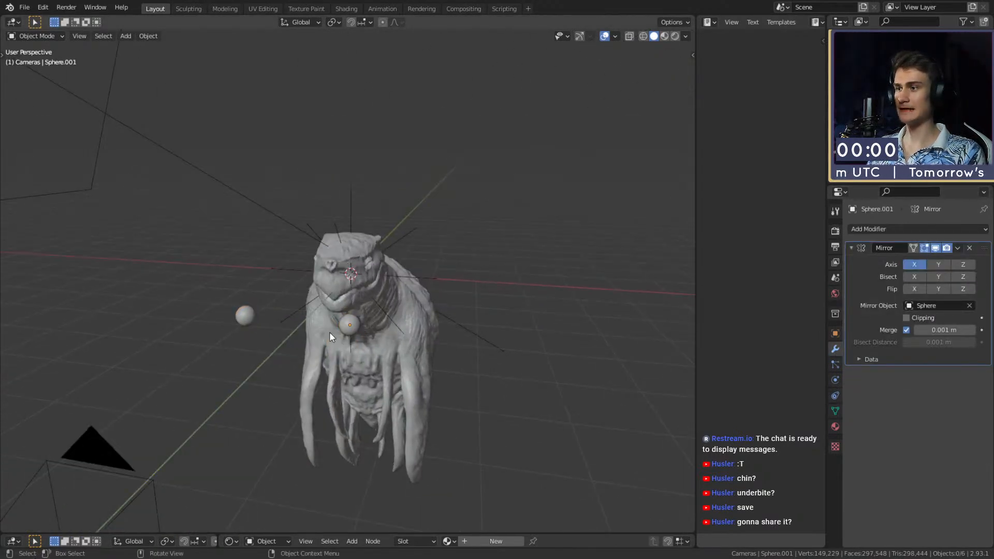
pyautogui.moveTo(467, 331); pyautogui.dragTo(320, 311, button='middle')
pyautogui.click(156, 289)
pyautogui.moveTo(262, 303); pyautogui.dragTo(228, 302, button='middle')
pyautogui.press('g')
pyautogui.click(371, 291)
pyautogui.scroll(3, 477, 302)
pyautogui.moveTo(394, 297); pyautogui.dragTo(421, 278, button='middle')
pyautogui.press('g')
pyautogui.click(390, 299)
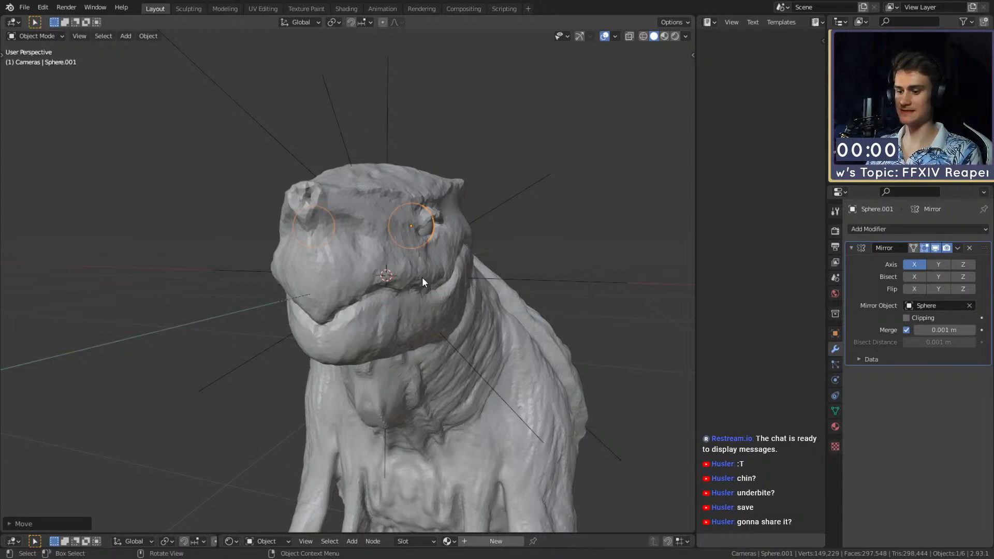
# Scale the mirrored eyeballs down and reposition them to fit the turtle's eye sockets.
pyautogui.scroll(5, 421, 277)
pyautogui.scroll(-5, 422, 281)
pyautogui.moveTo(492, 291); pyautogui.dragTo(391, 373, button='middle')
pyautogui.press('s')
pyautogui.click(477, 316)
pyautogui.press('g')
pyautogui.click(482, 294)
pyautogui.press('s')
pyautogui.click(434, 291)
pyautogui.press('g')
pyautogui.click(552, 289)
# Fine-tune the eyeballs' placement behind the turtle's eyelids and save the file.
pyautogui.press('g')
pyautogui.click(383, 323)
pyautogui.scroll(3, 461, 312)
pyautogui.press('g')
pyautogui.click(381, 331)
pyautogui.scroll(-5, 443, 332)
pyautogui.scroll(2, 390, 373)
pyautogui.click(446, 343)
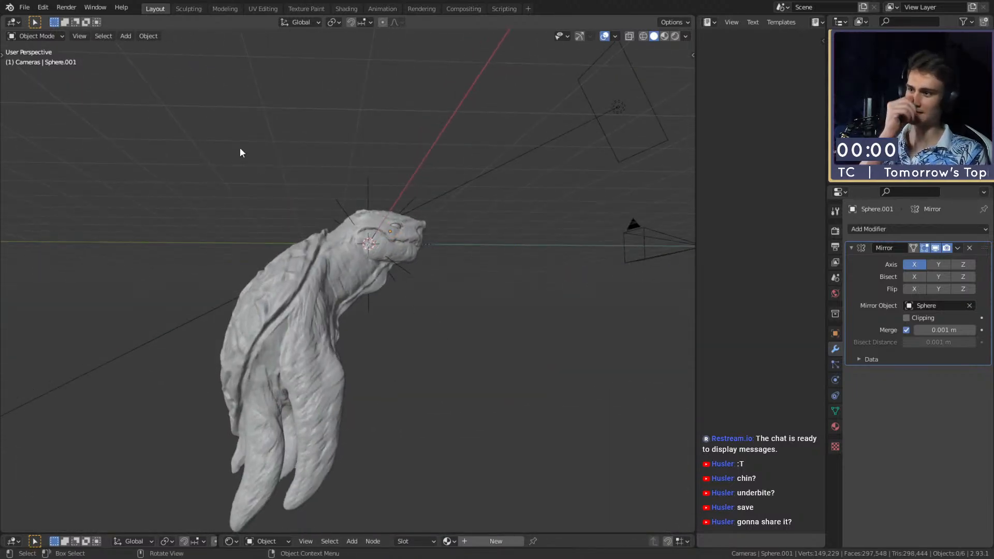
pyautogui.click(24, 7)
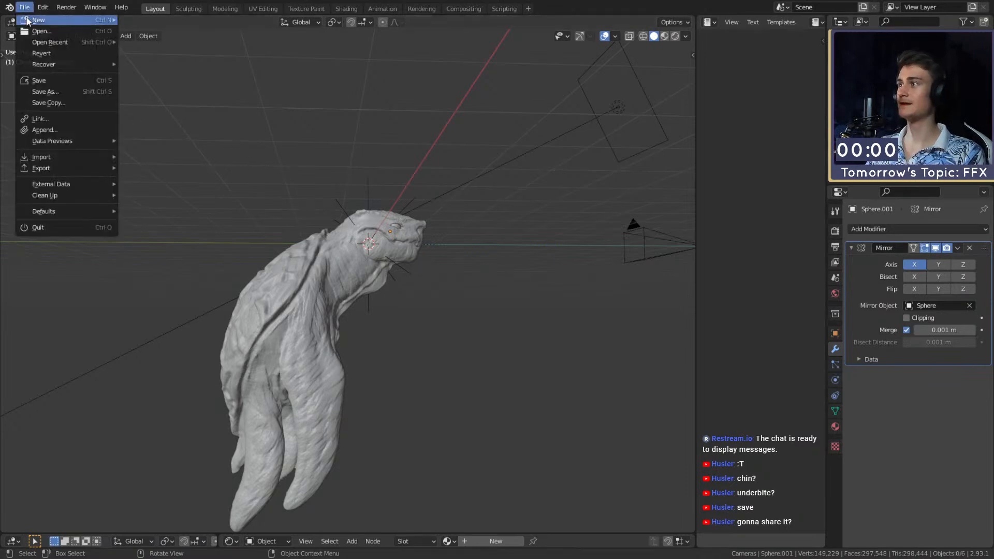
pyautogui.click(38, 82)
# Select the eyeballs together with the turtle body and raise them along the global Z axis.
pyautogui.moveTo(391, 308); pyautogui.dragTo(436, 378, button='middle')
pyautogui.click(335, 304)
pyautogui.moveTo(334, 304); pyautogui.dragTo(225, 326, button='middle')
pyautogui.scroll(2, 225, 326)
pyautogui.scroll(1, 225, 325)
pyautogui.keyDown('shift'); pyautogui.moveTo(249, 259); pyautogui.dragTo(290, 295, button='middle'); pyautogui.keyUp('shift')
pyautogui.scroll(3, 288, 258)
pyautogui.click(271, 183)
pyautogui.keyDown('shift'); pyautogui.click(331, 240); pyautogui.keyUp('shift')
pyautogui.scroll(-5, 399, 319)
pyautogui.moveTo(387, 346); pyautogui.dragTo(467, 368, button='middle')
pyautogui.press('g')
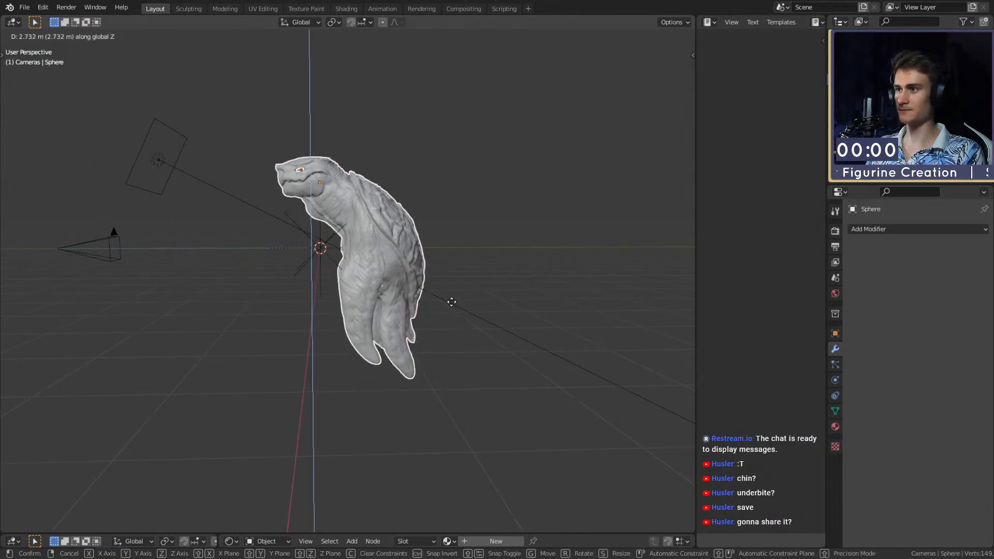
pyautogui.click(464, 299)
pyautogui.press('g')
pyautogui.click(506, 332)
# Shift the turtle and its eyeballs along the global Y axis toward the world origin.
pyautogui.press('g')
pyautogui.press('x')
pyautogui.press('y')
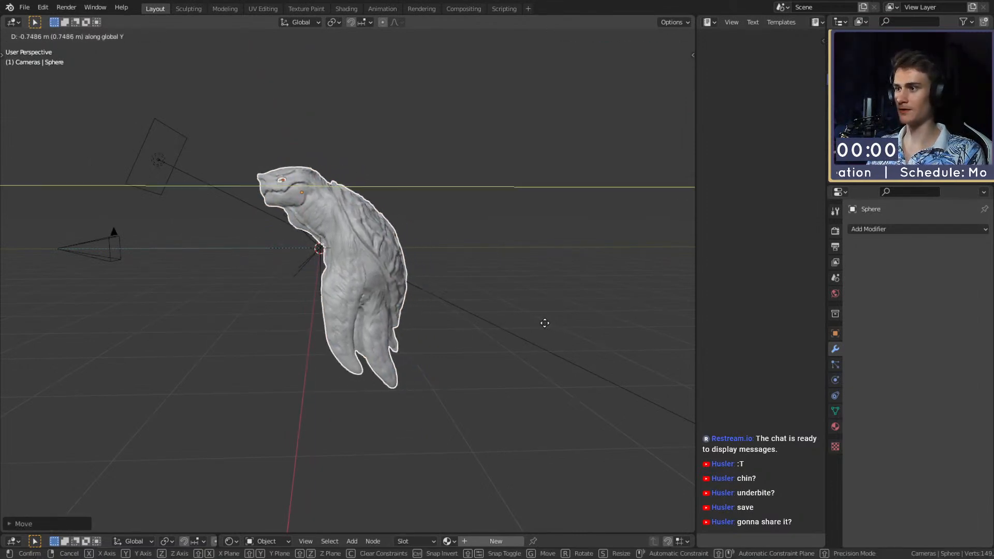
pyautogui.click(512, 326)
pyautogui.scroll(-2, 240, 289)
pyautogui.moveTo(241, 289); pyautogui.dragTo(332, 313, button='middle')
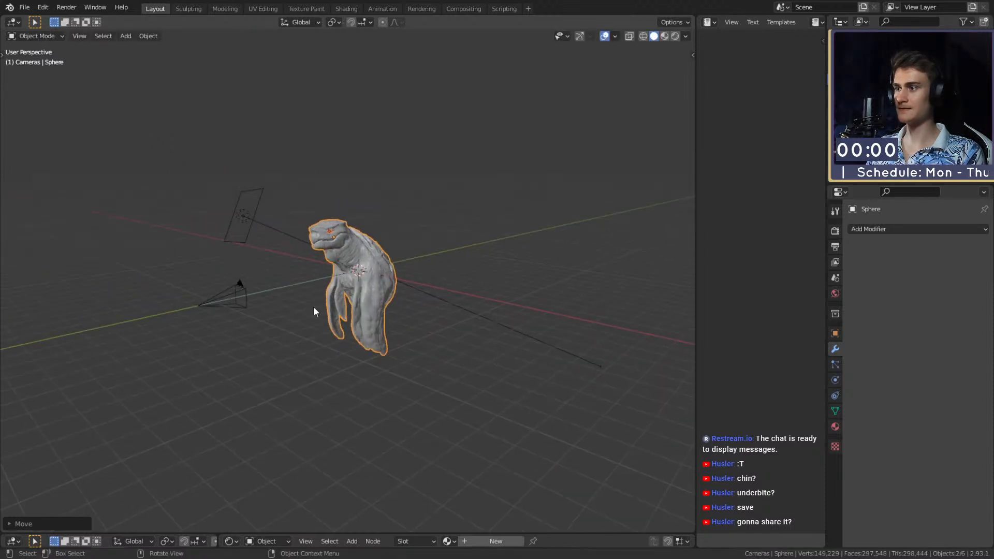
# Delete the area light in front of the turtle.
pyautogui.click(244, 296)
pyautogui.moveTo(279, 296); pyautogui.dragTo(365, 290, button='middle')
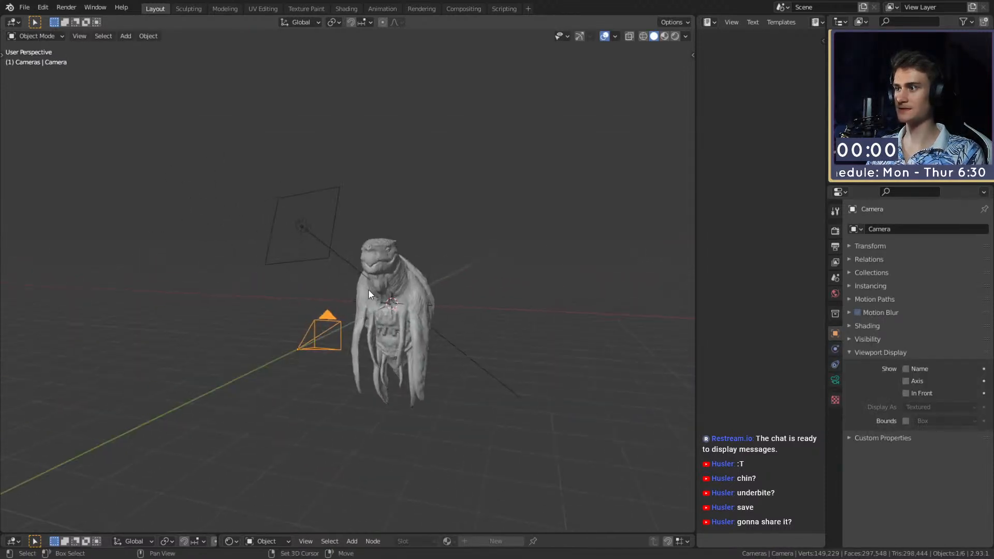
pyautogui.click(300, 230)
pyautogui.scroll(2, 402, 344)
pyautogui.moveTo(401, 344); pyautogui.dragTo(350, 312, button='middle')
pyautogui.press('Delete')
pyautogui.scroll(-2, 350, 312)
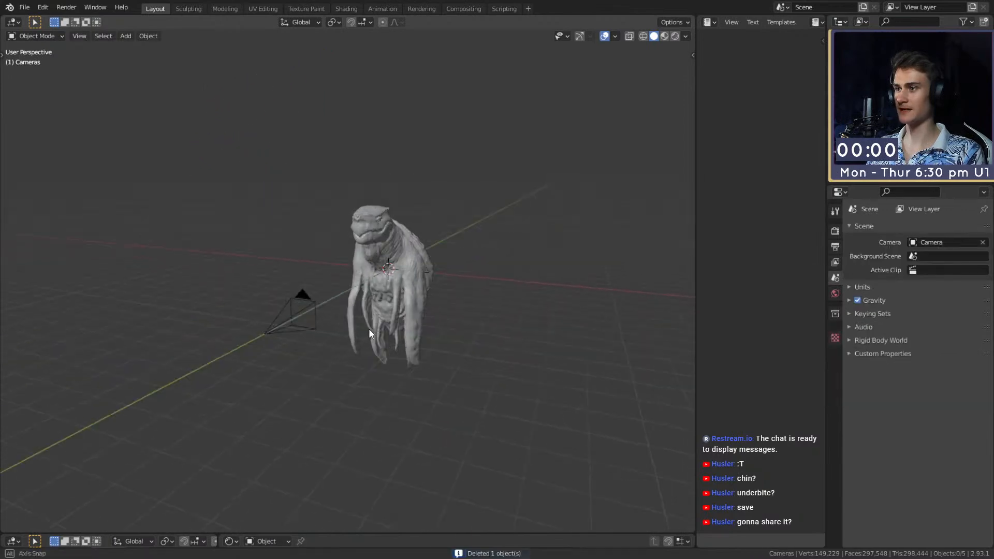
pyautogui.click(307, 299)
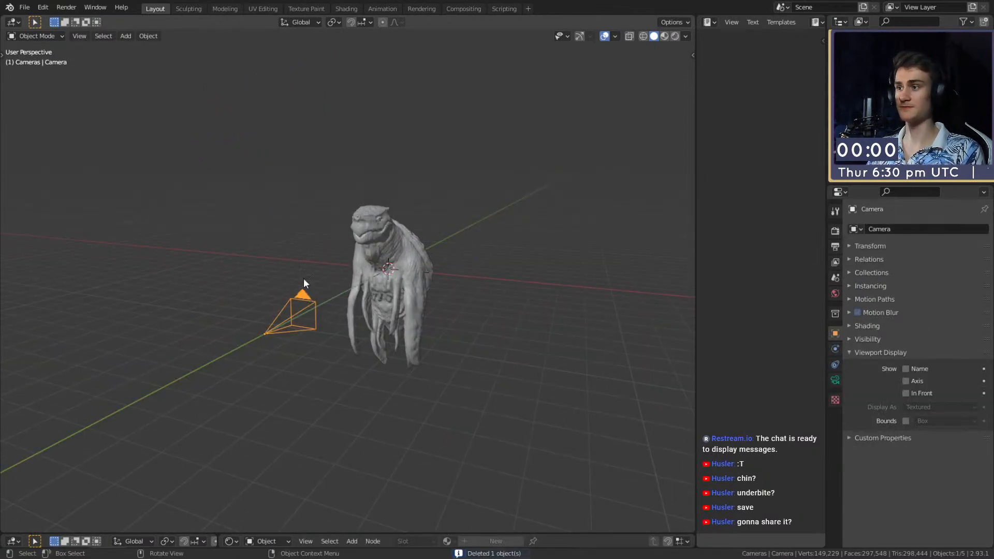
pyautogui.moveTo(366, 351); pyautogui.dragTo(440, 393, button='middle')
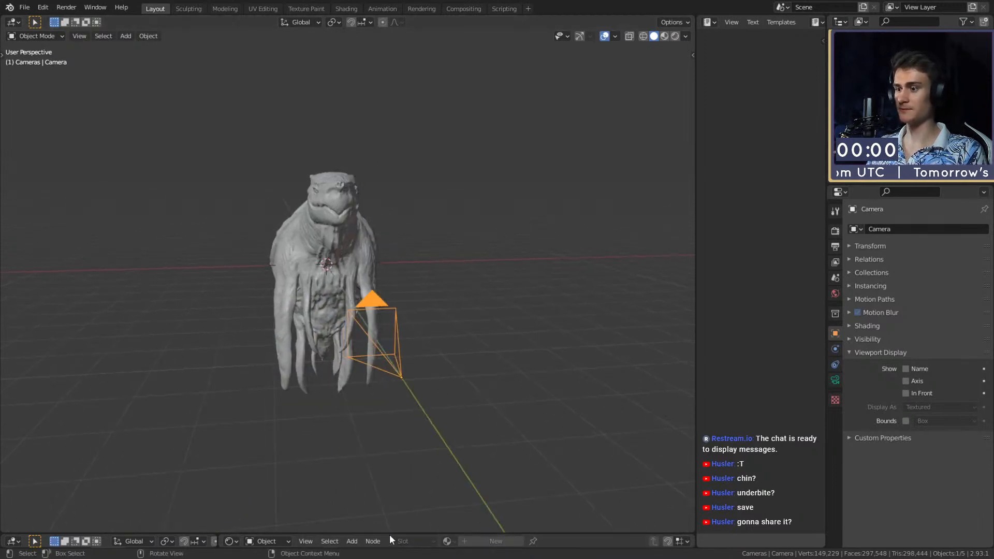
pyautogui.click(24, 8)
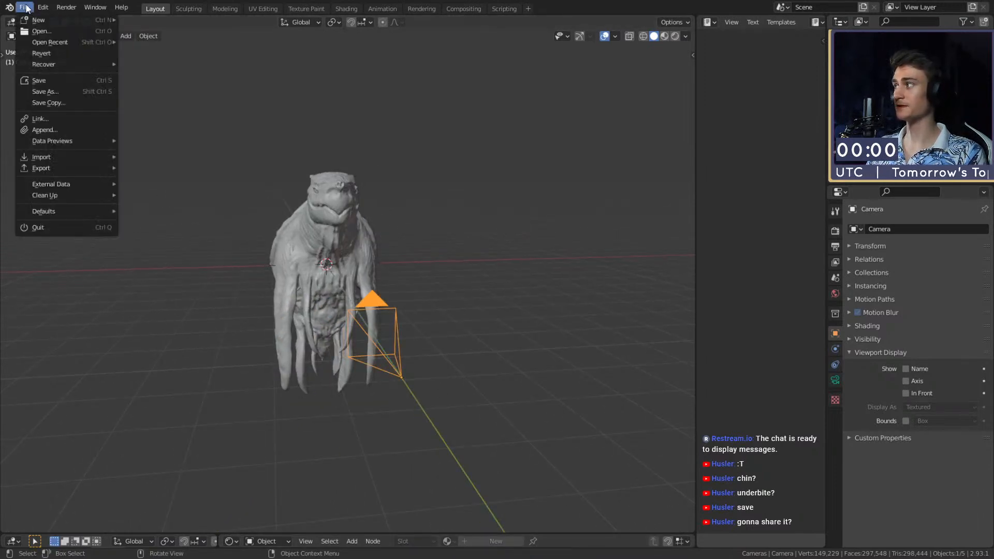
pyautogui.click(48, 89)
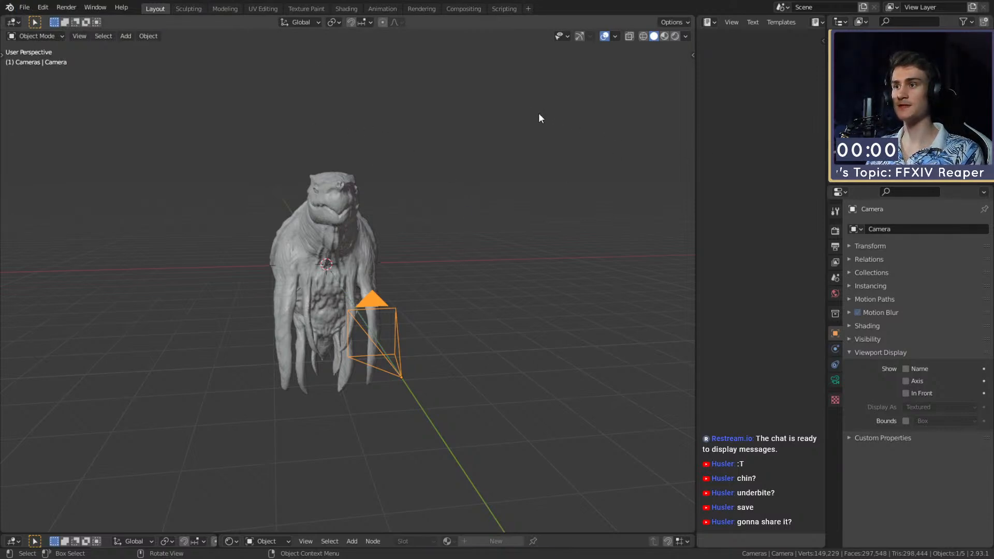
pyautogui.moveTo(406, 262); pyautogui.dragTo(243, 202, button='middle')
pyautogui.click(24, 7)
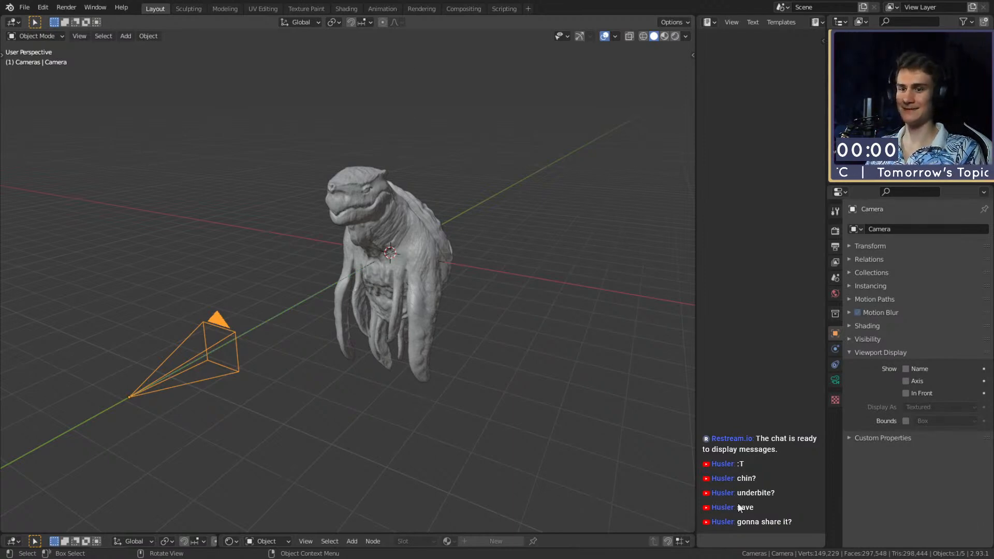
pyautogui.click(25, 7)
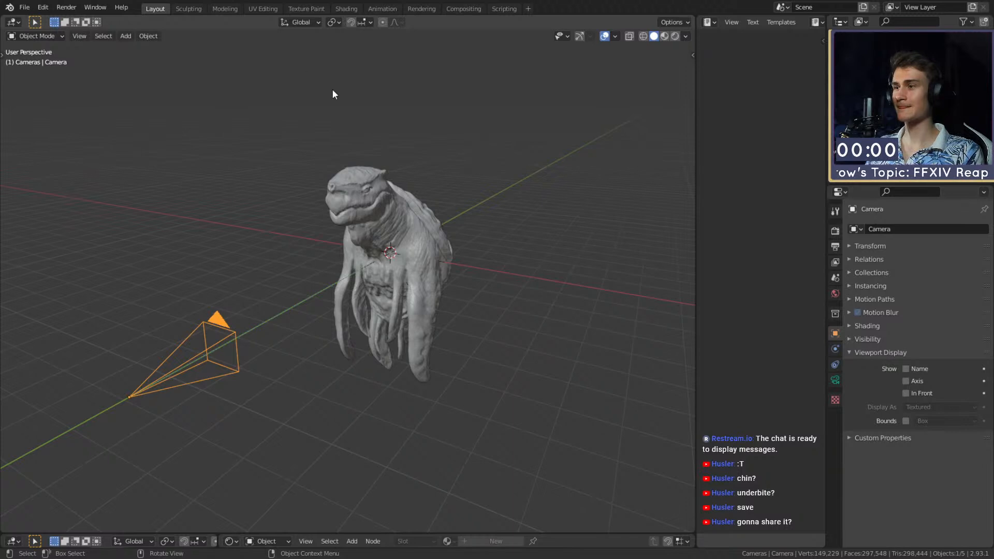
pyautogui.hotkey('ctrl', 's')
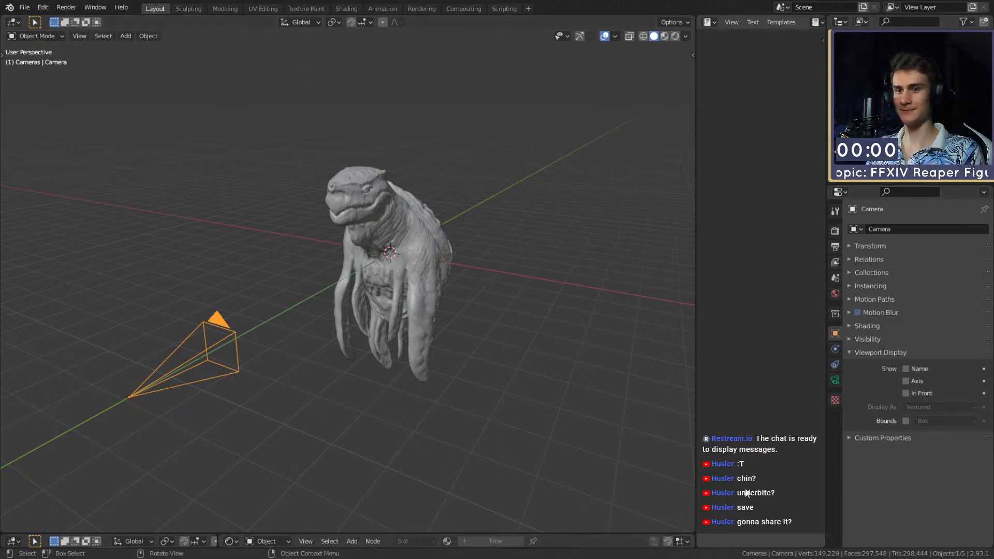
pyautogui.click(24, 7)
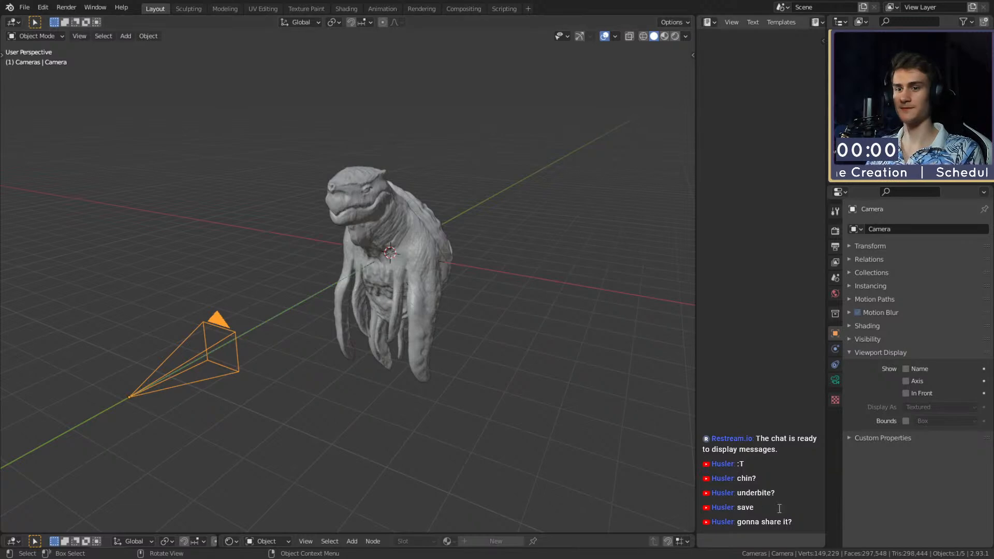
# Reveal the hidden studio backdrop and lights, and enlarge the lower area to show the camera view.
pyautogui.hotkey('alt', 'a')
pyautogui.hotkey('alt', 'h')
pyautogui.moveTo(234, 533); pyautogui.dragTo(235, 312)
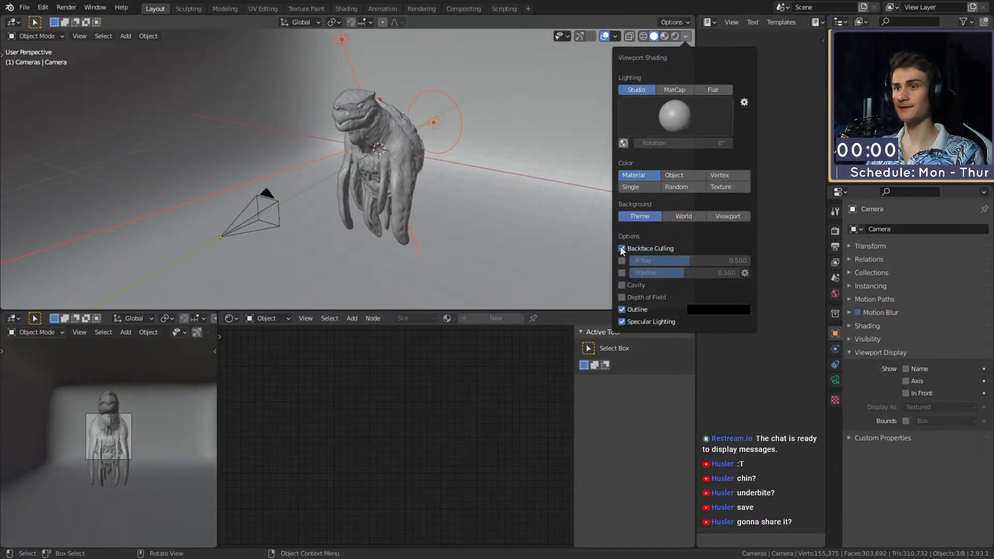
pyautogui.scroll(-5, 529, 246)
pyautogui.click(615, 188)
# Move the camera sideways so it looks at the turtle from a three-quarter angle.
pyautogui.moveTo(595, 188); pyautogui.dragTo(352, 195, button='middle')
pyautogui.scroll(4, 355, 173)
pyautogui.click(312, 187)
pyautogui.moveTo(424, 224); pyautogui.dragTo(439, 197, button='middle')
pyautogui.press('g')
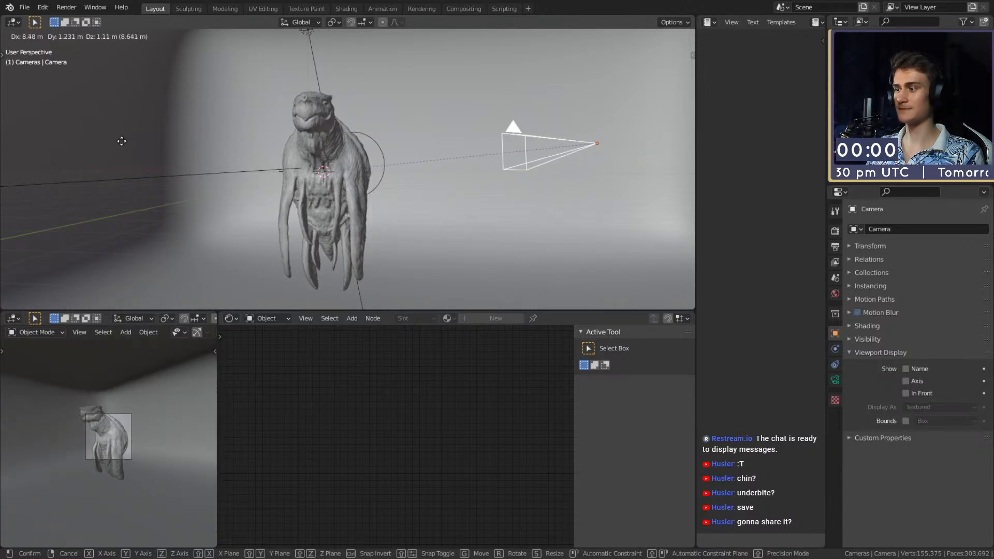
pyautogui.click(215, 158)
# Pull the camera back from the turtle along its local Z axis.
pyautogui.moveTo(475, 177); pyautogui.dragTo(317, 221, button='middle')
pyautogui.press('g')
pyautogui.press('z')
pyautogui.press('z')
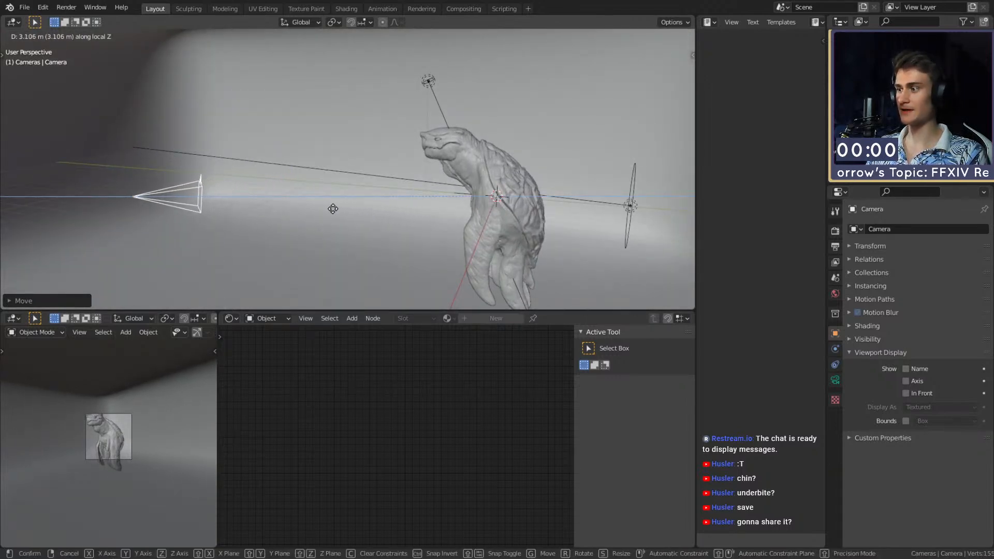
pyautogui.click(235, 218)
# Lower the camera's Focus empty along the global Z axis.
pyautogui.moveTo(433, 233); pyautogui.dragTo(464, 215, button='middle')
pyautogui.scroll(5, 386, 197)
pyautogui.click(406, 168)
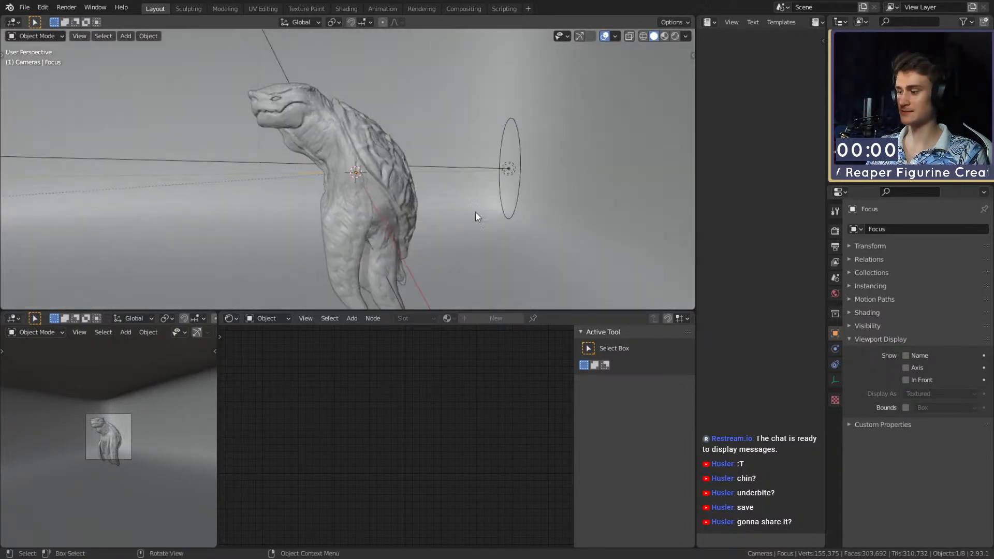
pyautogui.press('g')
pyautogui.press('z')
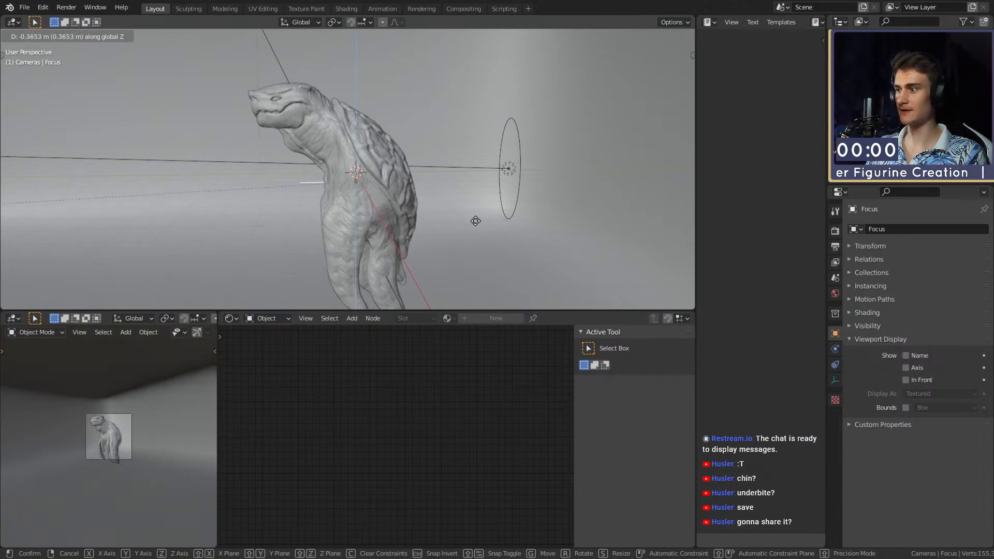
pyautogui.click(475, 228)
pyautogui.scroll(-4, 433, 211)
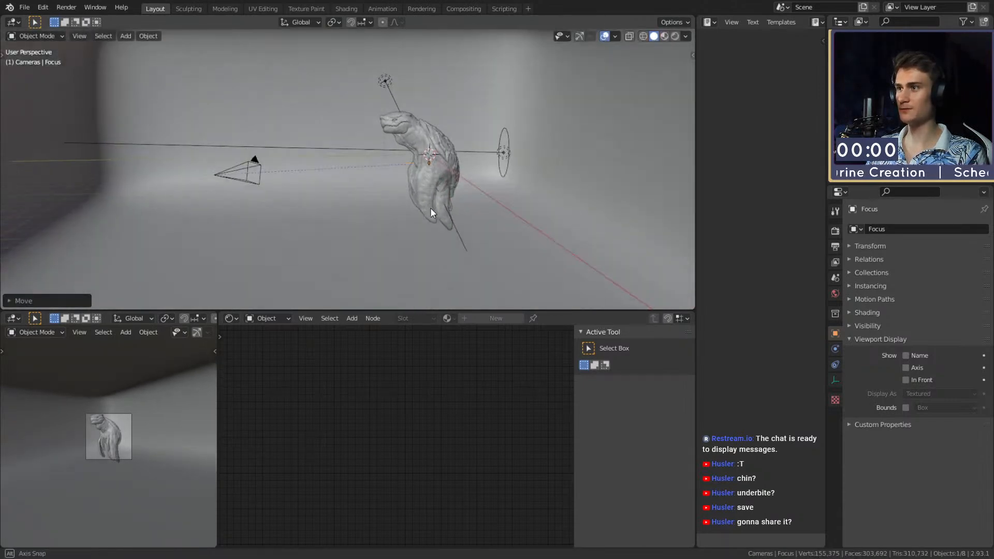
# Move the camera farther back along its local Z axis so the whole turtle fits the frame.
pyautogui.click(248, 165)
pyautogui.press('g')
pyautogui.press('z')
pyautogui.press('z')
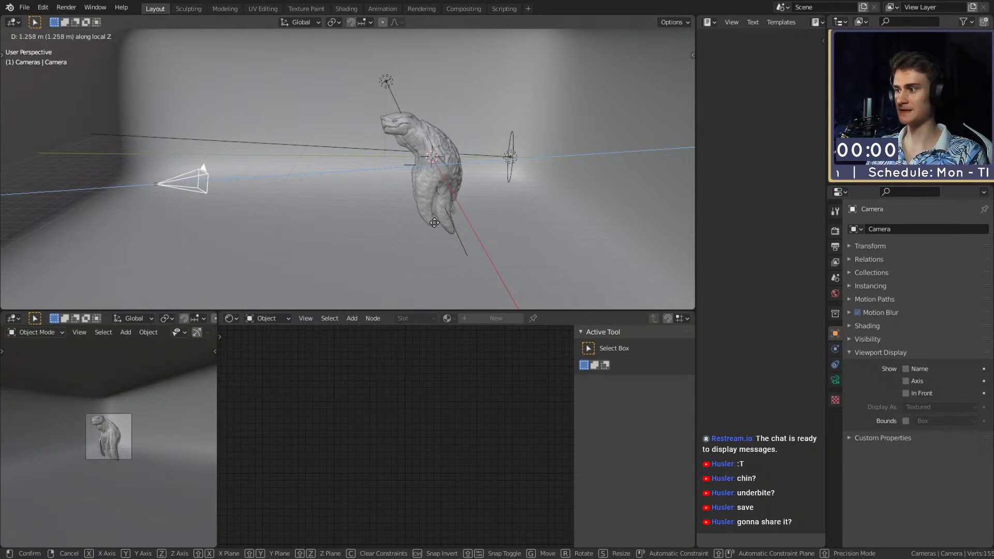
pyautogui.click(423, 224)
pyautogui.moveTo(423, 225); pyautogui.dragTo(376, 206, button='middle')
# Adjust the Focus empty's height along Z to center the turtle in the camera frame.
pyautogui.click(372, 185)
pyautogui.press('g')
pyautogui.press('z')
pyautogui.click(481, 202)
pyautogui.moveTo(433, 197); pyautogui.dragTo(363, 202, button='middle')
pyautogui.scroll(5, 141, 459)
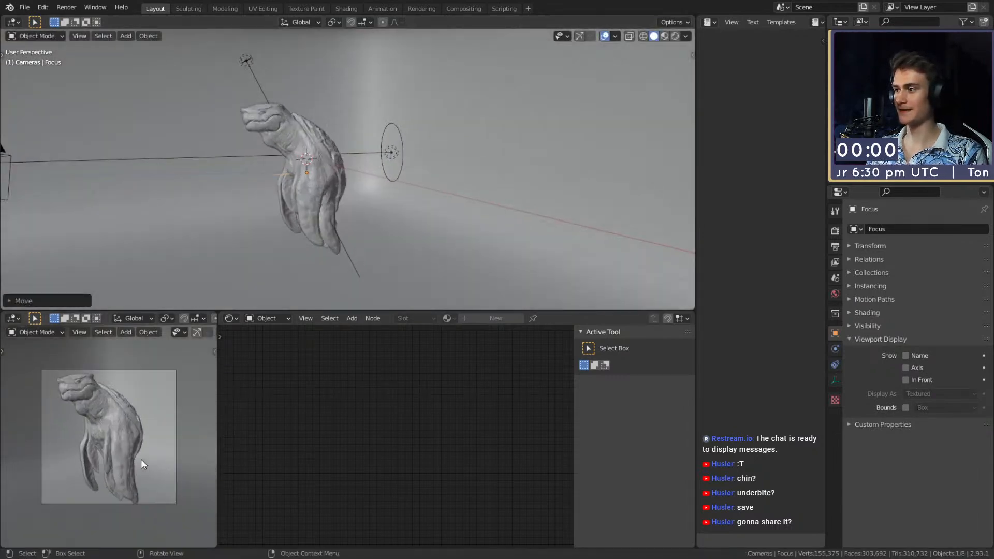
# Set the pivot point to the 3D Cursor and rotate the camera around the turtle about the global Z axis.
pyautogui.moveTo(231, 297); pyautogui.dragTo(263, 165, button='middle')
pyautogui.scroll(-4, 479, 203)
pyautogui.click(264, 168)
pyautogui.moveTo(378, 191); pyautogui.dragTo(377, 206, button='middle')
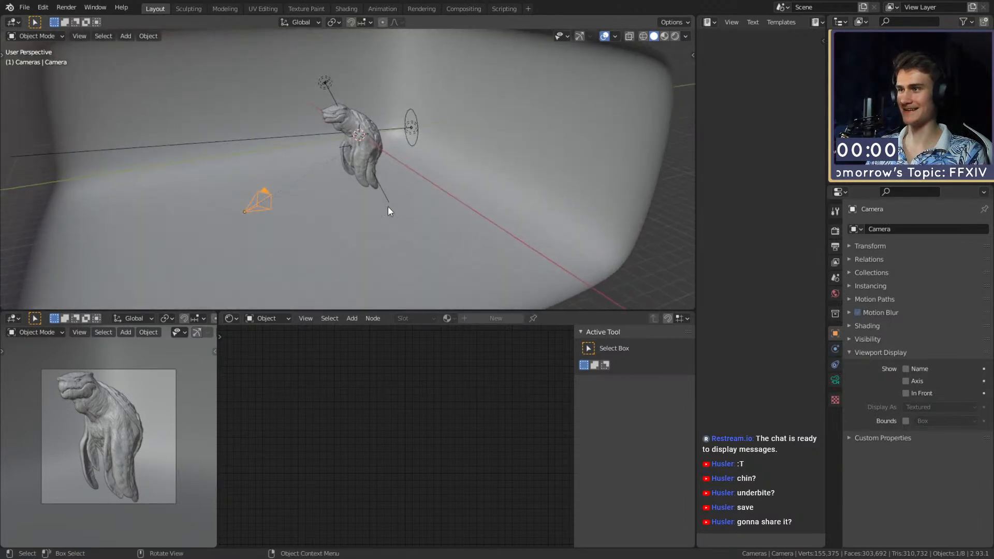
pyautogui.click(332, 22)
pyautogui.click(383, 47)
pyautogui.press('r')
pyautogui.press('z')
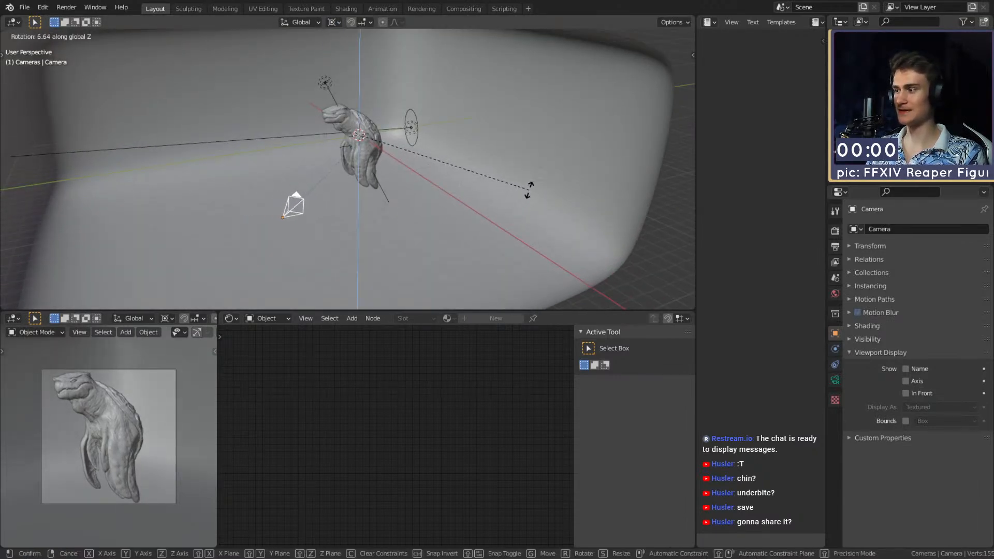
pyautogui.click(533, 182)
# Examine the turtle and the studio setup up close from several angles.
pyautogui.moveTo(535, 181); pyautogui.dragTo(361, 232, button='middle')
pyautogui.click(425, 190)
pyautogui.click(312, 183)
pyautogui.click(312, 183)
pyautogui.press('KP_Decimal')
pyautogui.scroll(-3, 372, 235)
pyautogui.moveTo(465, 153); pyautogui.dragTo(418, 149, button='middle')
pyautogui.moveTo(405, 185); pyautogui.dragTo(342, 150, button='middle')
# Select the turtle body and save the scene to quick_sketch_day_204.blend.
pyautogui.click(343, 150)
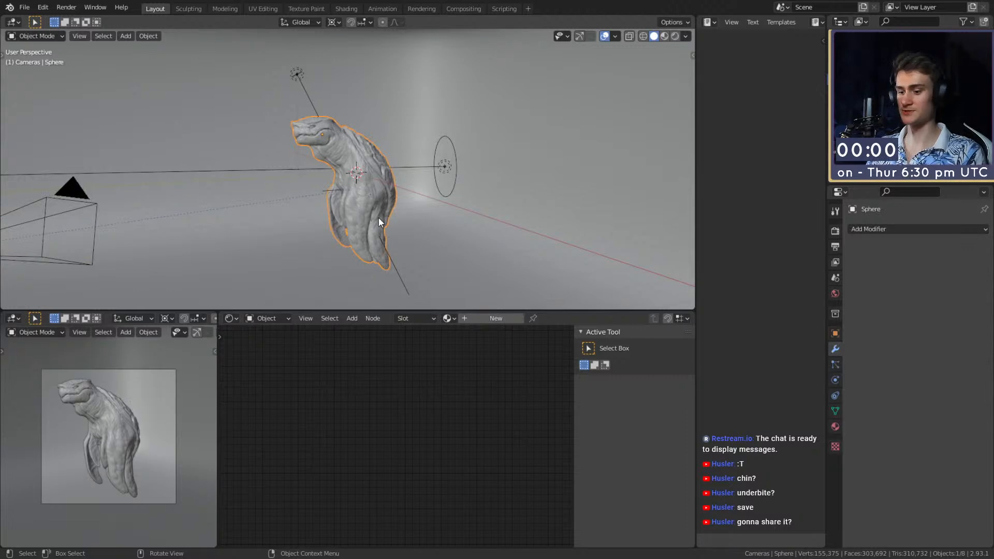
pyautogui.moveTo(378, 217); pyautogui.dragTo(378, 216, button='middle')
pyautogui.moveTo(420, 184); pyautogui.dragTo(318, 199, button='middle')
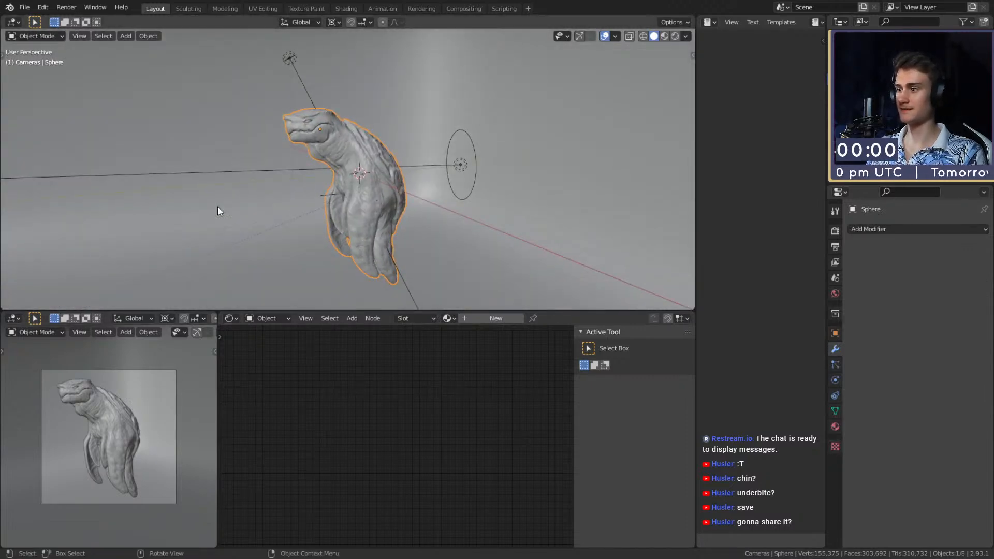
pyautogui.click(24, 7)
pyautogui.click(41, 82)
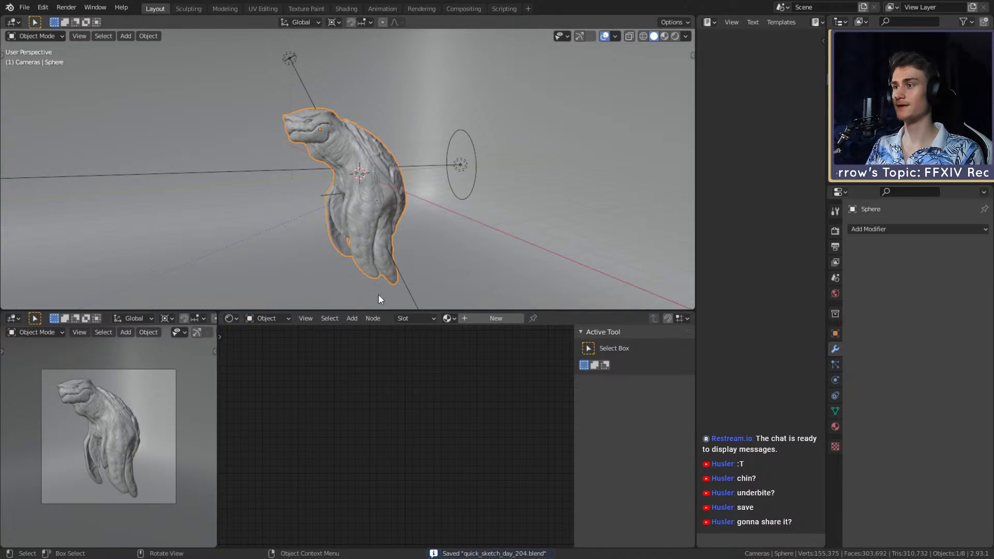
# Switch the camera viewport to rendered shading and rotate the overhead area light freely around the 3D Cursor.
pyautogui.press('z')
pyautogui.click(122, 350)
pyautogui.moveTo(256, 303)
pyautogui.mouseDown(button='middle')
pyautogui.moveTo(337, 211)
pyautogui.moveTo(379, 254)
pyautogui.moveTo(369, 244)
pyautogui.mouseUp(button='middle')
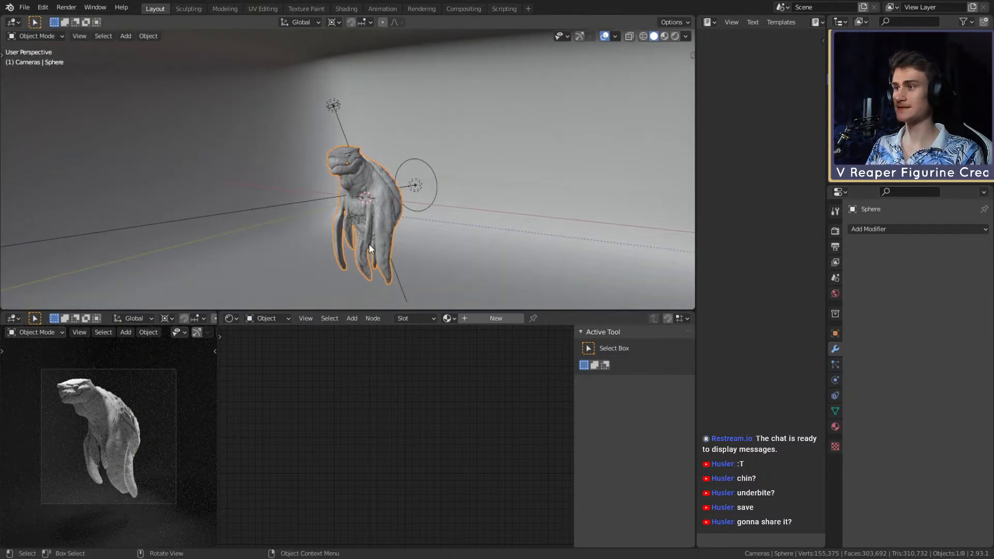
pyautogui.click(344, 107)
pyautogui.moveTo(361, 116)
pyautogui.mouseDown(button='middle')
pyautogui.moveTo(451, 197)
pyautogui.moveTo(476, 191)
pyautogui.mouseUp(button='middle')
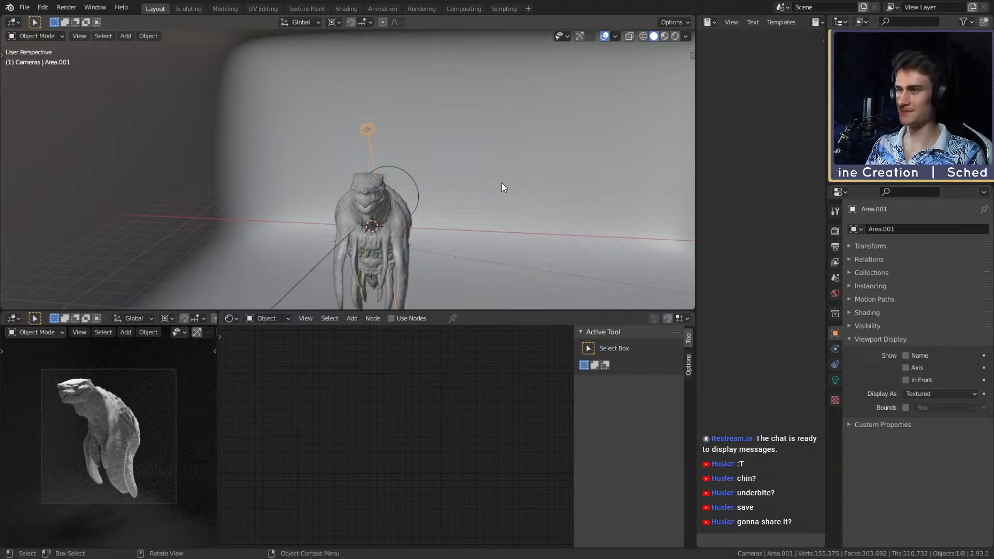
pyautogui.press('r')
pyautogui.press('r')
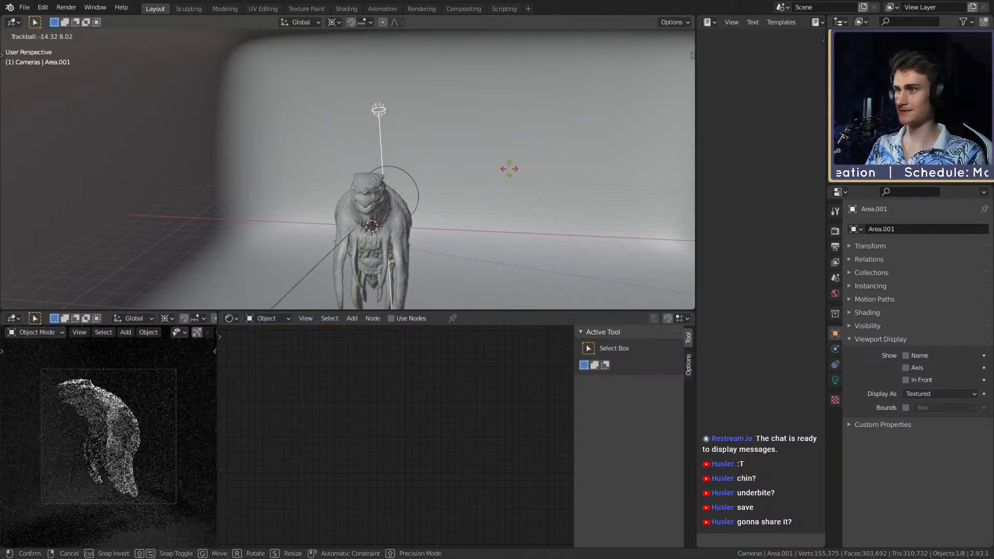
pyautogui.click(526, 182)
# Resize the overhead area light and rotate it freely around the 3D Cursor toward one side of the turtle.
pyautogui.moveTo(526, 182); pyautogui.dragTo(429, 167, button='middle')
pyautogui.press('s')
pyautogui.click(470, 173)
pyautogui.press('r')
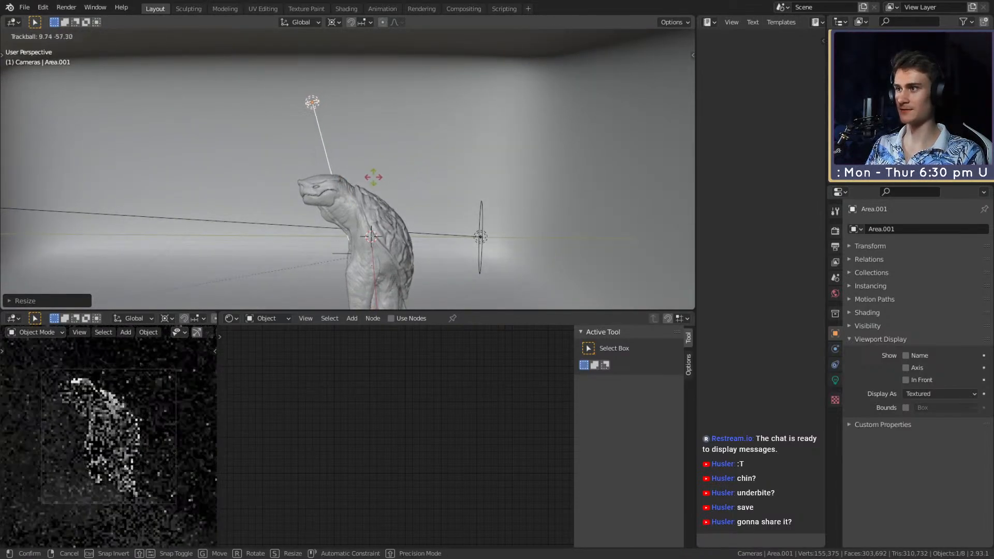
pyautogui.rightClick(366, 162)
pyautogui.moveTo(366, 162); pyautogui.dragTo(505, 185, button='middle')
pyautogui.press('r')
pyautogui.press('r')
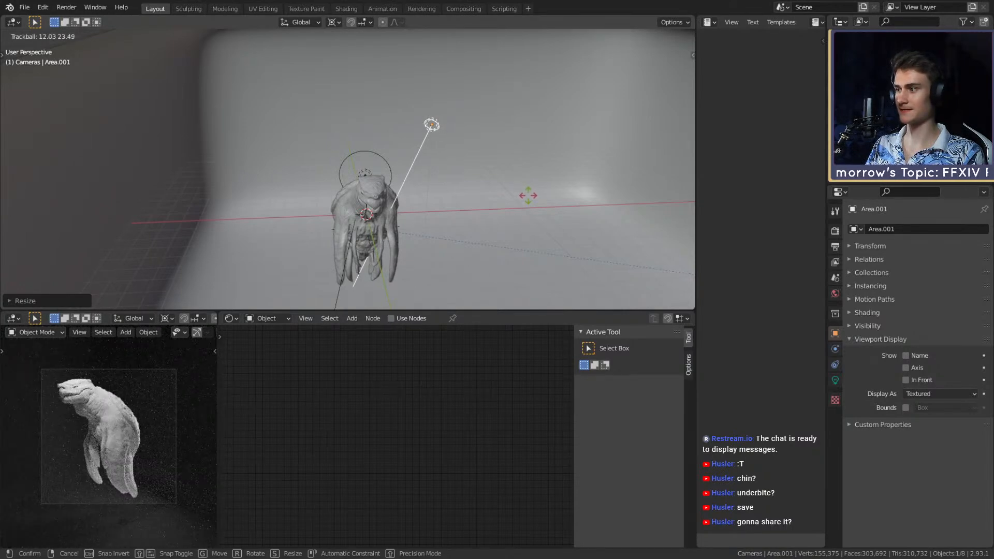
pyautogui.click(528, 196)
# Select the larger area light beside the turtle and rotate it around the 3D Cursor about the global Z axis.
pyautogui.moveTo(528, 195); pyautogui.dragTo(373, 138, button='middle')
pyautogui.click(456, 184)
pyautogui.moveTo(456, 185); pyautogui.dragTo(544, 217, button='middle')
pyautogui.press('r')
pyautogui.press('z')
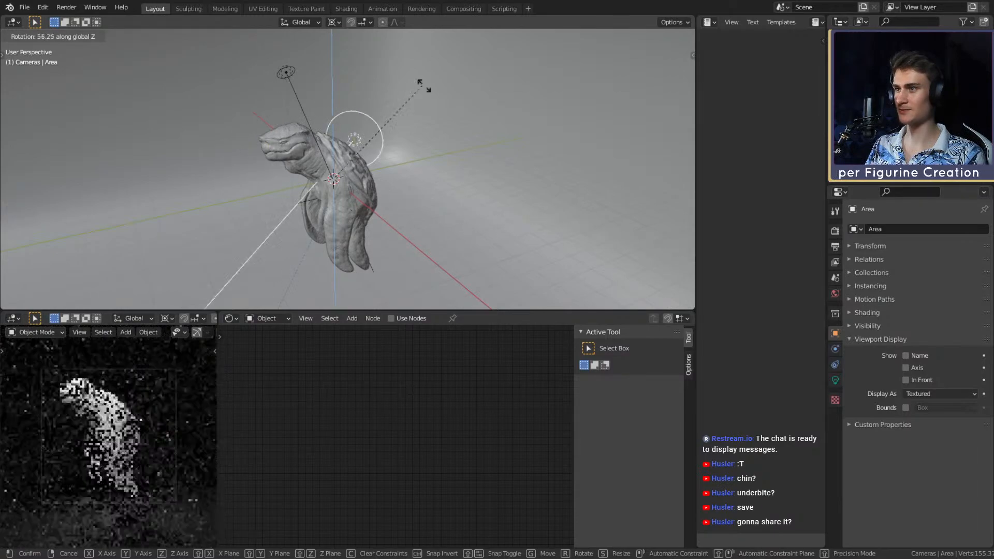
pyautogui.click(518, 242)
# Check the new light placement around the turtle and save the scene.
pyautogui.scroll(-5, 456, 241)
pyautogui.moveTo(455, 237); pyautogui.dragTo(364, 155, button='middle')
pyautogui.scroll(5, 353, 159)
pyautogui.scroll(-5, 406, 192)
pyautogui.scroll(3, 396, 201)
pyautogui.click(24, 8)
pyautogui.click(38, 74)
# Append a material from another file, try Material.002 on the turtle body and frame its nodes.
pyautogui.click(26, 8)
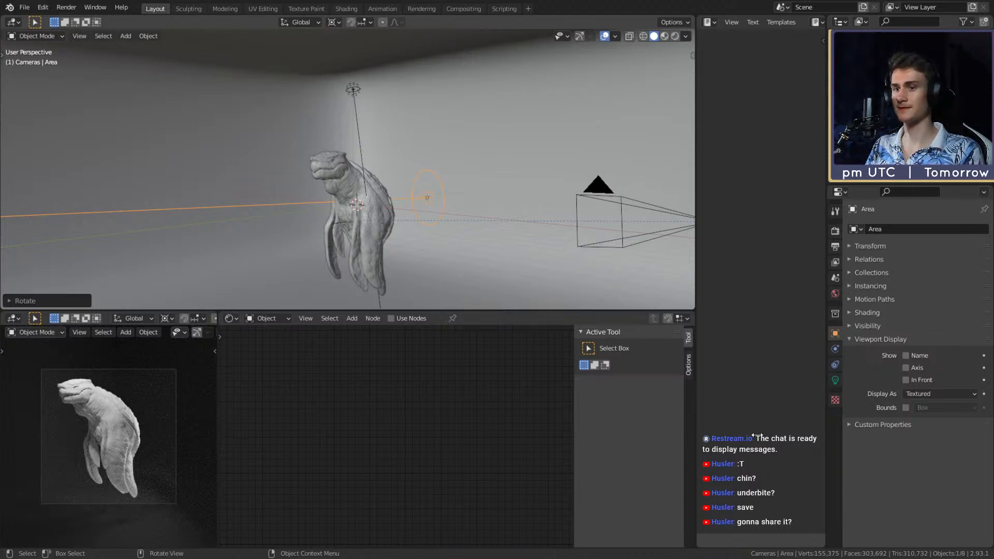
pyautogui.moveTo(373, 219); pyautogui.dragTo(359, 197, button='middle')
pyautogui.click(358, 198)
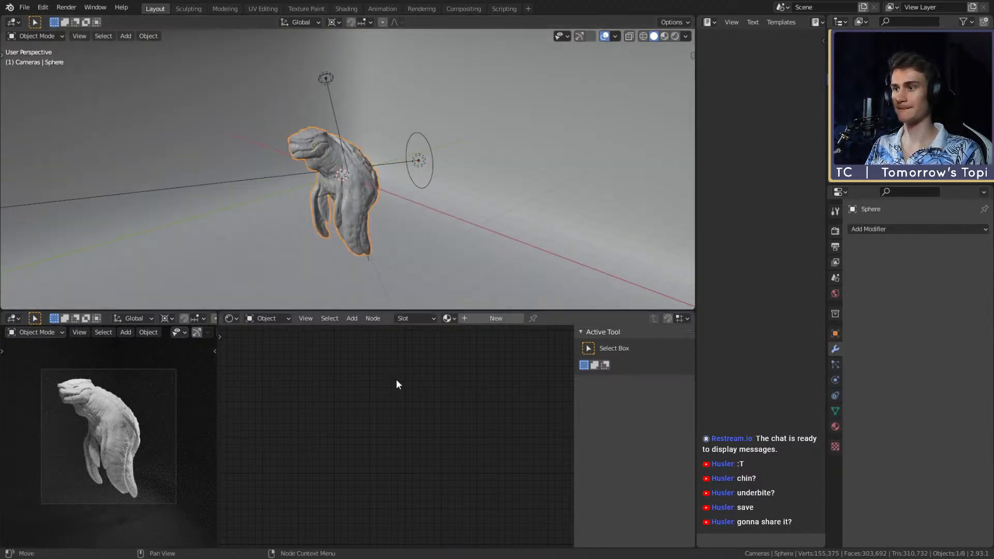
pyautogui.click(448, 318)
pyautogui.click(455, 348)
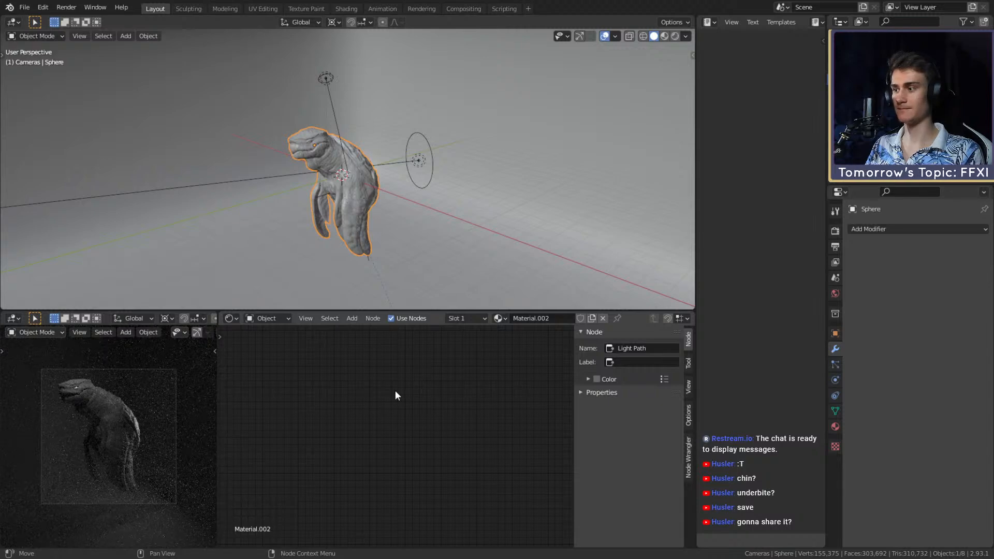
pyautogui.press('Home')
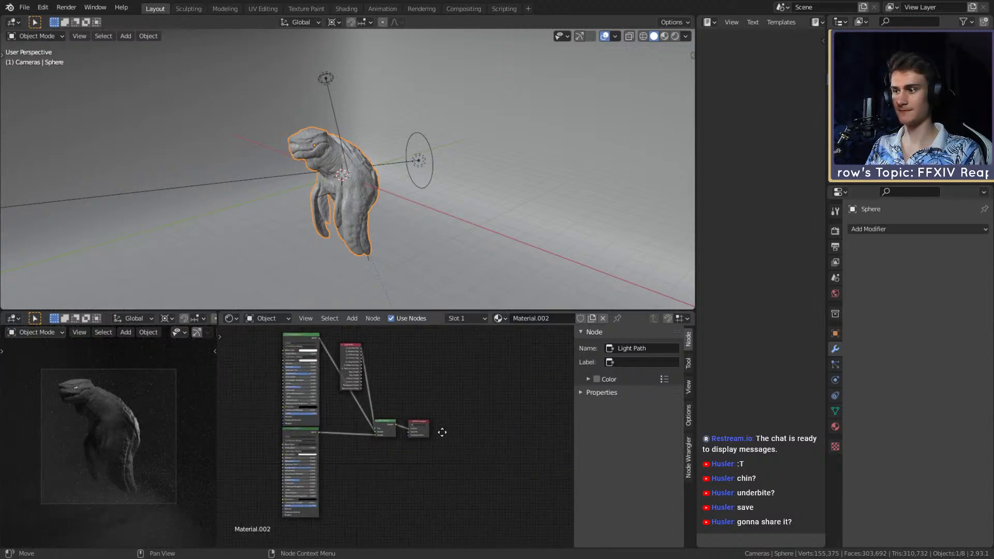
# Append another material and try Material.003 on the turtle body.
pyautogui.click(24, 7)
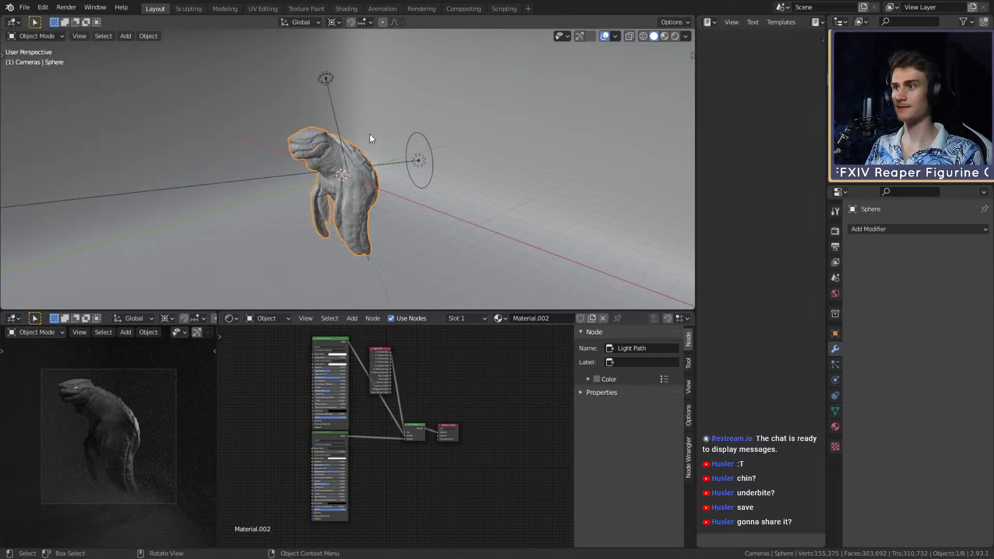
pyautogui.click(497, 318)
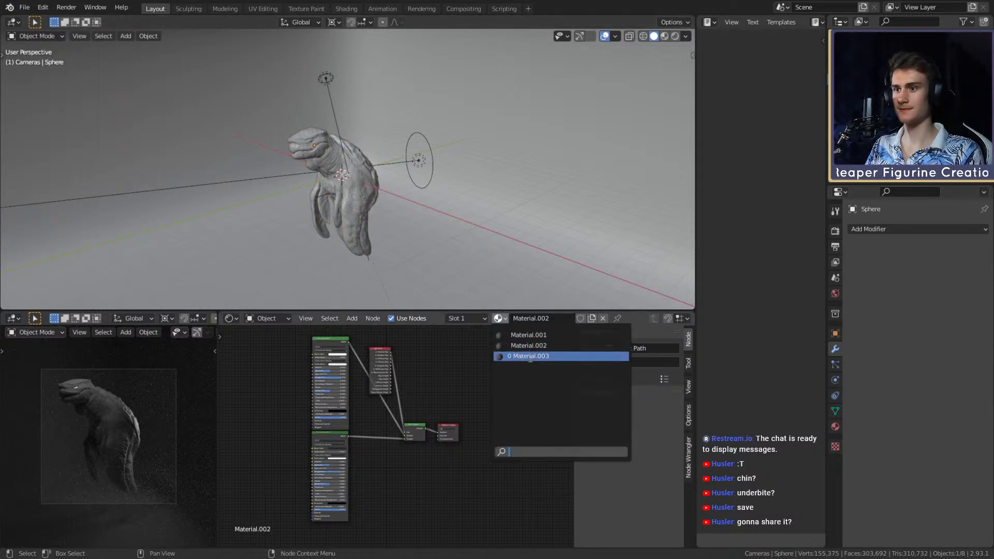
pyautogui.click(523, 359)
# Append a glossy black material and assign Material.004 to the turtle body.
pyautogui.click(24, 7)
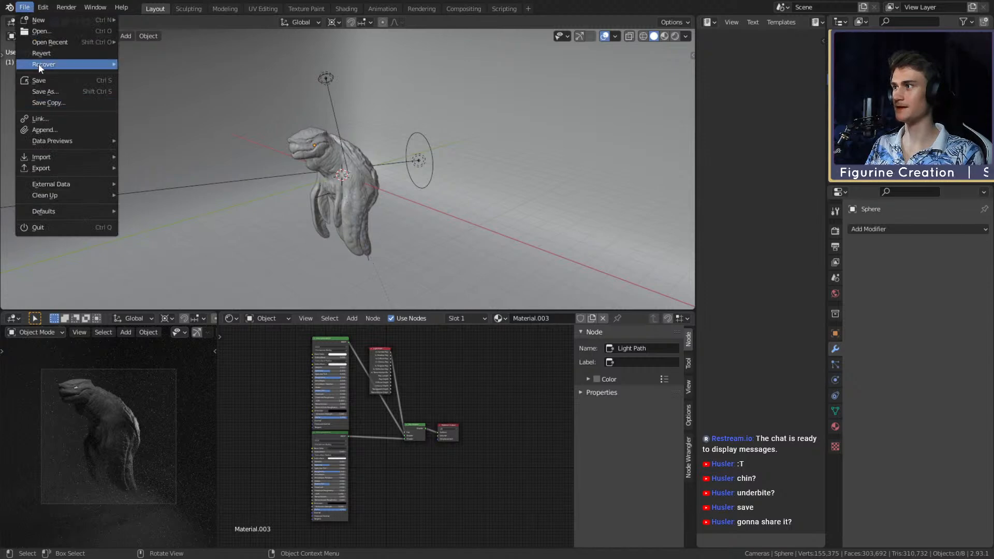
pyautogui.click(49, 130)
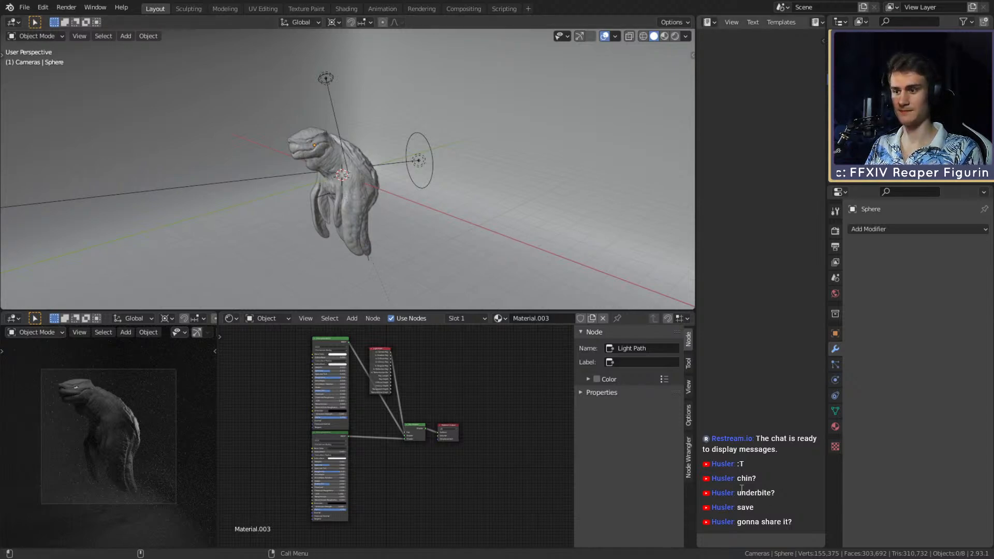
pyautogui.click(365, 191)
pyautogui.click(498, 318)
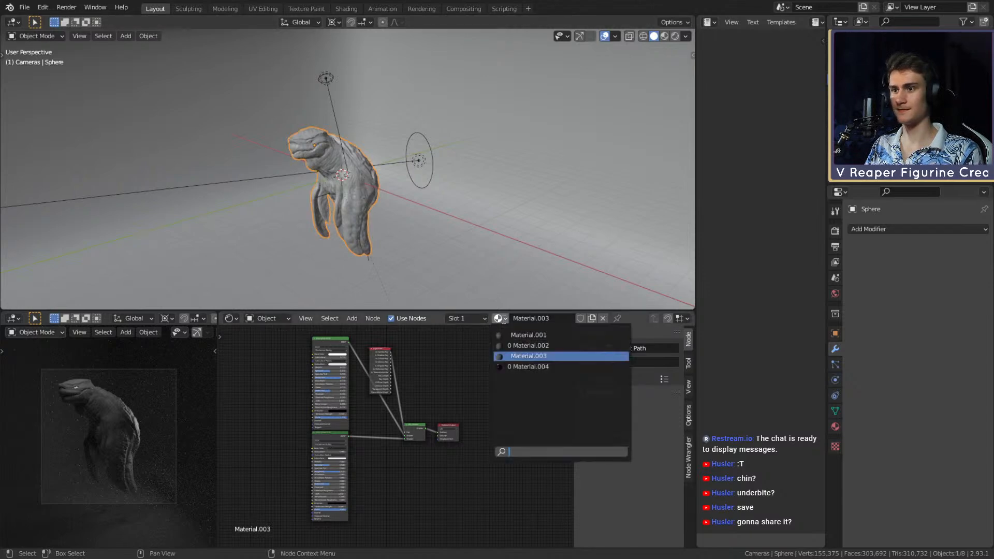
pyautogui.click(523, 367)
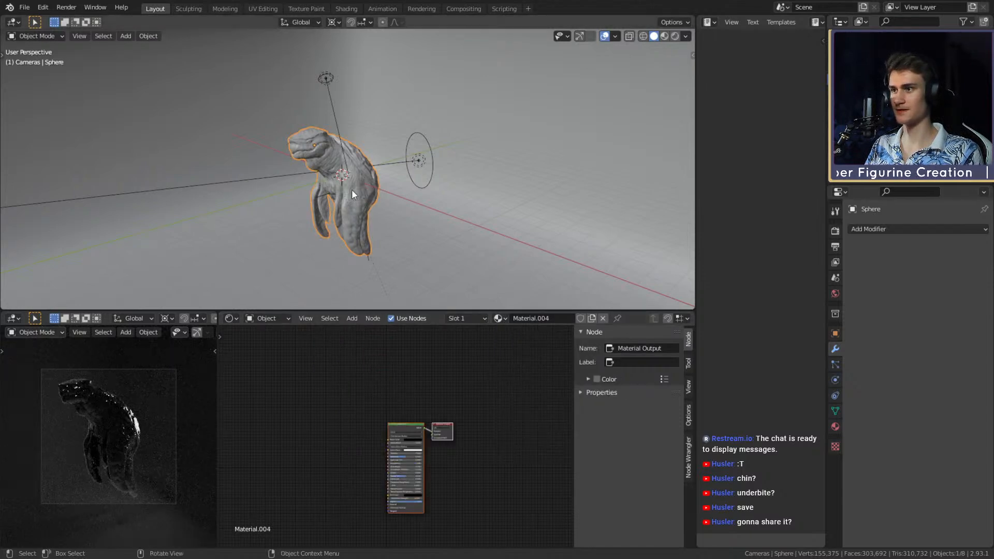
# Append the pointiness-based sculpt material and assign Material.005 to the turtle body.
pyautogui.click(24, 6)
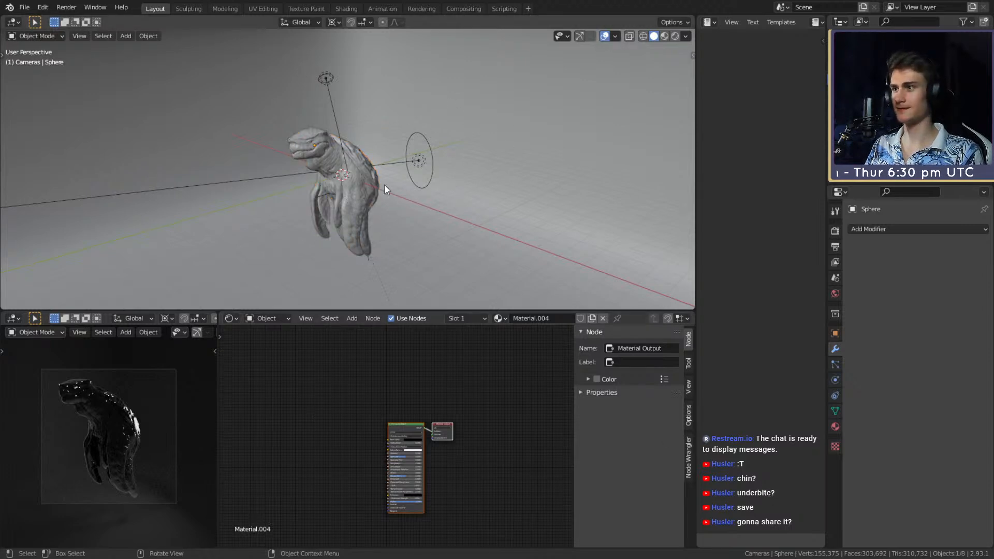
pyautogui.click(498, 318)
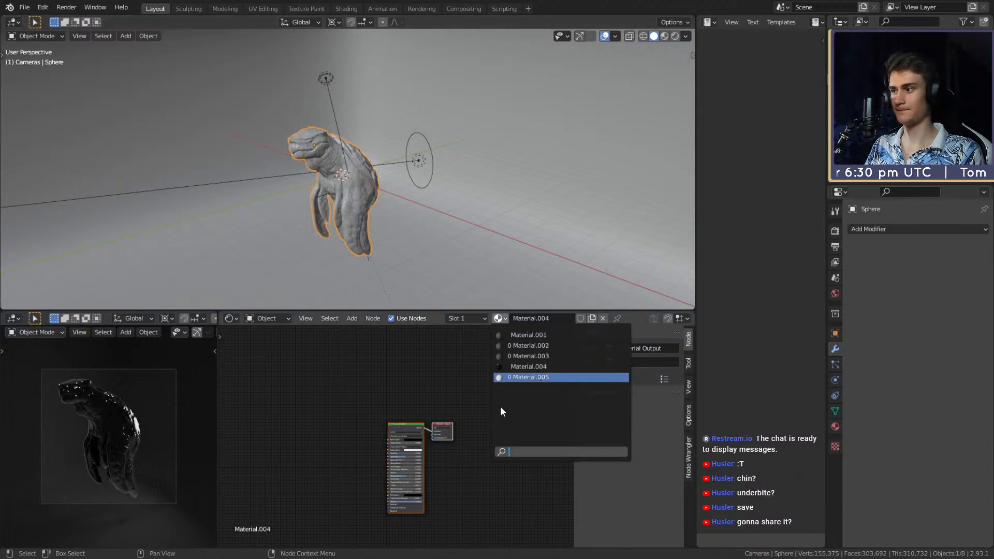
pyautogui.click(500, 406)
pyautogui.moveTo(412, 395); pyautogui.dragTo(515, 391, button='middle')
pyautogui.scroll(4, 496, 399)
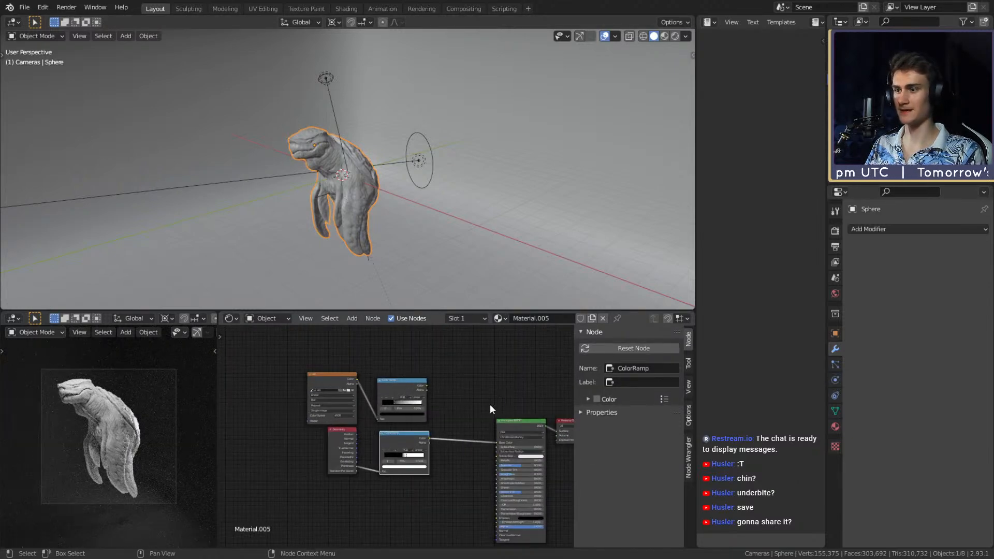
pyautogui.scroll(3, 496, 400)
pyautogui.scroll(5, 381, 185)
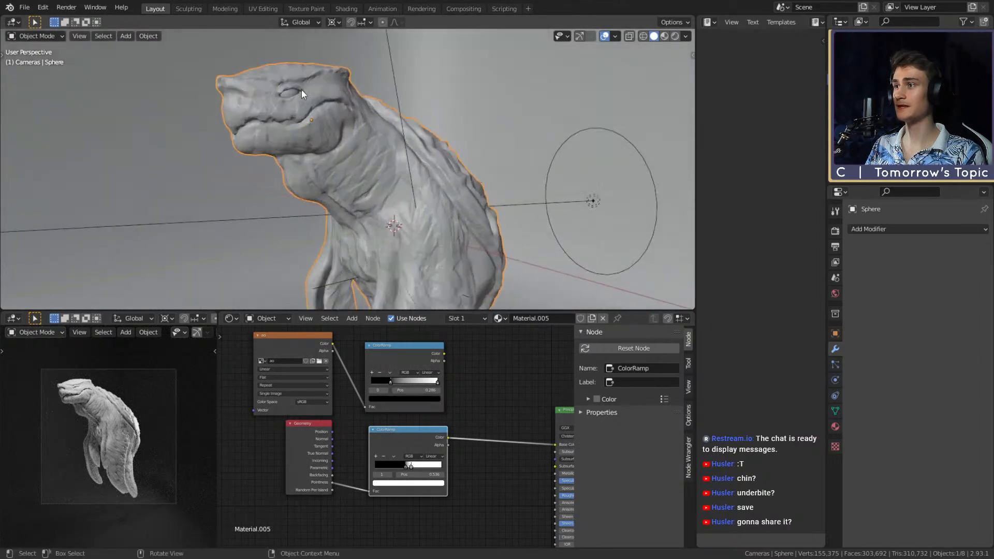
# Assign the glossy black Material.004 to the mirrored eyes and check them in the rendered camera view.
pyautogui.click(290, 91)
pyautogui.click(446, 318)
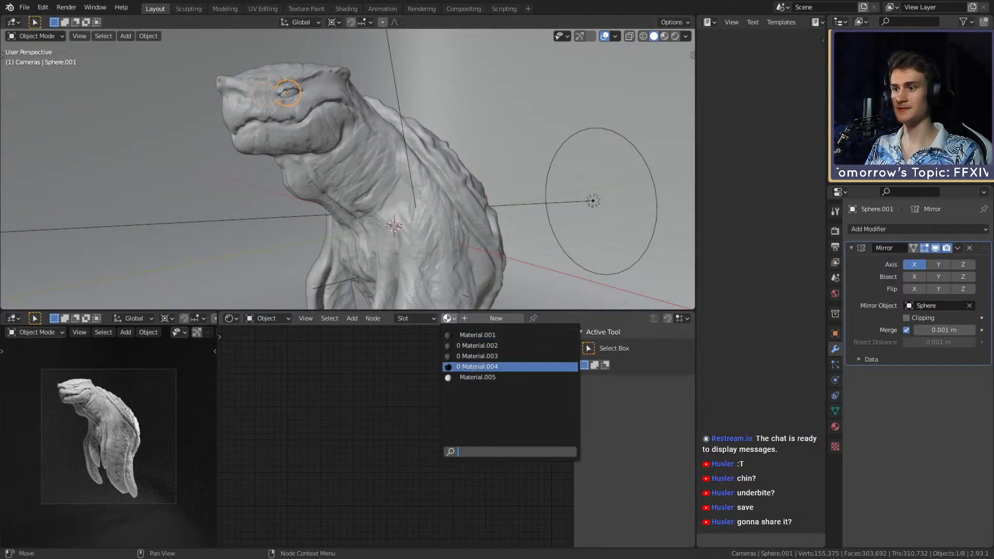
pyautogui.click(477, 366)
pyautogui.scroll(4, 98, 445)
pyautogui.scroll(5, 111, 500)
pyautogui.scroll(-9, 98, 465)
pyautogui.keyDown('shift'); pyautogui.moveTo(134, 469); pyautogui.dragTo(118, 444, button='middle'); pyautogui.keyUp('shift')
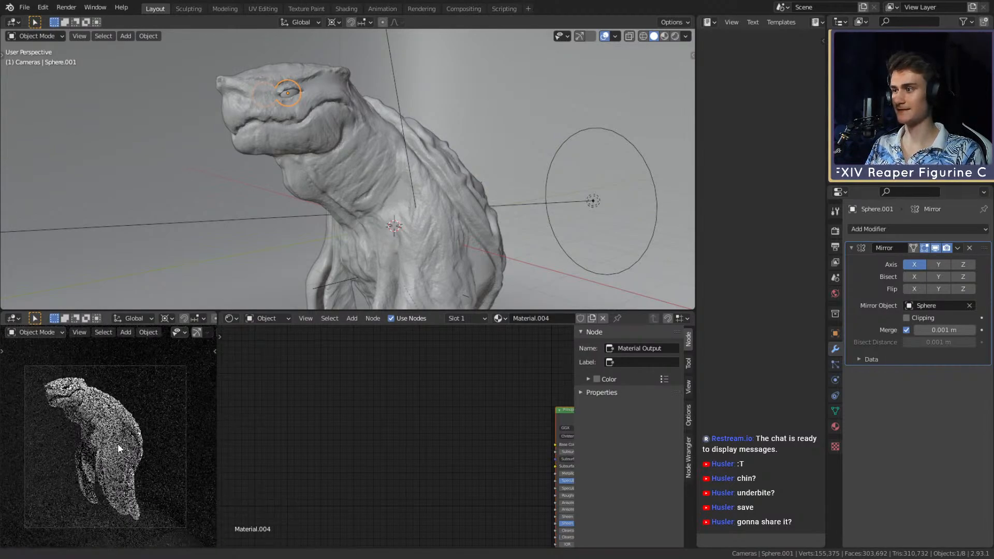
# On the turtle body's material, set the black stop of the ColorRamp fed by Pointiness to position 0.468.
pyautogui.scroll(-7, 359, 231)
pyautogui.moveTo(361, 227); pyautogui.dragTo(379, 204, button='middle')
pyautogui.scroll(3, 377, 199)
pyautogui.click(368, 172)
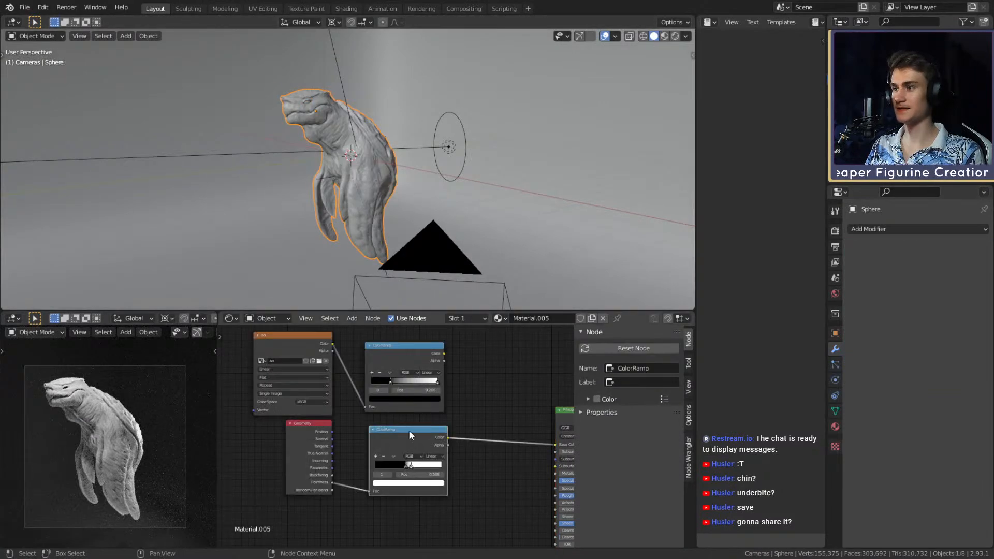
pyautogui.scroll(-6, 405, 425)
pyautogui.moveTo(455, 468); pyautogui.dragTo(460, 447, button='middle')
pyautogui.scroll(7, 408, 449)
pyautogui.scroll(5, 461, 448)
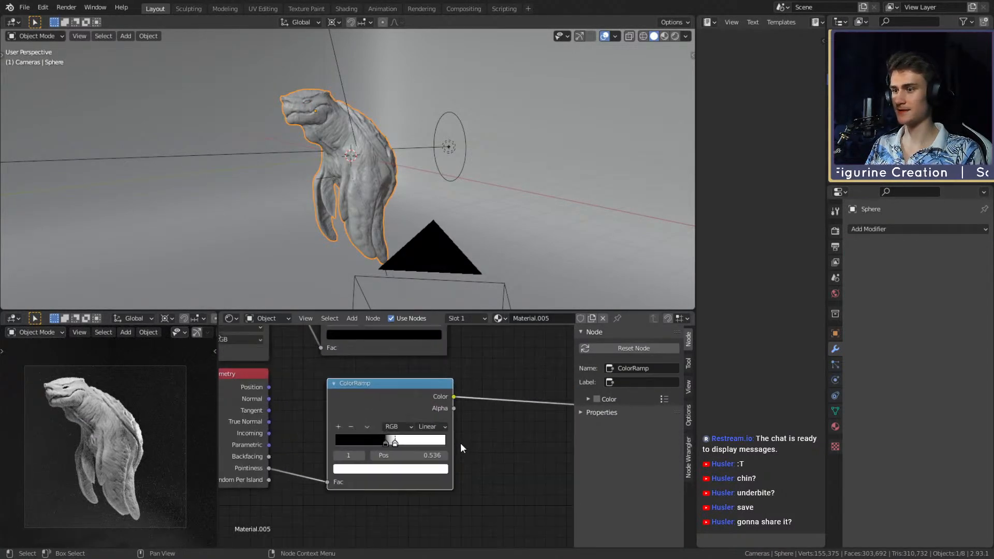
pyautogui.click(384, 444)
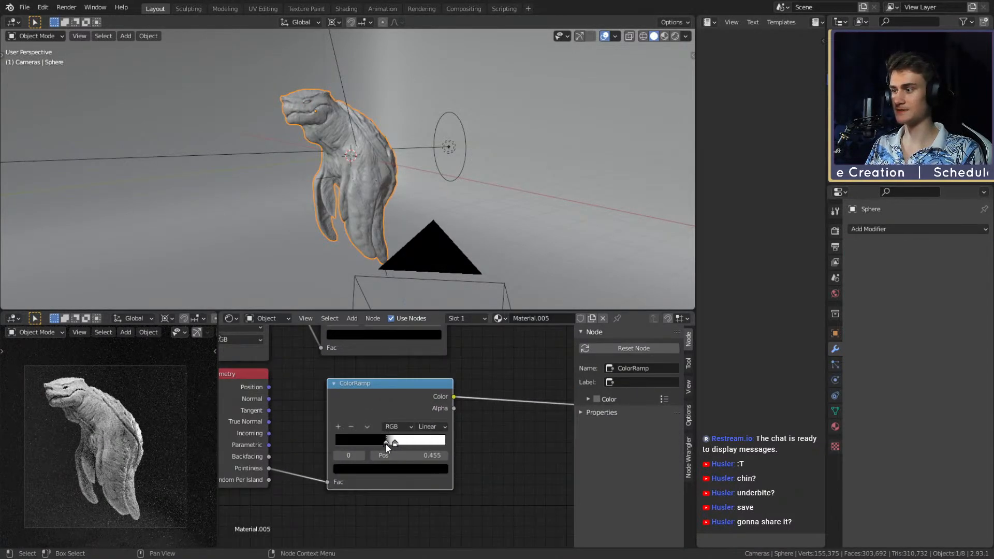
pyautogui.moveTo(386, 443); pyautogui.dragTo(388, 444)
pyautogui.moveTo(387, 443); pyautogui.dragTo(387, 443)
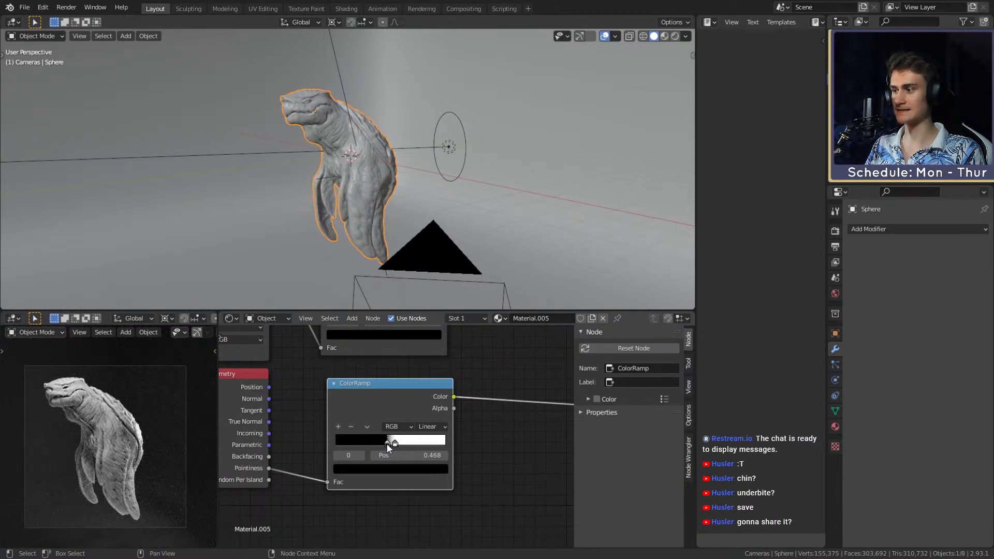
# Save the scene with its new materials to quick_sketch_day_204.blend.
pyautogui.scroll(-5, 213, 155)
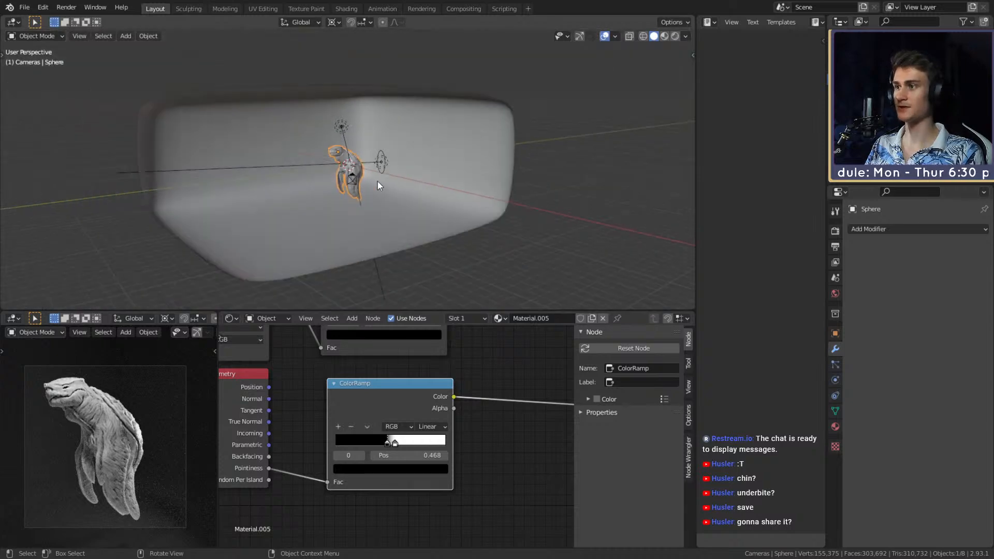
pyautogui.click(31, 8)
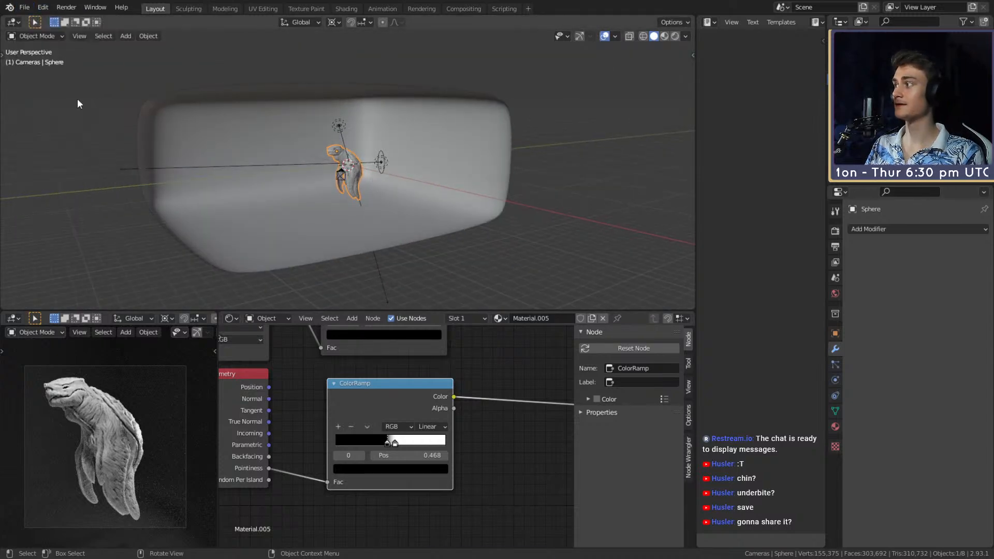
pyautogui.click(47, 81)
# Duplicate the overhead area light in place and rotate the copy freely around the 3D Cursor.
pyautogui.scroll(5, 314, 151)
pyautogui.click(335, 80)
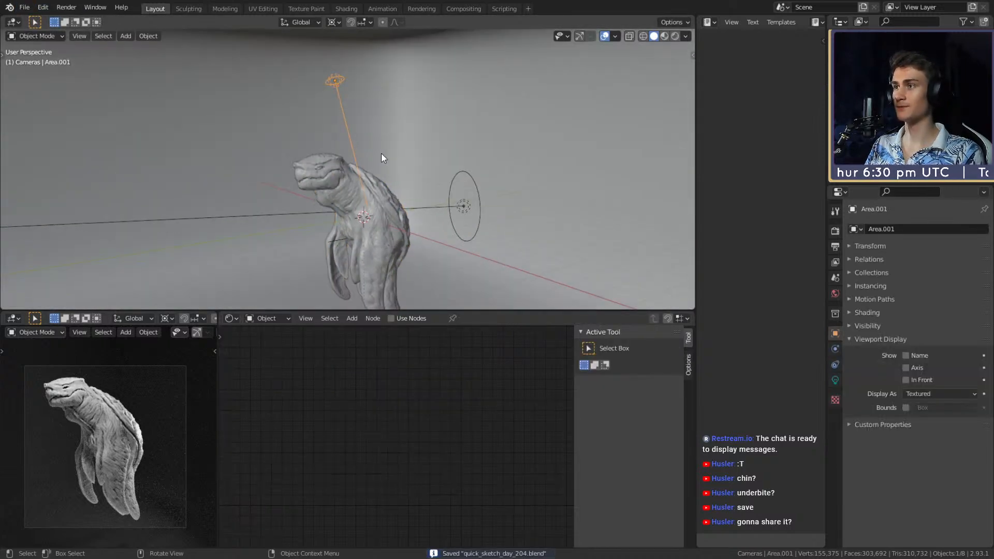
pyautogui.hotkey('shift', 'd')
pyautogui.rightClick(418, 172)
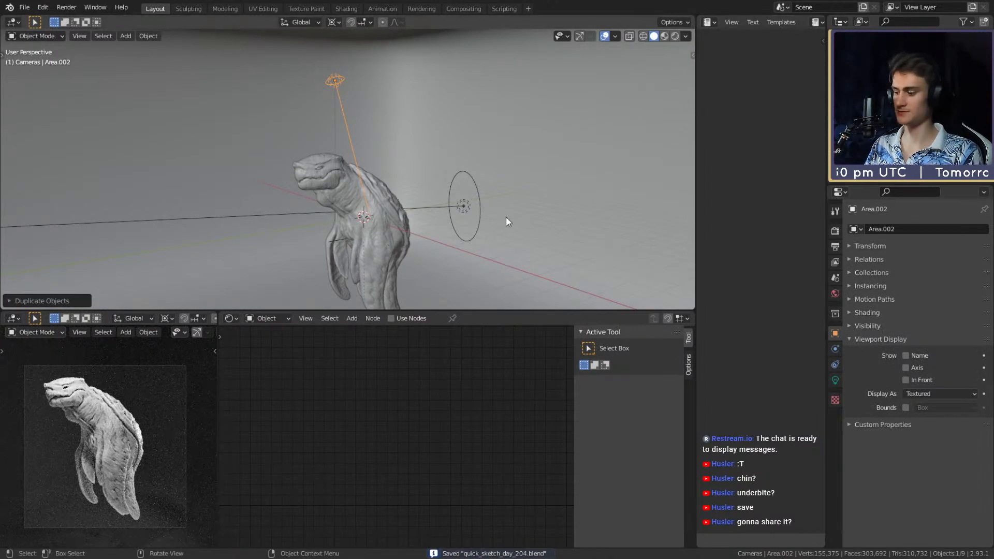
pyautogui.press('r')
pyautogui.press('r')
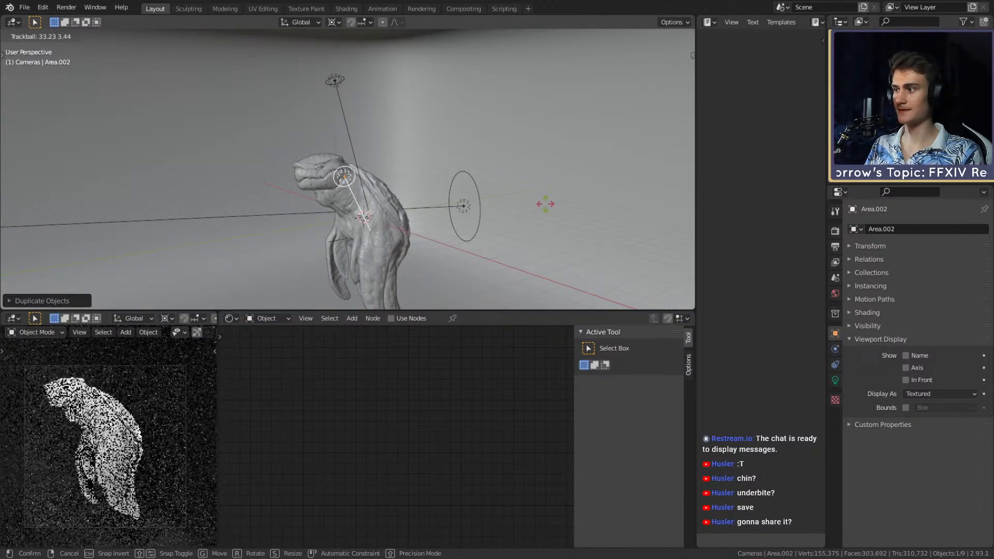
# Finish the free rotation of the duplicated area light beside the creature's head and set its power to 50 W.
pyautogui.click(535, 215)
pyautogui.keyDown('shift'); pyautogui.moveTo(78, 402); pyautogui.dragTo(83, 420, button='middle'); pyautogui.keyUp('shift')
pyautogui.scroll(7, 83, 419)
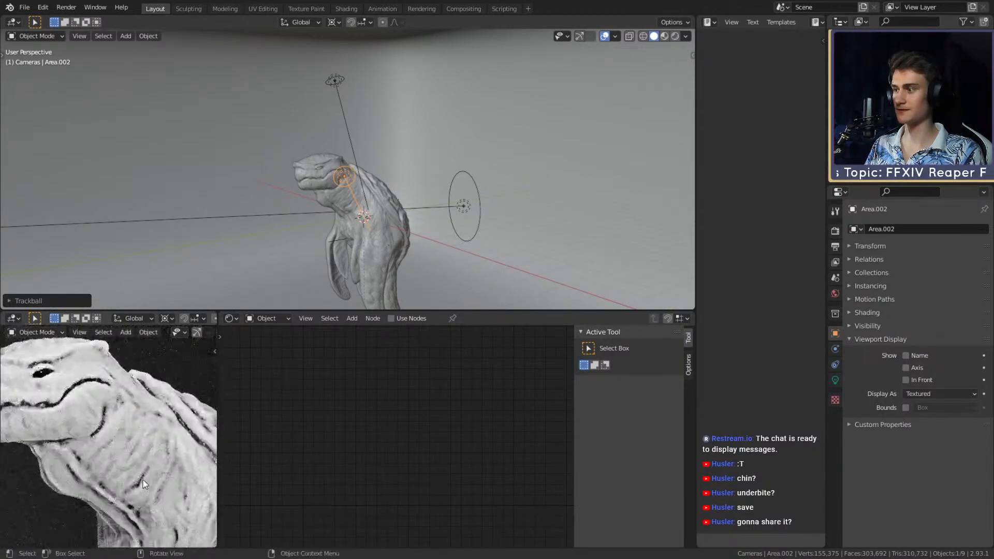
pyautogui.click(835, 380)
pyautogui.click(937, 301)
pyautogui.write('50')
pyautogui.press('Return')
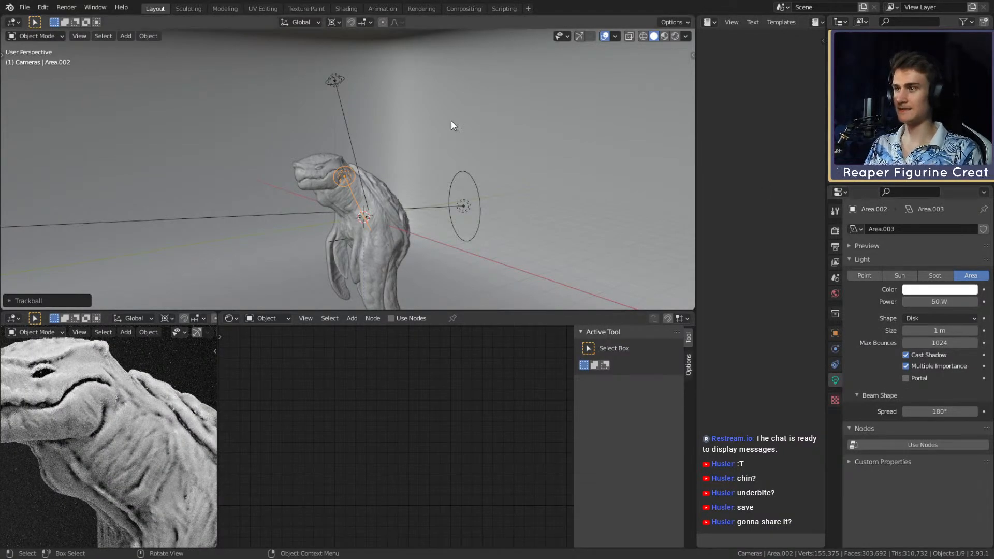
# Examine the creature's lighting in the rendered camera preview, from the full figure down to the eye and mouth.
pyautogui.scroll(-4, 384, 194)
pyautogui.scroll(-7, 104, 422)
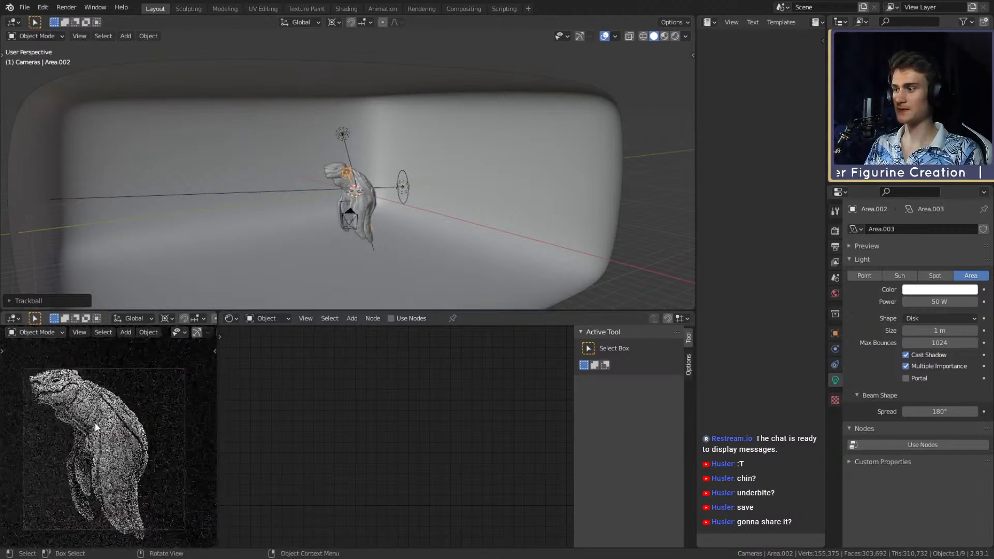
pyautogui.scroll(8, 46, 396)
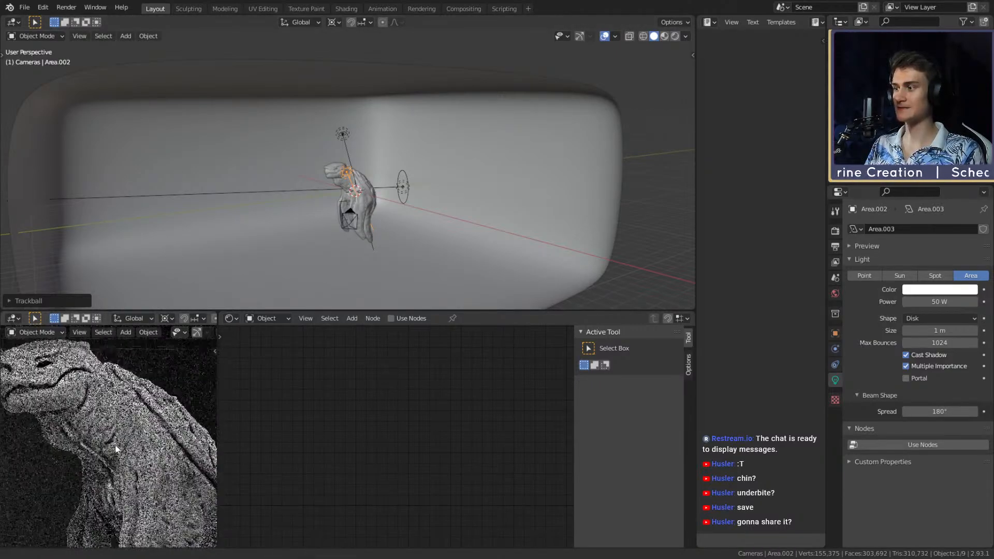
pyautogui.scroll(5, 79, 396)
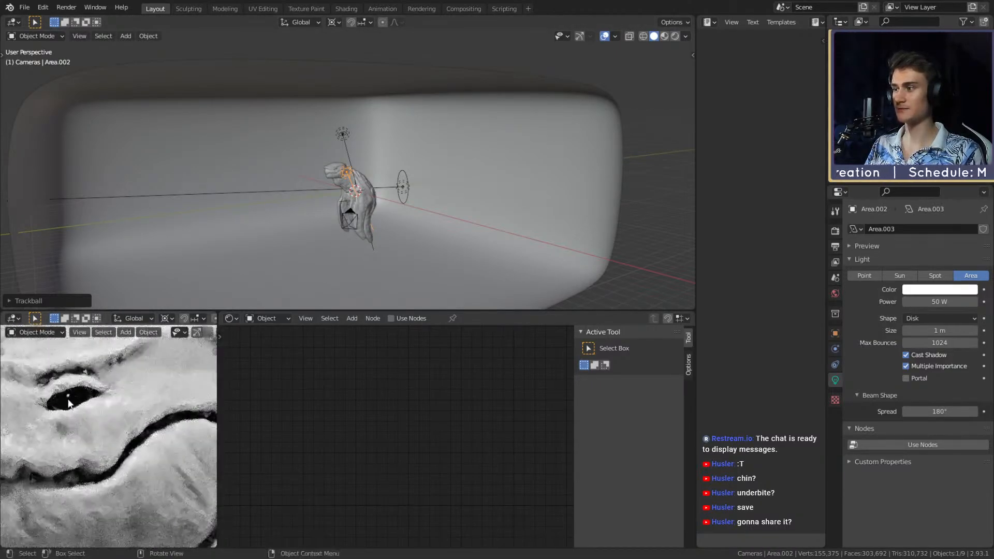
pyautogui.scroll(-8, 129, 408)
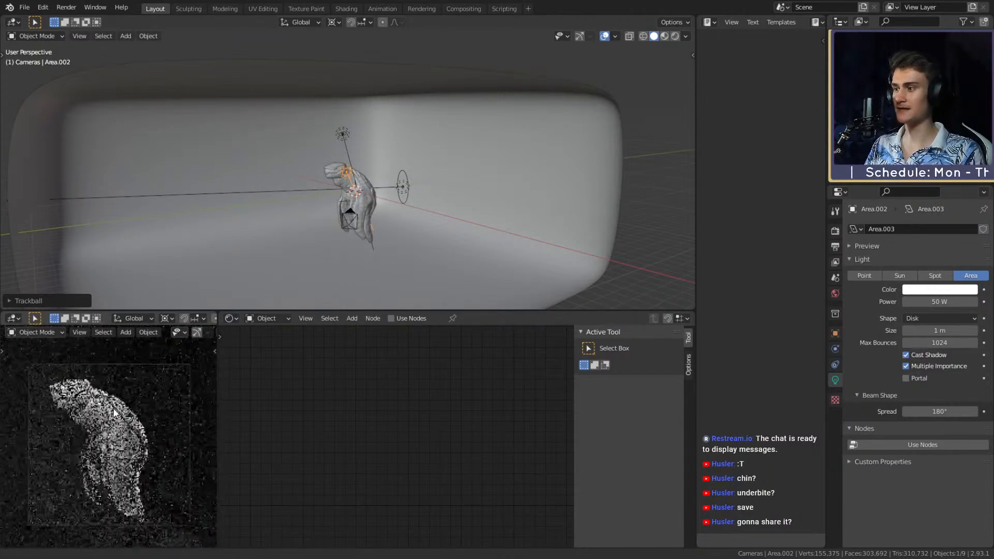
pyautogui.scroll(7, 322, 185)
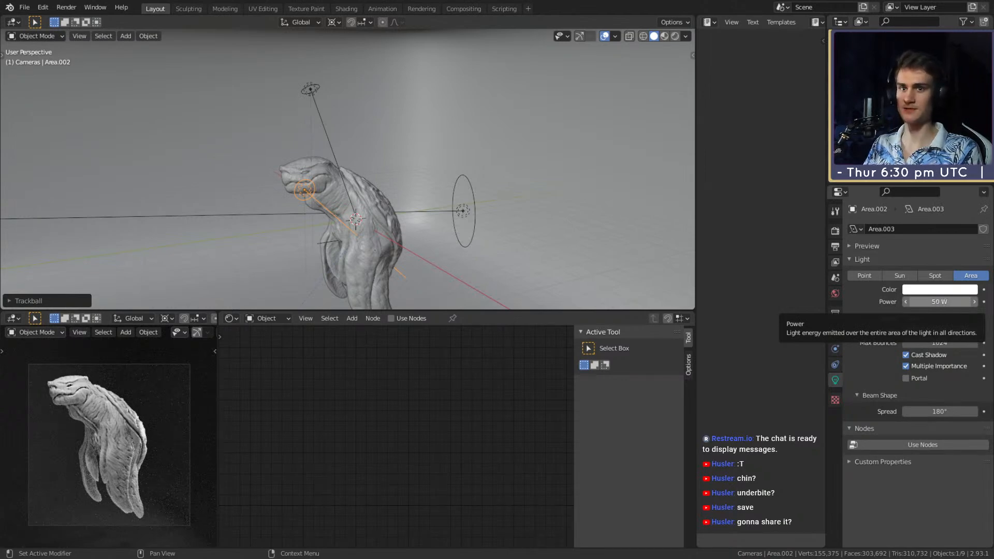
# Try a power of 400 W on the selected area light, and set it back to 50 W.
pyautogui.click(939, 301)
pyautogui.write('400')
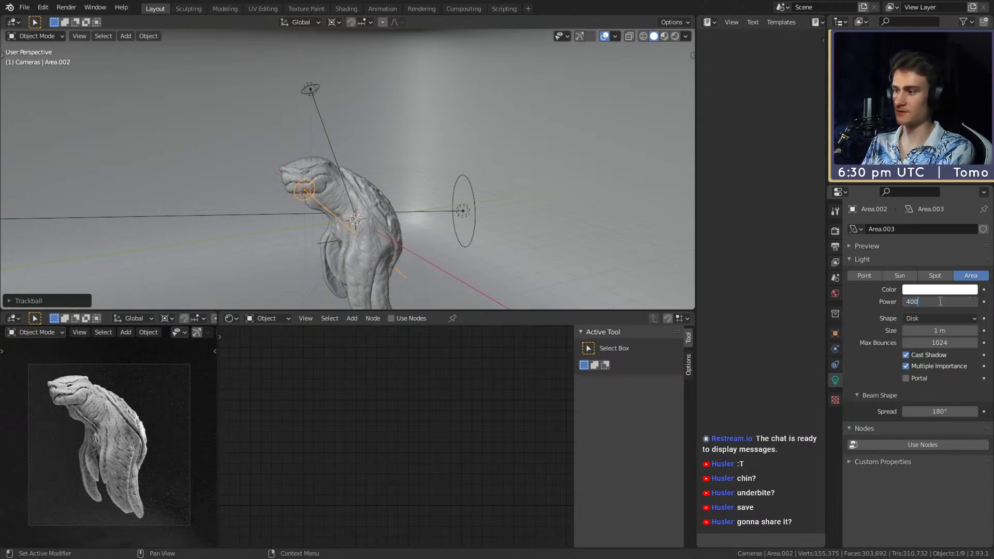
pyautogui.press('Return')
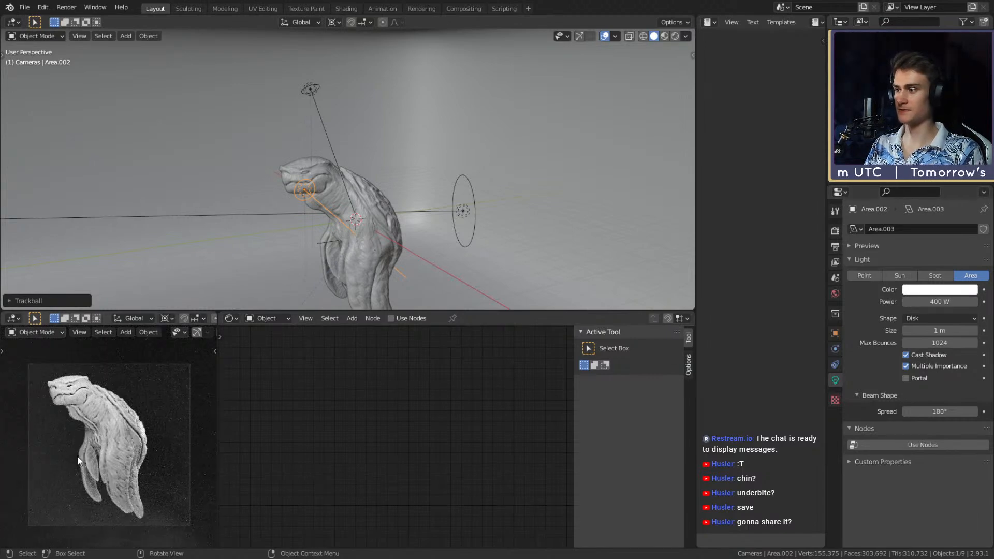
pyautogui.click(944, 301)
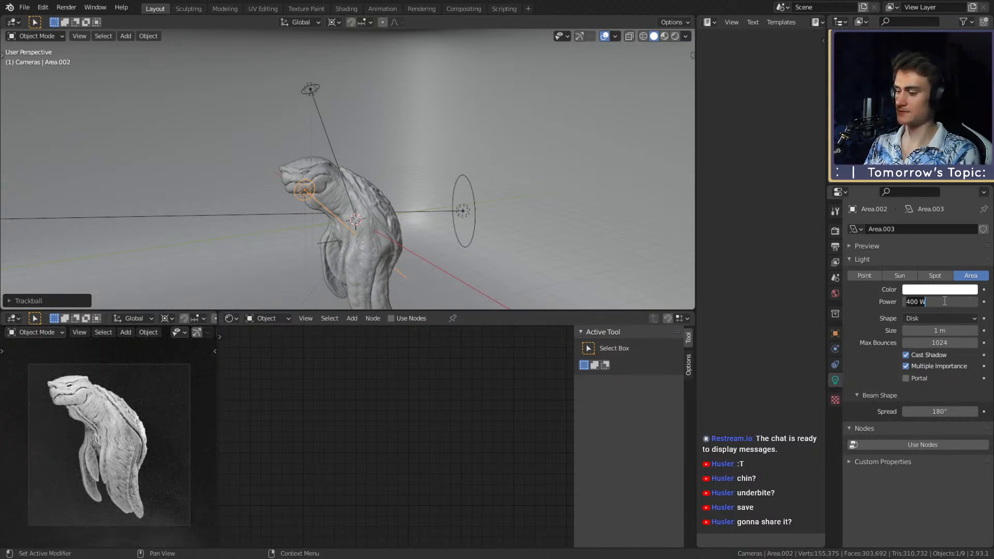
pyautogui.write('500')
pyautogui.press('Return')
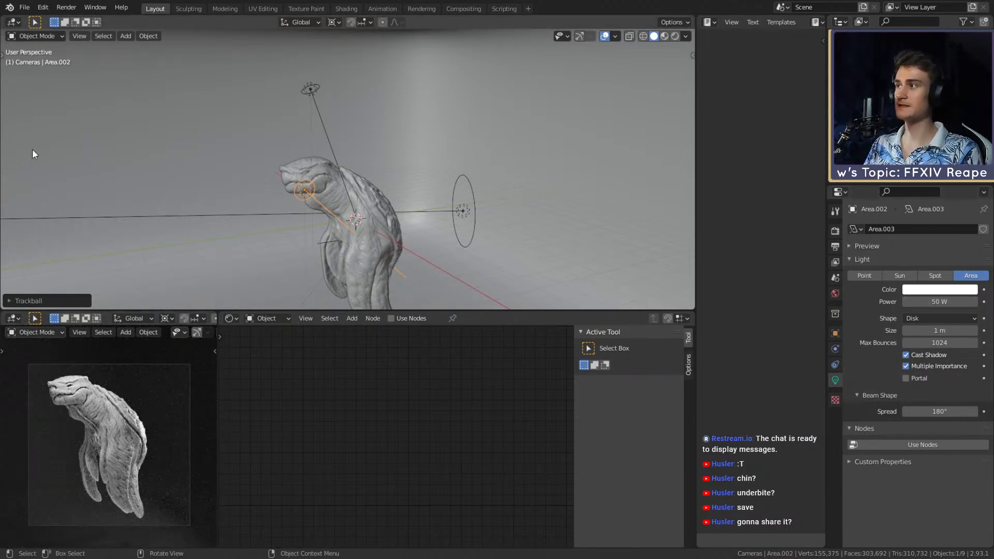
# Save the blend file and bring up the scene's output dimension settings.
pyautogui.click(22, 9)
pyautogui.click(41, 76)
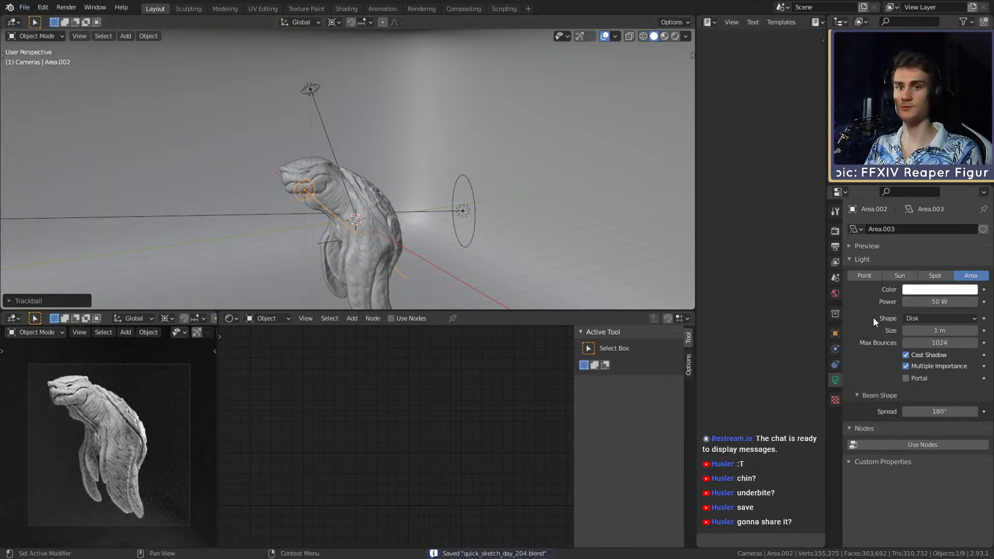
pyautogui.click(837, 247)
pyautogui.click(835, 231)
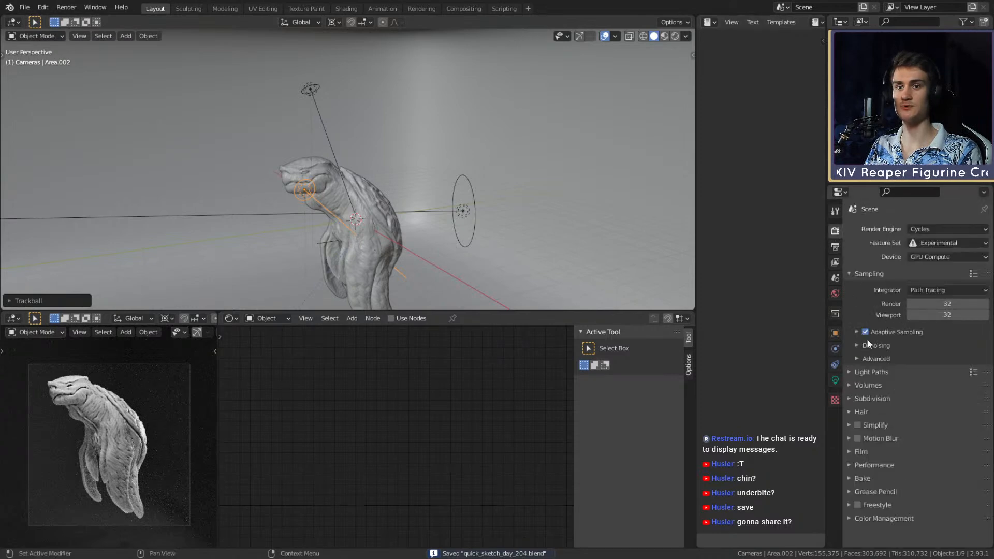
pyautogui.click(834, 248)
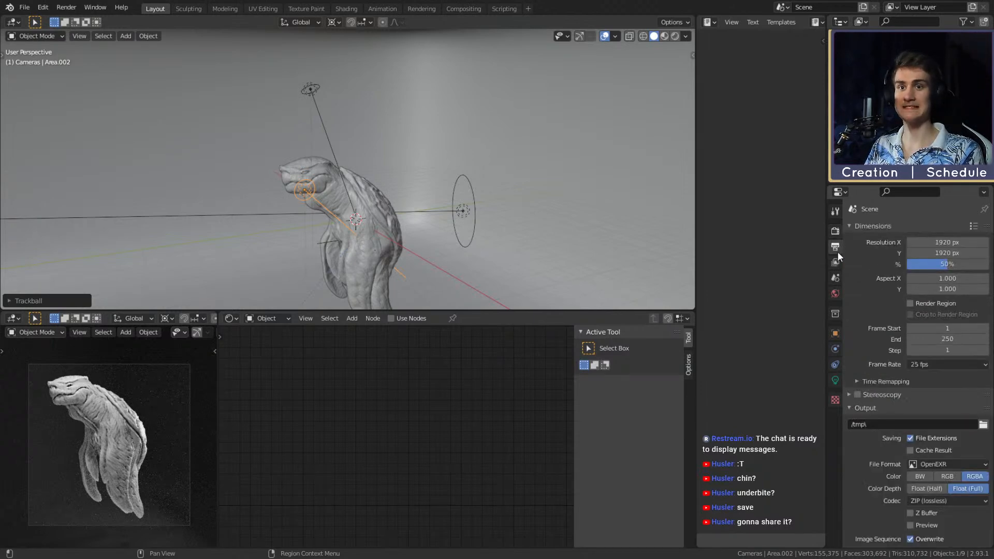
# Render the image and show the Render Result in an image editor in place of the camera preview, fitted to view.
pyautogui.press('F12')
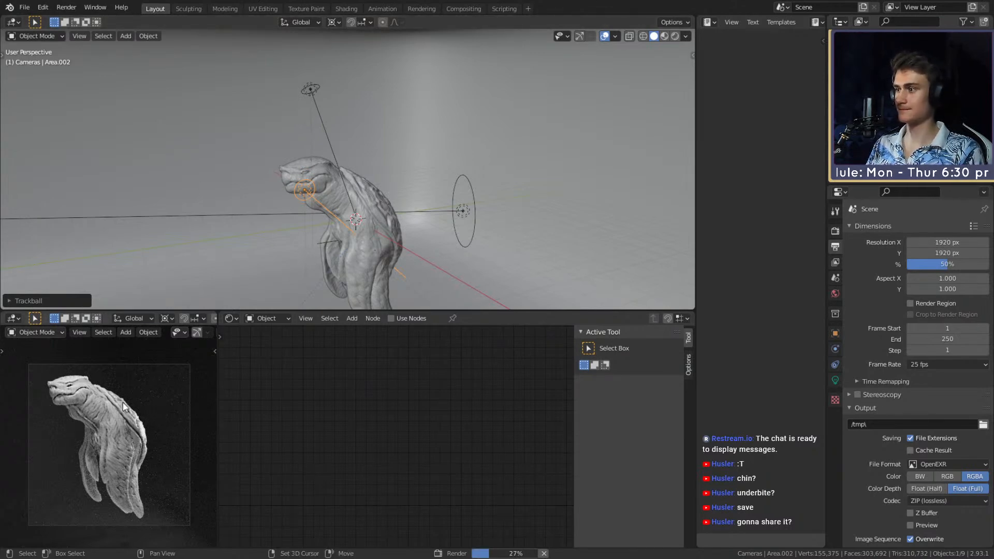
pyautogui.hotkey('shift', 'F12')
pyautogui.hotkey('shift', 'F10')
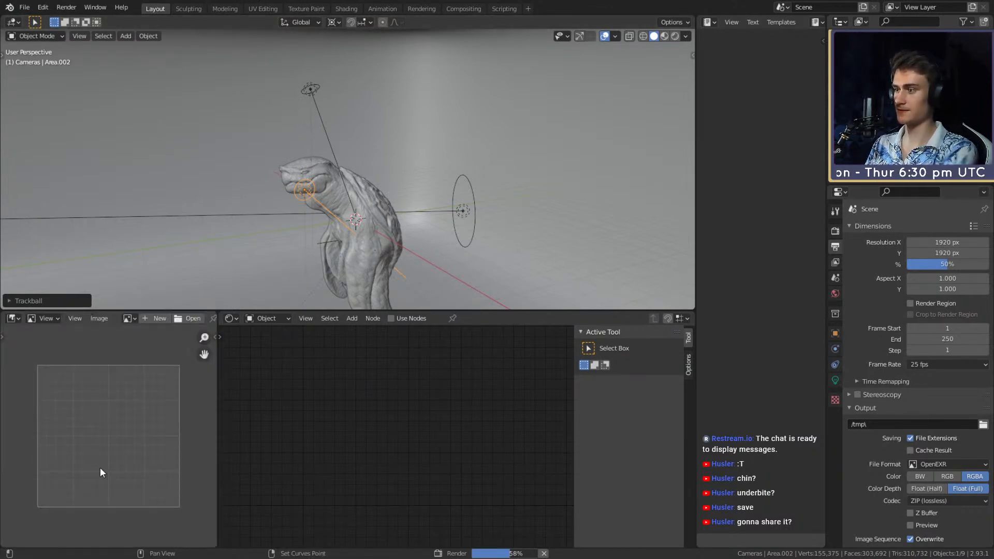
pyautogui.click(129, 319)
pyautogui.click(150, 356)
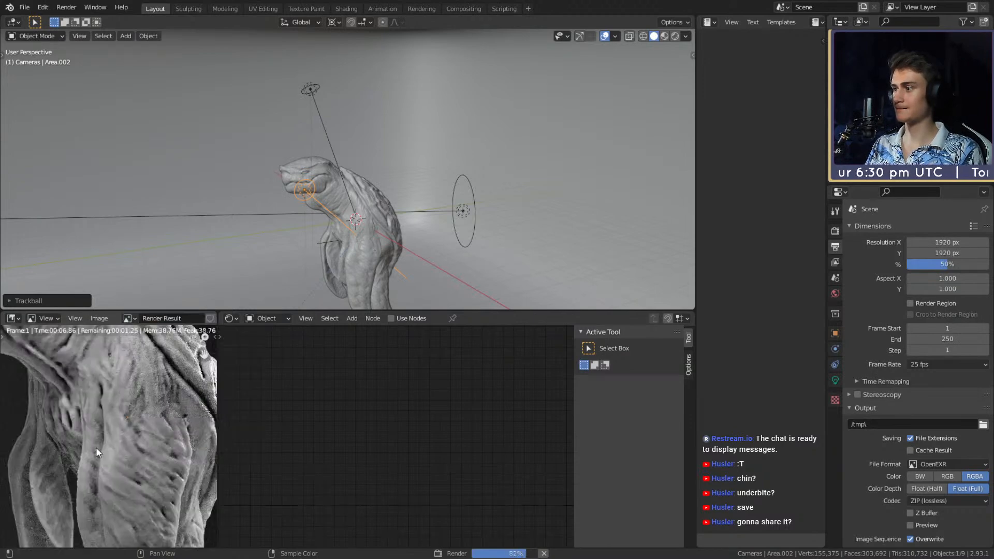
pyautogui.press('Home')
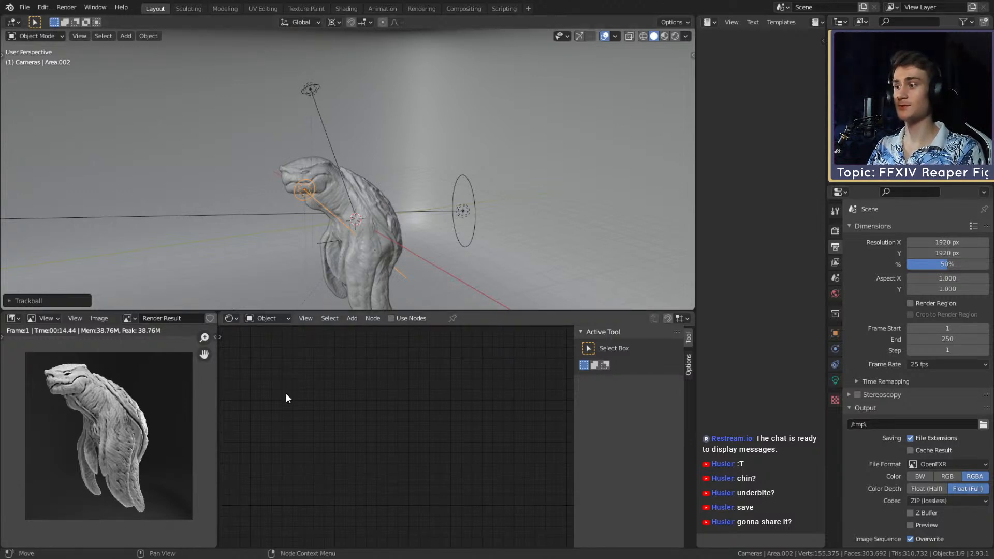
# Switch the empty node editor to the compositor and place the Glare node between the Denoise and Composite nodes.
pyautogui.hotkey('shift', 'F3')
pyautogui.moveTo(458, 429); pyautogui.dragTo(148, 447, button='middle')
pyautogui.moveTo(439, 440); pyautogui.dragTo(435, 385)
pyautogui.moveTo(460, 396); pyautogui.dragTo(432, 416, button='middle')
pyautogui.scroll(2, 459, 439)
pyautogui.scroll(1, 485, 442)
# Try a threshold of 2 on the Glare node.
pyautogui.click(383, 436)
pyautogui.write('2')
pyautogui.press('Return')
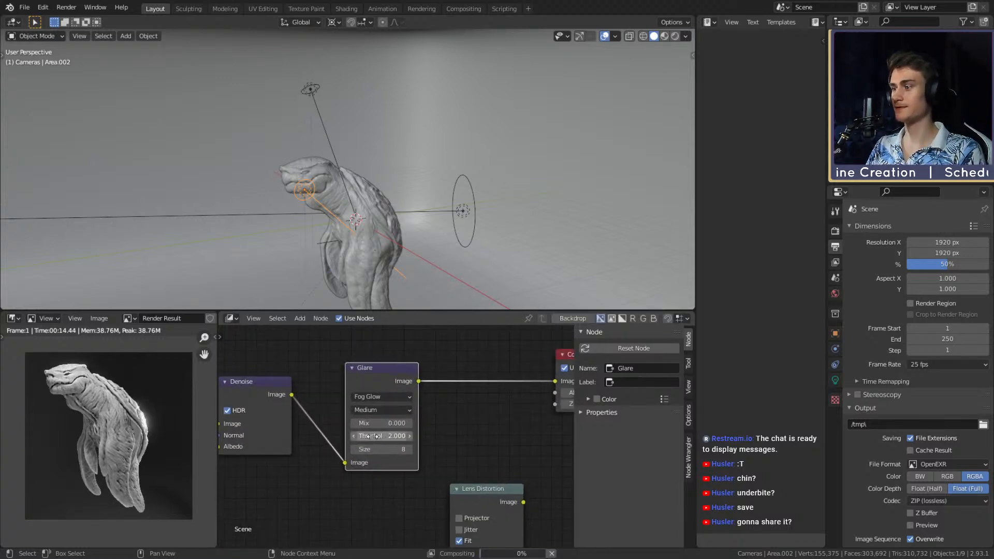
# Set the Glare node's threshold to 1 and its quality to High.
pyautogui.click(370, 436)
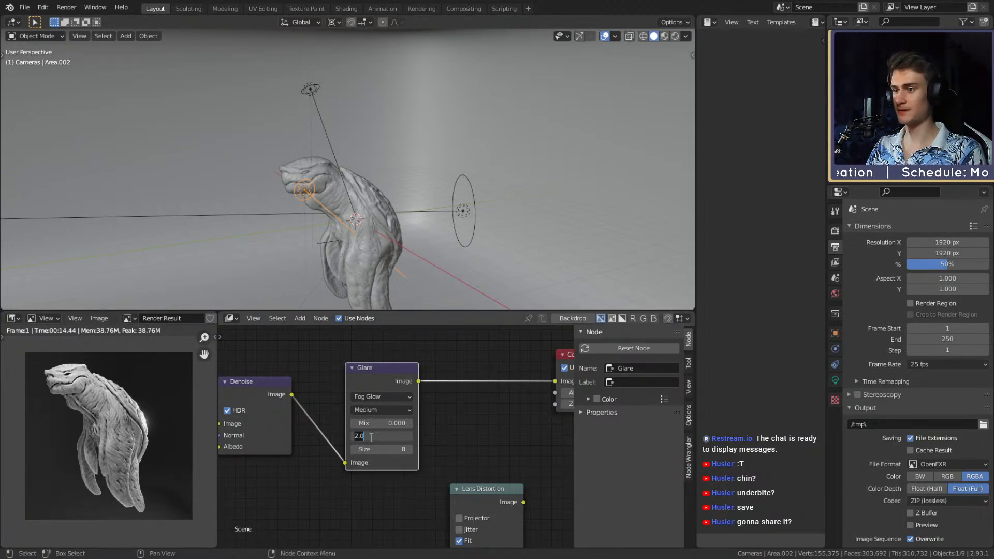
pyautogui.press('Return')
pyautogui.click(368, 409)
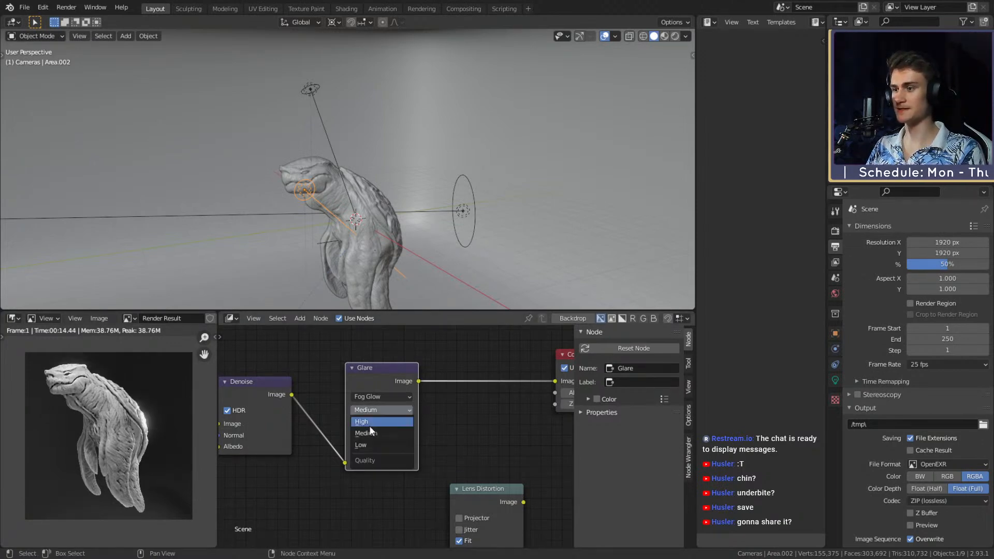
pyautogui.click(368, 422)
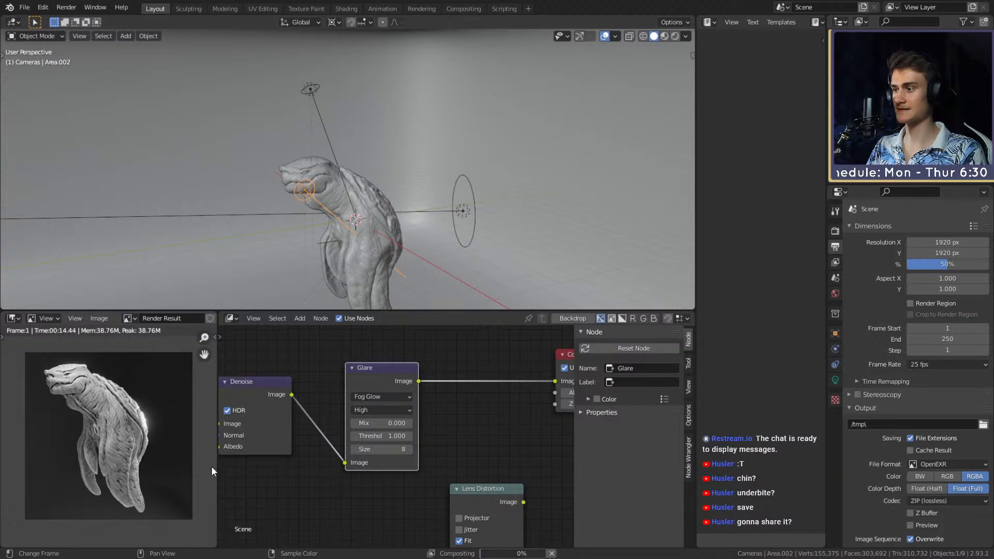
# Save the blend file with the new compositing setup.
pyautogui.scroll(-5, 402, 450)
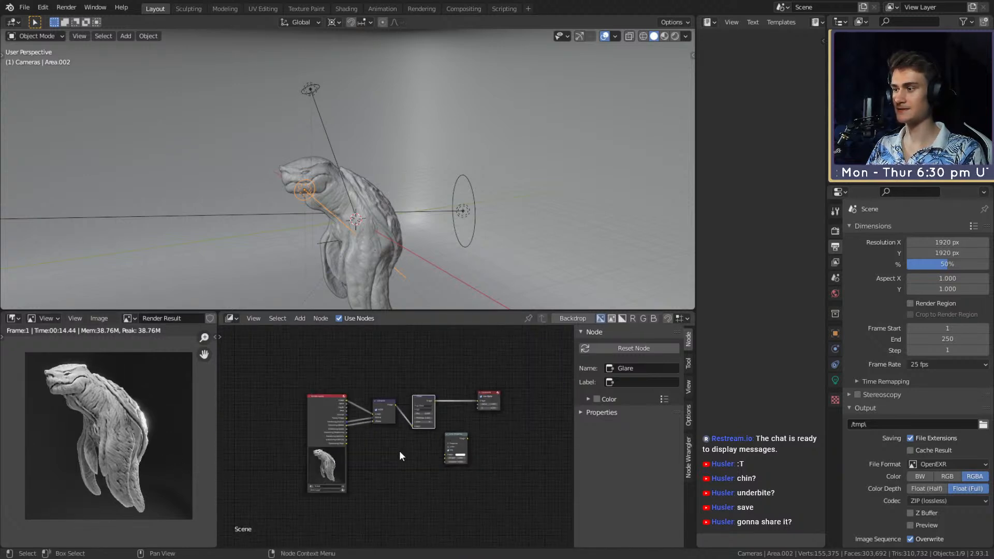
pyautogui.click(24, 7)
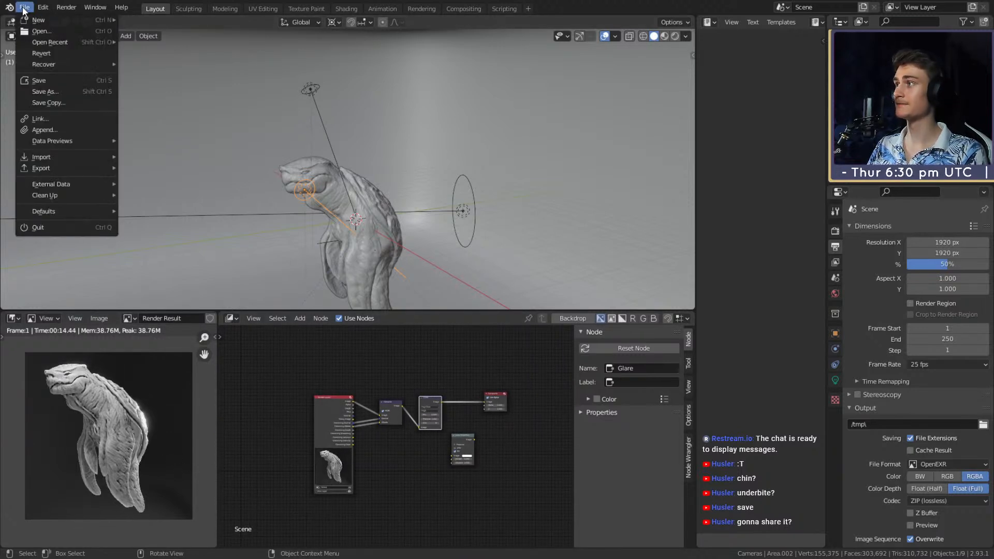
pyautogui.click(38, 80)
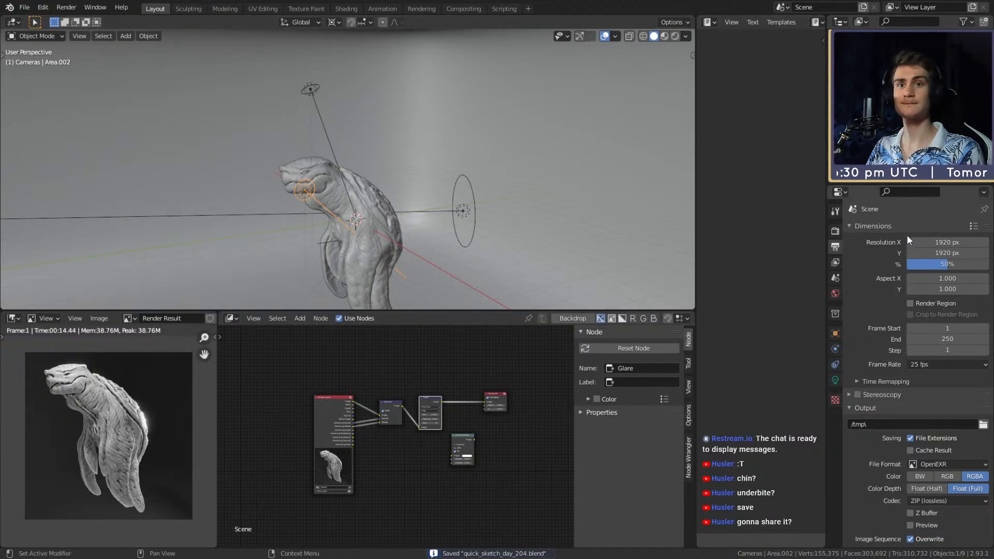
# Set the Cycles render samples to 256 and save the blend file.
pyautogui.click(835, 230)
pyautogui.click(947, 304)
pyautogui.write('256')
pyautogui.press('Return')
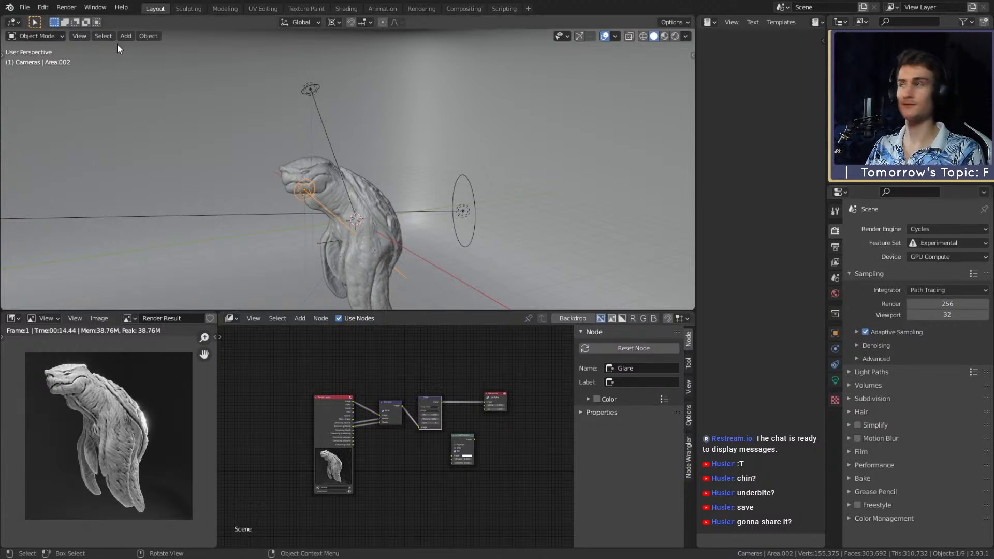
pyautogui.click(25, 7)
pyautogui.click(39, 81)
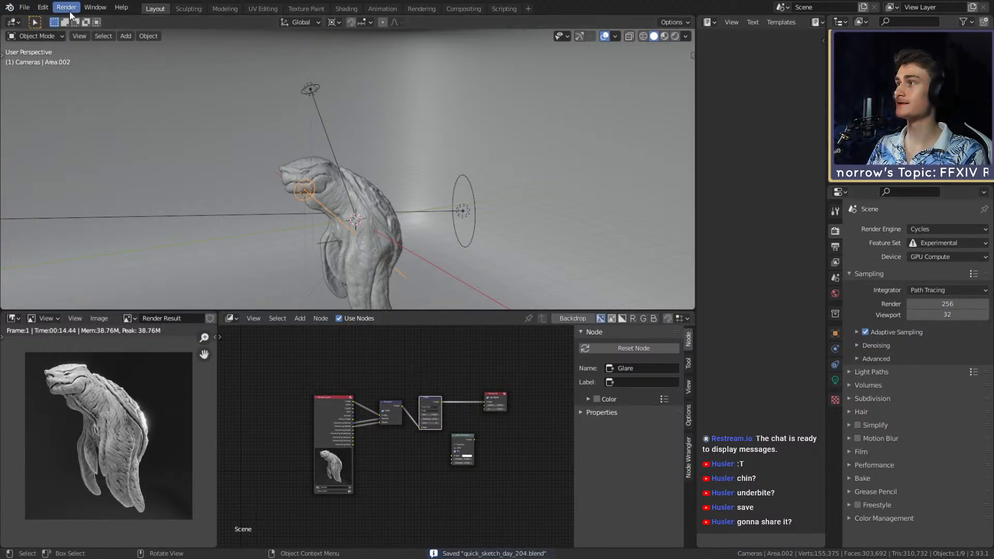
# Set the output resolution percentage to 100% and start rendering the final image.
pyautogui.click(835, 243)
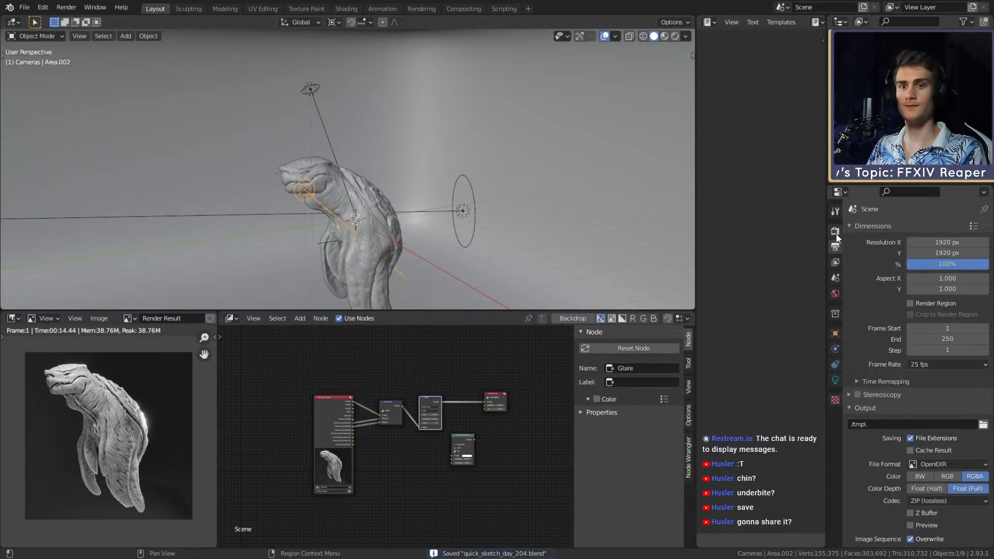
pyautogui.click(835, 232)
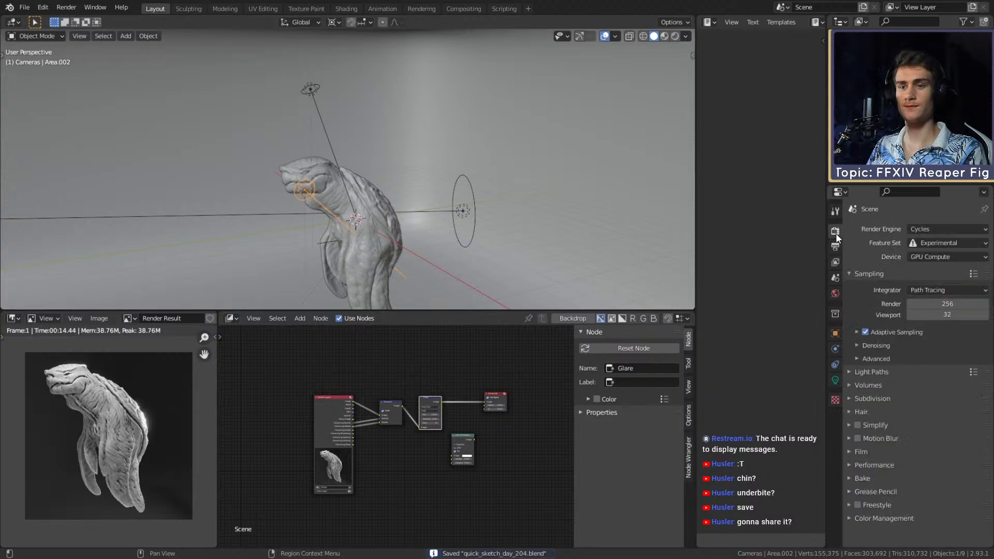
pyautogui.click(68, 9)
pyautogui.click(77, 19)
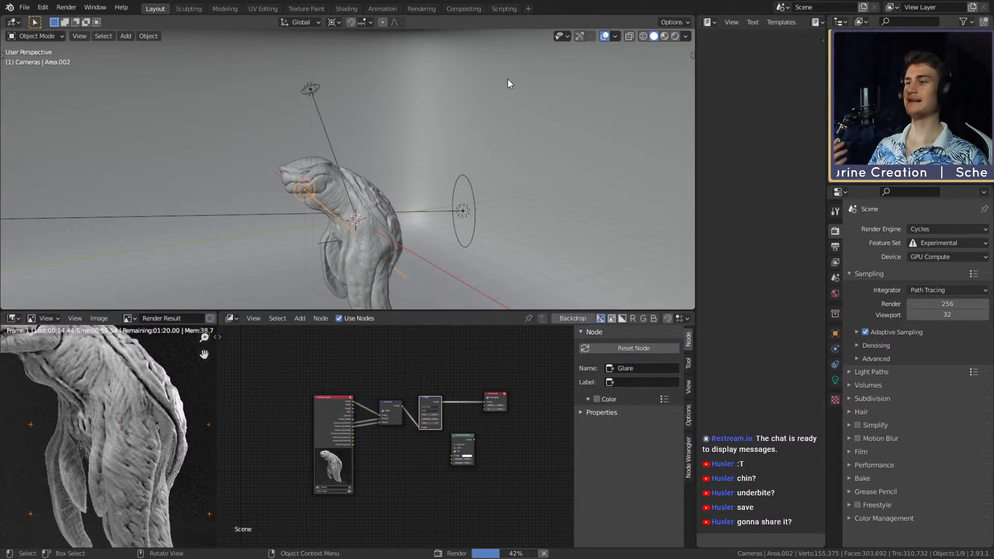
# Open the system preferences to check the Cycles render devices, and shift the preferences window aside over the running render.
pyautogui.click(43, 8)
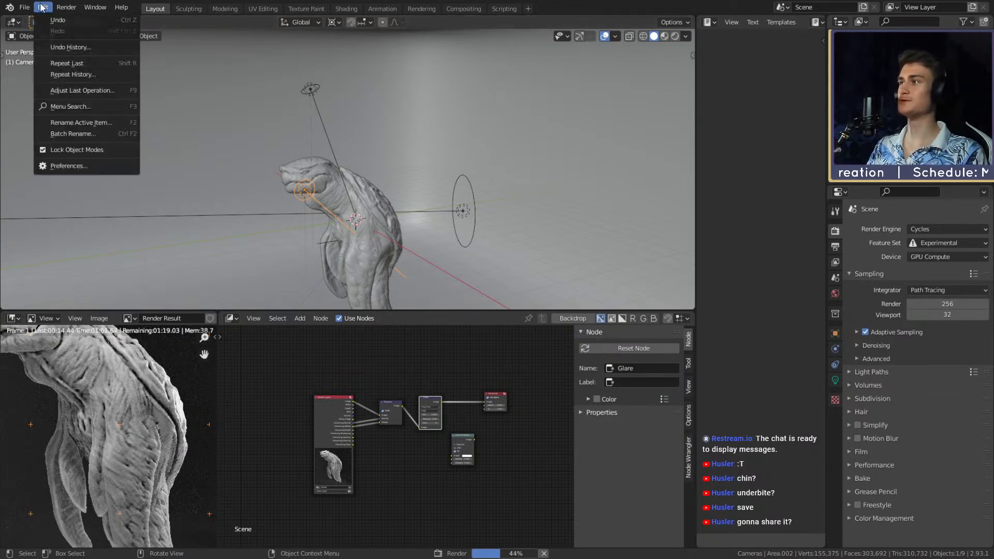
pyautogui.click(60, 166)
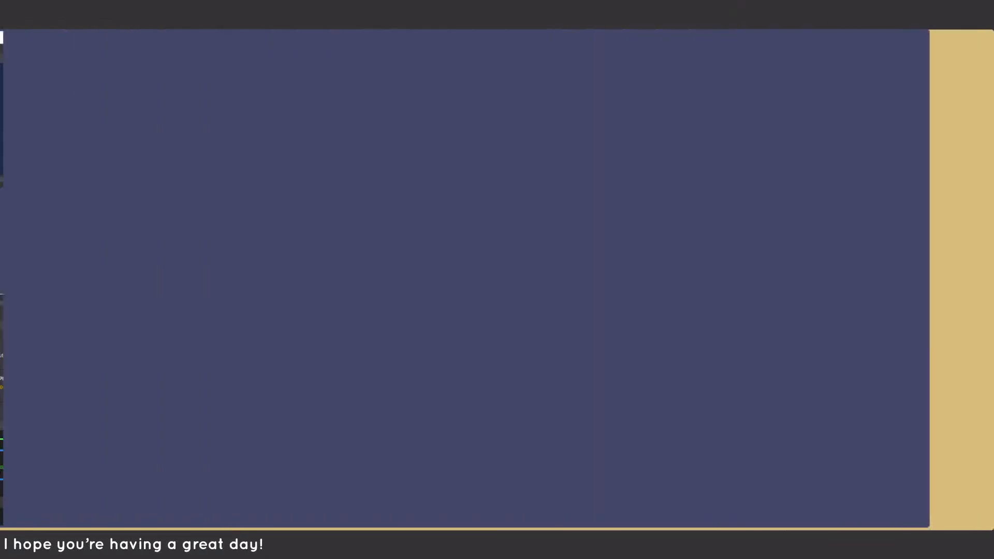
pyautogui.moveTo(328, 517)
pyautogui.click(377, 489)
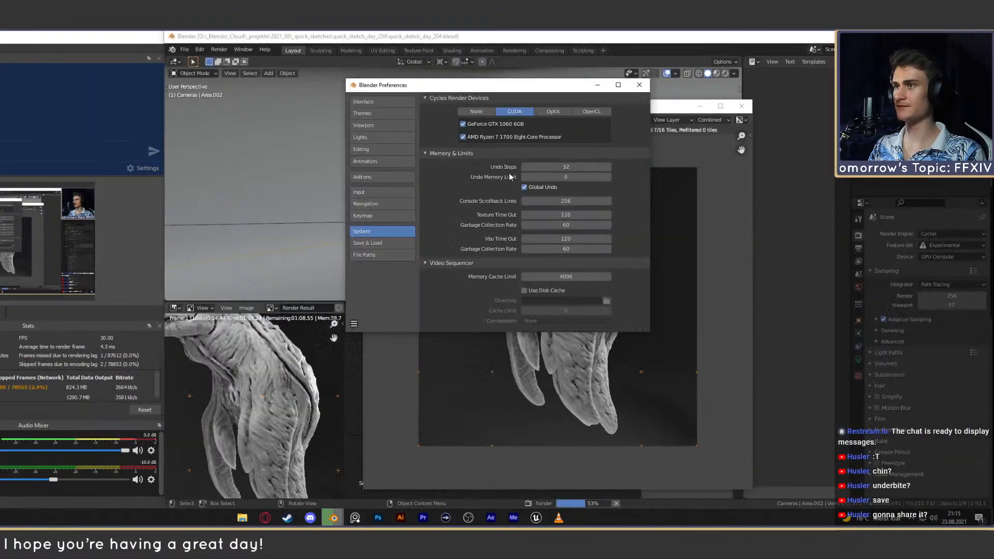
pyautogui.moveTo(530, 86); pyautogui.dragTo(528, 89)
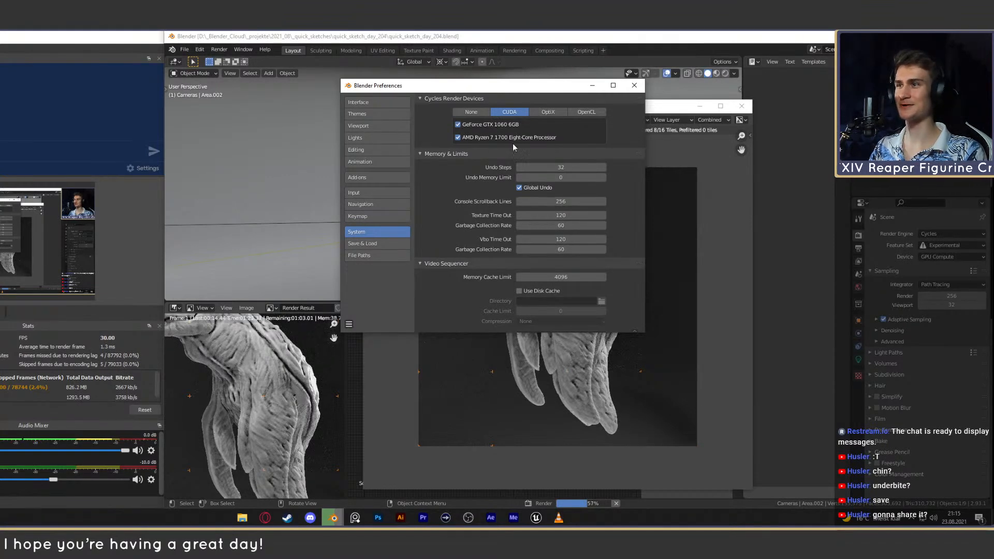
pyautogui.moveTo(506, 89); pyautogui.dragTo(478, 92)
pyautogui.moveTo(530, 86); pyautogui.dragTo(537, 93)
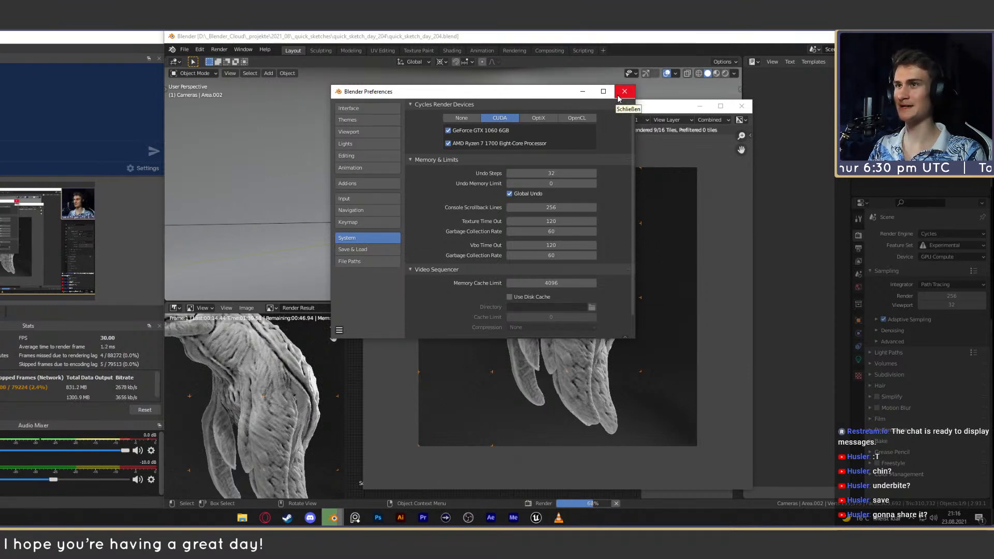
# Close the preferences and examine the finished creature render, first fitted to the image view and up close.
pyautogui.click(625, 94)
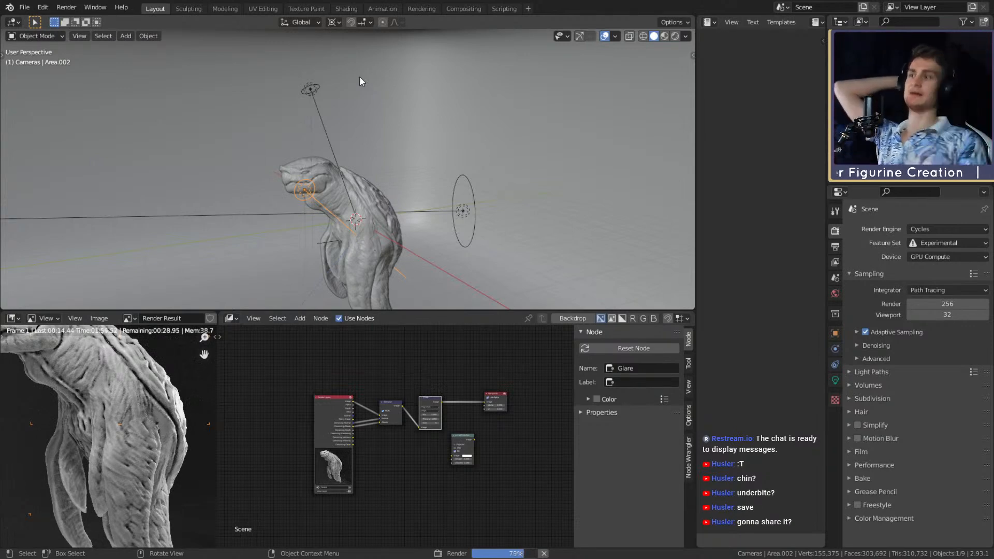
pyautogui.press('Home')
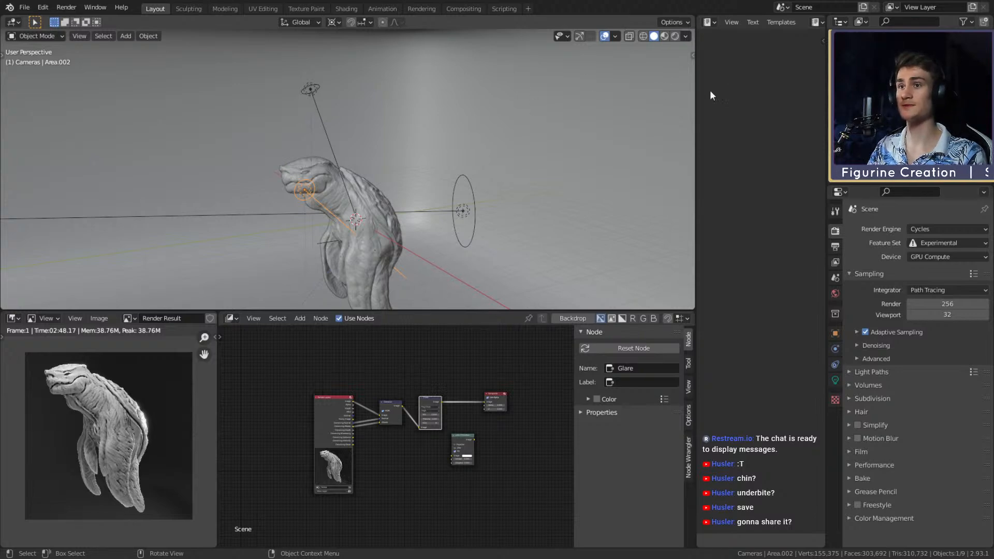
pyautogui.scroll(5, 74, 390)
pyautogui.moveTo(73, 389); pyautogui.dragTo(138, 405, button='middle')
pyautogui.scroll(5, 119, 447)
pyautogui.scroll(-5, 138, 443)
pyautogui.scroll(-4, 130, 439)
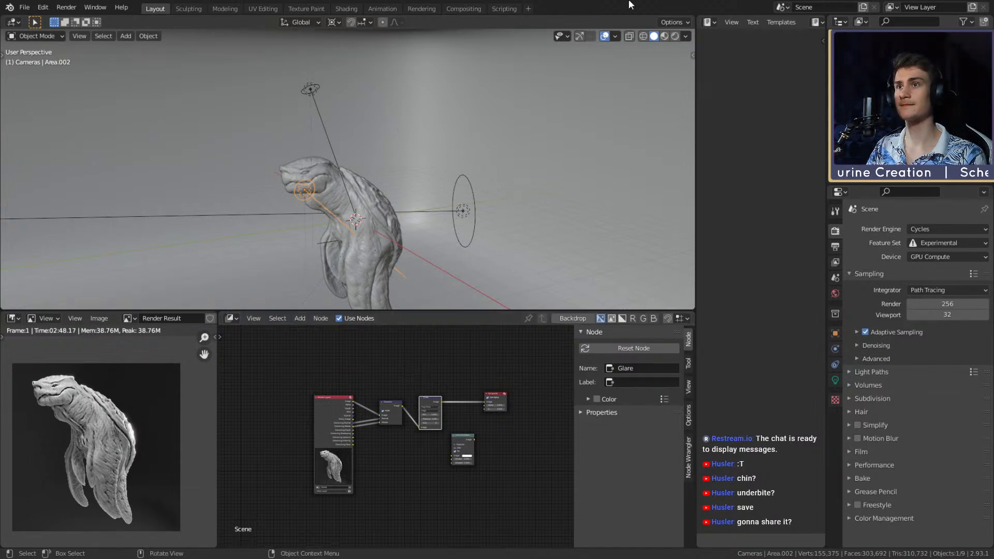
# Save the blend file after the final render.
pyautogui.click(26, 9)
pyautogui.click(48, 95)
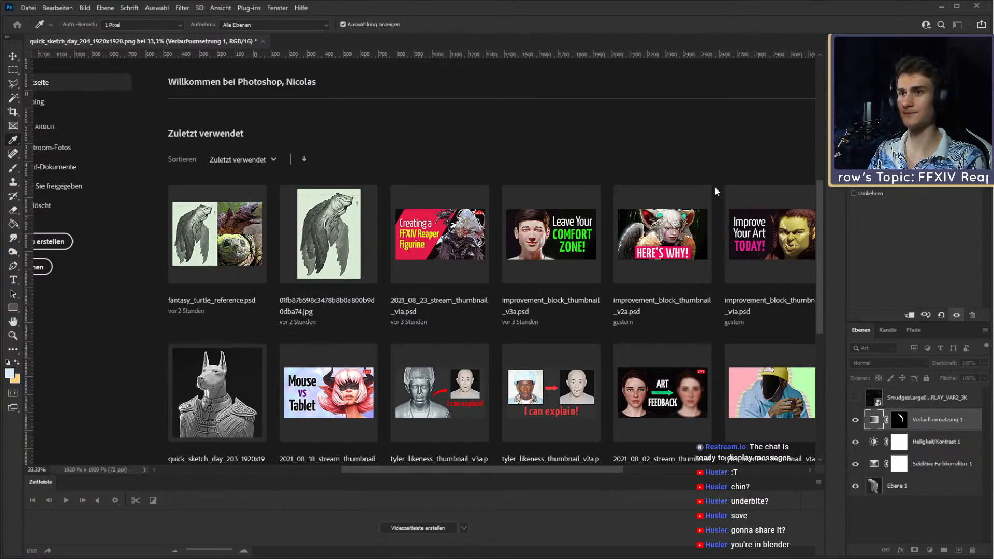
# Switch to Photoshop and bring the creature render document forward with the Move tool active.
pyautogui.press('l')
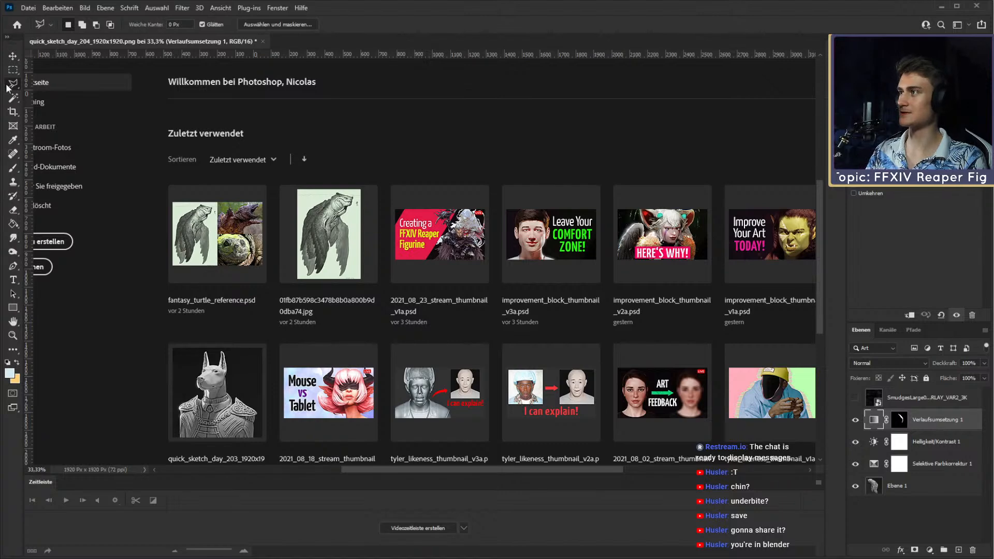
pyautogui.press('v')
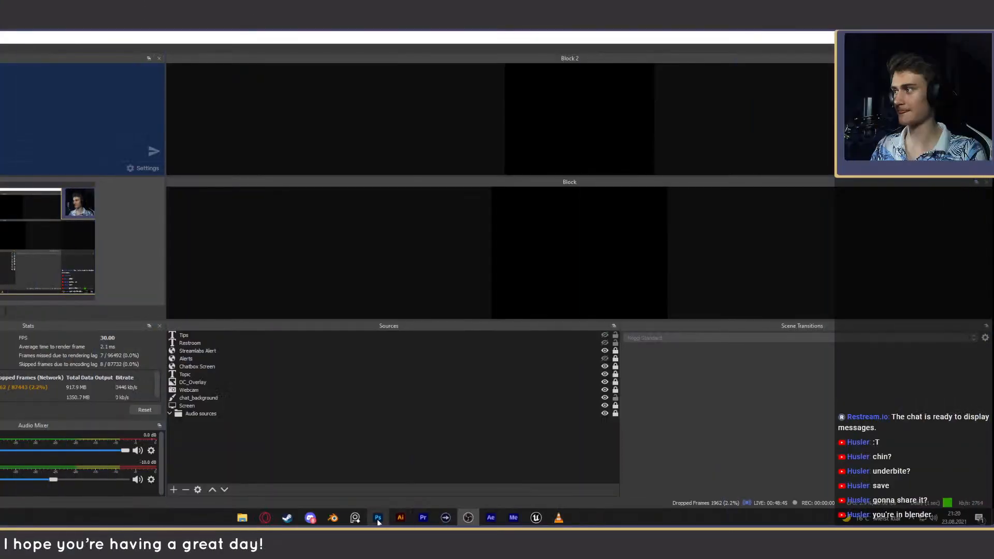
pyautogui.click(378, 519)
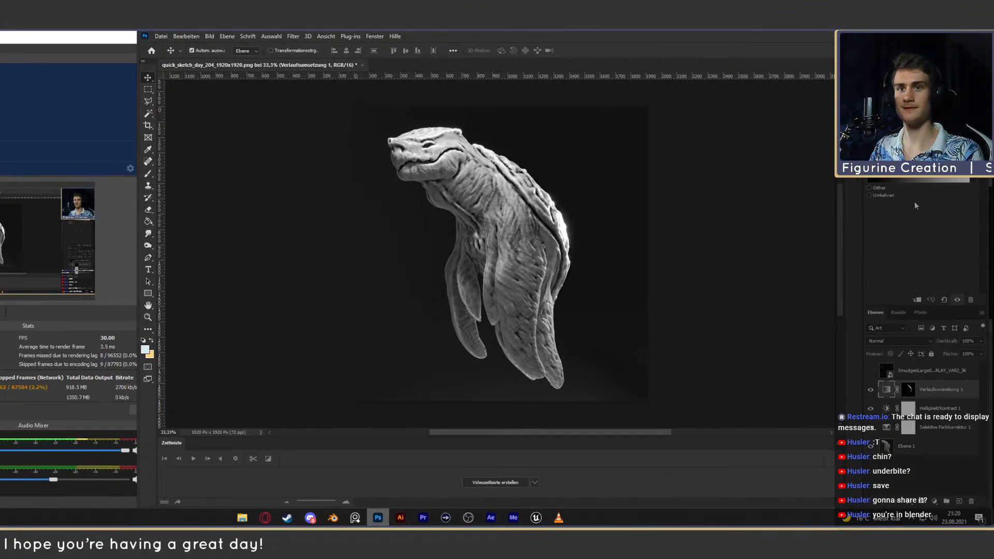
# Edit the gradient of the Verlaufsumsetzung 1 layer and apply the Grün_18 preset from the Grüntöne group.
pyautogui.click(902, 180)
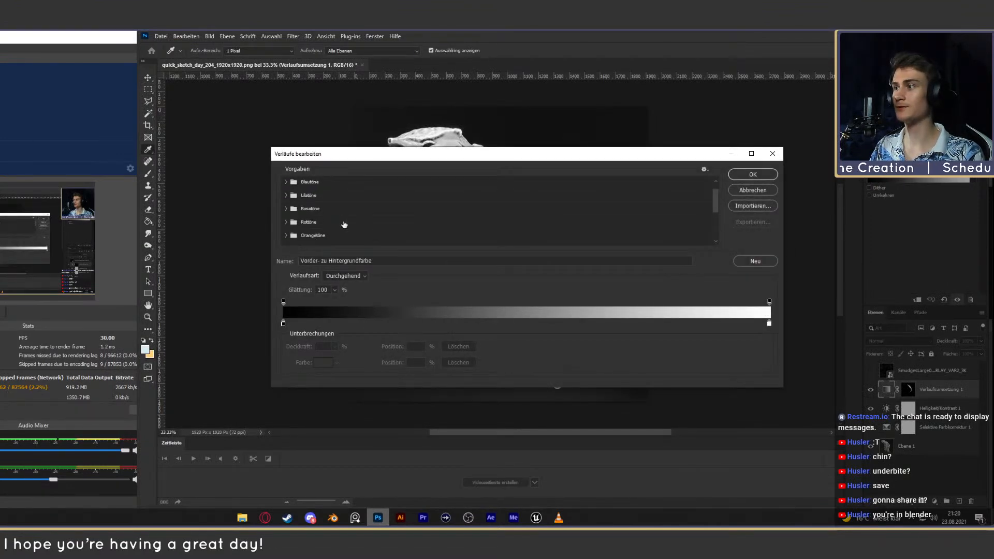
pyautogui.scroll(-3, 306, 232)
pyautogui.click(306, 228)
pyautogui.scroll(-3, 521, 231)
pyautogui.click(504, 204)
# Narrow the gradient editor window and shift it aside so the whole creature can be seen.
pyautogui.moveTo(520, 157); pyautogui.dragTo(745, 153)
pyautogui.click(242, 262)
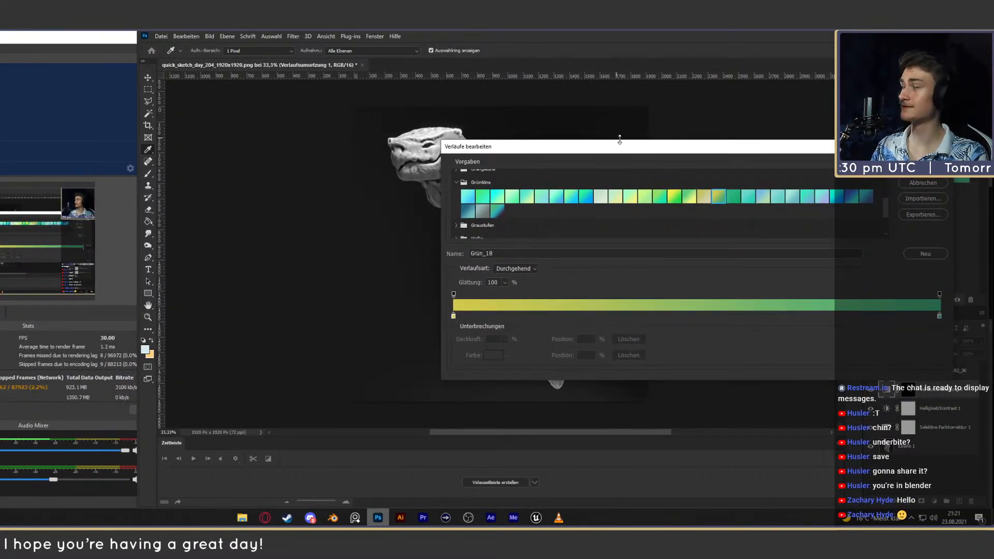
pyautogui.moveTo(747, 150); pyautogui.dragTo(768, 132)
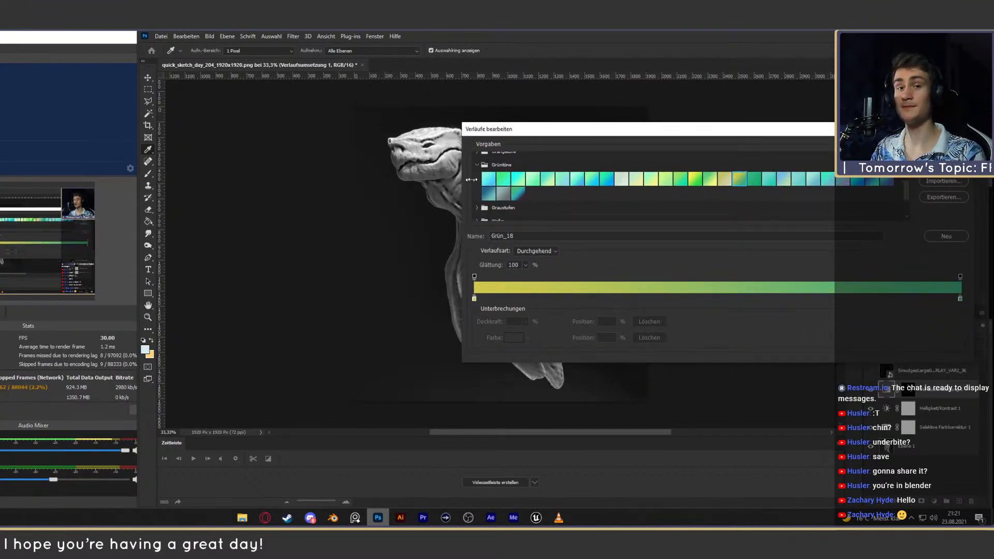
pyautogui.moveTo(462, 181); pyautogui.dragTo(611, 185)
pyautogui.moveTo(748, 140); pyautogui.dragTo(741, 110)
# Swap the gradient's end colours so green sits at 0% and yellow at 100%.
pyautogui.moveTo(952, 269); pyautogui.dragTo(764, 270)
pyautogui.hotkey('ctrl', 'z')
pyautogui.moveTo(616, 269); pyautogui.dragTo(955, 268)
pyautogui.moveTo(764, 269); pyautogui.dragTo(616, 269)
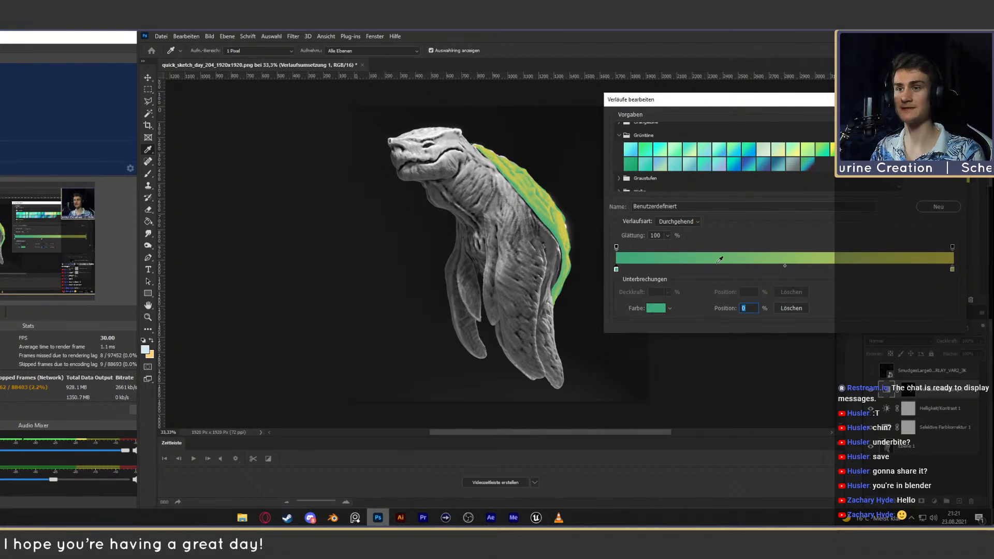
# Darken the gradient's 0% colour stop to a deep teal, #143430.
pyautogui.click(656, 309)
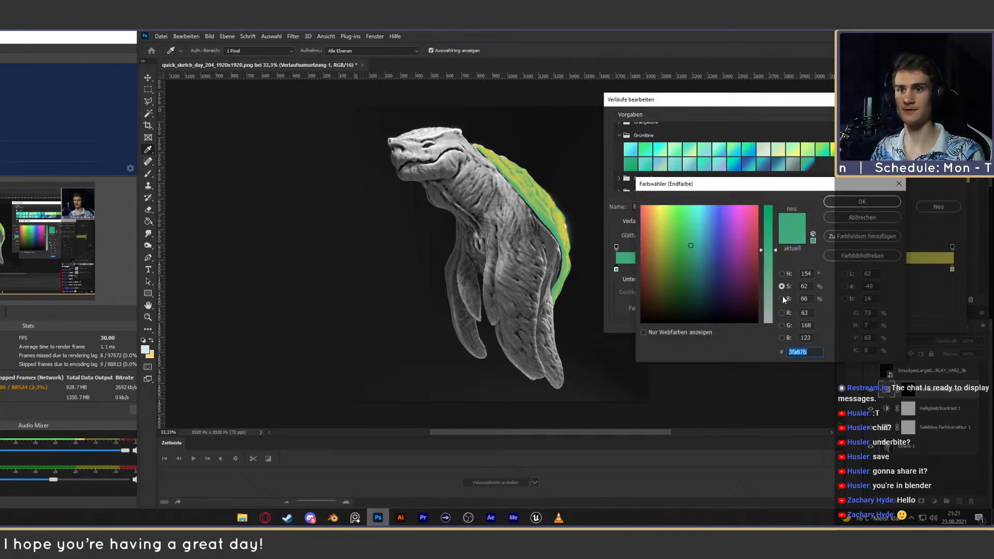
pyautogui.click(781, 299)
pyautogui.moveTo(773, 253); pyautogui.dragTo(775, 299)
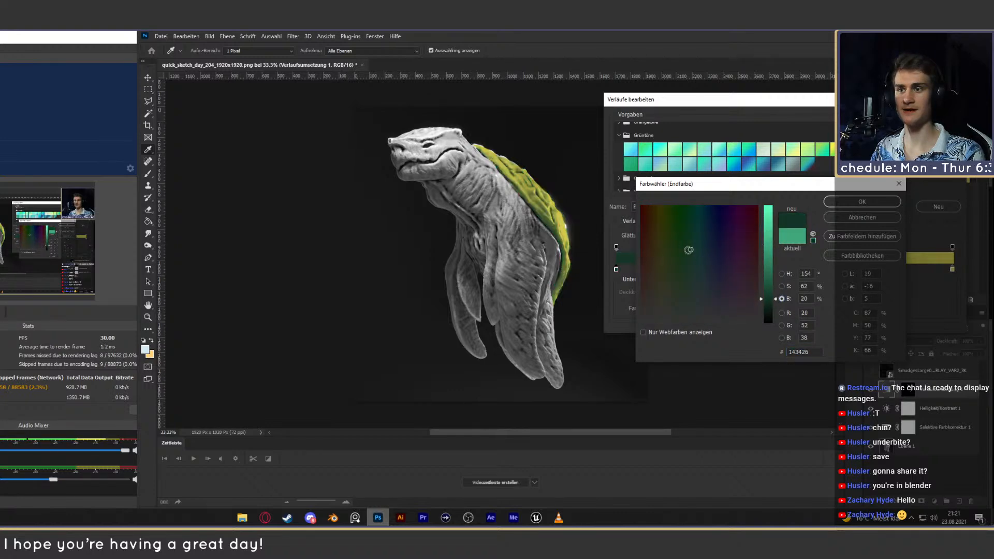
pyautogui.moveTo(691, 250); pyautogui.dragTo(696, 251)
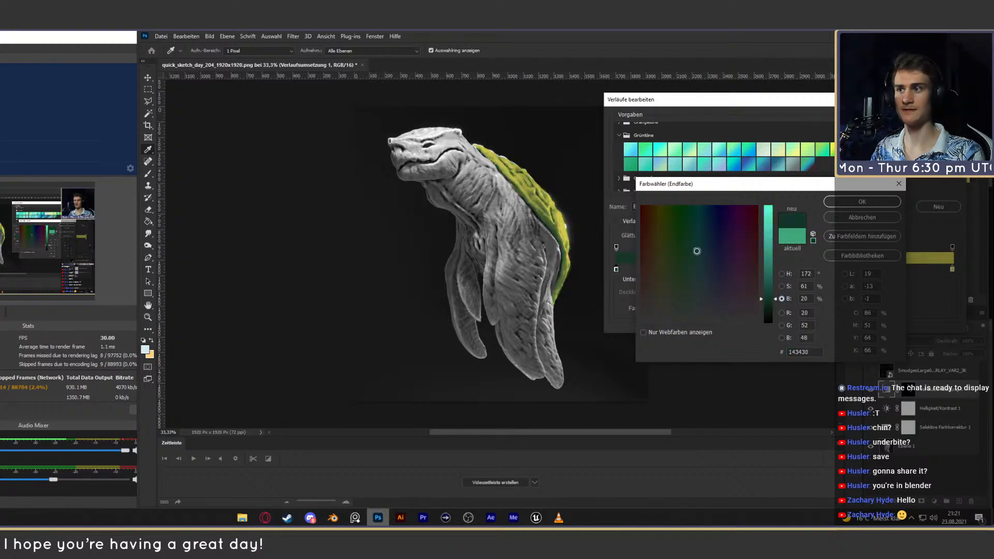
pyautogui.click(843, 203)
# Set the gradient's 100% colour stop to a pale yellow with 100% brightness and 37% saturation.
pyautogui.click(952, 269)
pyautogui.doubleClick(952, 269)
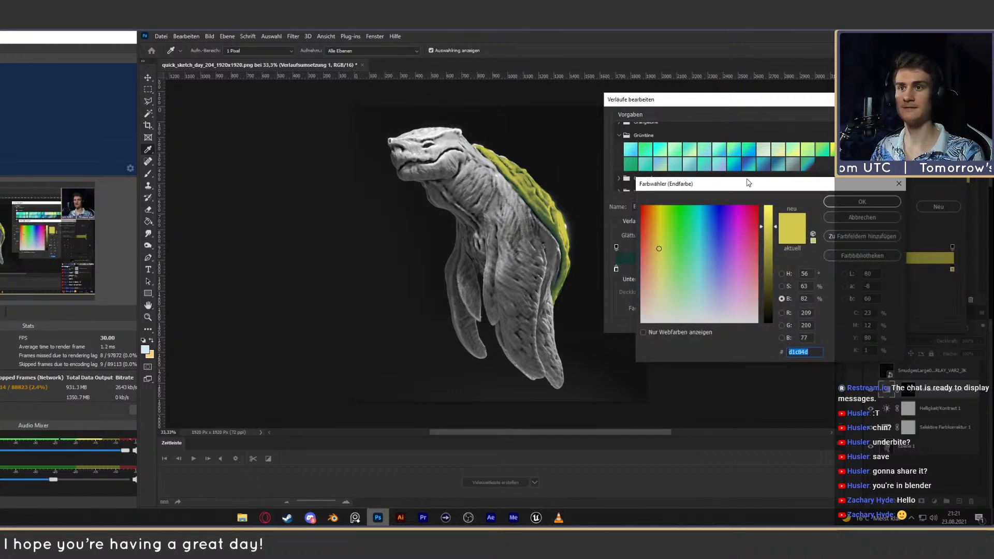
pyautogui.moveTo(756, 223); pyautogui.dragTo(755, 200)
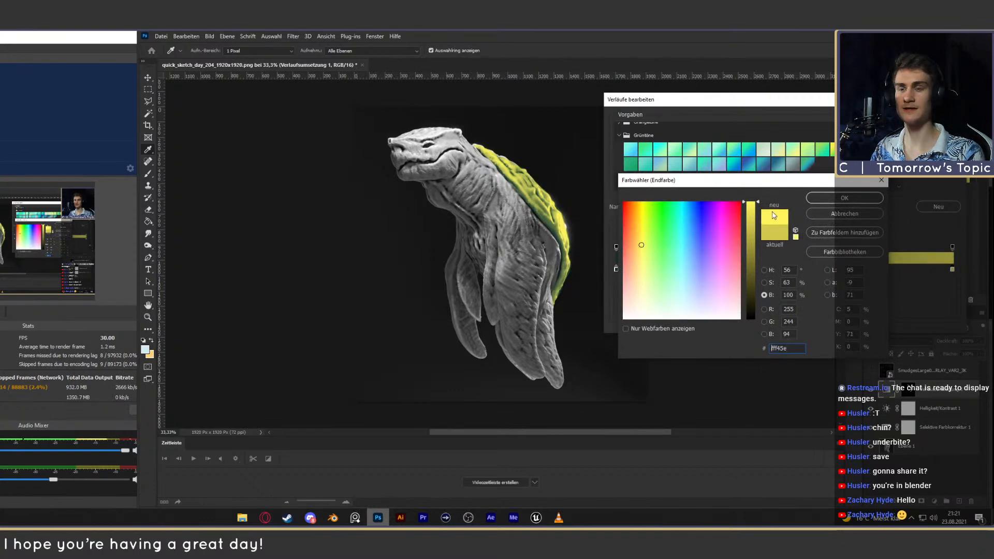
pyautogui.click(764, 282)
pyautogui.moveTo(758, 245); pyautogui.dragTo(759, 275)
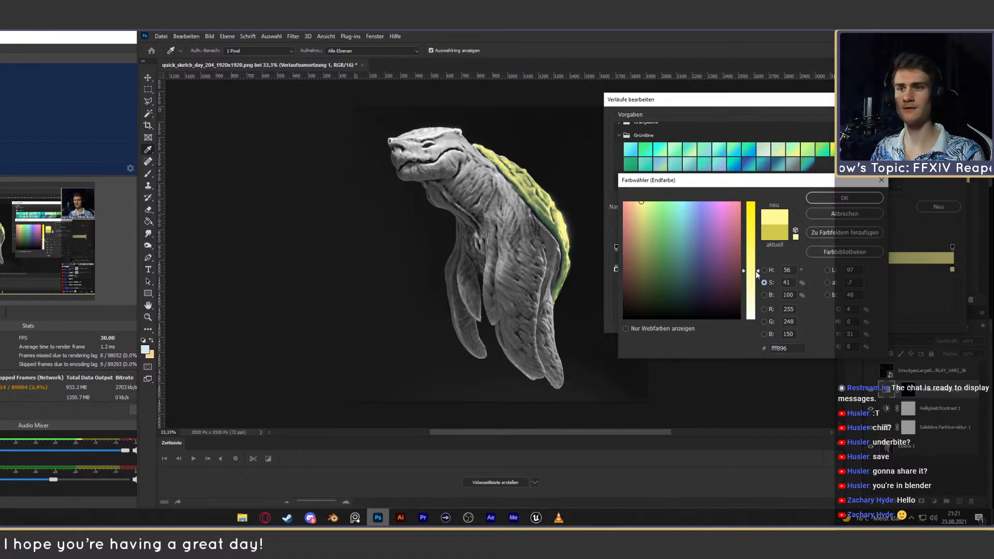
pyautogui.click(835, 199)
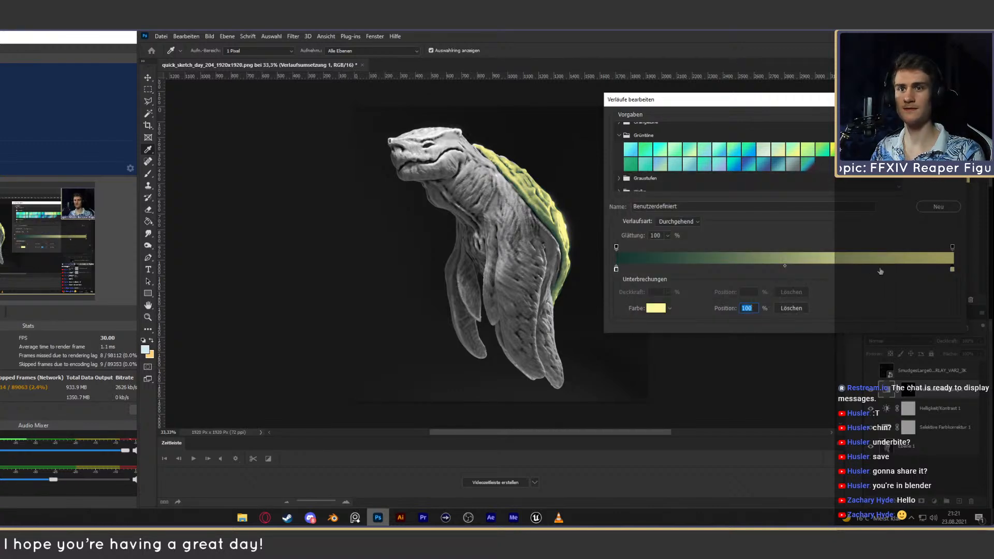
# Add colour stops to the gradient at 25% and 50%, plus two near 75%.
pyautogui.click(787, 269)
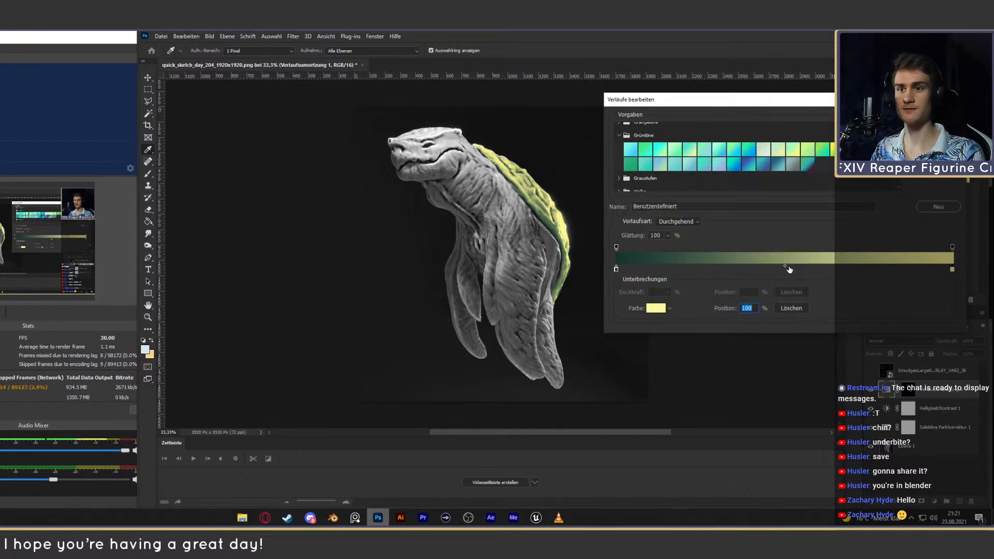
pyautogui.click(873, 270)
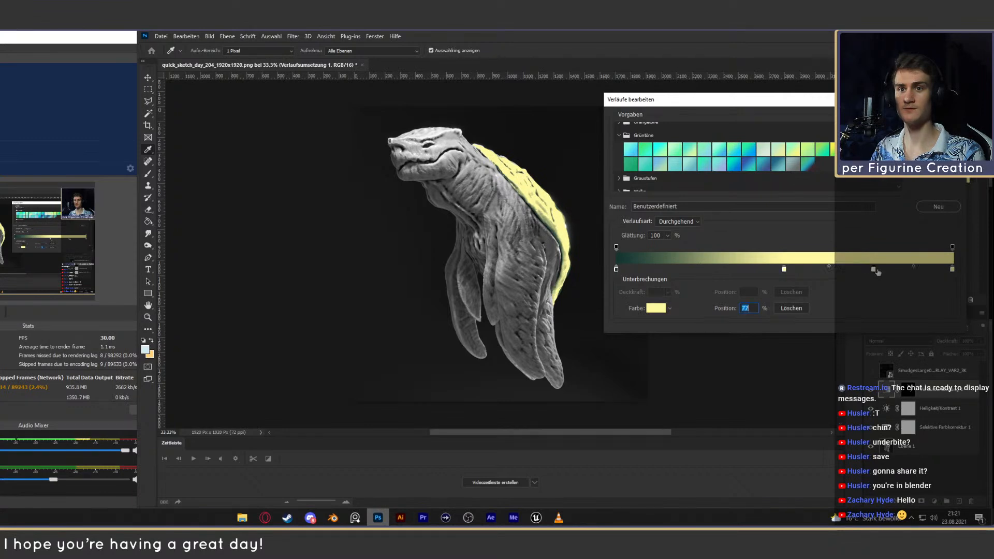
pyautogui.click(697, 270)
pyautogui.moveTo(699, 270); pyautogui.dragTo(701, 270)
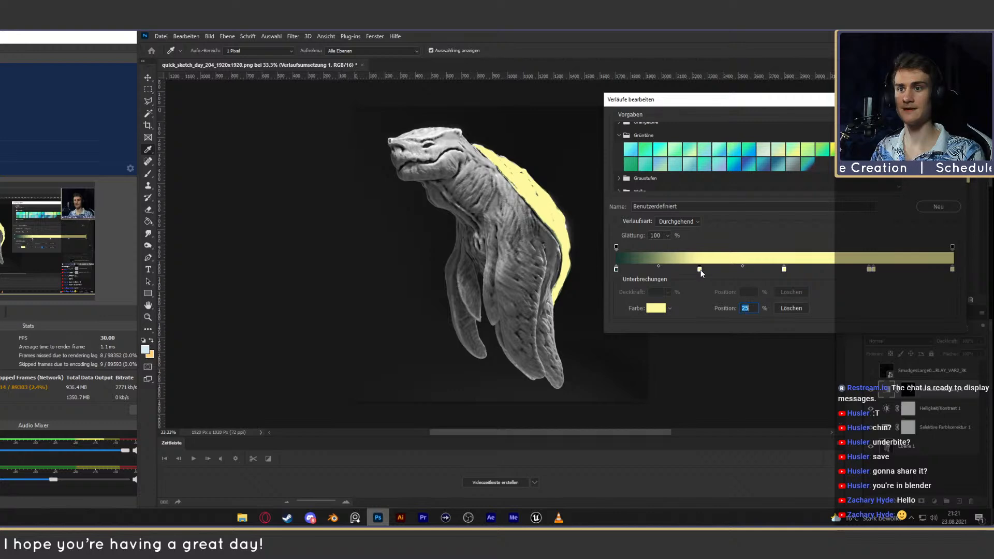
# Set the 25% stop to dark green, #215515, and remove the extra stop at 77%.
pyautogui.click(656, 308)
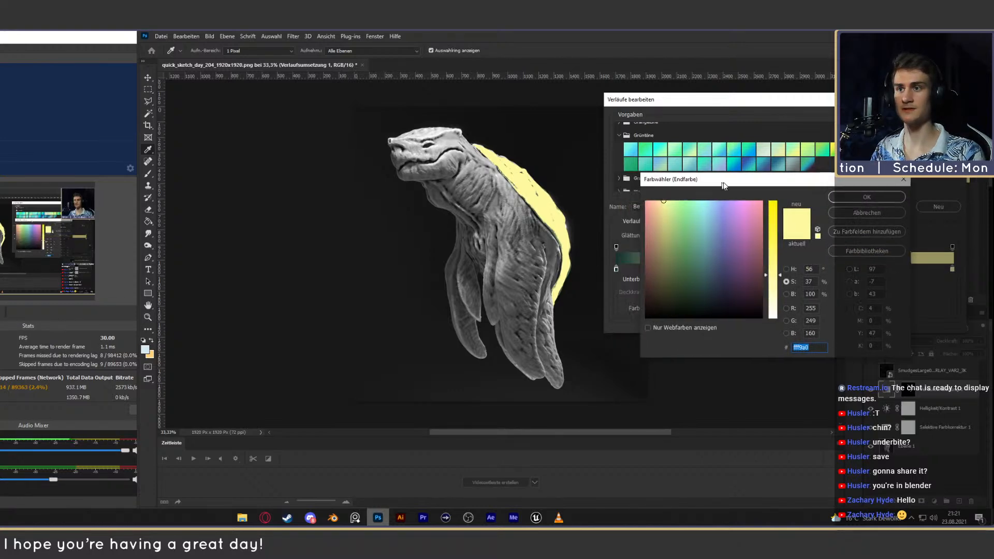
pyautogui.moveTo(837, 182); pyautogui.dragTo(790, 179)
pyautogui.click(815, 233)
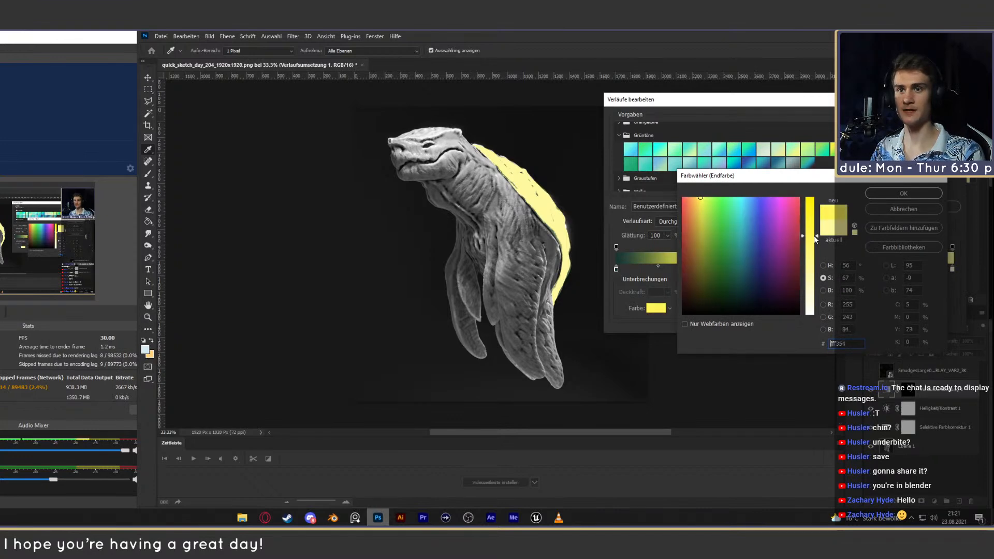
pyautogui.moveTo(814, 232); pyautogui.dragTo(817, 283)
pyautogui.click(823, 290)
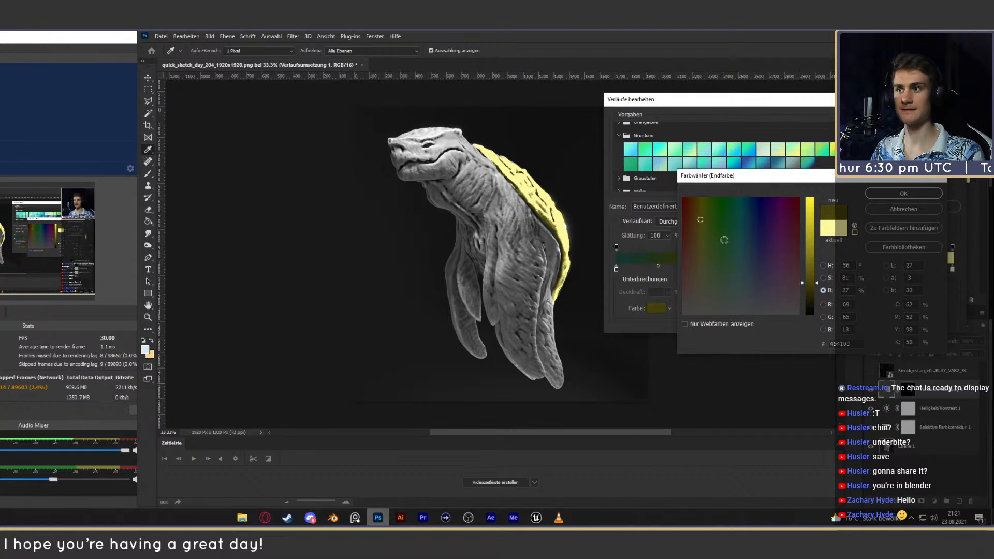
pyautogui.click(717, 239)
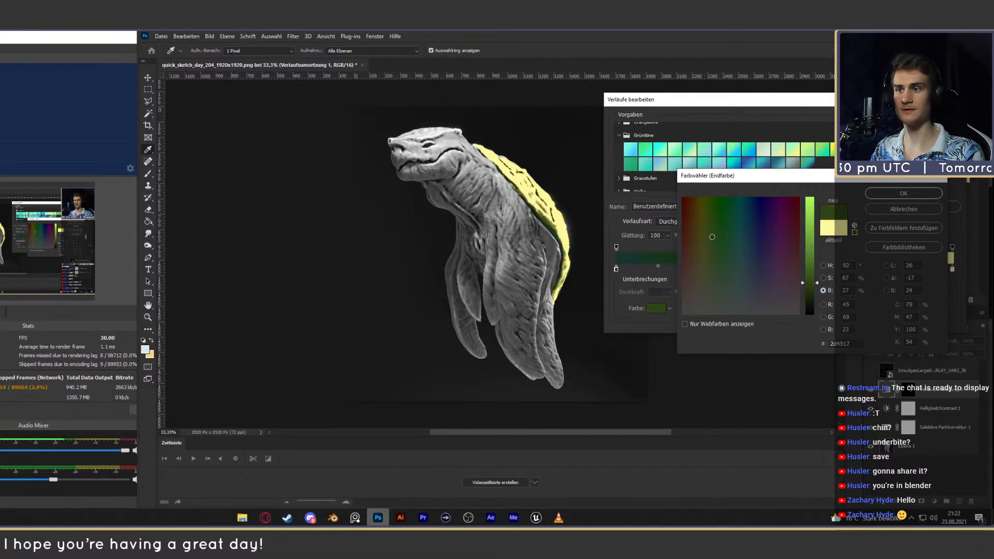
pyautogui.moveTo(718, 239); pyautogui.dragTo(717, 226)
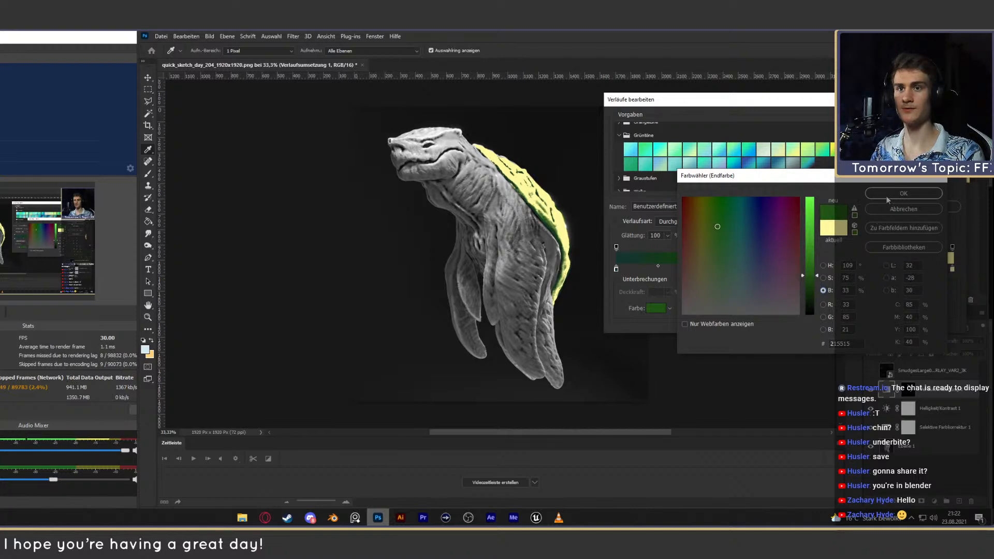
pyautogui.press('Return')
pyautogui.moveTo(873, 268); pyautogui.dragTo(875, 306)
# Recolour the gradient's 50% stop to a muted green, #6cac92.
pyautogui.doubleClick(783, 269)
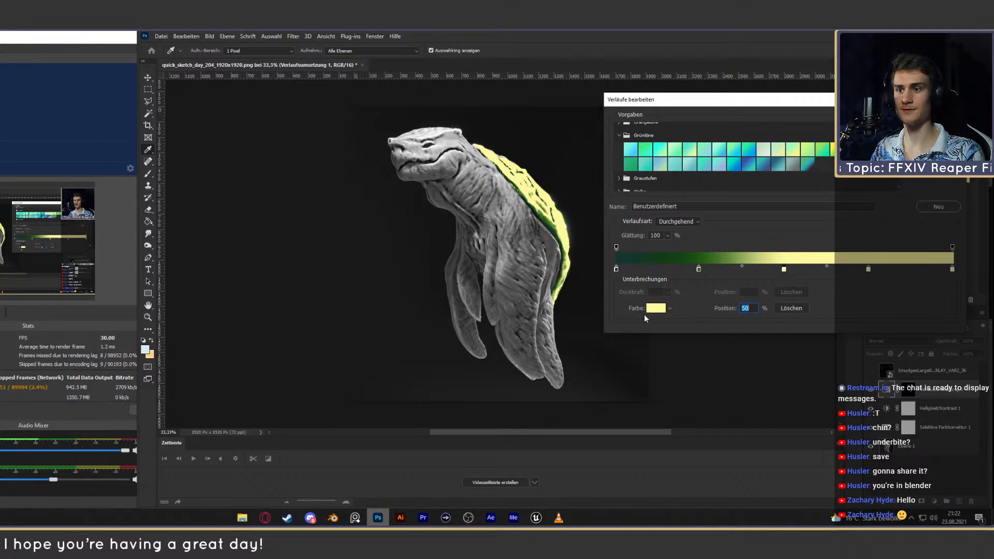
pyautogui.moveTo(809, 198); pyautogui.dragTo(813, 253)
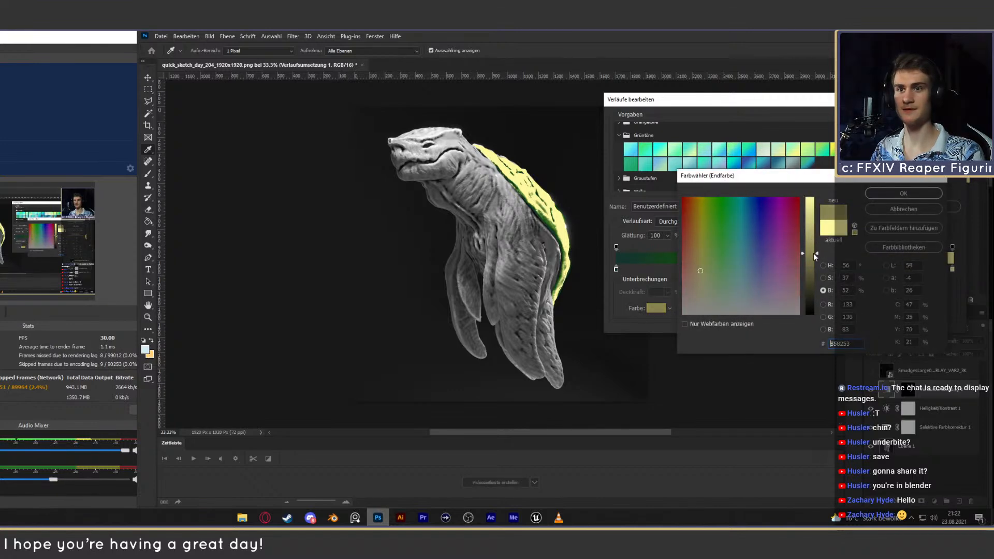
pyautogui.click(823, 278)
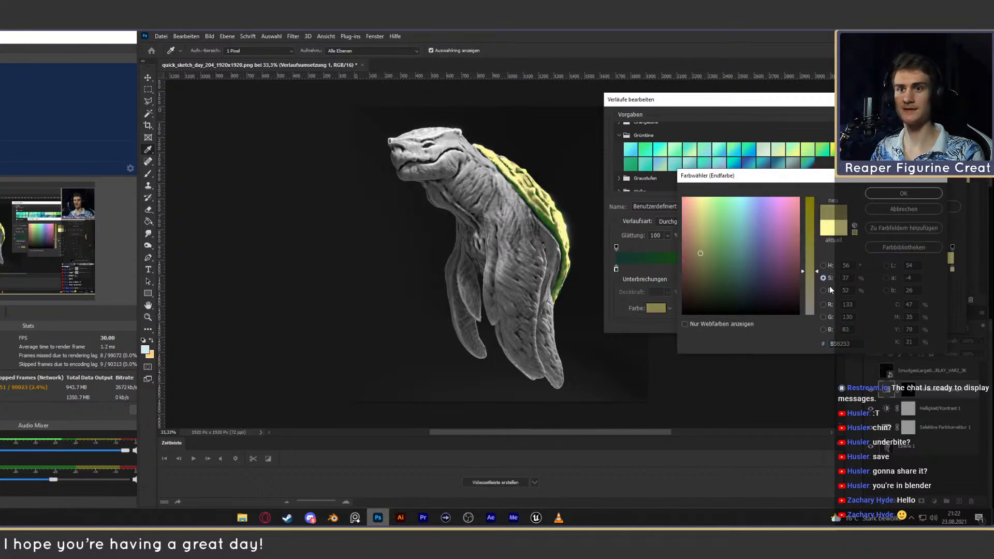
pyautogui.click(823, 291)
pyautogui.click(823, 278)
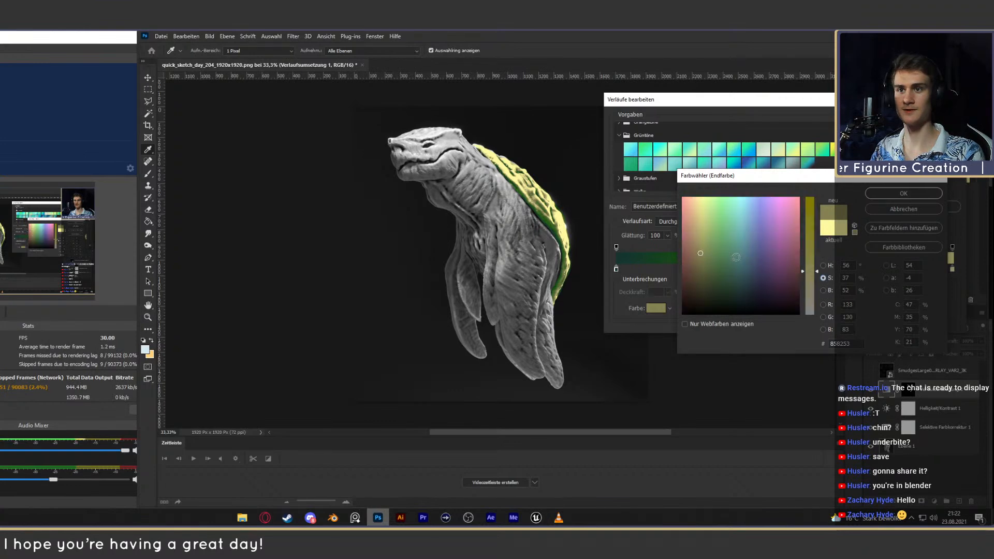
pyautogui.moveTo(708, 253); pyautogui.dragTo(733, 235)
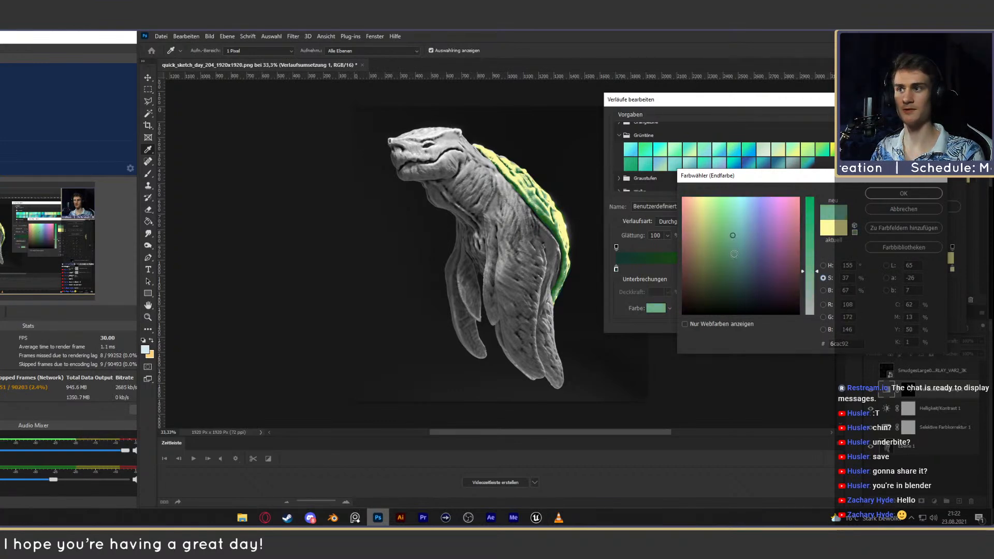
pyautogui.click(896, 196)
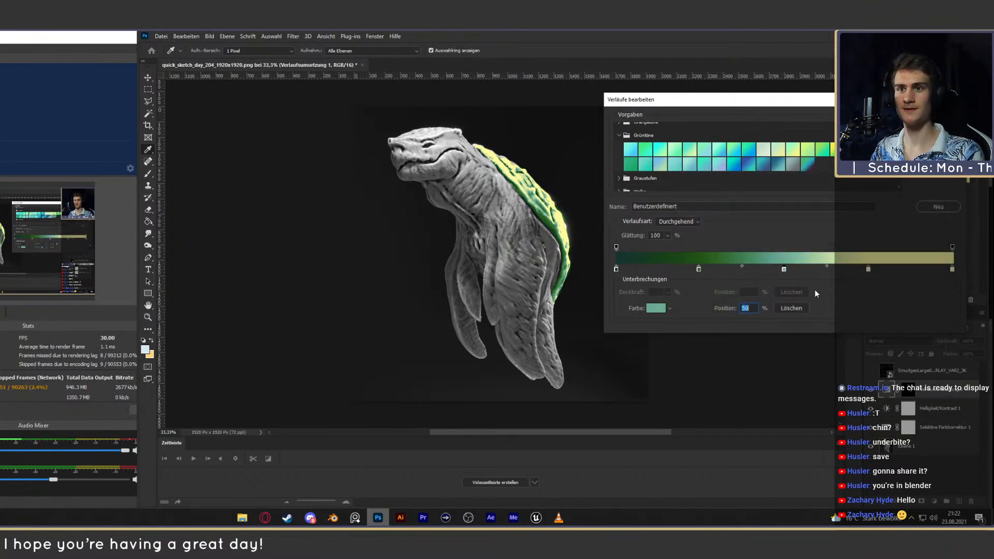
# Recolour the gradient's 75% stop to a green with 75% brightness, #2fbf76.
pyautogui.doubleClick(868, 268)
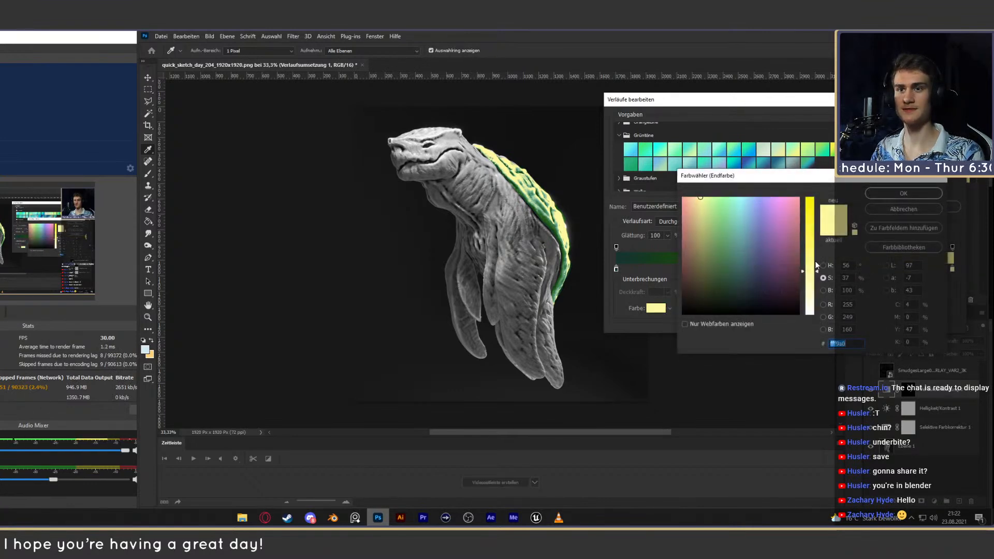
pyautogui.click(823, 291)
pyautogui.moveTo(809, 244); pyautogui.dragTo(812, 225)
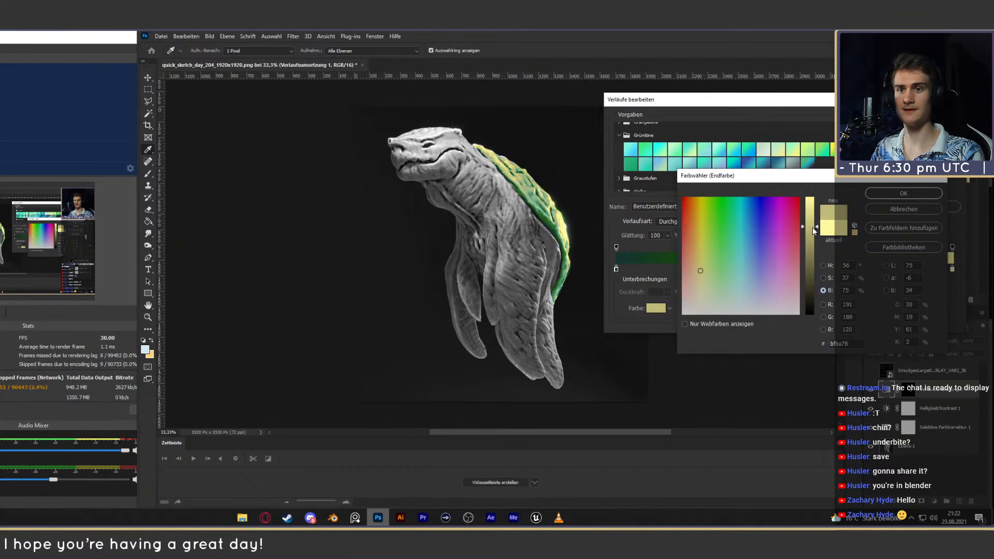
pyautogui.click(734, 225)
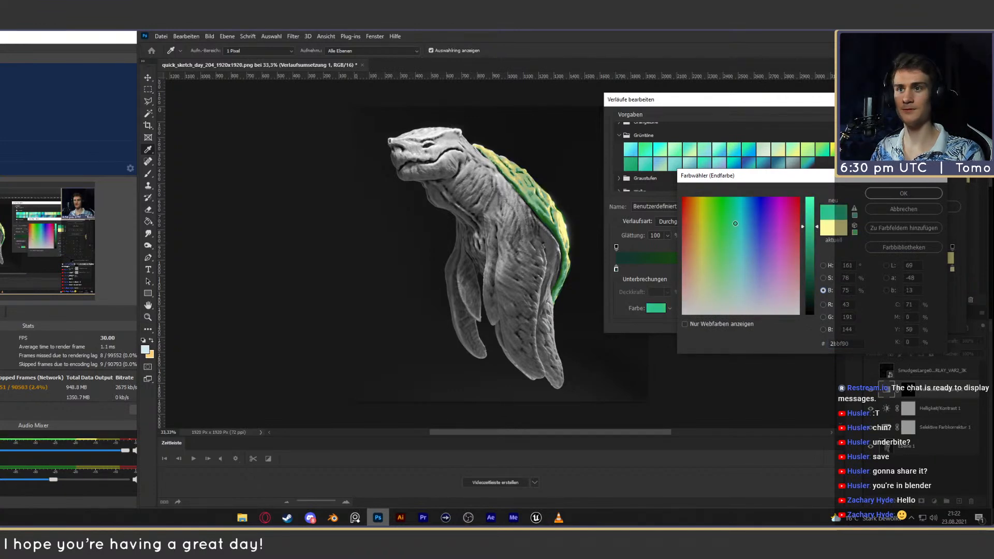
pyautogui.click(731, 226)
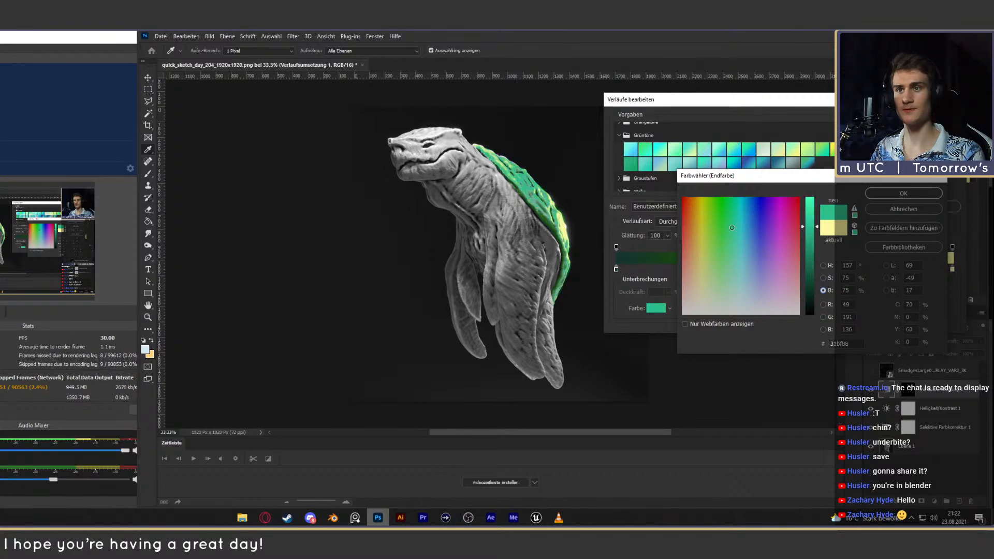
pyautogui.moveTo(731, 227); pyautogui.dragTo(730, 227)
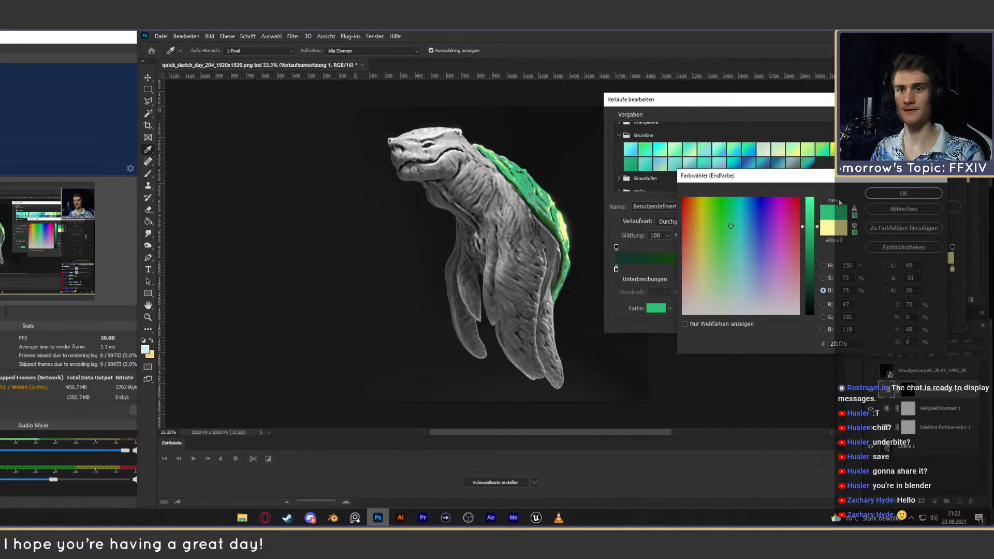
pyautogui.click(903, 193)
# Recolour the gradient's 100% stop to a very pale mint green with 17% saturation.
pyautogui.click(952, 268)
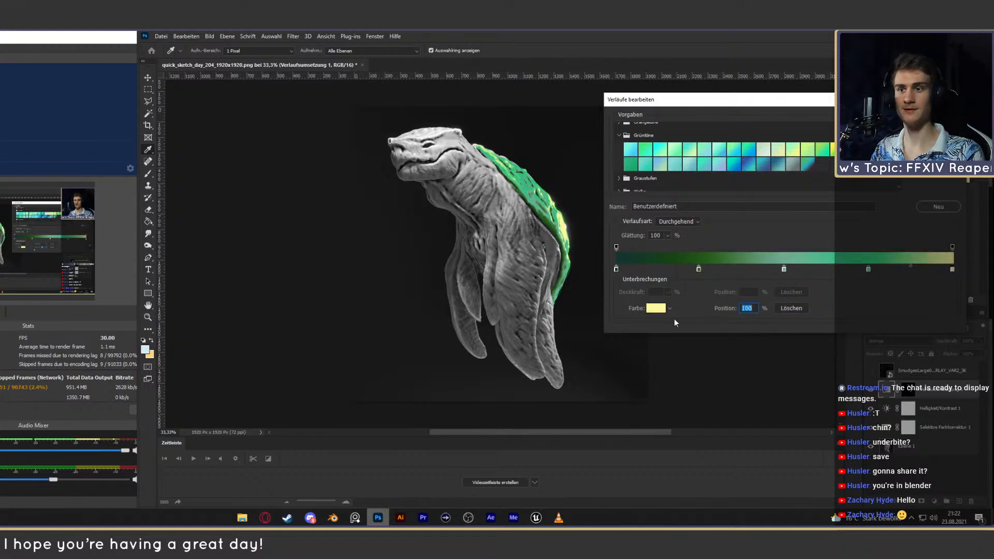
pyautogui.click(659, 308)
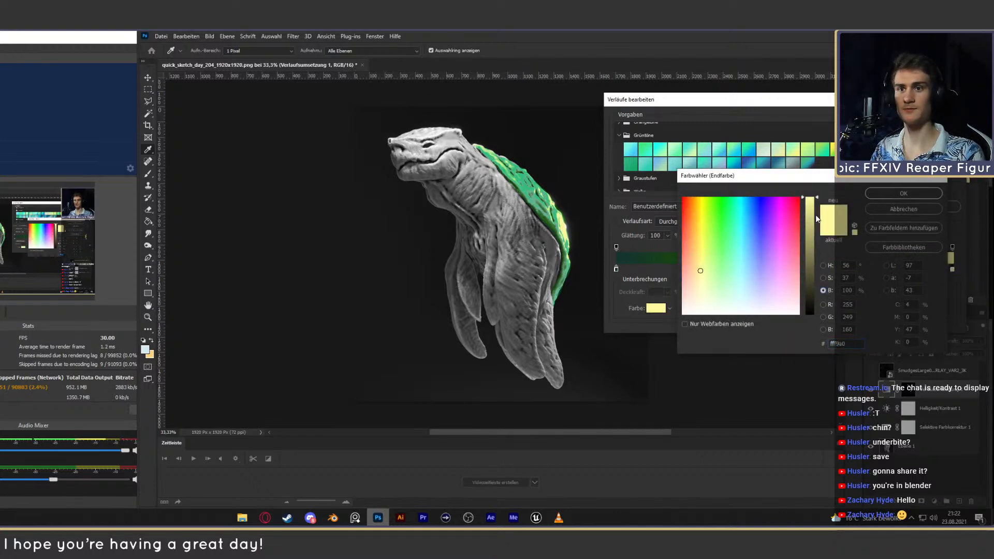
pyautogui.click(822, 278)
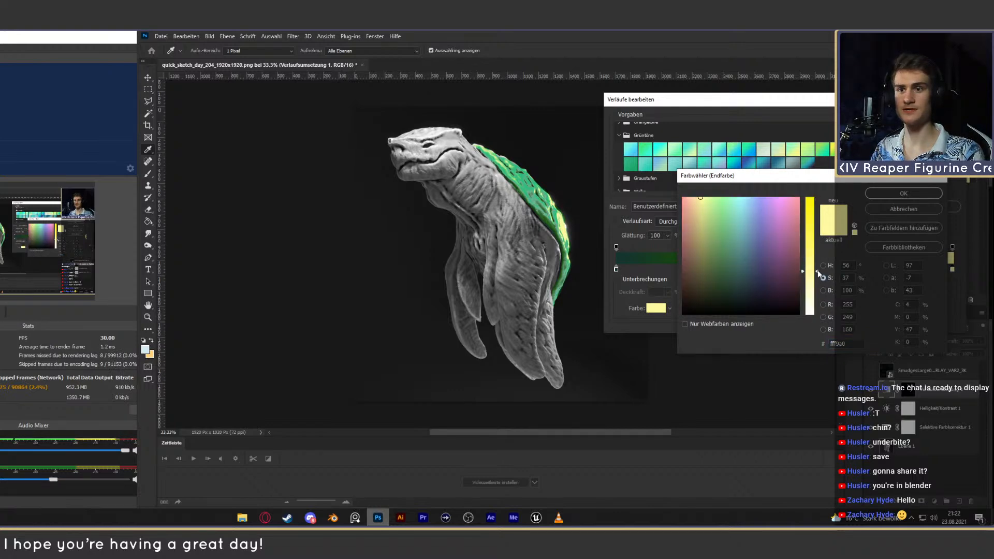
pyautogui.moveTo(818, 270); pyautogui.dragTo(819, 296)
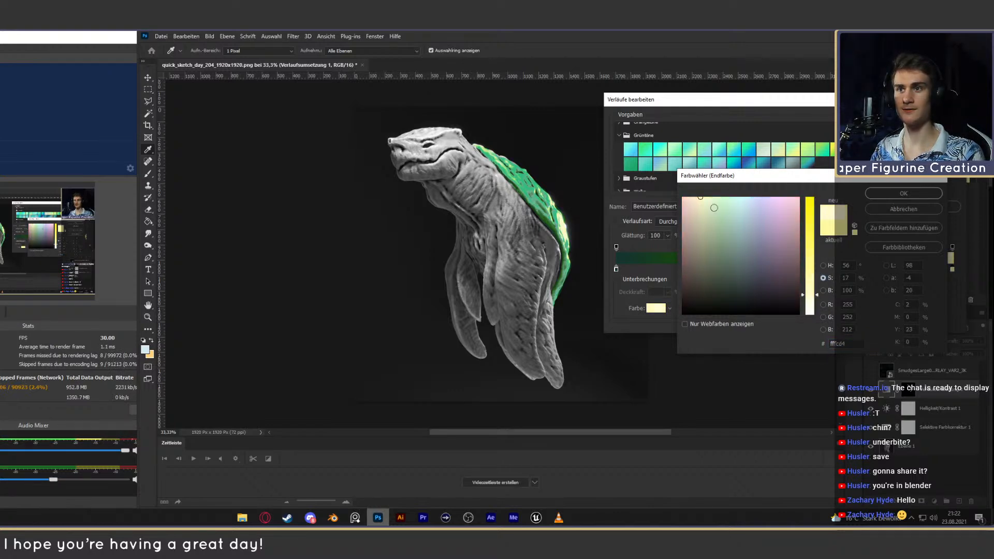
pyautogui.click(730, 201)
pyautogui.moveTo(730, 201); pyautogui.dragTo(737, 198)
pyautogui.click(918, 197)
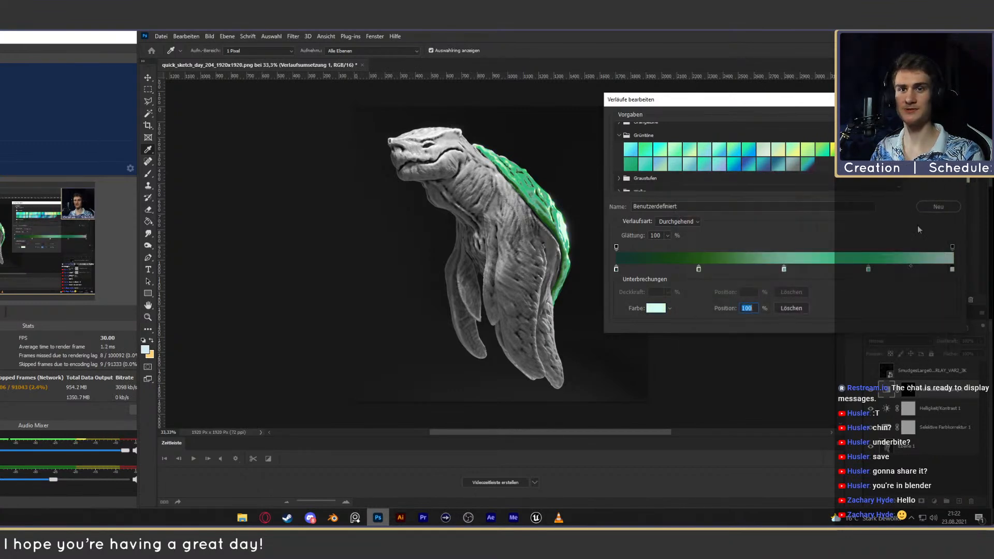
# Swap the muted and bright green stops, placing muted green at 77% and bright green near 53%, and discard the gradient edits.
pyautogui.click(869, 275)
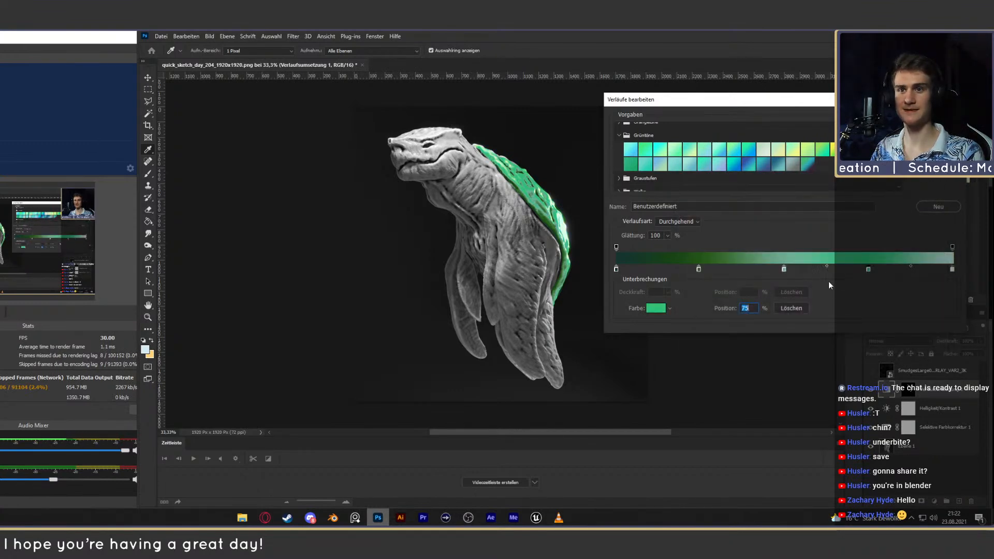
pyautogui.click(784, 270)
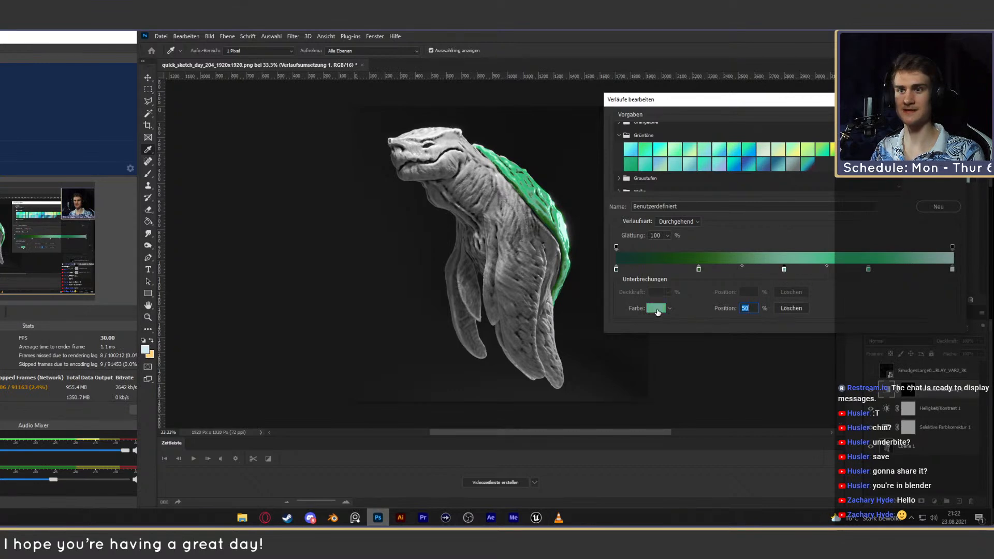
pyautogui.click(664, 310)
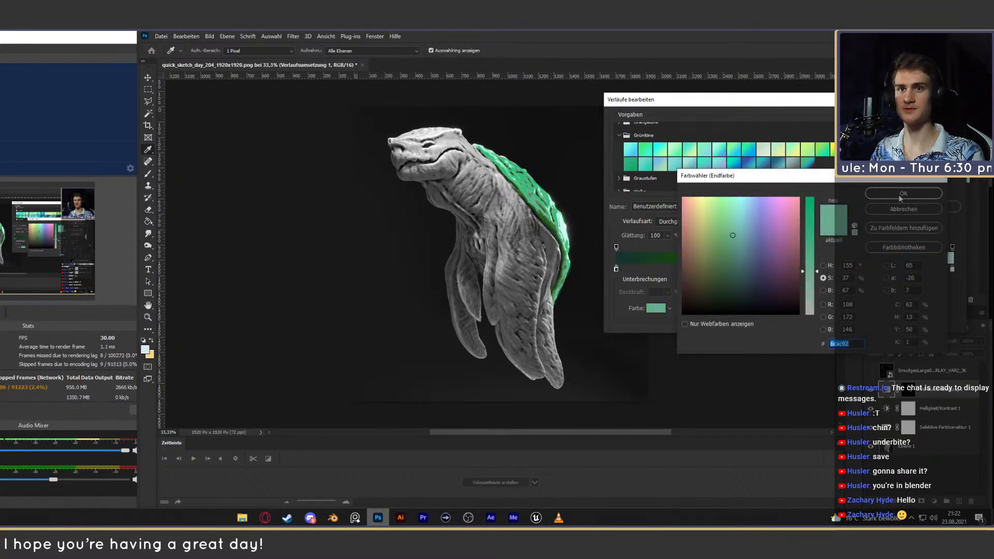
pyautogui.moveTo(868, 269)
pyautogui.mouseDown()
pyautogui.moveTo(794, 270)
pyautogui.moveTo(873, 269)
pyautogui.mouseUp()
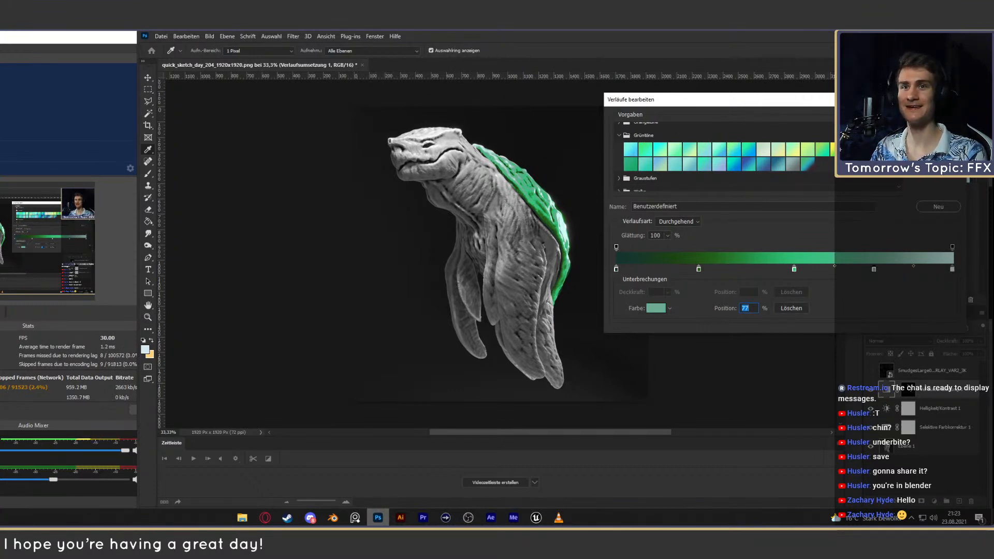
pyautogui.press('Escape')
# Save the document as quick_sketch_day_204_1920x1920.psd in the quick_sketch_day_204 folder.
pyautogui.click(148, 77)
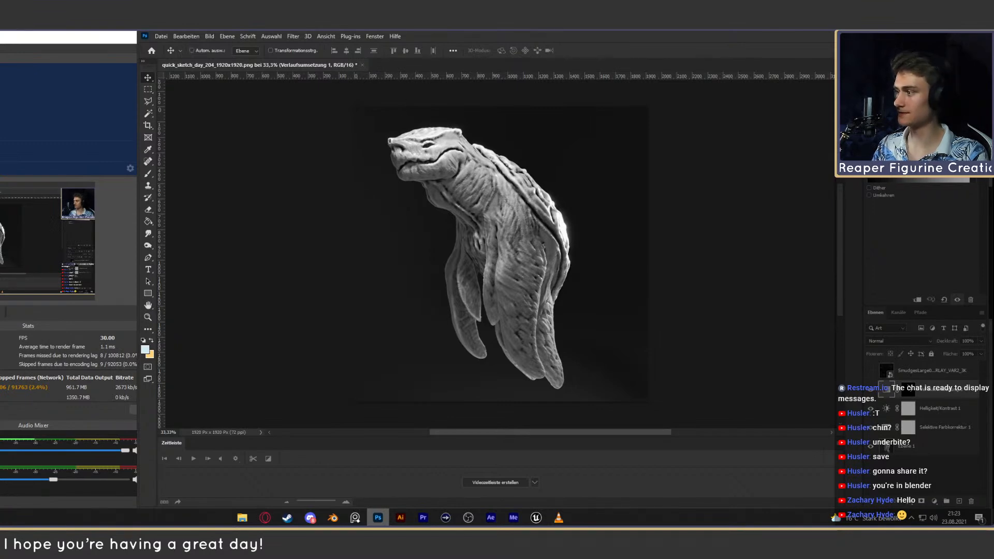
pyautogui.hotkey('ctrl', 'shift', 's')
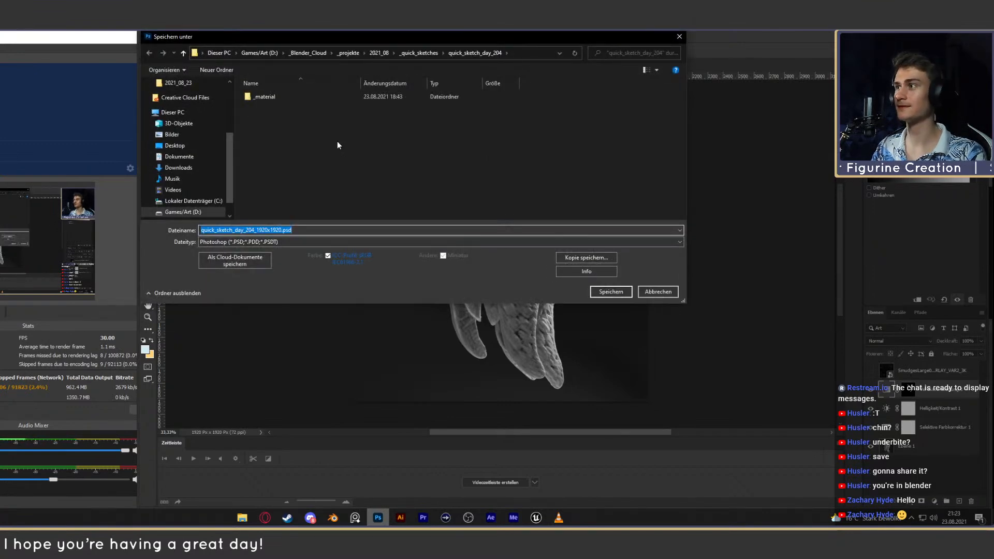
pyautogui.click(283, 231)
pyautogui.press('Return')
pyautogui.press('Return')
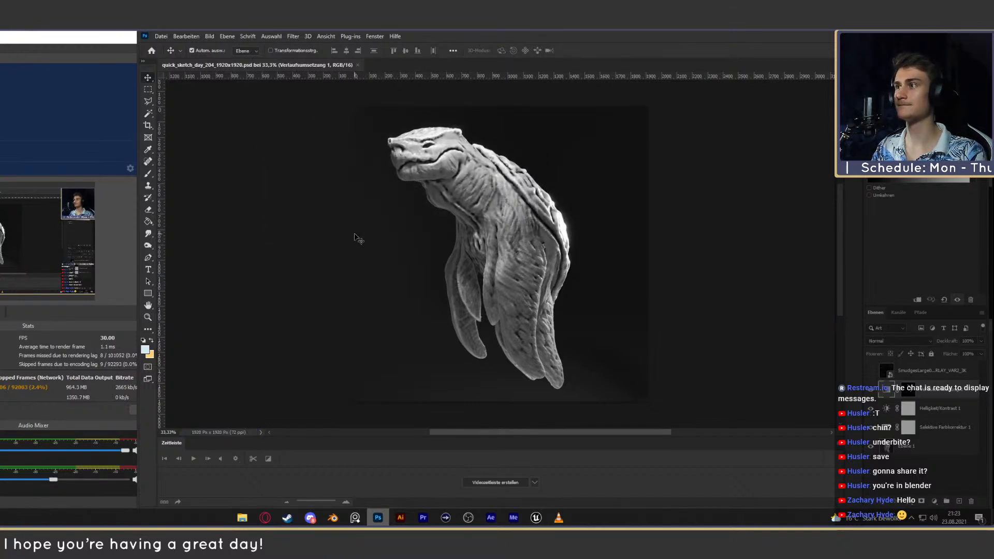
# Export the image for web as a high-quality JPEG named quick_sketch_day_204_1920x1920.jpg in the quick_sketch_day_204 folder.
pyautogui.hotkey('ctrl', 'alt', 'shift', 's')
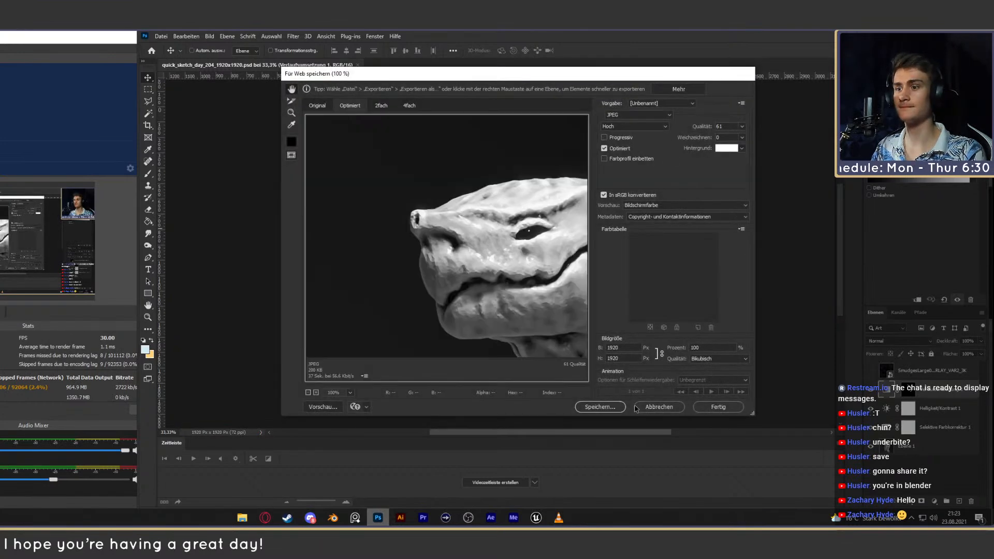
pyautogui.press('Return')
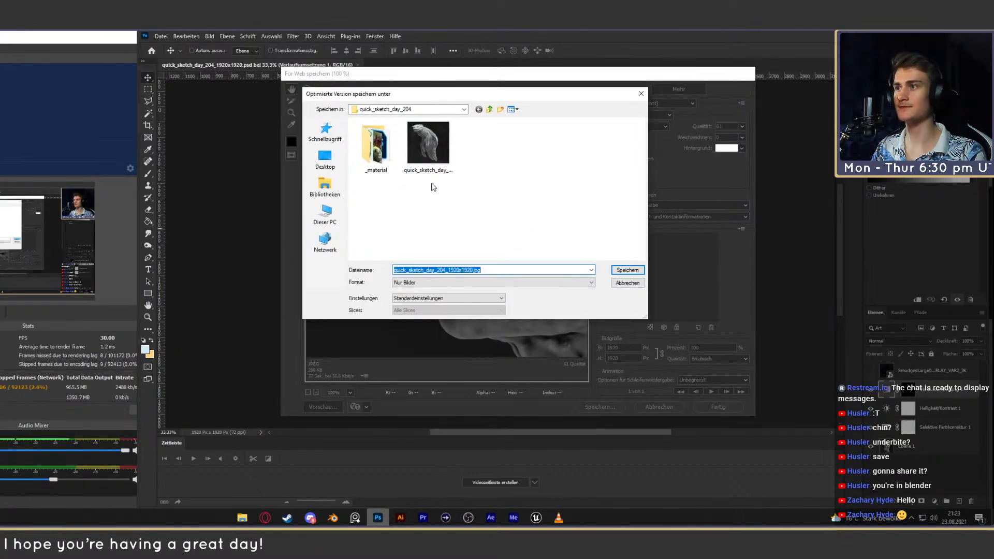
pyautogui.click(626, 270)
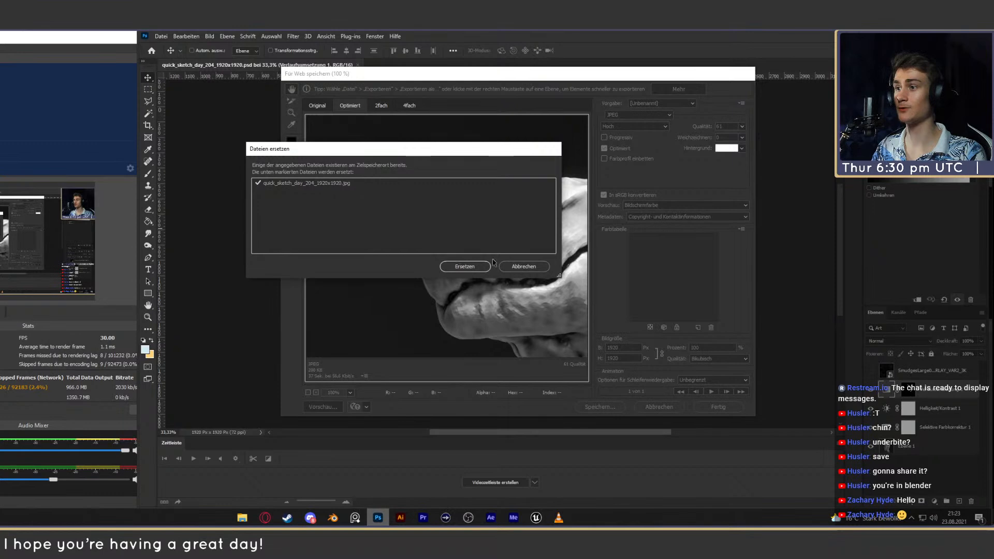
# Check the quick_sketch_day_204 folder in File Explorer, return to Photoshop and replace the existing JPG with the exported version.
pyautogui.click(241, 517)
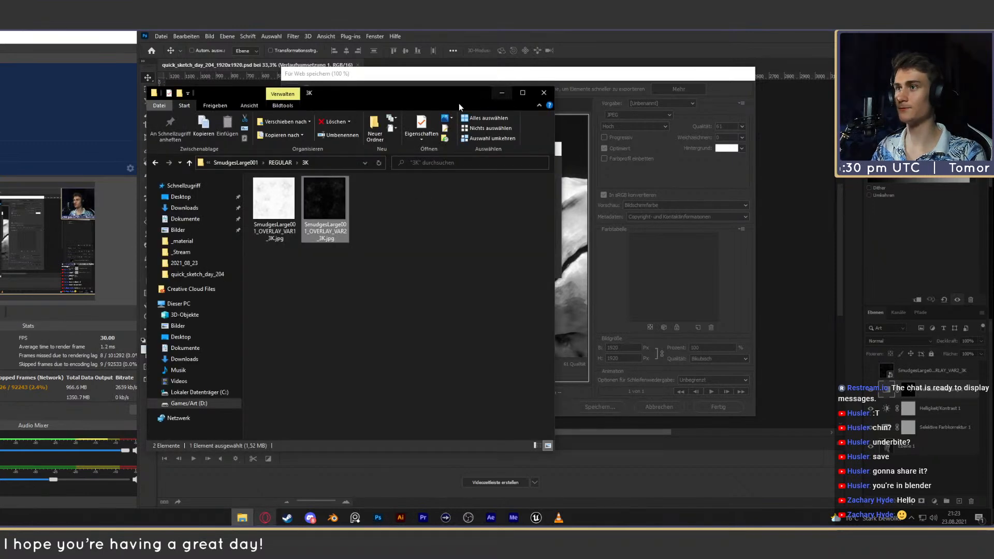
pyautogui.click(154, 163)
pyautogui.click(154, 163)
pyautogui.click(155, 163)
pyautogui.click(155, 163)
pyautogui.click(153, 165)
pyautogui.click(169, 164)
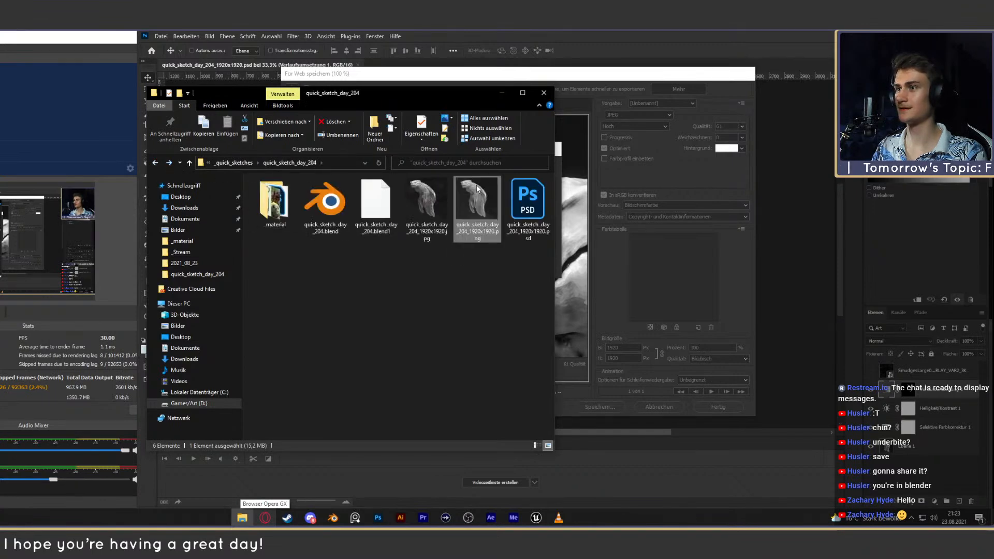
pyautogui.click(501, 94)
pyautogui.click(461, 265)
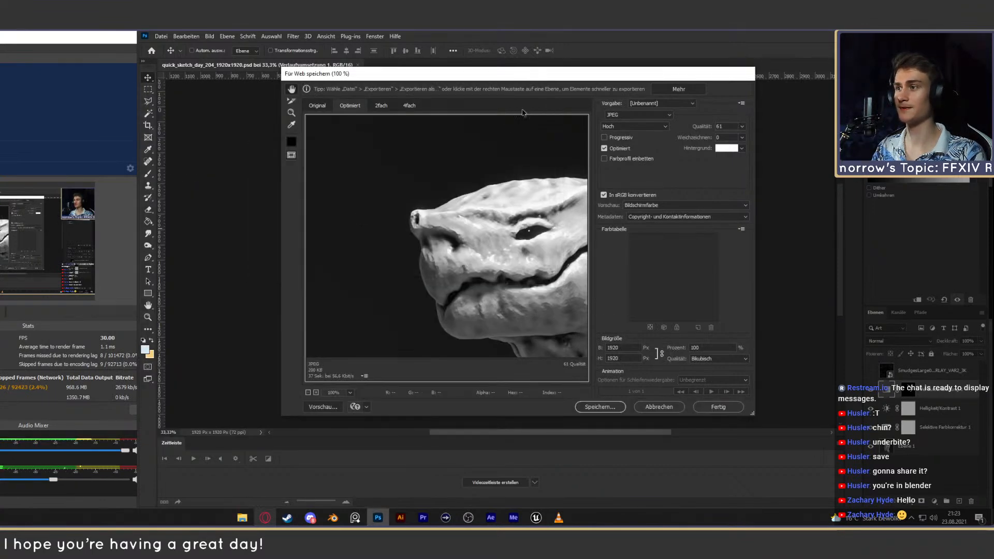
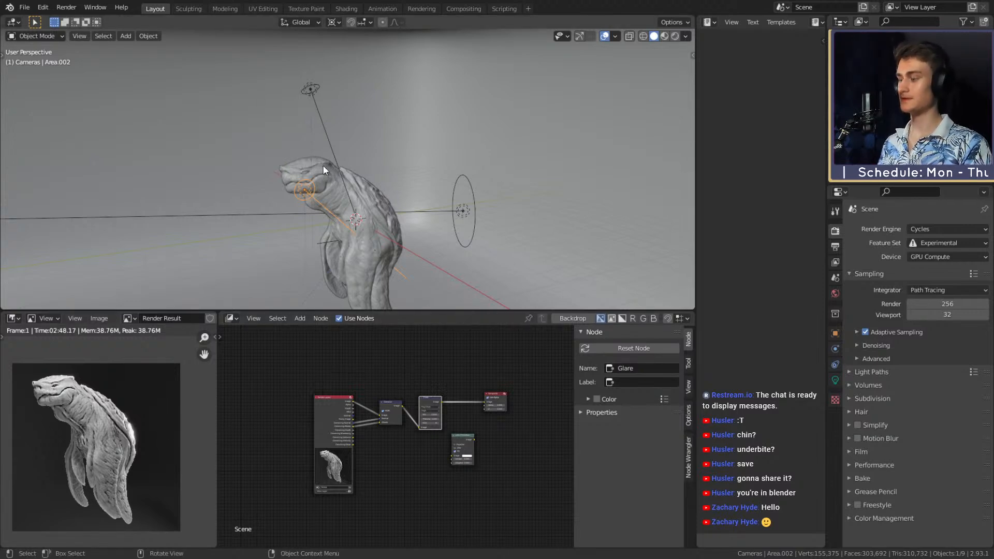
# Switch to Blender, save the creature project quick_sketch_day_204.blend and start a new file.
pyautogui.moveTo(321, 165)
pyautogui.mouseDown(button='middle')
pyautogui.moveTo(368, 190)
pyautogui.moveTo(347, 171)
pyautogui.mouseUp(button='middle')
pyautogui.click(348, 171)
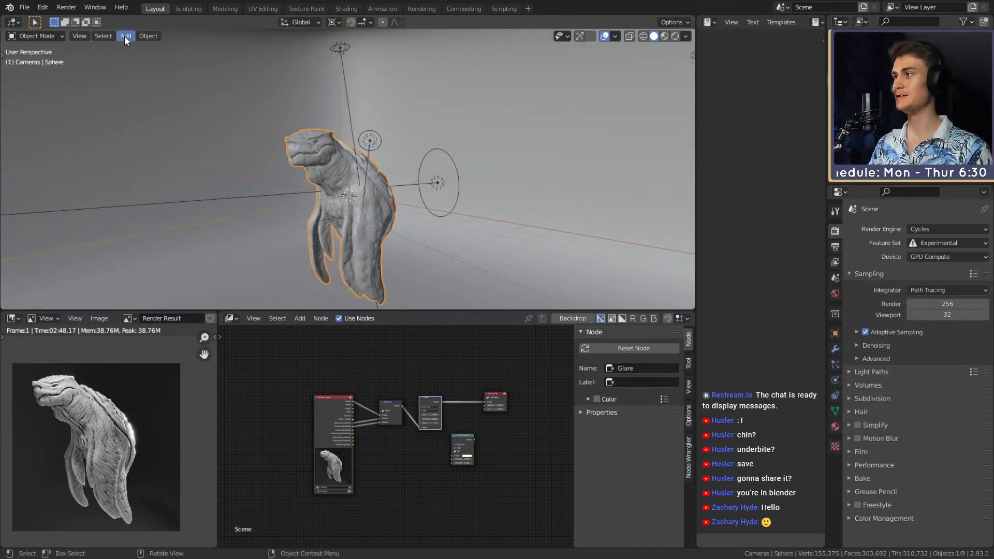
pyautogui.click(26, 8)
pyautogui.click(39, 80)
pyautogui.click(24, 7)
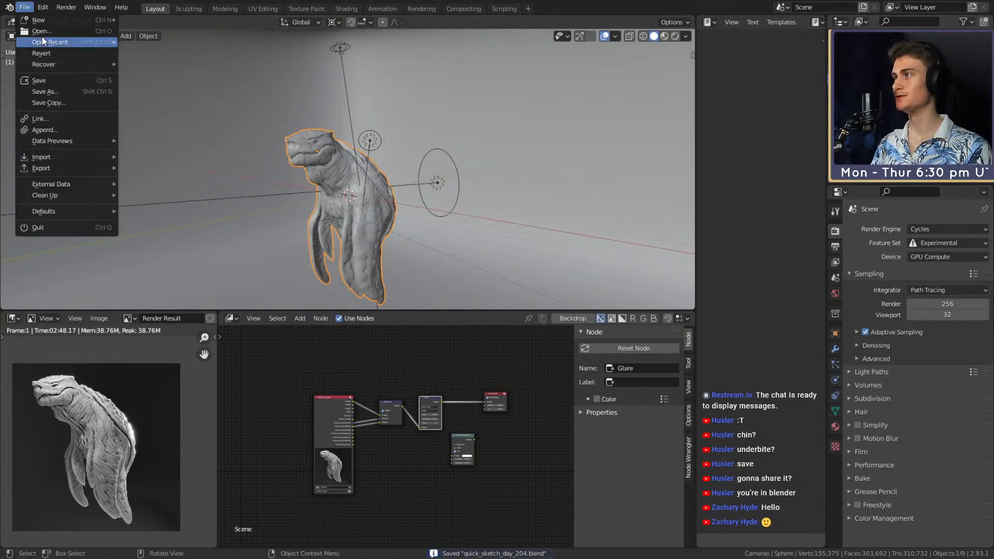
pyautogui.moveTo(43, 41)
pyautogui.click(134, 19)
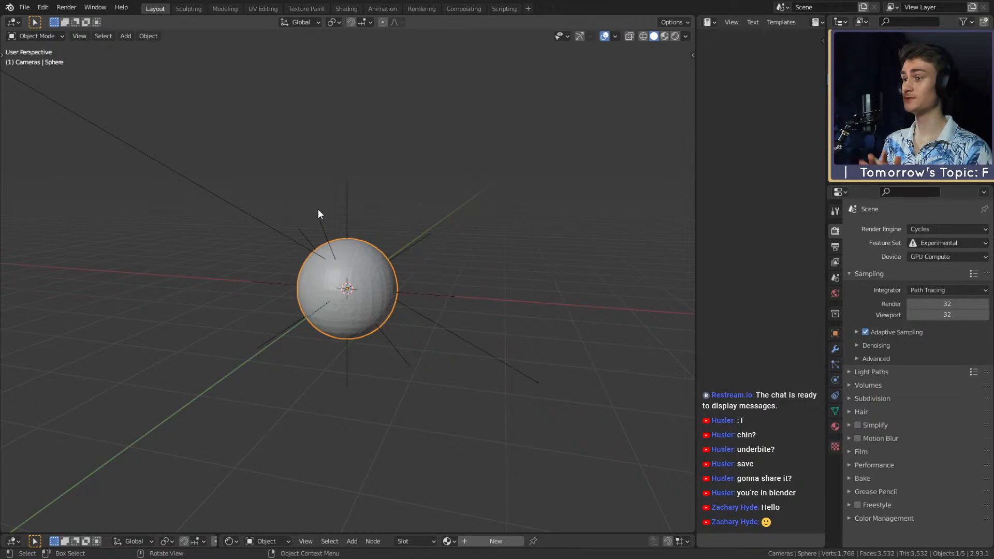
# Delete the object whose long guide line crosses the sphere, and reselect the sphere.
pyautogui.moveTo(317, 209); pyautogui.dragTo(355, 290, button='middle')
pyautogui.scroll(-5, 346, 290)
pyautogui.scroll(3, 368, 321)
pyautogui.keyDown('shift'); pyautogui.moveTo(356, 290); pyautogui.dragTo(404, 318, button='middle'); pyautogui.keyUp('shift')
pyautogui.scroll(-2, 352, 285)
pyautogui.scroll(-1, 347, 290)
pyautogui.click(297, 249)
pyautogui.scroll(2, 336, 288)
pyautogui.press('Delete')
pyautogui.scroll(2, 404, 319)
pyautogui.click(389, 301)
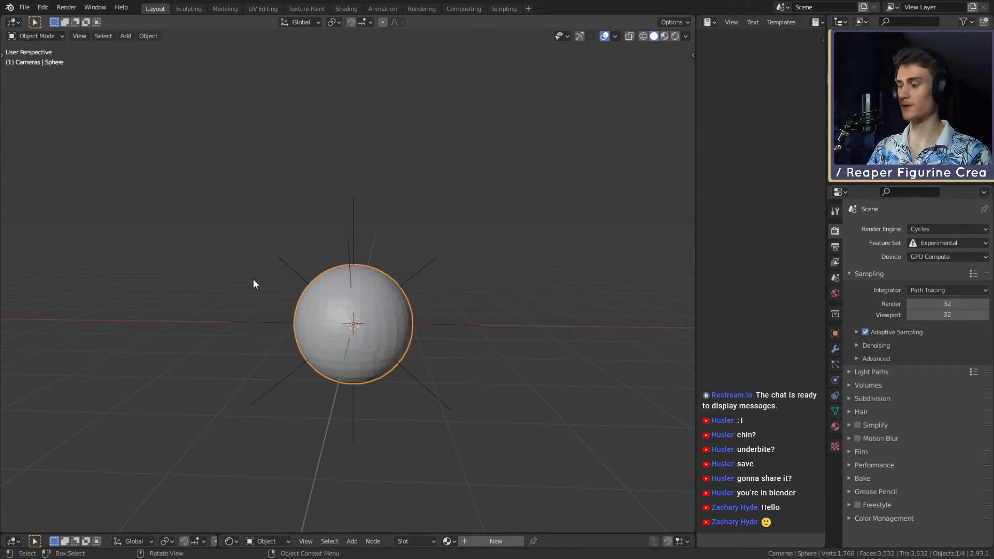
pyautogui.click(835, 248)
pyautogui.click(835, 231)
pyautogui.scroll(-4, 288, 294)
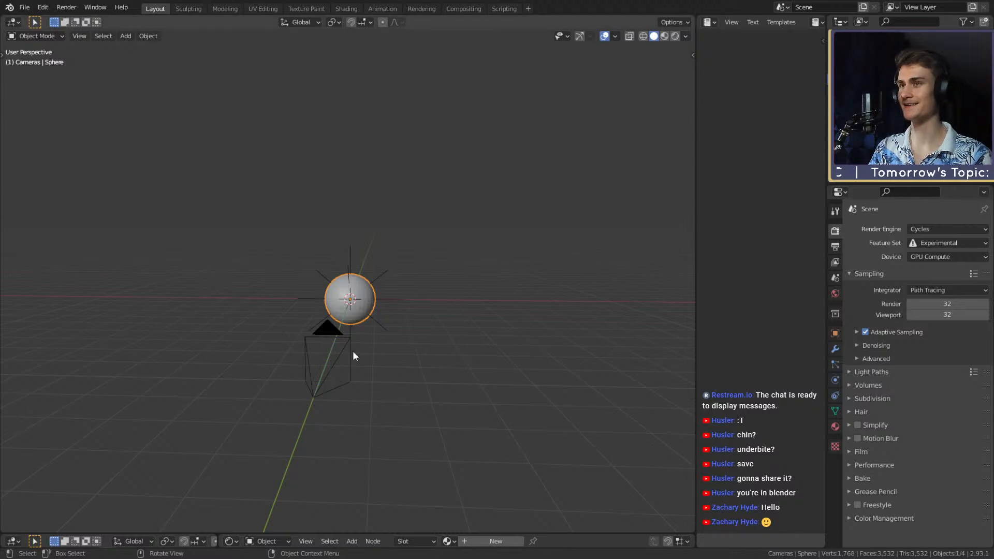
pyautogui.click(437, 328)
pyautogui.moveTo(418, 292); pyautogui.dragTo(368, 337, button='middle')
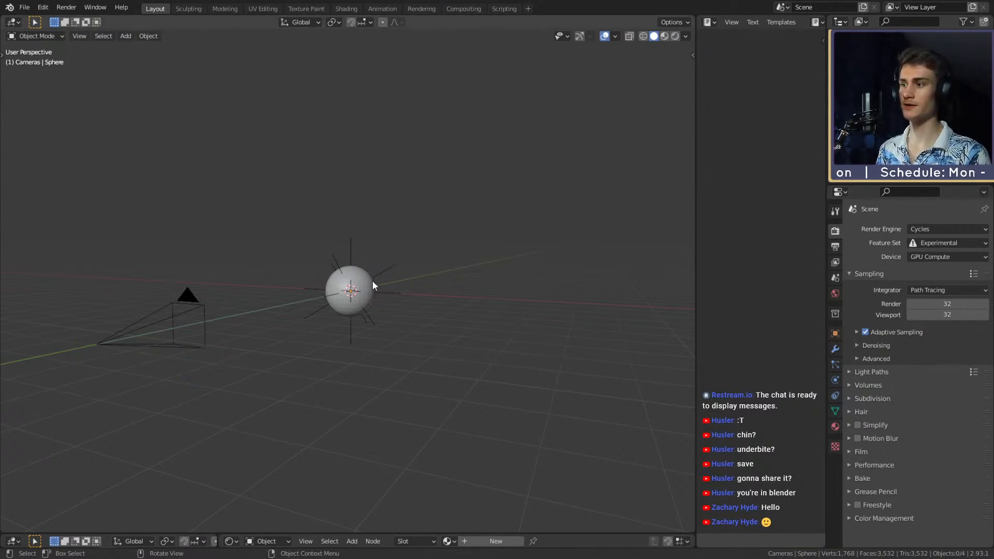
pyautogui.moveTo(357, 270); pyautogui.dragTo(346, 365, button='middle')
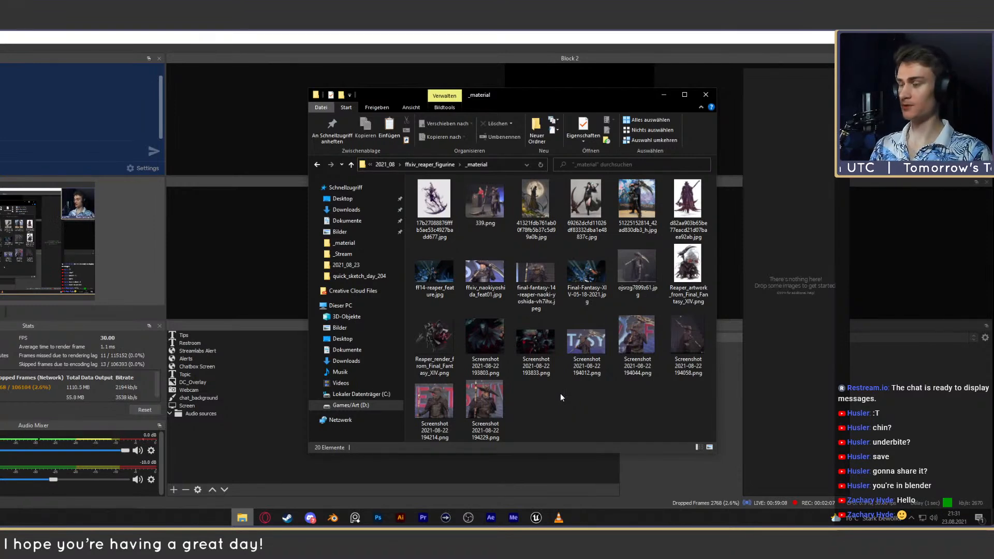
# Examine Reaper_artwork_from_Final_Fantasy_XIV.png from the ffxiv_reaper_figurine material folder in File Explorer, and return to the folder's reference images.
pyautogui.doubleClick(688, 266)
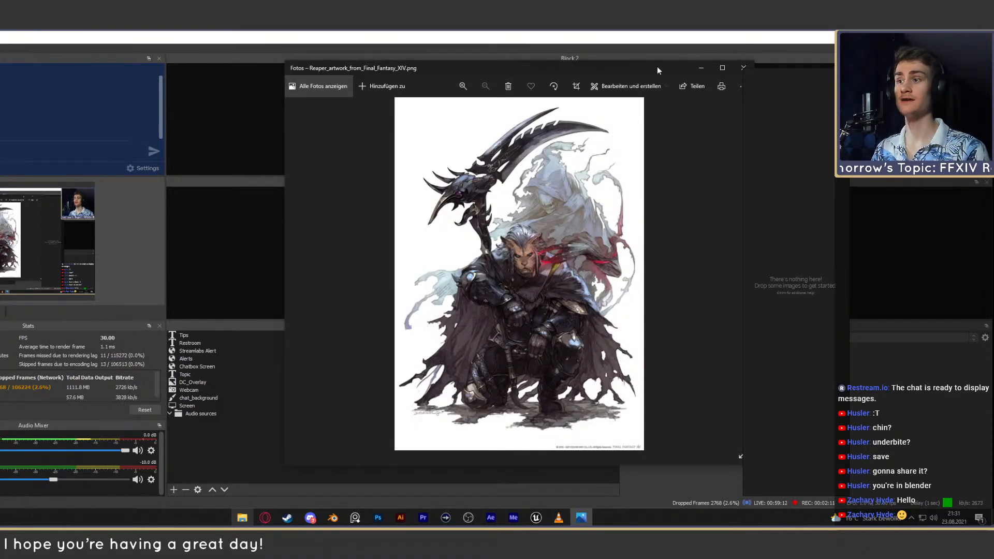
pyautogui.moveTo(657, 66); pyautogui.dragTo(616, 67)
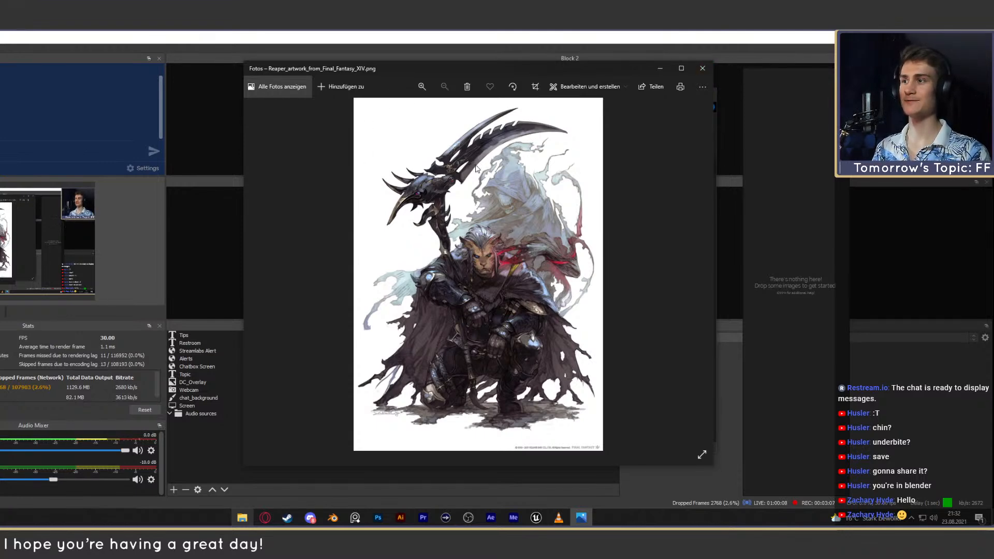
pyautogui.click(703, 70)
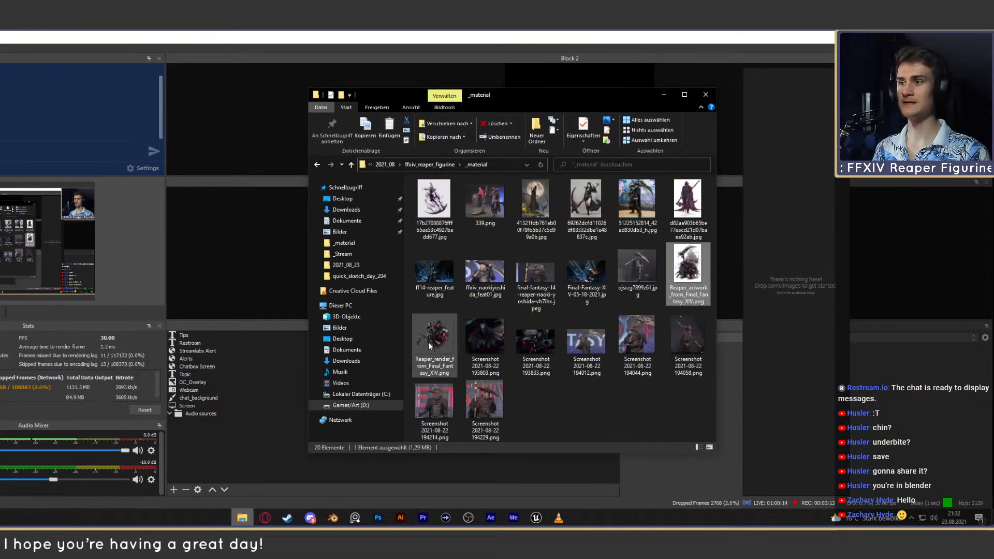
pyautogui.click(436, 280)
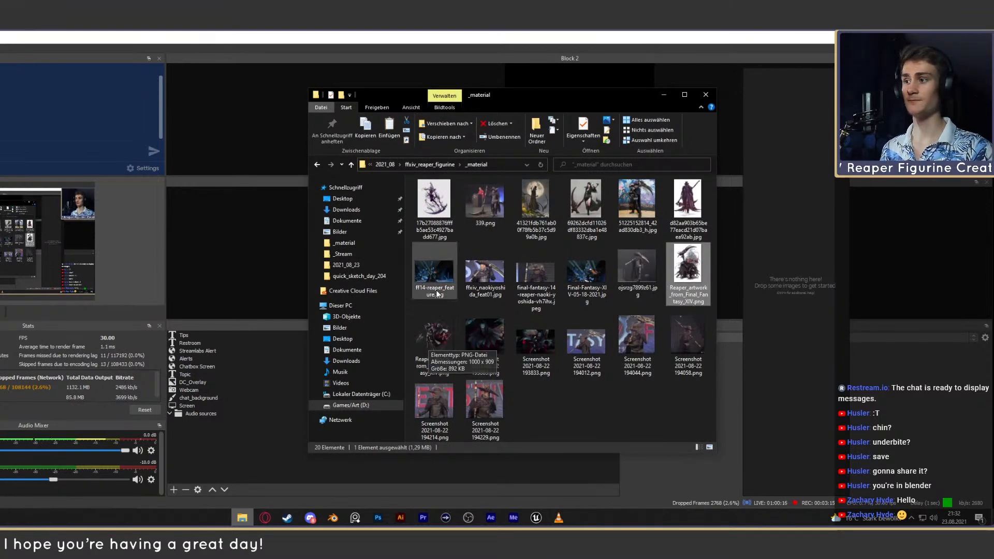
# Examine the reference images ff14-reaper_feature.jpg and ffxiv_naokiyoshida_feat01.jpg one after the other, and return to the _material folder.
pyautogui.doubleClick(435, 281)
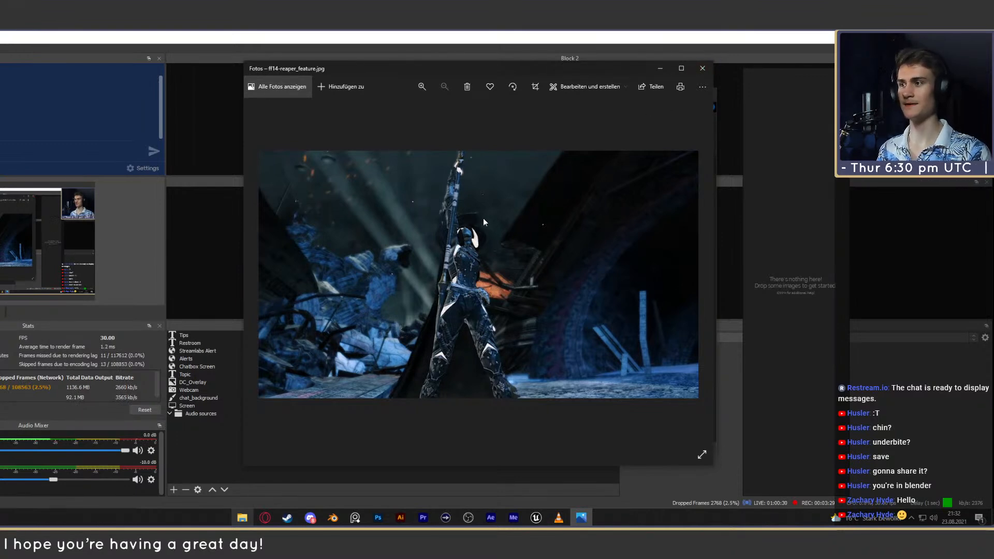
pyautogui.click(703, 69)
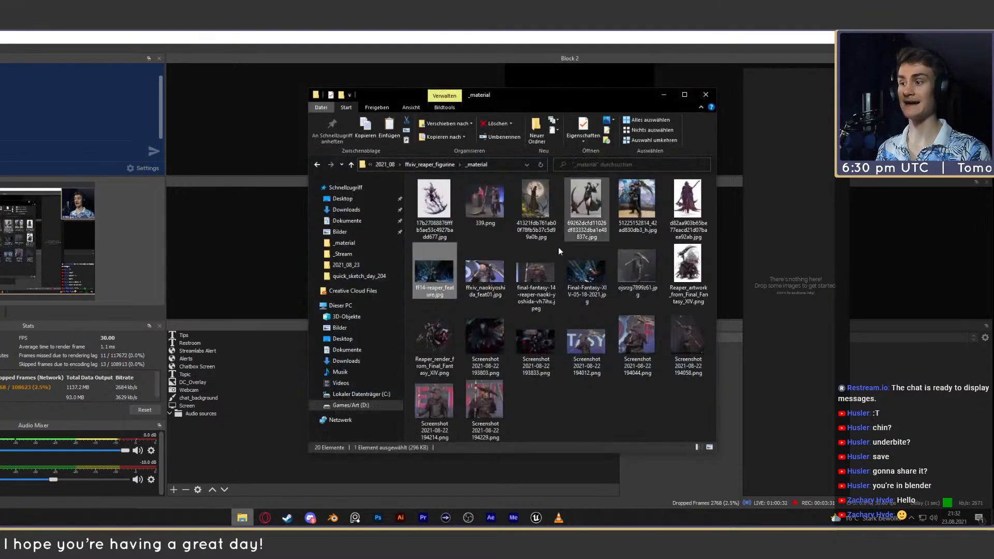
pyautogui.click(491, 278)
pyautogui.doubleClick(491, 278)
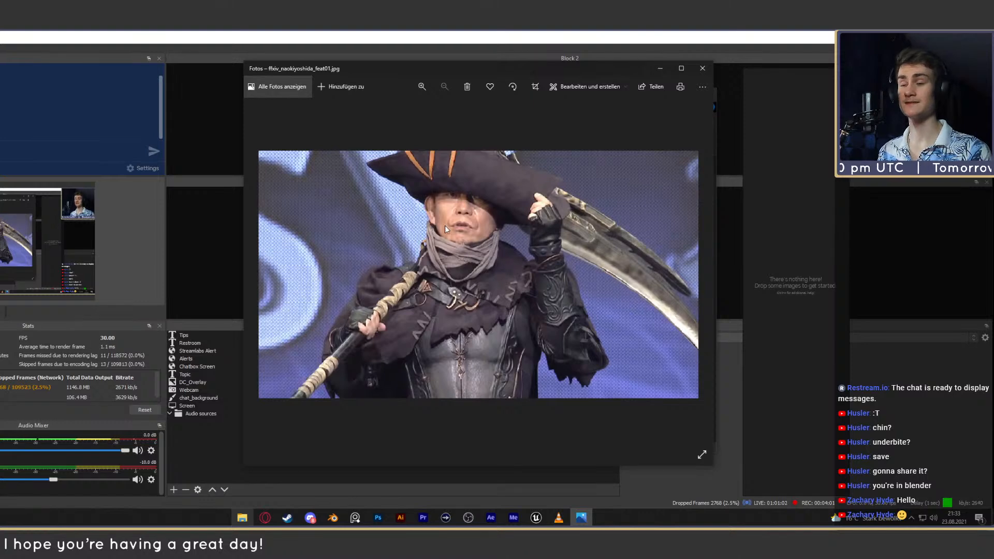
pyautogui.click(703, 70)
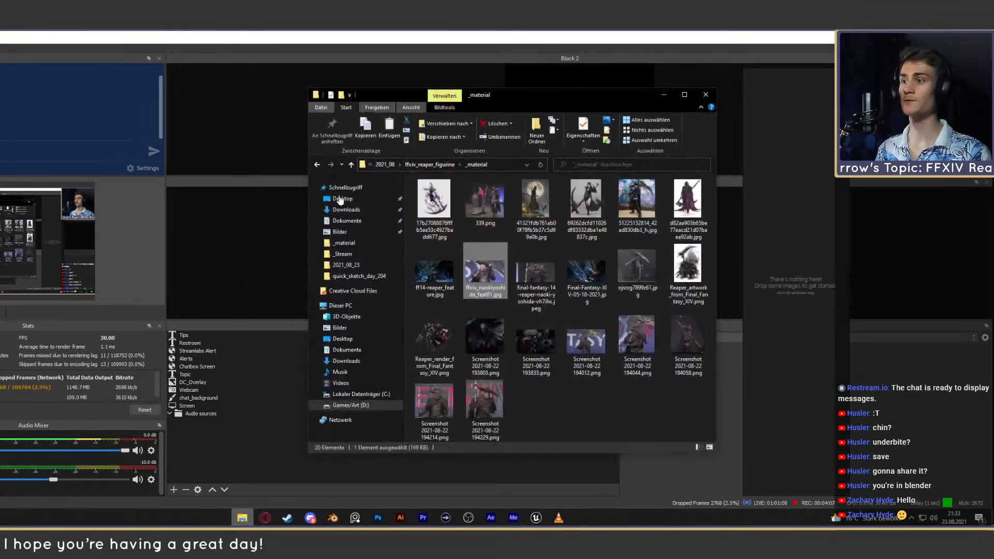
# Take another brief look at Reaper_artwork_from_Final_Fantasy_XIV.png and return to the _material folder in File Explorer.
pyautogui.doubleClick(688, 264)
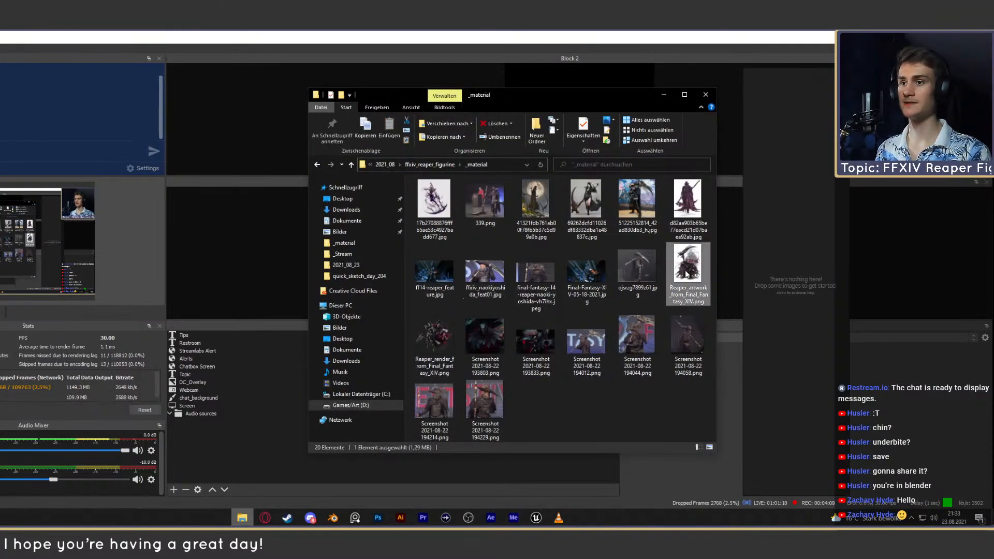
pyautogui.click(702, 68)
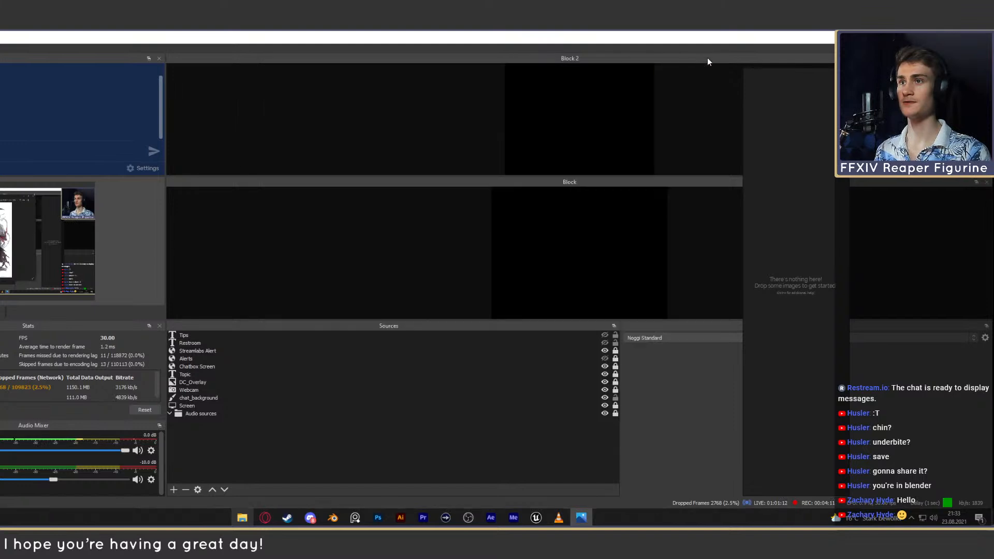
pyautogui.click(242, 517)
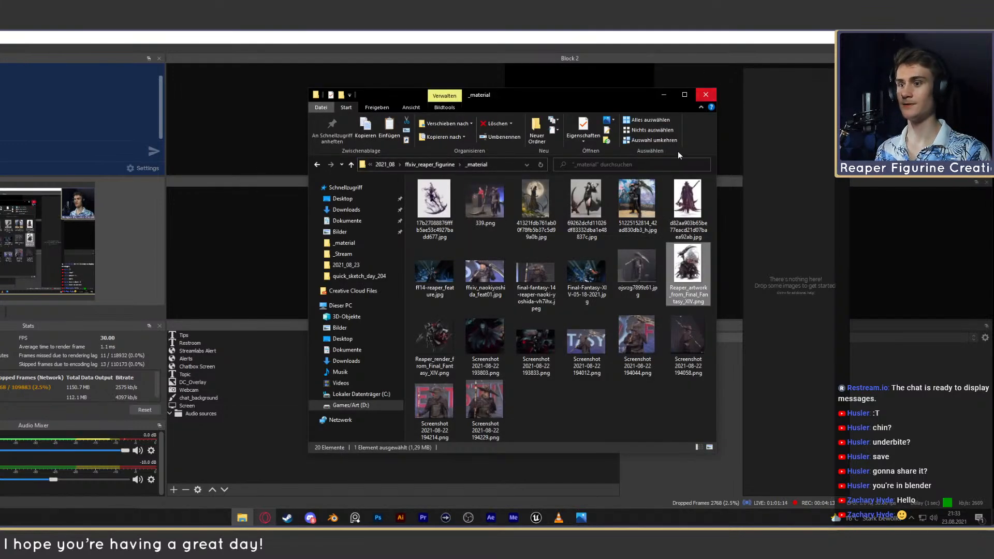
pyautogui.press('Return')
pyautogui.click(701, 70)
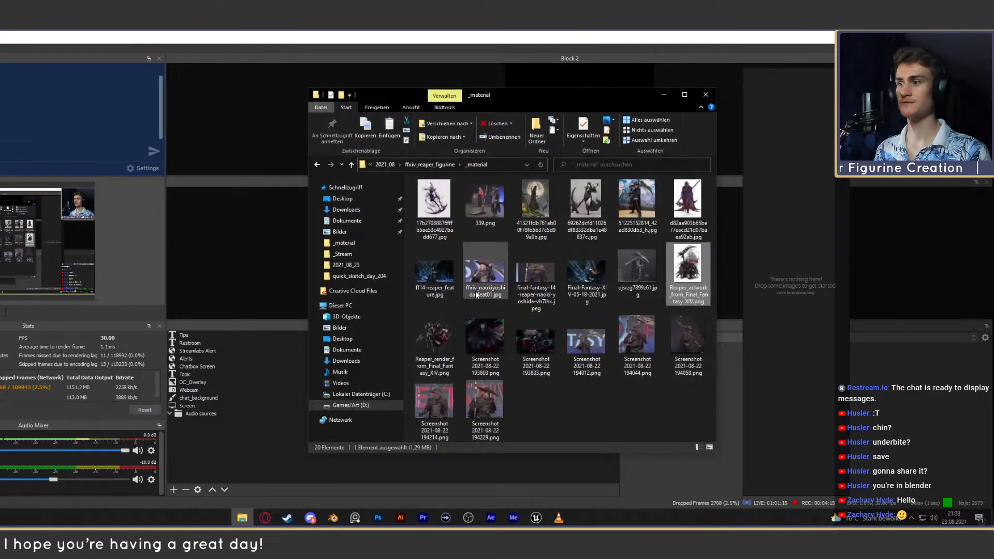
# Examine the hat, cape and scythe in Screenshot 2021-08-22 194012.png and Screenshot 2021-08-22 194044.png, closing each image after viewing.
pyautogui.doubleClick(589, 344)
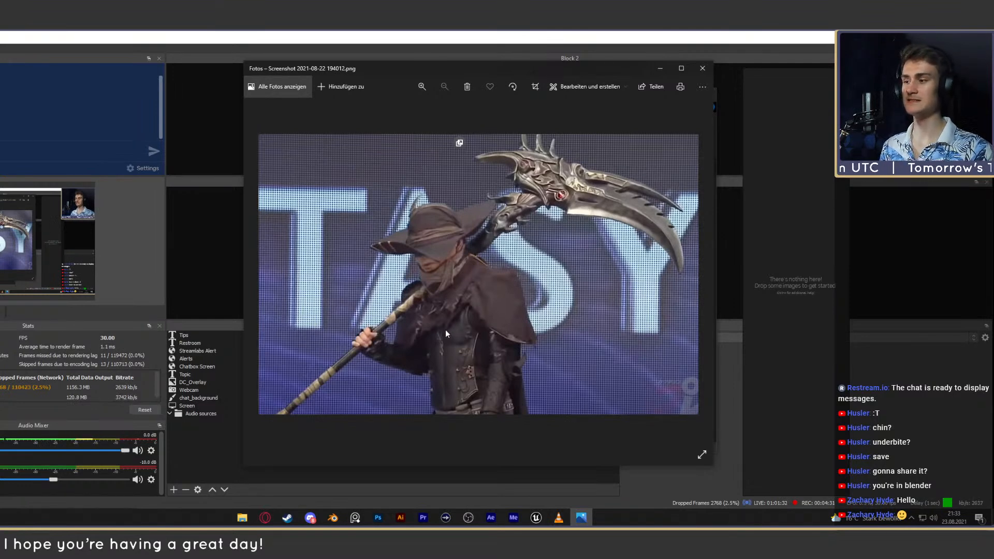
pyautogui.click(709, 73)
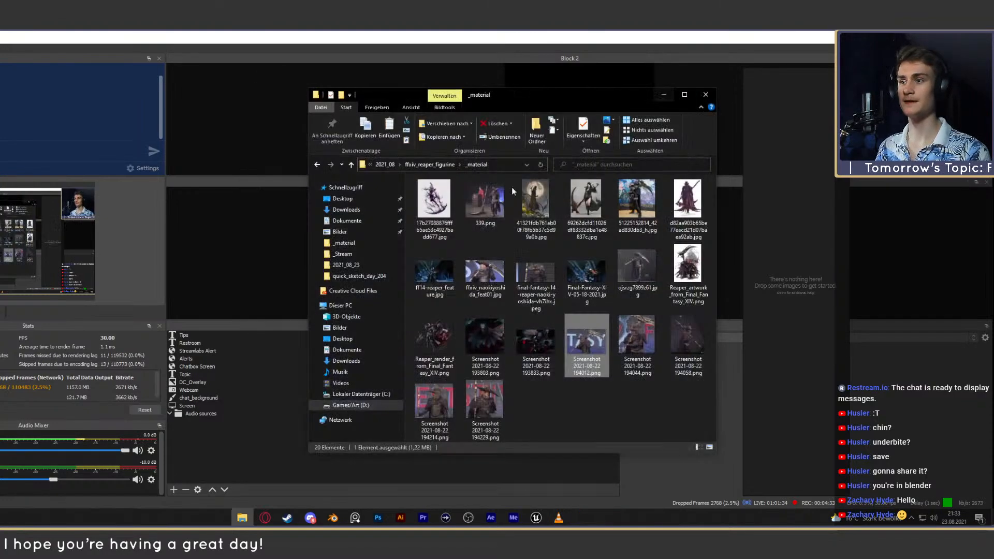
pyautogui.doubleClick(639, 330)
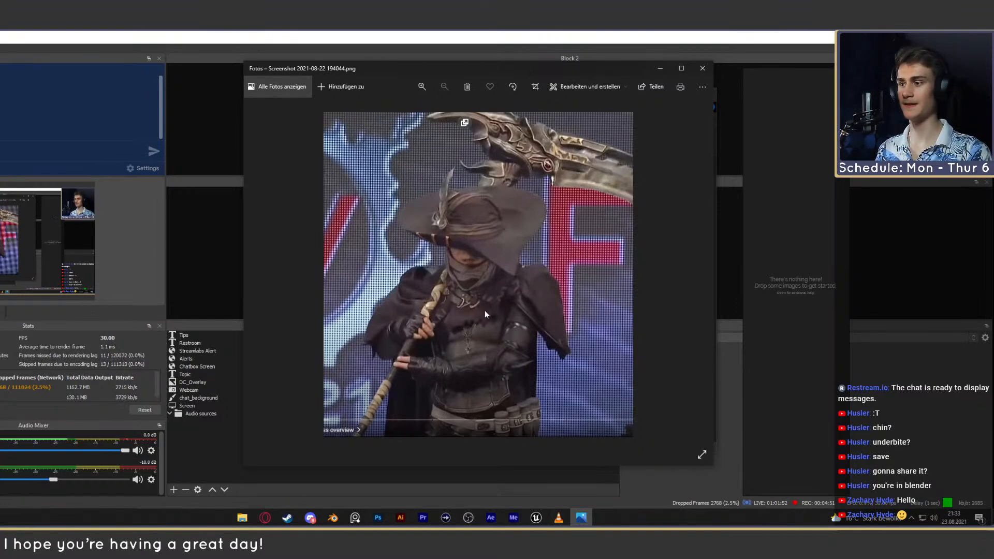
pyautogui.click(703, 69)
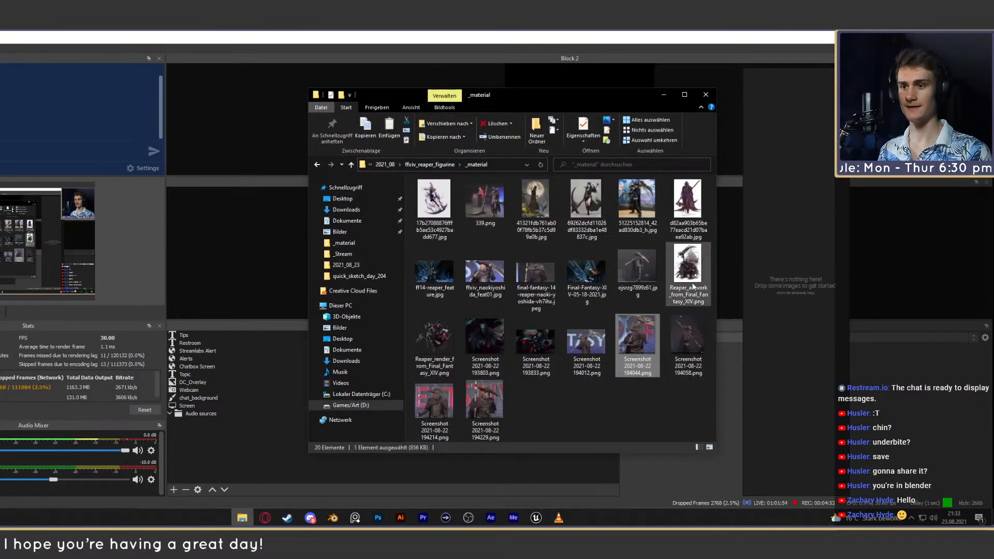
# Examine the full-body stage photo of the Reaper carrying the scythe and the side view in Screenshot 2021-08-22 194058.png.
pyautogui.doubleClick(638, 266)
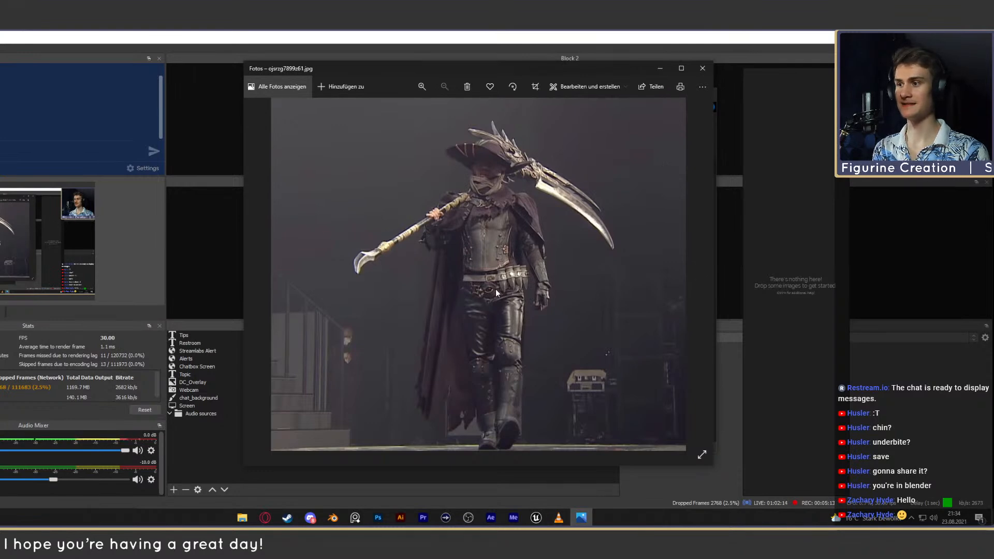
pyautogui.click(702, 68)
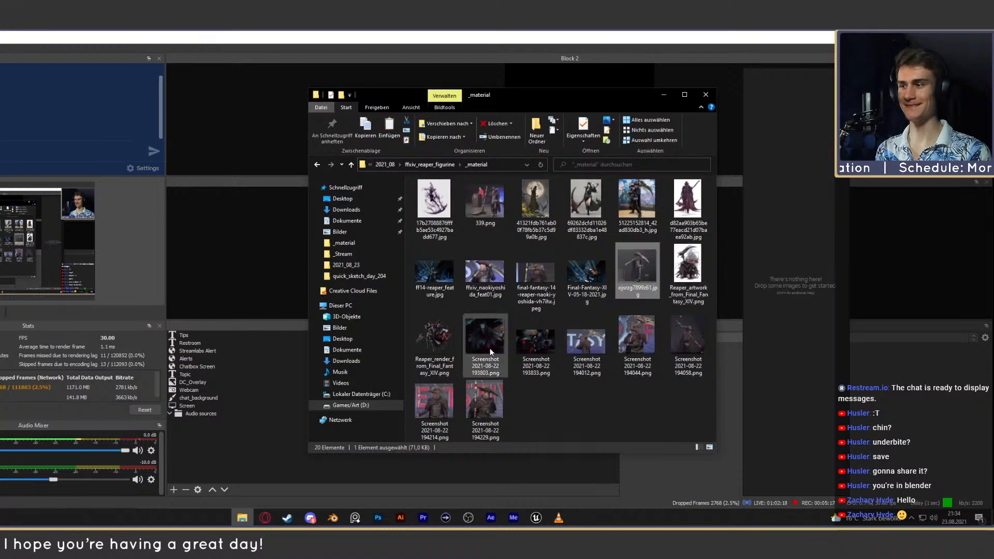
pyautogui.doubleClick(685, 346)
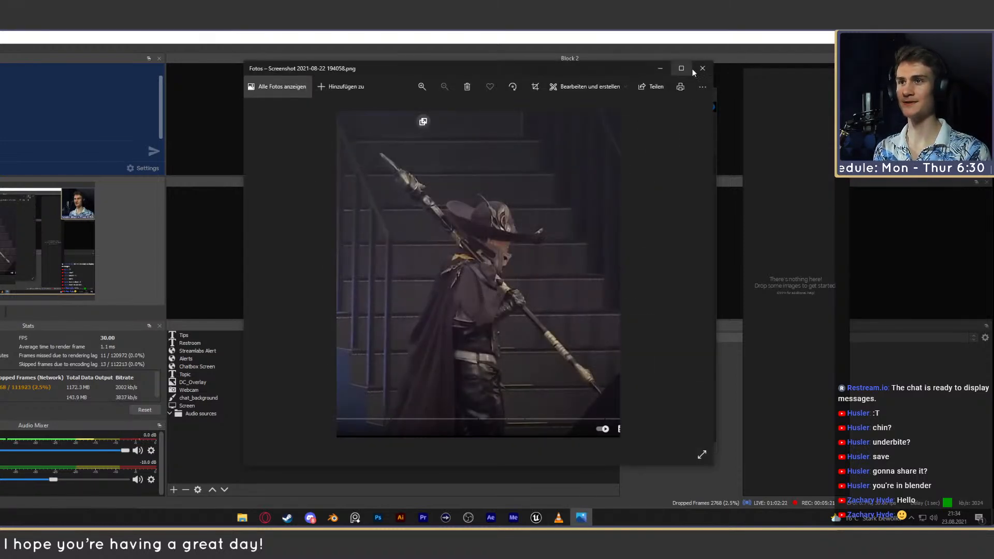
pyautogui.click(702, 69)
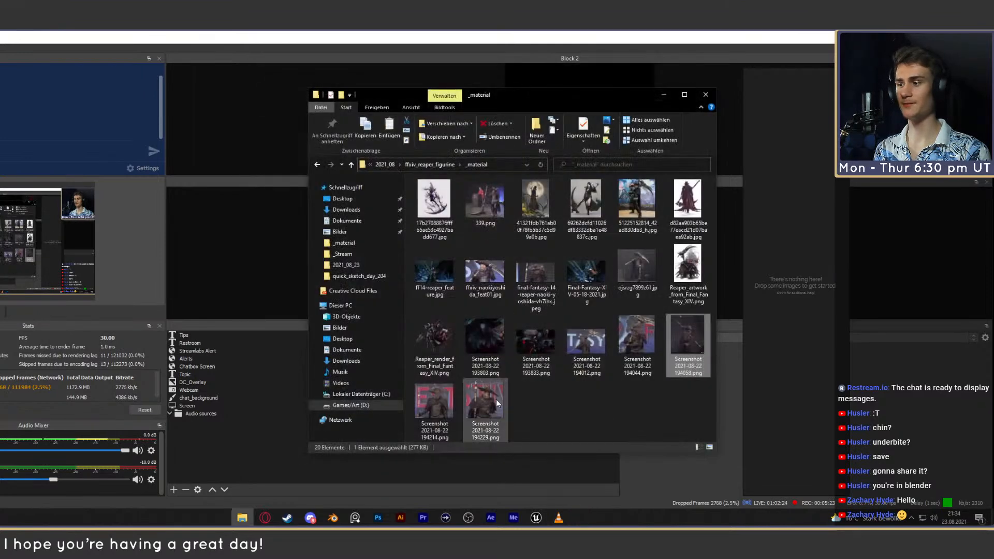
# Examine the chest armour and hat in Screenshot 2021-08-22 194214.png and Screenshot 2021-08-22 194229.png, and clear the file selection.
pyautogui.doubleClick(447, 405)
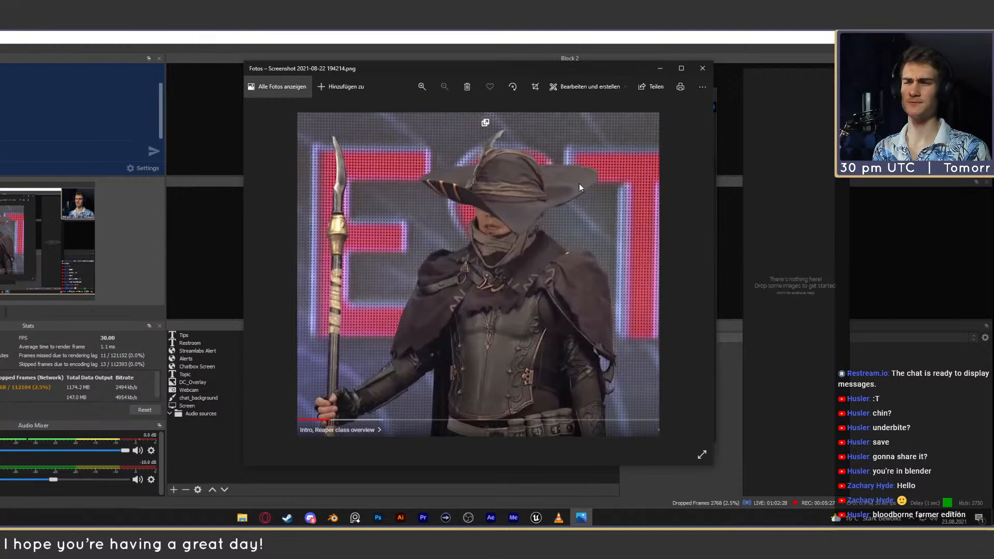
pyautogui.click(702, 68)
pyautogui.doubleClick(491, 394)
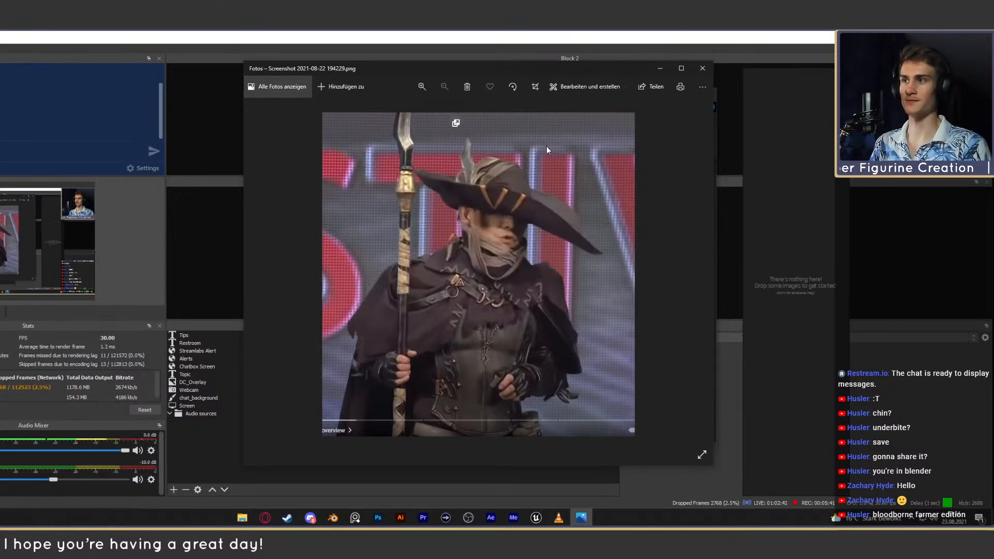
pyautogui.click(705, 70)
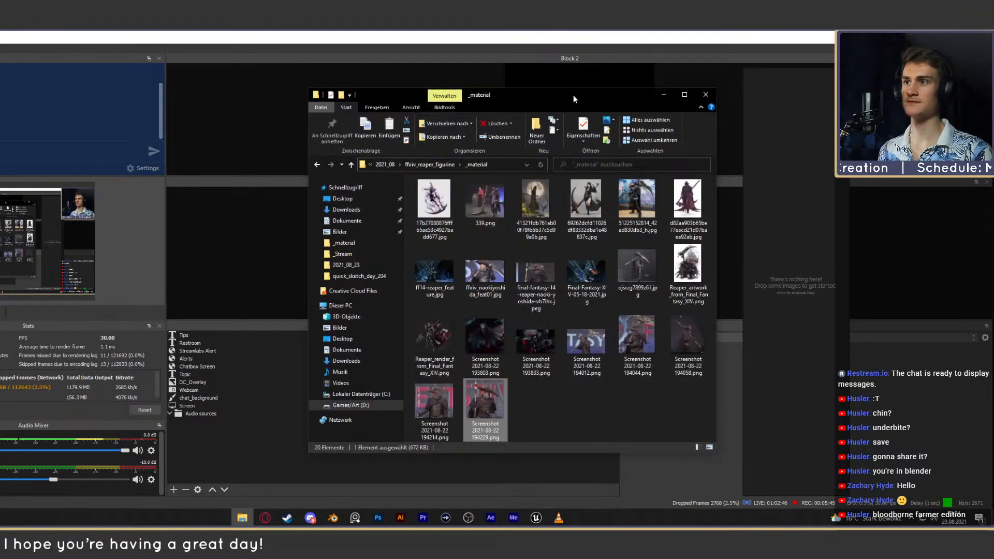
pyautogui.click(562, 430)
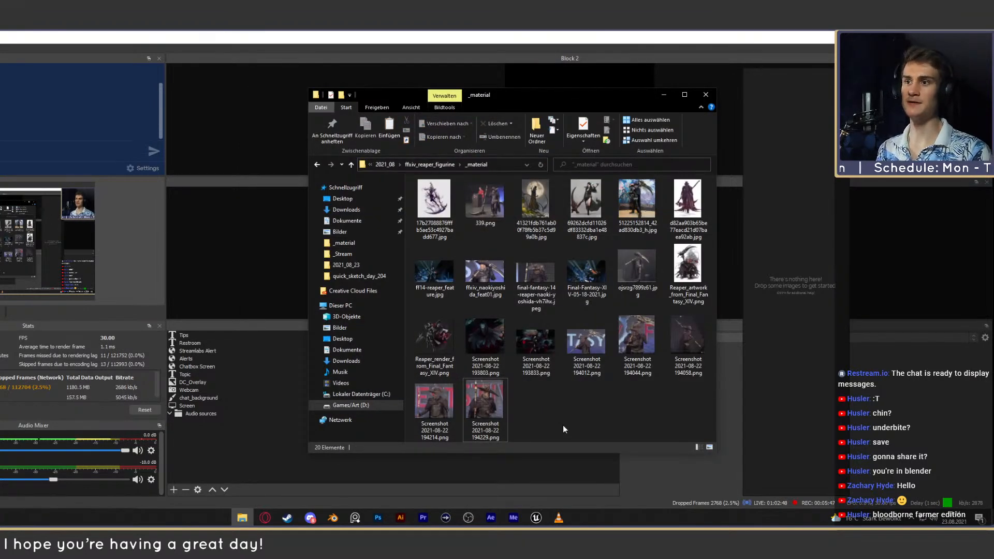
pyautogui.doubleClick(639, 191)
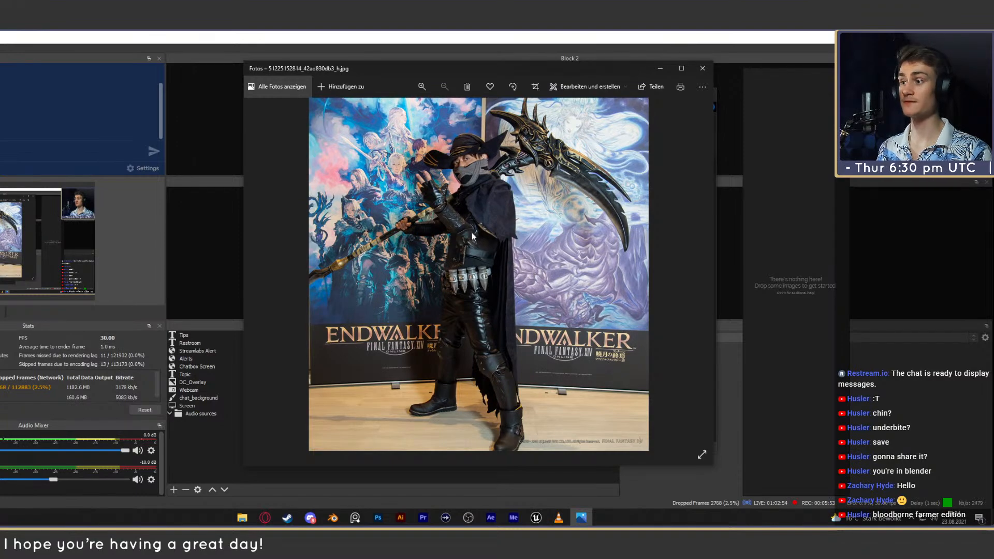
pyautogui.click(702, 68)
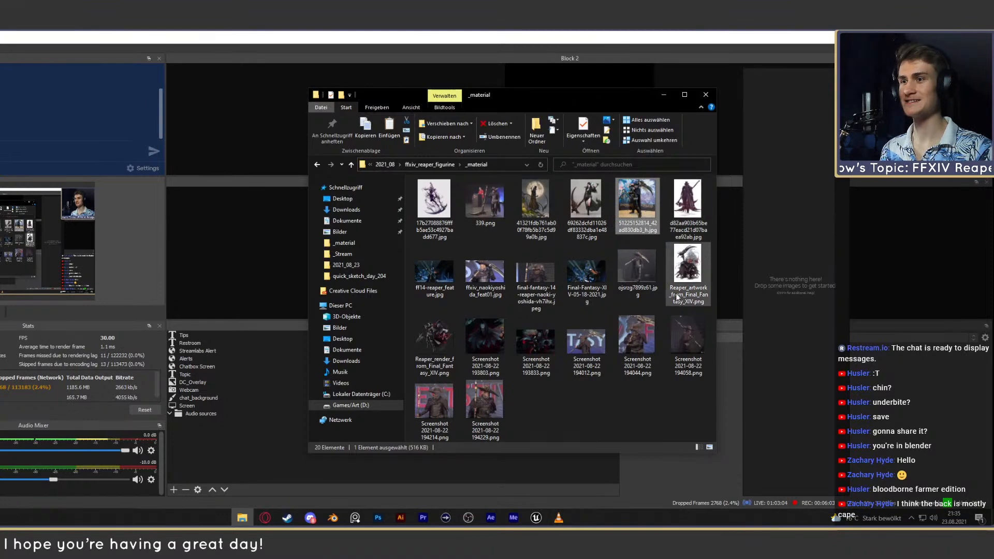
pyautogui.click(696, 206)
pyautogui.doubleClick(696, 204)
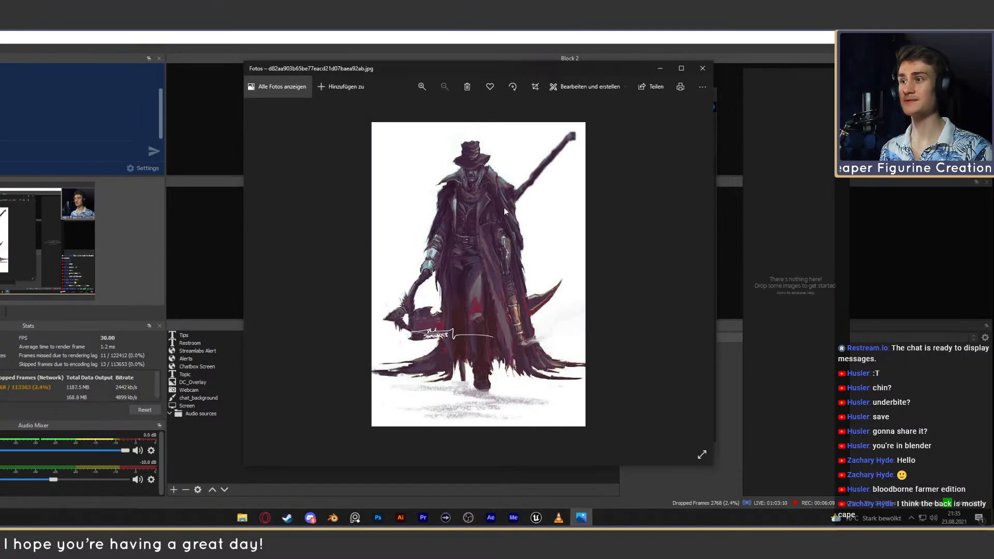
pyautogui.click(703, 68)
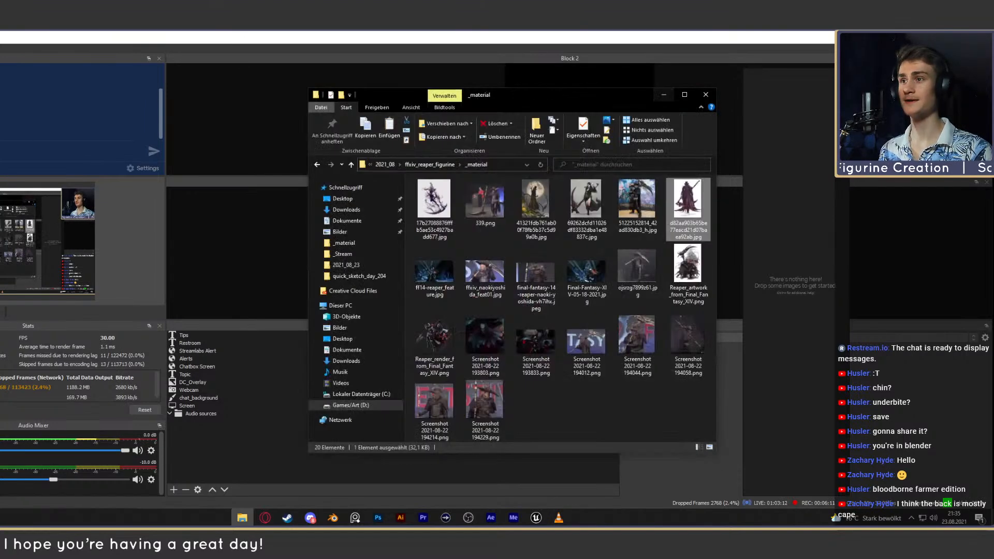
# View the artwork of the black-haired woman with a red scythe, and briefly open the moonlit reaper painting.
pyautogui.click(590, 212)
pyautogui.doubleClick(590, 212)
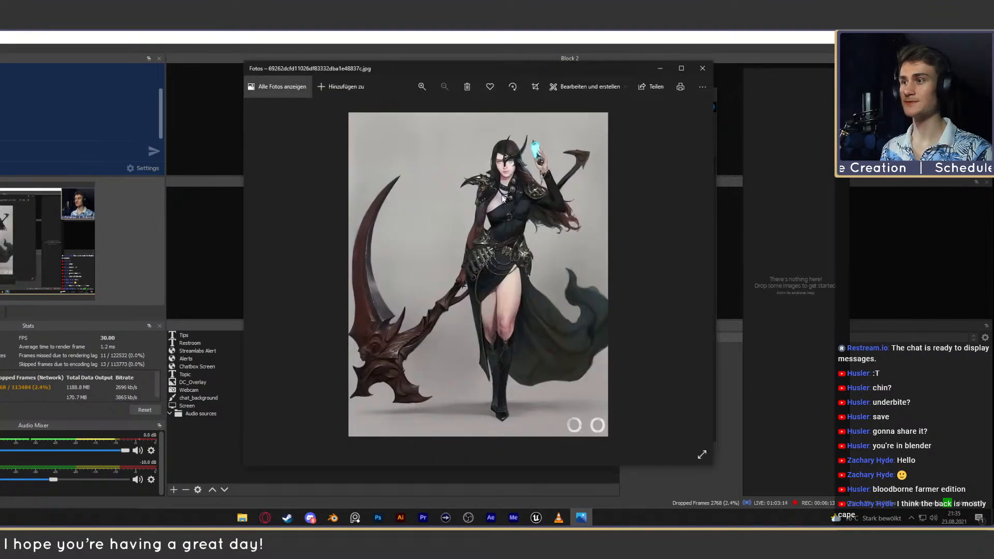
pyautogui.click(702, 68)
pyautogui.doubleClick(512, 224)
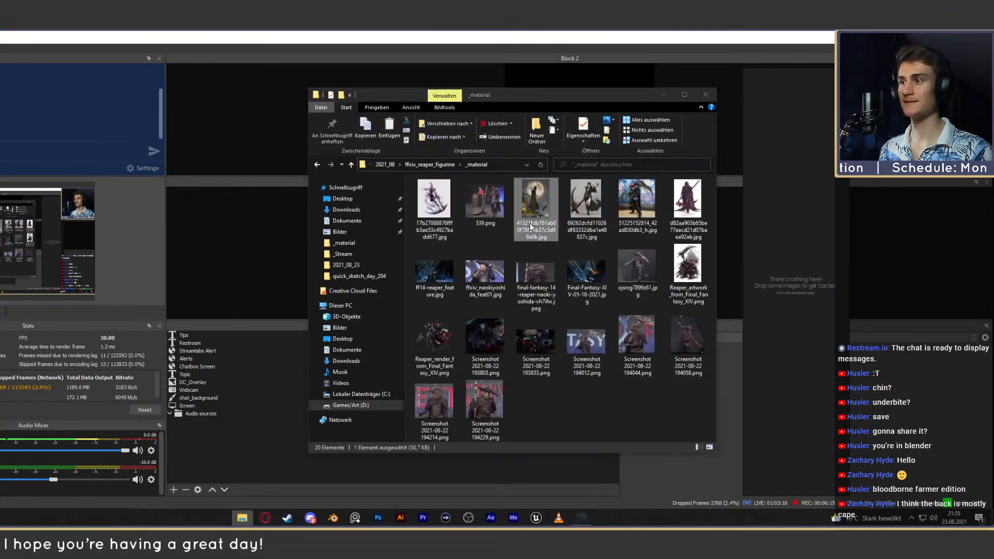
pyautogui.click(708, 73)
# Examine the purple floating scythe-wielder artwork and the painting of the top-hatted reaper before the moon, closing both images.
pyautogui.doubleClick(457, 269)
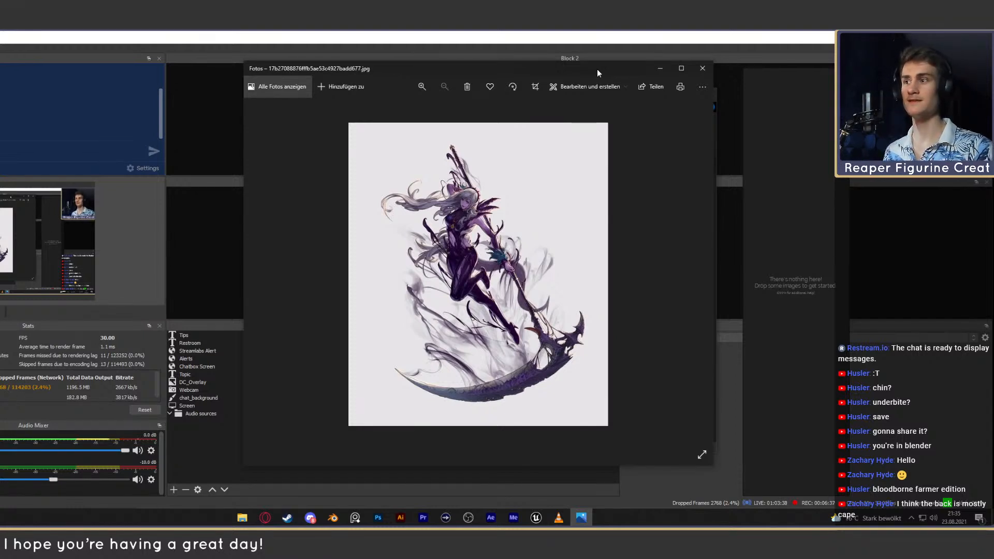
pyautogui.click(694, 71)
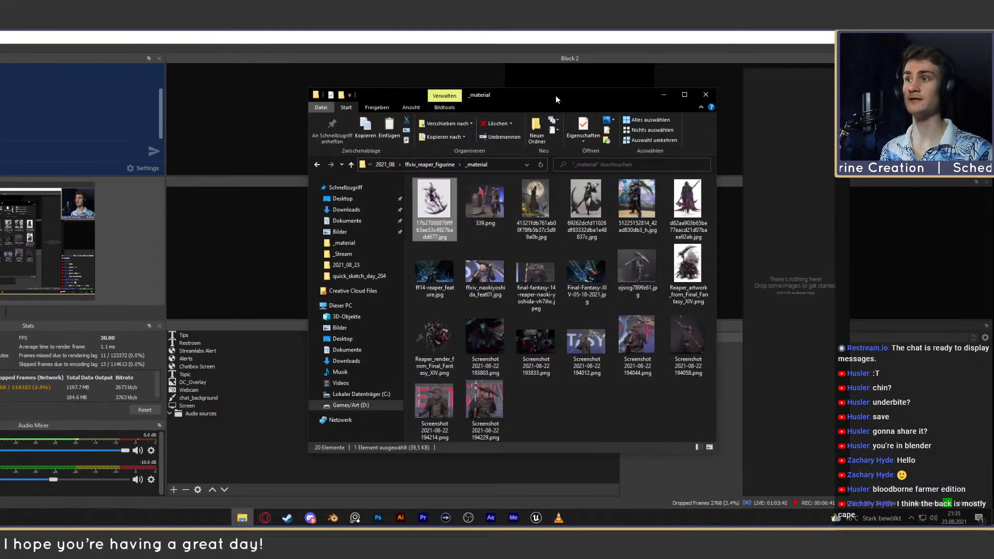
pyautogui.doubleClick(536, 201)
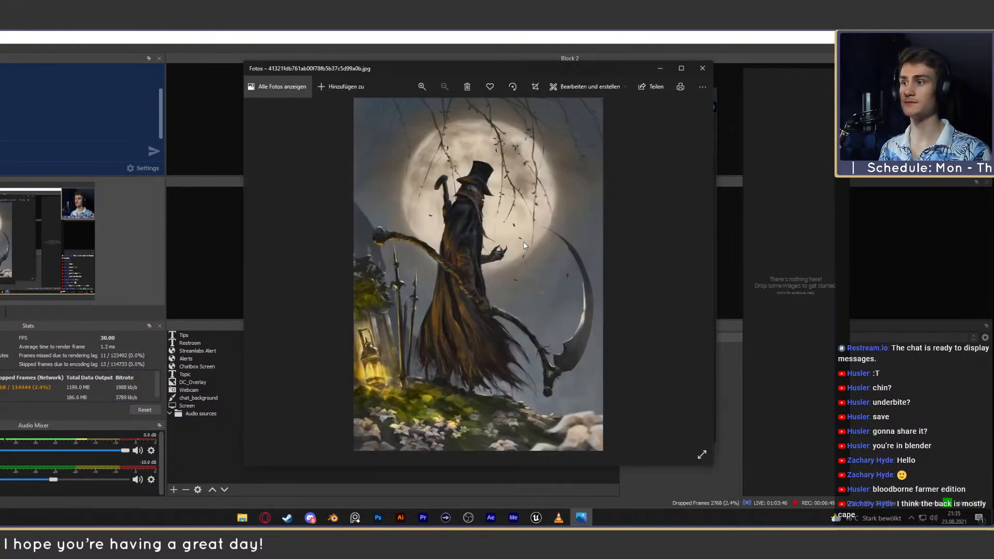
pyautogui.click(703, 71)
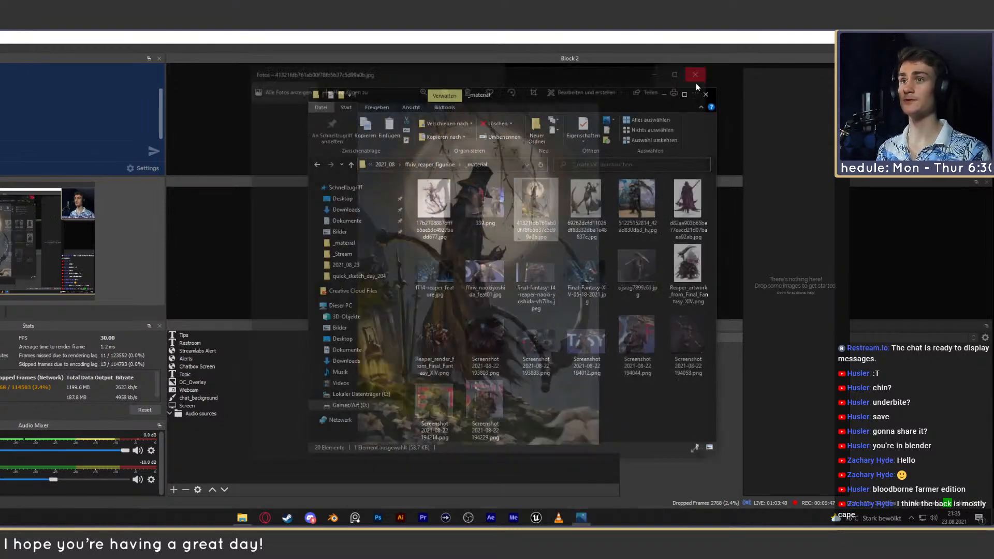
# Compare the outfit in Reaper_render_from_Final_Fantasy_XIV.png with Reaper_artwork_from_Final_Fantasy_XIV.png, and return to the reference folder.
pyautogui.click(440, 341)
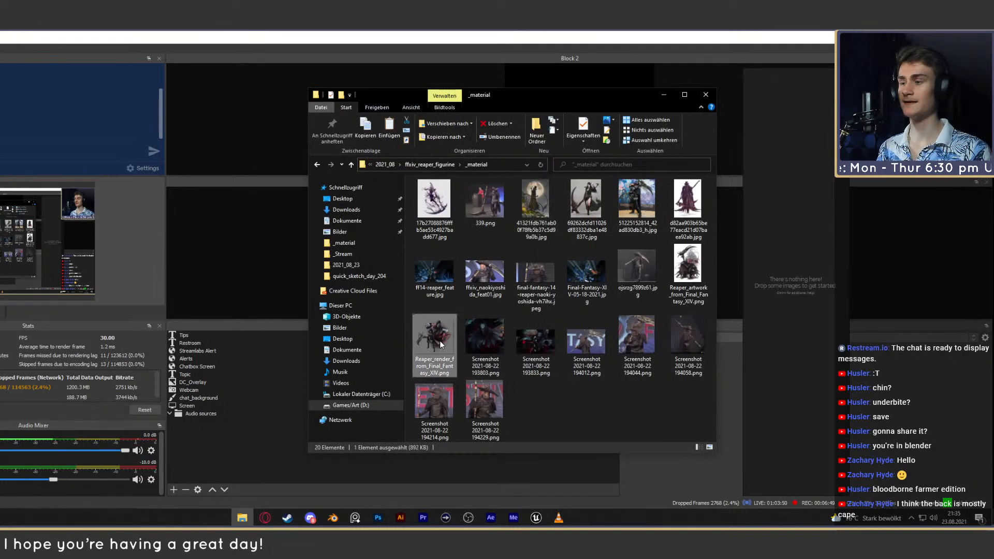
pyautogui.doubleClick(440, 341)
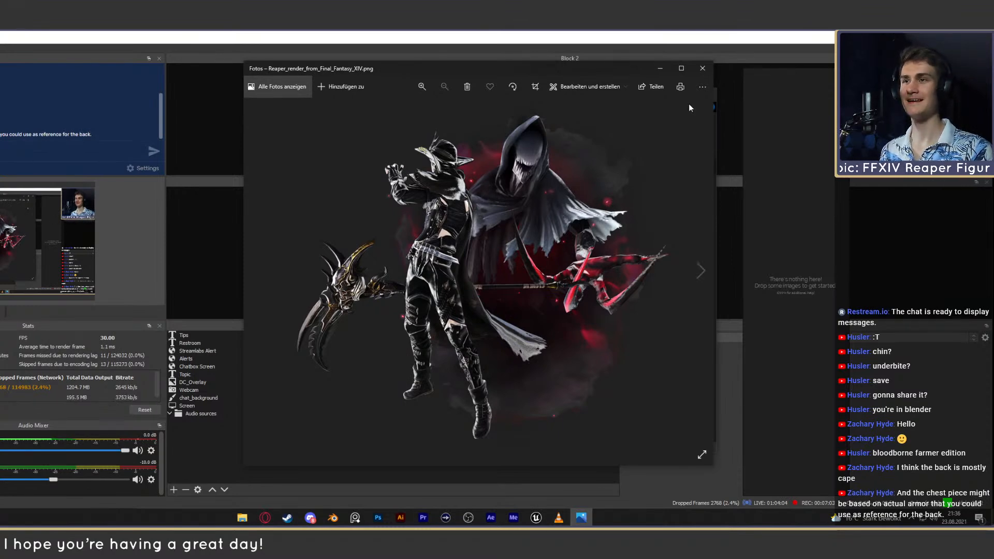
pyautogui.click(703, 69)
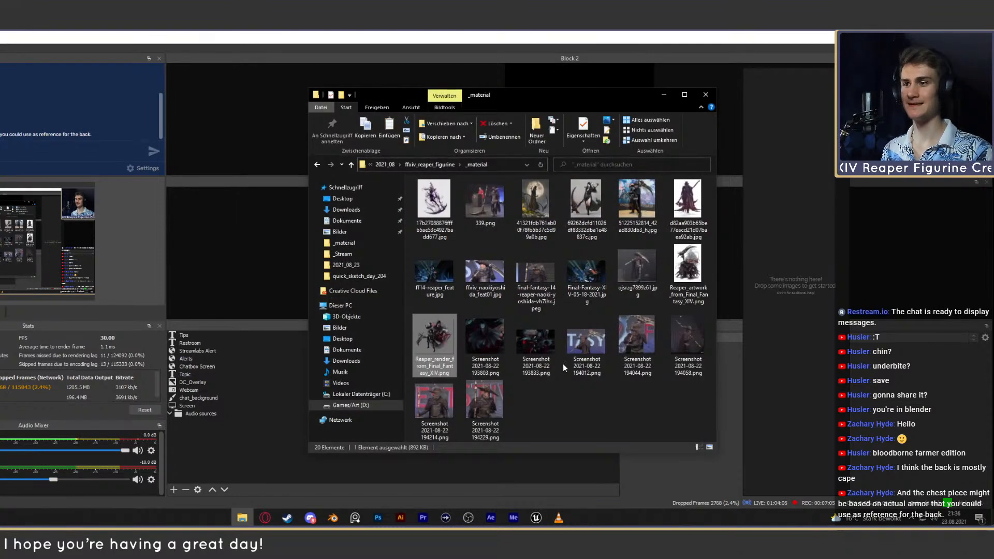
pyautogui.doubleClick(688, 266)
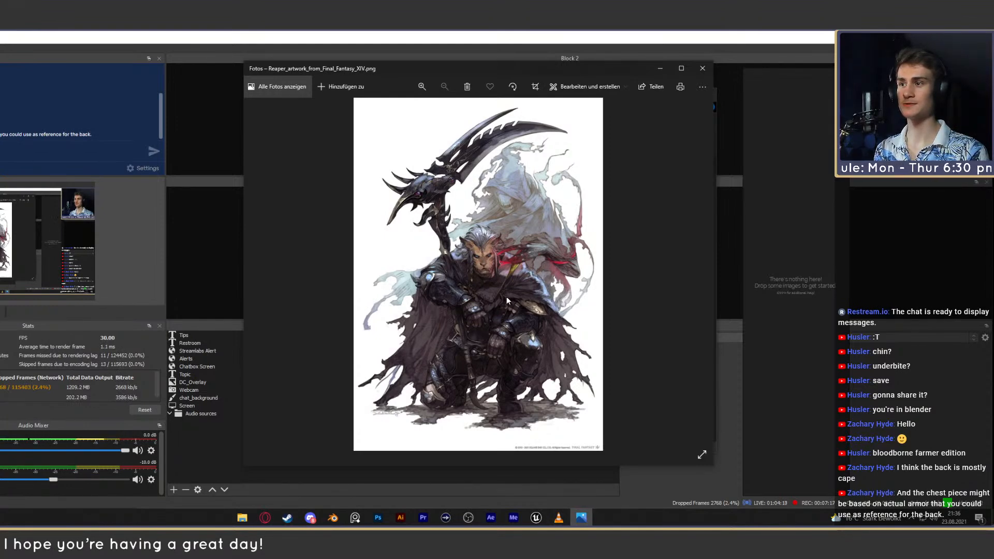
pyautogui.click(698, 69)
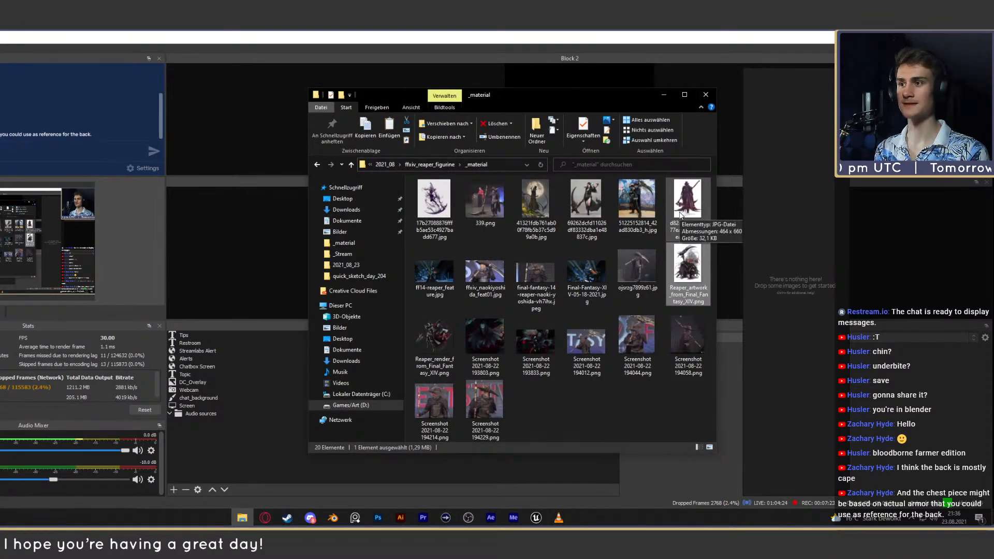
# View the purple floating scythe-wielder artwork and the painting of the walking figure in a long coat and hat, closing both images.
pyautogui.doubleClick(434, 202)
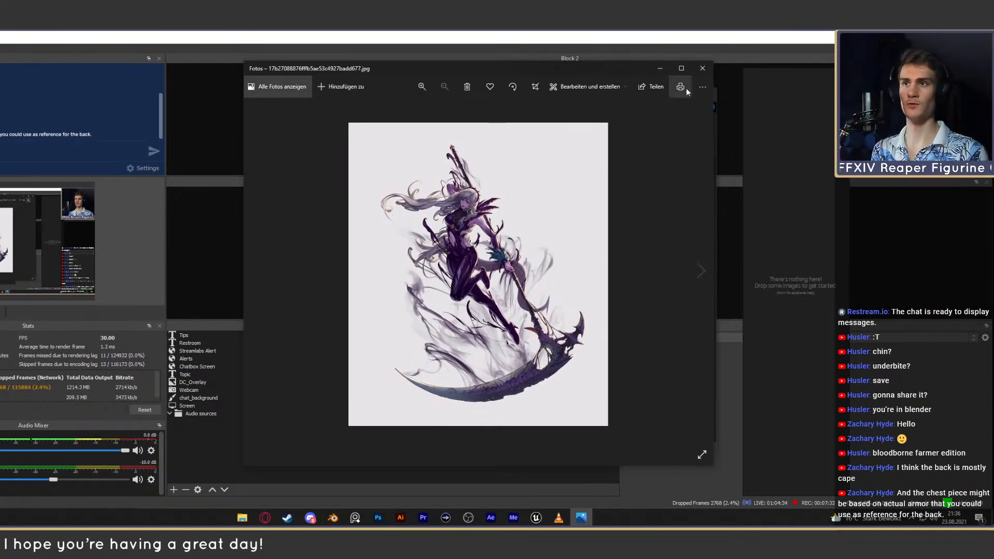
pyautogui.click(702, 68)
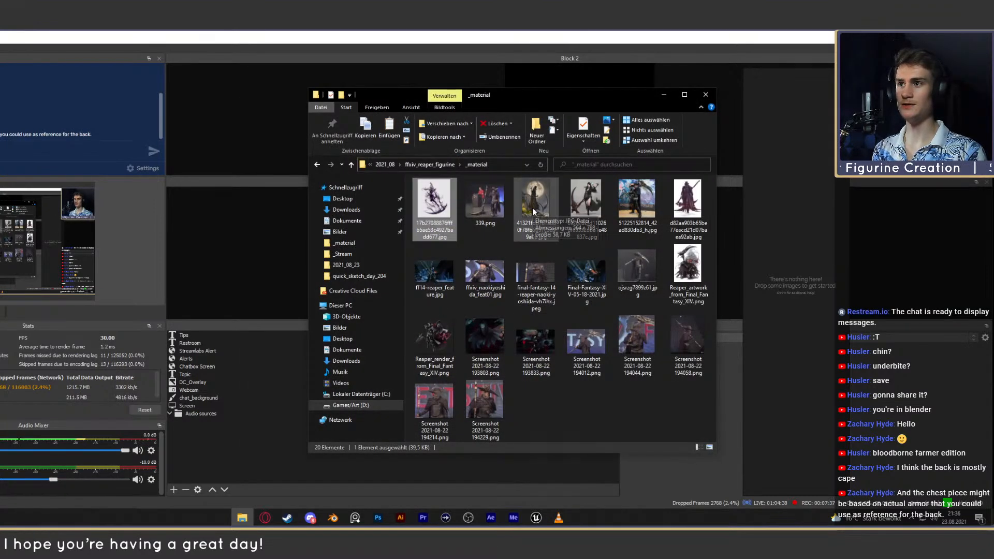
pyautogui.click(671, 203)
pyautogui.doubleClick(670, 203)
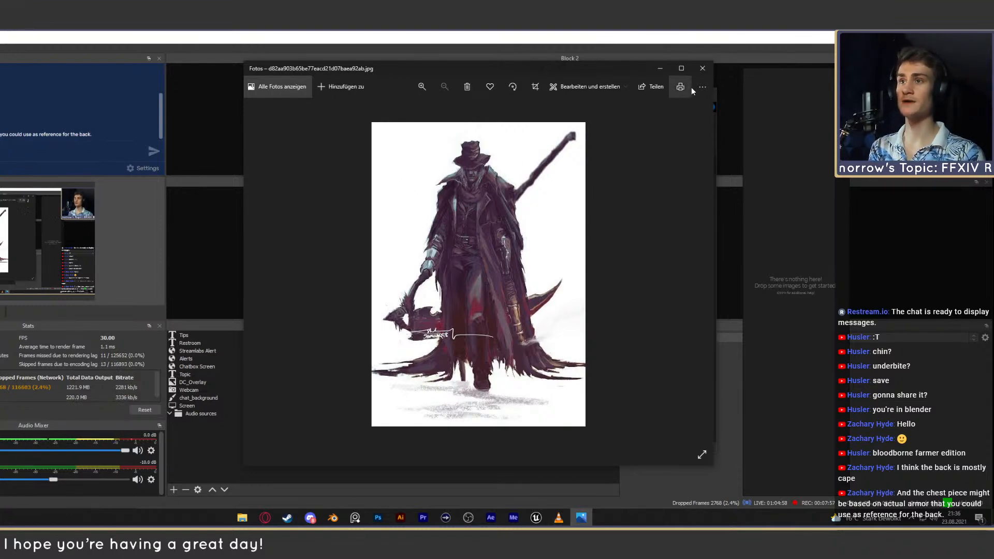
pyautogui.click(702, 68)
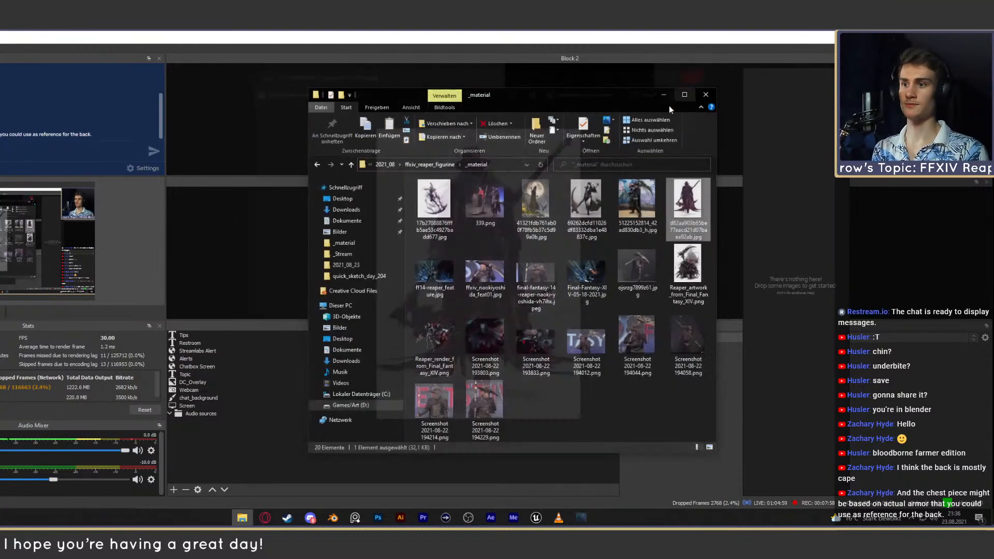
# Compare Reaper_artwork_from_Final_Fantasy_XIV.png with the painting of the top-hatted reaper before the moon, and return to the reference folder.
pyautogui.doubleClick(688, 331)
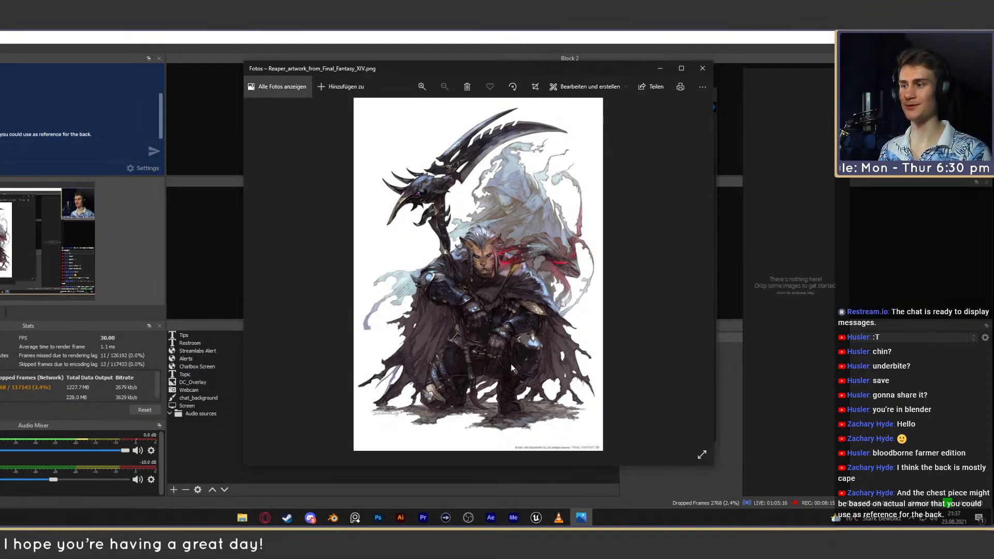
pyautogui.click(702, 69)
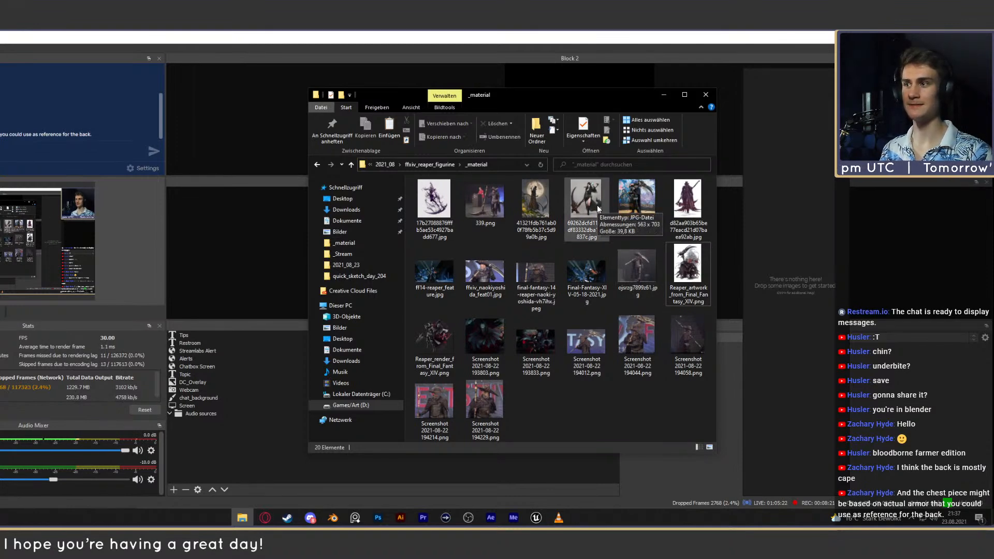
pyautogui.click(533, 208)
pyautogui.doubleClick(534, 209)
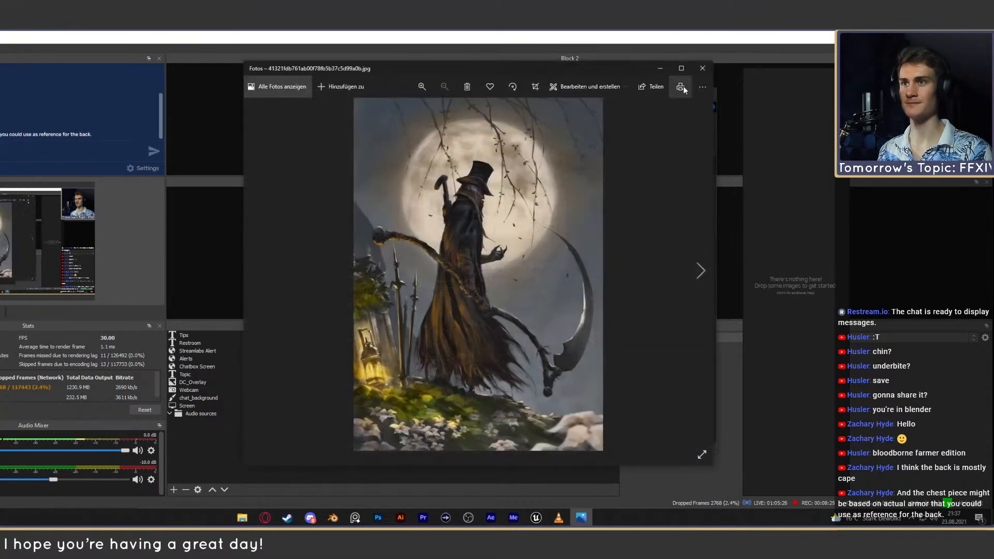
pyautogui.click(706, 67)
pyautogui.click(683, 267)
pyautogui.doubleClick(683, 267)
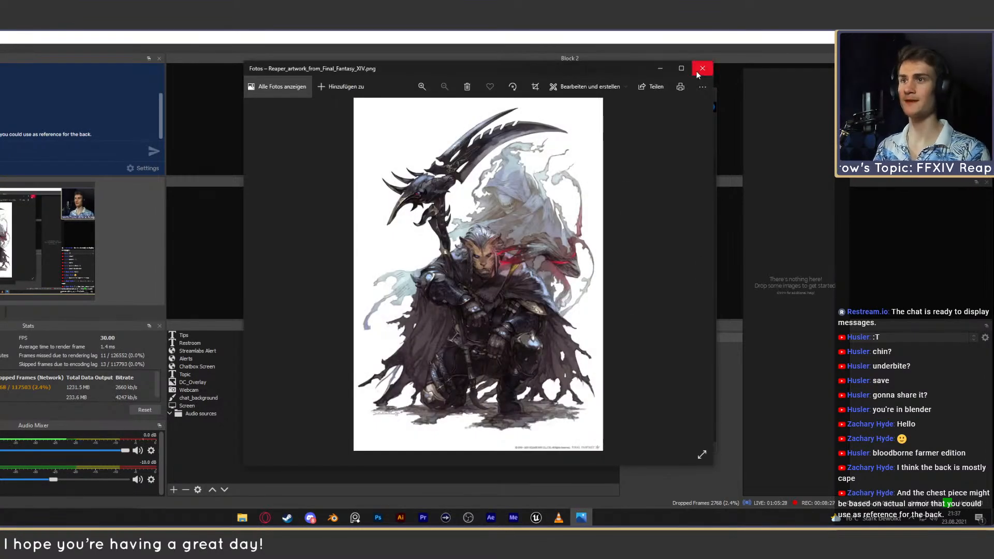
pyautogui.click(706, 66)
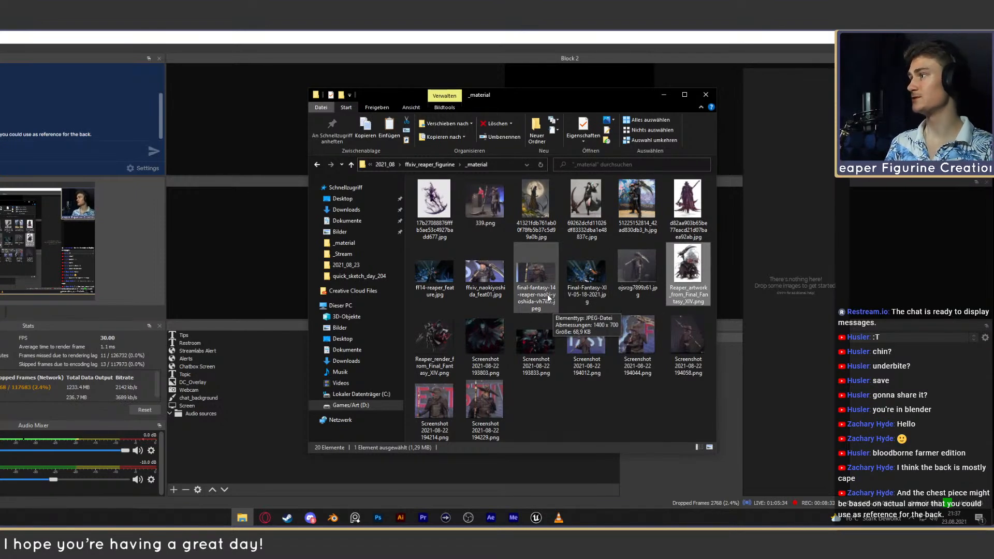
# Examine the stage photo ojsrzg7899z61.jpg of the masked figure shouldering a scythe, and close it.
pyautogui.click(597, 397)
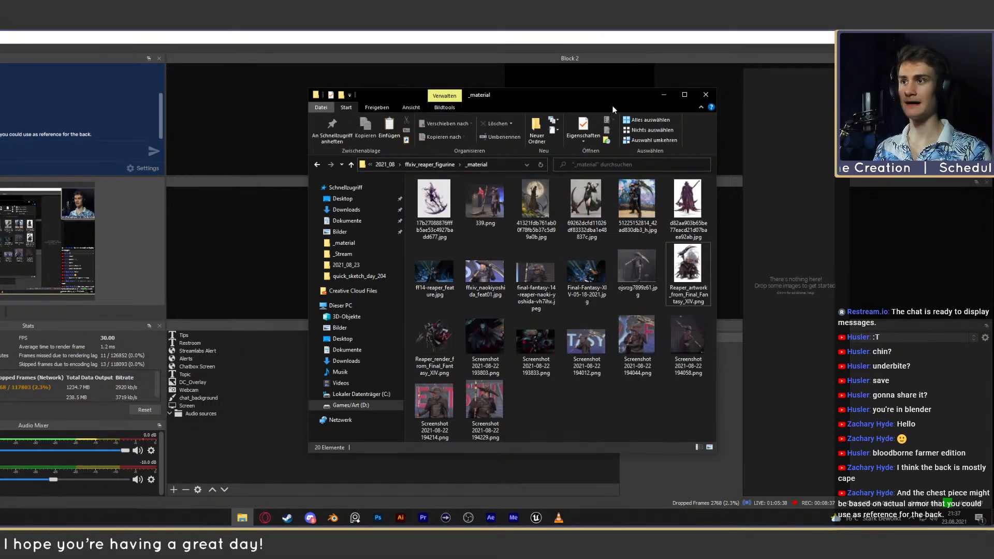
pyautogui.moveTo(703, 412); pyautogui.dragTo(420, 209)
pyautogui.moveTo(678, 402); pyautogui.dragTo(410, 180)
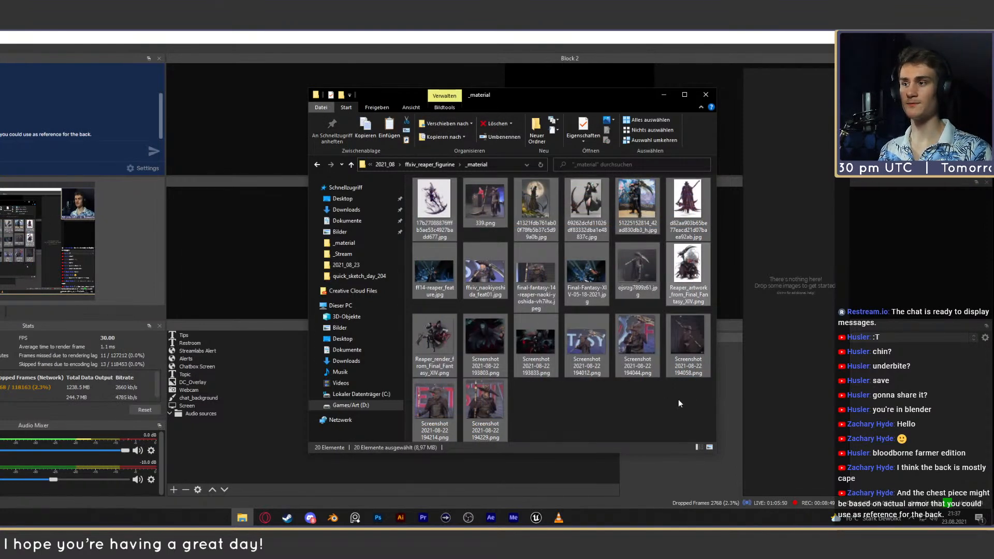
pyautogui.doubleClick(643, 265)
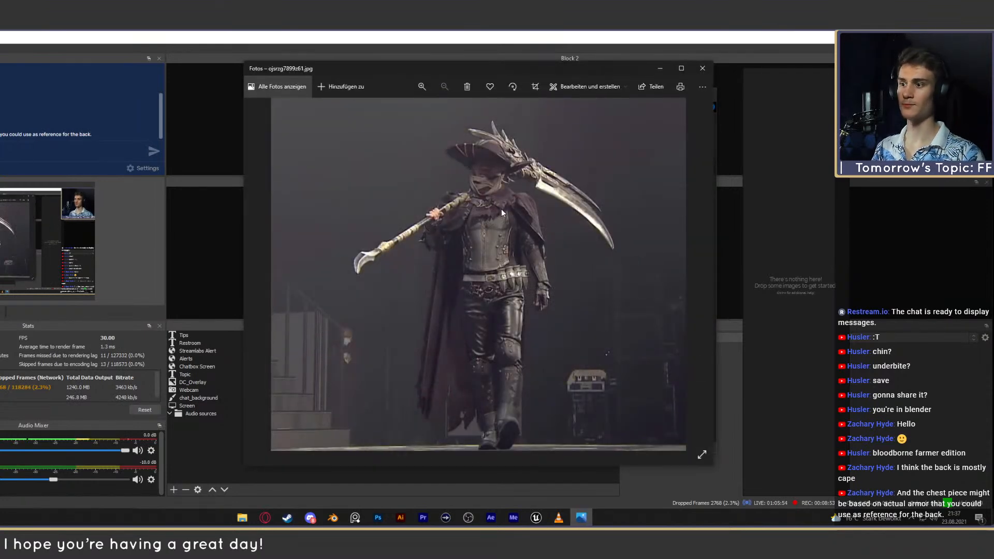
pyautogui.click(702, 69)
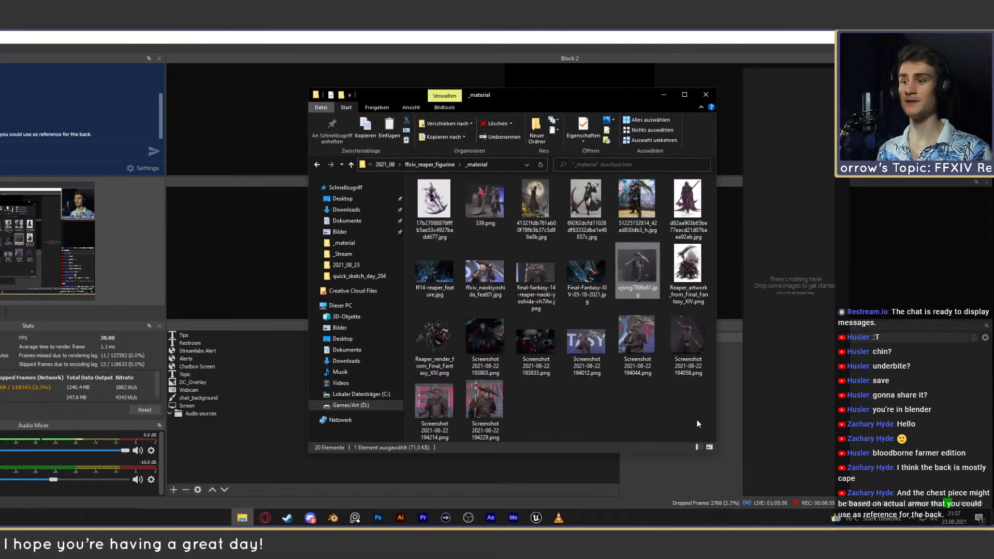
# Add all images from the _material folder to the empty PureRef board and shift the whole group upward, leaving nothing selected.
pyautogui.moveTo(697, 420); pyautogui.dragTo(371, 189)
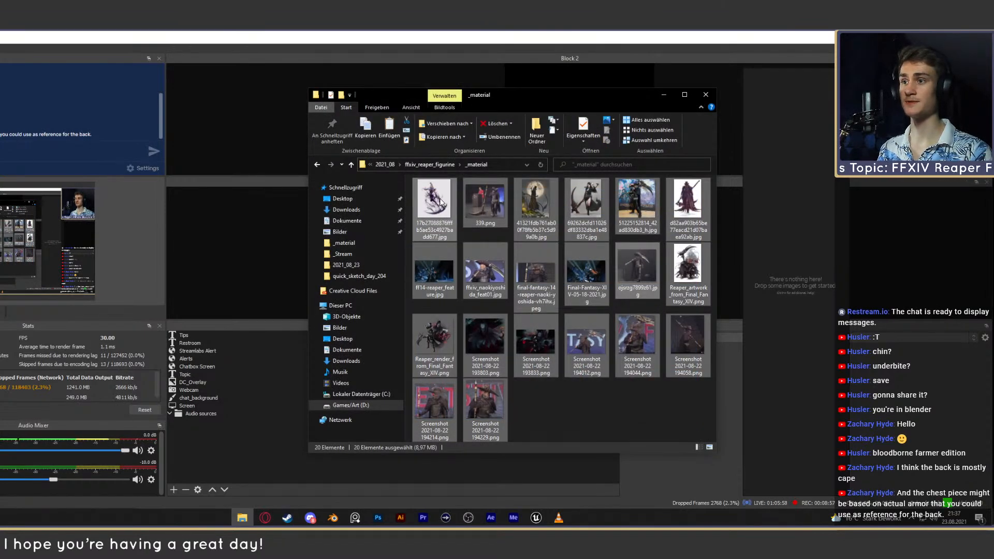
pyautogui.moveTo(440, 202); pyautogui.dragTo(786, 229)
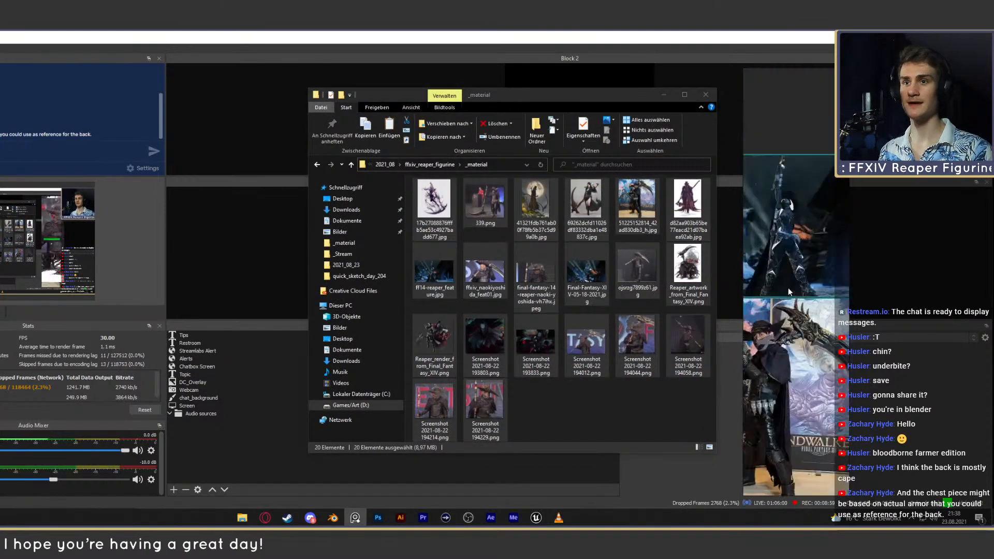
pyautogui.scroll(-6, 788, 290)
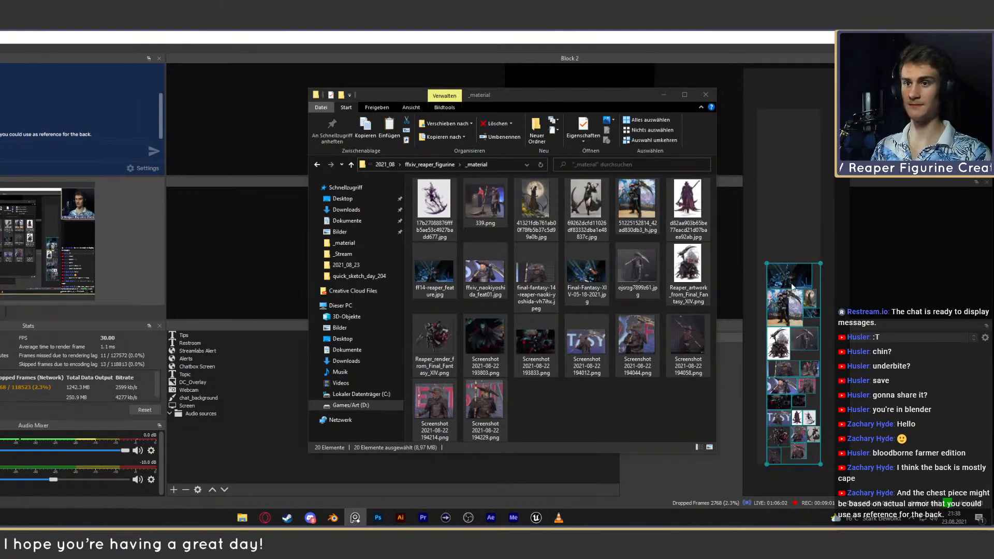
pyautogui.moveTo(791, 284); pyautogui.dragTo(788, 132)
pyautogui.scroll(5, 793, 204)
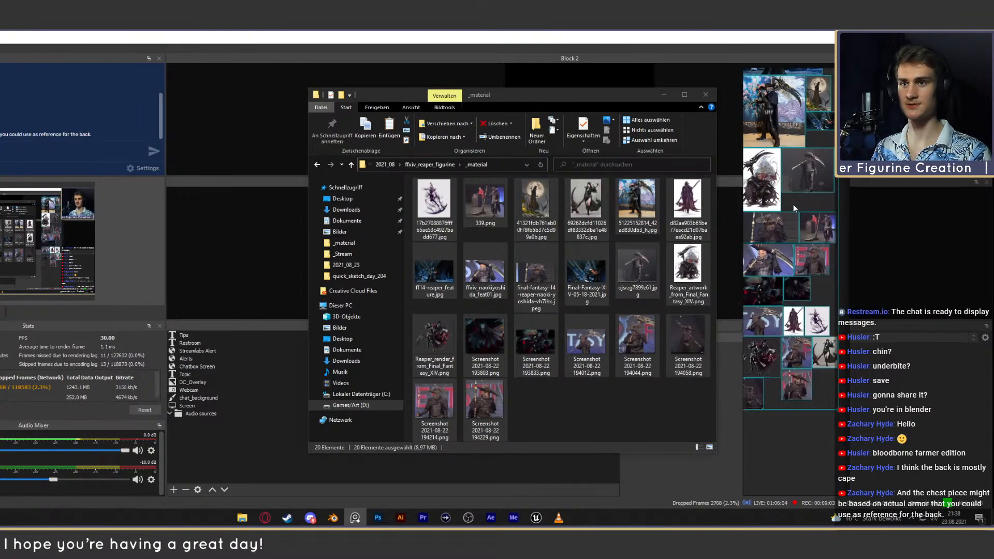
pyautogui.scroll(3, 793, 204)
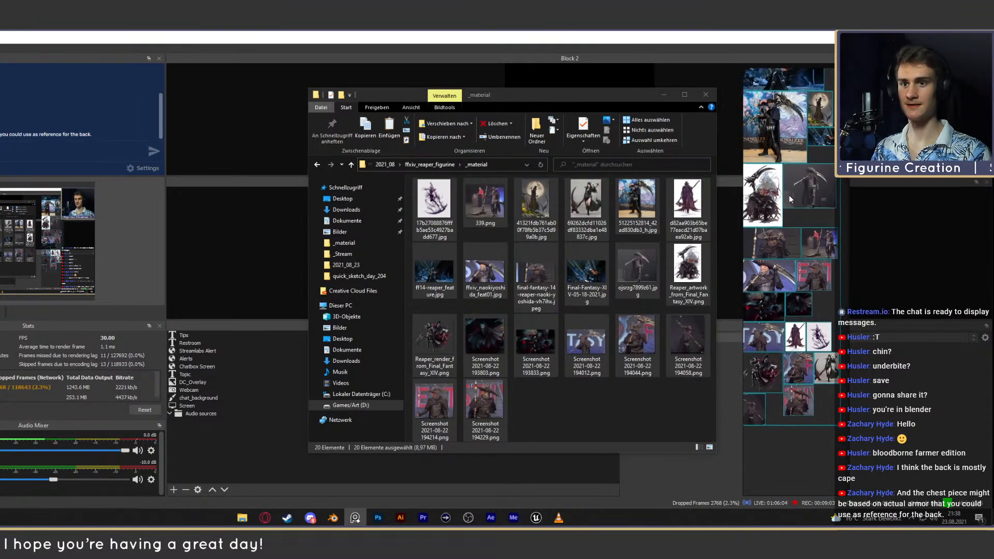
pyautogui.click(802, 475)
# Gather the purple scythe-wielder, black-haired woman, moonlit reaper and walking-figure artworks into one row beneath the other references, aligned with their outer edge.
pyautogui.scroll(-3, 788, 345)
pyautogui.scroll(3, 786, 330)
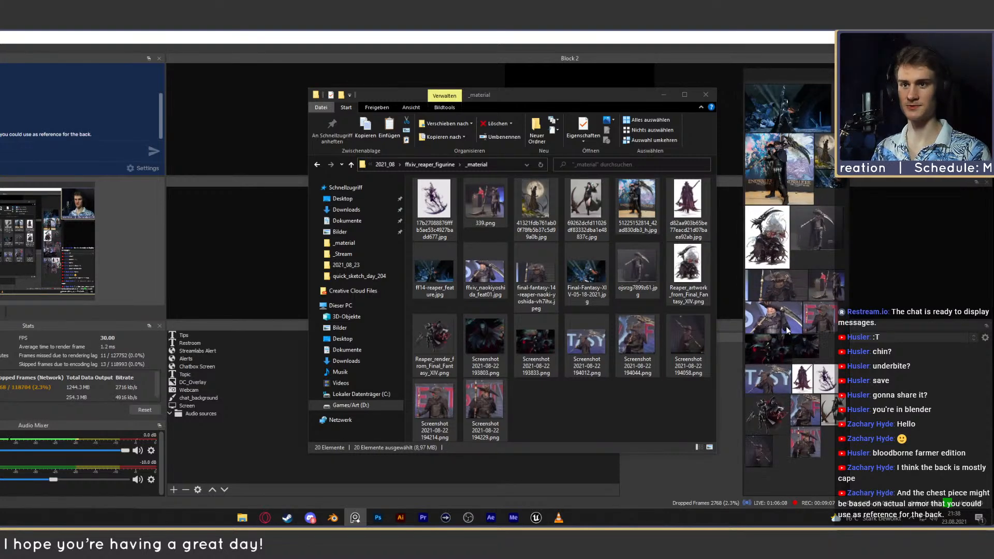
pyautogui.moveTo(792, 299)
pyautogui.mouseDown(button='middle')
pyautogui.moveTo(797, 311)
pyautogui.moveTo(797, 290)
pyautogui.mouseUp(button='middle')
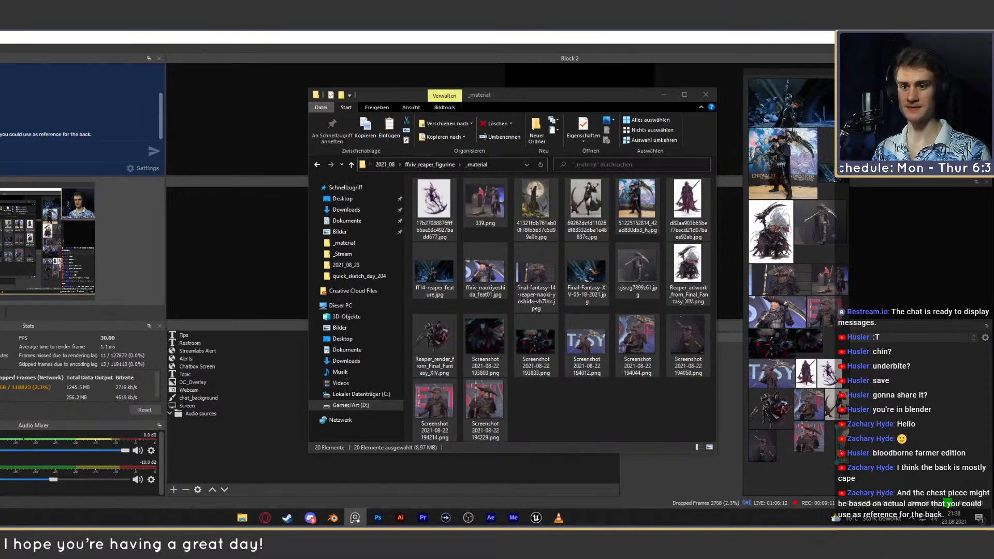
pyautogui.moveTo(843, 443); pyautogui.dragTo(820, 469)
pyautogui.moveTo(820, 468); pyautogui.dragTo(807, 404, button='middle')
pyautogui.moveTo(834, 331); pyautogui.dragTo(794, 396)
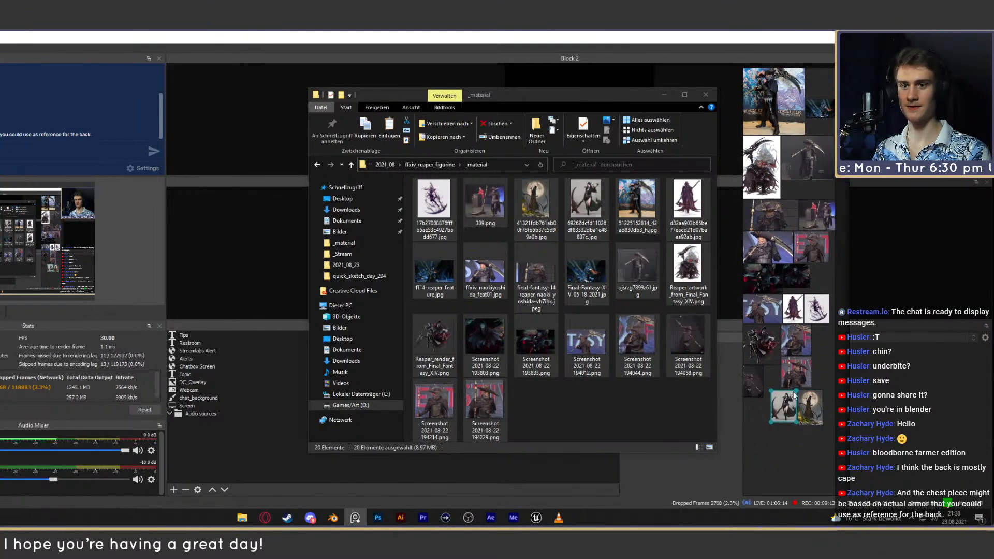
pyautogui.moveTo(795, 397); pyautogui.dragTo(796, 412, button='middle')
pyautogui.moveTo(818, 325); pyautogui.dragTo(760, 421)
pyautogui.moveTo(823, 465); pyautogui.dragTo(768, 448)
pyautogui.moveTo(788, 316); pyautogui.dragTo(829, 433)
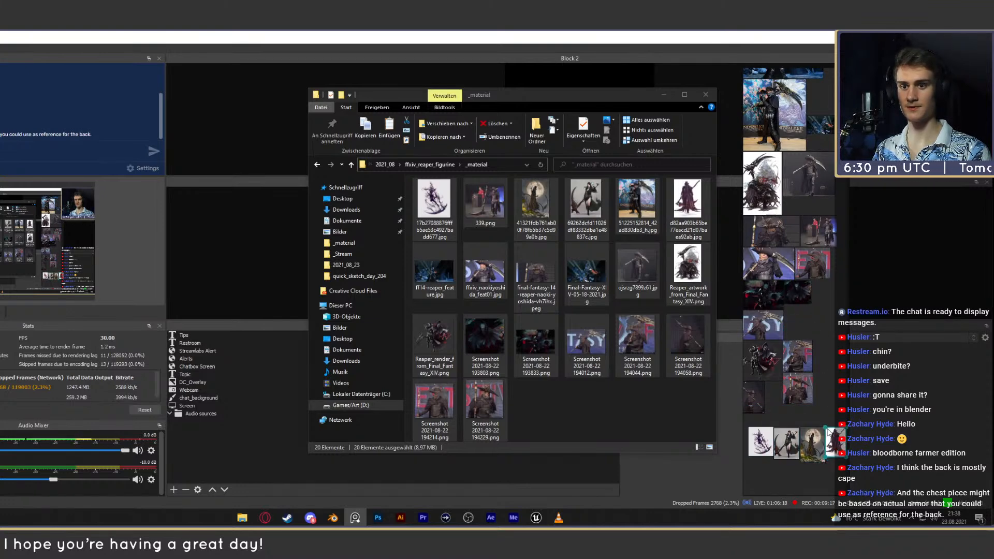
pyautogui.moveTo(828, 431); pyautogui.dragTo(837, 417, button='middle')
pyautogui.moveTo(841, 462); pyautogui.dragTo(812, 426)
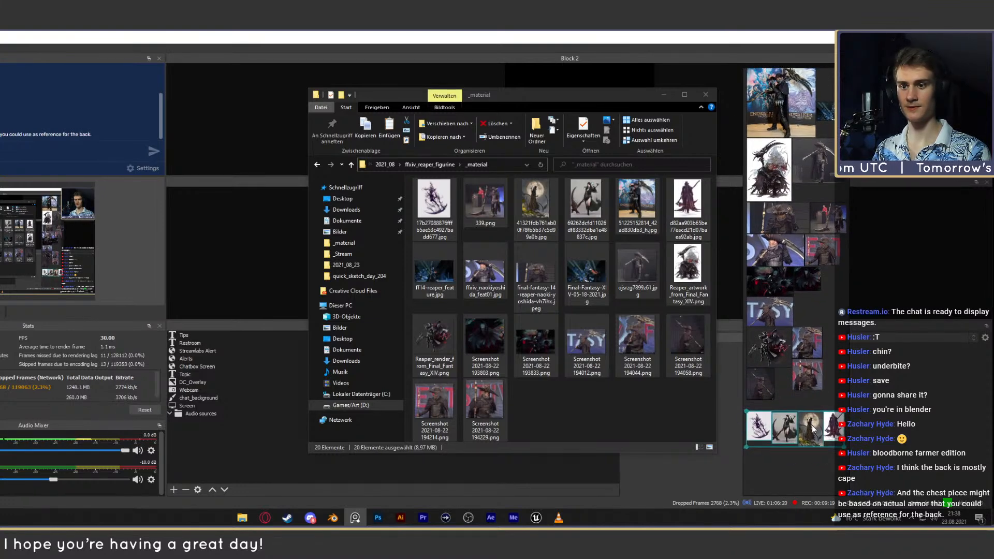
# Move the two blue in-game images out to the side and place the Endwalker cosplay photo at the head of the board.
pyautogui.moveTo(807, 362); pyautogui.dragTo(806, 383, button='middle')
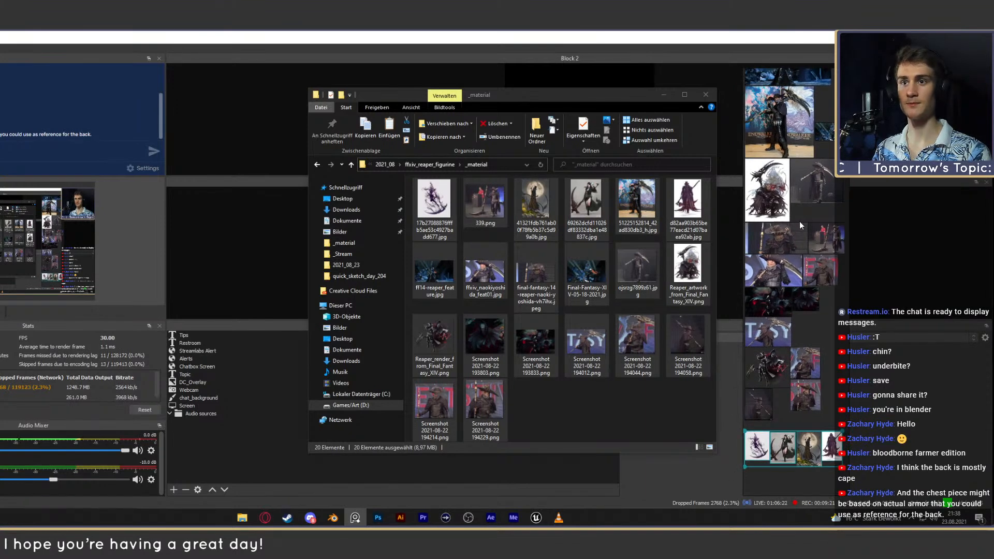
pyautogui.moveTo(784, 114); pyautogui.dragTo(782, 140, button='middle')
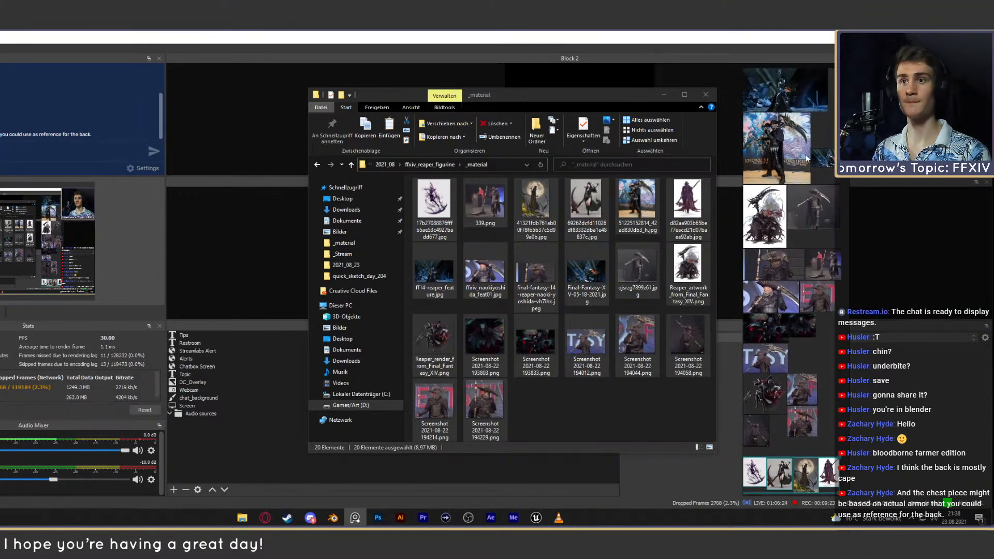
pyautogui.moveTo(781, 137); pyautogui.dragTo(841, 348)
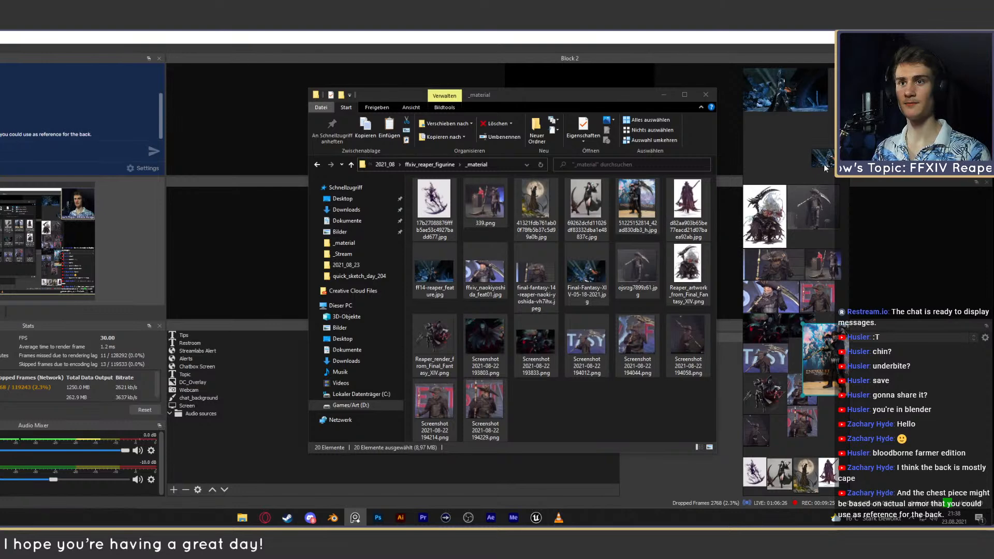
pyautogui.moveTo(824, 164); pyautogui.dragTo(835, 421)
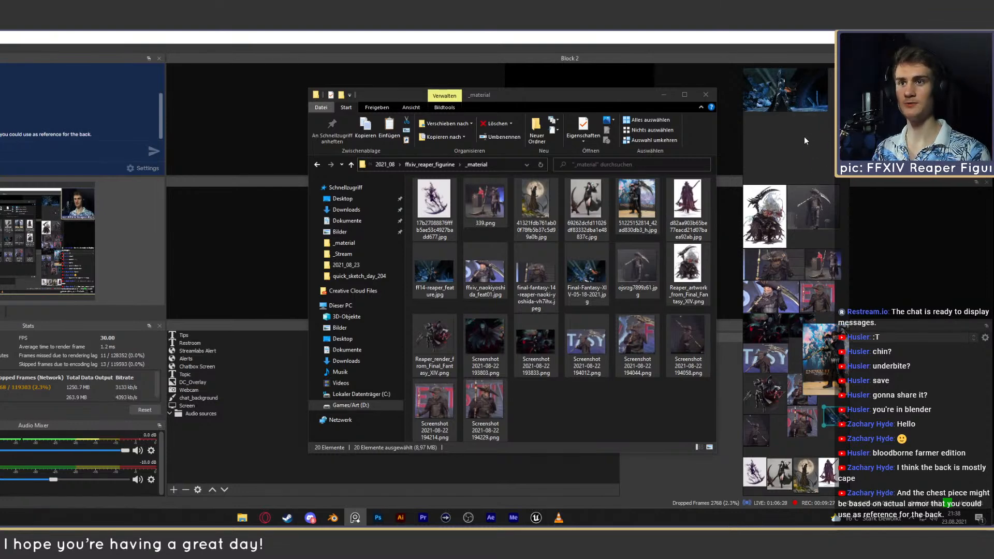
pyautogui.moveTo(799, 105); pyautogui.dragTo(813, 174)
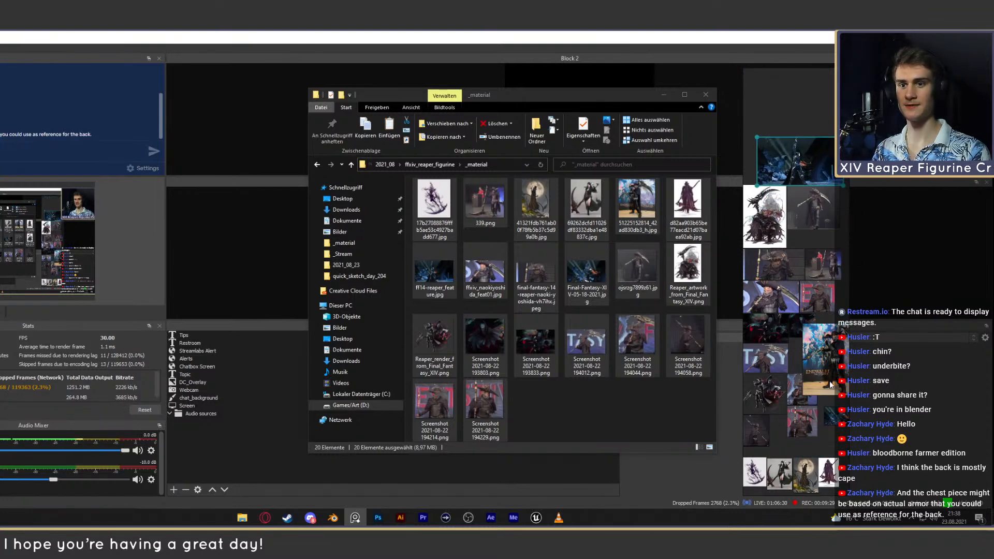
pyautogui.moveTo(833, 362); pyautogui.dragTo(780, 107)
pyautogui.click(818, 164)
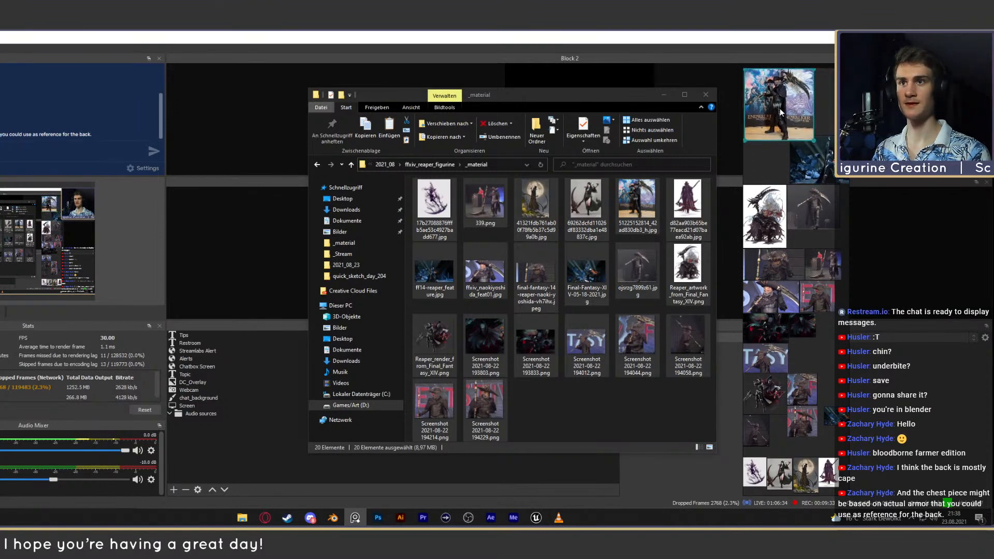
pyautogui.moveTo(822, 156); pyautogui.dragTo(847, 245)
# Place the dark stage photo of the scythe bearer directly beneath the Endwalker photo and crop it closer around the figure.
pyautogui.moveTo(808, 206); pyautogui.dragTo(800, 177)
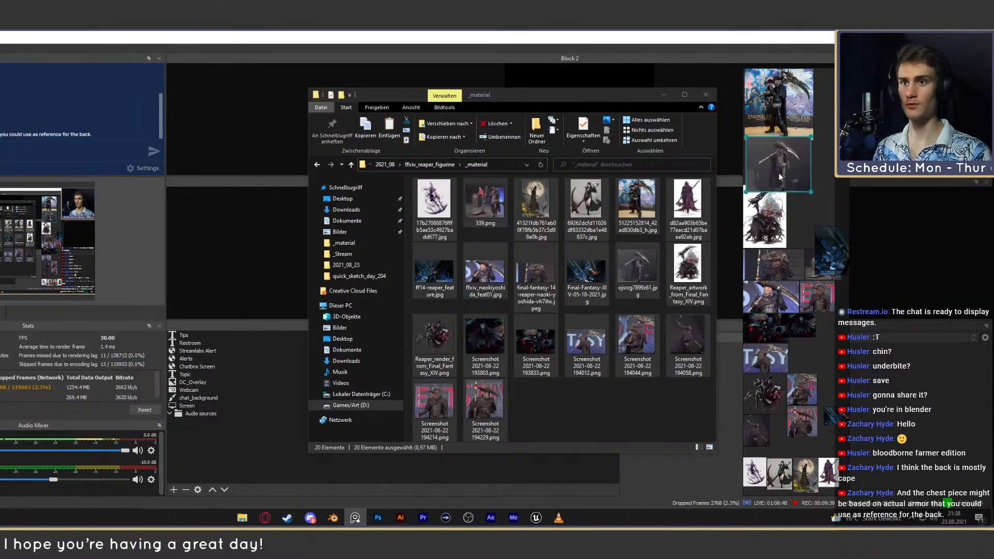
pyautogui.moveTo(756, 133); pyautogui.dragTo(802, 195)
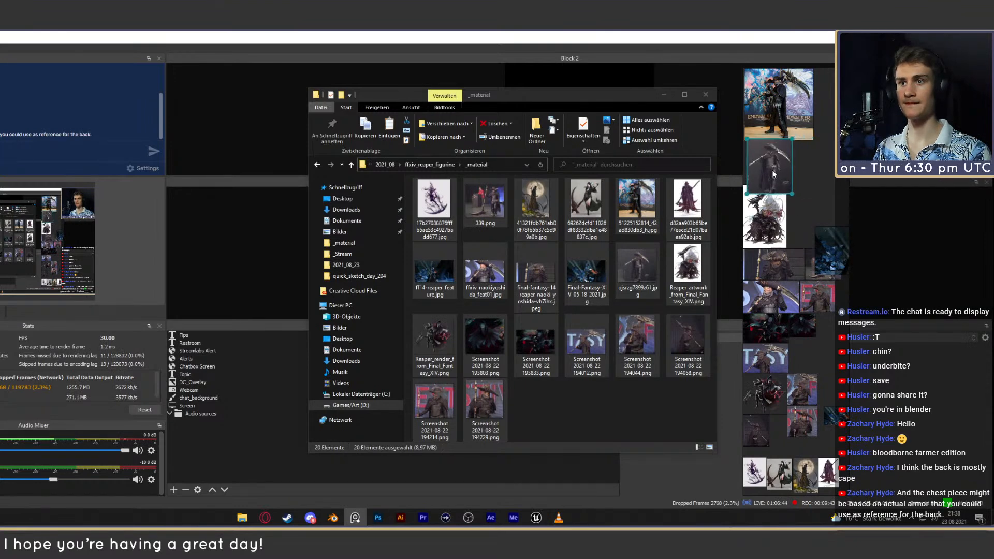
# Crop the Endwalker photo narrower and realign it above the stage photo, placing the kneeling Reaper artwork beside the stage photo.
pyautogui.click(791, 117)
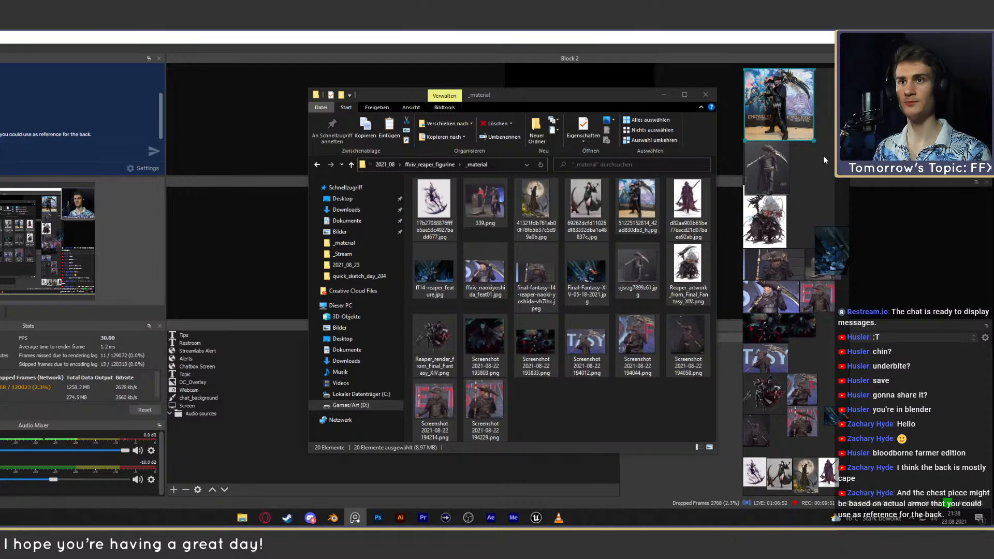
pyautogui.moveTo(821, 149); pyautogui.dragTo(754, 69)
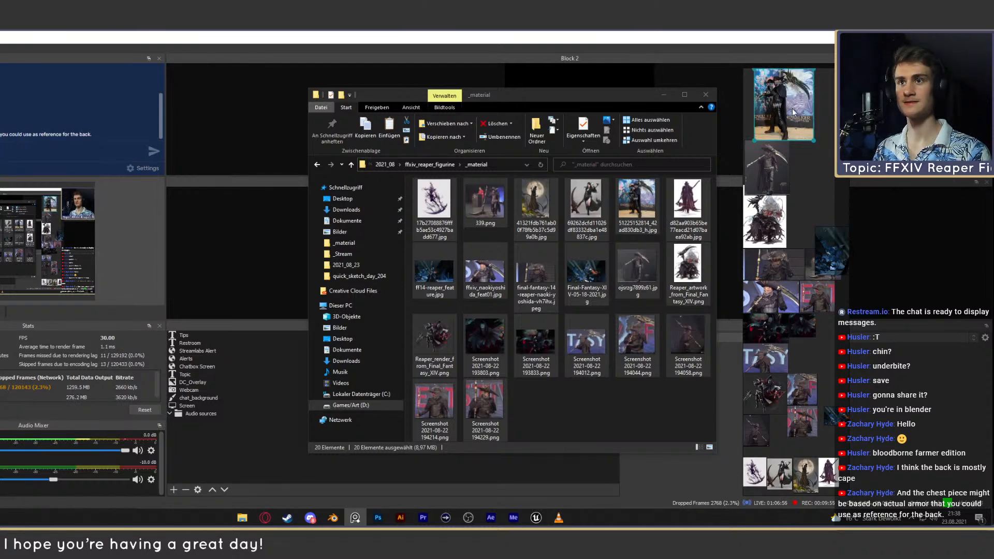
pyautogui.moveTo(792, 107); pyautogui.dragTo(782, 106)
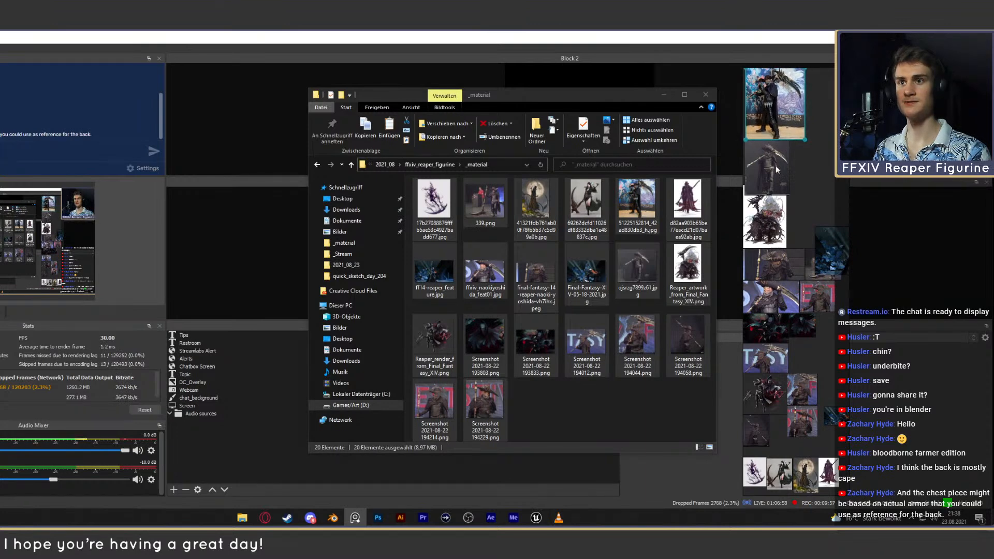
pyautogui.moveTo(784, 200); pyautogui.dragTo(813, 176)
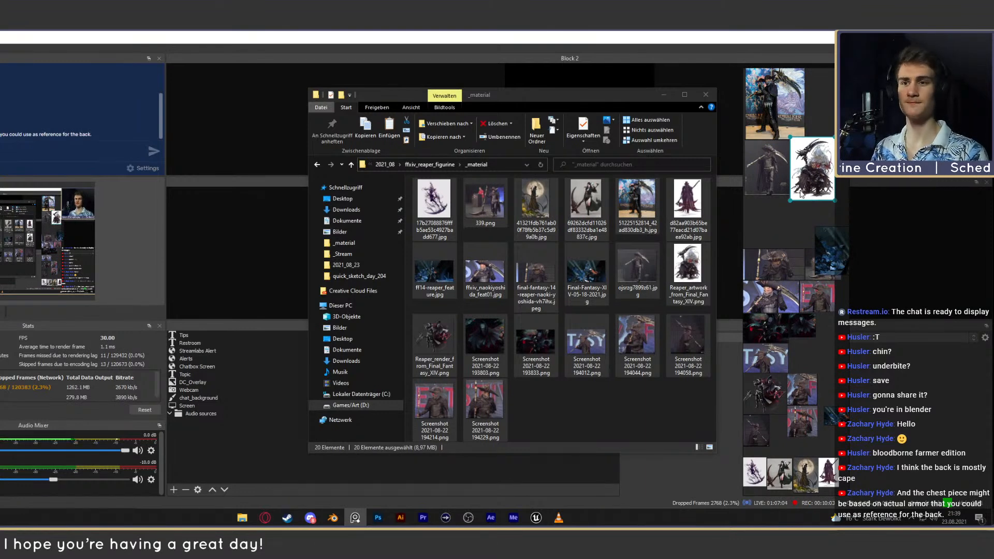
# Place the armoured scythe-bearer photo beside the two-figure stage photo under the kneeling artwork, with the purple- and red-backdrop photos as the next row.
pyautogui.click(775, 260)
pyautogui.moveTo(775, 260); pyautogui.dragTo(775, 215)
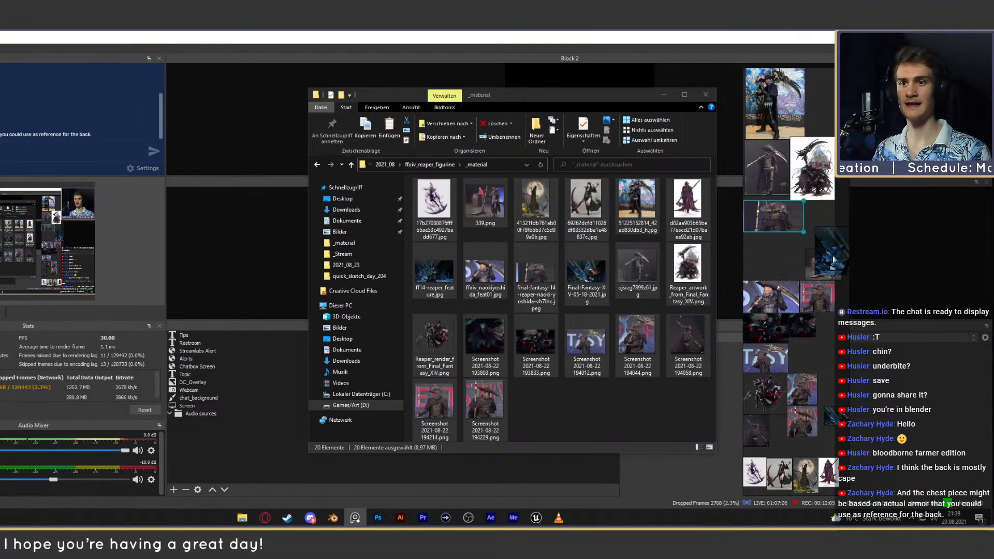
pyautogui.moveTo(833, 259); pyautogui.dragTo(822, 221)
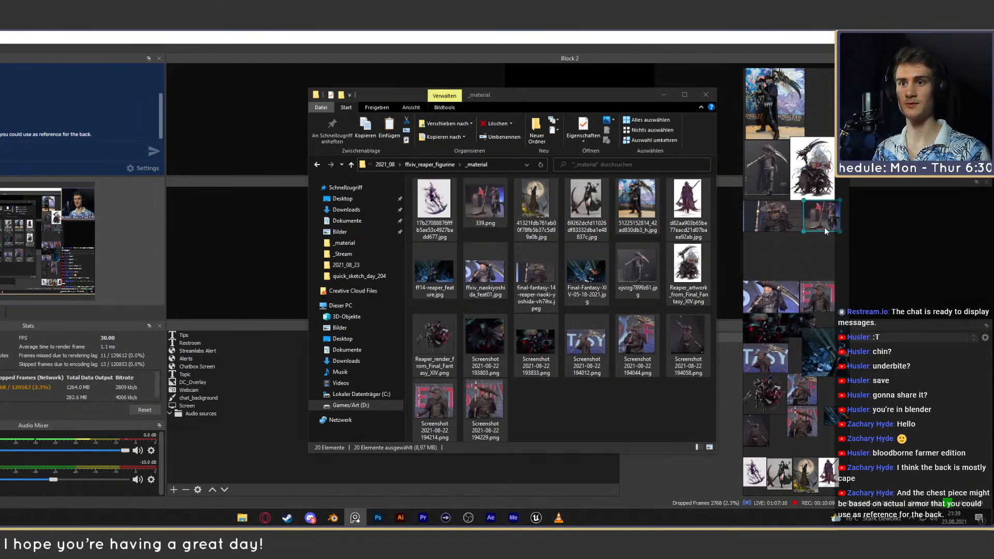
pyautogui.moveTo(775, 302); pyautogui.dragTo(775, 254)
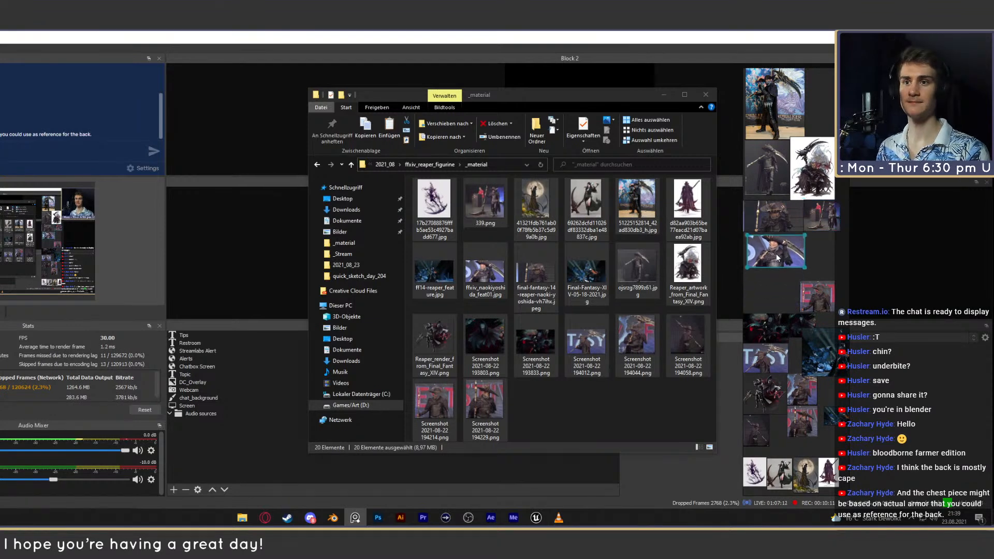
pyautogui.moveTo(817, 296); pyautogui.dragTo(830, 250)
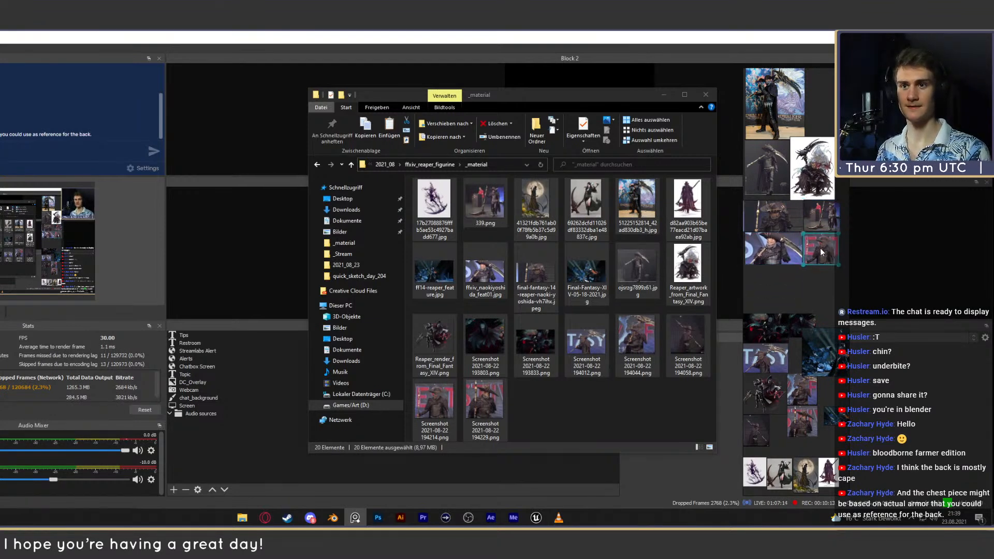
# Move the dark red in-game images directly beneath the stage photos and line up the two blue in-game images side by side below them.
pyautogui.moveTo(777, 323); pyautogui.dragTo(777, 277)
pyautogui.moveTo(797, 317); pyautogui.dragTo(799, 268)
pyautogui.moveTo(809, 350); pyautogui.dragTo(800, 325)
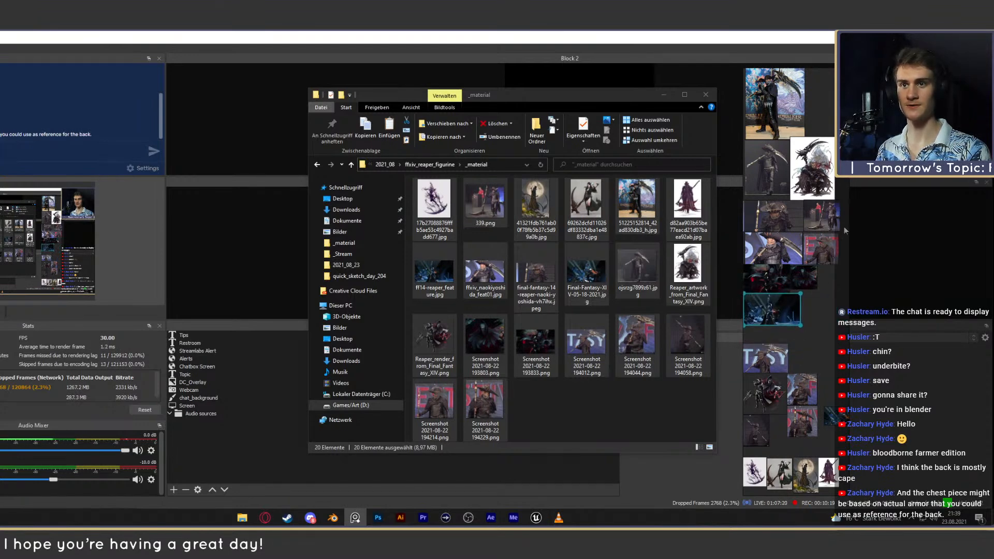
pyautogui.moveTo(831, 416); pyautogui.dragTo(826, 311)
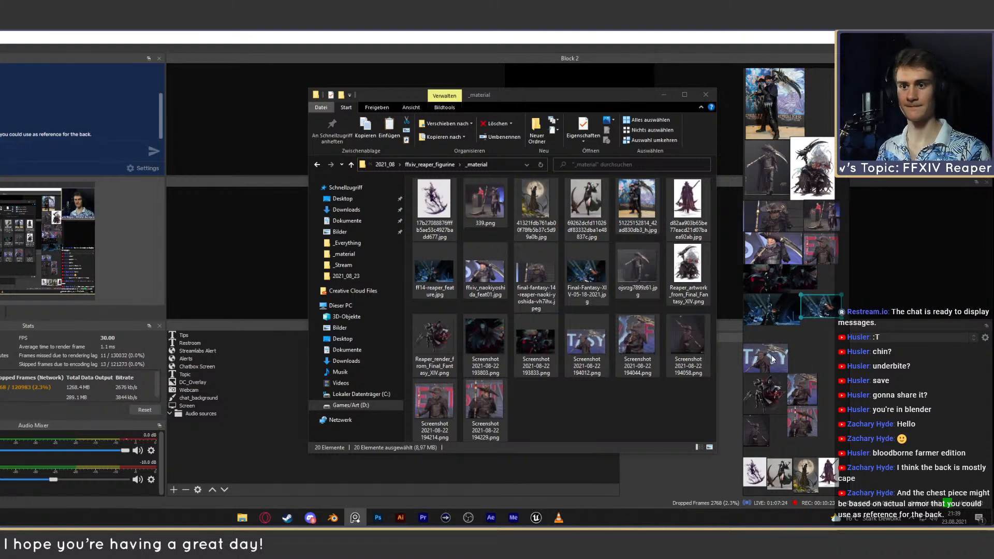
# Shift the dark in-game images down and place the two Fantasy-backdrop photos side by side beneath the purple- and red-backdrop photos.
pyautogui.moveTo(772, 359); pyautogui.dragTo(832, 347)
pyautogui.moveTo(839, 275); pyautogui.dragTo(783, 311)
pyautogui.moveTo(786, 304)
pyautogui.mouseDown()
pyautogui.moveTo(786, 350)
pyautogui.moveTo(823, 300)
pyautogui.moveTo(797, 285)
pyautogui.moveTo(800, 296)
pyautogui.mouseUp()
pyautogui.click(839, 294)
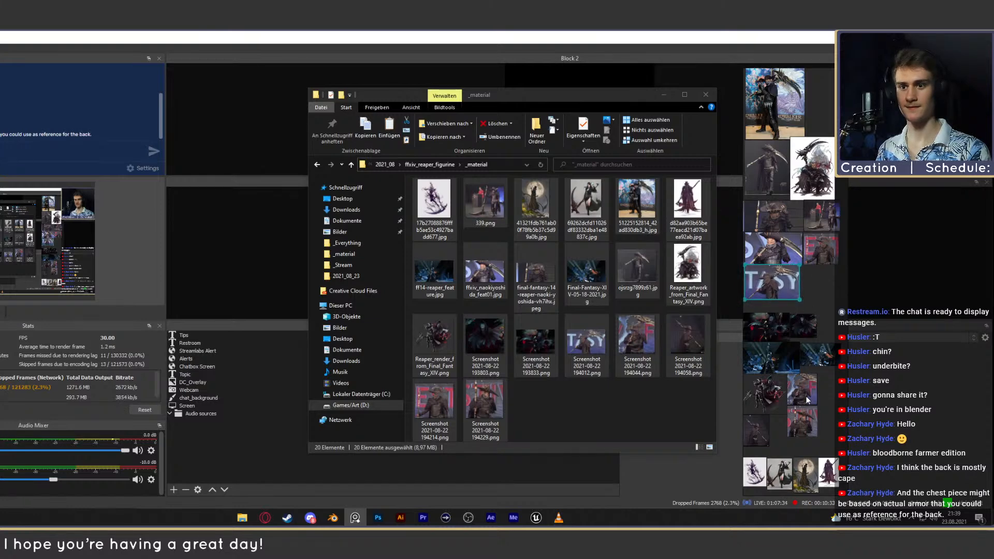
pyautogui.moveTo(808, 398); pyautogui.dragTo(756, 397)
# Add a row with the dark scythe screenshot and the remaining red-backdrop photo, then close the gaps between the in-game images and the four-artwork row.
pyautogui.moveTo(790, 354); pyautogui.dragTo(790, 368)
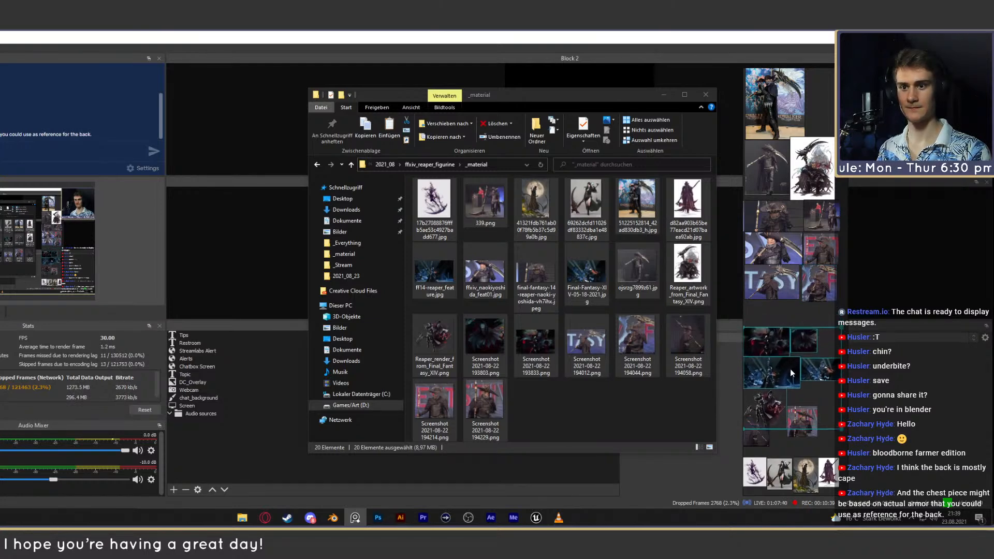
pyautogui.moveTo(763, 446); pyautogui.dragTo(783, 332)
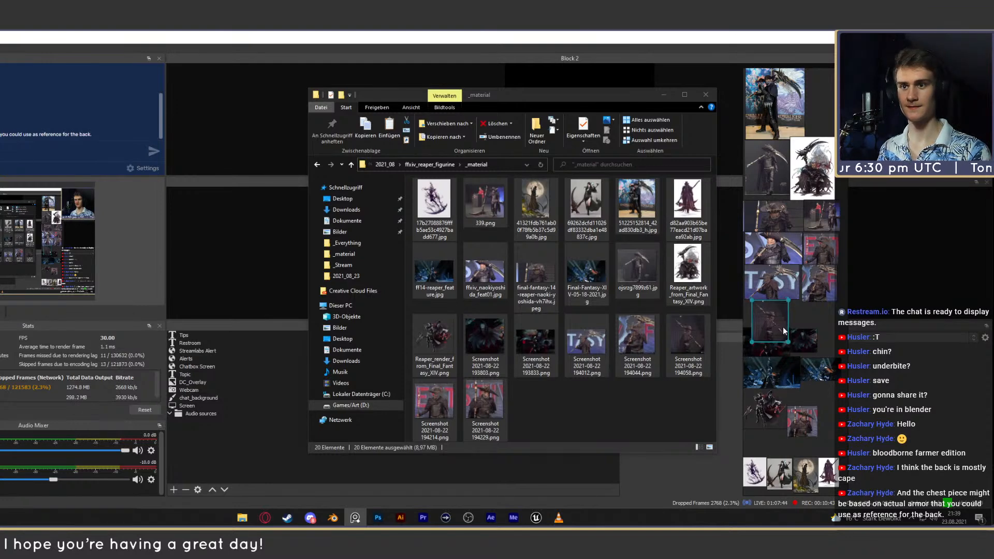
pyautogui.moveTo(808, 428); pyautogui.dragTo(751, 406)
pyautogui.moveTo(808, 344); pyautogui.dragTo(811, 362)
pyautogui.moveTo(830, 449); pyautogui.dragTo(795, 462)
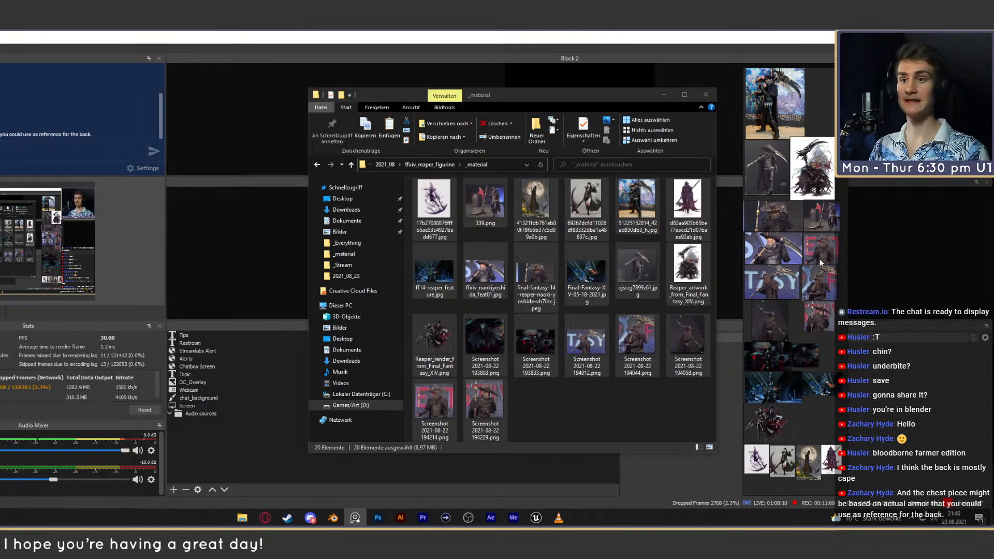
# Examine the arranged references up close, from the Endwalker photo through the stage photos to the dark in-game renders.
pyautogui.scroll(5, 818, 261)
pyautogui.moveTo(824, 207)
pyautogui.mouseDown(button='middle')
pyautogui.moveTo(794, 268)
pyautogui.moveTo(807, 286)
pyautogui.moveTo(793, 271)
pyautogui.moveTo(797, 304)
pyautogui.moveTo(815, 197)
pyautogui.mouseUp(button='middle')
pyautogui.scroll(-5, 815, 194)
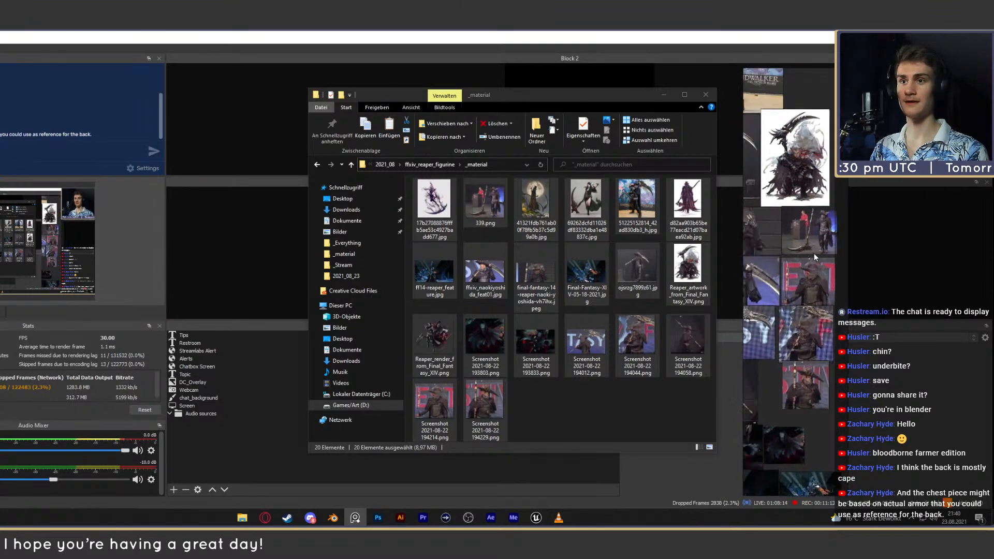
pyautogui.scroll(5, 819, 183)
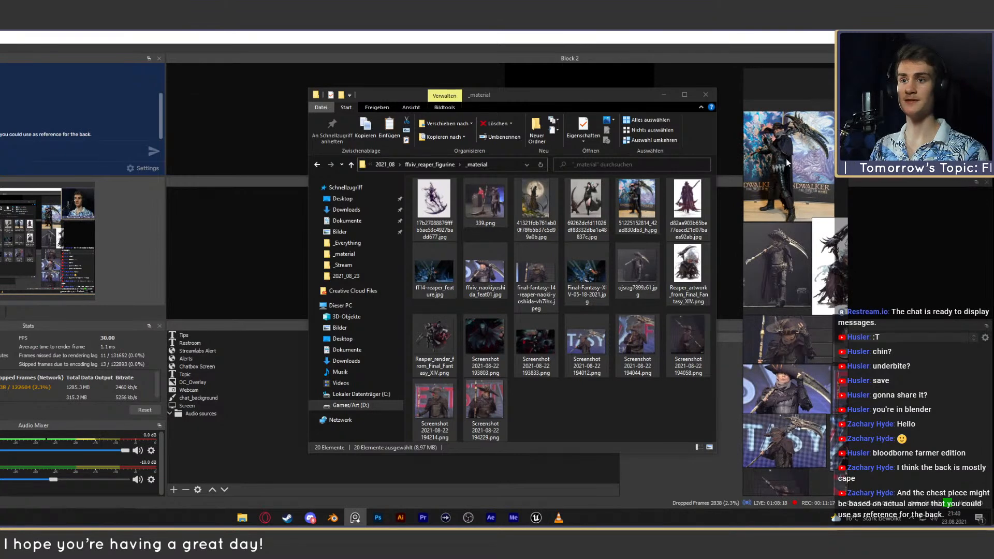
pyautogui.moveTo(824, 414); pyautogui.dragTo(817, 194, button='middle')
pyautogui.scroll(2, 765, 227)
pyautogui.scroll(4, 787, 289)
pyautogui.scroll(-4, 787, 289)
pyautogui.scroll(2, 817, 194)
pyautogui.moveTo(781, 392); pyautogui.dragTo(795, 275, button='middle')
pyautogui.scroll(-2, 808, 192)
pyautogui.scroll(3, 795, 276)
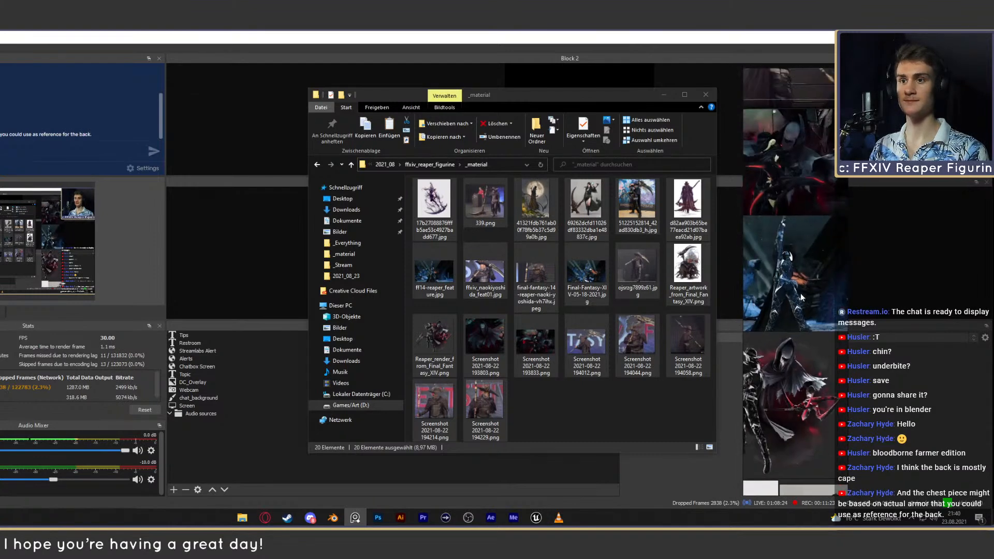
pyautogui.scroll(-5, 795, 276)
pyautogui.moveTo(795, 135); pyautogui.dragTo(782, 290, button='middle')
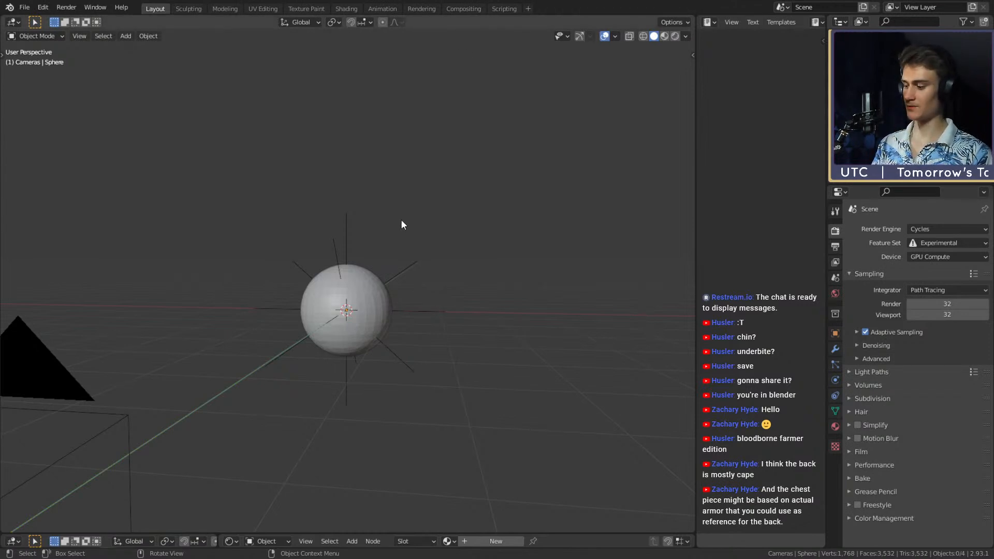
# Select the sphere and open it for sculpting in the Sculpting workspace.
pyautogui.moveTo(484, 325); pyautogui.dragTo(393, 309, button='middle')
pyautogui.click(315, 290)
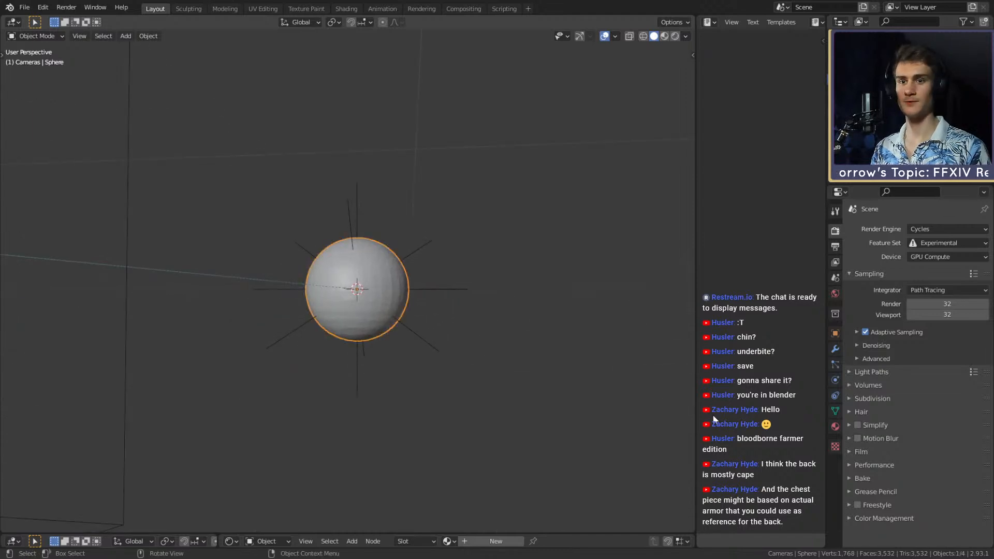
pyautogui.click(835, 246)
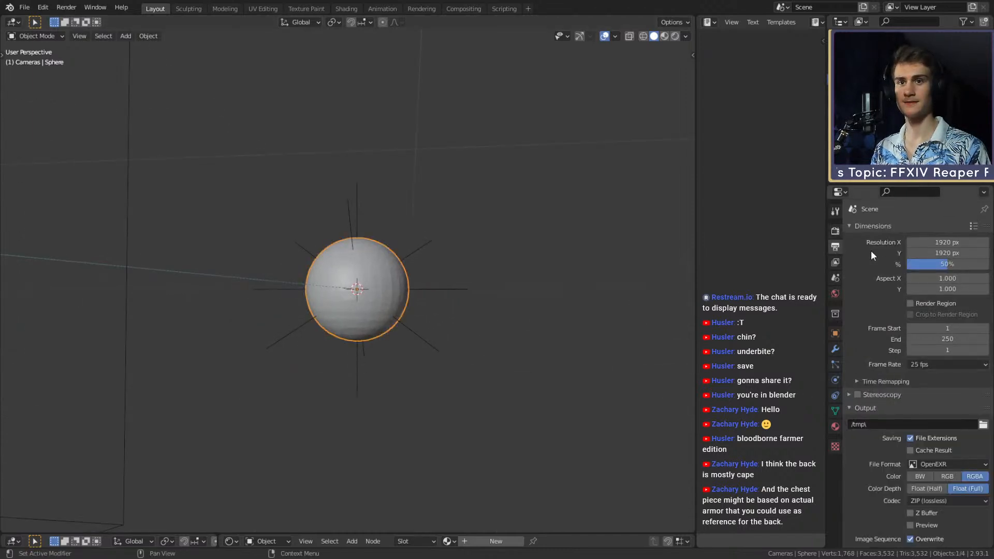
pyautogui.click(835, 231)
pyautogui.click(193, 9)
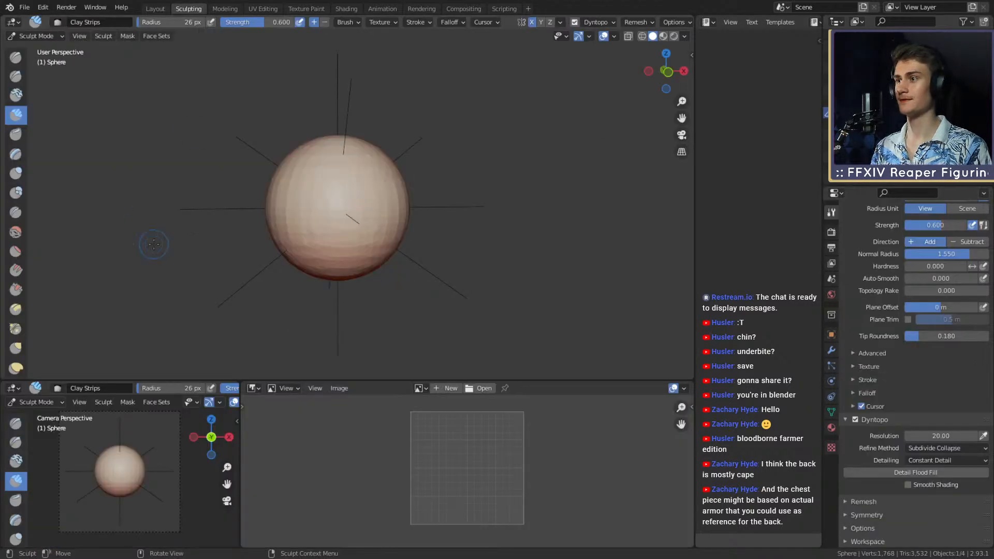
# Pull the lower front of the sphere downward with a large Snake Hook brush to form the jaw and chin.
pyautogui.moveTo(154, 244)
pyautogui.mouseDown(button='middle')
pyautogui.moveTo(356, 225)
pyautogui.moveTo(343, 232)
pyautogui.mouseUp(button='middle')
pyautogui.press('k')
pyautogui.press('f')
pyautogui.click(345, 218)
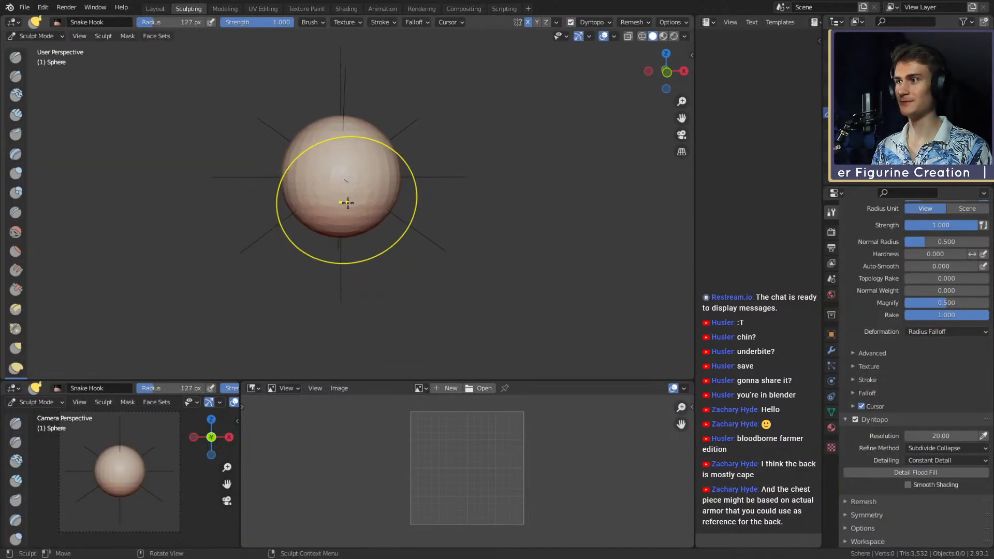
pyautogui.moveTo(344, 206); pyautogui.dragTo(351, 251)
pyautogui.moveTo(350, 250)
pyautogui.mouseDown(button='middle')
pyautogui.moveTo(322, 233)
pyautogui.moveTo(341, 243)
pyautogui.mouseUp(button='middle')
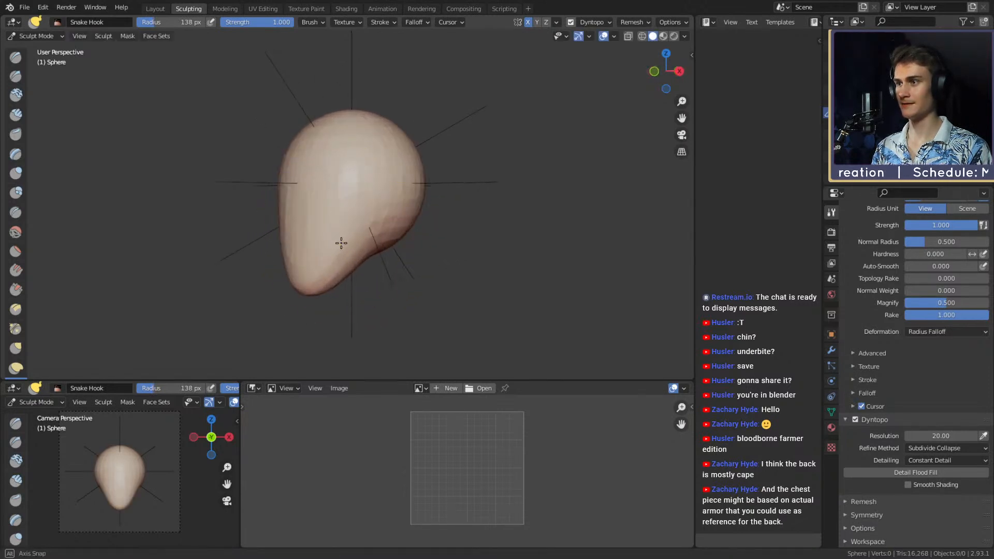
pyautogui.moveTo(351, 249)
pyautogui.mouseDown()
pyautogui.moveTo(343, 264)
pyautogui.moveTo(374, 252)
pyautogui.mouseUp()
# Narrow the sides of the head and lower face by pushing them inward with an enlarged Snake Hook brush.
pyautogui.press('f')
pyautogui.click(342, 262)
pyautogui.moveTo(383, 256)
pyautogui.mouseDown(button='middle')
pyautogui.moveTo(374, 258)
pyautogui.moveTo(431, 258)
pyautogui.mouseUp(button='middle')
pyautogui.press('f')
pyautogui.click(499, 226)
pyautogui.moveTo(413, 195); pyautogui.dragTo(401, 196)
pyautogui.press('f')
pyautogui.click(498, 232)
pyautogui.moveTo(409, 248); pyautogui.dragTo(399, 246)
pyautogui.moveTo(357, 244)
pyautogui.keyDown('alt'); pyautogui.mouseDown()
pyautogui.moveTo(484, 245)
pyautogui.moveTo(421, 237)
pyautogui.mouseUp(); pyautogui.keyUp('alt')
pyautogui.press('f')
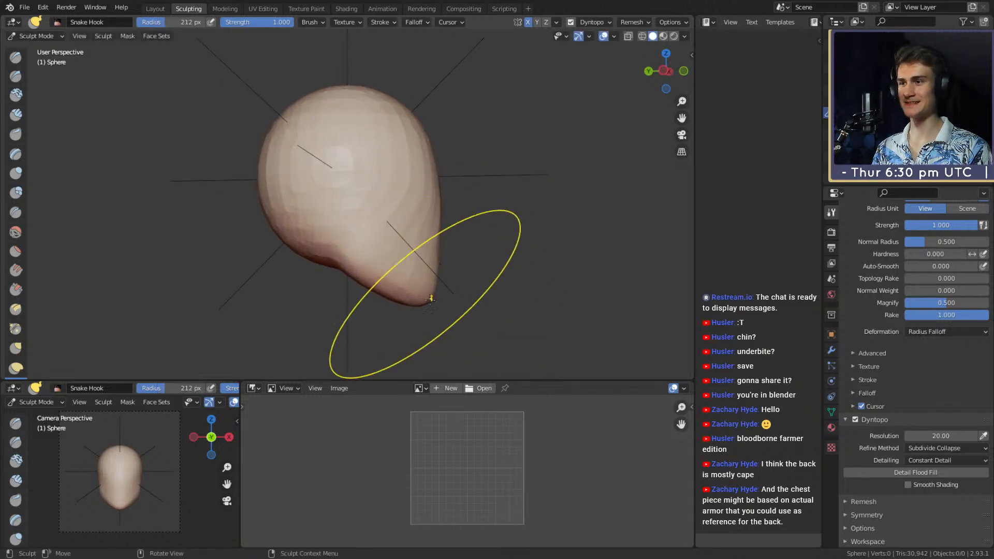
pyautogui.click(381, 279)
# Try to carve hollows low on both sides of the face with the Clay Strips brush.
pyautogui.moveTo(381, 261)
pyautogui.keyDown('alt'); pyautogui.mouseDown()
pyautogui.moveTo(304, 270)
pyautogui.moveTo(337, 247)
pyautogui.moveTo(303, 261)
pyautogui.moveTo(343, 256)
pyautogui.moveTo(302, 277)
pyautogui.mouseUp(); pyautogui.keyUp('alt')
pyautogui.press('c')
pyautogui.scroll(3, 337, 247)
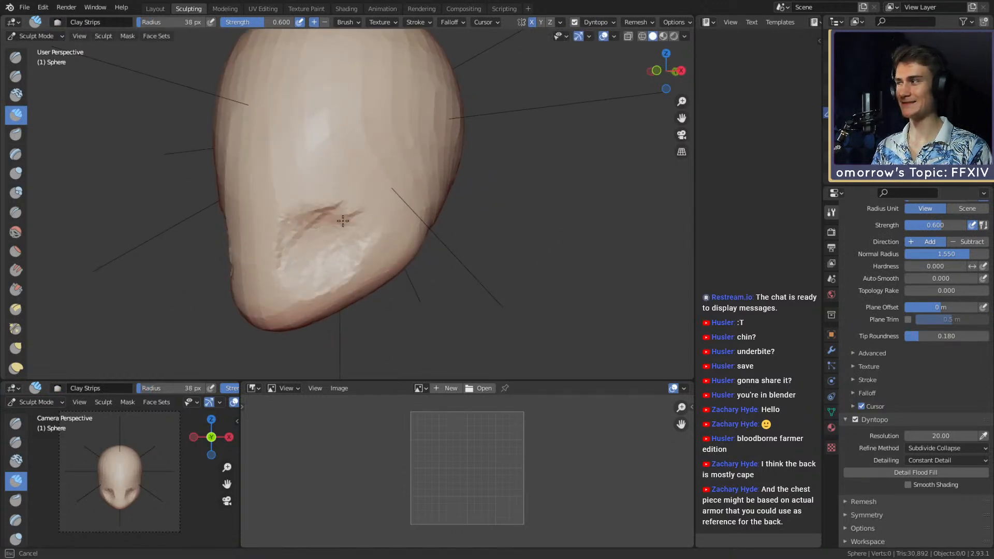
pyautogui.moveTo(343, 221); pyautogui.dragTo(343, 218)
pyautogui.press('f')
pyautogui.click(355, 262)
pyautogui.moveTo(356, 262)
pyautogui.keyDown('alt'); pyautogui.mouseDown(button='middle')
pyautogui.moveTo(393, 236)
pyautogui.moveTo(402, 266)
pyautogui.mouseUp(button='middle'); pyautogui.keyUp('alt')
pyautogui.moveTo(362, 233); pyautogui.dragTo(408, 274)
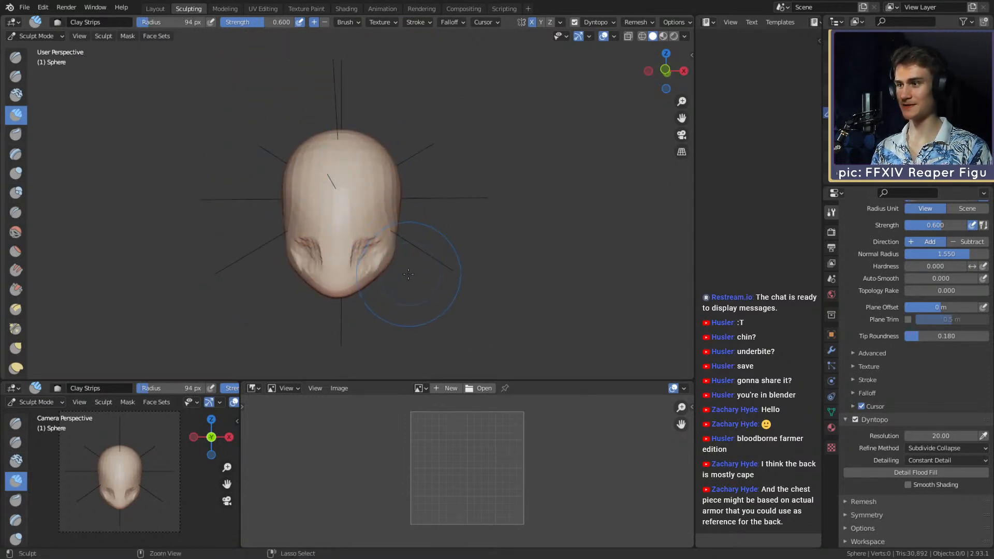
pyautogui.hotkey('ctrl', 'z')
pyautogui.hotkey('ctrl', 'z')
pyautogui.hotkey('ctrl', 'z')
# Carve two round eye sockets at mid-height of the face with the Clay Strips brush at a 34 px radius.
pyautogui.press('f')
pyautogui.click(347, 259)
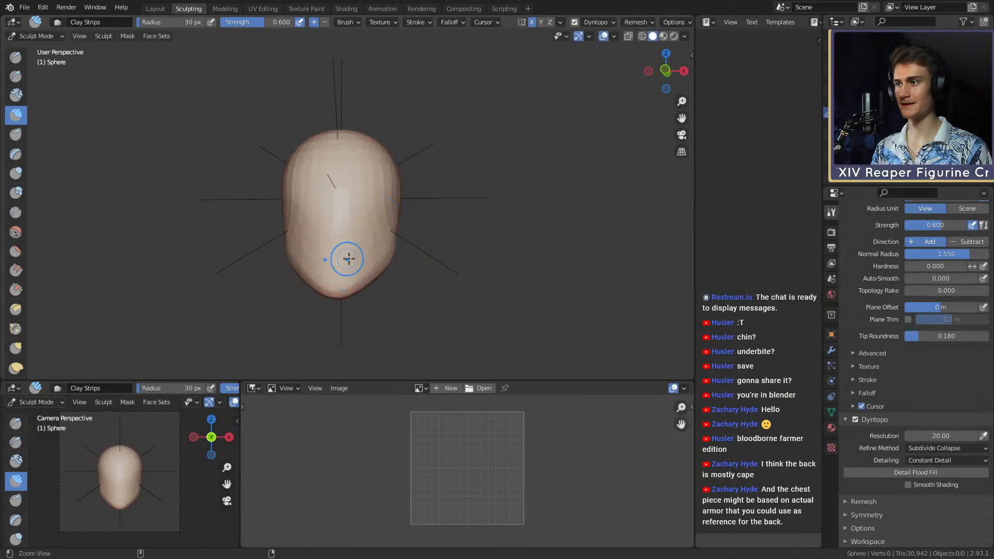
pyautogui.keyDown('ctrl'); pyautogui.moveTo(349, 259); pyautogui.dragTo(365, 217, button='middle'); pyautogui.keyUp('ctrl')
pyautogui.moveTo(365, 216)
pyautogui.mouseDown(button='middle')
pyautogui.moveTo(373, 222)
pyautogui.moveTo(296, 222)
pyautogui.mouseUp(button='middle')
pyautogui.moveTo(314, 189)
pyautogui.keyDown('alt'); pyautogui.mouseDown()
pyautogui.moveTo(361, 201)
pyautogui.moveTo(355, 191)
pyautogui.mouseUp(); pyautogui.keyUp('alt')
pyautogui.press('f')
pyautogui.click(366, 201)
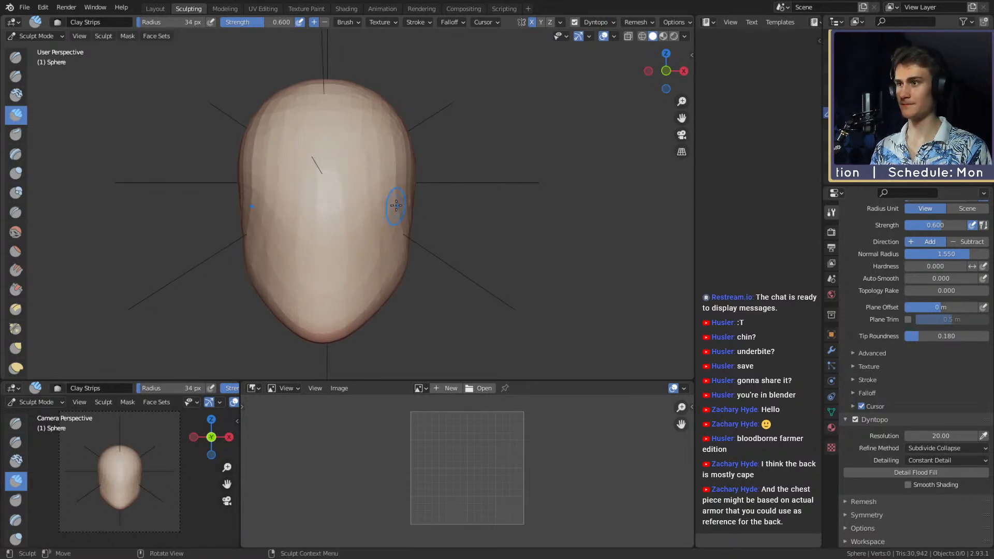
pyautogui.keyDown('alt'); pyautogui.moveTo(396, 206); pyautogui.dragTo(378, 201); pyautogui.keyUp('alt')
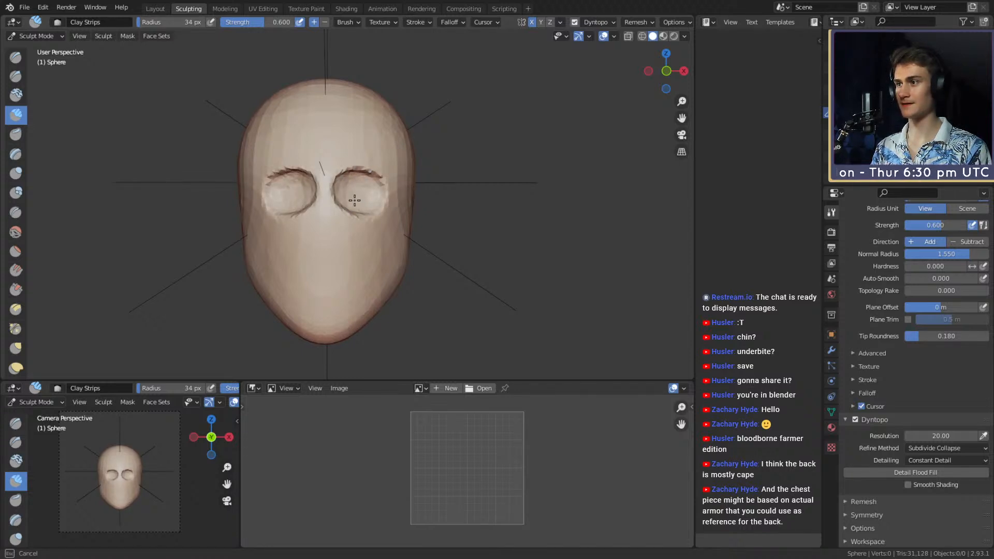
# Pull the lower face slightly forward in profile with the Grab brush.
pyautogui.press('g')
pyautogui.moveTo(366, 204)
pyautogui.mouseDown(button='middle')
pyautogui.moveTo(383, 200)
pyautogui.moveTo(264, 227)
pyautogui.moveTo(326, 251)
pyautogui.moveTo(317, 263)
pyautogui.mouseUp(button='middle')
pyautogui.press('f')
pyautogui.click(286, 228)
pyautogui.moveTo(312, 268); pyautogui.dragTo(302, 268)
pyautogui.moveTo(302, 268); pyautogui.dragTo(284, 240, button='middle')
pyautogui.moveTo(320, 240); pyautogui.dragTo(312, 244)
pyautogui.moveTo(313, 244)
pyautogui.mouseDown(button='middle')
pyautogui.moveTo(350, 229)
pyautogui.moveTo(317, 218)
pyautogui.moveTo(439, 218)
pyautogui.mouseUp(button='middle')
# Sculpt the cheekbones from below the eye sockets back along the sides of the head with the Clay Strips brush at about 29 px.
pyautogui.press('f')
pyautogui.click(344, 216)
pyautogui.press('c')
pyautogui.scroll(3, 414, 212)
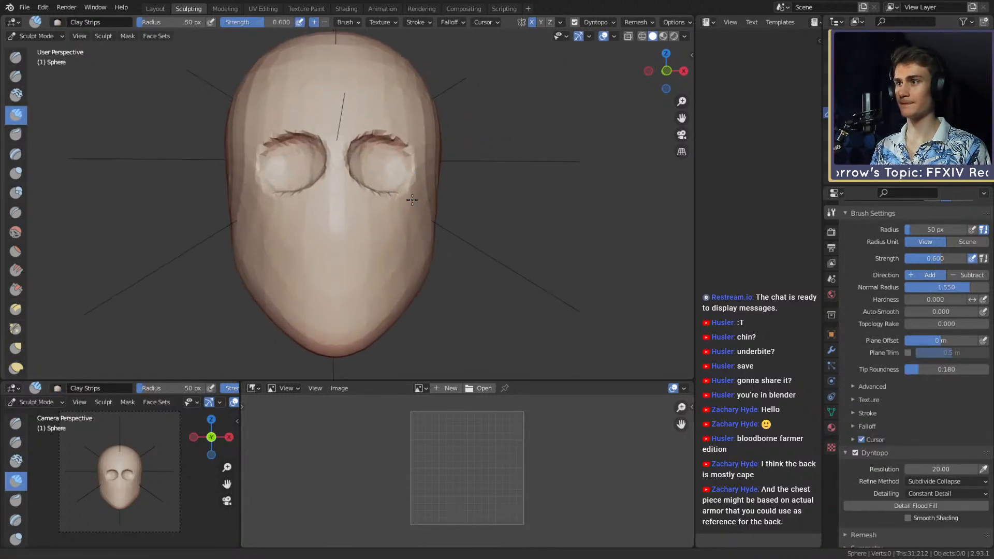
pyautogui.click(409, 213)
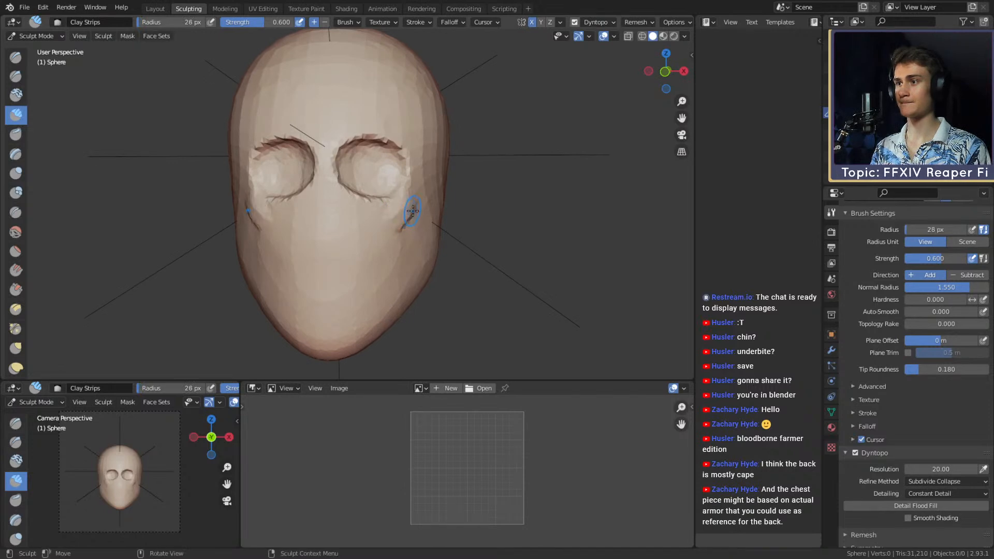
pyautogui.click(421, 205)
pyautogui.moveTo(421, 205); pyautogui.dragTo(368, 222, button='middle')
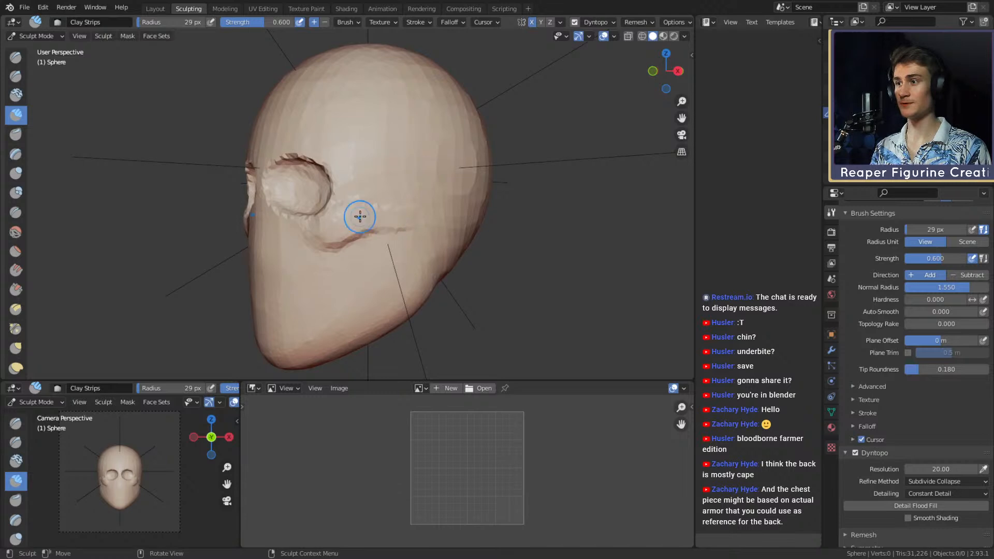
pyautogui.moveTo(444, 219); pyautogui.dragTo(351, 218, button='middle')
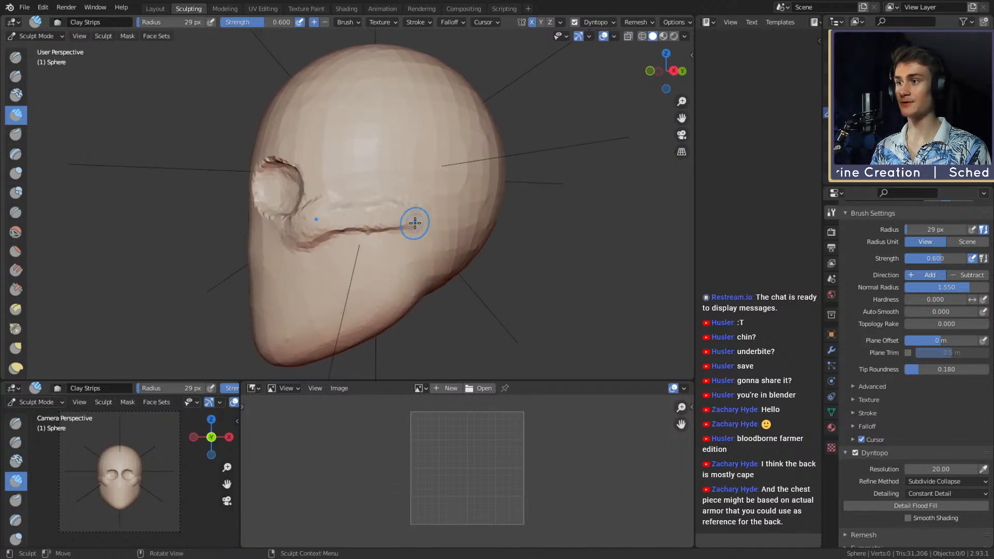
pyautogui.moveTo(415, 222); pyautogui.dragTo(368, 217, button='middle')
pyautogui.moveTo(371, 216); pyautogui.dragTo(377, 217)
# Carve a recess behind the jaw's rear edge and under the skull with the Clay Strips brush at a 58 px radius.
pyautogui.moveTo(372, 215)
pyautogui.mouseDown(button='middle')
pyautogui.moveTo(348, 206)
pyautogui.moveTo(378, 174)
pyautogui.mouseUp(button='middle')
pyautogui.press('f')
pyautogui.click(379, 172)
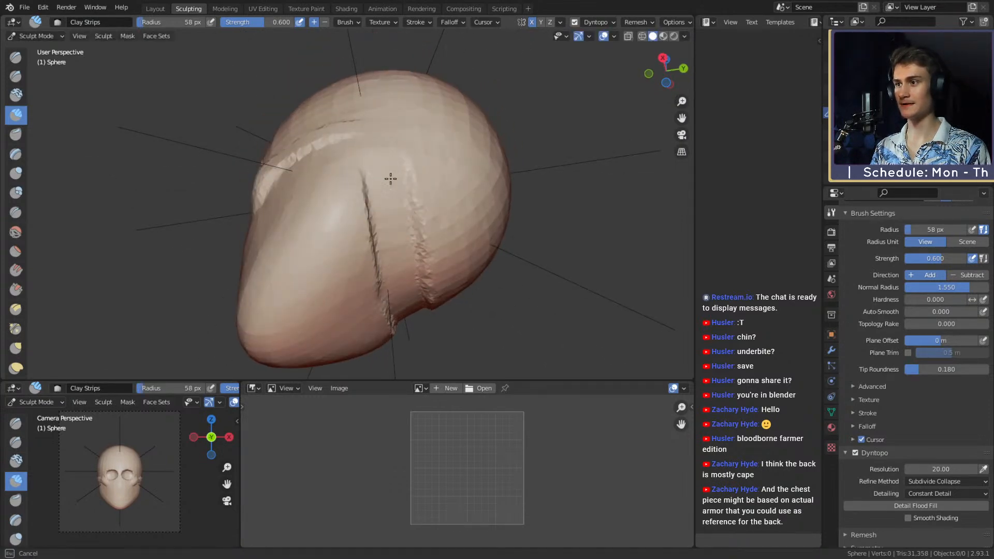
pyautogui.moveTo(401, 248); pyautogui.dragTo(399, 186, button='middle')
pyautogui.moveTo(399, 187)
pyautogui.mouseDown()
pyautogui.moveTo(399, 204)
pyautogui.moveTo(412, 160)
pyautogui.moveTo(441, 290)
pyautogui.moveTo(397, 163)
pyautogui.mouseUp()
pyautogui.moveTo(400, 148); pyautogui.dragTo(406, 155, button='middle')
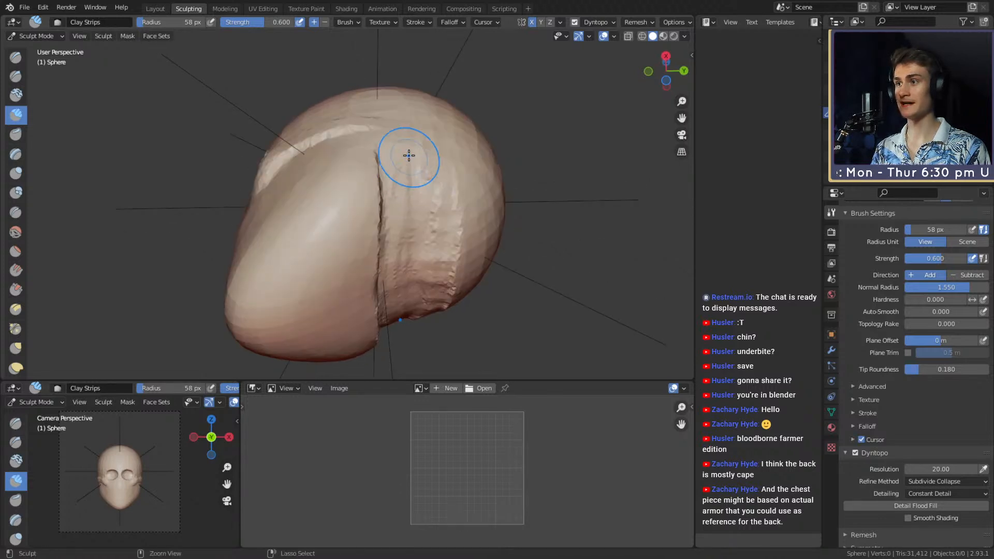
pyautogui.moveTo(406, 155)
pyautogui.mouseDown()
pyautogui.moveTo(405, 226)
pyautogui.moveTo(417, 239)
pyautogui.mouseUp()
pyautogui.moveTo(417, 240); pyautogui.dragTo(439, 146, button='middle')
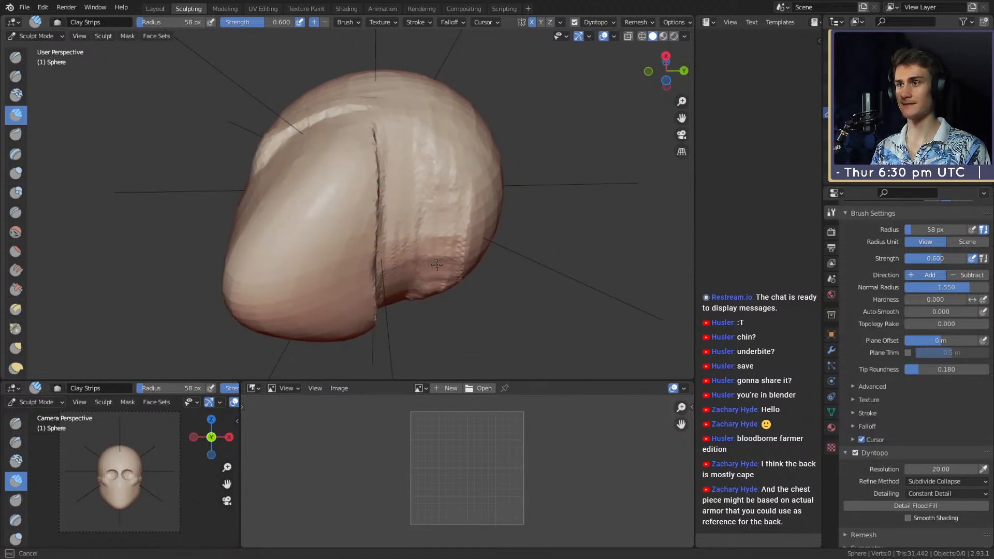
# Deepen the recess behind the jaw and smooth the skull's underside with the brush radius enlarged to 92 px.
pyautogui.moveTo(437, 264); pyautogui.dragTo(435, 248)
pyautogui.press('f')
pyautogui.click(460, 236)
pyautogui.moveTo(455, 222)
pyautogui.keyDown('shift'); pyautogui.mouseDown()
pyautogui.moveTo(432, 182)
pyautogui.moveTo(426, 233)
pyautogui.mouseUp(); pyautogui.keyUp('shift')
pyautogui.moveTo(417, 150); pyautogui.dragTo(434, 220, button='middle')
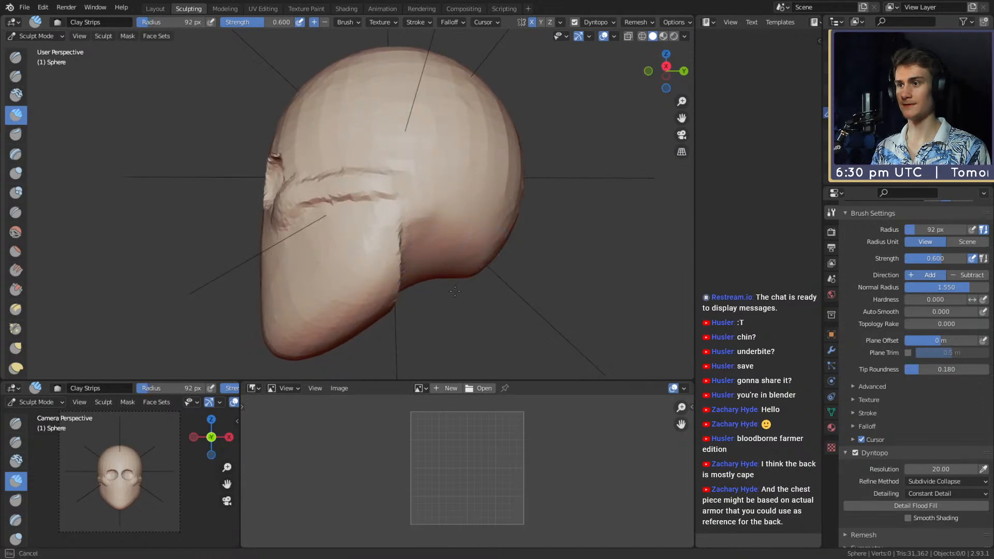
pyautogui.moveTo(455, 291); pyautogui.dragTo(508, 282, button='middle')
# Pull the rear underside of the jaw downward with the Grab brush at a 160 px radius.
pyautogui.keyDown('shift'); pyautogui.moveTo(507, 282); pyautogui.dragTo(484, 233, button='middle'); pyautogui.keyUp('shift')
pyautogui.press('g')
pyautogui.moveTo(357, 258); pyautogui.dragTo(438, 241, button='middle')
pyautogui.press('f')
pyautogui.click(414, 234)
pyautogui.press('f')
pyautogui.click(452, 242)
pyautogui.moveTo(378, 236); pyautogui.dragTo(375, 251)
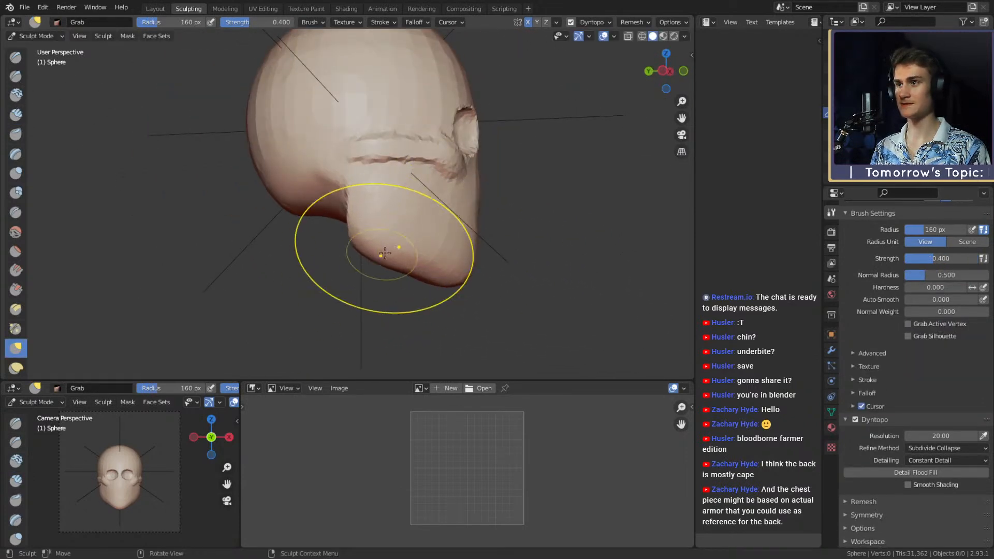
# Push both sides of the jaw inward with the Grab brush to narrow the lower face, then return to the Clay Strips brush.
pyautogui.moveTo(385, 253); pyautogui.dragTo(288, 246, button='middle')
pyautogui.keyDown('shift'); pyautogui.moveTo(472, 232); pyautogui.dragTo(360, 239, button='middle'); pyautogui.keyUp('shift')
pyautogui.scroll(-1, 362, 240)
pyautogui.press('f')
pyautogui.click(430, 227)
pyautogui.moveTo(431, 226); pyautogui.dragTo(413, 223)
pyautogui.keyDown('shift'); pyautogui.moveTo(434, 223); pyautogui.dragTo(453, 235, button='middle'); pyautogui.keyUp('shift')
pyautogui.moveTo(453, 235)
pyautogui.mouseDown(button='middle')
pyautogui.moveTo(463, 234)
pyautogui.moveTo(446, 235)
pyautogui.mouseUp(button='middle')
pyautogui.press('f')
pyautogui.click(519, 233)
pyautogui.moveTo(454, 231); pyautogui.dragTo(433, 228)
pyautogui.moveTo(425, 228)
pyautogui.mouseDown(button='middle')
pyautogui.moveTo(440, 229)
pyautogui.moveTo(410, 224)
pyautogui.mouseUp(button='middle')
pyautogui.press('c')
pyautogui.moveTo(412, 223); pyautogui.dragTo(455, 242, button='middle')
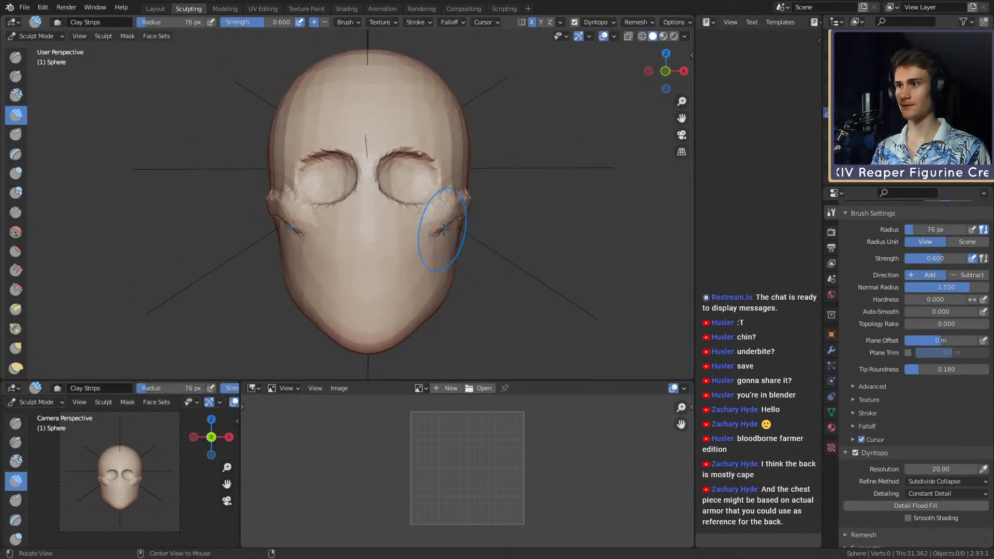
# Push the flared outer ends of the cheekbones inward with the Grab brush at a 119 px radius.
pyautogui.press('g')
pyautogui.moveTo(393, 228)
pyautogui.mouseDown(button='middle')
pyautogui.moveTo(310, 222)
pyautogui.moveTo(455, 212)
pyautogui.mouseUp(button='middle')
pyautogui.press('f')
pyautogui.click(528, 211)
pyautogui.moveTo(472, 208); pyautogui.dragTo(465, 207)
pyautogui.moveTo(460, 208); pyautogui.dragTo(510, 216, button='middle')
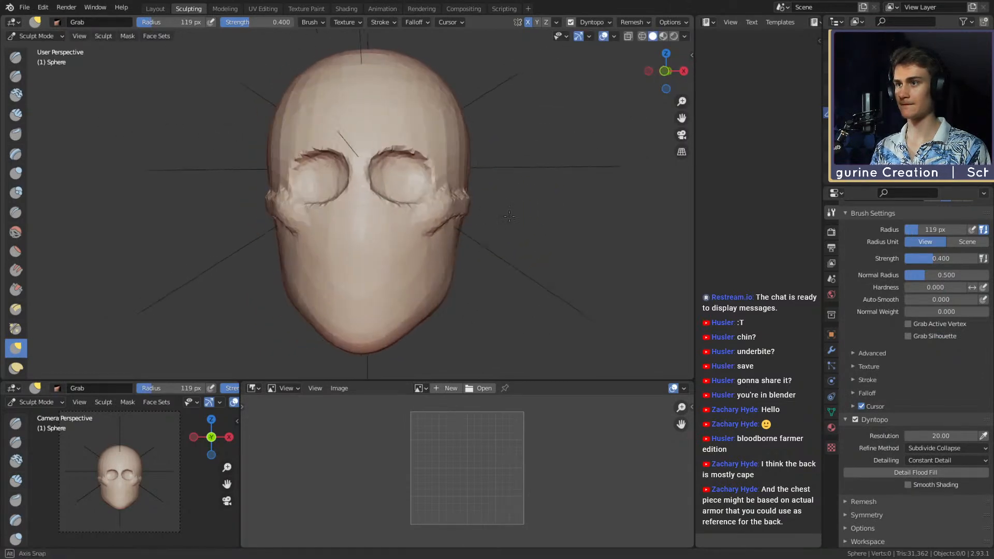
# Add Clay Strips strokes behind the outer rim of the eye socket with the brush radius at 39 px.
pyautogui.press('c')
pyautogui.moveTo(455, 188)
pyautogui.mouseDown(button='middle')
pyautogui.moveTo(455, 199)
pyautogui.moveTo(327, 200)
pyautogui.moveTo(344, 205)
pyautogui.mouseUp(button='middle')
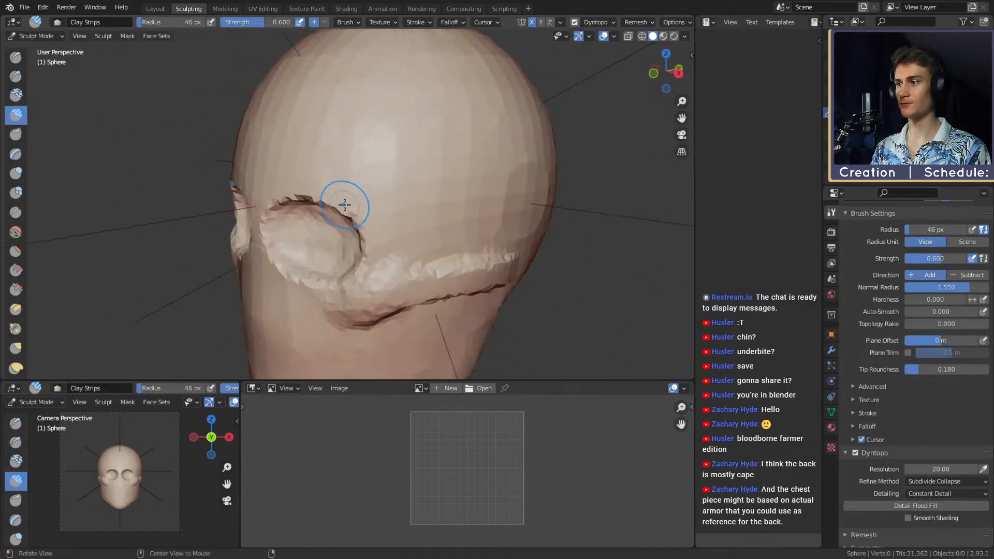
pyautogui.moveTo(392, 228); pyautogui.dragTo(384, 209, button='middle')
pyautogui.press('f')
pyautogui.click(380, 209)
pyautogui.moveTo(338, 220); pyautogui.dragTo(325, 164)
pyautogui.moveTo(332, 196); pyautogui.dragTo(343, 208)
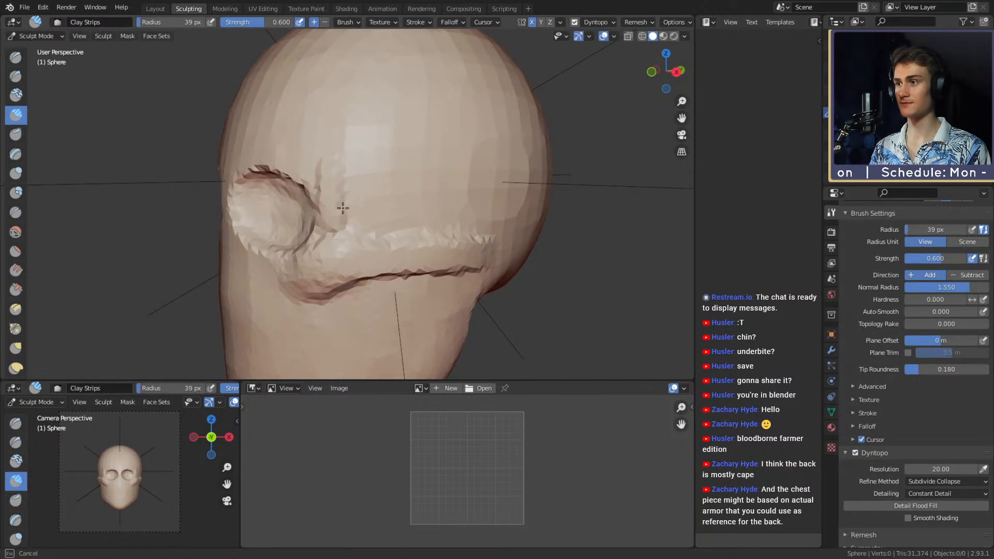
# Carve a broad temple hollow behind the eye socket with the Clay Strips brush at a 45 px radius.
pyautogui.press('f')
pyautogui.click(332, 189)
pyautogui.moveTo(312, 182); pyautogui.dragTo(297, 167, button='middle')
pyautogui.press('f')
pyautogui.click(304, 172)
pyautogui.moveTo(299, 210)
pyautogui.keyDown('ctrl'); pyautogui.mouseDown()
pyautogui.moveTo(270, 177)
pyautogui.moveTo(298, 224)
pyautogui.moveTo(366, 233)
pyautogui.moveTo(352, 238)
pyautogui.moveTo(264, 153)
pyautogui.moveTo(268, 139)
pyautogui.moveTo(337, 140)
pyautogui.moveTo(322, 195)
pyautogui.moveTo(366, 186)
pyautogui.moveTo(309, 203)
pyautogui.mouseUp(); pyautogui.keyUp('ctrl')
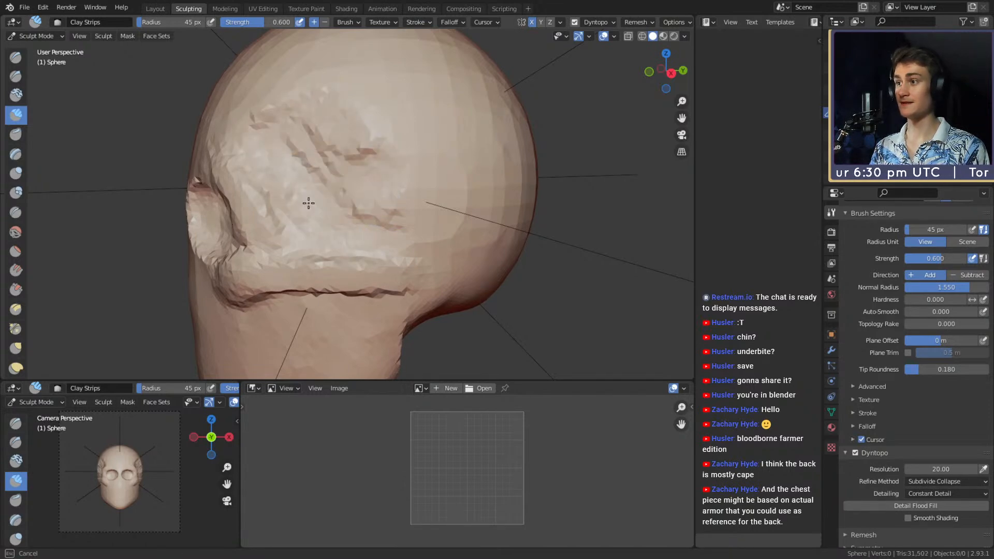
pyautogui.moveTo(349, 88)
pyautogui.mouseDown()
pyautogui.moveTo(382, 116)
pyautogui.moveTo(341, 171)
pyautogui.moveTo(420, 211)
pyautogui.mouseUp()
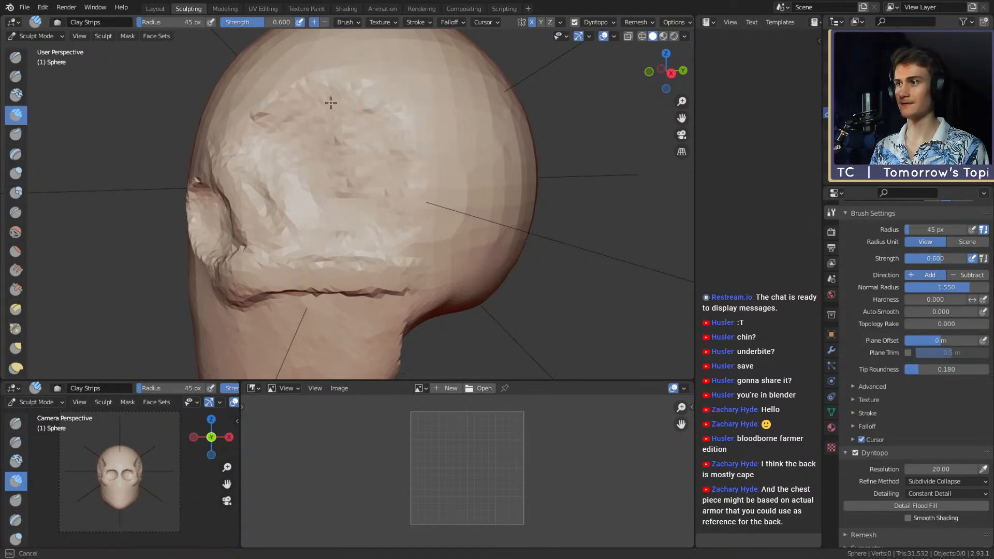
pyautogui.moveTo(331, 102); pyautogui.dragTo(316, 88)
# Smooth the carved temple hollow with the brush radius enlarged to 98 px.
pyautogui.press('f')
pyautogui.click(373, 107)
pyautogui.moveTo(373, 107)
pyautogui.keyDown('shift'); pyautogui.mouseDown()
pyautogui.moveTo(355, 191)
pyautogui.moveTo(313, 98)
pyautogui.mouseUp(); pyautogui.keyUp('shift')
pyautogui.press('f')
pyautogui.click(287, 120)
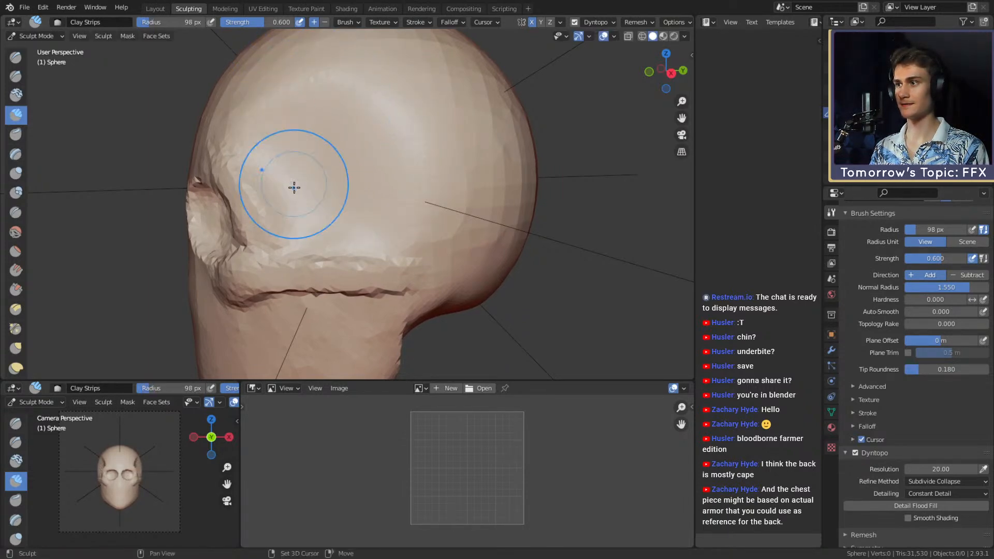
pyautogui.keyDown('shift'); pyautogui.moveTo(294, 187); pyautogui.dragTo(344, 80); pyautogui.keyUp('shift')
pyautogui.keyDown('shift'); pyautogui.moveTo(419, 211); pyautogui.dragTo(421, 182); pyautogui.keyUp('shift')
# Refine the corner where the temple meets the eye socket and cheekbone with Clay Strips at a 43 px radius.
pyautogui.scroll(-3, 393, 202)
pyautogui.moveTo(390, 204)
pyautogui.mouseDown(button='middle')
pyautogui.moveTo(466, 217)
pyautogui.moveTo(412, 203)
pyautogui.moveTo(373, 217)
pyautogui.mouseUp(button='middle')
pyautogui.scroll(3, 440, 223)
pyautogui.press('f')
pyautogui.click(345, 234)
pyautogui.scroll(2, 354, 251)
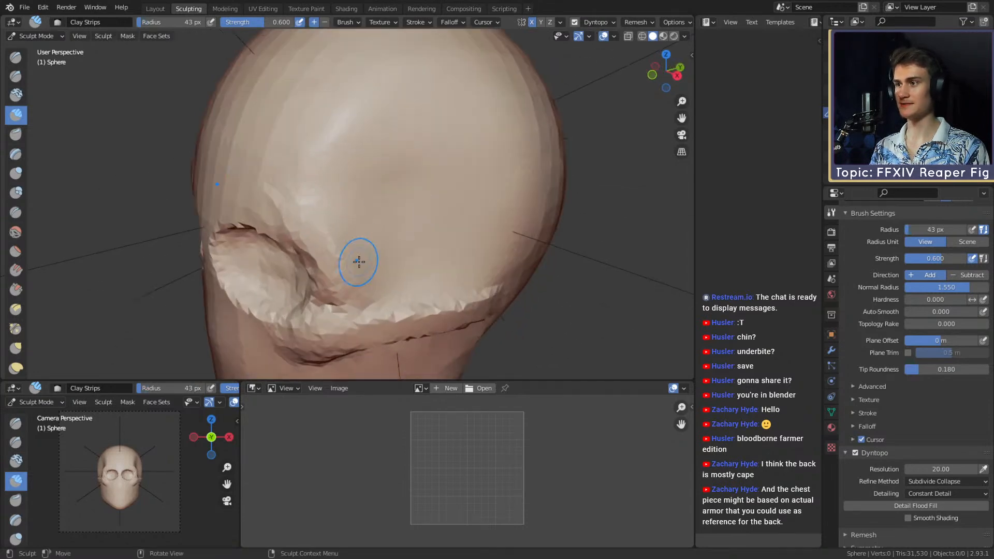
pyautogui.moveTo(356, 274)
pyautogui.mouseDown()
pyautogui.moveTo(317, 215)
pyautogui.moveTo(367, 266)
pyautogui.mouseUp()
# Smooth the temple and brow side behind the eye socket with the brush radius at 100 px.
pyautogui.press('f')
pyautogui.click(386, 228)
pyautogui.moveTo(382, 231)
pyautogui.keyDown('shift'); pyautogui.mouseDown()
pyautogui.moveTo(362, 244)
pyautogui.moveTo(286, 164)
pyautogui.moveTo(331, 156)
pyautogui.mouseUp(); pyautogui.keyUp('shift')
pyautogui.keyDown('ctrl'); pyautogui.keyDown('alt'); pyautogui.moveTo(365, 147); pyautogui.dragTo(336, 228); pyautogui.keyUp('alt'); pyautogui.keyUp('ctrl')
pyautogui.keyDown('alt'); pyautogui.moveTo(336, 228); pyautogui.dragTo(397, 231); pyautogui.keyUp('alt')
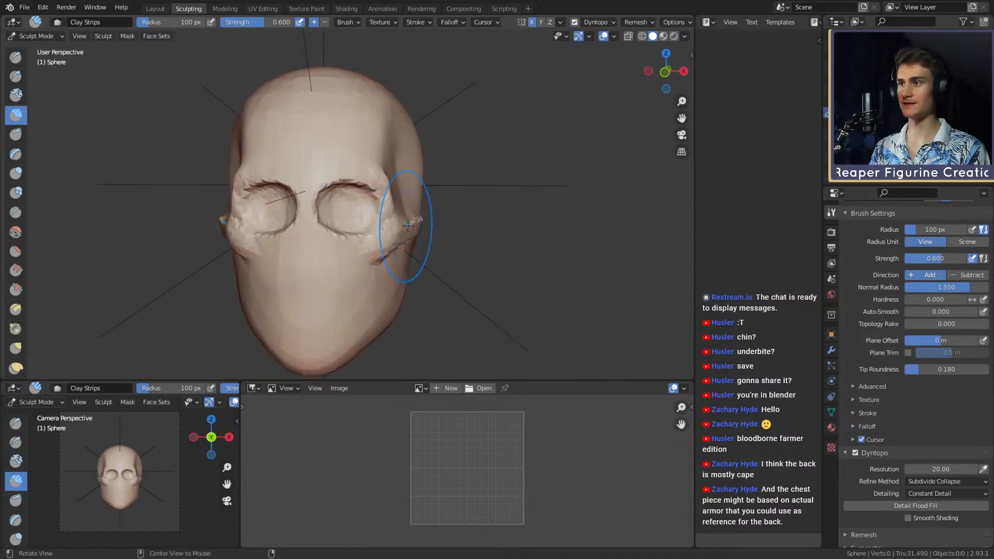
pyautogui.keyDown('alt'); pyautogui.keyDown('shift'); pyautogui.moveTo(384, 282); pyautogui.dragTo(426, 219); pyautogui.keyUp('shift'); pyautogui.keyUp('alt')
pyautogui.moveTo(425, 219)
pyautogui.keyDown('alt'); pyautogui.mouseDown()
pyautogui.moveTo(402, 213)
pyautogui.moveTo(410, 208)
pyautogui.mouseUp(); pyautogui.keyUp('alt')
# Work over the inside of the eye sockets with the Clay Strips brush at a 50 px radius.
pyautogui.press('f')
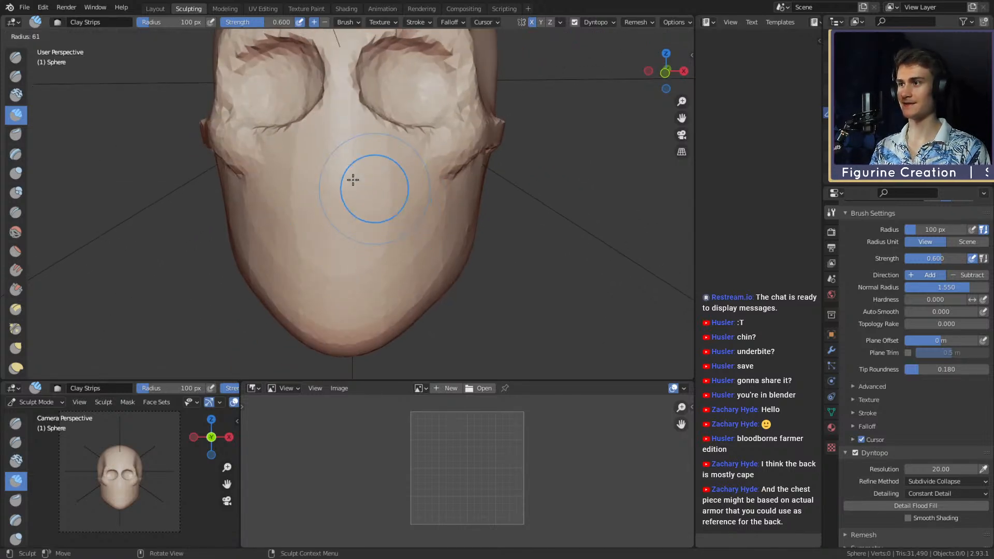
pyautogui.click(357, 182)
pyautogui.moveTo(356, 157)
pyautogui.keyDown('alt'); pyautogui.keyDown('shift'); pyautogui.mouseDown()
pyautogui.moveTo(357, 215)
pyautogui.moveTo(353, 201)
pyautogui.mouseUp(); pyautogui.keyUp('shift'); pyautogui.keyUp('alt')
pyautogui.press('f')
pyautogui.click(410, 168)
pyautogui.moveTo(413, 162); pyautogui.dragTo(414, 159)
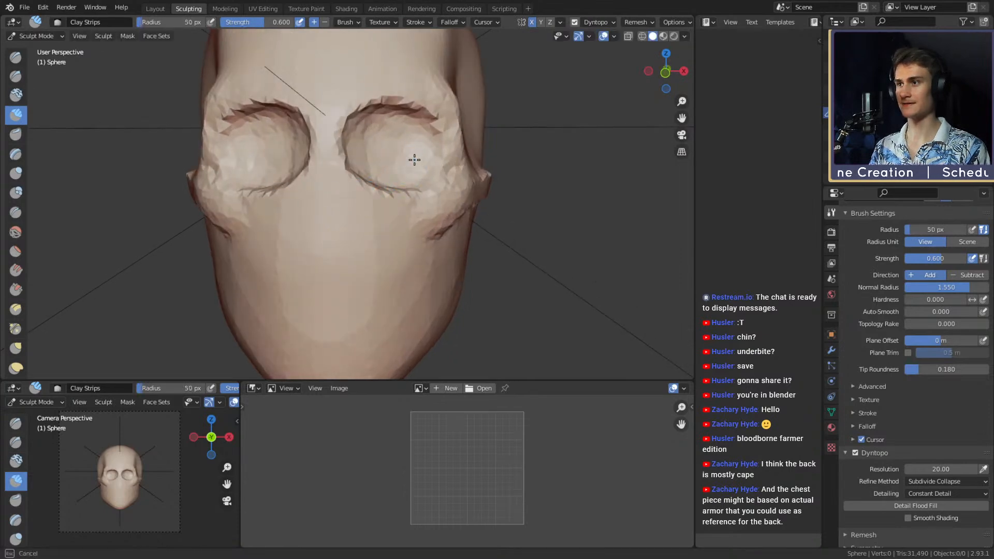
# Deepen the upper and inner parts of the eye sockets with the Crease brush at 44 px radius and 0.442 strength.
pyautogui.hotkey('shift', 'c')
pyautogui.hotkey('shift', 'f')
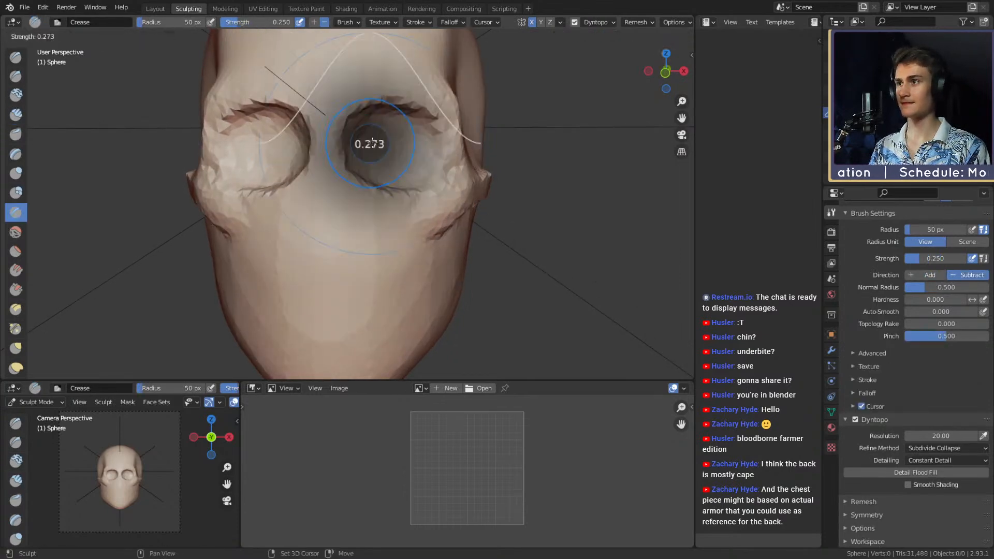
pyautogui.click(383, 140)
pyautogui.press('f')
pyautogui.click(375, 126)
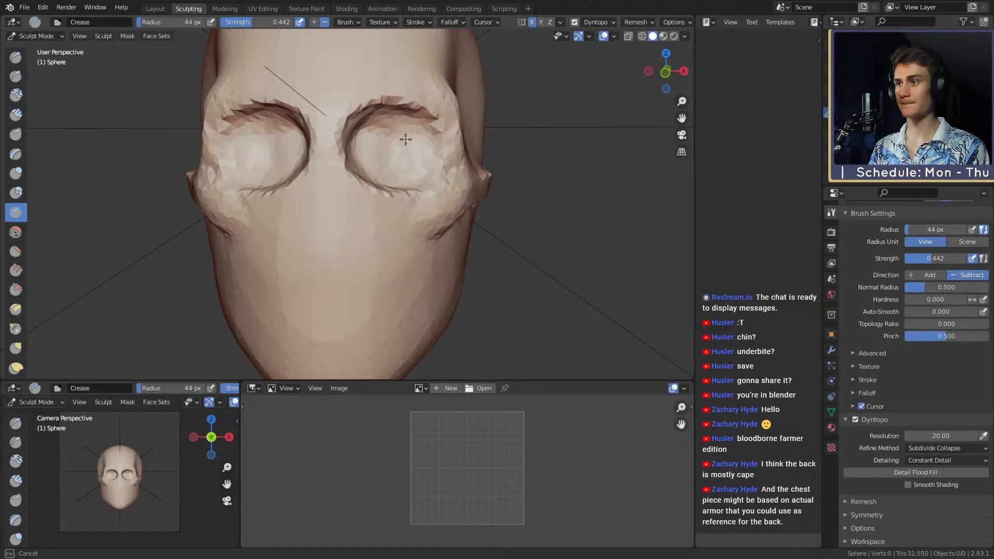
pyautogui.moveTo(403, 168); pyautogui.dragTo(411, 164)
pyautogui.keyDown('shift'); pyautogui.moveTo(394, 215); pyautogui.dragTo(386, 166, button='middle'); pyautogui.keyUp('shift')
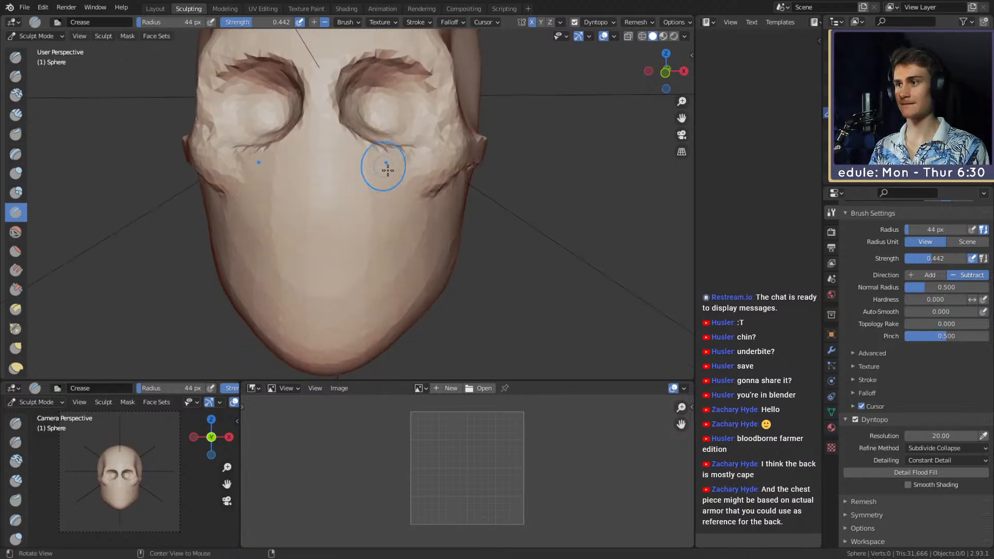
pyautogui.moveTo(354, 100); pyautogui.dragTo(409, 100)
# Crease grooves from the inner corners of the eye sockets down beside the nose at a 57 px radius.
pyautogui.moveTo(404, 181); pyautogui.dragTo(383, 191, button='middle')
pyautogui.press('f')
pyautogui.click(383, 191)
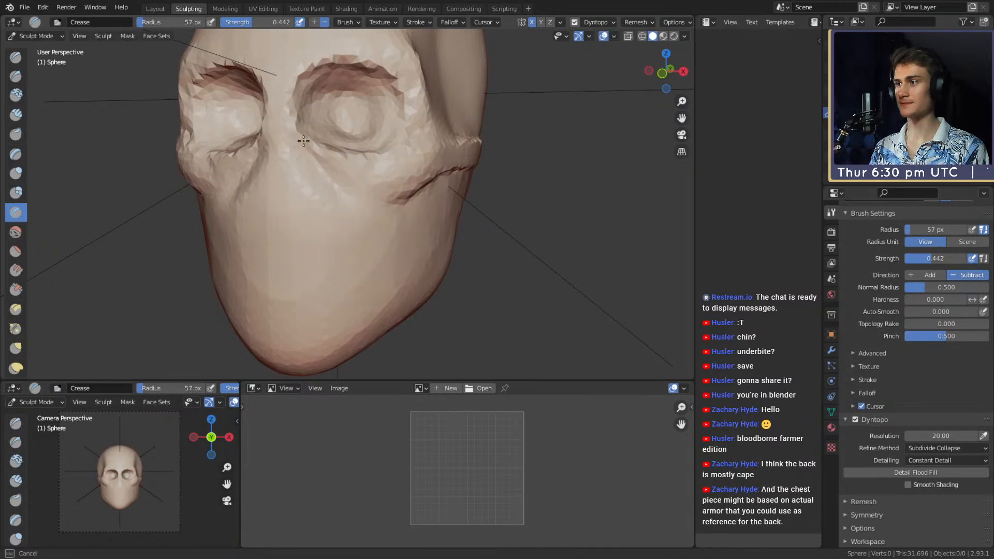
# Reshape the front of the cheek below the eye socket with the Grab brush at a 133 px radius.
pyautogui.moveTo(316, 165)
pyautogui.keyDown('shift'); pyautogui.mouseDown(button='middle')
pyautogui.moveTo(259, 210)
pyautogui.moveTo(262, 222)
pyautogui.moveTo(333, 230)
pyautogui.mouseUp(button='middle'); pyautogui.keyUp('shift')
pyautogui.press('g')
pyautogui.press('f')
pyautogui.click(362, 230)
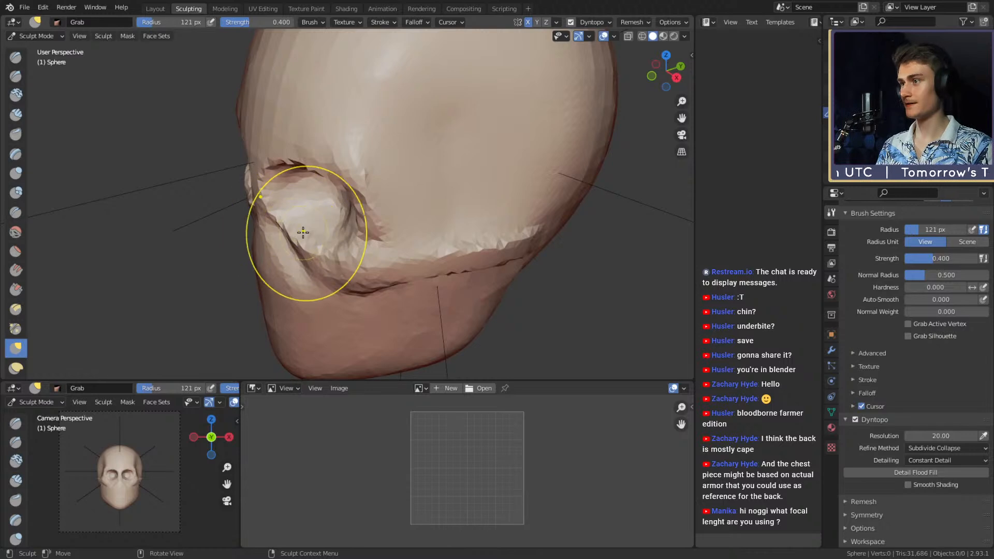
pyautogui.press('f')
pyautogui.click(350, 231)
pyautogui.moveTo(292, 227); pyautogui.dragTo(294, 227)
# Adjust the upper jaw below the cheekbone with the Grab brush at a 122 px radius.
pyautogui.moveTo(302, 237); pyautogui.dragTo(306, 227, button='middle')
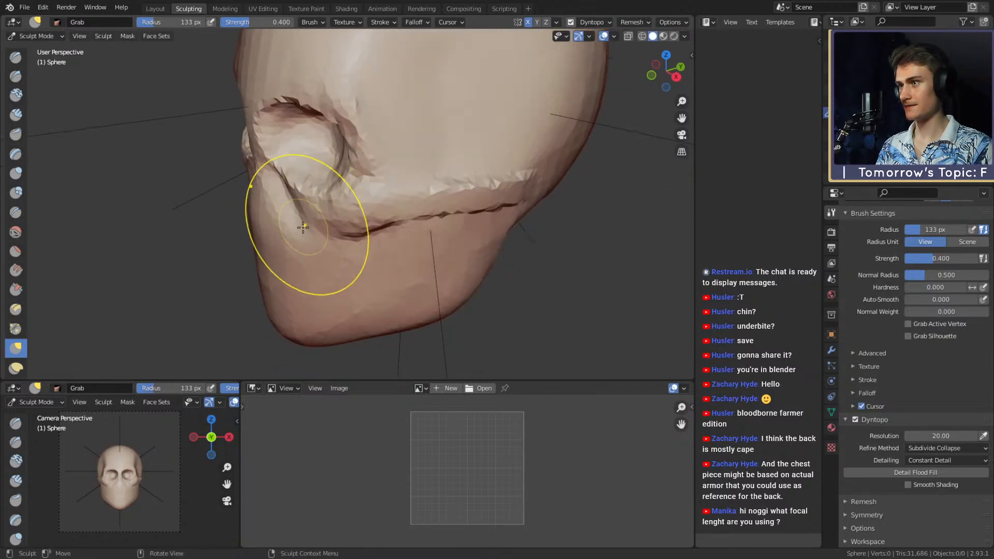
pyautogui.press('f')
pyautogui.click(296, 231)
pyautogui.moveTo(297, 233); pyautogui.dragTo(298, 234)
pyautogui.moveTo(304, 231); pyautogui.dragTo(387, 202, button='middle')
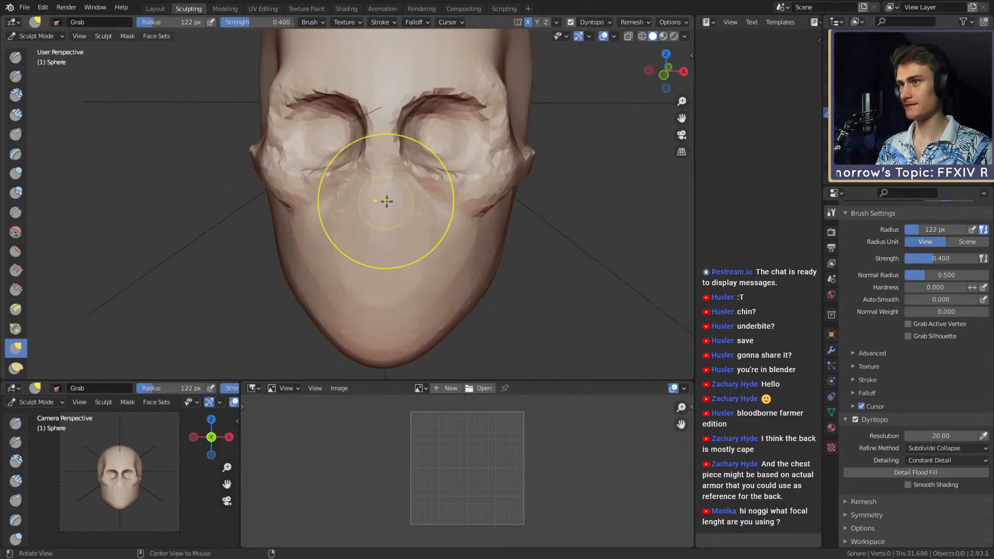
pyautogui.keyDown('shift'); pyautogui.moveTo(427, 171); pyautogui.dragTo(387, 191, button='middle'); pyautogui.keyUp('shift')
pyautogui.press('c')
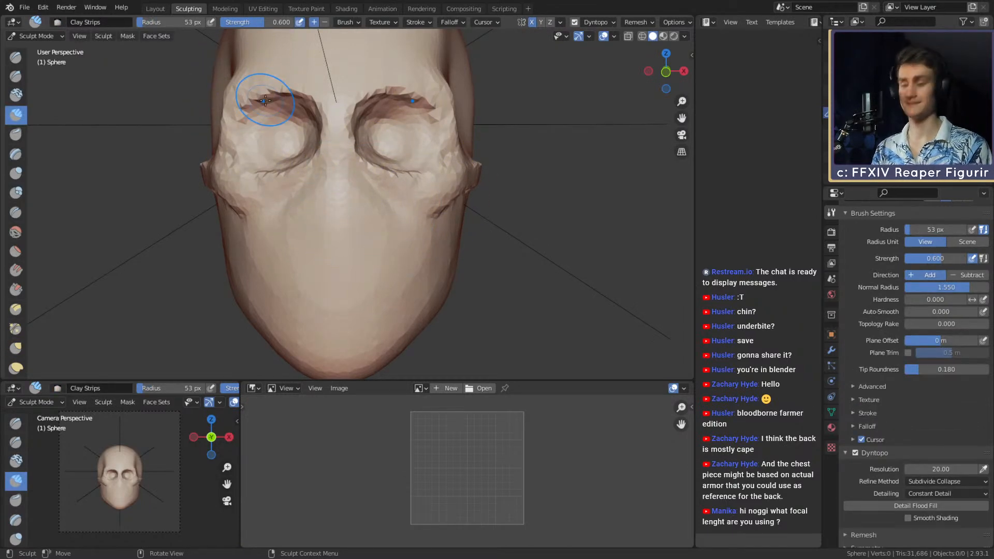
pyautogui.scroll(-2, 393, 224)
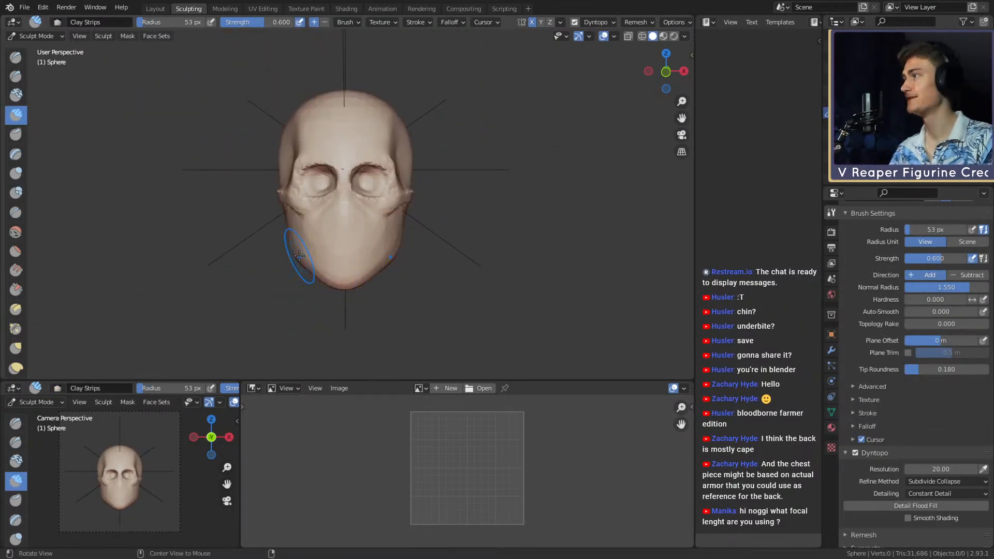
pyautogui.moveTo(400, 229); pyautogui.dragTo(375, 226, button='middle')
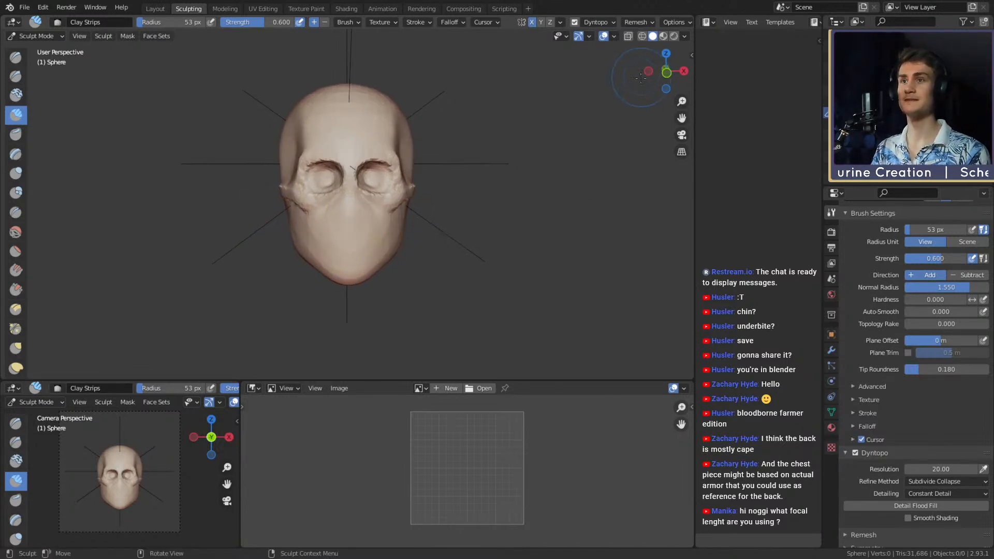
# Set the viewport's focal length to 85 mm and view the head with the changed perspective.
pyautogui.click(685, 35)
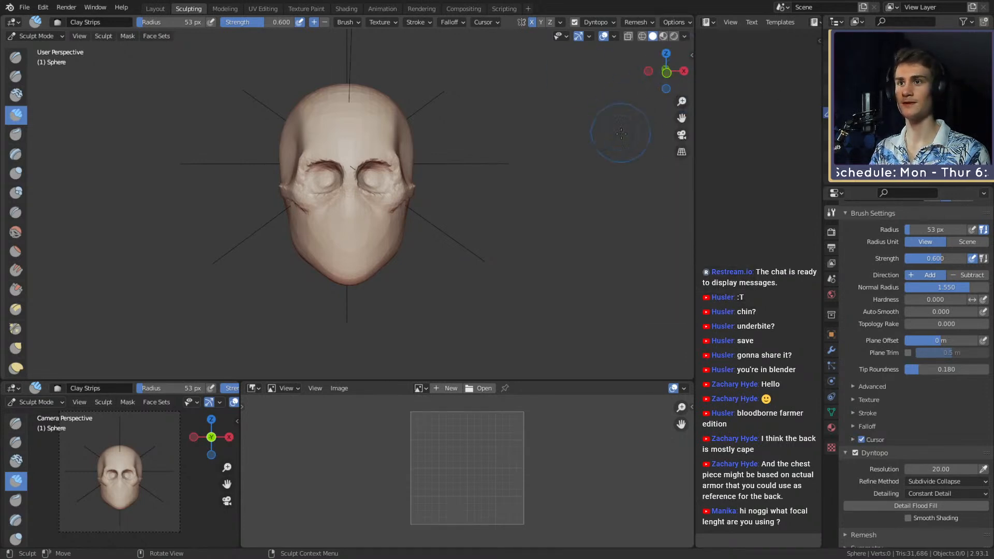
pyautogui.press('n')
pyautogui.click(688, 105)
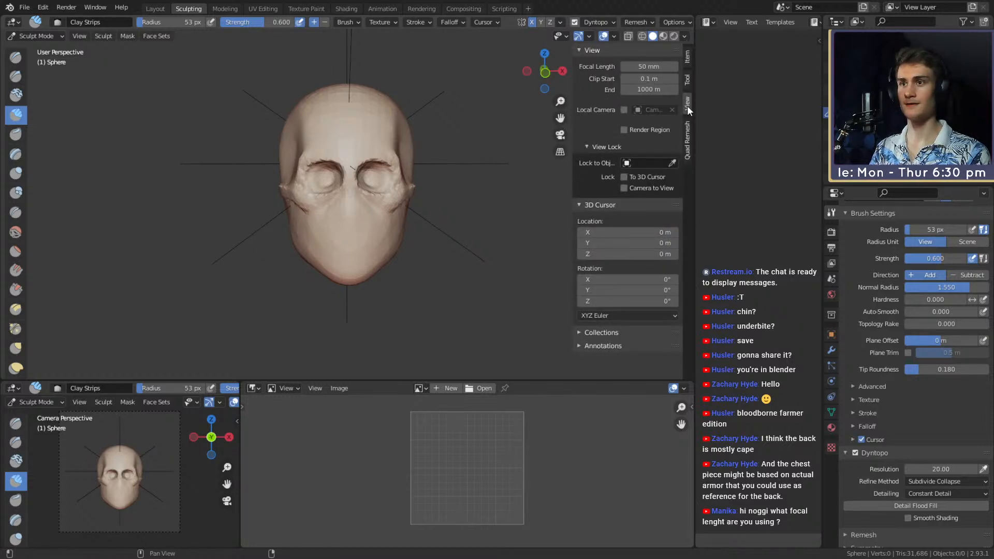
pyautogui.click(651, 67)
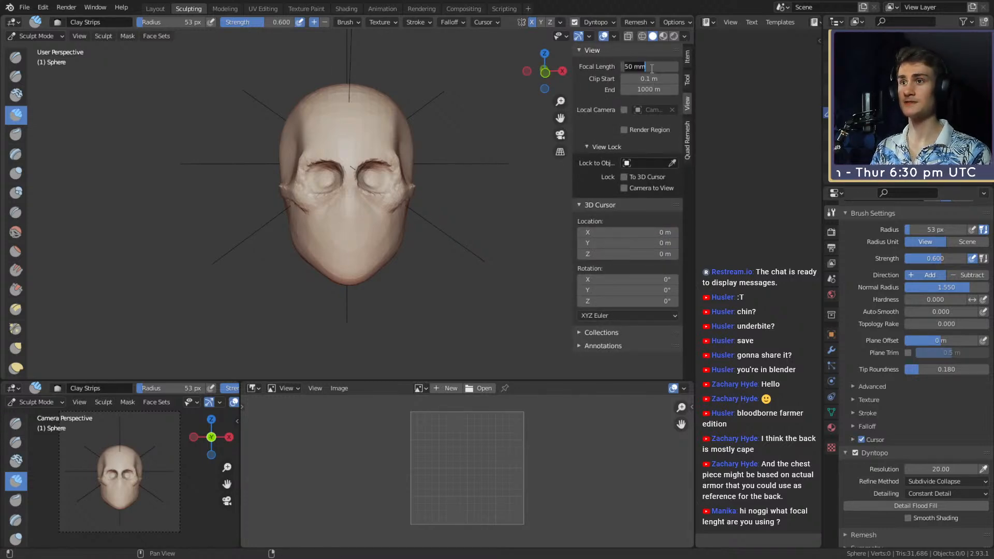
pyautogui.write('85')
pyautogui.press('Return')
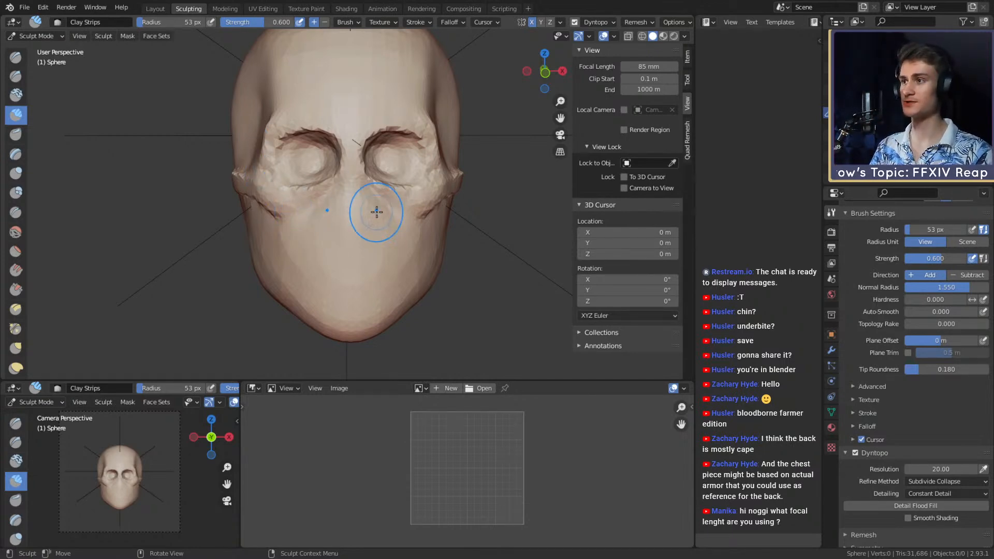
pyautogui.moveTo(378, 211)
pyautogui.mouseDown(button='middle')
pyautogui.moveTo(361, 253)
pyautogui.moveTo(328, 246)
pyautogui.moveTo(409, 238)
pyautogui.moveTo(363, 239)
pyautogui.mouseUp(button='middle')
pyautogui.scroll(2, 364, 251)
pyautogui.scroll(-3, 329, 247)
pyautogui.scroll(1, 356, 240)
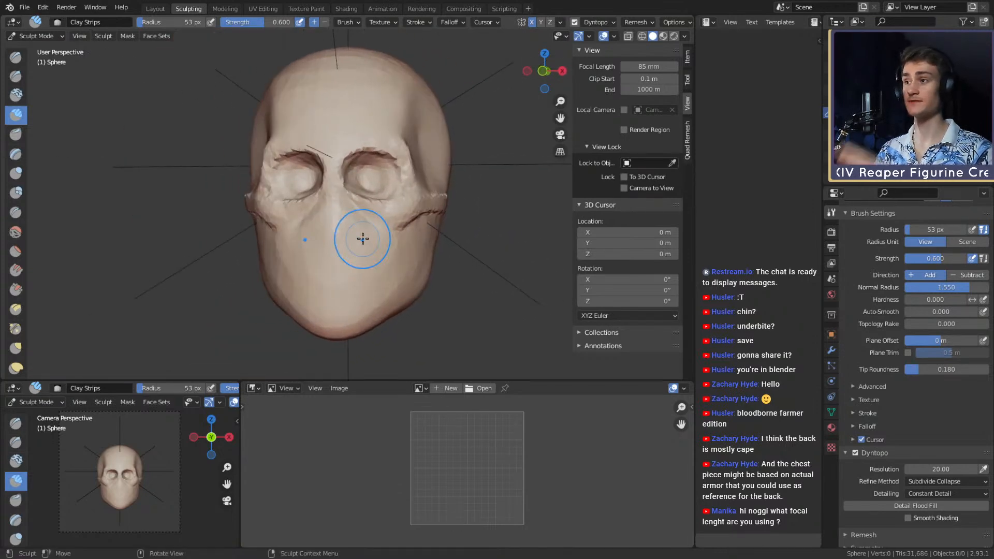
# Set the viewport's focal length to 120 mm and view the head from the front.
pyautogui.click(646, 63)
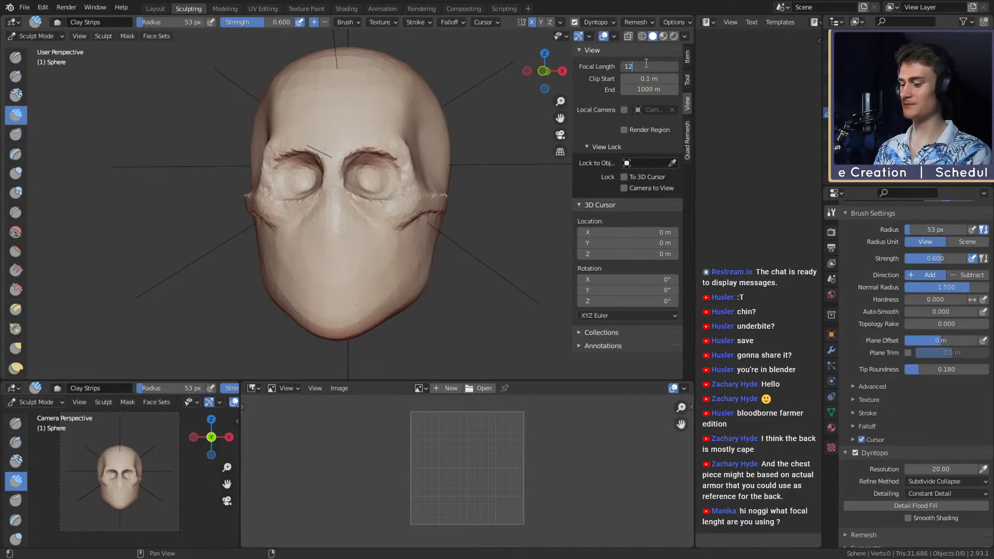
pyautogui.press('Return')
pyautogui.scroll(-2, 410, 200)
pyautogui.moveTo(410, 200)
pyautogui.mouseDown(button='middle')
pyautogui.moveTo(417, 239)
pyautogui.moveTo(398, 238)
pyautogui.mouseUp(button='middle')
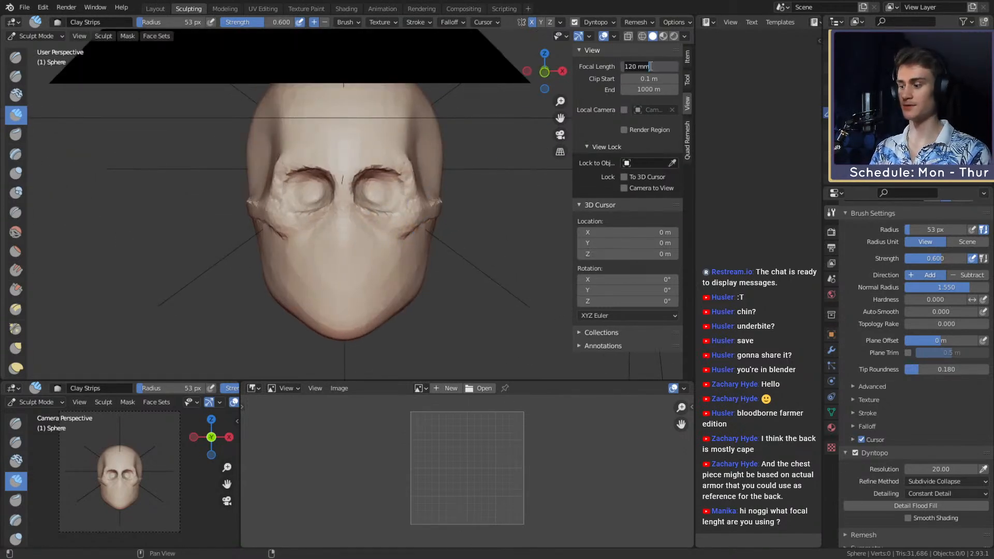
# Restore the viewport's focal length to 50 mm.
pyautogui.press('Return')
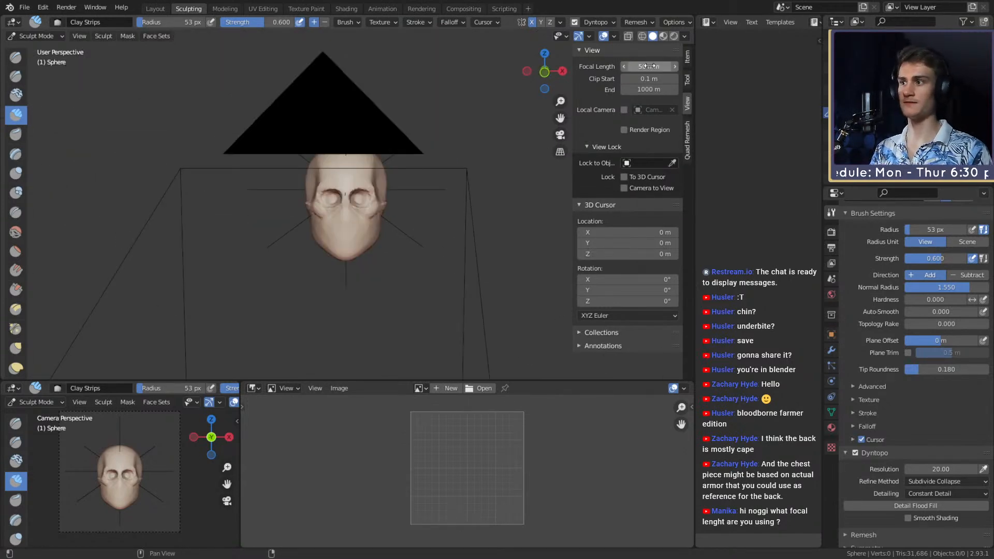
pyautogui.moveTo(445, 259)
pyautogui.mouseDown(button='middle')
pyautogui.moveTo(362, 243)
pyautogui.moveTo(368, 188)
pyautogui.moveTo(379, 233)
pyautogui.mouseUp(button='middle')
pyautogui.scroll(3, 348, 240)
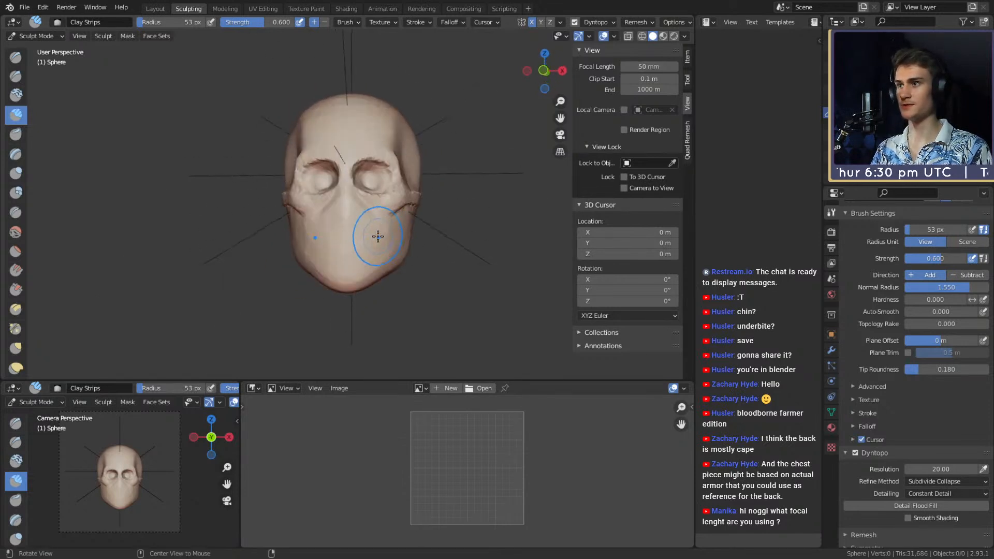
pyautogui.scroll(2, 222, 128)
pyautogui.scroll(4, 366, 237)
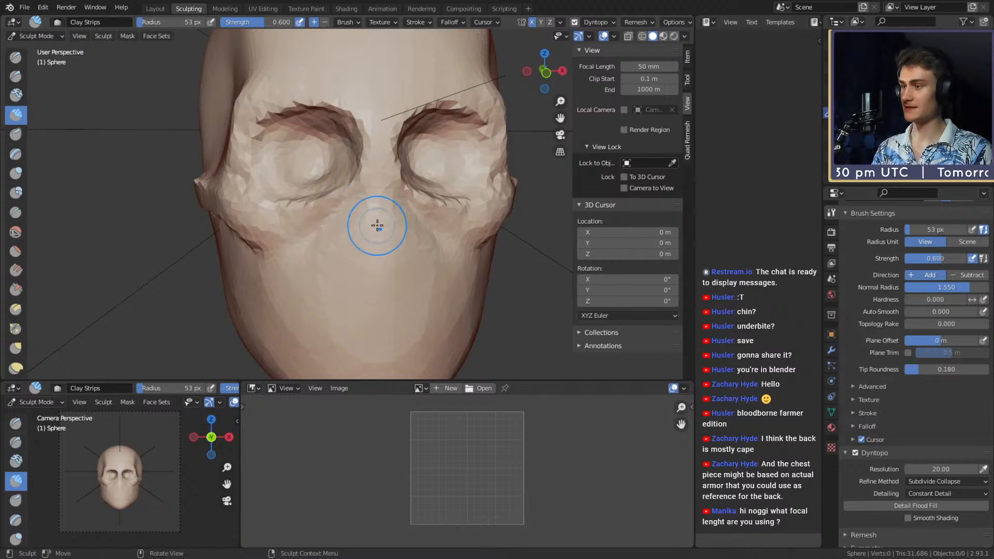
# Carve the nasal cavity in the middle of the face with the Crease brush at a 36 px radius.
pyautogui.hotkey('shift', 'c')
pyautogui.moveTo(364, 220); pyautogui.dragTo(364, 211, button='middle')
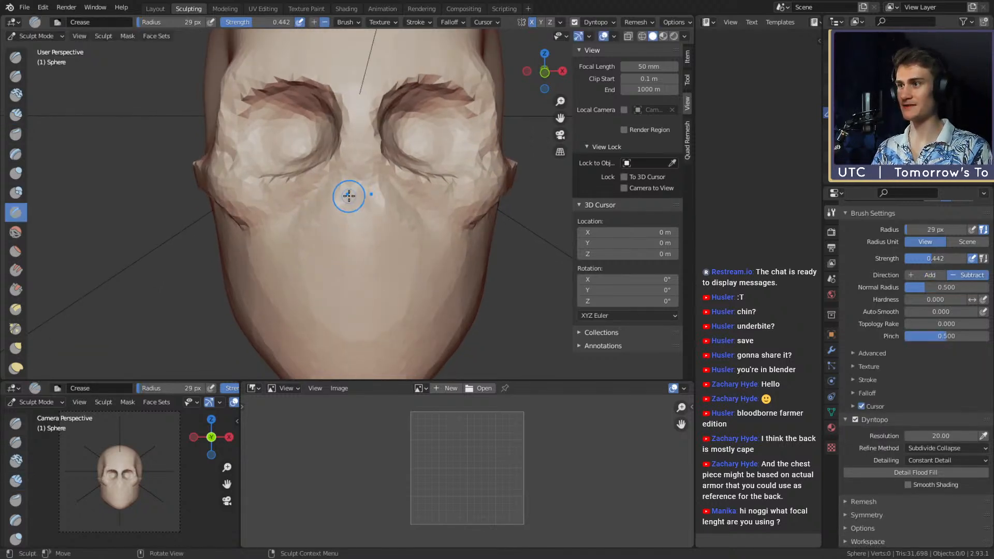
pyautogui.press('f')
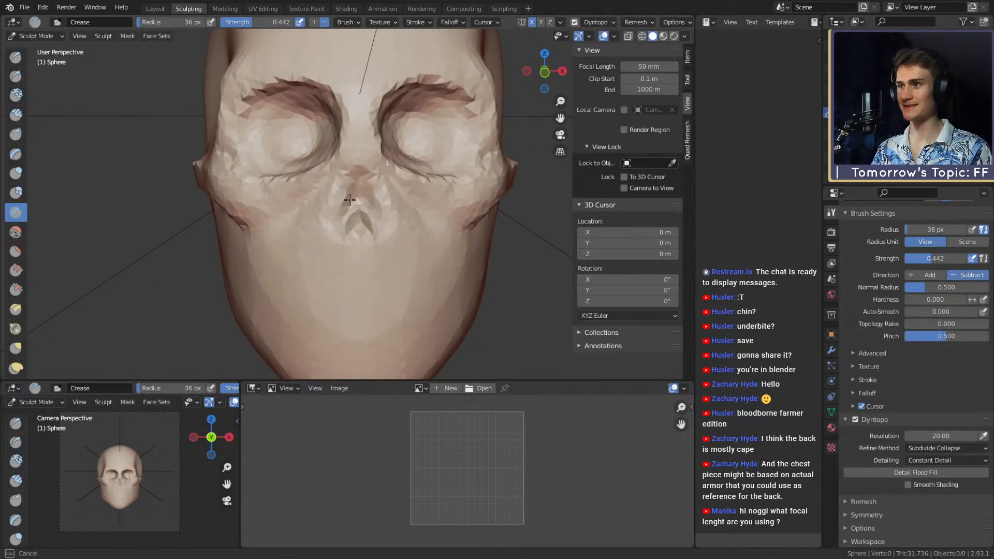
pyautogui.moveTo(331, 231); pyautogui.dragTo(329, 237)
pyautogui.moveTo(349, 220)
pyautogui.mouseDown(button='middle')
pyautogui.moveTo(356, 191)
pyautogui.moveTo(359, 204)
pyautogui.mouseUp(button='middle')
pyautogui.press('f')
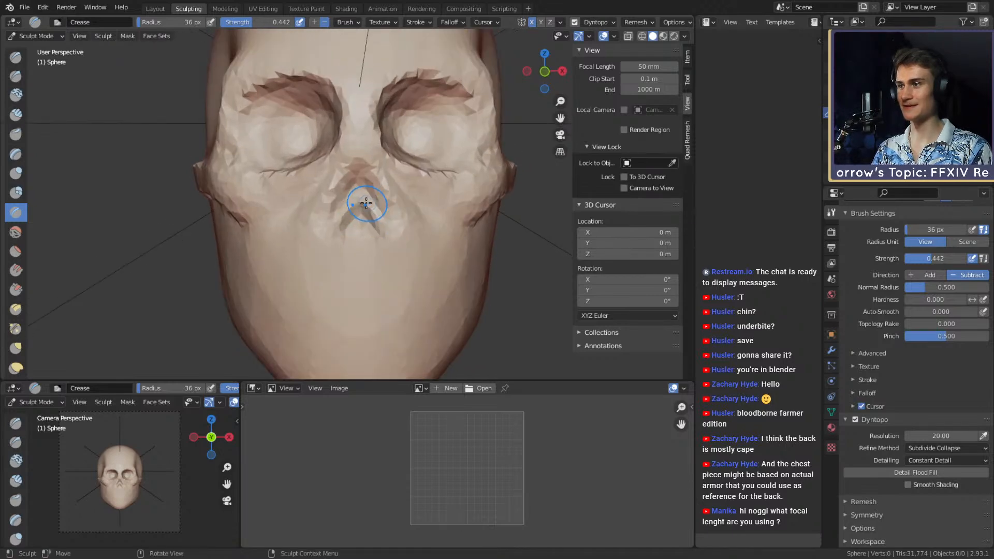
pyautogui.moveTo(359, 204)
pyautogui.mouseDown()
pyautogui.moveTo(373, 228)
pyautogui.moveTo(366, 162)
pyautogui.moveTo(367, 172)
pyautogui.mouseUp()
# Sharpen the side edges of the nasal cavity with the Crease brush at 0.806 strength, reducing the radius to 24 px.
pyautogui.press('[')
pyautogui.press('[')
pyautogui.press('[')
pyautogui.moveTo(374, 225); pyautogui.dragTo(374, 224)
pyautogui.hotkey('shift', 'f')
pyautogui.click(374, 220)
pyautogui.press('f')
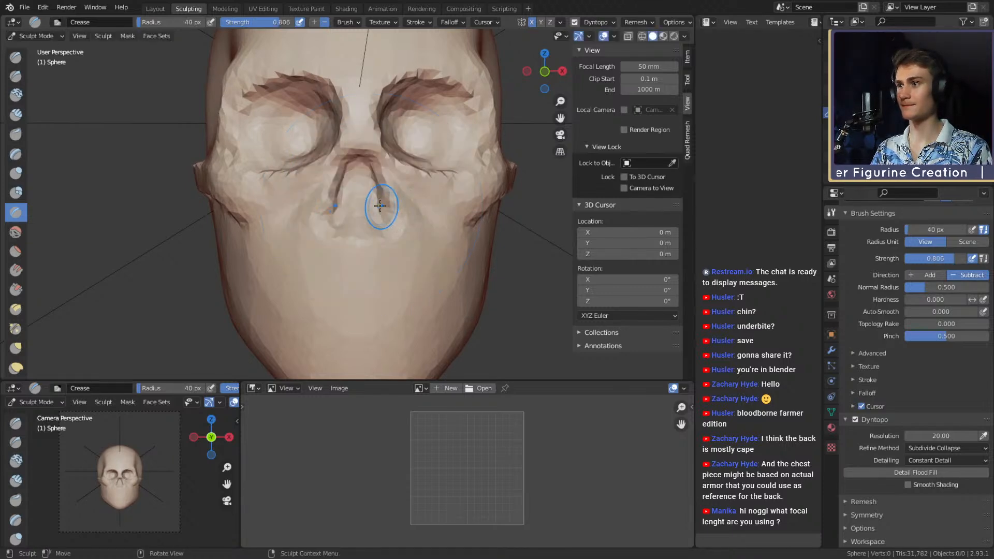
pyautogui.click(373, 215)
pyautogui.moveTo(382, 176)
pyautogui.mouseDown(button='middle')
pyautogui.moveTo(274, 181)
pyautogui.moveTo(411, 189)
pyautogui.moveTo(318, 178)
pyautogui.mouseUp(button='middle')
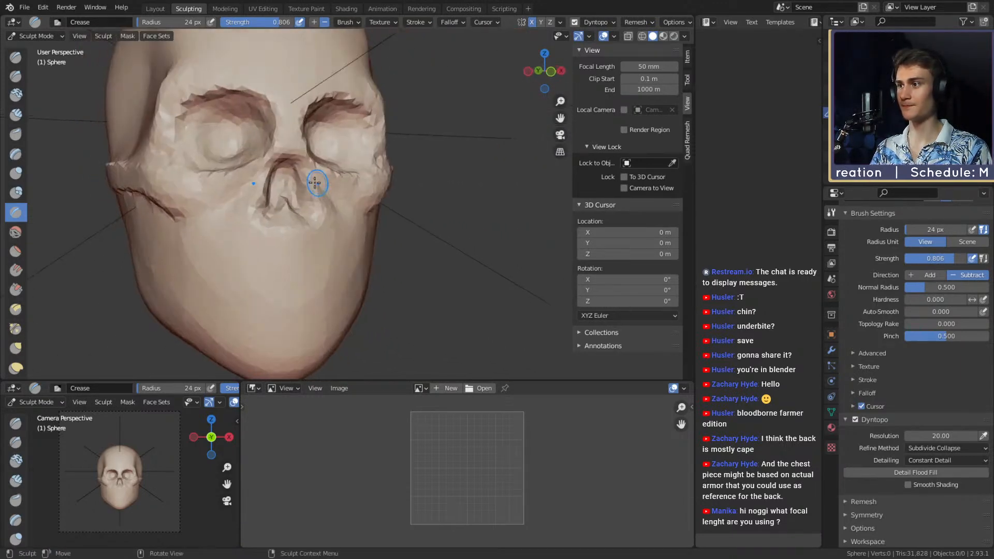
# Raise the rim beside the nasal cavity with the inverted Crease brush at a 48 px radius.
pyautogui.keyDown('ctrl'); pyautogui.moveTo(269, 180); pyautogui.dragTo(266, 204); pyautogui.keyUp('ctrl')
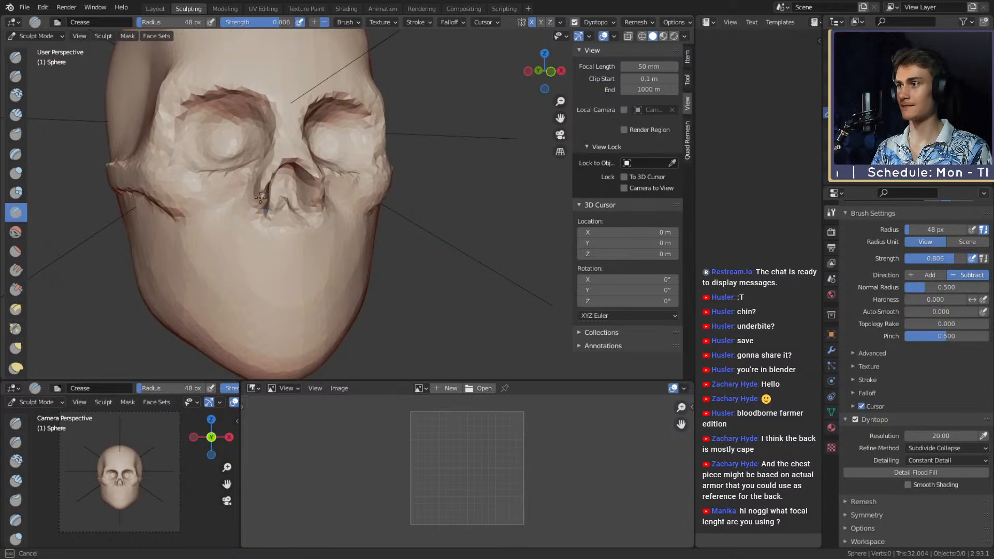
pyautogui.moveTo(267, 204); pyautogui.dragTo(320, 190, button='middle')
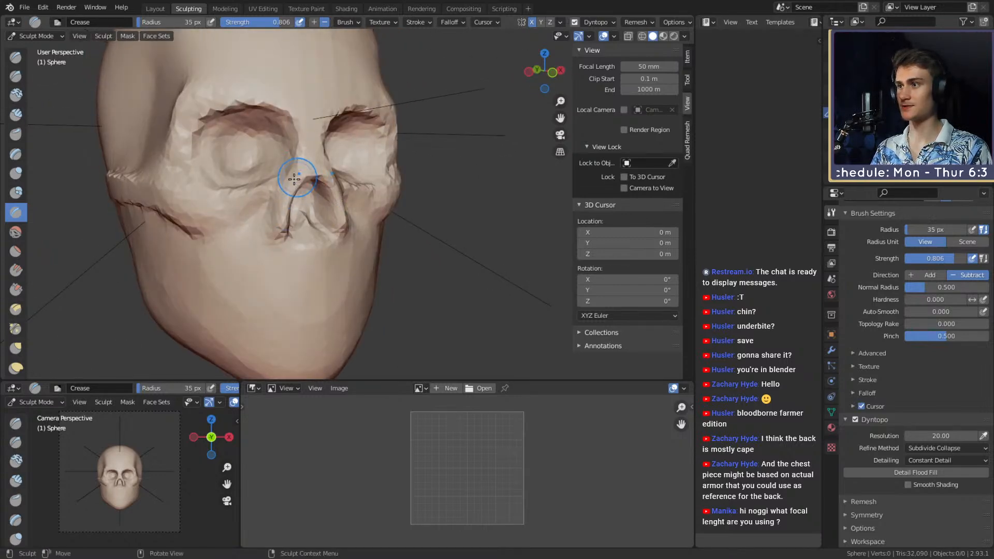
pyautogui.moveTo(288, 178); pyautogui.dragTo(303, 151, button='middle')
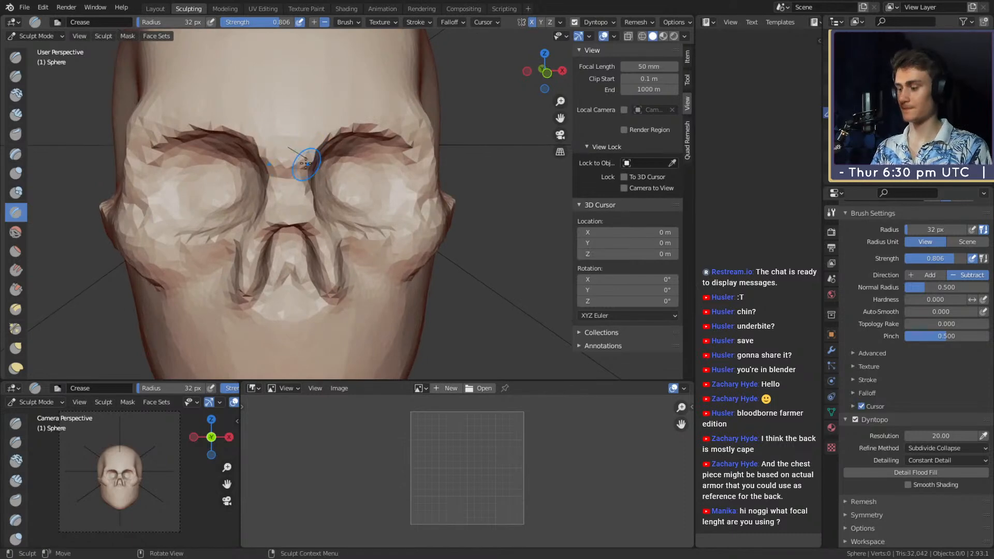
# Rework the bridge between the eye sockets with the Clay Strips brush at a 32 px radius and 0.600 strength.
pyautogui.press('c')
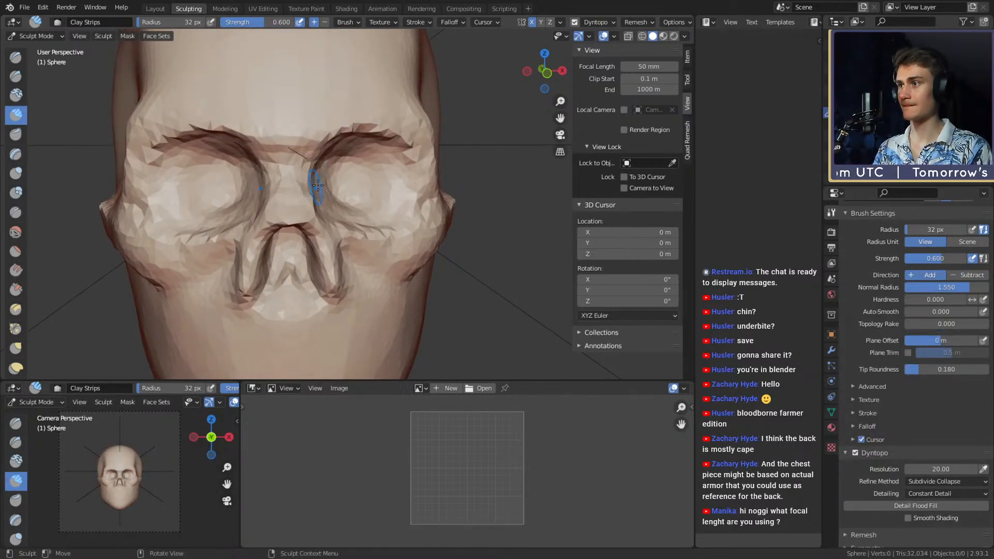
pyautogui.moveTo(317, 184); pyautogui.dragTo(339, 138, button='middle')
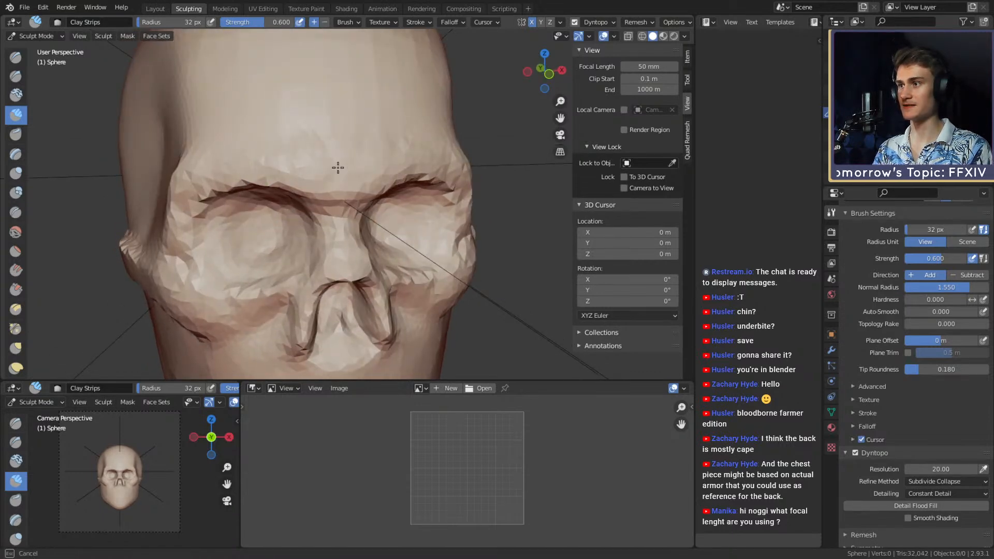
pyautogui.scroll(-5, 337, 167)
# Define the lower edge and corners of the nasal cavity with the Crease brush at a 32 px radius.
pyautogui.moveTo(337, 167); pyautogui.dragTo(396, 171, button='middle')
pyautogui.scroll(3, 373, 179)
pyautogui.keyDown('shift'); pyautogui.moveTo(367, 231); pyautogui.dragTo(356, 207, button='middle'); pyautogui.keyUp('shift')
pyautogui.scroll(2, 355, 217)
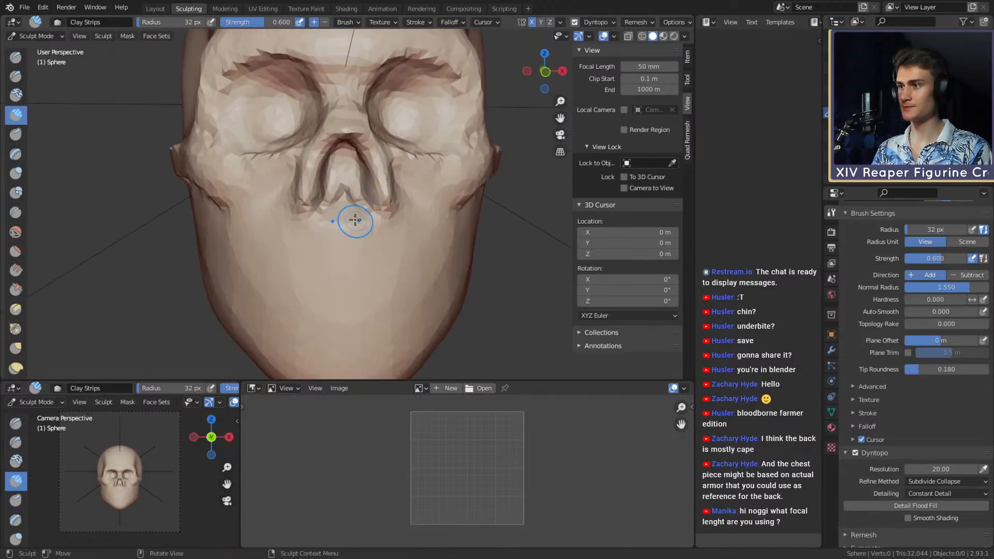
pyautogui.hotkey('shift', 'c')
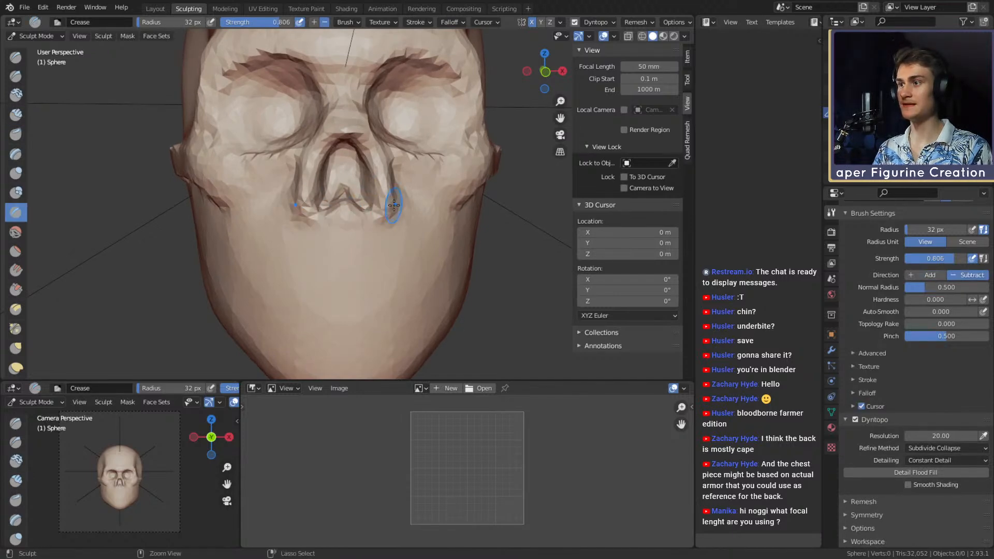
pyautogui.press('f')
# Reshape the nose and upper-jaw profile from the side with the Grab brush at 99 px and 118 px radii.
pyautogui.moveTo(407, 161); pyautogui.dragTo(331, 165, button='middle')
pyautogui.scroll(4, 409, 168)
pyautogui.press('g')
pyautogui.keyDown('shift'); pyautogui.moveTo(409, 168); pyautogui.dragTo(408, 181, button='middle'); pyautogui.keyUp('shift')
pyautogui.press('f')
pyautogui.click(407, 181)
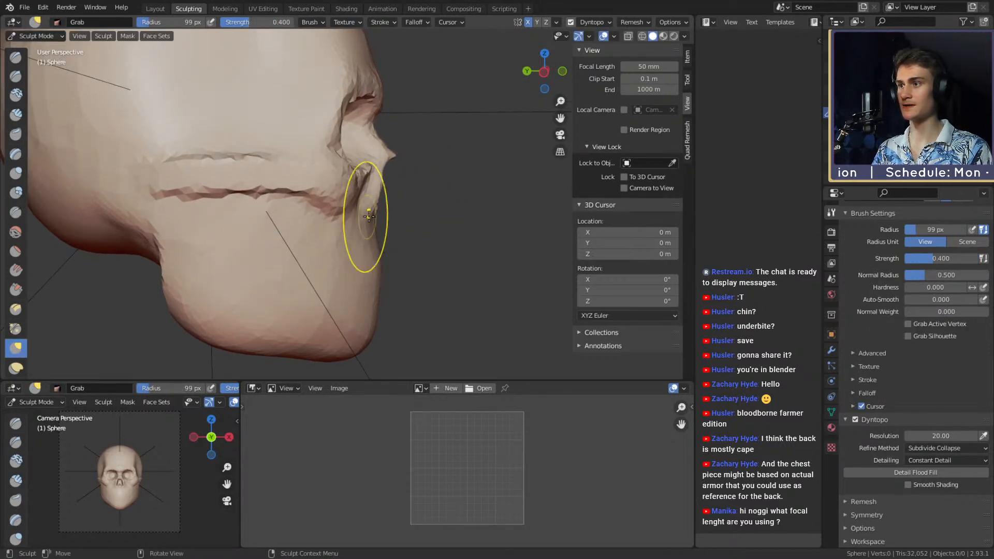
pyautogui.keyDown('alt'); pyautogui.keyDown('shift'); pyautogui.moveTo(387, 200); pyautogui.dragTo(382, 210); pyautogui.keyUp('shift'); pyautogui.keyUp('alt')
pyautogui.press('f')
pyautogui.click(445, 175)
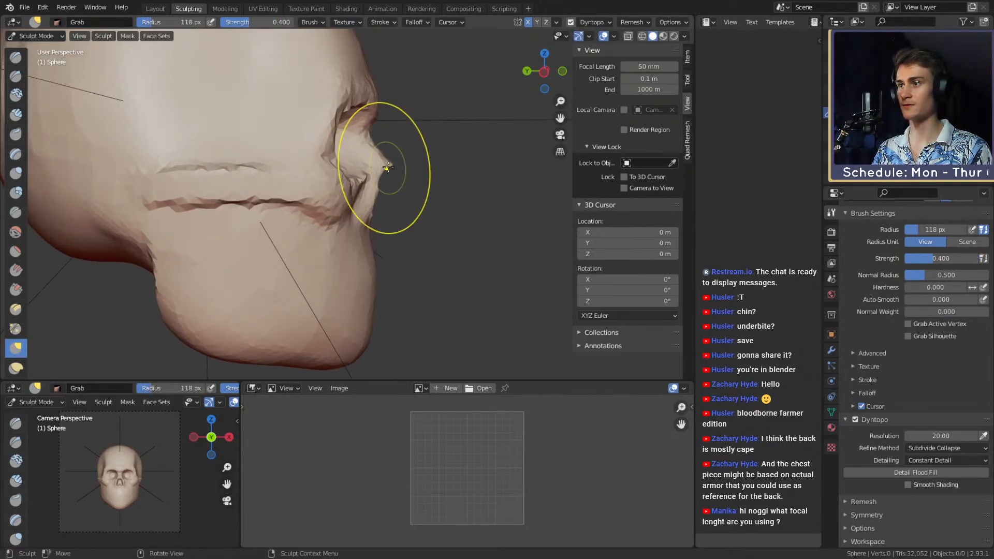
pyautogui.keyDown('alt'); pyautogui.keyDown('shift'); pyautogui.moveTo(384, 170); pyautogui.dragTo(401, 151); pyautogui.keyUp('shift'); pyautogui.keyUp('alt')
# Carve a hollow into the side of the jaw beneath the cheekbone with the Clay Strips brush at about a 58 px radius.
pyautogui.moveTo(422, 210)
pyautogui.keyDown('alt'); pyautogui.mouseDown()
pyautogui.moveTo(337, 206)
pyautogui.moveTo(416, 175)
pyautogui.moveTo(334, 214)
pyautogui.moveTo(388, 239)
pyautogui.moveTo(386, 224)
pyautogui.moveTo(326, 215)
pyautogui.moveTo(346, 260)
pyautogui.moveTo(279, 289)
pyautogui.mouseUp(); pyautogui.keyUp('alt')
pyautogui.press('c')
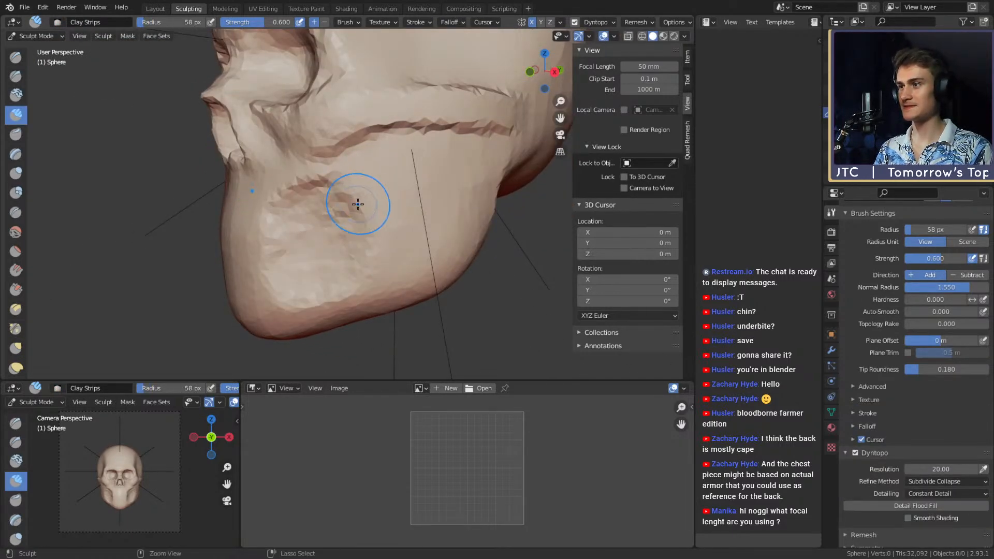
pyautogui.moveTo(356, 200)
pyautogui.mouseDown(button='middle')
pyautogui.moveTo(434, 185)
pyautogui.moveTo(388, 200)
pyautogui.mouseUp(button='middle')
pyautogui.moveTo(388, 200)
pyautogui.mouseDown()
pyautogui.moveTo(362, 213)
pyautogui.moveTo(412, 183)
pyautogui.moveTo(374, 139)
pyautogui.mouseUp()
pyautogui.keyDown('shift'); pyautogui.moveTo(373, 139); pyautogui.dragTo(374, 164, button='middle'); pyautogui.keyUp('shift')
pyautogui.moveTo(377, 160); pyautogui.dragTo(390, 155)
pyautogui.moveTo(440, 152); pyautogui.dragTo(411, 160, button='middle')
pyautogui.press('f')
pyautogui.click(422, 161)
pyautogui.moveTo(409, 169); pyautogui.dragTo(399, 177)
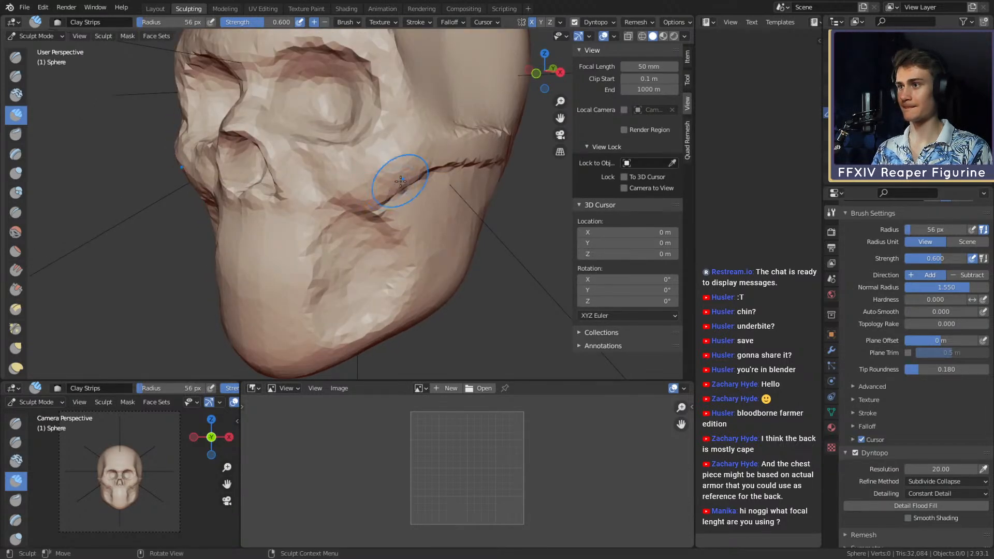
# Refine the cheekbone's lower edge with the Grab brush at a 32 px radius and the Crease brush at 54 px.
pyautogui.press('g')
pyautogui.moveTo(399, 177); pyautogui.dragTo(388, 162, button='middle')
pyautogui.press('f')
pyautogui.click(421, 163)
pyautogui.moveTo(388, 175); pyautogui.dragTo(389, 175)
pyautogui.moveTo(389, 175); pyautogui.dragTo(398, 173, button='middle')
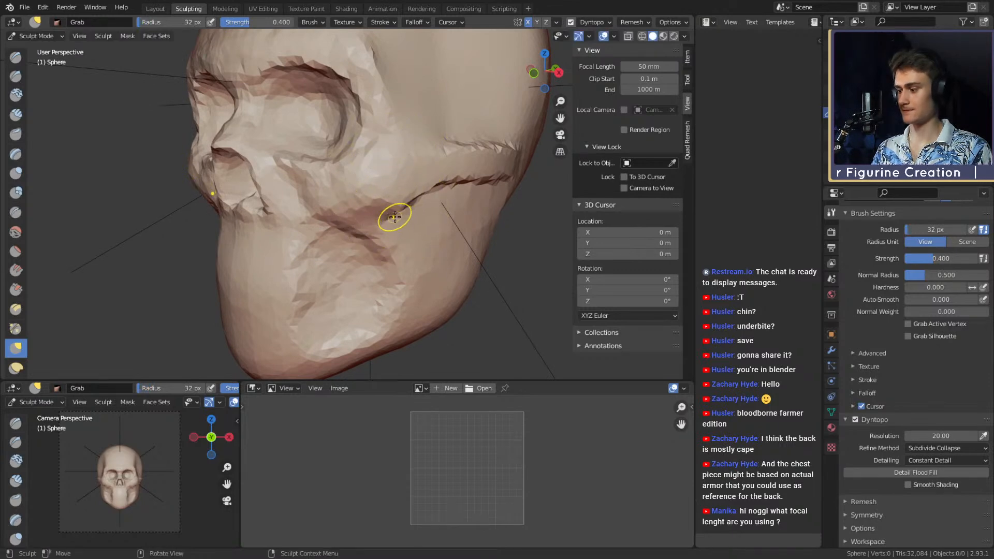
pyautogui.hotkey('shift', 'c')
pyautogui.moveTo(395, 161); pyautogui.dragTo(391, 181)
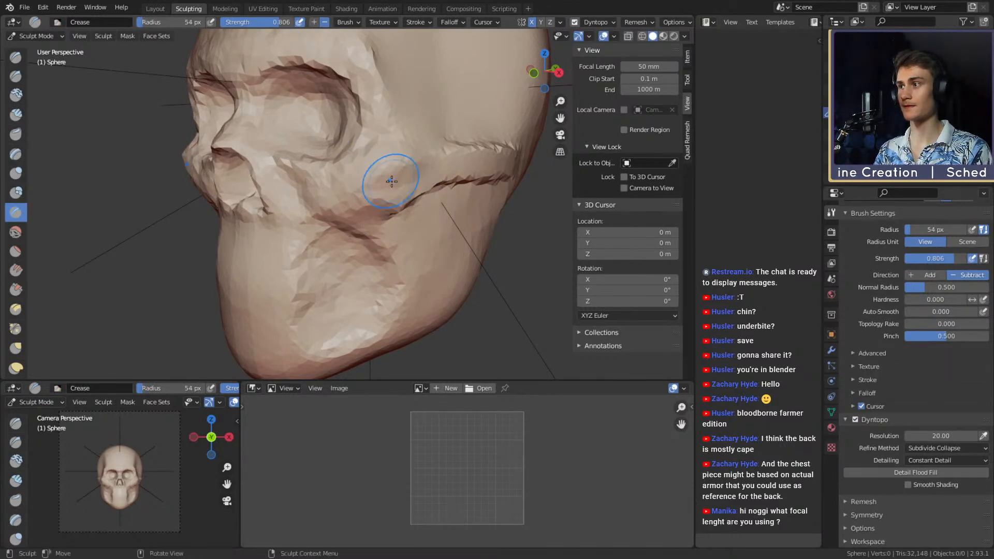
# Rework the hollow on the side of the jaw with the Clay Strips brush.
pyautogui.press('c')
pyautogui.moveTo(337, 207)
pyautogui.mouseDown(button='middle')
pyautogui.moveTo(360, 184)
pyautogui.moveTo(406, 221)
pyautogui.moveTo(304, 233)
pyautogui.moveTo(459, 231)
pyautogui.moveTo(455, 223)
pyautogui.moveTo(414, 236)
pyautogui.mouseUp(button='middle')
pyautogui.scroll(-2, 373, 218)
pyautogui.press('f')
pyautogui.click(345, 227)
# Adjust the jaw's profile from the side with the Grab brush, varying its radius.
pyautogui.press('g')
pyautogui.press('f')
pyautogui.click(449, 236)
pyautogui.moveTo(408, 240); pyautogui.dragTo(414, 224)
pyautogui.press('f')
pyautogui.click(407, 228)
pyautogui.press('f')
pyautogui.click(383, 216)
pyautogui.moveTo(423, 230)
pyautogui.keyDown('shift'); pyautogui.mouseDown(button='middle')
pyautogui.moveTo(424, 210)
pyautogui.moveTo(415, 246)
pyautogui.mouseUp(button='middle'); pyautogui.keyUp('shift')
# Push the underside of the chin upward and slightly forward with the Grab brush at a 98 px radius.
pyautogui.press('f')
pyautogui.click(447, 205)
pyautogui.press('f')
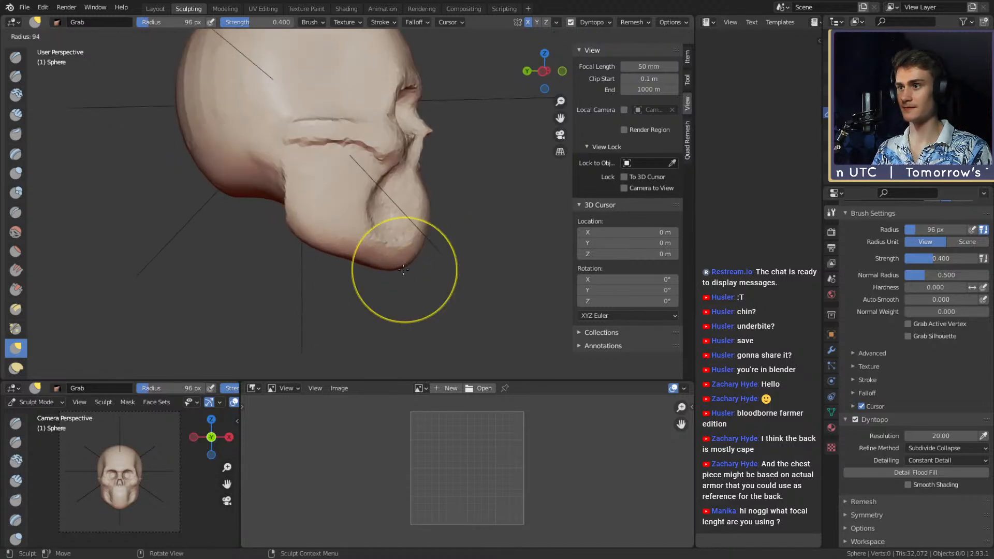
pyautogui.click(454, 268)
pyautogui.moveTo(412, 274); pyautogui.dragTo(419, 265)
pyautogui.moveTo(423, 244); pyautogui.dragTo(359, 229, button='middle')
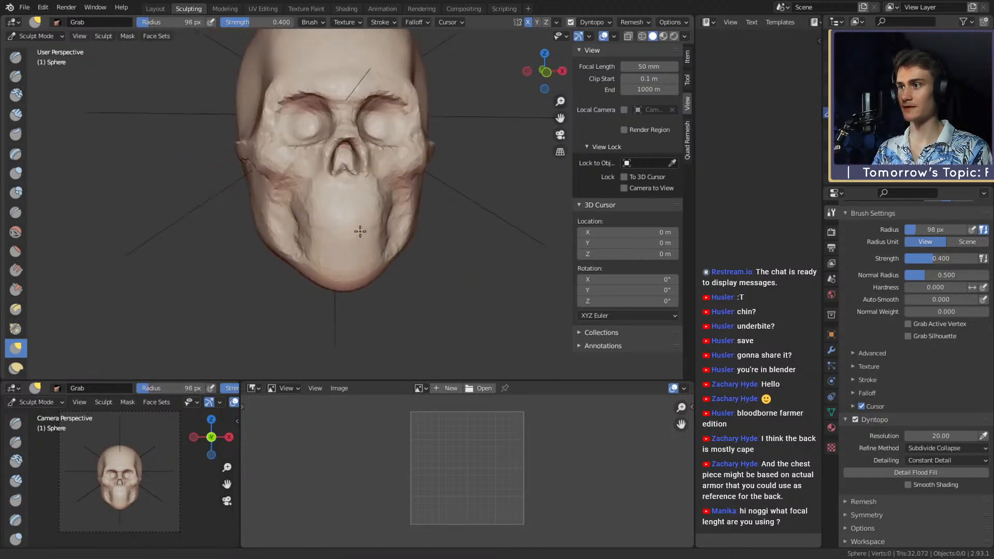
# Adjust the outline of the cranium's top from the side with the Grab brush at a 245 px radius.
pyautogui.press('c')
pyautogui.moveTo(440, 213)
pyautogui.mouseDown(button='middle')
pyautogui.moveTo(337, 224)
pyautogui.moveTo(406, 191)
pyautogui.moveTo(409, 153)
pyautogui.moveTo(375, 170)
pyautogui.mouseUp(button='middle')
pyautogui.press('g')
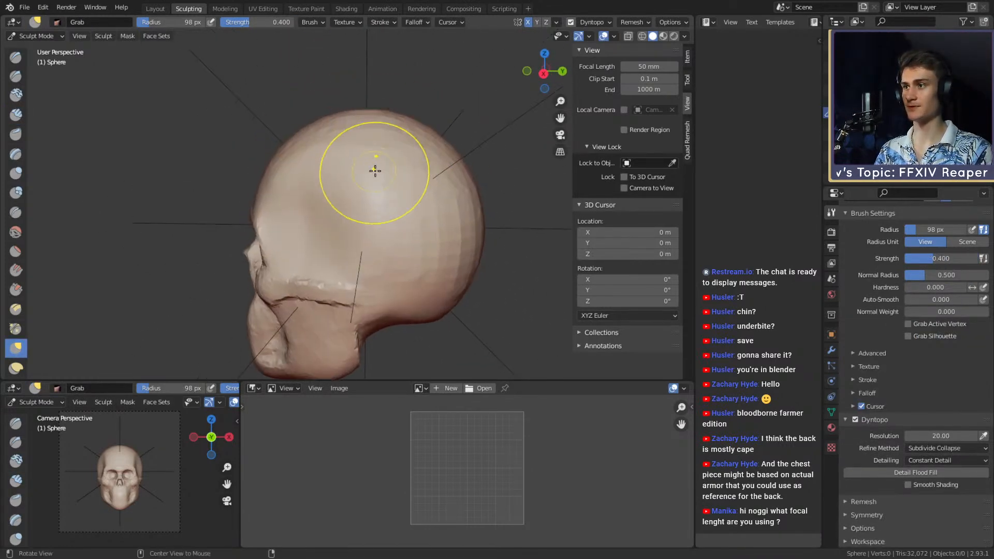
pyautogui.scroll(-2, 357, 158)
pyautogui.press('f')
pyautogui.click(385, 155)
pyautogui.scroll(1, 356, 151)
pyautogui.press('f')
pyautogui.click(372, 140)
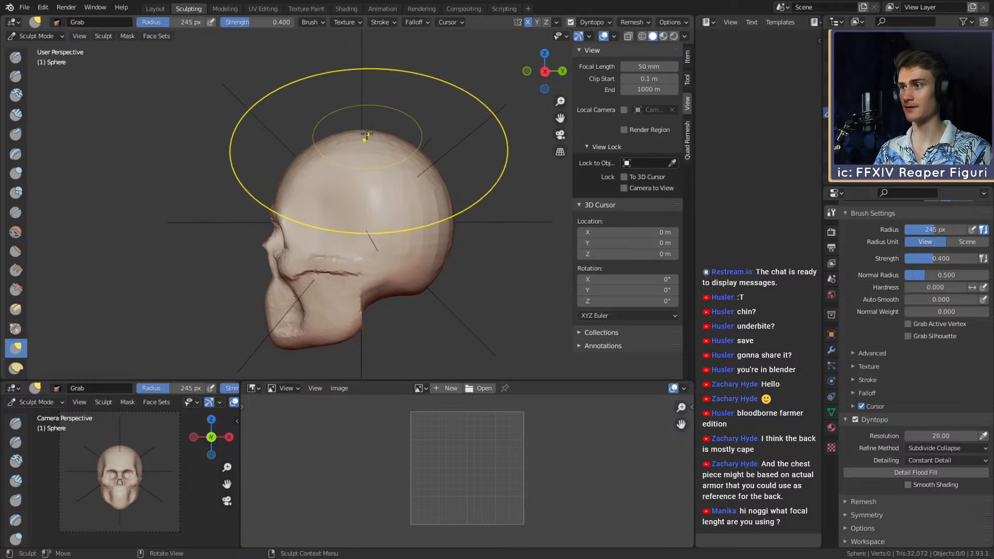
# Build up and smooth the upper side of the cranium with the Clay Strips brush at 164 px and 106 px radii.
pyautogui.moveTo(366, 138)
pyautogui.mouseDown(button='middle')
pyautogui.moveTo(410, 189)
pyautogui.moveTo(389, 228)
pyautogui.mouseUp(button='middle')
pyautogui.press('c')
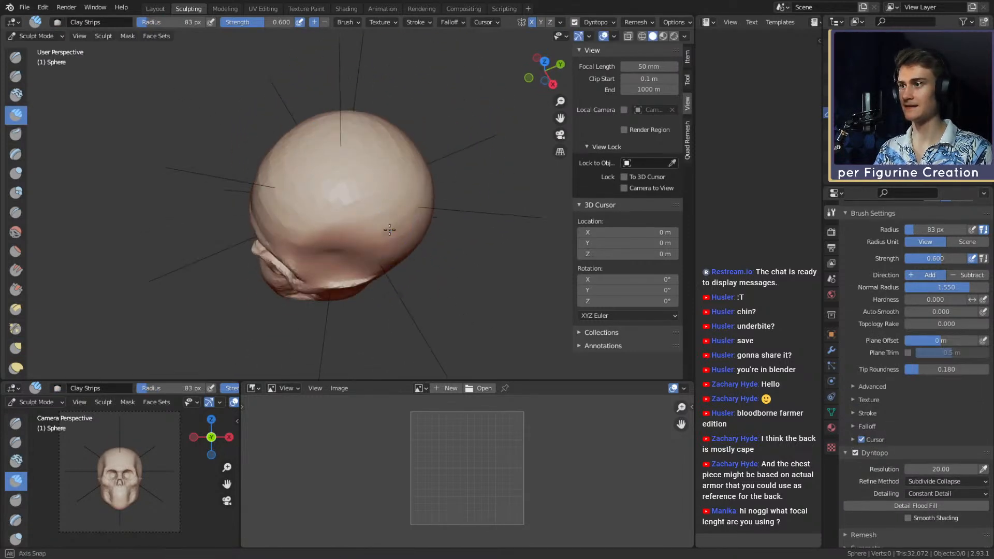
pyautogui.press('f')
pyautogui.click(337, 166)
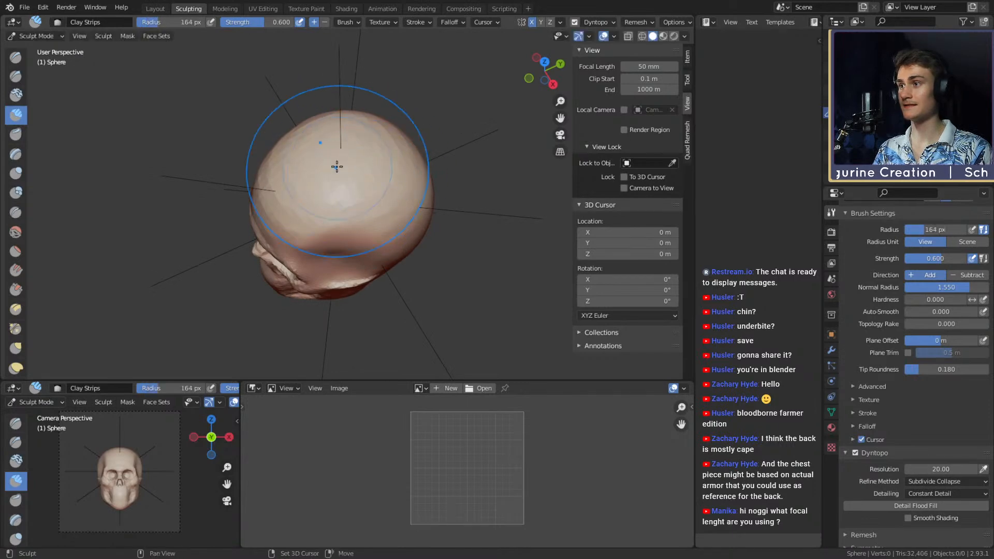
pyautogui.keyDown('shift'); pyautogui.moveTo(337, 166); pyautogui.dragTo(297, 193); pyautogui.keyUp('shift')
pyautogui.press('f')
pyautogui.click(288, 203)
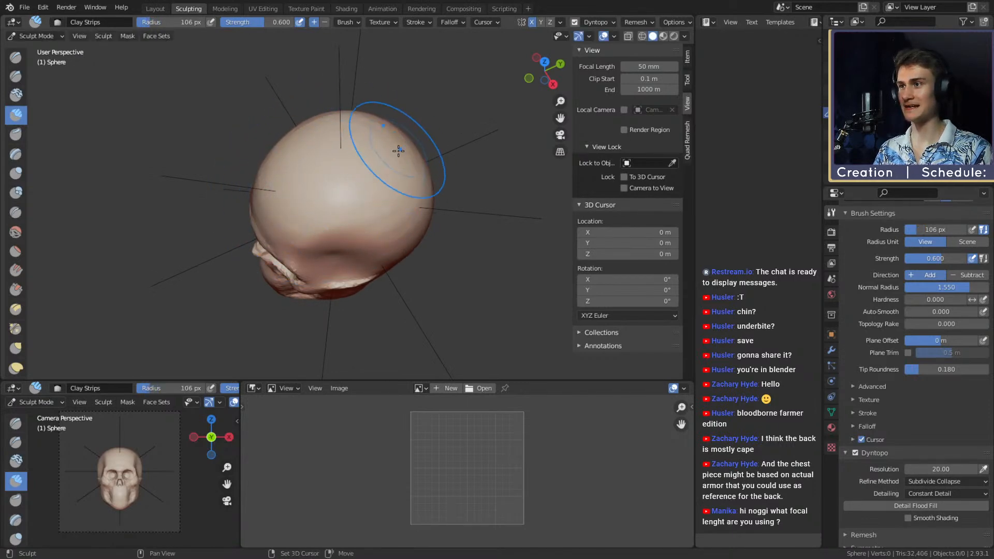
pyautogui.moveTo(398, 150); pyautogui.dragTo(320, 171, button='middle')
pyautogui.keyDown('shift'); pyautogui.moveTo(415, 243); pyautogui.dragTo(422, 234); pyautogui.keyUp('shift')
pyautogui.moveTo(422, 234); pyautogui.dragTo(384, 173, button='middle')
# Sharpen the lower and rear edges of the jaw with the Crease brush at 86 px and 52 px radii.
pyautogui.press('f')
pyautogui.click(397, 217)
pyautogui.keyDown('shift'); pyautogui.moveTo(337, 232); pyautogui.dragTo(362, 191, button='middle'); pyautogui.keyUp('shift')
pyautogui.scroll(3, 362, 191)
pyautogui.moveTo(362, 191)
pyautogui.mouseDown(button='middle')
pyautogui.moveTo(384, 200)
pyautogui.moveTo(341, 232)
pyautogui.moveTo(426, 206)
pyautogui.moveTo(393, 206)
pyautogui.moveTo(428, 193)
pyautogui.mouseUp(button='middle')
pyautogui.hotkey('shift', 'c')
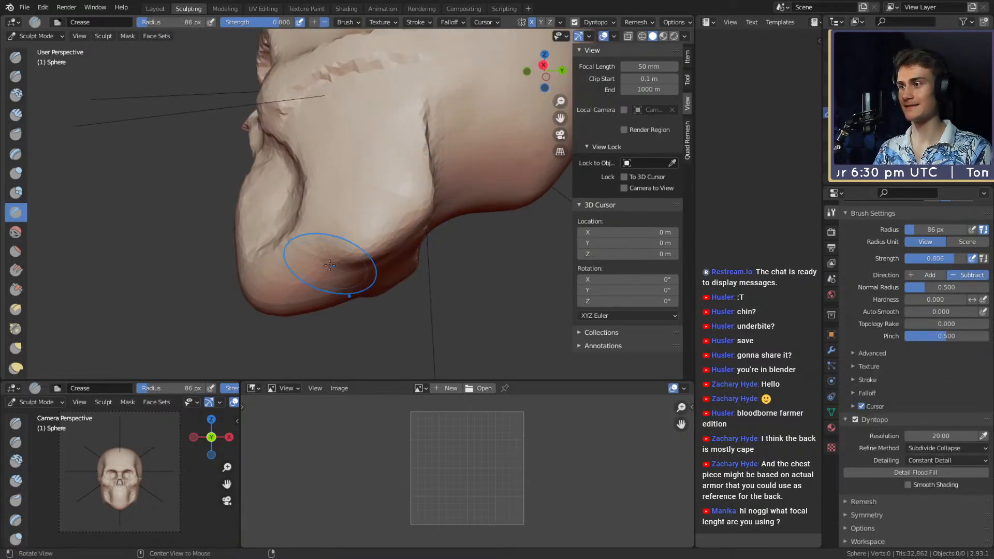
pyautogui.moveTo(330, 265); pyautogui.dragTo(408, 232, button='middle')
pyautogui.moveTo(320, 249); pyautogui.dragTo(283, 254)
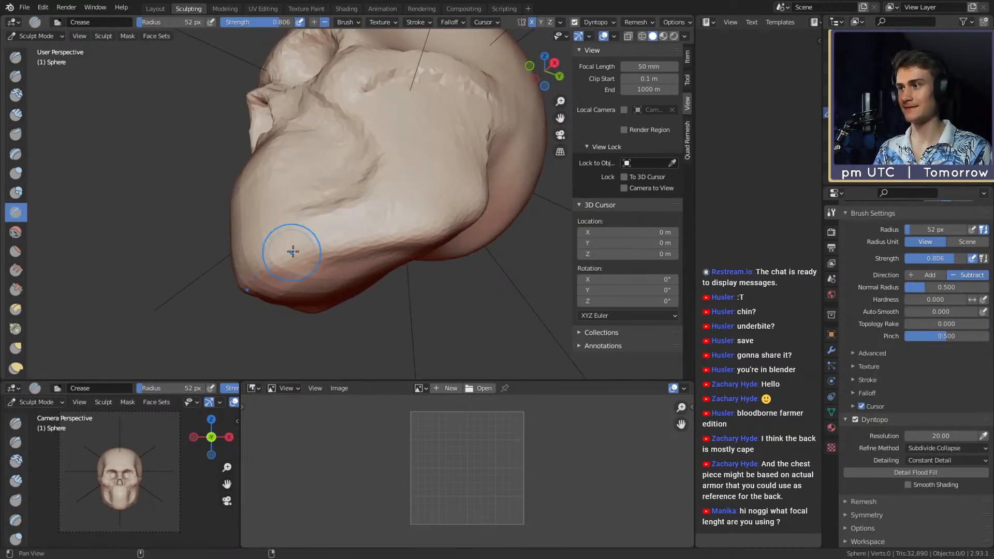
pyautogui.moveTo(290, 250); pyautogui.dragTo(368, 227, button='middle')
pyautogui.moveTo(368, 227); pyautogui.dragTo(346, 225)
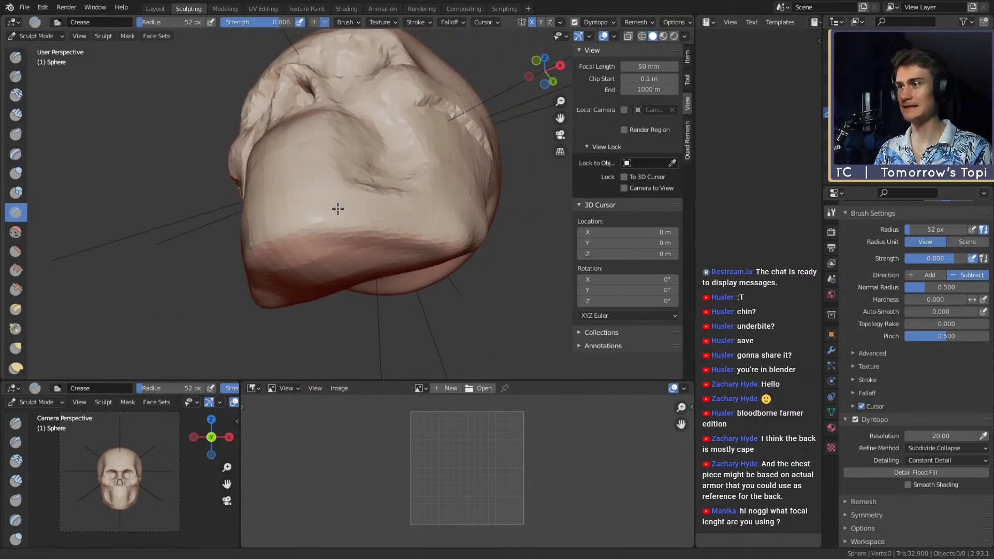
# Rework the underside of the jaw with the Clay Strips brush at a 62 px radius and smooth it at 98 px.
pyautogui.moveTo(338, 208)
pyautogui.mouseDown(button='middle')
pyautogui.moveTo(410, 228)
pyautogui.moveTo(362, 151)
pyautogui.mouseUp(button='middle')
pyautogui.press('c')
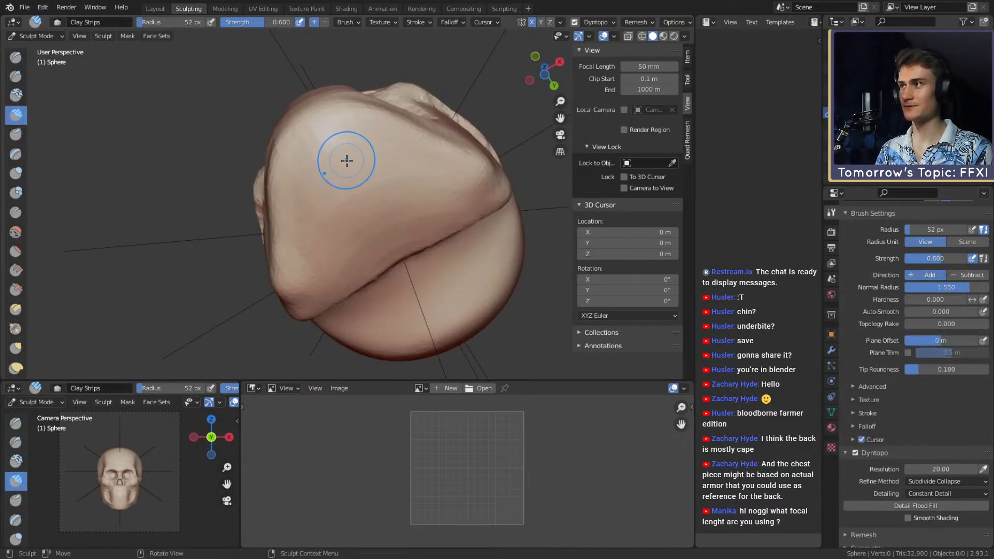
pyautogui.press('f')
pyautogui.click(348, 158)
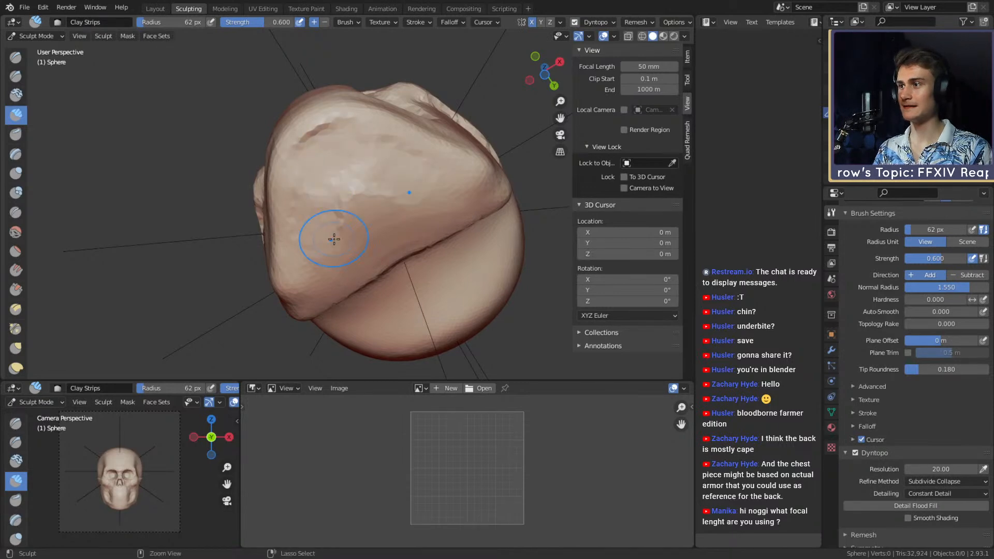
pyautogui.moveTo(402, 166)
pyautogui.mouseDown(button='middle')
pyautogui.moveTo(412, 195)
pyautogui.moveTo(304, 200)
pyautogui.moveTo(350, 107)
pyautogui.mouseUp(button='middle')
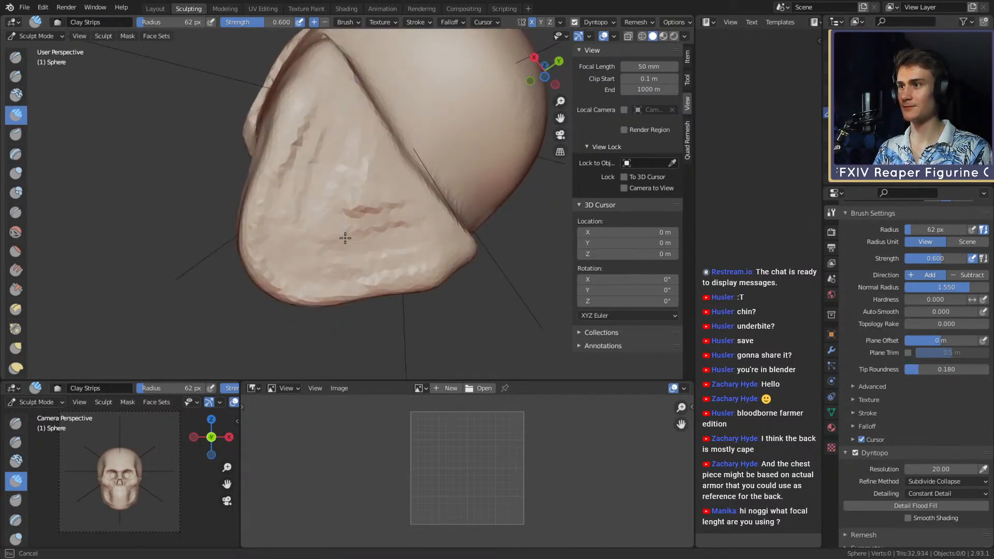
pyautogui.press('f')
pyautogui.click(355, 105)
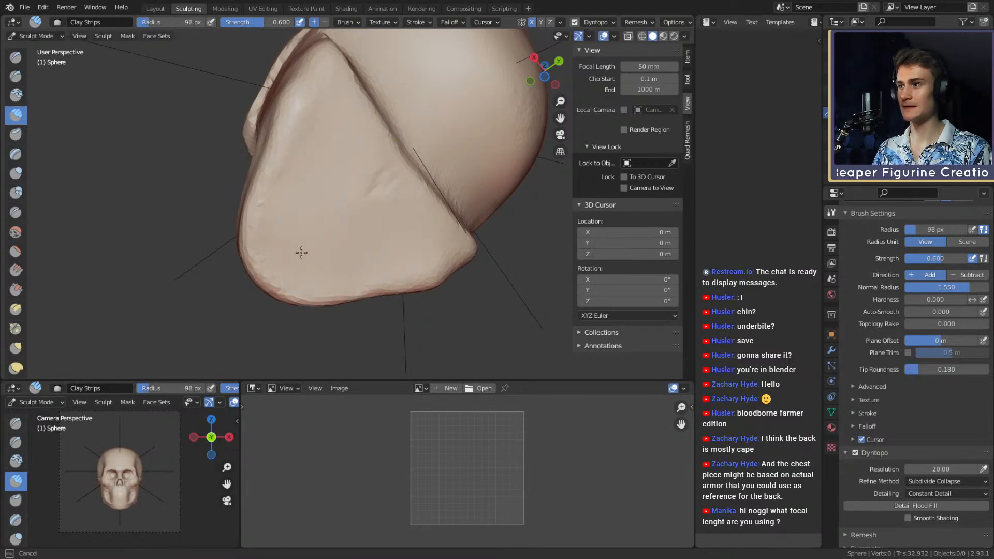
pyautogui.press('f')
pyautogui.click(371, 188)
# Crease the rear corner of the jaw where it meets the cranium, using 85 px and 111 px radii.
pyautogui.moveTo(392, 159)
pyautogui.mouseDown(button='middle')
pyautogui.moveTo(356, 181)
pyautogui.moveTo(383, 220)
pyautogui.moveTo(421, 226)
pyautogui.moveTo(388, 186)
pyautogui.moveTo(343, 188)
pyautogui.moveTo(355, 177)
pyautogui.mouseUp(button='middle')
pyautogui.hotkey('shift', 'c')
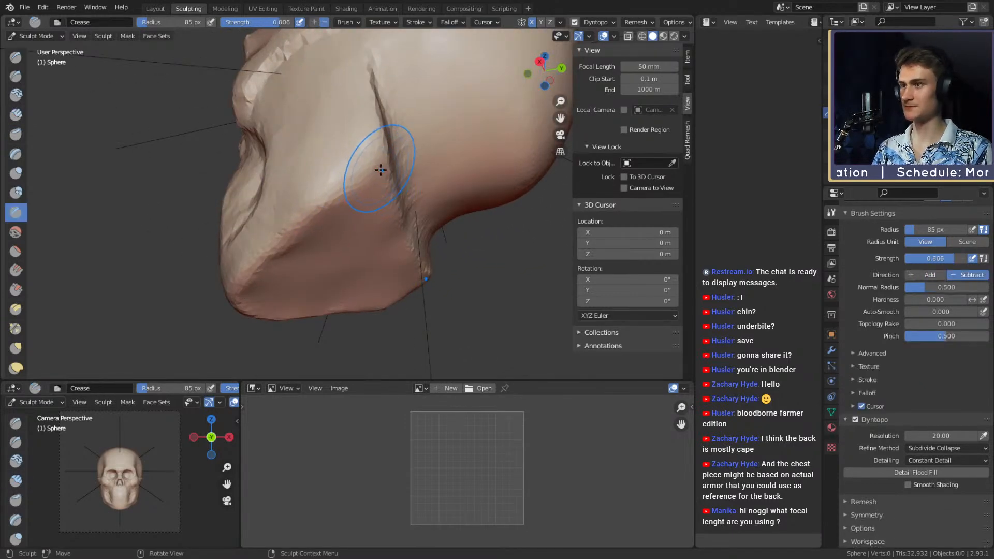
pyautogui.moveTo(339, 192); pyautogui.dragTo(317, 208)
pyautogui.press('f')
pyautogui.click(386, 150)
pyautogui.moveTo(385, 150); pyautogui.dragTo(363, 197)
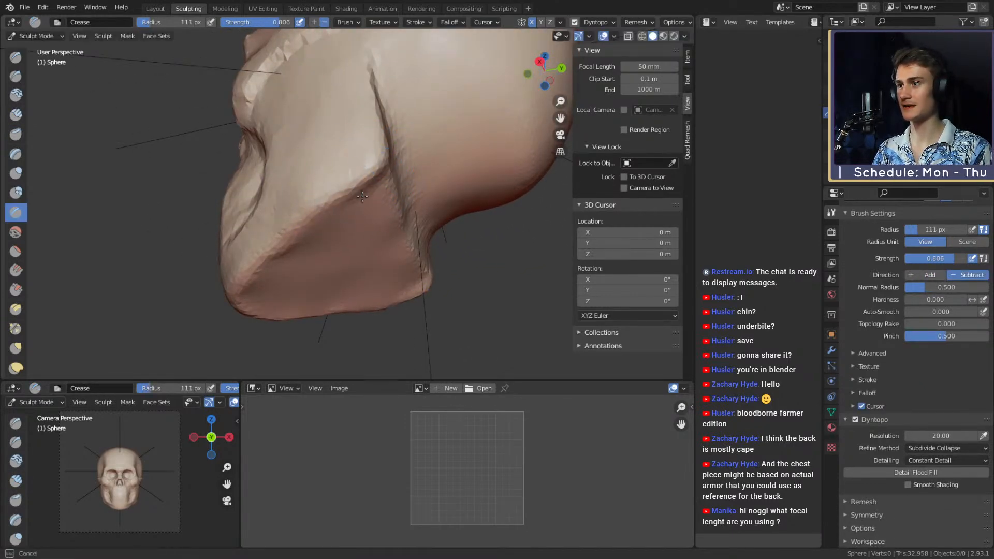
# Reshape the jaw's sides and outline with the Grab brush, varying the radius and finishing at 89 px.
pyautogui.moveTo(305, 259); pyautogui.dragTo(409, 244, button='middle')
pyautogui.press('f')
pyautogui.click(441, 216)
pyautogui.moveTo(441, 216)
pyautogui.mouseDown(button='middle')
pyautogui.moveTo(432, 210)
pyautogui.moveTo(414, 217)
pyautogui.moveTo(428, 223)
pyautogui.moveTo(403, 228)
pyautogui.moveTo(380, 221)
pyautogui.moveTo(373, 228)
pyautogui.moveTo(395, 228)
pyautogui.moveTo(364, 249)
pyautogui.moveTo(401, 231)
pyautogui.moveTo(362, 239)
pyautogui.moveTo(444, 272)
pyautogui.moveTo(403, 258)
pyautogui.moveTo(399, 233)
pyautogui.moveTo(367, 232)
pyautogui.moveTo(341, 211)
pyautogui.moveTo(350, 233)
pyautogui.mouseUp(button='middle')
pyautogui.scroll(2, 429, 205)
pyautogui.press('g')
pyautogui.press('f')
pyautogui.click(461, 216)
pyautogui.press('f')
pyautogui.click(374, 255)
pyautogui.press('f')
pyautogui.click(388, 239)
pyautogui.press('f')
pyautogui.click(372, 247)
pyautogui.press('f')
pyautogui.click(382, 249)
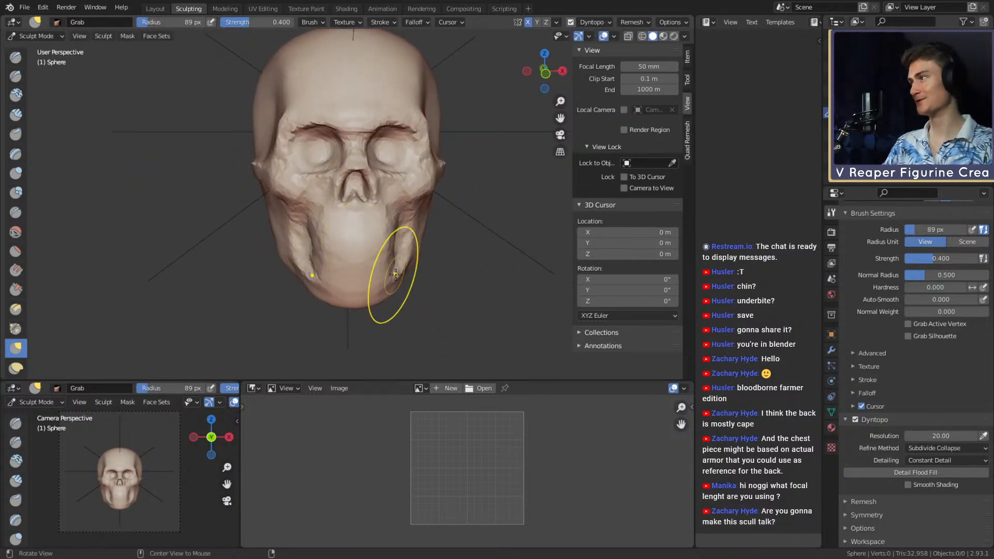
# Touch up the cheek area with the Clay Strips brush, and adjust the skull's side shape with the Grab brush.
pyautogui.press('c')
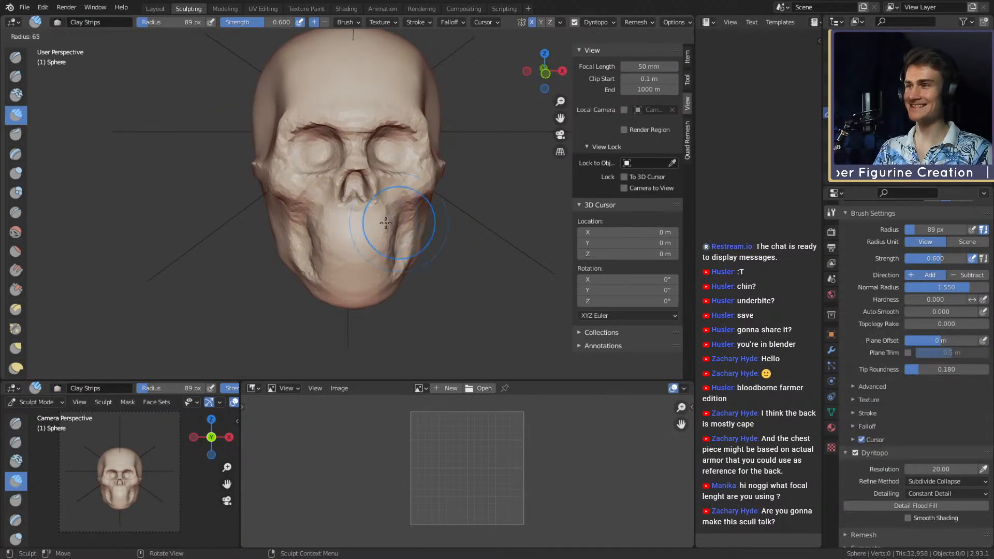
pyautogui.moveTo(381, 222)
pyautogui.mouseDown(button='middle')
pyautogui.moveTo(404, 224)
pyautogui.moveTo(344, 182)
pyautogui.moveTo(358, 186)
pyautogui.mouseUp(button='middle')
pyautogui.press('g')
pyautogui.moveTo(421, 199)
pyautogui.mouseDown(button='middle')
pyautogui.moveTo(399, 166)
pyautogui.moveTo(395, 214)
pyautogui.moveTo(373, 207)
pyautogui.moveTo(426, 202)
pyautogui.moveTo(435, 189)
pyautogui.moveTo(403, 206)
pyautogui.moveTo(387, 193)
pyautogui.moveTo(346, 202)
pyautogui.moveTo(363, 214)
pyautogui.mouseUp(button='middle')
pyautogui.press('f')
pyautogui.click(405, 191)
# Carve the temple hollow with the Clay Strips brush at a 42 px radius and smooth it at 118 px.
pyautogui.scroll(3, 387, 193)
pyautogui.hotkey('shift', 'c')
pyautogui.press('c')
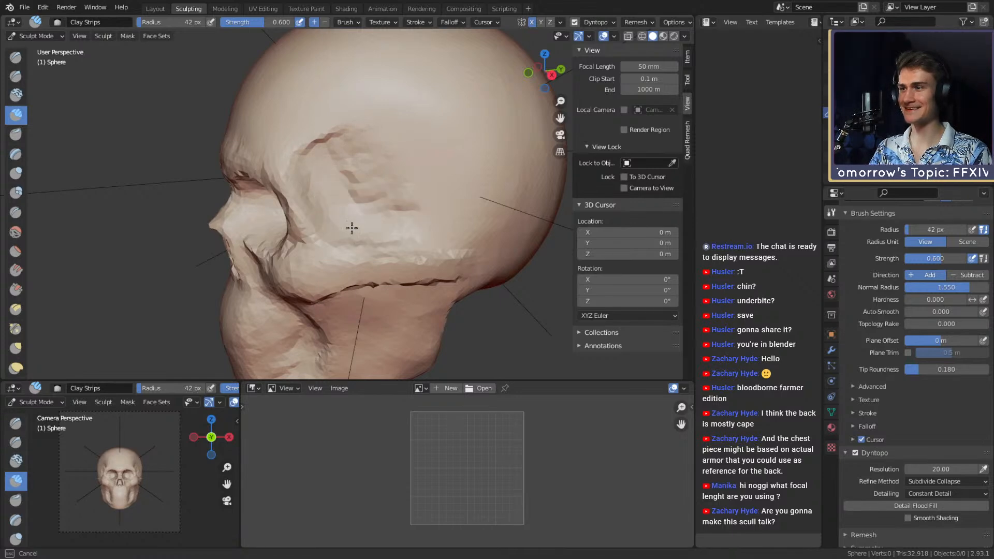
pyautogui.click(394, 111)
pyautogui.keyDown('shift'); pyautogui.moveTo(395, 111); pyautogui.dragTo(330, 106); pyautogui.keyUp('shift')
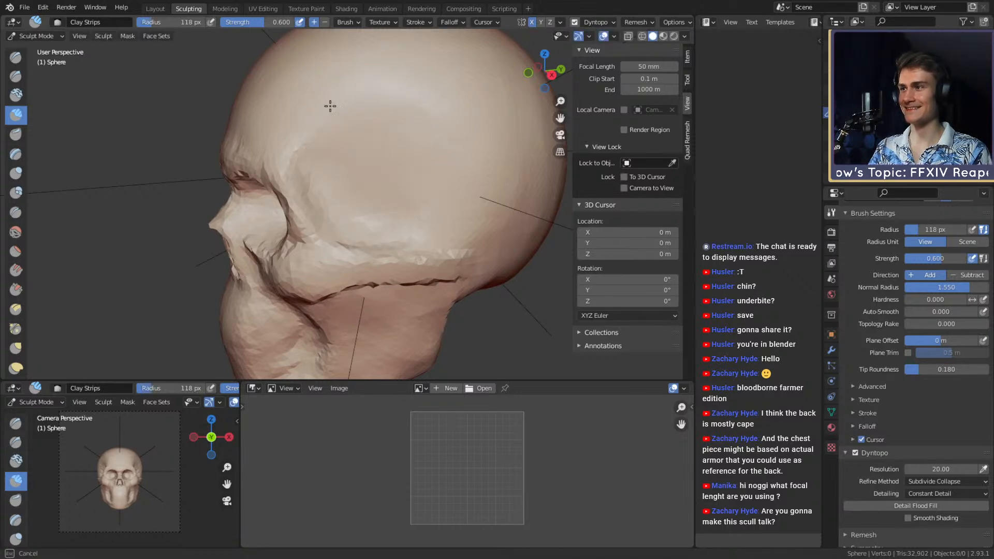
# Adjust the outer brow and temple contour from the front with the Grab brush at a 128 px radius.
pyautogui.moveTo(433, 133)
pyautogui.mouseDown(button='middle')
pyautogui.moveTo(423, 193)
pyautogui.moveTo(408, 196)
pyautogui.moveTo(406, 166)
pyautogui.moveTo(362, 222)
pyautogui.moveTo(384, 184)
pyautogui.moveTo(443, 138)
pyautogui.mouseUp(button='middle')
pyautogui.press('g')
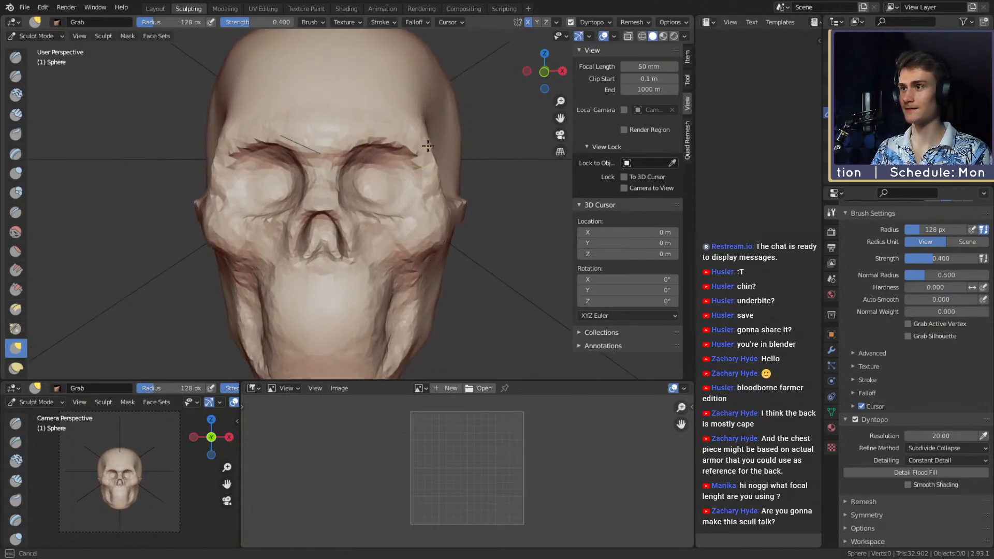
pyautogui.scroll(-5, 444, 212)
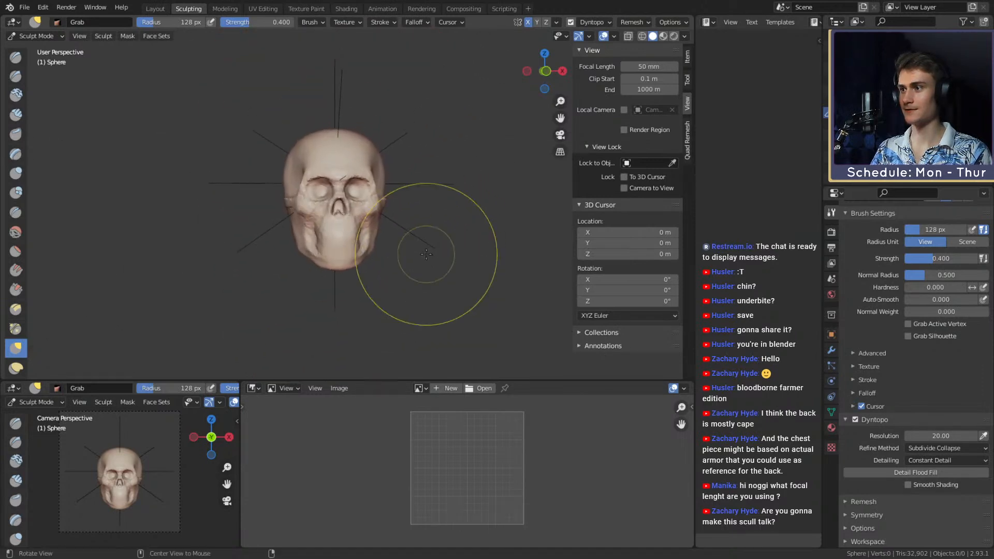
# Refine the jaw's rear edge and underside with the Grab brush, using radii of 130 px and 43 px.
pyautogui.press('f')
pyautogui.moveTo(430, 215)
pyautogui.mouseDown(button='middle')
pyautogui.moveTo(425, 225)
pyautogui.moveTo(403, 220)
pyautogui.moveTo(407, 231)
pyautogui.moveTo(404, 219)
pyautogui.moveTo(357, 198)
pyautogui.moveTo(328, 222)
pyautogui.moveTo(389, 262)
pyautogui.moveTo(349, 249)
pyautogui.moveTo(337, 215)
pyautogui.moveTo(355, 234)
pyautogui.mouseUp(button='middle')
pyautogui.click(482, 239)
pyautogui.scroll(1, 414, 233)
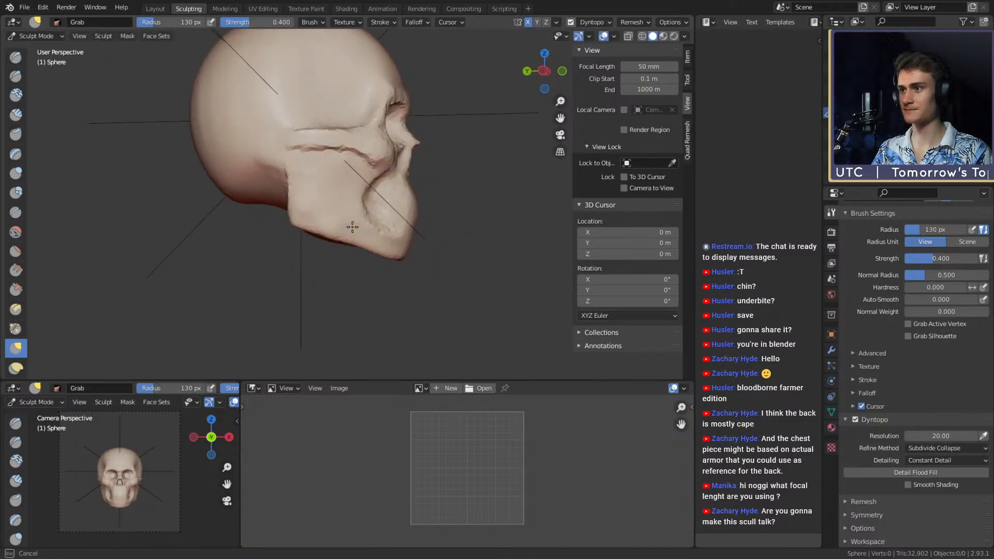
pyautogui.moveTo(304, 203)
pyautogui.mouseDown(button='middle')
pyautogui.moveTo(344, 211)
pyautogui.moveTo(367, 234)
pyautogui.moveTo(389, 220)
pyautogui.moveTo(347, 245)
pyautogui.moveTo(382, 224)
pyautogui.moveTo(349, 270)
pyautogui.moveTo(393, 256)
pyautogui.moveTo(355, 242)
pyautogui.moveTo(475, 238)
pyautogui.mouseUp(button='middle')
pyautogui.press('f')
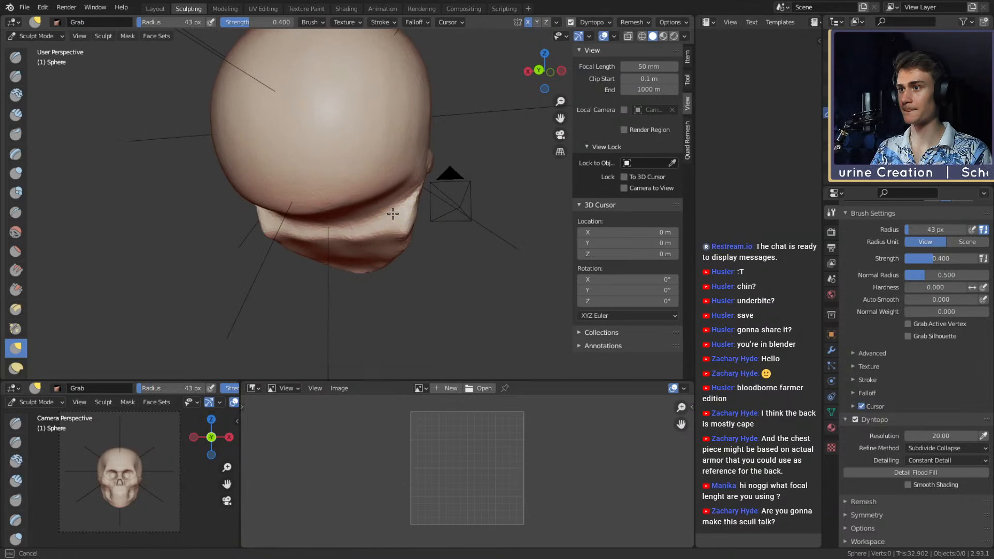
pyautogui.click(358, 238)
pyautogui.moveTo(357, 238)
pyautogui.mouseDown(button='middle')
pyautogui.moveTo(362, 206)
pyautogui.moveTo(311, 159)
pyautogui.mouseUp(button='middle')
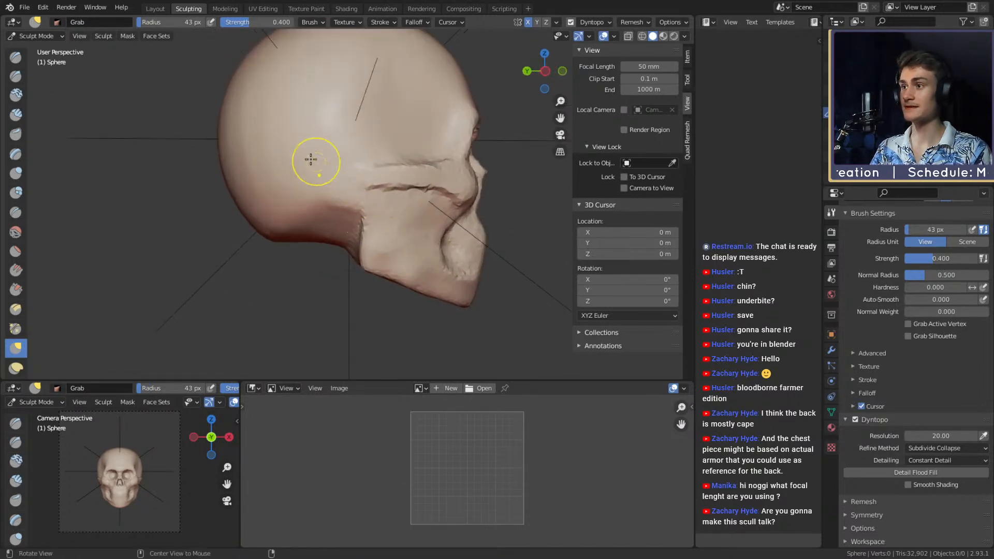
# Define the area behind the cheekbone and along the jaw's rear edge with the Crease brush at 31 px and 58 px.
pyautogui.hotkey('shift', 'c')
pyautogui.scroll(3, 332, 211)
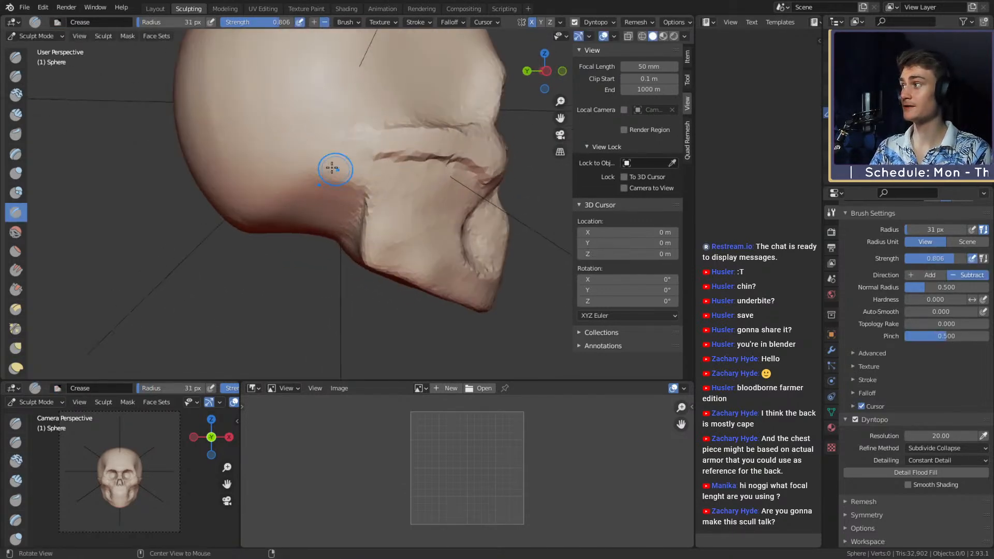
pyautogui.moveTo(359, 195)
pyautogui.mouseDown(button='middle')
pyautogui.moveTo(383, 187)
pyautogui.moveTo(371, 182)
pyautogui.moveTo(363, 203)
pyautogui.mouseUp(button='middle')
pyautogui.press('f')
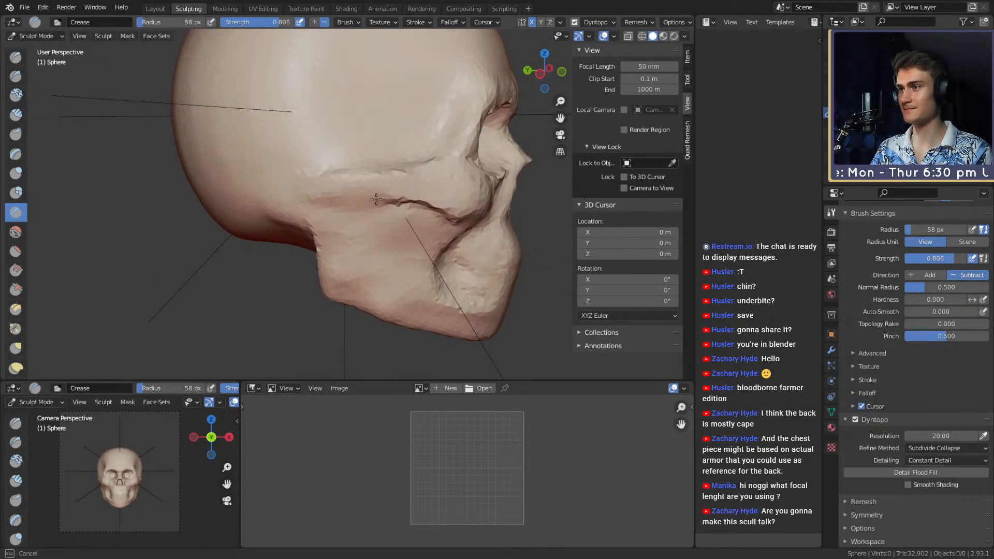
pyautogui.scroll(-3, 363, 195)
pyautogui.moveTo(456, 209)
pyautogui.mouseDown(button='middle')
pyautogui.moveTo(533, 222)
pyautogui.moveTo(401, 190)
pyautogui.moveTo(410, 193)
pyautogui.moveTo(385, 202)
pyautogui.moveTo(397, 214)
pyautogui.moveTo(408, 185)
pyautogui.mouseUp(button='middle')
# Reshape the cheekbone's outer side with the Grab brush, varying the radius and finishing at 151 px.
pyautogui.press('g')
pyautogui.press('f')
pyautogui.click(421, 201)
pyautogui.press('f')
pyautogui.moveTo(410, 141)
pyautogui.mouseDown(button='middle')
pyautogui.moveTo(418, 206)
pyautogui.moveTo(382, 232)
pyautogui.moveTo(326, 208)
pyautogui.moveTo(427, 211)
pyautogui.moveTo(413, 253)
pyautogui.moveTo(465, 168)
pyautogui.moveTo(406, 200)
pyautogui.moveTo(374, 236)
pyautogui.moveTo(357, 284)
pyautogui.mouseUp(button='middle')
pyautogui.press('f')
pyautogui.press('[')
pyautogui.press('[')
pyautogui.press('[')
pyautogui.press('[')
pyautogui.press(']')
pyautogui.press(']')
pyautogui.press(']')
pyautogui.press(']')
pyautogui.press(']')
pyautogui.press(']')
pyautogui.press(']')
pyautogui.press(']')
pyautogui.press('[')
pyautogui.press('[')
pyautogui.press('[')
pyautogui.press('f')
pyautogui.click(362, 236)
pyautogui.press('f')
pyautogui.click(410, 252)
pyautogui.moveTo(387, 236); pyautogui.dragTo(378, 234)
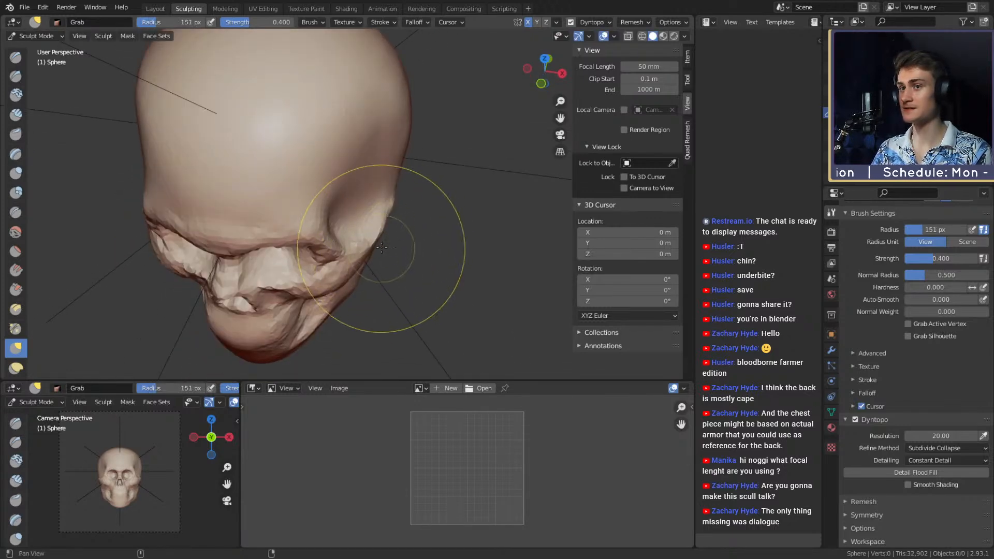
pyautogui.moveTo(382, 247); pyautogui.dragTo(412, 252, button='middle')
# Adjust the cheekbone contour from above and the front with the Grab brush, finishing at a 56 px radius.
pyautogui.press('f')
pyautogui.click(403, 246)
pyautogui.keyDown('ctrl'); pyautogui.moveTo(394, 194); pyautogui.dragTo(396, 233, button='middle'); pyautogui.keyUp('ctrl')
pyautogui.moveTo(396, 233); pyautogui.dragTo(339, 186, button='middle')
pyautogui.press('f')
pyautogui.click(329, 228)
pyautogui.moveTo(329, 227); pyautogui.dragTo(339, 224, button='middle')
pyautogui.keyDown('ctrl'); pyautogui.keyDown('alt'); pyautogui.moveTo(338, 224); pyautogui.dragTo(336, 200); pyautogui.keyUp('alt'); pyautogui.keyUp('ctrl')
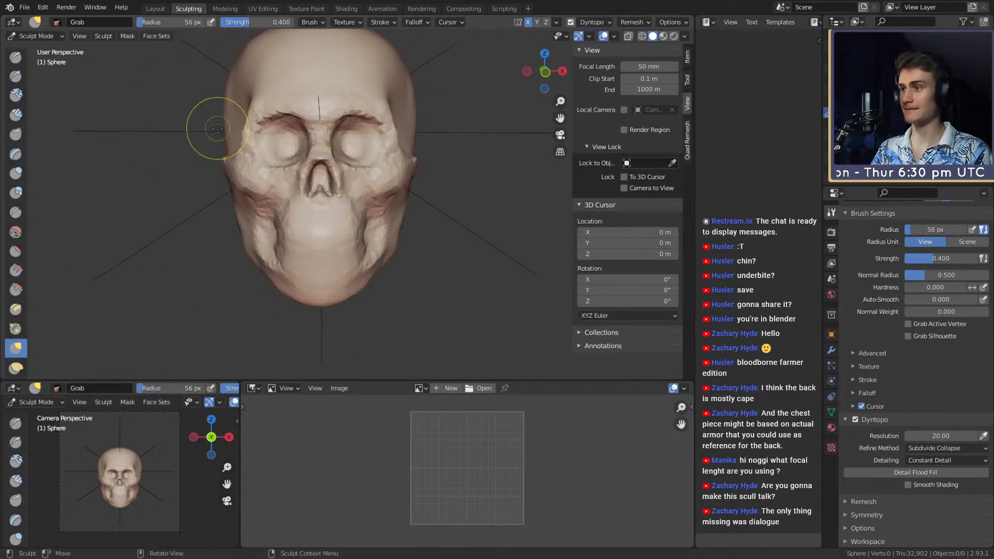
# Carve the hollow between the mouth area and the jaw with the Crease brush at 43 px, and smooth its edge.
pyautogui.click(16, 212)
pyautogui.moveTo(401, 222)
pyautogui.keyDown('alt'); pyautogui.mouseDown()
pyautogui.moveTo(389, 217)
pyautogui.moveTo(411, 179)
pyautogui.moveTo(411, 195)
pyautogui.mouseUp(); pyautogui.keyUp('alt')
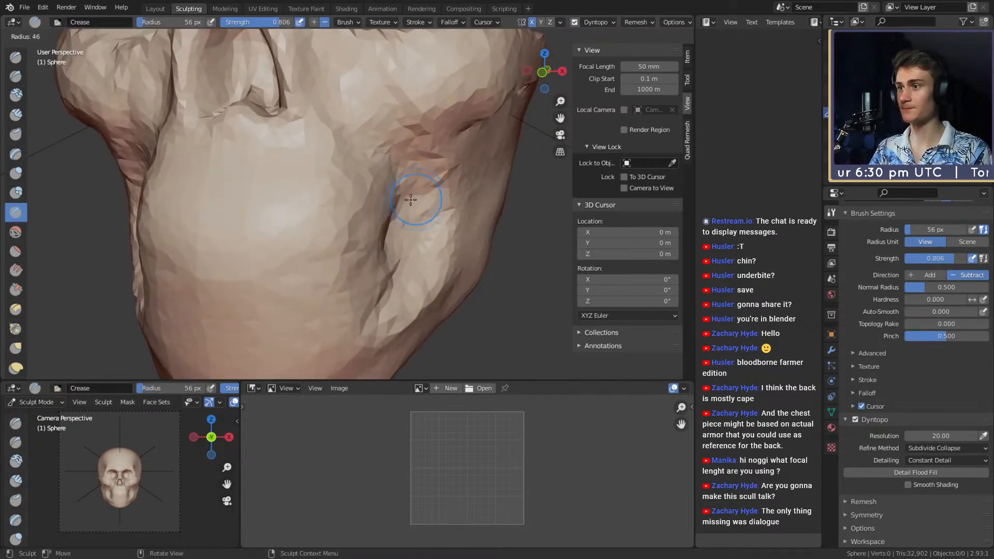
pyautogui.press('f')
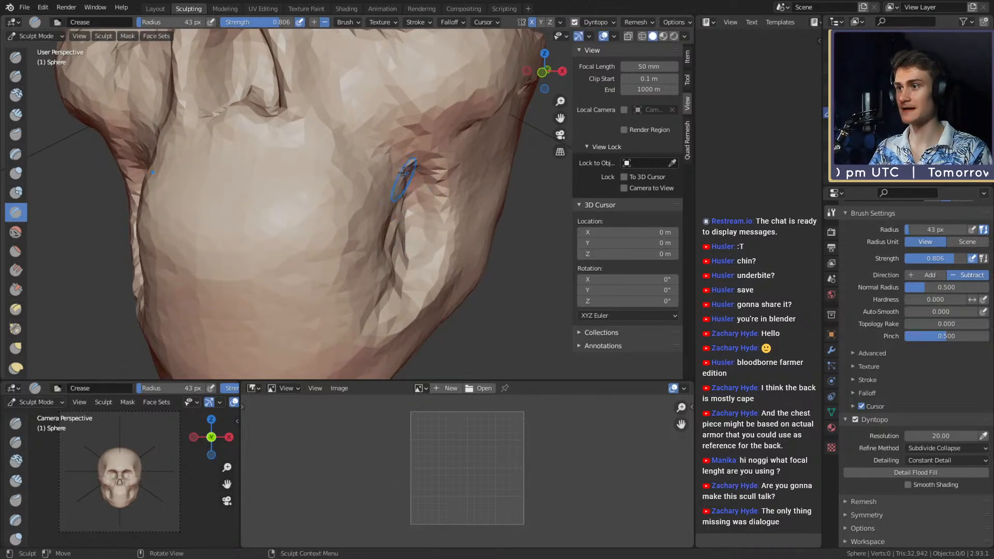
pyautogui.press('f')
pyautogui.click(444, 228)
pyautogui.moveTo(397, 246)
pyautogui.keyDown('shift'); pyautogui.mouseDown()
pyautogui.moveTo(398, 204)
pyautogui.moveTo(393, 229)
pyautogui.moveTo(365, 213)
pyautogui.moveTo(383, 163)
pyautogui.mouseUp(); pyautogui.keyUp('shift')
# Build up the area below the cheekbone and beside the jaw hollow with the Clay Strips brush at 38 px.
pyautogui.click(16, 115)
pyautogui.press('f')
pyautogui.click(430, 161)
pyautogui.moveTo(460, 157)
pyautogui.mouseDown()
pyautogui.moveTo(421, 158)
pyautogui.moveTo(371, 210)
pyautogui.mouseUp()
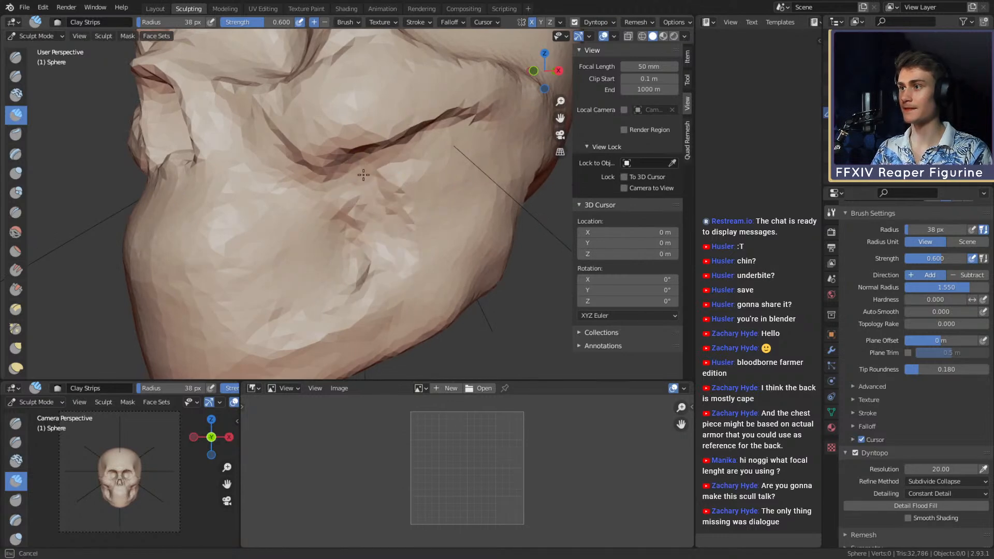
pyautogui.moveTo(369, 248); pyautogui.dragTo(366, 253)
pyautogui.moveTo(373, 199)
pyautogui.keyDown('ctrl'); pyautogui.keyDown('alt'); pyautogui.mouseDown()
pyautogui.moveTo(379, 242)
pyautogui.moveTo(430, 233)
pyautogui.moveTo(411, 230)
pyautogui.mouseUp(); pyautogui.keyUp('alt'); pyautogui.keyUp('ctrl')
# Reshape the skull's side outline from the front with the Grab brush, varying the radius and finishing at 110 px.
pyautogui.press('g')
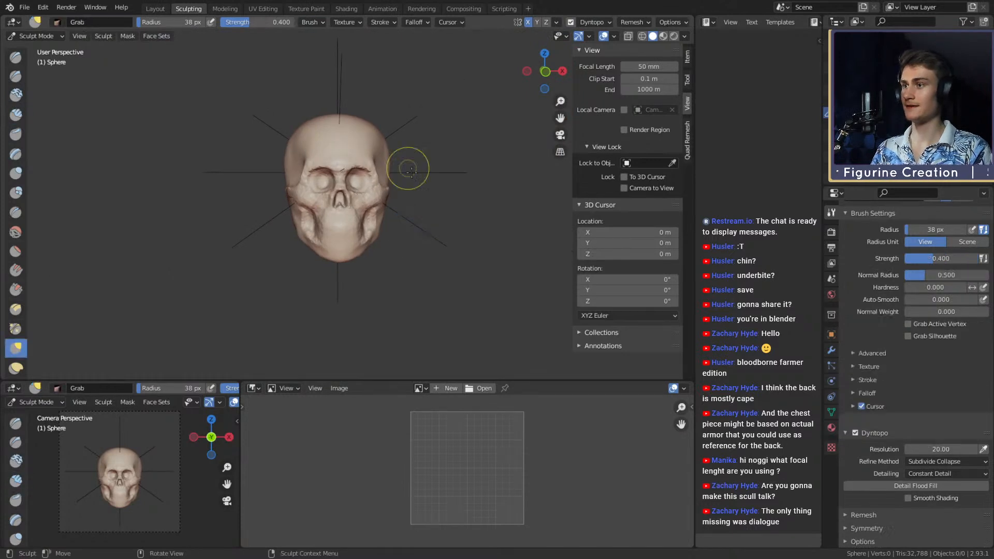
pyautogui.moveTo(411, 171)
pyautogui.keyDown('alt'); pyautogui.mouseDown()
pyautogui.moveTo(366, 222)
pyautogui.moveTo(517, 209)
pyautogui.mouseUp(); pyautogui.keyUp('alt')
pyautogui.moveTo(470, 231)
pyautogui.keyDown('ctrl'); pyautogui.keyDown('alt'); pyautogui.mouseDown()
pyautogui.moveTo(399, 181)
pyautogui.moveTo(371, 210)
pyautogui.moveTo(404, 219)
pyautogui.mouseUp(); pyautogui.keyUp('alt'); pyautogui.keyUp('ctrl')
pyautogui.press('f')
pyautogui.click(420, 221)
pyautogui.press('f')
pyautogui.click(431, 221)
pyautogui.moveTo(406, 221)
pyautogui.mouseDown()
pyautogui.moveTo(400, 233)
pyautogui.moveTo(421, 225)
pyautogui.mouseUp()
pyautogui.press('f')
pyautogui.click(436, 185)
pyautogui.keyDown('alt'); pyautogui.keyDown('shift'); pyautogui.moveTo(436, 190); pyautogui.dragTo(432, 214); pyautogui.keyUp('shift'); pyautogui.keyUp('alt')
pyautogui.press('f')
pyautogui.click(416, 158)
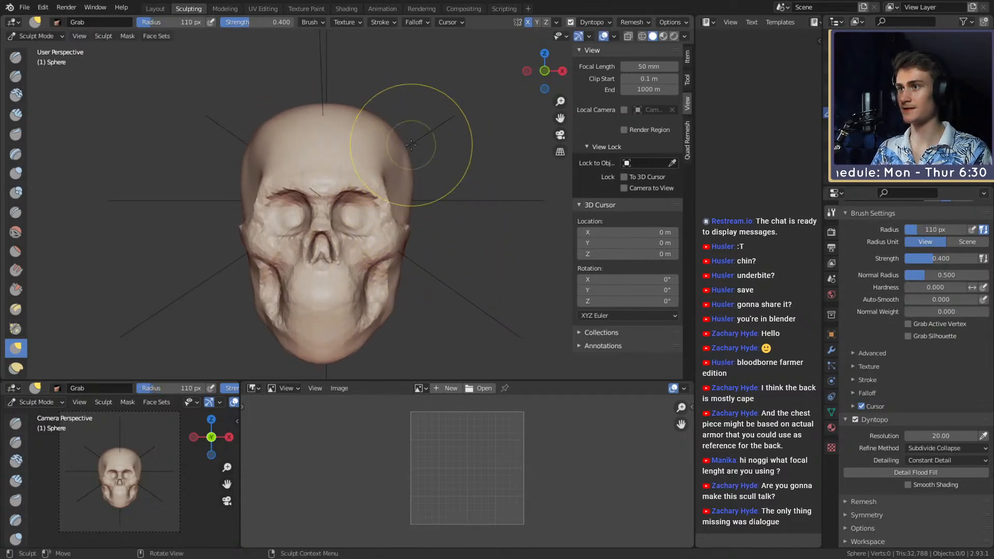
# Adjust the cranium's side with the Grab brush at 86 px and the cheekbone's rear end at 49 px.
pyautogui.moveTo(405, 143); pyautogui.dragTo(412, 171, button='middle')
pyautogui.press('f')
pyautogui.click(392, 140)
pyautogui.moveTo(363, 136); pyautogui.dragTo(309, 141, button='middle')
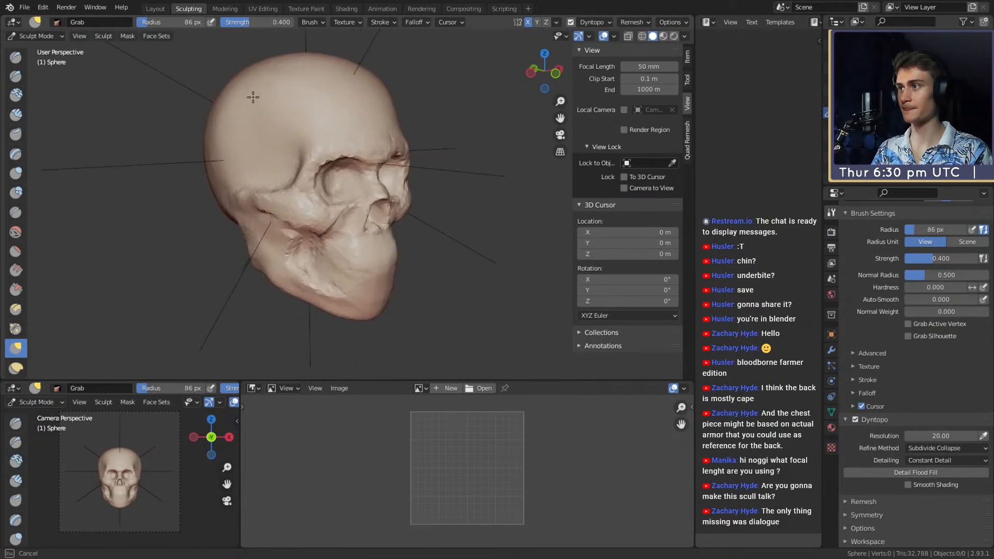
pyautogui.keyDown('shift'); pyautogui.moveTo(253, 97); pyautogui.dragTo(274, 75, button='middle'); pyautogui.keyUp('shift')
pyautogui.moveTo(264, 121); pyautogui.dragTo(215, 136, button='middle')
pyautogui.moveTo(213, 137); pyautogui.dragTo(252, 151)
pyautogui.press('f')
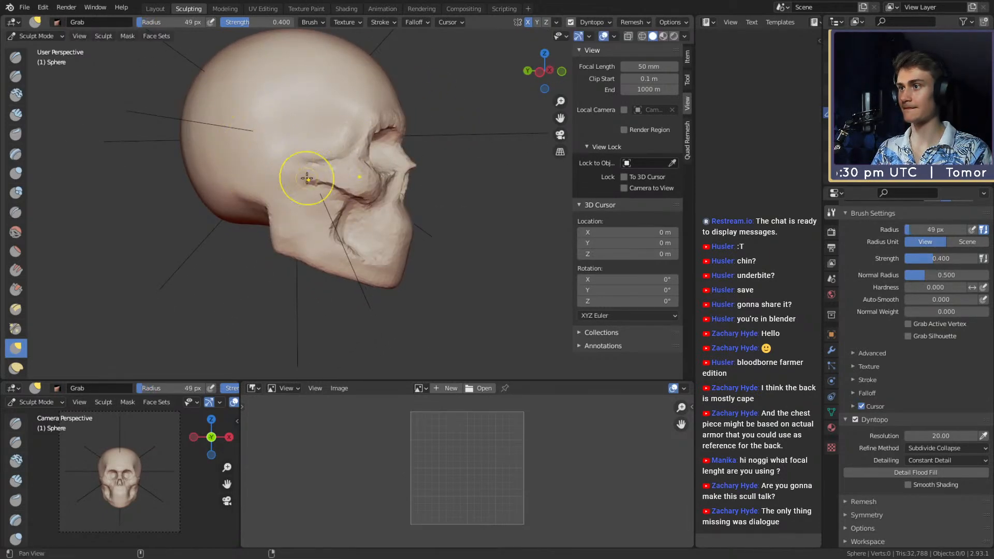
pyautogui.click(327, 180)
pyautogui.keyDown('alt'); pyautogui.moveTo(398, 178); pyautogui.dragTo(313, 182); pyautogui.keyUp('alt')
pyautogui.moveTo(366, 202)
pyautogui.keyDown('alt'); pyautogui.mouseDown()
pyautogui.moveTo(372, 212)
pyautogui.moveTo(395, 200)
pyautogui.moveTo(395, 228)
pyautogui.moveTo(397, 205)
pyautogui.mouseUp(); pyautogui.keyUp('alt')
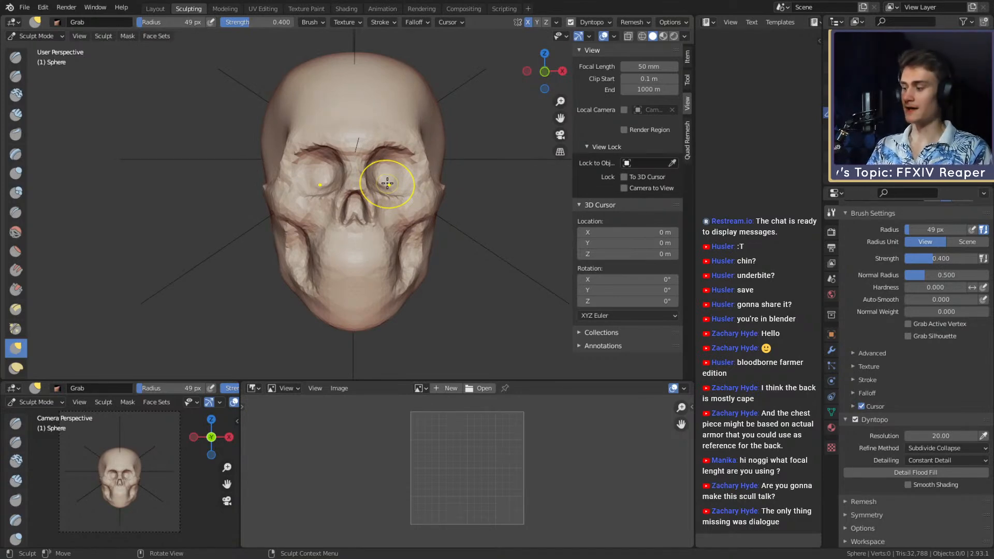
# Fill and round the eye socket interiors with the Clay Strips brush, reducing the radius to 37 px and 31 px.
pyautogui.press('c')
pyautogui.scroll(5, 391, 198)
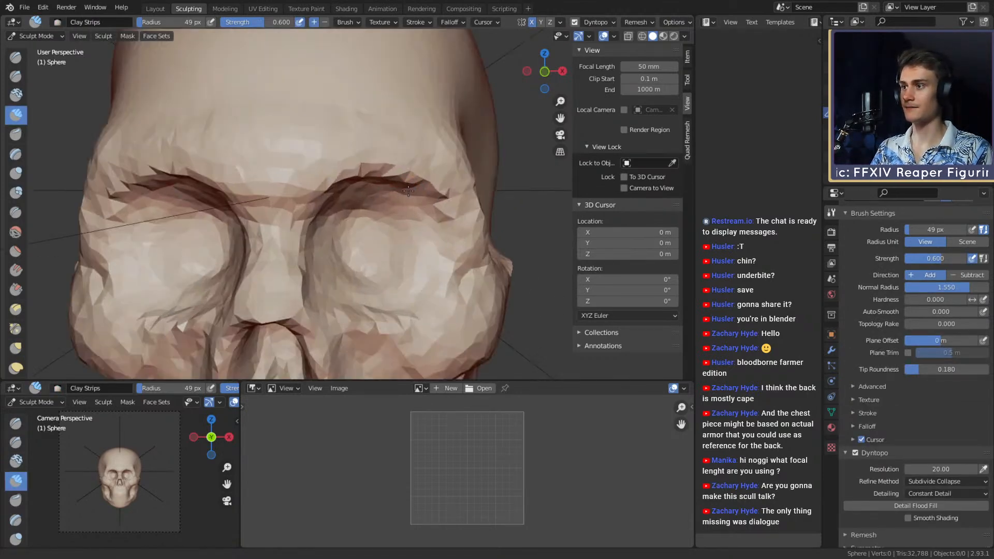
pyautogui.press('[')
pyautogui.scroll(-4, 391, 198)
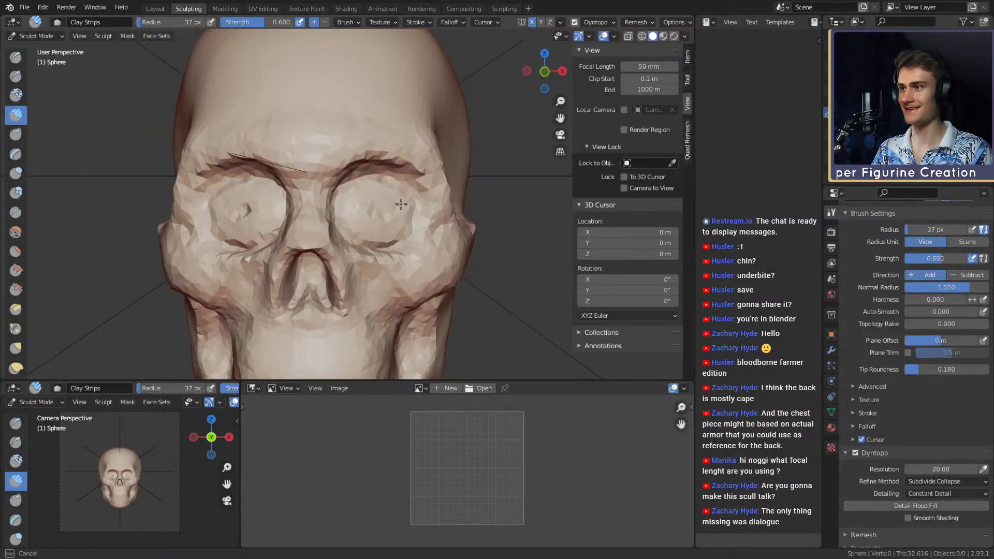
pyautogui.moveTo(383, 208)
pyautogui.mouseDown(button='middle')
pyautogui.moveTo(317, 202)
pyautogui.moveTo(384, 204)
pyautogui.mouseUp(button='middle')
pyautogui.scroll(2, 374, 200)
pyautogui.moveTo(410, 191); pyautogui.dragTo(415, 201)
pyautogui.moveTo(333, 171)
pyautogui.mouseDown(button='middle')
pyautogui.moveTo(345, 171)
pyautogui.moveTo(274, 200)
pyautogui.moveTo(390, 194)
pyautogui.moveTo(379, 200)
pyautogui.moveTo(395, 171)
pyautogui.mouseUp(button='middle')
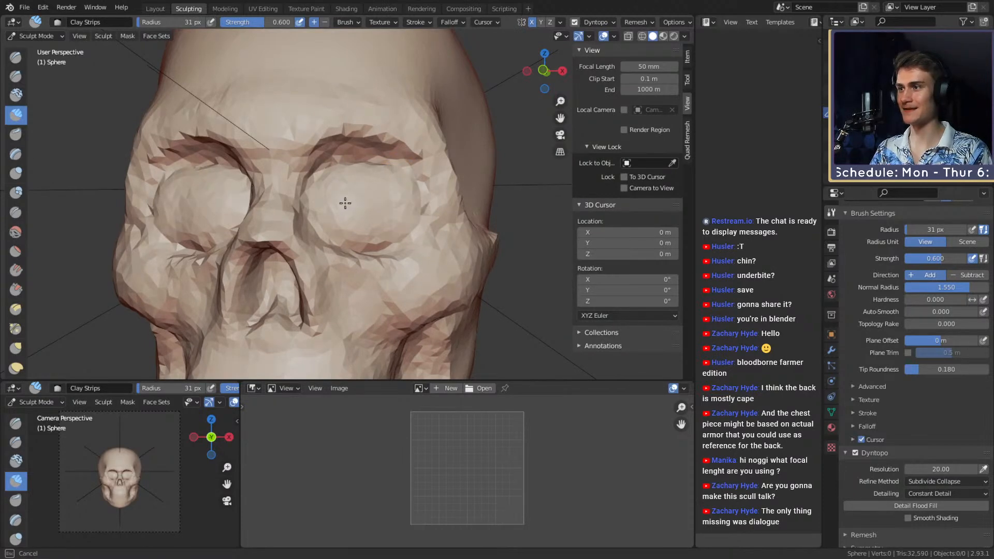
pyautogui.scroll(-4, 399, 218)
pyautogui.scroll(4, 397, 201)
pyautogui.moveTo(392, 206); pyautogui.dragTo(386, 218, button='middle')
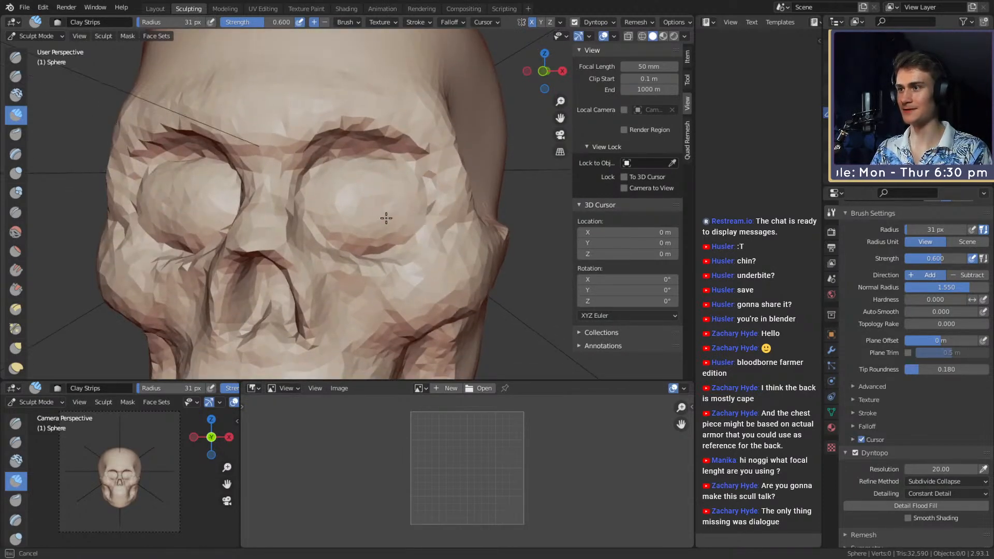
pyautogui.moveTo(322, 211); pyautogui.dragTo(406, 162, button='middle')
pyautogui.moveTo(348, 105); pyautogui.dragTo(363, 166, button='middle')
# Reshape the brow ridge above the eye sockets with the Grab brush at a 157 px radius.
pyautogui.press('g')
pyautogui.press('f')
pyautogui.click(401, 167)
pyautogui.moveTo(337, 164)
pyautogui.mouseDown()
pyautogui.moveTo(331, 180)
pyautogui.moveTo(359, 174)
pyautogui.mouseUp()
pyautogui.moveTo(369, 163)
pyautogui.keyDown('shift'); pyautogui.mouseDown(button='middle')
pyautogui.moveTo(374, 172)
pyautogui.moveTo(381, 161)
pyautogui.mouseUp(button='middle'); pyautogui.keyUp('shift')
pyautogui.moveTo(410, 155); pyautogui.dragTo(418, 167)
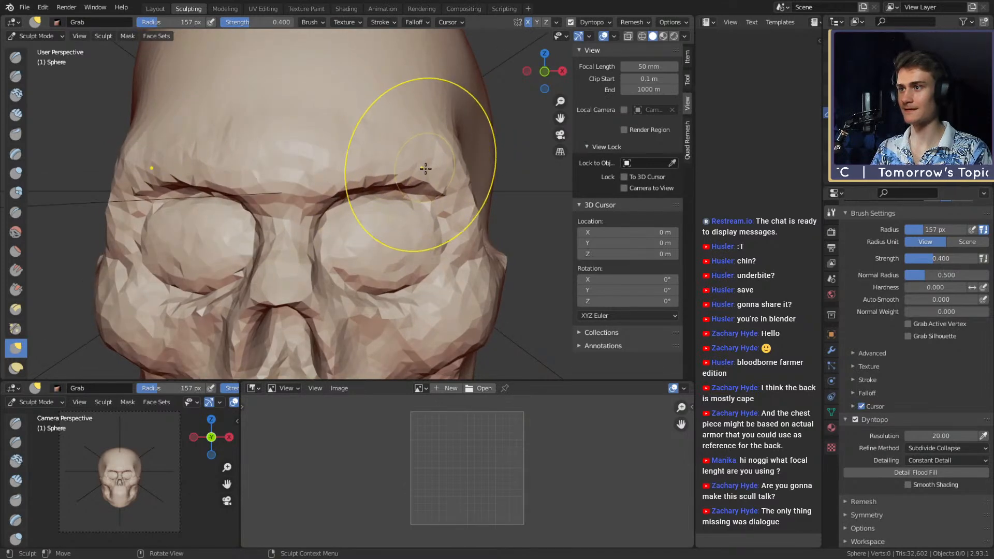
pyautogui.moveTo(406, 135)
pyautogui.keyDown('ctrl'); pyautogui.mouseDown(button='middle')
pyautogui.moveTo(390, 214)
pyautogui.moveTo(405, 186)
pyautogui.moveTo(506, 184)
pyautogui.moveTo(412, 193)
pyautogui.mouseUp(button='middle'); pyautogui.keyUp('ctrl')
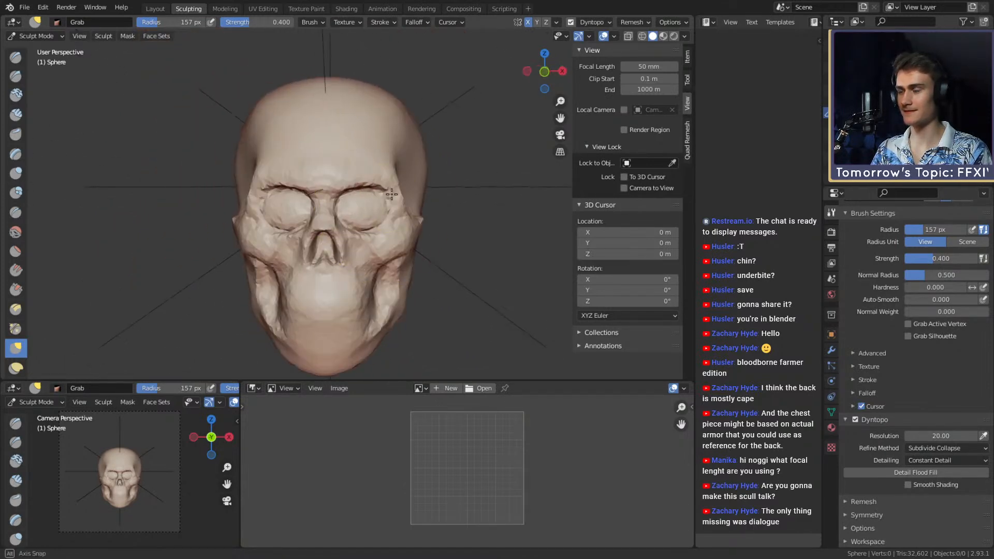
# Build up the upper and outer eye socket rims with the Clay Strips brush at 37 px and 27 px.
pyautogui.press('f')
pyautogui.moveTo(435, 243)
pyautogui.keyDown('ctrl'); pyautogui.mouseDown(button='middle')
pyautogui.moveTo(450, 197)
pyautogui.moveTo(378, 195)
pyautogui.moveTo(388, 151)
pyautogui.mouseUp(button='middle'); pyautogui.keyUp('ctrl')
pyautogui.click(353, 202)
pyautogui.press('c')
pyautogui.moveTo(366, 143); pyautogui.dragTo(344, 141)
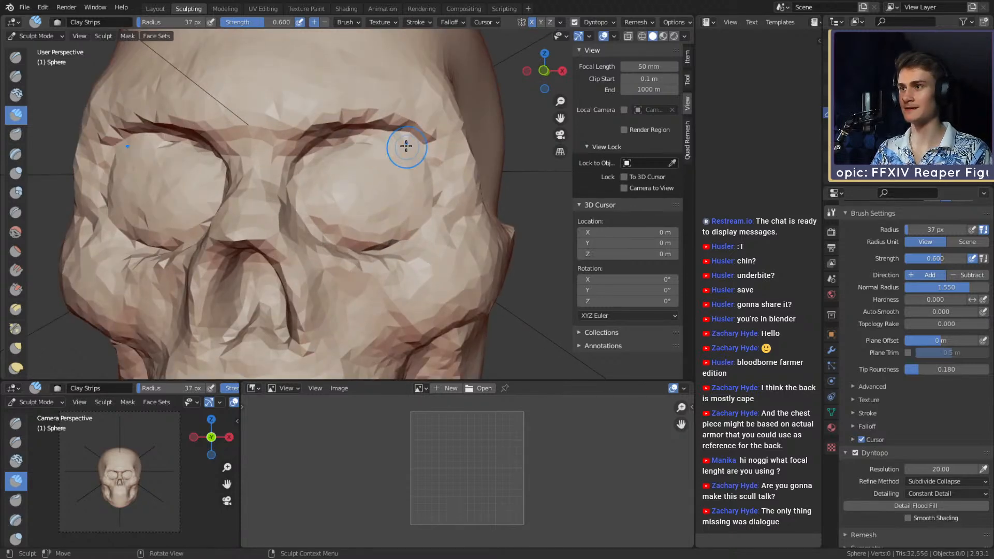
pyautogui.moveTo(406, 147)
pyautogui.mouseDown()
pyautogui.moveTo(433, 173)
pyautogui.moveTo(434, 161)
pyautogui.mouseUp()
pyautogui.moveTo(439, 154); pyautogui.dragTo(414, 171, button='middle')
pyautogui.press('f')
pyautogui.click(409, 171)
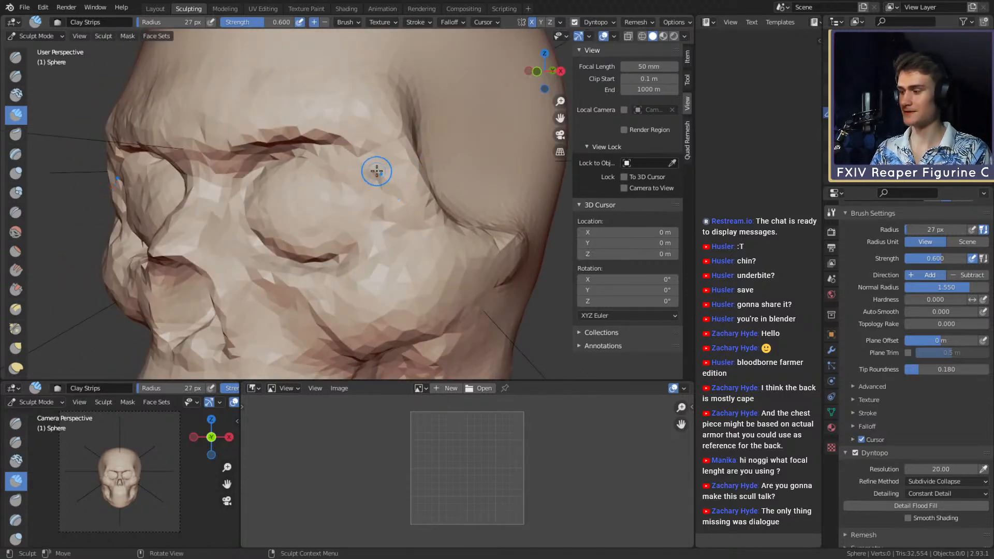
# Define the outer eye socket corner with the Crease brush, and set the Clay Strips brush radius to 117 px.
pyautogui.hotkey('shift', 'c')
pyautogui.moveTo(359, 156); pyautogui.dragTo(394, 160, button='middle')
pyautogui.moveTo(395, 160)
pyautogui.mouseDown()
pyautogui.moveTo(399, 140)
pyautogui.moveTo(434, 190)
pyautogui.moveTo(422, 188)
pyautogui.mouseUp()
pyautogui.press('c')
pyautogui.moveTo(383, 165)
pyautogui.mouseDown(button='middle')
pyautogui.moveTo(410, 158)
pyautogui.moveTo(384, 173)
pyautogui.moveTo(377, 160)
pyautogui.mouseUp(button='middle')
pyautogui.press('f')
pyautogui.click(426, 174)
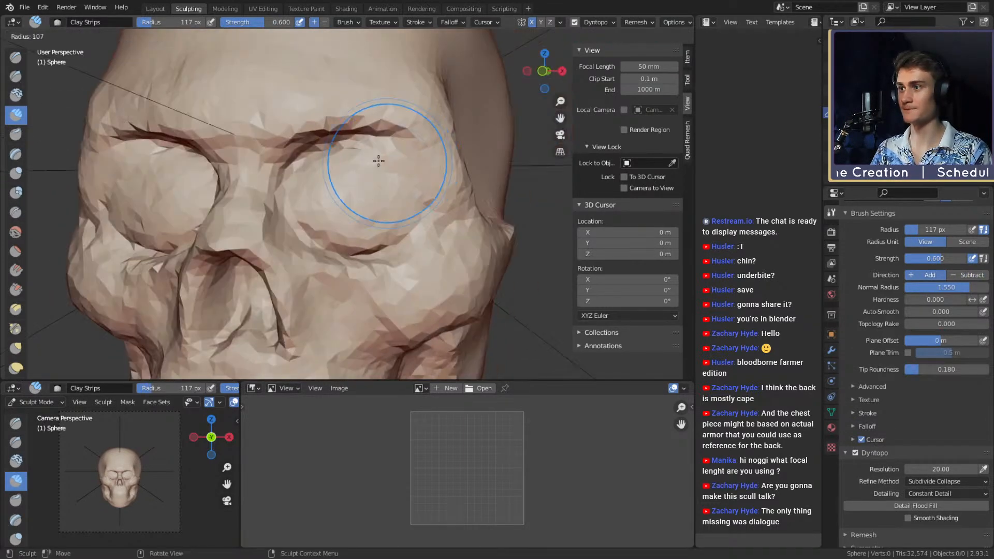
# Rework the outer brow and upper eye socket with the Clay Strips brush at radii of 43 px and 36 px.
pyautogui.press('f')
pyautogui.click(385, 157)
pyautogui.moveTo(372, 148)
pyautogui.mouseDown()
pyautogui.moveTo(361, 148)
pyautogui.moveTo(395, 150)
pyautogui.moveTo(420, 95)
pyautogui.mouseUp()
pyautogui.press('f')
pyautogui.press('f')
pyautogui.click(405, 140)
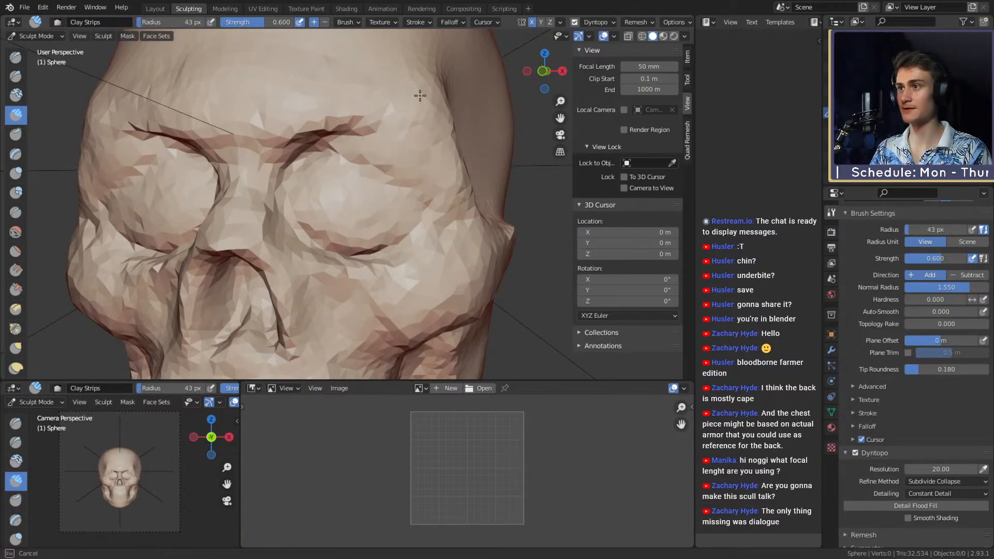
pyautogui.click(415, 138)
pyautogui.moveTo(414, 138); pyautogui.dragTo(404, 216, button='middle')
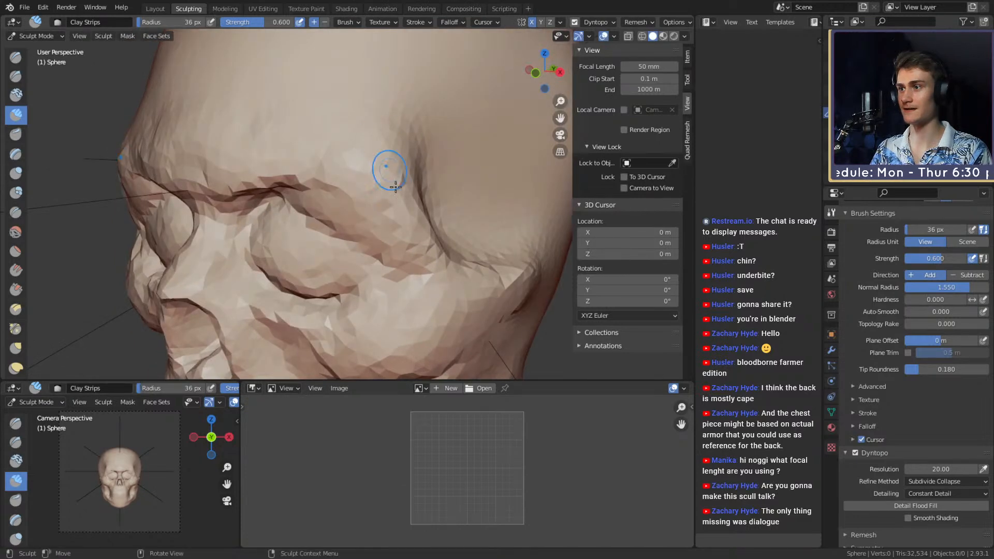
# Soften the temple ridge and fill the temple hollow with the Clay Strips brush, varying the radius between 31 and 68 px.
pyautogui.click(440, 57)
pyautogui.scroll(-4, 412, 121)
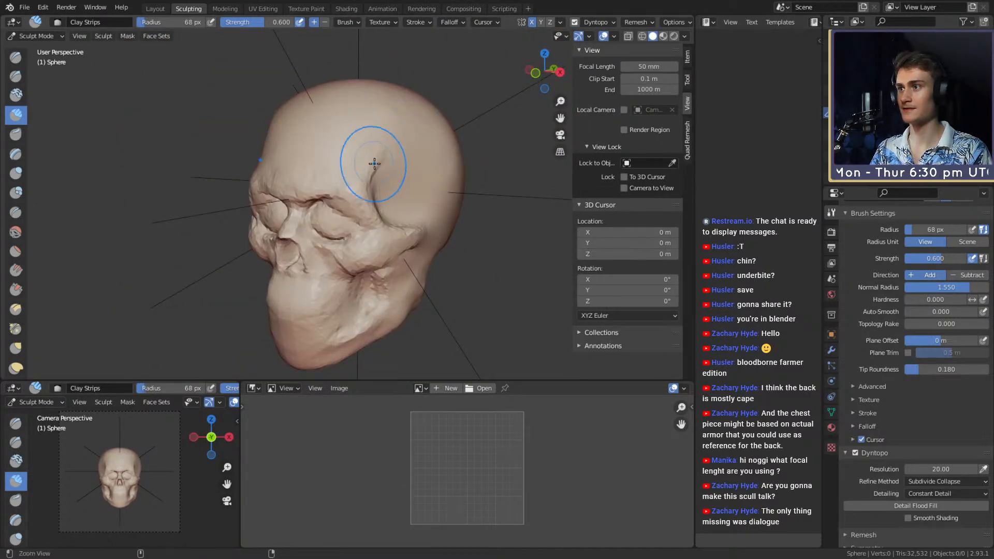
pyautogui.scroll(2, 375, 164)
pyautogui.press('f')
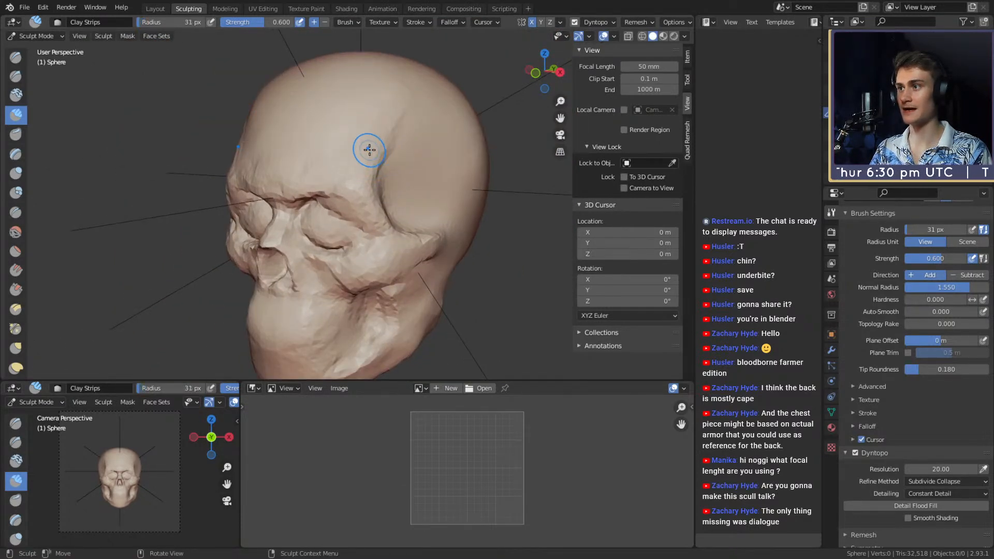
pyautogui.moveTo(369, 150); pyautogui.dragTo(358, 167, button='middle')
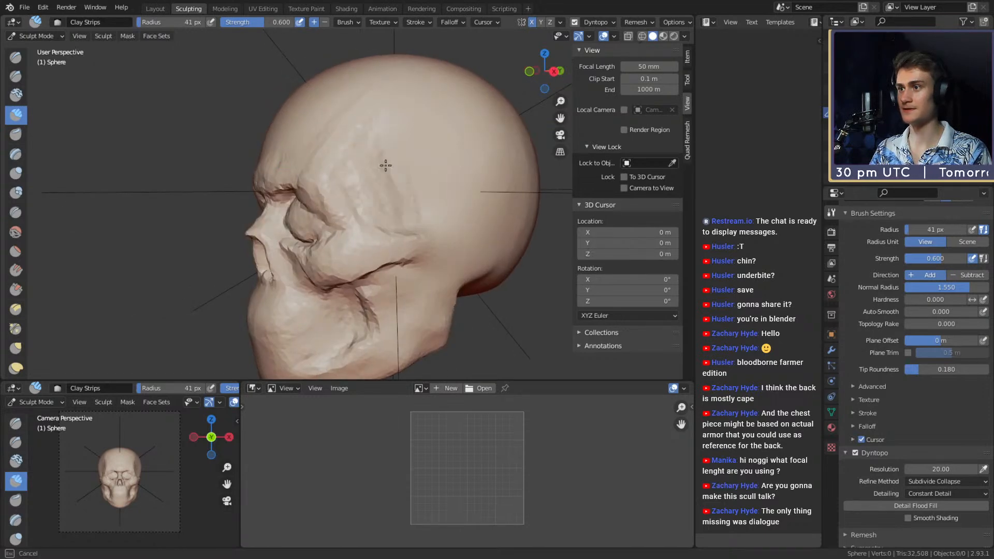
pyautogui.moveTo(425, 201); pyautogui.dragTo(438, 169, button='middle')
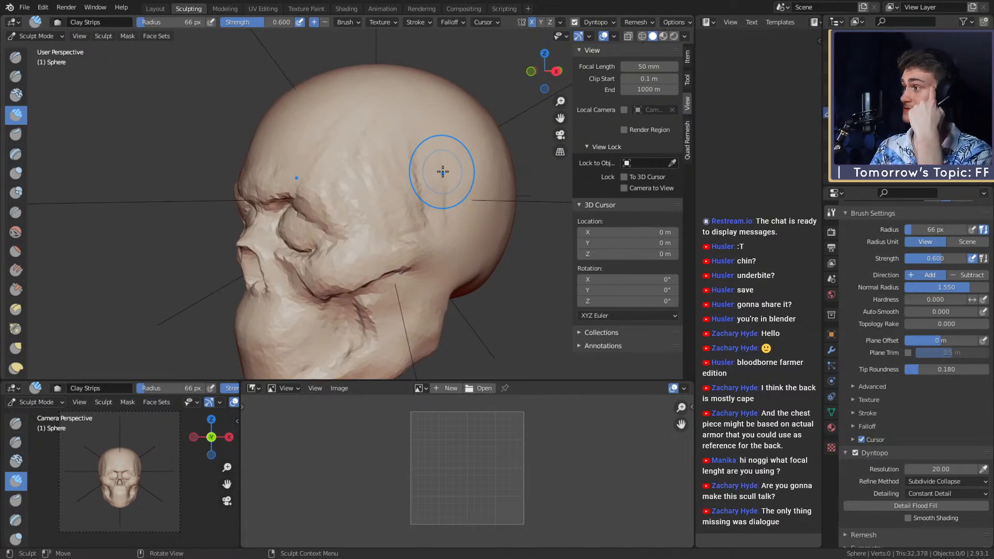
pyautogui.moveTo(442, 171); pyautogui.dragTo(358, 229, button='middle')
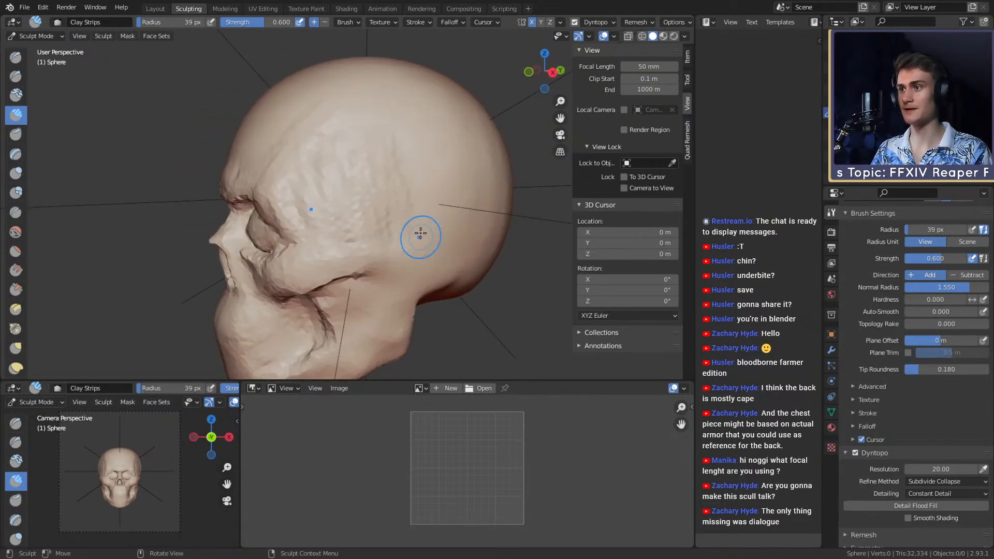
# Smooth the filled temple surface into the side of the cranium.
pyautogui.press('f')
pyautogui.click(406, 164)
pyautogui.keyDown('shift'); pyautogui.moveTo(383, 168); pyautogui.dragTo(331, 174); pyautogui.keyUp('shift')
pyautogui.moveTo(331, 175); pyautogui.dragTo(371, 181, button='middle')
pyautogui.press('f')
pyautogui.click(389, 174)
pyautogui.moveTo(391, 174)
pyautogui.keyDown('shift'); pyautogui.mouseDown()
pyautogui.moveTo(402, 163)
pyautogui.moveTo(394, 177)
pyautogui.mouseUp(); pyautogui.keyUp('shift')
pyautogui.moveTo(386, 181)
pyautogui.mouseDown(button='middle')
pyautogui.moveTo(426, 200)
pyautogui.moveTo(381, 208)
pyautogui.mouseUp(button='middle')
# Blend the area between the outer eye socket and temple with the Clay Strips brush at 35 px, finishing at 78 px.
pyautogui.press('f')
pyautogui.click(366, 211)
pyautogui.moveTo(356, 226); pyautogui.dragTo(353, 232)
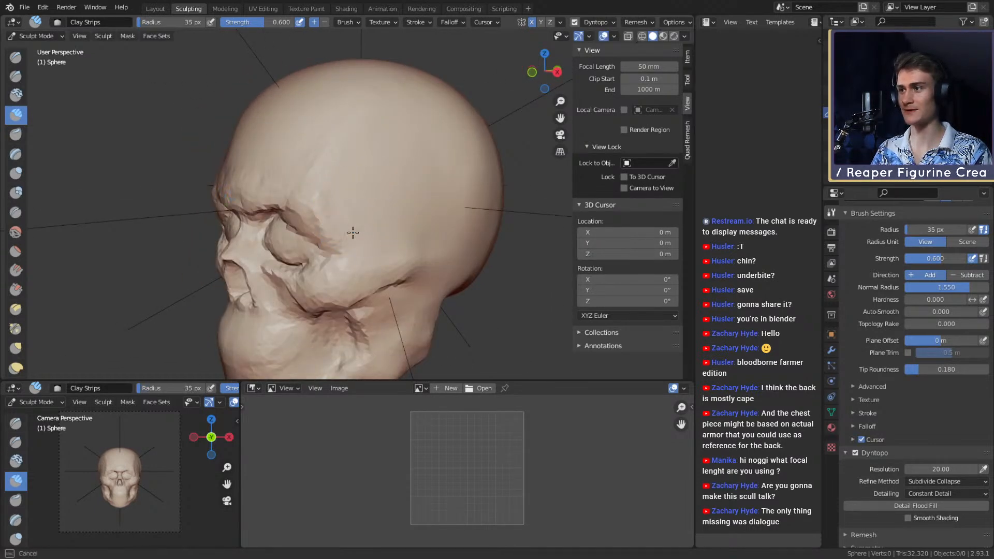
pyautogui.press('f')
pyautogui.moveTo(397, 247)
pyautogui.mouseDown(button='middle')
pyautogui.moveTo(362, 196)
pyautogui.moveTo(412, 205)
pyautogui.moveTo(360, 196)
pyautogui.mouseUp(button='middle')
pyautogui.click(352, 146)
pyautogui.press('f')
pyautogui.click(415, 195)
pyautogui.press('[')
pyautogui.press('[')
pyautogui.press('[')
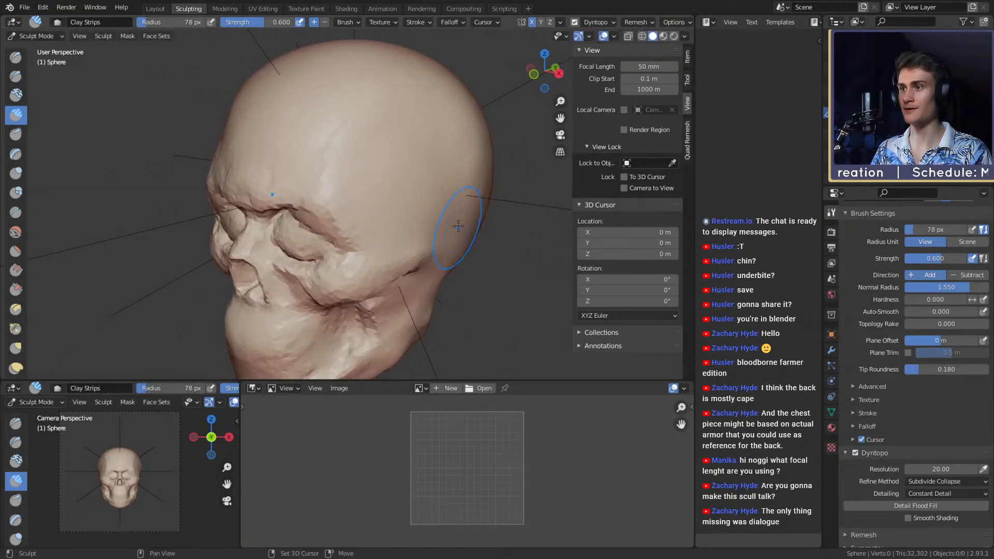
# Reshape the side of the forehead near the temple with the Grab brush at a radius of 150 px.
pyautogui.moveTo(458, 226); pyautogui.dragTo(404, 203, button='middle')
pyautogui.press('g')
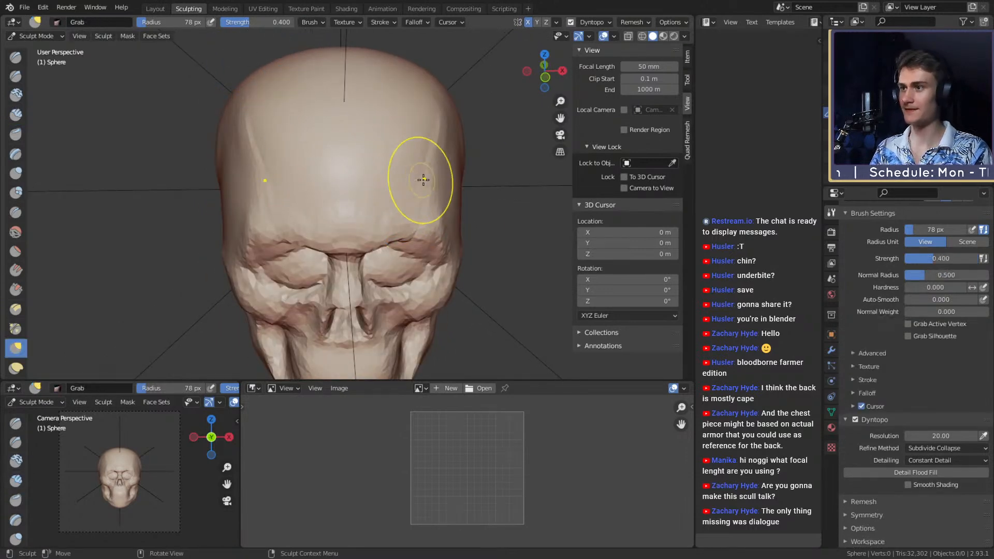
pyautogui.moveTo(422, 171)
pyautogui.mouseDown(button='middle')
pyautogui.moveTo(399, 204)
pyautogui.moveTo(410, 222)
pyautogui.moveTo(415, 204)
pyautogui.moveTo(423, 215)
pyautogui.moveTo(444, 187)
pyautogui.mouseUp(button='middle')
pyautogui.press('f')
pyautogui.click(539, 184)
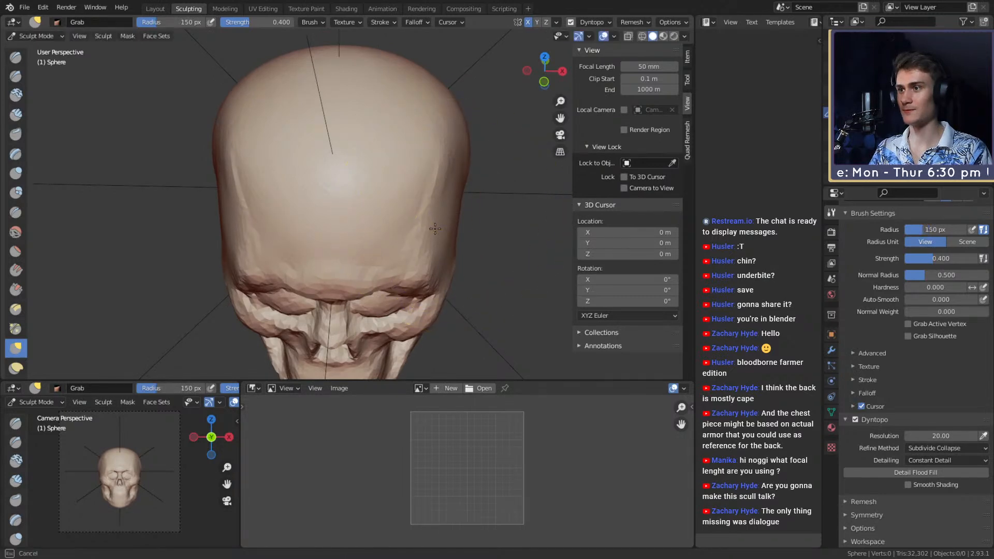
# Adjust the outer eye socket and brow in profile with the Grab brush at radii of 215 px and 152 px.
pyautogui.moveTo(434, 228); pyautogui.dragTo(361, 190, button='middle')
pyautogui.press('f')
pyautogui.click(353, 200)
pyautogui.press('f')
pyautogui.click(354, 228)
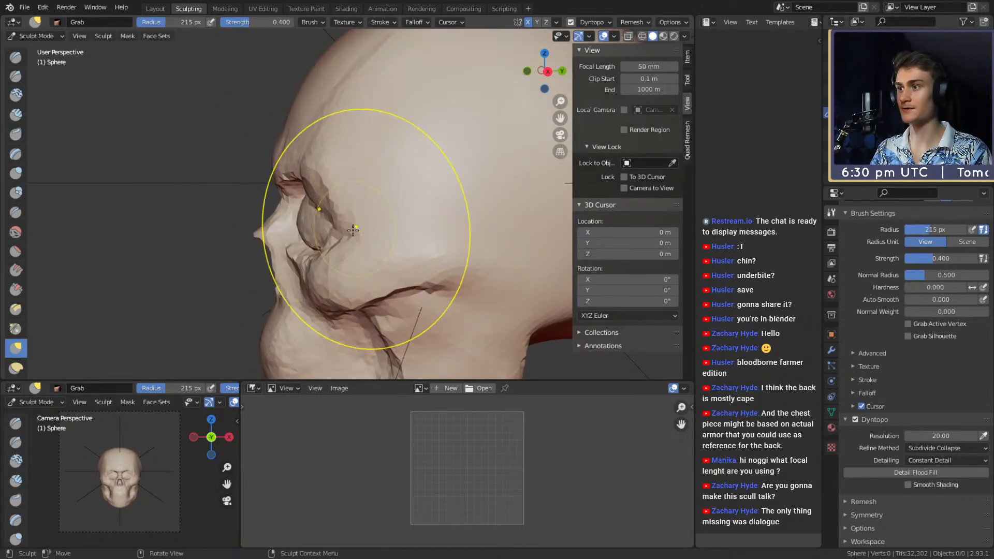
pyautogui.moveTo(354, 228); pyautogui.dragTo(362, 234)
pyautogui.press('f')
pyautogui.click(297, 182)
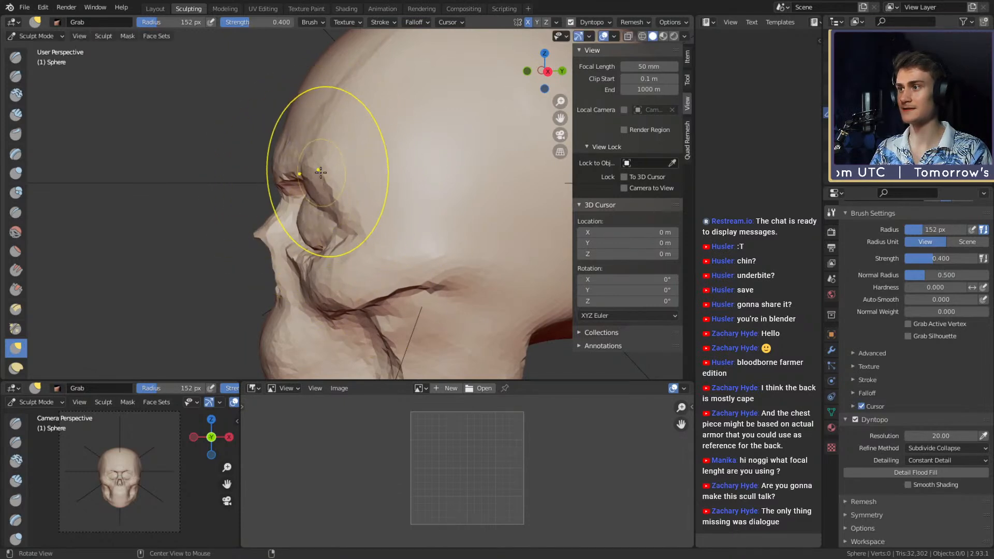
# Build up the outer brow ridge above the eye socket with the Clay Strips brush at 38 px.
pyautogui.moveTo(326, 166)
pyautogui.mouseDown(button='middle')
pyautogui.moveTo(444, 160)
pyautogui.moveTo(363, 177)
pyautogui.moveTo(355, 162)
pyautogui.moveTo(354, 192)
pyautogui.mouseUp(button='middle')
pyautogui.scroll(2, 358, 175)
pyautogui.scroll(3, 373, 176)
pyautogui.hotkey('shift', 'c')
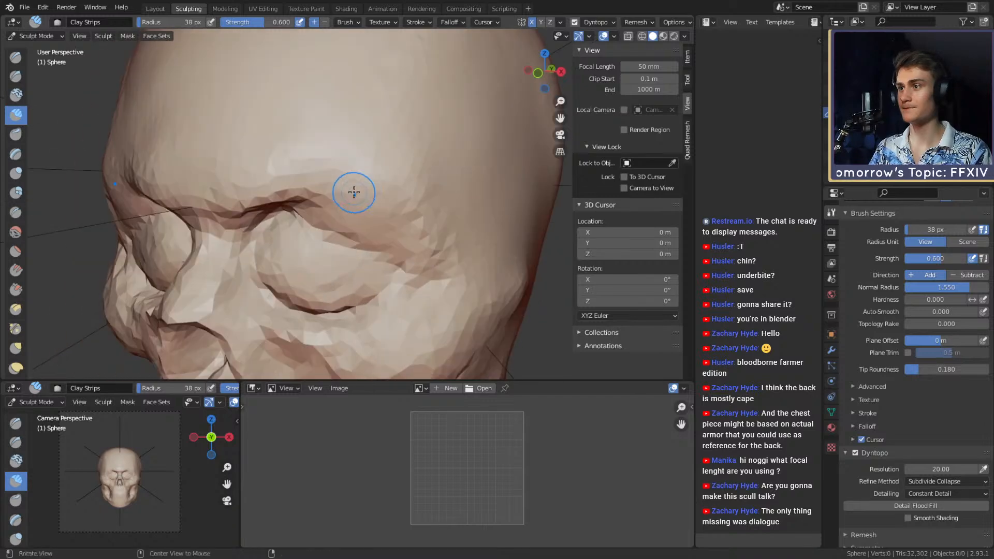
pyautogui.moveTo(426, 218); pyautogui.dragTo(428, 224)
pyautogui.moveTo(377, 177); pyautogui.dragTo(399, 180, button='middle')
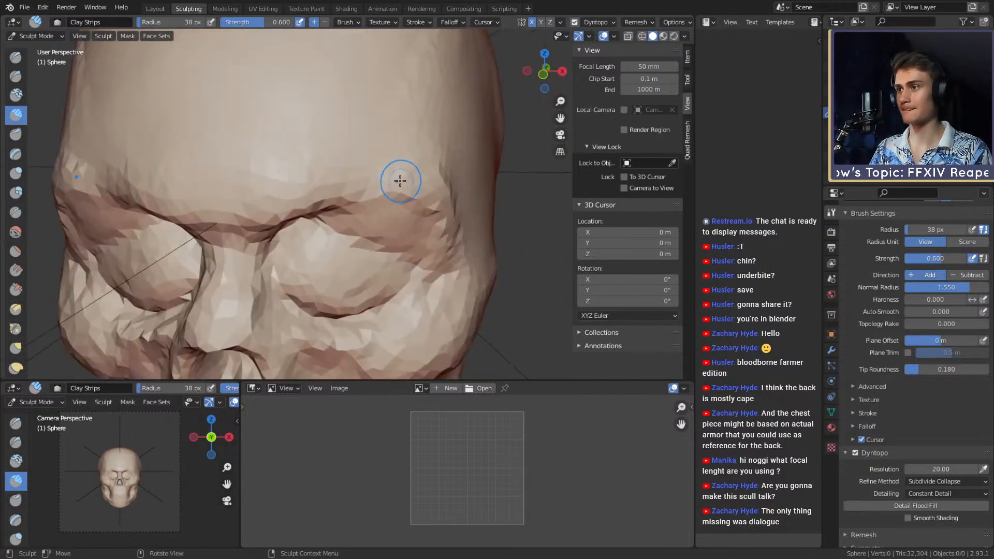
pyautogui.moveTo(406, 183)
pyautogui.mouseDown()
pyautogui.moveTo(353, 184)
pyautogui.moveTo(321, 171)
pyautogui.mouseUp()
# Fill out the brow's outer corner with the Clay Strips brush at 129 px, finishing at 22 px.
pyautogui.press('f')
pyautogui.click(363, 158)
pyautogui.click(410, 177)
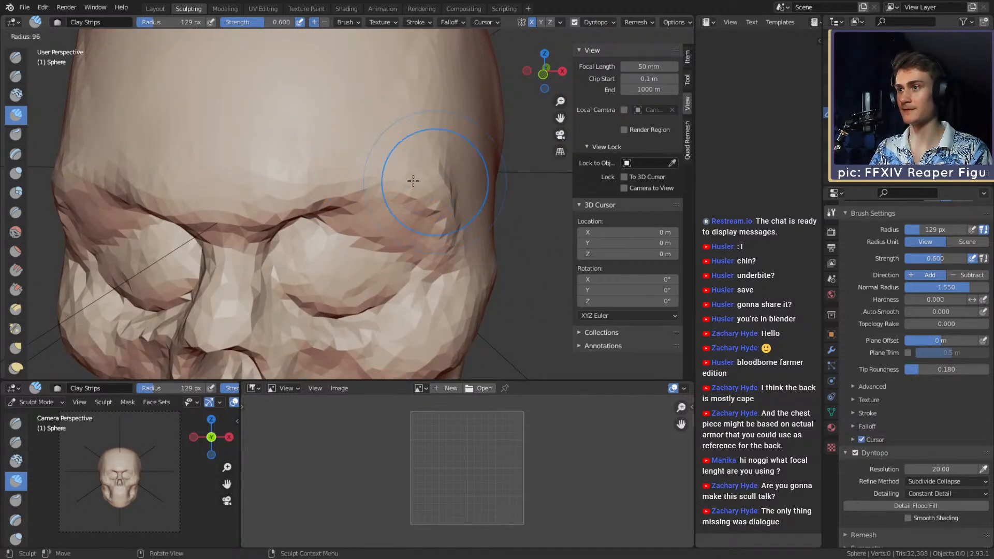
pyautogui.moveTo(411, 177)
pyautogui.mouseDown(button='middle')
pyautogui.moveTo(402, 187)
pyautogui.moveTo(429, 218)
pyautogui.mouseUp(button='middle')
pyautogui.press('f')
pyautogui.click(363, 192)
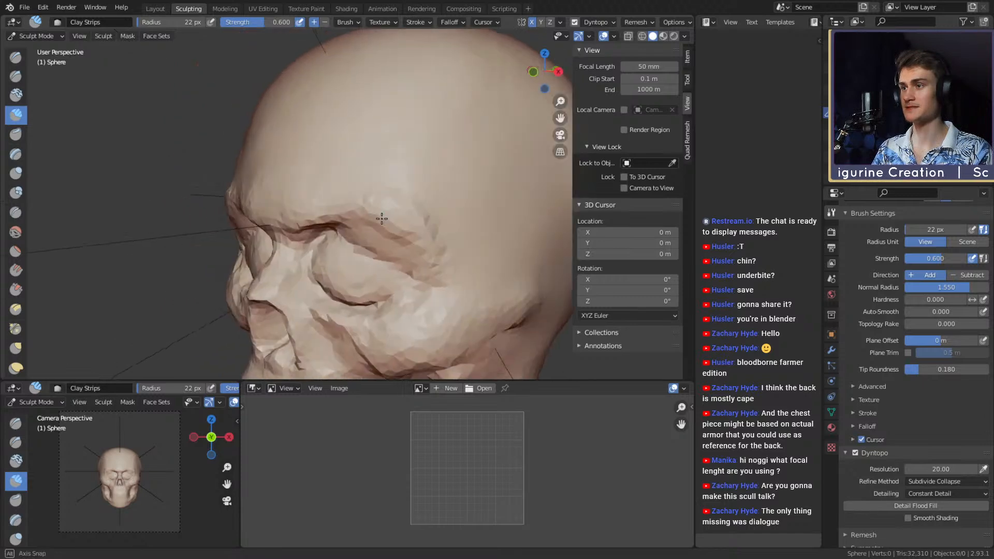
# Blend the outer brow into the temple with the Clay Strips brush at a radius of 87 px.
pyautogui.press('f')
pyautogui.click(433, 211)
pyautogui.press('f')
pyautogui.click(461, 244)
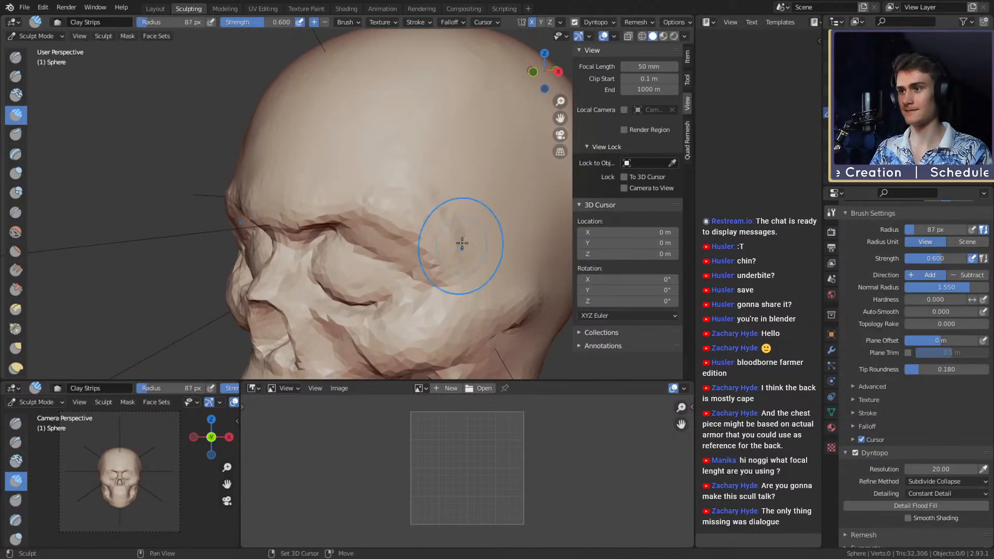
pyautogui.moveTo(408, 183); pyautogui.dragTo(395, 199, button='middle')
pyautogui.scroll(-3, 395, 200)
# Refine the upper eye socket under the brow with the Clay Strips brush at 29 px.
pyautogui.press('f')
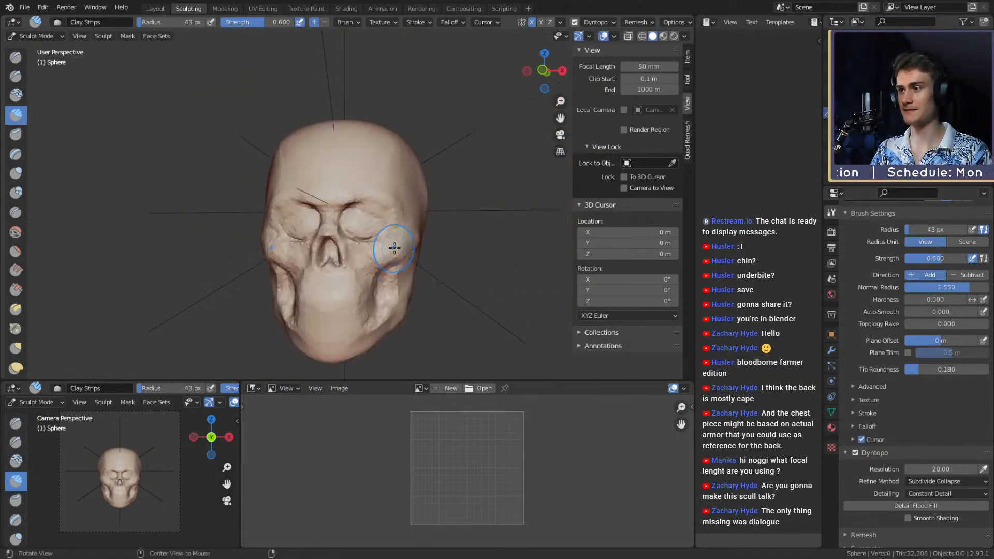
pyautogui.click(369, 241)
pyautogui.scroll(6, 370, 241)
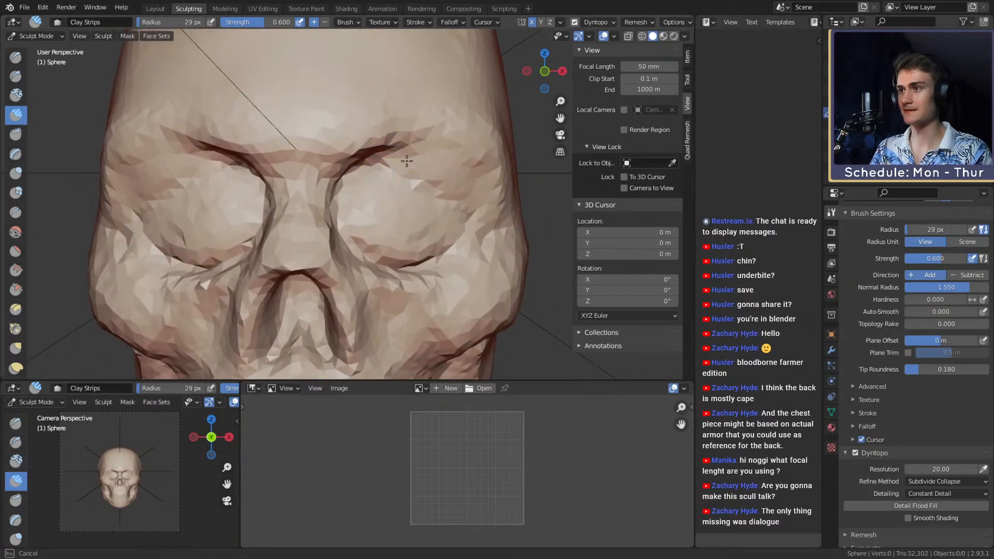
pyautogui.scroll(-2, 372, 163)
pyautogui.moveTo(372, 162)
pyautogui.mouseDown(button='middle')
pyautogui.moveTo(421, 233)
pyautogui.moveTo(355, 206)
pyautogui.mouseUp(button='middle')
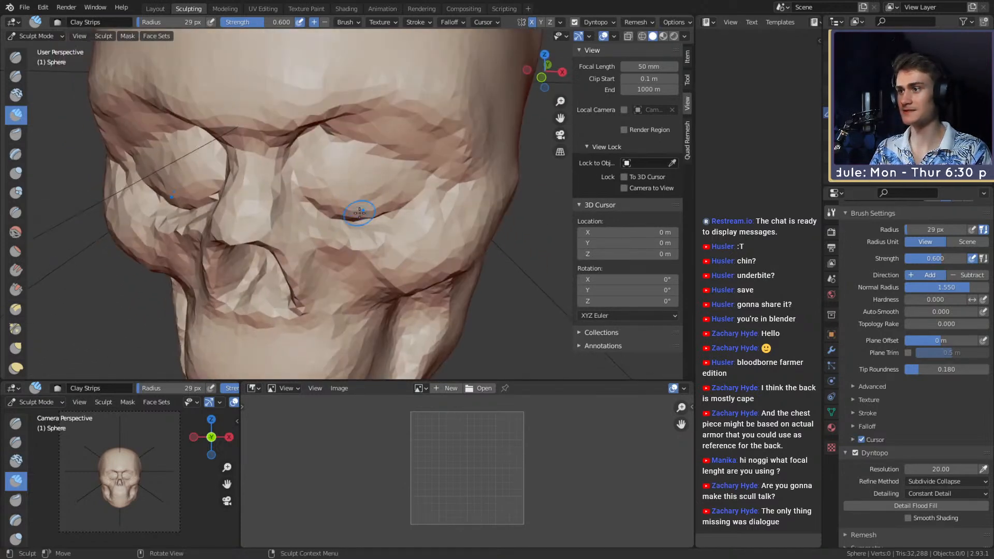
# Fill the crease below the eye and merge the eyeball into the cheek with the Clay Strips brush at 39 px.
pyautogui.press('f')
pyautogui.click(371, 228)
pyautogui.moveTo(371, 227); pyautogui.dragTo(414, 216)
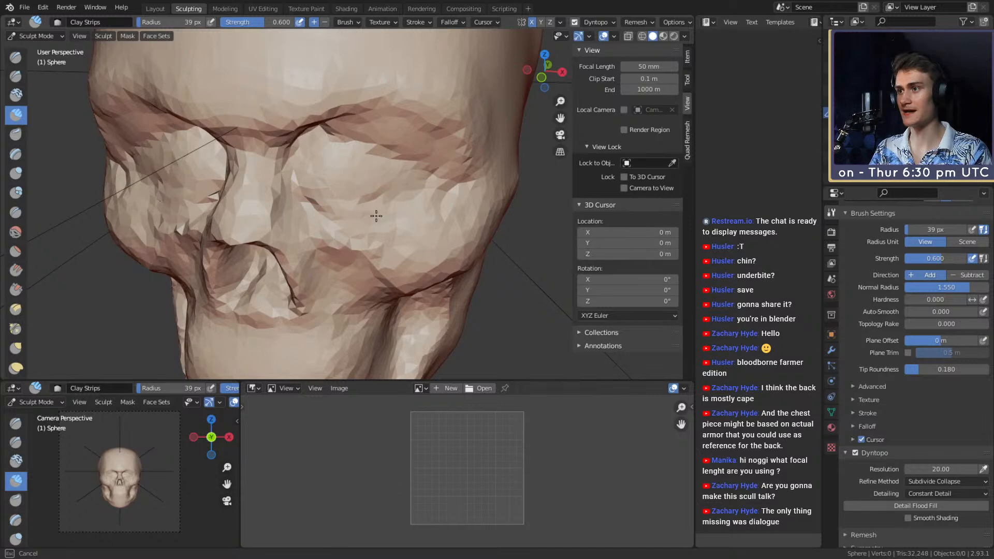
pyautogui.moveTo(362, 211); pyautogui.dragTo(361, 216, button='middle')
pyautogui.moveTo(362, 215)
pyautogui.mouseDown()
pyautogui.moveTo(440, 225)
pyautogui.moveTo(335, 206)
pyautogui.mouseUp()
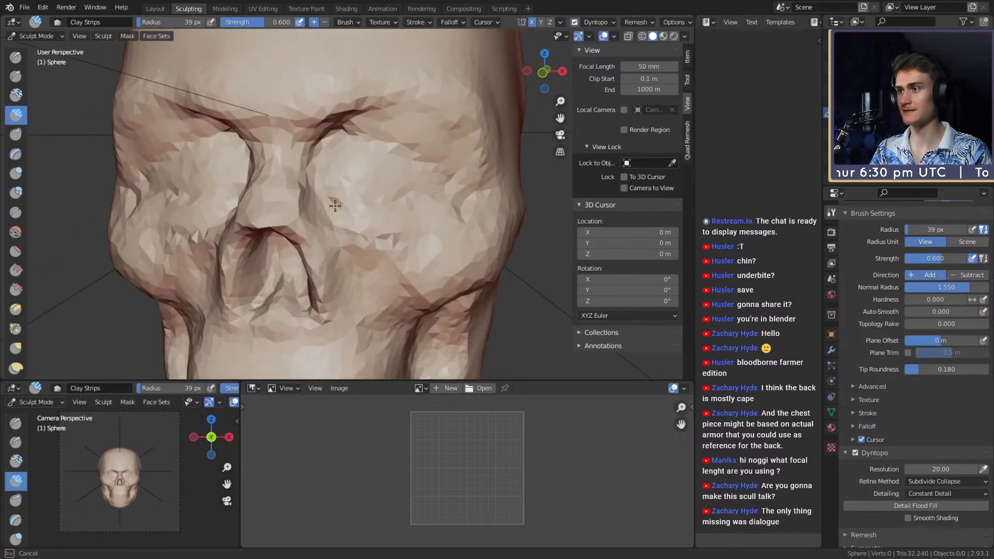
pyautogui.scroll(-3, 335, 206)
pyautogui.scroll(4, 414, 217)
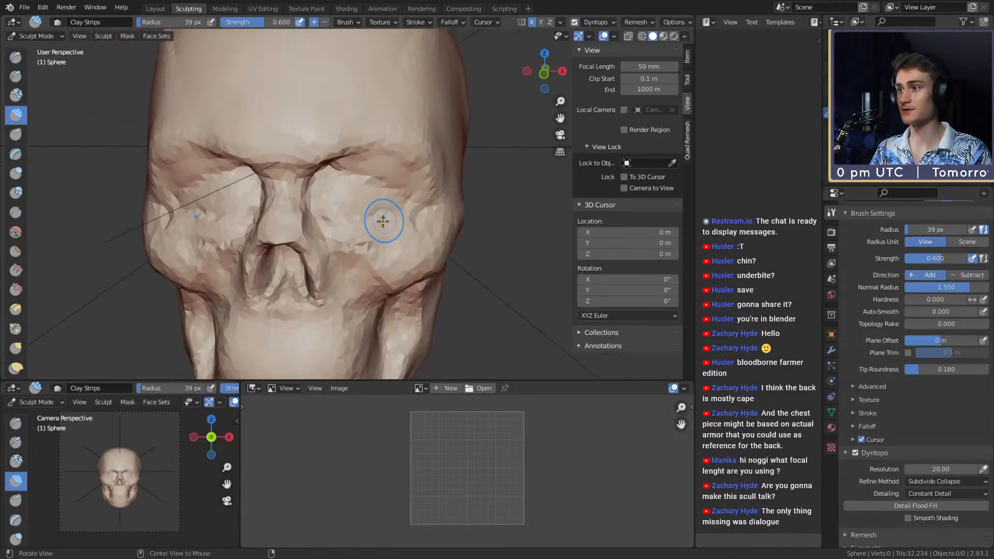
# Carve the upper and lower eyelid lines with the Crease brush at a radius of 20 px and strength 0.806.
pyautogui.hotkey('shift', 'c')
pyautogui.moveTo(355, 204)
pyautogui.mouseDown(button='middle')
pyautogui.moveTo(368, 199)
pyautogui.moveTo(306, 222)
pyautogui.moveTo(436, 181)
pyautogui.moveTo(377, 198)
pyautogui.mouseUp(button='middle')
pyautogui.press('g')
pyautogui.press('f')
pyautogui.click(328, 216)
pyautogui.hotkey('shift', 'c')
pyautogui.press('f')
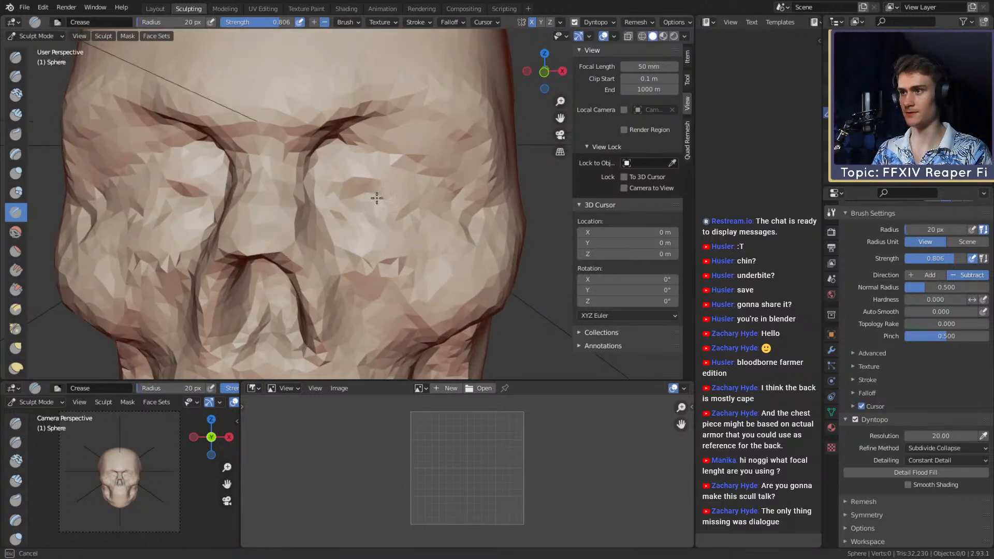
pyautogui.moveTo(364, 199)
pyautogui.mouseDown()
pyautogui.moveTo(383, 193)
pyautogui.moveTo(339, 197)
pyautogui.mouseUp()
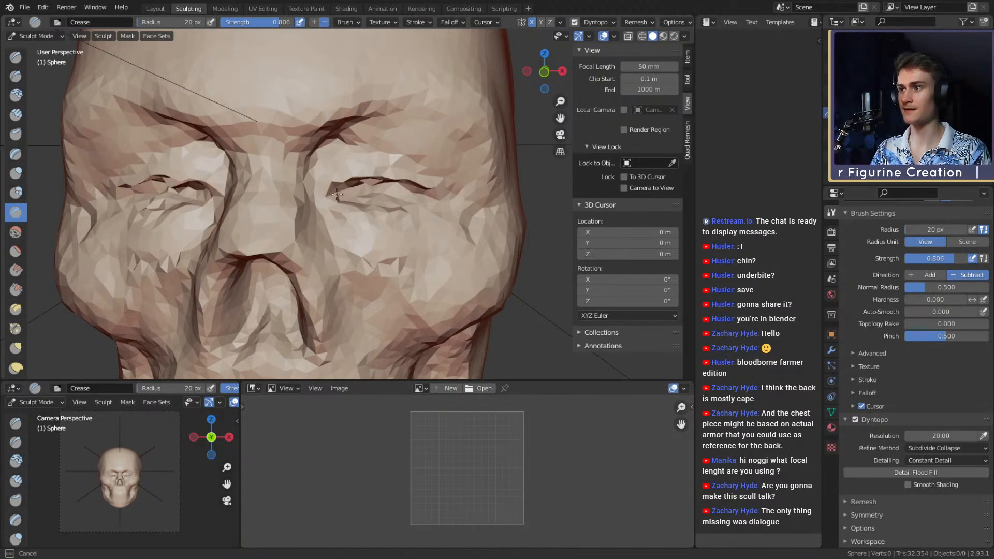
pyautogui.moveTo(362, 203)
pyautogui.mouseDown()
pyautogui.moveTo(434, 195)
pyautogui.moveTo(386, 181)
pyautogui.mouseUp()
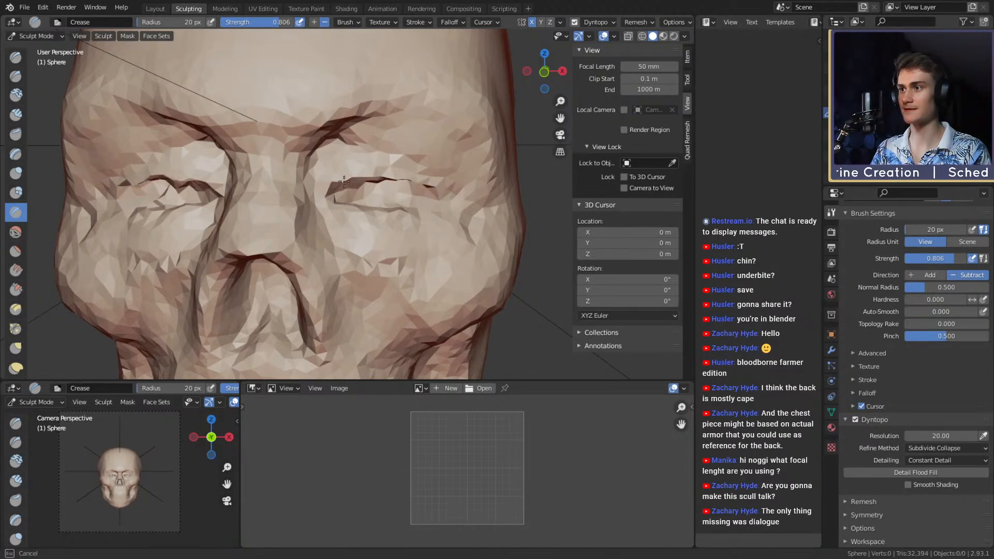
# Undo the last eyelid stroke and recarve the upper eyelid fold with the Crease brush at 39 px.
pyautogui.hotkey('ctrl', 'z')
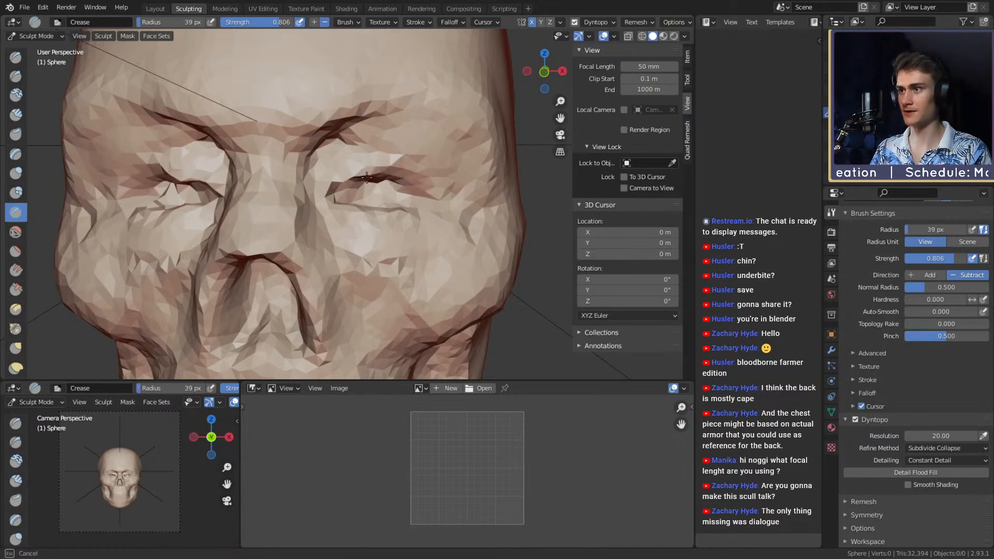
pyautogui.press('f')
pyautogui.moveTo(352, 181); pyautogui.dragTo(418, 181)
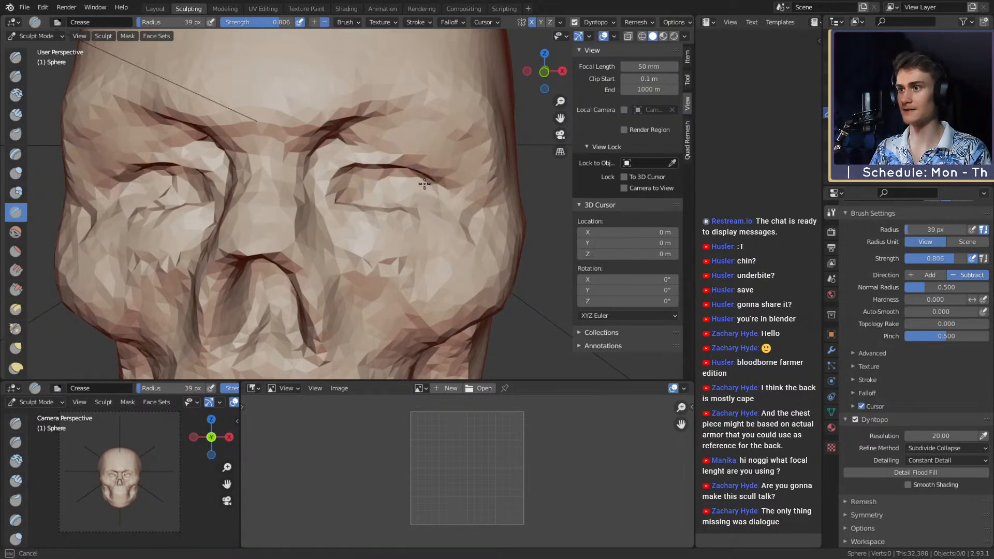
pyautogui.click(433, 159)
pyautogui.scroll(-5, 406, 216)
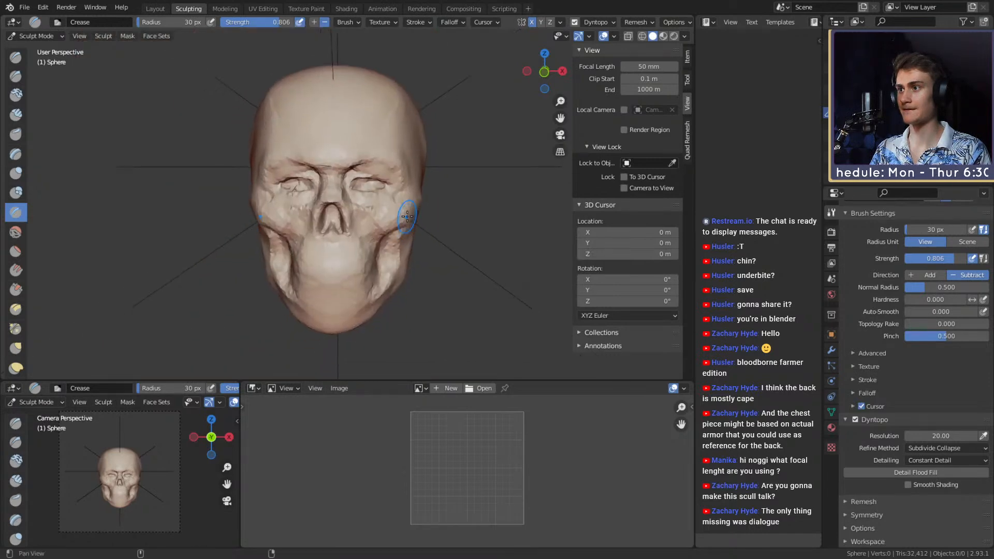
# Soften the upper forehead and its temple ridges with the Clay Strips brush at 52 px.
pyautogui.moveTo(407, 216)
pyautogui.mouseDown(button='middle')
pyautogui.moveTo(468, 229)
pyautogui.moveTo(409, 196)
pyautogui.moveTo(356, 207)
pyautogui.moveTo(370, 161)
pyautogui.moveTo(391, 202)
pyautogui.moveTo(388, 181)
pyautogui.moveTo(226, 99)
pyautogui.moveTo(410, 222)
pyautogui.moveTo(399, 260)
pyautogui.moveTo(358, 144)
pyautogui.moveTo(349, 198)
pyautogui.mouseUp(button='middle')
pyautogui.scroll(-1, 468, 228)
pyautogui.scroll(4, 409, 197)
pyautogui.press('c')
pyautogui.scroll(-3, 359, 180)
pyautogui.scroll(-4, 344, 148)
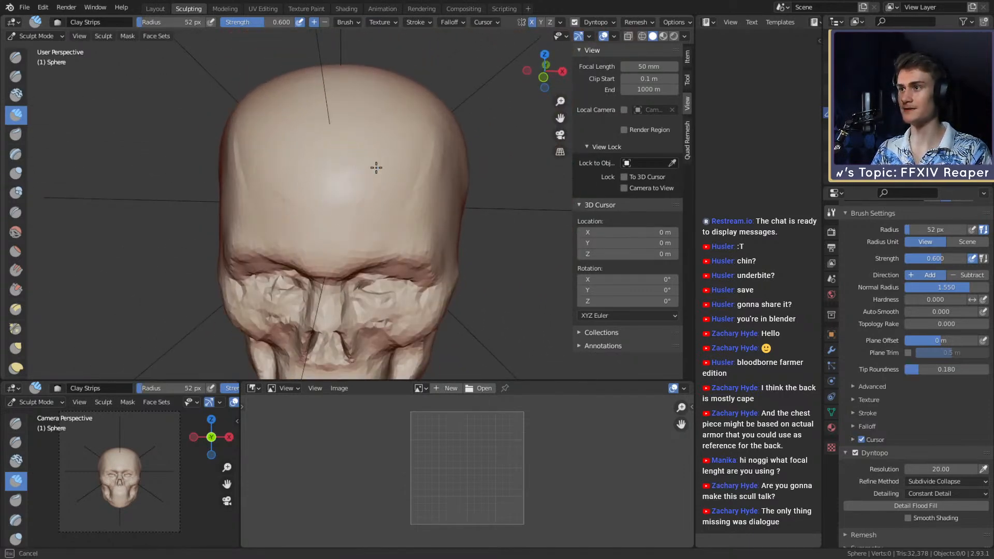
pyautogui.moveTo(375, 167); pyautogui.dragTo(413, 141)
pyautogui.moveTo(347, 158)
pyautogui.mouseDown(button='middle')
pyautogui.moveTo(326, 162)
pyautogui.moveTo(266, 133)
pyautogui.mouseUp(button='middle')
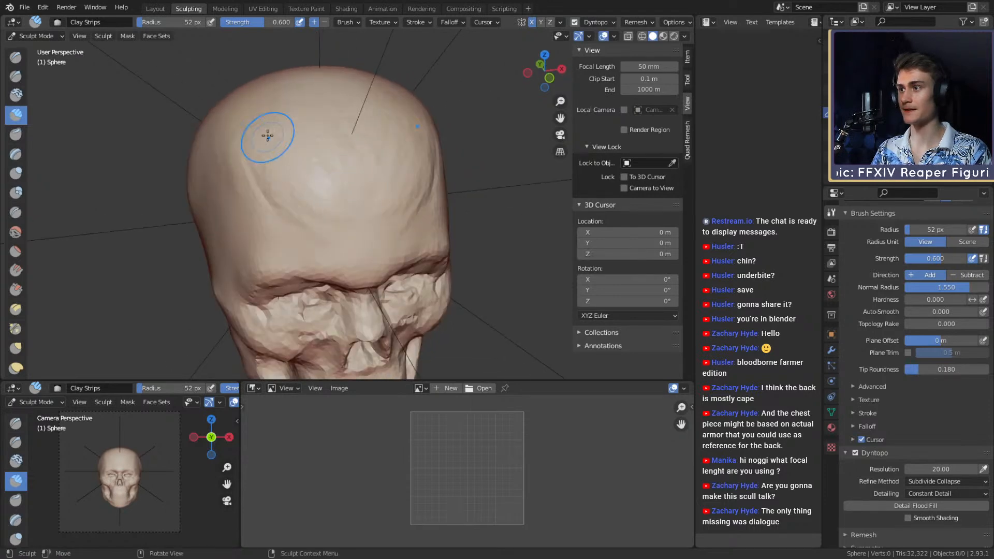
pyautogui.press('f')
pyautogui.click(355, 104)
pyautogui.moveTo(356, 104)
pyautogui.mouseDown(button='middle')
pyautogui.moveTo(306, 178)
pyautogui.moveTo(332, 104)
pyautogui.mouseUp(button='middle')
# Fill the nasal cavity between the cheeks with the Clay Strips brush at a radius of 29 px.
pyautogui.press('f')
pyautogui.click(341, 198)
pyautogui.scroll(2, 340, 199)
pyautogui.moveTo(340, 199)
pyautogui.mouseDown(button='middle')
pyautogui.moveTo(348, 187)
pyautogui.moveTo(354, 236)
pyautogui.mouseUp(button='middle')
pyautogui.moveTo(342, 256); pyautogui.dragTo(333, 253)
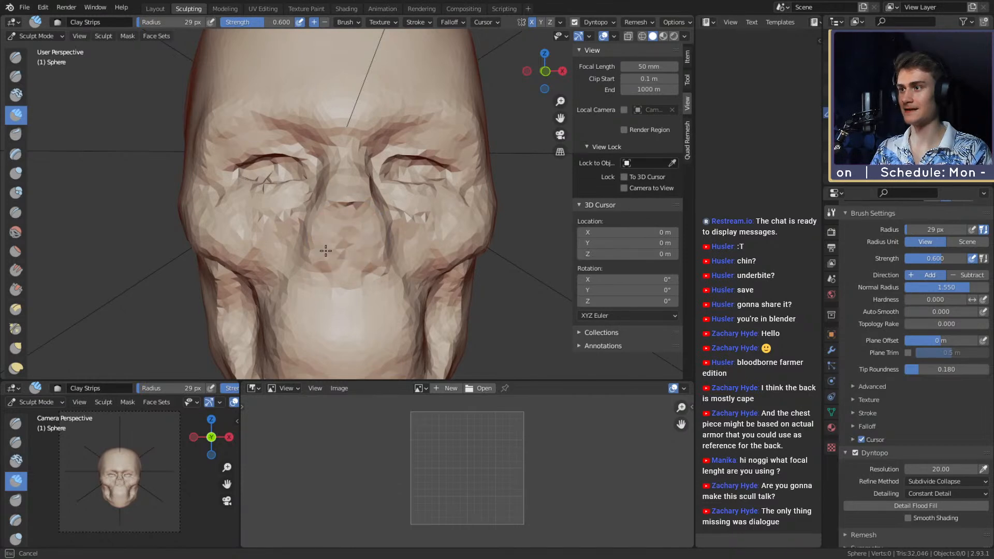
# Mask the filled nose area with the Mask brush at 25 px and strength 1.000.
pyautogui.moveTo(326, 251); pyautogui.dragTo(355, 196, button='middle')
pyautogui.press('m')
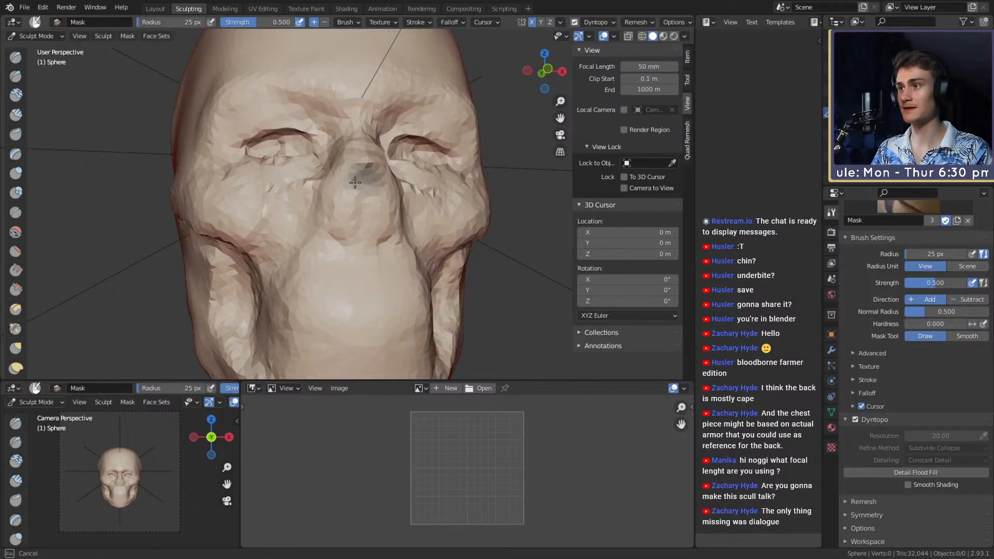
pyautogui.hotkey('shift', 'f')
pyautogui.click(349, 188)
pyautogui.moveTo(329, 233); pyautogui.dragTo(365, 202, button='middle')
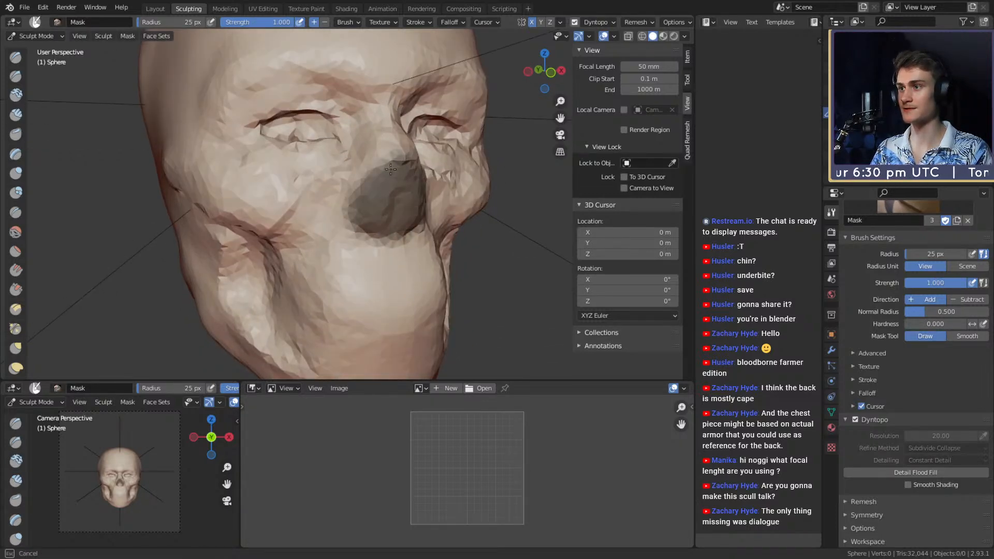
# Invert the mask and pull the nose outward with the Snake Hook brush, ending at a radius of 127 px.
pyautogui.hotkey('ctrl', 'i')
pyautogui.press('k')
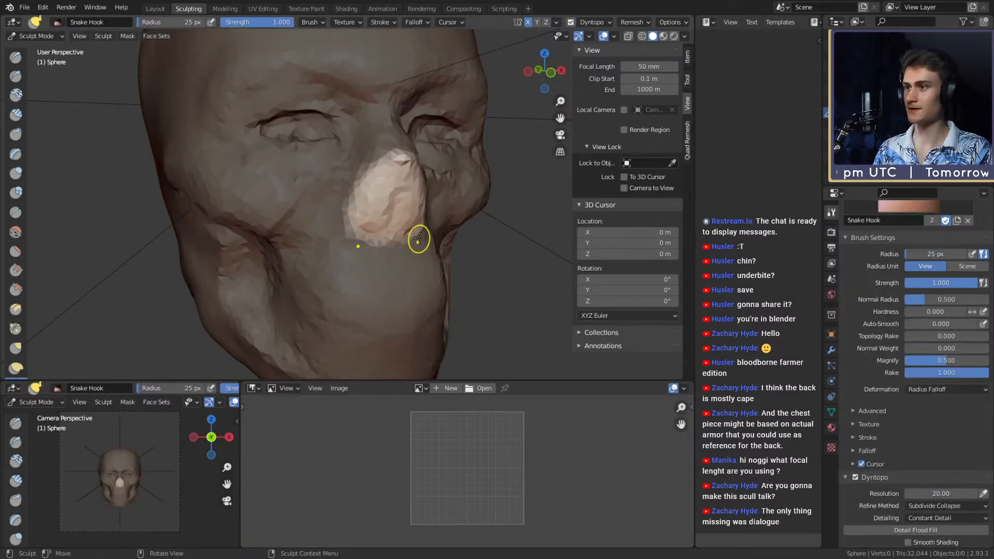
pyautogui.moveTo(421, 233)
pyautogui.mouseDown(button='middle')
pyautogui.moveTo(447, 207)
pyautogui.moveTo(440, 202)
pyautogui.mouseUp(button='middle')
pyautogui.press('f')
pyautogui.click(509, 202)
pyautogui.moveTo(510, 202); pyautogui.dragTo(408, 199, button='middle')
pyautogui.press('f')
pyautogui.click(392, 192)
pyautogui.moveTo(390, 192); pyautogui.dragTo(406, 212)
pyautogui.moveTo(415, 224); pyautogui.dragTo(405, 215, button='middle')
pyautogui.press('f')
pyautogui.click(421, 221)
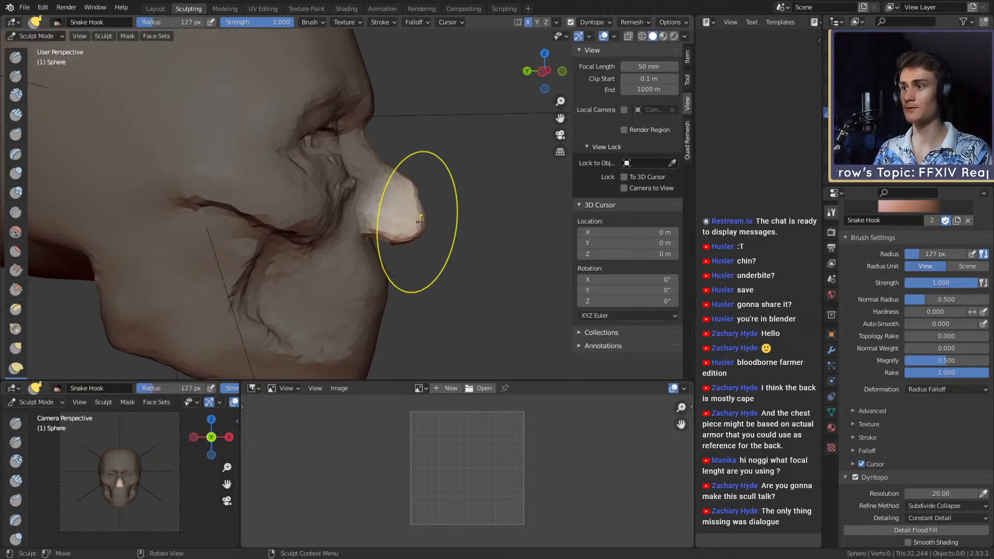
# Shape the nose's bridge, tip and underside with the Snake Hook brush at radii of 91 px and 115 px.
pyautogui.press('f')
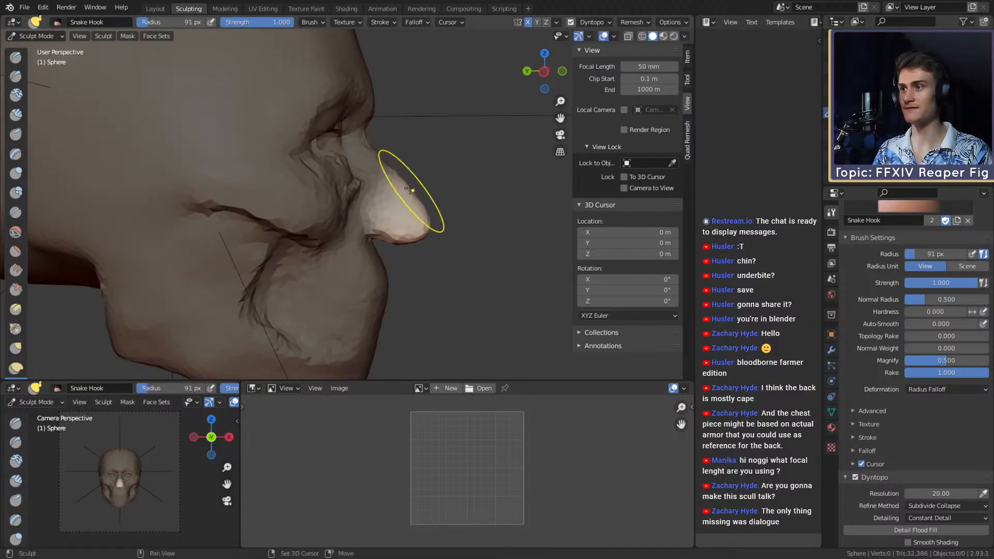
pyautogui.moveTo(421, 193)
pyautogui.mouseDown(button='middle')
pyautogui.moveTo(399, 196)
pyautogui.moveTo(339, 240)
pyautogui.moveTo(366, 211)
pyautogui.moveTo(379, 251)
pyautogui.mouseUp(button='middle')
pyautogui.moveTo(379, 250); pyautogui.dragTo(378, 240)
pyautogui.moveTo(378, 240)
pyautogui.mouseDown(button='middle')
pyautogui.moveTo(444, 224)
pyautogui.moveTo(349, 228)
pyautogui.moveTo(383, 207)
pyautogui.moveTo(443, 200)
pyautogui.moveTo(355, 248)
pyautogui.moveTo(414, 232)
pyautogui.moveTo(326, 214)
pyautogui.mouseUp(button='middle')
pyautogui.press('f')
pyautogui.click(404, 227)
pyautogui.press('f')
pyautogui.click(347, 256)
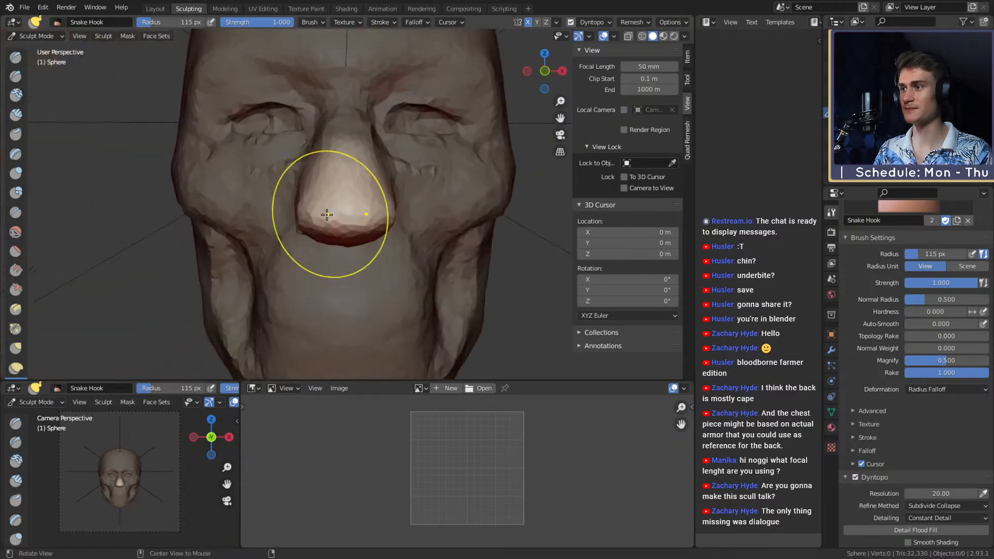
# Clear the mask and set the Grab brush to 22 px at the side of the nose.
pyautogui.scroll(-6, 326, 215)
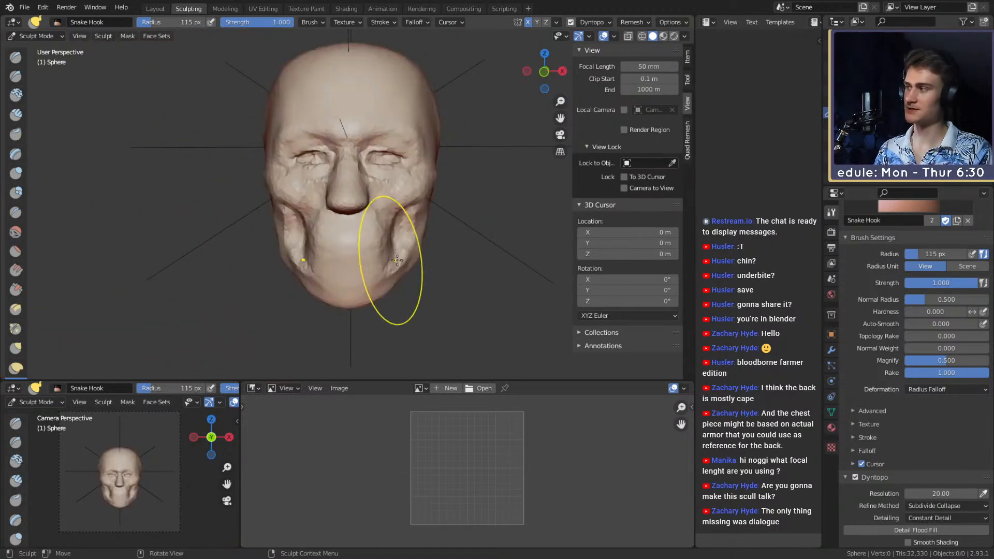
pyautogui.press('g')
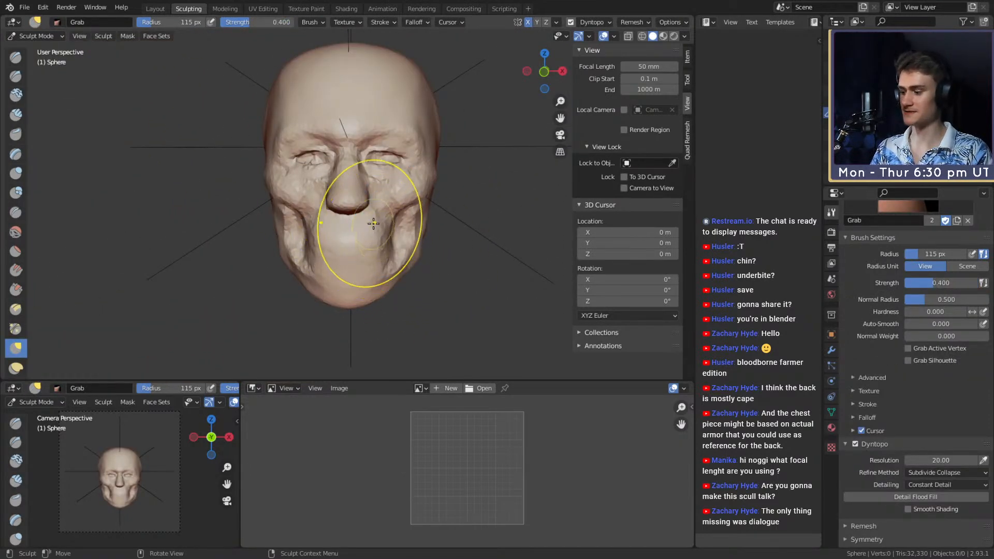
pyautogui.press('f')
pyautogui.click(404, 209)
pyautogui.moveTo(409, 207)
pyautogui.keyDown('alt'); pyautogui.mouseDown()
pyautogui.moveTo(405, 195)
pyautogui.moveTo(343, 219)
pyautogui.moveTo(264, 162)
pyautogui.moveTo(361, 257)
pyautogui.moveTo(418, 216)
pyautogui.mouseUp(); pyautogui.keyUp('alt')
pyautogui.scroll(4, 345, 215)
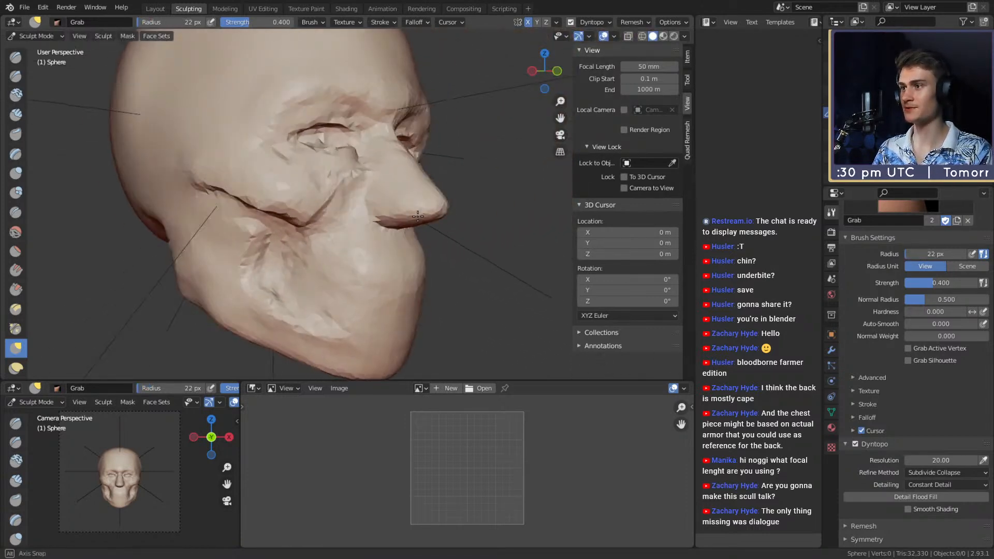
pyautogui.moveTo(418, 216); pyautogui.dragTo(425, 215, button='middle')
pyautogui.scroll(2, 402, 212)
# Build up the nostril wing at the side of the nose with the Clay Strips brush at 26 px and 19 px.
pyautogui.hotkey('shift', 'c')
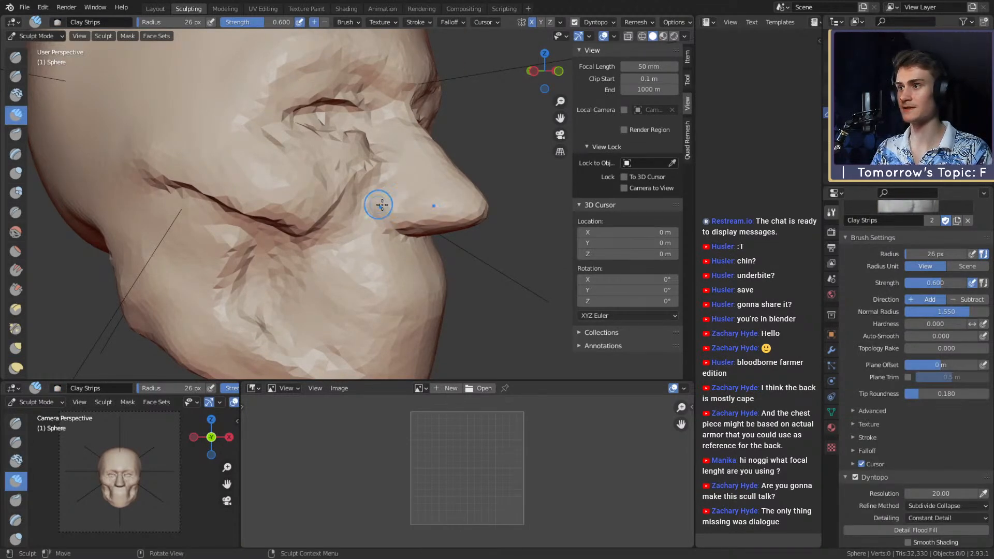
pyautogui.moveTo(404, 205)
pyautogui.mouseDown(button='middle')
pyautogui.moveTo(336, 199)
pyautogui.moveTo(397, 235)
pyautogui.mouseUp(button='middle')
pyautogui.press('f')
pyautogui.click(364, 214)
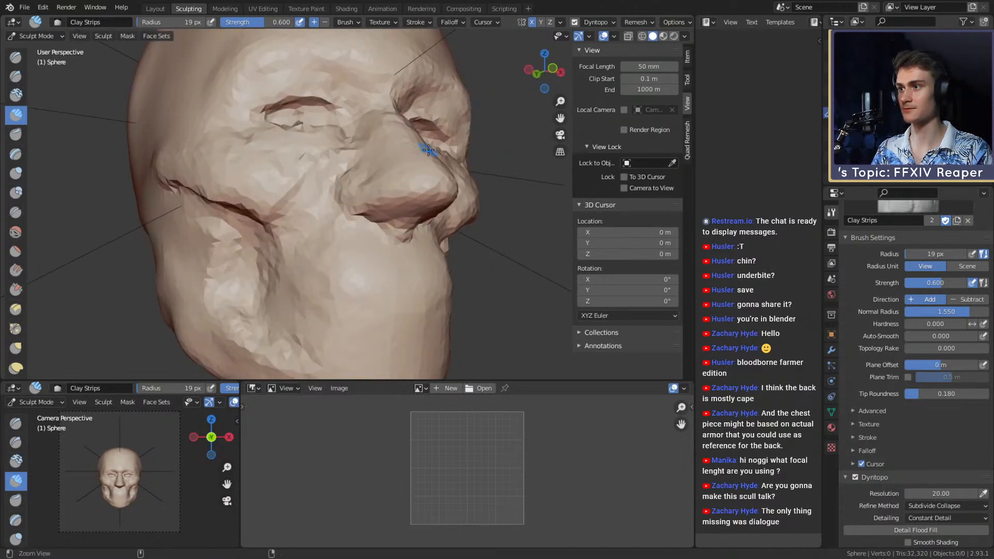
# Adjust the face profile around the nose with the Grab brush at a radius of 120 px.
pyautogui.keyDown('ctrl'); pyautogui.keyDown('alt'); pyautogui.moveTo(428, 150); pyautogui.dragTo(424, 207); pyautogui.keyUp('alt'); pyautogui.keyUp('ctrl')
pyautogui.moveTo(396, 207)
pyautogui.keyDown('alt'); pyautogui.mouseDown()
pyautogui.moveTo(460, 209)
pyautogui.moveTo(466, 193)
pyautogui.moveTo(407, 208)
pyautogui.moveTo(414, 195)
pyautogui.moveTo(407, 212)
pyautogui.mouseUp(); pyautogui.keyUp('alt')
pyautogui.press('g')
pyautogui.press('f')
pyautogui.click(451, 197)
pyautogui.scroll(-5, 409, 214)
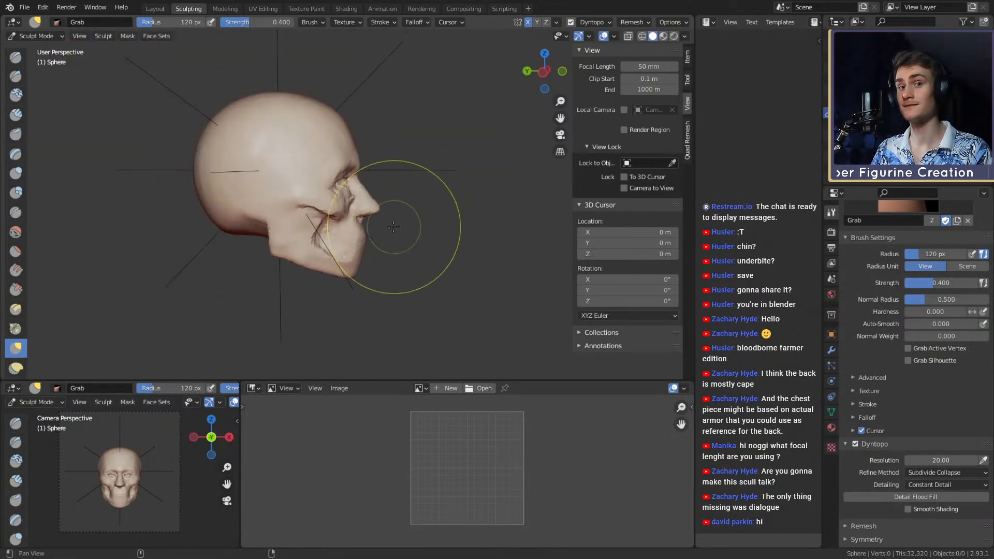
pyautogui.moveTo(454, 241); pyautogui.dragTo(334, 259, button='middle')
pyautogui.scroll(3, 357, 228)
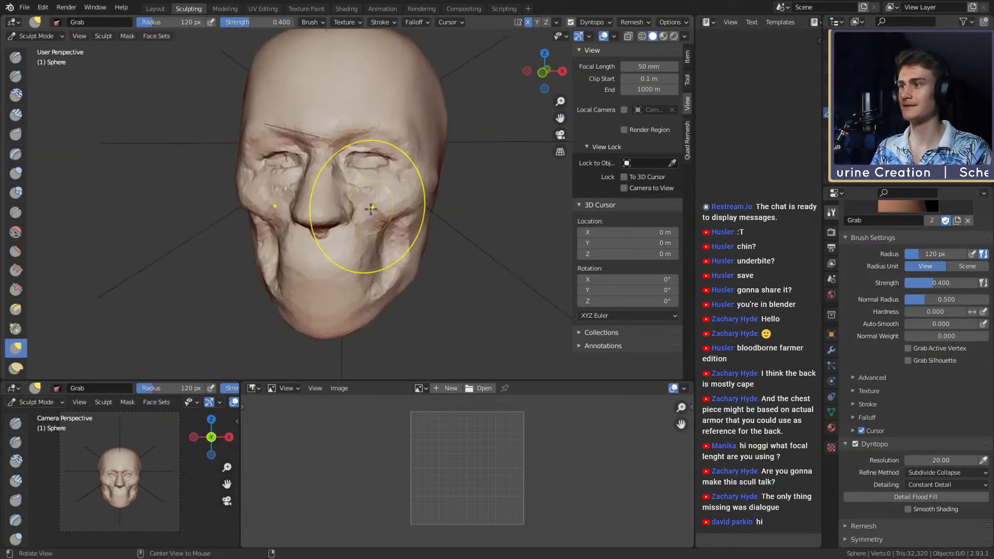
pyautogui.moveTo(348, 207)
pyautogui.mouseDown(button='middle')
pyautogui.moveTo(357, 213)
pyautogui.moveTo(424, 189)
pyautogui.mouseUp(button='middle')
# Start filling the hollow below the cheekbone with the Clay Strips brush at a radius of 30 px.
pyautogui.press('f')
pyautogui.click(317, 220)
pyautogui.press('c')
pyautogui.scroll(-2, 422, 187)
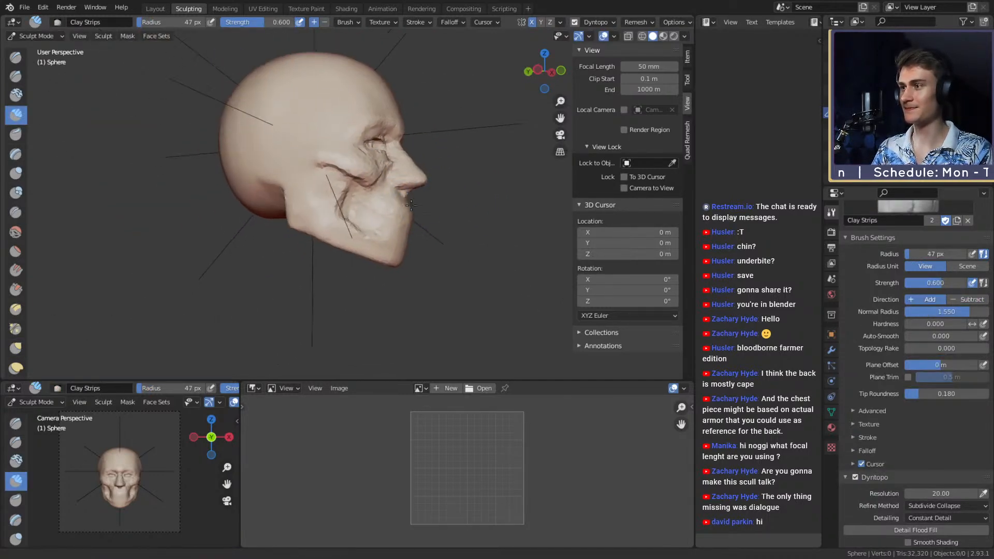
pyautogui.scroll(3, 373, 231)
pyautogui.keyDown('alt'); pyautogui.moveTo(371, 195); pyautogui.dragTo(333, 222, button='middle'); pyautogui.keyUp('alt')
pyautogui.scroll(-3, 304, 214)
pyautogui.scroll(3, 371, 189)
pyautogui.press('f')
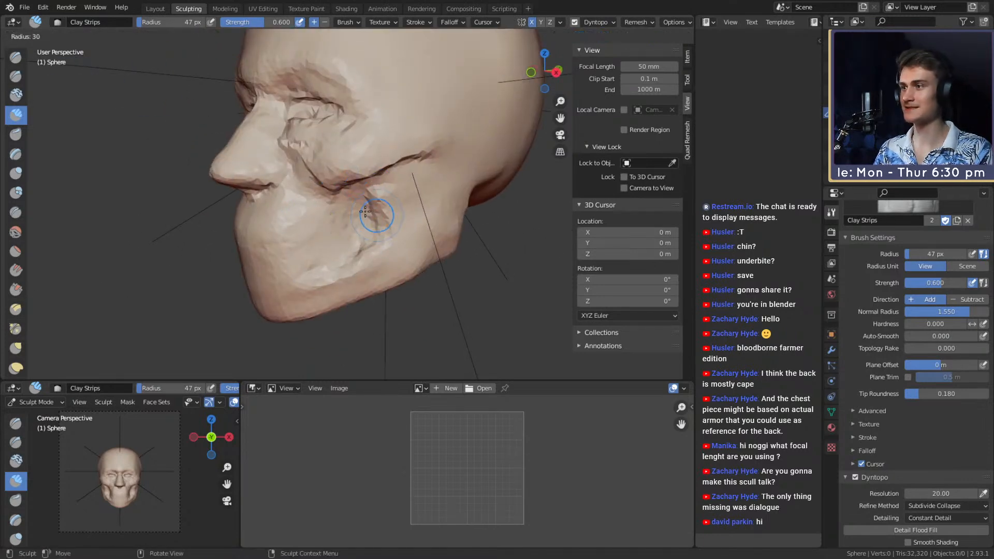
pyautogui.click(386, 215)
pyautogui.moveTo(297, 176); pyautogui.dragTo(312, 186, button='middle')
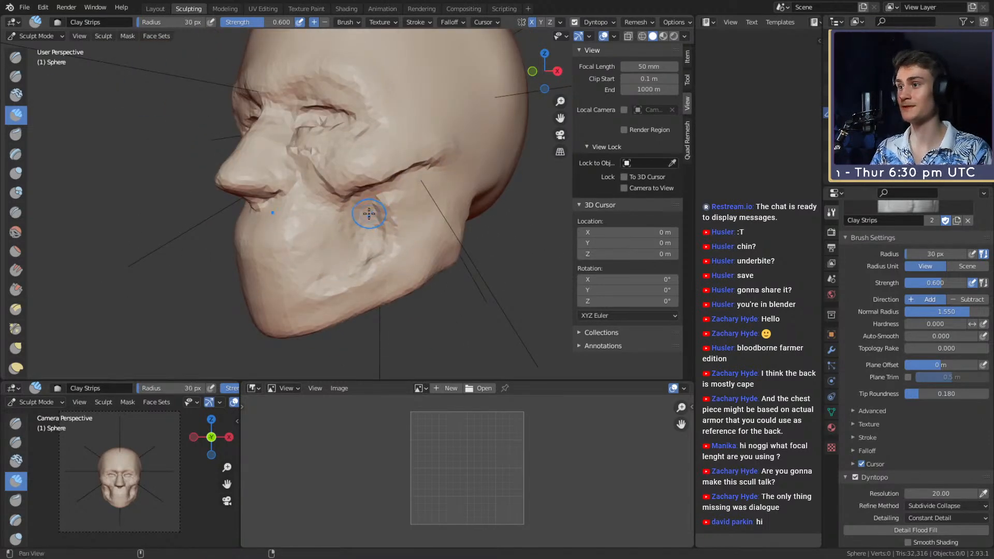
# Fill the cheek hollow above the jaw with the Clay Strips brush at a radius of 55 px.
pyautogui.moveTo(357, 220)
pyautogui.mouseDown(button='middle')
pyautogui.moveTo(362, 207)
pyautogui.moveTo(378, 208)
pyautogui.moveTo(345, 241)
pyautogui.moveTo(327, 244)
pyautogui.mouseUp(button='middle')
pyautogui.press('f')
pyautogui.moveTo(392, 235); pyautogui.dragTo(331, 200, button='middle')
pyautogui.moveTo(337, 231); pyautogui.dragTo(352, 239)
pyautogui.moveTo(386, 256)
pyautogui.mouseDown(button='middle')
pyautogui.moveTo(362, 256)
pyautogui.moveTo(357, 236)
pyautogui.mouseUp(button='middle')
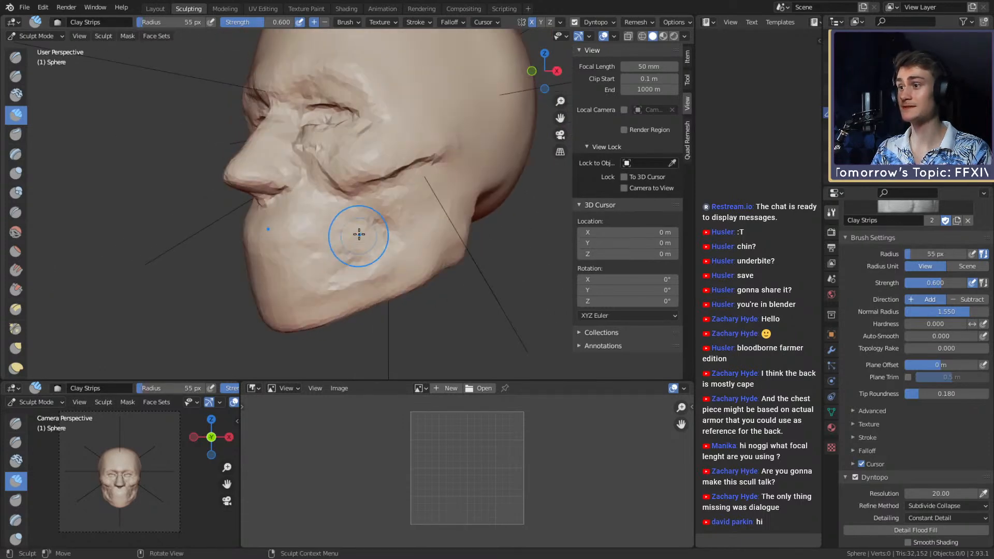
# Even out the cheek between the cheekbone and the jaw with the Clay Strips brush at 39 px.
pyautogui.press('f')
pyautogui.click(404, 219)
pyautogui.moveTo(381, 218); pyautogui.dragTo(355, 212)
pyautogui.moveTo(366, 232)
pyautogui.mouseDown(button='middle')
pyautogui.moveTo(355, 207)
pyautogui.moveTo(411, 207)
pyautogui.mouseUp(button='middle')
pyautogui.press('f')
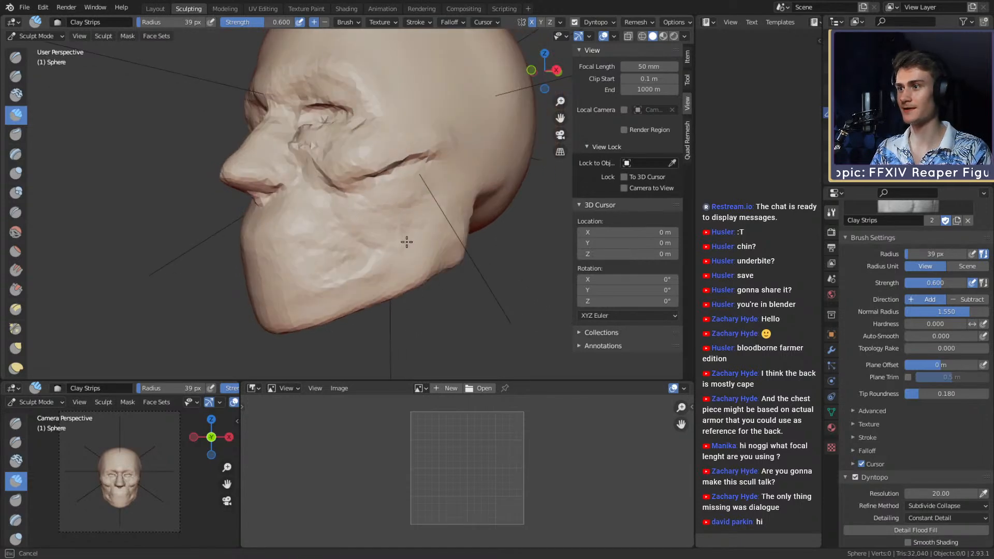
pyautogui.moveTo(347, 253); pyautogui.dragTo(372, 262, button='middle')
pyautogui.moveTo(381, 225); pyautogui.dragTo(464, 230, button='middle')
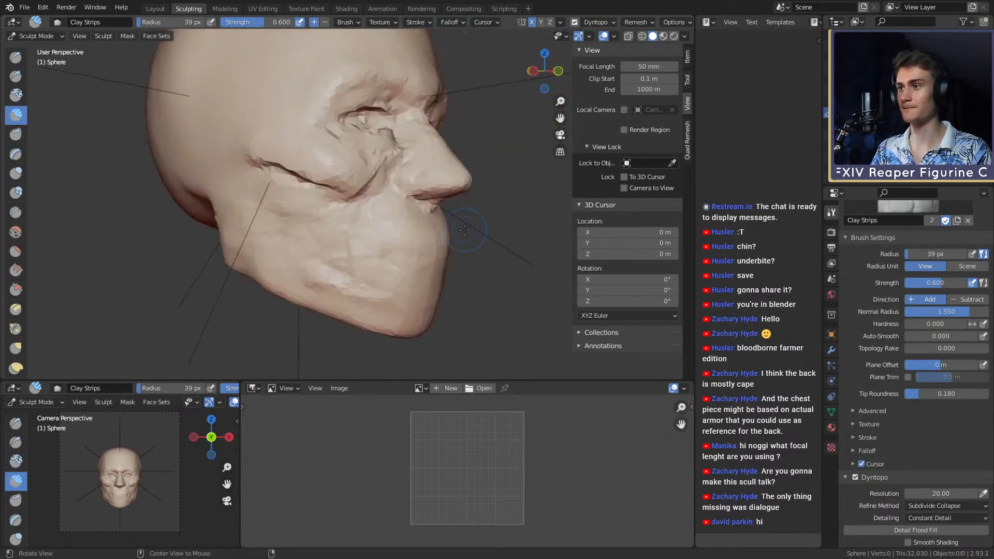
# Fill the groove between the nose and the cheek with the Clay Strips brush at 34 px and 27 px.
pyautogui.moveTo(379, 204); pyautogui.dragTo(366, 209, button='middle')
pyautogui.press('[')
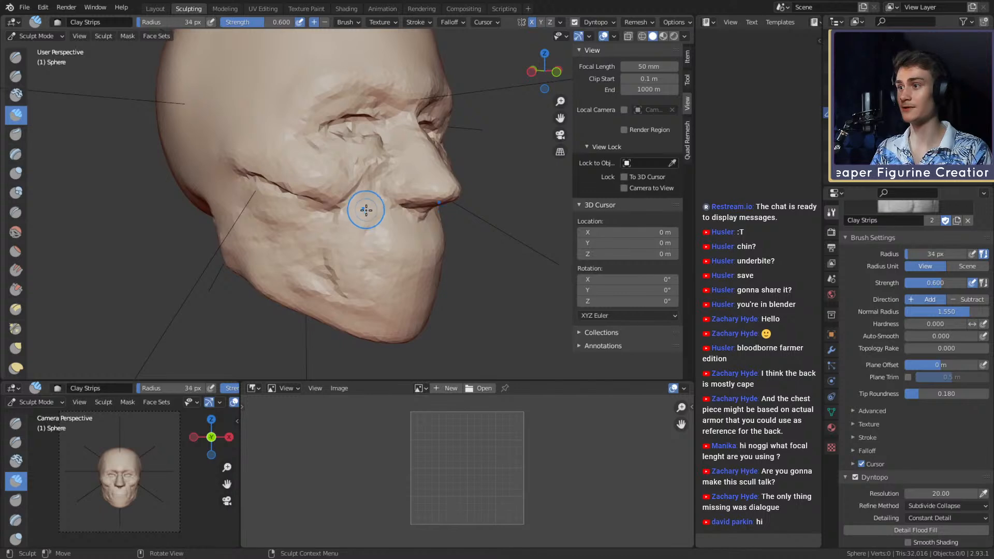
pyautogui.press('[')
pyautogui.press('[')
pyautogui.moveTo(394, 164); pyautogui.dragTo(400, 175, button='middle')
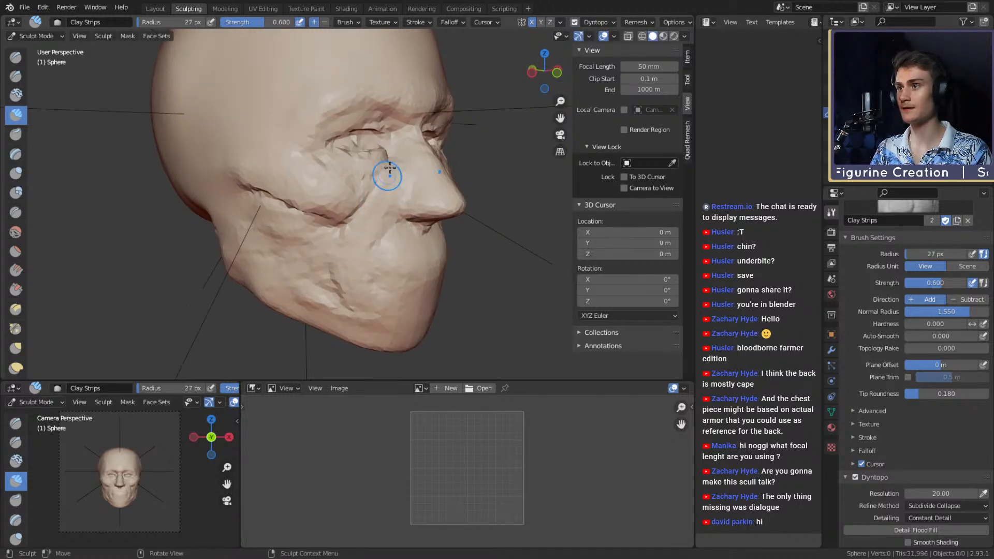
pyautogui.keyDown('alt'); pyautogui.moveTo(396, 166); pyautogui.dragTo(382, 181); pyautogui.keyUp('alt')
pyautogui.moveTo(382, 181)
pyautogui.keyDown('alt'); pyautogui.mouseDown()
pyautogui.moveTo(389, 196)
pyautogui.moveTo(380, 218)
pyautogui.moveTo(382, 180)
pyautogui.mouseUp(); pyautogui.keyUp('alt')
# Add volume to the cheek beside the nose and mouth with the Clay Strips brush at 60 px.
pyautogui.press('f')
pyautogui.click(381, 180)
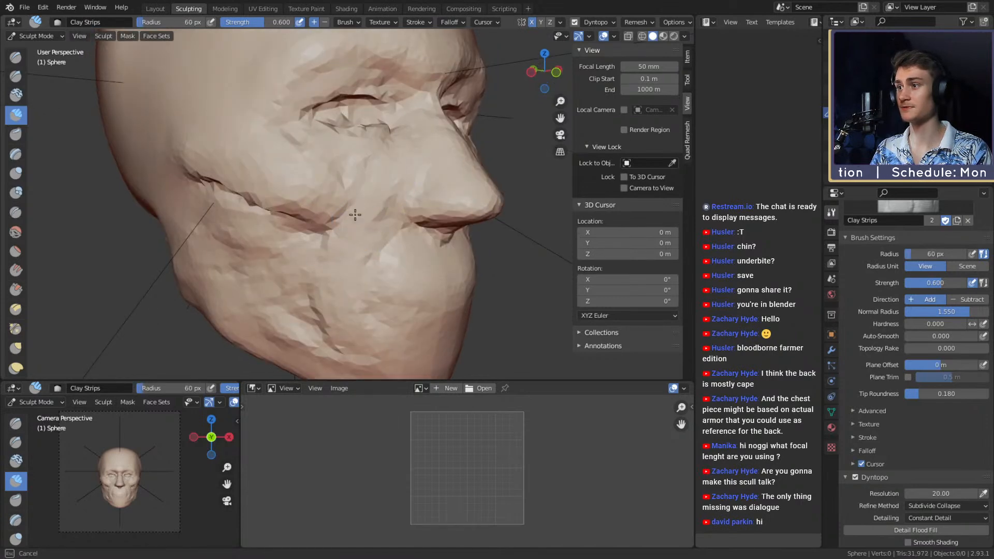
pyautogui.moveTo(321, 288); pyautogui.dragTo(327, 278)
pyautogui.moveTo(349, 228)
pyautogui.keyDown('alt'); pyautogui.mouseDown()
pyautogui.moveTo(353, 213)
pyautogui.moveTo(344, 228)
pyautogui.moveTo(411, 243)
pyautogui.moveTo(354, 223)
pyautogui.mouseUp(); pyautogui.keyUp('alt')
pyautogui.moveTo(344, 265)
pyautogui.keyDown('alt'); pyautogui.mouseDown()
pyautogui.moveTo(372, 227)
pyautogui.moveTo(419, 228)
pyautogui.moveTo(440, 243)
pyautogui.mouseUp(); pyautogui.keyUp('alt')
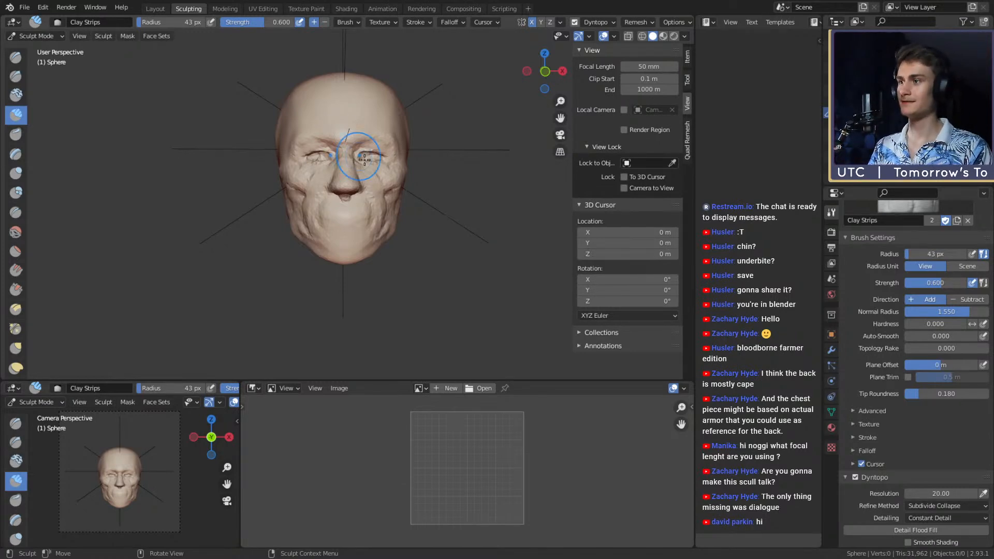
# Build up the brow ridge above the outer eye with the Clay Strips brush at 43 px.
pyautogui.moveTo(398, 178)
pyautogui.mouseDown(button='middle')
pyautogui.moveTo(397, 197)
pyautogui.moveTo(382, 206)
pyautogui.moveTo(367, 180)
pyautogui.mouseUp(button='middle')
pyautogui.scroll(6, 370, 207)
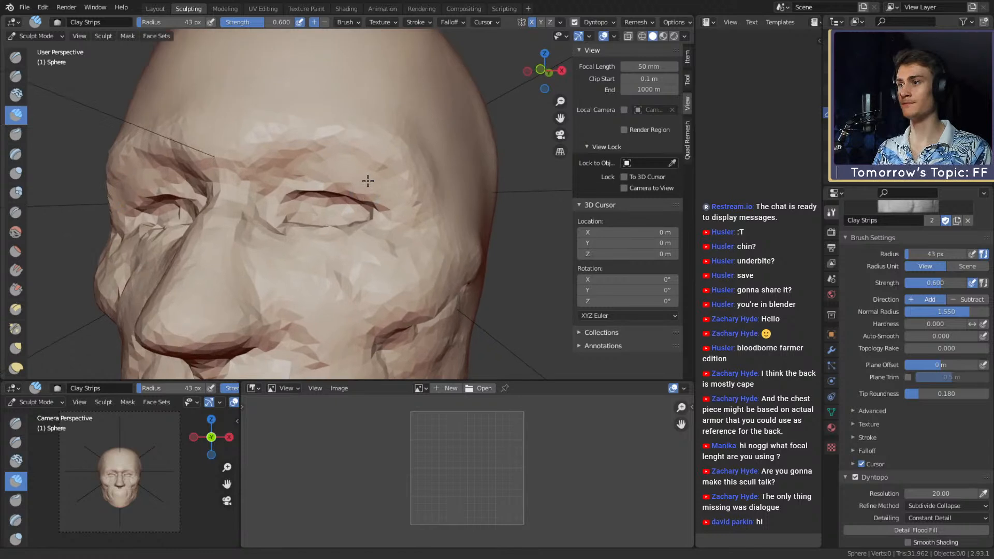
pyautogui.moveTo(357, 173)
pyautogui.mouseDown()
pyautogui.moveTo(345, 169)
pyautogui.moveTo(397, 188)
pyautogui.mouseUp()
pyautogui.moveTo(320, 169)
pyautogui.mouseDown()
pyautogui.moveTo(370, 170)
pyautogui.moveTo(390, 111)
pyautogui.moveTo(248, 144)
pyautogui.mouseUp()
pyautogui.moveTo(367, 188)
pyautogui.keyDown('ctrl'); pyautogui.keyDown('alt'); pyautogui.mouseDown()
pyautogui.moveTo(370, 217)
pyautogui.moveTo(389, 195)
pyautogui.moveTo(342, 135)
pyautogui.mouseUp(); pyautogui.keyUp('alt'); pyautogui.keyUp('ctrl')
# Soften the crease under the cheekbone with the Clay Strips brush at 87 px and 32 px.
pyautogui.keyDown('alt'); pyautogui.moveTo(393, 236); pyautogui.dragTo(419, 199); pyautogui.keyUp('alt')
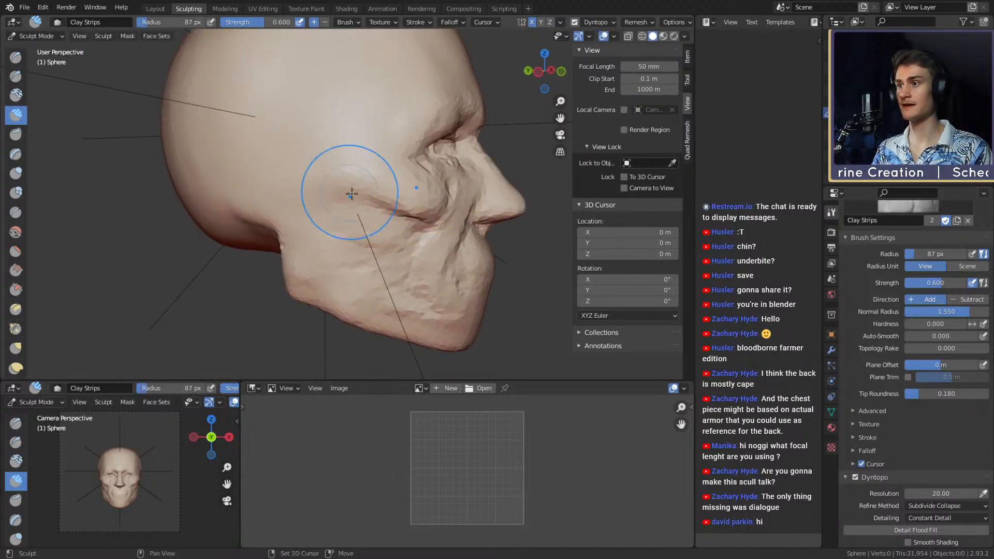
pyautogui.moveTo(360, 214)
pyautogui.keyDown('alt'); pyautogui.mouseDown()
pyautogui.moveTo(313, 204)
pyautogui.moveTo(364, 197)
pyautogui.moveTo(285, 179)
pyautogui.mouseUp(); pyautogui.keyUp('alt')
pyautogui.press('f')
pyautogui.click(388, 207)
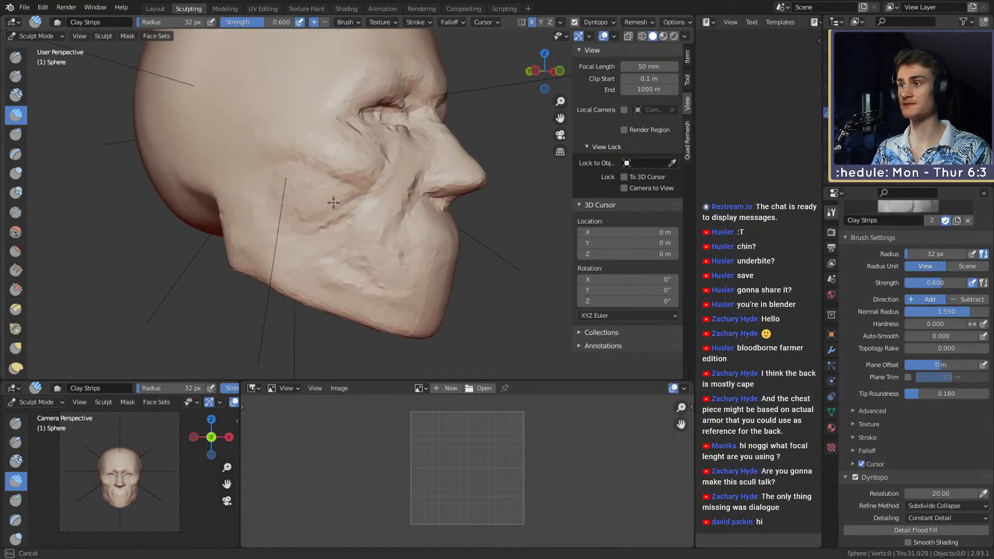
pyautogui.keyDown('alt'); pyautogui.moveTo(334, 202); pyautogui.dragTo(321, 154); pyautogui.keyUp('alt')
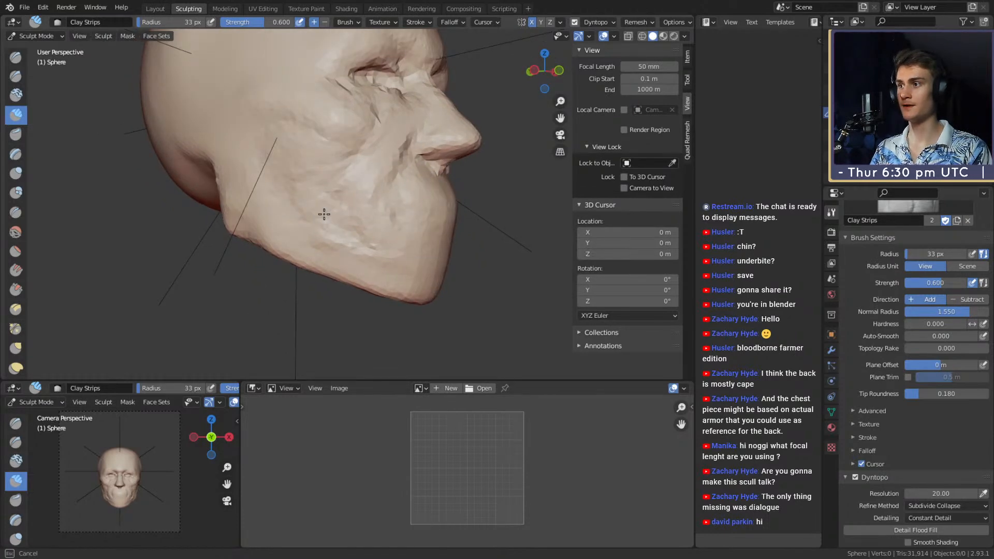
# Build up the lower cheek and the side of the jaw with the Clay Strips brush at 33 px.
pyautogui.moveTo(324, 213); pyautogui.dragTo(197, 91, button='middle')
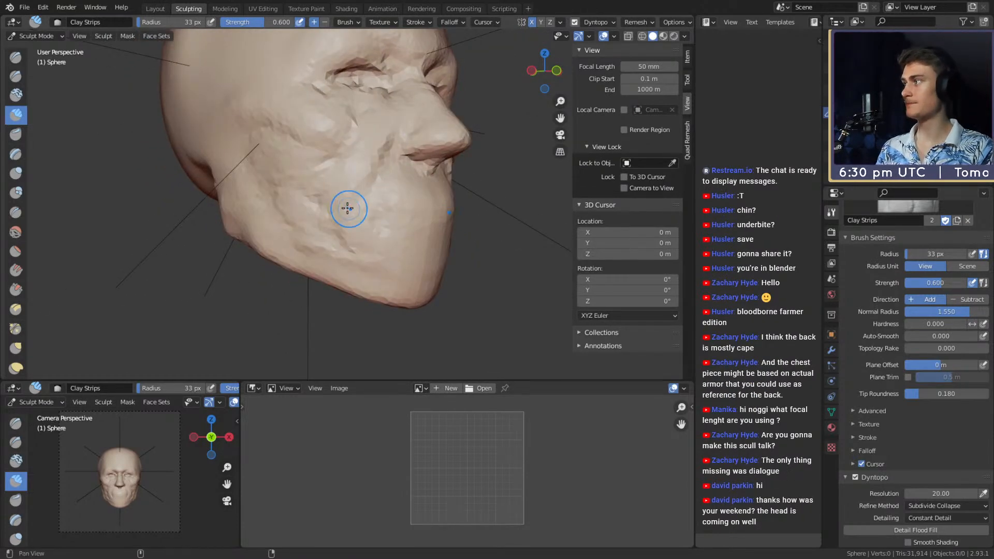
pyautogui.moveTo(347, 208); pyautogui.dragTo(384, 219, button='middle')
pyautogui.moveTo(321, 191); pyautogui.dragTo(326, 192, button='middle')
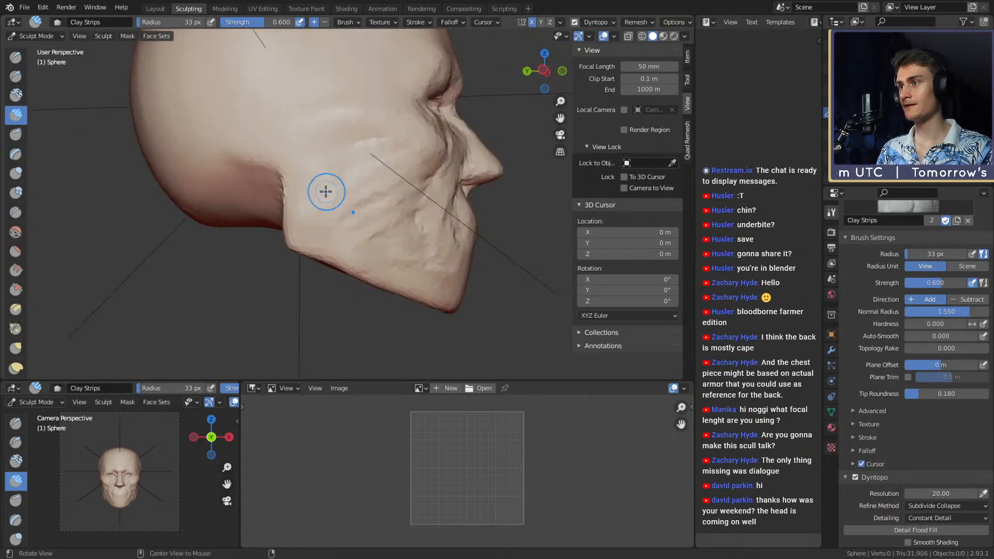
pyautogui.moveTo(345, 180); pyautogui.dragTo(348, 181)
pyautogui.moveTo(372, 185)
pyautogui.mouseDown(button='middle')
pyautogui.moveTo(355, 204)
pyautogui.moveTo(316, 202)
pyautogui.moveTo(375, 173)
pyautogui.moveTo(370, 190)
pyautogui.moveTo(374, 162)
pyautogui.mouseUp(button='middle')
pyautogui.press('f')
pyautogui.click(362, 239)
pyautogui.press('f')
pyautogui.click(328, 200)
pyautogui.click(374, 175)
# Build up the mouth mound below the nose with the Clay Strips brush at 38 px and 27 px.
pyautogui.moveTo(336, 217)
pyautogui.mouseDown(button='middle')
pyautogui.moveTo(362, 184)
pyautogui.moveTo(355, 202)
pyautogui.moveTo(420, 195)
pyautogui.moveTo(282, 225)
pyautogui.moveTo(346, 194)
pyautogui.mouseUp(button='middle')
pyautogui.scroll(3, 345, 193)
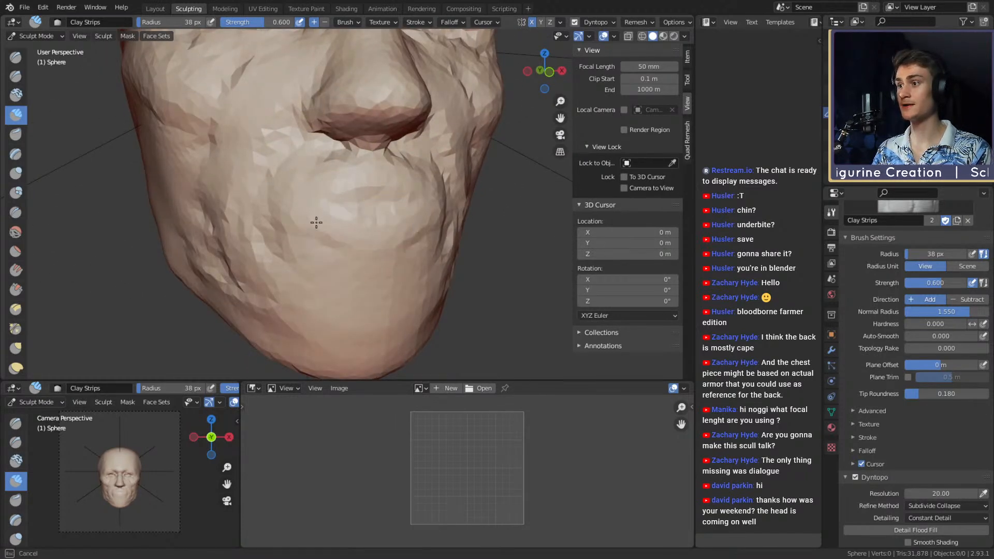
pyautogui.moveTo(306, 227)
pyautogui.mouseDown(button='middle')
pyautogui.moveTo(366, 207)
pyautogui.moveTo(362, 216)
pyautogui.moveTo(407, 212)
pyautogui.moveTo(131, 96)
pyautogui.mouseUp(button='middle')
pyautogui.press('f')
pyautogui.click(357, 245)
pyautogui.moveTo(358, 216); pyautogui.dragTo(401, 237, button='middle')
pyautogui.scroll(-3, 367, 174)
pyautogui.scroll(3, 400, 238)
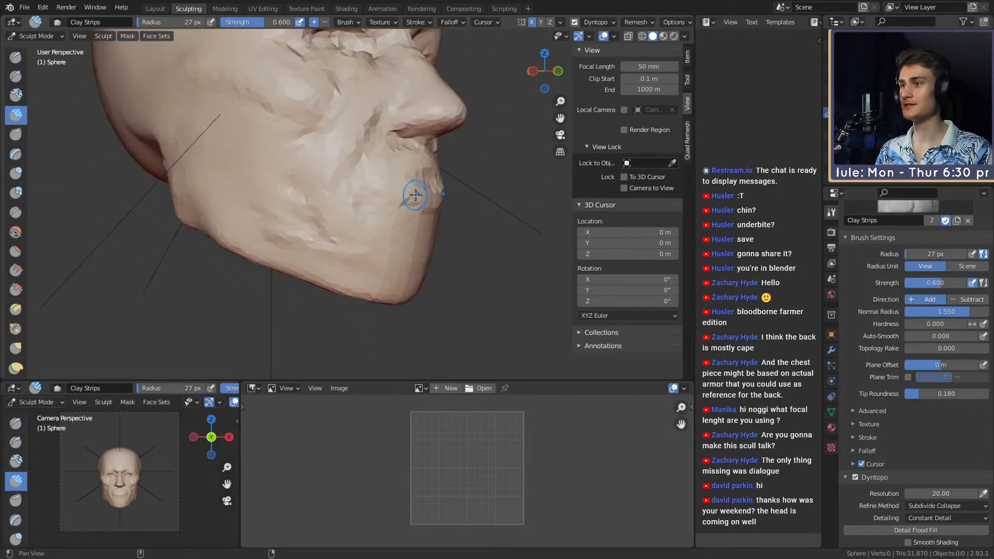
# Pull the crease below the mouth downward and adjust the chin profile with the Grab brush at 149 px and 104 px.
pyautogui.moveTo(410, 195); pyautogui.dragTo(311, 162, button='middle')
pyautogui.hotkey('shift', 'c')
pyautogui.scroll(2, 361, 219)
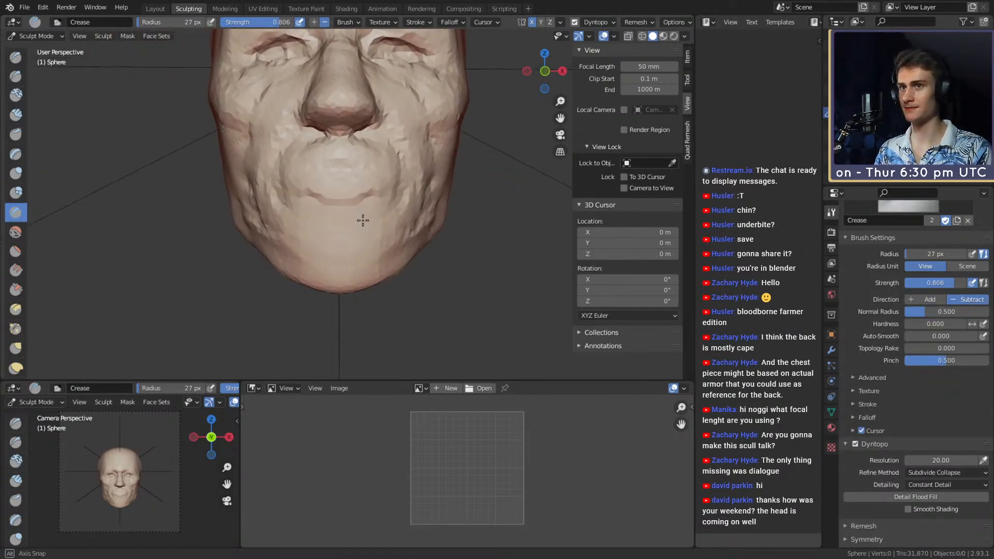
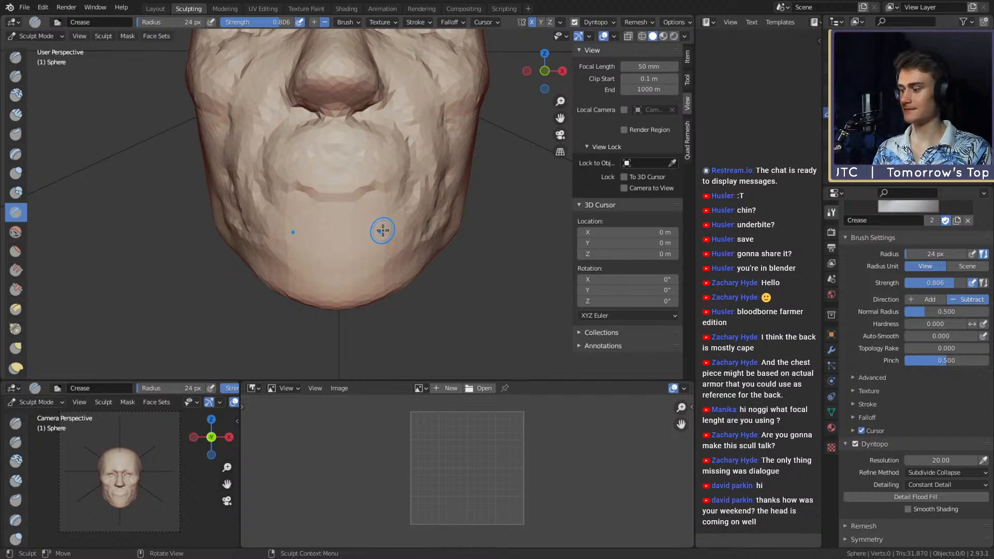
pyautogui.press('g')
pyautogui.scroll(1, 370, 218)
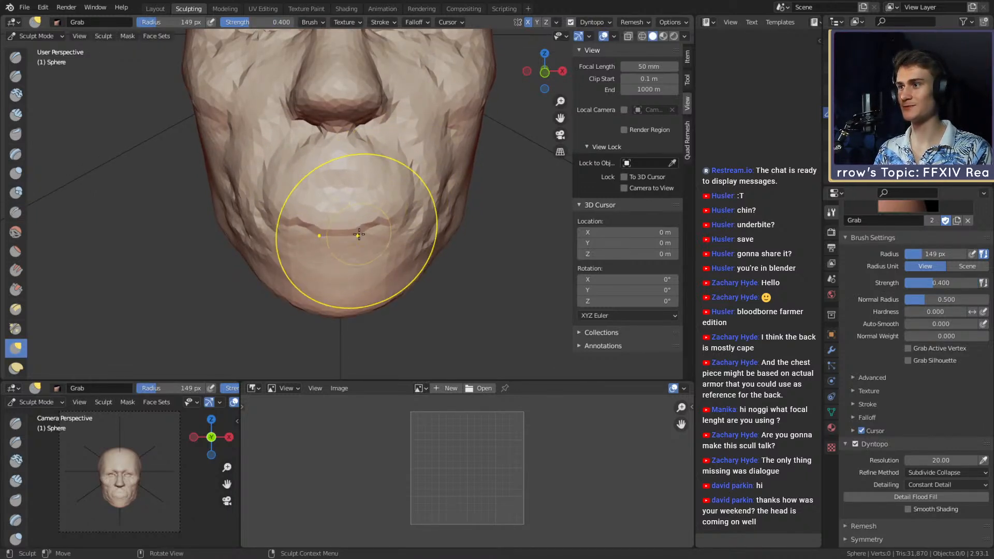
pyautogui.moveTo(373, 231); pyautogui.dragTo(407, 223, button='middle')
pyautogui.scroll(3, 406, 223)
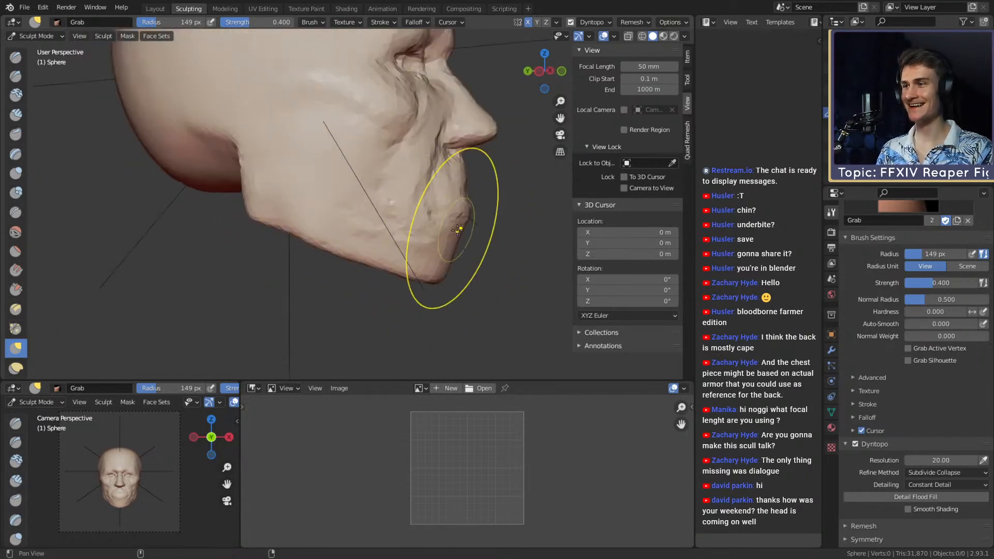
pyautogui.press('f')
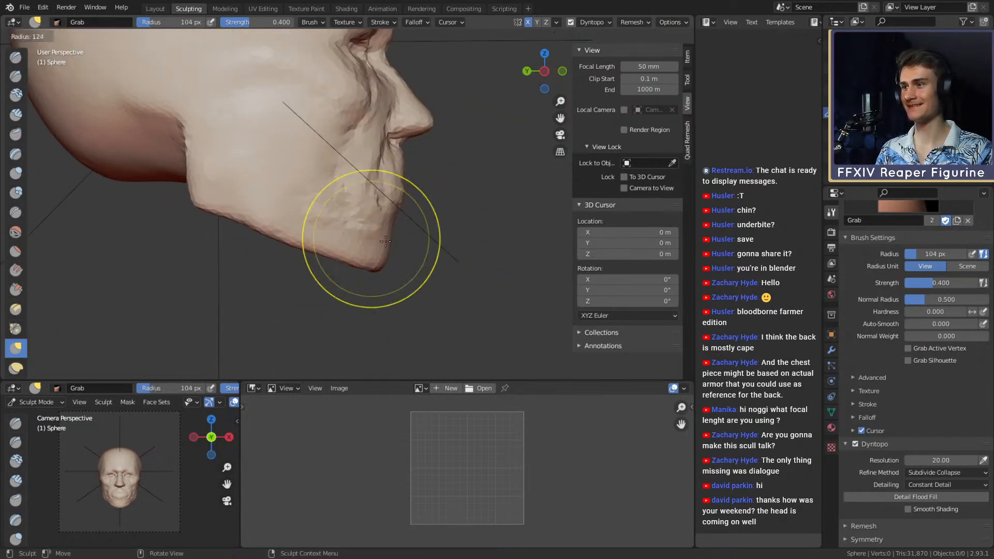
pyautogui.click(363, 262)
pyautogui.moveTo(363, 261)
pyautogui.mouseDown(button='middle')
pyautogui.moveTo(357, 236)
pyautogui.moveTo(274, 239)
pyautogui.moveTo(321, 260)
pyautogui.moveTo(349, 223)
pyautogui.moveTo(348, 231)
pyautogui.moveTo(458, 235)
pyautogui.moveTo(333, 262)
pyautogui.mouseUp(button='middle')
# Refine the mouth mound with the Clay Strips brush and set the Crease brush to 31 px.
pyautogui.hotkey('shift', 'c')
pyautogui.scroll(6, 373, 215)
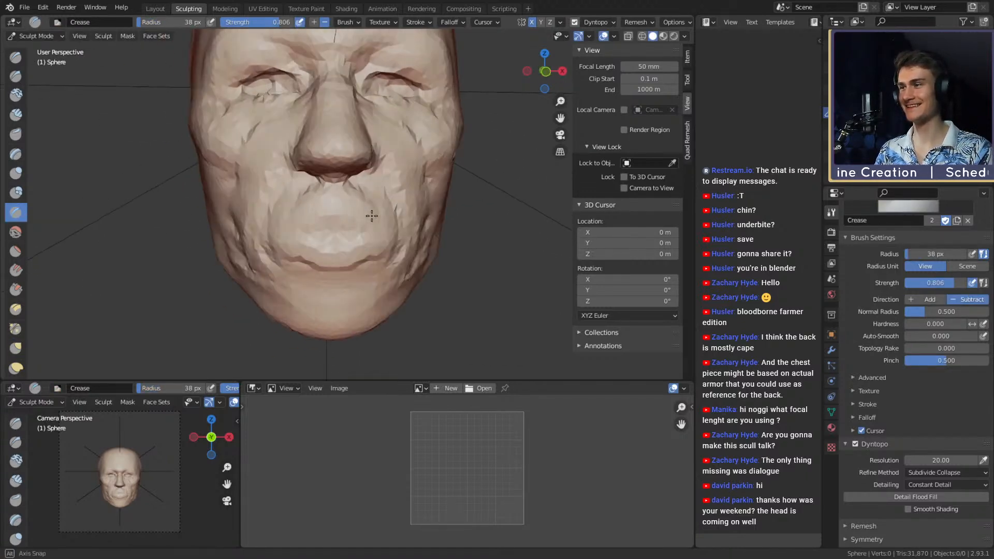
pyautogui.press('c')
pyautogui.moveTo(355, 187)
pyautogui.mouseDown(button='middle')
pyautogui.moveTo(401, 181)
pyautogui.moveTo(377, 195)
pyautogui.moveTo(265, 79)
pyautogui.mouseUp(button='middle')
pyautogui.press('f')
pyautogui.click(388, 173)
pyautogui.scroll(-3, 393, 179)
pyautogui.hotkey('shift', 'c')
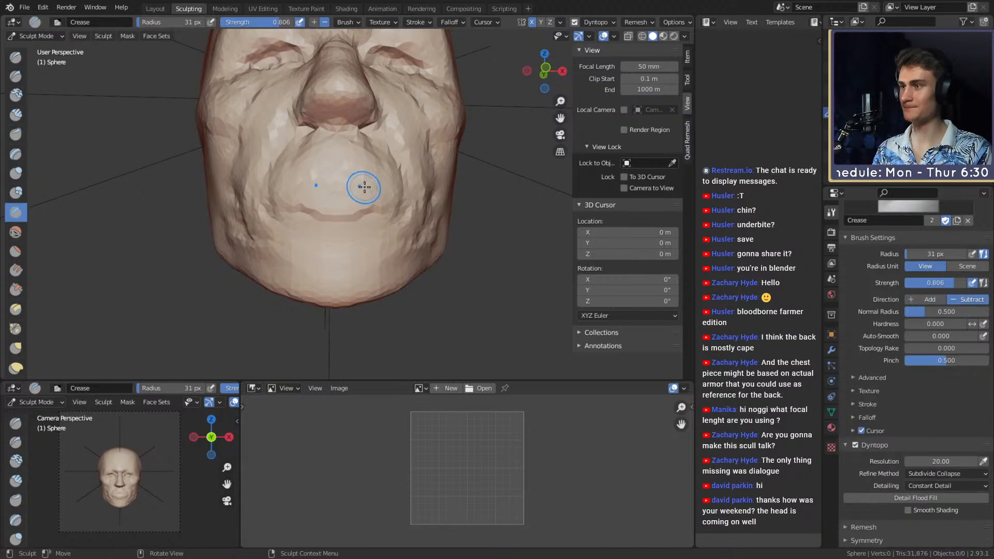
pyautogui.moveTo(362, 186)
pyautogui.mouseDown(button='middle')
pyautogui.moveTo(355, 210)
pyautogui.moveTo(367, 236)
pyautogui.moveTo(355, 222)
pyautogui.moveTo(367, 218)
pyautogui.moveTo(348, 186)
pyautogui.moveTo(377, 247)
pyautogui.moveTo(364, 170)
pyautogui.mouseUp(button='middle')
# Build up the front and lower edge of the chin with the Clay Strips brush at 37 px.
pyautogui.press('c')
pyautogui.press('f')
pyautogui.click(355, 200)
pyautogui.press('f')
pyautogui.click(350, 233)
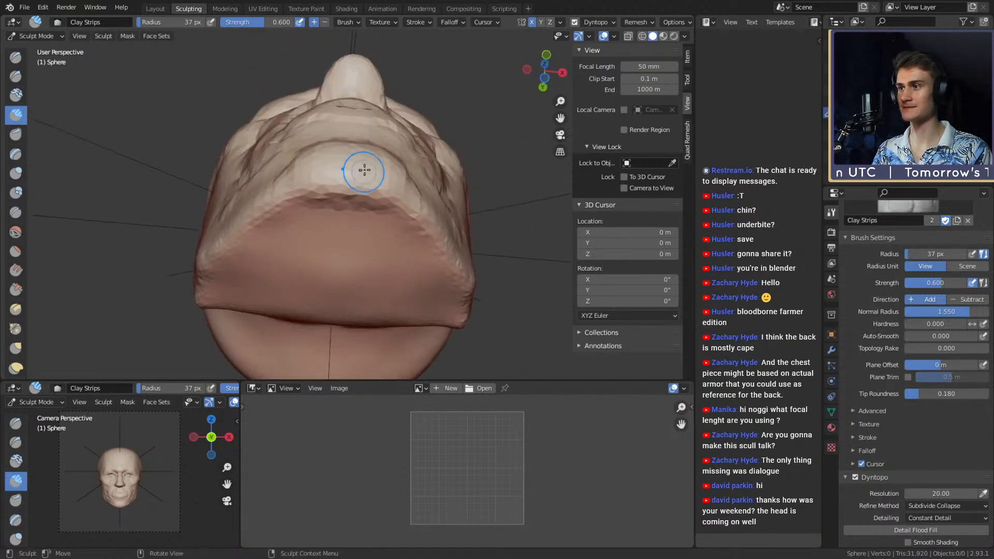
pyautogui.moveTo(311, 214); pyautogui.dragTo(343, 241, button='middle')
pyautogui.moveTo(323, 202); pyautogui.dragTo(317, 227, button='middle')
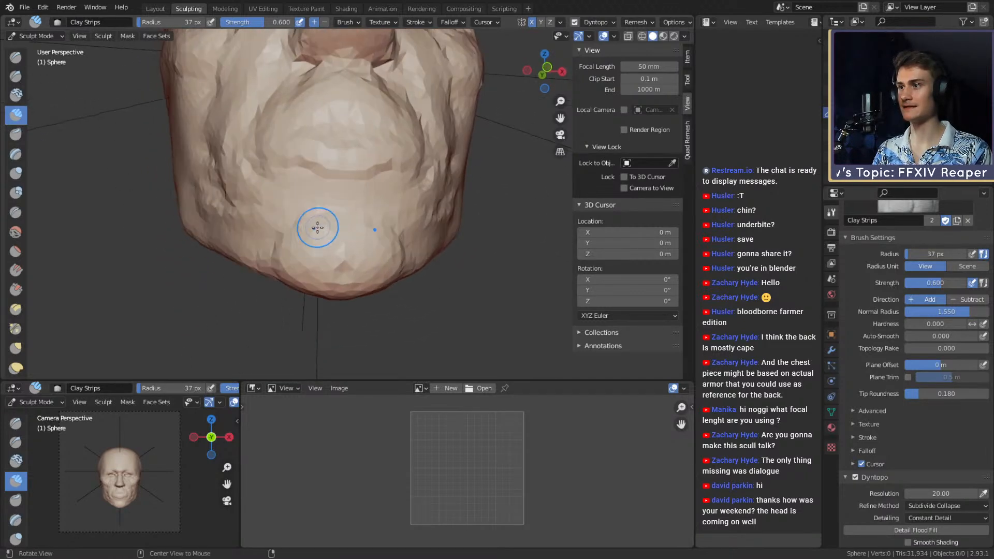
# Round out the chin and its transition to the jaw with the Clay Strips brush, ending at 55 px.
pyautogui.moveTo(289, 268)
pyautogui.mouseDown(button='middle')
pyautogui.moveTo(341, 240)
pyautogui.moveTo(358, 242)
pyautogui.mouseUp(button='middle')
pyautogui.moveTo(354, 191)
pyautogui.mouseDown(button='middle')
pyautogui.moveTo(402, 151)
pyautogui.moveTo(401, 122)
pyautogui.moveTo(363, 217)
pyautogui.moveTo(330, 247)
pyautogui.moveTo(338, 225)
pyautogui.mouseUp(button='middle')
pyautogui.moveTo(332, 172); pyautogui.dragTo(323, 187)
pyautogui.moveTo(313, 199); pyautogui.dragTo(324, 217, button='middle')
pyautogui.press('f')
pyautogui.click(334, 222)
pyautogui.moveTo(326, 241); pyautogui.dragTo(317, 264)
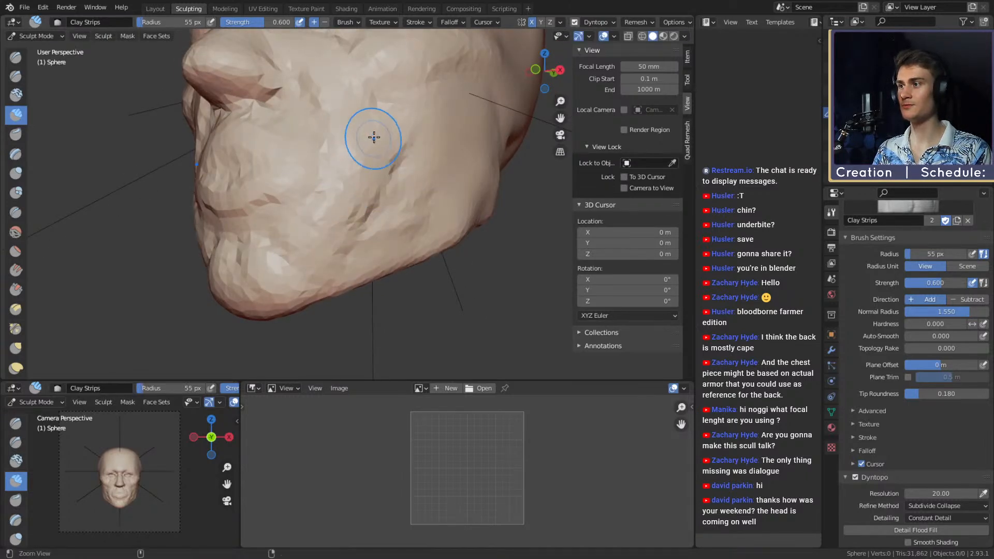
# Push the chin tip back and up in profile with the Grab brush at a radius of 178 px.
pyautogui.moveTo(374, 138)
pyautogui.mouseDown(button='middle')
pyautogui.moveTo(443, 222)
pyautogui.moveTo(417, 216)
pyautogui.moveTo(482, 244)
pyautogui.mouseUp(button='middle')
pyautogui.press('g')
pyautogui.press('f')
pyautogui.click(516, 251)
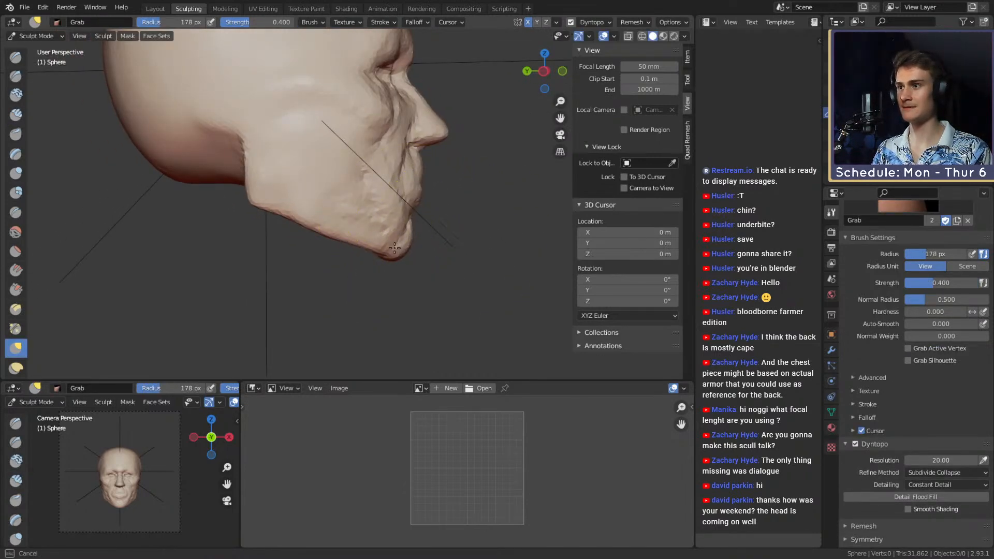
pyautogui.moveTo(394, 249); pyautogui.dragTo(381, 241)
pyautogui.moveTo(381, 233)
pyautogui.mouseDown(button='middle')
pyautogui.moveTo(422, 226)
pyautogui.moveTo(415, 202)
pyautogui.moveTo(430, 218)
pyautogui.moveTo(407, 183)
pyautogui.mouseUp(button='middle')
# Pull the upper lip area slightly forward in profile with the Grab brush at 152 px.
pyautogui.press('f')
pyautogui.click(404, 196)
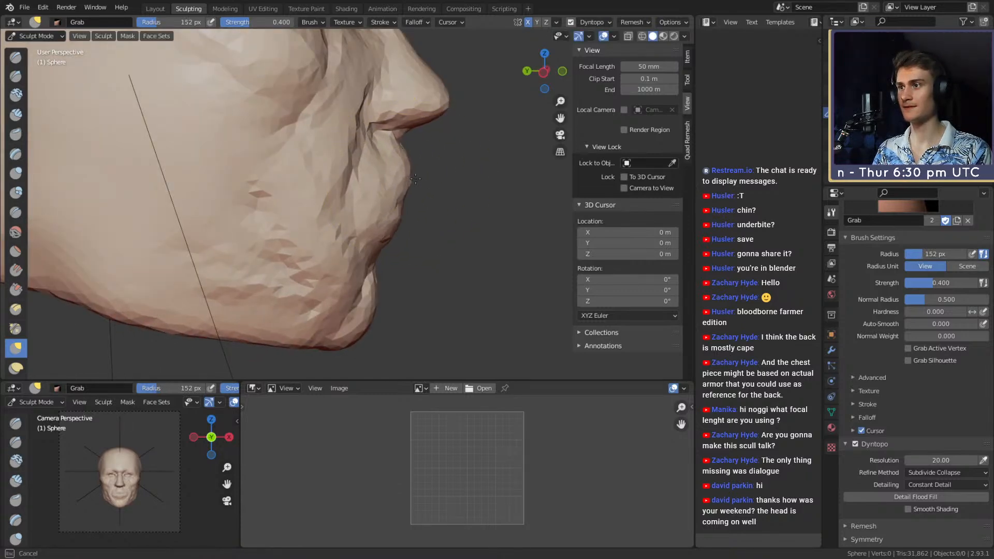
pyautogui.moveTo(415, 178); pyautogui.dragTo(420, 182)
pyautogui.moveTo(432, 192)
pyautogui.mouseDown(button='middle')
pyautogui.moveTo(321, 182)
pyautogui.moveTo(429, 199)
pyautogui.moveTo(391, 212)
pyautogui.moveTo(406, 195)
pyautogui.moveTo(336, 200)
pyautogui.mouseUp(button='middle')
# Cut the line between the lips into the mouth mound with the Crease brush at 26 px.
pyautogui.press('f')
pyautogui.click(489, 204)
pyautogui.hotkey('shift', 'c')
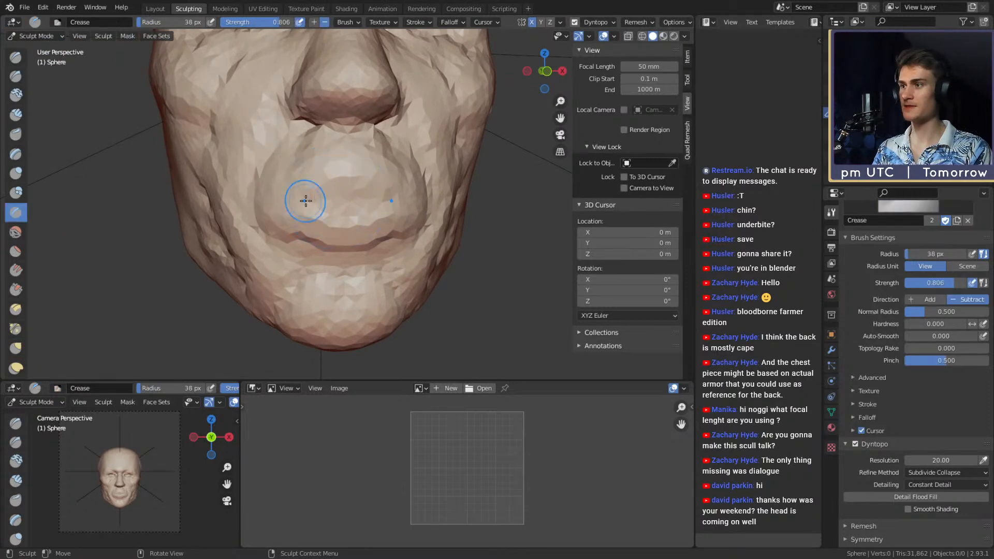
pyautogui.scroll(2, 326, 207)
pyautogui.press('f')
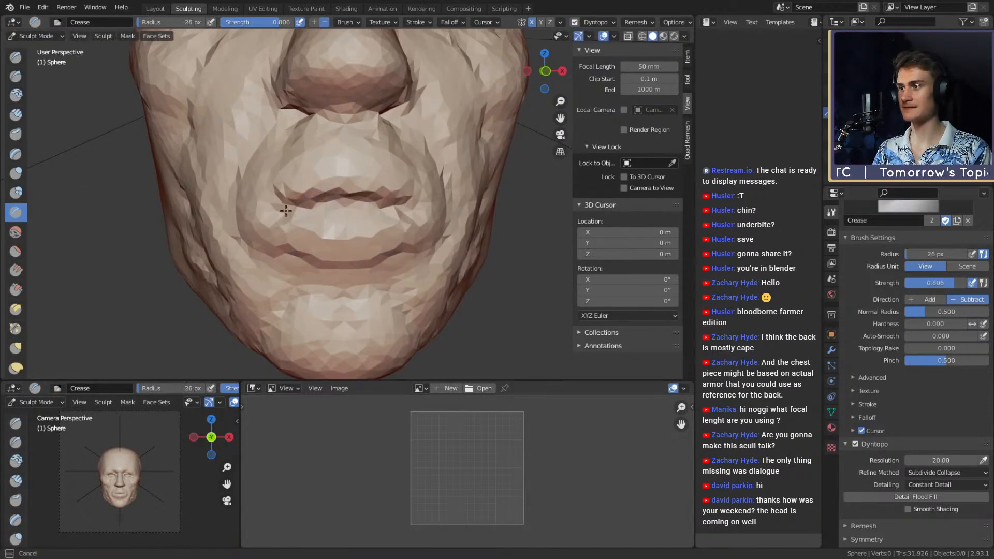
pyautogui.moveTo(282, 210); pyautogui.dragTo(309, 171, button='middle')
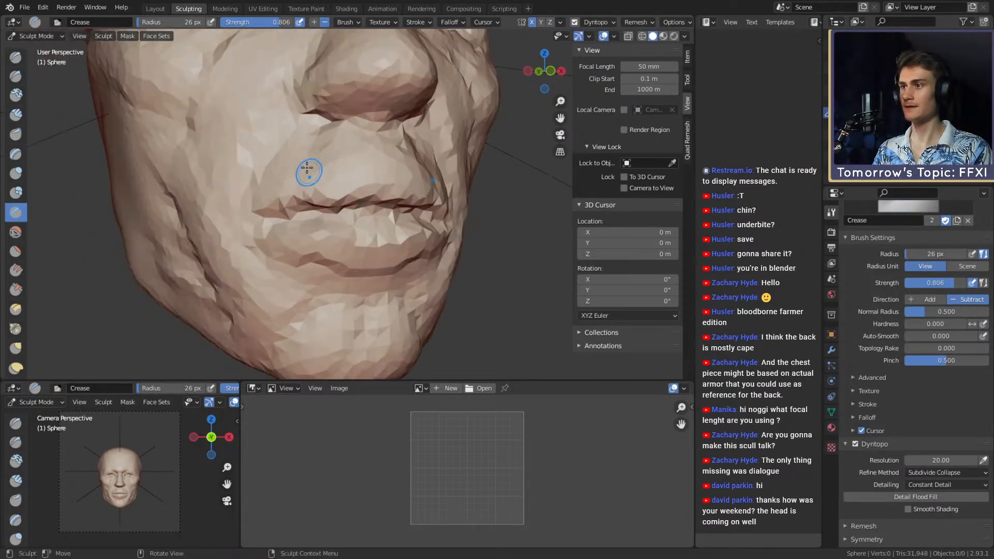
# Deepen the mouth line with the Crease brush at 60 px and add volume to the lips with Clay Strips.
pyautogui.press('f')
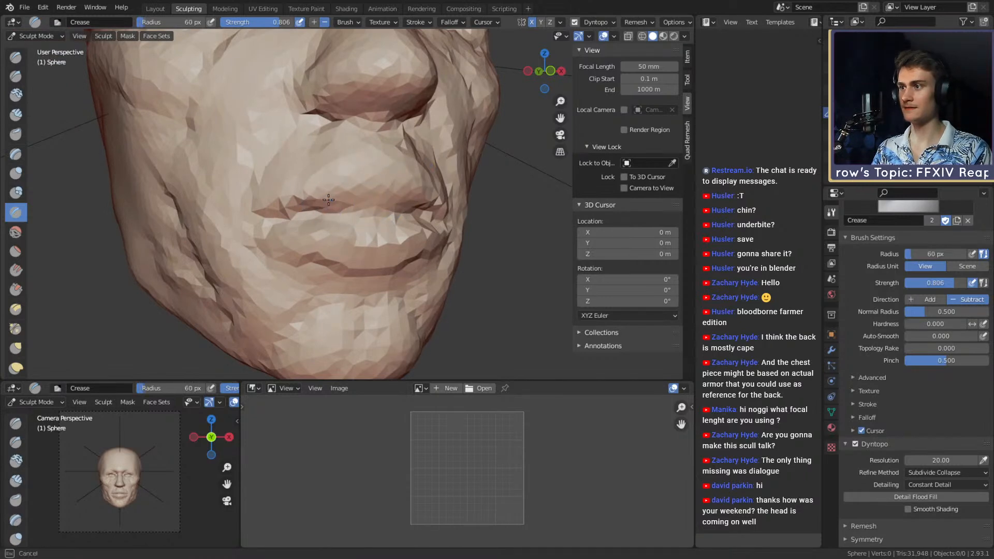
pyautogui.moveTo(346, 201)
pyautogui.mouseDown(button='middle')
pyautogui.moveTo(368, 224)
pyautogui.moveTo(344, 195)
pyautogui.moveTo(414, 126)
pyautogui.moveTo(355, 222)
pyautogui.moveTo(230, 89)
pyautogui.mouseUp(button='middle')
pyautogui.press('f')
pyautogui.click(375, 201)
pyautogui.press('c')
pyautogui.moveTo(390, 188)
pyautogui.mouseDown(button='middle')
pyautogui.moveTo(412, 210)
pyautogui.moveTo(361, 207)
pyautogui.moveTo(366, 187)
pyautogui.moveTo(352, 194)
pyautogui.moveTo(388, 208)
pyautogui.mouseUp(button='middle')
# Define the lip contours with the Crease brush at 26 px and build up the lips with Clay Strips at 34 px.
pyautogui.hotkey('shift', 'c')
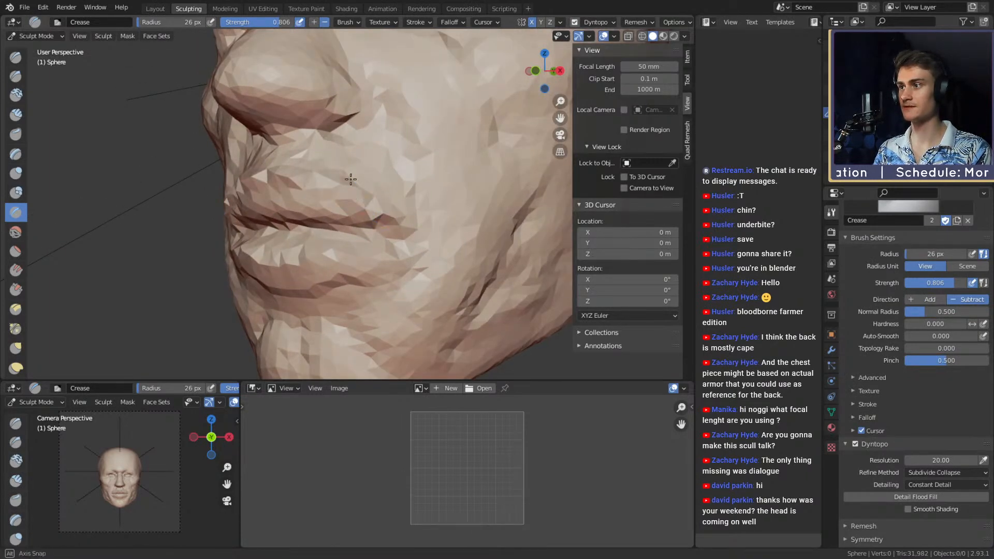
pyautogui.moveTo(350, 179); pyautogui.dragTo(355, 189, button='middle')
pyautogui.press('c')
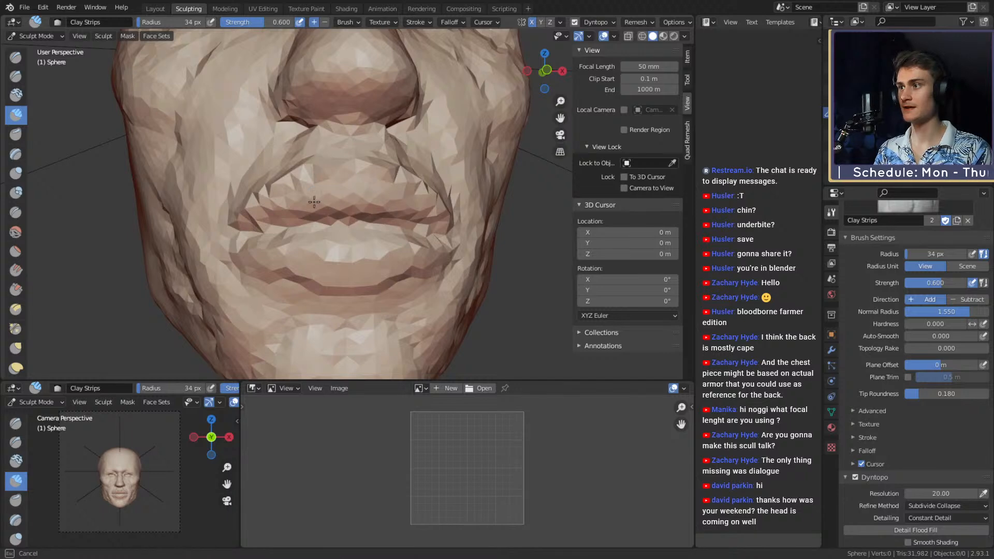
pyautogui.moveTo(362, 189)
pyautogui.mouseDown(button='middle')
pyautogui.moveTo(392, 177)
pyautogui.moveTo(348, 196)
pyautogui.moveTo(357, 200)
pyautogui.mouseUp(button='middle')
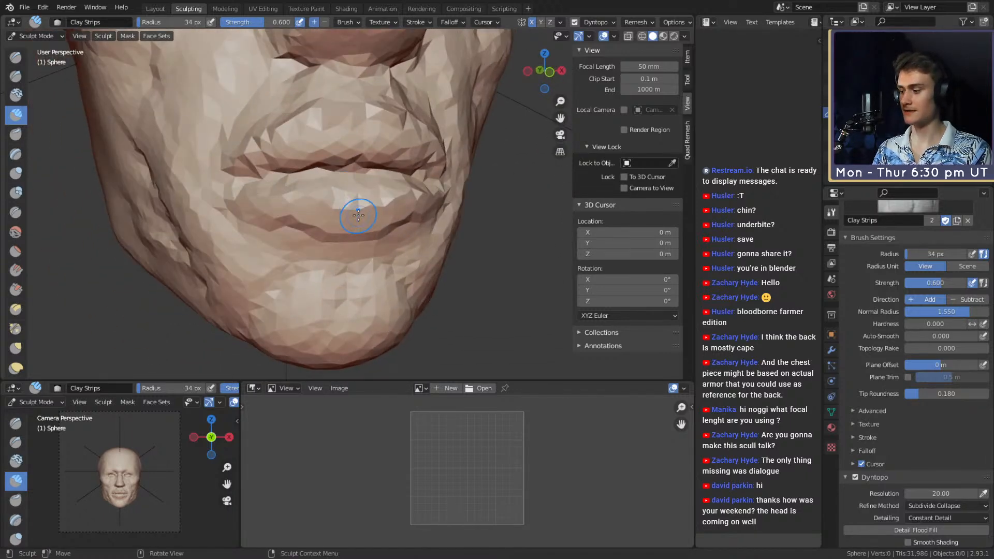
# Carve the groove beneath the lower lip with the Crease brush at a 36 px radius.
pyautogui.hotkey('shift', 'c')
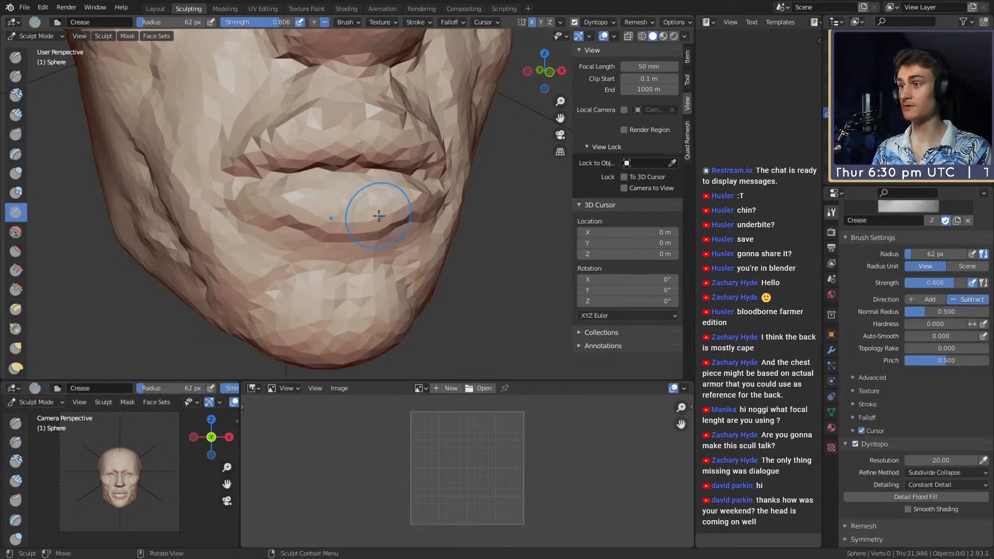
pyautogui.press('f')
pyautogui.click(366, 213)
pyautogui.moveTo(380, 212); pyautogui.dragTo(351, 214, button='middle')
pyautogui.moveTo(334, 225); pyautogui.dragTo(333, 227)
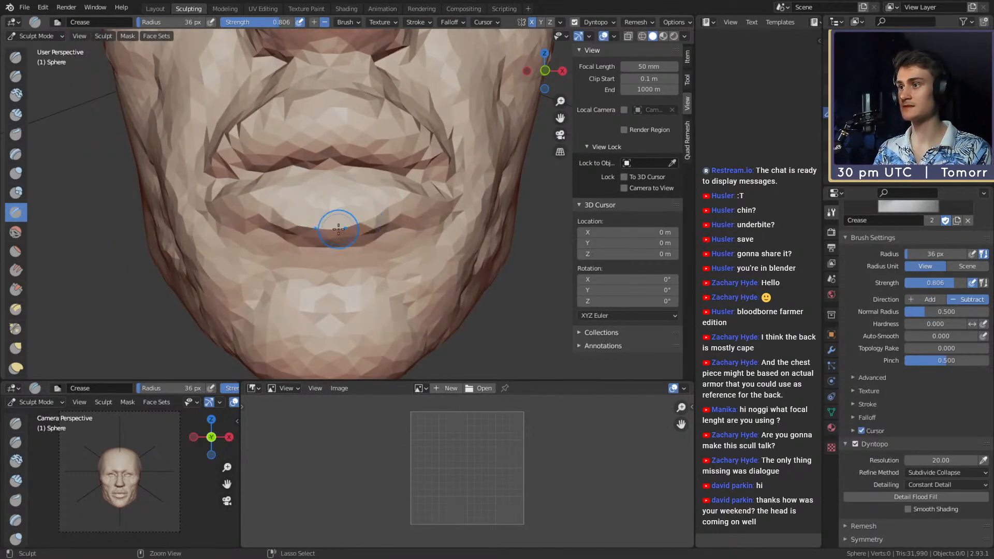
pyautogui.moveTo(436, 202); pyautogui.dragTo(368, 204, button='middle')
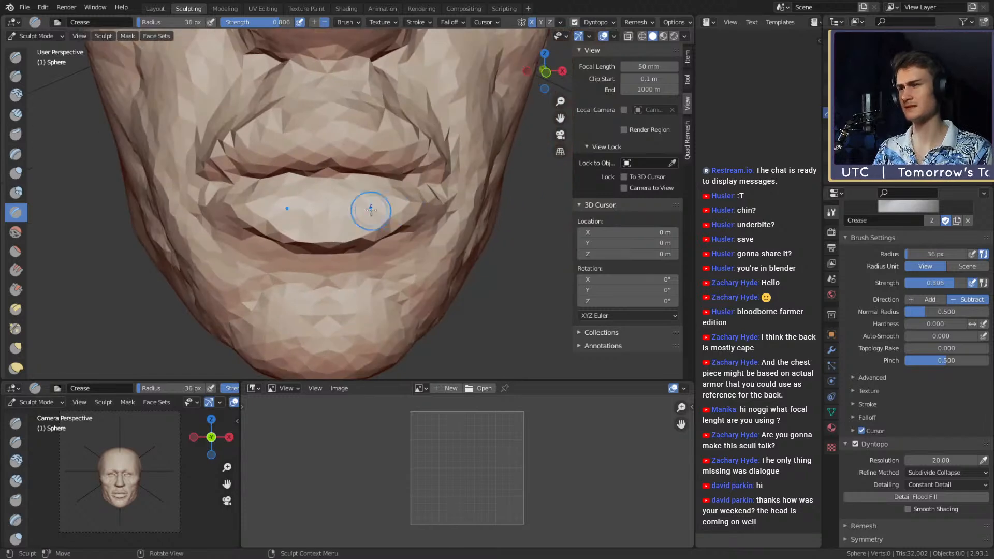
# Fill out the lower lip with the Clay Strips brush at a 36 px radius.
pyautogui.press('c')
pyautogui.press('f')
pyautogui.moveTo(350, 207); pyautogui.dragTo(358, 213)
pyautogui.moveTo(364, 218); pyautogui.dragTo(362, 206, button='middle')
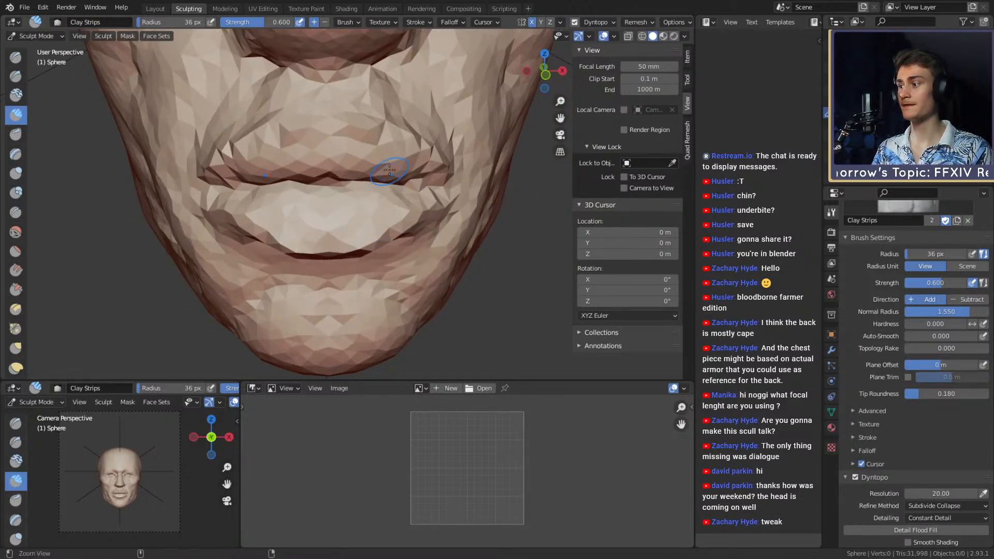
pyautogui.keyDown('ctrl'); pyautogui.moveTo(389, 169); pyautogui.dragTo(237, 122, button='middle'); pyautogui.keyUp('ctrl')
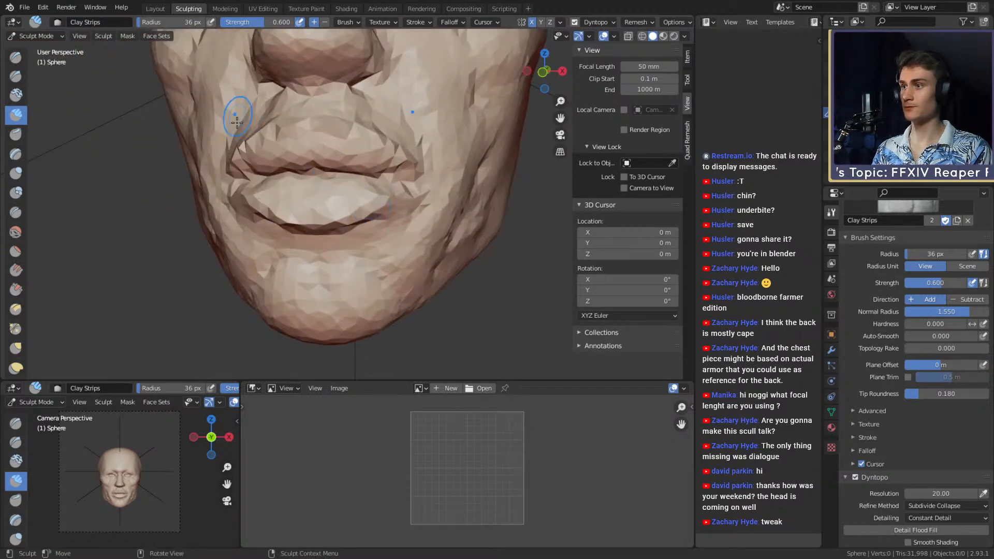
# Reshape the profile of the lips, mouth corner and chin with the Grab brush at radii of 165 and 194 px.
pyautogui.press('g')
pyautogui.moveTo(362, 203)
pyautogui.mouseDown(button='middle')
pyautogui.moveTo(289, 215)
pyautogui.moveTo(336, 217)
pyautogui.moveTo(333, 255)
pyautogui.moveTo(389, 252)
pyautogui.mouseUp(button='middle')
pyautogui.press('f')
pyautogui.click(344, 207)
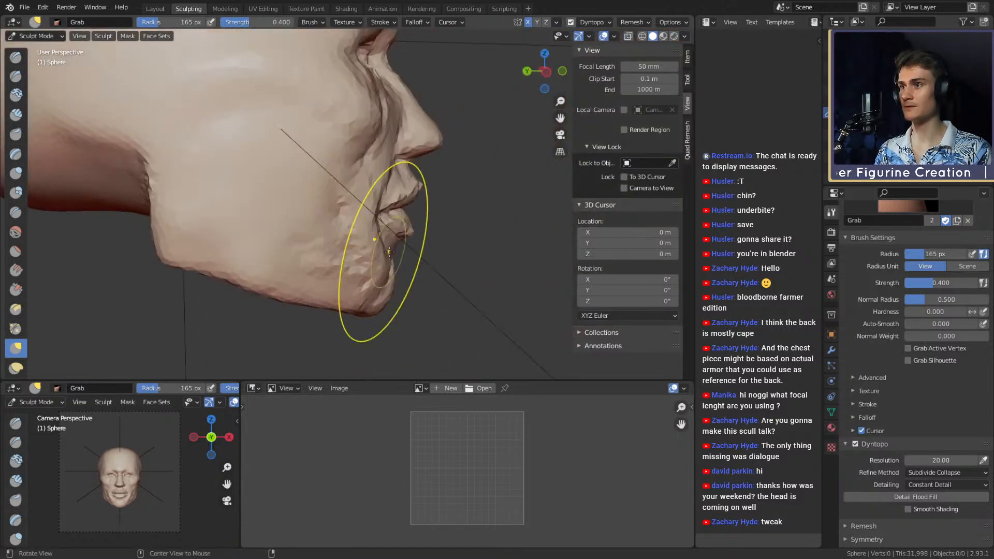
pyautogui.moveTo(389, 252)
pyautogui.keyDown('ctrl'); pyautogui.keyDown('alt'); pyautogui.mouseDown()
pyautogui.moveTo(368, 206)
pyautogui.moveTo(360, 217)
pyautogui.mouseUp(); pyautogui.keyUp('alt'); pyautogui.keyUp('ctrl')
pyautogui.press('f')
pyautogui.click(444, 224)
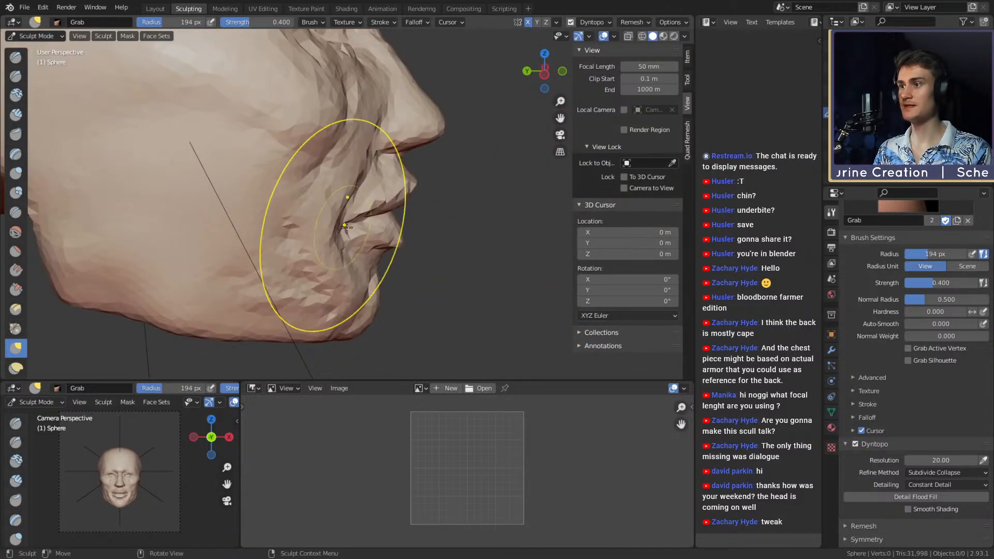
pyautogui.moveTo(404, 229)
pyautogui.mouseDown(button='middle')
pyautogui.moveTo(344, 225)
pyautogui.moveTo(358, 208)
pyautogui.moveTo(391, 214)
pyautogui.moveTo(333, 193)
pyautogui.moveTo(362, 193)
pyautogui.moveTo(378, 207)
pyautogui.moveTo(355, 210)
pyautogui.moveTo(233, 88)
pyautogui.mouseUp(button='middle')
pyautogui.press('f')
pyautogui.click(418, 231)
pyautogui.press('f')
pyautogui.click(379, 214)
pyautogui.scroll(-3, 377, 197)
# Build up the mouth corner with Clay Strips at 28 px and sharpen it with the Crease brush at 27 px.
pyautogui.press('c')
pyautogui.moveTo(378, 213); pyautogui.dragTo(331, 205, button='middle')
pyautogui.scroll(4, 368, 173)
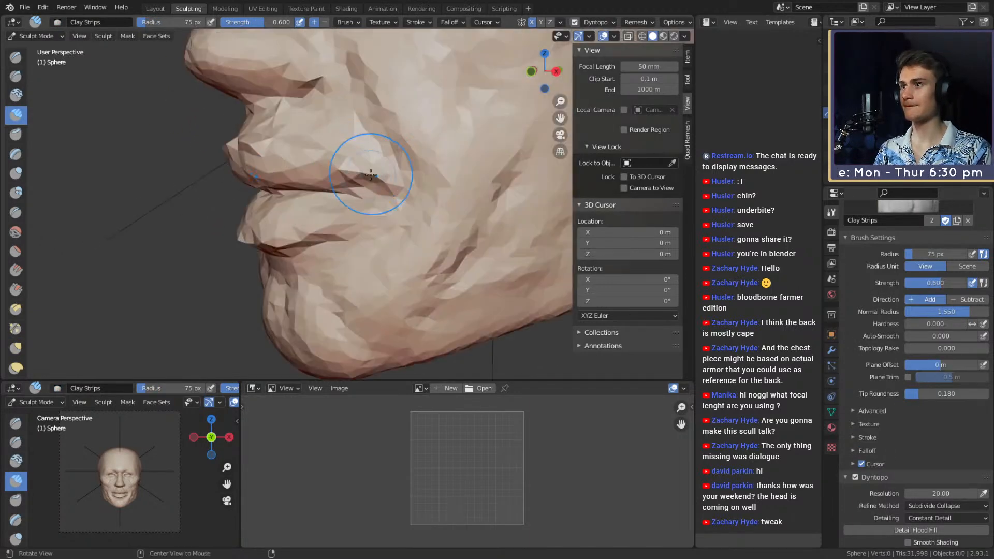
pyautogui.moveTo(368, 172); pyautogui.dragTo(360, 191, button='middle')
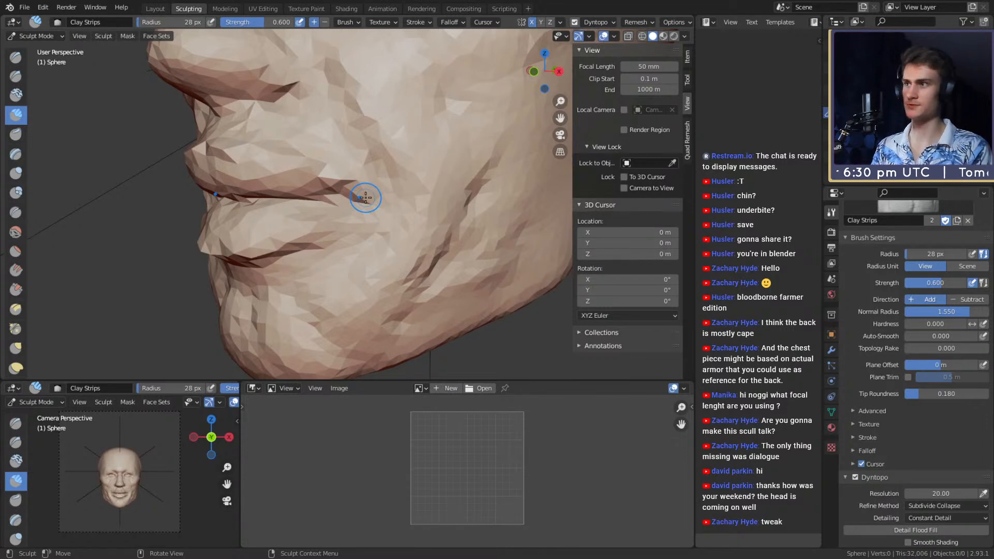
pyautogui.keyDown('shift'); pyautogui.moveTo(388, 194); pyautogui.dragTo(398, 209, button='middle'); pyautogui.keyUp('shift')
pyautogui.moveTo(371, 195)
pyautogui.mouseDown(button='middle')
pyautogui.moveTo(361, 197)
pyautogui.moveTo(395, 166)
pyautogui.moveTo(365, 173)
pyautogui.mouseUp(button='middle')
pyautogui.hotkey('shift', 'c')
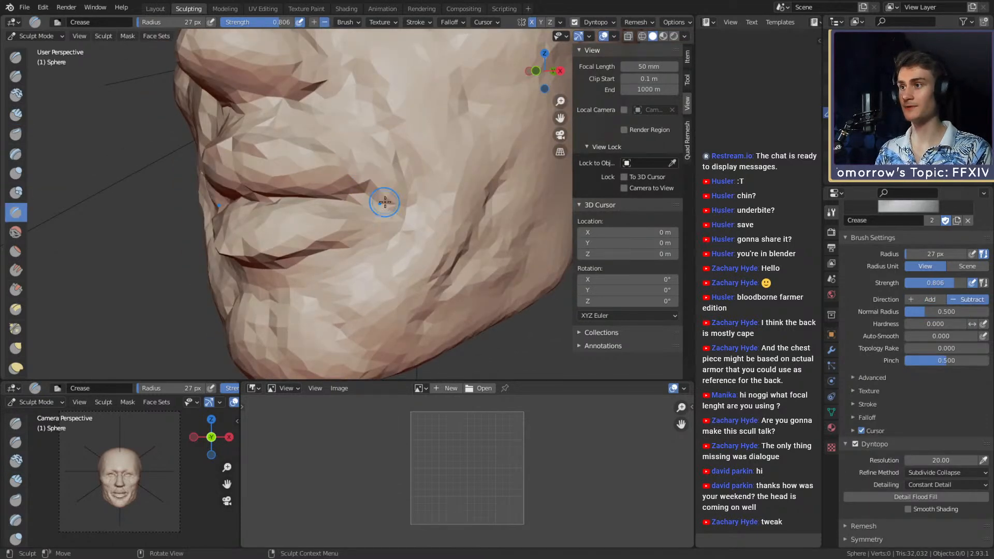
# Add volume to the upper and lower lips with Clay Strips at radii of 35 and 28 px.
pyautogui.press('c')
pyautogui.moveTo(377, 151)
pyautogui.mouseDown(button='middle')
pyautogui.moveTo(399, 223)
pyautogui.moveTo(392, 201)
pyautogui.moveTo(456, 221)
pyautogui.mouseUp(button='middle')
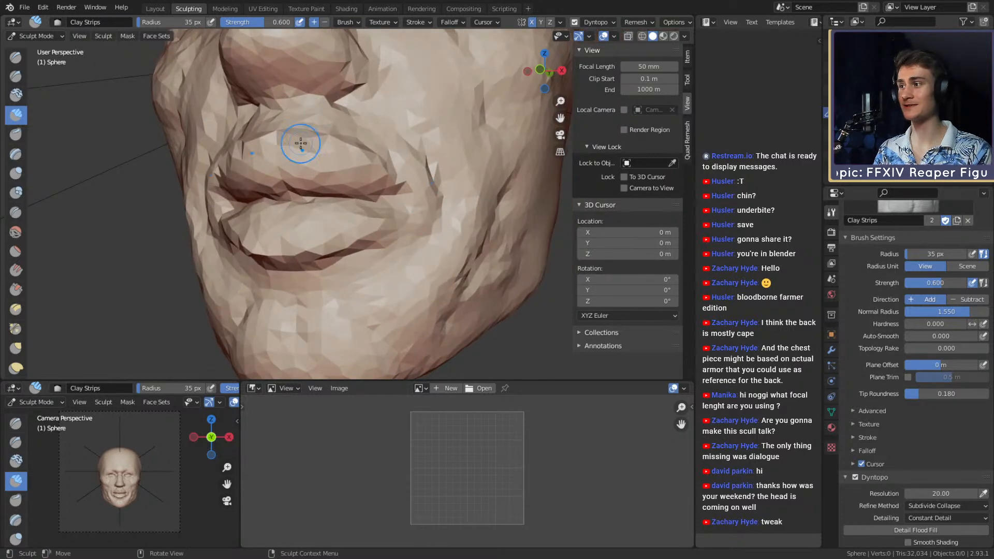
pyautogui.moveTo(301, 144)
pyautogui.mouseDown(button='middle')
pyautogui.moveTo(406, 237)
pyautogui.moveTo(380, 231)
pyautogui.mouseUp(button='middle')
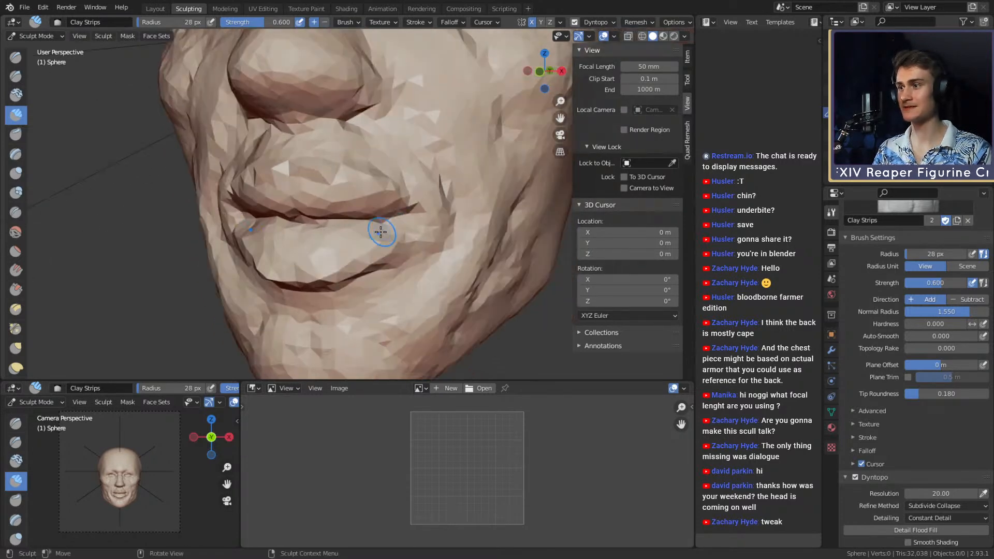
pyautogui.moveTo(378, 253)
pyautogui.mouseDown()
pyautogui.moveTo(331, 277)
pyautogui.moveTo(332, 253)
pyautogui.moveTo(409, 233)
pyautogui.mouseUp()
pyautogui.moveTo(409, 232)
pyautogui.keyDown('ctrl'); pyautogui.keyDown('alt'); pyautogui.mouseDown()
pyautogui.moveTo(410, 262)
pyautogui.moveTo(362, 240)
pyautogui.mouseUp(); pyautogui.keyUp('alt'); pyautogui.keyUp('ctrl')
pyautogui.moveTo(406, 235)
pyautogui.mouseDown(button='middle')
pyautogui.moveTo(383, 226)
pyautogui.moveTo(399, 204)
pyautogui.moveTo(388, 200)
pyautogui.moveTo(398, 174)
pyautogui.mouseUp(button='middle')
# Adjust the mouth corners and the curvature of the lips with the Grab brush at radii of 147 and 174 px.
pyautogui.press('g')
pyautogui.press('f')
pyautogui.click(424, 185)
pyautogui.press('f')
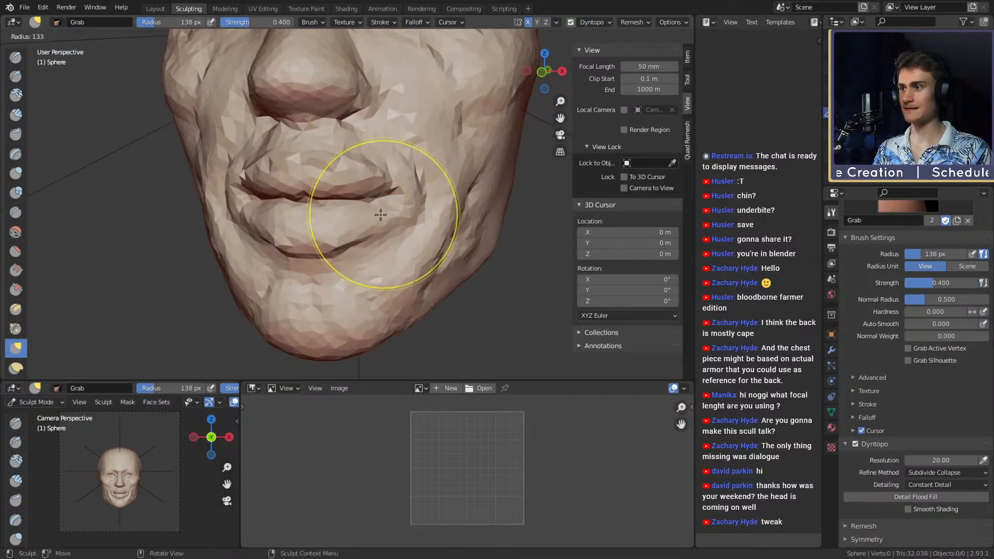
pyautogui.click(381, 214)
pyautogui.press('f')
pyautogui.click(386, 207)
pyautogui.moveTo(380, 208); pyautogui.dragTo(367, 216)
pyautogui.moveTo(370, 219)
pyautogui.mouseDown(button='middle')
pyautogui.moveTo(433, 188)
pyautogui.moveTo(333, 188)
pyautogui.moveTo(390, 199)
pyautogui.mouseUp(button='middle')
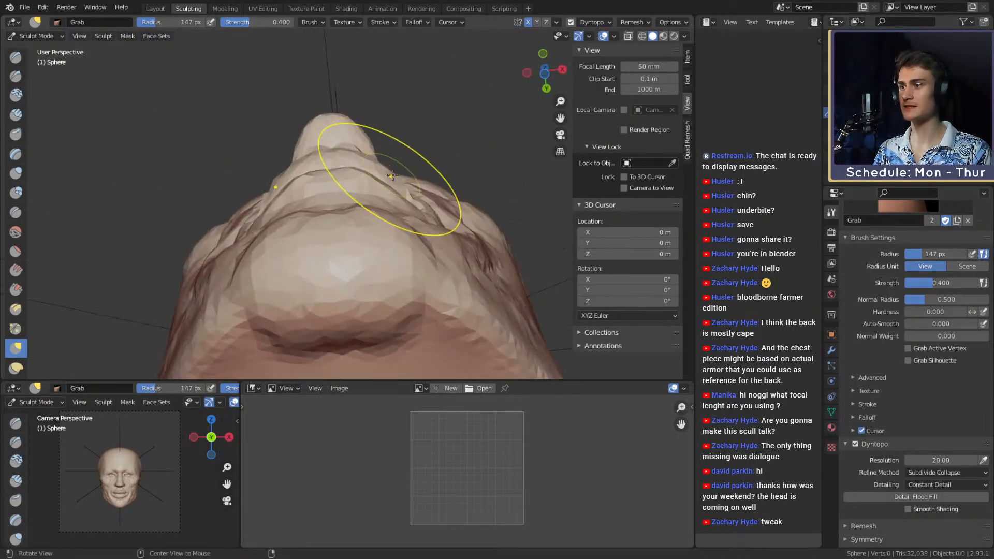
pyautogui.press('f')
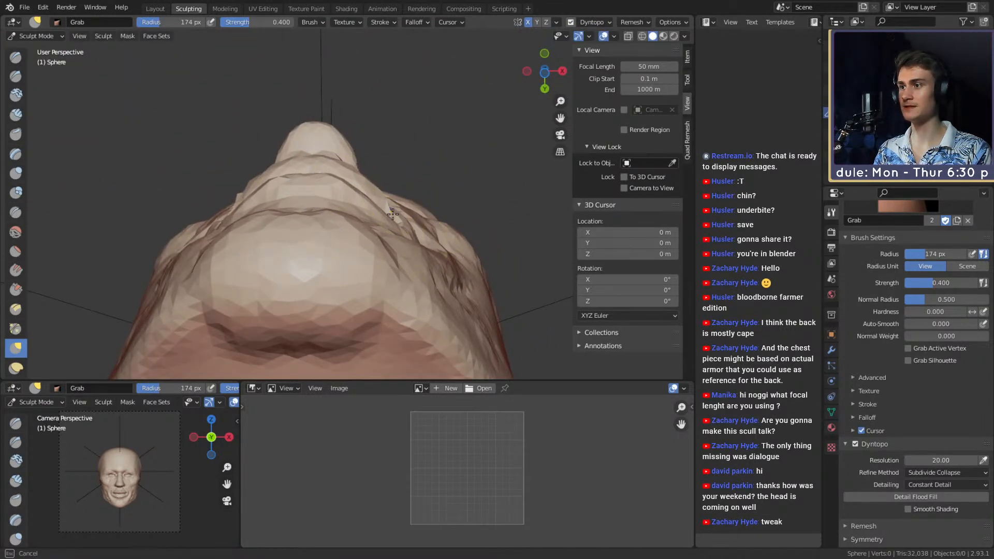
pyautogui.moveTo(379, 212)
pyautogui.mouseDown(button='middle')
pyautogui.moveTo(286, 157)
pyautogui.moveTo(399, 207)
pyautogui.moveTo(358, 199)
pyautogui.mouseUp(button='middle')
# Refine the cheek area beside the nose with Clay Strips at a 33 px radius.
pyautogui.press('c')
pyautogui.moveTo(359, 199); pyautogui.dragTo(374, 209, button='middle')
pyautogui.press('f')
pyautogui.click(331, 188)
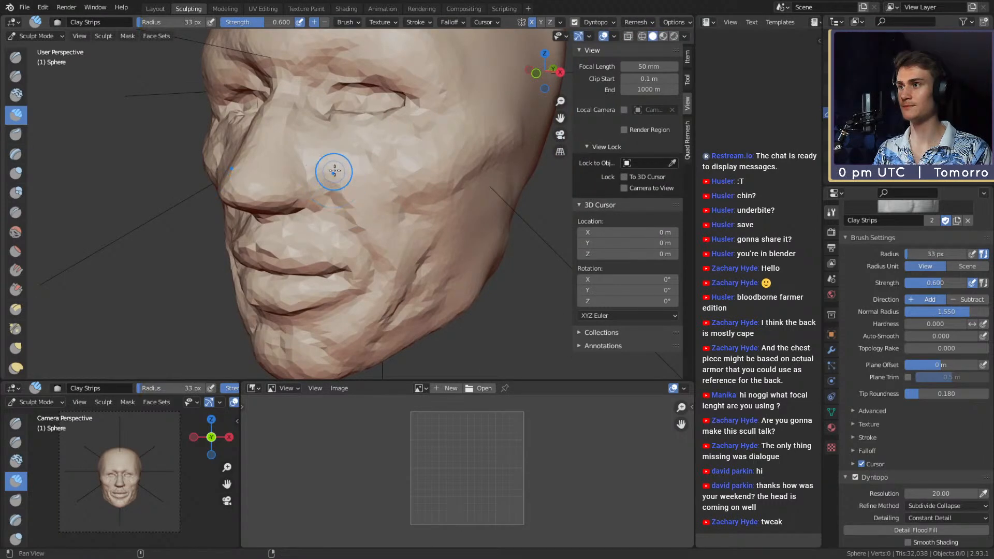
pyautogui.moveTo(333, 171); pyautogui.dragTo(364, 206, button='middle')
# Define the fold between the nose and cheek with the Crease brush, starting from a 35 px radius.
pyautogui.hotkey('shift', 'c')
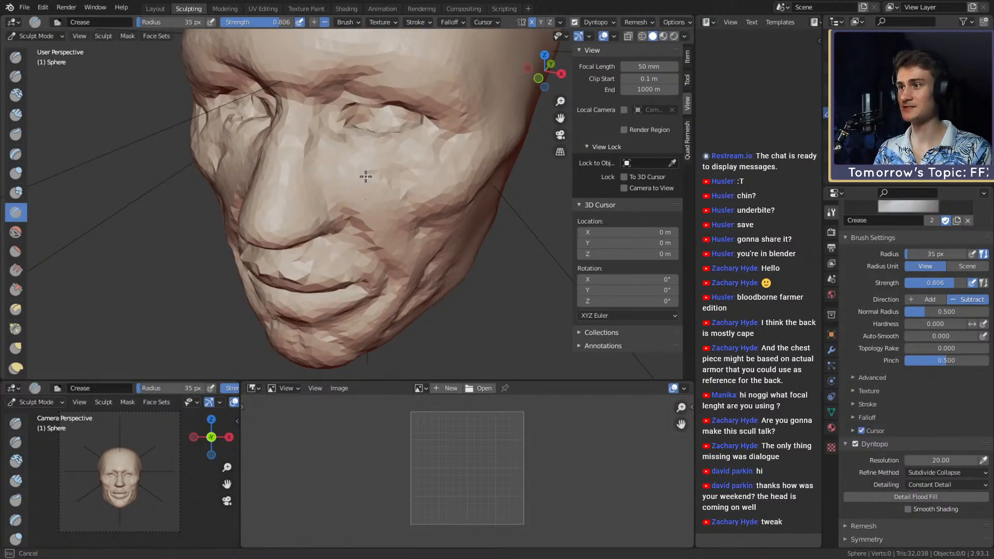
pyautogui.moveTo(417, 227); pyautogui.dragTo(368, 187, button='middle')
pyautogui.press('f')
pyautogui.click(359, 184)
pyautogui.keyDown('shift'); pyautogui.moveTo(359, 230); pyautogui.dragTo(331, 155, button='middle'); pyautogui.keyUp('shift')
# Even out the cheek, jaw and jaw underside using the Clay Strips brush at radii of 131 and 107 px.
pyautogui.press('c')
pyautogui.moveTo(426, 200)
pyautogui.mouseDown(button='middle')
pyautogui.moveTo(352, 191)
pyautogui.moveTo(357, 173)
pyautogui.moveTo(392, 187)
pyautogui.mouseUp(button='middle')
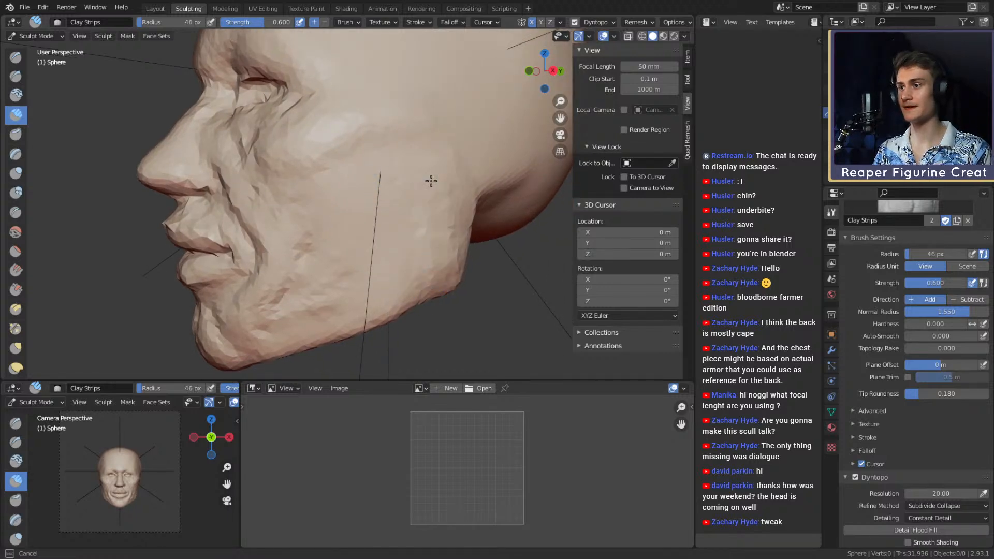
pyautogui.click(400, 187)
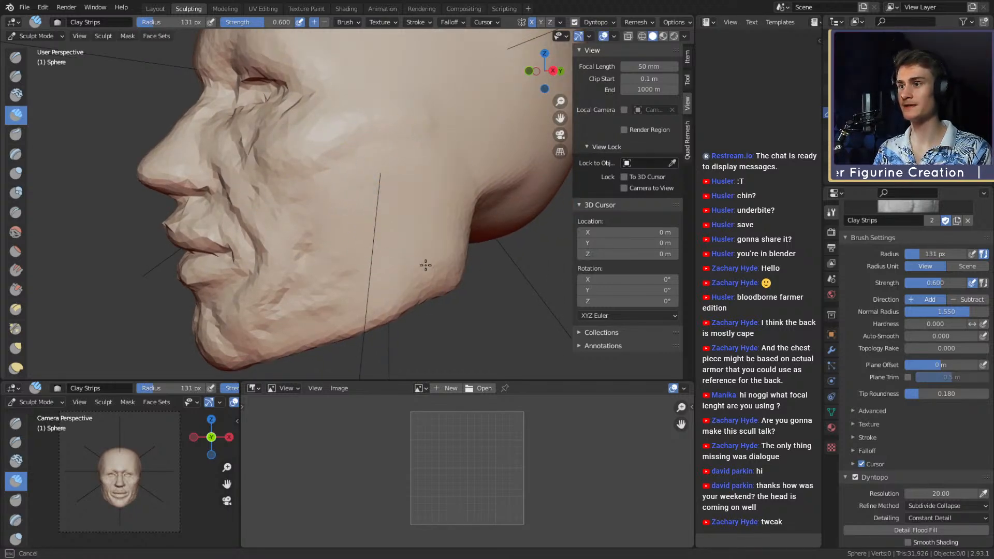
pyautogui.moveTo(426, 265); pyautogui.dragTo(402, 200, button='middle')
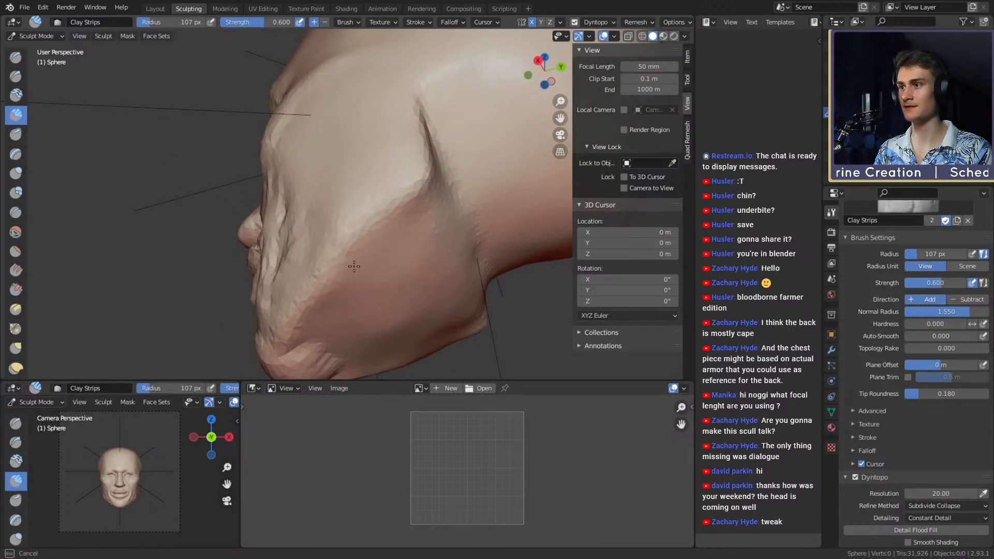
pyautogui.moveTo(354, 266)
pyautogui.mouseDown(button='middle')
pyautogui.moveTo(381, 211)
pyautogui.moveTo(352, 237)
pyautogui.moveTo(368, 188)
pyautogui.moveTo(450, 278)
pyautogui.moveTo(466, 233)
pyautogui.moveTo(304, 157)
pyautogui.moveTo(312, 184)
pyautogui.moveTo(437, 244)
pyautogui.moveTo(415, 260)
pyautogui.mouseUp(button='middle')
pyautogui.press('g')
pyautogui.press('c')
pyautogui.scroll(2, 362, 251)
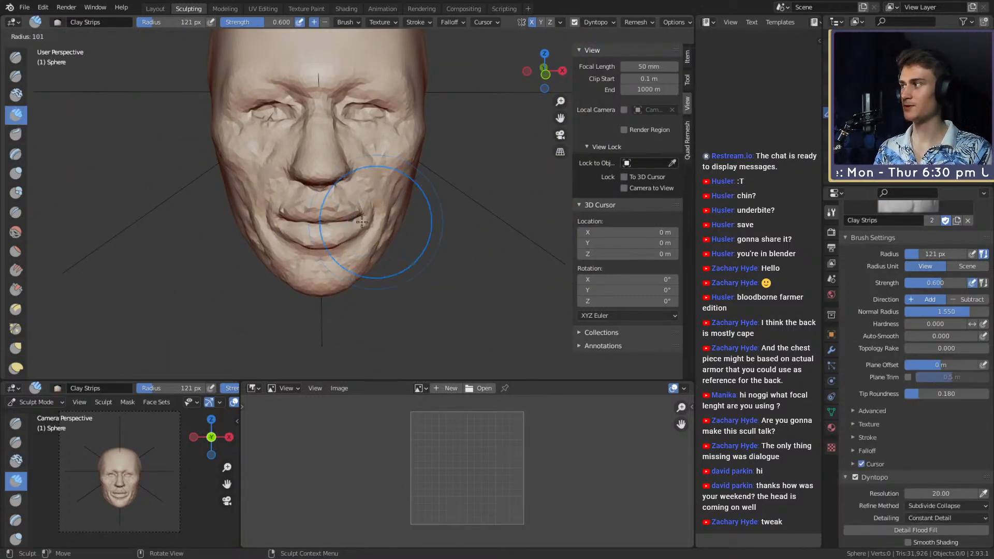
# Add clay to the side of the nose beside the cheek with Clay Strips at a 38 px radius.
pyautogui.moveTo(362, 250)
pyautogui.mouseDown(button='middle')
pyautogui.moveTo(373, 221)
pyautogui.moveTo(462, 216)
pyautogui.moveTo(440, 207)
pyautogui.mouseUp(button='middle')
pyautogui.scroll(3, 424, 199)
pyautogui.press('f')
pyautogui.click(395, 193)
pyautogui.moveTo(440, 140); pyautogui.dragTo(427, 146)
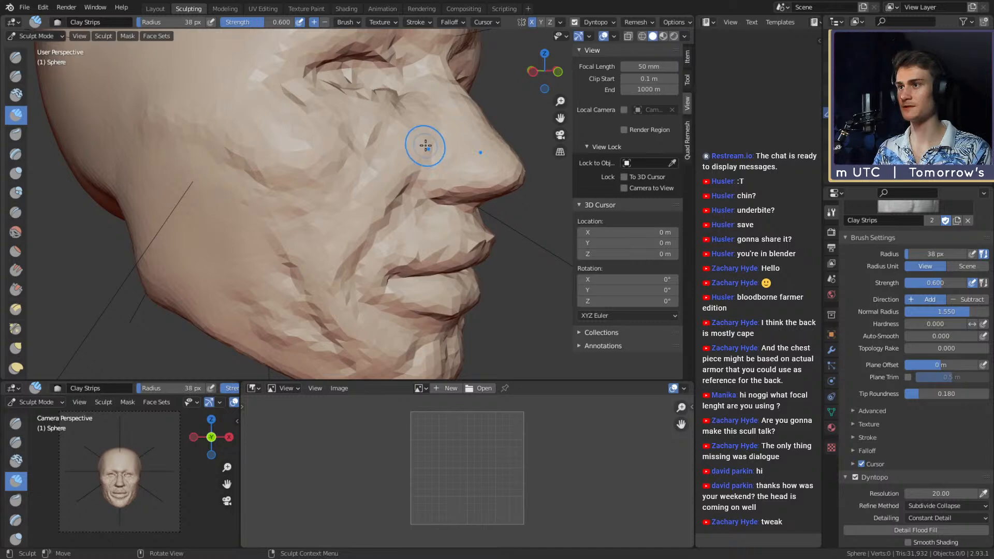
# Reshape the cheek in side view with the Grab brush at radii of 195 and 170 px.
pyautogui.scroll(-3, 417, 147)
pyautogui.moveTo(417, 147); pyautogui.dragTo(215, 79, button='middle')
pyautogui.scroll(3, 216, 79)
pyautogui.moveTo(332, 153)
pyautogui.mouseDown(button='middle')
pyautogui.moveTo(362, 193)
pyautogui.moveTo(355, 204)
pyautogui.moveTo(359, 196)
pyautogui.mouseUp(button='middle')
pyautogui.press('g')
pyautogui.press('f')
pyautogui.click(336, 192)
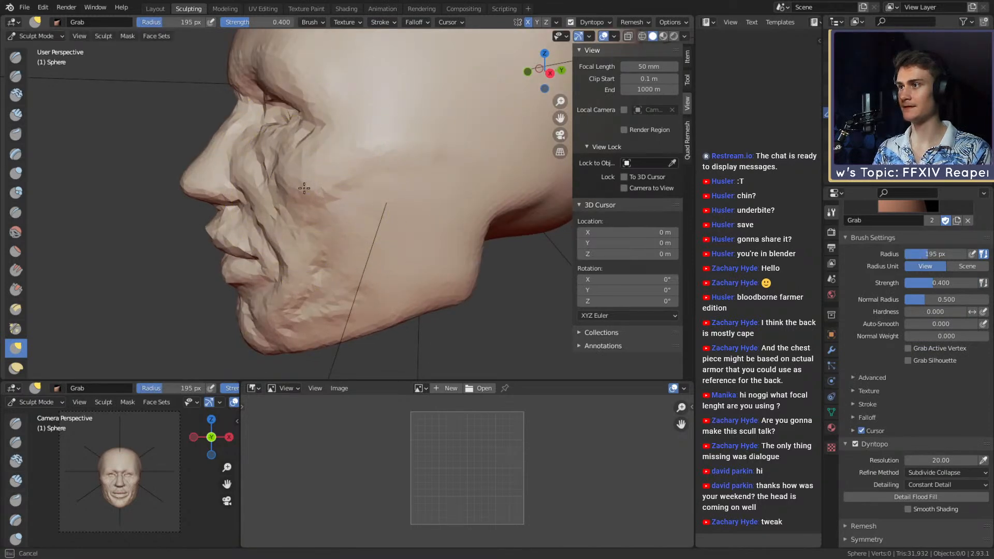
pyautogui.press('f')
pyautogui.click(311, 199)
pyautogui.moveTo(311, 199); pyautogui.dragTo(460, 193, button='middle')
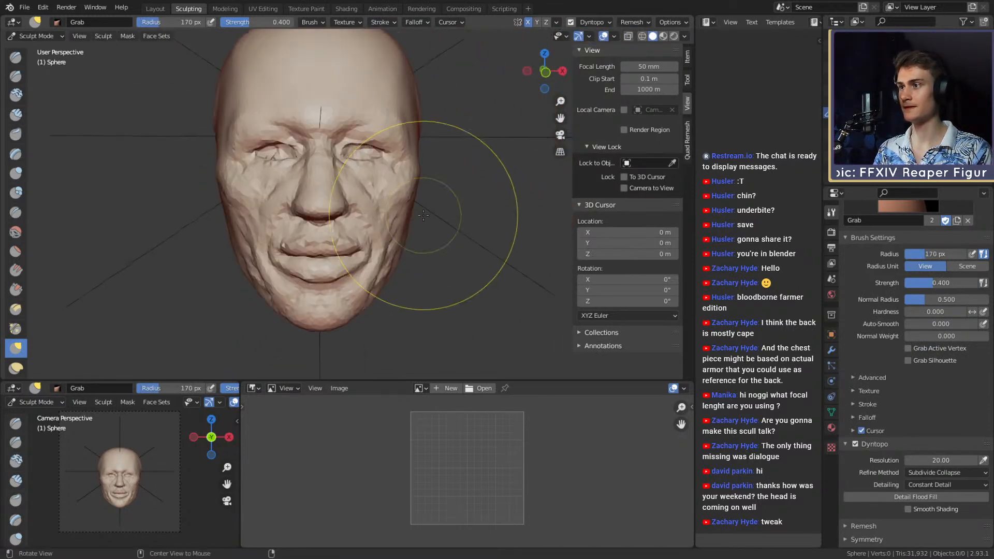
# Adjust the shape of the nose bridge and nostril wings with the Grab brush at radii of 101 and 116 px.
pyautogui.press('c')
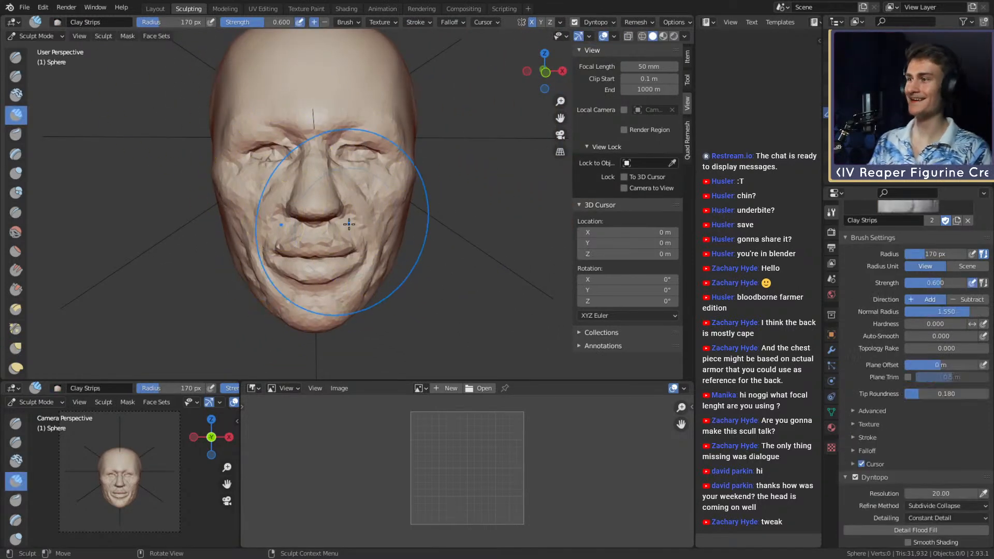
pyautogui.scroll(4, 379, 213)
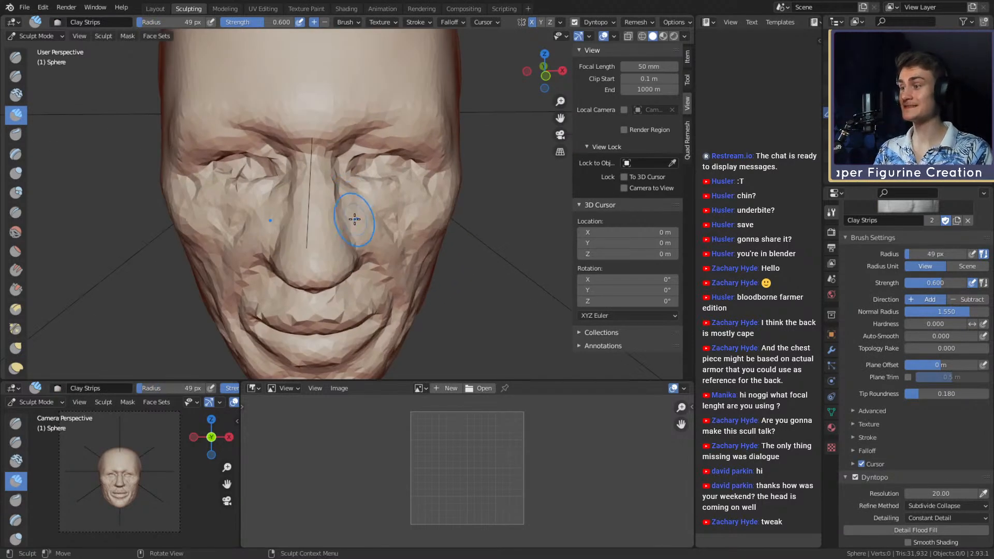
pyautogui.press('g')
pyautogui.scroll(1, 347, 206)
pyautogui.press('f')
pyautogui.click(374, 220)
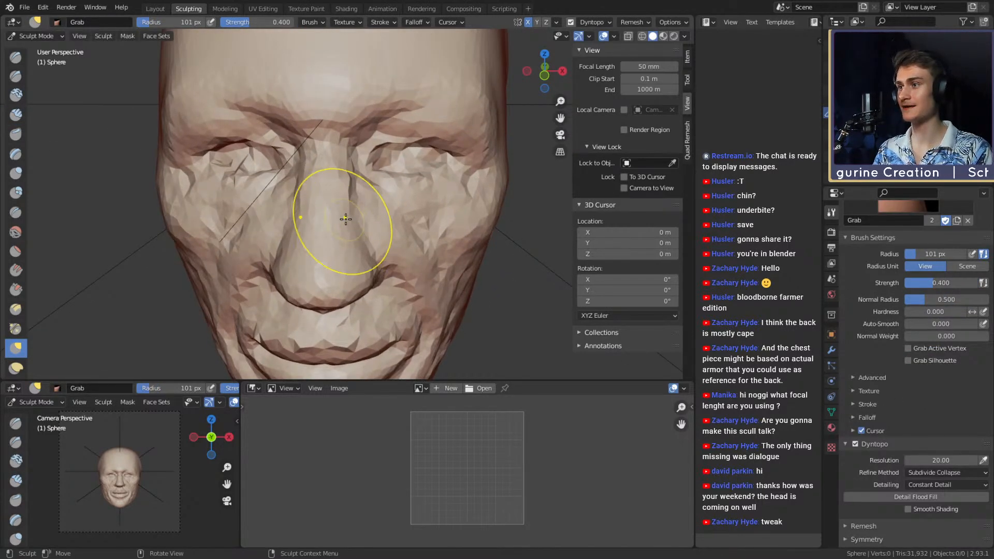
pyautogui.click(348, 156)
pyautogui.moveTo(348, 157)
pyautogui.mouseDown(button='middle')
pyautogui.moveTo(366, 188)
pyautogui.moveTo(373, 230)
pyautogui.moveTo(363, 228)
pyautogui.moveTo(383, 232)
pyautogui.mouseUp(button='middle')
pyautogui.press('f')
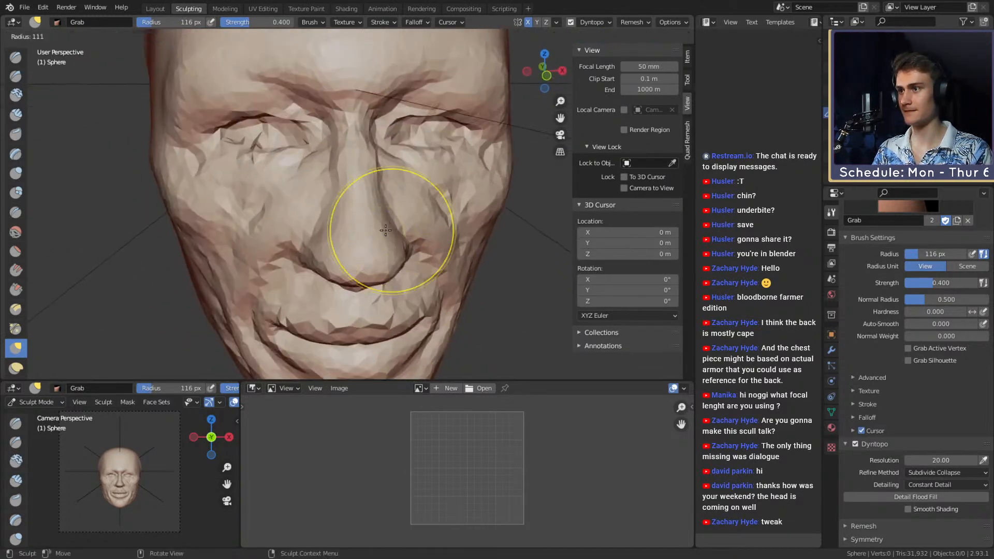
pyautogui.click(379, 230)
# Carve the nostrils and the edges of the nose wings with the Crease brush at a 33 px radius.
pyautogui.hotkey('shift', 'c')
pyautogui.moveTo(334, 119)
pyautogui.mouseDown(button='middle')
pyautogui.moveTo(362, 167)
pyautogui.moveTo(350, 211)
pyautogui.moveTo(343, 189)
pyautogui.moveTo(340, 200)
pyautogui.mouseUp(button='middle')
pyautogui.press('f')
pyautogui.click(364, 196)
pyautogui.moveTo(374, 220)
pyautogui.mouseDown()
pyautogui.moveTo(382, 204)
pyautogui.moveTo(371, 203)
pyautogui.mouseUp()
pyautogui.moveTo(370, 203); pyautogui.dragTo(289, 223, button='middle')
pyautogui.press('f')
pyautogui.moveTo(371, 221); pyautogui.dragTo(382, 235, button='middle')
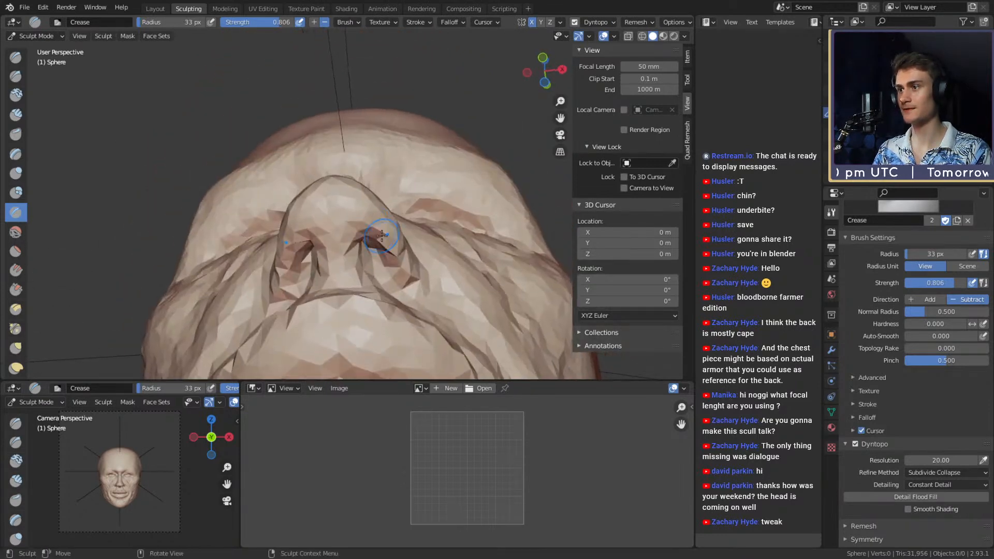
pyautogui.moveTo(384, 196)
pyautogui.mouseDown(button='middle')
pyautogui.moveTo(368, 295)
pyautogui.moveTo(365, 279)
pyautogui.moveTo(368, 288)
pyautogui.moveTo(406, 222)
pyautogui.moveTo(368, 209)
pyautogui.moveTo(319, 221)
pyautogui.moveTo(299, 209)
pyautogui.moveTo(384, 206)
pyautogui.moveTo(426, 77)
pyautogui.mouseUp(button='middle')
pyautogui.scroll(2, 367, 209)
# Build up the underside of the jaw with Clay Strips at radii of 73 and 44 px.
pyautogui.scroll(-5, 266, 186)
pyautogui.press('c')
pyautogui.moveTo(369, 253)
pyautogui.mouseDown(button='middle')
pyautogui.moveTo(366, 207)
pyautogui.moveTo(333, 203)
pyautogui.mouseUp(button='middle')
pyautogui.scroll(5, 366, 195)
pyautogui.press('f')
pyautogui.click(357, 222)
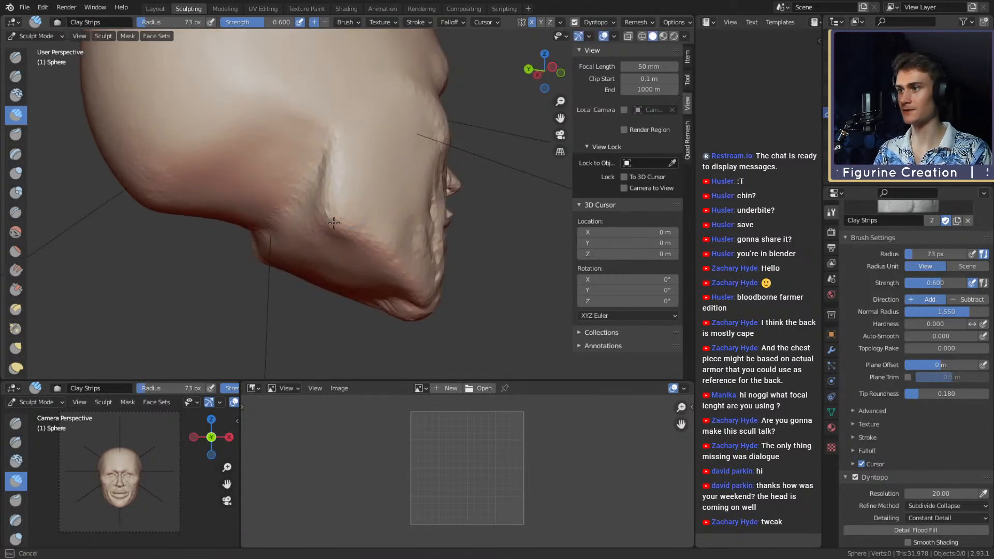
pyautogui.moveTo(427, 229)
pyautogui.mouseDown(button='middle')
pyautogui.moveTo(377, 238)
pyautogui.moveTo(399, 262)
pyautogui.moveTo(310, 189)
pyautogui.moveTo(293, 256)
pyautogui.mouseUp(button='middle')
pyautogui.press('f')
pyautogui.click(288, 248)
pyautogui.moveTo(288, 248); pyautogui.dragTo(308, 238)
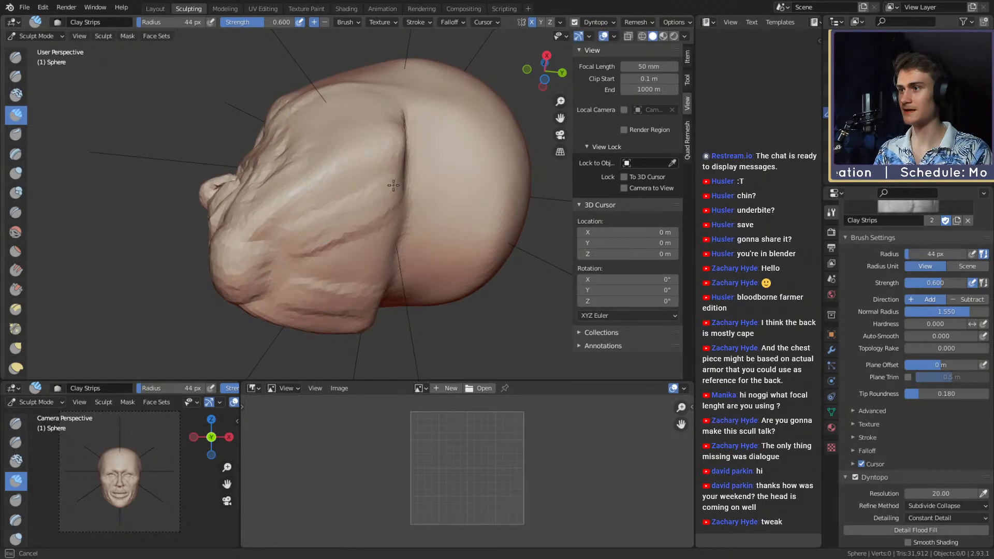
# Smooth and blend the clay under the jaw and along the jawline at radii of 118, 63 and 96 px.
pyautogui.press('f')
pyautogui.click(343, 240)
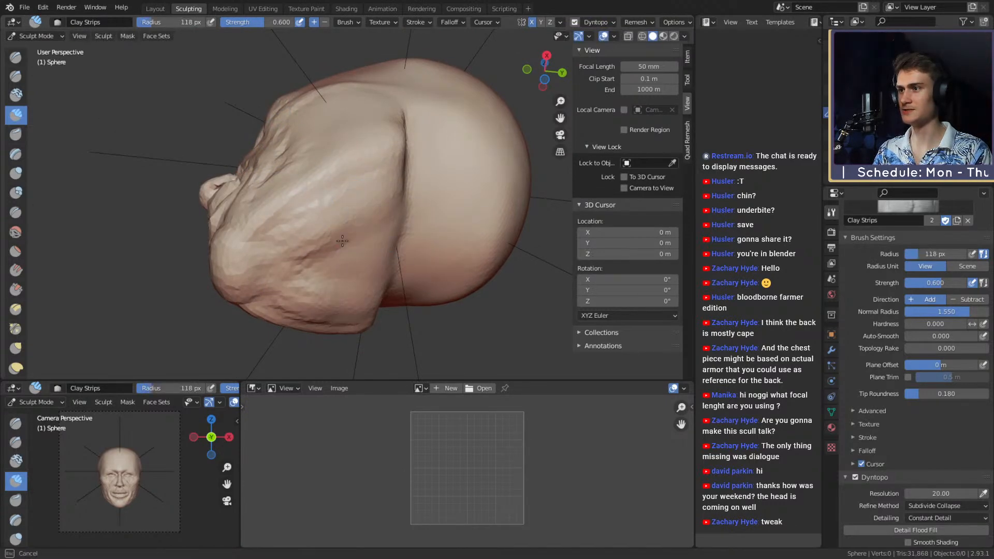
pyautogui.press('f')
pyautogui.click(315, 290)
pyautogui.click(343, 220)
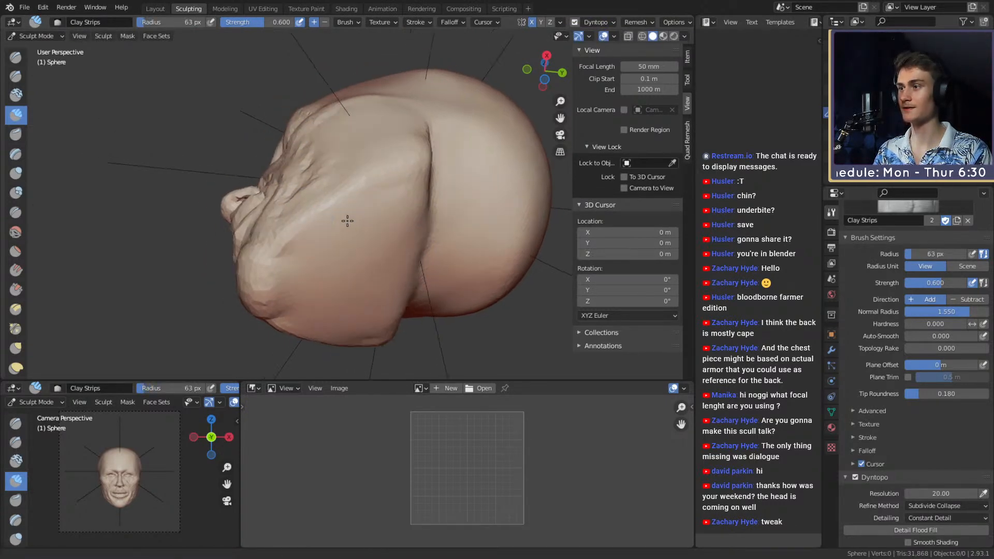
pyautogui.moveTo(344, 219); pyautogui.dragTo(313, 254, button='middle')
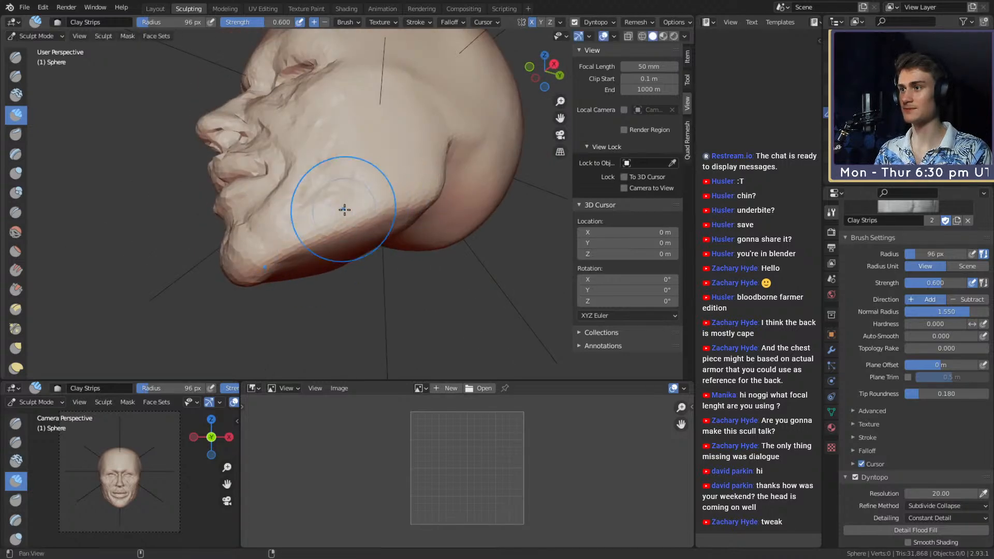
pyautogui.moveTo(344, 209); pyautogui.dragTo(364, 267, button='middle')
pyautogui.scroll(-5, 364, 266)
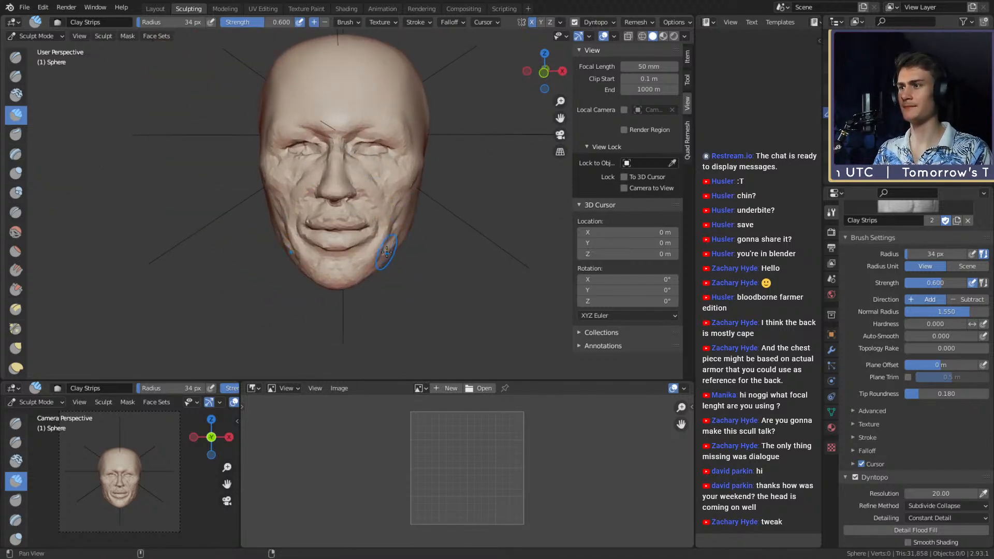
# Fill and smooth the cheeks with the Clay Strips brush at radii of 48 and 91 px.
pyautogui.press('g')
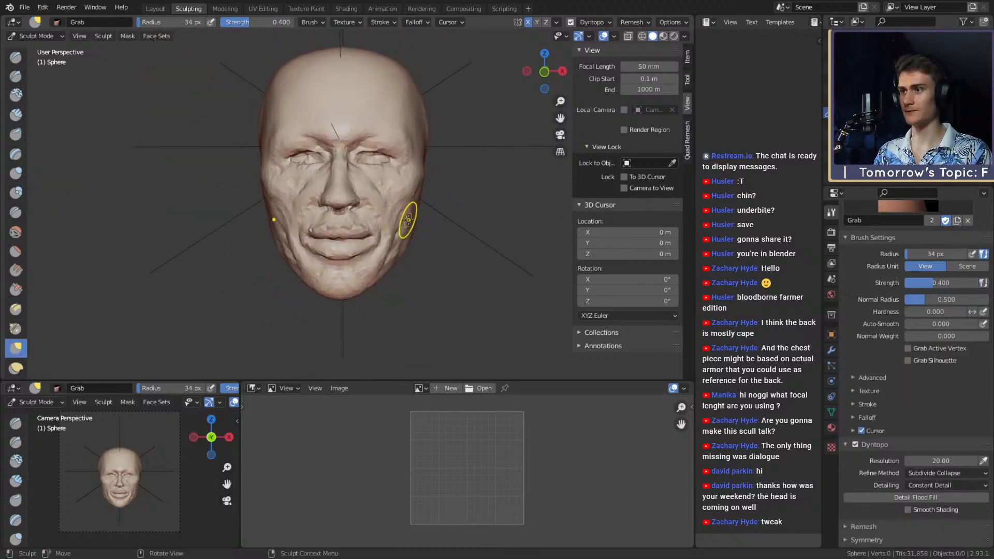
pyautogui.scroll(2, 408, 220)
pyautogui.moveTo(408, 219)
pyautogui.mouseDown(button='middle')
pyautogui.moveTo(403, 202)
pyautogui.moveTo(372, 202)
pyautogui.moveTo(374, 223)
pyautogui.mouseUp(button='middle')
pyautogui.scroll(2, 403, 202)
pyautogui.press('c')
pyautogui.scroll(2, 372, 202)
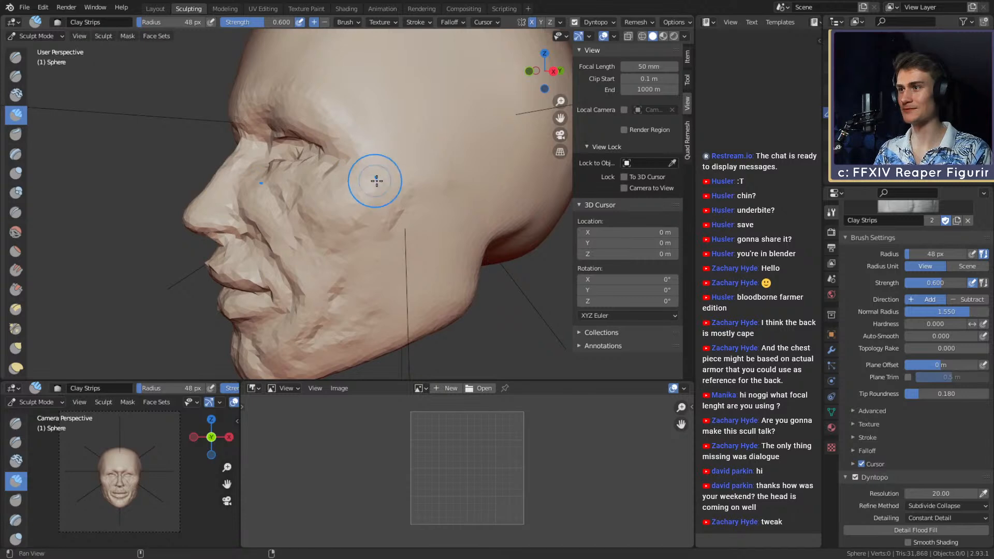
pyautogui.moveTo(376, 180); pyautogui.dragTo(390, 186, button='middle')
pyautogui.press('f')
pyautogui.moveTo(328, 256); pyautogui.dragTo(383, 223, button='middle')
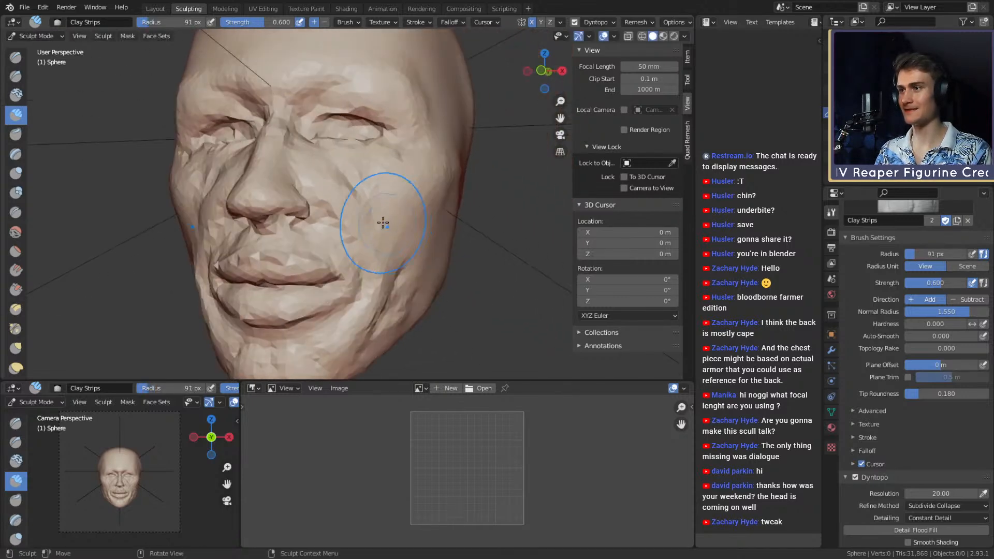
# Smooth the lower cheeks, mouth corners and chin with the brush enlarged to a 127 px radius.
pyautogui.press('f')
pyautogui.moveTo(362, 321)
pyautogui.keyDown('shift'); pyautogui.mouseDown(button='middle')
pyautogui.moveTo(367, 264)
pyautogui.moveTo(354, 292)
pyautogui.mouseUp(button='middle'); pyautogui.keyUp('shift')
pyautogui.click(339, 265)
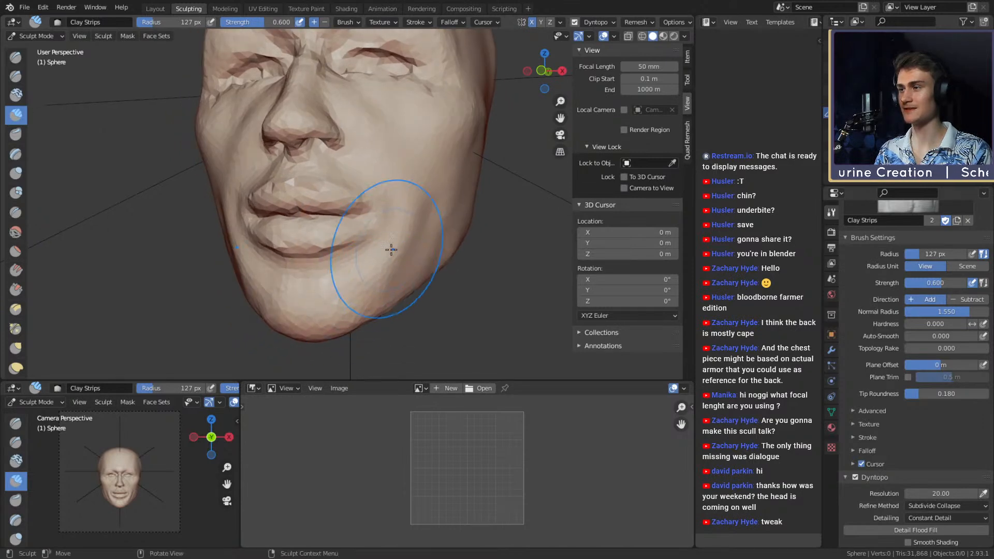
pyautogui.moveTo(391, 250)
pyautogui.keyDown('ctrl'); pyautogui.keyDown('alt'); pyautogui.mouseDown()
pyautogui.moveTo(395, 204)
pyautogui.moveTo(412, 207)
pyautogui.moveTo(401, 219)
pyautogui.moveTo(433, 204)
pyautogui.moveTo(411, 229)
pyautogui.moveTo(421, 218)
pyautogui.mouseUp(); pyautogui.keyUp('alt'); pyautogui.keyUp('ctrl')
pyautogui.press('f')
pyautogui.click(388, 217)
# Adjust the front outline of the forehead, temples and cheeks with the Grab brush at radii of 210 and 160 px.
pyautogui.press('g')
pyautogui.press('f')
pyautogui.click(489, 190)
pyautogui.moveTo(412, 202)
pyautogui.keyDown('ctrl'); pyautogui.keyDown('alt'); pyautogui.mouseDown()
pyautogui.moveTo(406, 255)
pyautogui.moveTo(389, 218)
pyautogui.mouseUp(); pyautogui.keyUp('alt'); pyautogui.keyUp('ctrl')
pyautogui.moveTo(257, 120); pyautogui.dragTo(268, 123)
pyautogui.keyDown('ctrl'); pyautogui.keyDown('alt'); pyautogui.moveTo(382, 246); pyautogui.dragTo(407, 218); pyautogui.keyUp('alt'); pyautogui.keyUp('ctrl')
pyautogui.press('f')
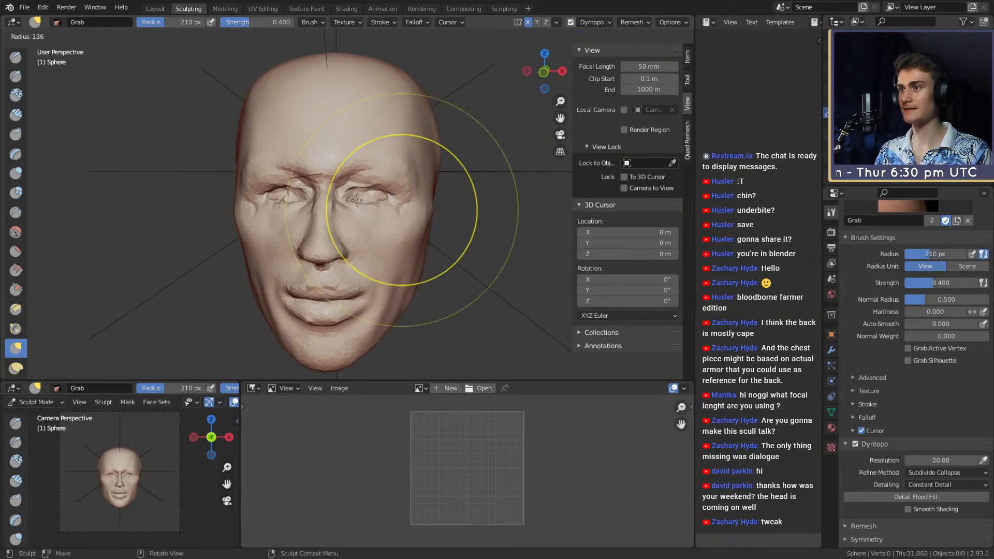
pyautogui.click(374, 209)
pyautogui.press('f')
pyautogui.click(404, 179)
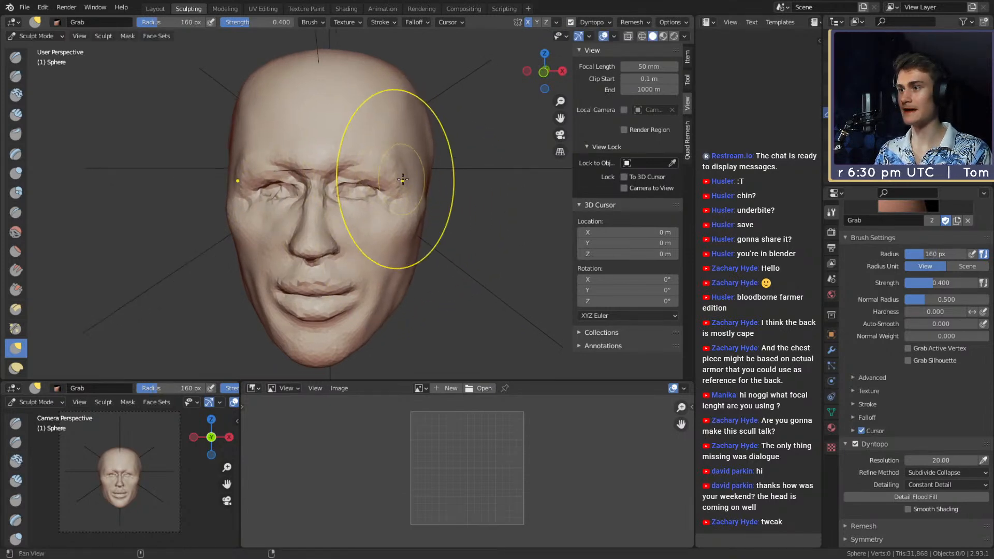
# Reshape the side of the head around the cheekbone and rear jaw with the Grab brush at a 75 px radius.
pyautogui.keyDown('alt'); pyautogui.moveTo(399, 166); pyautogui.dragTo(272, 149); pyautogui.keyUp('alt')
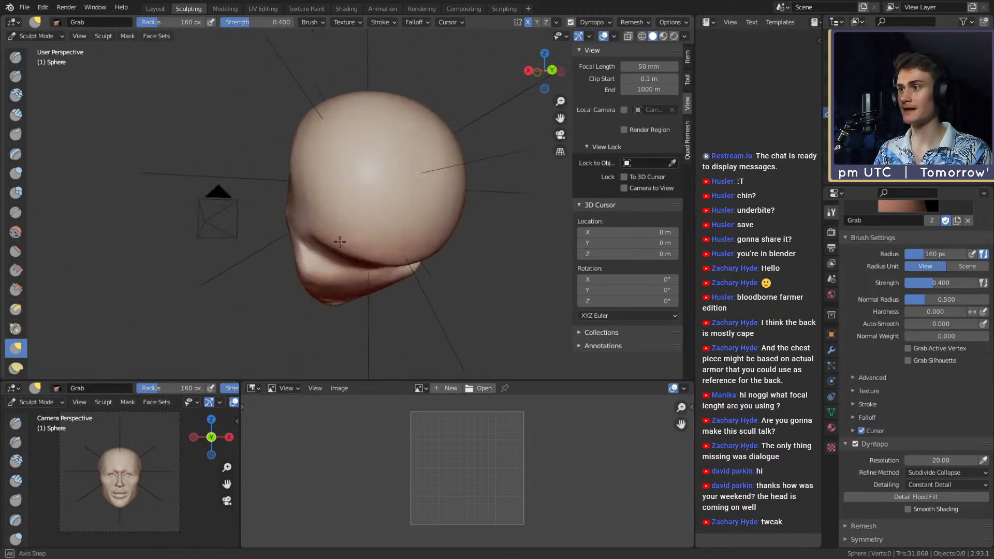
pyautogui.moveTo(340, 242)
pyautogui.mouseDown(button='middle')
pyautogui.moveTo(450, 188)
pyautogui.moveTo(474, 225)
pyautogui.moveTo(448, 222)
pyautogui.mouseUp(button='middle')
pyautogui.press('f')
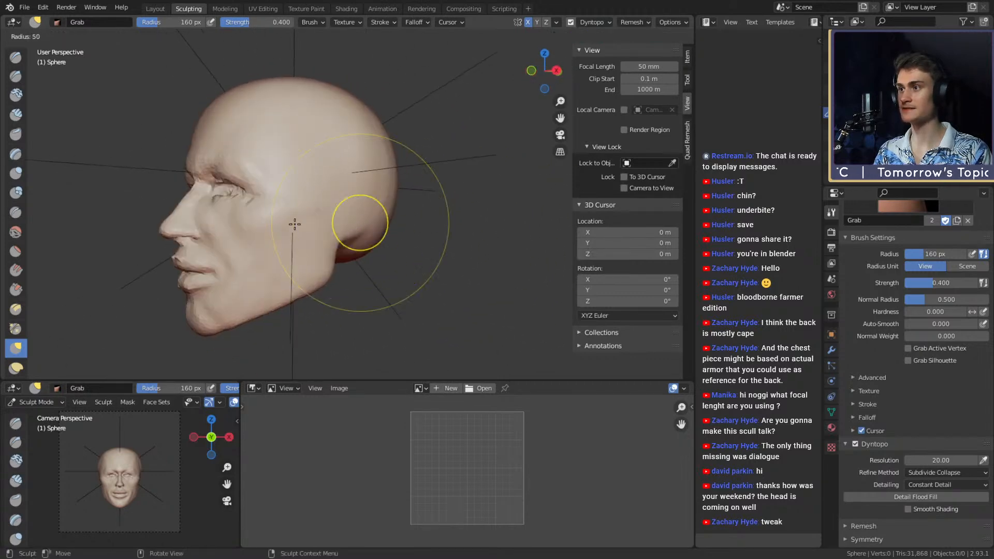
pyautogui.click(294, 224)
pyautogui.keyDown('shift'); pyautogui.moveTo(294, 224); pyautogui.dragTo(322, 220, button='middle'); pyautogui.keyUp('shift')
pyautogui.press('f')
pyautogui.click(327, 207)
pyautogui.moveTo(332, 208); pyautogui.dragTo(331, 207)
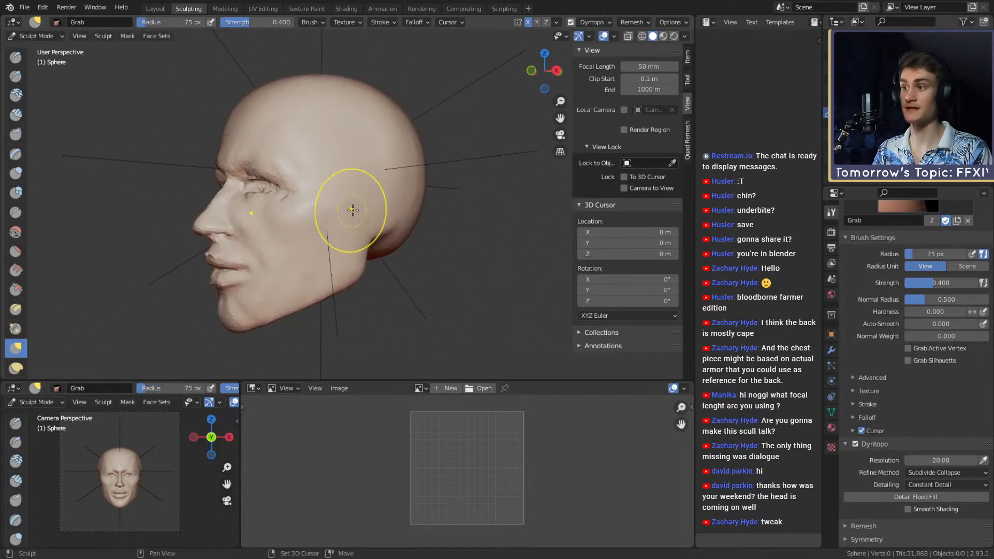
# Refine the side contours of the face from the front with the Grab brush at radii of 57 and 156 px.
pyautogui.moveTo(353, 210); pyautogui.dragTo(423, 203, button='middle')
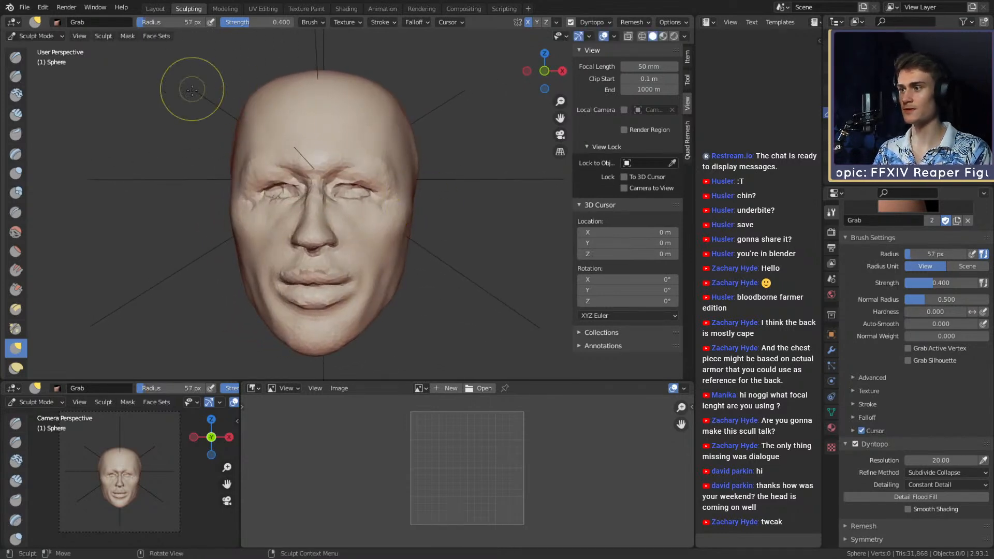
pyautogui.moveTo(192, 90)
pyautogui.mouseDown(button='middle')
pyautogui.moveTo(411, 222)
pyautogui.moveTo(396, 263)
pyautogui.moveTo(393, 251)
pyautogui.moveTo(420, 239)
pyautogui.moveTo(299, 187)
pyautogui.mouseUp(button='middle')
pyautogui.press('f')
pyautogui.click(396, 269)
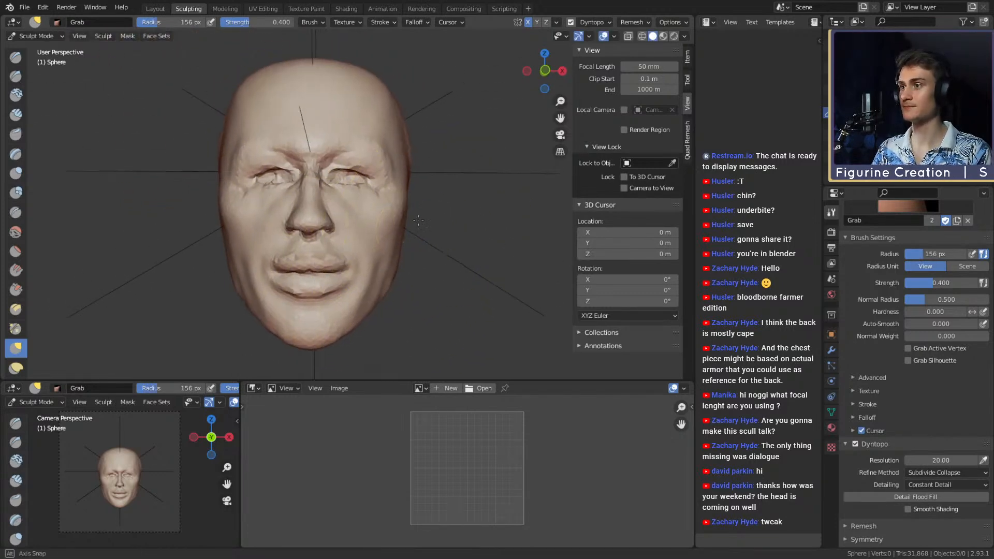
# Adjust the side of the skull and jaw from behind with the Grab brush at a 220 px radius.
pyautogui.moveTo(414, 214); pyautogui.dragTo(378, 231, button='middle')
pyautogui.moveTo(443, 207)
pyautogui.mouseDown(button='middle')
pyautogui.moveTo(366, 196)
pyautogui.moveTo(364, 224)
pyautogui.moveTo(339, 236)
pyautogui.mouseUp(button='middle')
pyautogui.press('f')
pyautogui.click(349, 229)
pyautogui.press('f')
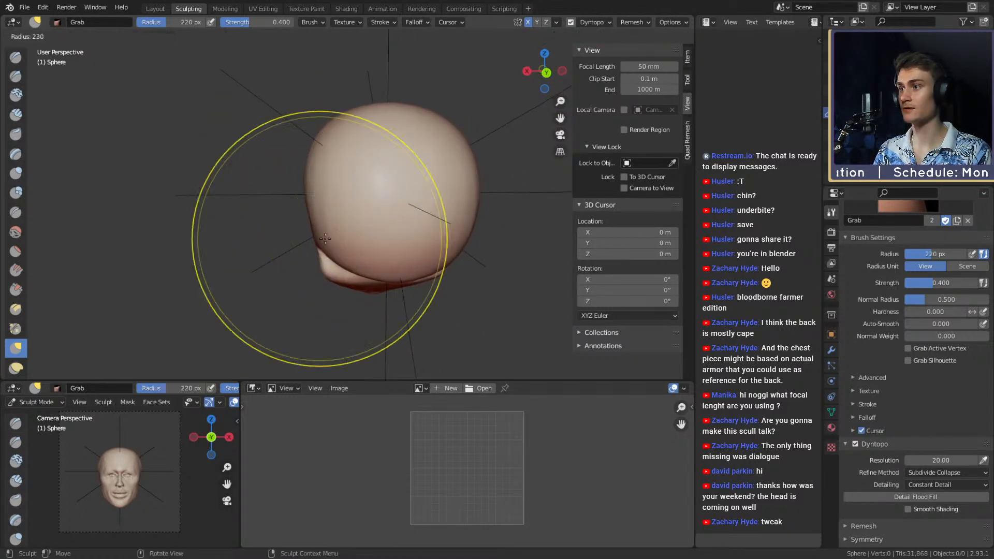
pyautogui.click(319, 240)
pyautogui.moveTo(319, 240); pyautogui.dragTo(313, 241)
# Shape the forehead above the brows with the Grab brush at a 90 px radius.
pyautogui.moveTo(320, 219)
pyautogui.mouseDown(button='middle')
pyautogui.moveTo(457, 218)
pyautogui.moveTo(388, 230)
pyautogui.moveTo(400, 198)
pyautogui.moveTo(361, 210)
pyautogui.mouseUp(button='middle')
pyautogui.press('f')
pyautogui.click(411, 188)
pyautogui.press('f')
pyautogui.click(351, 178)
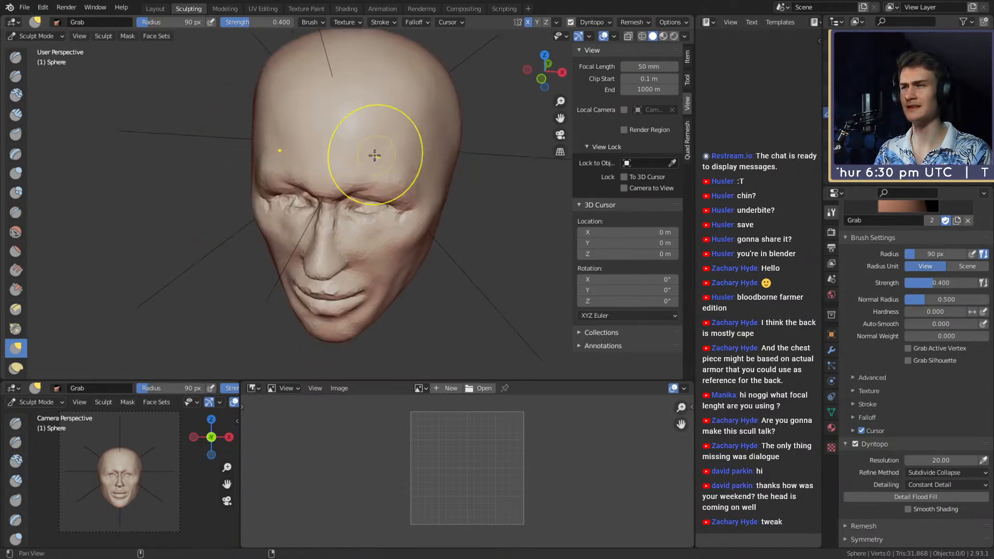
pyautogui.moveTo(378, 151); pyautogui.dragTo(323, 136, button='middle')
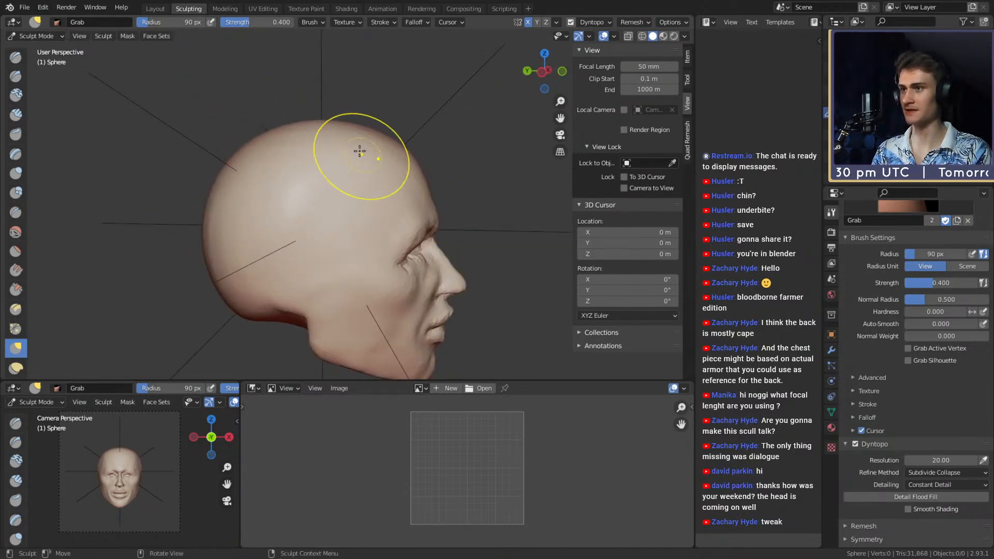
# Reshape the profile of the forehead and upper skull with the Grab brush enlarged to 182 px and beyond.
pyautogui.press(']')
pyautogui.press(']')
pyautogui.press(']')
pyautogui.press(']')
pyautogui.press(']')
pyautogui.press(']')
pyautogui.press(']')
pyautogui.moveTo(394, 152); pyautogui.dragTo(368, 156, button='middle')
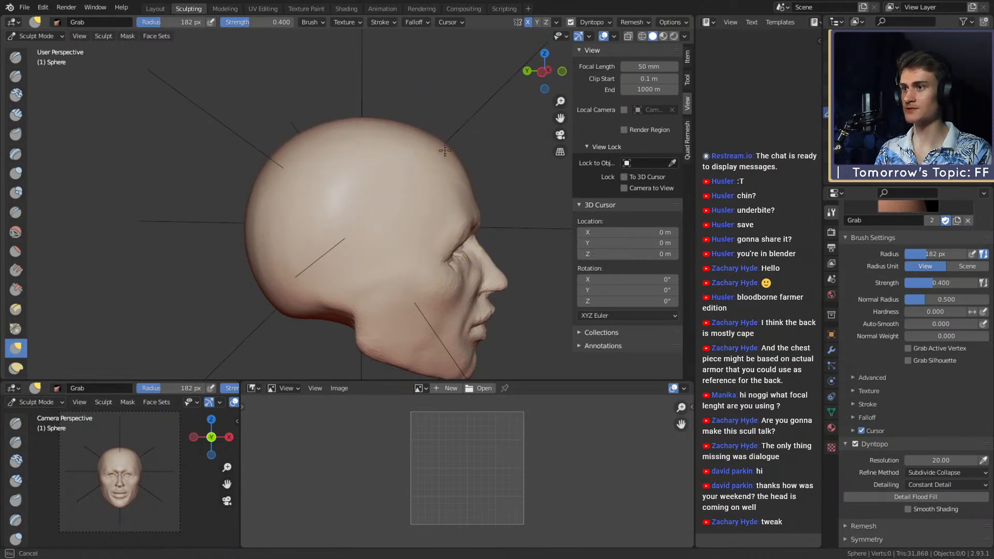
pyautogui.press(']')
pyautogui.press(']')
pyautogui.press(']')
pyautogui.press(']')
pyautogui.press(']')
pyautogui.press(']')
# Adjust the base of the skull behind the jaw with the Grab brush at an 82 px radius.
pyautogui.moveTo(348, 137)
pyautogui.mouseDown(button='middle')
pyautogui.moveTo(305, 205)
pyautogui.moveTo(317, 203)
pyautogui.moveTo(311, 184)
pyautogui.moveTo(388, 191)
pyautogui.moveTo(394, 238)
pyautogui.mouseUp(button='middle')
pyautogui.press('[')
pyautogui.press('[')
pyautogui.press('[')
pyautogui.press('[')
pyautogui.press('[')
pyautogui.press('[')
pyautogui.press('[')
pyautogui.press('[')
pyautogui.press('[')
pyautogui.press('[')
pyautogui.press('[')
pyautogui.press('[')
pyautogui.press('[')
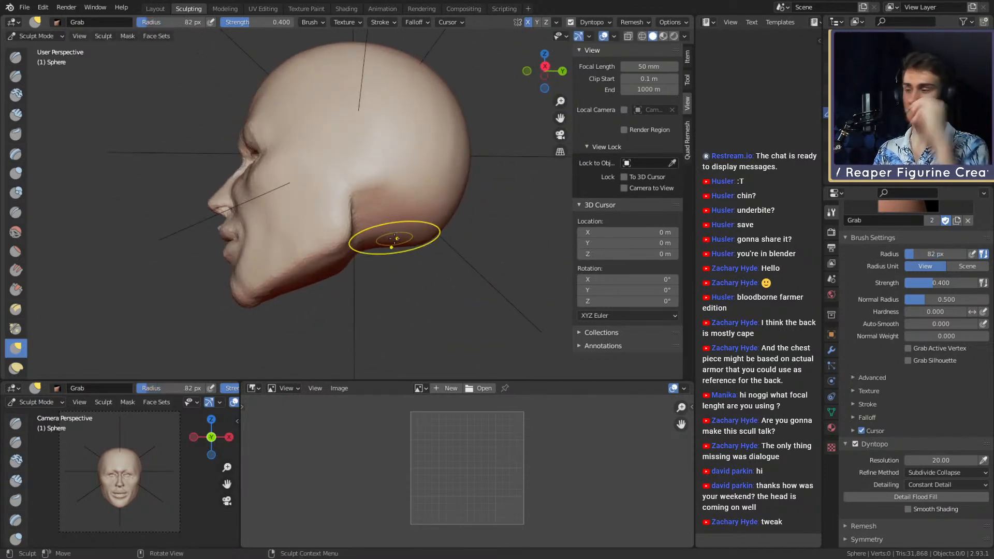
# Reshape the back and underside of the skull with the Grab brush at a 142 px radius.
pyautogui.press('m')
pyautogui.moveTo(417, 199)
pyautogui.mouseDown(button='middle')
pyautogui.moveTo(317, 150)
pyautogui.moveTo(383, 186)
pyautogui.moveTo(362, 228)
pyautogui.mouseUp(button='middle')
pyautogui.press('g')
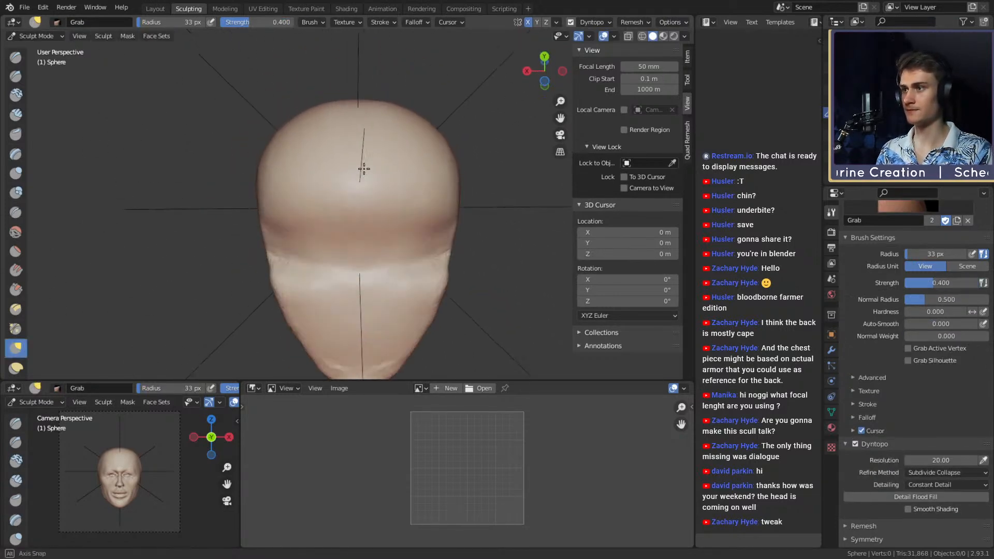
pyautogui.press('f')
pyautogui.click(404, 132)
pyautogui.keyDown('alt'); pyautogui.moveTo(385, 179); pyautogui.dragTo(348, 182); pyautogui.keyUp('alt')
pyautogui.click(348, 182)
pyautogui.moveTo(347, 181)
pyautogui.mouseDown(button='middle')
pyautogui.moveTo(357, 200)
pyautogui.moveTo(341, 201)
pyautogui.moveTo(372, 160)
pyautogui.moveTo(391, 222)
pyautogui.moveTo(282, 256)
pyautogui.moveTo(306, 259)
pyautogui.moveTo(360, 200)
pyautogui.moveTo(249, 111)
pyautogui.mouseUp(button='middle')
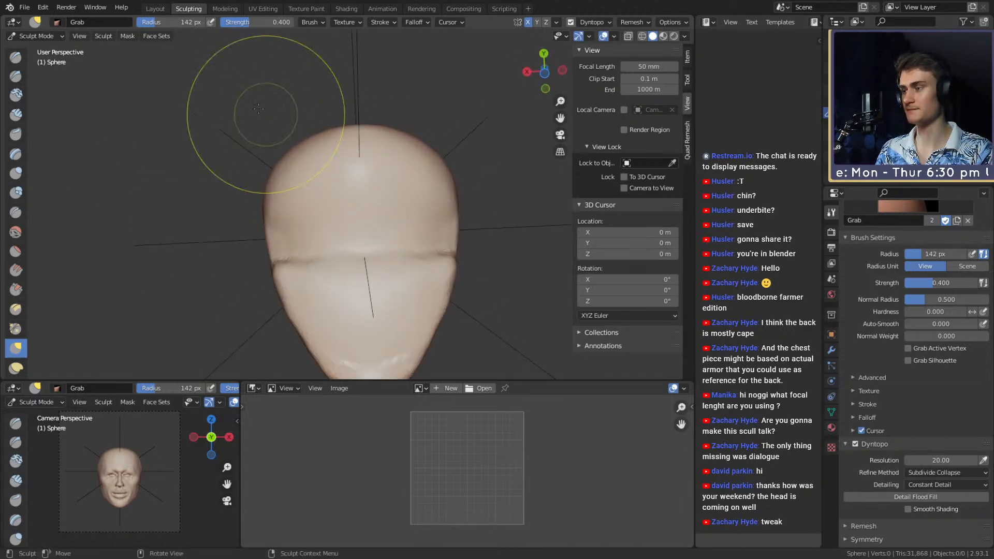
# Try masking the underside of the skull for the neck area with the Mask brush at radii of 48 and 33 px.
pyautogui.press('m')
pyautogui.press('f')
pyautogui.click(334, 209)
pyautogui.moveTo(342, 207); pyautogui.dragTo(356, 197, button='middle')
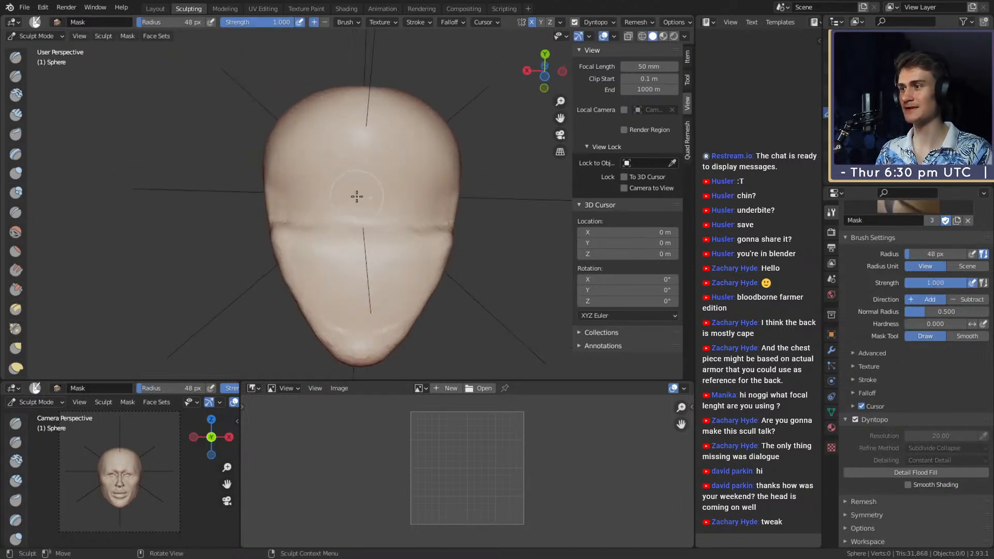
pyautogui.moveTo(355, 247); pyautogui.dragTo(376, 237, button='middle')
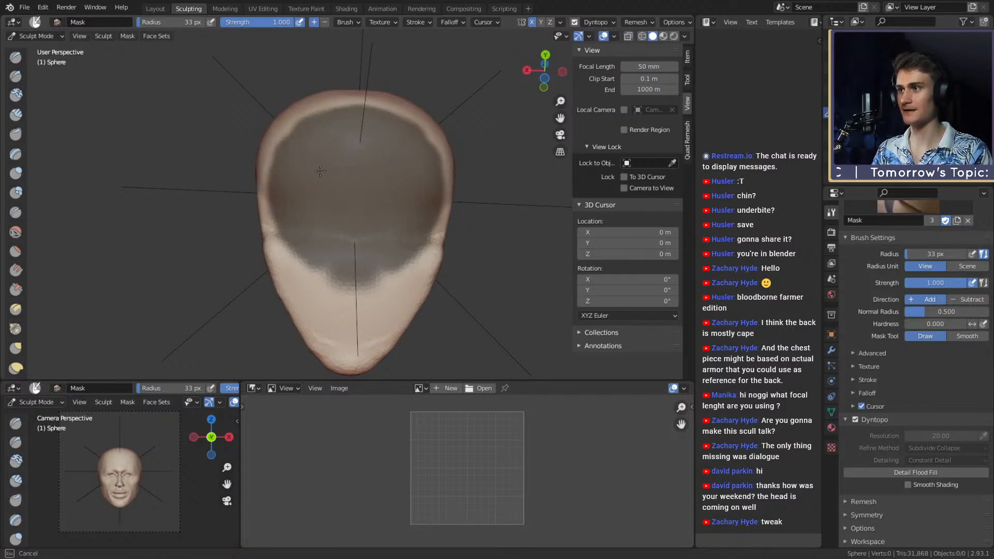
pyautogui.moveTo(384, 182); pyautogui.dragTo(469, 251, button='middle')
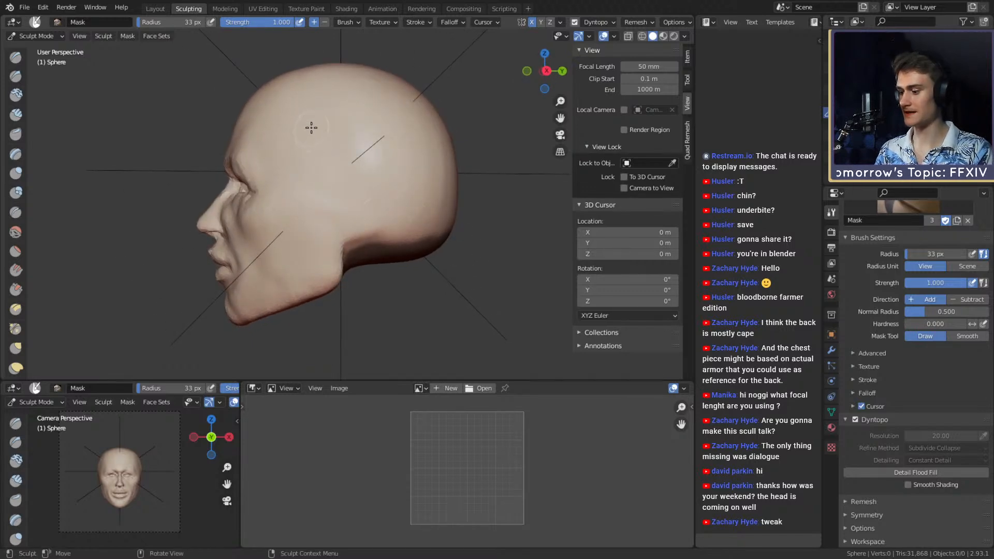
# Push the back of the skull into a rounder profile with the Grab brush at a 163 px radius.
pyautogui.moveTo(379, 230)
pyautogui.mouseDown(button='middle')
pyautogui.moveTo(321, 217)
pyautogui.moveTo(430, 212)
pyautogui.moveTo(352, 228)
pyautogui.moveTo(380, 208)
pyautogui.moveTo(388, 237)
pyautogui.moveTo(428, 222)
pyautogui.moveTo(437, 190)
pyautogui.mouseUp(button='middle')
pyautogui.press('g')
pyautogui.press('f')
pyautogui.click(454, 158)
pyautogui.moveTo(416, 123); pyautogui.dragTo(413, 127)
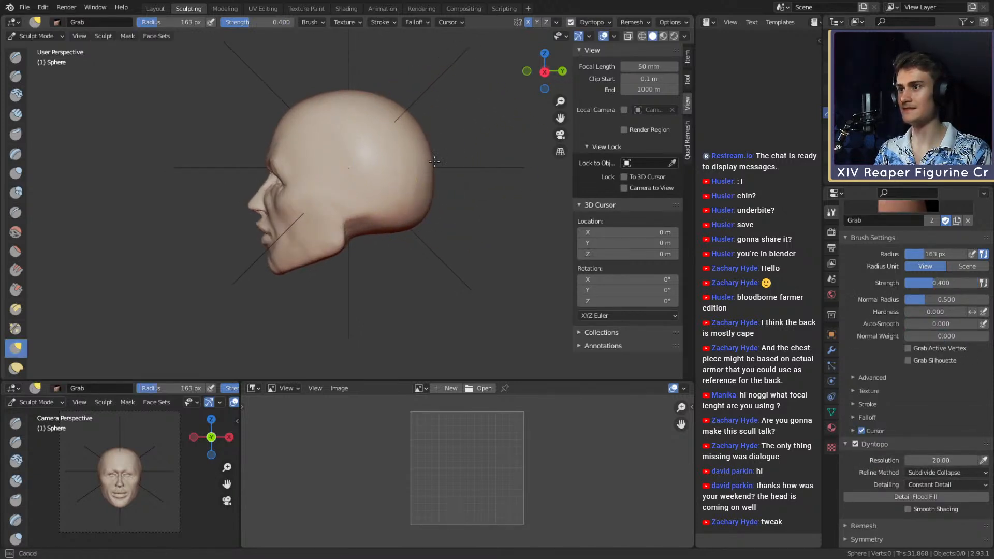
pyautogui.moveTo(429, 211); pyautogui.dragTo(442, 213, button='middle')
pyautogui.moveTo(423, 223); pyautogui.dragTo(416, 221)
# Refine the skull base and rear jaw profile with the Grab brush at radii of 149 and 133 px.
pyautogui.moveTo(401, 224)
pyautogui.mouseDown(button='middle')
pyautogui.moveTo(362, 222)
pyautogui.moveTo(366, 213)
pyautogui.mouseUp(button='middle')
pyautogui.press('f')
pyautogui.click(361, 197)
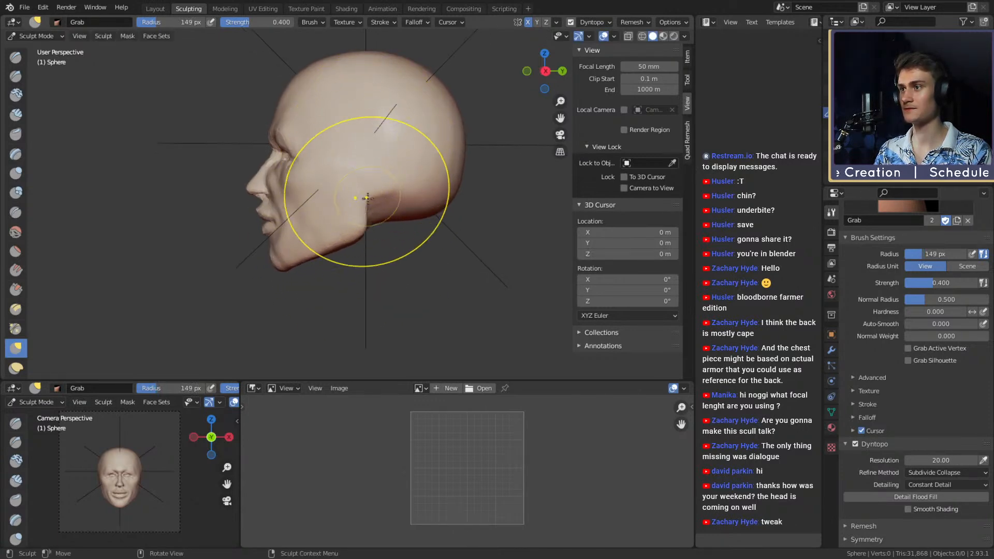
pyautogui.keyDown('shift'); pyautogui.moveTo(402, 165); pyautogui.dragTo(402, 192, button='middle'); pyautogui.keyUp('shift')
pyautogui.moveTo(399, 227)
pyautogui.mouseDown(button='middle')
pyautogui.moveTo(387, 211)
pyautogui.moveTo(395, 231)
pyautogui.moveTo(329, 228)
pyautogui.moveTo(393, 220)
pyautogui.moveTo(373, 234)
pyautogui.mouseUp(button='middle')
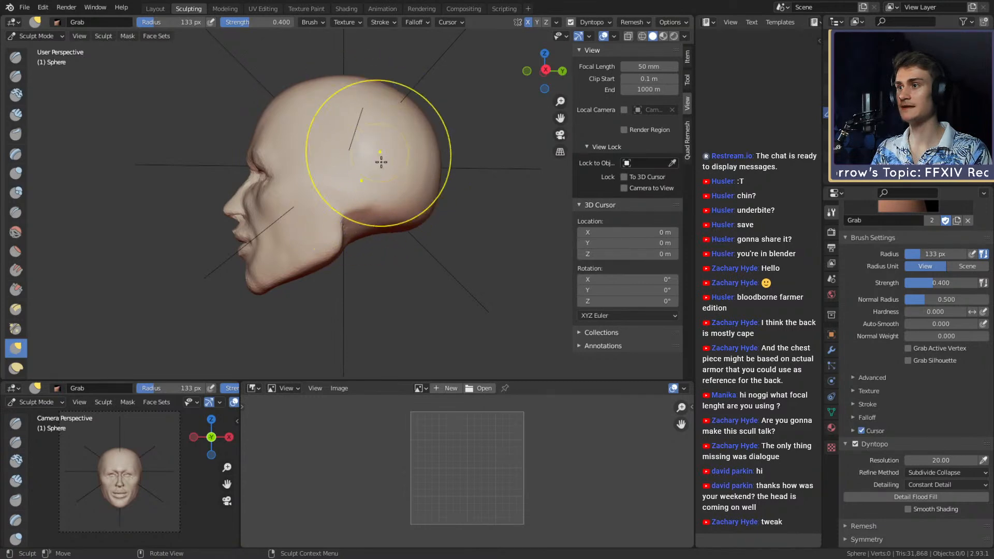
pyautogui.moveTo(394, 147); pyautogui.dragTo(387, 145, button='middle')
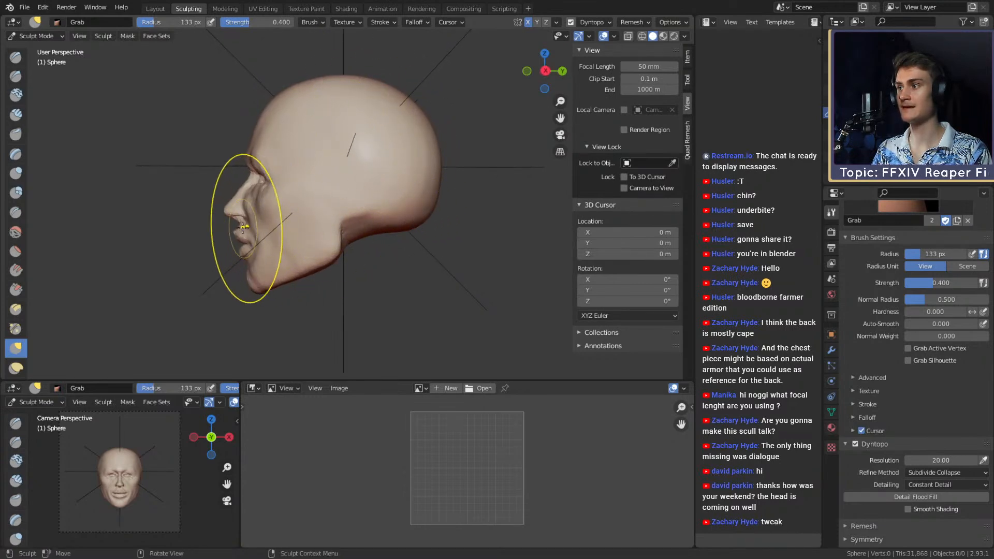
# Adjust the underside of the skull behind the jaw with the Grab brush, changing its radius from 7 to 92 px.
pyautogui.press('f')
pyautogui.click(195, 233)
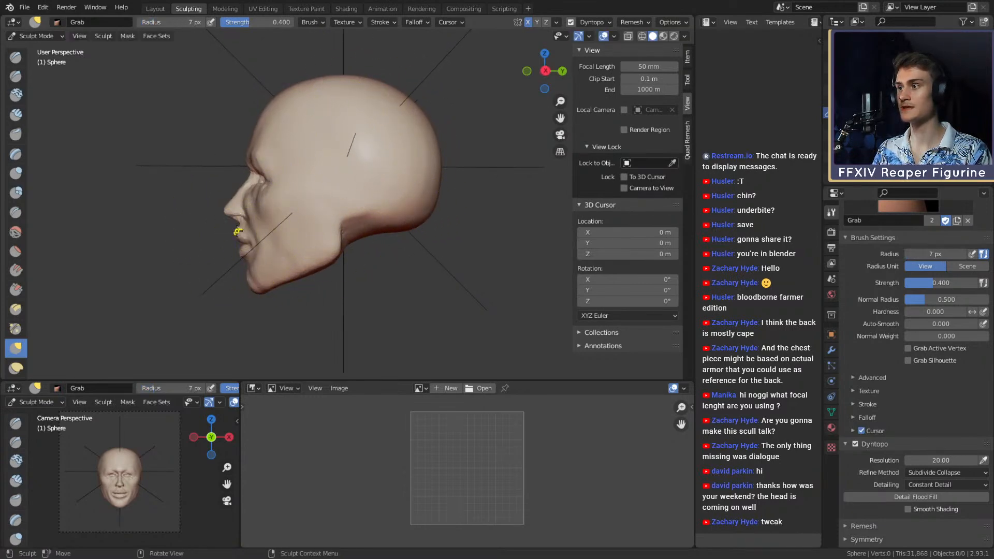
pyautogui.moveTo(381, 217)
pyautogui.mouseDown(button='middle')
pyautogui.moveTo(362, 212)
pyautogui.moveTo(379, 208)
pyautogui.moveTo(369, 231)
pyautogui.mouseUp(button='middle')
pyautogui.press('f')
pyautogui.click(396, 212)
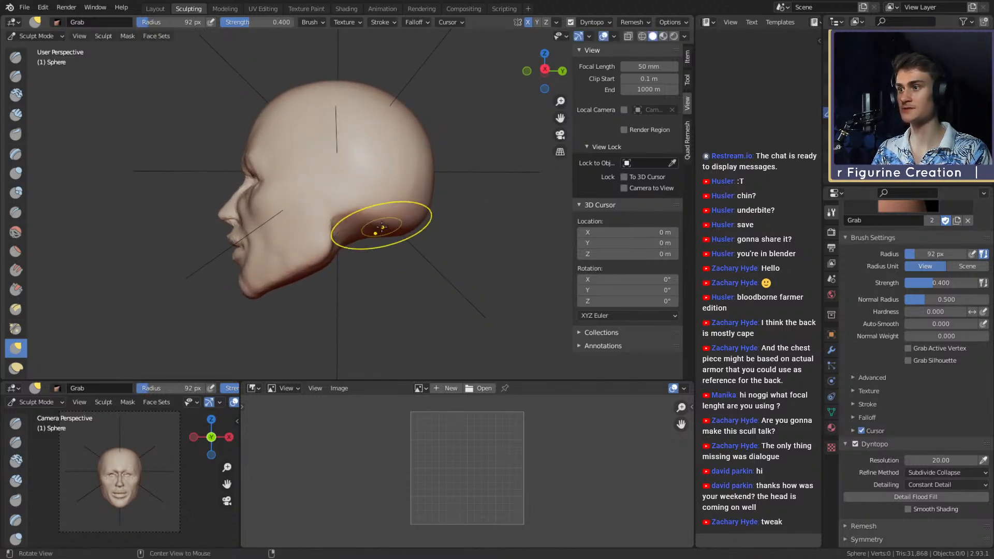
# Shape the transition between the skull base and the jaw with the Grab brush at a 157 px radius.
pyautogui.keyDown('alt'); pyautogui.moveTo(381, 227); pyautogui.dragTo(381, 231); pyautogui.keyUp('alt')
pyautogui.press('f')
pyautogui.click(419, 224)
pyautogui.moveTo(406, 215)
pyautogui.mouseDown(button='middle')
pyautogui.moveTo(374, 229)
pyautogui.moveTo(409, 224)
pyautogui.moveTo(263, 220)
pyautogui.mouseUp(button='middle')
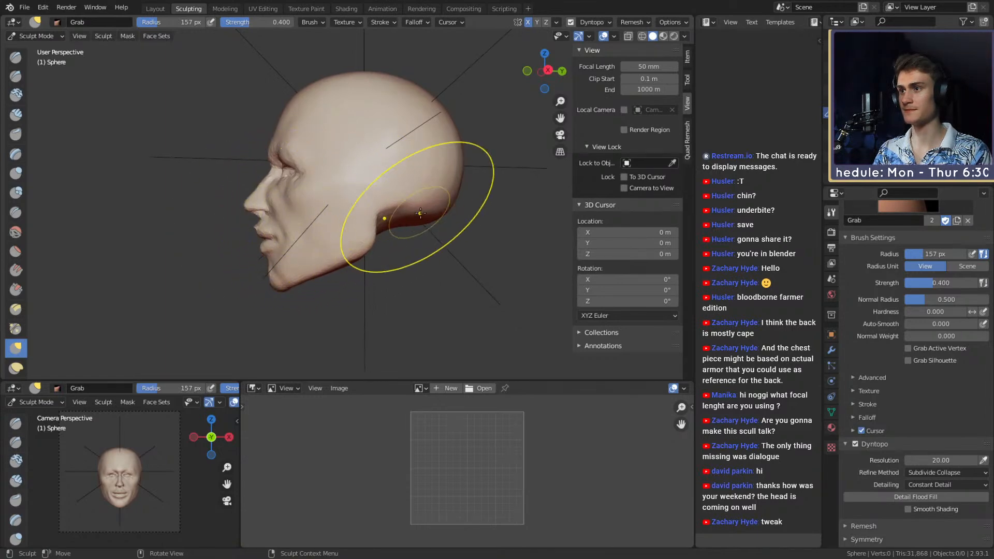
pyautogui.moveTo(428, 219); pyautogui.dragTo(362, 216, button='middle')
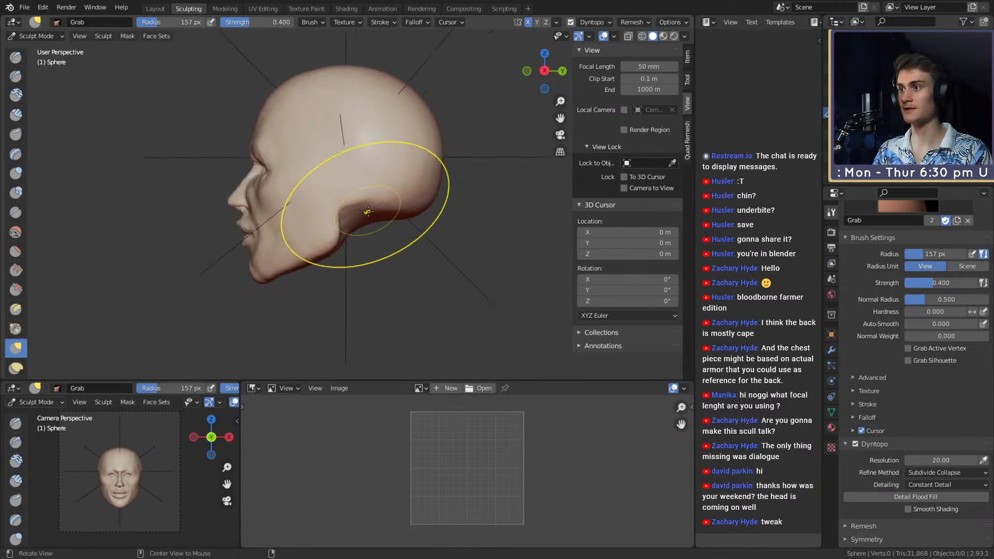
# Adjust the lower face and jaw outline with the Grab brush at a 146 px radius.
pyautogui.scroll(3, 311, 155)
pyautogui.hotkey('shift', 'c')
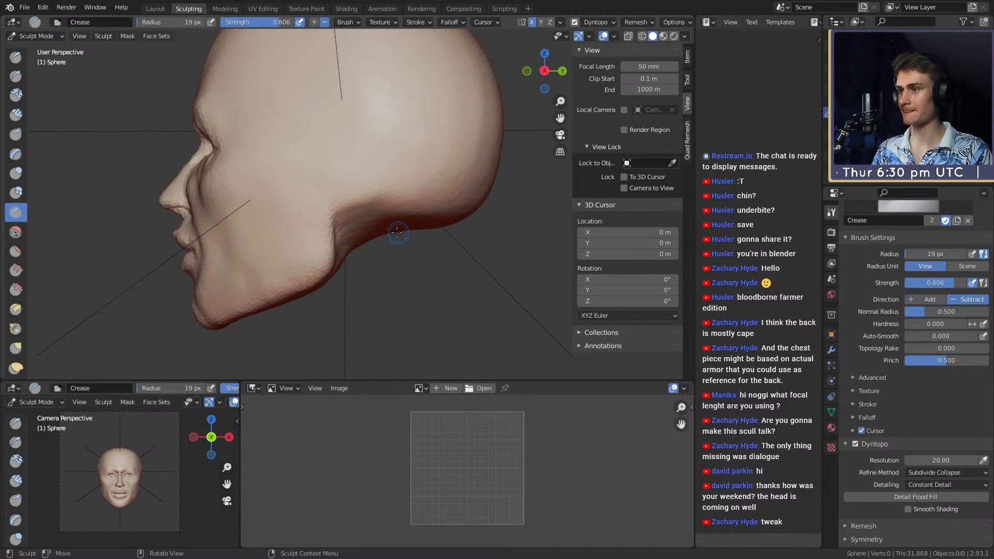
pyautogui.press('c')
pyautogui.moveTo(397, 232)
pyautogui.mouseDown(button='middle')
pyautogui.moveTo(222, 90)
pyautogui.moveTo(328, 222)
pyautogui.moveTo(356, 210)
pyautogui.moveTo(336, 191)
pyautogui.moveTo(363, 246)
pyautogui.moveTo(331, 256)
pyautogui.moveTo(450, 228)
pyautogui.mouseUp(button='middle')
pyautogui.press('g')
pyautogui.press('f')
pyautogui.click(315, 257)
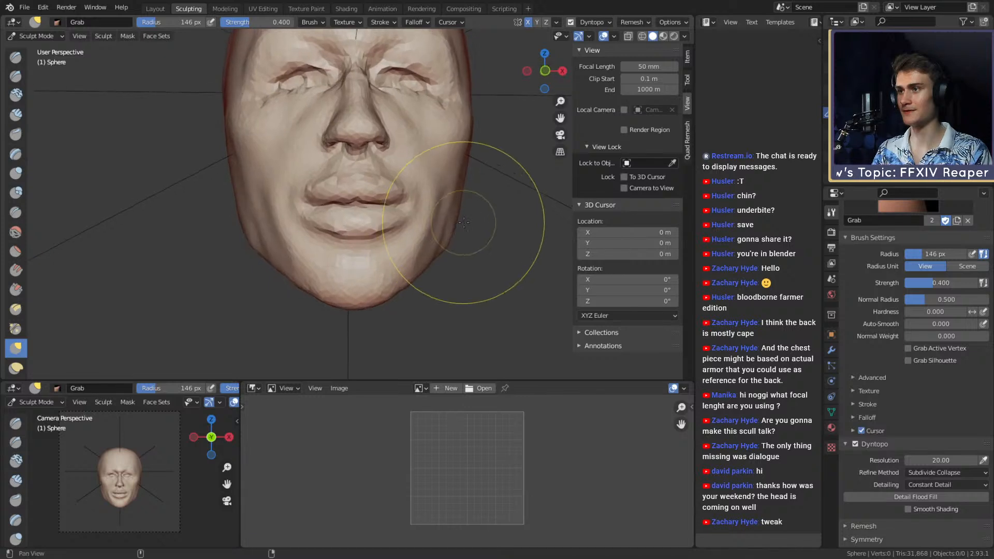
pyautogui.moveTo(444, 178); pyautogui.dragTo(413, 215, button='middle')
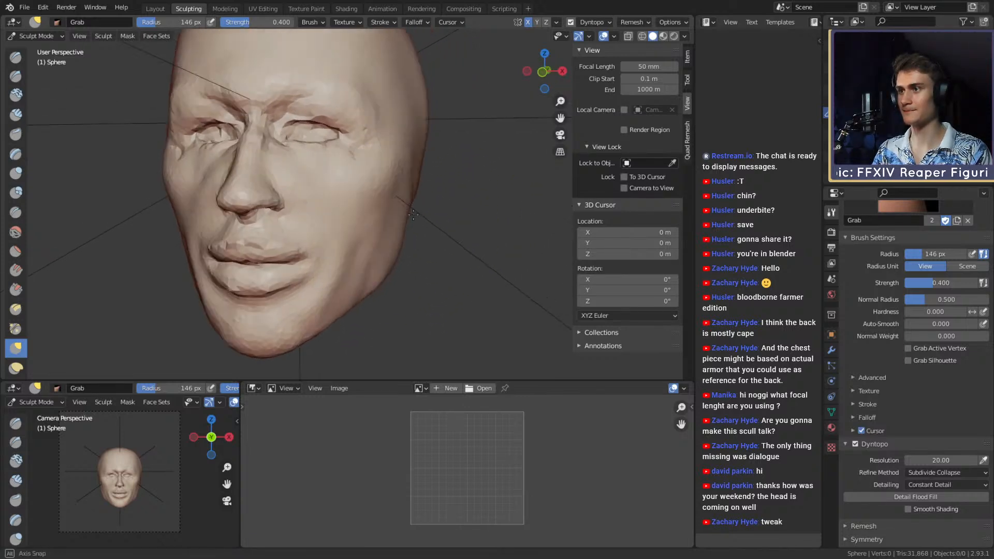
# Pull the sides of the cheeks and jaw outward slightly with the Grab brush at a 157 px radius.
pyautogui.press('f')
pyautogui.moveTo(365, 237)
pyautogui.mouseDown(button='middle')
pyautogui.moveTo(414, 208)
pyautogui.moveTo(399, 207)
pyautogui.mouseUp(button='middle')
pyautogui.click(409, 200)
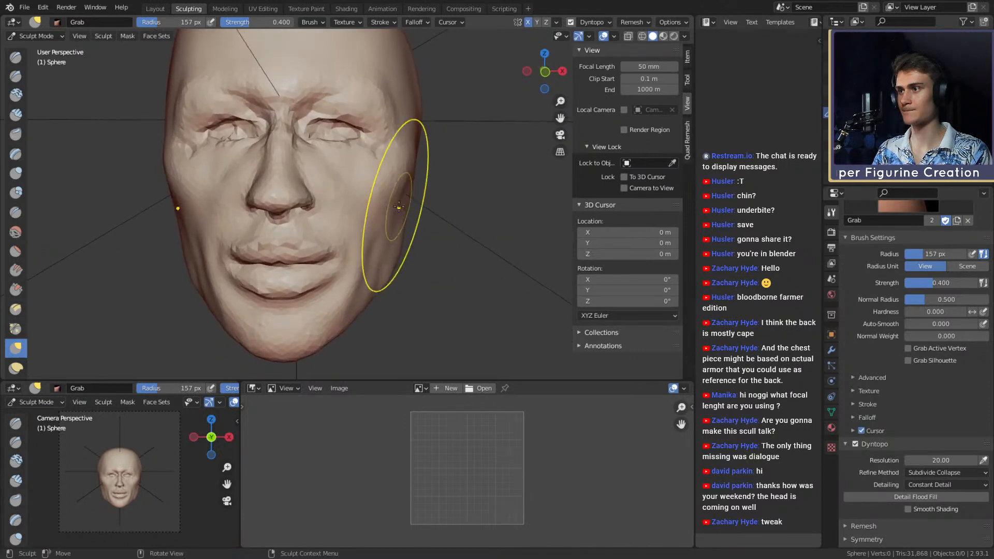
pyautogui.moveTo(383, 238); pyautogui.dragTo(388, 238)
pyautogui.press('f')
pyautogui.click(387, 238)
# Refine the lower cheek and jawline beside the mouth with the Grab brush at radii of 101 and 76 px.
pyautogui.moveTo(383, 237); pyautogui.dragTo(343, 237, button='middle')
pyautogui.press('f')
pyautogui.click(326, 248)
pyautogui.moveTo(322, 251); pyautogui.dragTo(313, 257)
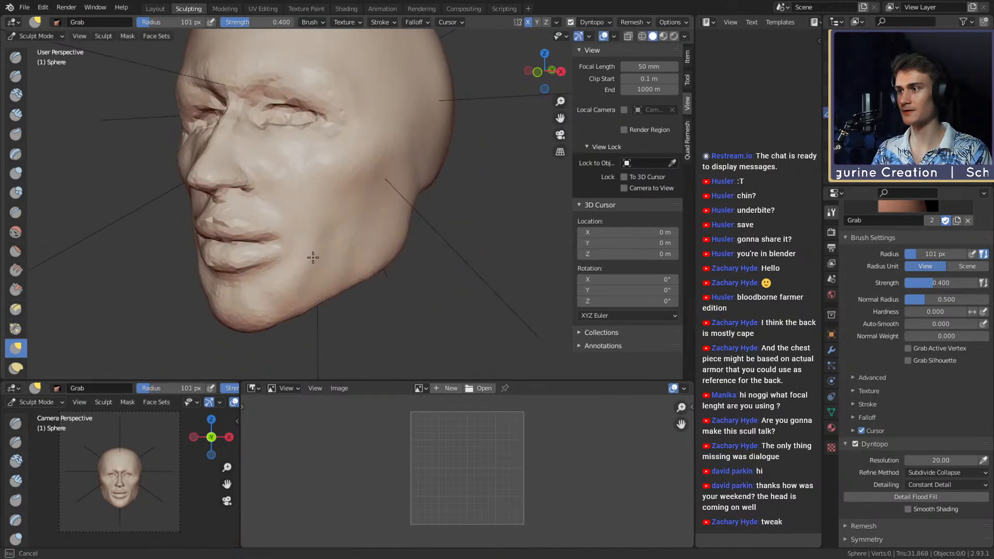
pyautogui.press('f')
pyautogui.click(284, 282)
pyautogui.moveTo(284, 282)
pyautogui.mouseDown(button='middle')
pyautogui.moveTo(378, 215)
pyautogui.moveTo(295, 277)
pyautogui.mouseUp(button='middle')
pyautogui.scroll(-4, 377, 216)
pyautogui.scroll(5, 363, 209)
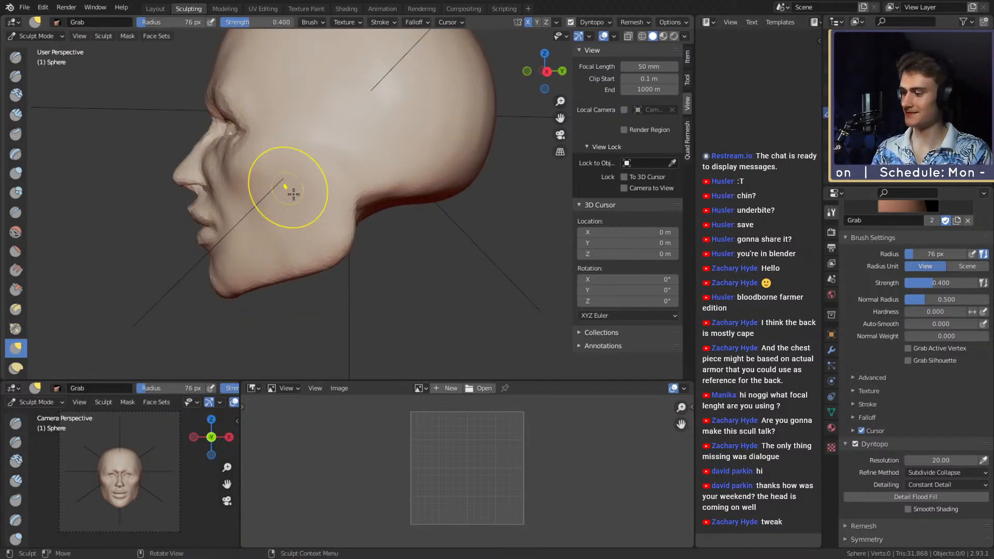
# Paint an ear-shaped mask behind the jaw with the Mask brush at radii of 28 and 21 px, and invert the mask.
pyautogui.press('m')
pyautogui.scroll(3, 356, 182)
pyautogui.press('[')
pyautogui.press('[')
pyautogui.press('[')
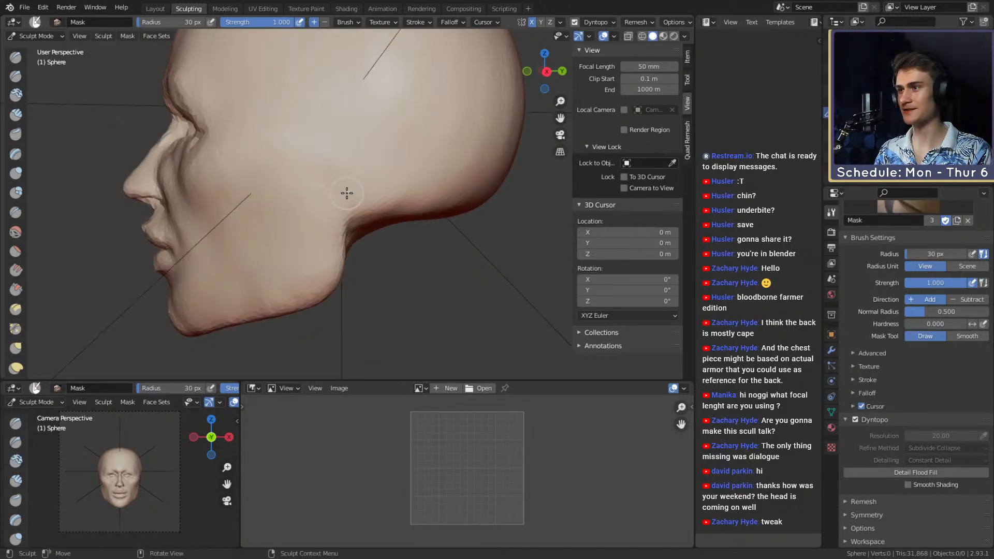
pyautogui.press('[')
pyautogui.press('[')
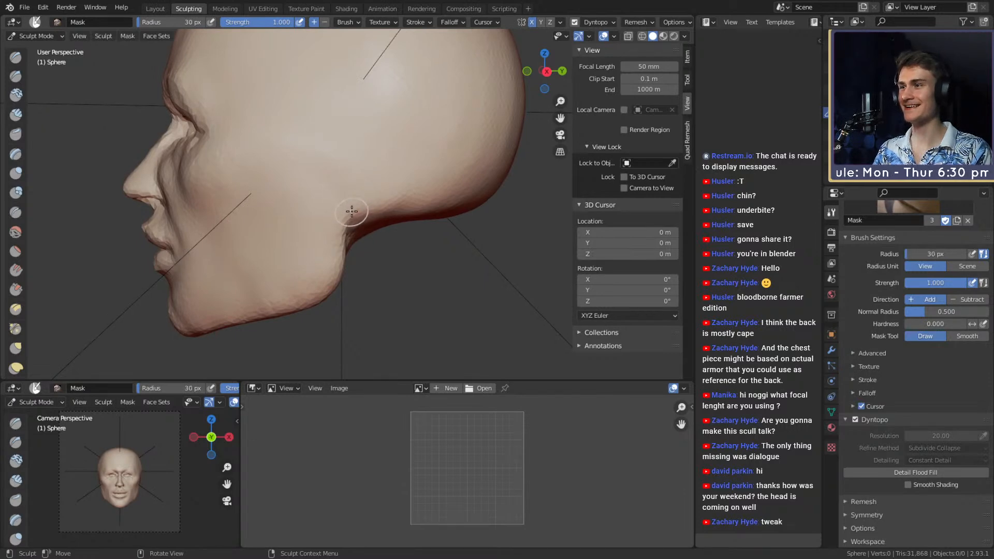
pyautogui.moveTo(357, 194); pyautogui.dragTo(357, 207, button='middle')
pyautogui.press('[')
pyautogui.press('[')
pyautogui.press('[')
pyautogui.press('[')
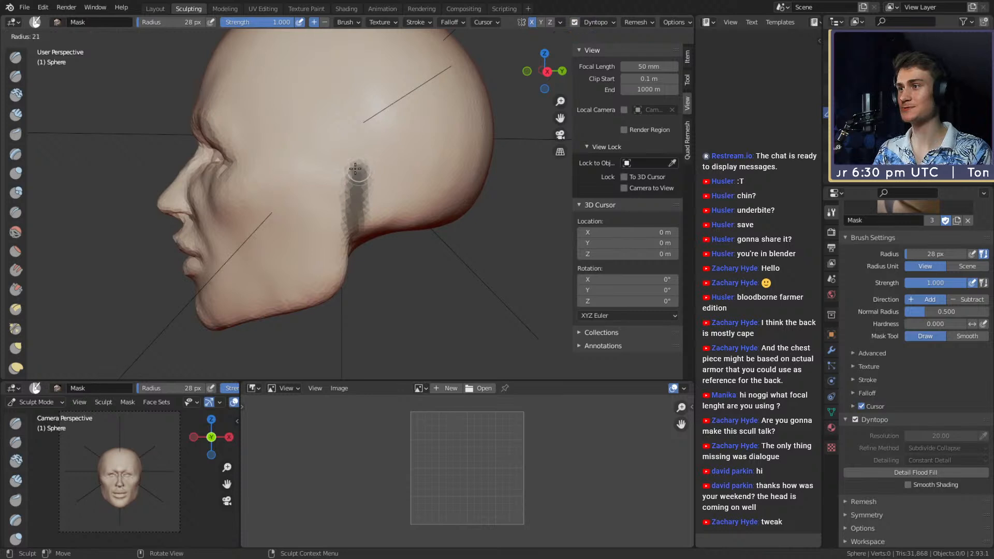
pyautogui.moveTo(357, 150); pyautogui.dragTo(358, 157)
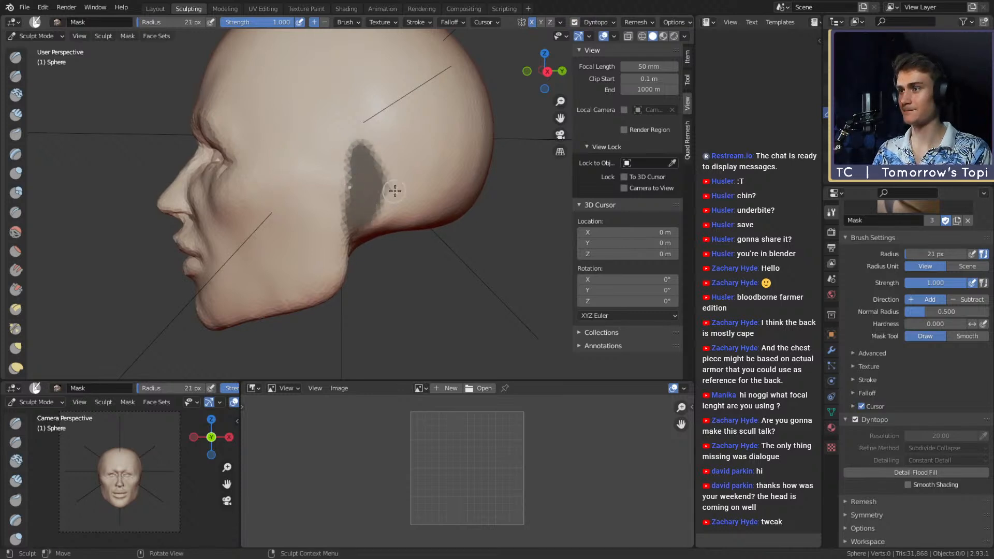
pyautogui.hotkey('ctrl', 'i')
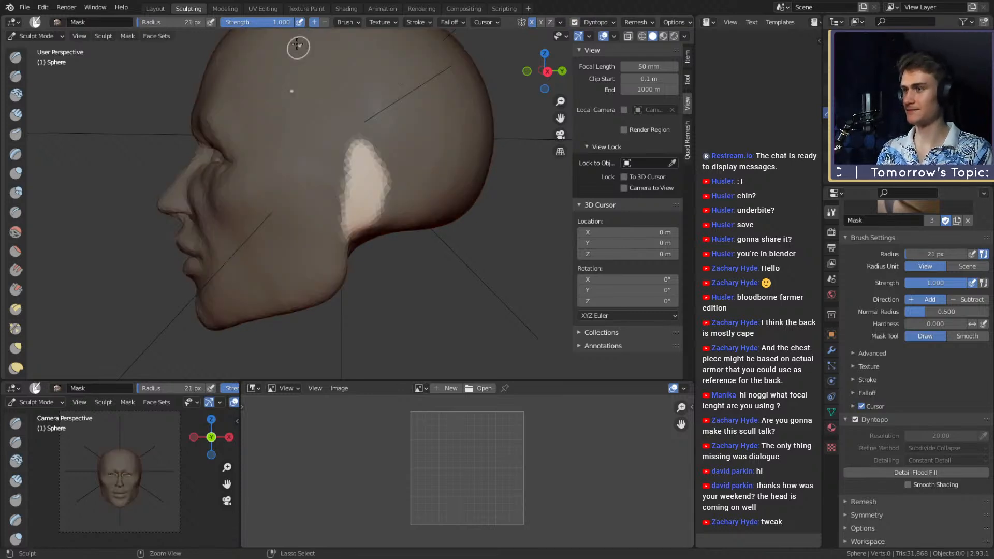
# Turn off Dyntopo and pull the unmasked ear area outward from the head with the Snake Hook brush.
pyautogui.click(855, 419)
pyautogui.press('k')
pyautogui.moveTo(389, 202)
pyautogui.keyDown('alt'); pyautogui.mouseDown()
pyautogui.moveTo(440, 204)
pyautogui.moveTo(359, 204)
pyautogui.mouseUp(); pyautogui.keyUp('alt')
pyautogui.keyDown('alt'); pyautogui.moveTo(430, 210); pyautogui.dragTo(378, 202); pyautogui.keyUp('alt')
pyautogui.scroll(2, 376, 200)
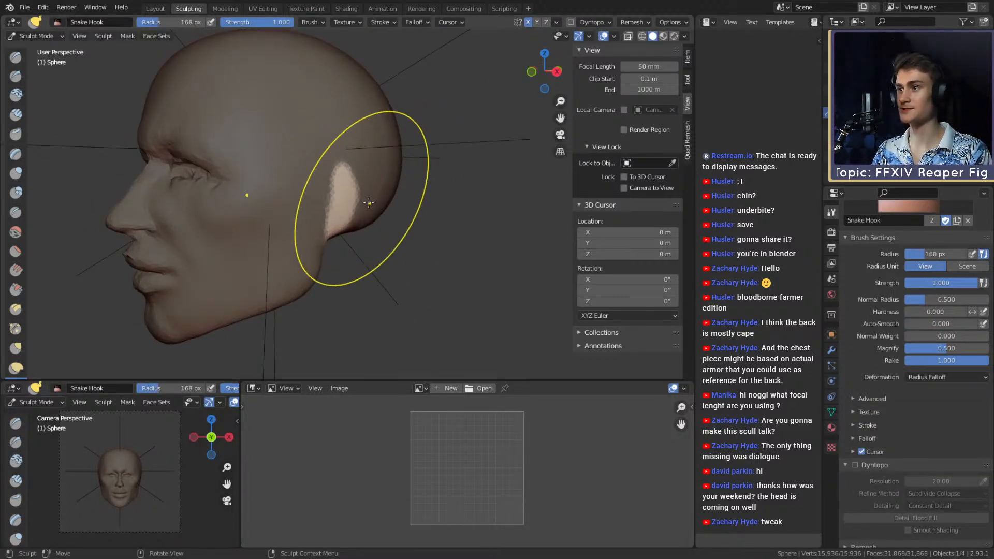
pyautogui.press('f')
pyautogui.click(365, 201)
pyautogui.moveTo(350, 199)
pyautogui.mouseDown()
pyautogui.moveTo(375, 197)
pyautogui.moveTo(363, 207)
pyautogui.moveTo(373, 202)
pyautogui.moveTo(359, 199)
pyautogui.mouseUp()
pyautogui.moveTo(359, 207)
pyautogui.keyDown('ctrl'); pyautogui.keyDown('alt'); pyautogui.mouseDown()
pyautogui.moveTo(362, 191)
pyautogui.moveTo(348, 242)
pyautogui.moveTo(321, 250)
pyautogui.moveTo(332, 177)
pyautogui.moveTo(351, 155)
pyautogui.moveTo(378, 177)
pyautogui.moveTo(455, 191)
pyautogui.mouseUp(); pyautogui.keyUp('alt'); pyautogui.keyUp('ctrl')
# Extend and angle the ear away from the skull with the Snake Hook brush at a 113 px radius.
pyautogui.press('f')
pyautogui.click(334, 199)
pyautogui.press('f')
pyautogui.click(342, 148)
pyautogui.moveTo(380, 174)
pyautogui.keyDown('alt'); pyautogui.mouseDown()
pyautogui.moveTo(406, 207)
pyautogui.moveTo(295, 133)
pyautogui.moveTo(303, 234)
pyautogui.mouseUp(); pyautogui.keyUp('alt')
pyautogui.press('f')
pyautogui.click(374, 209)
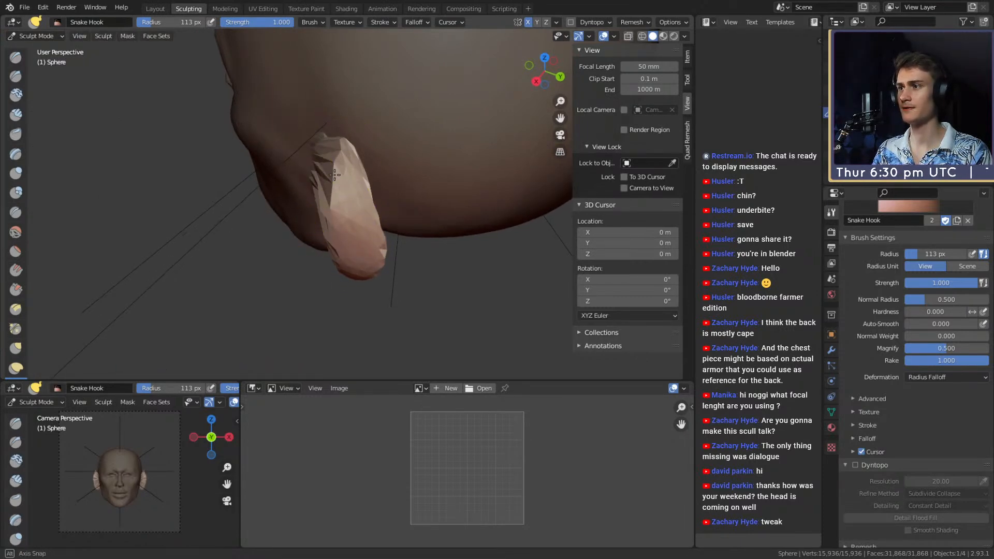
pyautogui.keyDown('alt'); pyautogui.moveTo(335, 175); pyautogui.dragTo(326, 153); pyautogui.keyUp('alt')
# Shape the ear flap's front and outer outline with the Snake Hook brush at radii of 86 and 162 px.
pyautogui.press('f')
pyautogui.click(319, 162)
pyautogui.moveTo(334, 173); pyautogui.dragTo(326, 166)
pyautogui.moveTo(355, 188)
pyautogui.keyDown('alt'); pyautogui.mouseDown()
pyautogui.moveTo(402, 187)
pyautogui.moveTo(405, 198)
pyautogui.mouseUp(); pyautogui.keyUp('alt')
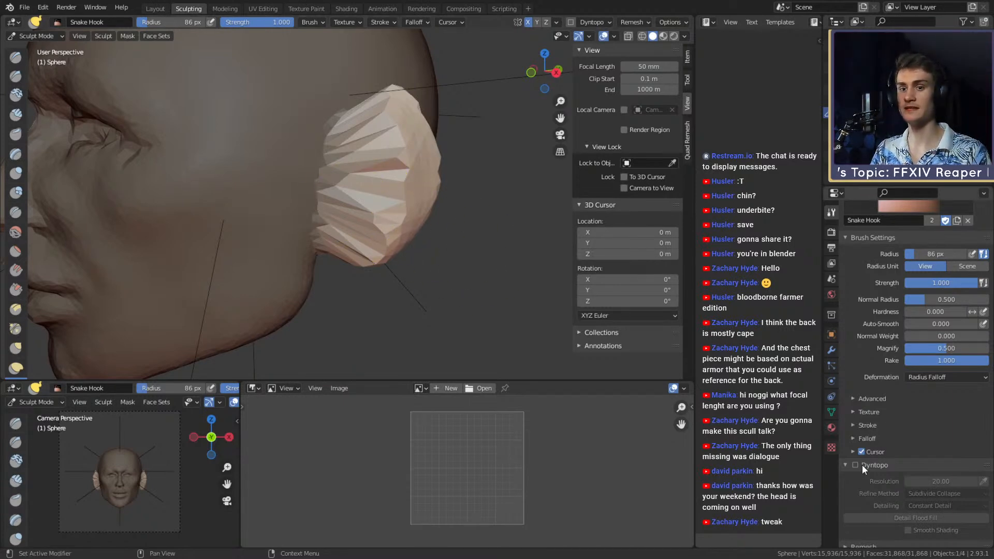
pyautogui.moveTo(422, 224)
pyautogui.keyDown('alt'); pyautogui.mouseDown()
pyautogui.moveTo(330, 231)
pyautogui.moveTo(432, 178)
pyautogui.mouseUp(); pyautogui.keyUp('alt')
pyautogui.press('f')
pyautogui.click(423, 192)
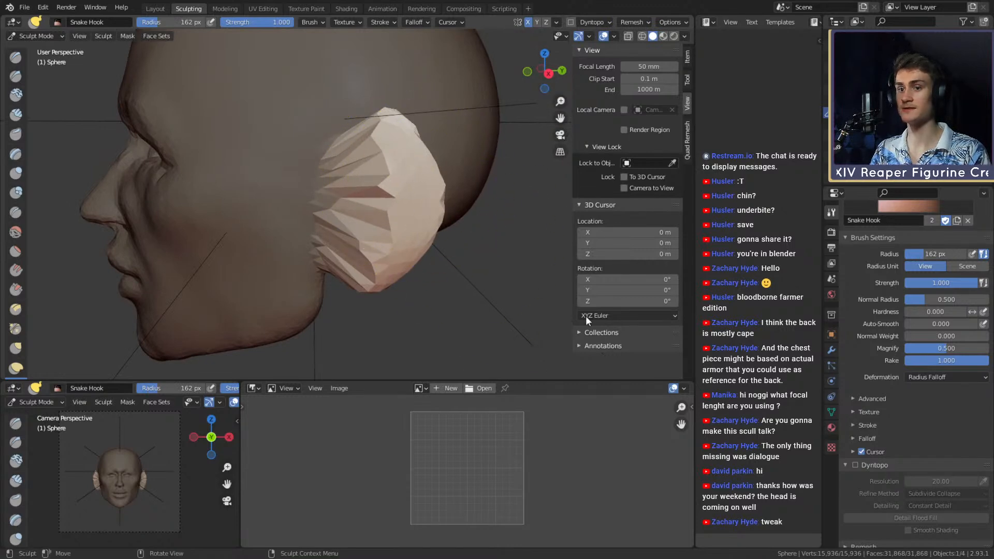
# Turn on Dyntopo, build up the ear's stretched front surface with Clay Strips at a 114 px radius, and smooth it.
pyautogui.click(854, 465)
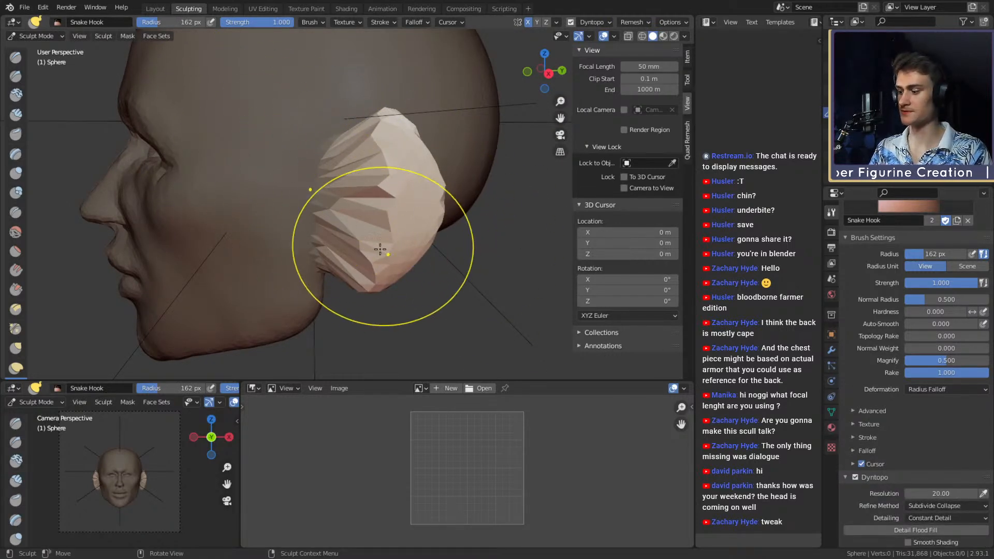
pyautogui.press('c')
pyautogui.press('f')
pyautogui.click(461, 173)
pyautogui.moveTo(377, 137); pyautogui.dragTo(370, 216)
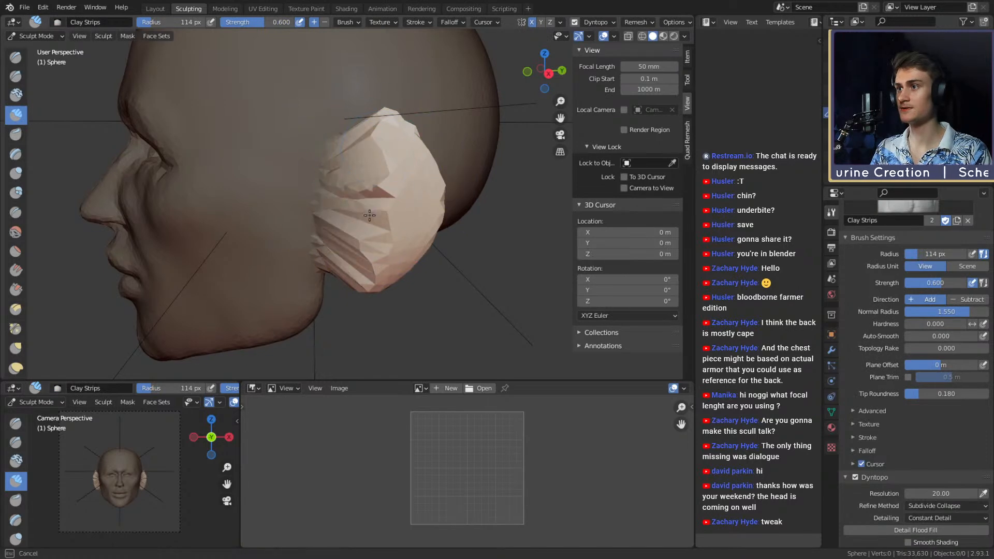
pyautogui.moveTo(426, 169); pyautogui.dragTo(448, 226, button='middle')
pyautogui.moveTo(365, 206)
pyautogui.keyDown('shift'); pyautogui.mouseDown()
pyautogui.moveTo(377, 173)
pyautogui.moveTo(342, 171)
pyautogui.moveTo(373, 173)
pyautogui.moveTo(358, 180)
pyautogui.mouseUp(); pyautogui.keyUp('shift')
pyautogui.press('f')
pyautogui.click(349, 173)
pyautogui.scroll(2, 346, 172)
# Adjust the upper part of the ear with the Grab brush at a 131 px radius and smooth its surface.
pyautogui.press('g')
pyautogui.press('f')
pyautogui.click(373, 119)
pyautogui.moveTo(357, 122)
pyautogui.keyDown('alt'); pyautogui.mouseDown()
pyautogui.moveTo(376, 136)
pyautogui.moveTo(357, 139)
pyautogui.moveTo(323, 114)
pyautogui.mouseUp(); pyautogui.keyUp('alt')
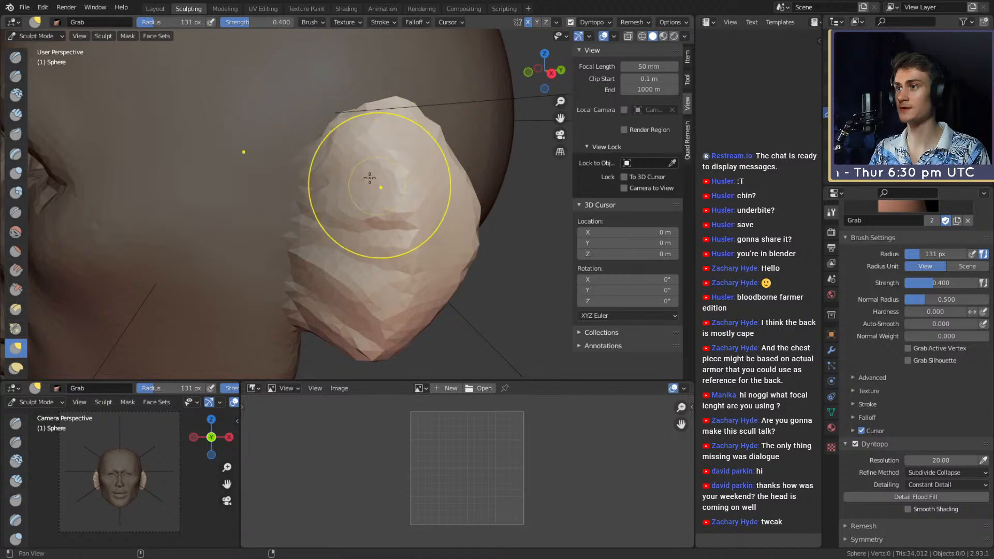
pyautogui.keyDown('alt'); pyautogui.keyDown('shift'); pyautogui.moveTo(370, 180); pyautogui.dragTo(344, 139); pyautogui.keyUp('shift'); pyautogui.keyUp('alt')
# Round the ear's upper and rear outline with the Grab brush and smooth the faceted surface.
pyautogui.press('f')
pyautogui.click(413, 123)
pyautogui.moveTo(409, 122); pyautogui.dragTo(417, 105)
pyautogui.keyDown('alt'); pyautogui.keyDown('shift'); pyautogui.moveTo(413, 176); pyautogui.dragTo(412, 140); pyautogui.keyUp('shift'); pyautogui.keyUp('alt')
pyautogui.moveTo(421, 212); pyautogui.dragTo(409, 197)
pyautogui.moveTo(401, 241); pyautogui.dragTo(389, 233)
pyautogui.moveTo(358, 250)
pyautogui.keyDown('alt'); pyautogui.mouseDown()
pyautogui.moveTo(374, 234)
pyautogui.moveTo(334, 238)
pyautogui.mouseUp(); pyautogui.keyUp('alt')
pyautogui.moveTo(354, 202)
pyautogui.keyDown('alt'); pyautogui.keyDown('shift'); pyautogui.mouseDown()
pyautogui.moveTo(366, 258)
pyautogui.moveTo(412, 190)
pyautogui.moveTo(403, 228)
pyautogui.mouseUp(); pyautogui.keyUp('shift'); pyautogui.keyUp('alt')
pyautogui.moveTo(403, 228)
pyautogui.keyDown('alt'); pyautogui.mouseDown()
pyautogui.moveTo(315, 233)
pyautogui.moveTo(346, 170)
pyautogui.mouseUp(); pyautogui.keyUp('alt')
# Fill the front of the ear with Clay Strips at a 65 px radius, clear the mask, and enable Front Faces Only.
pyautogui.press('c')
pyautogui.press('f')
pyautogui.click(332, 206)
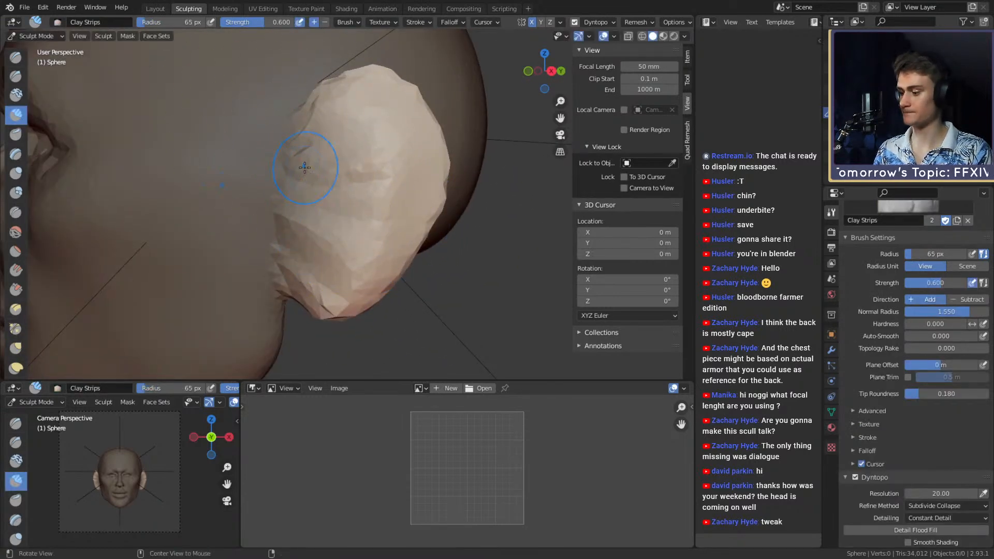
pyautogui.hotkey('alt', 'm')
pyautogui.click(854, 411)
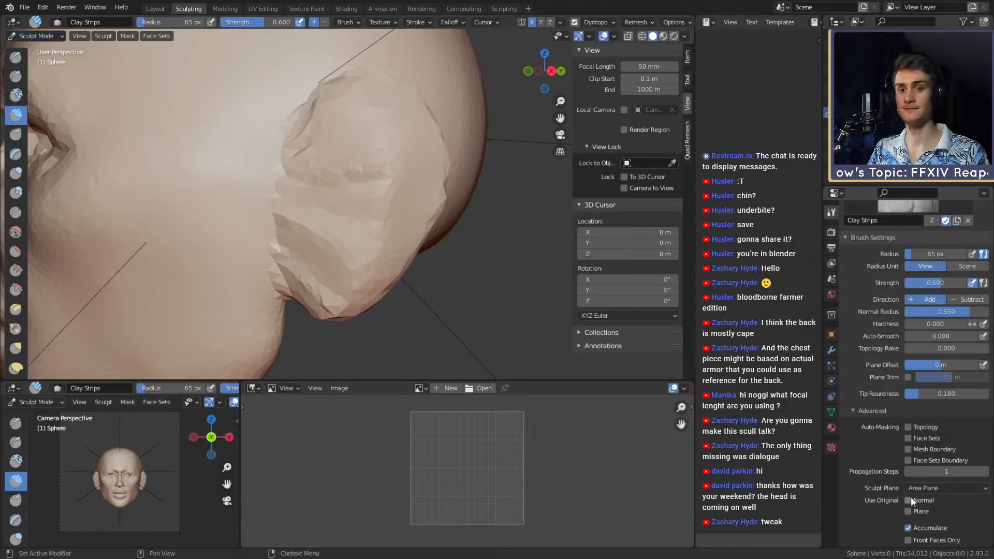
pyautogui.scroll(-3, 887, 445)
# Build up the ear's outer rim with the Clay Strips brush, starting at a 22 px radius.
pyautogui.moveTo(370, 213)
pyautogui.keyDown('alt'); pyautogui.mouseDown()
pyautogui.moveTo(384, 204)
pyautogui.moveTo(284, 200)
pyautogui.moveTo(380, 187)
pyautogui.mouseUp(); pyautogui.keyUp('alt')
pyautogui.press('f')
pyautogui.click(380, 186)
pyautogui.press('f')
pyautogui.click(415, 171)
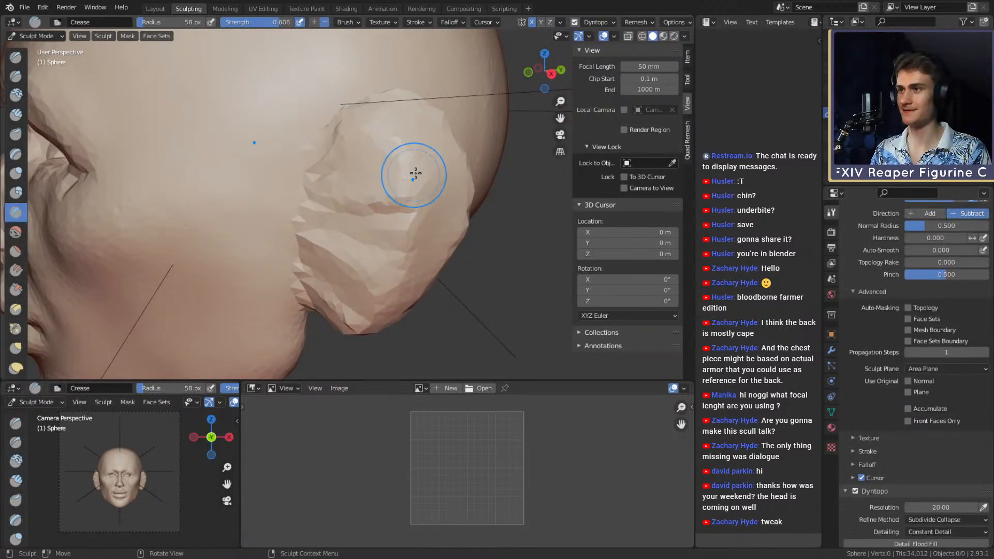
pyautogui.moveTo(414, 171)
pyautogui.mouseDown(button='middle')
pyautogui.moveTo(372, 177)
pyautogui.moveTo(386, 169)
pyautogui.mouseUp(button='middle')
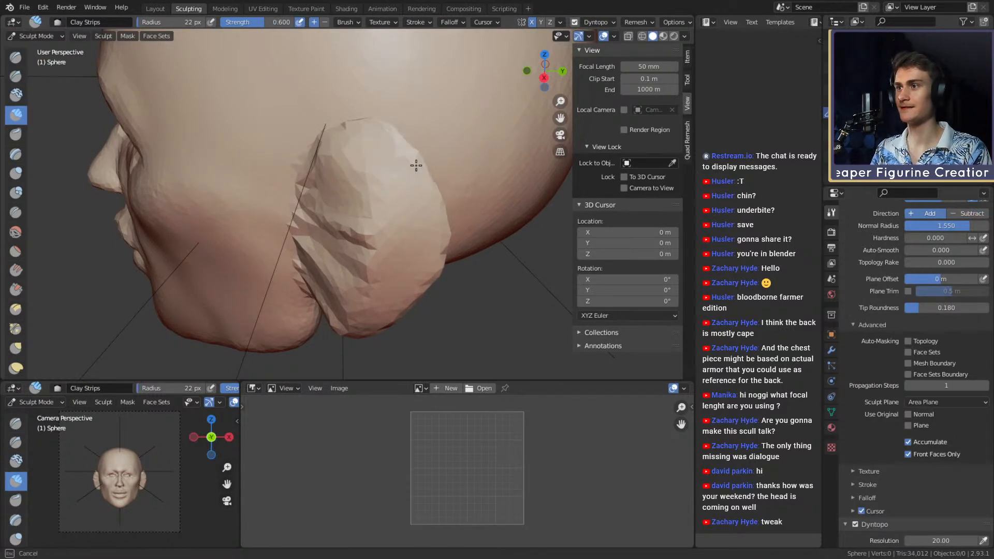
pyautogui.moveTo(426, 178)
pyautogui.keyDown('alt'); pyautogui.mouseDown()
pyautogui.moveTo(315, 174)
pyautogui.moveTo(297, 156)
pyautogui.moveTo(406, 147)
pyautogui.moveTo(423, 170)
pyautogui.mouseUp(); pyautogui.keyUp('alt')
pyautogui.press('f')
pyautogui.click(408, 147)
pyautogui.moveTo(426, 256)
pyautogui.keyDown('alt'); pyautogui.mouseDown()
pyautogui.moveTo(416, 275)
pyautogui.moveTo(411, 157)
pyautogui.moveTo(390, 134)
pyautogui.moveTo(365, 151)
pyautogui.moveTo(408, 138)
pyautogui.moveTo(393, 147)
pyautogui.moveTo(434, 150)
pyautogui.moveTo(458, 200)
pyautogui.moveTo(452, 233)
pyautogui.mouseUp(); pyautogui.keyUp('alt')
# Carve a curved groove inside the ear's upper and rear rim with the Crease brush at a 35 px radius.
pyautogui.press(']')
pyautogui.hotkey('shift', 'c')
pyautogui.moveTo(446, 226)
pyautogui.keyDown('alt'); pyautogui.mouseDown()
pyautogui.moveTo(428, 223)
pyautogui.moveTo(437, 235)
pyautogui.moveTo(410, 277)
pyautogui.mouseUp(); pyautogui.keyUp('alt')
pyautogui.moveTo(414, 190); pyautogui.dragTo(402, 218)
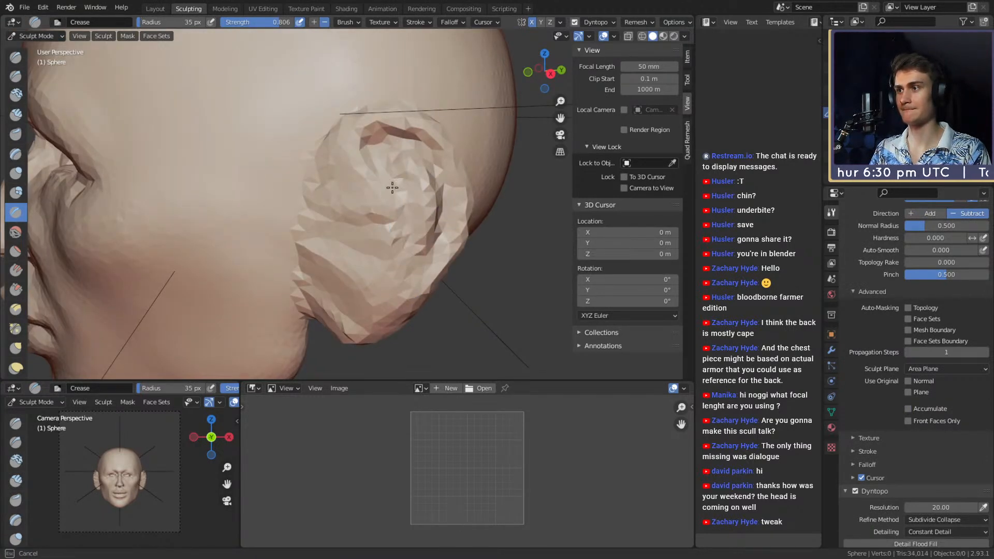
# Continue the groove down the front of the ear and cut the inner folds with the Crease brush at about 36 px.
pyautogui.moveTo(347, 180); pyautogui.dragTo(389, 138, button='middle')
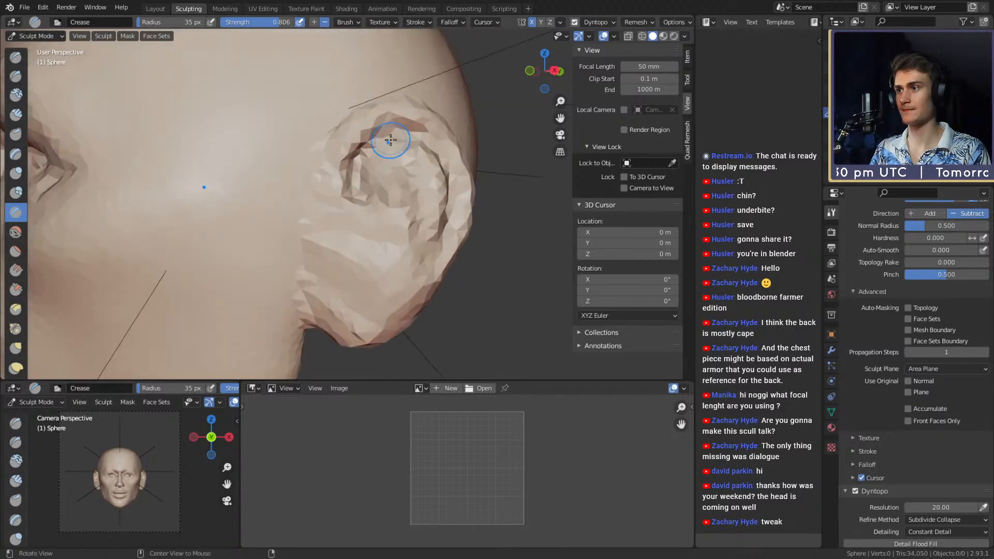
pyautogui.moveTo(355, 129); pyautogui.dragTo(351, 205)
pyautogui.moveTo(365, 185); pyautogui.dragTo(366, 196, button='middle')
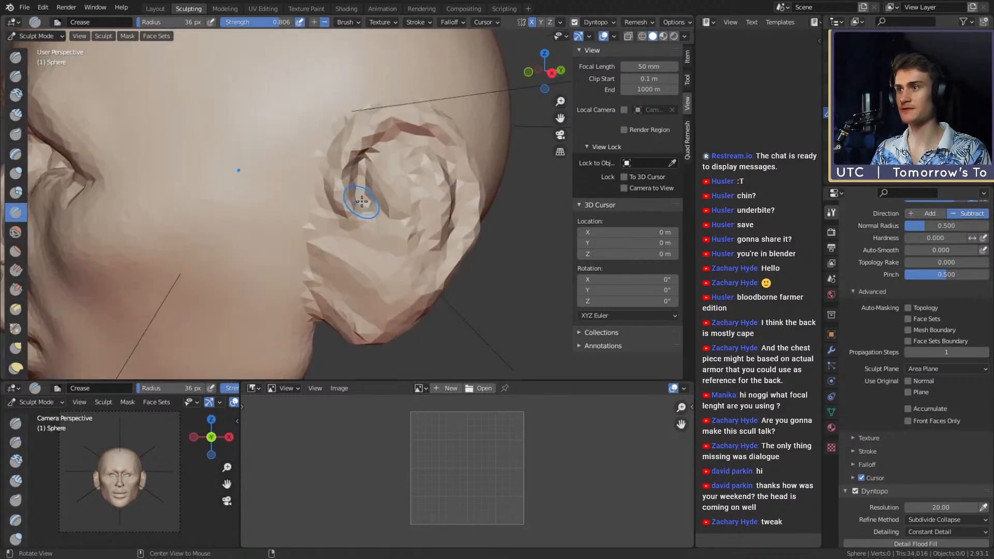
pyautogui.moveTo(366, 196)
pyautogui.mouseDown()
pyautogui.moveTo(381, 182)
pyautogui.moveTo(395, 213)
pyautogui.mouseUp()
pyautogui.moveTo(395, 213); pyautogui.dragTo(394, 184, button='middle')
pyautogui.moveTo(394, 183)
pyautogui.mouseDown()
pyautogui.moveTo(410, 173)
pyautogui.moveTo(418, 232)
pyautogui.mouseUp()
pyautogui.moveTo(389, 192); pyautogui.dragTo(383, 187)
pyautogui.moveTo(383, 186)
pyautogui.mouseDown(button='middle')
pyautogui.moveTo(381, 177)
pyautogui.moveTo(421, 195)
pyautogui.moveTo(273, 203)
pyautogui.moveTo(332, 202)
pyautogui.moveTo(358, 236)
pyautogui.mouseUp(button='middle')
# Add clay to the front of the ear and its back side near the skull with Clay Strips at a 28 px radius.
pyautogui.press('c')
pyautogui.press('f')
pyautogui.click(357, 204)
pyautogui.moveTo(350, 195); pyautogui.dragTo(342, 158)
pyautogui.moveTo(344, 171); pyautogui.dragTo(338, 175, button='middle')
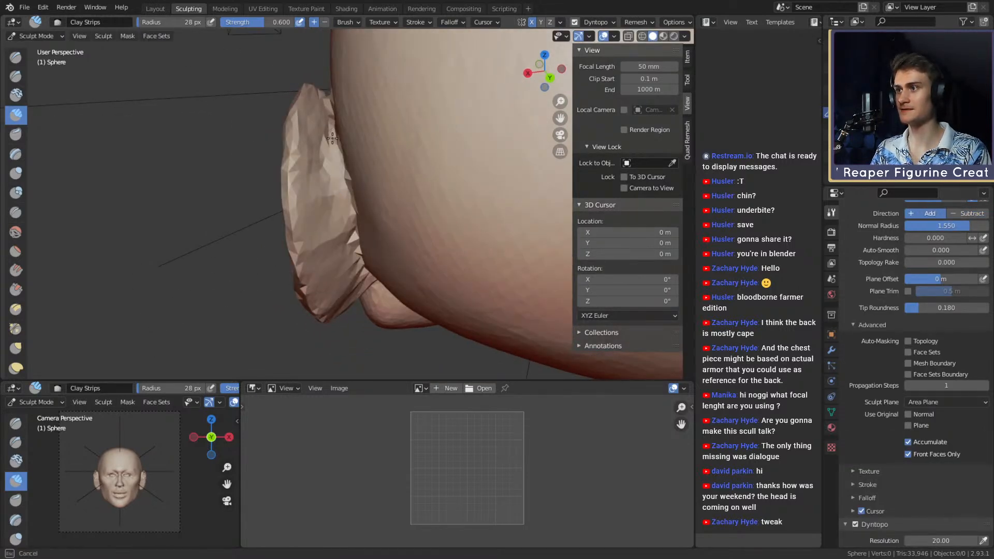
pyautogui.moveTo(331, 134); pyautogui.dragTo(333, 183)
pyautogui.moveTo(343, 212); pyautogui.dragTo(337, 176, button='middle')
# Shape the back of the ear along the skull with the Clay Strips brush at a 40 px radius.
pyautogui.press('f')
pyautogui.click(336, 161)
pyautogui.moveTo(336, 148); pyautogui.dragTo(341, 227)
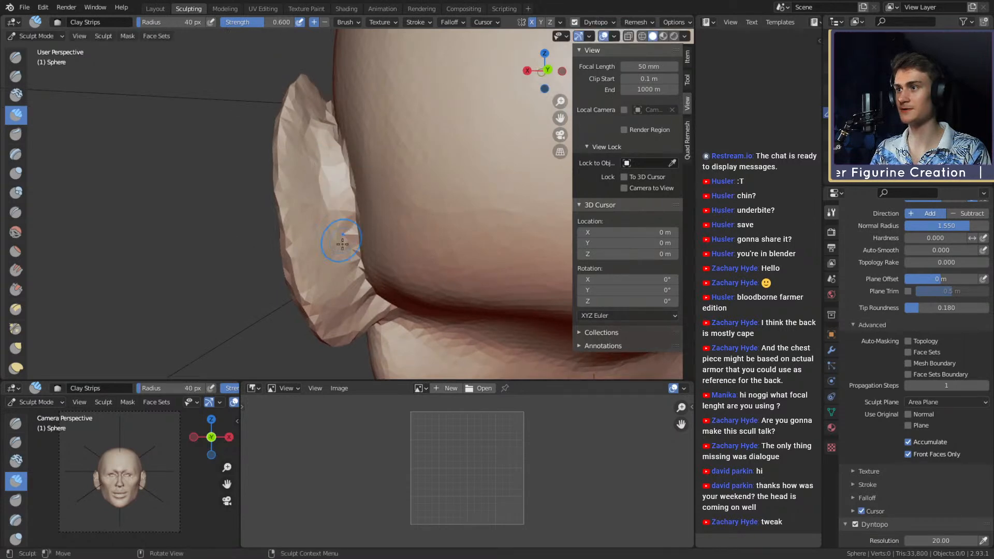
pyautogui.moveTo(341, 235)
pyautogui.mouseDown(button='middle')
pyautogui.moveTo(334, 181)
pyautogui.moveTo(344, 260)
pyautogui.moveTo(357, 244)
pyautogui.mouseUp(button='middle')
# Refine the ear's lower rear attachment to the head with Clay Strips at radii of 23, 46 and 26 px.
pyautogui.press('f')
pyautogui.click(350, 261)
pyautogui.press('f')
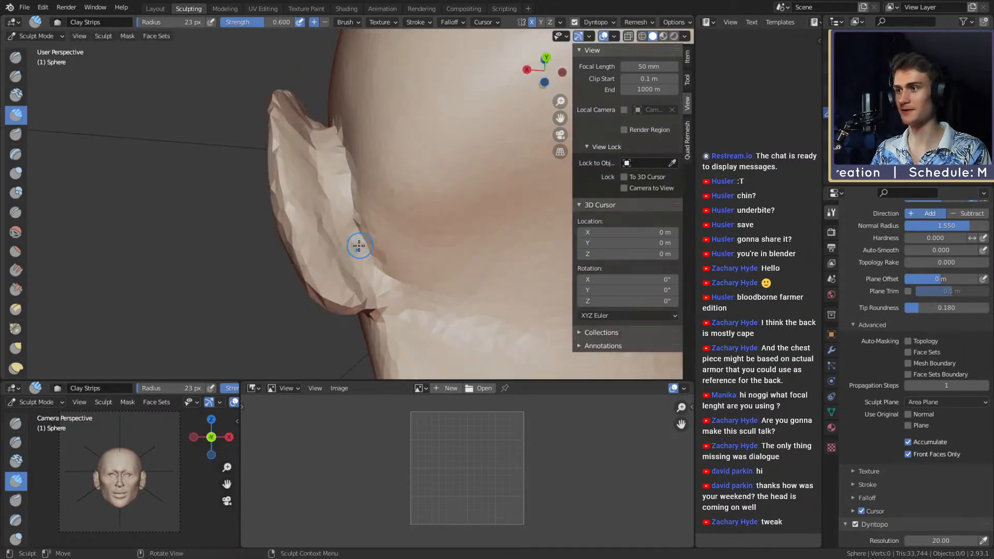
pyautogui.click(374, 277)
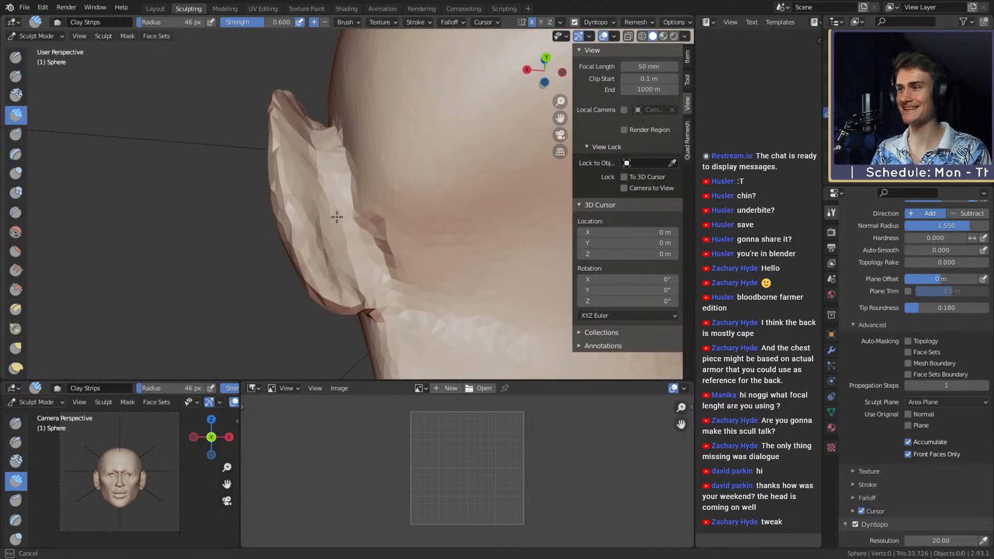
pyautogui.press('f')
pyautogui.moveTo(336, 217)
pyautogui.mouseDown()
pyautogui.moveTo(364, 226)
pyautogui.moveTo(329, 217)
pyautogui.mouseUp()
pyautogui.click(362, 231)
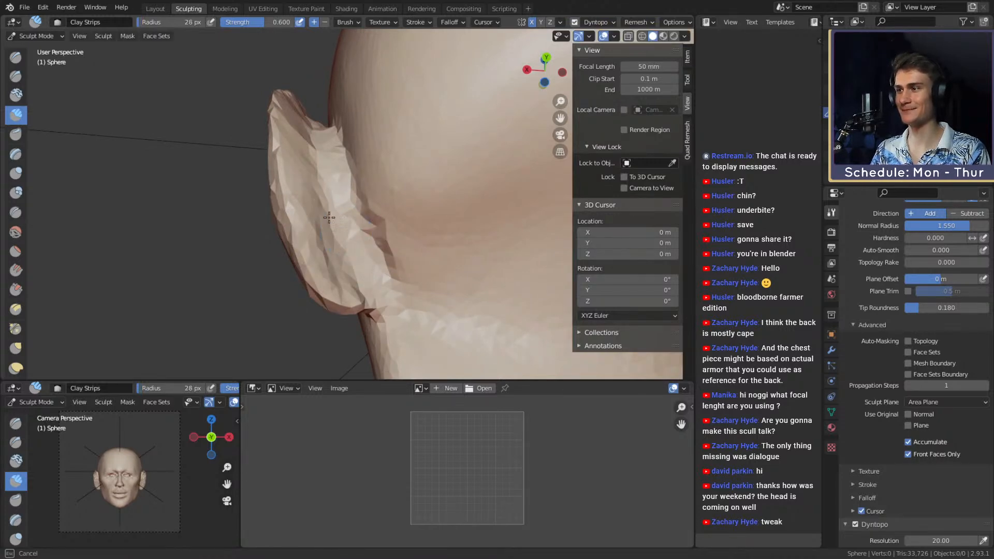
pyautogui.moveTo(351, 231)
pyautogui.mouseDown(button='middle')
pyautogui.moveTo(384, 209)
pyautogui.moveTo(442, 224)
pyautogui.moveTo(445, 247)
pyautogui.moveTo(363, 256)
pyautogui.moveTo(372, 224)
pyautogui.moveTo(311, 207)
pyautogui.moveTo(290, 176)
pyautogui.moveTo(372, 226)
pyautogui.moveTo(341, 236)
pyautogui.moveTo(371, 224)
pyautogui.mouseUp(button='middle')
# Reshape the earlobe and lower rear edge of the ear with the Grab brush at a 136 px radius.
pyautogui.hotkey('shift', 'c')
pyautogui.press('c')
pyautogui.press('g')
pyautogui.press('f')
pyautogui.click(354, 237)
pyautogui.press('f')
pyautogui.click(384, 228)
pyautogui.moveTo(373, 245); pyautogui.dragTo(375, 228)
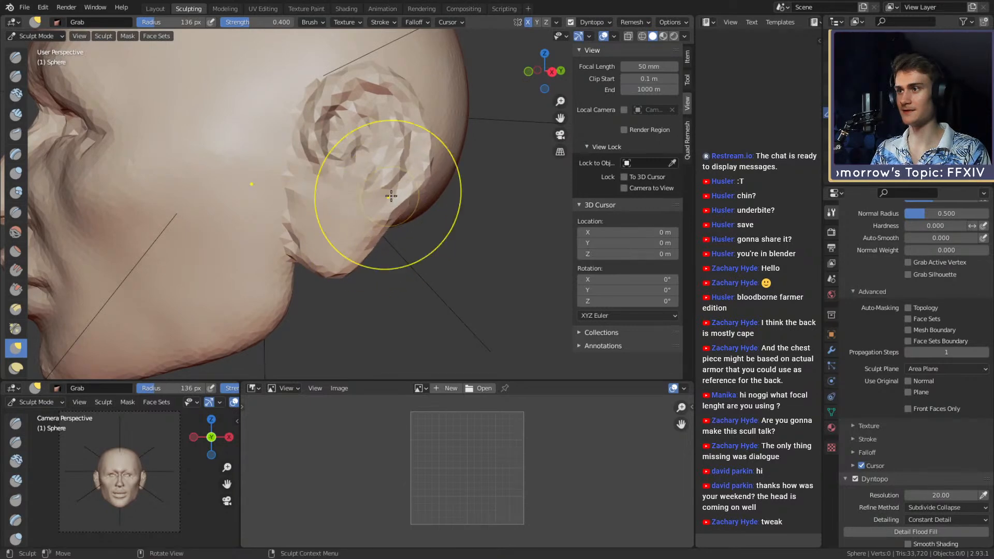
# Adjust the rear edge and overall proportions of the ear with the Grab brush at different radii.
pyautogui.press('f')
pyautogui.moveTo(392, 150)
pyautogui.keyDown('shift'); pyautogui.mouseDown(button='middle')
pyautogui.moveTo(390, 196)
pyautogui.moveTo(368, 172)
pyautogui.moveTo(363, 211)
pyautogui.moveTo(368, 157)
pyautogui.moveTo(401, 191)
pyautogui.mouseUp(button='middle'); pyautogui.keyUp('shift')
pyautogui.click(412, 200)
pyautogui.press('f')
pyautogui.click(472, 213)
pyautogui.moveTo(403, 206); pyautogui.dragTo(400, 218)
pyautogui.moveTo(388, 215)
pyautogui.mouseDown(button='middle')
pyautogui.moveTo(476, 200)
pyautogui.moveTo(395, 204)
pyautogui.moveTo(366, 179)
pyautogui.moveTo(345, 209)
pyautogui.moveTo(373, 243)
pyautogui.moveTo(345, 238)
pyautogui.moveTo(336, 221)
pyautogui.moveTo(351, 231)
pyautogui.mouseUp(button='middle')
# Carve the lower inner folds above the earlobe with the Crease brush at a 28 px radius.
pyautogui.hotkey('shift', 'c')
pyautogui.press('f')
pyautogui.click(296, 189)
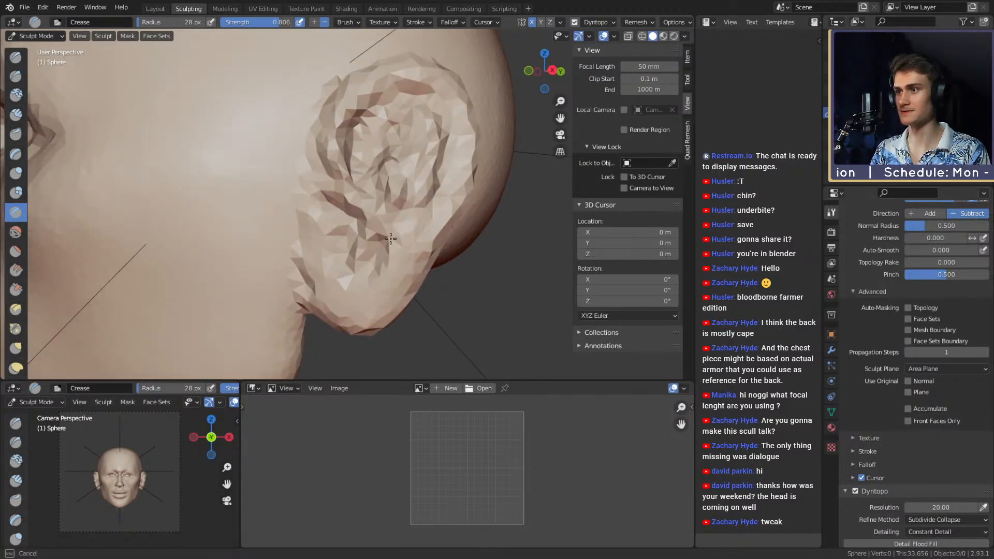
# Fill and even out the central bowl of the ear with Clay Strips at radii of 43 and 72 px.
pyautogui.press('c')
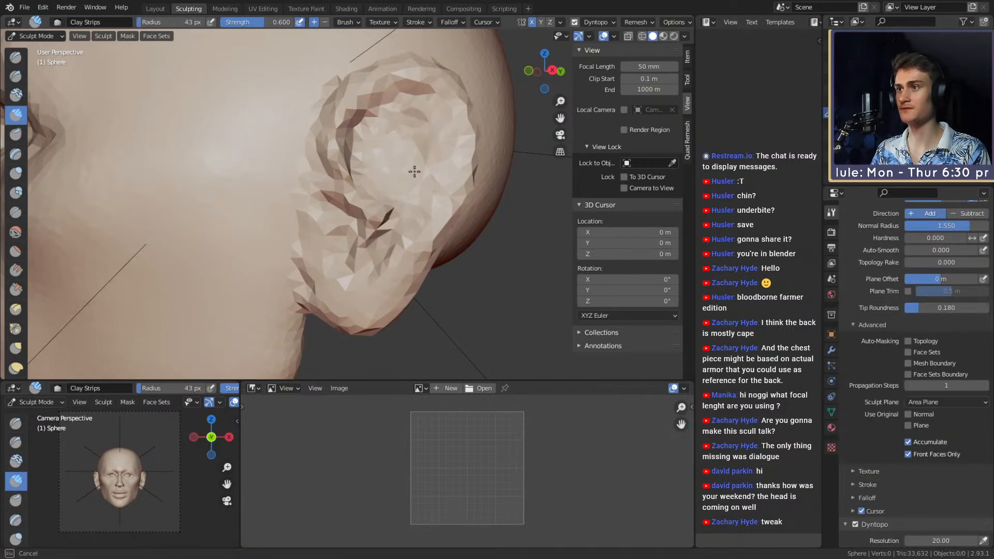
pyautogui.moveTo(414, 171); pyautogui.dragTo(384, 178)
pyautogui.moveTo(441, 163); pyautogui.dragTo(418, 149, button='middle')
pyautogui.press('f')
pyautogui.click(431, 148)
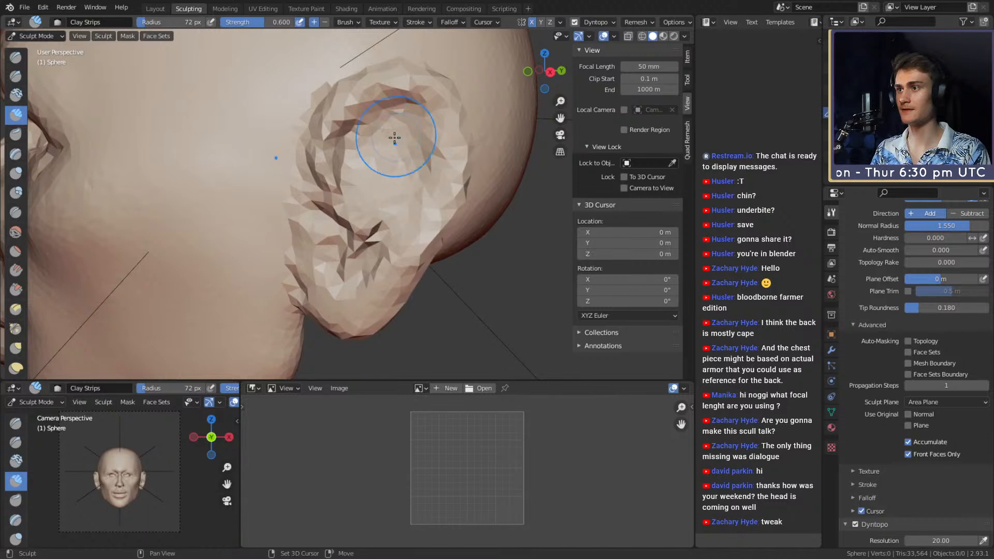
pyautogui.moveTo(374, 145); pyautogui.dragTo(393, 202)
pyautogui.moveTo(393, 201); pyautogui.dragTo(371, 186, button='middle')
# Carve the ear canal opening above the lobe with the Crease brush at radii of 43 and 30 px.
pyautogui.hotkey('shift', 'c')
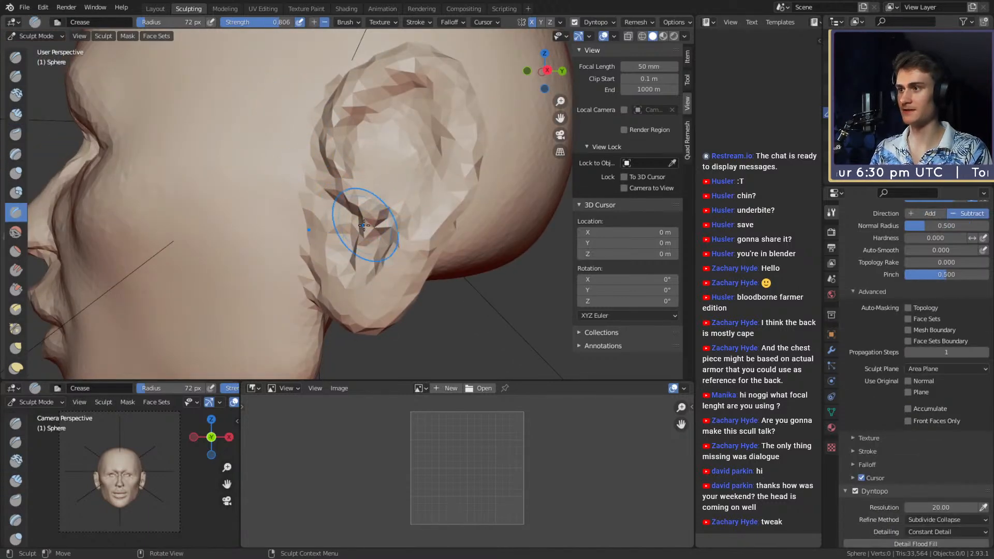
pyautogui.keyDown('ctrl'); pyautogui.moveTo(366, 226); pyautogui.dragTo(357, 212, button='middle'); pyautogui.keyUp('ctrl')
pyautogui.press('f')
pyautogui.click(342, 210)
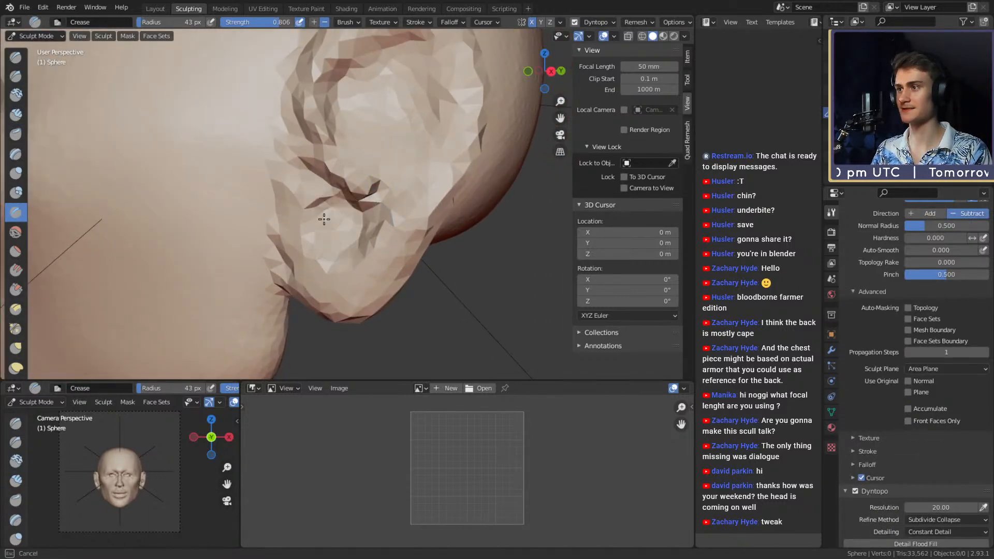
pyautogui.moveTo(329, 213)
pyautogui.keyDown('alt'); pyautogui.mouseDown()
pyautogui.moveTo(306, 208)
pyautogui.moveTo(325, 216)
pyautogui.moveTo(312, 198)
pyautogui.moveTo(321, 206)
pyautogui.mouseUp(); pyautogui.keyUp('alt')
pyautogui.moveTo(323, 206)
pyautogui.keyDown('alt'); pyautogui.mouseDown()
pyautogui.moveTo(331, 211)
pyautogui.moveTo(295, 203)
pyautogui.moveTo(347, 195)
pyautogui.mouseUp(); pyautogui.keyUp('alt')
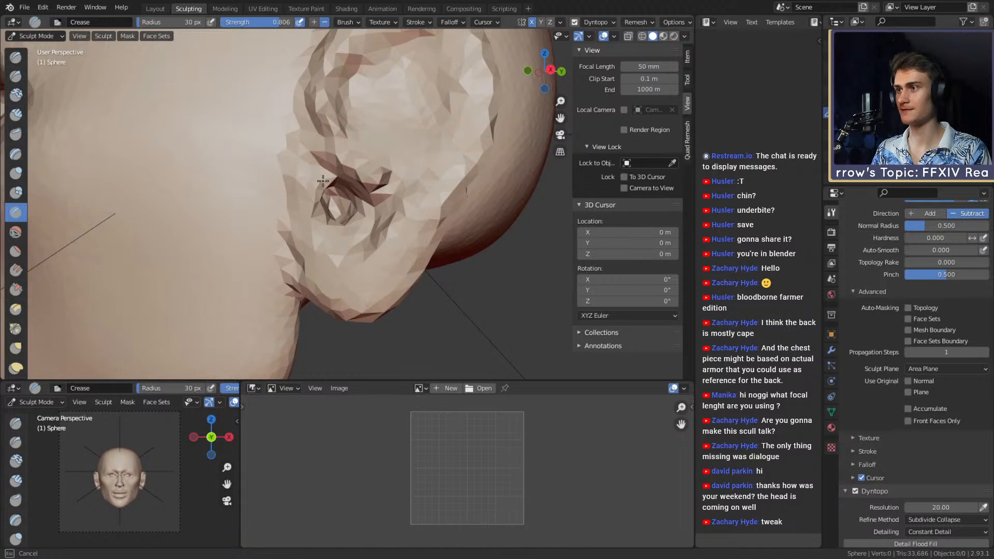
# Deepen the fold around the ear canal and the front of the ear with the Crease brush at a 46 px radius.
pyautogui.scroll(-6, 308, 162)
pyautogui.moveTo(309, 162)
pyautogui.keyDown('alt'); pyautogui.mouseDown()
pyautogui.moveTo(404, 179)
pyautogui.moveTo(377, 216)
pyautogui.mouseUp(); pyautogui.keyUp('alt')
pyautogui.scroll(5, 414, 181)
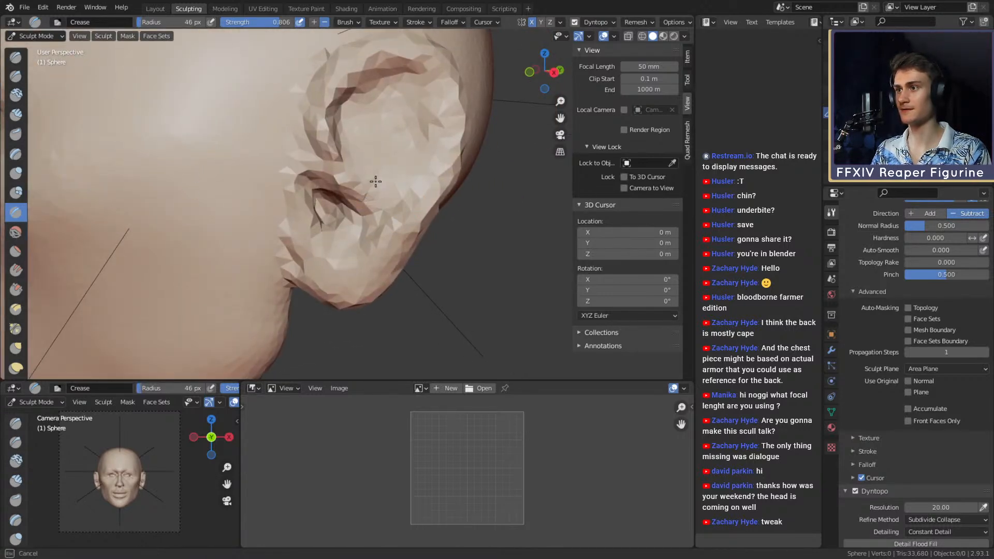
pyautogui.moveTo(363, 176)
pyautogui.keyDown('alt'); pyautogui.mouseDown()
pyautogui.moveTo(377, 193)
pyautogui.moveTo(343, 183)
pyautogui.mouseUp(); pyautogui.keyUp('alt')
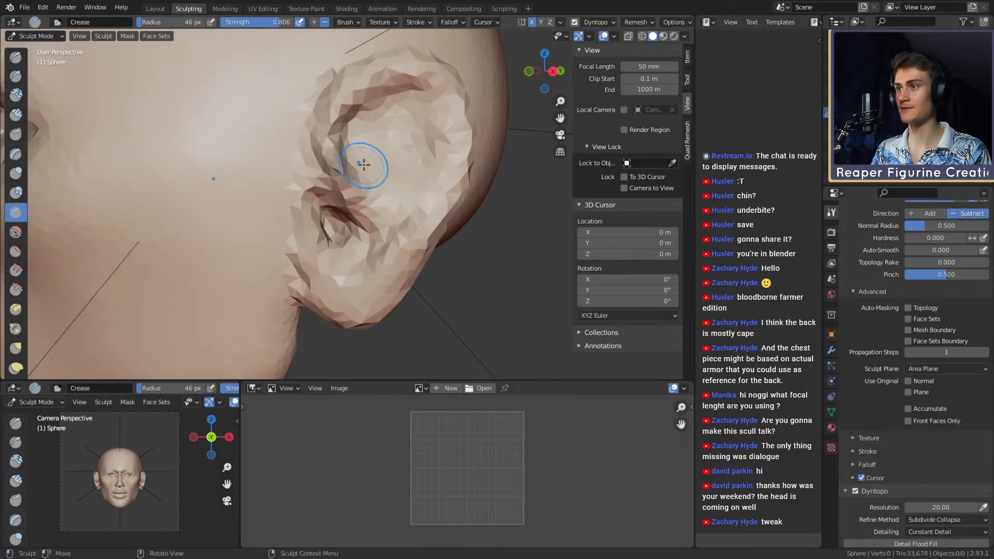
# Sharpen the groove beneath the ear's front and upper rim with the Crease brush at a 54 px radius.
pyautogui.press('f')
pyautogui.click(347, 160)
pyautogui.moveTo(352, 112)
pyautogui.keyDown('alt'); pyautogui.keyDown('shift'); pyautogui.mouseDown()
pyautogui.moveTo(339, 156)
pyautogui.moveTo(333, 113)
pyautogui.mouseUp(); pyautogui.keyUp('shift'); pyautogui.keyUp('alt')
pyautogui.moveTo(394, 135)
pyautogui.keyDown('alt'); pyautogui.mouseDown()
pyautogui.moveTo(440, 147)
pyautogui.moveTo(440, 182)
pyautogui.moveTo(406, 211)
pyautogui.moveTo(381, 261)
pyautogui.mouseUp(); pyautogui.keyUp('alt')
pyautogui.press('f')
pyautogui.click(387, 254)
# Carve the lower rear fold between the ear's central bowl and the lobe with the Crease brush at 42 px.
pyautogui.press('f')
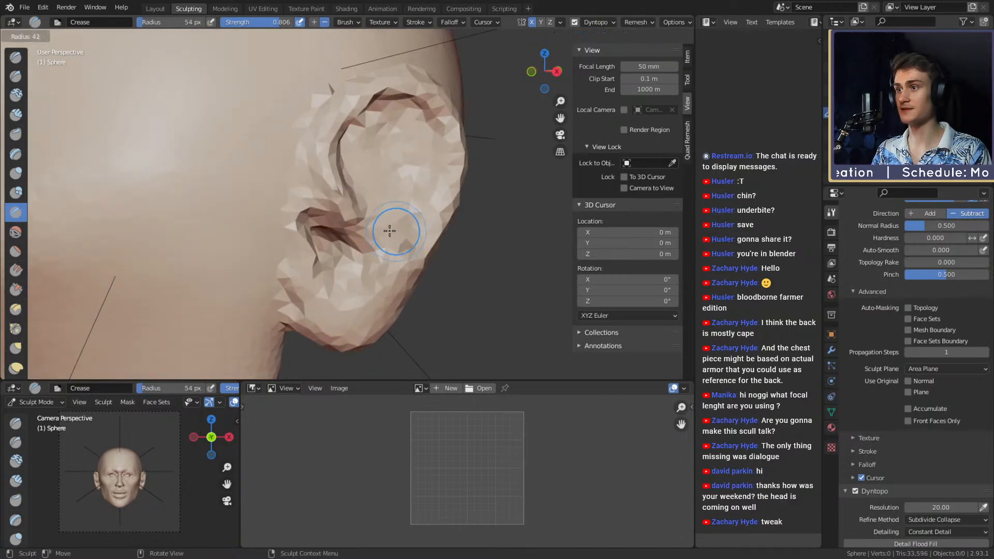
pyautogui.click(414, 231)
pyautogui.keyDown('alt'); pyautogui.moveTo(413, 229); pyautogui.dragTo(375, 230); pyautogui.keyUp('alt')
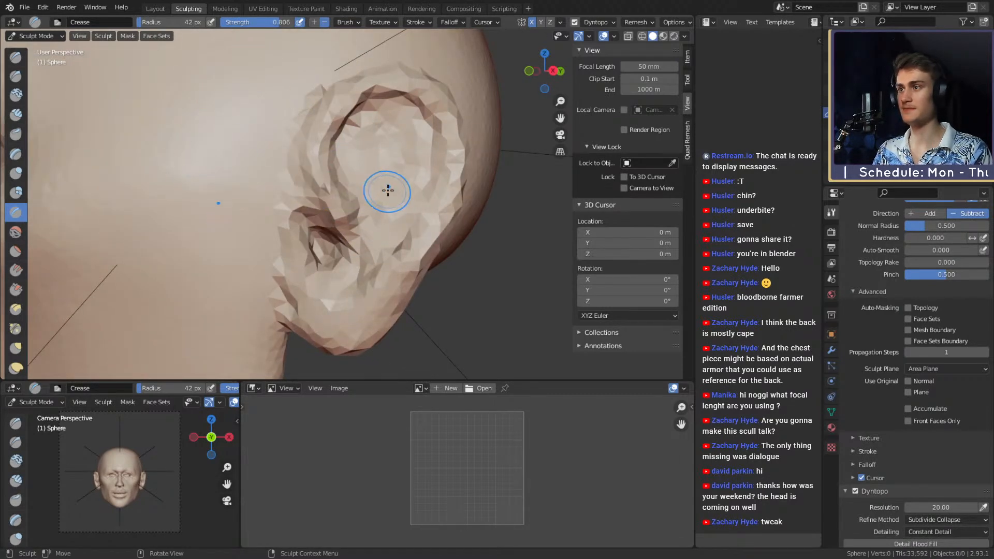
# Carve the notch around and in front of the ear canal deeper with the Crease brush at a 36 px radius.
pyautogui.moveTo(388, 191)
pyautogui.mouseDown(button='middle')
pyautogui.moveTo(377, 173)
pyautogui.moveTo(195, 178)
pyautogui.moveTo(333, 222)
pyautogui.moveTo(299, 223)
pyautogui.moveTo(300, 236)
pyautogui.mouseUp(button='middle')
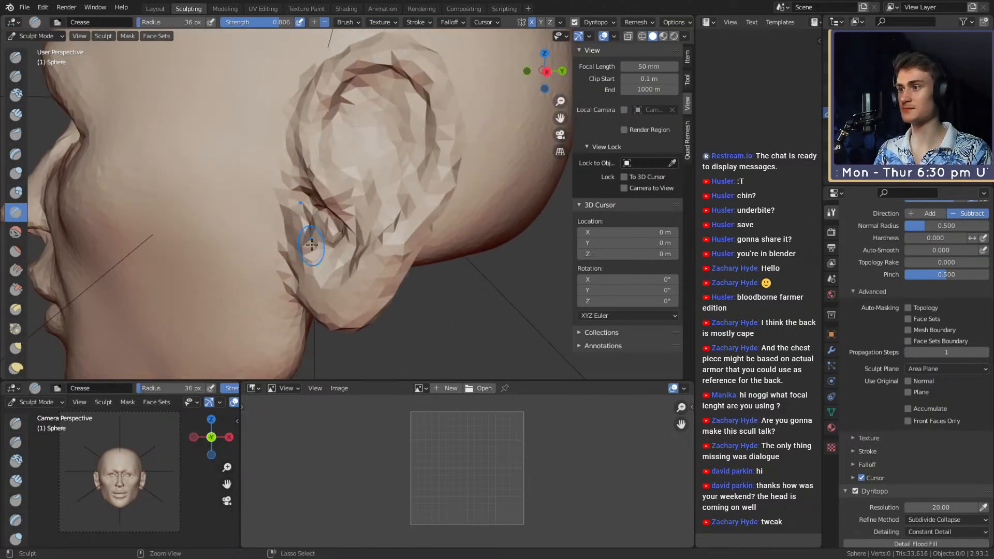
pyautogui.moveTo(302, 214); pyautogui.dragTo(310, 208)
pyautogui.moveTo(311, 208); pyautogui.dragTo(339, 215, button='middle')
pyautogui.press('f')
pyautogui.click(350, 209)
pyautogui.moveTo(319, 209); pyautogui.dragTo(322, 277)
pyautogui.moveTo(322, 277)
pyautogui.mouseDown(button='middle')
pyautogui.moveTo(365, 254)
pyautogui.moveTo(363, 244)
pyautogui.mouseUp(button='middle')
# Nudge the lower rear of the ear's bowl and the area above the canal with the Grab brush at 133 px.
pyautogui.press('g')
pyautogui.press('f')
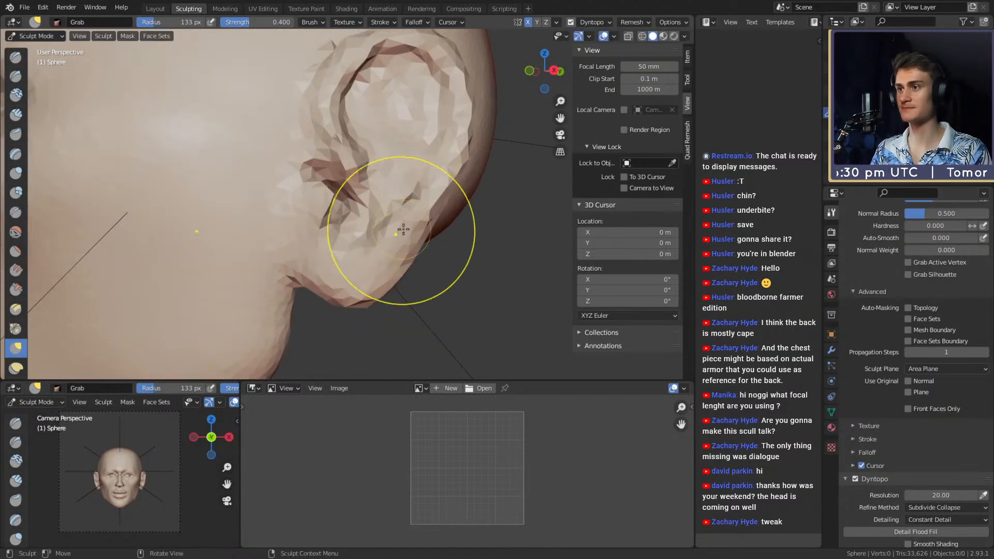
pyautogui.click(399, 213)
pyautogui.moveTo(399, 213)
pyautogui.mouseDown(button='middle')
pyautogui.moveTo(315, 182)
pyautogui.moveTo(337, 195)
pyautogui.mouseUp(button='middle')
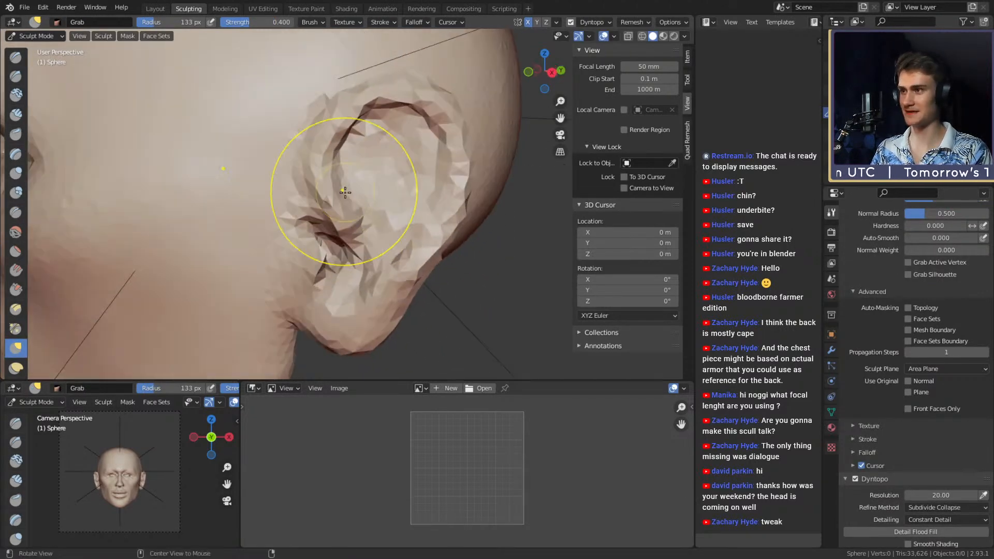
pyautogui.press('f')
pyautogui.click(352, 209)
pyautogui.moveTo(342, 210); pyautogui.dragTo(331, 216)
# Carve a curved fold behind the ear canal, down toward the lobe, with the Crease brush at a 37 px radius.
pyautogui.hotkey('shift', 'c')
pyautogui.press('f')
pyautogui.click(314, 217)
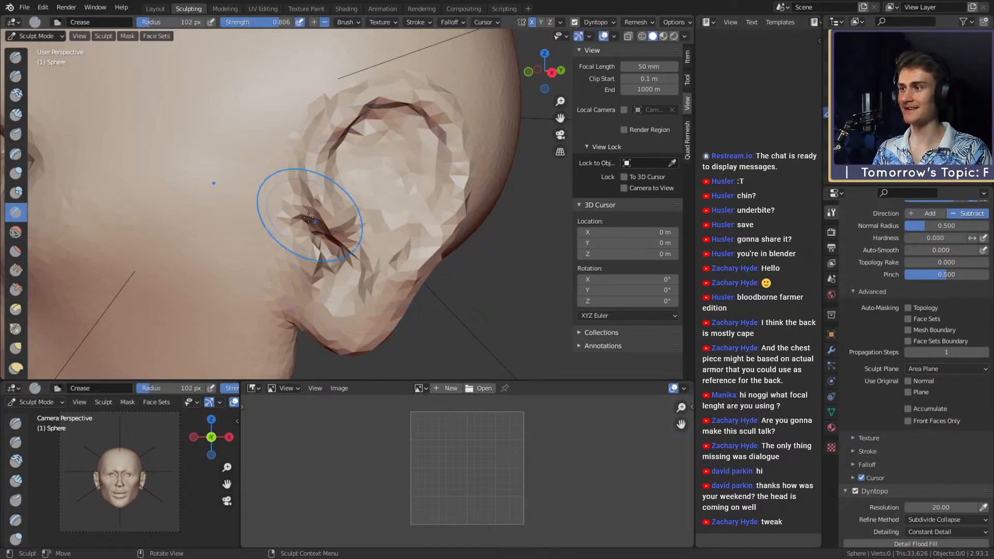
pyautogui.moveTo(345, 212); pyautogui.dragTo(365, 214, button='middle')
pyautogui.press('f')
pyautogui.click(383, 223)
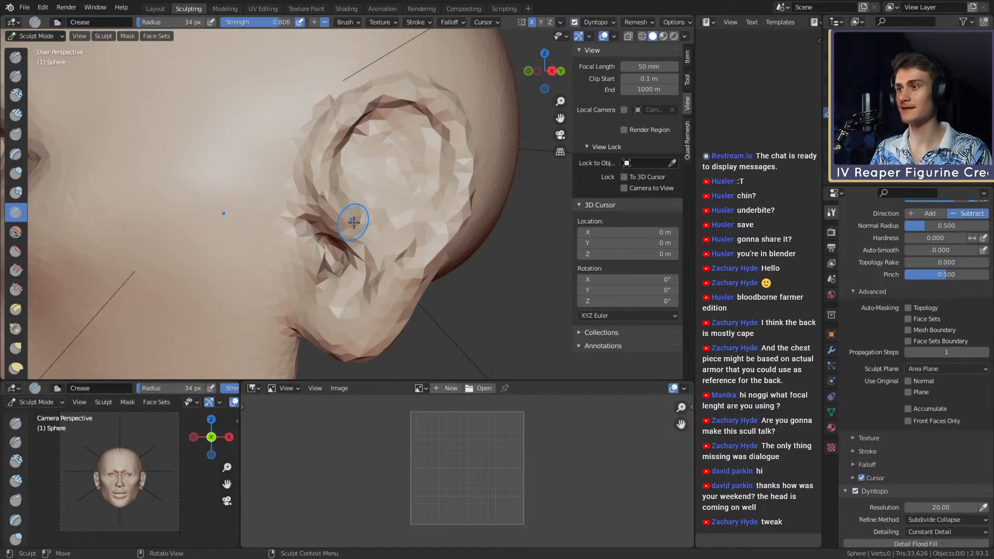
pyautogui.press('f')
pyautogui.click(377, 221)
pyautogui.moveTo(377, 221); pyautogui.dragTo(380, 205, button='middle')
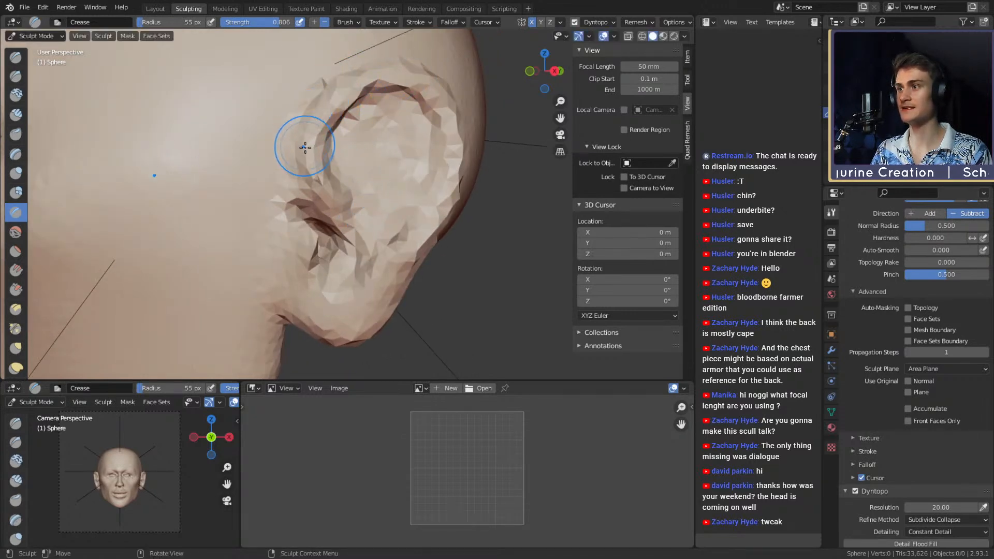
pyautogui.press('f')
pyautogui.click(366, 209)
pyautogui.moveTo(366, 209)
pyautogui.mouseDown()
pyautogui.moveTo(341, 239)
pyautogui.moveTo(362, 215)
pyautogui.mouseUp()
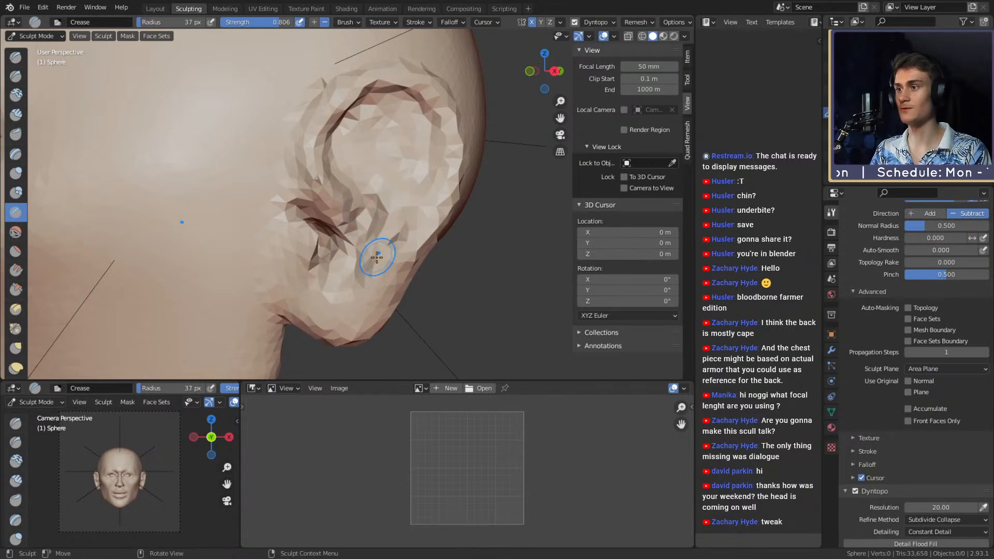
pyautogui.moveTo(373, 268); pyautogui.dragTo(384, 253)
# Deepen the hollow between the ear canal and the lobe with the Crease brush at a 37 px radius.
pyautogui.moveTo(384, 253); pyautogui.dragTo(314, 250, button='middle')
pyautogui.moveTo(272, 248); pyautogui.dragTo(272, 256)
pyautogui.moveTo(278, 254); pyautogui.dragTo(284, 251)
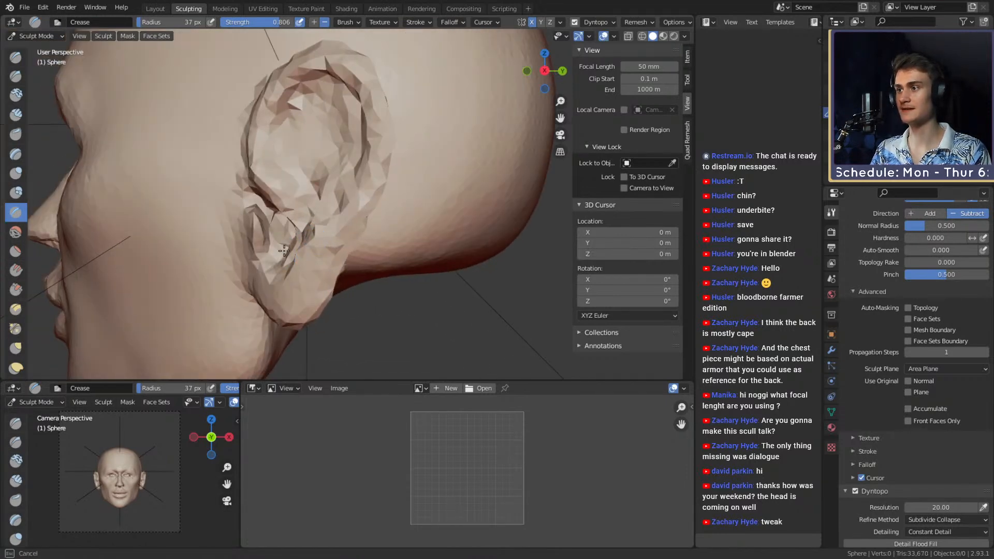
pyautogui.moveTo(284, 251); pyautogui.dragTo(357, 251, button='middle')
pyautogui.moveTo(363, 243); pyautogui.dragTo(347, 263)
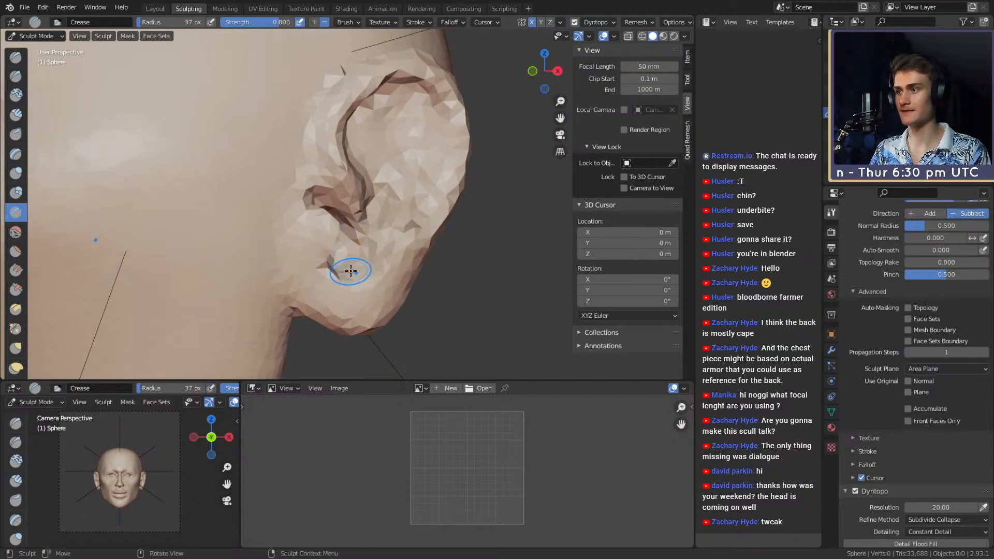
# Sketch the ear's outer rim and Y-shaped inner ridge with the Mask brush at a 26 px radius, and clear the marks.
pyautogui.press('m')
pyautogui.moveTo(373, 196); pyautogui.dragTo(311, 155, button='middle')
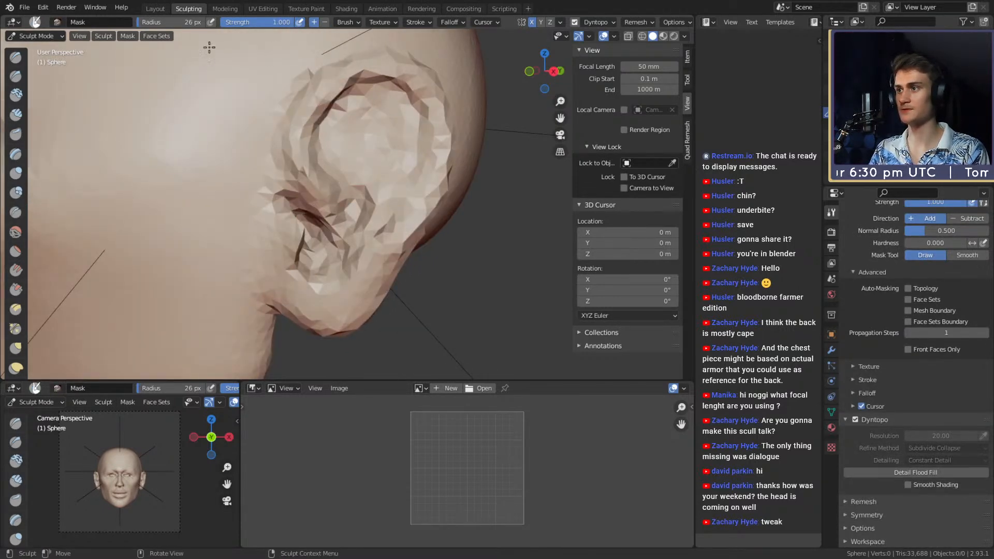
pyautogui.moveTo(313, 176)
pyautogui.mouseDown()
pyautogui.moveTo(329, 88)
pyautogui.moveTo(416, 68)
pyautogui.moveTo(438, 191)
pyautogui.moveTo(308, 306)
pyautogui.moveTo(419, 194)
pyautogui.mouseUp()
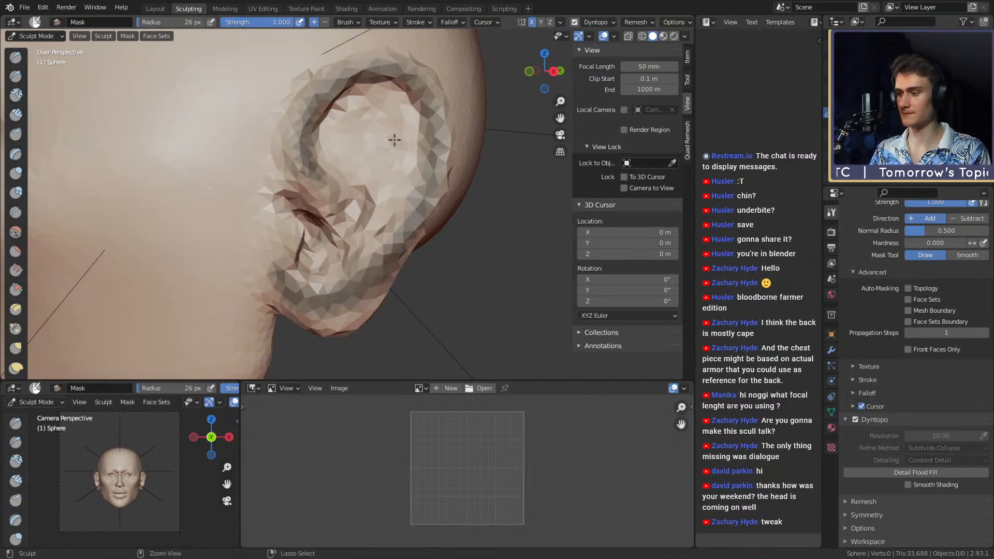
pyautogui.hotkey('ctrl', 'z')
pyautogui.moveTo(352, 97)
pyautogui.mouseDown()
pyautogui.moveTo(313, 83)
pyautogui.moveTo(437, 104)
pyautogui.moveTo(398, 259)
pyautogui.moveTo(273, 273)
pyautogui.moveTo(410, 249)
pyautogui.moveTo(421, 203)
pyautogui.mouseUp()
pyautogui.hotkey('ctrl', 'z')
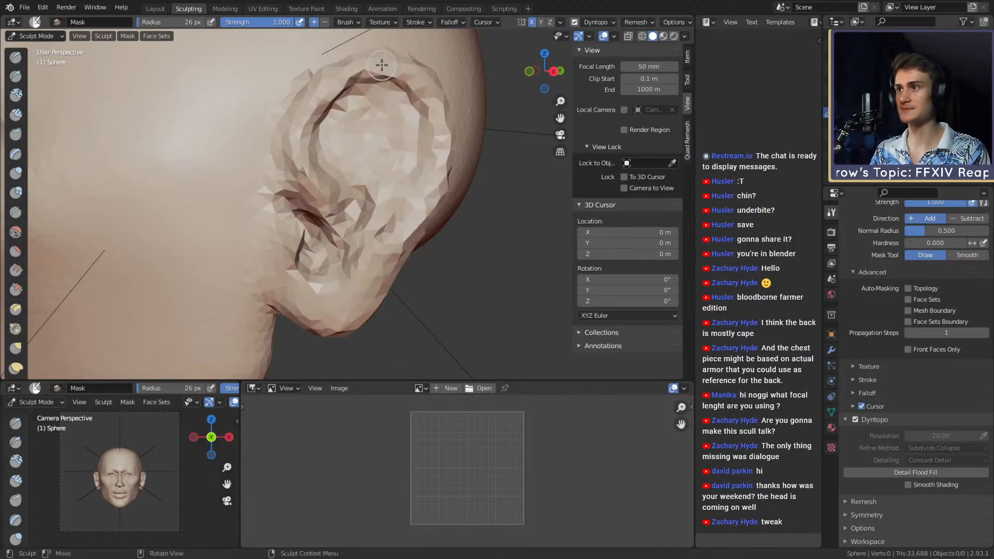
pyautogui.moveTo(383, 66)
pyautogui.mouseDown()
pyautogui.moveTo(306, 146)
pyautogui.moveTo(344, 222)
pyautogui.mouseUp()
pyautogui.hotkey('ctrl', 'z')
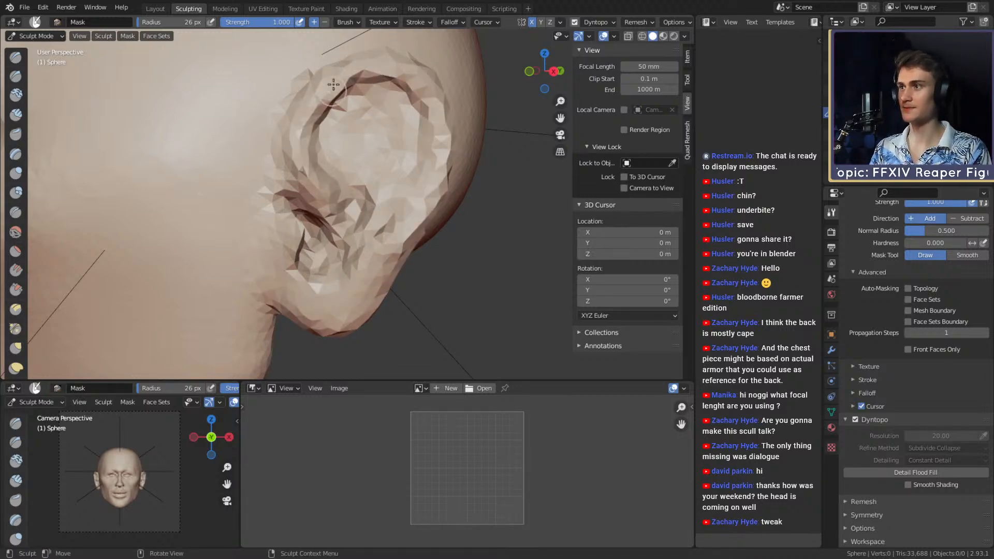
pyautogui.moveTo(334, 84)
pyautogui.mouseDown()
pyautogui.moveTo(394, 290)
pyautogui.moveTo(355, 251)
pyautogui.moveTo(324, 282)
pyautogui.moveTo(372, 223)
pyautogui.moveTo(350, 156)
pyautogui.moveTo(326, 150)
pyautogui.moveTo(360, 256)
pyautogui.mouseUp()
pyautogui.hotkey('ctrl', 'z')
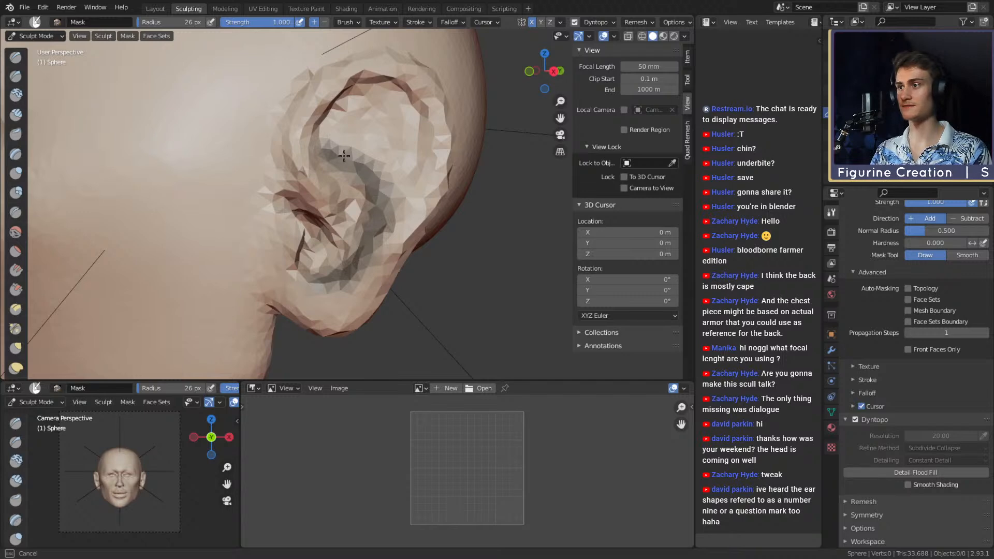
pyautogui.moveTo(344, 156)
pyautogui.mouseDown()
pyautogui.moveTo(384, 159)
pyautogui.moveTo(372, 129)
pyautogui.moveTo(377, 174)
pyautogui.moveTo(373, 96)
pyautogui.moveTo(388, 155)
pyautogui.mouseUp()
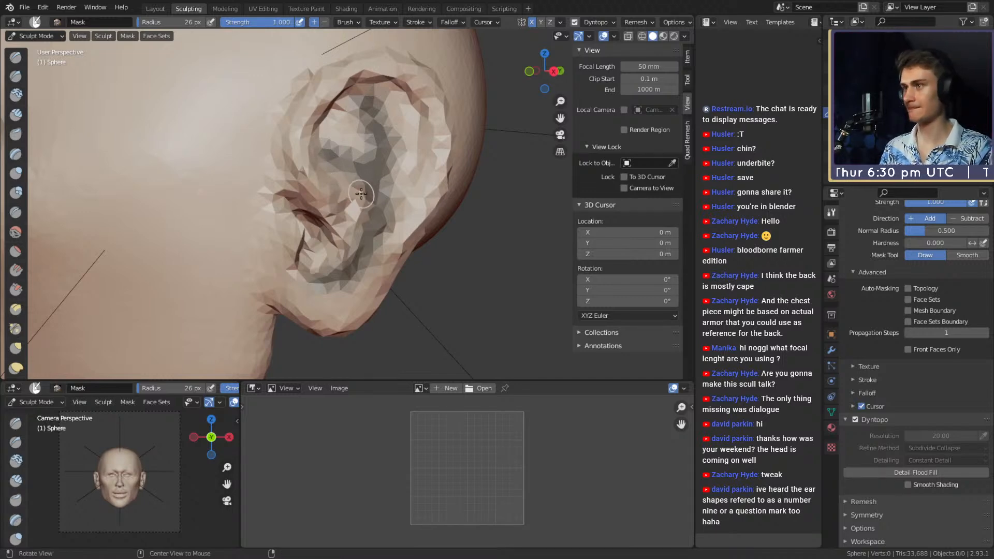
pyautogui.hotkey('alt', 'm')
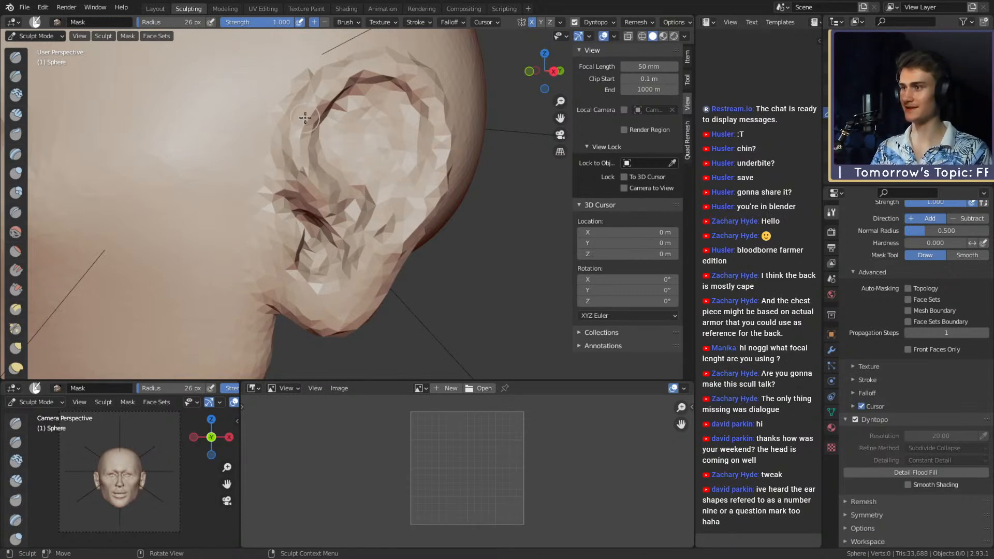
# Carve the fold along the ear's inner ridge, from the upper bowl down behind the canal, with the Crease brush at 37 px.
pyautogui.moveTo(408, 188)
pyautogui.mouseDown(button='middle')
pyautogui.moveTo(377, 182)
pyautogui.moveTo(402, 202)
pyautogui.moveTo(370, 223)
pyautogui.moveTo(382, 207)
pyautogui.moveTo(357, 202)
pyautogui.mouseUp(button='middle')
pyautogui.press('c')
pyautogui.hotkey('shift', 'c')
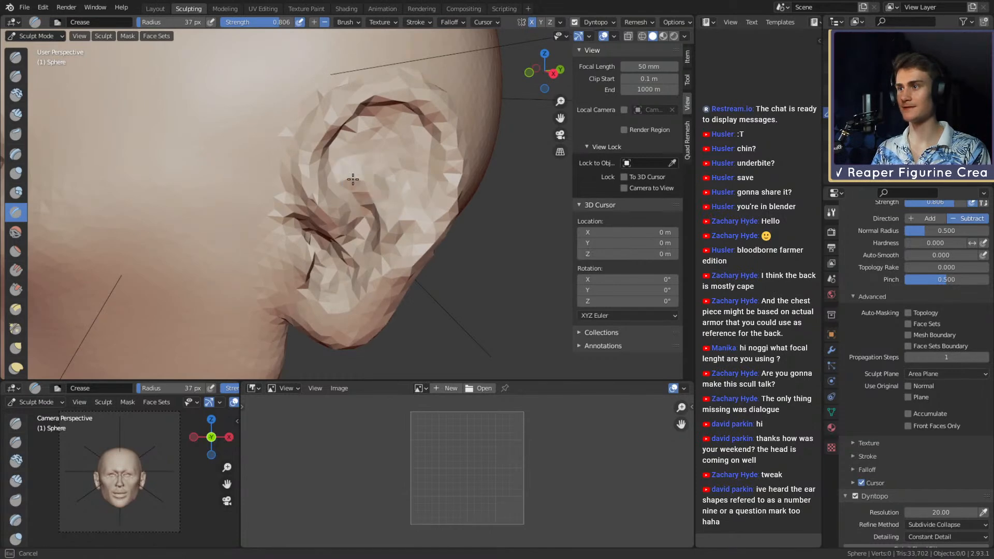
pyautogui.press('f')
pyautogui.moveTo(362, 178)
pyautogui.keyDown('alt'); pyautogui.mouseDown()
pyautogui.moveTo(334, 183)
pyautogui.moveTo(352, 180)
pyautogui.moveTo(365, 209)
pyautogui.moveTo(376, 209)
pyautogui.mouseUp(); pyautogui.keyUp('alt')
pyautogui.click(354, 175)
pyautogui.moveTo(380, 220)
pyautogui.mouseDown()
pyautogui.moveTo(366, 203)
pyautogui.moveTo(362, 157)
pyautogui.moveTo(394, 215)
pyautogui.moveTo(386, 207)
pyautogui.moveTo(386, 289)
pyautogui.mouseUp()
# Define the rear edge of the ear's inner ridge with the Crease brush at a 34 px radius.
pyautogui.press('f')
pyautogui.click(424, 213)
pyautogui.moveTo(385, 299)
pyautogui.keyDown('alt'); pyautogui.keyDown('shift'); pyautogui.mouseDown()
pyautogui.moveTo(381, 238)
pyautogui.moveTo(392, 215)
pyautogui.mouseUp(); pyautogui.keyUp('shift'); pyautogui.keyUp('alt')
pyautogui.press('f')
pyautogui.click(399, 231)
pyautogui.press('f')
pyautogui.click(406, 203)
# Lower the Crease brush strength to 0.376 and refine the inner ridge and upper bowl folds at a 39 px radius.
pyautogui.hotkey('shift', 'f')
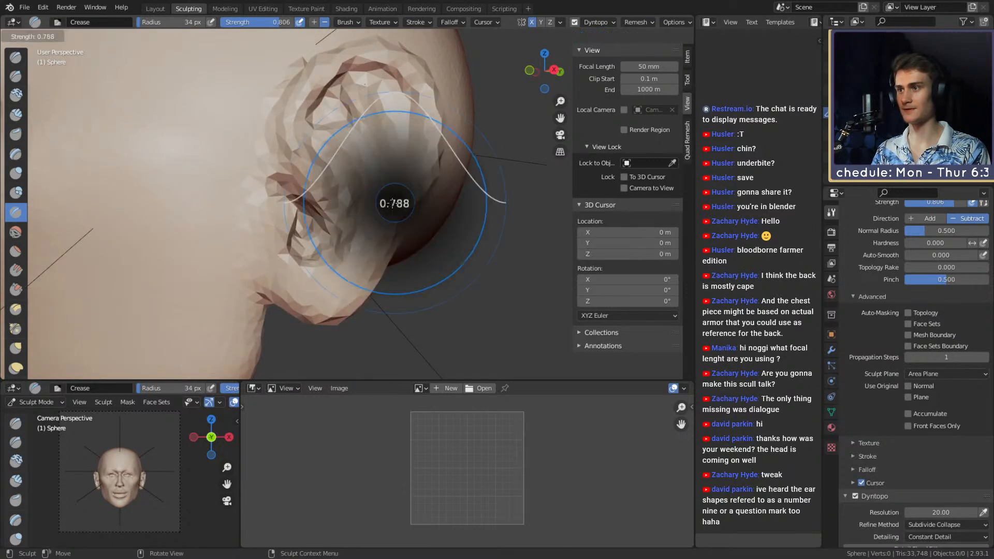
pyautogui.click(461, 206)
pyautogui.press('f')
pyautogui.moveTo(369, 254); pyautogui.dragTo(408, 173)
pyautogui.click(403, 218)
pyautogui.moveTo(415, 141)
pyautogui.mouseDown(button='middle')
pyautogui.moveTo(399, 184)
pyautogui.moveTo(339, 194)
pyautogui.moveTo(318, 218)
pyautogui.mouseUp(button='middle')
pyautogui.moveTo(313, 215); pyautogui.dragTo(315, 208)
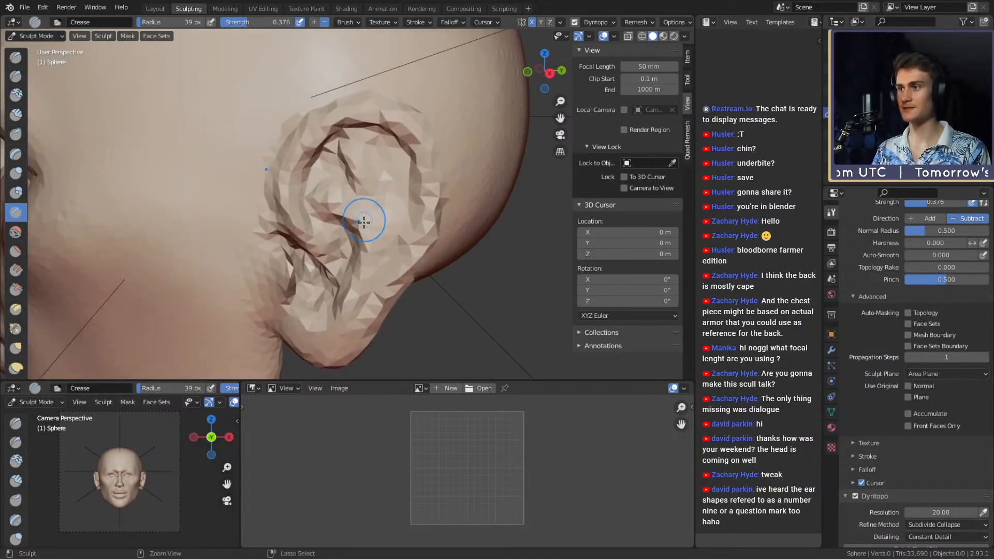
pyautogui.moveTo(371, 181); pyautogui.dragTo(367, 139, button='middle')
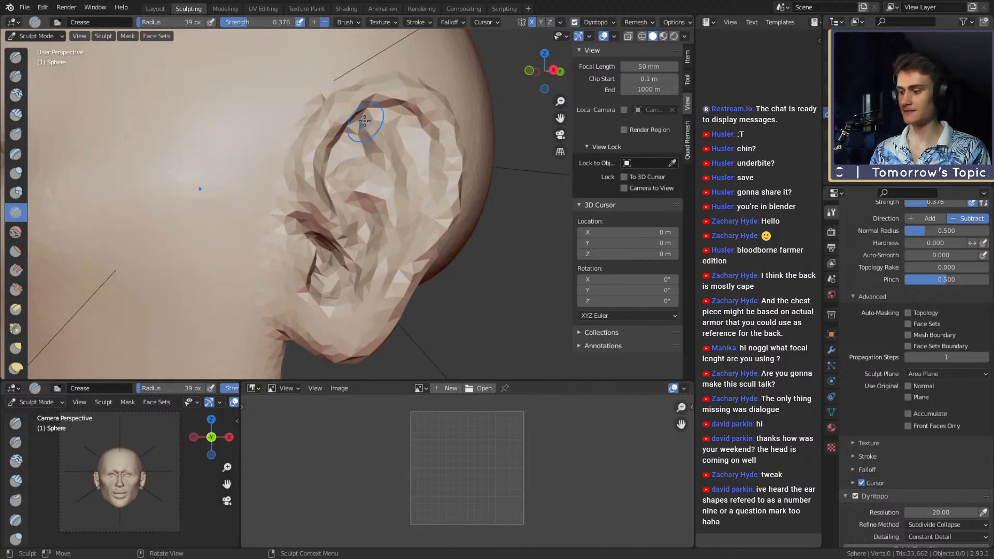
pyautogui.press('m')
pyautogui.moveTo(305, 150)
pyautogui.mouseDown()
pyautogui.moveTo(327, 121)
pyautogui.moveTo(440, 152)
pyautogui.moveTo(396, 307)
pyautogui.moveTo(288, 283)
pyautogui.mouseUp()
pyautogui.hotkey('ctrl', 'z')
pyautogui.moveTo(364, 201); pyautogui.dragTo(349, 196, button='middle')
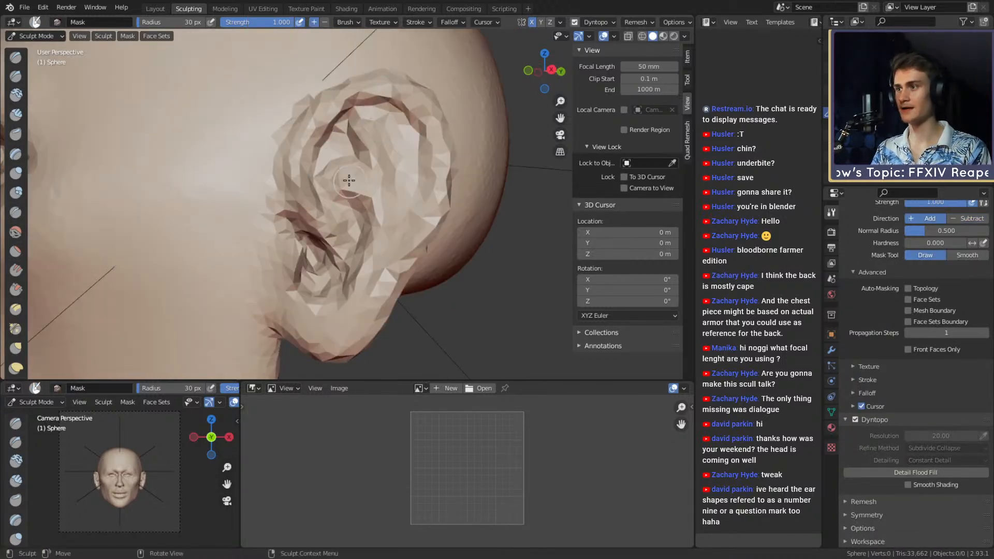
# Mark the ear's Y-shaped inner ridge with the Mask brush at a 30 px radius, and clear the mask.
pyautogui.moveTo(328, 171)
pyautogui.mouseDown()
pyautogui.moveTo(338, 166)
pyautogui.moveTo(367, 274)
pyautogui.mouseUp()
pyautogui.moveTo(379, 187)
pyautogui.mouseDown()
pyautogui.moveTo(370, 137)
pyautogui.moveTo(333, 171)
pyautogui.moveTo(377, 185)
pyautogui.mouseUp()
pyautogui.moveTo(378, 184); pyautogui.dragTo(402, 194, button='middle')
pyautogui.scroll(2, 403, 224)
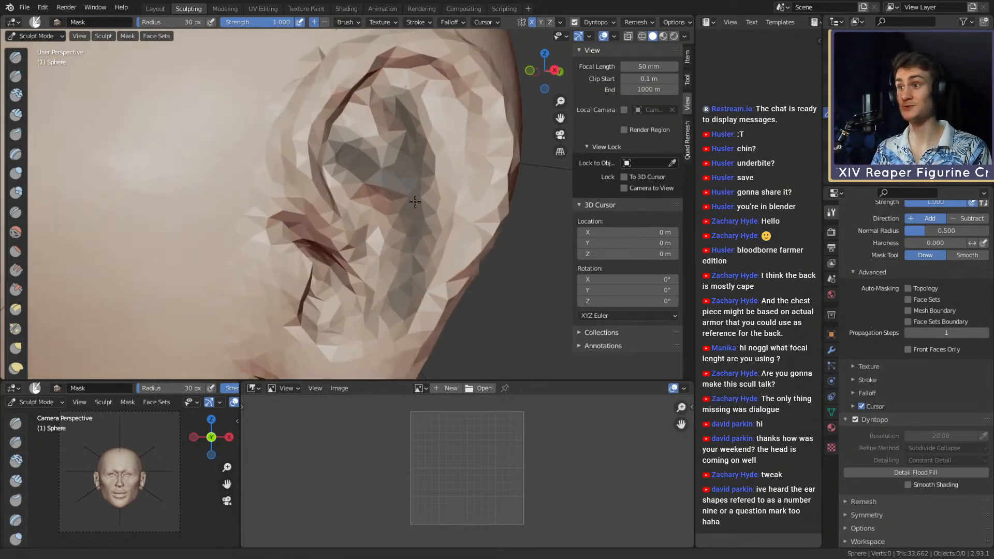
pyautogui.moveTo(406, 228)
pyautogui.mouseDown(button='middle')
pyautogui.moveTo(388, 233)
pyautogui.moveTo(409, 171)
pyautogui.moveTo(391, 249)
pyautogui.mouseUp(button='middle')
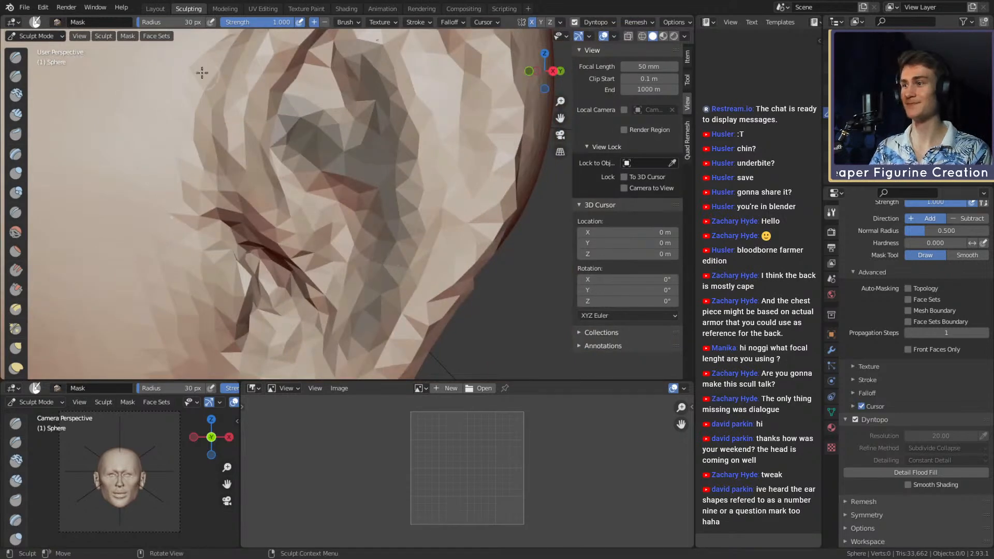
pyautogui.keyDown('alt'); pyautogui.keyDown('shift'); pyautogui.moveTo(382, 249); pyautogui.dragTo(377, 251); pyautogui.keyUp('shift'); pyautogui.keyUp('alt')
pyautogui.hotkey('alt', 'm')
pyautogui.moveTo(384, 191)
pyautogui.keyDown('ctrl'); pyautogui.keyDown('alt'); pyautogui.mouseDown()
pyautogui.moveTo(361, 242)
pyautogui.moveTo(249, 212)
pyautogui.moveTo(189, 116)
pyautogui.mouseUp(); pyautogui.keyUp('alt'); pyautogui.keyUp('ctrl')
# Deepen the hollow between the two upper branches of the ear's inner ridge with the Crease brush at 35 and 34 px.
pyautogui.hotkey('shift', 'c')
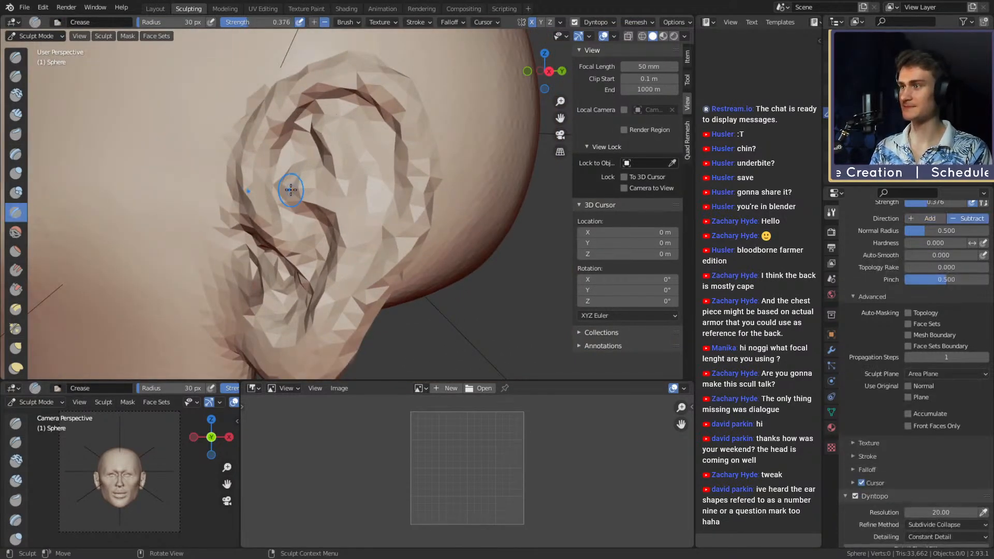
pyautogui.moveTo(300, 186)
pyautogui.keyDown('alt'); pyautogui.mouseDown()
pyautogui.moveTo(323, 185)
pyautogui.moveTo(288, 199)
pyautogui.mouseUp(); pyautogui.keyUp('alt')
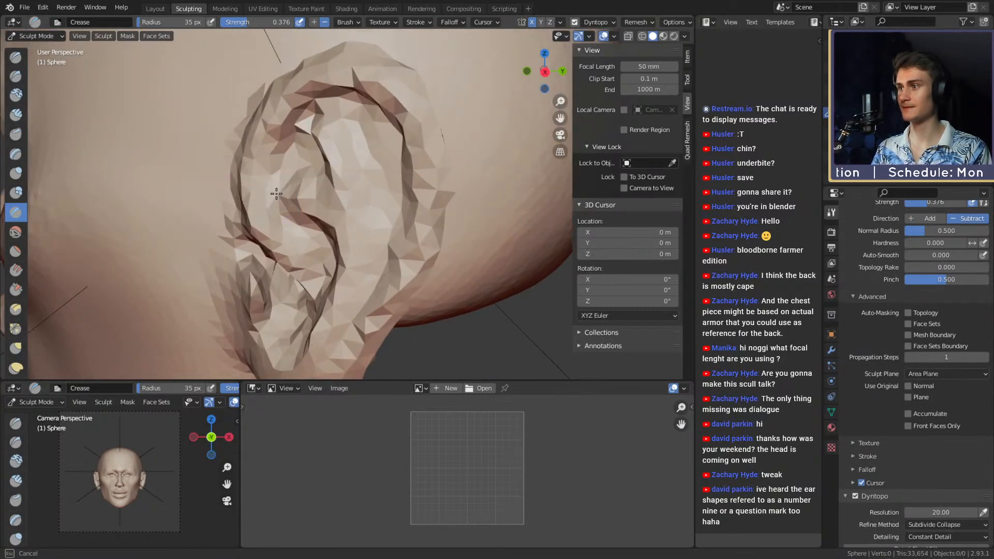
pyautogui.keyDown('alt'); pyautogui.moveTo(284, 183); pyautogui.dragTo(402, 88); pyautogui.keyUp('alt')
pyautogui.moveTo(335, 84); pyautogui.dragTo(235, 152)
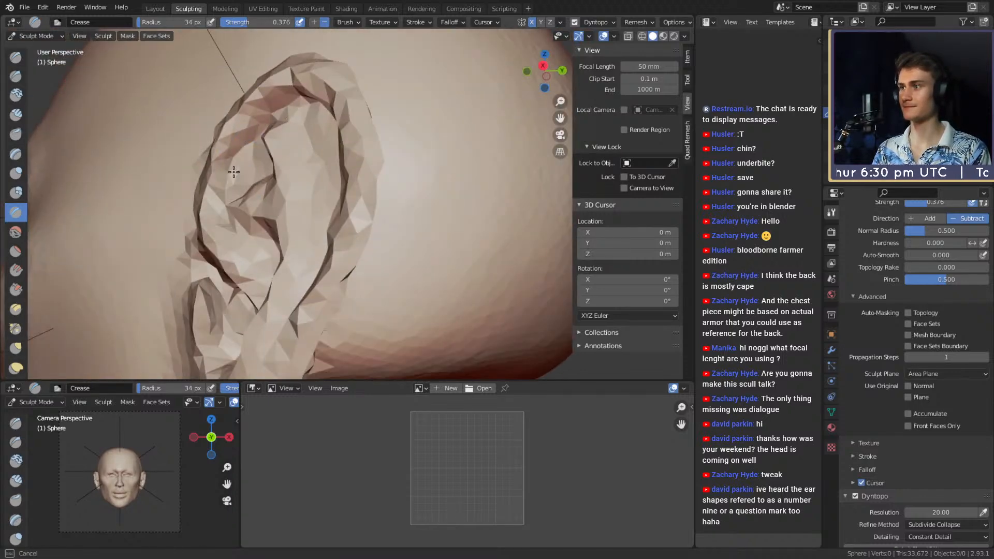
# Define the groove between the inner ridge and lower rear rim above the lobe with the Crease brush at 33 px.
pyautogui.keyDown('ctrl'); pyautogui.keyDown('alt'); pyautogui.moveTo(283, 187); pyautogui.dragTo(291, 220); pyautogui.keyUp('alt'); pyautogui.keyUp('ctrl')
pyautogui.keyDown('alt'); pyautogui.moveTo(291, 220); pyautogui.dragTo(360, 222); pyautogui.keyUp('alt')
pyautogui.keyDown('ctrl'); pyautogui.keyDown('alt'); pyautogui.moveTo(360, 223); pyautogui.dragTo(383, 158); pyautogui.keyUp('alt'); pyautogui.keyUp('ctrl')
pyautogui.keyDown('ctrl'); pyautogui.keyDown('alt'); pyautogui.moveTo(381, 207); pyautogui.dragTo(377, 191); pyautogui.keyUp('alt'); pyautogui.keyUp('ctrl')
pyautogui.press('f')
pyautogui.click(376, 191)
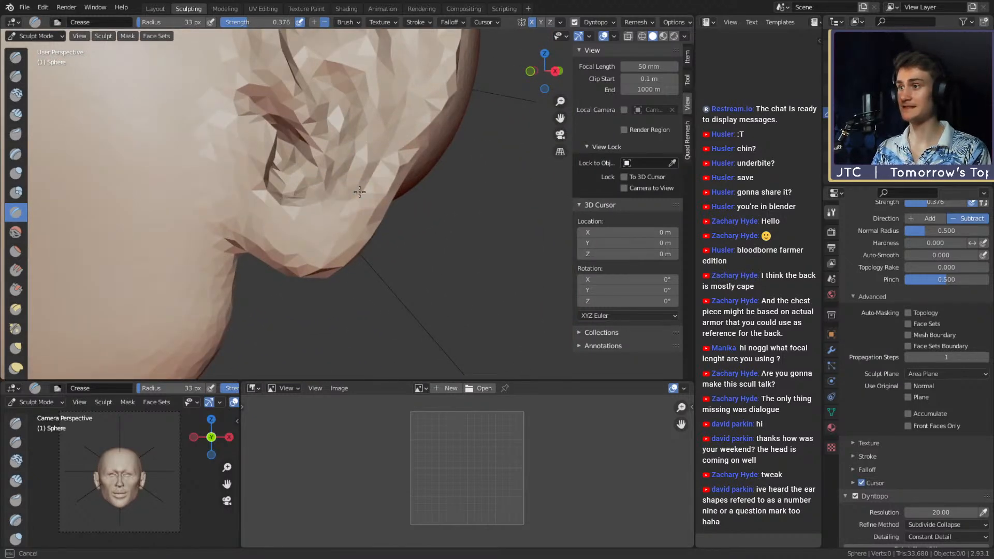
pyautogui.keyDown('alt'); pyautogui.keyDown('shift'); pyautogui.moveTo(362, 155); pyautogui.dragTo(358, 196); pyautogui.keyUp('shift'); pyautogui.keyUp('alt')
# Shift the fold above the lobe with the Grab brush at 110 px and sharpen the nearby creases with the Crease brush at 38 and 45 px.
pyautogui.press('g')
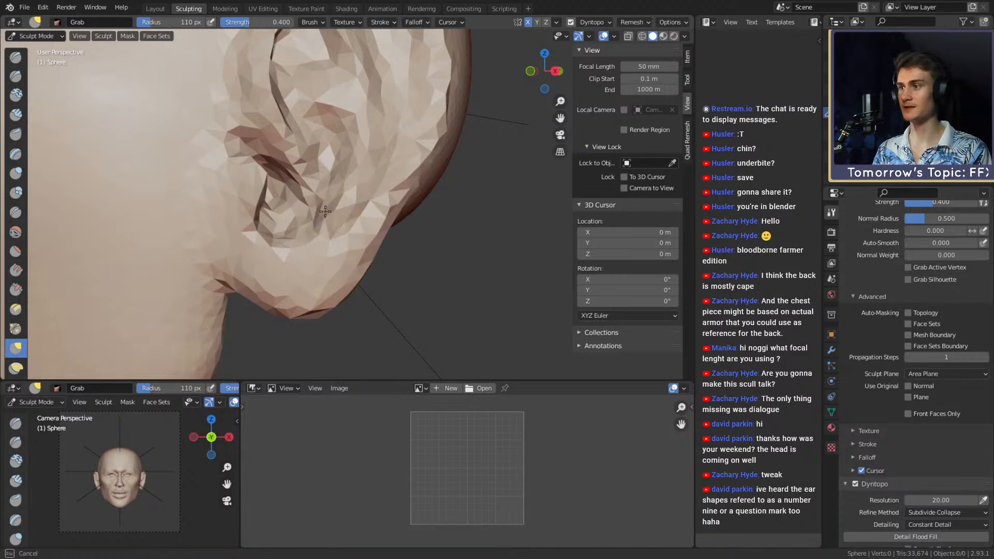
pyautogui.moveTo(339, 228)
pyautogui.keyDown('alt'); pyautogui.mouseDown()
pyautogui.moveTo(343, 216)
pyautogui.moveTo(310, 187)
pyautogui.moveTo(351, 192)
pyautogui.mouseUp(); pyautogui.keyUp('alt')
pyautogui.hotkey('shift', 'c')
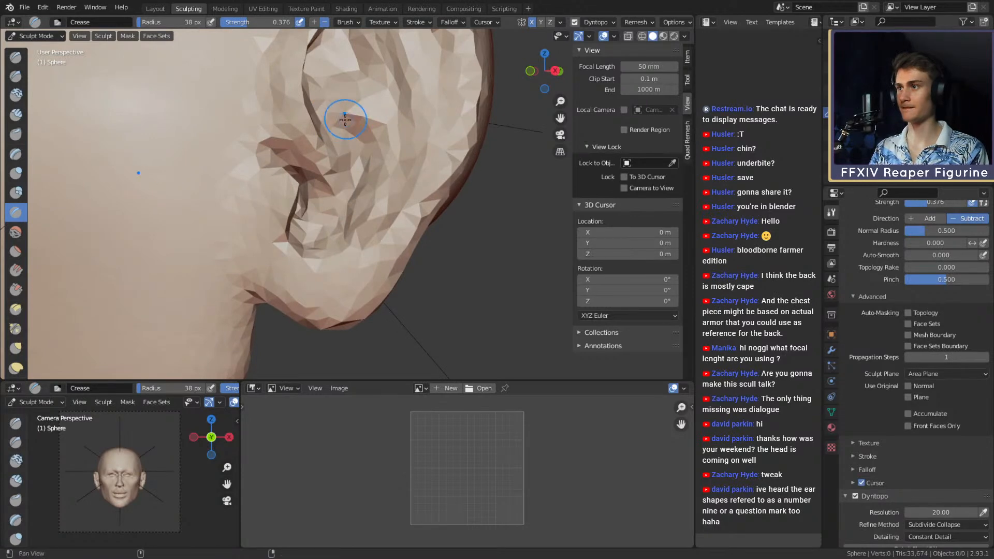
pyautogui.moveTo(346, 120)
pyautogui.keyDown('alt'); pyautogui.mouseDown()
pyautogui.moveTo(275, 176)
pyautogui.moveTo(310, 157)
pyautogui.moveTo(359, 182)
pyautogui.mouseUp(); pyautogui.keyUp('alt')
pyautogui.press('f')
pyautogui.click(355, 253)
# Adjust how the ear sits against the skull with the Grab brush at radii of 206 and 210 px.
pyautogui.keyDown('alt'); pyautogui.moveTo(273, 169); pyautogui.dragTo(520, 223); pyautogui.keyUp('alt')
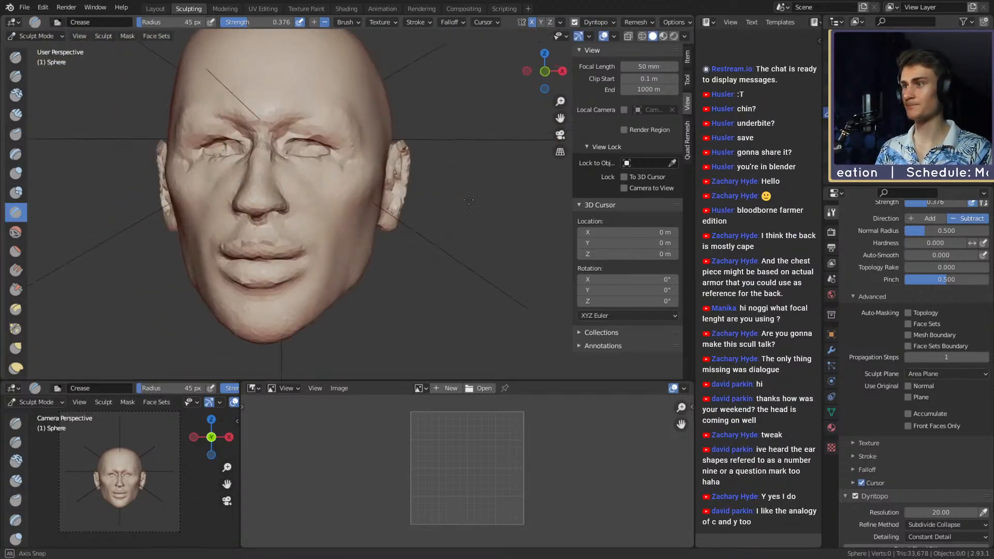
pyautogui.moveTo(409, 173)
pyautogui.keyDown('ctrl'); pyautogui.keyDown('alt'); pyautogui.mouseDown()
pyautogui.moveTo(412, 234)
pyautogui.moveTo(393, 204)
pyautogui.moveTo(433, 177)
pyautogui.moveTo(327, 211)
pyautogui.moveTo(366, 137)
pyautogui.mouseUp(); pyautogui.keyUp('alt'); pyautogui.keyUp('ctrl')
pyautogui.press('g')
pyautogui.press('f')
pyautogui.click(332, 207)
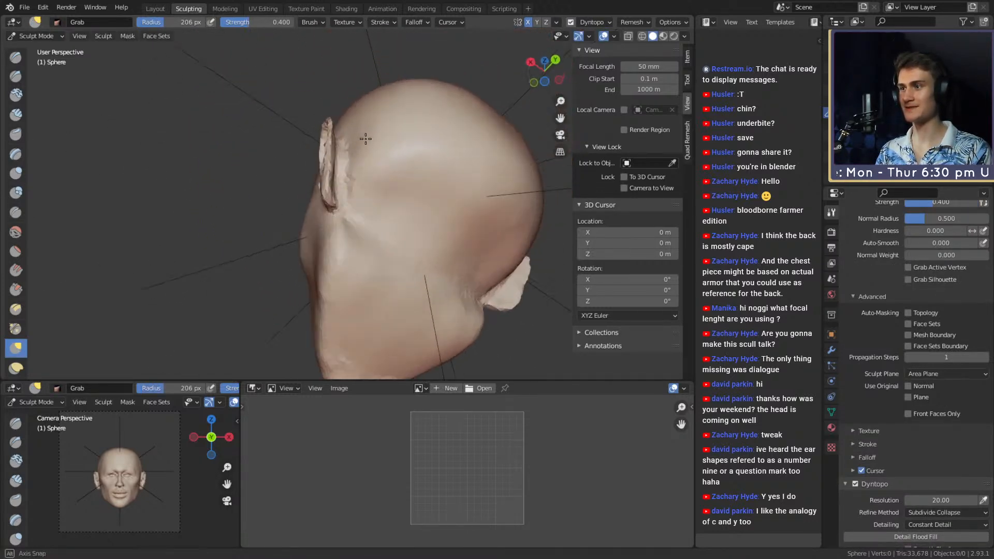
pyautogui.keyDown('ctrl'); pyautogui.keyDown('alt'); pyautogui.moveTo(370, 228); pyautogui.dragTo(367, 185); pyautogui.keyUp('alt'); pyautogui.keyUp('ctrl')
pyautogui.keyDown('ctrl'); pyautogui.keyDown('alt'); pyautogui.moveTo(361, 141); pyautogui.dragTo(366, 192); pyautogui.keyUp('alt'); pyautogui.keyUp('ctrl')
pyautogui.moveTo(366, 193)
pyautogui.keyDown('alt'); pyautogui.mouseDown()
pyautogui.moveTo(394, 178)
pyautogui.moveTo(362, 219)
pyautogui.moveTo(355, 184)
pyautogui.moveTo(312, 193)
pyautogui.moveTo(406, 177)
pyautogui.moveTo(482, 187)
pyautogui.moveTo(396, 216)
pyautogui.mouseUp(); pyautogui.keyUp('alt')
pyautogui.press('f')
pyautogui.click(361, 193)
pyautogui.moveTo(396, 215); pyautogui.dragTo(366, 213, button='middle')
pyautogui.press('f')
pyautogui.click(504, 213)
pyautogui.moveTo(362, 176); pyautogui.dragTo(347, 169, button='middle')
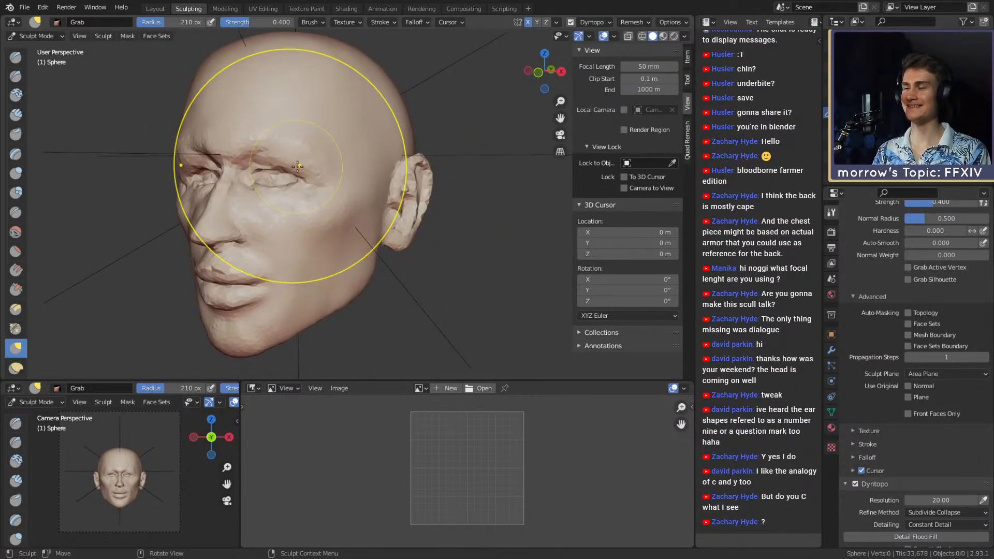
# Nudge the earlobe and its join with the jaw using the Grab brush at a 116 px radius.
pyautogui.moveTo(356, 229)
pyautogui.keyDown('alt'); pyautogui.mouseDown()
pyautogui.moveTo(387, 233)
pyautogui.moveTo(327, 223)
pyautogui.moveTo(347, 211)
pyautogui.moveTo(347, 240)
pyautogui.moveTo(359, 226)
pyautogui.mouseUp(); pyautogui.keyUp('alt')
pyautogui.press('f')
pyautogui.click(370, 235)
pyautogui.press('f')
pyautogui.click(337, 224)
pyautogui.press('f')
pyautogui.click(346, 238)
pyautogui.press('f')
pyautogui.click(350, 243)
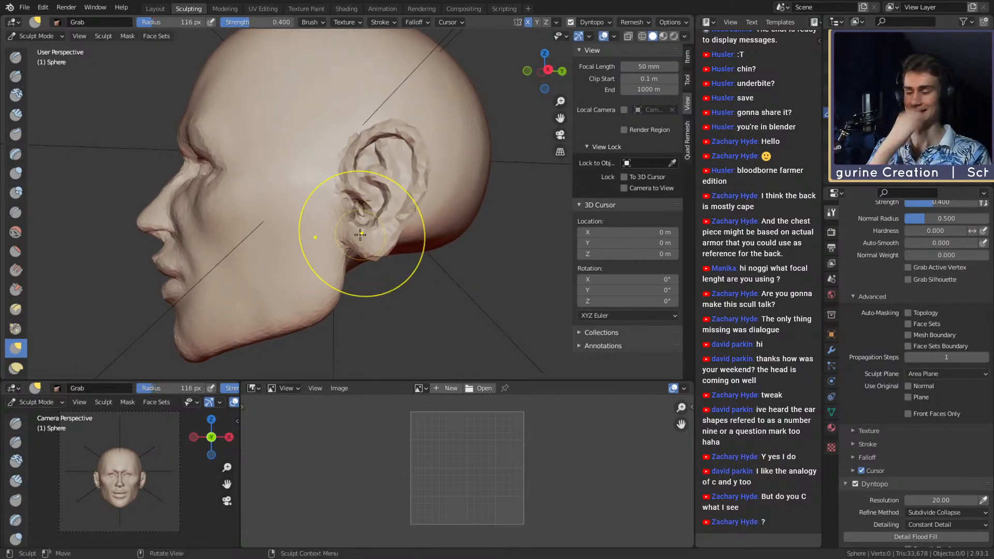
# Adjust the earlobe's shape and its angle from behind with the Grab brush at radii of 116 and 133 px.
pyautogui.scroll(6, 359, 234)
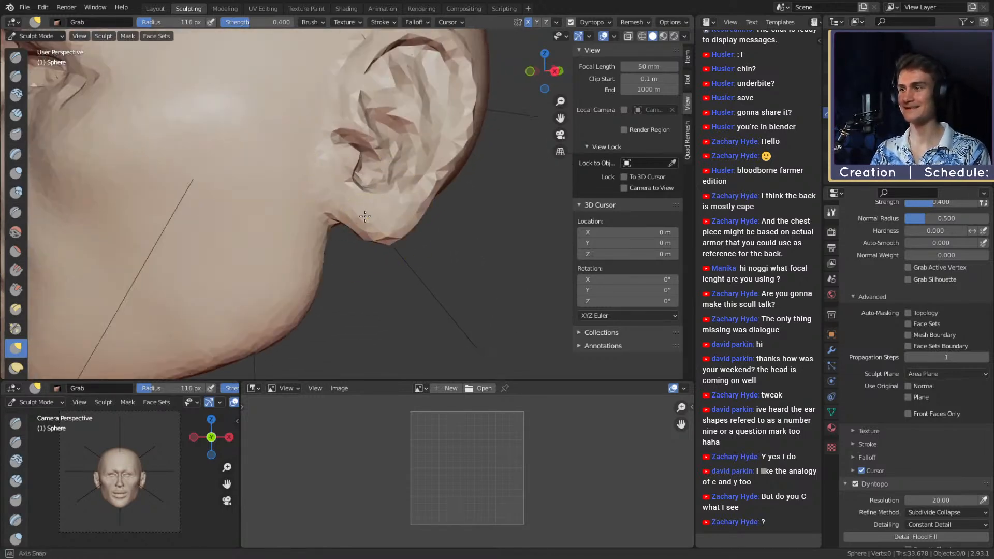
pyautogui.moveTo(392, 227); pyautogui.dragTo(376, 221, button='middle')
pyautogui.press('f')
pyautogui.click(399, 211)
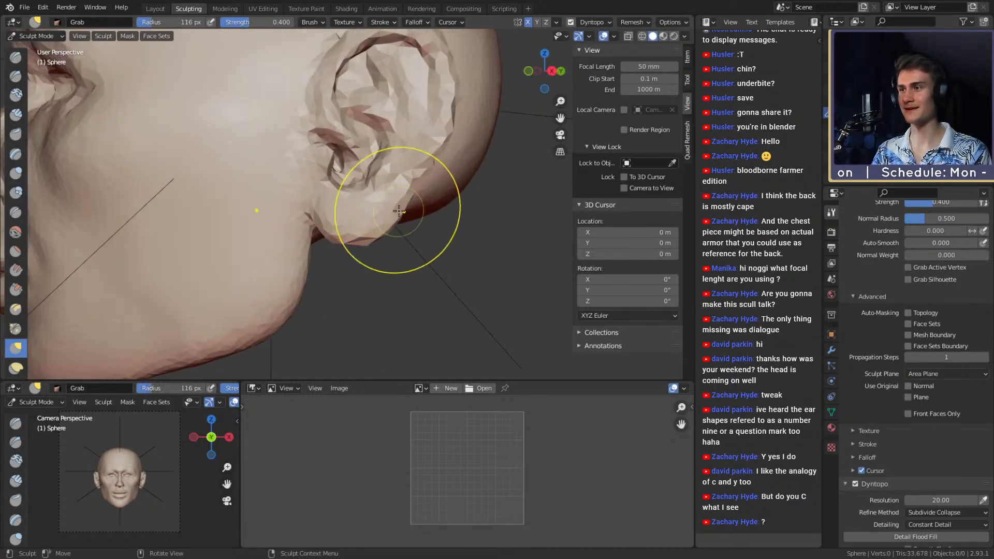
pyautogui.keyDown('ctrl'); pyautogui.moveTo(390, 156); pyautogui.dragTo(277, 178, button='middle'); pyautogui.keyUp('ctrl')
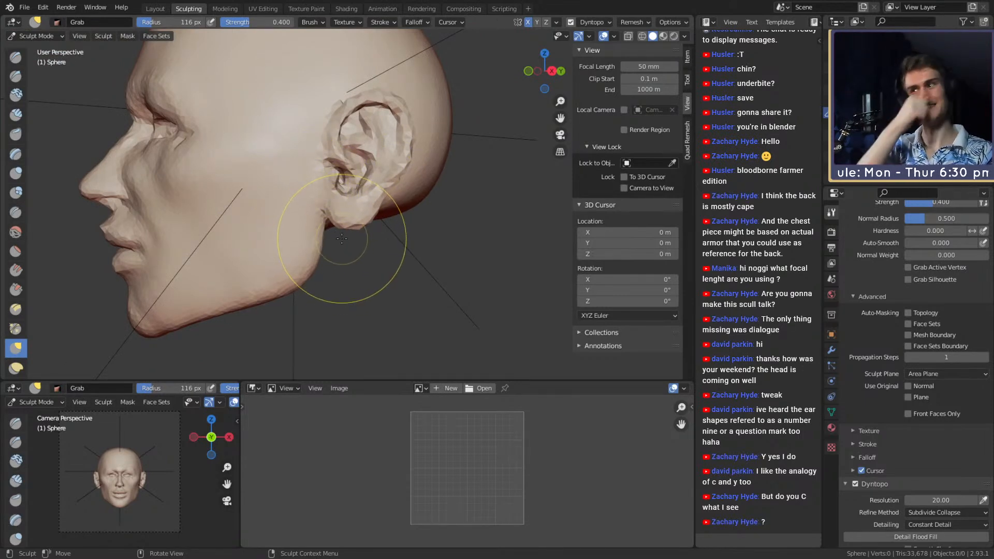
pyautogui.moveTo(368, 217)
pyautogui.mouseDown(button='middle')
pyautogui.moveTo(455, 188)
pyautogui.moveTo(399, 177)
pyautogui.moveTo(404, 197)
pyautogui.moveTo(254, 201)
pyautogui.moveTo(283, 215)
pyautogui.moveTo(321, 213)
pyautogui.moveTo(304, 212)
pyautogui.mouseUp(button='middle')
pyautogui.press('f')
pyautogui.click(312, 213)
pyautogui.moveTo(313, 218); pyautogui.dragTo(306, 226)
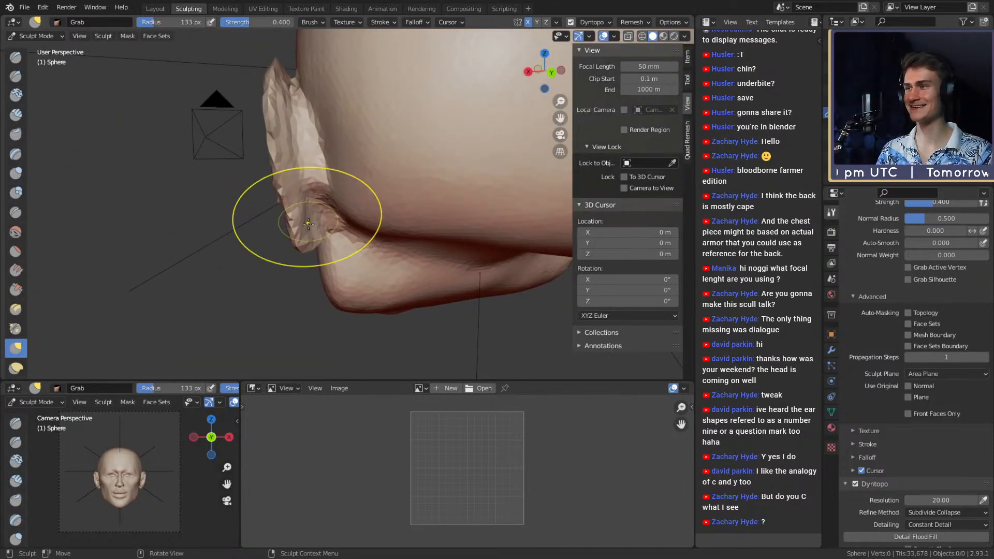
# Reposition the area where the lower ear meets the rear corner of the jaw with the Grab brush, ending at a 119 px radius.
pyautogui.keyDown('ctrl'); pyautogui.moveTo(311, 190); pyautogui.dragTo(249, 202, button='middle'); pyautogui.keyUp('ctrl')
pyautogui.moveTo(248, 202); pyautogui.dragTo(377, 228, button='middle')
pyautogui.moveTo(378, 228)
pyautogui.keyDown('ctrl'); pyautogui.mouseDown(button='middle')
pyautogui.moveTo(332, 230)
pyautogui.moveTo(448, 230)
pyautogui.mouseUp(button='middle'); pyautogui.keyUp('ctrl')
pyautogui.moveTo(331, 207)
pyautogui.keyDown('ctrl'); pyautogui.mouseDown(button='middle')
pyautogui.moveTo(348, 233)
pyautogui.moveTo(359, 225)
pyautogui.mouseUp(button='middle'); pyautogui.keyUp('ctrl')
pyautogui.press('f')
pyautogui.click(339, 209)
pyautogui.moveTo(336, 209); pyautogui.dragTo(323, 189)
pyautogui.press('f')
pyautogui.click(321, 184)
pyautogui.moveTo(336, 251)
pyautogui.mouseDown(button='middle')
pyautogui.moveTo(331, 238)
pyautogui.moveTo(352, 251)
pyautogui.mouseUp(button='middle')
pyautogui.press('f')
pyautogui.click(344, 256)
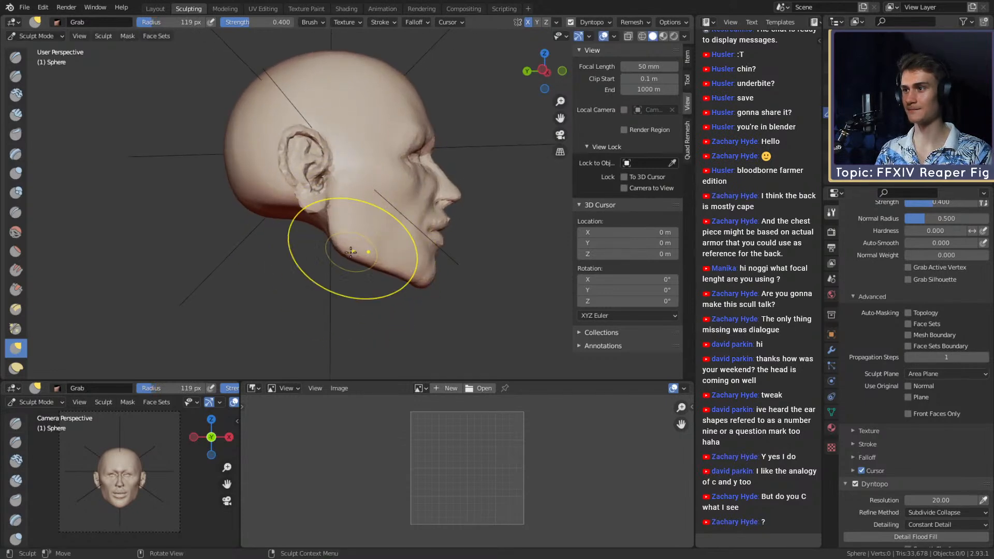
# Mask the base of the skull where the neck attaches using the Mask brush at 53 and 33 px, and invert the mask.
pyautogui.moveTo(428, 245)
pyautogui.mouseDown(button='middle')
pyautogui.moveTo(333, 238)
pyautogui.moveTo(382, 244)
pyautogui.mouseUp(button='middle')
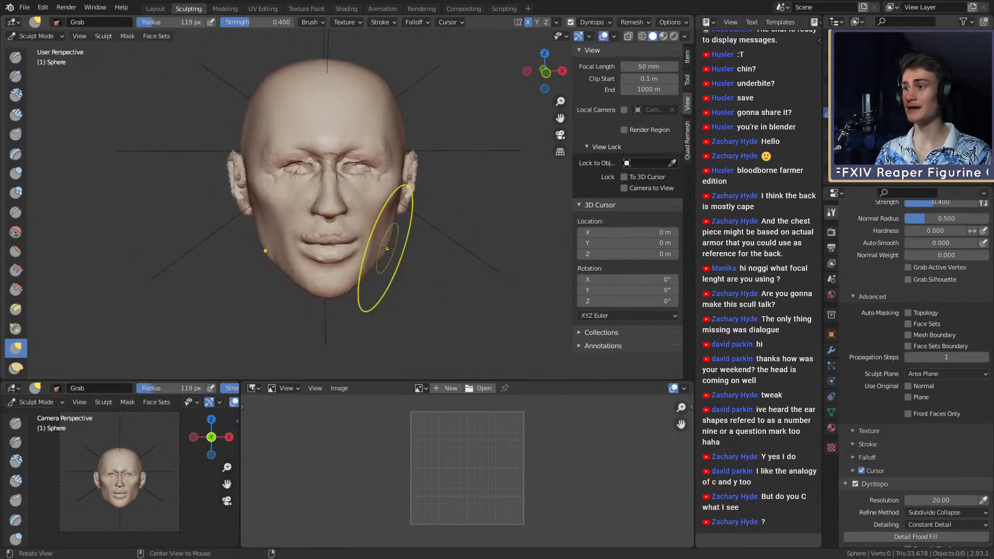
pyautogui.moveTo(421, 207)
pyautogui.mouseDown(button='middle')
pyautogui.moveTo(395, 204)
pyautogui.moveTo(455, 277)
pyautogui.moveTo(298, 207)
pyautogui.moveTo(295, 229)
pyautogui.mouseUp(button='middle')
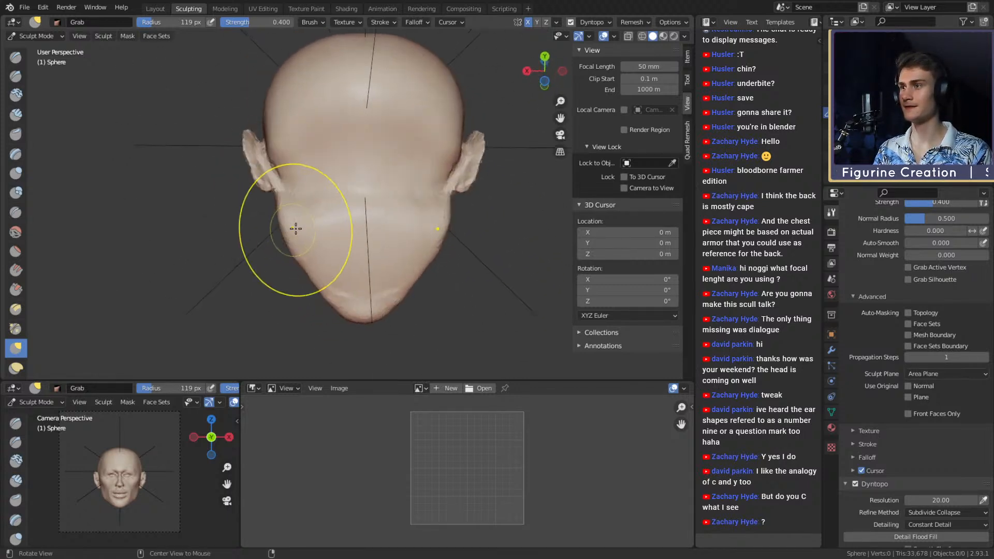
pyautogui.press('m')
pyautogui.moveTo(377, 151); pyautogui.dragTo(359, 230, button='middle')
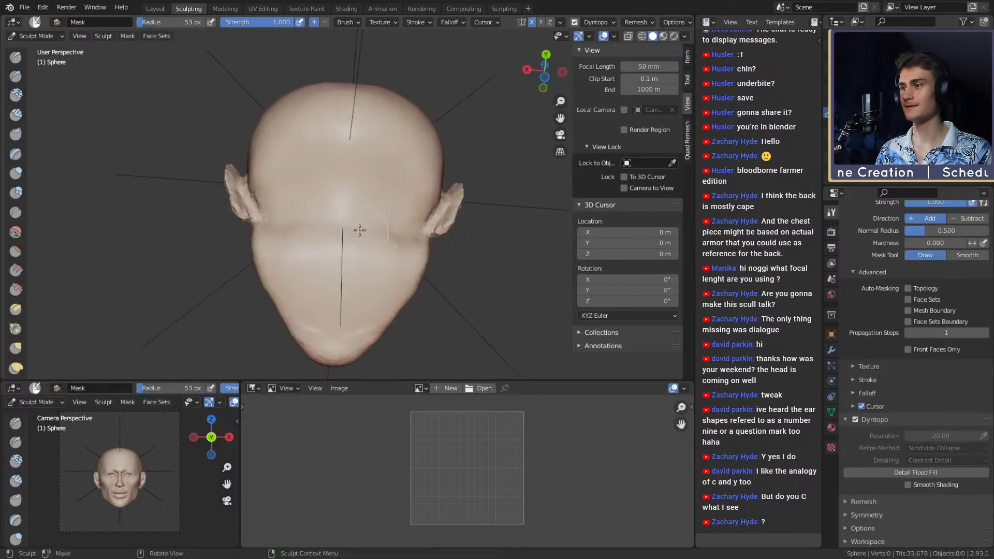
pyautogui.moveTo(351, 143)
pyautogui.mouseDown()
pyautogui.moveTo(384, 141)
pyautogui.moveTo(413, 181)
pyautogui.moveTo(411, 228)
pyautogui.moveTo(388, 257)
pyautogui.moveTo(362, 243)
pyautogui.moveTo(393, 160)
pyautogui.moveTo(347, 171)
pyautogui.moveTo(381, 195)
pyautogui.mouseUp()
pyautogui.moveTo(381, 195); pyautogui.dragTo(382, 213, button='middle')
pyautogui.moveTo(386, 140); pyautogui.dragTo(341, 141)
pyautogui.moveTo(340, 141)
pyautogui.mouseDown(button='middle')
pyautogui.moveTo(445, 225)
pyautogui.moveTo(337, 144)
pyautogui.mouseUp(button='middle')
pyautogui.moveTo(337, 144)
pyautogui.mouseDown()
pyautogui.moveTo(336, 133)
pyautogui.moveTo(329, 140)
pyautogui.mouseUp()
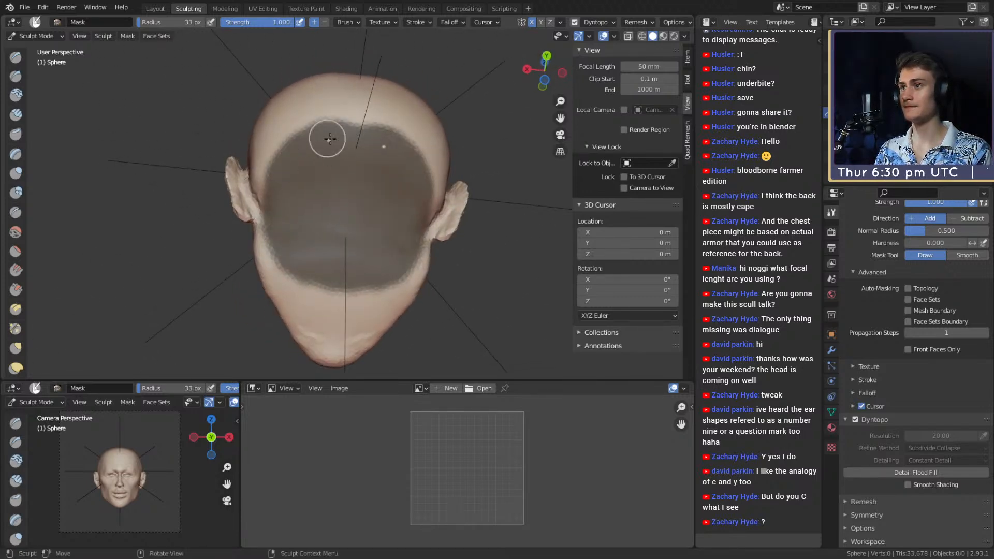
pyautogui.moveTo(350, 147); pyautogui.dragTo(353, 157, button='middle')
pyautogui.moveTo(352, 153); pyautogui.dragTo(335, 148)
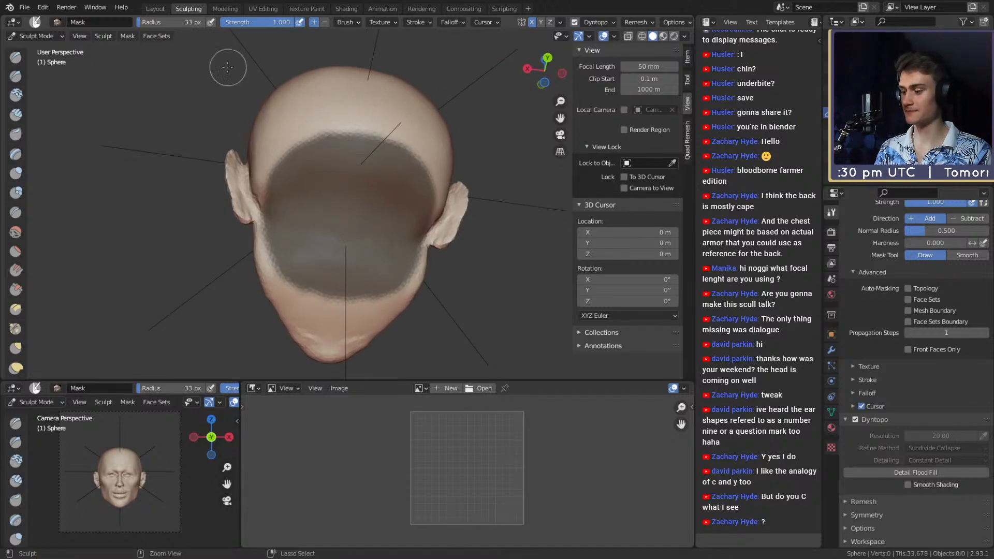
pyautogui.hotkey('ctrl', 'i')
# Pull a neck downward from the unmasked area in side view with the Snake Hook brush at a 292 px radius.
pyautogui.press('k')
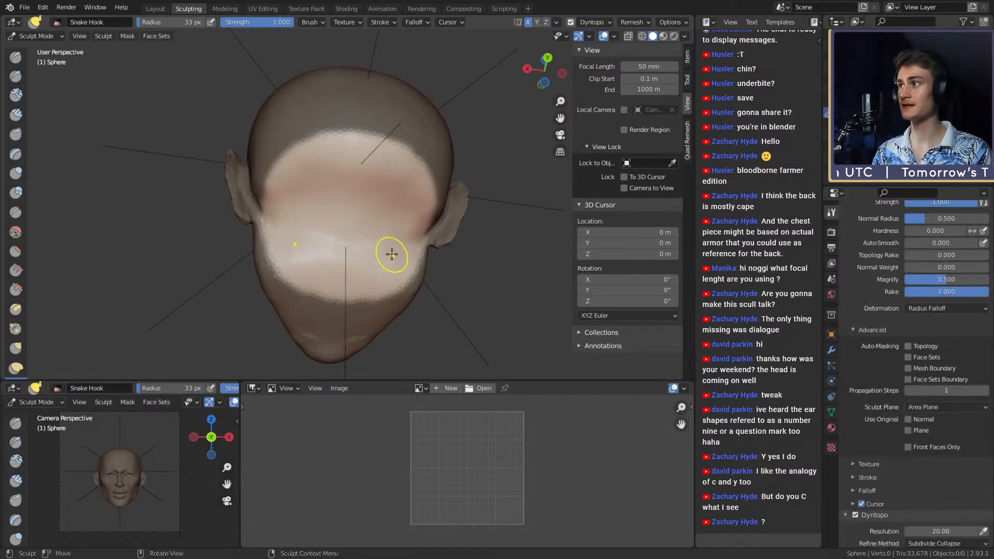
pyautogui.moveTo(391, 255)
pyautogui.mouseDown(button='middle')
pyautogui.moveTo(362, 224)
pyautogui.moveTo(455, 251)
pyautogui.moveTo(408, 207)
pyautogui.moveTo(406, 217)
pyautogui.moveTo(406, 204)
pyautogui.moveTo(361, 187)
pyautogui.mouseUp(button='middle')
pyautogui.press('f')
pyautogui.click(411, 218)
pyautogui.press('f')
pyautogui.click(499, 203)
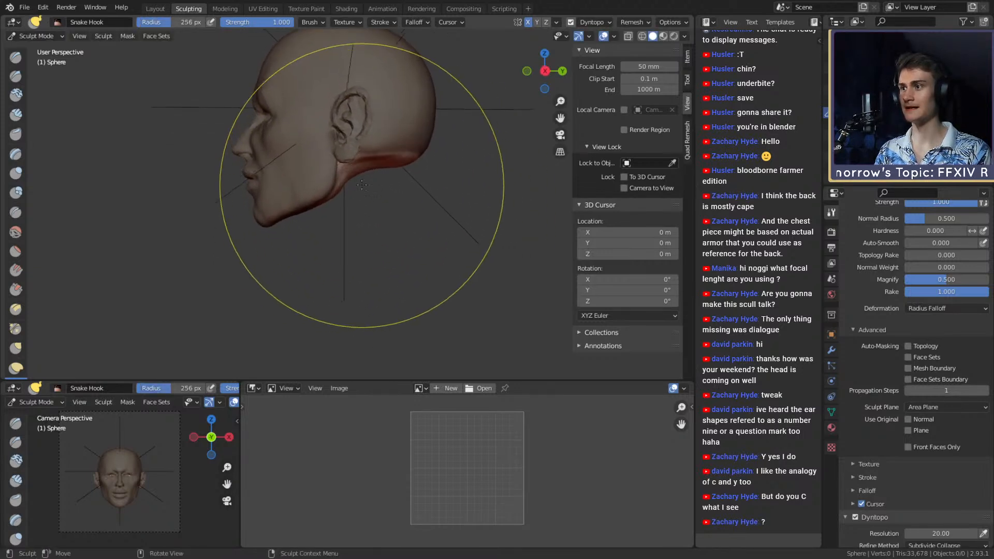
pyautogui.press('f')
pyautogui.click(379, 185)
pyautogui.moveTo(361, 169)
pyautogui.mouseDown()
pyautogui.moveTo(397, 311)
pyautogui.moveTo(395, 296)
pyautogui.mouseUp()
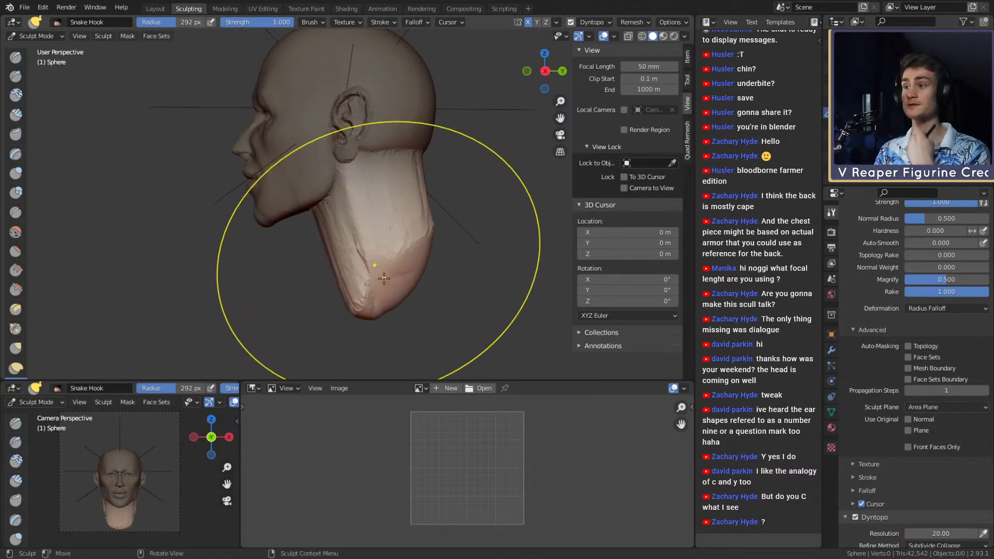
# Widen the lower back of the neck with the Snake Hook brush at 226 px and adjust the nape's contour.
pyautogui.press('f')
pyautogui.click(434, 250)
pyautogui.keyDown('shift'); pyautogui.moveTo(434, 250); pyautogui.dragTo(419, 236, button='middle'); pyautogui.keyUp('shift')
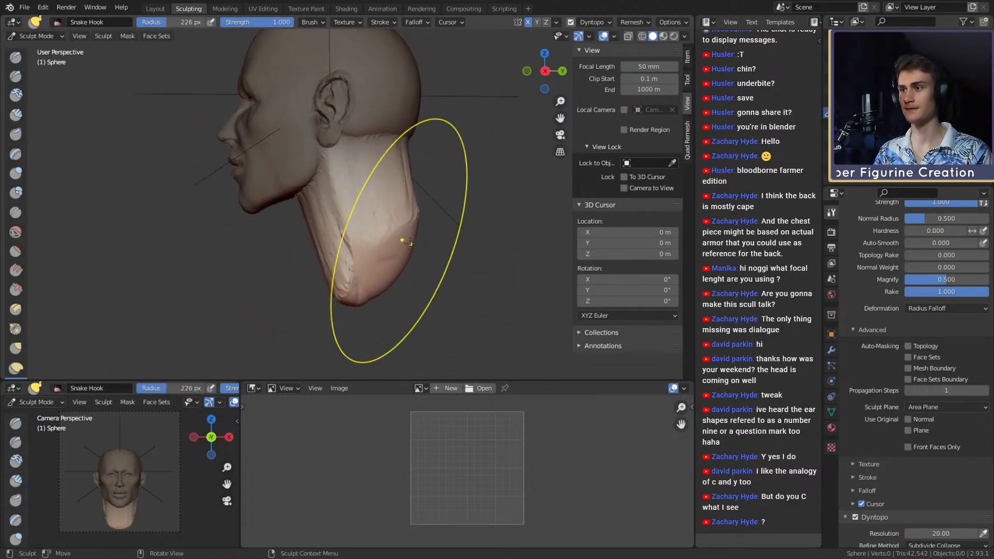
pyautogui.moveTo(403, 239); pyautogui.dragTo(429, 264)
pyautogui.keyDown('shift'); pyautogui.moveTo(397, 243); pyautogui.dragTo(404, 246, button='middle'); pyautogui.keyUp('shift')
pyautogui.press('f')
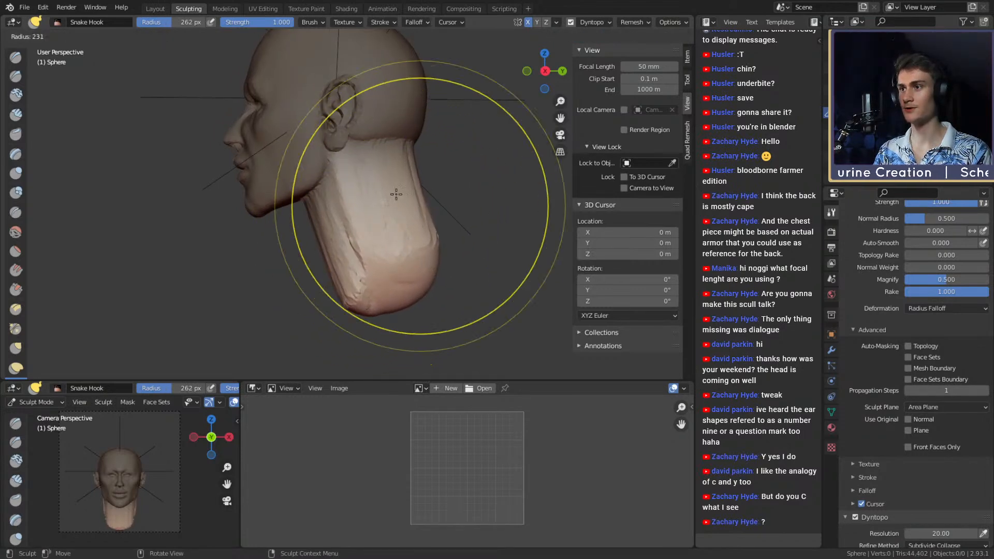
pyautogui.click(403, 193)
pyautogui.moveTo(411, 190); pyautogui.dragTo(405, 191)
pyautogui.keyDown('shift'); pyautogui.moveTo(330, 226); pyautogui.dragTo(355, 220, button='middle'); pyautogui.keyUp('shift')
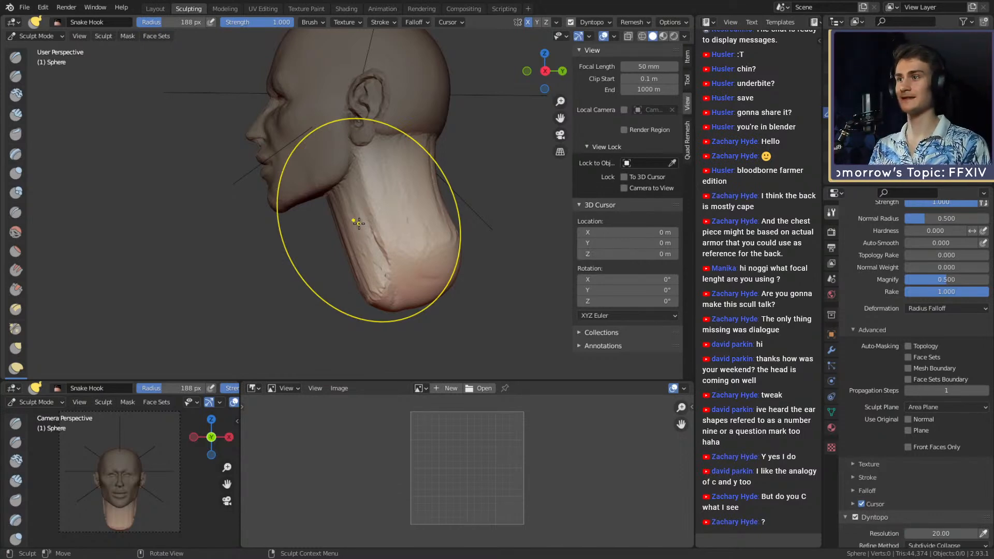
# Refine the neck's side outline with the Snake Hook brush, and clear the mask covering the head.
pyautogui.moveTo(358, 223); pyautogui.dragTo(338, 222, button='middle')
pyautogui.press('f')
pyautogui.click(348, 218)
pyautogui.press('f')
pyautogui.click(391, 185)
pyautogui.moveTo(389, 185); pyautogui.dragTo(380, 186)
pyautogui.moveTo(385, 196); pyautogui.dragTo(396, 197, button='middle')
pyautogui.moveTo(350, 223); pyautogui.dragTo(406, 178, button='middle')
pyautogui.moveTo(343, 160)
pyautogui.mouseDown(button='middle')
pyautogui.moveTo(395, 222)
pyautogui.moveTo(336, 231)
pyautogui.moveTo(350, 204)
pyautogui.mouseUp(button='middle')
pyautogui.moveTo(381, 244)
pyautogui.mouseDown(button='middle')
pyautogui.moveTo(344, 257)
pyautogui.moveTo(376, 171)
pyautogui.moveTo(330, 221)
pyautogui.moveTo(355, 244)
pyautogui.moveTo(311, 217)
pyautogui.moveTo(357, 207)
pyautogui.moveTo(388, 239)
pyautogui.moveTo(346, 190)
pyautogui.moveTo(400, 129)
pyautogui.moveTo(390, 248)
pyautogui.moveTo(332, 227)
pyautogui.mouseUp(button='middle')
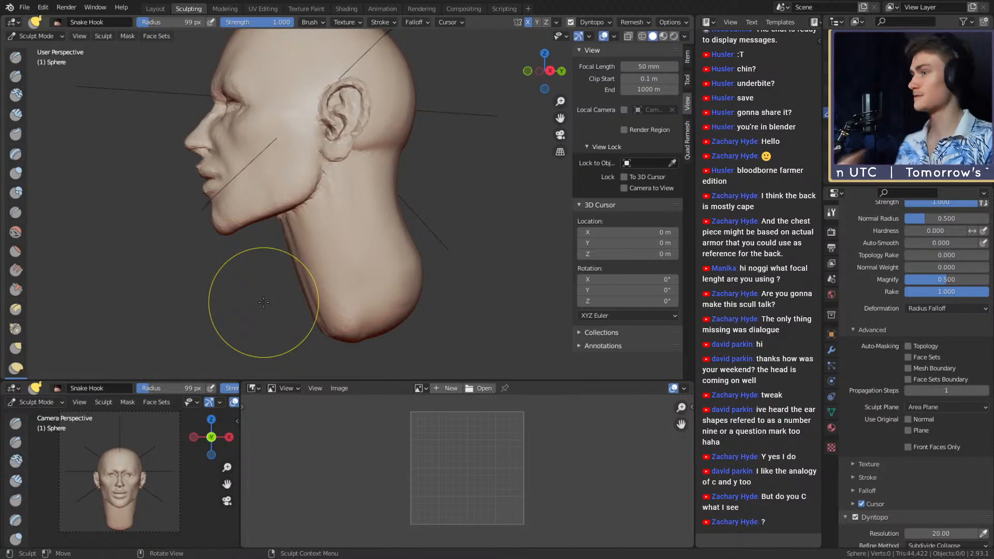
# Try to reshape the ragged seam between the underside of the jaw and the neck with the Snake Hook brush.
pyautogui.press('f')
pyautogui.click(348, 197)
pyautogui.moveTo(346, 199); pyautogui.dragTo(320, 197, button='middle')
pyautogui.moveTo(321, 197)
pyautogui.keyDown('ctrl'); pyautogui.mouseDown(button='middle')
pyautogui.moveTo(254, 215)
pyautogui.moveTo(277, 179)
pyautogui.moveTo(355, 111)
pyautogui.moveTo(342, 165)
pyautogui.mouseUp(button='middle'); pyautogui.keyUp('ctrl')
pyautogui.press('f')
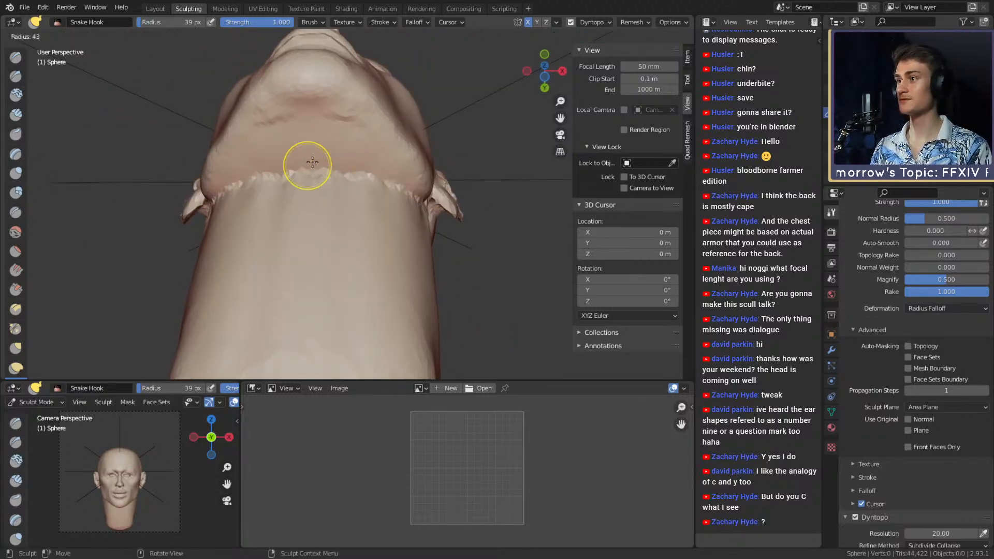
pyautogui.click(333, 165)
pyautogui.moveTo(313, 158)
pyautogui.mouseDown()
pyautogui.moveTo(314, 170)
pyautogui.moveTo(322, 160)
pyautogui.moveTo(361, 177)
pyautogui.moveTo(328, 133)
pyautogui.moveTo(291, 140)
pyautogui.moveTo(302, 167)
pyautogui.mouseUp()
pyautogui.hotkey('ctrl', 'z')
# Fill the seam and the surface beneath the chin with the Clay Strips brush at 37 and 55 px.
pyautogui.press('c')
pyautogui.moveTo(303, 166)
pyautogui.mouseDown(button='middle')
pyautogui.moveTo(421, 200)
pyautogui.moveTo(404, 155)
pyautogui.moveTo(303, 148)
pyautogui.mouseUp(button='middle')
pyautogui.moveTo(331, 139)
pyautogui.mouseDown()
pyautogui.moveTo(278, 171)
pyautogui.moveTo(286, 180)
pyautogui.mouseUp()
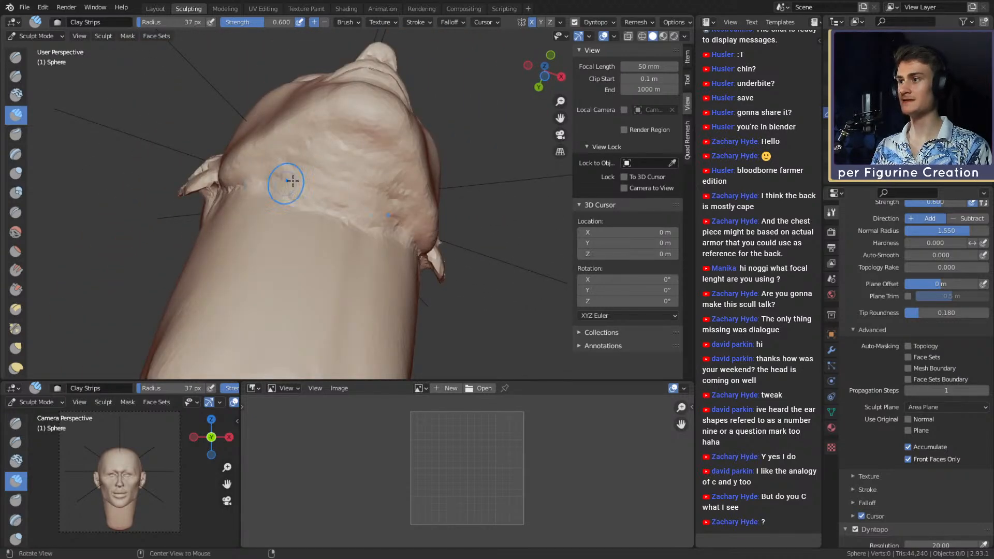
pyautogui.moveTo(287, 180)
pyautogui.mouseDown(button='middle')
pyautogui.moveTo(402, 273)
pyautogui.moveTo(358, 172)
pyautogui.moveTo(317, 195)
pyautogui.moveTo(355, 195)
pyautogui.mouseUp(button='middle')
pyautogui.press('f')
pyautogui.moveTo(367, 197); pyautogui.dragTo(366, 259)
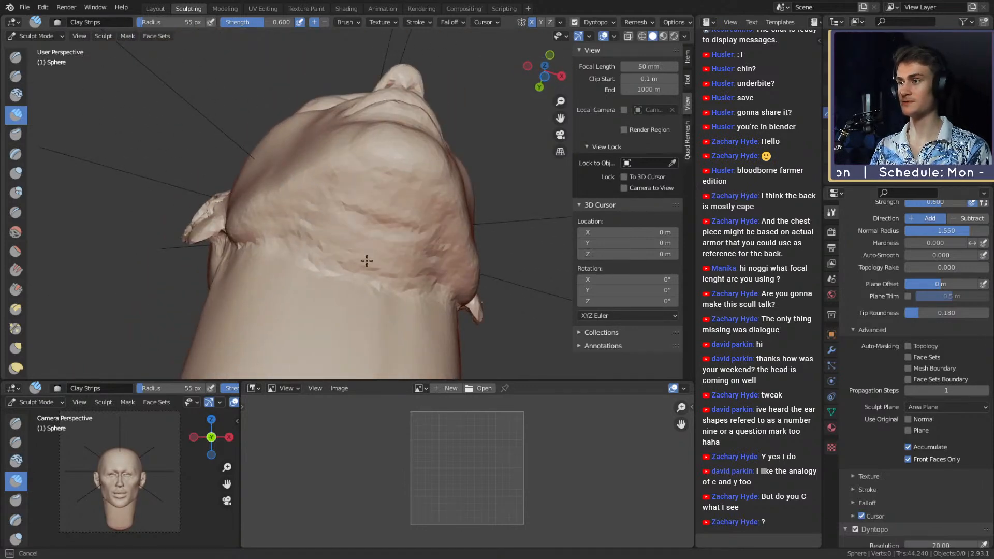
pyautogui.moveTo(367, 227); pyautogui.dragTo(386, 224, button='middle')
pyautogui.moveTo(386, 224); pyautogui.dragTo(269, 209)
pyautogui.moveTo(288, 211); pyautogui.dragTo(316, 233, button='middle')
# Blend the seam between the side of the jaw and the neck using a 131 px brush radius.
pyautogui.press('f')
pyautogui.click(317, 233)
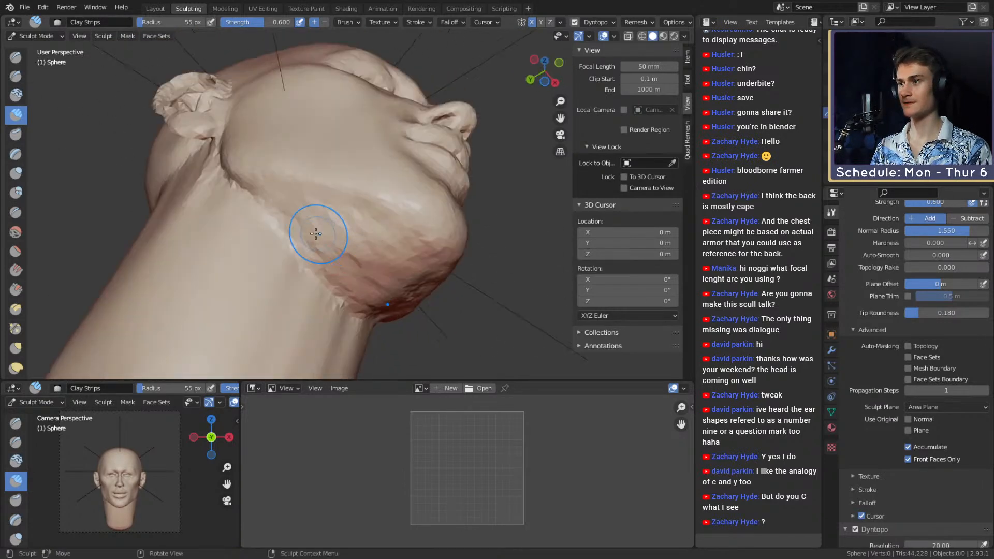
pyautogui.moveTo(317, 233)
pyautogui.mouseDown()
pyautogui.moveTo(250, 200)
pyautogui.moveTo(343, 302)
pyautogui.mouseUp()
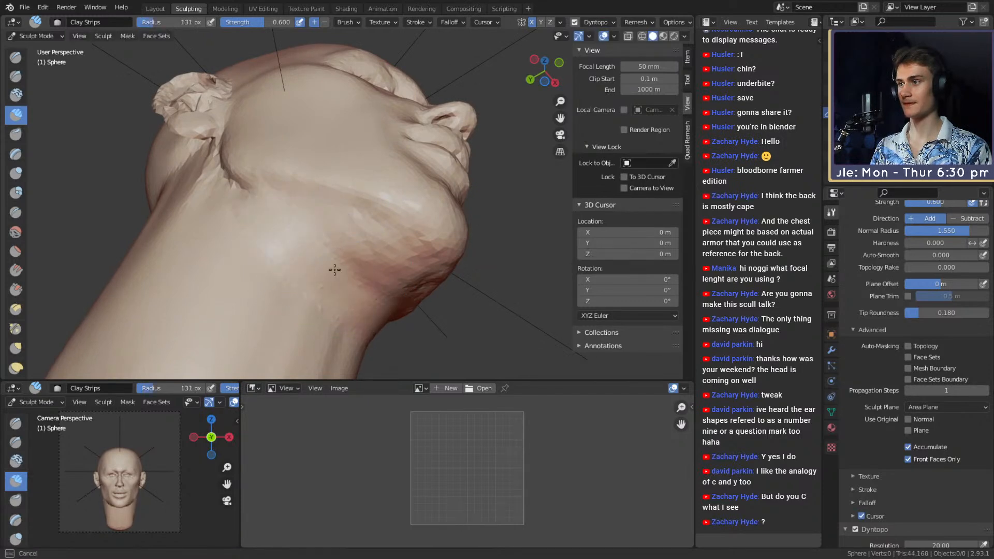
pyautogui.press('f')
pyautogui.click(321, 251)
pyautogui.moveTo(322, 251)
pyautogui.mouseDown(button='middle')
pyautogui.moveTo(364, 224)
pyautogui.moveTo(346, 259)
pyautogui.moveTo(383, 210)
pyautogui.moveTo(357, 242)
pyautogui.mouseUp(button='middle')
pyautogui.keyDown('ctrl'); pyautogui.moveTo(358, 242); pyautogui.dragTo(344, 201, button='middle'); pyautogui.keyUp('ctrl')
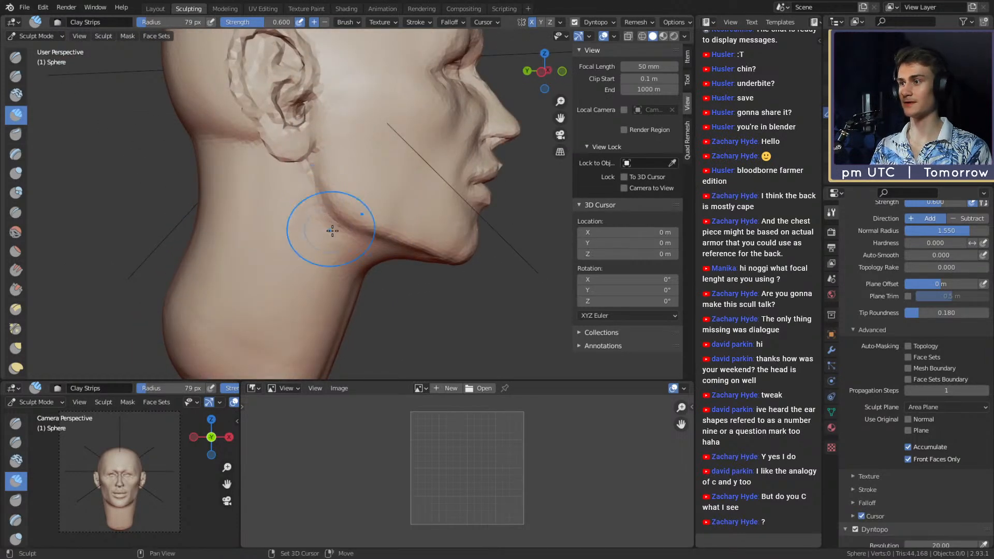
# Adjust the contour of the lower jaw near the chin in profile with the Grab brush.
pyautogui.scroll(-6, 342, 186)
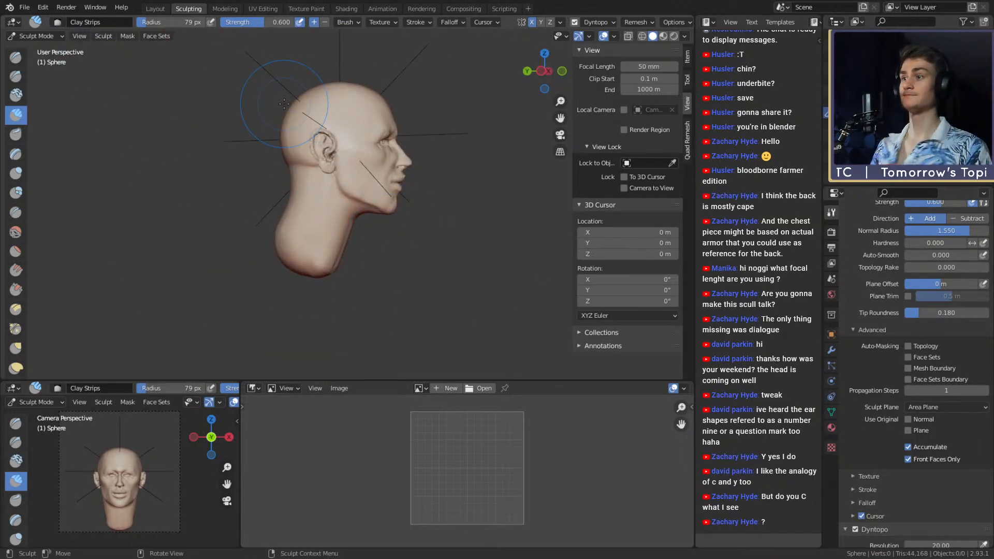
pyautogui.scroll(6, 357, 217)
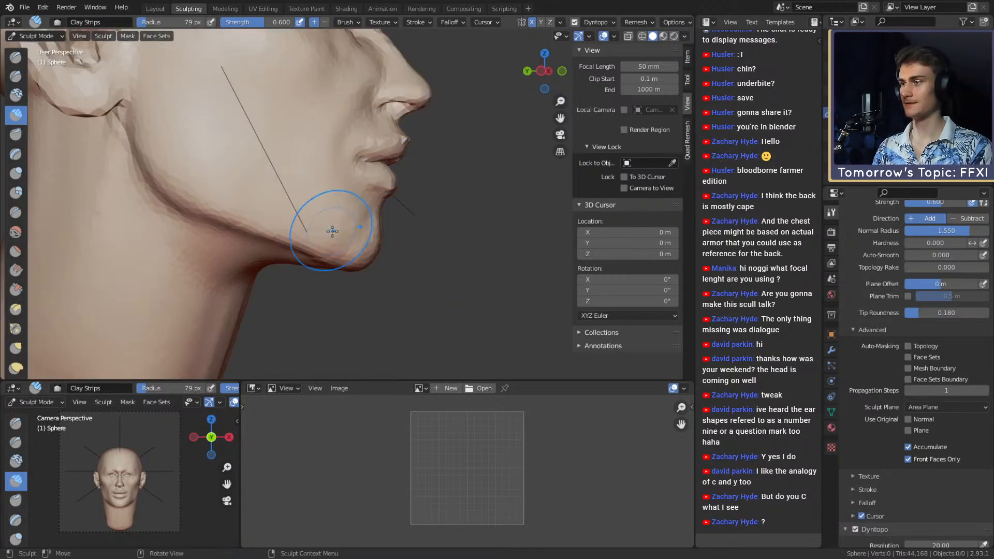
pyautogui.press('g')
pyautogui.keyDown('shift'); pyautogui.moveTo(358, 195); pyautogui.dragTo(370, 180, button='middle'); pyautogui.keyUp('shift')
pyautogui.press('f')
pyautogui.click(349, 203)
pyautogui.moveTo(333, 206)
pyautogui.mouseDown()
pyautogui.moveTo(295, 178)
pyautogui.moveTo(343, 233)
pyautogui.moveTo(383, 227)
pyautogui.mouseUp()
pyautogui.press('f')
pyautogui.click(350, 184)
# Examine the proportions of the neck, jaw and face from below, the front, three-quarter and side views.
pyautogui.moveTo(382, 228)
pyautogui.keyDown('alt'); pyautogui.keyDown('shift'); pyautogui.mouseDown()
pyautogui.moveTo(371, 254)
pyautogui.moveTo(407, 178)
pyautogui.mouseUp(); pyautogui.keyUp('shift'); pyautogui.keyUp('alt')
pyautogui.keyDown('alt'); pyautogui.moveTo(422, 218); pyautogui.dragTo(323, 199); pyautogui.keyUp('alt')
pyautogui.keyDown('alt'); pyautogui.moveTo(323, 199); pyautogui.dragTo(329, 222); pyautogui.keyUp('alt')
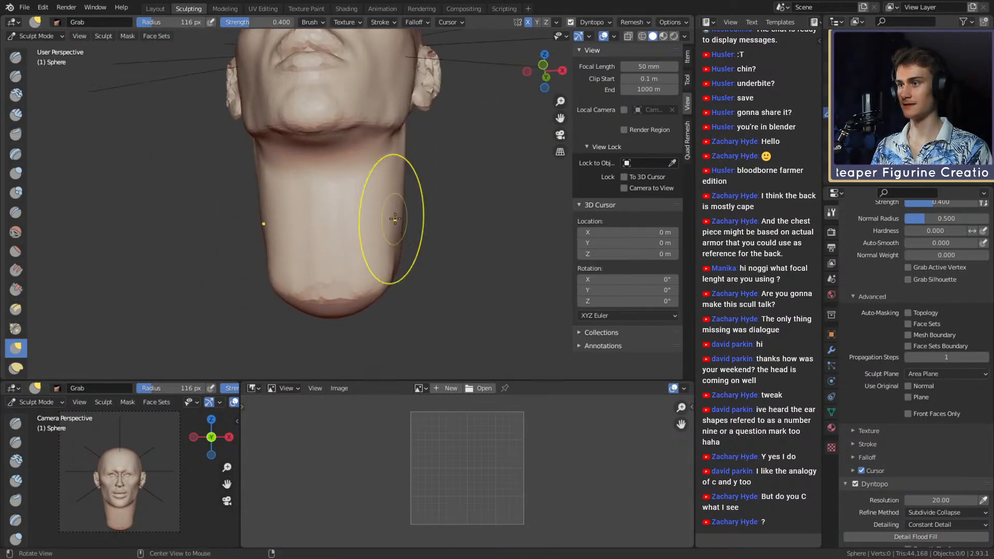
pyautogui.press('f')
pyautogui.click(493, 249)
pyautogui.keyDown('alt'); pyautogui.keyDown('shift'); pyautogui.moveTo(373, 165); pyautogui.dragTo(375, 257); pyautogui.keyUp('shift'); pyautogui.keyUp('alt')
pyautogui.keyDown('ctrl'); pyautogui.keyDown('alt'); pyautogui.moveTo(374, 246); pyautogui.dragTo(373, 277); pyautogui.keyUp('alt'); pyautogui.keyUp('ctrl')
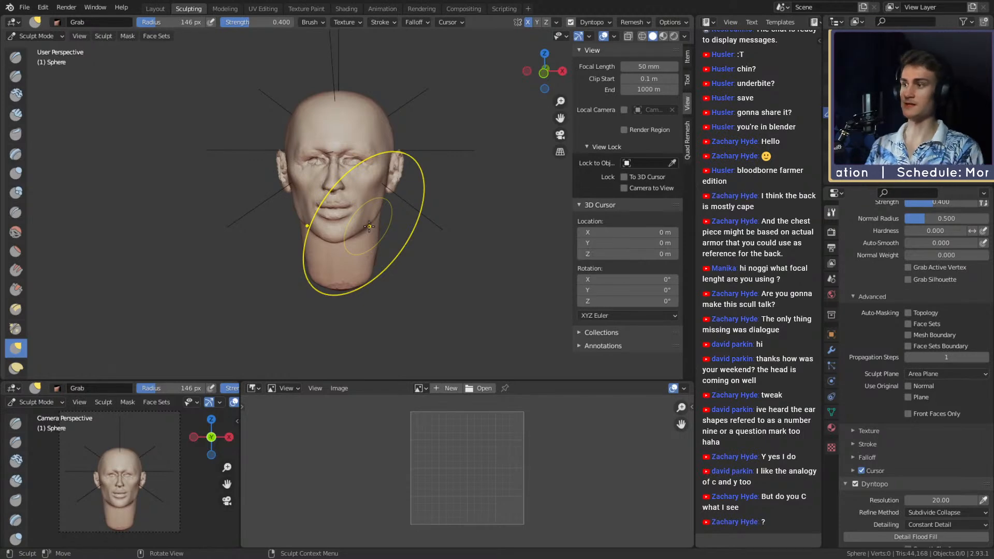
pyautogui.press('c')
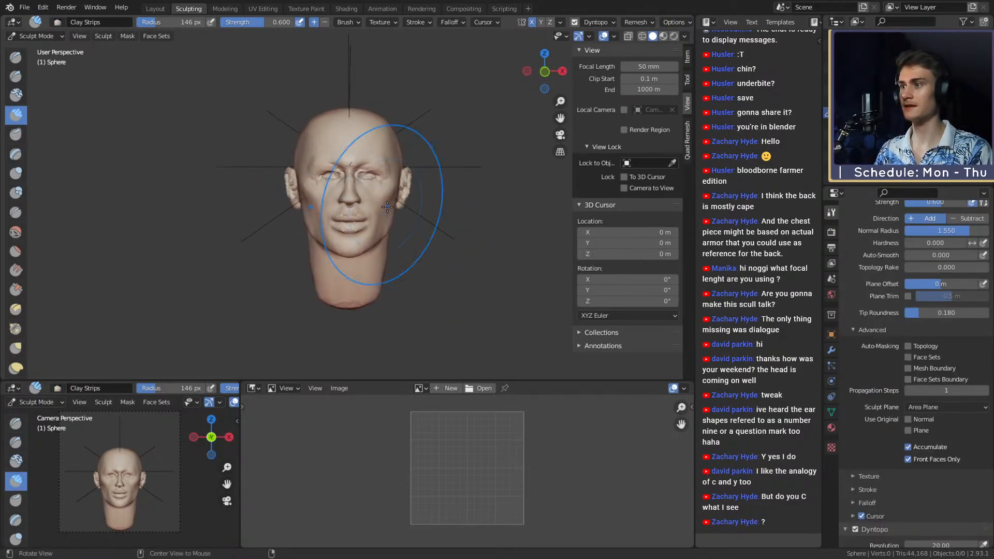
pyautogui.scroll(3, 387, 207)
pyautogui.moveTo(387, 207)
pyautogui.mouseDown(button='middle')
pyautogui.moveTo(303, 192)
pyautogui.moveTo(369, 202)
pyautogui.mouseUp(button='middle')
pyautogui.scroll(-4, 303, 193)
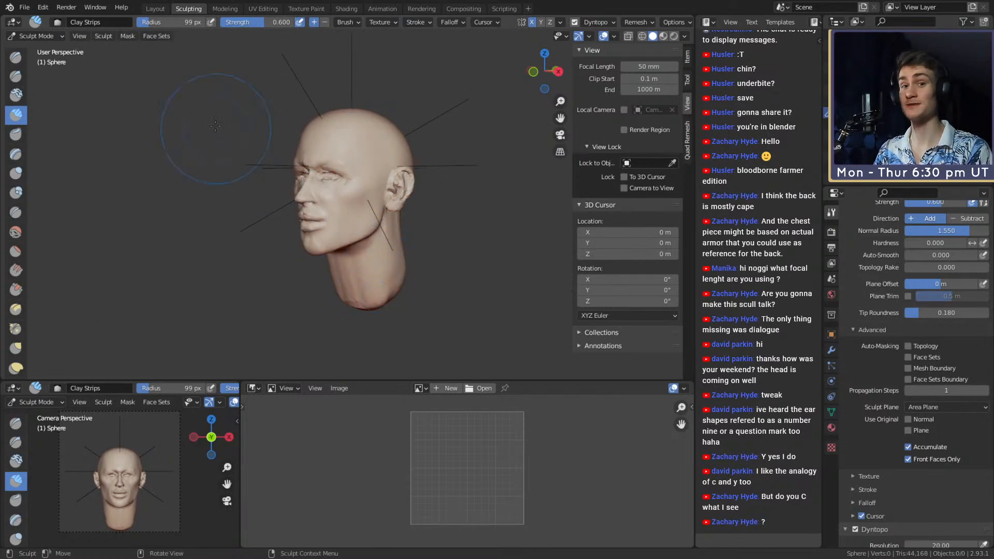
pyautogui.scroll(3, 383, 227)
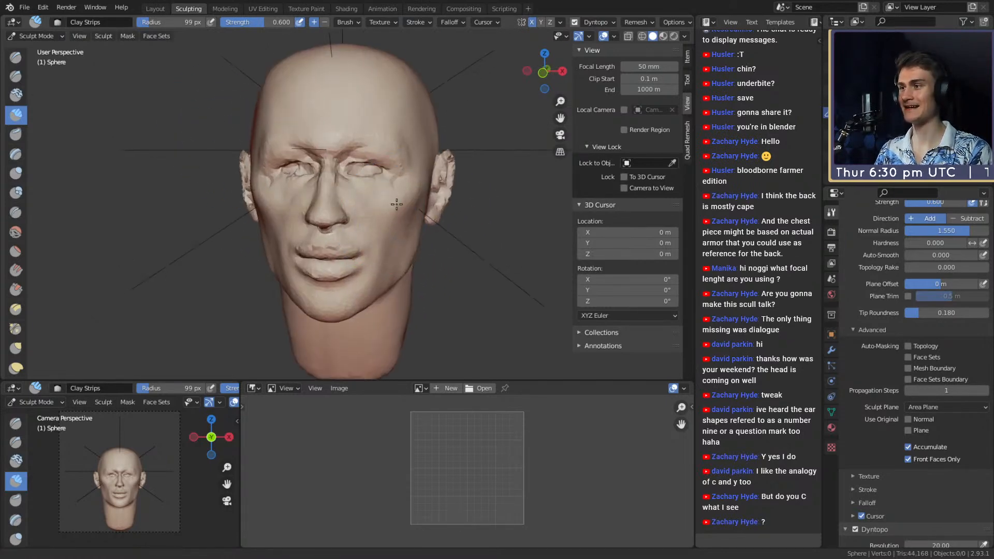
pyautogui.moveTo(384, 227); pyautogui.dragTo(387, 170, button='middle')
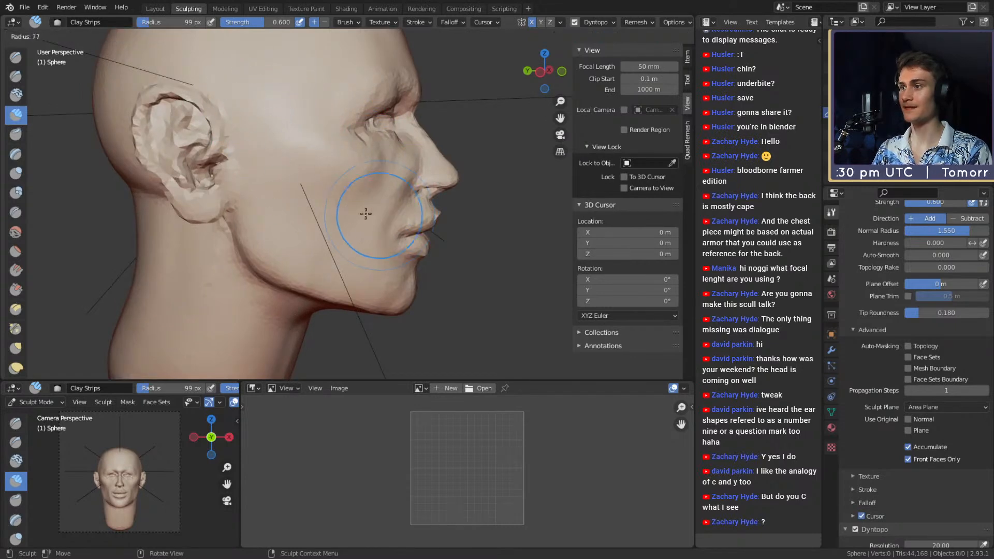
pyautogui.moveTo(348, 210); pyautogui.dragTo(266, 171, button='middle')
pyautogui.scroll(-2, 364, 218)
pyautogui.moveTo(364, 218); pyautogui.dragTo(393, 192, button='middle')
pyautogui.scroll(2, 393, 193)
# Reshape the profile around the nose base and lips with the Grab brush at radii up to 210 px.
pyautogui.press('g')
pyautogui.scroll(4, 396, 189)
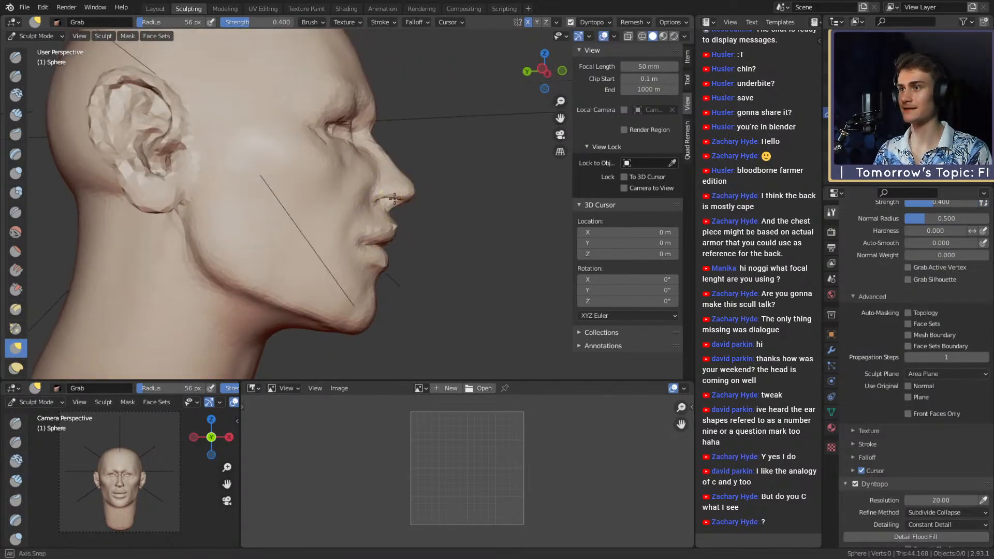
pyautogui.press('f')
pyautogui.click(420, 208)
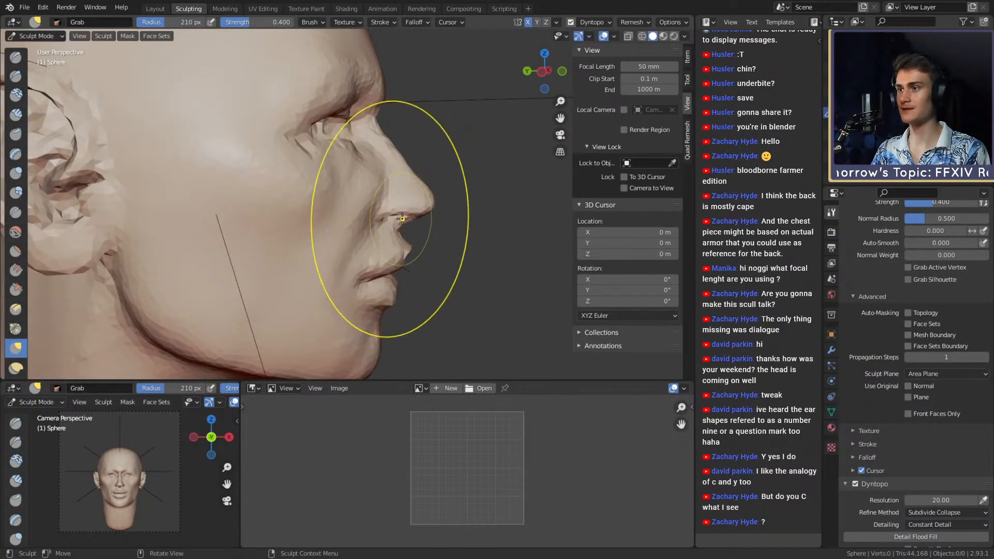
pyautogui.moveTo(404, 230)
pyautogui.mouseDown(button='middle')
pyautogui.moveTo(388, 248)
pyautogui.moveTo(403, 155)
pyautogui.moveTo(418, 166)
pyautogui.mouseUp(button='middle')
pyautogui.scroll(-6, 387, 264)
pyautogui.scroll(6, 419, 166)
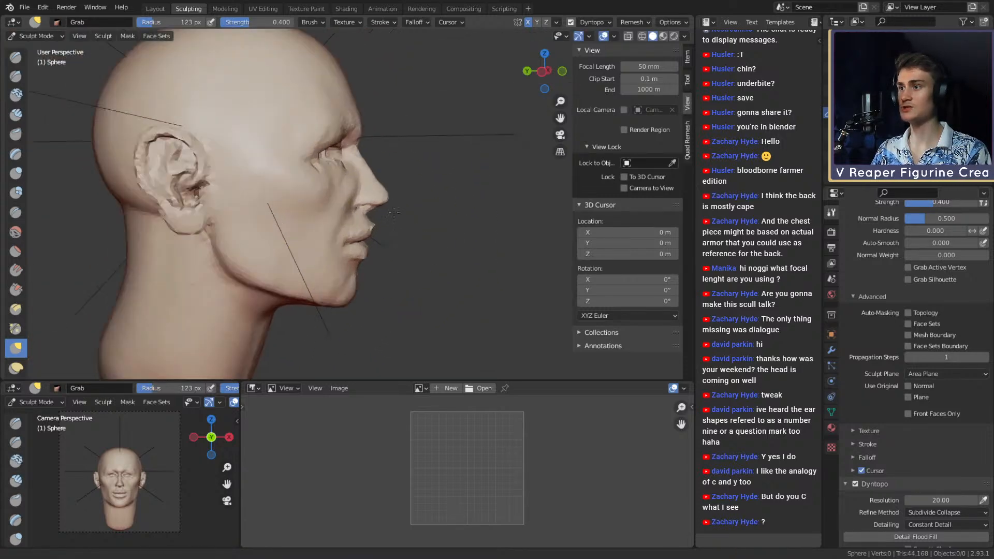
pyautogui.moveTo(428, 222); pyautogui.dragTo(410, 241, button='middle')
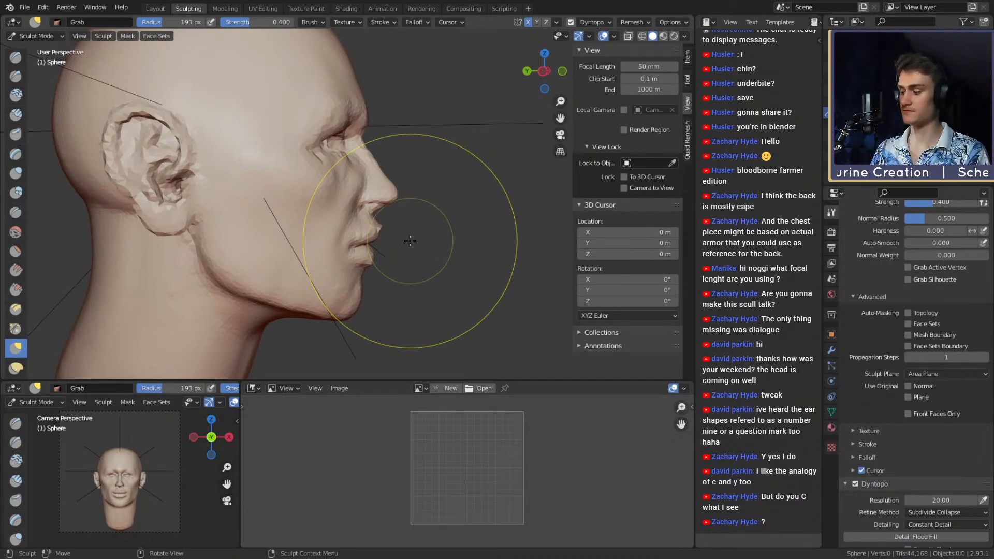
pyautogui.press('m')
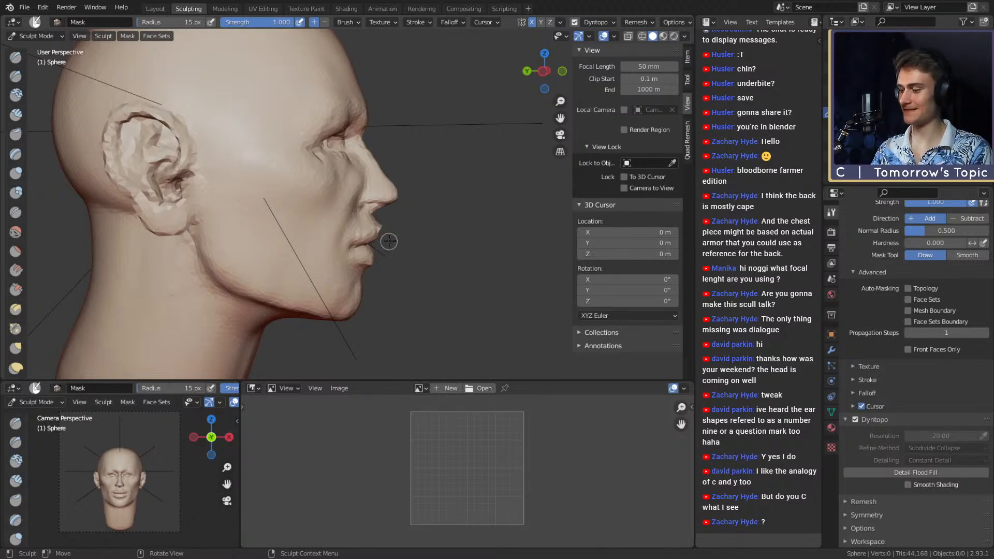
pyautogui.scroll(3, 404, 239)
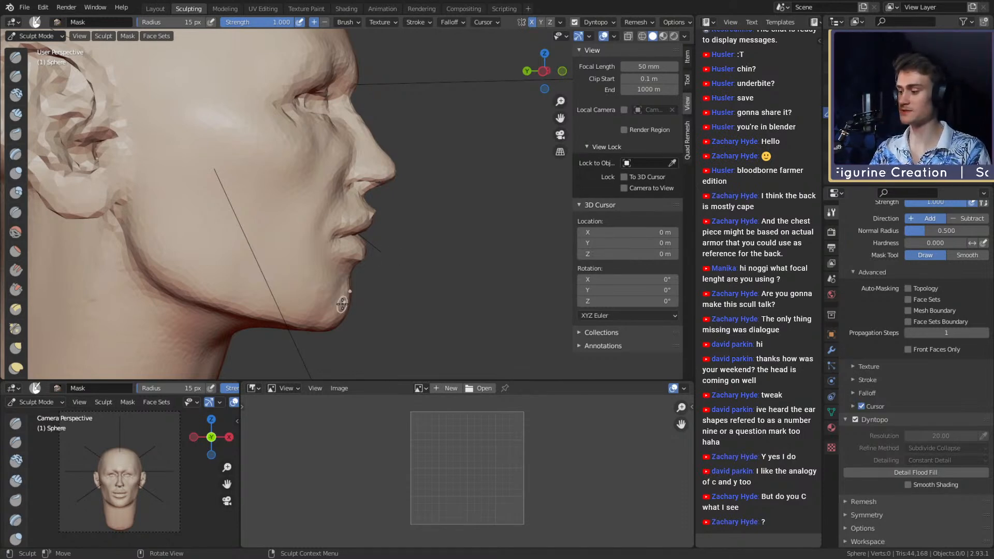
pyautogui.moveTo(429, 205)
pyautogui.mouseDown(button='middle')
pyautogui.moveTo(394, 215)
pyautogui.moveTo(222, 61)
pyautogui.mouseUp(button='middle')
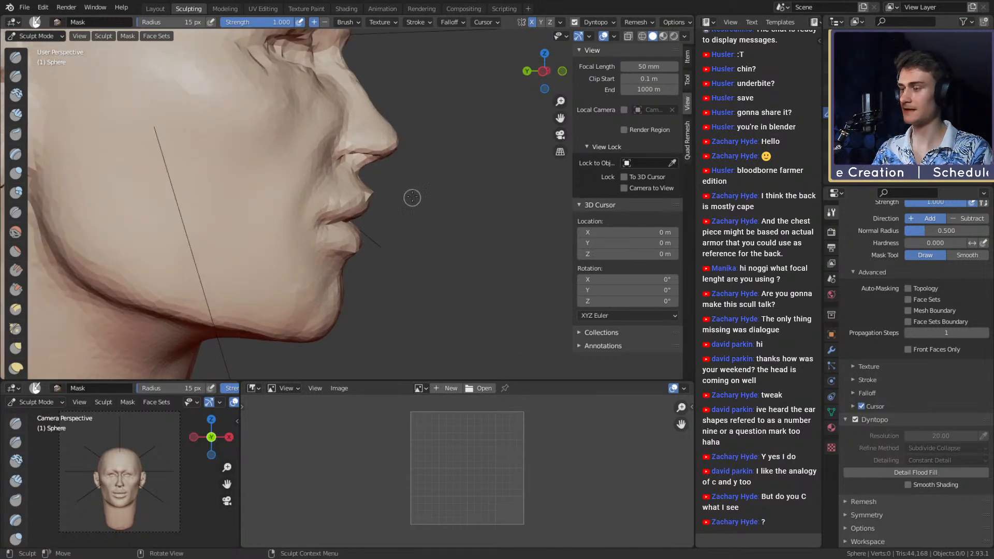
# Fill the surface on the side of the nose beneath the inner eye using a 33 px Clay Strips brush.
pyautogui.press('g')
pyautogui.moveTo(433, 166)
pyautogui.mouseDown(button='middle')
pyautogui.moveTo(399, 175)
pyautogui.moveTo(399, 167)
pyautogui.moveTo(366, 187)
pyautogui.moveTo(333, 178)
pyautogui.moveTo(349, 177)
pyautogui.mouseUp(button='middle')
pyautogui.press('f')
pyautogui.click(373, 164)
pyautogui.press('c')
pyautogui.scroll(2, 344, 184)
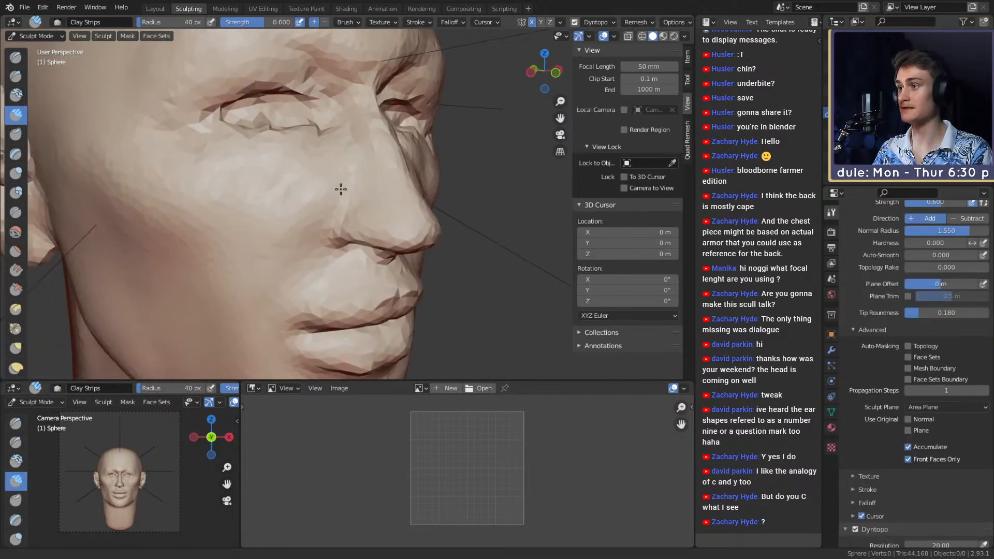
pyautogui.press('f')
pyautogui.click(338, 155)
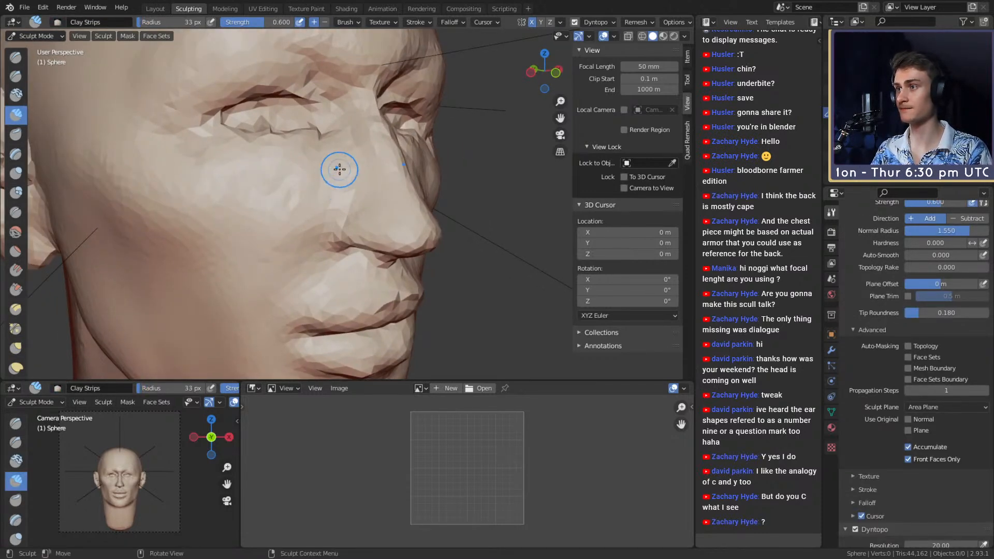
# Carve the transition between nose and cheek with the Crease brush at 0.170 strength and 50 px radius.
pyautogui.hotkey('shift', 'c')
pyautogui.hotkey('shift', 'f')
pyautogui.click(327, 171)
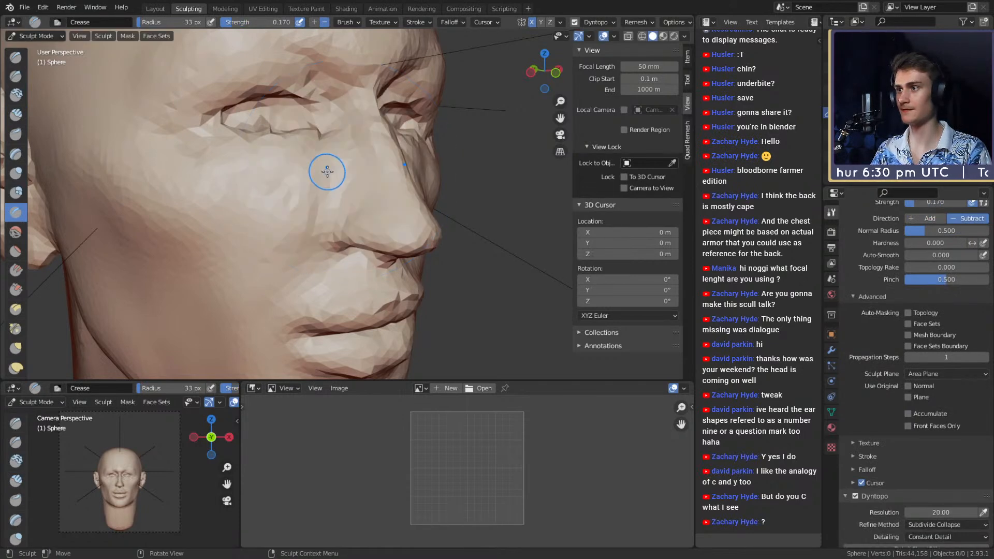
pyautogui.press('f')
pyautogui.click(344, 155)
pyautogui.moveTo(342, 162); pyautogui.dragTo(320, 223)
pyautogui.moveTo(334, 186); pyautogui.dragTo(325, 227)
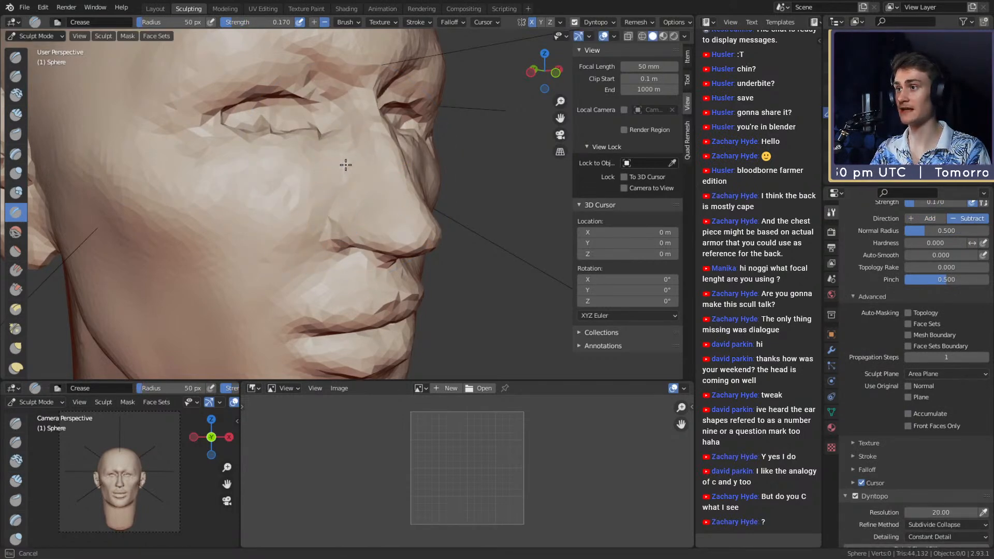
# Deepen the creases beside the nose and mouth corner with Crease brush radii of 63, 40 and 44 px.
pyautogui.press('f')
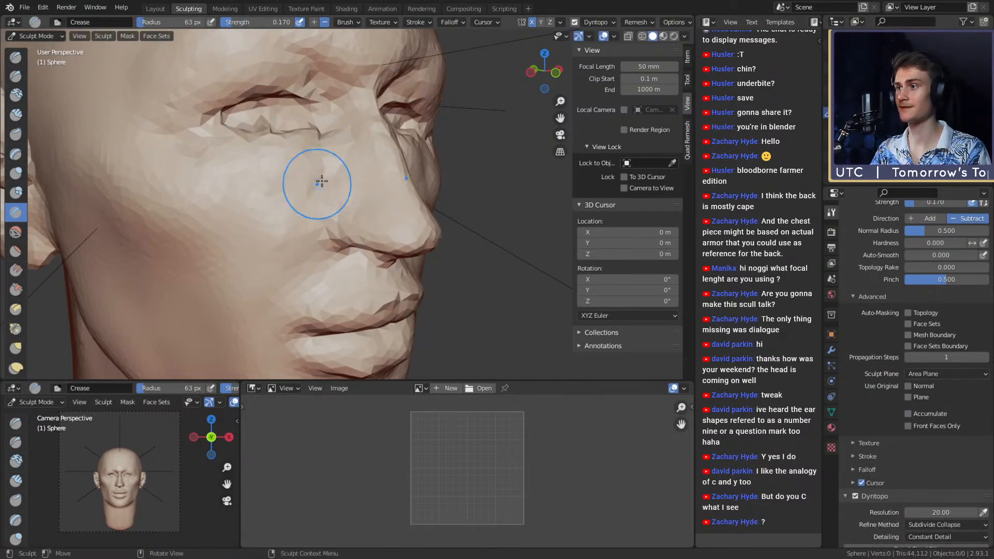
pyautogui.moveTo(321, 181); pyautogui.dragTo(349, 160)
pyautogui.moveTo(349, 160); pyautogui.dragTo(354, 203, button='middle')
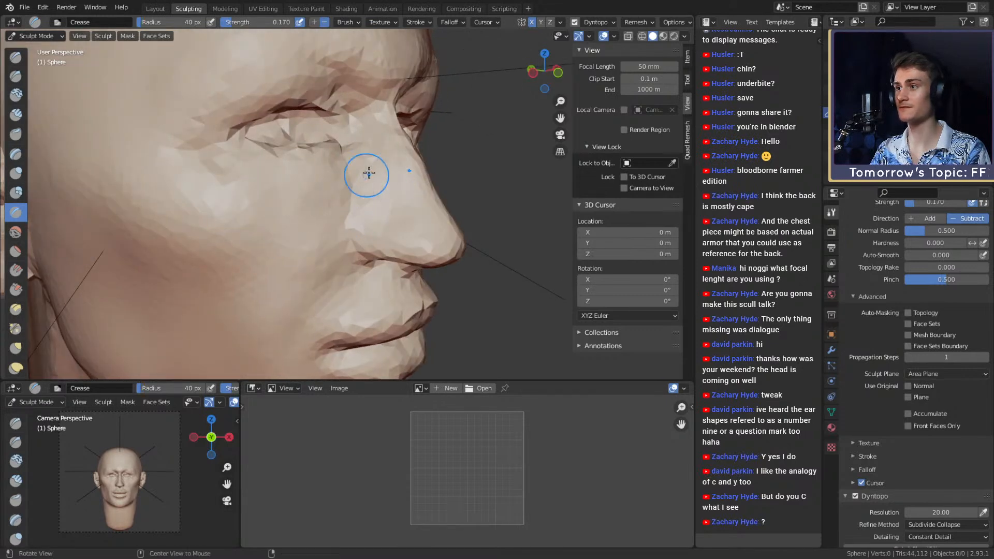
pyautogui.moveTo(368, 173)
pyautogui.keyDown('ctrl'); pyautogui.keyDown('alt'); pyautogui.mouseDown()
pyautogui.moveTo(340, 200)
pyautogui.moveTo(309, 200)
pyautogui.moveTo(316, 173)
pyautogui.moveTo(362, 189)
pyautogui.mouseUp(); pyautogui.keyUp('alt'); pyautogui.keyUp('ctrl')
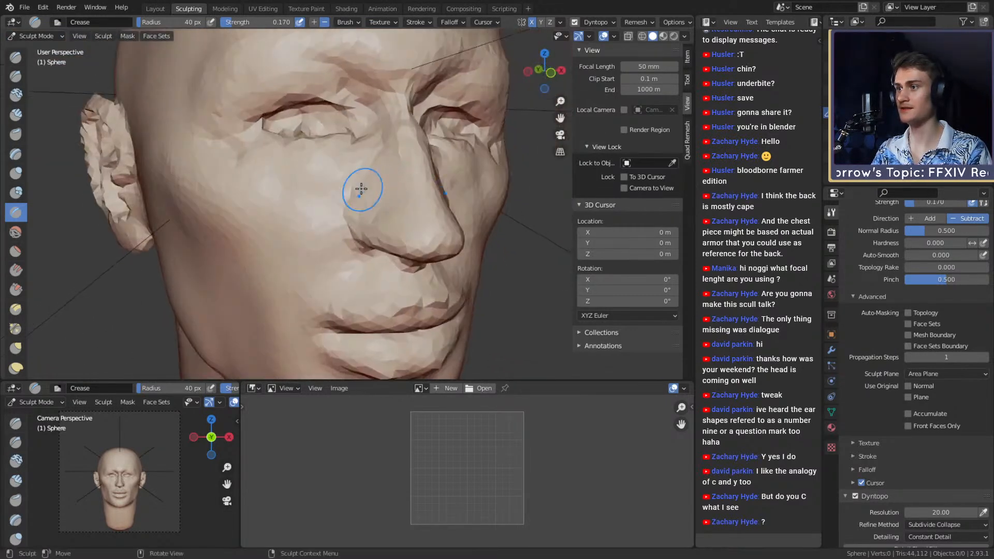
pyautogui.moveTo(334, 232)
pyautogui.keyDown('alt'); pyautogui.mouseDown()
pyautogui.moveTo(310, 264)
pyautogui.moveTo(325, 261)
pyautogui.mouseUp(); pyautogui.keyUp('alt')
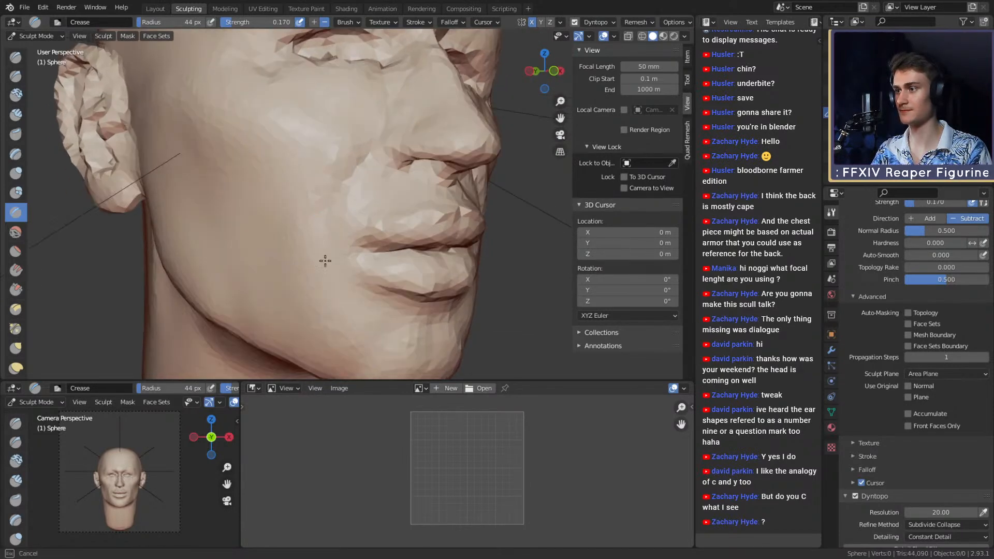
pyautogui.moveTo(320, 298); pyautogui.dragTo(344, 197)
# Build up the cheek surface beside the nose and mouth with the Clay Strips brush.
pyautogui.keyDown('ctrl'); pyautogui.keyDown('alt'); pyautogui.moveTo(403, 132); pyautogui.dragTo(395, 182); pyautogui.keyUp('alt'); pyautogui.keyUp('ctrl')
pyautogui.moveTo(395, 181)
pyautogui.keyDown('alt'); pyautogui.mouseDown()
pyautogui.moveTo(312, 236)
pyautogui.moveTo(348, 195)
pyautogui.moveTo(326, 184)
pyautogui.mouseUp(); pyautogui.keyUp('alt')
pyautogui.press('c')
pyautogui.moveTo(359, 230)
pyautogui.keyDown('alt'); pyautogui.mouseDown()
pyautogui.moveTo(393, 182)
pyautogui.moveTo(382, 206)
pyautogui.moveTo(439, 239)
pyautogui.moveTo(416, 208)
pyautogui.mouseUp(); pyautogui.keyUp('alt')
pyautogui.keyDown('alt'); pyautogui.moveTo(417, 208); pyautogui.dragTo(372, 203); pyautogui.keyUp('alt')
pyautogui.moveTo(372, 203)
pyautogui.keyDown('ctrl'); pyautogui.keyDown('alt'); pyautogui.mouseDown()
pyautogui.moveTo(366, 188)
pyautogui.moveTo(453, 182)
pyautogui.moveTo(380, 182)
pyautogui.moveTo(398, 180)
pyautogui.moveTo(384, 172)
pyautogui.moveTo(275, 181)
pyautogui.moveTo(378, 190)
pyautogui.moveTo(352, 194)
pyautogui.moveTo(418, 234)
pyautogui.moveTo(382, 248)
pyautogui.moveTo(385, 99)
pyautogui.moveTo(422, 171)
pyautogui.moveTo(378, 198)
pyautogui.moveTo(503, 251)
pyautogui.mouseUp(); pyautogui.keyUp('alt'); pyautogui.keyUp('ctrl')
pyautogui.press('f')
pyautogui.click(389, 196)
# Refine the shape between nose and cheek with the Grab and Crease brushes.
pyautogui.press('g')
pyautogui.press('f')
pyautogui.click(375, 198)
pyautogui.hotkey('shift', 'c')
pyautogui.press('f')
pyautogui.click(344, 211)
# Adjust the forms of the nose and surrounding face using the Grab brush at several radii.
pyautogui.press('g')
pyautogui.press('f')
pyautogui.click(424, 238)
pyautogui.press('f')
pyautogui.click(431, 171)
pyautogui.press('f')
pyautogui.click(496, 251)
# Define the groove around the nostril wing with a 36 px Crease brush, raising its strength to 0.285.
pyautogui.moveTo(440, 235)
pyautogui.keyDown('alt'); pyautogui.mouseDown()
pyautogui.moveTo(379, 219)
pyautogui.moveTo(337, 232)
pyautogui.mouseUp(); pyautogui.keyUp('alt')
pyautogui.hotkey('shift', 'c')
pyautogui.press('f')
pyautogui.click(355, 235)
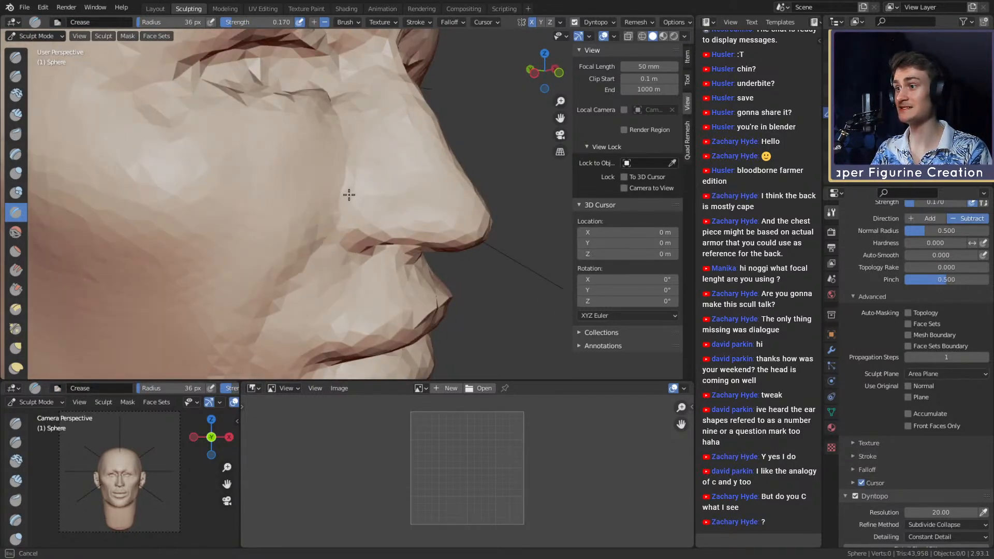
pyautogui.hotkey('shift', 'f')
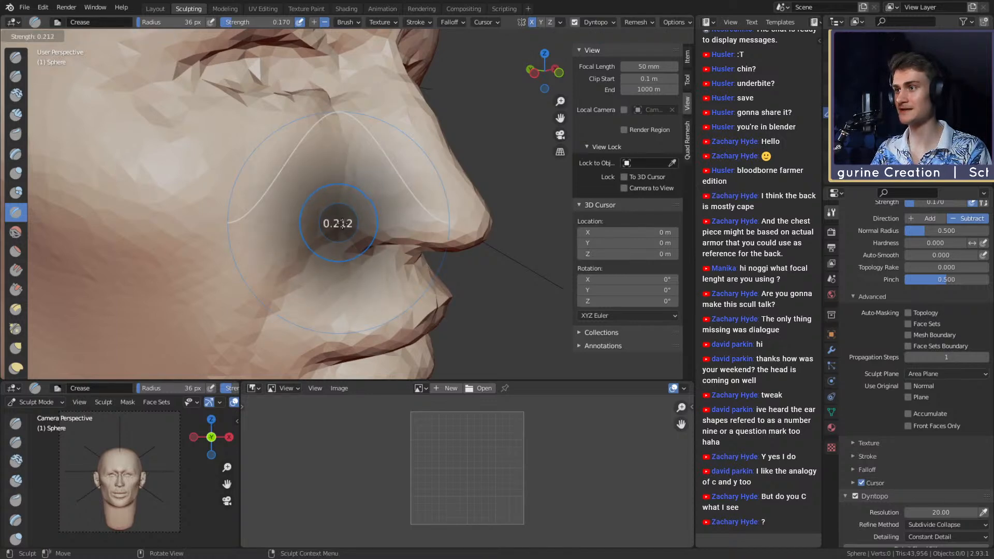
pyautogui.click(340, 224)
pyautogui.moveTo(339, 222)
pyautogui.mouseDown()
pyautogui.moveTo(345, 245)
pyautogui.moveTo(332, 227)
pyautogui.mouseUp()
pyautogui.moveTo(365, 192); pyautogui.dragTo(393, 194)
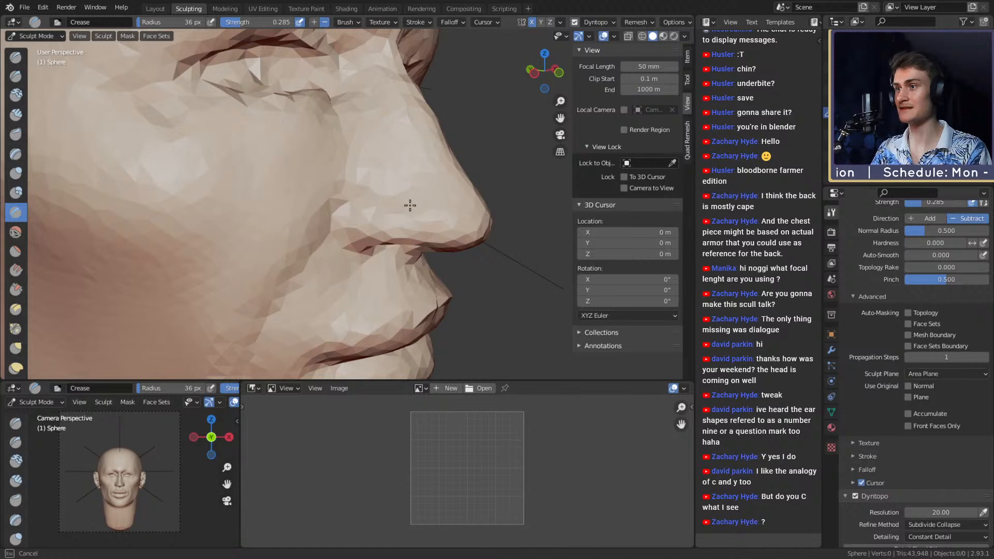
pyautogui.moveTo(322, 237); pyautogui.dragTo(326, 232)
# Touch up the form around the mouth and chin with the Clay Strips and Grab brushes.
pyautogui.keyDown('ctrl'); pyautogui.moveTo(422, 129); pyautogui.dragTo(409, 311, button='middle'); pyautogui.keyUp('ctrl')
pyautogui.moveTo(362, 259); pyautogui.dragTo(285, 248, button='middle')
pyautogui.keyDown('ctrl'); pyautogui.moveTo(238, 155); pyautogui.dragTo(228, 103, button='middle'); pyautogui.keyUp('ctrl')
pyautogui.moveTo(392, 237)
pyautogui.mouseDown(button='middle')
pyautogui.moveTo(384, 220)
pyautogui.moveTo(346, 238)
pyautogui.mouseUp(button='middle')
pyautogui.moveTo(357, 243)
pyautogui.keyDown('ctrl'); pyautogui.mouseDown(button='middle')
pyautogui.moveTo(366, 200)
pyautogui.moveTo(349, 161)
pyautogui.mouseUp(button='middle'); pyautogui.keyUp('ctrl')
pyautogui.press('c')
pyautogui.moveTo(365, 255)
pyautogui.mouseDown(button='middle')
pyautogui.moveTo(381, 216)
pyautogui.moveTo(339, 224)
pyautogui.moveTo(355, 210)
pyautogui.moveTo(320, 183)
pyautogui.moveTo(355, 219)
pyautogui.mouseUp(button='middle')
pyautogui.press('g')
# Carve the hollow beneath the lower lip with the Crease brush at 42 and 33 px radius.
pyautogui.hotkey('shift', 'c')
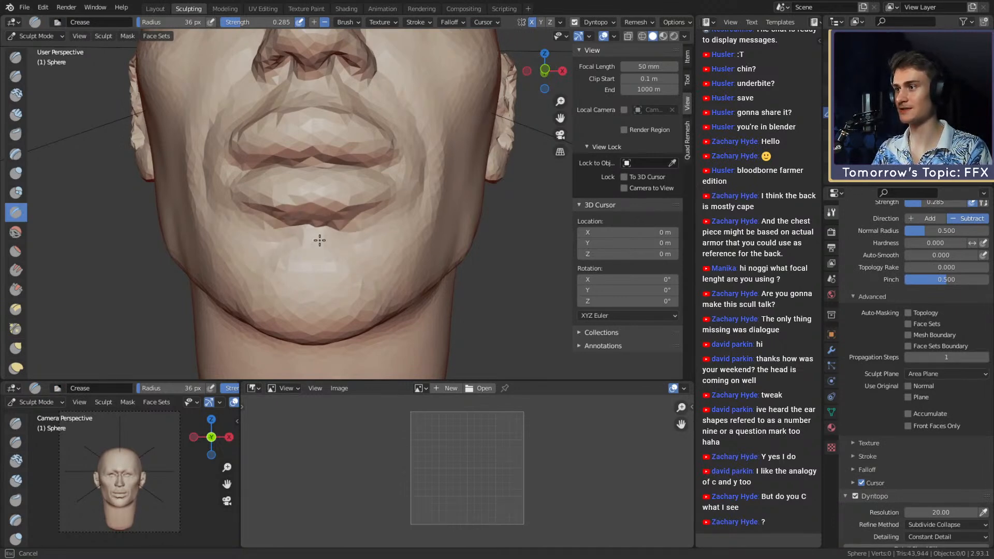
pyautogui.press('f')
pyautogui.click(293, 242)
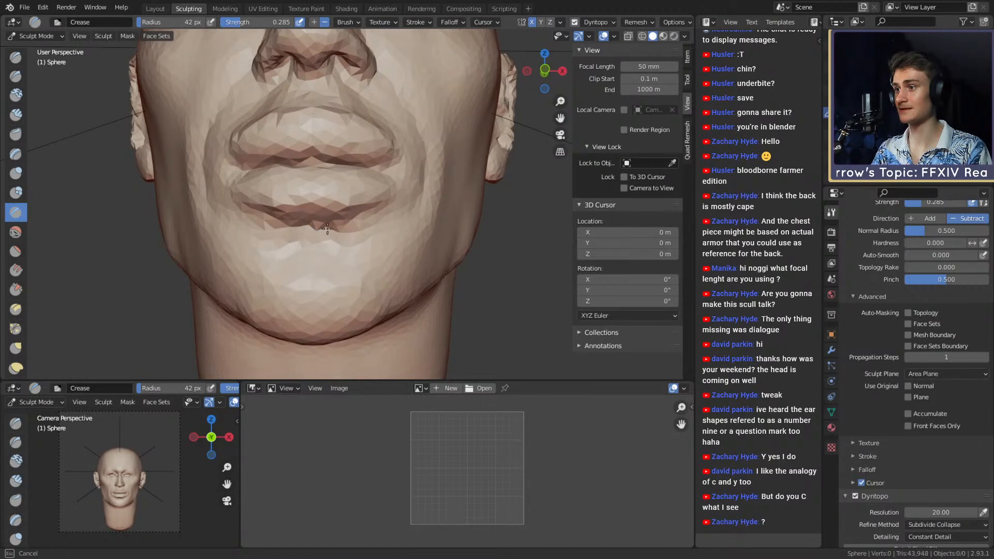
pyautogui.moveTo(307, 220); pyautogui.dragTo(282, 216)
pyautogui.press('f')
pyautogui.click(298, 219)
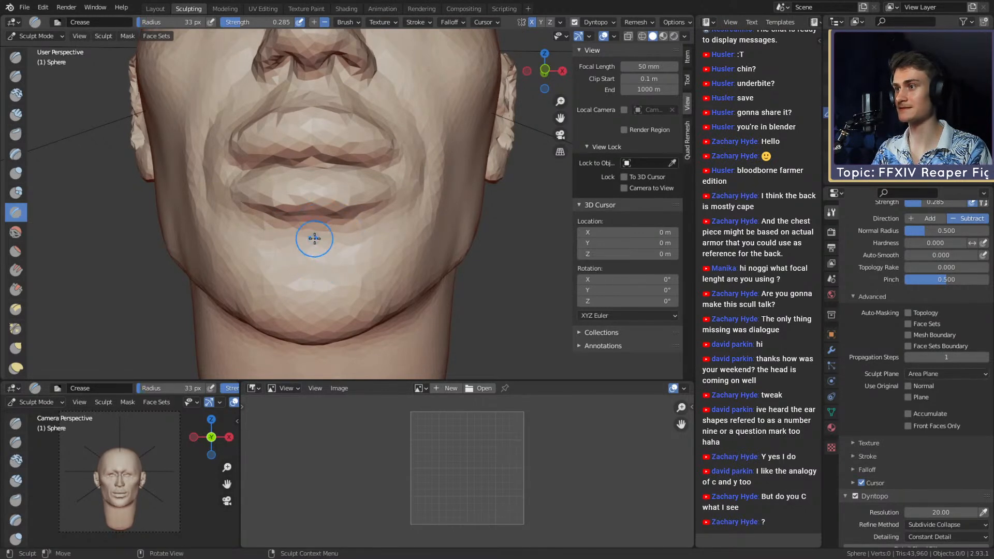
pyautogui.moveTo(338, 222)
pyautogui.mouseDown(button='middle')
pyautogui.moveTo(411, 214)
pyautogui.moveTo(324, 233)
pyautogui.moveTo(362, 243)
pyautogui.mouseUp(button='middle')
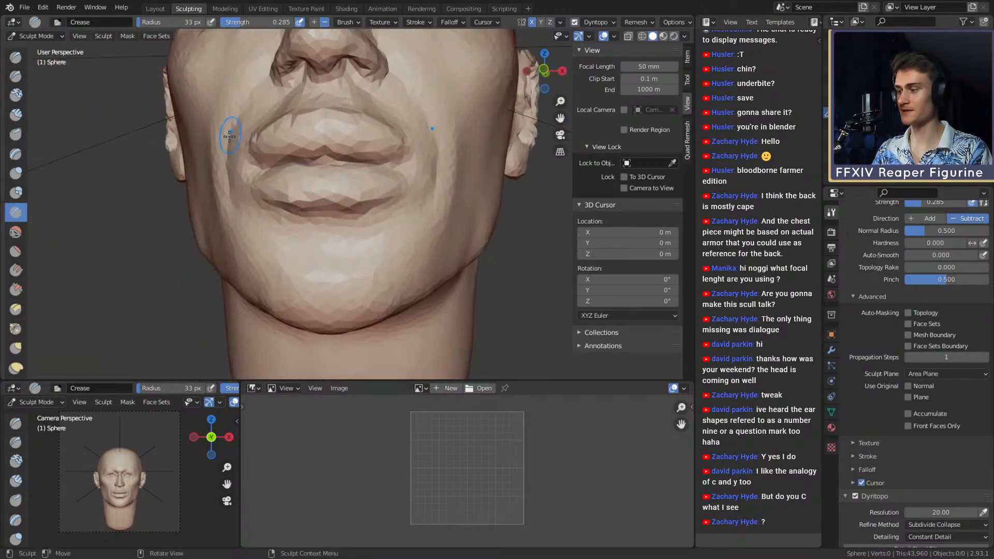
# Build up the surface beside the mouth corners with the Clay Strips brush.
pyautogui.press('c')
pyautogui.moveTo(410, 256)
pyautogui.keyDown('alt'); pyautogui.mouseDown()
pyautogui.moveTo(355, 242)
pyautogui.moveTo(305, 211)
pyautogui.mouseUp(); pyautogui.keyUp('alt')
pyautogui.press('f')
pyautogui.click(339, 223)
pyautogui.moveTo(305, 210)
pyautogui.keyDown('alt'); pyautogui.mouseDown()
pyautogui.moveTo(395, 210)
pyautogui.moveTo(389, 221)
pyautogui.mouseUp(); pyautogui.keyUp('alt')
pyautogui.press('f')
pyautogui.click(370, 241)
# Shape the fold running from the nose past the mouth corner, varying the Clay Strips brush radius.
pyautogui.moveTo(408, 288)
pyautogui.mouseDown()
pyautogui.moveTo(370, 259)
pyautogui.moveTo(399, 236)
pyautogui.moveTo(374, 254)
pyautogui.moveTo(363, 300)
pyautogui.moveTo(456, 267)
pyautogui.moveTo(374, 263)
pyautogui.moveTo(385, 212)
pyautogui.moveTo(342, 227)
pyautogui.moveTo(388, 210)
pyautogui.moveTo(344, 218)
pyautogui.moveTo(373, 202)
pyautogui.moveTo(364, 218)
pyautogui.moveTo(362, 199)
pyautogui.moveTo(322, 200)
pyautogui.moveTo(332, 208)
pyautogui.moveTo(307, 218)
pyautogui.moveTo(381, 208)
pyautogui.moveTo(421, 179)
pyautogui.moveTo(438, 180)
pyautogui.mouseUp()
pyautogui.press('f')
pyautogui.click(412, 254)
pyautogui.press('f')
pyautogui.click(381, 211)
pyautogui.press('f')
pyautogui.click(339, 216)
# Adjust the lips and lower face in profile with the Grab brush at 157 and 177 px radius.
pyautogui.hotkey('shift', 'c')
pyautogui.press('g')
pyautogui.keyDown('ctrl'); pyautogui.keyDown('alt'); pyautogui.moveTo(438, 181); pyautogui.dragTo(439, 218); pyautogui.keyUp('alt'); pyautogui.keyUp('ctrl')
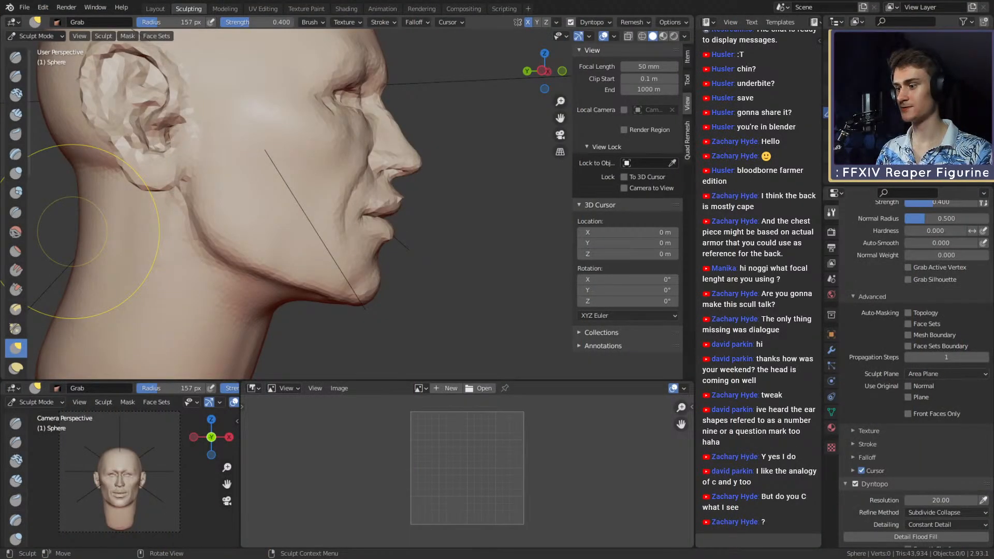
pyautogui.moveTo(367, 255)
pyautogui.keyDown('shift'); pyautogui.mouseDown(button='middle')
pyautogui.moveTo(386, 242)
pyautogui.moveTo(406, 200)
pyautogui.moveTo(369, 222)
pyautogui.mouseUp(button='middle'); pyautogui.keyUp('shift')
pyautogui.press('f')
pyautogui.click(358, 237)
pyautogui.moveTo(358, 237); pyautogui.dragTo(363, 285)
# Refine the area between the nose base and upper lip from the front and three-quarter views, varying the brush radius.
pyautogui.moveTo(388, 264)
pyautogui.keyDown('alt'); pyautogui.mouseDown()
pyautogui.moveTo(289, 238)
pyautogui.moveTo(326, 264)
pyautogui.moveTo(334, 223)
pyautogui.mouseUp(); pyautogui.keyUp('alt')
pyautogui.keyDown('alt'); pyautogui.keyDown('shift'); pyautogui.moveTo(336, 243); pyautogui.dragTo(339, 215); pyautogui.keyUp('shift'); pyautogui.keyUp('alt')
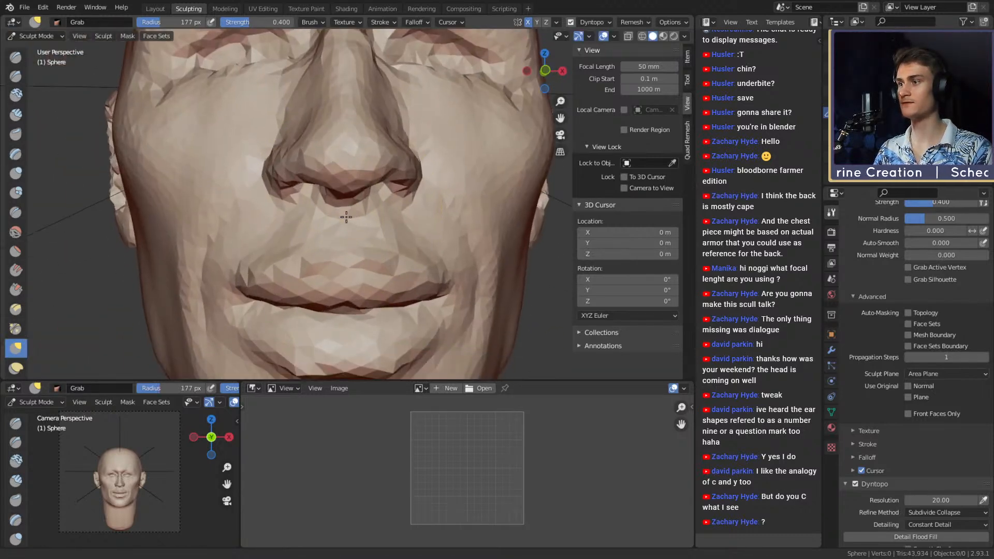
pyautogui.press('f')
pyautogui.click(341, 218)
pyautogui.moveTo(333, 216)
pyautogui.mouseDown(button='middle')
pyautogui.moveTo(382, 192)
pyautogui.moveTo(337, 217)
pyautogui.moveTo(319, 199)
pyautogui.moveTo(388, 213)
pyautogui.mouseUp(button='middle')
pyautogui.scroll(1, 338, 217)
pyautogui.press('f')
pyautogui.click(329, 201)
pyautogui.press('f')
pyautogui.click(340, 208)
# Sculpt the surface above the upper lip with the Clay Strips and Crease brushes at 35 px radius.
pyautogui.moveTo(417, 216); pyautogui.dragTo(368, 215)
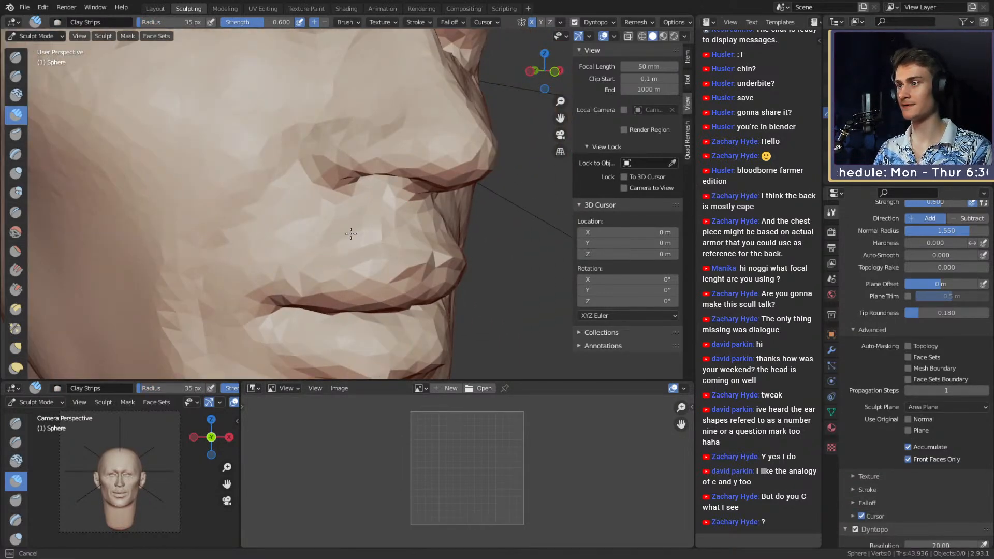
pyautogui.press('f')
pyautogui.click(383, 230)
pyautogui.moveTo(383, 230); pyautogui.dragTo(362, 206, button='middle')
pyautogui.press('f')
pyautogui.click(342, 226)
pyautogui.hotkey('shift', 'c')
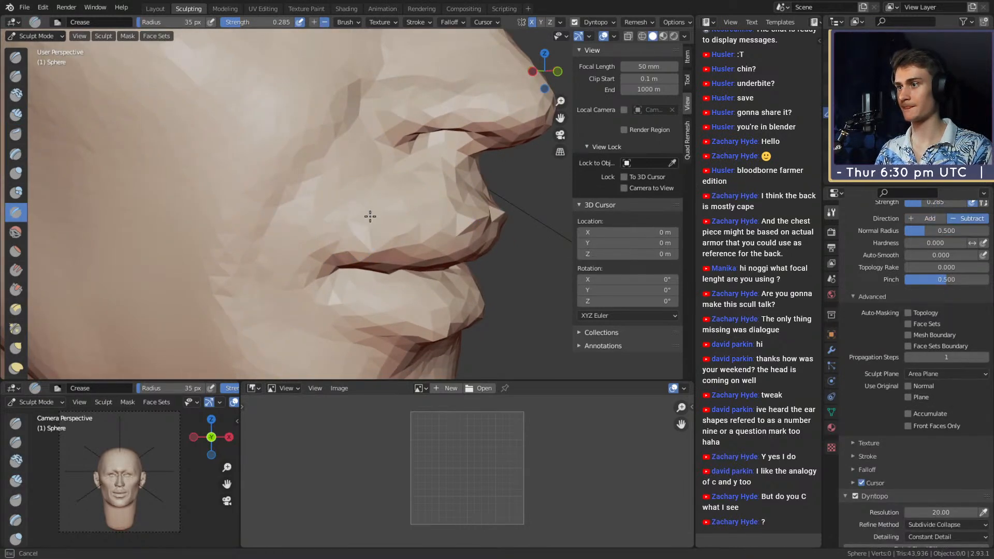
# Adjust the nostril wings from the front with the Grab brush at 35 px radius.
pyautogui.scroll(-5, 335, 253)
pyautogui.moveTo(335, 253); pyautogui.dragTo(386, 242, button='middle')
pyautogui.scroll(4, 386, 242)
pyautogui.press('g')
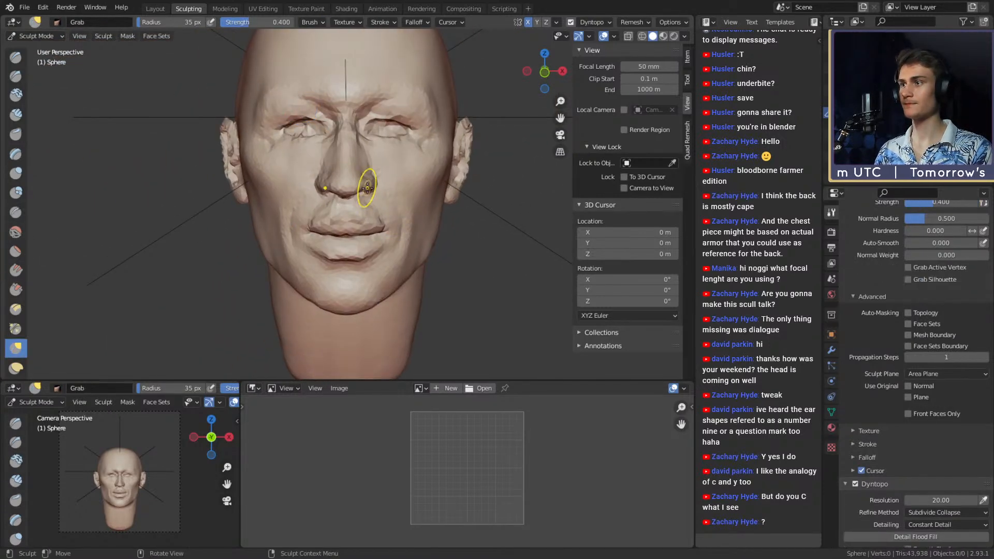
pyautogui.scroll(2, 377, 183)
pyautogui.moveTo(376, 183)
pyautogui.mouseDown(button='middle')
pyautogui.moveTo(369, 189)
pyautogui.moveTo(358, 176)
pyautogui.moveTo(370, 185)
pyautogui.moveTo(359, 186)
pyautogui.mouseUp(button='middle')
# Carve the creases beneath the eye toward its outer corner with the Crease brush at 41 and 50 px radius.
pyautogui.hotkey('shift', 'c')
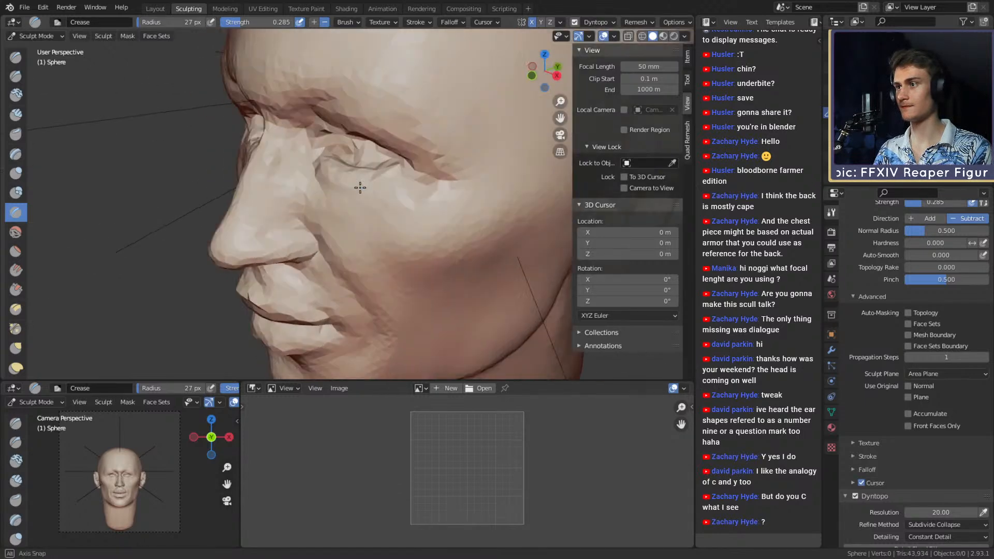
pyautogui.scroll(2, 360, 186)
pyautogui.press('f')
pyautogui.click(369, 206)
pyautogui.moveTo(451, 188); pyautogui.dragTo(428, 181, button='middle')
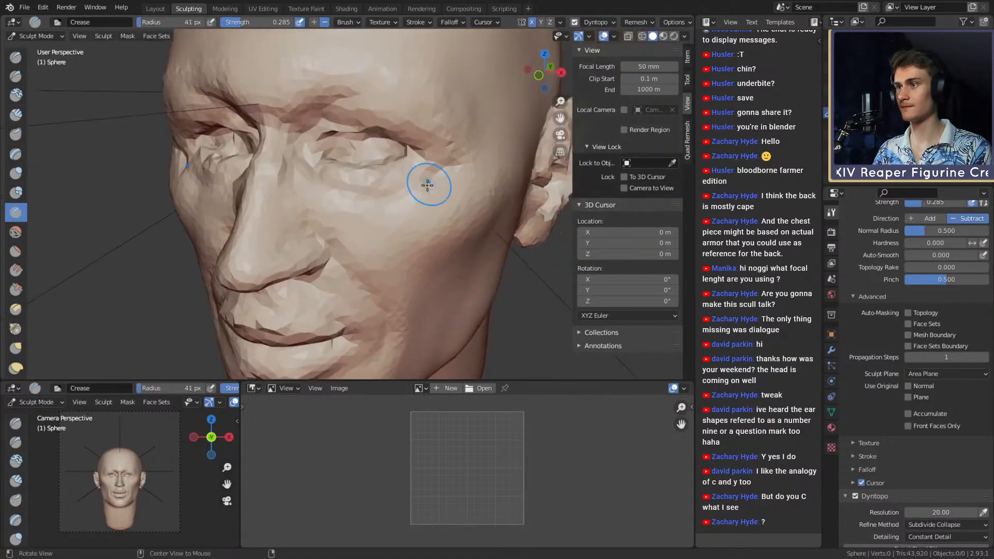
pyautogui.press('f')
pyautogui.click(400, 194)
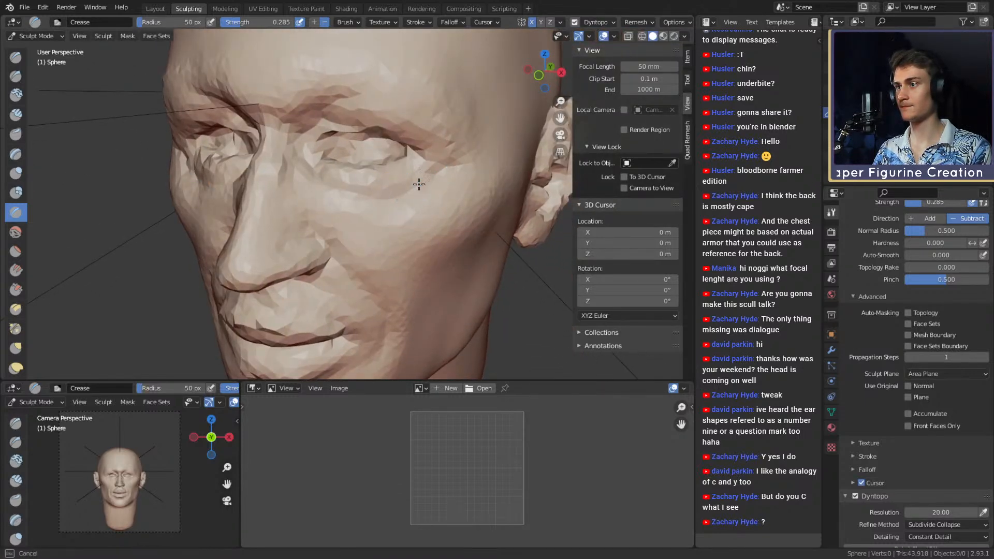
pyautogui.moveTo(430, 161); pyautogui.dragTo(342, 214, button='middle')
# Adjust the side of the nose below the inner eye with the Grab brush at 102 and 66 px radius.
pyautogui.press('g')
pyautogui.press('f')
pyautogui.click(302, 193)
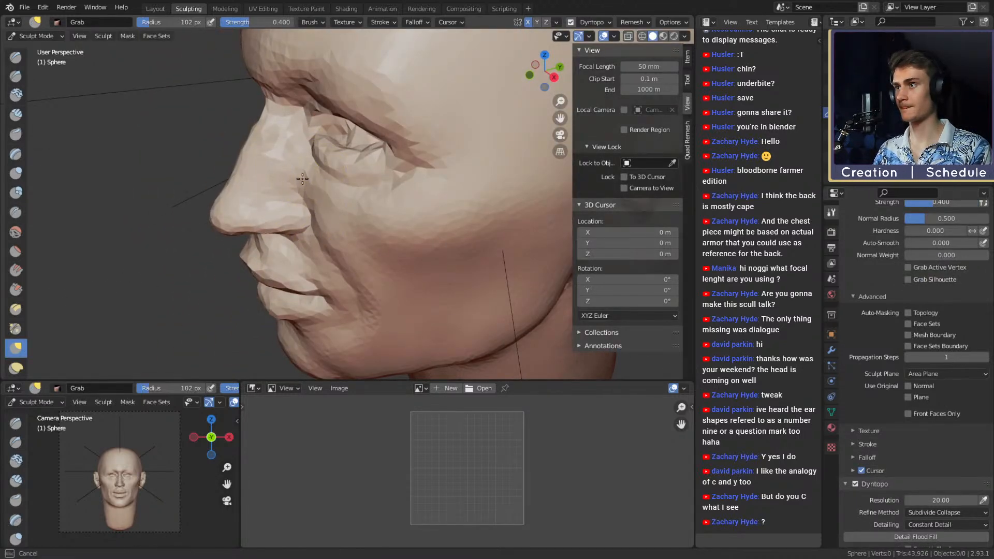
pyautogui.moveTo(302, 179); pyautogui.dragTo(300, 179)
pyautogui.moveTo(301, 179); pyautogui.dragTo(377, 166, button='middle')
pyautogui.press('f')
pyautogui.click(336, 178)
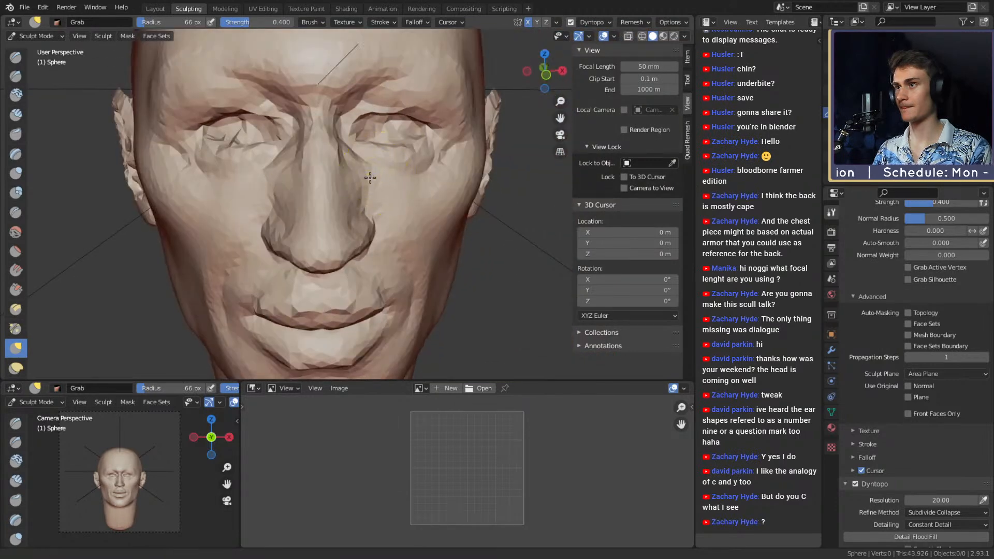
# Reshape the nose sides and nostril wings from the front with the Grab brush at 73 and 147 px radius.
pyautogui.scroll(2, 370, 177)
pyautogui.press('f')
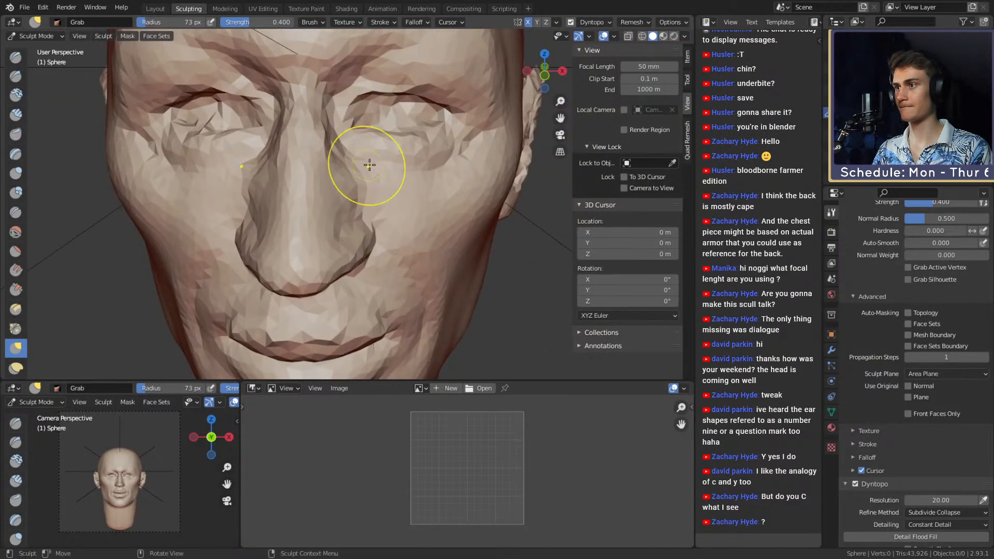
pyautogui.scroll(-2, 373, 199)
pyautogui.press('f')
pyautogui.click(375, 244)
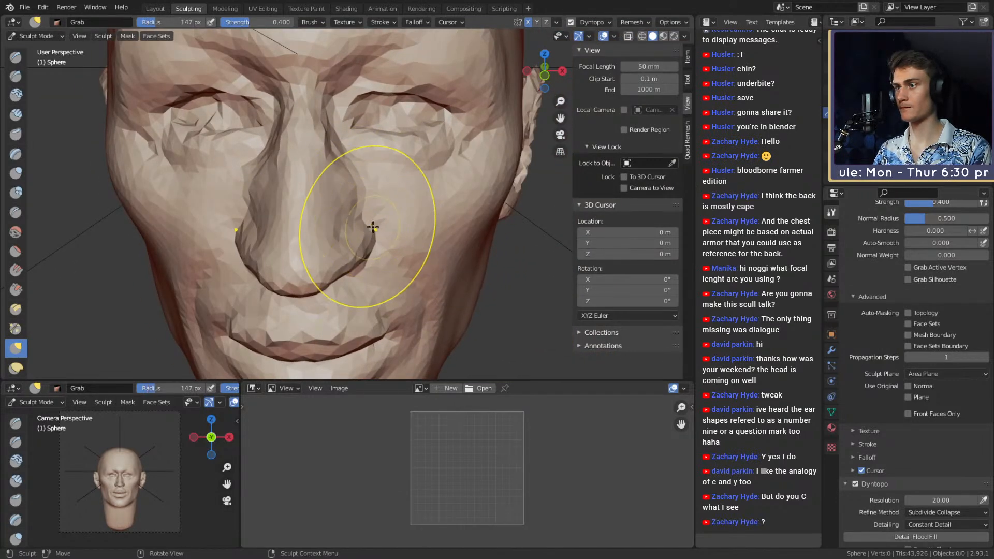
pyautogui.scroll(-2, 375, 244)
pyautogui.scroll(2, 375, 243)
pyautogui.moveTo(375, 243)
pyautogui.mouseDown(button='middle')
pyautogui.moveTo(419, 223)
pyautogui.moveTo(395, 210)
pyautogui.mouseUp(button='middle')
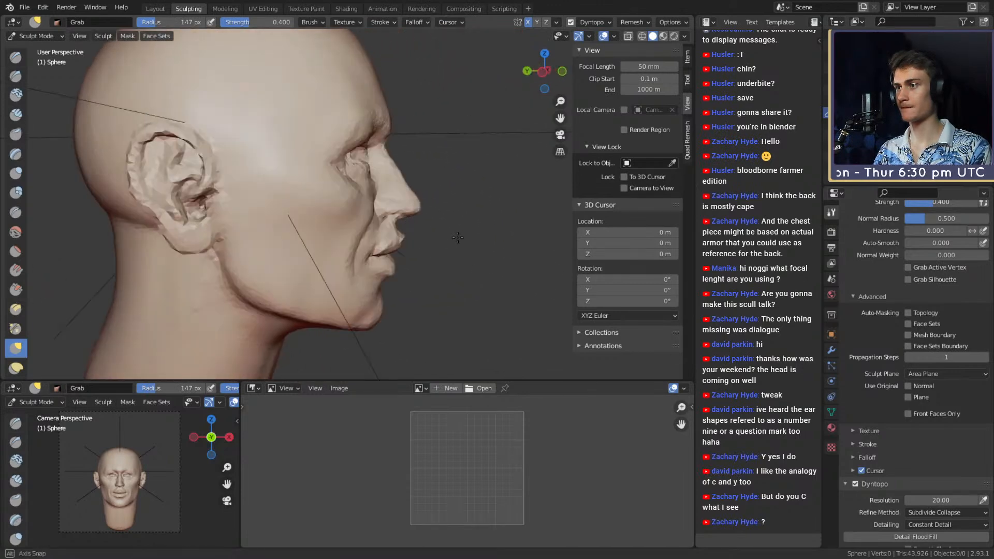
# Reshape the brow and nose bridge between the eyes with the Grab brush, starting at 173 px radius.
pyautogui.hotkey('shift', 'c')
pyautogui.press('f')
pyautogui.click(382, 171)
pyautogui.scroll(5, 382, 175)
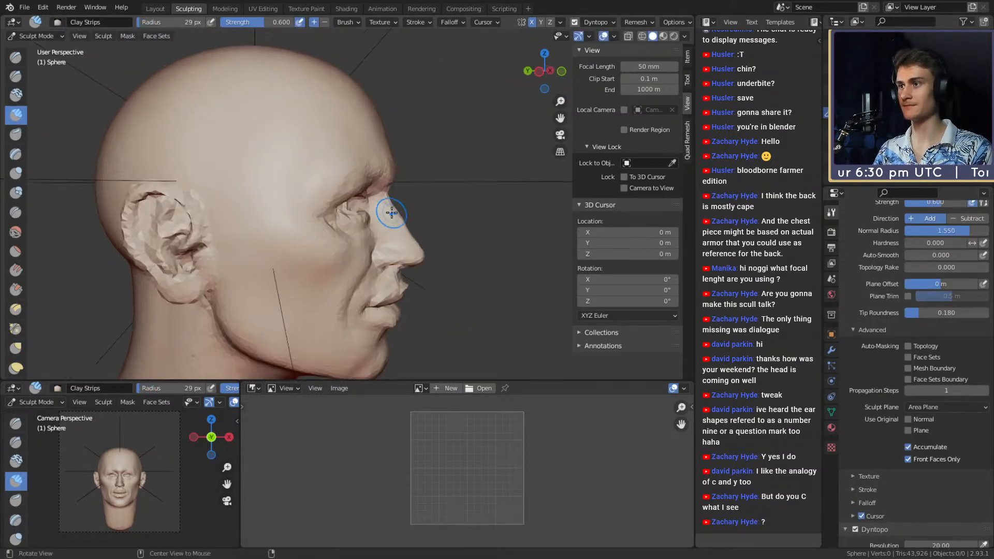
pyautogui.press('g')
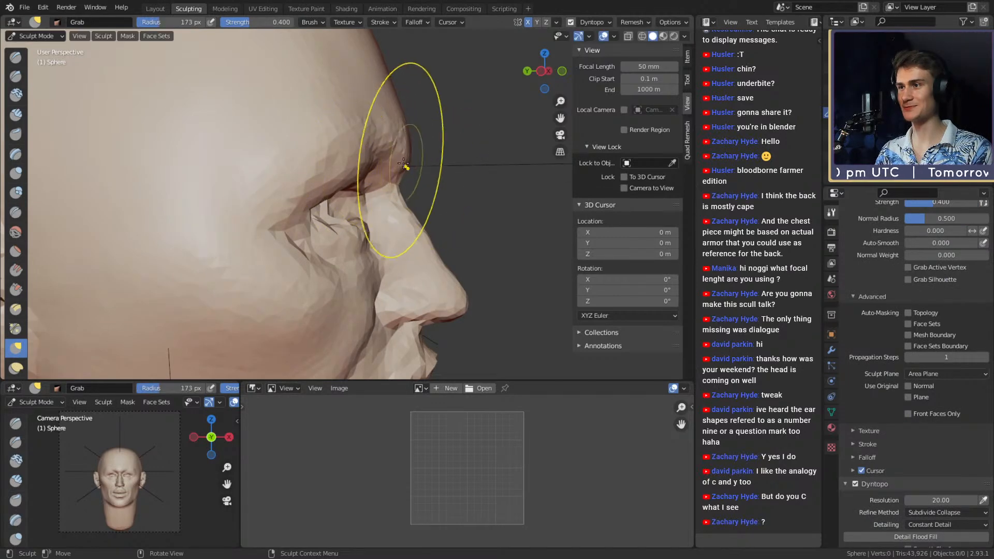
pyautogui.moveTo(388, 159); pyautogui.dragTo(269, 166, button='middle')
pyautogui.press('f')
pyautogui.click(338, 164)
pyautogui.moveTo(252, 167); pyautogui.dragTo(290, 170)
# Refine the root of the nose below the brow in profile with the Grab brush at 94 and 87 px radius.
pyautogui.moveTo(293, 169)
pyautogui.mouseDown(button='middle')
pyautogui.moveTo(399, 166)
pyautogui.moveTo(429, 189)
pyautogui.mouseUp(button='middle')
pyautogui.scroll(3, 406, 195)
pyautogui.press('f')
pyautogui.click(434, 195)
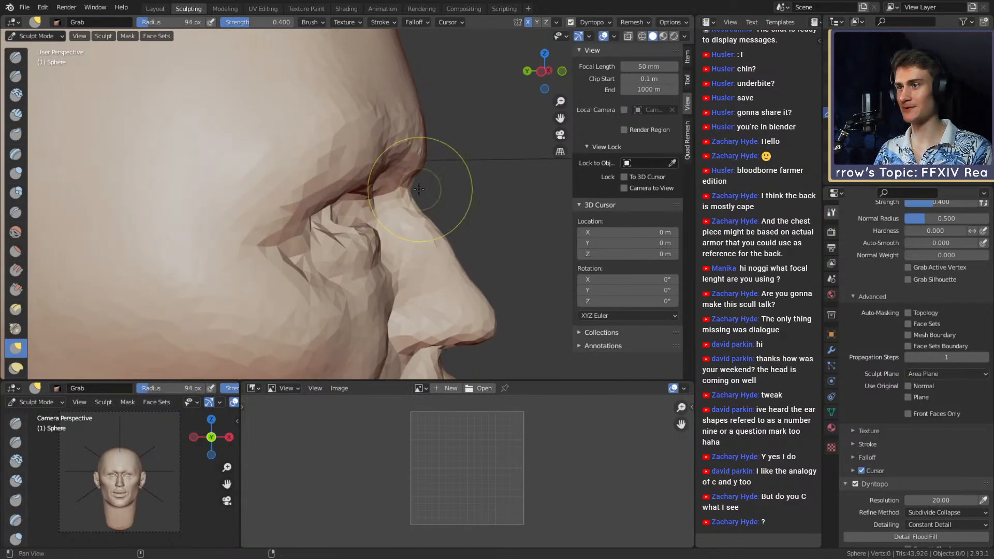
pyautogui.press('f')
pyautogui.click(429, 187)
pyautogui.moveTo(419, 176); pyautogui.dragTo(416, 167)
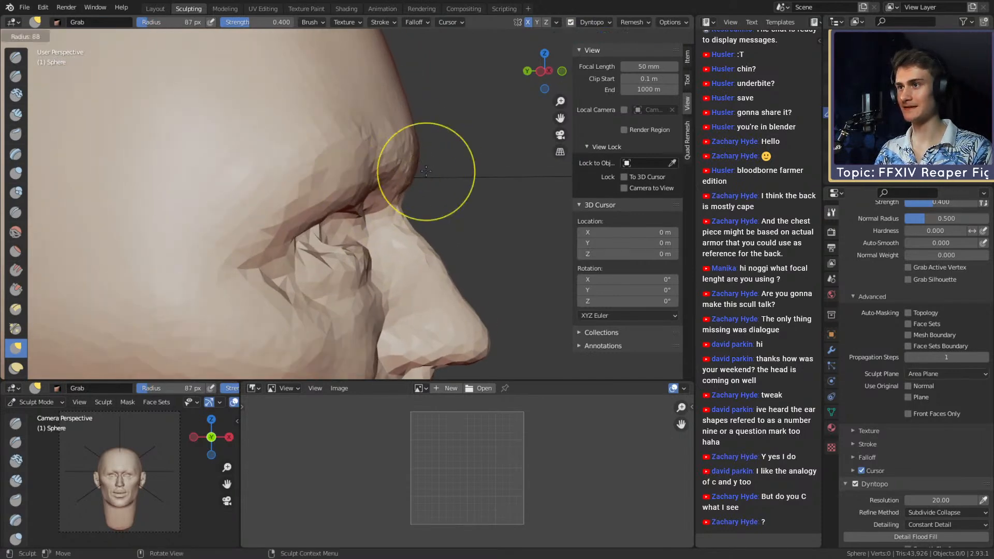
# Adjust the nose bridge beside the inner eye corner with the Grab brush at 42 px radius.
pyautogui.moveTo(421, 166)
pyautogui.mouseDown(button='middle')
pyautogui.moveTo(355, 178)
pyautogui.moveTo(437, 211)
pyautogui.moveTo(388, 174)
pyautogui.moveTo(337, 217)
pyautogui.moveTo(484, 200)
pyautogui.moveTo(410, 218)
pyautogui.mouseUp(button='middle')
pyautogui.click(380, 192)
pyautogui.press('f')
pyautogui.click(346, 210)
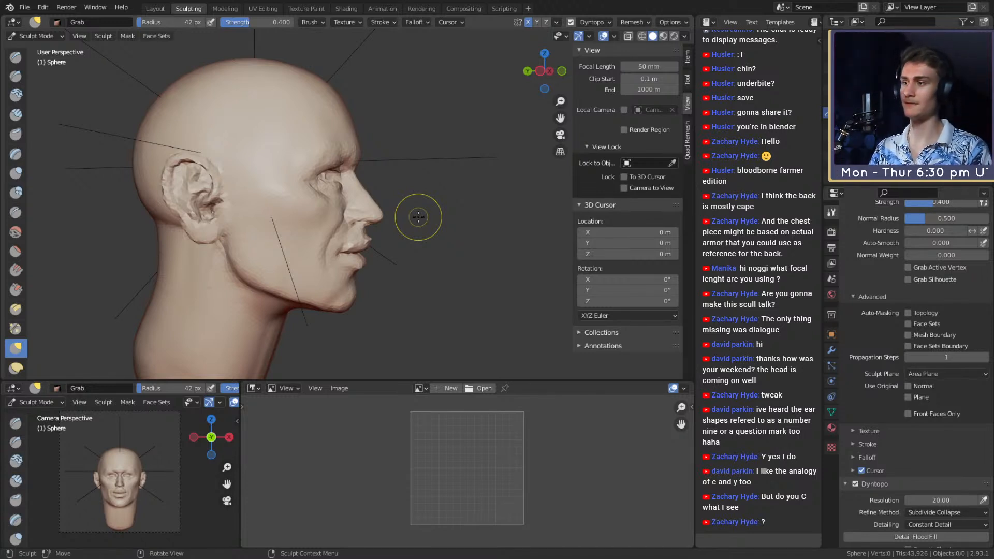
# Build up the side of the nose tip above the nostril with the Clay Strips brush at 32 px radius.
pyautogui.scroll(1, 409, 207)
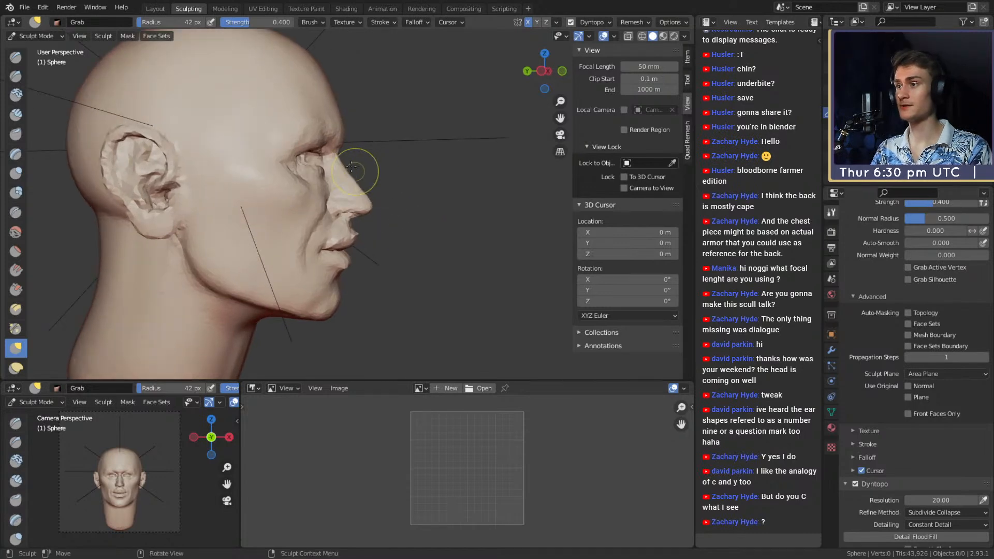
pyautogui.scroll(1, 373, 176)
pyautogui.moveTo(382, 182)
pyautogui.mouseDown(button='middle')
pyautogui.moveTo(422, 182)
pyautogui.moveTo(402, 222)
pyautogui.mouseUp(button='middle')
pyautogui.scroll(2, 378, 207)
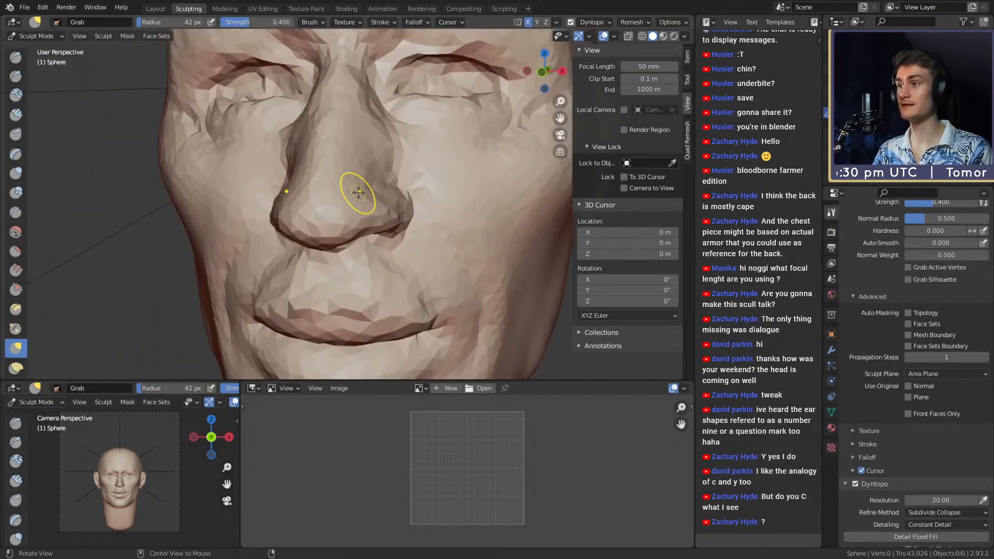
pyautogui.press('c')
pyautogui.moveTo(344, 204)
pyautogui.mouseDown(button='middle')
pyautogui.moveTo(373, 204)
pyautogui.moveTo(356, 229)
pyautogui.mouseUp(button='middle')
pyautogui.press('f')
pyautogui.press('f')
pyautogui.moveTo(375, 191); pyautogui.dragTo(388, 222, button='middle')
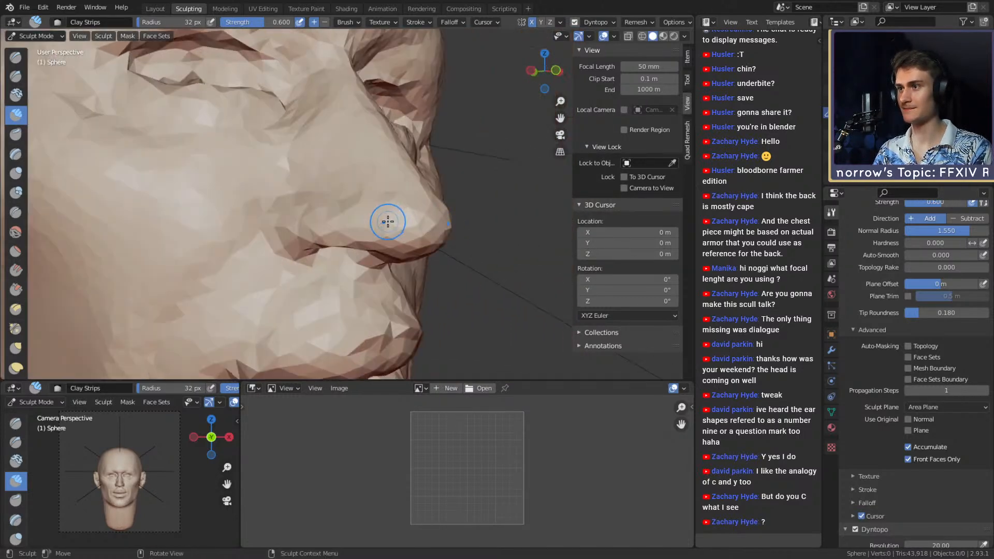
pyautogui.moveTo(371, 208); pyautogui.dragTo(349, 204)
pyautogui.moveTo(406, 196)
pyautogui.mouseDown(button='middle')
pyautogui.moveTo(447, 191)
pyautogui.moveTo(389, 236)
pyautogui.mouseUp(button='middle')
pyautogui.moveTo(367, 218); pyautogui.dragTo(352, 207)
pyautogui.moveTo(372, 222)
pyautogui.mouseDown(button='middle')
pyautogui.moveTo(448, 186)
pyautogui.moveTo(420, 227)
pyautogui.moveTo(365, 194)
pyautogui.mouseUp(button='middle')
# Add volume to the nostril wings from the front with the Clay Strips brush at 62 px radius.
pyautogui.scroll(-2, 339, 212)
pyautogui.scroll(-2, 447, 186)
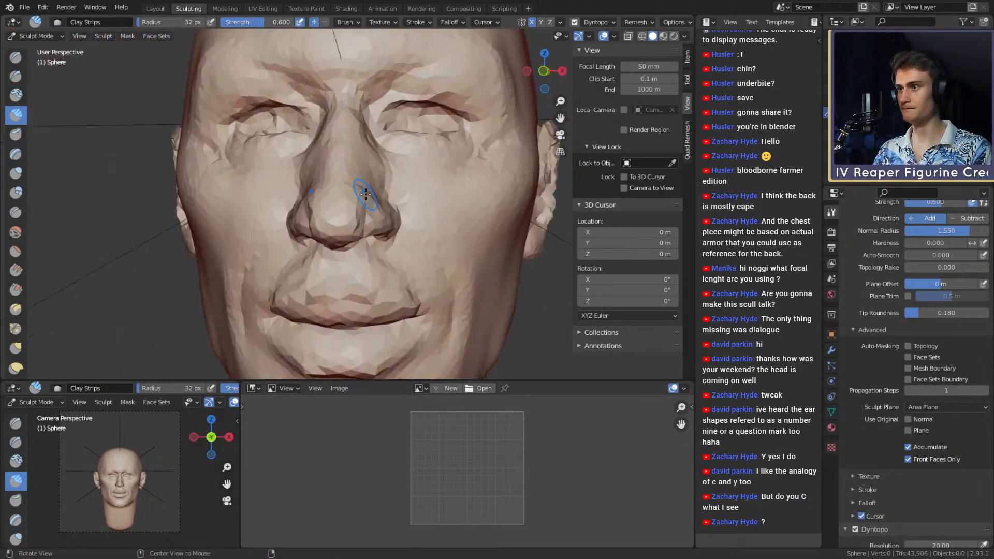
pyautogui.press(']')
pyautogui.press(']')
pyautogui.press(']')
pyautogui.moveTo(379, 219); pyautogui.dragTo(384, 217)
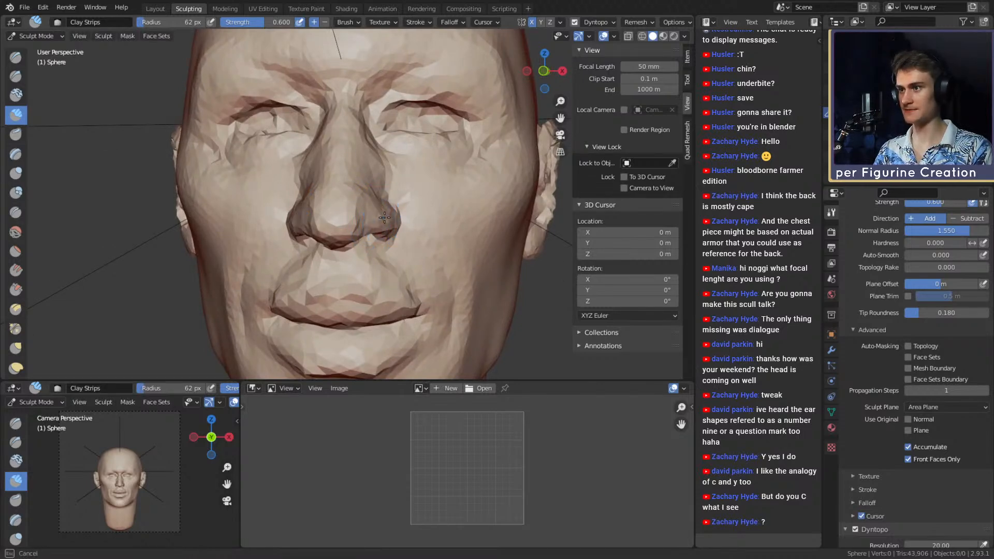
# Adjust the nose tip and nostril area in profile with the Grab brush at 62 px and a larger radius.
pyautogui.moveTo(366, 215)
pyautogui.mouseDown(button='middle')
pyautogui.moveTo(386, 210)
pyautogui.moveTo(353, 194)
pyautogui.moveTo(438, 224)
pyautogui.mouseUp(button='middle')
pyautogui.press('g')
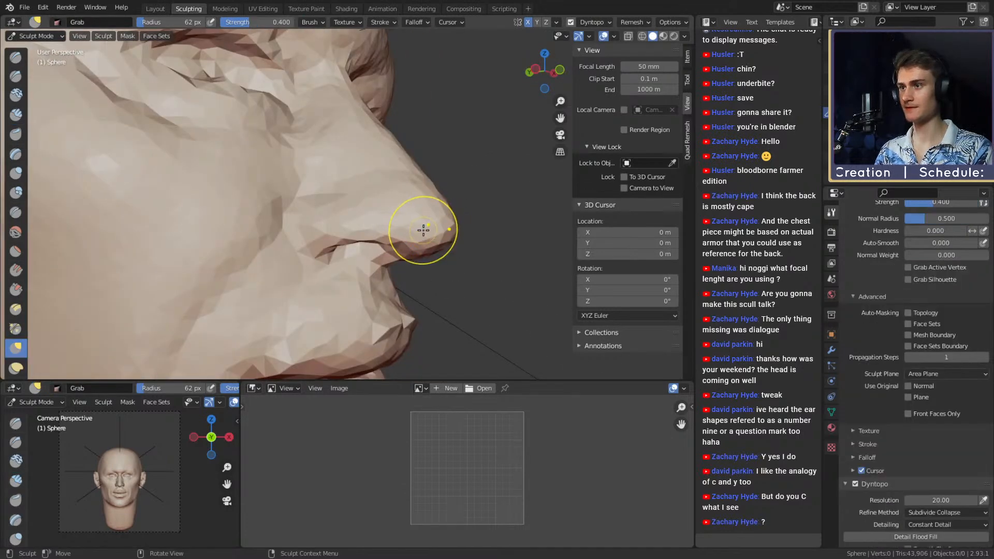
pyautogui.moveTo(448, 223)
pyautogui.keyDown('alt'); pyautogui.mouseDown()
pyautogui.moveTo(454, 233)
pyautogui.moveTo(438, 238)
pyautogui.moveTo(455, 237)
pyautogui.mouseUp(); pyautogui.keyUp('alt')
pyautogui.press('f')
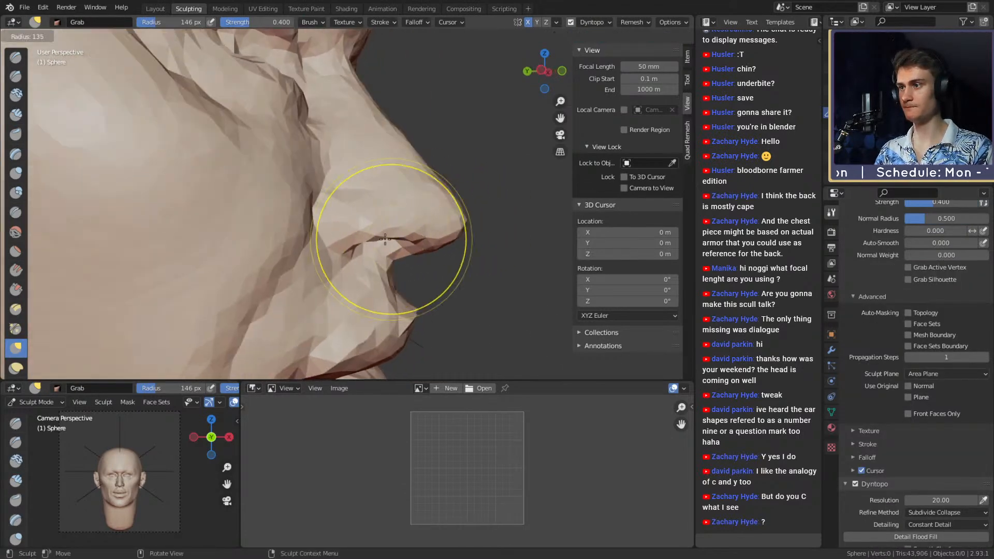
pyautogui.click(431, 237)
pyautogui.keyDown('alt'); pyautogui.moveTo(358, 245); pyautogui.dragTo(376, 242); pyautogui.keyUp('alt')
# Define the groove above the nostril wing with the Crease brush at 47 px radius.
pyautogui.press('c')
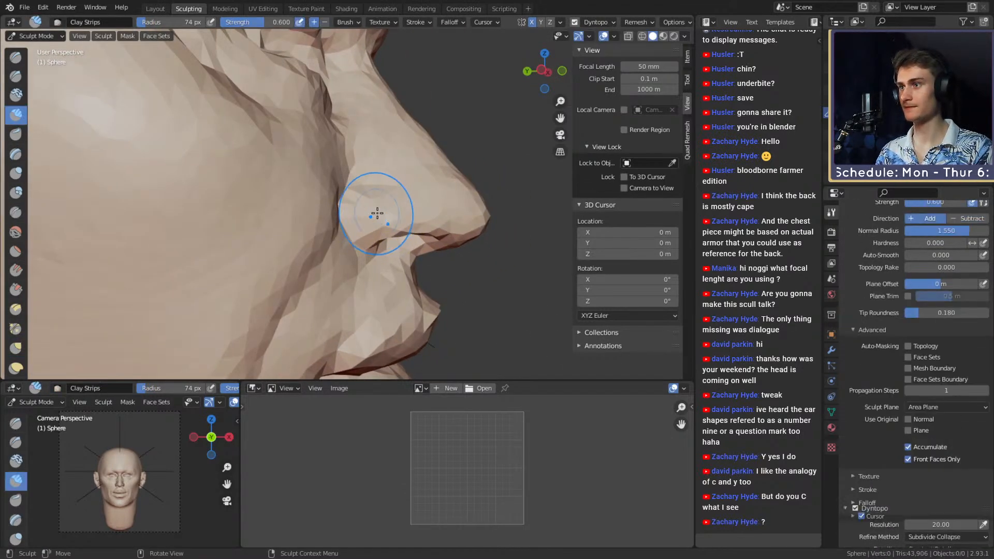
pyautogui.moveTo(366, 210)
pyautogui.mouseDown(button='middle')
pyautogui.moveTo(351, 228)
pyautogui.moveTo(348, 214)
pyautogui.mouseUp(button='middle')
pyautogui.hotkey('shift', 'c')
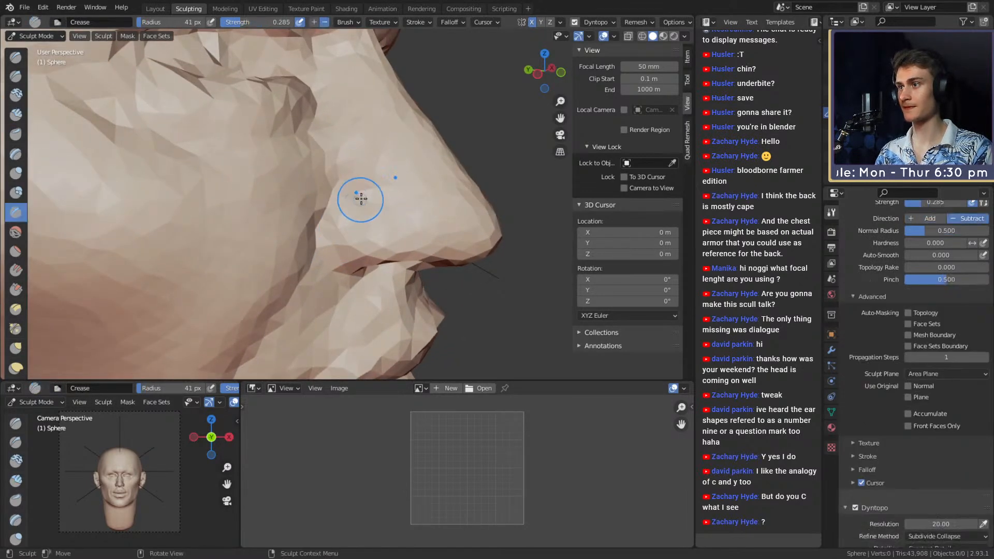
pyautogui.press('f')
pyautogui.click(342, 161)
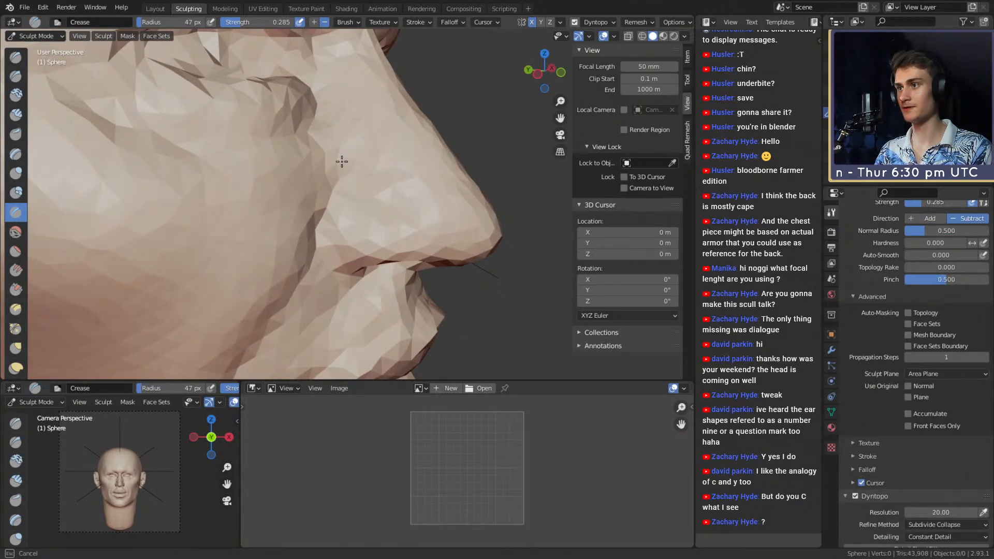
pyautogui.moveTo(339, 181); pyautogui.dragTo(352, 196, button='middle')
pyautogui.scroll(-5, 381, 180)
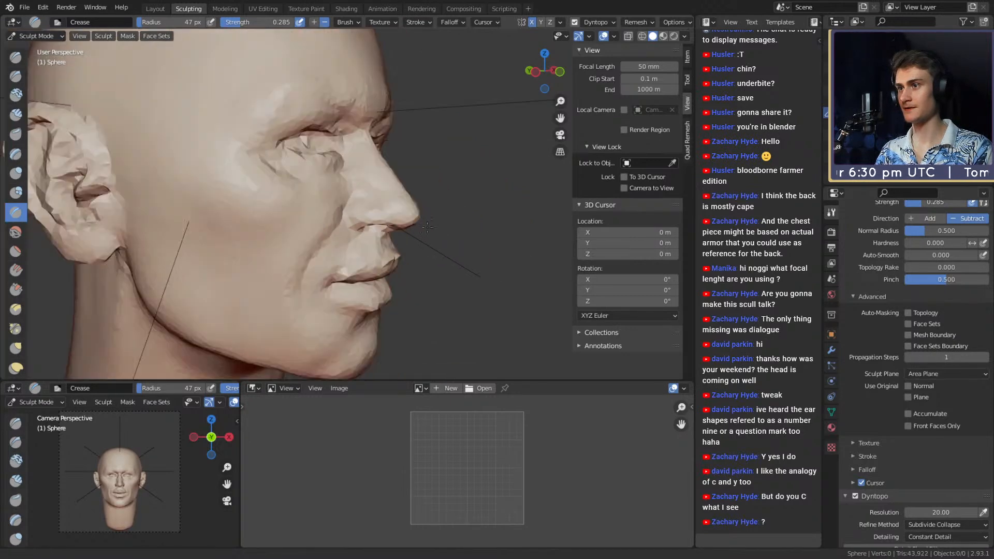
# Deepen the crease along the side of the nose above the nostril wing with the Crease brush at 34 px radius.
pyautogui.moveTo(422, 235)
pyautogui.mouseDown(button='middle')
pyautogui.moveTo(350, 247)
pyautogui.moveTo(388, 252)
pyautogui.mouseUp(button='middle')
pyautogui.scroll(4, 372, 178)
pyautogui.press('f')
pyautogui.click(365, 175)
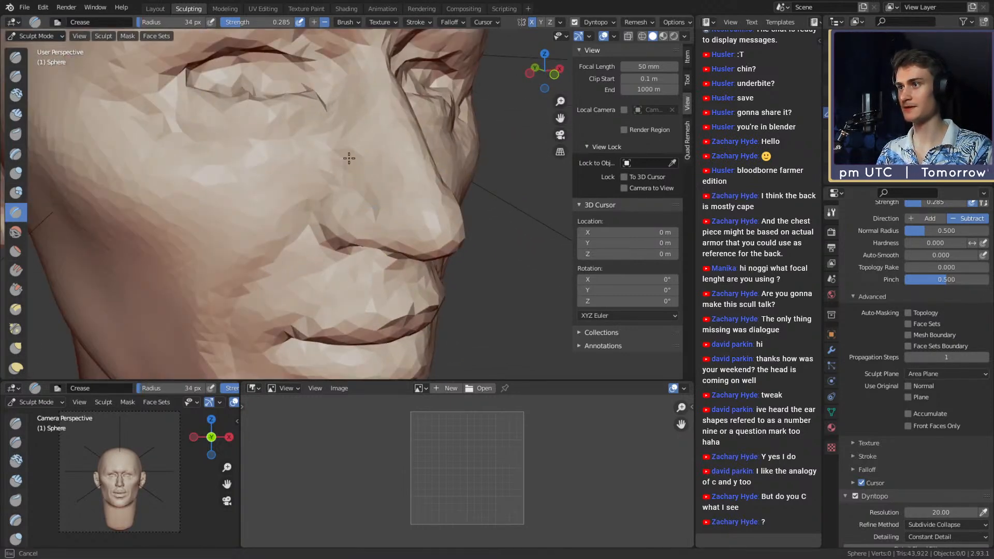
pyautogui.moveTo(349, 158); pyautogui.dragTo(351, 155)
pyautogui.scroll(-3, 352, 158)
pyautogui.moveTo(357, 163); pyautogui.dragTo(298, 145, button='middle')
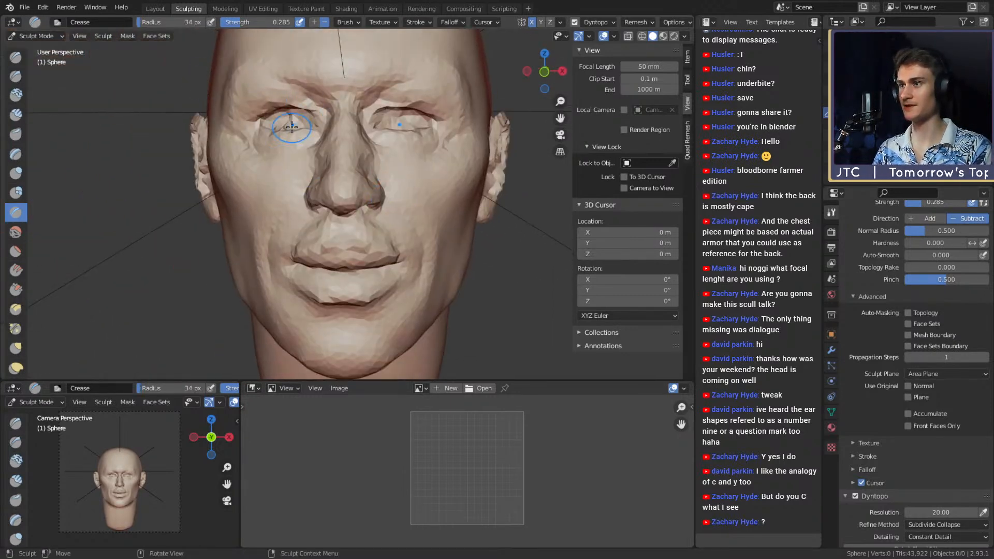
pyautogui.click(362, 160)
# Adjust the brow ridge from the front with the Grab brush at 124 and 94 px radius.
pyautogui.moveTo(390, 171)
pyautogui.mouseDown(button='middle')
pyautogui.moveTo(406, 166)
pyautogui.moveTo(397, 218)
pyautogui.moveTo(380, 187)
pyautogui.mouseUp(button='middle')
pyautogui.scroll(-3, 408, 171)
pyautogui.press('g')
pyautogui.scroll(3, 387, 194)
pyautogui.press('f')
pyautogui.click(383, 184)
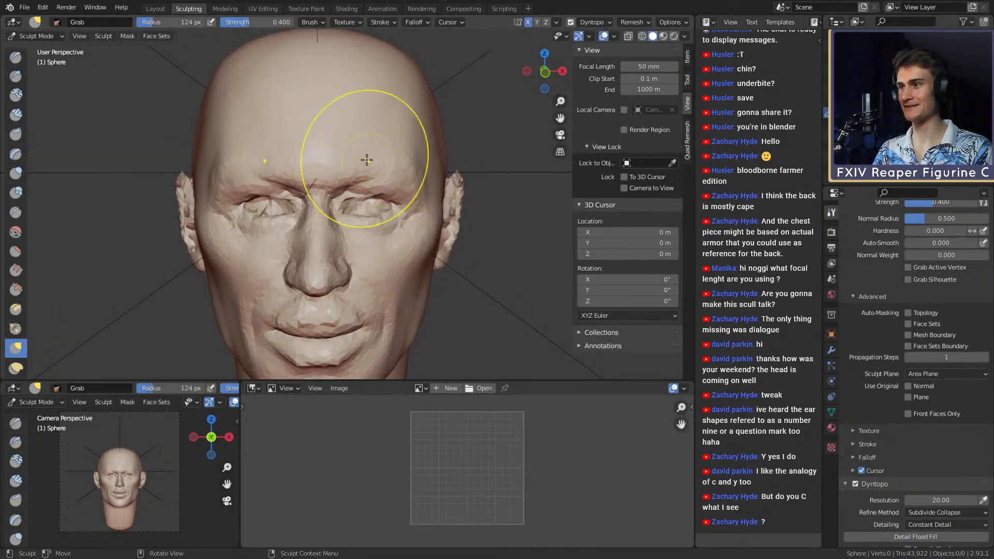
pyautogui.moveTo(379, 162)
pyautogui.mouseDown(button='middle')
pyautogui.moveTo(328, 162)
pyautogui.moveTo(380, 168)
pyautogui.mouseUp(button='middle')
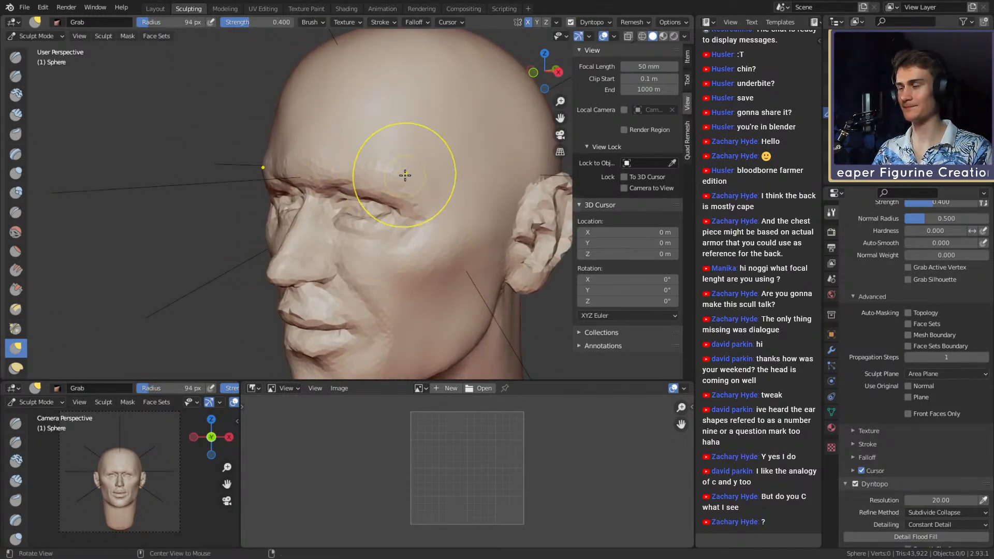
# Adjust the outer brow and eye socket from the three-quarter and side views with the Grab brush.
pyautogui.moveTo(405, 176)
pyautogui.keyDown('alt'); pyautogui.mouseDown()
pyautogui.moveTo(367, 171)
pyautogui.moveTo(383, 231)
pyautogui.moveTo(325, 240)
pyautogui.moveTo(412, 243)
pyautogui.moveTo(362, 251)
pyautogui.moveTo(284, 227)
pyautogui.moveTo(329, 243)
pyautogui.moveTo(297, 251)
pyautogui.moveTo(388, 244)
pyautogui.moveTo(395, 238)
pyautogui.moveTo(355, 211)
pyautogui.moveTo(361, 203)
pyautogui.mouseUp(); pyautogui.keyUp('alt')
pyautogui.press('f')
pyautogui.click(365, 173)
pyautogui.press('f')
pyautogui.click(300, 243)
pyautogui.moveTo(361, 204); pyautogui.dragTo(343, 214, button='middle')
pyautogui.moveTo(351, 217)
pyautogui.keyDown('alt'); pyautogui.mouseDown()
pyautogui.moveTo(321, 278)
pyautogui.moveTo(306, 238)
pyautogui.moveTo(409, 222)
pyautogui.moveTo(380, 211)
pyautogui.mouseUp(); pyautogui.keyUp('alt')
pyautogui.moveTo(380, 213)
pyautogui.keyDown('alt'); pyautogui.mouseDown()
pyautogui.moveTo(338, 218)
pyautogui.moveTo(378, 203)
pyautogui.moveTo(304, 200)
pyautogui.moveTo(392, 196)
pyautogui.moveTo(300, 196)
pyautogui.moveTo(303, 229)
pyautogui.moveTo(269, 207)
pyautogui.moveTo(368, 216)
pyautogui.moveTo(405, 234)
pyautogui.moveTo(306, 238)
pyautogui.moveTo(307, 214)
pyautogui.mouseUp(); pyautogui.keyUp('alt')
# Reshape the cheek beside the nose in profile with the Grab brush at 160 px radius.
pyautogui.press('f')
pyautogui.click(319, 259)
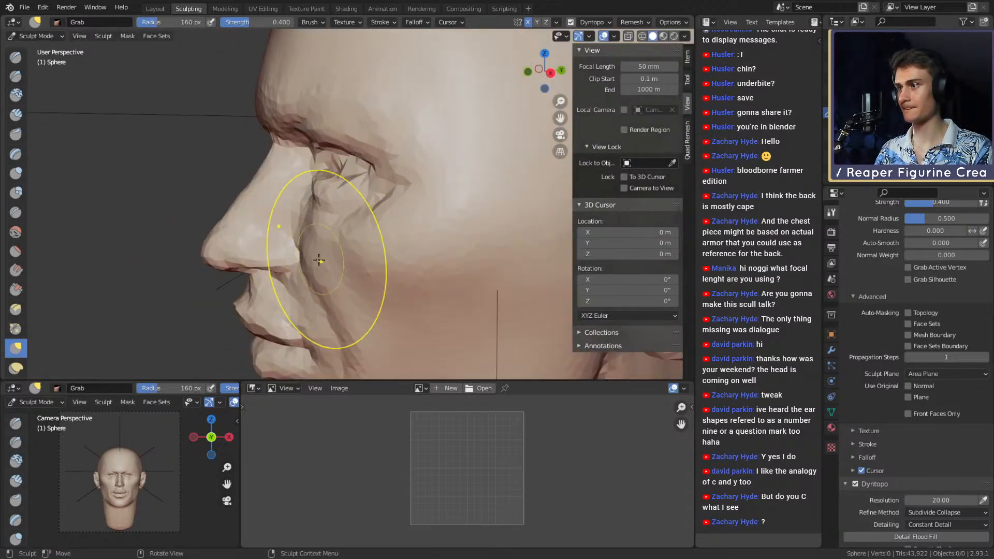
pyautogui.moveTo(317, 264)
pyautogui.keyDown('alt'); pyautogui.mouseDown()
pyautogui.moveTo(332, 244)
pyautogui.moveTo(350, 262)
pyautogui.moveTo(413, 238)
pyautogui.mouseUp(); pyautogui.keyUp('alt')
pyautogui.moveTo(413, 237)
pyautogui.mouseDown(button='middle')
pyautogui.moveTo(333, 248)
pyautogui.moveTo(355, 210)
pyautogui.moveTo(378, 239)
pyautogui.mouseUp(button='middle')
# Adjust the cheek fold between nose and mouth with the Grab brush at 114 and 73 px radius.
pyautogui.press('f')
pyautogui.click(389, 203)
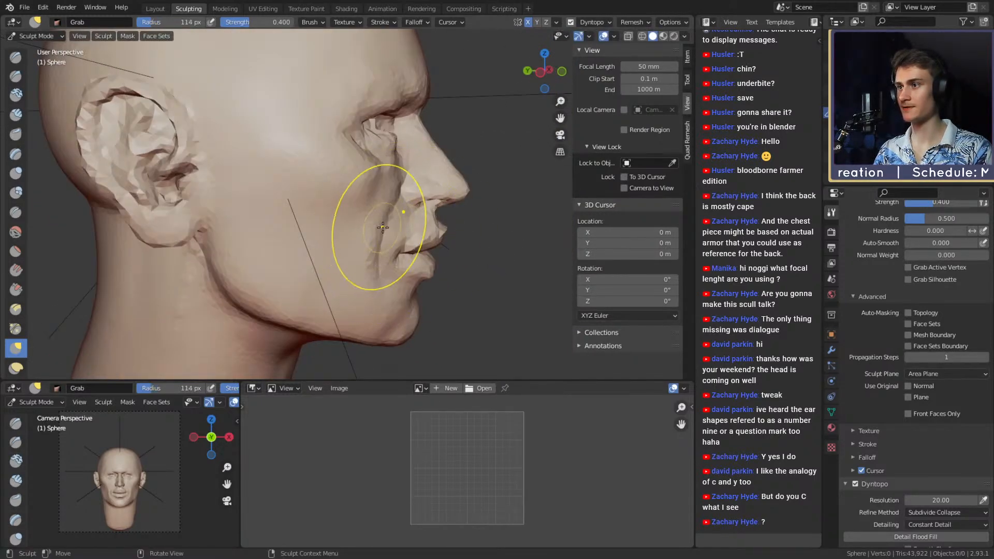
pyautogui.moveTo(404, 179)
pyautogui.keyDown('alt'); pyautogui.mouseDown()
pyautogui.moveTo(393, 206)
pyautogui.moveTo(396, 244)
pyautogui.mouseUp(); pyautogui.keyUp('alt')
pyautogui.press('f')
pyautogui.click(384, 207)
pyautogui.moveTo(396, 243)
pyautogui.keyDown('alt'); pyautogui.mouseDown()
pyautogui.moveTo(332, 236)
pyautogui.moveTo(355, 240)
pyautogui.moveTo(382, 228)
pyautogui.moveTo(359, 220)
pyautogui.mouseUp(); pyautogui.keyUp('alt')
pyautogui.keyDown('ctrl'); pyautogui.keyDown('alt'); pyautogui.moveTo(359, 220); pyautogui.dragTo(351, 168); pyautogui.keyUp('alt'); pyautogui.keyUp('ctrl')
pyautogui.keyDown('alt'); pyautogui.moveTo(410, 189); pyautogui.dragTo(346, 200); pyautogui.keyUp('alt')
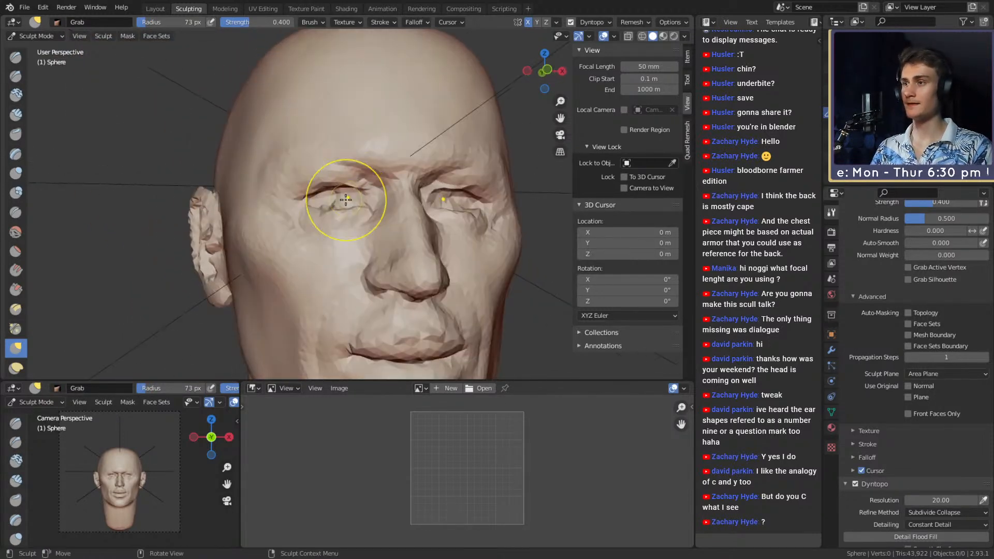
# Build up the upper eyelid below the brow with the Clay Strips brush at 73 and 42 px radius.
pyautogui.press('c')
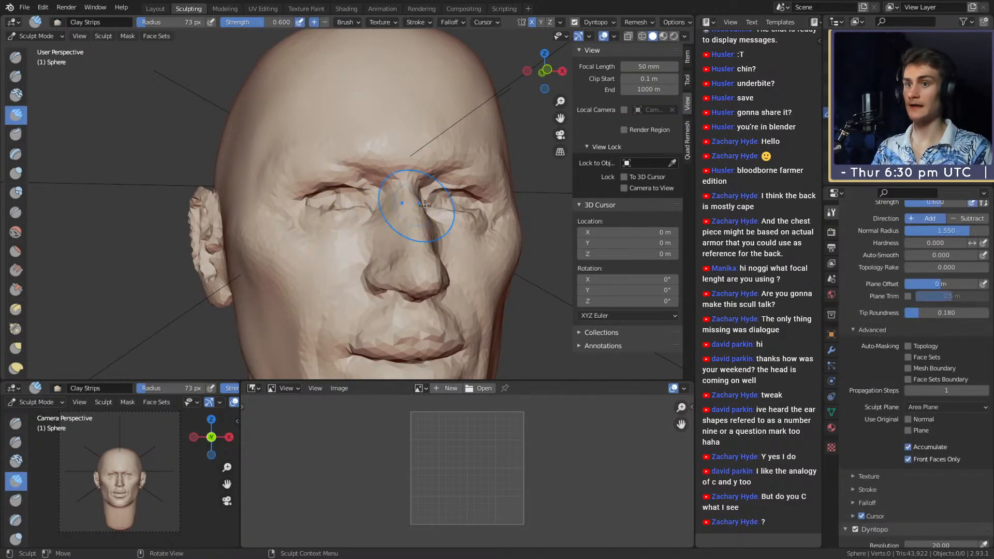
pyautogui.keyDown('alt'); pyautogui.moveTo(427, 206); pyautogui.dragTo(389, 233); pyautogui.keyUp('alt')
pyautogui.moveTo(398, 233)
pyautogui.keyDown('ctrl'); pyautogui.keyDown('alt'); pyautogui.mouseDown()
pyautogui.moveTo(408, 201)
pyautogui.moveTo(372, 190)
pyautogui.mouseUp(); pyautogui.keyUp('alt'); pyautogui.keyUp('ctrl')
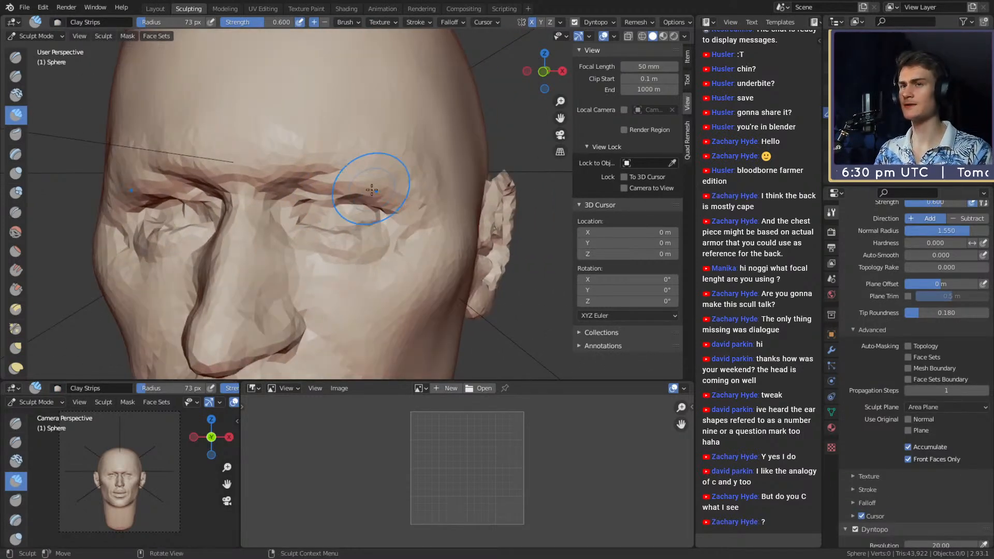
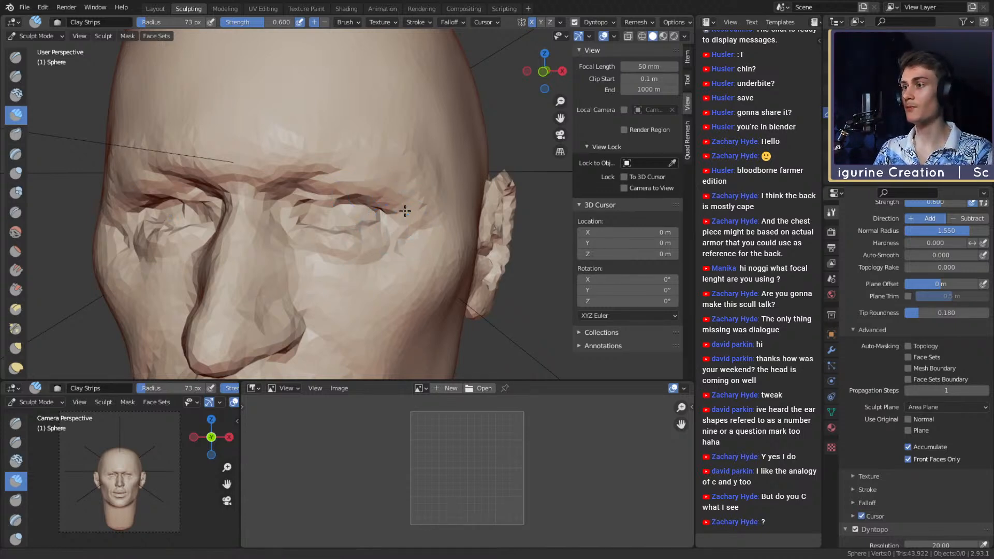
pyautogui.moveTo(390, 237); pyautogui.dragTo(399, 228, button='middle')
pyautogui.scroll(2, 399, 215)
pyautogui.press('f')
pyautogui.click(382, 195)
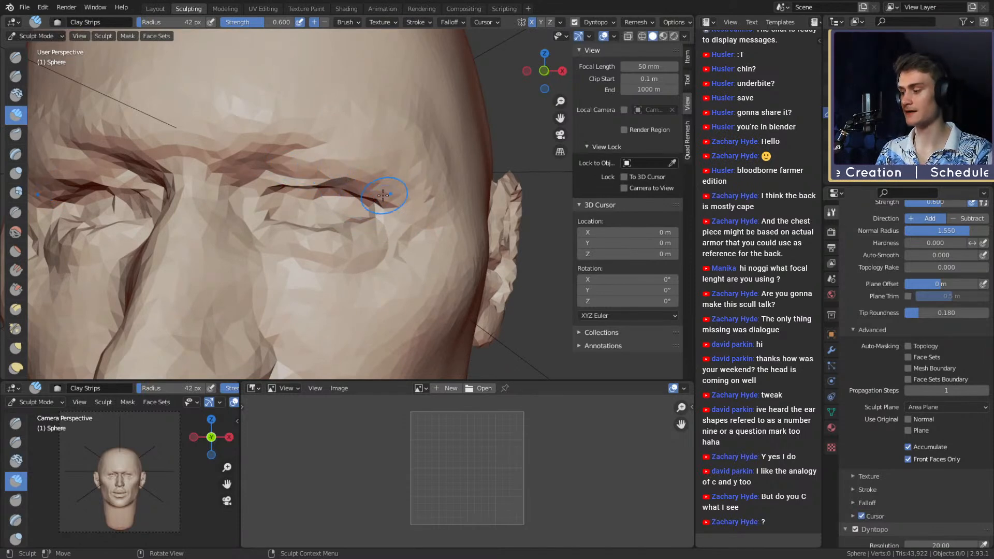
# Carve the upper eyelid crease toward the outer eye corner and below the brow with the Crease brush at 29 px radius.
pyautogui.hotkey('shift', 'c')
pyautogui.moveTo(282, 183); pyautogui.dragTo(391, 187)
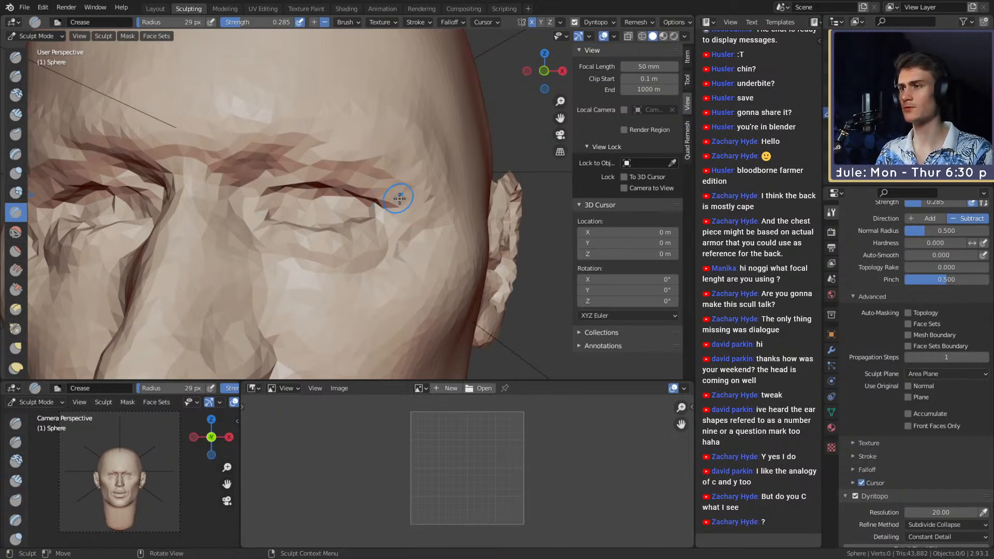
pyautogui.moveTo(399, 199)
pyautogui.mouseDown()
pyautogui.moveTo(290, 163)
pyautogui.moveTo(343, 164)
pyautogui.mouseUp()
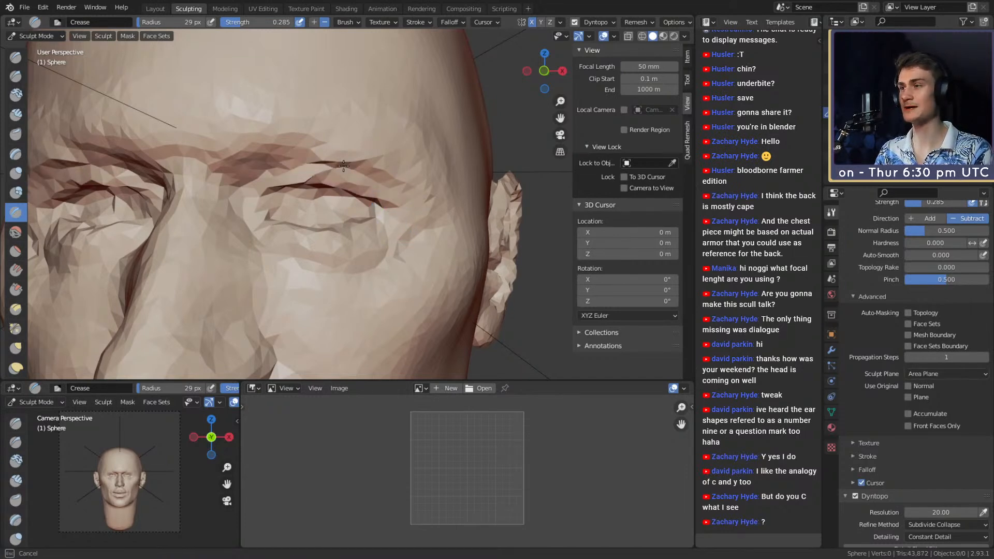
pyautogui.moveTo(395, 191)
pyautogui.mouseDown()
pyautogui.moveTo(288, 160)
pyautogui.moveTo(351, 145)
pyautogui.moveTo(399, 167)
pyautogui.mouseUp()
# Undo the last two strokes and carve along the brow above the eye with the Crease brush at 34 px radius.
pyautogui.press('f')
pyautogui.click(306, 163)
pyautogui.hotkey('ctrl', 'z')
pyautogui.hotkey('ctrl', 'z')
pyautogui.press('f')
pyautogui.click(294, 154)
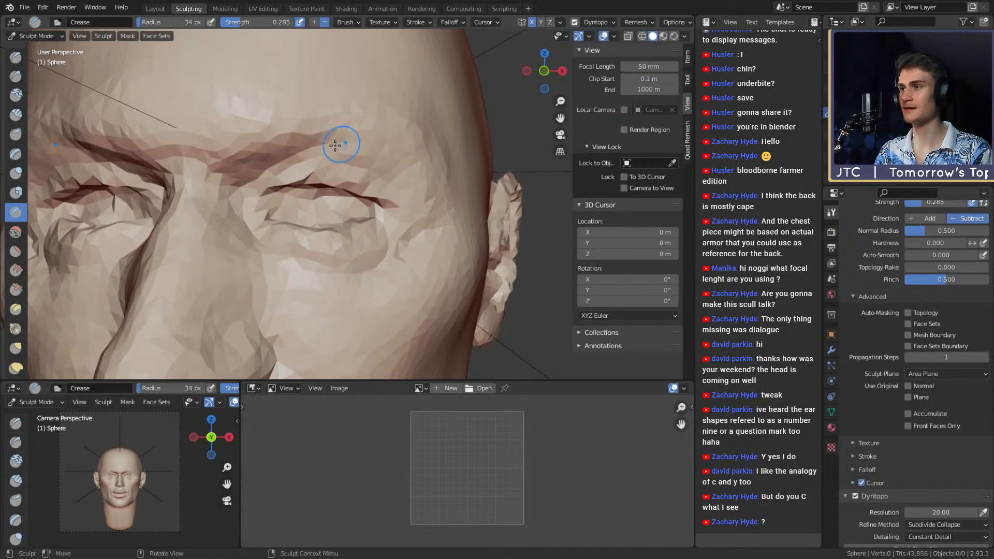
pyautogui.moveTo(373, 148)
pyautogui.mouseDown(button='middle')
pyautogui.moveTo(326, 191)
pyautogui.moveTo(352, 137)
pyautogui.mouseUp(button='middle')
pyautogui.scroll(-5, 326, 191)
# Adjust the brow with the Grab brush at 164 and 53 px radius, then build it up with Clay Strips at 35 px.
pyautogui.scroll(4, 352, 138)
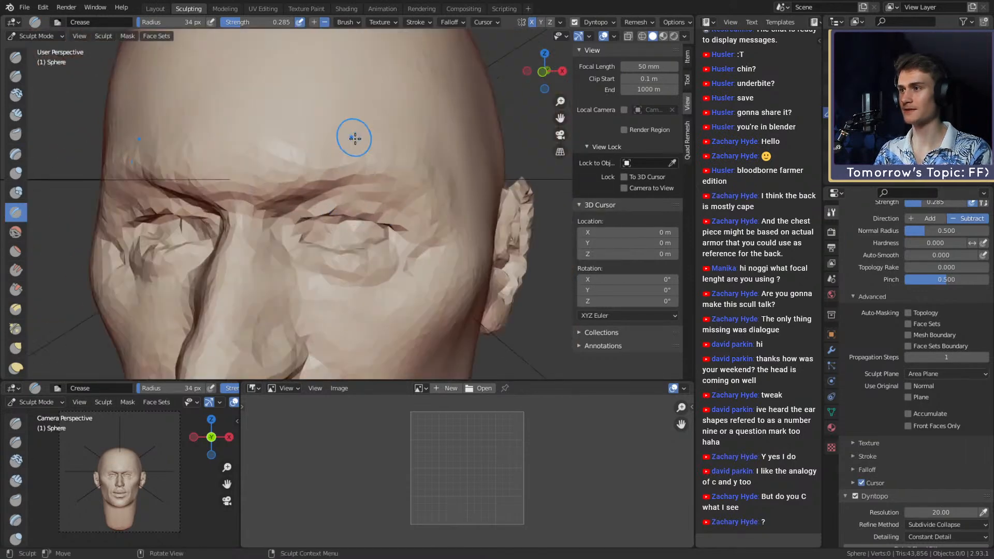
pyautogui.press('g')
pyautogui.press('f')
pyautogui.click(390, 176)
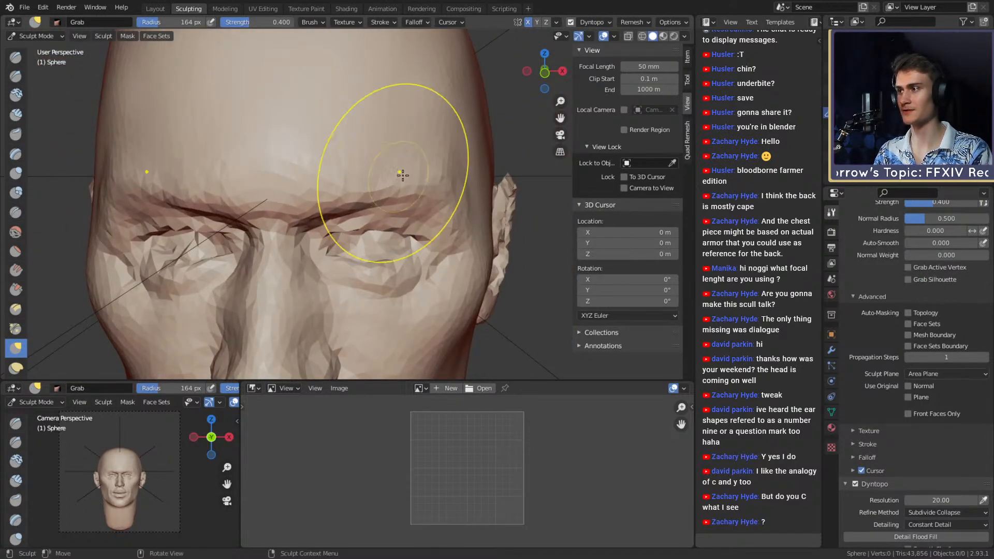
pyautogui.moveTo(401, 175); pyautogui.dragTo(394, 176, button='middle')
pyautogui.press('f')
pyautogui.click(359, 188)
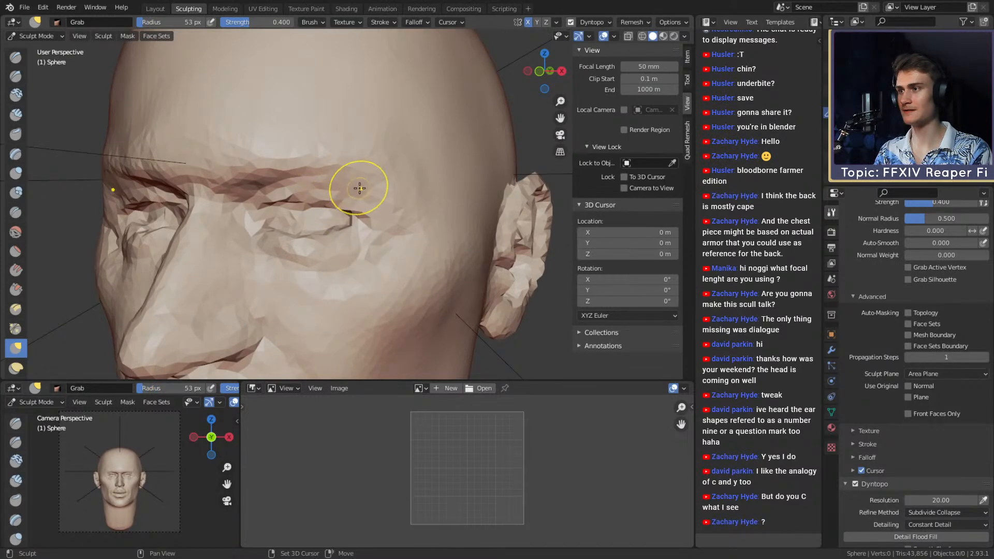
pyautogui.press('c')
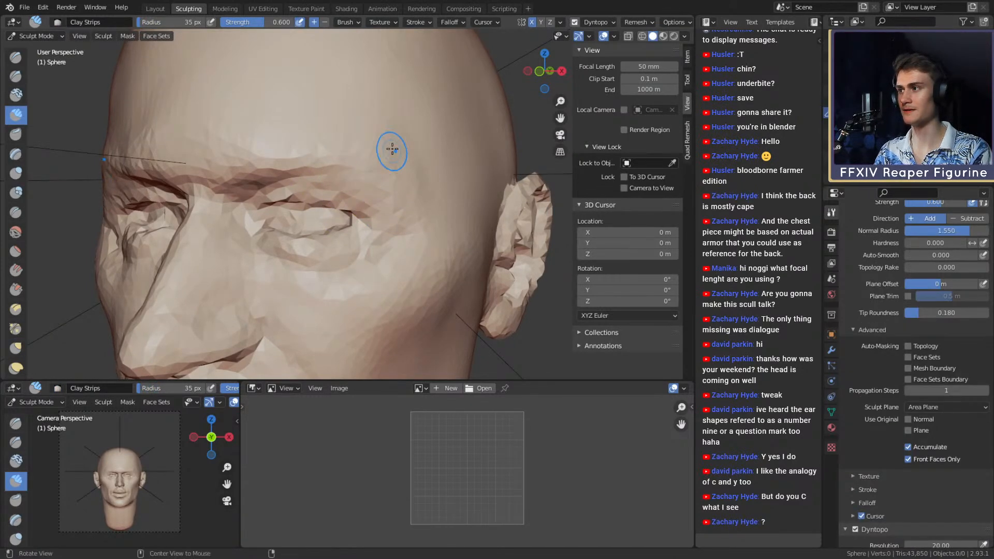
# Reshape the inner part of the upper eyelid with the Grab brush at 91 and 75 px radius.
pyautogui.keyDown('ctrl'); pyautogui.keyDown('alt'); pyautogui.moveTo(392, 149); pyautogui.dragTo(383, 191); pyautogui.keyUp('alt'); pyautogui.keyUp('ctrl')
pyautogui.moveTo(362, 186)
pyautogui.keyDown('alt'); pyautogui.mouseDown()
pyautogui.moveTo(466, 188)
pyautogui.moveTo(440, 223)
pyautogui.moveTo(361, 229)
pyautogui.moveTo(399, 181)
pyautogui.moveTo(342, 191)
pyautogui.moveTo(372, 207)
pyautogui.mouseUp(); pyautogui.keyUp('alt')
pyautogui.press('g')
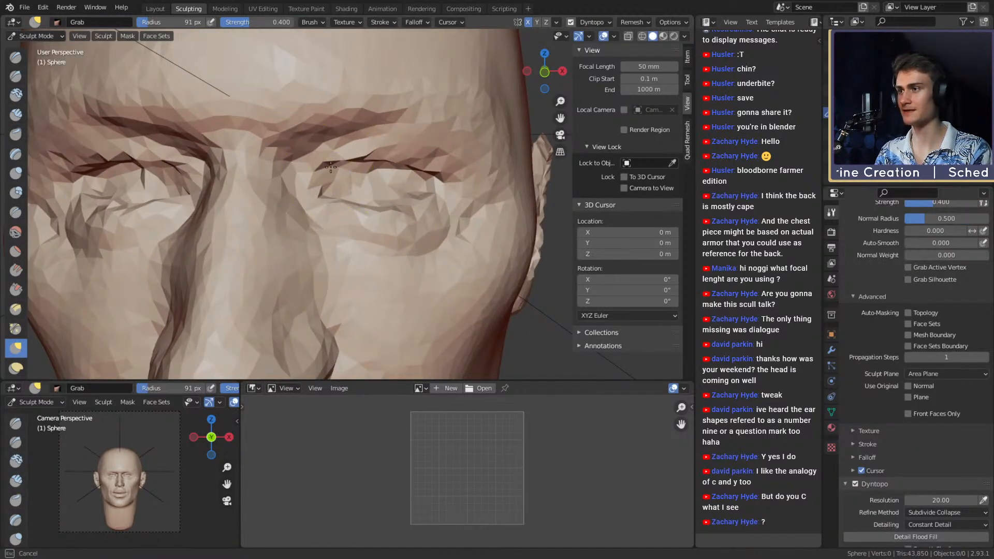
pyautogui.moveTo(330, 167); pyautogui.dragTo(327, 179)
pyautogui.moveTo(331, 178); pyautogui.dragTo(317, 172, button='middle')
pyautogui.press('f')
pyautogui.click(339, 168)
pyautogui.moveTo(342, 168); pyautogui.dragTo(344, 166)
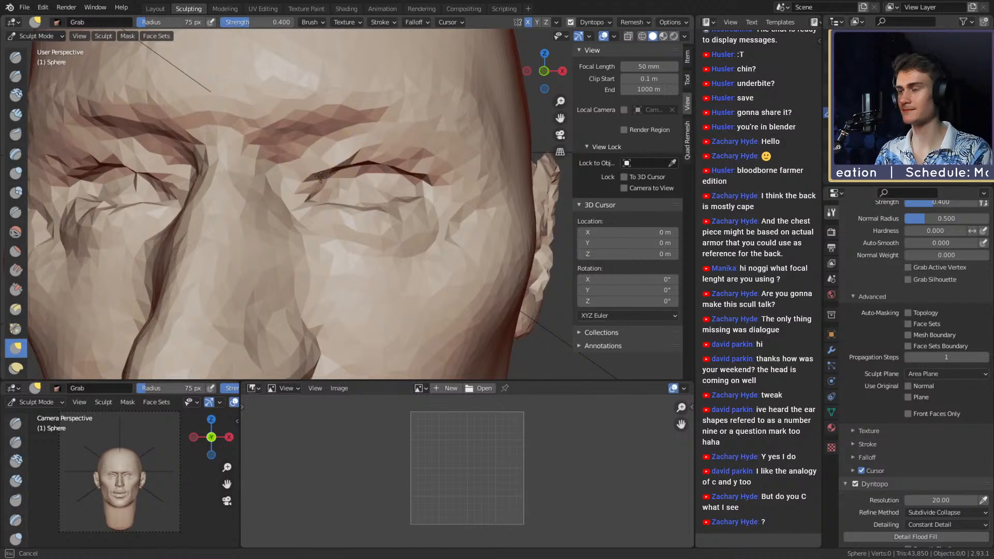
# Adjust the eye area from the front with the Grab brush at 186 and 98 px radius.
pyautogui.scroll(-6, 321, 177)
pyautogui.moveTo(367, 261)
pyautogui.mouseDown(button='middle')
pyautogui.moveTo(374, 215)
pyautogui.moveTo(388, 277)
pyautogui.moveTo(375, 196)
pyautogui.mouseUp(button='middle')
pyautogui.scroll(-3, 388, 277)
pyautogui.scroll(3, 377, 195)
pyautogui.press('f')
pyautogui.click(377, 192)
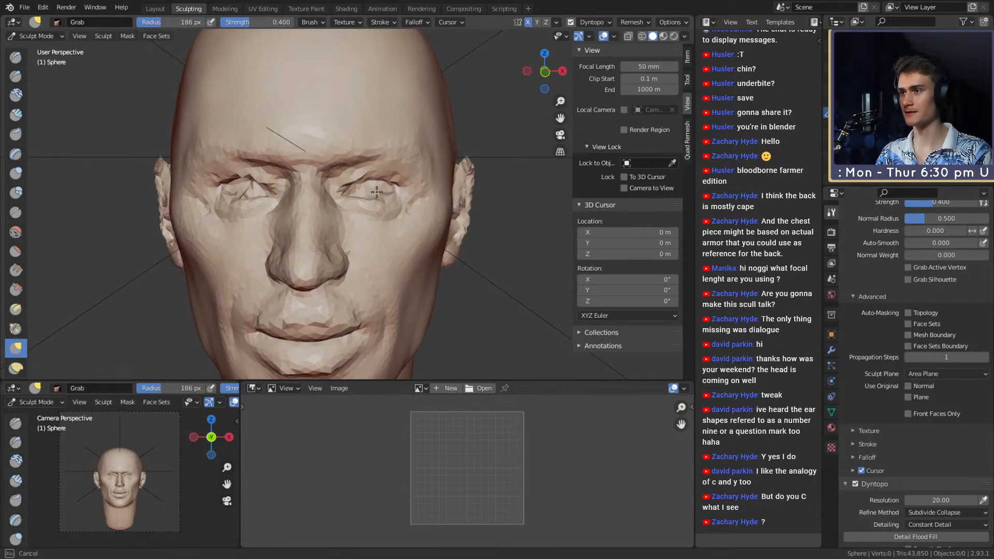
pyautogui.press('f')
pyautogui.click(355, 195)
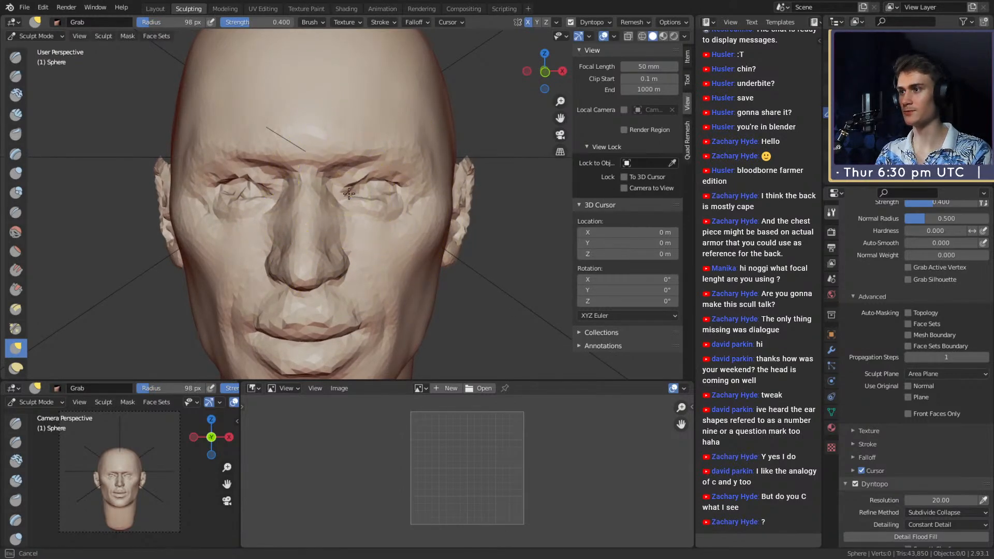
# Refine the face around the inner eye corner with the Grab brush at 111 and 40 px radius.
pyautogui.scroll(-3, 348, 268)
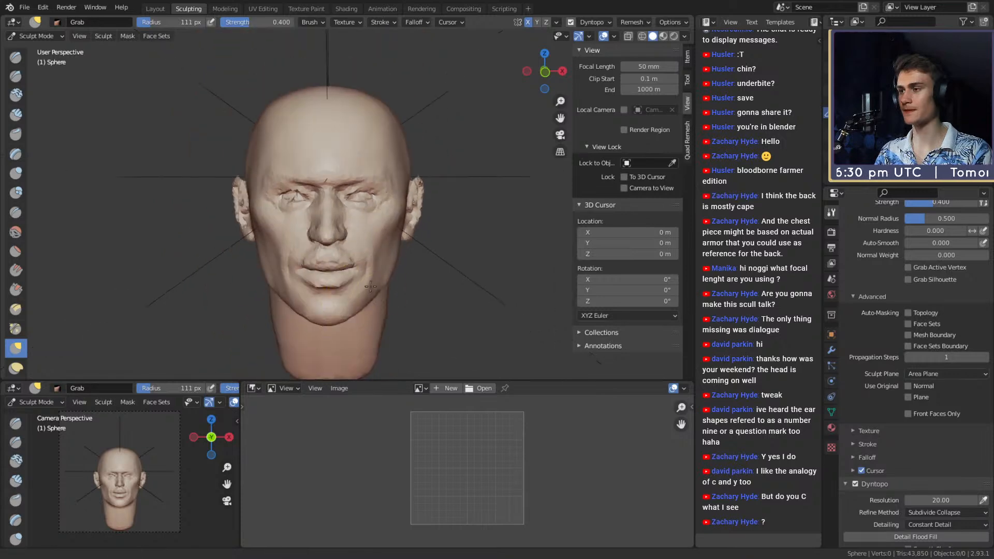
pyautogui.scroll(4, 368, 268)
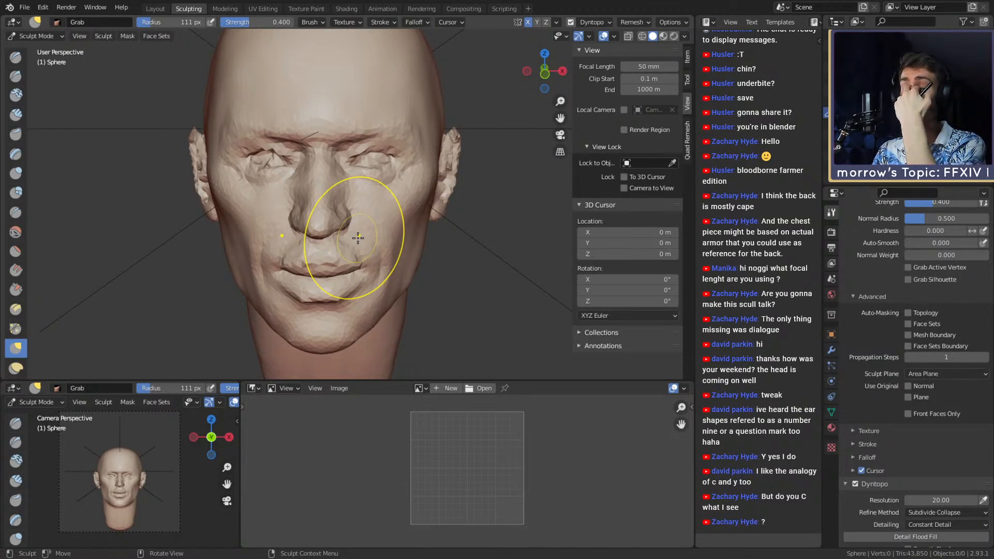
pyautogui.scroll(2, 371, 191)
pyautogui.moveTo(352, 209)
pyautogui.mouseDown(button='middle')
pyautogui.moveTo(371, 191)
pyautogui.moveTo(352, 205)
pyautogui.moveTo(361, 212)
pyautogui.mouseUp(button='middle')
pyautogui.press('f')
pyautogui.click(334, 192)
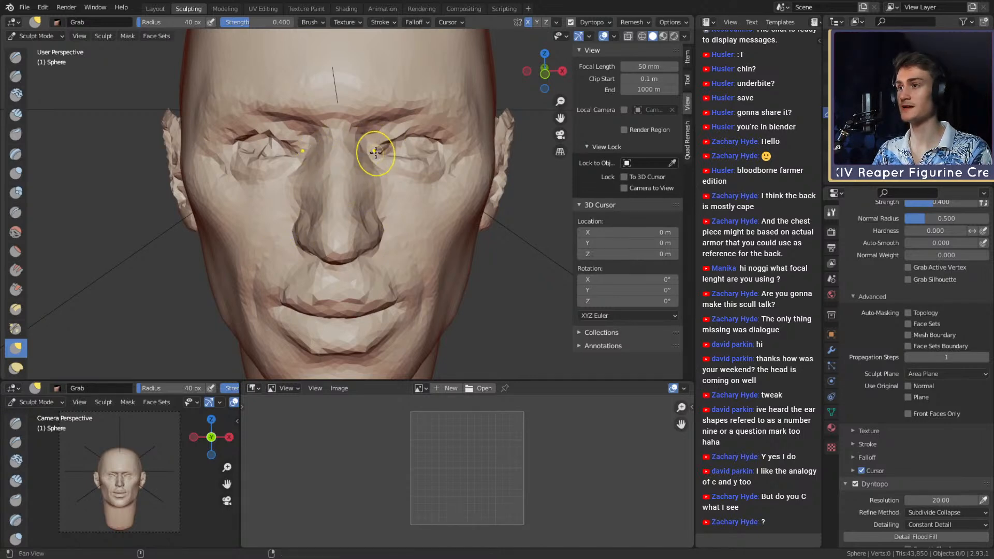
pyautogui.moveTo(376, 151); pyautogui.dragTo(370, 234, button='middle')
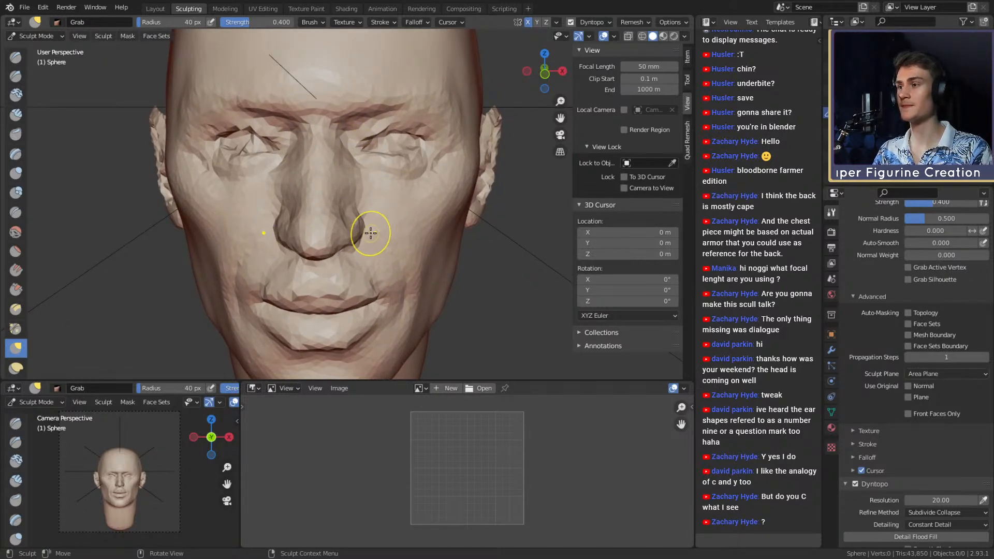
pyautogui.moveTo(365, 224); pyautogui.dragTo(363, 217, button='middle')
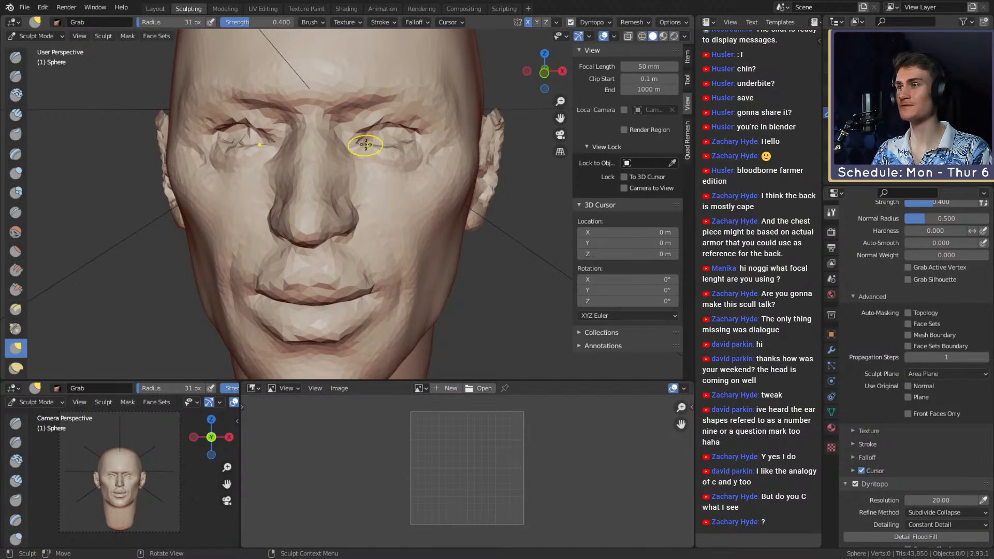
# Reshape the eye socket and brow ridge from the front and from above with the Grab brush, ending at 107 px radius.
pyautogui.moveTo(365, 145)
pyautogui.keyDown('alt'); pyautogui.mouseDown()
pyautogui.moveTo(373, 171)
pyautogui.moveTo(342, 174)
pyautogui.mouseUp(); pyautogui.keyUp('alt')
pyautogui.press('f')
pyautogui.click(408, 159)
pyautogui.press('f')
pyautogui.click(406, 176)
pyautogui.moveTo(405, 177); pyautogui.dragTo(362, 194)
pyautogui.moveTo(347, 191)
pyautogui.keyDown('alt'); pyautogui.mouseDown()
pyautogui.moveTo(424, 218)
pyautogui.moveTo(377, 228)
pyautogui.moveTo(395, 166)
pyautogui.moveTo(366, 177)
pyautogui.moveTo(368, 139)
pyautogui.mouseUp(); pyautogui.keyUp('alt')
pyautogui.scroll(8, 422, 220)
pyautogui.moveTo(368, 139)
pyautogui.keyDown('alt'); pyautogui.keyDown('shift'); pyautogui.mouseDown()
pyautogui.moveTo(473, 262)
pyautogui.moveTo(351, 185)
pyautogui.moveTo(341, 166)
pyautogui.moveTo(337, 176)
pyautogui.mouseUp(); pyautogui.keyUp('shift'); pyautogui.keyUp('alt')
pyautogui.press('f')
pyautogui.click(328, 166)
pyautogui.press('f')
pyautogui.click(381, 187)
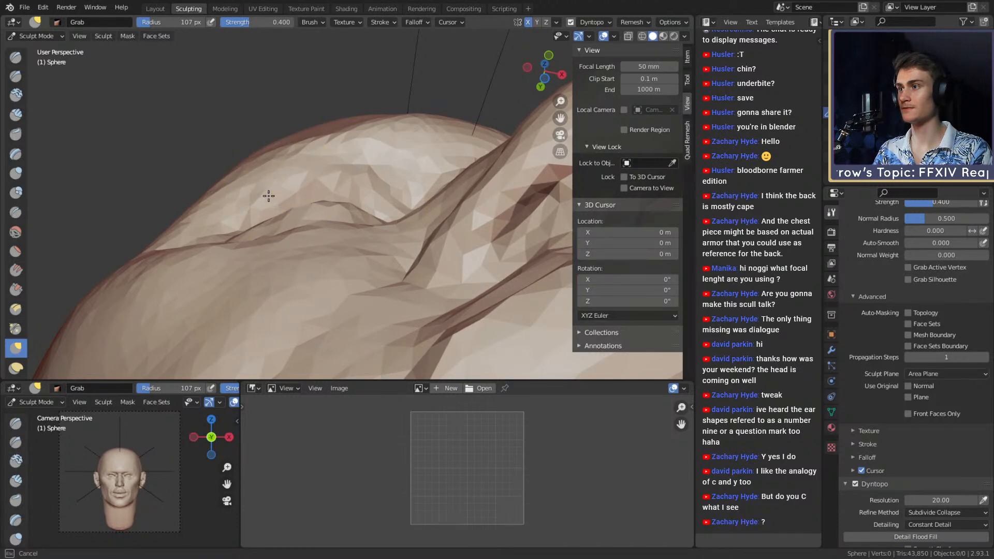
# Mask the area between the brow and the upper eyelid with the Mask brush at 46 px radius.
pyautogui.moveTo(320, 167)
pyautogui.keyDown('alt'); pyautogui.mouseDown()
pyautogui.moveTo(446, 300)
pyautogui.moveTo(414, 150)
pyautogui.moveTo(450, 228)
pyautogui.moveTo(321, 233)
pyautogui.moveTo(333, 223)
pyautogui.moveTo(434, 231)
pyautogui.moveTo(407, 212)
pyautogui.moveTo(319, 215)
pyautogui.moveTo(329, 214)
pyautogui.mouseUp(); pyautogui.keyUp('alt')
pyautogui.press('f')
pyautogui.click(469, 235)
pyautogui.press('m')
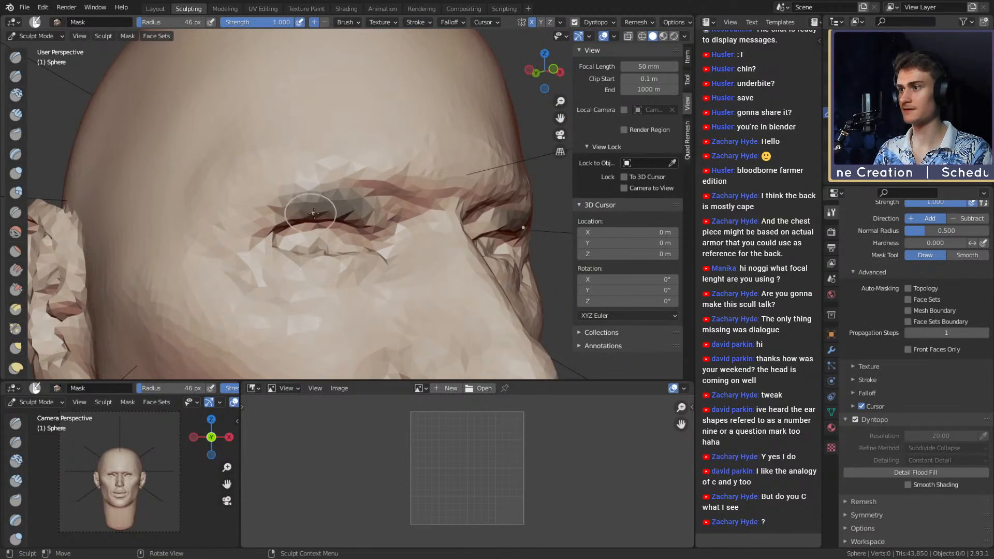
pyautogui.scroll(-3, 342, 238)
pyautogui.moveTo(344, 233)
pyautogui.keyDown('alt'); pyautogui.mouseDown()
pyautogui.moveTo(393, 223)
pyautogui.moveTo(304, 228)
pyautogui.moveTo(363, 254)
pyautogui.mouseUp(); pyautogui.keyUp('alt')
# Adjust the cheek beside the mouth corner with the Grab brush at 103 and 95 px radius.
pyautogui.press('c')
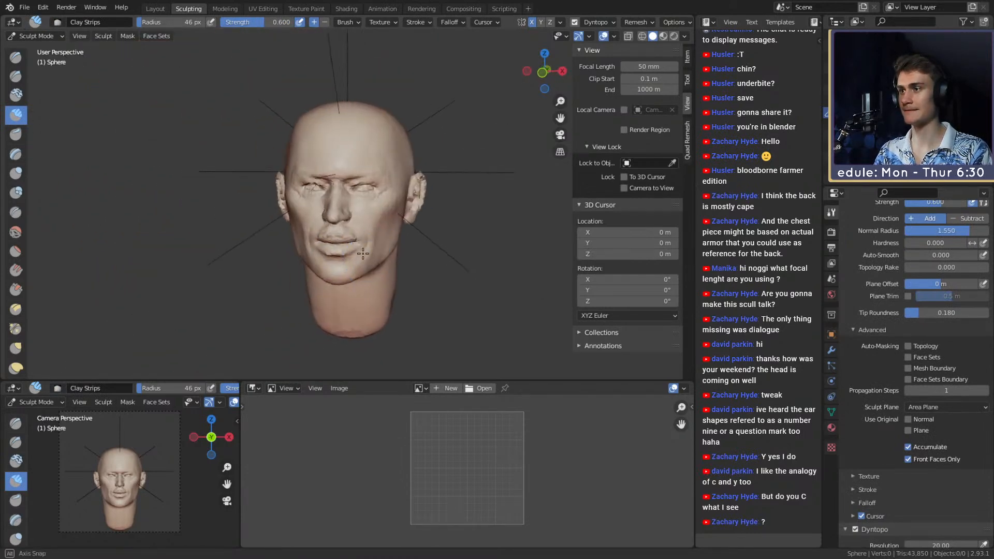
pyautogui.scroll(2, 363, 253)
pyautogui.keyDown('alt'); pyautogui.moveTo(411, 221); pyautogui.dragTo(404, 229); pyautogui.keyUp('alt')
pyautogui.moveTo(344, 238)
pyautogui.keyDown('alt'); pyautogui.mouseDown()
pyautogui.moveTo(332, 233)
pyautogui.moveTo(365, 224)
pyautogui.moveTo(310, 200)
pyautogui.moveTo(359, 238)
pyautogui.moveTo(479, 233)
pyautogui.moveTo(414, 228)
pyautogui.mouseUp(); pyautogui.keyUp('alt')
pyautogui.scroll(2, 366, 224)
pyautogui.press('g')
pyautogui.press('f')
pyautogui.click(362, 238)
pyautogui.press('f')
pyautogui.click(400, 226)
pyautogui.moveTo(413, 226)
pyautogui.mouseDown(button='middle')
pyautogui.moveTo(288, 210)
pyautogui.moveTo(388, 223)
pyautogui.moveTo(315, 240)
pyautogui.mouseUp(button='middle')
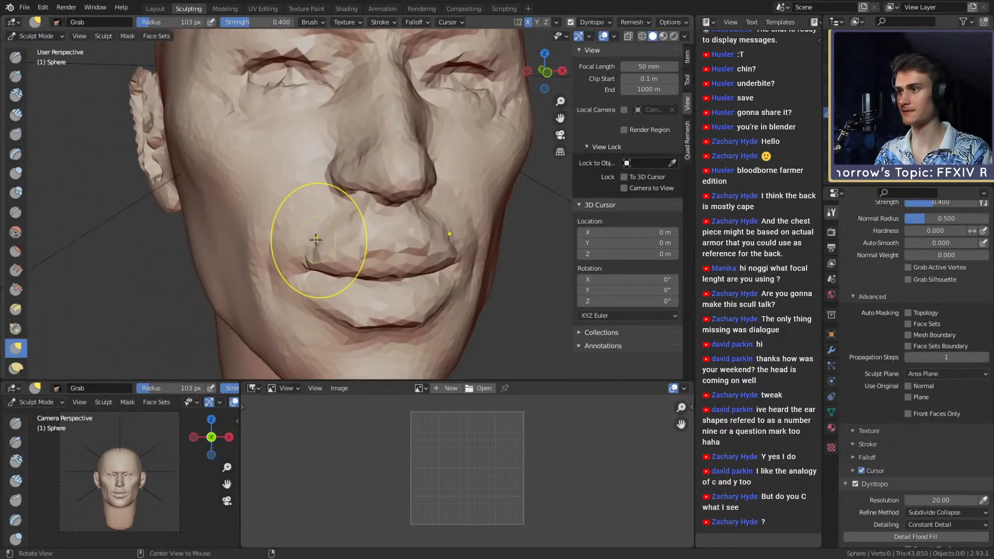
pyautogui.press('f')
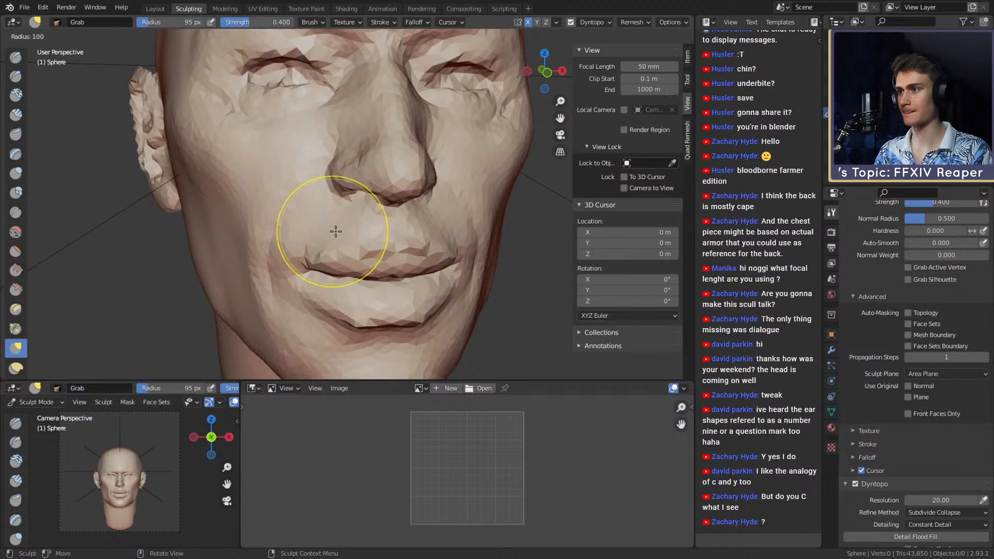
pyautogui.moveTo(345, 217)
pyautogui.mouseDown(button='middle')
pyautogui.moveTo(319, 217)
pyautogui.moveTo(355, 239)
pyautogui.moveTo(433, 229)
pyautogui.moveTo(304, 154)
pyautogui.moveTo(289, 197)
pyautogui.moveTo(299, 222)
pyautogui.moveTo(366, 210)
pyautogui.moveTo(361, 223)
pyautogui.moveTo(406, 218)
pyautogui.mouseUp(button='middle')
# Build up and smooth the side of the chin below the lower lip with Clay Strips at 33 and 66 px radius.
pyautogui.press('c')
pyautogui.scroll(2, 407, 213)
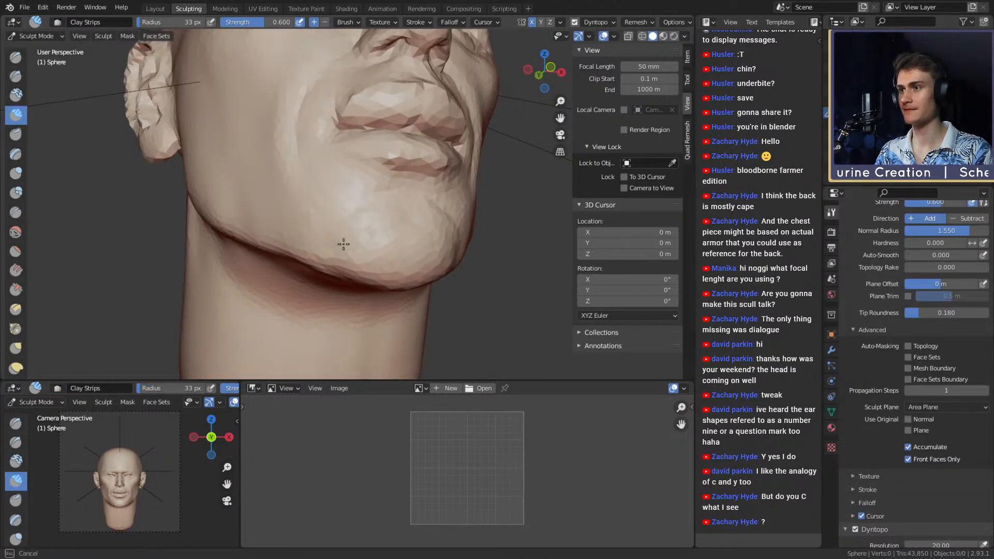
pyautogui.moveTo(344, 243); pyautogui.dragTo(404, 213, button='middle')
pyautogui.moveTo(393, 254); pyautogui.dragTo(396, 235, button='middle')
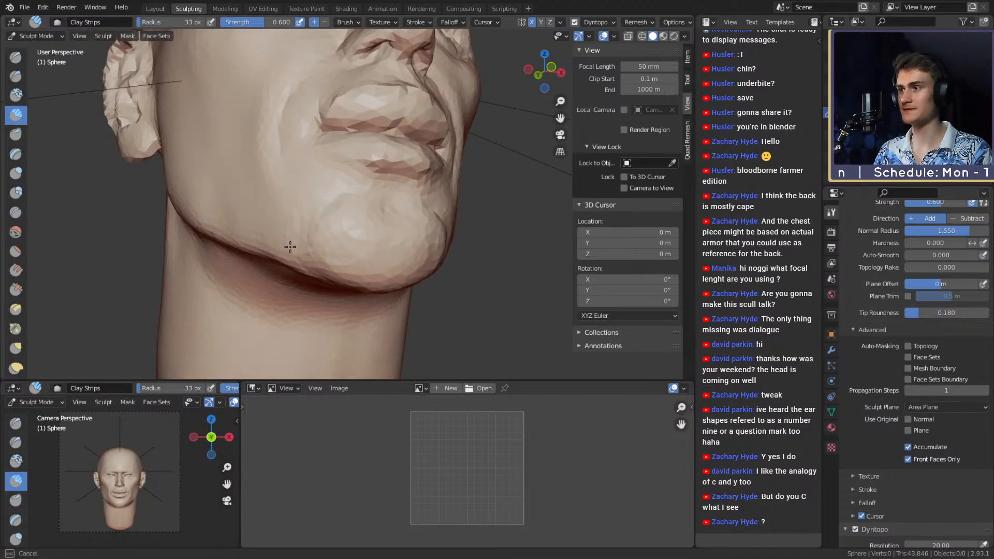
pyautogui.keyDown('shift'); pyautogui.moveTo(290, 247); pyautogui.dragTo(298, 244); pyautogui.keyUp('shift')
pyautogui.press('f')
pyautogui.click(331, 233)
pyautogui.moveTo(336, 228)
pyautogui.keyDown('shift'); pyautogui.mouseDown()
pyautogui.moveTo(333, 215)
pyautogui.moveTo(393, 212)
pyautogui.mouseUp(); pyautogui.keyUp('shift')
pyautogui.press('f')
pyautogui.click(334, 208)
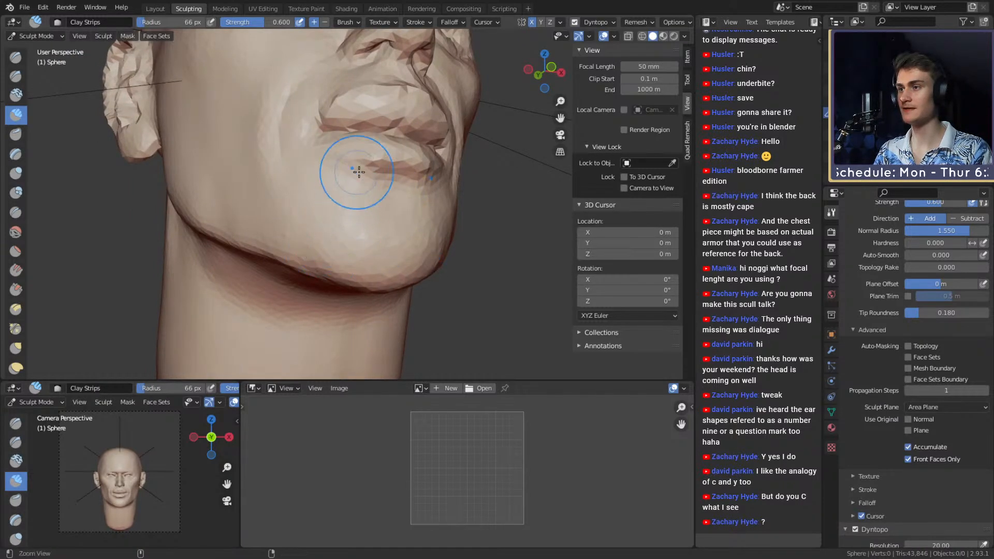
pyautogui.moveTo(358, 172)
pyautogui.mouseDown(button='middle')
pyautogui.moveTo(373, 253)
pyautogui.moveTo(339, 264)
pyautogui.mouseUp(button='middle')
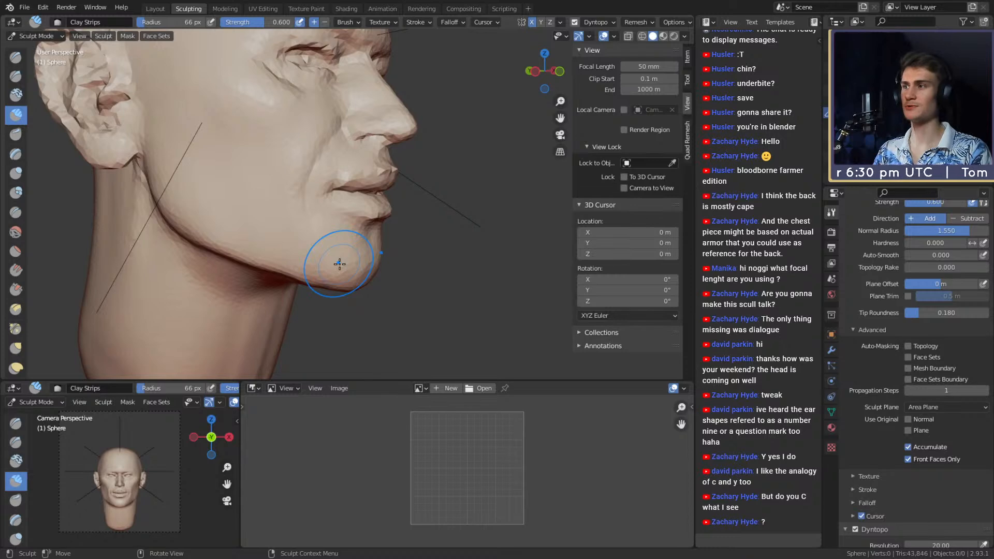
# Build up the cheek beside the nostril and mouth corner with the Clay Strips brush at 53 px radius.
pyautogui.moveTo(347, 242)
pyautogui.mouseDown(button='middle')
pyautogui.moveTo(370, 235)
pyautogui.moveTo(318, 246)
pyautogui.mouseUp(button='middle')
pyautogui.keyDown('ctrl'); pyautogui.moveTo(319, 246); pyautogui.dragTo(317, 226, button='middle'); pyautogui.keyUp('ctrl')
pyautogui.press('f')
pyautogui.click(297, 185)
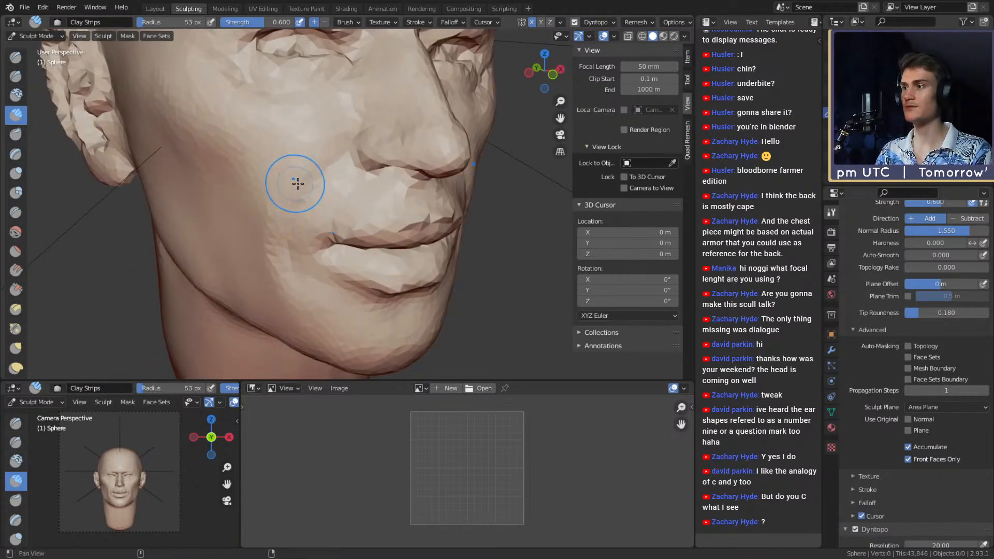
pyautogui.moveTo(297, 184); pyautogui.dragTo(329, 196, button='middle')
pyautogui.moveTo(312, 265); pyautogui.dragTo(328, 245, button='middle')
# Fill and smooth the lower cheek above the jawline with the Clay Strips brush, ending at 74 px radius.
pyautogui.press('f')
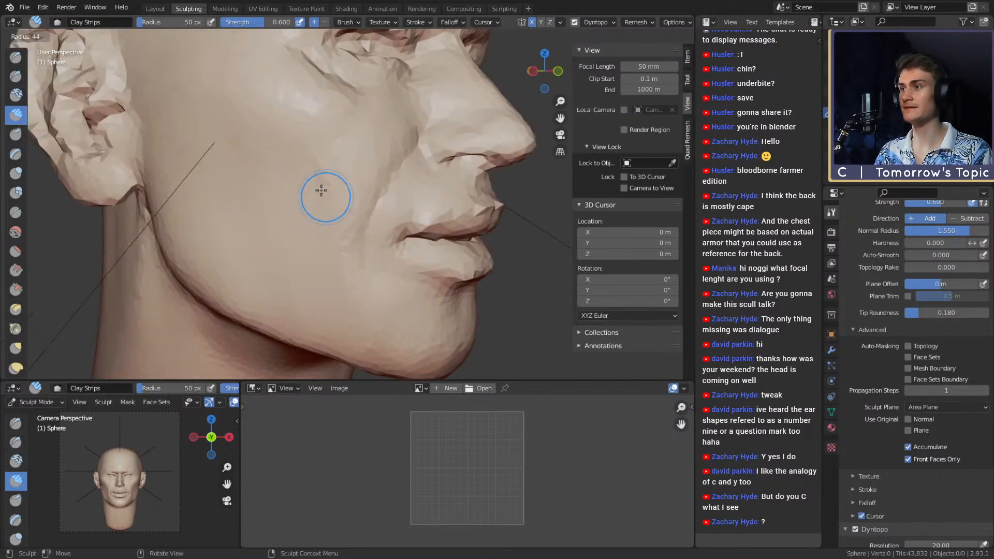
pyautogui.click(321, 191)
pyautogui.moveTo(303, 267); pyautogui.dragTo(310, 259)
pyautogui.moveTo(315, 253)
pyautogui.mouseDown(button='middle')
pyautogui.moveTo(340, 247)
pyautogui.moveTo(337, 217)
pyautogui.mouseUp(button='middle')
pyautogui.press('f')
pyautogui.click(379, 216)
pyautogui.moveTo(357, 217)
pyautogui.keyDown('shift'); pyautogui.mouseDown()
pyautogui.moveTo(339, 161)
pyautogui.moveTo(346, 143)
pyautogui.mouseUp(); pyautogui.keyUp('shift')
pyautogui.press('f')
pyautogui.click(324, 134)
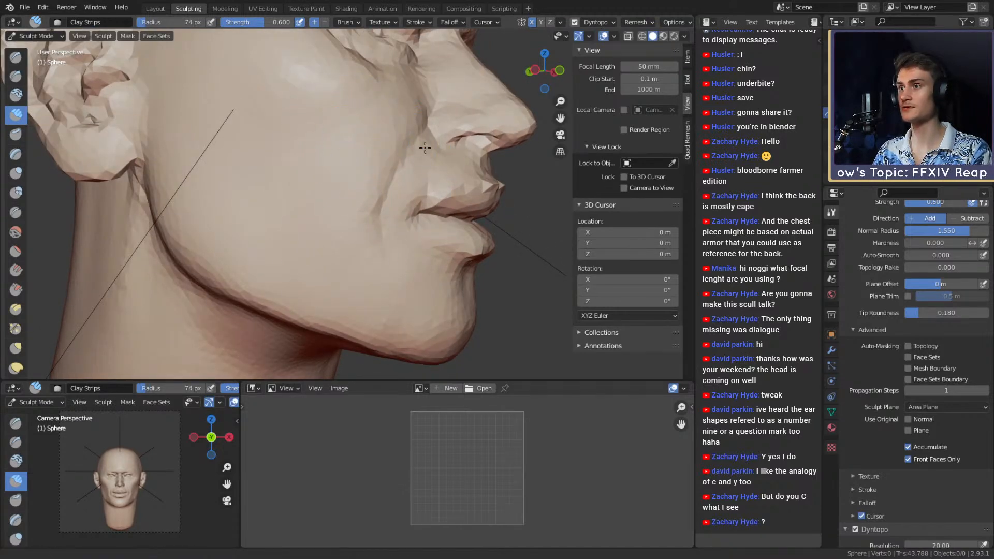
# Examine the mouth, cheeks and chin from the opposite side and from below.
pyautogui.keyDown('ctrl'); pyautogui.moveTo(381, 155); pyautogui.dragTo(388, 217, button='middle'); pyautogui.keyUp('ctrl')
pyautogui.moveTo(429, 215); pyautogui.dragTo(363, 189, button='middle')
pyautogui.keyDown('shift'); pyautogui.moveTo(433, 207); pyautogui.dragTo(365, 205, button='middle'); pyautogui.keyUp('shift')
pyautogui.press('f')
pyautogui.click(357, 234)
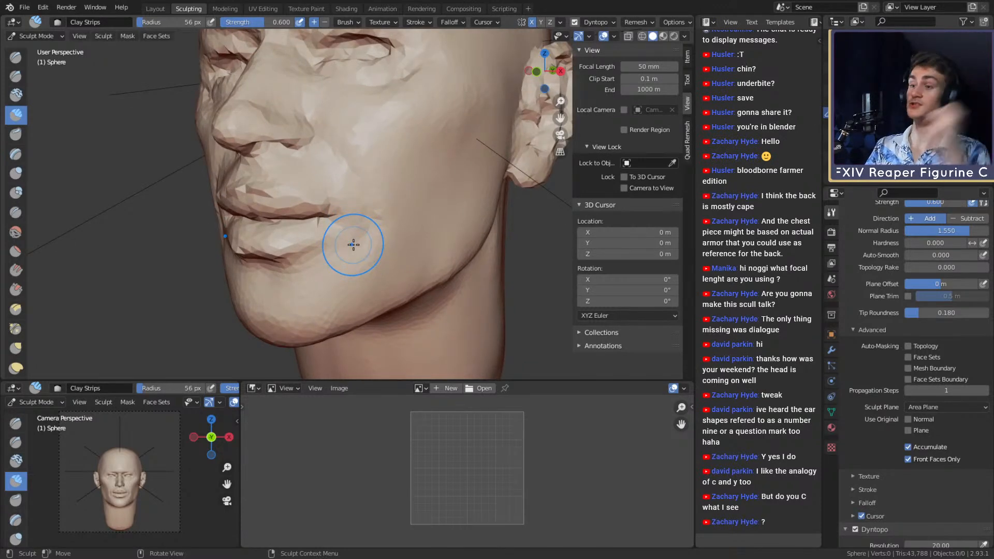
pyautogui.moveTo(421, 260)
pyautogui.mouseDown(button='middle')
pyautogui.moveTo(357, 200)
pyautogui.moveTo(348, 228)
pyautogui.moveTo(426, 204)
pyautogui.moveTo(352, 227)
pyautogui.moveTo(370, 228)
pyautogui.moveTo(293, 134)
pyautogui.mouseUp(button='middle')
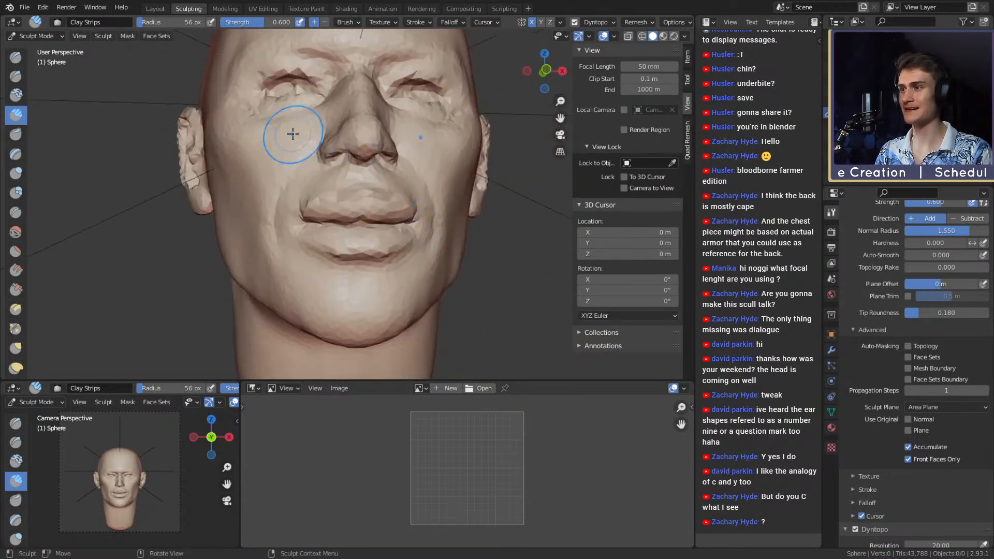
pyautogui.hotkey('shift', 'c')
pyautogui.moveTo(355, 237)
pyautogui.mouseDown(button='middle')
pyautogui.moveTo(344, 193)
pyautogui.moveTo(344, 223)
pyautogui.moveTo(397, 208)
pyautogui.moveTo(328, 206)
pyautogui.moveTo(293, 226)
pyautogui.moveTo(388, 223)
pyautogui.moveTo(308, 228)
pyautogui.mouseUp(button='middle')
pyautogui.scroll(4, 371, 220)
# Carve the crease below the outer end of the lower lip with the Crease brush at 42 px radius.
pyautogui.press('g')
pyautogui.hotkey('shift', 'c')
pyautogui.press('f')
pyautogui.click(295, 228)
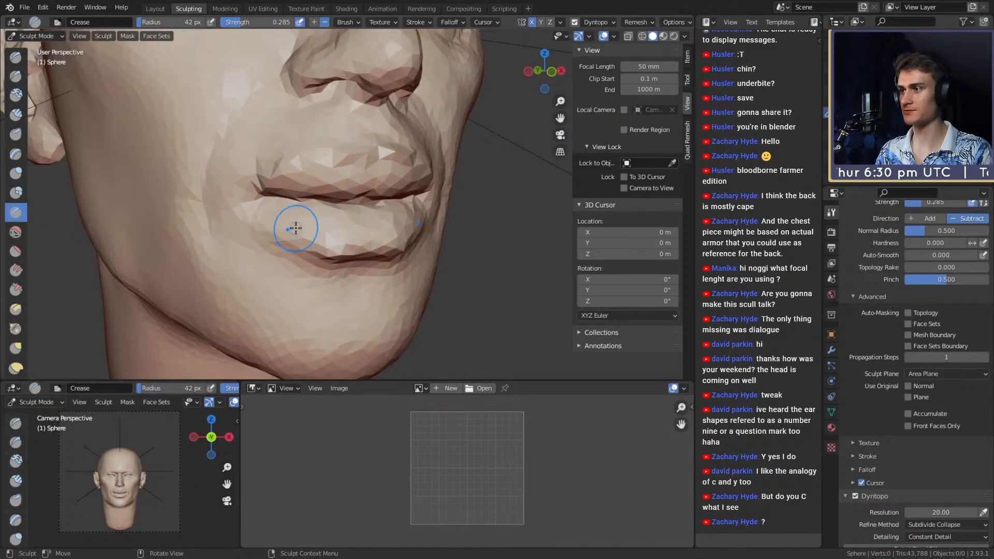
pyautogui.moveTo(297, 243); pyautogui.dragTo(288, 239)
# Adjust the outer part of the lower lip with the Grab brush at 64 px radius.
pyautogui.press('g')
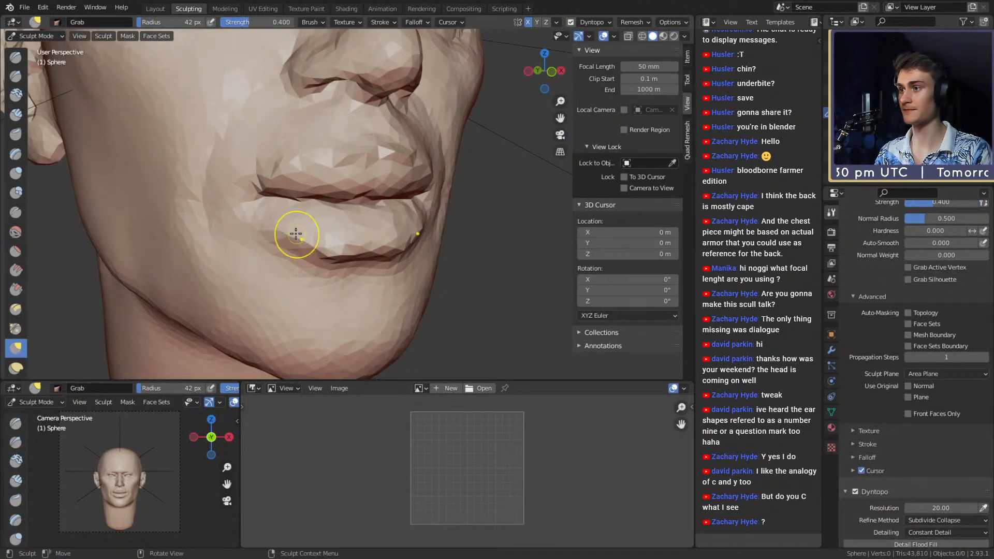
pyautogui.press('f')
pyautogui.click(326, 234)
pyautogui.moveTo(314, 237); pyautogui.dragTo(322, 230, button='middle')
pyautogui.press('f')
pyautogui.click(300, 229)
pyautogui.moveTo(300, 228); pyautogui.dragTo(299, 227)
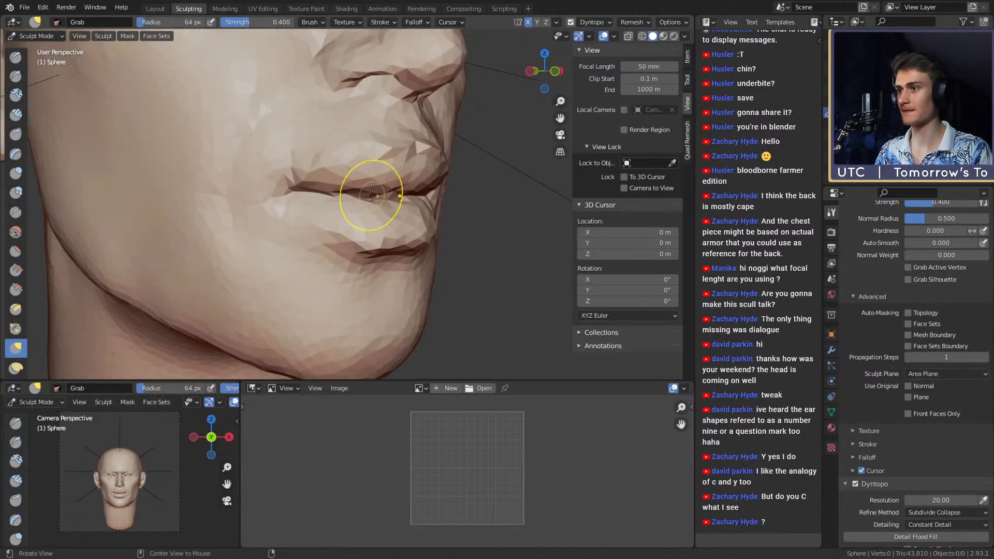
# Examine the mouth up close and the whole head from several angles.
pyautogui.keyDown('ctrl'); pyautogui.keyDown('alt'); pyautogui.moveTo(372, 196); pyautogui.dragTo(369, 280); pyautogui.keyUp('alt'); pyautogui.keyUp('ctrl')
pyautogui.keyDown('alt'); pyautogui.moveTo(369, 279); pyautogui.dragTo(321, 272); pyautogui.keyUp('alt')
pyautogui.moveTo(362, 259)
pyautogui.keyDown('ctrl'); pyautogui.keyDown('alt'); pyautogui.mouseDown()
pyautogui.moveTo(366, 184)
pyautogui.moveTo(311, 207)
pyautogui.moveTo(369, 236)
pyautogui.moveTo(383, 183)
pyautogui.moveTo(408, 254)
pyautogui.moveTo(398, 247)
pyautogui.mouseUp(); pyautogui.keyUp('alt'); pyautogui.keyUp('ctrl')
pyautogui.moveTo(398, 246)
pyautogui.keyDown('ctrl'); pyautogui.keyDown('alt'); pyautogui.mouseDown()
pyautogui.moveTo(390, 199)
pyautogui.moveTo(382, 213)
pyautogui.moveTo(355, 212)
pyautogui.moveTo(321, 231)
pyautogui.moveTo(281, 207)
pyautogui.moveTo(328, 231)
pyautogui.moveTo(376, 210)
pyautogui.moveTo(399, 208)
pyautogui.moveTo(403, 233)
pyautogui.moveTo(366, 217)
pyautogui.moveTo(409, 219)
pyautogui.mouseUp(); pyautogui.keyUp('alt'); pyautogui.keyUp('ctrl')
pyautogui.press('f')
pyautogui.click(387, 217)
pyautogui.scroll(3, 376, 209)
pyautogui.scroll(2, 391, 211)
pyautogui.press('f')
pyautogui.click(414, 220)
pyautogui.moveTo(342, 222)
pyautogui.keyDown('alt'); pyautogui.mouseDown()
pyautogui.moveTo(382, 227)
pyautogui.moveTo(382, 204)
pyautogui.moveTo(346, 181)
pyautogui.mouseUp(); pyautogui.keyUp('alt')
pyautogui.keyDown('ctrl'); pyautogui.moveTo(361, 180); pyautogui.dragTo(382, 205, button='middle'); pyautogui.keyUp('ctrl')
pyautogui.moveTo(382, 205)
pyautogui.mouseDown(button='middle')
pyautogui.moveTo(406, 203)
pyautogui.moveTo(373, 199)
pyautogui.mouseUp(button='middle')
pyautogui.keyDown('ctrl'); pyautogui.moveTo(373, 200); pyautogui.dragTo(372, 156, button='middle'); pyautogui.keyUp('ctrl')
pyautogui.hotkey('shift', 'c')
pyautogui.moveTo(346, 213); pyautogui.dragTo(433, 202, button='middle')
pyautogui.keyDown('shift'); pyautogui.moveTo(402, 238); pyautogui.dragTo(310, 205, button='middle'); pyautogui.keyUp('shift')
pyautogui.keyDown('ctrl'); pyautogui.moveTo(404, 199); pyautogui.dragTo(418, 244, button='middle'); pyautogui.keyUp('ctrl')
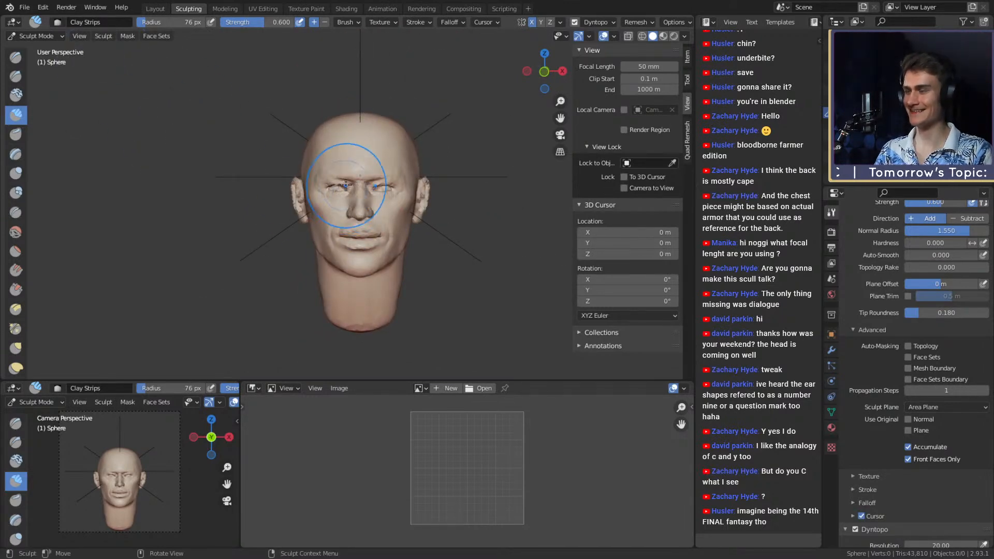
# Reshape the upper forehead contour in side profile with the Grab brush at 139 px radius.
pyautogui.moveTo(346, 255)
pyautogui.keyDown('ctrl'); pyautogui.mouseDown(button='middle')
pyautogui.moveTo(355, 191)
pyautogui.moveTo(370, 192)
pyautogui.moveTo(324, 211)
pyautogui.moveTo(368, 209)
pyautogui.moveTo(342, 211)
pyautogui.moveTo(329, 182)
pyautogui.moveTo(346, 204)
pyautogui.mouseUp(button='middle'); pyautogui.keyUp('ctrl')
pyautogui.press('g')
pyautogui.press('f')
pyautogui.click(345, 225)
pyautogui.press('f')
pyautogui.click(289, 156)
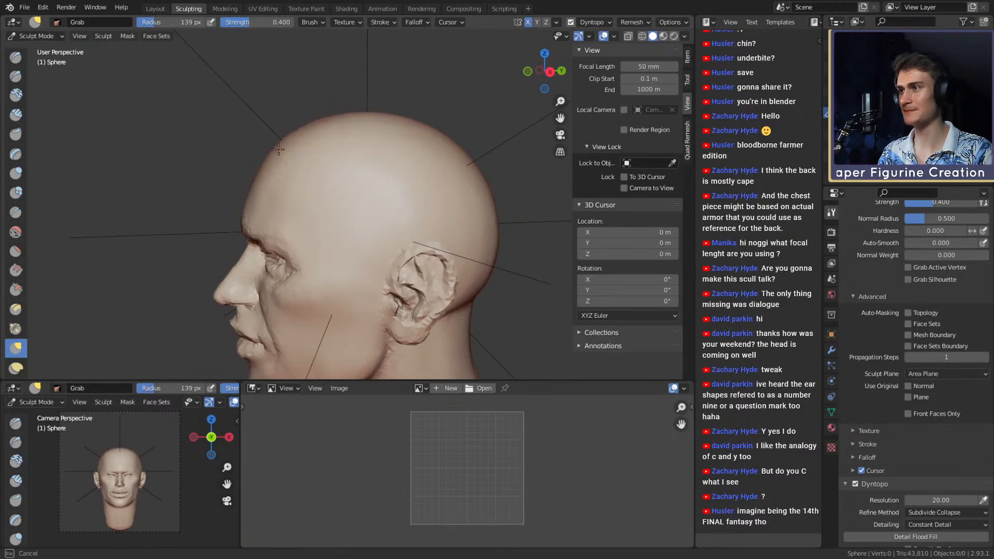
pyautogui.moveTo(278, 149)
pyautogui.mouseDown(button='middle')
pyautogui.moveTo(309, 166)
pyautogui.moveTo(424, 173)
pyautogui.moveTo(343, 186)
pyautogui.mouseUp(button='middle')
# Build up and smooth the forehead above the brow with the Clay Strips brush at 65 and 110 px radius.
pyautogui.press('c')
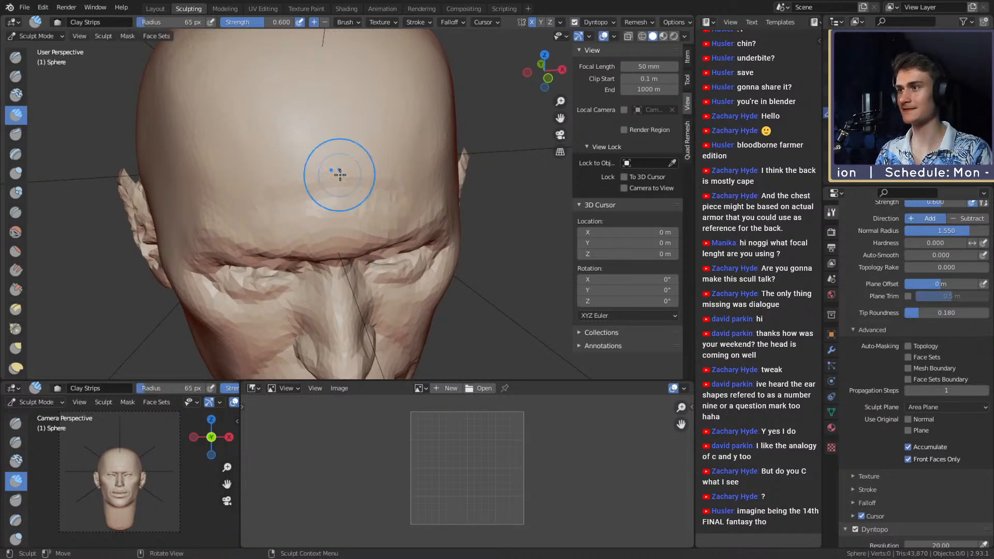
pyautogui.press('f')
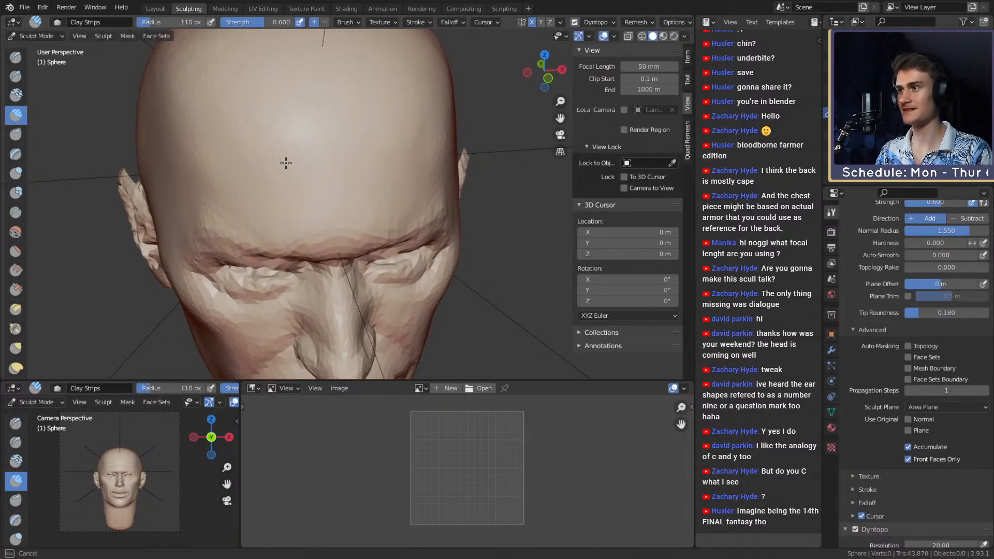
pyautogui.moveTo(320, 177)
pyautogui.mouseDown(button='middle')
pyautogui.moveTo(414, 130)
pyautogui.moveTo(450, 96)
pyautogui.moveTo(366, 122)
pyautogui.moveTo(388, 132)
pyautogui.mouseUp(button='middle')
# Adjust the skull's profile from forehead to the back of the head with Grab at 204 and 231 px radius.
pyautogui.press('g')
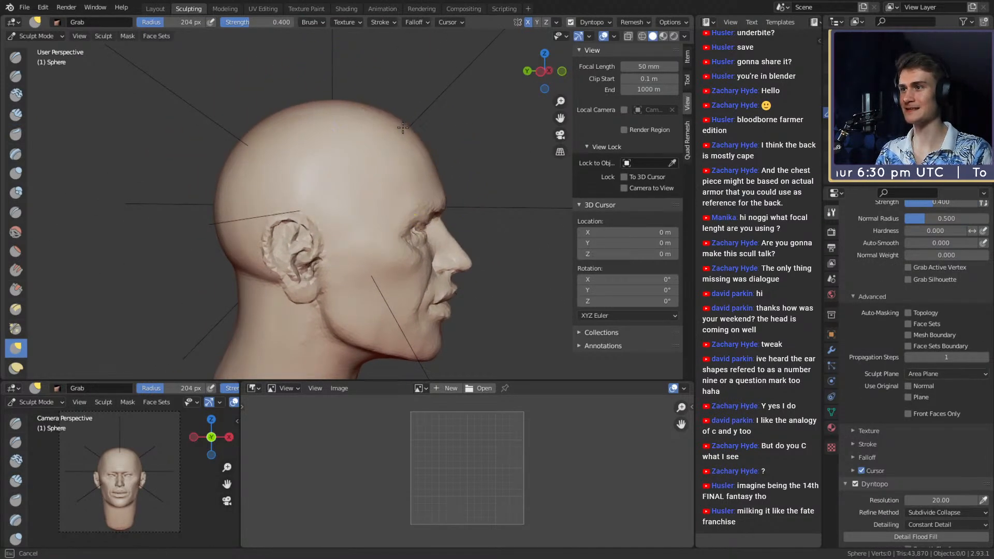
pyautogui.moveTo(403, 127); pyautogui.dragTo(400, 129)
pyautogui.moveTo(339, 136); pyautogui.dragTo(360, 138, button='middle')
pyautogui.press('f')
pyautogui.click(345, 120)
pyautogui.keyDown('shift'); pyautogui.moveTo(301, 169); pyautogui.dragTo(357, 112, button='middle'); pyautogui.keyUp('shift')
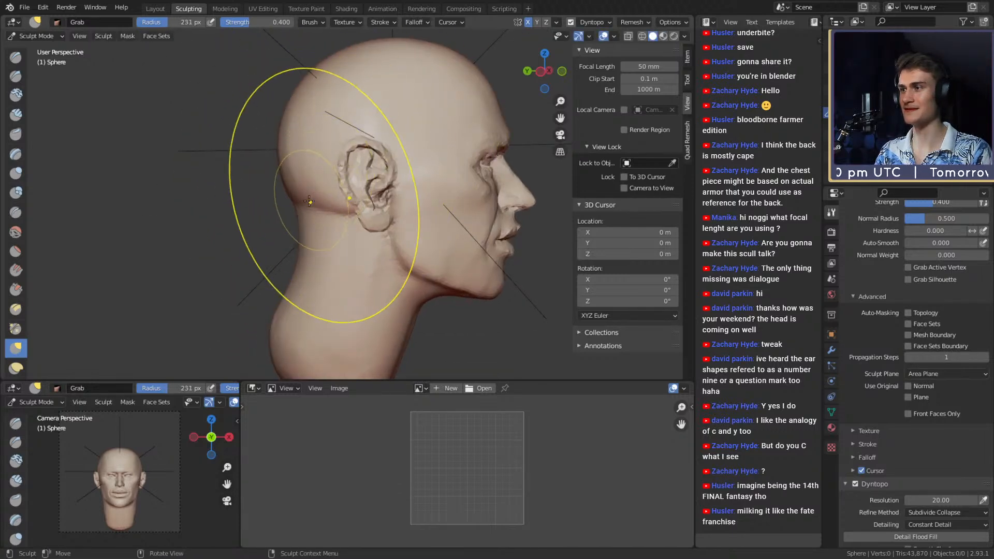
pyautogui.scroll(-2, 383, 189)
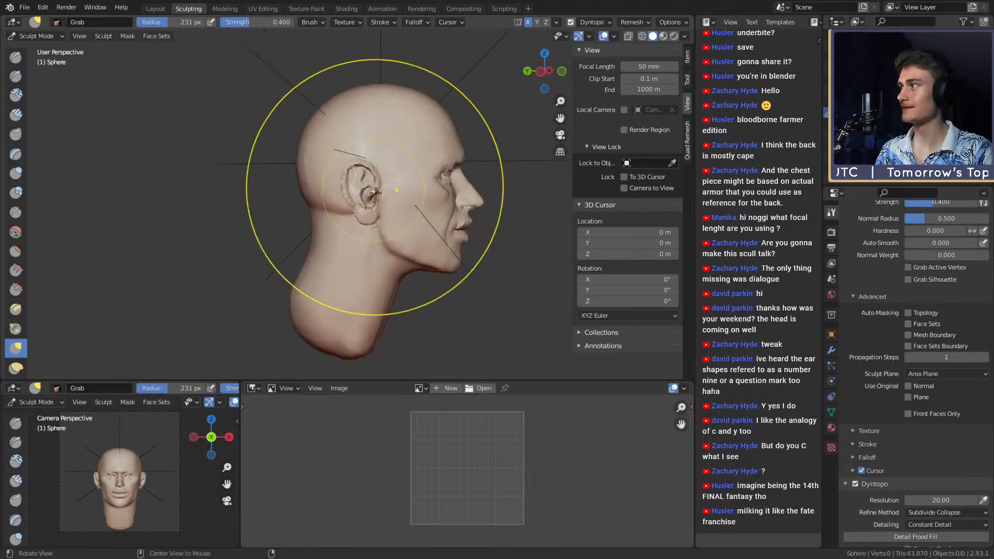
# Adjust the mouth area from the front with the Grab brush at 72 px radius.
pyautogui.keyDown('alt'); pyautogui.moveTo(400, 186); pyautogui.dragTo(259, 205); pyautogui.keyUp('alt')
pyautogui.keyDown('alt'); pyautogui.moveTo(324, 199); pyautogui.dragTo(367, 212); pyautogui.keyUp('alt')
pyautogui.press('f')
pyautogui.click(299, 234)
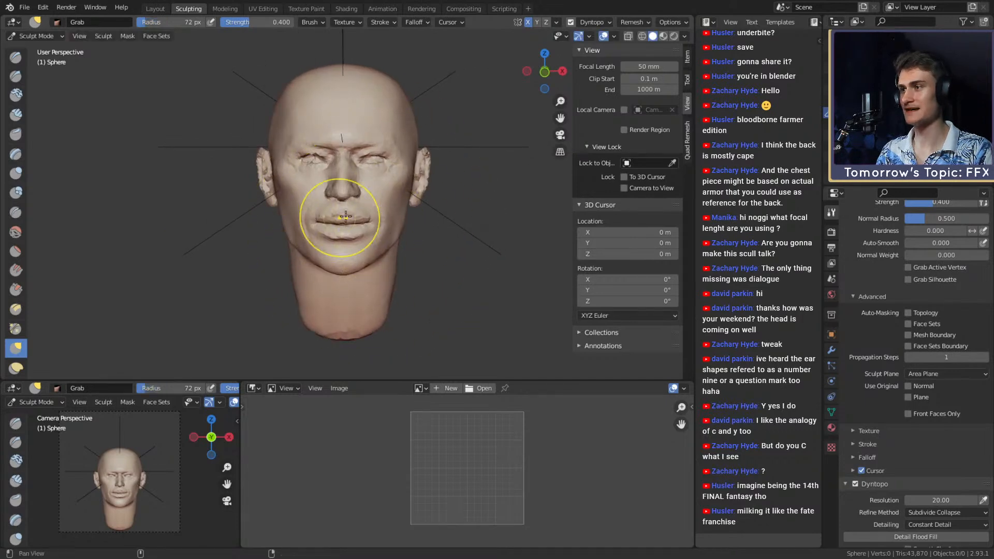
# Reshape the front of the neck beneath the jaw in side view with the Grab brush at 173 px radius.
pyautogui.keyDown('alt'); pyautogui.moveTo(356, 139); pyautogui.dragTo(280, 155); pyautogui.keyUp('alt')
pyautogui.keyDown('ctrl'); pyautogui.keyDown('alt'); pyautogui.moveTo(280, 155); pyautogui.dragTo(313, 219); pyautogui.keyUp('alt'); pyautogui.keyUp('ctrl')
pyautogui.press('f')
pyautogui.click(400, 249)
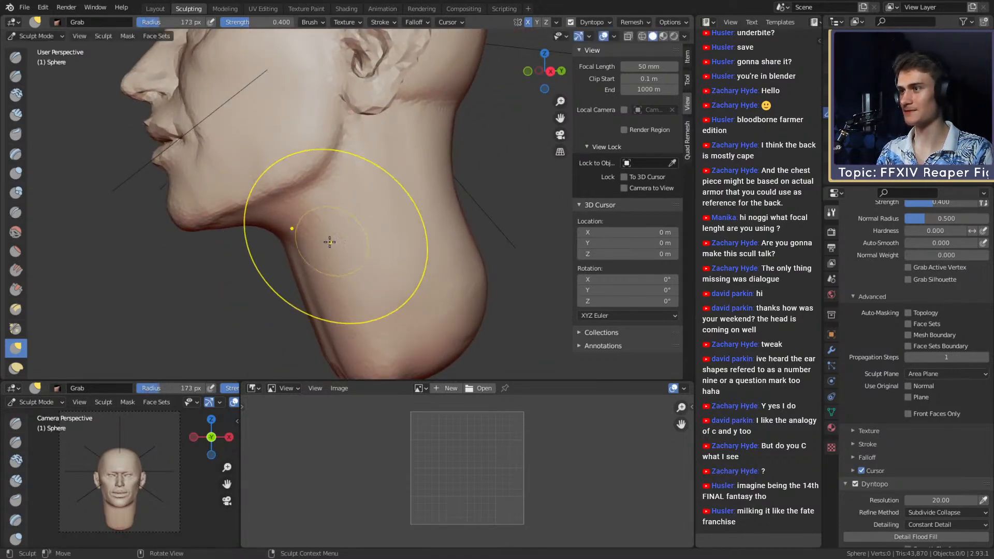
pyautogui.keyDown('shift'); pyautogui.moveTo(339, 240); pyautogui.dragTo(315, 189, button='middle'); pyautogui.keyUp('shift')
pyautogui.moveTo(314, 189)
pyautogui.mouseDown(button='middle')
pyautogui.moveTo(419, 233)
pyautogui.moveTo(351, 280)
pyautogui.moveTo(332, 224)
pyautogui.moveTo(427, 226)
pyautogui.mouseUp(button='middle')
pyautogui.press('f')
pyautogui.click(394, 234)
pyautogui.moveTo(408, 216)
pyautogui.mouseDown(button='middle')
pyautogui.moveTo(362, 211)
pyautogui.moveTo(178, 93)
pyautogui.mouseUp(button='middle')
# Build up the neck muscle running down from behind the ear with the Clay Strips brush at 43 px radius.
pyautogui.press('c')
pyautogui.moveTo(366, 195)
pyautogui.mouseDown(button='middle')
pyautogui.moveTo(380, 186)
pyautogui.moveTo(344, 240)
pyautogui.moveTo(406, 155)
pyautogui.moveTo(443, 156)
pyautogui.moveTo(430, 149)
pyautogui.mouseUp(button='middle')
pyautogui.scroll(3, 348, 223)
pyautogui.moveTo(455, 236); pyautogui.dragTo(344, 166, button='middle')
pyautogui.moveTo(343, 217); pyautogui.dragTo(321, 189, button='middle')
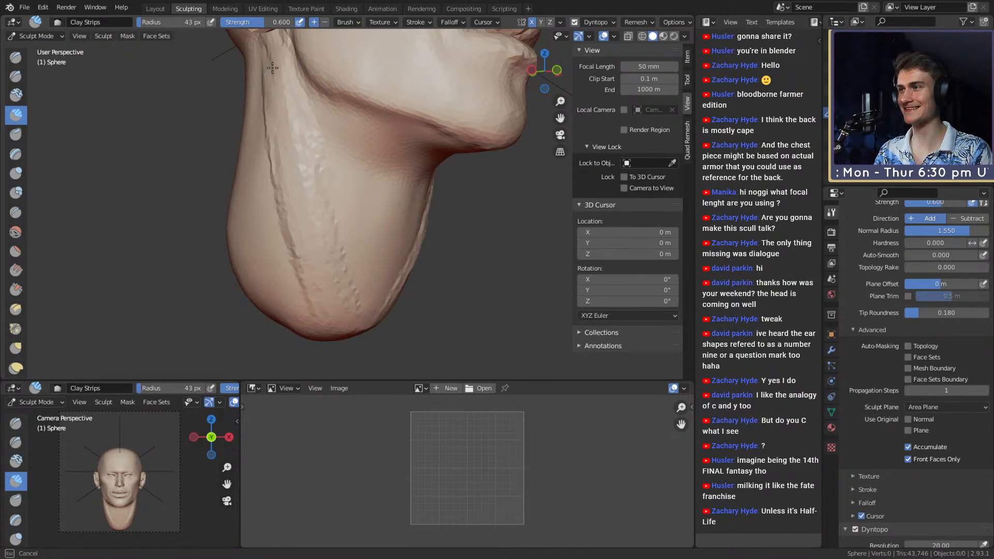
pyautogui.moveTo(272, 68)
pyautogui.mouseDown(button='middle')
pyautogui.moveTo(378, 197)
pyautogui.moveTo(356, 181)
pyautogui.mouseUp(button='middle')
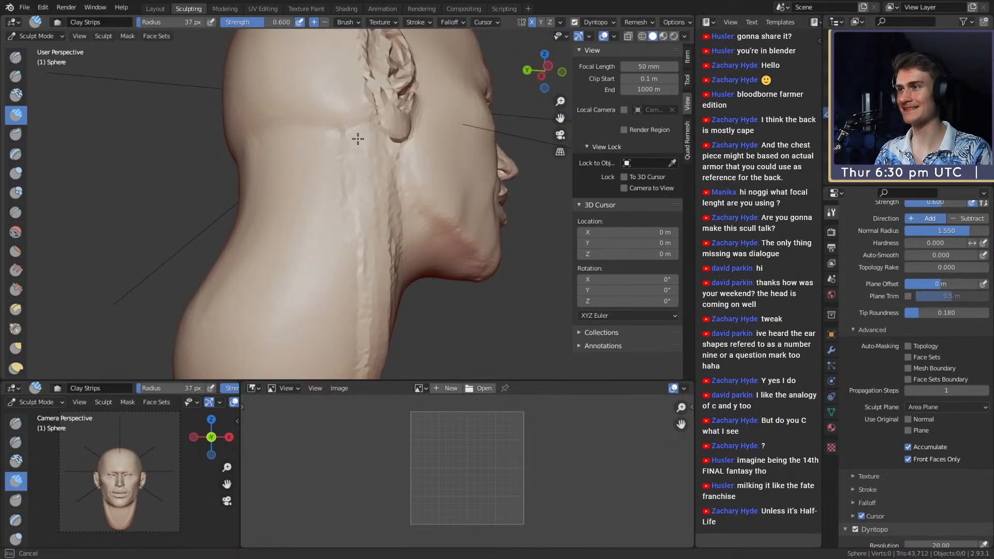
# Blend and smooth the neck muscle strokes with the Clay Strips brush at 37, 71 and 104 px radius.
pyautogui.moveTo(358, 139); pyautogui.dragTo(359, 140, button='middle')
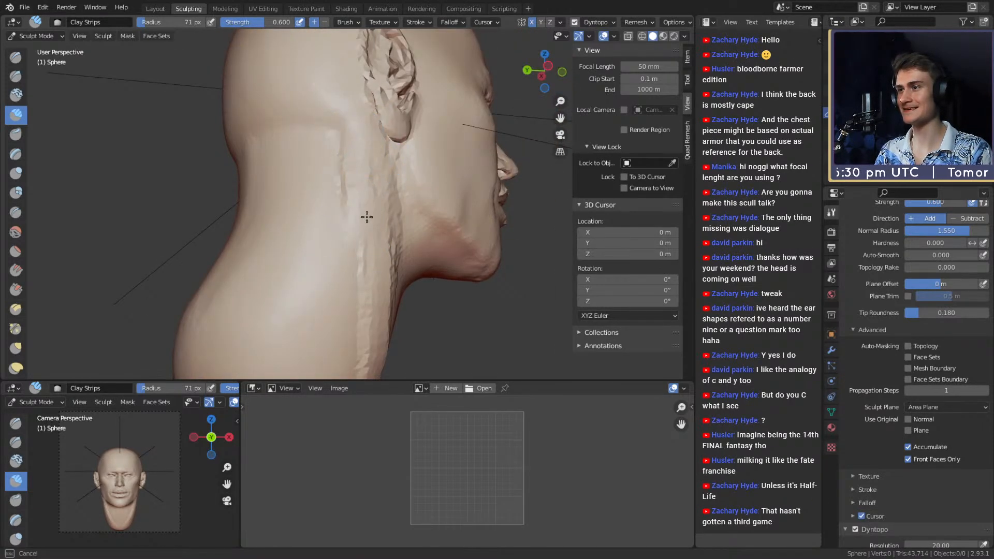
pyautogui.moveTo(366, 216)
pyautogui.mouseDown(button='middle')
pyautogui.moveTo(377, 215)
pyautogui.moveTo(287, 208)
pyautogui.mouseUp(button='middle')
pyautogui.moveTo(305, 306)
pyautogui.mouseDown(button='middle')
pyautogui.moveTo(362, 248)
pyautogui.moveTo(459, 200)
pyautogui.moveTo(339, 210)
pyautogui.moveTo(289, 197)
pyautogui.mouseUp(button='middle')
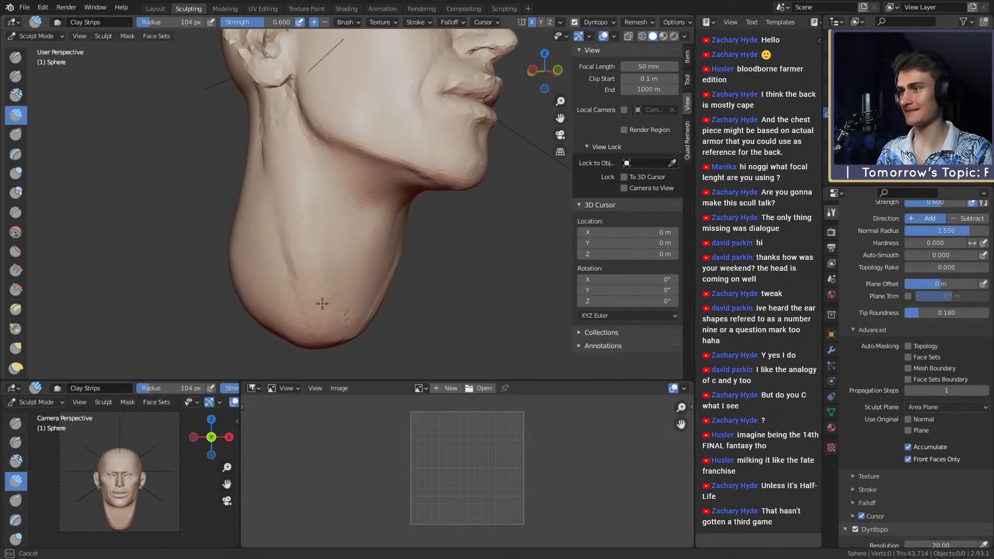
pyautogui.moveTo(262, 167); pyautogui.dragTo(335, 164, button='middle')
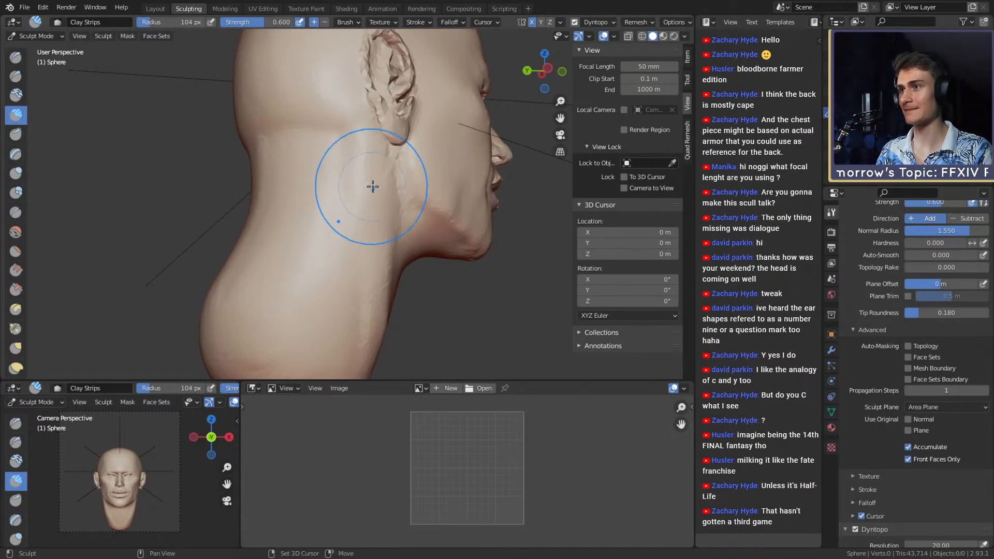
# Adjust the side contours of the head around the temples and ears with the Grab brush.
pyautogui.scroll(-5, 408, 158)
pyautogui.moveTo(408, 158); pyautogui.dragTo(366, 217, button='middle')
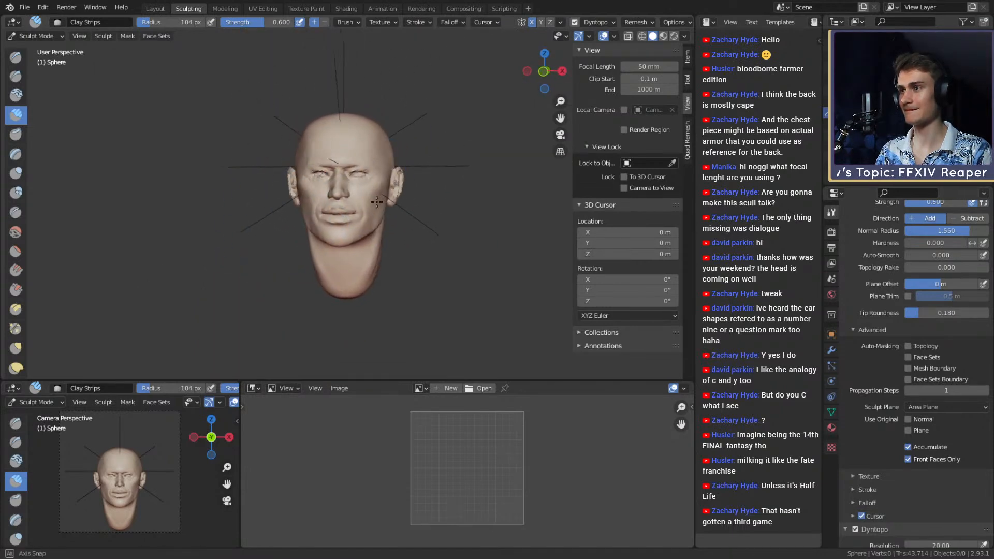
pyautogui.scroll(4, 363, 197)
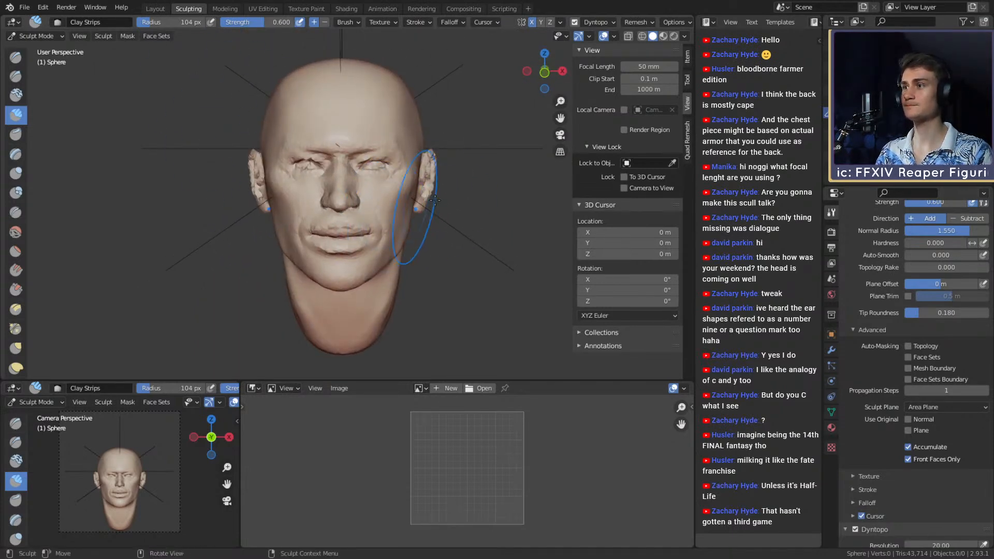
pyautogui.moveTo(417, 184)
pyautogui.mouseDown(button='middle')
pyautogui.moveTo(433, 145)
pyautogui.moveTo(410, 156)
pyautogui.moveTo(411, 169)
pyautogui.mouseUp(button='middle')
pyautogui.press('g')
pyautogui.press('f')
pyautogui.click(418, 161)
pyautogui.moveTo(404, 108)
pyautogui.mouseDown(button='middle')
pyautogui.moveTo(366, 173)
pyautogui.moveTo(326, 204)
pyautogui.mouseUp(button='middle')
pyautogui.press('f')
pyautogui.click(337, 171)
pyautogui.moveTo(337, 171)
pyautogui.mouseDown(button='middle')
pyautogui.moveTo(402, 165)
pyautogui.moveTo(441, 125)
pyautogui.mouseUp(button='middle')
pyautogui.press('f')
pyautogui.click(480, 180)
# Reshape the jaw and chin outline from the front with the Grab brush at 147 and 94 px radius.
pyautogui.moveTo(421, 195)
pyautogui.mouseDown(button='middle')
pyautogui.moveTo(414, 184)
pyautogui.moveTo(414, 208)
pyautogui.moveTo(399, 214)
pyautogui.moveTo(399, 204)
pyautogui.mouseUp(button='middle')
pyautogui.scroll(-3, 389, 236)
pyautogui.scroll(4, 399, 225)
pyautogui.moveTo(420, 245); pyautogui.dragTo(421, 228, button='middle')
pyautogui.press('f')
pyautogui.click(510, 235)
pyautogui.moveTo(438, 254)
pyautogui.mouseDown()
pyautogui.moveTo(421, 245)
pyautogui.moveTo(413, 255)
pyautogui.mouseUp()
pyautogui.press('f')
pyautogui.click(423, 258)
pyautogui.press('f')
pyautogui.click(403, 228)
pyautogui.moveTo(401, 200)
pyautogui.keyDown('alt'); pyautogui.keyDown('shift'); pyautogui.mouseDown()
pyautogui.moveTo(404, 228)
pyautogui.moveTo(396, 219)
pyautogui.mouseUp(); pyautogui.keyUp('shift'); pyautogui.keyUp('alt')
pyautogui.moveTo(399, 210); pyautogui.dragTo(409, 254, button='middle')
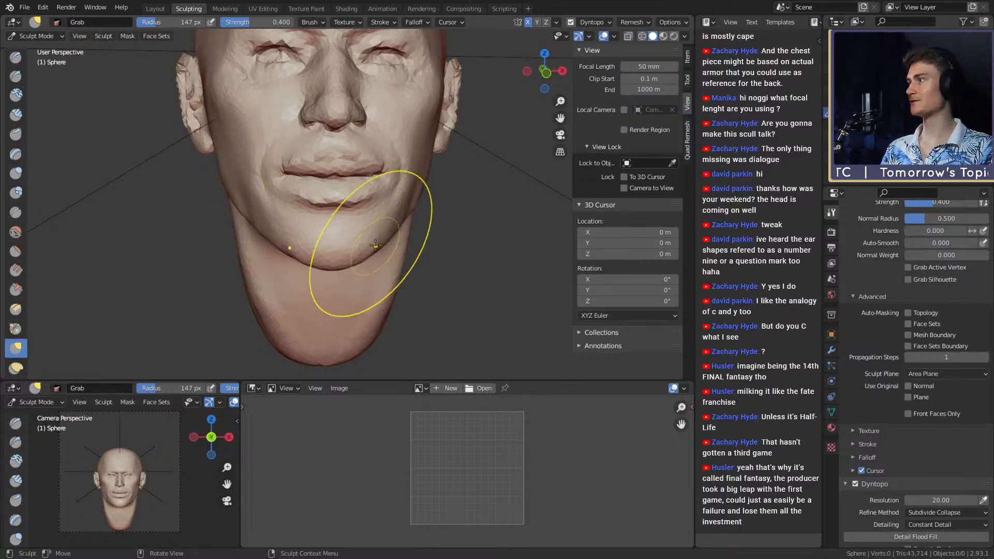
pyautogui.keyDown('ctrl'); pyautogui.moveTo(384, 205); pyautogui.dragTo(394, 172, button='middle'); pyautogui.keyUp('ctrl')
pyautogui.moveTo(420, 223)
pyautogui.keyDown('ctrl'); pyautogui.mouseDown(button='middle')
pyautogui.moveTo(439, 200)
pyautogui.moveTo(433, 220)
pyautogui.mouseUp(button='middle'); pyautogui.keyUp('ctrl')
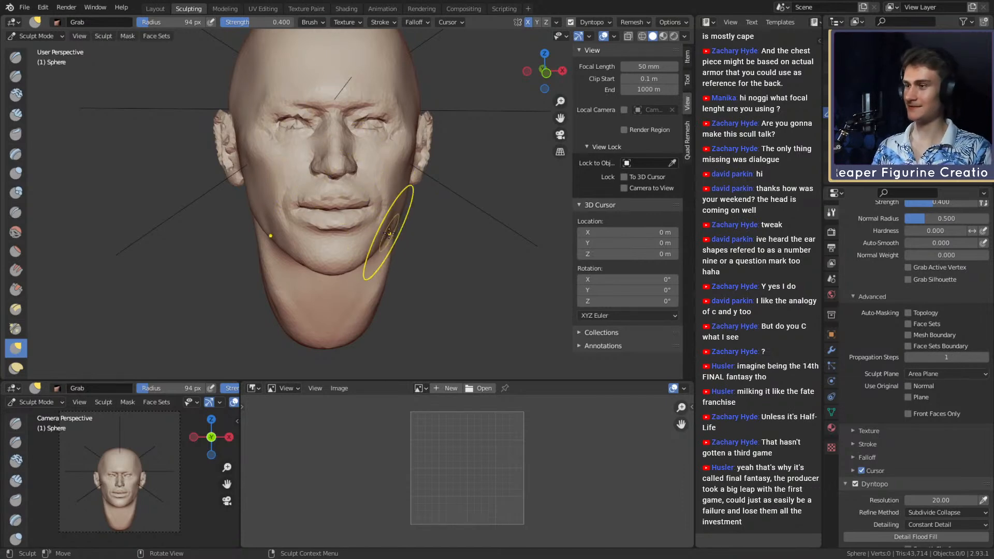
# Sculpt the underside of the chin and jaw with the Clay Strips brush, starting at 74 px radius.
pyautogui.moveTo(388, 251)
pyautogui.mouseDown(button='middle')
pyautogui.moveTo(365, 256)
pyautogui.moveTo(351, 170)
pyautogui.moveTo(343, 177)
pyautogui.mouseUp(button='middle')
pyautogui.press('c')
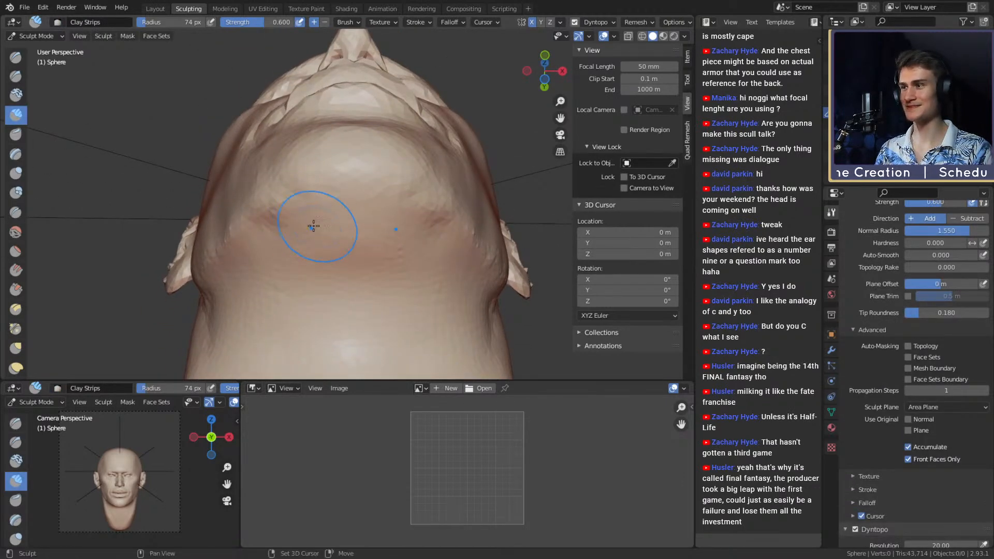
pyautogui.press(']')
pyautogui.press(']')
pyautogui.press(']')
pyautogui.press(']')
pyautogui.press(']')
pyautogui.moveTo(329, 246)
pyautogui.mouseDown(button='middle')
pyautogui.moveTo(362, 233)
pyautogui.moveTo(336, 259)
pyautogui.mouseUp(button='middle')
pyautogui.scroll(2, 359, 225)
# Pull the lower corners of the chin into a squarer shape with the Grab brush at 135 and 138 px radius.
pyautogui.moveTo(358, 226)
pyautogui.mouseDown(button='middle')
pyautogui.moveTo(366, 244)
pyautogui.moveTo(344, 244)
pyautogui.moveTo(343, 261)
pyautogui.moveTo(340, 222)
pyautogui.moveTo(368, 257)
pyautogui.mouseUp(button='middle')
pyautogui.press('g')
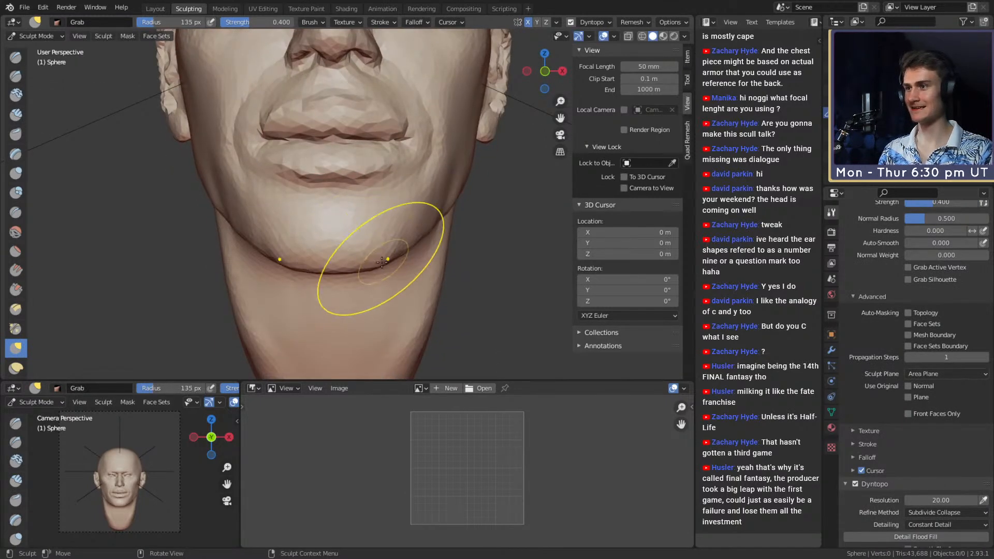
pyautogui.moveTo(378, 266); pyautogui.dragTo(379, 269)
pyautogui.press('f')
pyautogui.click(486, 264)
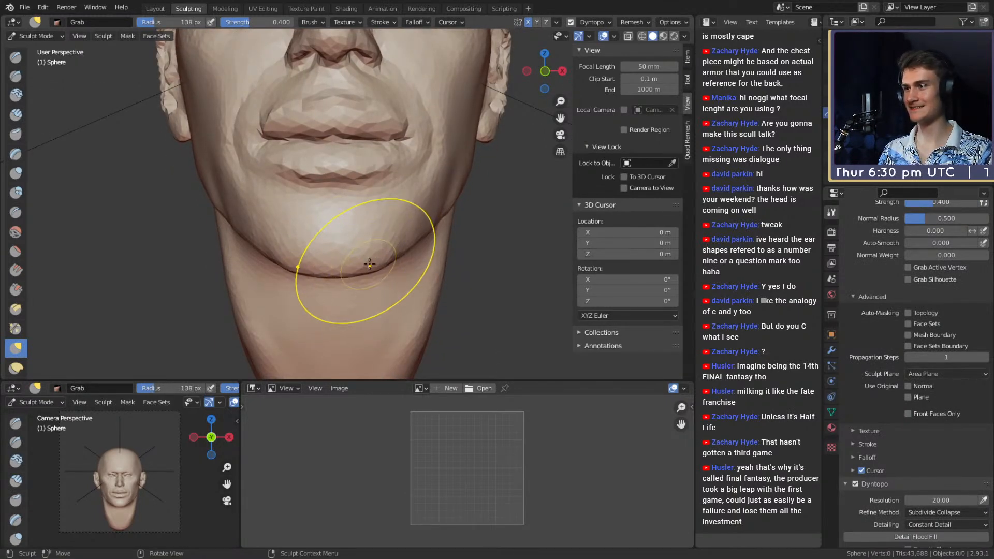
# Build up and smooth the chin below the lower lip with the Clay Strips brush at 51 and 119 px radius.
pyautogui.keyDown('alt'); pyautogui.moveTo(383, 268); pyautogui.dragTo(366, 251); pyautogui.keyUp('alt')
pyautogui.keyDown('ctrl'); pyautogui.keyDown('alt'); pyautogui.moveTo(378, 179); pyautogui.dragTo(387, 205); pyautogui.keyUp('alt'); pyautogui.keyUp('ctrl')
pyautogui.press('c')
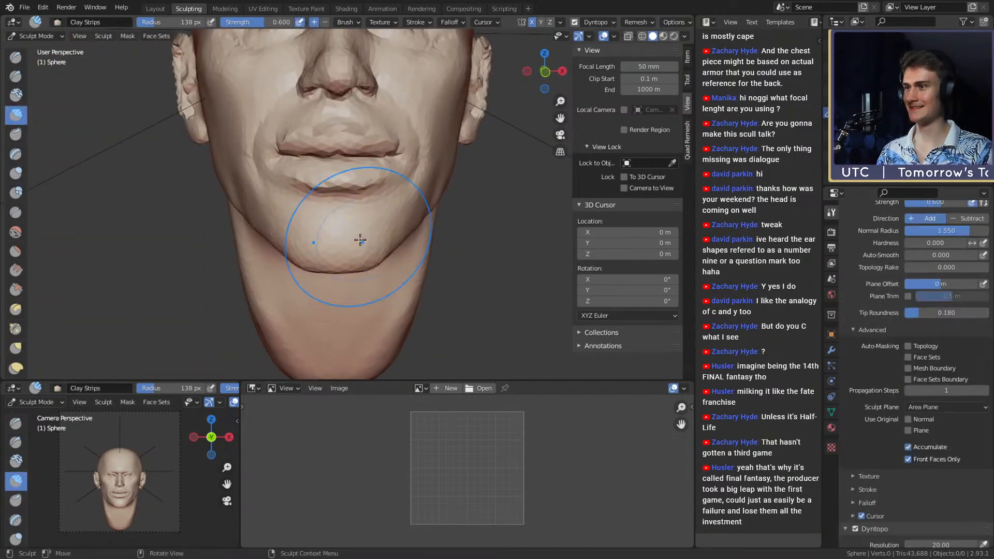
pyautogui.press('f')
pyautogui.click(344, 234)
pyautogui.moveTo(343, 233)
pyautogui.keyDown('ctrl'); pyautogui.keyDown('alt'); pyautogui.mouseDown()
pyautogui.moveTo(328, 226)
pyautogui.moveTo(358, 232)
pyautogui.moveTo(352, 261)
pyautogui.moveTo(356, 230)
pyautogui.mouseUp(); pyautogui.keyUp('alt'); pyautogui.keyUp('ctrl')
pyautogui.press('f')
pyautogui.click(357, 247)
pyautogui.keyDown('alt'); pyautogui.moveTo(349, 296); pyautogui.dragTo(365, 224); pyautogui.keyUp('alt')
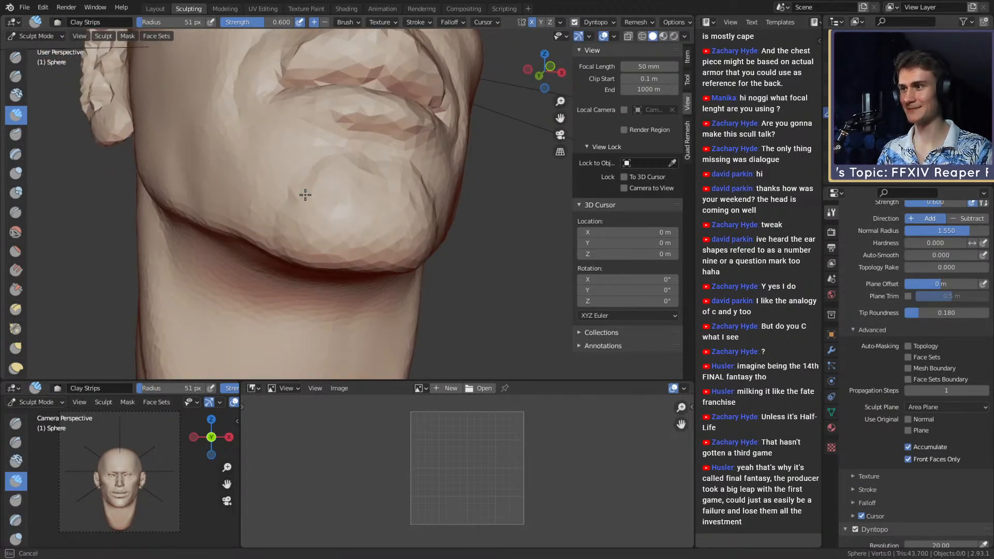
pyautogui.keyDown('alt'); pyautogui.moveTo(380, 193); pyautogui.dragTo(380, 215); pyautogui.keyUp('alt')
pyautogui.press('f')
pyautogui.click(378, 213)
pyautogui.moveTo(305, 249); pyautogui.dragTo(305, 250)
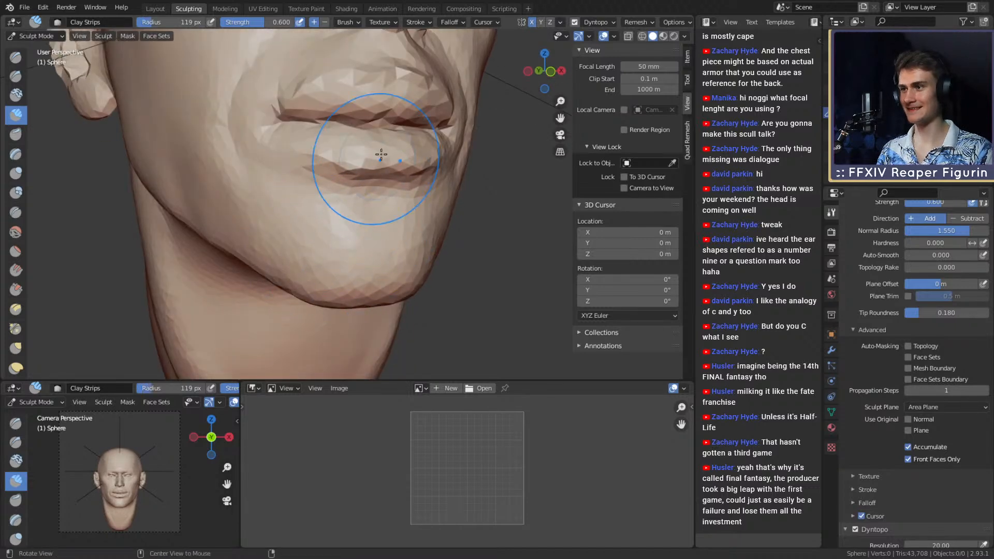
# Refine the chin's shape in profile and from below with the Grab brush at 119 and 134 px radius.
pyautogui.keyDown('ctrl'); pyautogui.keyDown('alt'); pyautogui.moveTo(381, 154); pyautogui.dragTo(383, 207); pyautogui.keyUp('alt'); pyautogui.keyUp('ctrl')
pyautogui.moveTo(383, 207)
pyautogui.keyDown('alt'); pyautogui.mouseDown()
pyautogui.moveTo(450, 232)
pyautogui.moveTo(364, 232)
pyautogui.moveTo(368, 187)
pyautogui.mouseUp(); pyautogui.keyUp('alt')
pyautogui.keyDown('alt'); pyautogui.moveTo(368, 186); pyautogui.dragTo(459, 242); pyautogui.keyUp('alt')
pyautogui.press('g')
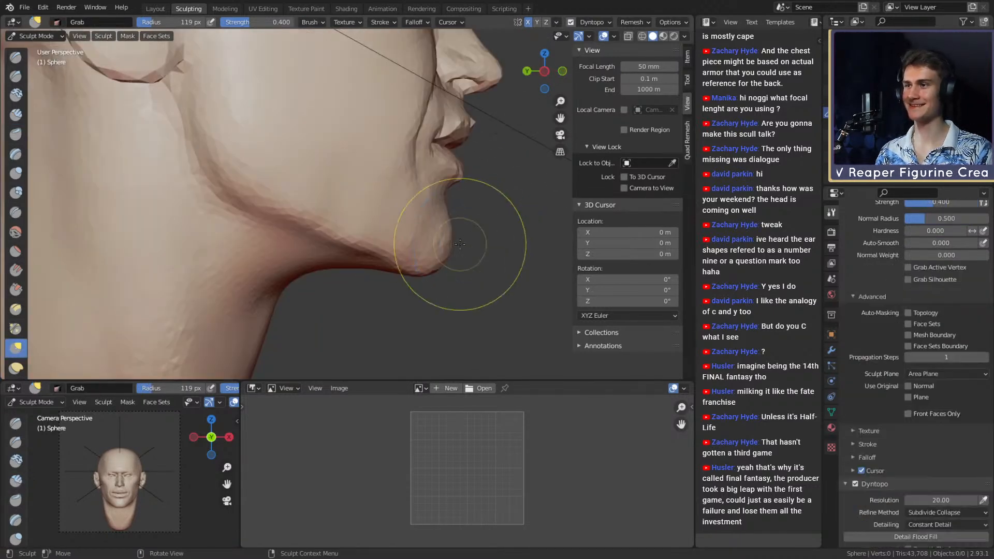
pyautogui.keyDown('shift'); pyautogui.moveTo(460, 244); pyautogui.dragTo(405, 228, button='middle'); pyautogui.keyUp('shift')
pyautogui.keyDown('ctrl'); pyautogui.keyDown('alt'); pyautogui.moveTo(405, 218); pyautogui.dragTo(401, 251); pyautogui.keyUp('alt'); pyautogui.keyUp('ctrl')
pyautogui.moveTo(401, 251)
pyautogui.keyDown('alt'); pyautogui.mouseDown()
pyautogui.moveTo(293, 245)
pyautogui.moveTo(332, 203)
pyautogui.moveTo(434, 233)
pyautogui.moveTo(358, 242)
pyautogui.moveTo(380, 234)
pyautogui.mouseUp(); pyautogui.keyUp('alt')
pyautogui.press('f')
pyautogui.click(385, 217)
pyautogui.press('f')
pyautogui.click(377, 240)
pyautogui.press('f')
pyautogui.click(396, 223)
pyautogui.keyDown('alt'); pyautogui.moveTo(398, 223); pyautogui.dragTo(364, 226); pyautogui.keyUp('alt')
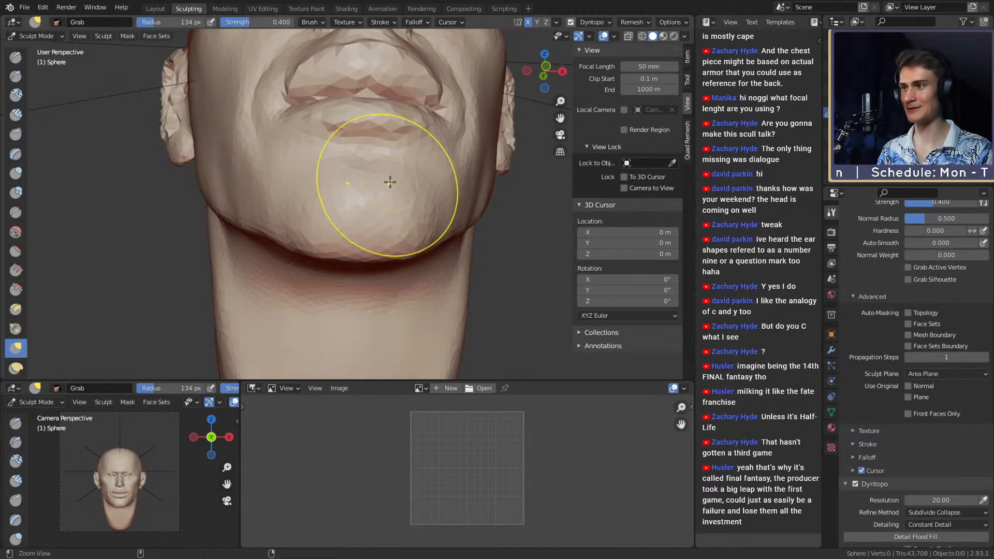
# Adjust the inner brow and nose bridge area with the Grab brush at 188 and 158 px radius.
pyautogui.keyDown('ctrl'); pyautogui.keyDown('alt'); pyautogui.moveTo(390, 182); pyautogui.dragTo(326, 236); pyautogui.keyUp('alt'); pyautogui.keyUp('ctrl')
pyautogui.keyDown('ctrl'); pyautogui.keyDown('alt'); pyautogui.moveTo(331, 238); pyautogui.dragTo(481, 202); pyautogui.keyUp('alt'); pyautogui.keyUp('ctrl')
pyautogui.keyDown('alt'); pyautogui.moveTo(350, 205); pyautogui.dragTo(417, 188); pyautogui.keyUp('alt')
pyautogui.keyDown('alt'); pyautogui.keyDown('shift'); pyautogui.moveTo(417, 189); pyautogui.dragTo(360, 184); pyautogui.keyUp('shift'); pyautogui.keyUp('alt')
pyautogui.press('f')
pyautogui.click(363, 179)
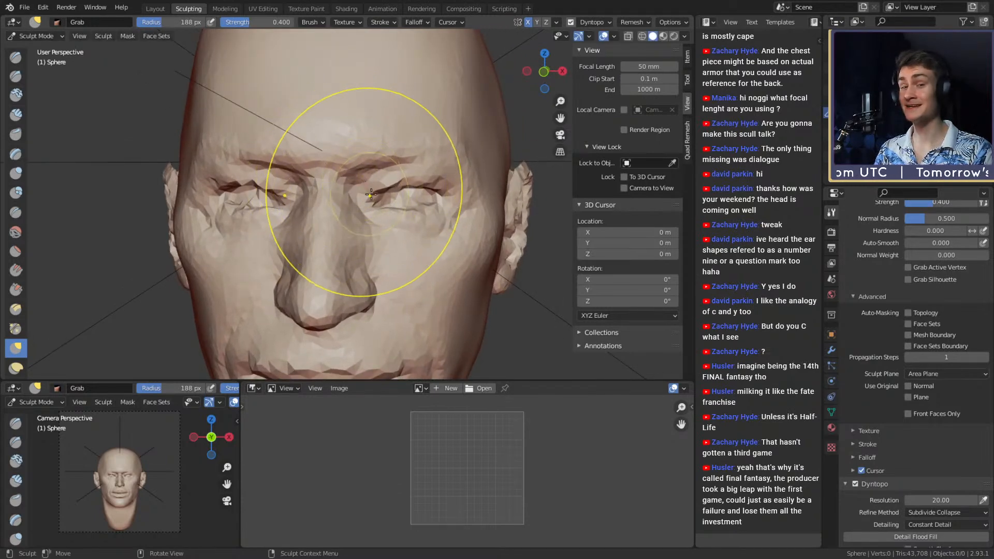
pyautogui.press('f')
pyautogui.click(367, 177)
pyautogui.press('f')
pyautogui.click(364, 164)
pyautogui.moveTo(360, 171)
pyautogui.mouseDown()
pyautogui.moveTo(406, 139)
pyautogui.moveTo(371, 201)
pyautogui.mouseUp()
pyautogui.press('f')
pyautogui.click(362, 167)
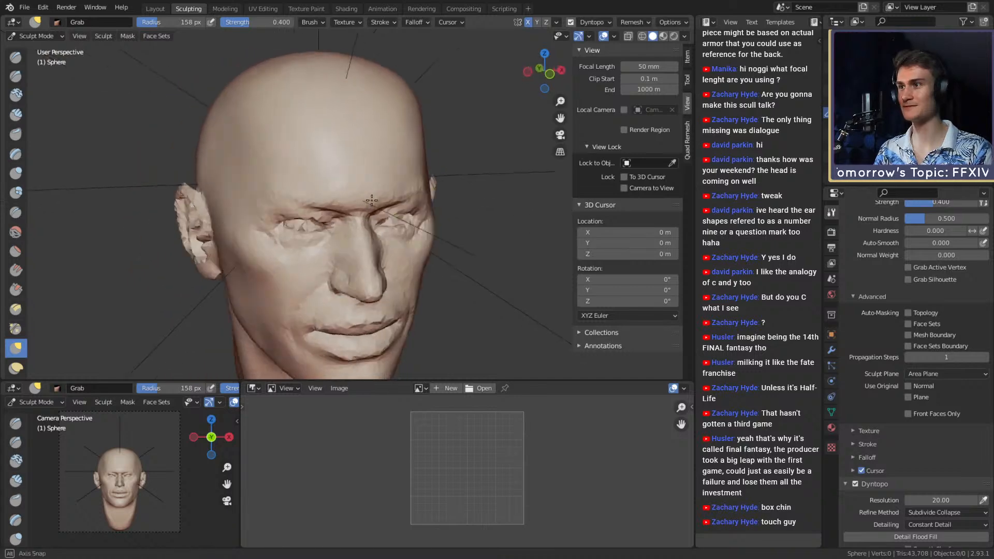
# Crease the forehead just above the brow with the Crease brush, trying 57 px at 0.061 and 66 px at 0.285 strength.
pyautogui.moveTo(371, 200); pyautogui.dragTo(357, 203, button='middle')
pyautogui.moveTo(357, 203)
pyautogui.keyDown('ctrl'); pyautogui.mouseDown(button='middle')
pyautogui.moveTo(333, 171)
pyautogui.moveTo(366, 206)
pyautogui.moveTo(357, 204)
pyautogui.mouseUp(button='middle'); pyautogui.keyUp('ctrl')
pyautogui.hotkey('shift', 'c')
pyautogui.press('f')
pyautogui.click(350, 200)
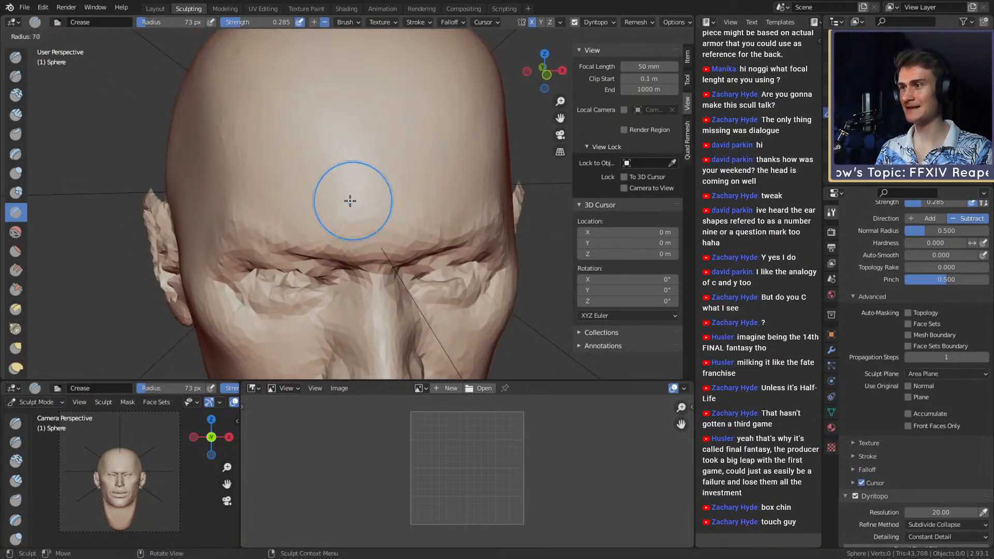
pyautogui.click(350, 199)
pyautogui.hotkey('shift', 'f')
pyautogui.click(350, 196)
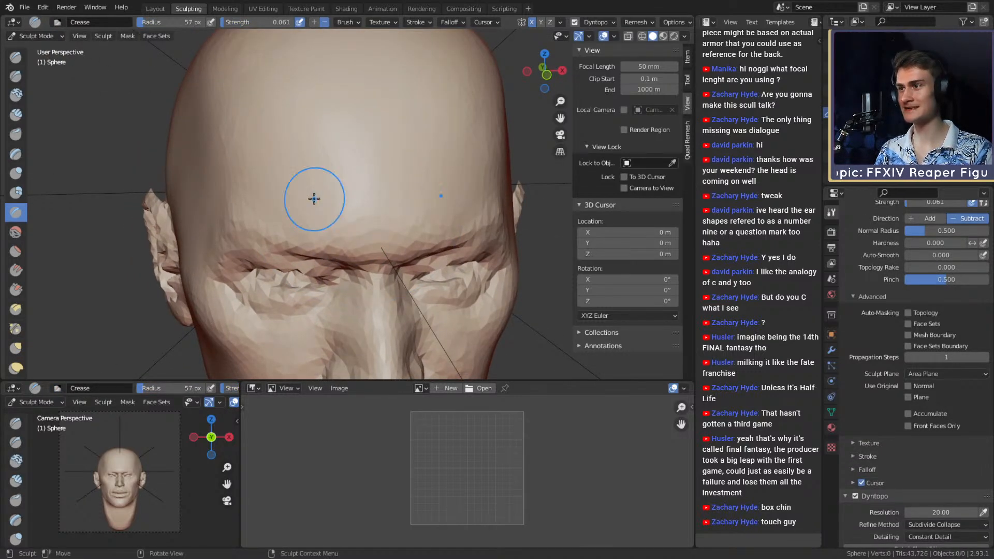
pyautogui.press('f')
pyautogui.hotkey('ctrl', 'z')
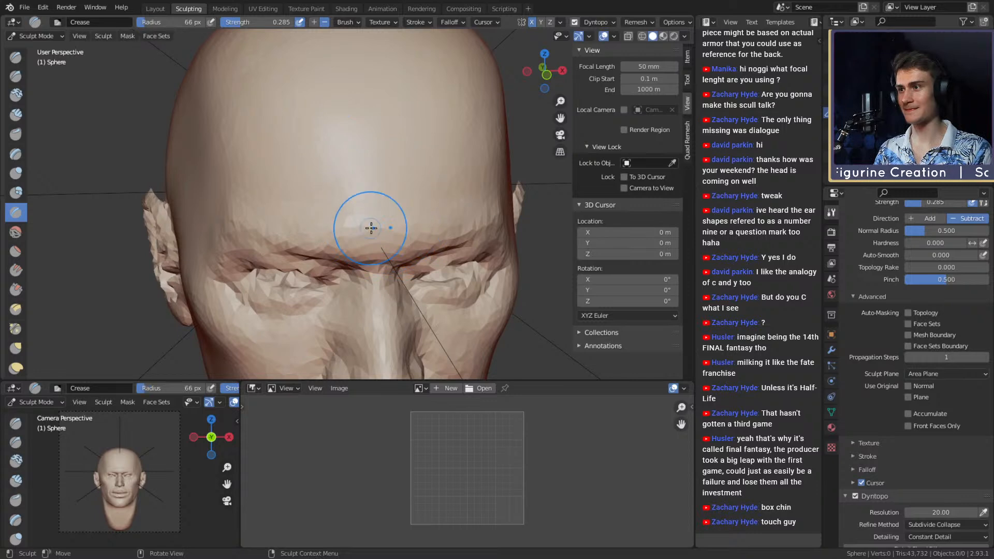
# Build up the brow ridge above the eye with the Clay Strips brush at 45 px radius.
pyautogui.moveTo(398, 235); pyautogui.dragTo(380, 236, button='middle')
pyautogui.press('c')
pyautogui.moveTo(322, 213)
pyautogui.mouseDown(button='middle')
pyautogui.moveTo(355, 226)
pyautogui.moveTo(383, 210)
pyautogui.mouseUp(button='middle')
pyautogui.scroll(2, 363, 220)
pyautogui.scroll(1, 383, 210)
pyautogui.press('f')
pyautogui.click(366, 213)
pyautogui.moveTo(374, 208); pyautogui.dragTo(336, 224)
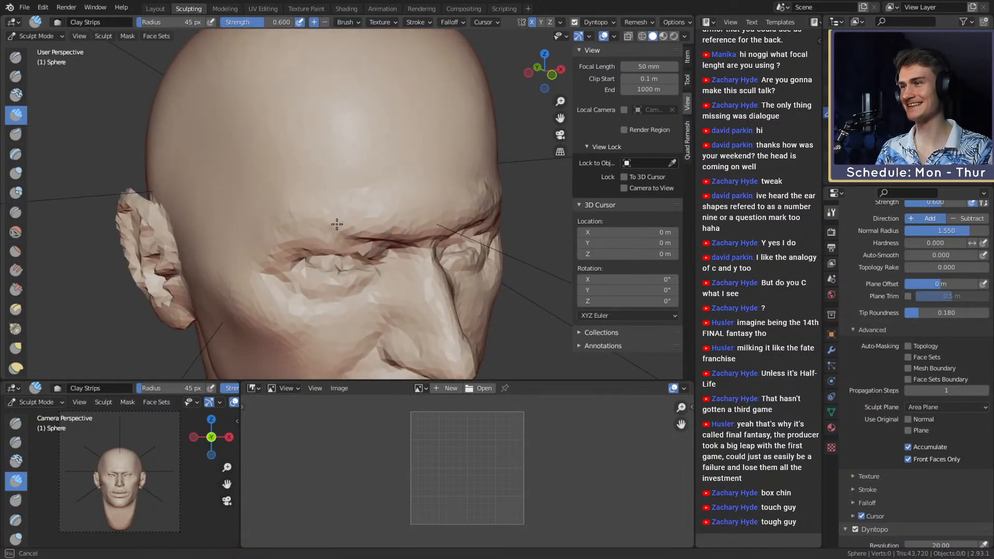
# Reshape the outer brow and temple contour from above with the Grab brush at 80 and 125 px radius.
pyautogui.moveTo(366, 209)
pyautogui.mouseDown(button='middle')
pyautogui.moveTo(404, 169)
pyautogui.moveTo(399, 110)
pyautogui.moveTo(324, 233)
pyautogui.mouseUp(button='middle')
pyautogui.press('g')
pyautogui.moveTo(354, 192); pyautogui.dragTo(359, 219, button='middle')
pyautogui.scroll(-2, 336, 255)
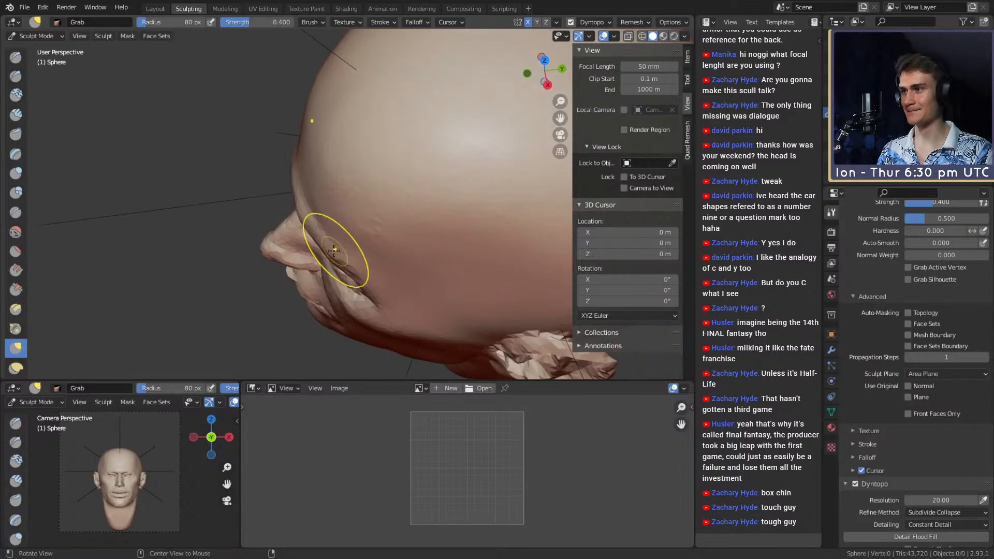
pyautogui.press('f')
pyautogui.click(372, 254)
pyautogui.moveTo(370, 256); pyautogui.dragTo(355, 295, button='middle')
pyautogui.press('f')
pyautogui.click(340, 302)
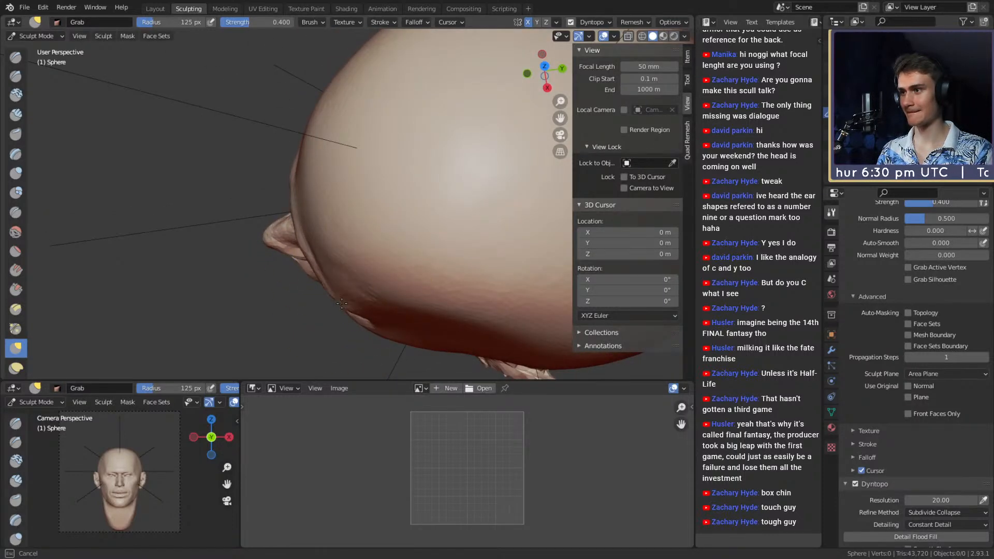
pyautogui.moveTo(342, 303); pyautogui.dragTo(345, 300)
# Adjust the side of the face near the cheekbone and ear with the Grab brush at 97 px radius.
pyautogui.press('f')
pyautogui.moveTo(350, 290)
pyautogui.mouseDown(button='middle')
pyautogui.moveTo(466, 182)
pyautogui.moveTo(453, 207)
pyautogui.mouseUp(button='middle')
pyautogui.click(434, 206)
pyautogui.moveTo(444, 198)
pyautogui.mouseDown()
pyautogui.moveTo(445, 180)
pyautogui.moveTo(434, 188)
pyautogui.mouseUp()
pyautogui.moveTo(434, 189)
pyautogui.mouseDown(button='middle')
pyautogui.moveTo(448, 182)
pyautogui.moveTo(416, 222)
pyautogui.moveTo(443, 177)
pyautogui.moveTo(416, 152)
pyautogui.moveTo(454, 165)
pyautogui.moveTo(275, 128)
pyautogui.moveTo(417, 186)
pyautogui.mouseUp(button='middle')
pyautogui.press('f')
pyautogui.click(440, 160)
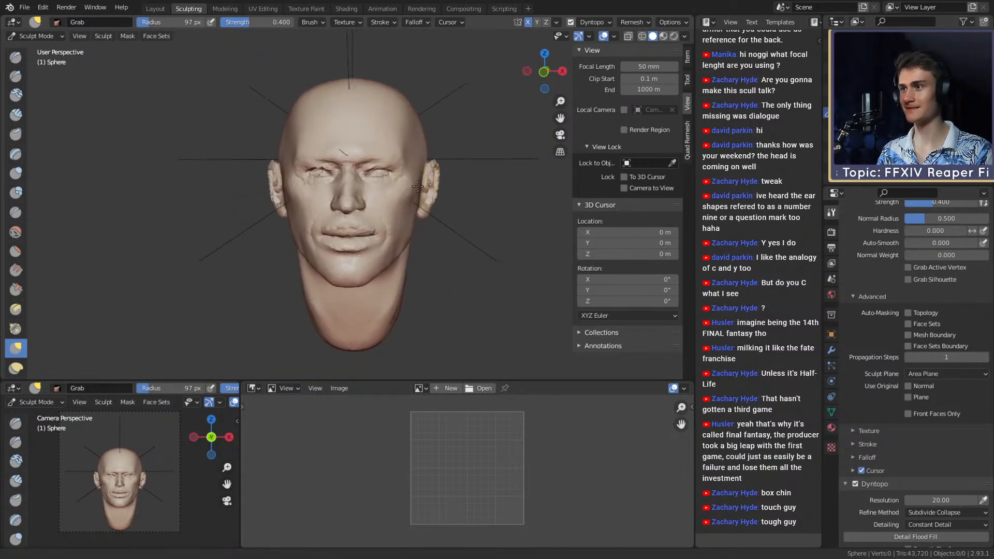
# Adjust the lower cheeks and mouth corners from the front with the Grab brush at 109 and 85 px radius.
pyautogui.scroll(2, 413, 228)
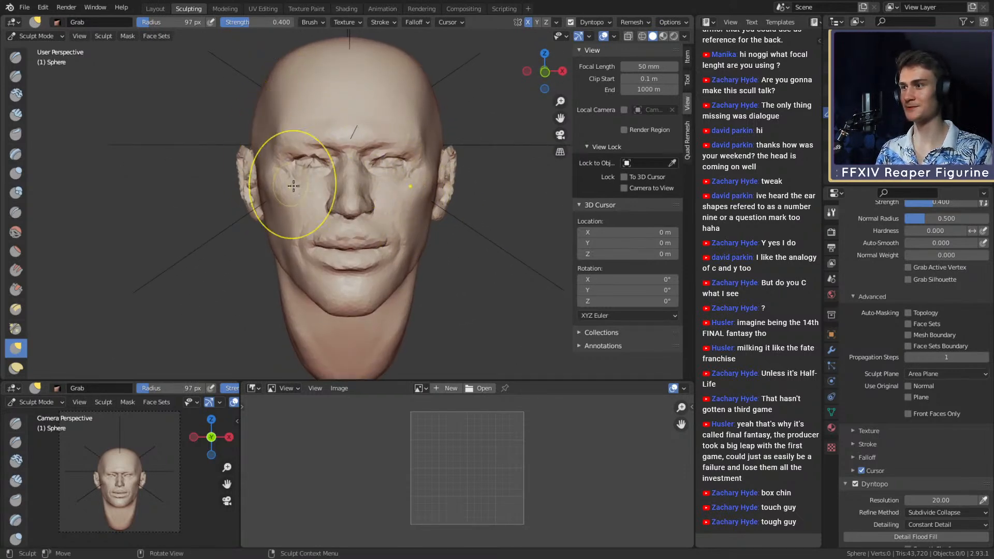
pyautogui.scroll(3, 404, 216)
pyautogui.press('f')
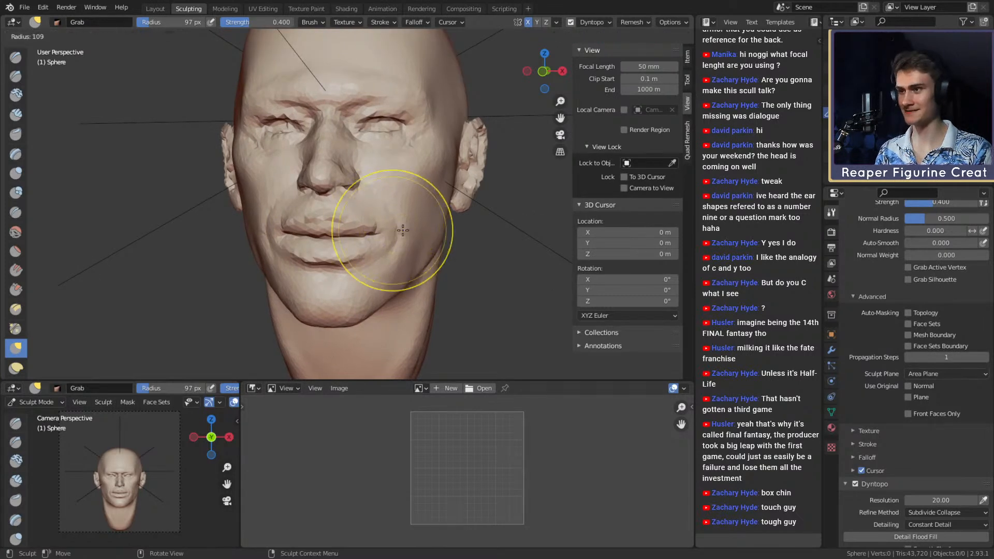
pyautogui.click(403, 231)
pyautogui.scroll(1, 403, 230)
pyautogui.moveTo(399, 232)
pyautogui.mouseDown(button='middle')
pyautogui.moveTo(408, 250)
pyautogui.moveTo(397, 228)
pyautogui.moveTo(387, 305)
pyautogui.mouseUp(button='middle')
pyautogui.press('f')
pyautogui.click(456, 225)
pyautogui.keyDown('ctrl'); pyautogui.moveTo(386, 256); pyautogui.dragTo(392, 210, button='middle'); pyautogui.keyUp('ctrl')
pyautogui.press('f')
pyautogui.click(385, 239)
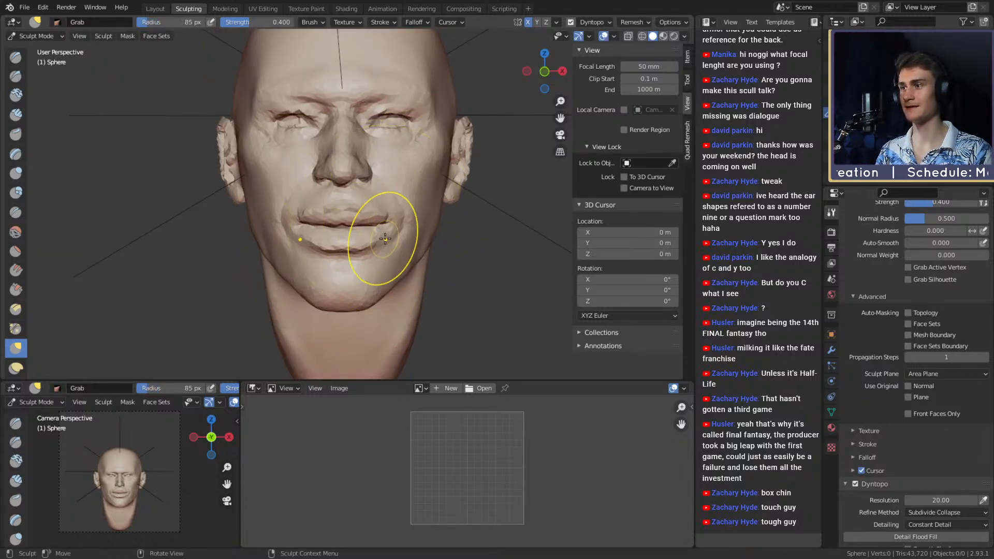
# Save the scene file ffxiv_reaper_figurine_v1a.blend.
pyautogui.click(24, 7)
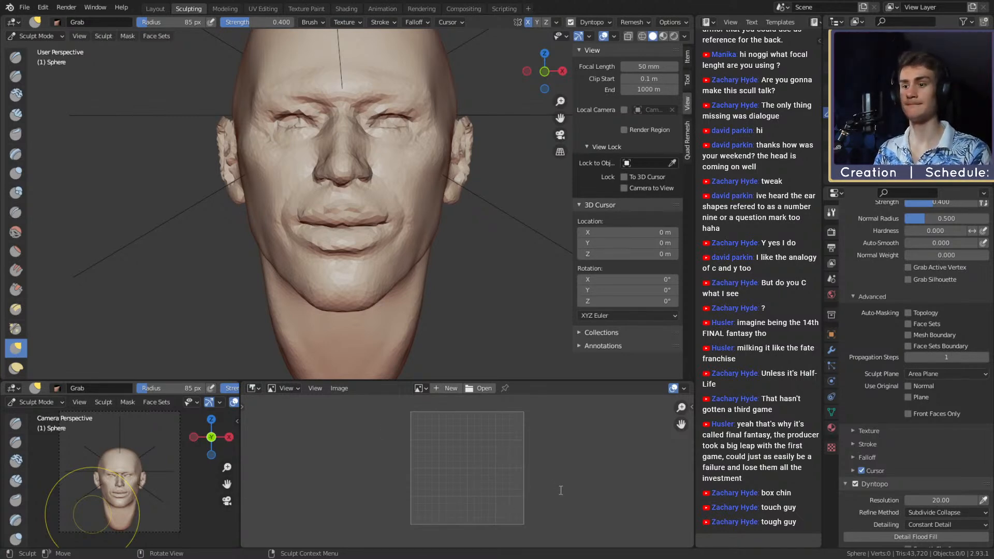
pyautogui.hotkey('ctrl', 's')
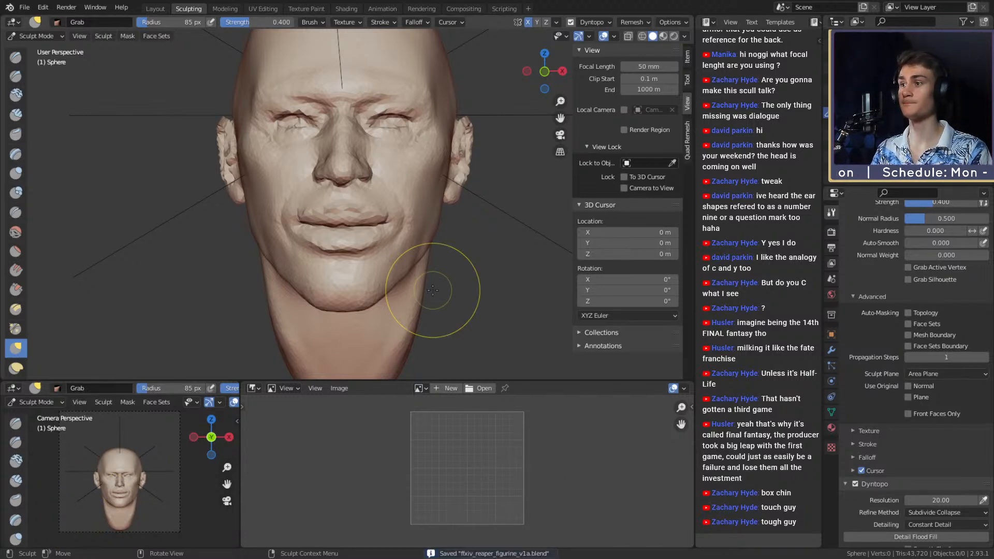
# Reshape the top of the skull in side profile with the Grab brush at 206 and 278 px radius.
pyautogui.moveTo(433, 290)
pyautogui.keyDown('alt'); pyautogui.mouseDown()
pyautogui.moveTo(457, 220)
pyautogui.moveTo(283, 57)
pyautogui.mouseUp(); pyautogui.keyUp('alt')
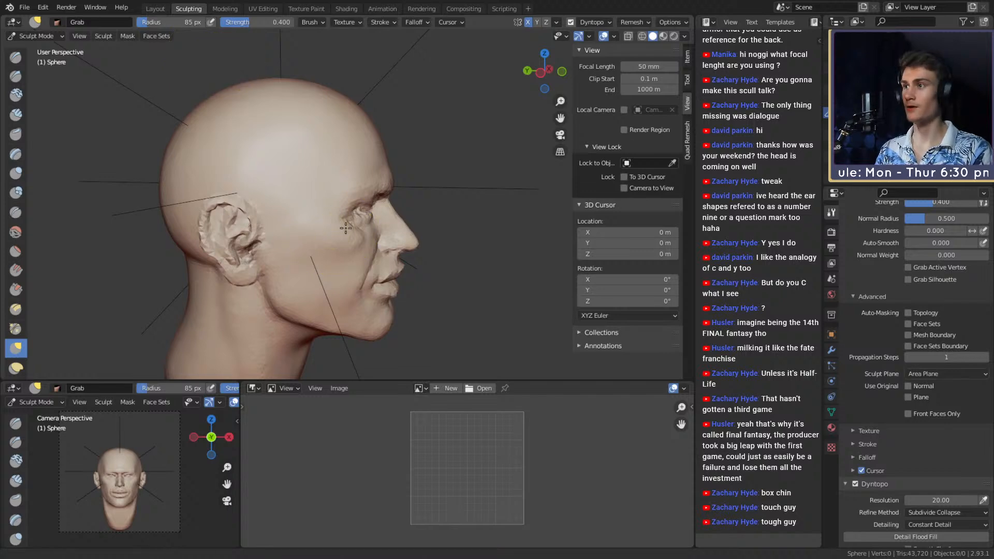
pyautogui.keyDown('alt'); pyautogui.keyDown('shift'); pyautogui.moveTo(298, 144); pyautogui.dragTo(344, 153); pyautogui.keyUp('shift'); pyautogui.keyUp('alt')
pyautogui.press('f')
pyautogui.click(431, 93)
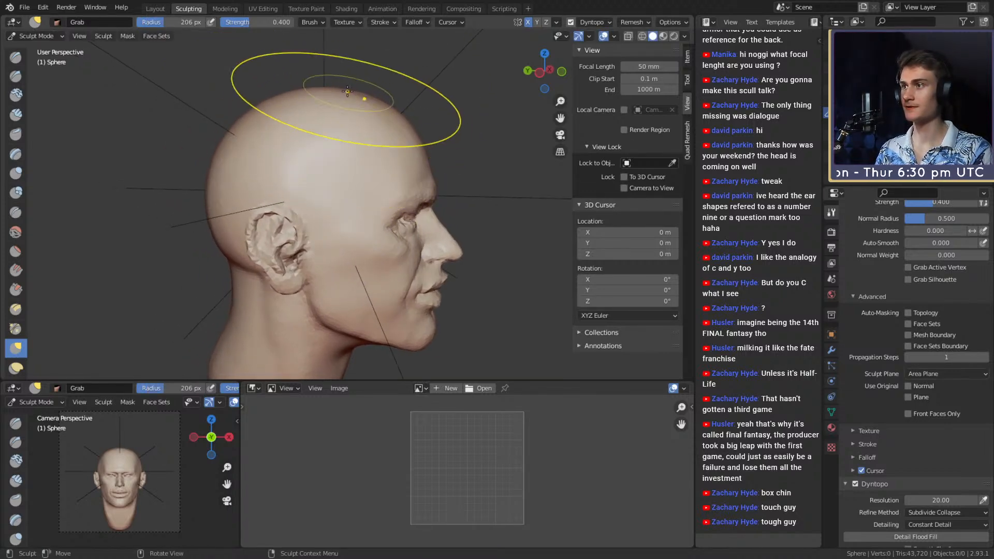
pyautogui.press('f')
pyautogui.click(473, 101)
pyautogui.keyDown('alt'); pyautogui.keyDown('shift'); pyautogui.moveTo(330, 111); pyautogui.dragTo(346, 71); pyautogui.keyUp('shift'); pyautogui.keyUp('alt')
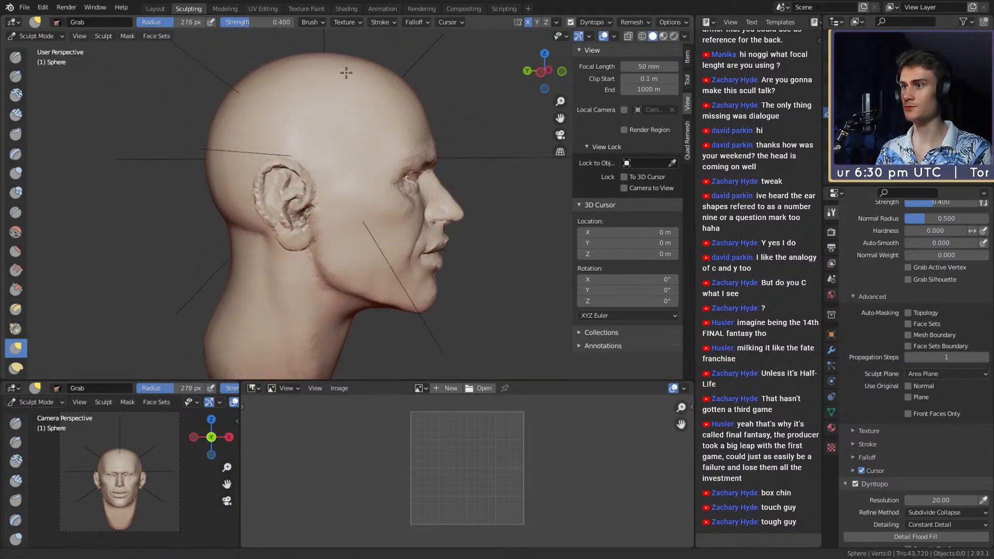
# Adjust the sides of the head and the ears from the front with the Grab brush at 128 and 195 px radius.
pyautogui.moveTo(441, 179)
pyautogui.keyDown('alt'); pyautogui.mouseDown()
pyautogui.moveTo(308, 179)
pyautogui.moveTo(401, 181)
pyautogui.moveTo(311, 192)
pyautogui.moveTo(394, 236)
pyautogui.moveTo(403, 193)
pyautogui.mouseUp(); pyautogui.keyUp('alt')
pyautogui.press('f')
pyautogui.click(393, 192)
pyautogui.scroll(-4, 315, 178)
pyautogui.scroll(3, 326, 195)
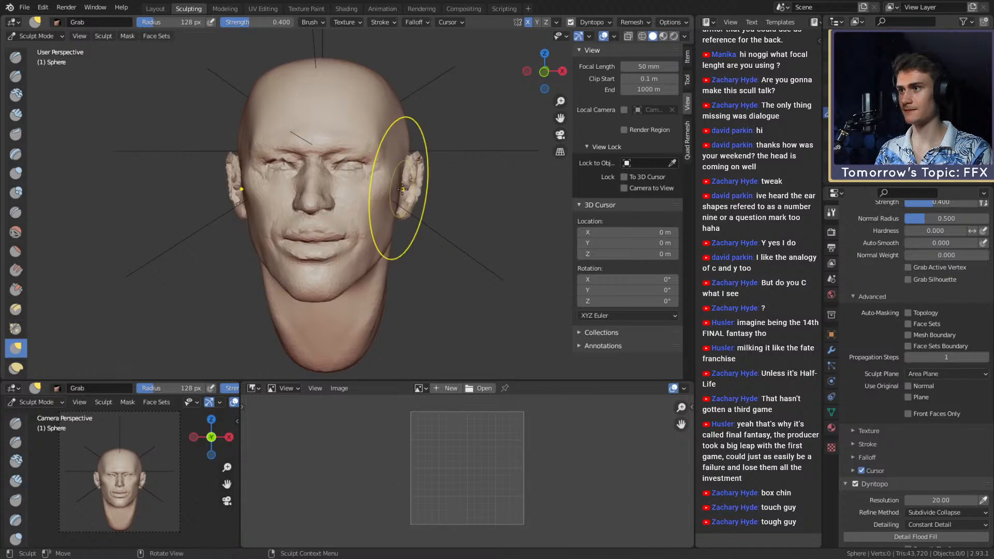
pyautogui.press('f')
pyautogui.click(402, 196)
pyautogui.moveTo(399, 169); pyautogui.dragTo(396, 193, button='middle')
pyautogui.moveTo(390, 200); pyautogui.dragTo(396, 201)
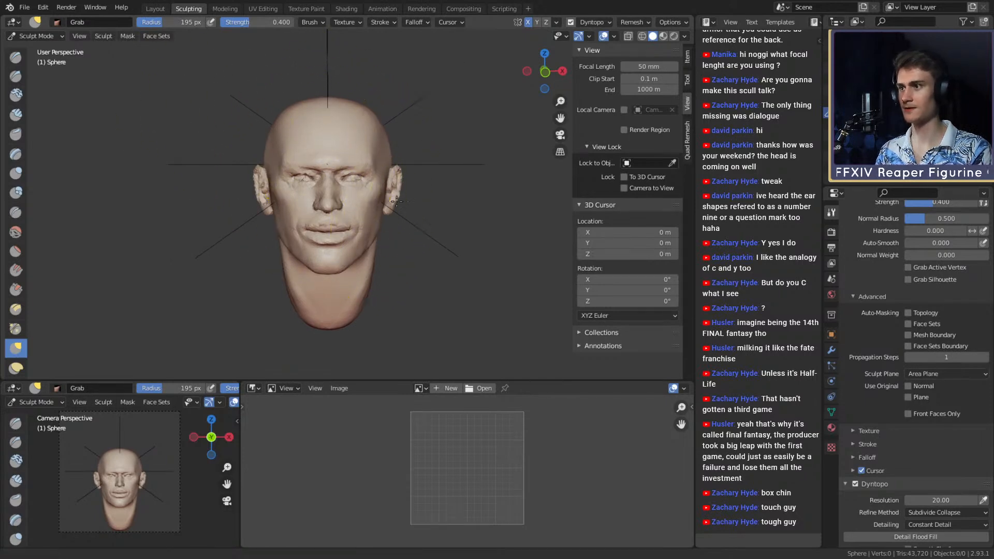
pyautogui.keyDown('alt'); pyautogui.moveTo(399, 206); pyautogui.dragTo(408, 187, button='middle'); pyautogui.keyUp('alt')
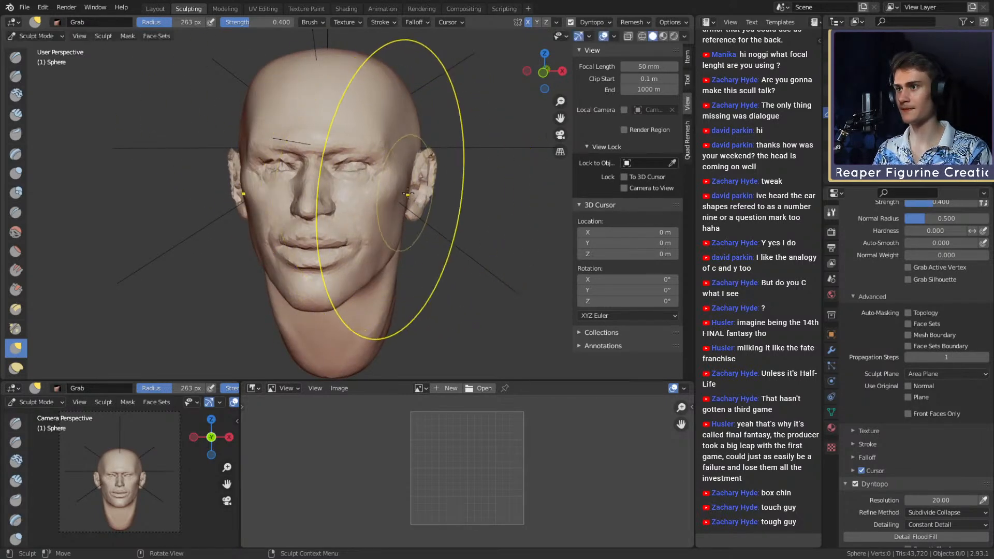
# Adjust how the ears sit against the head from the front and behind with the Grab brush at 263 px radius.
pyautogui.press('f')
pyautogui.moveTo(397, 191); pyautogui.dragTo(392, 189)
pyautogui.moveTo(365, 168)
pyautogui.keyDown('ctrl'); pyautogui.mouseDown(button='middle')
pyautogui.moveTo(363, 207)
pyautogui.moveTo(417, 182)
pyautogui.moveTo(321, 191)
pyautogui.mouseUp(button='middle'); pyautogui.keyUp('ctrl')
pyautogui.press('f')
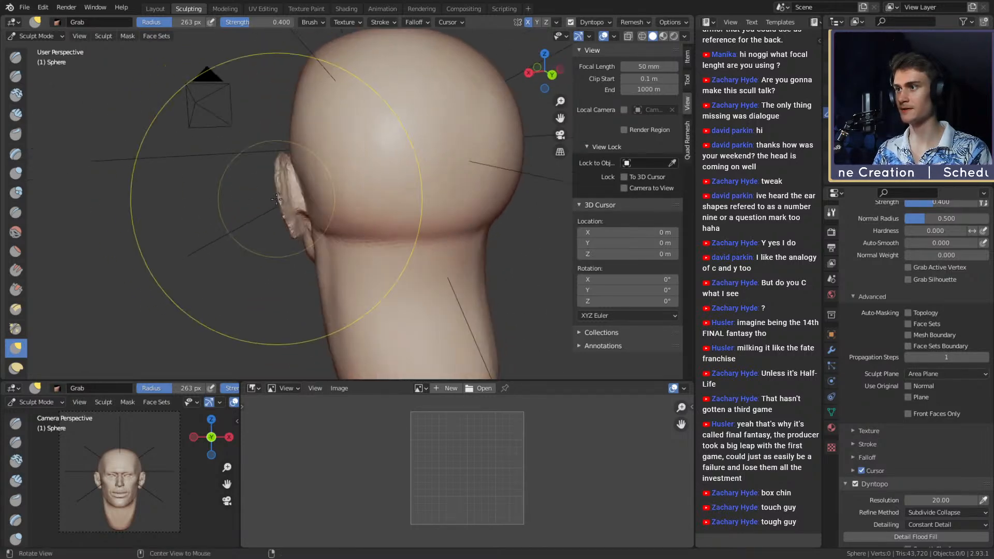
pyautogui.moveTo(294, 194); pyautogui.dragTo(289, 195)
# Reshape the ear outline and lobe from the side with the Grab brush at 197, 155 and 131 px radius.
pyautogui.moveTo(290, 194); pyautogui.dragTo(372, 182, button='middle')
pyautogui.keyDown('shift'); pyautogui.moveTo(368, 148); pyautogui.dragTo(415, 154, button='middle'); pyautogui.keyUp('shift')
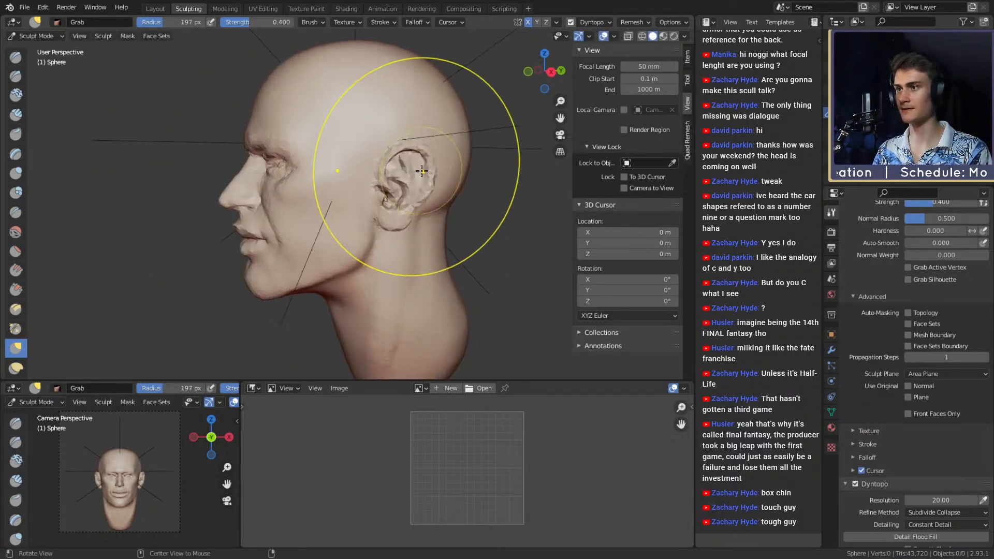
pyautogui.moveTo(414, 199)
pyautogui.keyDown('ctrl'); pyautogui.mouseDown(button='middle')
pyautogui.moveTo(406, 166)
pyautogui.moveTo(422, 173)
pyautogui.moveTo(386, 169)
pyautogui.mouseUp(button='middle'); pyautogui.keyUp('ctrl')
pyautogui.press('f')
pyautogui.click(422, 173)
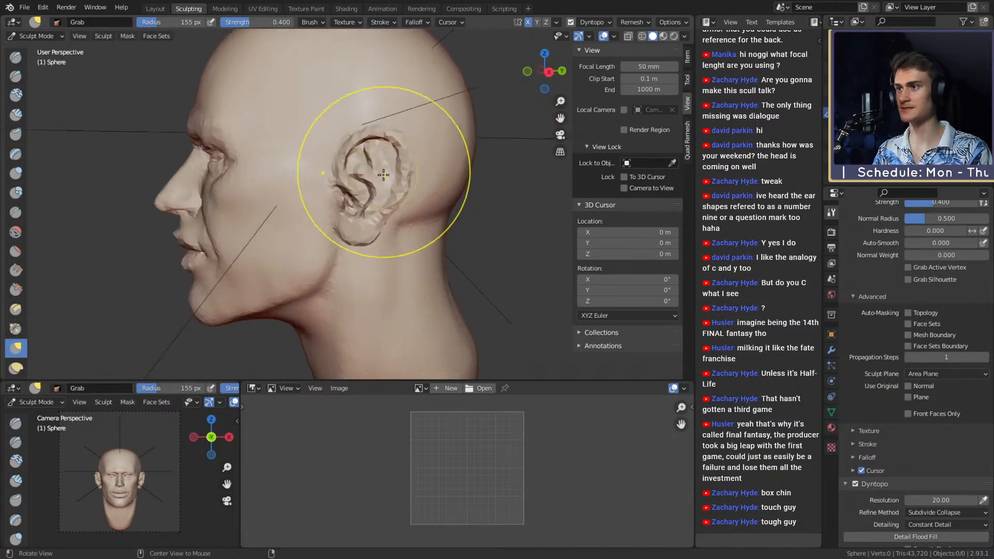
pyautogui.keyDown('ctrl'); pyautogui.moveTo(414, 246); pyautogui.dragTo(450, 216, button='middle'); pyautogui.keyUp('ctrl')
pyautogui.press('f')
pyautogui.click(443, 216)
pyautogui.moveTo(378, 215); pyautogui.dragTo(373, 220, button='middle')
pyautogui.moveTo(361, 225); pyautogui.dragTo(356, 216)
pyautogui.keyDown('shift'); pyautogui.moveTo(368, 216); pyautogui.dragTo(345, 226, button='middle'); pyautogui.keyUp('shift')
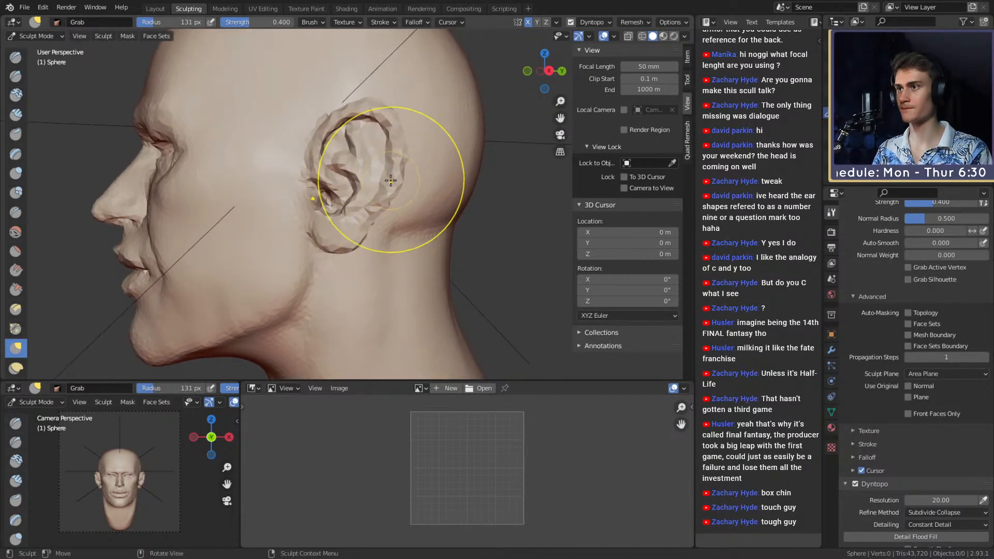
# Refine the upper rim and front edge of the ear with the Grab brush at 131 and 170 px radius.
pyautogui.moveTo(384, 173); pyautogui.dragTo(410, 175, button='middle')
pyautogui.moveTo(406, 128); pyautogui.dragTo(403, 134)
pyautogui.moveTo(402, 142); pyautogui.dragTo(384, 147, button='middle')
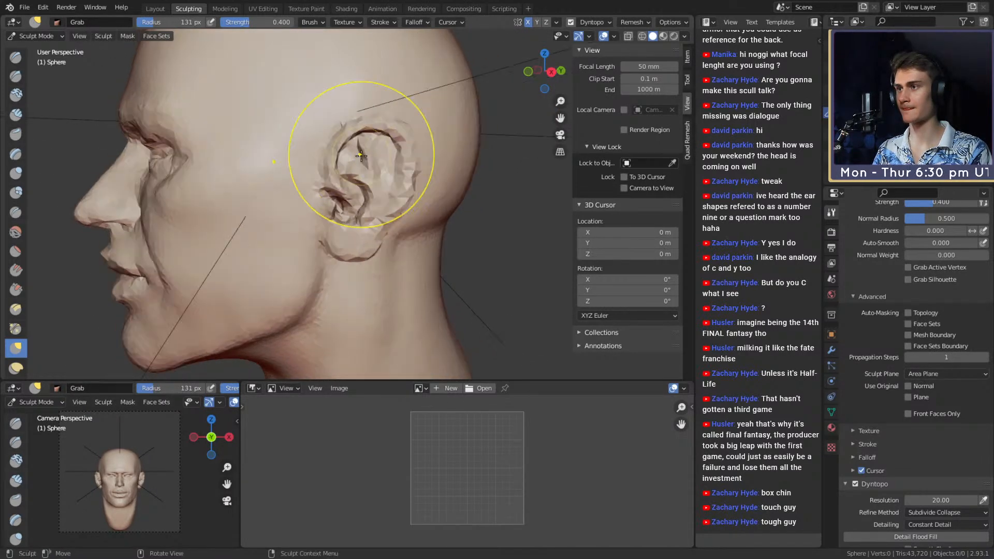
pyautogui.press('f')
pyautogui.click(354, 158)
pyautogui.moveTo(342, 178); pyautogui.dragTo(332, 175)
pyautogui.moveTo(371, 154); pyautogui.dragTo(382, 157, button='middle')
pyautogui.press('f')
pyautogui.click(412, 153)
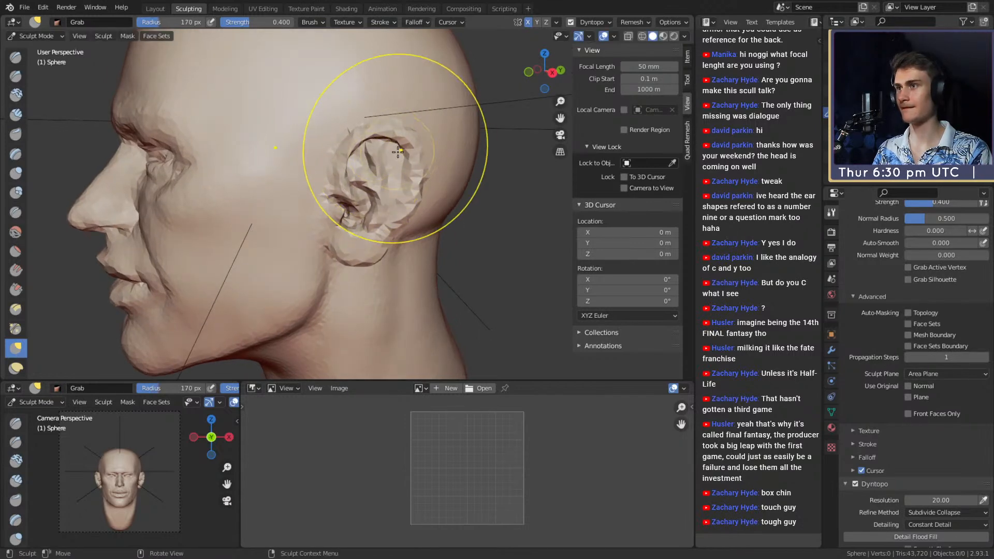
pyautogui.moveTo(392, 146); pyautogui.dragTo(389, 142)
# Push the ear closer to the head from a three-quarter front view with the Grab brush at 137 and 144 px radius.
pyautogui.moveTo(391, 143)
pyautogui.mouseDown(button='middle')
pyautogui.moveTo(489, 153)
pyautogui.moveTo(465, 158)
pyautogui.mouseUp(button='middle')
pyautogui.press('f')
pyautogui.click(448, 179)
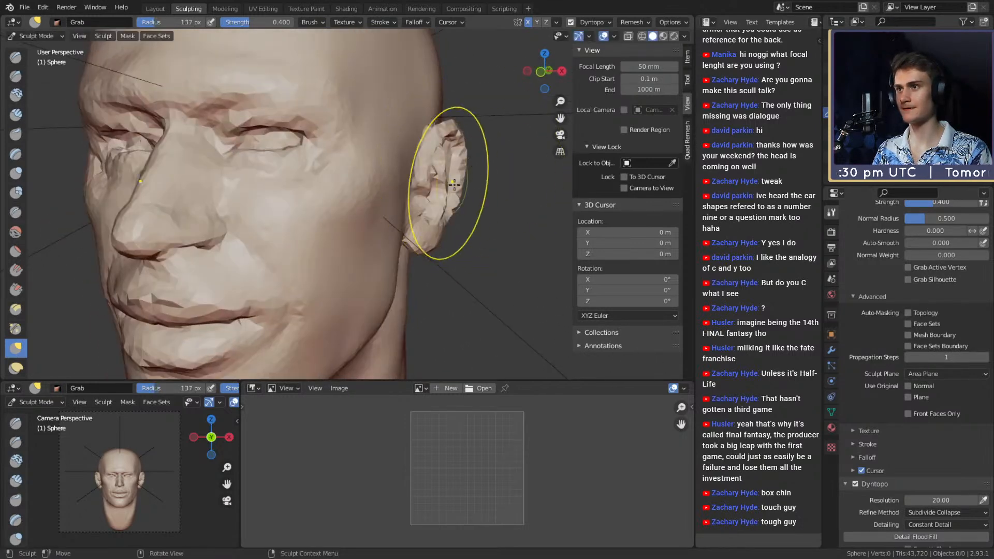
pyautogui.moveTo(448, 186); pyautogui.dragTo(429, 185)
pyautogui.press('f')
pyautogui.click(448, 185)
pyautogui.press('f')
pyautogui.click(437, 189)
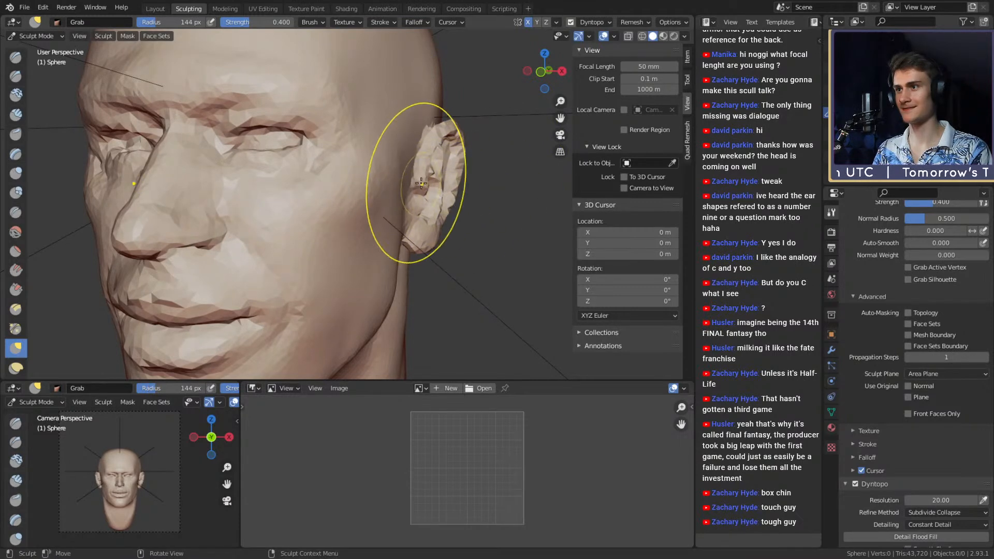
pyautogui.moveTo(428, 185)
pyautogui.keyDown('ctrl'); pyautogui.mouseDown(button='middle')
pyautogui.moveTo(377, 183)
pyautogui.moveTo(392, 200)
pyautogui.moveTo(385, 182)
pyautogui.moveTo(383, 220)
pyautogui.mouseUp(button='middle'); pyautogui.keyUp('ctrl')
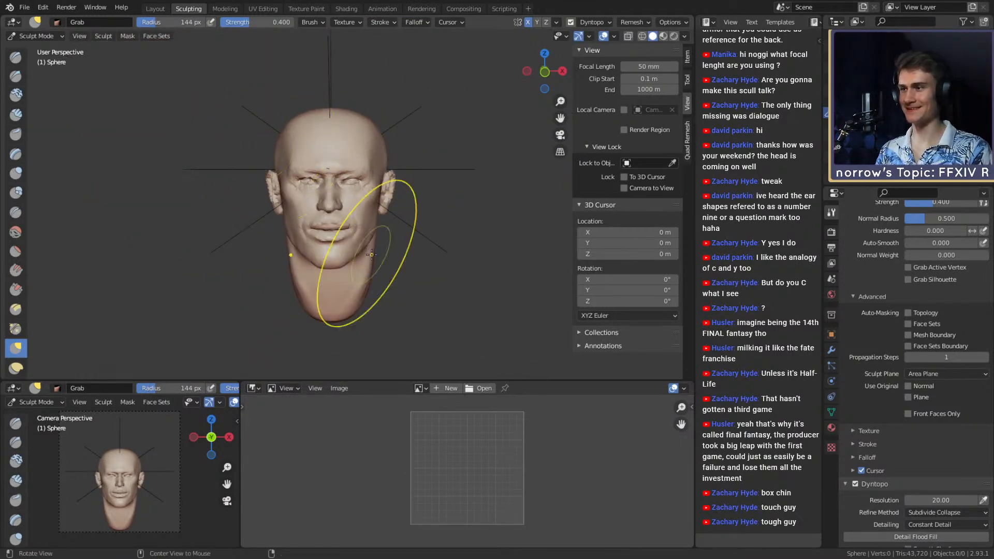
# Adjust the jaw and lower cheek contour from the front and side with the Grab brush.
pyautogui.moveTo(368, 253)
pyautogui.keyDown('alt'); pyautogui.mouseDown()
pyautogui.moveTo(258, 252)
pyautogui.moveTo(313, 257)
pyautogui.moveTo(402, 223)
pyautogui.moveTo(398, 234)
pyautogui.moveTo(406, 207)
pyautogui.moveTo(394, 213)
pyautogui.mouseUp(); pyautogui.keyUp('alt')
pyautogui.press('f')
pyautogui.click(411, 212)
pyautogui.keyDown('alt'); pyautogui.moveTo(398, 214); pyautogui.dragTo(388, 225); pyautogui.keyUp('alt')
pyautogui.press('f')
pyautogui.click(376, 207)
pyautogui.moveTo(410, 218)
pyautogui.keyDown('alt'); pyautogui.mouseDown()
pyautogui.moveTo(377, 218)
pyautogui.moveTo(406, 211)
pyautogui.moveTo(346, 197)
pyautogui.moveTo(368, 176)
pyautogui.moveTo(326, 181)
pyautogui.moveTo(335, 158)
pyautogui.moveTo(355, 242)
pyautogui.mouseUp(); pyautogui.keyUp('alt')
pyautogui.press('f')
pyautogui.click(370, 211)
# Build up the chewing muscle between cheekbone and jaw corner with the Clay Strips brush at 60 px radius.
pyautogui.press('c')
pyautogui.press('f')
pyautogui.click(333, 182)
pyautogui.press('f')
pyautogui.click(355, 188)
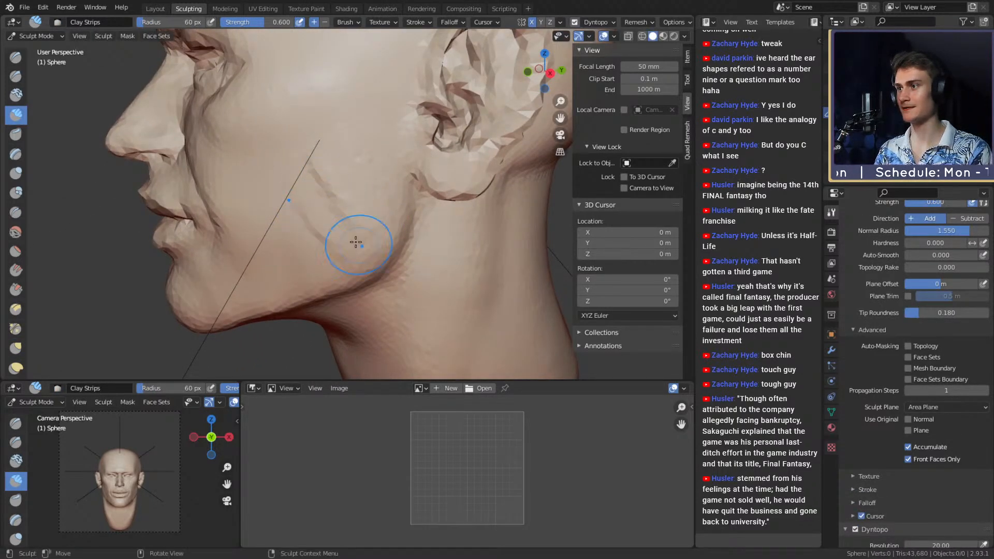
pyautogui.moveTo(331, 205)
pyautogui.keyDown('alt'); pyautogui.mouseDown()
pyautogui.moveTo(354, 228)
pyautogui.moveTo(382, 227)
pyautogui.mouseUp(); pyautogui.keyUp('alt')
pyautogui.moveTo(377, 188); pyautogui.dragTo(355, 173, button='middle')
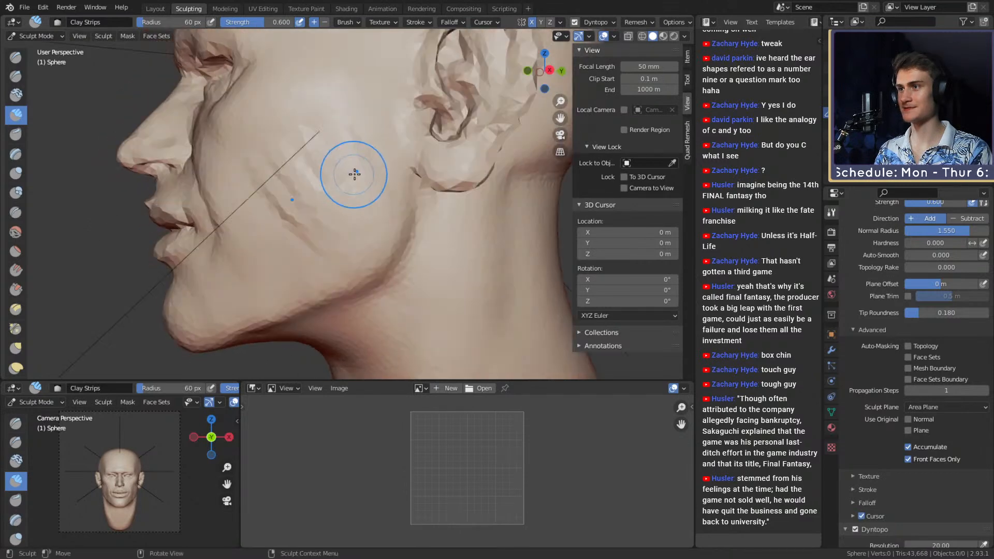
pyautogui.press('f')
pyautogui.click(347, 175)
pyautogui.moveTo(391, 183); pyautogui.dragTo(387, 202)
pyautogui.moveTo(361, 235); pyautogui.dragTo(359, 240)
pyautogui.moveTo(336, 218); pyautogui.dragTo(355, 222, button='middle')
# Add more Clay Strips strokes across the cheek hollow and rear jaw, and smooth the area below the cheekbone.
pyautogui.press('f')
pyautogui.click(357, 222)
pyautogui.moveTo(331, 217)
pyautogui.mouseDown()
pyautogui.moveTo(339, 238)
pyautogui.moveTo(320, 247)
pyautogui.mouseUp()
pyautogui.press('f')
pyautogui.click(331, 228)
pyautogui.moveTo(299, 194); pyautogui.dragTo(308, 207)
pyautogui.press('f')
pyautogui.click(352, 197)
pyautogui.moveTo(364, 183)
pyautogui.keyDown('shift'); pyautogui.mouseDown()
pyautogui.moveTo(364, 166)
pyautogui.moveTo(334, 227)
pyautogui.moveTo(381, 160)
pyautogui.mouseUp(); pyautogui.keyUp('shift')
# Build up and smooth the underside of the jaw where it meets the neck with the Clay Strips brush at 94 px radius.
pyautogui.scroll(-5, 381, 160)
pyautogui.moveTo(381, 160); pyautogui.dragTo(435, 200, button='middle')
pyautogui.moveTo(435, 200)
pyautogui.keyDown('ctrl'); pyautogui.keyDown('alt'); pyautogui.mouseDown()
pyautogui.moveTo(439, 181)
pyautogui.moveTo(390, 188)
pyautogui.moveTo(399, 196)
pyautogui.moveTo(355, 186)
pyautogui.mouseUp(); pyautogui.keyUp('alt'); pyautogui.keyUp('ctrl')
pyautogui.press('f')
pyautogui.click(362, 181)
pyautogui.press('f')
pyautogui.click(334, 235)
pyautogui.moveTo(326, 252)
pyautogui.mouseDown()
pyautogui.moveTo(332, 285)
pyautogui.moveTo(286, 304)
pyautogui.moveTo(310, 270)
pyautogui.moveTo(295, 244)
pyautogui.moveTo(309, 258)
pyautogui.moveTo(347, 266)
pyautogui.moveTo(387, 236)
pyautogui.moveTo(383, 198)
pyautogui.mouseUp()
pyautogui.press('f')
pyautogui.click(353, 271)
pyautogui.moveTo(383, 197); pyautogui.dragTo(381, 193, button='middle')
pyautogui.keyDown('shift'); pyautogui.moveTo(304, 275); pyautogui.dragTo(420, 238); pyautogui.keyUp('shift')
pyautogui.keyDown('shift'); pyautogui.moveTo(369, 242); pyautogui.dragTo(390, 206, button='middle'); pyautogui.keyUp('shift')
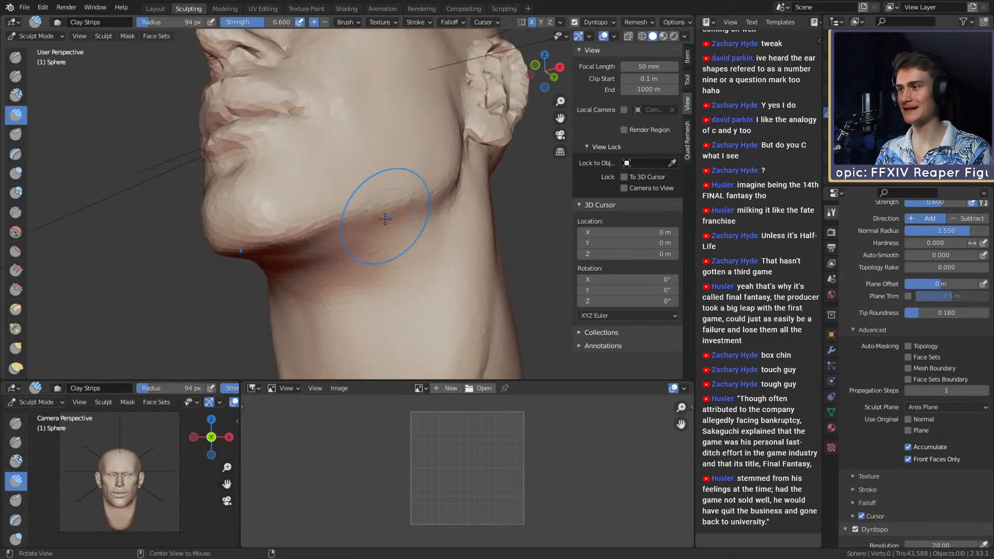
# Examine the reworked jaw and overall face proportions from the front.
pyautogui.press('f')
pyautogui.click(302, 240)
pyautogui.keyDown('alt'); pyautogui.moveTo(290, 212); pyautogui.dragTo(326, 160); pyautogui.keyUp('alt')
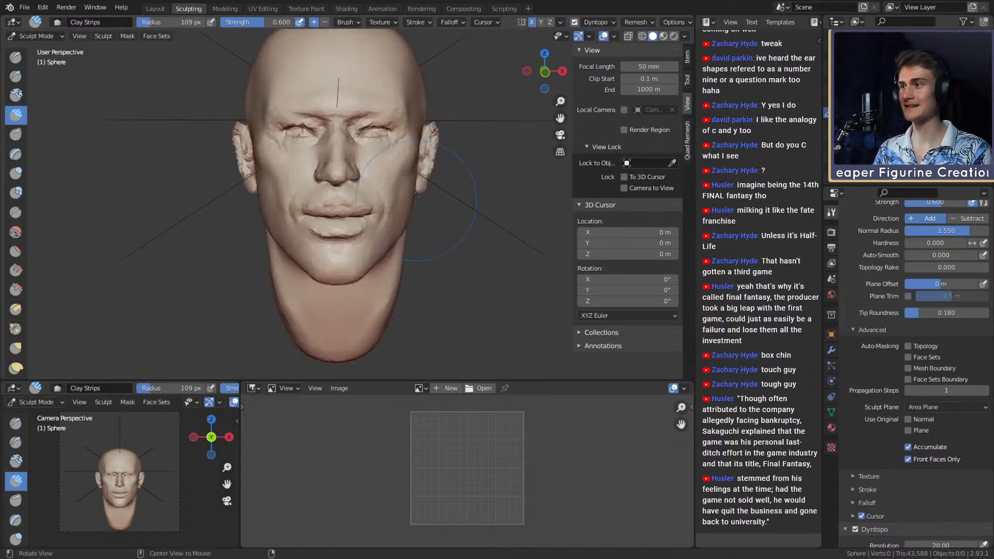
pyautogui.moveTo(416, 210)
pyautogui.mouseDown(button='middle')
pyautogui.moveTo(396, 196)
pyautogui.moveTo(413, 223)
pyautogui.mouseUp(button='middle')
pyautogui.press('f')
pyautogui.click(433, 215)
pyautogui.moveTo(413, 223)
pyautogui.mouseDown(button='middle')
pyautogui.moveTo(415, 200)
pyautogui.moveTo(416, 229)
pyautogui.moveTo(412, 217)
pyautogui.mouseUp(button='middle')
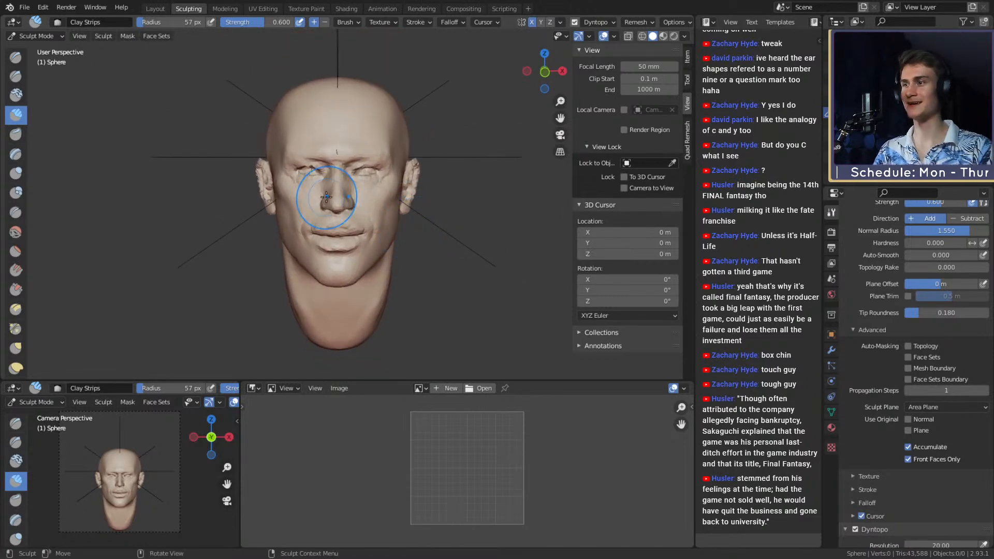
# Adjust the nose bridge and eye area from the front with the Grab brush, enlarging its radius from 57 to 187 px.
pyautogui.press('g')
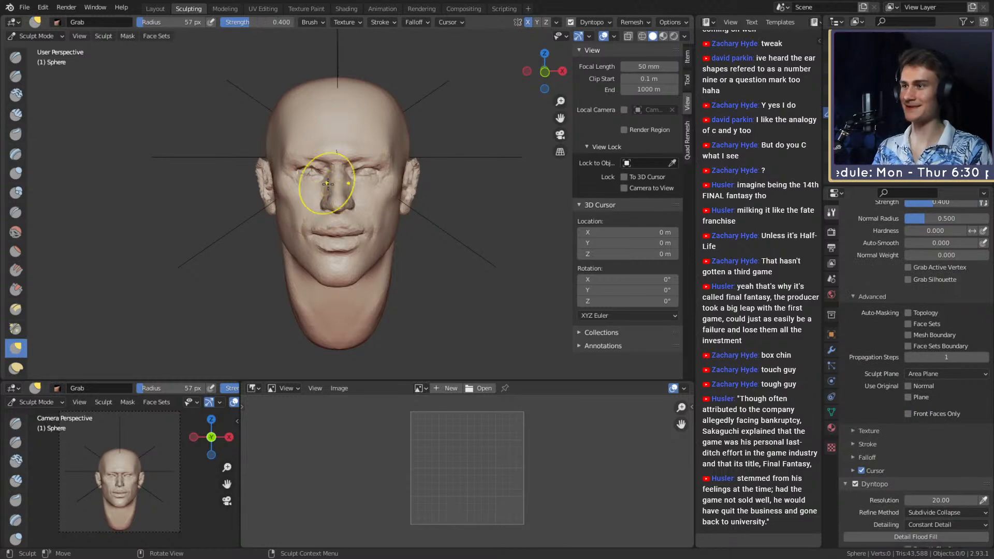
pyautogui.scroll(2, 374, 170)
pyautogui.moveTo(370, 167); pyautogui.dragTo(374, 182)
pyautogui.scroll(-2, 404, 204)
pyautogui.scroll(1, 414, 199)
pyautogui.press('f')
pyautogui.click(364, 175)
pyautogui.press('f')
pyautogui.click(371, 178)
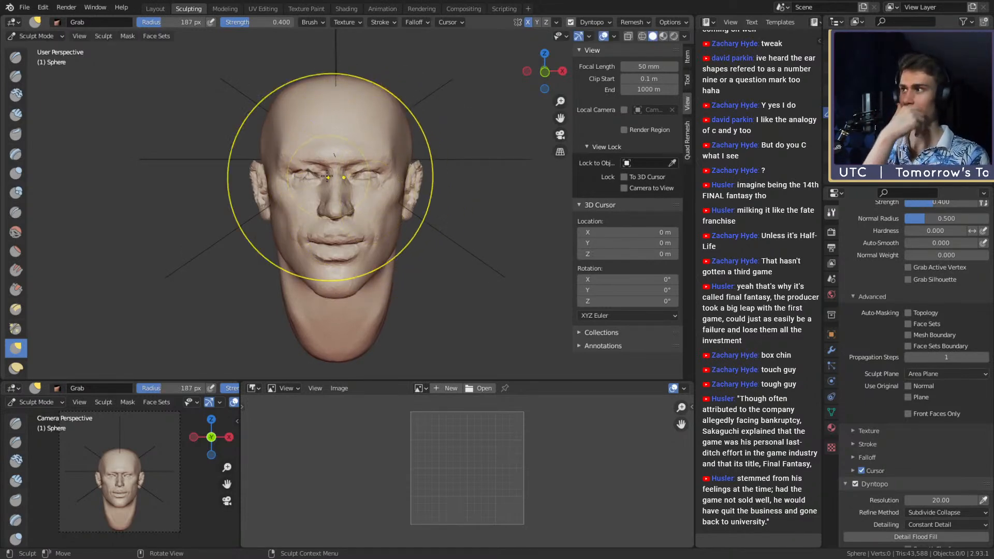
# Save the scene file.
pyautogui.click(25, 7)
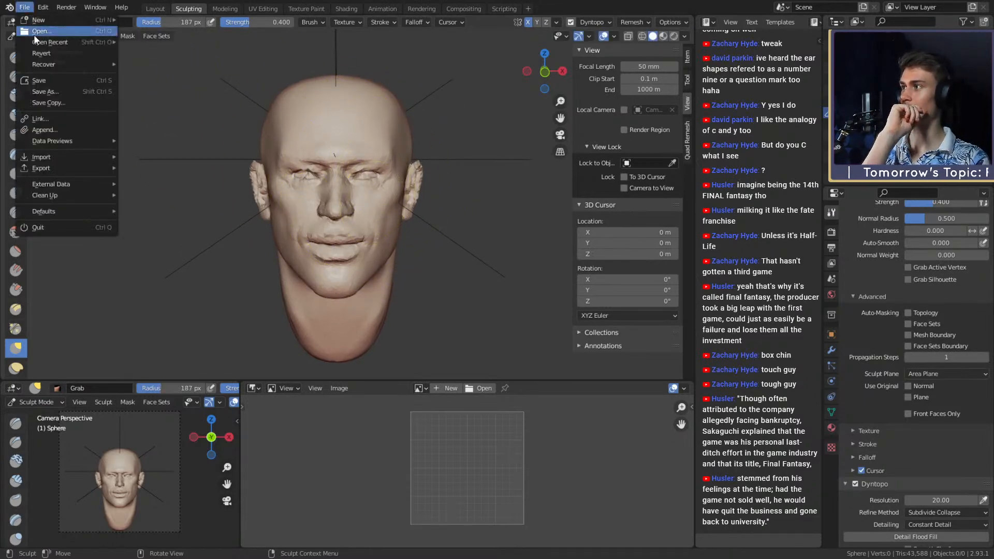
pyautogui.click(39, 80)
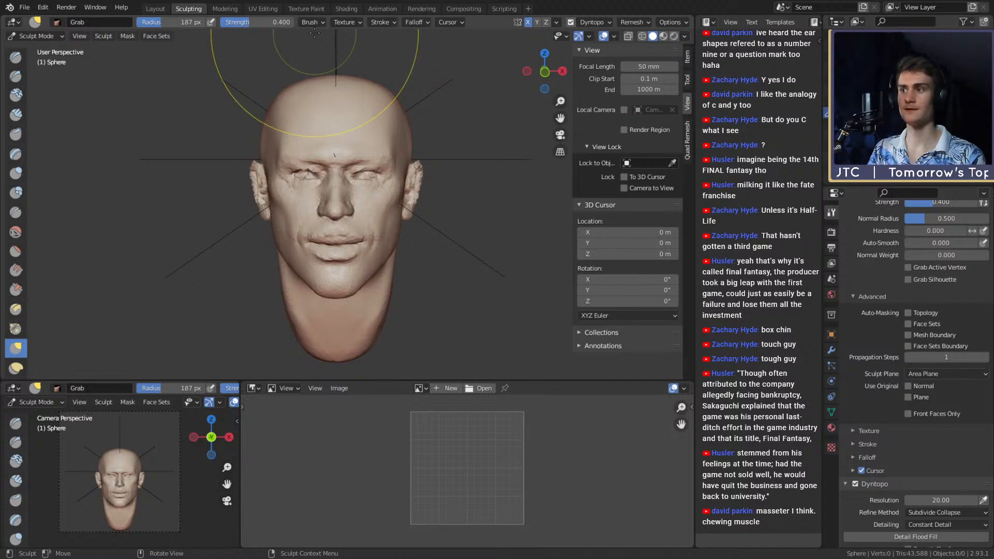
# Adjust the lower face around the mouth from the front with the Grab brush at 193 px radius.
pyautogui.moveTo(393, 288)
pyautogui.keyDown('ctrl'); pyautogui.mouseDown(button='middle')
pyautogui.moveTo(402, 243)
pyautogui.moveTo(412, 265)
pyautogui.mouseUp(button='middle'); pyautogui.keyUp('ctrl')
pyautogui.press('f')
pyautogui.click(413, 244)
pyautogui.moveTo(387, 228); pyautogui.dragTo(396, 232, button='middle')
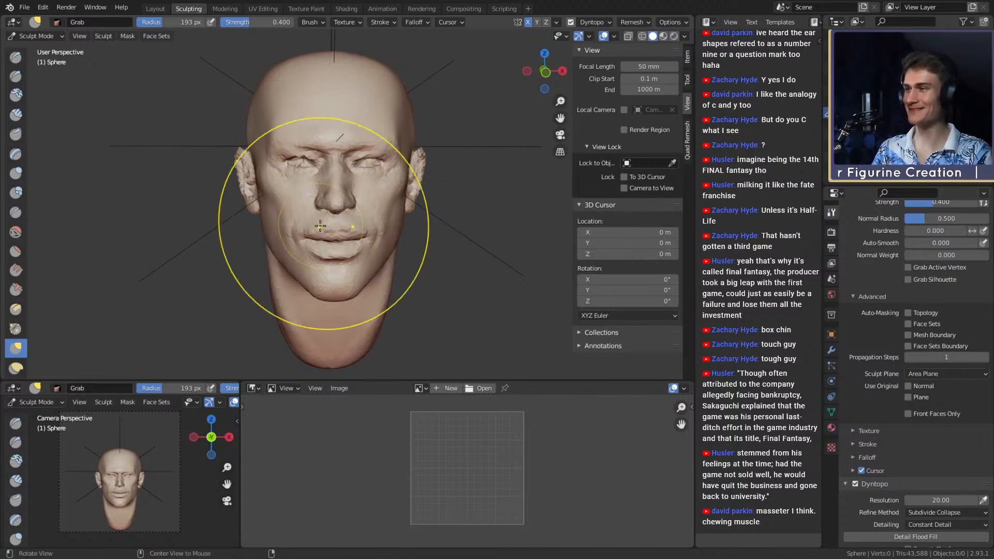
# Adjust the cheek and side of the face in profile with the Grab brush at 123 and 184 px radius.
pyautogui.moveTo(330, 229); pyautogui.dragTo(397, 237, button='middle')
pyautogui.keyDown('ctrl'); pyautogui.moveTo(396, 238); pyautogui.dragTo(395, 219, button='middle'); pyautogui.keyUp('ctrl')
pyautogui.press('f')
pyautogui.click(400, 217)
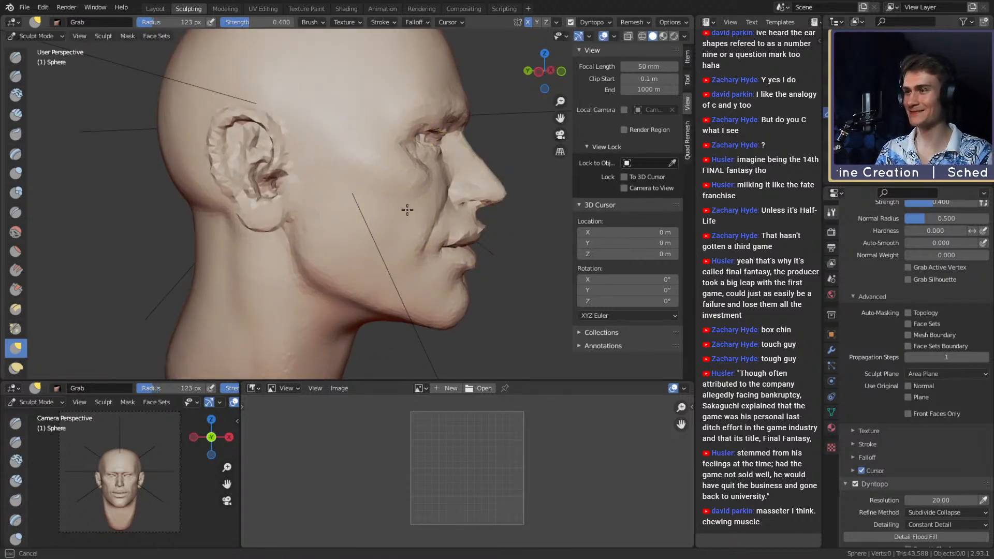
pyautogui.press('f')
pyautogui.click(378, 190)
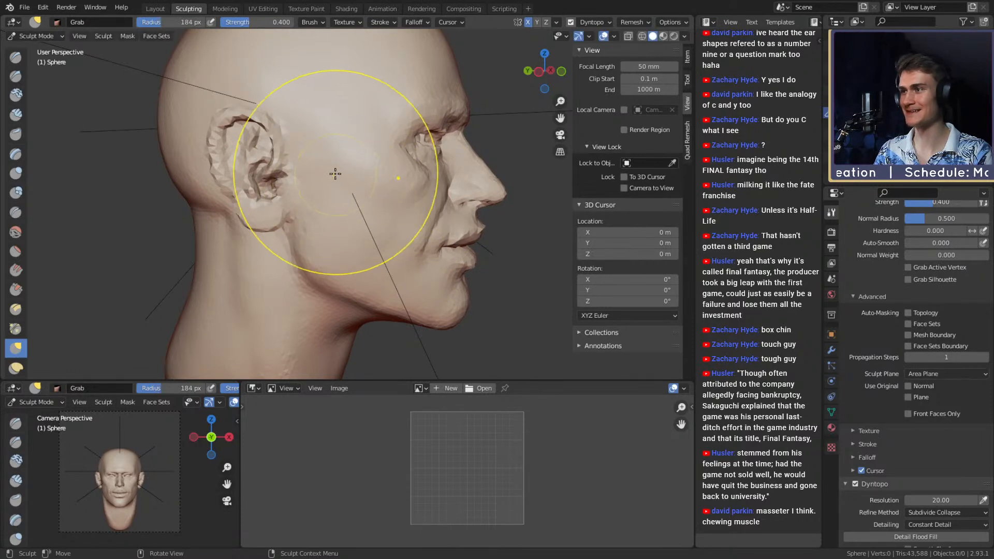
# Adjust the side contour of the head from the front with the Grab brush at 168 px radius.
pyautogui.moveTo(351, 170)
pyautogui.keyDown('ctrl'); pyautogui.keyDown('alt'); pyautogui.mouseDown()
pyautogui.moveTo(378, 209)
pyautogui.moveTo(339, 219)
pyautogui.moveTo(376, 229)
pyautogui.mouseUp(); pyautogui.keyUp('alt'); pyautogui.keyUp('ctrl')
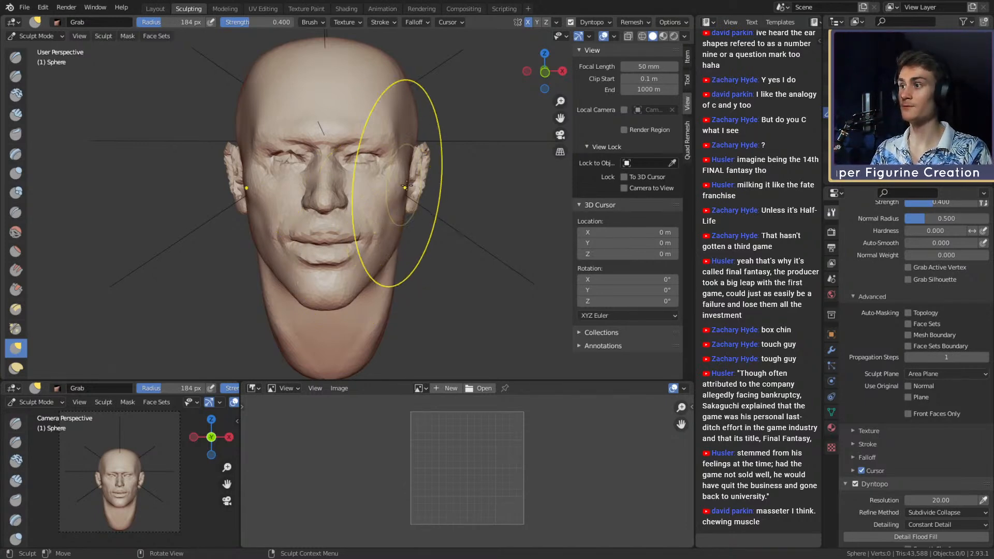
pyautogui.keyDown('shift'); pyautogui.moveTo(377, 198); pyautogui.dragTo(379, 210, button='middle'); pyautogui.keyUp('shift')
pyautogui.press('f')
pyautogui.click(458, 191)
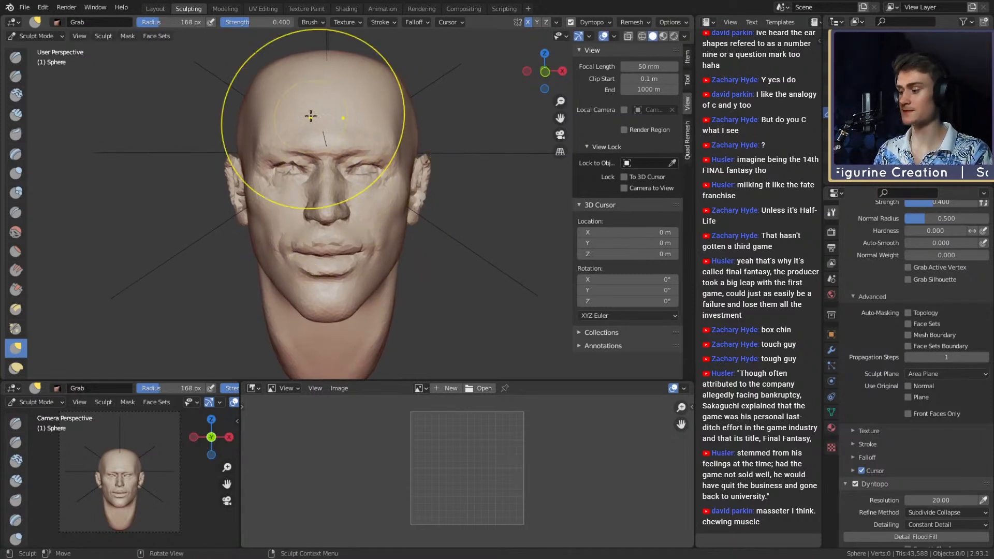
# Try to reshape the eye and cheek area with the Grab brush at 212 px radius, and undo the change.
pyautogui.press('f')
pyautogui.click(367, 175)
pyautogui.moveTo(367, 175)
pyautogui.keyDown('ctrl'); pyautogui.keyDown('alt'); pyautogui.mouseDown()
pyautogui.moveTo(380, 233)
pyautogui.moveTo(363, 207)
pyautogui.moveTo(366, 222)
pyautogui.mouseUp(); pyautogui.keyUp('alt'); pyautogui.keyUp('ctrl')
pyautogui.press('f')
pyautogui.click(365, 178)
pyautogui.hotkey('ctrl', 'z')
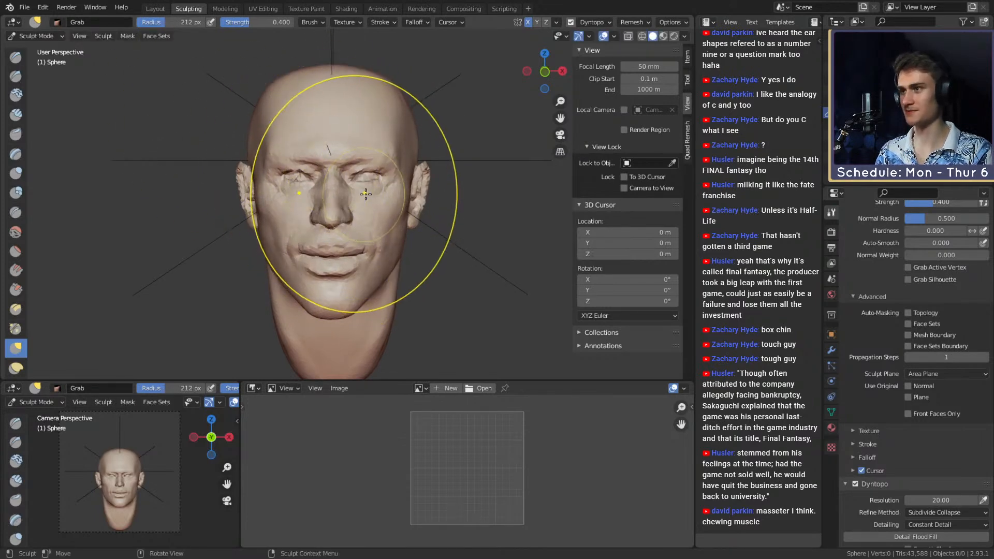
# Pull the eye and cheek area from the front with the Grab brush at 235 px radius.
pyautogui.press('f')
pyautogui.click(377, 181)
pyautogui.moveTo(378, 181); pyautogui.dragTo(385, 217)
pyautogui.keyDown('ctrl'); pyautogui.moveTo(385, 218); pyautogui.dragTo(382, 200, button='middle'); pyautogui.keyUp('ctrl')
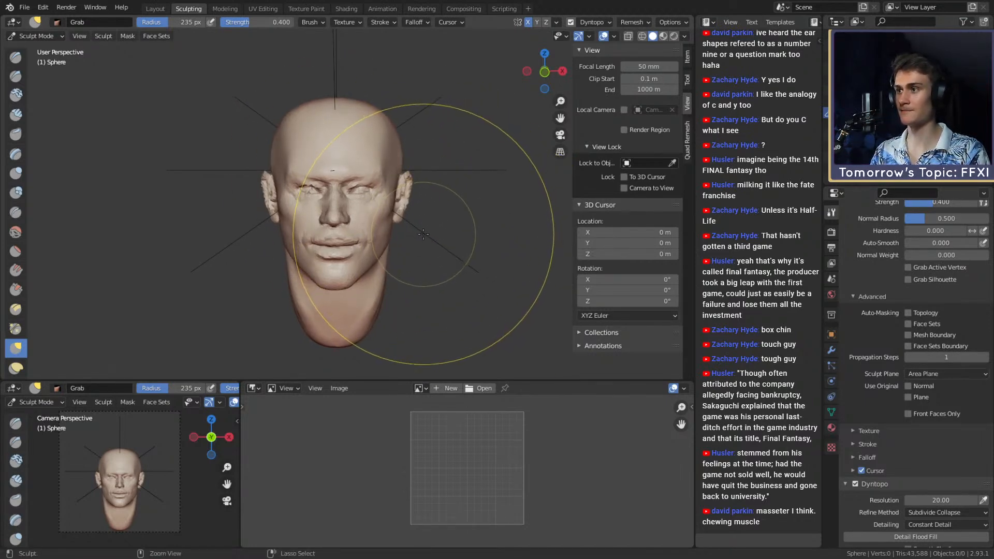
pyautogui.keyDown('ctrl'); pyautogui.moveTo(433, 245); pyautogui.dragTo(427, 224, button='middle'); pyautogui.keyUp('ctrl')
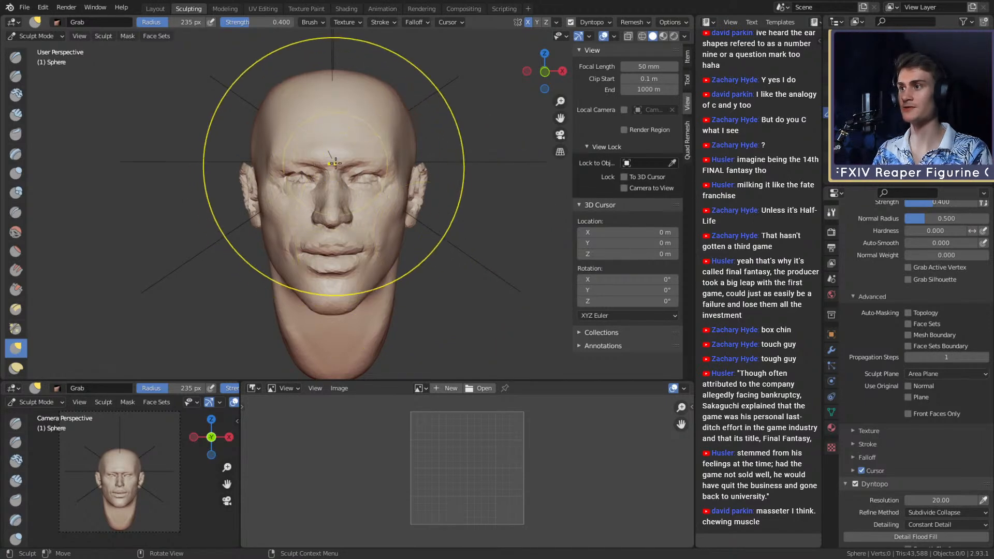
# Raise the Grab brush strength to 0.879.
pyautogui.hotkey('shift', 'f')
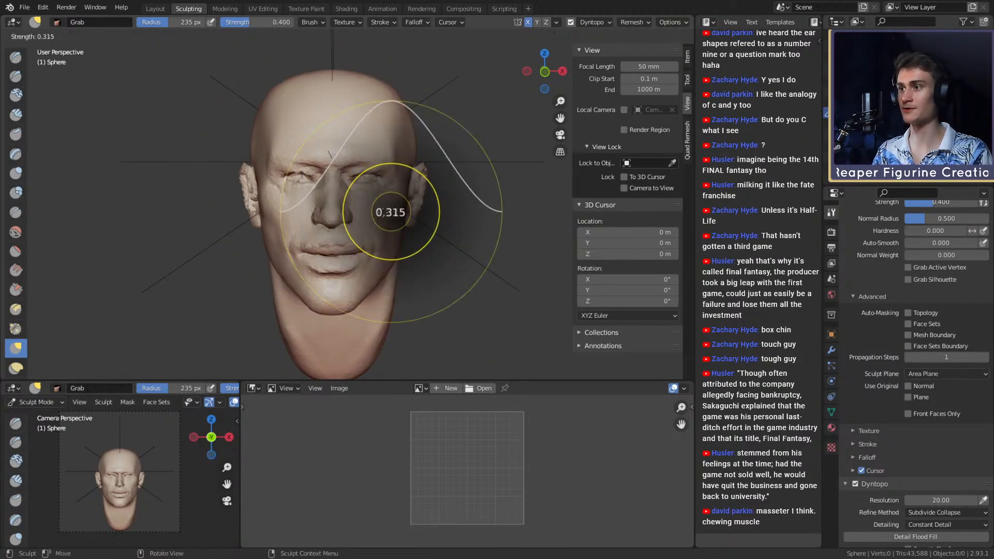
pyautogui.click(413, 216)
pyautogui.hotkey('shift', 'f')
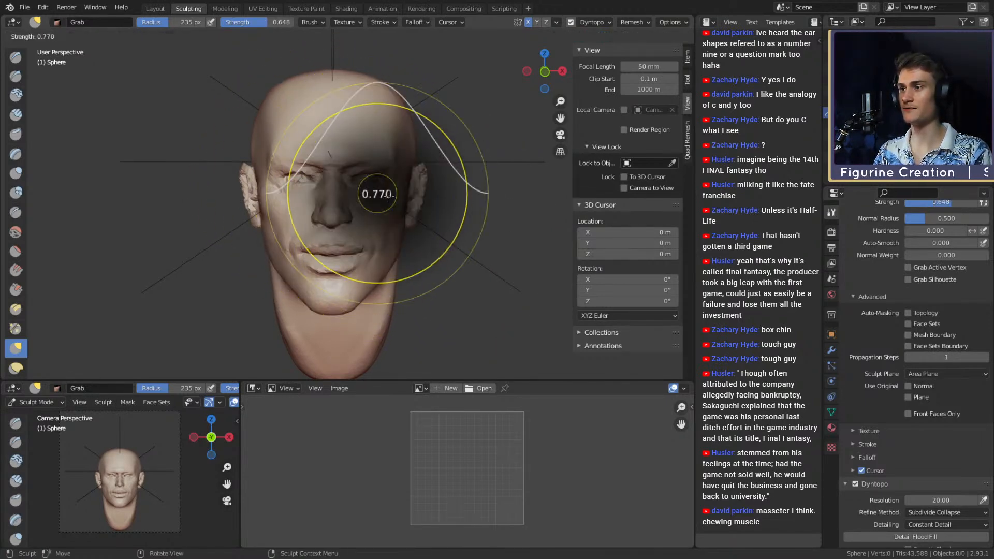
pyautogui.click(368, 187)
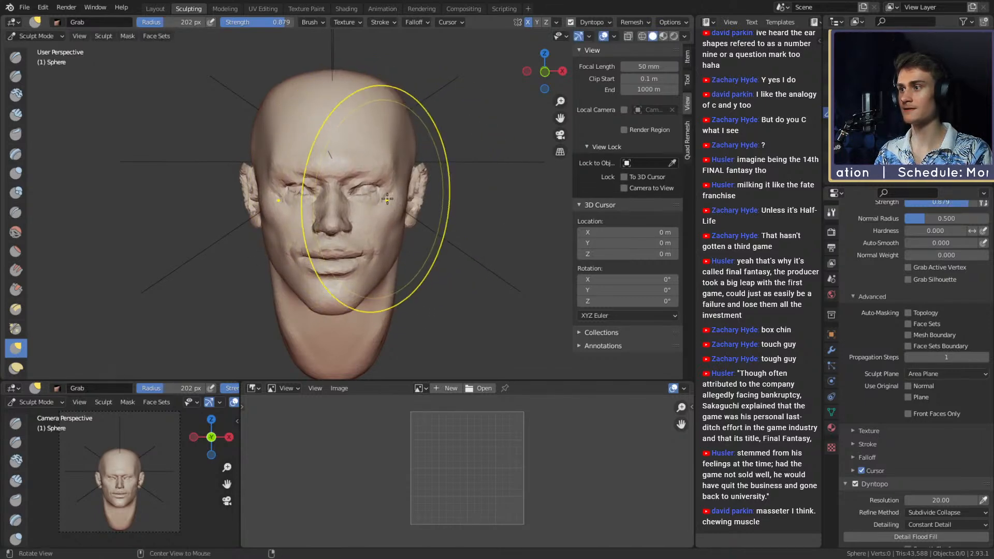
# Adjust the face proportions from the front with the Grab brush at 197 px radius.
pyautogui.moveTo(387, 199)
pyautogui.keyDown('ctrl'); pyautogui.keyDown('alt'); pyautogui.mouseDown()
pyautogui.moveTo(384, 219)
pyautogui.moveTo(311, 170)
pyautogui.mouseUp(); pyautogui.keyUp('alt'); pyautogui.keyUp('ctrl')
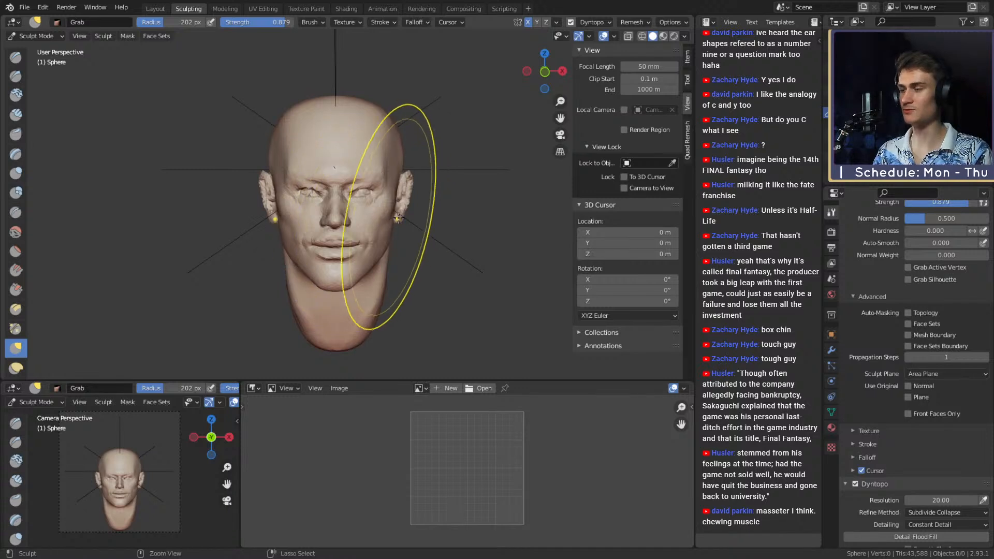
pyautogui.press('f')
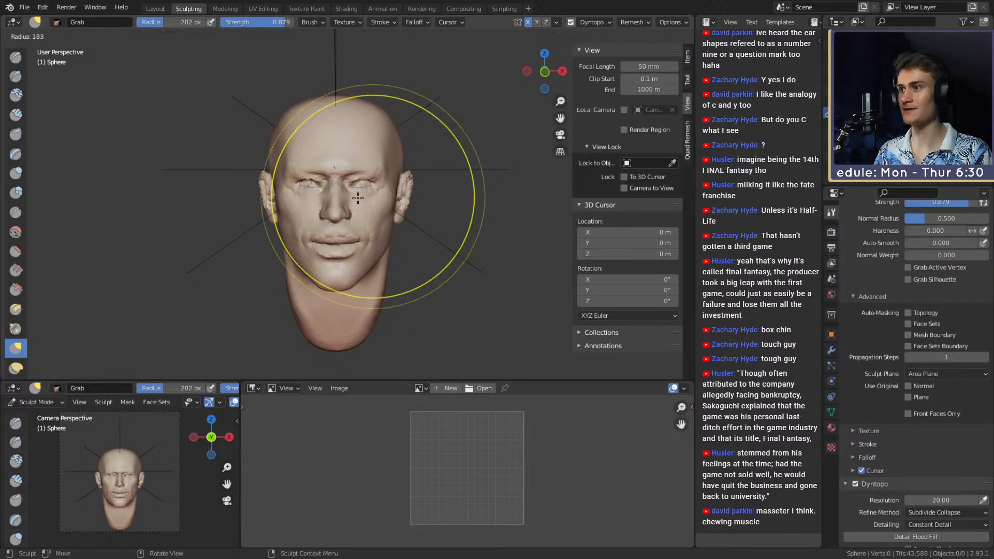
pyautogui.click(447, 201)
pyautogui.keyDown('ctrl'); pyautogui.keyDown('alt'); pyautogui.moveTo(369, 220); pyautogui.dragTo(377, 183); pyautogui.keyUp('alt'); pyautogui.keyUp('ctrl')
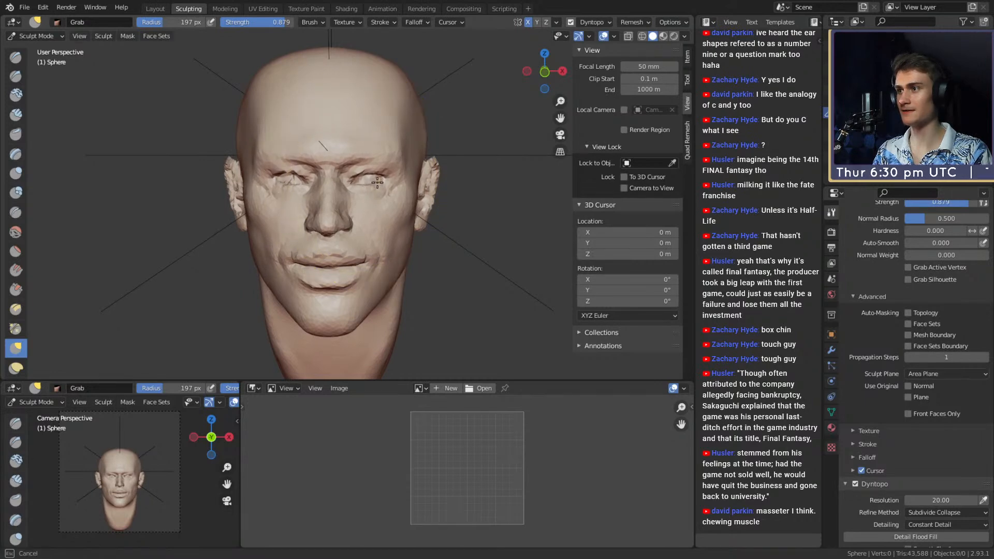
pyautogui.moveTo(363, 180)
pyautogui.mouseDown(button='middle')
pyautogui.moveTo(473, 176)
pyautogui.moveTo(393, 186)
pyautogui.moveTo(333, 177)
pyautogui.moveTo(373, 197)
pyautogui.moveTo(363, 214)
pyautogui.mouseUp(button='middle')
pyautogui.scroll(1, 363, 215)
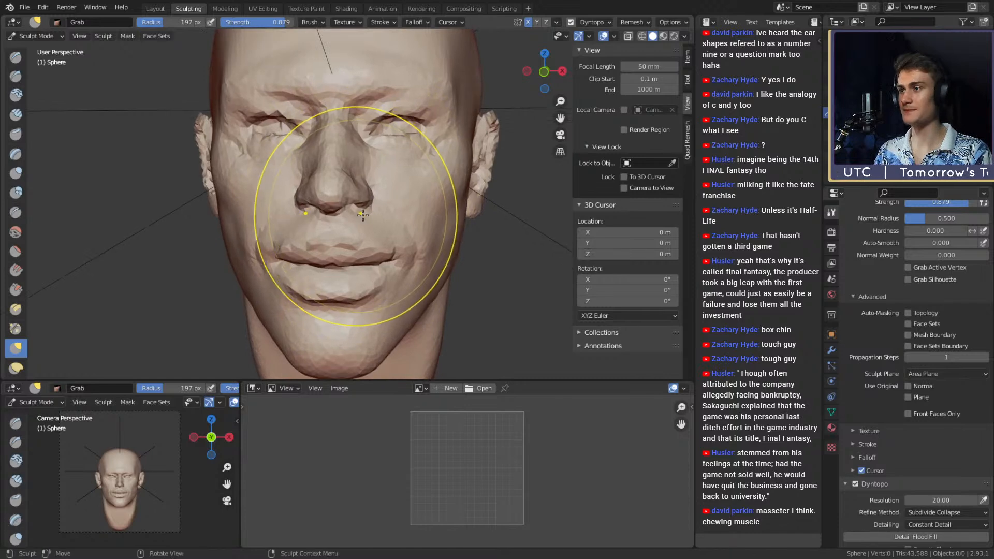
# Reshape the nose and mouth area from the front with the Grab brush at 165 px and 225 px radius.
pyautogui.press('f')
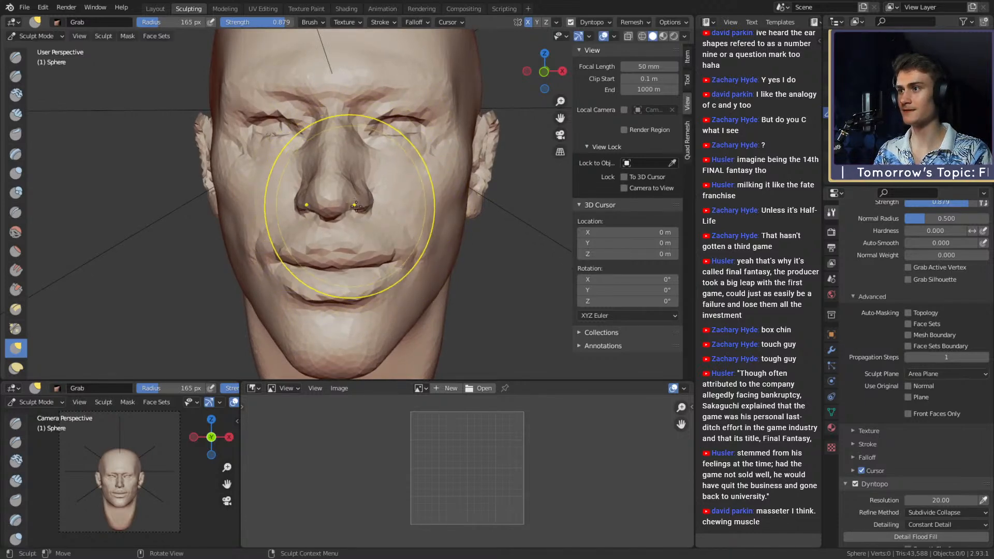
pyautogui.press('f')
pyautogui.click(388, 238)
pyautogui.press('f')
pyautogui.click(391, 244)
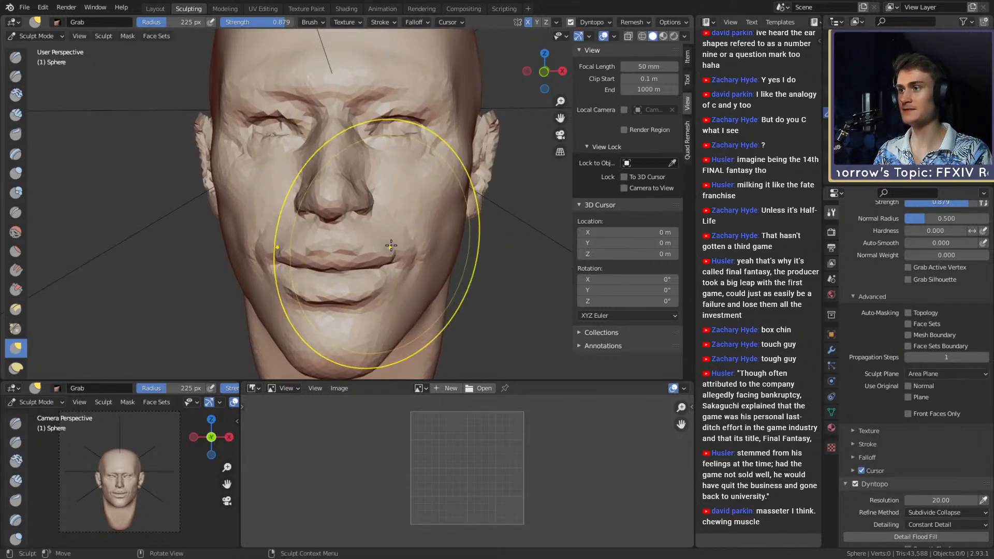
pyautogui.press('f')
pyautogui.click(371, 249)
# Define the side of the nostril with the Crease brush at 28 px radius and 0.285 strength.
pyautogui.moveTo(346, 227); pyautogui.dragTo(373, 204, button='middle')
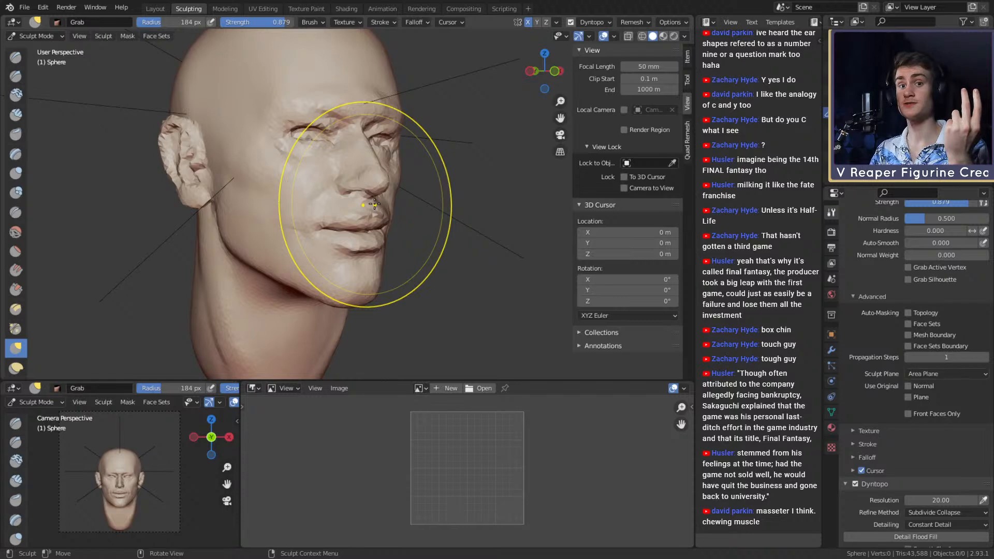
pyautogui.moveTo(374, 204)
pyautogui.mouseDown(button='middle')
pyautogui.moveTo(372, 220)
pyautogui.moveTo(355, 222)
pyautogui.moveTo(318, 196)
pyautogui.moveTo(345, 187)
pyautogui.mouseUp(button='middle')
pyautogui.scroll(3, 356, 222)
pyautogui.press('f')
pyautogui.click(332, 207)
pyautogui.press('c')
pyautogui.scroll(3, 317, 195)
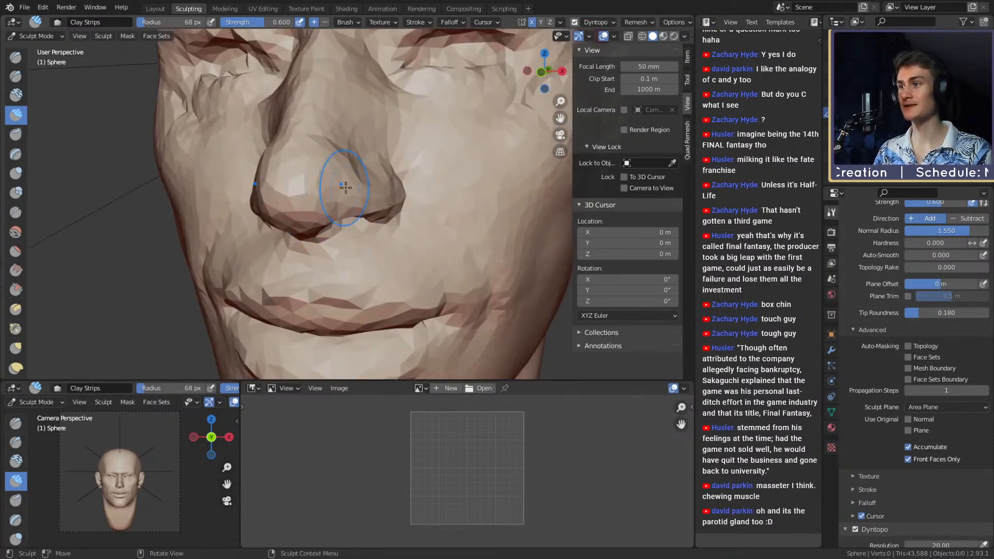
pyautogui.hotkey('shift', 'c')
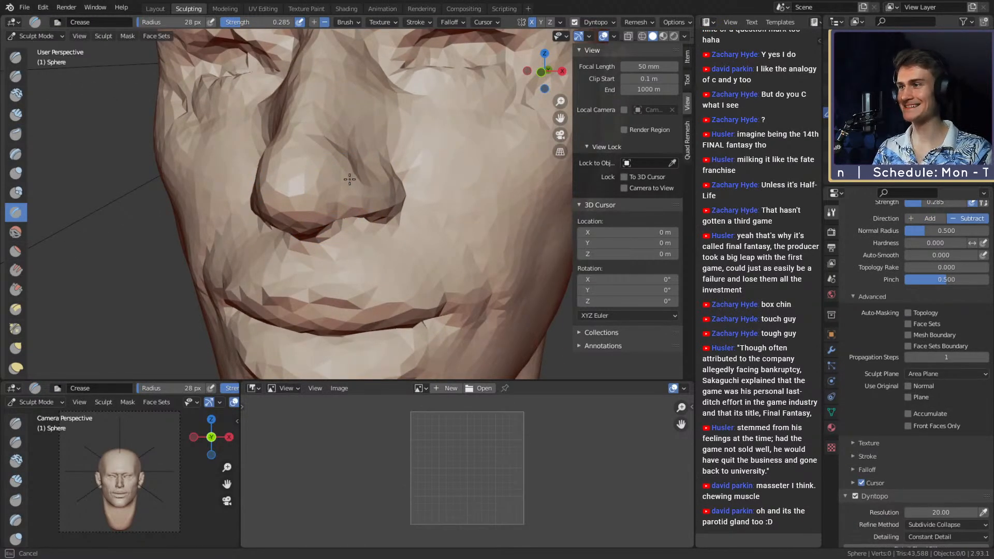
pyautogui.scroll(-8, 347, 194)
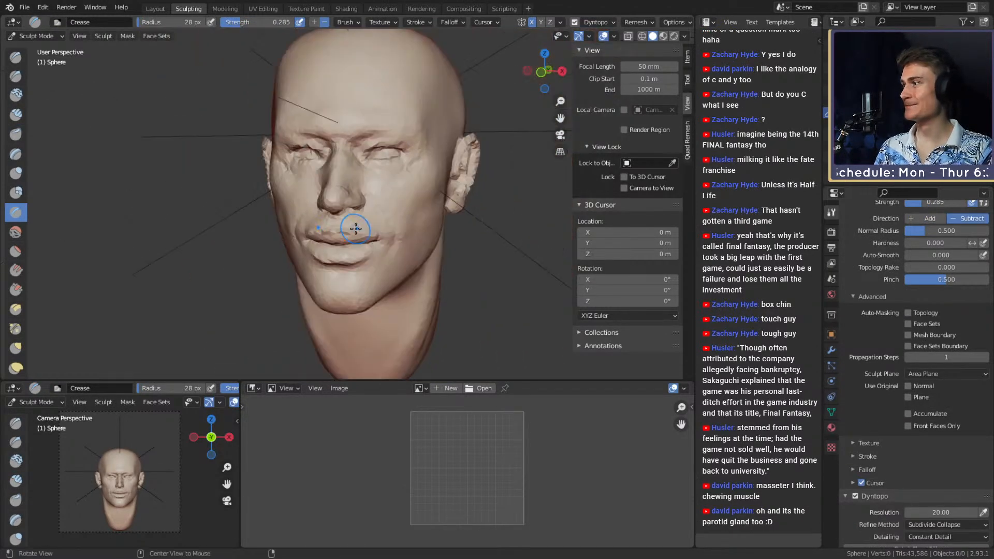
# Adjust the cheeks and mouth area from the front with the Grab brush at 129 px radius.
pyautogui.moveTo(347, 193); pyautogui.dragTo(373, 198, button='middle')
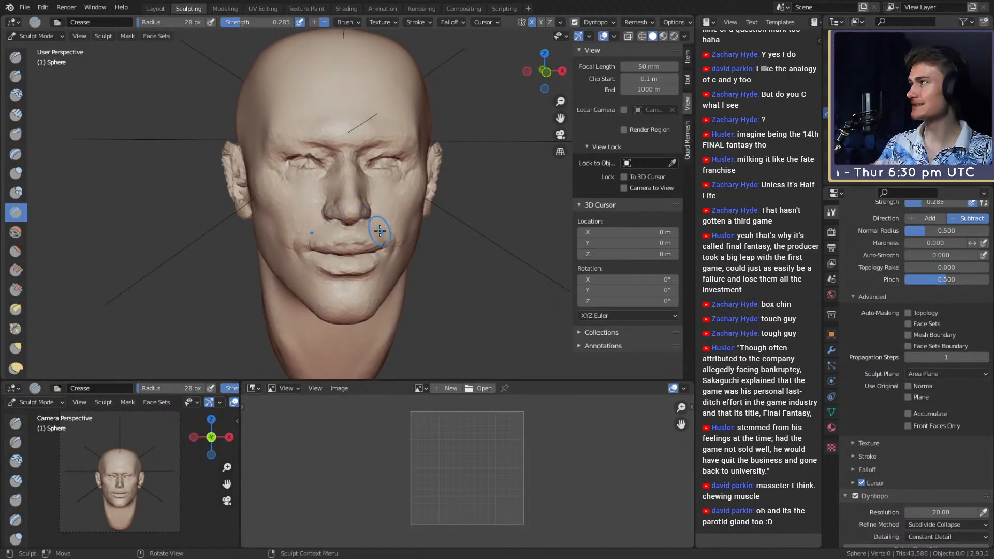
pyautogui.moveTo(429, 215)
pyautogui.keyDown('alt'); pyautogui.mouseDown()
pyautogui.moveTo(364, 196)
pyautogui.moveTo(384, 228)
pyautogui.mouseUp(); pyautogui.keyUp('alt')
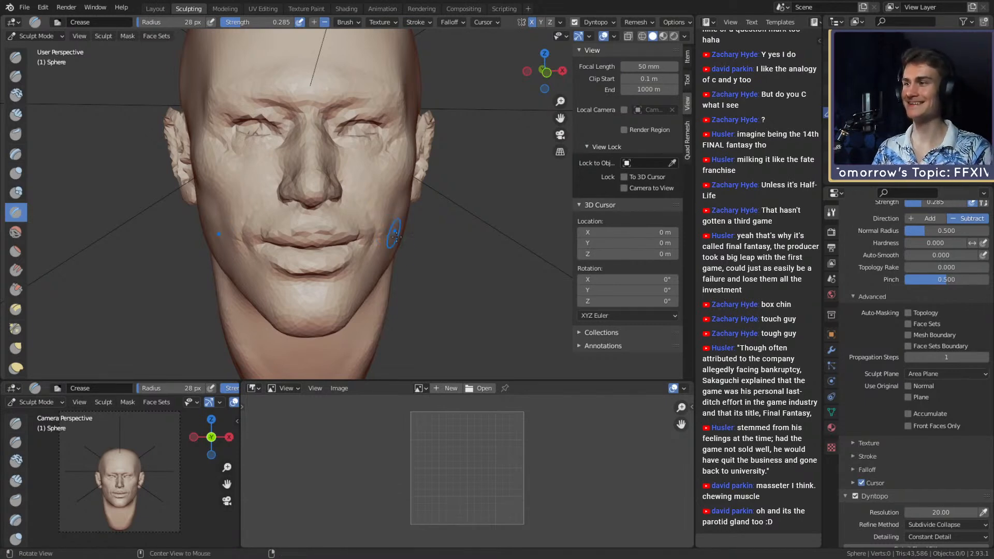
pyautogui.keyDown('alt'); pyautogui.moveTo(395, 235); pyautogui.dragTo(344, 171); pyautogui.keyUp('alt')
pyautogui.press('g')
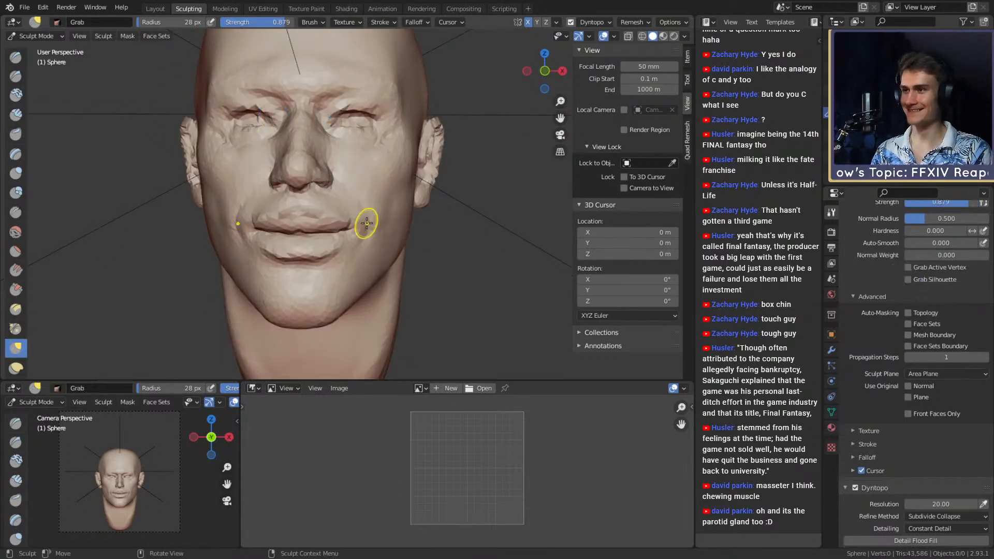
pyautogui.moveTo(367, 223)
pyautogui.keyDown('alt'); pyautogui.mouseDown()
pyautogui.moveTo(379, 209)
pyautogui.moveTo(331, 242)
pyautogui.moveTo(397, 247)
pyautogui.moveTo(357, 248)
pyautogui.moveTo(378, 238)
pyautogui.mouseUp(); pyautogui.keyUp('alt')
pyautogui.press('f')
pyautogui.click(385, 247)
# Refine the middle of the face from the front with the Grab brush at 183 px and 141 px radius.
pyautogui.press('f')
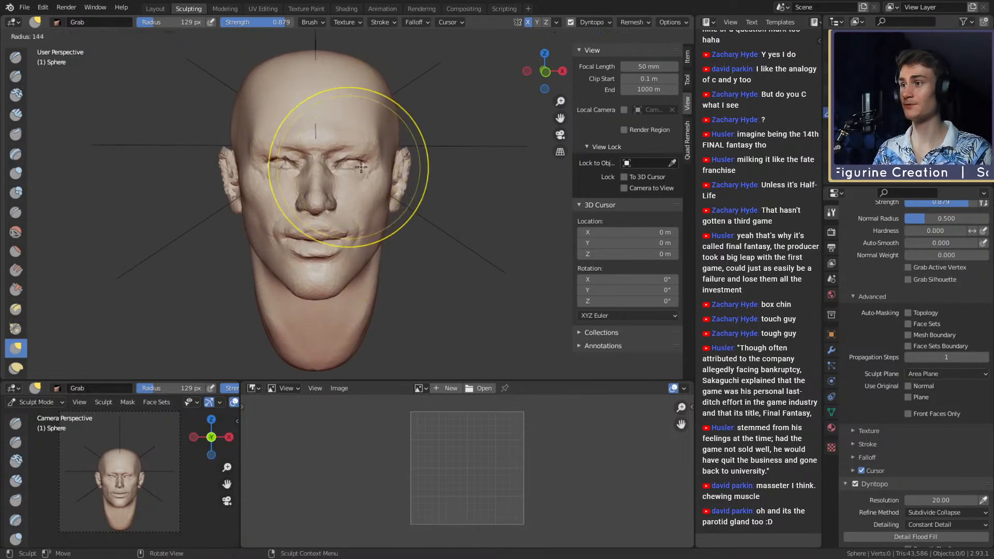
pyautogui.click(349, 172)
pyautogui.press('f')
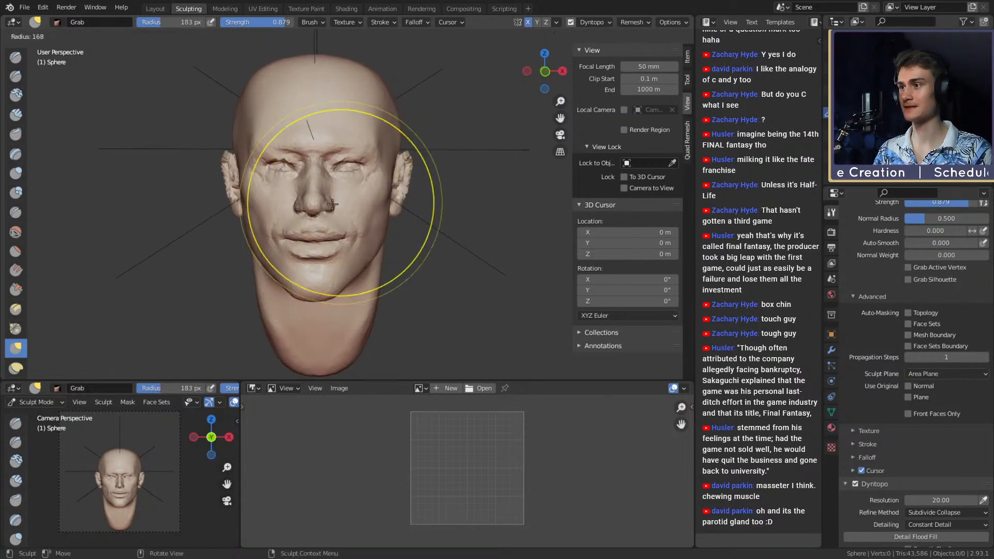
pyautogui.click(329, 195)
pyautogui.scroll(3, 328, 195)
pyautogui.press('f')
pyautogui.click(344, 197)
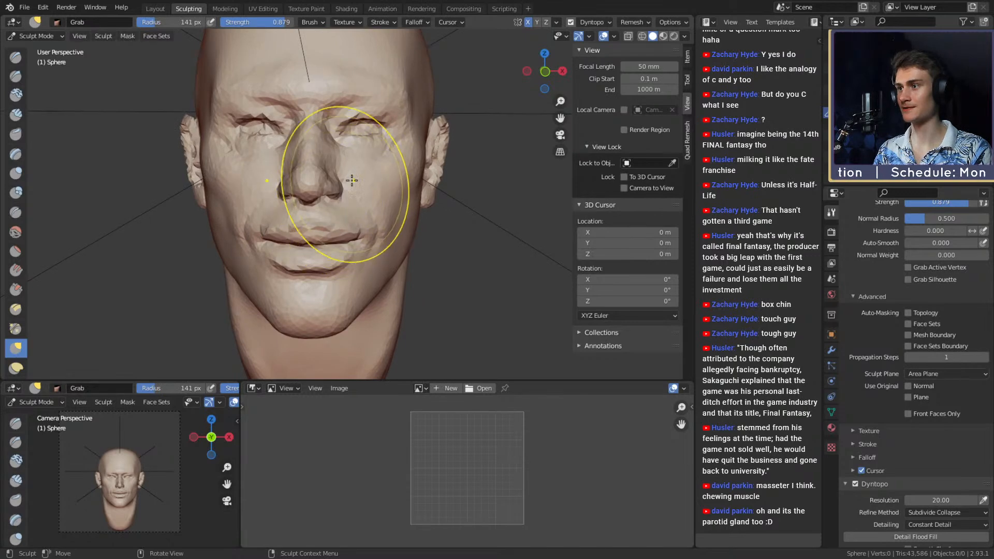
# Try to reshape the jaw and chin with the Grab brush at 209 px and 205 px radius, and undo the changes.
pyautogui.scroll(-4, 352, 181)
pyautogui.moveTo(352, 180); pyautogui.dragTo(358, 239, button='middle')
pyautogui.scroll(2, 322, 235)
pyautogui.press('f')
pyautogui.click(342, 239)
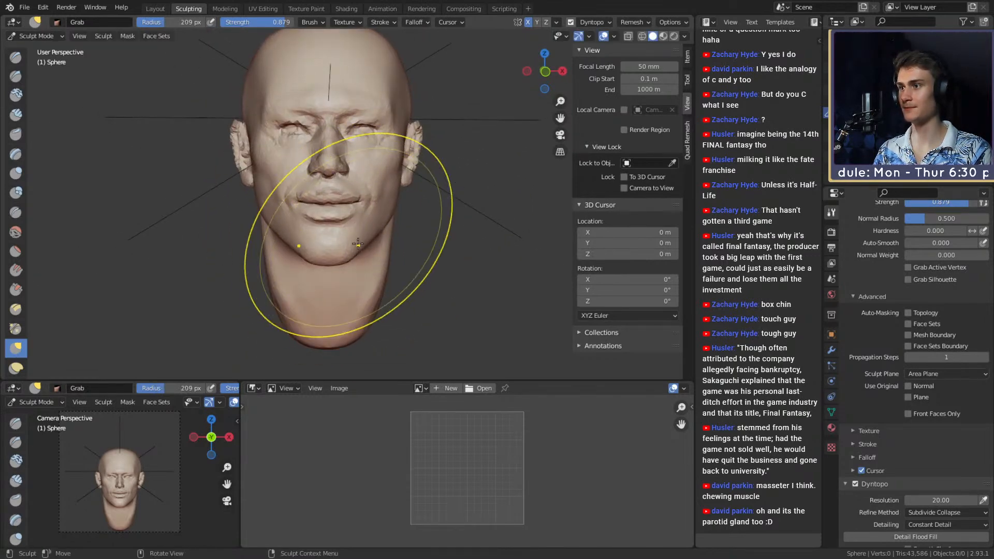
pyautogui.moveTo(355, 227)
pyautogui.mouseDown()
pyautogui.moveTo(360, 247)
pyautogui.moveTo(358, 239)
pyautogui.mouseUp()
pyautogui.press('f')
pyautogui.click(317, 139)
pyautogui.hotkey('ctrl', 'z')
pyautogui.scroll(-2, 357, 206)
pyautogui.scroll(1, 368, 222)
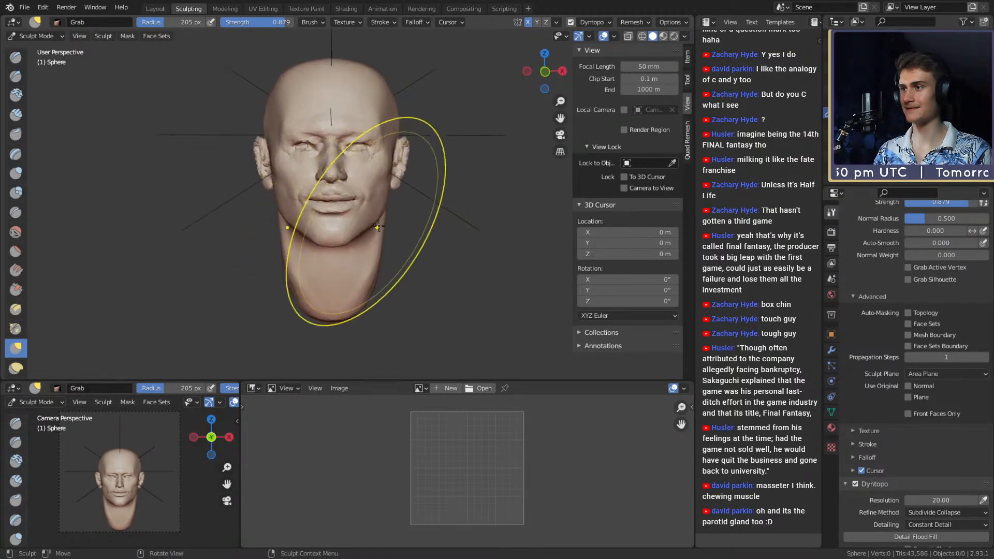
pyautogui.hotkey('ctrl', 'z')
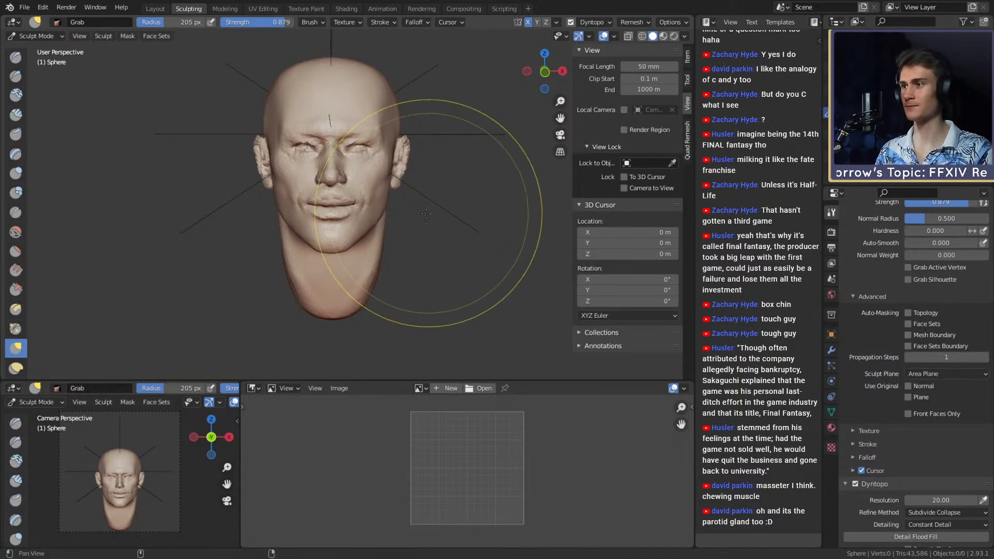
# Adjust the jawline from the front with the Grab brush at 174 px radius.
pyautogui.moveTo(422, 222); pyautogui.dragTo(532, 230, button='middle')
pyautogui.press('f')
pyautogui.click(451, 236)
pyautogui.moveTo(450, 236)
pyautogui.mouseDown(button='middle')
pyautogui.moveTo(344, 233)
pyautogui.moveTo(371, 231)
pyautogui.moveTo(365, 262)
pyautogui.mouseUp(button='middle')
pyautogui.scroll(3, 343, 233)
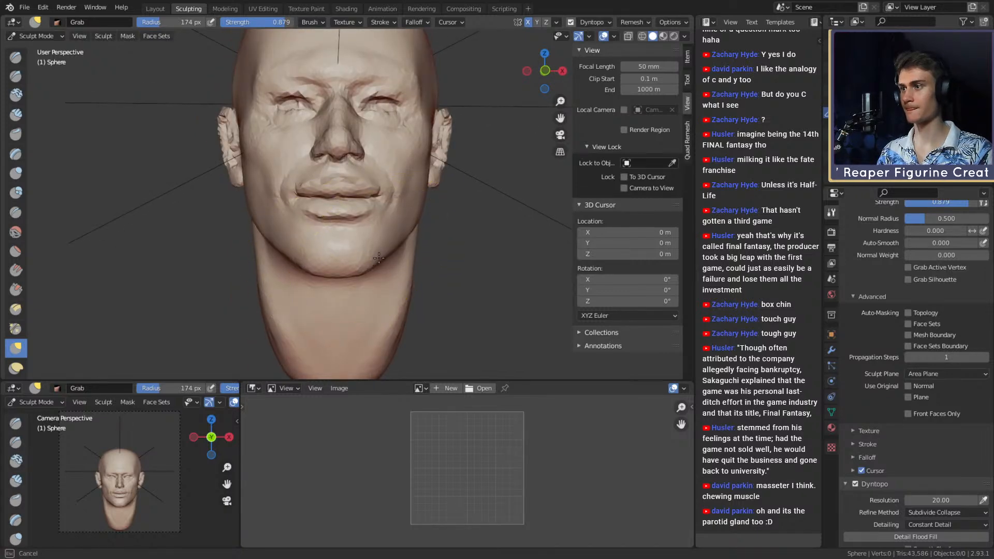
pyautogui.scroll(-5, 401, 205)
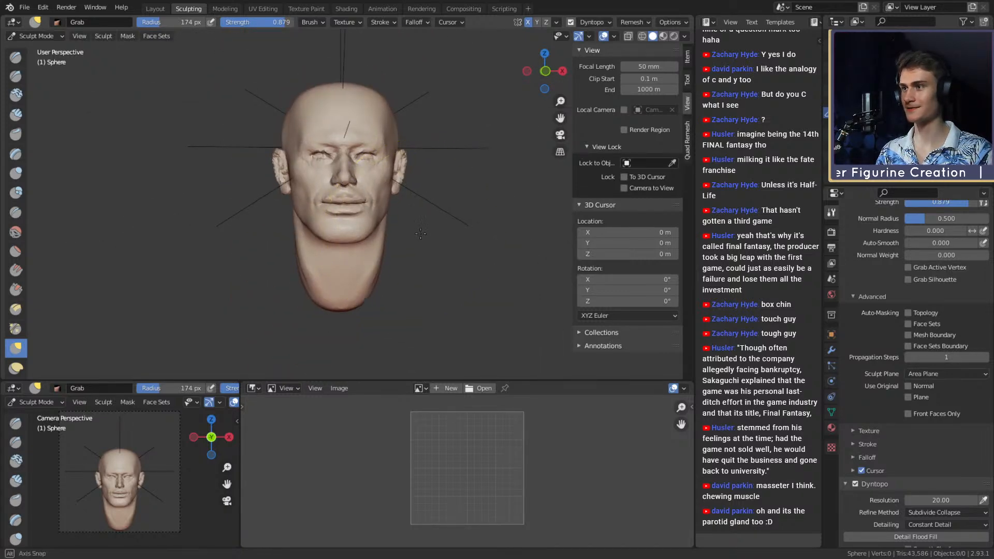
# Refine the side of the chin with the Grab brush at 116 px radius.
pyautogui.scroll(5, 383, 222)
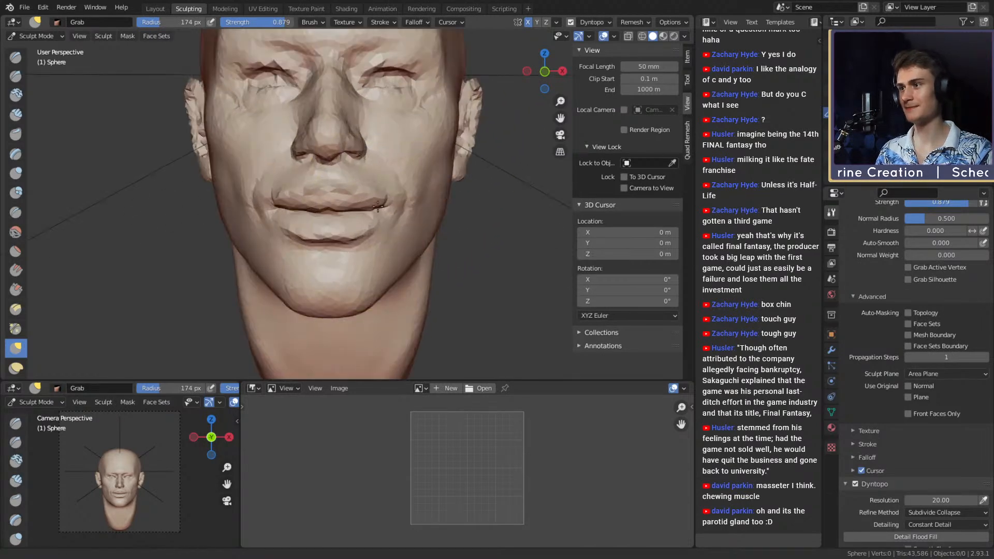
pyautogui.press('f')
pyautogui.click(369, 230)
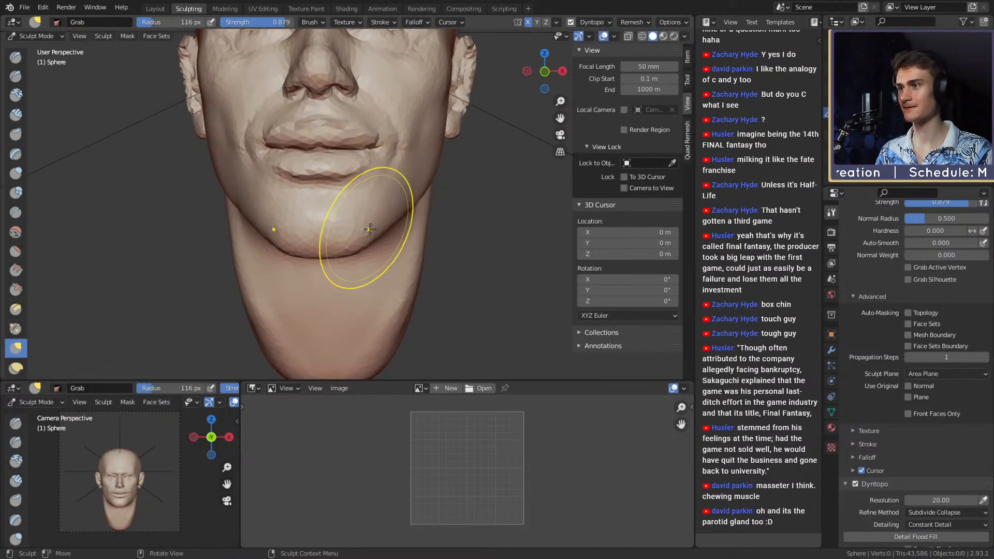
pyautogui.scroll(-5, 378, 189)
# Outline the chin with the Mask brush at 22 px radius, and clear the mask.
pyautogui.moveTo(403, 214)
pyautogui.mouseDown(button='middle')
pyautogui.moveTo(498, 206)
pyautogui.moveTo(396, 237)
pyautogui.moveTo(470, 211)
pyautogui.moveTo(383, 233)
pyautogui.moveTo(437, 195)
pyautogui.moveTo(373, 209)
pyautogui.moveTo(399, 200)
pyautogui.mouseUp(button='middle')
pyautogui.scroll(4, 455, 199)
pyautogui.press('f')
pyautogui.click(377, 221)
pyautogui.press('c')
pyautogui.press('f')
pyautogui.click(380, 208)
pyautogui.press('m')
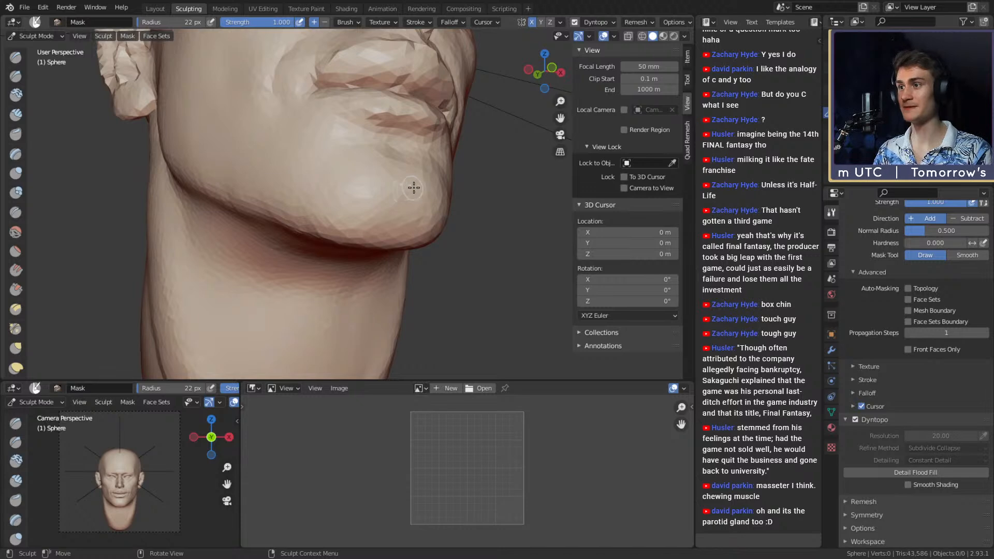
pyautogui.moveTo(347, 222); pyautogui.dragTo(370, 165, button='middle')
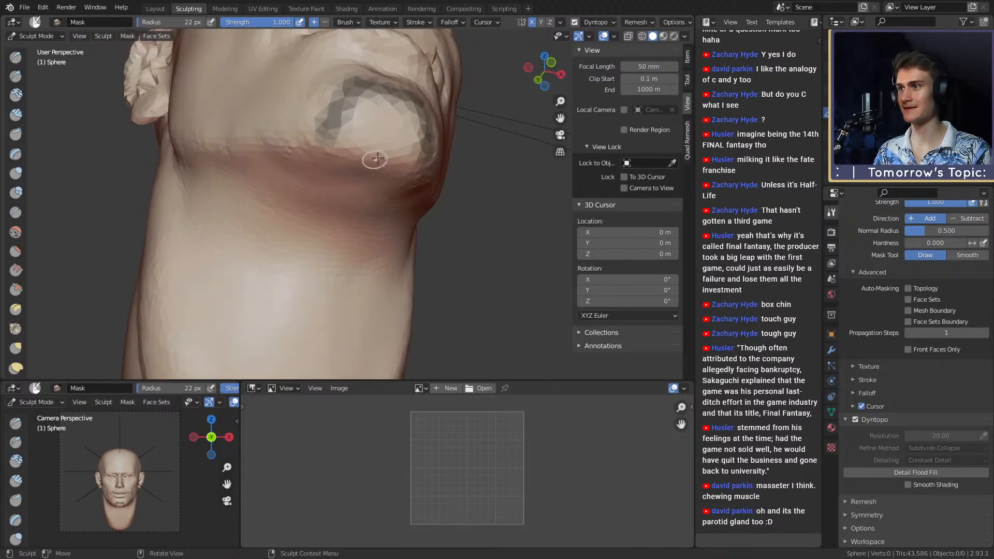
pyautogui.moveTo(374, 160); pyautogui.dragTo(420, 150)
pyautogui.moveTo(414, 156); pyautogui.dragTo(418, 228, button='middle')
pyautogui.moveTo(416, 231); pyautogui.dragTo(376, 193)
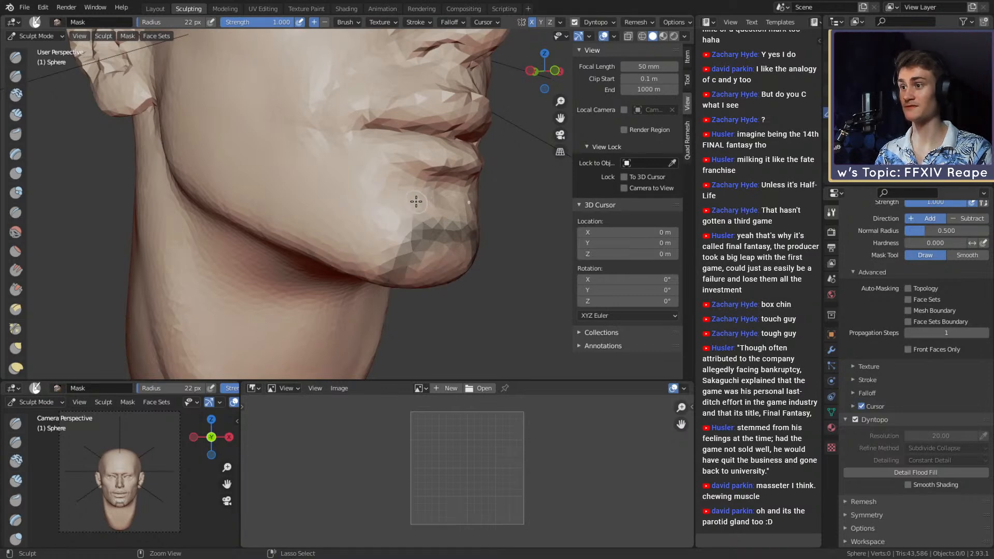
pyautogui.press('m')
# Paint a temporary mask over the side of the nose with the Mask brush at 29 px radius.
pyautogui.keyDown('alt'); pyautogui.moveTo(426, 140); pyautogui.dragTo(332, 155); pyautogui.keyUp('alt')
pyautogui.keyDown('ctrl'); pyautogui.keyDown('alt'); pyautogui.moveTo(331, 155); pyautogui.dragTo(312, 188); pyautogui.keyUp('alt'); pyautogui.keyUp('ctrl')
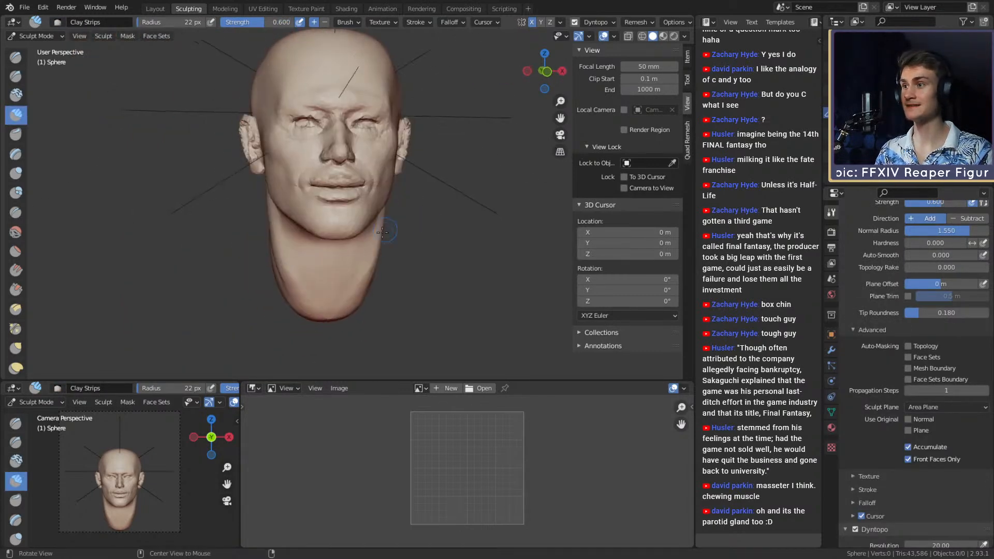
pyautogui.moveTo(383, 194)
pyautogui.keyDown('ctrl'); pyautogui.keyDown('alt'); pyautogui.mouseDown()
pyautogui.moveTo(377, 156)
pyautogui.moveTo(455, 207)
pyautogui.moveTo(453, 235)
pyautogui.moveTo(414, 223)
pyautogui.mouseUp(); pyautogui.keyUp('alt'); pyautogui.keyUp('ctrl')
pyautogui.keyDown('ctrl'); pyautogui.keyDown('alt'); pyautogui.moveTo(414, 222); pyautogui.dragTo(410, 189); pyautogui.keyUp('alt'); pyautogui.keyUp('ctrl')
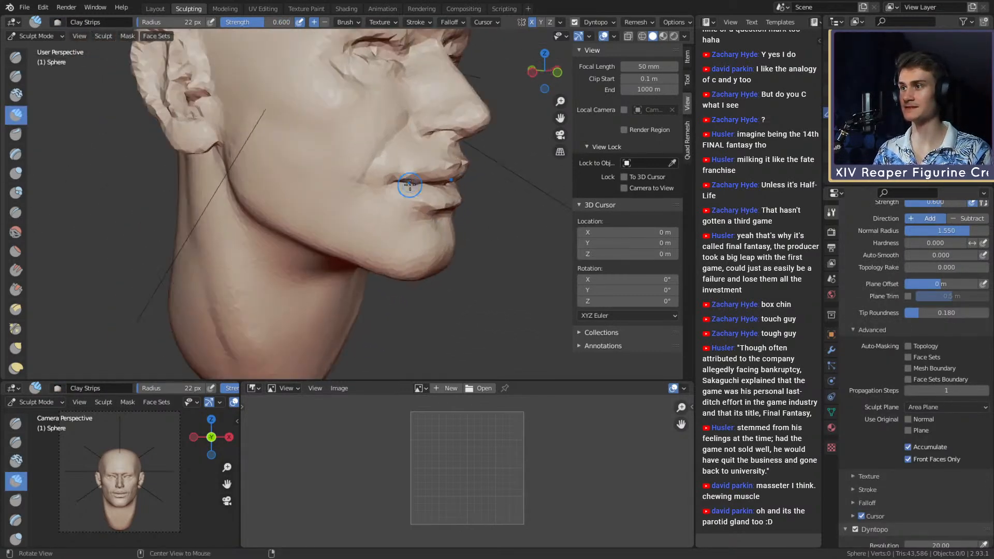
pyautogui.moveTo(383, 127)
pyautogui.keyDown('alt'); pyautogui.keyDown('shift'); pyautogui.mouseDown()
pyautogui.moveTo(374, 218)
pyautogui.moveTo(386, 206)
pyautogui.moveTo(285, 182)
pyautogui.moveTo(328, 178)
pyautogui.mouseUp(); pyautogui.keyUp('shift'); pyautogui.keyUp('alt')
pyautogui.press('m')
pyautogui.hotkey('alt', 'm')
pyautogui.moveTo(412, 154)
pyautogui.keyDown('alt'); pyautogui.mouseDown()
pyautogui.moveTo(358, 180)
pyautogui.moveTo(404, 169)
pyautogui.moveTo(446, 183)
pyautogui.mouseUp(); pyautogui.keyUp('alt')
pyautogui.scroll(3, 446, 183)
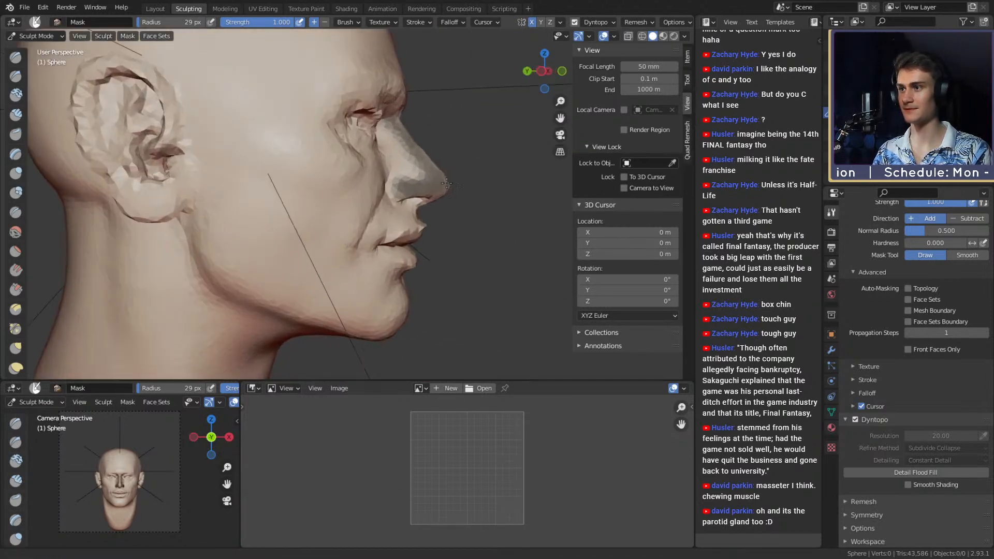
# Refine the brow and nose bridge in profile with the Grab brush at 105 px and 48 px radius.
pyautogui.press('g')
pyautogui.scroll(-2, 422, 166)
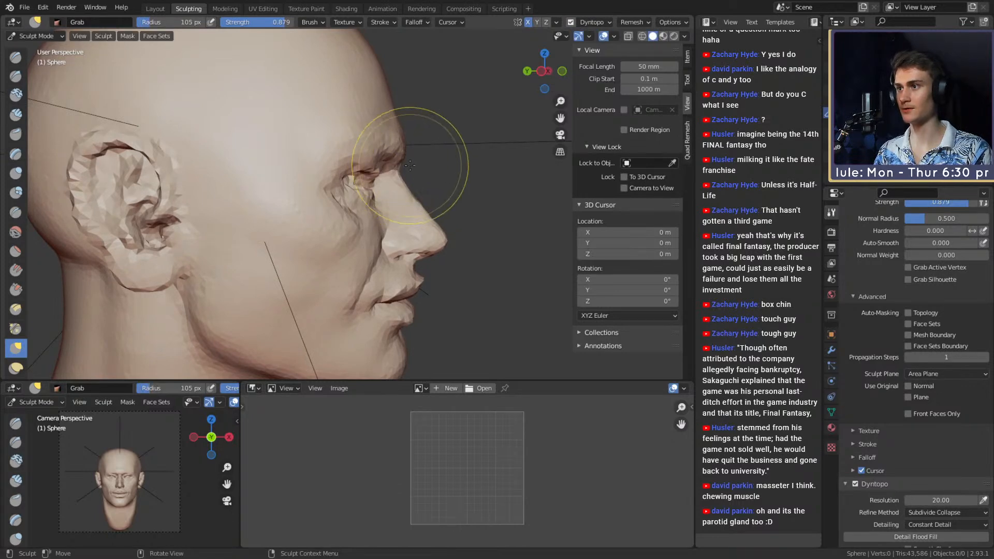
pyautogui.keyDown('alt'); pyautogui.moveTo(410, 165); pyautogui.dragTo(401, 152); pyautogui.keyUp('alt')
pyautogui.press('f')
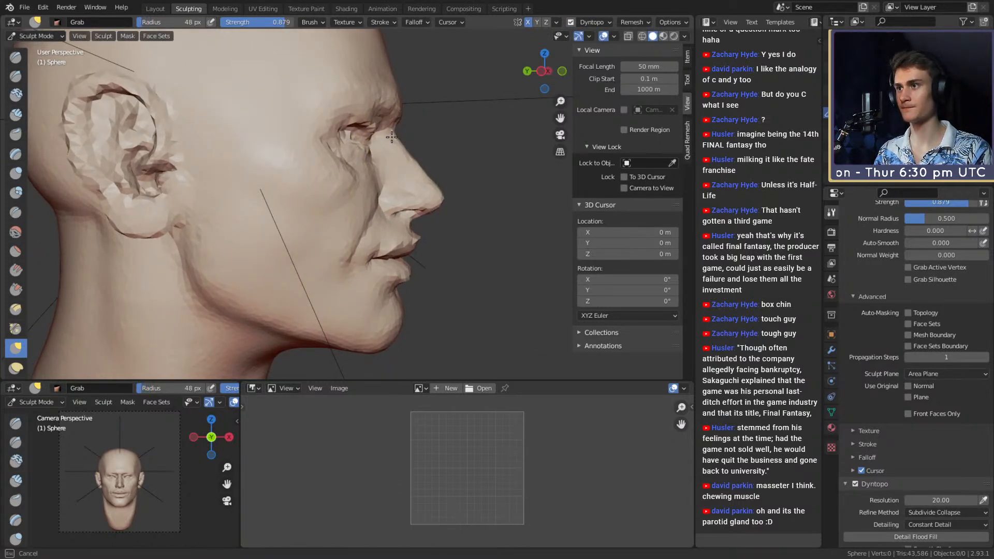
pyautogui.press('f')
pyautogui.moveTo(421, 168)
pyautogui.keyDown('alt'); pyautogui.mouseDown()
pyautogui.moveTo(431, 163)
pyautogui.moveTo(437, 193)
pyautogui.moveTo(427, 205)
pyautogui.mouseUp(); pyautogui.keyUp('alt')
pyautogui.click(450, 179)
pyautogui.press('f')
pyautogui.click(406, 202)
# Adjust the lips and chin in profile with the Grab brush at 114 px and 265 px radius.
pyautogui.keyDown('shift'); pyautogui.moveTo(453, 203); pyautogui.dragTo(463, 171, button='middle'); pyautogui.keyUp('shift')
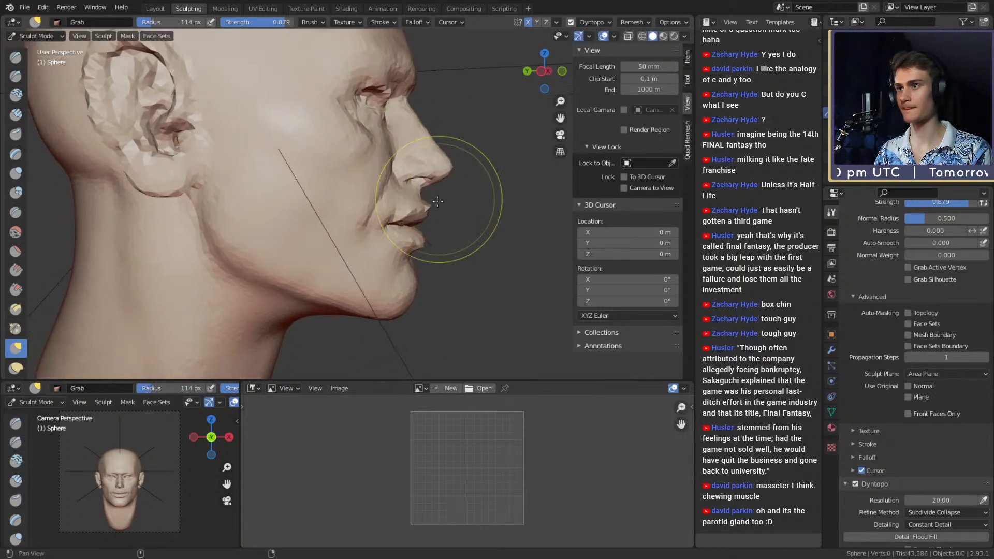
pyautogui.press('f')
pyautogui.click(449, 220)
pyautogui.press('f')
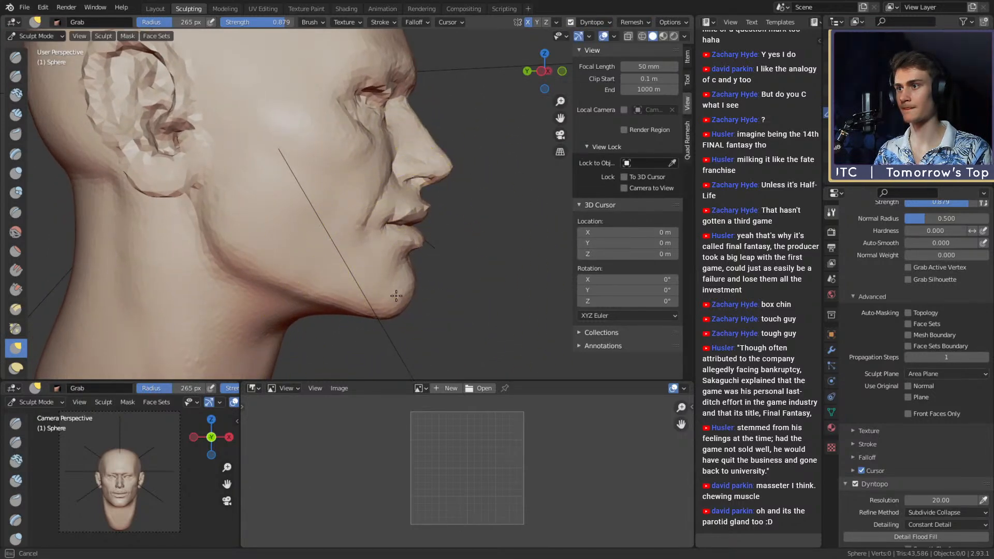
pyautogui.click(395, 286)
# Pull the underside of the chin slightly upward in profile with the Grab brush at 205 px radius.
pyautogui.keyDown('alt'); pyautogui.moveTo(395, 286); pyautogui.dragTo(413, 281); pyautogui.keyUp('alt')
pyautogui.moveTo(413, 281); pyautogui.dragTo(420, 275, button='middle')
pyautogui.press('f')
pyautogui.click(387, 273)
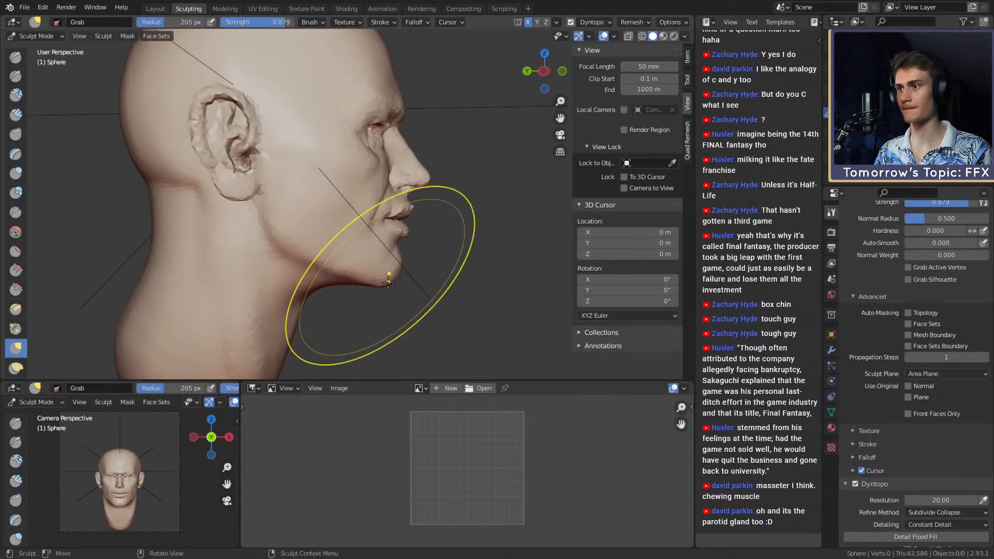
pyautogui.moveTo(384, 282); pyautogui.dragTo(382, 277)
pyautogui.press('f')
pyautogui.click(362, 261)
# Mask the tip and base of the nose from the front with the Mask brush at 36 px radius.
pyautogui.moveTo(362, 261); pyautogui.dragTo(356, 237, button='middle')
pyautogui.scroll(3, 355, 238)
pyautogui.press('m')
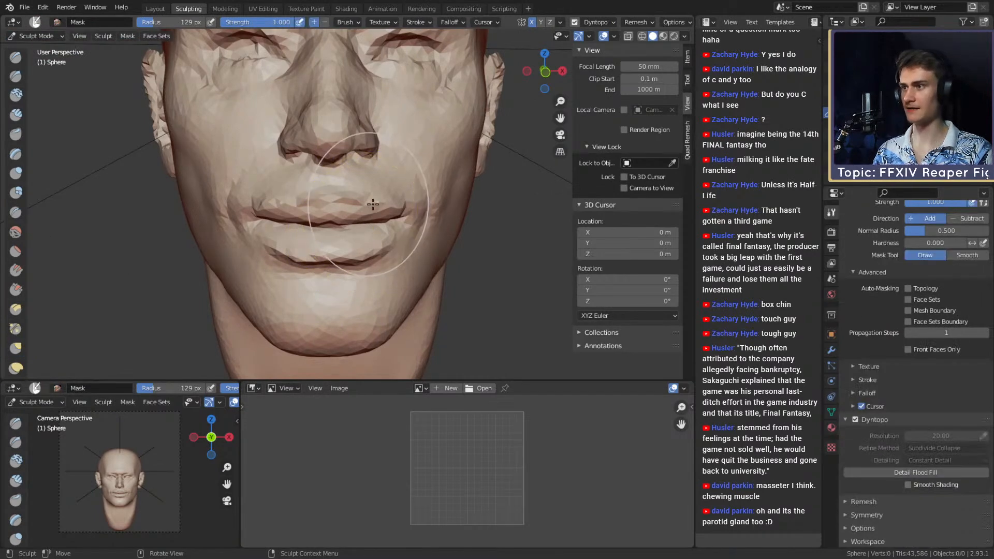
pyautogui.moveTo(330, 195)
pyautogui.keyDown('shift'); pyautogui.mouseDown(button='middle')
pyautogui.moveTo(357, 253)
pyautogui.moveTo(344, 244)
pyautogui.mouseUp(button='middle'); pyautogui.keyUp('shift')
pyautogui.press('f')
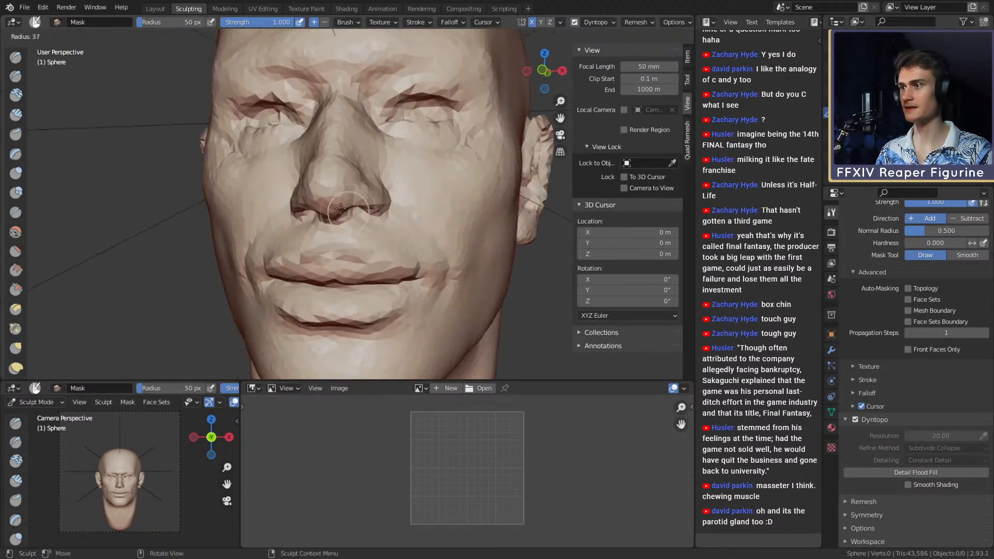
pyautogui.click(320, 240)
pyautogui.moveTo(310, 210); pyautogui.dragTo(337, 206)
pyautogui.moveTo(359, 168); pyautogui.dragTo(349, 147, button='middle')
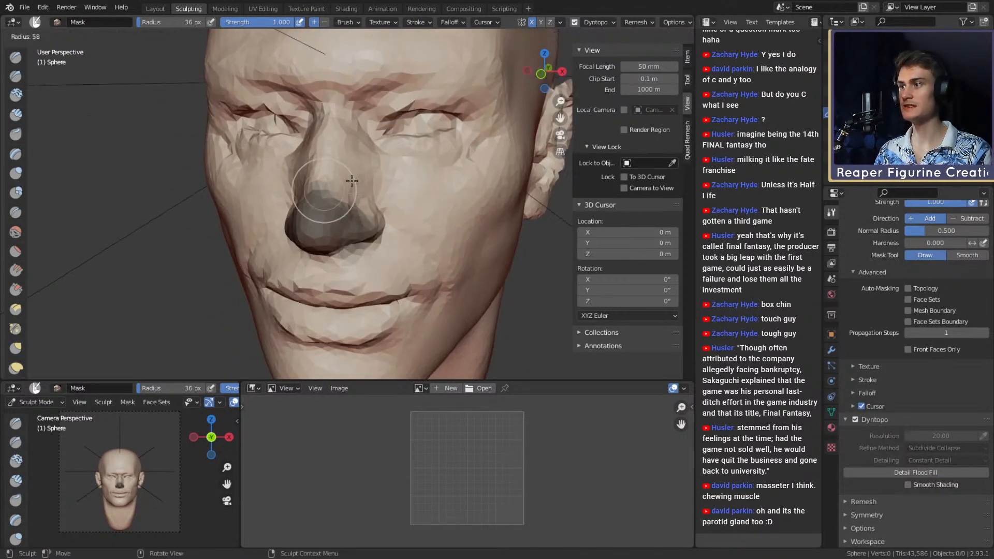
# Extend the mask up the nose bridge and over the sides of the nose with the brush at 29 px radius.
pyautogui.press('f')
pyautogui.moveTo(360, 149); pyautogui.dragTo(357, 143)
pyautogui.moveTo(353, 195); pyautogui.dragTo(333, 150, button='middle')
pyautogui.press('f')
pyautogui.click(316, 166)
pyautogui.moveTo(317, 165); pyautogui.dragTo(358, 166)
pyautogui.moveTo(358, 160); pyautogui.dragTo(350, 184, button='middle')
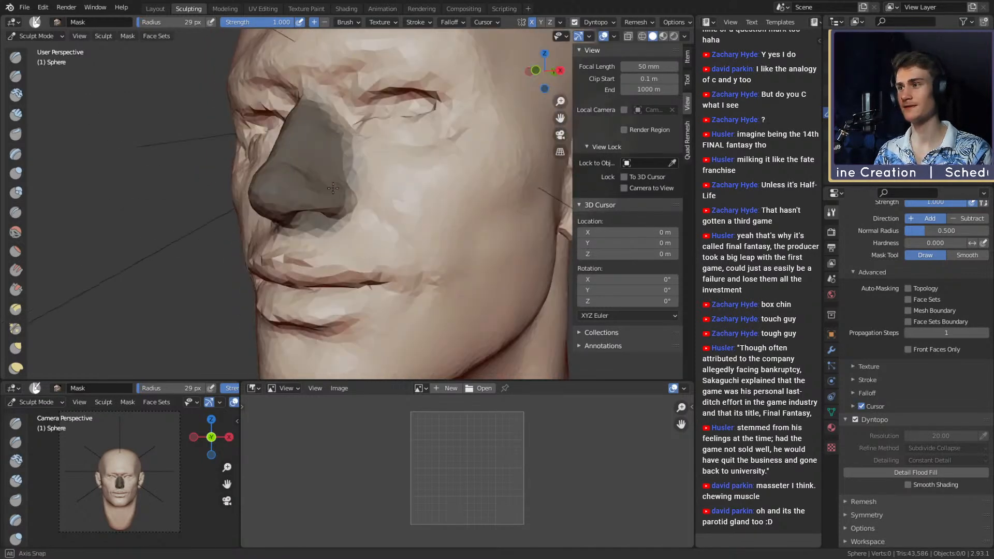
# Extend the mask beside the nose and over the eye sockets and eyelids with the brush at 57 px radius.
pyautogui.press('f')
pyautogui.click(348, 174)
pyautogui.moveTo(346, 175); pyautogui.dragTo(343, 168)
pyautogui.moveTo(343, 160); pyautogui.dragTo(357, 161, button='middle')
pyautogui.press('f')
pyautogui.click(366, 179)
pyautogui.moveTo(362, 192)
pyautogui.mouseDown()
pyautogui.moveTo(372, 179)
pyautogui.moveTo(357, 103)
pyautogui.moveTo(399, 106)
pyautogui.moveTo(435, 124)
pyautogui.mouseUp()
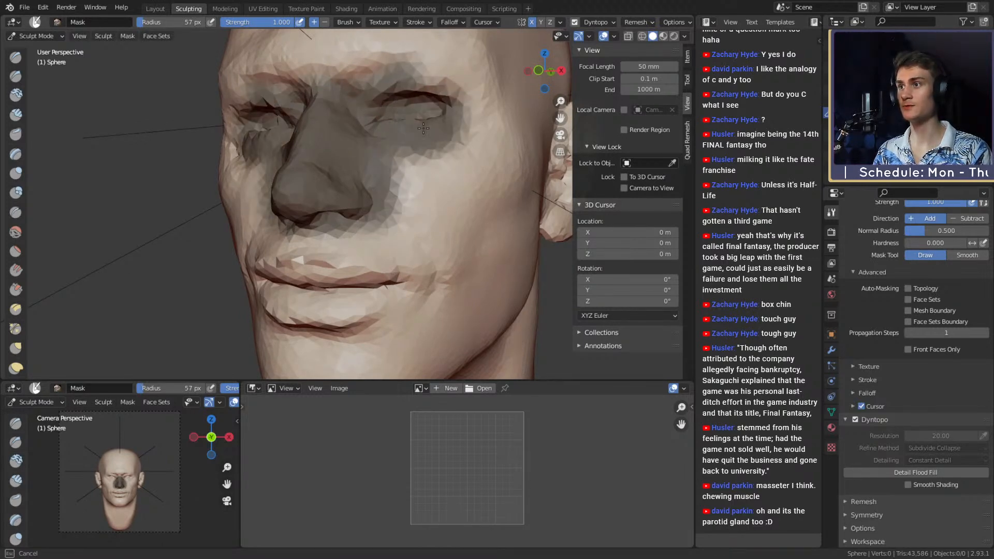
pyautogui.moveTo(434, 124); pyautogui.dragTo(438, 138, button='middle')
pyautogui.moveTo(437, 138)
pyautogui.mouseDown()
pyautogui.moveTo(438, 99)
pyautogui.moveTo(418, 93)
pyautogui.mouseUp()
pyautogui.scroll(-4, 415, 207)
pyautogui.keyDown('shift'); pyautogui.moveTo(415, 216); pyautogui.dragTo(420, 165, button='middle'); pyautogui.keyUp('shift')
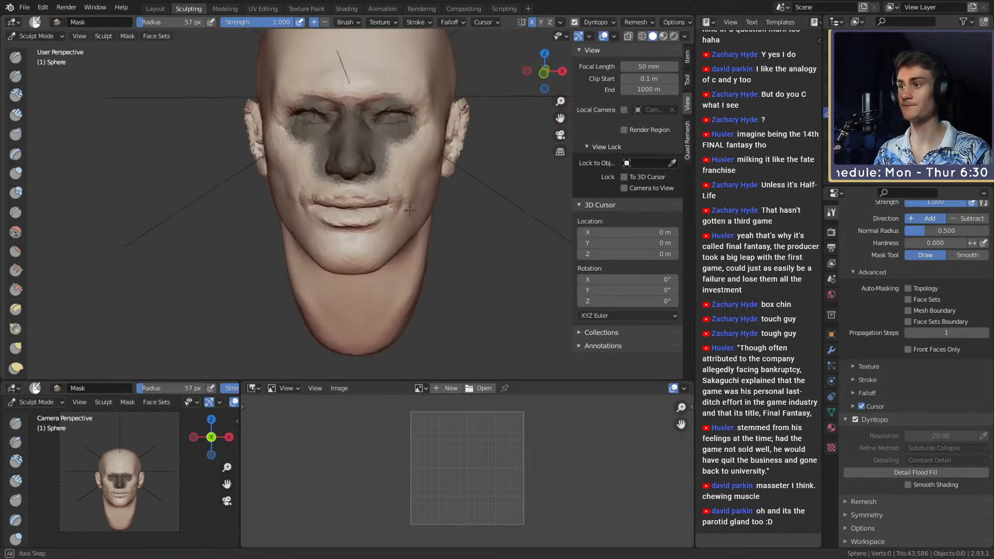
# Touch up the mask around the underside of the nose with the Mask brush at 19 px radius.
pyautogui.scroll(4, 409, 160)
pyautogui.press('f')
pyautogui.click(370, 161)
pyautogui.moveTo(371, 161); pyautogui.dragTo(369, 162)
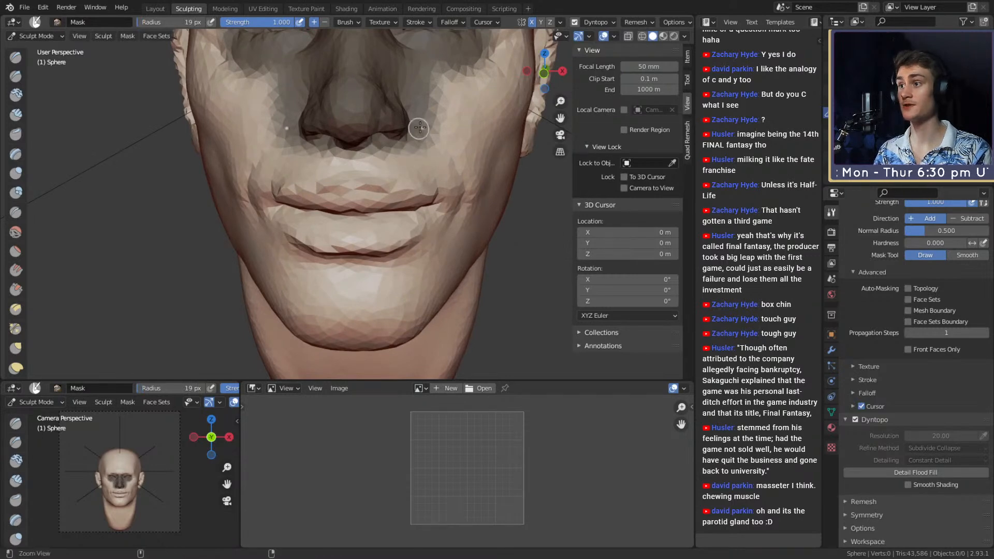
pyautogui.keyDown('ctrl'); pyautogui.moveTo(419, 128); pyautogui.dragTo(295, 92, button='middle'); pyautogui.keyUp('ctrl')
pyautogui.scroll(3, 362, 212)
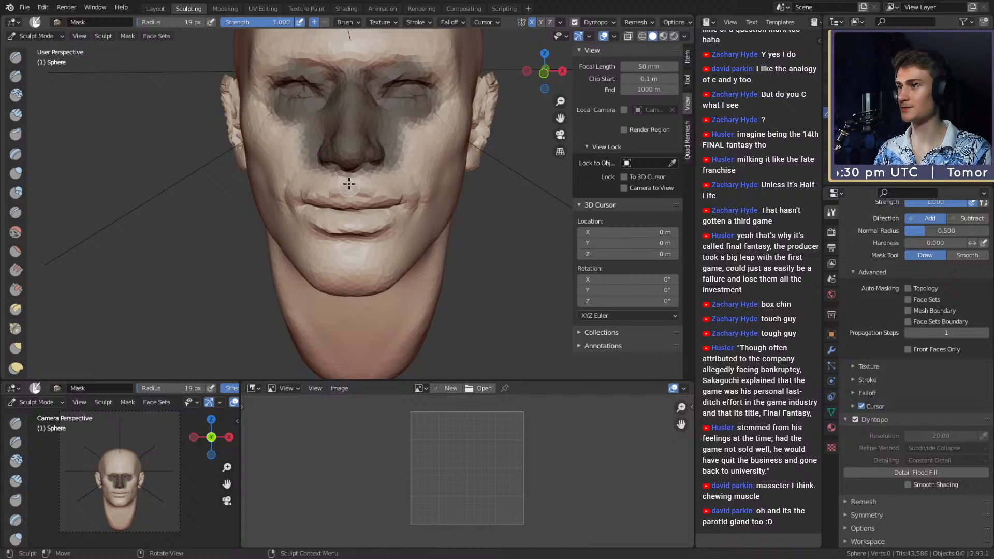
# Nudge the area beside the mouth and chin slightly downward with the Grab brush, and set the brush radius to 142 px.
pyautogui.moveTo(367, 235); pyautogui.dragTo(373, 252, button='middle')
pyautogui.press('f')
pyautogui.click(366, 243)
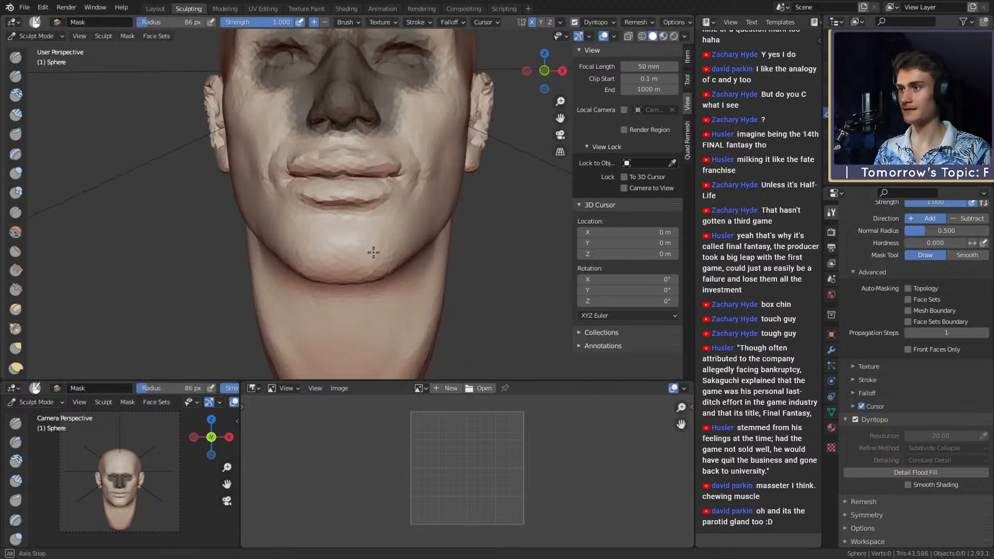
pyautogui.press('g')
pyautogui.moveTo(364, 189)
pyautogui.mouseDown(button='middle')
pyautogui.moveTo(348, 215)
pyautogui.moveTo(369, 227)
pyautogui.mouseUp(button='middle')
pyautogui.press('f')
pyautogui.click(380, 227)
pyautogui.moveTo(392, 220); pyautogui.dragTo(389, 232)
pyautogui.press('f')
pyautogui.click(366, 229)
pyautogui.moveTo(373, 175)
pyautogui.mouseDown(button='middle')
pyautogui.moveTo(566, 178)
pyautogui.moveTo(344, 211)
pyautogui.moveTo(381, 209)
pyautogui.moveTo(384, 220)
pyautogui.moveTo(364, 210)
pyautogui.mouseUp(button='middle')
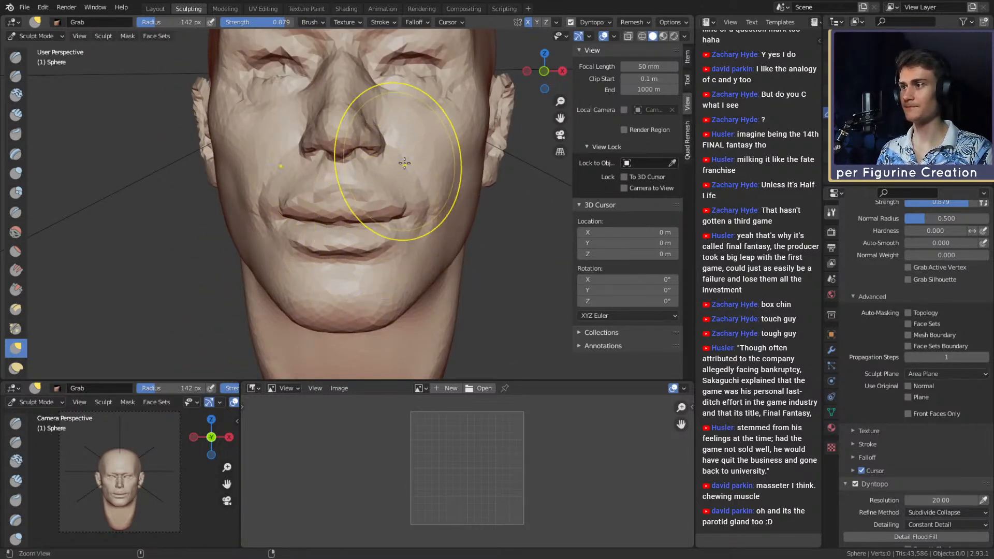
# Set the Grab brush radius to 118 px for refining the mouth area from the front.
pyautogui.moveTo(404, 164)
pyautogui.mouseDown(button='middle')
pyautogui.moveTo(543, 171)
pyautogui.moveTo(404, 222)
pyautogui.moveTo(377, 213)
pyautogui.mouseUp(button='middle')
pyautogui.keyDown('alt'); pyautogui.moveTo(367, 227); pyautogui.dragTo(385, 226); pyautogui.keyUp('alt')
pyautogui.moveTo(385, 226)
pyautogui.keyDown('ctrl'); pyautogui.keyDown('alt'); pyautogui.mouseDown()
pyautogui.moveTo(387, 198)
pyautogui.moveTo(357, 193)
pyautogui.mouseUp(); pyautogui.keyUp('alt'); pyautogui.keyUp('ctrl')
pyautogui.press('f')
pyautogui.click(359, 197)
pyautogui.press('f')
pyautogui.click(445, 207)
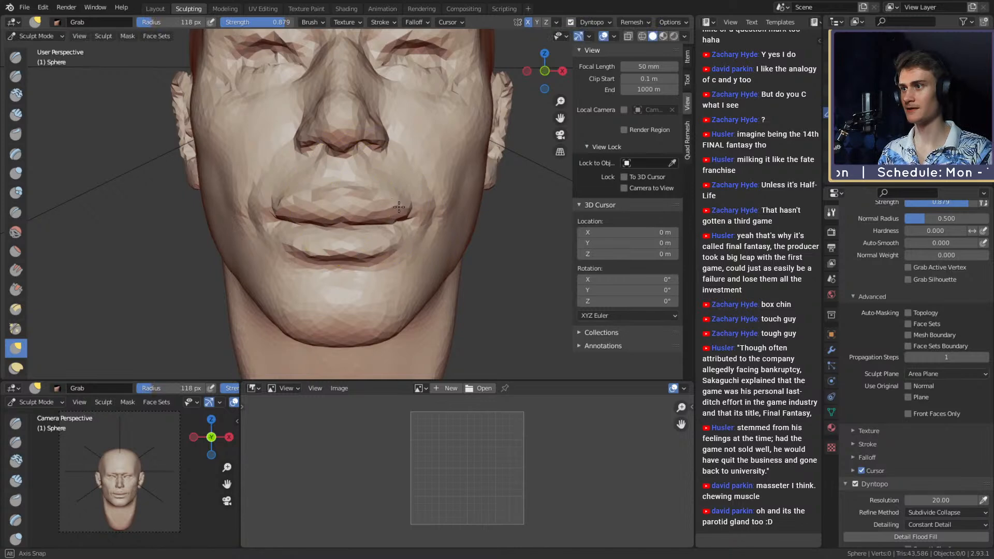
# Reshape the lips and mouth corners with the Grab brush, enlarging its radius to 134 px.
pyautogui.keyDown('alt'); pyautogui.moveTo(414, 223); pyautogui.dragTo(362, 223); pyautogui.keyUp('alt')
pyautogui.press('f')
pyautogui.click(357, 201)
pyautogui.press('f')
pyautogui.click(369, 202)
pyautogui.scroll(-3, 365, 221)
pyautogui.moveTo(377, 248)
pyautogui.mouseDown(button='middle')
pyautogui.moveTo(479, 245)
pyautogui.moveTo(387, 241)
pyautogui.mouseUp(button='middle')
pyautogui.scroll(-2, 384, 242)
pyautogui.scroll(4, 387, 241)
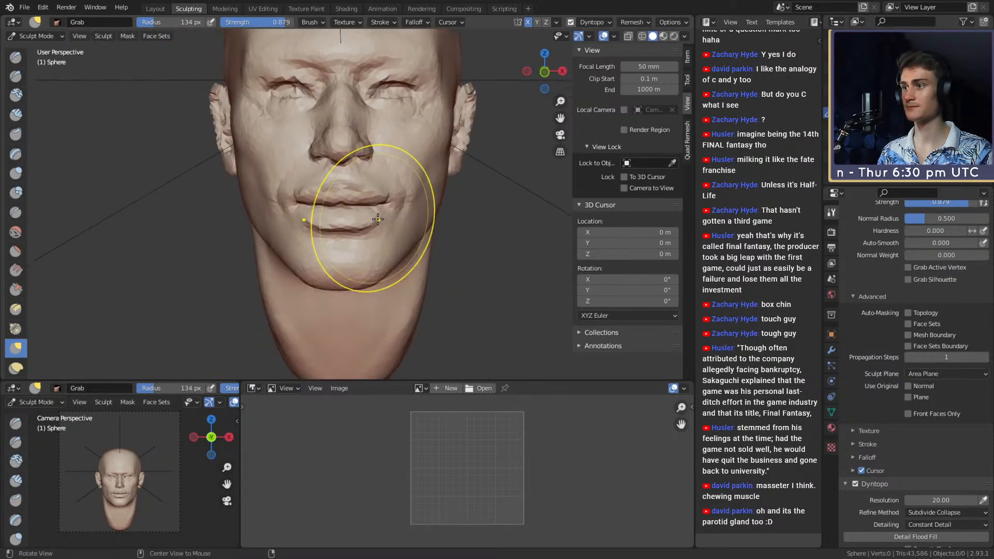
# Save the blend file and set the Dyntopo resolution to 50.
pyautogui.click(25, 7)
pyautogui.click(41, 80)
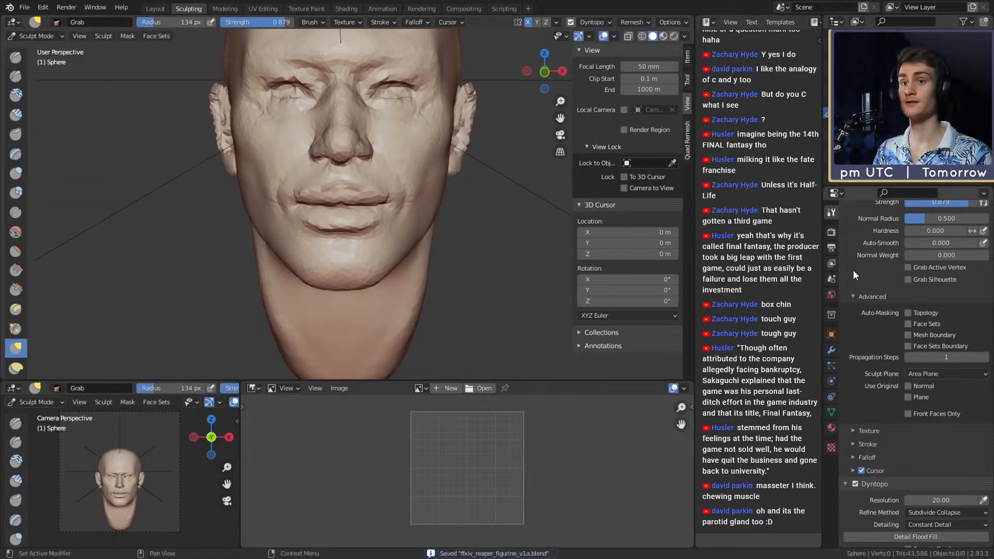
pyautogui.scroll(-3, 869, 279)
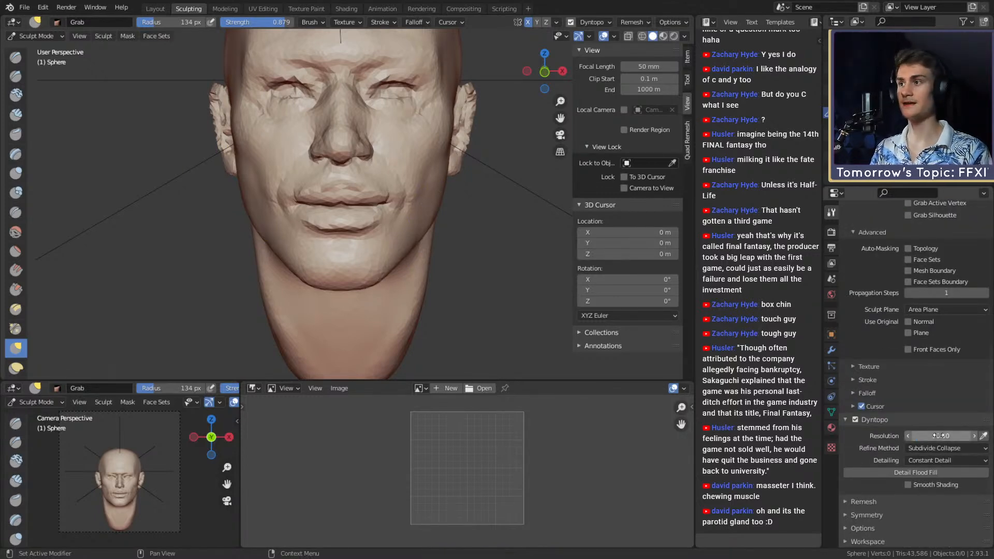
pyautogui.moveTo(440, 253)
pyautogui.keyDown('shift'); pyautogui.mouseDown(button='middle')
pyautogui.moveTo(438, 228)
pyautogui.moveTo(383, 207)
pyautogui.mouseUp(button='middle'); pyautogui.keyUp('shift')
pyautogui.scroll(3, 381, 184)
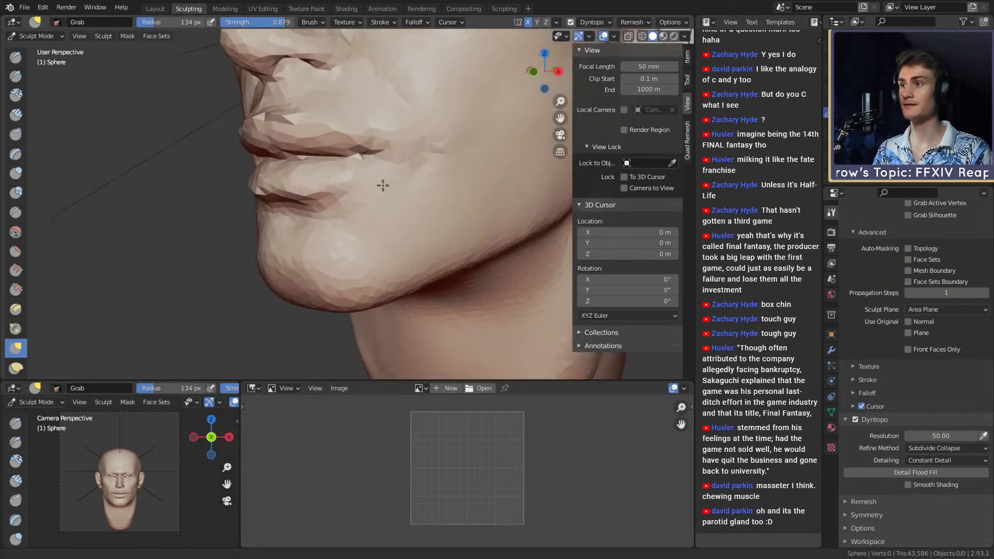
# Refine the corner of the mouth with the Grab brush at a small radius of about 33 to 39 px.
pyautogui.press('f')
pyautogui.click(379, 159)
pyautogui.moveTo(379, 159); pyautogui.dragTo(345, 154, button='middle')
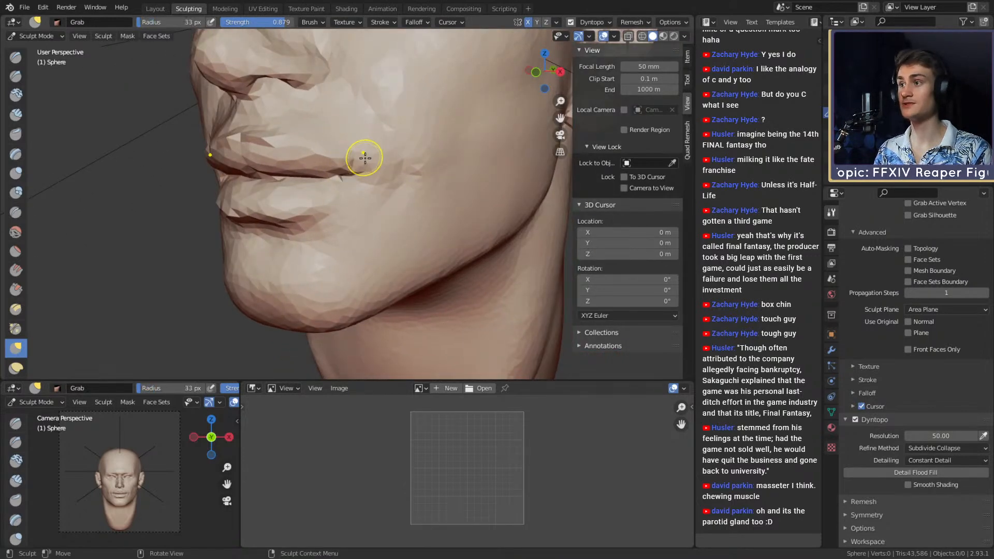
pyautogui.moveTo(365, 158); pyautogui.dragTo(374, 173, button='middle')
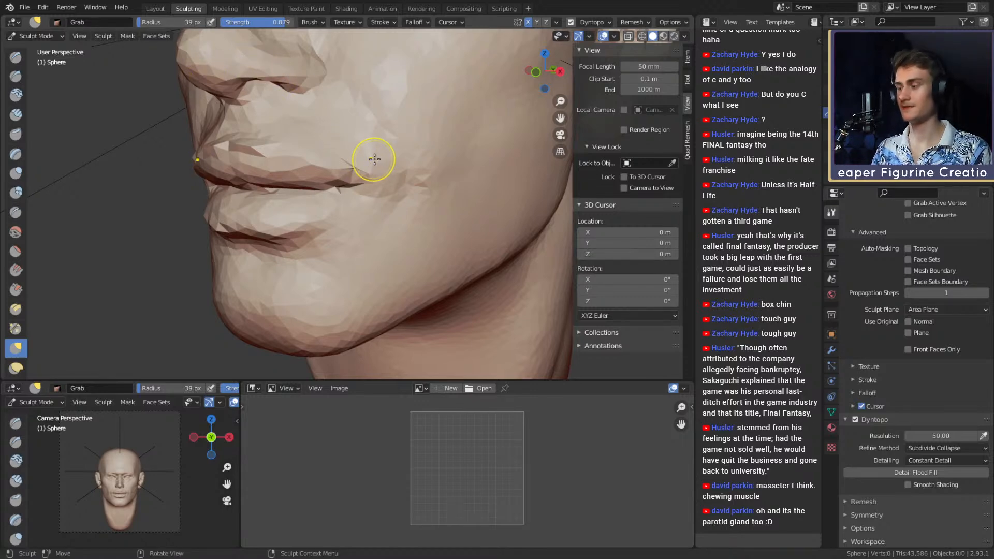
# Build up the mouth corner and the fold running down from the nose with the Clay Strips brush.
pyautogui.press('c')
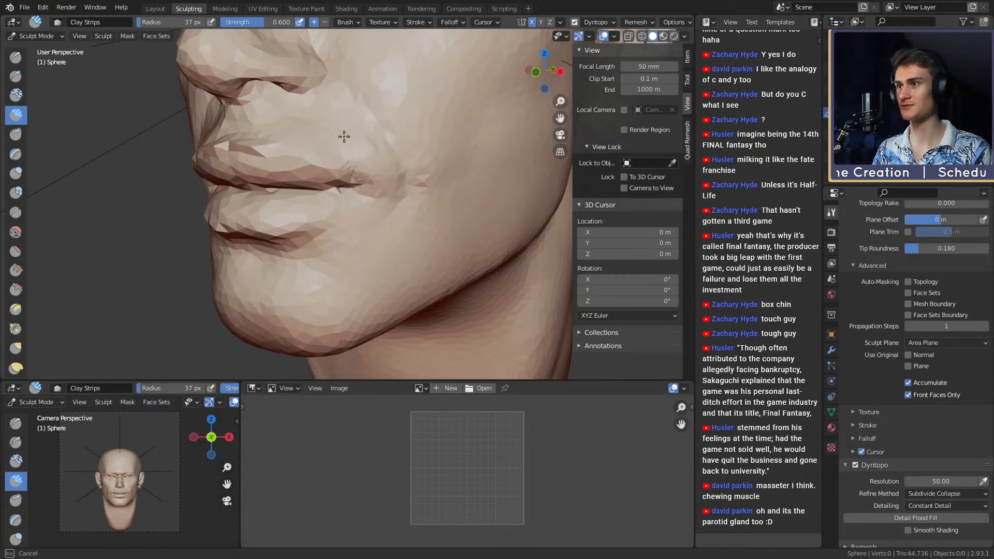
pyautogui.moveTo(343, 137); pyautogui.dragTo(392, 159, button='middle')
pyautogui.moveTo(395, 160); pyautogui.dragTo(398, 170)
pyautogui.keyDown('shift'); pyautogui.moveTo(382, 127); pyautogui.dragTo(380, 169, button='middle'); pyautogui.keyUp('shift')
pyautogui.press('f')
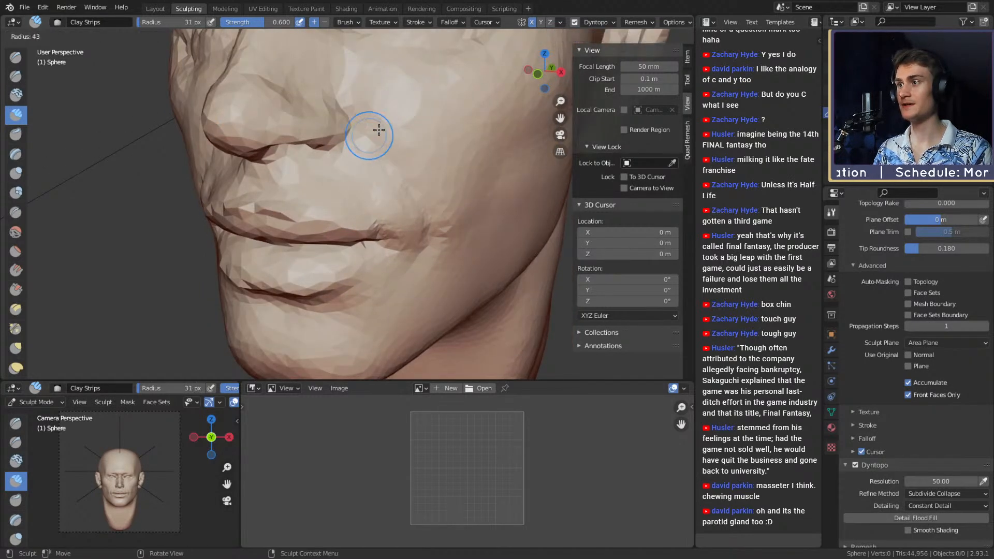
pyautogui.click(385, 132)
pyautogui.moveTo(365, 77)
pyautogui.mouseDown()
pyautogui.moveTo(398, 132)
pyautogui.moveTo(418, 134)
pyautogui.mouseUp()
pyautogui.moveTo(417, 135)
pyautogui.mouseDown()
pyautogui.moveTo(433, 192)
pyautogui.moveTo(407, 129)
pyautogui.moveTo(421, 194)
pyautogui.mouseUp()
# Sculpt and smooth the cheek beside the nose and mouth with Clay Strips at a radius of about 49 px.
pyautogui.press('f')
pyautogui.click(418, 123)
pyautogui.keyDown('alt'); pyautogui.keyDown('shift'); pyautogui.moveTo(420, 186); pyautogui.dragTo(416, 80); pyautogui.keyUp('shift'); pyautogui.keyUp('alt')
pyautogui.keyDown('shift'); pyautogui.moveTo(411, 87); pyautogui.dragTo(404, 153, button='middle'); pyautogui.keyUp('shift')
pyautogui.press('f')
pyautogui.click(409, 158)
pyautogui.moveTo(393, 186); pyautogui.dragTo(387, 112)
pyautogui.moveTo(396, 129); pyautogui.dragTo(406, 188, button='middle')
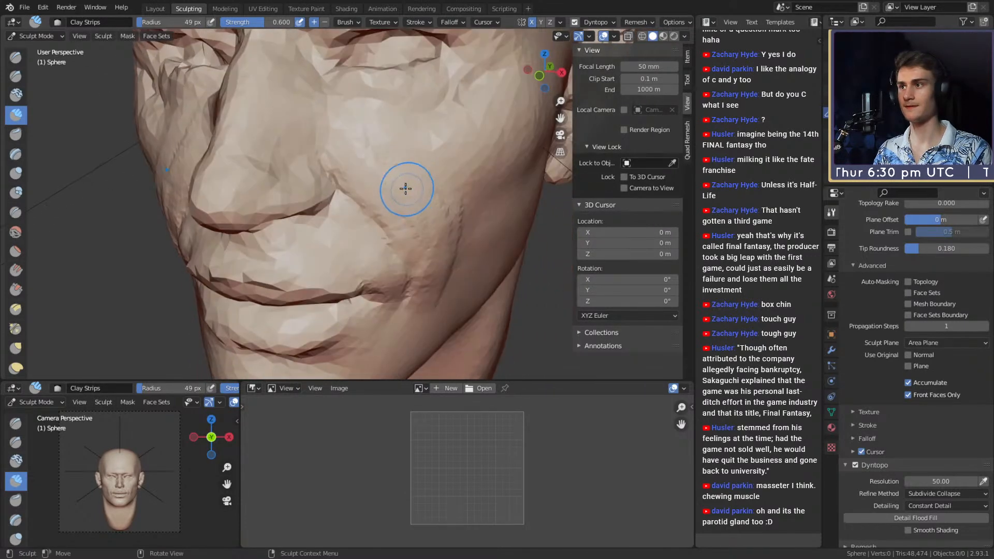
pyautogui.moveTo(415, 185); pyautogui.dragTo(428, 194)
# Add Clay Strips volume to the lower cheek between the mouth corner and the jaw.
pyautogui.moveTo(416, 136)
pyautogui.keyDown('ctrl'); pyautogui.mouseDown(button='middle')
pyautogui.moveTo(409, 166)
pyautogui.moveTo(434, 170)
pyautogui.moveTo(395, 162)
pyautogui.moveTo(389, 139)
pyautogui.mouseUp(button='middle'); pyautogui.keyUp('ctrl')
pyautogui.moveTo(334, 179); pyautogui.dragTo(366, 177, button='middle')
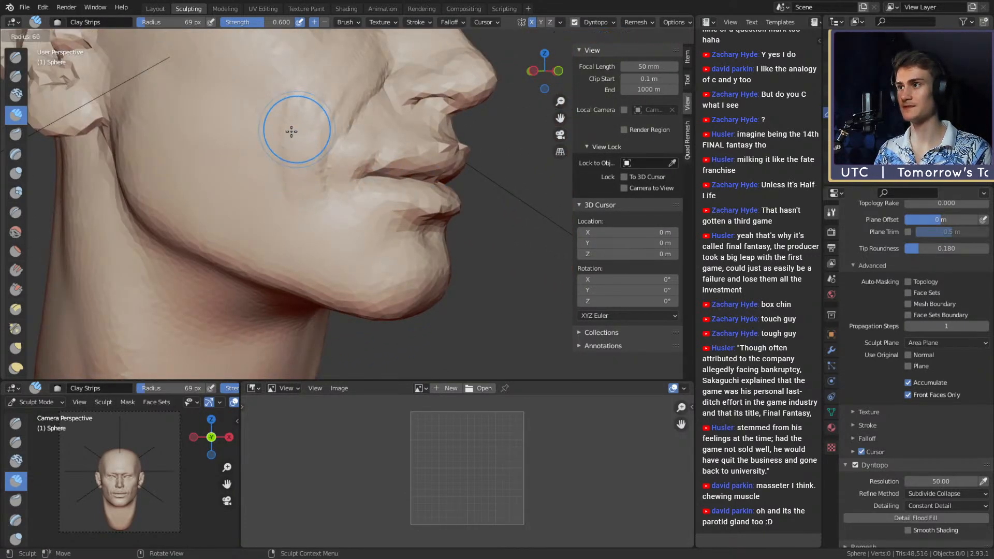
pyautogui.moveTo(277, 168); pyautogui.dragTo(287, 217)
pyautogui.keyDown('shift'); pyautogui.moveTo(293, 206); pyautogui.dragTo(296, 199, button='middle'); pyautogui.keyUp('shift')
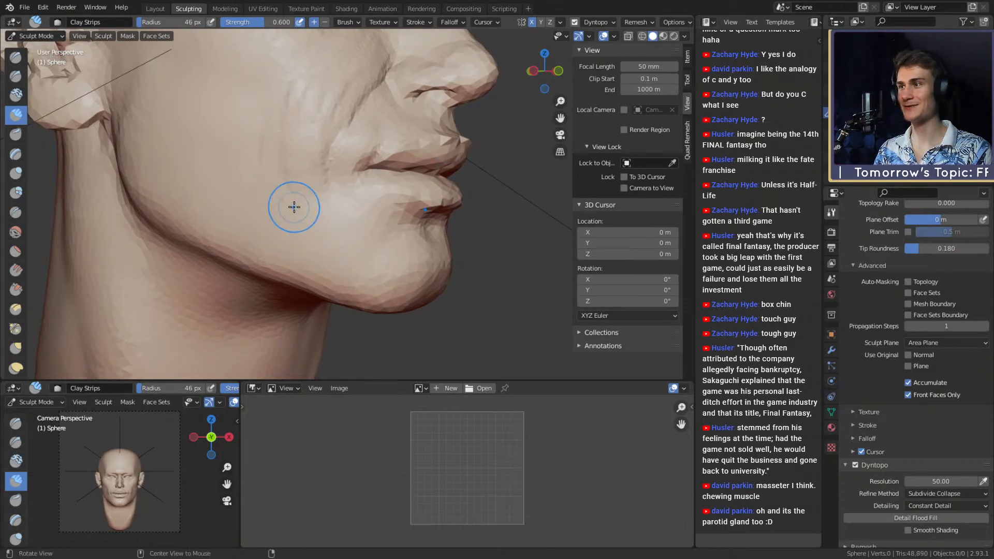
pyautogui.keyDown('alt'); pyautogui.moveTo(294, 207); pyautogui.dragTo(297, 199); pyautogui.keyUp('alt')
pyautogui.moveTo(286, 122)
pyautogui.mouseDown()
pyautogui.moveTo(284, 182)
pyautogui.moveTo(302, 173)
pyautogui.moveTo(279, 156)
pyautogui.moveTo(334, 207)
pyautogui.mouseUp()
pyautogui.moveTo(349, 212); pyautogui.dragTo(290, 197, button='middle')
pyautogui.moveTo(352, 190); pyautogui.dragTo(325, 182, button='middle')
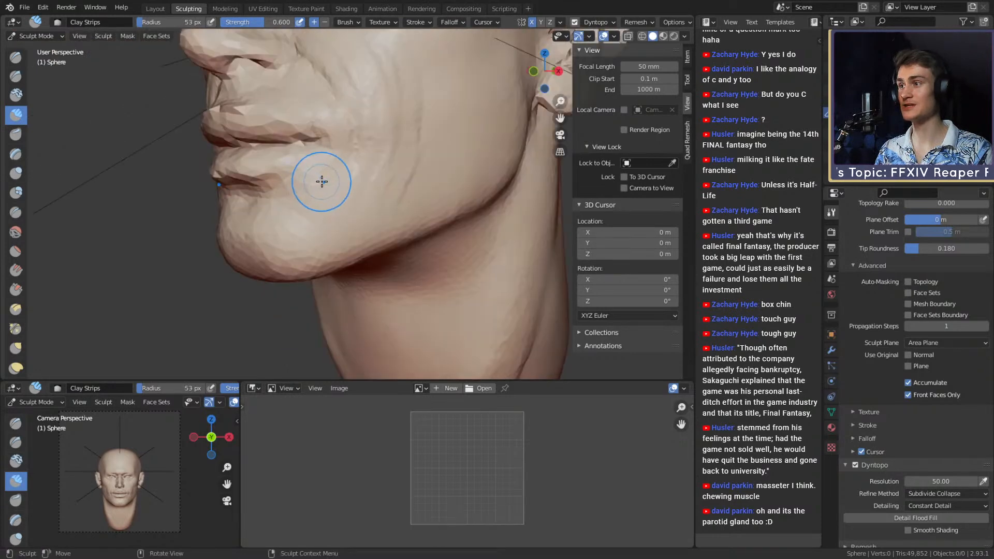
# Fill the area beside and below the lower lip with Clay Strips at a radius of about 36 px.
pyautogui.press('f')
pyautogui.click(314, 182)
pyautogui.moveTo(280, 187); pyautogui.dragTo(276, 192)
pyautogui.moveTo(300, 202); pyautogui.dragTo(349, 171, button='middle')
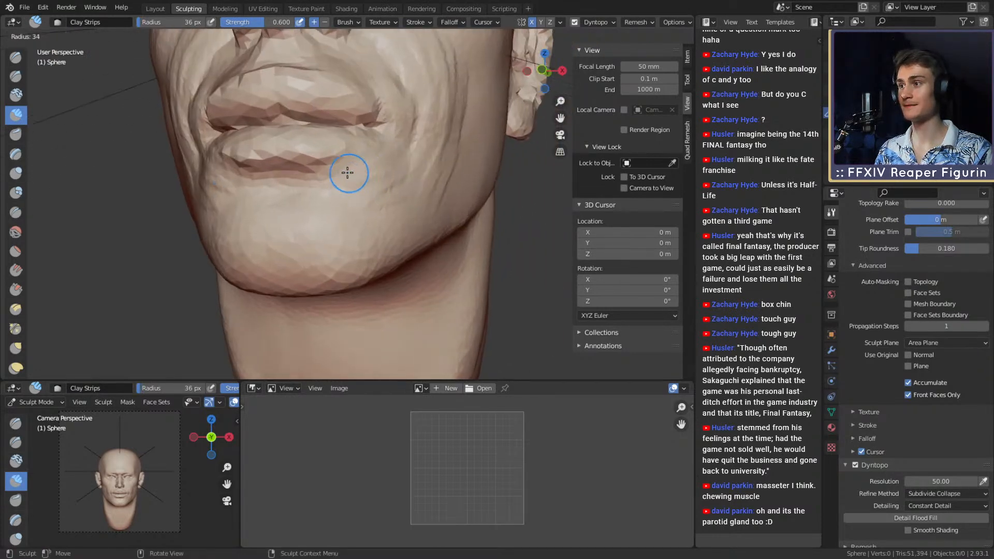
# Adjust the lower lip's shape with the Grab brush and add Clay Strips volume beneath it.
pyautogui.press('g')
pyautogui.press('f')
pyautogui.click(395, 171)
pyautogui.moveTo(394, 171)
pyautogui.keyDown('alt'); pyautogui.mouseDown()
pyautogui.moveTo(381, 168)
pyautogui.moveTo(392, 221)
pyautogui.moveTo(388, 203)
pyautogui.moveTo(345, 206)
pyautogui.moveTo(334, 183)
pyautogui.moveTo(357, 183)
pyautogui.moveTo(326, 167)
pyautogui.moveTo(292, 169)
pyautogui.mouseUp(); pyautogui.keyUp('alt')
pyautogui.scroll(-6, 393, 207)
pyautogui.press('c')
pyautogui.press('f')
pyautogui.click(283, 183)
# Sharpen the groove beneath the lower lip with the Crease brush, using a radius of 42 to 64 px.
pyautogui.hotkey('shift', 'c')
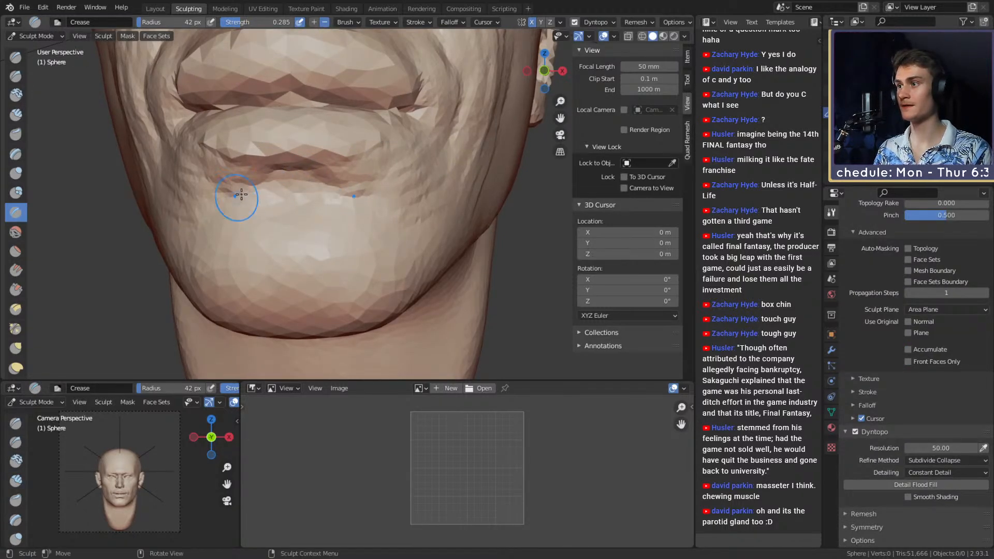
pyautogui.keyDown('alt'); pyautogui.moveTo(241, 195); pyautogui.dragTo(330, 191); pyautogui.keyUp('alt')
pyautogui.moveTo(383, 209)
pyautogui.keyDown('alt'); pyautogui.mouseDown()
pyautogui.moveTo(373, 217)
pyautogui.moveTo(362, 188)
pyautogui.moveTo(343, 182)
pyautogui.mouseUp(); pyautogui.keyUp('alt')
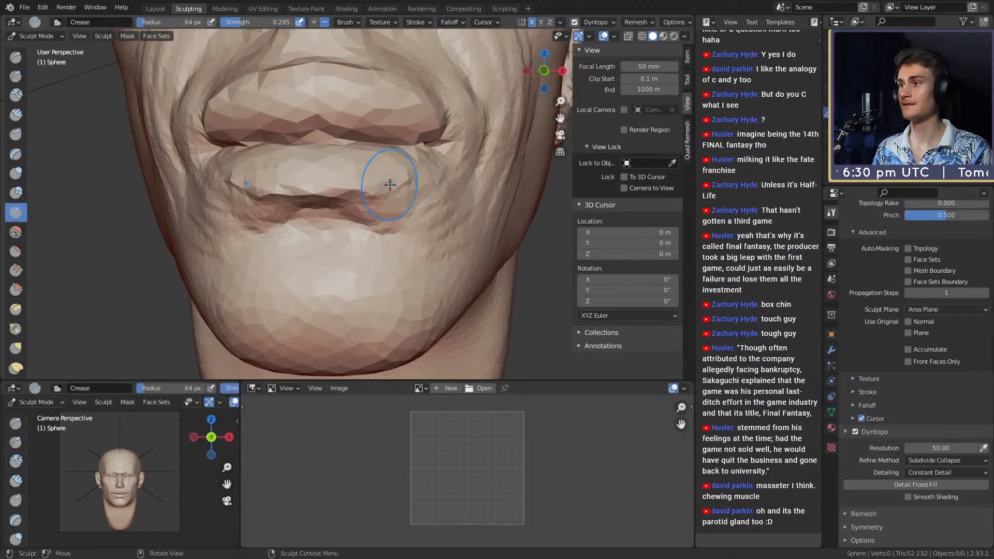
pyautogui.scroll(-2, 390, 184)
pyautogui.moveTo(395, 211)
pyautogui.keyDown('alt'); pyautogui.mouseDown()
pyautogui.moveTo(475, 208)
pyautogui.moveTo(378, 192)
pyautogui.mouseUp(); pyautogui.keyUp('alt')
# Build up the upper lip with Clay Strips at a radius of about 37 to 45 px.
pyautogui.press('c')
pyautogui.scroll(5, 377, 199)
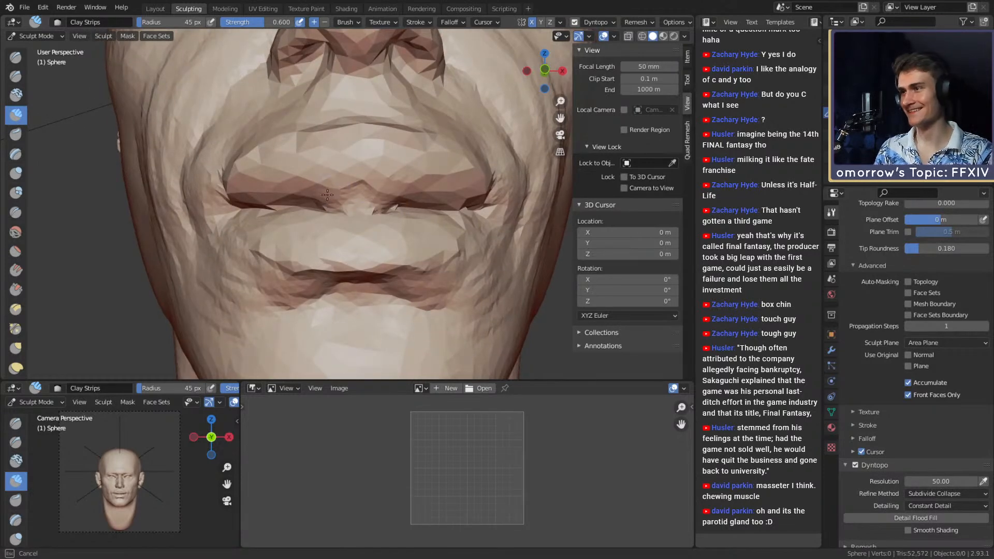
pyautogui.moveTo(342, 164)
pyautogui.mouseDown()
pyautogui.moveTo(362, 173)
pyautogui.moveTo(358, 203)
pyautogui.moveTo(422, 195)
pyautogui.moveTo(364, 182)
pyautogui.moveTo(357, 162)
pyautogui.moveTo(331, 192)
pyautogui.mouseUp()
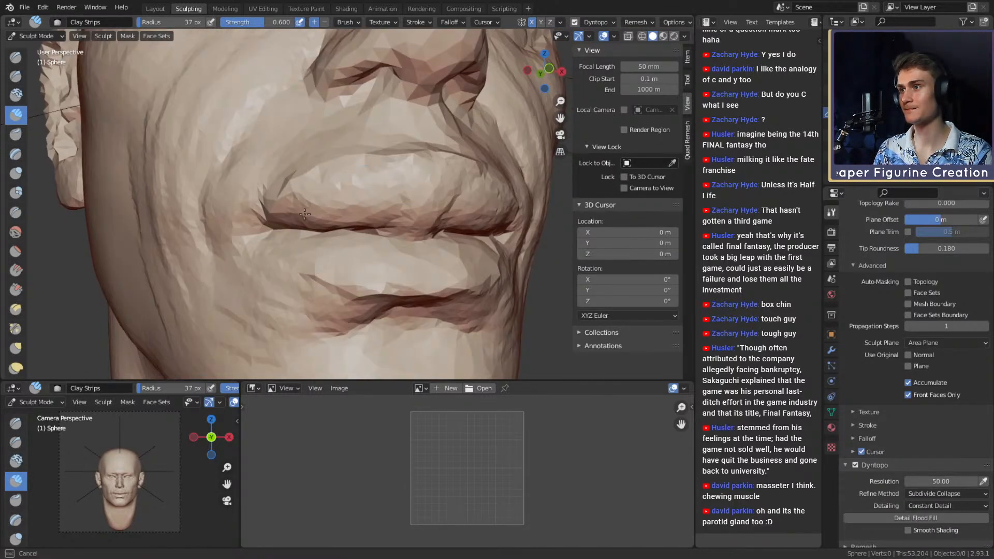
pyautogui.click(316, 187)
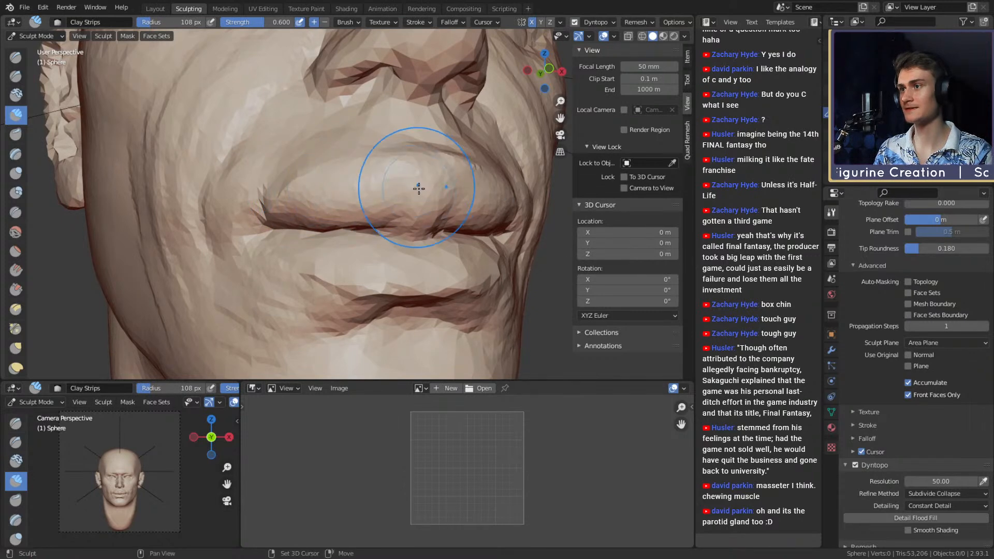
pyautogui.keyDown('alt'); pyautogui.moveTo(419, 189); pyautogui.dragTo(418, 170); pyautogui.keyUp('alt')
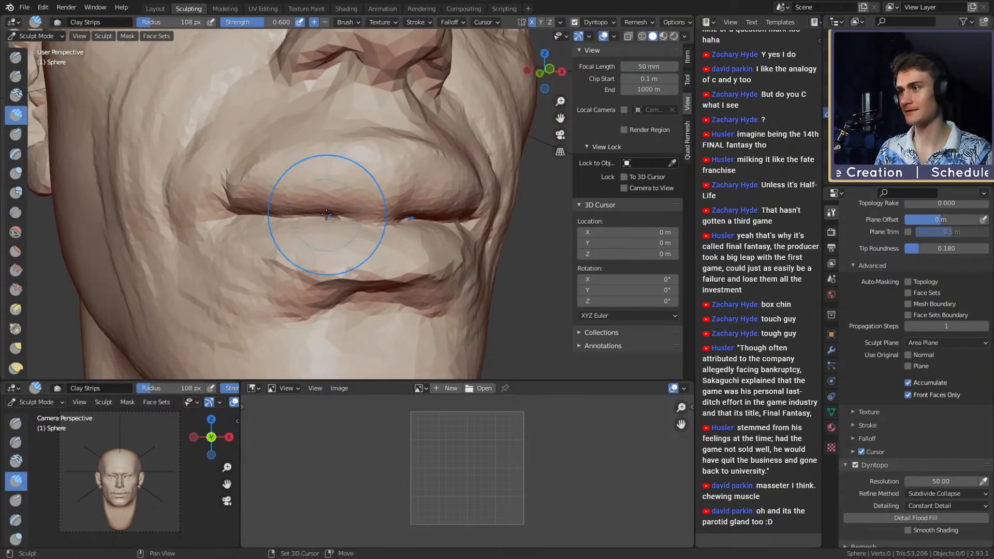
# Add fullness to the lower lip with Clay Strips at a radius of 38 px.
pyautogui.press('f')
pyautogui.click(322, 177)
pyautogui.moveTo(322, 177)
pyautogui.keyDown('alt'); pyautogui.mouseDown()
pyautogui.moveTo(310, 222)
pyautogui.moveTo(337, 222)
pyautogui.mouseUp(); pyautogui.keyUp('alt')
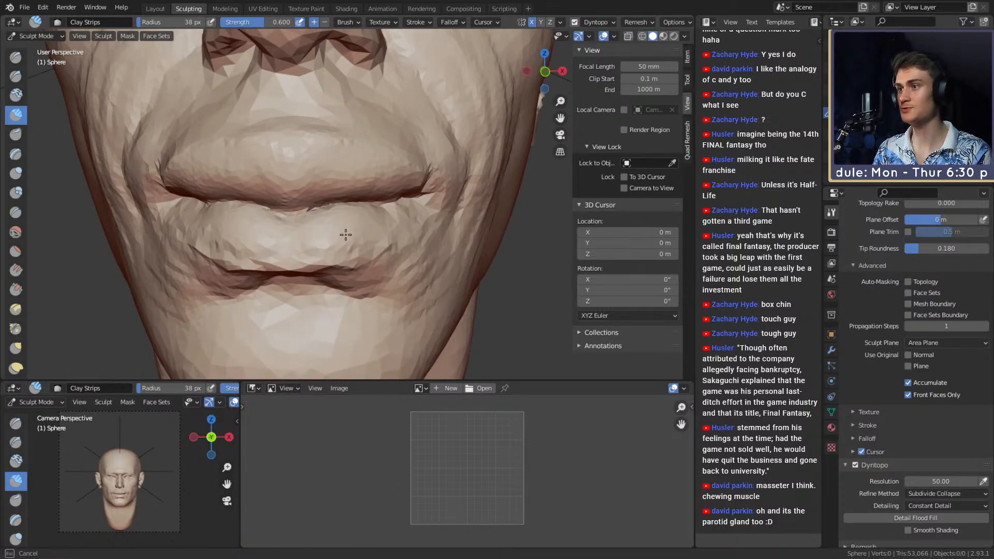
pyautogui.moveTo(345, 235); pyautogui.dragTo(366, 242)
pyautogui.moveTo(366, 242)
pyautogui.keyDown('alt'); pyautogui.mouseDown()
pyautogui.moveTo(404, 174)
pyautogui.moveTo(382, 233)
pyautogui.moveTo(390, 204)
pyautogui.moveTo(403, 212)
pyautogui.moveTo(399, 194)
pyautogui.moveTo(386, 217)
pyautogui.moveTo(357, 218)
pyautogui.moveTo(299, 189)
pyautogui.moveTo(358, 207)
pyautogui.moveTo(406, 190)
pyautogui.moveTo(382, 182)
pyautogui.mouseUp(); pyautogui.keyUp('alt')
# Adjust the outline of the lips with the Grab brush.
pyautogui.press('g')
pyautogui.press('f')
pyautogui.click(381, 221)
# Define the upper edge of the upper lip with the Crease brush at a radius of 46 px.
pyautogui.hotkey('shift', 'c')
pyautogui.press('f')
pyautogui.click(277, 200)
pyautogui.keyDown('alt'); pyautogui.moveTo(313, 153); pyautogui.dragTo(346, 155); pyautogui.keyUp('alt')
pyautogui.moveTo(384, 171); pyautogui.dragTo(344, 155)
pyautogui.moveTo(339, 157)
pyautogui.keyDown('alt'); pyautogui.mouseDown()
pyautogui.moveTo(374, 166)
pyautogui.moveTo(371, 177)
pyautogui.mouseUp(); pyautogui.keyUp('alt')
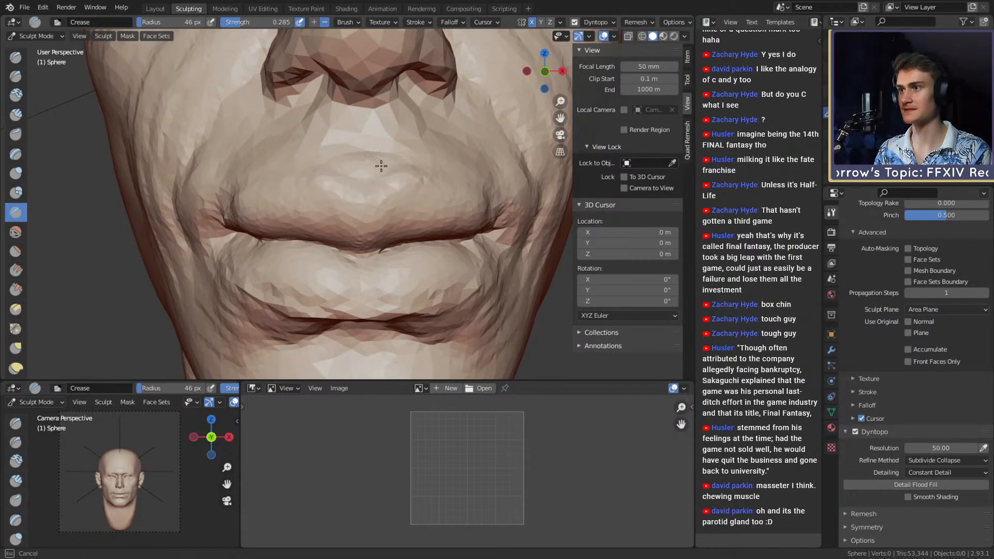
# Carve the philtrum between the nose and upper lip with the Crease brush at a radius of about 59 px.
pyautogui.press('f')
pyautogui.click(326, 153)
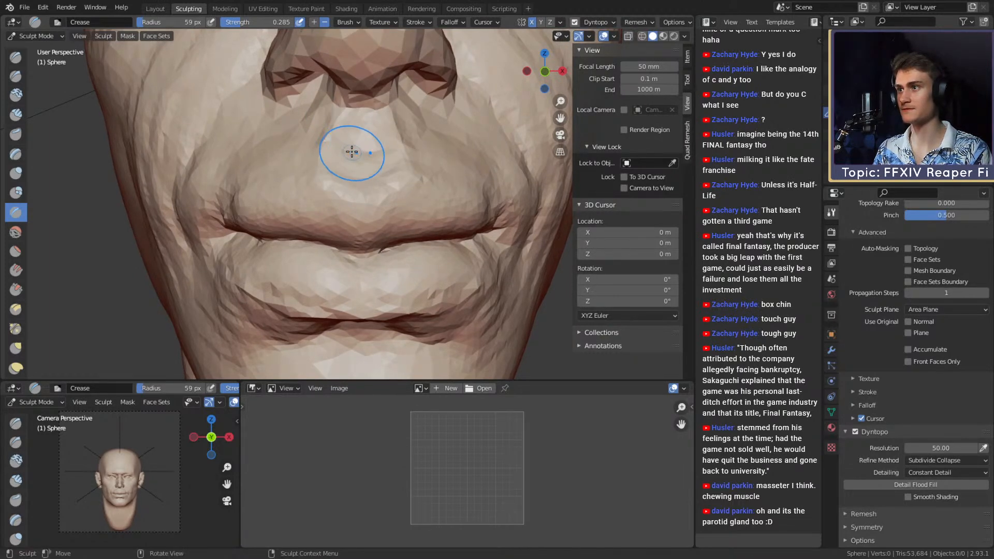
pyautogui.moveTo(354, 130); pyautogui.dragTo(355, 136)
pyautogui.scroll(-5, 362, 160)
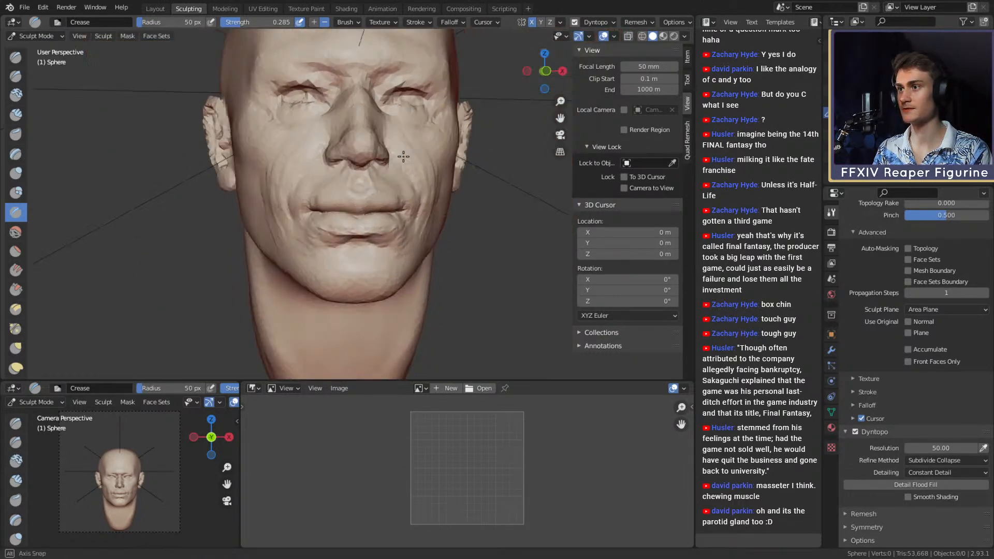
pyautogui.moveTo(375, 174)
pyautogui.mouseDown(button='middle')
pyautogui.moveTo(476, 177)
pyautogui.moveTo(382, 177)
pyautogui.mouseUp(button='middle')
pyautogui.scroll(2, 384, 180)
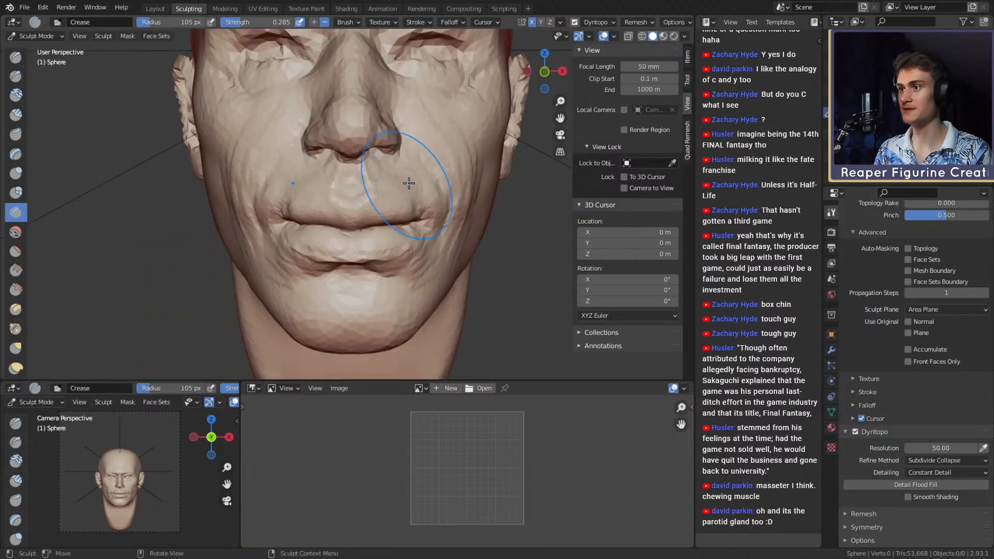
# Fill in the area around the mouth corner with the Clay Strips brush.
pyautogui.press('f')
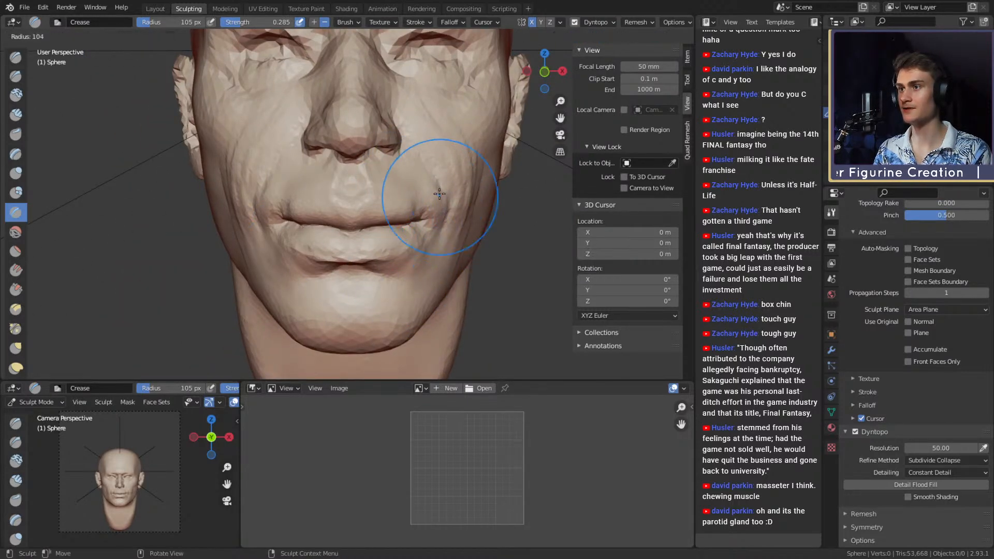
pyautogui.click(496, 191)
pyautogui.moveTo(444, 185); pyautogui.dragTo(396, 166, button='middle')
pyautogui.scroll(3, 381, 160)
pyautogui.press('c')
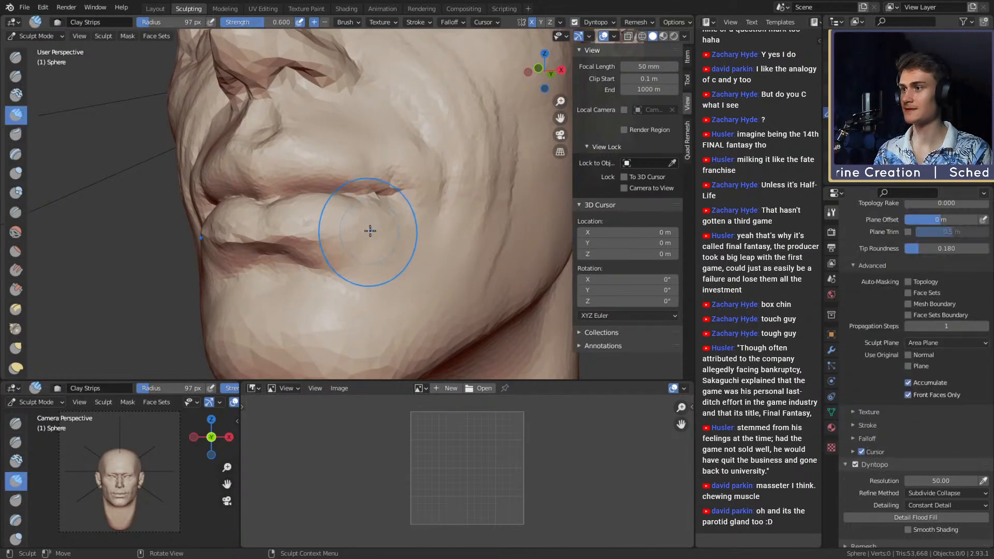
pyautogui.moveTo(350, 228)
pyautogui.mouseDown(button='middle')
pyautogui.moveTo(337, 202)
pyautogui.moveTo(344, 222)
pyautogui.moveTo(358, 200)
pyautogui.mouseUp(button='middle')
pyautogui.moveTo(359, 200); pyautogui.dragTo(378, 190)
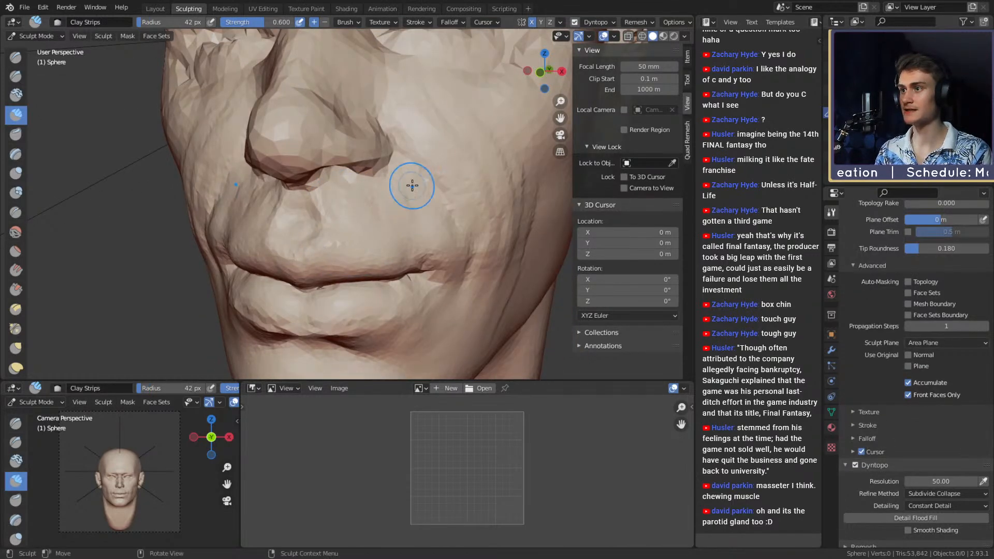
# Build up the skin above the mouth corner, beside the nasolabial fold, with Clay Strips at 40 px.
pyautogui.scroll(-3, 412, 185)
pyautogui.moveTo(413, 186)
pyautogui.mouseDown(button='middle')
pyautogui.moveTo(451, 192)
pyautogui.moveTo(440, 207)
pyautogui.mouseUp(button='middle')
pyautogui.scroll(3, 410, 204)
pyautogui.moveTo(396, 209)
pyautogui.keyDown('ctrl'); pyautogui.keyDown('alt'); pyautogui.mouseDown()
pyautogui.moveTo(418, 195)
pyautogui.moveTo(379, 222)
pyautogui.mouseUp(); pyautogui.keyUp('alt'); pyautogui.keyUp('ctrl')
pyautogui.moveTo(404, 196); pyautogui.dragTo(376, 166, button='middle')
pyautogui.press('f')
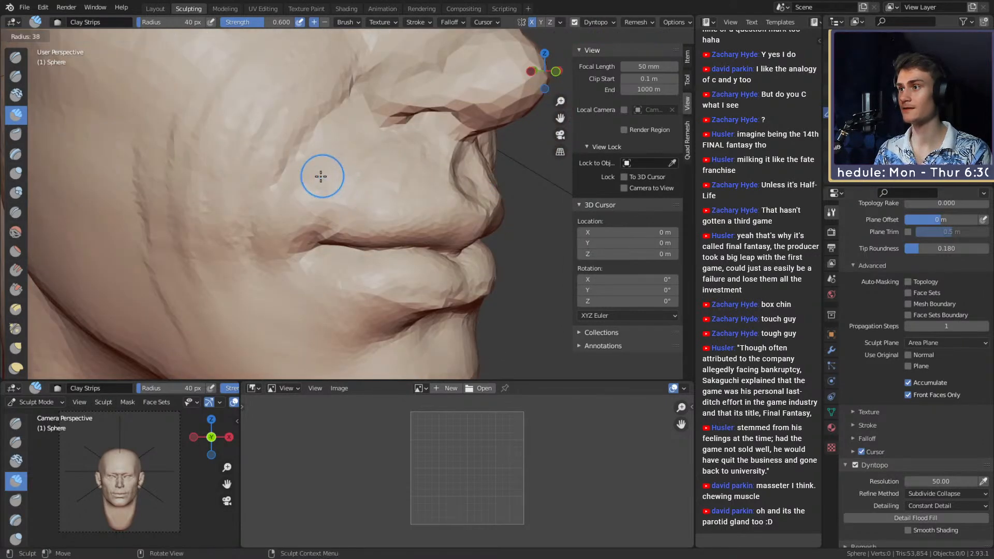
pyautogui.click(331, 175)
pyautogui.moveTo(323, 136); pyautogui.dragTo(335, 147)
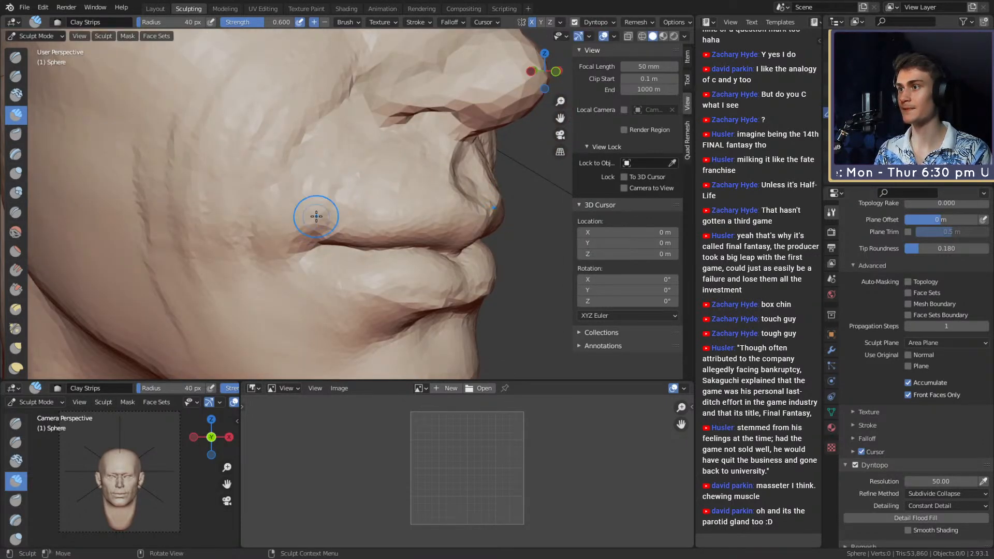
# Sculpt the side of the upper lip and the nostril wing with Clay Strips at a radius of about 34 px.
pyautogui.moveTo(440, 171)
pyautogui.mouseDown(button='middle')
pyautogui.moveTo(324, 162)
pyautogui.moveTo(364, 223)
pyautogui.moveTo(391, 191)
pyautogui.moveTo(341, 177)
pyautogui.mouseUp(button='middle')
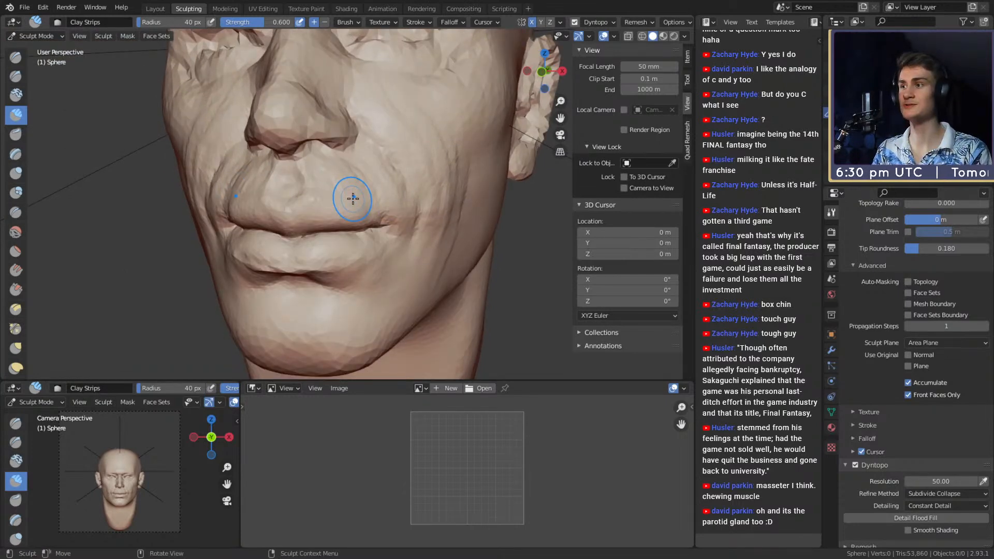
pyautogui.moveTo(398, 198)
pyautogui.mouseDown(button='middle')
pyautogui.moveTo(355, 177)
pyautogui.moveTo(382, 178)
pyautogui.moveTo(342, 194)
pyautogui.mouseUp(button='middle')
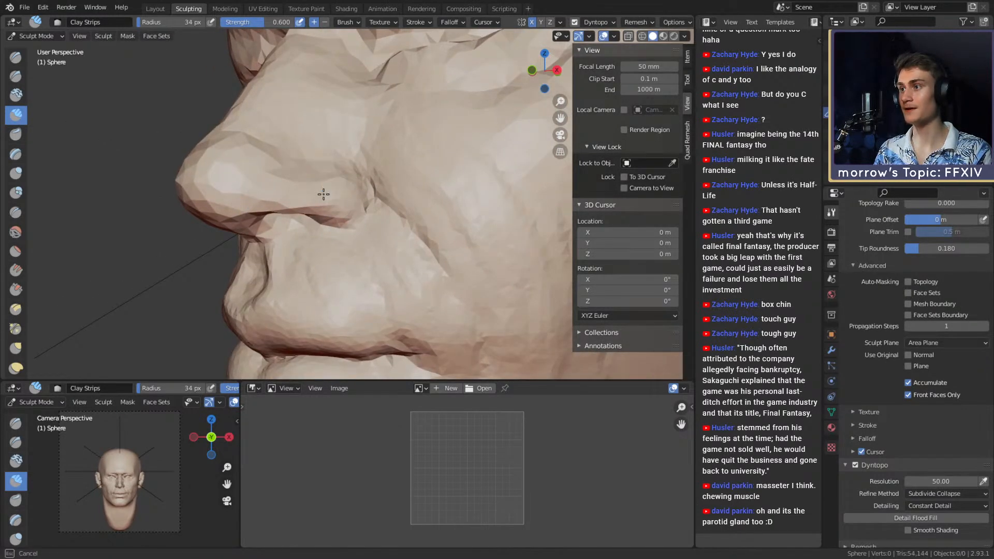
pyautogui.moveTo(288, 183)
pyautogui.mouseDown(button='middle')
pyautogui.moveTo(359, 177)
pyautogui.moveTo(349, 188)
pyautogui.mouseUp(button='middle')
pyautogui.scroll(2, 366, 184)
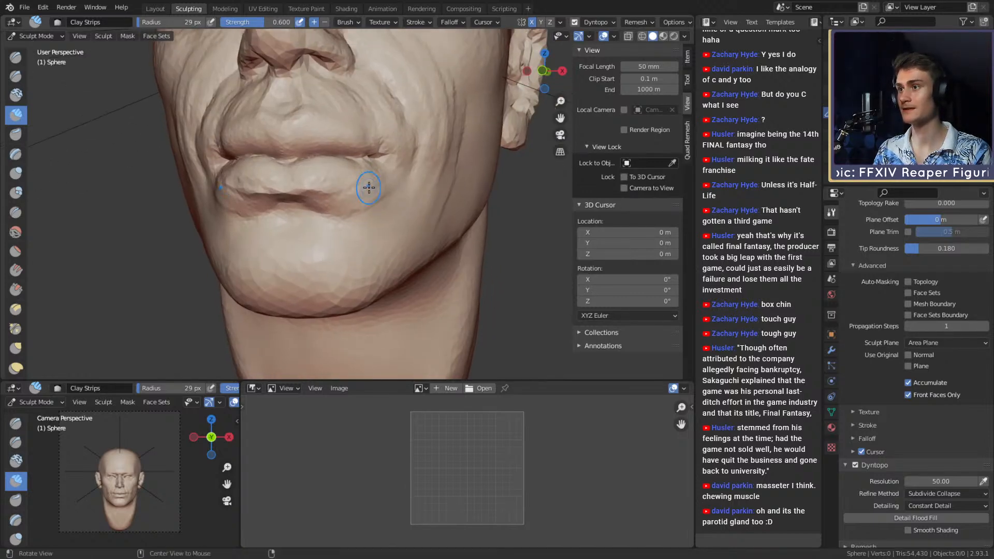
# Build up the chin and the area below the lower lip with Clay Strips, enlarging the radius to 55 px.
pyautogui.moveTo(399, 196); pyautogui.dragTo(334, 202, button='middle')
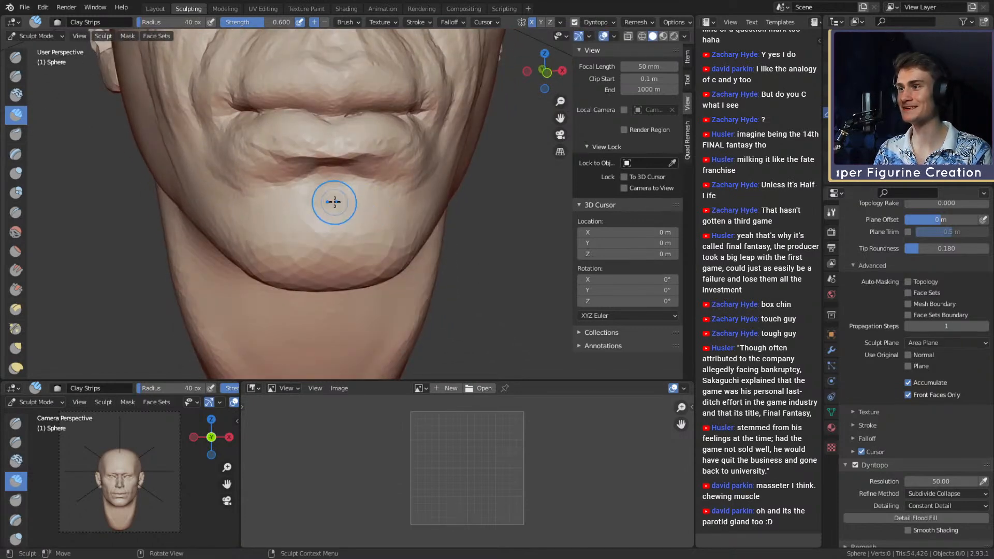
pyautogui.moveTo(276, 226)
pyautogui.mouseDown(button='middle')
pyautogui.moveTo(327, 214)
pyautogui.moveTo(292, 231)
pyautogui.moveTo(361, 221)
pyautogui.moveTo(351, 199)
pyautogui.mouseUp(button='middle')
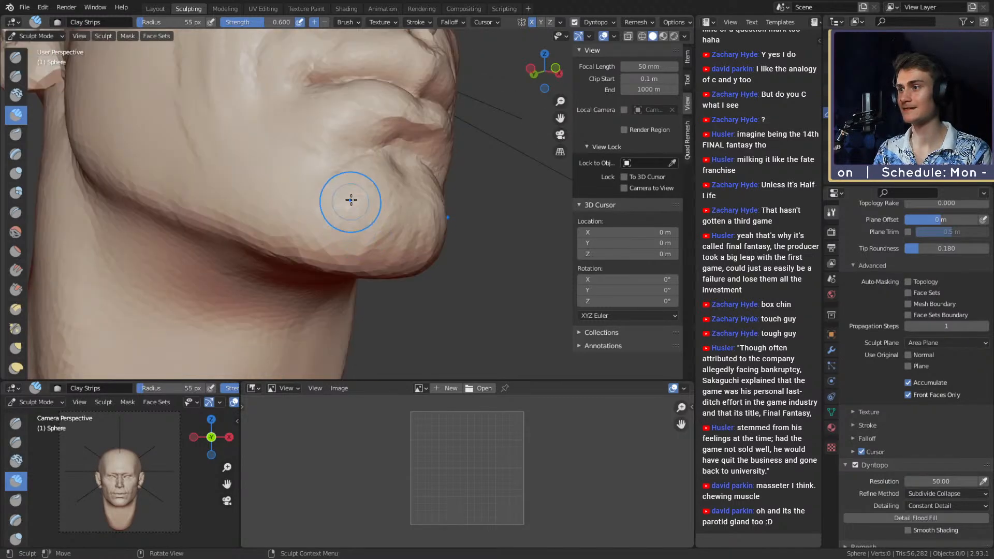
pyautogui.moveTo(340, 261)
pyautogui.keyDown('ctrl'); pyautogui.keyDown('alt'); pyautogui.mouseDown()
pyautogui.moveTo(339, 315)
pyautogui.moveTo(293, 329)
pyautogui.mouseUp(); pyautogui.keyUp('alt'); pyautogui.keyUp('ctrl')
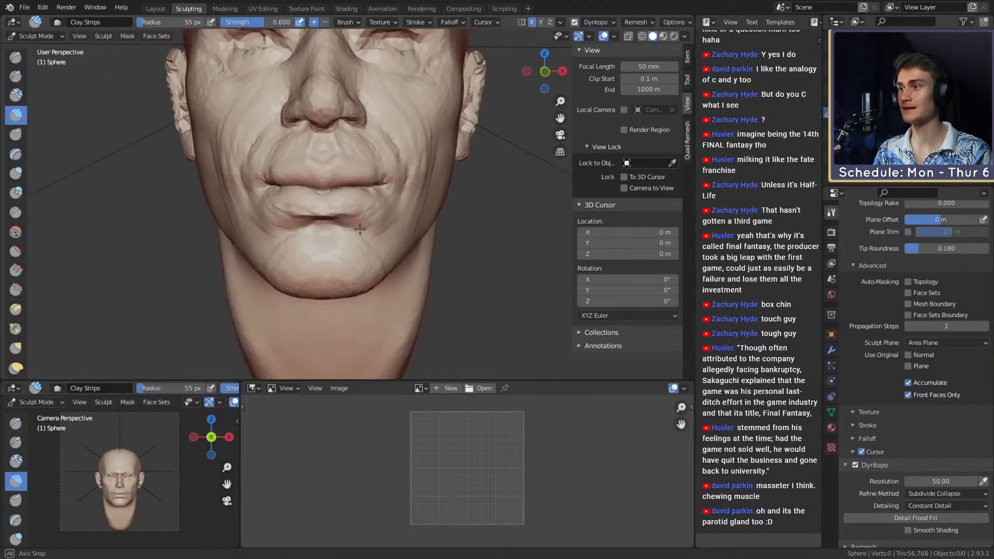
# Smooth the cheek and the fold beside the mouth corner with a brush radius of 100 px.
pyautogui.moveTo(388, 156)
pyautogui.keyDown('ctrl'); pyautogui.keyDown('alt'); pyautogui.mouseDown()
pyautogui.moveTo(377, 228)
pyautogui.moveTo(331, 178)
pyautogui.mouseUp(); pyautogui.keyUp('alt'); pyautogui.keyUp('ctrl')
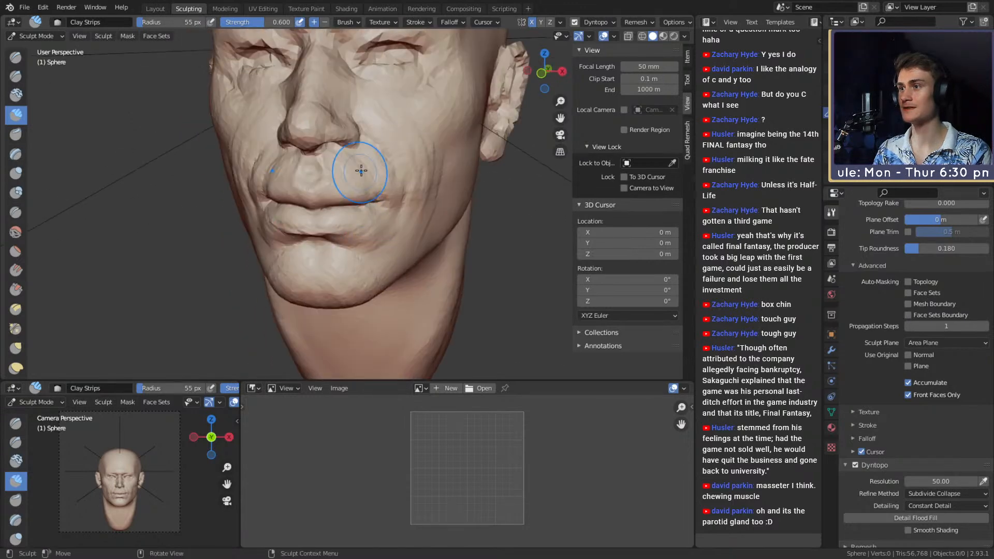
pyautogui.keyDown('alt'); pyautogui.moveTo(385, 163); pyautogui.dragTo(394, 146); pyautogui.keyUp('alt')
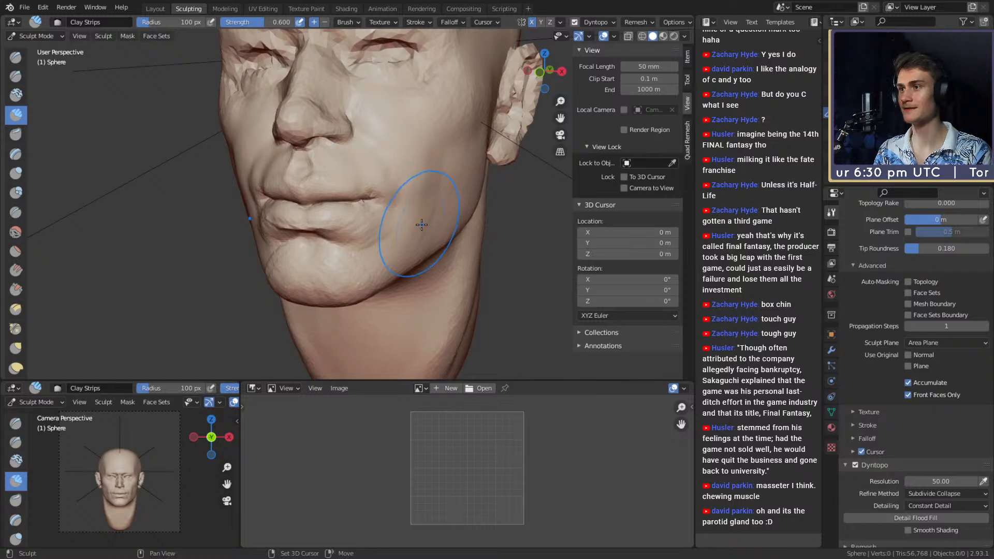
pyautogui.keyDown('alt'); pyautogui.moveTo(422, 224); pyautogui.dragTo(370, 252); pyautogui.keyUp('alt')
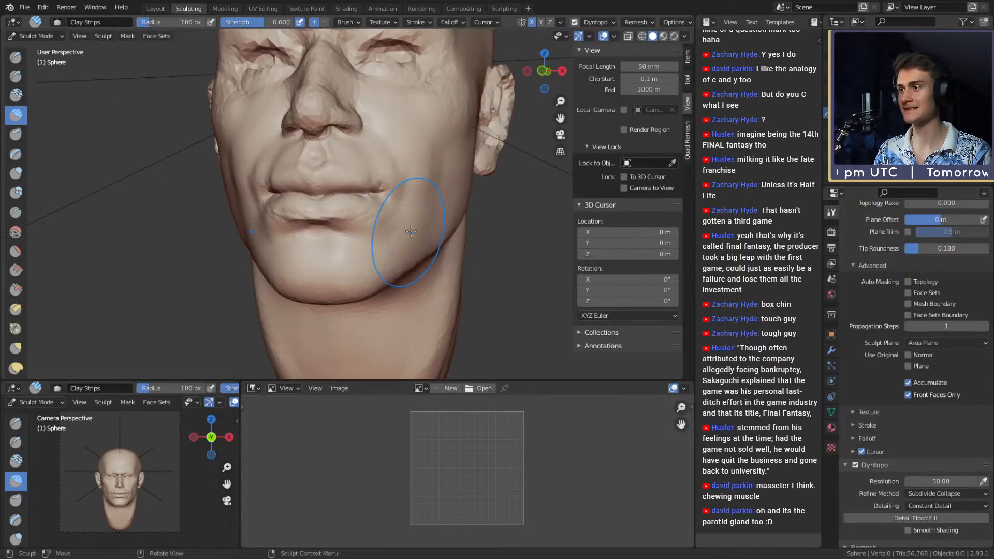
# Reshape the area around the mouth corner with the Grab brush and define it with the Crease brush.
pyautogui.moveTo(404, 149)
pyautogui.keyDown('ctrl'); pyautogui.keyDown('alt'); pyautogui.mouseDown()
pyautogui.moveTo(406, 199)
pyautogui.moveTo(425, 197)
pyautogui.moveTo(420, 239)
pyautogui.moveTo(409, 189)
pyautogui.moveTo(389, 208)
pyautogui.moveTo(326, 203)
pyautogui.moveTo(328, 214)
pyautogui.moveTo(336, 187)
pyautogui.mouseUp(); pyautogui.keyUp('alt'); pyautogui.keyUp('ctrl')
pyautogui.press('g')
pyautogui.press('f')
pyautogui.click(429, 201)
pyautogui.moveTo(456, 198)
pyautogui.keyDown('alt'); pyautogui.mouseDown()
pyautogui.moveTo(441, 200)
pyautogui.moveTo(457, 229)
pyautogui.mouseUp(); pyautogui.keyUp('alt')
pyautogui.moveTo(425, 188)
pyautogui.keyDown('ctrl'); pyautogui.keyDown('alt'); pyautogui.mouseDown()
pyautogui.moveTo(416, 240)
pyautogui.moveTo(454, 232)
pyautogui.moveTo(399, 233)
pyautogui.moveTo(406, 204)
pyautogui.moveTo(377, 189)
pyautogui.moveTo(399, 184)
pyautogui.moveTo(355, 192)
pyautogui.moveTo(385, 206)
pyautogui.moveTo(484, 203)
pyautogui.mouseUp(); pyautogui.keyUp('alt'); pyautogui.keyUp('ctrl')
pyautogui.hotkey('shift', 'c')
pyautogui.press('f')
pyautogui.click(396, 201)
pyautogui.moveTo(484, 204); pyautogui.dragTo(451, 206, button='middle')
# Nudge the underside of the chin upward in profile with the Grab brush, adjusting the radius to suit.
pyautogui.press('g')
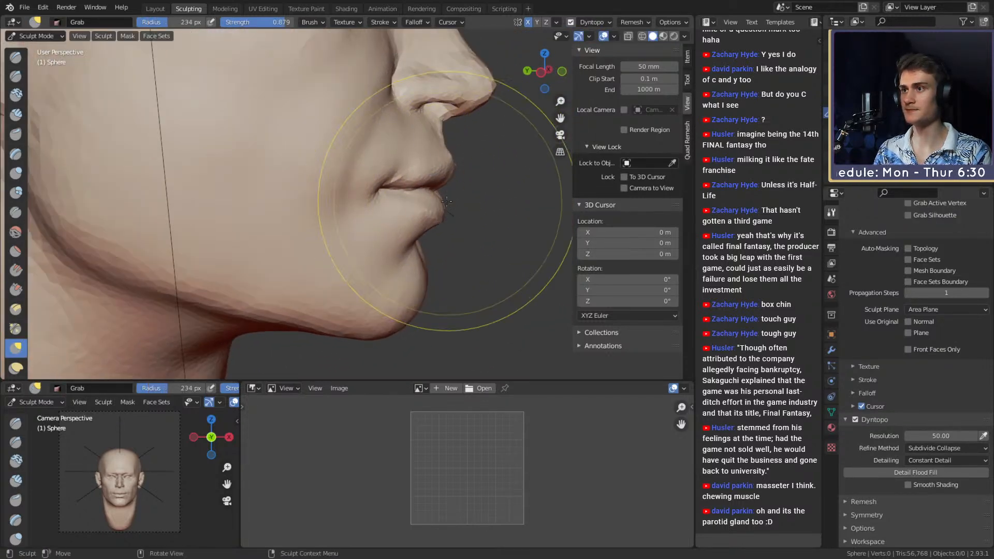
pyautogui.moveTo(445, 166)
pyautogui.keyDown('ctrl'); pyautogui.keyDown('alt'); pyautogui.mouseDown()
pyautogui.moveTo(432, 223)
pyautogui.moveTo(404, 238)
pyautogui.moveTo(407, 218)
pyautogui.mouseUp(); pyautogui.keyUp('alt'); pyautogui.keyUp('ctrl')
pyautogui.press('f')
pyautogui.click(402, 273)
pyautogui.moveTo(402, 272); pyautogui.dragTo(400, 267)
pyautogui.keyDown('ctrl'); pyautogui.moveTo(409, 245); pyautogui.dragTo(456, 282, button='middle'); pyautogui.keyUp('ctrl')
pyautogui.press('f')
pyautogui.click(454, 264)
pyautogui.press('f')
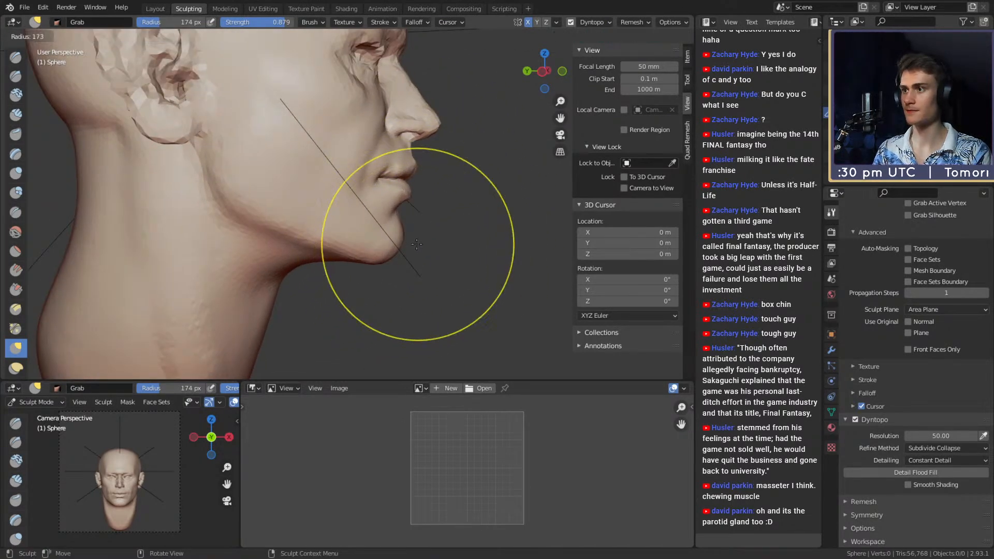
pyautogui.click(409, 247)
# Adjust the proportions of the lips and lower face from several angles with the Grab brush at varying radii.
pyautogui.moveTo(457, 182)
pyautogui.keyDown('ctrl'); pyautogui.keyDown('alt'); pyautogui.mouseDown()
pyautogui.moveTo(455, 220)
pyautogui.moveTo(333, 224)
pyautogui.moveTo(346, 195)
pyautogui.moveTo(438, 238)
pyautogui.moveTo(355, 215)
pyautogui.moveTo(329, 232)
pyautogui.moveTo(346, 239)
pyautogui.mouseUp(); pyautogui.keyUp('alt'); pyautogui.keyUp('ctrl')
pyautogui.press('f')
pyautogui.click(337, 215)
pyautogui.press('f')
pyautogui.click(334, 233)
pyautogui.moveTo(345, 239)
pyautogui.keyDown('alt'); pyautogui.mouseDown()
pyautogui.moveTo(440, 243)
pyautogui.moveTo(349, 266)
pyautogui.moveTo(358, 226)
pyautogui.moveTo(476, 218)
pyautogui.moveTo(412, 202)
pyautogui.moveTo(420, 195)
pyautogui.moveTo(434, 201)
pyautogui.moveTo(421, 221)
pyautogui.moveTo(431, 215)
pyautogui.moveTo(429, 177)
pyautogui.moveTo(420, 228)
pyautogui.moveTo(316, 250)
pyautogui.moveTo(282, 178)
pyautogui.mouseUp(); pyautogui.keyUp('alt')
pyautogui.press('f')
pyautogui.click(393, 200)
# Crease the line between the lips toward the mouth corner with the Crease brush at 42 px.
pyautogui.moveTo(426, 227)
pyautogui.keyDown('ctrl'); pyautogui.keyDown('alt'); pyautogui.mouseDown()
pyautogui.moveTo(412, 212)
pyautogui.moveTo(365, 222)
pyautogui.moveTo(356, 207)
pyautogui.moveTo(403, 235)
pyautogui.mouseUp(); pyautogui.keyUp('alt'); pyautogui.keyUp('ctrl')
pyautogui.press('c')
pyautogui.press('f')
pyautogui.click(375, 208)
pyautogui.hotkey('shift', 'c')
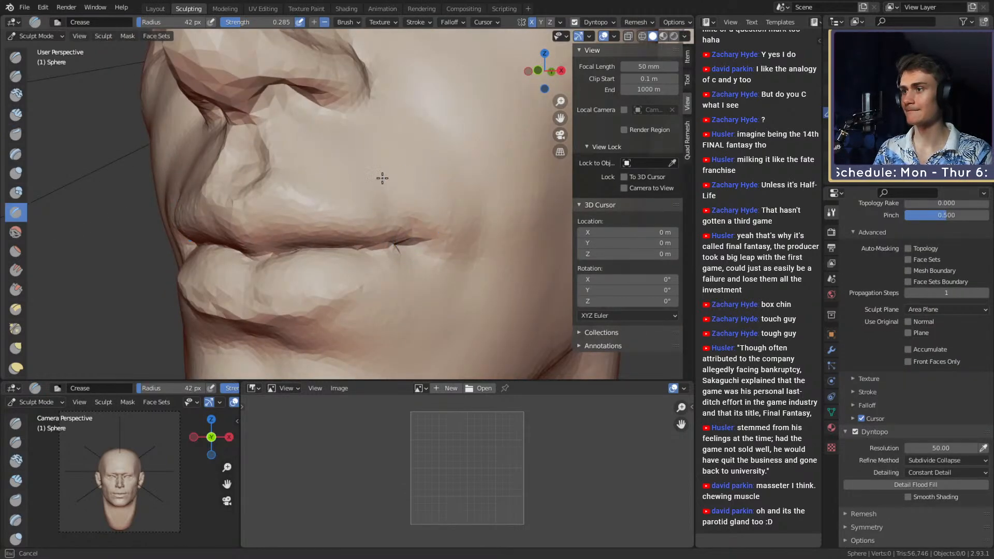
pyautogui.moveTo(408, 188)
pyautogui.keyDown('ctrl'); pyautogui.keyDown('alt'); pyautogui.mouseDown()
pyautogui.moveTo(402, 220)
pyautogui.moveTo(448, 229)
pyautogui.moveTo(413, 240)
pyautogui.mouseUp(); pyautogui.keyUp('alt'); pyautogui.keyUp('ctrl')
# Add a small Clay Strips stroke just below the centre of the lower lip at a radius of 29 px.
pyautogui.press('g')
pyautogui.press('c')
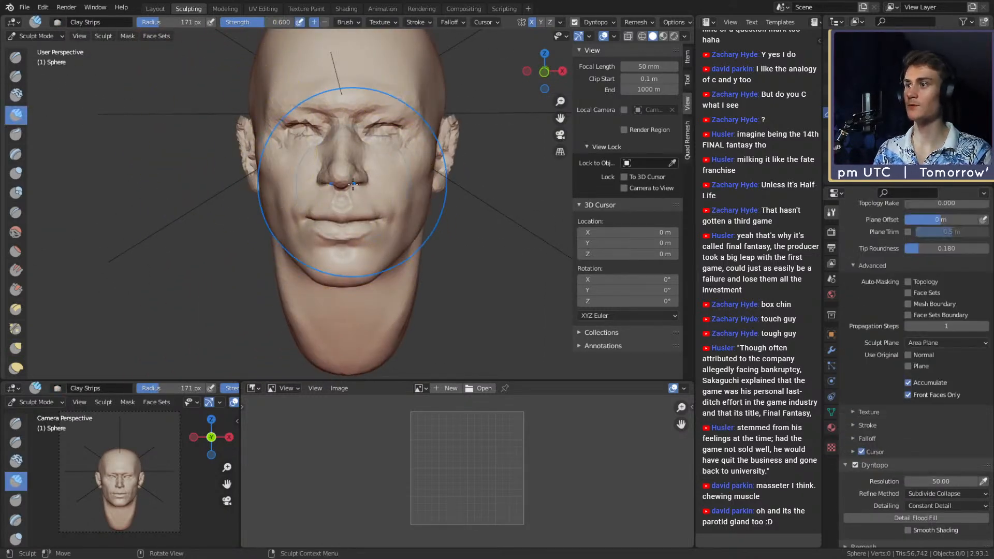
pyautogui.press('f')
pyautogui.click(284, 187)
pyautogui.keyDown('alt'); pyautogui.moveTo(350, 201); pyautogui.dragTo(360, 173); pyautogui.keyUp('alt')
pyautogui.scroll(4, 361, 181)
pyautogui.moveTo(360, 174); pyautogui.dragTo(357, 200, button='middle')
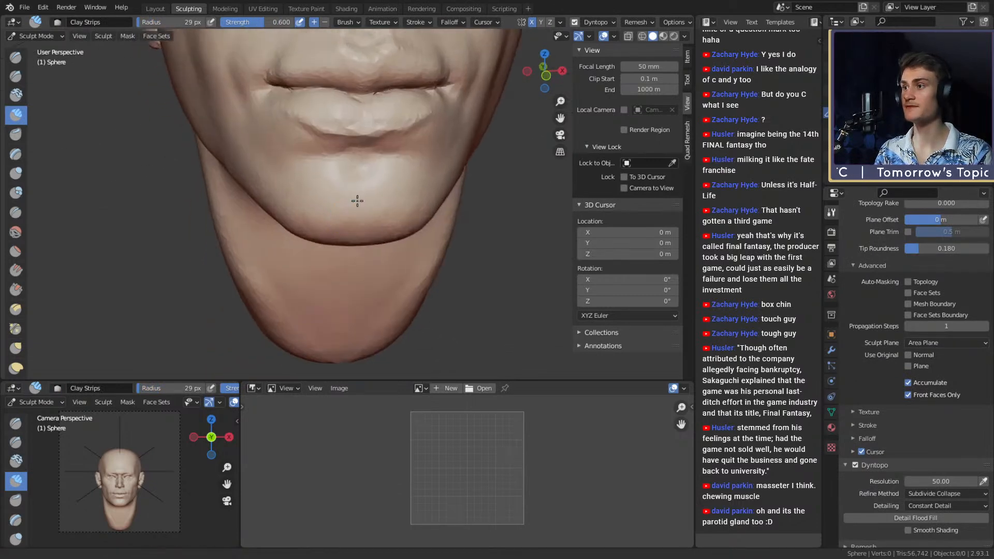
pyautogui.scroll(2, 358, 191)
pyautogui.moveTo(356, 154); pyautogui.dragTo(369, 159)
pyautogui.keyDown('shift'); pyautogui.moveTo(365, 161); pyautogui.dragTo(359, 184, button='middle'); pyautogui.keyUp('shift')
# Sculpt the top centre of the chin with Clay Strips at a radius of 70 px.
pyautogui.press('f')
pyautogui.click(346, 182)
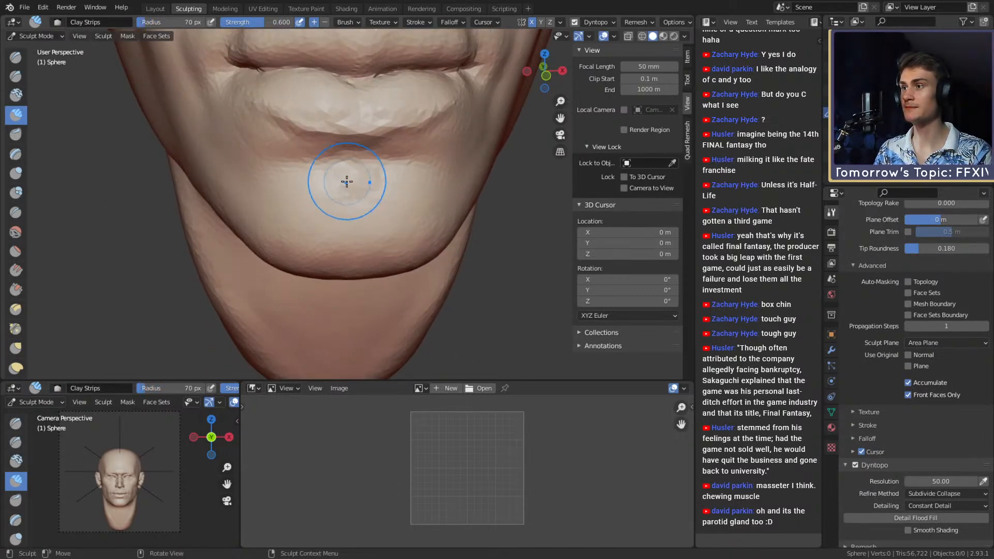
pyautogui.click(341, 192)
pyautogui.moveTo(343, 190)
pyautogui.mouseDown(button='middle')
pyautogui.moveTo(489, 155)
pyautogui.moveTo(391, 198)
pyautogui.moveTo(357, 178)
pyautogui.mouseUp(button='middle')
pyautogui.moveTo(357, 178); pyautogui.dragTo(349, 181)
# Build up the side of the chin with Clay Strips at a radius of 84 px.
pyautogui.moveTo(366, 178); pyautogui.dragTo(311, 179, button='middle')
pyautogui.press('f')
pyautogui.click(368, 194)
pyautogui.moveTo(369, 193); pyautogui.dragTo(377, 204)
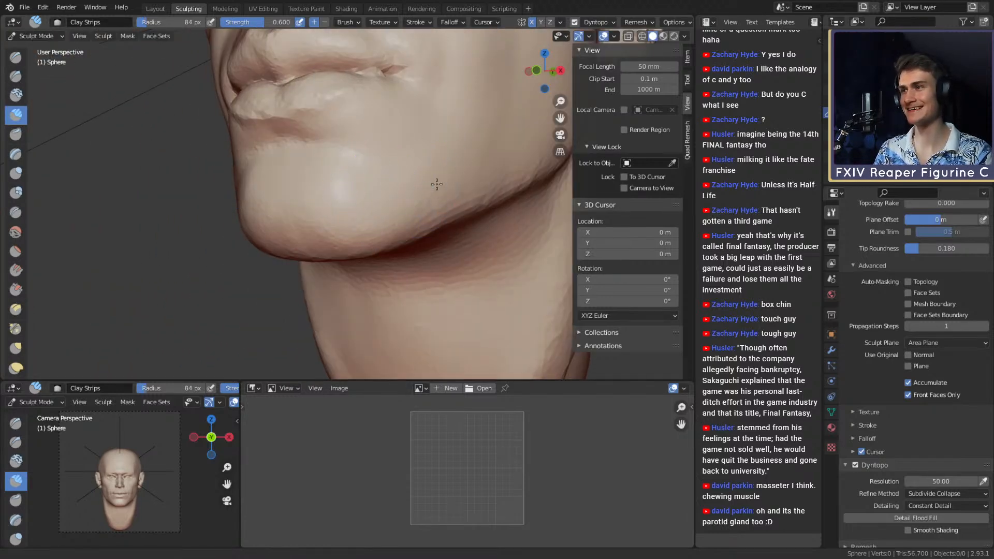
# Sculpt the underside of the chin and jaw with Clay Strips, lowering the strength to 0.242.
pyautogui.moveTo(435, 186)
pyautogui.mouseDown(button='middle')
pyautogui.moveTo(373, 166)
pyautogui.moveTo(377, 188)
pyautogui.moveTo(368, 133)
pyautogui.moveTo(359, 162)
pyautogui.mouseUp(button='middle')
pyautogui.hotkey('shift', 'f')
pyautogui.click(324, 194)
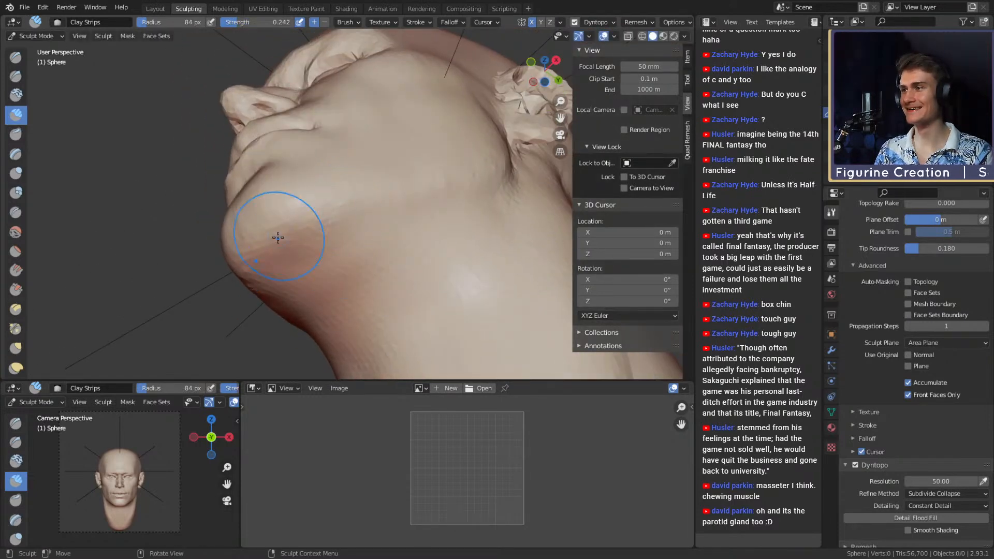
pyautogui.moveTo(431, 191)
pyautogui.mouseDown(button='middle')
pyautogui.moveTo(463, 173)
pyautogui.moveTo(472, 156)
pyautogui.mouseUp(button='middle')
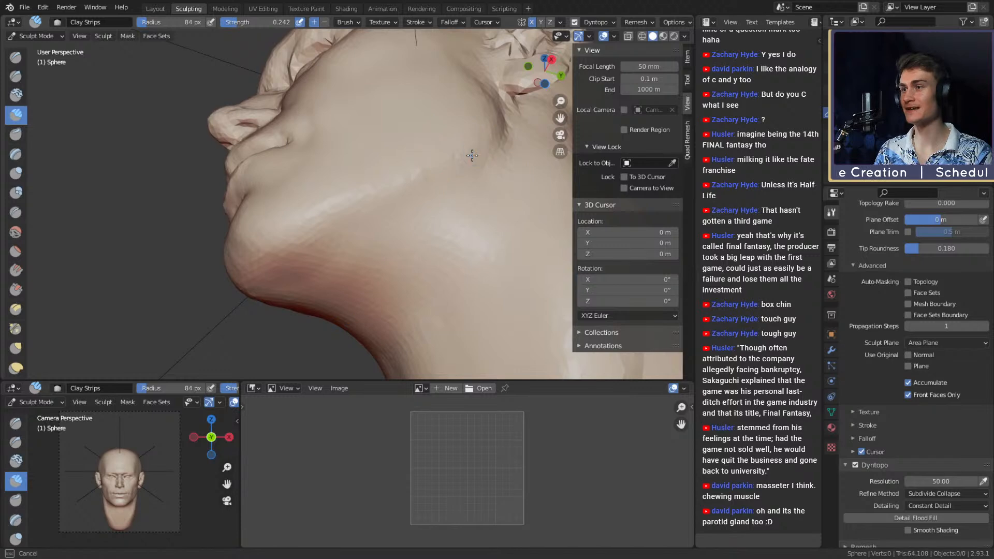
pyautogui.moveTo(286, 263); pyautogui.dragTo(352, 295)
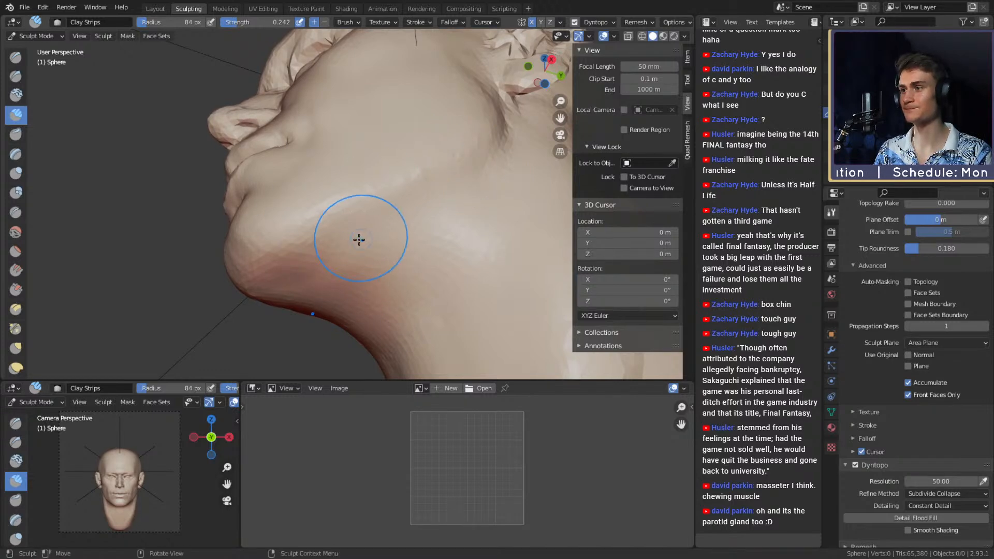
# Refine the jawline and the side of the cheek with Clay Strips, adjusting the radius to 102 px.
pyautogui.press('f')
pyautogui.click(362, 217)
pyautogui.moveTo(477, 160)
pyautogui.mouseDown(button='middle')
pyautogui.moveTo(472, 102)
pyautogui.moveTo(423, 185)
pyautogui.moveTo(356, 164)
pyautogui.mouseUp(button='middle')
pyautogui.press('f')
pyautogui.click(355, 151)
pyautogui.press('f')
pyautogui.click(356, 164)
pyautogui.press('f')
pyautogui.click(461, 147)
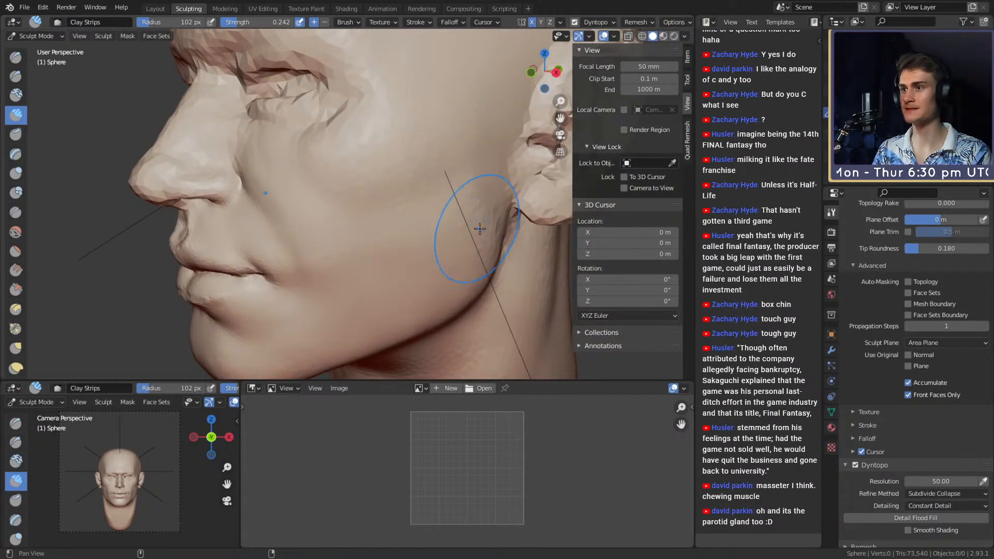
# Even out the back of the jaw below the ear with Clay Strips at a radius of 197 px.
pyautogui.moveTo(472, 224); pyautogui.dragTo(443, 189, button='middle')
pyautogui.press('f')
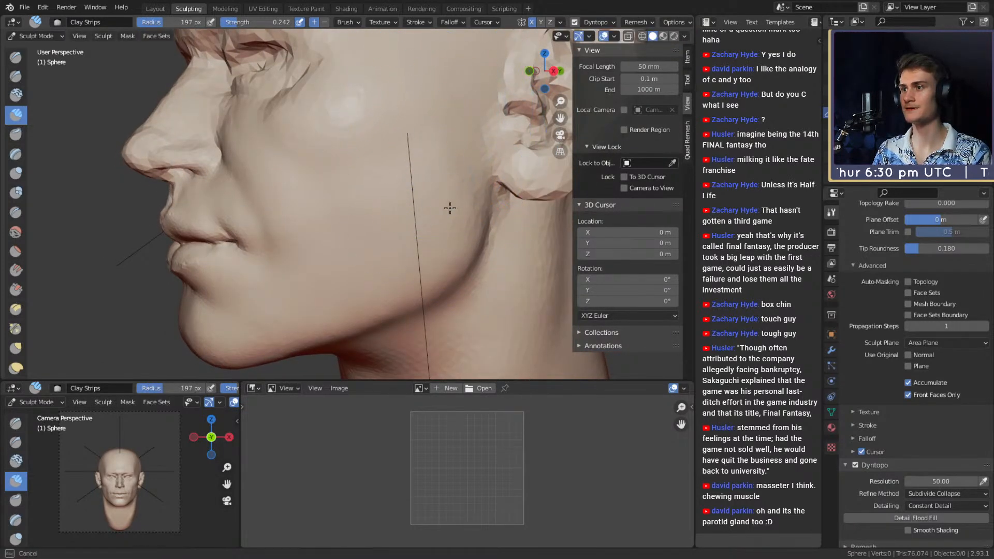
pyautogui.click(450, 211)
# Refine the upper lip from below with the brush radius reduced to about 46 px.
pyautogui.moveTo(322, 127)
pyautogui.mouseDown(button='middle')
pyautogui.moveTo(422, 160)
pyautogui.moveTo(337, 206)
pyautogui.moveTo(325, 195)
pyautogui.moveTo(400, 160)
pyautogui.moveTo(367, 163)
pyautogui.moveTo(355, 195)
pyautogui.moveTo(355, 151)
pyautogui.moveTo(355, 193)
pyautogui.mouseUp(button='middle')
pyautogui.scroll(2, 324, 195)
pyautogui.press('f')
pyautogui.click(324, 195)
pyautogui.press('f')
pyautogui.click(317, 200)
pyautogui.scroll(-3, 321, 195)
pyautogui.scroll(3, 355, 195)
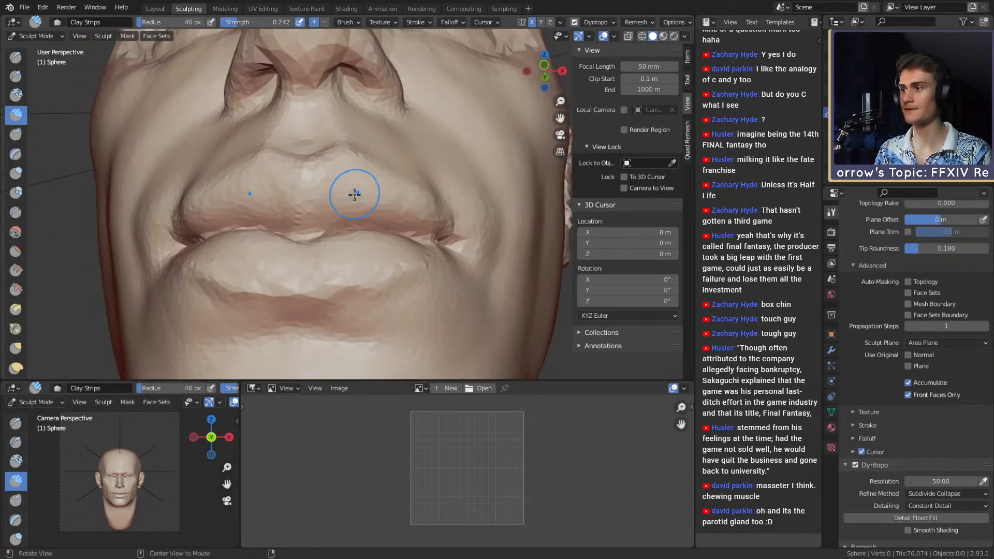
# Sculpt the upper lip with small Clay Strips strokes at a radius of about 36 px and a strength of 0.509.
pyautogui.press('f')
pyautogui.click(327, 188)
pyautogui.hotkey('shift', 'f')
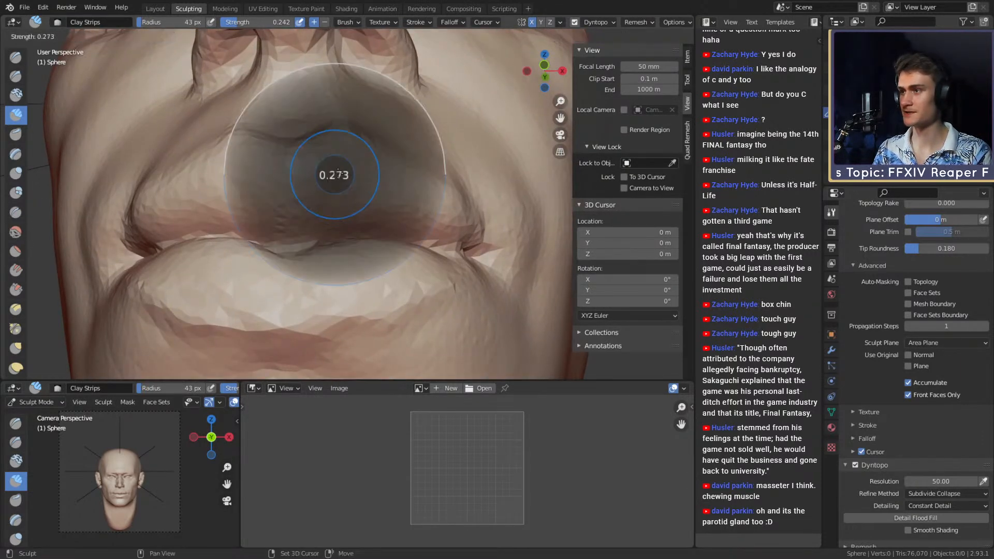
pyautogui.click(357, 175)
pyautogui.moveTo(333, 151)
pyautogui.mouseDown(button='middle')
pyautogui.moveTo(328, 193)
pyautogui.moveTo(320, 154)
pyautogui.mouseUp(button='middle')
pyautogui.moveTo(339, 238); pyautogui.dragTo(355, 182, button='middle')
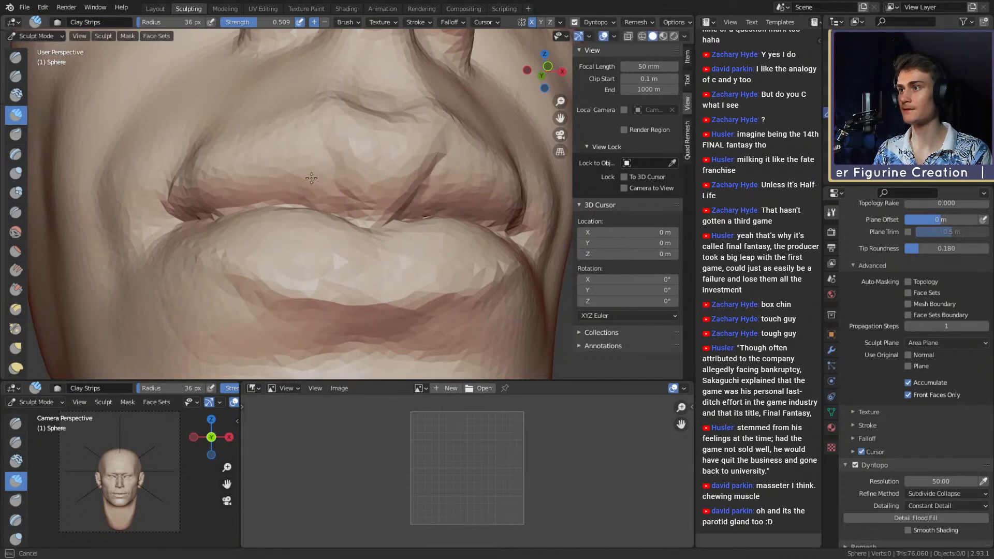
# Lift the line between the lips halfway to the mouth corner with the Grab brush at a radius of 92 px.
pyautogui.moveTo(203, 195)
pyautogui.mouseDown(button='middle')
pyautogui.moveTo(368, 188)
pyautogui.moveTo(363, 208)
pyautogui.moveTo(338, 223)
pyautogui.moveTo(388, 195)
pyautogui.mouseUp(button='middle')
pyautogui.scroll(2, 384, 195)
pyautogui.press('g')
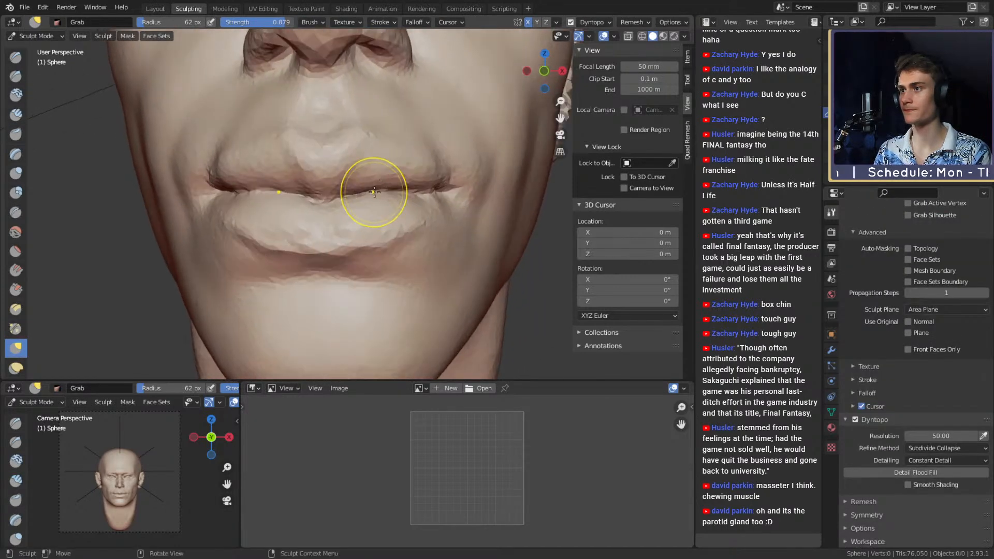
pyautogui.press(']')
pyautogui.press(']')
pyautogui.press(']')
pyautogui.press(']')
pyautogui.moveTo(374, 192); pyautogui.dragTo(377, 182)
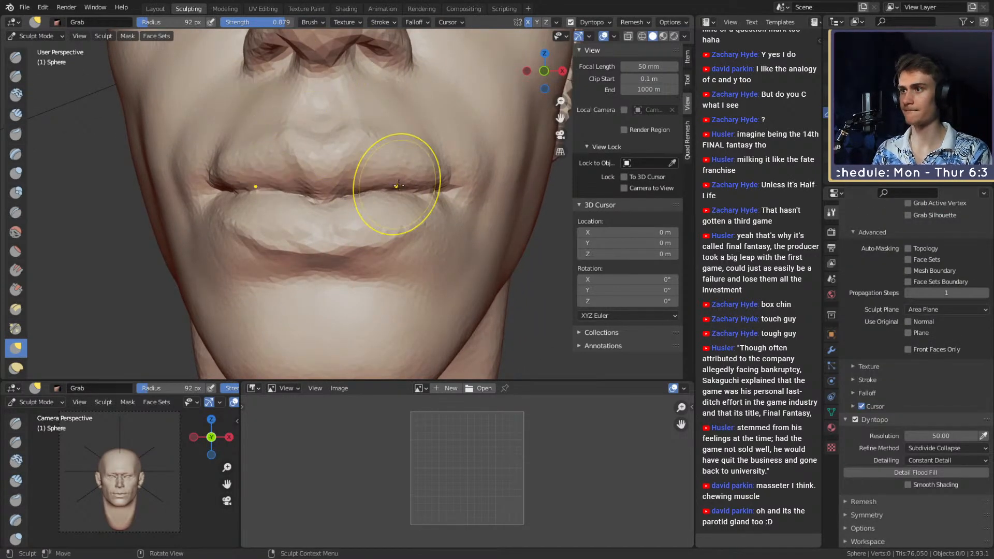
# Shift the mouth corner slightly downward with the Grab brush at a radius of 182 px.
pyautogui.moveTo(404, 197); pyautogui.dragTo(389, 193, button='middle')
pyautogui.press('f')
pyautogui.click(420, 198)
pyautogui.moveTo(412, 198); pyautogui.dragTo(411, 200)
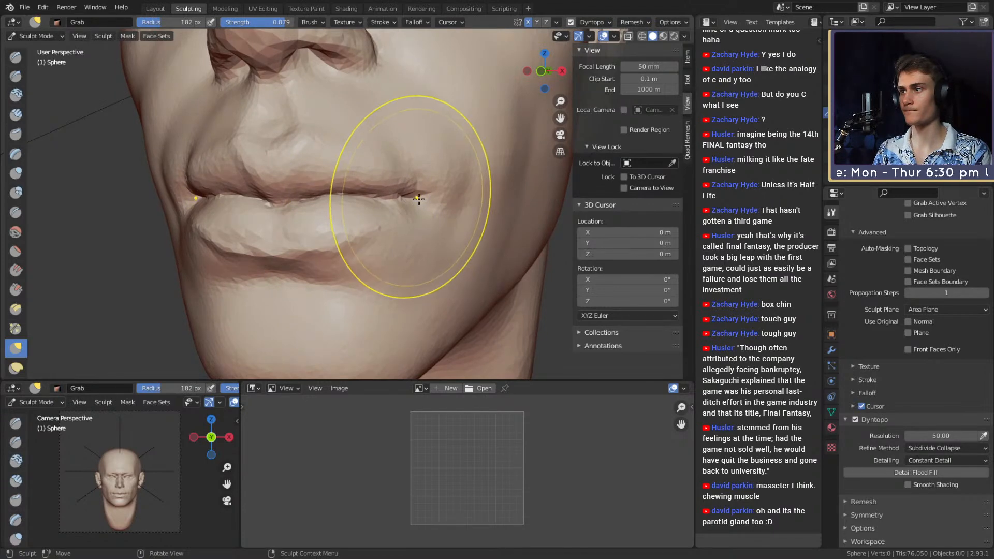
pyautogui.moveTo(411, 200)
pyautogui.keyDown('ctrl'); pyautogui.mouseDown(button='middle')
pyautogui.moveTo(398, 246)
pyautogui.moveTo(488, 226)
pyautogui.moveTo(466, 262)
pyautogui.moveTo(368, 225)
pyautogui.moveTo(384, 195)
pyautogui.moveTo(337, 224)
pyautogui.moveTo(371, 244)
pyautogui.moveTo(406, 245)
pyautogui.moveTo(371, 228)
pyautogui.moveTo(352, 200)
pyautogui.moveTo(317, 102)
pyautogui.mouseUp(button='middle'); pyautogui.keyUp('ctrl')
# Sculpt the nose tip and underside with Clay Strips, seen from below, at a radius of about 86 px.
pyautogui.press('f')
pyautogui.click(330, 232)
pyautogui.press('c')
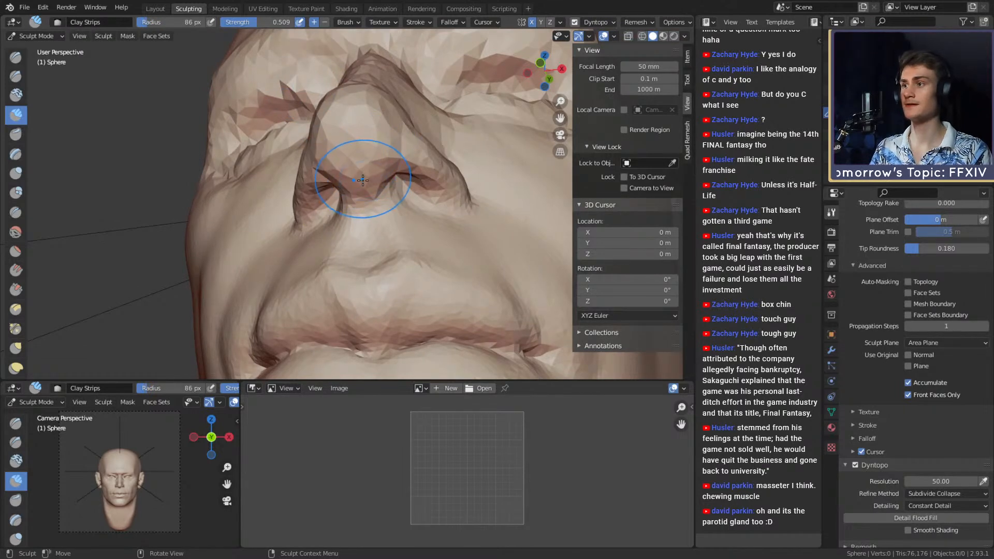
pyautogui.moveTo(365, 122)
pyautogui.mouseDown()
pyautogui.moveTo(404, 144)
pyautogui.moveTo(382, 189)
pyautogui.moveTo(332, 154)
pyautogui.moveTo(355, 175)
pyautogui.mouseUp()
pyautogui.press('f')
pyautogui.click(366, 191)
# Shape the side of the nose down to the nostril wing with Clay Strips, enlarging the radius to 143 px.
pyautogui.press('f')
pyautogui.click(358, 204)
pyautogui.moveTo(389, 106); pyautogui.dragTo(437, 237)
pyautogui.press('f')
pyautogui.click(468, 222)
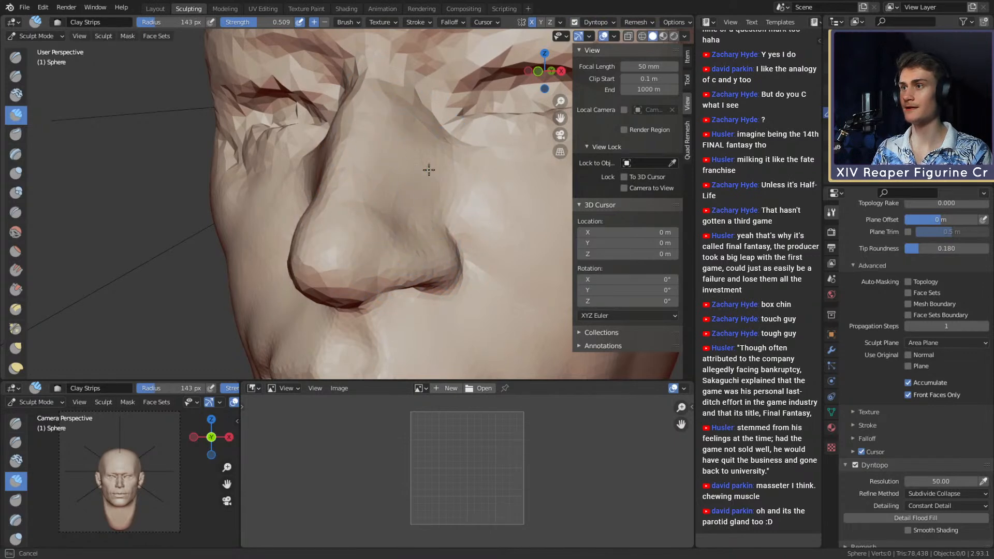
pyautogui.keyDown('alt'); pyautogui.moveTo(404, 148); pyautogui.dragTo(406, 178); pyautogui.keyUp('alt')
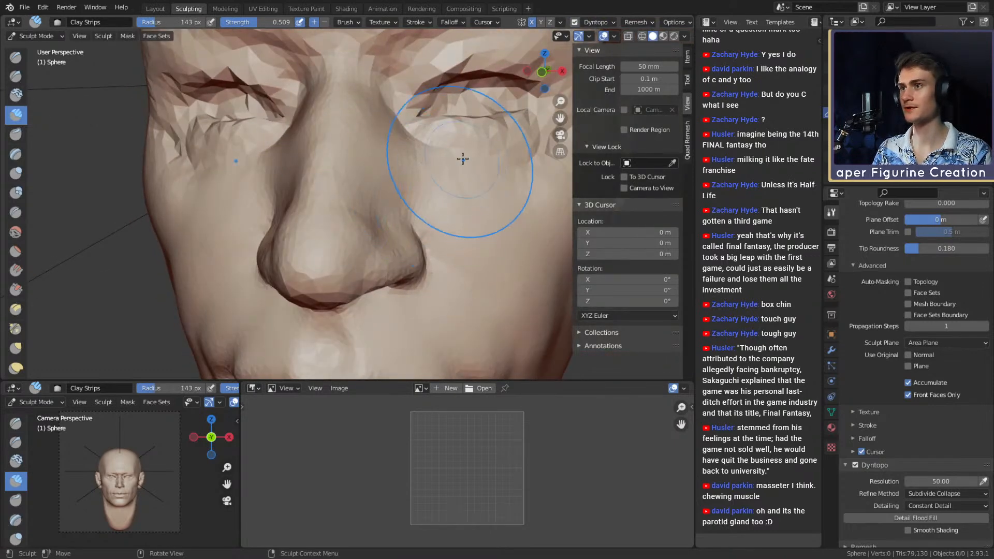
# Fill the inner eye area and the cheek below the eye with Clay Strips, enlarging the radius to 172 px.
pyautogui.moveTo(415, 118); pyautogui.dragTo(371, 71)
pyautogui.press('f')
pyautogui.click(386, 86)
pyautogui.moveTo(407, 130); pyautogui.dragTo(465, 175)
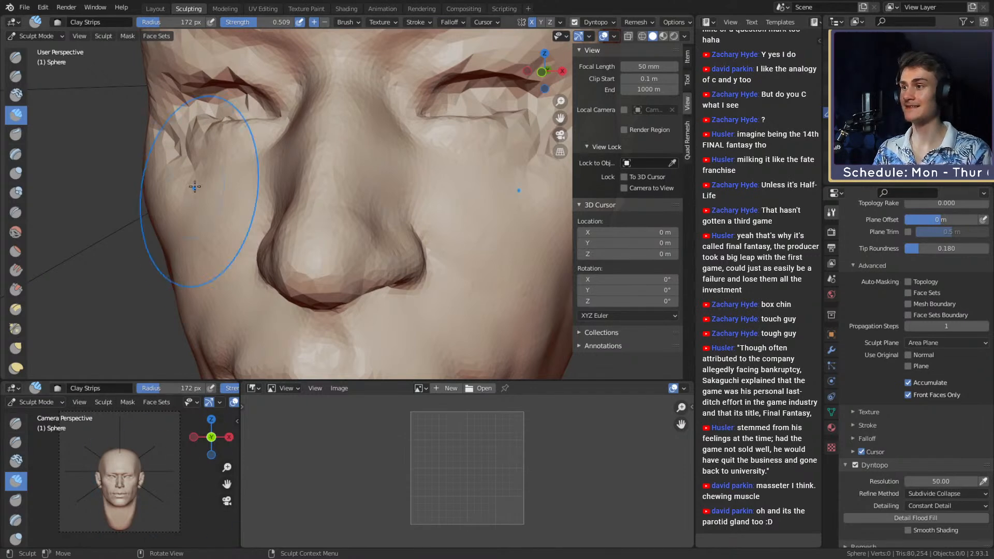
pyautogui.keyDown('ctrl'); pyautogui.keyDown('alt'); pyautogui.moveTo(377, 223); pyautogui.dragTo(396, 238); pyautogui.keyUp('alt'); pyautogui.keyUp('ctrl')
pyautogui.moveTo(382, 246)
pyautogui.keyDown('ctrl'); pyautogui.keyDown('alt'); pyautogui.mouseDown()
pyautogui.moveTo(379, 235)
pyautogui.moveTo(395, 230)
pyautogui.mouseUp(); pyautogui.keyUp('alt'); pyautogui.keyUp('ctrl')
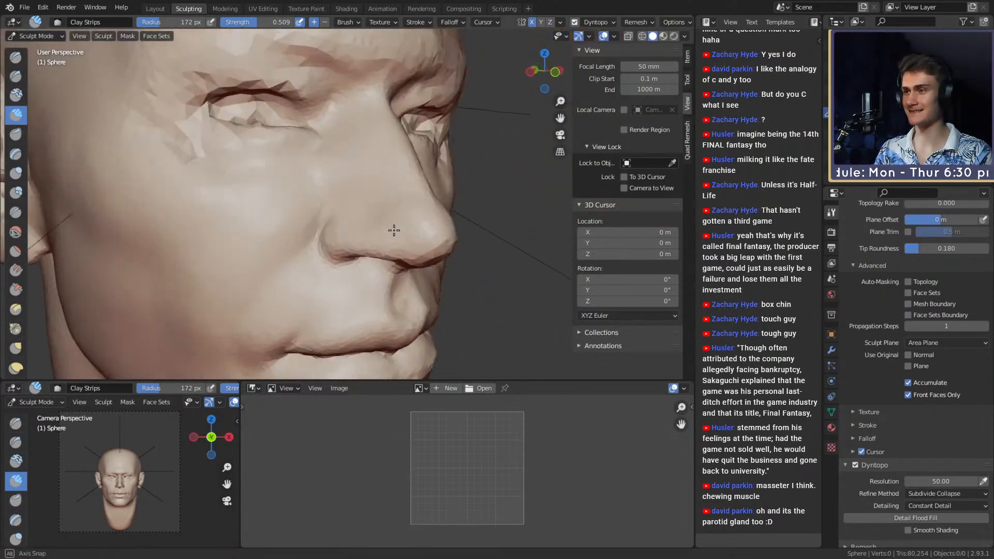
pyautogui.keyDown('ctrl'); pyautogui.keyDown('alt'); pyautogui.moveTo(288, 144); pyautogui.dragTo(286, 126); pyautogui.keyUp('alt'); pyautogui.keyUp('ctrl')
pyautogui.hotkey('shift', 'c')
pyautogui.press('f')
pyautogui.click(307, 227)
pyautogui.moveTo(355, 228)
pyautogui.keyDown('alt'); pyautogui.mouseDown()
pyautogui.moveTo(328, 204)
pyautogui.moveTo(362, 244)
pyautogui.moveTo(333, 200)
pyautogui.moveTo(366, 231)
pyautogui.moveTo(383, 192)
pyautogui.moveTo(308, 230)
pyautogui.mouseUp(); pyautogui.keyUp('alt')
# Try to outline the nostril wing with the Mask brush at a radius of 17 px, and undo the strokes.
pyautogui.press('m')
pyautogui.press('f')
pyautogui.click(389, 192)
pyautogui.moveTo(225, 281)
pyautogui.mouseDown()
pyautogui.moveTo(330, 280)
pyautogui.moveTo(262, 280)
pyautogui.moveTo(331, 253)
pyautogui.moveTo(314, 263)
pyautogui.moveTo(295, 250)
pyautogui.mouseUp()
pyautogui.hotkey('ctrl', 'z')
pyautogui.press('f')
pyautogui.click(324, 258)
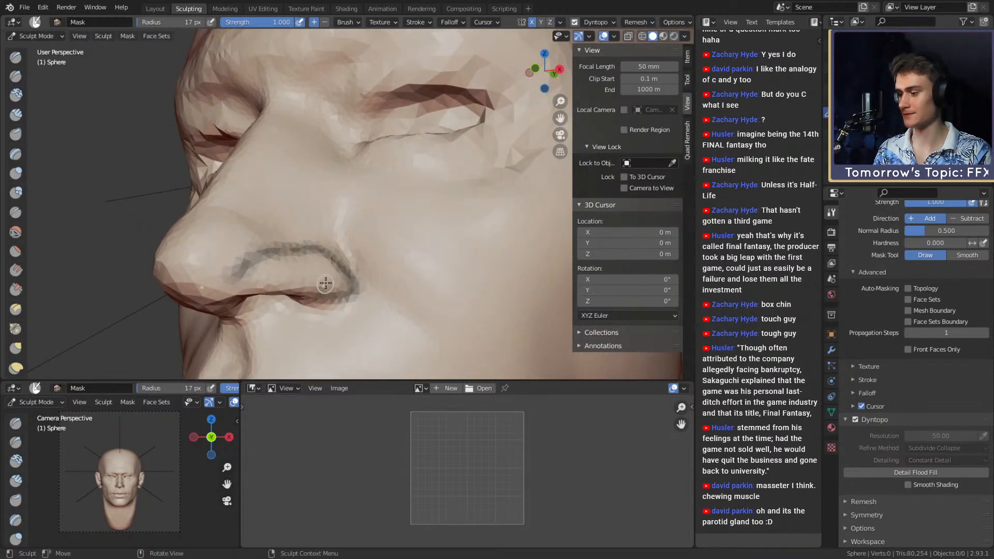
pyautogui.hotkey('ctrl', 'z')
# Draw mask outlines around the nostril wing and the side of the nose tip.
pyautogui.moveTo(237, 277); pyautogui.dragTo(312, 244)
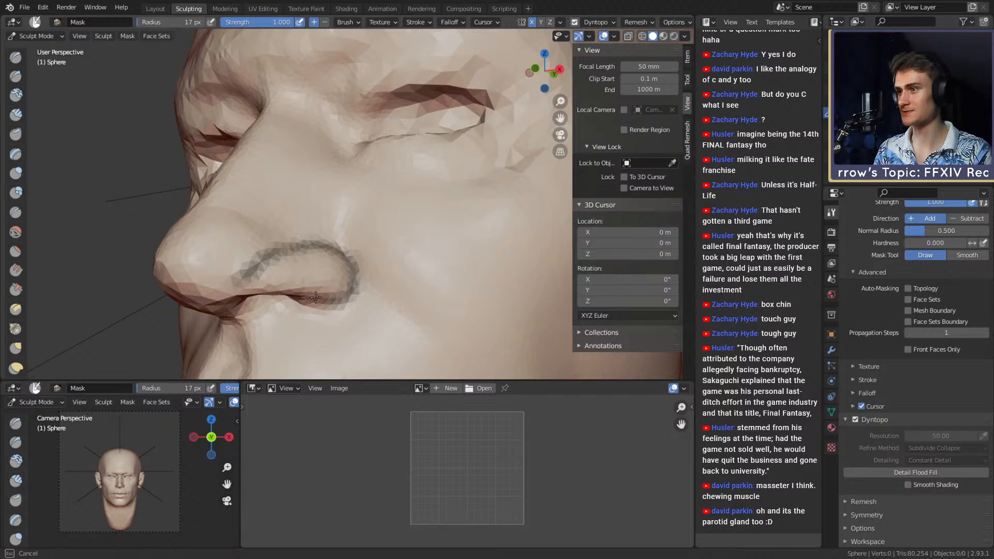
pyautogui.moveTo(267, 289); pyautogui.dragTo(250, 286)
pyautogui.moveTo(263, 281); pyautogui.dragTo(279, 274, button='middle')
pyautogui.moveTo(259, 290)
pyautogui.mouseDown()
pyautogui.moveTo(259, 276)
pyautogui.moveTo(310, 232)
pyautogui.moveTo(221, 221)
pyautogui.moveTo(224, 280)
pyautogui.mouseUp()
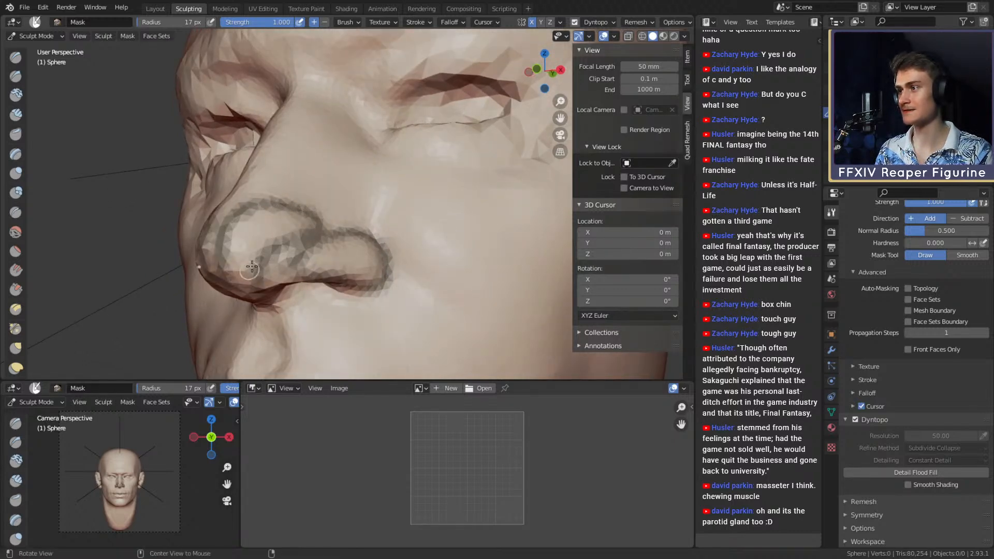
# Mask the centre of the nose tip and outline the lower nose bridge above it.
pyautogui.moveTo(228, 277); pyautogui.dragTo(321, 259, button='middle')
pyautogui.moveTo(339, 264)
pyautogui.mouseDown()
pyautogui.moveTo(331, 242)
pyautogui.moveTo(337, 308)
pyautogui.mouseUp()
pyautogui.moveTo(336, 300)
pyautogui.mouseDown(button='middle')
pyautogui.moveTo(286, 219)
pyautogui.moveTo(411, 219)
pyautogui.moveTo(344, 237)
pyautogui.moveTo(366, 272)
pyautogui.mouseUp(button='middle')
pyautogui.moveTo(376, 204); pyautogui.dragTo(333, 182)
pyautogui.moveTo(377, 187)
pyautogui.mouseDown(button='middle')
pyautogui.moveTo(396, 187)
pyautogui.moveTo(388, 164)
pyautogui.moveTo(399, 165)
pyautogui.mouseUp(button='middle')
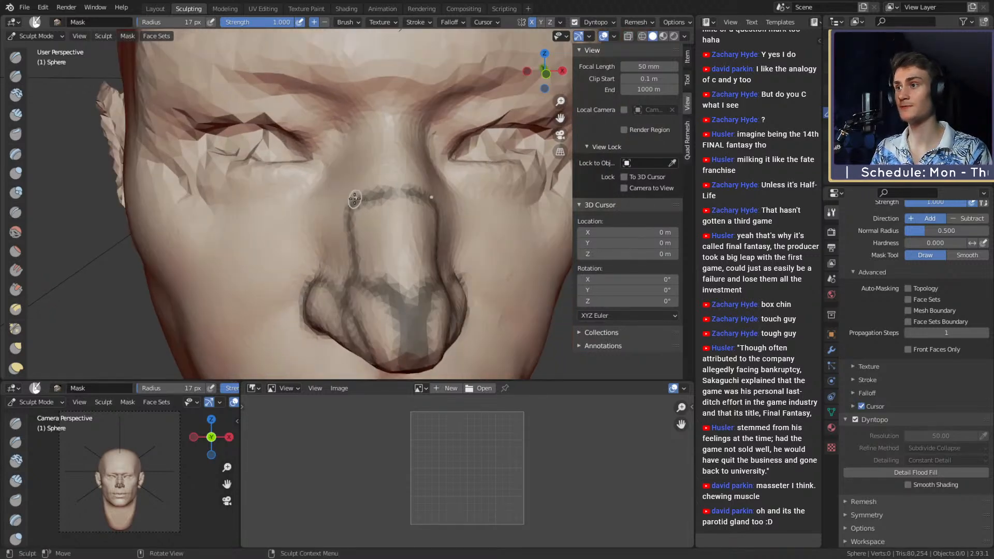
# Outline the upper nose bridge up to the brow with the Mask brush, and undo these last strokes.
pyautogui.moveTo(353, 201); pyautogui.dragTo(350, 171)
pyautogui.moveTo(355, 99); pyautogui.dragTo(438, 102)
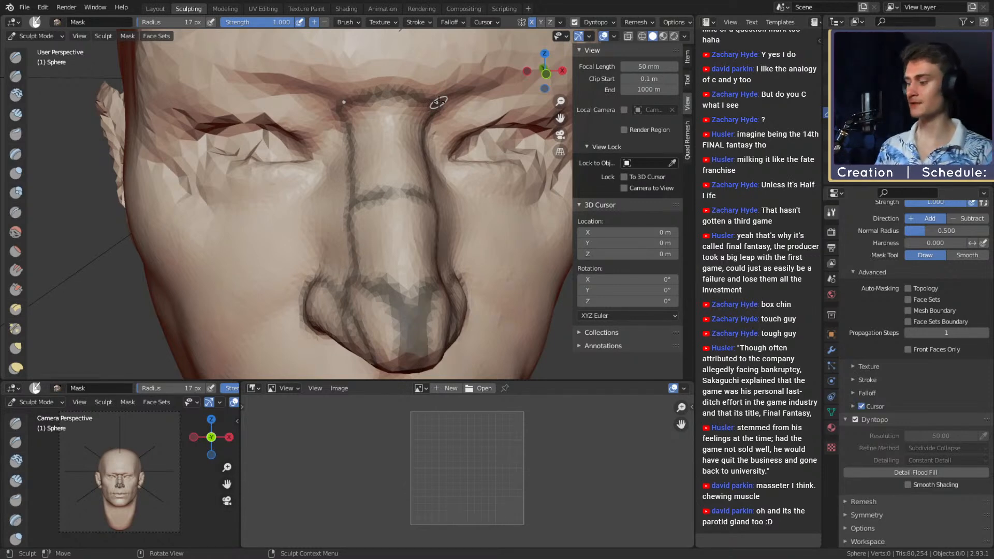
pyautogui.moveTo(390, 256); pyautogui.dragTo(332, 217, button='middle')
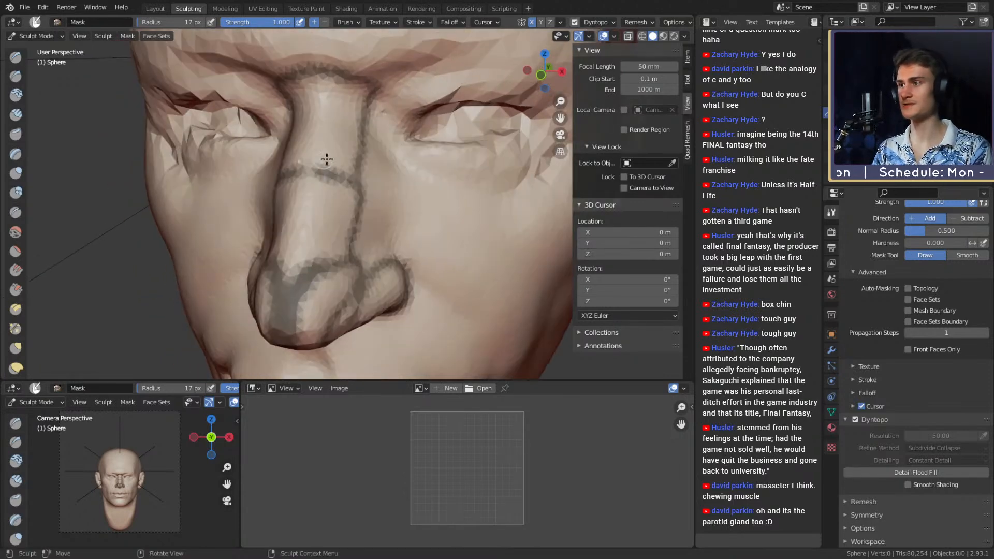
pyautogui.hotkey('ctrl', 'z')
pyautogui.hotkey('ctrl', 'z')
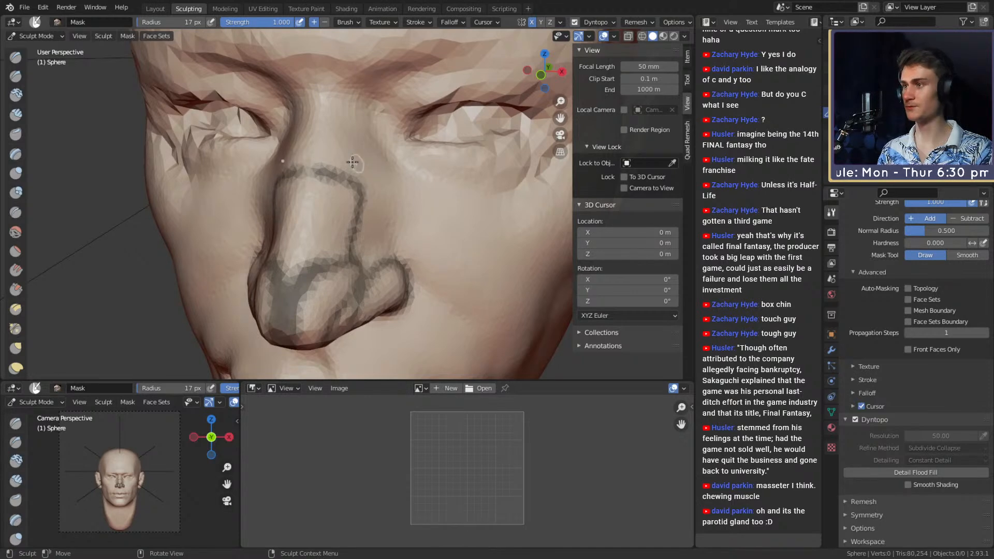
# Clear the whole mask from the nose in profile view.
pyautogui.moveTo(352, 163); pyautogui.dragTo(414, 157, button='middle')
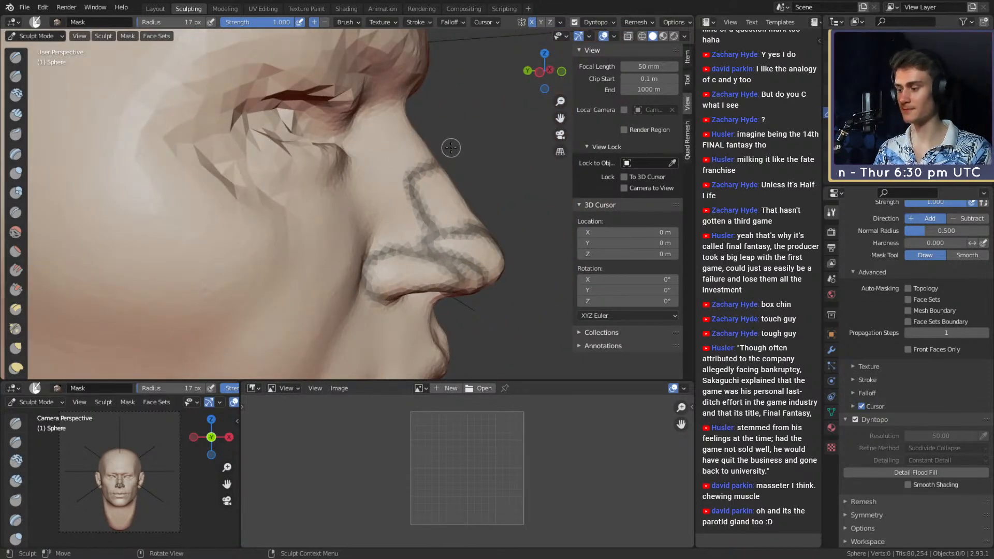
pyautogui.hotkey('alt', 'm')
pyautogui.moveTo(456, 151); pyautogui.dragTo(465, 151, button='middle')
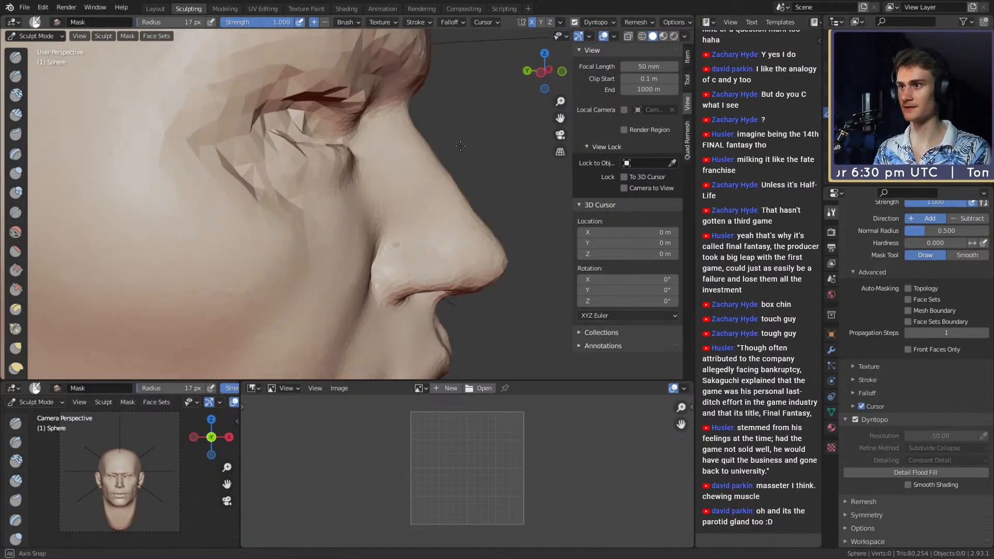
# Reshape the profile line of the nose bridge with the Grab brush at an 80 px radius.
pyautogui.press('f')
pyautogui.click(512, 157)
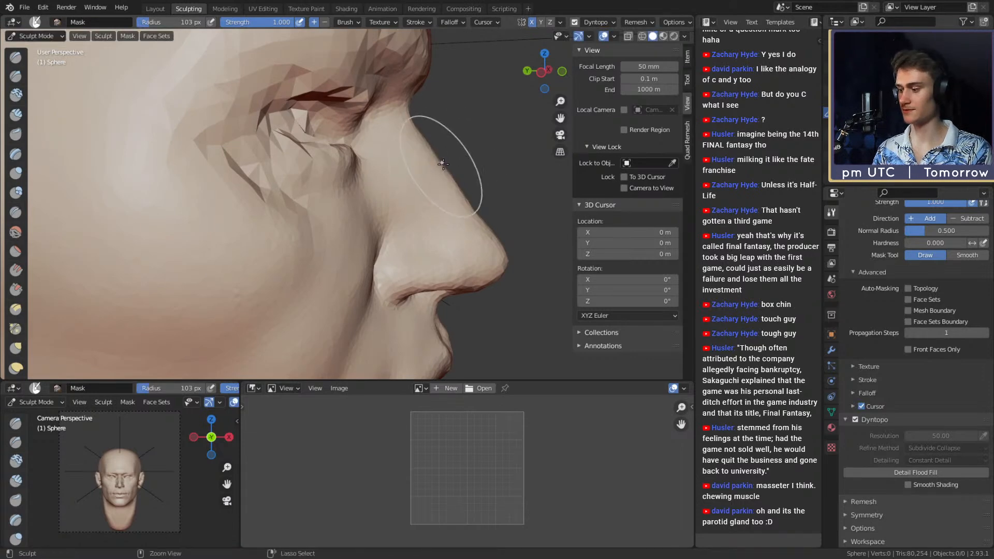
pyautogui.press('g')
pyautogui.moveTo(429, 161)
pyautogui.mouseDown()
pyautogui.moveTo(443, 157)
pyautogui.moveTo(459, 193)
pyautogui.moveTo(425, 181)
pyautogui.moveTo(452, 197)
pyautogui.mouseUp()
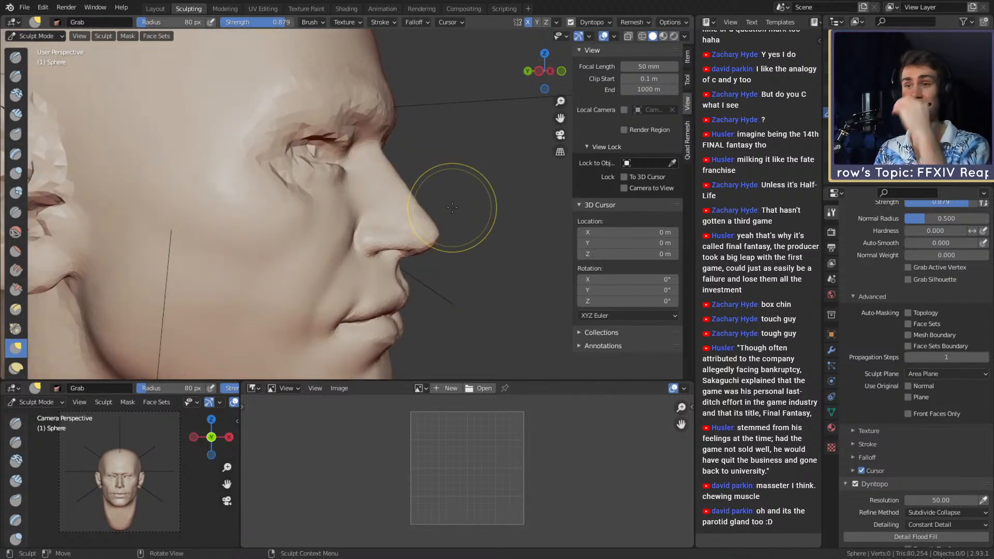
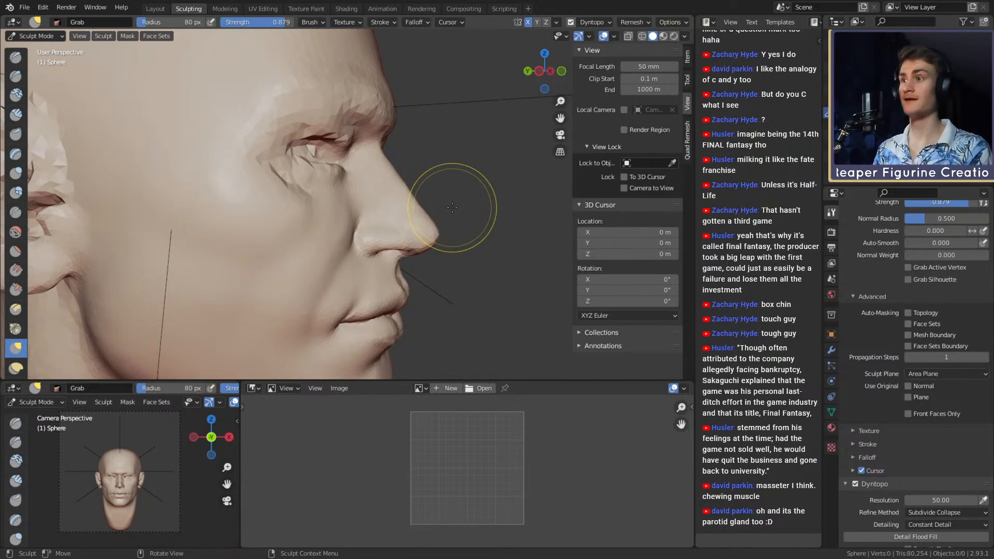
# Try a short stroke along the upper nose bridge with the Mask brush at a 14 px radius.
pyautogui.press('m')
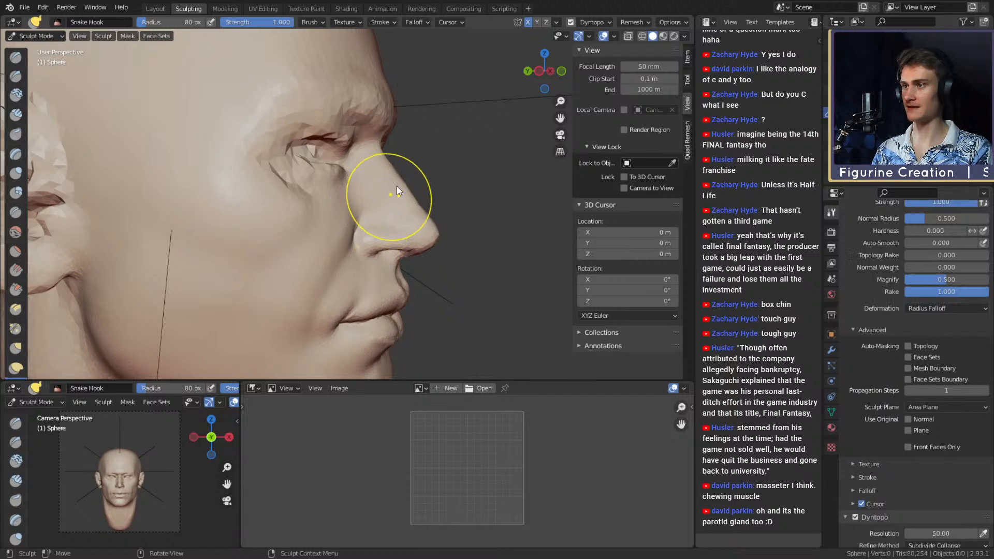
pyautogui.moveTo(389, 200)
pyautogui.keyDown('alt'); pyautogui.mouseDown()
pyautogui.moveTo(376, 143)
pyautogui.moveTo(397, 134)
pyautogui.moveTo(384, 135)
pyautogui.mouseUp(); pyautogui.keyUp('alt')
pyautogui.press('f')
pyautogui.click(385, 141)
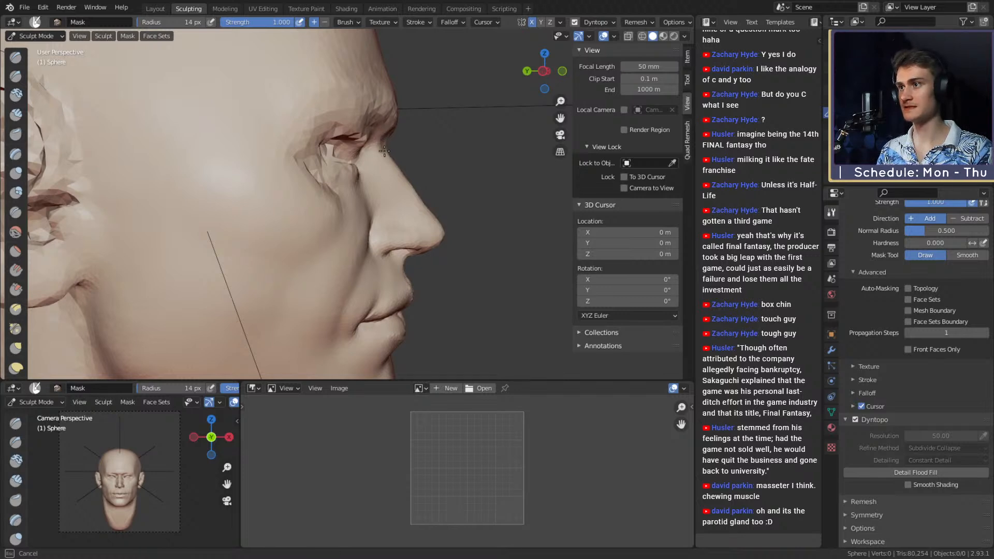
pyautogui.moveTo(401, 170); pyautogui.dragTo(388, 155)
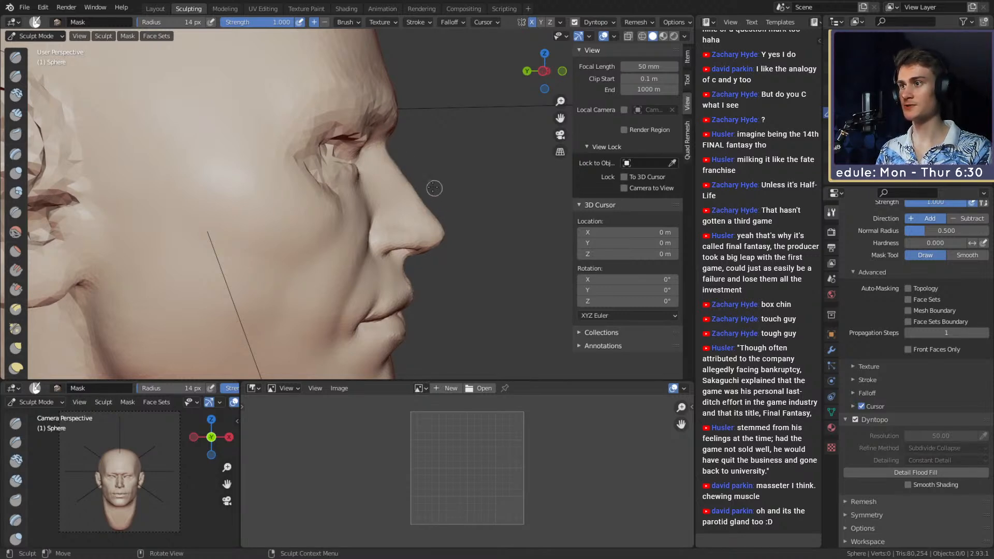
pyautogui.moveTo(433, 188); pyautogui.dragTo(287, 131, button='middle')
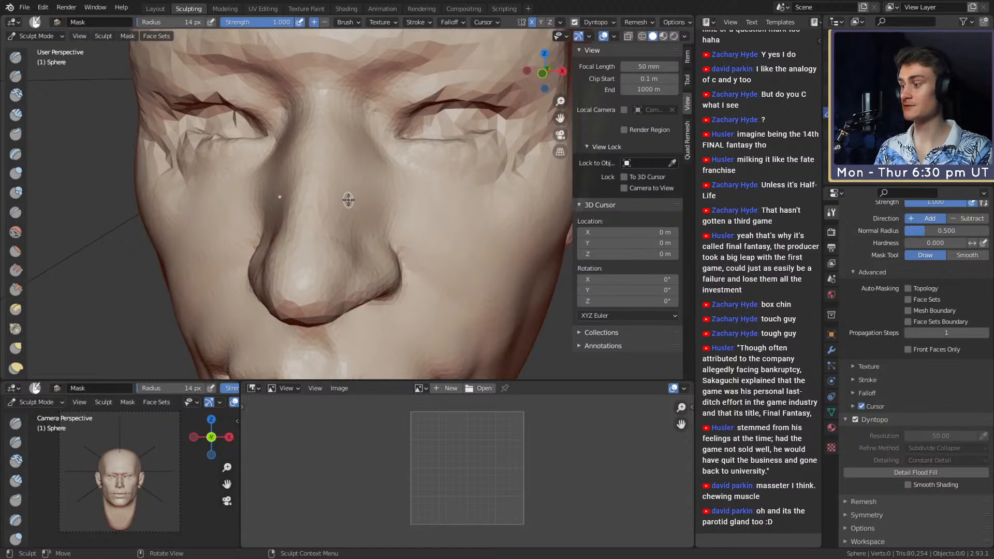
# Build up the underside and side of the nose tip with the Clay Strips brush, adjusting its radius between strokes.
pyautogui.press('c')
pyautogui.moveTo(434, 200)
pyautogui.mouseDown(button='middle')
pyautogui.moveTo(270, 186)
pyautogui.moveTo(319, 211)
pyautogui.moveTo(349, 165)
pyautogui.moveTo(343, 207)
pyautogui.moveTo(333, 173)
pyautogui.mouseUp(button='middle')
pyautogui.press('f')
pyautogui.click(383, 186)
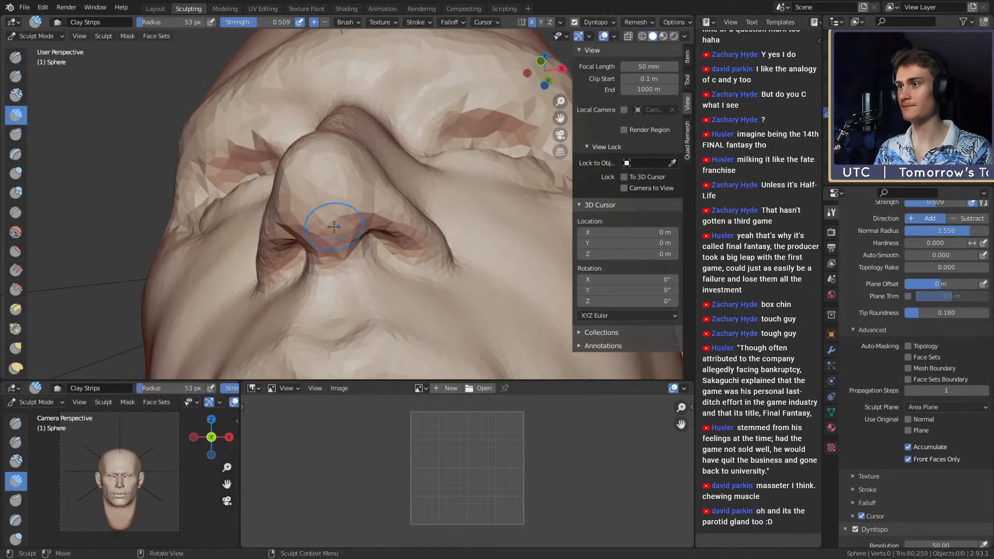
pyautogui.press('f')
pyautogui.click(354, 188)
pyautogui.moveTo(349, 188)
pyautogui.mouseDown()
pyautogui.moveTo(368, 260)
pyautogui.moveTo(352, 193)
pyautogui.moveTo(322, 190)
pyautogui.moveTo(327, 179)
pyautogui.moveTo(305, 168)
pyautogui.moveTo(331, 178)
pyautogui.moveTo(351, 169)
pyautogui.moveTo(315, 233)
pyautogui.mouseUp()
pyautogui.press('f')
pyautogui.click(315, 216)
pyautogui.press('f')
pyautogui.click(322, 179)
# Outline the side of the nose tip with the Mask brush at 16 px, and clear the mask.
pyautogui.press('m')
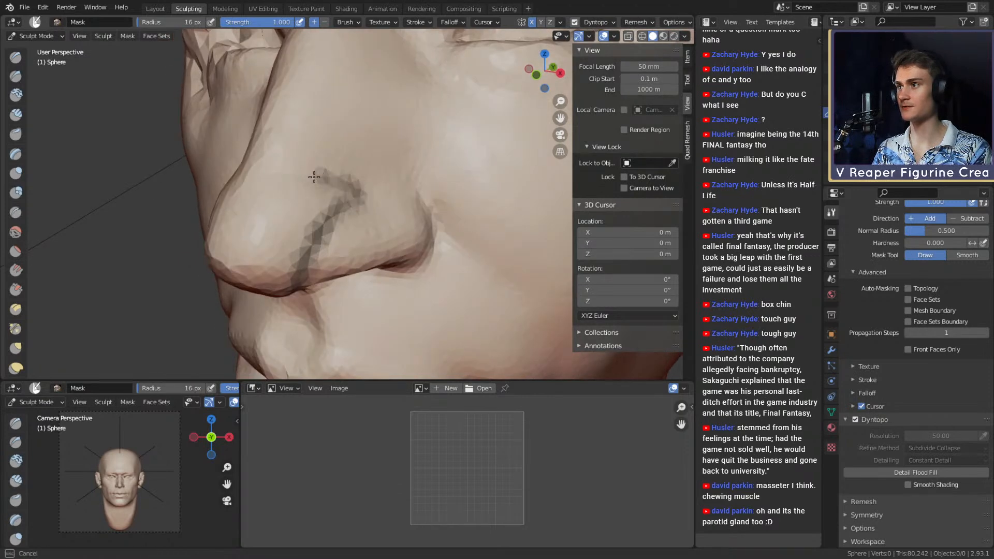
pyautogui.moveTo(313, 177); pyautogui.dragTo(239, 197)
pyautogui.moveTo(239, 197); pyautogui.dragTo(319, 187, button='middle')
pyautogui.moveTo(318, 163)
pyautogui.mouseDown()
pyautogui.moveTo(330, 173)
pyautogui.moveTo(332, 259)
pyautogui.moveTo(337, 217)
pyautogui.mouseUp()
pyautogui.moveTo(336, 217)
pyautogui.keyDown('ctrl'); pyautogui.mouseDown(button='middle')
pyautogui.moveTo(364, 242)
pyautogui.moveTo(434, 230)
pyautogui.moveTo(317, 107)
pyautogui.mouseUp(button='middle'); pyautogui.keyUp('ctrl')
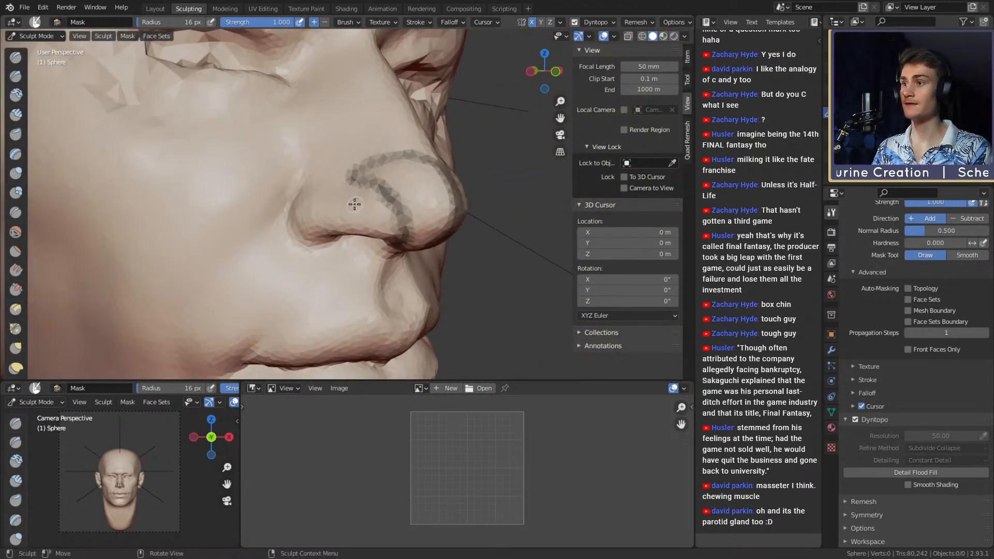
pyautogui.hotkey('alt', 'm')
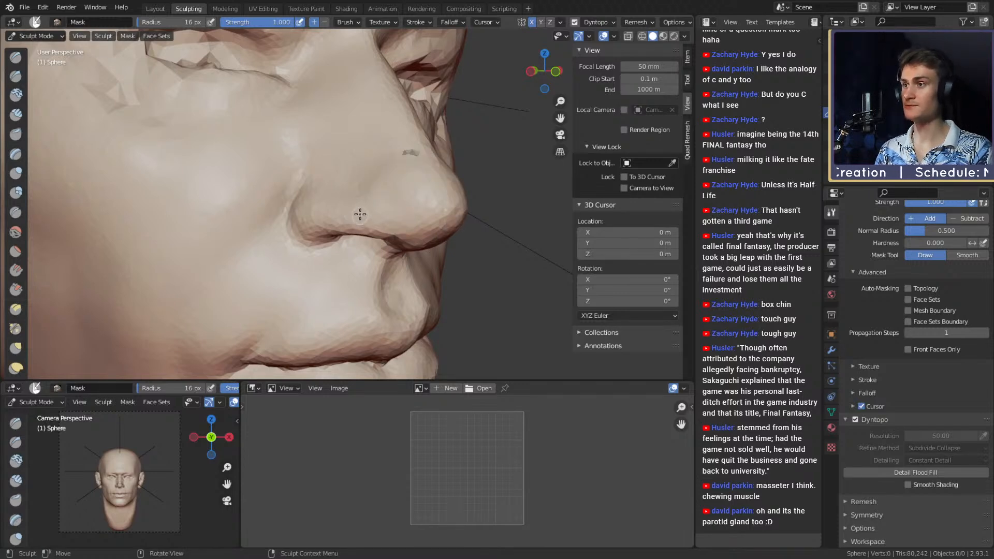
# Draw trial mask strokes from the base of the nose tip up its side with a 23 px radius, and remove them.
pyautogui.moveTo(405, 195); pyautogui.dragTo(385, 207, button='middle')
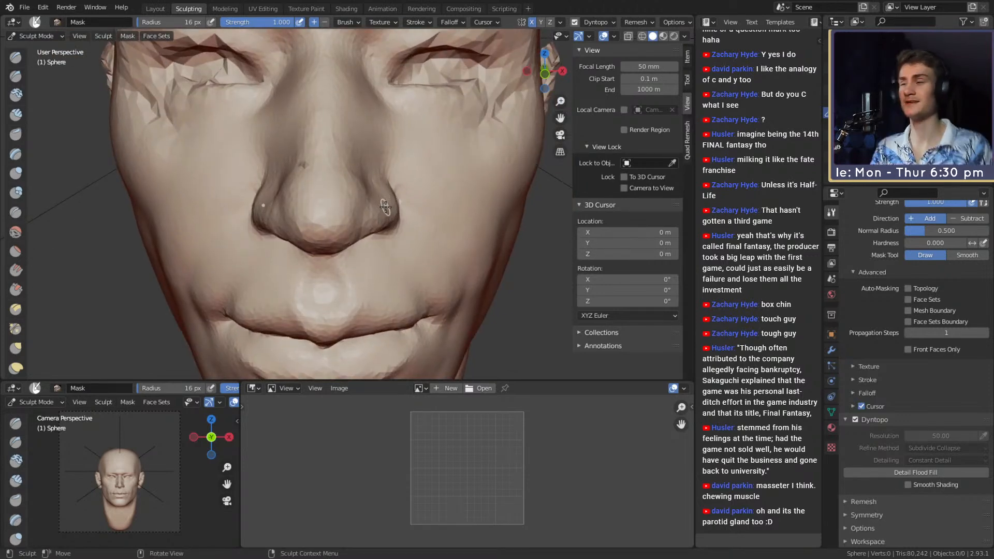
pyautogui.moveTo(395, 216); pyautogui.dragTo(291, 134, button='middle')
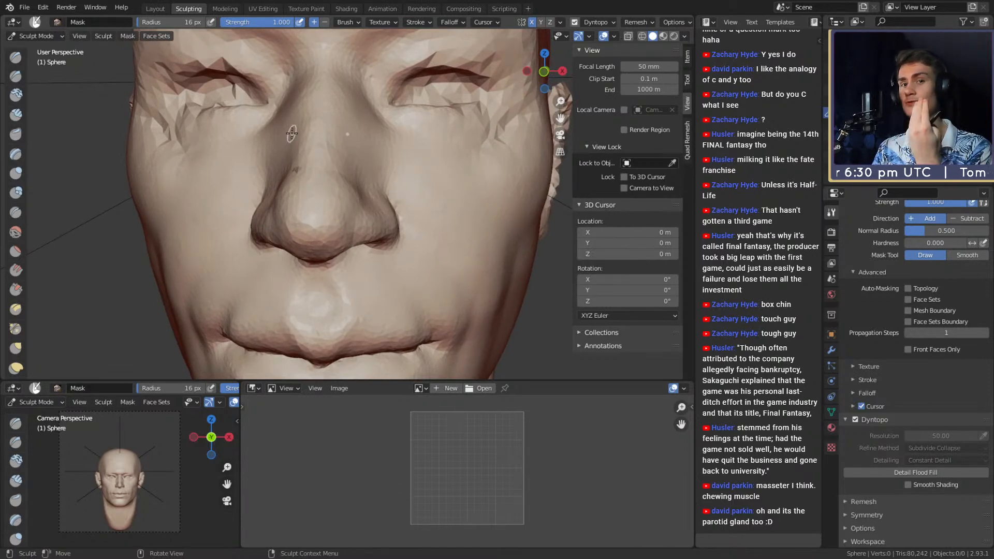
pyautogui.moveTo(338, 186)
pyautogui.mouseDown(button='middle')
pyautogui.moveTo(366, 226)
pyautogui.moveTo(368, 211)
pyautogui.moveTo(338, 196)
pyautogui.mouseUp(button='middle')
pyautogui.moveTo(350, 223)
pyautogui.keyDown('ctrl'); pyautogui.mouseDown(button='middle')
pyautogui.moveTo(344, 212)
pyautogui.moveTo(327, 224)
pyautogui.moveTo(331, 190)
pyautogui.moveTo(301, 210)
pyautogui.mouseUp(button='middle'); pyautogui.keyUp('ctrl')
pyautogui.press('f')
pyautogui.click(301, 211)
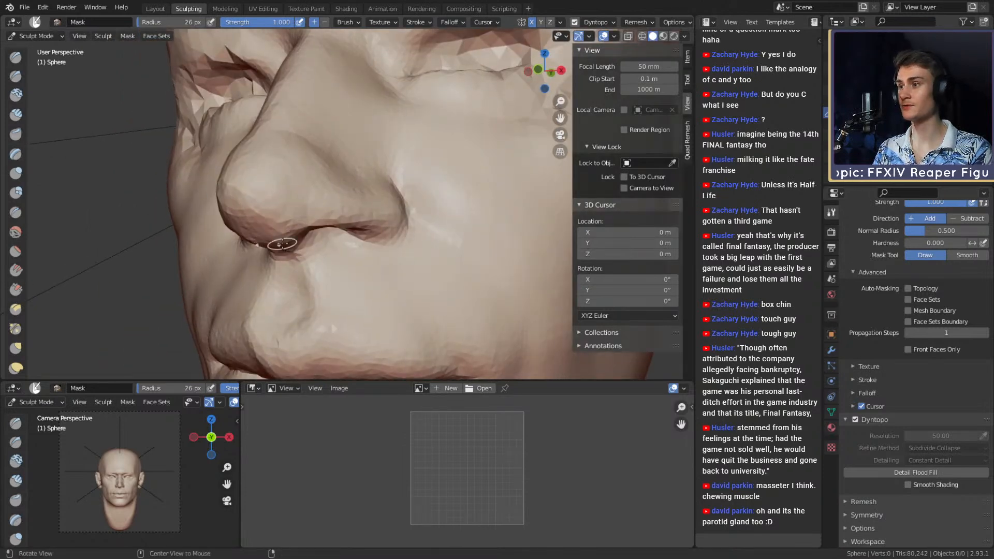
pyautogui.moveTo(282, 244); pyautogui.dragTo(309, 201, button='middle')
pyautogui.press('f')
pyautogui.click(311, 200)
pyautogui.moveTo(305, 201); pyautogui.dragTo(322, 154)
pyautogui.moveTo(322, 154)
pyautogui.mouseDown(button='middle')
pyautogui.moveTo(300, 191)
pyautogui.moveTo(301, 206)
pyautogui.moveTo(332, 170)
pyautogui.moveTo(317, 205)
pyautogui.mouseUp(button='middle')
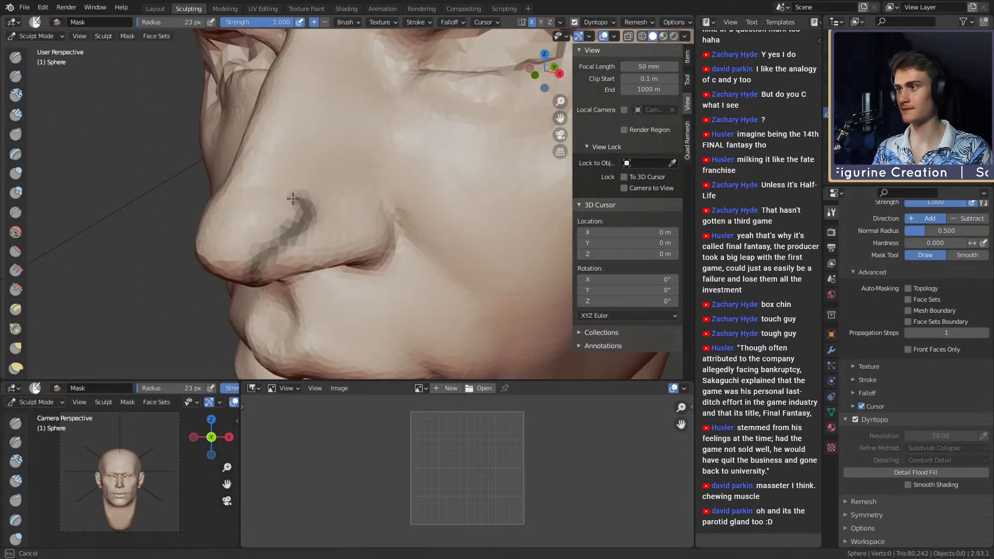
pyautogui.moveTo(241, 207)
pyautogui.mouseDown(button='middle')
pyautogui.moveTo(318, 171)
pyautogui.moveTo(342, 177)
pyautogui.moveTo(313, 192)
pyautogui.mouseUp(button='middle')
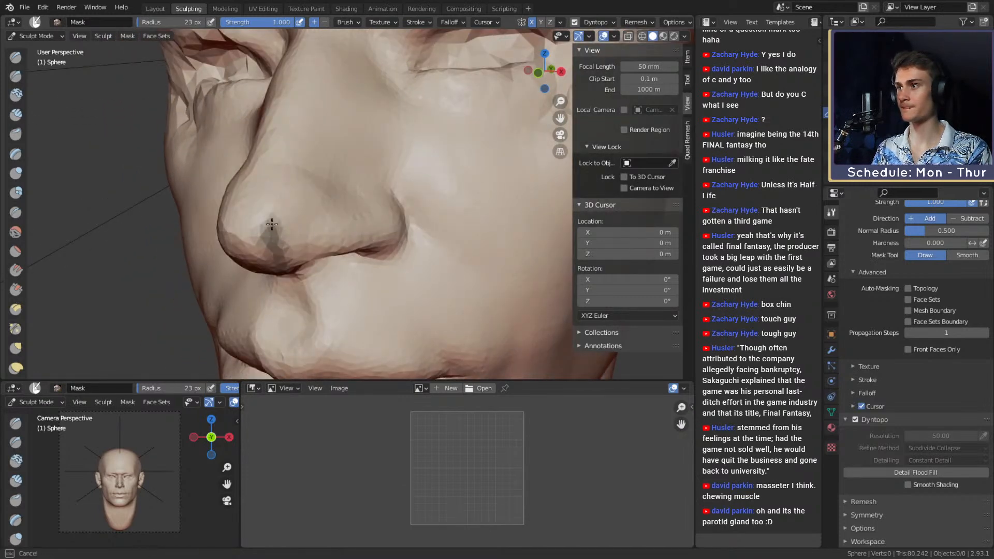
pyautogui.moveTo(259, 254); pyautogui.dragTo(359, 205, button='middle')
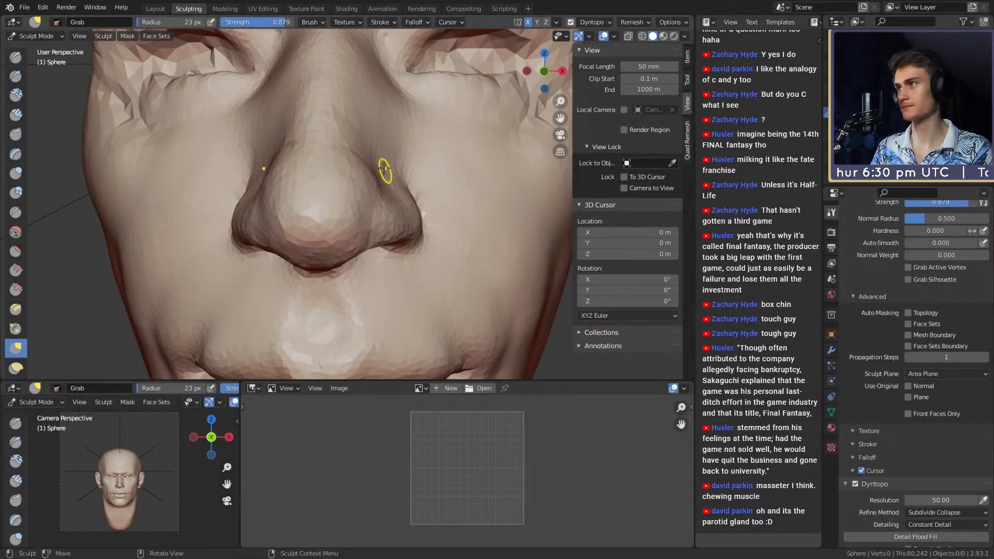
# Adjust the sides of the nose tip from the front with the Grab brush at a 118 px radius.
pyautogui.press('g')
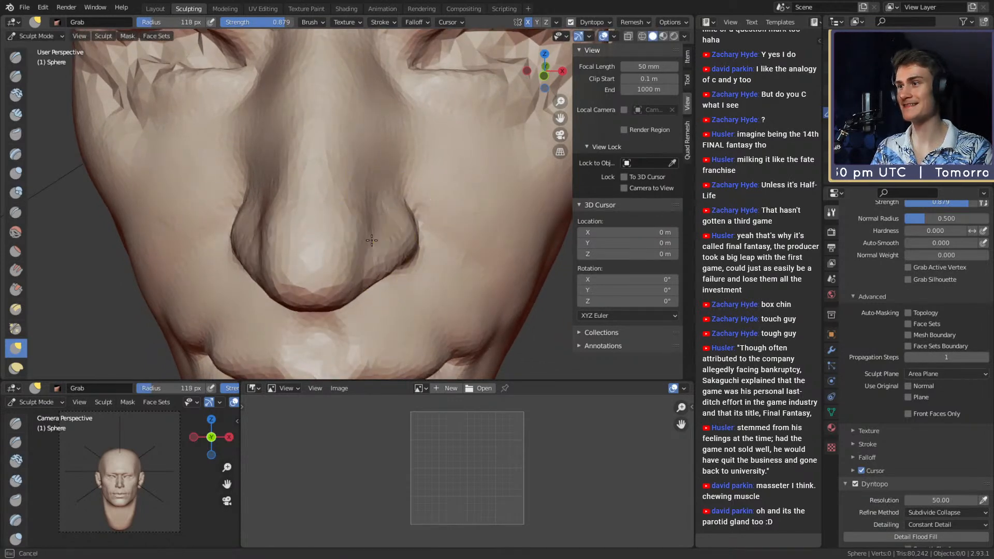
pyautogui.scroll(-5, 385, 218)
pyautogui.moveTo(377, 206)
pyautogui.mouseDown(button='middle')
pyautogui.moveTo(343, 188)
pyautogui.moveTo(356, 183)
pyautogui.mouseUp(button='middle')
pyautogui.scroll(1, 362, 207)
# Refine the side of the nose tip above the nostril with small Clay Strips strokes.
pyautogui.press('c')
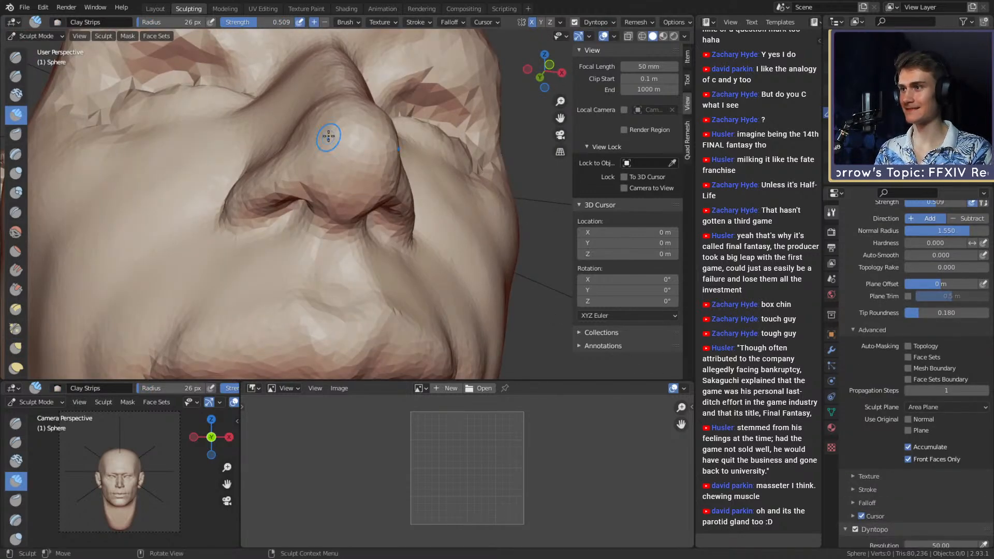
pyautogui.moveTo(328, 136)
pyautogui.mouseDown(button='middle')
pyautogui.moveTo(399, 177)
pyautogui.moveTo(373, 160)
pyautogui.mouseUp(button='middle')
pyautogui.scroll(2, 383, 182)
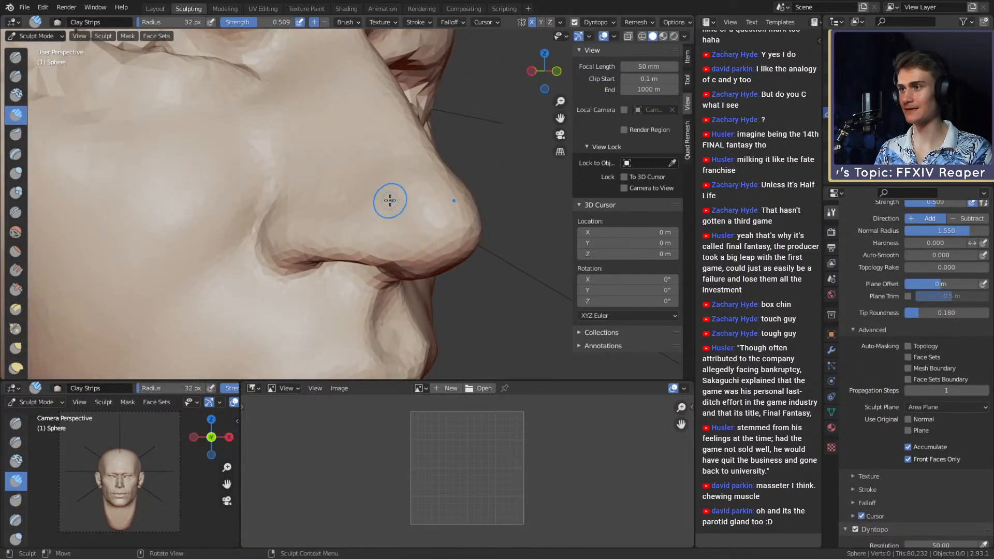
pyautogui.press('f')
pyautogui.click(352, 182)
pyautogui.moveTo(395, 211)
pyautogui.mouseDown(button='middle')
pyautogui.moveTo(435, 200)
pyautogui.moveTo(395, 173)
pyautogui.mouseUp(button='middle')
pyautogui.scroll(-4, 395, 173)
pyautogui.scroll(4, 376, 239)
# Adjust the width of the nostril wings from the front with the Grab brush at about 90 px radius.
pyautogui.press('g')
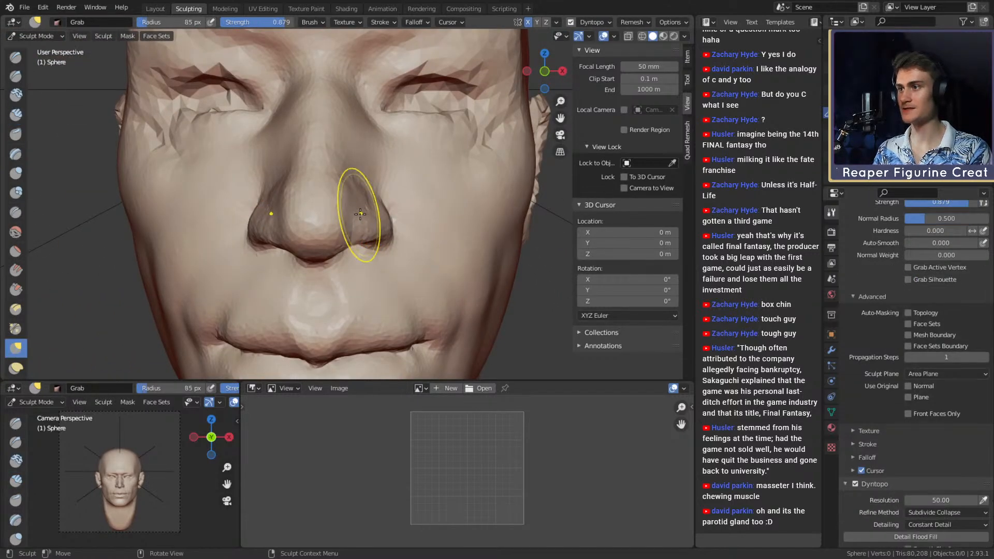
pyautogui.scroll(-5, 384, 257)
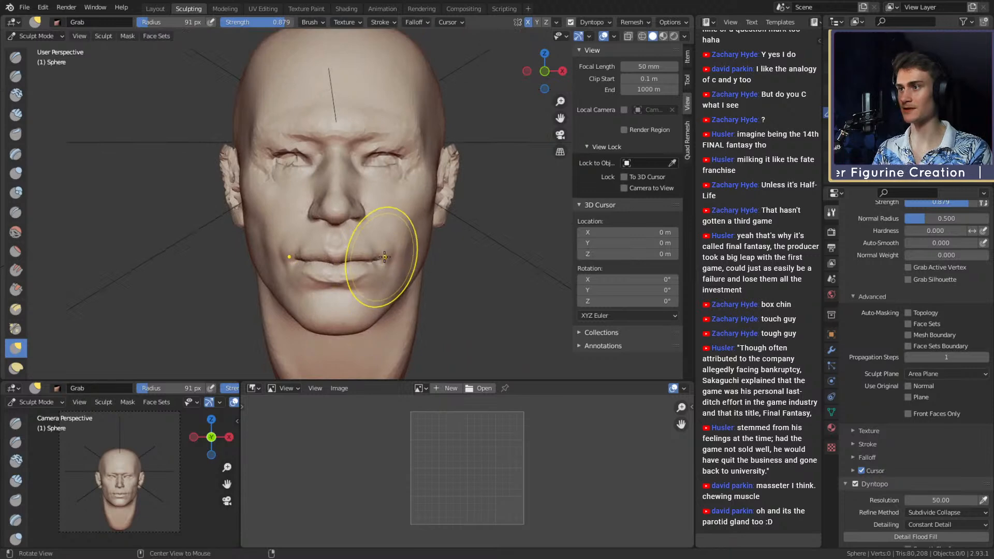
pyautogui.scroll(2, 385, 258)
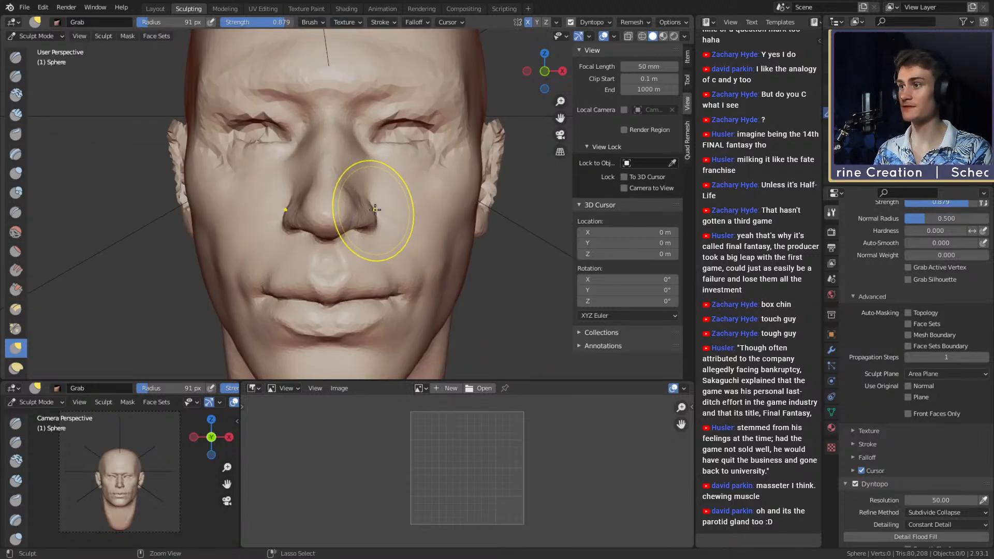
pyautogui.scroll(2, 373, 211)
pyautogui.moveTo(373, 211)
pyautogui.mouseDown(button='middle')
pyautogui.moveTo(343, 188)
pyautogui.moveTo(313, 202)
pyautogui.moveTo(350, 195)
pyautogui.moveTo(333, 193)
pyautogui.moveTo(373, 173)
pyautogui.moveTo(355, 176)
pyautogui.moveTo(288, 235)
pyautogui.moveTo(307, 215)
pyautogui.moveTo(255, 228)
pyautogui.mouseUp(button='middle')
# Refine the side of the nostril with the Clay Strips brush at a reduced radius.
pyautogui.scroll(3, 348, 189)
pyautogui.press('c')
pyautogui.press('[')
pyautogui.press('[')
pyautogui.press('[')
pyautogui.press('[')
pyautogui.press('[')
pyautogui.press('[')
pyautogui.press('[')
pyautogui.press('[')
pyautogui.press('[')
pyautogui.press('[')
pyautogui.scroll(2, 333, 205)
# Reshape the front edge of the nostril rim in profile with the Grab brush at an 83 px radius.
pyautogui.press('m')
pyautogui.press('g')
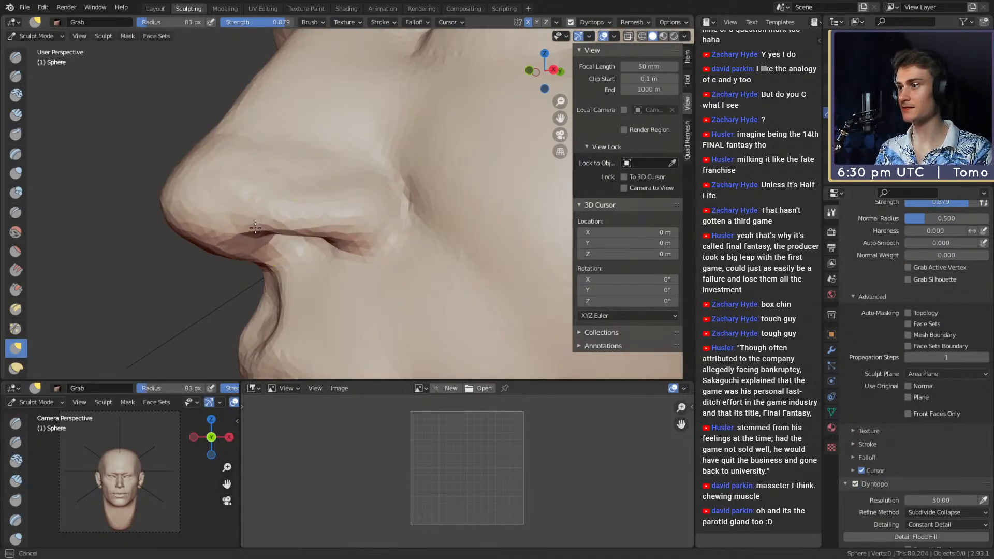
pyautogui.moveTo(250, 227); pyautogui.dragTo(300, 230)
pyautogui.press('c')
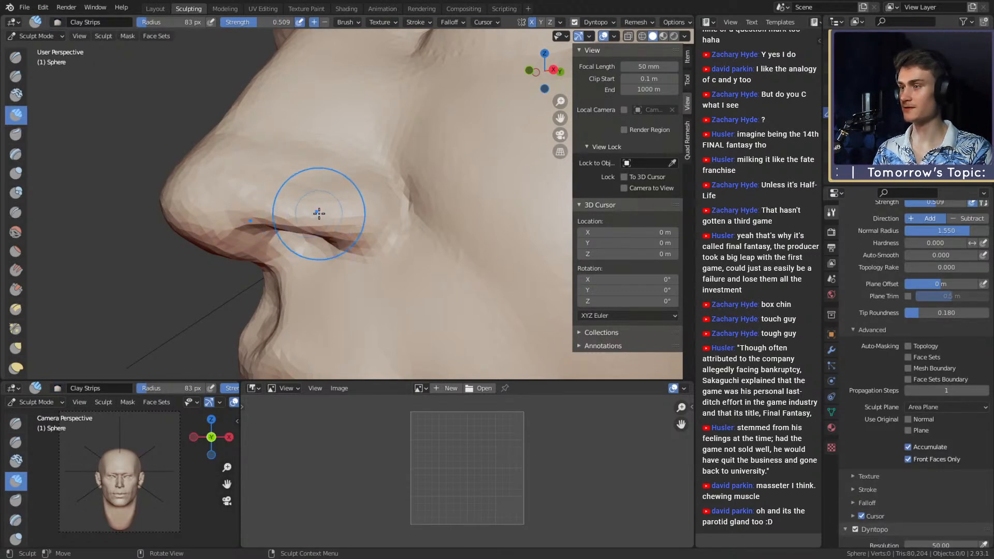
# Outline the nostril wing with the Mask brush at a 21 px radius, and undo the stroke.
pyautogui.press('m')
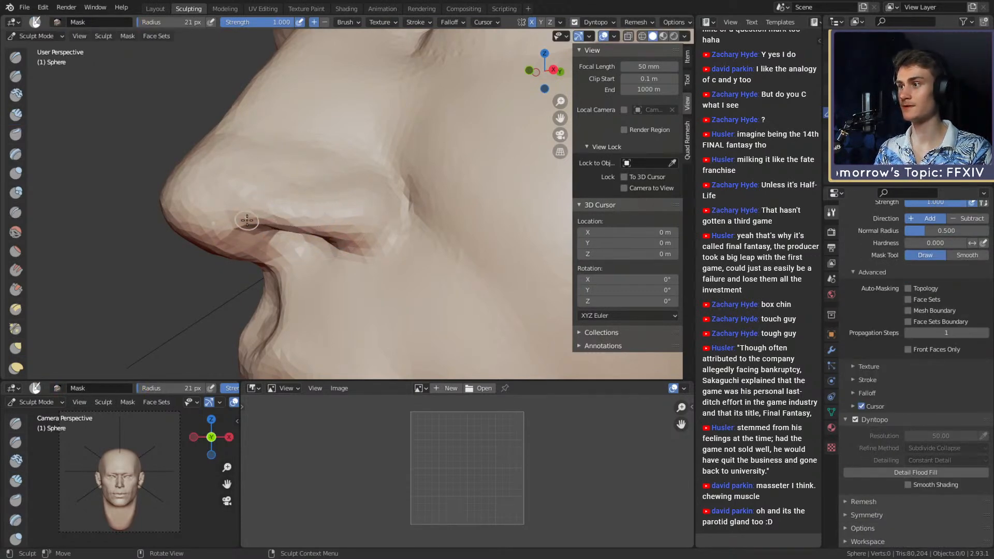
pyautogui.moveTo(247, 220)
pyautogui.mouseDown()
pyautogui.moveTo(321, 228)
pyautogui.moveTo(371, 172)
pyautogui.mouseUp()
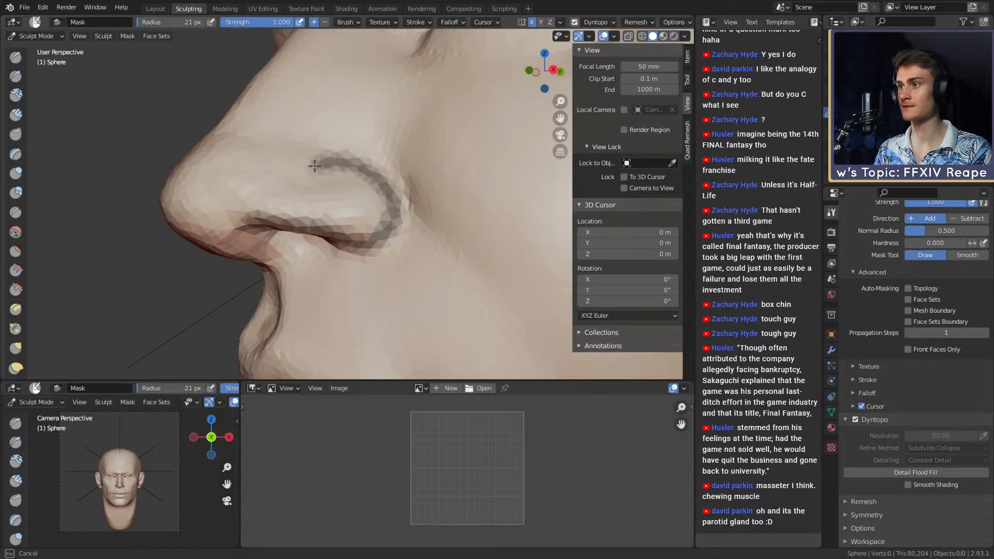
pyautogui.hotkey('ctrl', 'z')
# Outline the nostril wing again, extending the mask forward onto the nose tip, and undo it.
pyautogui.moveTo(343, 205)
pyautogui.mouseDown(button='middle')
pyautogui.moveTo(337, 196)
pyautogui.moveTo(335, 209)
pyautogui.mouseUp(button='middle')
pyautogui.moveTo(241, 233); pyautogui.dragTo(238, 235)
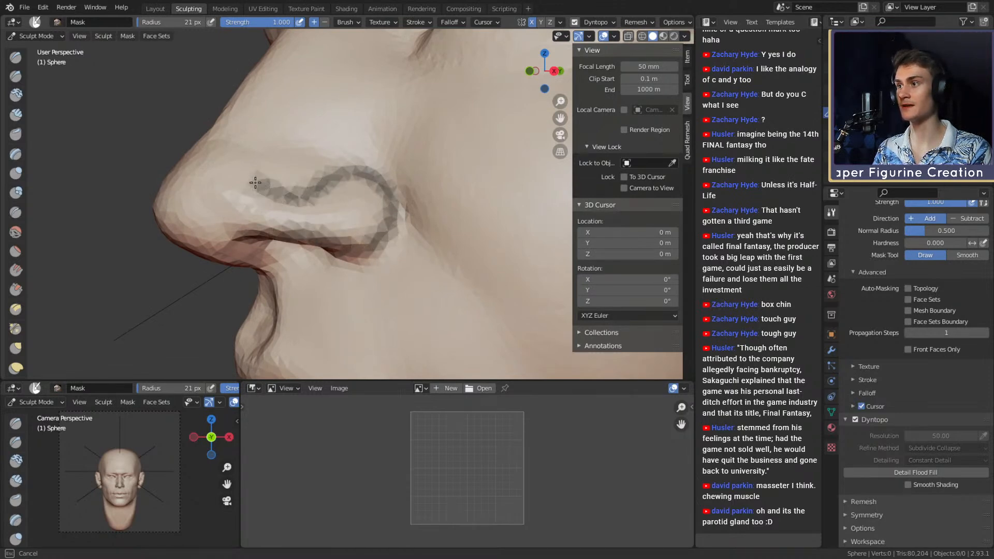
pyautogui.hotkey('ctrl', 'z')
pyautogui.scroll(-3, 355, 187)
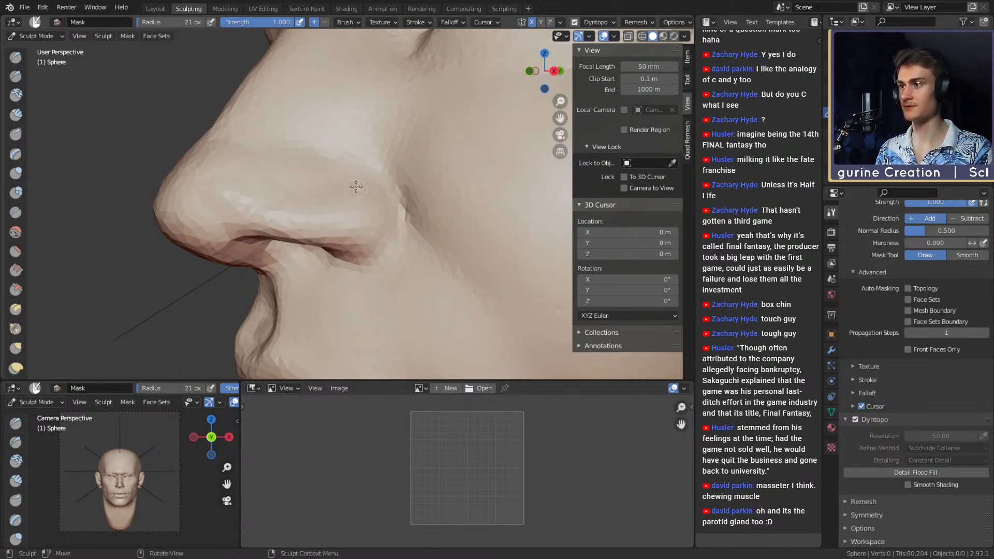
# Refine the transition between nose tip and nostril wing with the Clay Strips brush, enlarging its radius from 48 px.
pyautogui.moveTo(355, 187)
pyautogui.mouseDown(button='middle')
pyautogui.moveTo(359, 204)
pyautogui.moveTo(337, 215)
pyautogui.mouseUp(button='middle')
pyautogui.scroll(3, 359, 204)
pyautogui.press('c')
pyautogui.press('f')
pyautogui.click(341, 213)
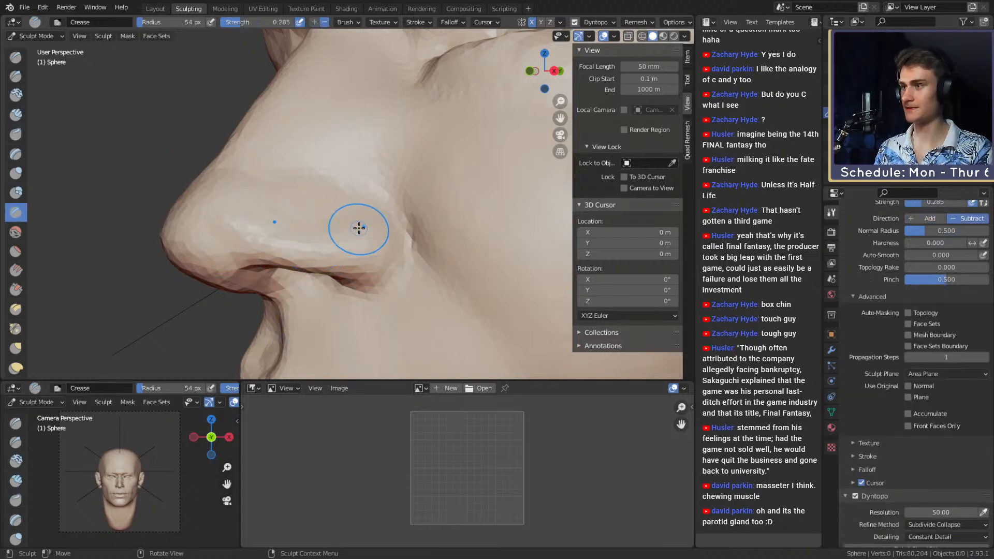
pyautogui.moveTo(355, 227); pyautogui.dragTo(348, 222, button='middle')
pyautogui.press('f')
pyautogui.click(341, 217)
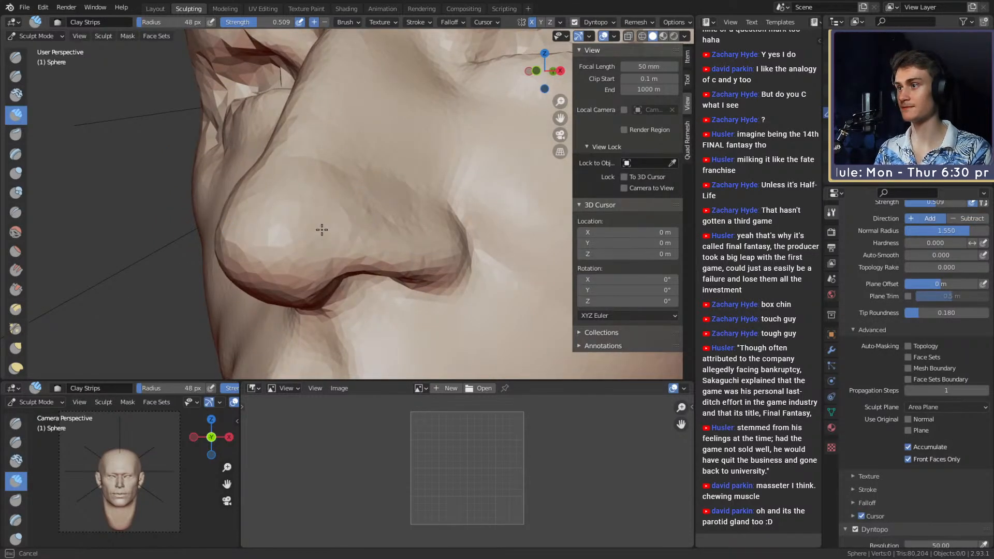
pyautogui.press('f')
pyautogui.click(320, 213)
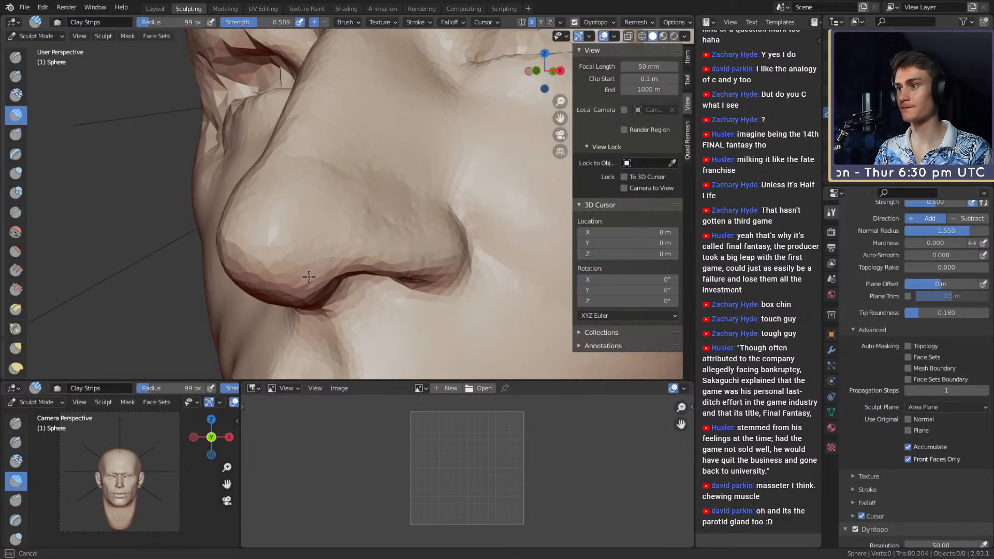
pyautogui.moveTo(309, 277); pyautogui.dragTo(352, 231, button='middle')
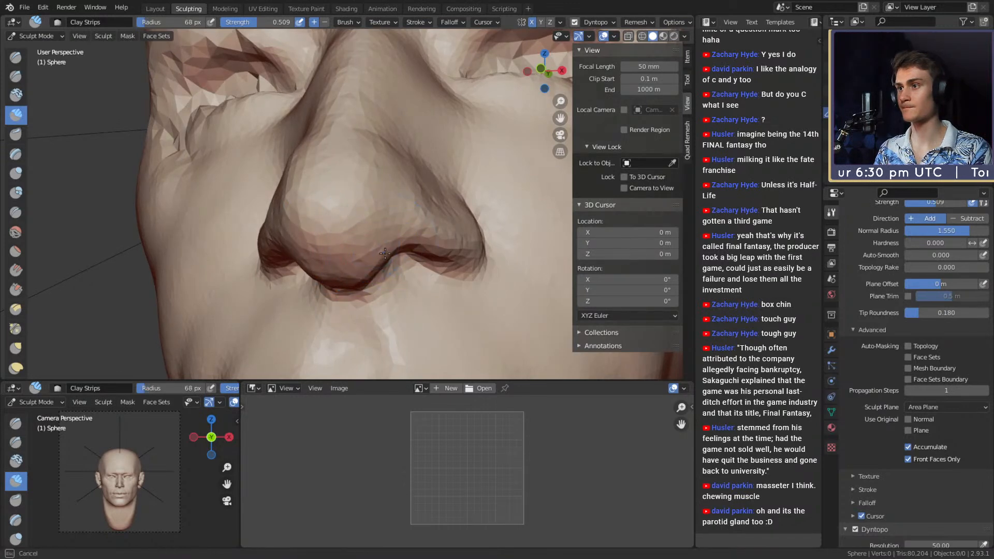
# Build up the side of the nose above the nostril wing with the Clay Strips brush at a 79 px radius.
pyautogui.scroll(-5, 393, 256)
pyautogui.moveTo(417, 258); pyautogui.dragTo(371, 260, button='middle')
pyautogui.scroll(6, 363, 238)
pyautogui.press('f')
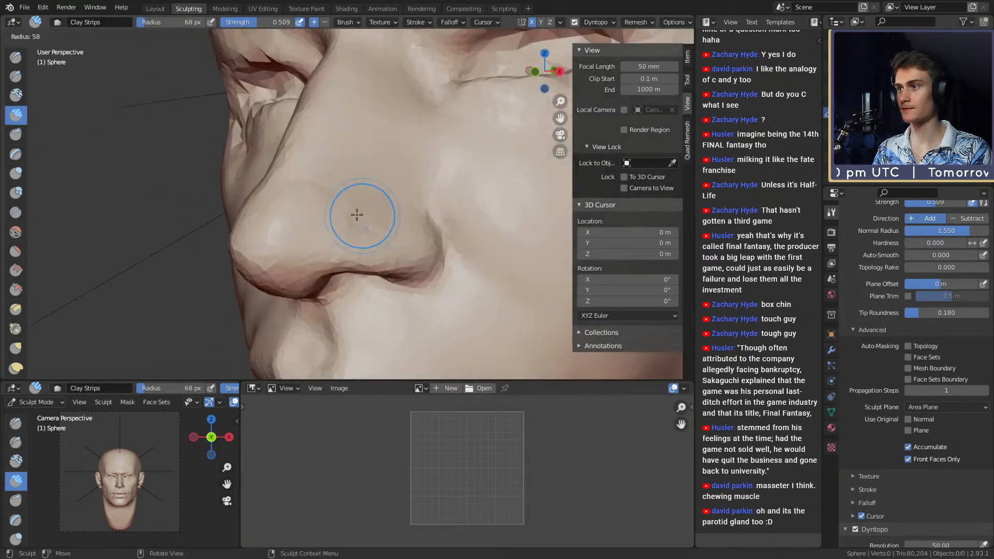
pyautogui.click(332, 206)
pyautogui.press('f')
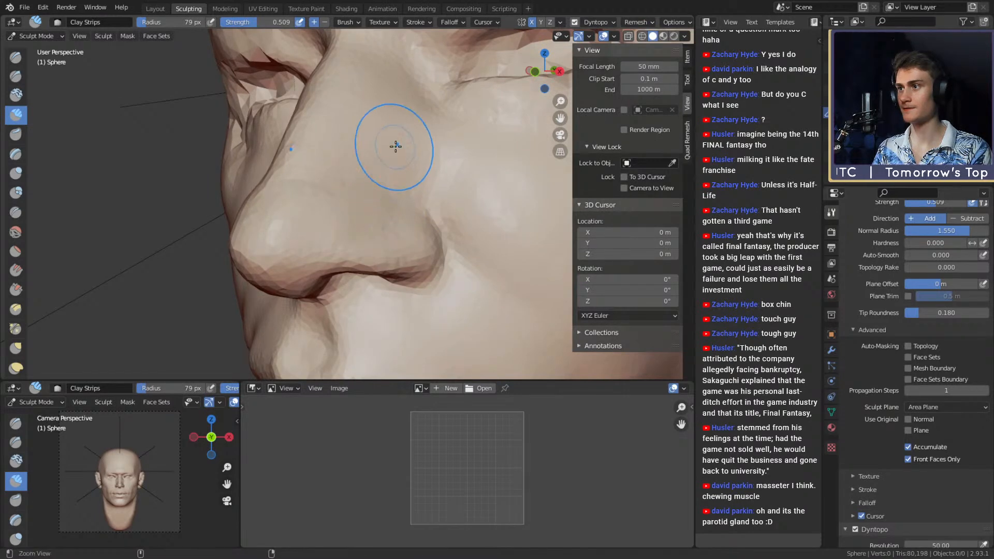
pyautogui.moveTo(395, 147)
pyautogui.keyDown('ctrl'); pyautogui.mouseDown(button='middle')
pyautogui.moveTo(364, 187)
pyautogui.moveTo(419, 193)
pyautogui.moveTo(386, 207)
pyautogui.mouseUp(button='middle'); pyautogui.keyUp('ctrl')
pyautogui.moveTo(385, 207)
pyautogui.keyDown('ctrl'); pyautogui.mouseDown(button='middle')
pyautogui.moveTo(365, 193)
pyautogui.moveTo(336, 200)
pyautogui.moveTo(364, 206)
pyautogui.mouseUp(button='middle'); pyautogui.keyUp('ctrl')
# Refine the lower part of the nose tip with the Clay Strips brush at a 31 px radius.
pyautogui.press('f')
pyautogui.click(334, 206)
pyautogui.press('f')
pyautogui.click(313, 205)
pyautogui.moveTo(356, 244); pyautogui.dragTo(339, 208, button='middle')
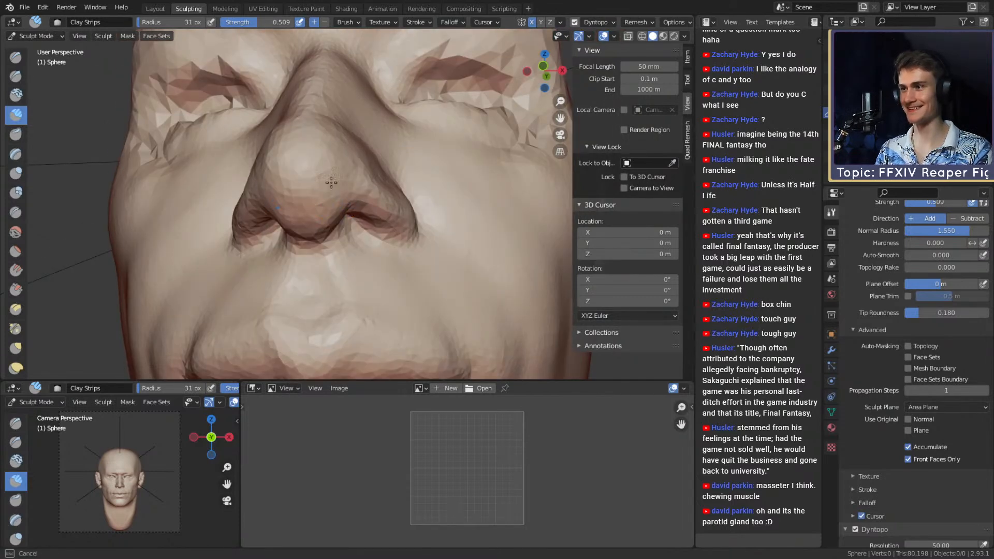
pyautogui.moveTo(331, 183); pyautogui.dragTo(346, 185)
# Move the nostril wing outward in the view from below with the Grab brush at a 107 px radius.
pyautogui.press('f')
pyautogui.click(384, 186)
pyautogui.press('g')
pyautogui.moveTo(376, 207)
pyautogui.mouseDown(button='middle')
pyautogui.moveTo(366, 126)
pyautogui.moveTo(389, 221)
pyautogui.mouseUp(button='middle')
pyautogui.press('f')
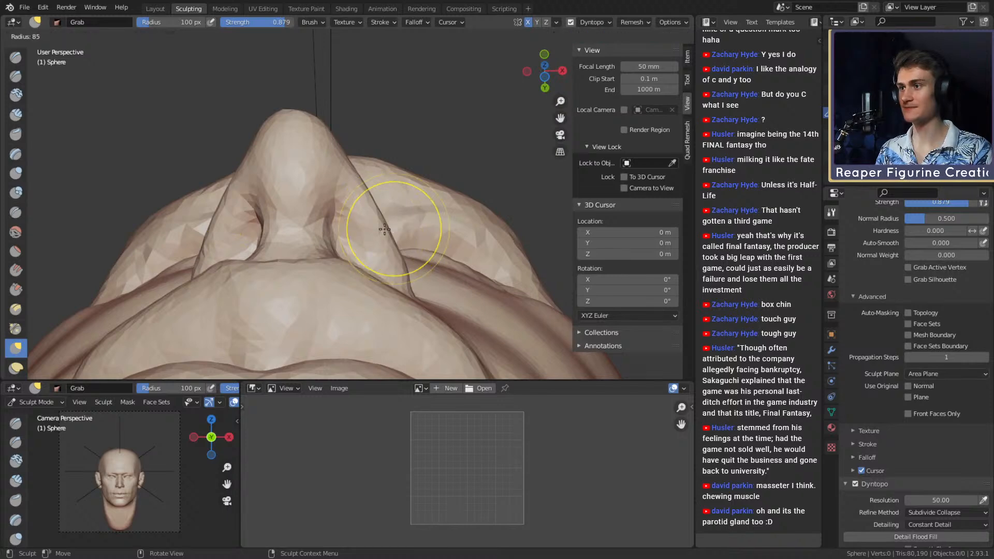
pyautogui.click(386, 228)
pyautogui.press('f')
pyautogui.click(407, 228)
pyautogui.moveTo(377, 228); pyautogui.dragTo(386, 226)
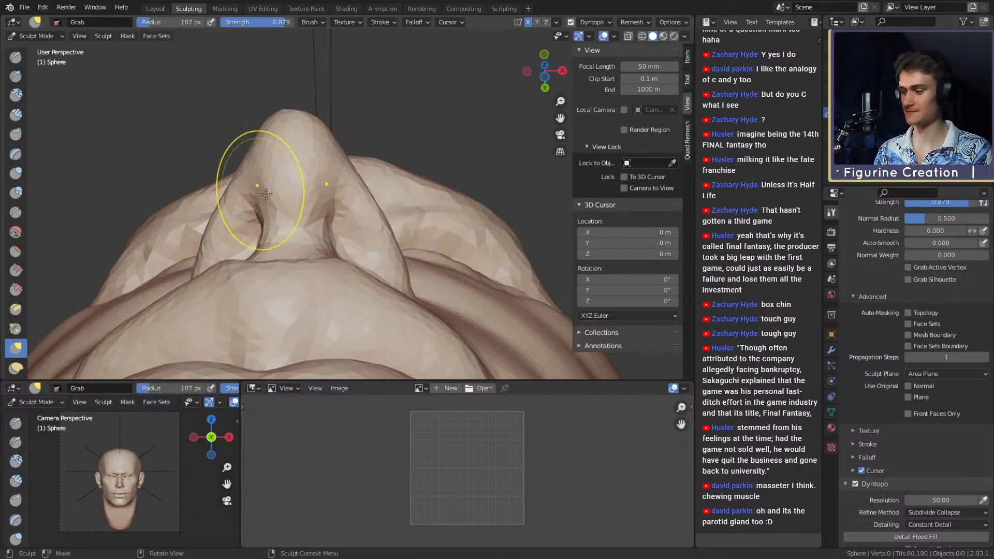
# Outline the nostrils and nose tip from below with the Mask brush at a 22 px radius, and undo the strokes.
pyautogui.press('m')
pyautogui.press('f')
pyautogui.click(297, 214)
pyautogui.keyDown('shift'); pyautogui.moveTo(384, 252); pyautogui.dragTo(408, 253, button='middle'); pyautogui.keyUp('shift')
pyautogui.moveTo(411, 271)
pyautogui.mouseDown()
pyautogui.moveTo(390, 212)
pyautogui.moveTo(334, 166)
pyautogui.moveTo(301, 163)
pyautogui.mouseUp()
pyautogui.hotkey('ctrl', 'z')
pyautogui.moveTo(410, 268); pyautogui.dragTo(406, 234)
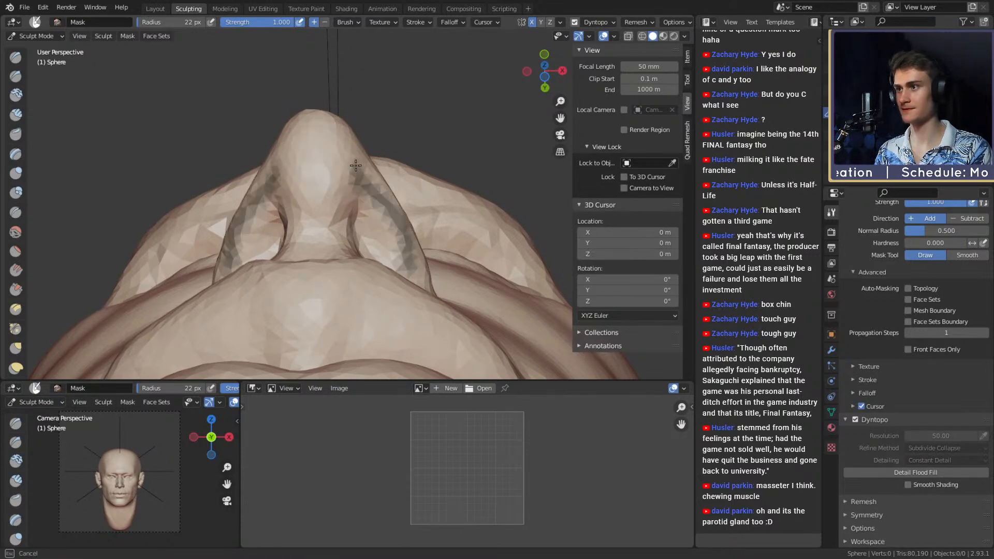
pyautogui.moveTo(355, 166); pyautogui.dragTo(306, 134)
pyautogui.moveTo(358, 216); pyautogui.dragTo(374, 255)
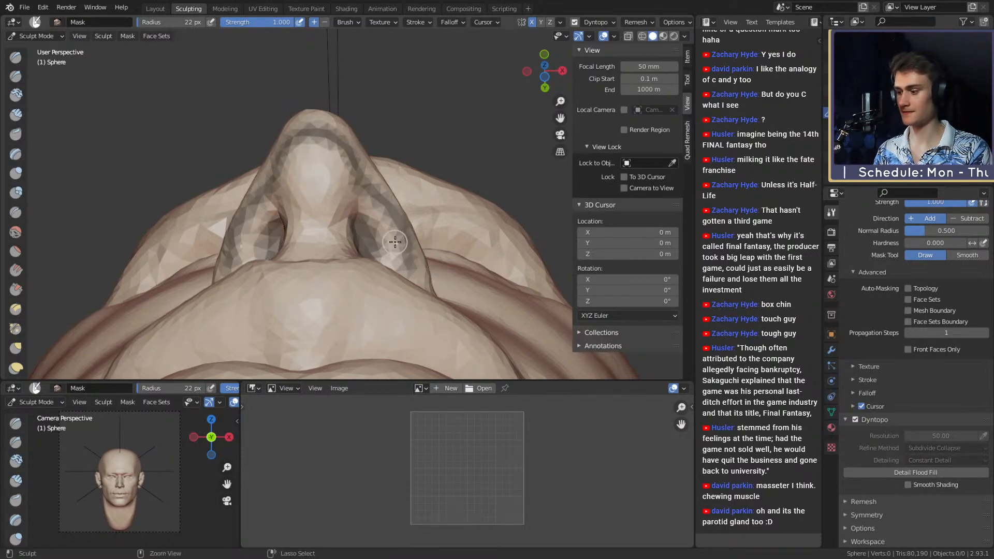
pyautogui.hotkey('ctrl', 'z')
# Reshape the outer contour of the nostril wing from below with the Grab brush at a 129 px radius.
pyautogui.press('g')
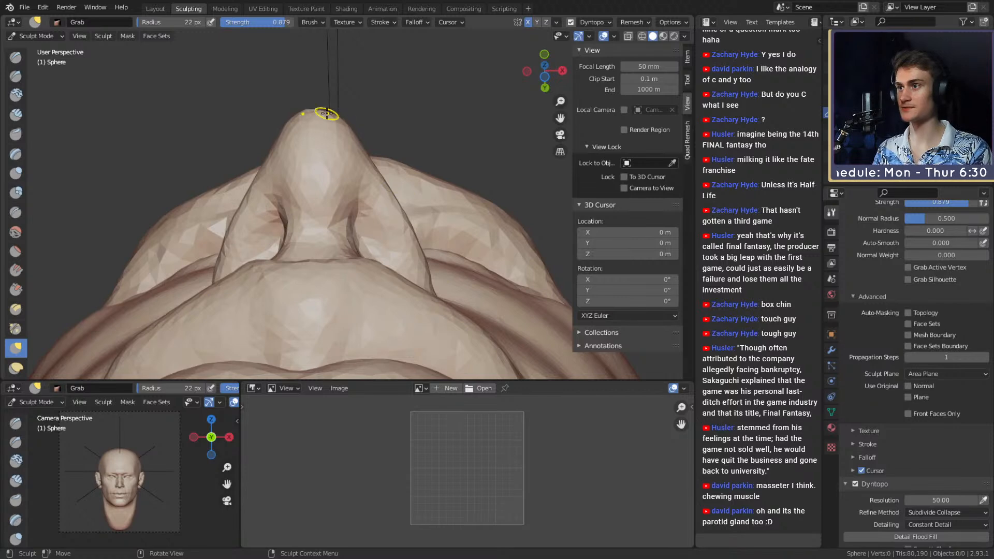
pyautogui.moveTo(327, 113); pyautogui.dragTo(416, 216, button='middle')
pyautogui.press('m')
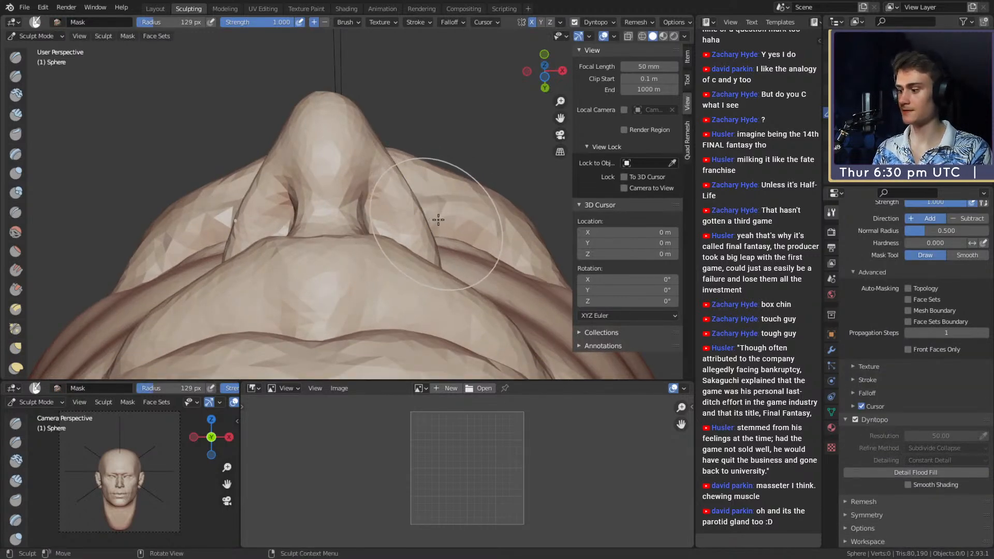
pyautogui.press('g')
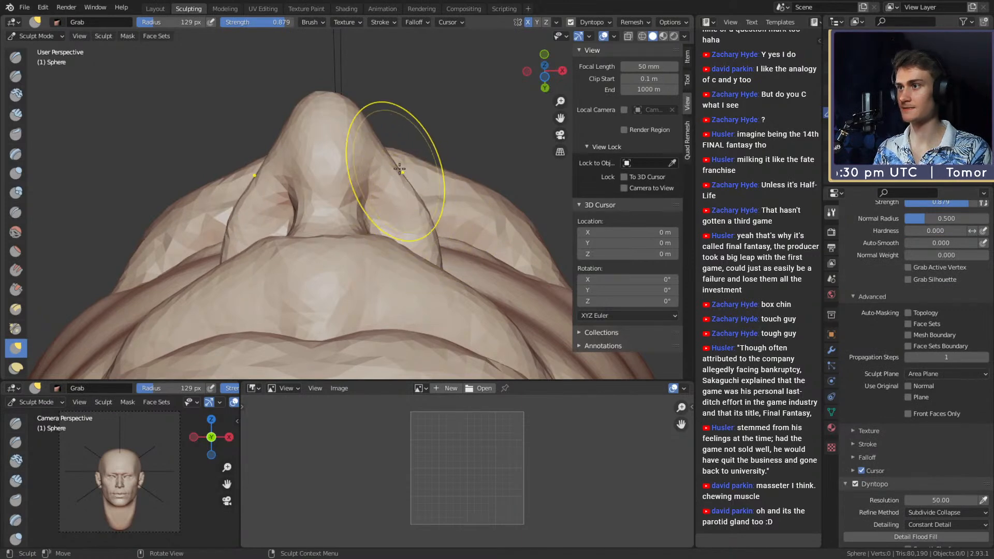
pyautogui.moveTo(373, 156)
pyautogui.mouseDown(button='middle')
pyautogui.moveTo(376, 144)
pyautogui.moveTo(256, 177)
pyautogui.moveTo(355, 166)
pyautogui.moveTo(462, 269)
pyautogui.moveTo(390, 239)
pyautogui.mouseUp(button='middle')
# Sharpen the crease under and behind the nostril wing with the Crease brush at radii of 21 px and 34 px.
pyautogui.press('c')
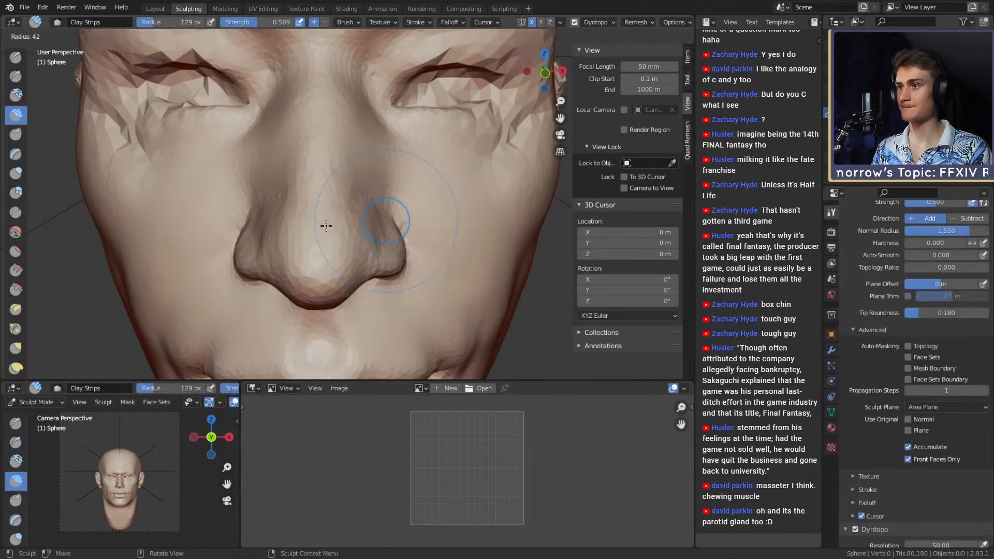
pyautogui.moveTo(332, 217)
pyautogui.mouseDown(button='middle')
pyautogui.moveTo(308, 253)
pyautogui.moveTo(382, 240)
pyautogui.moveTo(373, 268)
pyautogui.mouseUp(button='middle')
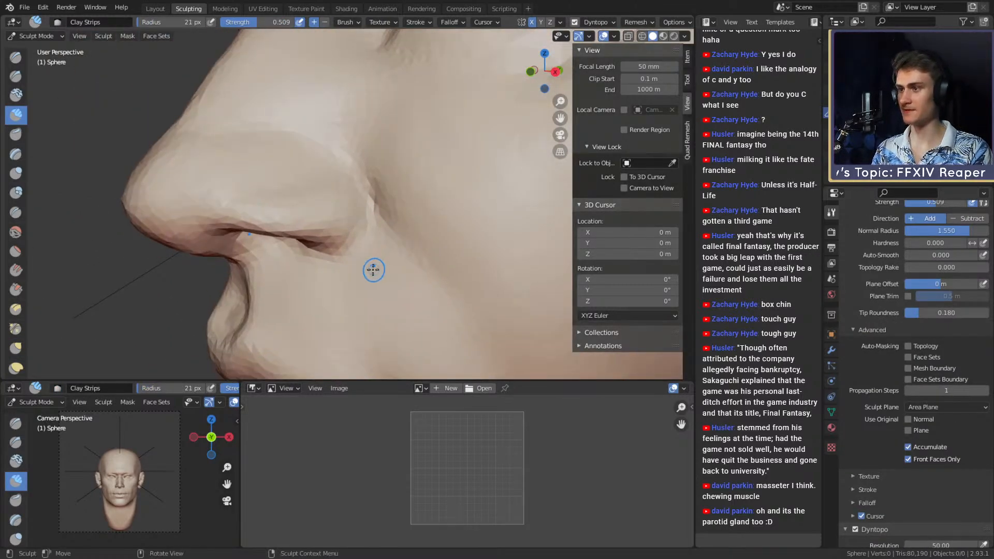
pyautogui.hotkey('shift', 'c')
pyautogui.moveTo(340, 250); pyautogui.dragTo(319, 250)
pyautogui.moveTo(319, 250)
pyautogui.mouseDown(button='middle')
pyautogui.moveTo(362, 228)
pyautogui.moveTo(325, 262)
pyautogui.mouseUp(button='middle')
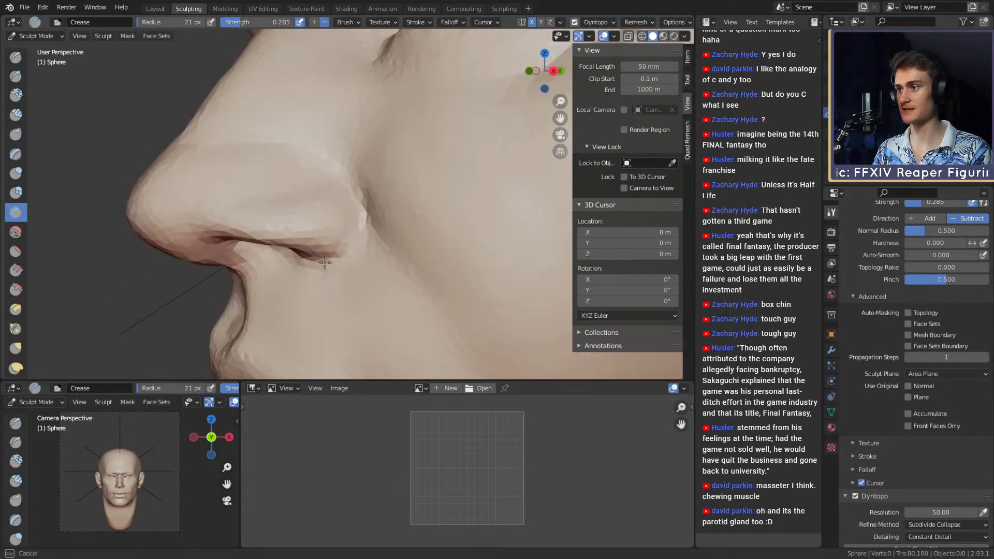
pyautogui.press('f')
pyautogui.click(348, 175)
pyautogui.moveTo(345, 174); pyautogui.dragTo(355, 192)
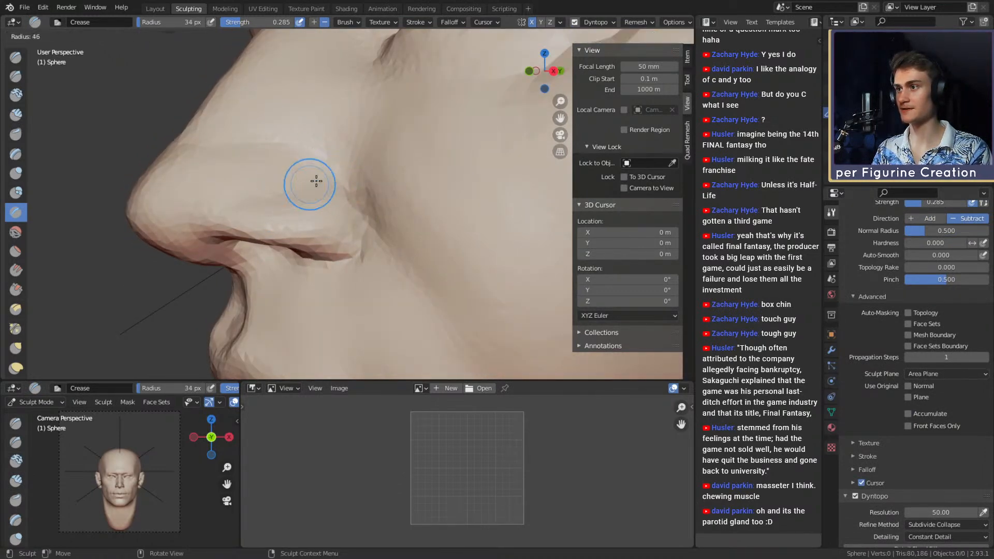
# Build up the lower rim of the nostril wing with the Clay Strips brush.
pyautogui.press('c')
pyautogui.moveTo(313, 217)
pyautogui.mouseDown(button='middle')
pyautogui.moveTo(349, 216)
pyautogui.moveTo(327, 238)
pyautogui.moveTo(346, 225)
pyautogui.mouseUp(button='middle')
pyautogui.moveTo(301, 235); pyautogui.dragTo(314, 230)
pyautogui.moveTo(320, 226); pyautogui.dragTo(331, 223, button='middle')
# Fill out the side and rear of the nostril wing with the Clay Strips brush at radii of 66 px and 50 px.
pyautogui.press('f')
pyautogui.click(343, 221)
pyautogui.moveTo(325, 196); pyautogui.dragTo(318, 190)
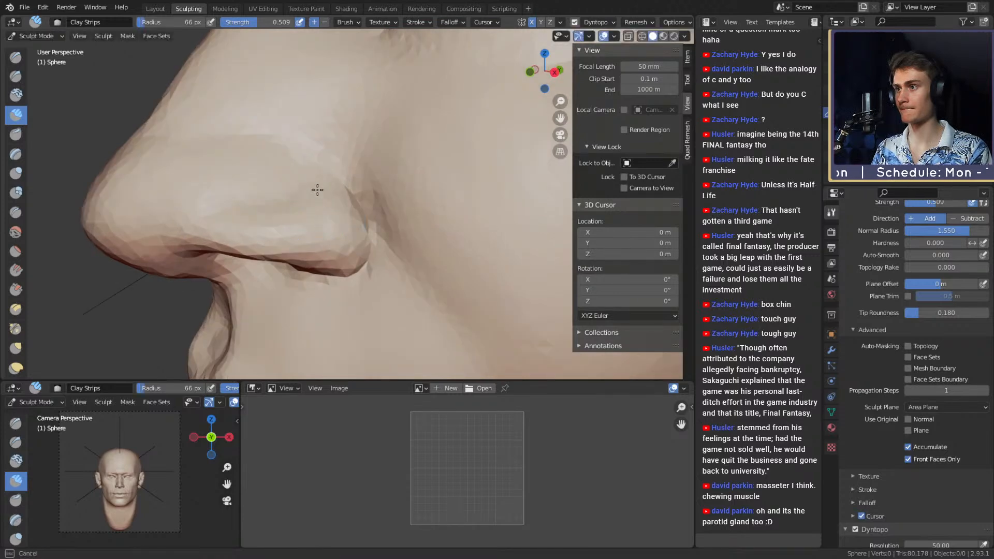
pyautogui.keyDown('shift'); pyautogui.moveTo(222, 218); pyautogui.dragTo(304, 202, button='middle'); pyautogui.keyUp('shift')
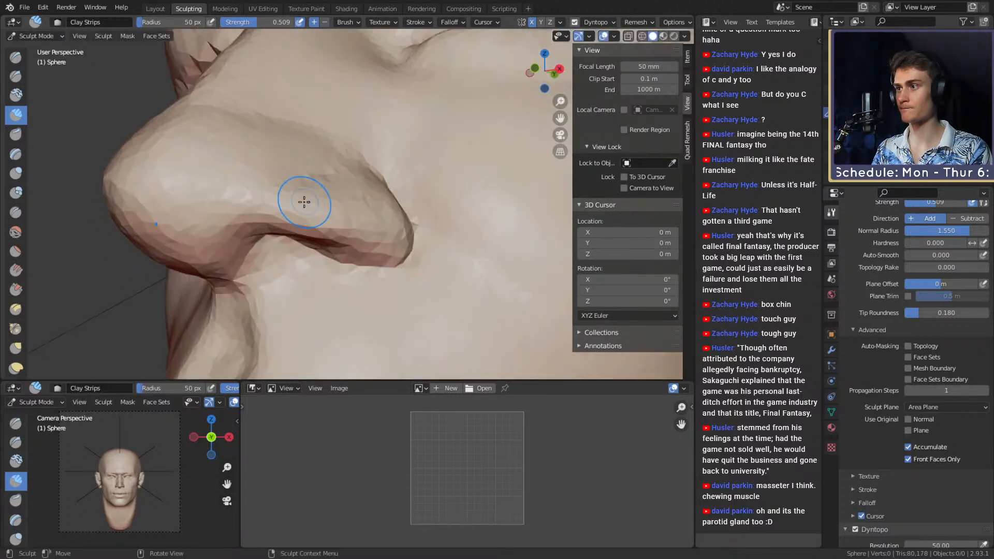
pyautogui.moveTo(374, 229); pyautogui.dragTo(382, 225)
pyautogui.moveTo(384, 224); pyautogui.dragTo(371, 234, button='middle')
# Pull the lower outer corner of the nostril wing inward in front view with the Grab brush at a 125 px radius.
pyautogui.press('f')
pyautogui.click(438, 234)
pyautogui.moveTo(439, 286)
pyautogui.mouseDown(button='middle')
pyautogui.moveTo(391, 258)
pyautogui.moveTo(439, 262)
pyautogui.mouseUp(button='middle')
pyautogui.press('g')
pyautogui.press('f')
pyautogui.click(378, 231)
pyautogui.keyDown('ctrl'); pyautogui.moveTo(385, 246); pyautogui.dragTo(401, 223, button='middle'); pyautogui.keyUp('ctrl')
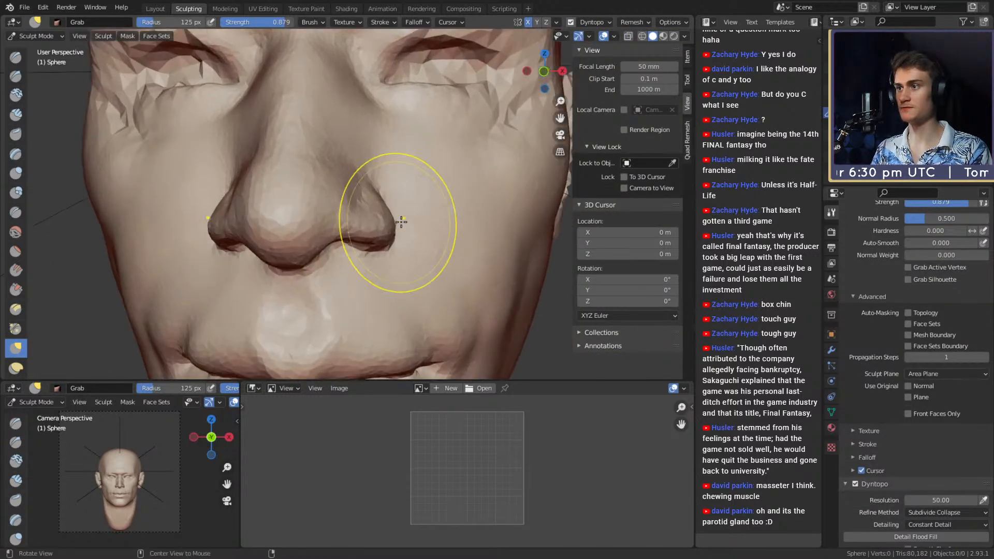
pyautogui.moveTo(401, 249); pyautogui.dragTo(393, 251)
pyautogui.keyDown('ctrl'); pyautogui.moveTo(393, 243); pyautogui.dragTo(402, 265, button='middle'); pyautogui.keyUp('ctrl')
# Adjust the side of the nose near the nostril wing with the Grab brush at a 55 px radius.
pyautogui.moveTo(392, 253)
pyautogui.mouseDown(button='middle')
pyautogui.moveTo(383, 244)
pyautogui.moveTo(386, 260)
pyautogui.moveTo(381, 207)
pyautogui.moveTo(362, 215)
pyautogui.mouseUp(button='middle')
pyautogui.press('f')
pyautogui.click(401, 234)
pyautogui.press('f')
pyautogui.click(395, 220)
pyautogui.press('f')
pyautogui.moveTo(369, 253)
pyautogui.keyDown('ctrl'); pyautogui.mouseDown(button='middle')
pyautogui.moveTo(335, 216)
pyautogui.moveTo(323, 220)
pyautogui.mouseUp(button='middle'); pyautogui.keyUp('ctrl')
pyautogui.click(335, 236)
pyautogui.moveTo(312, 233); pyautogui.dragTo(305, 235)
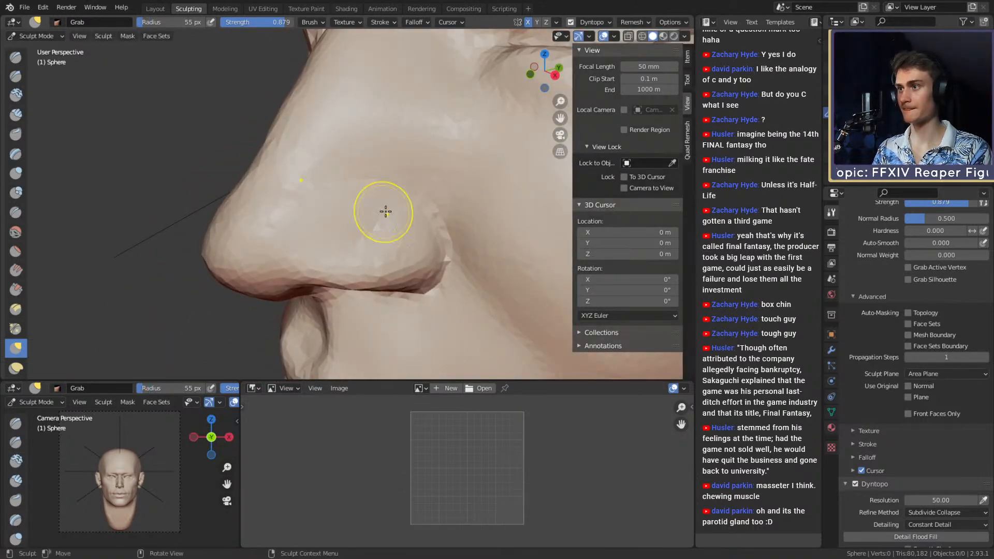
pyautogui.moveTo(386, 211); pyautogui.dragTo(429, 191, button='middle')
pyautogui.scroll(-8, 395, 204)
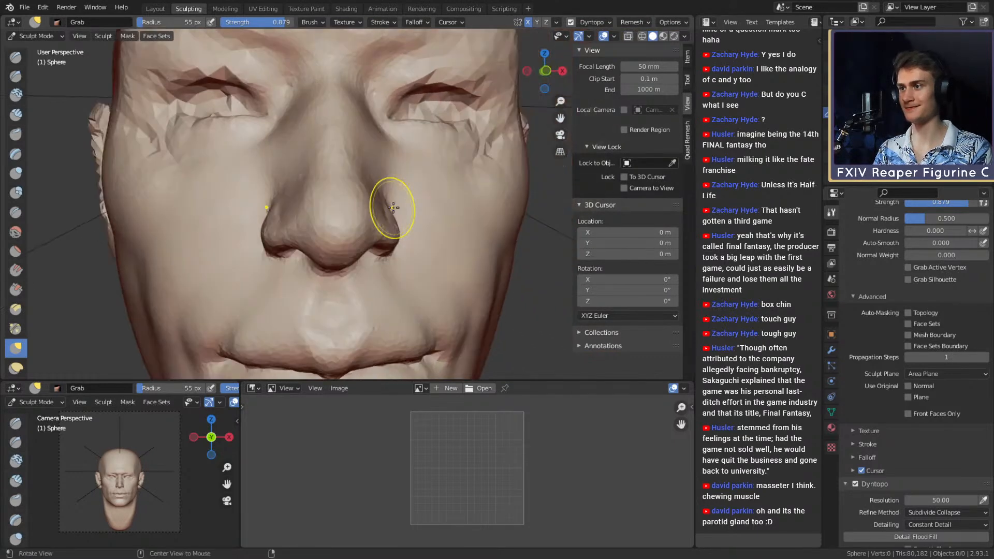
# Build up the area above the nostril rim toward the nose tip with the Clay Strips brush, reducing its radius to 36 px.
pyautogui.moveTo(373, 277); pyautogui.dragTo(461, 259, button='middle')
pyautogui.moveTo(461, 260)
pyautogui.keyDown('ctrl'); pyautogui.keyDown('alt'); pyautogui.mouseDown()
pyautogui.moveTo(459, 222)
pyautogui.moveTo(370, 244)
pyautogui.moveTo(386, 212)
pyautogui.moveTo(360, 218)
pyautogui.moveTo(406, 230)
pyautogui.mouseUp(); pyautogui.keyUp('alt'); pyautogui.keyUp('ctrl')
pyautogui.moveTo(401, 241)
pyautogui.keyDown('ctrl'); pyautogui.keyDown('alt'); pyautogui.mouseDown()
pyautogui.moveTo(397, 229)
pyautogui.moveTo(441, 233)
pyautogui.mouseUp(); pyautogui.keyUp('alt'); pyautogui.keyUp('ctrl')
pyautogui.press('c')
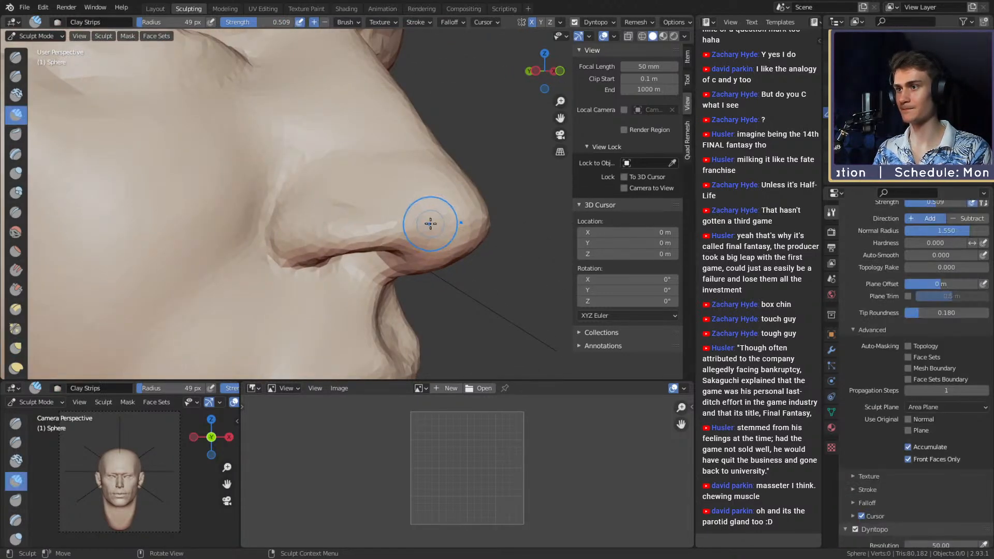
pyautogui.moveTo(358, 218); pyautogui.dragTo(394, 217)
pyautogui.keyDown('alt'); pyautogui.moveTo(403, 214); pyautogui.dragTo(405, 198); pyautogui.keyUp('alt')
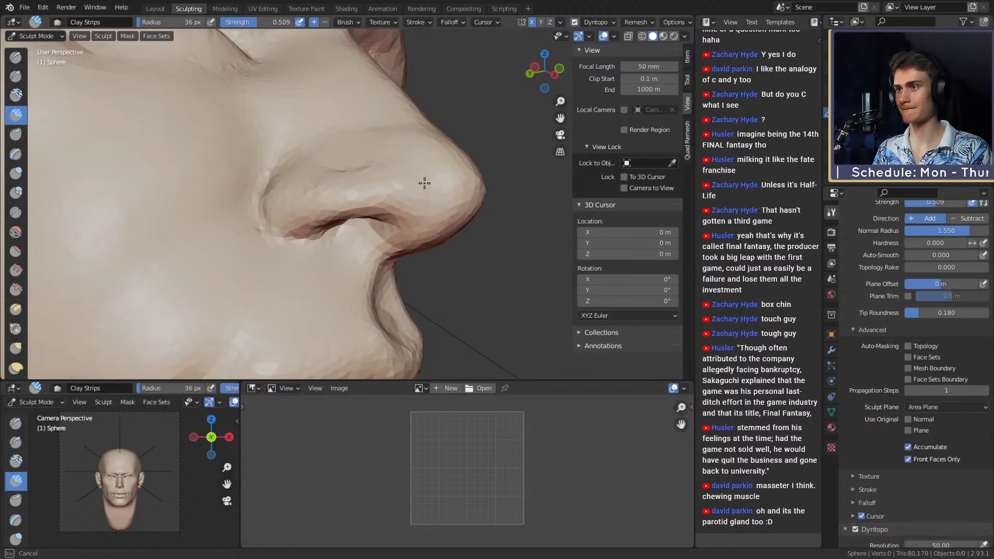
# Pull the nose bridge slightly forward in profile with the Grab brush at a 122 px radius.
pyautogui.press('f')
pyautogui.click(448, 186)
pyautogui.moveTo(404, 189)
pyautogui.mouseDown(button='middle')
pyautogui.moveTo(388, 204)
pyautogui.moveTo(426, 199)
pyautogui.mouseUp(button='middle')
pyautogui.scroll(-4, 389, 204)
pyautogui.scroll(4, 403, 181)
pyautogui.press('g')
pyautogui.moveTo(375, 136); pyautogui.dragTo(385, 136)
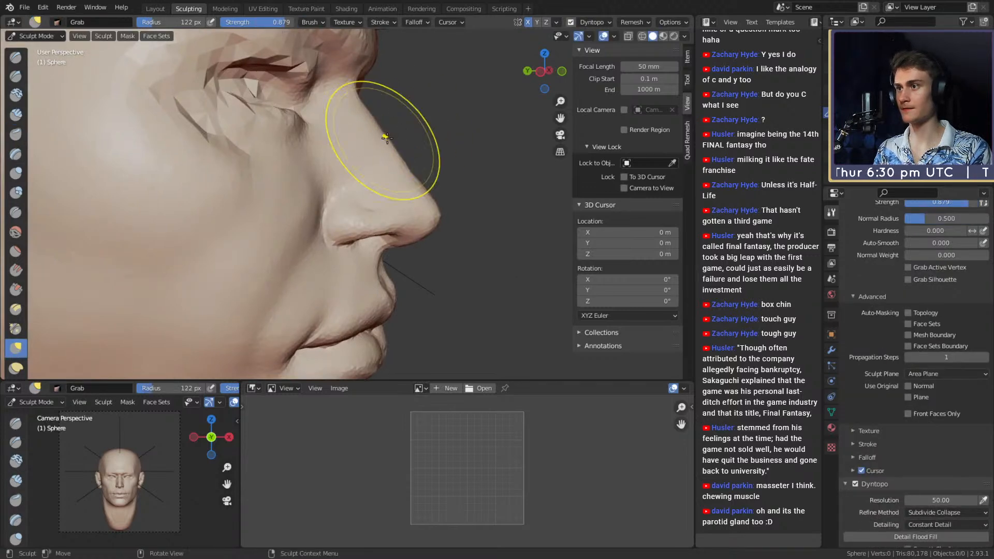
# Reshape the front of the nose tip downward in profile with the Grab brush at a 55 px radius.
pyautogui.press('f')
pyautogui.click(410, 175)
pyautogui.moveTo(410, 175)
pyautogui.mouseDown(button='middle')
pyautogui.moveTo(433, 162)
pyautogui.moveTo(450, 199)
pyautogui.mouseUp(button='middle')
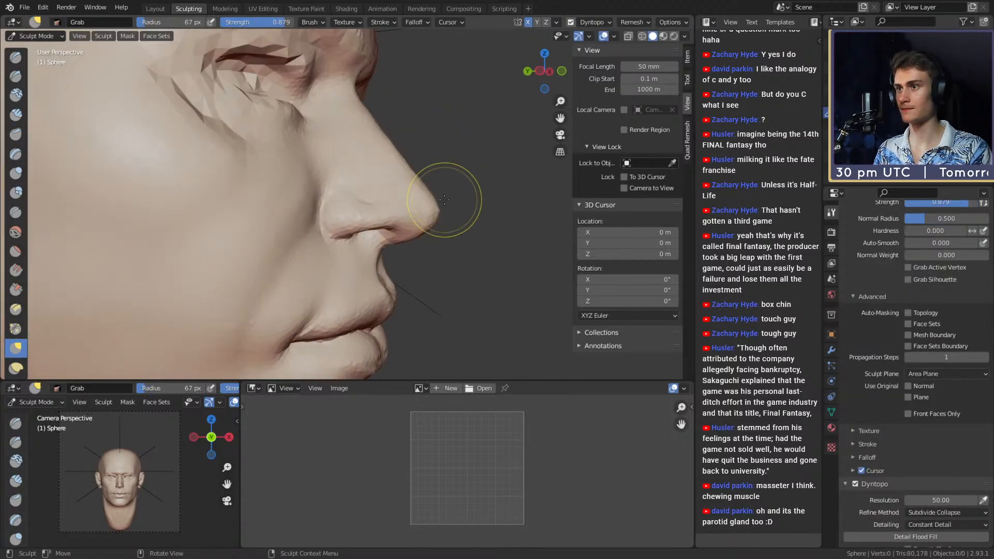
pyautogui.press('f')
pyautogui.click(460, 201)
pyautogui.moveTo(439, 211)
pyautogui.mouseDown()
pyautogui.moveTo(449, 210)
pyautogui.moveTo(433, 222)
pyautogui.mouseUp()
pyautogui.scroll(-5, 434, 200)
pyautogui.scroll(4, 432, 224)
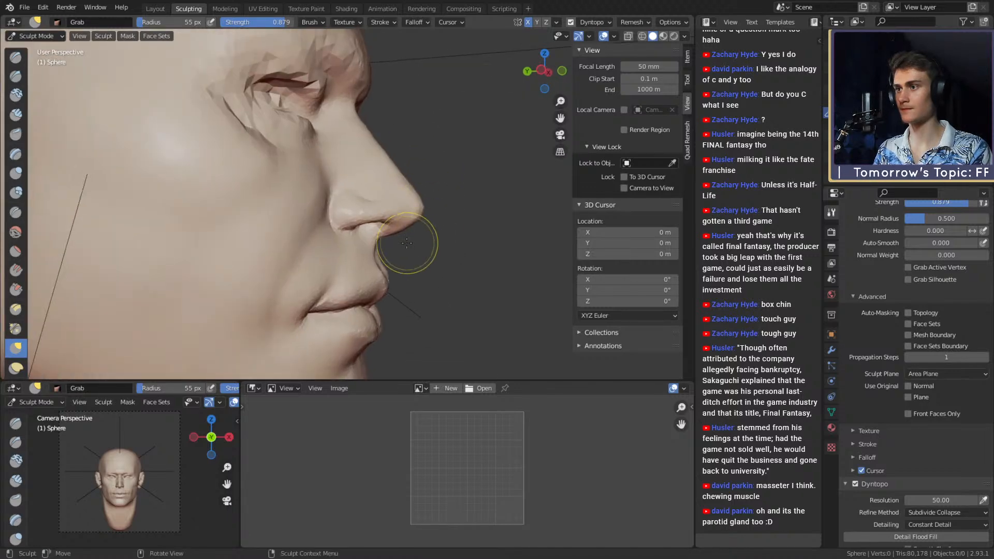
# Try to reshape the nose tip in profile with the Grab brush at a 128 px radius, and undo the attempts.
pyautogui.press('f')
pyautogui.click(418, 238)
pyautogui.hotkey('ctrl', 'z')
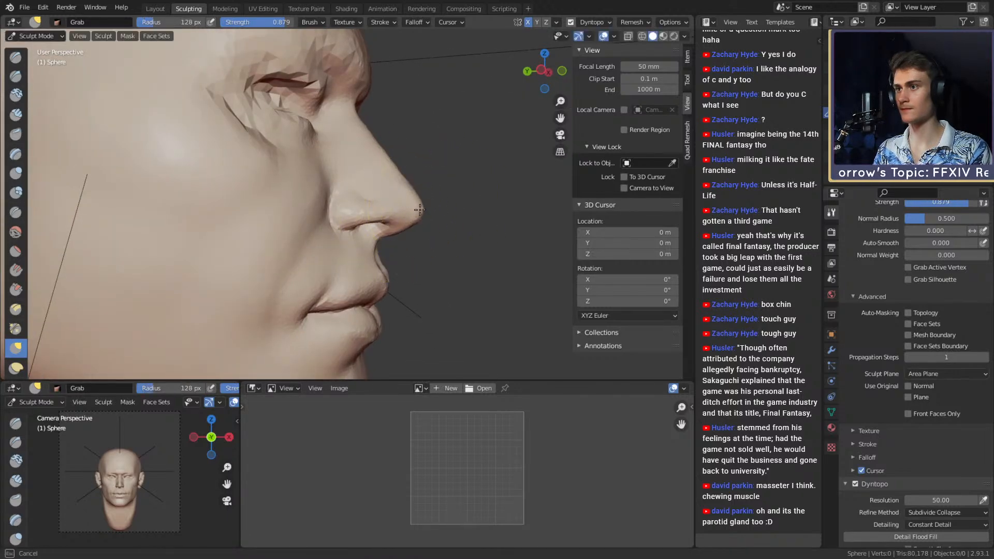
pyautogui.press('f')
pyautogui.hotkey('ctrl', 'z')
# Carve the inner edge of the nostril opening from below with the Crease brush at a 45 px radius and 0.533 strength.
pyautogui.press('f')
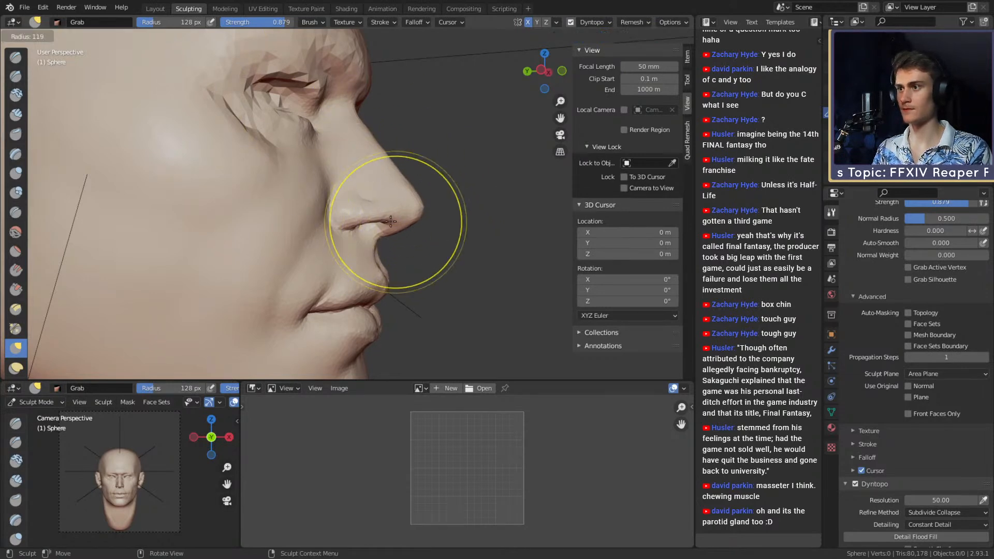
pyautogui.click(432, 221)
pyautogui.scroll(4, 396, 200)
pyautogui.moveTo(393, 193); pyautogui.dragTo(308, 140, button='middle')
pyautogui.scroll(4, 336, 171)
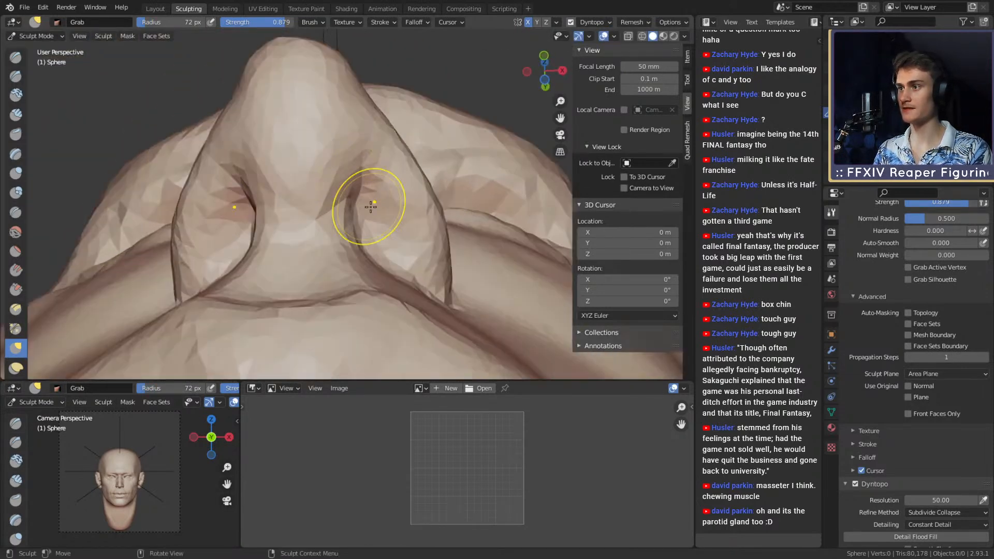
pyautogui.hotkey('shift', 'c')
pyautogui.moveTo(382, 212); pyautogui.dragTo(395, 233, button='middle')
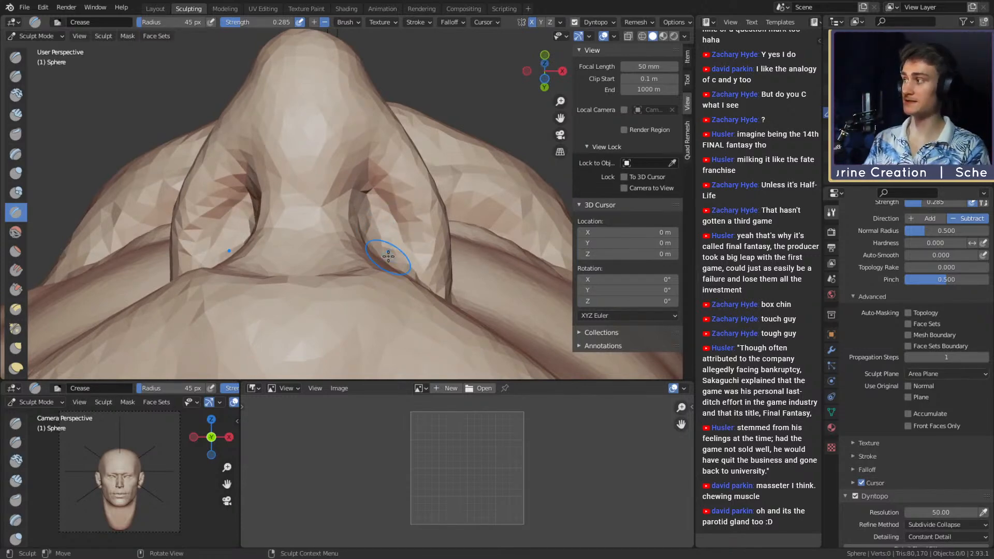
pyautogui.hotkey('shift', 'f')
pyautogui.click(365, 200)
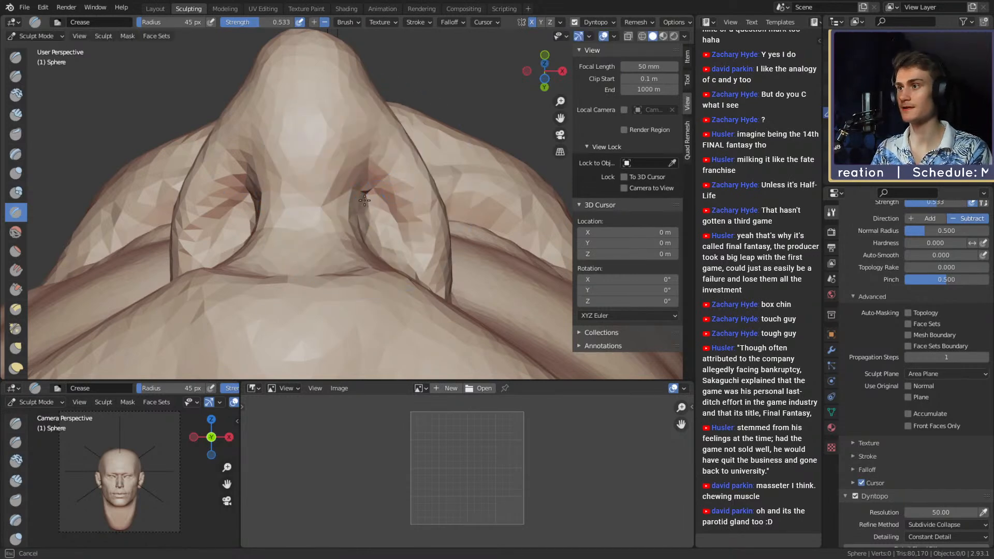
pyautogui.moveTo(352, 175)
pyautogui.mouseDown()
pyautogui.moveTo(373, 227)
pyautogui.moveTo(362, 171)
pyautogui.moveTo(361, 196)
pyautogui.moveTo(385, 228)
pyautogui.mouseUp()
# Deepen the nostril cavity along its front and outer edge with the Crease brush at a 30 px radius.
pyautogui.press('f')
pyautogui.click(378, 220)
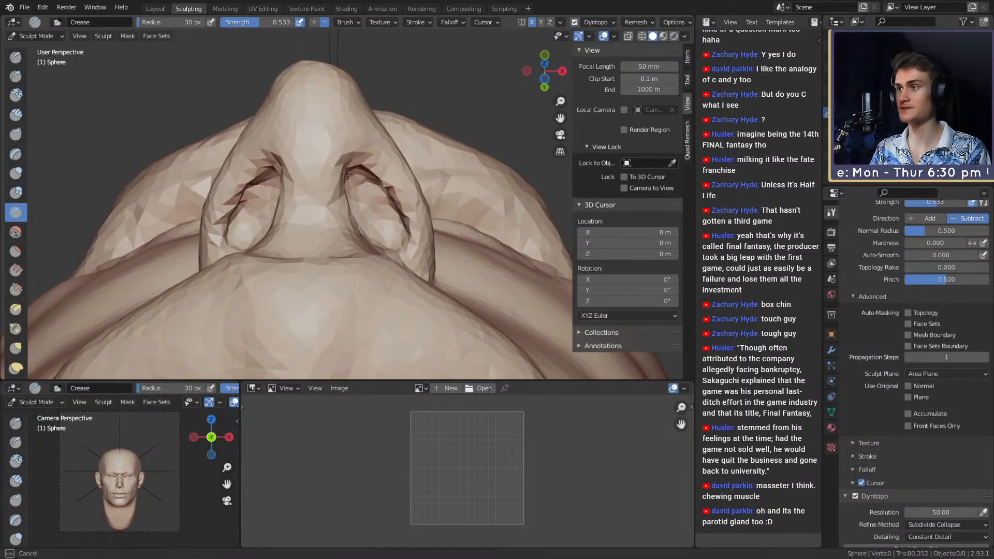
pyautogui.moveTo(359, 190); pyautogui.dragTo(358, 195)
# Raise the front edge of the nostril rim in profile with the Grab brush at a 108 px radius.
pyautogui.moveTo(314, 182)
pyautogui.mouseDown(button='middle')
pyautogui.moveTo(368, 204)
pyautogui.moveTo(416, 259)
pyautogui.mouseUp(button='middle')
pyautogui.press('f')
pyautogui.click(357, 185)
pyautogui.press('g')
pyautogui.press('f')
pyautogui.click(422, 265)
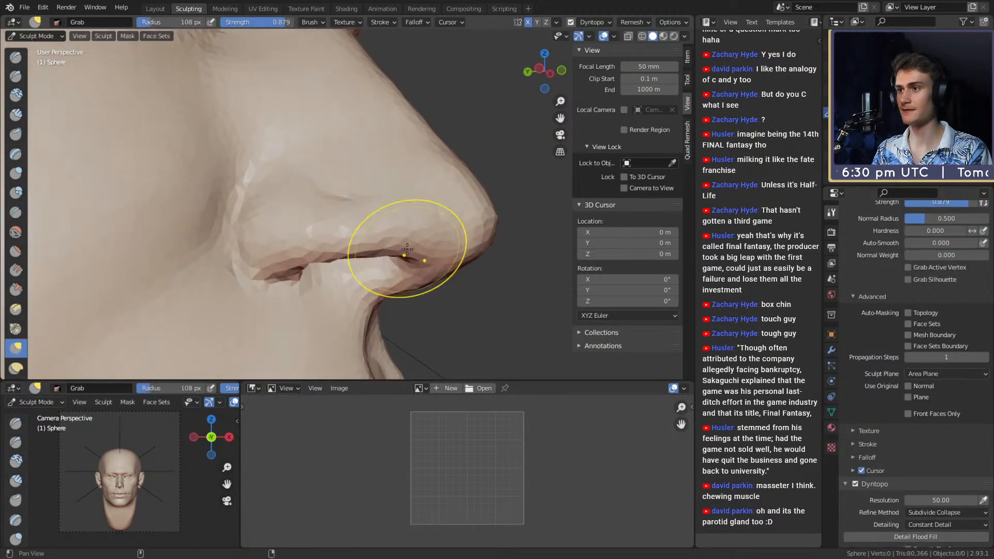
pyautogui.moveTo(409, 259); pyautogui.dragTo(413, 251)
# Adjust the middle of the nostril rim in profile with a resized Grab brush, and set its radius to 70 px.
pyautogui.press('f')
pyautogui.click(383, 272)
pyautogui.moveTo(361, 272); pyautogui.dragTo(350, 265)
pyautogui.press('f')
pyautogui.click(305, 278)
pyautogui.moveTo(351, 274)
pyautogui.mouseDown(button='middle')
pyautogui.moveTo(326, 249)
pyautogui.moveTo(393, 277)
pyautogui.moveTo(399, 240)
pyautogui.moveTo(380, 290)
pyautogui.moveTo(367, 204)
pyautogui.moveTo(352, 210)
pyautogui.mouseUp(button='middle')
pyautogui.press('f')
pyautogui.click(332, 257)
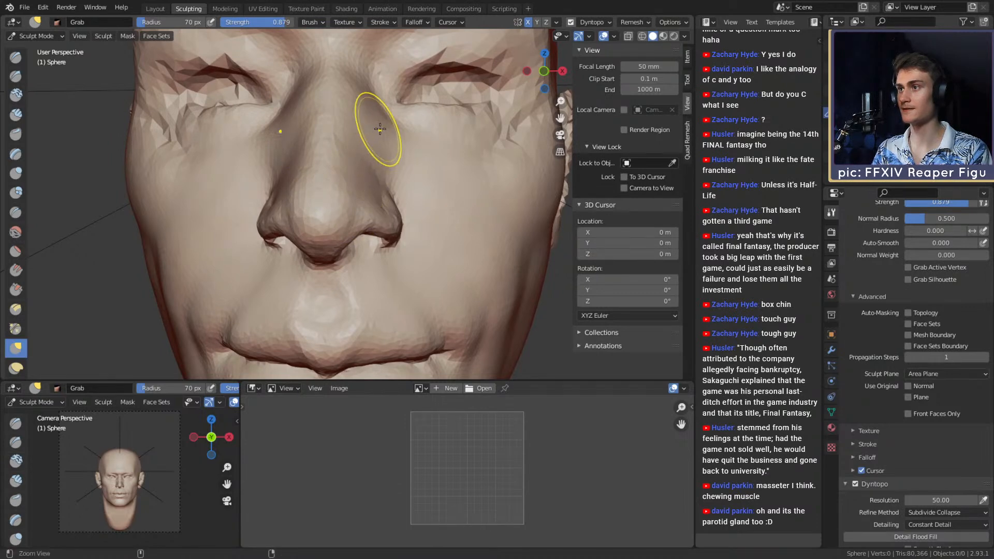
# Refine the side of the nose with the Crease brush at 0.115 strength, using radii of 50 and 44 px.
pyautogui.moveTo(380, 129)
pyautogui.keyDown('ctrl'); pyautogui.mouseDown(button='middle')
pyautogui.moveTo(378, 177)
pyautogui.moveTo(178, 72)
pyautogui.mouseUp(button='middle'); pyautogui.keyUp('ctrl')
pyautogui.hotkey('shift', 'c')
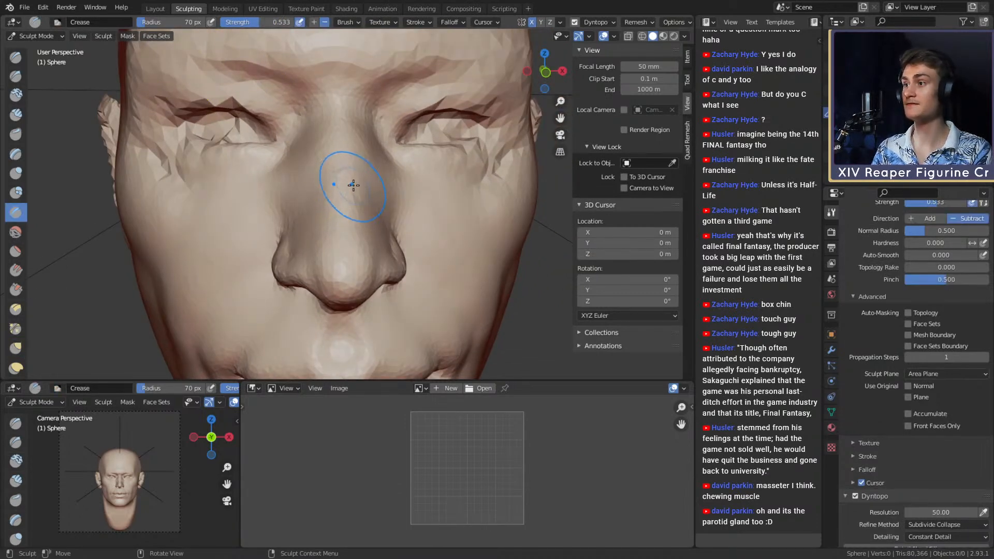
pyautogui.moveTo(352, 175); pyautogui.dragTo(328, 192, button='middle')
pyautogui.hotkey('shift', 'f')
pyautogui.click(333, 201)
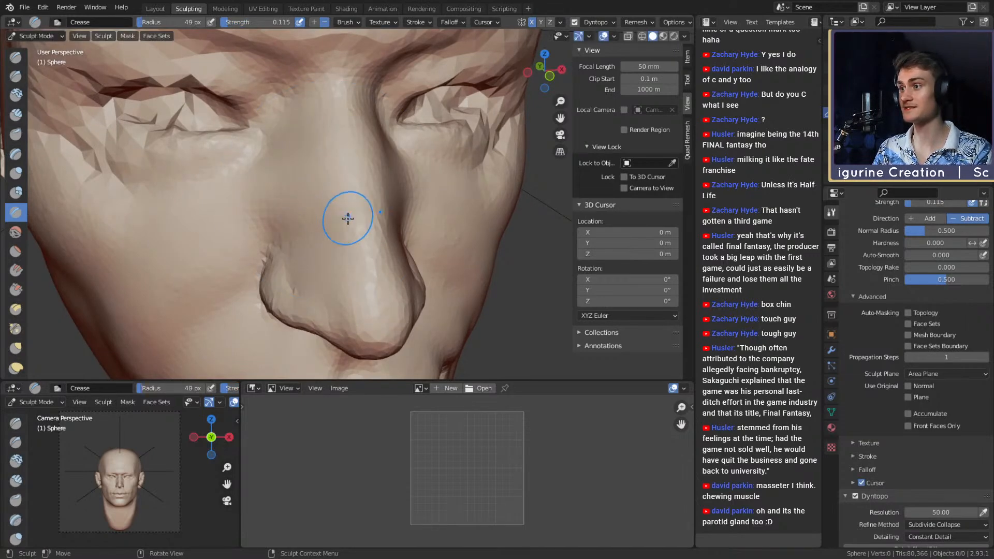
pyautogui.press('f')
pyautogui.click(347, 247)
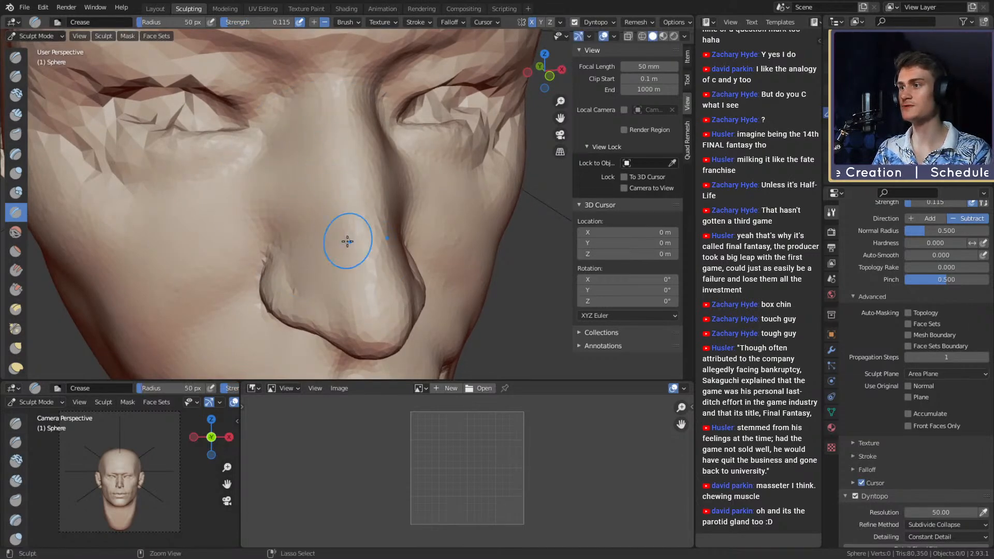
pyautogui.moveTo(347, 241)
pyautogui.mouseDown(button='middle')
pyautogui.moveTo(337, 173)
pyautogui.moveTo(353, 226)
pyautogui.moveTo(348, 176)
pyautogui.mouseUp(button='middle')
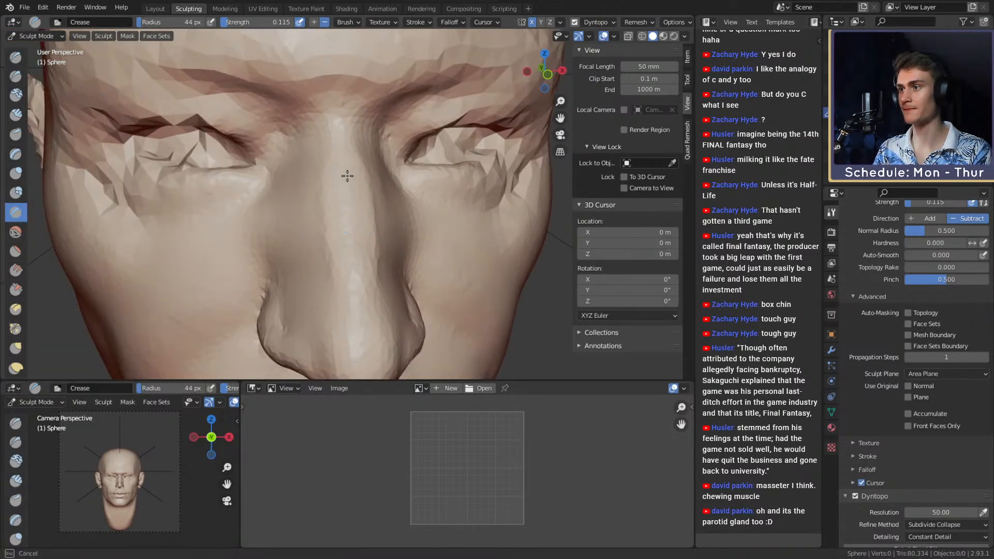
pyautogui.moveTo(343, 213)
pyautogui.mouseDown(button='middle')
pyautogui.moveTo(288, 217)
pyautogui.moveTo(337, 217)
pyautogui.mouseUp(button='middle')
pyautogui.moveTo(331, 267); pyautogui.dragTo(354, 206, button='middle')
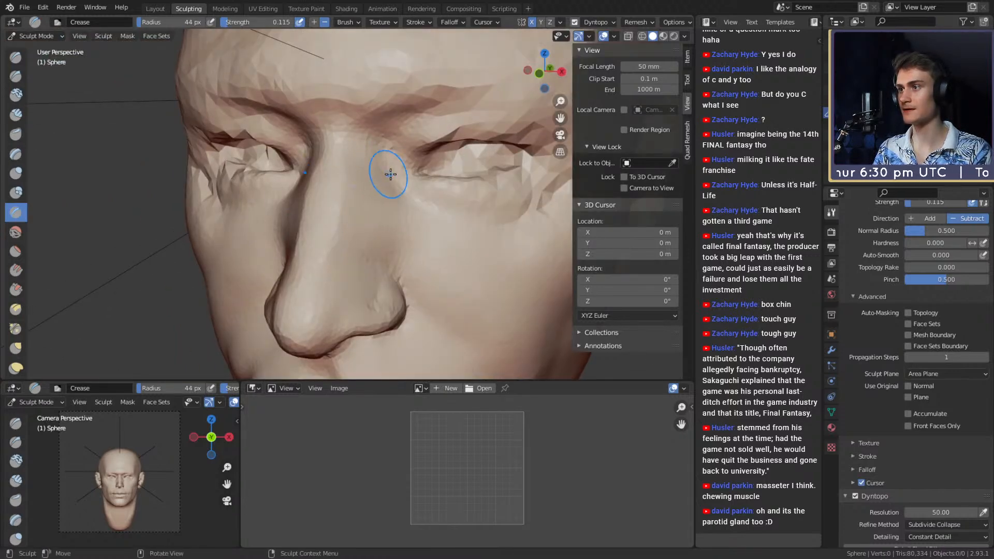
# Lightly crease the side of the upper nose bridge from the front with the Crease brush at a 72 px radius.
pyautogui.scroll(-3, 390, 175)
pyautogui.moveTo(390, 174)
pyautogui.mouseDown(button='middle')
pyautogui.moveTo(372, 207)
pyautogui.moveTo(341, 228)
pyautogui.moveTo(357, 243)
pyautogui.mouseUp(button='middle')
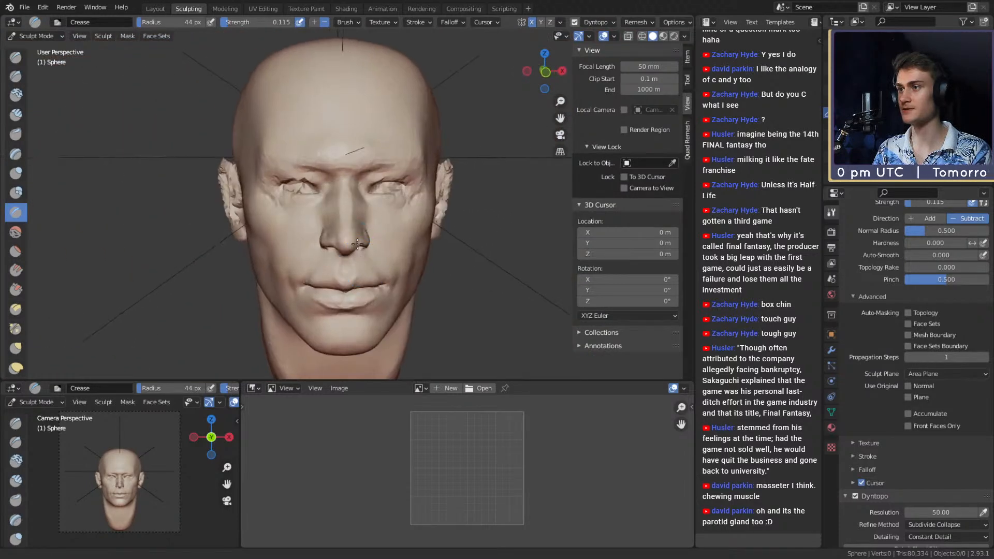
pyautogui.scroll(4, 350, 201)
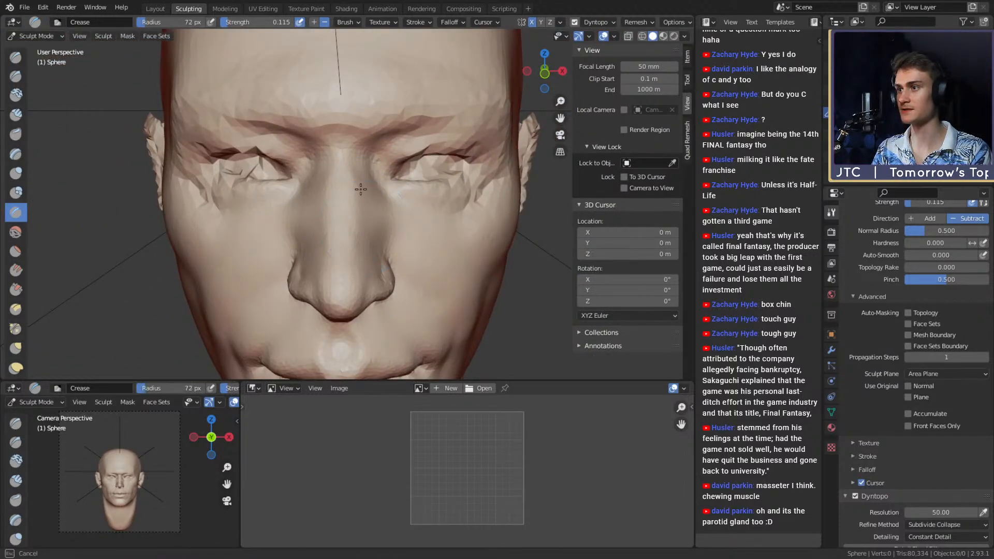
pyautogui.scroll(-5, 363, 229)
pyautogui.moveTo(363, 233)
pyautogui.mouseDown(button='middle')
pyautogui.moveTo(377, 258)
pyautogui.moveTo(348, 215)
pyautogui.moveTo(386, 213)
pyautogui.moveTo(368, 186)
pyautogui.moveTo(368, 216)
pyautogui.mouseUp(button='middle')
pyautogui.scroll(4, 378, 261)
pyautogui.scroll(3, 369, 216)
pyautogui.press(']')
pyautogui.press(']')
pyautogui.scroll(-5, 384, 191)
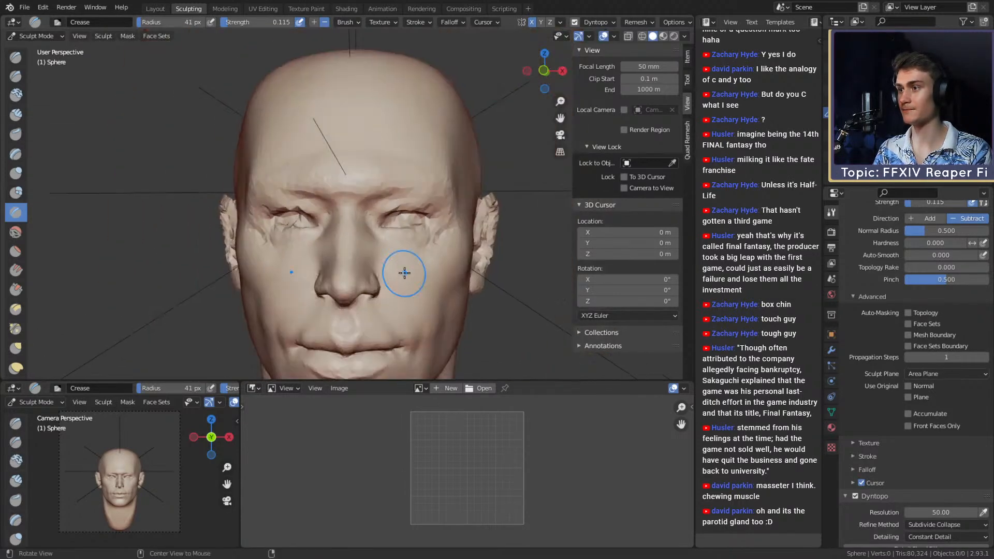
# Reshape the upper nose bridge between the eyes from the front with the Grab brush at radii of 143 and 178 px.
pyautogui.moveTo(406, 270)
pyautogui.mouseDown(button='middle')
pyautogui.moveTo(348, 184)
pyautogui.moveTo(367, 189)
pyautogui.mouseUp(button='middle')
pyautogui.scroll(5, 378, 233)
pyautogui.press('g')
pyautogui.press('f')
pyautogui.click(357, 185)
pyautogui.press('f')
pyautogui.click(361, 190)
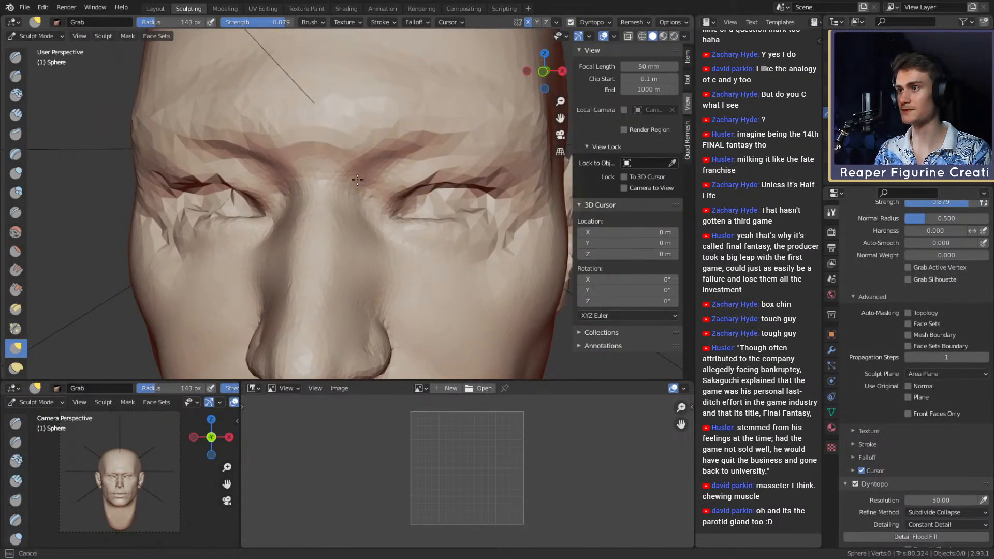
pyautogui.press('f')
pyautogui.click(353, 253)
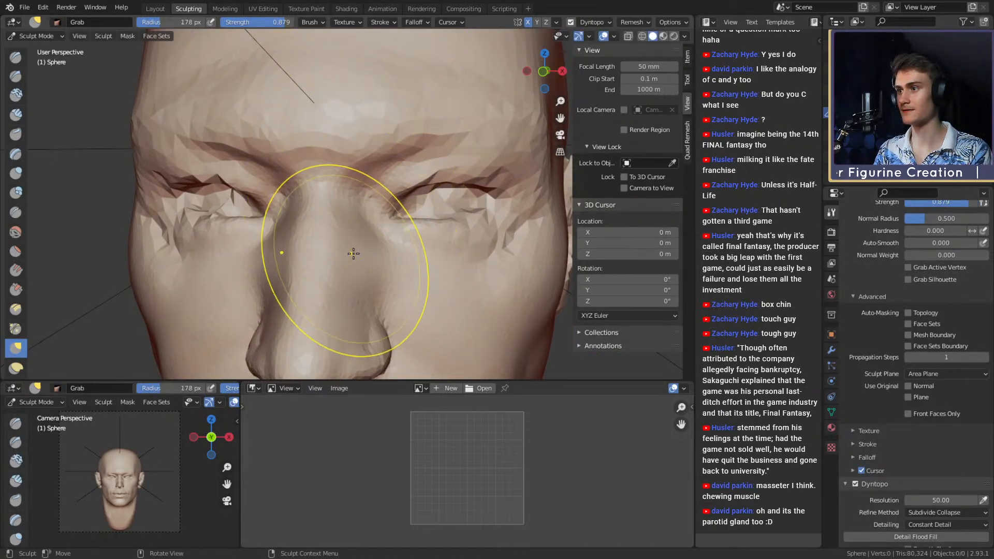
# Adjust the nose bridge contour in profile with the Grab brush at an 88 px radius.
pyautogui.scroll(-2, 357, 255)
pyautogui.moveTo(357, 255); pyautogui.dragTo(468, 238, button='middle')
pyautogui.press('f')
pyautogui.click(397, 228)
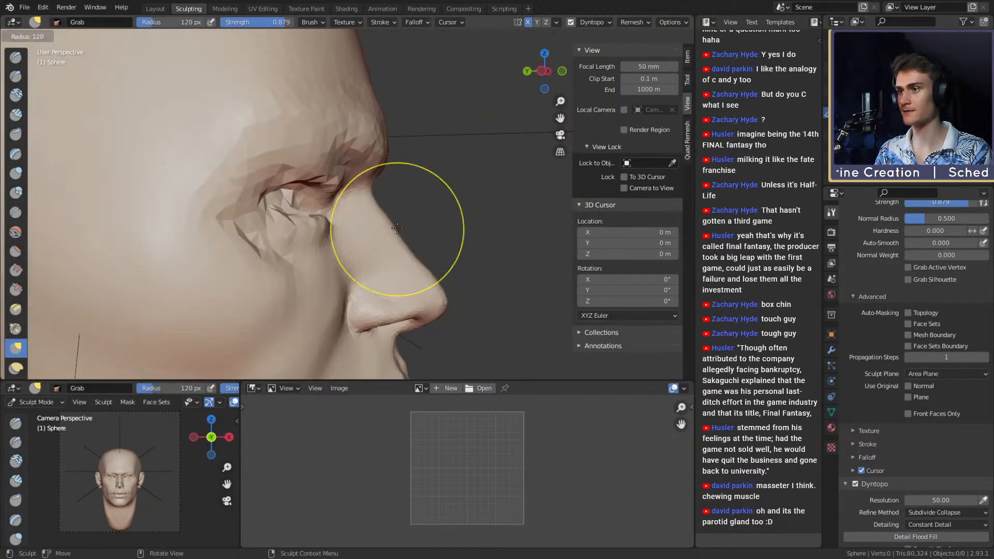
pyautogui.click(409, 243)
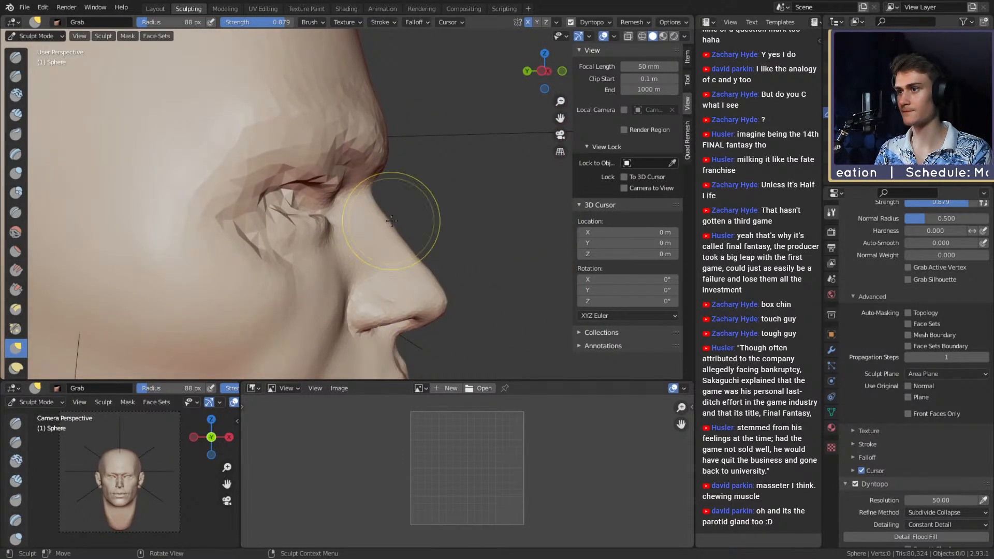
pyautogui.scroll(-3, 392, 221)
pyautogui.moveTo(455, 210); pyautogui.dragTo(188, 71, button='middle')
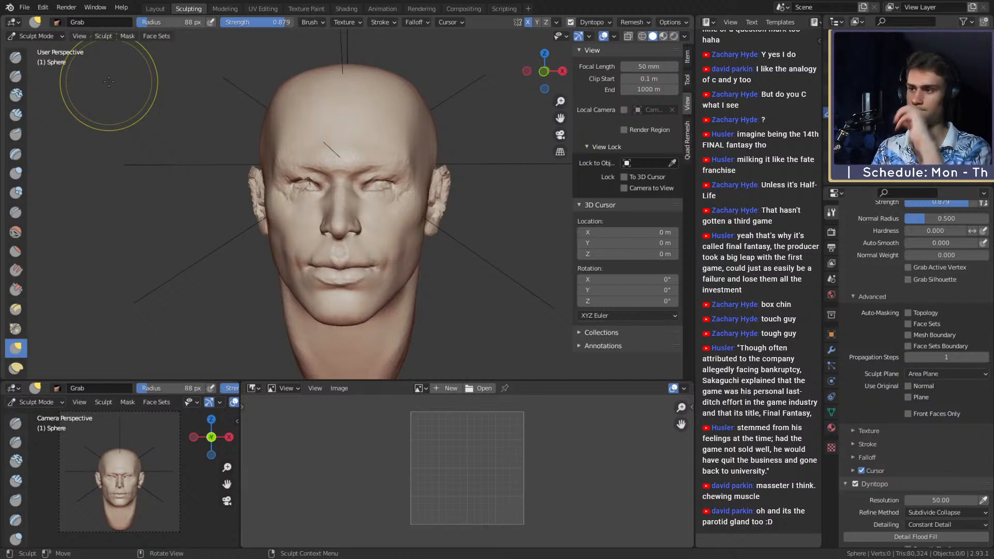
# Build a short test ridge on the neck below the jaw with the Clay Strips brush at a 31 px radius.
pyautogui.press('c')
pyautogui.moveTo(402, 277)
pyautogui.mouseDown(button='middle')
pyautogui.moveTo(386, 186)
pyautogui.moveTo(350, 231)
pyautogui.moveTo(366, 232)
pyautogui.mouseUp(button='middle')
pyautogui.scroll(4, 381, 182)
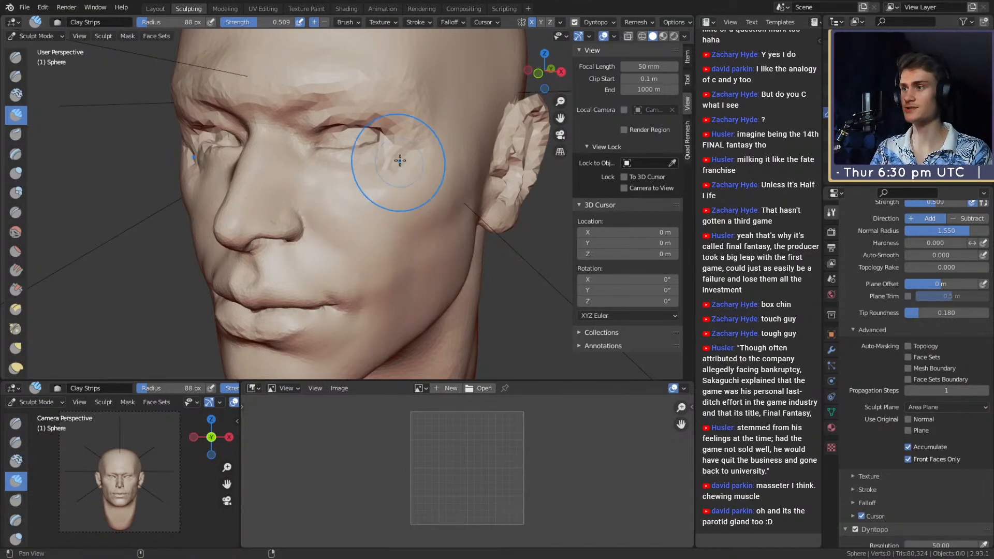
pyautogui.moveTo(399, 161)
pyautogui.mouseDown(button='middle')
pyautogui.moveTo(333, 221)
pyautogui.moveTo(345, 262)
pyautogui.mouseUp(button='middle')
pyautogui.scroll(5, 395, 182)
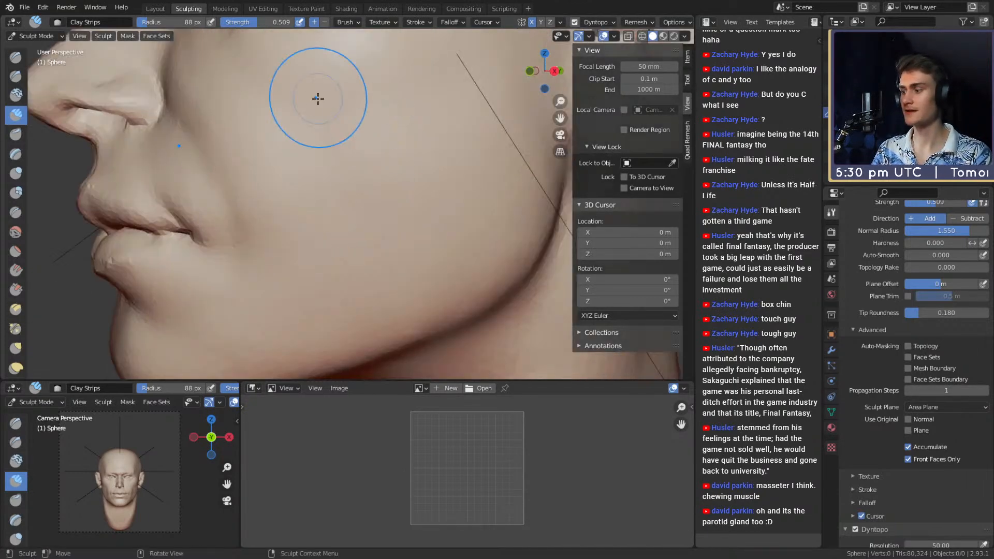
pyautogui.hotkey('shift', 'c')
pyautogui.press('f')
pyautogui.click(386, 200)
pyautogui.moveTo(386, 200)
pyautogui.mouseDown(button='middle')
pyautogui.moveTo(373, 176)
pyautogui.moveTo(399, 171)
pyautogui.moveTo(395, 71)
pyautogui.moveTo(369, 148)
pyautogui.mouseUp(button='middle')
pyautogui.press('c')
pyautogui.press('f')
pyautogui.click(365, 174)
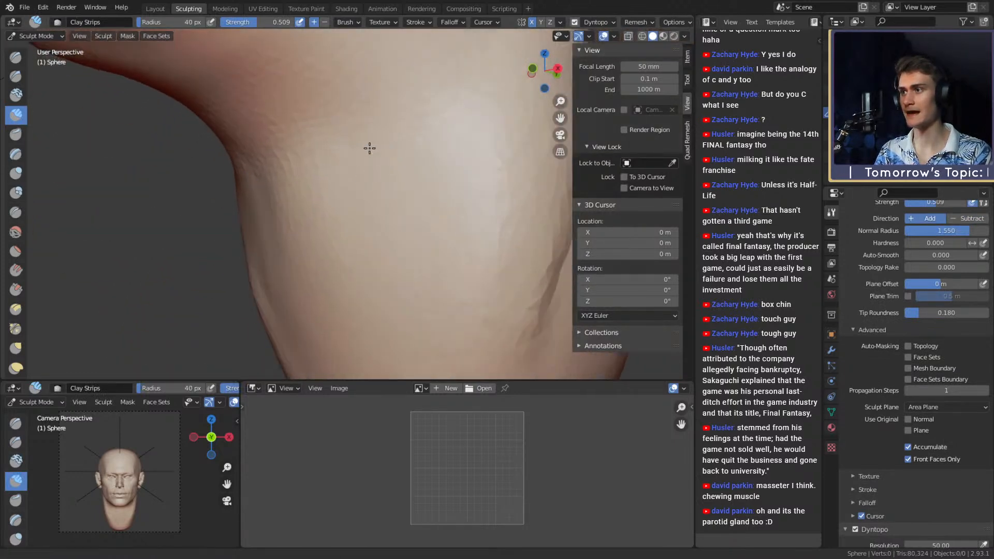
pyautogui.keyDown('alt'); pyautogui.keyDown('shift'); pyautogui.moveTo(369, 148); pyautogui.dragTo(377, 297); pyautogui.keyUp('shift'); pyautogui.keyUp('alt')
pyautogui.moveTo(374, 165)
pyautogui.keyDown('alt'); pyautogui.keyDown('shift'); pyautogui.mouseDown()
pyautogui.moveTo(377, 255)
pyautogui.moveTo(393, 251)
pyautogui.moveTo(342, 168)
pyautogui.mouseUp(); pyautogui.keyUp('shift'); pyautogui.keyUp('alt')
pyautogui.press('f')
pyautogui.click(391, 251)
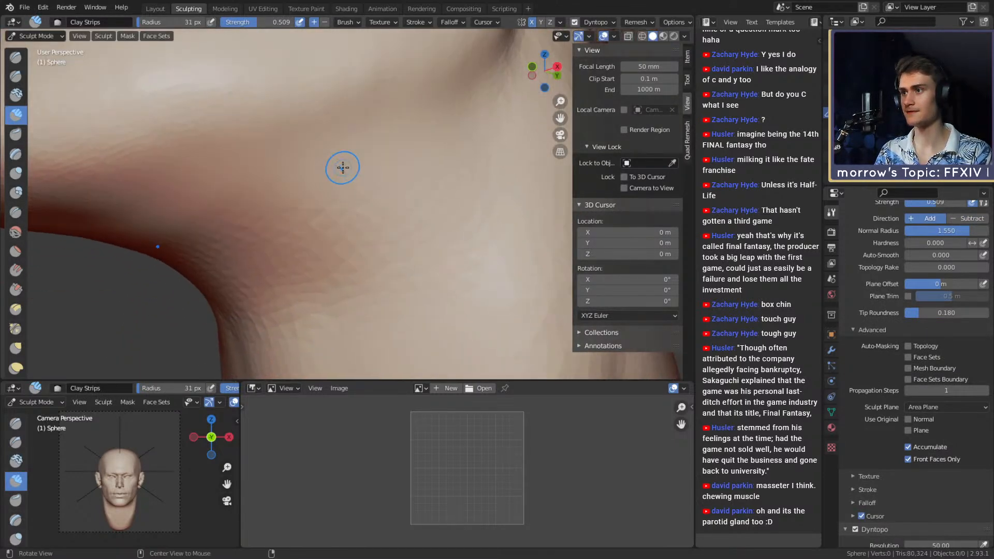
pyautogui.moveTo(342, 167); pyautogui.dragTo(327, 207, button='middle')
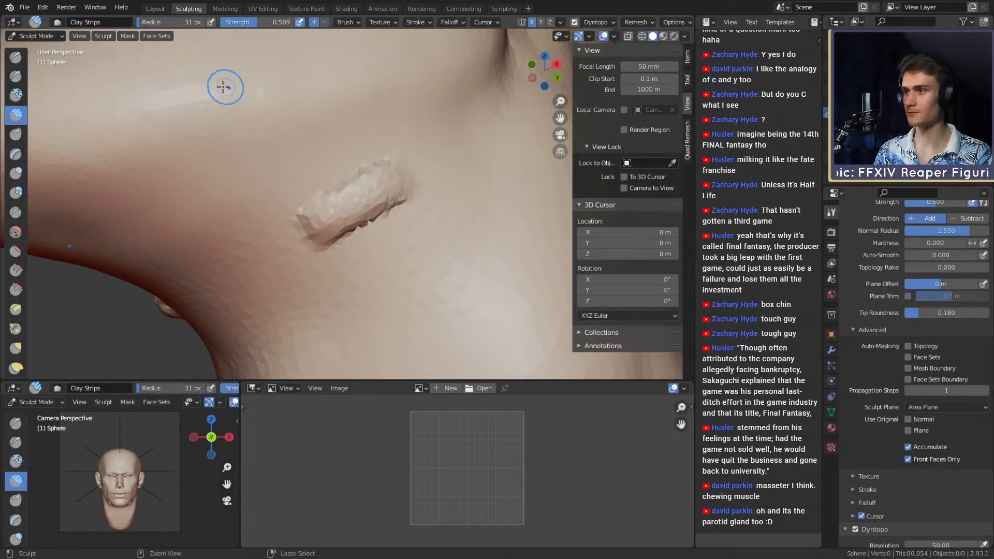
# Carve along the lower edge of the test ridge with the Crease brush at a 54 px radius and 0.115 strength.
pyautogui.hotkey('shift', 'c')
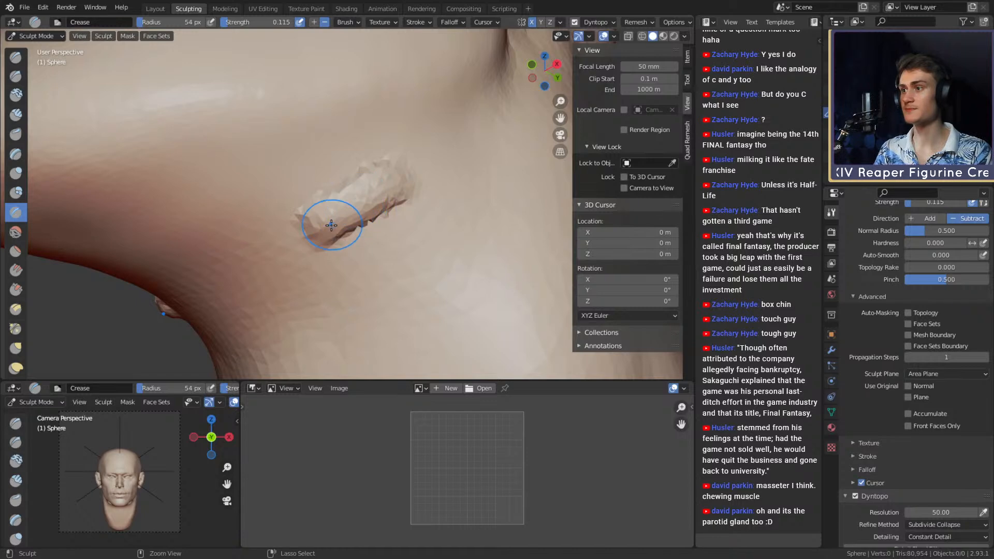
pyautogui.moveTo(361, 200); pyautogui.dragTo(347, 215)
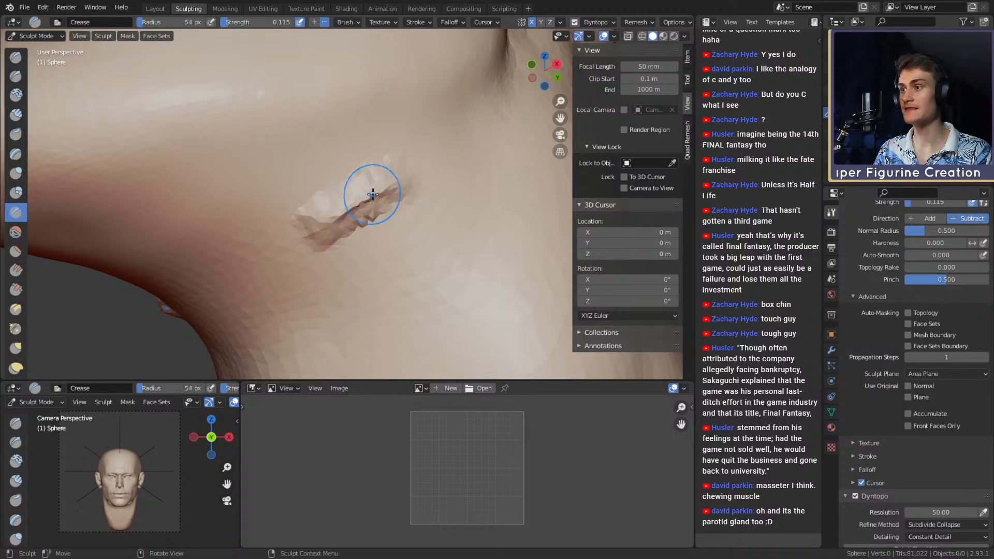
pyautogui.press('f')
pyautogui.click(362, 195)
pyautogui.moveTo(362, 195)
pyautogui.mouseDown(button='middle')
pyautogui.moveTo(378, 177)
pyautogui.moveTo(418, 232)
pyautogui.mouseUp(button='middle')
# Smooth the test ridge on the neck and crease its lower edge again at a 38 px radius.
pyautogui.press('f')
pyautogui.click(419, 231)
pyautogui.moveTo(433, 206)
pyautogui.keyDown('shift'); pyautogui.mouseDown()
pyautogui.moveTo(439, 200)
pyautogui.moveTo(370, 261)
pyautogui.mouseUp(); pyautogui.keyUp('shift')
pyautogui.moveTo(338, 173); pyautogui.dragTo(372, 199, button='middle')
pyautogui.press('f')
pyautogui.click(367, 178)
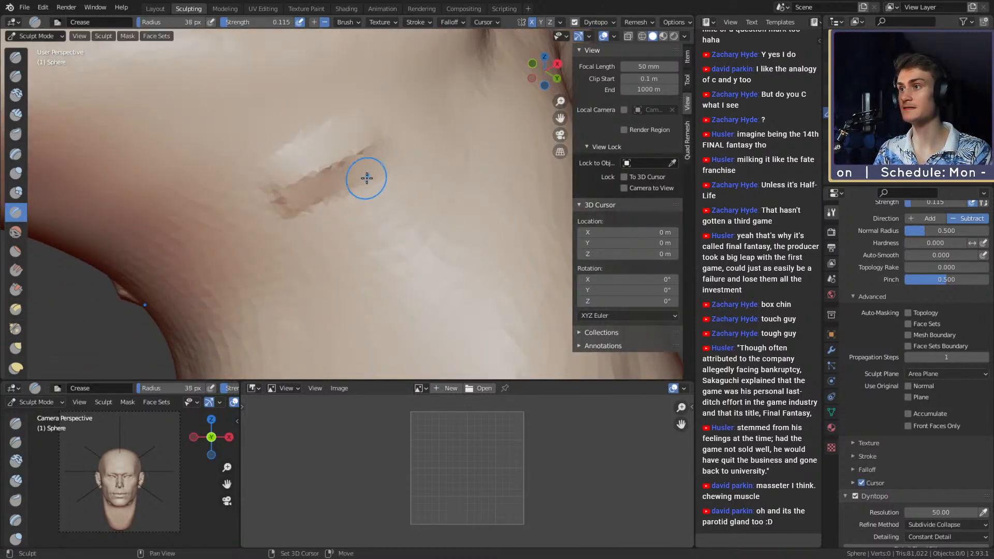
pyautogui.keyDown('shift'); pyautogui.moveTo(366, 178); pyautogui.dragTo(301, 207); pyautogui.keyUp('shift')
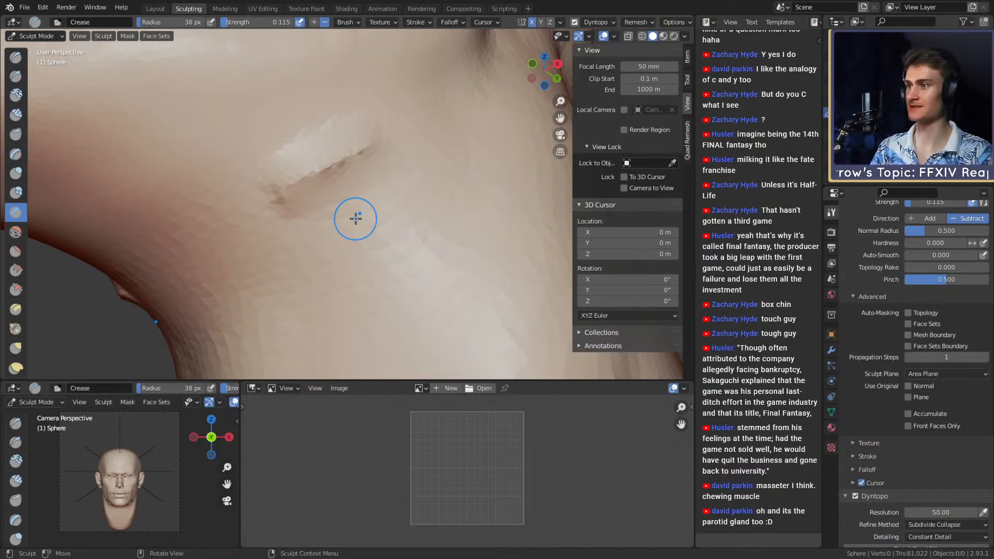
pyautogui.moveTo(355, 218); pyautogui.dragTo(268, 80)
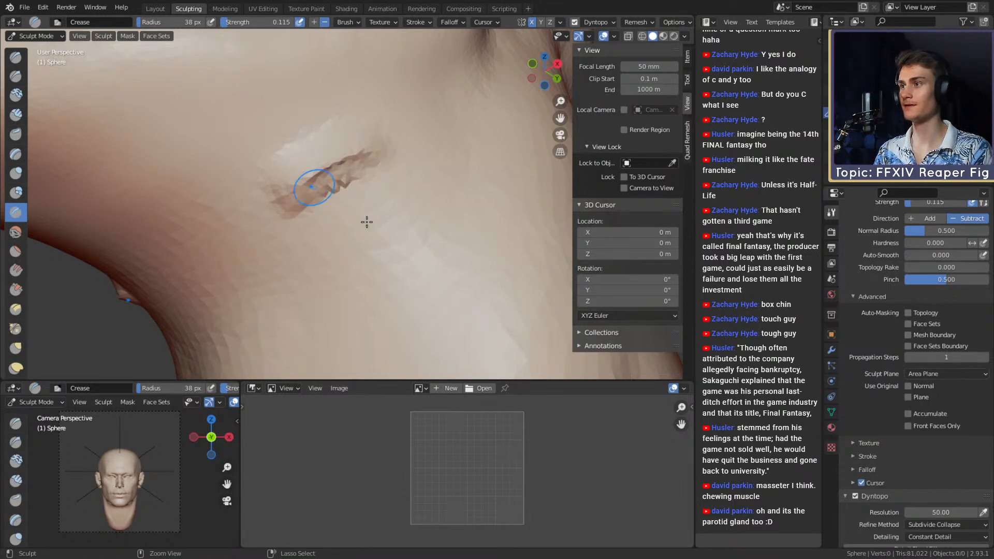
# Undo all the test strokes on the neck.
pyautogui.hotkey('ctrl', 'z')
pyautogui.hotkey('ctrl', 'z')
pyautogui.hotkey('ctrl', 'z')
pyautogui.keyDown('ctrl'); pyautogui.keyDown('alt'); pyautogui.moveTo(339, 115); pyautogui.dragTo(347, 246); pyautogui.keyUp('alt'); pyautogui.keyUp('ctrl')
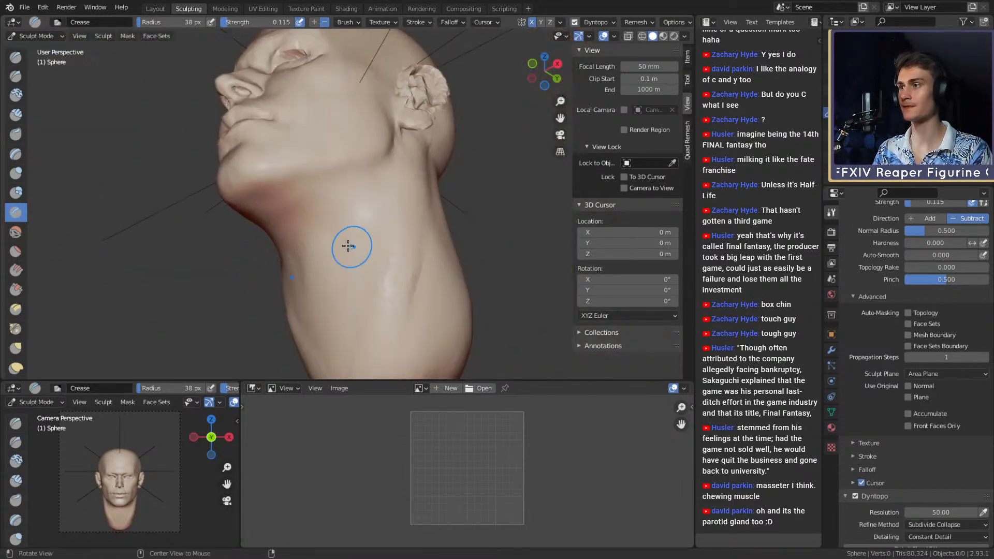
# Build up the cheek in side view with the Clay Strips brush, using a radius of about 92 px.
pyautogui.moveTo(348, 246)
pyautogui.mouseDown(button='middle')
pyautogui.moveTo(352, 275)
pyautogui.moveTo(378, 213)
pyautogui.moveTo(363, 235)
pyautogui.moveTo(355, 196)
pyautogui.moveTo(295, 173)
pyautogui.mouseUp(button='middle')
pyautogui.press('c')
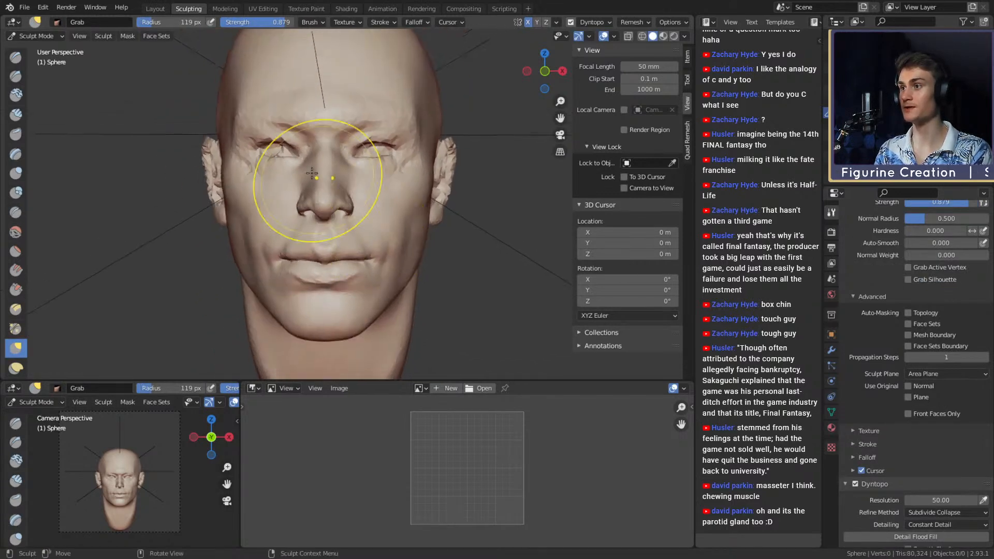
pyautogui.moveTo(386, 221); pyautogui.dragTo(366, 244, button='middle')
pyautogui.moveTo(365, 243)
pyautogui.keyDown('ctrl'); pyautogui.mouseDown(button='middle')
pyautogui.moveTo(373, 202)
pyautogui.moveTo(352, 193)
pyautogui.moveTo(342, 207)
pyautogui.mouseUp(button='middle'); pyautogui.keyUp('ctrl')
pyautogui.press('f')
pyautogui.click(357, 240)
pyautogui.moveTo(357, 240)
pyautogui.mouseDown()
pyautogui.moveTo(377, 253)
pyautogui.moveTo(440, 220)
pyautogui.moveTo(360, 258)
pyautogui.mouseUp()
pyautogui.press('f')
pyautogui.click(352, 227)
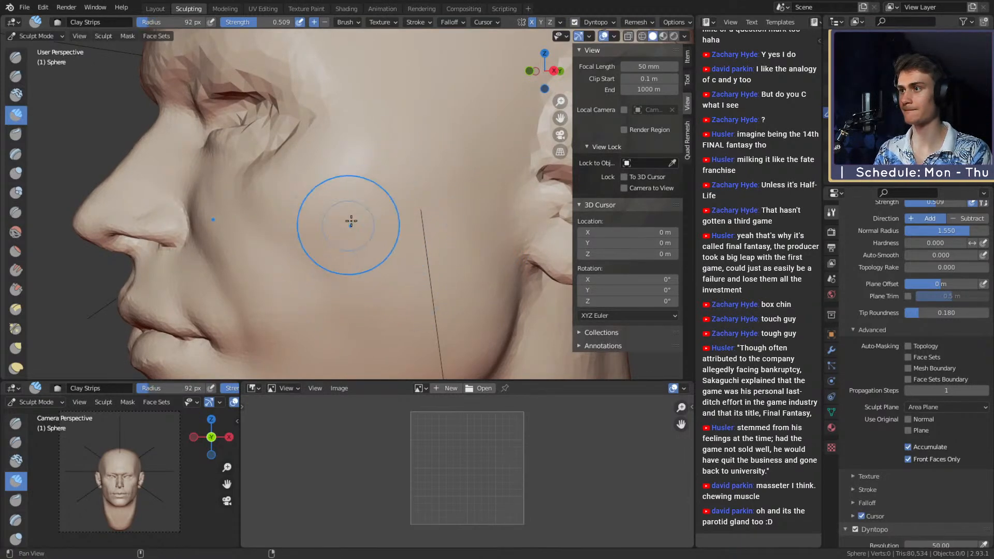
# Lightly crease the area between the nose bridge and inner eye corner at 0.067 strength, with Crease brush radii of 45 and 60 px.
pyautogui.moveTo(357, 239)
pyautogui.mouseDown(button='middle')
pyautogui.moveTo(416, 254)
pyautogui.moveTo(395, 243)
pyautogui.moveTo(401, 215)
pyautogui.moveTo(401, 224)
pyautogui.mouseUp(button='middle')
pyautogui.press('f')
pyautogui.click(395, 215)
pyautogui.keyDown('alt'); pyautogui.moveTo(400, 223); pyautogui.dragTo(404, 222); pyautogui.keyUp('alt')
pyautogui.hotkey('shift', 'c')
pyautogui.press('f')
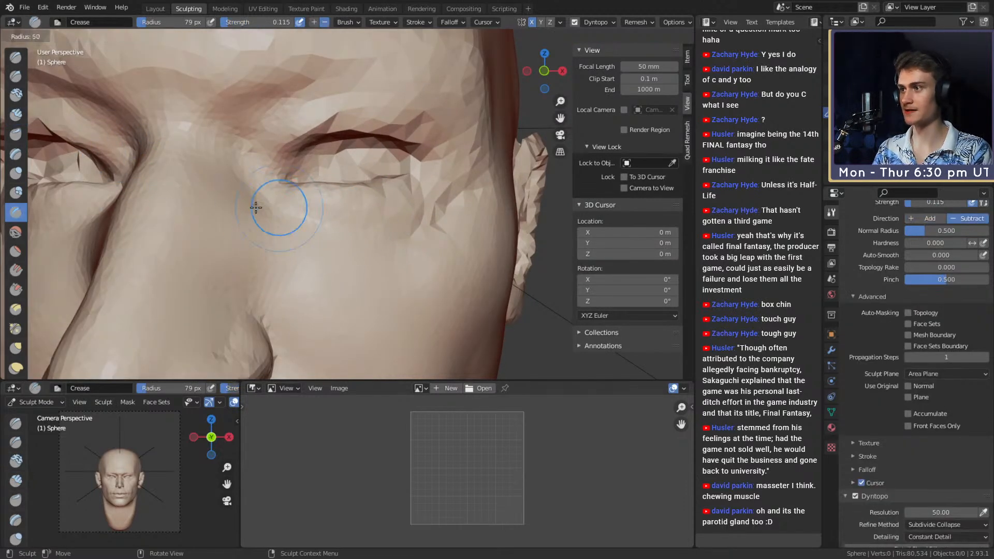
pyautogui.click(256, 206)
pyautogui.keyDown('alt'); pyautogui.moveTo(257, 207); pyautogui.dragTo(299, 202); pyautogui.keyUp('alt')
pyautogui.hotkey('shift', 'f')
pyautogui.click(312, 189)
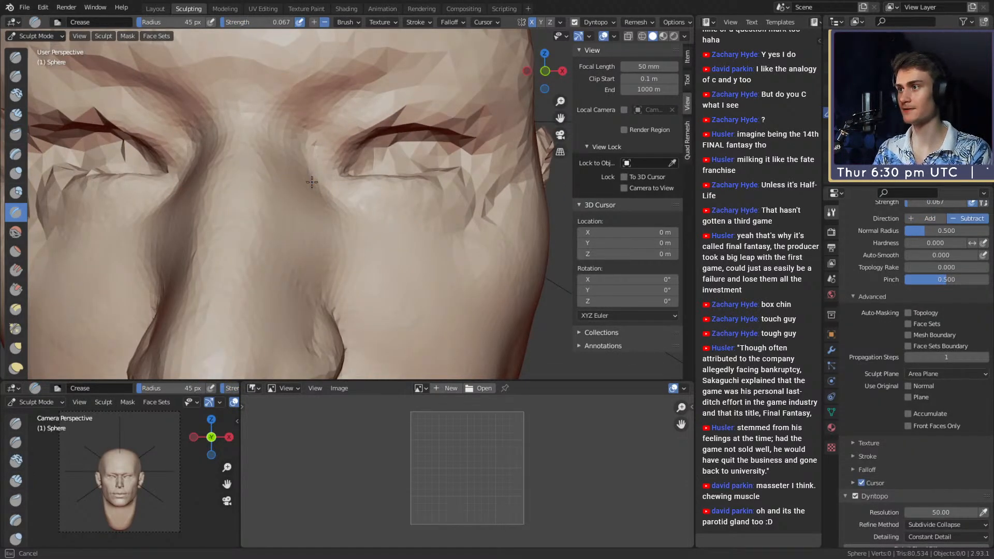
pyautogui.moveTo(317, 198); pyautogui.dragTo(320, 201)
pyautogui.press('f')
pyautogui.click(327, 203)
pyautogui.moveTo(328, 203); pyautogui.dragTo(332, 206)
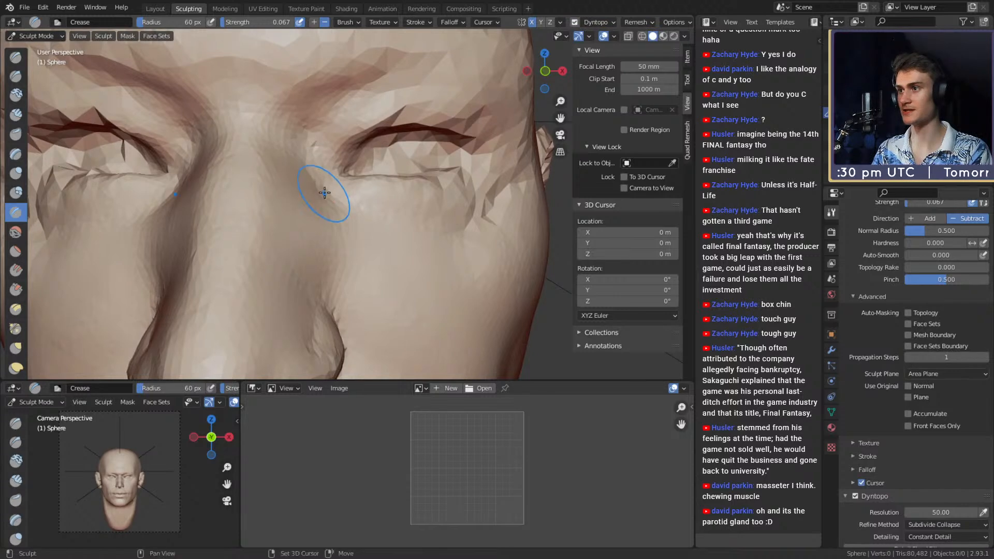
# Carve the fold running from the inner eye corner beneath the eye with the Crease brush at 0.291 strength and a 44 px radius.
pyautogui.hotkey('shift', 'f')
pyautogui.click(346, 197)
pyautogui.press('f')
pyautogui.click(314, 184)
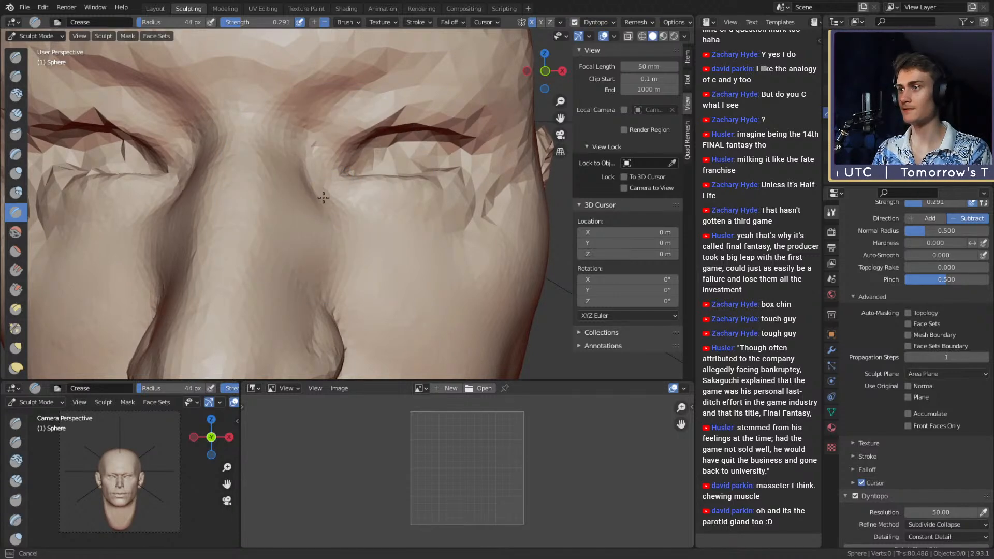
pyautogui.moveTo(444, 252)
pyautogui.keyDown('alt'); pyautogui.mouseDown()
pyautogui.moveTo(321, 207)
pyautogui.moveTo(401, 210)
pyautogui.moveTo(405, 219)
pyautogui.mouseUp(); pyautogui.keyUp('alt')
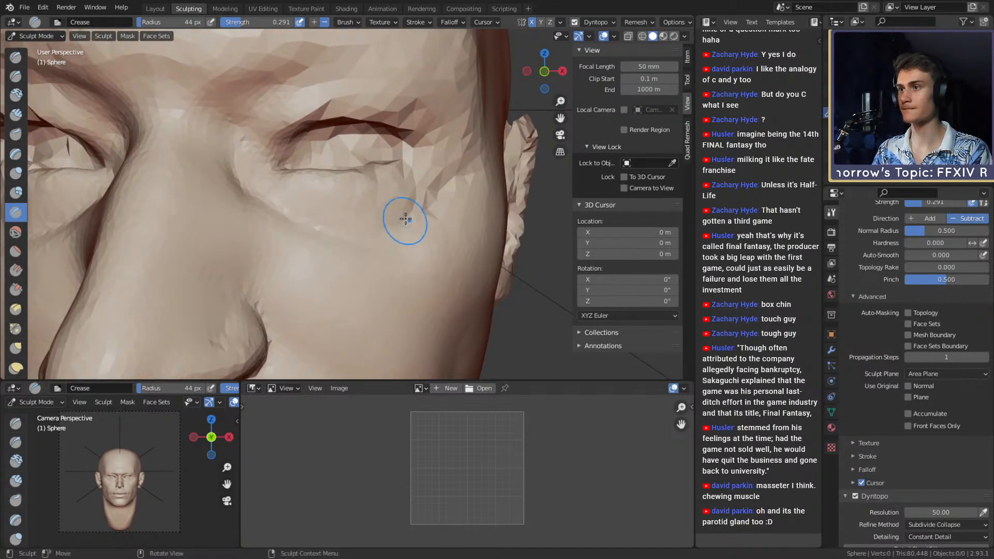
# Add volume above the inner eye corner toward the brow with the Clay Strips brush at a 42 px radius.
pyautogui.press('c')
pyautogui.keyDown('alt'); pyautogui.moveTo(381, 153); pyautogui.dragTo(389, 155); pyautogui.keyUp('alt')
pyautogui.keyDown('alt'); pyautogui.keyDown('shift'); pyautogui.moveTo(390, 155); pyautogui.dragTo(393, 187); pyautogui.keyUp('shift'); pyautogui.keyUp('alt')
pyautogui.press('f')
pyautogui.click(363, 177)
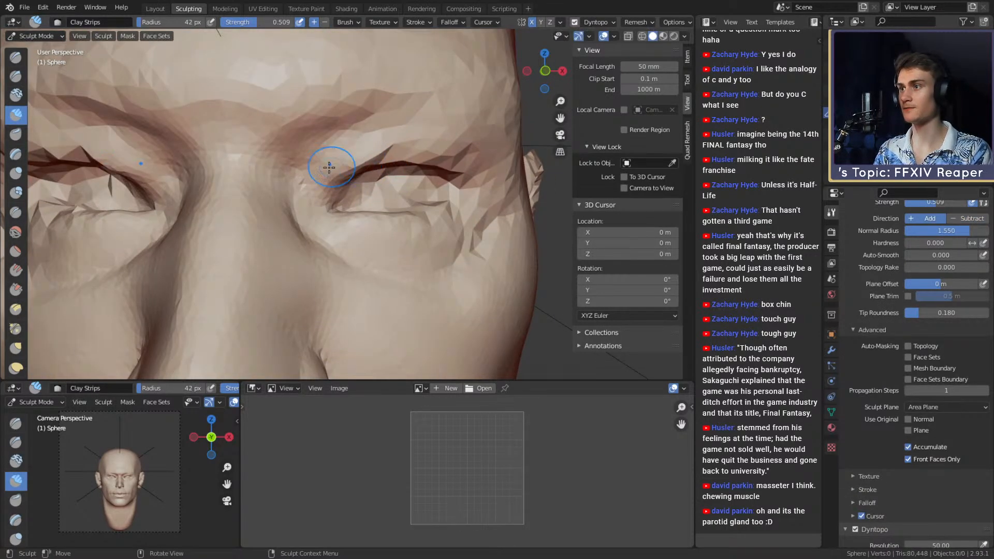
pyautogui.moveTo(330, 166)
pyautogui.mouseDown()
pyautogui.moveTo(408, 149)
pyautogui.moveTo(408, 130)
pyautogui.mouseUp()
# Build up the eyelid area, outer eye corner and under-eye bag with the Clay Strips brush at a 27 px radius.
pyautogui.moveTo(408, 129)
pyautogui.keyDown('alt'); pyautogui.keyDown('shift'); pyautogui.mouseDown()
pyautogui.moveTo(383, 151)
pyautogui.moveTo(391, 145)
pyautogui.mouseUp(); pyautogui.keyUp('shift'); pyautogui.keyUp('alt')
pyautogui.press('f')
pyautogui.click(380, 147)
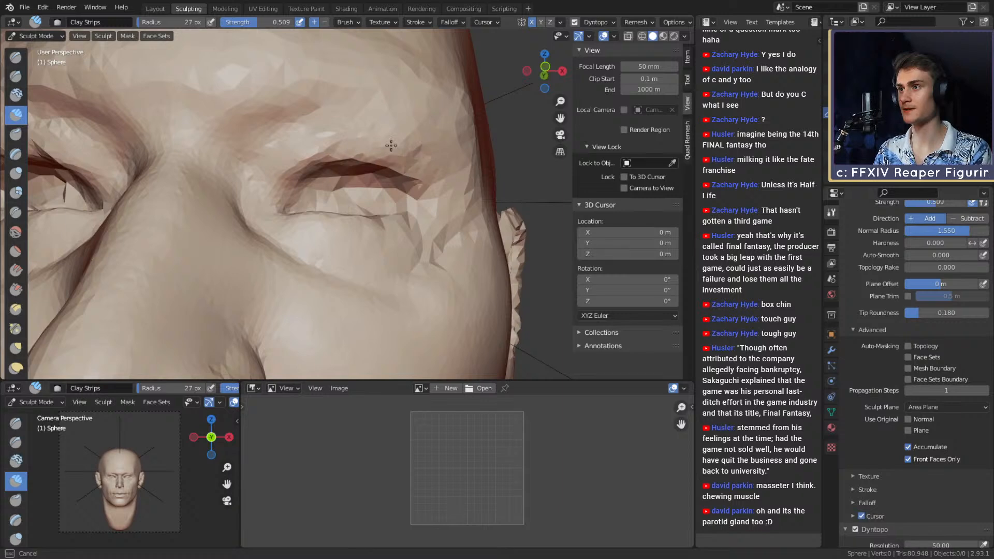
pyautogui.moveTo(445, 205); pyautogui.dragTo(415, 182)
pyautogui.keyDown('alt'); pyautogui.moveTo(441, 190); pyautogui.dragTo(384, 203); pyautogui.keyUp('alt')
pyautogui.moveTo(293, 220); pyautogui.dragTo(258, 255)
pyautogui.moveTo(274, 222)
pyautogui.keyDown('alt'); pyautogui.mouseDown()
pyautogui.moveTo(306, 200)
pyautogui.moveTo(337, 210)
pyautogui.mouseUp(); pyautogui.keyUp('alt')
pyautogui.moveTo(407, 193)
pyautogui.mouseDown()
pyautogui.moveTo(417, 188)
pyautogui.moveTo(377, 195)
pyautogui.moveTo(411, 233)
pyautogui.moveTo(430, 228)
pyautogui.moveTo(374, 245)
pyautogui.mouseUp()
# Define the lower eyelid and under-eye fold with the Crease brush at 0.291 strength, using radii of 41 and 38 px.
pyautogui.hotkey('shift', 'c')
pyautogui.press('[')
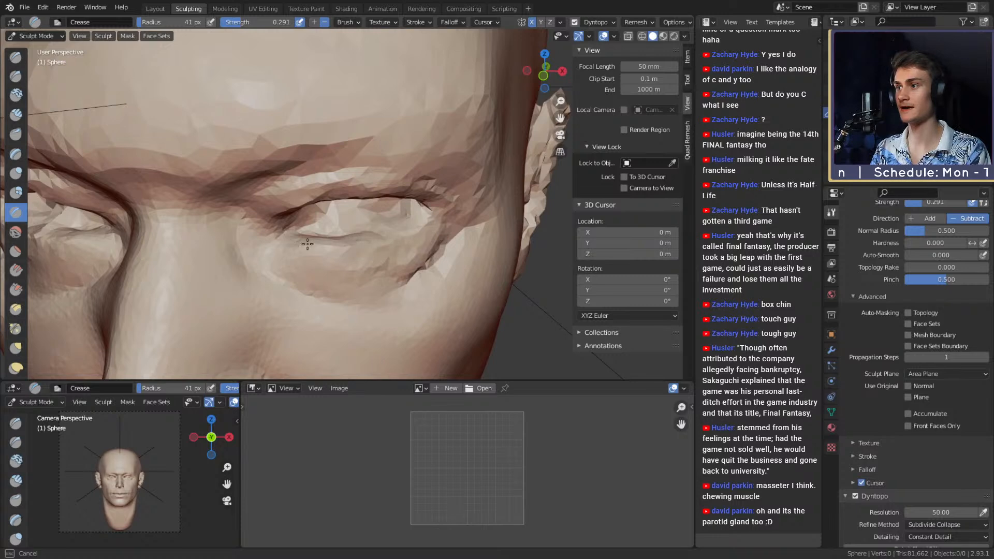
pyautogui.moveTo(308, 244); pyautogui.dragTo(295, 238)
pyautogui.moveTo(377, 229)
pyautogui.mouseDown(button='middle')
pyautogui.moveTo(402, 166)
pyautogui.moveTo(418, 203)
pyautogui.mouseUp(button='middle')
pyautogui.press('f')
pyautogui.click(417, 202)
pyautogui.moveTo(419, 200); pyautogui.dragTo(358, 217)
pyautogui.moveTo(414, 238); pyautogui.dragTo(444, 220)
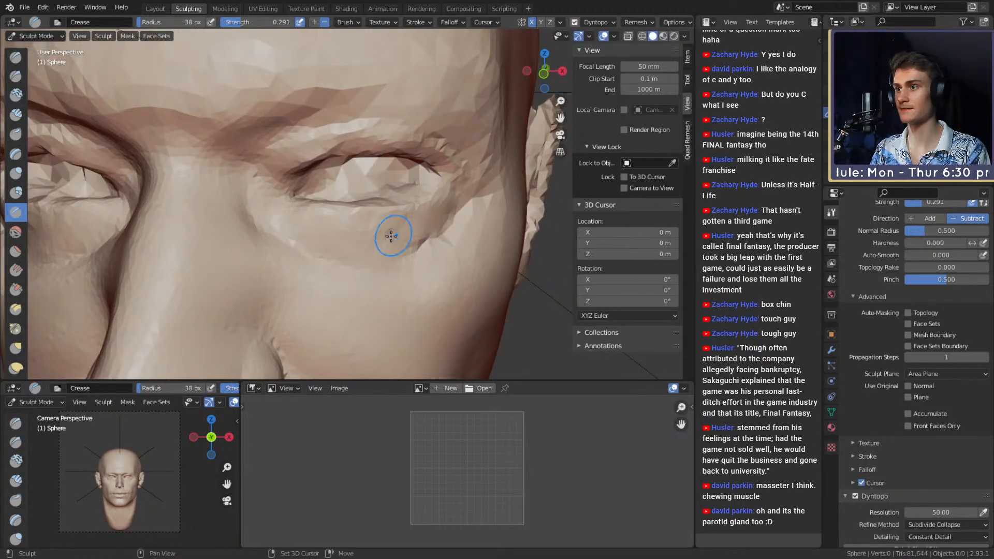
# Refine the under-eye fold toward the inner cheek with the Crease brush at 0.291 strength.
pyautogui.press('f')
pyautogui.click(354, 240)
pyautogui.moveTo(331, 240)
pyautogui.mouseDown()
pyautogui.moveTo(395, 255)
pyautogui.moveTo(455, 223)
pyautogui.moveTo(332, 239)
pyautogui.mouseUp()
# Build up the area just below the under-eye bag with the Clay Strips brush at 0.509 strength and a 39 px radius.
pyautogui.moveTo(421, 177)
pyautogui.mouseDown(button='middle')
pyautogui.moveTo(293, 200)
pyautogui.moveTo(360, 225)
pyautogui.moveTo(347, 245)
pyautogui.moveTo(307, 214)
pyautogui.moveTo(435, 197)
pyautogui.moveTo(389, 217)
pyautogui.mouseUp(button='middle')
pyautogui.scroll(2, 434, 197)
pyautogui.press('c')
pyautogui.press('f')
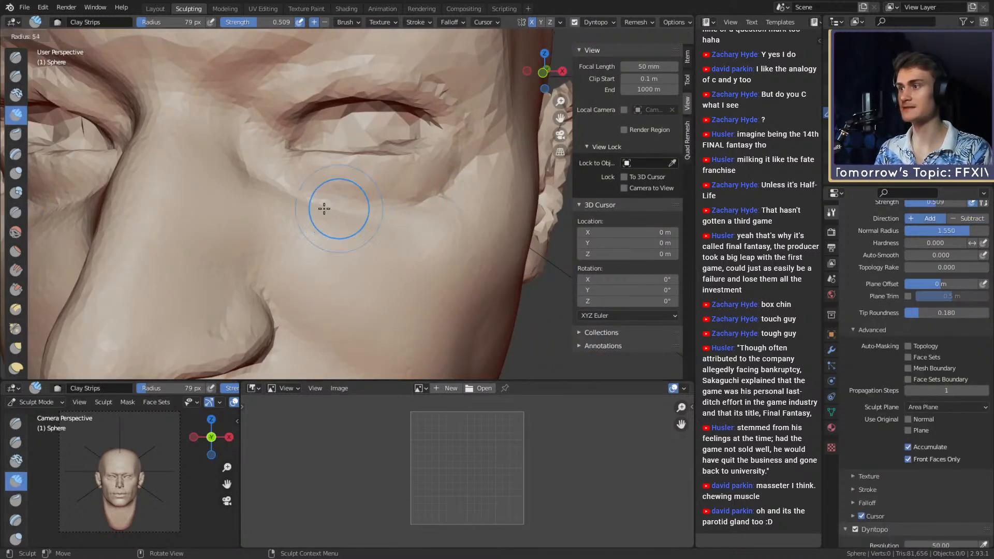
pyautogui.click(330, 207)
pyautogui.moveTo(330, 212); pyautogui.dragTo(366, 229)
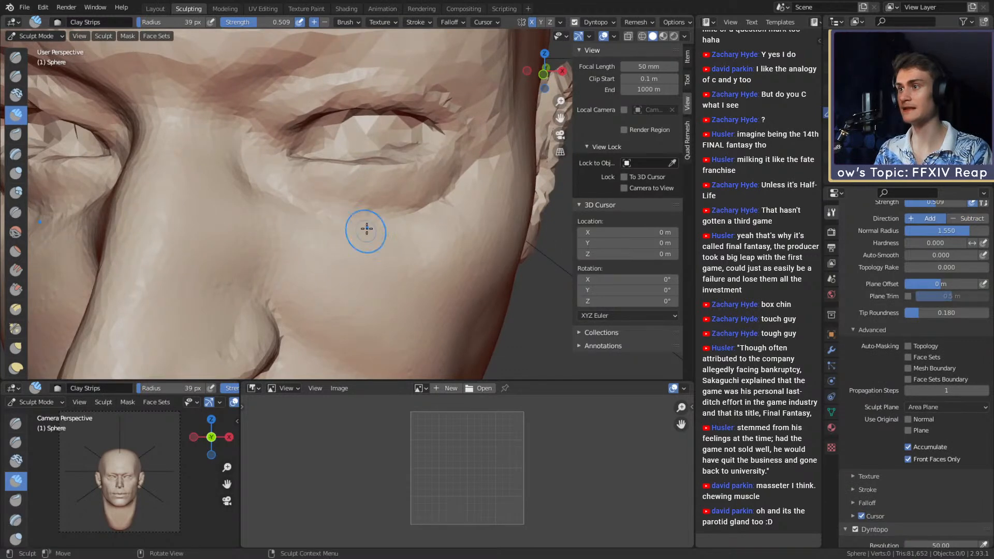
# Fill in the upper cheek beneath the eye and outer eye corner with the Clay Strips brush, using radii of 49 and 48 px.
pyautogui.moveTo(366, 229); pyautogui.dragTo(361, 235, button='middle')
pyautogui.press('f')
pyautogui.click(362, 220)
pyautogui.moveTo(362, 220)
pyautogui.mouseDown()
pyautogui.moveTo(385, 209)
pyautogui.moveTo(412, 223)
pyautogui.moveTo(473, 186)
pyautogui.moveTo(441, 202)
pyautogui.mouseUp()
pyautogui.moveTo(378, 228); pyautogui.dragTo(358, 227)
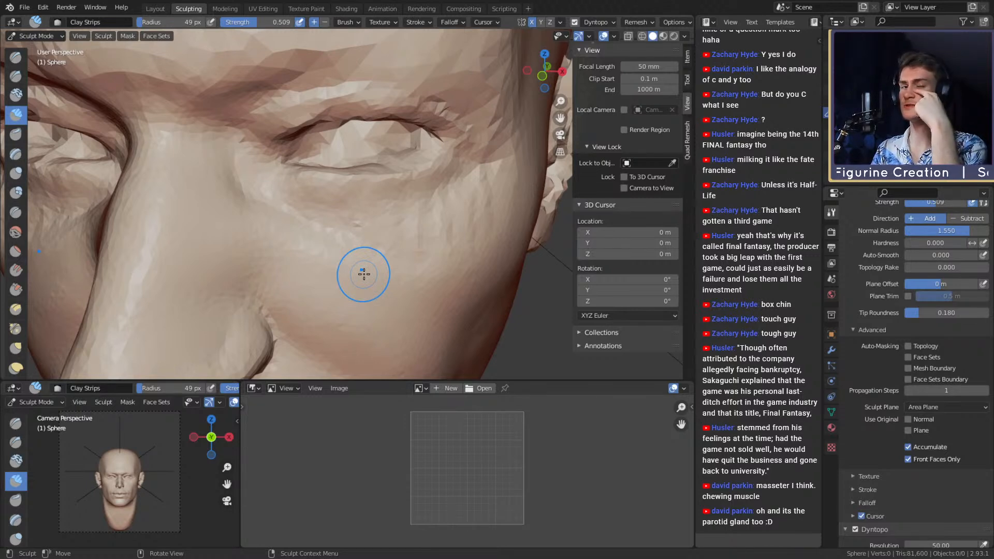
pyautogui.moveTo(463, 203); pyautogui.dragTo(442, 202)
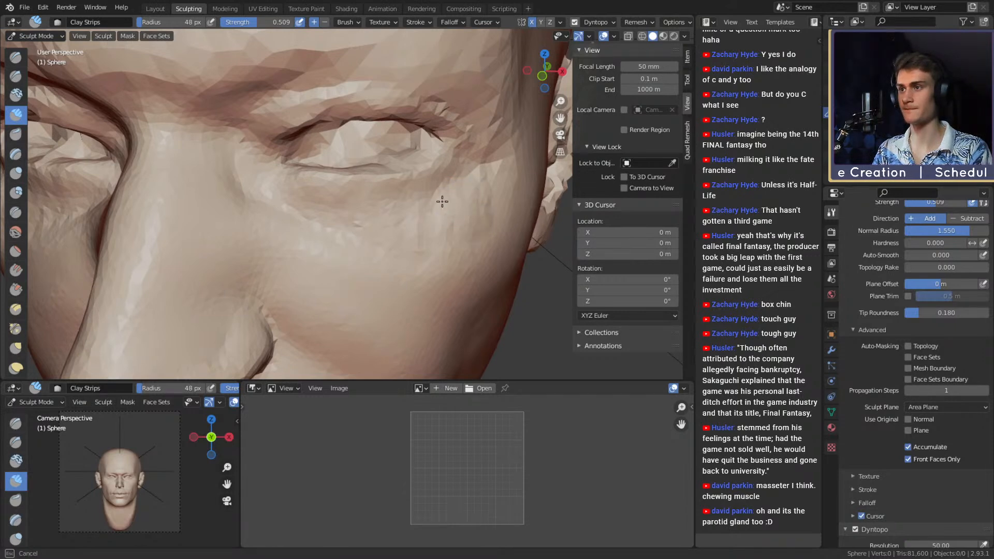
pyautogui.moveTo(340, 224)
pyautogui.mouseDown()
pyautogui.moveTo(332, 223)
pyautogui.moveTo(382, 218)
pyautogui.moveTo(431, 252)
pyautogui.mouseUp()
# Blend the under-eye bag into the upper cheek with a 120 px brush radius.
pyautogui.press('f')
pyautogui.click(344, 223)
pyautogui.press('f')
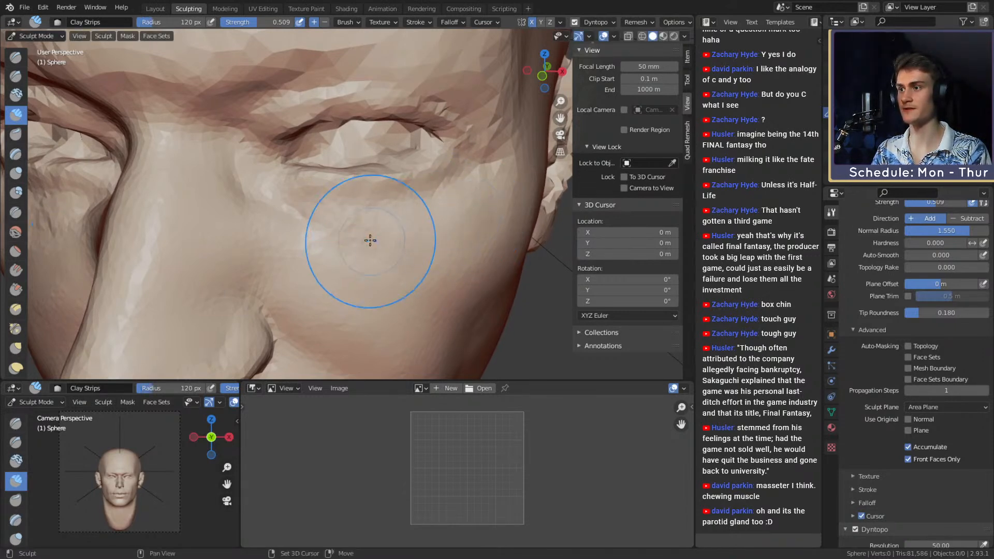
pyautogui.click(415, 169)
pyautogui.keyDown('ctrl'); pyautogui.moveTo(416, 169); pyautogui.dragTo(371, 238, button='middle'); pyautogui.keyUp('ctrl')
# Carve the cheek hollow beside the nose with the Crease brush at 0.291 strength and a 119 px radius.
pyautogui.moveTo(371, 238); pyautogui.dragTo(366, 233, button='middle')
pyautogui.hotkey('shift', 'c')
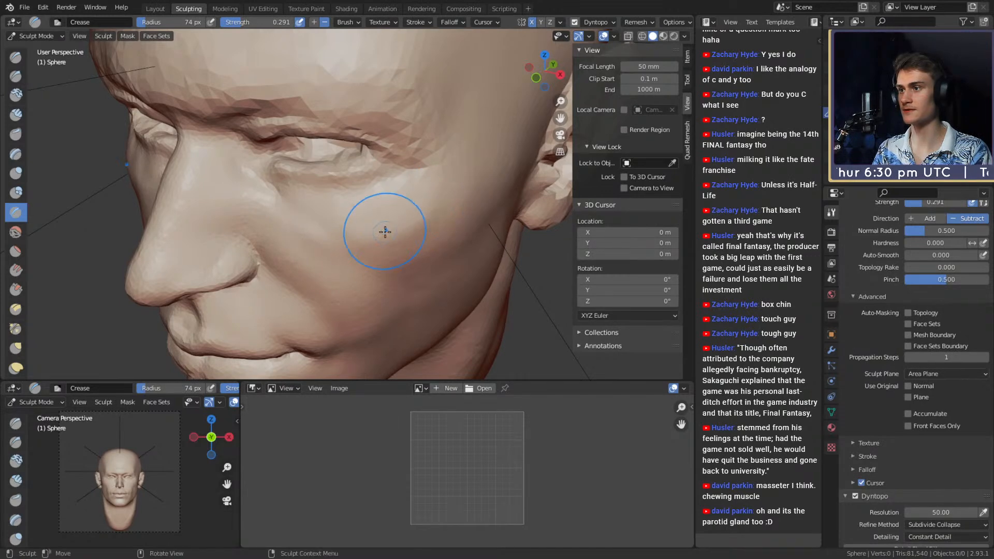
pyautogui.press('f')
pyautogui.click(395, 250)
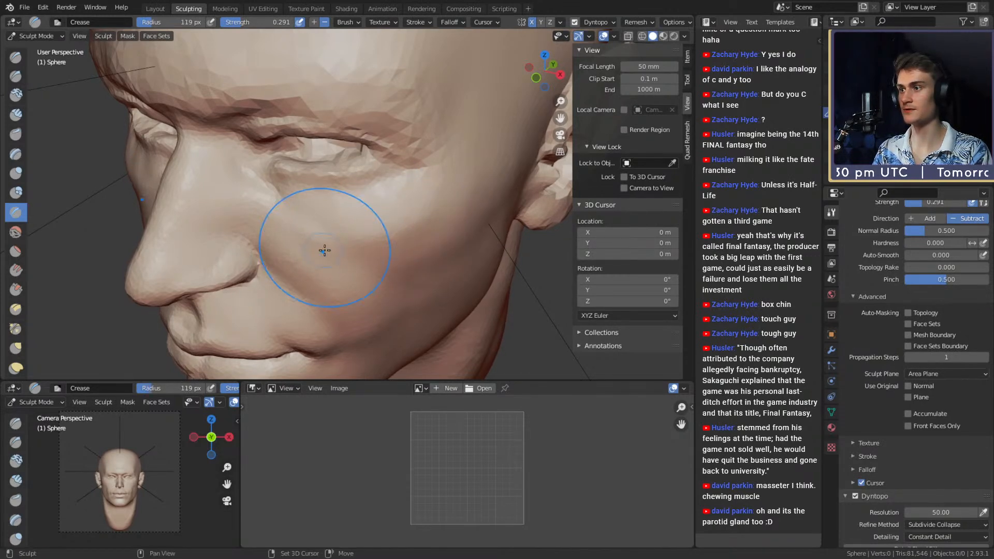
# Reshape the outer cheek and temple contour beside the eye with the Grab brush at 0.879 strength and a 156 px radius.
pyautogui.moveTo(324, 251)
pyautogui.mouseDown(button='middle')
pyautogui.moveTo(398, 170)
pyautogui.moveTo(412, 199)
pyautogui.mouseUp(button='middle')
pyautogui.press('g')
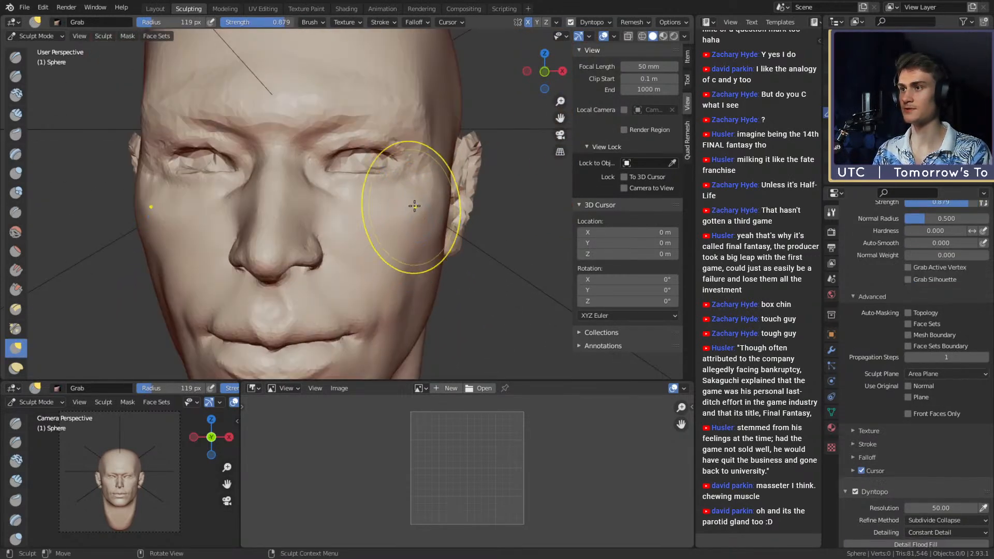
pyautogui.press('f')
pyautogui.click(433, 203)
pyautogui.moveTo(429, 174); pyautogui.dragTo(413, 135)
pyautogui.keyDown('alt'); pyautogui.keyDown('shift'); pyautogui.moveTo(413, 136); pyautogui.dragTo(407, 176); pyautogui.keyUp('shift'); pyautogui.keyUp('alt')
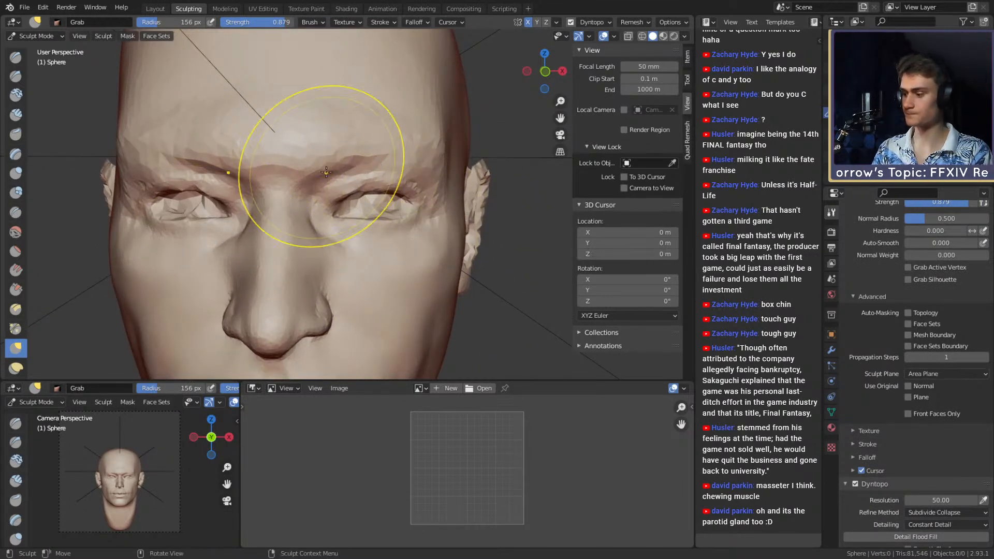
pyautogui.press('c')
pyautogui.press('f')
pyautogui.click(382, 206)
# Carve the underside of the upper eyelid toward the outer corner with the Crease brush at 0.291 strength, using radii of 65 and 69 px.
pyautogui.moveTo(337, 231)
pyautogui.keyDown('ctrl'); pyautogui.mouseDown(button='middle')
pyautogui.moveTo(381, 189)
pyautogui.moveTo(354, 124)
pyautogui.moveTo(350, 202)
pyautogui.moveTo(344, 162)
pyautogui.moveTo(313, 161)
pyautogui.moveTo(314, 173)
pyautogui.mouseUp(button='middle'); pyautogui.keyUp('ctrl')
pyautogui.press('g')
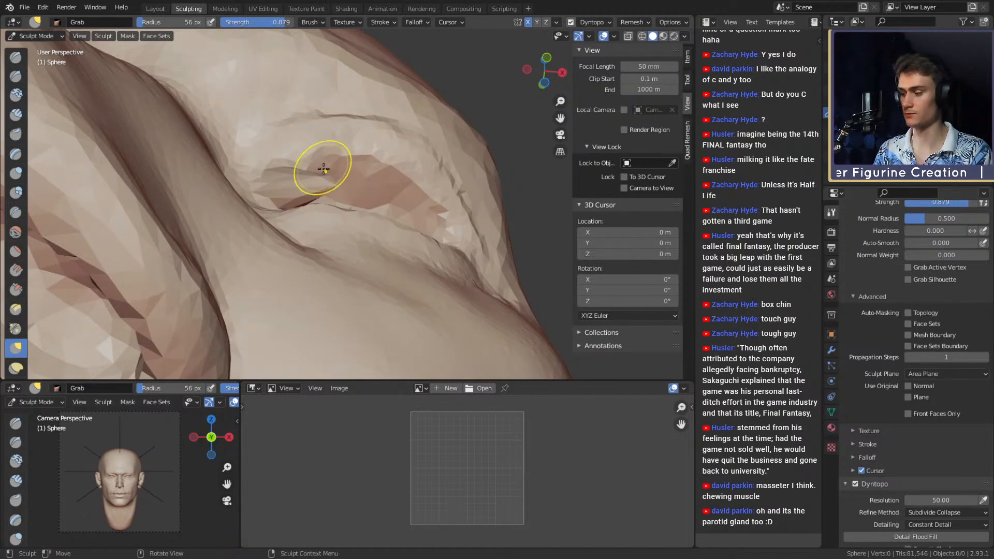
pyautogui.hotkey('shift', 'c')
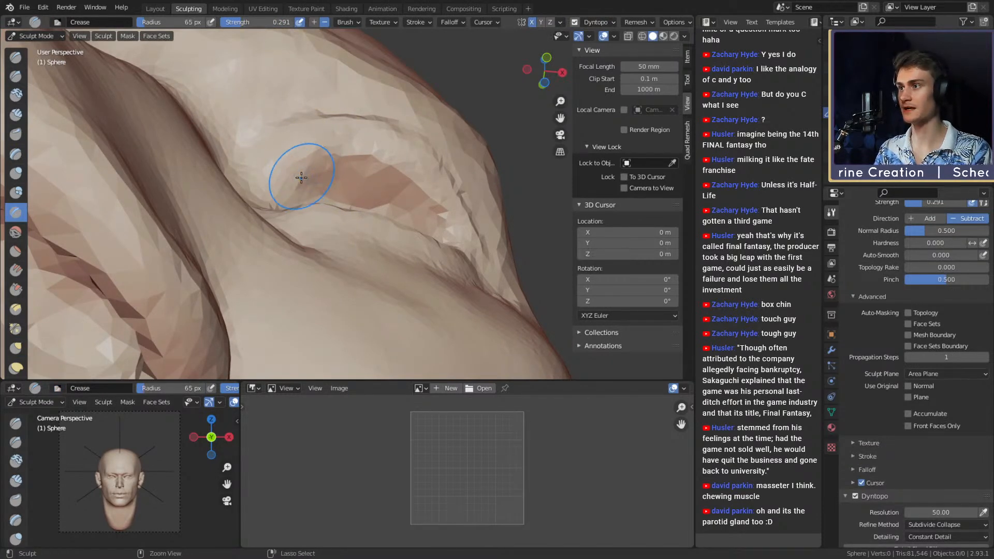
pyautogui.moveTo(409, 149); pyautogui.dragTo(460, 217)
pyautogui.moveTo(461, 217); pyautogui.dragTo(461, 227, button='middle')
pyautogui.press('f')
pyautogui.click(483, 212)
pyautogui.moveTo(452, 242); pyautogui.dragTo(457, 223)
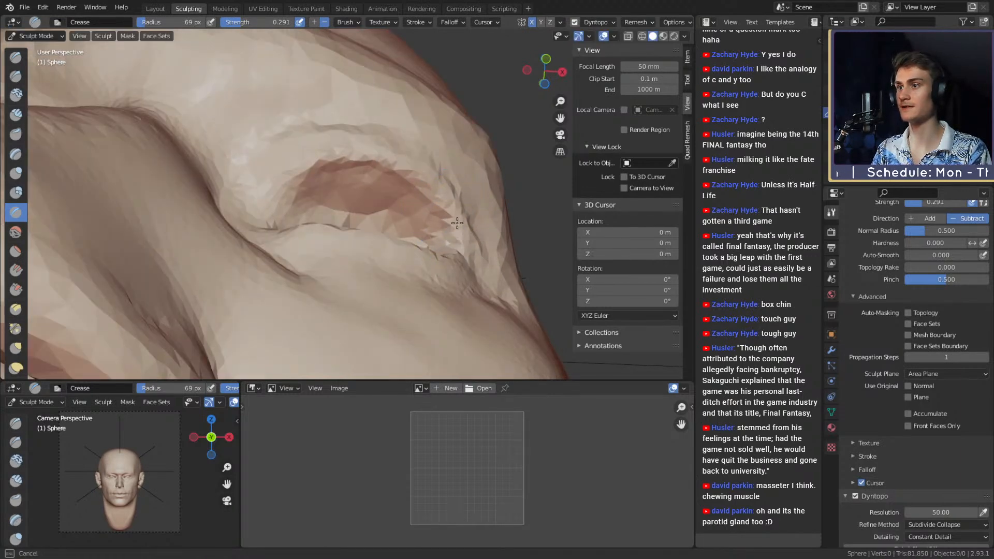
# Carve the fold above the upper eyelid from the inner to the outer corner with the Crease brush at a 62 px radius.
pyautogui.moveTo(406, 149)
pyautogui.mouseDown(button='middle')
pyautogui.moveTo(359, 166)
pyautogui.moveTo(394, 198)
pyautogui.moveTo(415, 185)
pyautogui.moveTo(406, 173)
pyautogui.mouseUp(button='middle')
pyautogui.press('f')
pyautogui.click(427, 195)
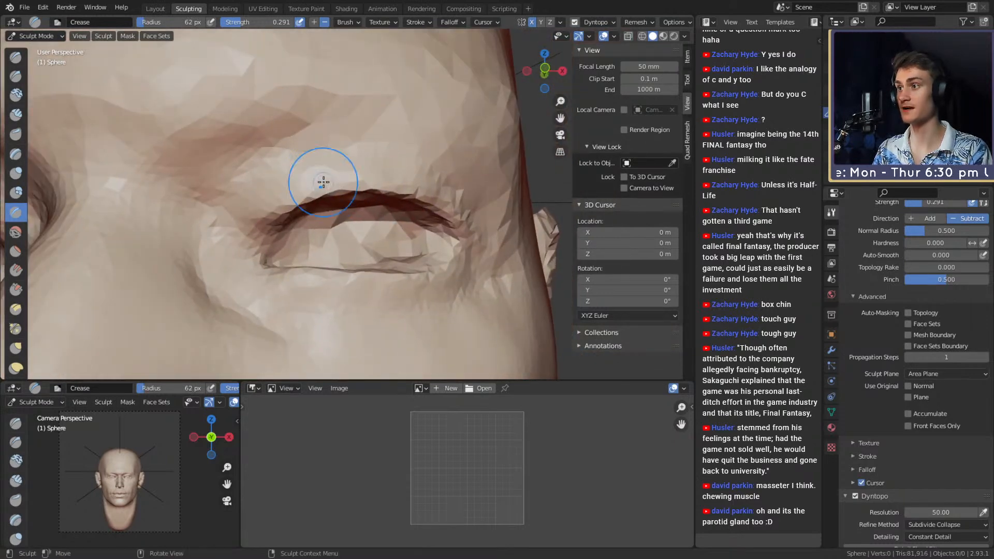
pyautogui.moveTo(323, 182); pyautogui.dragTo(318, 207, button='middle')
pyautogui.moveTo(255, 224)
pyautogui.mouseDown()
pyautogui.moveTo(269, 198)
pyautogui.moveTo(353, 182)
pyautogui.mouseUp()
pyautogui.moveTo(437, 173); pyautogui.dragTo(417, 178, button='middle')
pyautogui.moveTo(342, 199); pyautogui.dragTo(385, 193)
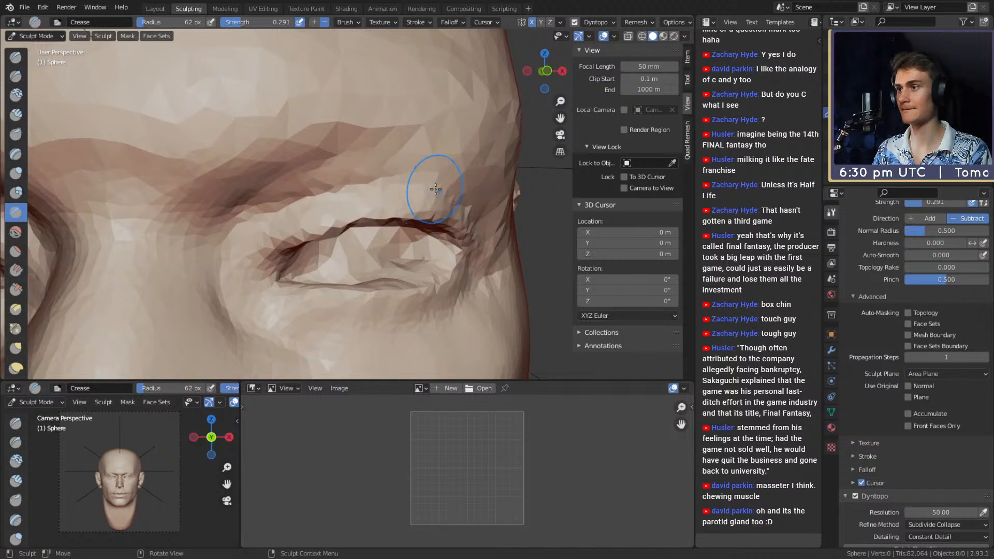
# Sharpen the upper eyelid fold toward the outer eye corner with the Crease brush, using radii of 47 and 40 px.
pyautogui.moveTo(437, 188); pyautogui.dragTo(429, 200, button='middle')
pyautogui.moveTo(443, 200); pyautogui.dragTo(424, 191, button='middle')
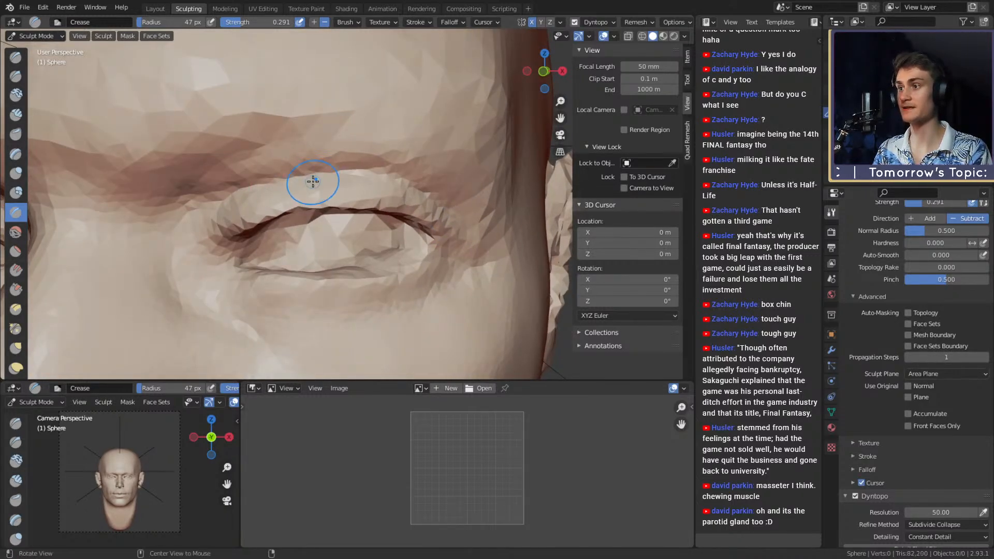
pyautogui.keyDown('alt'); pyautogui.moveTo(312, 181); pyautogui.dragTo(292, 173); pyautogui.keyUp('alt')
pyautogui.press('f')
pyautogui.click(242, 91)
pyautogui.keyDown('alt'); pyautogui.moveTo(269, 124); pyautogui.dragTo(342, 148); pyautogui.keyUp('alt')
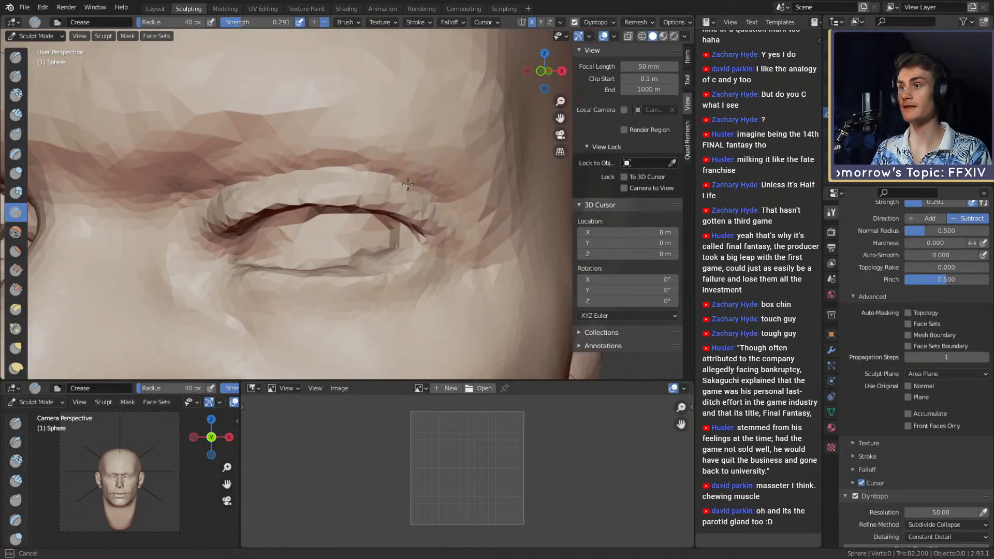
# Reposition the eye area in side view with the Grab brush at 0.879 strength and a 165 px radius.
pyautogui.moveTo(323, 172)
pyautogui.mouseDown(button='middle')
pyautogui.moveTo(331, 171)
pyautogui.moveTo(312, 192)
pyautogui.moveTo(352, 197)
pyautogui.moveTo(289, 204)
pyautogui.mouseUp(button='middle')
pyautogui.scroll(-3, 348, 155)
pyautogui.scroll(2, 312, 192)
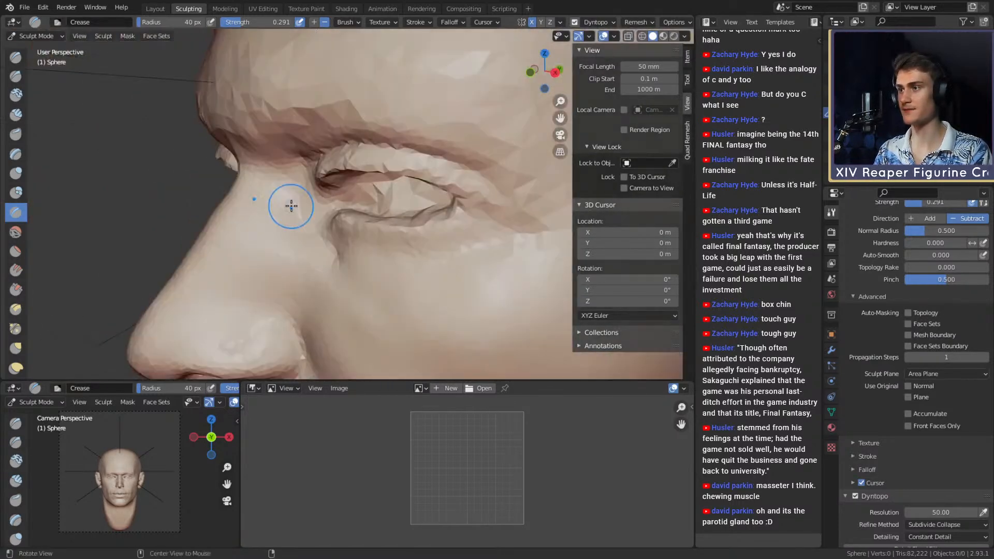
pyautogui.scroll(3, 310, 207)
pyautogui.press('g')
pyautogui.moveTo(344, 188)
pyautogui.mouseDown(button='middle')
pyautogui.moveTo(303, 200)
pyautogui.moveTo(413, 231)
pyautogui.moveTo(351, 205)
pyautogui.mouseUp(button='middle')
pyautogui.press('f')
pyautogui.click(312, 206)
pyautogui.scroll(-3, 329, 187)
pyautogui.moveTo(349, 204); pyautogui.dragTo(324, 202)
# Adjust the curvature of the upper eyelid from below with the Grab brush.
pyautogui.moveTo(325, 208); pyautogui.dragTo(384, 190, button='middle')
pyautogui.keyDown('ctrl'); pyautogui.keyDown('alt'); pyautogui.moveTo(384, 190); pyautogui.dragTo(440, 185); pyautogui.keyUp('alt'); pyautogui.keyUp('ctrl')
pyautogui.press('f')
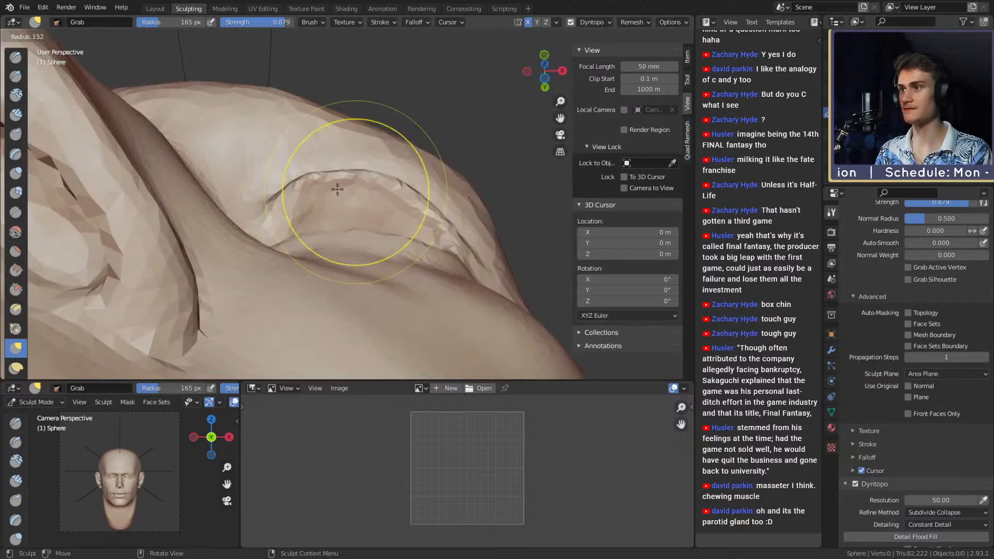
pyautogui.click(429, 185)
pyautogui.keyDown('alt'); pyautogui.moveTo(336, 190); pyautogui.dragTo(366, 182); pyautogui.keyUp('alt')
pyautogui.moveTo(368, 182)
pyautogui.mouseDown()
pyautogui.moveTo(381, 188)
pyautogui.moveTo(374, 186)
pyautogui.mouseUp()
# Nudge the eye opening into shape with the Grab brush at a smaller radius.
pyautogui.moveTo(373, 186)
pyautogui.mouseDown(button='middle')
pyautogui.moveTo(316, 188)
pyautogui.moveTo(331, 192)
pyautogui.moveTo(311, 204)
pyautogui.moveTo(352, 194)
pyautogui.moveTo(323, 251)
pyautogui.moveTo(414, 193)
pyautogui.mouseUp(button='middle')
pyautogui.press('f')
pyautogui.click(333, 199)
pyautogui.scroll(2, 323, 251)
pyautogui.scroll(2, 367, 210)
pyautogui.moveTo(367, 209); pyautogui.dragTo(365, 197)
# Carve into the outer part of the eyeball with the Crease brush at 0.861 strength and a 30 px radius.
pyautogui.hotkey('shift', 'c')
pyautogui.scroll(2, 336, 228)
pyautogui.scroll(-2, 344, 209)
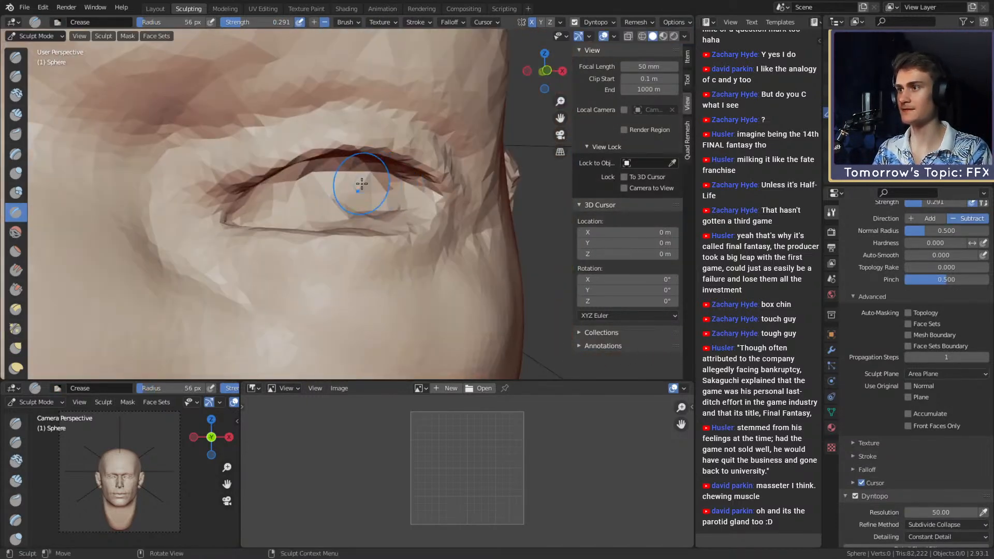
pyautogui.hotkey('shift', 'f')
pyautogui.click(360, 194)
pyautogui.press('f')
pyautogui.click(358, 192)
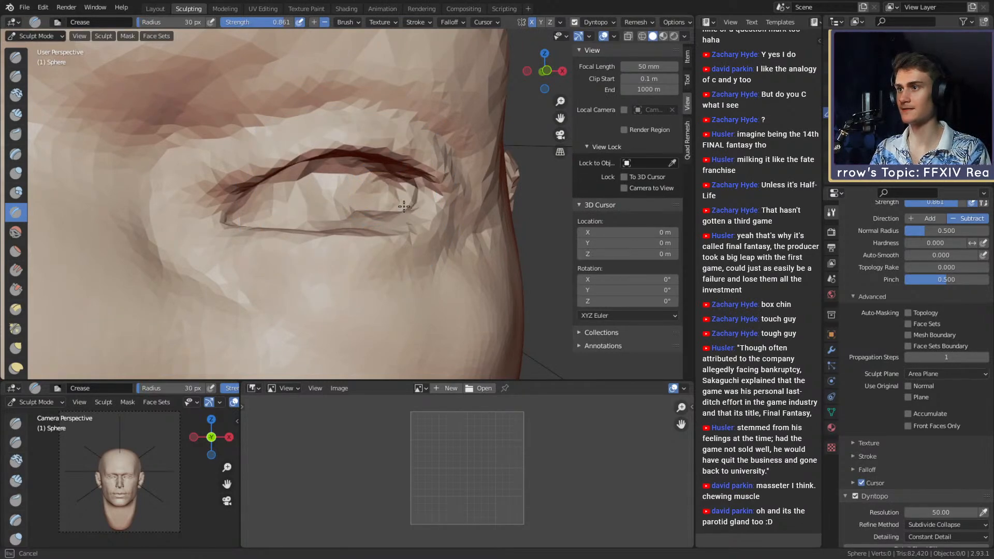
# Deepen the eye socket beneath the upper eyelid and around the eyeball with the Crease brush at 0.861 strength and a 45 px radius.
pyautogui.moveTo(414, 196); pyautogui.dragTo(422, 197, button='middle')
pyautogui.moveTo(366, 181); pyautogui.dragTo(332, 200, button='middle')
pyautogui.moveTo(333, 200); pyautogui.dragTo(287, 246)
pyautogui.moveTo(287, 245)
pyautogui.mouseDown(button='middle')
pyautogui.moveTo(301, 249)
pyautogui.moveTo(313, 210)
pyautogui.moveTo(363, 212)
pyautogui.moveTo(328, 266)
pyautogui.mouseUp(button='middle')
pyautogui.press('f')
pyautogui.moveTo(274, 238); pyautogui.dragTo(407, 253, button='middle')
pyautogui.moveTo(383, 221)
pyautogui.mouseDown(button='middle')
pyautogui.moveTo(374, 273)
pyautogui.moveTo(355, 252)
pyautogui.moveTo(384, 253)
pyautogui.mouseUp(button='middle')
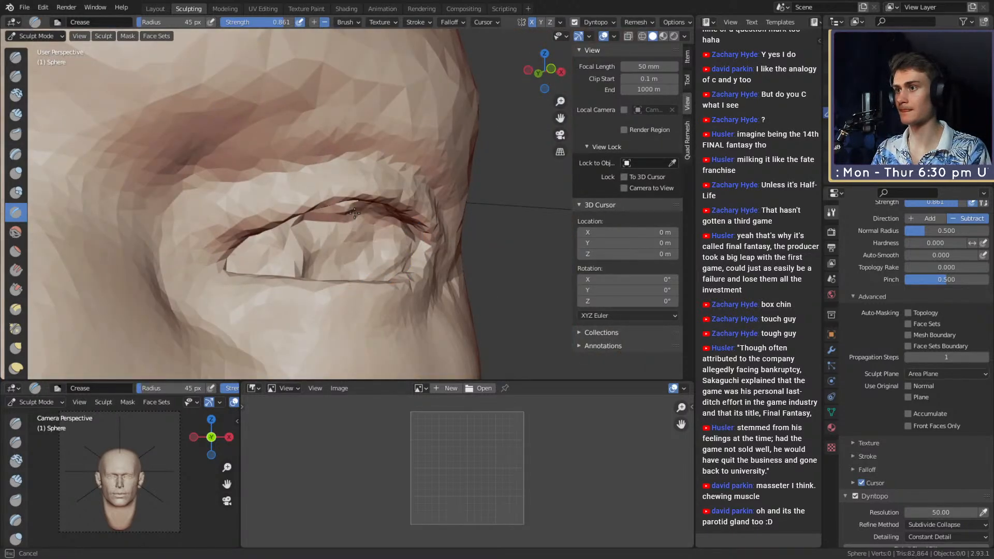
pyautogui.moveTo(354, 213)
pyautogui.mouseDown(button='middle')
pyautogui.moveTo(332, 193)
pyautogui.moveTo(357, 202)
pyautogui.moveTo(309, 229)
pyautogui.moveTo(393, 247)
pyautogui.mouseUp(button='middle')
# Lift the inner part of the upper eyelid with the Grab brush at 0.879 strength and a 103 px radius.
pyautogui.scroll(-9, 321, 264)
pyautogui.keyDown('alt'); pyautogui.moveTo(373, 257); pyautogui.dragTo(383, 205); pyautogui.keyUp('alt')
pyautogui.scroll(3, 385, 203)
pyautogui.scroll(6, 355, 248)
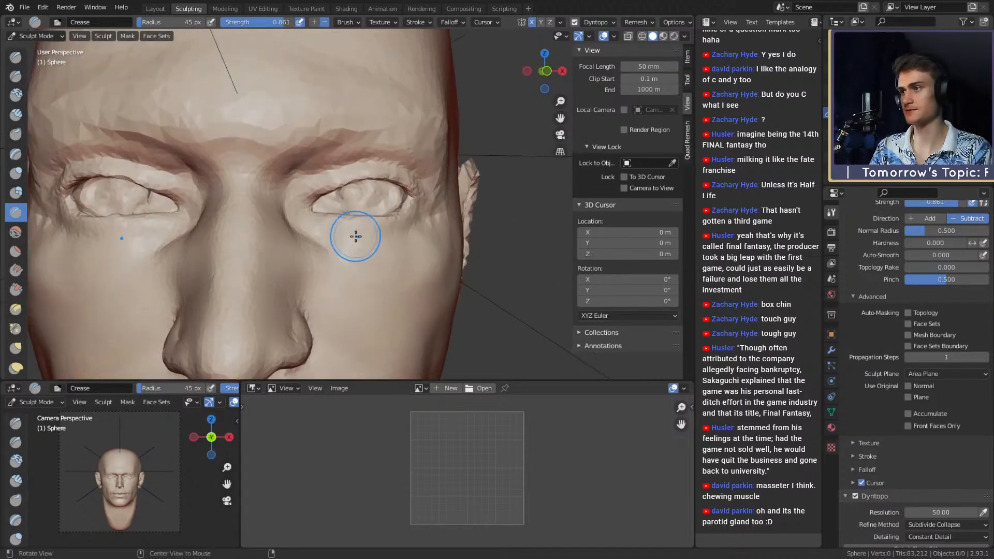
pyautogui.press('g')
pyautogui.scroll(-3, 354, 213)
pyautogui.scroll(3, 355, 207)
pyautogui.press('f')
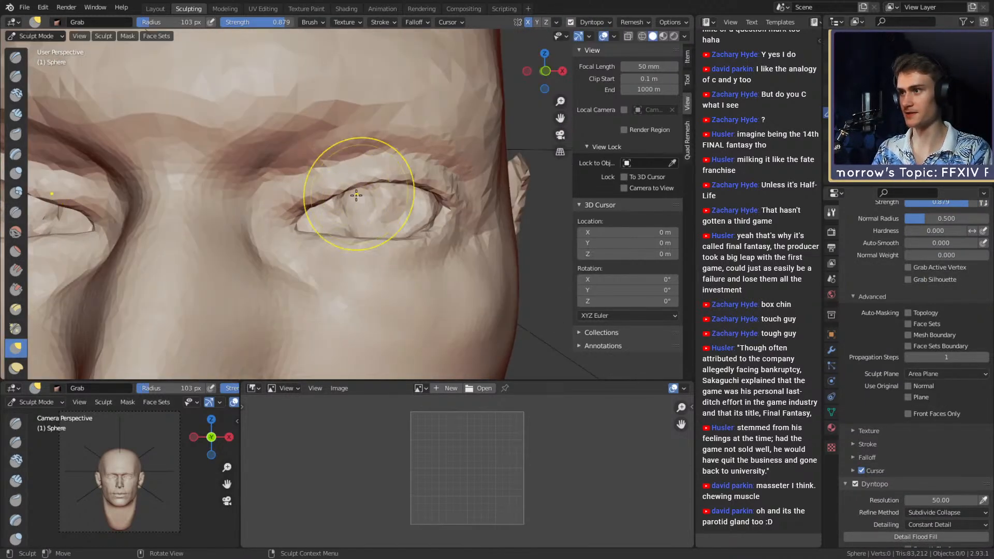
pyautogui.moveTo(330, 192); pyautogui.dragTo(328, 180)
pyautogui.moveTo(358, 207)
pyautogui.keyDown('alt'); pyautogui.mouseDown()
pyautogui.moveTo(350, 196)
pyautogui.moveTo(348, 204)
pyautogui.mouseUp(); pyautogui.keyUp('alt')
# Adjust the lower eyelid and outer eye corner with the Grab brush at a 135 px radius.
pyautogui.keyDown('alt'); pyautogui.moveTo(399, 245); pyautogui.dragTo(386, 221); pyautogui.keyUp('alt')
pyautogui.press('f')
pyautogui.click(403, 221)
pyautogui.moveTo(395, 205); pyautogui.dragTo(405, 220, button='middle')
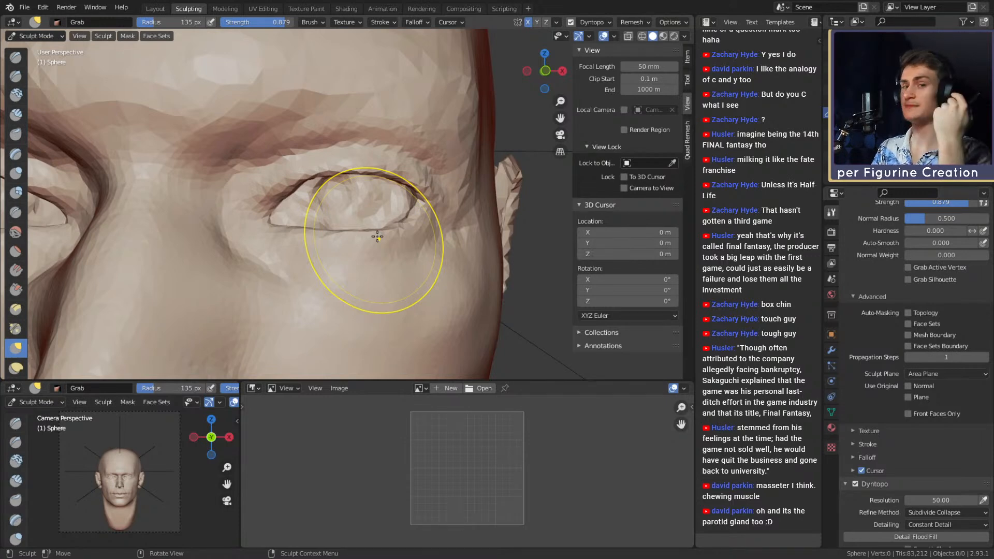
# Try to paint a mask stroke on the cheek with the Mask brush at an 18 px radius and undo it.
pyautogui.press('m')
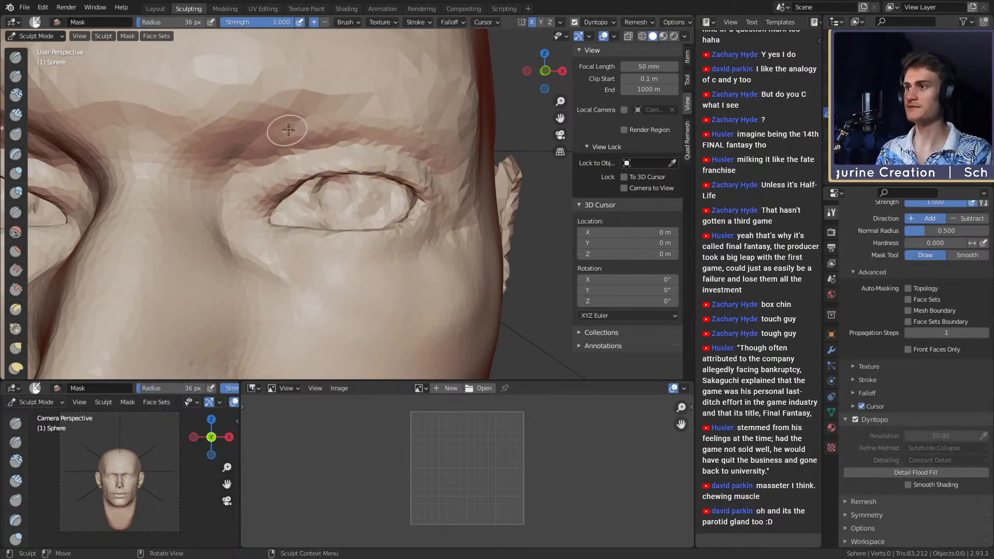
pyautogui.moveTo(284, 129)
pyautogui.mouseDown(button='middle')
pyautogui.moveTo(402, 242)
pyautogui.moveTo(379, 197)
pyautogui.mouseUp(button='middle')
pyautogui.press('f')
pyautogui.click(395, 164)
pyautogui.moveTo(395, 164); pyautogui.dragTo(391, 268, button='middle')
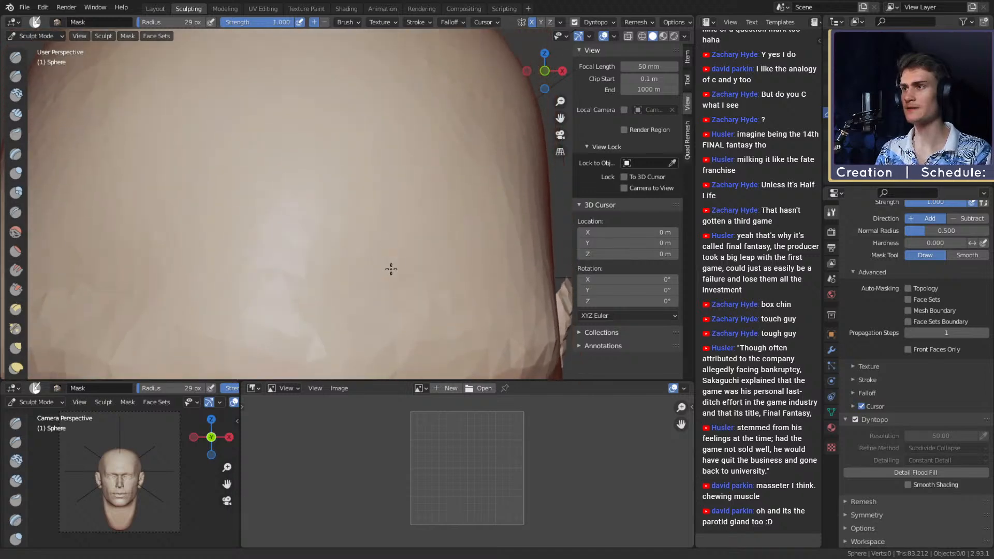
pyautogui.press('f')
pyautogui.click(376, 214)
pyautogui.moveTo(376, 213)
pyautogui.mouseDown(button='middle')
pyautogui.moveTo(364, 166)
pyautogui.moveTo(350, 193)
pyautogui.mouseUp(button='middle')
pyautogui.press('[')
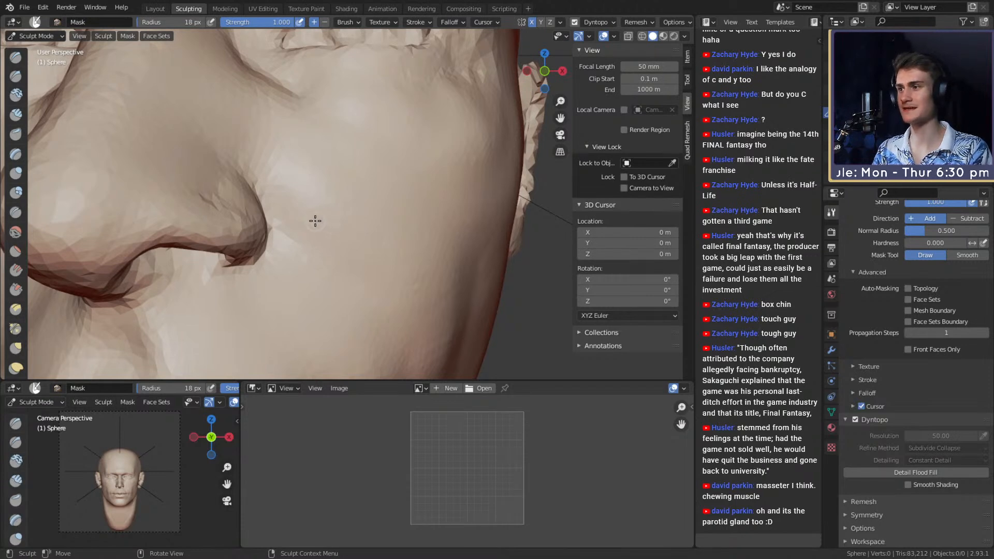
pyautogui.moveTo(315, 221); pyautogui.dragTo(384, 227)
pyautogui.hotkey('ctrl', 'z')
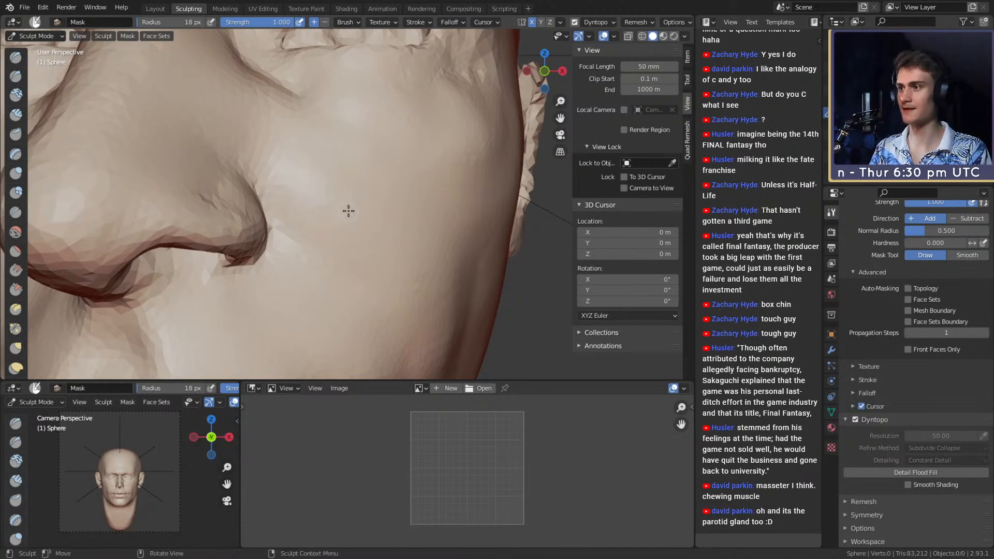
# Outline a parallelogram-shaped mask on the cheek with the Mask brush at a 14 px radius and undo it.
pyautogui.press('[')
pyautogui.press('[')
pyautogui.moveTo(302, 228)
pyautogui.mouseDown()
pyautogui.moveTo(417, 234)
pyautogui.moveTo(468, 178)
pyautogui.moveTo(432, 168)
pyautogui.moveTo(331, 198)
pyautogui.mouseUp()
pyautogui.scroll(-5, 348, 198)
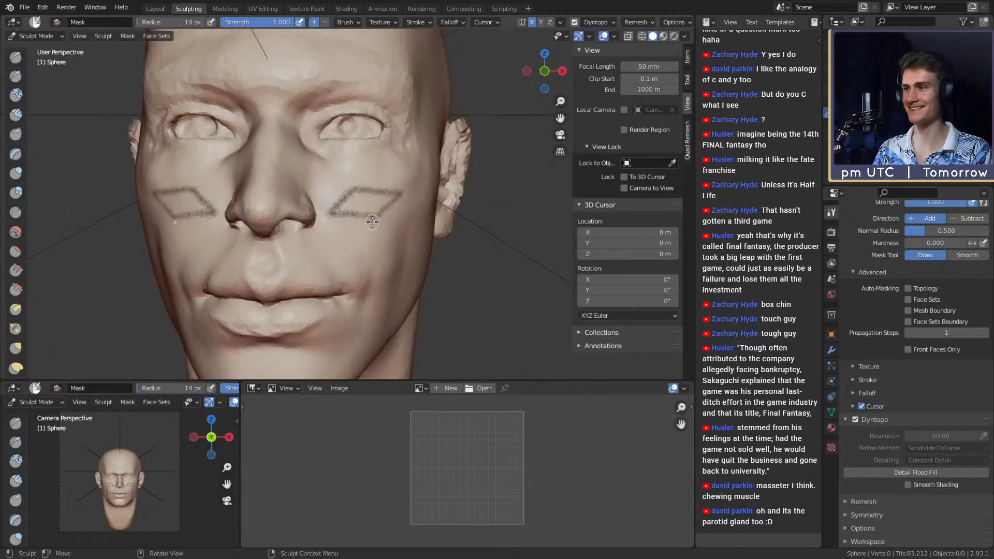
pyautogui.scroll(2, 361, 185)
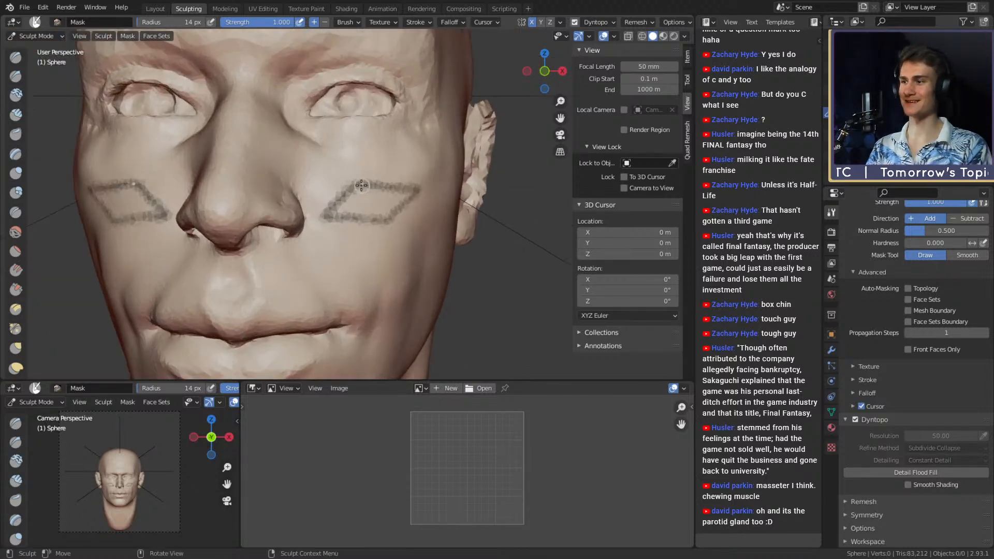
pyautogui.hotkey('ctrl', 'z')
pyautogui.hotkey('ctrl', 'z')
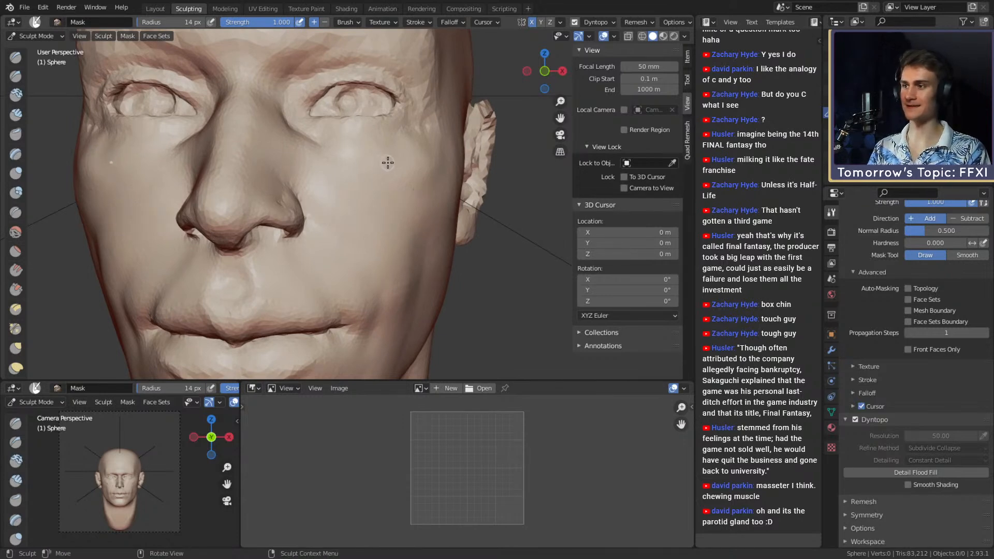
# Reshape the lower eyelid line with the Grab brush at 0.879 strength and a 92 px radius.
pyautogui.moveTo(406, 162); pyautogui.dragTo(332, 164, button='middle')
pyautogui.moveTo(331, 164)
pyautogui.keyDown('shift'); pyautogui.mouseDown(button='middle')
pyautogui.moveTo(300, 226)
pyautogui.moveTo(317, 202)
pyautogui.moveTo(399, 207)
pyautogui.moveTo(373, 191)
pyautogui.mouseUp(button='middle'); pyautogui.keyUp('shift')
pyautogui.press('g')
pyautogui.press('f')
pyautogui.click(370, 186)
pyautogui.keyDown('alt'); pyautogui.moveTo(373, 191); pyautogui.dragTo(384, 180); pyautogui.keyUp('alt')
pyautogui.press('f')
pyautogui.click(370, 180)
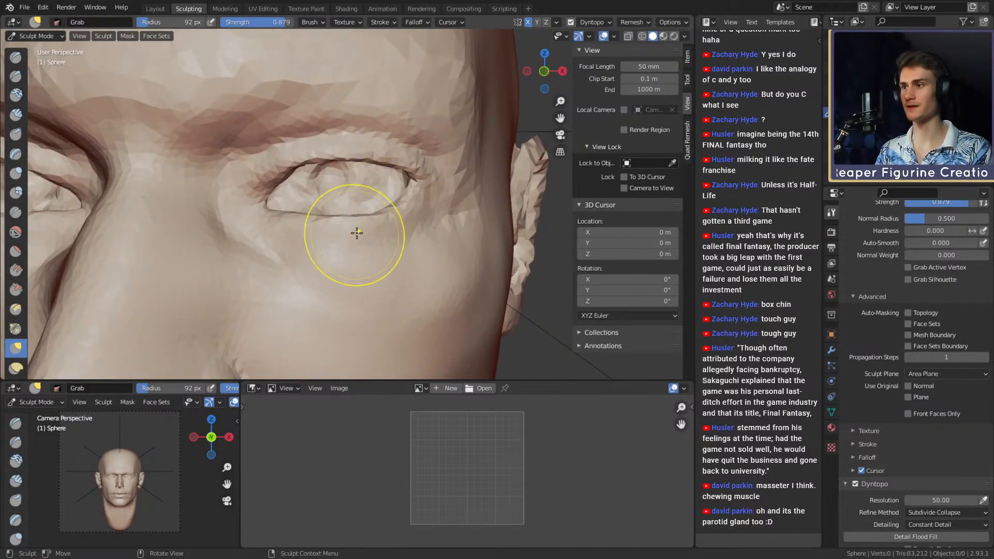
# Adjust the inner eye corner and adjoining lids with the Grab brush, using radii of 107 and 87 px.
pyautogui.press('f')
pyautogui.keyDown('alt'); pyautogui.keyDown('shift'); pyautogui.moveTo(350, 220); pyautogui.dragTo(370, 218); pyautogui.keyUp('shift'); pyautogui.keyUp('alt')
pyautogui.keyDown('alt'); pyautogui.moveTo(370, 217); pyautogui.dragTo(375, 217); pyautogui.keyUp('alt')
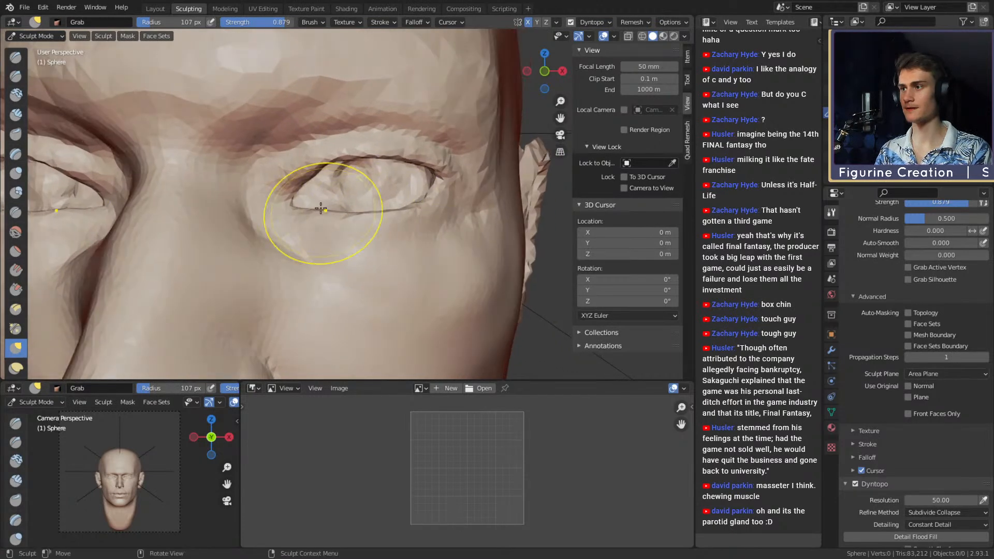
pyautogui.keyDown('alt'); pyautogui.moveTo(287, 208); pyautogui.dragTo(321, 189); pyautogui.keyUp('alt')
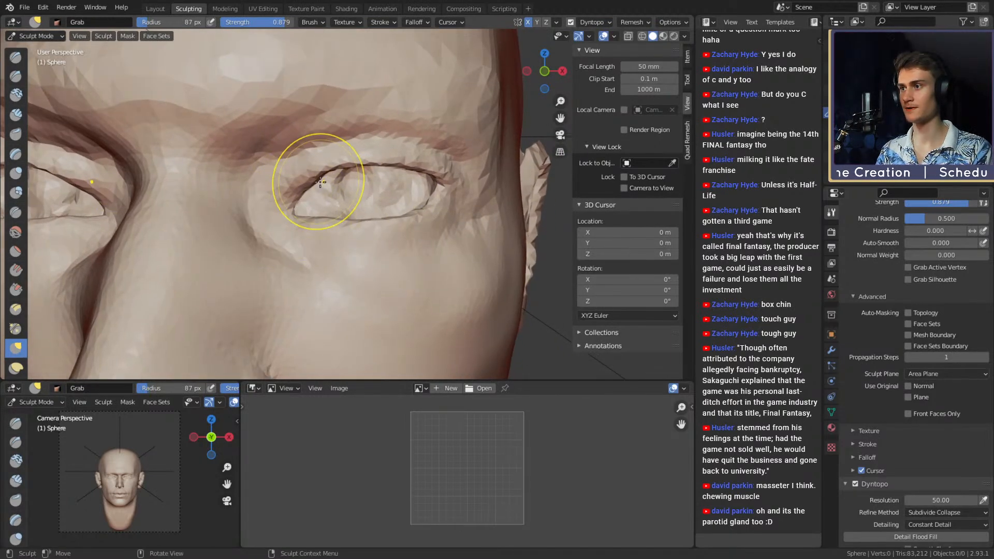
# Refine the eyelid contours with the Grab brush at 0.879 strength, reducing its radius to 31 px for small adjustments.
pyautogui.press('f')
pyautogui.moveTo(347, 141)
pyautogui.keyDown('ctrl'); pyautogui.keyDown('alt'); pyautogui.mouseDown()
pyautogui.moveTo(370, 233)
pyautogui.moveTo(368, 262)
pyautogui.moveTo(398, 212)
pyautogui.moveTo(398, 192)
pyautogui.mouseUp(); pyautogui.keyUp('alt'); pyautogui.keyUp('ctrl')
pyautogui.moveTo(397, 191)
pyautogui.keyDown('alt'); pyautogui.mouseDown()
pyautogui.moveTo(362, 199)
pyautogui.moveTo(417, 199)
pyautogui.moveTo(384, 228)
pyautogui.moveTo(406, 228)
pyautogui.moveTo(378, 225)
pyautogui.moveTo(389, 209)
pyautogui.moveTo(380, 251)
pyautogui.moveTo(378, 235)
pyautogui.mouseUp(); pyautogui.keyUp('alt')
pyautogui.press('f')
pyautogui.click(411, 202)
pyautogui.press('f')
pyautogui.click(347, 229)
pyautogui.moveTo(378, 236)
pyautogui.keyDown('alt'); pyautogui.keyDown('shift'); pyautogui.mouseDown()
pyautogui.moveTo(388, 212)
pyautogui.moveTo(351, 191)
pyautogui.mouseUp(); pyautogui.keyUp('shift'); pyautogui.keyUp('alt')
pyautogui.press('f')
pyautogui.click(346, 188)
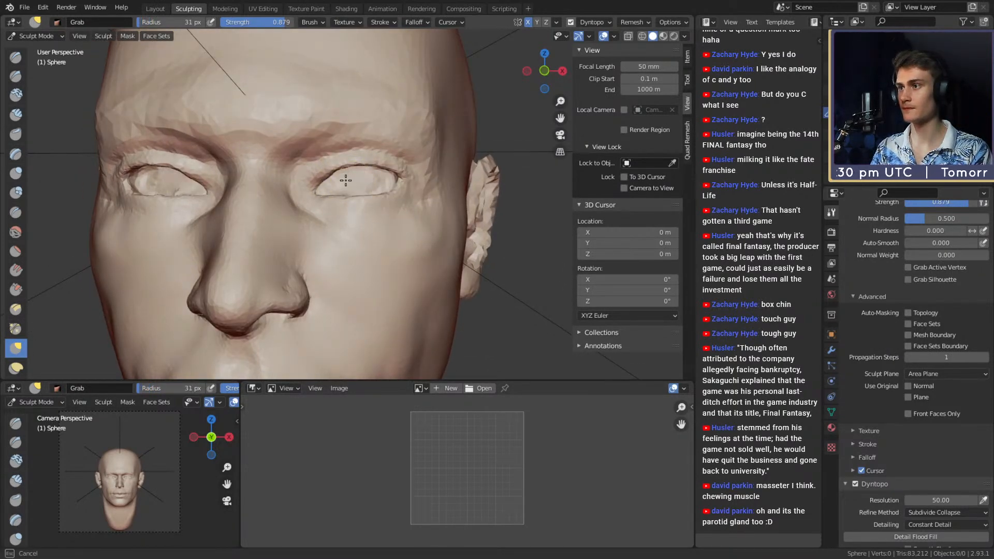
# Adjust the broader eye and brow shapes with the Grab brush, using radii of 185 and 144 px.
pyautogui.keyDown('ctrl'); pyautogui.keyDown('alt'); pyautogui.moveTo(373, 158); pyautogui.dragTo(372, 215); pyautogui.keyUp('alt'); pyautogui.keyUp('ctrl')
pyautogui.moveTo(372, 215)
pyautogui.keyDown('alt'); pyautogui.mouseDown()
pyautogui.moveTo(359, 200)
pyautogui.moveTo(363, 185)
pyautogui.mouseUp(); pyautogui.keyUp('alt')
pyautogui.press('f')
pyautogui.click(387, 212)
pyautogui.press('f')
pyautogui.click(417, 199)
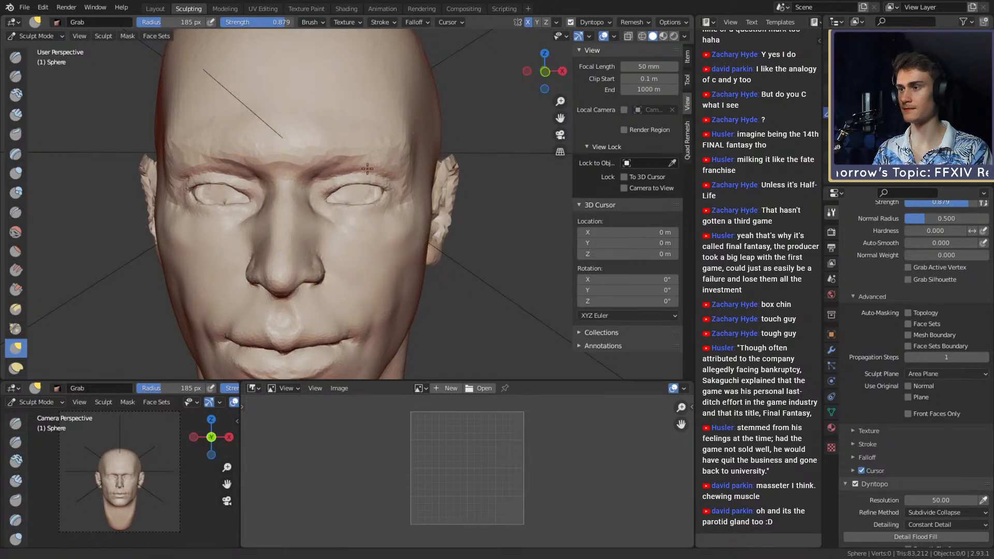
pyautogui.moveTo(367, 168)
pyautogui.keyDown('ctrl'); pyautogui.keyDown('alt'); pyautogui.mouseDown()
pyautogui.moveTo(348, 210)
pyautogui.moveTo(352, 163)
pyautogui.mouseUp(); pyautogui.keyUp('alt'); pyautogui.keyUp('ctrl')
pyautogui.press('f')
pyautogui.click(336, 182)
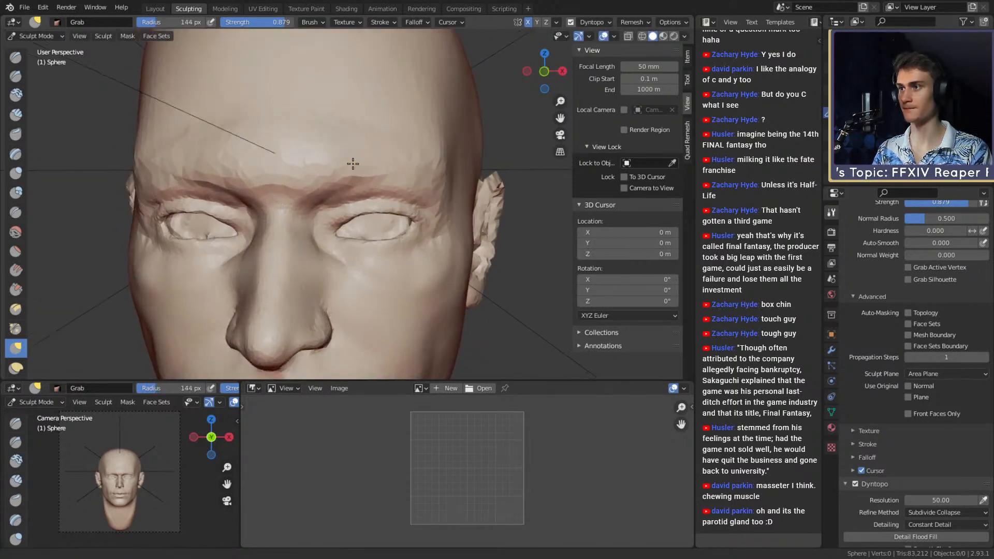
# Build up the brow ridge and lower forehead with the Clay Strips brush at 0.509 strength, using radii of 47 and 44 px.
pyautogui.press('c')
pyautogui.moveTo(299, 183)
pyautogui.keyDown('alt'); pyautogui.mouseDown()
pyautogui.moveTo(350, 192)
pyautogui.moveTo(350, 181)
pyautogui.moveTo(326, 191)
pyautogui.mouseUp(); pyautogui.keyUp('alt')
pyautogui.press('f')
pyautogui.click(346, 196)
pyautogui.moveTo(342, 230)
pyautogui.keyDown('alt'); pyautogui.mouseDown()
pyautogui.moveTo(344, 164)
pyautogui.moveTo(366, 156)
pyautogui.moveTo(385, 174)
pyautogui.moveTo(340, 203)
pyautogui.mouseUp(); pyautogui.keyUp('alt')
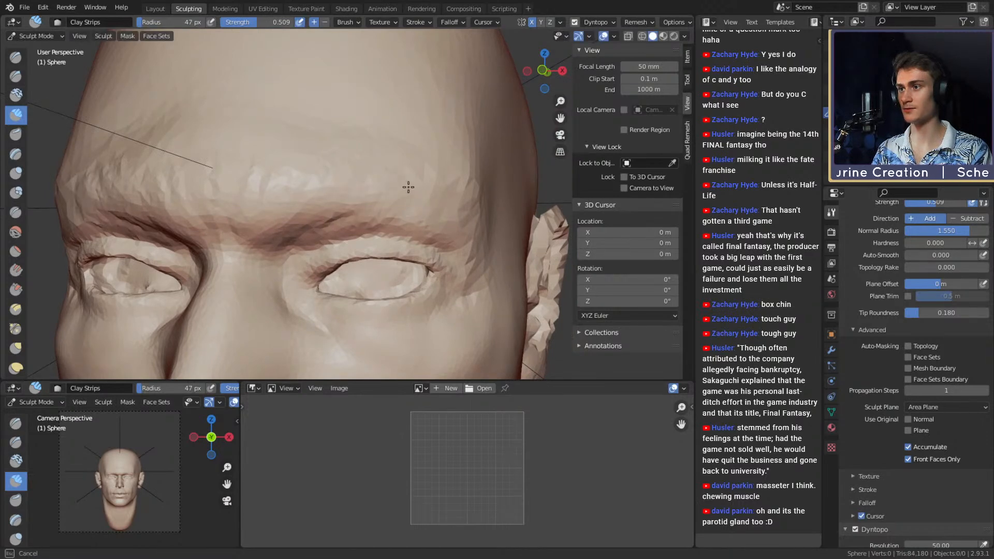
pyautogui.keyDown('alt'); pyautogui.moveTo(407, 187); pyautogui.dragTo(371, 181); pyautogui.keyUp('alt')
pyautogui.keyDown('alt'); pyautogui.moveTo(422, 207); pyautogui.dragTo(415, 177); pyautogui.keyUp('alt')
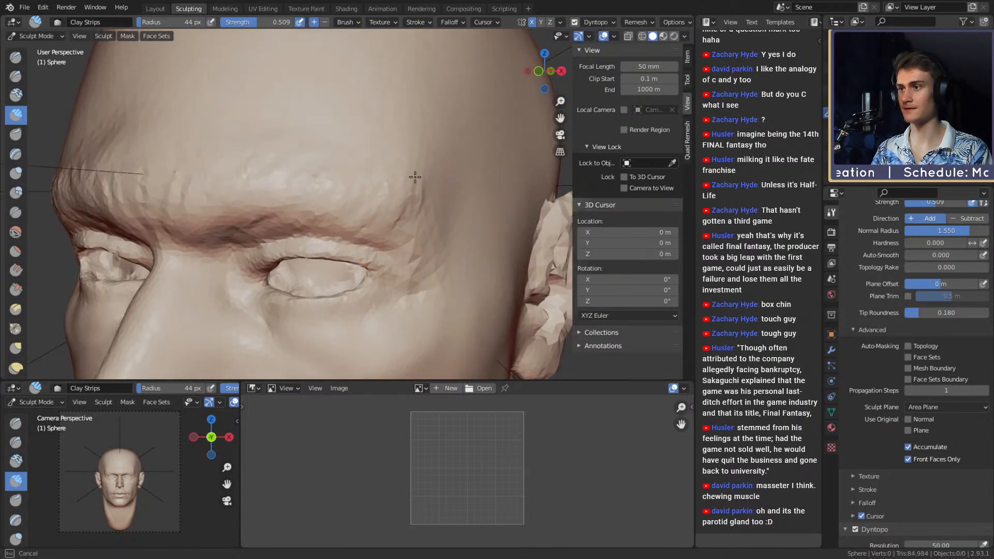
# Build up the outer brow and adjoining temple with the Clay Strips brush, enlarging its radius to 118 px.
pyautogui.keyDown('alt'); pyautogui.moveTo(326, 176); pyautogui.dragTo(420, 185); pyautogui.keyUp('alt')
pyautogui.moveTo(268, 212)
pyautogui.keyDown('alt'); pyautogui.mouseDown()
pyautogui.moveTo(326, 170)
pyautogui.moveTo(306, 188)
pyautogui.moveTo(304, 163)
pyautogui.mouseUp(); pyautogui.keyUp('alt')
pyautogui.press('f')
pyautogui.click(321, 176)
pyautogui.press('f')
pyautogui.click(334, 179)
pyautogui.press('f')
pyautogui.moveTo(217, 168)
pyautogui.keyDown('alt'); pyautogui.mouseDown()
pyautogui.moveTo(290, 173)
pyautogui.moveTo(328, 154)
pyautogui.mouseUp(); pyautogui.keyUp('alt')
pyautogui.click(303, 176)
pyautogui.moveTo(234, 155)
pyautogui.mouseDown()
pyautogui.moveTo(221, 154)
pyautogui.moveTo(288, 185)
pyautogui.mouseUp()
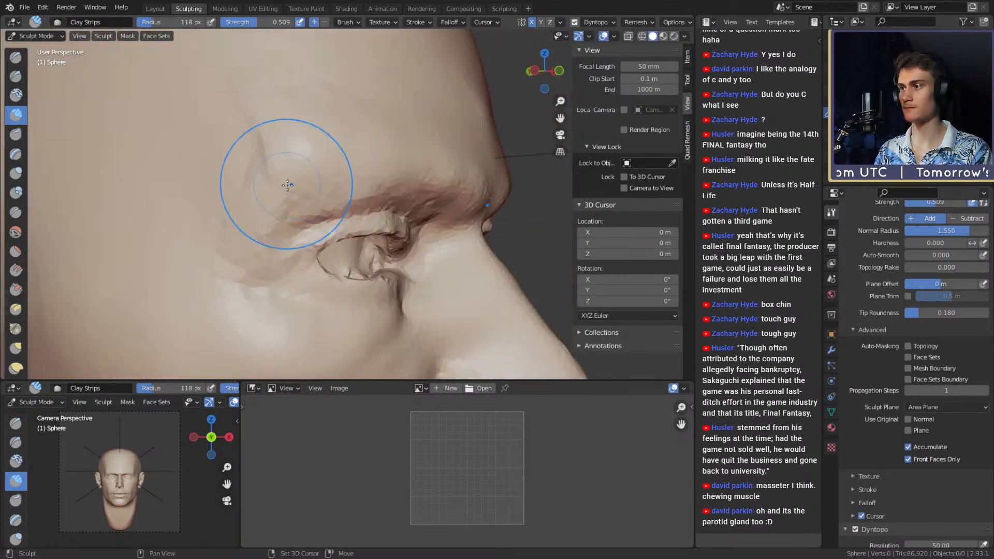
# Smooth the outer brow into the temple and forehead, and blend it with the Clay Strips brush at a 95 px radius.
pyautogui.press('f')
pyautogui.click(268, 201)
pyautogui.keyDown('shift'); pyautogui.moveTo(224, 130); pyautogui.dragTo(215, 283); pyautogui.keyUp('shift')
pyautogui.moveTo(366, 142)
pyautogui.keyDown('ctrl'); pyautogui.keyDown('alt'); pyautogui.mouseDown()
pyautogui.moveTo(384, 238)
pyautogui.moveTo(305, 220)
pyautogui.moveTo(296, 207)
pyautogui.moveTo(356, 181)
pyautogui.mouseUp(); pyautogui.keyUp('alt'); pyautogui.keyUp('ctrl')
pyautogui.keyDown('alt'); pyautogui.moveTo(357, 224); pyautogui.dragTo(262, 220); pyautogui.keyUp('alt')
pyautogui.press('f')
pyautogui.click(377, 181)
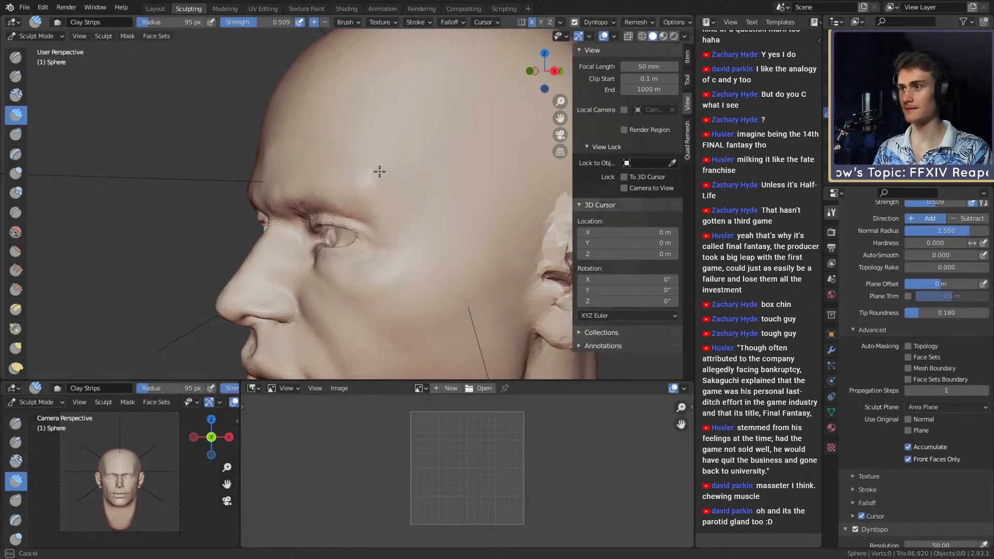
pyautogui.moveTo(379, 171); pyautogui.dragTo(392, 173)
# Refine the eye shape from the front with the Grab brush at 0.879 strength and a 102 px radius.
pyautogui.moveTo(385, 153)
pyautogui.keyDown('ctrl'); pyautogui.keyDown('alt'); pyautogui.mouseDown()
pyautogui.moveTo(381, 202)
pyautogui.moveTo(404, 220)
pyautogui.moveTo(383, 205)
pyautogui.moveTo(389, 212)
pyautogui.moveTo(399, 156)
pyautogui.moveTo(377, 216)
pyautogui.moveTo(347, 168)
pyautogui.moveTo(376, 202)
pyautogui.moveTo(372, 178)
pyautogui.moveTo(368, 202)
pyautogui.moveTo(354, 201)
pyautogui.mouseUp(); pyautogui.keyUp('alt'); pyautogui.keyUp('ctrl')
pyautogui.hotkey('shift', 'c')
pyautogui.press('f')
pyautogui.click(401, 166)
pyautogui.press('g')
pyautogui.press('f')
pyautogui.click(385, 200)
pyautogui.press('f')
pyautogui.click(332, 200)
# Adjust the area between the side of the nose and the inner cheek with the Grab brush, using radii of 98 and 134 px.
pyautogui.press('f')
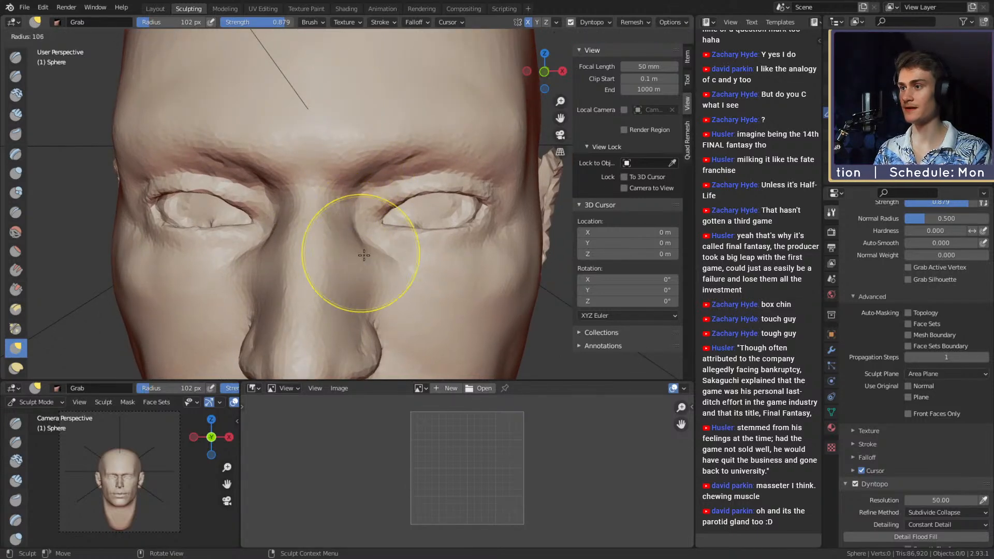
pyautogui.click(435, 257)
pyautogui.moveTo(379, 278); pyautogui.dragTo(373, 275)
pyautogui.moveTo(374, 183)
pyautogui.keyDown('ctrl'); pyautogui.keyDown('alt'); pyautogui.mouseDown()
pyautogui.moveTo(367, 266)
pyautogui.moveTo(369, 219)
pyautogui.moveTo(345, 213)
pyautogui.mouseUp(); pyautogui.keyUp('alt'); pyautogui.keyUp('ctrl')
pyautogui.press('f')
pyautogui.click(354, 219)
pyautogui.press('f')
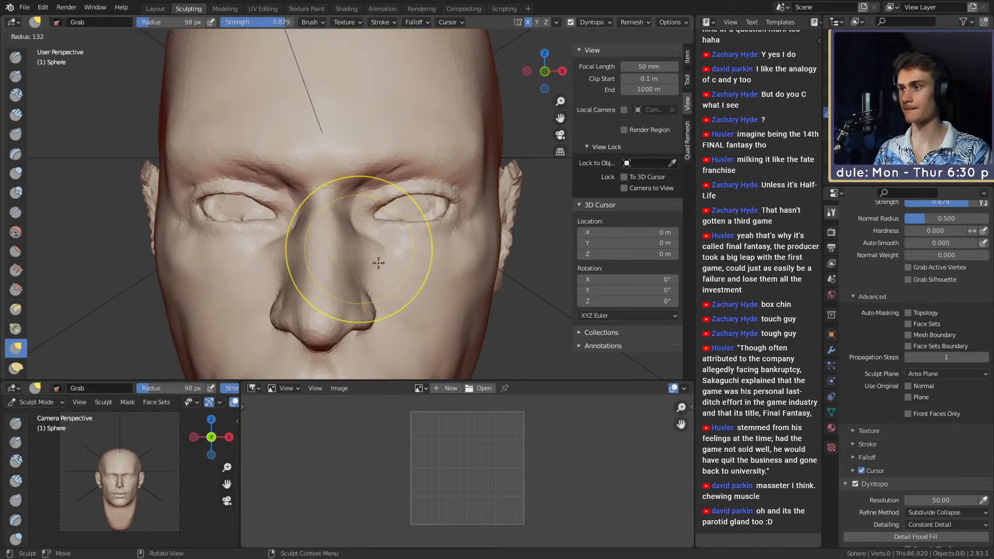
pyautogui.click(377, 262)
pyautogui.moveTo(362, 269); pyautogui.dragTo(366, 254)
pyautogui.moveTo(370, 183)
pyautogui.keyDown('ctrl'); pyautogui.keyDown('alt'); pyautogui.mouseDown()
pyautogui.moveTo(374, 251)
pyautogui.moveTo(355, 189)
pyautogui.mouseUp(); pyautogui.keyUp('alt'); pyautogui.keyUp('ctrl')
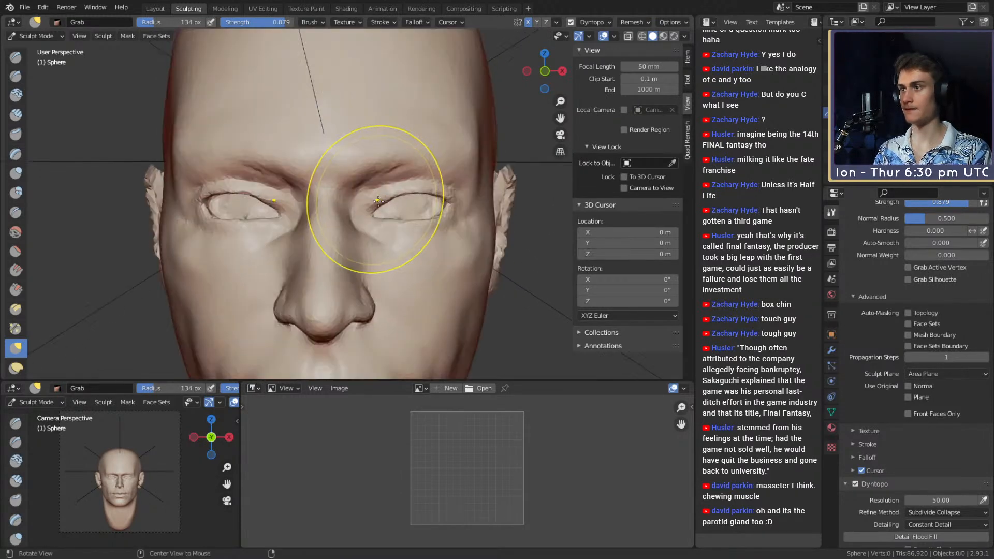
# Outline the eye sockets from the inner corners over the brows with the Mask brush at a 19 px radius.
pyautogui.press('f')
pyautogui.click(318, 196)
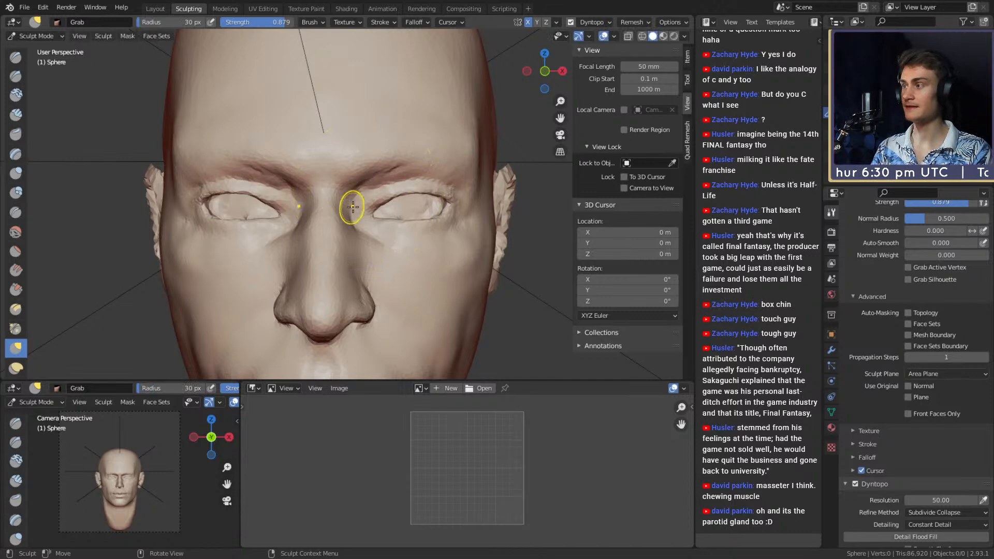
pyautogui.press('m')
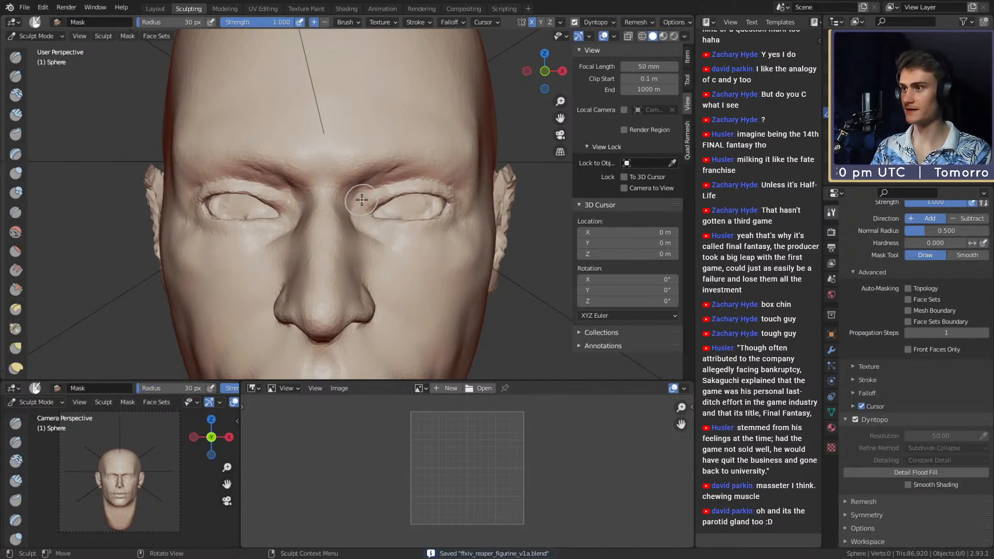
pyautogui.scroll(3, 361, 198)
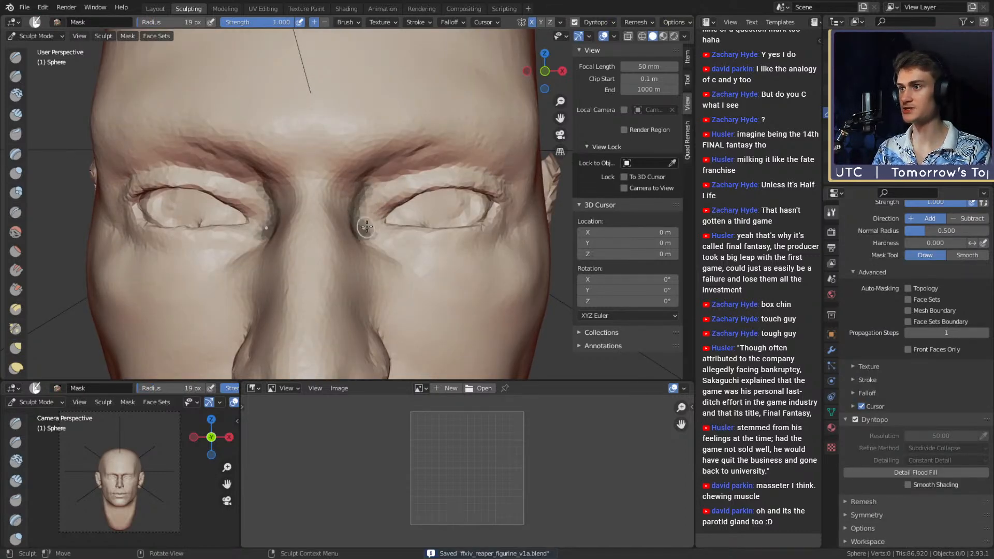
pyautogui.moveTo(405, 200)
pyautogui.keyDown('alt'); pyautogui.keyDown('shift'); pyautogui.mouseDown()
pyautogui.moveTo(378, 173)
pyautogui.moveTo(395, 186)
pyautogui.moveTo(384, 188)
pyautogui.moveTo(382, 172)
pyautogui.mouseUp(); pyautogui.keyUp('shift'); pyautogui.keyUp('alt')
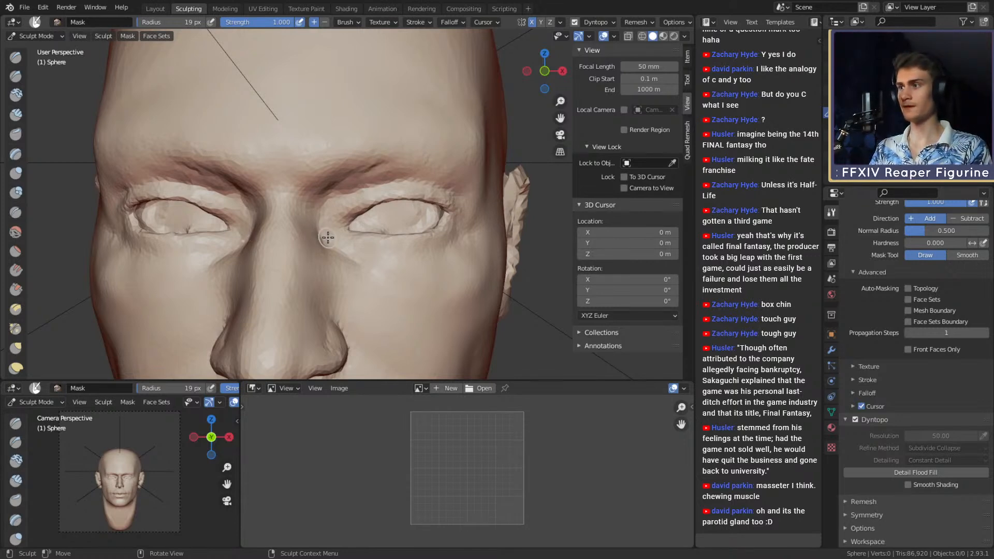
pyautogui.moveTo(327, 241)
pyautogui.mouseDown()
pyautogui.moveTo(316, 221)
pyautogui.moveTo(341, 189)
pyautogui.mouseUp()
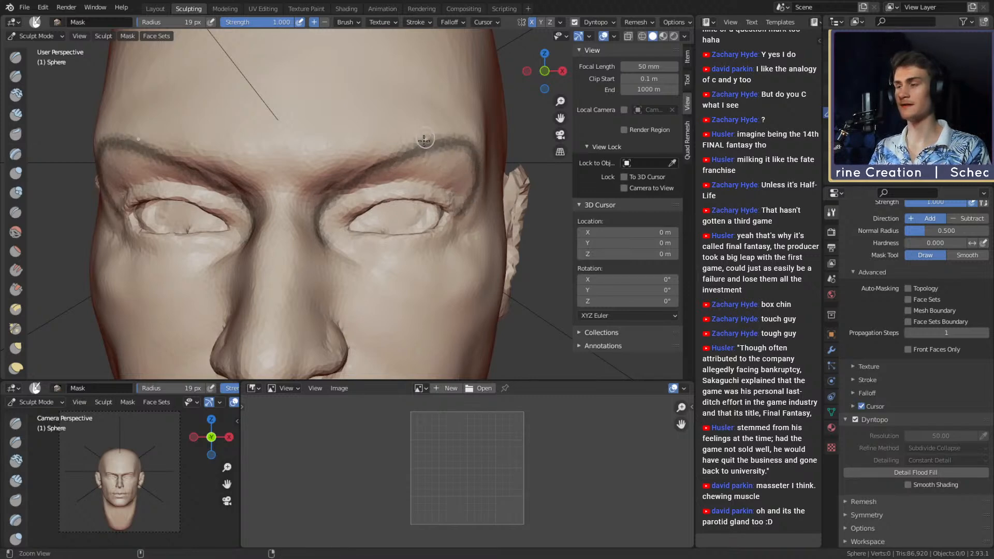
# Paint mask lines across the nose bridge, above the brows and over the upper eyelids at a 19 px radius.
pyautogui.scroll(-5, 424, 139)
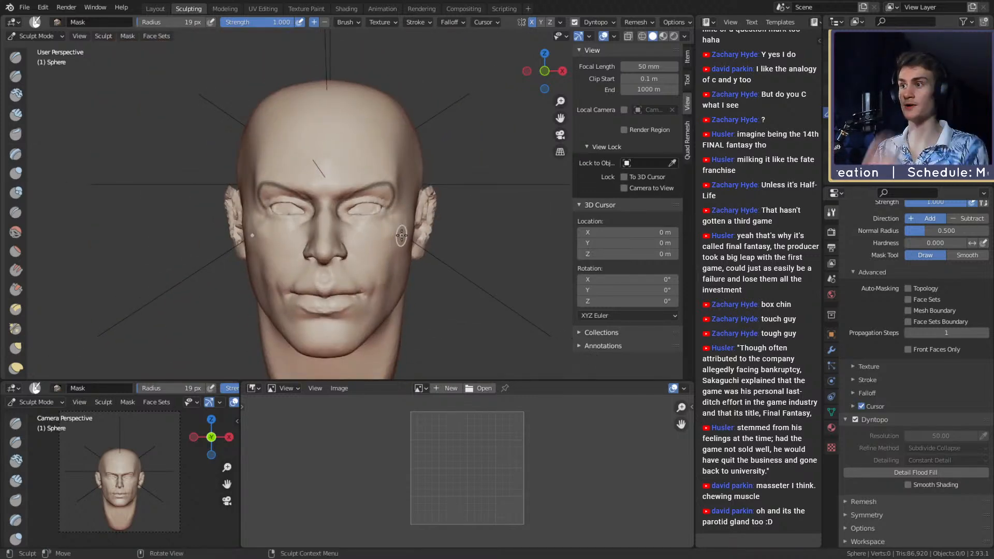
pyautogui.scroll(5, 289, 189)
pyautogui.moveTo(365, 207); pyautogui.dragTo(321, 200)
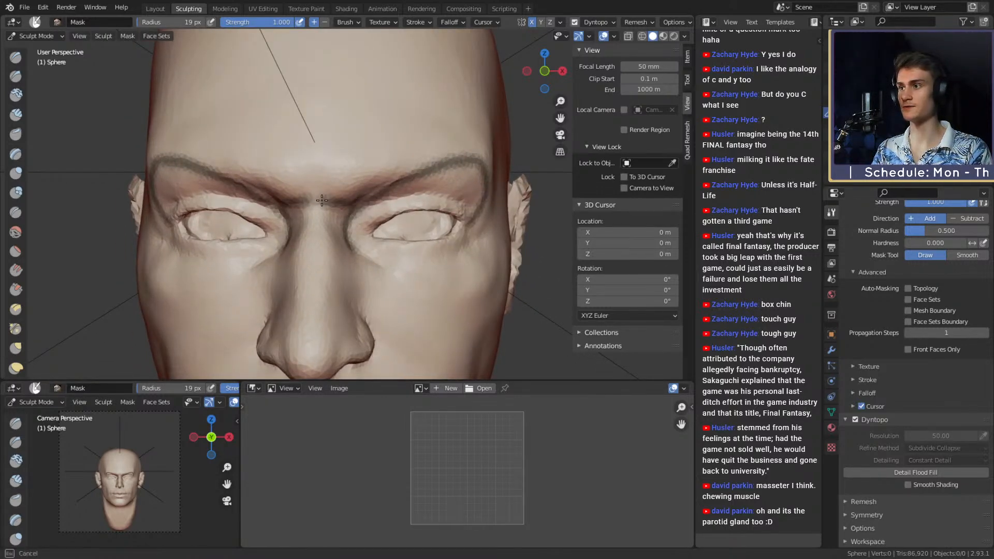
pyautogui.moveTo(400, 181)
pyautogui.mouseDown()
pyautogui.moveTo(403, 169)
pyautogui.moveTo(319, 162)
pyautogui.mouseUp()
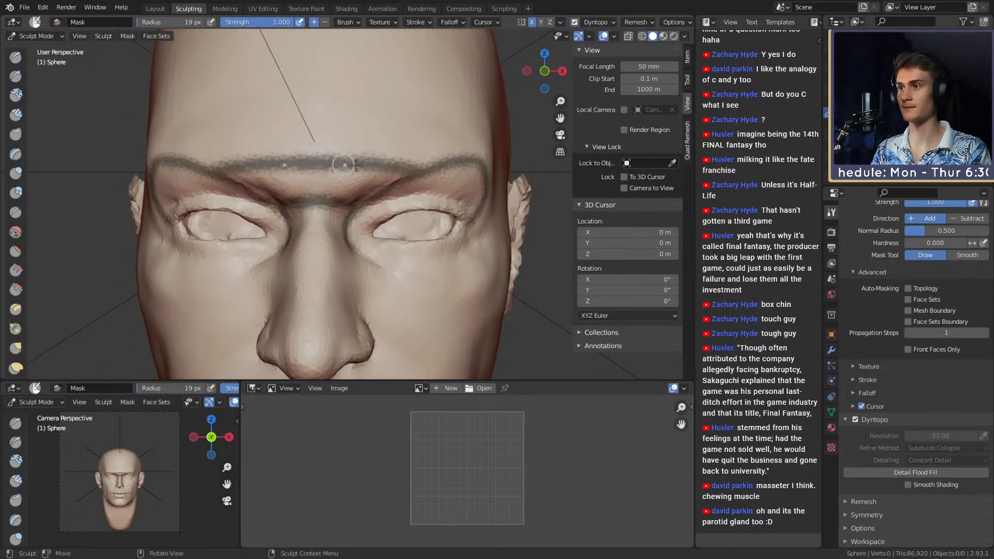
pyautogui.moveTo(356, 164); pyautogui.dragTo(410, 189, button='middle')
pyautogui.moveTo(410, 189); pyautogui.dragTo(420, 193)
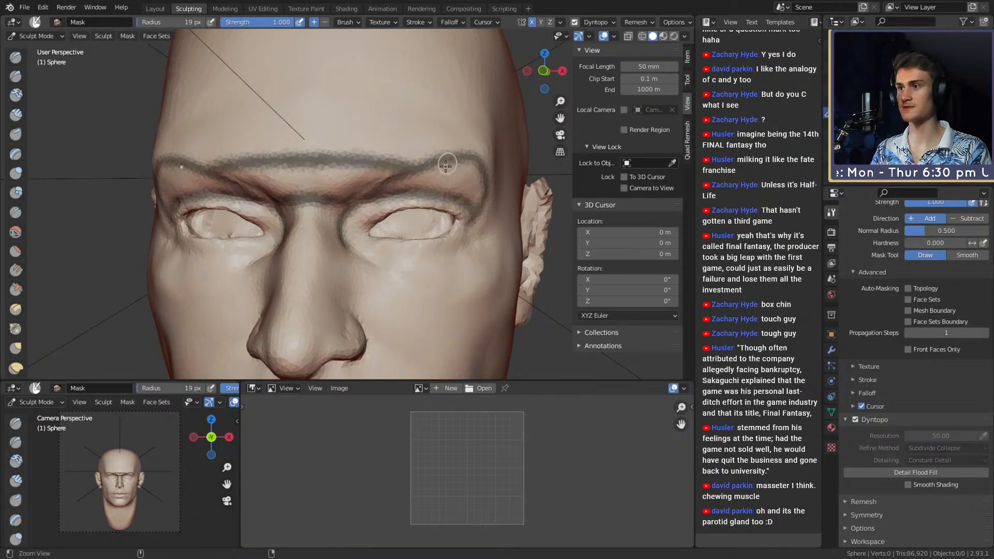
pyautogui.moveTo(445, 166)
pyautogui.keyDown('ctrl'); pyautogui.mouseDown(button='middle')
pyautogui.moveTo(417, 218)
pyautogui.moveTo(425, 186)
pyautogui.mouseUp(button='middle'); pyautogui.keyUp('ctrl')
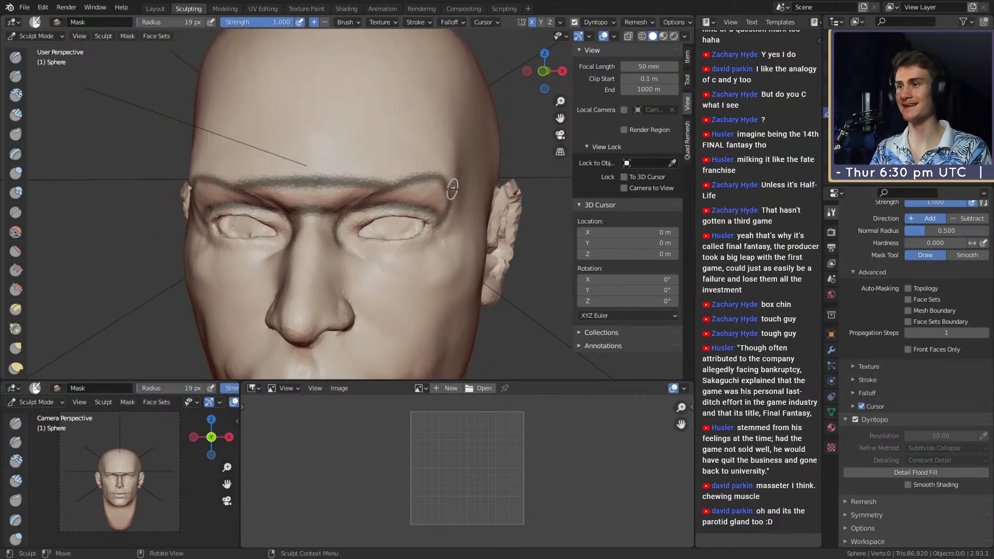
# Paint a mask band across the mid-forehead and diagonal lines joining it to the brow outline.
pyautogui.moveTo(458, 128); pyautogui.dragTo(427, 153, button='middle')
pyautogui.moveTo(452, 146)
pyautogui.mouseDown()
pyautogui.moveTo(378, 126)
pyautogui.moveTo(335, 130)
pyautogui.mouseUp()
pyautogui.moveTo(437, 142); pyautogui.dragTo(380, 172)
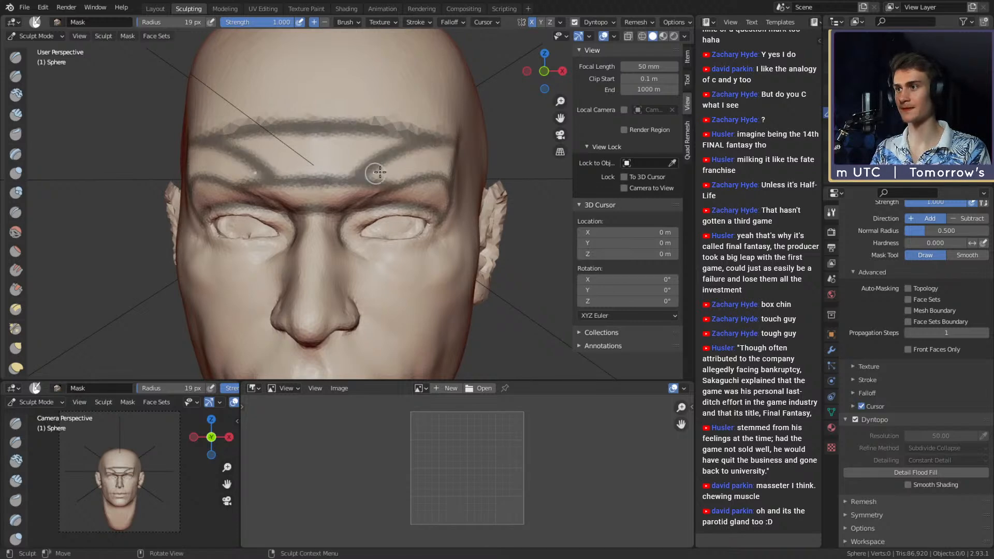
pyautogui.scroll(-5, 424, 107)
pyautogui.scroll(5, 363, 155)
pyautogui.moveTo(344, 152); pyautogui.dragTo(354, 162, button='middle')
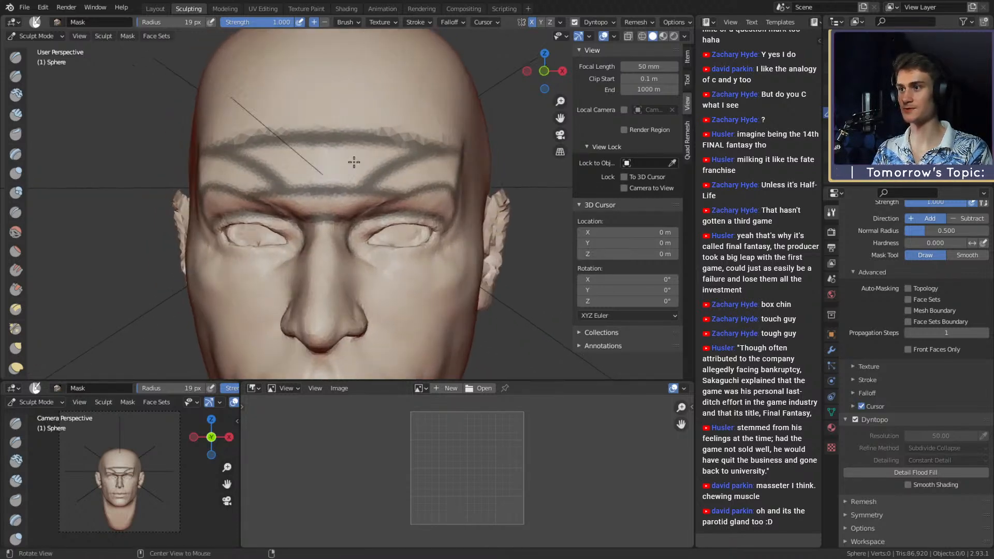
# Undo the mask strokes on the forehead, brows and eye sockets.
pyautogui.hotkey('ctrl', 'z')
pyautogui.hotkey('ctrl', 'z')
pyautogui.hotkey('ctrl', 'z')
pyautogui.hotkey('ctrl', 'z')
pyautogui.hotkey('ctrl', 'z')
pyautogui.hotkey('ctrl', 'z')
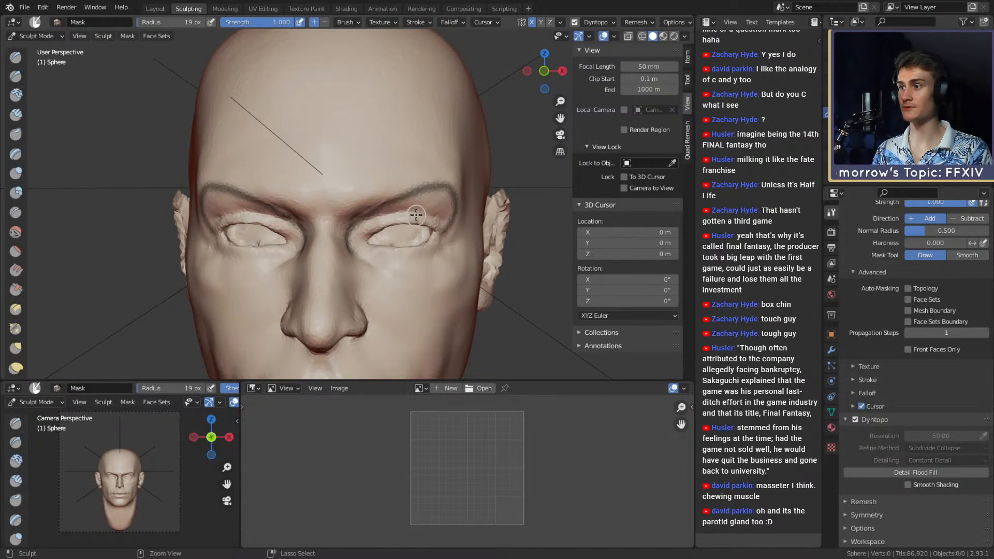
pyautogui.moveTo(411, 219)
pyautogui.mouseDown(button='middle')
pyautogui.moveTo(429, 125)
pyautogui.moveTo(455, 116)
pyautogui.moveTo(395, 151)
pyautogui.moveTo(413, 154)
pyautogui.moveTo(354, 176)
pyautogui.mouseUp(button='middle')
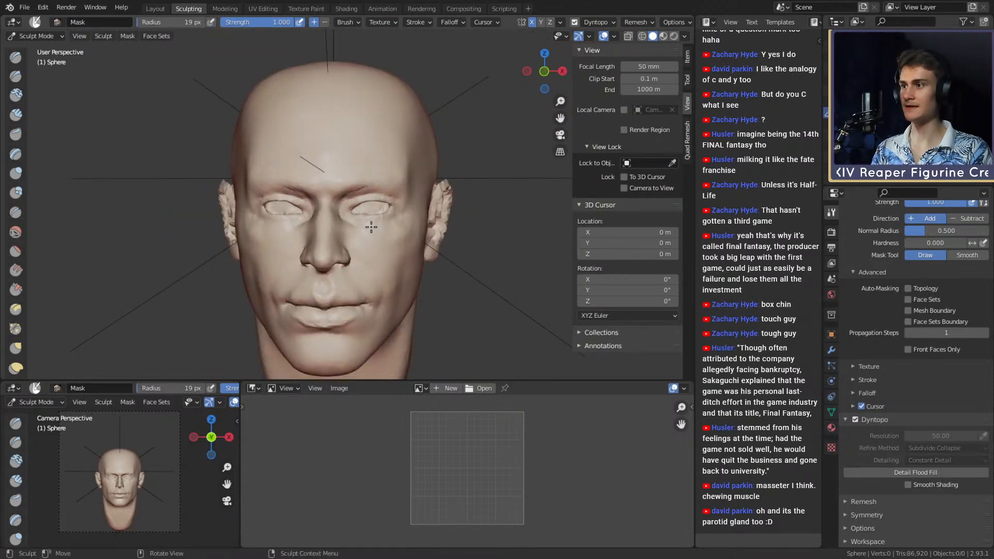
# Adjust the outer eye and brow area from a three-quarter view with the Grab brush at 0.879 strength.
pyautogui.scroll(3, 371, 227)
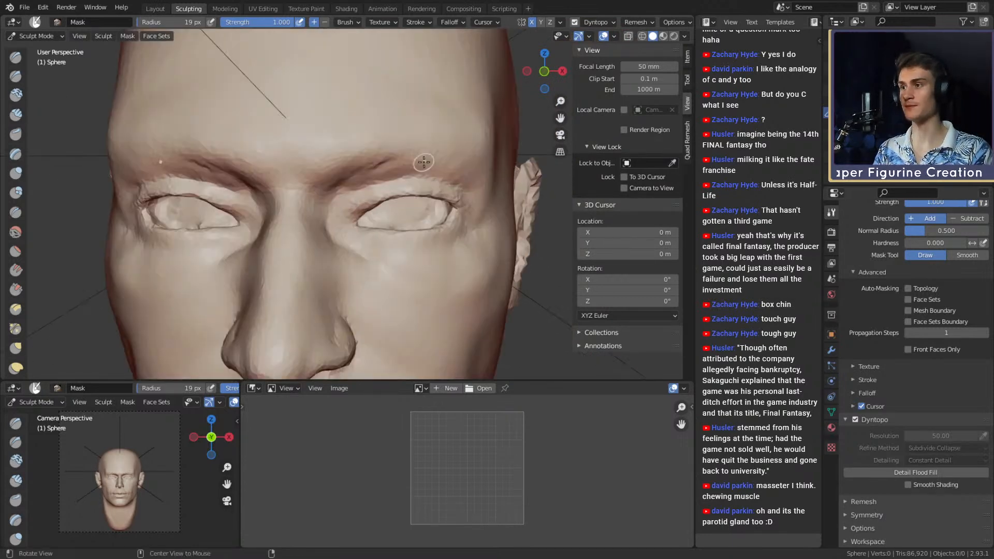
pyautogui.moveTo(371, 227)
pyautogui.mouseDown(button='middle')
pyautogui.moveTo(351, 174)
pyautogui.moveTo(318, 197)
pyautogui.moveTo(442, 180)
pyautogui.mouseUp(button='middle')
pyautogui.press('c')
pyautogui.scroll(2, 317, 198)
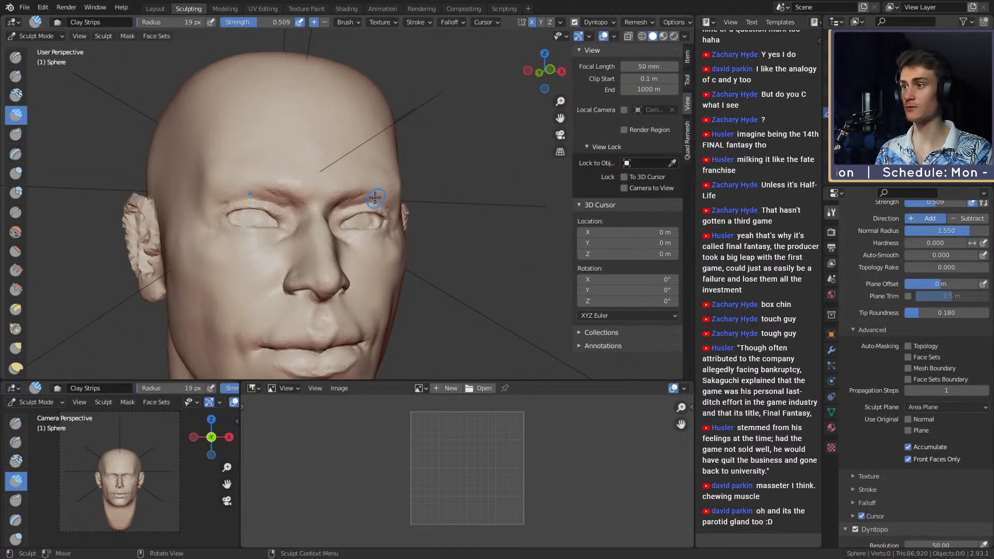
pyautogui.moveTo(374, 197); pyautogui.dragTo(257, 168, button='middle')
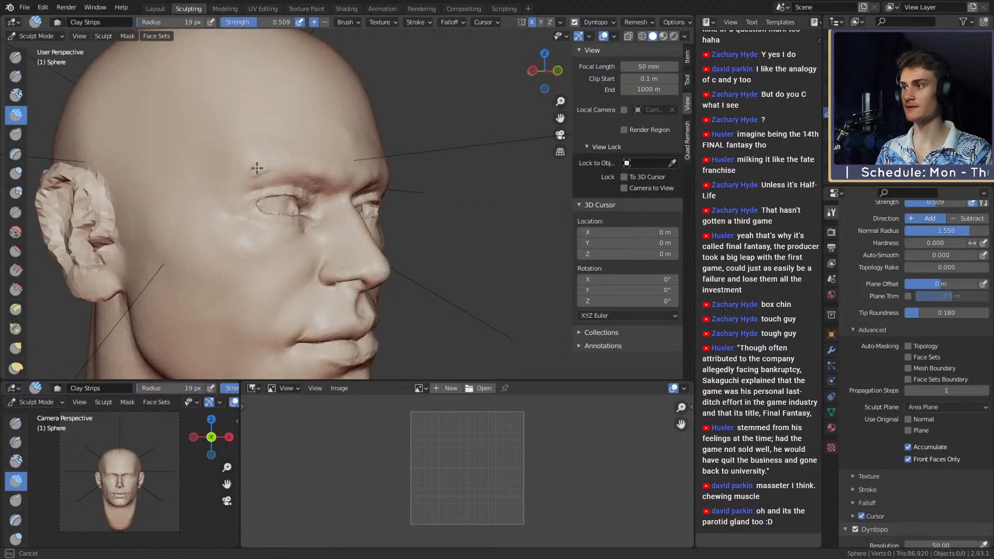
pyautogui.moveTo(287, 205)
pyautogui.keyDown('alt'); pyautogui.mouseDown()
pyautogui.moveTo(382, 197)
pyautogui.moveTo(288, 210)
pyautogui.moveTo(359, 199)
pyautogui.moveTo(340, 193)
pyautogui.moveTo(359, 175)
pyautogui.mouseUp(); pyautogui.keyUp('alt')
pyautogui.press('g')
pyautogui.press('f')
pyautogui.click(377, 178)
pyautogui.scroll(-3, 391, 182)
pyautogui.scroll(2, 357, 200)
# Reshape the outer eye region in profile with the Grab brush, using a radius of 109 px.
pyautogui.press('f')
pyautogui.click(372, 199)
pyautogui.press('f')
pyautogui.click(347, 215)
pyautogui.press('f')
pyautogui.click(339, 199)
pyautogui.press('f')
pyautogui.click(343, 180)
pyautogui.click(371, 176)
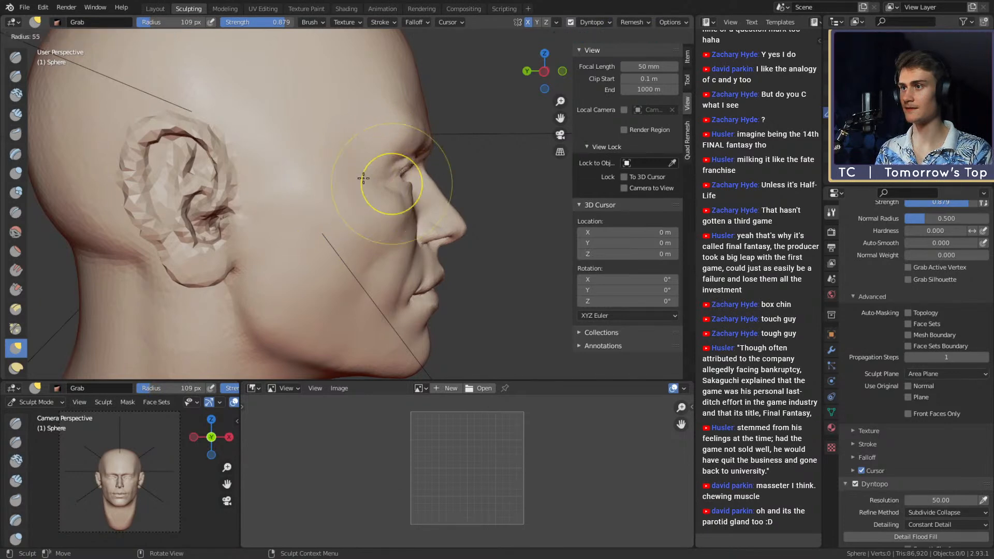
# Refine the outer eye corner in profile with the Grab brush, using radii of 62 and 52 px.
pyautogui.click(390, 178)
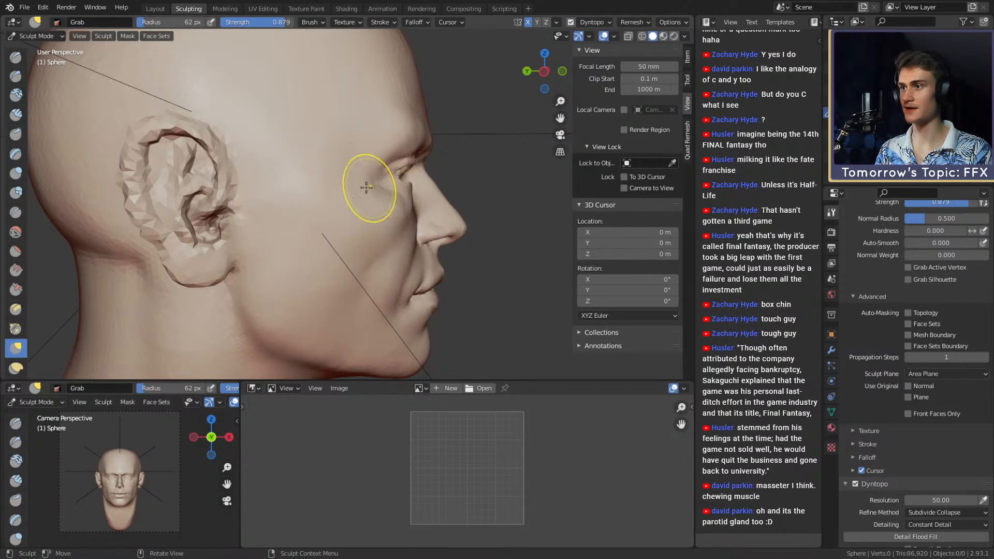
pyautogui.press('f')
pyautogui.click(352, 180)
pyautogui.press('f')
pyautogui.click(345, 180)
pyautogui.moveTo(349, 186)
pyautogui.keyDown('alt'); pyautogui.mouseDown()
pyautogui.moveTo(297, 197)
pyautogui.moveTo(250, 182)
pyautogui.moveTo(271, 195)
pyautogui.mouseUp(); pyautogui.keyUp('alt')
pyautogui.scroll(2, 298, 197)
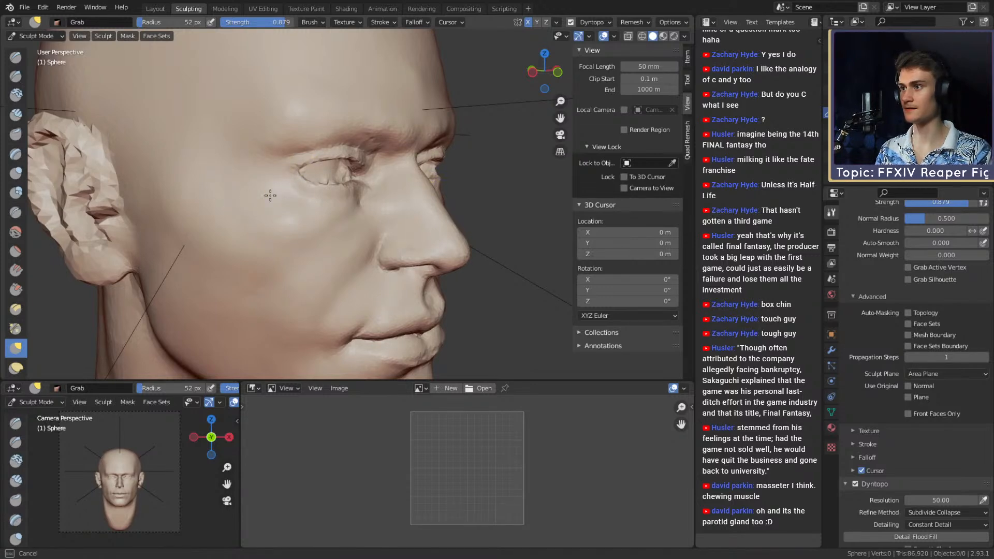
# Build up the cheekbone between the eye and ear with the Clay Strips brush at 0.509 strength, using radii of 61 and 93 px.
pyautogui.scroll(-3, 280, 224)
pyautogui.moveTo(280, 224); pyautogui.dragTo(254, 201, button='middle')
pyautogui.scroll(2, 255, 201)
pyautogui.moveTo(332, 200)
pyautogui.mouseDown(button='middle')
pyautogui.moveTo(432, 190)
pyautogui.moveTo(380, 206)
pyautogui.mouseUp(button='middle')
pyautogui.scroll(2, 433, 190)
pyautogui.press('c')
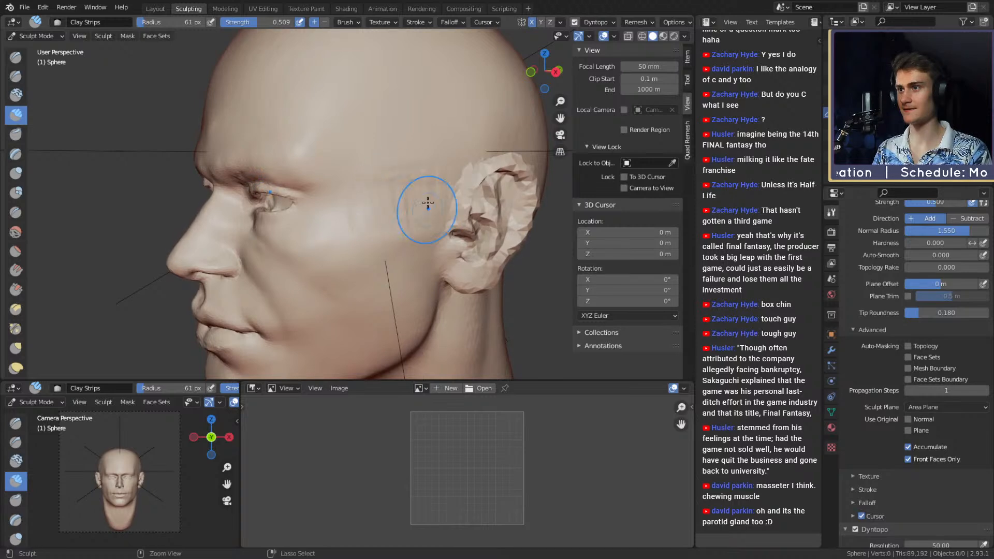
pyautogui.press('f')
pyautogui.click(368, 179)
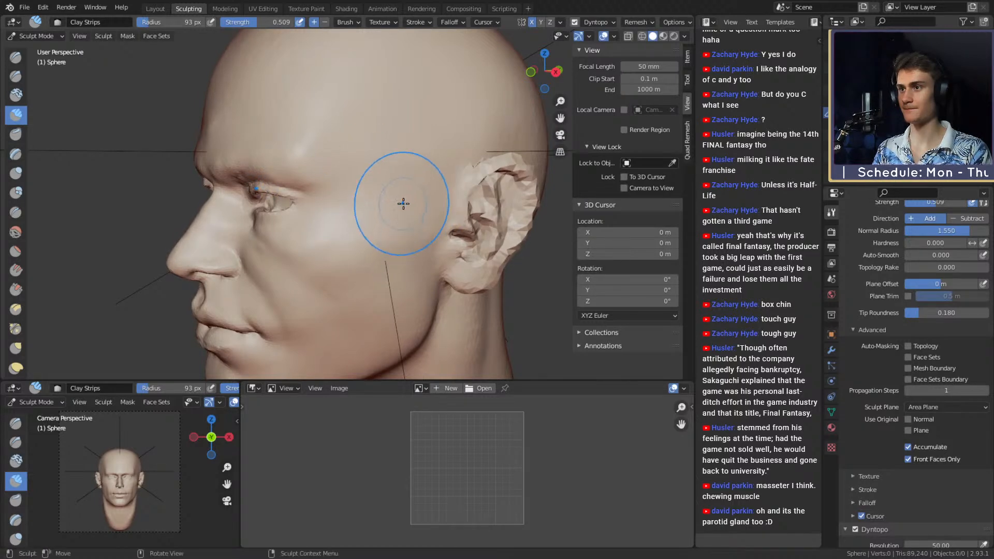
# Carve the fold beneath the brow above the eye with the Crease brush at 0.861 strength and a 24 px radius.
pyautogui.moveTo(403, 204); pyautogui.dragTo(373, 171, button='middle')
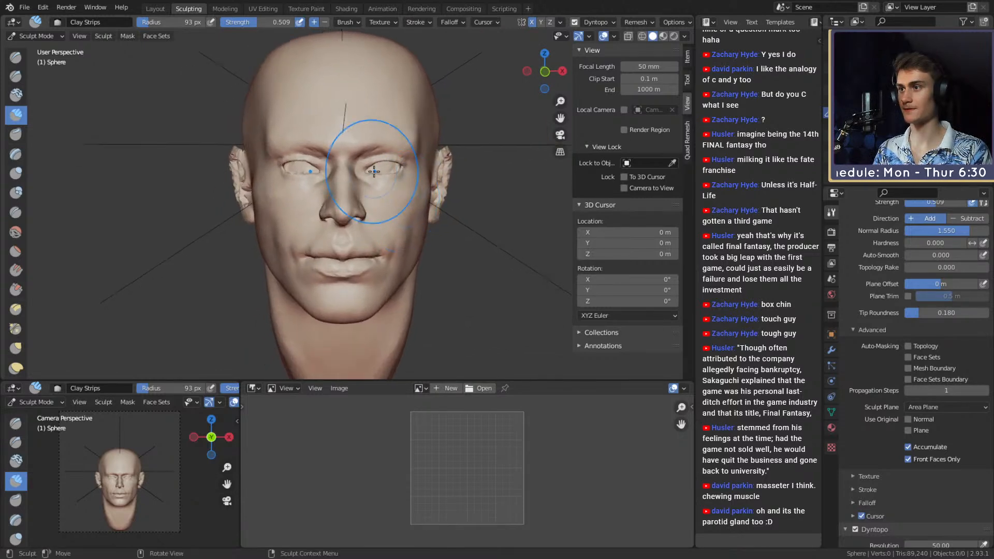
pyautogui.scroll(7, 394, 202)
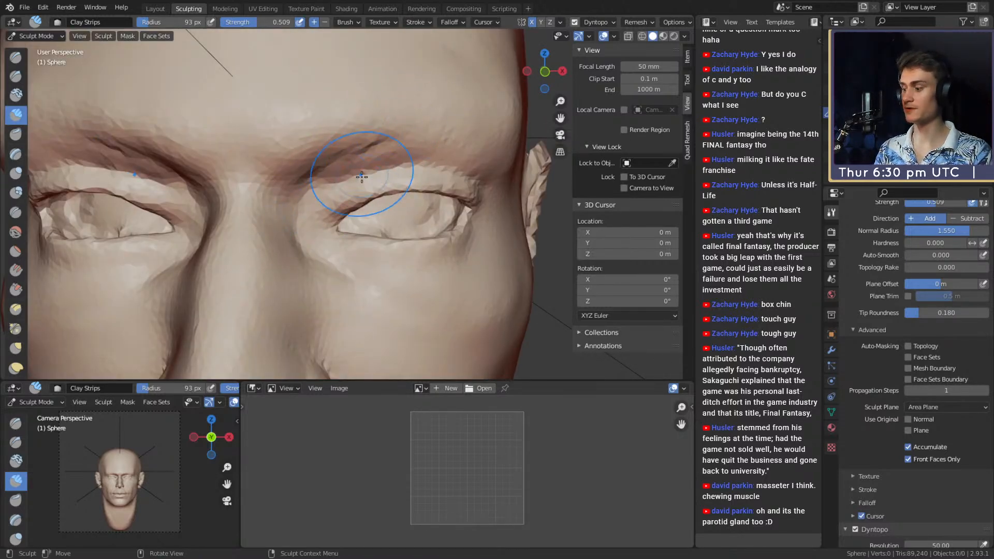
pyautogui.hotkey('shift', 'c')
pyautogui.moveTo(385, 138); pyautogui.dragTo(455, 104)
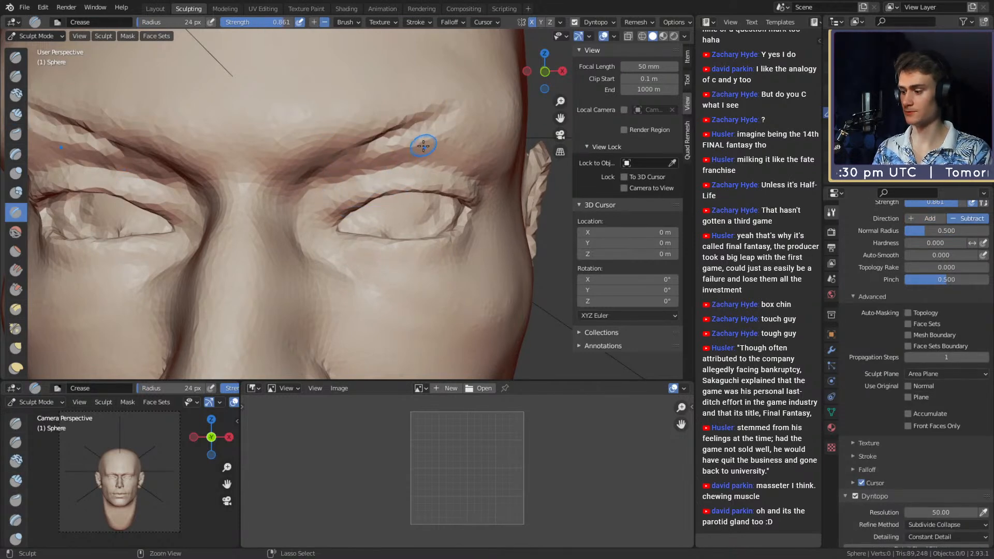
# Soften the crease above the outer brow with the Crease brush at 0.309 strength and a 43 px radius.
pyautogui.moveTo(422, 146)
pyautogui.mouseDown()
pyautogui.moveTo(429, 99)
pyautogui.moveTo(422, 142)
pyautogui.mouseUp()
pyautogui.hotkey('shift', 'f')
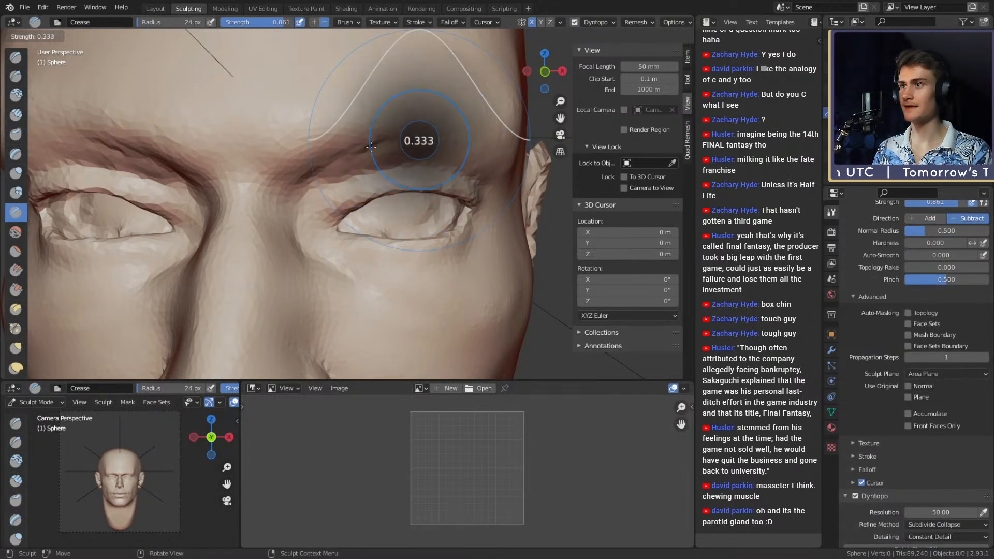
pyautogui.click(380, 148)
pyautogui.moveTo(389, 149)
pyautogui.mouseDown(button='middle')
pyautogui.moveTo(384, 155)
pyautogui.moveTo(375, 144)
pyautogui.mouseUp(button='middle')
pyautogui.press('f')
pyautogui.click(349, 149)
pyautogui.hotkey('shift', 'f')
pyautogui.click(403, 154)
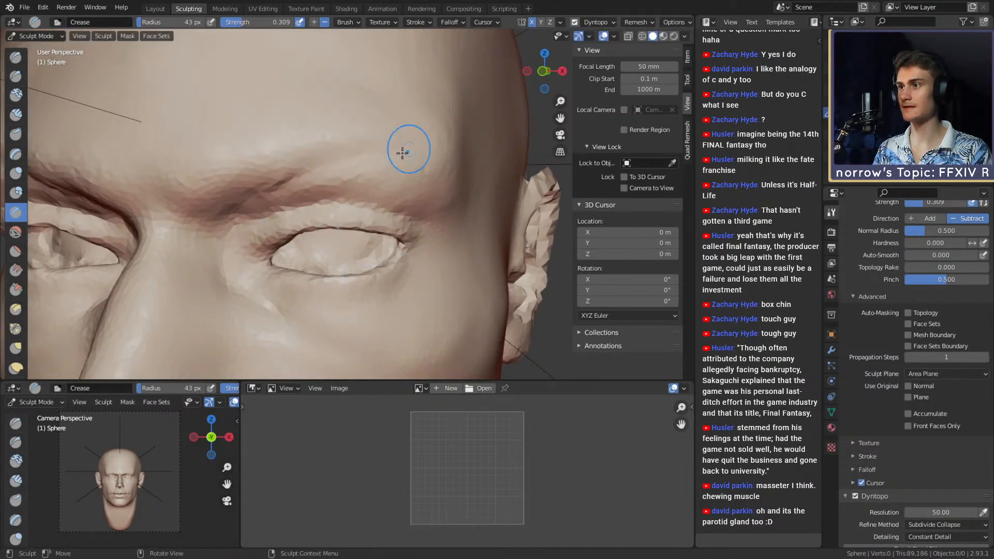
pyautogui.moveTo(434, 164); pyautogui.dragTo(438, 170)
# Fill out the area beside the outer eye corner and brow with the Clay Strips brush, using radii of 53, 78 and 70 px.
pyautogui.press('c')
pyautogui.moveTo(434, 194)
pyautogui.mouseDown(button='middle')
pyautogui.moveTo(438, 211)
pyautogui.moveTo(379, 178)
pyautogui.mouseUp(button='middle')
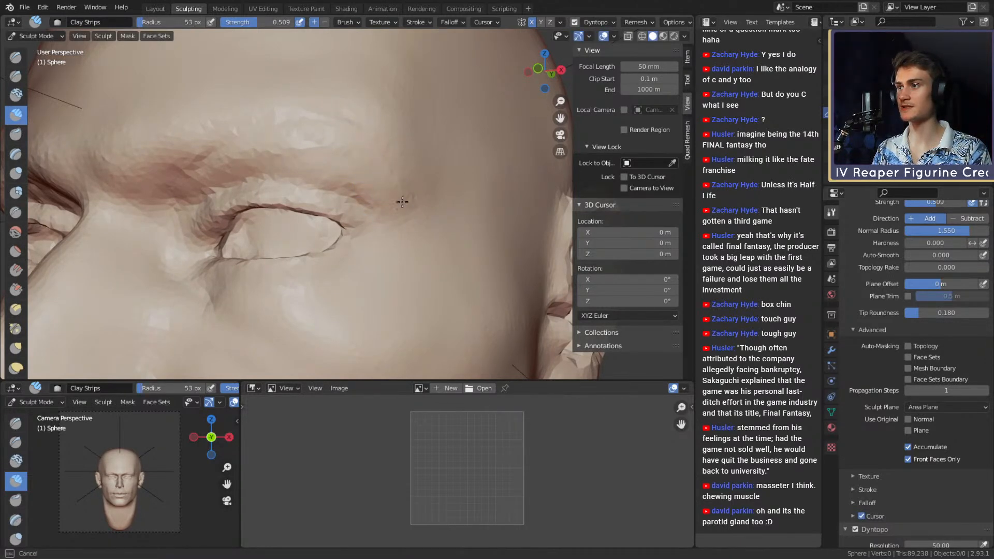
pyautogui.click(298, 145)
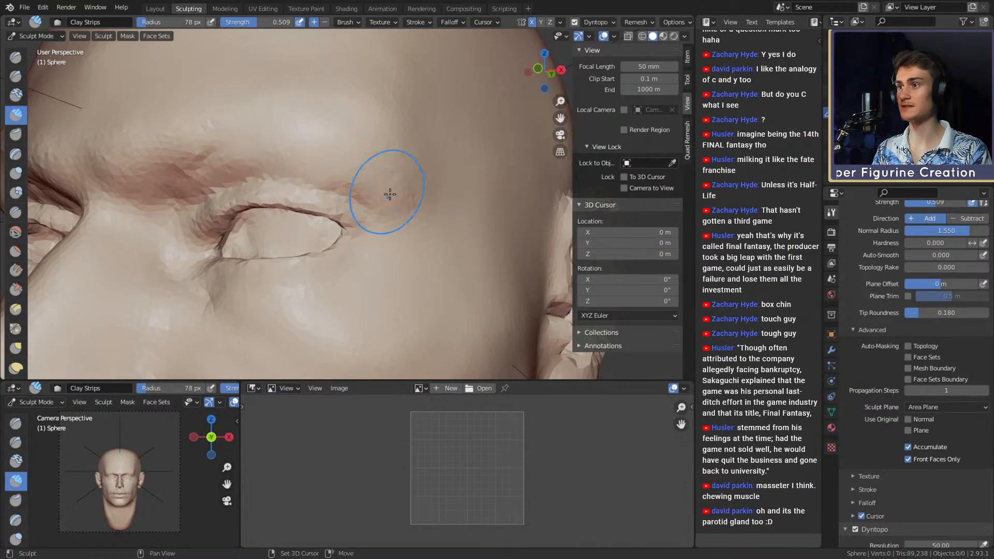
pyautogui.moveTo(390, 194)
pyautogui.mouseDown(button='middle')
pyautogui.moveTo(359, 160)
pyautogui.moveTo(388, 130)
pyautogui.moveTo(386, 191)
pyautogui.moveTo(361, 175)
pyautogui.moveTo(380, 202)
pyautogui.mouseUp(button='middle')
pyautogui.press('f')
pyautogui.click(356, 177)
pyautogui.scroll(-6, 335, 188)
pyautogui.scroll(-2, 402, 224)
pyautogui.scroll(4, 399, 166)
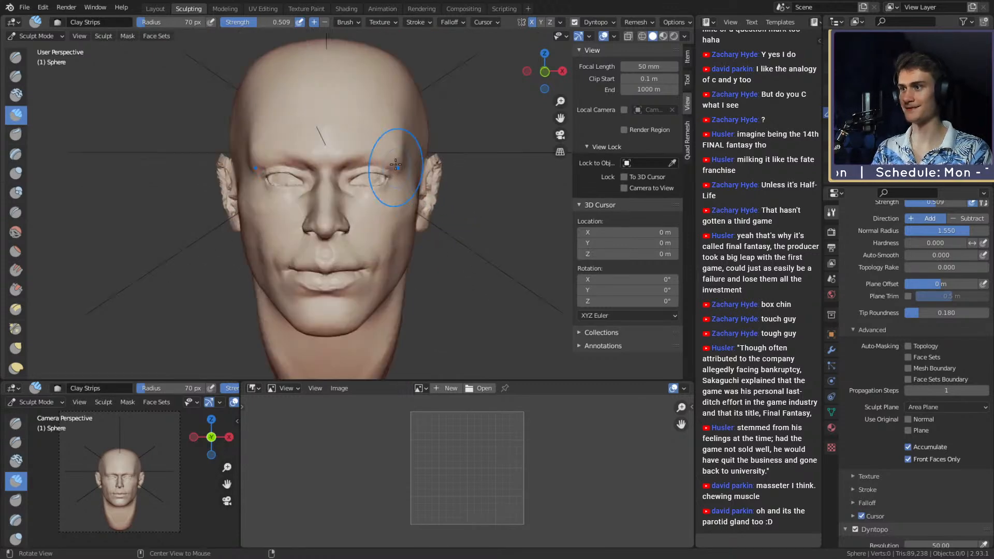
# Adjust the side of the cheek and jaw from the front with the Grab brush at 0.879 strength and a 141 px radius.
pyautogui.press('g')
pyautogui.keyDown('alt'); pyautogui.moveTo(408, 205); pyautogui.dragTo(403, 205); pyautogui.keyUp('alt')
pyautogui.scroll(1, 403, 206)
pyautogui.press('f')
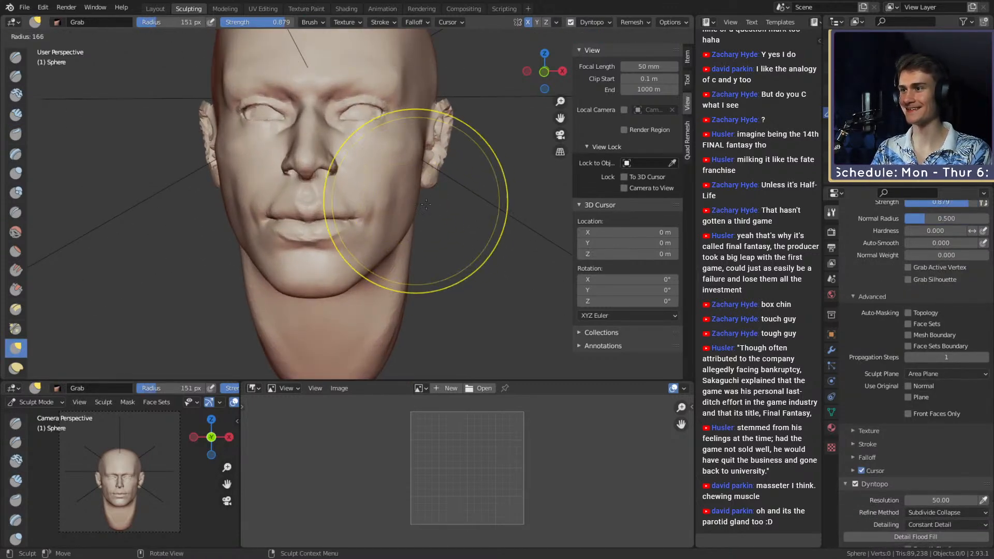
pyautogui.click(507, 205)
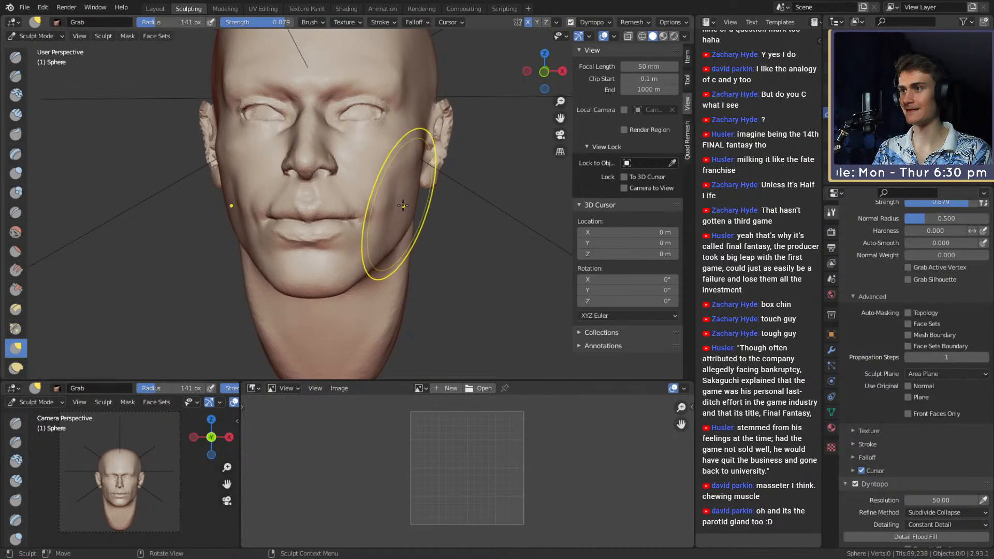
# Build up the side of the forehead above the brow with the Clay Strips brush at 0.509 strength and a 112 px radius.
pyautogui.moveTo(409, 161)
pyautogui.keyDown('ctrl'); pyautogui.mouseDown(button='middle')
pyautogui.moveTo(418, 210)
pyautogui.moveTo(414, 172)
pyautogui.moveTo(381, 238)
pyautogui.mouseUp(button='middle'); pyautogui.keyUp('ctrl')
pyautogui.moveTo(404, 178)
pyautogui.mouseDown(button='middle')
pyautogui.moveTo(375, 184)
pyautogui.moveTo(389, 215)
pyautogui.mouseUp(button='middle')
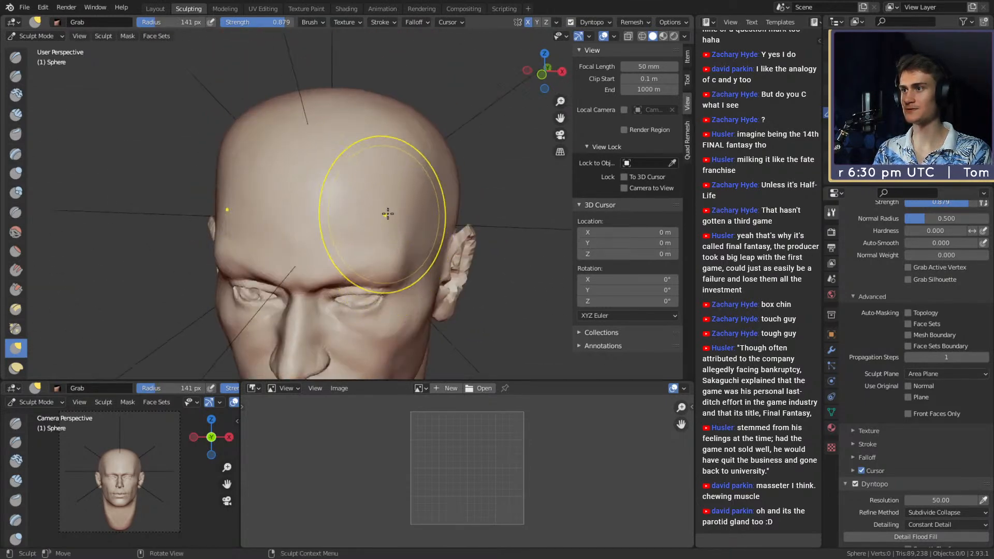
pyautogui.press('c')
pyautogui.moveTo(358, 181); pyautogui.dragTo(365, 200)
pyautogui.moveTo(364, 199)
pyautogui.mouseDown(button='middle')
pyautogui.moveTo(348, 224)
pyautogui.moveTo(356, 207)
pyautogui.mouseUp(button='middle')
pyautogui.press('f')
pyautogui.click(355, 226)
pyautogui.moveTo(356, 207); pyautogui.dragTo(374, 199, button='middle')
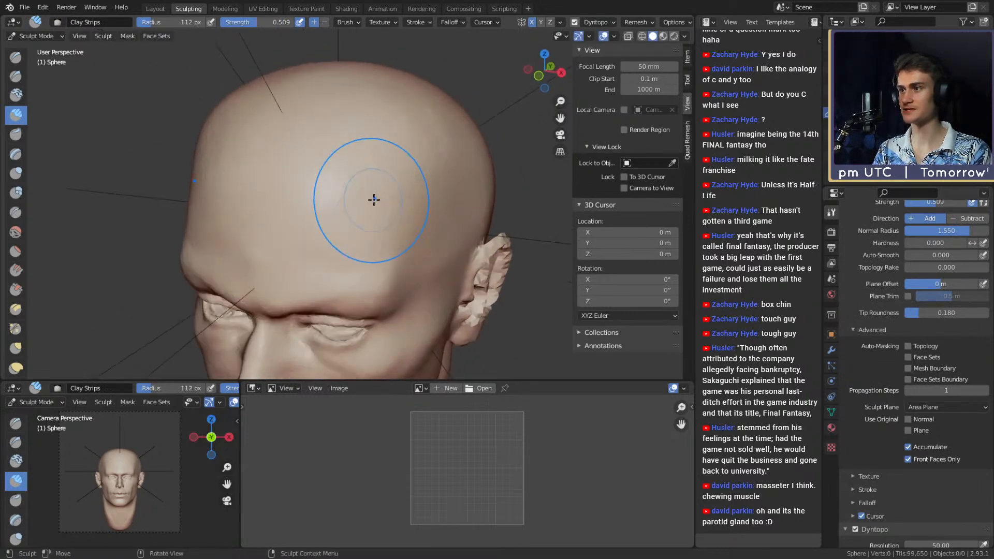
# Build up the upper forehead with the Clay Strips brush, using radii of 86 and 134 px, and save the file.
pyautogui.moveTo(338, 131); pyautogui.dragTo(359, 133, button='middle')
pyautogui.press('f')
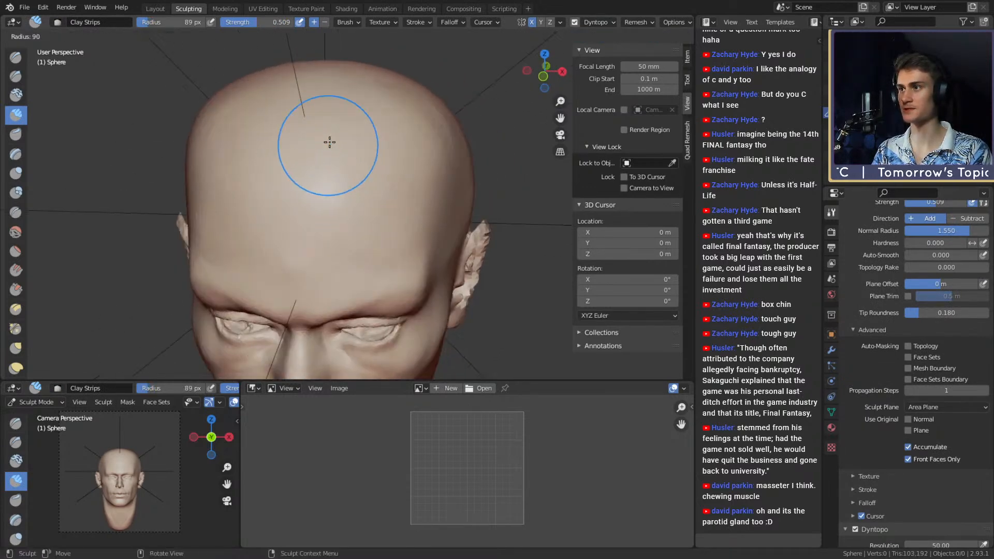
pyautogui.click(328, 142)
pyautogui.moveTo(329, 147); pyautogui.dragTo(310, 233)
pyautogui.click(400, 233)
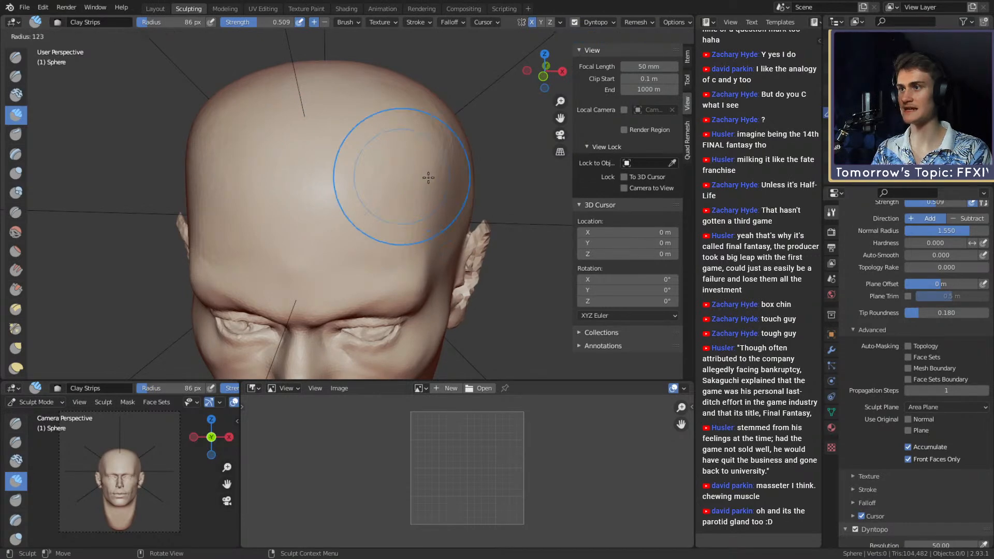
pyautogui.hotkey('ctrl', 's')
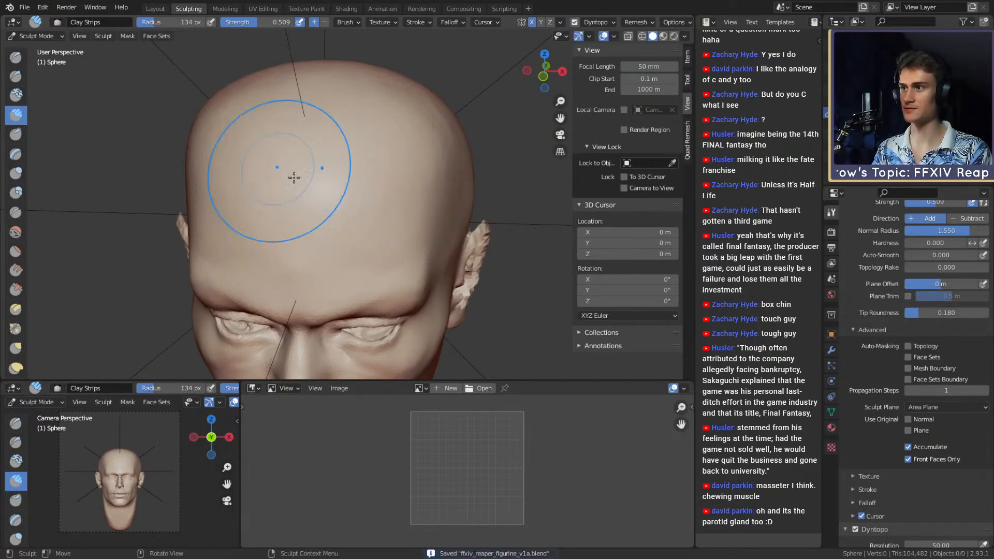
# Refine the middle of the forehead with the Clay Strips brush at an 80 px radius.
pyautogui.moveTo(366, 204); pyautogui.dragTo(346, 197, button='middle')
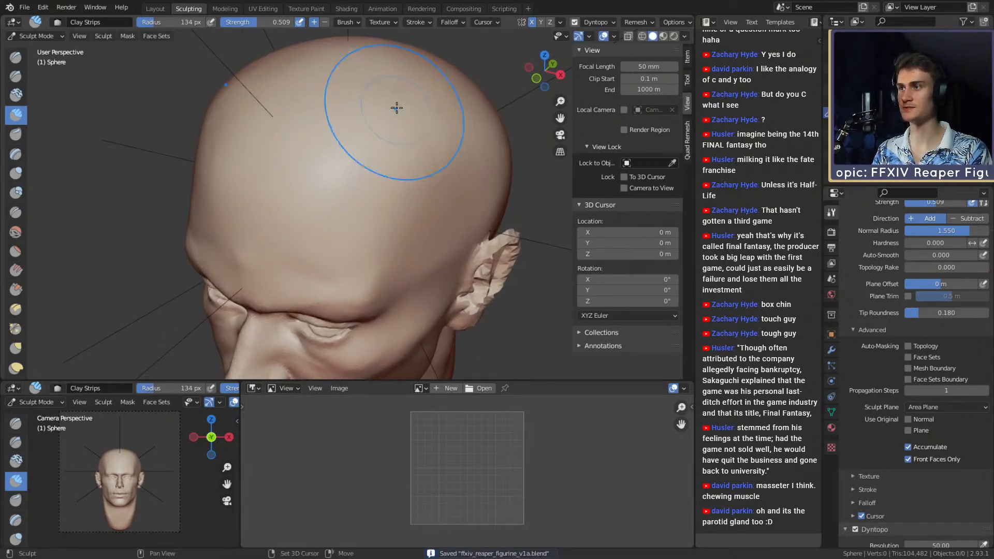
pyautogui.moveTo(394, 107)
pyautogui.mouseDown(button='middle')
pyautogui.moveTo(337, 126)
pyautogui.moveTo(331, 104)
pyautogui.moveTo(353, 159)
pyautogui.moveTo(350, 140)
pyautogui.mouseUp(button='middle')
pyautogui.scroll(1, 341, 181)
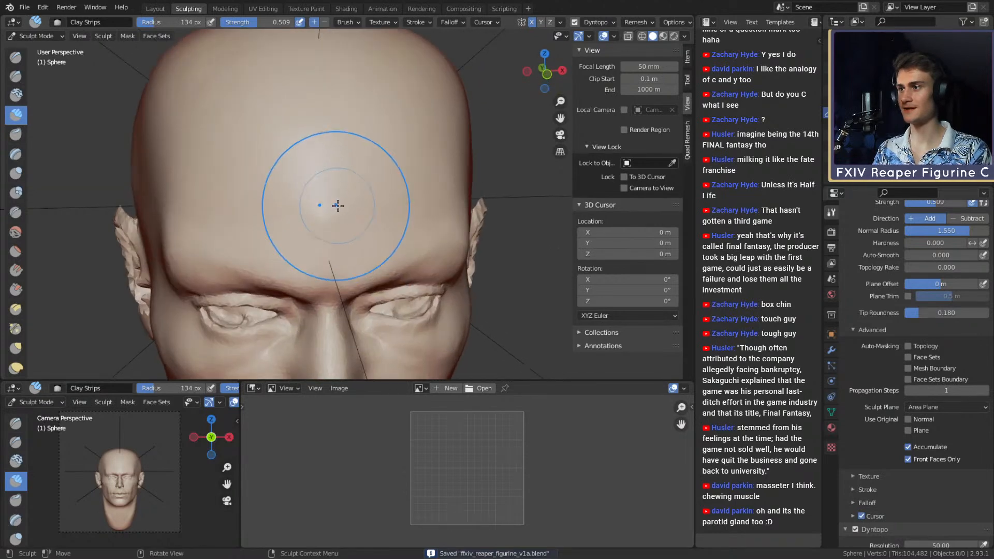
pyautogui.press('f')
pyautogui.click(309, 207)
pyautogui.moveTo(324, 208); pyautogui.dragTo(325, 226)
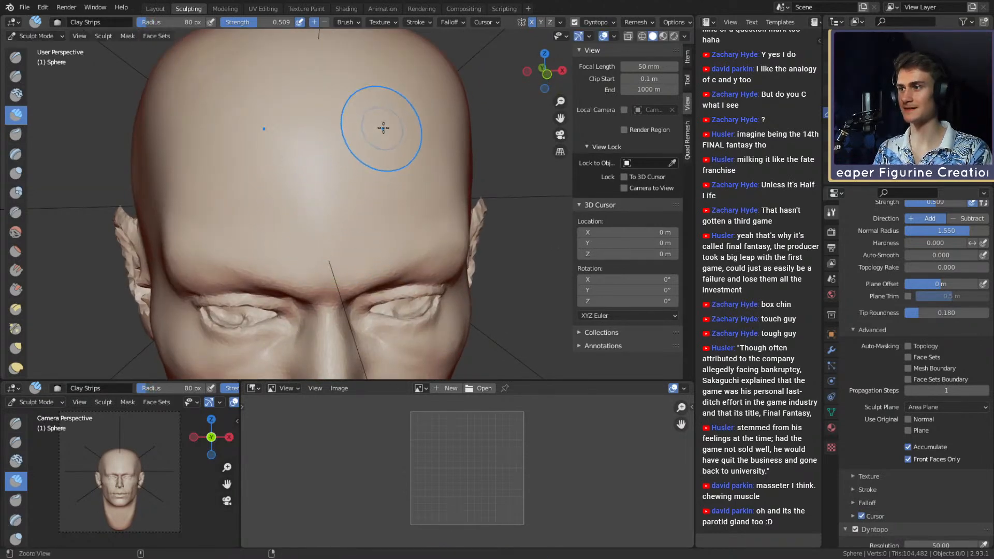
# Round out the upper side of the skull with the Clay Strips brush at a 132 px radius.
pyautogui.moveTo(383, 128)
pyautogui.mouseDown(button='middle')
pyautogui.moveTo(381, 195)
pyautogui.moveTo(406, 177)
pyautogui.moveTo(354, 209)
pyautogui.mouseUp(button='middle')
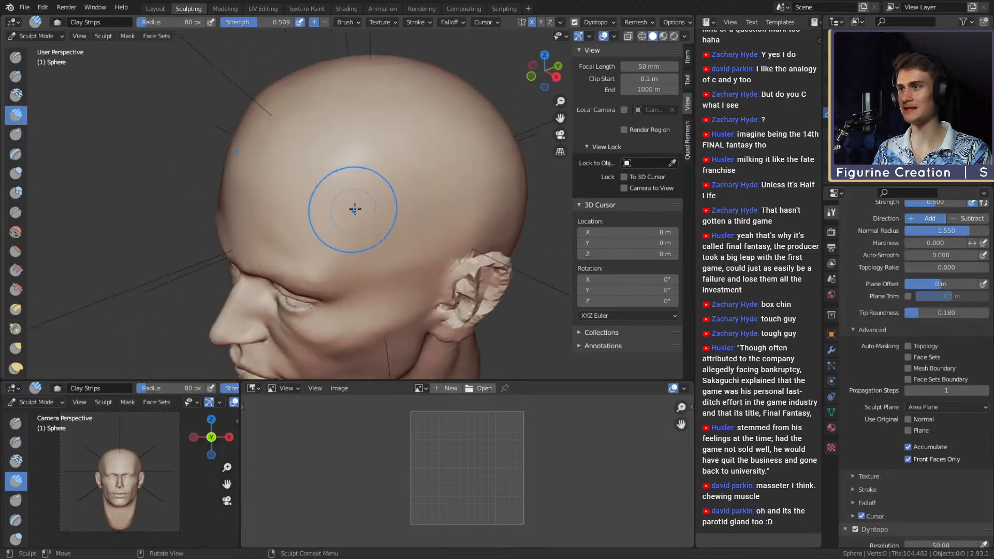
pyautogui.moveTo(369, 157); pyautogui.dragTo(387, 203, button='middle')
pyautogui.press('f')
pyautogui.click(363, 165)
pyautogui.moveTo(342, 151); pyautogui.dragTo(350, 98)
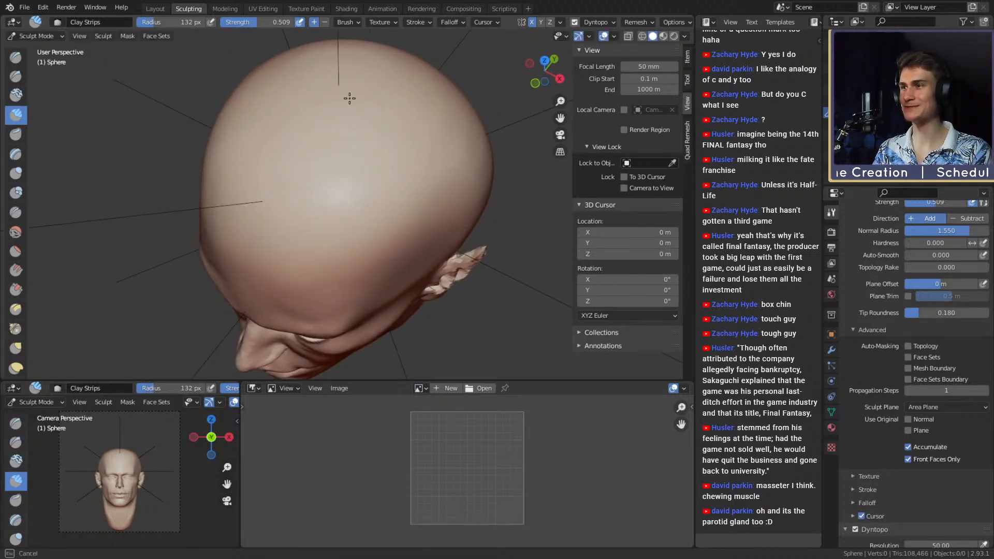
pyautogui.moveTo(425, 146); pyautogui.dragTo(414, 209)
# Fill out the side of the skull above the ear with the Clay Strips brush, using radii of 116 and 143 px.
pyautogui.moveTo(389, 209); pyautogui.dragTo(371, 180, button='middle')
pyautogui.press('f')
pyautogui.click(363, 180)
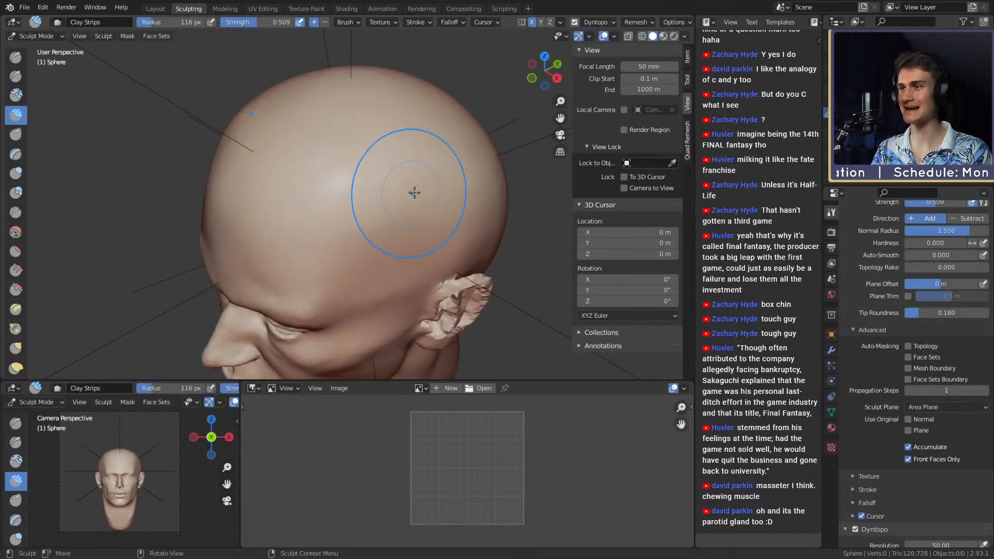
pyautogui.press('f')
pyautogui.click(383, 107)
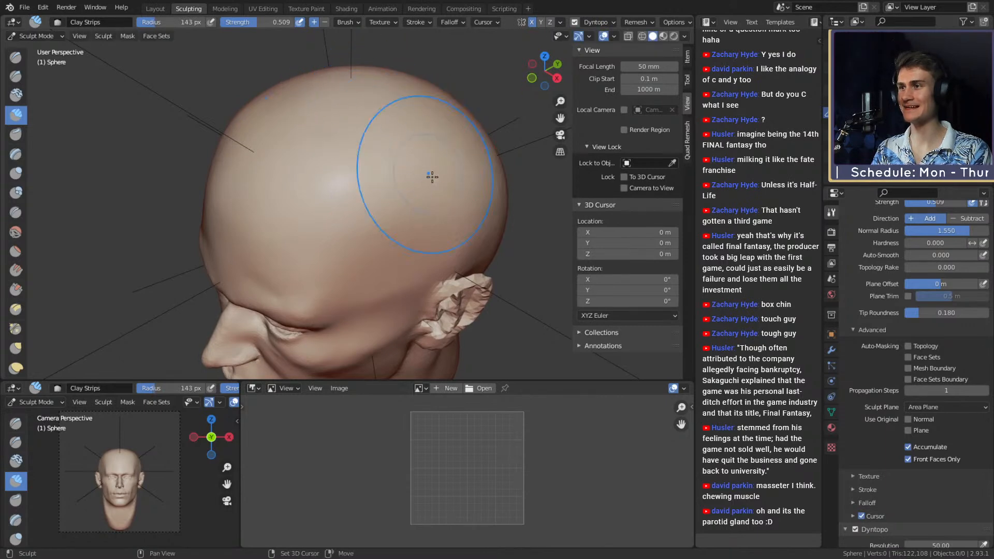
# Reshape the crown of the head from the front with the Grab brush at a 215 px radius.
pyautogui.moveTo(328, 102)
pyautogui.mouseDown(button='middle')
pyautogui.moveTo(418, 166)
pyautogui.moveTo(373, 187)
pyautogui.moveTo(406, 166)
pyautogui.mouseUp(button='middle')
pyautogui.press('f')
pyautogui.press('g')
pyautogui.moveTo(360, 133); pyautogui.dragTo(404, 105, button='middle')
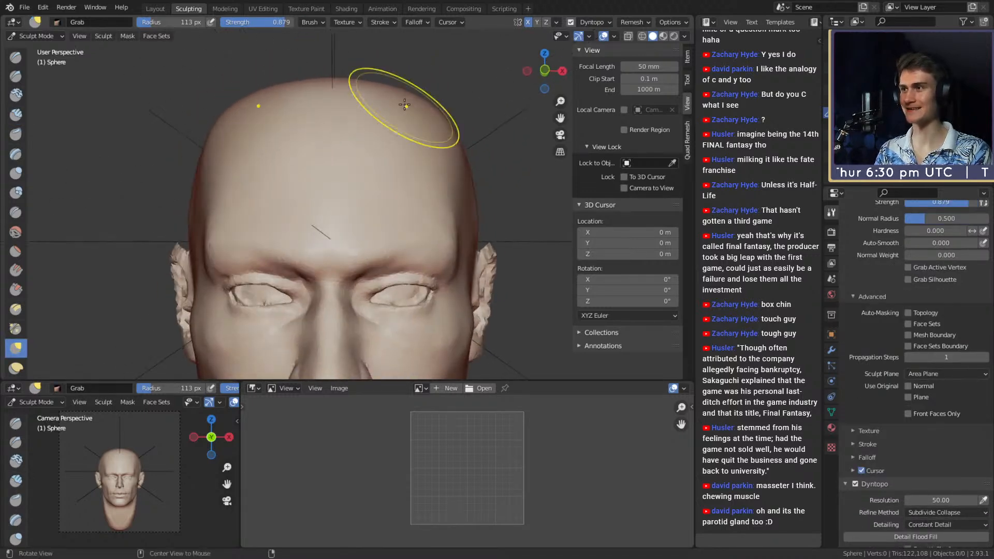
pyautogui.press('f')
pyautogui.click(458, 93)
pyautogui.keyDown('alt'); pyautogui.moveTo(360, 91); pyautogui.dragTo(356, 101); pyautogui.keyUp('alt')
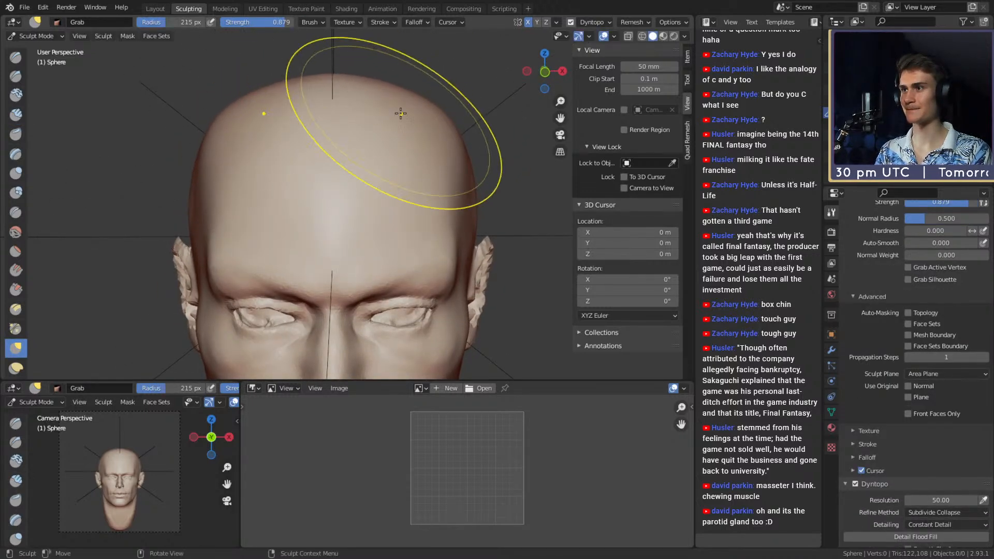
# Adjust the temple contour beside the brow with the Grab brush at a 136 px radius.
pyautogui.moveTo(401, 113); pyautogui.dragTo(383, 155, button='middle')
pyautogui.press('f')
pyautogui.click(432, 189)
pyautogui.moveTo(432, 188); pyautogui.dragTo(365, 186, button='middle')
pyautogui.moveTo(373, 199)
pyautogui.keyDown('ctrl'); pyautogui.mouseDown(button='middle')
pyautogui.moveTo(455, 122)
pyautogui.moveTo(418, 160)
pyautogui.moveTo(414, 123)
pyautogui.moveTo(401, 139)
pyautogui.moveTo(397, 173)
pyautogui.moveTo(440, 186)
pyautogui.moveTo(397, 199)
pyautogui.moveTo(440, 194)
pyautogui.mouseUp(button='middle'); pyautogui.keyUp('ctrl')
pyautogui.press('c')
pyautogui.press('f')
pyautogui.click(362, 184)
pyautogui.press('g')
pyautogui.press('f')
pyautogui.click(523, 192)
pyautogui.moveTo(461, 192); pyautogui.dragTo(458, 192)
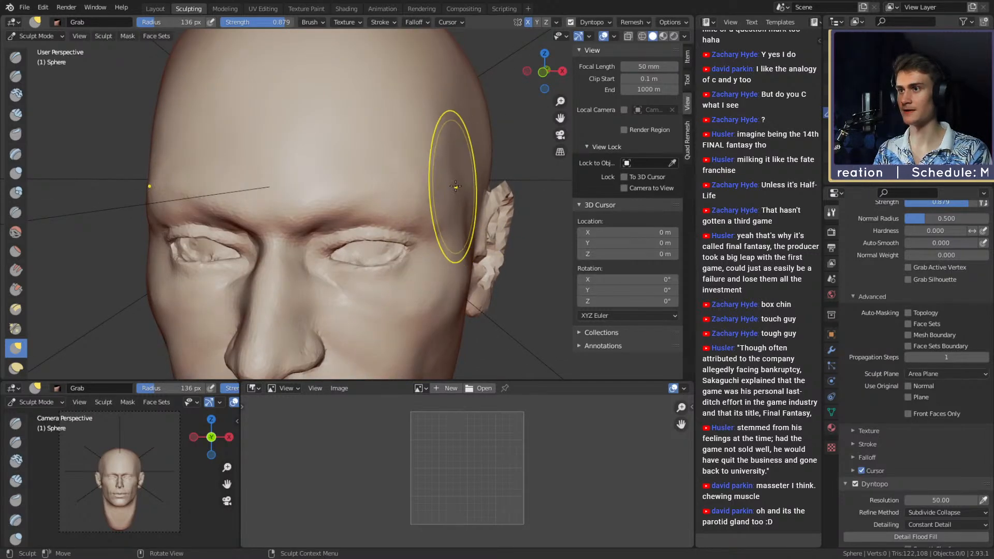
# Refine the side of the forehead above the ear with the Grab brush, using radii of 150 and 78 px.
pyautogui.moveTo(447, 154)
pyautogui.keyDown('ctrl'); pyautogui.mouseDown(button='middle')
pyautogui.moveTo(449, 174)
pyautogui.moveTo(424, 173)
pyautogui.moveTo(426, 161)
pyautogui.moveTo(435, 173)
pyautogui.mouseUp(button='middle'); pyautogui.keyUp('ctrl')
pyautogui.press('f')
pyautogui.click(428, 190)
pyautogui.press('f')
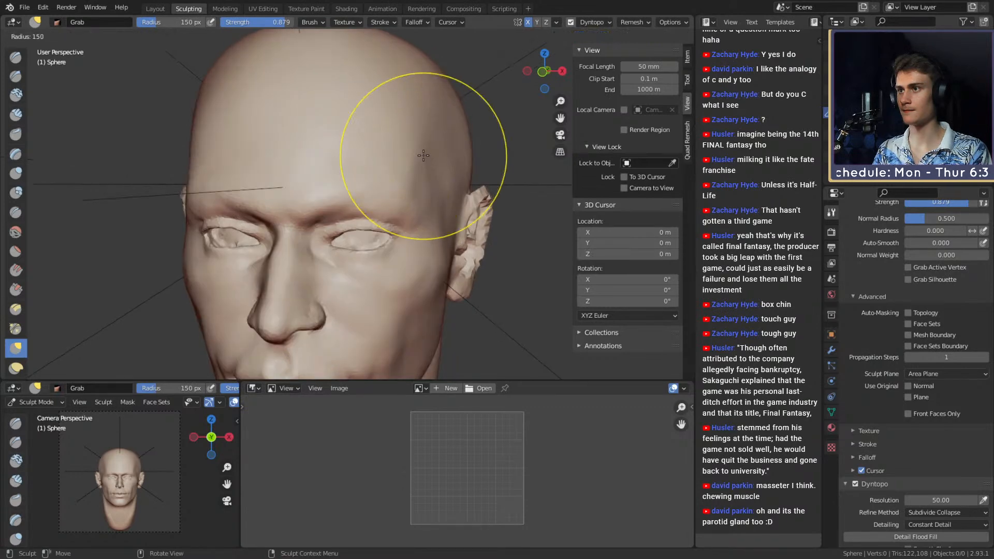
pyautogui.click(495, 157)
pyautogui.press('f')
pyautogui.click(502, 167)
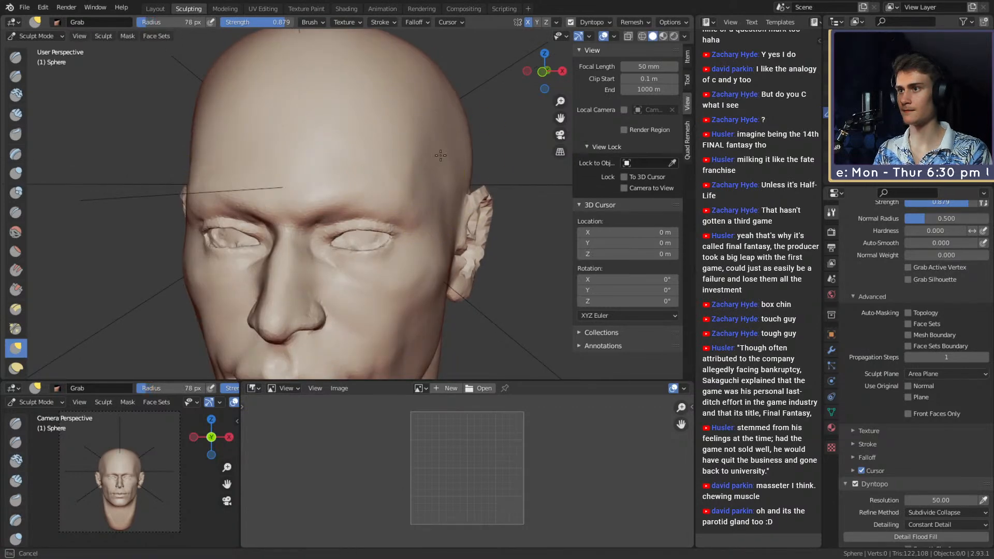
# Shape the lower temple next to the outer eye corner with the Grab brush, using radii of 129 and 86 px.
pyautogui.moveTo(443, 203)
pyautogui.mouseDown(button='middle')
pyautogui.moveTo(399, 173)
pyautogui.moveTo(422, 182)
pyautogui.mouseUp(button='middle')
pyautogui.press('f')
pyautogui.click(427, 183)
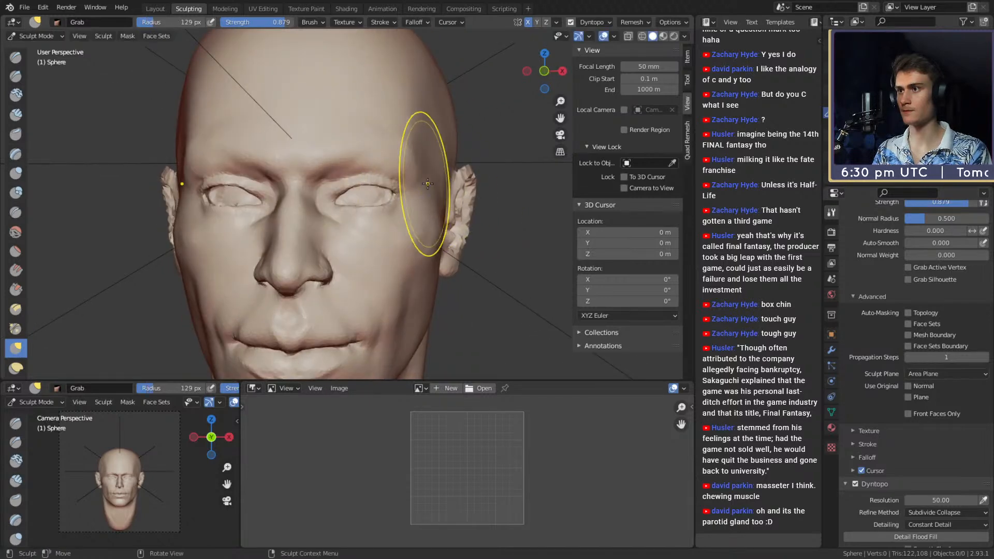
pyautogui.press('f')
pyautogui.click(427, 187)
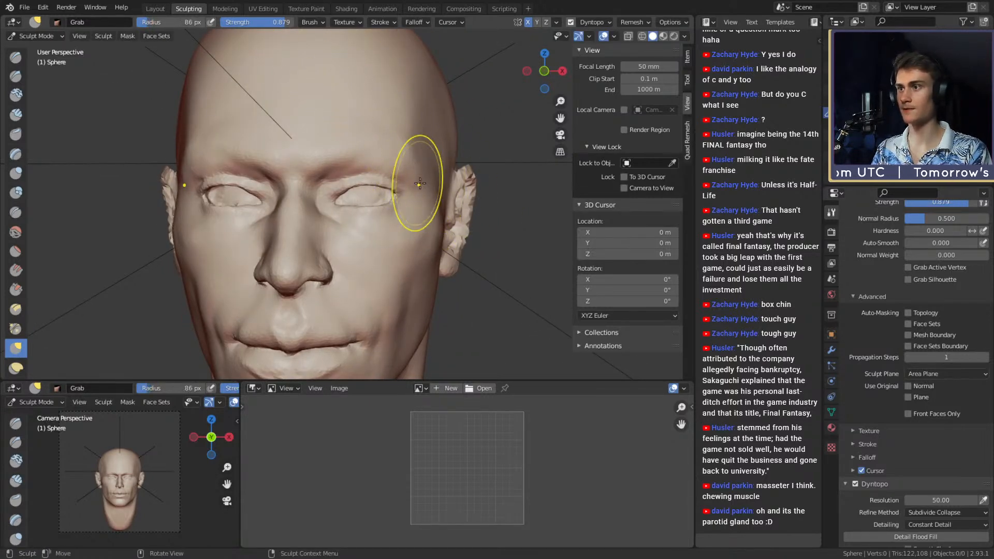
# Build up the surface between the eye and ear with the Clay Strips brush at a 53 px radius.
pyautogui.press('c')
pyautogui.moveTo(435, 205); pyautogui.dragTo(360, 204, button='middle')
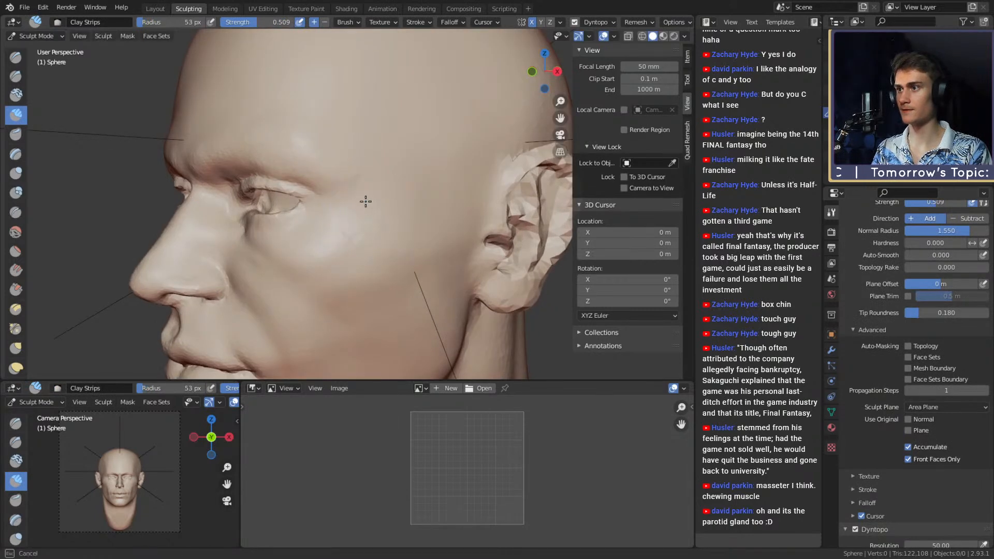
pyautogui.keyDown('alt'); pyautogui.moveTo(396, 205); pyautogui.dragTo(417, 212); pyautogui.keyUp('alt')
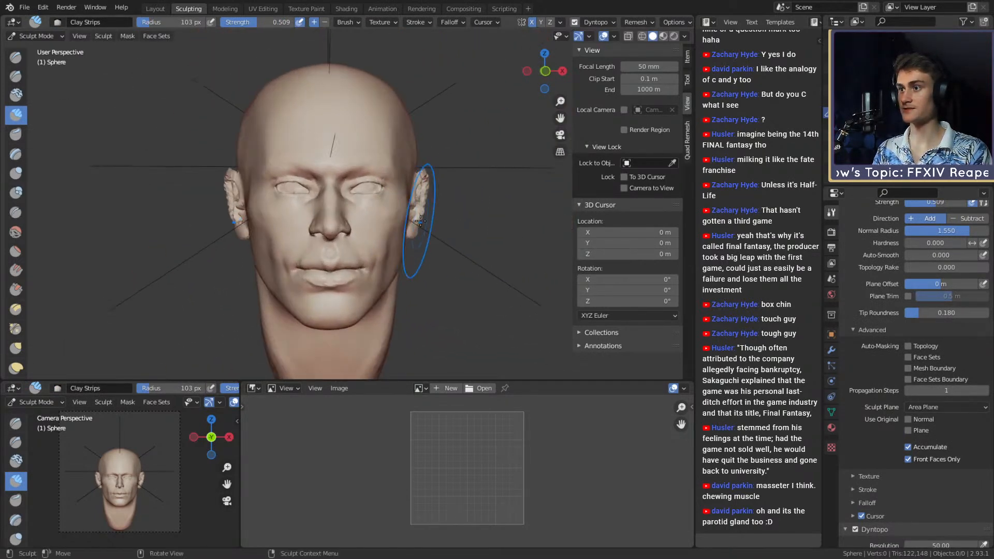
# Adjust the width of the cheeks from the front with the Grab brush, using radii of 229 and 174 px.
pyautogui.press('g')
pyautogui.moveTo(417, 213)
pyautogui.mouseDown(button='middle')
pyautogui.moveTo(362, 213)
pyautogui.moveTo(396, 213)
pyautogui.moveTo(393, 223)
pyautogui.mouseUp(button='middle')
pyautogui.press('f')
pyautogui.click(396, 214)
pyautogui.scroll(-3, 394, 218)
pyautogui.scroll(2, 396, 218)
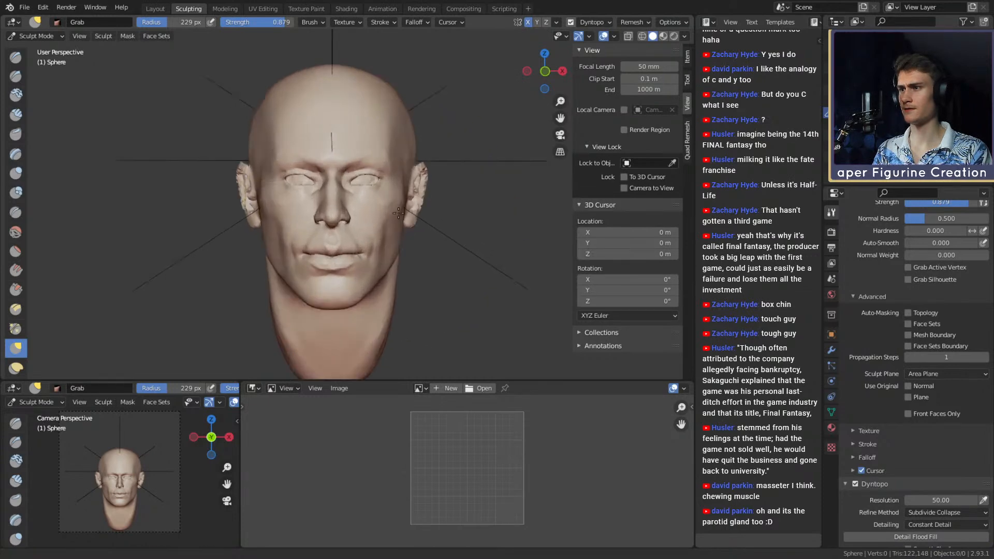
pyautogui.press('f')
pyautogui.click(567, 211)
pyautogui.scroll(1, 393, 212)
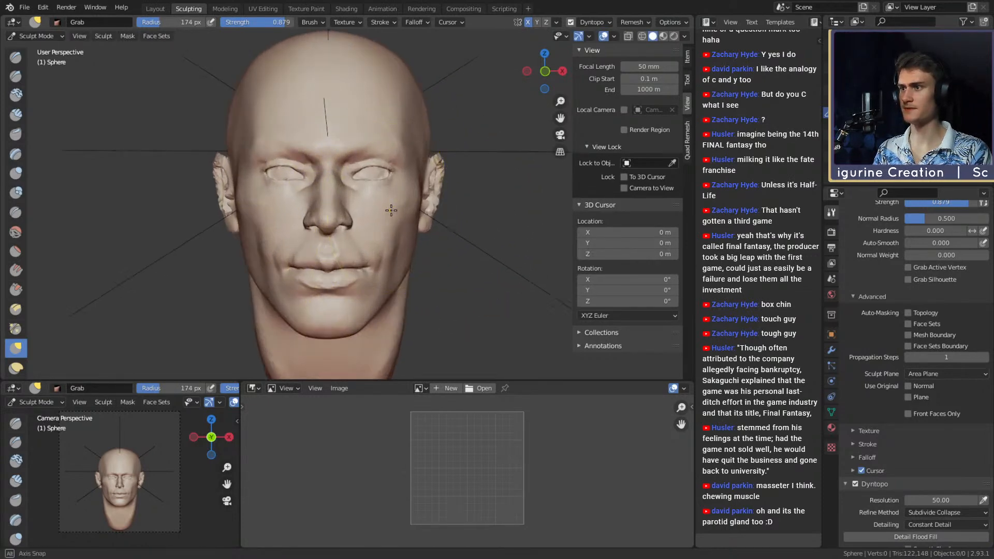
# Shift the eye region's proportions from the front with the Grab brush at a 235 px radius.
pyautogui.moveTo(392, 211); pyautogui.dragTo(393, 180, button='middle')
pyautogui.moveTo(391, 181); pyautogui.dragTo(395, 181, button='middle')
pyautogui.press('f')
pyautogui.click(495, 178)
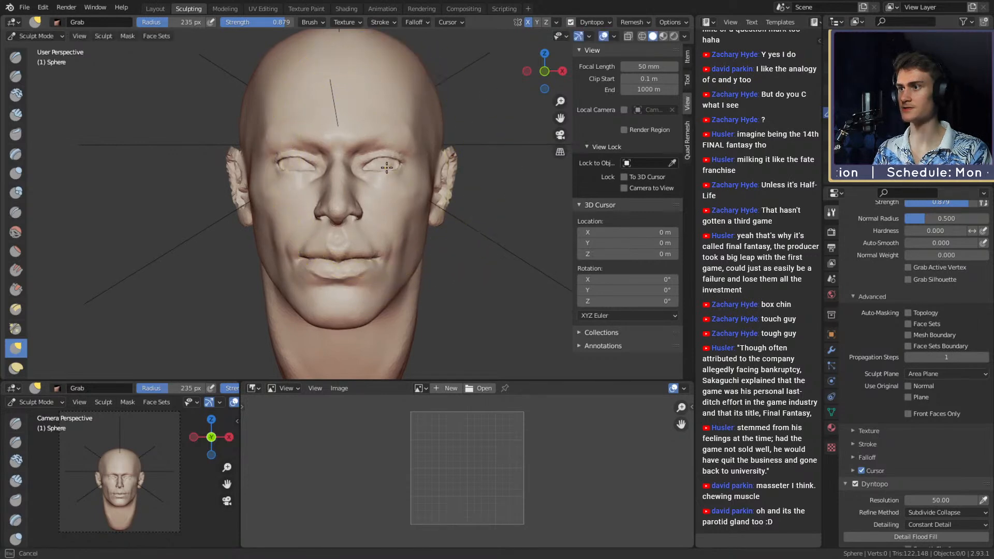
pyautogui.scroll(-3, 388, 186)
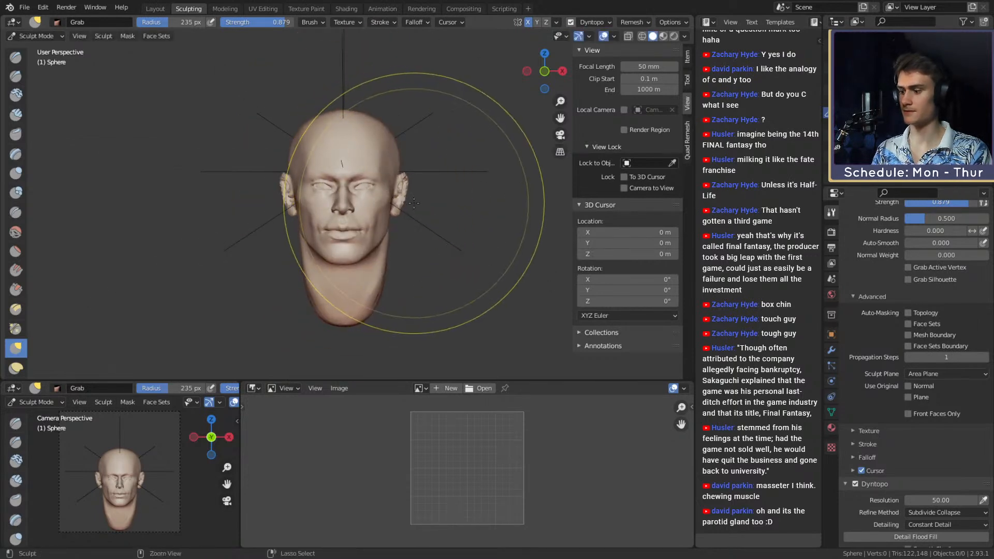
pyautogui.scroll(5, 395, 177)
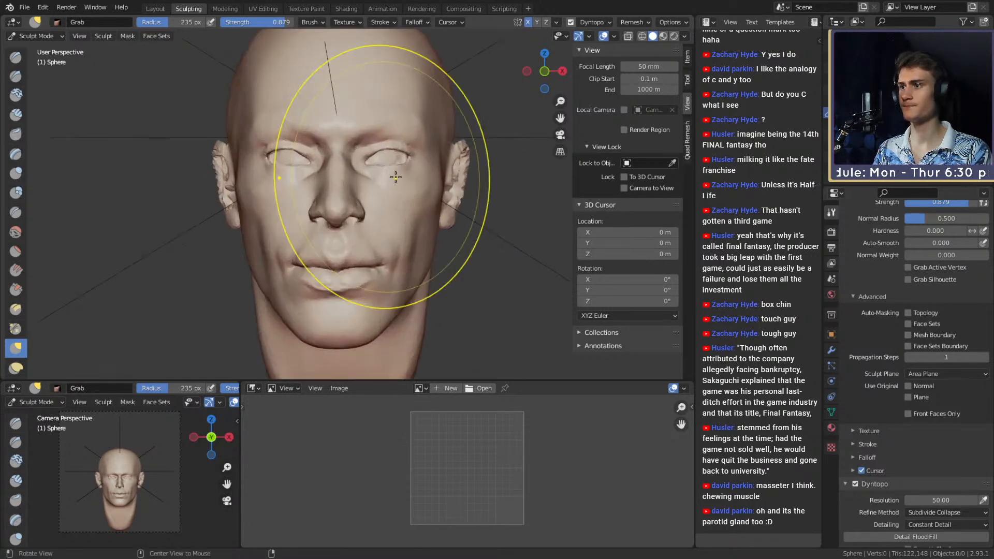
# Adjust the nose, cheek and eye area from the front with the Grab brush, using radii of 160, 112 and 233 px.
pyautogui.moveTo(395, 177); pyautogui.dragTo(366, 208, button='middle')
pyautogui.press('f')
pyautogui.click(364, 222)
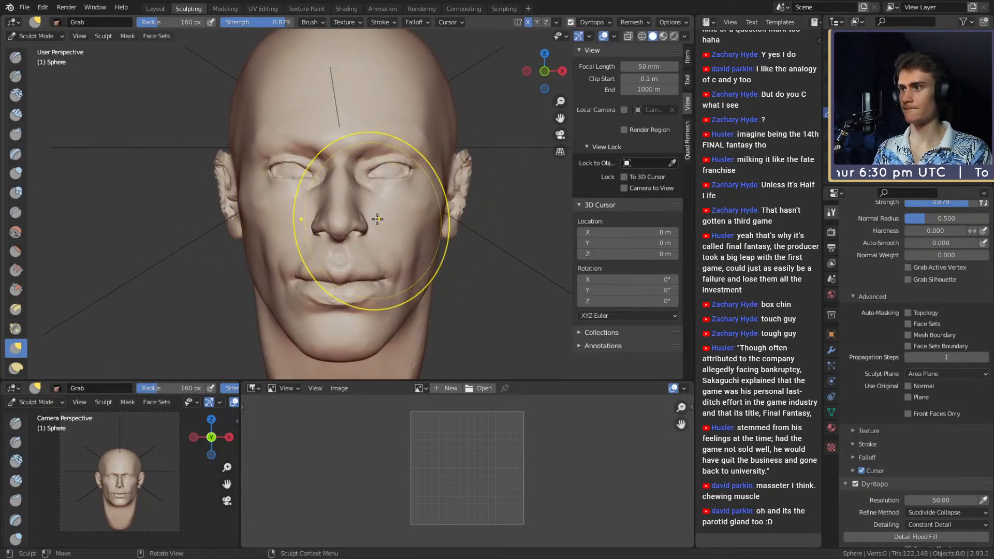
pyautogui.click(349, 223)
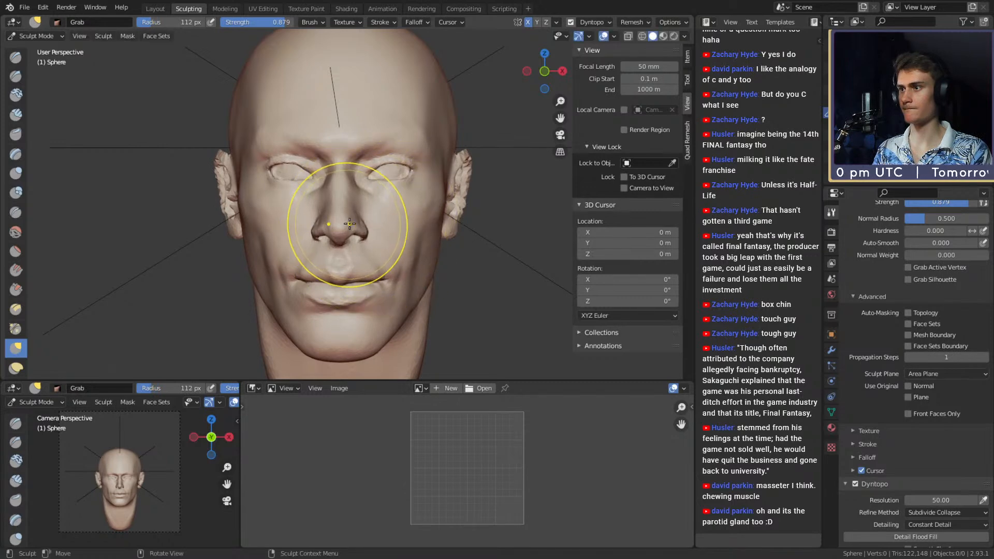
pyautogui.press('f')
pyautogui.click(397, 171)
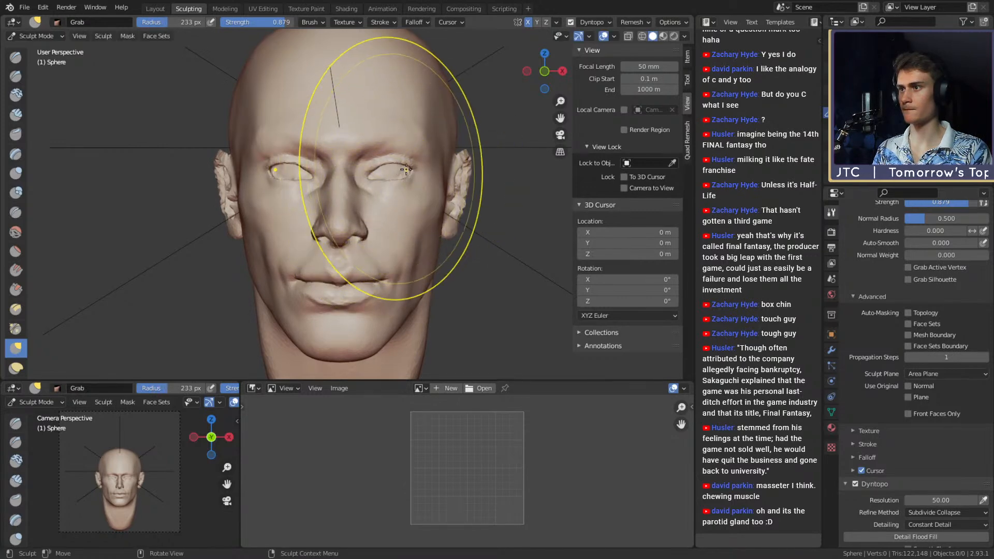
# Reshape the profile of the upper forehead and front of the crown from the side with the Grab brush.
pyautogui.scroll(-4, 398, 175)
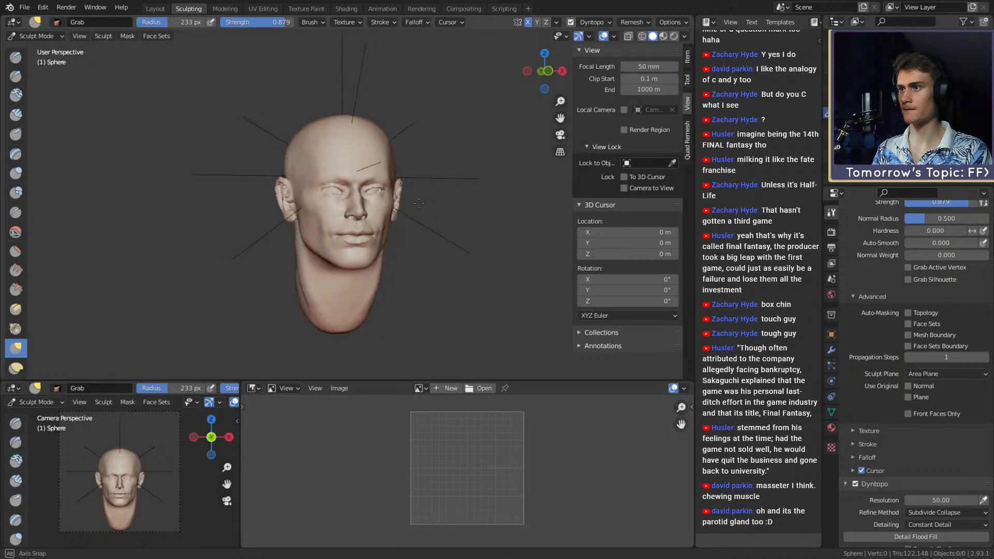
pyautogui.scroll(2, 389, 192)
pyautogui.moveTo(422, 203); pyautogui.dragTo(404, 246, button='middle')
pyautogui.moveTo(403, 246); pyautogui.dragTo(346, 193, button='middle')
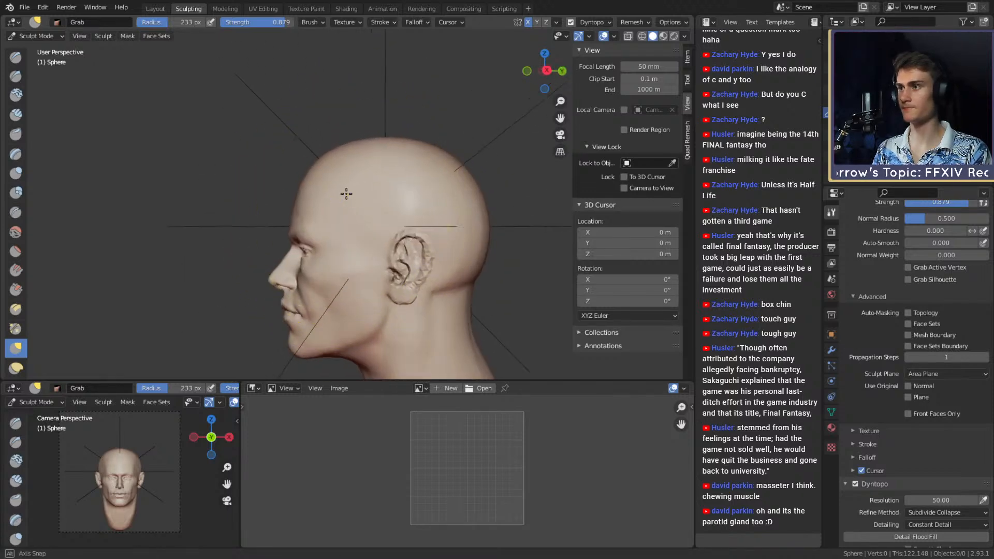
pyautogui.press('f')
pyautogui.click(347, 153)
pyautogui.moveTo(348, 157); pyautogui.dragTo(346, 151)
pyautogui.moveTo(346, 151)
pyautogui.mouseDown(button='middle')
pyautogui.moveTo(408, 200)
pyautogui.moveTo(361, 149)
pyautogui.mouseUp(button='middle')
# Adjust the width of the upper side of the skull from the front with the Grab brush at a 256 px radius.
pyautogui.press('f')
pyautogui.click(362, 165)
pyautogui.press('f')
pyautogui.click(415, 154)
pyautogui.press('f')
pyautogui.click(385, 149)
pyautogui.moveTo(419, 150); pyautogui.dragTo(416, 149)
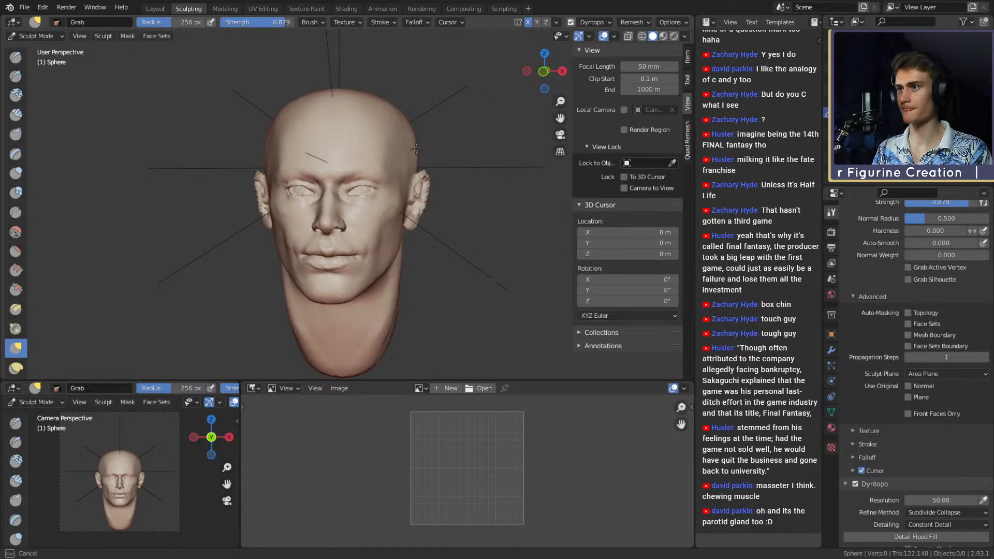
# Rework the ear's outer surface with the Clay Strips brush, using radii of 29 and 120 px.
pyautogui.keyDown('alt'); pyautogui.keyDown('shift'); pyautogui.moveTo(388, 211); pyautogui.dragTo(384, 185); pyautogui.keyUp('shift'); pyautogui.keyUp('alt')
pyautogui.press('f')
pyautogui.click(379, 192)
pyautogui.hotkey('shift', 'c')
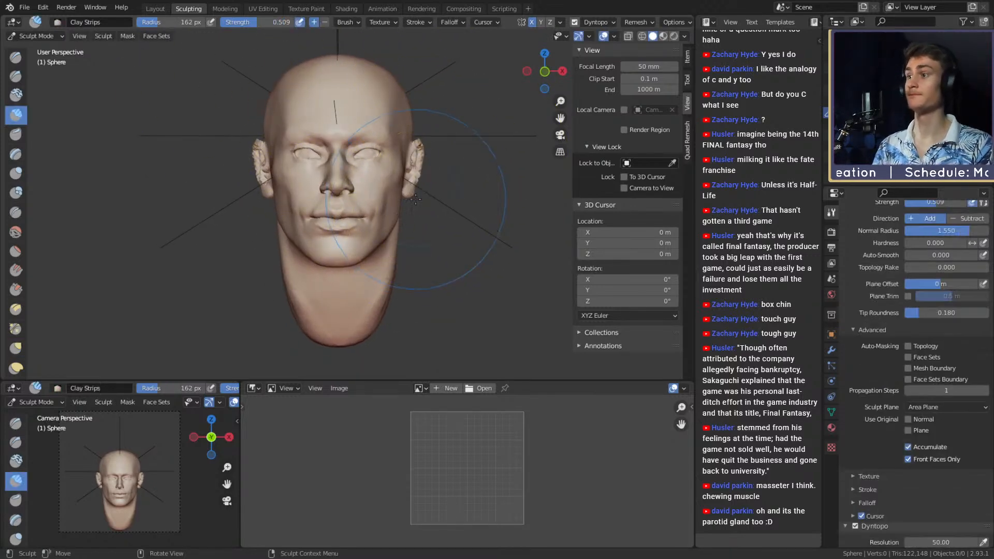
pyautogui.keyDown('alt'); pyautogui.moveTo(366, 222); pyautogui.dragTo(345, 207, button='middle'); pyautogui.keyUp('alt')
pyautogui.scroll(5, 393, 187)
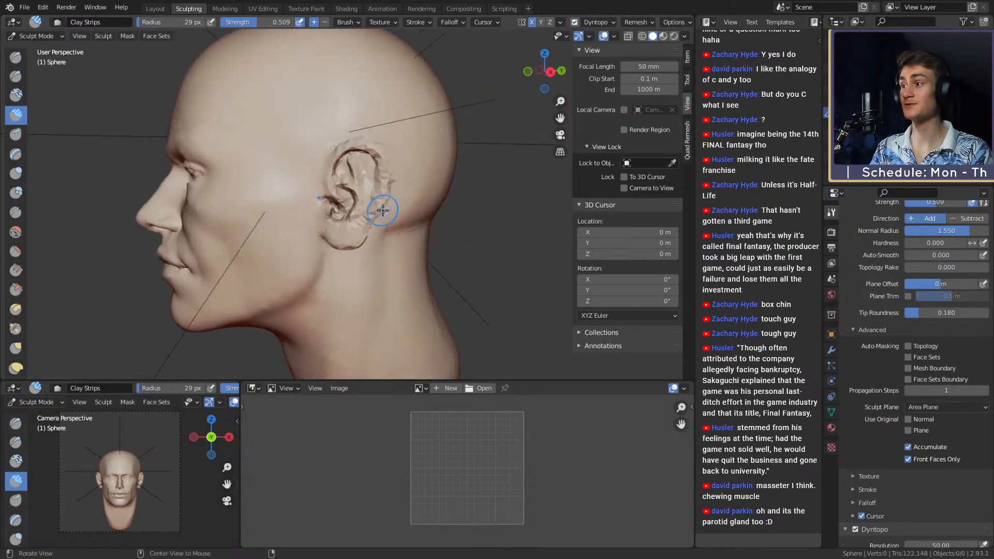
pyautogui.scroll(3, 370, 202)
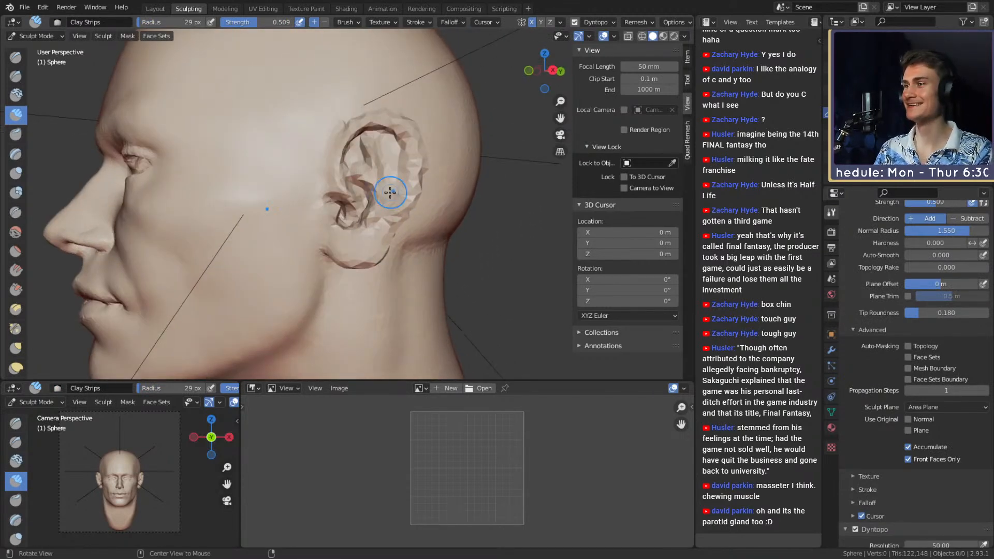
pyautogui.press('f')
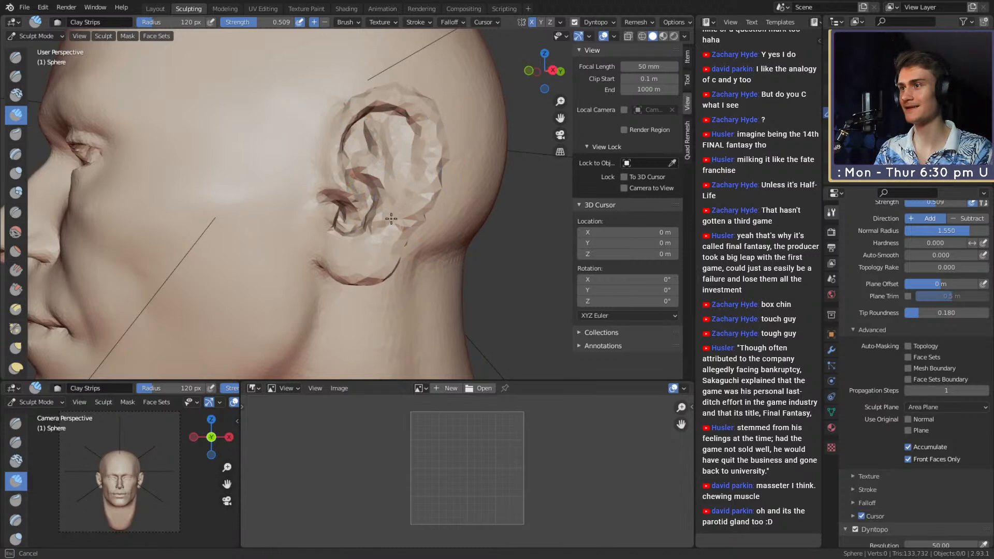
# Build up the upper rim of the ear with the Clay Strips brush at a 28 px radius.
pyautogui.moveTo(330, 169)
pyautogui.mouseDown(button='middle')
pyautogui.moveTo(306, 195)
pyautogui.moveTo(334, 175)
pyautogui.moveTo(323, 177)
pyautogui.moveTo(380, 195)
pyautogui.moveTo(396, 187)
pyautogui.moveTo(242, 106)
pyautogui.mouseUp(button='middle')
pyautogui.press('f')
pyautogui.click(318, 178)
pyautogui.scroll(4, 310, 145)
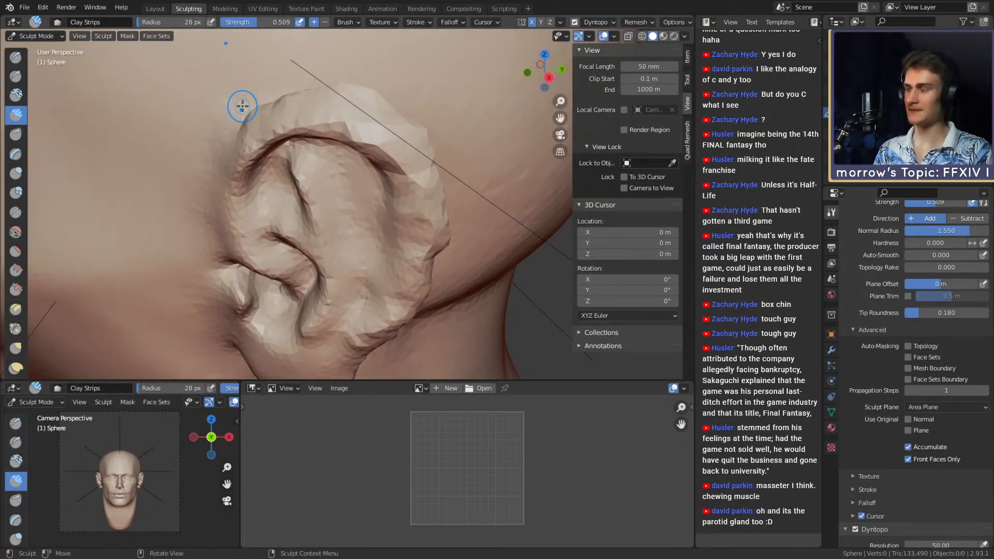
# Carve the groove beneath the ear's upper rim with the Crease brush at a 36 px radius.
pyautogui.hotkey('shift', 'c')
pyautogui.moveTo(355, 195); pyautogui.dragTo(383, 189, button='middle')
pyautogui.moveTo(388, 189); pyautogui.dragTo(367, 183)
pyautogui.moveTo(366, 184); pyautogui.dragTo(401, 177, button='middle')
pyautogui.press('f')
pyautogui.click(396, 178)
pyautogui.moveTo(346, 175); pyautogui.dragTo(311, 189)
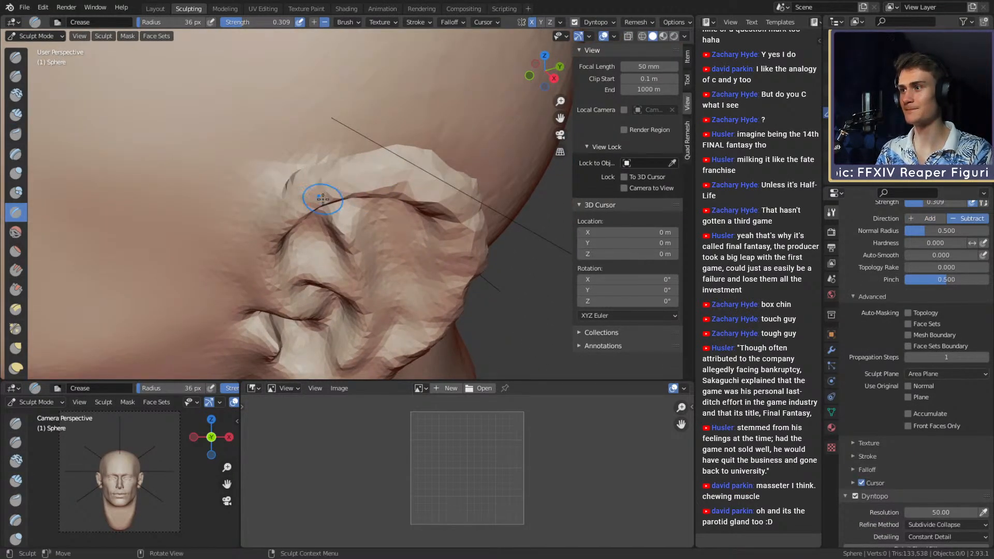
# Deepen the ear's inner folds down to the ear canal with the Crease brush, using radii of 38 and 41 px.
pyautogui.moveTo(321, 198); pyautogui.dragTo(340, 185, button='middle')
pyautogui.moveTo(300, 223); pyautogui.dragTo(300, 223)
pyautogui.moveTo(294, 271); pyautogui.dragTo(293, 269)
pyautogui.moveTo(294, 269); pyautogui.dragTo(295, 192, button='middle')
pyautogui.moveTo(306, 241); pyautogui.dragTo(308, 230)
pyautogui.keyDown('shift'); pyautogui.moveTo(308, 230); pyautogui.dragTo(309, 199, button='middle'); pyautogui.keyUp('shift')
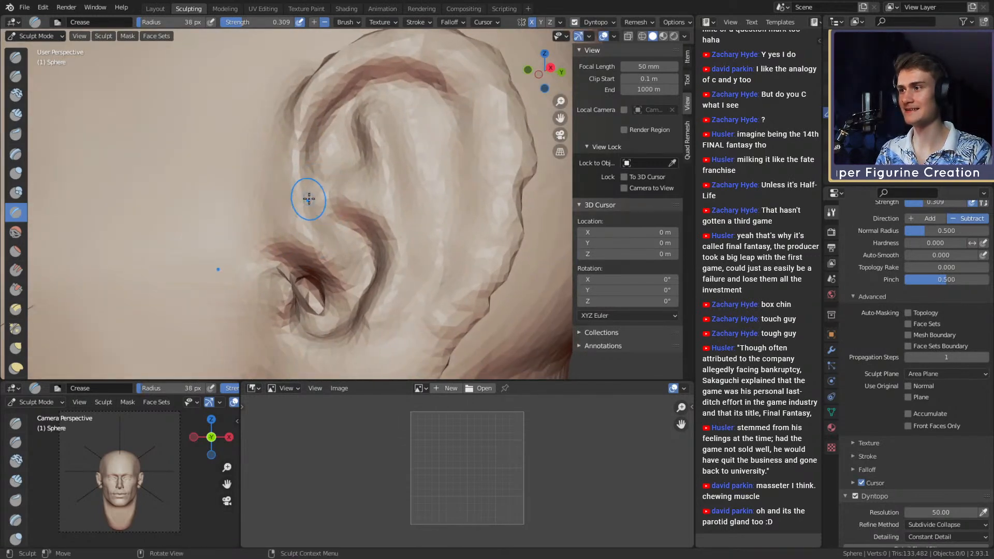
pyautogui.moveTo(367, 289); pyautogui.dragTo(328, 211, button='middle')
pyautogui.moveTo(328, 211); pyautogui.dragTo(308, 212)
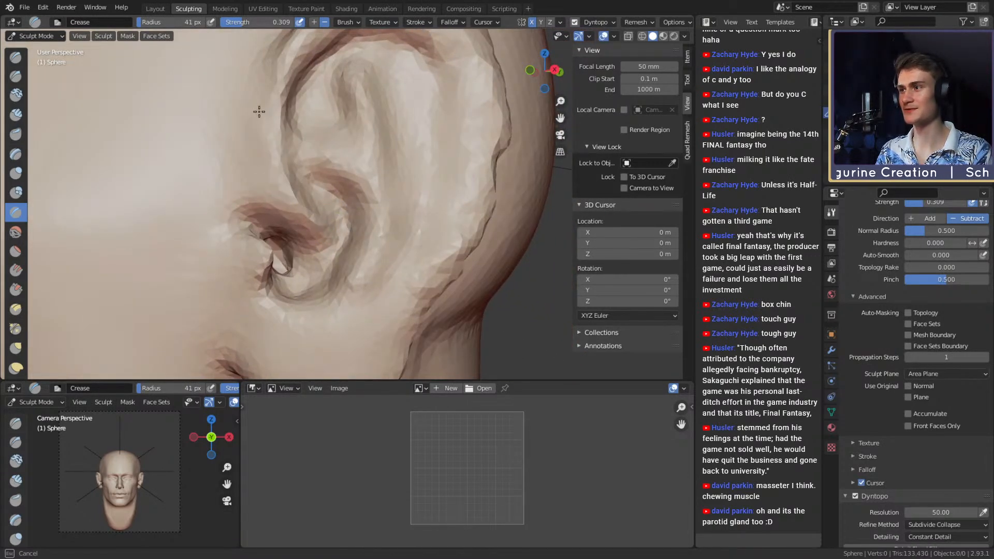
# Build up the front of the ear's rim and the area above the ear canal with Clay Strips at 35 and 31 px.
pyautogui.keyDown('alt'); pyautogui.moveTo(277, 120); pyautogui.dragTo(255, 75); pyautogui.keyUp('alt')
pyautogui.press('c')
pyautogui.moveTo(350, 166)
pyautogui.keyDown('alt'); pyautogui.mouseDown()
pyautogui.moveTo(349, 177)
pyautogui.moveTo(381, 176)
pyautogui.mouseUp(); pyautogui.keyUp('alt')
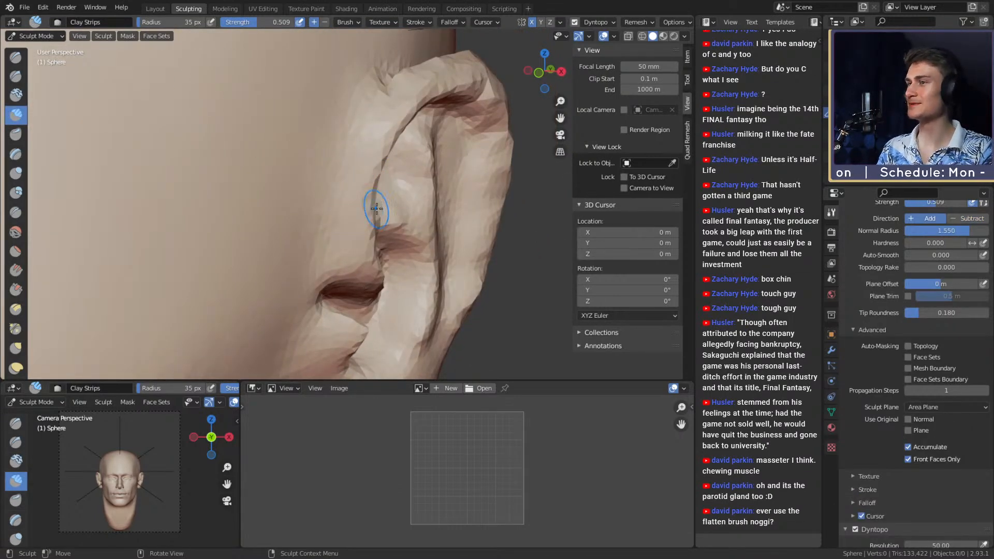
pyautogui.keyDown('alt'); pyautogui.moveTo(352, 139); pyautogui.dragTo(292, 255); pyautogui.keyUp('alt')
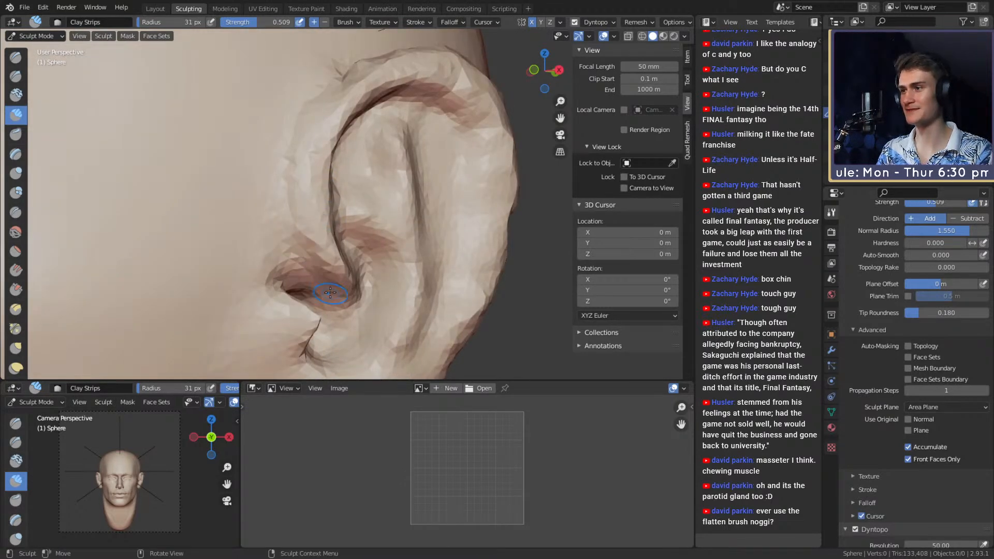
pyautogui.moveTo(322, 288)
pyautogui.keyDown('alt'); pyautogui.mouseDown()
pyautogui.moveTo(355, 178)
pyautogui.moveTo(415, 244)
pyautogui.mouseUp(); pyautogui.keyUp('alt')
# Reposition the front of the ear around the canal and inner rim with the Grab brush, using radii of 124 and 38 px.
pyautogui.press('g')
pyautogui.press('f')
pyautogui.click(405, 179)
pyautogui.moveTo(405, 178); pyautogui.dragTo(352, 187, button='middle')
pyautogui.scroll(-3, 331, 194)
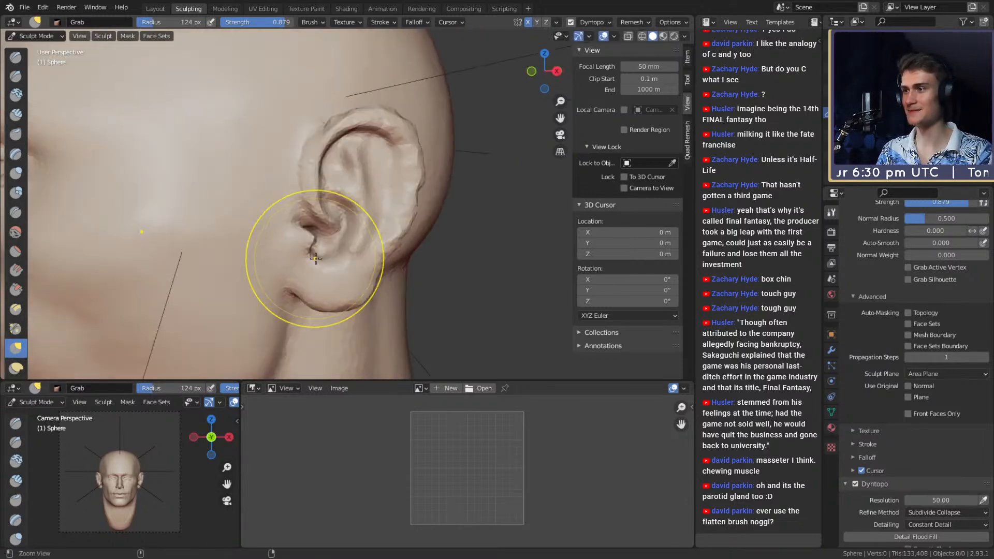
pyautogui.scroll(2, 311, 207)
pyautogui.press('f')
pyautogui.click(266, 221)
pyautogui.moveTo(284, 226); pyautogui.dragTo(298, 227)
pyautogui.keyDown('shift'); pyautogui.moveTo(285, 187); pyautogui.dragTo(335, 235, button='middle'); pyautogui.keyUp('shift')
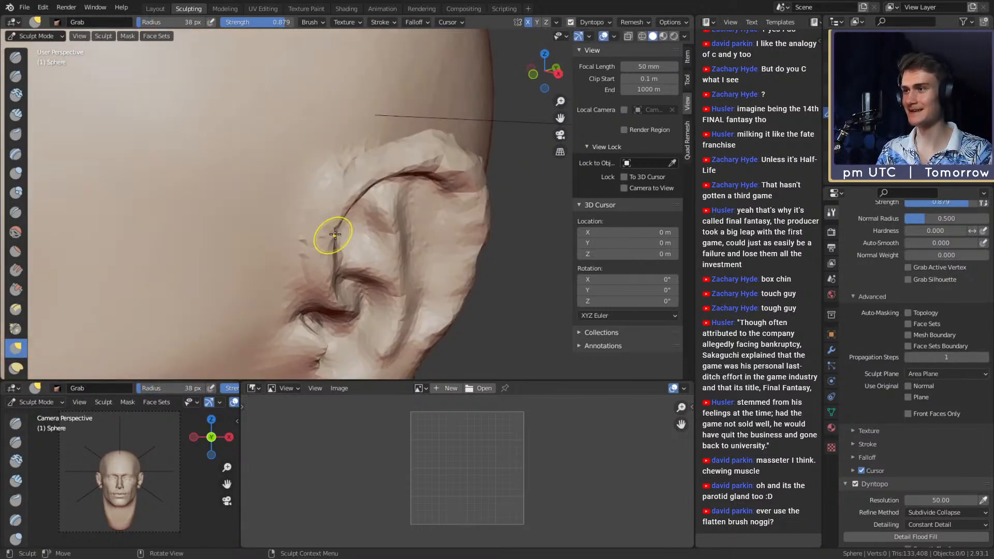
# Sharpen the junction between the top of the ear and the head with the Crease brush at a 28 px radius.
pyautogui.hotkey('shift', 'c')
pyautogui.moveTo(374, 174); pyautogui.dragTo(300, 248, button='middle')
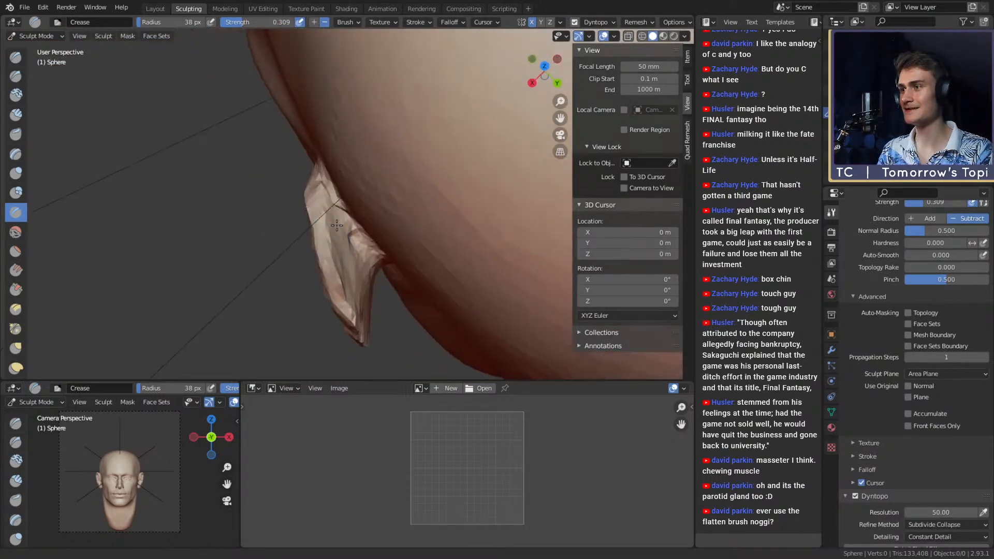
pyautogui.moveTo(347, 203); pyautogui.dragTo(368, 214, button='middle')
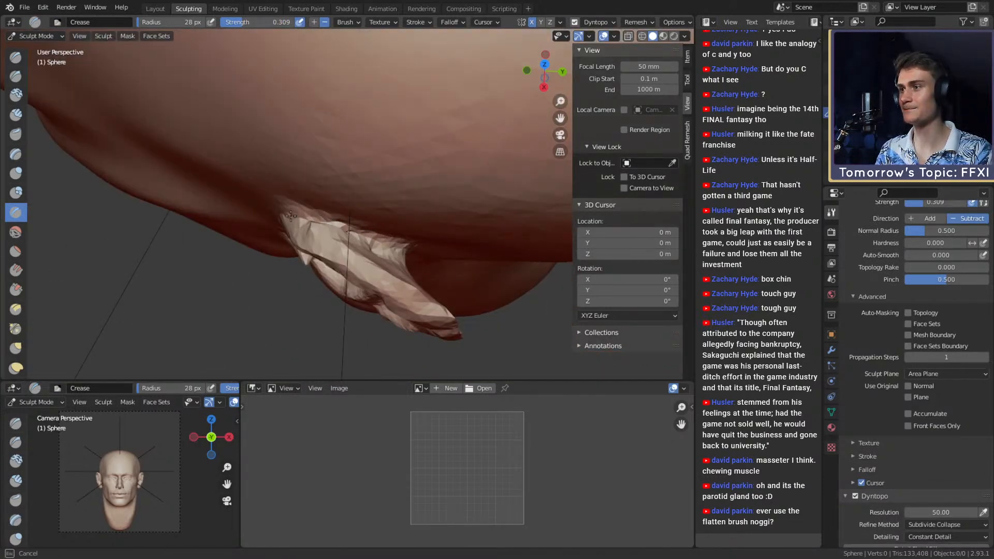
pyautogui.moveTo(291, 215)
pyautogui.mouseDown(button='middle')
pyautogui.moveTo(409, 201)
pyautogui.moveTo(376, 233)
pyautogui.moveTo(332, 223)
pyautogui.moveTo(335, 204)
pyautogui.moveTo(311, 195)
pyautogui.moveTo(311, 166)
pyautogui.moveTo(325, 160)
pyautogui.mouseUp(button='middle')
# Fill out the back surface of the ear with the Clay Strips brush at a 28 px radius.
pyautogui.press('f')
pyautogui.press('c')
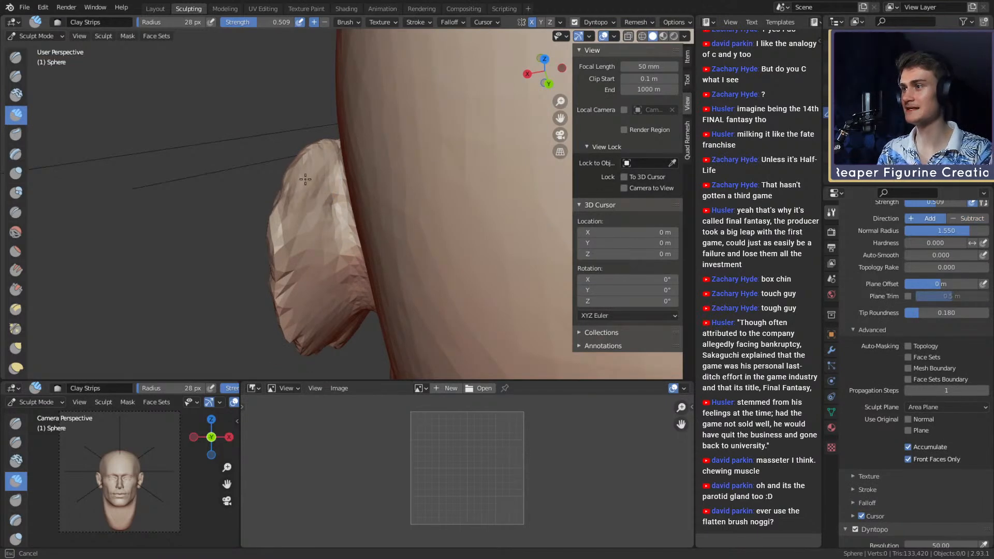
pyautogui.moveTo(379, 221)
pyautogui.mouseDown(button='middle')
pyautogui.moveTo(426, 193)
pyautogui.moveTo(365, 195)
pyautogui.mouseUp(button='middle')
# Refine the ear's overall shape from the side with the Grab brush, using radii of 126 and 163 px.
pyautogui.press('g')
pyautogui.scroll(4, 366, 195)
pyautogui.moveTo(322, 166); pyautogui.dragTo(355, 170, button='middle')
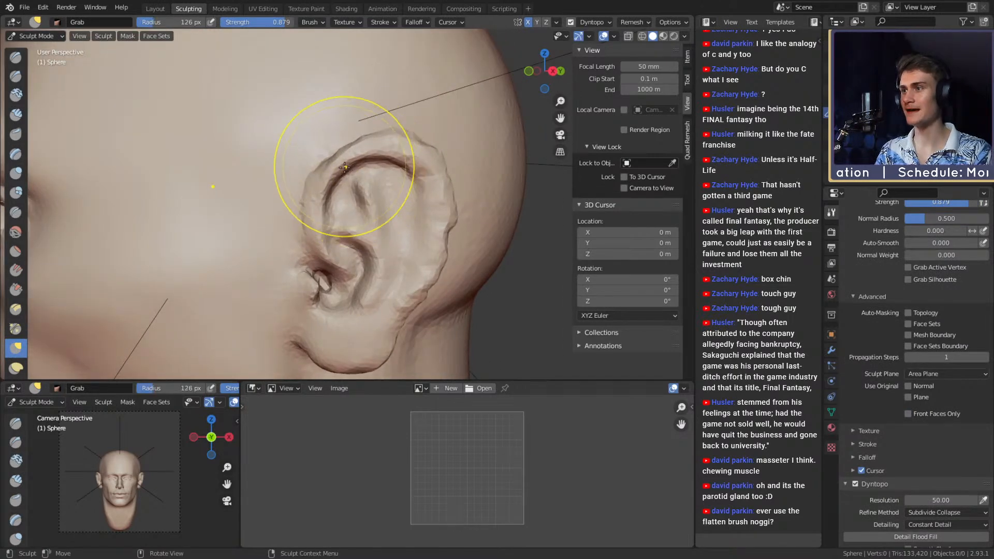
pyautogui.press('f')
pyautogui.click(362, 222)
pyautogui.scroll(-3, 366, 223)
pyautogui.keyDown('alt'); pyautogui.moveTo(365, 224); pyautogui.dragTo(351, 185); pyautogui.keyUp('alt')
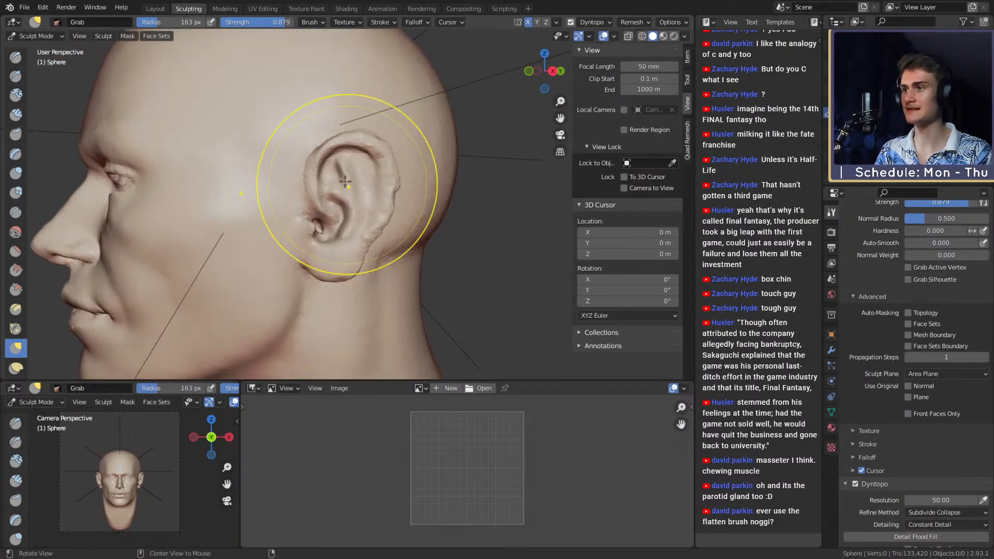
pyautogui.moveTo(413, 215)
pyautogui.keyDown('alt'); pyautogui.mouseDown()
pyautogui.moveTo(306, 207)
pyautogui.moveTo(303, 183)
pyautogui.moveTo(304, 222)
pyautogui.mouseUp(); pyautogui.keyUp('alt')
pyautogui.press('f')
pyautogui.click(248, 190)
# Thicken the back of the ear and its outer rim with the Clay Strips brush at a 31 px radius.
pyautogui.press('c')
pyautogui.keyDown('alt'); pyautogui.moveTo(290, 185); pyautogui.dragTo(317, 154); pyautogui.keyUp('alt')
pyautogui.press('f')
pyautogui.click(315, 154)
pyautogui.moveTo(295, 121)
pyautogui.mouseDown()
pyautogui.moveTo(292, 169)
pyautogui.moveTo(306, 151)
pyautogui.moveTo(309, 178)
pyautogui.mouseUp()
pyautogui.press('f')
pyautogui.click(308, 113)
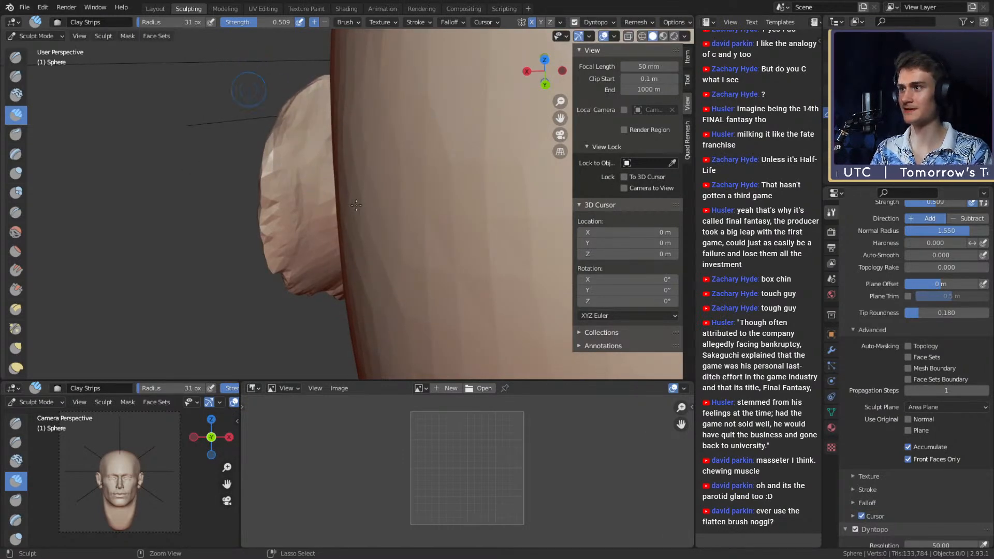
pyautogui.moveTo(356, 205)
pyautogui.keyDown('alt'); pyautogui.mouseDown()
pyautogui.moveTo(326, 150)
pyautogui.moveTo(298, 158)
pyautogui.moveTo(280, 217)
pyautogui.moveTo(294, 234)
pyautogui.mouseUp(); pyautogui.keyUp('alt')
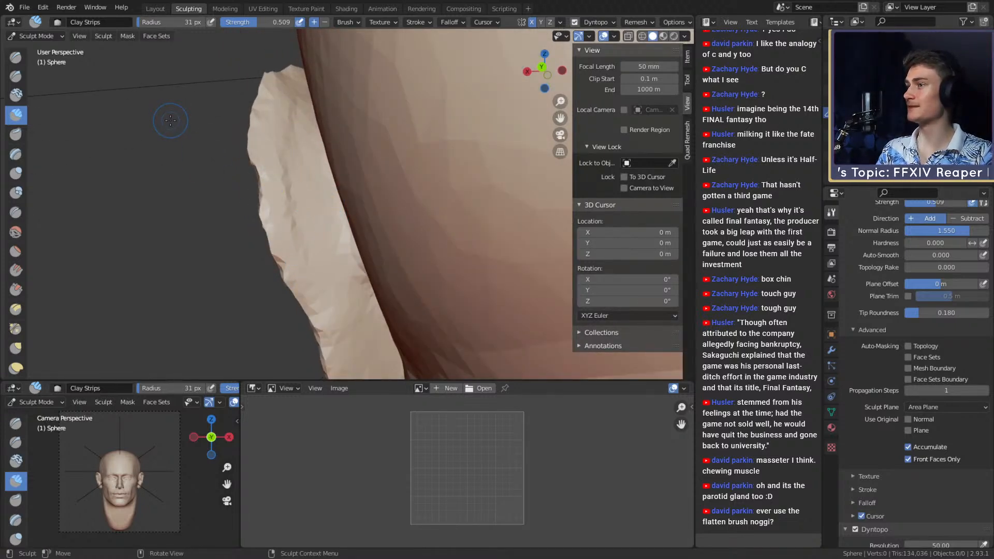
# Flatten the temple between the brow and ear with the Flatten/Contrast brush, using radii of 45 and 55 px.
pyautogui.moveTo(11, 237); pyautogui.dragTo(7, 163, button='middle')
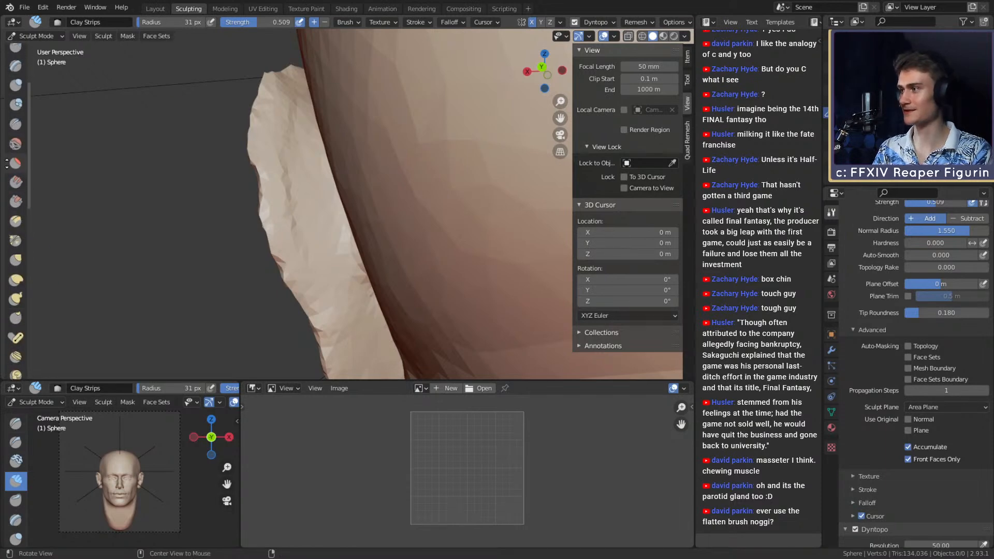
pyautogui.moveTo(176, 228)
pyautogui.keyDown('alt'); pyautogui.mouseDown()
pyautogui.moveTo(360, 177)
pyautogui.moveTo(257, 178)
pyautogui.moveTo(297, 228)
pyautogui.moveTo(244, 216)
pyautogui.moveTo(285, 191)
pyautogui.mouseUp(); pyautogui.keyUp('alt')
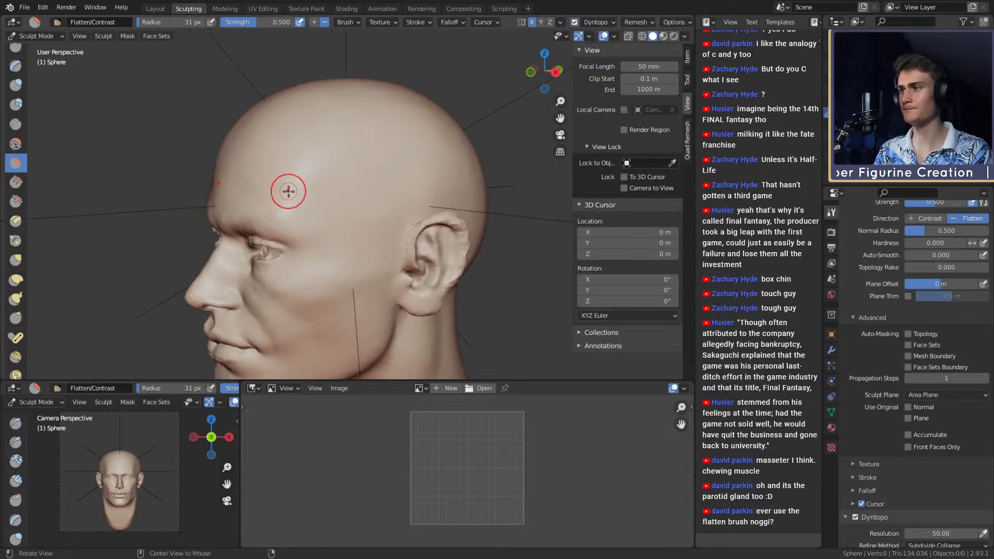
pyautogui.keyDown('alt'); pyautogui.moveTo(344, 182); pyautogui.dragTo(409, 176); pyautogui.keyUp('alt')
pyautogui.moveTo(408, 176); pyautogui.dragTo(350, 189, button='middle')
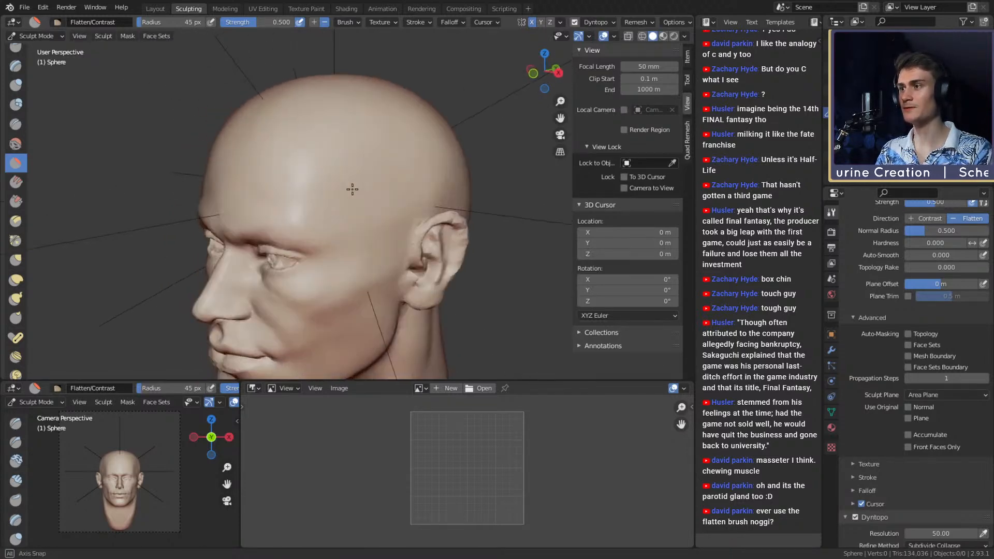
pyautogui.press('f')
pyautogui.click(373, 192)
pyautogui.press('f')
pyautogui.click(380, 198)
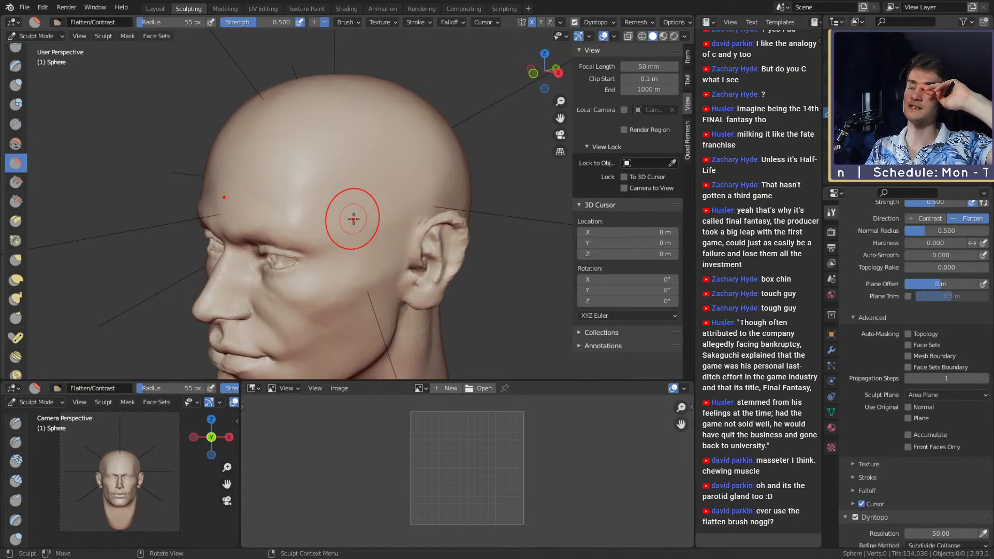
pyautogui.moveTo(386, 216)
pyautogui.mouseDown(button='middle')
pyautogui.moveTo(405, 195)
pyautogui.moveTo(434, 190)
pyautogui.mouseUp(button='middle')
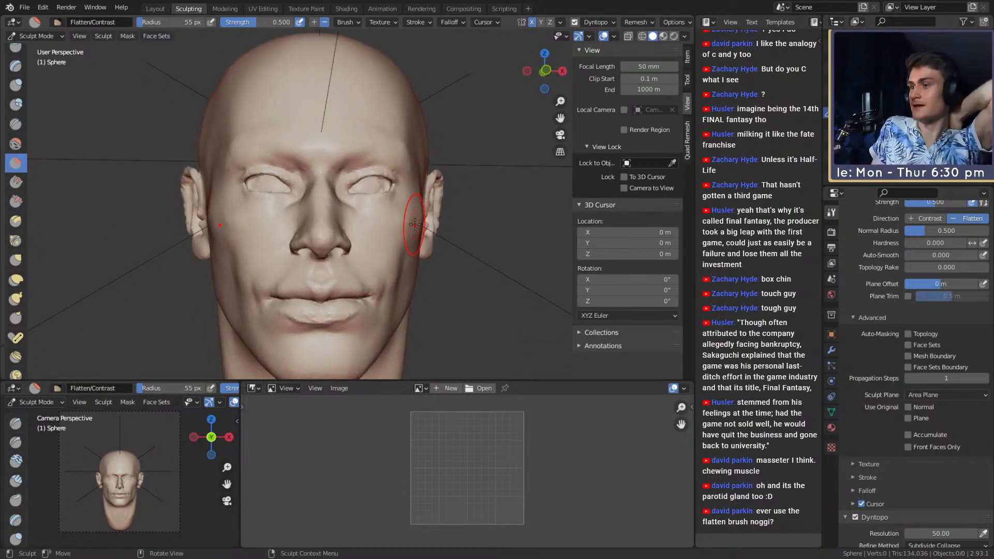
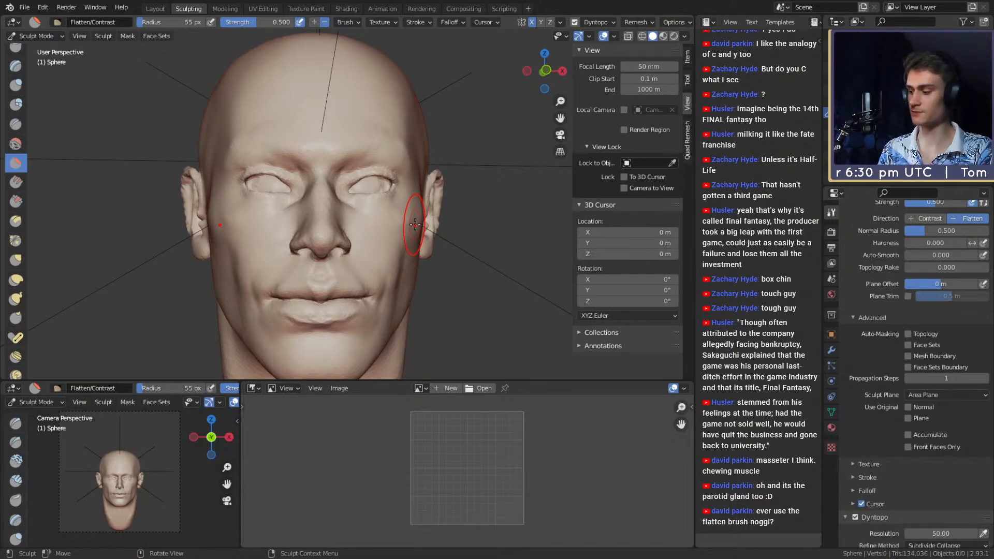
# Work the side of the forehead above the temple with the Crease brush at a 62 px radius.
pyautogui.moveTo(428, 203)
pyautogui.mouseDown(button='middle')
pyautogui.moveTo(355, 204)
pyautogui.moveTo(364, 135)
pyautogui.moveTo(337, 160)
pyautogui.mouseUp(button='middle')
pyautogui.hotkey('shift', 'c')
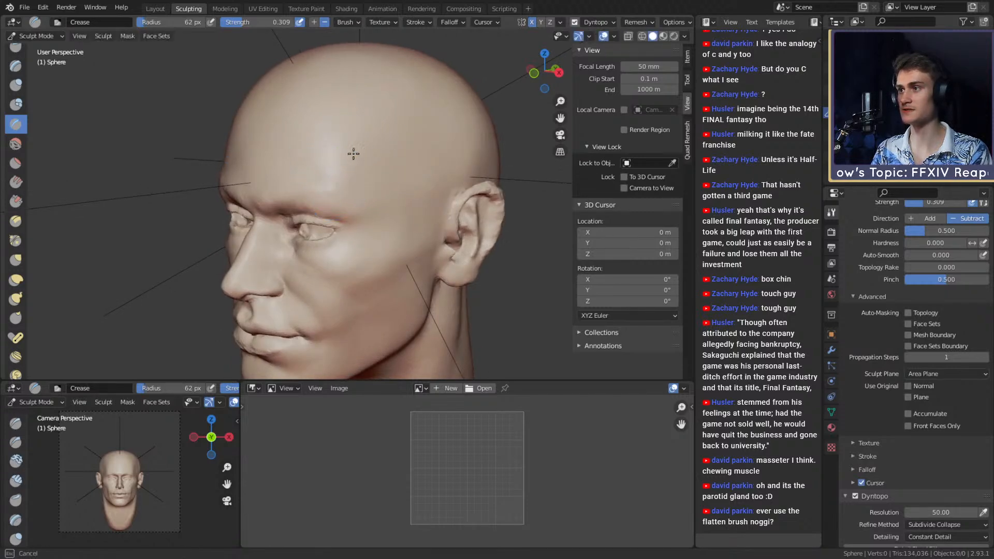
pyautogui.moveTo(387, 149); pyautogui.dragTo(409, 136, button='middle')
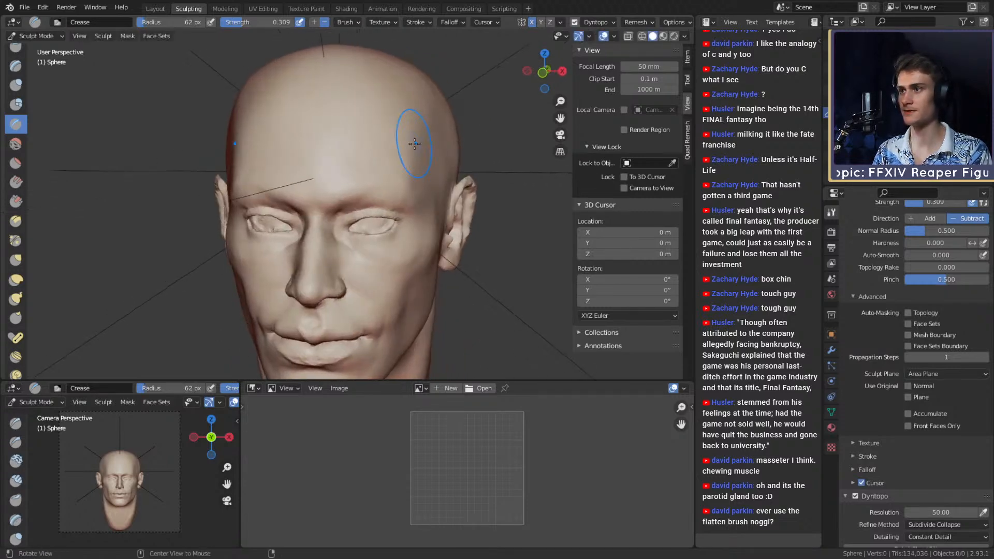
pyautogui.keyDown('ctrl'); pyautogui.moveTo(430, 179); pyautogui.dragTo(428, 180); pyautogui.keyUp('ctrl')
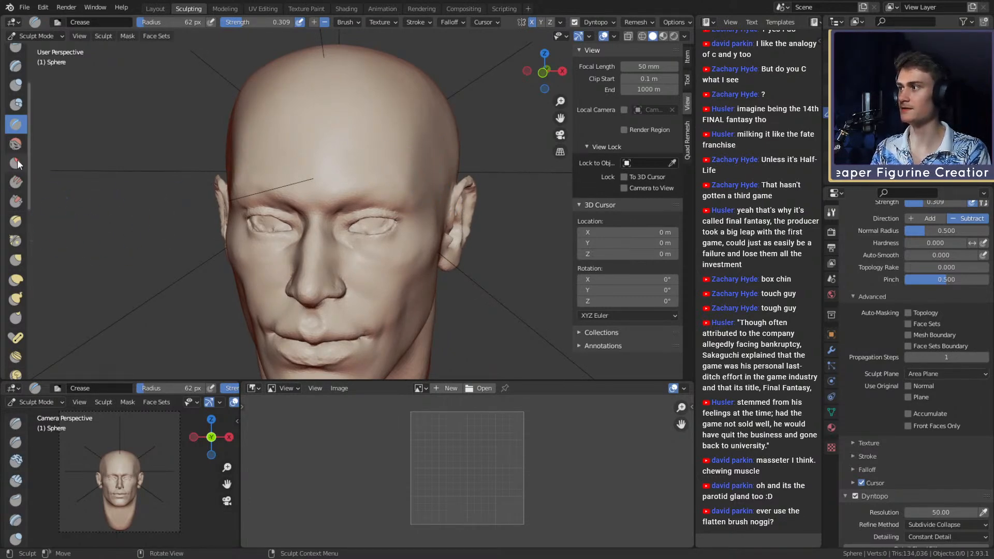
# Try to flatten the side of the forehead above the temple with the Flatten/Contrast brush at a 57 px radius.
pyautogui.click(17, 163)
pyautogui.moveTo(399, 165); pyautogui.dragTo(418, 173, button='middle')
pyautogui.press('f')
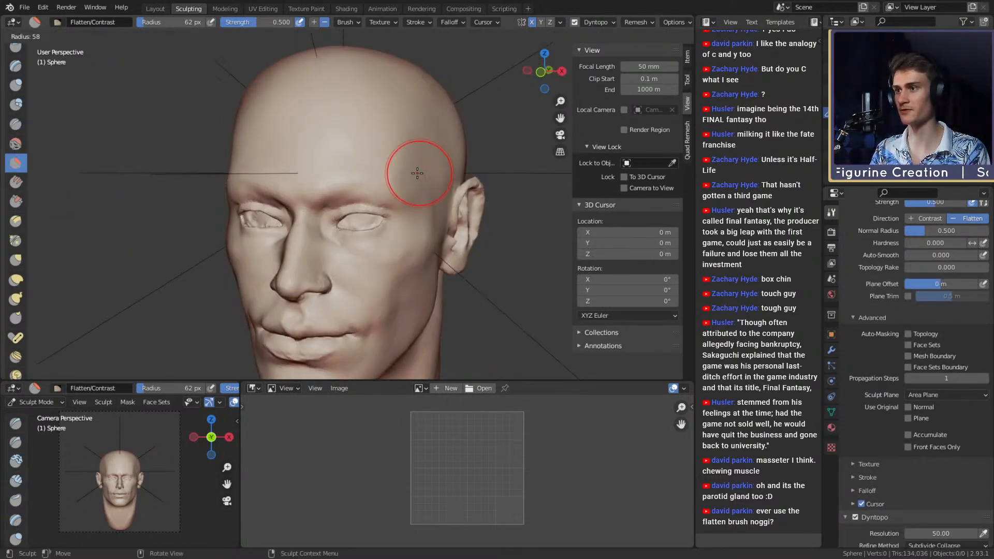
pyautogui.click(417, 174)
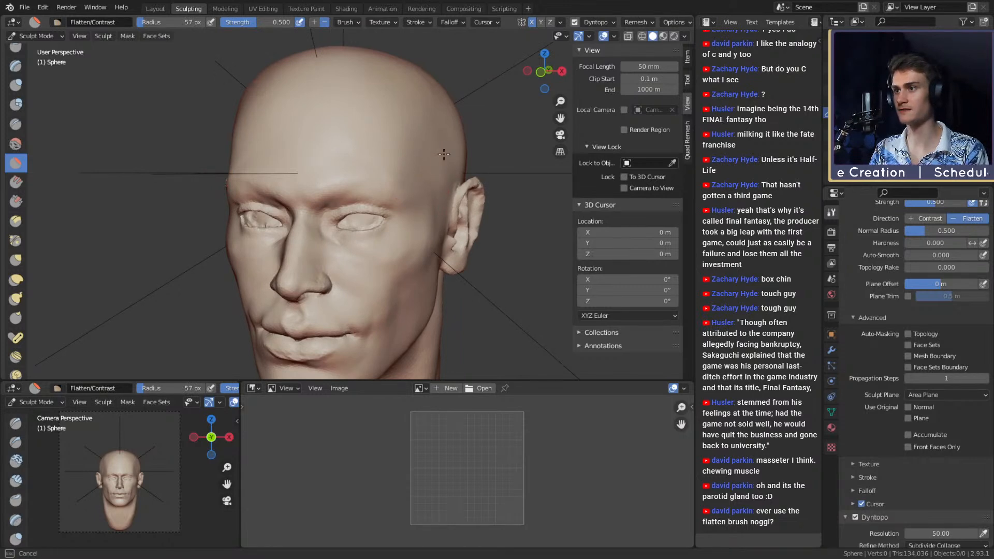
pyautogui.moveTo(429, 141); pyautogui.dragTo(430, 172)
pyautogui.hotkey('ctrl', 'z')
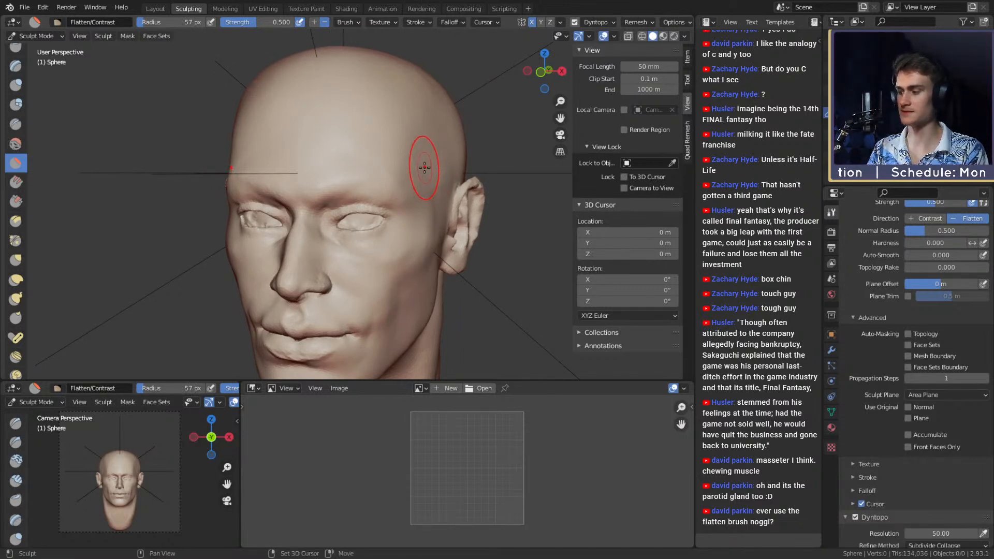
# Try to flatten the temple and forehead planes with the Flatten/Contrast brush at strength 1.000 and a 66 px radius.
pyautogui.hotkey('shift', 'f')
pyautogui.click(459, 170)
pyautogui.moveTo(428, 170); pyautogui.dragTo(433, 185)
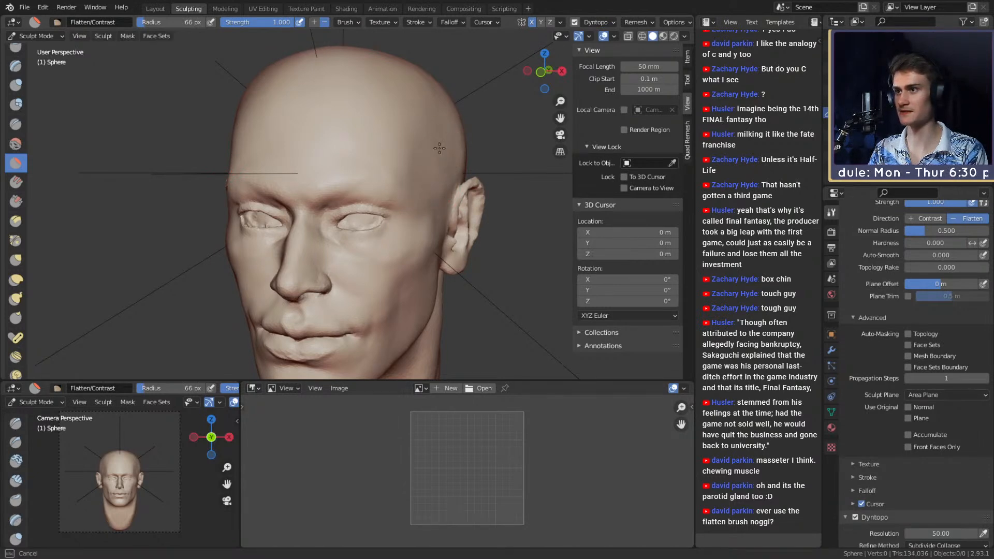
pyautogui.moveTo(426, 172); pyautogui.dragTo(440, 181)
pyautogui.moveTo(441, 181); pyautogui.dragTo(459, 189, button='middle')
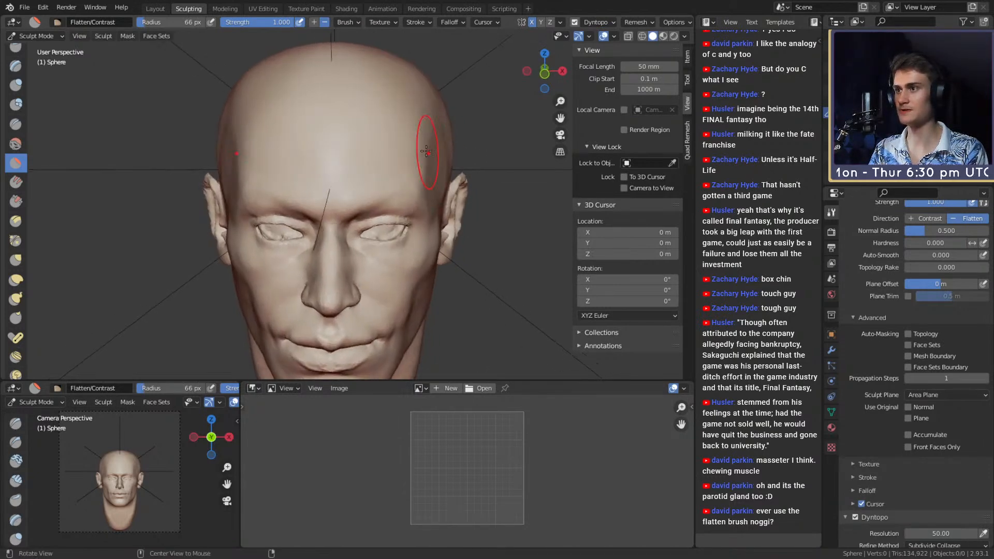
pyautogui.moveTo(399, 157)
pyautogui.mouseDown()
pyautogui.moveTo(379, 126)
pyautogui.moveTo(381, 149)
pyautogui.moveTo(344, 162)
pyautogui.moveTo(388, 117)
pyautogui.mouseUp()
pyautogui.moveTo(388, 117); pyautogui.dragTo(283, 74, button='middle')
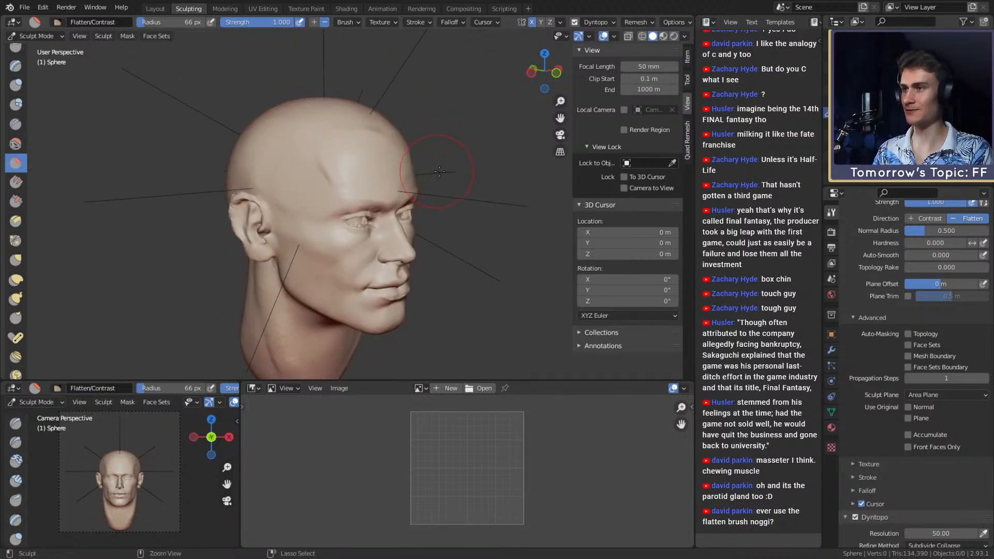
pyautogui.moveTo(475, 183)
pyautogui.mouseDown(button='middle')
pyautogui.moveTo(443, 196)
pyautogui.moveTo(438, 212)
pyautogui.moveTo(404, 178)
pyautogui.moveTo(432, 166)
pyautogui.mouseUp(button='middle')
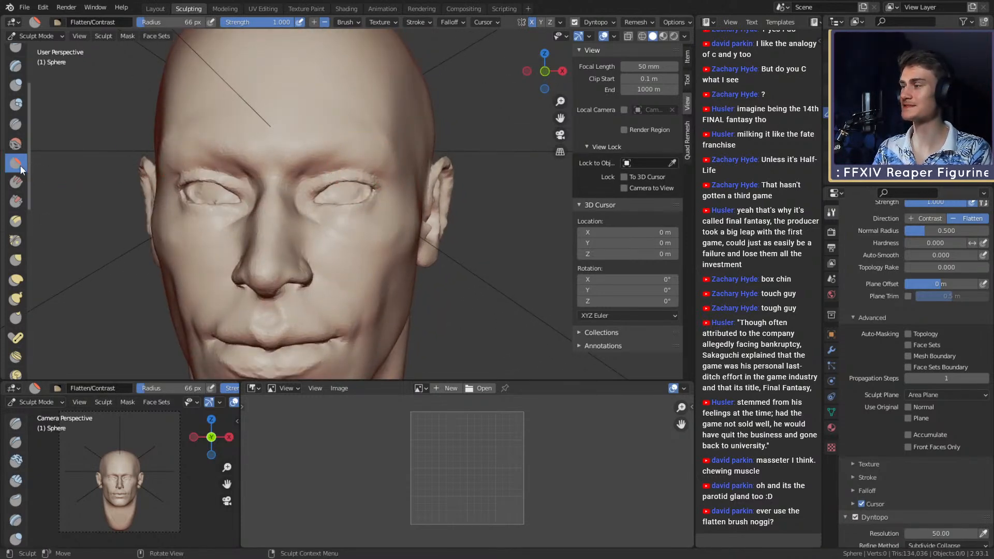
pyautogui.scroll(4, 17, 104)
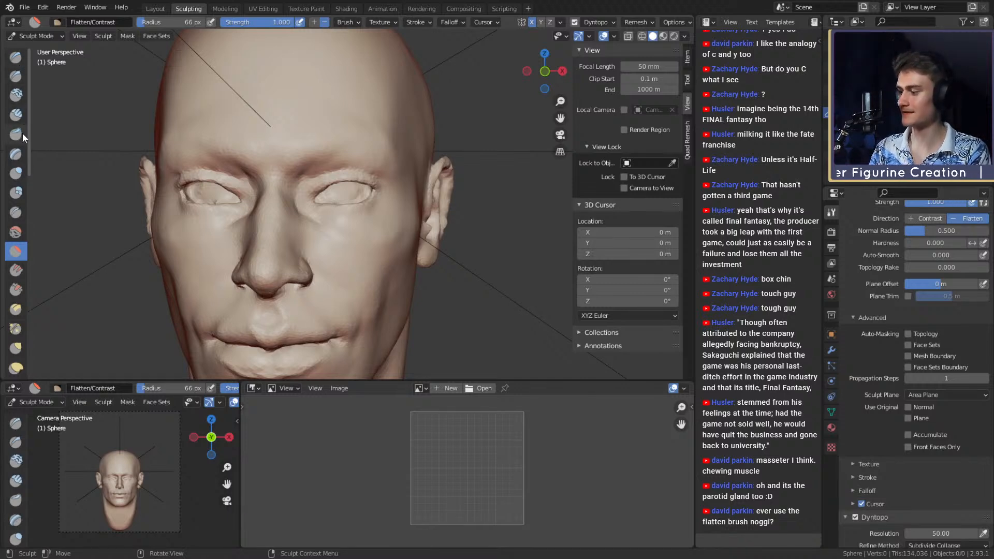
pyautogui.hotkey('shift', 'c')
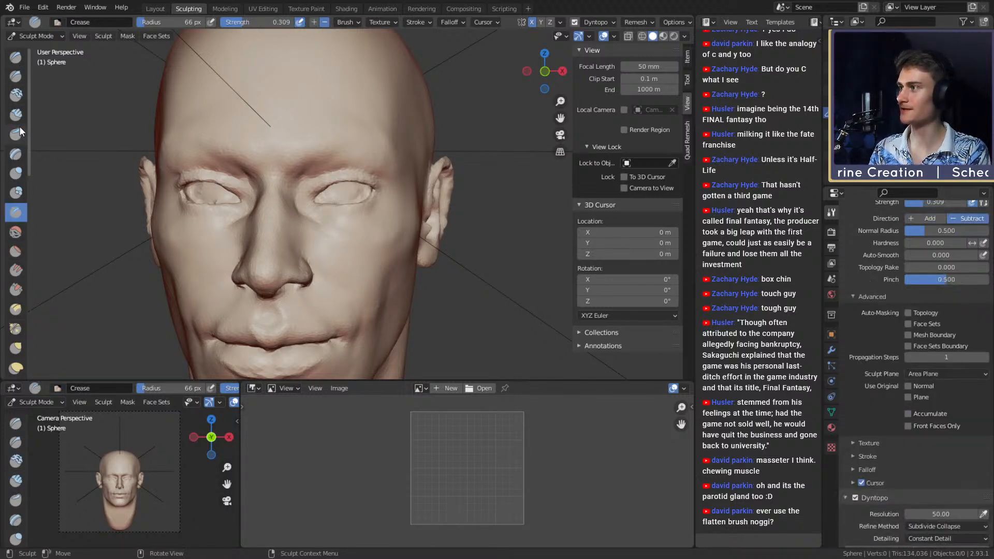
pyautogui.press('g')
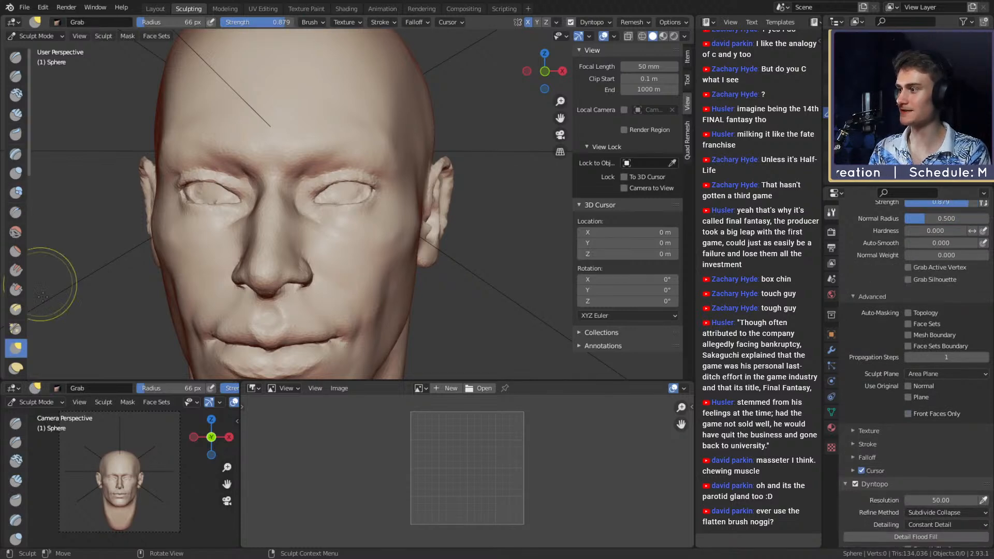
pyautogui.press('m')
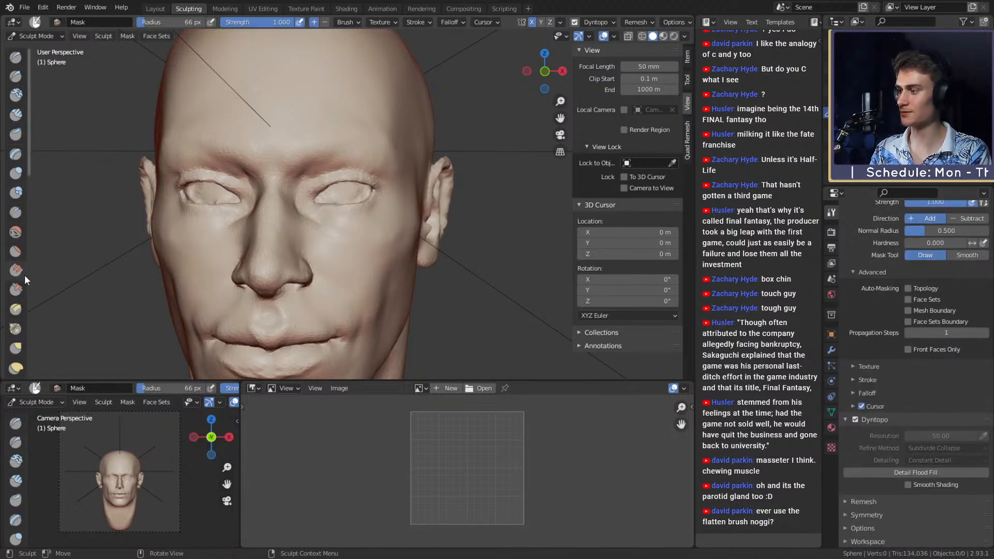
pyautogui.scroll(-8, 14, 313)
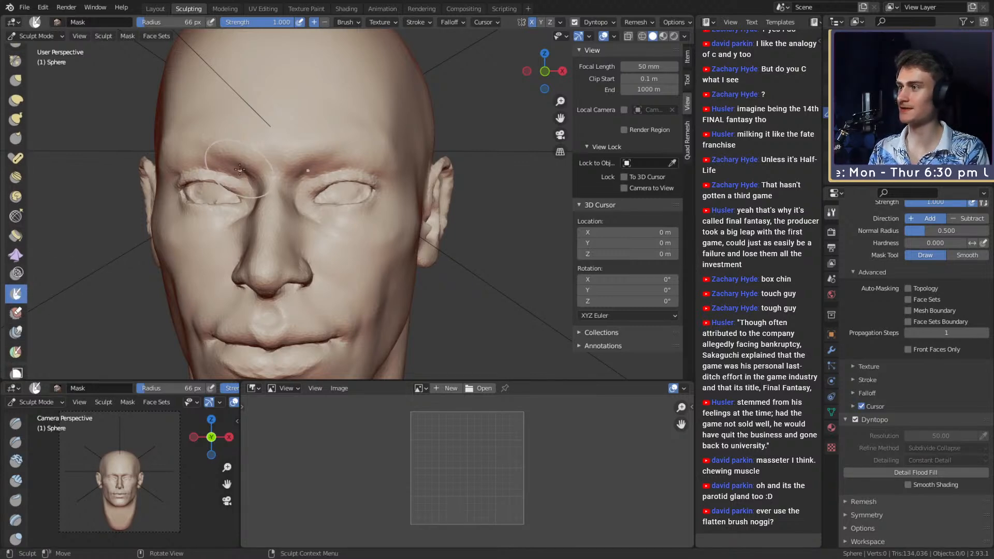
pyautogui.press('k')
pyautogui.scroll(3, 17, 179)
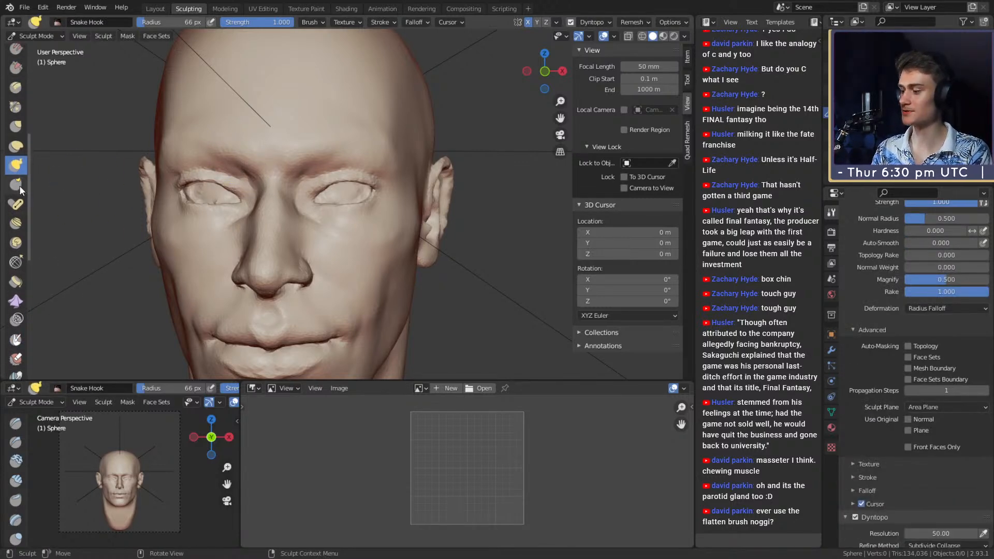
pyautogui.click(16, 202)
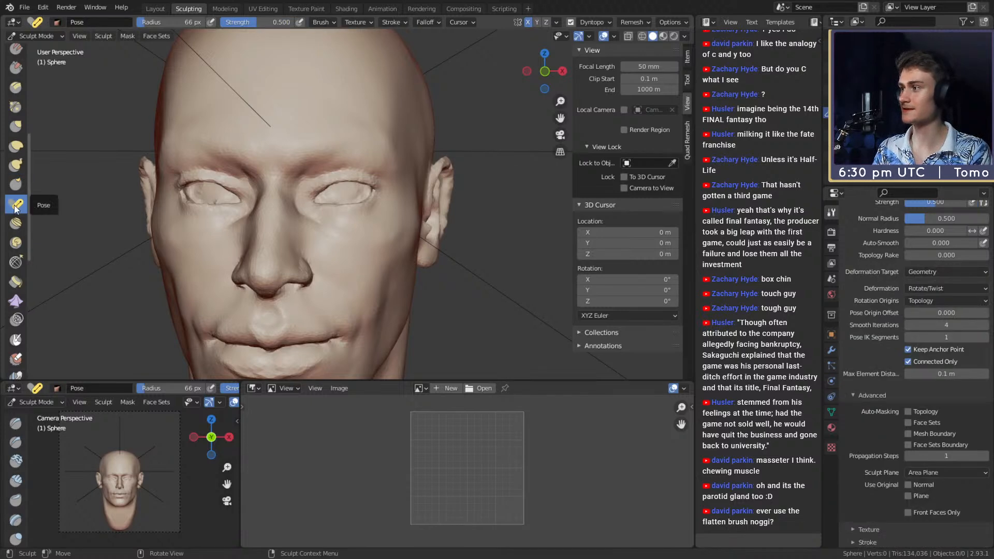
pyautogui.scroll(-6, 391, 229)
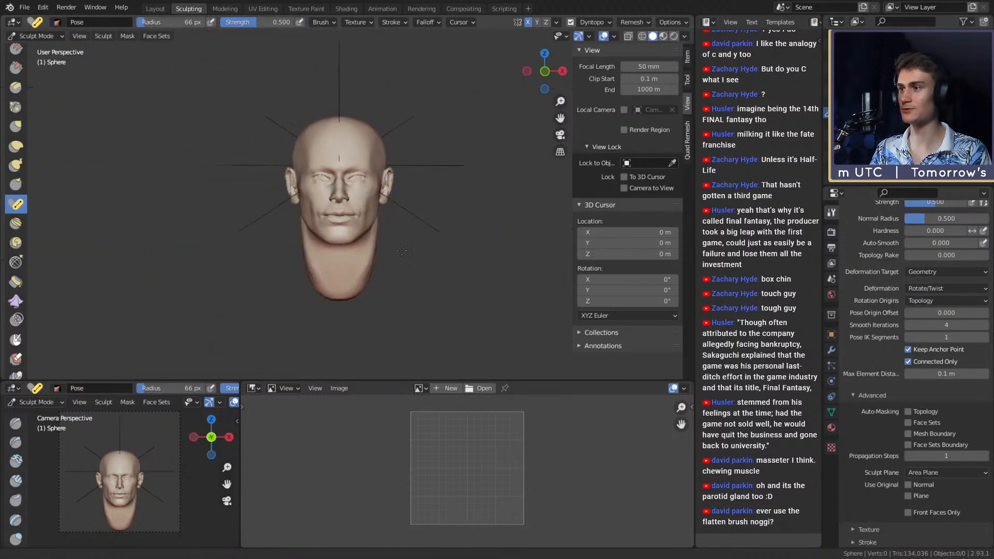
pyautogui.scroll(3, 391, 228)
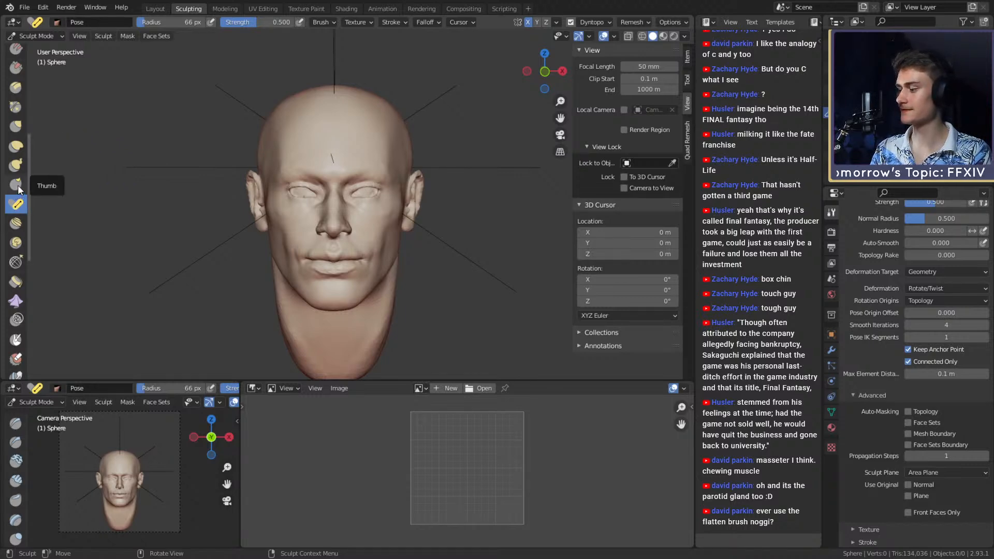
pyautogui.press('f')
pyautogui.click(337, 217)
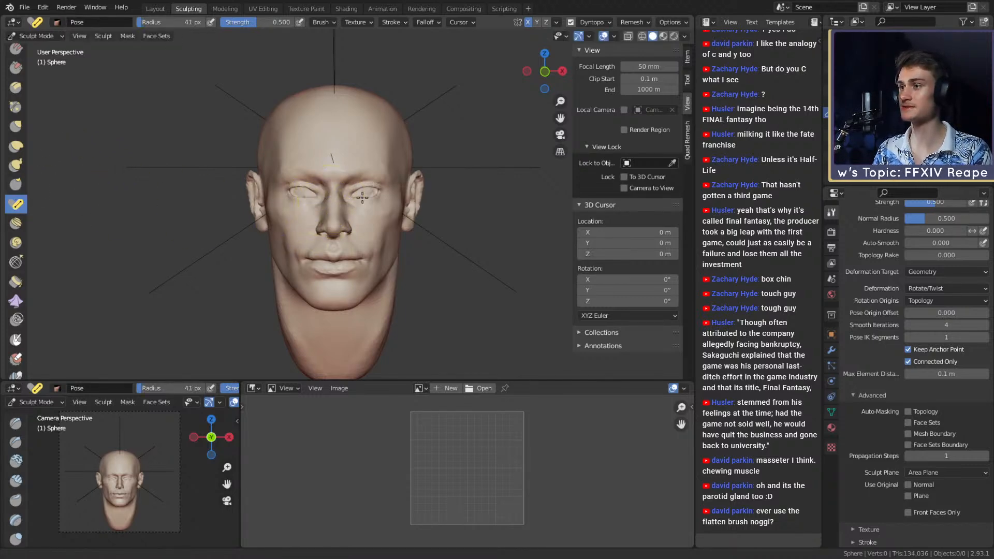
pyautogui.scroll(1, 361, 206)
# Carve strips across the middle of the forehead with the subtracting Clay Strips brush at a 38 px radius.
pyautogui.press('c')
pyautogui.keyDown('alt'); pyautogui.moveTo(365, 218); pyautogui.dragTo(348, 233); pyautogui.keyUp('alt')
pyautogui.press('f')
pyautogui.click(339, 195)
pyautogui.moveTo(339, 195)
pyautogui.keyDown('alt'); pyautogui.mouseDown()
pyautogui.moveTo(355, 206)
pyautogui.moveTo(315, 203)
pyautogui.moveTo(399, 169)
pyautogui.moveTo(362, 184)
pyautogui.moveTo(336, 213)
pyautogui.moveTo(238, 121)
pyautogui.mouseUp(); pyautogui.keyUp('alt')
pyautogui.press('f')
pyautogui.click(275, 206)
pyautogui.press('f')
pyautogui.click(336, 213)
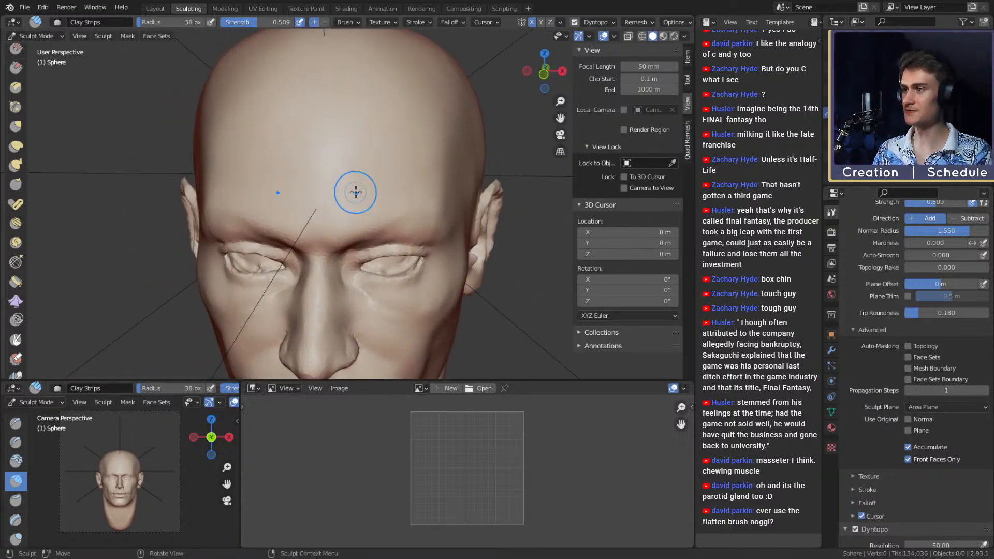
pyautogui.moveTo(356, 192)
pyautogui.mouseDown(button='middle')
pyautogui.moveTo(428, 171)
pyautogui.moveTo(357, 207)
pyautogui.mouseUp(button='middle')
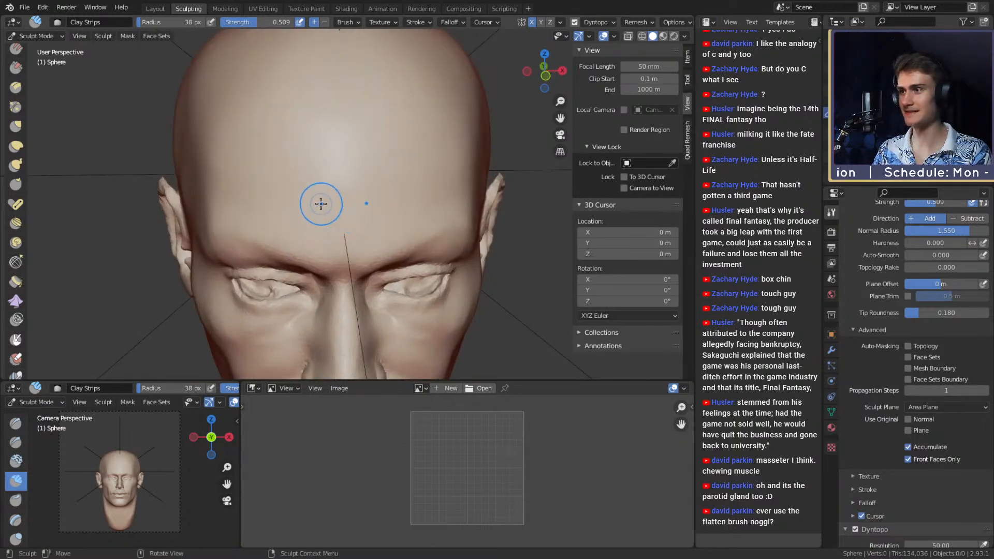
pyautogui.keyDown('ctrl'); pyautogui.moveTo(321, 203); pyautogui.dragTo(340, 209); pyautogui.keyUp('ctrl')
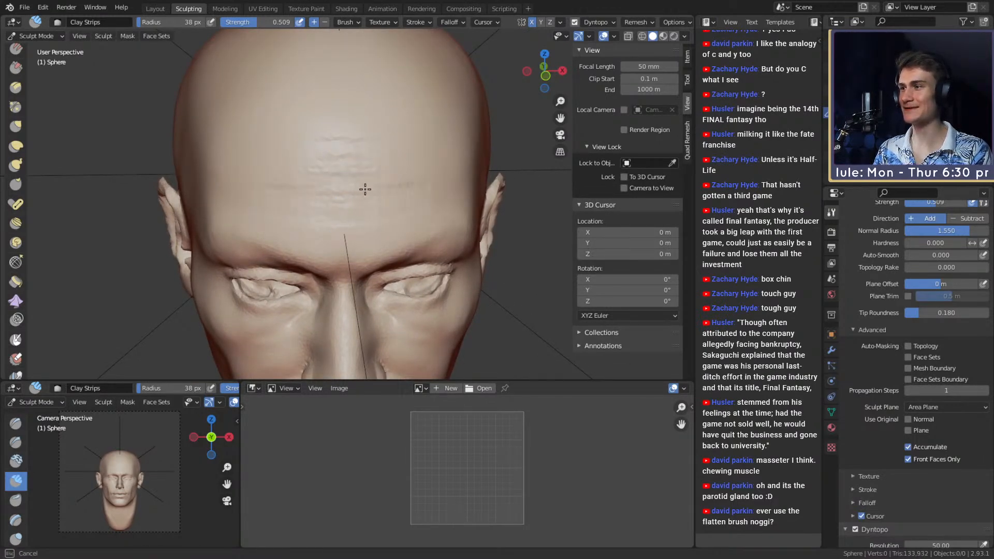
# Smooth the strip marks on the middle of the forehead with a 113 px brush radius.
pyautogui.press('f')
pyautogui.click(423, 144)
pyautogui.keyDown('shift'); pyautogui.moveTo(369, 142); pyautogui.dragTo(358, 150); pyautogui.keyUp('shift')
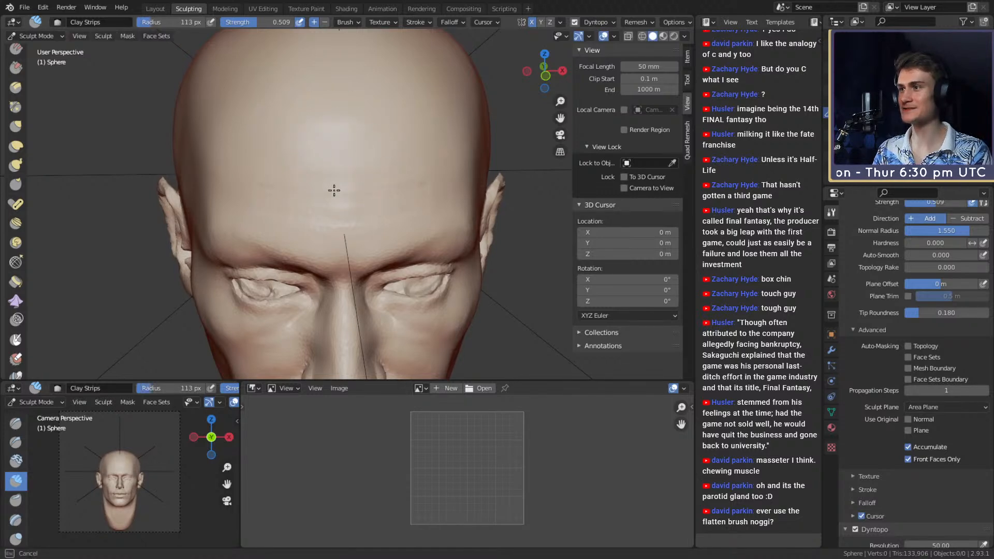
# Work the middle of the forehead just above the brows with the Clay Strips brush at a 50 px radius.
pyautogui.press('f')
pyautogui.click(378, 190)
pyautogui.moveTo(377, 191)
pyautogui.mouseDown(button='middle')
pyautogui.moveTo(363, 164)
pyautogui.moveTo(352, 177)
pyautogui.mouseUp(button='middle')
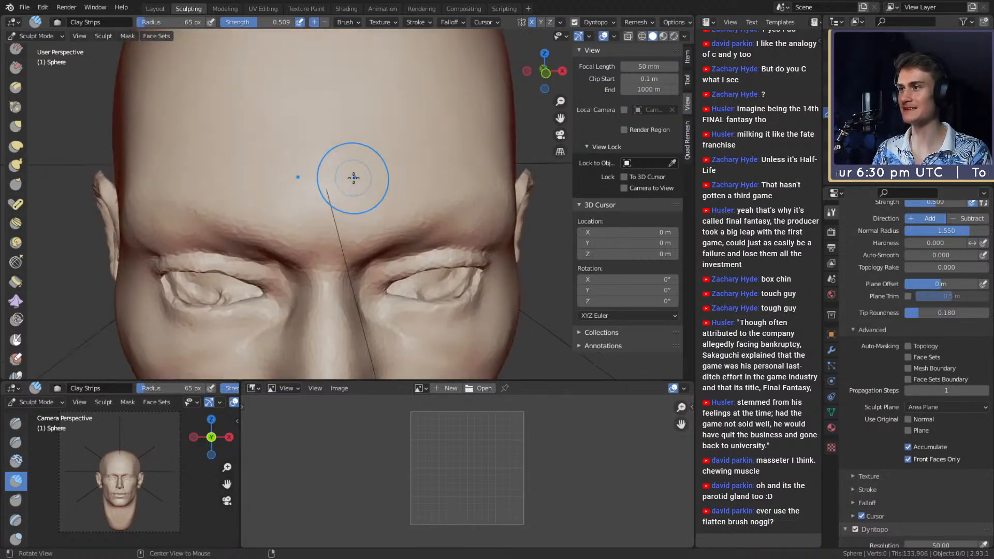
pyautogui.press('f')
pyautogui.click(345, 179)
pyautogui.moveTo(343, 179); pyautogui.dragTo(342, 180)
# Refine the forehead above the eyebrows with the Clay Strips brush, using radii of 51 and 84 px.
pyautogui.press('f')
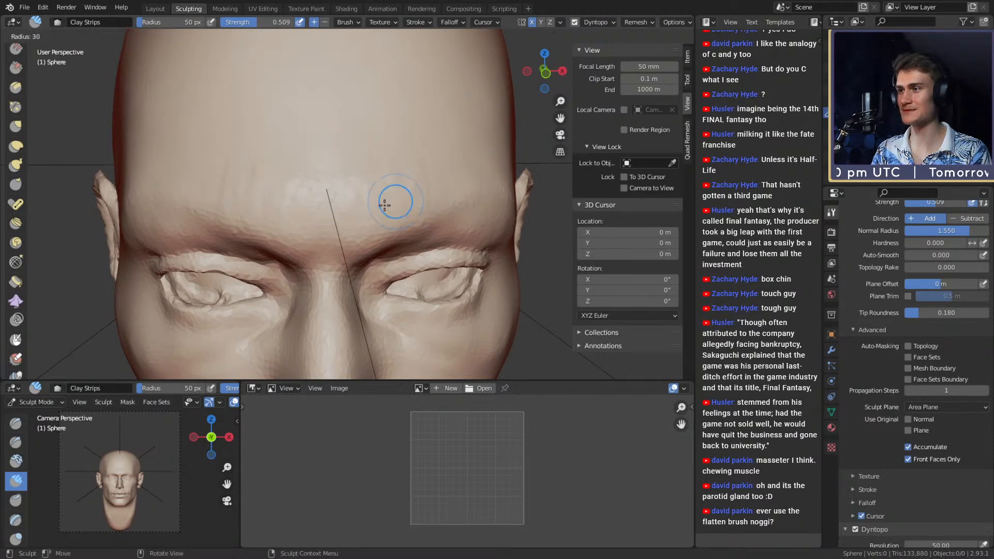
pyautogui.click(388, 200)
pyautogui.moveTo(401, 208); pyautogui.dragTo(408, 205)
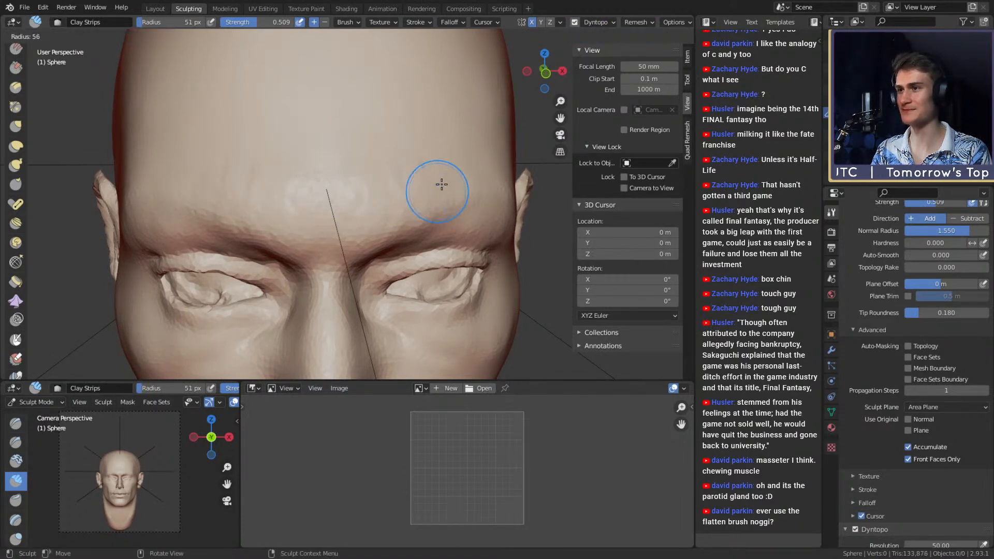
pyautogui.press('f')
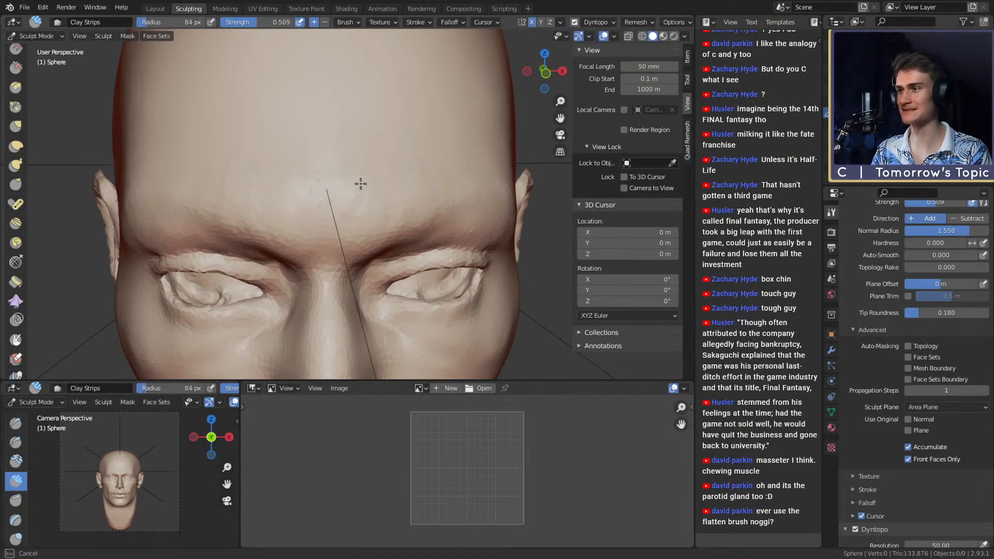
pyautogui.click(321, 194)
pyautogui.moveTo(322, 176)
pyautogui.mouseDown(button='middle')
pyautogui.moveTo(410, 184)
pyautogui.moveTo(421, 168)
pyautogui.moveTo(379, 213)
pyautogui.moveTo(381, 178)
pyautogui.moveTo(422, 133)
pyautogui.moveTo(361, 171)
pyautogui.moveTo(377, 203)
pyautogui.moveTo(349, 136)
pyautogui.mouseUp(button='middle')
pyautogui.press('f')
pyautogui.click(314, 199)
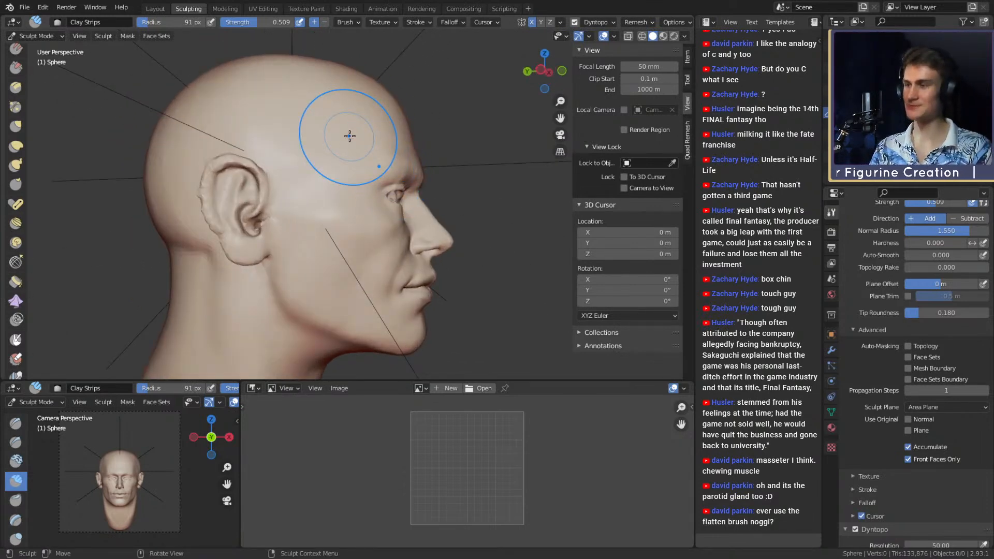
# Build up the upper back edge of the ear with the Clay Strips brush at a 40 px radius.
pyautogui.moveTo(411, 201)
pyautogui.mouseDown(button='middle')
pyautogui.moveTo(268, 200)
pyautogui.moveTo(402, 210)
pyautogui.mouseUp(button='middle')
pyautogui.scroll(3, 337, 182)
pyautogui.press('f')
pyautogui.click(317, 182)
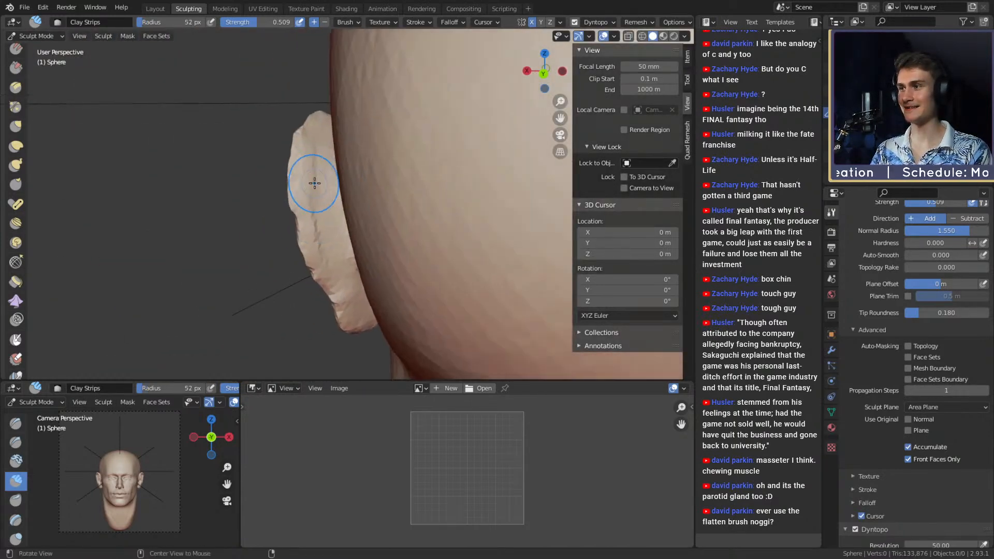
pyautogui.moveTo(315, 182); pyautogui.dragTo(337, 188, button='middle')
pyautogui.press('f')
pyautogui.click(337, 184)
pyautogui.scroll(2, 339, 185)
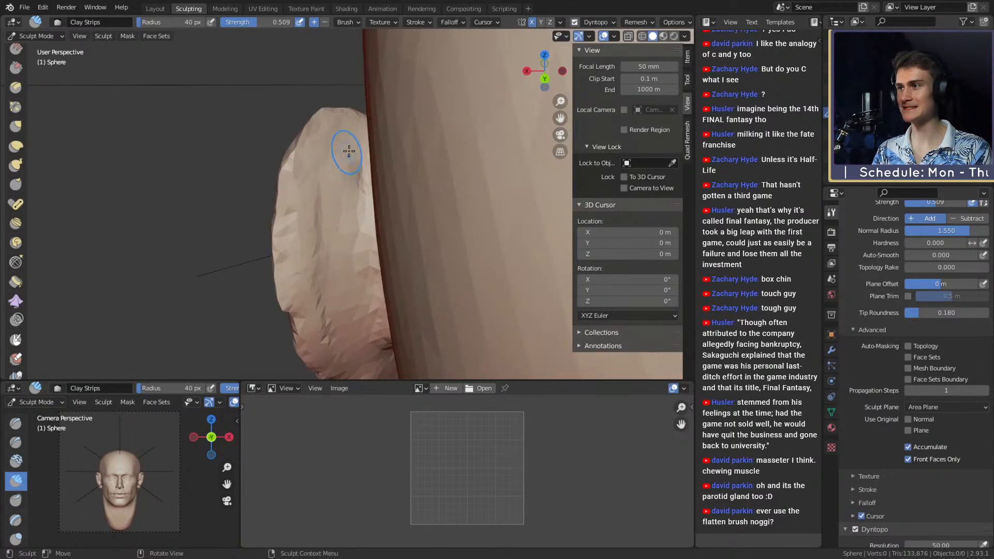
pyautogui.moveTo(337, 138); pyautogui.dragTo(320, 156, button='middle')
pyautogui.moveTo(322, 109); pyautogui.dragTo(319, 120)
pyautogui.moveTo(332, 122)
pyautogui.mouseDown(button='middle')
pyautogui.moveTo(297, 126)
pyautogui.moveTo(271, 102)
pyautogui.mouseUp(button='middle')
pyautogui.moveTo(269, 123); pyautogui.dragTo(265, 119, button='middle')
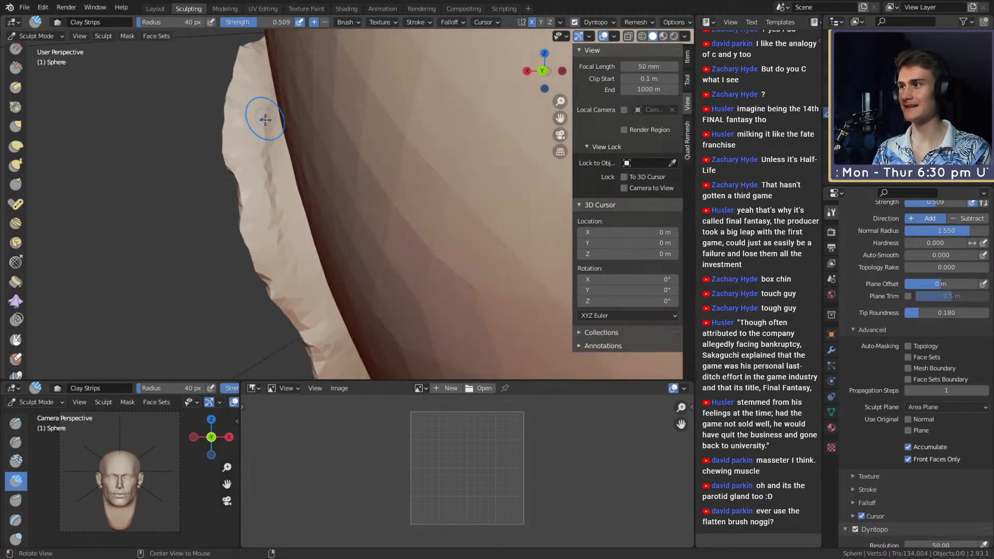
# Fill out the ear's rear rim down towards the lobe with the Clay Strips brush, using radii of 40 and 52 px.
pyautogui.moveTo(256, 63); pyautogui.dragTo(271, 165, button='middle')
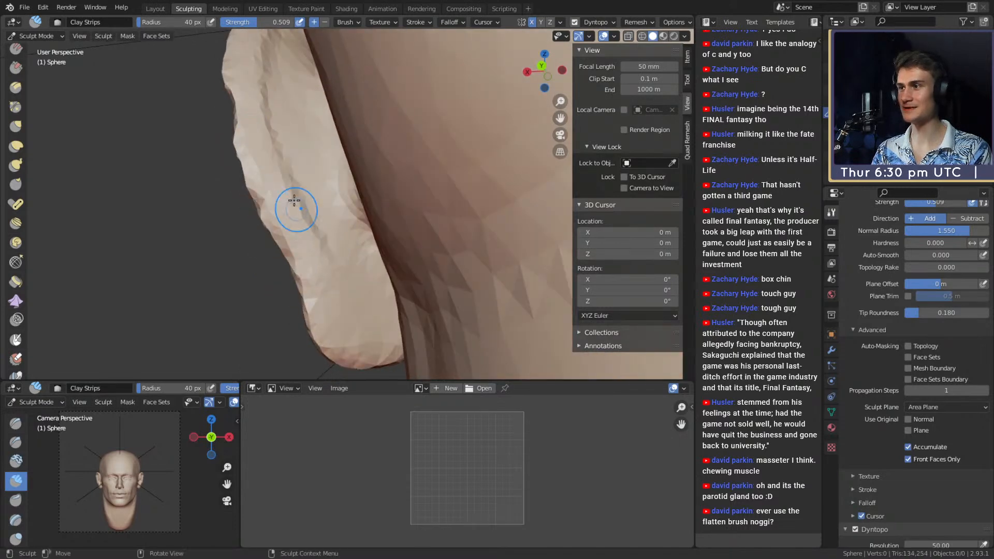
pyautogui.moveTo(294, 201)
pyautogui.mouseDown(button='middle')
pyautogui.moveTo(266, 177)
pyautogui.moveTo(282, 100)
pyautogui.mouseUp(button='middle')
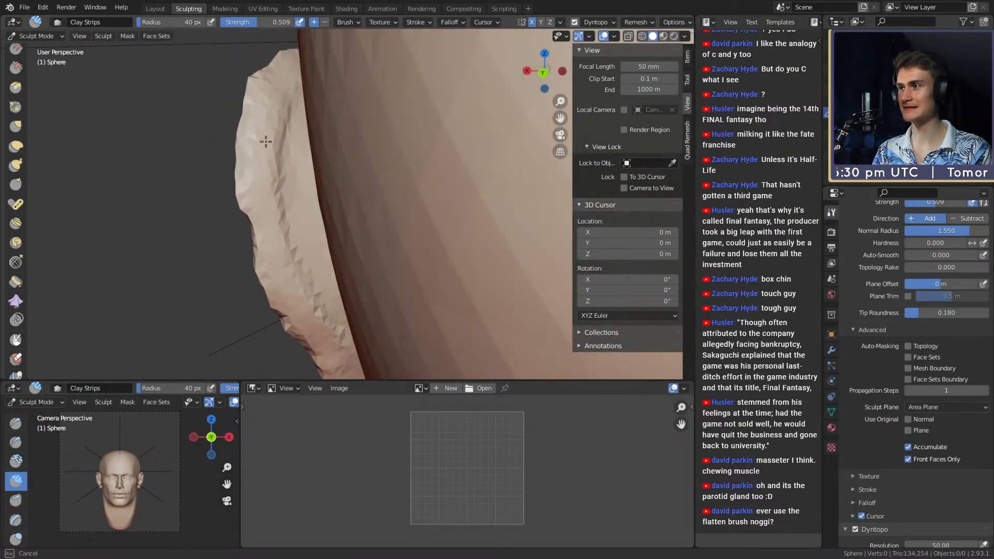
pyautogui.moveTo(293, 171)
pyautogui.mouseDown(button='middle')
pyautogui.moveTo(410, 166)
pyautogui.moveTo(304, 168)
pyautogui.moveTo(287, 158)
pyautogui.mouseUp(button='middle')
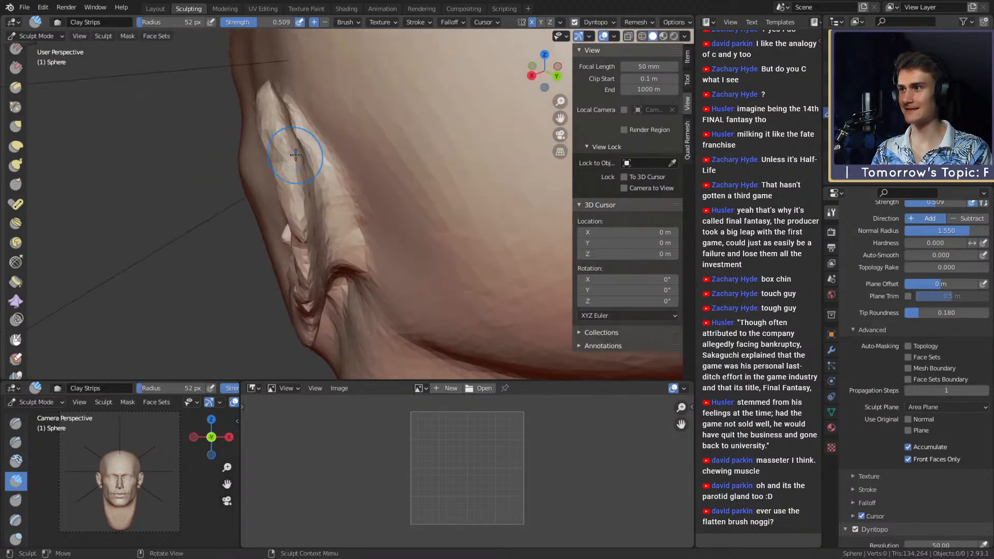
pyautogui.moveTo(296, 207); pyautogui.dragTo(298, 195, button='middle')
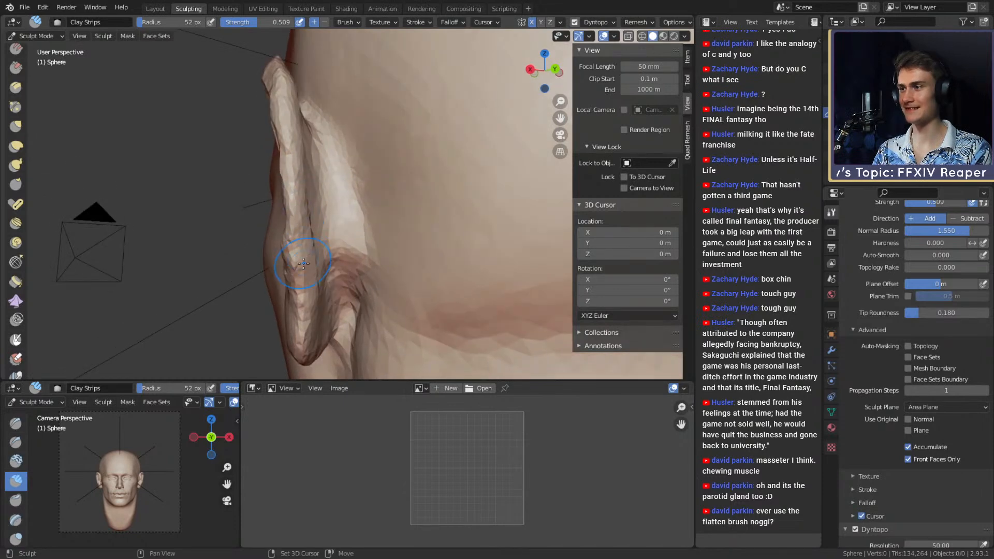
# Pull the ear's rear outline into shape with the Snake Hook brush at a 96 px radius.
pyautogui.moveTo(304, 263); pyautogui.dragTo(244, 127, button='middle')
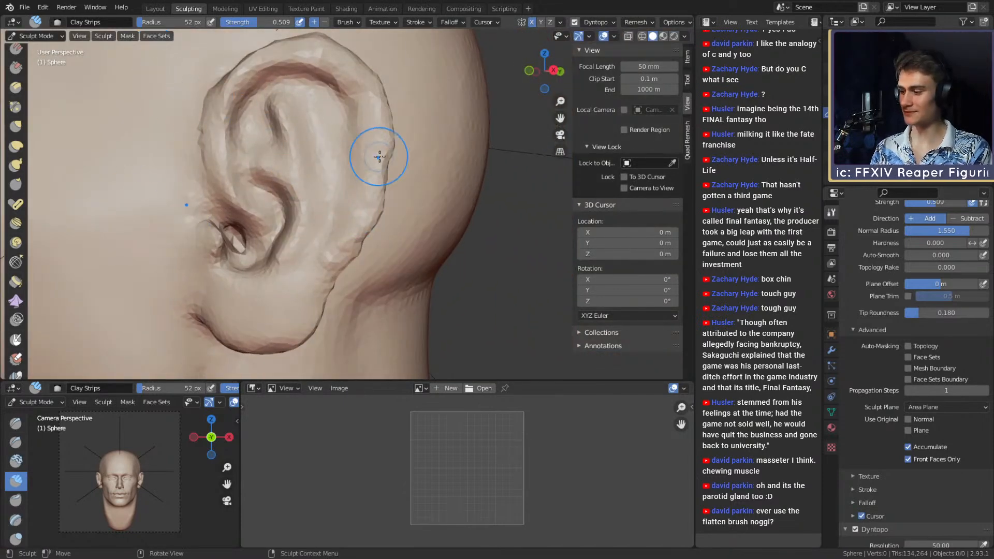
pyautogui.press('k')
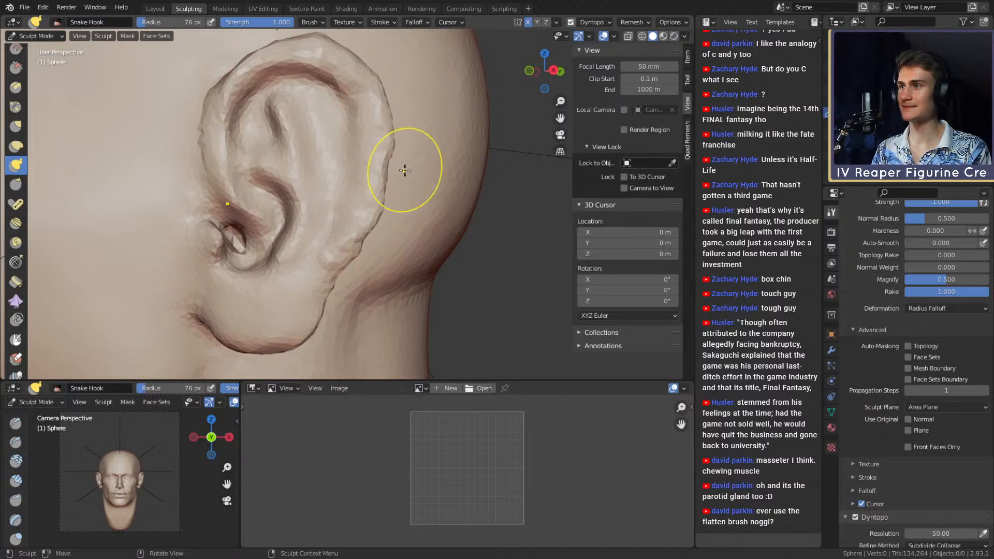
pyautogui.moveTo(405, 170); pyautogui.dragTo(401, 173, button='middle')
pyautogui.press('f')
pyautogui.click(430, 174)
pyautogui.press('f')
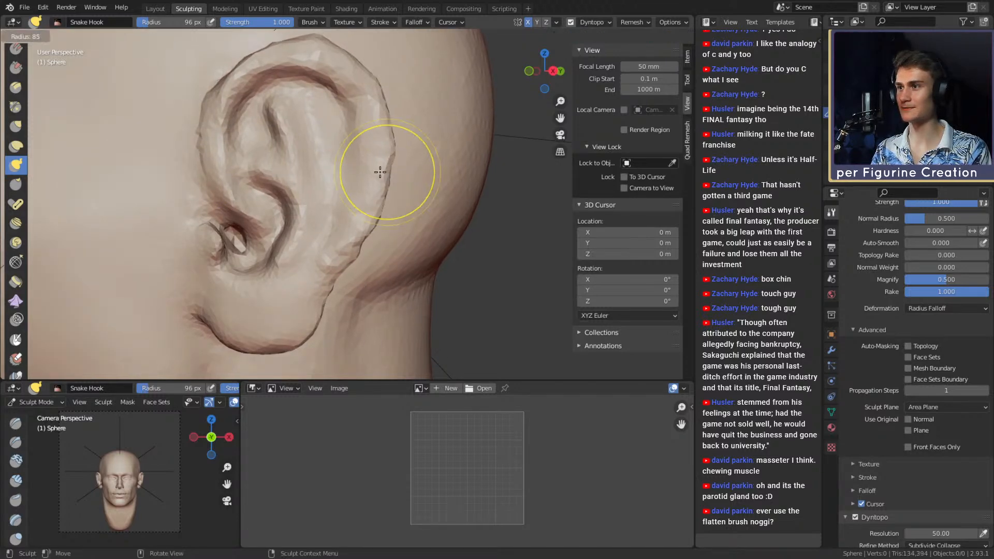
pyautogui.click(380, 171)
pyautogui.moveTo(380, 171); pyautogui.dragTo(385, 166)
pyautogui.moveTo(385, 166); pyautogui.dragTo(362, 155, button='middle')
# Carve the fold inside the ear's upper and rear rim with the Crease brush, using radii of 48 and 63 px.
pyautogui.hotkey('shift', 'c')
pyautogui.scroll(2, 352, 144)
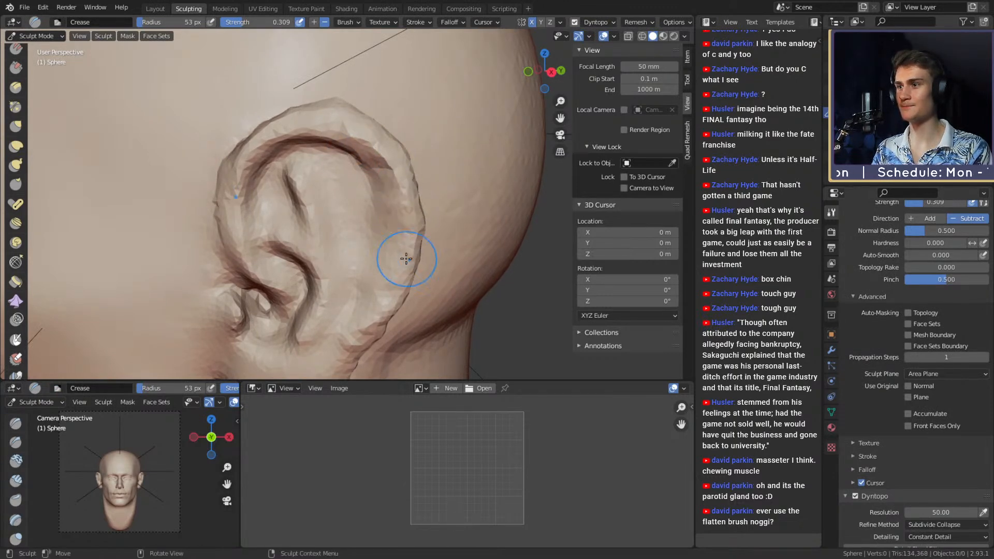
pyautogui.moveTo(406, 259); pyautogui.dragTo(395, 170, button='middle')
pyautogui.press('f')
pyautogui.click(404, 195)
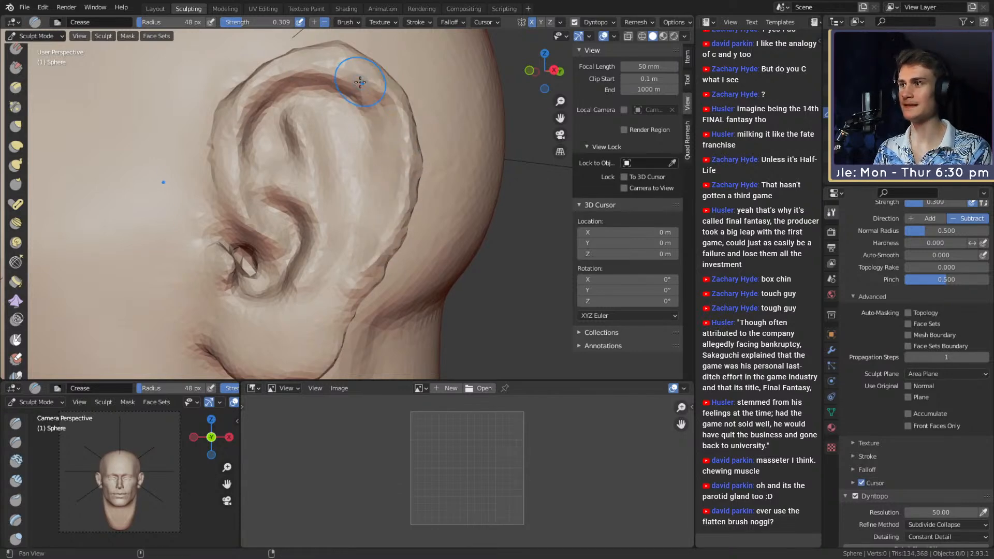
pyautogui.moveTo(360, 82); pyautogui.dragTo(371, 141, button='middle')
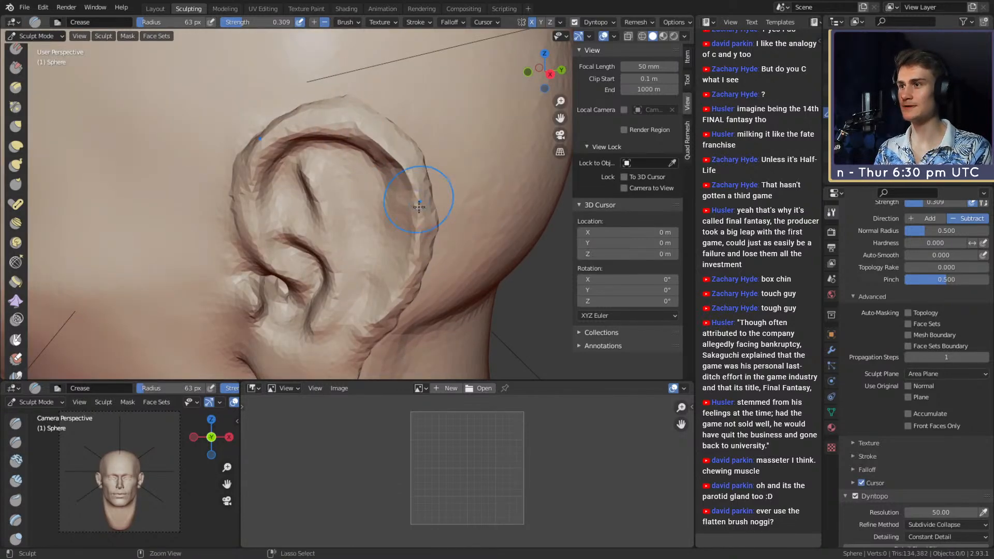
pyautogui.moveTo(418, 207)
pyautogui.mouseDown(button='middle')
pyautogui.moveTo(309, 194)
pyautogui.moveTo(341, 224)
pyautogui.moveTo(406, 133)
pyautogui.moveTo(379, 176)
pyautogui.moveTo(398, 153)
pyautogui.mouseUp(button='middle')
pyautogui.keyDown('ctrl'); pyautogui.moveTo(365, 139); pyautogui.dragTo(302, 177); pyautogui.keyUp('ctrl')
pyautogui.moveTo(301, 177)
pyautogui.mouseDown(button='middle')
pyautogui.moveTo(288, 171)
pyautogui.moveTo(304, 152)
pyautogui.mouseUp(button='middle')
pyautogui.moveTo(304, 153)
pyautogui.keyDown('ctrl'); pyautogui.mouseDown()
pyautogui.moveTo(278, 171)
pyautogui.moveTo(288, 274)
pyautogui.mouseUp(); pyautogui.keyUp('ctrl')
pyautogui.moveTo(293, 238); pyautogui.dragTo(304, 153, button='middle')
# Crease the inner side of the ear's front rim above the ear canal at a 64 px radius.
pyautogui.press('f')
pyautogui.click(295, 228)
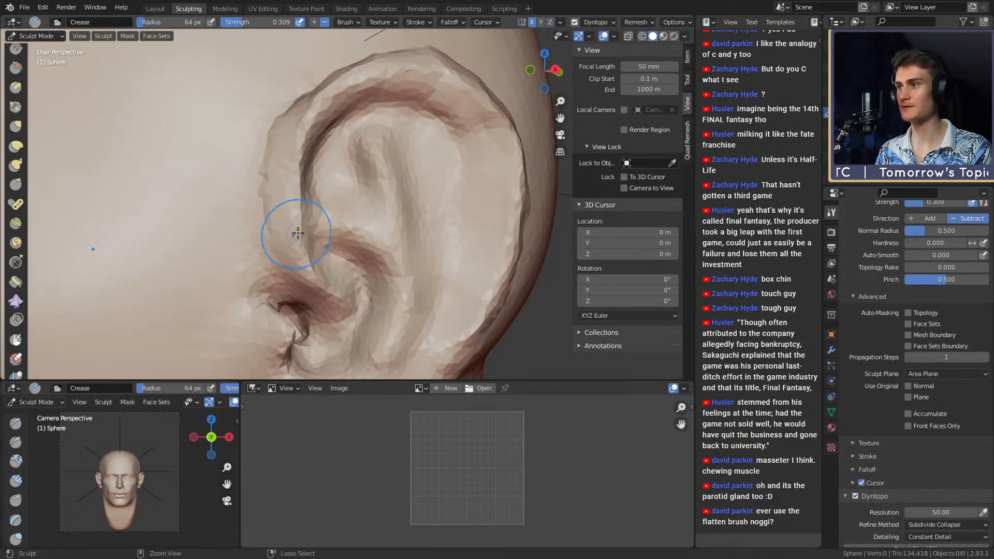
pyautogui.moveTo(295, 228); pyautogui.dragTo(295, 256)
pyautogui.moveTo(295, 255); pyautogui.dragTo(322, 222, button='middle')
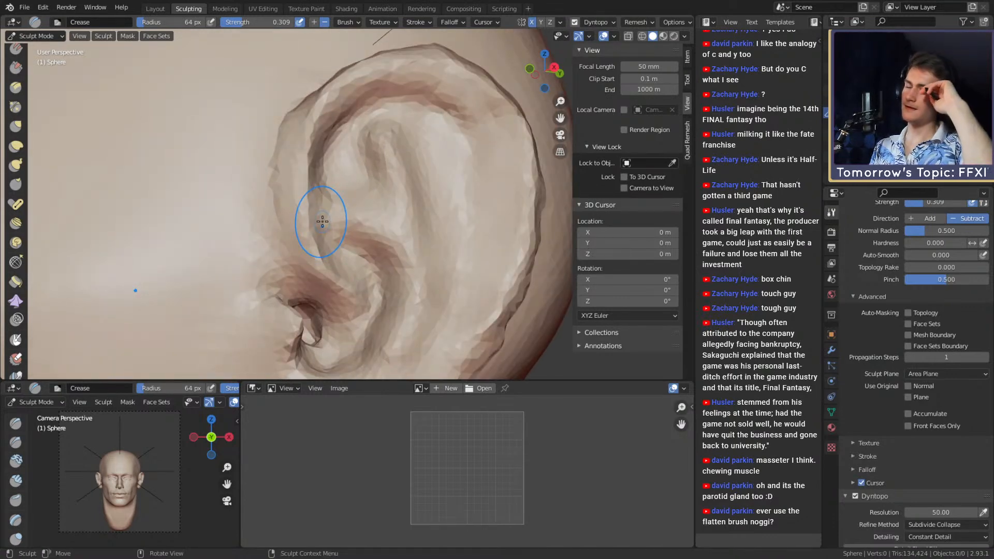
pyautogui.moveTo(335, 203); pyautogui.dragTo(273, 187, button='middle')
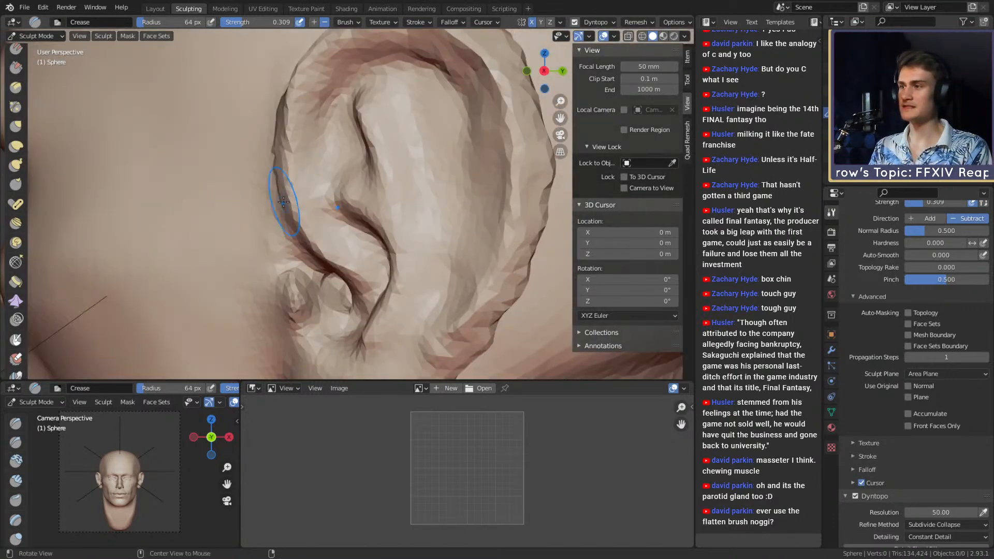
# Define the front rim's crease where it runs down into the ear's bowl, using a 49 px Crease radius.
pyautogui.press('f')
pyautogui.click(351, 231)
pyautogui.moveTo(350, 231); pyautogui.dragTo(320, 229, button='middle')
pyautogui.moveTo(317, 231); pyautogui.dragTo(317, 233)
pyautogui.moveTo(317, 233); pyautogui.dragTo(305, 217, button='middle')
pyautogui.moveTo(305, 218); pyautogui.dragTo(303, 214)
pyautogui.moveTo(303, 214)
pyautogui.mouseDown(button='middle')
pyautogui.moveTo(297, 200)
pyautogui.moveTo(300, 222)
pyautogui.mouseUp(button='middle')
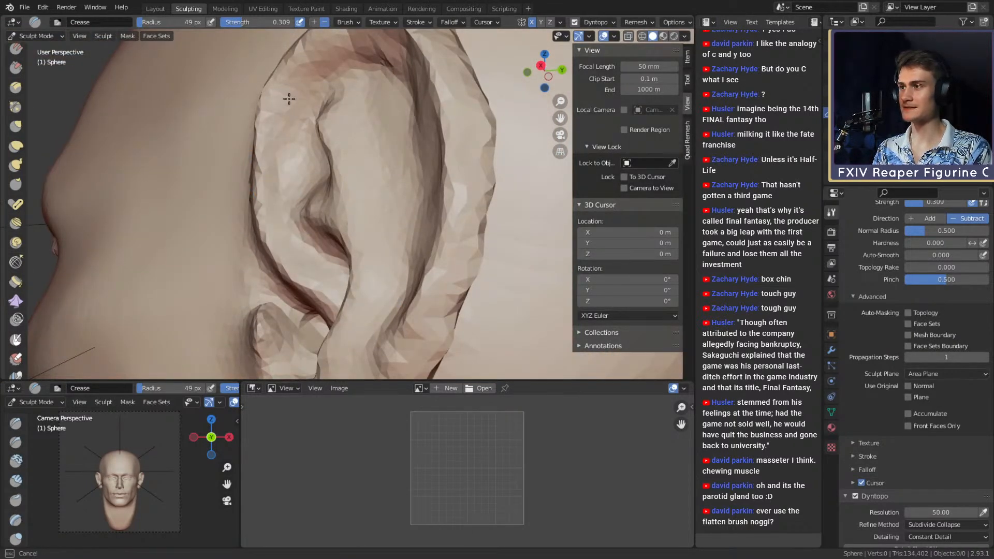
# Deepen the groove under the rim across the ear's top and down its rear side with the 49 px Crease brush.
pyautogui.moveTo(289, 97); pyautogui.dragTo(304, 144, button='middle')
pyautogui.moveTo(326, 107); pyautogui.dragTo(446, 114, button='middle')
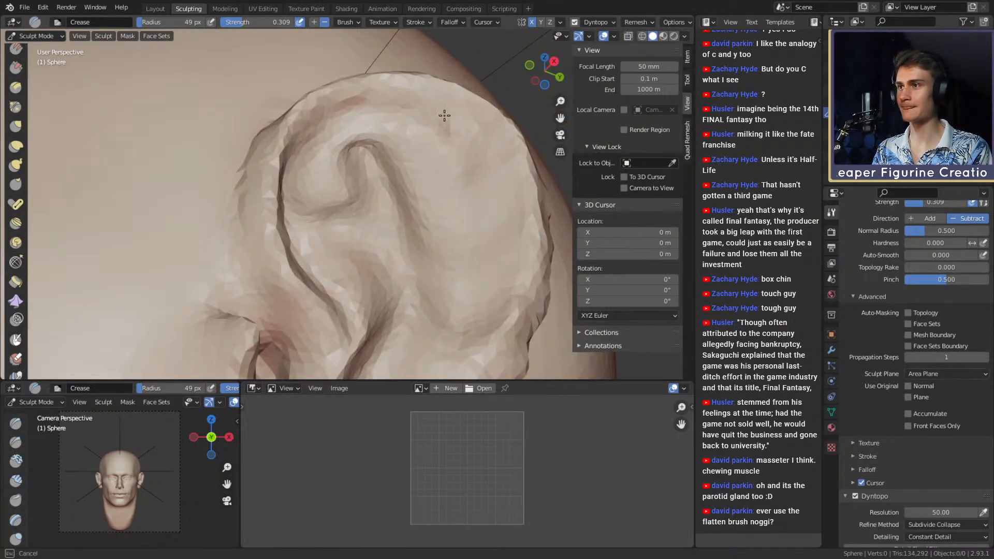
pyautogui.moveTo(388, 98)
pyautogui.mouseDown(button='middle')
pyautogui.moveTo(318, 159)
pyautogui.moveTo(333, 122)
pyautogui.mouseUp(button='middle')
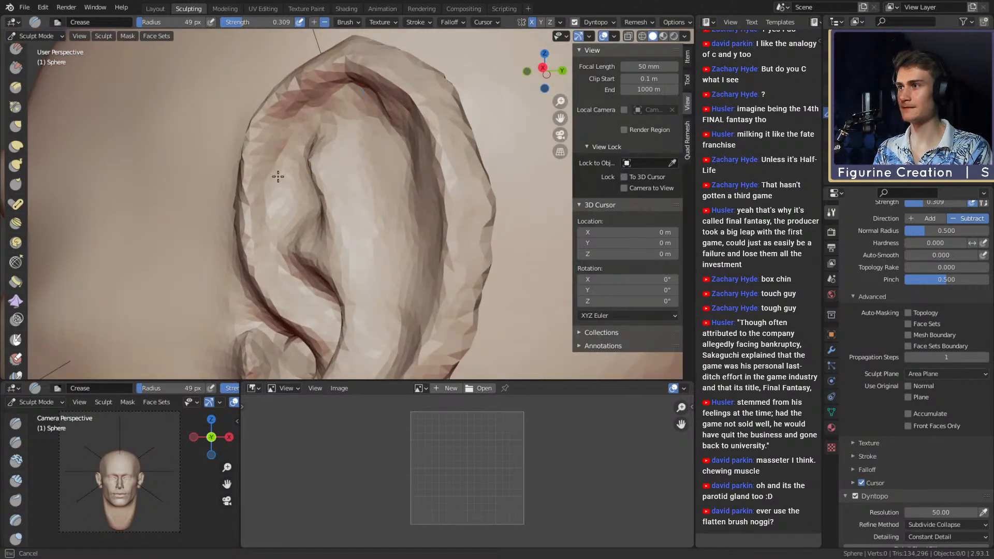
pyautogui.moveTo(278, 177); pyautogui.dragTo(271, 199, button='middle')
pyautogui.moveTo(286, 272)
pyautogui.mouseDown(button='middle')
pyautogui.moveTo(382, 200)
pyautogui.moveTo(368, 152)
pyautogui.moveTo(401, 205)
pyautogui.mouseUp(button='middle')
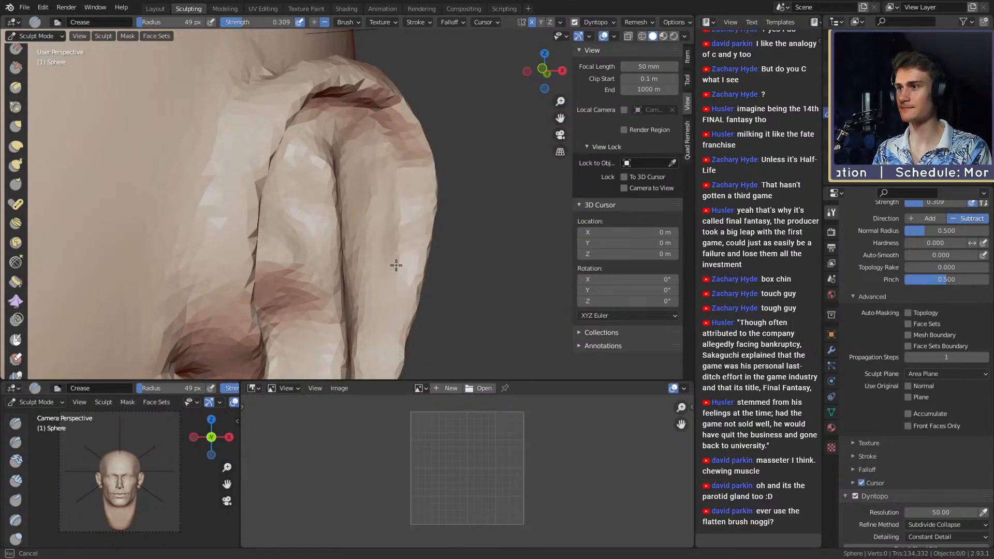
pyautogui.moveTo(393, 120)
pyautogui.mouseDown(button='middle')
pyautogui.moveTo(335, 110)
pyautogui.moveTo(368, 217)
pyautogui.moveTo(321, 121)
pyautogui.mouseUp(button='middle')
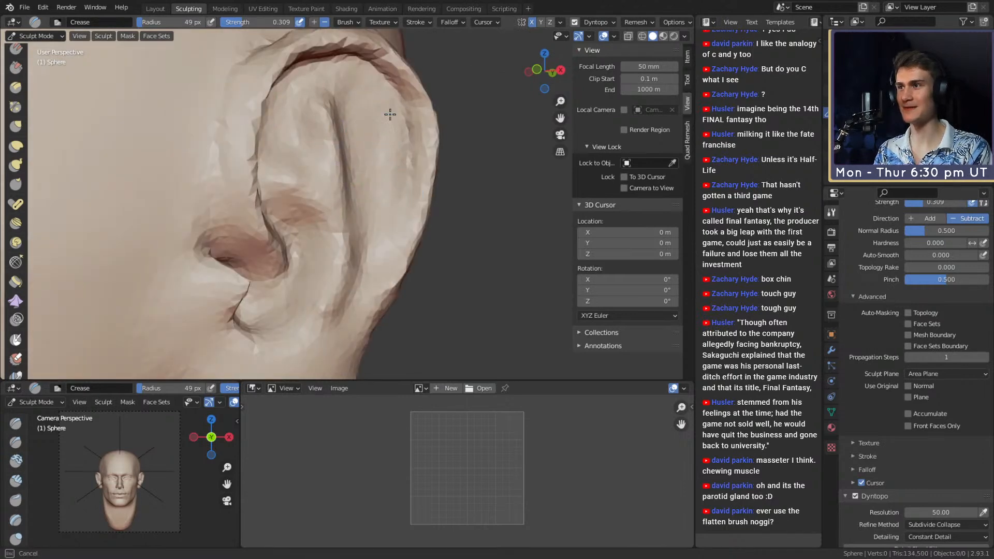
# Adjust the ear's overall shape and its angle to the head with the Grab brush at a 168 px radius.
pyautogui.moveTo(413, 131); pyautogui.dragTo(321, 212, button='middle')
pyautogui.press('g')
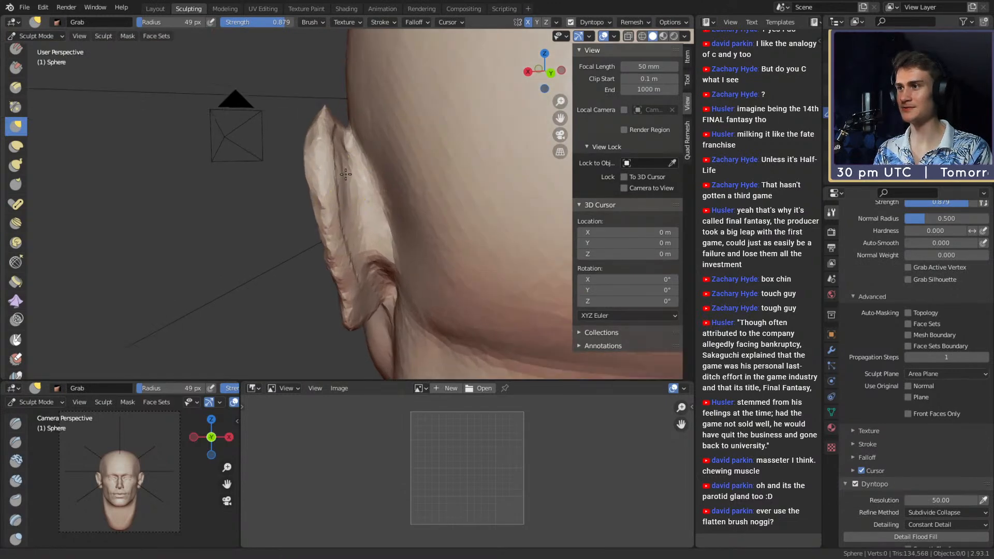
pyautogui.press('f')
pyautogui.click(385, 220)
pyautogui.moveTo(386, 220)
pyautogui.mouseDown(button='middle')
pyautogui.moveTo(325, 178)
pyautogui.moveTo(344, 234)
pyautogui.moveTo(332, 230)
pyautogui.moveTo(348, 247)
pyautogui.moveTo(343, 189)
pyautogui.moveTo(341, 201)
pyautogui.moveTo(349, 213)
pyautogui.moveTo(362, 134)
pyautogui.moveTo(276, 86)
pyautogui.mouseUp(button='middle')
pyautogui.click(326, 166)
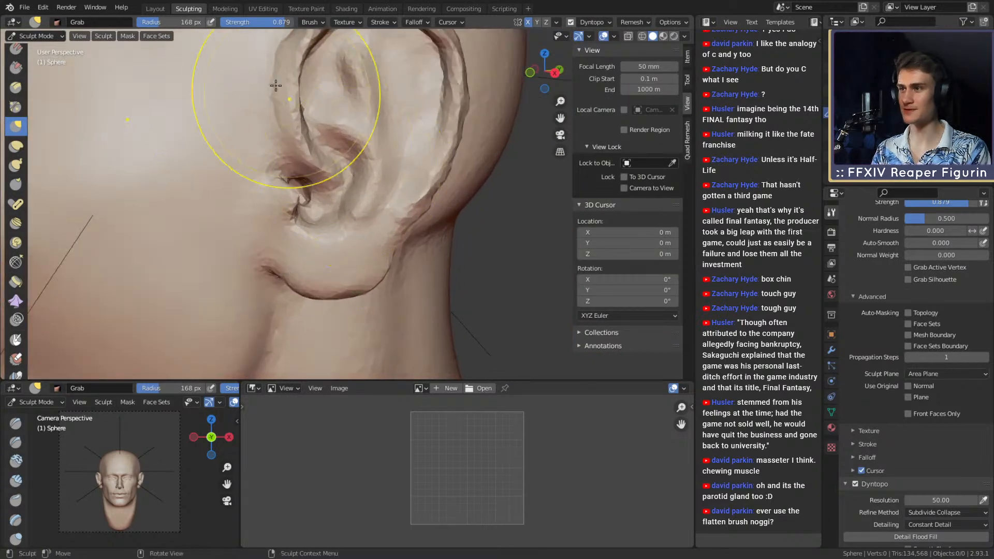
# Reshape the broad inner fold of the ear with the Grab brush at a 175 px radius.
pyautogui.hotkey('shift', 'c')
pyautogui.scroll(4, 342, 155)
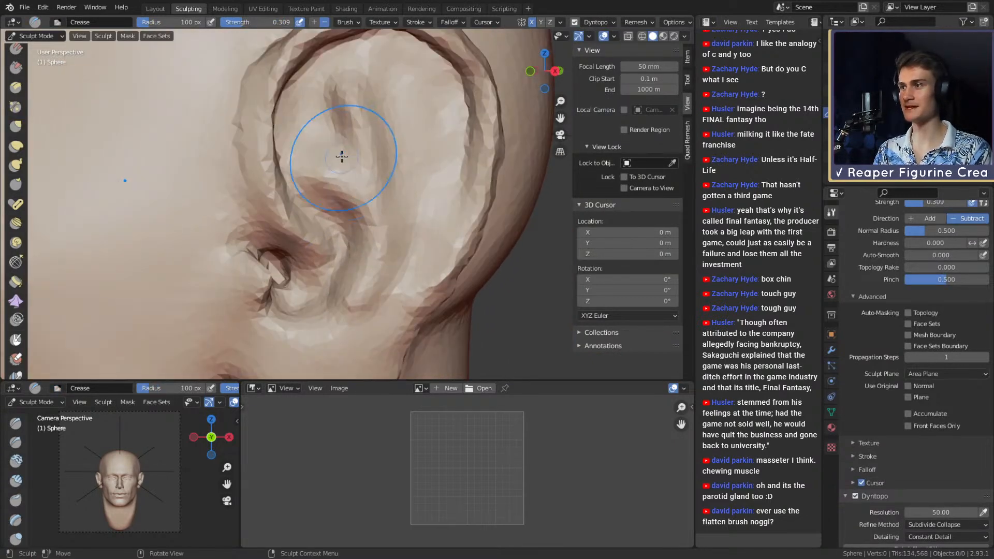
pyautogui.moveTo(345, 122)
pyautogui.mouseDown(button='middle')
pyautogui.moveTo(350, 170)
pyautogui.moveTo(366, 173)
pyautogui.mouseUp(button='middle')
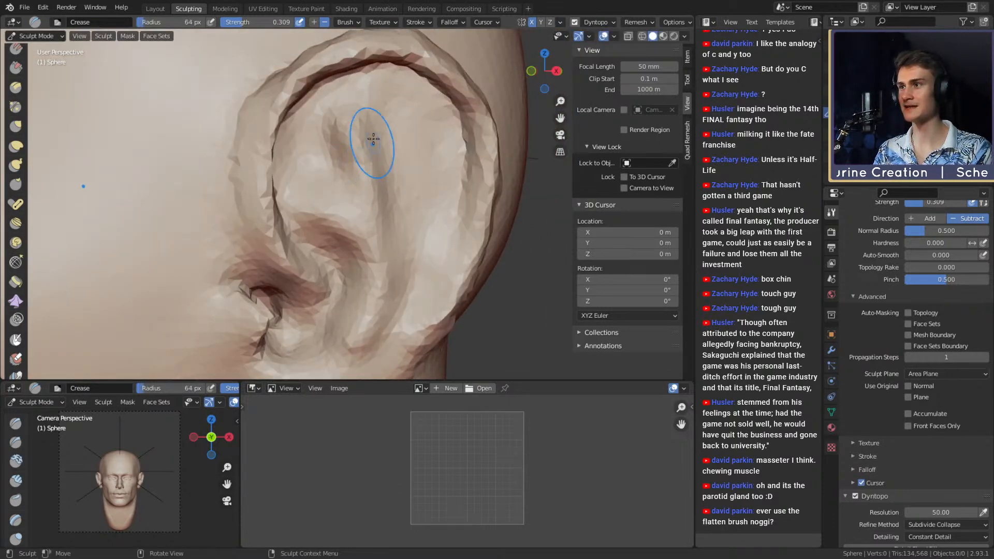
pyautogui.moveTo(378, 137); pyautogui.dragTo(362, 160, button='middle')
pyautogui.press('g')
pyautogui.press('f')
pyautogui.click(386, 201)
pyautogui.moveTo(383, 182)
pyautogui.keyDown('alt'); pyautogui.mouseDown()
pyautogui.moveTo(355, 168)
pyautogui.moveTo(380, 200)
pyautogui.mouseUp(); pyautogui.keyUp('alt')
pyautogui.press('f')
pyautogui.click(357, 216)
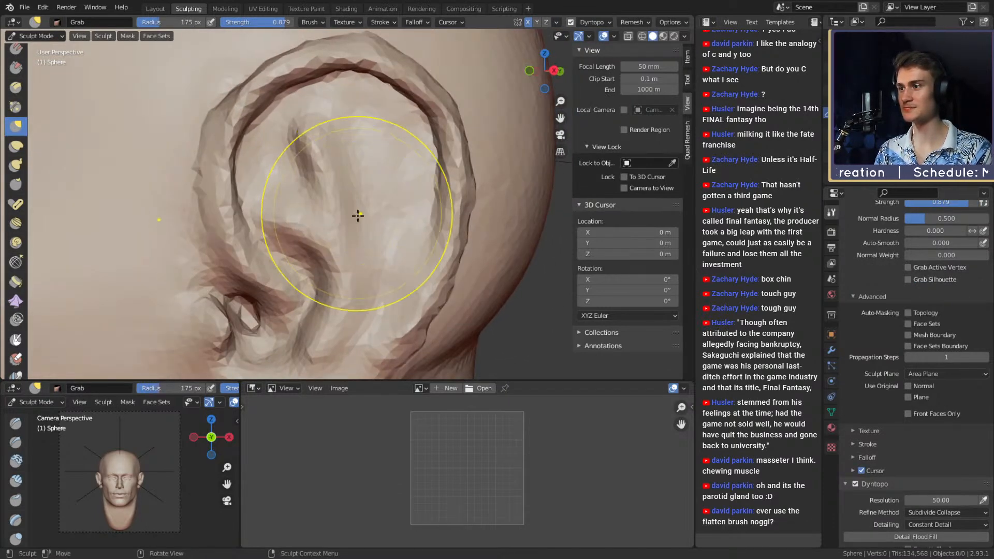
pyautogui.moveTo(334, 245)
pyautogui.mouseDown()
pyautogui.moveTo(355, 182)
pyautogui.moveTo(338, 166)
pyautogui.moveTo(341, 131)
pyautogui.moveTo(282, 137)
pyautogui.moveTo(284, 163)
pyautogui.mouseUp()
pyautogui.press('f')
pyautogui.click(340, 179)
# Crease the edge between the upper inner hollow and the ear's bowl, using radii of 38 and 53 px.
pyautogui.hotkey('shift', 'c')
pyautogui.press('f')
pyautogui.click(321, 127)
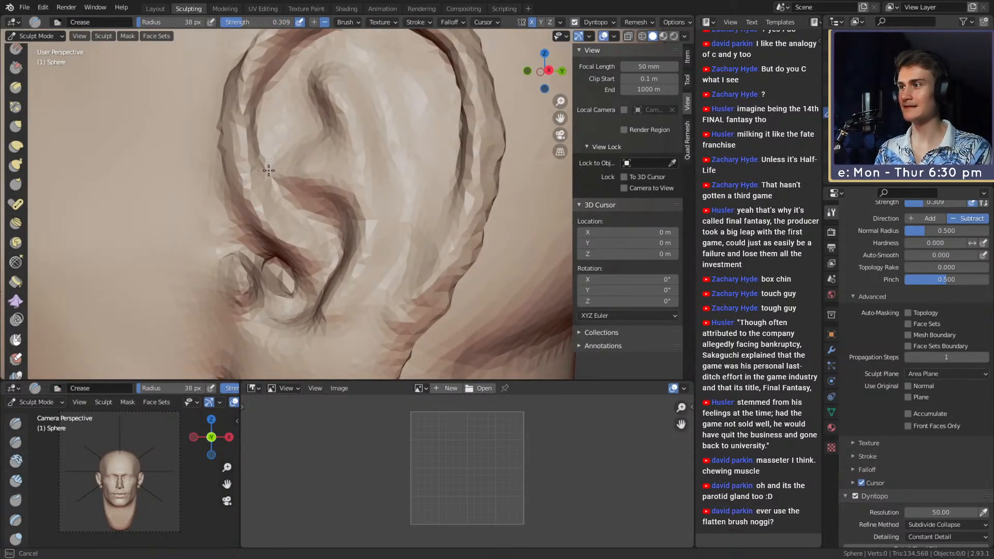
pyautogui.moveTo(295, 170)
pyautogui.mouseDown()
pyautogui.moveTo(329, 172)
pyautogui.moveTo(359, 142)
pyautogui.moveTo(364, 182)
pyautogui.mouseUp()
pyautogui.press('f')
pyautogui.click(352, 150)
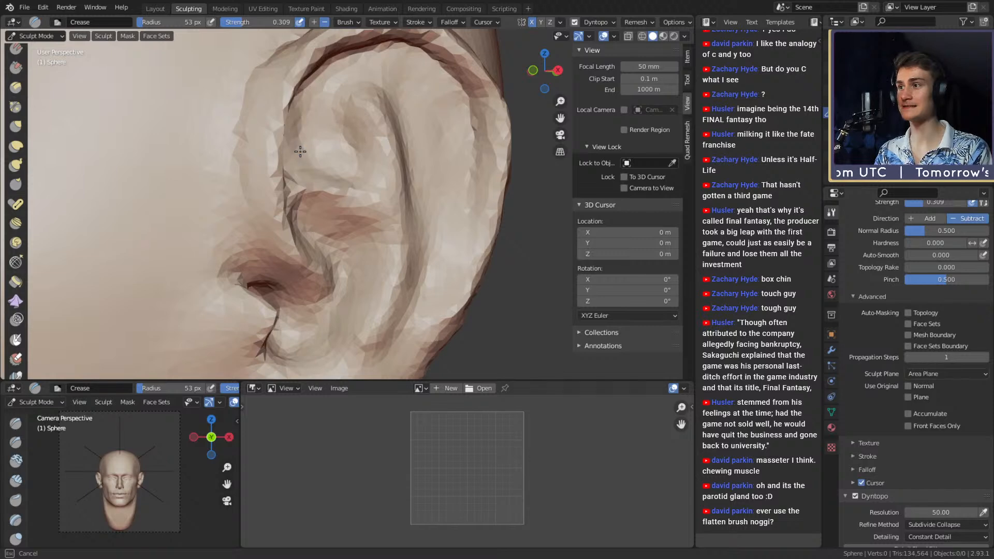
pyautogui.moveTo(300, 151)
pyautogui.keyDown('alt'); pyautogui.mouseDown()
pyautogui.moveTo(289, 160)
pyautogui.moveTo(263, 142)
pyautogui.moveTo(269, 149)
pyautogui.mouseUp(); pyautogui.keyUp('alt')
pyautogui.keyDown('alt'); pyautogui.moveTo(277, 152); pyautogui.dragTo(308, 170); pyautogui.keyUp('alt')
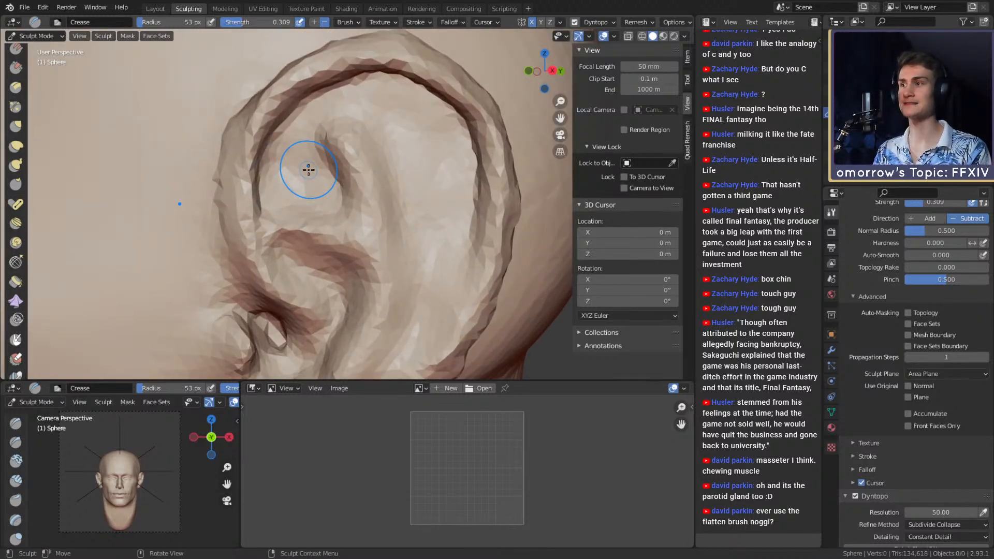
# Carve the upper end of the triangular hollow inside the ear with the Crease brush.
pyautogui.press('f')
pyautogui.click(348, 135)
pyautogui.moveTo(344, 140); pyautogui.dragTo(357, 123, button='middle')
pyautogui.moveTo(323, 111)
pyautogui.mouseDown()
pyautogui.moveTo(336, 126)
pyautogui.moveTo(334, 102)
pyautogui.mouseUp()
pyautogui.moveTo(331, 102); pyautogui.dragTo(348, 113, button='middle')
pyautogui.press('f')
pyautogui.click(361, 124)
pyautogui.moveTo(343, 110); pyautogui.dragTo(383, 166)
# Sharpen the rear edge of the triangular hollow down the inner fold, finishing with a 50 px Crease radius.
pyautogui.press('f')
pyautogui.click(360, 151)
pyautogui.moveTo(344, 136); pyautogui.dragTo(367, 171)
pyautogui.moveTo(373, 148)
pyautogui.mouseDown(button='middle')
pyautogui.moveTo(356, 148)
pyautogui.moveTo(362, 116)
pyautogui.mouseUp(button='middle')
pyautogui.press('f')
pyautogui.press('Return')
pyautogui.press('f')
pyautogui.click(373, 112)
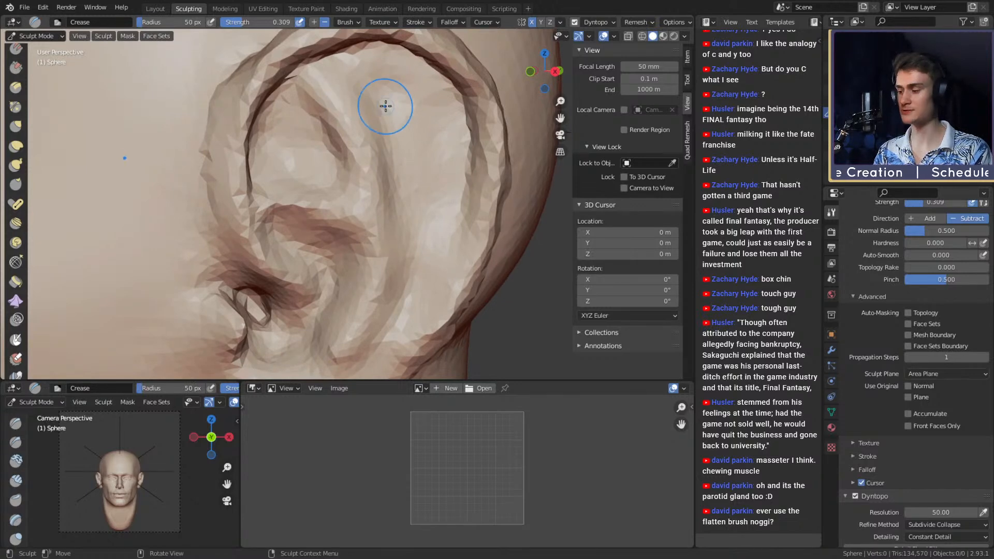
# Touch up the upper inner fold beside the triangular hollow with the Clay Strips brush at a 32 px radius.
pyautogui.press('c')
pyautogui.press('f')
pyautogui.moveTo(426, 106); pyautogui.dragTo(382, 115, button='middle')
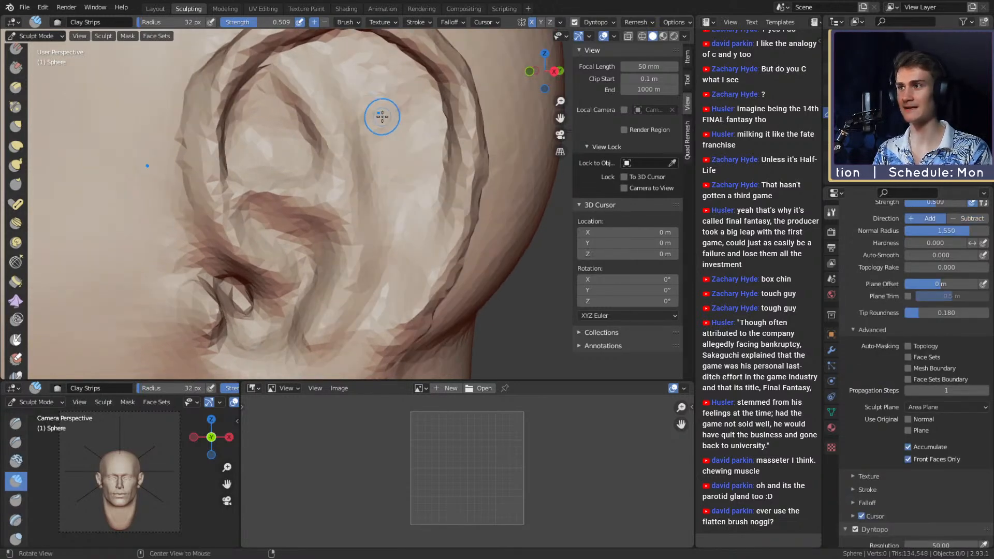
pyautogui.moveTo(360, 148); pyautogui.dragTo(375, 132, button='middle')
# Shift the walls of the ear's triangular hollow with the Grab brush, using radii of 128, 94 and 100 px.
pyautogui.press('g')
pyautogui.press('f')
pyautogui.click(443, 122)
pyautogui.moveTo(322, 100); pyautogui.dragTo(326, 91, button='middle')
pyautogui.press('f')
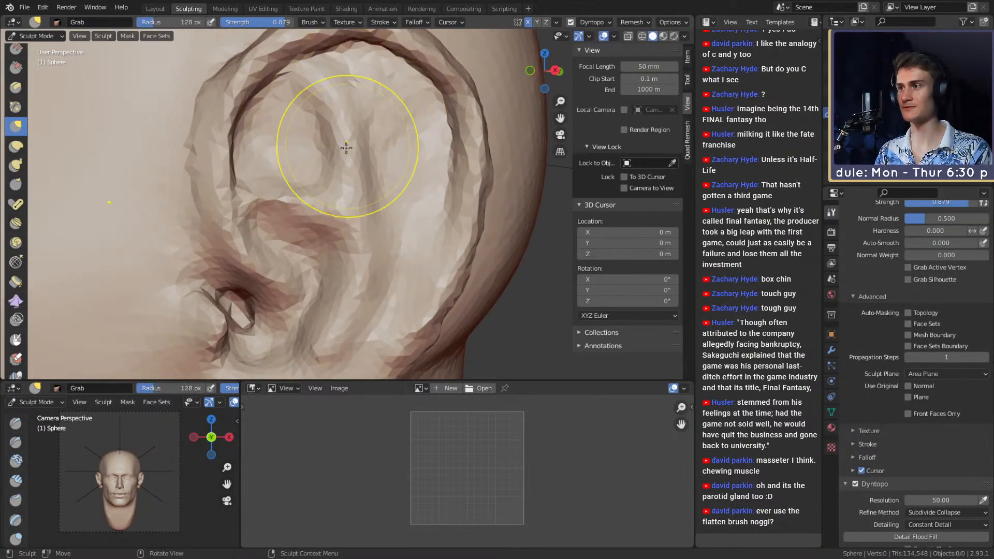
pyautogui.click(344, 148)
pyautogui.moveTo(343, 148); pyautogui.dragTo(344, 138, button='middle')
pyautogui.keyDown('alt'); pyautogui.moveTo(323, 94); pyautogui.dragTo(335, 90); pyautogui.keyUp('alt')
pyautogui.press('f')
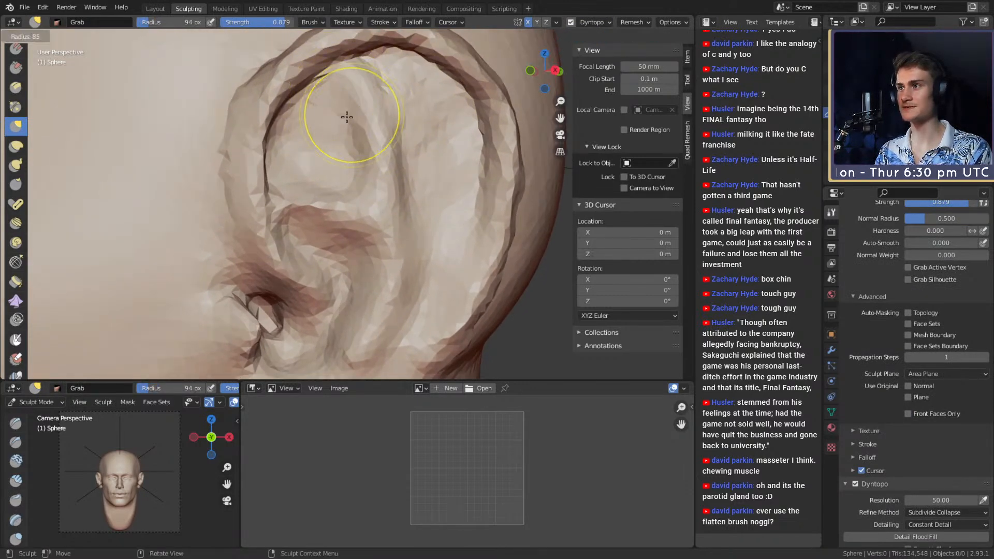
pyautogui.click(346, 120)
pyautogui.keyDown('ctrl'); pyautogui.keyDown('alt'); pyautogui.moveTo(331, 145); pyautogui.dragTo(368, 160); pyautogui.keyUp('alt'); pyautogui.keyUp('ctrl')
pyautogui.scroll(4, 368, 160)
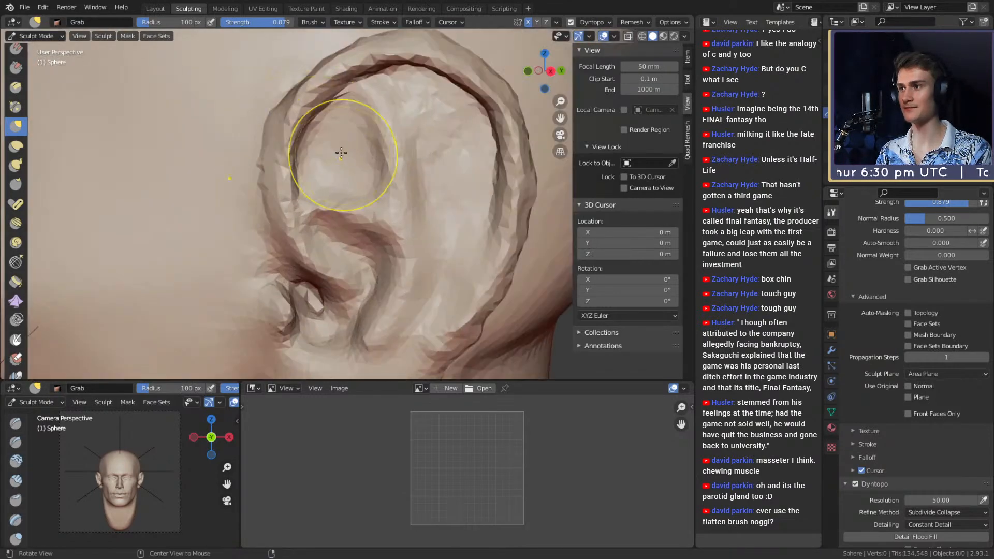
# Push the rear part of the ear's inner fold into place with the Grab brush.
pyautogui.hotkey('shift', 'c')
pyautogui.moveTo(344, 166)
pyautogui.mouseDown(button='middle')
pyautogui.moveTo(325, 183)
pyautogui.moveTo(289, 170)
pyautogui.mouseUp(button='middle')
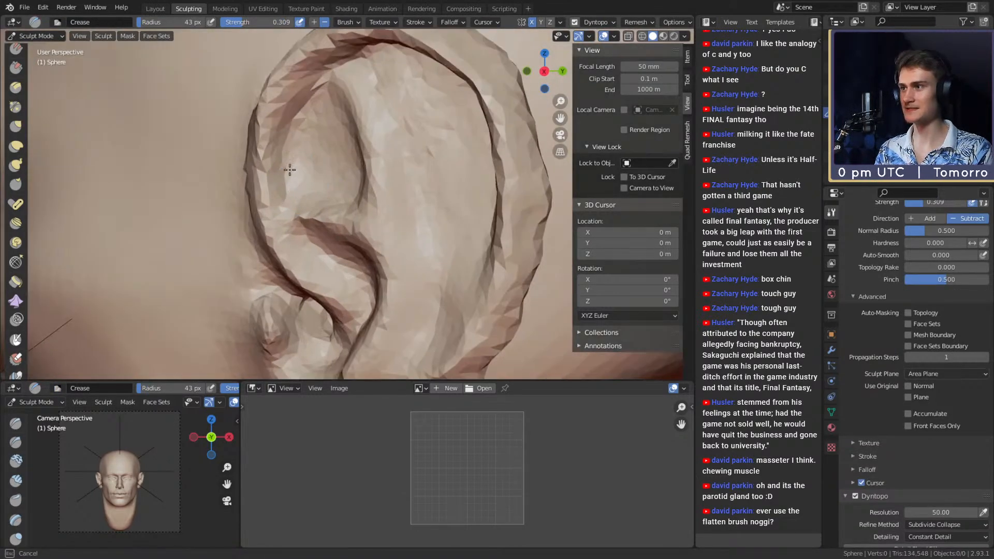
pyautogui.moveTo(327, 93)
pyautogui.mouseDown(button='middle')
pyautogui.moveTo(366, 100)
pyautogui.moveTo(335, 121)
pyautogui.moveTo(402, 189)
pyautogui.moveTo(362, 160)
pyautogui.moveTo(362, 178)
pyautogui.mouseUp(button='middle')
pyautogui.press('g')
pyautogui.press('f')
pyautogui.click(366, 179)
pyautogui.moveTo(366, 179)
pyautogui.mouseDown()
pyautogui.moveTo(354, 184)
pyautogui.moveTo(390, 182)
pyautogui.mouseUp()
# Refine the upper inner fold behind the triangular hollow with the Grab brush, using radii of 122 and 106 px.
pyautogui.press('f')
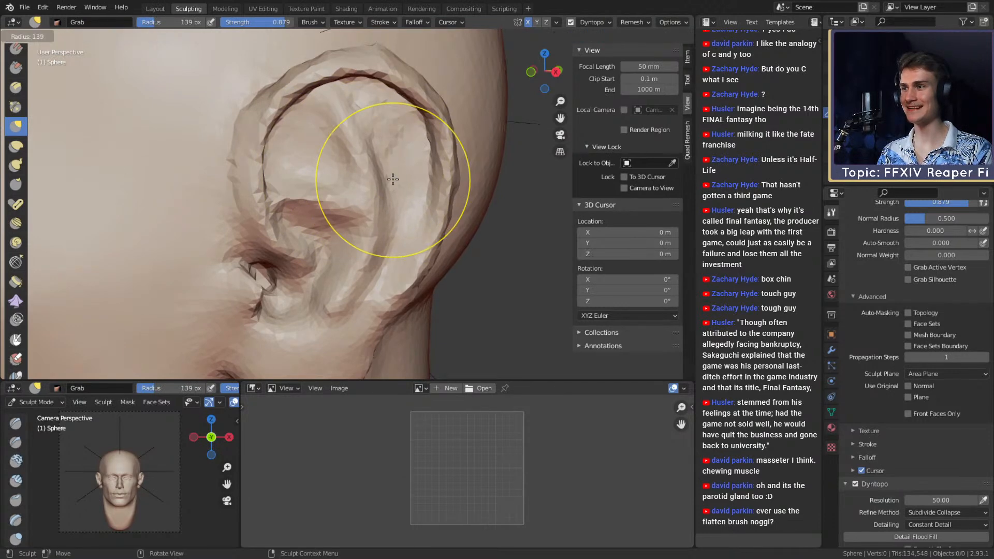
pyautogui.click(391, 179)
pyautogui.keyDown('ctrl'); pyautogui.moveTo(391, 154); pyautogui.dragTo(381, 186, button='middle'); pyautogui.keyUp('ctrl')
pyautogui.keyDown('ctrl'); pyautogui.moveTo(381, 187); pyautogui.dragTo(377, 149, button='middle'); pyautogui.keyUp('ctrl')
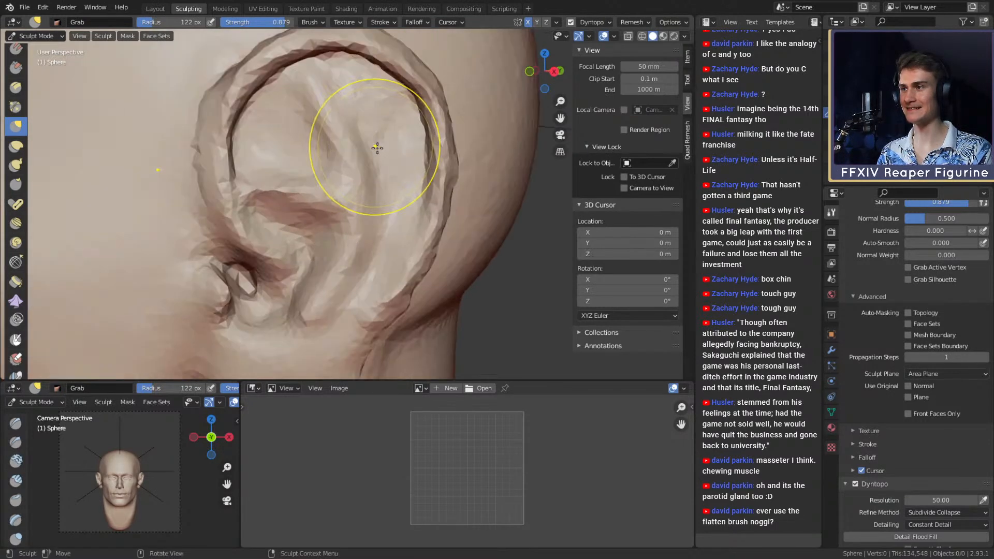
pyautogui.press('f')
pyautogui.click(363, 115)
pyautogui.moveTo(362, 110); pyautogui.dragTo(357, 110)
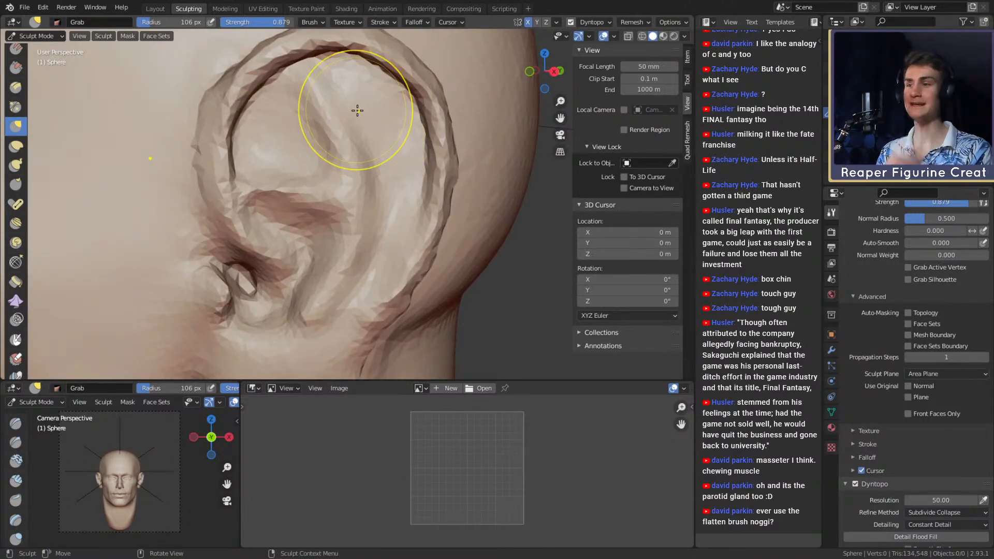
# Reshape the lower inner fold around the ear's bowl with the Grab brush.
pyautogui.press('c')
pyautogui.press('f')
pyautogui.click(344, 199)
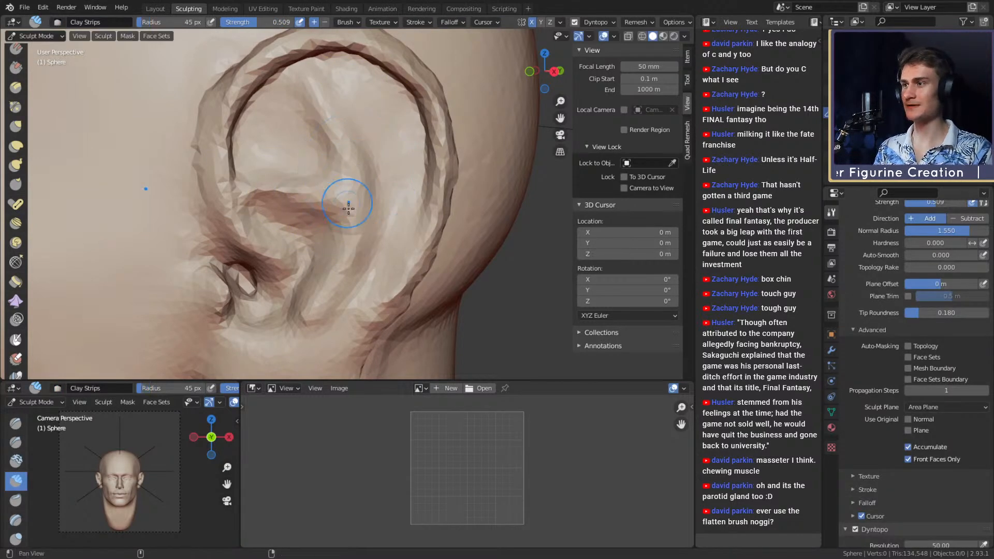
pyautogui.keyDown('shift'); pyautogui.moveTo(345, 223); pyautogui.dragTo(341, 155, button='middle'); pyautogui.keyUp('shift')
pyautogui.moveTo(342, 155); pyautogui.dragTo(356, 154, button='middle')
pyautogui.press('g')
pyautogui.moveTo(357, 189)
pyautogui.mouseDown(button='middle')
pyautogui.moveTo(319, 176)
pyautogui.moveTo(334, 197)
pyautogui.mouseUp(button='middle')
pyautogui.moveTo(316, 183); pyautogui.dragTo(382, 238)
pyautogui.press('f')
pyautogui.click(362, 223)
pyautogui.press('f')
pyautogui.click(372, 196)
# Carve grooves under the lower branch of the inner fold and around the ear's bowl with the Crease brush, using radii of 45 and 41 px.
pyautogui.hotkey('shift', 'c')
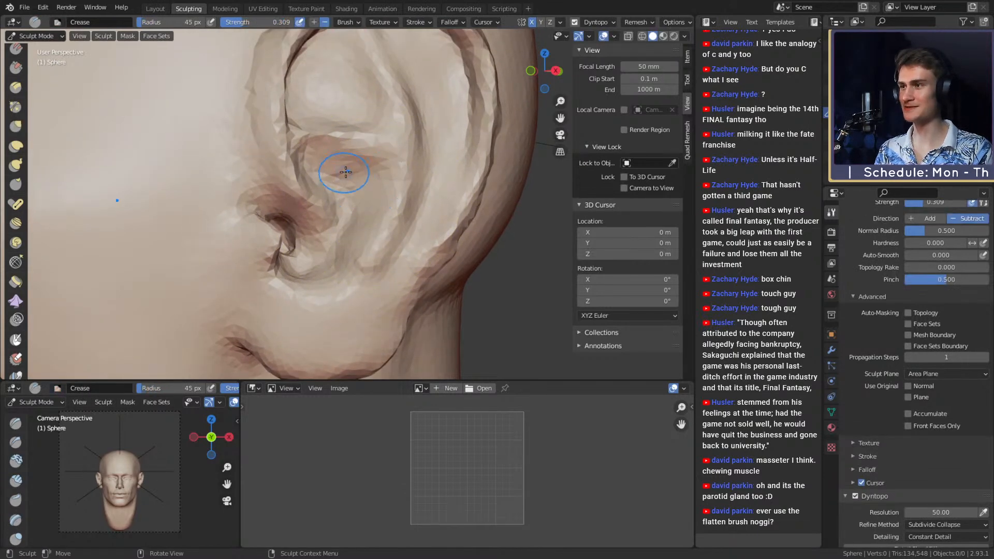
pyautogui.keyDown('alt'); pyautogui.moveTo(340, 171); pyautogui.dragTo(359, 174); pyautogui.keyUp('alt')
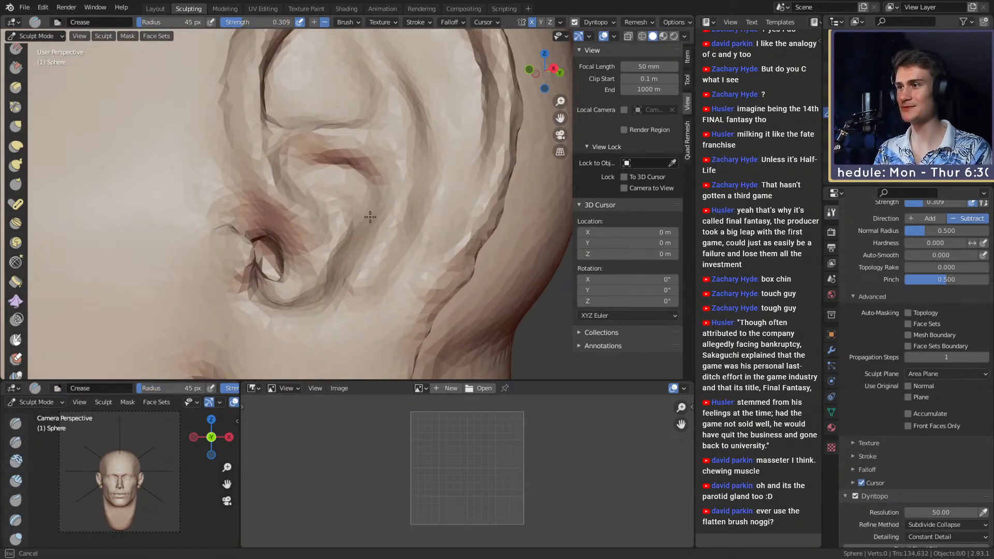
pyautogui.keyDown('alt'); pyautogui.moveTo(370, 217); pyautogui.dragTo(366, 193); pyautogui.keyUp('alt')
pyautogui.moveTo(382, 240)
pyautogui.keyDown('alt'); pyautogui.mouseDown()
pyautogui.moveTo(354, 196)
pyautogui.moveTo(269, 156)
pyautogui.mouseUp(); pyautogui.keyUp('alt')
pyautogui.moveTo(285, 193)
pyautogui.mouseDown()
pyautogui.moveTo(304, 166)
pyautogui.moveTo(252, 171)
pyautogui.moveTo(243, 160)
pyautogui.mouseUp()
pyautogui.keyDown('ctrl'); pyautogui.keyDown('alt'); pyautogui.moveTo(244, 161); pyautogui.dragTo(207, 59); pyautogui.keyUp('alt'); pyautogui.keyUp('ctrl')
pyautogui.moveTo(207, 60)
pyautogui.keyDown('alt'); pyautogui.mouseDown()
pyautogui.moveTo(242, 49)
pyautogui.moveTo(332, 156)
pyautogui.mouseUp(); pyautogui.keyUp('alt')
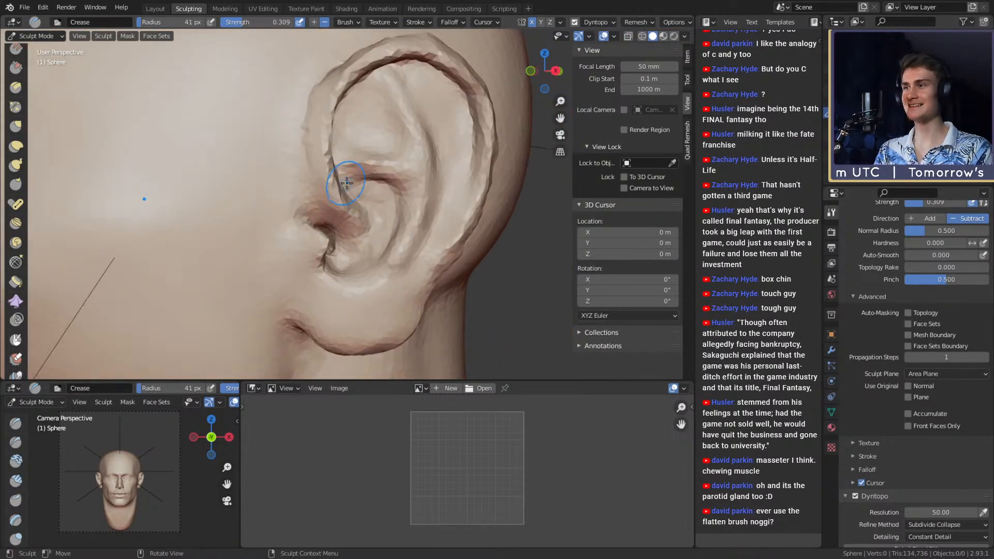
# Reposition the ear's inner fold and bowl with the Grab brush, using radii of 182 and 180 px.
pyautogui.moveTo(425, 164)
pyautogui.keyDown('alt'); pyautogui.mouseDown()
pyautogui.moveTo(378, 166)
pyautogui.moveTo(386, 162)
pyautogui.moveTo(368, 154)
pyautogui.mouseUp(); pyautogui.keyUp('alt')
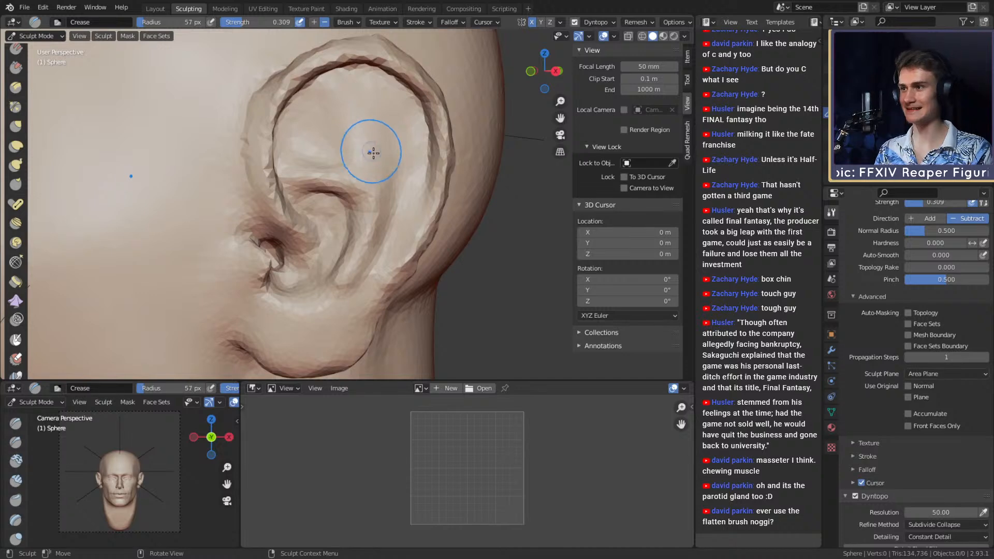
pyautogui.press('g')
pyautogui.moveTo(343, 177)
pyautogui.keyDown('alt'); pyautogui.mouseDown()
pyautogui.moveTo(355, 160)
pyautogui.moveTo(362, 177)
pyautogui.mouseUp(); pyautogui.keyUp('alt')
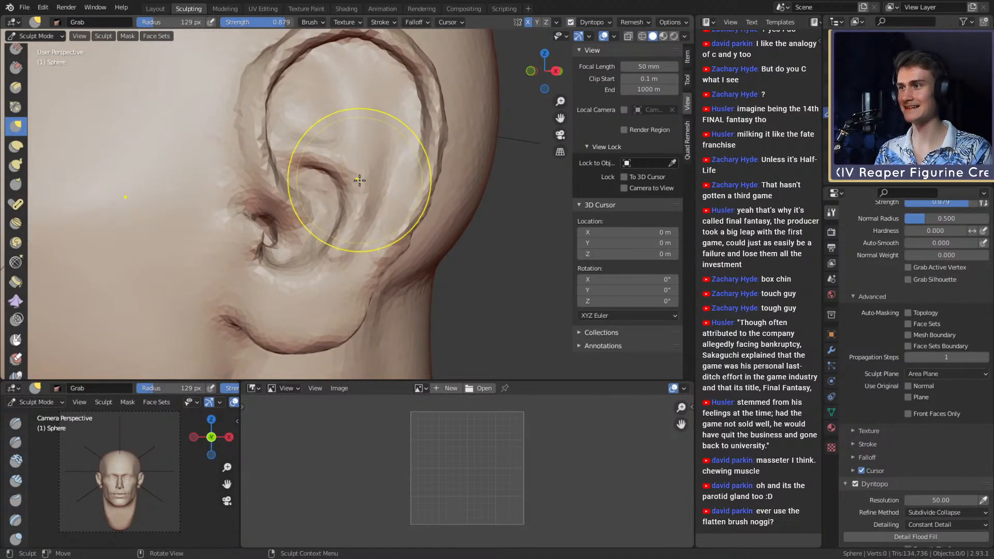
pyautogui.moveTo(361, 124)
pyautogui.keyDown('ctrl'); pyautogui.keyDown('alt'); pyautogui.mouseDown()
pyautogui.moveTo(352, 181)
pyautogui.moveTo(342, 155)
pyautogui.mouseUp(); pyautogui.keyUp('alt'); pyautogui.keyUp('ctrl')
pyautogui.press(']')
pyautogui.press(']')
pyautogui.press(']')
pyautogui.press(']')
pyautogui.press(']')
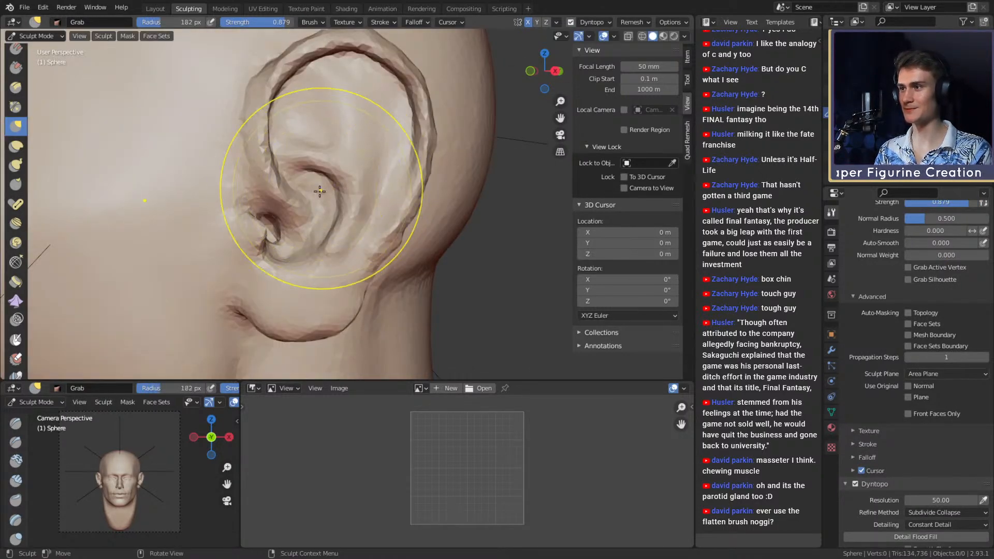
pyautogui.moveTo(314, 189); pyautogui.dragTo(312, 187)
pyautogui.press('[')
pyautogui.press('[')
pyautogui.press('[')
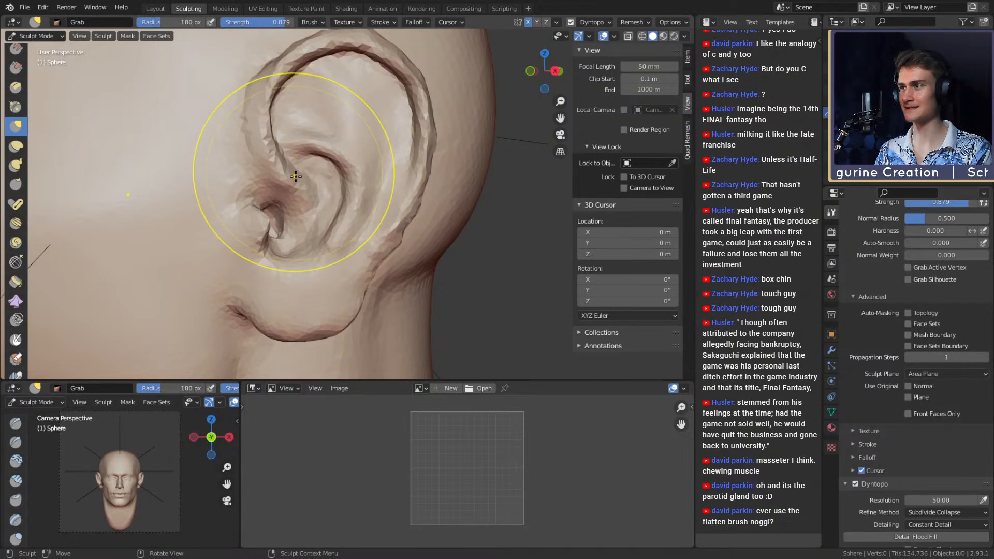
# Reshape the small flap in front of the ear canal with the Grab brush, starting from a radius of 92 px.
pyautogui.keyDown('alt'); pyautogui.moveTo(292, 258); pyautogui.dragTo(300, 254); pyautogui.keyUp('alt')
pyautogui.press('f')
pyautogui.click(274, 219)
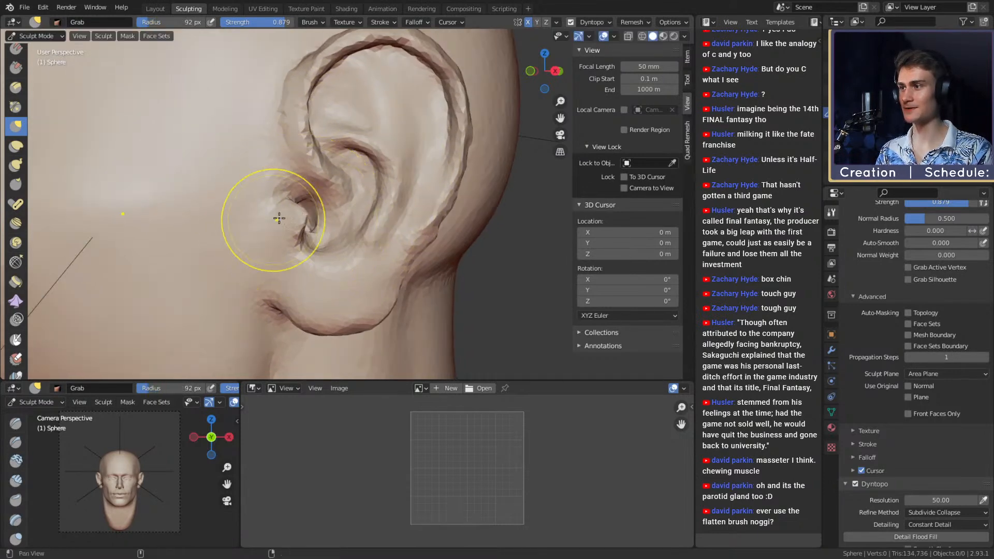
pyautogui.moveTo(279, 219)
pyautogui.keyDown('alt'); pyautogui.keyDown('shift'); pyautogui.mouseDown()
pyautogui.moveTo(330, 198)
pyautogui.moveTo(316, 164)
pyautogui.moveTo(322, 180)
pyautogui.moveTo(301, 182)
pyautogui.mouseUp(); pyautogui.keyUp('shift'); pyautogui.keyUp('alt')
pyautogui.press(']')
pyautogui.press(']')
pyautogui.moveTo(299, 183)
pyautogui.mouseDown()
pyautogui.moveTo(299, 198)
pyautogui.moveTo(298, 187)
pyautogui.moveTo(350, 193)
pyautogui.moveTo(353, 211)
pyautogui.moveTo(361, 203)
pyautogui.mouseUp()
# Build up the flap in front of the ear canal with the Clay Strips brush at a radius of 102 px.
pyautogui.press('c')
pyautogui.press('f')
pyautogui.click(277, 206)
pyautogui.press('f')
pyautogui.click(345, 178)
pyautogui.press('f')
pyautogui.click(382, 220)
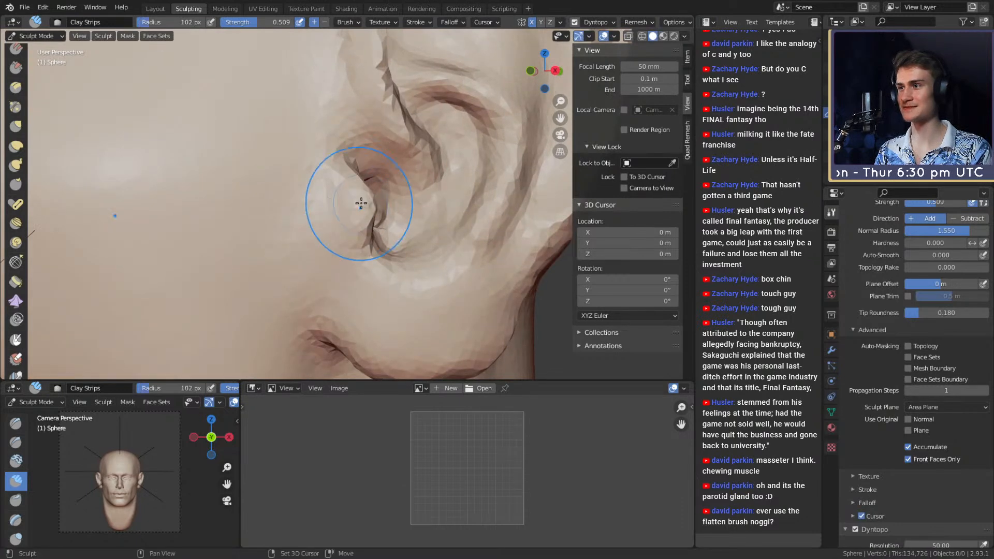
# Refine the edge of the flap over the ear canal with the Grab brush, using radii from 134 down to 104 px.
pyautogui.press('g')
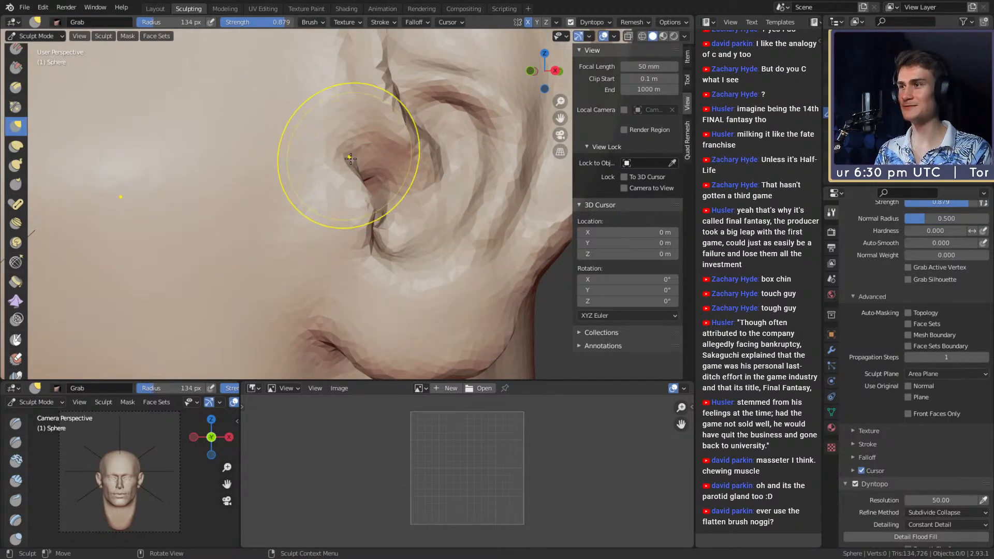
pyautogui.moveTo(360, 166); pyautogui.dragTo(371, 180)
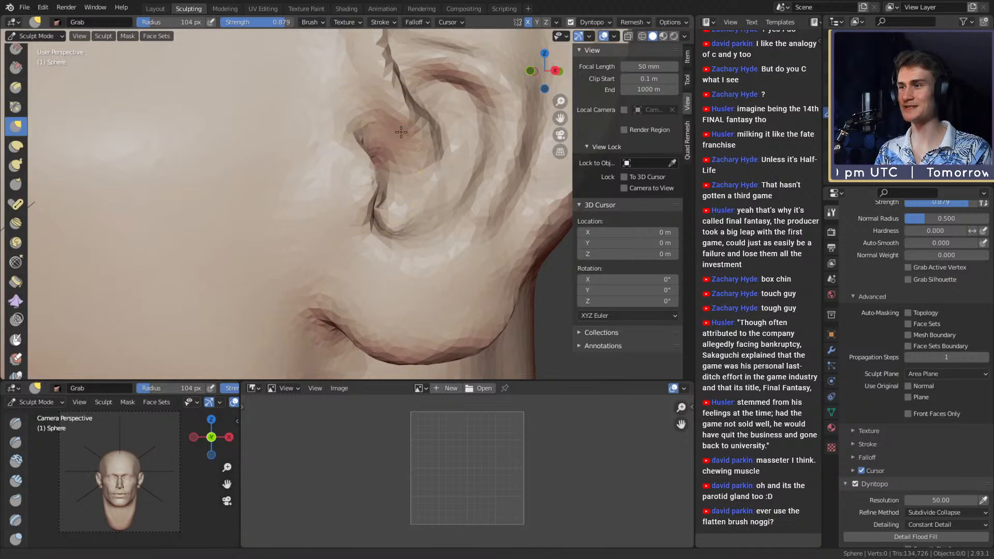
pyautogui.moveTo(401, 132)
pyautogui.keyDown('ctrl'); pyautogui.mouseDown(button='middle')
pyautogui.moveTo(349, 238)
pyautogui.moveTo(382, 154)
pyautogui.moveTo(343, 178)
pyautogui.mouseUp(button='middle'); pyautogui.keyUp('ctrl')
pyautogui.press(']')
pyautogui.moveTo(333, 175); pyautogui.dragTo(331, 177)
pyautogui.keyDown('ctrl'); pyautogui.moveTo(332, 176); pyautogui.dragTo(361, 209, button='middle'); pyautogui.keyUp('ctrl')
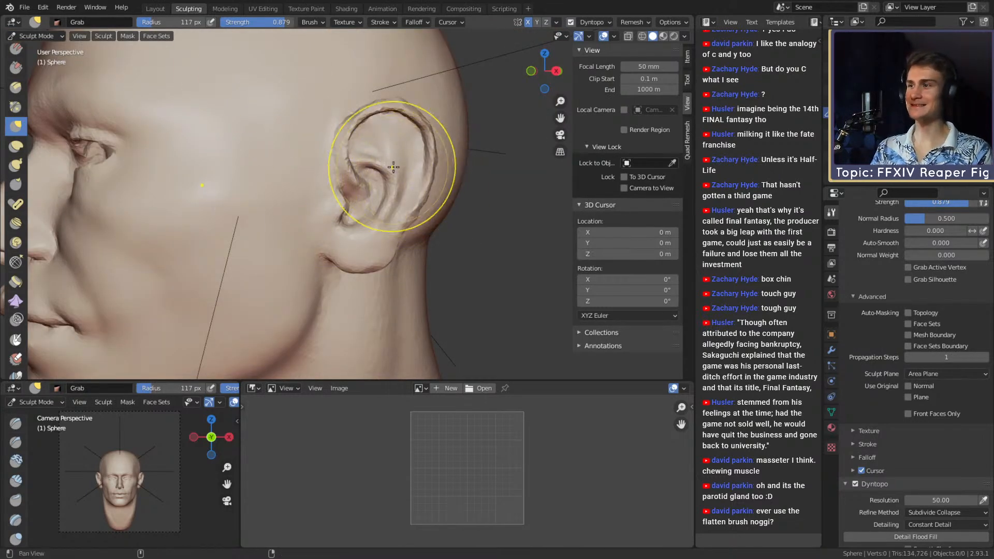
# Reduce the Grab brush radius to 72 px over the groove inside the ear's outer rim.
pyautogui.moveTo(373, 190)
pyautogui.mouseDown(button='middle')
pyautogui.moveTo(285, 222)
pyautogui.moveTo(333, 228)
pyautogui.moveTo(312, 204)
pyautogui.moveTo(443, 167)
pyautogui.moveTo(316, 218)
pyautogui.mouseUp(button='middle')
pyautogui.press('[')
pyautogui.press('[')
pyautogui.press('[')
pyautogui.press('[')
pyautogui.press('[')
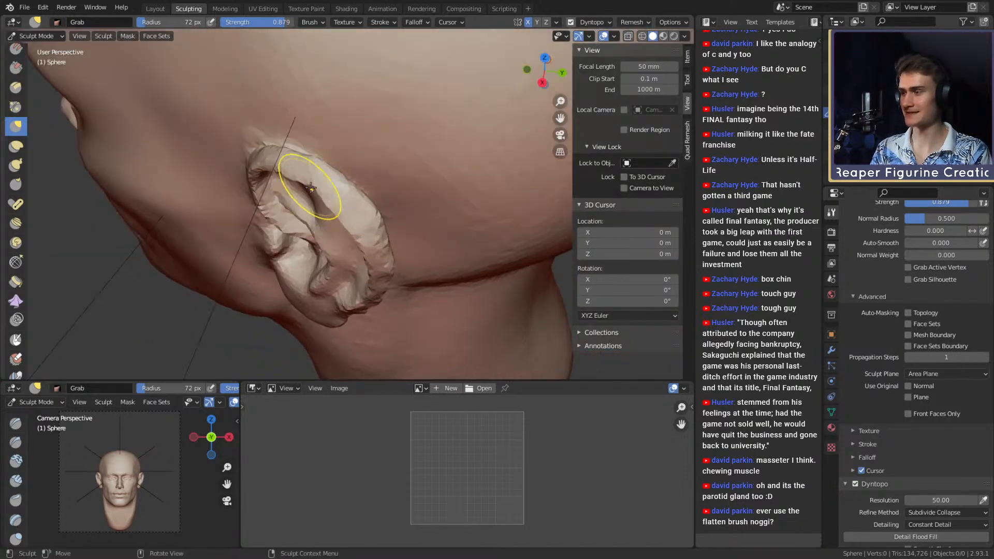
# Carve the hollow beneath the ear's upper rim with the Crease brush at a radius of 55 px.
pyautogui.hotkey('shift', 'c')
pyautogui.moveTo(337, 166)
pyautogui.mouseDown(button='middle')
pyautogui.moveTo(363, 185)
pyautogui.moveTo(357, 211)
pyautogui.moveTo(404, 100)
pyautogui.moveTo(361, 192)
pyautogui.moveTo(325, 161)
pyautogui.moveTo(354, 138)
pyautogui.mouseUp(button='middle')
pyautogui.press('f')
pyautogui.click(373, 185)
pyautogui.scroll(1, 357, 177)
pyautogui.press('f')
pyautogui.click(364, 173)
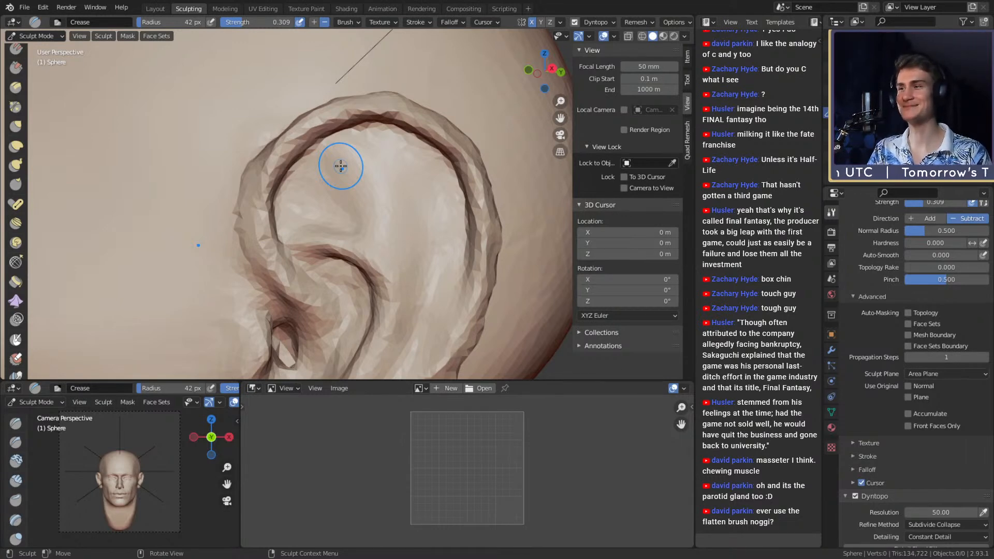
pyautogui.moveTo(355, 193)
pyautogui.mouseDown(button='middle')
pyautogui.moveTo(317, 138)
pyautogui.moveTo(317, 113)
pyautogui.moveTo(346, 158)
pyautogui.moveTo(376, 171)
pyautogui.moveTo(366, 184)
pyautogui.moveTo(362, 162)
pyautogui.moveTo(411, 154)
pyautogui.moveTo(410, 166)
pyautogui.mouseUp(button='middle')
pyautogui.moveTo(428, 215); pyautogui.dragTo(417, 174, button='middle')
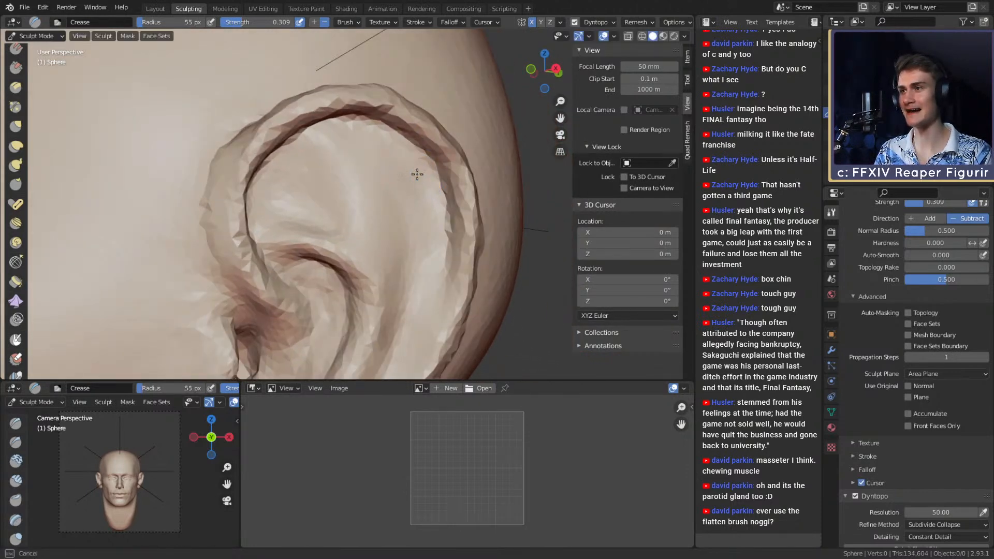
pyautogui.moveTo(428, 290)
pyautogui.mouseDown(button='middle')
pyautogui.moveTo(443, 145)
pyautogui.moveTo(421, 251)
pyautogui.moveTo(377, 184)
pyautogui.mouseUp(button='middle')
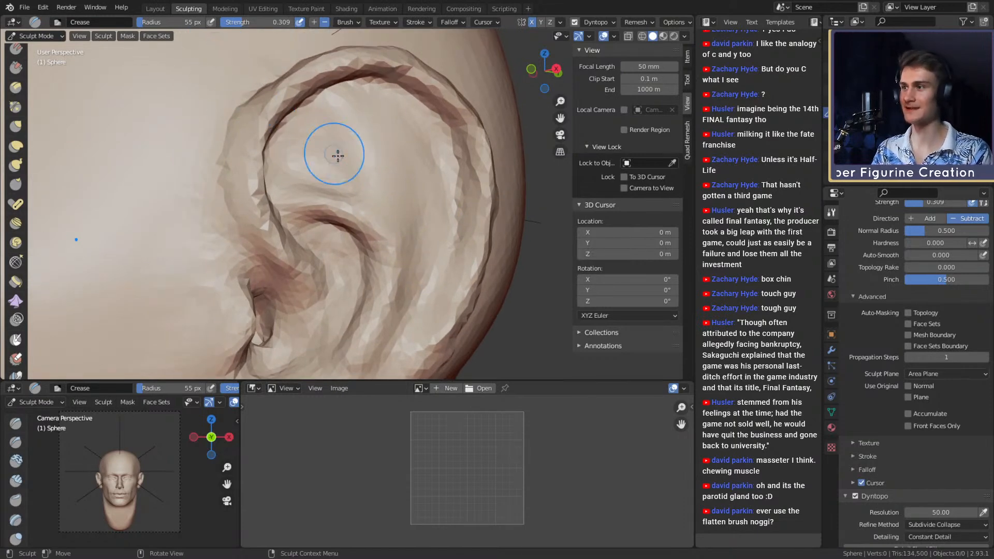
# Define the triangular hollow in the upper inner ear with the Crease brush at a radius of 55 px.
pyautogui.press('c')
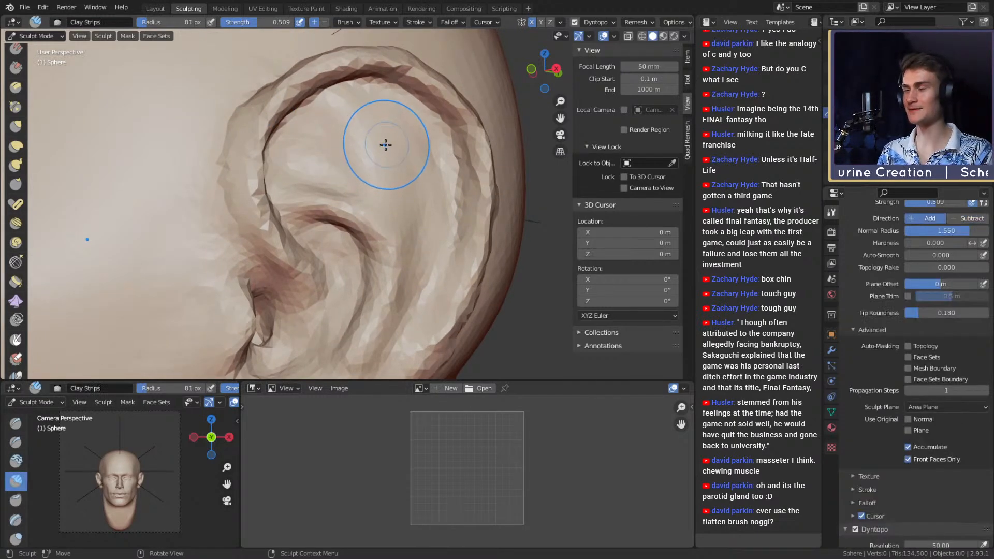
pyautogui.moveTo(384, 147); pyautogui.dragTo(368, 150, button='middle')
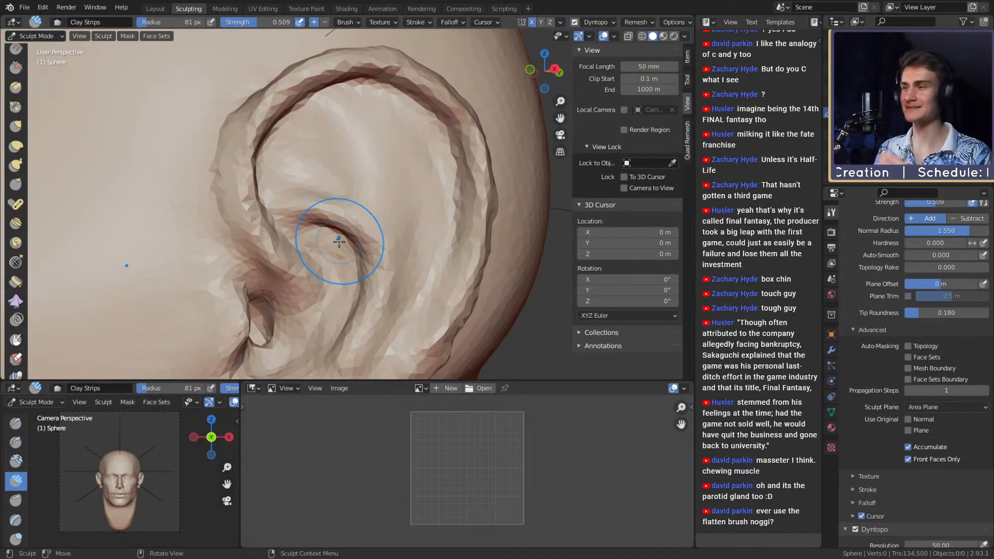
pyautogui.hotkey('shift', 'c')
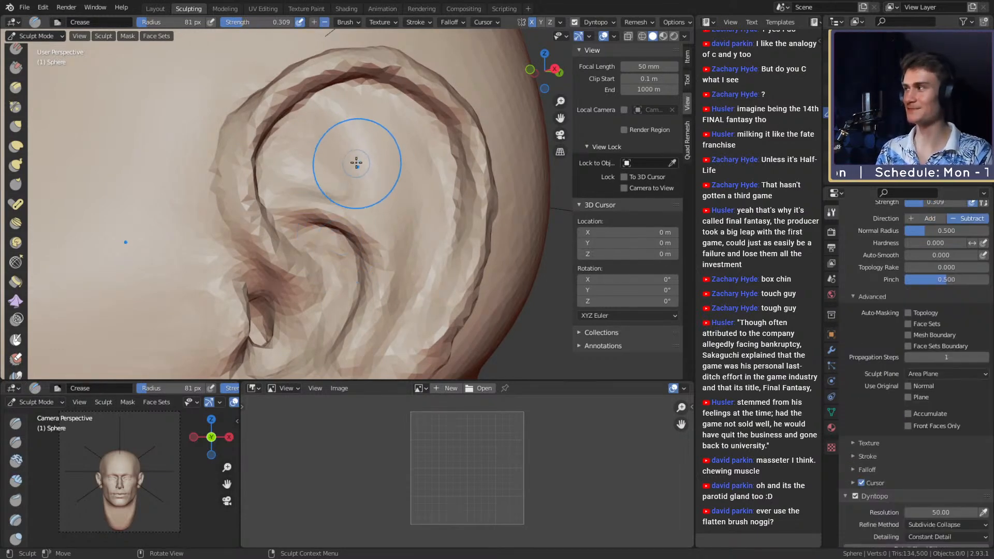
pyautogui.moveTo(355, 162)
pyautogui.mouseDown(button='middle')
pyautogui.moveTo(362, 155)
pyautogui.moveTo(275, 167)
pyautogui.moveTo(340, 133)
pyautogui.moveTo(368, 196)
pyautogui.moveTo(388, 211)
pyautogui.moveTo(273, 123)
pyautogui.moveTo(355, 156)
pyautogui.moveTo(339, 144)
pyautogui.moveTo(342, 129)
pyautogui.moveTo(329, 117)
pyautogui.moveTo(340, 192)
pyautogui.moveTo(376, 141)
pyautogui.mouseUp(button='middle')
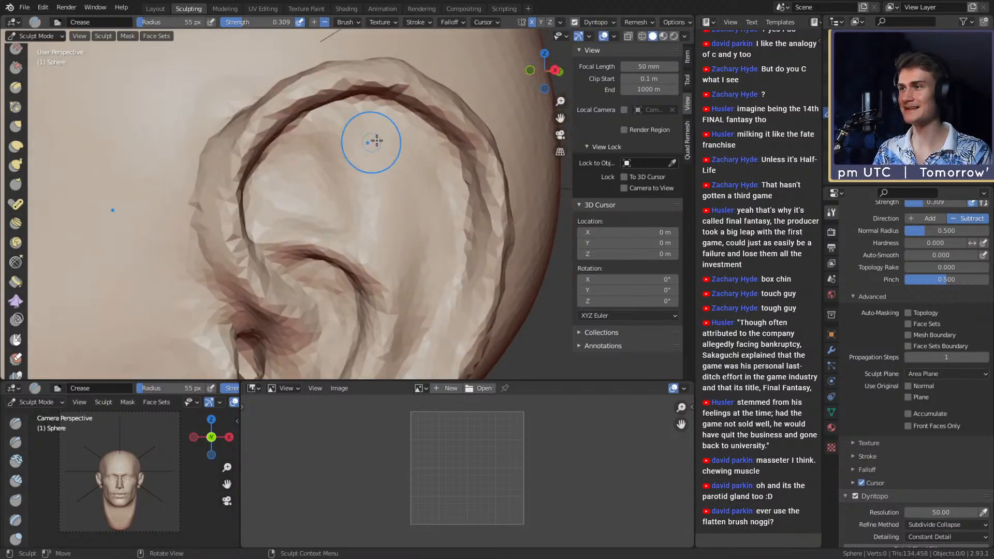
pyautogui.keyDown('shift'); pyautogui.moveTo(414, 283); pyautogui.dragTo(405, 240, button='middle'); pyautogui.keyUp('shift')
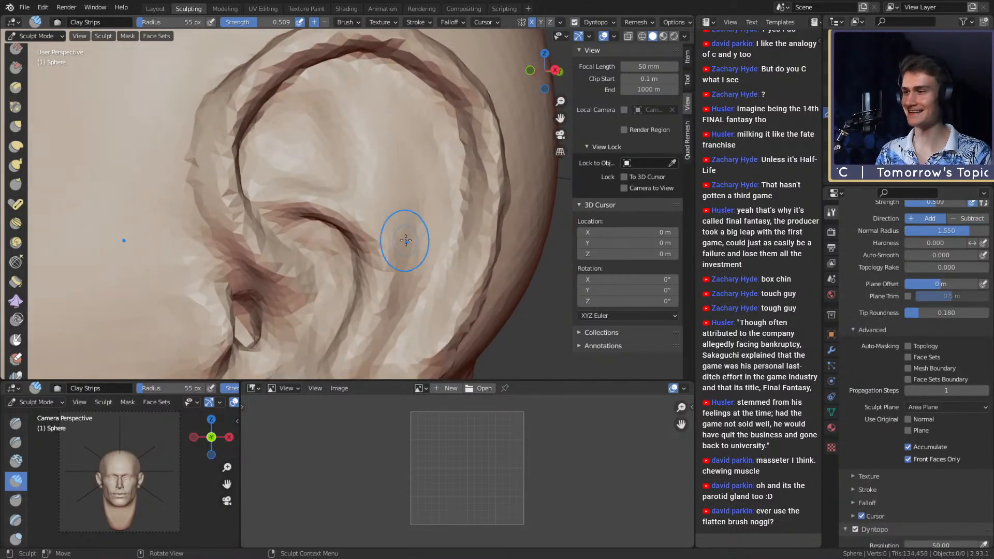
# Examine the ear's overall shape and its placement on the head from close up and from further away.
pyautogui.press('g')
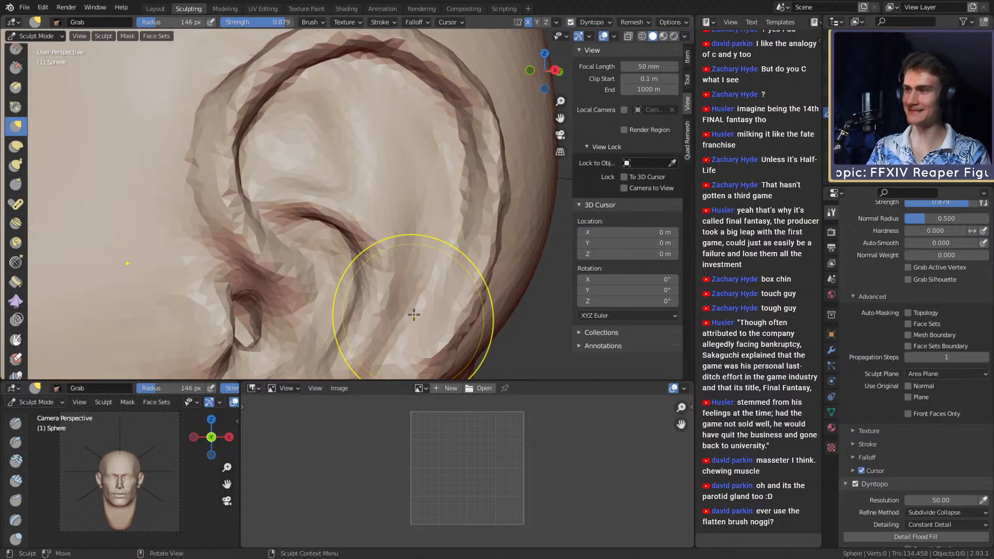
pyautogui.moveTo(362, 257)
pyautogui.keyDown('shift'); pyautogui.mouseDown(button='middle')
pyautogui.moveTo(373, 192)
pyautogui.moveTo(373, 226)
pyautogui.mouseUp(button='middle'); pyautogui.keyUp('shift')
pyautogui.press('f')
pyautogui.click(371, 228)
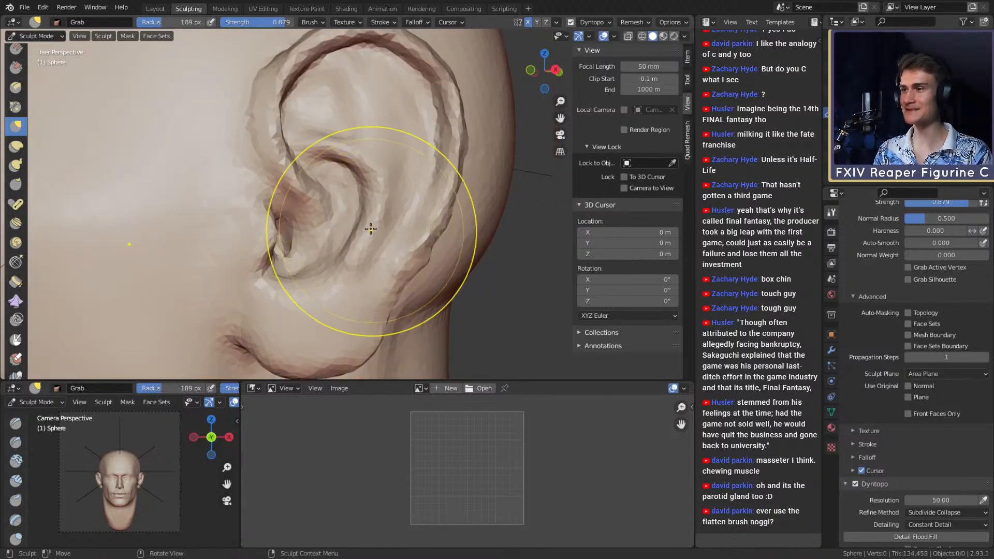
pyautogui.press('f')
pyautogui.click(366, 234)
pyautogui.scroll(-4, 366, 234)
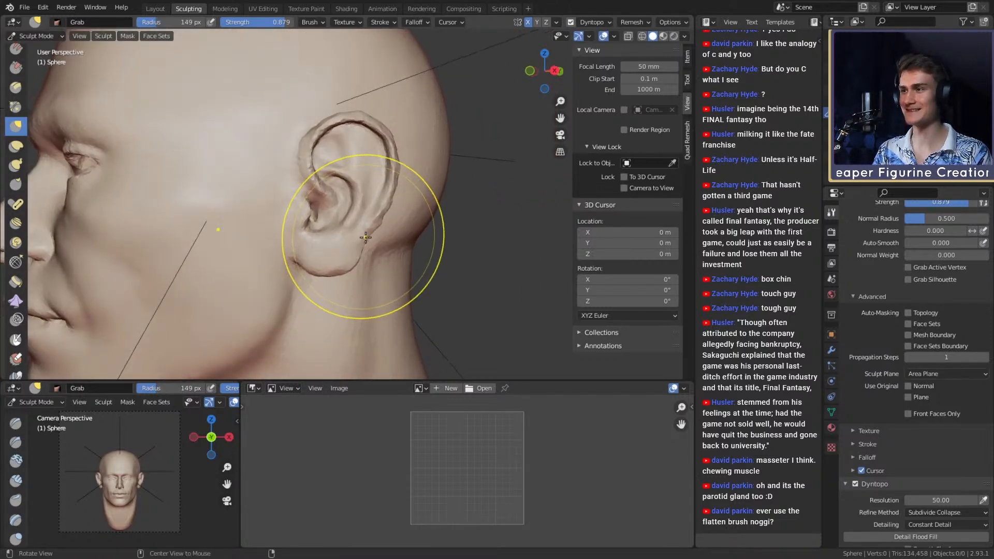
pyautogui.scroll(3, 365, 237)
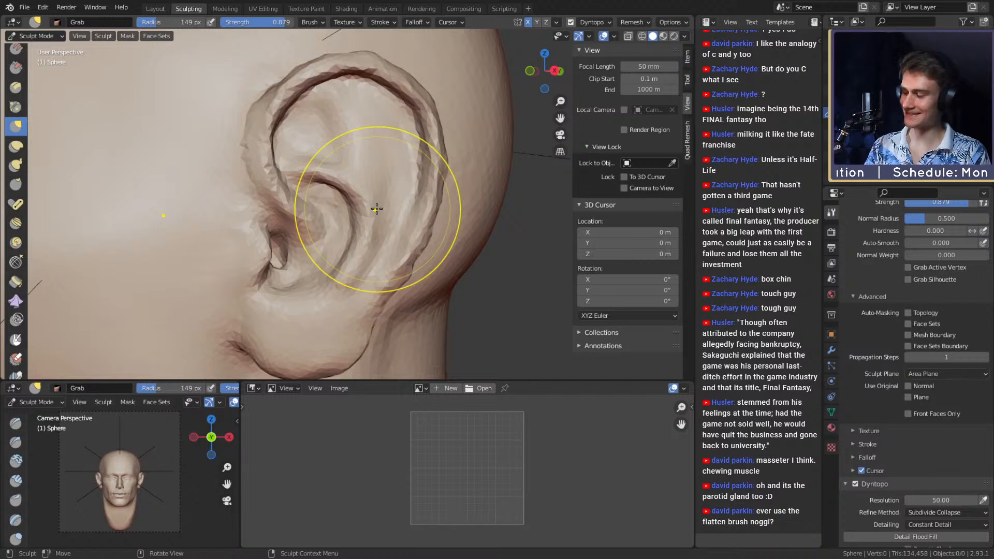
pyautogui.scroll(-3, 375, 207)
pyautogui.scroll(4, 371, 202)
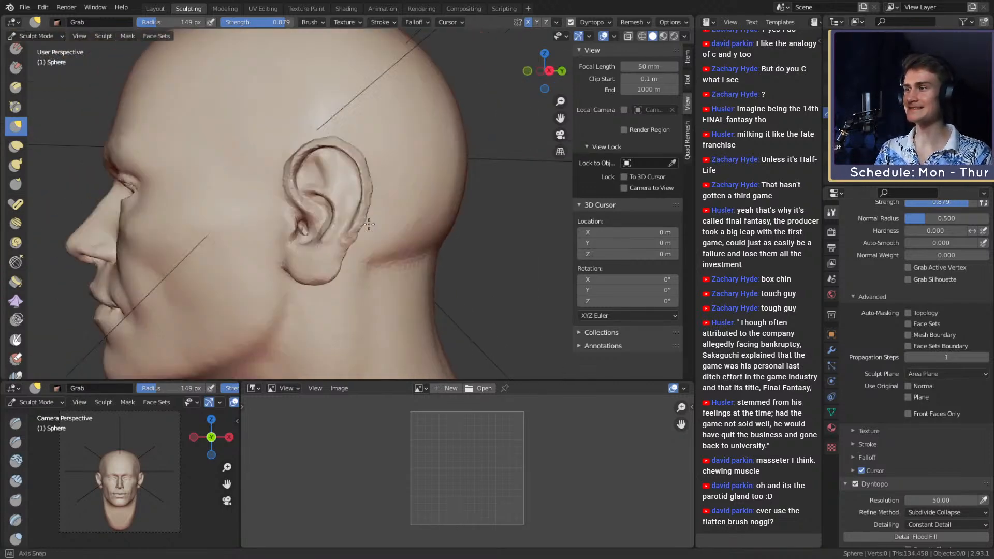
# Build up the front root of the ear's rim with Clay Strips at a radius of 25 px.
pyautogui.moveTo(371, 199)
pyautogui.mouseDown(button='middle')
pyautogui.moveTo(288, 241)
pyautogui.moveTo(295, 188)
pyautogui.moveTo(303, 194)
pyautogui.moveTo(242, 141)
pyautogui.mouseUp(button='middle')
pyautogui.press('c')
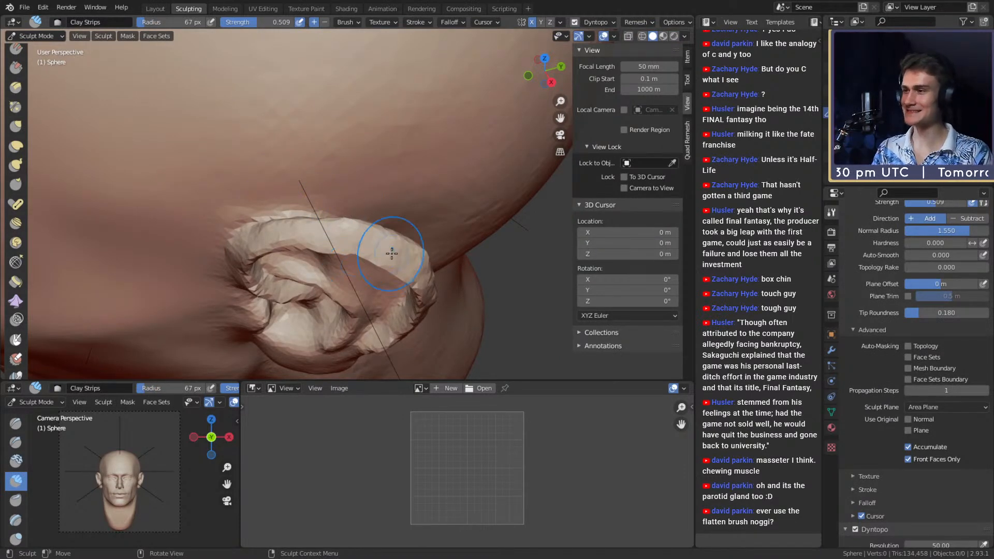
pyautogui.moveTo(392, 254)
pyautogui.mouseDown(button='middle')
pyautogui.moveTo(343, 217)
pyautogui.moveTo(324, 228)
pyautogui.moveTo(311, 195)
pyautogui.moveTo(290, 207)
pyautogui.moveTo(381, 190)
pyautogui.moveTo(372, 190)
pyautogui.mouseUp(button='middle')
pyautogui.press('f')
pyautogui.click(343, 218)
pyautogui.press('f')
pyautogui.click(277, 210)
pyautogui.press('f')
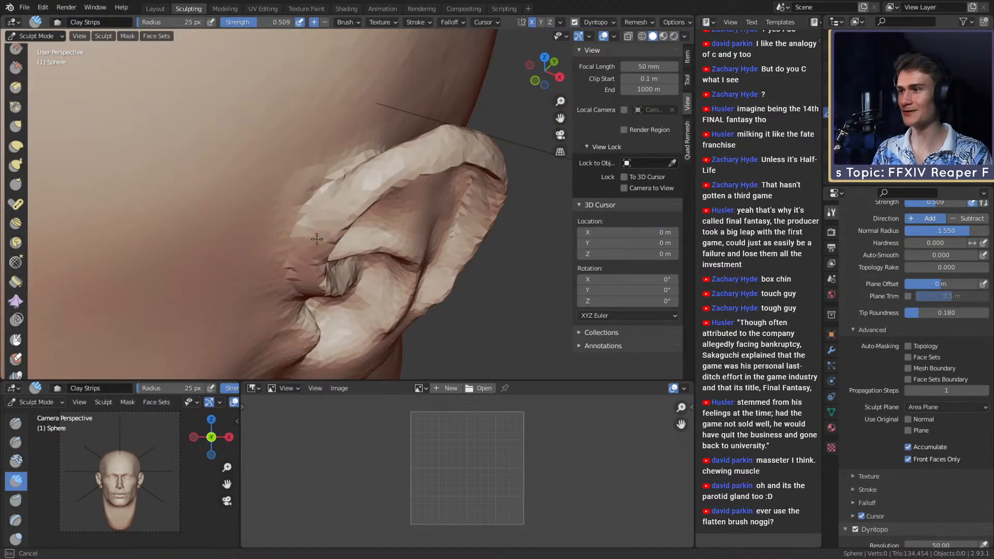
pyautogui.moveTo(316, 239); pyautogui.dragTo(312, 227)
# Add Clay Strips strokes along the ear's outer rim toward the back, with the radius raised to 31 px.
pyautogui.moveTo(312, 228); pyautogui.dragTo(326, 166, button='middle')
pyautogui.press('f')
pyautogui.click(331, 163)
pyautogui.moveTo(323, 154); pyautogui.dragTo(314, 191)
pyautogui.moveTo(313, 189)
pyautogui.mouseDown(button='middle')
pyautogui.moveTo(306, 173)
pyautogui.moveTo(317, 195)
pyautogui.moveTo(355, 160)
pyautogui.moveTo(301, 180)
pyautogui.mouseUp(button='middle')
pyautogui.moveTo(298, 174); pyautogui.dragTo(308, 247)
pyautogui.moveTo(309, 243); pyautogui.dragTo(326, 188, button='middle')
pyautogui.press('f')
pyautogui.click(321, 187)
pyautogui.moveTo(310, 194); pyautogui.dragTo(306, 252)
pyautogui.moveTo(307, 252); pyautogui.dragTo(319, 196, button='middle')
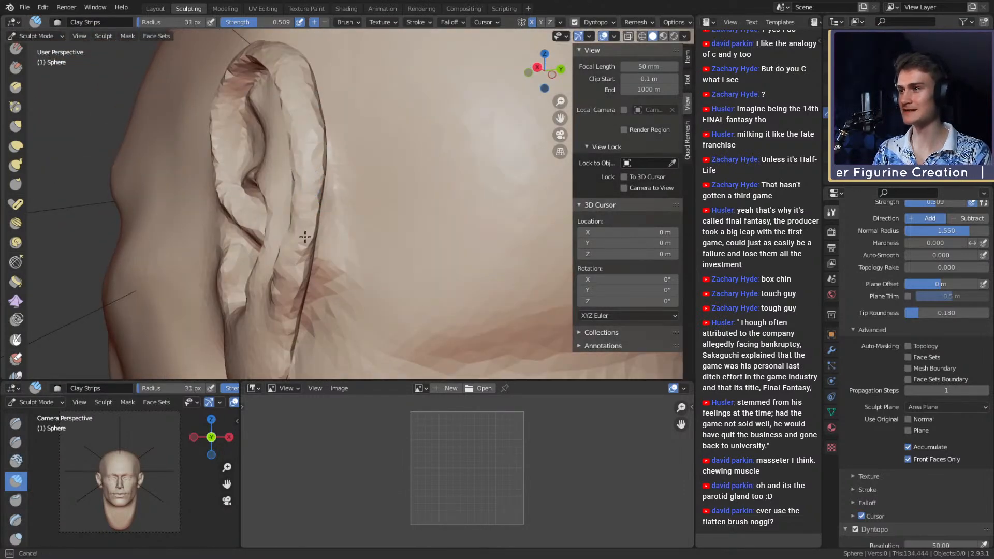
pyautogui.moveTo(305, 237); pyautogui.dragTo(306, 242)
# Fill the upper part of the rim's back side using Clay Strips at a radius of 17 px.
pyautogui.moveTo(324, 200); pyautogui.dragTo(268, 212, button='middle')
pyautogui.press('f')
pyautogui.click(286, 203)
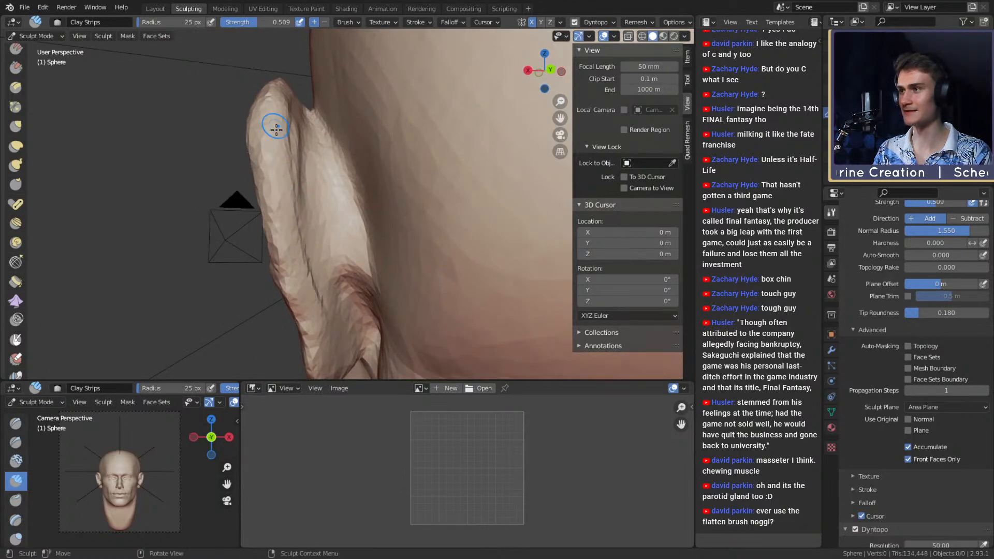
pyautogui.moveTo(277, 129); pyautogui.dragTo(283, 149, button='middle')
pyautogui.press('f')
pyautogui.click(284, 149)
pyautogui.moveTo(270, 108); pyautogui.dragTo(271, 125)
pyautogui.moveTo(280, 187); pyautogui.dragTo(286, 218, button='middle')
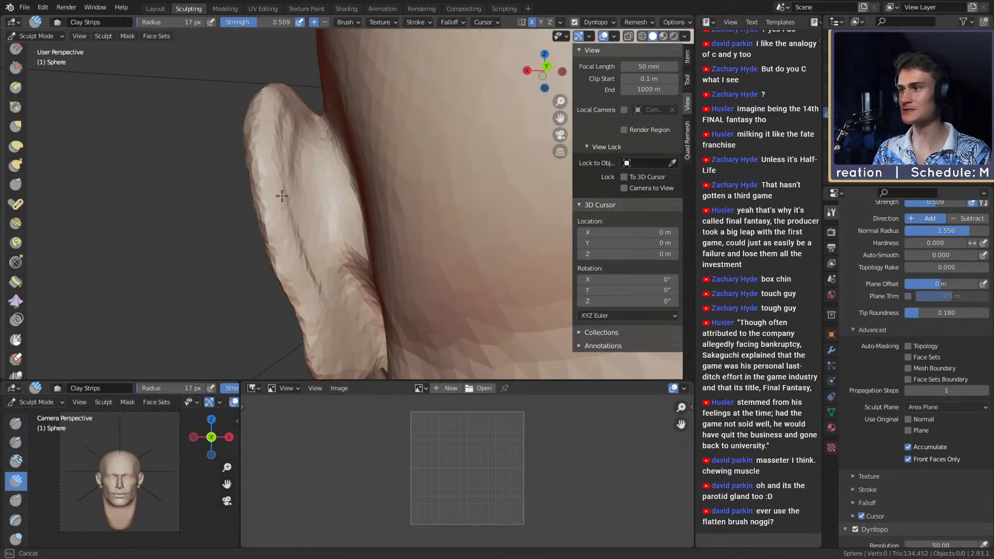
# Extend the Clay Strips strokes down the back of the ear's rim to thicken it.
pyautogui.press('f')
pyautogui.click(271, 159)
pyautogui.moveTo(281, 195); pyautogui.dragTo(287, 194)
pyautogui.moveTo(264, 148); pyautogui.dragTo(287, 222)
# Build up the back of the lower ear and lobe with Clay Strips at a radius of 42 px.
pyautogui.keyDown('alt'); pyautogui.moveTo(305, 279); pyautogui.dragTo(304, 245); pyautogui.keyUp('alt')
pyautogui.press('f')
pyautogui.click(310, 244)
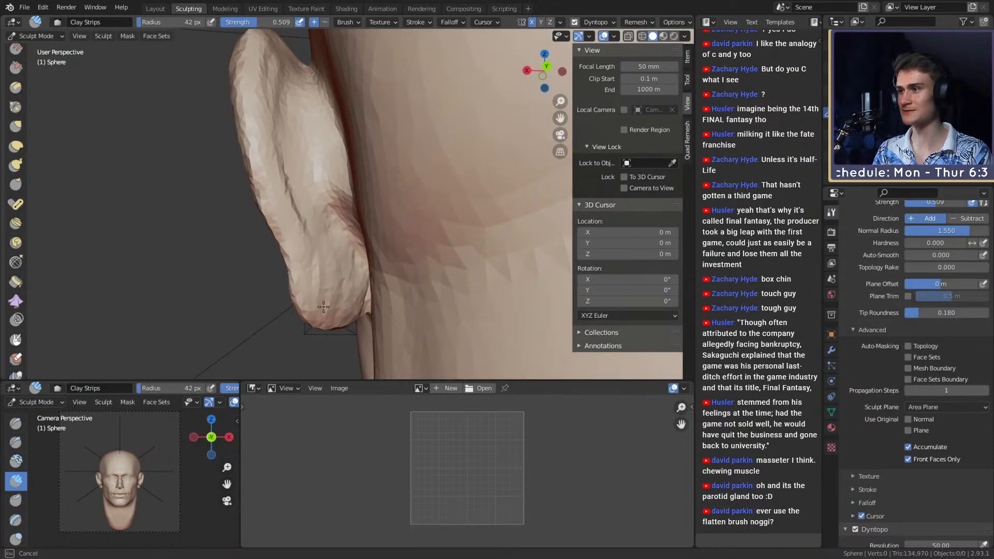
pyautogui.moveTo(323, 307)
pyautogui.keyDown('alt'); pyautogui.mouseDown()
pyautogui.moveTo(321, 252)
pyautogui.moveTo(317, 286)
pyautogui.mouseUp(); pyautogui.keyUp('alt')
pyautogui.moveTo(270, 272)
pyautogui.keyDown('alt'); pyautogui.mouseDown()
pyautogui.moveTo(392, 260)
pyautogui.moveTo(369, 305)
pyautogui.mouseUp(); pyautogui.keyUp('alt')
# Refine the rear edge where the ear's rim meets the lobe with Clay Strips at a radius of 27 px.
pyautogui.press('f')
pyautogui.click(386, 260)
pyautogui.keyDown('alt'); pyautogui.moveTo(386, 263); pyautogui.dragTo(349, 260); pyautogui.keyUp('alt')
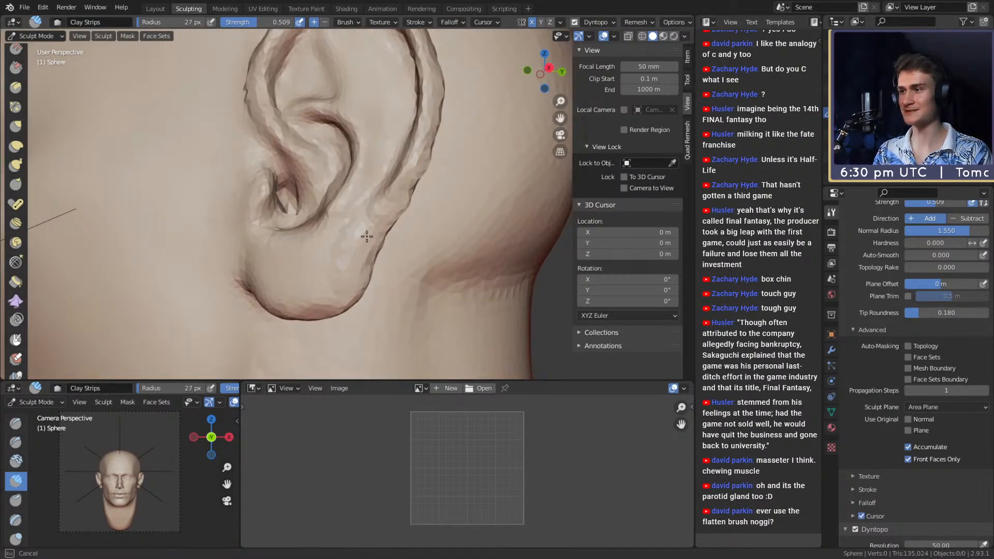
pyautogui.keyDown('alt'); pyautogui.moveTo(379, 226); pyautogui.dragTo(295, 226); pyautogui.keyUp('alt')
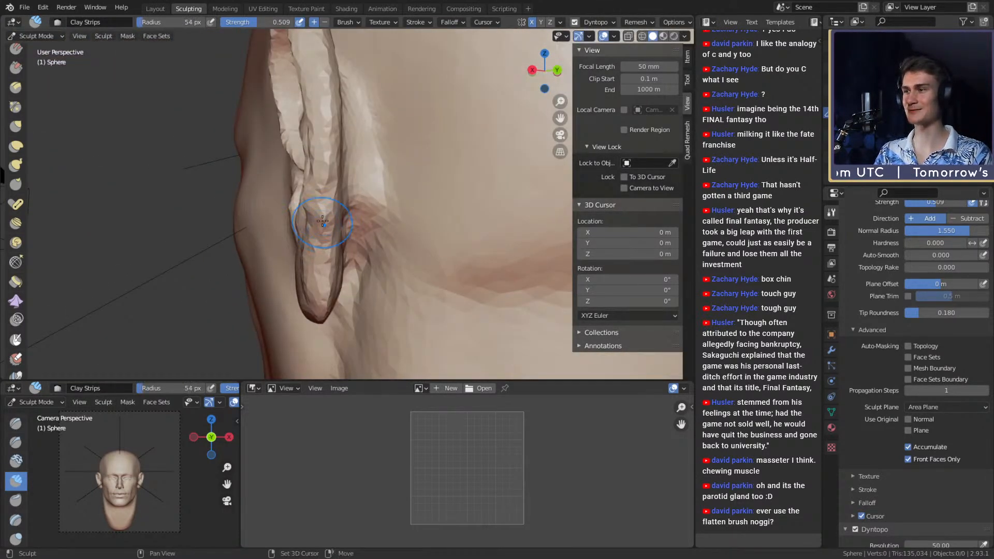
pyautogui.keyDown('alt'); pyautogui.moveTo(333, 166); pyautogui.dragTo(404, 177); pyautogui.keyUp('alt')
# Deepen the groove under the upper rim of the ear with the Crease brush at a radius of 39 px.
pyautogui.hotkey('shift', 'c')
pyautogui.moveTo(388, 160); pyautogui.dragTo(373, 132, button='middle')
pyautogui.moveTo(374, 133)
pyautogui.keyDown('shift'); pyautogui.mouseDown(button='middle')
pyautogui.moveTo(370, 184)
pyautogui.moveTo(333, 155)
pyautogui.mouseUp(button='middle'); pyautogui.keyUp('shift')
pyautogui.moveTo(317, 148); pyautogui.dragTo(357, 136)
pyautogui.moveTo(357, 137)
pyautogui.keyDown('ctrl'); pyautogui.mouseDown(button='middle')
pyautogui.moveTo(366, 166)
pyautogui.moveTo(350, 139)
pyautogui.moveTo(358, 126)
pyautogui.mouseUp(button='middle'); pyautogui.keyUp('ctrl')
pyautogui.press('f')
pyautogui.click(374, 144)
pyautogui.moveTo(344, 143)
pyautogui.mouseDown()
pyautogui.moveTo(356, 136)
pyautogui.moveTo(304, 179)
pyautogui.mouseUp()
pyautogui.moveTo(304, 179)
pyautogui.mouseDown(button='middle')
pyautogui.moveTo(357, 180)
pyautogui.moveTo(372, 198)
pyautogui.mouseUp(button='middle')
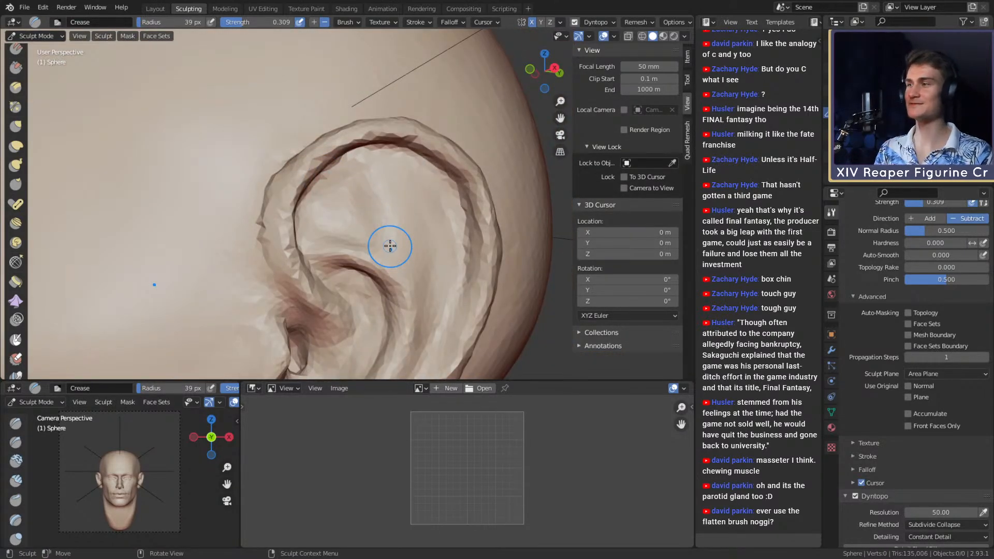
# Crease the area between the upper inner ridge and the rim with a 71 px brush radius.
pyautogui.press('f')
pyautogui.click(425, 199)
pyautogui.moveTo(406, 204); pyautogui.dragTo(409, 196, button='middle')
pyautogui.keyDown('shift'); pyautogui.moveTo(409, 196); pyautogui.dragTo(402, 176, button='middle'); pyautogui.keyUp('shift')
pyautogui.press('f')
pyautogui.click(417, 168)
pyautogui.moveTo(382, 152); pyautogui.dragTo(379, 150)
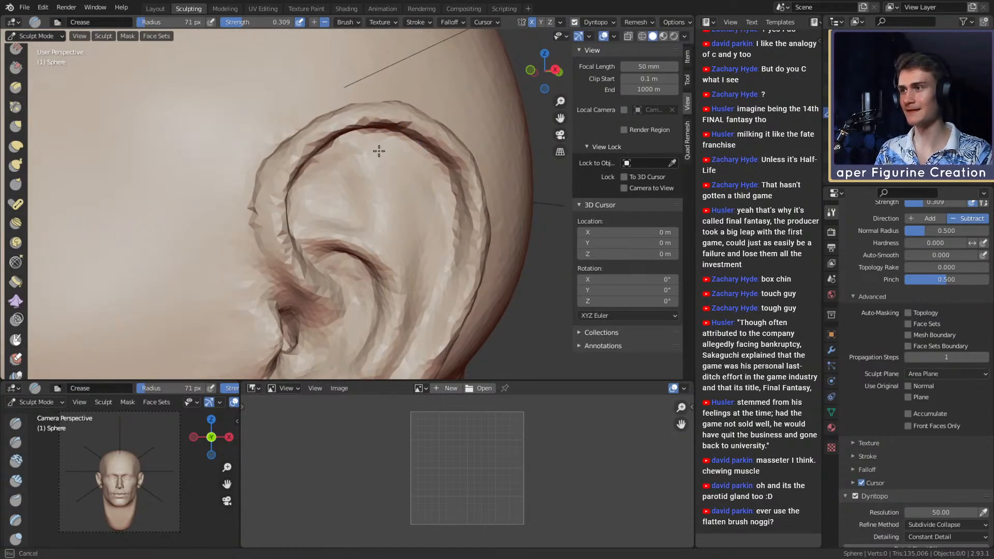
pyautogui.moveTo(413, 222); pyautogui.dragTo(390, 210, button='middle')
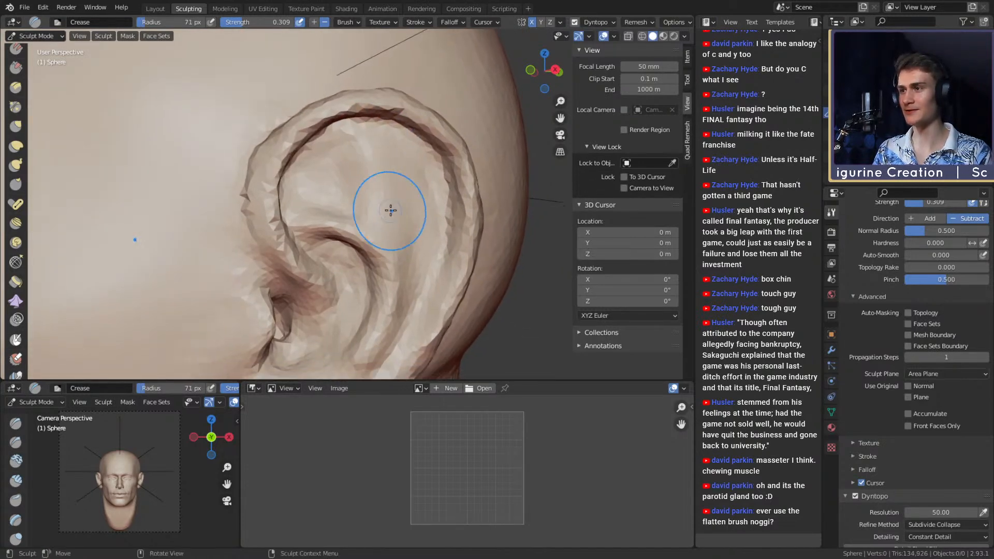
# Carve along the upper branch of the ear's inner ridge with the Crease brush at a radius of 63 px.
pyautogui.keyDown('ctrl'); pyautogui.moveTo(384, 159); pyautogui.dragTo(402, 251, button='middle'); pyautogui.keyUp('ctrl')
pyautogui.keyDown('shift'); pyautogui.moveTo(402, 251); pyautogui.dragTo(387, 178, button='middle'); pyautogui.keyUp('shift')
pyautogui.press('[')
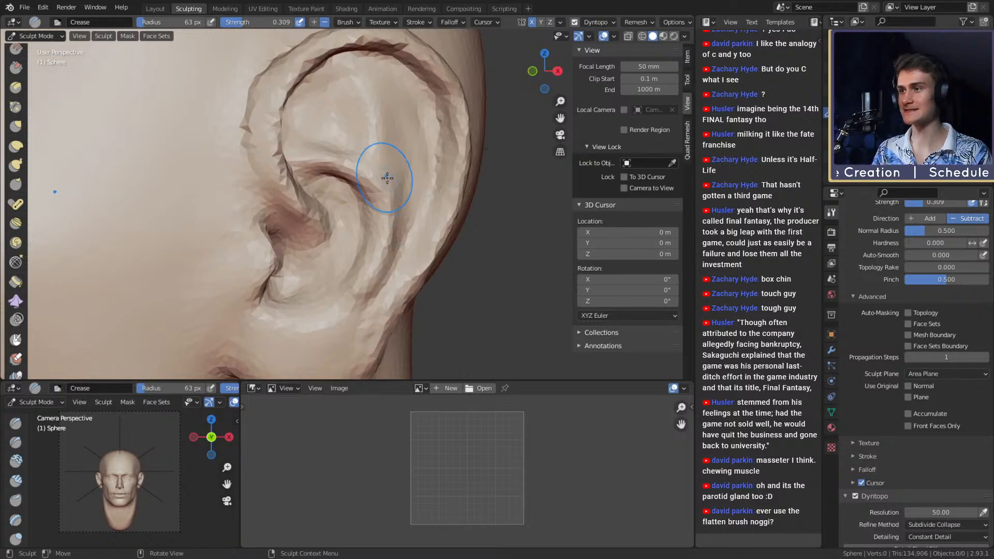
pyautogui.moveTo(385, 135); pyautogui.dragTo(387, 138)
pyautogui.moveTo(401, 126)
pyautogui.keyDown('shift'); pyautogui.mouseDown(button='middle')
pyautogui.moveTo(403, 151)
pyautogui.moveTo(368, 137)
pyautogui.mouseUp(button='middle'); pyautogui.keyUp('shift')
# Fill out the surface just inside the ear's upper rear rim with Clay Strips at a radius of 72 px.
pyautogui.press('c')
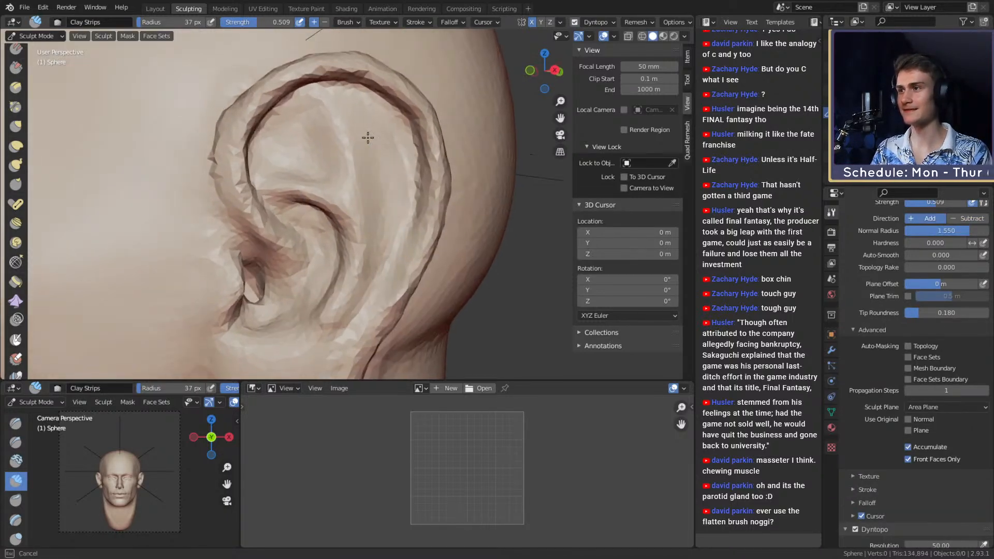
pyautogui.press('f')
pyautogui.click(371, 107)
pyautogui.moveTo(366, 111); pyautogui.dragTo(362, 122)
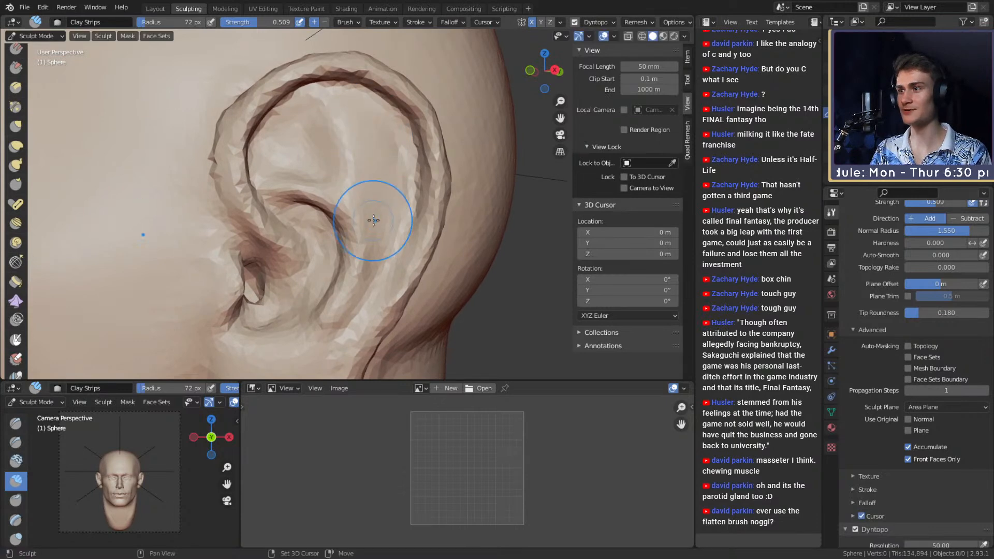
pyautogui.keyDown('shift'); pyautogui.moveTo(373, 220); pyautogui.dragTo(376, 187, button='middle'); pyautogui.keyUp('shift')
# Sharpen the inner ridge around the ear's central bowl with the Crease brush.
pyautogui.hotkey('shift', 'c')
pyautogui.moveTo(362, 249)
pyautogui.keyDown('shift'); pyautogui.mouseDown(button='middle')
pyautogui.moveTo(351, 208)
pyautogui.moveTo(359, 222)
pyautogui.moveTo(339, 219)
pyautogui.moveTo(356, 226)
pyautogui.moveTo(340, 230)
pyautogui.moveTo(333, 211)
pyautogui.moveTo(385, 235)
pyautogui.mouseUp(button='middle'); pyautogui.keyUp('shift')
pyautogui.press('g')
pyautogui.press('f')
pyautogui.click(346, 202)
pyautogui.press('f')
pyautogui.click(349, 213)
pyautogui.press('[')
pyautogui.hotkey('shift', 'c')
pyautogui.press('f')
pyautogui.click(388, 204)
pyautogui.moveTo(370, 203); pyautogui.dragTo(368, 205)
# Crease the front of the ear where the rim's root runs into the central bowl.
pyautogui.moveTo(346, 210)
pyautogui.mouseDown(button='middle')
pyautogui.moveTo(345, 196)
pyautogui.moveTo(321, 184)
pyautogui.moveTo(315, 197)
pyautogui.mouseUp(button='middle')
pyautogui.click(318, 218)
pyautogui.moveTo(287, 200); pyautogui.dragTo(268, 174)
# Examine the ear's inner ridges and overall form from further away and close up.
pyautogui.moveTo(265, 163)
pyautogui.mouseDown(button='middle')
pyautogui.moveTo(290, 191)
pyautogui.moveTo(384, 136)
pyautogui.mouseUp(button='middle')
pyautogui.scroll(-4, 384, 142)
pyautogui.moveTo(380, 171); pyautogui.dragTo(375, 215, button='middle')
pyautogui.scroll(6, 376, 215)
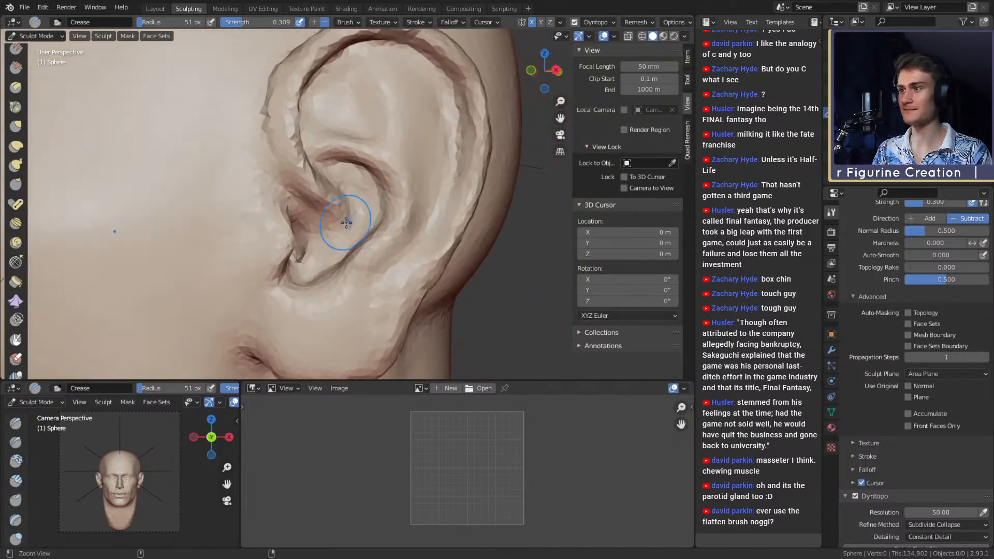
pyautogui.scroll(-4, 378, 204)
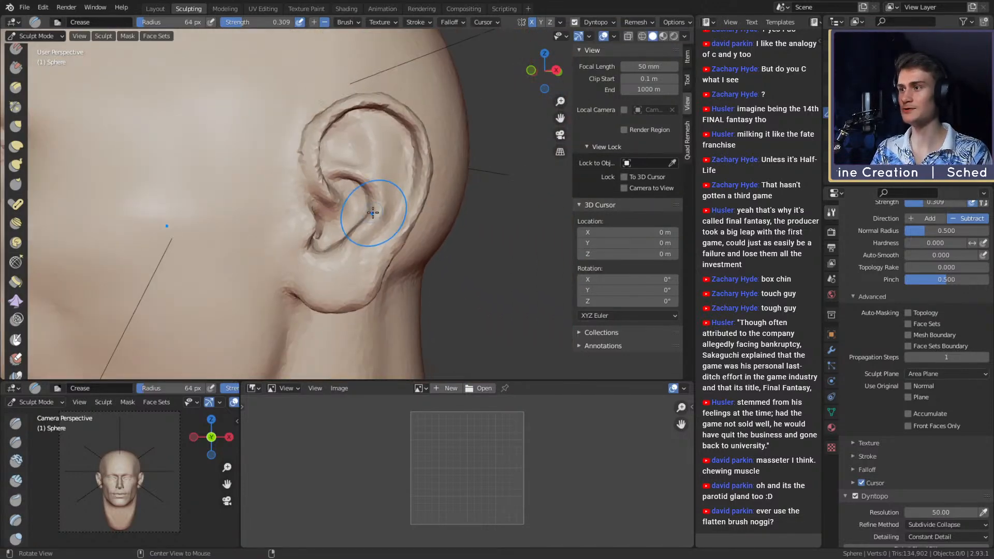
pyautogui.moveTo(381, 202); pyautogui.dragTo(377, 205, button='middle')
pyautogui.scroll(4, 357, 196)
# Pull the ear's inner ridge toward the rear rim with the Grab brush at a radius of 40 px.
pyautogui.press('f')
pyautogui.click(341, 195)
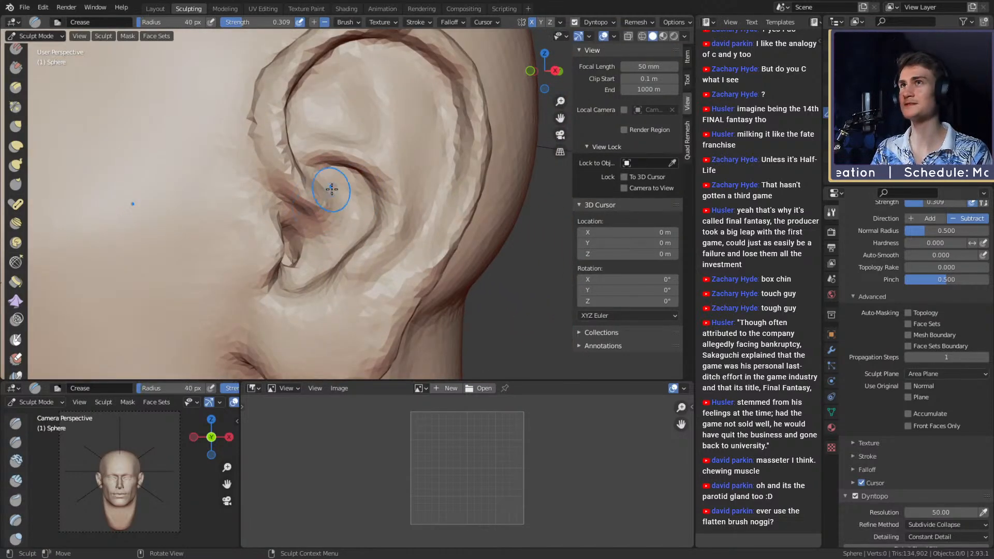
pyautogui.press('g')
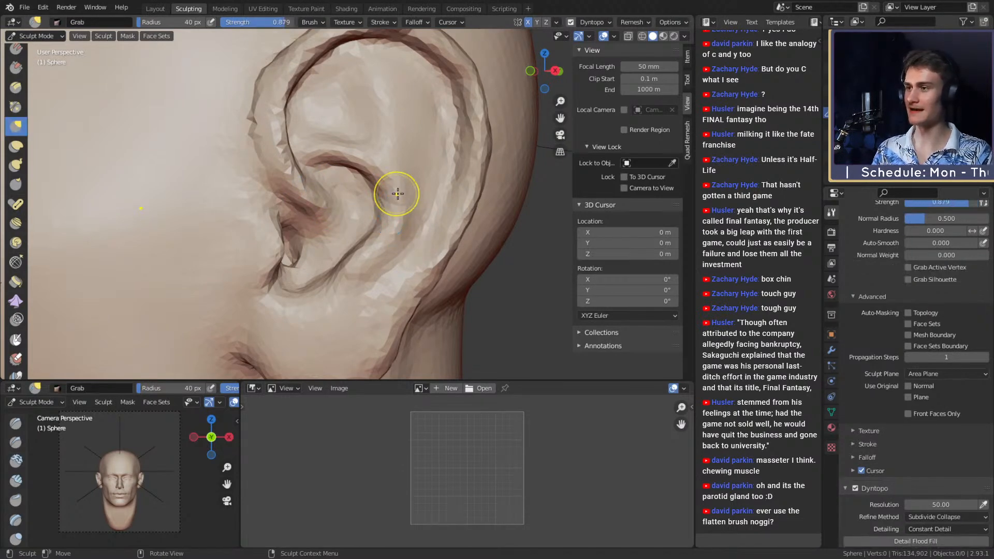
pyautogui.moveTo(402, 194); pyautogui.dragTo(425, 202)
pyautogui.press('f')
pyautogui.click(444, 202)
# Carve the groove between the back of the ear and the head with the Crease brush at a radius of 26 px.
pyautogui.moveTo(438, 203)
pyautogui.mouseDown(button='middle')
pyautogui.moveTo(406, 199)
pyautogui.moveTo(306, 224)
pyautogui.moveTo(122, 107)
pyautogui.mouseUp(button='middle')
pyautogui.scroll(-4, 401, 179)
pyautogui.scroll(4, 397, 189)
pyautogui.press('f')
pyautogui.click(319, 192)
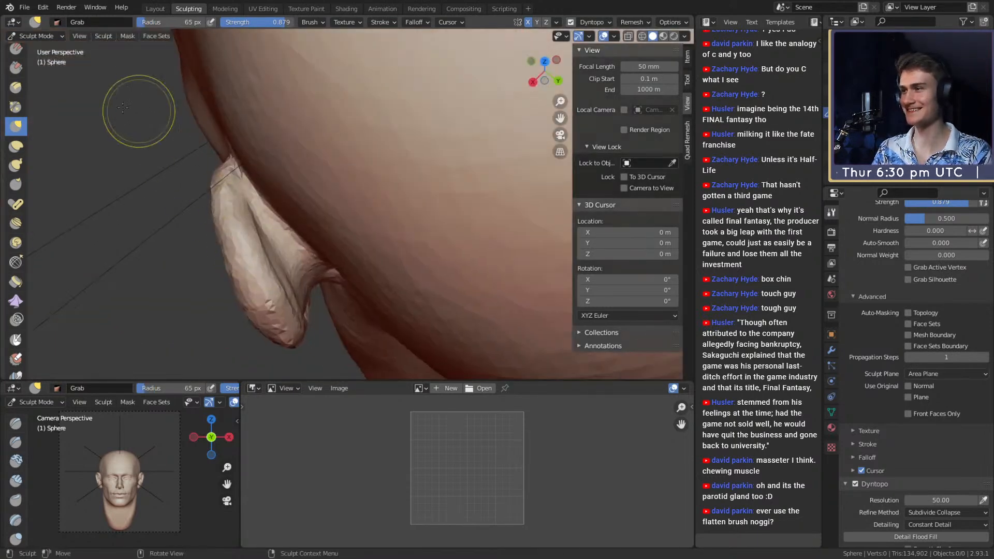
pyautogui.hotkey('shift', 'c')
pyautogui.press('f')
pyautogui.click(271, 201)
pyautogui.moveTo(271, 201); pyautogui.dragTo(286, 212, button='middle')
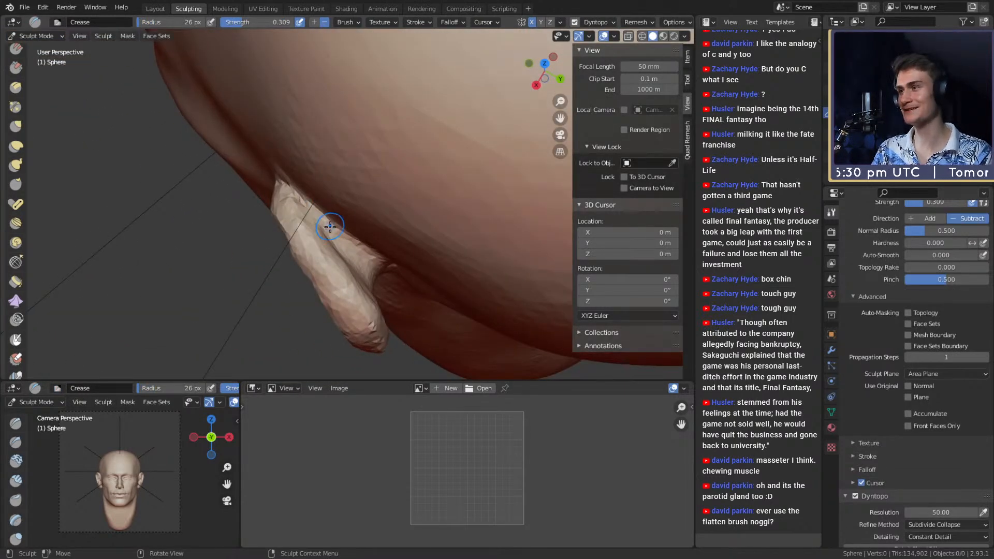
pyautogui.moveTo(327, 223); pyautogui.dragTo(342, 238)
pyautogui.moveTo(343, 237); pyautogui.dragTo(286, 201, button='middle')
pyautogui.moveTo(329, 189)
pyautogui.keyDown('alt'); pyautogui.mouseDown()
pyautogui.moveTo(406, 140)
pyautogui.moveTo(397, 178)
pyautogui.moveTo(397, 160)
pyautogui.mouseUp(); pyautogui.keyUp('alt')
# Reshape the ear lobe by pulling its lower rear edge inward and upward with a large Grab brush.
pyautogui.press('g')
pyautogui.press('f')
pyautogui.click(400, 276)
pyautogui.moveTo(400, 275); pyautogui.dragTo(395, 244, button='middle')
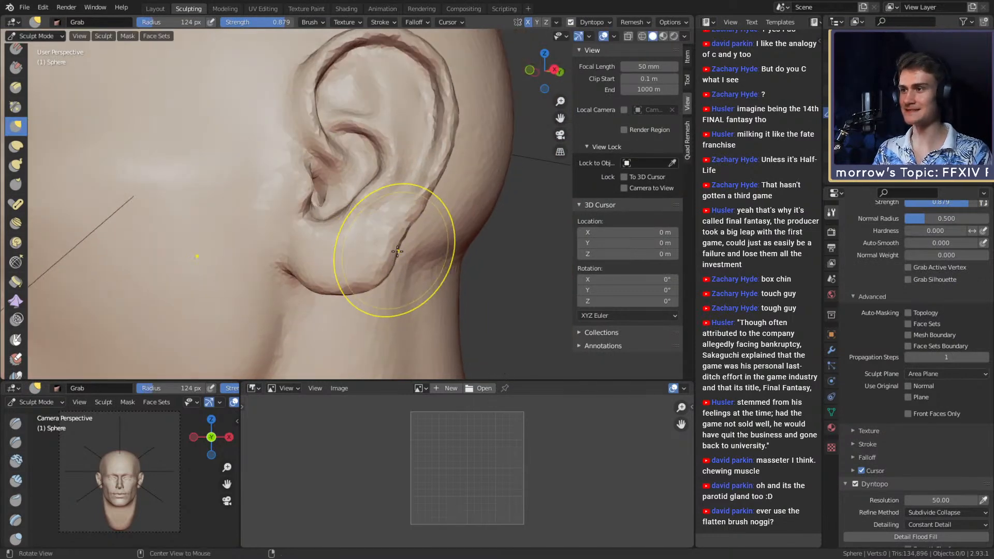
pyautogui.press('f')
pyautogui.click(383, 274)
pyautogui.moveTo(378, 272); pyautogui.dragTo(362, 261)
pyautogui.moveTo(353, 255); pyautogui.dragTo(378, 254, button='middle')
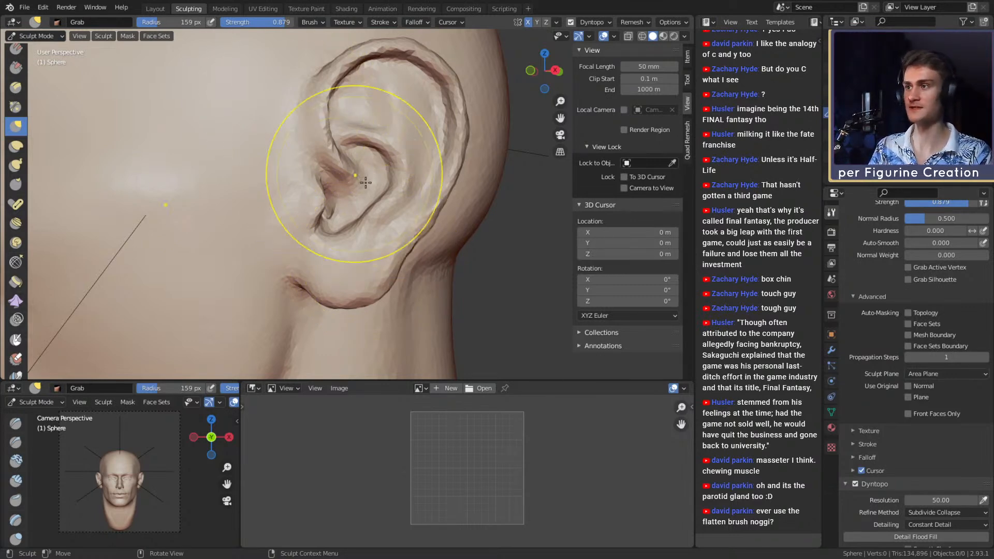
# Build up the area around the notch above the ear lobe with the Clay Strips brush at a radius of 35 px.
pyautogui.keyDown('alt'); pyautogui.moveTo(357, 178); pyautogui.dragTo(379, 195); pyautogui.keyUp('alt')
pyautogui.press('c')
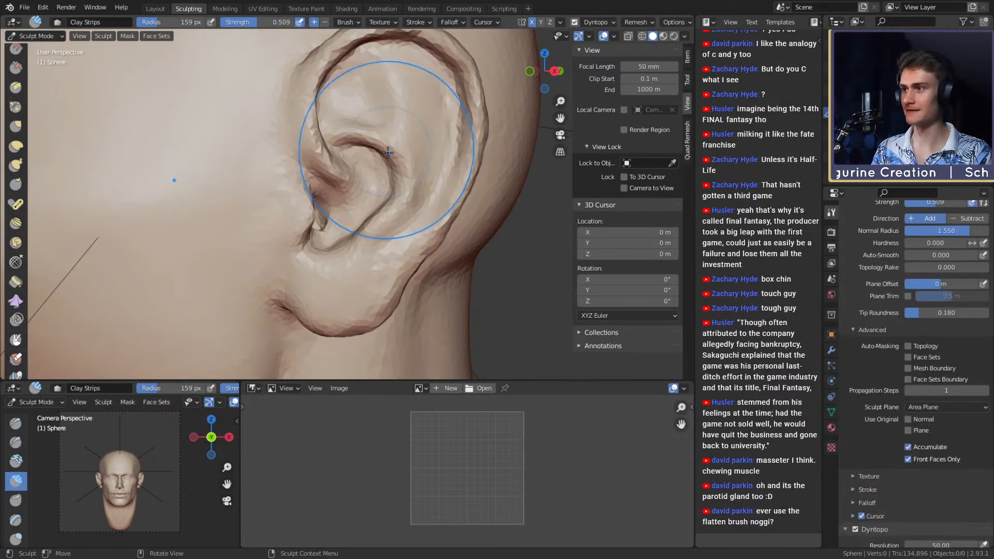
pyautogui.press('f')
pyautogui.click(356, 150)
pyautogui.moveTo(357, 150)
pyautogui.keyDown('alt'); pyautogui.mouseDown()
pyautogui.moveTo(373, 163)
pyautogui.moveTo(346, 179)
pyautogui.moveTo(339, 164)
pyautogui.moveTo(357, 173)
pyautogui.moveTo(318, 188)
pyautogui.mouseUp(); pyautogui.keyUp('alt')
pyautogui.press('f')
pyautogui.click(324, 154)
pyautogui.press('f')
pyautogui.click(332, 196)
pyautogui.moveTo(339, 225)
pyautogui.keyDown('alt'); pyautogui.mouseDown()
pyautogui.moveTo(332, 199)
pyautogui.moveTo(325, 220)
pyautogui.mouseUp(); pyautogui.keyUp('alt')
pyautogui.keyDown('alt'); pyautogui.moveTo(332, 212); pyautogui.dragTo(345, 205); pyautogui.keyUp('alt')
pyautogui.moveTo(318, 221)
pyautogui.mouseDown()
pyautogui.moveTo(326, 201)
pyautogui.moveTo(357, 252)
pyautogui.mouseUp()
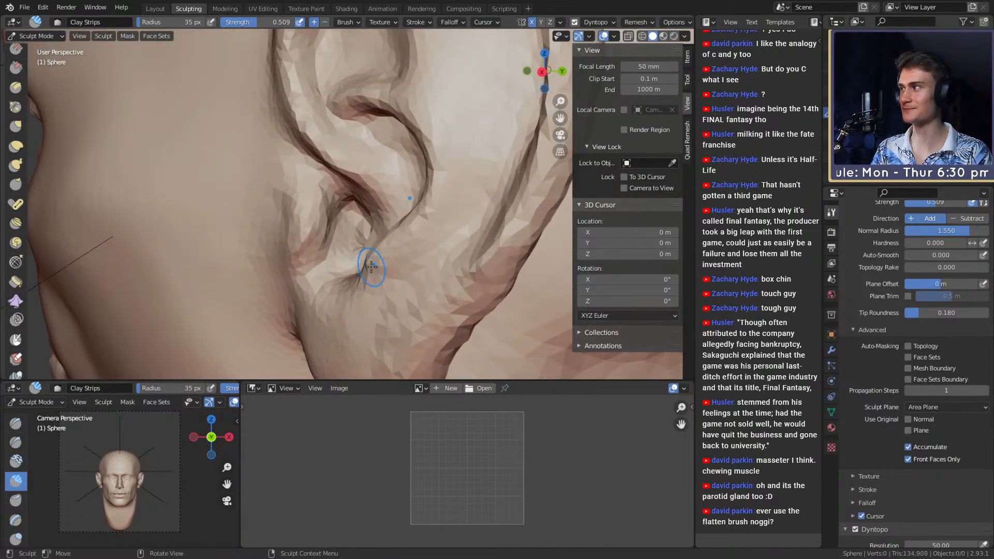
# Carve the notch above the ear lobe with the Crease brush and adjust the brush strength.
pyautogui.moveTo(379, 203)
pyautogui.keyDown('ctrl'); pyautogui.keyDown('alt'); pyautogui.mouseDown()
pyautogui.moveTo(378, 223)
pyautogui.moveTo(402, 220)
pyautogui.moveTo(366, 204)
pyautogui.mouseUp(); pyautogui.keyUp('alt'); pyautogui.keyUp('ctrl')
pyautogui.moveTo(363, 253)
pyautogui.keyDown('ctrl'); pyautogui.keyDown('alt'); pyautogui.mouseDown()
pyautogui.moveTo(366, 222)
pyautogui.moveTo(317, 214)
pyautogui.moveTo(319, 203)
pyautogui.mouseUp(); pyautogui.keyUp('alt'); pyautogui.keyUp('ctrl')
pyautogui.hotkey('shift', 'c')
pyautogui.press('f')
pyautogui.click(314, 218)
pyautogui.moveTo(336, 195)
pyautogui.mouseDown()
pyautogui.moveTo(322, 205)
pyautogui.moveTo(334, 197)
pyautogui.moveTo(350, 225)
pyautogui.mouseUp()
pyautogui.hotkey('shift', 'f')
pyautogui.click(381, 204)
pyautogui.hotkey('shift', 'f')
pyautogui.click(367, 204)
pyautogui.keyDown('alt'); pyautogui.moveTo(351, 225); pyautogui.dragTo(331, 195); pyautogui.keyUp('alt')
# Carve the groove along the front hollow of the inner ear with a resized Crease brush.
pyautogui.press('f')
pyautogui.click(322, 203)
pyautogui.keyDown('alt'); pyautogui.moveTo(330, 202); pyautogui.dragTo(311, 205); pyautogui.keyUp('alt')
pyautogui.press('f')
pyautogui.click(315, 206)
pyautogui.moveTo(300, 207)
pyautogui.mouseDown()
pyautogui.moveTo(337, 227)
pyautogui.moveTo(359, 191)
pyautogui.moveTo(381, 204)
pyautogui.moveTo(384, 228)
pyautogui.moveTo(396, 210)
pyautogui.moveTo(388, 172)
pyautogui.moveTo(352, 172)
pyautogui.moveTo(350, 146)
pyautogui.moveTo(347, 168)
pyautogui.moveTo(340, 157)
pyautogui.mouseUp()
# Nudge the ear's inner ridge slightly toward the rear rim with the Grab brush at a radius of 136 px.
pyautogui.press('f')
pyautogui.click(372, 203)
pyautogui.press('g')
pyautogui.press('f')
pyautogui.click(341, 162)
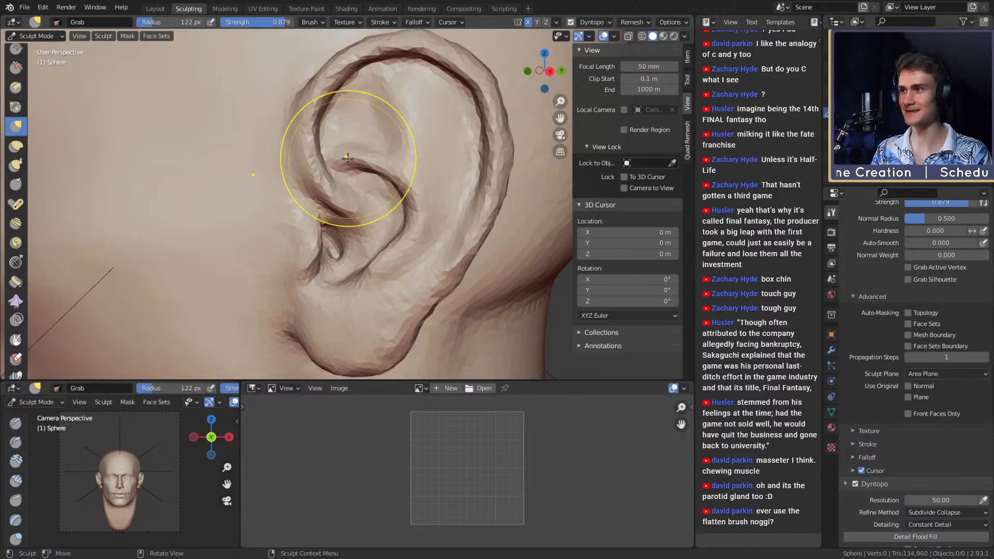
pyautogui.moveTo(339, 150)
pyautogui.keyDown('alt'); pyautogui.mouseDown()
pyautogui.moveTo(398, 155)
pyautogui.moveTo(398, 143)
pyautogui.mouseUp(); pyautogui.keyUp('alt')
pyautogui.press('f')
pyautogui.click(395, 143)
pyautogui.moveTo(414, 156); pyautogui.dragTo(418, 163)
pyautogui.moveTo(420, 168)
pyautogui.keyDown('ctrl'); pyautogui.keyDown('alt'); pyautogui.mouseDown()
pyautogui.moveTo(402, 188)
pyautogui.moveTo(466, 184)
pyautogui.moveTo(406, 189)
pyautogui.mouseUp(); pyautogui.keyUp('alt'); pyautogui.keyUp('ctrl')
pyautogui.keyDown('ctrl'); pyautogui.keyDown('alt'); pyautogui.moveTo(406, 189); pyautogui.dragTo(411, 165); pyautogui.keyUp('alt'); pyautogui.keyUp('ctrl')
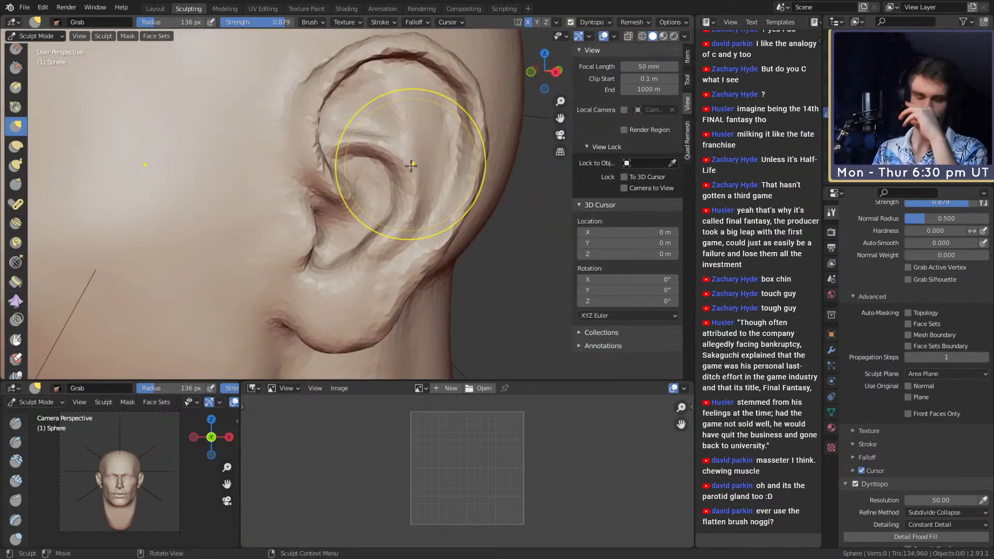
# Build up the hollow between the ear's inner ridge and rear rim with the Clay Strips brush.
pyautogui.press('c')
pyautogui.press('f')
pyautogui.click(384, 162)
pyautogui.moveTo(426, 170)
pyautogui.keyDown('alt'); pyautogui.keyDown('shift'); pyautogui.mouseDown()
pyautogui.moveTo(374, 172)
pyautogui.moveTo(385, 217)
pyautogui.moveTo(382, 165)
pyautogui.mouseUp(); pyautogui.keyUp('shift'); pyautogui.keyUp('alt')
pyautogui.press('f')
pyautogui.click(378, 194)
pyautogui.press('f')
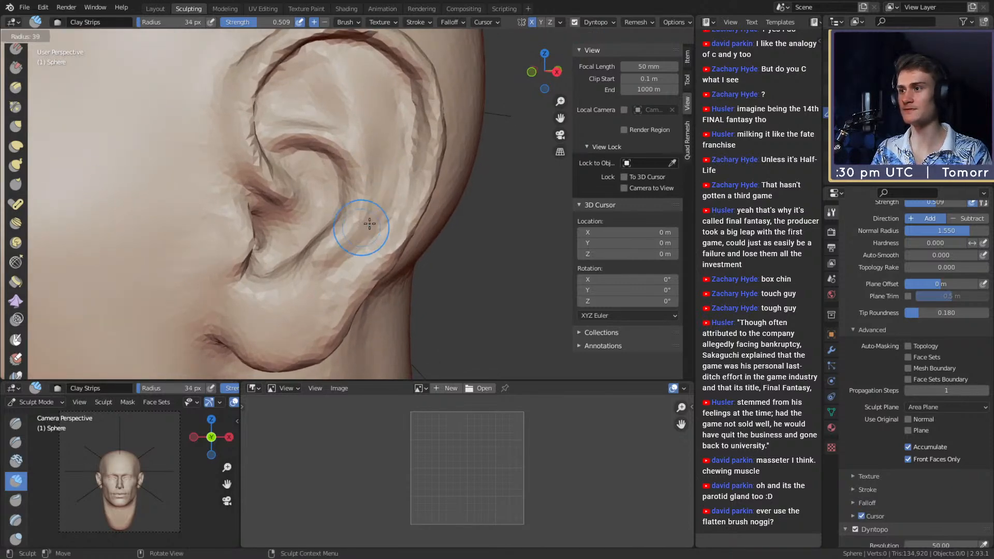
pyautogui.click(390, 171)
pyautogui.moveTo(385, 207); pyautogui.dragTo(394, 161)
# Extend the Clay Strips buildup along the upper part of the rear hollow at a radius of 57 px.
pyautogui.press('f')
pyautogui.click(400, 159)
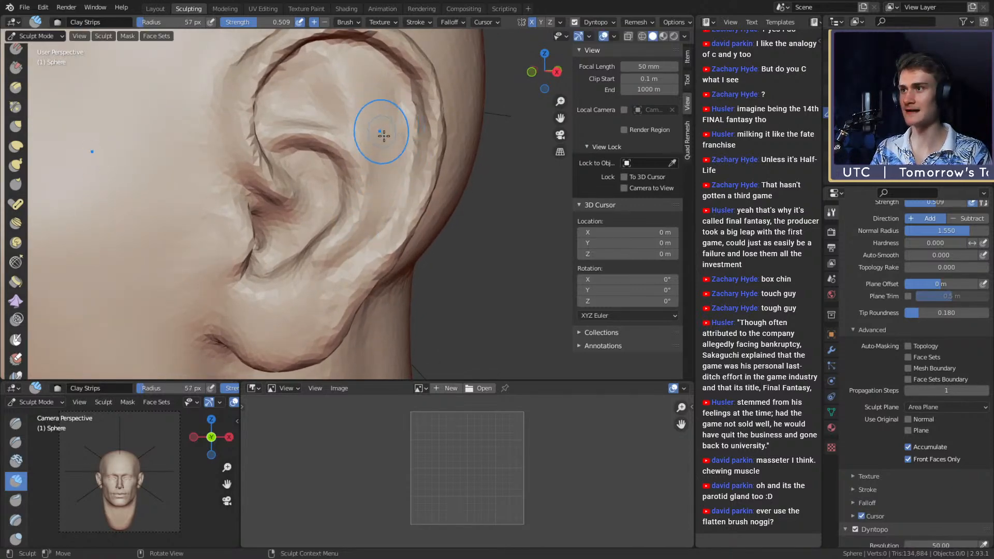
pyautogui.moveTo(380, 127); pyautogui.dragTo(373, 90)
pyautogui.press('f')
pyautogui.click(371, 89)
pyautogui.press('f')
pyautogui.click(377, 168)
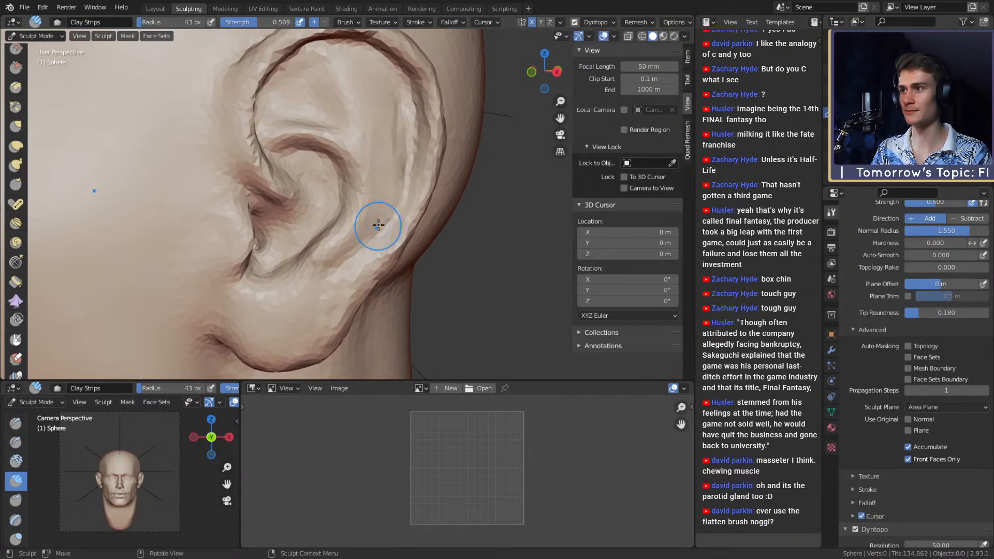
# Examine the ear's shape close up and against the whole head from the front and side.
pyautogui.hotkey('shift', 'c')
pyautogui.moveTo(374, 204); pyautogui.dragTo(405, 198, button='middle')
pyautogui.press('f')
pyautogui.click(386, 240)
pyautogui.press('f')
pyautogui.click(399, 202)
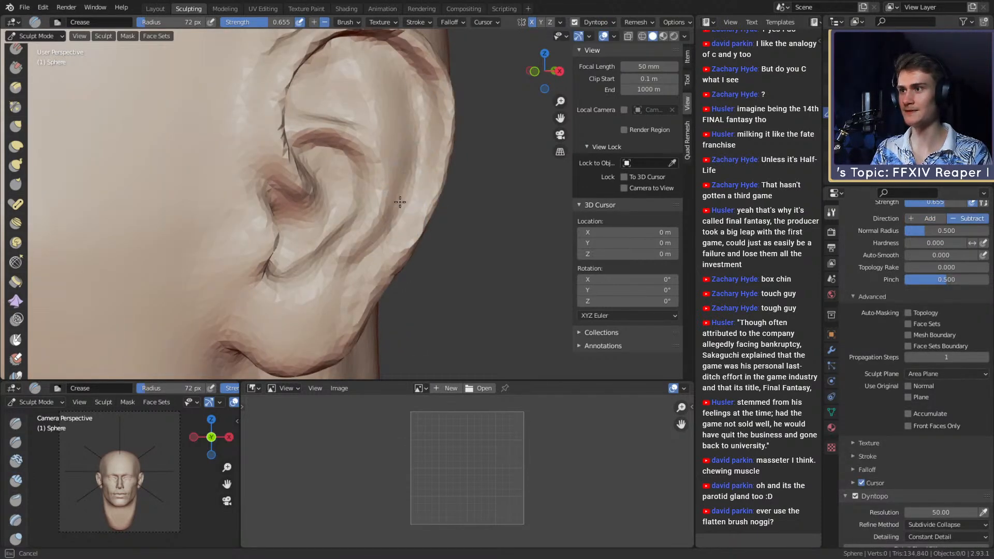
pyautogui.scroll(-6, 393, 156)
pyautogui.moveTo(401, 171); pyautogui.dragTo(497, 207, button='middle')
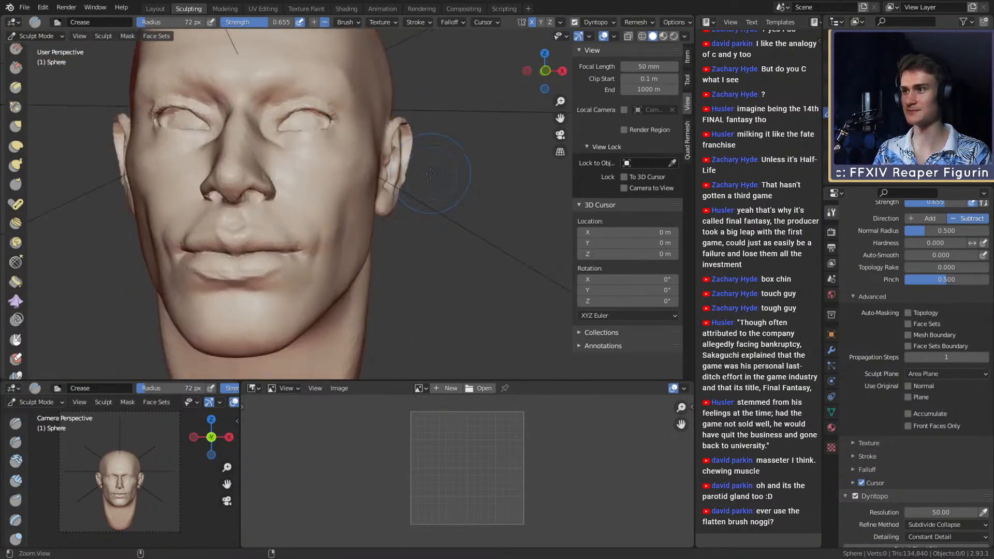
pyautogui.scroll(-5, 414, 218)
pyautogui.moveTo(404, 217); pyautogui.dragTo(396, 193, button='middle')
pyautogui.scroll(4, 403, 226)
pyautogui.scroll(4, 413, 220)
pyautogui.scroll(5, 395, 193)
pyautogui.press('f')
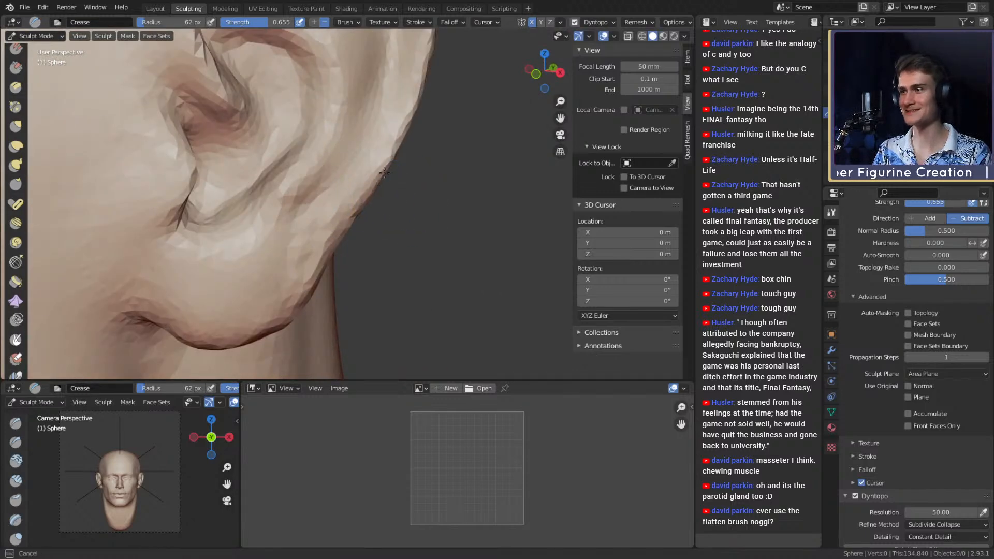
pyautogui.click(413, 141)
pyautogui.scroll(-3, 413, 140)
pyautogui.moveTo(413, 145); pyautogui.dragTo(331, 155, button='middle')
pyautogui.scroll(-4, 414, 217)
pyautogui.scroll(6, 320, 117)
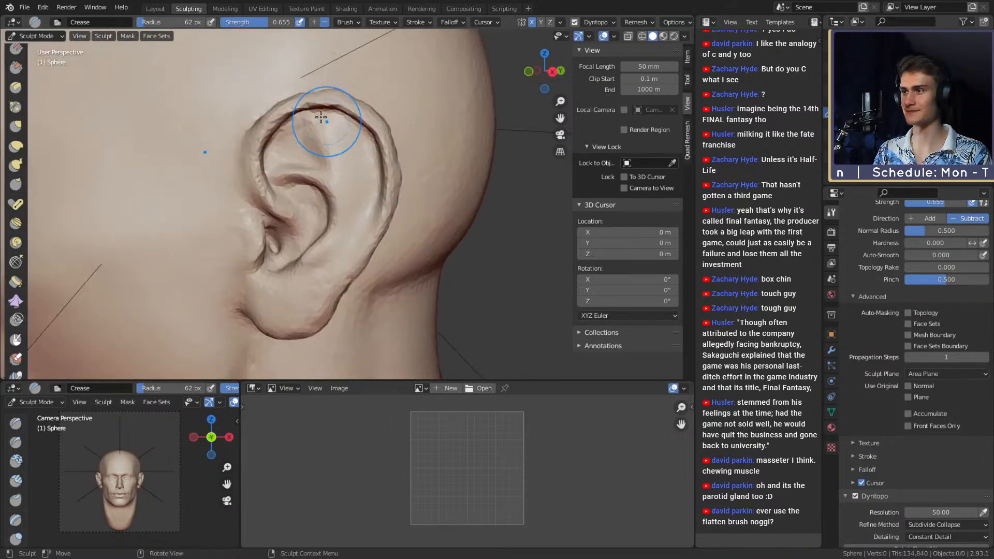
# Paint a mask around the ear's outer rim with the Mask brush at a radius of 23 px and clear it.
pyautogui.press('m')
pyautogui.moveTo(310, 189); pyautogui.dragTo(315, 187, button='middle')
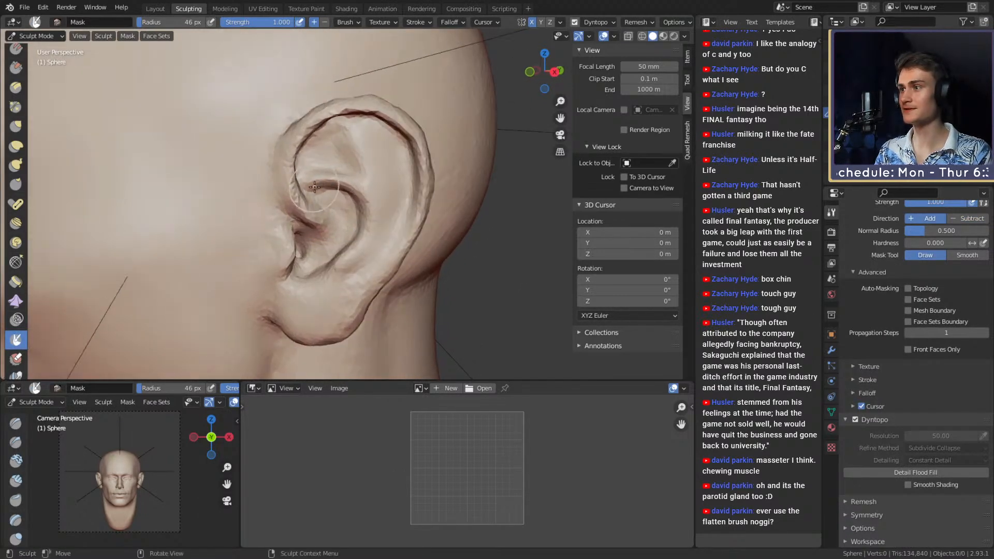
pyautogui.moveTo(294, 145); pyautogui.dragTo(367, 104)
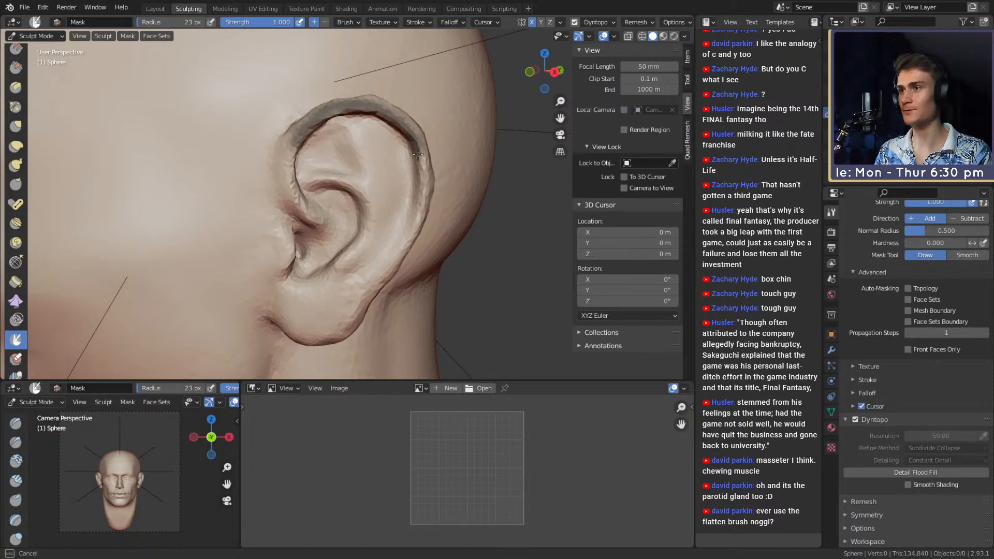
pyautogui.moveTo(418, 153)
pyautogui.mouseDown()
pyautogui.moveTo(401, 243)
pyautogui.moveTo(331, 305)
pyautogui.moveTo(282, 280)
pyautogui.mouseUp()
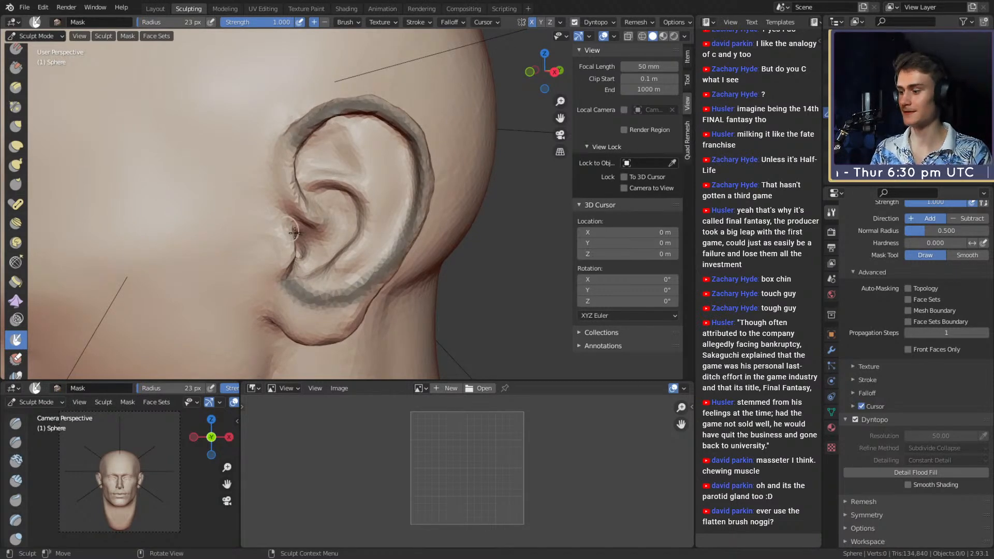
pyautogui.hotkey('alt', 'm')
# Mask the ear's rim from the inner hollow around to the lobe plus the forked inner ridge, and clear the mask.
pyautogui.moveTo(291, 190)
pyautogui.mouseDown()
pyautogui.moveTo(364, 101)
pyautogui.moveTo(422, 171)
pyautogui.moveTo(385, 277)
pyautogui.moveTo(277, 295)
pyautogui.moveTo(298, 207)
pyautogui.moveTo(351, 236)
pyautogui.mouseUp()
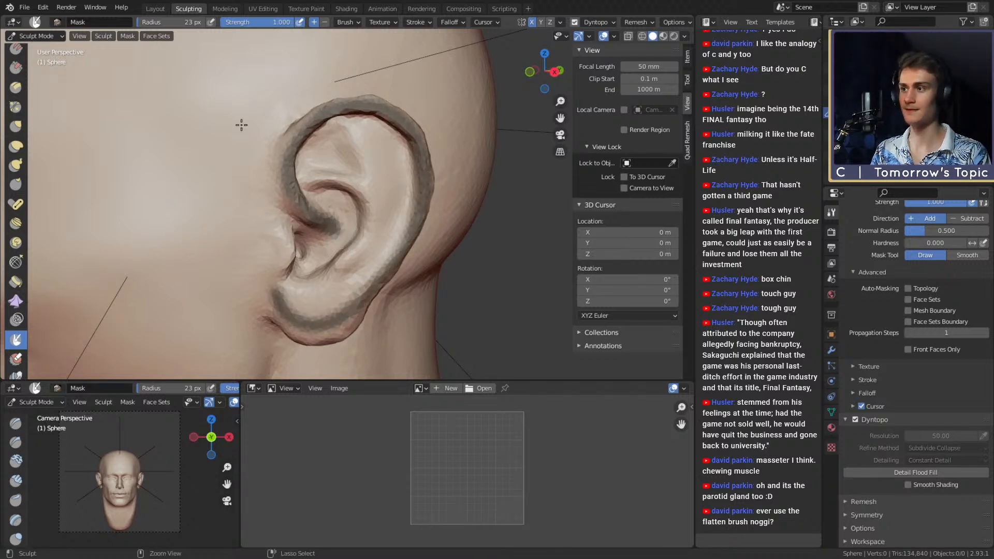
pyautogui.moveTo(312, 187)
pyautogui.mouseDown()
pyautogui.moveTo(331, 183)
pyautogui.moveTo(301, 273)
pyautogui.mouseUp()
pyautogui.hotkey('ctrl', 'z')
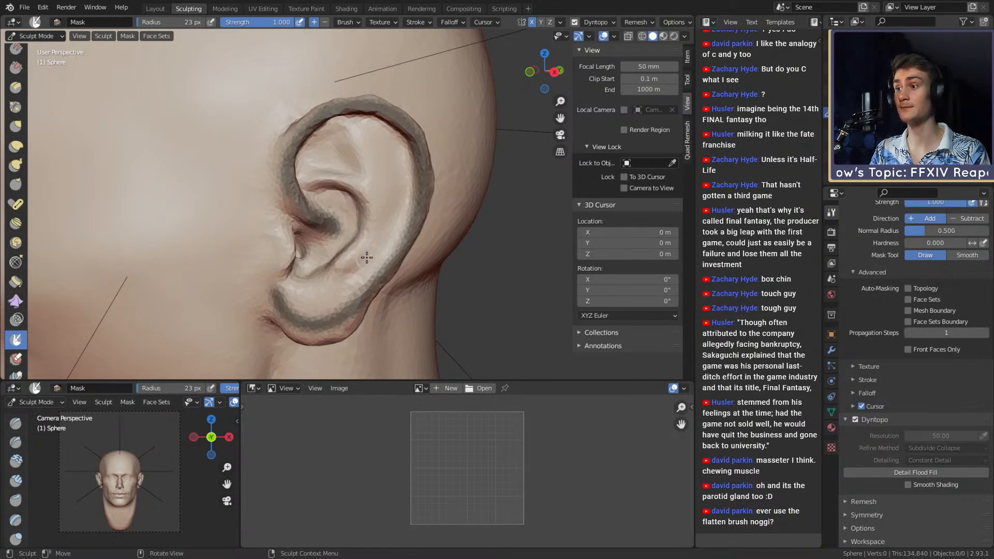
pyautogui.moveTo(339, 265)
pyautogui.mouseDown()
pyautogui.moveTo(361, 208)
pyautogui.moveTo(321, 178)
pyautogui.mouseUp()
pyautogui.hotkey('ctrl', 'z')
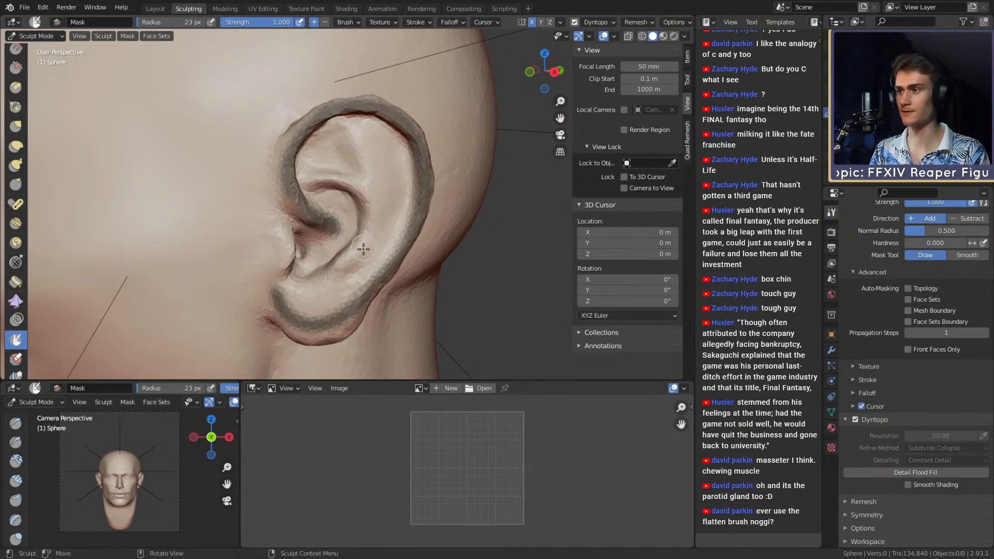
pyautogui.moveTo(343, 265)
pyautogui.mouseDown()
pyautogui.moveTo(361, 246)
pyautogui.moveTo(342, 183)
pyautogui.moveTo(313, 178)
pyautogui.mouseUp()
pyautogui.moveTo(366, 195); pyautogui.dragTo(363, 124)
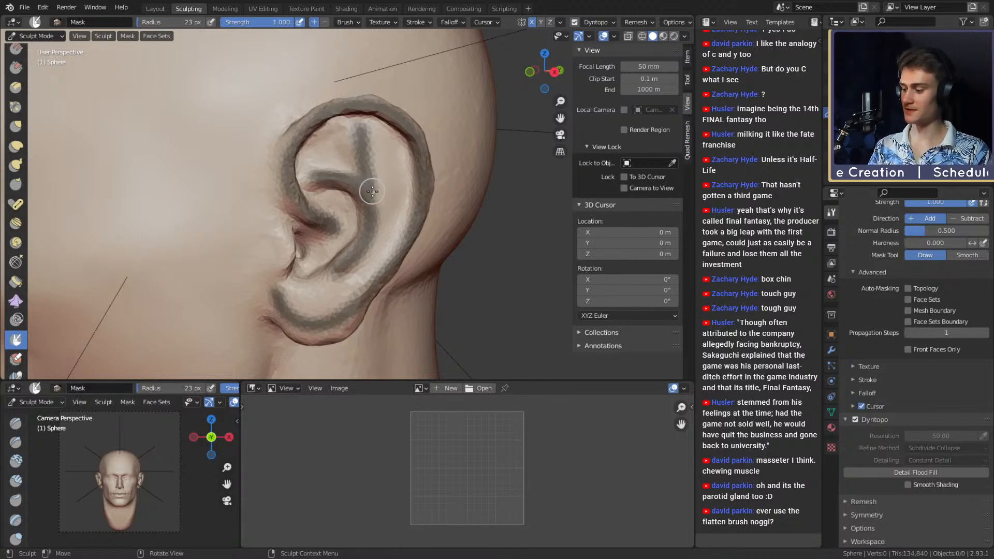
pyautogui.hotkey('alt', 'm')
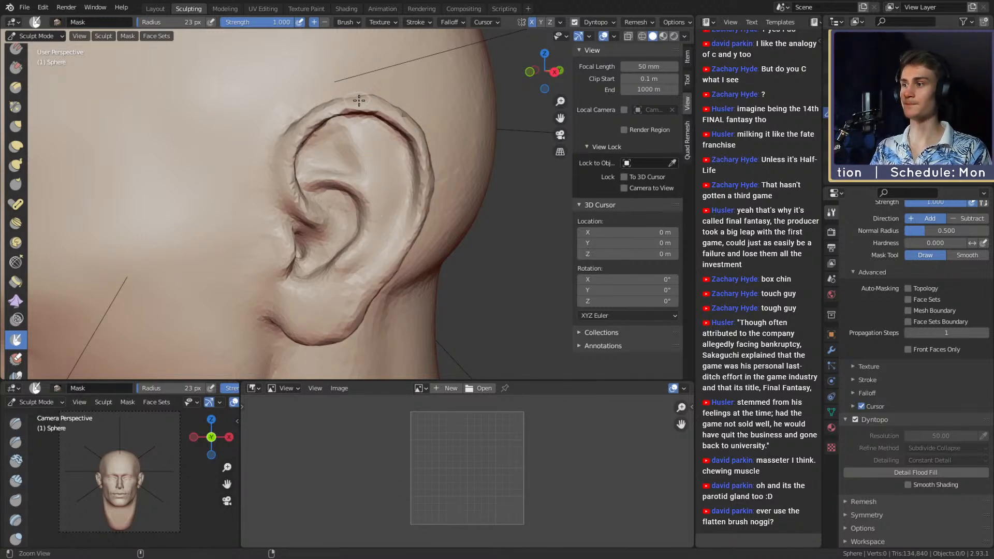
# Nudge the rear edge of the ear just above the lobe slightly upward with the Grab brush.
pyautogui.keyDown('ctrl'); pyautogui.moveTo(359, 100); pyautogui.dragTo(342, 218, button='middle'); pyautogui.keyUp('ctrl')
pyautogui.moveTo(290, 218); pyautogui.dragTo(401, 189, button='middle')
pyautogui.moveTo(404, 200)
pyautogui.mouseDown(button='middle')
pyautogui.moveTo(303, 207)
pyautogui.moveTo(332, 182)
pyautogui.mouseUp(button='middle')
pyautogui.press('g')
pyautogui.press('f')
pyautogui.click(354, 184)
pyautogui.keyDown('ctrl'); pyautogui.moveTo(349, 217); pyautogui.dragTo(342, 194, button='middle'); pyautogui.keyUp('ctrl')
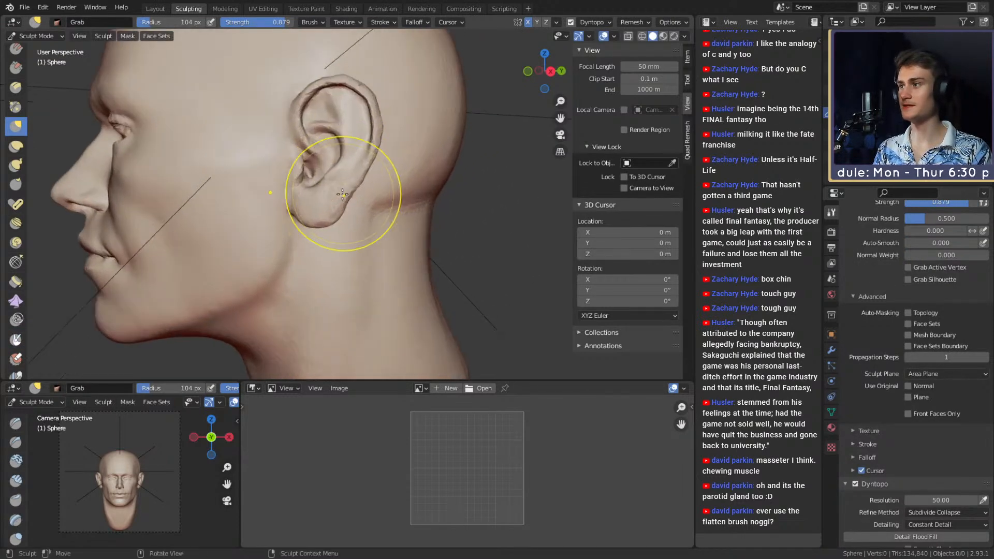
pyautogui.press('f')
pyautogui.click(366, 193)
pyautogui.moveTo(349, 186); pyautogui.dragTo(351, 181)
# Adjust the ear's outline with further Grab brush strokes from rotated views.
pyautogui.moveTo(352, 180); pyautogui.dragTo(373, 188, button='middle')
pyautogui.moveTo(395, 154); pyautogui.dragTo(391, 139)
pyautogui.moveTo(378, 143); pyautogui.dragTo(351, 138, button='middle')
pyautogui.moveTo(327, 116)
pyautogui.mouseDown()
pyautogui.moveTo(320, 108)
pyautogui.moveTo(295, 179)
pyautogui.mouseUp()
# Set the Grab brush radius to 114 px and save the head sculpt file.
pyautogui.moveTo(279, 181)
pyautogui.keyDown('alt'); pyautogui.mouseDown()
pyautogui.moveTo(377, 179)
pyautogui.moveTo(364, 239)
pyautogui.moveTo(384, 187)
pyautogui.mouseUp(); pyautogui.keyUp('alt')
pyautogui.press('f')
pyautogui.click(484, 186)
pyautogui.keyDown('ctrl'); pyautogui.keyDown('alt'); pyautogui.moveTo(383, 186); pyautogui.dragTo(391, 206); pyautogui.keyUp('alt'); pyautogui.keyUp('ctrl')
pyautogui.moveTo(391, 206)
pyautogui.keyDown('alt'); pyautogui.mouseDown()
pyautogui.moveTo(406, 202)
pyautogui.moveTo(372, 209)
pyautogui.moveTo(372, 184)
pyautogui.moveTo(366, 233)
pyautogui.mouseUp(); pyautogui.keyUp('alt')
pyautogui.press('f')
pyautogui.click(331, 186)
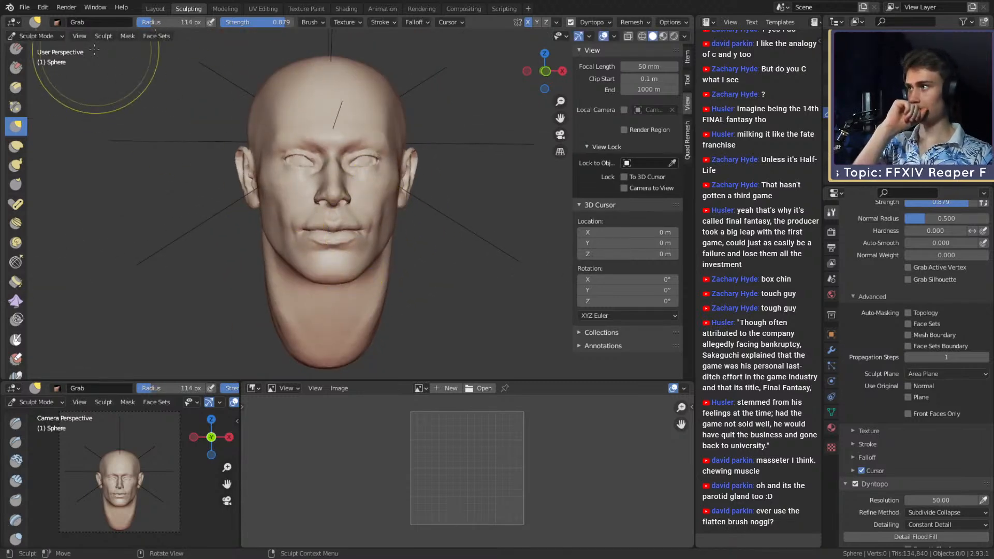
pyautogui.click(24, 7)
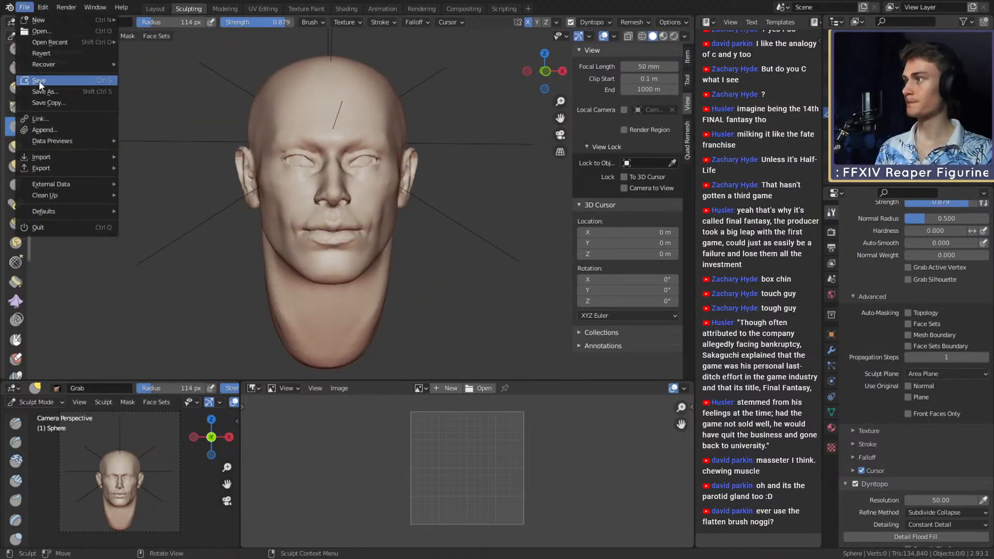
pyautogui.click(39, 81)
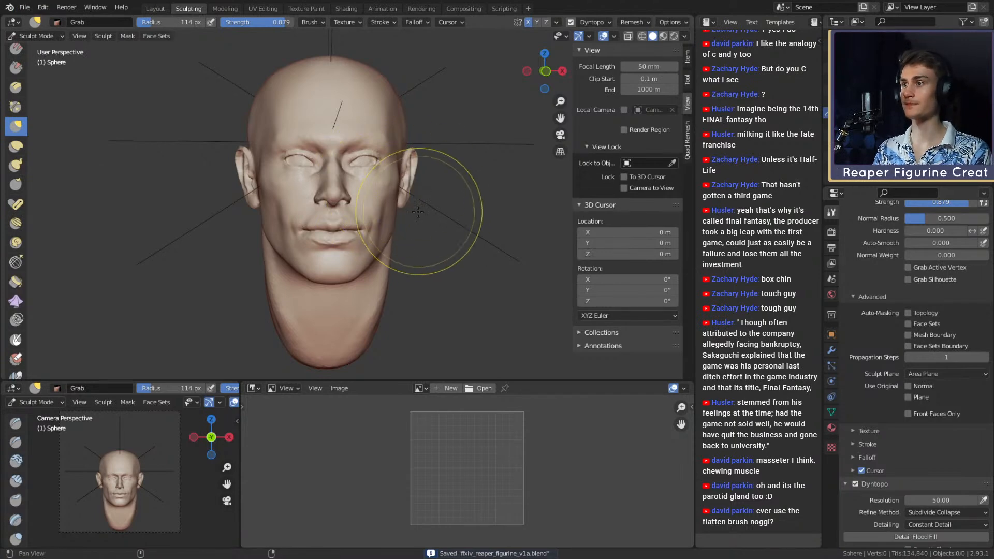
# Examine the ear, cheek, mouth and chin from the front and at an angle.
pyautogui.keyDown('alt'); pyautogui.moveTo(451, 211); pyautogui.dragTo(391, 215); pyautogui.keyUp('alt')
pyautogui.keyDown('ctrl'); pyautogui.keyDown('alt'); pyautogui.moveTo(311, 197); pyautogui.dragTo(316, 150); pyautogui.keyUp('alt'); pyautogui.keyUp('ctrl')
pyautogui.press('f')
pyautogui.click(310, 184)
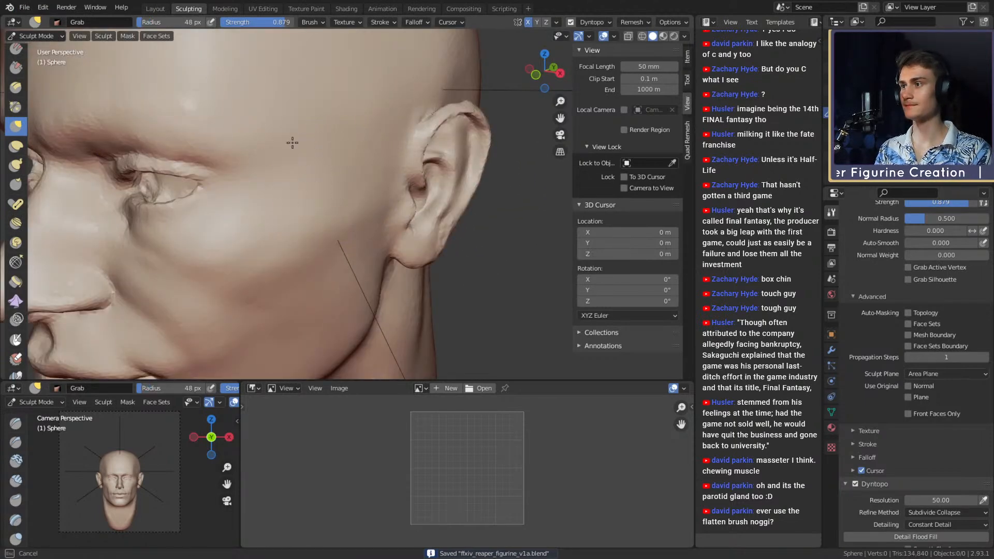
pyautogui.keyDown('ctrl'); pyautogui.moveTo(395, 126); pyautogui.dragTo(405, 178, button='middle'); pyautogui.keyUp('ctrl')
pyautogui.keyDown('alt'); pyautogui.keyDown('shift'); pyautogui.moveTo(412, 214); pyautogui.dragTo(401, 160); pyautogui.keyUp('shift'); pyautogui.keyUp('alt')
pyautogui.keyDown('alt'); pyautogui.moveTo(401, 161); pyautogui.dragTo(403, 187); pyautogui.keyUp('alt')
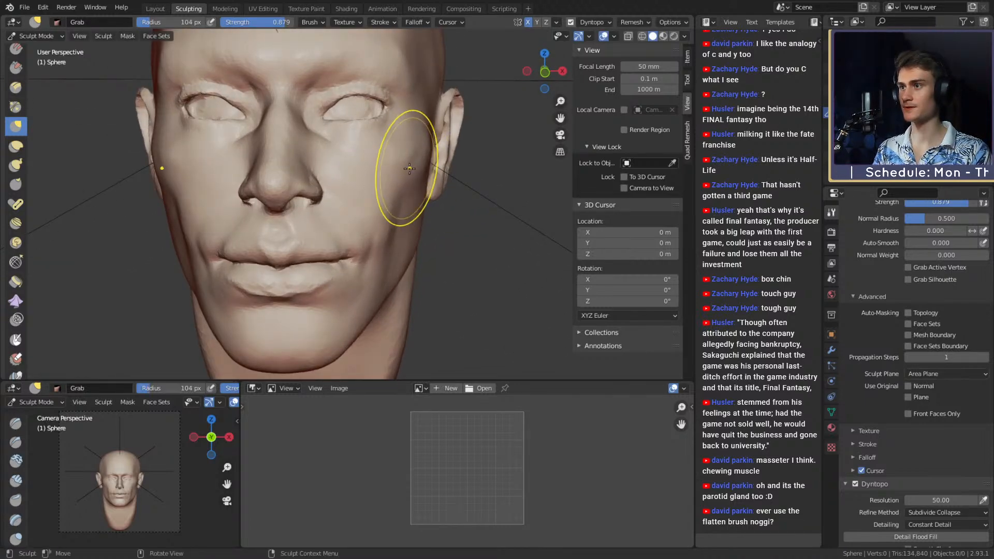
pyautogui.moveTo(411, 167); pyautogui.dragTo(373, 178, button='middle')
pyautogui.keyDown('ctrl'); pyautogui.keyDown('alt'); pyautogui.moveTo(360, 181); pyautogui.dragTo(406, 194); pyautogui.keyUp('alt'); pyautogui.keyUp('ctrl')
pyautogui.moveTo(370, 228)
pyautogui.keyDown('ctrl'); pyautogui.keyDown('alt'); pyautogui.mouseDown()
pyautogui.moveTo(368, 202)
pyautogui.moveTo(362, 251)
pyautogui.moveTo(363, 227)
pyautogui.mouseUp(); pyautogui.keyUp('alt'); pyautogui.keyUp('ctrl')
pyautogui.moveTo(362, 228)
pyautogui.keyDown('alt'); pyautogui.keyDown('shift'); pyautogui.mouseDown()
pyautogui.moveTo(364, 184)
pyautogui.moveTo(363, 210)
pyautogui.mouseUp(); pyautogui.keyUp('shift'); pyautogui.keyUp('alt')
pyautogui.keyDown('ctrl'); pyautogui.keyDown('alt'); pyautogui.moveTo(364, 210); pyautogui.dragTo(357, 156); pyautogui.keyUp('alt'); pyautogui.keyUp('ctrl')
# Crease the lower edge of the lower lip toward the mouth corner at a radius of 62 px and strength 0.267.
pyautogui.press('c')
pyautogui.keyDown('alt'); pyautogui.keyDown('shift'); pyautogui.moveTo(400, 241); pyautogui.dragTo(382, 188); pyautogui.keyUp('shift'); pyautogui.keyUp('alt')
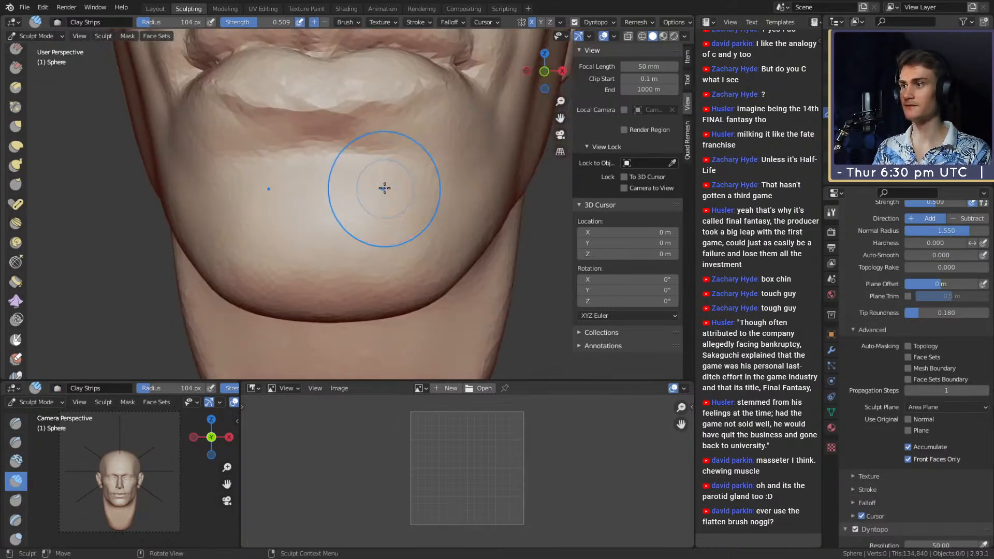
pyautogui.hotkey('shift', 'c')
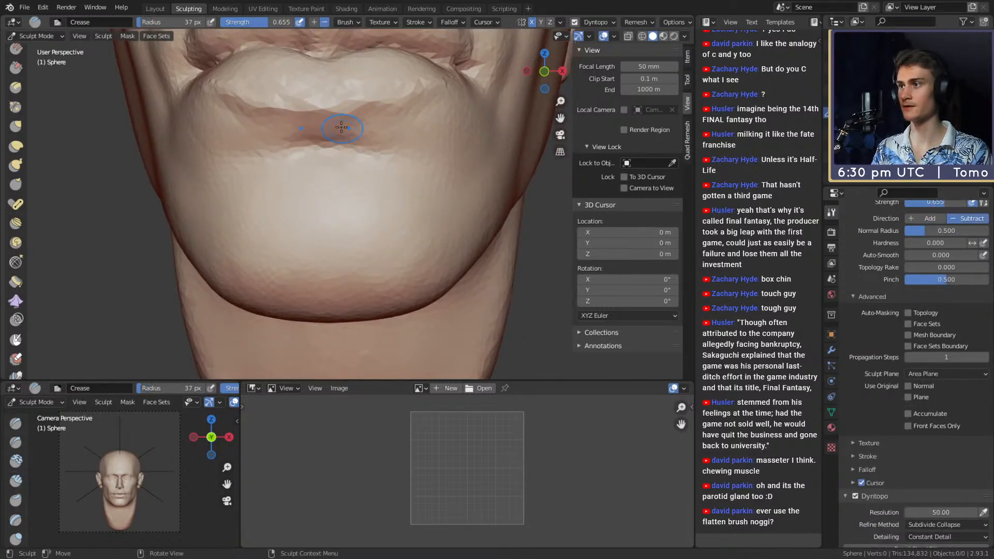
pyautogui.hotkey('shift', 'f')
pyautogui.click(347, 107)
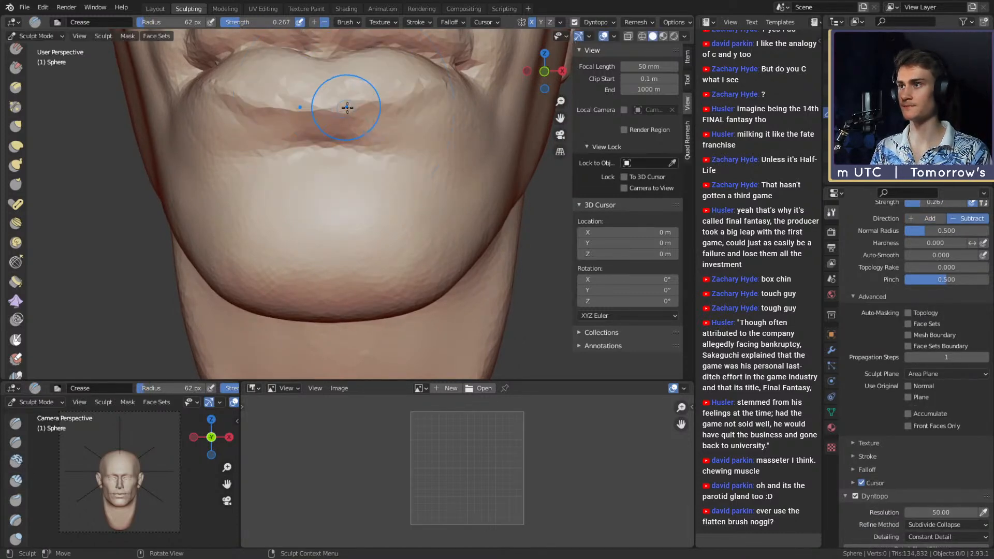
pyautogui.moveTo(388, 96); pyautogui.dragTo(406, 88)
pyautogui.moveTo(375, 106)
pyautogui.keyDown('alt'); pyautogui.mouseDown()
pyautogui.moveTo(357, 157)
pyautogui.moveTo(354, 130)
pyautogui.mouseUp(); pyautogui.keyUp('alt')
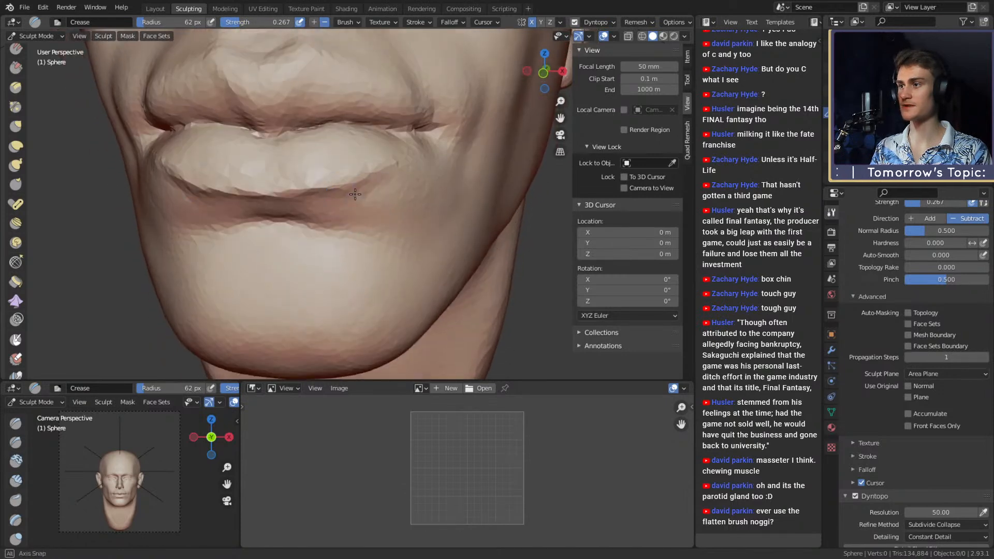
pyautogui.moveTo(321, 187); pyautogui.dragTo(388, 154)
# Deepen the groove between the lower lip and chin with the Crease brush at a radius of 51 px.
pyautogui.scroll(-6, 403, 121)
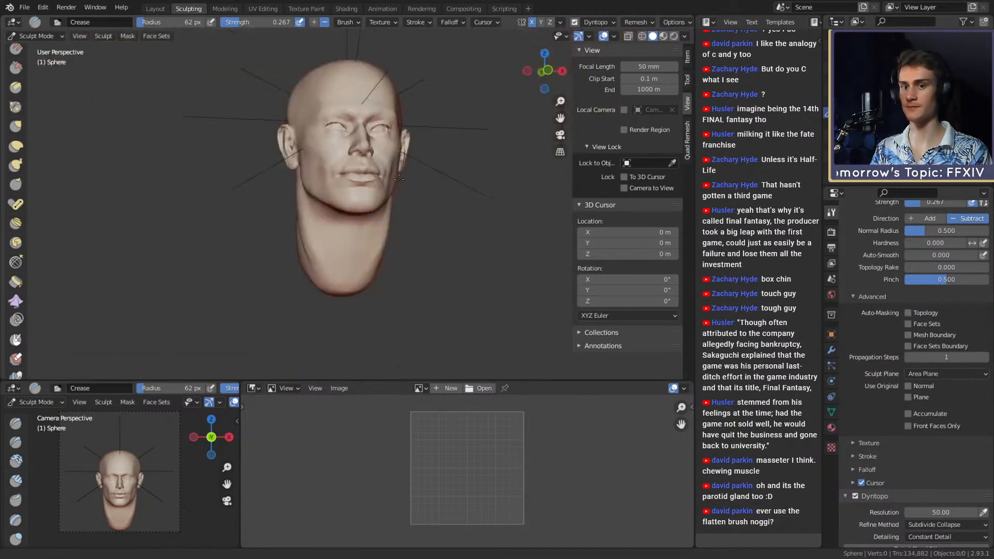
pyautogui.scroll(3, 377, 169)
pyautogui.scroll(4, 378, 170)
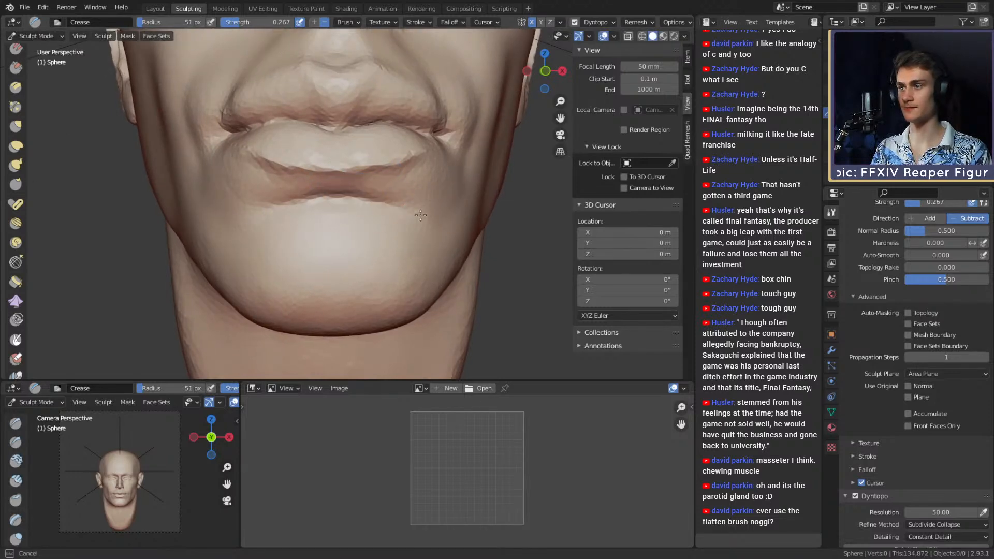
pyautogui.moveTo(420, 215)
pyautogui.keyDown('alt'); pyautogui.mouseDown()
pyautogui.moveTo(388, 204)
pyautogui.moveTo(374, 219)
pyautogui.mouseUp(); pyautogui.keyUp('alt')
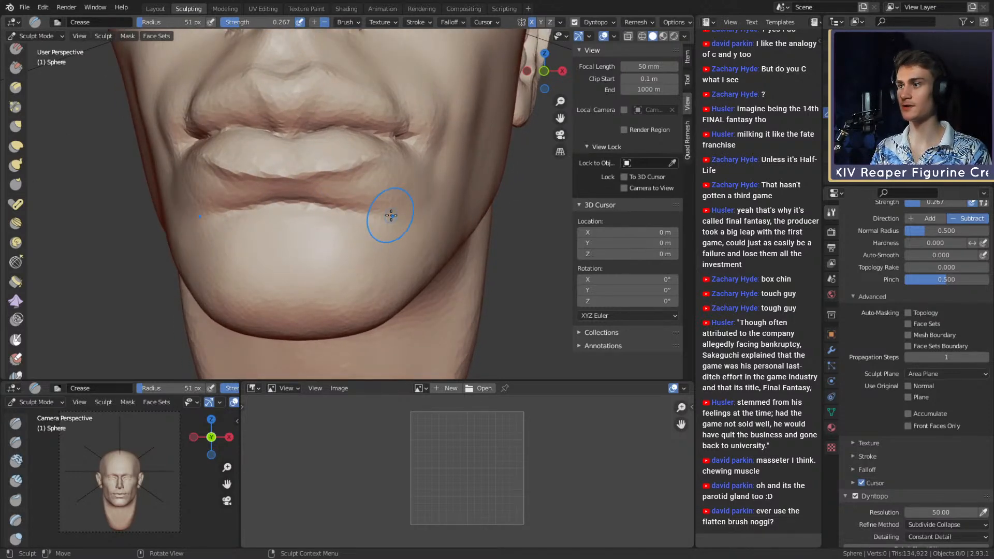
pyautogui.moveTo(315, 200); pyautogui.dragTo(331, 201)
# Reshape the fullness between the lower lip and the side of the chin with the Grab brush at strength 0.879.
pyautogui.scroll(-6, 381, 200)
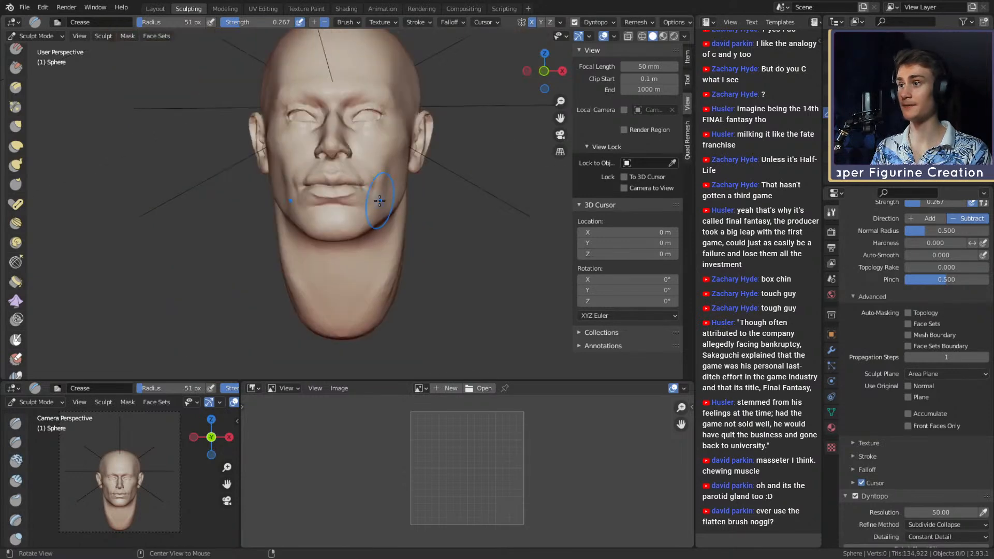
pyautogui.moveTo(381, 200)
pyautogui.mouseDown(button='middle')
pyautogui.moveTo(316, 199)
pyautogui.moveTo(381, 198)
pyautogui.mouseUp(button='middle')
pyautogui.scroll(4, 380, 197)
pyautogui.scroll(4, 381, 197)
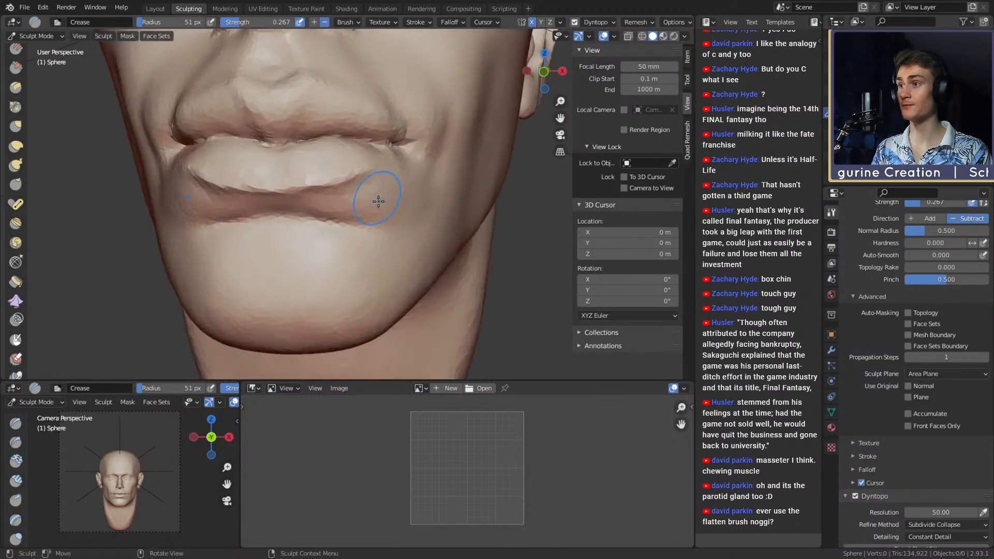
pyautogui.press('g')
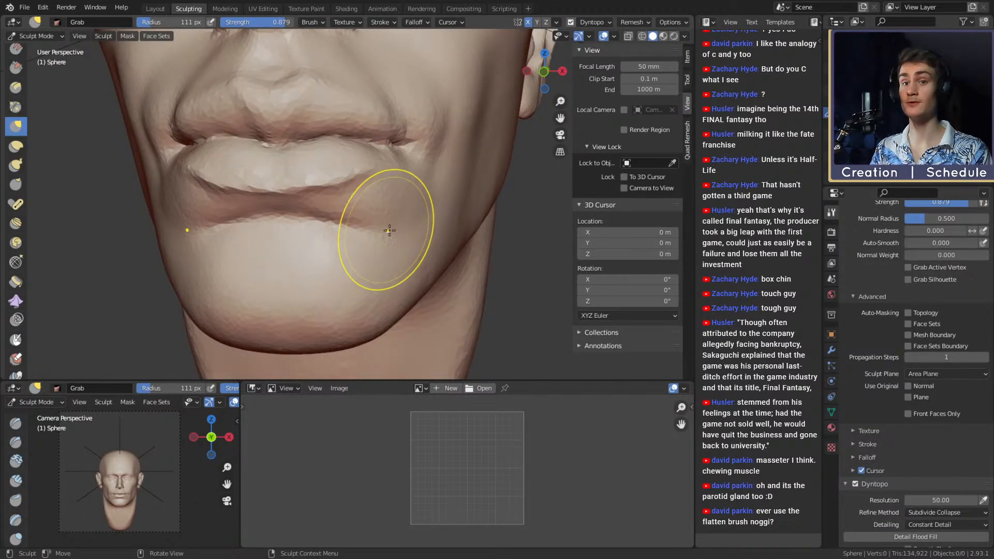
pyautogui.scroll(-4, 391, 207)
pyautogui.moveTo(391, 207); pyautogui.dragTo(326, 129, button='middle')
pyautogui.scroll(4, 325, 128)
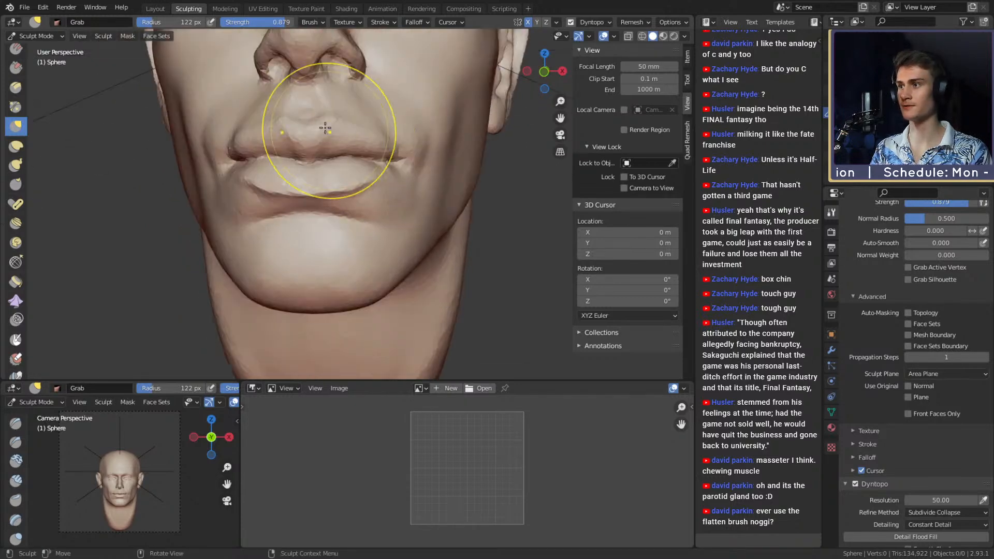
pyautogui.press('f')
pyautogui.click(364, 224)
pyautogui.moveTo(383, 220); pyautogui.dragTo(384, 217)
# Set the Grab brush radius to 125 px and pull the area below the mouth corner slightly outward.
pyautogui.press('f')
pyautogui.click(394, 233)
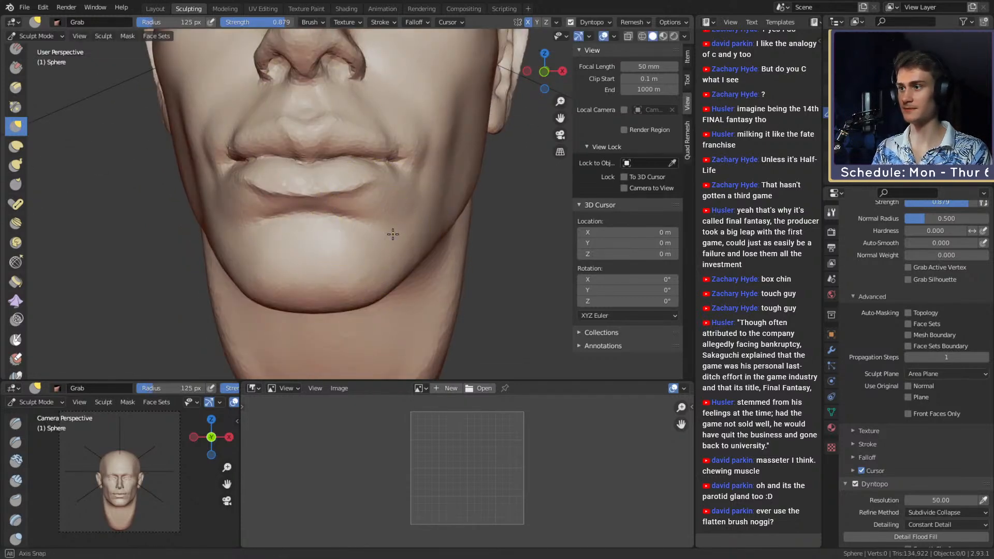
pyautogui.moveTo(393, 233); pyautogui.dragTo(395, 233, button='middle')
pyautogui.moveTo(374, 235); pyautogui.dragTo(381, 239)
pyautogui.scroll(-4, 375, 195)
pyautogui.moveTo(384, 198)
pyautogui.mouseDown(button='middle')
pyautogui.moveTo(289, 136)
pyautogui.moveTo(412, 210)
pyautogui.mouseUp(button='middle')
pyautogui.scroll(4, 373, 193)
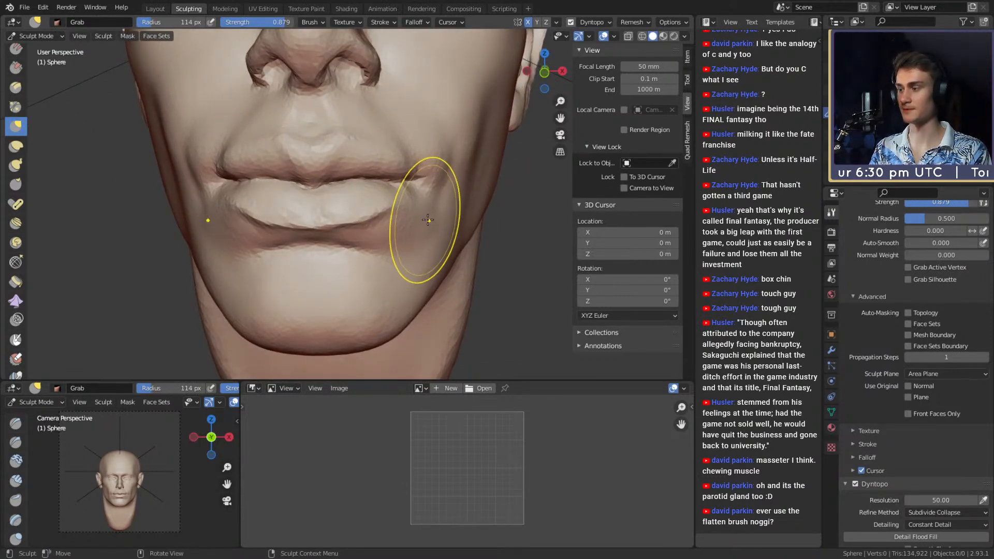
# Build up the area below the mouth corner with Clay Strips at strength 0.509 and set the radius to 89 px.
pyautogui.press('c')
pyautogui.moveTo(428, 224)
pyautogui.mouseDown(button='middle')
pyautogui.moveTo(366, 211)
pyautogui.moveTo(329, 181)
pyautogui.mouseUp(button='middle')
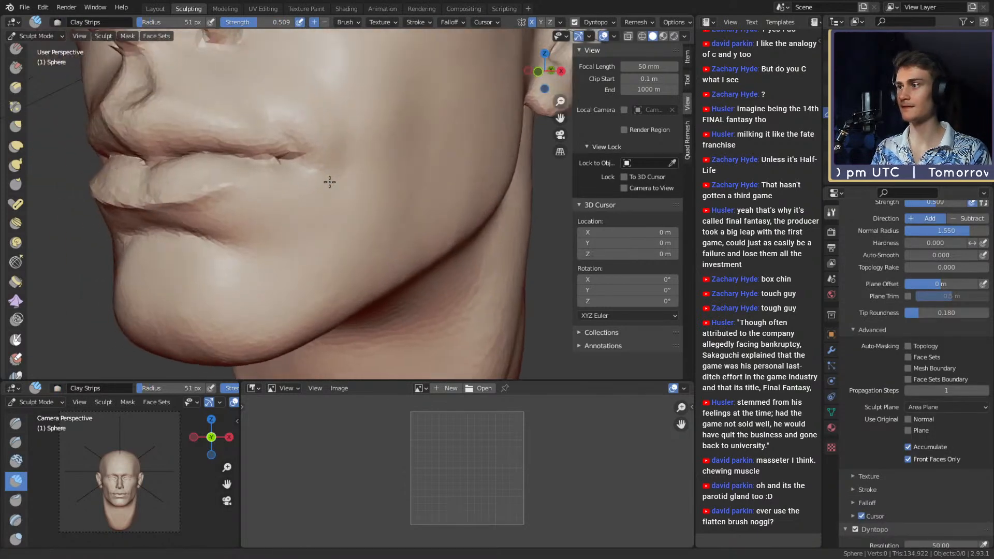
pyautogui.moveTo(306, 227); pyautogui.dragTo(300, 215)
pyautogui.press('f')
pyautogui.click(314, 202)
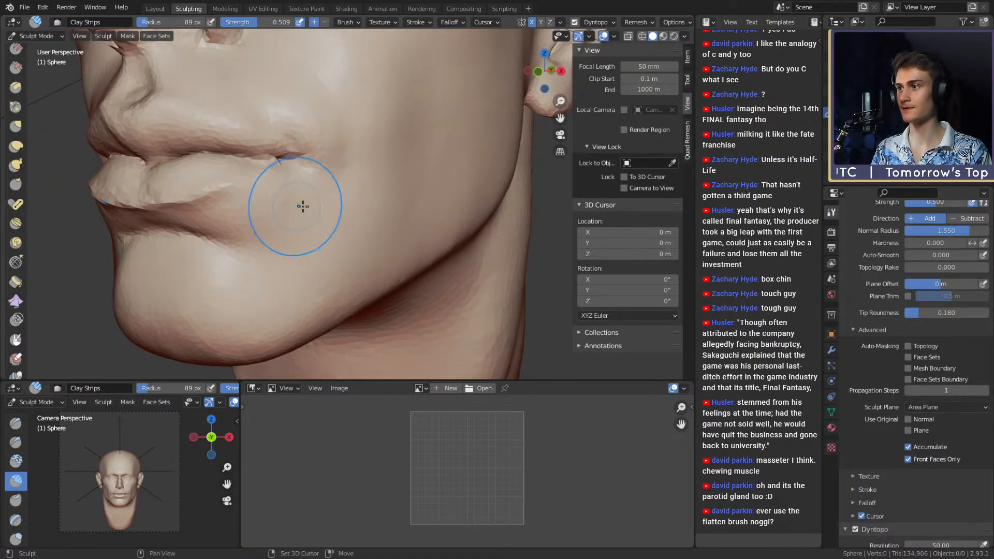
pyautogui.moveTo(303, 206)
pyautogui.mouseDown(button='middle')
pyautogui.moveTo(361, 200)
pyautogui.moveTo(398, 212)
pyautogui.moveTo(399, 187)
pyautogui.moveTo(342, 133)
pyautogui.moveTo(372, 244)
pyautogui.moveTo(420, 108)
pyautogui.moveTo(250, 238)
pyautogui.moveTo(285, 206)
pyautogui.mouseUp(button='middle')
# Check the mouth from below with the Grab brush active at a radius of 130 px, and save the head sculpt file.
pyautogui.press('g')
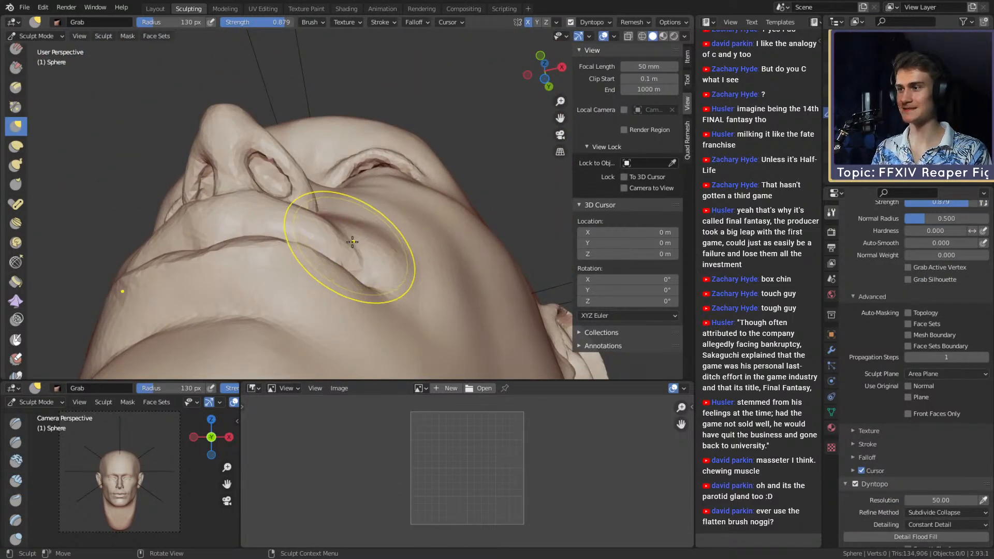
pyautogui.moveTo(344, 209)
pyautogui.mouseDown(button='middle')
pyautogui.moveTo(362, 197)
pyautogui.moveTo(378, 123)
pyautogui.moveTo(346, 181)
pyautogui.mouseUp(button='middle')
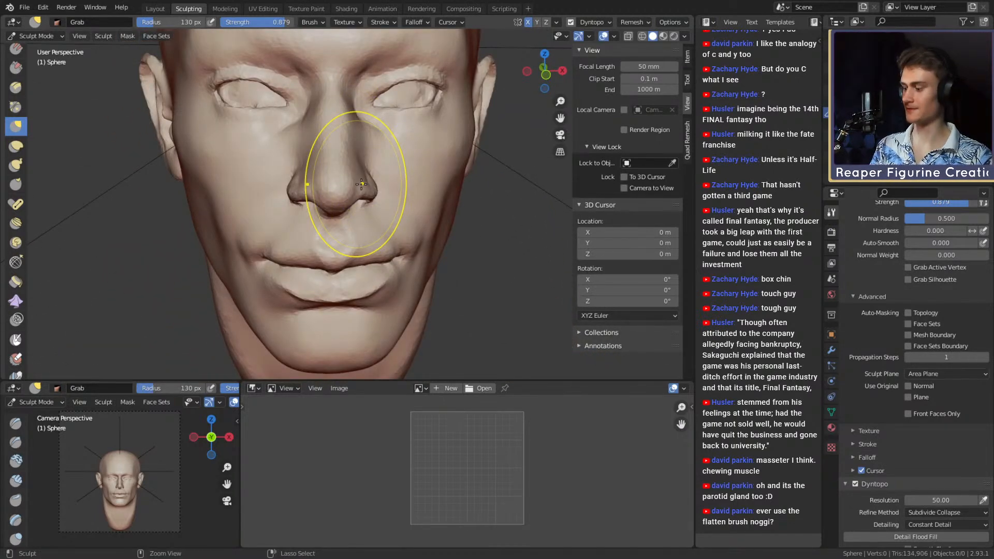
pyautogui.hotkey('ctrl', 's')
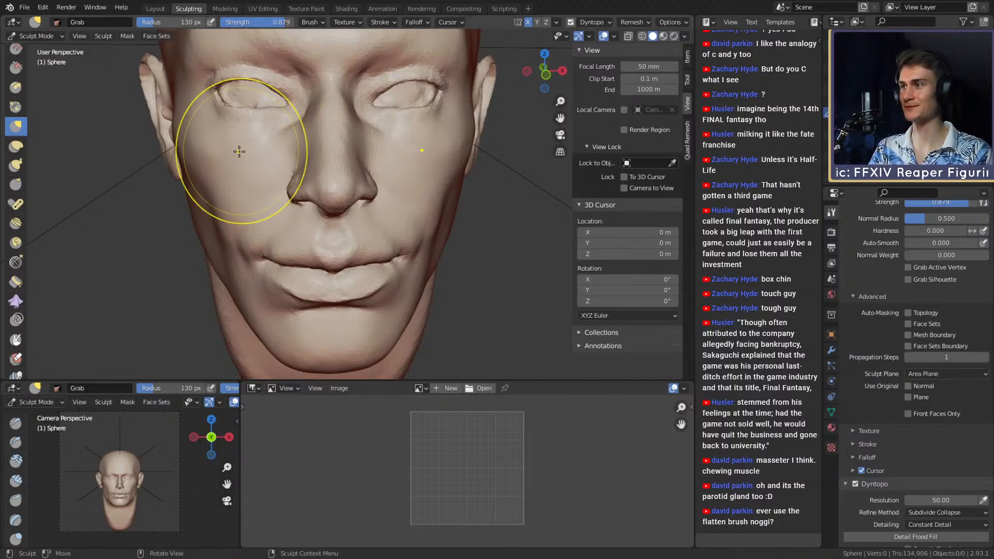
# Build up the cheek beside the nose with Clay Strips at strength 0.509.
pyautogui.press('c')
pyautogui.press('f')
pyautogui.click(358, 168)
pyautogui.moveTo(359, 167)
pyautogui.keyDown('alt'); pyautogui.mouseDown()
pyautogui.moveTo(347, 191)
pyautogui.moveTo(307, 132)
pyautogui.mouseUp(); pyautogui.keyUp('alt')
pyautogui.moveTo(388, 186); pyautogui.dragTo(319, 126)
pyautogui.moveTo(319, 125)
pyautogui.mouseDown()
pyautogui.moveTo(342, 181)
pyautogui.moveTo(359, 170)
pyautogui.moveTo(376, 176)
pyautogui.mouseUp()
pyautogui.press('f')
pyautogui.click(340, 149)
pyautogui.moveTo(377, 176)
pyautogui.mouseDown(button='middle')
pyautogui.moveTo(365, 176)
pyautogui.moveTo(395, 182)
pyautogui.moveTo(389, 192)
pyautogui.moveTo(351, 206)
pyautogui.moveTo(348, 162)
pyautogui.mouseUp(button='middle')
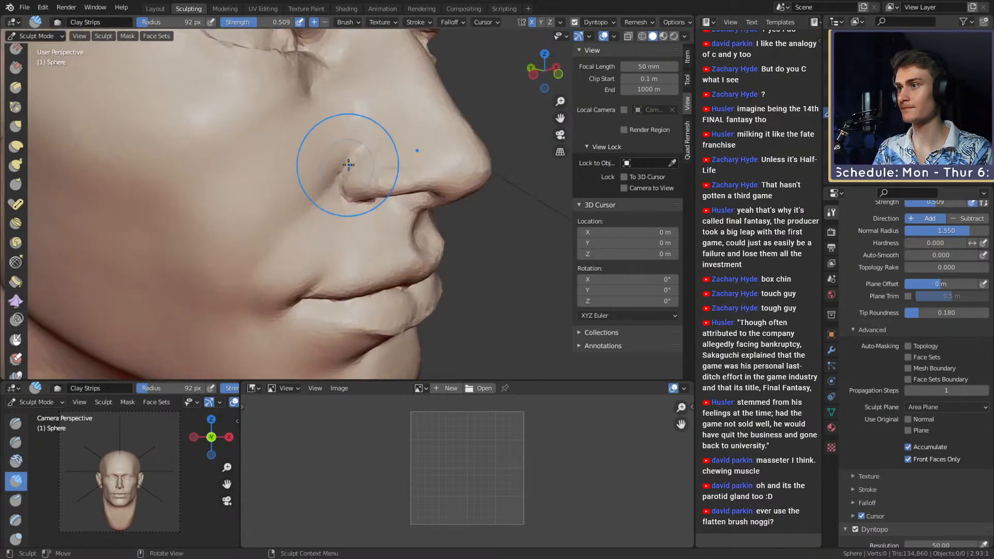
# Add Clay Strips strokes between the nose wing and the inner eye to blend the nose into the cheek.
pyautogui.press('f')
pyautogui.click(327, 155)
pyautogui.moveTo(344, 129)
pyautogui.mouseDown()
pyautogui.moveTo(319, 140)
pyautogui.moveTo(330, 116)
pyautogui.mouseUp()
pyautogui.press('f')
pyautogui.click(335, 135)
pyautogui.moveTo(332, 104)
pyautogui.keyDown('ctrl'); pyautogui.mouseDown(button='middle')
pyautogui.moveTo(349, 118)
pyautogui.moveTo(352, 145)
pyautogui.moveTo(421, 126)
pyautogui.moveTo(382, 153)
pyautogui.mouseUp(button='middle'); pyautogui.keyUp('ctrl')
pyautogui.moveTo(383, 162)
pyautogui.keyDown('ctrl'); pyautogui.mouseDown(button='middle')
pyautogui.moveTo(388, 129)
pyautogui.moveTo(389, 160)
pyautogui.moveTo(400, 160)
pyautogui.moveTo(368, 171)
pyautogui.mouseUp(button='middle'); pyautogui.keyUp('ctrl')
# Crease the upper cheek below the eye at a radius of 53 px and strength 0.267.
pyautogui.hotkey('shift', 'c')
pyautogui.press('f')
pyautogui.click(371, 176)
pyautogui.moveTo(320, 186); pyautogui.dragTo(315, 189)
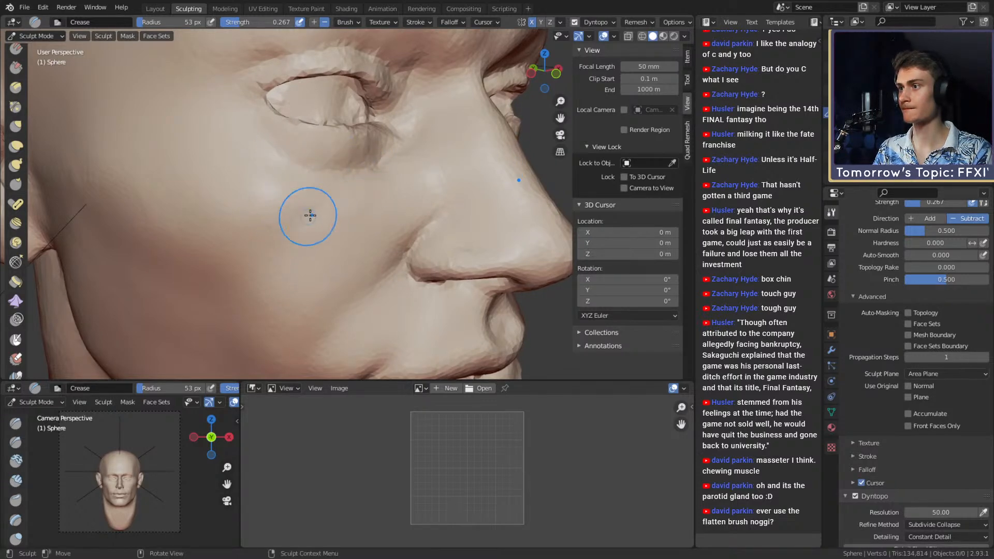
# Crease the fold under the inner corner of the eye with the brush radius set to 77 px.
pyautogui.press('f')
pyautogui.moveTo(372, 169); pyautogui.dragTo(355, 170, button='middle')
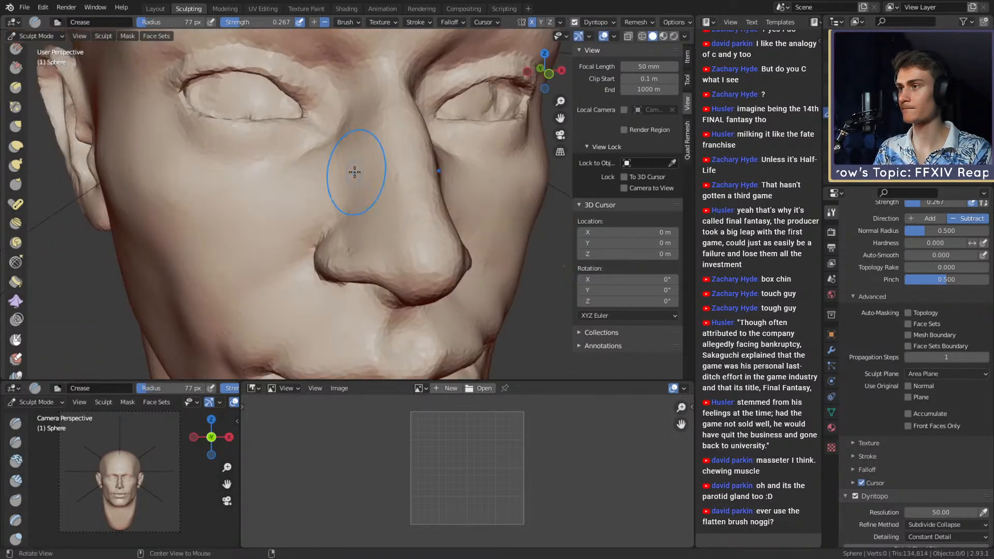
pyautogui.press('g')
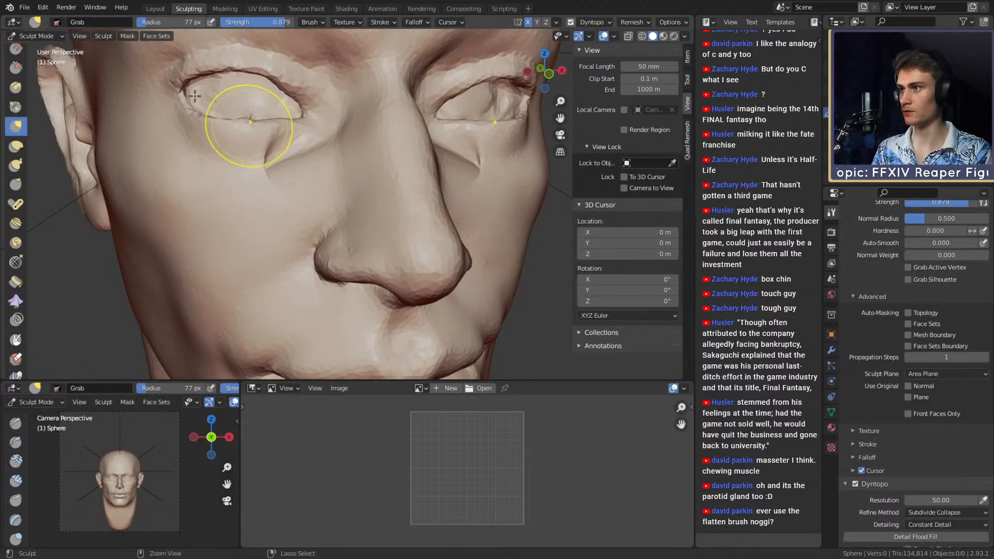
pyautogui.hotkey('shift', 'c')
pyautogui.moveTo(289, 160); pyautogui.dragTo(292, 163)
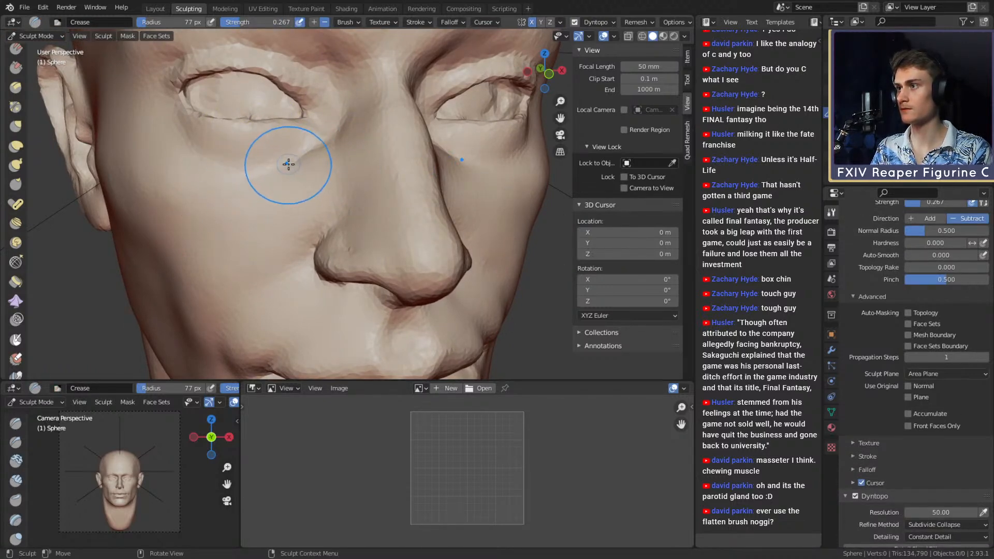
# Reshape the cheek and under-eye area with the Grab brush, setting its radius to 172 px.
pyautogui.press('g')
pyautogui.moveTo(258, 172); pyautogui.dragTo(284, 184, button='middle')
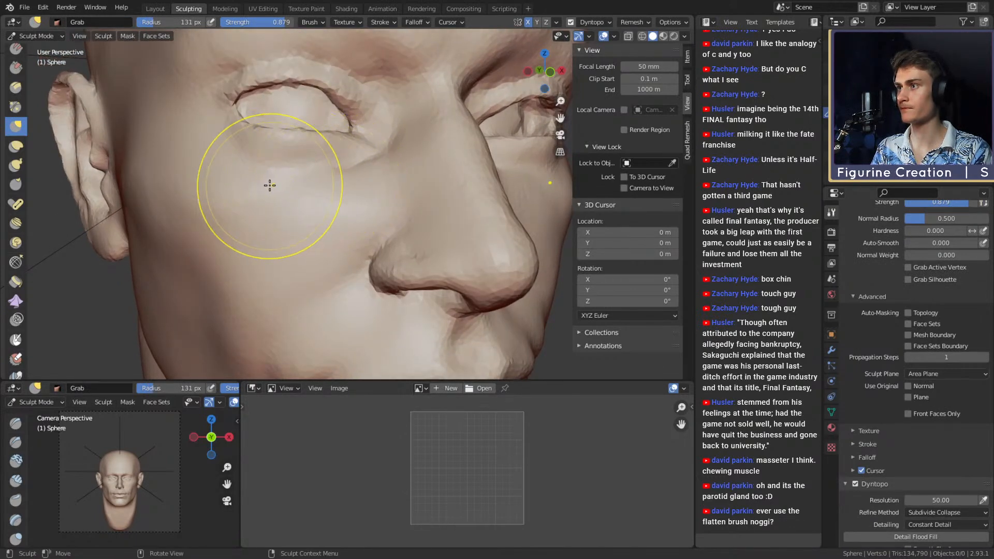
pyautogui.keyDown('ctrl'); pyautogui.moveTo(336, 108); pyautogui.dragTo(404, 179, button='middle'); pyautogui.keyUp('ctrl')
pyautogui.moveTo(403, 178); pyautogui.dragTo(377, 183, button='middle')
pyautogui.press('f')
pyautogui.moveTo(391, 153)
pyautogui.keyDown('alt'); pyautogui.keyDown('shift'); pyautogui.mouseDown()
pyautogui.moveTo(357, 184)
pyautogui.moveTo(384, 155)
pyautogui.mouseUp(); pyautogui.keyUp('shift'); pyautogui.keyUp('alt')
pyautogui.click(442, 156)
pyautogui.keyDown('alt'); pyautogui.keyDown('shift'); pyautogui.moveTo(358, 179); pyautogui.dragTo(375, 163); pyautogui.keyUp('shift'); pyautogui.keyUp('alt')
pyautogui.press('f')
pyautogui.click(370, 162)
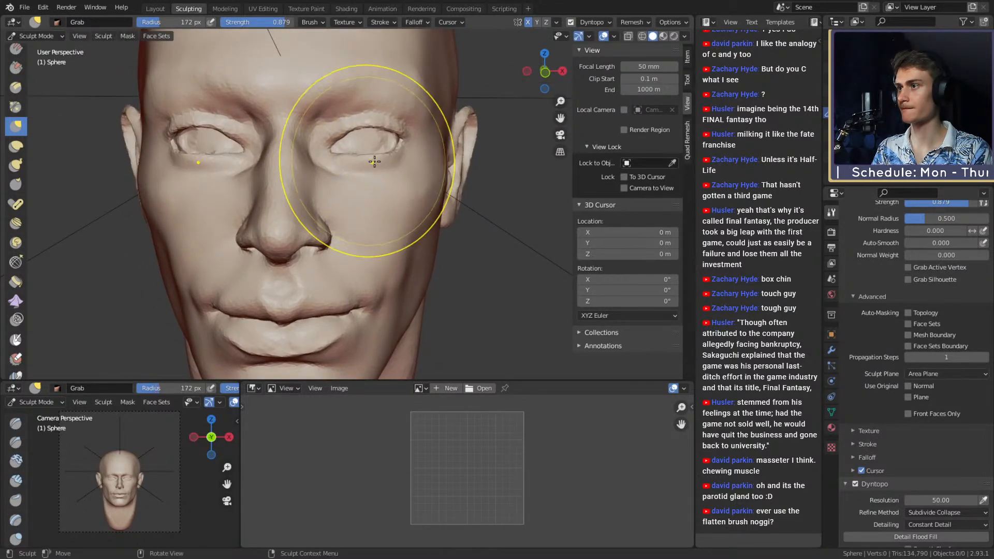
# Adjust the upper eyelid with the Grab brush at a radius of 96 px.
pyautogui.press('f')
pyautogui.click(365, 125)
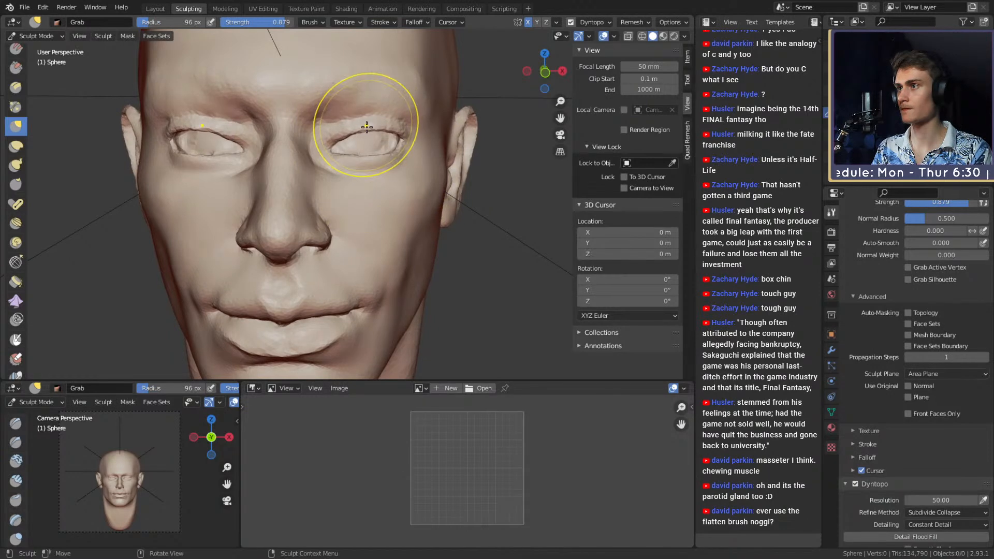
pyautogui.scroll(-5, 380, 113)
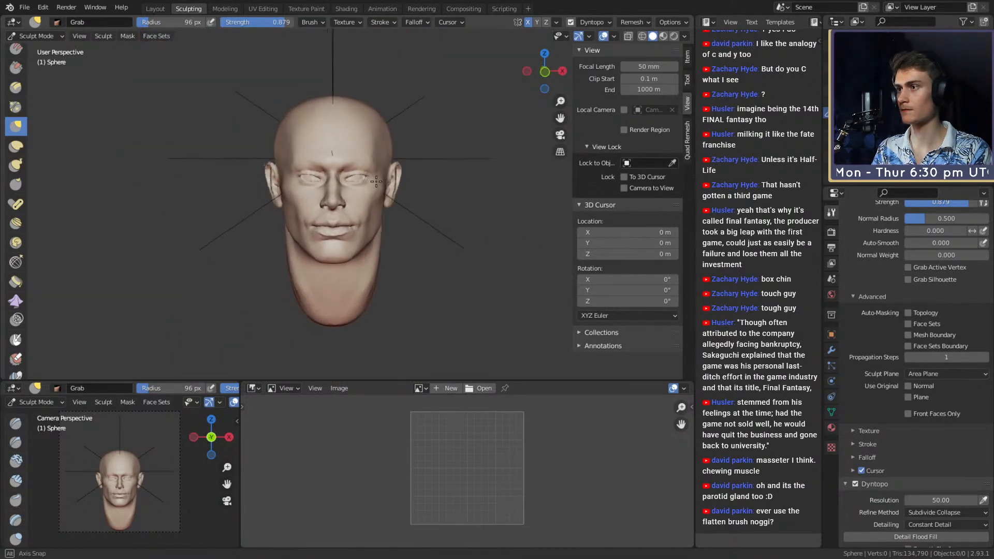
pyautogui.scroll(5, 376, 124)
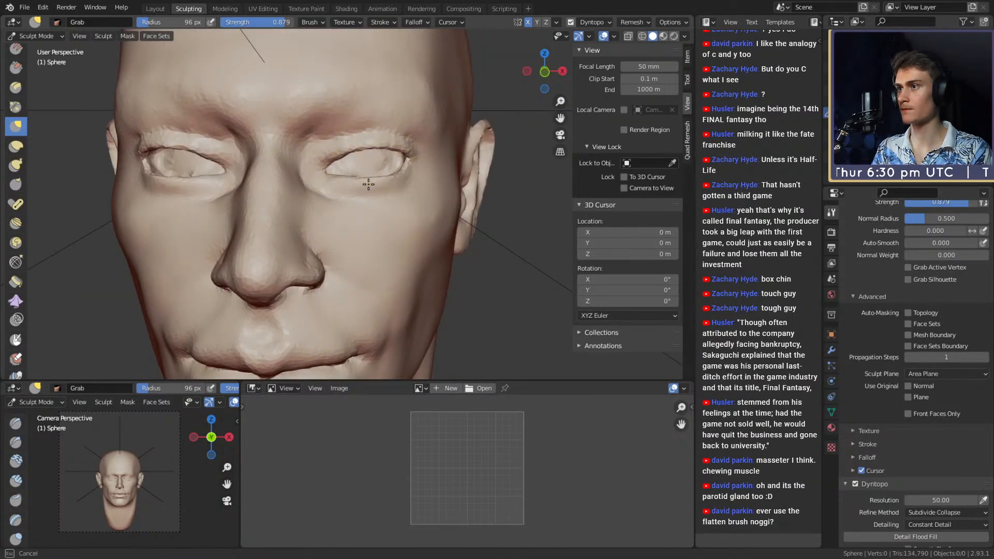
# Fill in the inner corner of the eye with Clay Strips and define it with the Crease brush at 32 px.
pyautogui.moveTo(372, 171)
pyautogui.mouseDown(button='middle')
pyautogui.moveTo(405, 200)
pyautogui.moveTo(327, 195)
pyautogui.moveTo(375, 202)
pyautogui.moveTo(384, 140)
pyautogui.moveTo(384, 168)
pyautogui.moveTo(285, 186)
pyautogui.moveTo(222, 218)
pyautogui.mouseUp(button='middle')
pyautogui.scroll(5, 375, 201)
pyautogui.scroll(4, 253, 202)
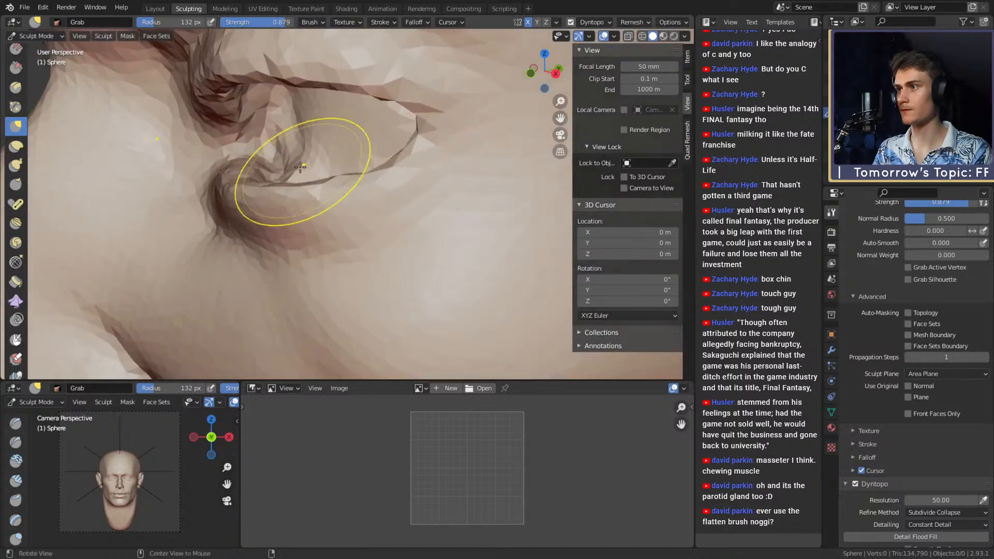
pyautogui.press('c')
pyautogui.moveTo(233, 155)
pyautogui.mouseDown(button='middle')
pyautogui.moveTo(314, 175)
pyautogui.moveTo(290, 178)
pyautogui.moveTo(318, 167)
pyautogui.moveTo(267, 163)
pyautogui.moveTo(355, 166)
pyautogui.moveTo(374, 184)
pyautogui.moveTo(310, 209)
pyautogui.mouseUp(button='middle')
pyautogui.scroll(3, 373, 178)
pyautogui.hotkey('shift', 'c')
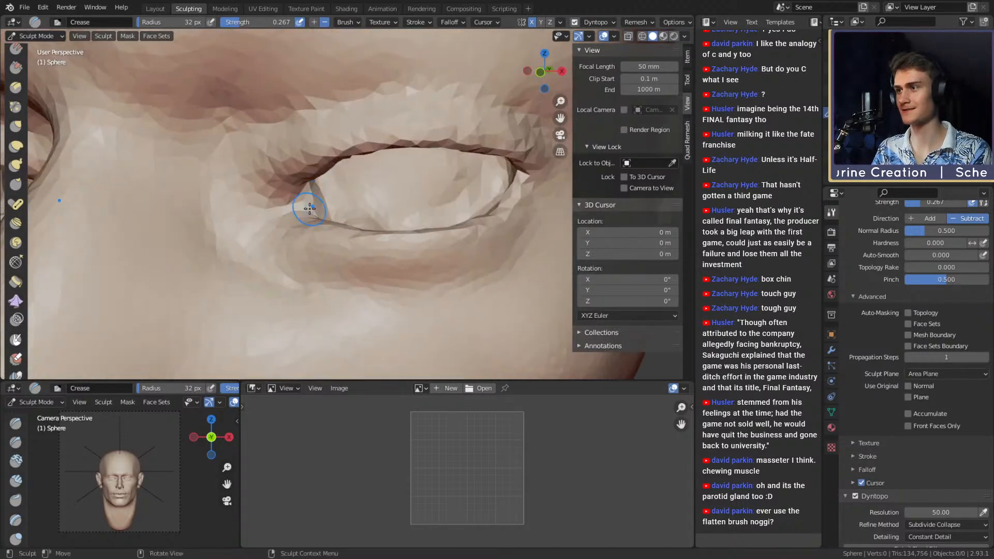
pyautogui.scroll(-6, 314, 213)
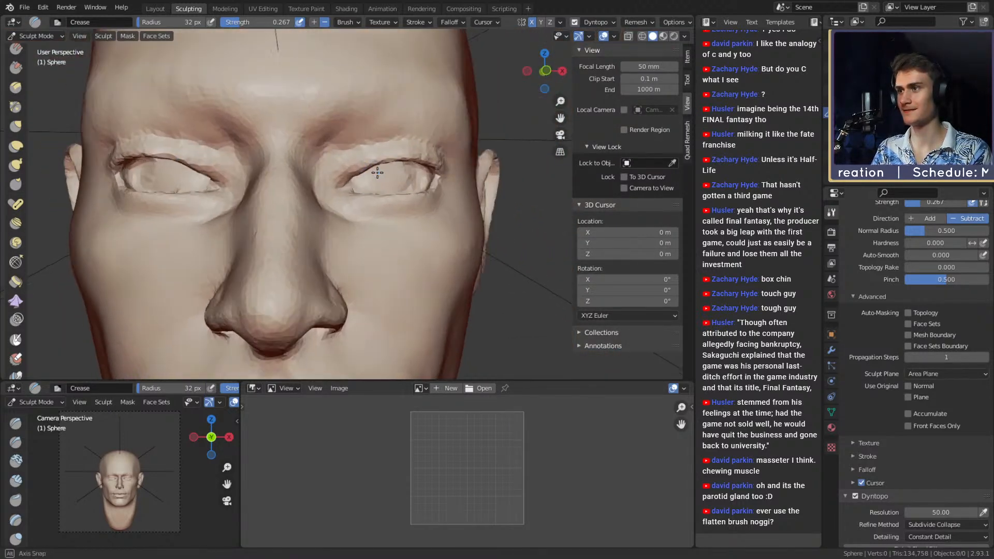
# Build up the inner eye corner between the lids with Clay Strips at a radius of 27 px.
pyautogui.scroll(7, 330, 142)
pyautogui.scroll(3, 329, 141)
pyautogui.moveTo(329, 141)
pyautogui.mouseDown(button='middle')
pyautogui.moveTo(284, 216)
pyautogui.moveTo(361, 207)
pyautogui.moveTo(336, 206)
pyautogui.moveTo(312, 184)
pyautogui.moveTo(329, 227)
pyautogui.mouseUp(button='middle')
pyautogui.press('c')
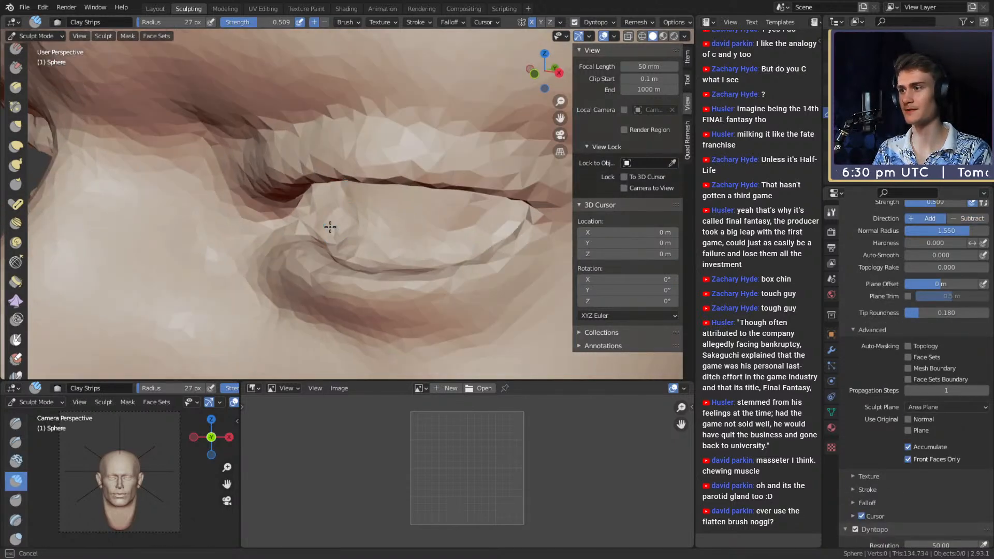
pyautogui.moveTo(361, 167)
pyautogui.keyDown('ctrl'); pyautogui.mouseDown(button='middle')
pyautogui.moveTo(413, 193)
pyautogui.moveTo(330, 175)
pyautogui.mouseUp(button='middle'); pyautogui.keyUp('ctrl')
# Crease the inner end of the upper eyelid edge at a radius of 27 px.
pyautogui.hotkey('shift', 'c')
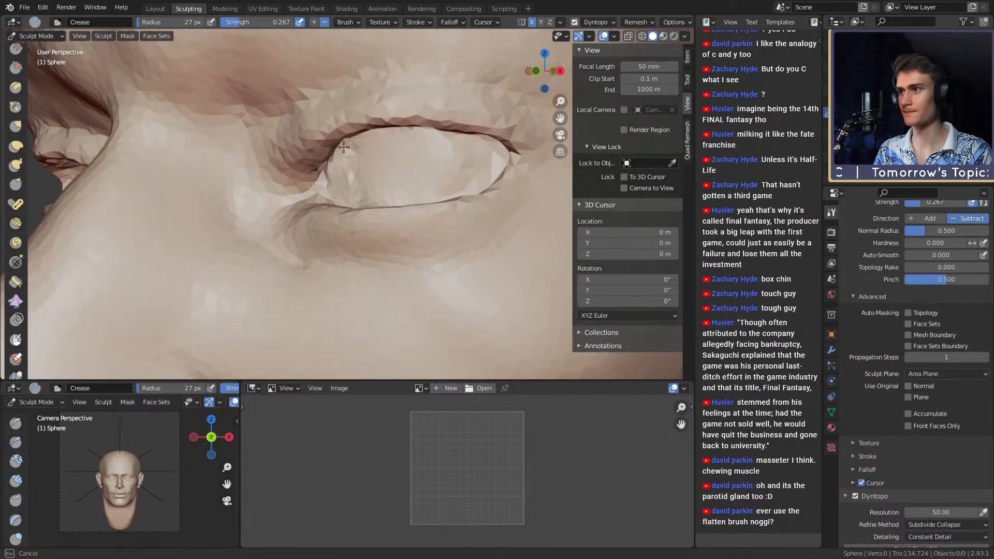
pyautogui.moveTo(343, 147); pyautogui.dragTo(347, 142)
pyautogui.moveTo(348, 142)
pyautogui.keyDown('ctrl'); pyautogui.mouseDown(button='middle')
pyautogui.moveTo(347, 193)
pyautogui.moveTo(396, 183)
pyautogui.moveTo(386, 164)
pyautogui.moveTo(392, 90)
pyautogui.mouseUp(button='middle'); pyautogui.keyUp('ctrl')
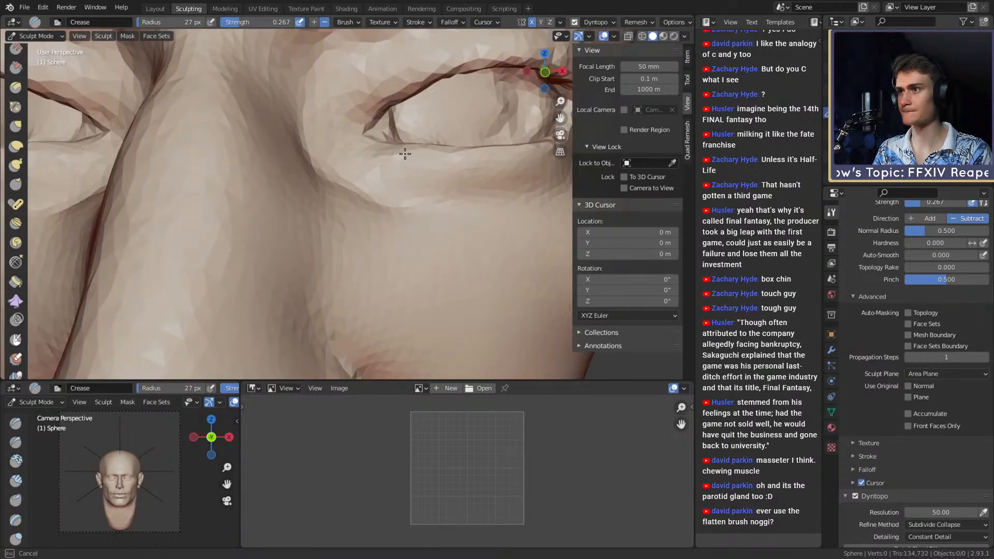
# Crease the fold beneath the lower eyelid with the brush radius set to 48 px.
pyautogui.press('f')
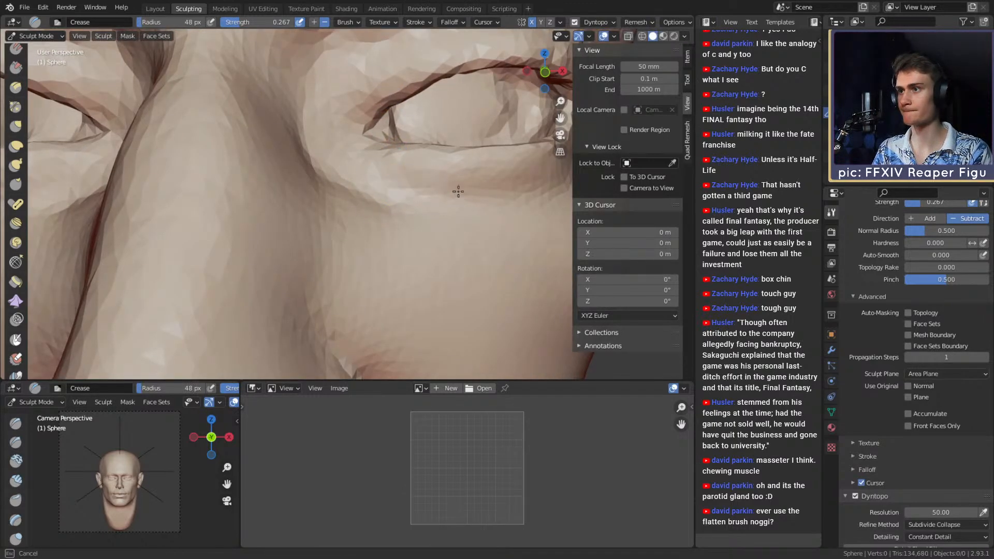
pyautogui.scroll(-8, 485, 195)
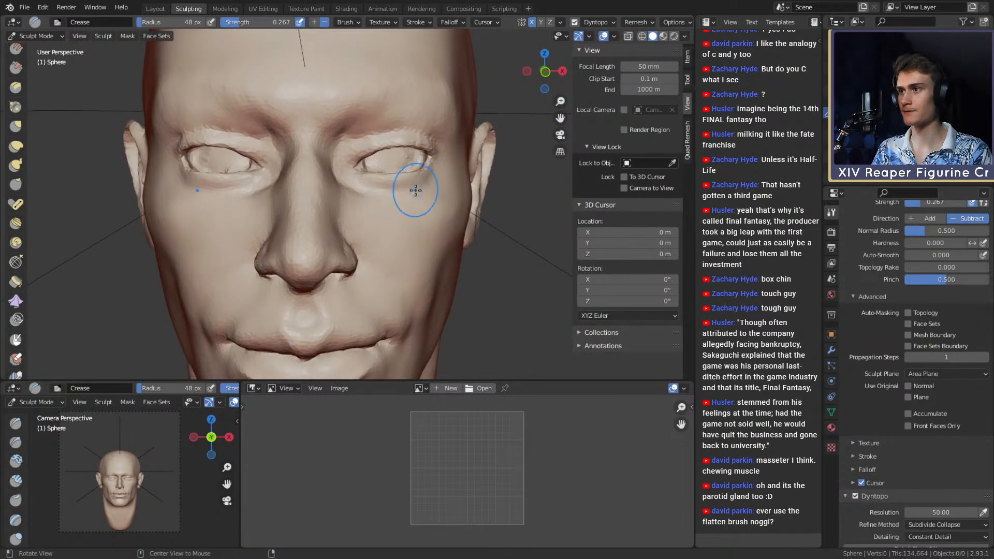
pyautogui.scroll(-2, 411, 185)
pyautogui.scroll(4, 406, 179)
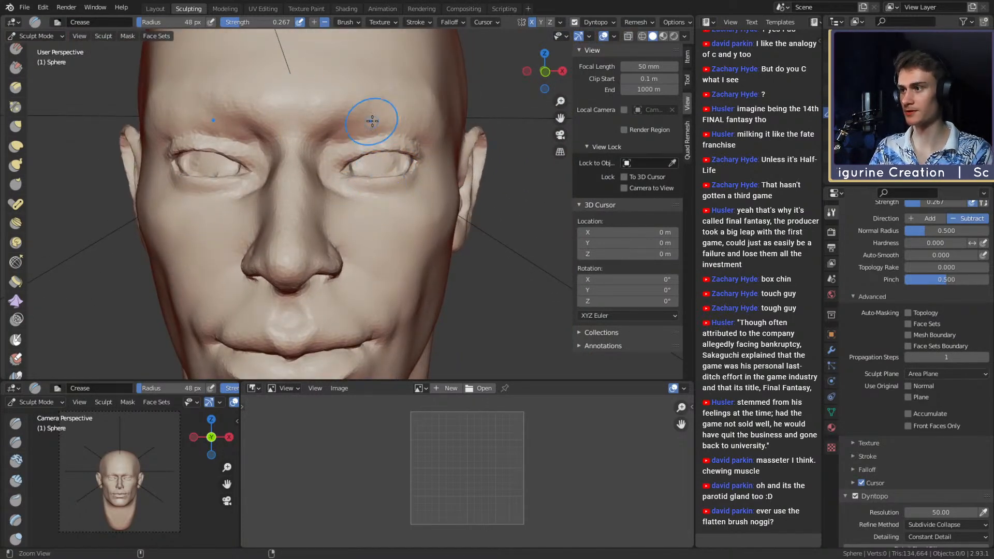
# Adjust the chin and lower lip profile from the side with the Grab brush at radii of 191 px and 178 px.
pyautogui.scroll(-4, 372, 122)
pyautogui.moveTo(383, 155); pyautogui.dragTo(411, 212, button='middle')
pyautogui.scroll(4, 412, 212)
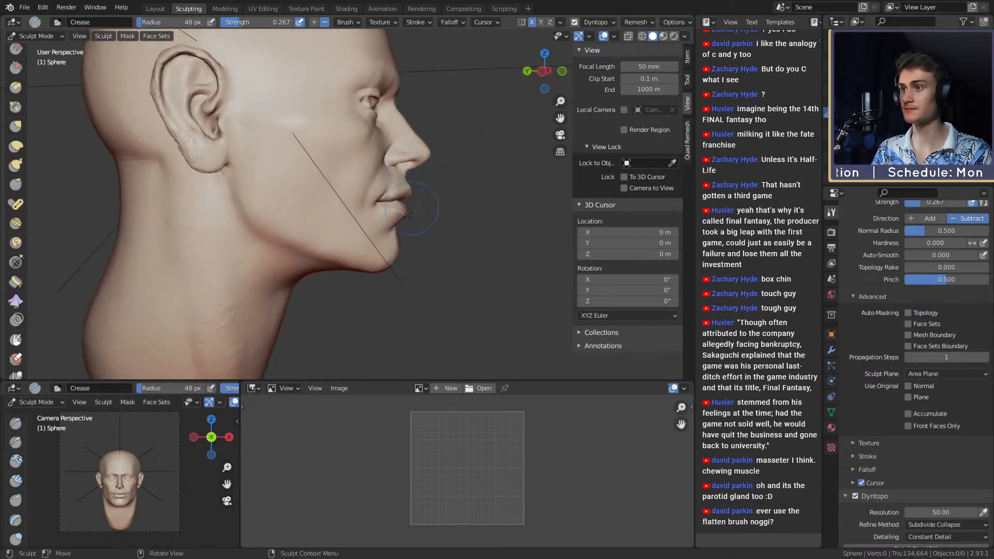
pyautogui.press('g')
pyautogui.press('f')
pyautogui.click(501, 246)
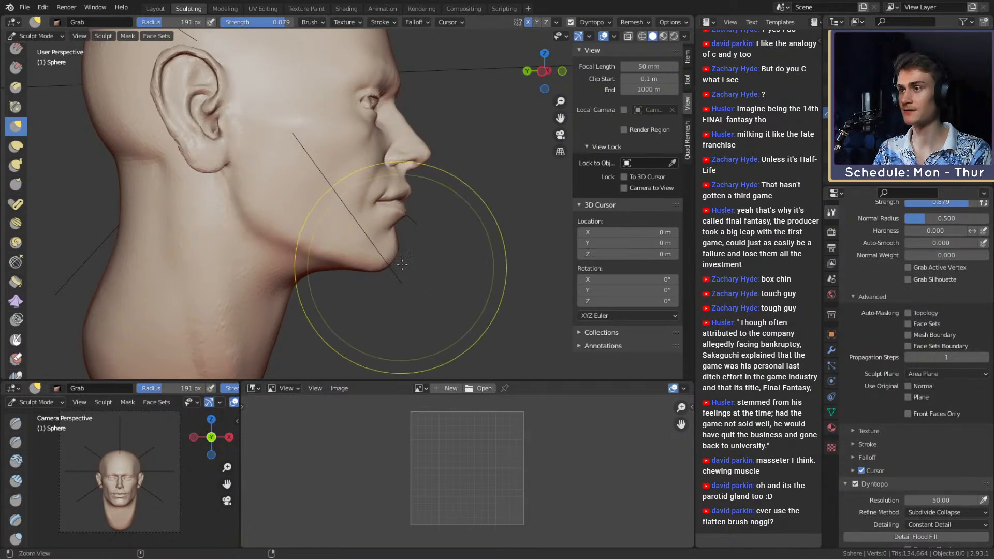
pyautogui.scroll(5, 402, 264)
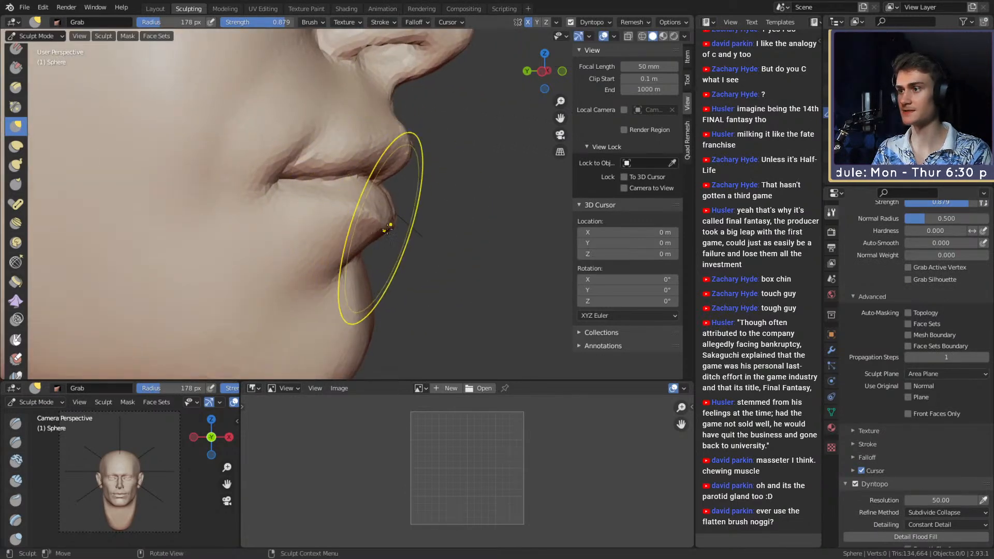
pyautogui.moveTo(388, 228)
pyautogui.mouseDown(button='middle')
pyautogui.moveTo(348, 211)
pyautogui.moveTo(355, 242)
pyautogui.moveTo(377, 227)
pyautogui.moveTo(421, 223)
pyautogui.moveTo(397, 233)
pyautogui.moveTo(370, 215)
pyautogui.mouseUp(button='middle')
# Crease the upper lip border below the nose at a radius of 48 px and strength 0.267.
pyautogui.hotkey('shift', 'c')
pyautogui.moveTo(417, 186)
pyautogui.mouseDown(button='middle')
pyautogui.moveTo(353, 201)
pyautogui.moveTo(288, 195)
pyautogui.moveTo(355, 173)
pyautogui.moveTo(372, 184)
pyautogui.moveTo(386, 142)
pyautogui.moveTo(378, 160)
pyautogui.moveTo(344, 171)
pyautogui.moveTo(355, 204)
pyautogui.moveTo(343, 266)
pyautogui.moveTo(342, 216)
pyautogui.moveTo(371, 200)
pyautogui.moveTo(297, 213)
pyautogui.mouseUp(button='middle')
pyautogui.press('g')
pyautogui.hotkey('shift', 'c')
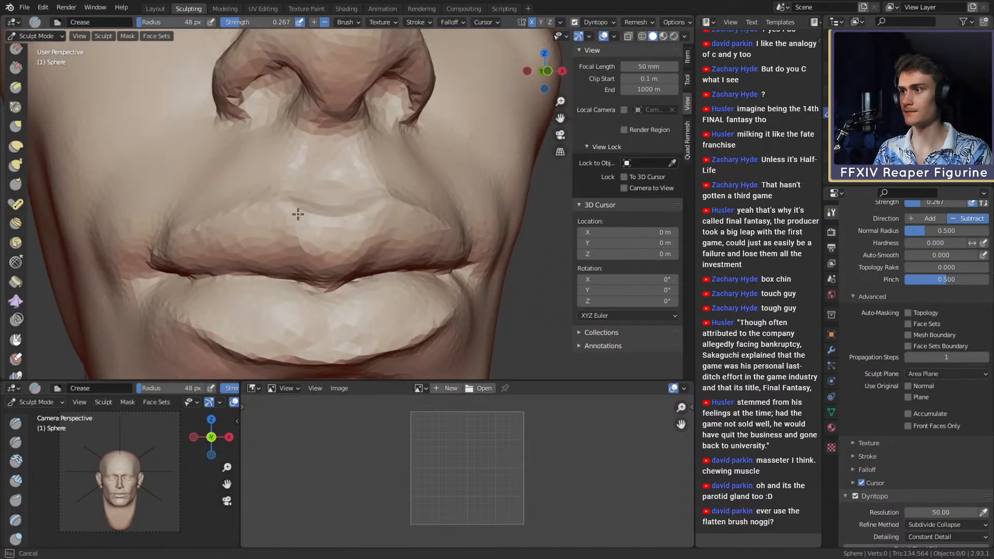
# Refine the lips with the Crease brush at 59 px and Clay Strips at 35 px and 29 px, strength 0.509.
pyautogui.press('f')
pyautogui.moveTo(378, 234)
pyautogui.mouseDown(button='middle')
pyautogui.moveTo(393, 211)
pyautogui.moveTo(304, 160)
pyautogui.mouseUp(button='middle')
pyautogui.scroll(3, 304, 160)
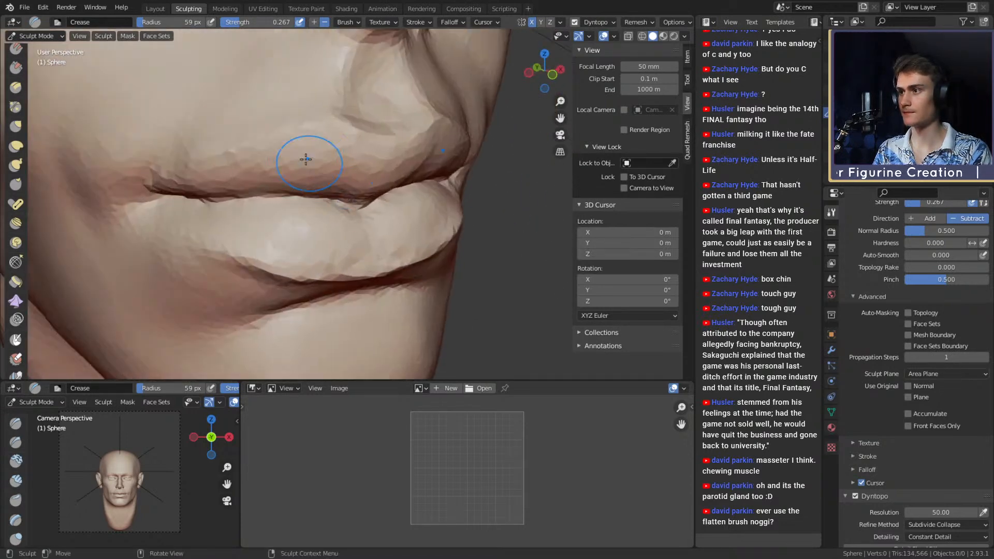
pyautogui.hotkey('shift', 'c')
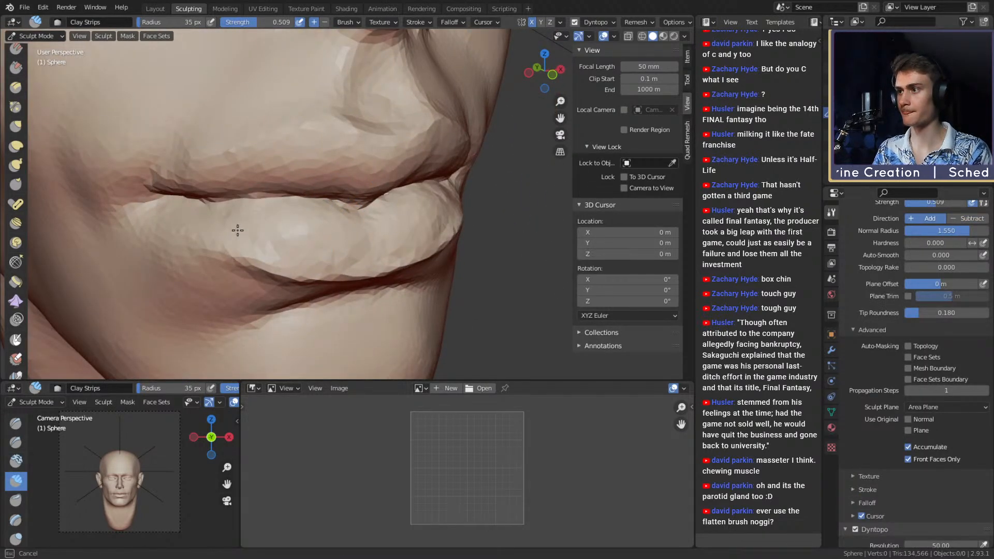
pyautogui.moveTo(288, 229)
pyautogui.mouseDown(button='middle')
pyautogui.moveTo(278, 215)
pyautogui.moveTo(306, 217)
pyautogui.mouseUp(button='middle')
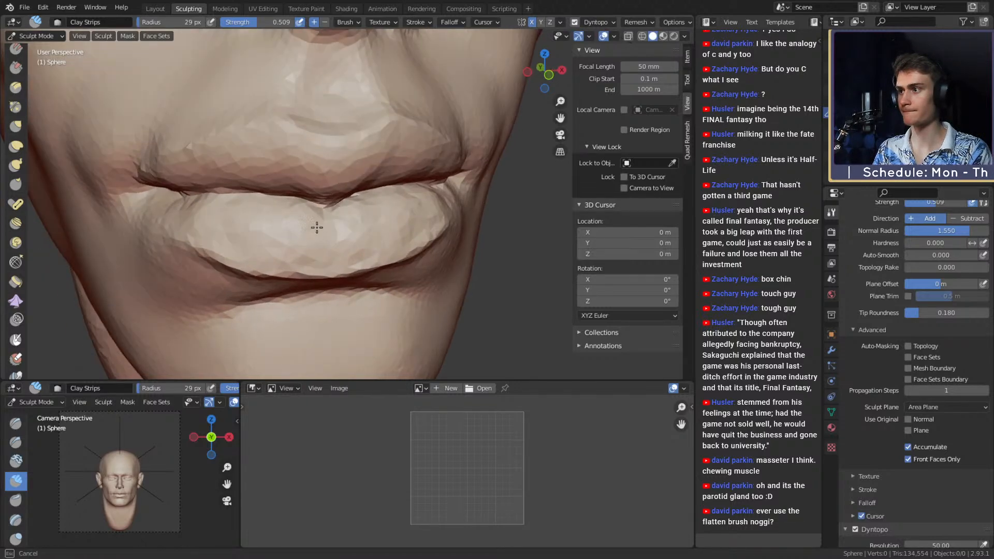
# Reshape the lower lip's profile from the side with the Grab brush at a radius of 106 px.
pyautogui.moveTo(233, 211); pyautogui.dragTo(386, 207, button='middle')
pyautogui.press('g')
pyautogui.press('f')
pyautogui.click(429, 209)
pyautogui.moveTo(429, 208); pyautogui.dragTo(412, 207)
pyautogui.scroll(-5, 409, 208)
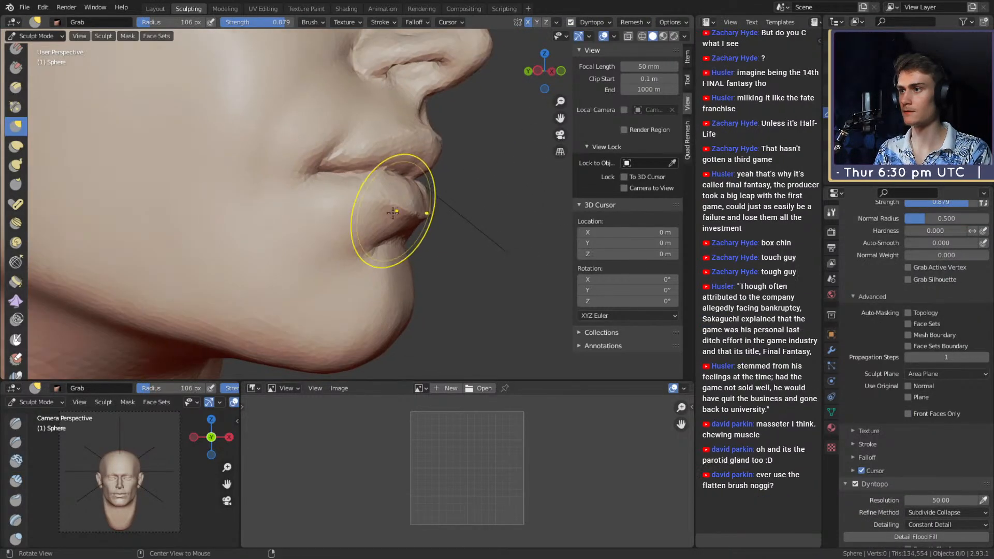
# Adjust the outer end of the lower lip near the mouth corner with the Grab brush at a radius of 151 px.
pyautogui.moveTo(393, 209); pyautogui.dragTo(300, 207, button='middle')
pyautogui.scroll(3, 329, 210)
pyautogui.press('f')
pyautogui.click(296, 205)
pyautogui.moveTo(302, 214); pyautogui.dragTo(296, 219)
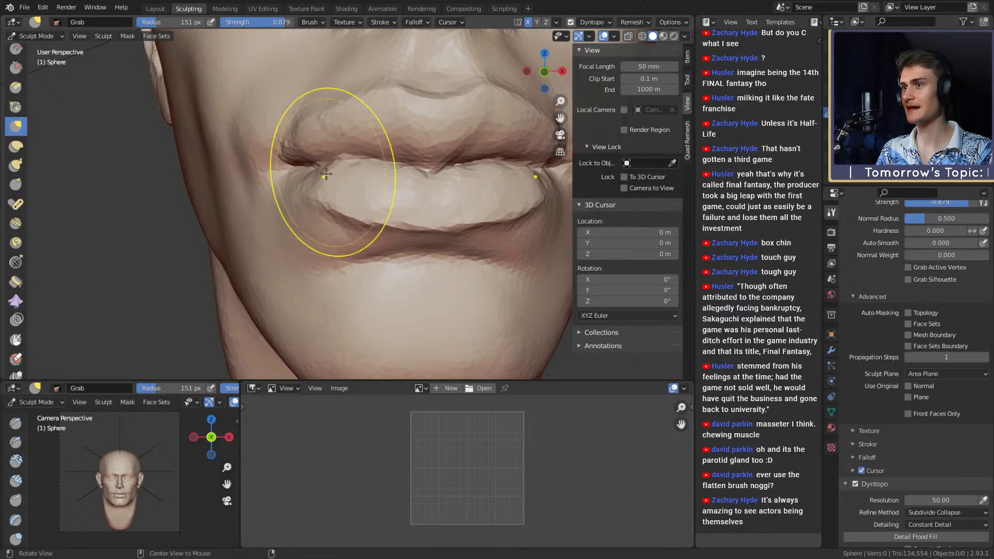
pyautogui.scroll(-5, 328, 176)
pyautogui.moveTo(331, 199)
pyautogui.mouseDown(button='middle')
pyautogui.moveTo(350, 206)
pyautogui.moveTo(382, 196)
pyautogui.moveTo(390, 222)
pyautogui.moveTo(375, 170)
pyautogui.moveTo(377, 195)
pyautogui.moveTo(347, 208)
pyautogui.moveTo(369, 221)
pyautogui.moveTo(326, 171)
pyautogui.mouseUp(button='middle')
pyautogui.scroll(-3, 357, 217)
pyautogui.scroll(6, 362, 223)
# Crease the line between the lips with the brush radius set to 37 px and strength 0.267.
pyautogui.hotkey('shift', 'c')
pyautogui.press('f')
pyautogui.click(389, 200)
pyautogui.press('f')
pyautogui.click(371, 204)
pyautogui.scroll(4, 377, 215)
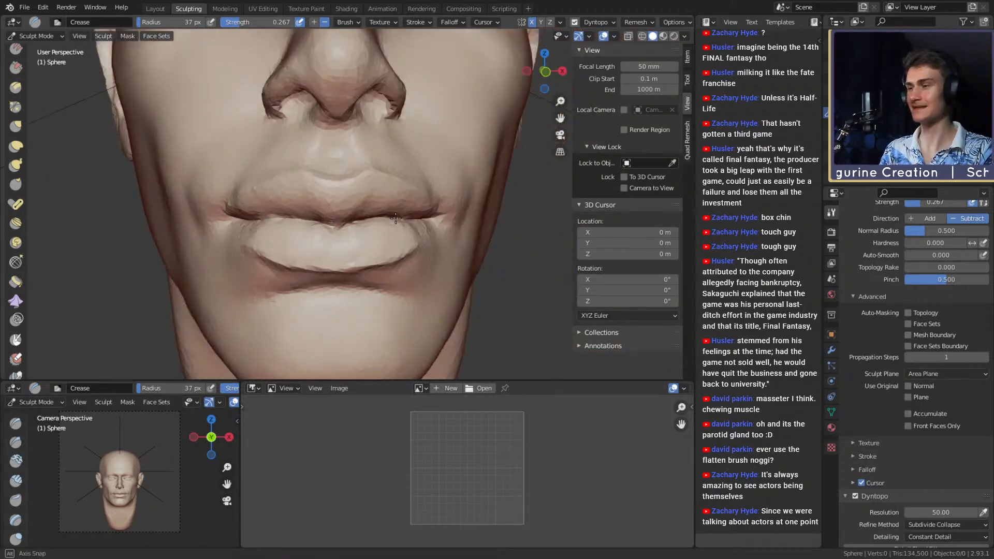
# Crease the grooves beside the centre of the upper lip with the brush radius set to 41 px.
pyautogui.keyDown('alt'); pyautogui.moveTo(371, 232); pyautogui.dragTo(379, 179); pyautogui.keyUp('alt')
pyautogui.press('f')
pyautogui.click(374, 215)
pyautogui.keyDown('alt'); pyautogui.moveTo(377, 194); pyautogui.dragTo(368, 221); pyautogui.keyUp('alt')
pyautogui.press('f')
pyautogui.click(366, 222)
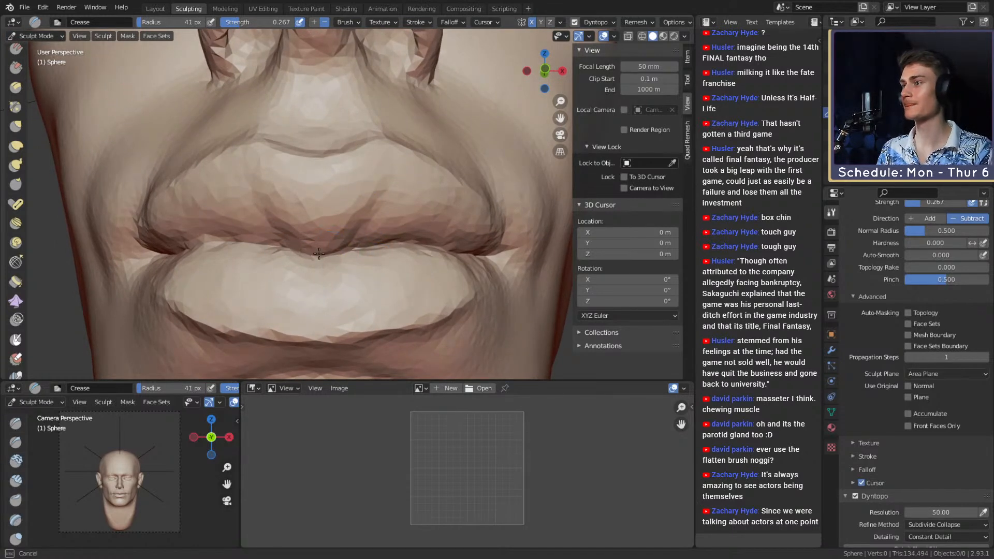
pyautogui.keyDown('alt'); pyautogui.moveTo(292, 248); pyautogui.dragTo(321, 246); pyautogui.keyUp('alt')
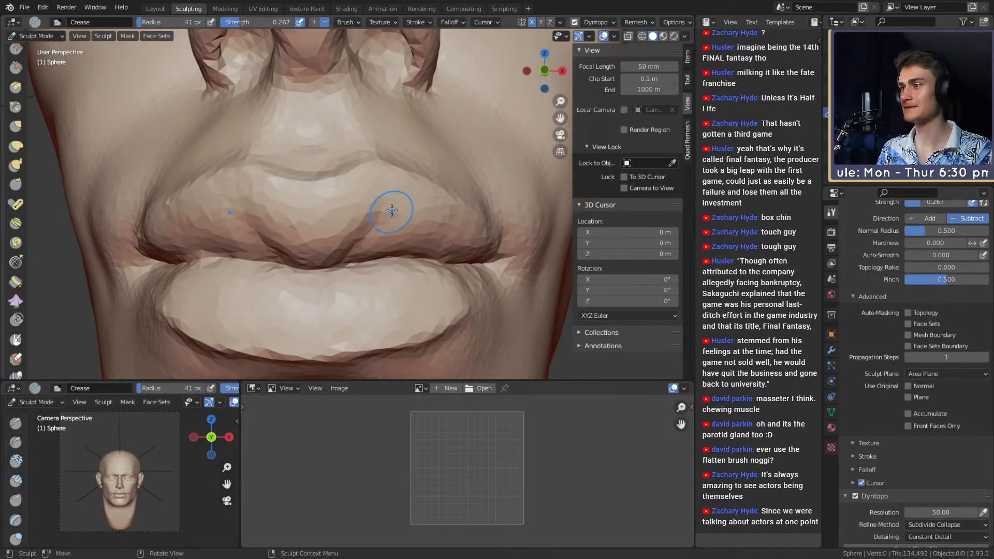
# Crease slanted folds across the upper lip down to the mouth line at a radius of 35 px.
pyautogui.moveTo(391, 210)
pyautogui.keyDown('alt'); pyautogui.mouseDown()
pyautogui.moveTo(342, 225)
pyautogui.moveTo(334, 200)
pyautogui.moveTo(379, 173)
pyautogui.moveTo(337, 225)
pyautogui.mouseUp(); pyautogui.keyUp('alt')
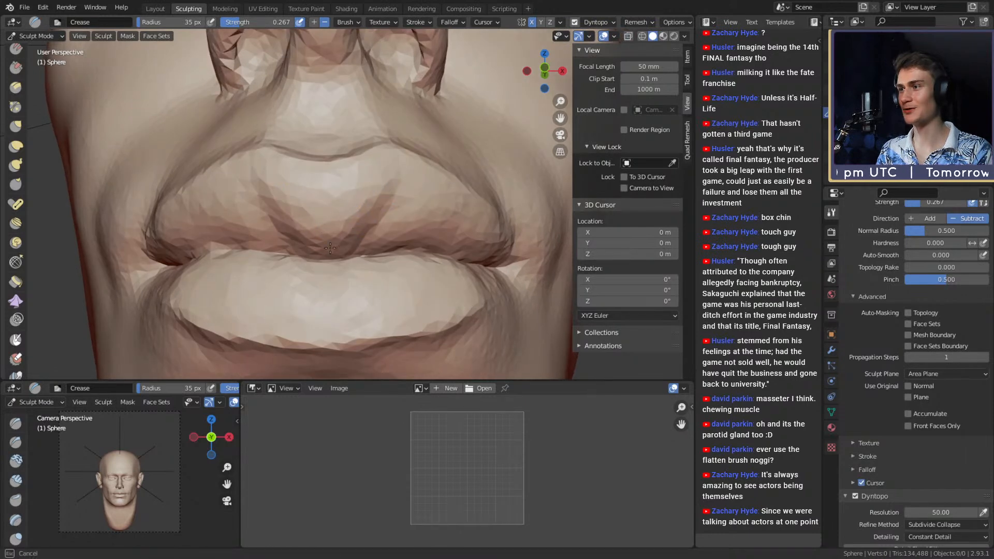
pyautogui.moveTo(380, 146)
pyautogui.keyDown('ctrl'); pyautogui.keyDown('alt'); pyautogui.mouseDown()
pyautogui.moveTo(355, 233)
pyautogui.moveTo(366, 213)
pyautogui.moveTo(351, 193)
pyautogui.mouseUp(); pyautogui.keyUp('alt'); pyautogui.keyUp('ctrl')
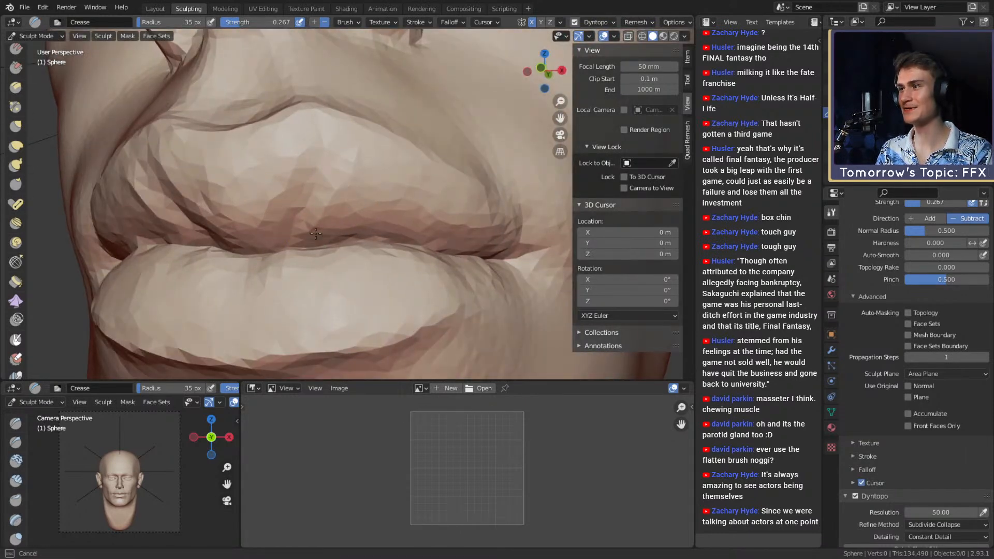
pyautogui.moveTo(316, 233); pyautogui.dragTo(313, 237)
pyautogui.moveTo(343, 168); pyautogui.dragTo(319, 232)
pyautogui.moveTo(366, 183); pyautogui.dragTo(337, 234)
pyautogui.moveTo(420, 178); pyautogui.dragTo(378, 234)
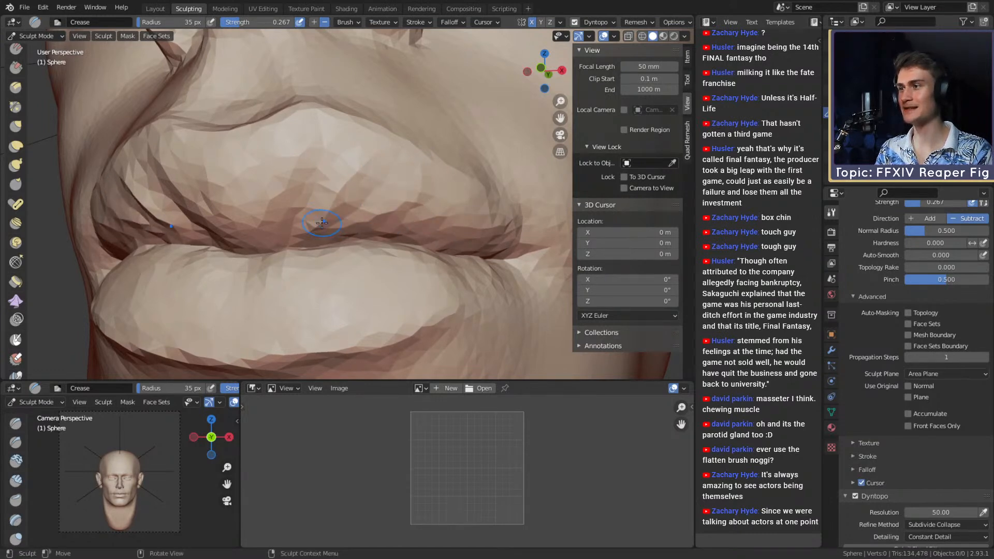
# Crease the middle of the upper lip above the mouth line at a radius of 64 px.
pyautogui.keyDown('ctrl'); pyautogui.keyDown('alt'); pyautogui.moveTo(318, 162); pyautogui.dragTo(363, 196); pyautogui.keyUp('alt'); pyautogui.keyUp('ctrl')
pyautogui.moveTo(363, 196)
pyautogui.keyDown('alt'); pyautogui.mouseDown()
pyautogui.moveTo(416, 210)
pyautogui.moveTo(353, 195)
pyautogui.moveTo(338, 155)
pyautogui.moveTo(353, 154)
pyautogui.mouseUp(); pyautogui.keyUp('alt')
pyautogui.press('f')
pyautogui.click(288, 143)
pyautogui.press('f')
pyautogui.click(306, 147)
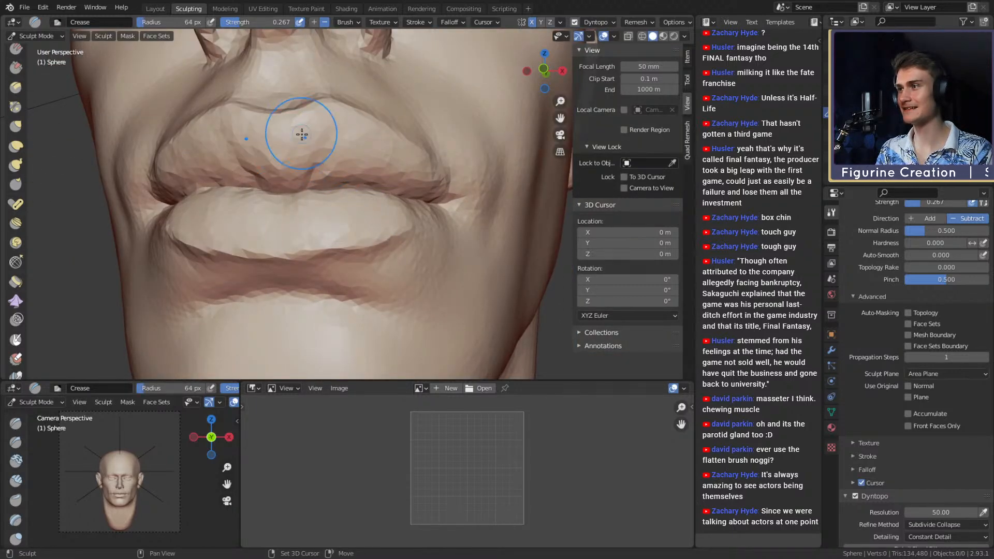
pyautogui.moveTo(295, 167); pyautogui.dragTo(308, 155)
pyautogui.moveTo(322, 139)
pyautogui.keyDown('ctrl'); pyautogui.keyDown('alt'); pyautogui.mouseDown()
pyautogui.moveTo(337, 207)
pyautogui.moveTo(409, 220)
pyautogui.moveTo(375, 231)
pyautogui.mouseUp(); pyautogui.keyUp('alt'); pyautogui.keyUp('ctrl')
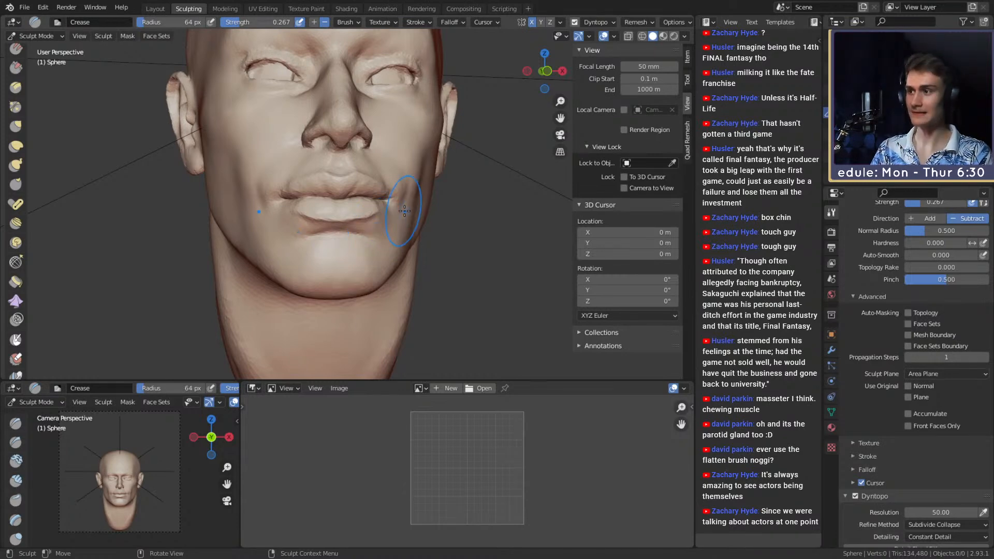
# Adjust the shape of the mouth and nose area with the Grab brush.
pyautogui.moveTo(405, 210)
pyautogui.keyDown('alt'); pyautogui.mouseDown()
pyautogui.moveTo(388, 215)
pyautogui.moveTo(455, 209)
pyautogui.moveTo(398, 189)
pyautogui.moveTo(309, 188)
pyautogui.moveTo(337, 161)
pyautogui.mouseUp(); pyautogui.keyUp('alt')
pyautogui.moveTo(389, 186)
pyautogui.keyDown('alt'); pyautogui.mouseDown()
pyautogui.moveTo(336, 194)
pyautogui.moveTo(466, 184)
pyautogui.moveTo(355, 198)
pyautogui.moveTo(377, 255)
pyautogui.moveTo(446, 250)
pyautogui.moveTo(452, 204)
pyautogui.moveTo(438, 191)
pyautogui.moveTo(402, 178)
pyautogui.moveTo(401, 195)
pyautogui.moveTo(410, 193)
pyautogui.moveTo(368, 190)
pyautogui.moveTo(344, 252)
pyautogui.moveTo(358, 219)
pyautogui.moveTo(351, 228)
pyautogui.moveTo(350, 204)
pyautogui.mouseUp(); pyautogui.keyUp('alt')
pyautogui.press('f')
pyautogui.click(349, 194)
pyautogui.press('g')
pyautogui.moveTo(350, 204)
pyautogui.keyDown('alt'); pyautogui.keyDown('shift'); pyautogui.mouseDown()
pyautogui.moveTo(372, 232)
pyautogui.moveTo(353, 196)
pyautogui.moveTo(394, 190)
pyautogui.mouseUp(); pyautogui.keyUp('shift'); pyautogui.keyUp('alt')
pyautogui.moveTo(393, 190)
pyautogui.keyDown('ctrl'); pyautogui.keyDown('alt'); pyautogui.mouseDown()
pyautogui.moveTo(411, 197)
pyautogui.moveTo(406, 228)
pyautogui.mouseUp(); pyautogui.keyUp('alt'); pyautogui.keyUp('ctrl')
pyautogui.keyDown('alt'); pyautogui.moveTo(406, 228); pyautogui.dragTo(441, 220); pyautogui.keyUp('alt')
# Build up the side of the nose and nostril wing with Clay Strips at radii of 64 px and 94 px.
pyautogui.press('c')
pyautogui.moveTo(373, 204)
pyautogui.keyDown('alt'); pyautogui.keyDown('shift'); pyautogui.mouseDown()
pyautogui.moveTo(411, 213)
pyautogui.moveTo(362, 202)
pyautogui.mouseUp(); pyautogui.keyUp('shift'); pyautogui.keyUp('alt')
pyautogui.press('f')
pyautogui.click(404, 204)
pyautogui.moveTo(362, 202)
pyautogui.keyDown('ctrl'); pyautogui.keyDown('alt'); pyautogui.mouseDown()
pyautogui.moveTo(366, 153)
pyautogui.moveTo(338, 191)
pyautogui.moveTo(348, 196)
pyautogui.mouseUp(); pyautogui.keyUp('alt'); pyautogui.keyUp('ctrl')
pyautogui.press('f')
pyautogui.click(349, 197)
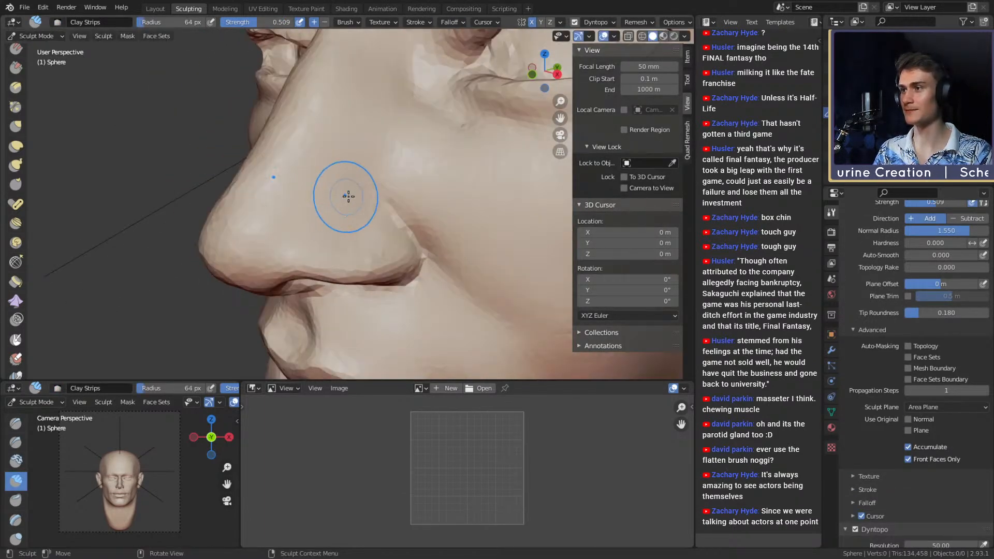
pyautogui.press('f')
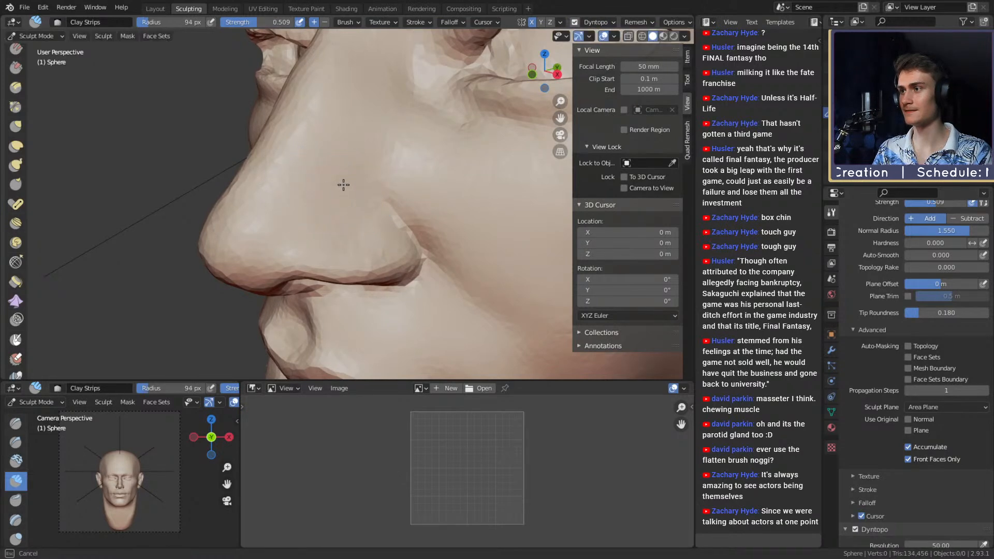
pyautogui.keyDown('alt'); pyautogui.moveTo(374, 176); pyautogui.dragTo(414, 179); pyautogui.keyUp('alt')
pyautogui.moveTo(414, 179)
pyautogui.keyDown('ctrl'); pyautogui.keyDown('alt'); pyautogui.mouseDown()
pyautogui.moveTo(426, 198)
pyautogui.moveTo(422, 175)
pyautogui.moveTo(505, 194)
pyautogui.mouseUp(); pyautogui.keyUp('alt'); pyautogui.keyUp('ctrl')
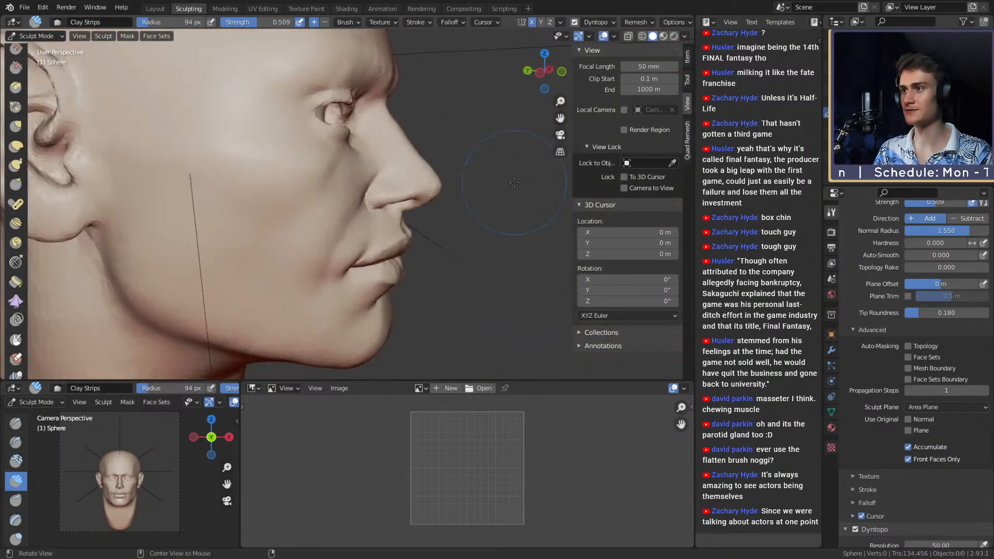
# Refine the upper edge of the nostril wing with Clay Strips at a radius of 87 px and strength 0.509.
pyautogui.moveTo(420, 200)
pyautogui.keyDown('ctrl'); pyautogui.keyDown('alt'); pyautogui.mouseDown()
pyautogui.moveTo(413, 157)
pyautogui.moveTo(387, 167)
pyautogui.mouseUp(); pyautogui.keyUp('alt'); pyautogui.keyUp('ctrl')
pyautogui.hotkey('shift', 'c')
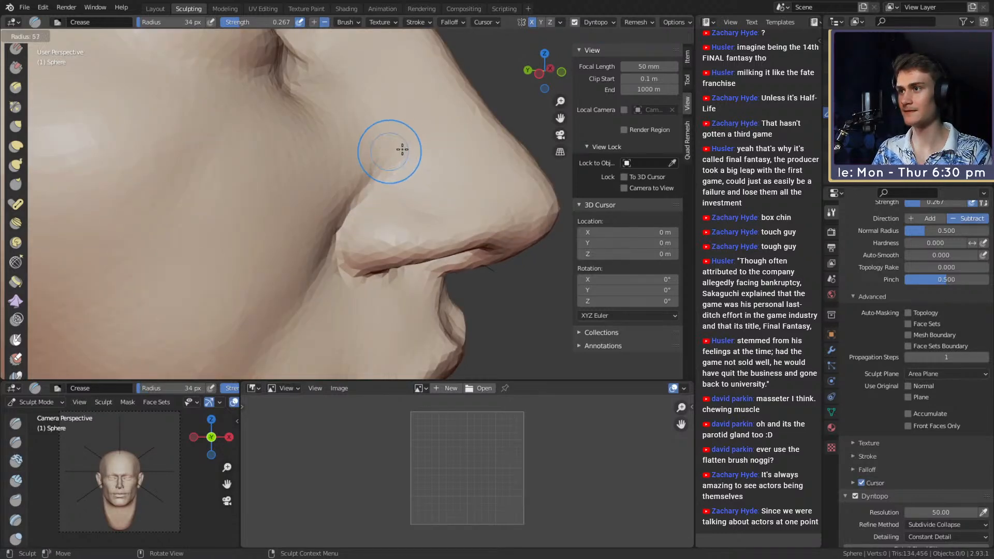
pyautogui.press('c')
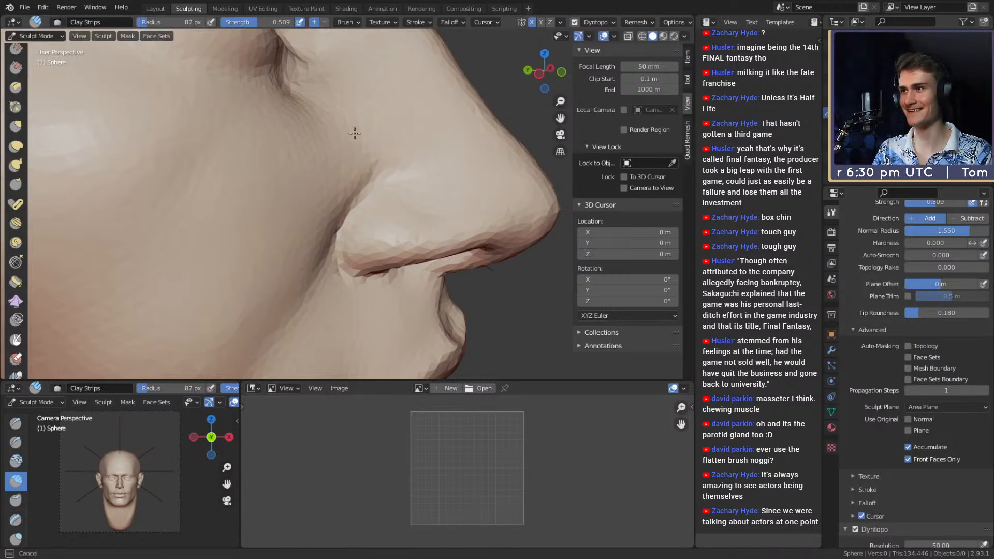
pyautogui.keyDown('alt'); pyautogui.moveTo(435, 140); pyautogui.dragTo(360, 150); pyautogui.keyUp('alt')
pyautogui.moveTo(360, 150)
pyautogui.keyDown('ctrl'); pyautogui.keyDown('alt'); pyautogui.mouseDown()
pyautogui.moveTo(380, 228)
pyautogui.moveTo(391, 194)
pyautogui.mouseUp(); pyautogui.keyUp('alt'); pyautogui.keyUp('ctrl')
pyautogui.moveTo(390, 194)
pyautogui.keyDown('ctrl'); pyautogui.keyDown('alt'); pyautogui.mouseDown()
pyautogui.moveTo(406, 249)
pyautogui.moveTo(340, 185)
pyautogui.moveTo(375, 190)
pyautogui.mouseUp(); pyautogui.keyUp('alt'); pyautogui.keyUp('ctrl')
pyautogui.moveTo(377, 271)
pyautogui.keyDown('ctrl'); pyautogui.keyDown('alt'); pyautogui.mouseDown()
pyautogui.moveTo(383, 213)
pyautogui.moveTo(345, 215)
pyautogui.mouseUp(); pyautogui.keyUp('alt'); pyautogui.keyUp('ctrl')
pyautogui.moveTo(344, 215)
pyautogui.keyDown('ctrl'); pyautogui.keyDown('alt'); pyautogui.mouseDown()
pyautogui.moveTo(347, 243)
pyautogui.moveTo(414, 238)
pyautogui.mouseUp(); pyautogui.keyUp('alt'); pyautogui.keyUp('ctrl')
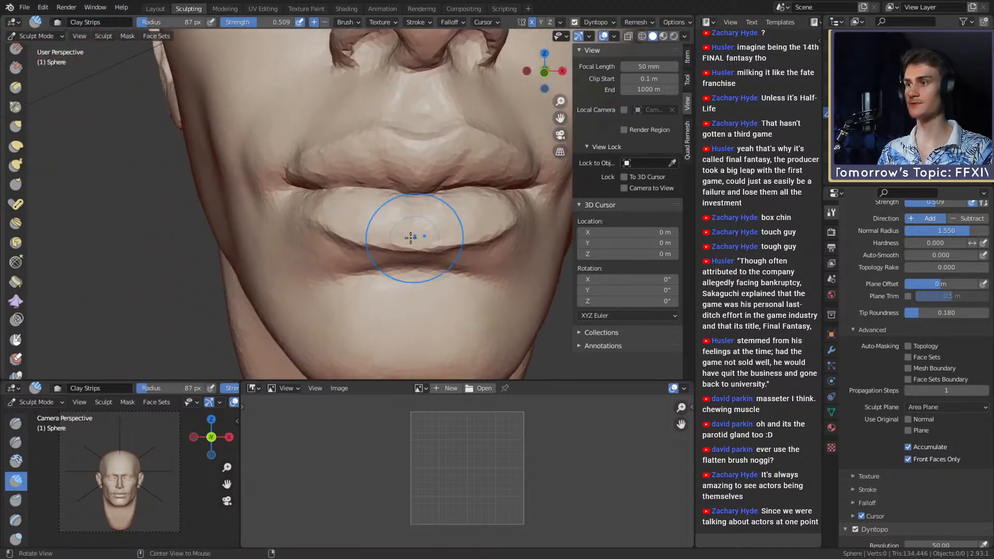
# Adjust the mouth corner and lower lip from the side with the Grab brush.
pyautogui.keyDown('ctrl'); pyautogui.keyDown('alt'); pyautogui.moveTo(331, 236); pyautogui.dragTo(332, 211); pyautogui.keyUp('alt'); pyautogui.keyUp('ctrl')
pyautogui.moveTo(332, 211)
pyautogui.keyDown('alt'); pyautogui.mouseDown()
pyautogui.moveTo(372, 207)
pyautogui.moveTo(403, 241)
pyautogui.moveTo(341, 240)
pyautogui.moveTo(366, 259)
pyautogui.moveTo(339, 210)
pyautogui.moveTo(411, 191)
pyautogui.mouseUp(); pyautogui.keyUp('alt')
pyautogui.press('g')
pyautogui.press('f')
pyautogui.click(389, 227)
# Build up the area below the mouth corner with Clay Strips at 40 px, 65 px and 95 px, lowering the strength to 0.285.
pyautogui.press('c')
pyautogui.press('f')
pyautogui.click(311, 208)
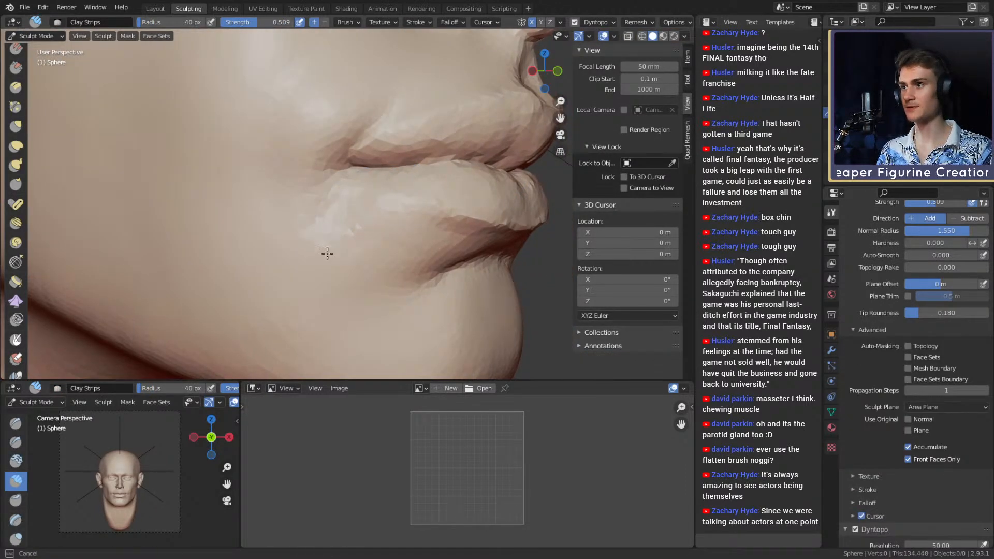
pyautogui.hotkey('shift', 'f')
pyautogui.click(339, 229)
pyautogui.press('f')
pyautogui.click(380, 223)
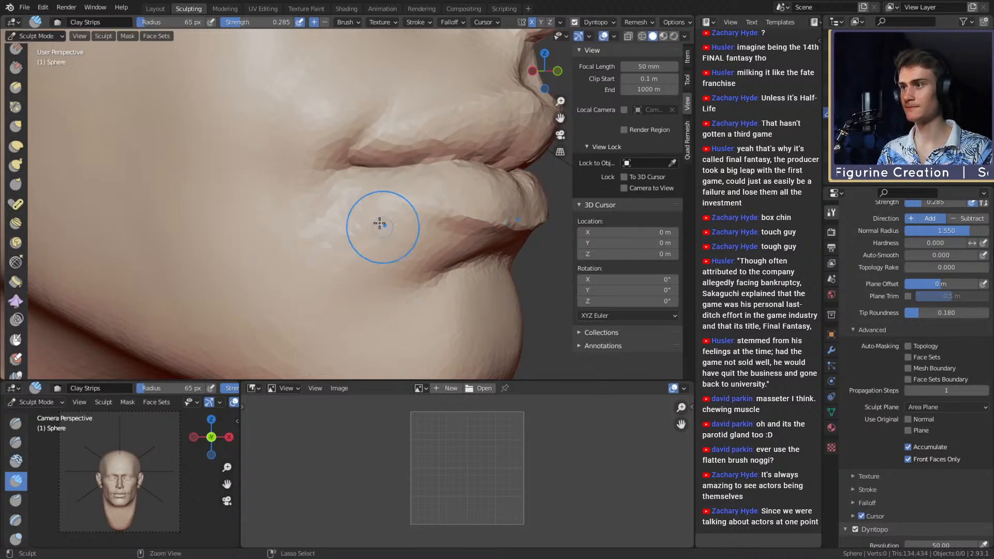
pyautogui.click(309, 263)
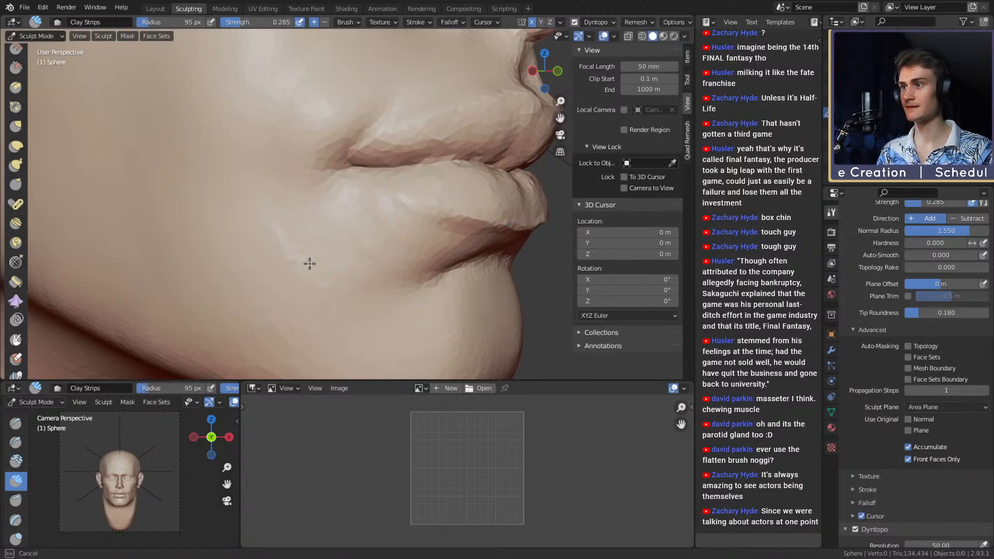
# Fill the cheek area beside the lower lip on the opposite side with Clay Strips at a radius of 81 px.
pyautogui.scroll(-5, 389, 221)
pyautogui.moveTo(388, 222)
pyautogui.mouseDown(button='middle')
pyautogui.moveTo(453, 226)
pyautogui.moveTo(395, 210)
pyautogui.mouseUp(button='middle')
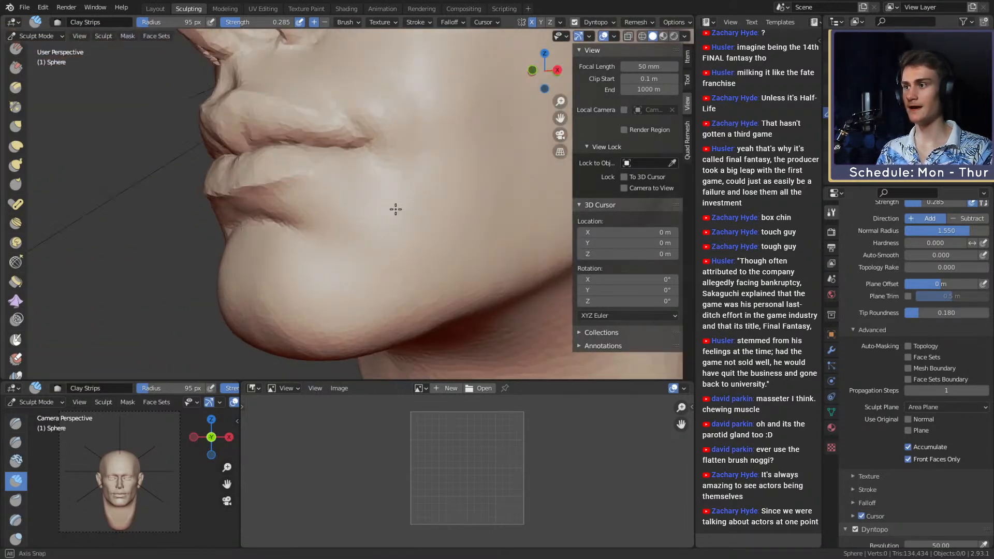
pyautogui.moveTo(361, 224); pyautogui.dragTo(347, 216)
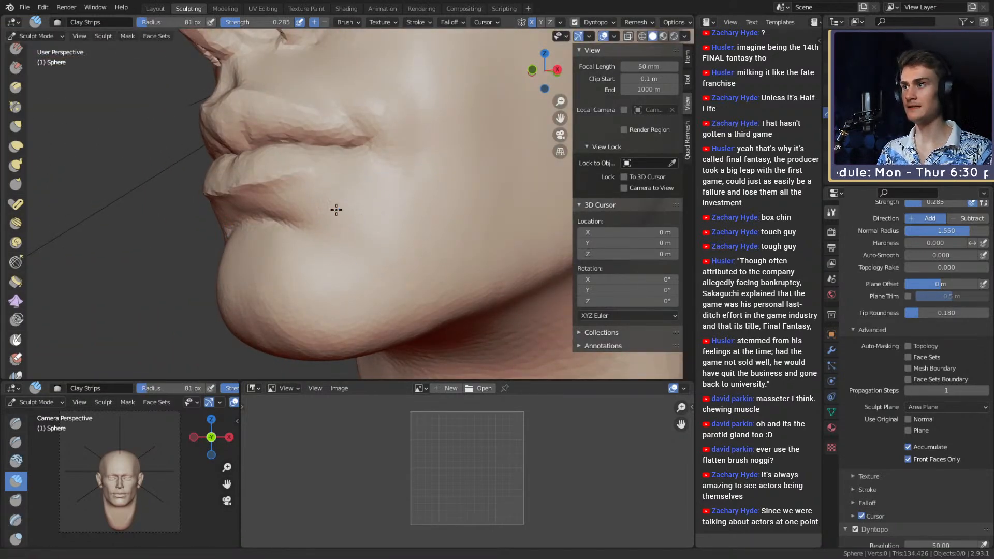
pyautogui.moveTo(336, 210); pyautogui.dragTo(429, 188, button='middle')
pyautogui.scroll(-5, 428, 189)
pyautogui.moveTo(421, 222)
pyautogui.mouseDown(button='middle')
pyautogui.moveTo(378, 195)
pyautogui.moveTo(430, 207)
pyautogui.mouseUp(button='middle')
pyautogui.scroll(5, 400, 214)
pyautogui.scroll(-3, 434, 208)
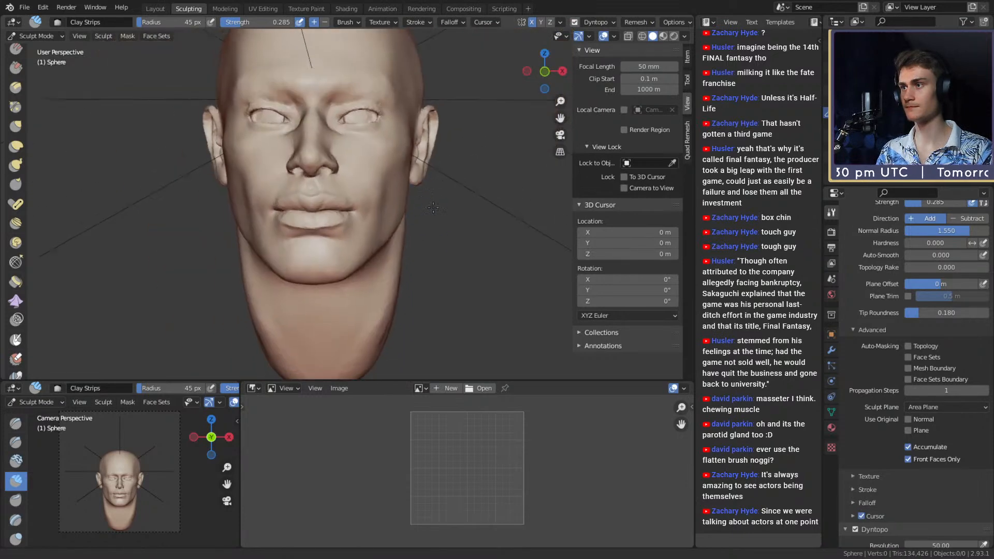
# Refine the cheek and jaw surface with Clay Strips while adjusting the brush radius.
pyautogui.keyDown('alt'); pyautogui.moveTo(433, 208); pyautogui.dragTo(406, 214); pyautogui.keyUp('alt')
pyautogui.moveTo(407, 213)
pyautogui.keyDown('alt'); pyautogui.mouseDown()
pyautogui.moveTo(334, 213)
pyautogui.moveTo(384, 174)
pyautogui.moveTo(371, 182)
pyautogui.moveTo(382, 205)
pyautogui.mouseUp(); pyautogui.keyUp('alt')
pyautogui.press('f')
pyautogui.click(394, 173)
pyautogui.press('f')
pyautogui.click(413, 196)
pyautogui.moveTo(394, 183)
pyautogui.mouseDown()
pyautogui.moveTo(378, 195)
pyautogui.moveTo(368, 243)
pyautogui.moveTo(337, 290)
pyautogui.mouseUp()
pyautogui.moveTo(357, 223)
pyautogui.keyDown('ctrl'); pyautogui.keyDown('alt'); pyautogui.mouseDown()
pyautogui.moveTo(365, 244)
pyautogui.moveTo(378, 208)
pyautogui.moveTo(462, 213)
pyautogui.moveTo(339, 207)
pyautogui.mouseUp(); pyautogui.keyUp('alt'); pyautogui.keyUp('ctrl')
pyautogui.keyDown('ctrl'); pyautogui.keyDown('alt'); pyautogui.moveTo(357, 191); pyautogui.dragTo(371, 213); pyautogui.keyUp('alt'); pyautogui.keyUp('ctrl')
pyautogui.moveTo(382, 159)
pyautogui.keyDown('alt'); pyautogui.keyDown('shift'); pyautogui.mouseDown()
pyautogui.moveTo(377, 224)
pyautogui.moveTo(374, 201)
pyautogui.moveTo(388, 195)
pyautogui.moveTo(399, 223)
pyautogui.moveTo(415, 170)
pyautogui.moveTo(405, 225)
pyautogui.moveTo(407, 213)
pyautogui.moveTo(422, 217)
pyautogui.mouseUp(); pyautogui.keyUp('shift'); pyautogui.keyUp('alt')
pyautogui.press('f')
pyautogui.click(342, 201)
# Reshape the temples and sides of the head with the Grab brush, starting at a radius of 122 px.
pyautogui.press('g')
pyautogui.press('f')
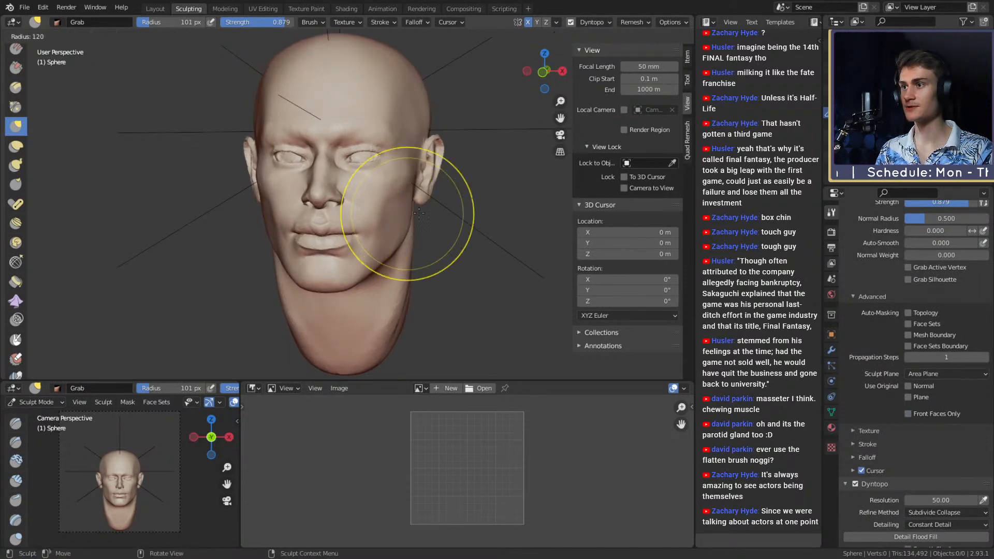
pyautogui.click(465, 215)
pyautogui.keyDown('alt'); pyautogui.keyDown('shift'); pyautogui.moveTo(389, 156); pyautogui.dragTo(387, 178); pyautogui.keyUp('shift'); pyautogui.keyUp('alt')
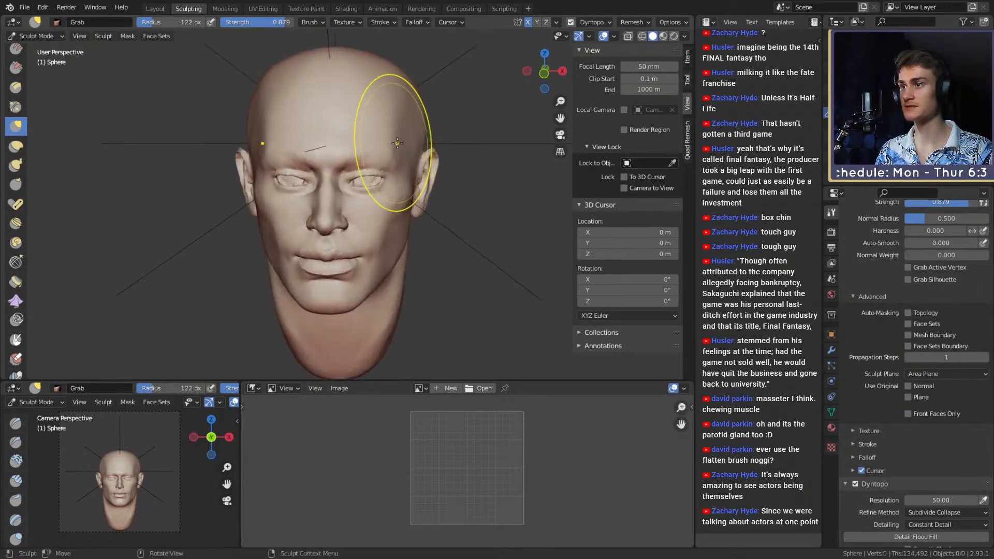
pyautogui.press('f')
pyautogui.click(417, 133)
pyautogui.press('f')
pyautogui.click(423, 133)
pyautogui.moveTo(423, 137)
pyautogui.mouseDown()
pyautogui.moveTo(401, 191)
pyautogui.moveTo(396, 184)
pyautogui.mouseUp()
# Adjust the cheek contours beside the eyes with the Grab brush at a radius of 68 px.
pyautogui.keyDown('alt'); pyautogui.moveTo(393, 187); pyautogui.dragTo(357, 183); pyautogui.keyUp('alt')
pyautogui.moveTo(380, 181)
pyautogui.keyDown('ctrl'); pyautogui.keyDown('alt'); pyautogui.mouseDown()
pyautogui.moveTo(386, 167)
pyautogui.moveTo(404, 170)
pyautogui.moveTo(412, 157)
pyautogui.moveTo(417, 178)
pyautogui.moveTo(420, 159)
pyautogui.mouseUp(); pyautogui.keyUp('alt'); pyautogui.keyUp('ctrl')
pyautogui.press('f')
pyautogui.click(403, 157)
pyautogui.press('f')
pyautogui.moveTo(364, 162)
pyautogui.keyDown('ctrl'); pyautogui.keyDown('alt'); pyautogui.mouseDown()
pyautogui.moveTo(366, 199)
pyautogui.moveTo(385, 199)
pyautogui.moveTo(377, 193)
pyautogui.mouseUp(); pyautogui.keyUp('alt'); pyautogui.keyUp('ctrl')
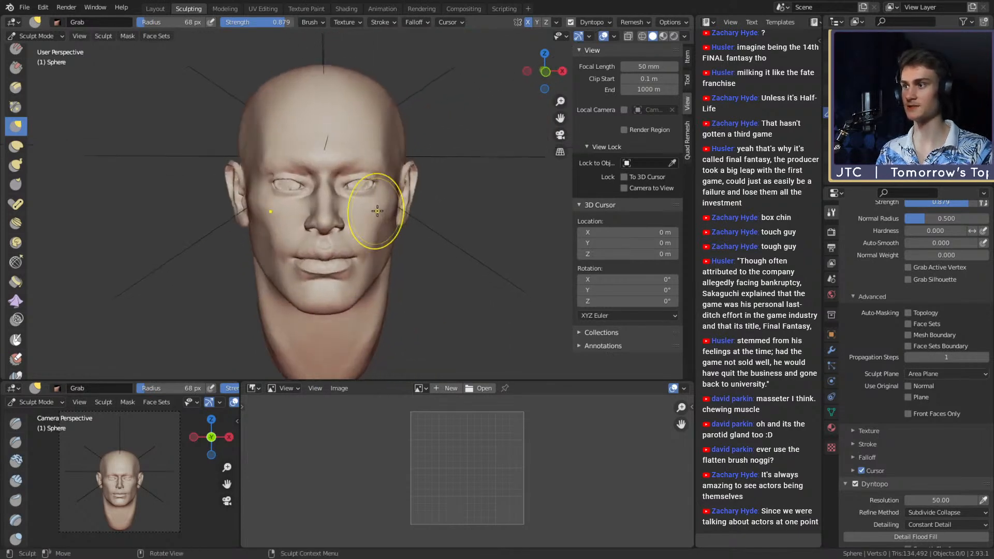
# Save the sculpt to ffxiv_reaper_figurine_v1a.blend.
pyautogui.click(25, 8)
pyautogui.click(44, 82)
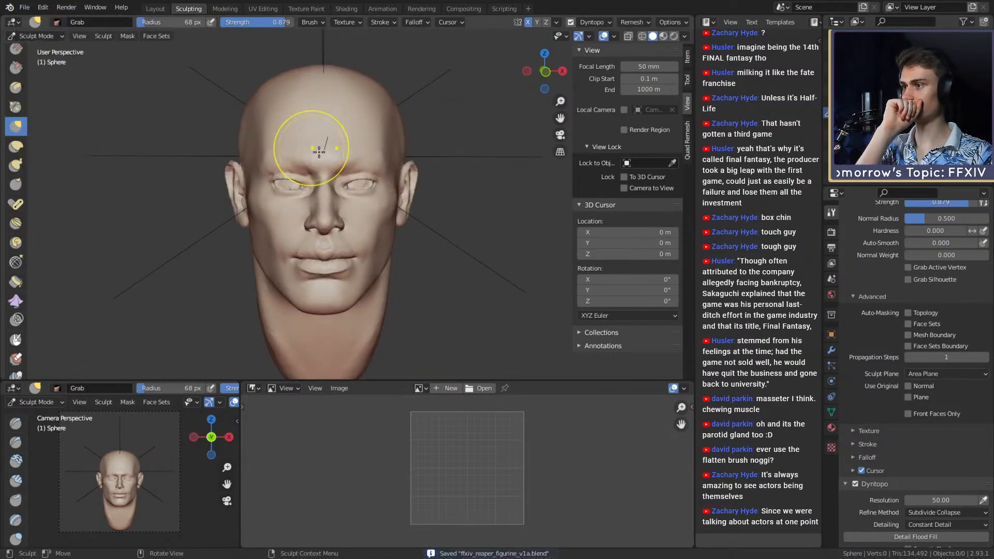
pyautogui.keyDown('alt'); pyautogui.moveTo(363, 222); pyautogui.dragTo(421, 292); pyautogui.keyUp('alt')
pyautogui.moveTo(420, 291); pyautogui.dragTo(424, 295, button='middle')
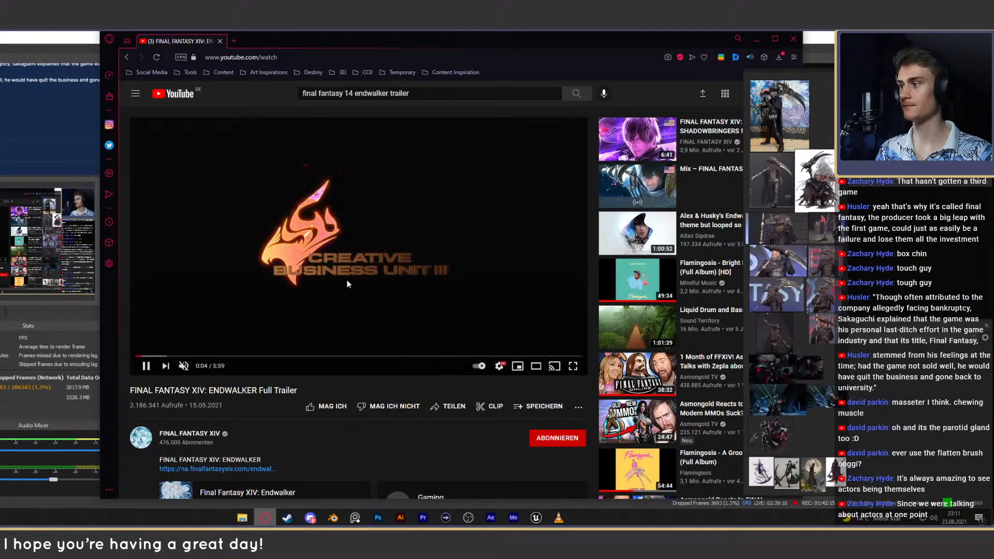
# Examine the characters' faces in the FINAL FANTASY XIV: ENDWALKER Full Trailer in the browser, pausing at 3:11 and 3:18.
pyautogui.click(367, 356)
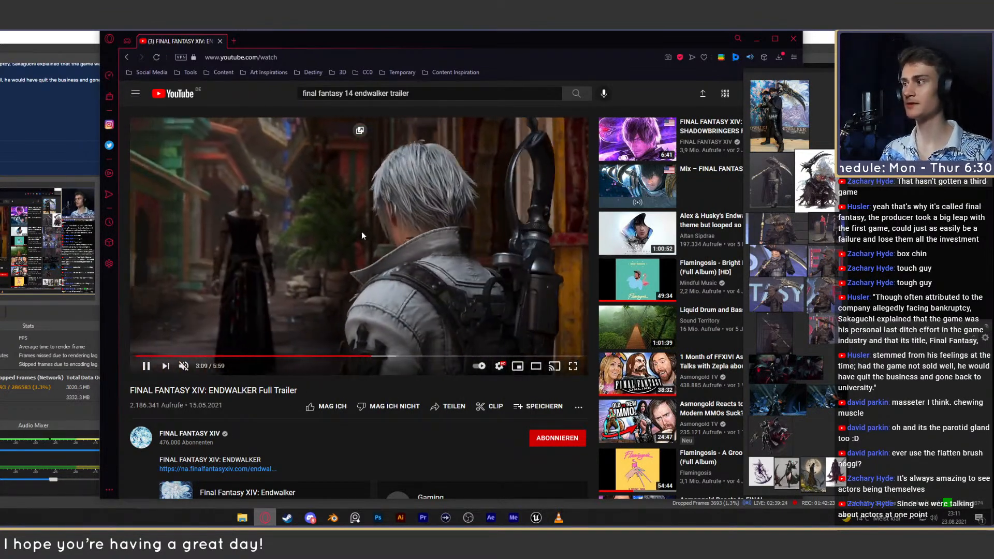
pyautogui.click(331, 165)
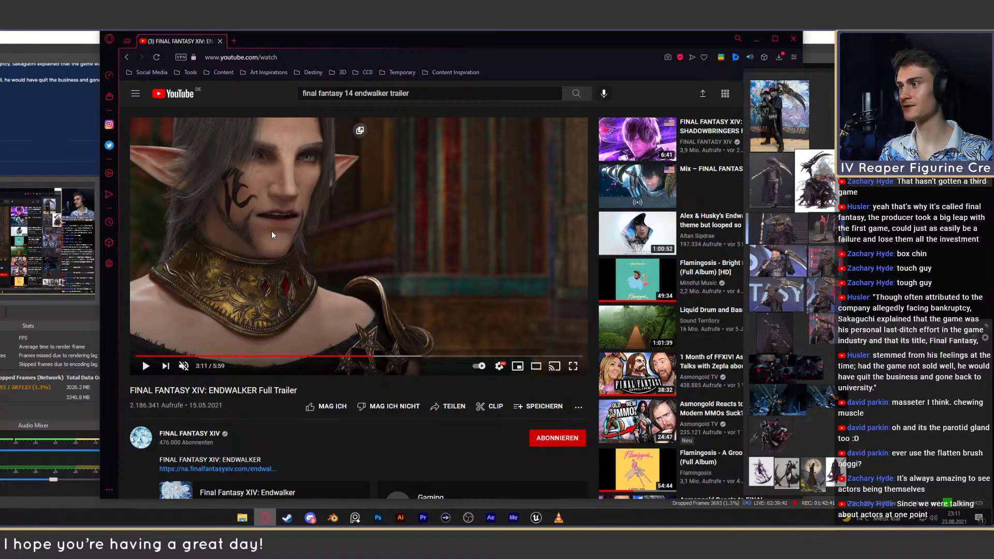
pyautogui.click(294, 228)
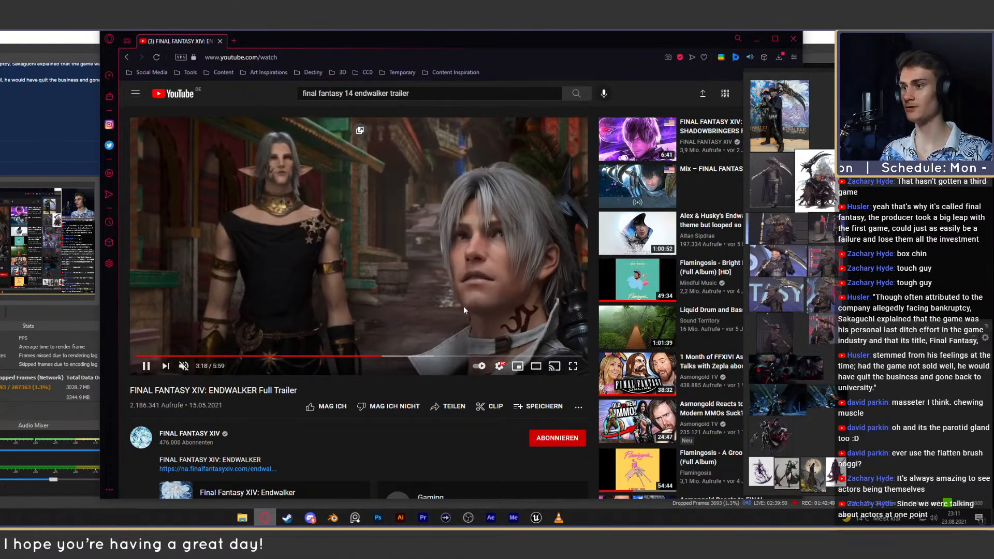
pyautogui.click(481, 293)
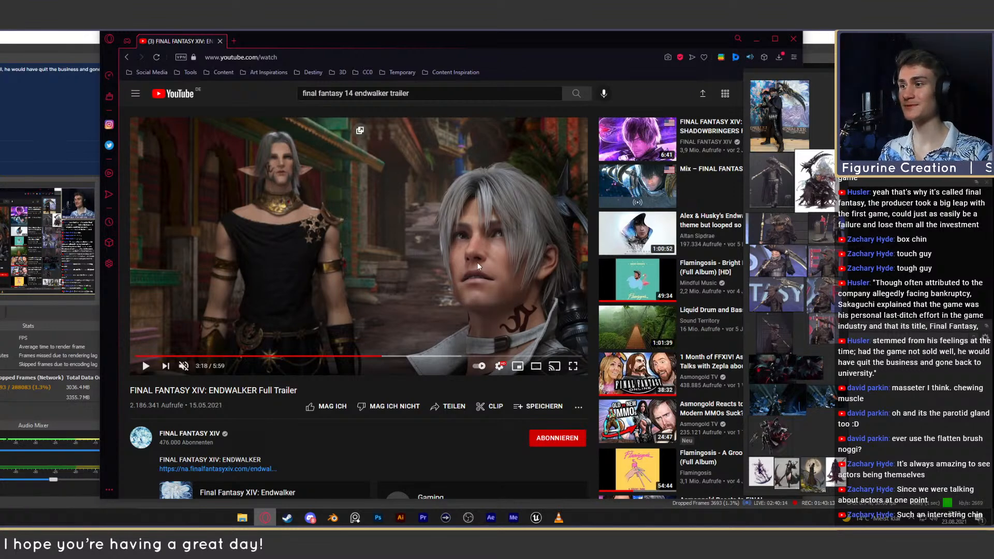
pyautogui.click(499, 282)
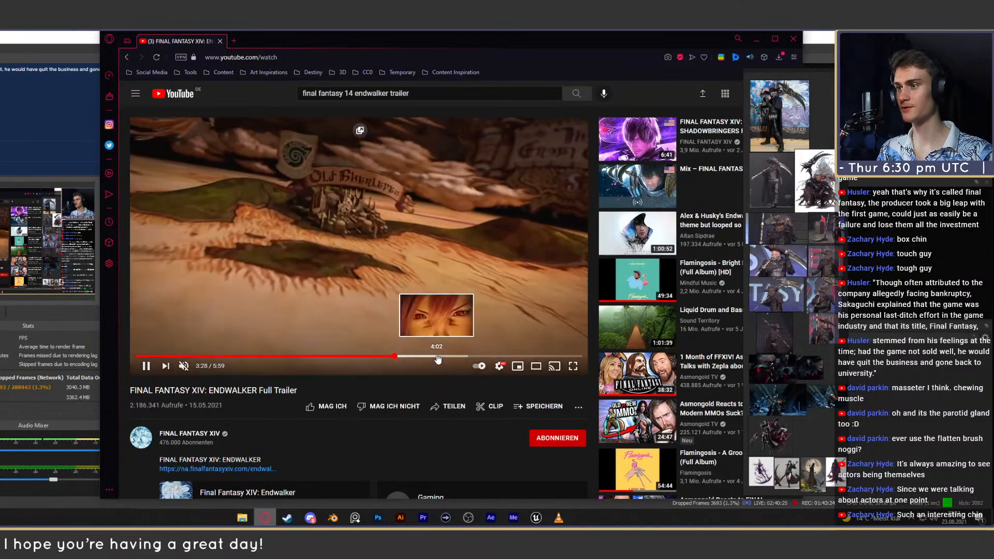
# Examine the characters' faces in the Endwalker trailer, pausing at 4:03 and 4:30.
pyautogui.click(438, 356)
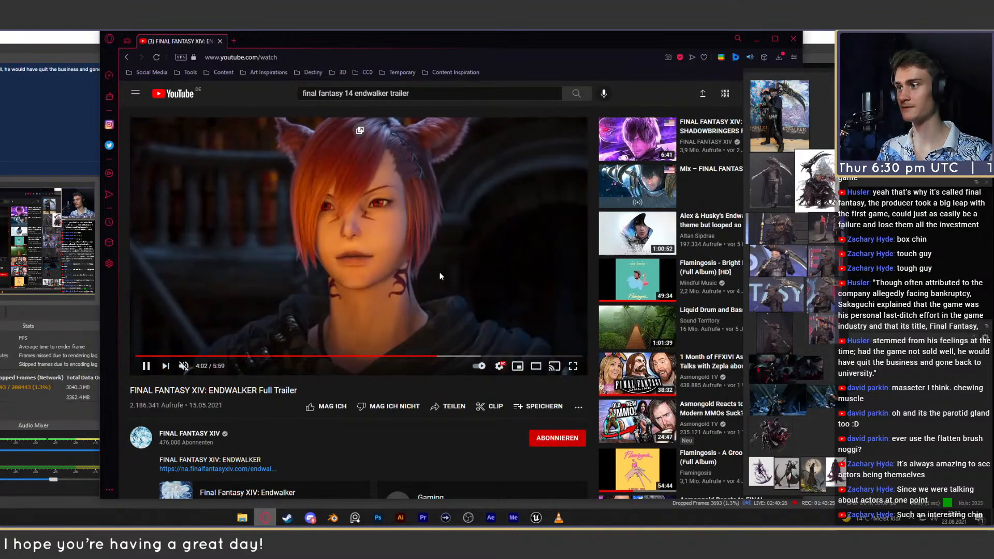
pyautogui.click(399, 265)
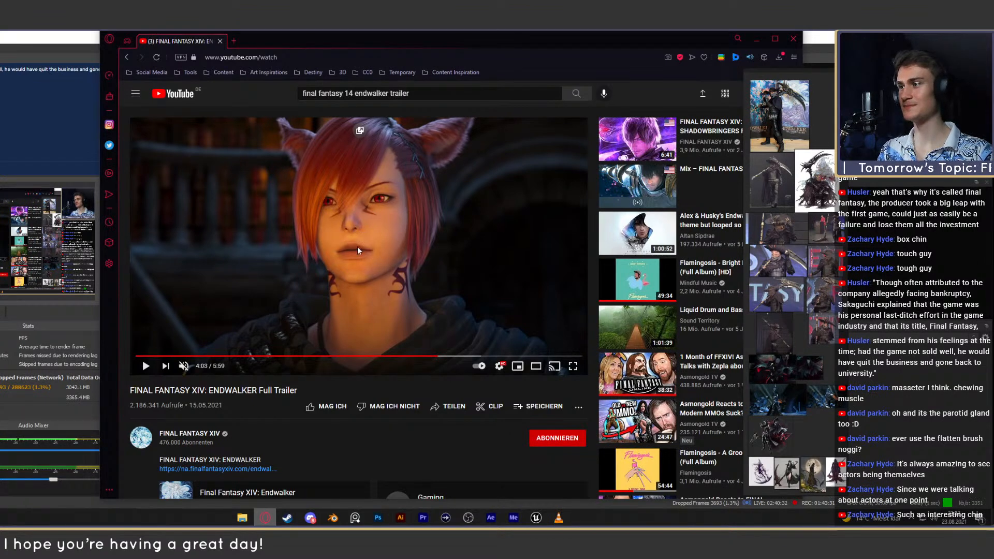
pyautogui.click(439, 251)
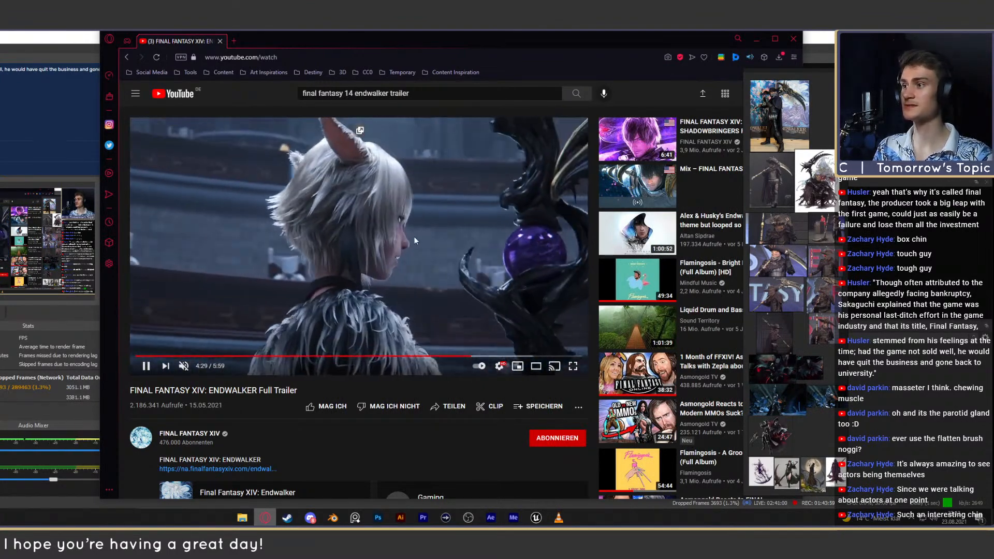
pyautogui.click(417, 248)
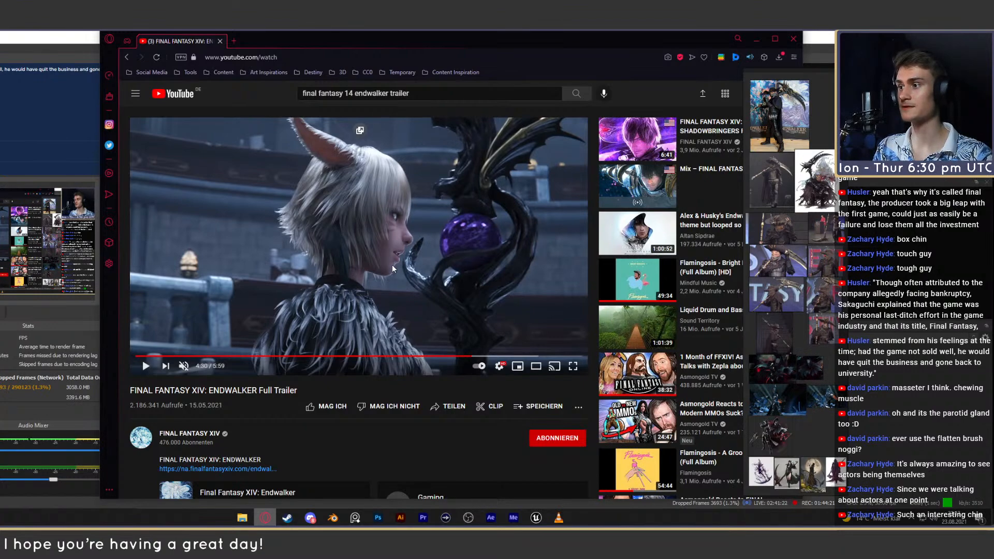
pyautogui.click(440, 262)
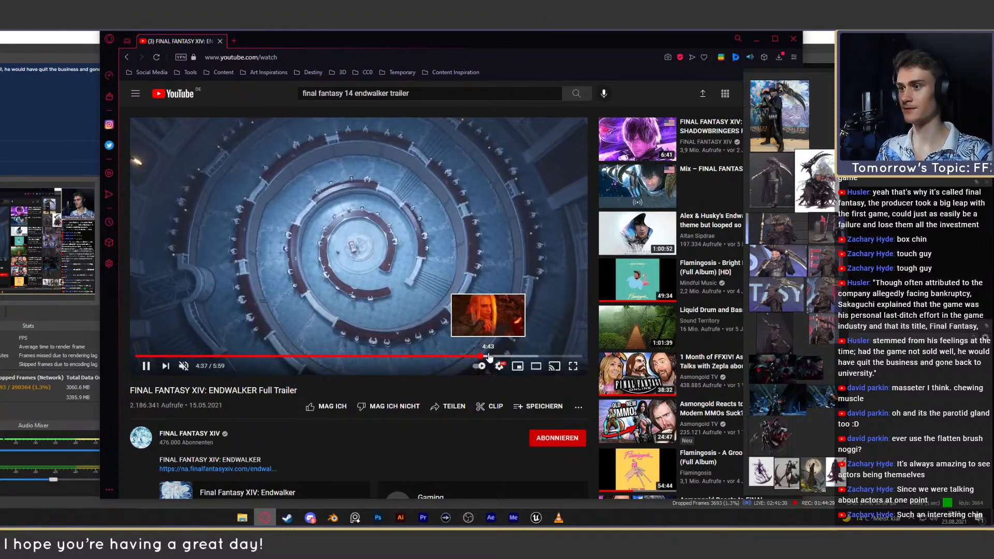
# Examine the faces in the trailer's closing scenes, skipping past 4:43 and 5:09 and pausing on the armoured man at 5:23 and 5:31.
pyautogui.click(490, 356)
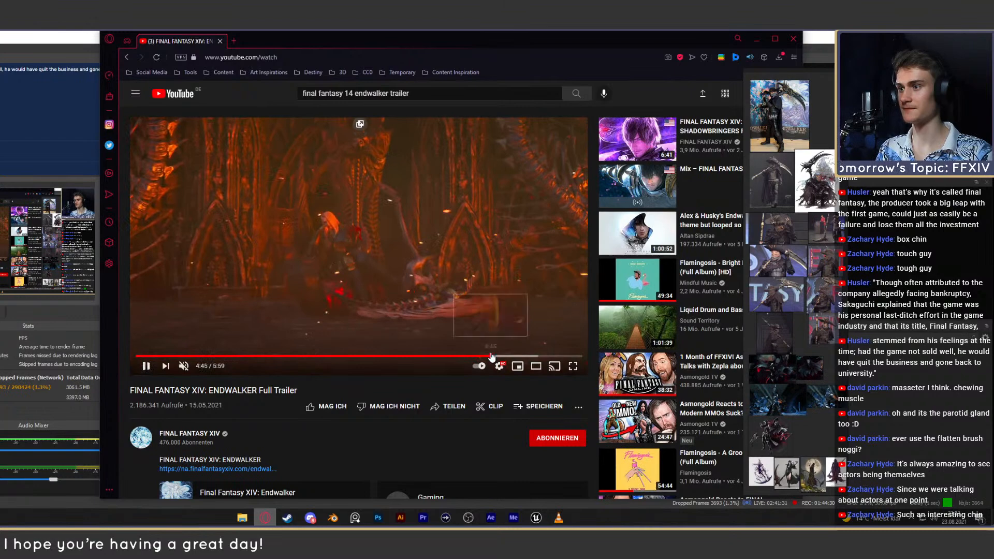
pyautogui.press('Left')
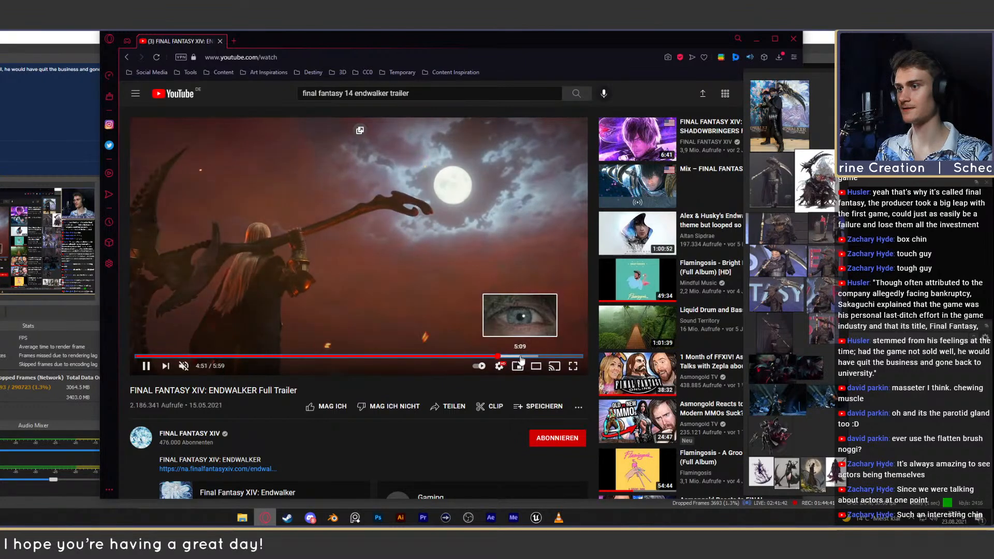
pyautogui.click(518, 356)
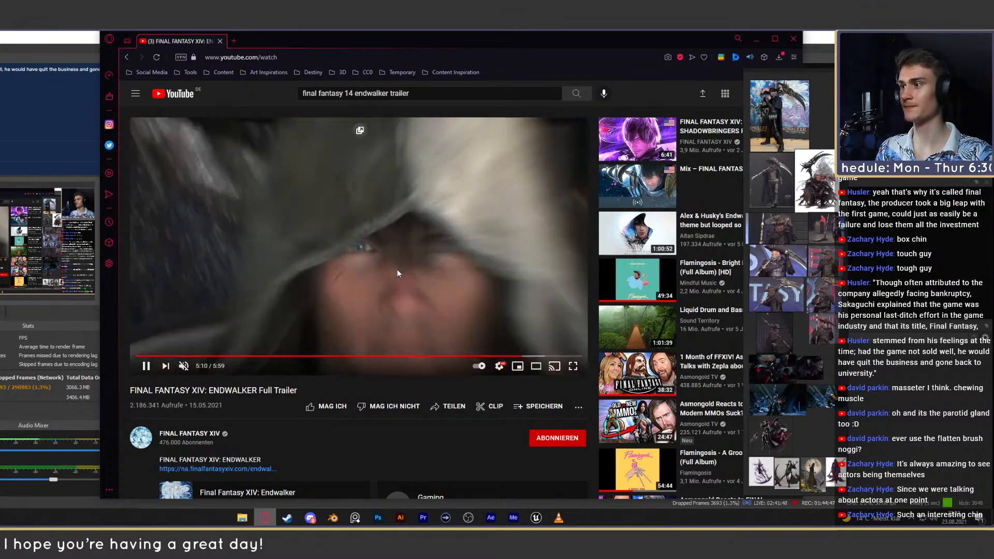
pyautogui.click(397, 273)
pyautogui.click(398, 273)
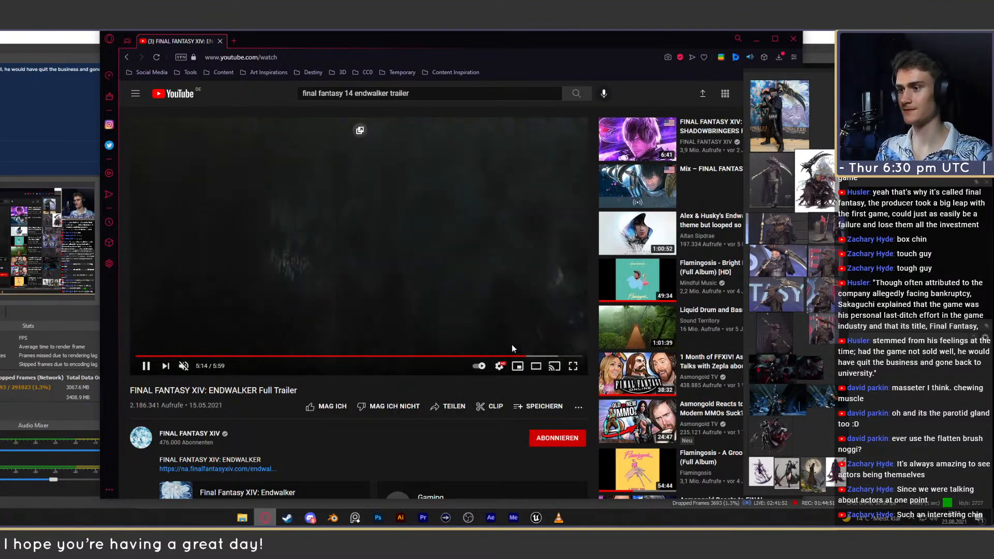
pyautogui.click(532, 358)
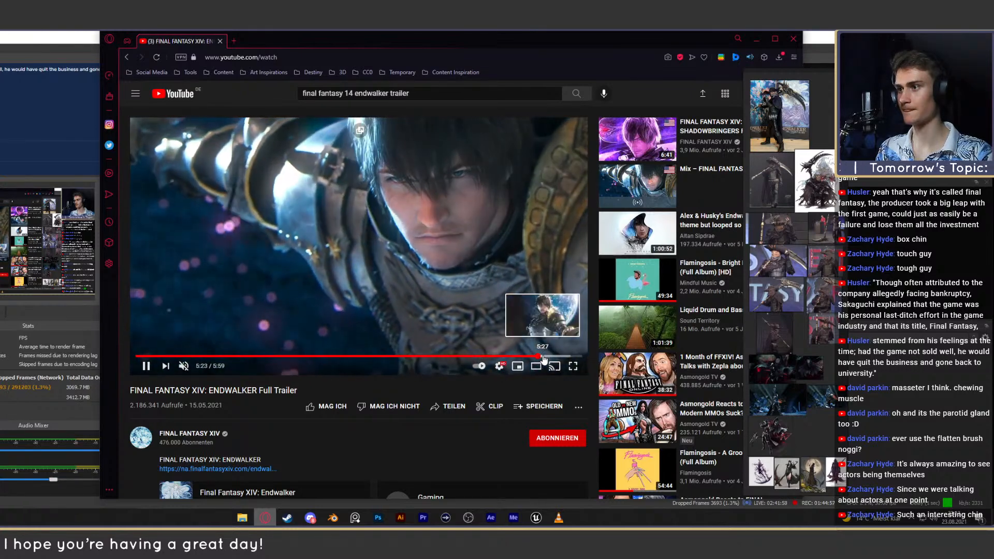
pyautogui.click(432, 211)
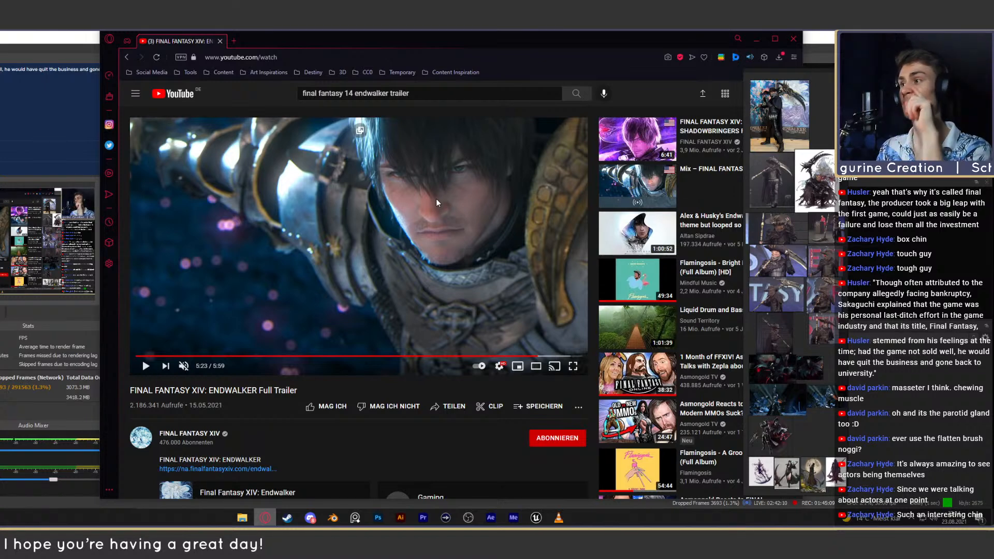
pyautogui.click(434, 176)
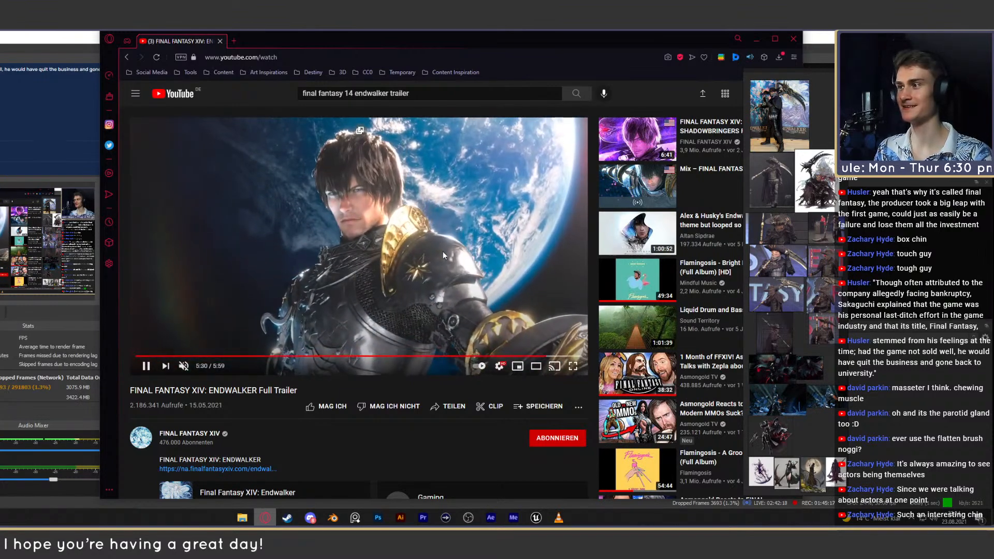
pyautogui.click(372, 225)
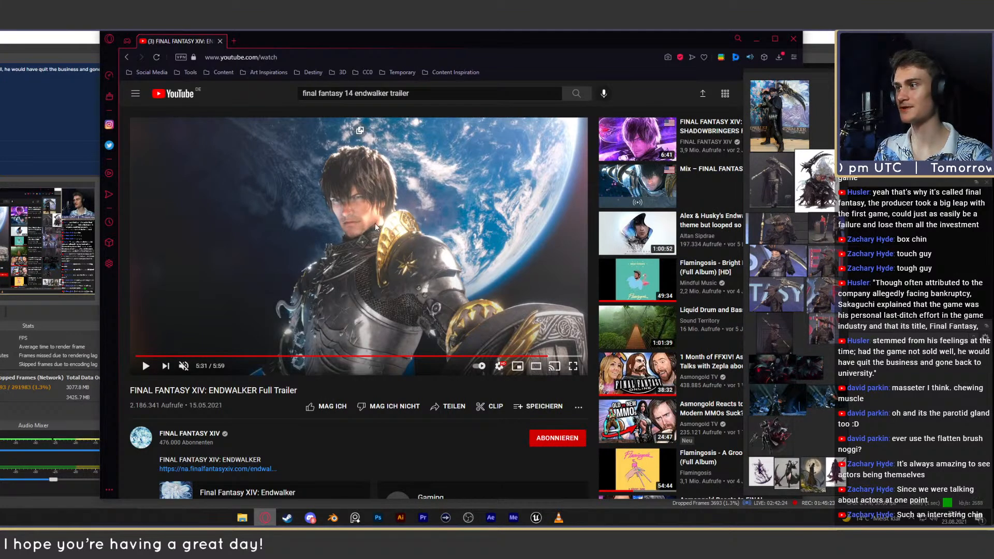
pyautogui.click(344, 216)
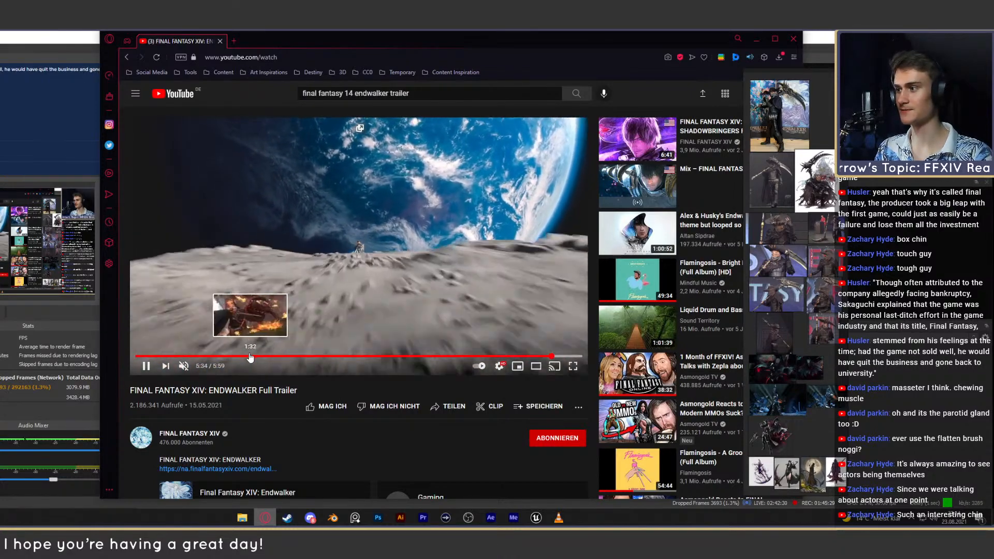
pyautogui.press('space')
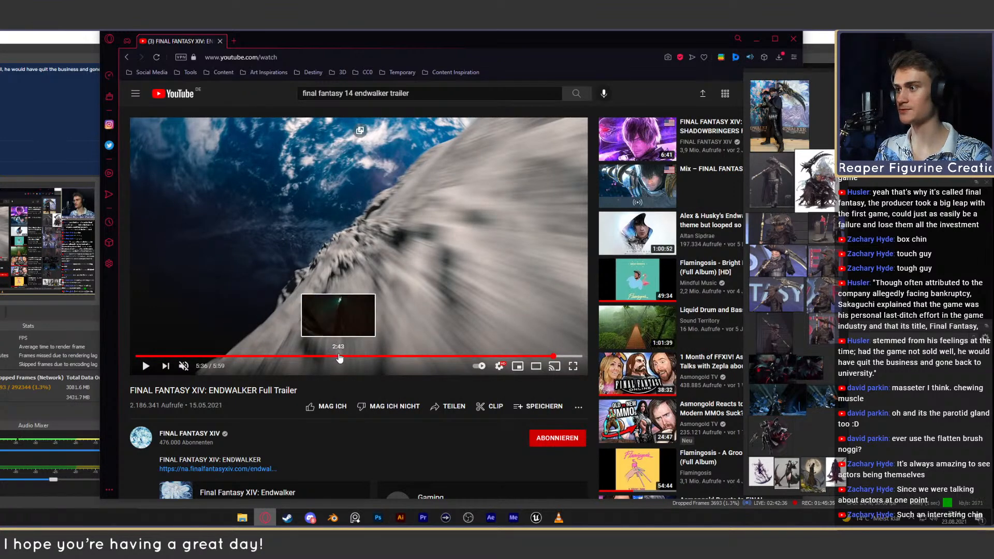
# Return to the trailer's grey-haired man and examine his face, pausing at 3:06 and 3:18.
pyautogui.click(371, 357)
pyautogui.press('Left')
pyautogui.click(365, 235)
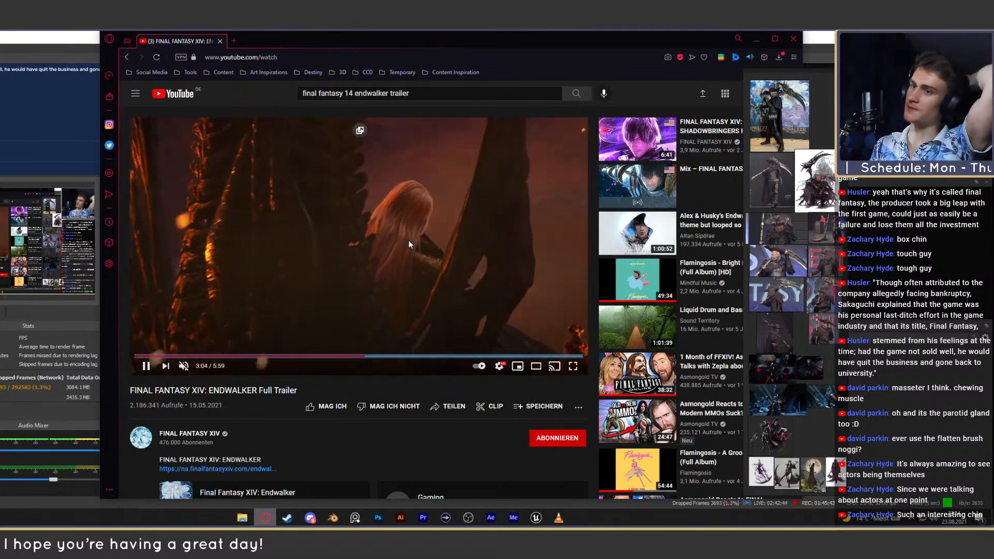
pyautogui.press('space')
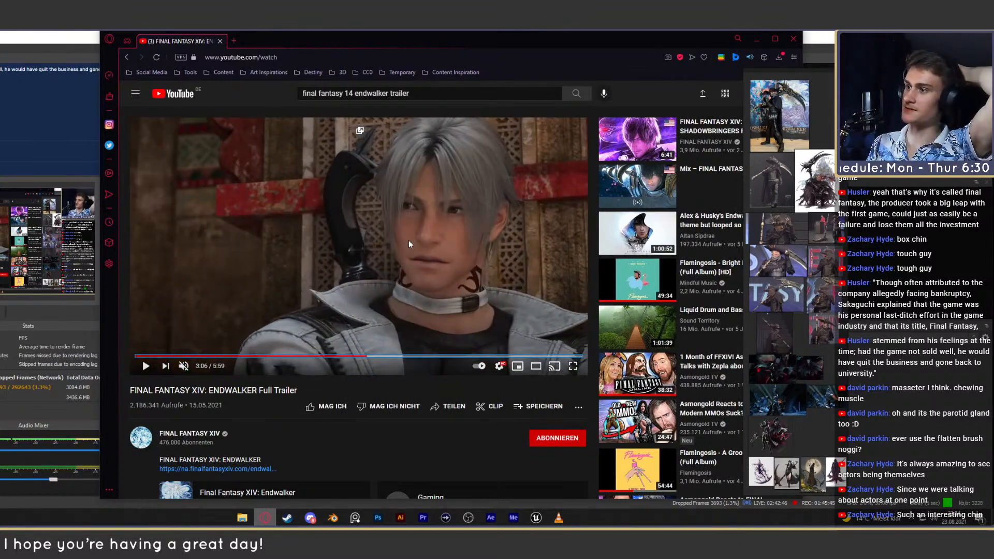
pyautogui.press('space')
pyautogui.press('space')
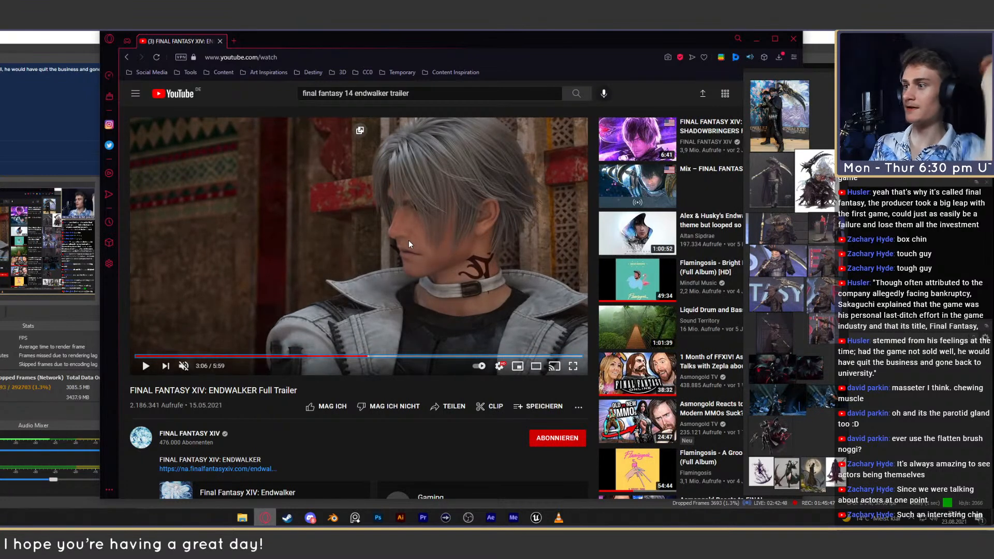
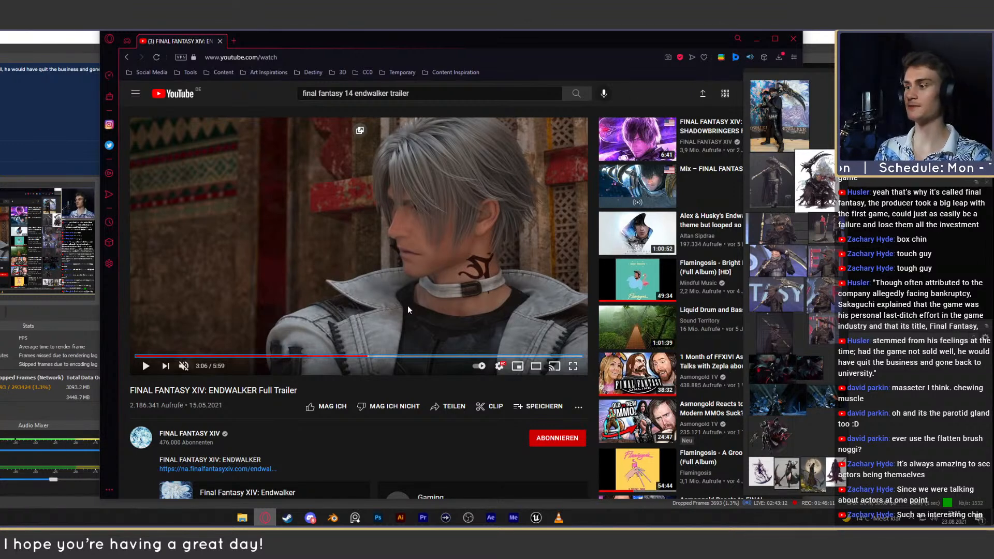
pyautogui.click(375, 356)
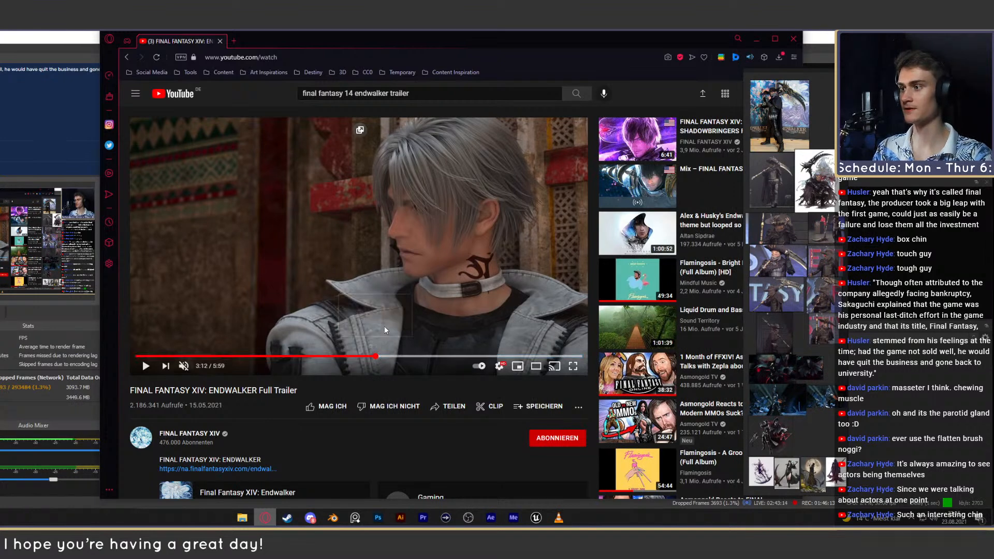
pyautogui.click(405, 275)
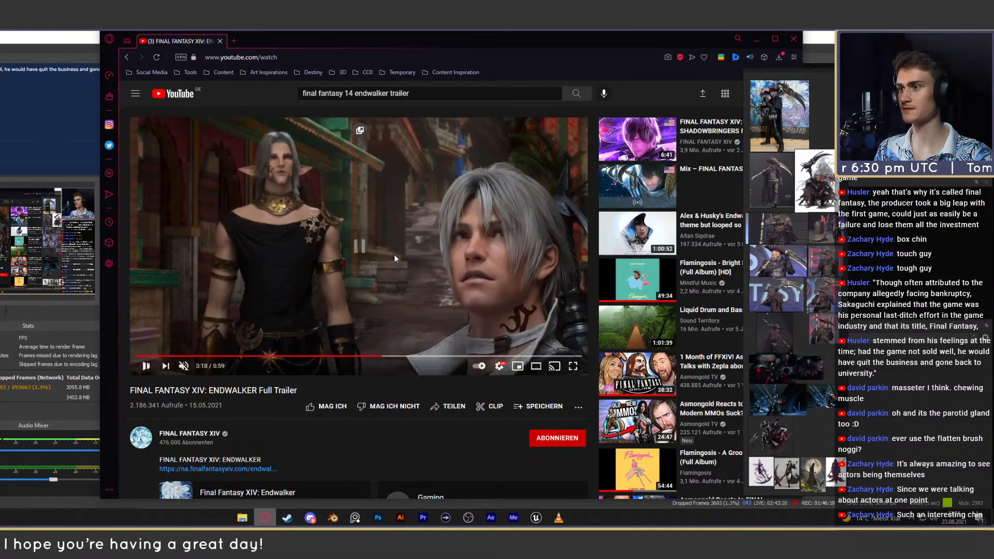
pyautogui.click(412, 236)
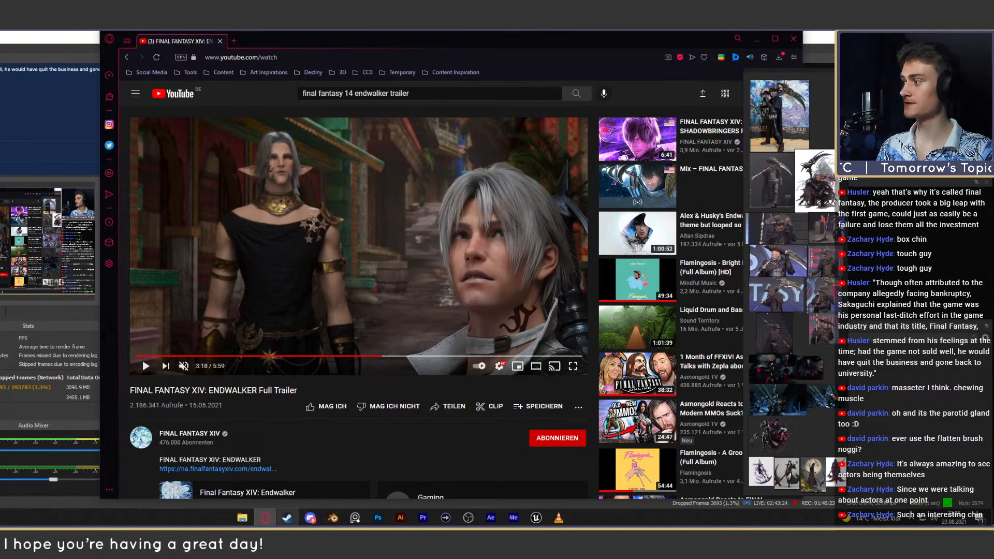
# Switch to Blender and adjust the area around the mouth corner with a resized Grab brush.
pyautogui.click(469, 518)
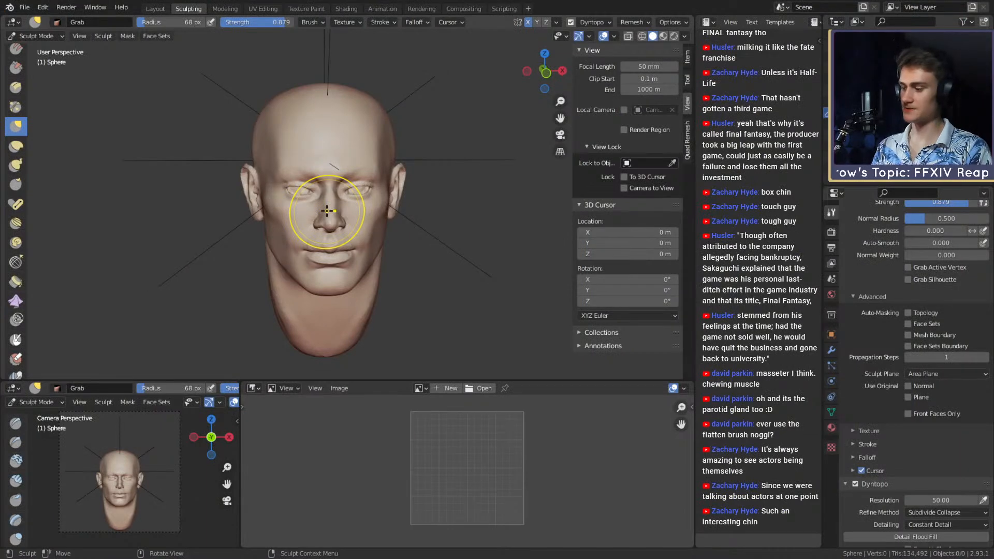
pyautogui.scroll(6, 395, 173)
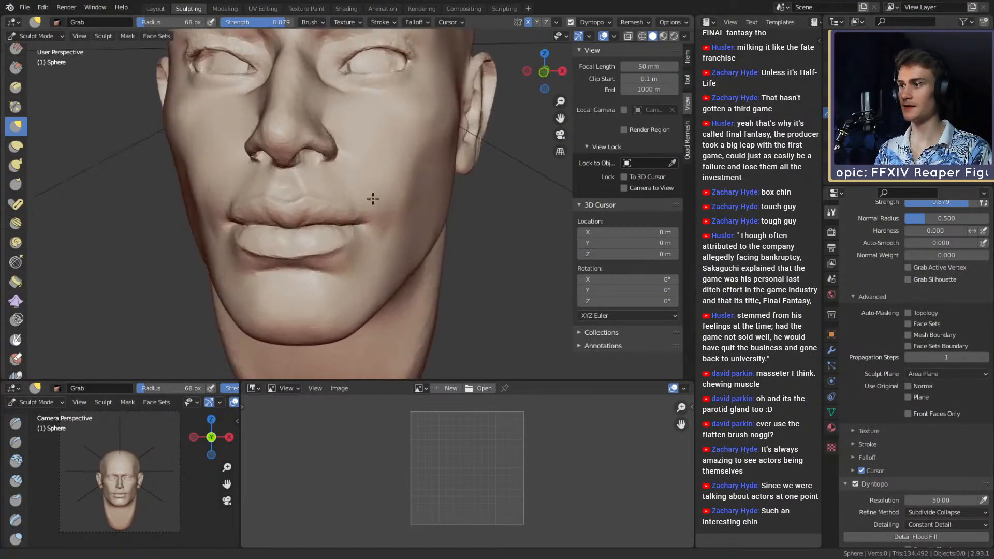
pyautogui.scroll(1, 365, 201)
pyautogui.moveTo(356, 204)
pyautogui.keyDown('shift'); pyautogui.mouseDown(button='middle')
pyautogui.moveTo(379, 186)
pyautogui.moveTo(342, 191)
pyautogui.moveTo(395, 189)
pyautogui.moveTo(348, 175)
pyautogui.mouseUp(button='middle'); pyautogui.keyUp('shift')
pyautogui.scroll(2, 327, 189)
pyautogui.press('f')
pyautogui.click(368, 176)
pyautogui.press('f')
pyautogui.click(351, 176)
pyautogui.moveTo(352, 191)
pyautogui.mouseDown()
pyautogui.moveTo(370, 216)
pyautogui.moveTo(356, 207)
pyautogui.mouseUp()
pyautogui.press('f')
pyautogui.click(383, 202)
pyautogui.scroll(-1, 360, 203)
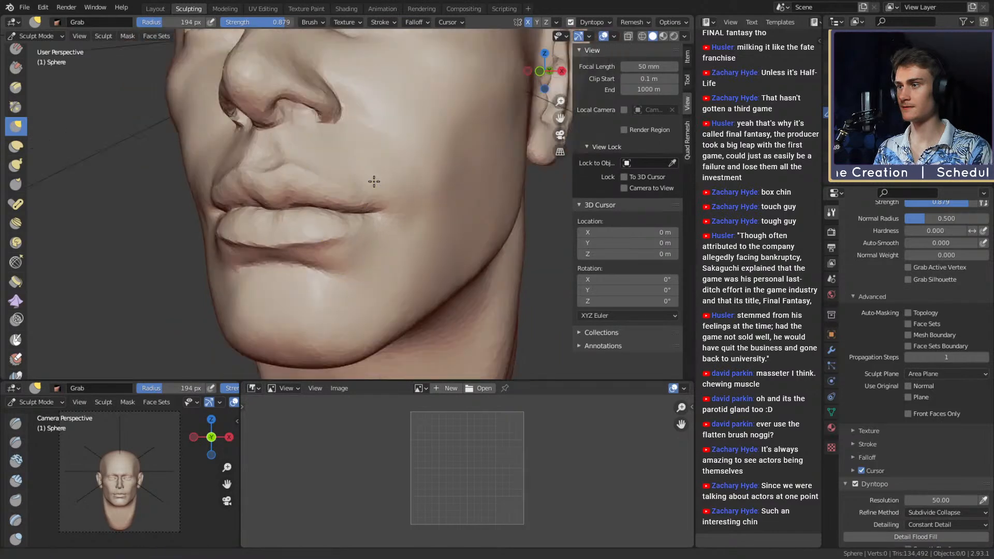
pyautogui.scroll(-4, 374, 181)
pyautogui.moveTo(373, 181); pyautogui.dragTo(361, 215, button='middle')
pyautogui.scroll(5, 361, 215)
pyautogui.press('f')
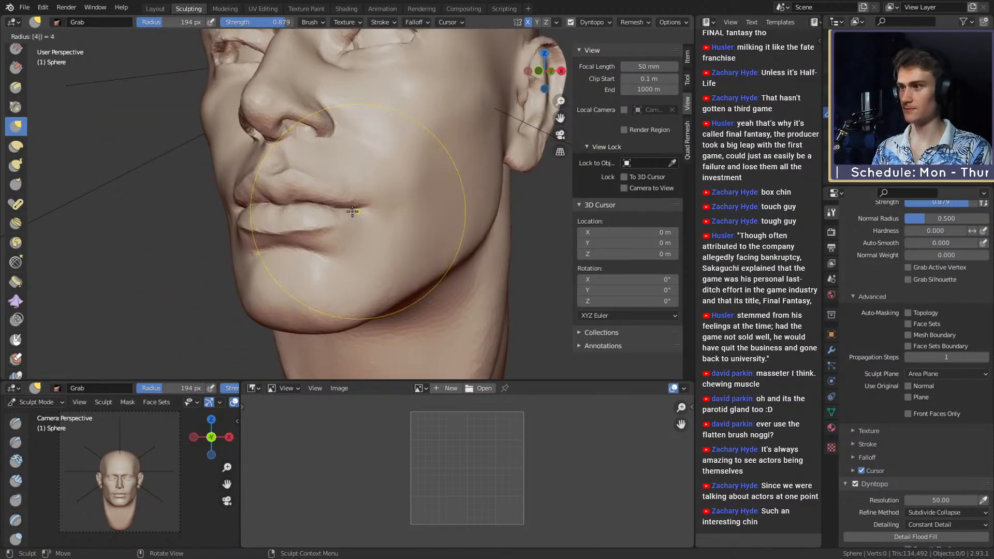
pyautogui.click(273, 205)
pyautogui.press('f')
pyautogui.click(337, 210)
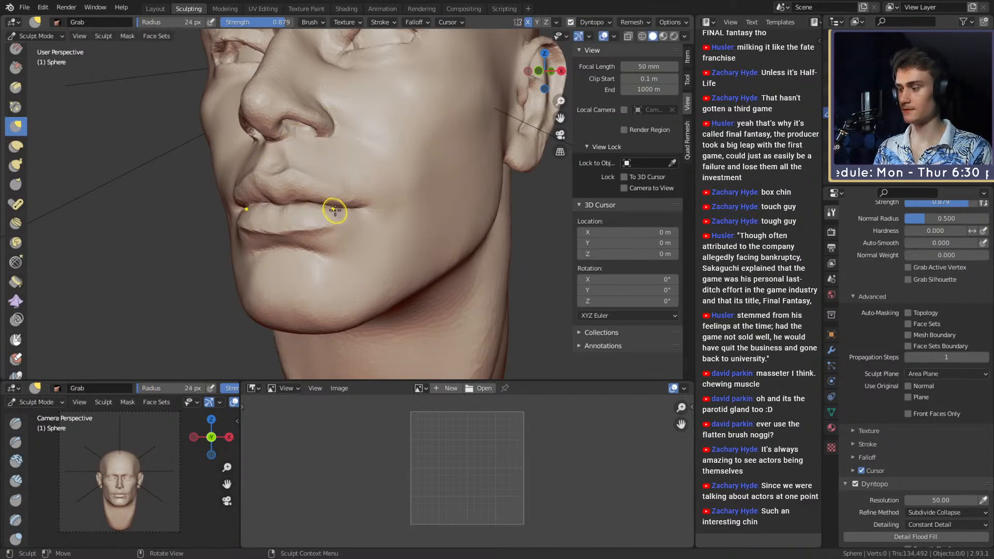
pyautogui.press('m')
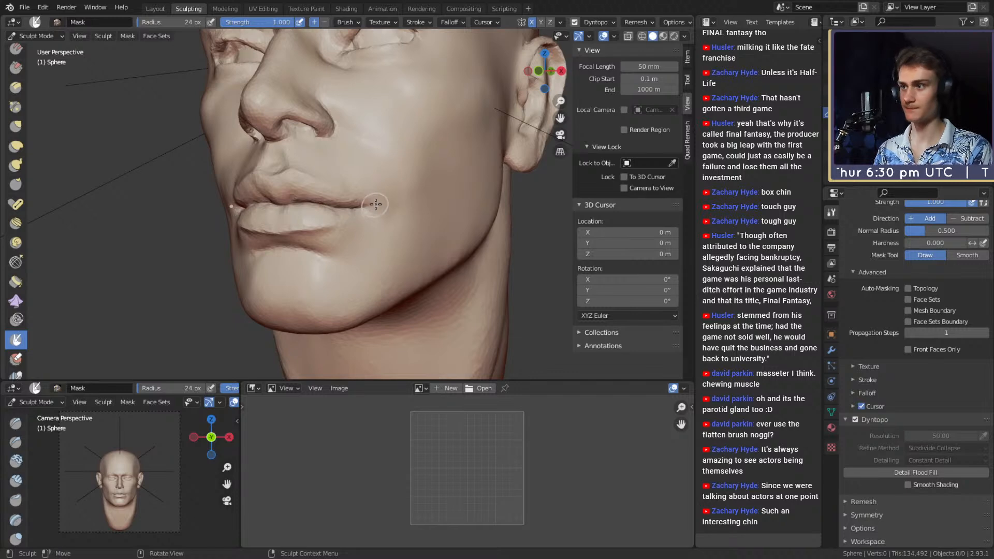
pyautogui.moveTo(384, 196)
pyautogui.mouseDown(button='middle')
pyautogui.moveTo(348, 204)
pyautogui.moveTo(405, 215)
pyautogui.moveTo(362, 249)
pyautogui.mouseUp(button='middle')
pyautogui.scroll(2, 359, 212)
pyautogui.press('f')
pyautogui.click(357, 218)
pyautogui.press('g')
# Nudge the contour of the lips slightly downward with a resized Grab brush.
pyautogui.scroll(-3, 362, 227)
pyautogui.scroll(3, 362, 248)
pyautogui.press('f')
pyautogui.click(336, 206)
pyautogui.moveTo(336, 205)
pyautogui.mouseDown(button='middle')
pyautogui.moveTo(355, 204)
pyautogui.moveTo(333, 195)
pyautogui.moveTo(350, 199)
pyautogui.moveTo(338, 185)
pyautogui.moveTo(345, 187)
pyautogui.moveTo(349, 156)
pyautogui.moveTo(366, 155)
pyautogui.moveTo(354, 155)
pyautogui.mouseUp(button='middle')
pyautogui.scroll(2, 347, 184)
pyautogui.press('f')
pyautogui.click(361, 151)
pyautogui.press('f')
pyautogui.click(354, 154)
pyautogui.moveTo(336, 155)
pyautogui.mouseDown()
pyautogui.moveTo(322, 154)
pyautogui.moveTo(356, 161)
pyautogui.moveTo(337, 161)
pyautogui.mouseUp()
# Raise the outer parts of the upper lip with the Grab brush at a radius of 109 px.
pyautogui.press('f')
pyautogui.click(348, 160)
pyautogui.press('f')
pyautogui.click(328, 126)
pyautogui.scroll(-5, 328, 126)
pyautogui.moveTo(329, 127)
pyautogui.mouseDown(button='middle')
pyautogui.moveTo(424, 173)
pyautogui.moveTo(344, 191)
pyautogui.mouseUp(button='middle')
pyautogui.scroll(3, 354, 160)
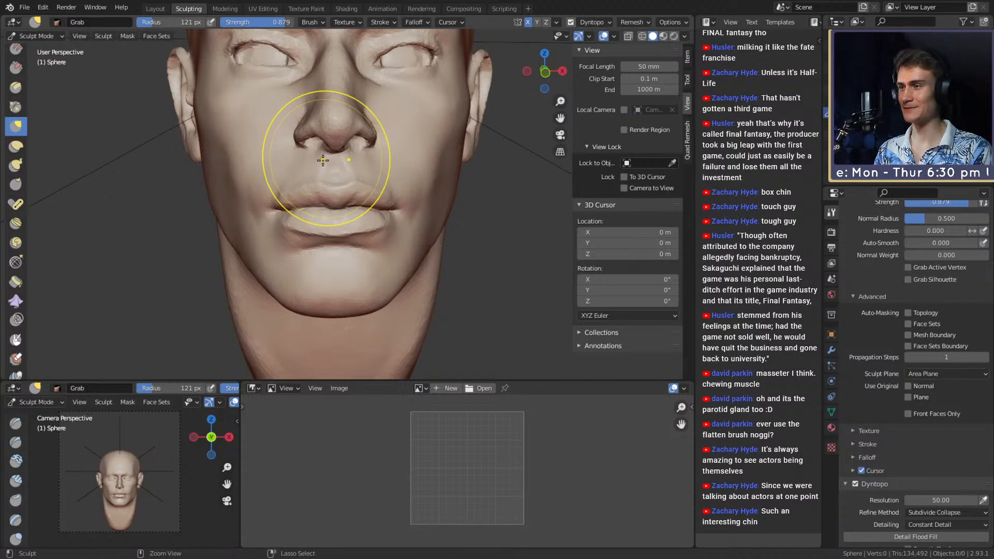
pyautogui.moveTo(382, 184); pyautogui.dragTo(356, 163, button='middle')
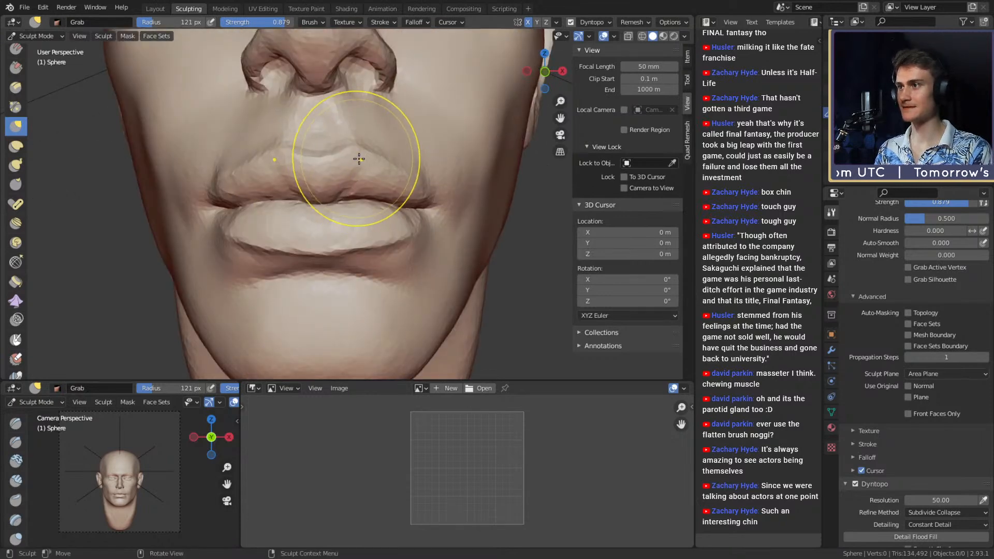
pyautogui.press('[')
pyautogui.moveTo(384, 169); pyautogui.dragTo(390, 165)
pyautogui.moveTo(409, 184); pyautogui.dragTo(411, 179)
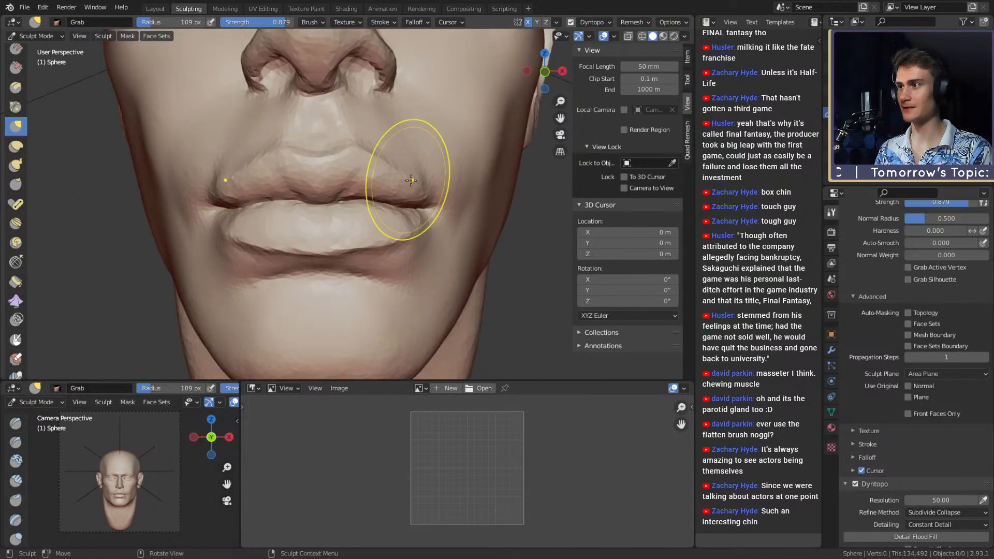
# Try to pull the outer corner of the upper lip inward with the Grab brush, and undo it.
pyautogui.moveTo(414, 176); pyautogui.dragTo(431, 158, button='middle')
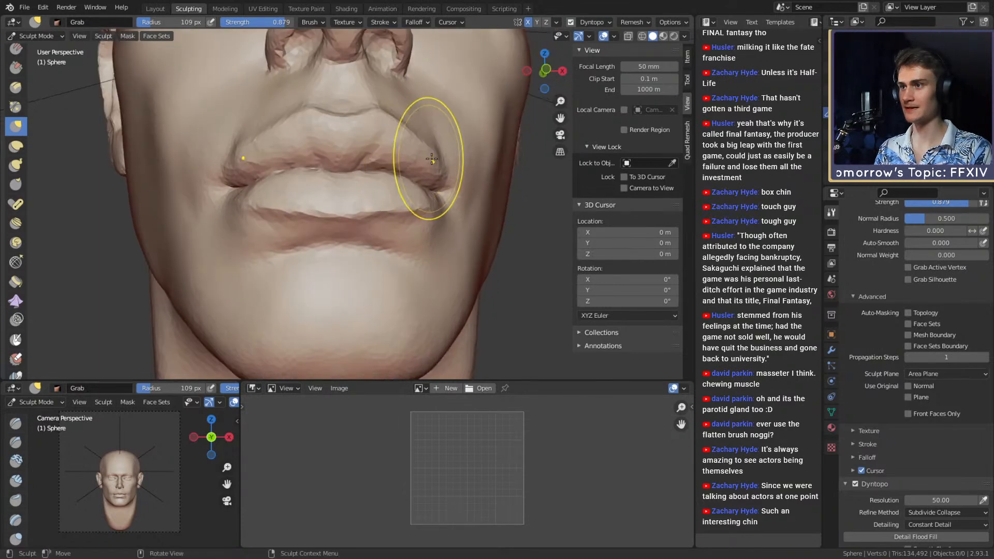
pyautogui.moveTo(431, 157); pyautogui.dragTo(428, 160)
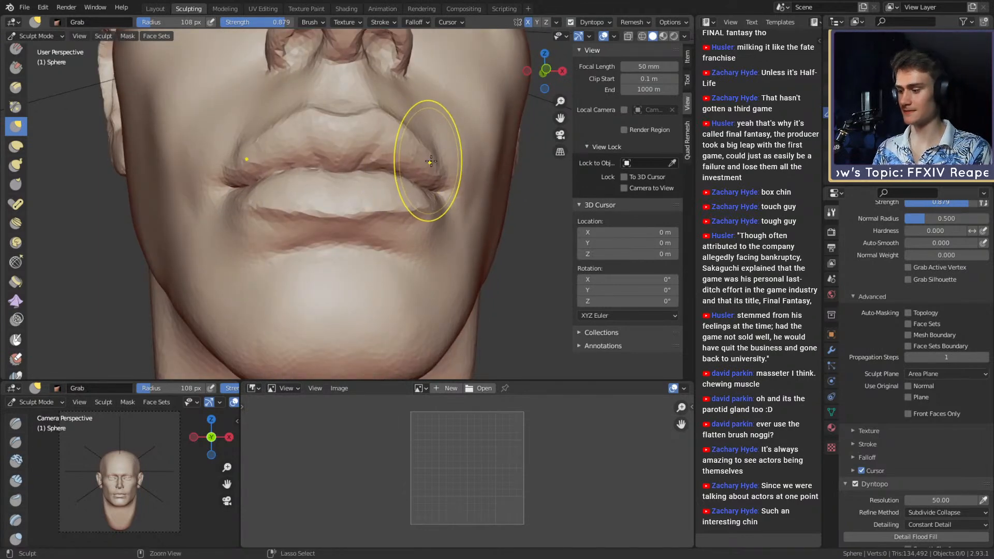
pyautogui.hotkey('ctrl', 'z')
pyautogui.hotkey('ctrl', 'z')
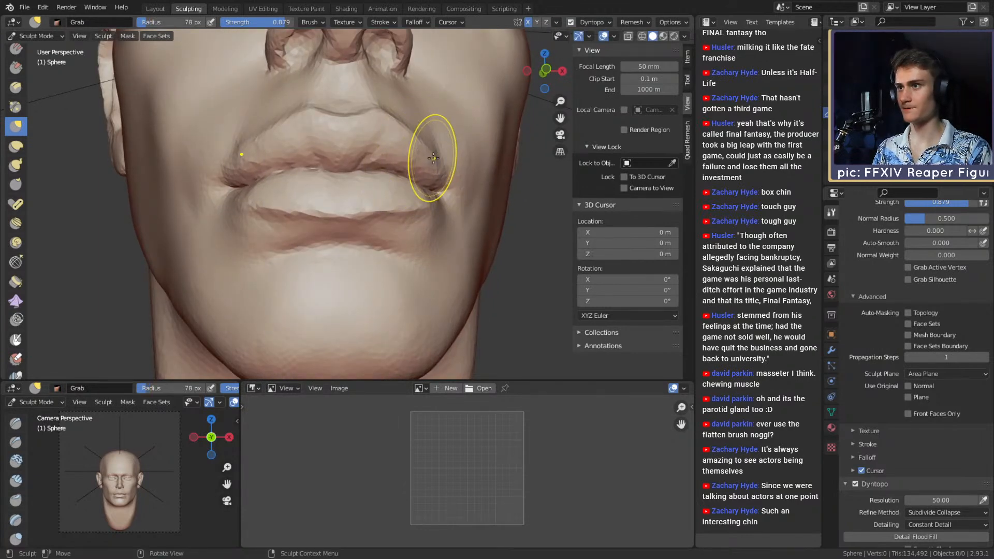
# Adjust the upper lip's shape with the Grab brush at radii of 102 and 110 px.
pyautogui.moveTo(433, 157); pyautogui.dragTo(431, 177, button='middle')
pyautogui.press('f')
pyautogui.click(391, 177)
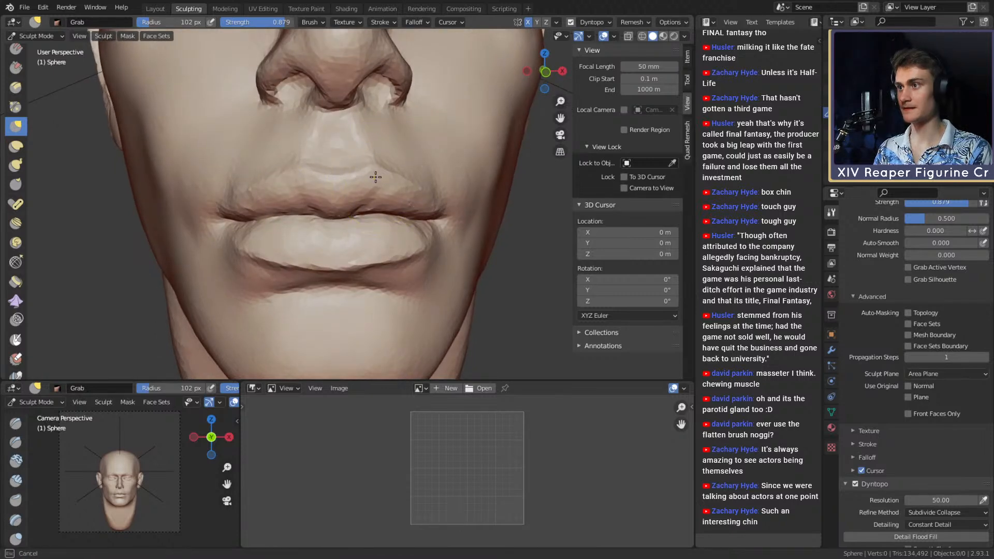
pyautogui.press('f')
pyautogui.click(366, 181)
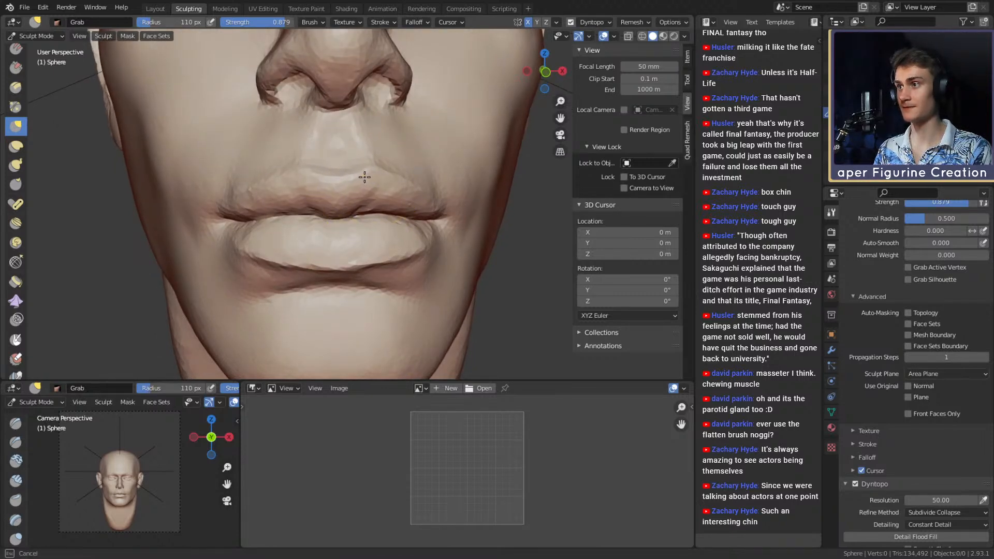
# Reshape the side of the chin and lower jaw with the Grab brush at radii of 152 and 172 px.
pyautogui.moveTo(359, 148)
pyautogui.keyDown('alt'); pyautogui.mouseDown()
pyautogui.moveTo(336, 224)
pyautogui.moveTo(343, 234)
pyautogui.moveTo(393, 228)
pyautogui.mouseUp(); pyautogui.keyUp('alt')
pyautogui.press('f')
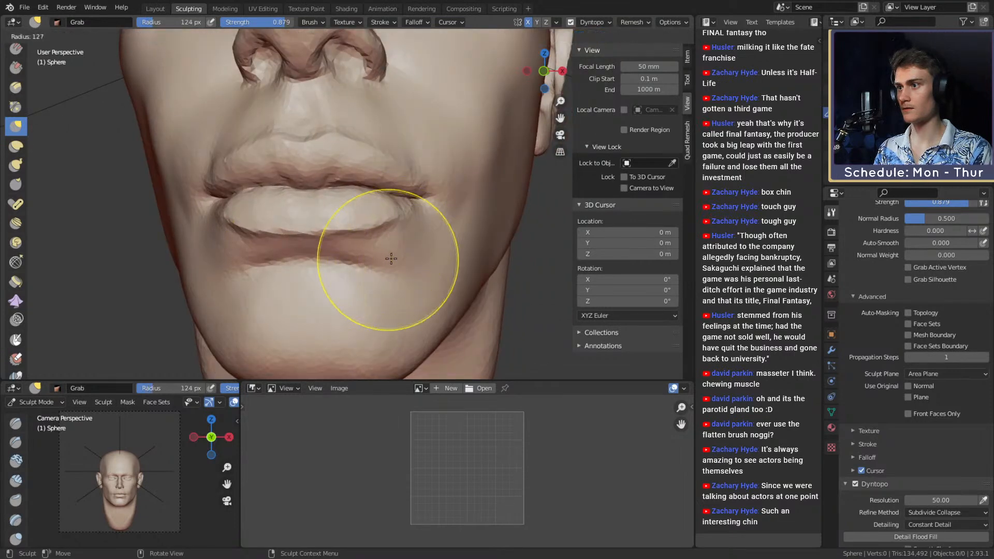
pyautogui.keyDown('shift'); pyautogui.moveTo(392, 254); pyautogui.dragTo(387, 187, button='middle'); pyautogui.keyUp('shift')
pyautogui.press('f')
pyautogui.click(414, 236)
pyautogui.moveTo(416, 239); pyautogui.dragTo(413, 235)
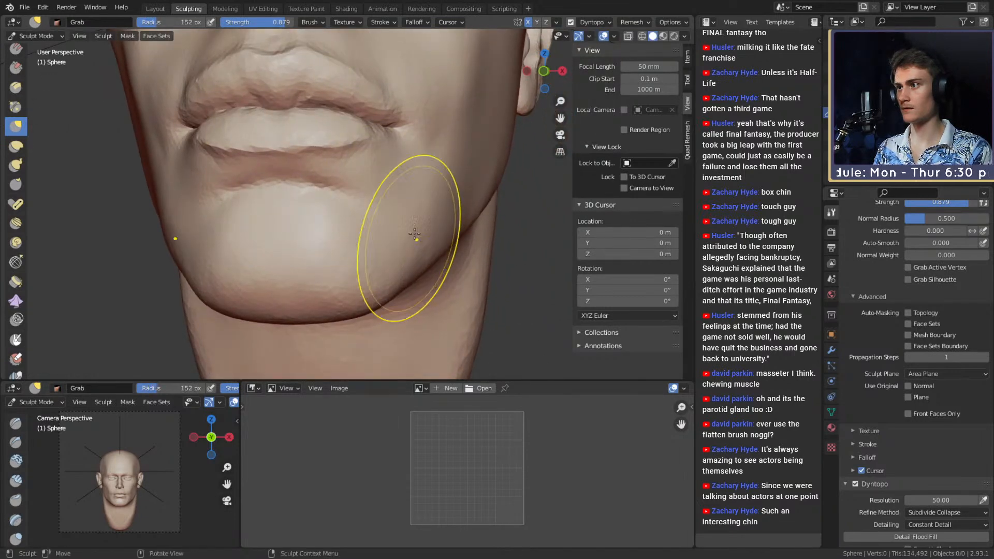
pyautogui.scroll(-4, 408, 235)
pyautogui.moveTo(396, 235)
pyautogui.mouseDown(button='middle')
pyautogui.moveTo(387, 235)
pyautogui.moveTo(417, 236)
pyautogui.mouseUp(button='middle')
pyautogui.scroll(2, 388, 236)
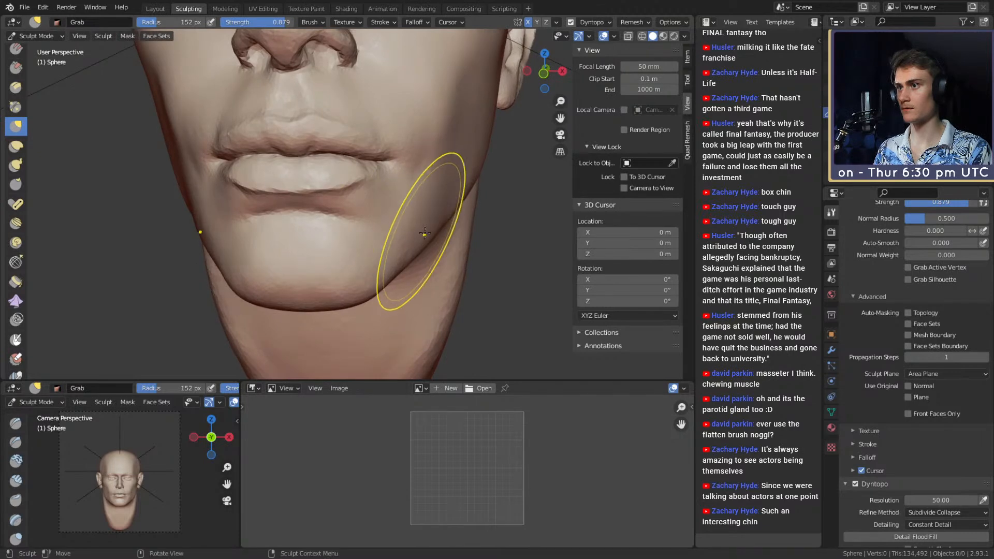
pyautogui.scroll(2, 419, 238)
pyautogui.click(417, 238)
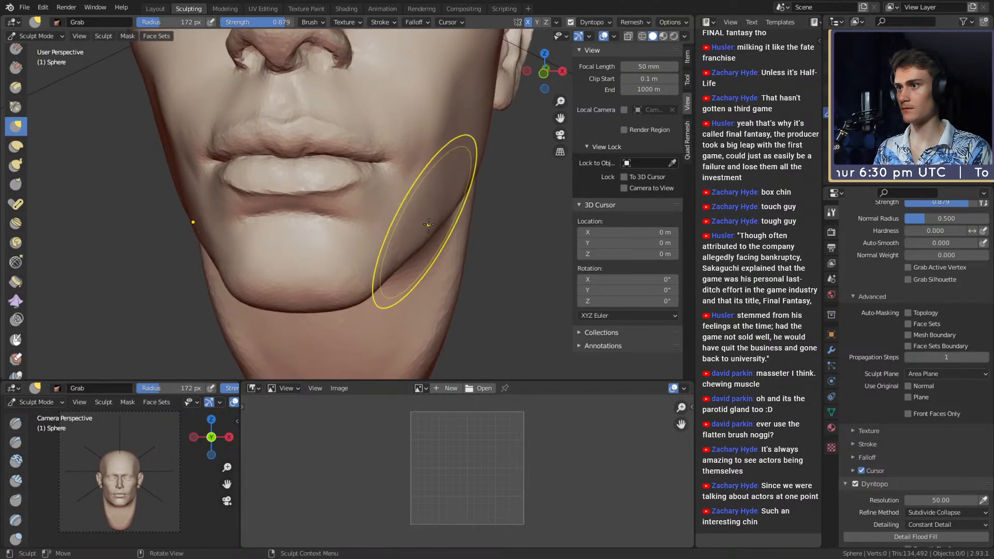
# Refine the jawline from a three-quarter view with the Grab brush at a radius of 126 px.
pyautogui.scroll(-3, 445, 223)
pyautogui.moveTo(440, 219); pyautogui.dragTo(341, 250, button='middle')
pyautogui.scroll(3, 377, 198)
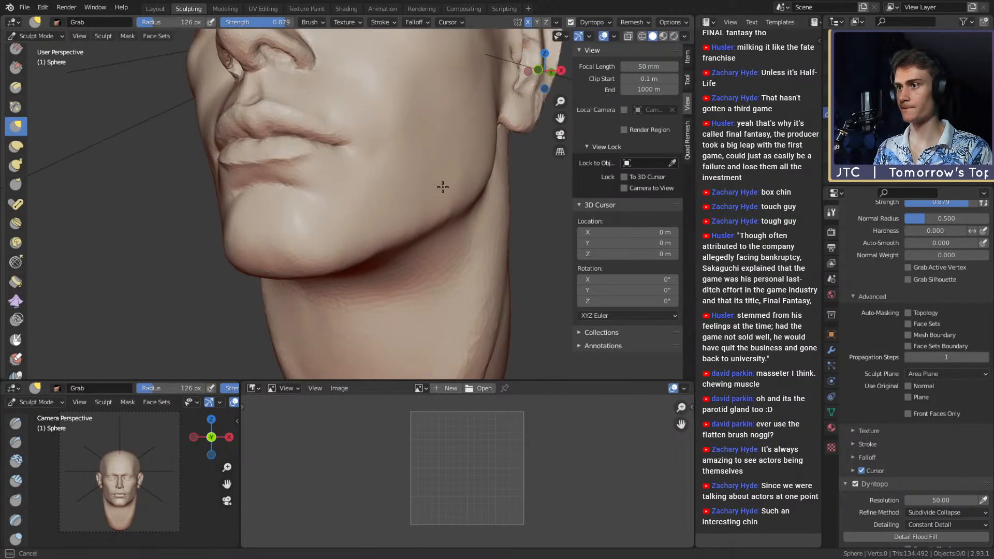
pyautogui.moveTo(443, 187); pyautogui.dragTo(402, 155, button='middle')
pyautogui.scroll(-3, 423, 210)
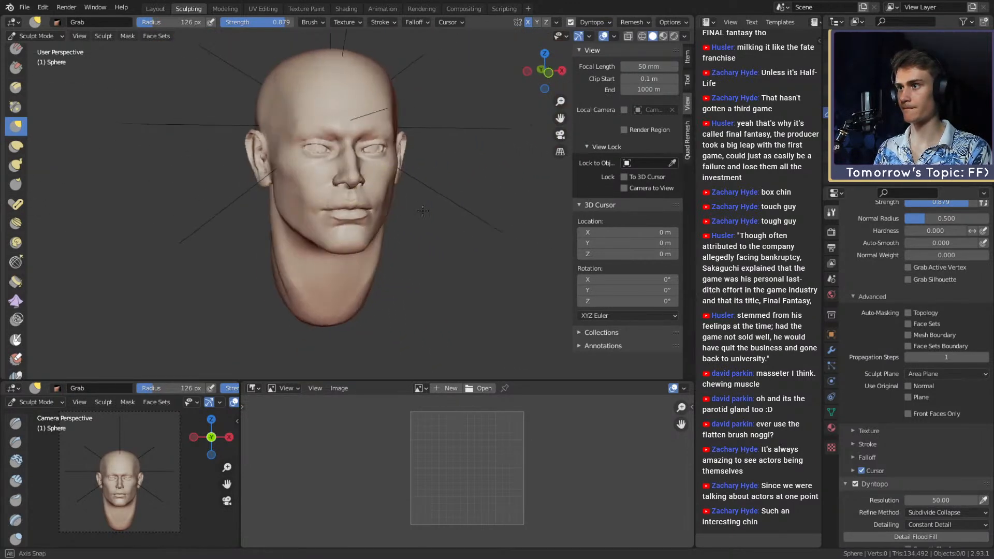
# Refine the lip line with a smaller Crease brush and build up the upper lip with Clay Strips at 45 px.
pyautogui.moveTo(423, 210)
pyautogui.mouseDown(button='middle')
pyautogui.moveTo(598, 166)
pyautogui.moveTo(355, 221)
pyautogui.mouseUp(button='middle')
pyautogui.scroll(5, 295, 122)
pyautogui.hotkey('shift', 'c')
pyautogui.press('f')
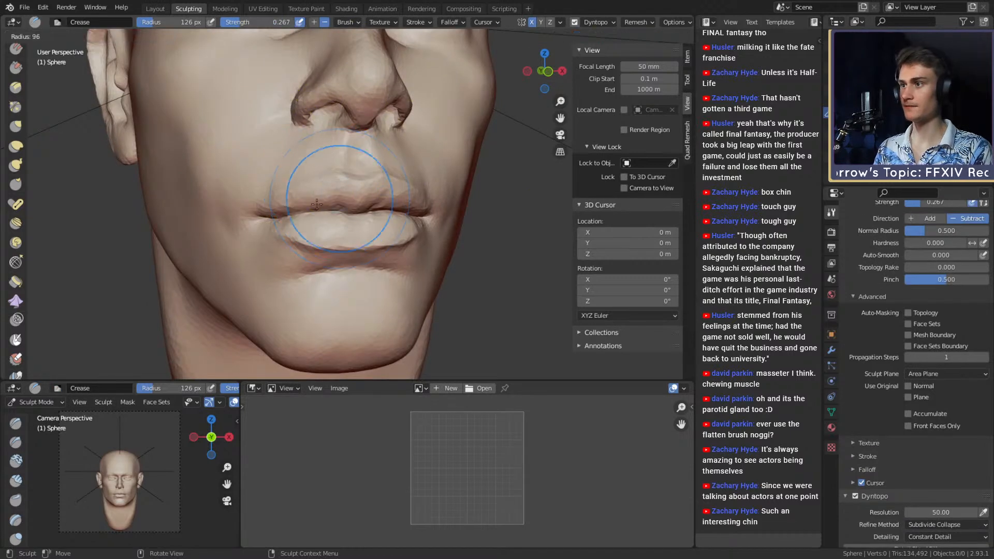
pyautogui.click(317, 205)
pyautogui.scroll(5, 321, 202)
pyautogui.press('c')
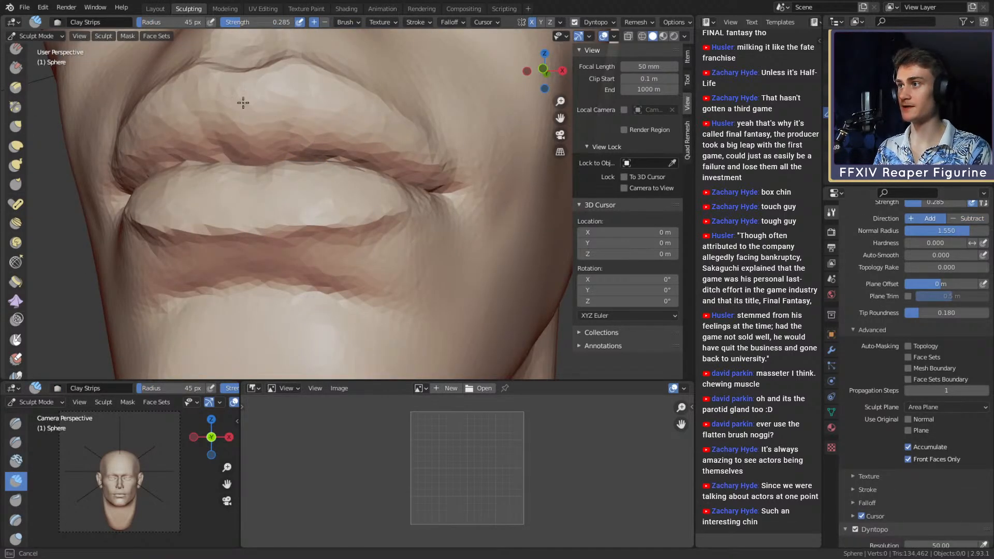
pyautogui.hotkey('shift', 'c')
pyautogui.moveTo(344, 138)
pyautogui.mouseDown(button='middle')
pyautogui.moveTo(330, 188)
pyautogui.moveTo(364, 191)
pyautogui.moveTo(266, 175)
pyautogui.mouseUp(button='middle')
# Build up the skin just above the upper lip with a resized Clay Strips brush.
pyautogui.press('c')
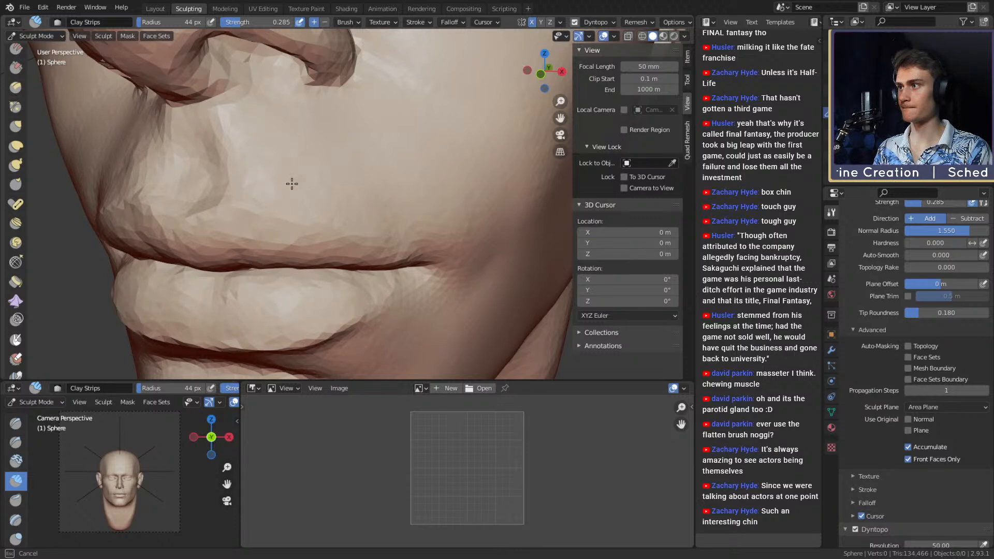
pyautogui.press('f')
pyautogui.click(313, 178)
pyautogui.moveTo(296, 175); pyautogui.dragTo(293, 166)
pyautogui.scroll(-5, 351, 194)
pyautogui.moveTo(384, 166)
pyautogui.mouseDown(button='middle')
pyautogui.moveTo(414, 176)
pyautogui.moveTo(364, 186)
pyautogui.moveTo(362, 169)
pyautogui.moveTo(362, 195)
pyautogui.mouseUp(button='middle')
pyautogui.scroll(6, 355, 188)
# Fill out the area around the mouth corner with Clay Strips, bringing the brush radius to 39 px.
pyautogui.hotkey('shift', 'c')
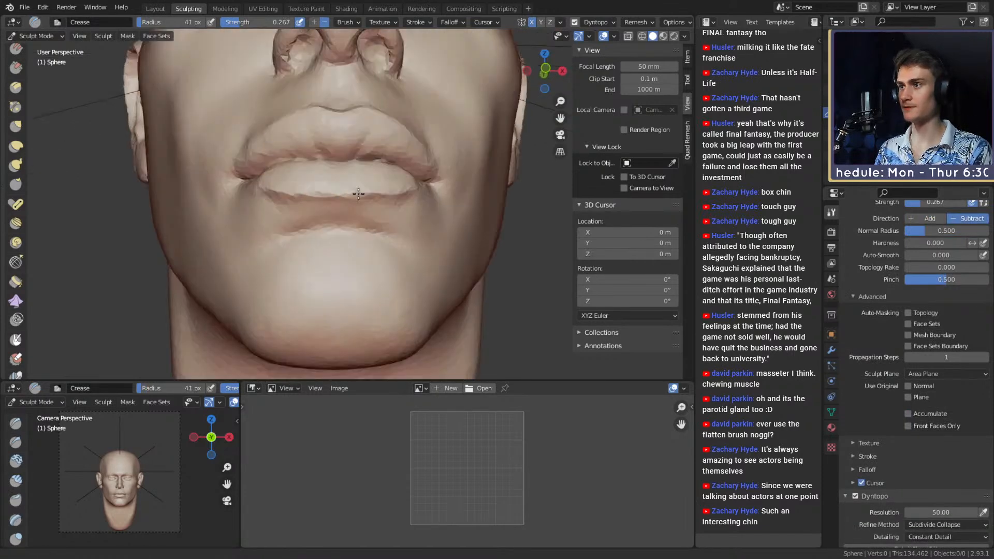
pyautogui.scroll(2, 388, 212)
pyautogui.scroll(-6, 445, 209)
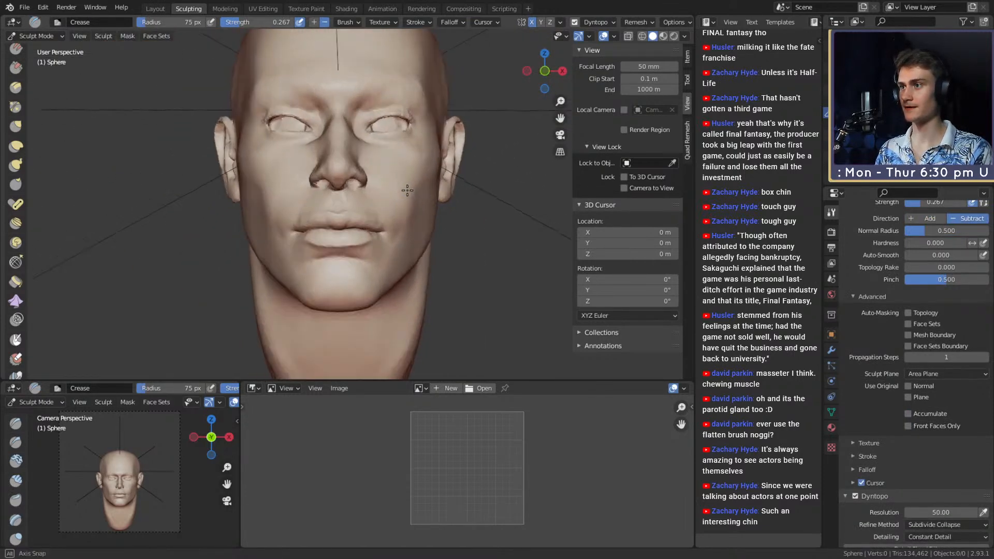
pyautogui.moveTo(440, 207)
pyautogui.mouseDown(button='middle')
pyautogui.moveTo(410, 196)
pyautogui.moveTo(393, 216)
pyautogui.moveTo(395, 230)
pyautogui.moveTo(288, 199)
pyautogui.moveTo(262, 206)
pyautogui.moveTo(333, 193)
pyautogui.moveTo(395, 199)
pyautogui.moveTo(370, 218)
pyautogui.mouseUp(button='middle')
pyautogui.scroll(3, 394, 231)
pyautogui.press('g')
pyautogui.scroll(2, 302, 213)
pyautogui.press('c')
pyautogui.press('[')
pyautogui.press('[')
pyautogui.press('[')
pyautogui.press('[')
pyautogui.press('[')
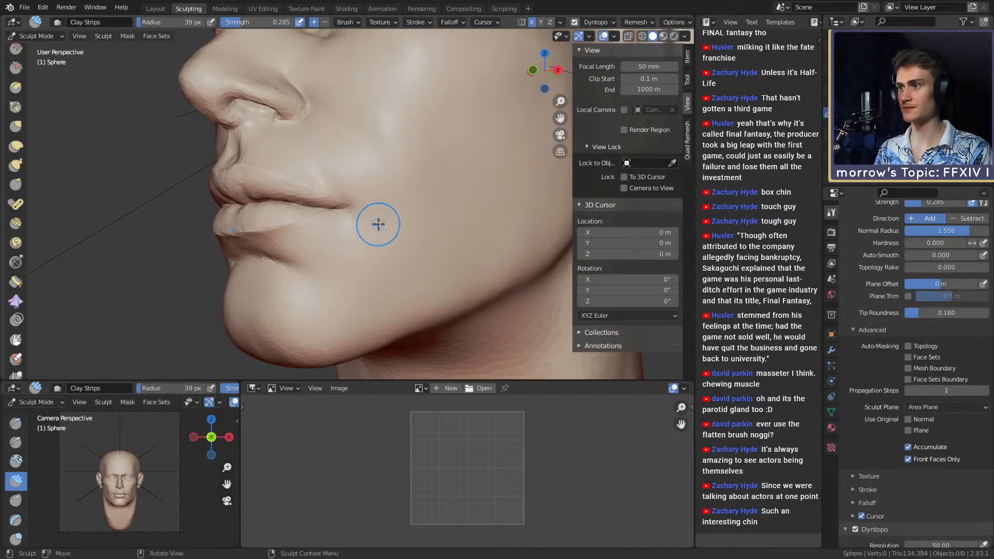
# Build up the cheek below the mouth corner with Clay Strips at 90 px and strength 0.358.
pyautogui.press(']')
pyautogui.press(']')
pyautogui.press(']')
pyautogui.press(']')
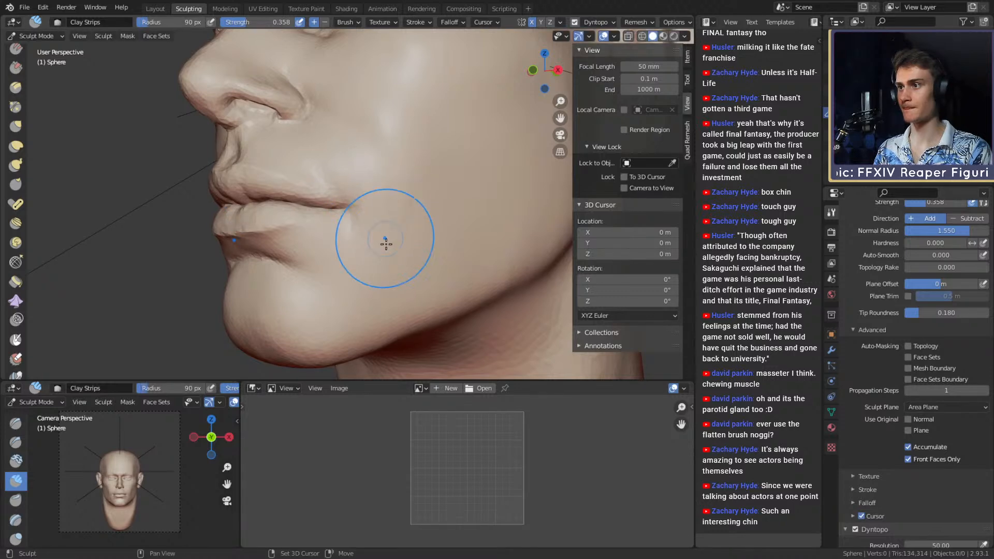
# Add volume to the cheek beside the mouth with Clay Strips at a radius of 61 px.
pyautogui.keyDown('ctrl'); pyautogui.moveTo(395, 162); pyautogui.dragTo(395, 223, button='middle'); pyautogui.keyUp('ctrl')
pyautogui.moveTo(396, 223)
pyautogui.mouseDown(button='middle')
pyautogui.moveTo(468, 207)
pyautogui.moveTo(397, 210)
pyautogui.mouseUp(button='middle')
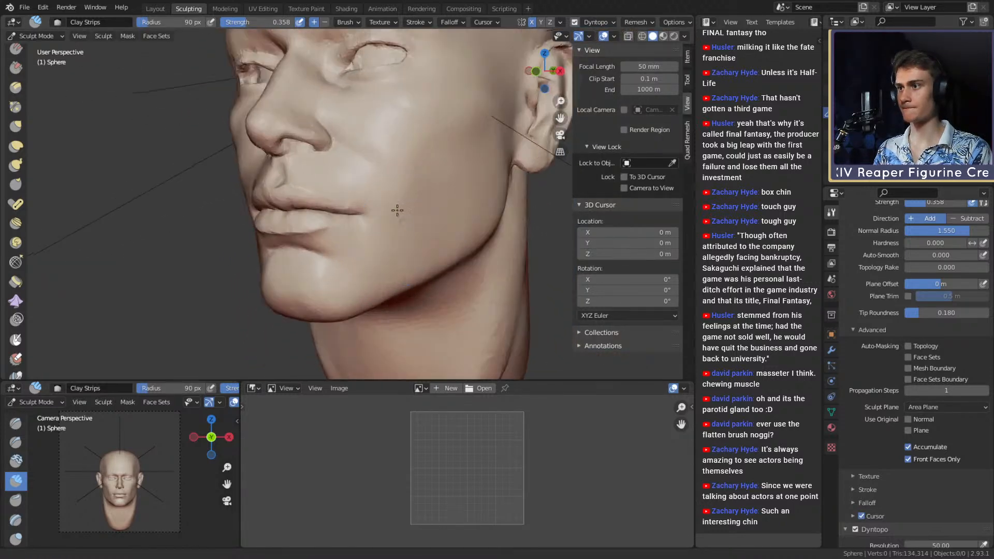
pyautogui.keyDown('ctrl'); pyautogui.moveTo(397, 248); pyautogui.dragTo(398, 213, button='middle'); pyautogui.keyUp('ctrl')
pyautogui.press('[')
pyautogui.press('[')
pyautogui.press('[')
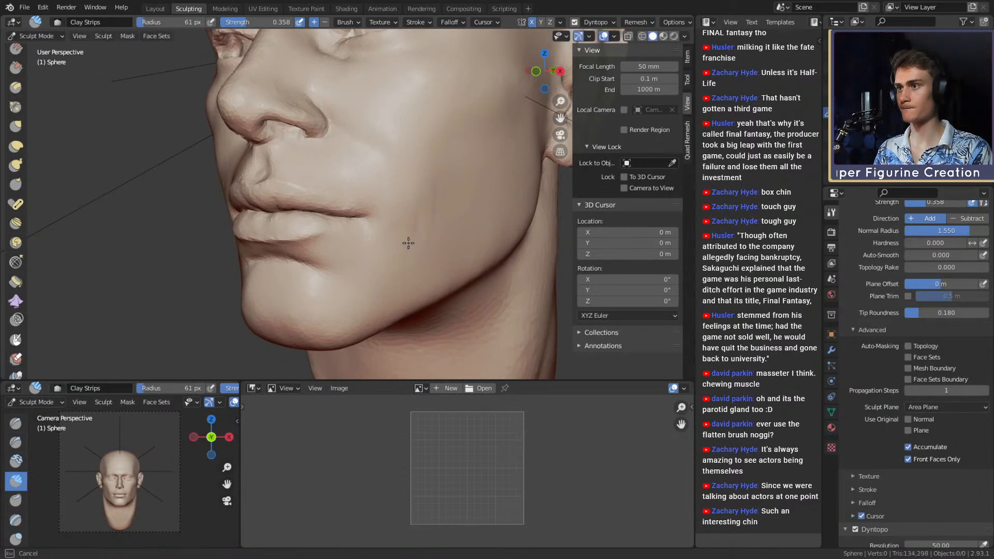
pyautogui.moveTo(393, 229); pyautogui.dragTo(386, 213)
# Refine the mouth corner and adjoining cheek with Clay Strips, varying the radius between 20 and 65 px.
pyautogui.press('f')
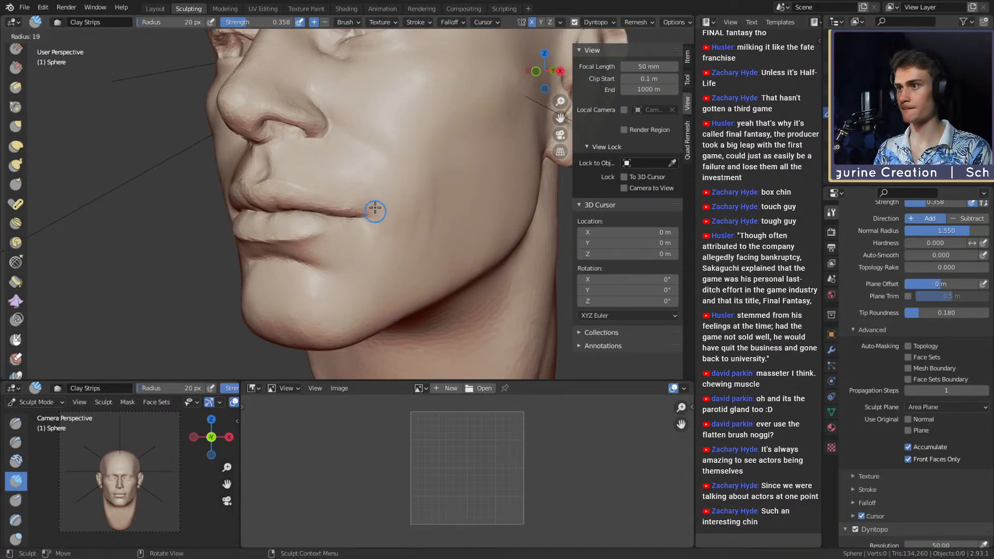
pyautogui.click(390, 211)
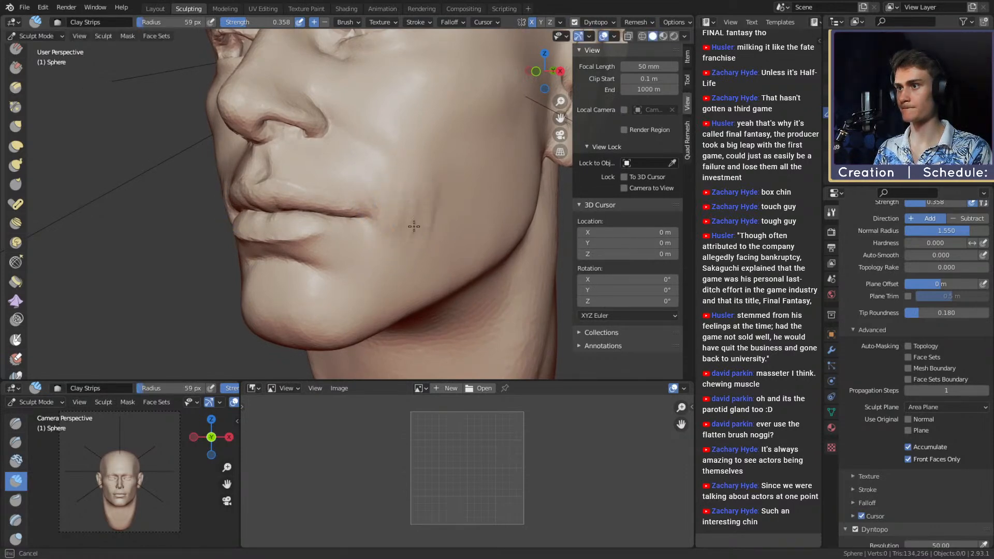
pyautogui.click(424, 211)
pyautogui.moveTo(412, 208); pyautogui.dragTo(404, 202)
pyautogui.press('f')
pyautogui.click(367, 174)
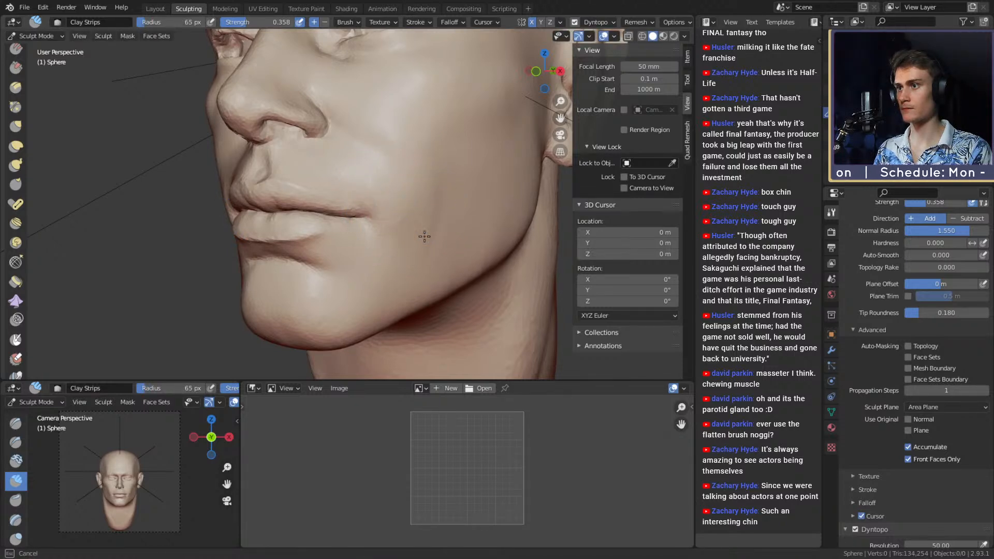
# Add strokes down the lower cheek beside the mouth with Clay Strips at a radius of 49 px.
pyautogui.moveTo(434, 136)
pyautogui.keyDown('ctrl'); pyautogui.keyDown('alt'); pyautogui.mouseDown()
pyautogui.moveTo(432, 207)
pyautogui.moveTo(450, 208)
pyautogui.moveTo(419, 235)
pyautogui.moveTo(421, 207)
pyautogui.mouseUp(); pyautogui.keyUp('alt'); pyautogui.keyUp('ctrl')
pyautogui.moveTo(420, 213)
pyautogui.keyDown('alt'); pyautogui.mouseDown()
pyautogui.moveTo(390, 220)
pyautogui.moveTo(405, 254)
pyautogui.mouseUp(); pyautogui.keyUp('alt')
pyautogui.press('f')
pyautogui.click(380, 220)
pyautogui.press('f')
pyautogui.click(406, 253)
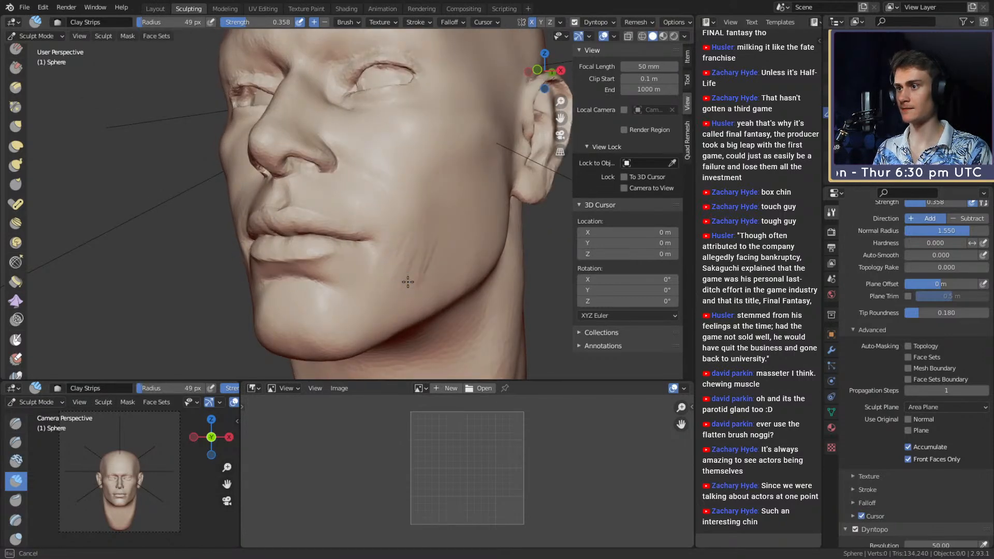
# Adjust the cheek between the nostril and mouth corner with the Grab brush at a radius of 110 px.
pyautogui.moveTo(413, 202)
pyautogui.keyDown('ctrl'); pyautogui.keyDown('alt'); pyautogui.mouseDown()
pyautogui.moveTo(413, 242)
pyautogui.moveTo(459, 252)
pyautogui.moveTo(449, 227)
pyautogui.moveTo(383, 217)
pyautogui.moveTo(403, 199)
pyautogui.moveTo(365, 222)
pyautogui.moveTo(352, 199)
pyautogui.mouseUp(); pyautogui.keyUp('alt'); pyautogui.keyUp('ctrl')
pyautogui.press('f')
pyautogui.click(390, 207)
pyautogui.hotkey('shift', 'c')
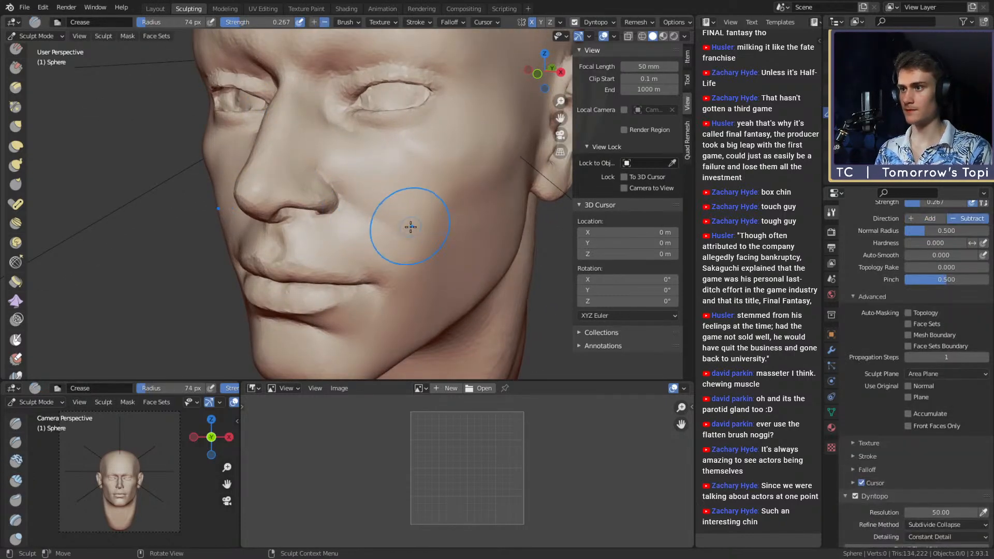
pyautogui.press('g')
pyautogui.keyDown('alt'); pyautogui.moveTo(399, 240); pyautogui.dragTo(408, 227); pyautogui.keyUp('alt')
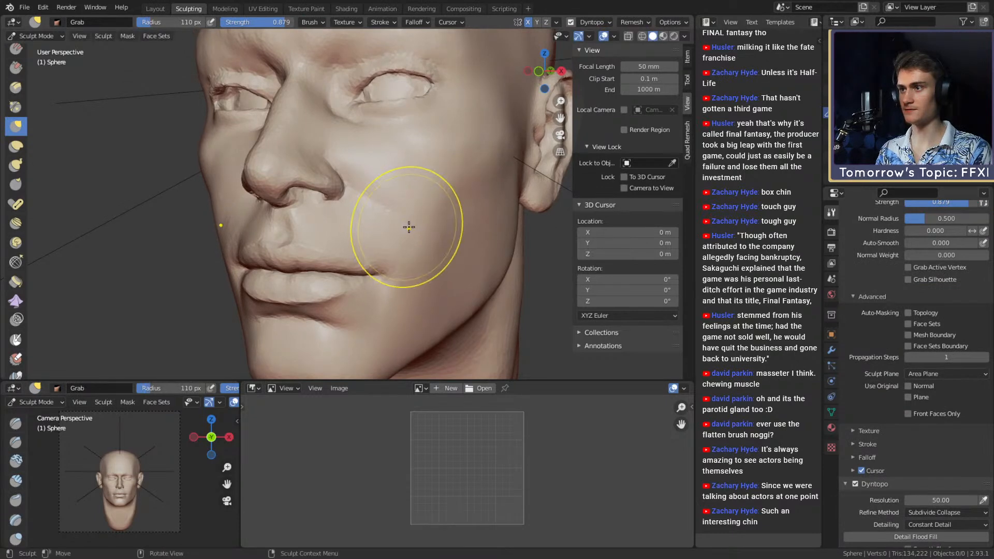
# Define the fold running from the nostril into the cheek with a resized Crease brush.
pyautogui.hotkey('shift', 'c')
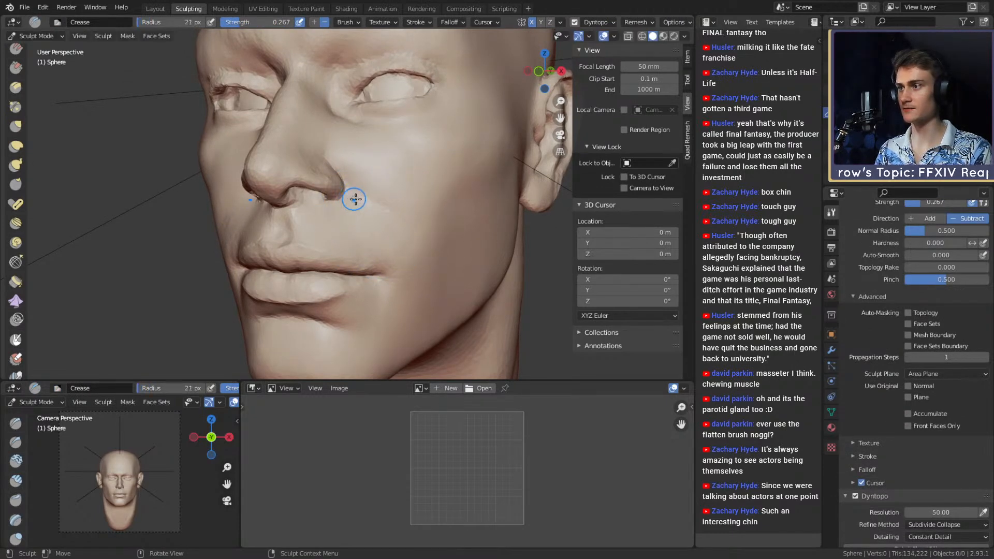
pyautogui.press('f')
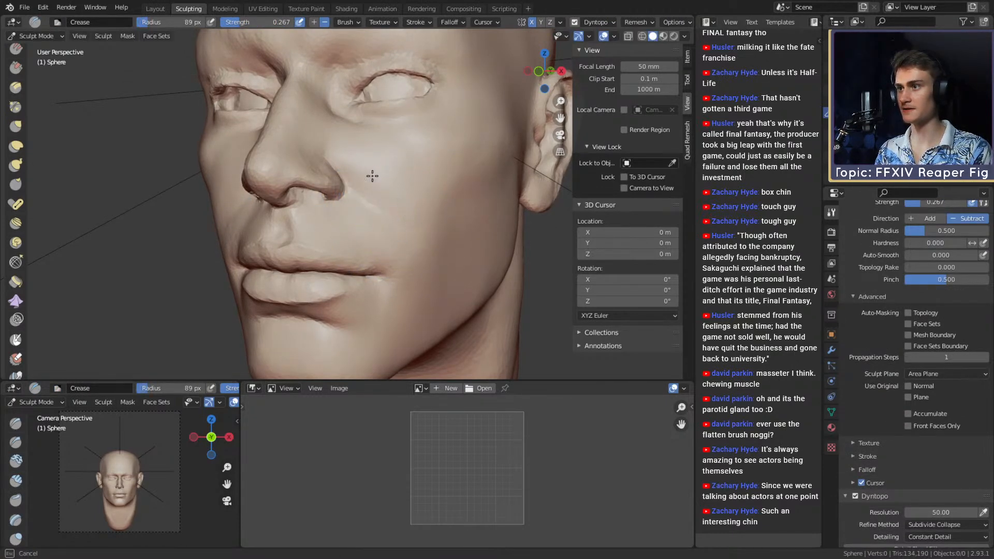
pyautogui.click(411, 188)
pyautogui.moveTo(411, 187); pyautogui.dragTo(411, 200, button='middle')
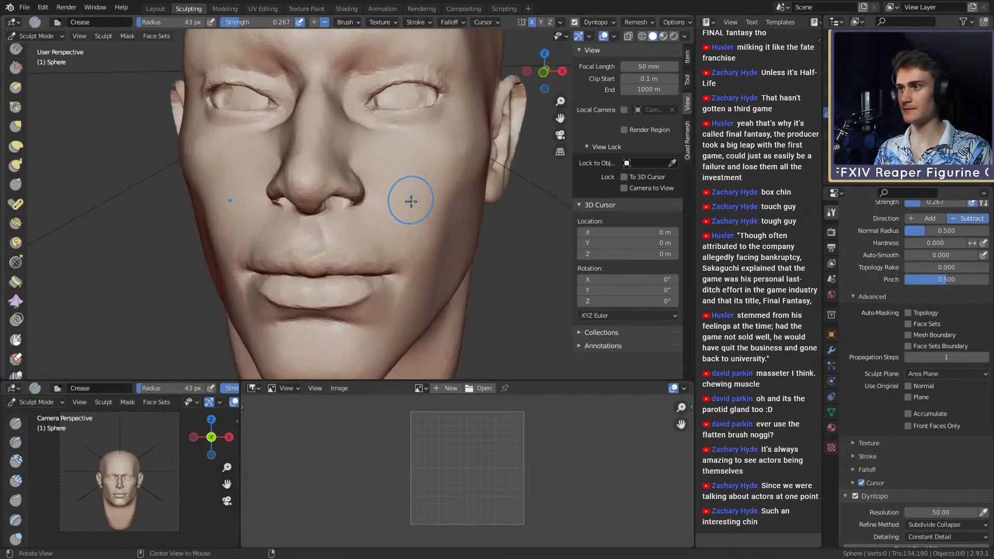
# Build up the cheek beside the nose with Clay Strips, resizing the brush between strokes.
pyautogui.keyDown('alt'); pyautogui.moveTo(411, 201); pyautogui.dragTo(363, 172); pyautogui.keyUp('alt')
pyautogui.press('f')
pyautogui.click(354, 172)
pyautogui.moveTo(348, 149)
pyautogui.keyDown('shift'); pyautogui.mouseDown(button='middle')
pyautogui.moveTo(341, 177)
pyautogui.moveTo(371, 173)
pyautogui.moveTo(379, 155)
pyautogui.mouseUp(button='middle'); pyautogui.keyUp('shift')
pyautogui.press('c')
pyautogui.moveTo(379, 155)
pyautogui.mouseDown()
pyautogui.moveTo(393, 193)
pyautogui.moveTo(401, 169)
pyautogui.moveTo(419, 200)
pyautogui.moveTo(405, 150)
pyautogui.moveTo(374, 139)
pyautogui.moveTo(396, 170)
pyautogui.mouseUp()
pyautogui.press('f')
pyautogui.click(421, 159)
pyautogui.press('f')
pyautogui.click(437, 223)
pyautogui.press('f')
pyautogui.click(363, 139)
# Examine the nose and cheek forms from several angles with the Crease brush ready.
pyautogui.keyDown('ctrl'); pyautogui.keyDown('alt'); pyautogui.moveTo(411, 135); pyautogui.dragTo(413, 207); pyautogui.keyUp('alt'); pyautogui.keyUp('ctrl')
pyautogui.moveTo(413, 207)
pyautogui.mouseDown(button='middle')
pyautogui.moveTo(401, 220)
pyautogui.moveTo(408, 234)
pyautogui.mouseUp(button='middle')
pyautogui.keyDown('alt'); pyautogui.moveTo(408, 234); pyautogui.dragTo(401, 246); pyautogui.keyUp('alt')
pyautogui.keyDown('ctrl'); pyautogui.keyDown('alt'); pyautogui.moveTo(391, 269); pyautogui.dragTo(380, 176); pyautogui.keyUp('alt'); pyautogui.keyUp('ctrl')
pyautogui.hotkey('shift', 'c')
pyautogui.keyDown('alt'); pyautogui.keyDown('shift'); pyautogui.moveTo(364, 228); pyautogui.dragTo(378, 226); pyautogui.keyUp('shift'); pyautogui.keyUp('alt')
pyautogui.moveTo(379, 225)
pyautogui.mouseDown(button='middle')
pyautogui.moveTo(299, 210)
pyautogui.moveTo(393, 211)
pyautogui.mouseUp(button='middle')
pyautogui.moveTo(388, 214)
pyautogui.keyDown('shift'); pyautogui.mouseDown(button='middle')
pyautogui.moveTo(324, 233)
pyautogui.moveTo(346, 226)
pyautogui.mouseUp(button='middle'); pyautogui.keyUp('shift')
# Build up the side of the nose with Clay Strips at a radius of 38 px.
pyautogui.press('c')
pyautogui.moveTo(353, 229)
pyautogui.mouseDown()
pyautogui.moveTo(357, 242)
pyautogui.moveTo(359, 225)
pyautogui.mouseUp()
pyautogui.moveTo(358, 226); pyautogui.dragTo(349, 240, button='middle')
pyautogui.moveTo(349, 240)
pyautogui.mouseDown()
pyautogui.moveTo(352, 225)
pyautogui.moveTo(349, 249)
pyautogui.mouseUp()
pyautogui.scroll(-2, 355, 239)
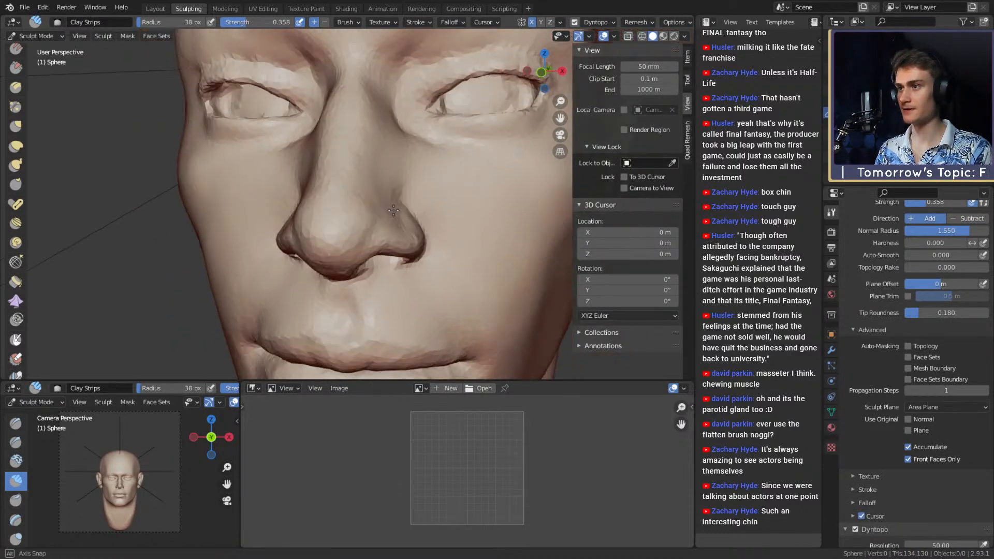
# Refine the nose tip with Clay Strips at 55 px and smooth its surface.
pyautogui.moveTo(373, 223); pyautogui.dragTo(385, 208, button='middle')
pyautogui.scroll(2, 382, 206)
pyautogui.moveTo(369, 211); pyautogui.dragTo(363, 193)
pyautogui.scroll(-3, 368, 202)
pyautogui.moveTo(374, 206)
pyautogui.mouseDown(button='middle')
pyautogui.moveTo(332, 220)
pyautogui.moveTo(360, 225)
pyautogui.moveTo(318, 196)
pyautogui.mouseUp(button='middle')
pyautogui.scroll(2, 355, 191)
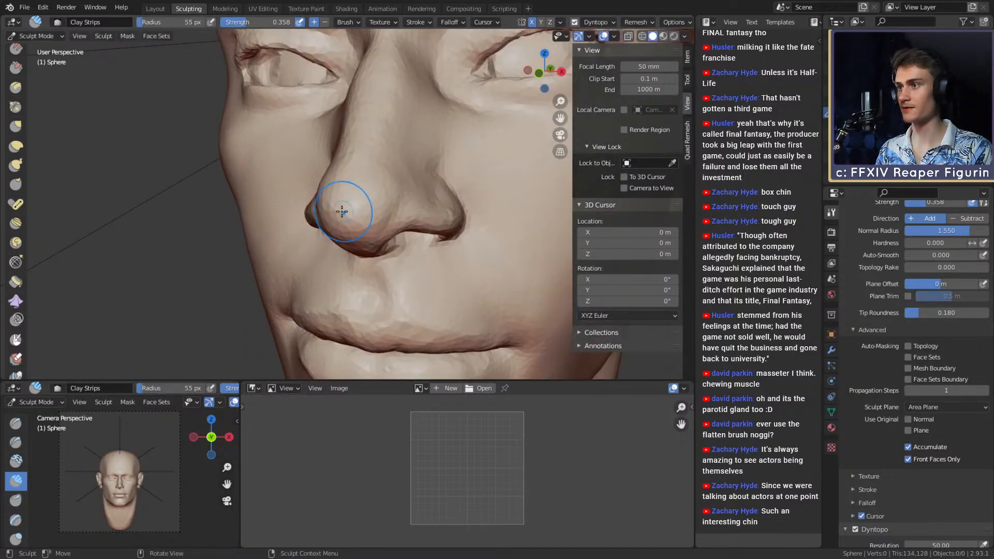
pyautogui.moveTo(343, 210)
pyautogui.keyDown('shift'); pyautogui.mouseDown()
pyautogui.moveTo(334, 212)
pyautogui.moveTo(346, 198)
pyautogui.mouseUp(); pyautogui.keyUp('shift')
# Reshape the nostril wing in side view with a resized Grab brush.
pyautogui.scroll(-2, 357, 195)
pyautogui.moveTo(397, 188)
pyautogui.mouseDown(button='middle')
pyautogui.moveTo(510, 177)
pyautogui.moveTo(421, 166)
pyautogui.moveTo(451, 186)
pyautogui.mouseUp(button='middle')
pyautogui.scroll(3, 395, 189)
pyautogui.press('g')
pyautogui.press('f')
pyautogui.click(391, 205)
pyautogui.moveTo(408, 214); pyautogui.dragTo(416, 210)
pyautogui.moveTo(416, 209)
pyautogui.mouseDown(button='middle')
pyautogui.moveTo(421, 193)
pyautogui.moveTo(421, 215)
pyautogui.mouseUp(button='middle')
# Adjust the nostril rim with the Grab brush, stepping the radius down through 98, 88 and 83 px.
pyautogui.scroll(1, 426, 208)
pyautogui.press('f')
pyautogui.click(431, 217)
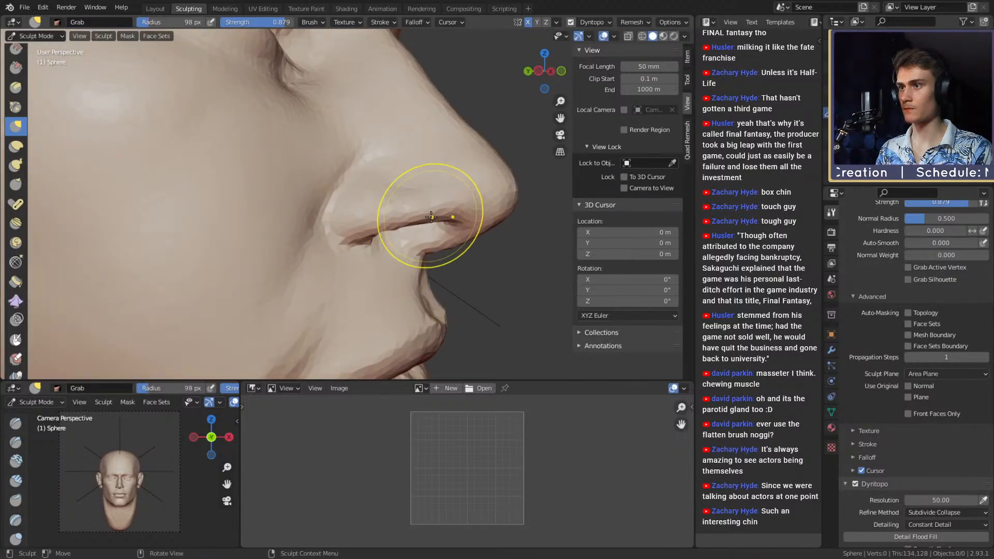
pyautogui.press('f')
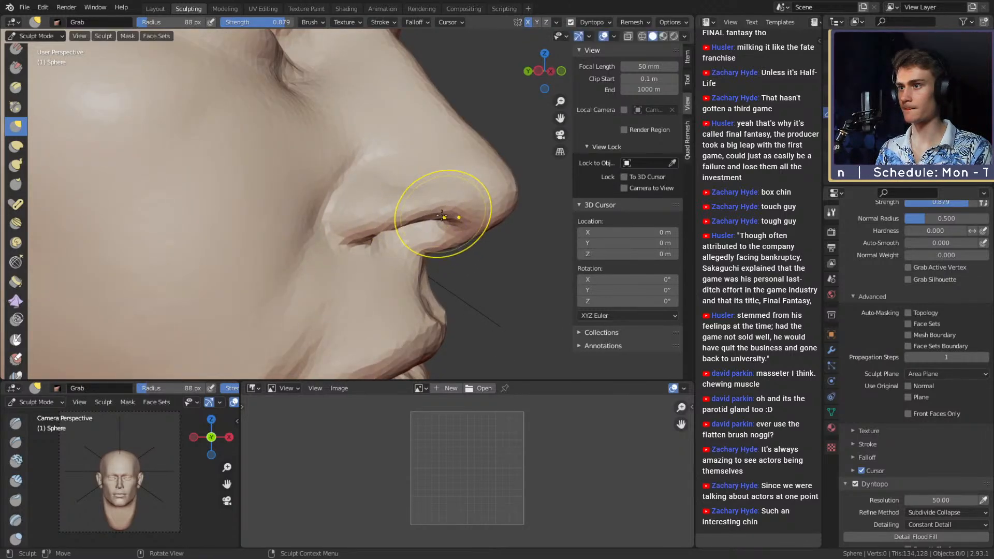
pyautogui.press('f')
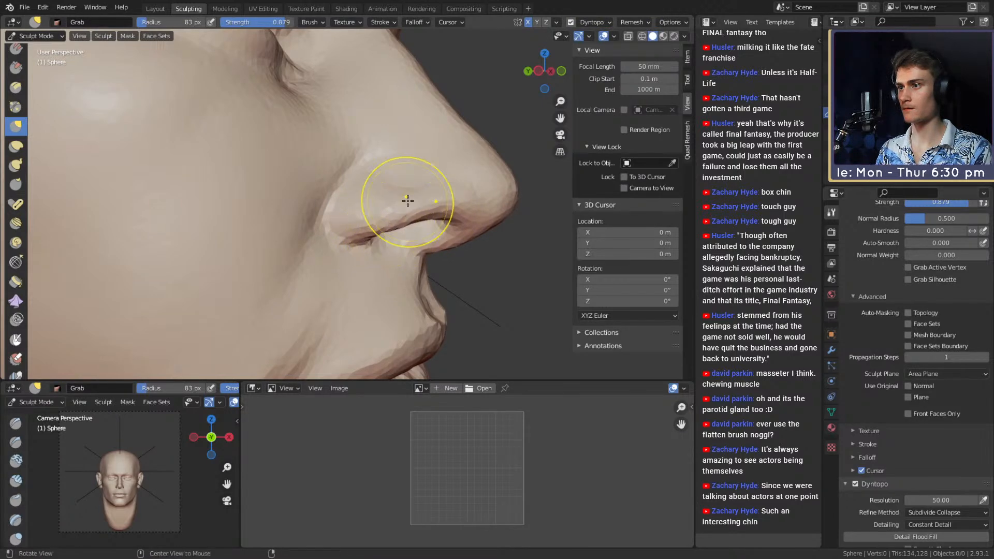
pyautogui.moveTo(408, 201)
pyautogui.keyDown('ctrl'); pyautogui.keyDown('alt'); pyautogui.mouseDown()
pyautogui.moveTo(420, 245)
pyautogui.moveTo(406, 246)
pyautogui.moveTo(397, 214)
pyautogui.mouseUp(); pyautogui.keyUp('alt'); pyautogui.keyUp('ctrl')
pyautogui.moveTo(398, 218)
pyautogui.keyDown('alt'); pyautogui.mouseDown()
pyautogui.moveTo(408, 203)
pyautogui.moveTo(387, 225)
pyautogui.mouseUp(); pyautogui.keyUp('alt')
# Build up the lower side of the nose tip with Clay Strips at radii of 30 and 60 px.
pyautogui.press('c')
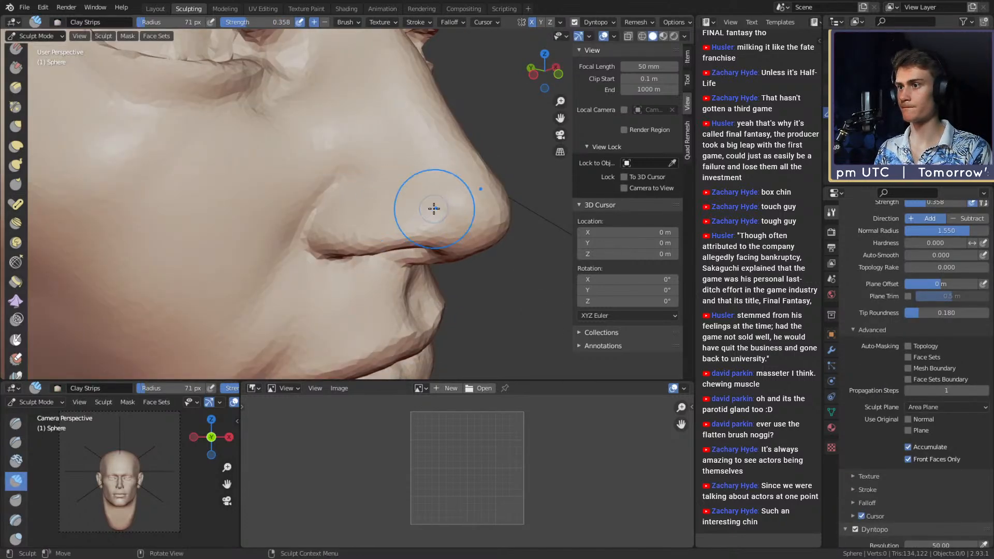
pyautogui.press('f')
pyautogui.click(445, 222)
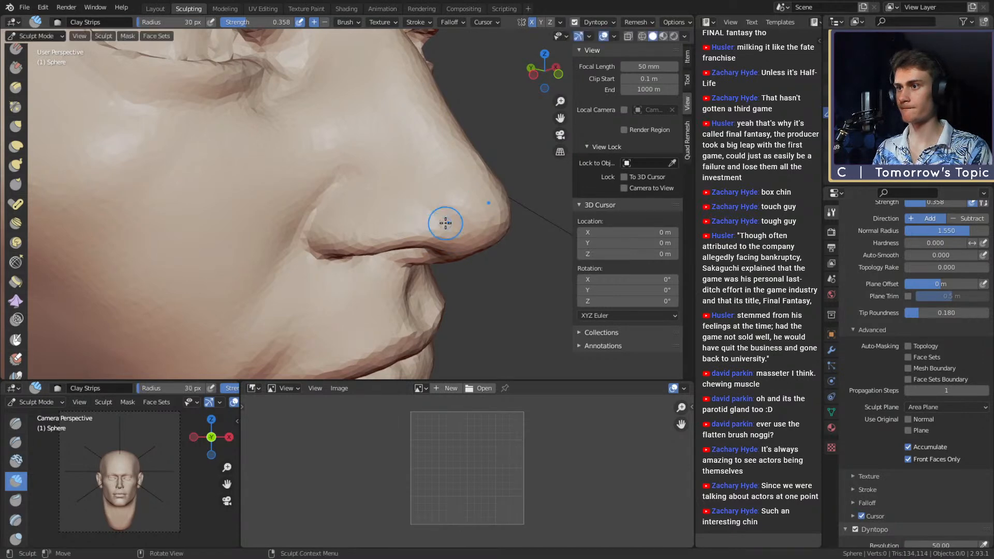
pyautogui.press('f')
pyautogui.click(426, 214)
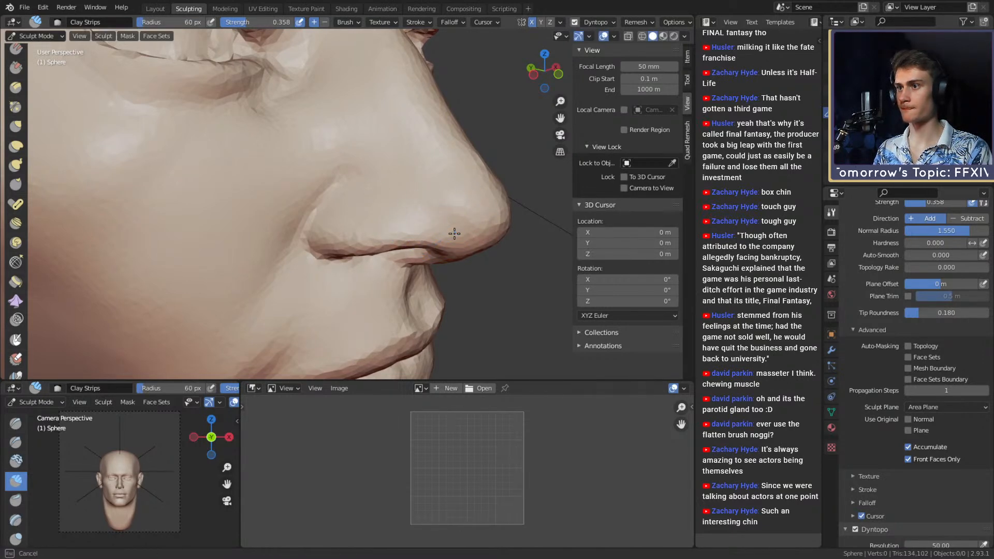
# Refine the surface above the nostril with Clay Strips at radii of 30 and 56 px.
pyautogui.moveTo(388, 226)
pyautogui.keyDown('alt'); pyautogui.mouseDown()
pyautogui.moveTo(377, 174)
pyautogui.moveTo(404, 215)
pyautogui.moveTo(422, 211)
pyautogui.mouseUp(); pyautogui.keyUp('alt')
pyautogui.press('f')
pyautogui.click(410, 212)
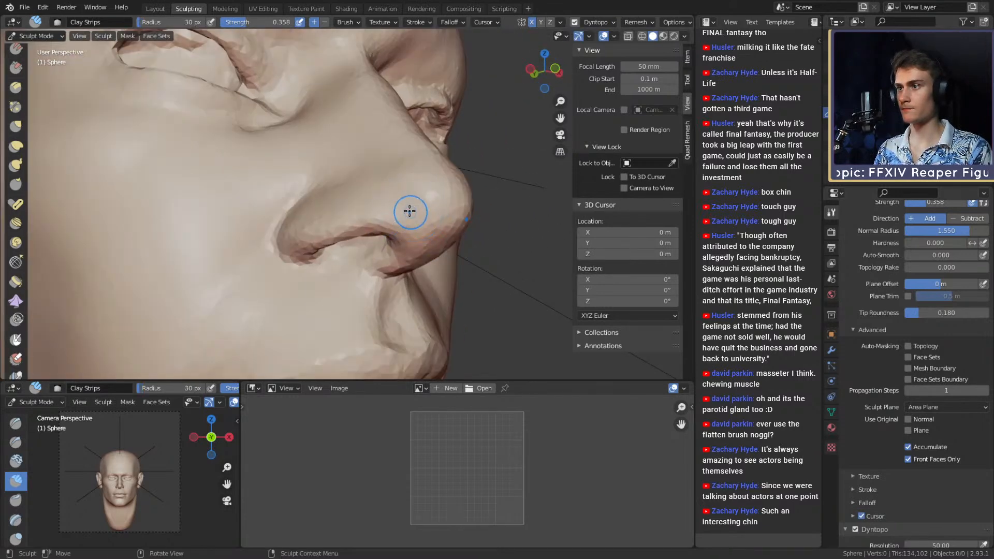
pyautogui.press('f')
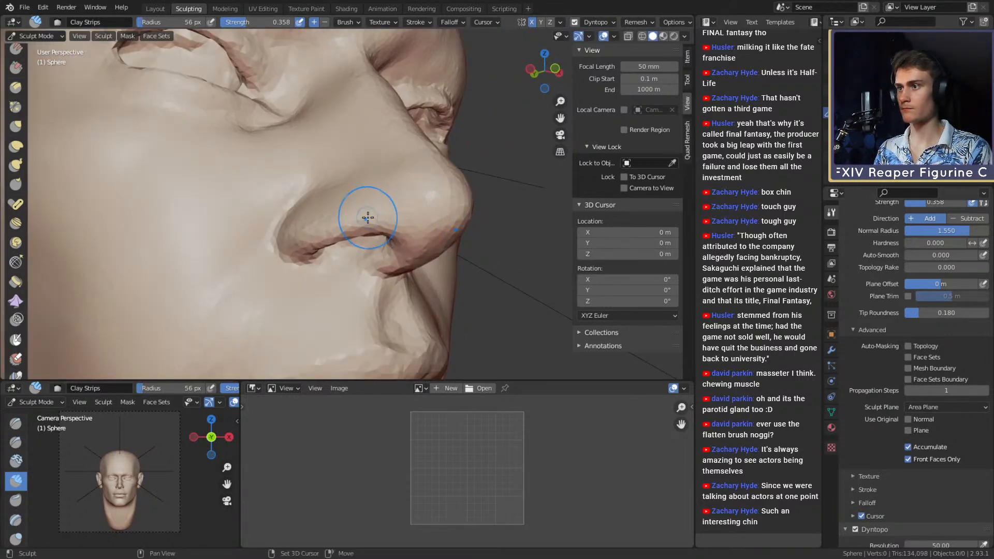
pyautogui.moveTo(382, 214)
pyautogui.keyDown('ctrl'); pyautogui.keyDown('alt'); pyautogui.mouseDown()
pyautogui.moveTo(362, 228)
pyautogui.moveTo(380, 155)
pyautogui.moveTo(395, 168)
pyautogui.moveTo(391, 179)
pyautogui.mouseUp(); pyautogui.keyUp('alt'); pyautogui.keyUp('ctrl')
# Adjust the nostril shape from below the nose with the Grab brush at 116 px.
pyautogui.press('g')
pyautogui.moveTo(388, 231)
pyautogui.keyDown('alt'); pyautogui.mouseDown()
pyautogui.moveTo(391, 245)
pyautogui.moveTo(395, 230)
pyautogui.moveTo(386, 230)
pyautogui.mouseUp(); pyautogui.keyUp('alt')
pyautogui.press('f')
pyautogui.click(426, 231)
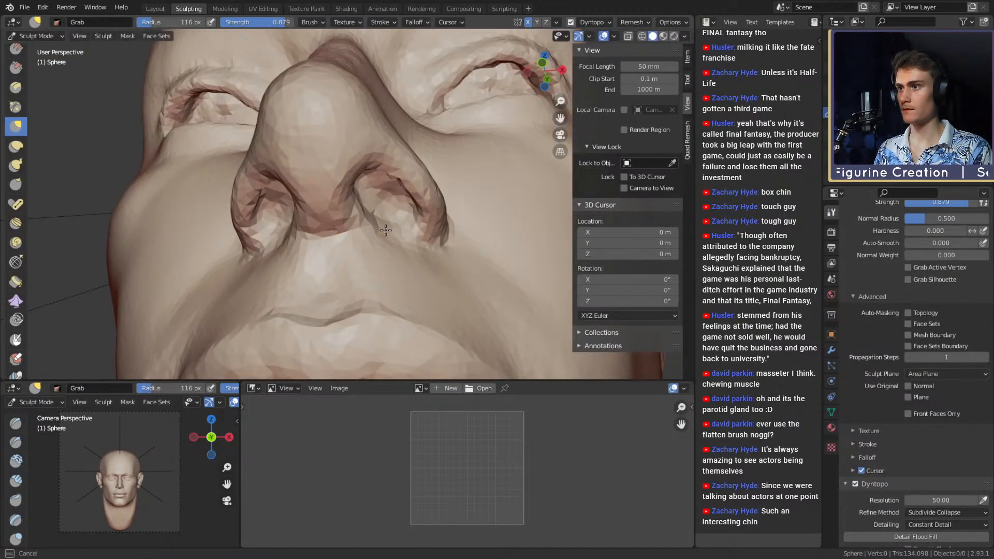
pyautogui.keyDown('ctrl'); pyautogui.keyDown('alt'); pyautogui.moveTo(390, 175); pyautogui.dragTo(387, 217); pyautogui.keyUp('alt'); pyautogui.keyUp('ctrl')
pyautogui.moveTo(387, 217)
pyautogui.keyDown('alt'); pyautogui.mouseDown()
pyautogui.moveTo(377, 262)
pyautogui.moveTo(383, 253)
pyautogui.moveTo(342, 161)
pyautogui.mouseUp(); pyautogui.keyUp('alt')
pyautogui.keyDown('ctrl'); pyautogui.keyDown('alt'); pyautogui.moveTo(342, 161); pyautogui.dragTo(290, 111); pyautogui.keyUp('alt'); pyautogui.keyUp('ctrl')
# Carve into the nostril opening beside the columella with the Crease brush at 41 px.
pyautogui.hotkey('shift', 'c')
pyautogui.press('f')
pyautogui.click(382, 200)
pyautogui.moveTo(382, 200)
pyautogui.keyDown('ctrl'); pyautogui.keyDown('alt'); pyautogui.mouseDown()
pyautogui.moveTo(360, 230)
pyautogui.moveTo(361, 190)
pyautogui.mouseUp(); pyautogui.keyUp('alt'); pyautogui.keyUp('ctrl')
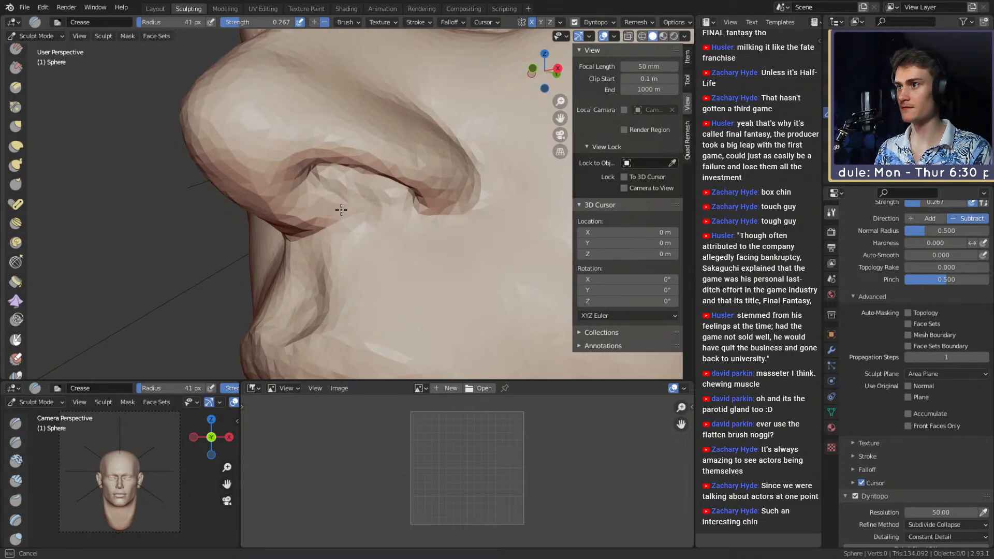
pyautogui.click(358, 229)
pyautogui.moveTo(366, 217); pyautogui.dragTo(372, 213)
pyautogui.moveTo(377, 212)
pyautogui.keyDown('ctrl'); pyautogui.keyDown('alt'); pyautogui.mouseDown()
pyautogui.moveTo(406, 255)
pyautogui.moveTo(394, 237)
pyautogui.mouseUp(); pyautogui.keyUp('alt'); pyautogui.keyUp('ctrl')
# Deepen the nostril opening and its rear corner with the Crease brush at radii of 70 and 49 px.
pyautogui.press('f')
pyautogui.click(409, 242)
pyautogui.press('f')
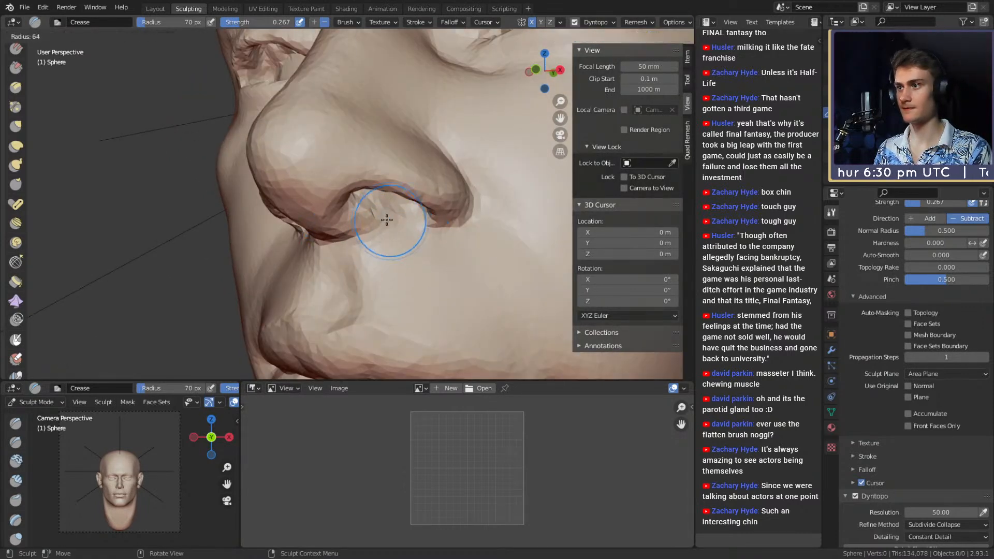
pyautogui.click(384, 220)
pyautogui.moveTo(384, 219)
pyautogui.mouseDown(button='middle')
pyautogui.moveTo(344, 195)
pyautogui.moveTo(360, 222)
pyautogui.mouseUp(button='middle')
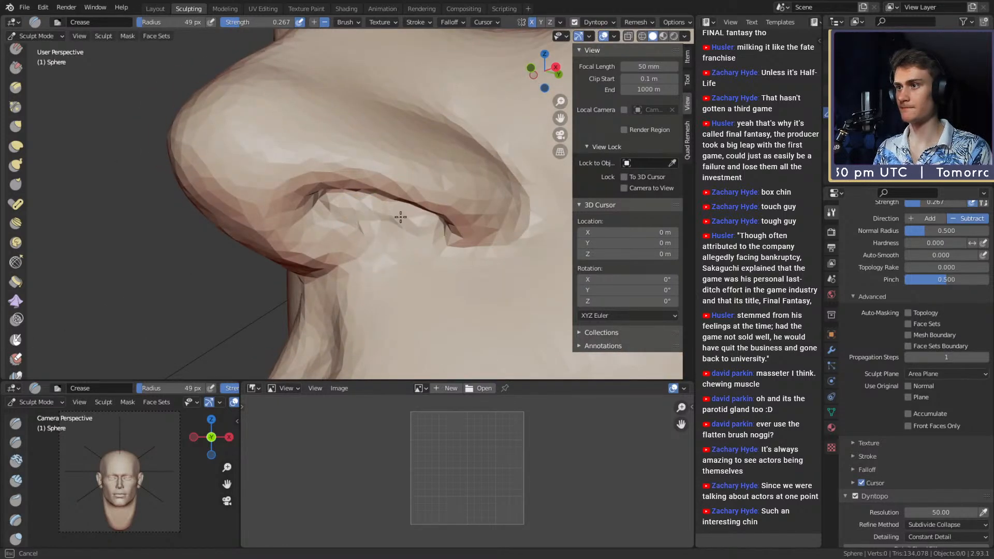
pyautogui.moveTo(479, 213); pyautogui.dragTo(441, 216, button='middle')
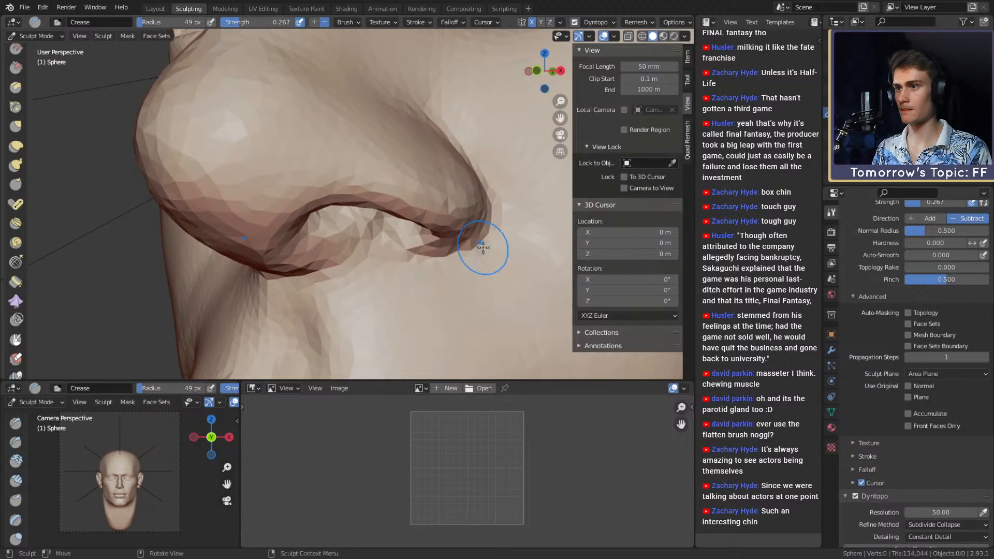
pyautogui.keyDown('ctrl'); pyautogui.keyDown('alt'); pyautogui.moveTo(456, 199); pyautogui.dragTo(459, 248); pyautogui.keyUp('alt'); pyautogui.keyUp('ctrl')
pyautogui.moveTo(434, 181)
pyautogui.keyDown('ctrl'); pyautogui.keyDown('alt'); pyautogui.mouseDown()
pyautogui.moveTo(423, 236)
pyautogui.moveTo(482, 255)
pyautogui.moveTo(418, 218)
pyautogui.moveTo(414, 203)
pyautogui.moveTo(378, 208)
pyautogui.mouseUp(); pyautogui.keyUp('alt'); pyautogui.keyUp('ctrl')
# Adjust the nostril wings against the whole face with the Grab brush at radii of 154 and 122 px.
pyautogui.press('g')
pyautogui.press('f')
pyautogui.click(450, 200)
pyautogui.press('f')
pyautogui.click(408, 222)
pyautogui.moveTo(385, 202)
pyautogui.keyDown('ctrl'); pyautogui.keyDown('alt'); pyautogui.mouseDown()
pyautogui.moveTo(382, 246)
pyautogui.moveTo(329, 241)
pyautogui.mouseUp(); pyautogui.keyUp('alt'); pyautogui.keyUp('ctrl')
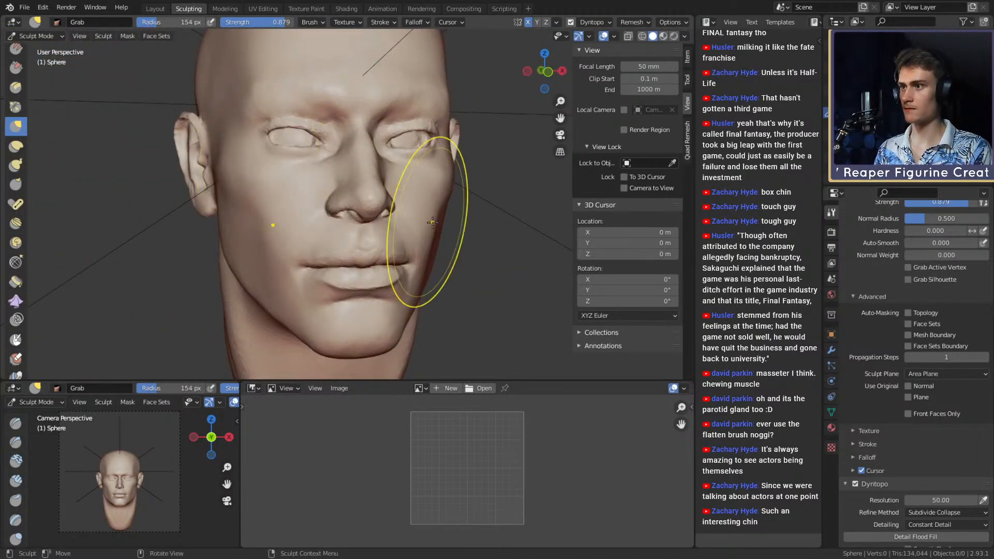
pyautogui.keyDown('alt'); pyautogui.moveTo(433, 213); pyautogui.dragTo(377, 212); pyautogui.keyUp('alt')
pyautogui.press('f')
pyautogui.click(374, 218)
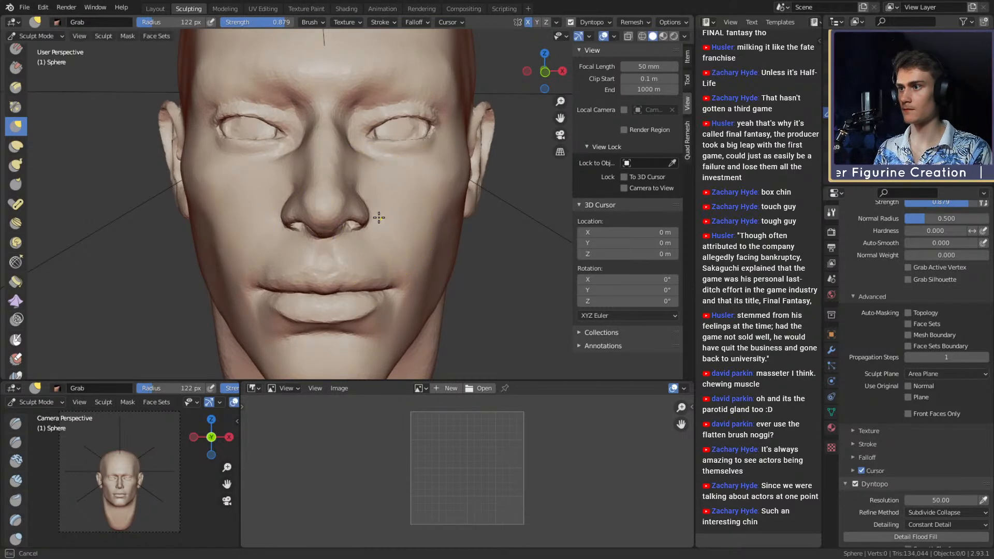
pyautogui.scroll(5, 373, 228)
# Define the nose bridge and its sides with the Crease brush at radii of 53 and 80 px.
pyautogui.hotkey('shift', 'c')
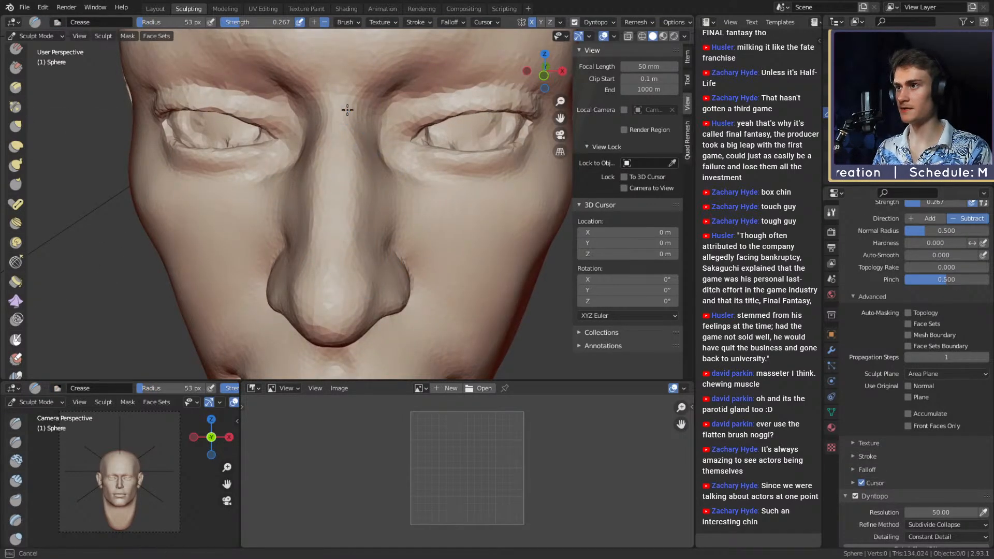
pyautogui.press('f')
pyautogui.moveTo(359, 165)
pyautogui.keyDown('alt'); pyautogui.mouseDown()
pyautogui.moveTo(335, 170)
pyautogui.moveTo(313, 229)
pyautogui.mouseUp(); pyautogui.keyUp('alt')
pyautogui.click(348, 171)
pyautogui.press('f')
pyautogui.click(329, 181)
pyautogui.moveTo(330, 181); pyautogui.dragTo(326, 186)
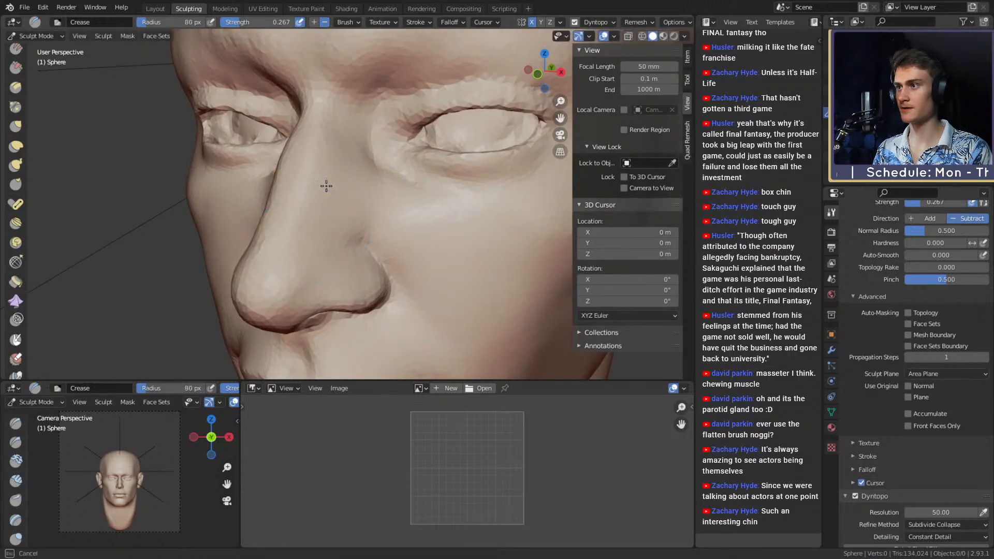
pyautogui.keyDown('ctrl'); pyautogui.keyDown('alt'); pyautogui.moveTo(347, 122); pyautogui.dragTo(384, 167); pyautogui.keyUp('alt'); pyautogui.keyUp('ctrl')
pyautogui.moveTo(382, 165)
pyautogui.keyDown('ctrl'); pyautogui.keyDown('alt'); pyautogui.mouseDown()
pyautogui.moveTo(374, 138)
pyautogui.moveTo(391, 187)
pyautogui.moveTo(402, 177)
pyautogui.moveTo(399, 150)
pyautogui.moveTo(375, 176)
pyautogui.mouseUp(); pyautogui.keyUp('alt'); pyautogui.keyUp('ctrl')
# Define the outer brow ridge with the Crease brush at 73 px.
pyautogui.press('f')
pyautogui.click(358, 137)
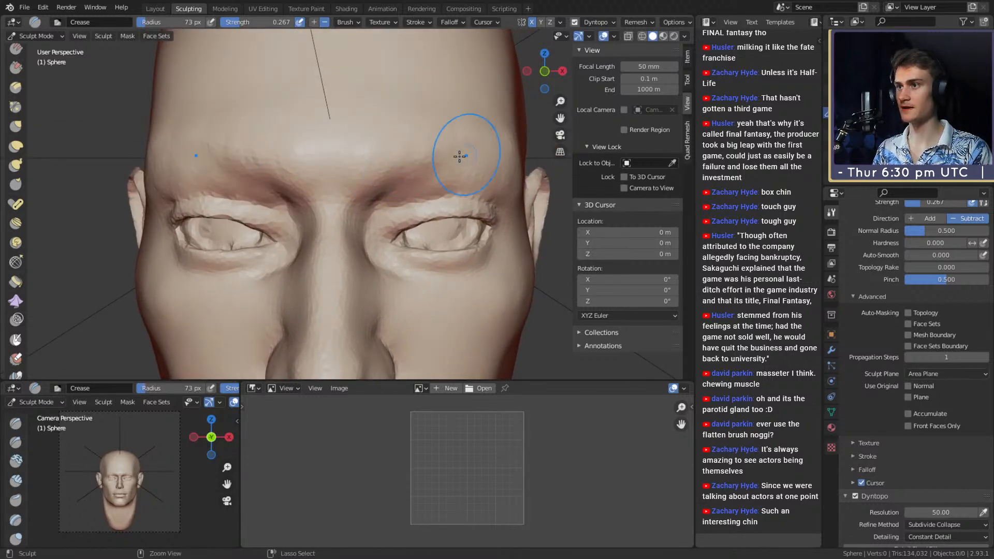
pyautogui.keyDown('alt'); pyautogui.moveTo(477, 150); pyautogui.dragTo(437, 167); pyautogui.keyUp('alt')
pyautogui.keyDown('alt'); pyautogui.moveTo(507, 147); pyautogui.dragTo(403, 156); pyautogui.keyUp('alt')
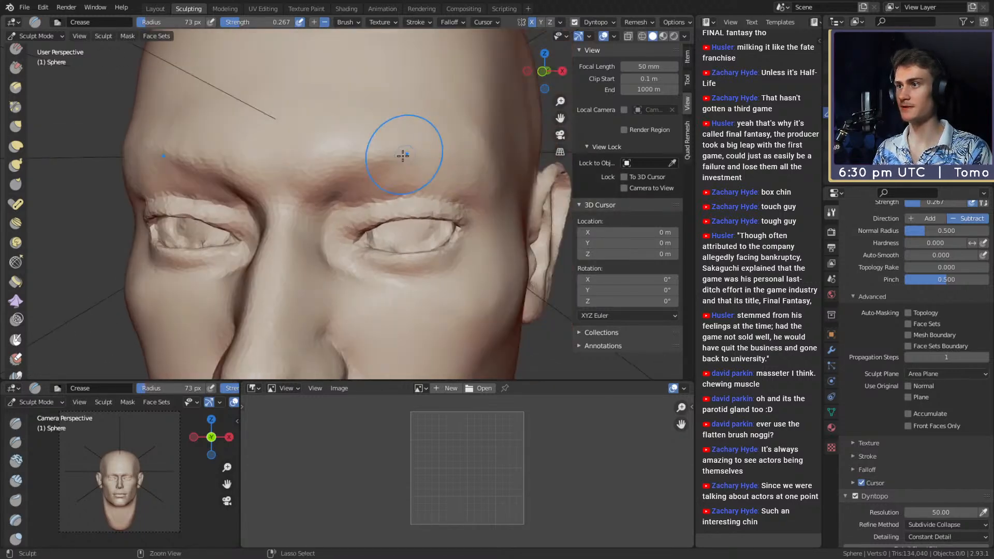
pyautogui.moveTo(489, 150); pyautogui.dragTo(482, 148)
# Refine the inner brow and lower forehead with the Crease brush at radii of 82, 66, 70 and 109 px.
pyautogui.press('f')
pyautogui.click(336, 145)
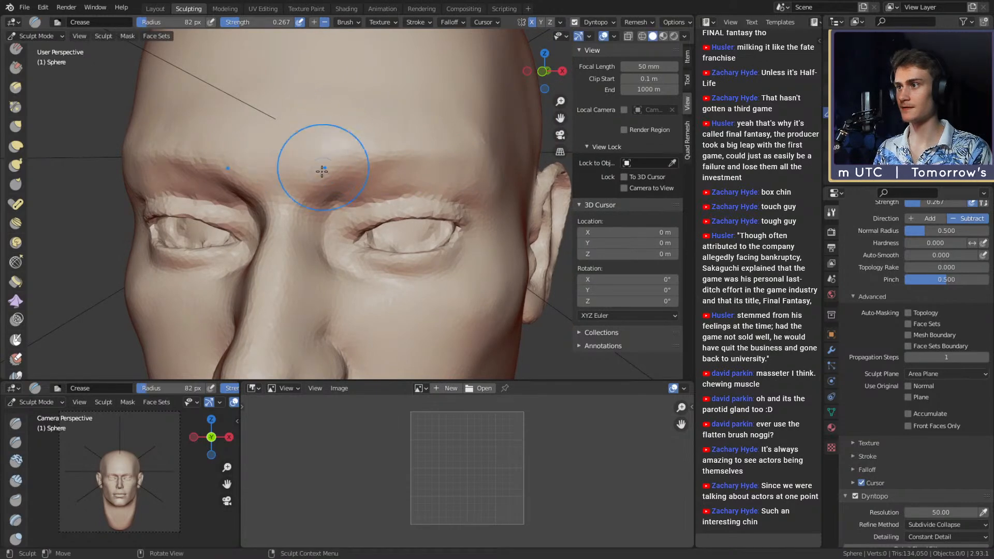
pyautogui.press('f')
pyautogui.click(306, 178)
pyautogui.keyDown('alt'); pyautogui.moveTo(306, 178); pyautogui.dragTo(350, 178); pyautogui.keyUp('alt')
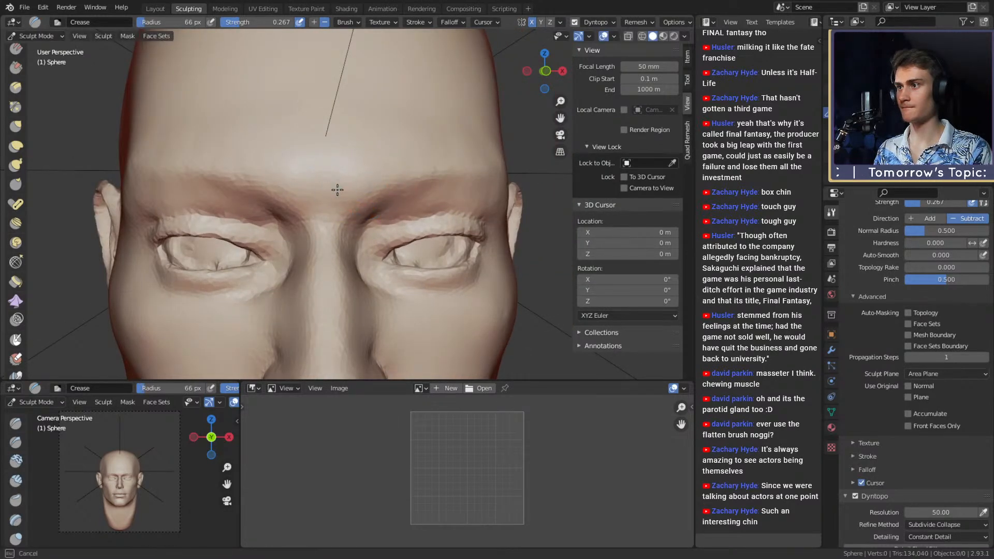
pyautogui.press('f')
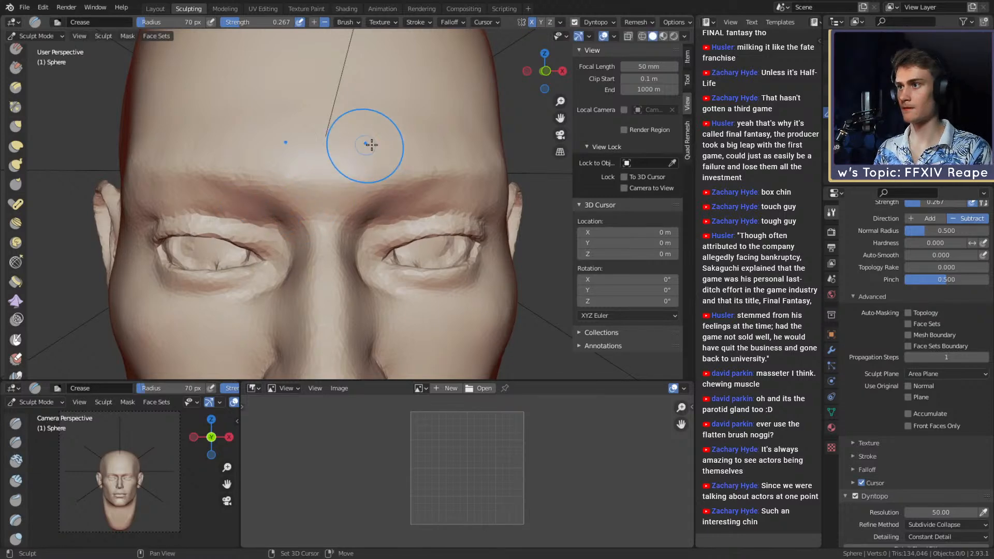
pyautogui.moveTo(465, 134)
pyautogui.keyDown('alt'); pyautogui.mouseDown()
pyautogui.moveTo(428, 144)
pyautogui.moveTo(398, 188)
pyautogui.mouseUp(); pyautogui.keyUp('alt')
pyautogui.press('f')
pyautogui.click(394, 164)
# Build up the brow ridge above the eye with Clay Strips at radii of 50 and 69 px.
pyautogui.keyDown('alt'); pyautogui.moveTo(398, 187); pyautogui.dragTo(467, 193); pyautogui.keyUp('alt')
pyautogui.moveTo(420, 223); pyautogui.dragTo(332, 222, button='middle')
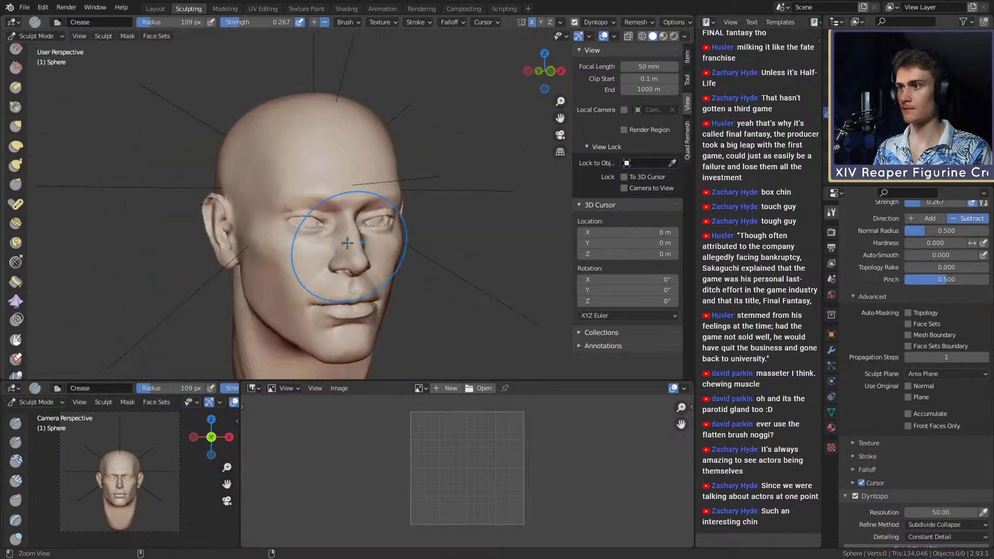
pyautogui.scroll(3, 320, 185)
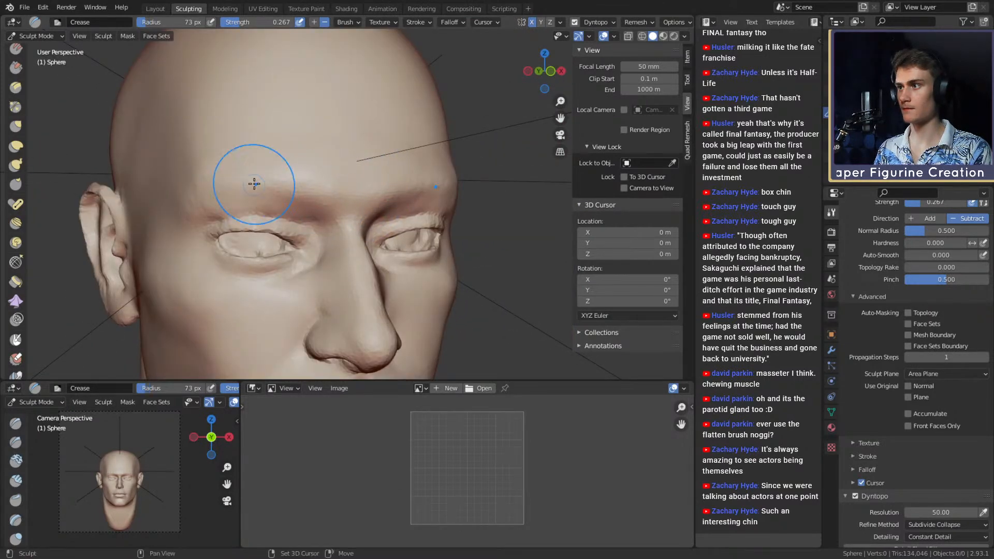
pyautogui.press('c')
pyautogui.moveTo(250, 191); pyautogui.dragTo(362, 191, button='middle')
pyautogui.scroll(2, 345, 207)
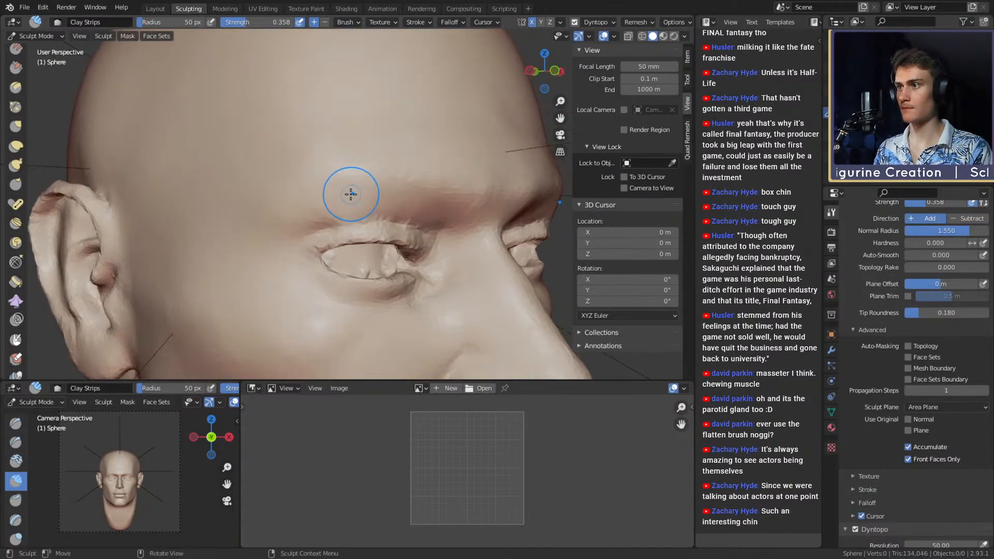
pyautogui.press('f')
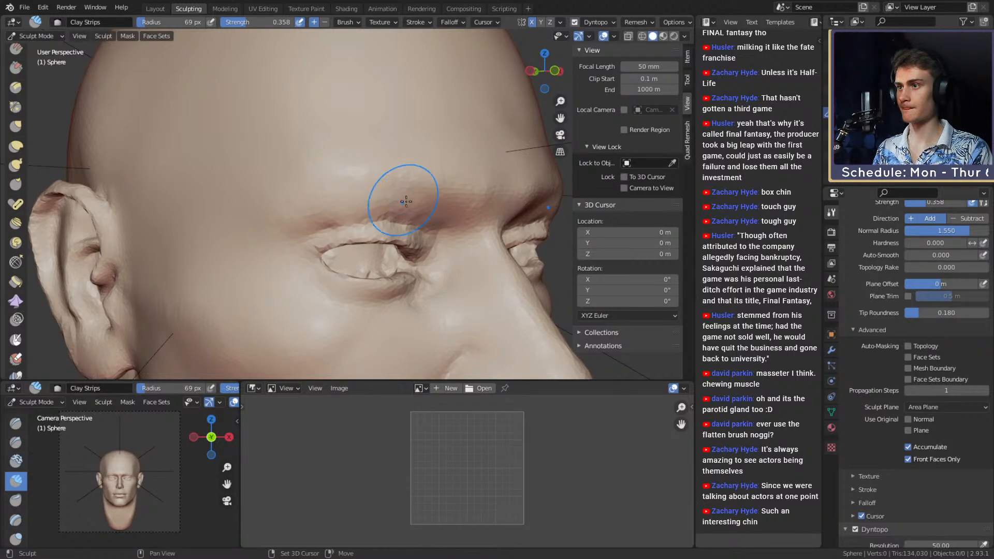
# Sharpen the fold between the brow and the upper eyelid with the Crease brush at 41 px.
pyautogui.scroll(-4, 406, 201)
pyautogui.moveTo(441, 175); pyautogui.dragTo(378, 215, button='middle')
pyautogui.scroll(6, 396, 178)
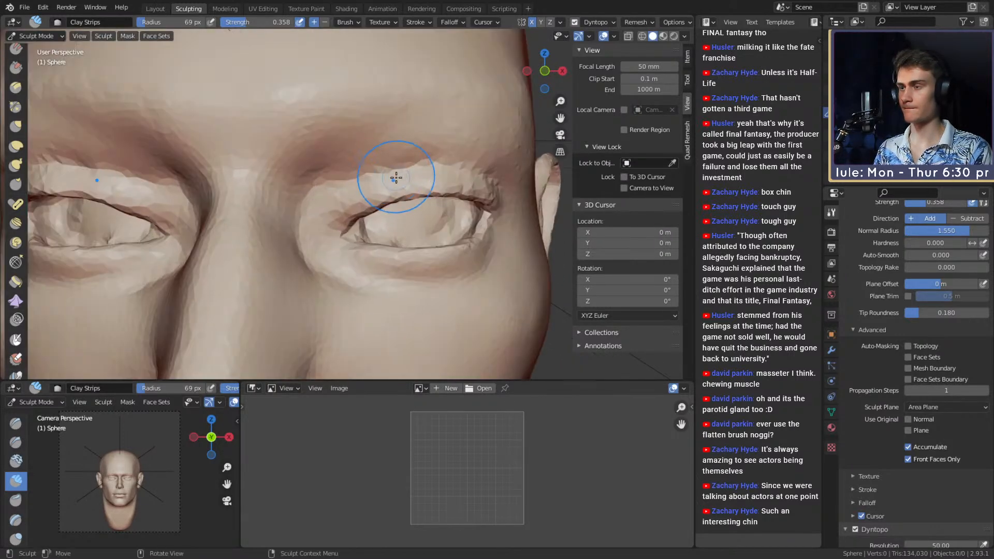
pyautogui.hotkey('shift', 'c')
pyautogui.scroll(-2, 396, 174)
pyautogui.press('f')
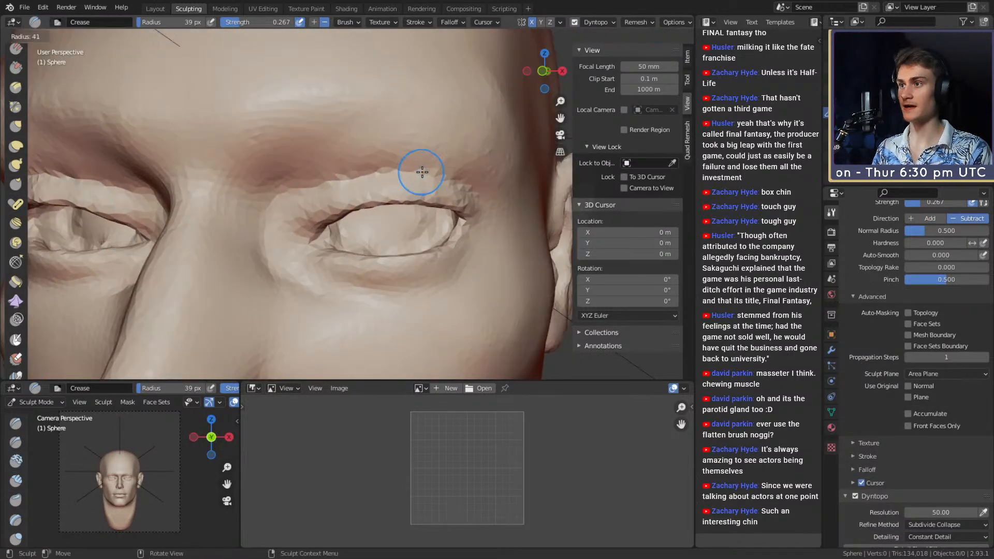
pyautogui.click(422, 172)
pyautogui.scroll(-4, 477, 193)
pyautogui.moveTo(421, 222); pyautogui.dragTo(409, 166, button='middle')
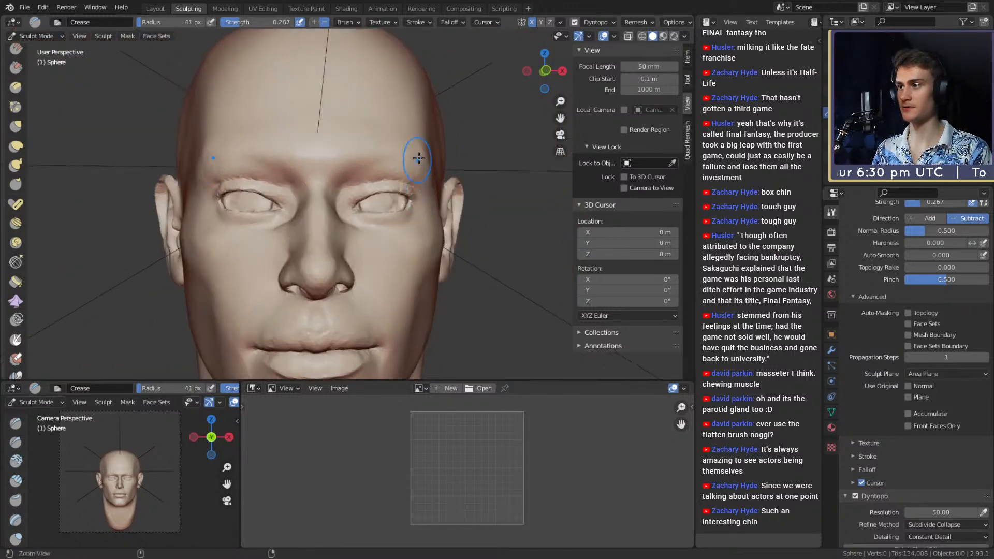
# Extend the upper eyelid fold toward the outer eye corner with the Crease brush at radii of 36 and 61 px.
pyautogui.scroll(-2, 409, 166)
pyautogui.scroll(6, 408, 154)
pyautogui.scroll(3, 407, 153)
pyautogui.press('[')
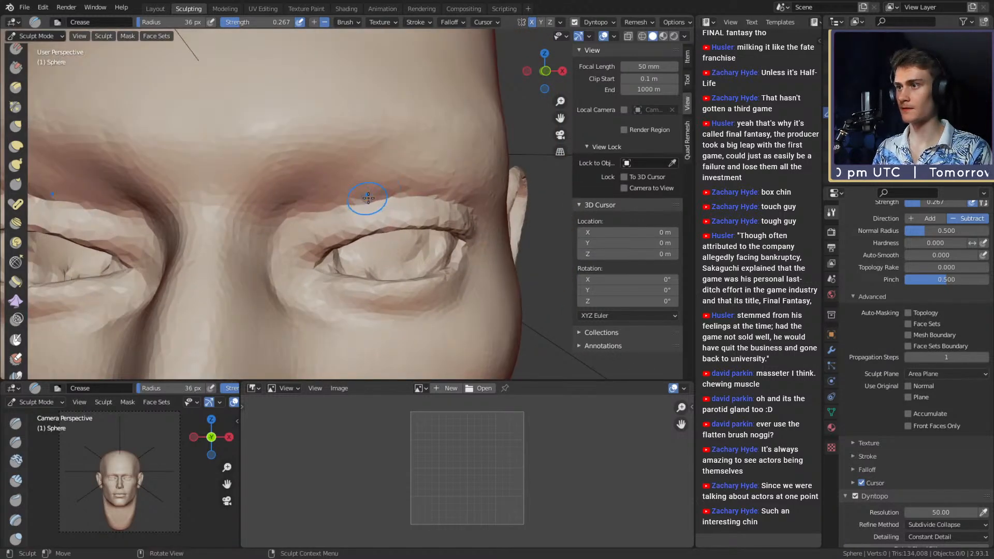
pyautogui.scroll(2, 362, 207)
pyautogui.moveTo(396, 195); pyautogui.dragTo(391, 185, button='middle')
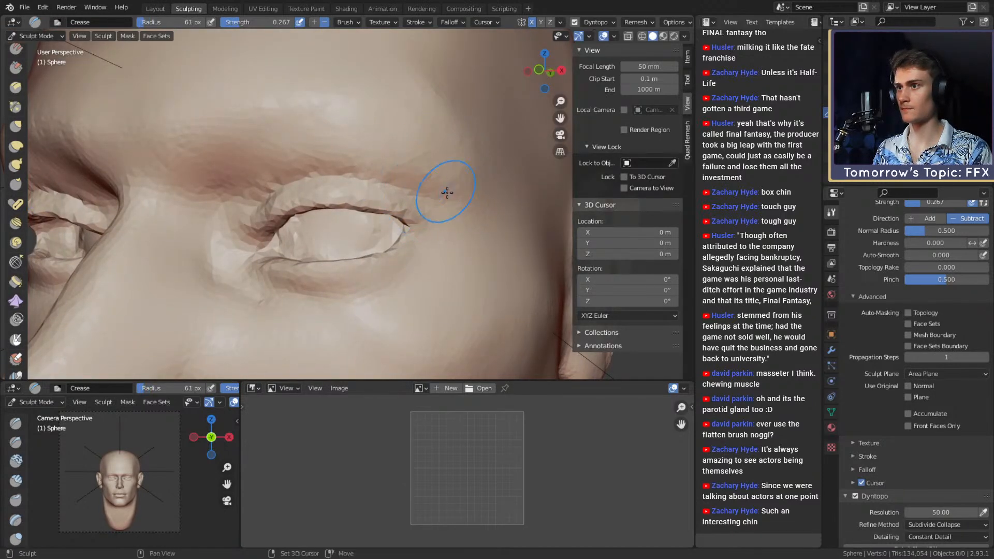
# Reshape the lower eyelid with the Grab brush at 92 px, undoing the first pull made at 122 px.
pyautogui.scroll(-5, 440, 166)
pyautogui.moveTo(439, 166); pyautogui.dragTo(399, 221, button='middle')
pyautogui.press('g')
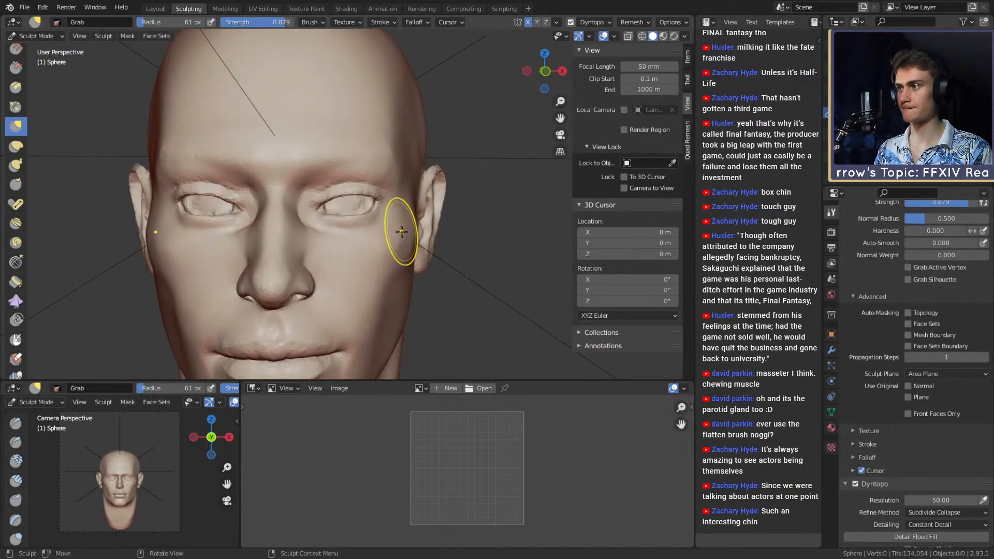
pyautogui.scroll(3, 380, 248)
pyautogui.press('f')
pyautogui.click(425, 203)
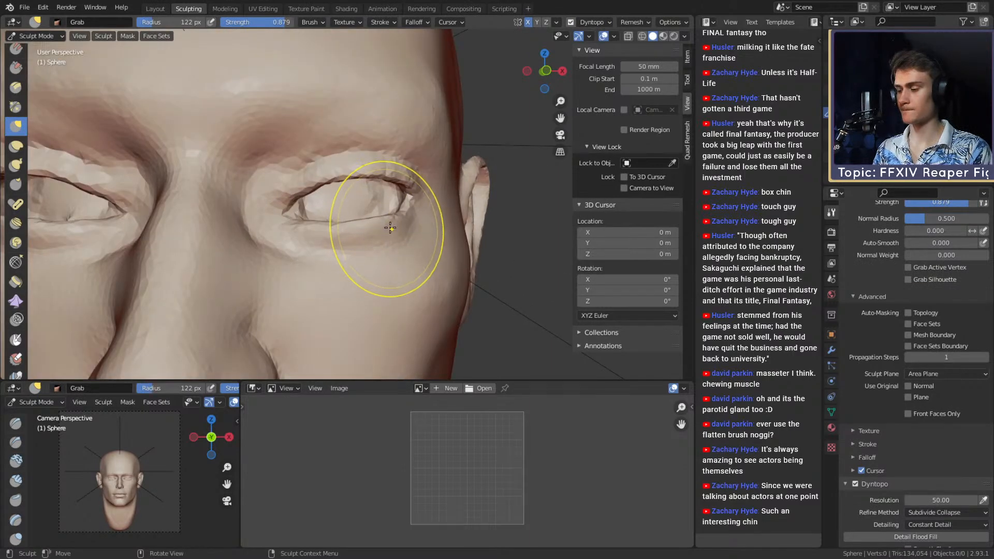
pyautogui.hotkey('ctrl', 'z')
pyautogui.moveTo(327, 235); pyautogui.dragTo(325, 231)
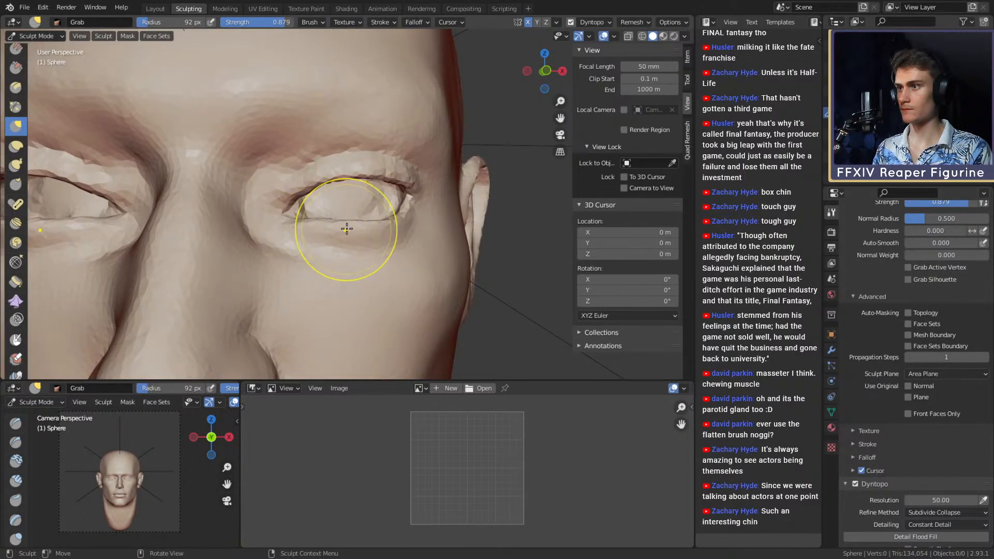
# Check the whole head from the front and save the file ffxiv_reaper_figurine_v1a.blend.
pyautogui.scroll(-6, 372, 229)
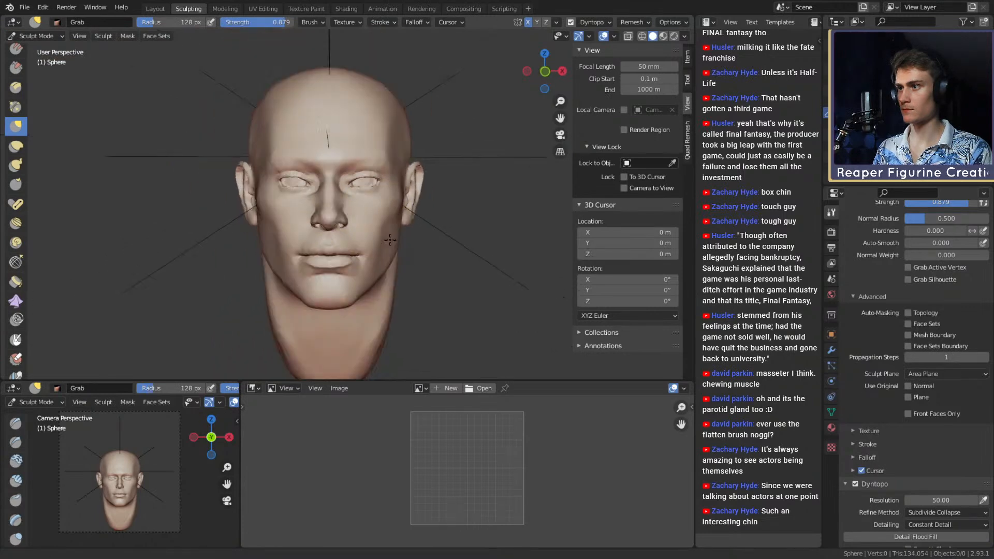
pyautogui.moveTo(383, 251); pyautogui.dragTo(388, 260, button='middle')
pyautogui.scroll(2, 387, 238)
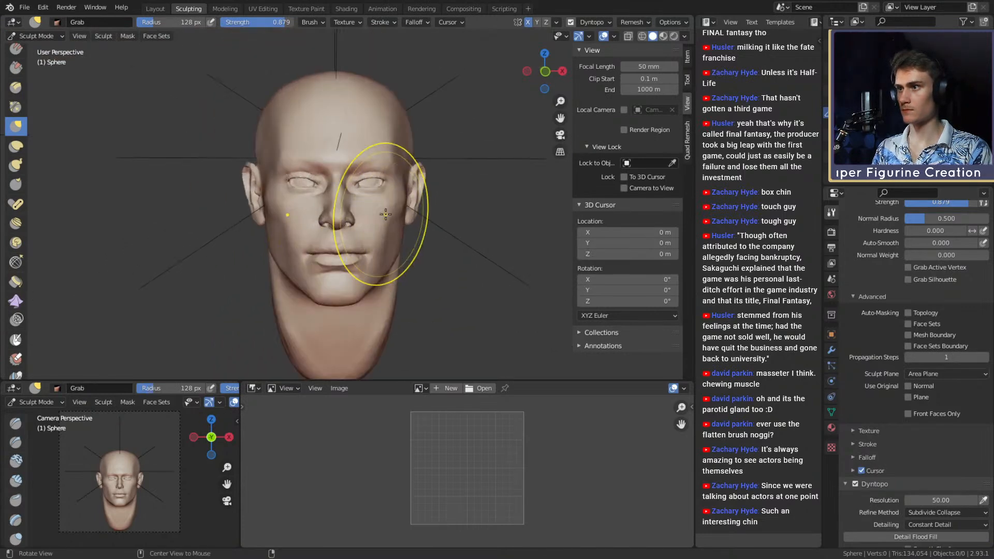
pyautogui.click(23, 9)
pyautogui.hotkey('ctrl', 's')
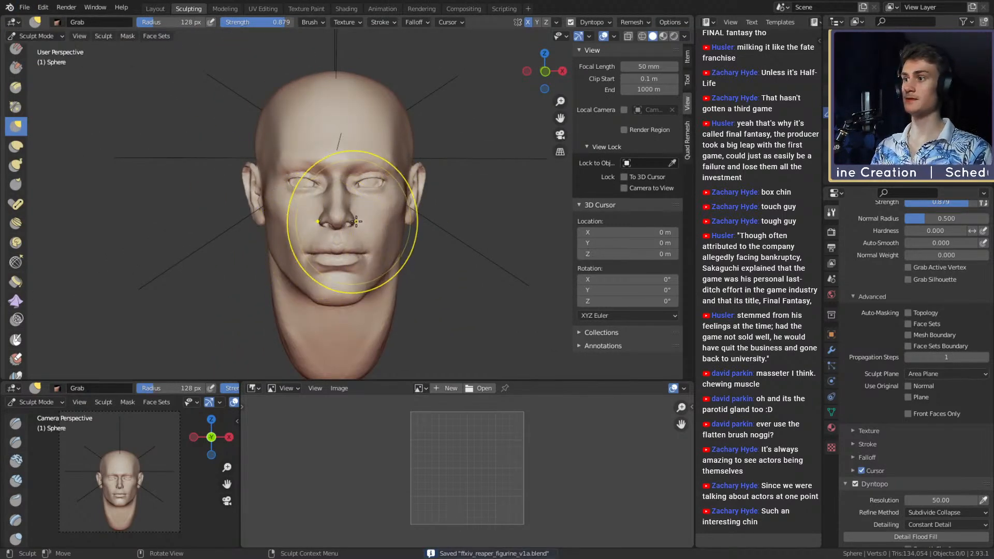
pyautogui.scroll(-3, 363, 243)
pyautogui.moveTo(403, 274)
pyautogui.mouseDown(button='middle')
pyautogui.moveTo(357, 273)
pyautogui.moveTo(409, 267)
pyautogui.mouseUp(button='middle')
pyautogui.scroll(2, 414, 266)
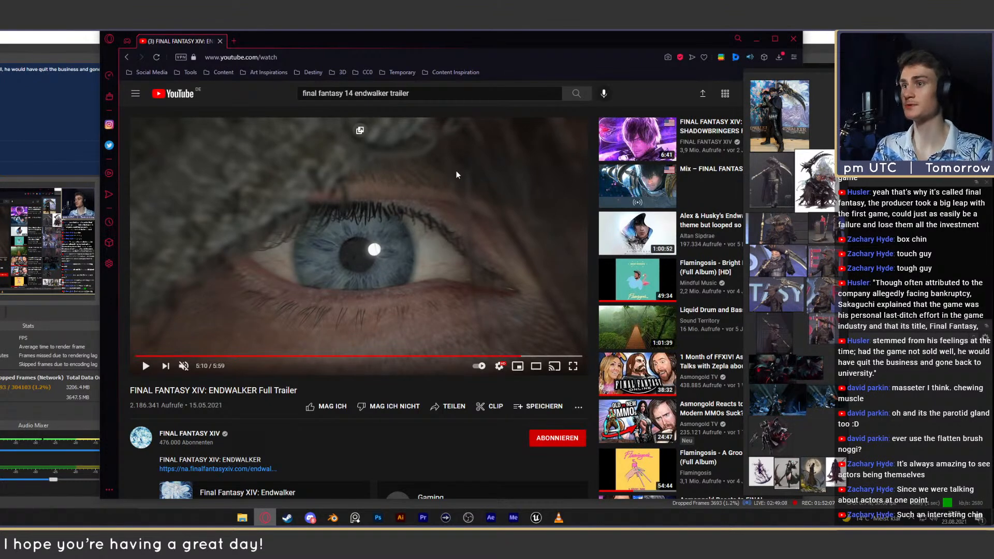
# Examine the eyes of the characters in the Endwalker trailer, pausing on the face close-ups around 4:02 and shortly after 4:14.
pyautogui.click(540, 357)
pyautogui.click(436, 217)
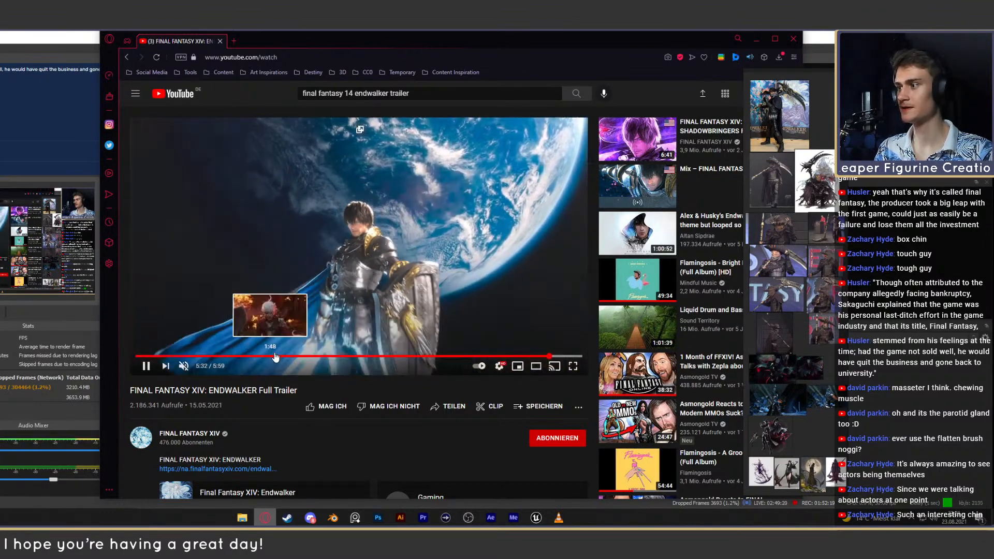
pyautogui.click(377, 356)
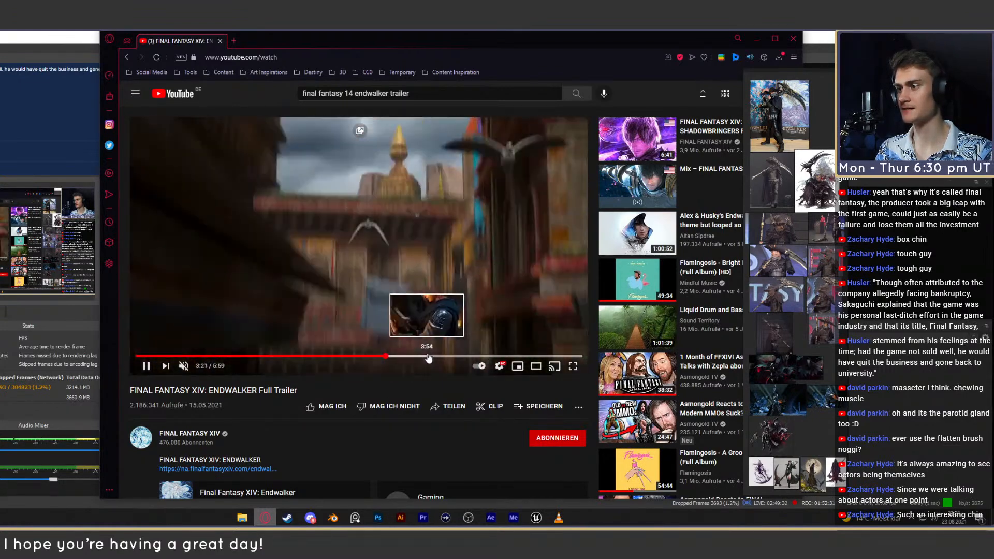
pyautogui.click(435, 357)
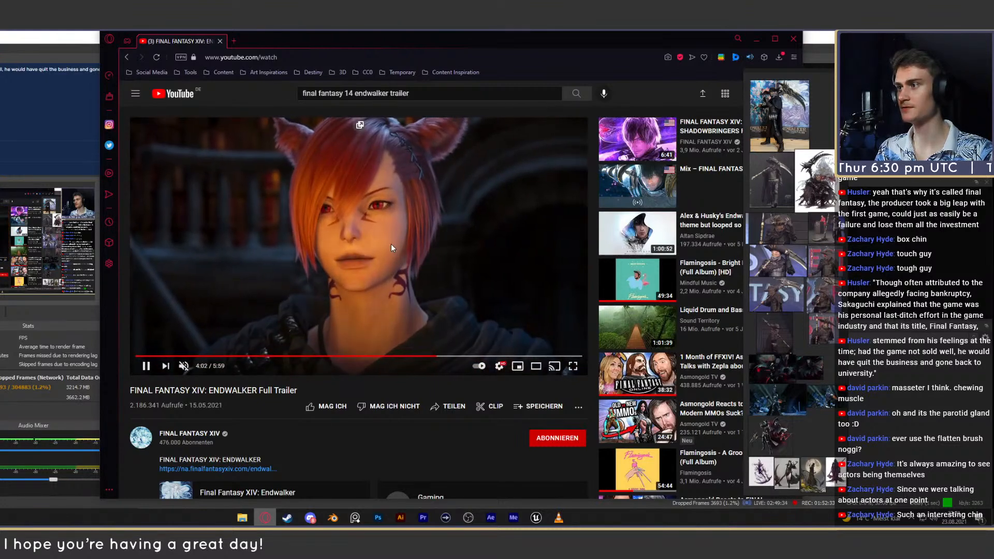
pyautogui.click(367, 204)
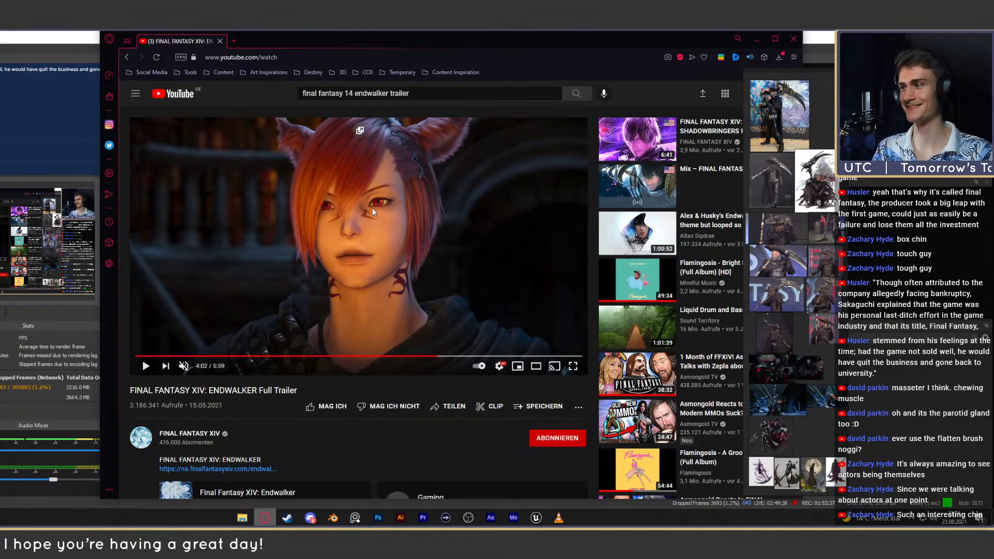
pyautogui.click(395, 203)
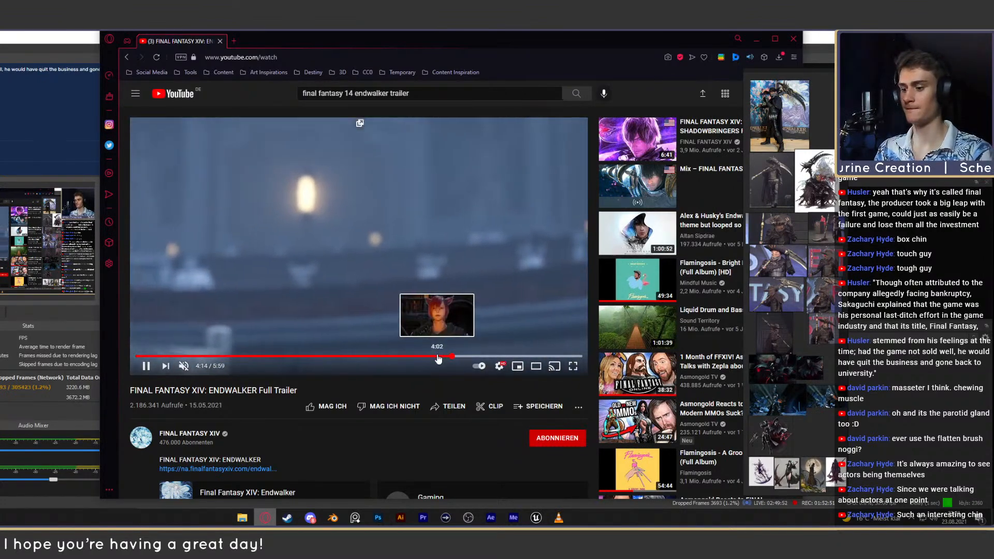
pyautogui.press('Right')
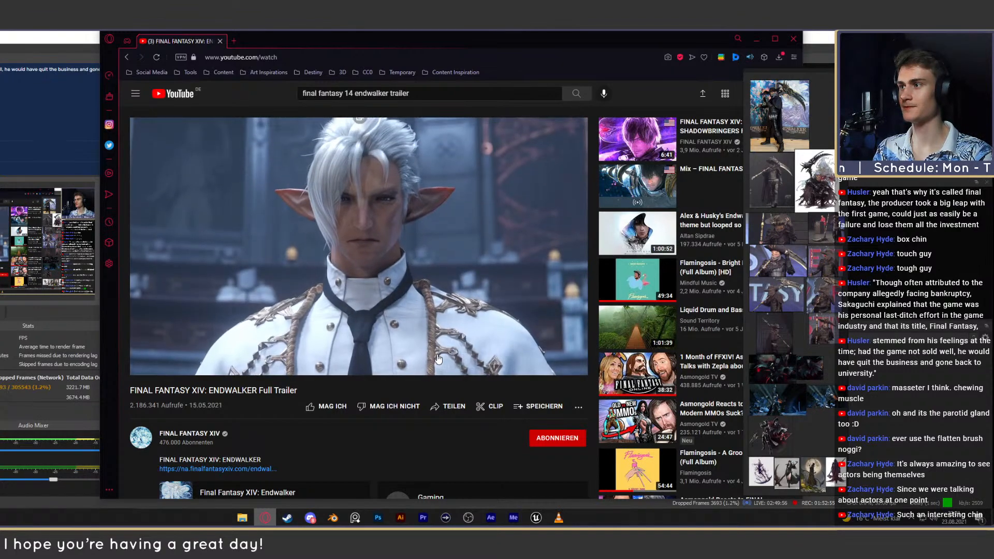
pyautogui.press('space')
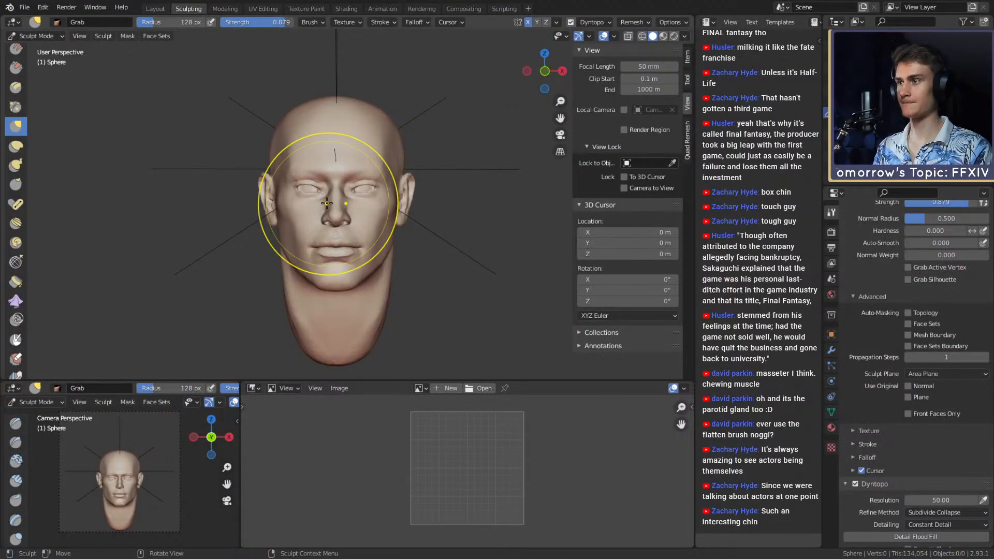
# Pull the inner eye corner and the upper eyelid edge into shape with the Grab brush at about 96 px.
pyautogui.scroll(8, 422, 210)
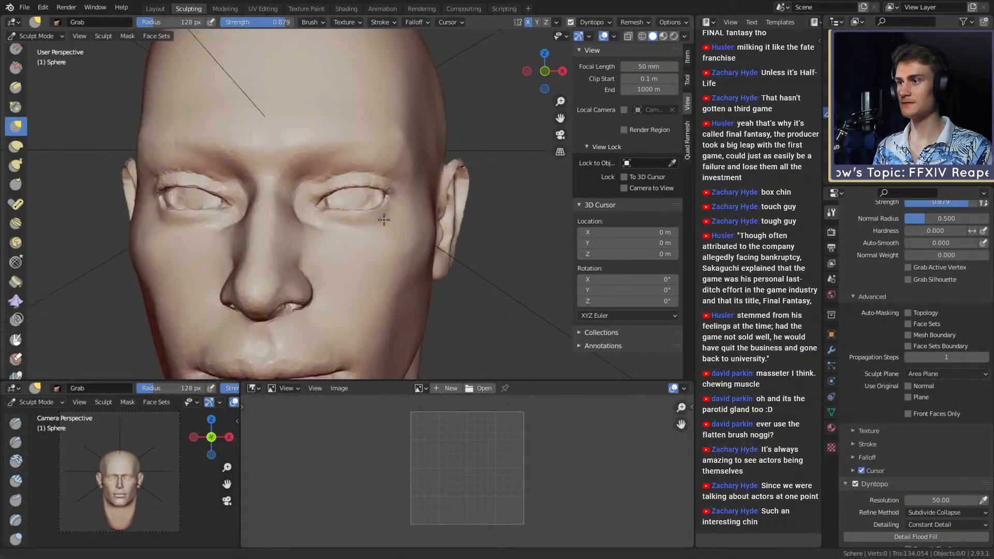
pyautogui.scroll(4, 311, 184)
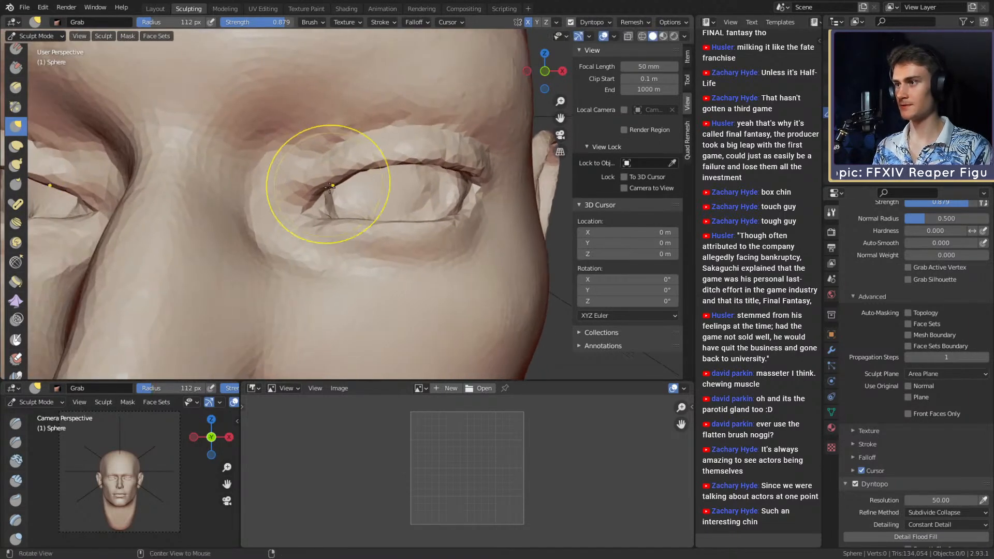
pyautogui.click(310, 191)
pyautogui.moveTo(312, 189); pyautogui.dragTo(322, 197)
pyautogui.keyDown('shift'); pyautogui.moveTo(334, 188); pyautogui.dragTo(319, 188, button='middle'); pyautogui.keyUp('shift')
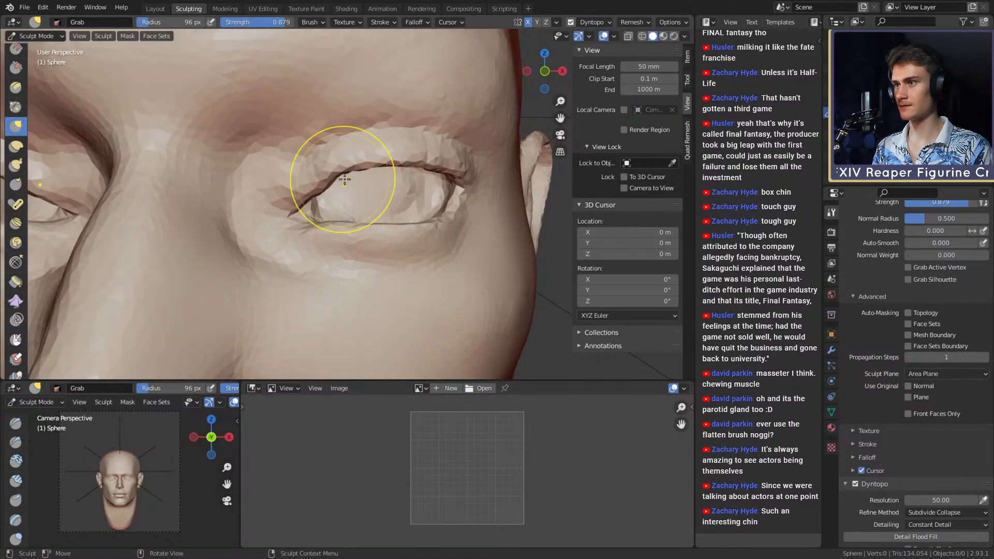
pyautogui.press('f')
pyautogui.click(362, 167)
pyautogui.moveTo(362, 169); pyautogui.dragTo(361, 164)
# Adjust the outer eye corner from the side with the Grab brush at 58 px.
pyautogui.moveTo(414, 169)
pyautogui.mouseDown(button='middle')
pyautogui.moveTo(402, 171)
pyautogui.moveTo(420, 180)
pyautogui.moveTo(331, 192)
pyautogui.mouseUp(button='middle')
pyautogui.press('f')
pyautogui.click(445, 177)
pyautogui.press('f')
pyautogui.click(351, 193)
pyautogui.moveTo(302, 195); pyautogui.dragTo(296, 195)
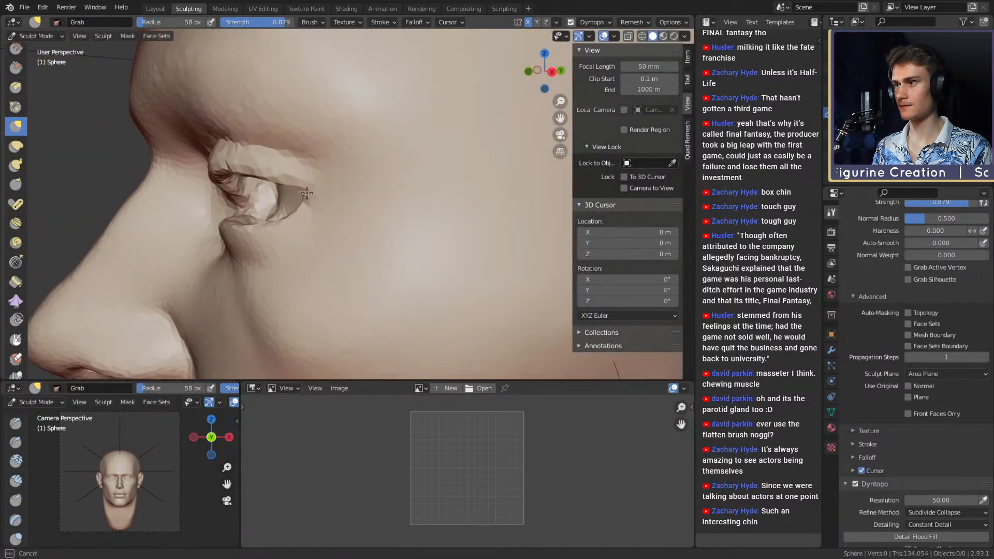
# Lift the outer part of the lower eyelid with the Grab brush at 114 px.
pyautogui.moveTo(293, 195); pyautogui.dragTo(383, 208, button='middle')
pyautogui.press('f')
pyautogui.click(413, 213)
pyautogui.moveTo(393, 216); pyautogui.dragTo(388, 213)
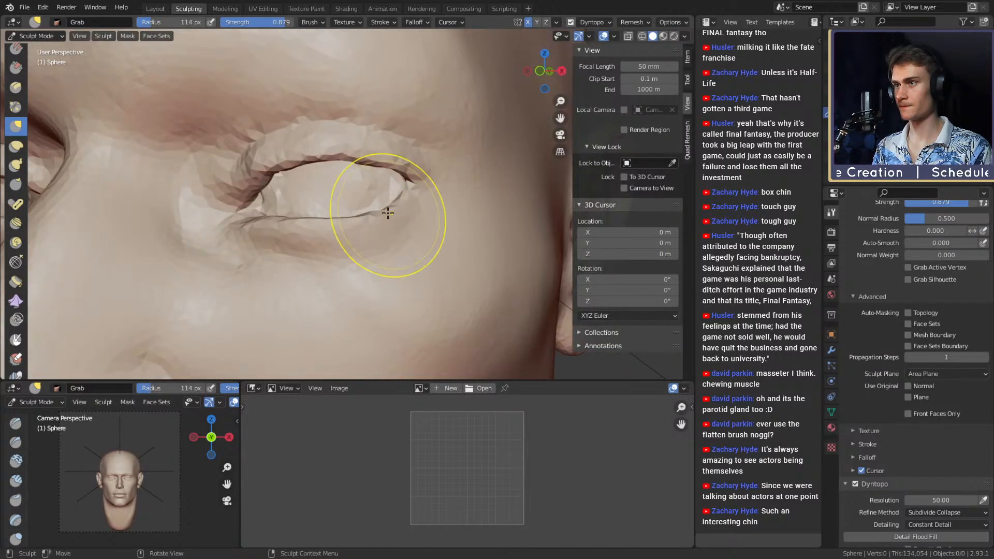
pyautogui.moveTo(384, 212); pyautogui.dragTo(340, 216, button='middle')
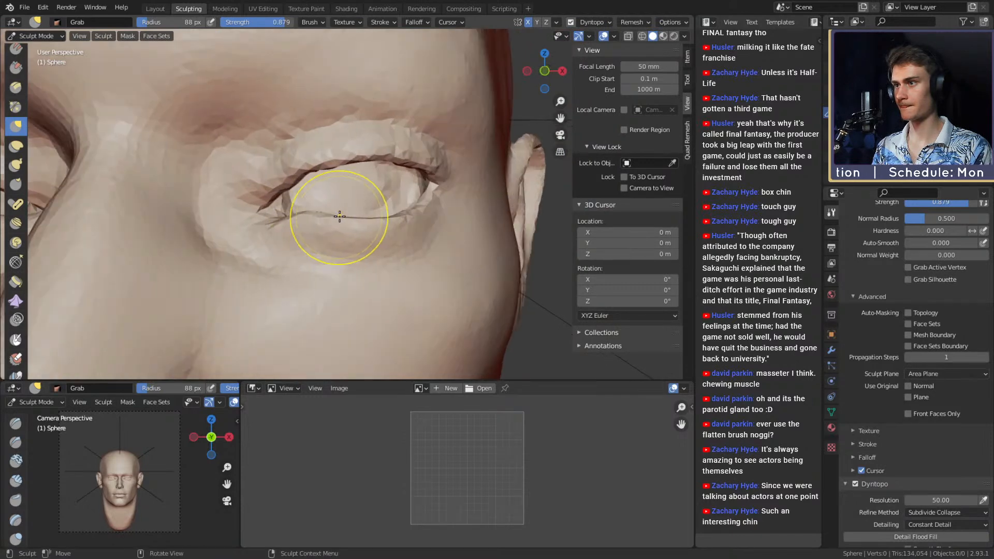
# Even out the middle of the lower eyelid with the Grab brush at 88 and 118 px.
pyautogui.keyDown('alt'); pyautogui.moveTo(368, 218); pyautogui.dragTo(359, 218); pyautogui.keyUp('alt')
pyautogui.press('f')
pyautogui.click(367, 218)
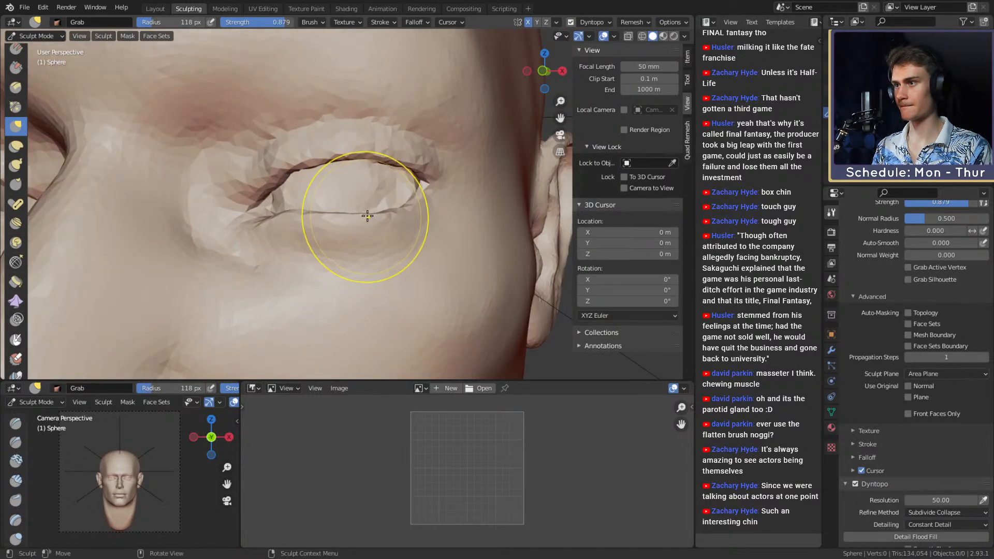
pyautogui.moveTo(367, 216); pyautogui.dragTo(377, 213, button='middle')
pyautogui.moveTo(384, 165)
pyautogui.keyDown('ctrl'); pyautogui.keyDown('alt'); pyautogui.mouseDown()
pyautogui.moveTo(362, 226)
pyautogui.moveTo(389, 225)
pyautogui.moveTo(371, 240)
pyautogui.moveTo(376, 190)
pyautogui.moveTo(386, 196)
pyautogui.mouseUp(); pyautogui.keyUp('alt'); pyautogui.keyUp('ctrl')
pyautogui.keyDown('ctrl'); pyautogui.keyDown('alt'); pyautogui.moveTo(385, 196); pyautogui.dragTo(350, 176); pyautogui.keyUp('alt'); pyautogui.keyUp('ctrl')
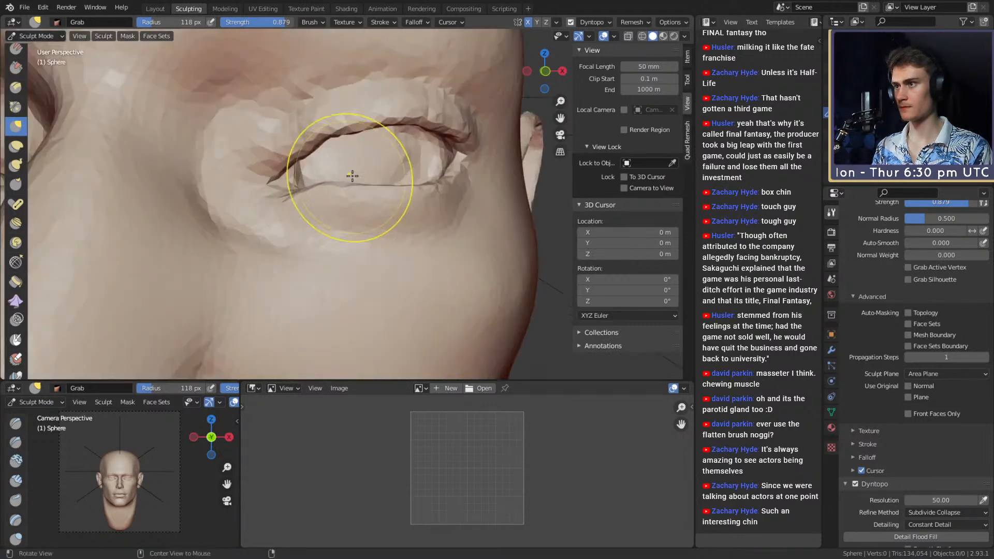
# Shape the upper eyelid near the inner eye corner with the Grab brush, starting at 56 px.
pyautogui.press('f')
pyautogui.click(305, 196)
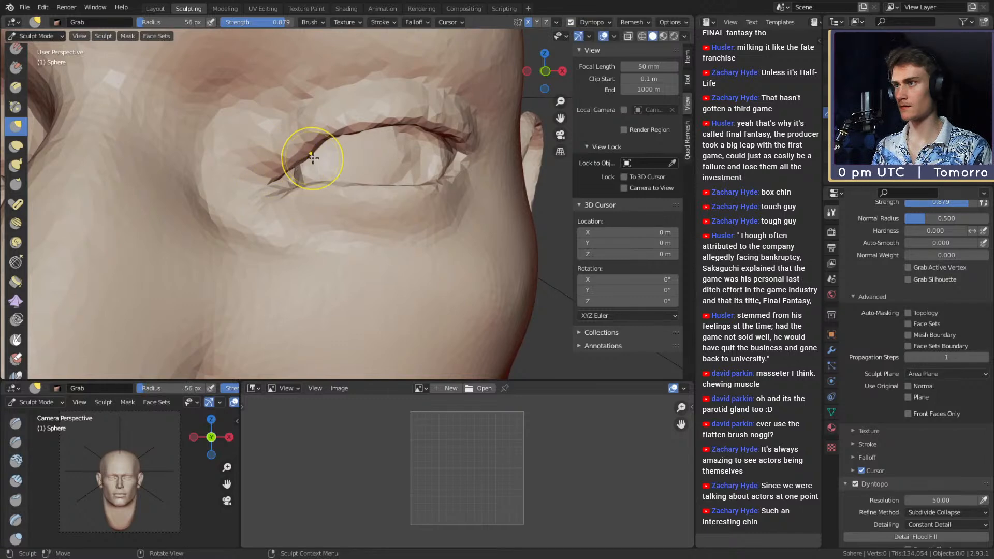
pyautogui.moveTo(312, 158)
pyautogui.keyDown('alt'); pyautogui.keyDown('shift'); pyautogui.mouseDown()
pyautogui.moveTo(311, 181)
pyautogui.moveTo(312, 170)
pyautogui.mouseUp(); pyautogui.keyUp('shift'); pyautogui.keyUp('alt')
pyautogui.press('f')
pyautogui.click(344, 154)
pyautogui.press('f')
pyautogui.click(308, 168)
pyautogui.keyDown('ctrl'); pyautogui.keyDown('alt'); pyautogui.moveTo(332, 202); pyautogui.dragTo(348, 247); pyautogui.keyUp('alt'); pyautogui.keyUp('ctrl')
pyautogui.moveTo(374, 200)
pyautogui.keyDown('ctrl'); pyautogui.keyDown('alt'); pyautogui.mouseDown()
pyautogui.moveTo(375, 235)
pyautogui.moveTo(371, 190)
pyautogui.mouseUp(); pyautogui.keyUp('alt'); pyautogui.keyUp('ctrl')
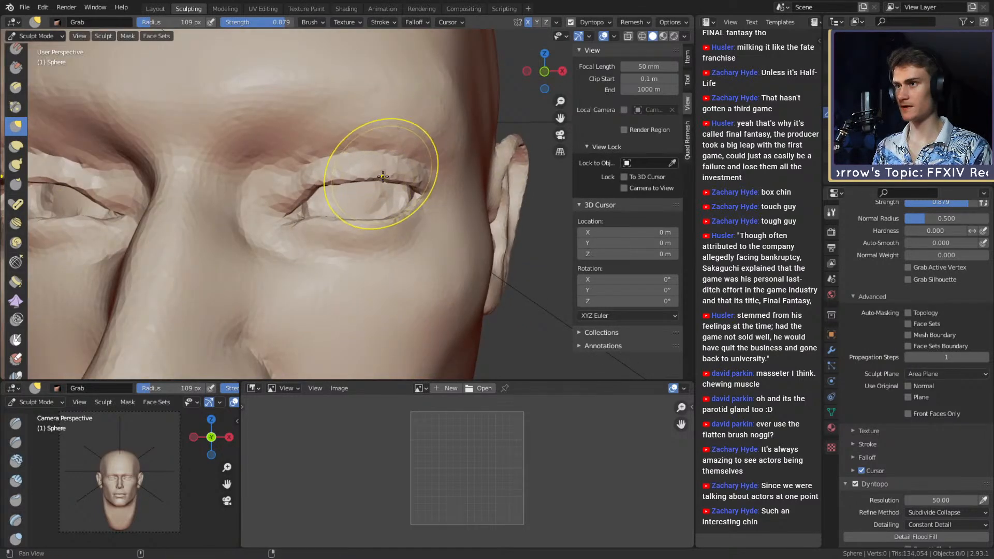
# Refine the upper eyelid from the inner toward the outer corner with the Grab brush at radii between 109 and 92 px.
pyautogui.moveTo(295, 203)
pyautogui.keyDown('alt'); pyautogui.mouseDown()
pyautogui.moveTo(315, 204)
pyautogui.moveTo(322, 181)
pyautogui.mouseUp(); pyautogui.keyUp('alt')
pyautogui.press('f')
pyautogui.click(353, 173)
pyautogui.moveTo(428, 161)
pyautogui.keyDown('alt'); pyautogui.mouseDown()
pyautogui.moveTo(403, 171)
pyautogui.moveTo(430, 185)
pyautogui.moveTo(377, 250)
pyautogui.moveTo(406, 224)
pyautogui.moveTo(403, 212)
pyautogui.moveTo(403, 250)
pyautogui.mouseUp(); pyautogui.keyUp('alt')
pyautogui.press('f')
pyautogui.click(444, 177)
pyautogui.press('f')
pyautogui.click(399, 215)
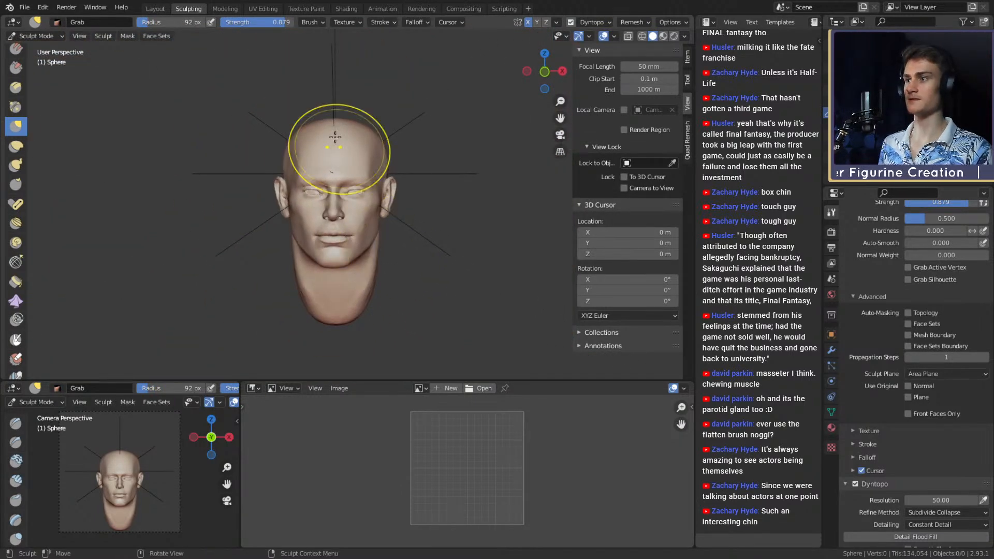
# Save the file ffxiv_reaper_figurine_v1a.blend and switch to the Layout workspace.
pyautogui.click(24, 7)
pyautogui.click(78, 81)
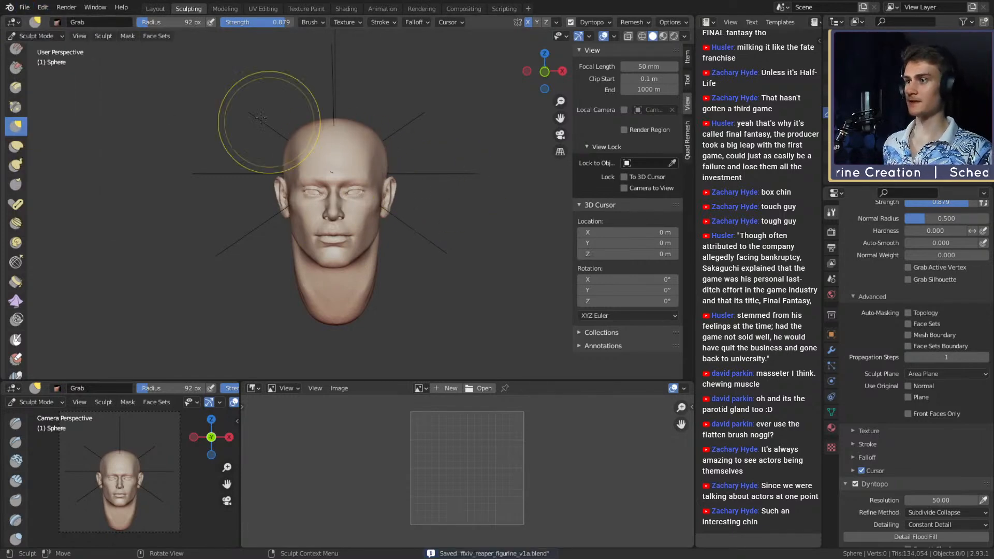
pyautogui.click(155, 9)
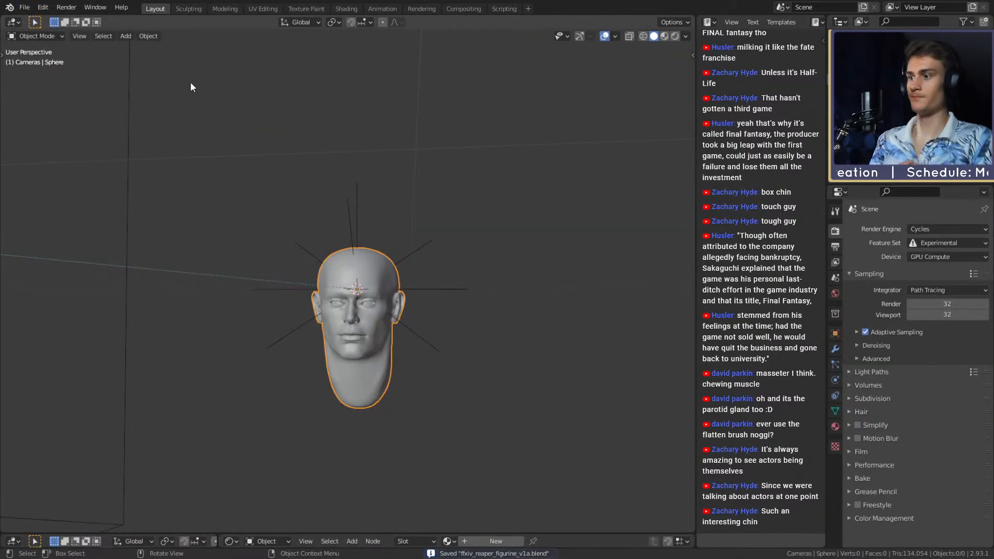
# Inspect the sculpted head from the front and in three-quarter view in the Layout workspace.
pyautogui.scroll(4, 342, 317)
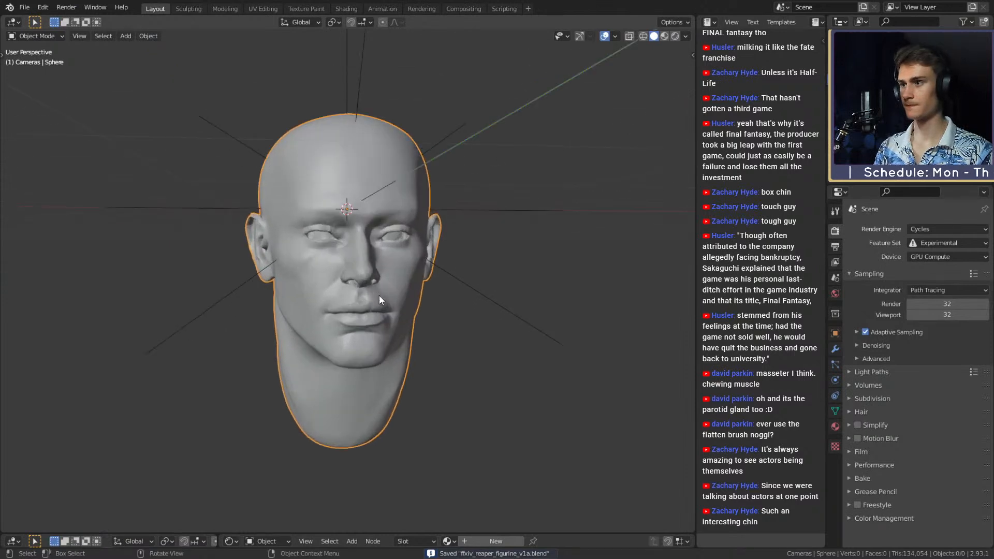
pyautogui.moveTo(378, 295); pyautogui.dragTo(363, 298, button='middle')
pyautogui.press('n')
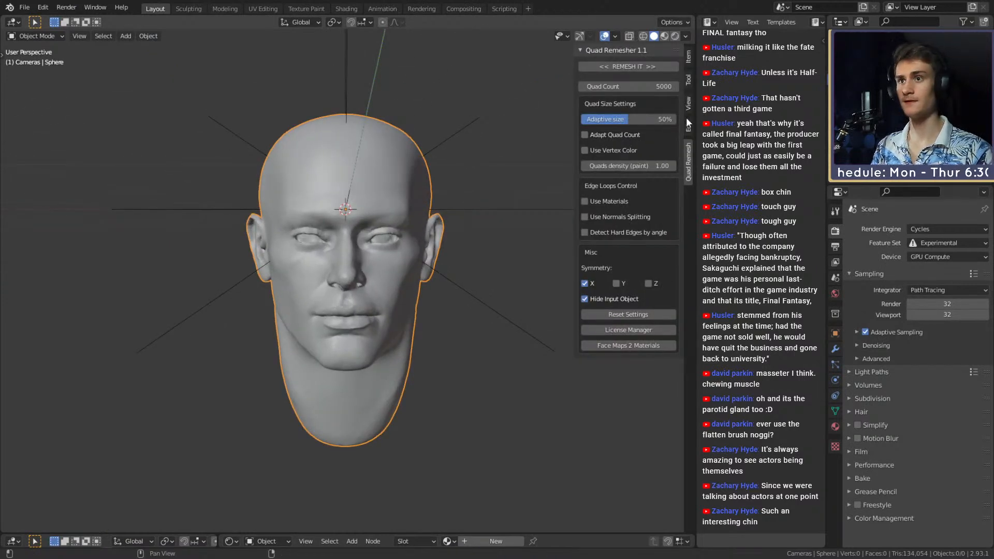
pyautogui.click(689, 103)
pyautogui.press('n')
pyautogui.scroll(-3, 447, 326)
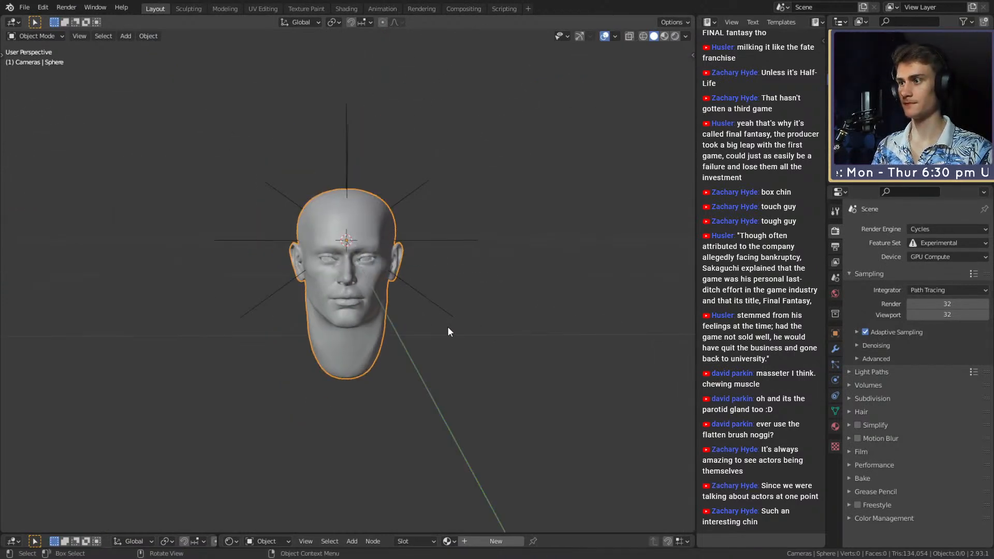
pyautogui.moveTo(447, 326); pyautogui.dragTo(405, 322, button='middle')
pyautogui.scroll(2, 405, 318)
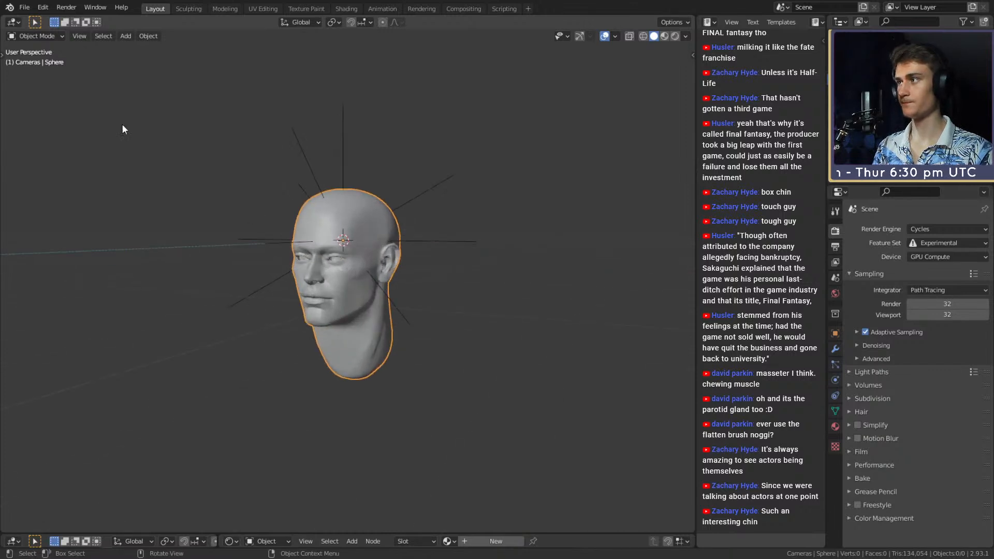
# Deselect the head and paste the ready-made eye objects Eye_L and Eye_R into the scene.
pyautogui.click(25, 9)
pyautogui.click(66, 133)
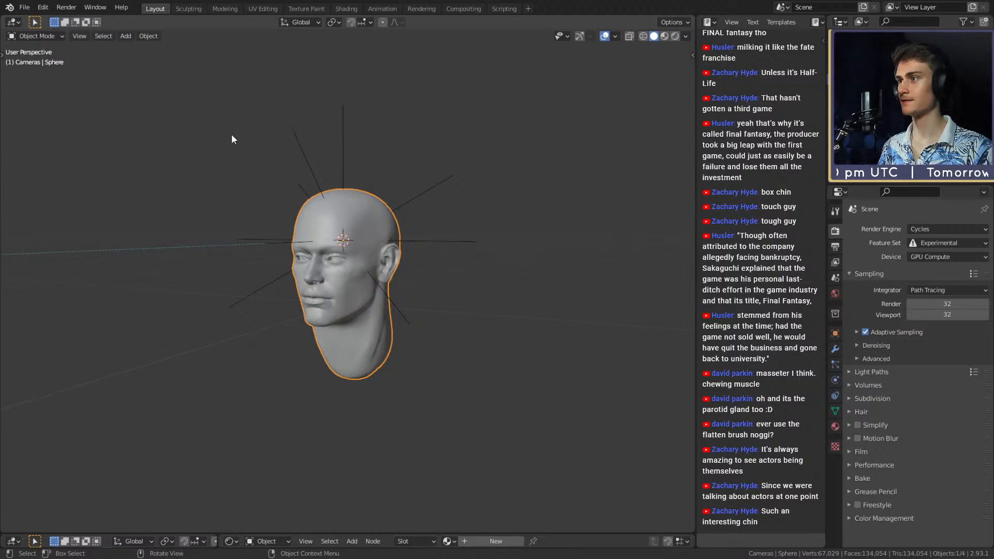
pyautogui.hotkey('alt', 'a')
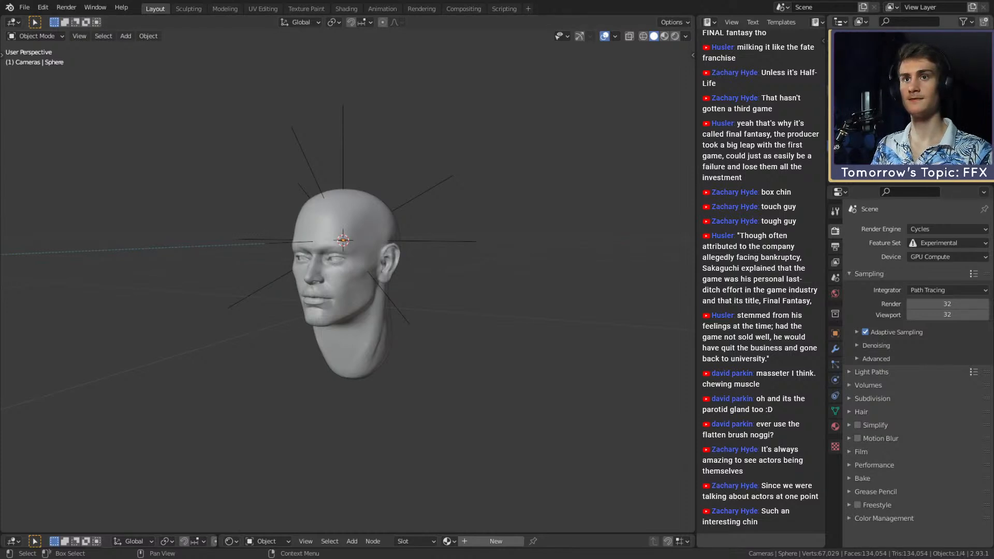
pyautogui.hotkey('ctrl', 'v')
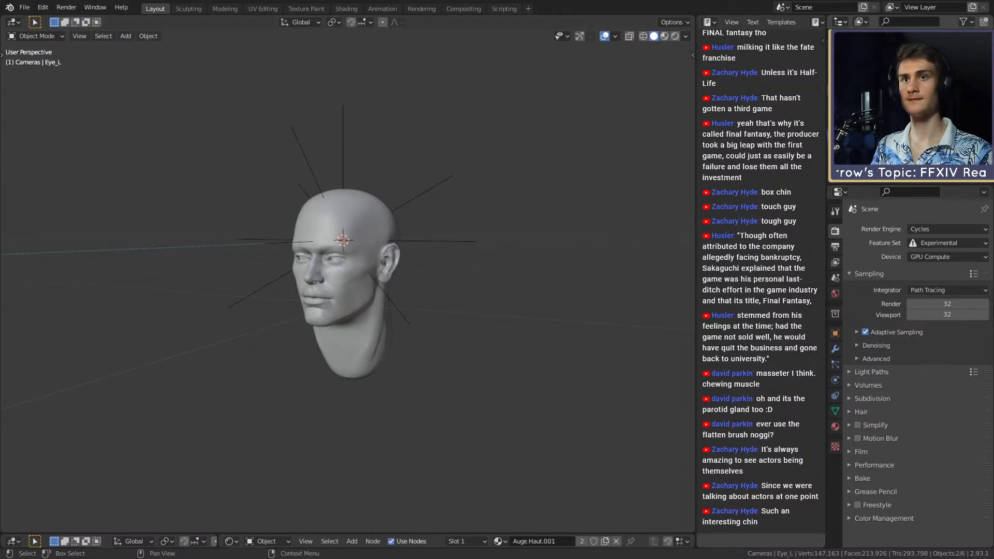
# Dissolve the pasted Eyes collection into the Scene Collection and select Eye_R.
pyautogui.rightClick(839, 64)
pyautogui.click(773, 113)
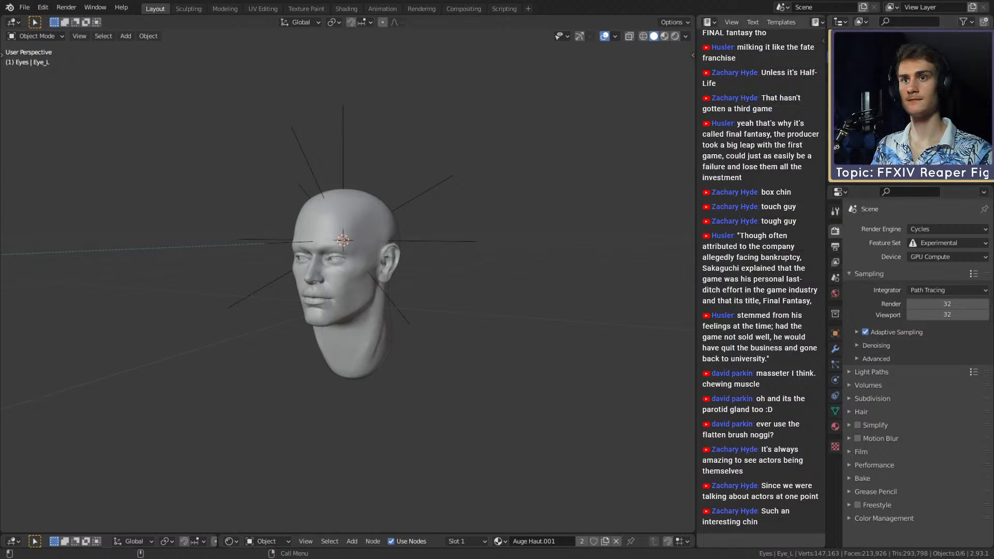
pyautogui.rightClick(746, 121)
pyautogui.press('Escape')
pyautogui.click(745, 120)
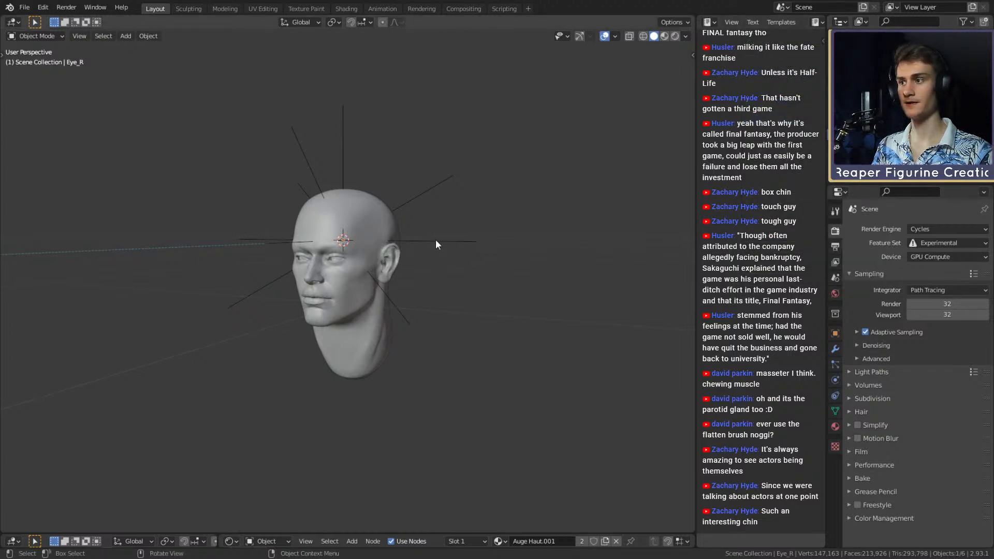
# Move Eye_R along the X axis to a spot beside the head and delete Eye_L.
pyautogui.moveTo(422, 324); pyautogui.dragTo(445, 325, button='middle')
pyautogui.press('g')
pyautogui.press('x')
pyautogui.click(521, 327)
pyautogui.press('Delete')
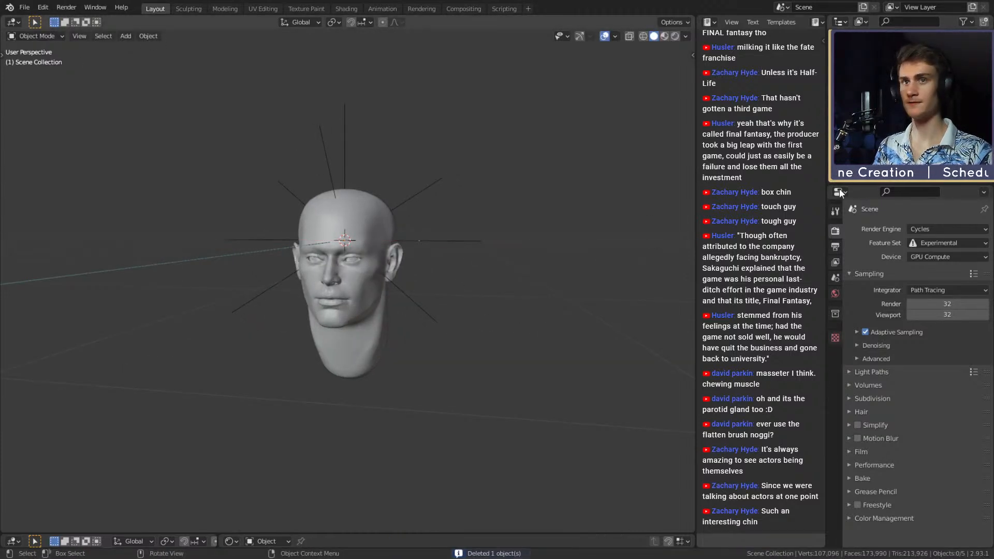
# Select Eye_R and scale it up to a usable eyeball size relative to the head.
pyautogui.click(859, 124)
pyautogui.press('s')
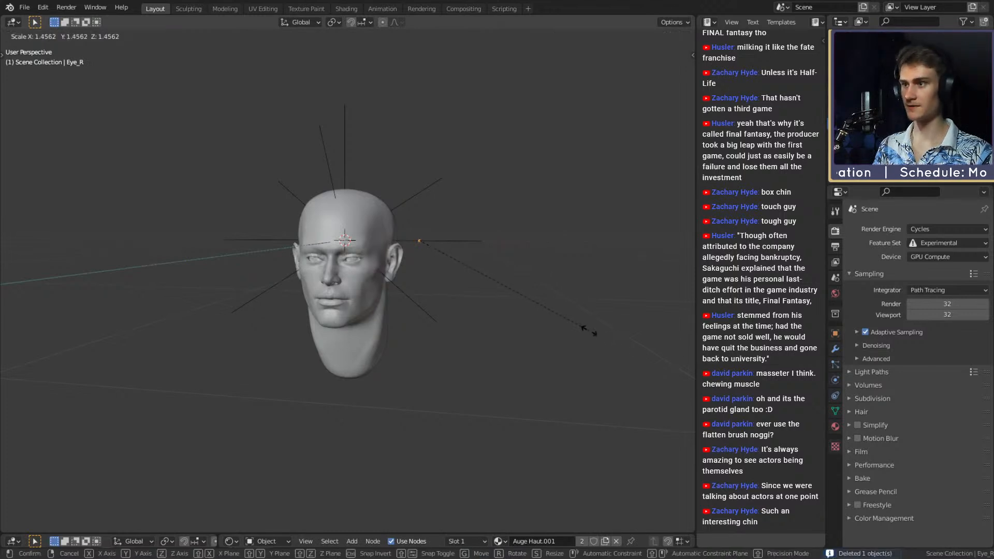
pyautogui.click(518, 394)
pyautogui.scroll(4, 538, 321)
pyautogui.scroll(-3, 538, 323)
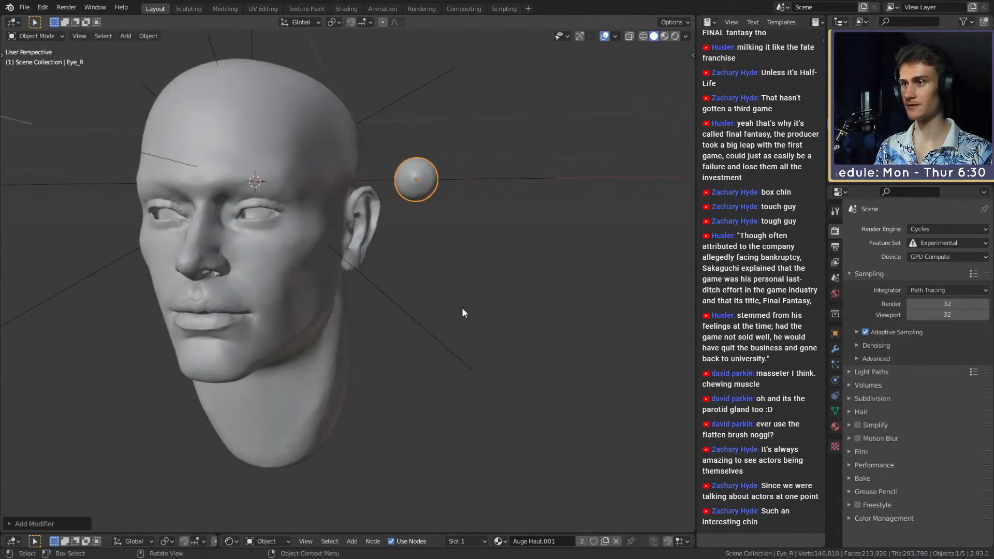
# Set the head object Sphere as the mirror object of Eye_R's X-axis Mirror modifier.
pyautogui.click(835, 348)
pyautogui.click(969, 393)
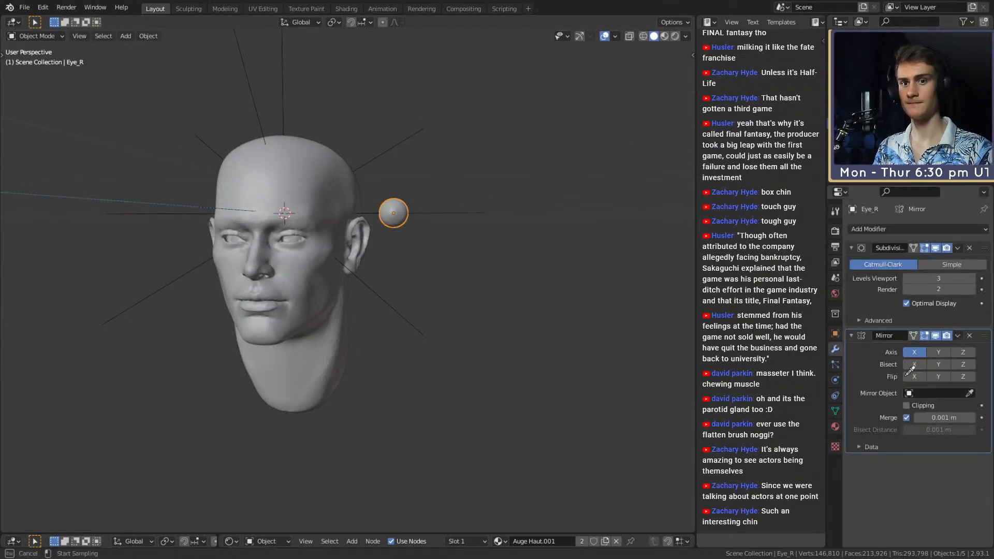
pyautogui.click(331, 198)
pyautogui.moveTo(336, 202); pyautogui.dragTo(497, 260, button='middle')
# Move Eye_R from beside the head into the eye socket so both mirrored eyeballs sit behind the eyelids.
pyautogui.press('g')
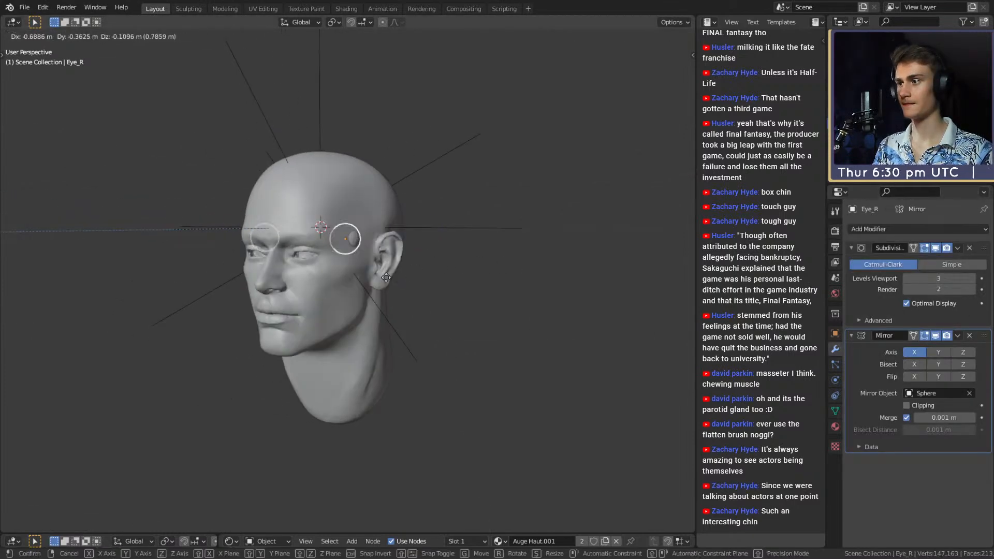
pyautogui.click(388, 280)
pyautogui.keyDown('shift'); pyautogui.moveTo(384, 275); pyautogui.dragTo(531, 270, button='middle'); pyautogui.keyUp('shift')
pyautogui.scroll(3, 452, 270)
pyautogui.moveTo(532, 270); pyautogui.dragTo(446, 278, button='middle')
pyautogui.press('g')
pyautogui.click(475, 272)
pyautogui.press('g')
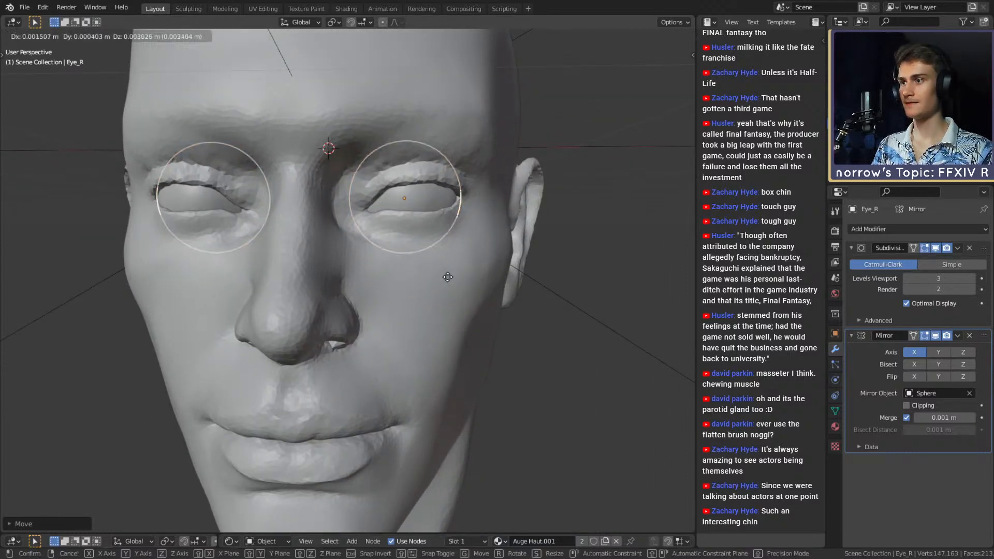
pyautogui.click(449, 275)
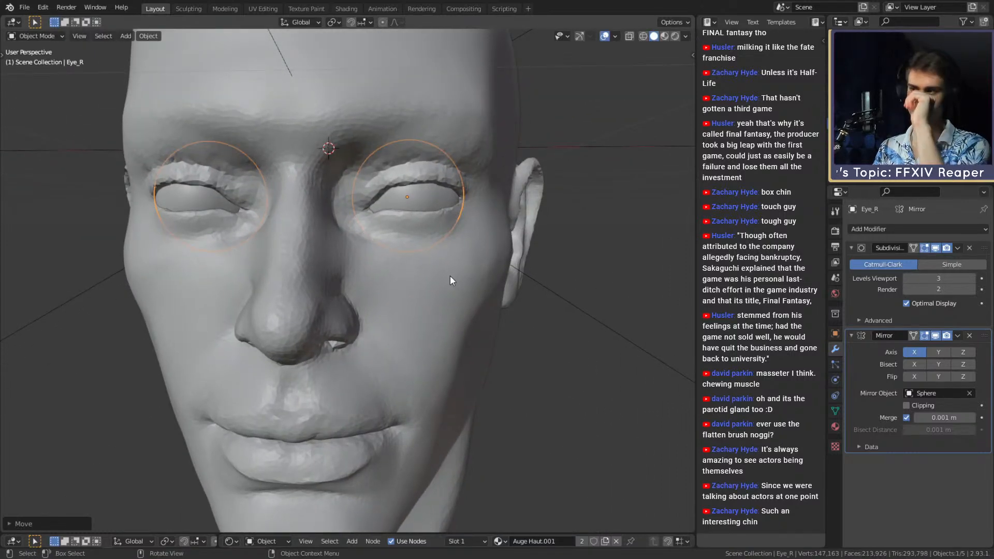
# Switch the 3D viewport to Material Preview shading to show the eye materials on the face.
pyautogui.press('z')
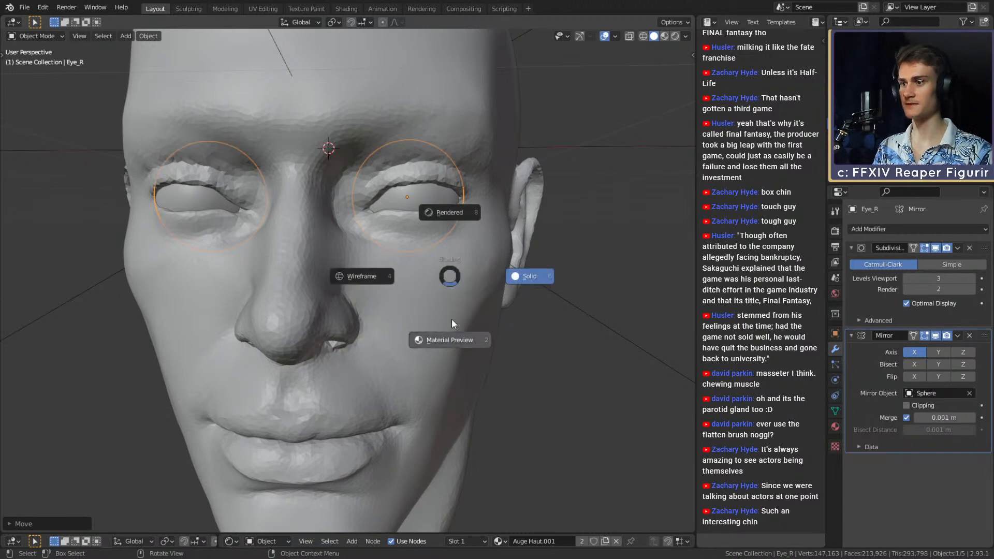
pyautogui.click(450, 339)
pyautogui.scroll(-5, 446, 339)
pyautogui.scroll(4, 441, 331)
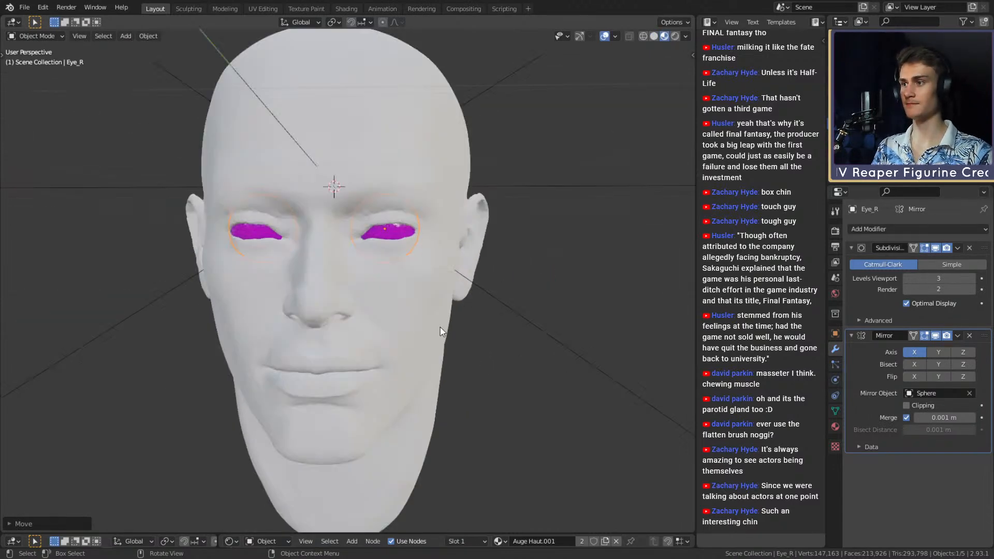
pyautogui.scroll(2, 443, 310)
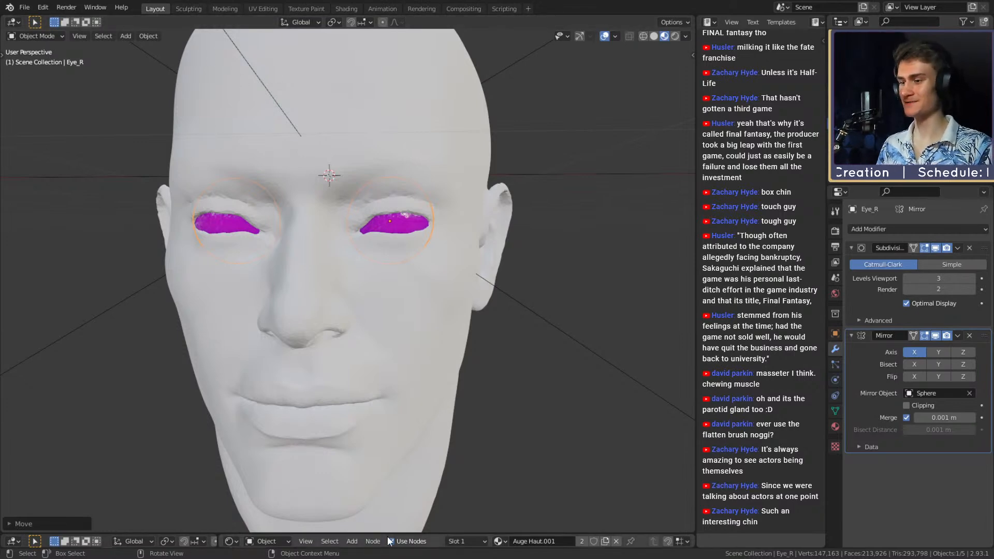
# Enlarge the shader node editor and relink the missing transmission and diffuse eye textures of the Auge Haut.001 material.
pyautogui.moveTo(392, 533); pyautogui.dragTo(406, 276)
pyautogui.moveTo(340, 442); pyautogui.dragTo(527, 430, button='middle')
pyautogui.scroll(-4, 391, 455)
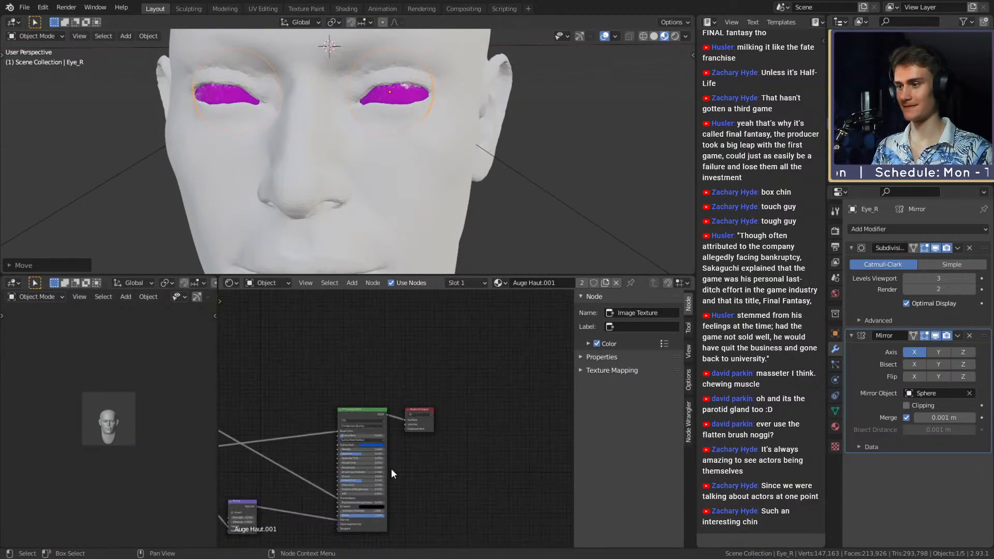
pyautogui.scroll(6, 391, 468)
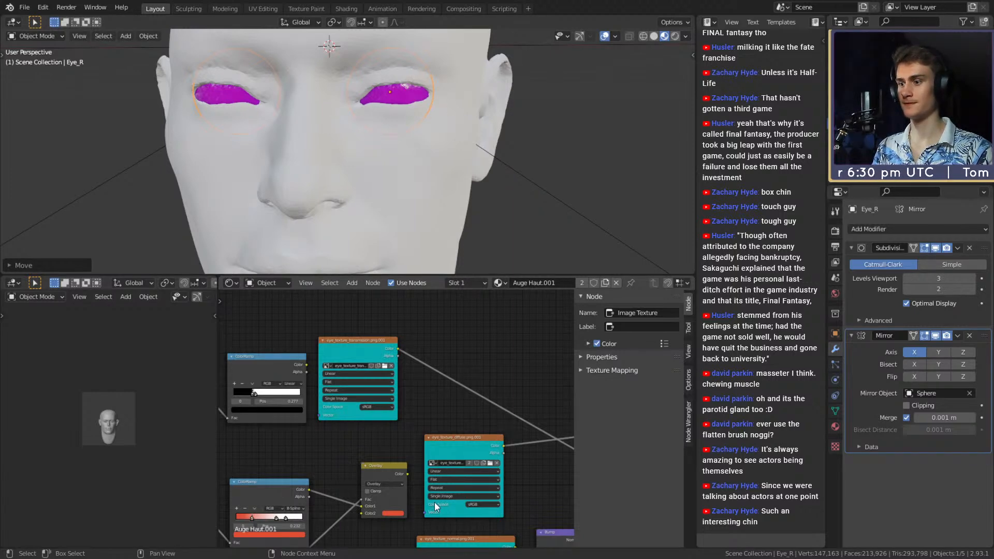
pyautogui.scroll(-4, 421, 436)
pyautogui.moveTo(421, 435); pyautogui.dragTo(453, 396, button='middle')
pyautogui.scroll(7, 413, 422)
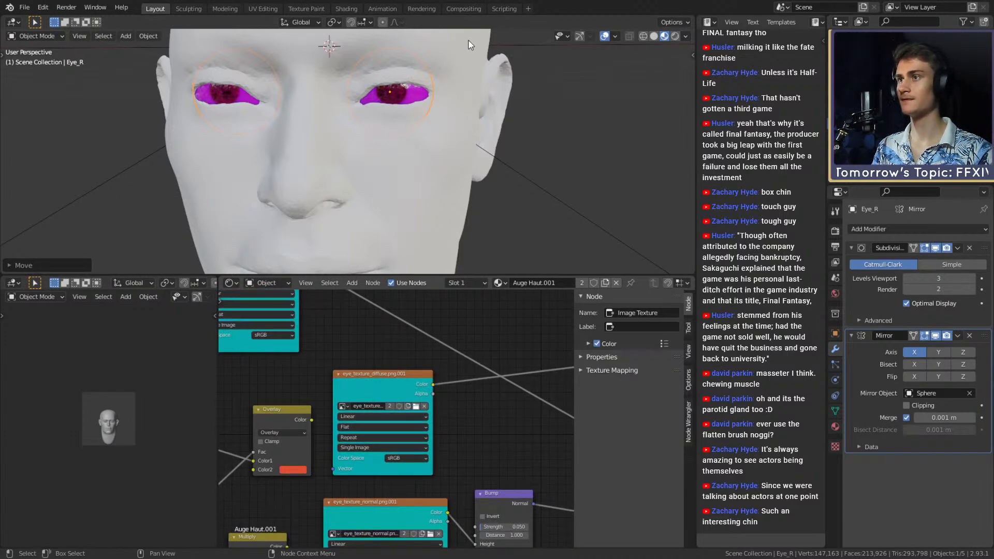
# Relink the eye_texture_normal image that feeds the Bump node of the Auge Haut.001 material.
pyautogui.scroll(-2, 476, 443)
pyautogui.moveTo(476, 442); pyautogui.dragTo(442, 338, button='middle')
pyautogui.scroll(2, 420, 427)
pyautogui.moveTo(399, 414); pyautogui.dragTo(412, 422, button='middle')
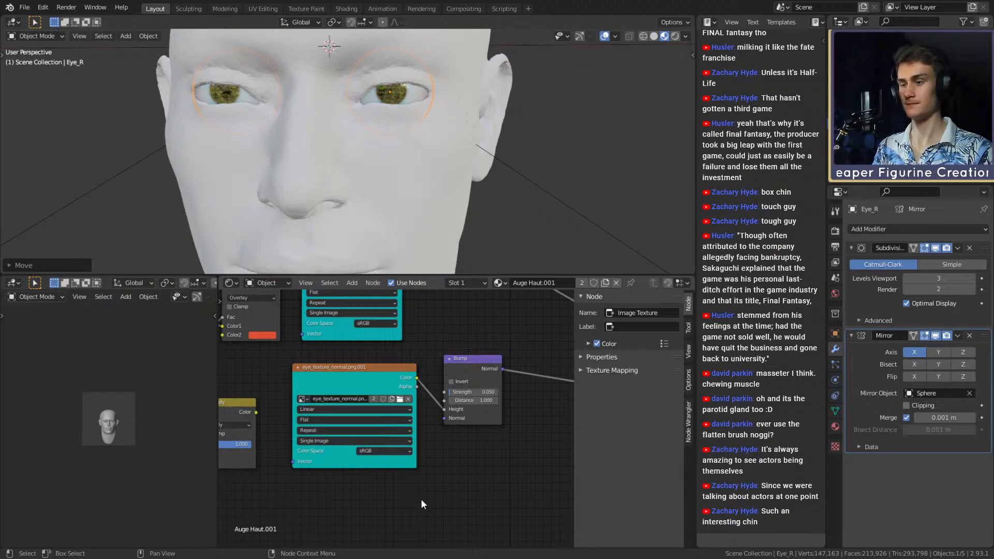
pyautogui.scroll(-3, 462, 431)
# Switch to the Iris.001 material slot and relink its diffuse and normal textures, using eye_texture_normal.png for the Bump input.
pyautogui.click(466, 282)
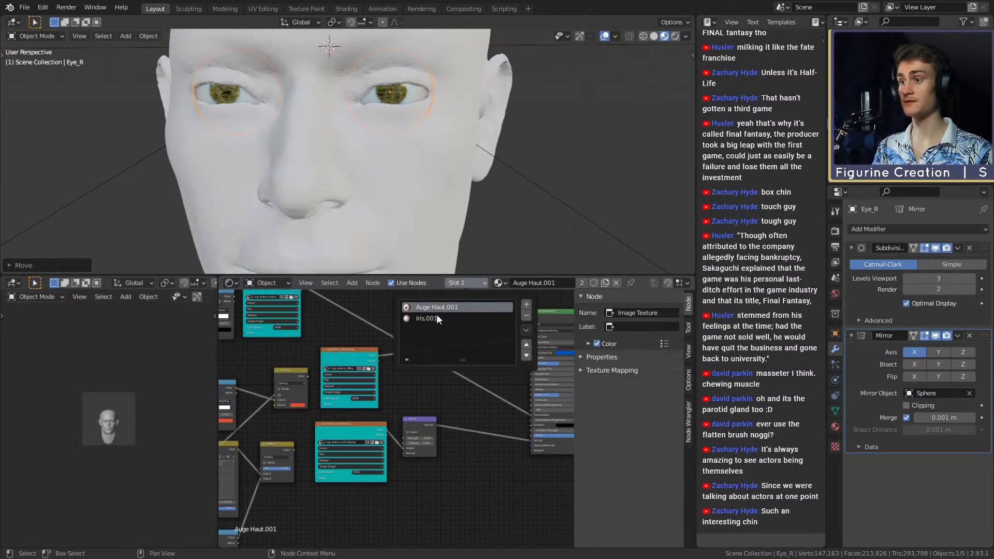
pyautogui.click(436, 318)
pyautogui.scroll(4, 453, 345)
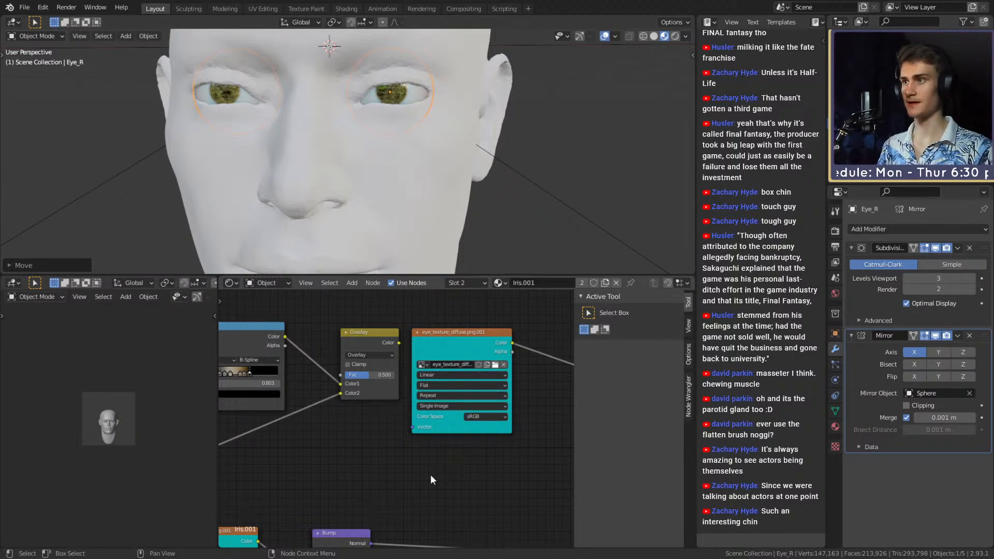
pyautogui.scroll(-5, 430, 474)
pyautogui.moveTo(430, 474); pyautogui.dragTo(506, 351, button='middle')
pyautogui.scroll(4, 386, 439)
pyautogui.moveTo(386, 440); pyautogui.dragTo(411, 442, button='middle')
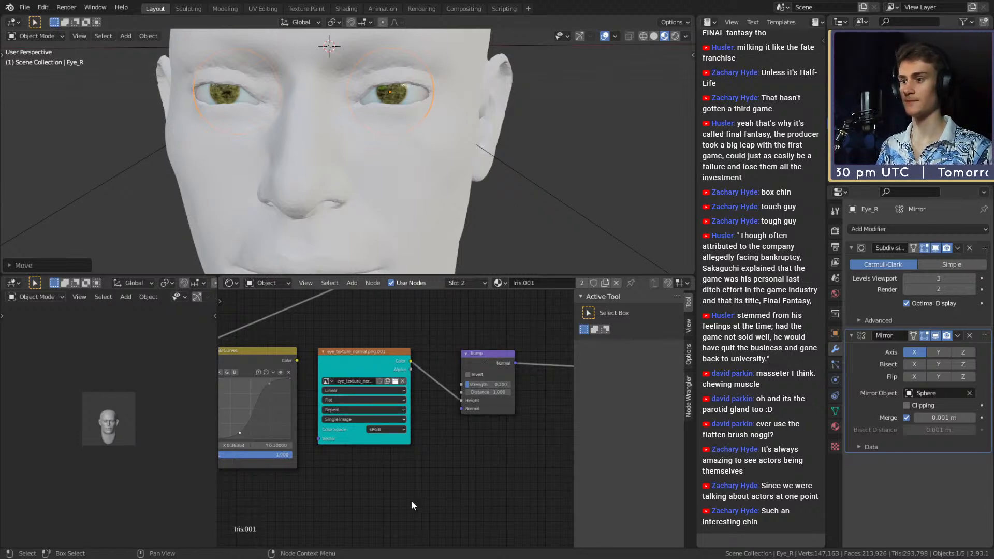
pyautogui.scroll(-3, 415, 169)
pyautogui.scroll(1, 412, 170)
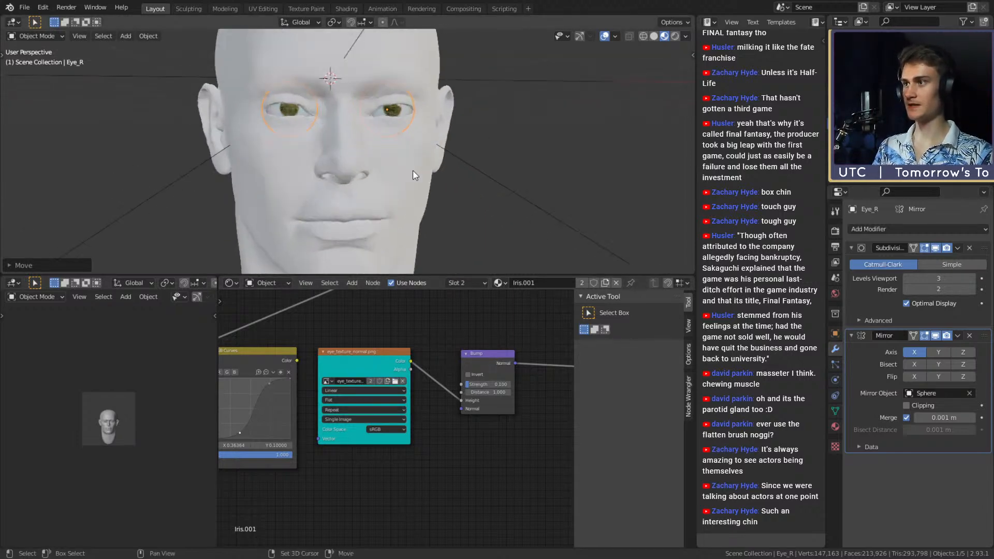
# Move Eye_R outward about 0.007 m along the X axis and scale it down slightly.
pyautogui.scroll(2, 386, 167)
pyautogui.click(496, 131)
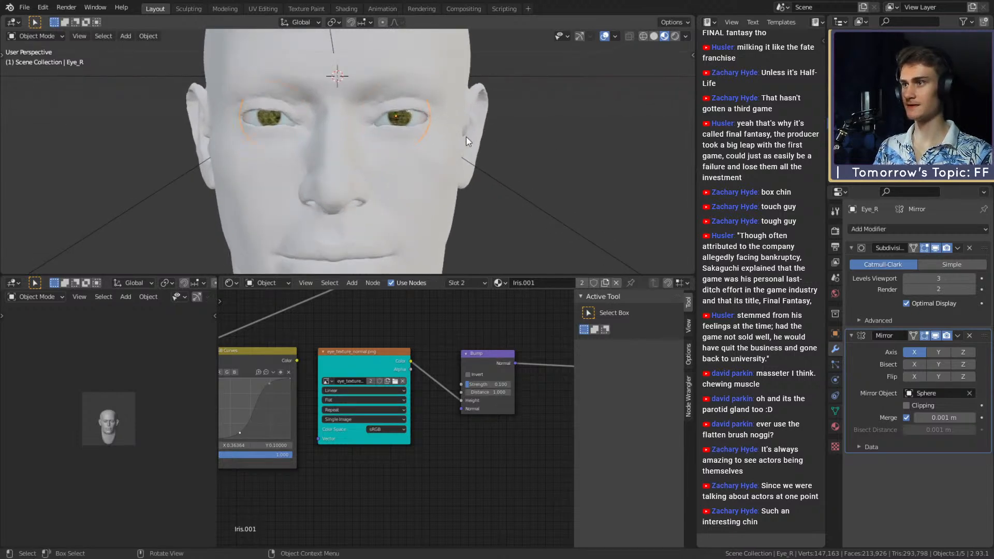
pyautogui.press('g')
pyautogui.press('x')
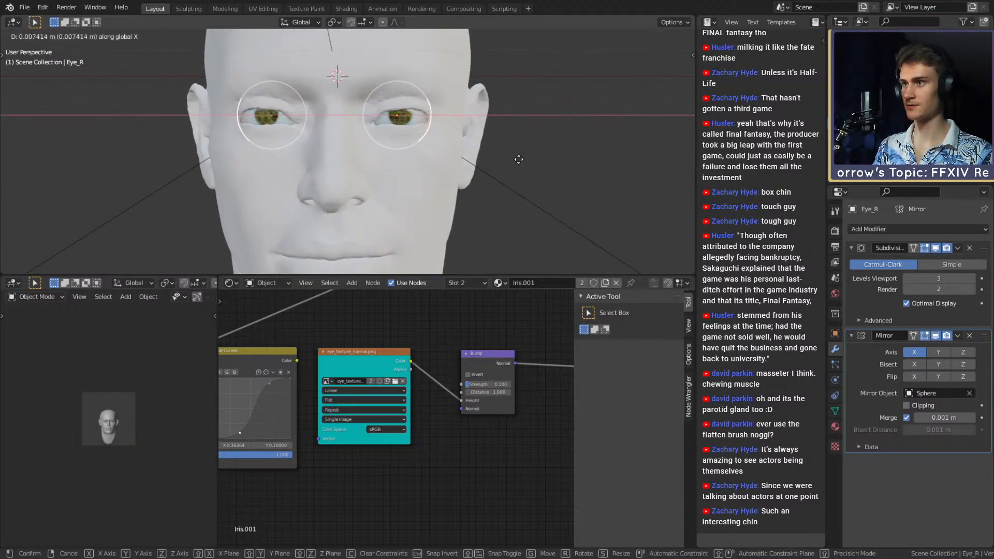
pyautogui.click(519, 160)
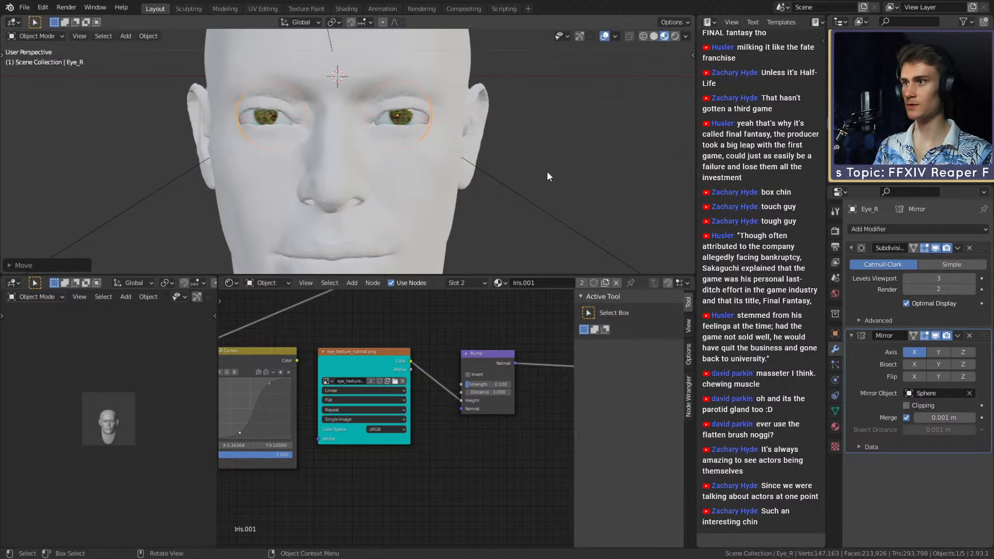
pyautogui.press('s')
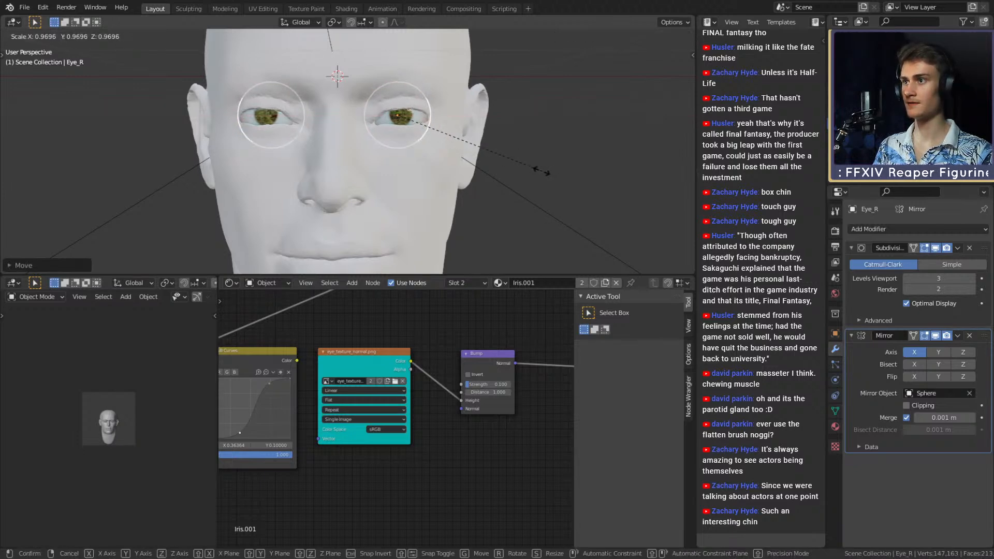
pyautogui.click(534, 171)
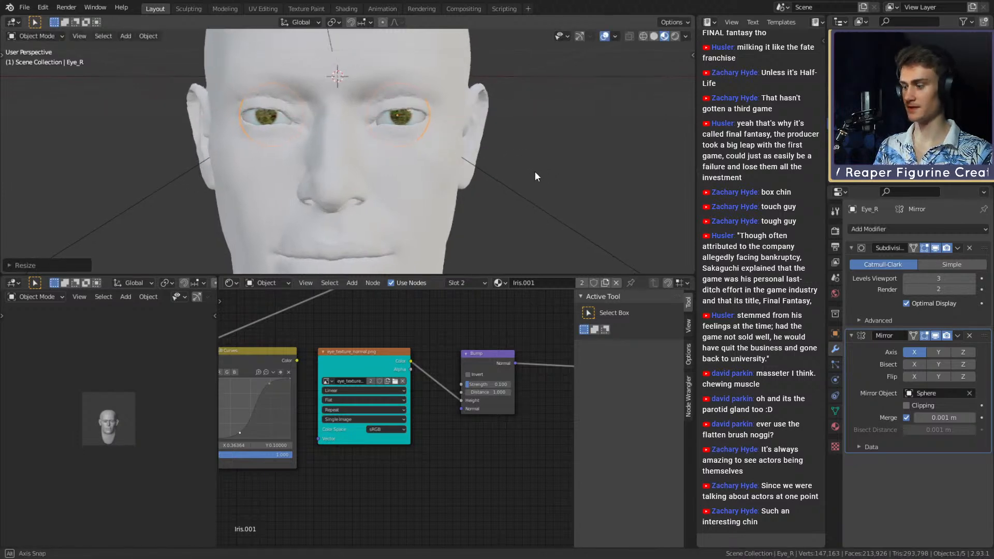
# Nudge Eye_R slightly outward along the X axis and lower it about 0.002 m along the Z axis.
pyautogui.scroll(-2, 530, 172)
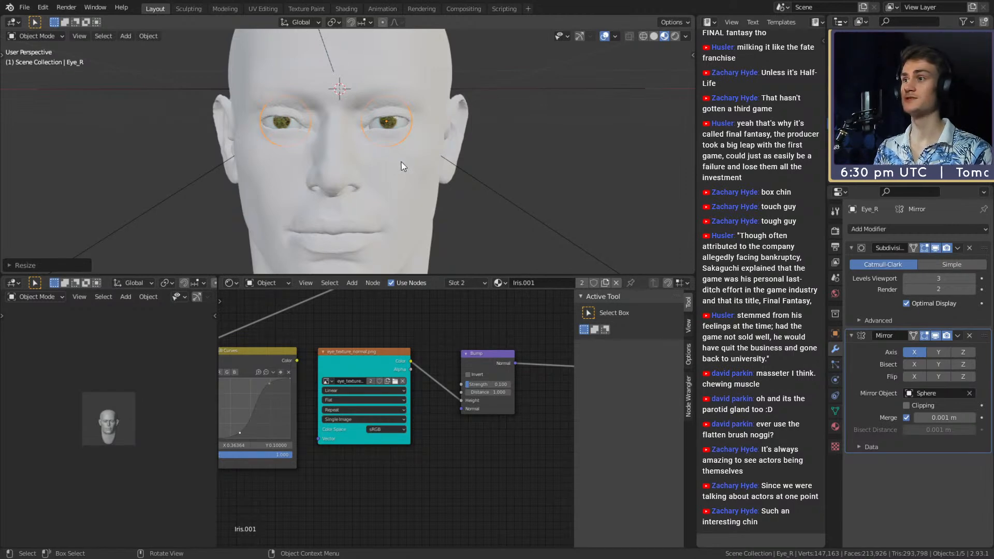
pyautogui.scroll(6, 402, 165)
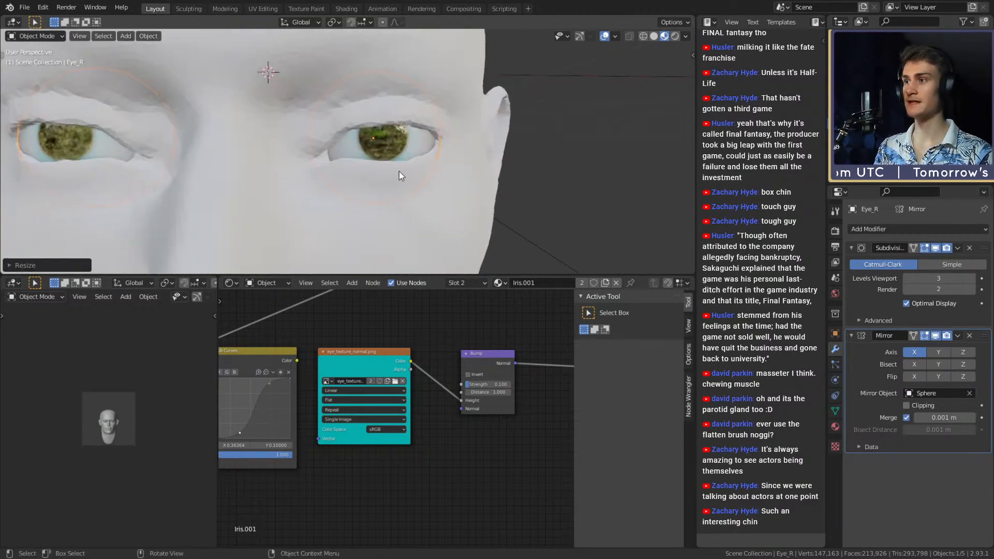
pyautogui.moveTo(399, 172); pyautogui.dragTo(443, 169, button='middle')
pyautogui.scroll(-4, 354, 157)
pyautogui.scroll(3, 352, 171)
pyautogui.scroll(-3, 375, 167)
pyautogui.press('g')
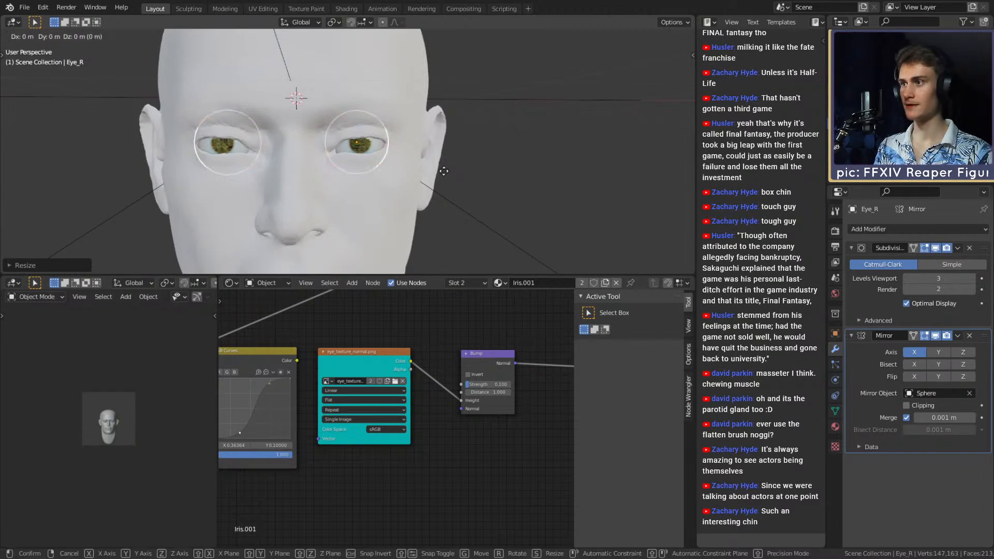
pyautogui.press('x')
pyautogui.click(445, 171)
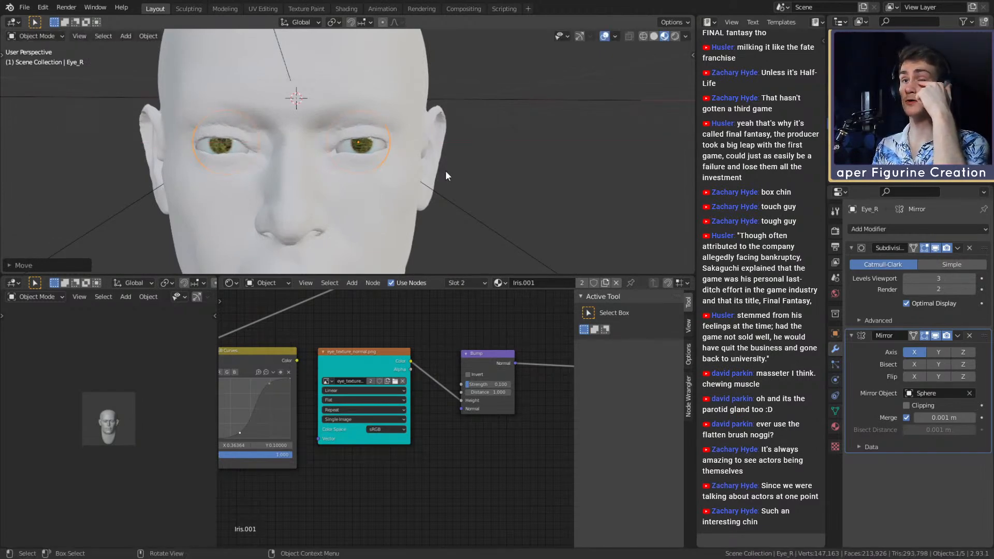
pyautogui.press('g')
pyautogui.press('z')
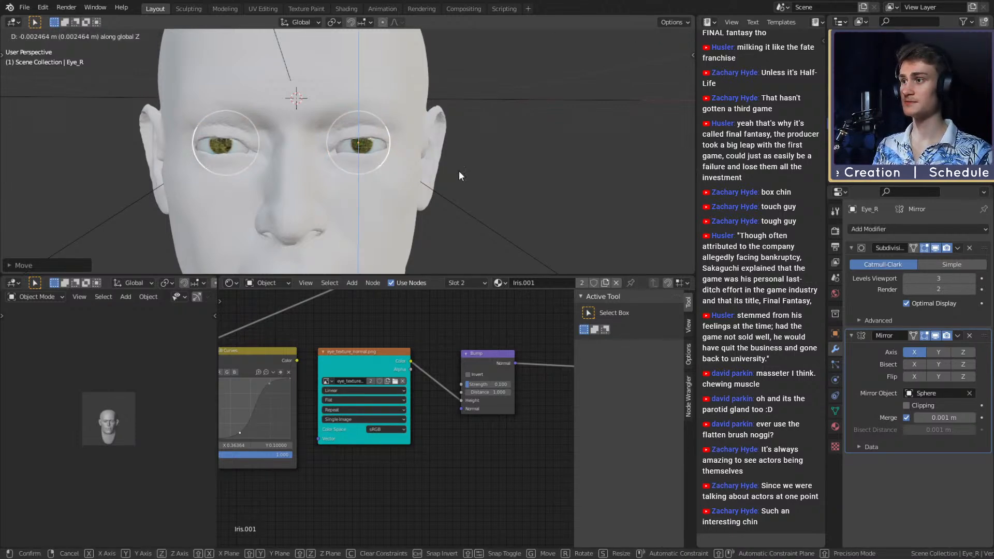
pyautogui.click(459, 171)
# Deselect the eyes and examine how they sit in the sockets from near and far.
pyautogui.scroll(-4, 456, 174)
pyautogui.scroll(5, 381, 205)
pyautogui.moveTo(399, 207); pyautogui.dragTo(398, 175, button='middle')
pyautogui.scroll(-3, 393, 171)
pyautogui.scroll(2, 391, 172)
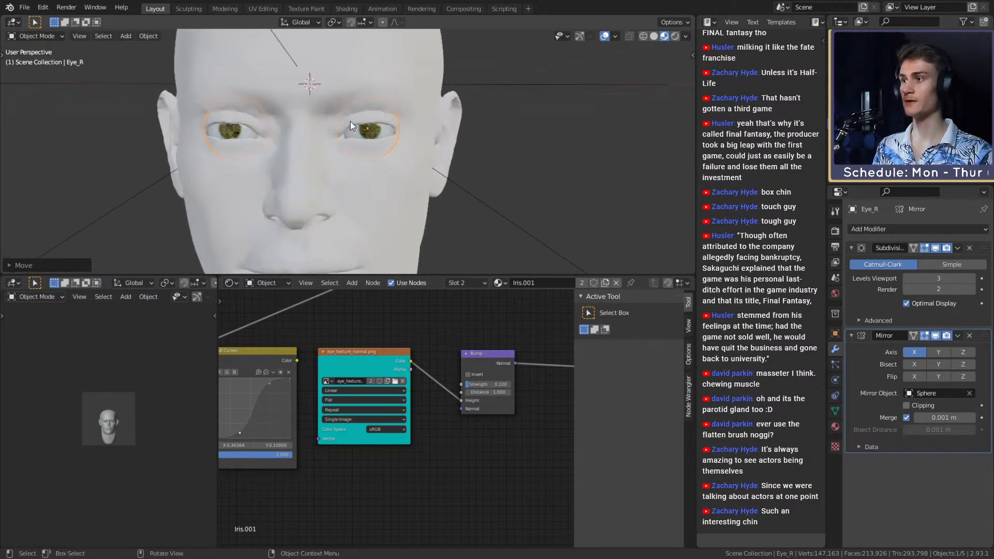
pyautogui.scroll(-5, 388, 176)
pyautogui.scroll(3, 388, 192)
pyautogui.scroll(-4, 388, 186)
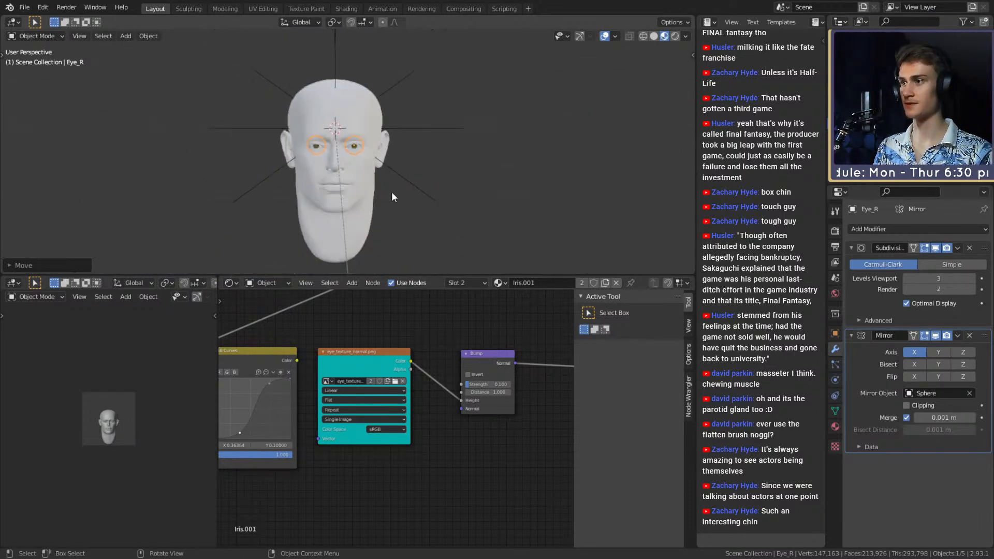
pyautogui.click(423, 139)
pyautogui.moveTo(420, 145); pyautogui.dragTo(403, 171, button='middle')
pyautogui.scroll(7, 404, 175)
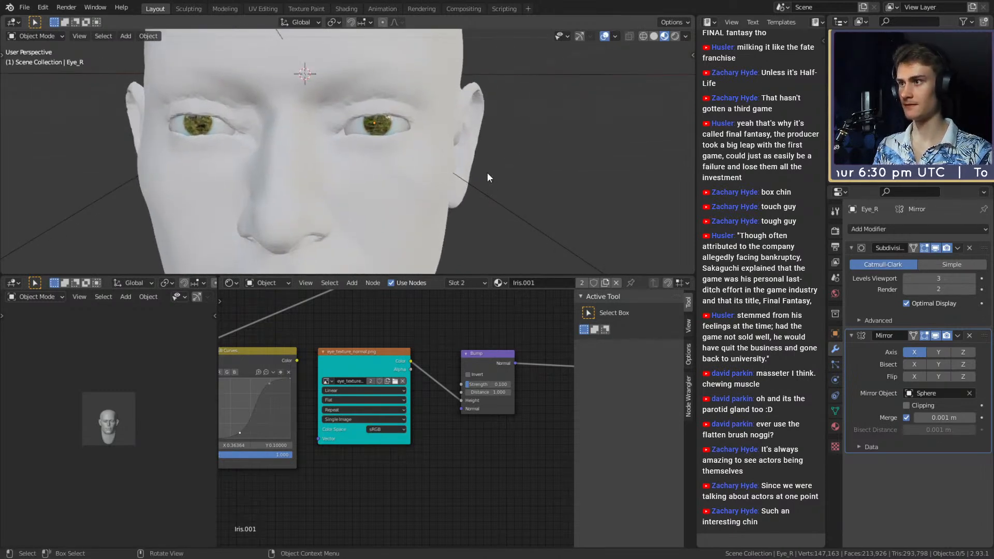
# Select Eye_R and move it about 0.009 m inward along the X axis, towards the nose.
pyautogui.click(416, 128)
pyautogui.scroll(-5, 443, 174)
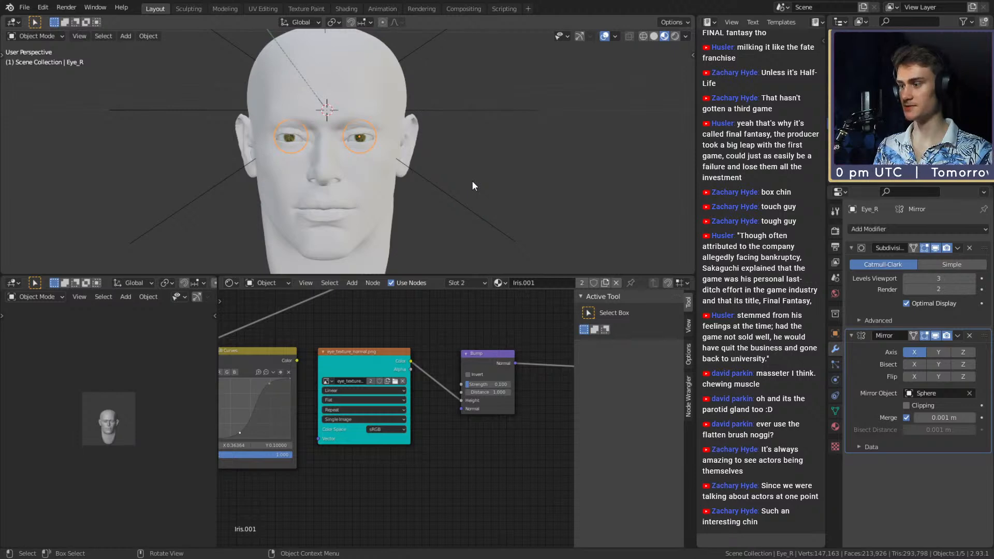
pyautogui.press('g')
pyautogui.press('x')
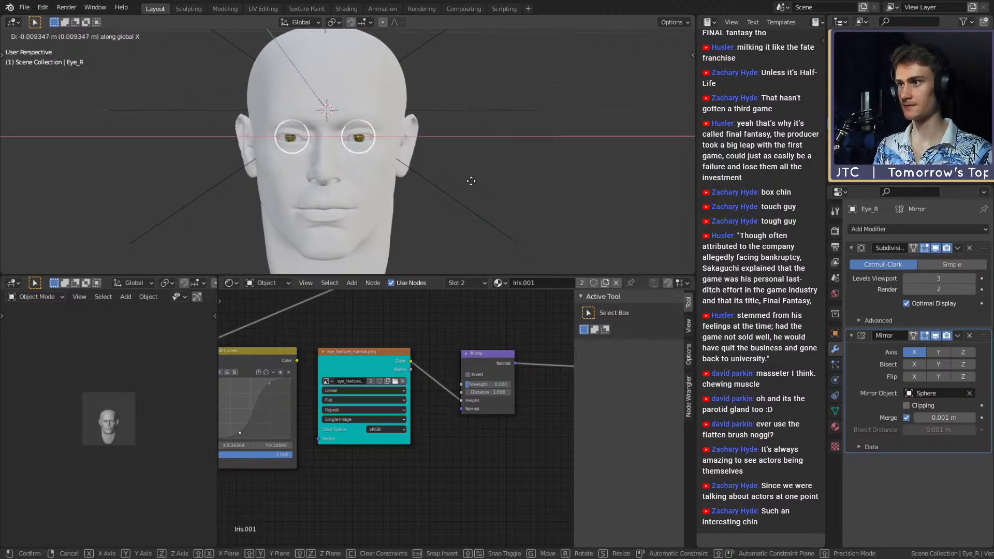
pyautogui.click(471, 181)
pyautogui.scroll(-3, 369, 182)
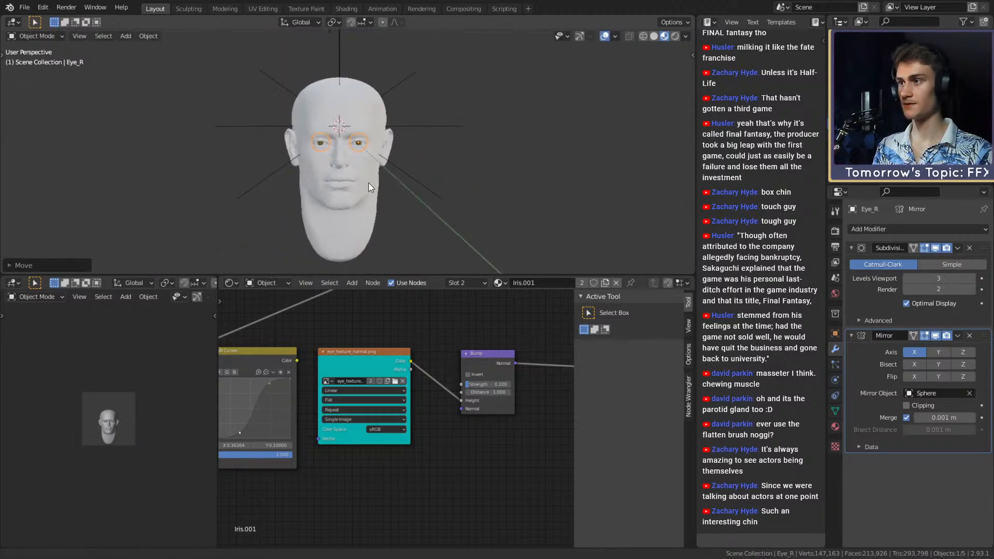
pyautogui.scroll(3, 369, 183)
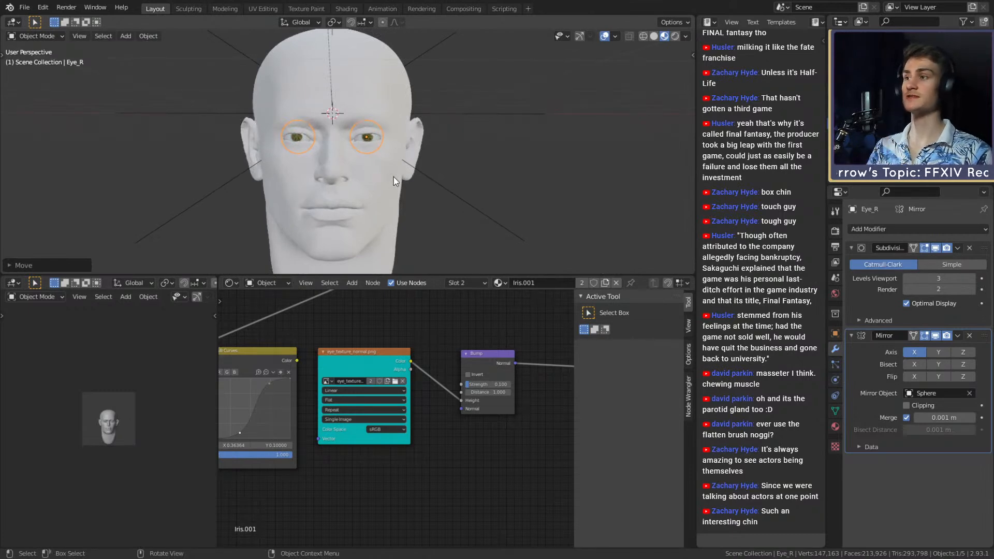
pyautogui.scroll(-3, 368, 195)
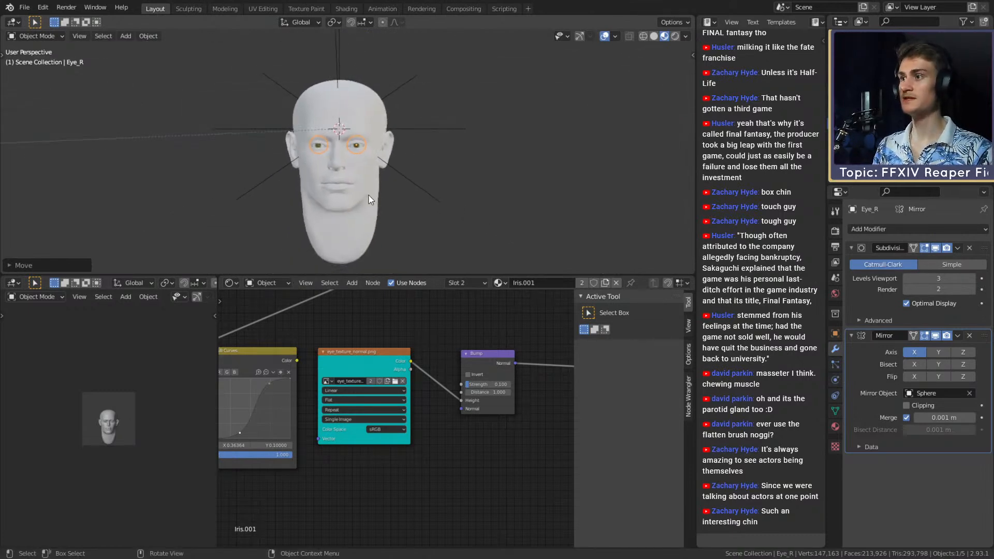
# Move Eye_R forward along the Y axis out of the sockets and switch the viewport to Solid shading.
pyautogui.moveTo(368, 195); pyautogui.dragTo(421, 184, button='middle')
pyautogui.press('g')
pyautogui.press('y')
pyautogui.click(363, 198)
pyautogui.press('z')
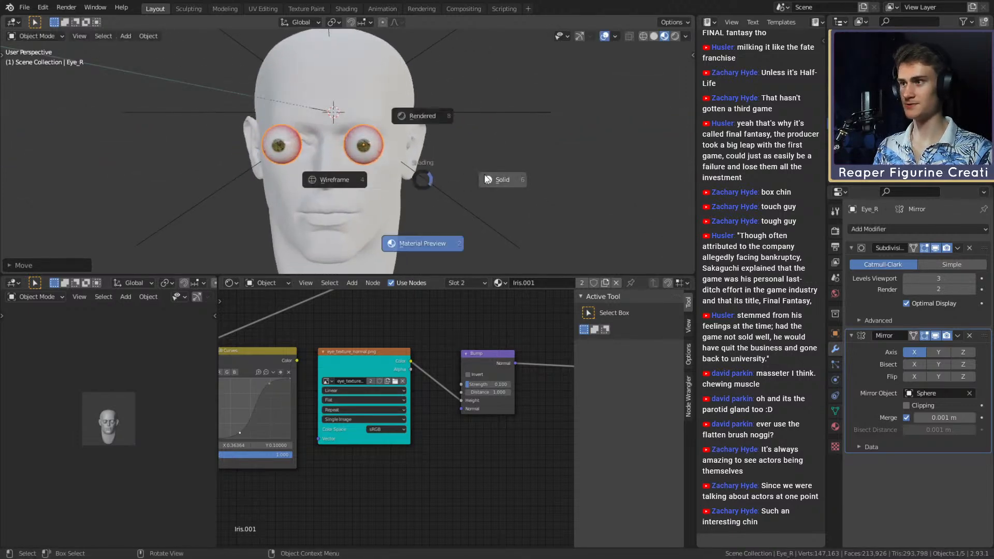
pyautogui.click(487, 179)
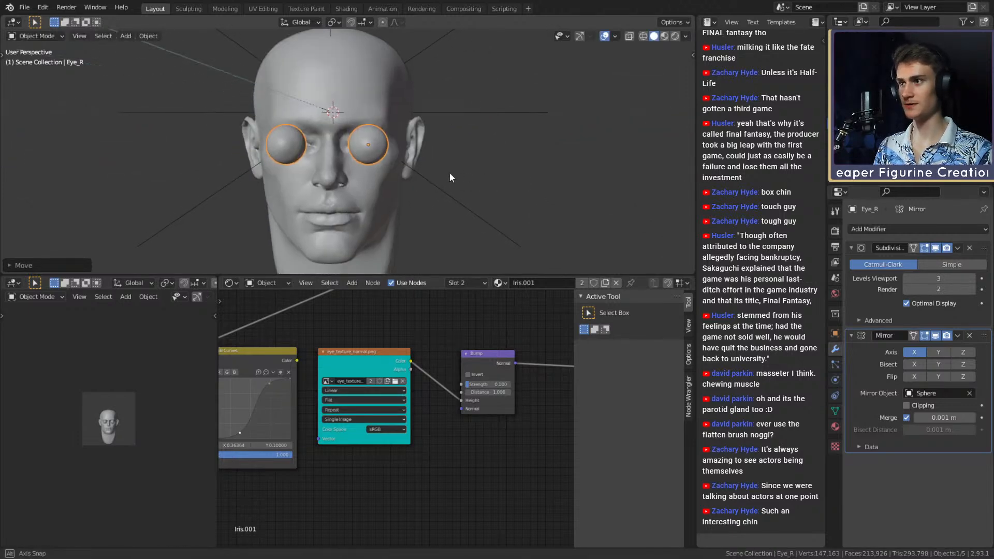
# Turn off the viewport display of Eye_R's Mirror modifier and add an Array modifier with a count of 5.
pyautogui.click(936, 335)
pyautogui.click(902, 229)
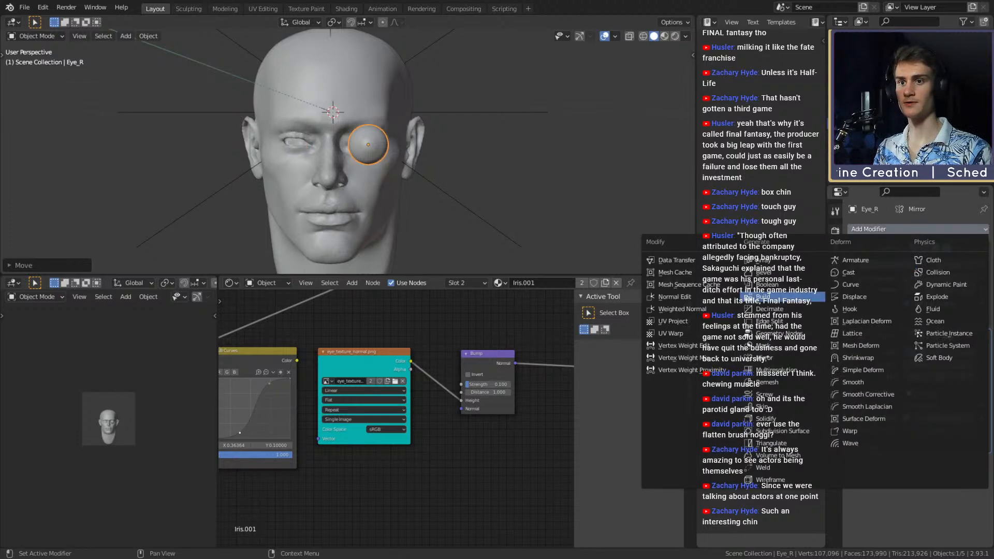
pyautogui.click(765, 260)
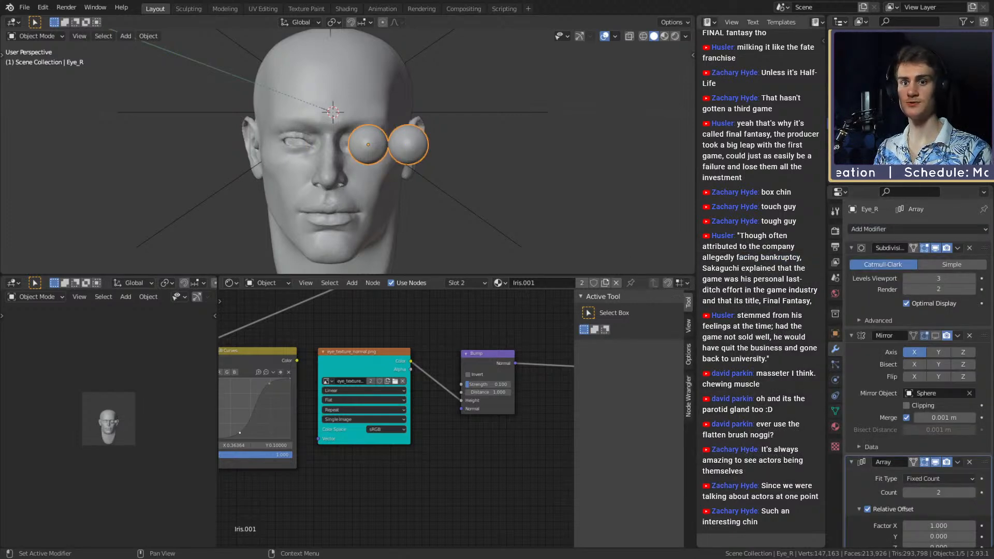
pyautogui.scroll(-2, 936, 449)
pyautogui.click(936, 448)
pyautogui.write('5')
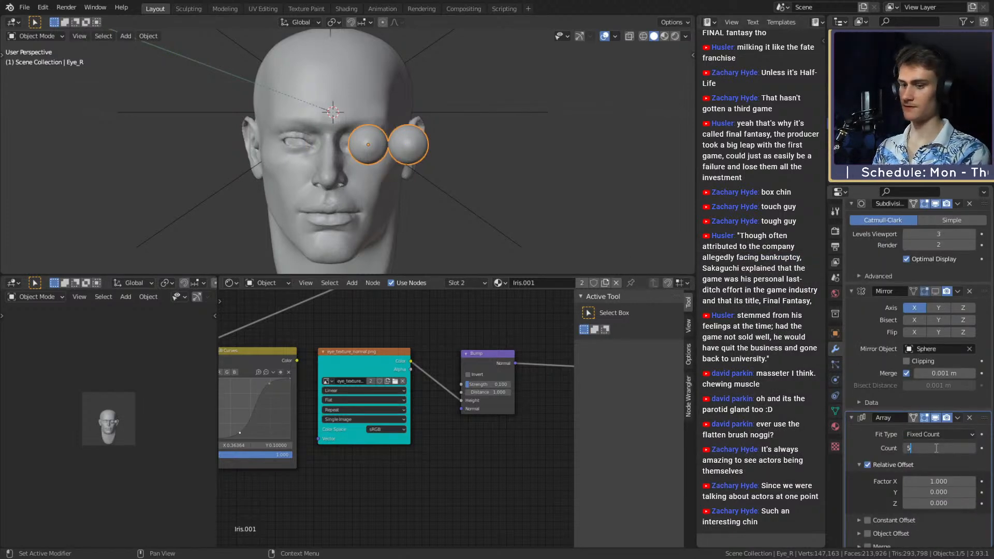
pyautogui.press('Return')
# Move the row of eyes about 0.84 m along negative X across the face and scale it up slightly to span the head.
pyautogui.scroll(-4, 465, 191)
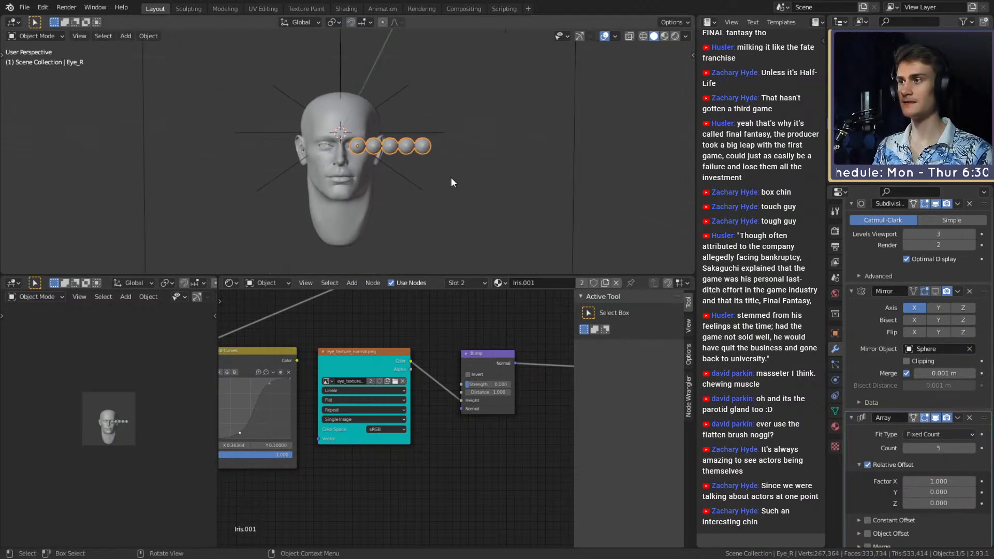
pyautogui.press('KP_1')
pyautogui.scroll(3, 450, 178)
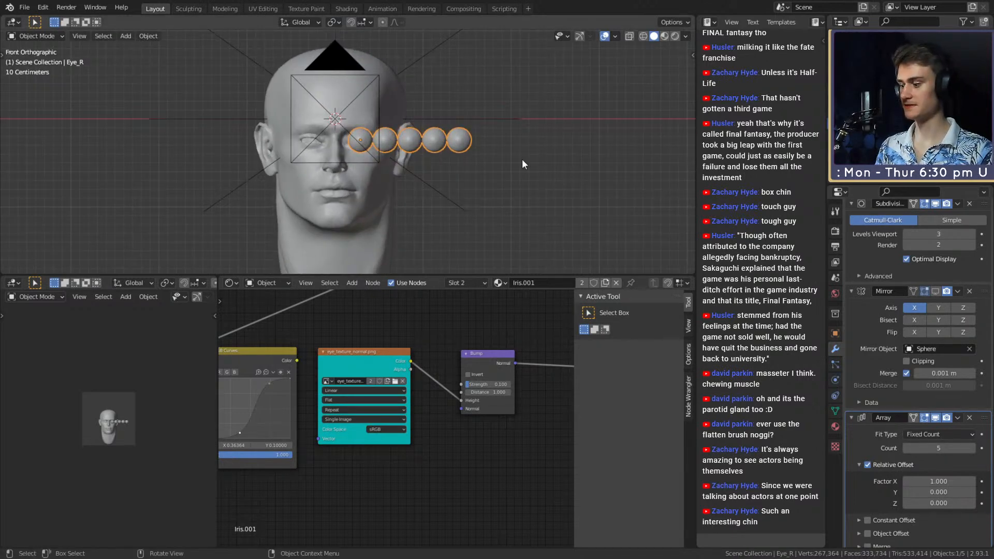
pyautogui.press('g')
pyautogui.press('x')
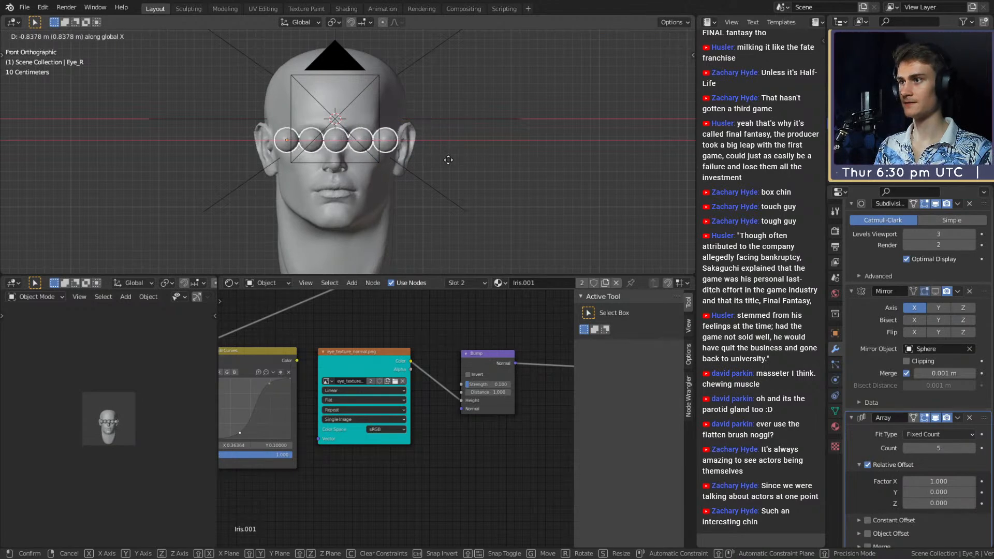
pyautogui.click(448, 160)
pyautogui.press('s')
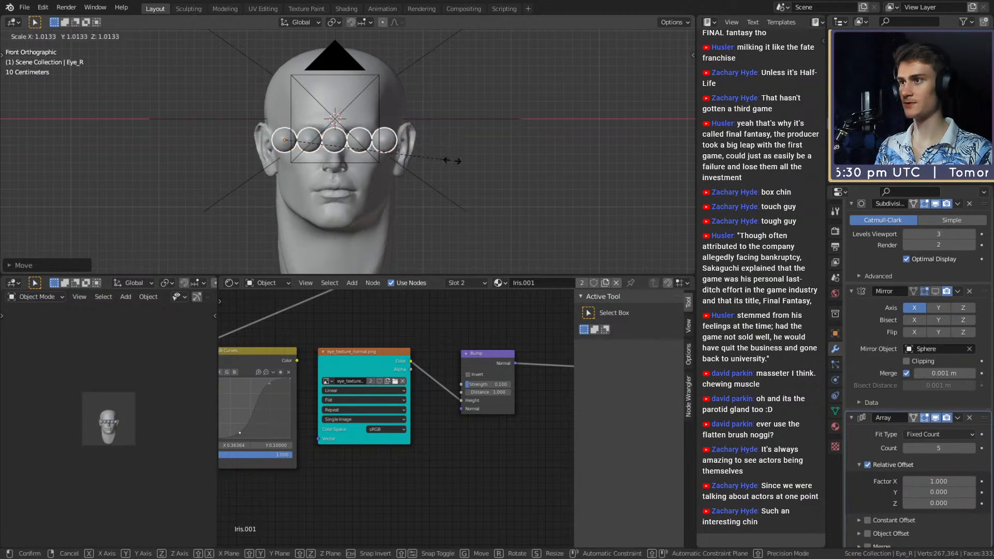
pyautogui.click(453, 160)
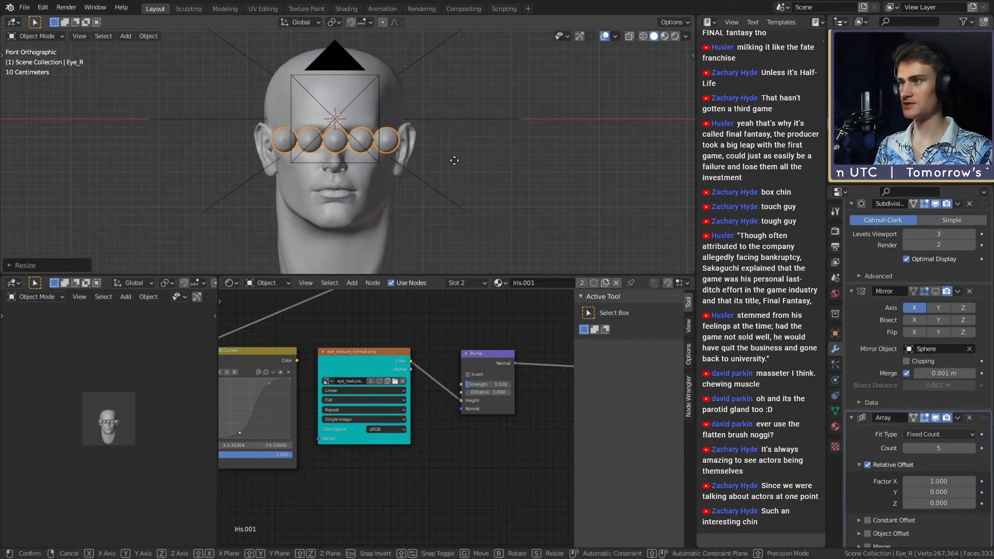
# Fine-tune the row's fit to the head width with small negative X moves and a further scale of about 1.016.
pyautogui.press('g')
pyautogui.press('x')
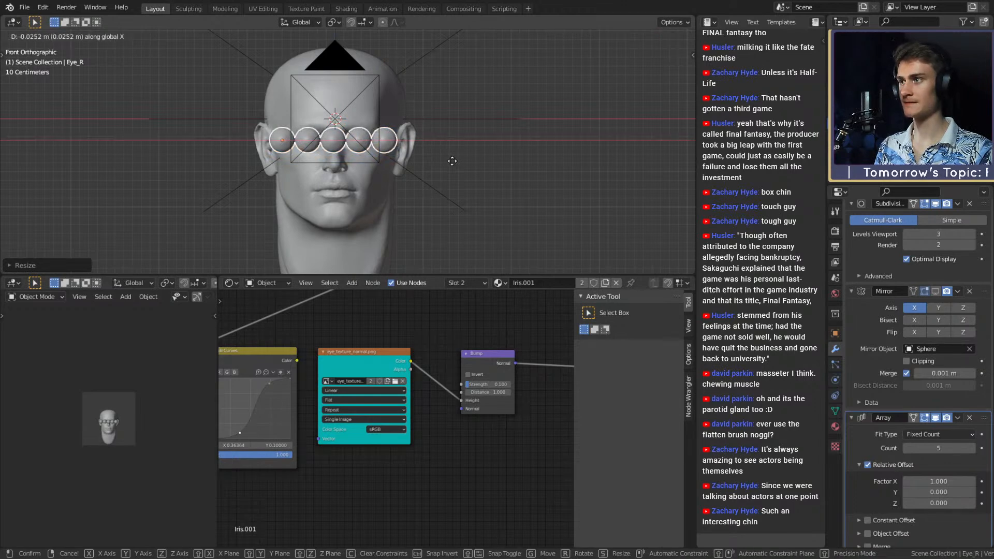
pyautogui.click(452, 160)
pyautogui.press('s')
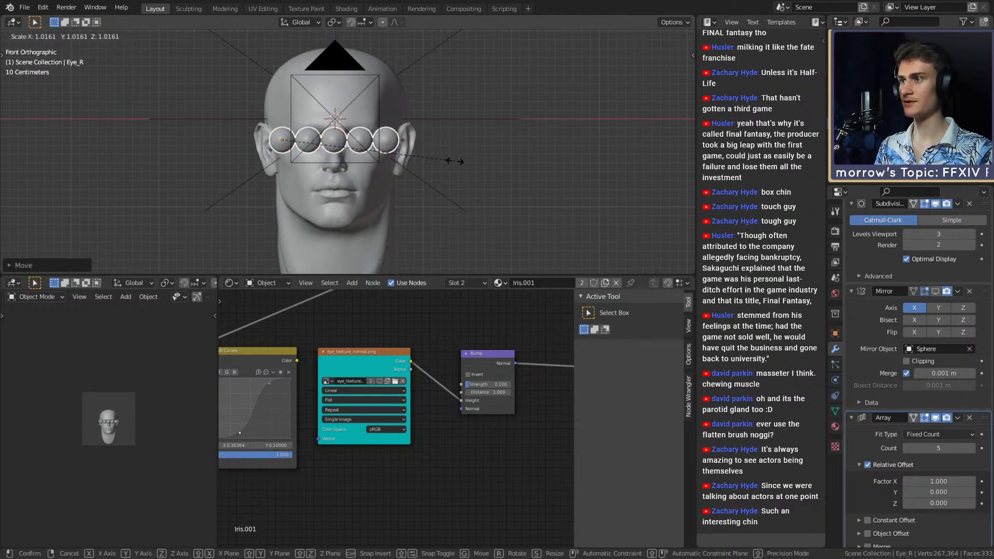
pyautogui.click(455, 161)
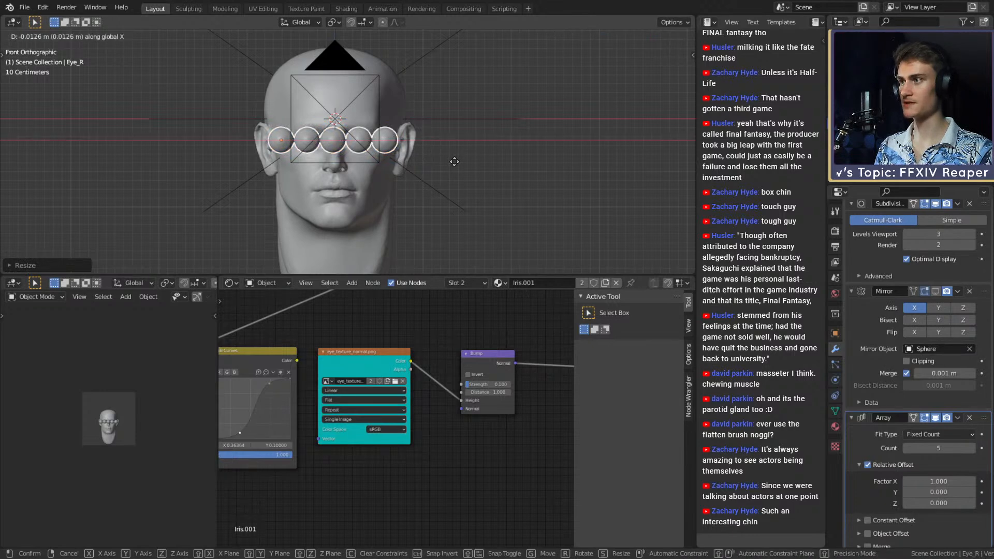
pyautogui.click(454, 161)
# Move Eye_R back along X to its own side and restore the mirrored pair by removing the Array modifier and redisplaying Mirror.
pyautogui.moveTo(403, 153); pyautogui.dragTo(421, 166, button='middle')
pyautogui.press('g')
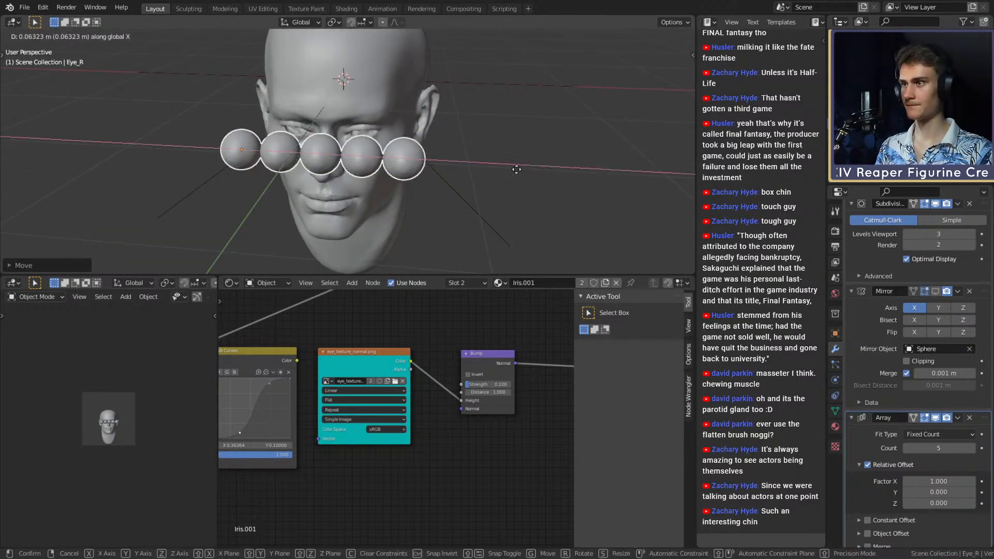
pyautogui.click(565, 174)
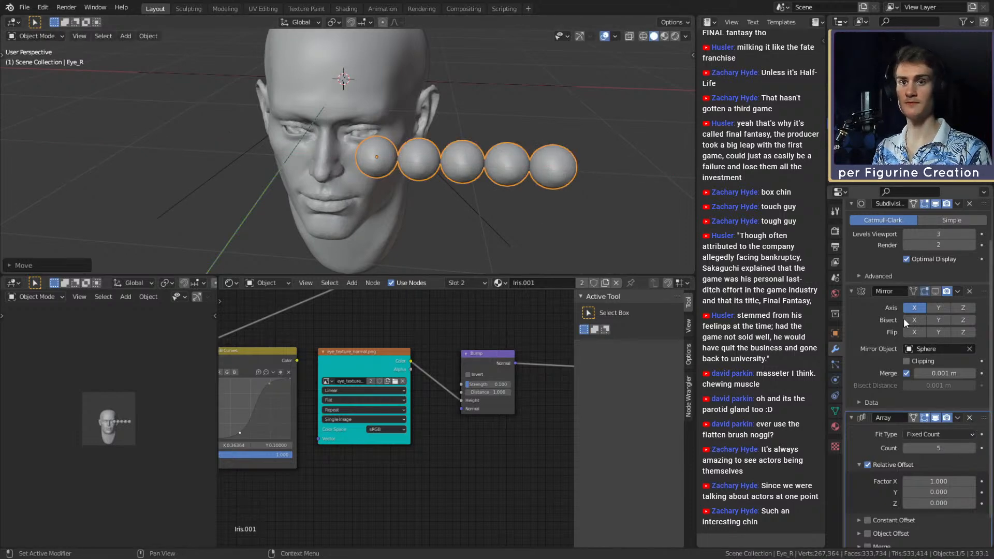
pyautogui.hotkey('ctrl', 'x')
pyautogui.click(934, 335)
# Move Eye_R back into the head and inward until the mirrored eyeballs sit behind the eyelid openings.
pyautogui.moveTo(352, 155); pyautogui.dragTo(300, 154, button='middle')
pyautogui.press('g')
pyautogui.click(376, 155)
pyautogui.moveTo(376, 155); pyautogui.dragTo(545, 161, button='middle')
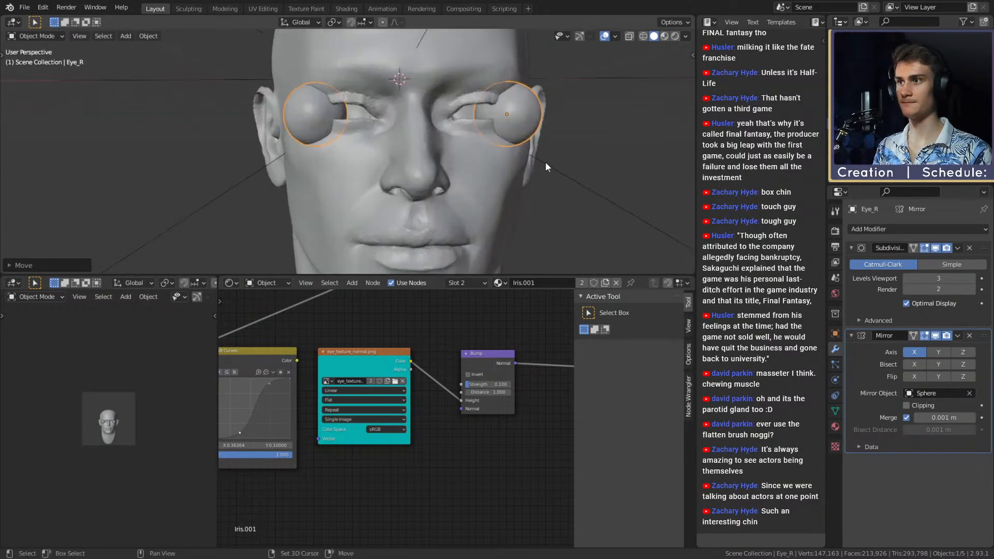
pyautogui.press('g')
pyautogui.click(451, 174)
pyautogui.moveTo(461, 172)
pyautogui.mouseDown(button='middle')
pyautogui.moveTo(333, 171)
pyautogui.moveTo(471, 169)
pyautogui.mouseUp(button='middle')
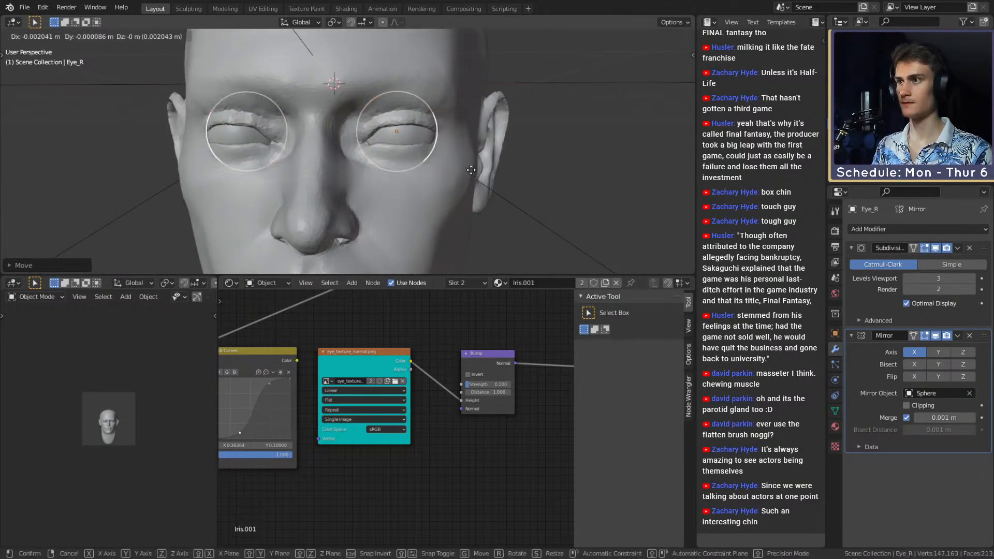
# Switch the viewport to Material Preview and check how the textured eyes sit in the face.
pyautogui.press('z')
pyautogui.click(484, 232)
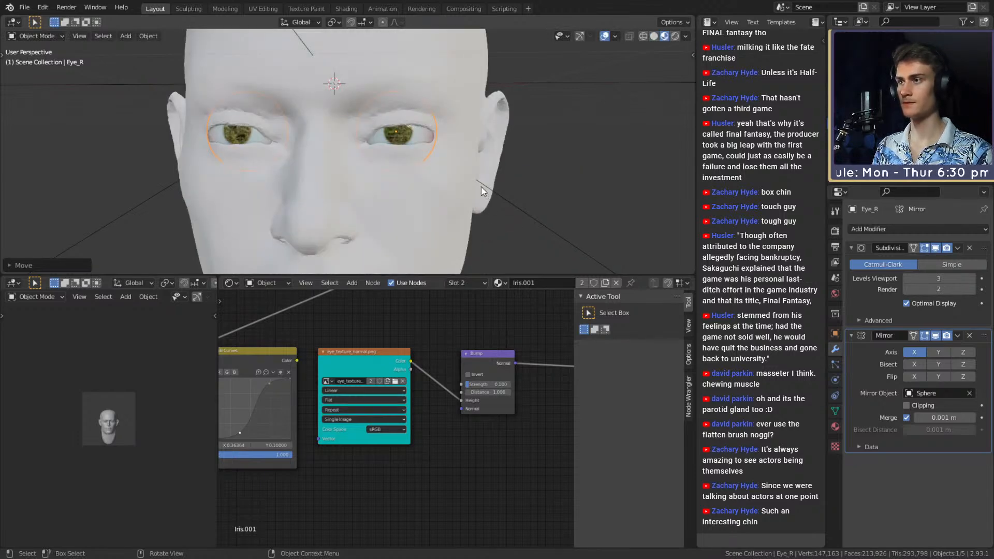
pyautogui.scroll(-4, 481, 185)
pyautogui.scroll(2, 455, 166)
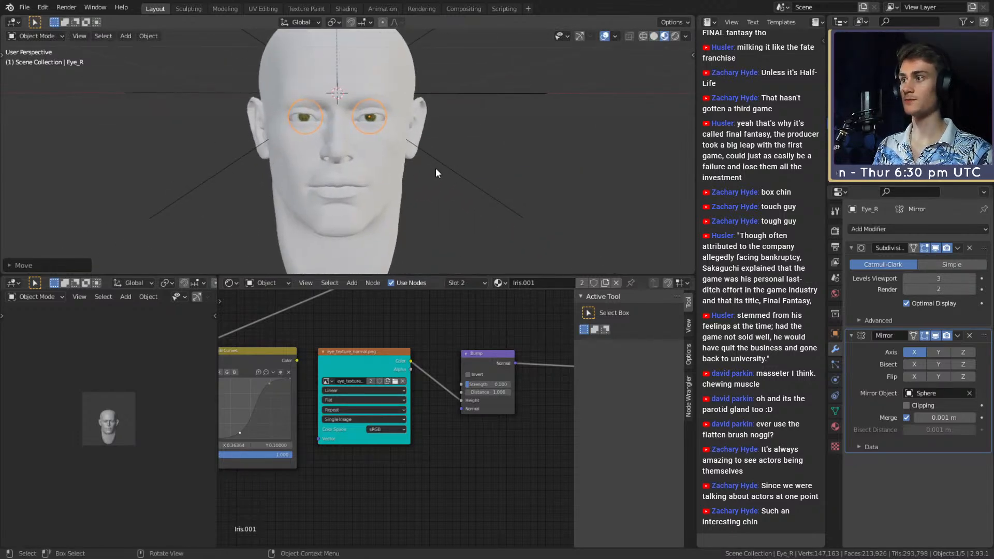
pyautogui.press('g')
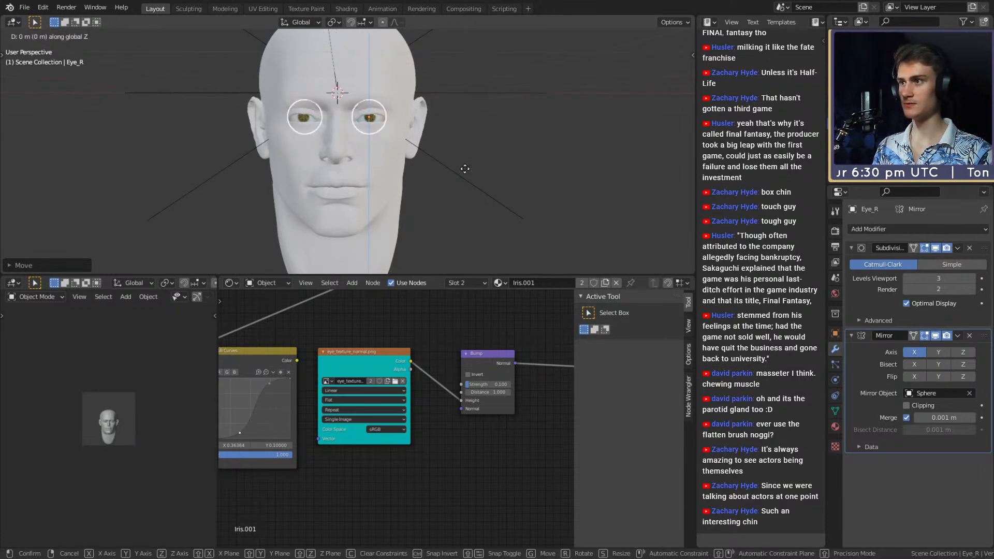
pyautogui.press('Escape')
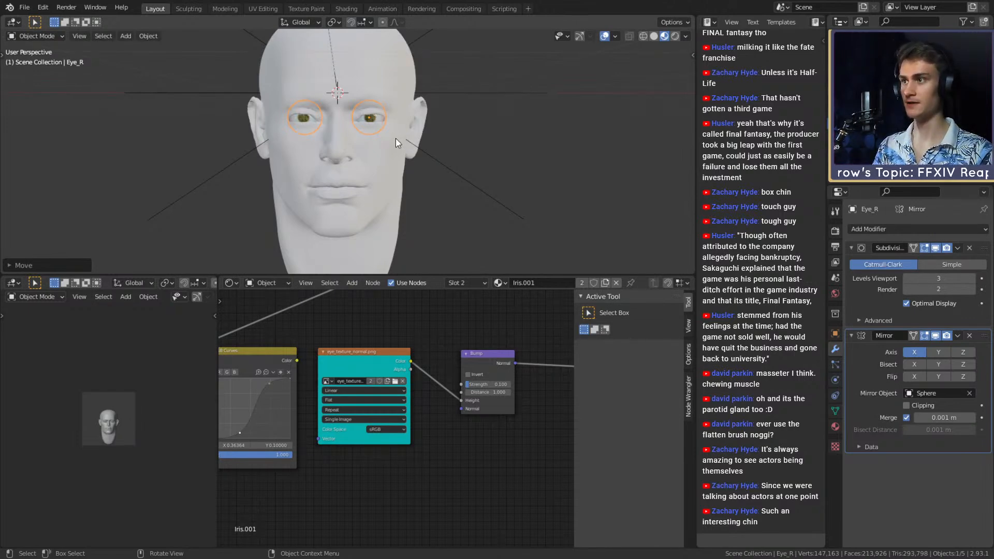
pyautogui.scroll(1, 391, 145)
pyautogui.press('g')
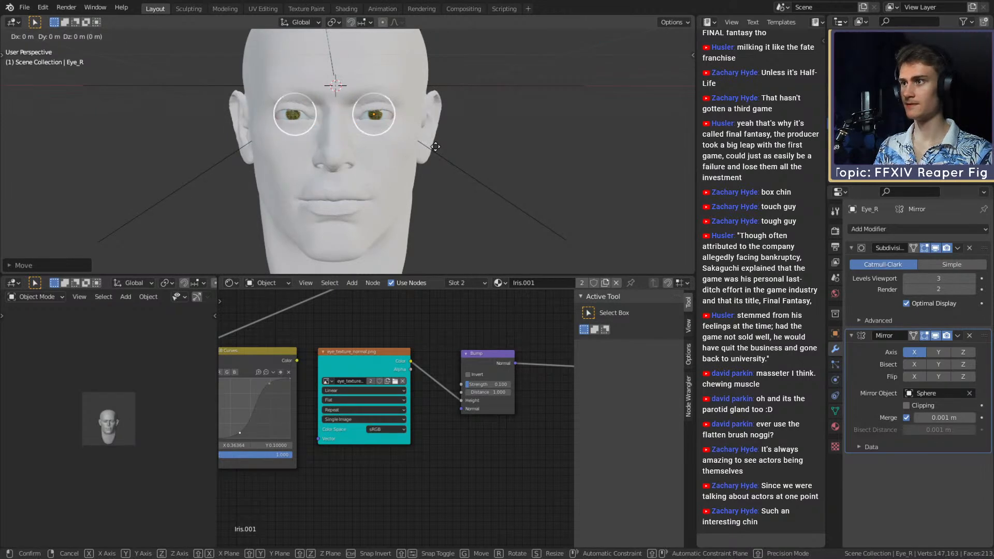
pyautogui.press('x')
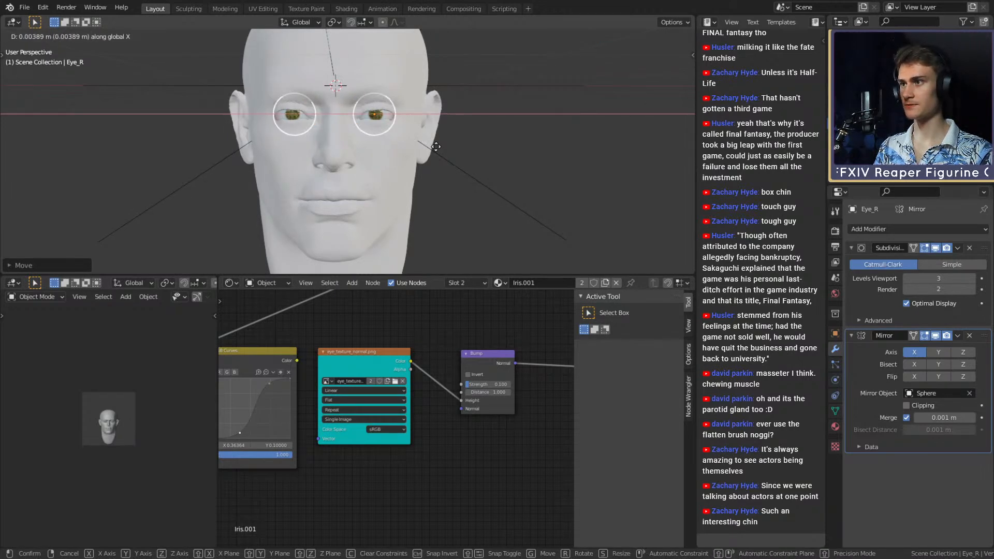
pyautogui.rightClick(436, 147)
# Select the head mesh, return the viewport to Solid shading and switch to the Sculpting workspace.
pyautogui.moveTo(436, 147); pyautogui.dragTo(363, 162, button='middle')
pyautogui.click(363, 162)
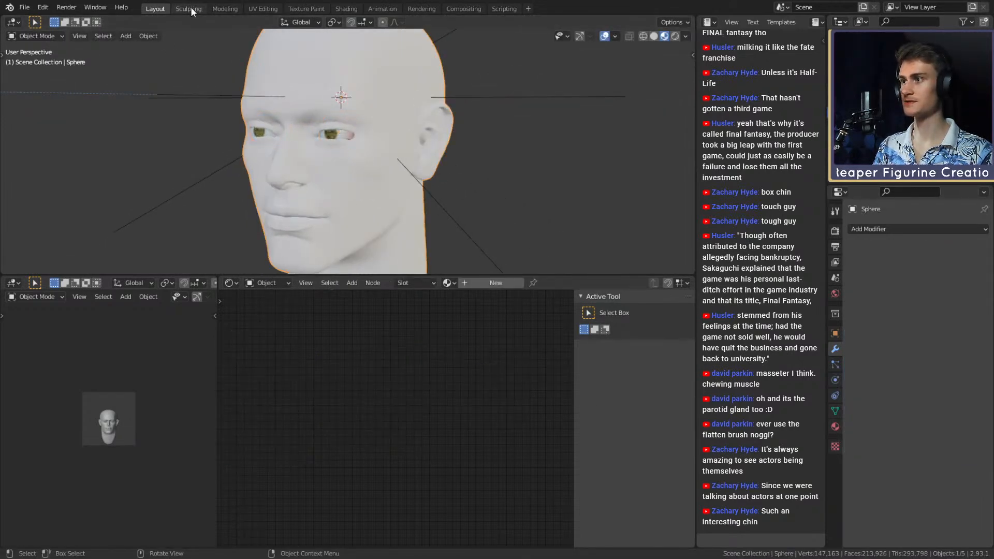
pyautogui.press('z')
pyautogui.click(510, 147)
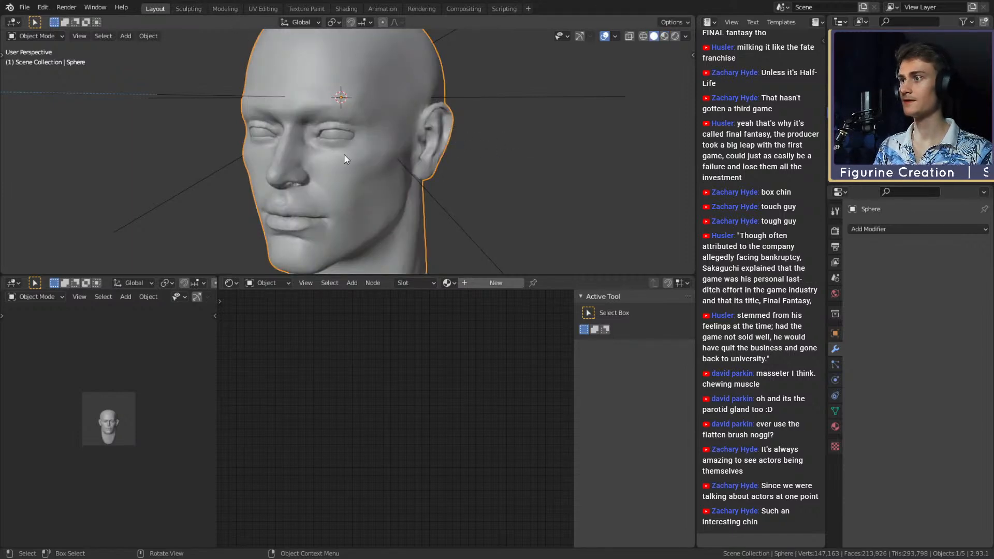
pyautogui.click(339, 134)
pyautogui.click(339, 115)
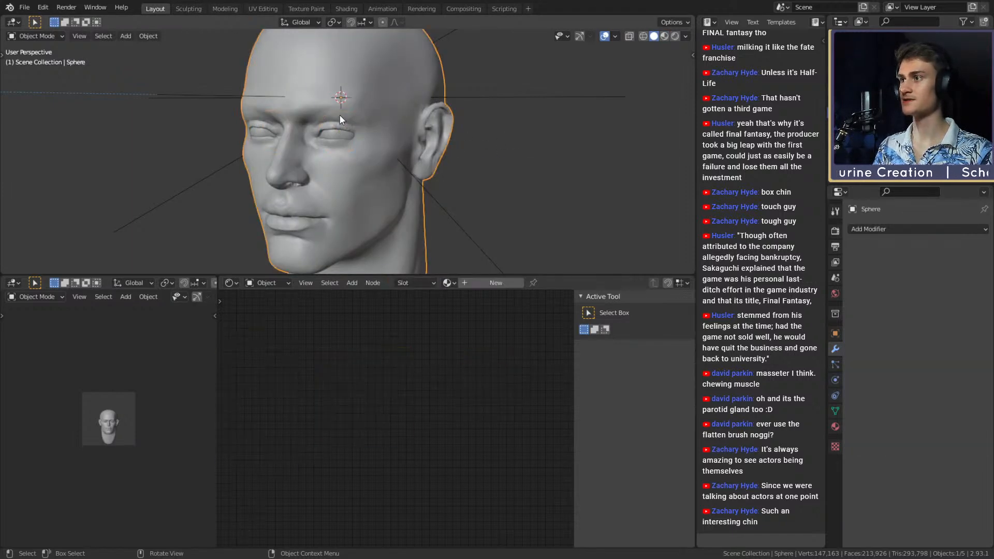
pyautogui.click(188, 8)
# Adjust the eyelids around the eyeball with the Grab brush, reducing its radius in stages to 89 px for the eye corner.
pyautogui.scroll(3, 415, 208)
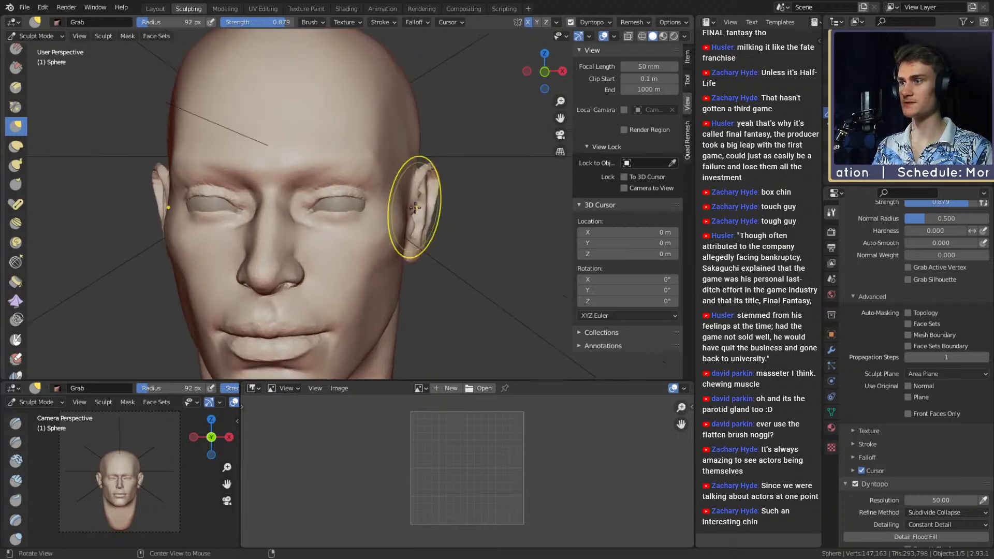
pyautogui.scroll(2, 411, 199)
pyautogui.scroll(2, 406, 200)
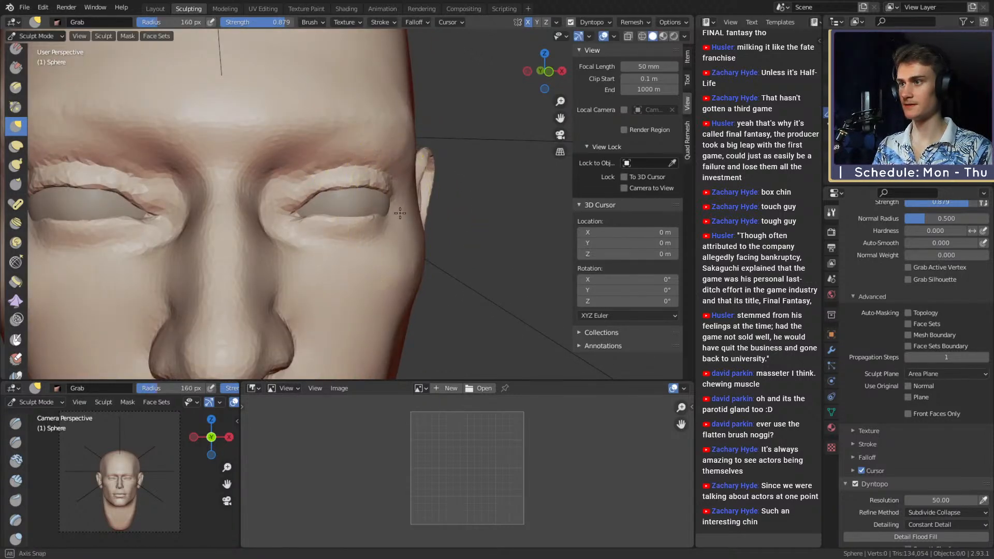
pyautogui.scroll(-1, 400, 213)
pyautogui.scroll(-1, 382, 217)
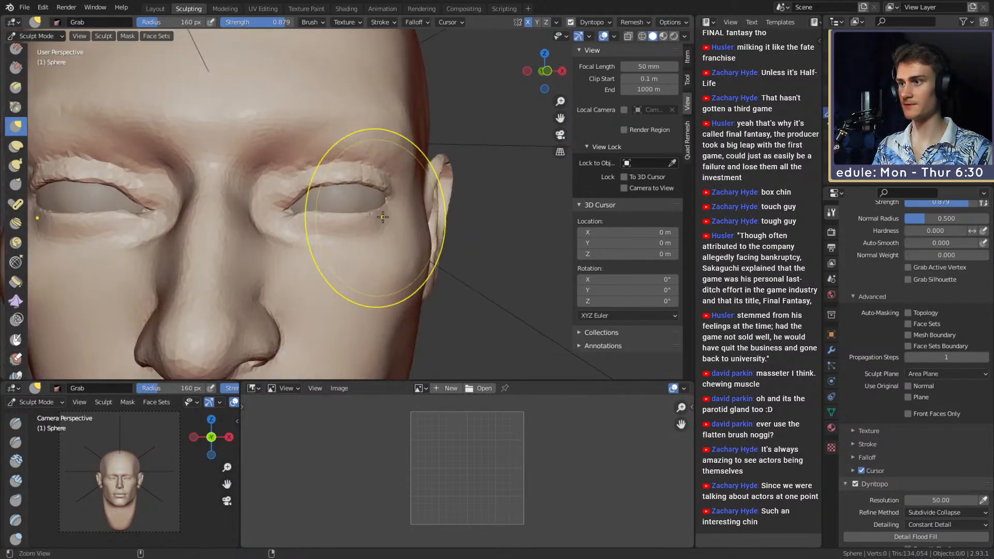
pyautogui.moveTo(383, 217)
pyautogui.mouseDown(button='middle')
pyautogui.moveTo(406, 213)
pyautogui.moveTo(352, 133)
pyautogui.moveTo(357, 114)
pyautogui.moveTo(383, 280)
pyautogui.moveTo(377, 250)
pyautogui.mouseUp(button='middle')
pyautogui.click(374, 279)
pyautogui.moveTo(377, 250)
pyautogui.mouseDown(button='middle')
pyautogui.moveTo(341, 275)
pyautogui.moveTo(333, 206)
pyautogui.moveTo(343, 188)
pyautogui.moveTo(351, 198)
pyautogui.moveTo(333, 195)
pyautogui.moveTo(323, 216)
pyautogui.moveTo(360, 189)
pyautogui.moveTo(330, 200)
pyautogui.moveTo(362, 215)
pyautogui.moveTo(392, 179)
pyautogui.moveTo(364, 202)
pyautogui.moveTo(339, 199)
pyautogui.mouseUp(button='middle')
pyautogui.press('f')
pyautogui.click(356, 265)
pyautogui.press('f')
pyautogui.click(349, 191)
pyautogui.keyDown('ctrl'); pyautogui.moveTo(339, 198); pyautogui.dragTo(337, 163, button='middle'); pyautogui.keyUp('ctrl')
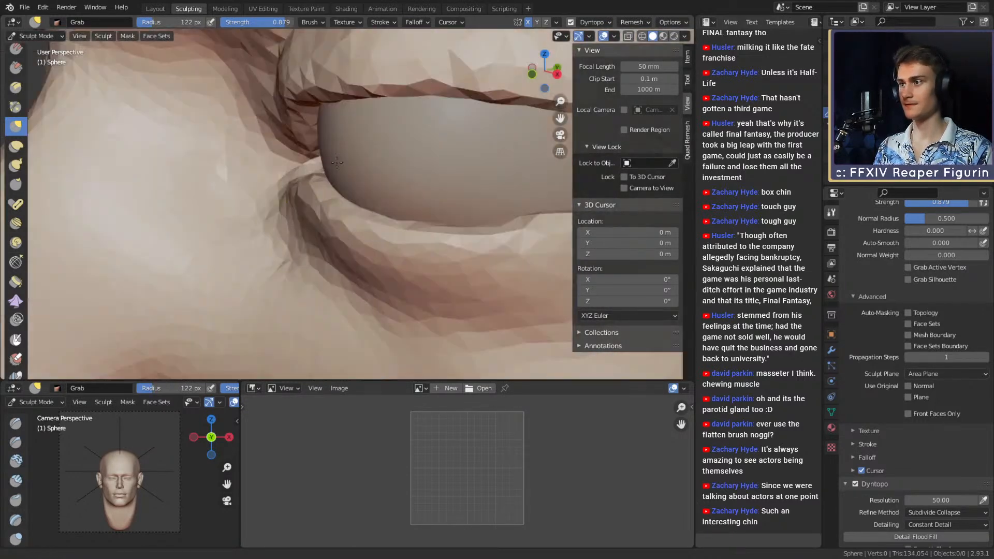
pyautogui.press('f')
pyautogui.click(299, 154)
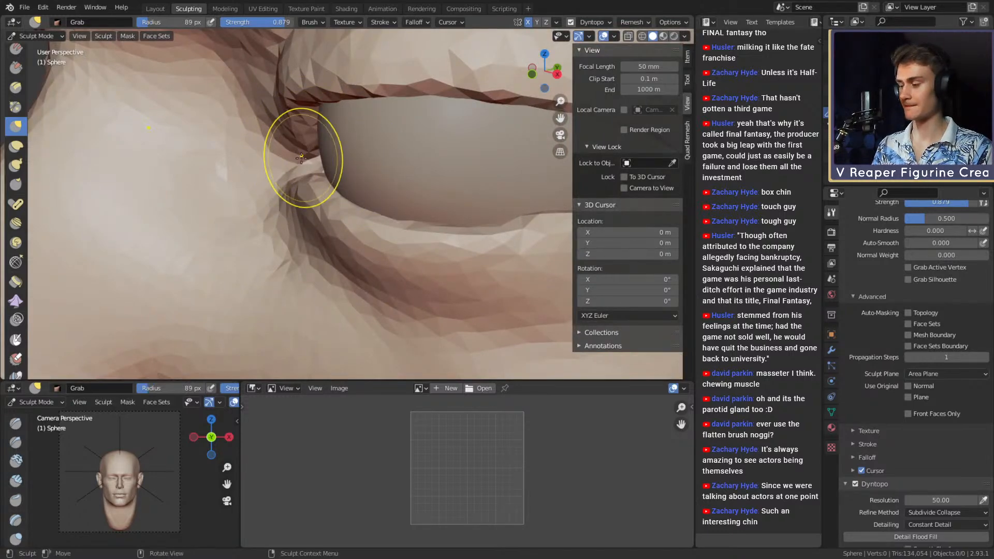
# Carve the inner corner of the eye with the Crease brush at a radius of 45 px.
pyautogui.hotkey('shift', 'c')
pyautogui.press('f')
pyautogui.click(307, 154)
pyautogui.moveTo(308, 153)
pyautogui.mouseDown(button='middle')
pyautogui.moveTo(349, 121)
pyautogui.moveTo(335, 163)
pyautogui.mouseUp(button='middle')
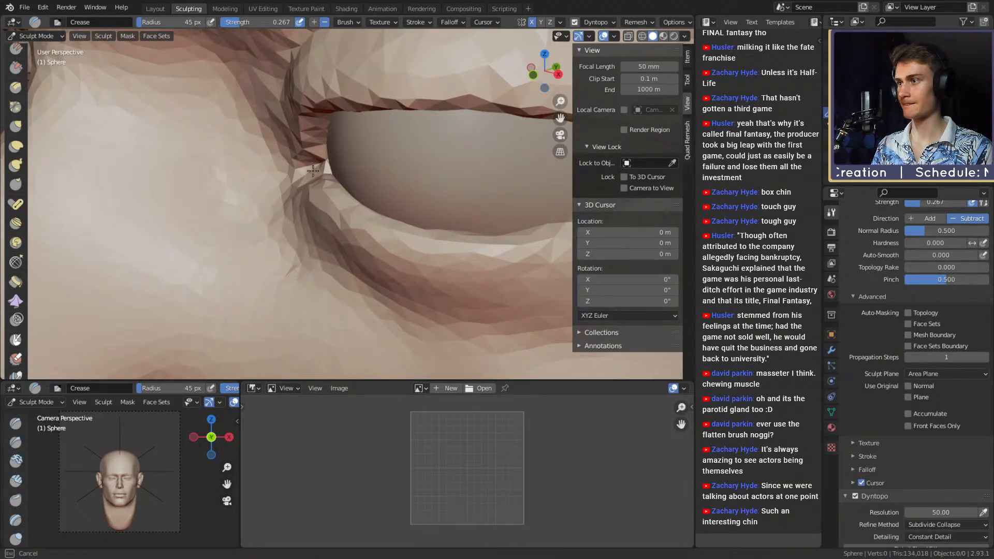
# Refine the inner eye corner and adjoining lid edges using the Clay Strips, Grab and Crease brushes.
pyautogui.press('c')
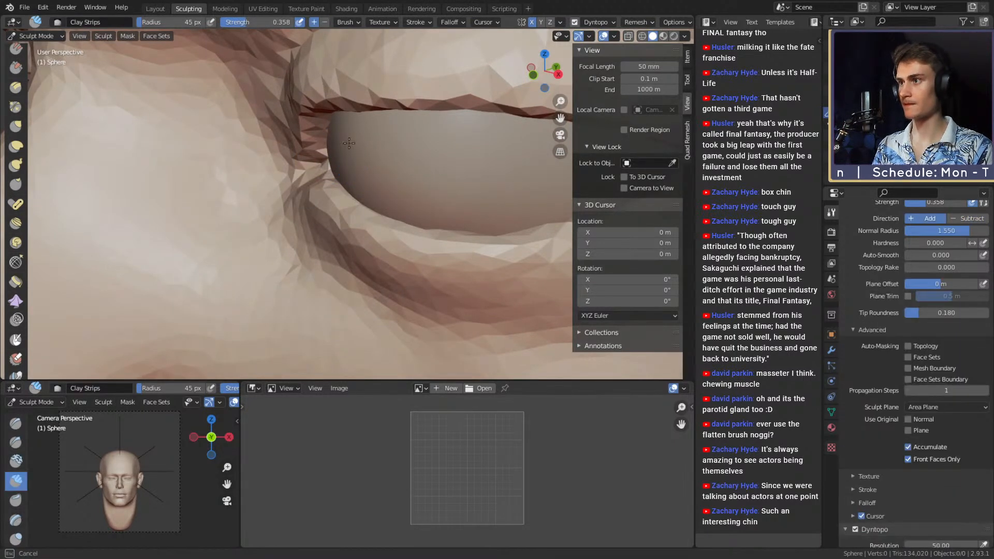
pyautogui.press('g')
pyautogui.moveTo(336, 166)
pyautogui.mouseDown(button='middle')
pyautogui.moveTo(314, 168)
pyautogui.moveTo(381, 148)
pyautogui.moveTo(362, 166)
pyautogui.mouseUp(button='middle')
pyautogui.hotkey('shift', 'c')
pyautogui.press('g')
# Set the Crease brush strength to 0.473 and cut the inner eye corner deeper with a smaller radius.
pyautogui.hotkey('shift', 'c')
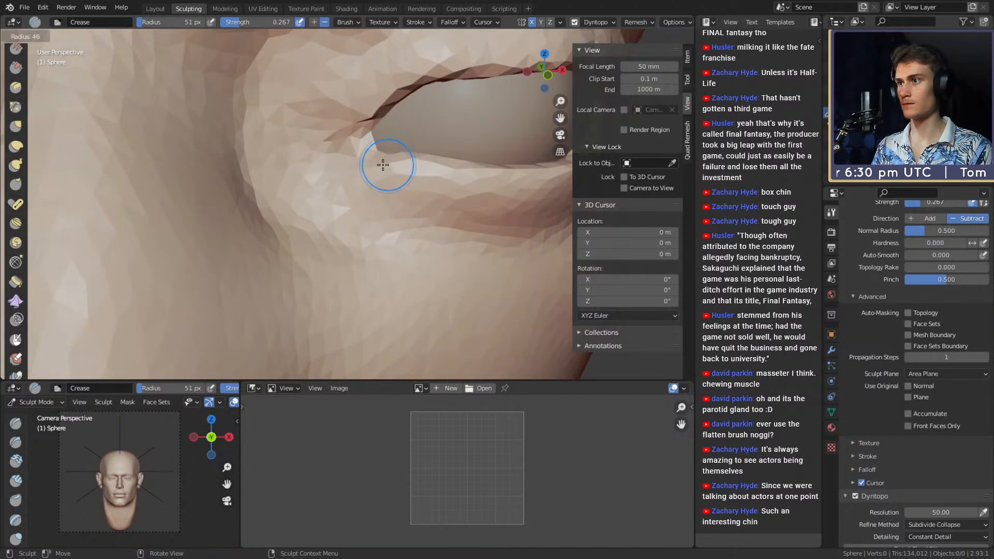
pyautogui.hotkey('shift', 'f')
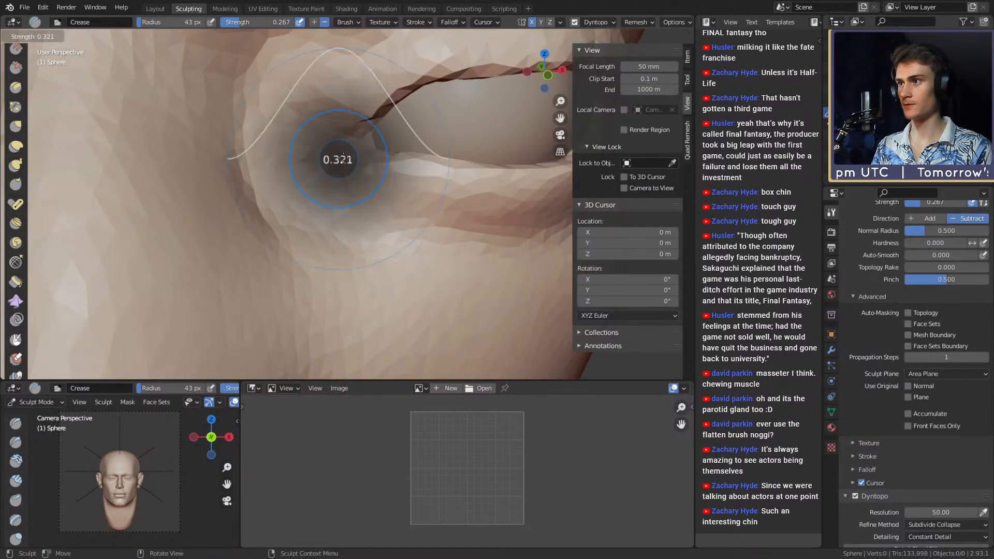
pyautogui.click(354, 157)
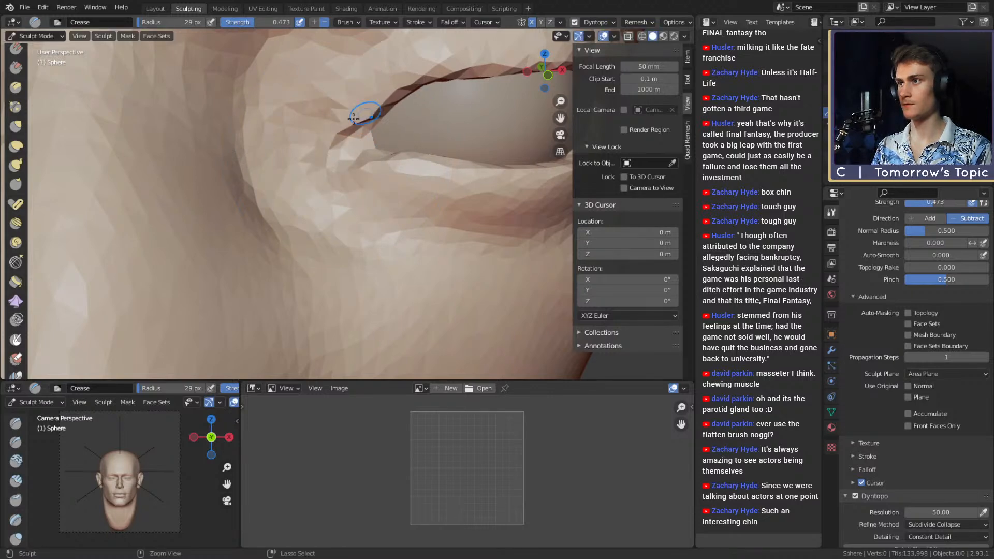
# Undo the last three changes made with the Crease brush at the inner eye corner.
pyautogui.hotkey('ctrl', 'z')
pyautogui.hotkey('ctrl', 'z')
pyautogui.hotkey('ctrl', 'z')
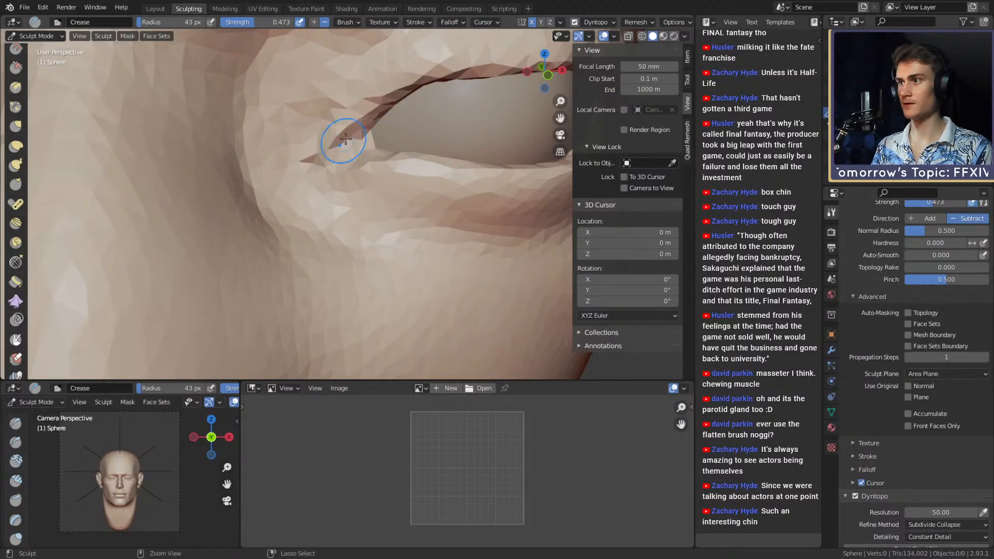
# Rework the inner eye corner with the Crease brush at a radius of 72 px.
pyautogui.press('f')
pyautogui.moveTo(319, 110)
pyautogui.mouseDown()
pyautogui.moveTo(325, 181)
pyautogui.moveTo(306, 175)
pyautogui.moveTo(340, 191)
pyautogui.mouseUp()
pyautogui.click(311, 157)
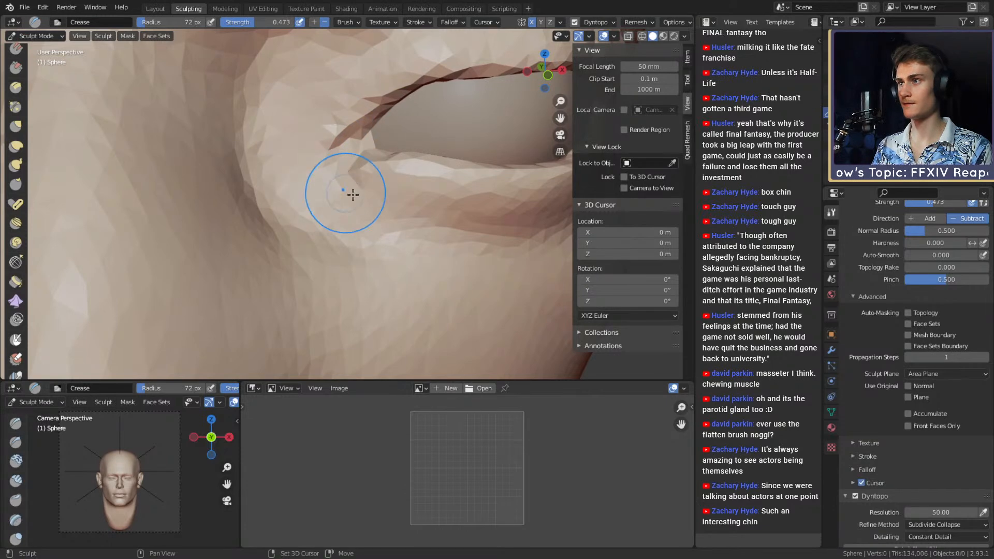
pyautogui.moveTo(376, 200)
pyautogui.keyDown('ctrl'); pyautogui.mouseDown(button='middle')
pyautogui.moveTo(392, 189)
pyautogui.moveTo(383, 217)
pyautogui.moveTo(377, 178)
pyautogui.moveTo(376, 241)
pyautogui.moveTo(387, 202)
pyautogui.moveTo(352, 169)
pyautogui.mouseUp(button='middle'); pyautogui.keyUp('ctrl')
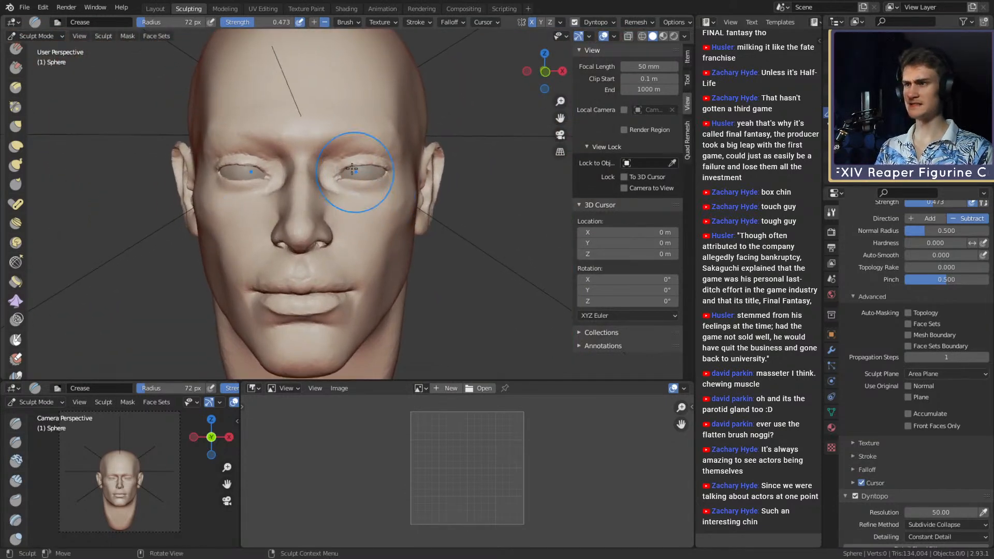
# Adjust the shape of the eye opening with the Grab brush, using a radius of up to 151 px.
pyautogui.press('g')
pyautogui.press('f')
pyautogui.click(422, 181)
pyautogui.keyDown('ctrl'); pyautogui.moveTo(387, 200); pyautogui.dragTo(362, 169, button='middle'); pyautogui.keyUp('ctrl')
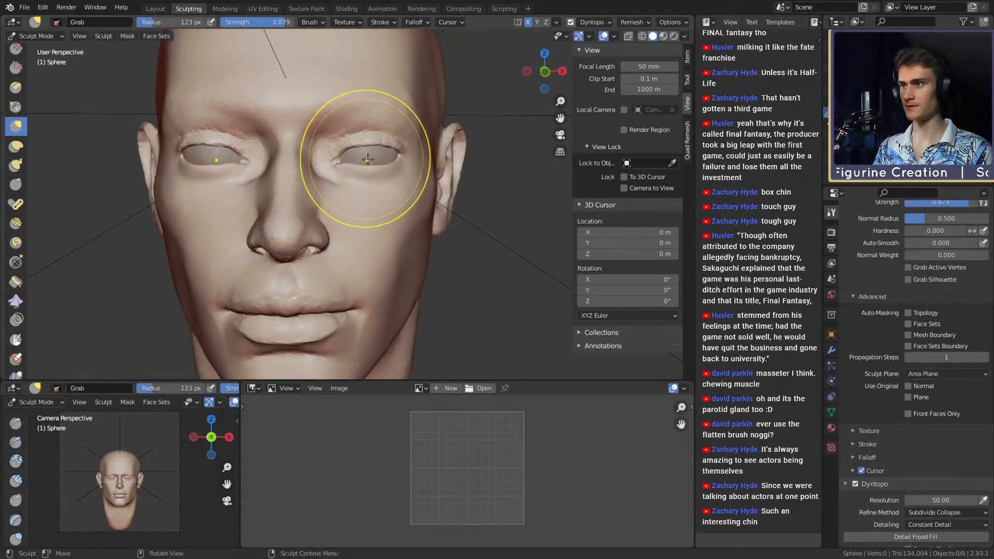
pyautogui.press('f')
pyautogui.click(366, 159)
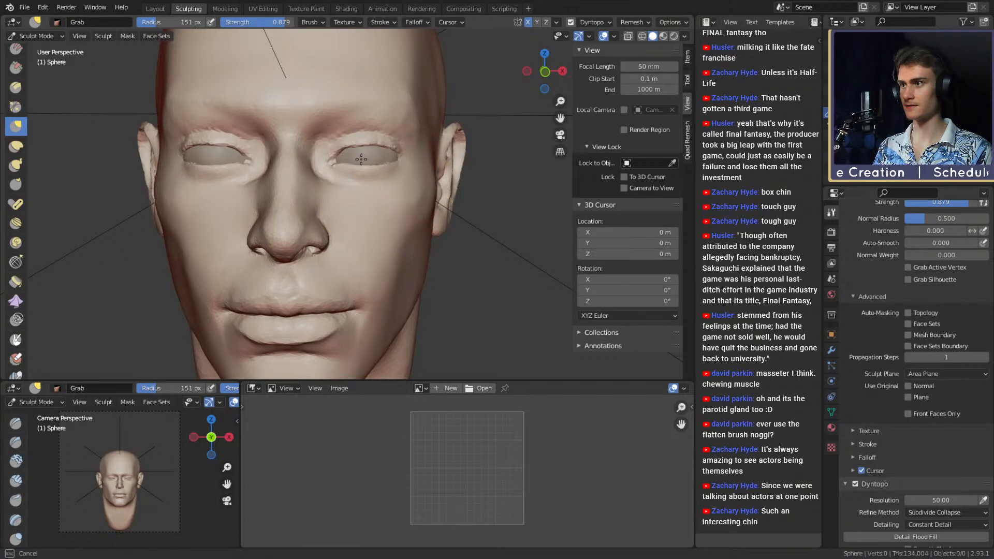
pyautogui.moveTo(361, 159); pyautogui.dragTo(364, 158)
pyautogui.press('f')
pyautogui.click(347, 165)
pyautogui.moveTo(361, 189)
pyautogui.keyDown('ctrl'); pyautogui.mouseDown(button='middle')
pyautogui.moveTo(363, 167)
pyautogui.moveTo(425, 160)
pyautogui.mouseUp(button='middle'); pyautogui.keyUp('ctrl')
# Switch to the Layout workspace and move the mirrored eyeballs slightly inward along the X axis.
pyautogui.click(156, 9)
pyautogui.scroll(3, 412, 185)
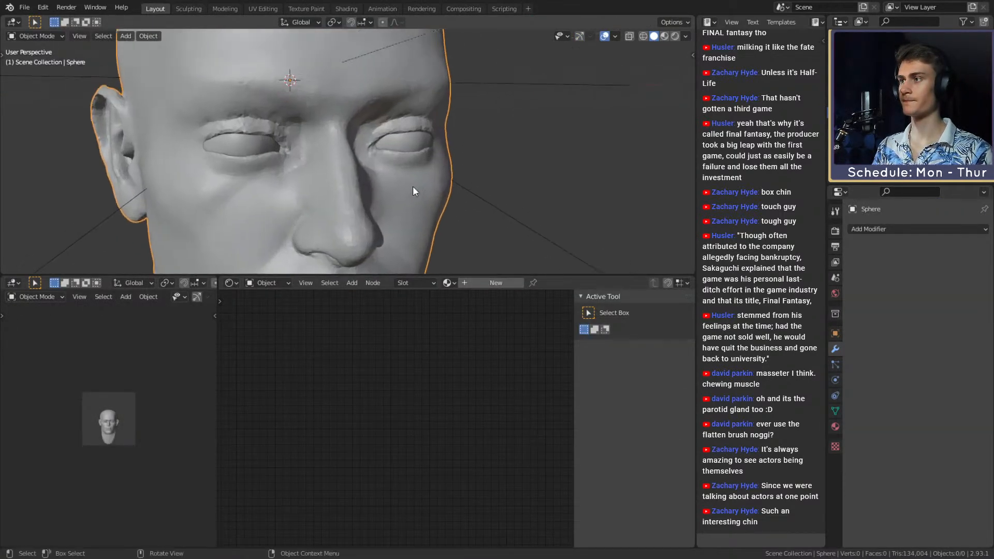
pyautogui.click(364, 128)
pyautogui.press('g')
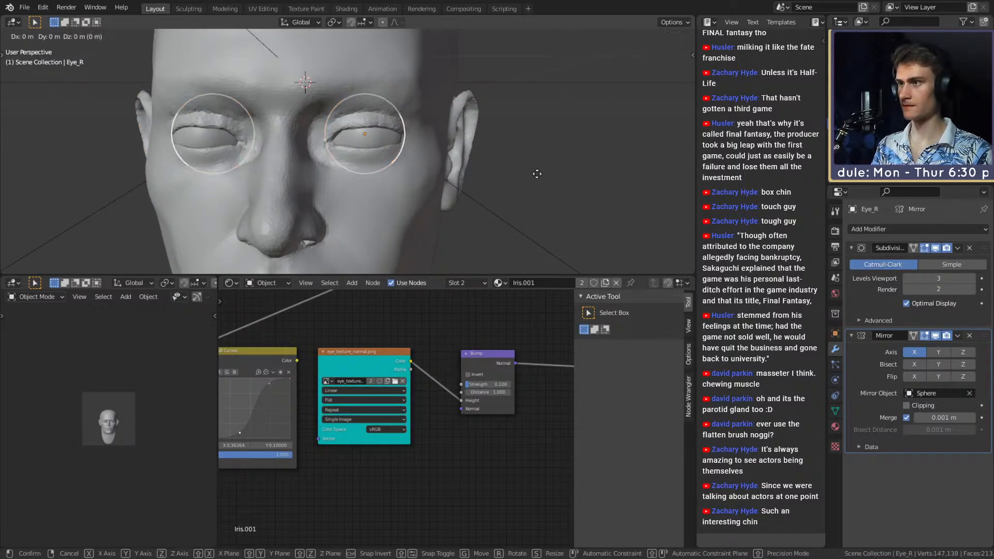
pyautogui.press('x')
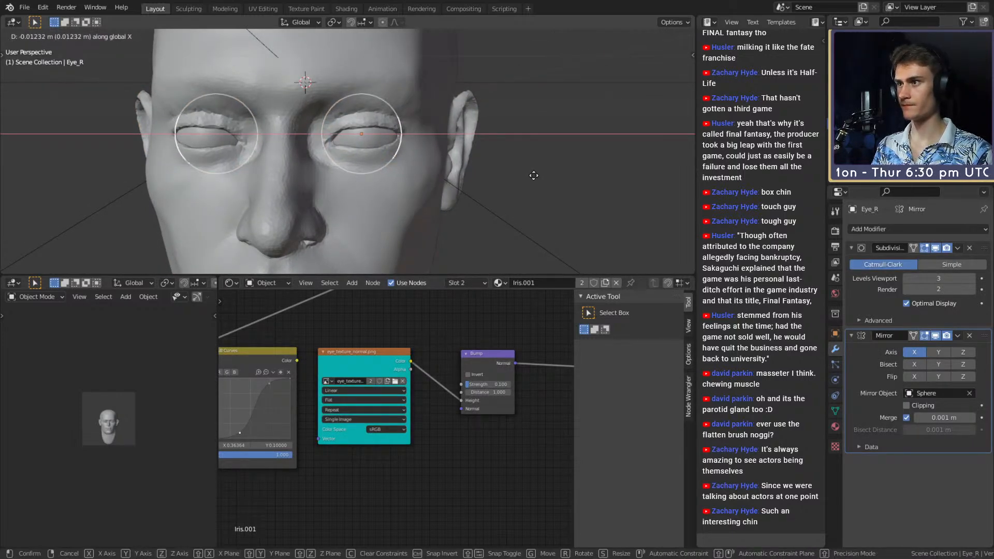
pyautogui.click(530, 177)
# Show the Layout viewport in Material Preview shading and examine how the irises sit in the face.
pyautogui.press('z')
pyautogui.click(489, 217)
pyautogui.scroll(-6, 486, 208)
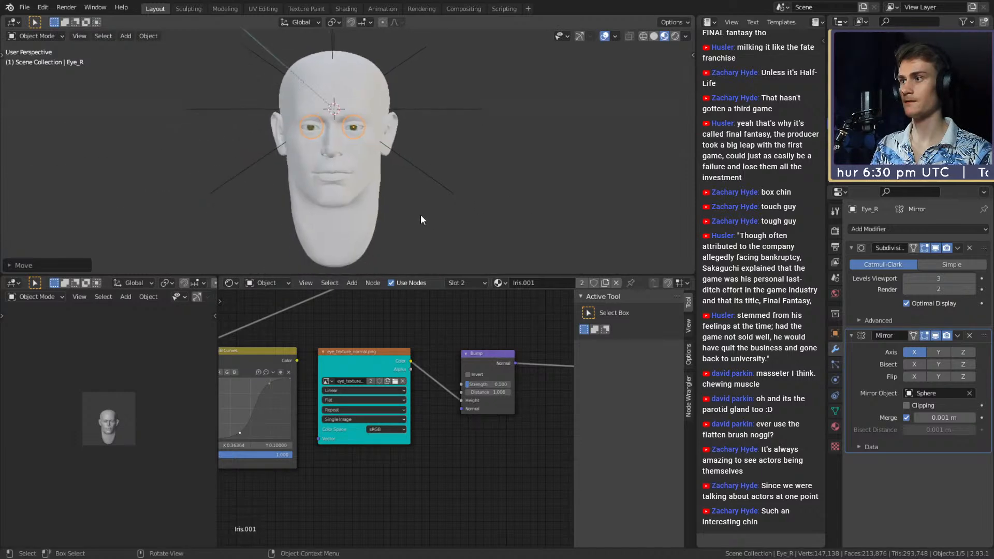
pyautogui.scroll(4, 420, 215)
pyautogui.moveTo(414, 194)
pyautogui.mouseDown(button='middle')
pyautogui.moveTo(439, 200)
pyautogui.moveTo(411, 184)
pyautogui.mouseUp(button='middle')
pyautogui.click(438, 201)
pyautogui.scroll(-5, 433, 205)
pyautogui.scroll(3, 422, 192)
pyautogui.scroll(3, 325, 122)
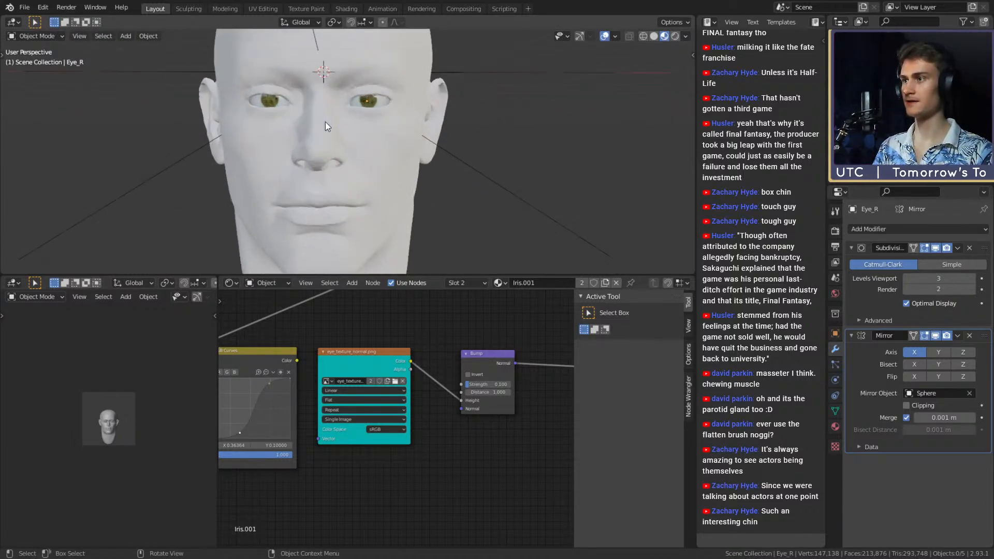
pyautogui.scroll(1, 349, 134)
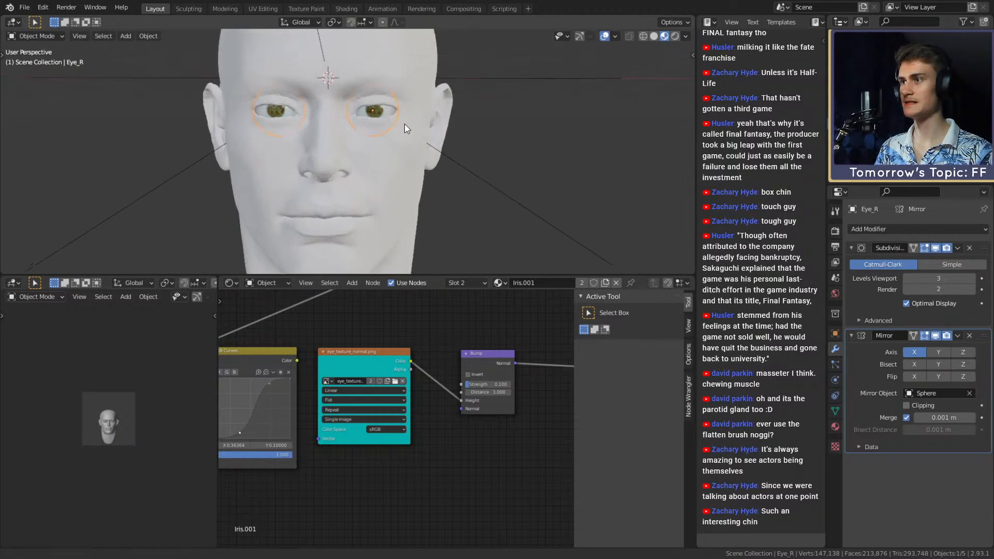
pyautogui.scroll(2, 404, 130)
# Select the head mesh, return to the Sculpting workspace and display it in Material Preview shading around the eye.
pyautogui.click(424, 107)
pyautogui.click(189, 9)
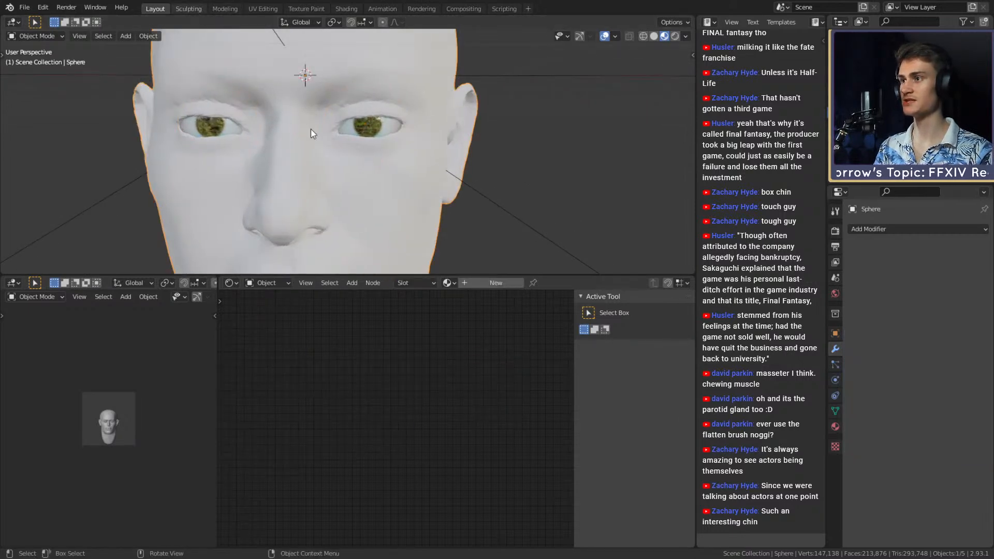
pyautogui.scroll(4, 362, 150)
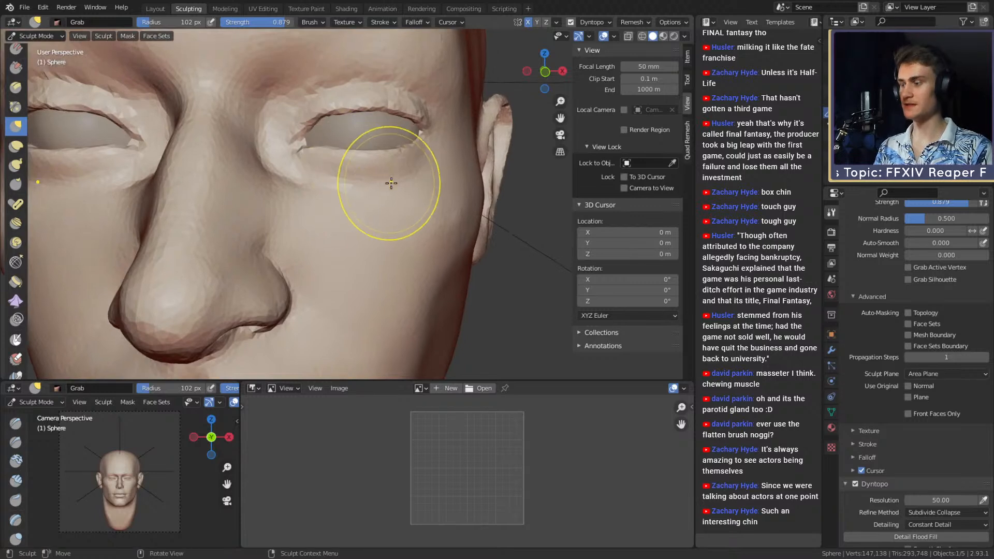
pyautogui.press('z')
pyautogui.click(393, 227)
pyautogui.scroll(4, 363, 158)
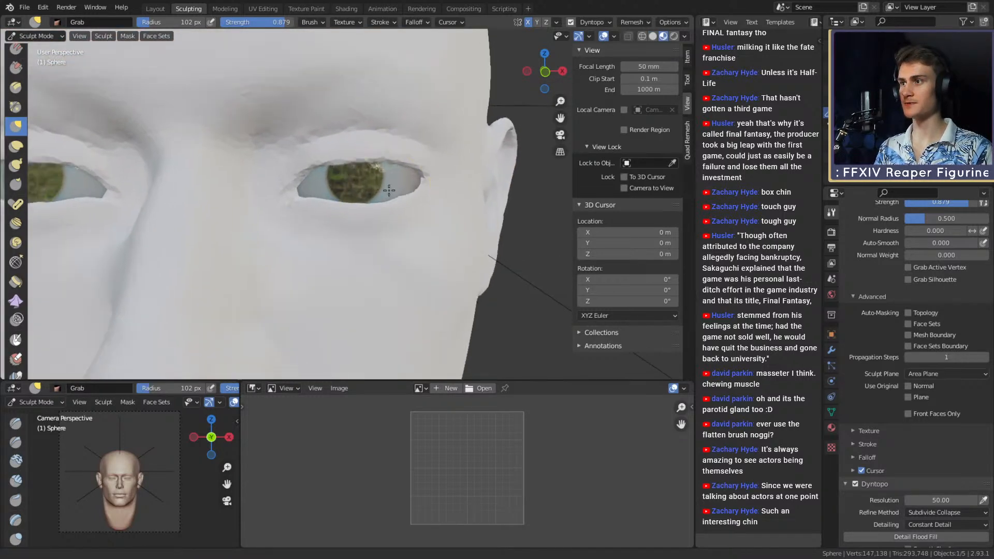
# Resize the Grab brush and nudge the outer part of the upper eyelid.
pyautogui.moveTo(353, 152); pyautogui.dragTo(339, 152, button='middle')
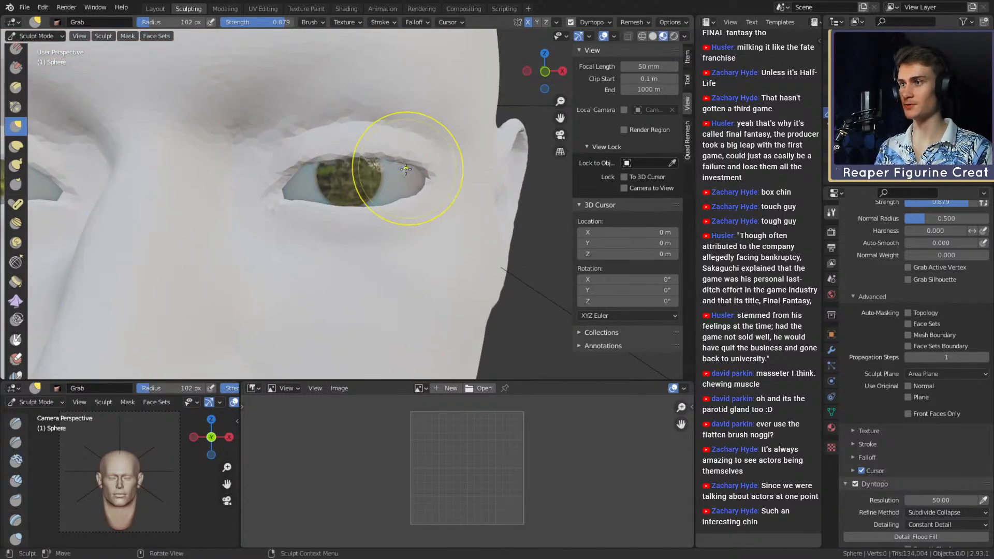
pyautogui.moveTo(411, 171); pyautogui.dragTo(370, 168, button='middle')
pyautogui.press('f')
pyautogui.click(380, 168)
pyautogui.moveTo(391, 165); pyautogui.dragTo(388, 166)
pyautogui.moveTo(388, 165)
pyautogui.mouseDown(button='middle')
pyautogui.moveTo(310, 176)
pyautogui.moveTo(344, 187)
pyautogui.moveTo(458, 189)
pyautogui.moveTo(393, 192)
pyautogui.mouseUp(button='middle')
# Refine the inner eye corner and upper lid edge with the Grab brush at a radius of 71 px.
pyautogui.press('f')
pyautogui.click(339, 185)
pyautogui.press('f')
pyautogui.click(330, 193)
pyautogui.keyDown('ctrl'); pyautogui.keyDown('alt'); pyautogui.moveTo(310, 195); pyautogui.dragTo(348, 153); pyautogui.keyUp('alt'); pyautogui.keyUp('ctrl')
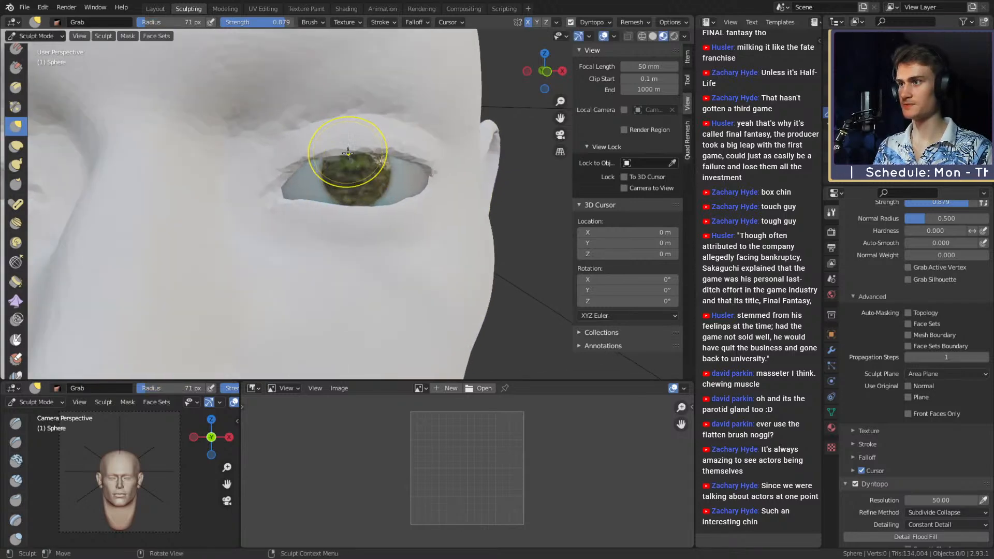
pyautogui.moveTo(344, 150)
pyautogui.mouseDown(button='middle')
pyautogui.moveTo(382, 154)
pyautogui.moveTo(347, 161)
pyautogui.moveTo(359, 124)
pyautogui.mouseUp(button='middle')
# Nudge the middle of the lower eyelid edge with the Grab brush at a radius of 107 px.
pyautogui.press('f')
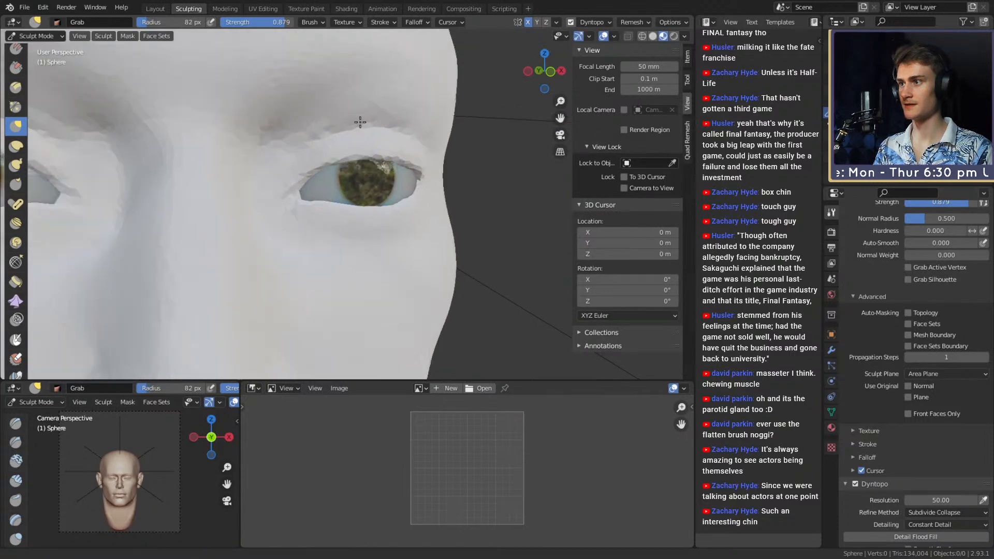
pyautogui.scroll(-5, 359, 124)
pyautogui.scroll(7, 360, 224)
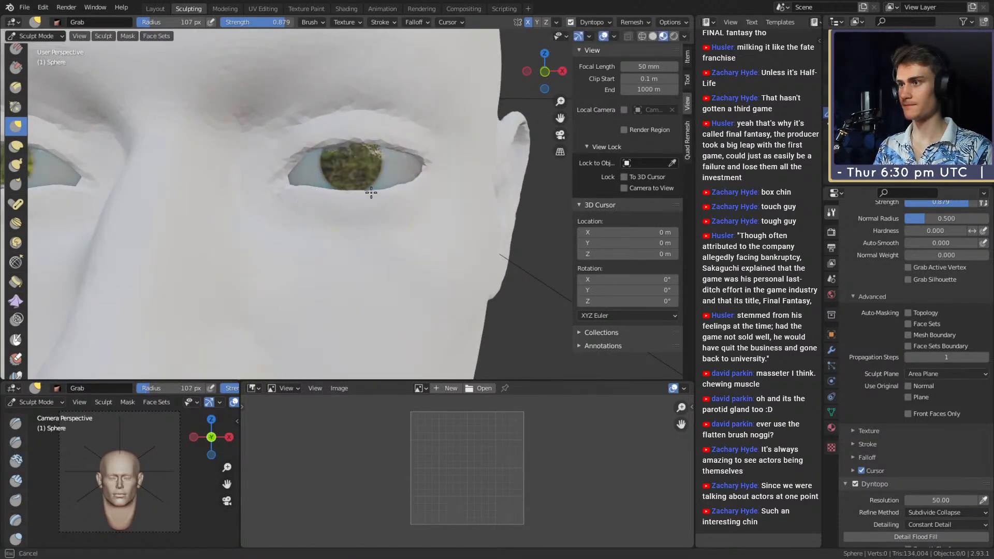
pyautogui.moveTo(371, 193); pyautogui.dragTo(372, 191)
pyautogui.moveTo(364, 165)
pyautogui.mouseDown(button='middle')
pyautogui.moveTo(361, 173)
pyautogui.moveTo(373, 167)
pyautogui.moveTo(357, 168)
pyautogui.mouseUp(button='middle')
# Reshape the outer upper lid edge with the Grab brush at a radius of 141 px.
pyautogui.press('f')
pyautogui.click(369, 167)
pyautogui.press('f')
pyautogui.click(382, 171)
pyautogui.moveTo(369, 169); pyautogui.dragTo(368, 168)
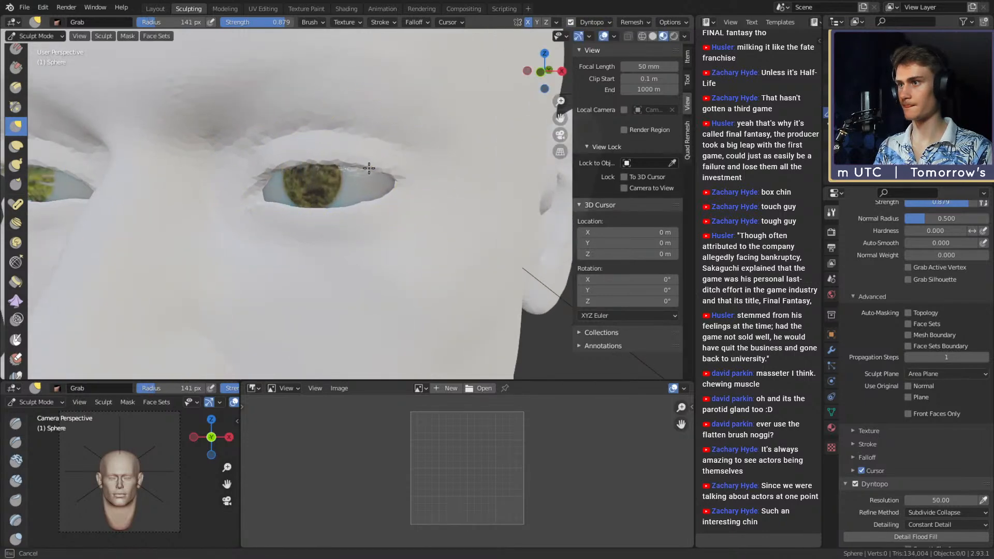
pyautogui.keyDown('ctrl'); pyautogui.moveTo(352, 175); pyautogui.dragTo(366, 208, button='middle'); pyautogui.keyUp('ctrl')
pyautogui.moveTo(357, 197)
pyautogui.mouseDown(button='middle')
pyautogui.moveTo(376, 189)
pyautogui.moveTo(368, 177)
pyautogui.moveTo(374, 195)
pyautogui.mouseUp(button='middle')
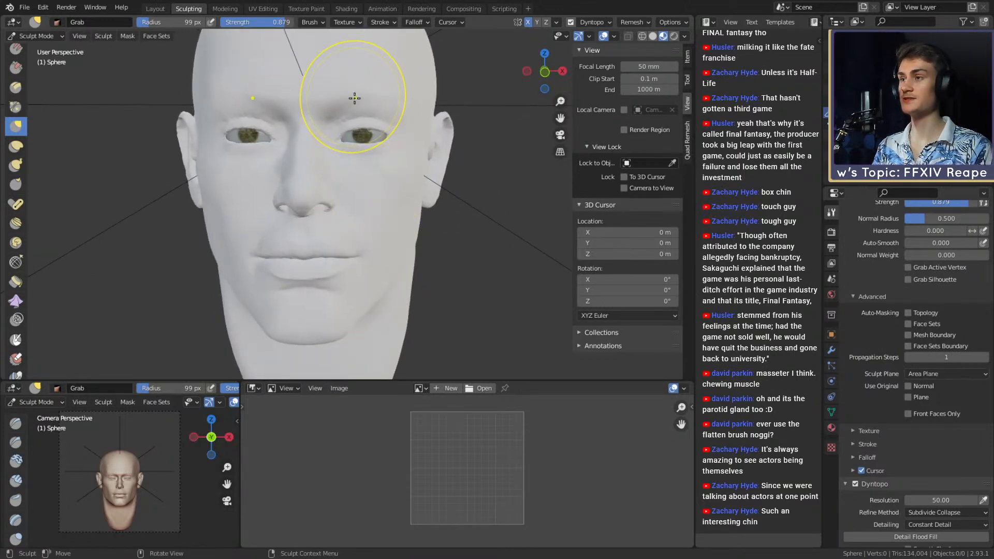
# Adjust the lower eyelid beneath the iris with the Grab brush at a radius of 99 px.
pyautogui.moveTo(491, 228)
pyautogui.keyDown('ctrl'); pyautogui.keyDown('alt'); pyautogui.mouseDown()
pyautogui.moveTo(424, 156)
pyautogui.moveTo(383, 232)
pyautogui.moveTo(357, 196)
pyautogui.moveTo(382, 194)
pyautogui.mouseUp(); pyautogui.keyUp('alt'); pyautogui.keyUp('ctrl')
pyautogui.press(']')
pyautogui.press(']')
pyautogui.press(']')
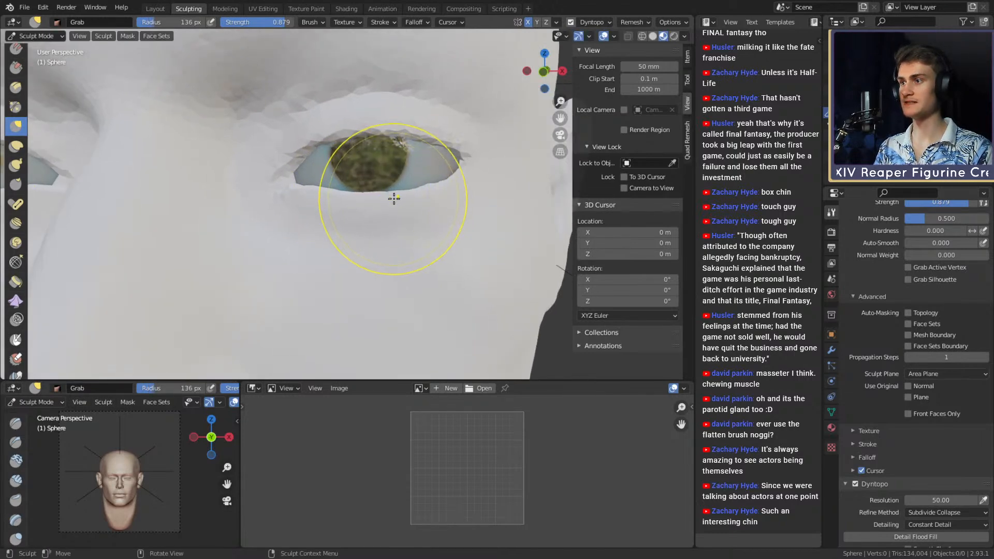
pyautogui.press('f')
pyautogui.click(328, 191)
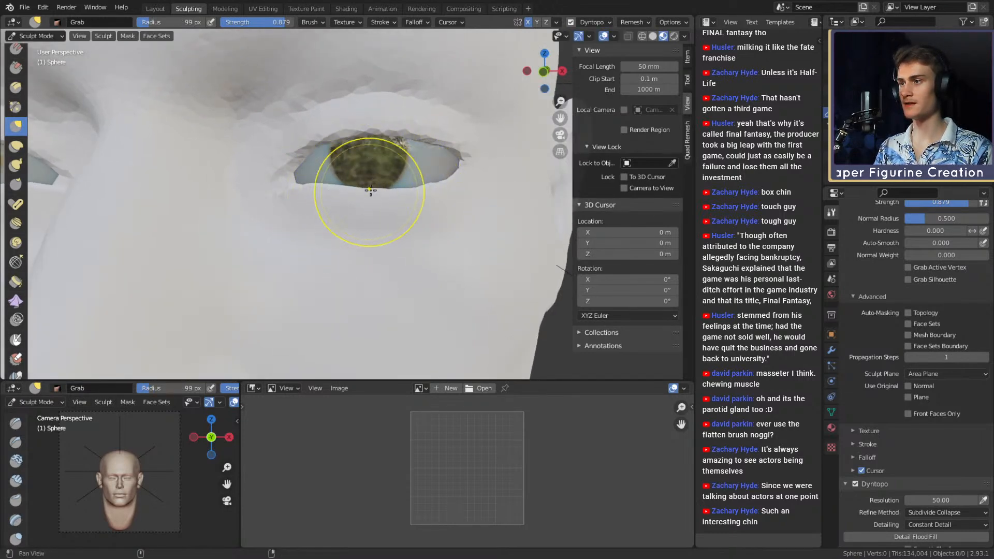
pyautogui.press('f')
pyautogui.click(369, 191)
# Reshape the outer half of the upper eyelid with the Grab brush at a radius of 132 px.
pyautogui.moveTo(369, 189)
pyautogui.keyDown('alt'); pyautogui.mouseDown()
pyautogui.moveTo(347, 185)
pyautogui.moveTo(392, 183)
pyautogui.mouseUp(); pyautogui.keyUp('alt')
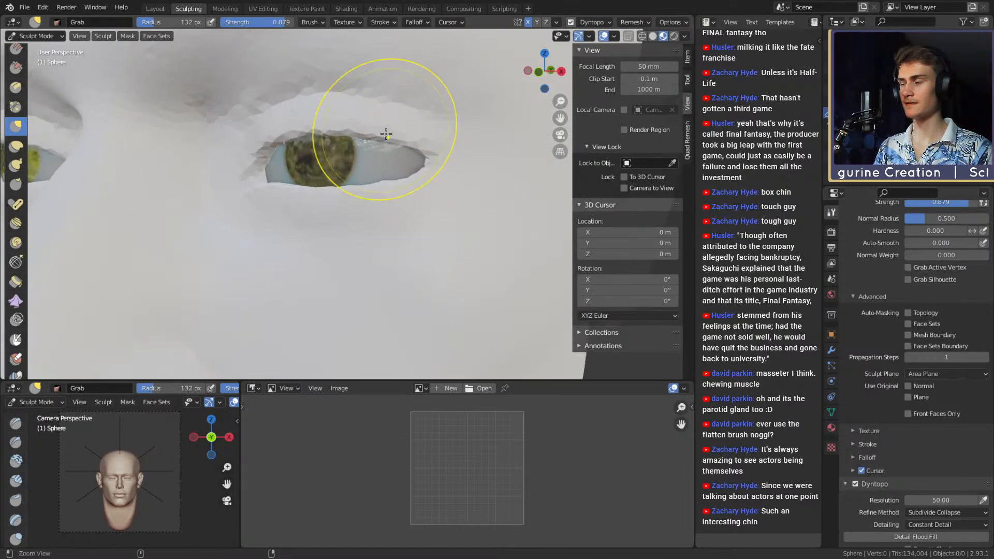
pyautogui.keyDown('ctrl'); pyautogui.keyDown('alt'); pyautogui.moveTo(384, 133); pyautogui.dragTo(398, 217); pyautogui.keyUp('alt'); pyautogui.keyUp('ctrl')
pyautogui.moveTo(393, 218)
pyautogui.keyDown('ctrl'); pyautogui.keyDown('alt'); pyautogui.mouseDown()
pyautogui.moveTo(381, 246)
pyautogui.moveTo(393, 187)
pyautogui.moveTo(389, 139)
pyautogui.mouseUp(); pyautogui.keyUp('alt'); pyautogui.keyUp('ctrl')
pyautogui.moveTo(388, 140)
pyautogui.keyDown('alt'); pyautogui.keyDown('shift'); pyautogui.mouseDown()
pyautogui.moveTo(381, 204)
pyautogui.moveTo(377, 155)
pyautogui.moveTo(388, 127)
pyautogui.moveTo(372, 142)
pyautogui.mouseUp(); pyautogui.keyUp('shift'); pyautogui.keyUp('alt')
# Adjust the upper lid edge above the iris with the Grab brush, starting at a radius of 110 px.
pyautogui.press('f')
pyautogui.click(374, 142)
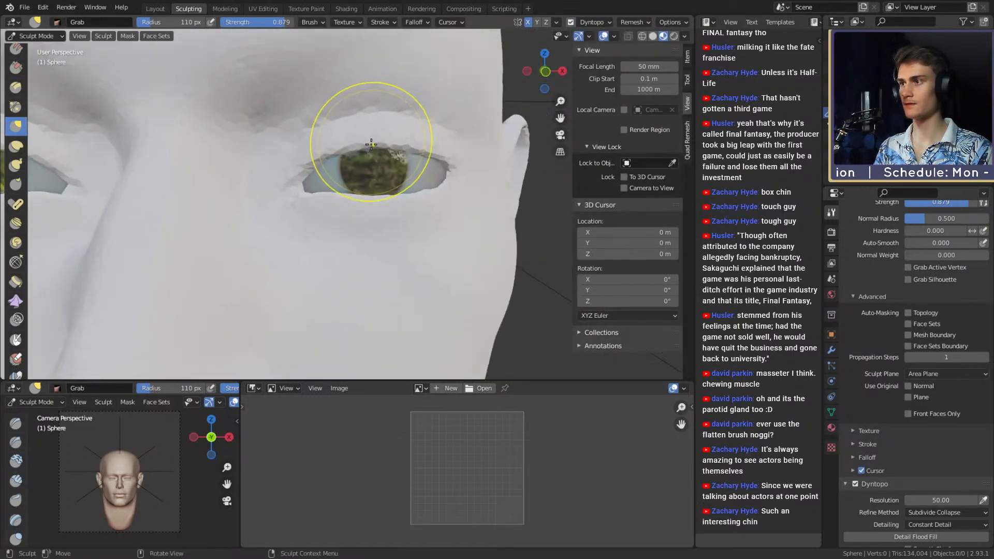
pyautogui.press('f')
pyautogui.click(363, 142)
pyautogui.moveTo(334, 184)
pyautogui.keyDown('alt'); pyautogui.mouseDown()
pyautogui.moveTo(362, 190)
pyautogui.moveTo(344, 174)
pyautogui.moveTo(368, 248)
pyautogui.mouseUp(); pyautogui.keyUp('alt')
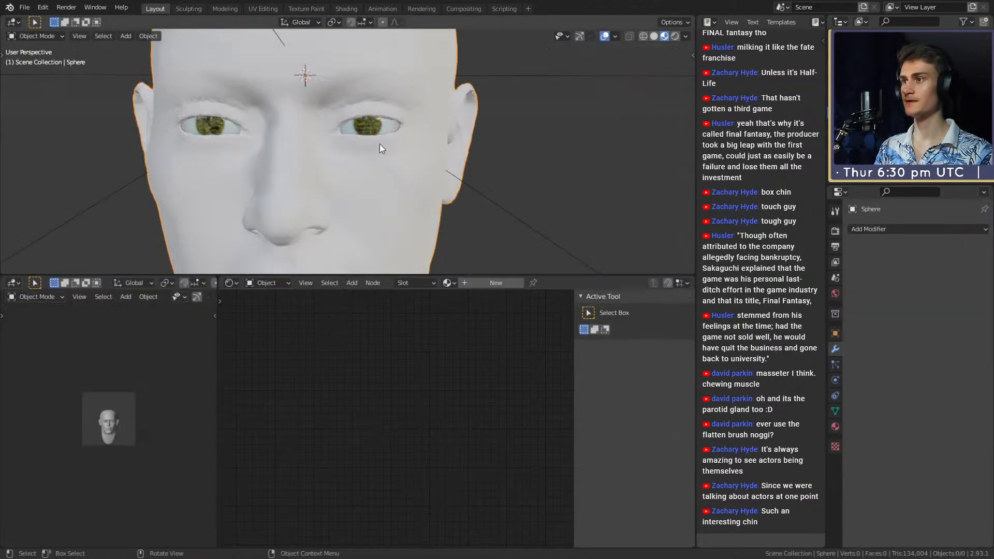
# Select the mirrored eyeballs in the Layout workspace, rotate them slightly outward about the global Z axis and check the gaze.
pyautogui.click(371, 128)
pyautogui.keyDown('ctrl'); pyautogui.keyDown('alt'); pyautogui.moveTo(371, 129); pyautogui.dragTo(385, 170); pyautogui.keyUp('alt'); pyautogui.keyUp('ctrl')
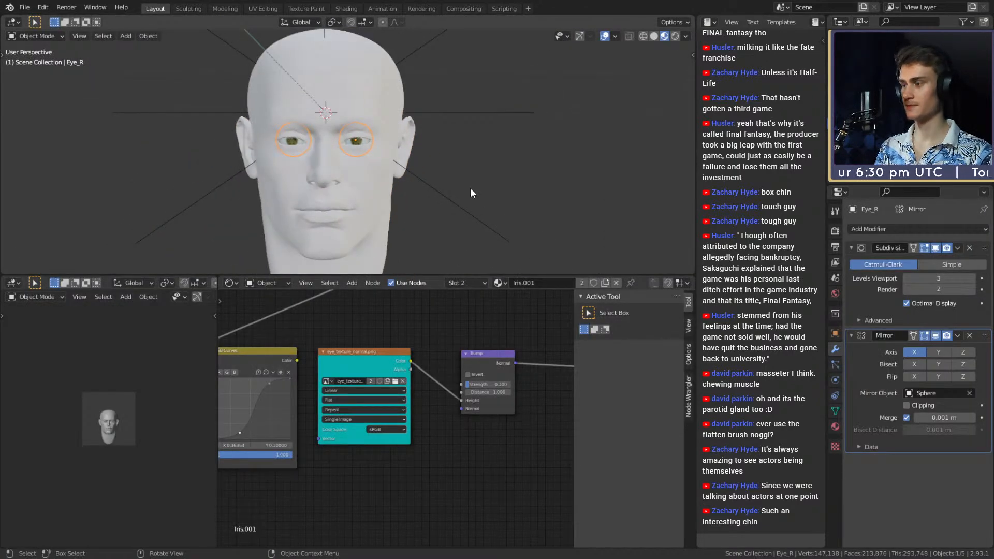
pyautogui.press('r')
pyautogui.press('z')
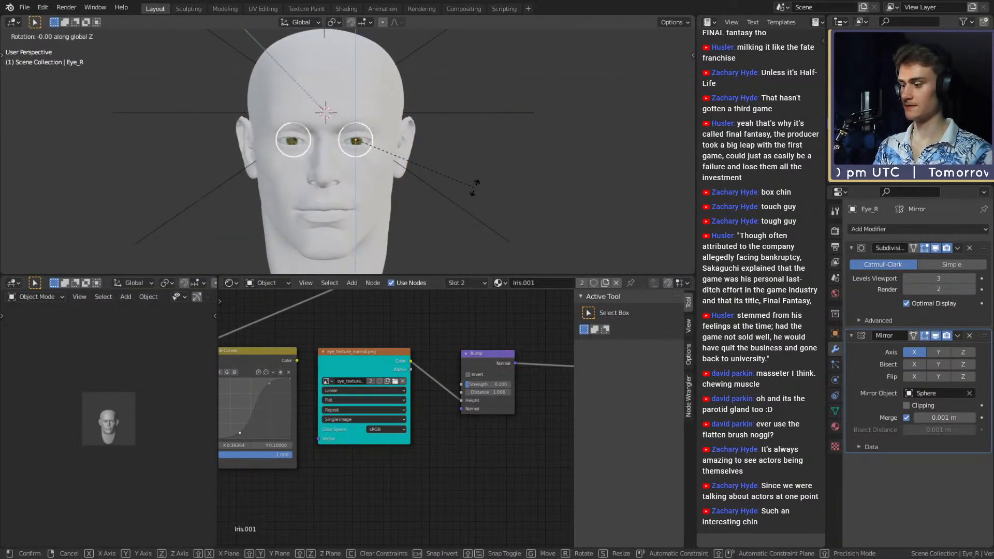
pyautogui.click(474, 188)
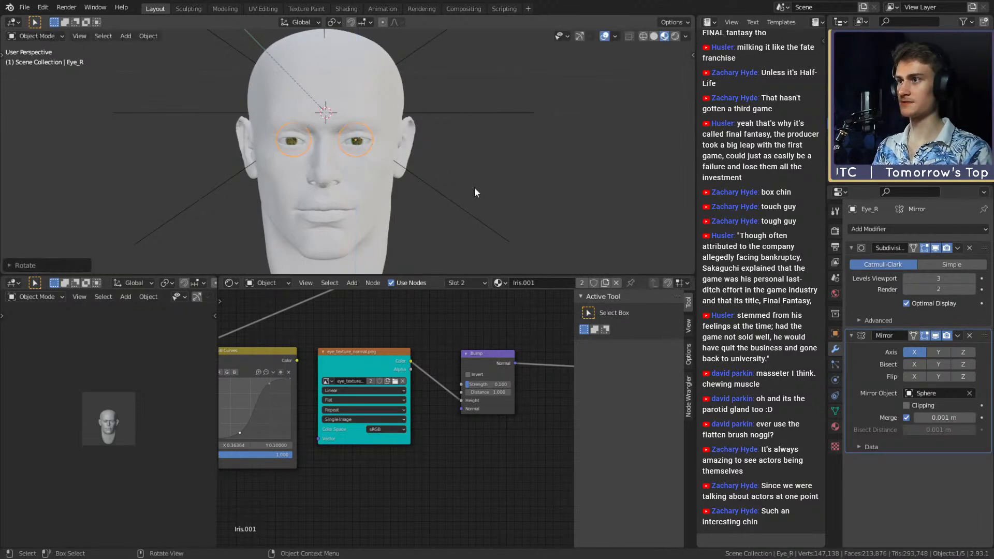
pyautogui.scroll(-1, 474, 187)
pyautogui.click(445, 215)
pyautogui.scroll(1, 437, 196)
pyautogui.moveTo(446, 215); pyautogui.dragTo(401, 199, button='middle')
pyautogui.scroll(-1, 436, 195)
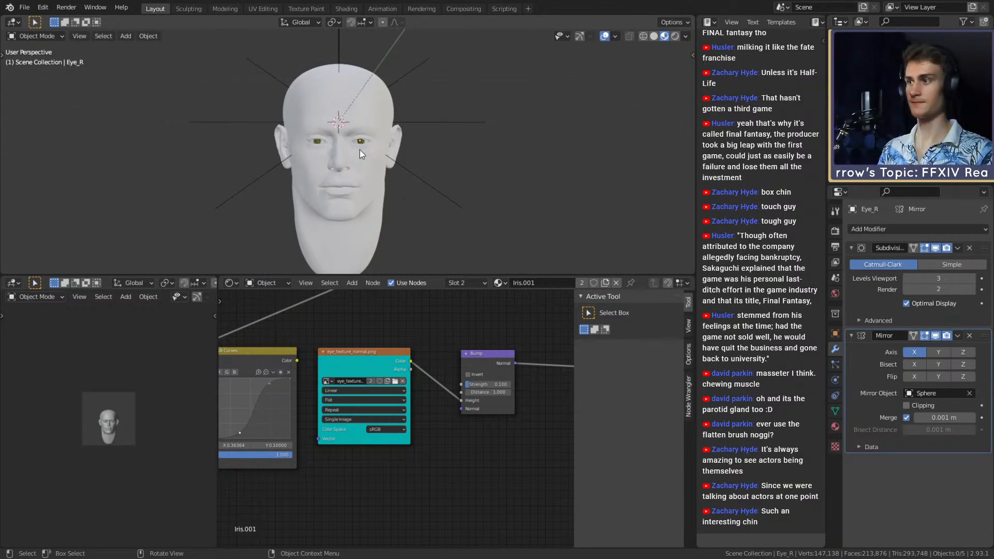
pyautogui.scroll(5, 399, 197)
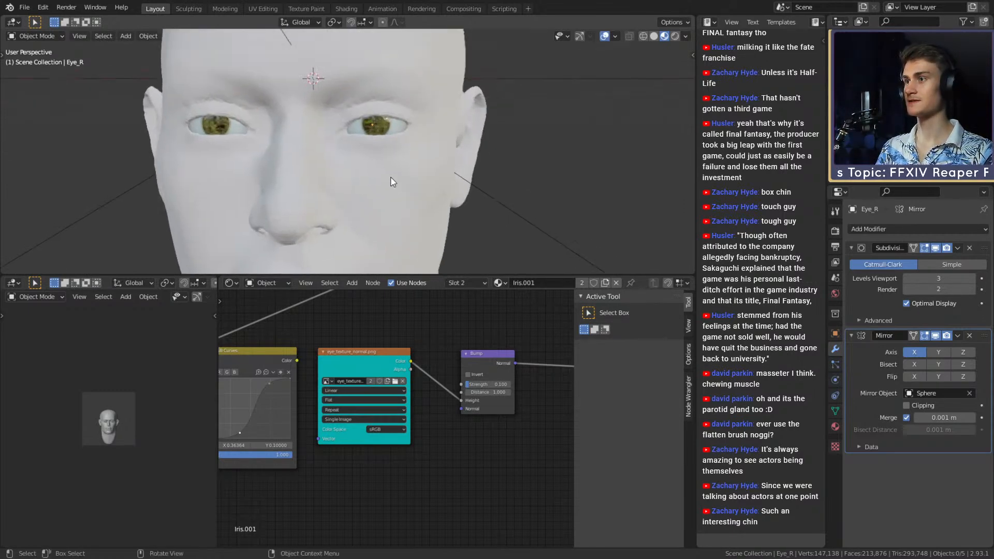
# Scale the mirrored eyeballs down by a factor of about 0.87 and nudge them along the X axis.
pyautogui.click(384, 132)
pyautogui.scroll(-3, 414, 151)
pyautogui.scroll(5, 404, 173)
pyautogui.moveTo(416, 152); pyautogui.dragTo(394, 164, button='middle')
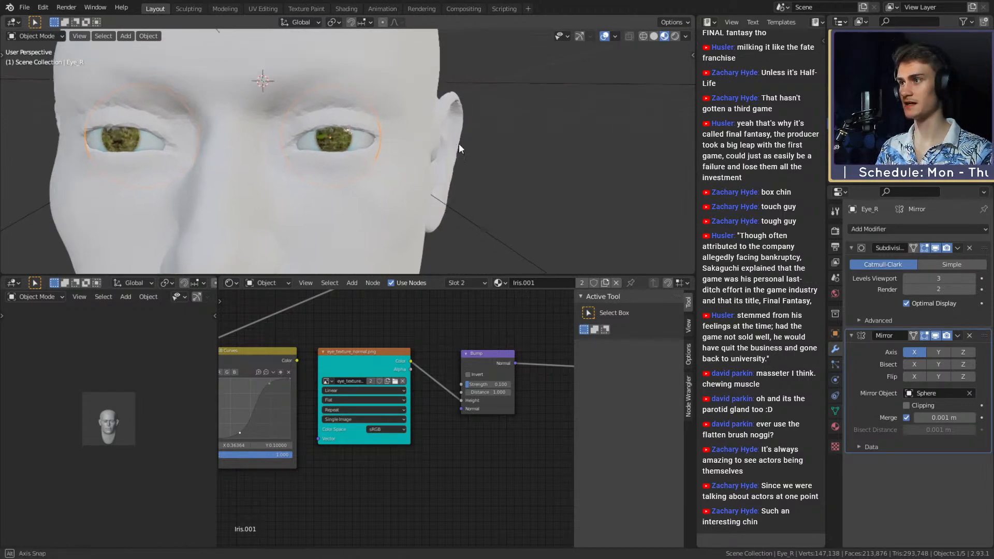
pyautogui.press('s')
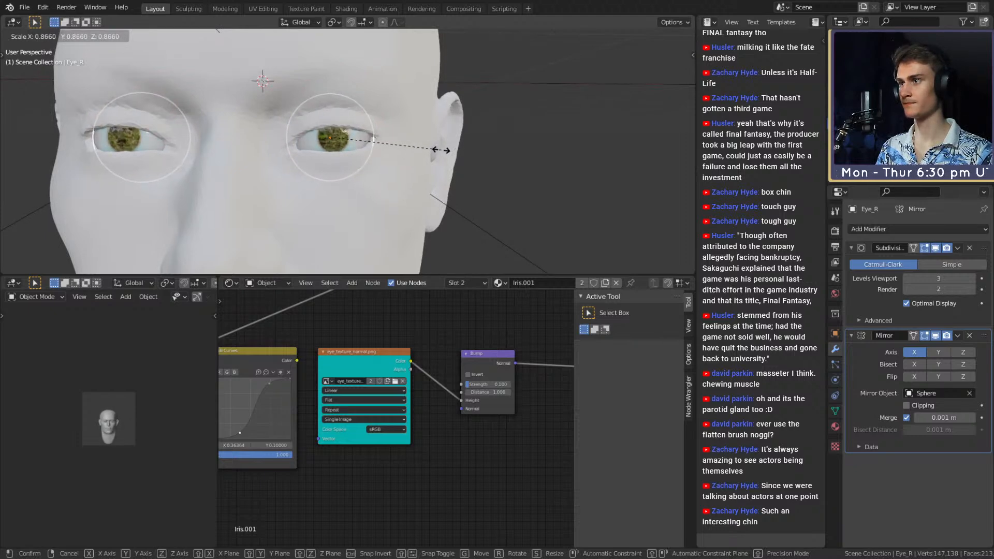
pyautogui.click(441, 150)
pyautogui.press('g')
pyautogui.press('x')
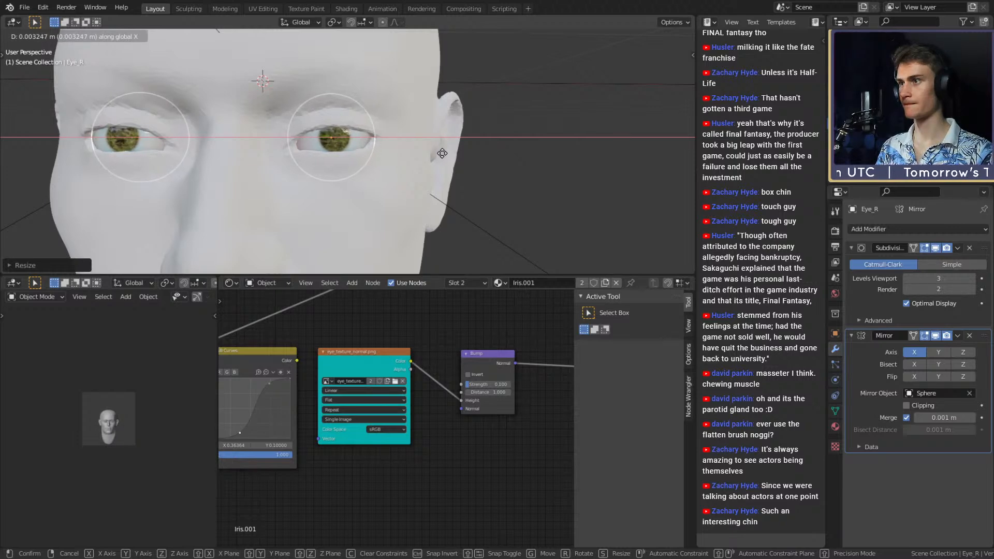
pyautogui.click(440, 154)
# Enlarge the mirrored eyeballs by a factor of about 1.01.
pyautogui.scroll(-4, 415, 171)
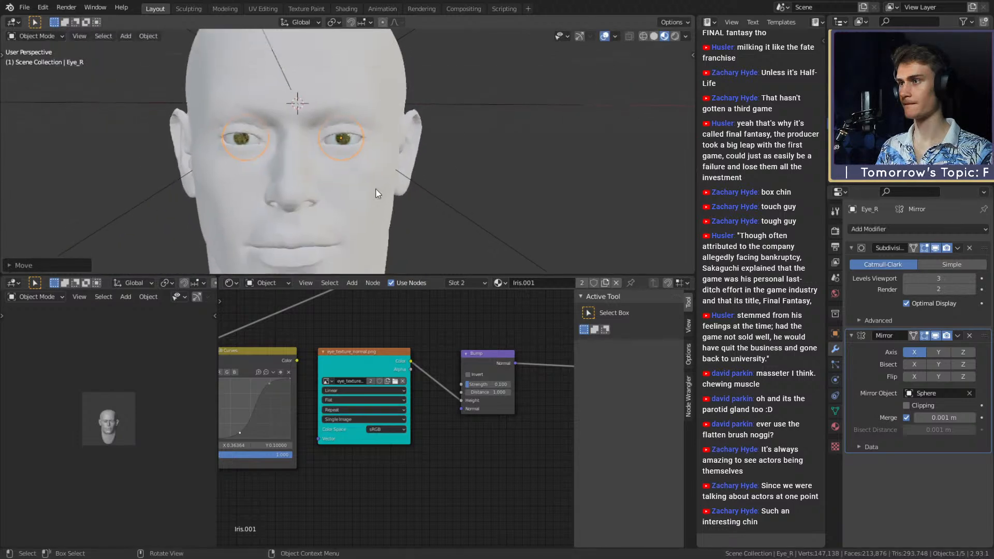
pyautogui.scroll(1, 375, 189)
pyautogui.moveTo(375, 190); pyautogui.dragTo(375, 188, button='middle')
pyautogui.press('s')
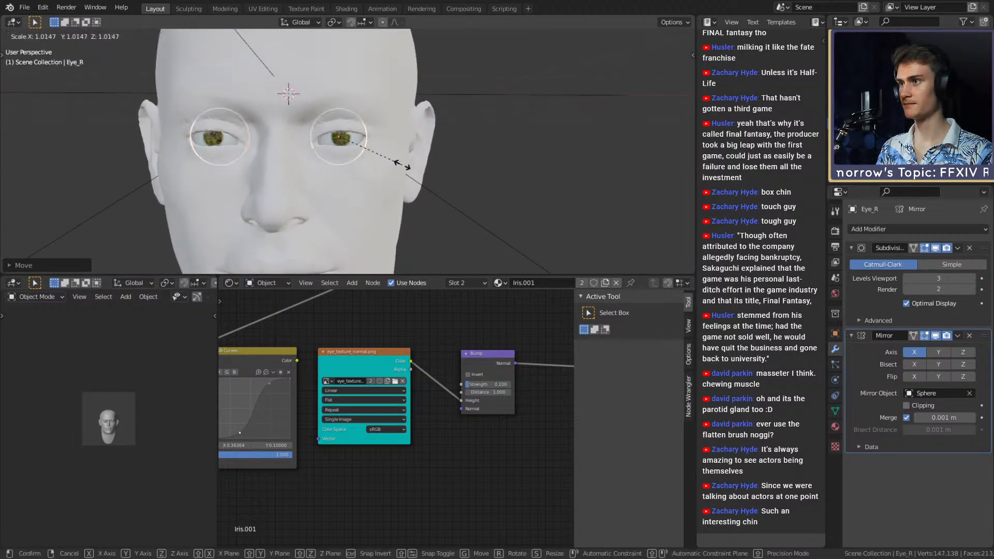
pyautogui.click(402, 163)
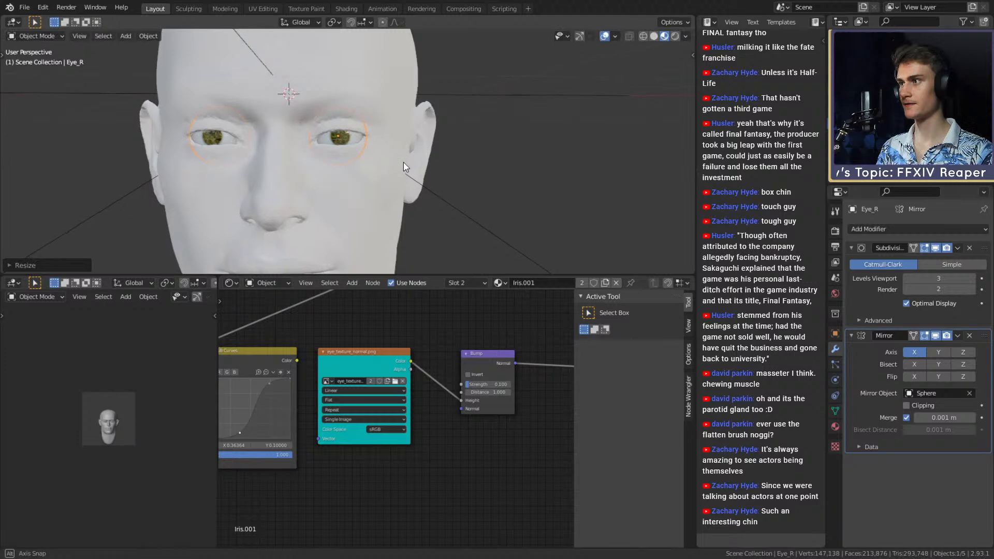
# Check the gaze from a distance and up close, and scale the mirrored eyeballs up by a factor of about 1.02.
pyautogui.scroll(-4, 401, 160)
pyautogui.scroll(-3, 396, 173)
pyautogui.moveTo(396, 173); pyautogui.dragTo(367, 164, button='middle')
pyautogui.scroll(4, 367, 188)
pyautogui.scroll(3, 349, 179)
pyautogui.scroll(-1, 348, 179)
pyautogui.scroll(2, 367, 169)
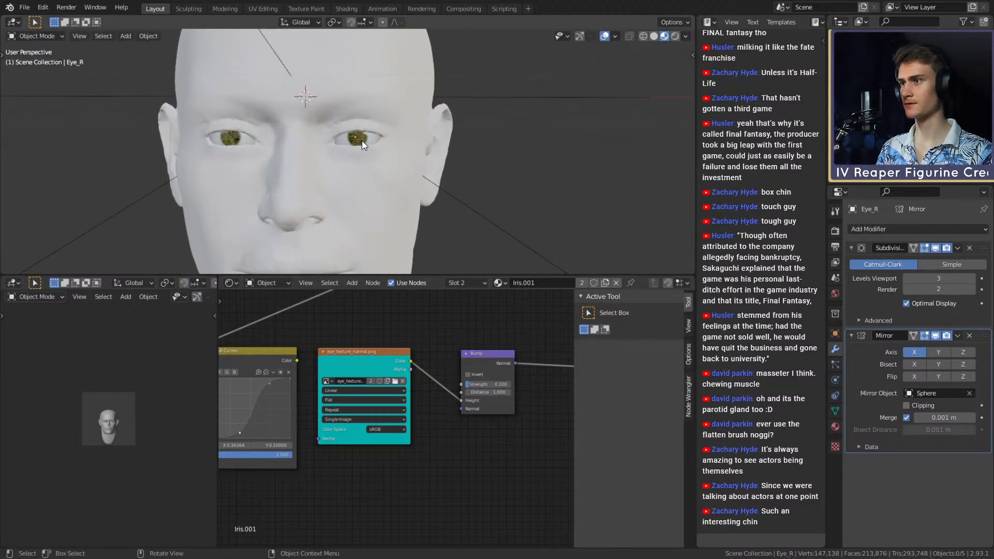
pyautogui.press('s')
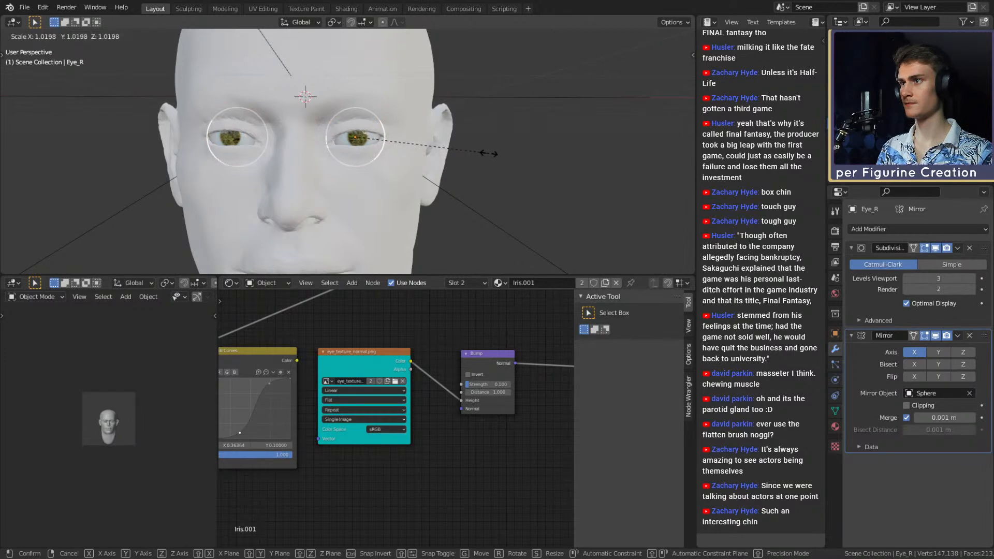
pyautogui.click(487, 154)
# Deselect the eyeballs, return the viewport to Solid shading and save the Blender file.
pyautogui.scroll(-2, 452, 175)
pyautogui.scroll(-1, 392, 194)
pyautogui.moveTo(392, 193); pyautogui.dragTo(378, 176, button='middle')
pyautogui.click(437, 144)
pyautogui.scroll(-4, 382, 187)
pyautogui.scroll(3, 357, 194)
pyautogui.click(430, 184)
pyautogui.scroll(4, 375, 187)
pyautogui.click(444, 117)
pyautogui.click(25, 7)
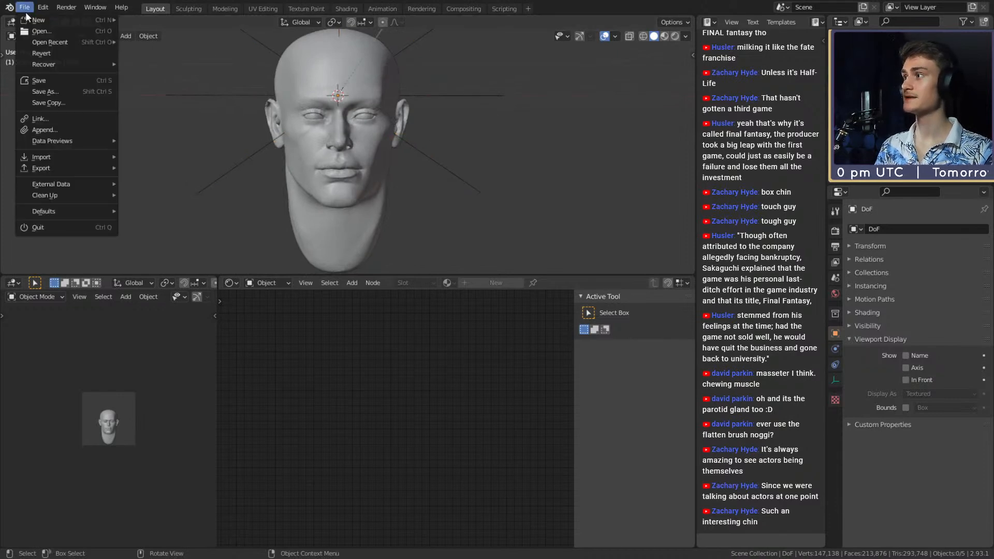
pyautogui.click(39, 80)
# Select the mirrored eyeballs together with the head mesh and save ffxiv_reaper_figurine_v1a.blend again.
pyautogui.scroll(-3, 306, 154)
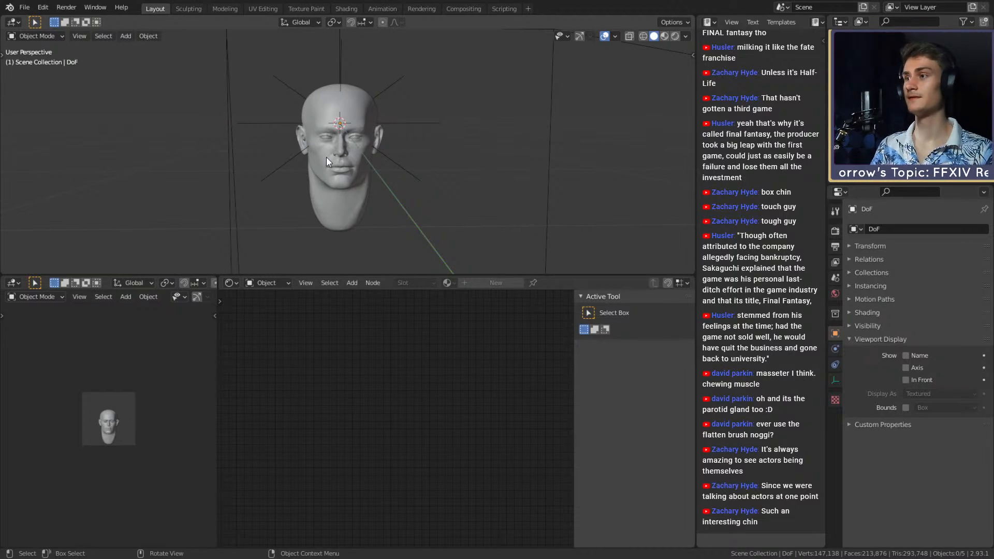
pyautogui.moveTo(326, 157); pyautogui.dragTo(346, 171, button='middle')
pyautogui.scroll(5, 388, 176)
pyautogui.click(330, 124)
pyautogui.keyDown('shift'); pyautogui.click(332, 123); pyautogui.keyUp('shift')
pyautogui.scroll(-4, 374, 175)
pyautogui.scroll(-4, 343, 167)
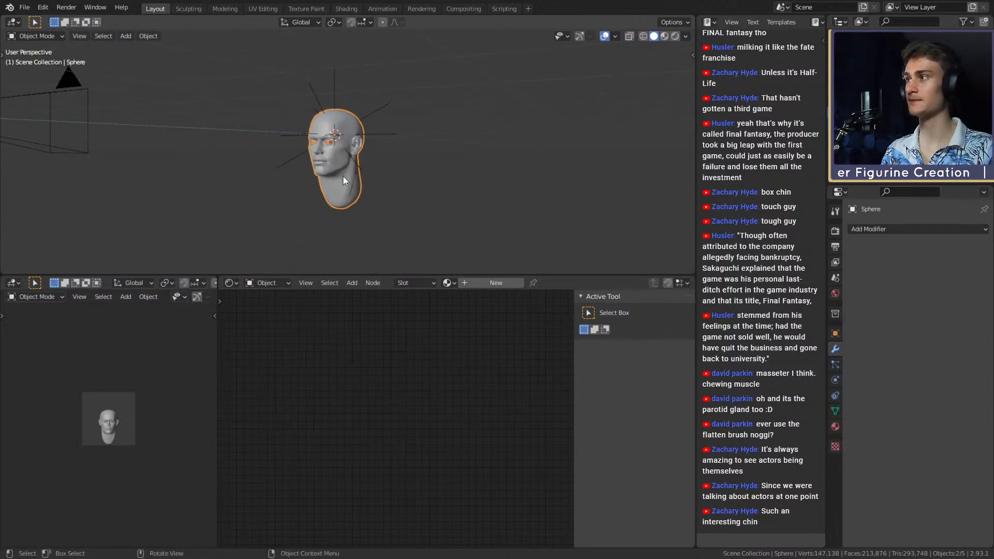
pyautogui.scroll(3, 343, 176)
pyautogui.moveTo(349, 184); pyautogui.dragTo(370, 198, button='middle')
pyautogui.scroll(1, 357, 195)
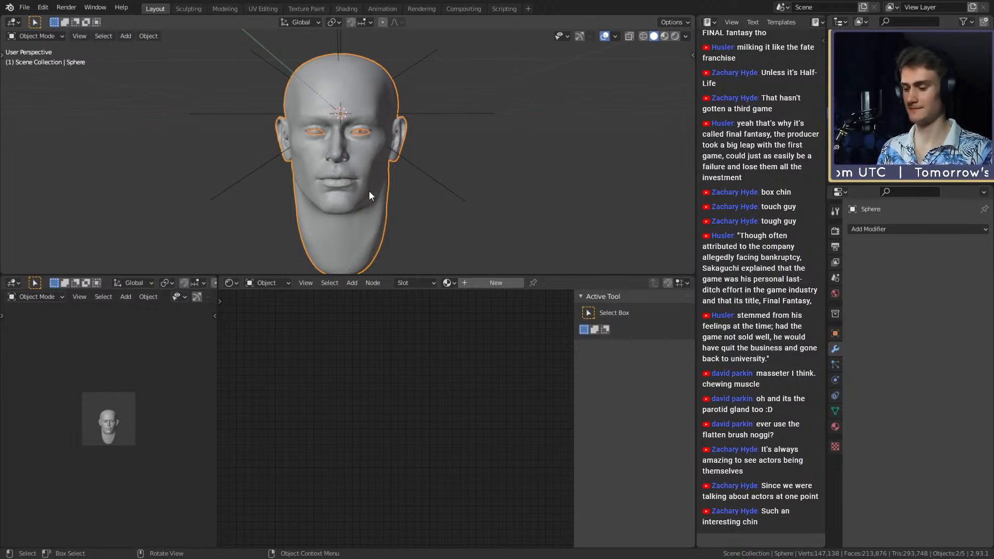
pyautogui.click(24, 7)
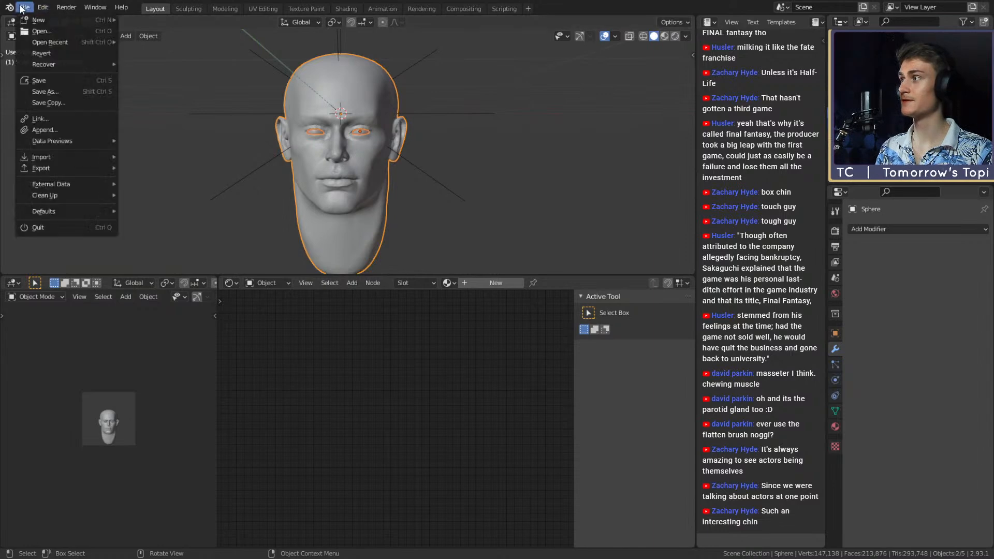
pyautogui.click(40, 79)
# Clear the selection and examine the sculpted head from three-quarter and front angles.
pyautogui.press('KP_0')
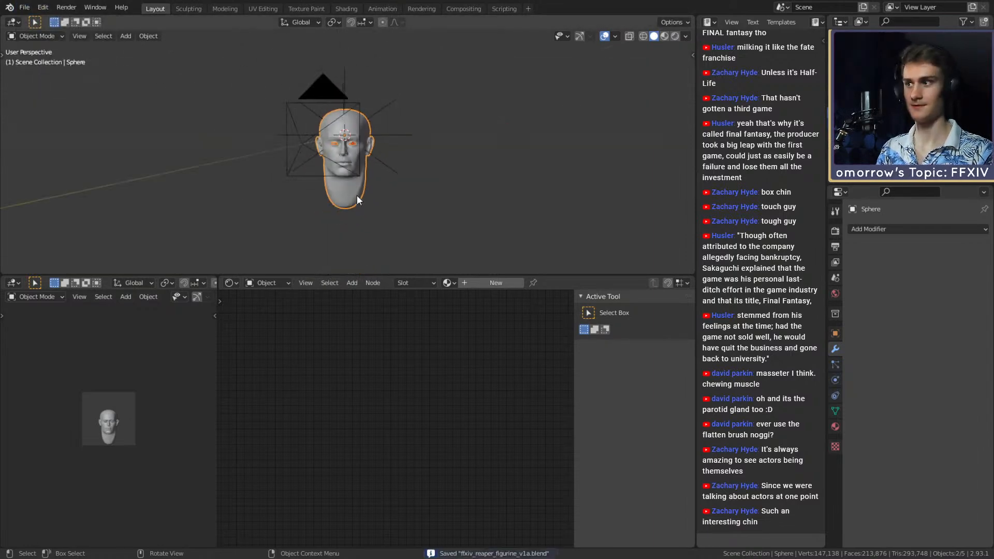
pyautogui.press('KP_0')
pyautogui.moveTo(357, 203)
pyautogui.mouseDown(button='middle')
pyautogui.moveTo(381, 196)
pyautogui.moveTo(315, 195)
pyautogui.moveTo(377, 192)
pyautogui.moveTo(353, 188)
pyautogui.mouseUp(button='middle')
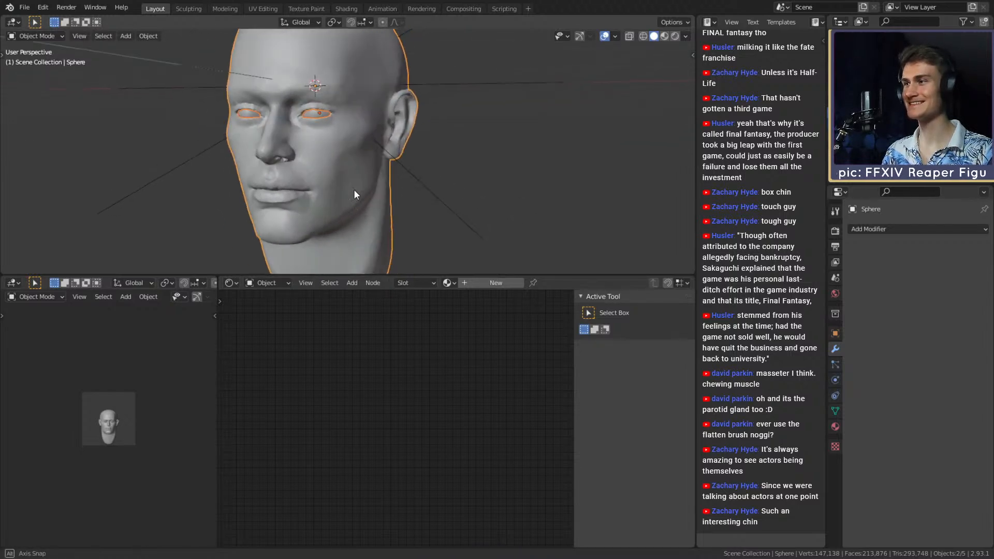
pyautogui.scroll(-2, 450, 162)
pyautogui.moveTo(450, 163); pyautogui.dragTo(422, 182, button='middle')
pyautogui.click(422, 182)
pyautogui.scroll(3, 422, 182)
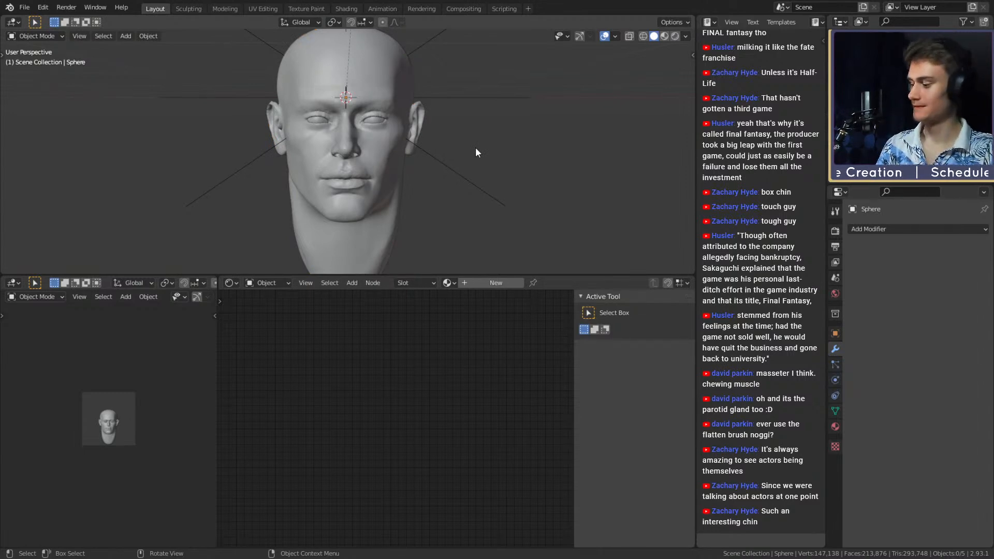
pyautogui.moveTo(451, 179); pyautogui.dragTo(411, 189, button='middle')
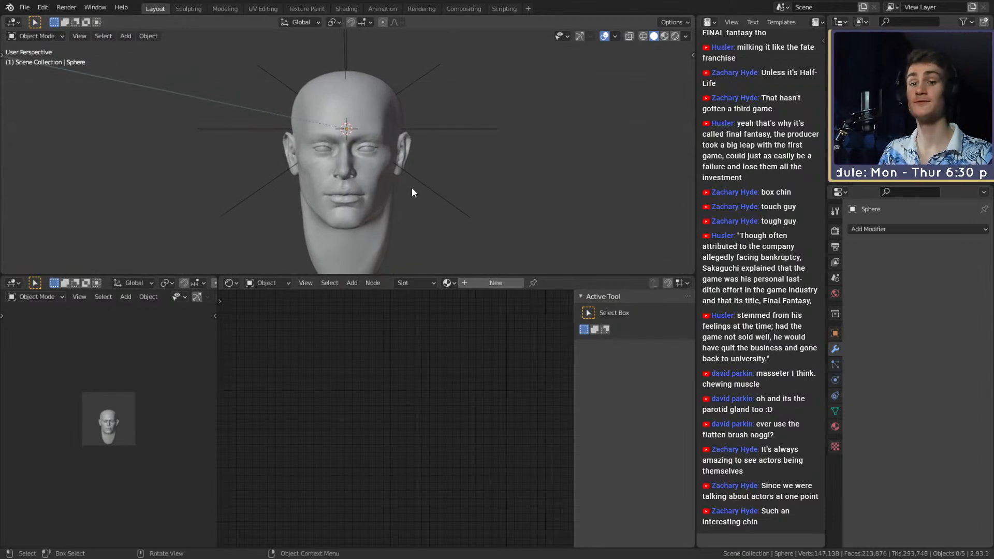